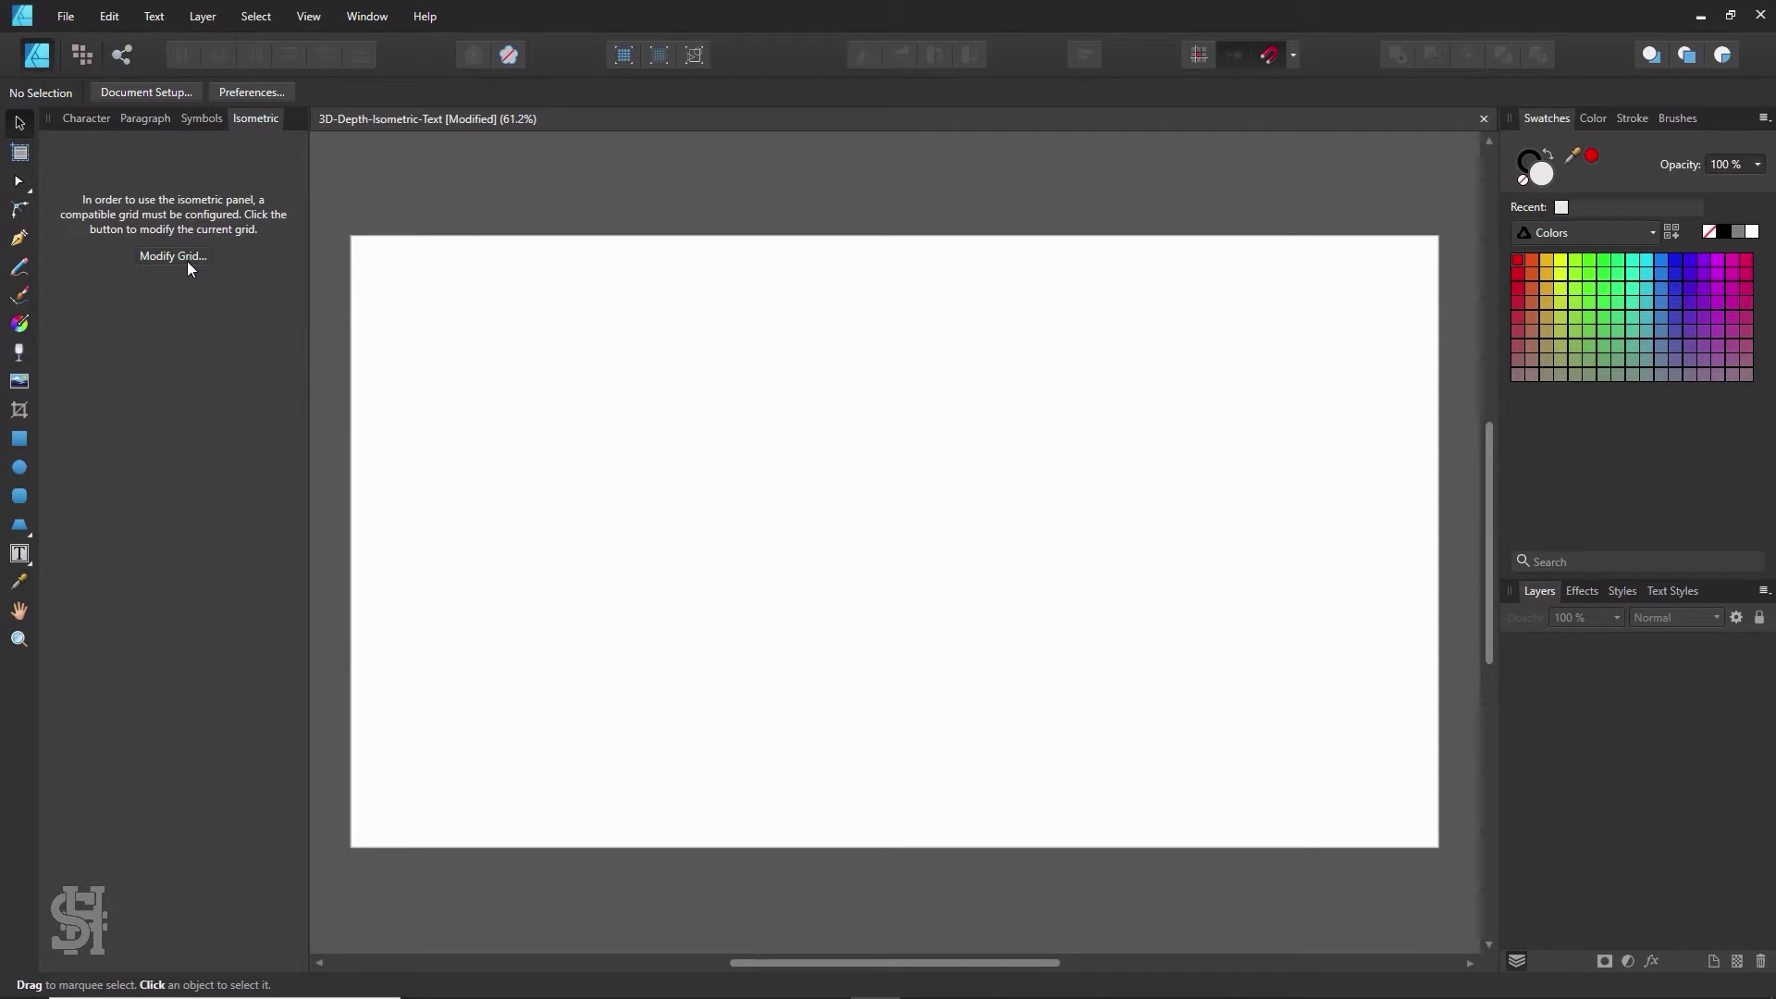
- Set up an isometric grid for the current document, show it on the page and keep the artboard in view
{"action": "left_click", "coordinate": [173, 256]}
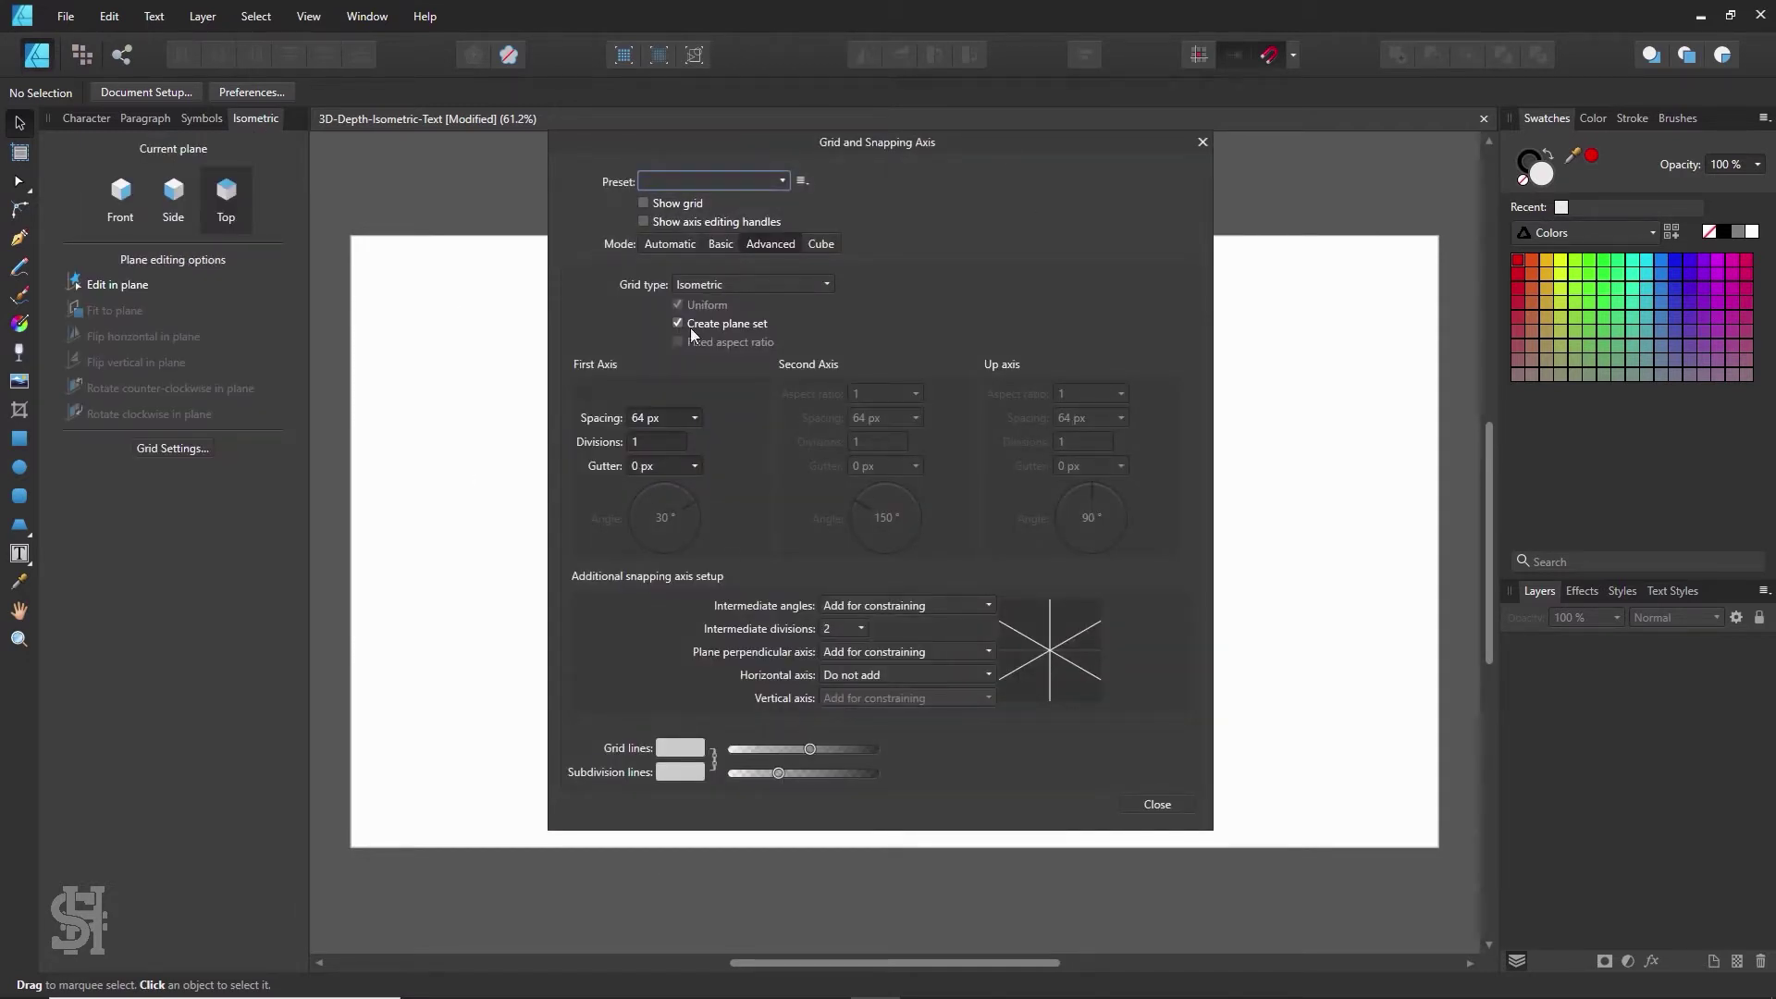
{"action": "left_click", "coordinate": [769, 185]}
{"action": "left_click", "coordinate": [644, 202]}
{"action": "left_click_drag", "start_coordinate": [707, 157], "coordinate": [1094, 179]}
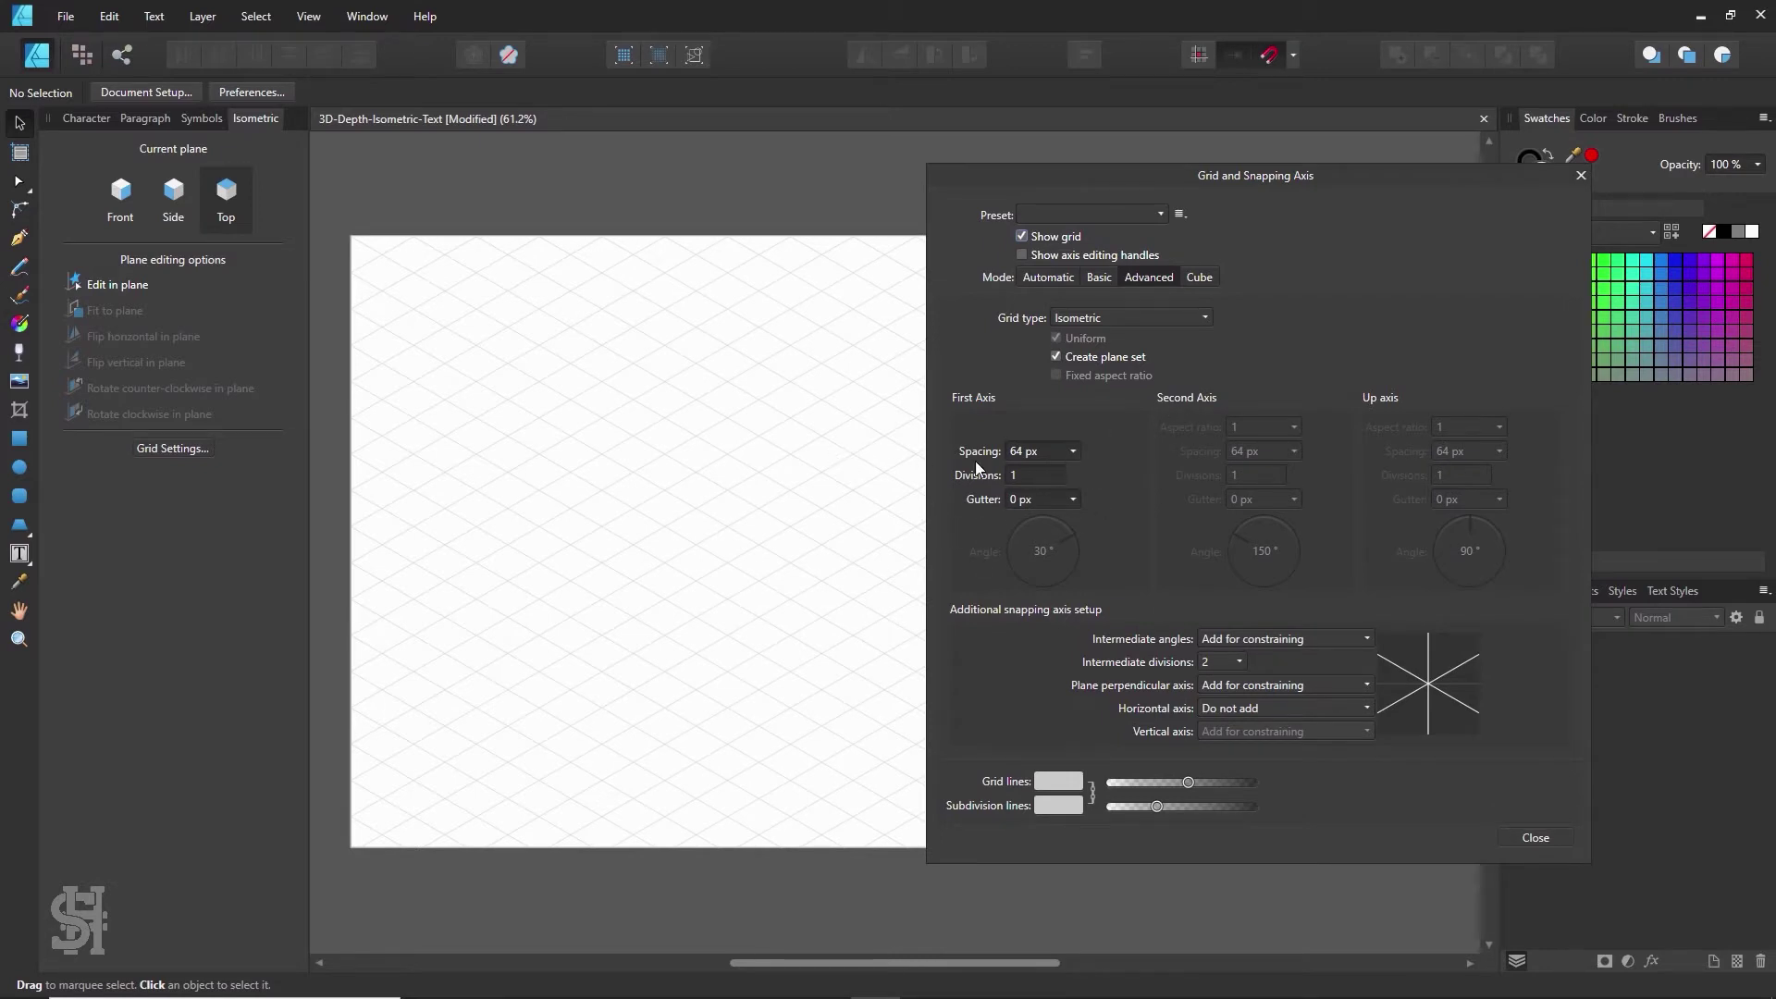
- Set the isometric grid's first-axis spacing to 30.167 px with 2 divisions
{"action": "left_click", "coordinate": [1073, 474]}
{"action": "left_click_drag", "start_coordinate": [1074, 471], "coordinate": [1054, 472]}
{"action": "left_click_drag", "start_coordinate": [1075, 471], "coordinate": [983, 483]}
{"action": "left_click", "coordinate": [1028, 476]}
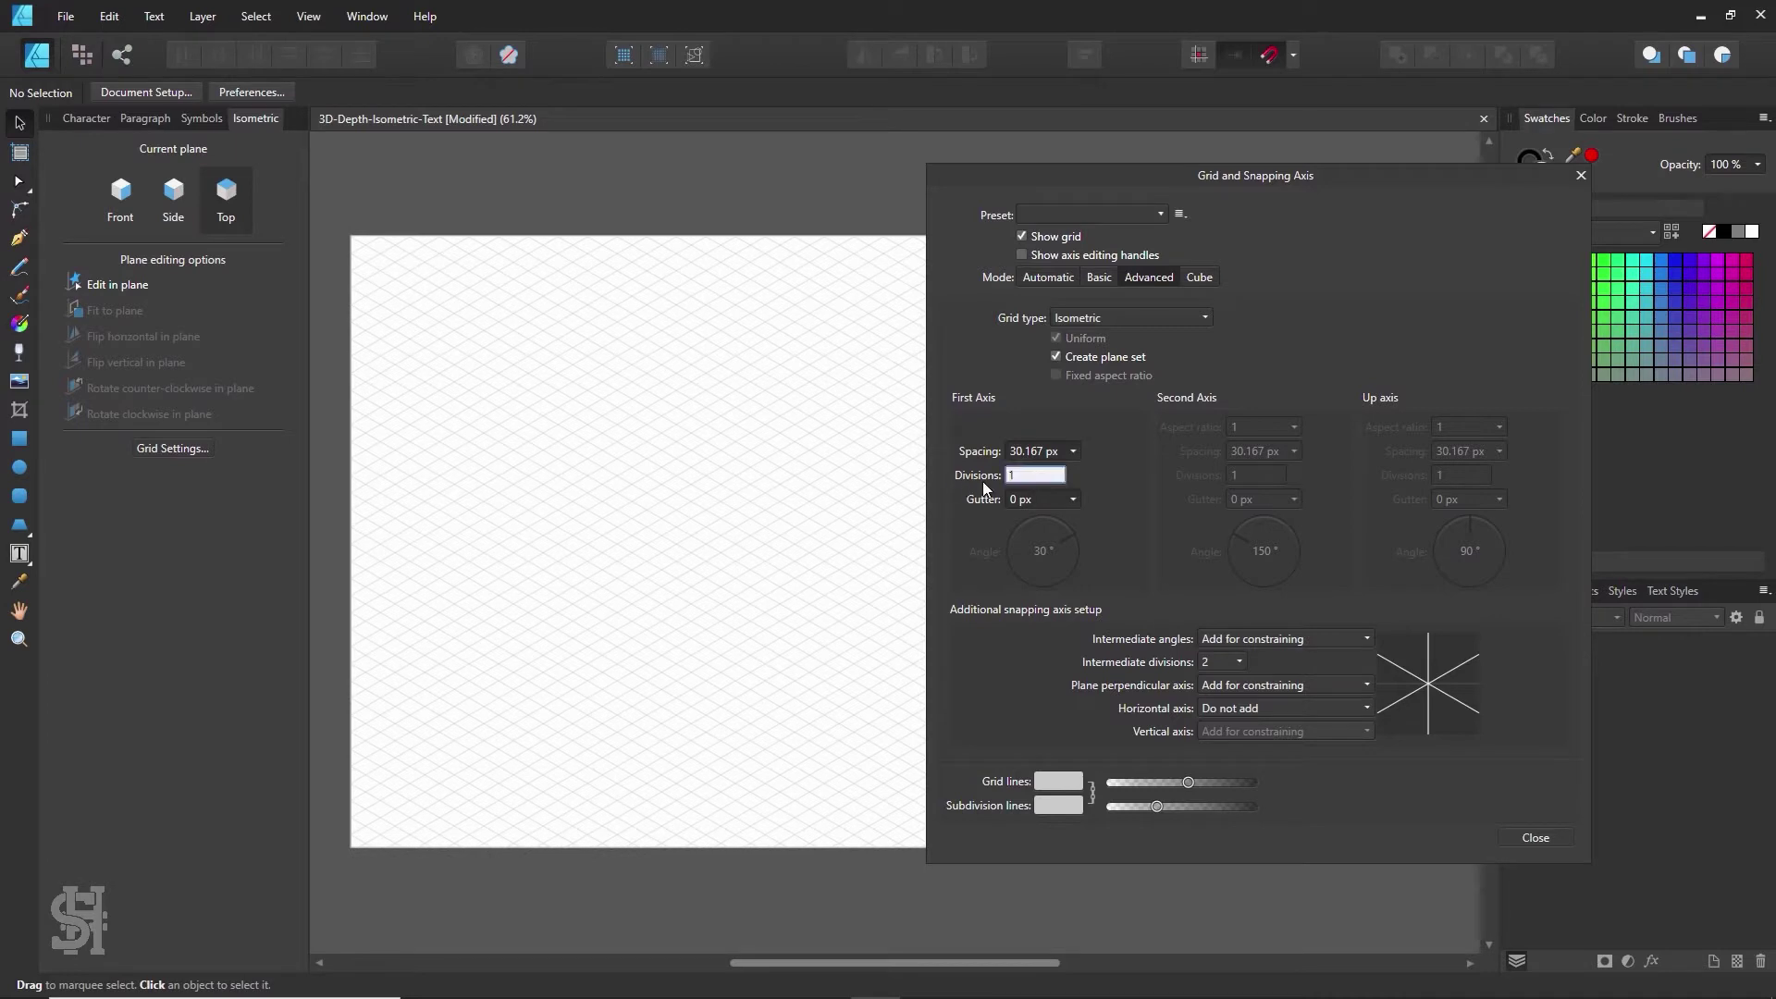
{"action": "left_click", "coordinate": [1052, 453]}
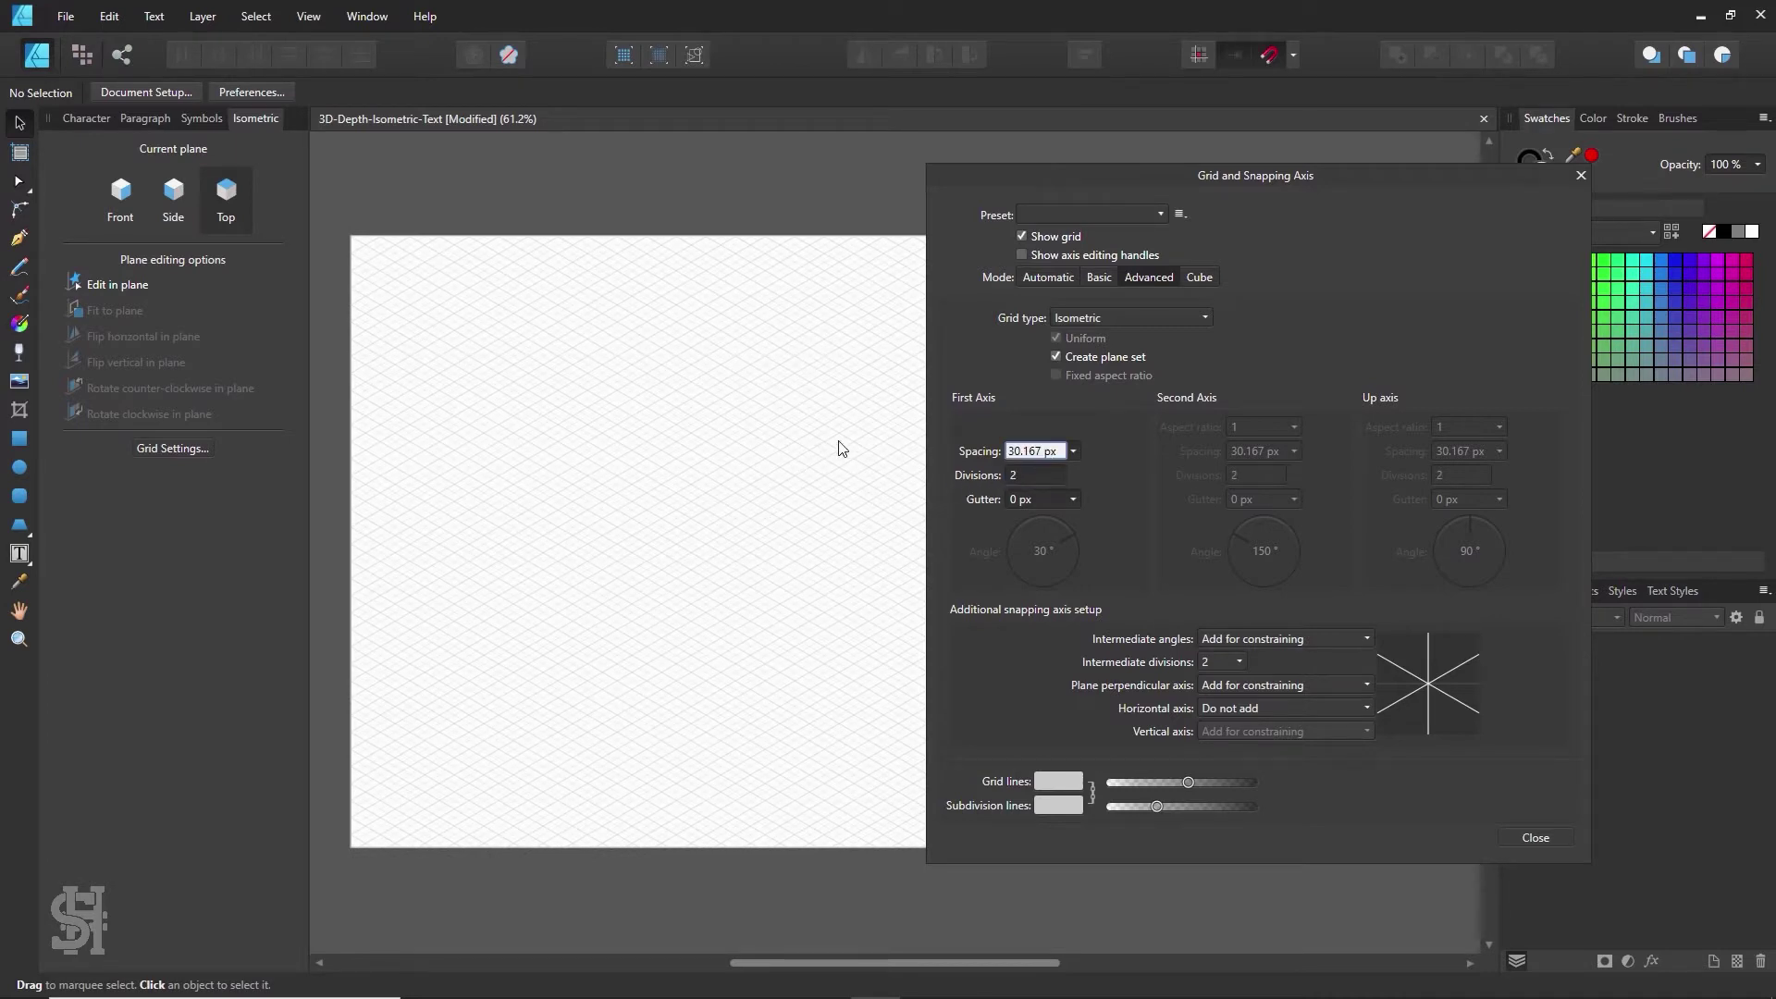
{"action": "key", "text": "Return"}
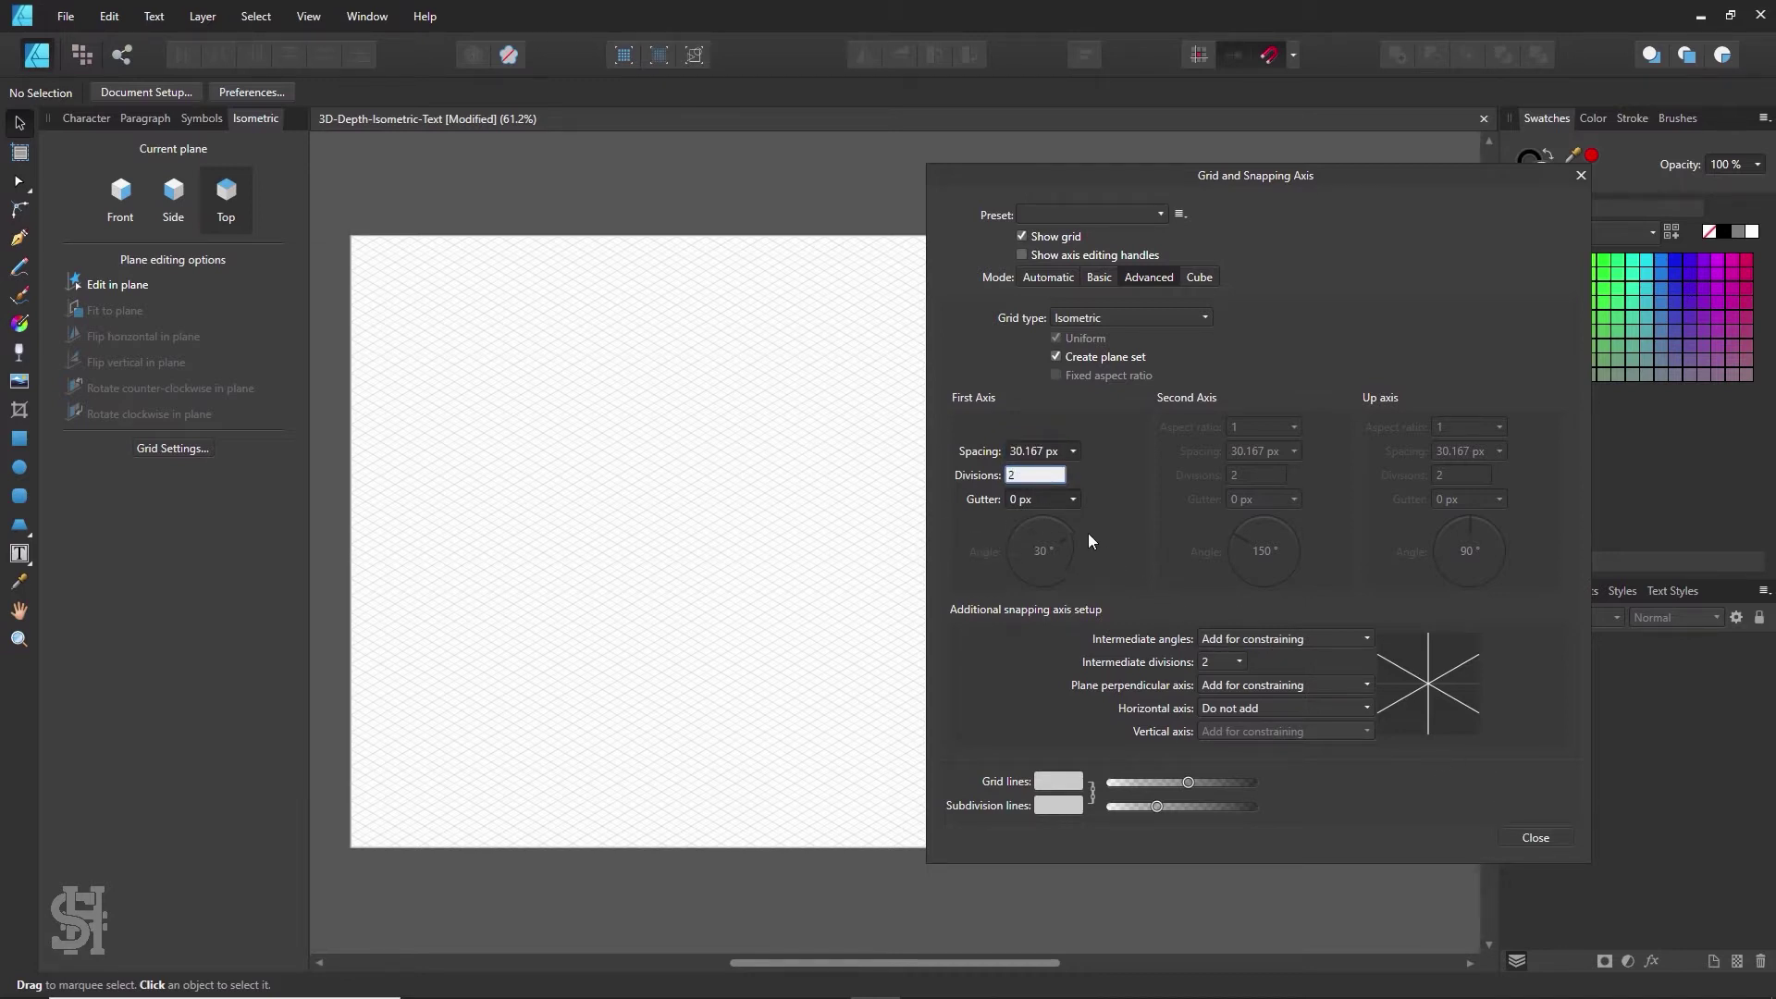
{"action": "key", "text": "Return"}
- Try a grid gutter of about 27.6 px, return it to 0 px and close the grid settings
{"action": "left_click", "coordinate": [1075, 502]}
{"action": "left_click_drag", "start_coordinate": [1078, 518], "coordinate": [1091, 519]}
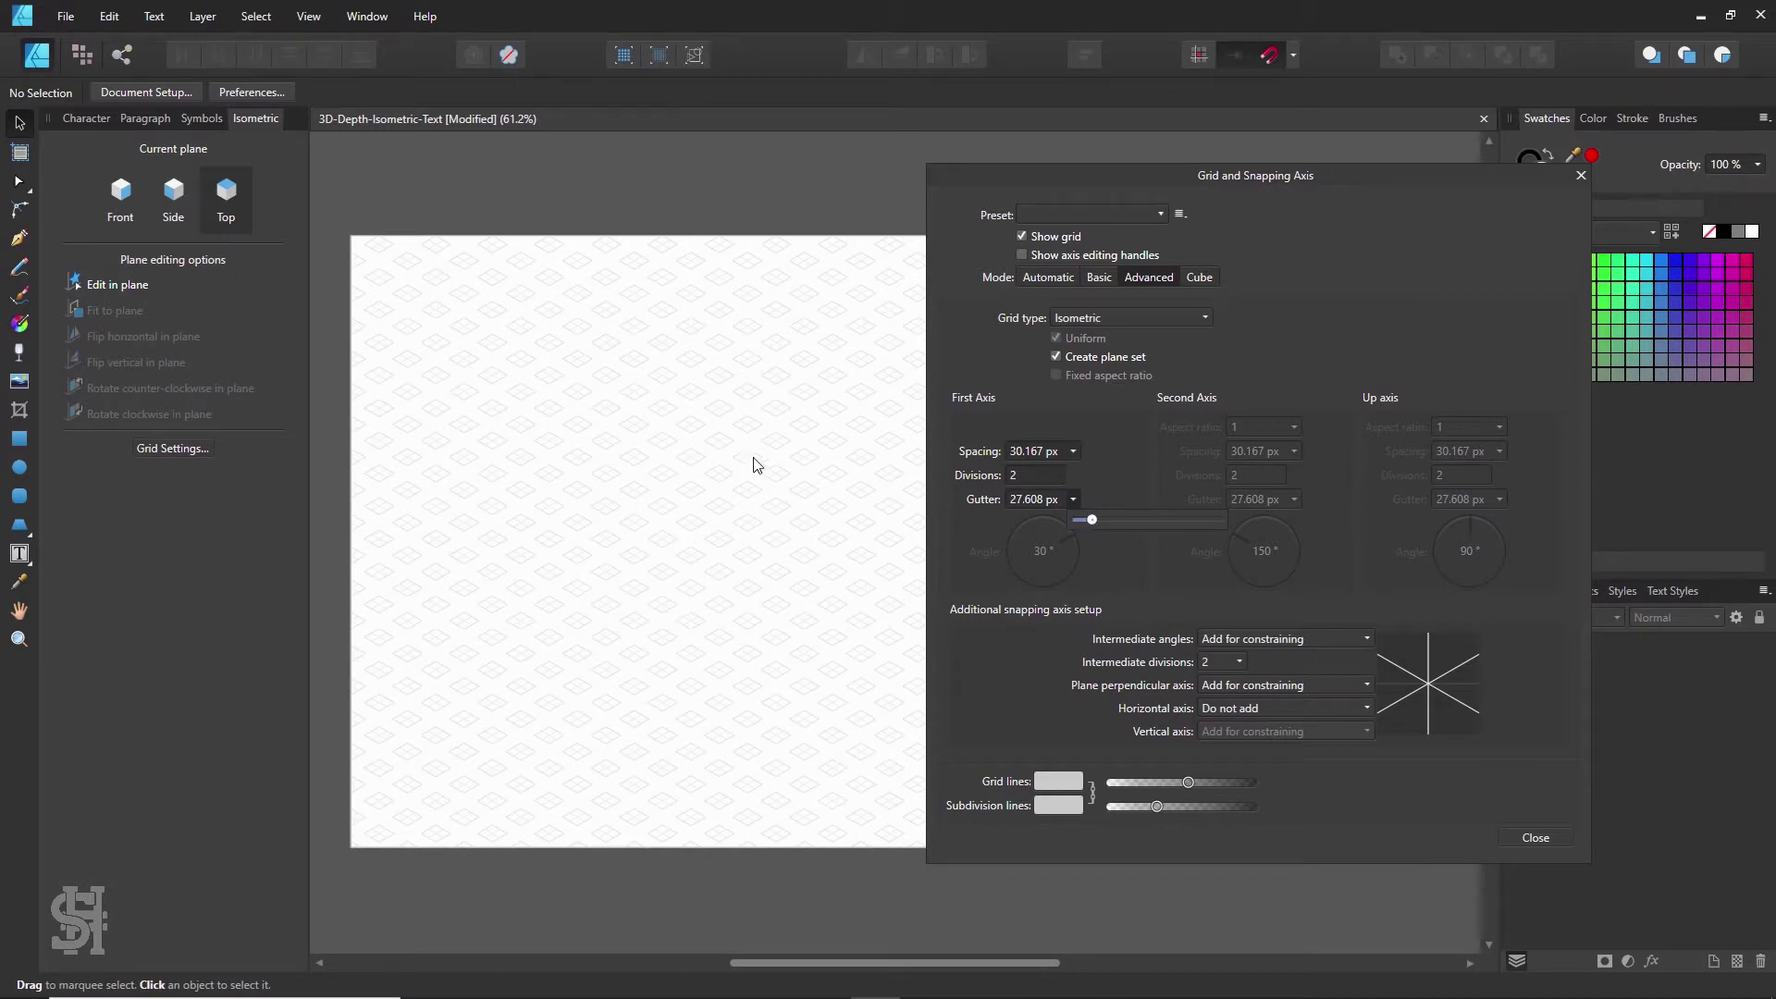
{"action": "left_click_drag", "start_coordinate": [1091, 520], "coordinate": [1073, 520]}
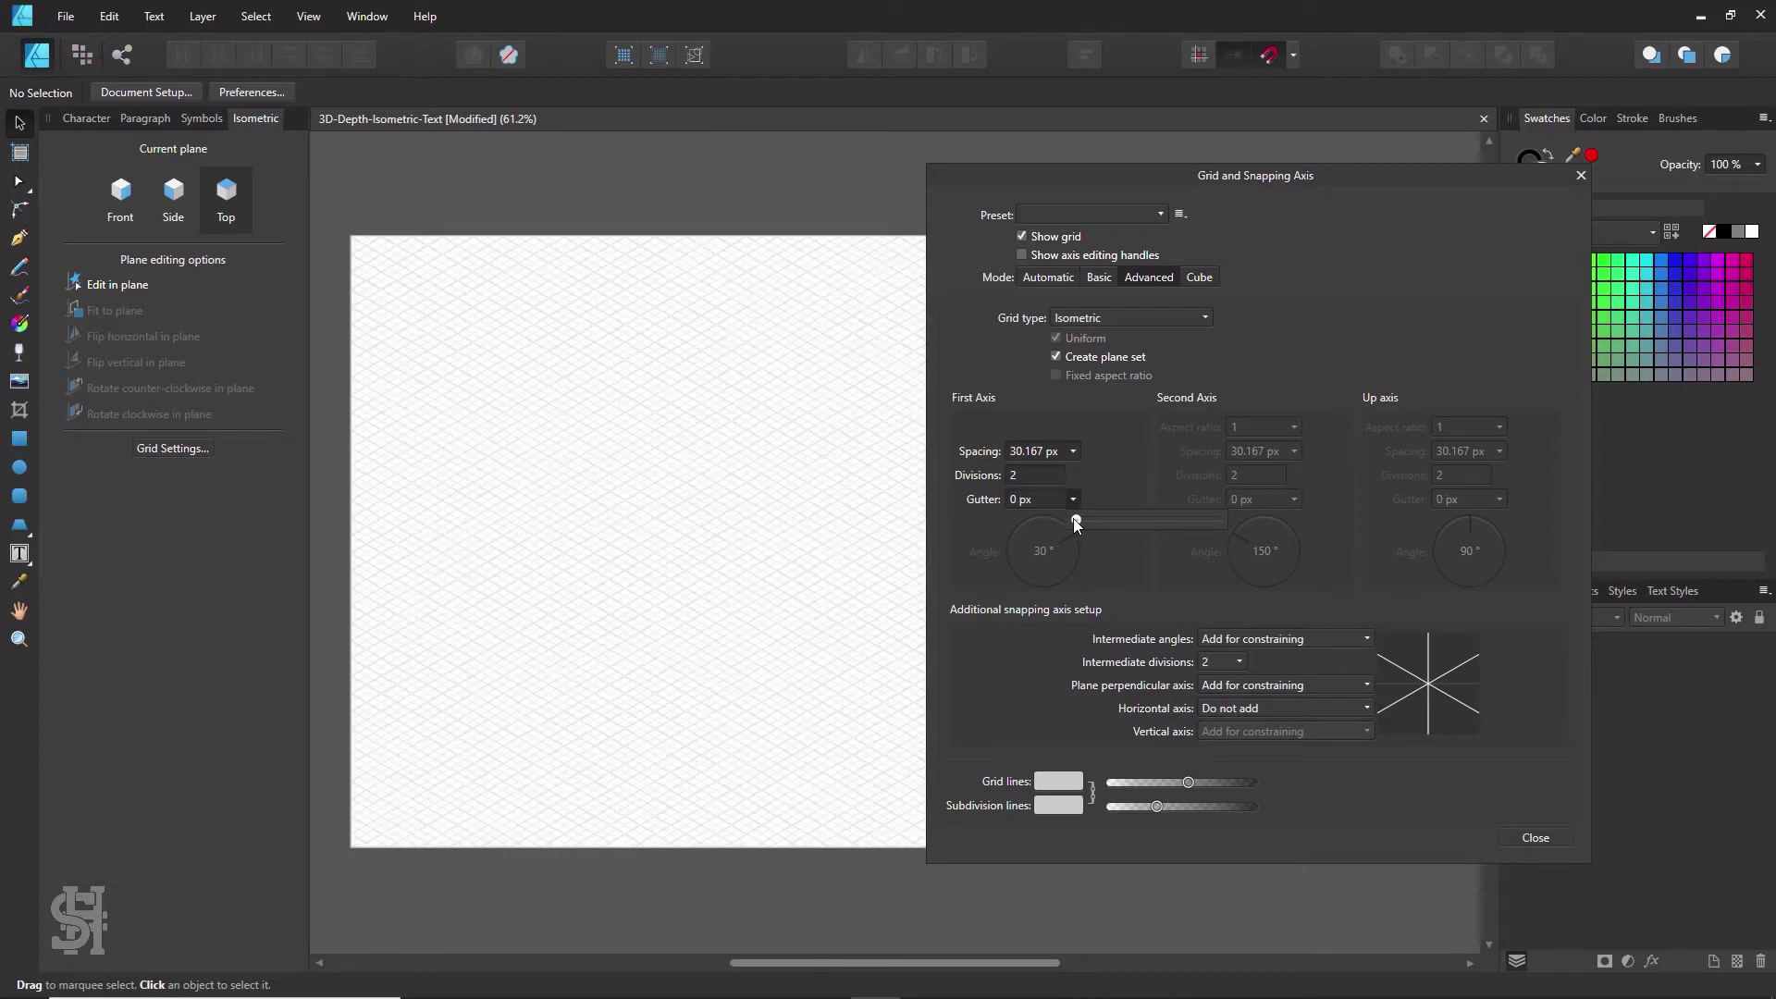
{"action": "left_click", "coordinate": [1534, 838]}
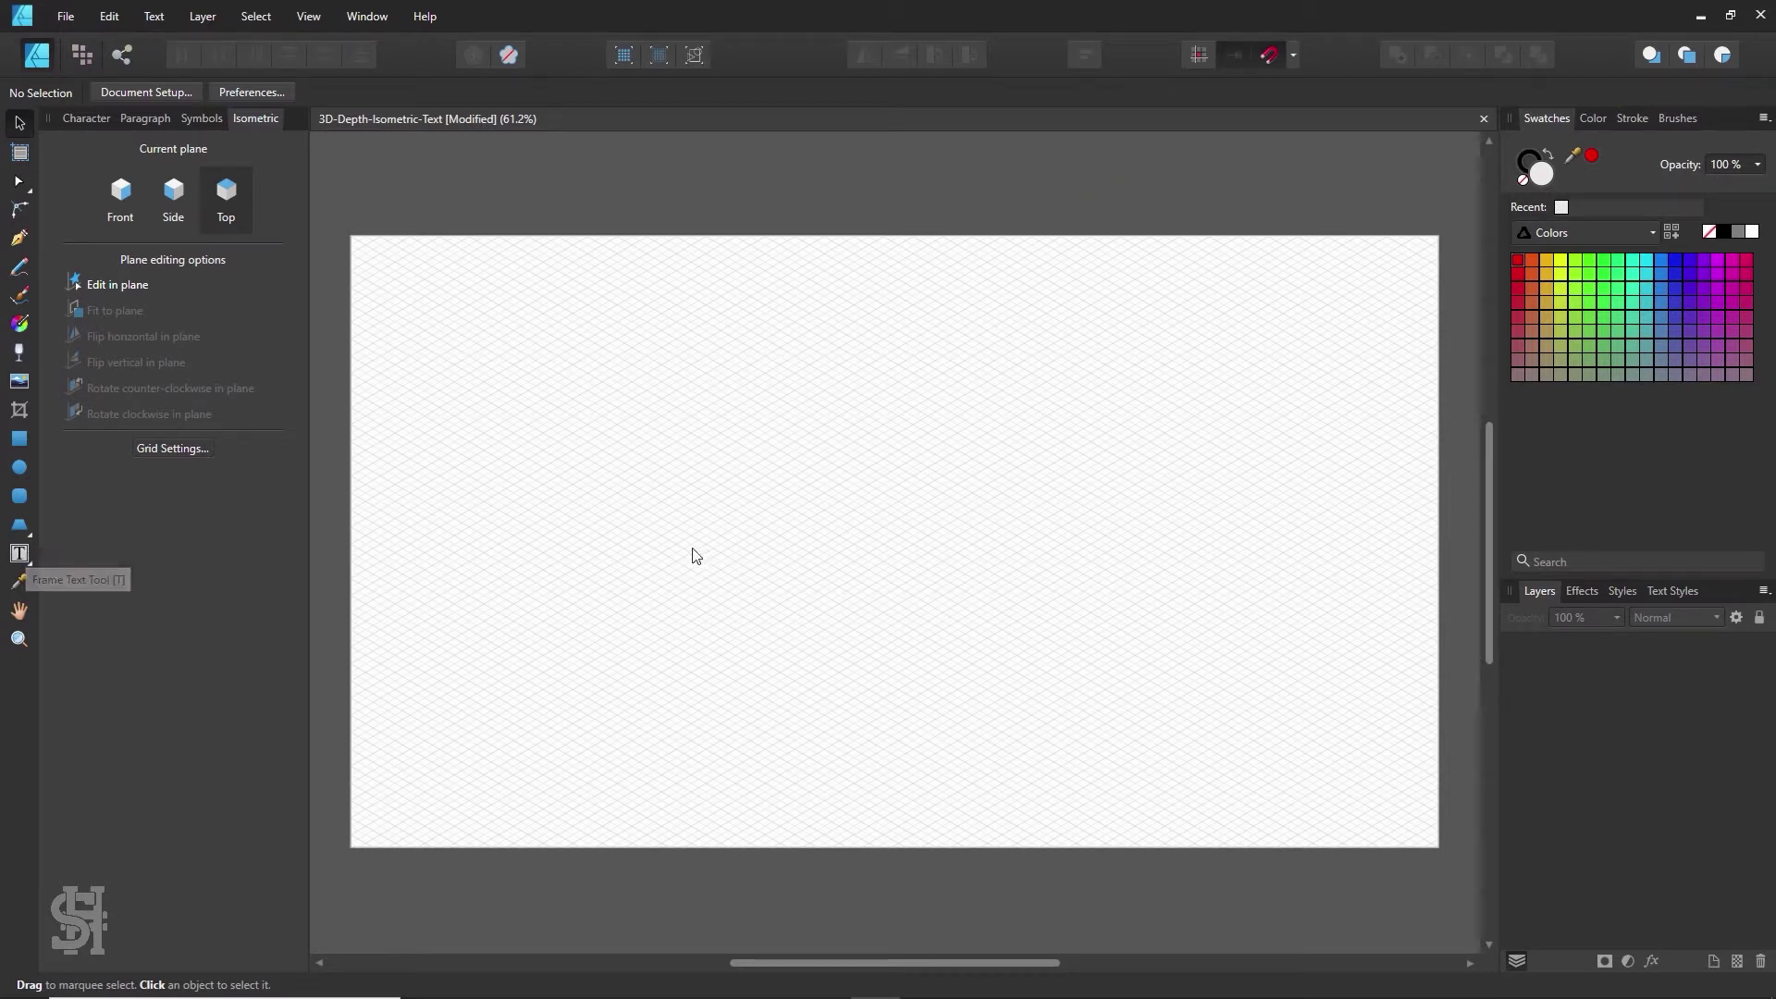
- Draw a text frame in the middle of the artboard and enter "Hello" in it
{"action": "left_click", "coordinate": [19, 564]}
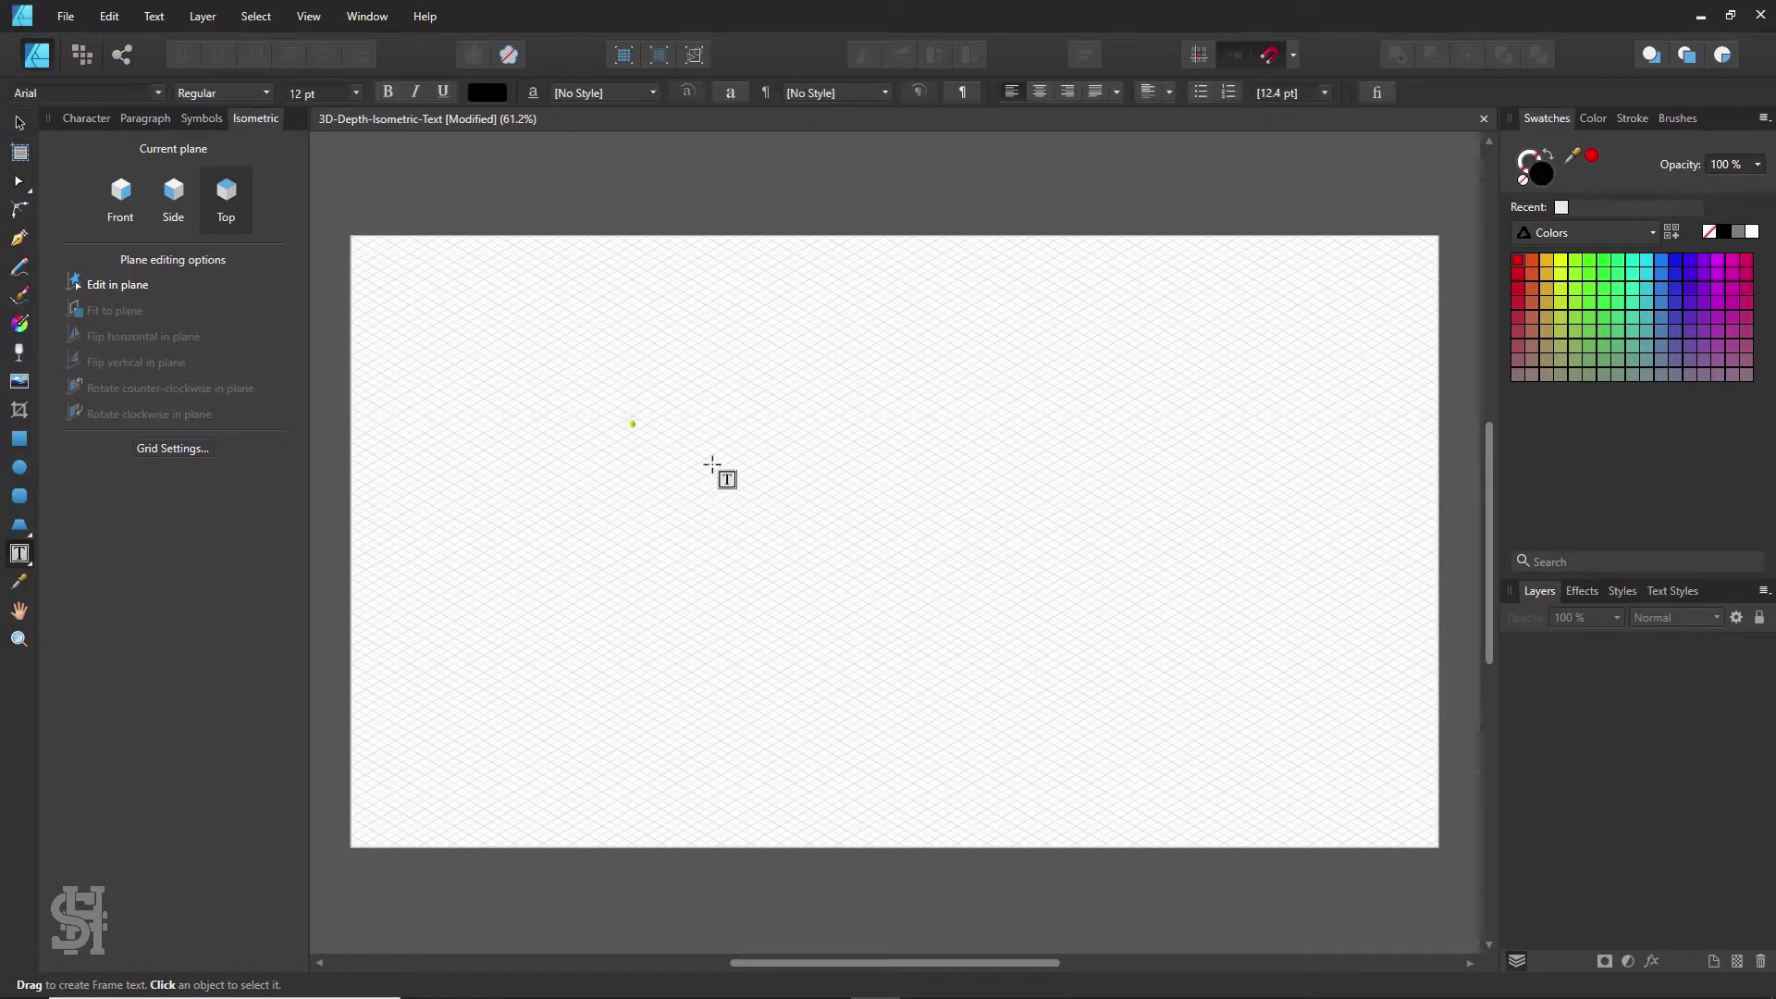
{"action": "left_click_drag", "start_coordinate": [632, 424], "coordinate": [1194, 663]}
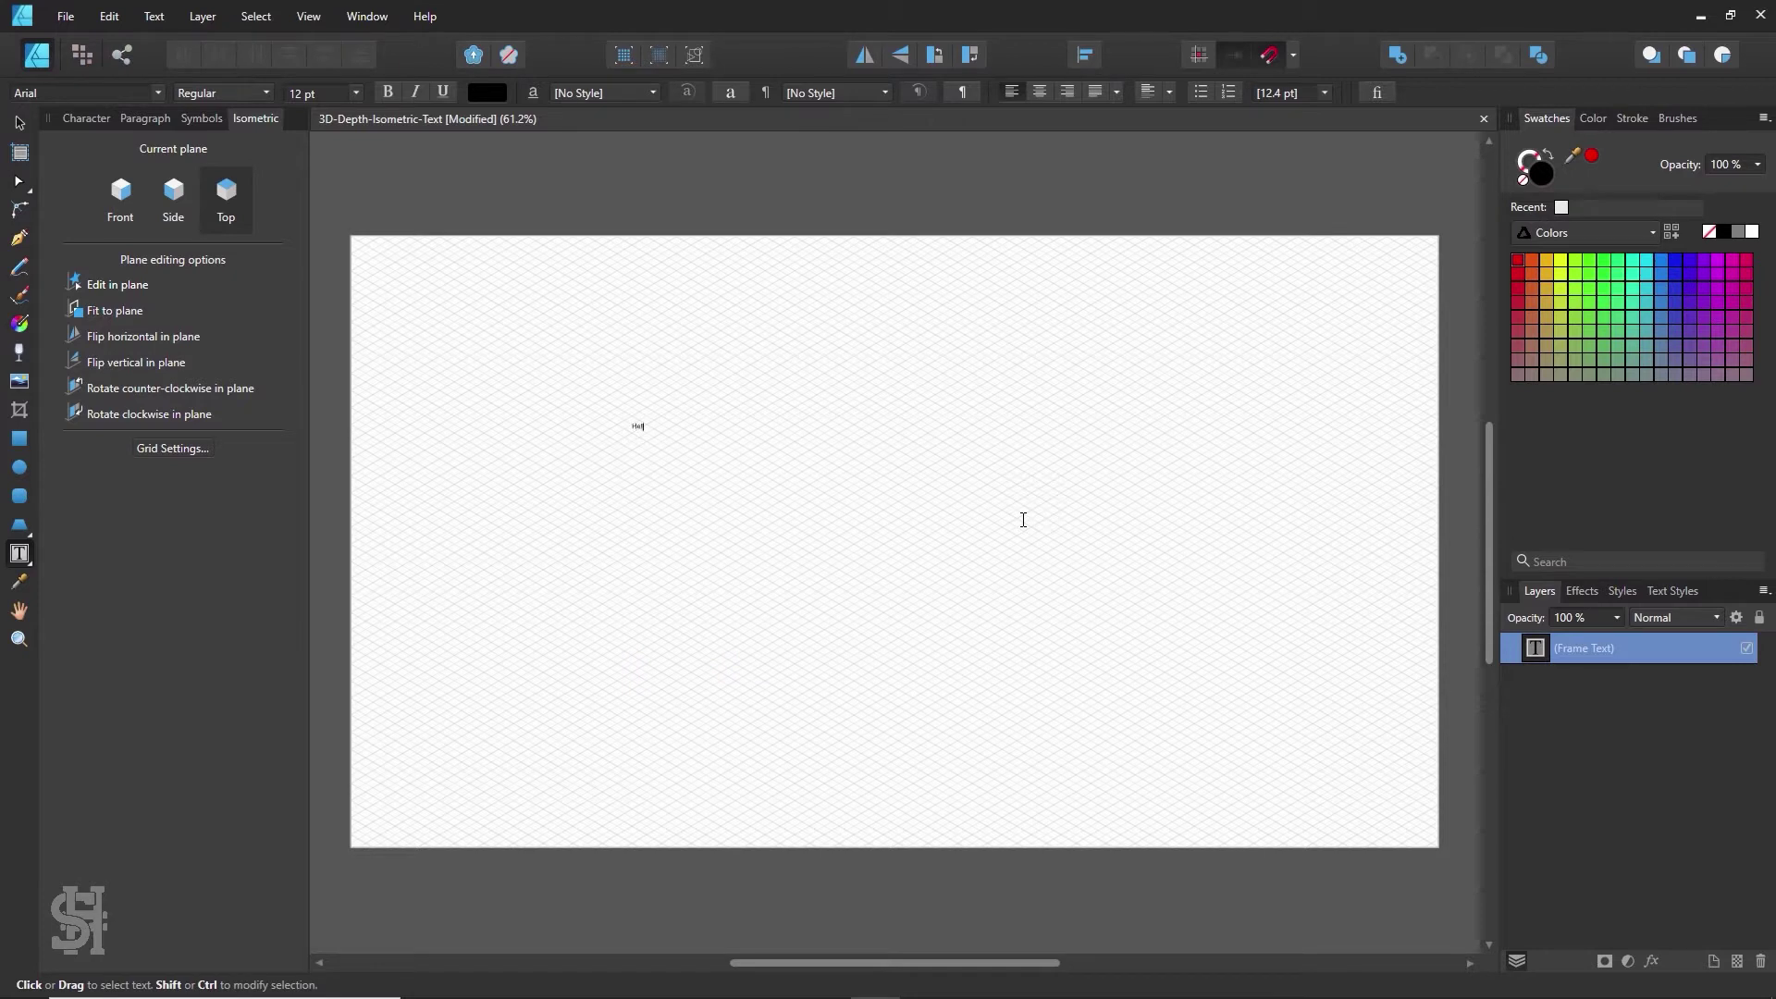
{"action": "key", "text": "Escape"}
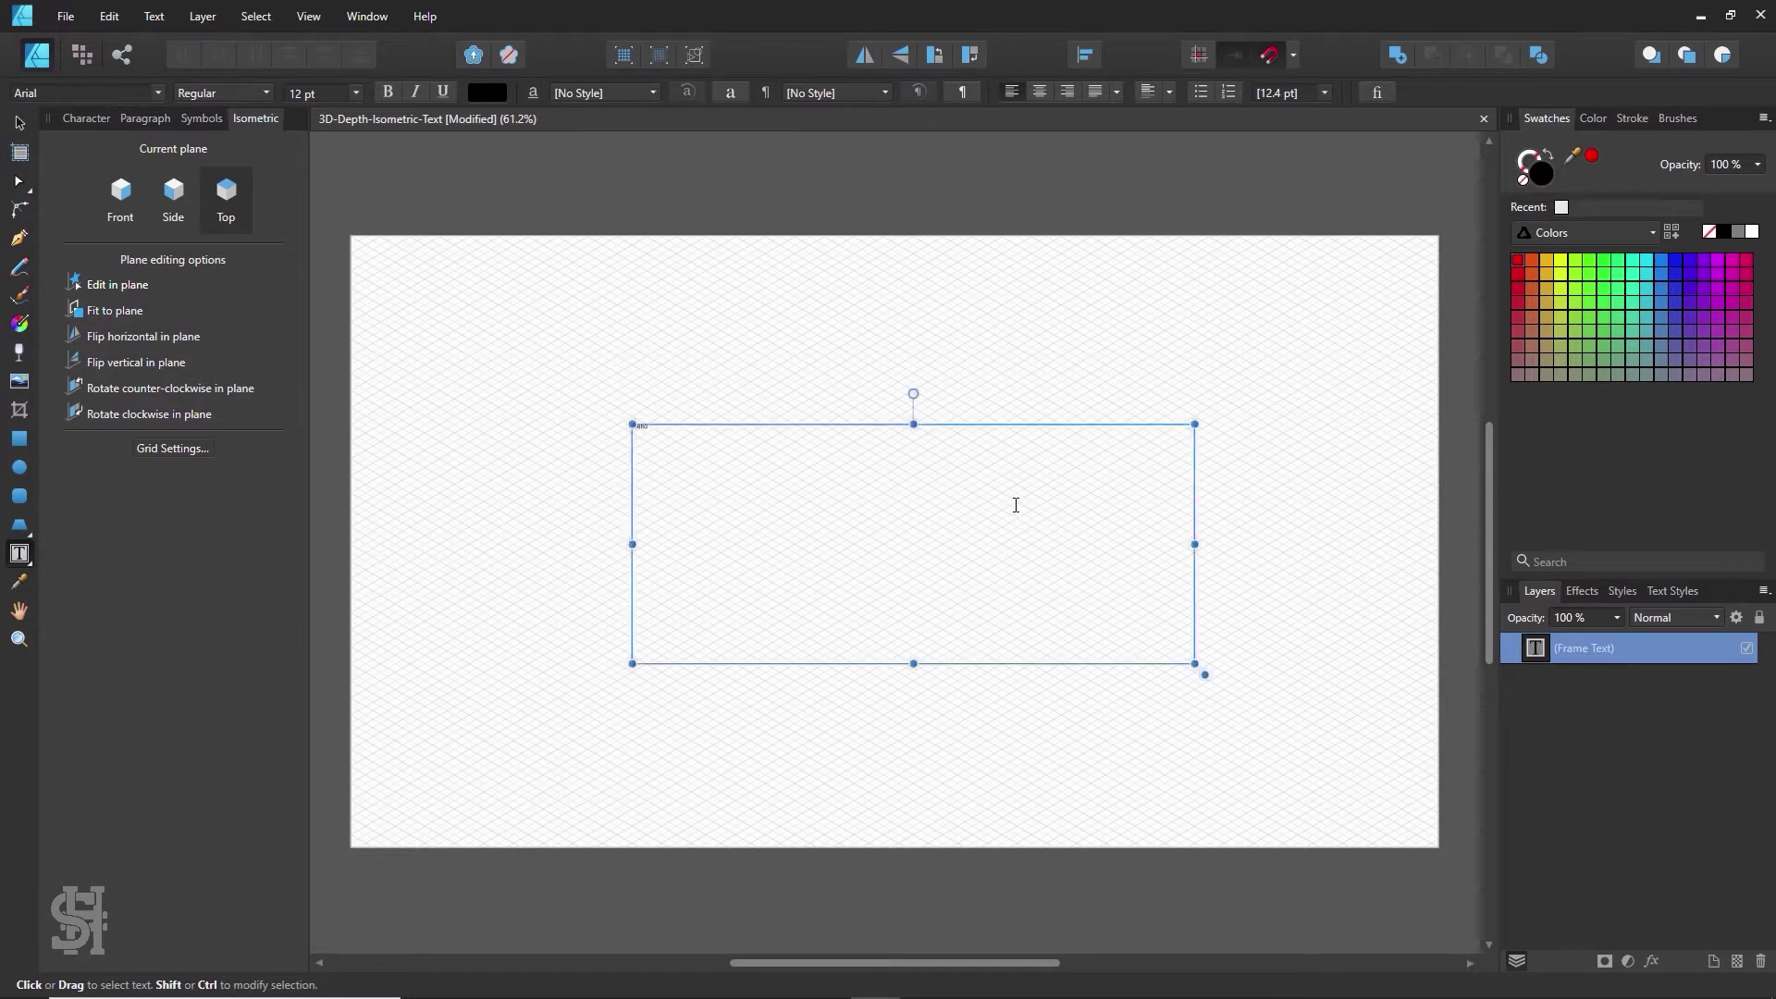
- Set the Hello text to 288 pt in the Amarante font
{"action": "left_click", "coordinate": [342, 92]}
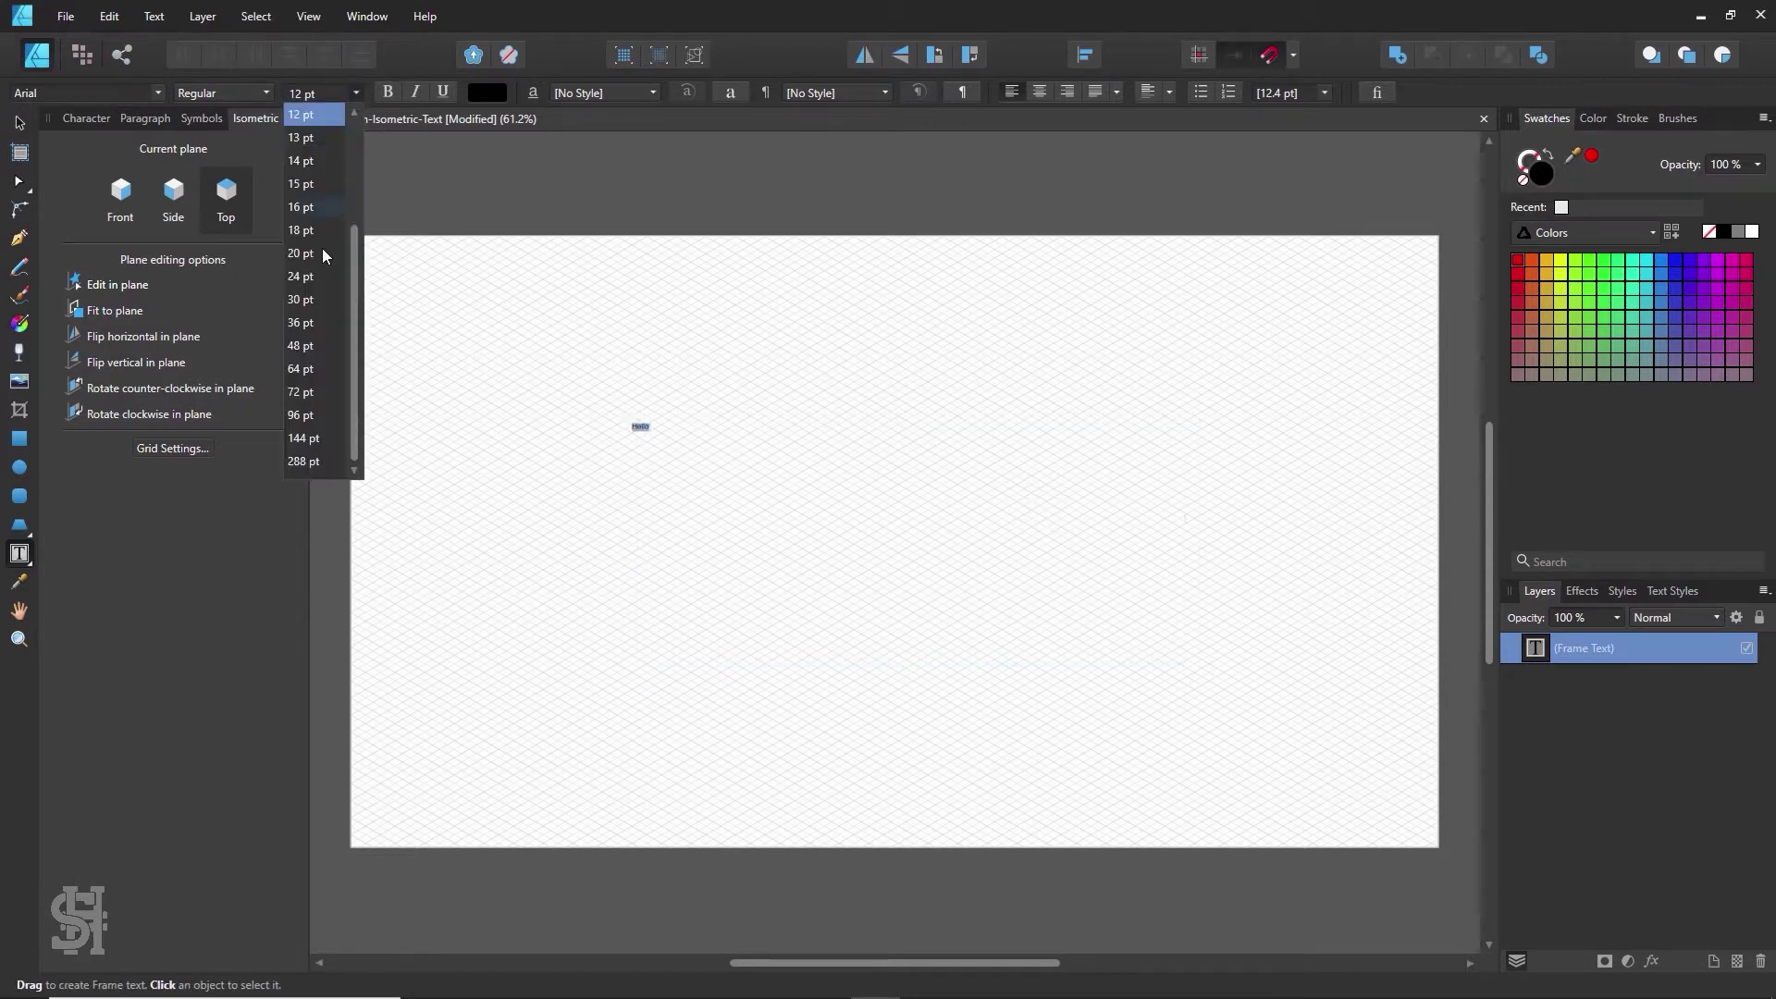
{"action": "left_click", "coordinate": [329, 462]}
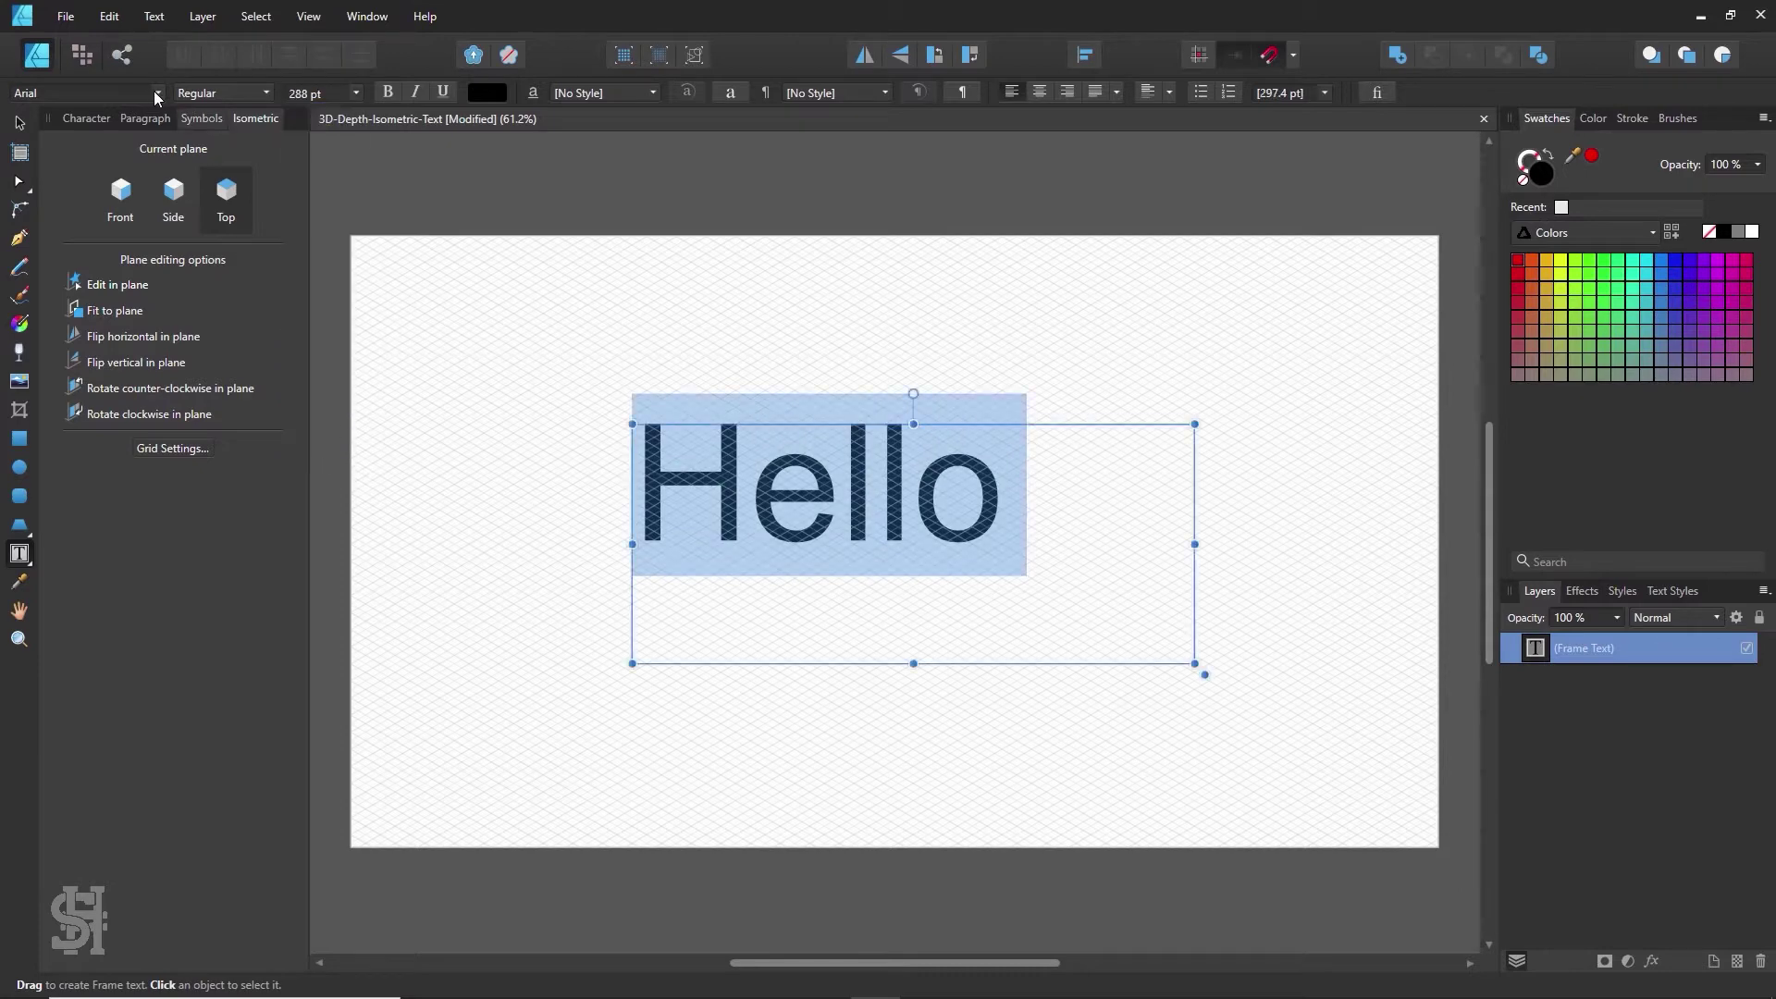
{"action": "left_click", "coordinate": [159, 95]}
{"action": "left_click", "coordinate": [233, 187]}
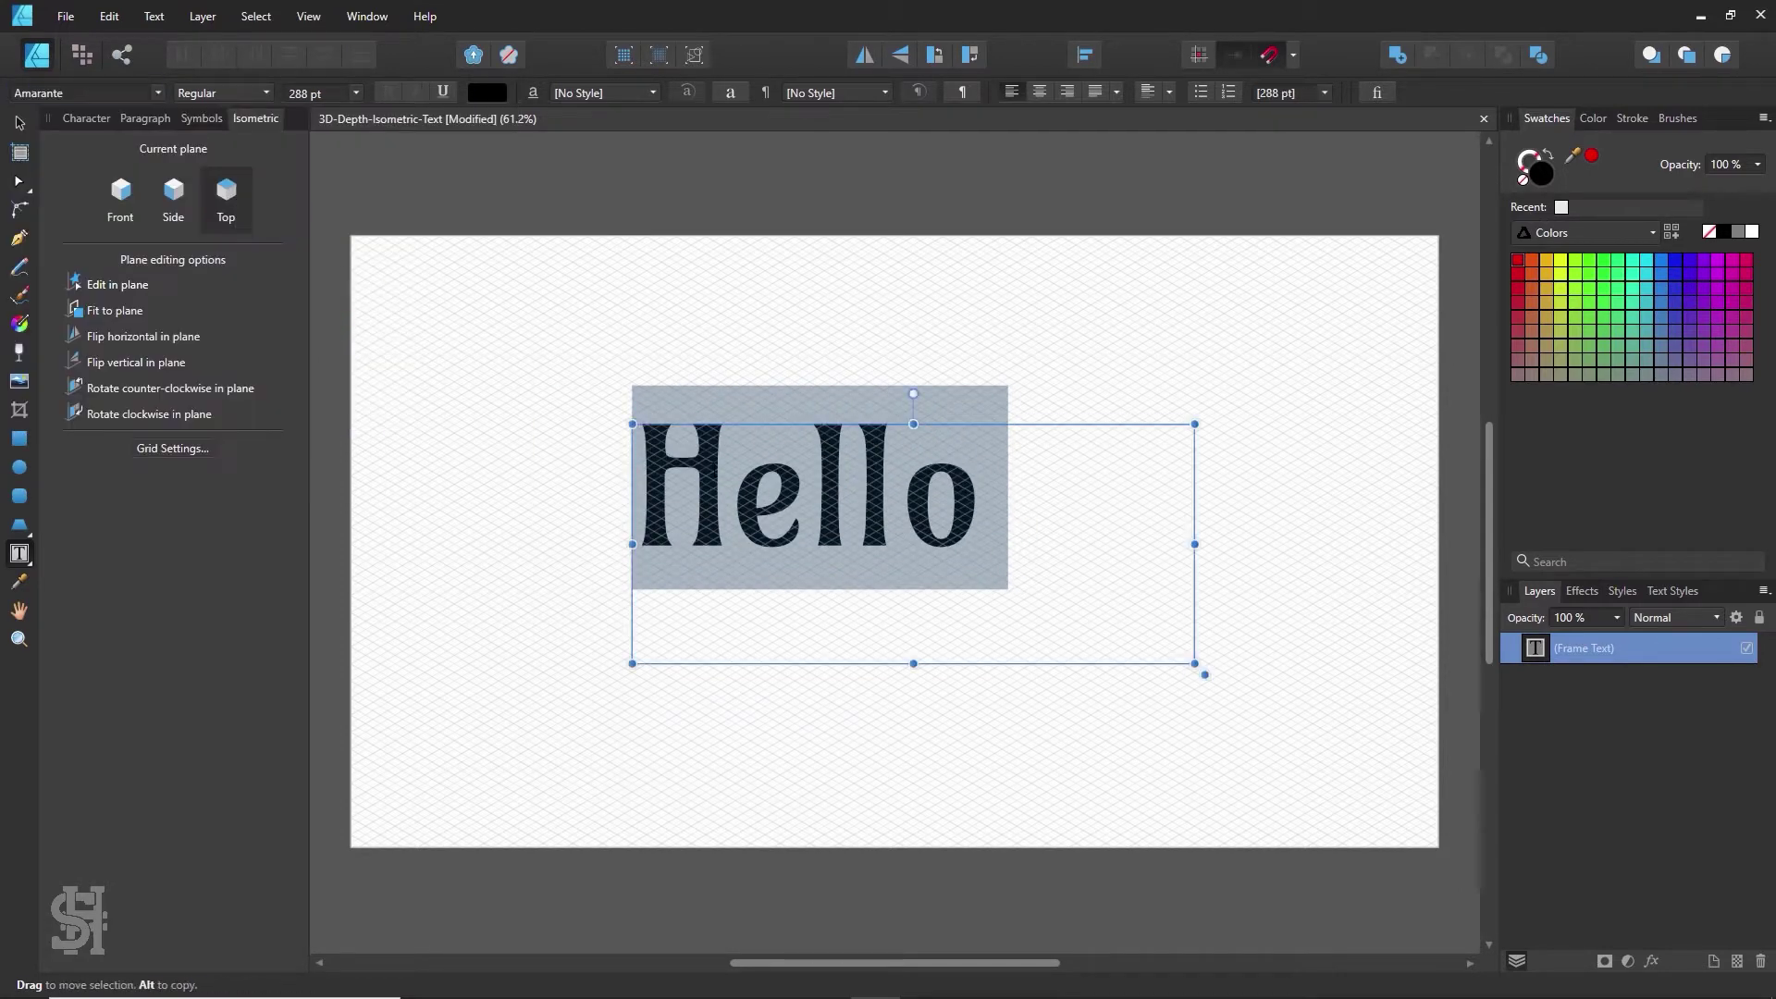
- Fit the Hello text frame to the isometric Top plane and deselect it
{"action": "left_click", "coordinate": [26, 129]}
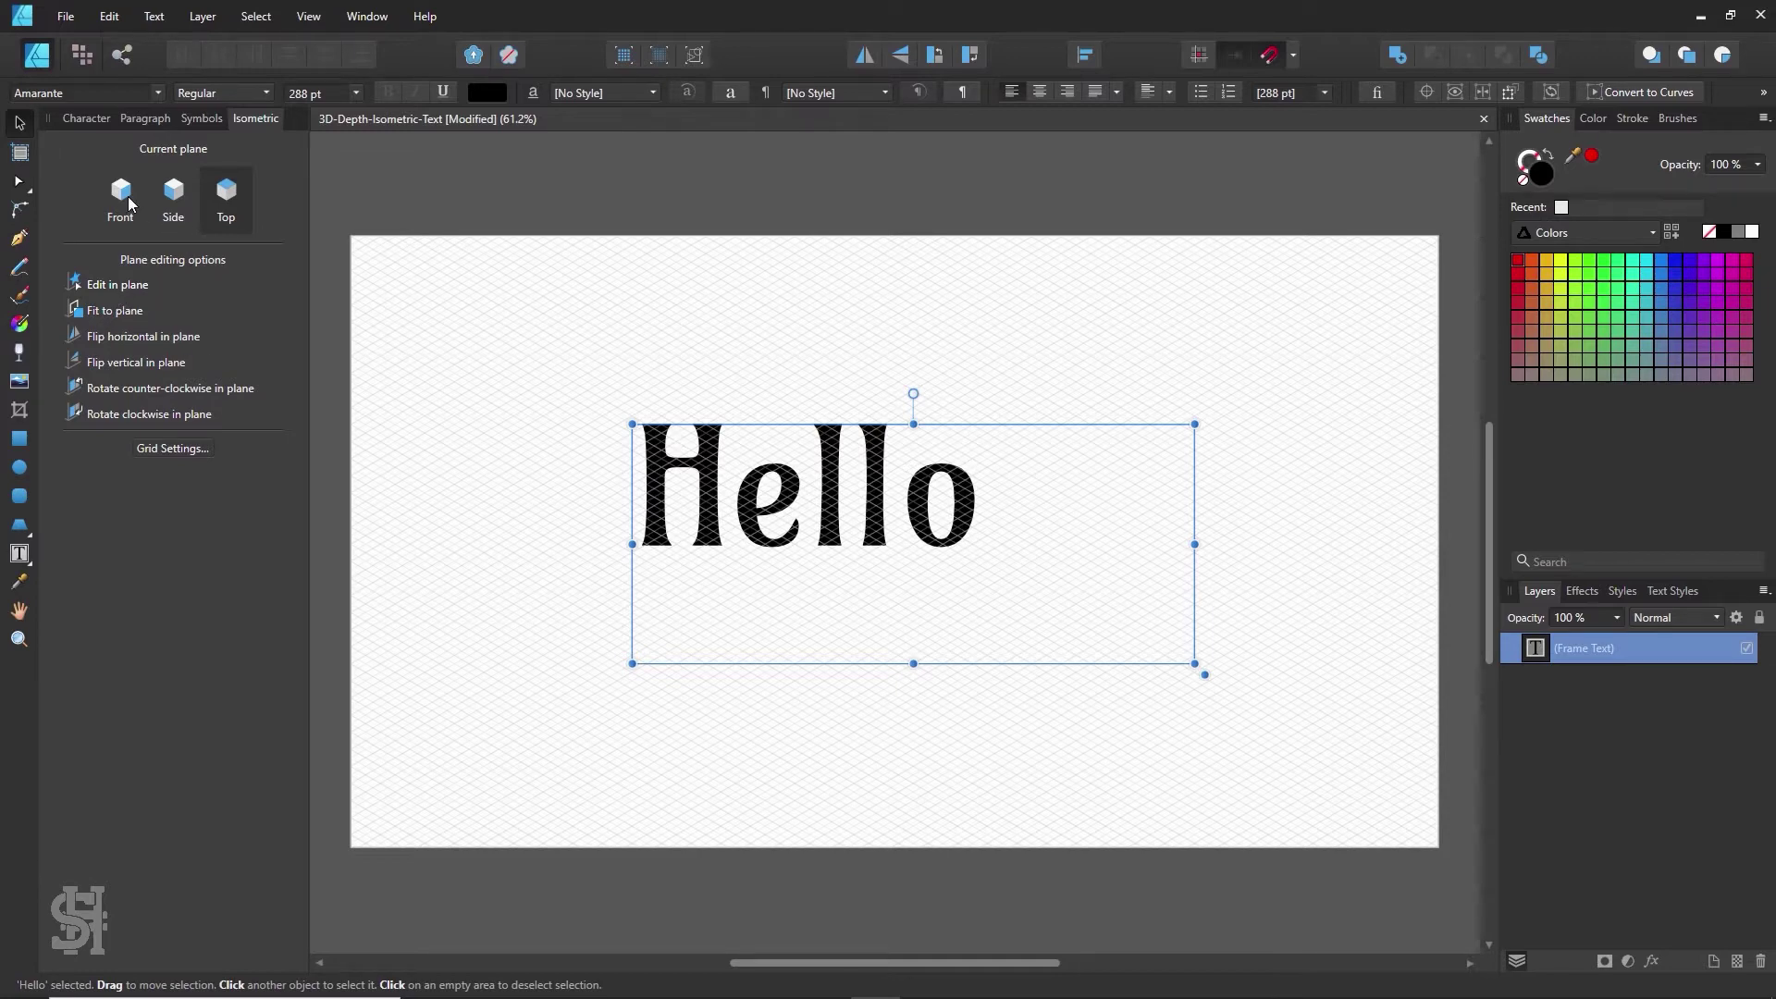
{"action": "left_click", "coordinate": [130, 318]}
{"action": "left_click", "coordinate": [1145, 847]}
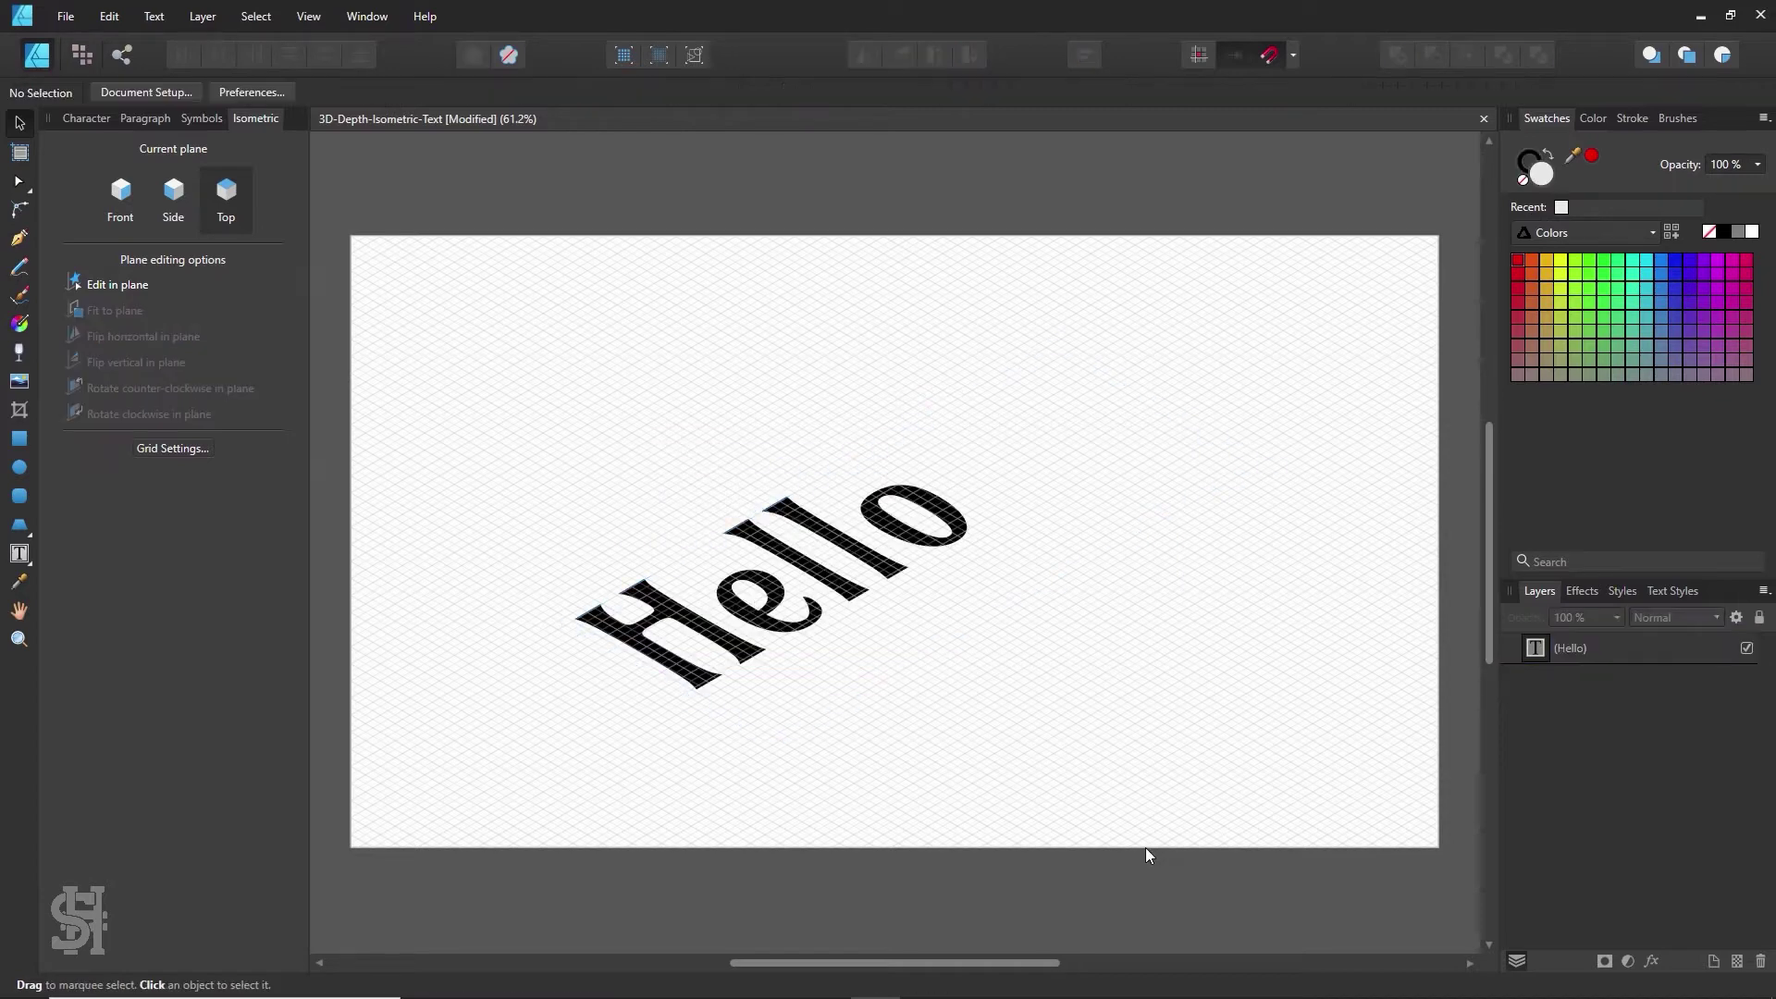
- Duplicate the isometric Hello text with a slight offset, fill the copy orange and place it behind the black one
{"action": "mouse_move", "coordinate": [788, 633]}
{"action": "left_mouse_down"}
{"action": "mouse_move", "coordinate": [871, 546]}
{"action": "mouse_move", "coordinate": [810, 572]}
{"action": "mouse_move", "coordinate": [832, 566]}
{"action": "mouse_move", "coordinate": [818, 604]}
{"action": "left_mouse_up"}
{"action": "left_click", "coordinate": [1535, 263]}
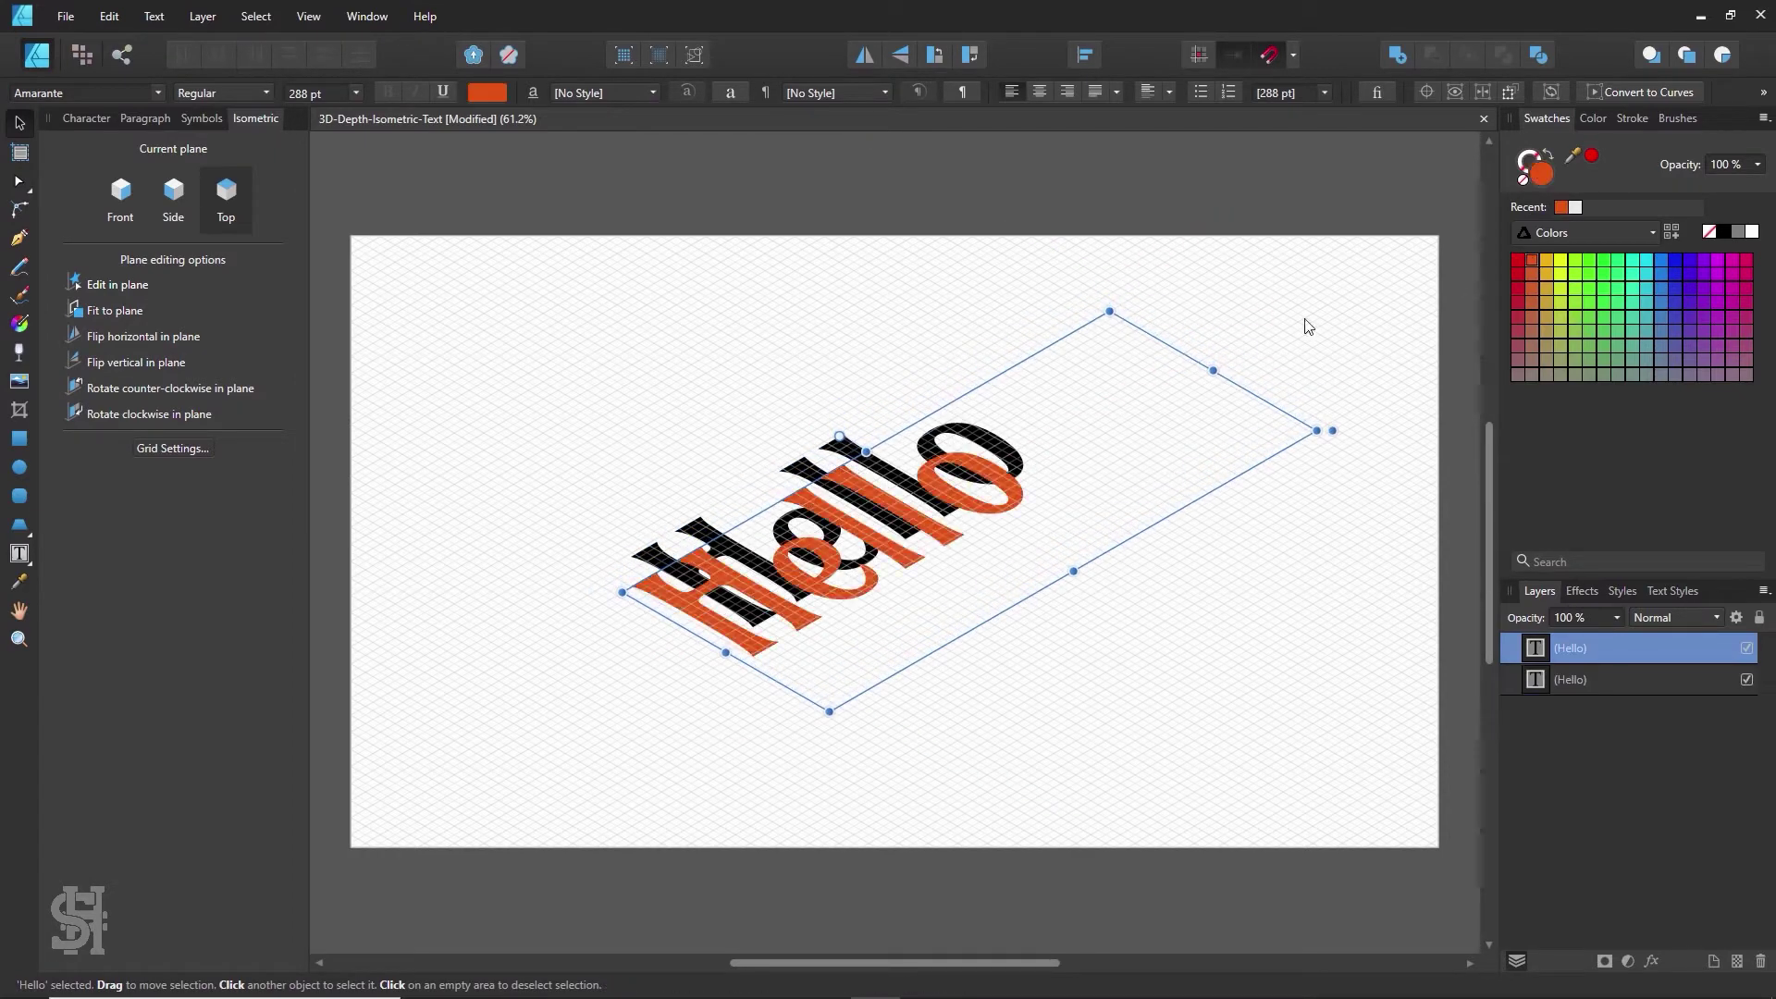
{"action": "key", "text": "ctrl+bracketleft"}
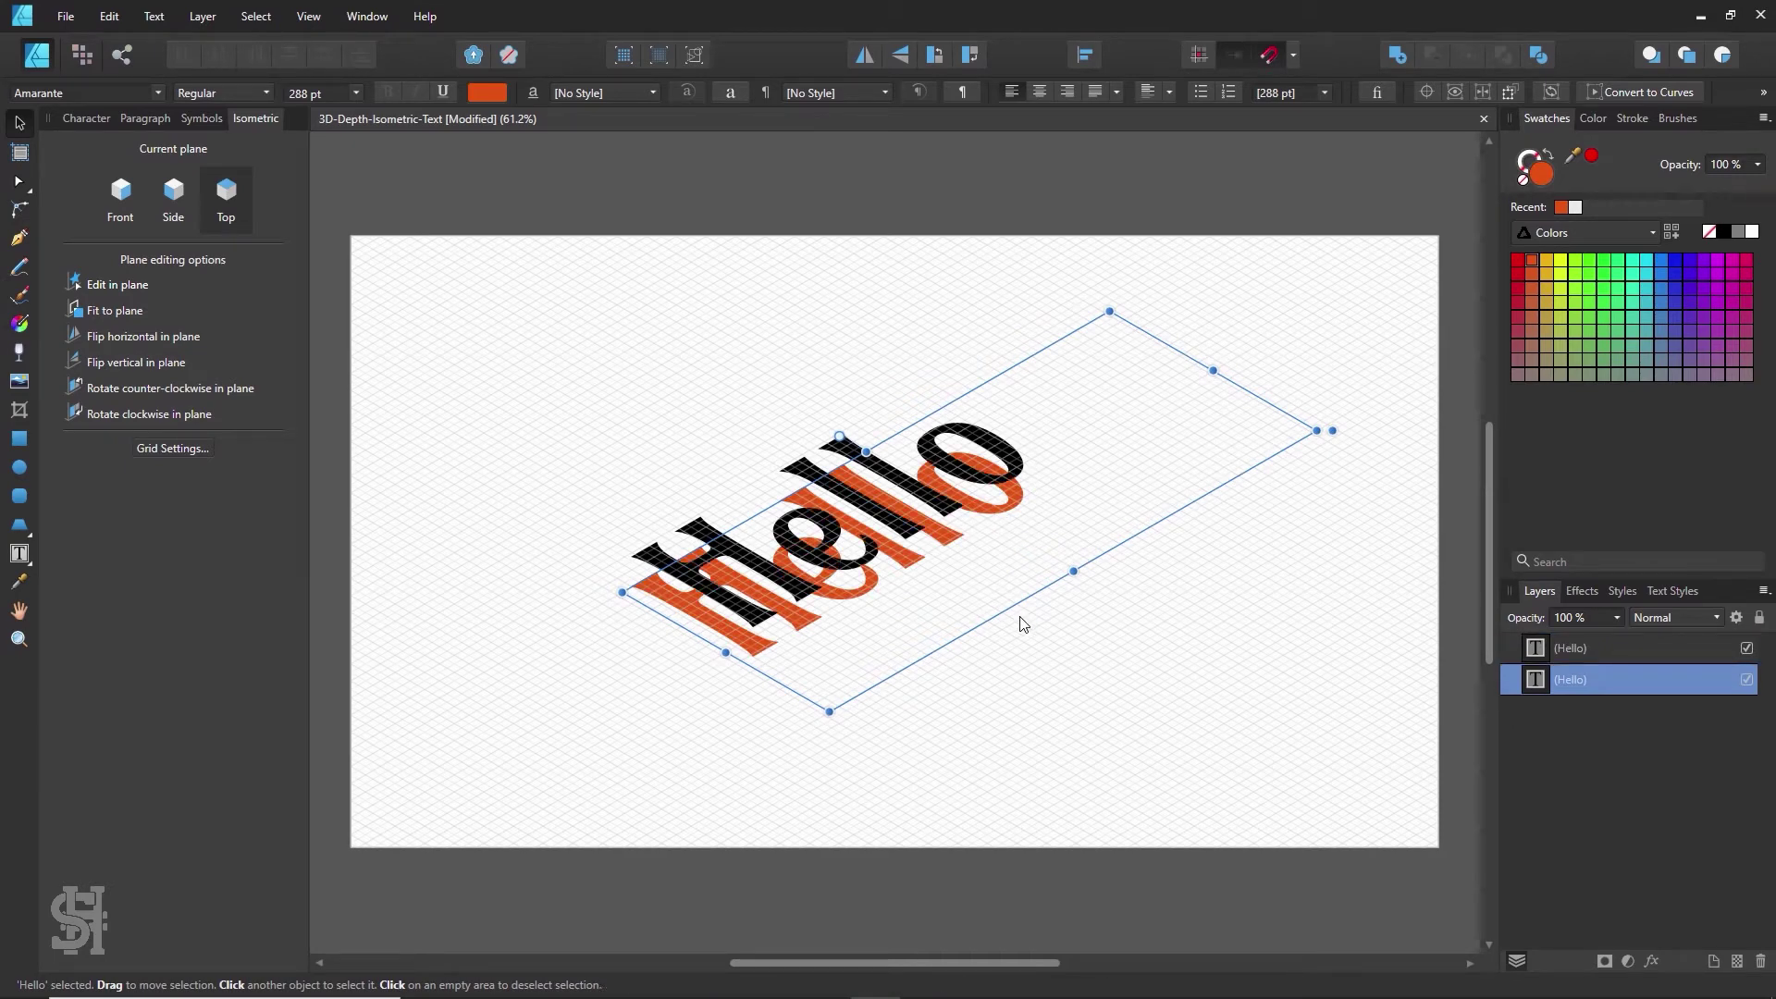
{"action": "left_click", "coordinate": [1036, 662]}
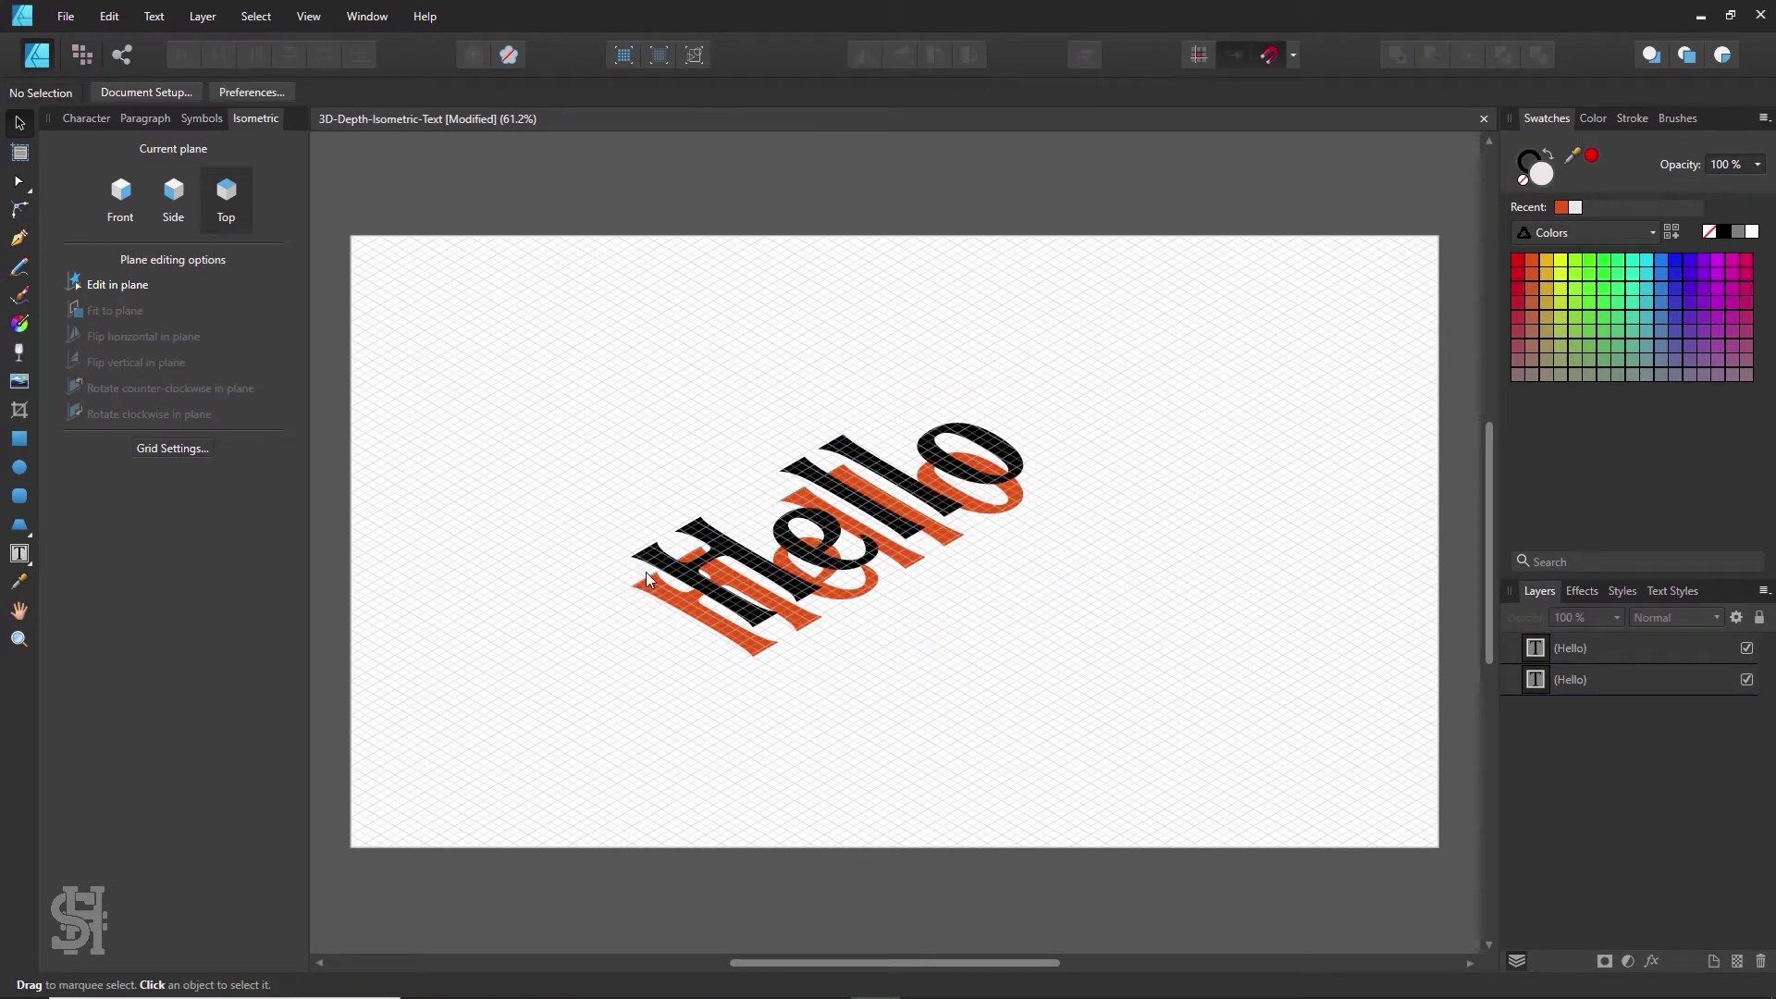
- Shift the orange Hello copy up so it sits closer beneath the black text
{"action": "left_click_drag", "start_coordinate": [699, 585], "coordinate": [731, 629]}
{"action": "left_click", "coordinate": [721, 700]}
{"action": "key", "text": "ctrl+z"}
{"action": "left_click", "coordinate": [733, 668]}
{"action": "left_click", "coordinate": [725, 664]}
- Fit the black Hello text to the isometric Front plane and line up its base with the orange copy
{"action": "left_click", "coordinate": [712, 566]}
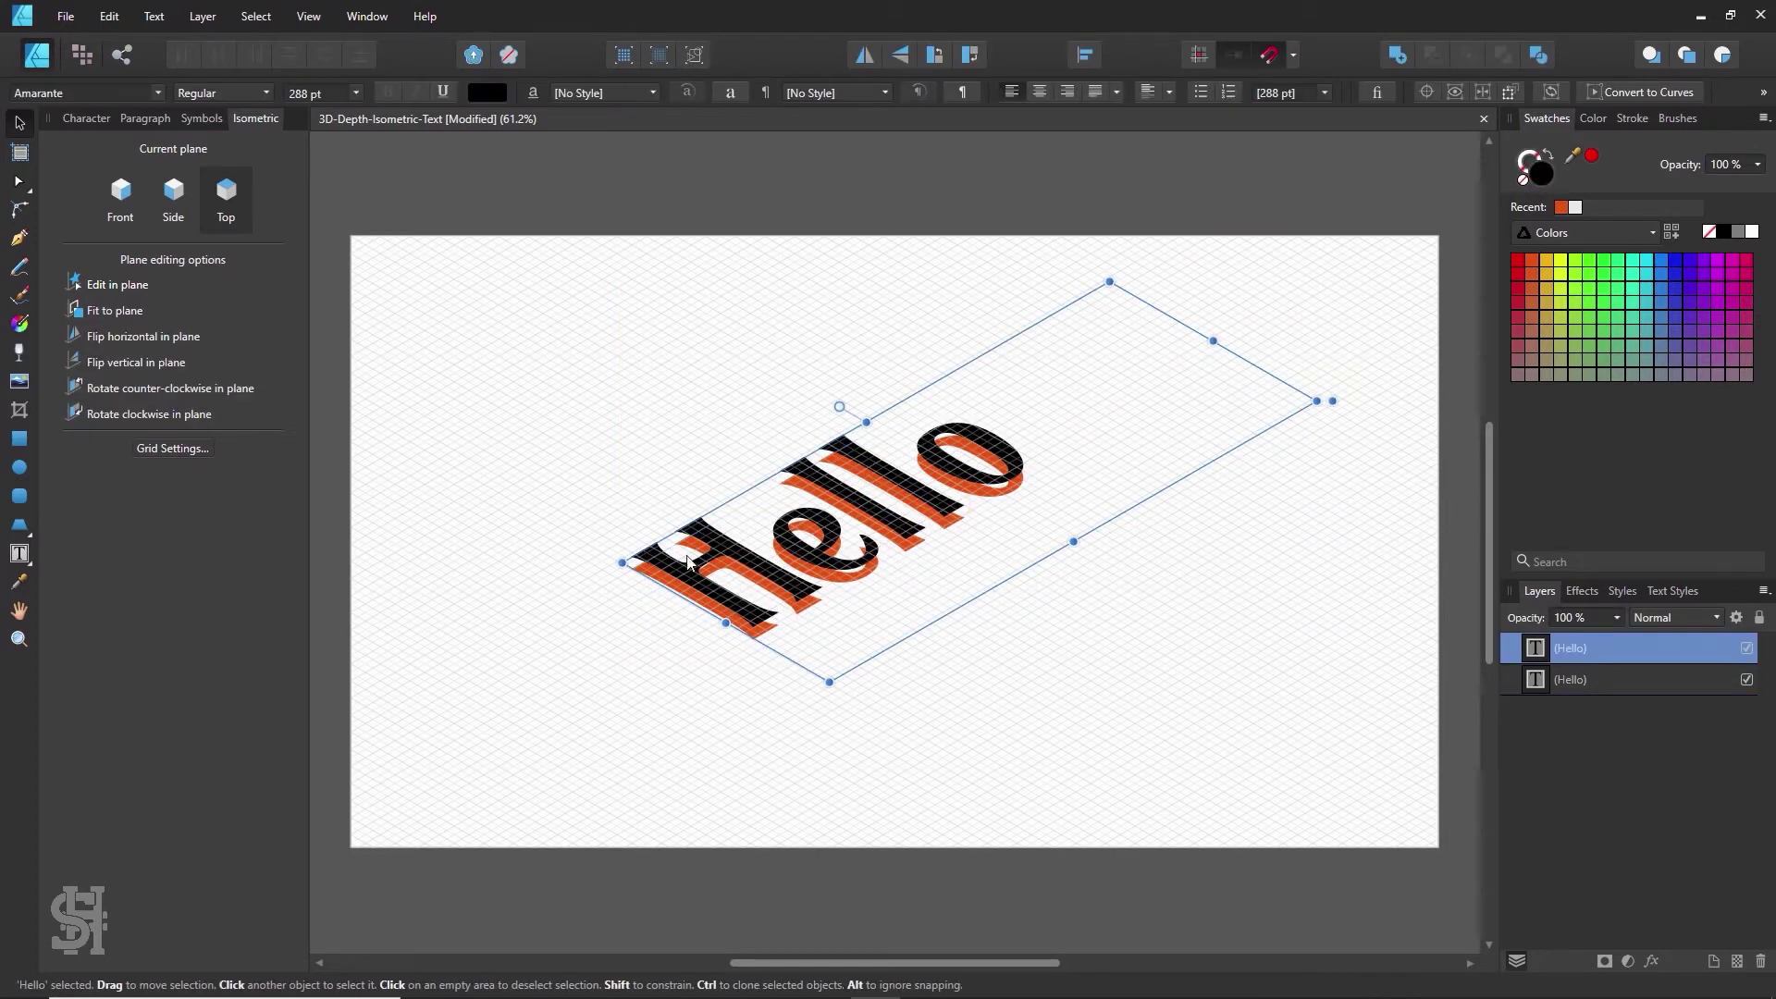
{"action": "left_click", "coordinate": [121, 191]}
{"action": "left_click", "coordinate": [143, 314]}
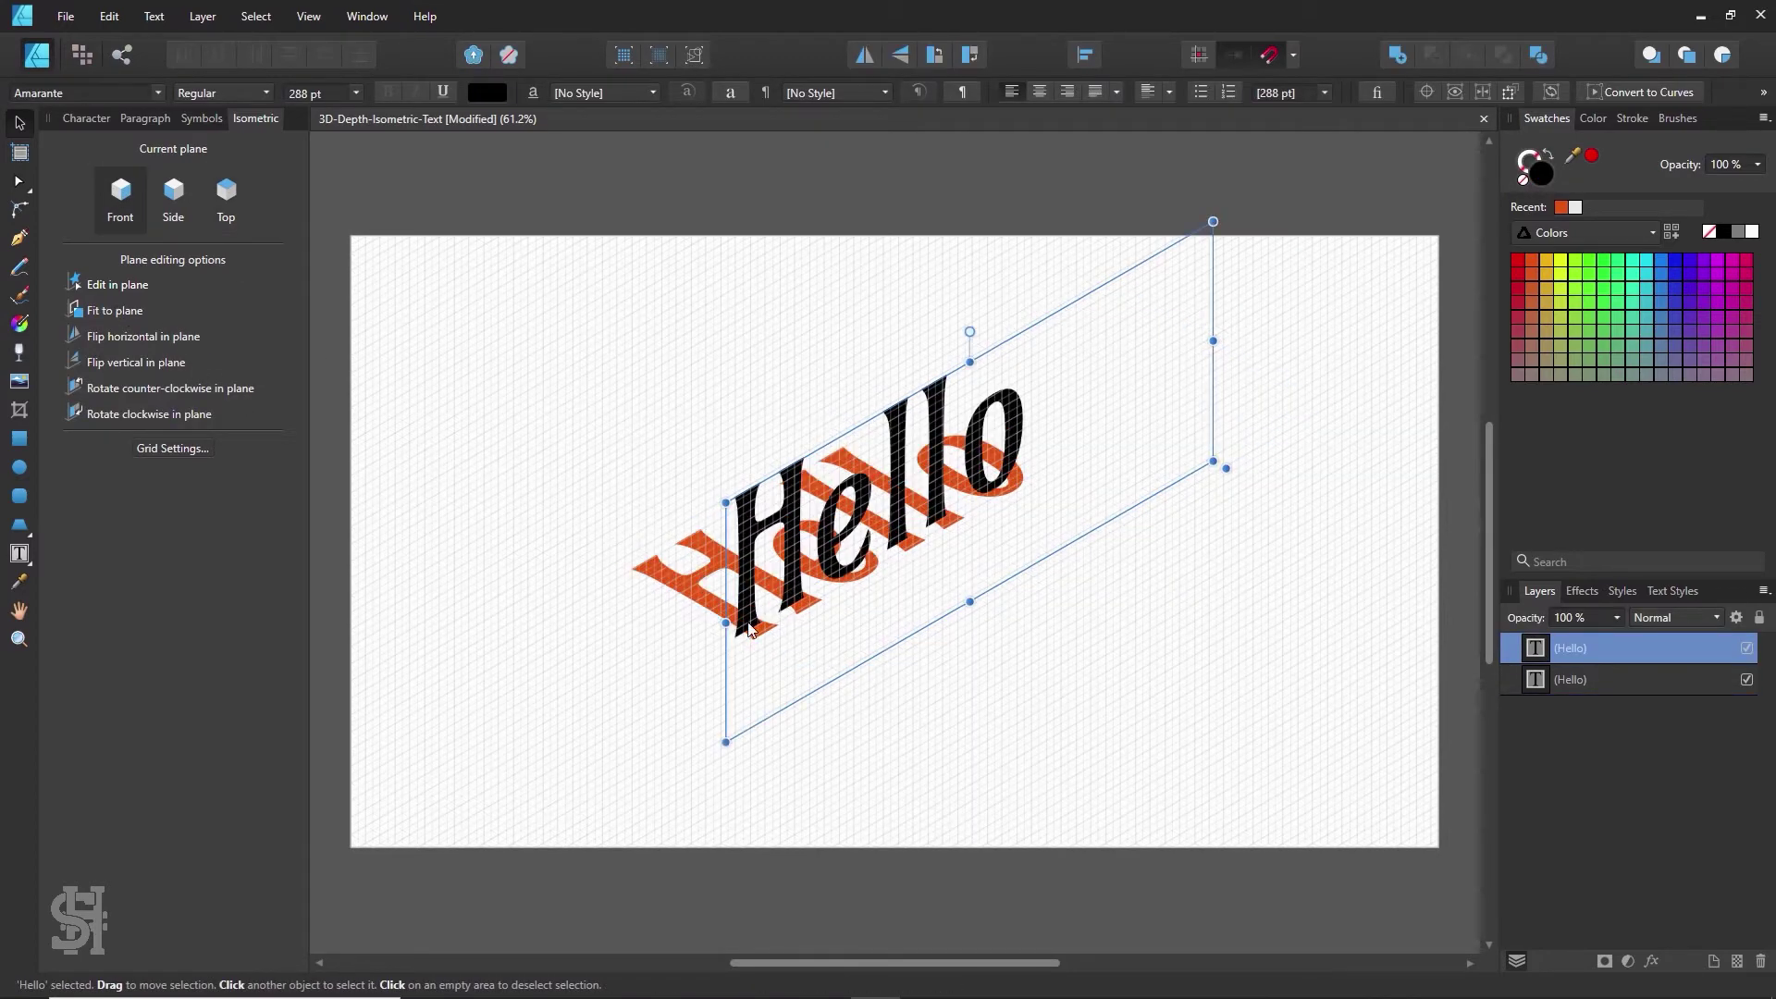
{"action": "left_click_drag", "start_coordinate": [799, 579], "coordinate": [818, 579]}
- Fill the upright Hello text golden yellow and the flat copy black, and save the document
{"action": "left_click", "coordinate": [1546, 260]}
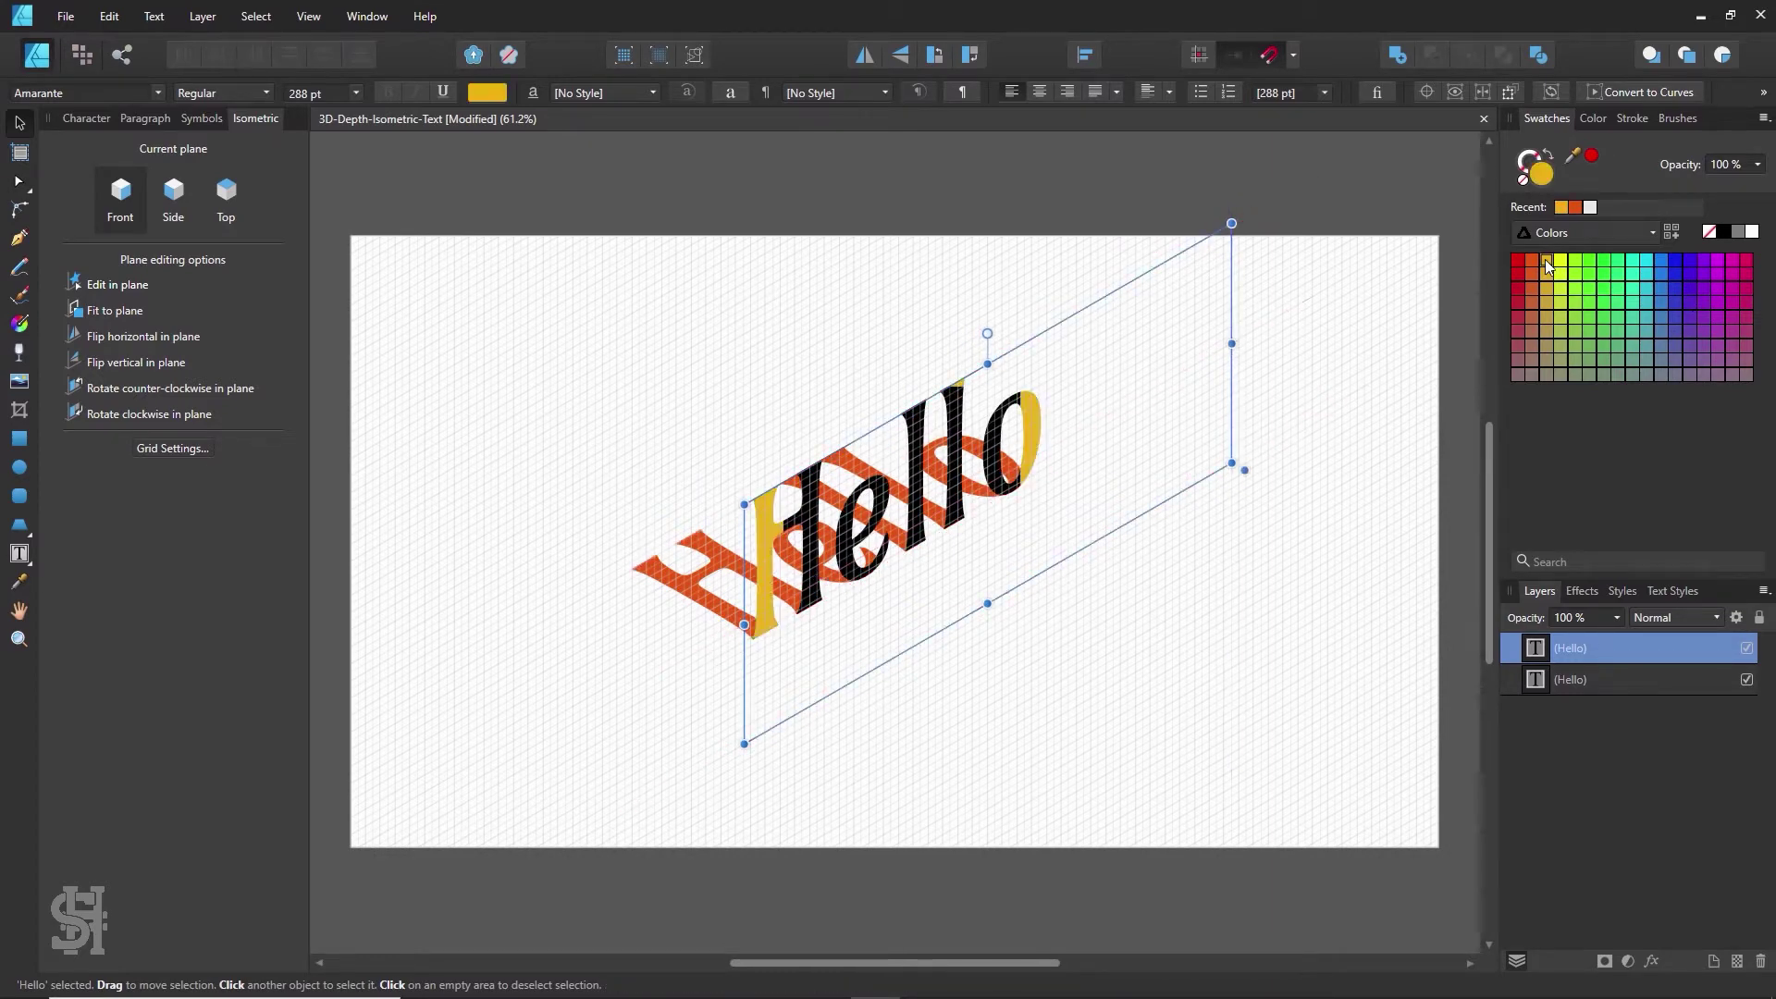
{"action": "left_click", "coordinate": [653, 606]}
{"action": "left_click", "coordinate": [1724, 232]}
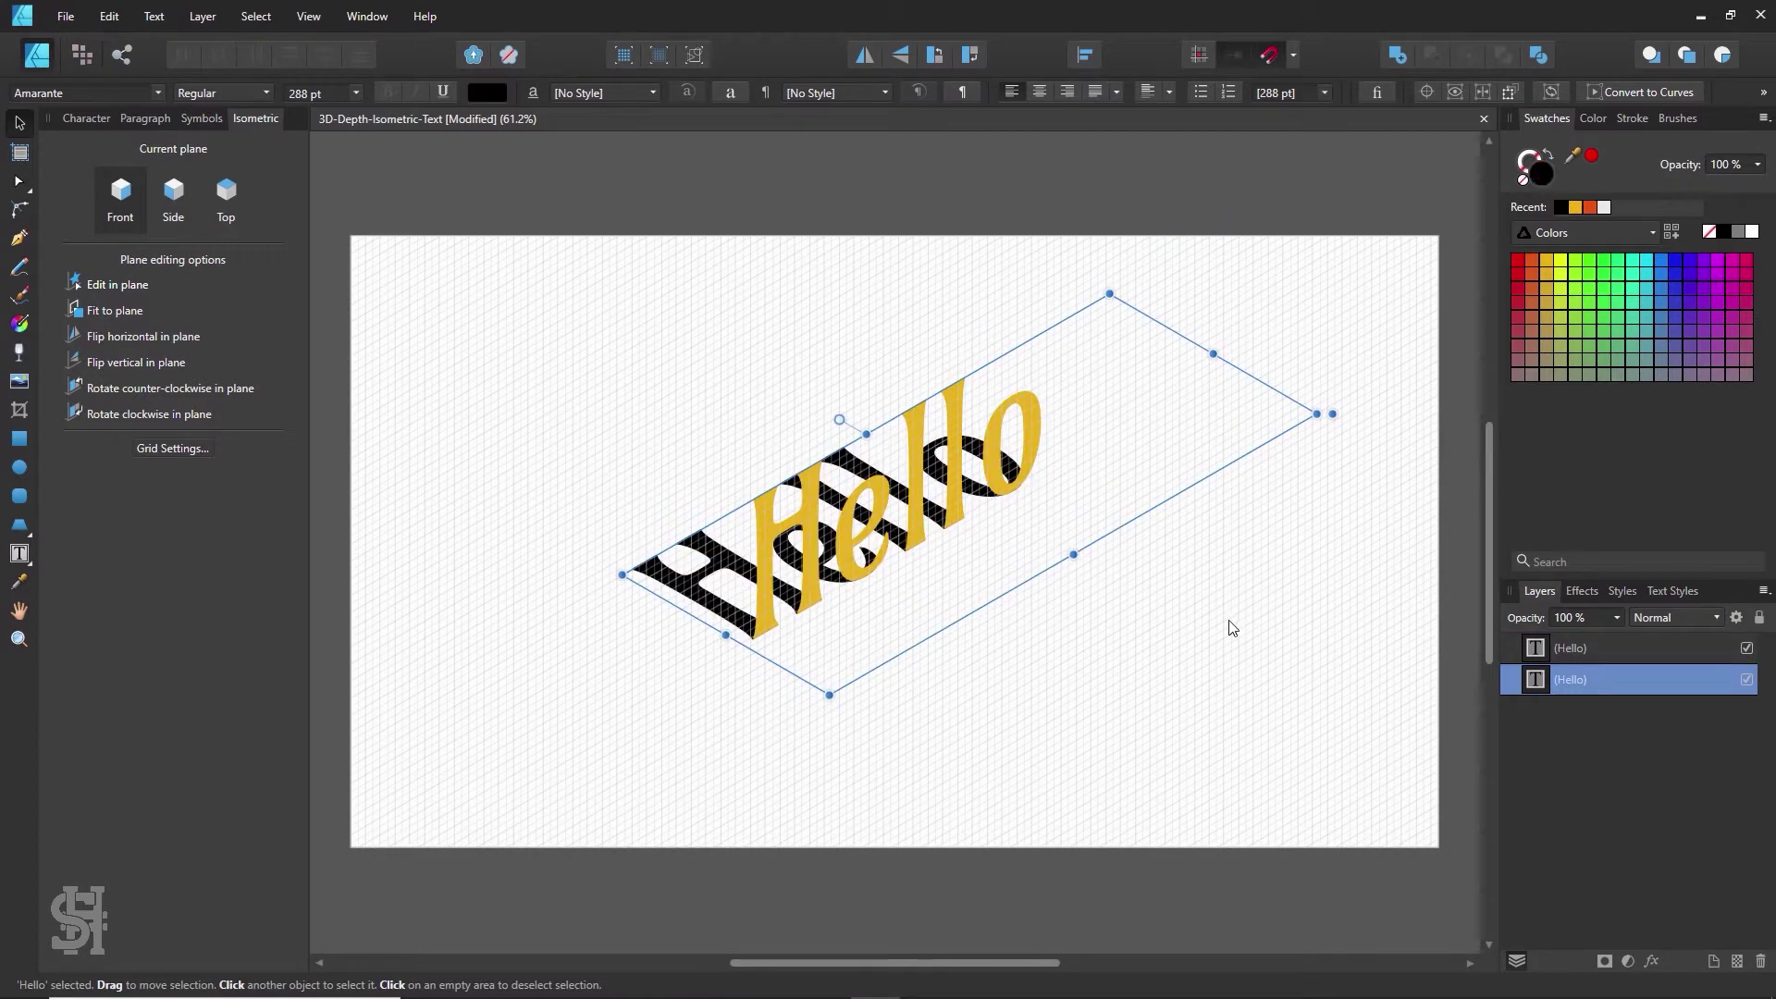
{"action": "left_click", "coordinate": [1233, 628]}
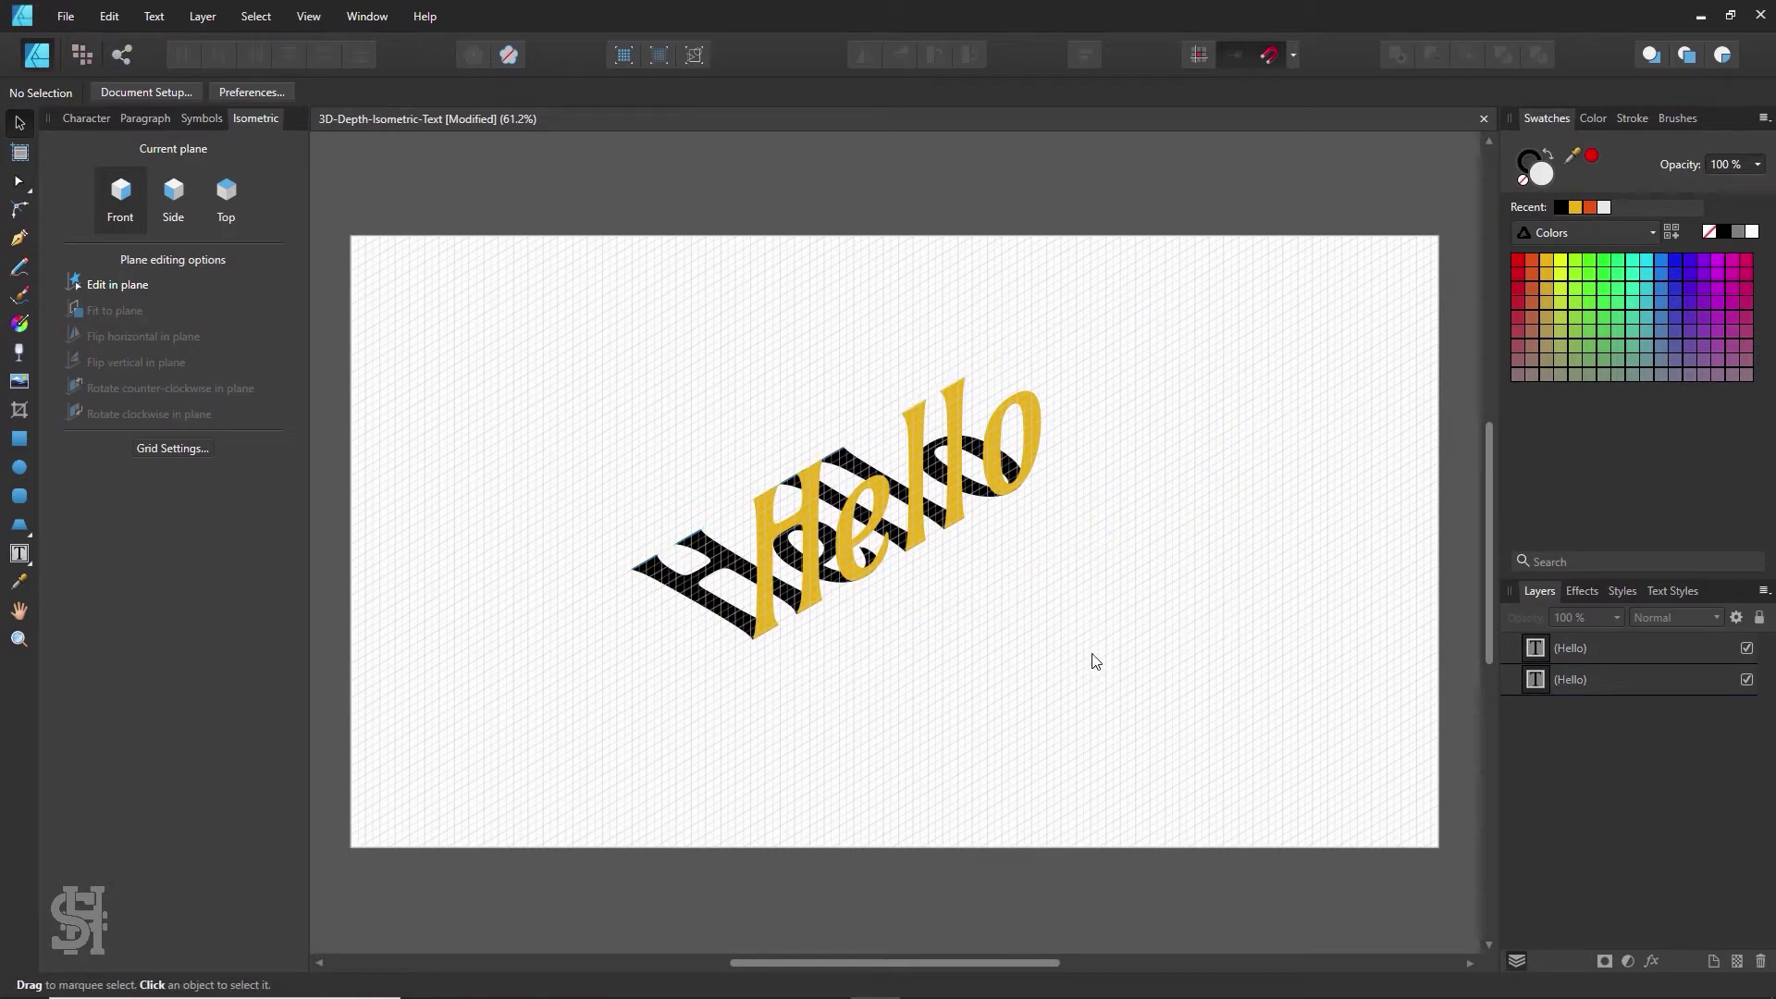
{"action": "key", "text": "ctrl+s"}
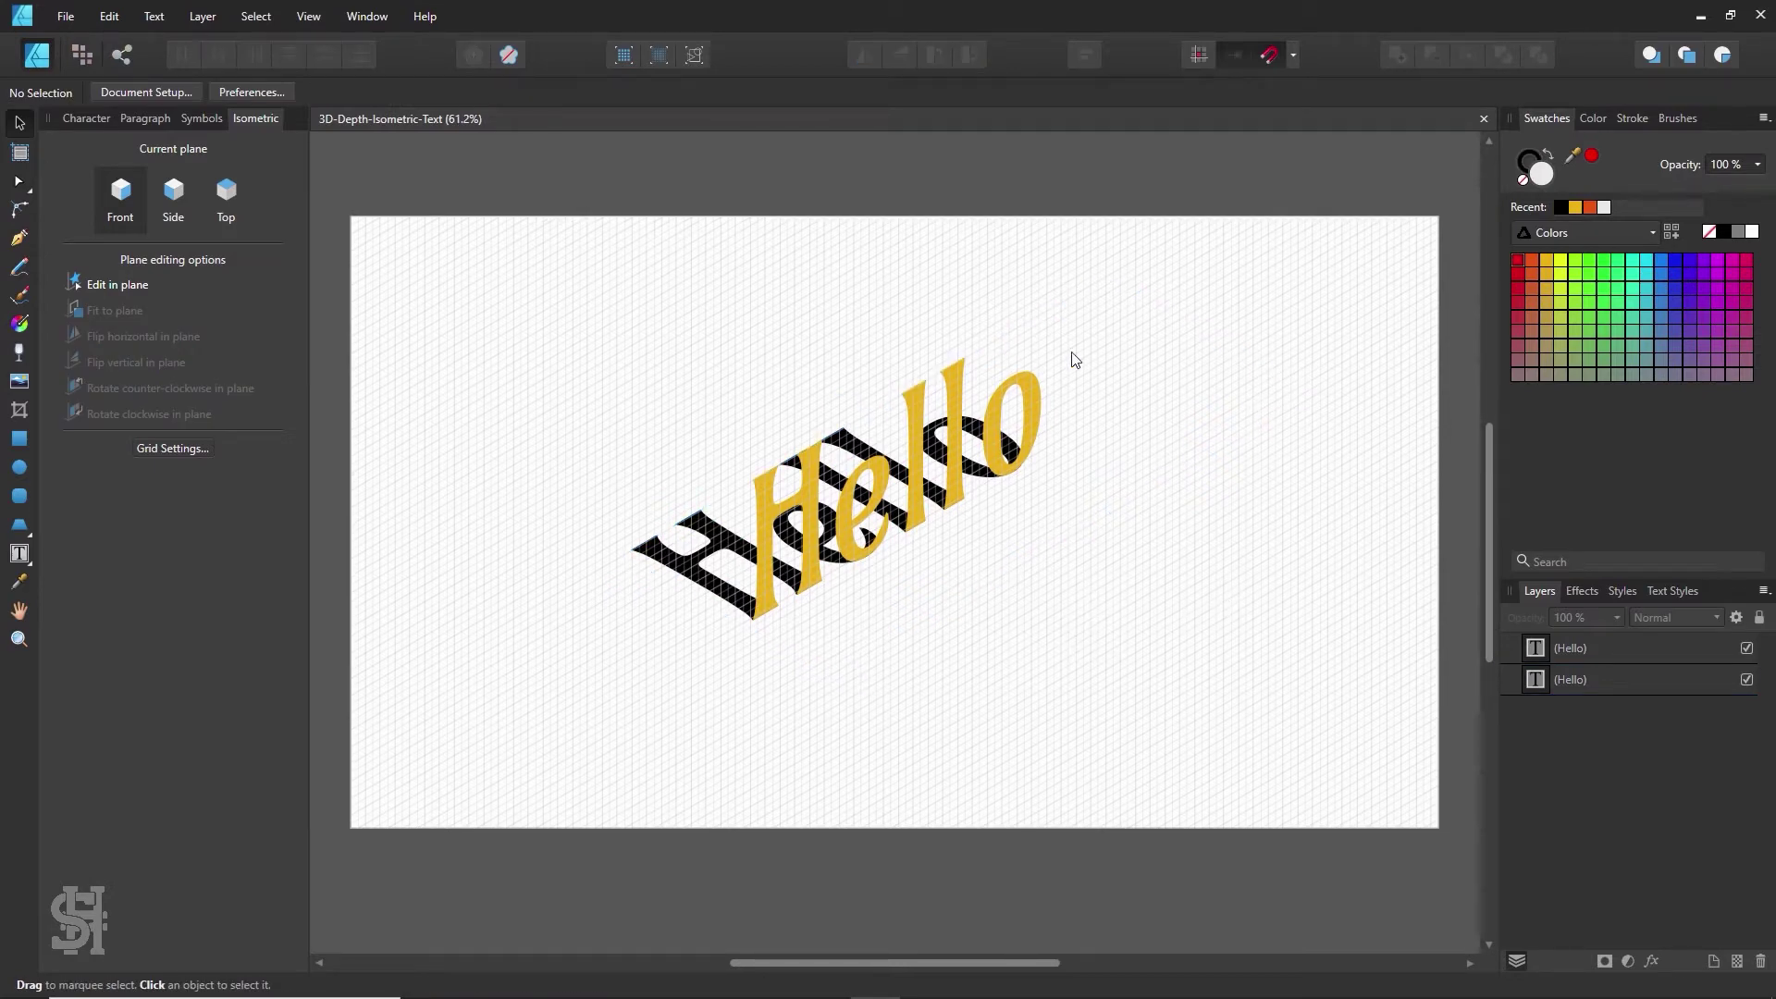
- Delete both Hello text objects from the artboard
{"action": "left_click_drag", "start_coordinate": [1022, 384], "coordinate": [881, 501]}
{"action": "key", "text": "Delete"}
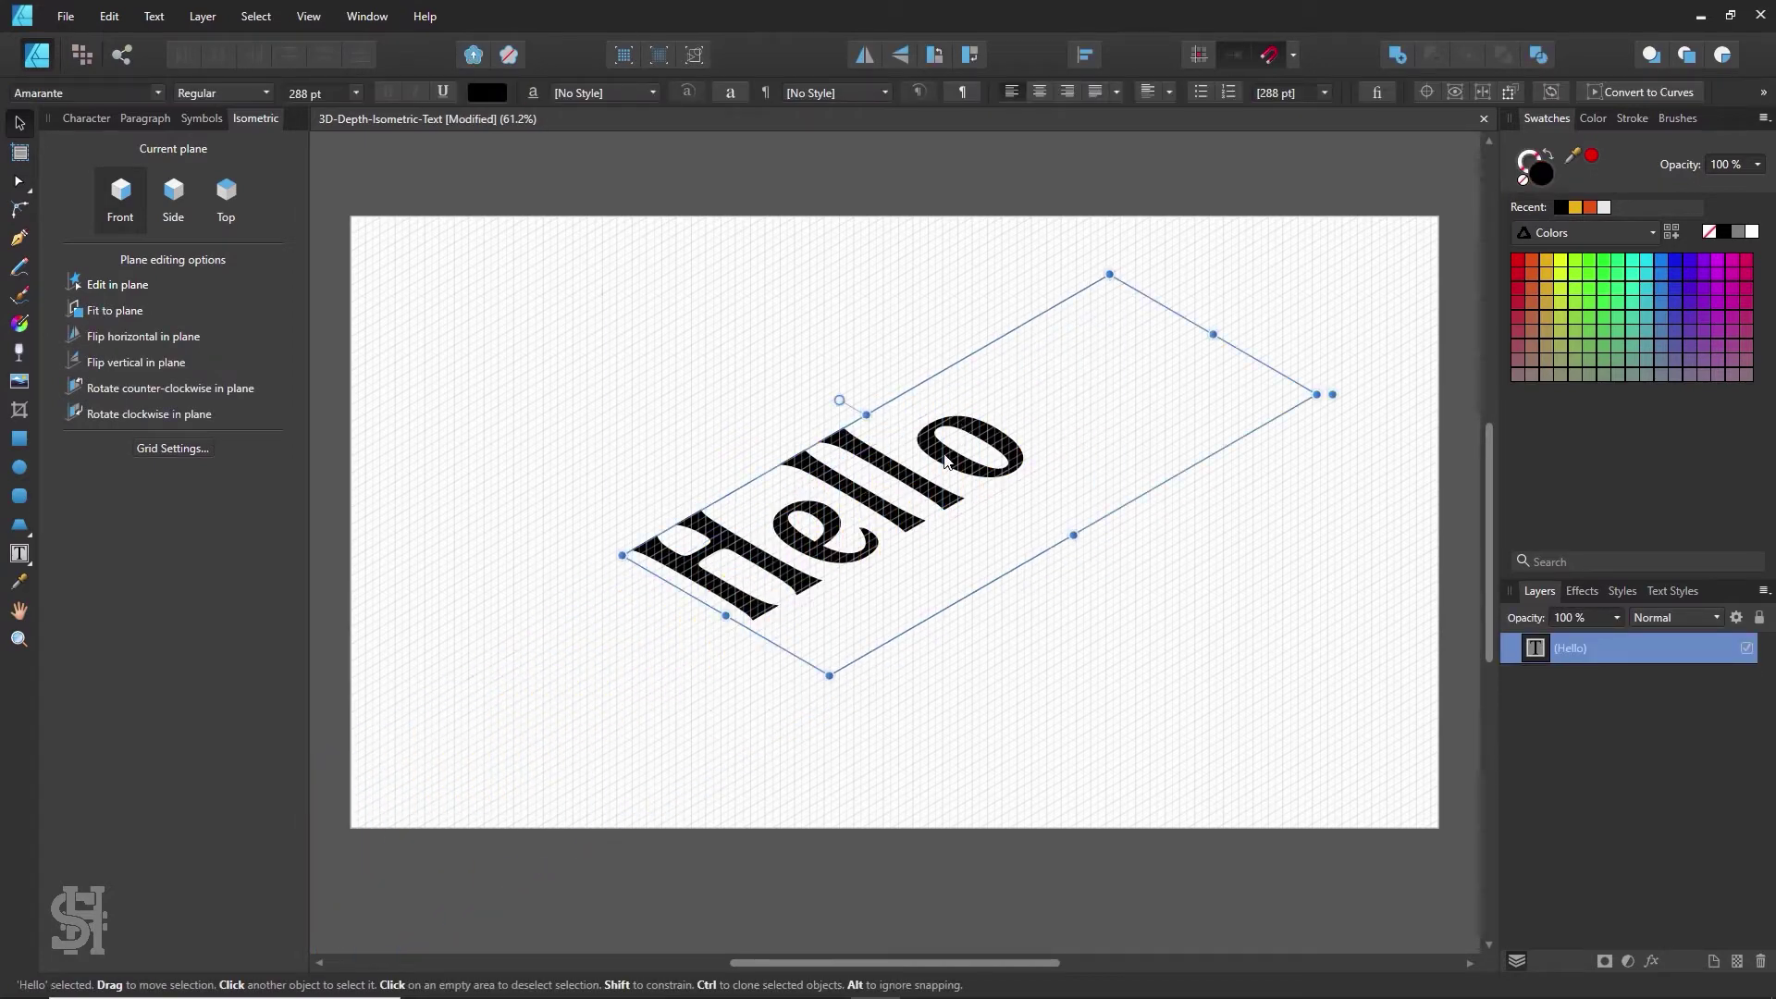
{"action": "key", "text": "Delete"}
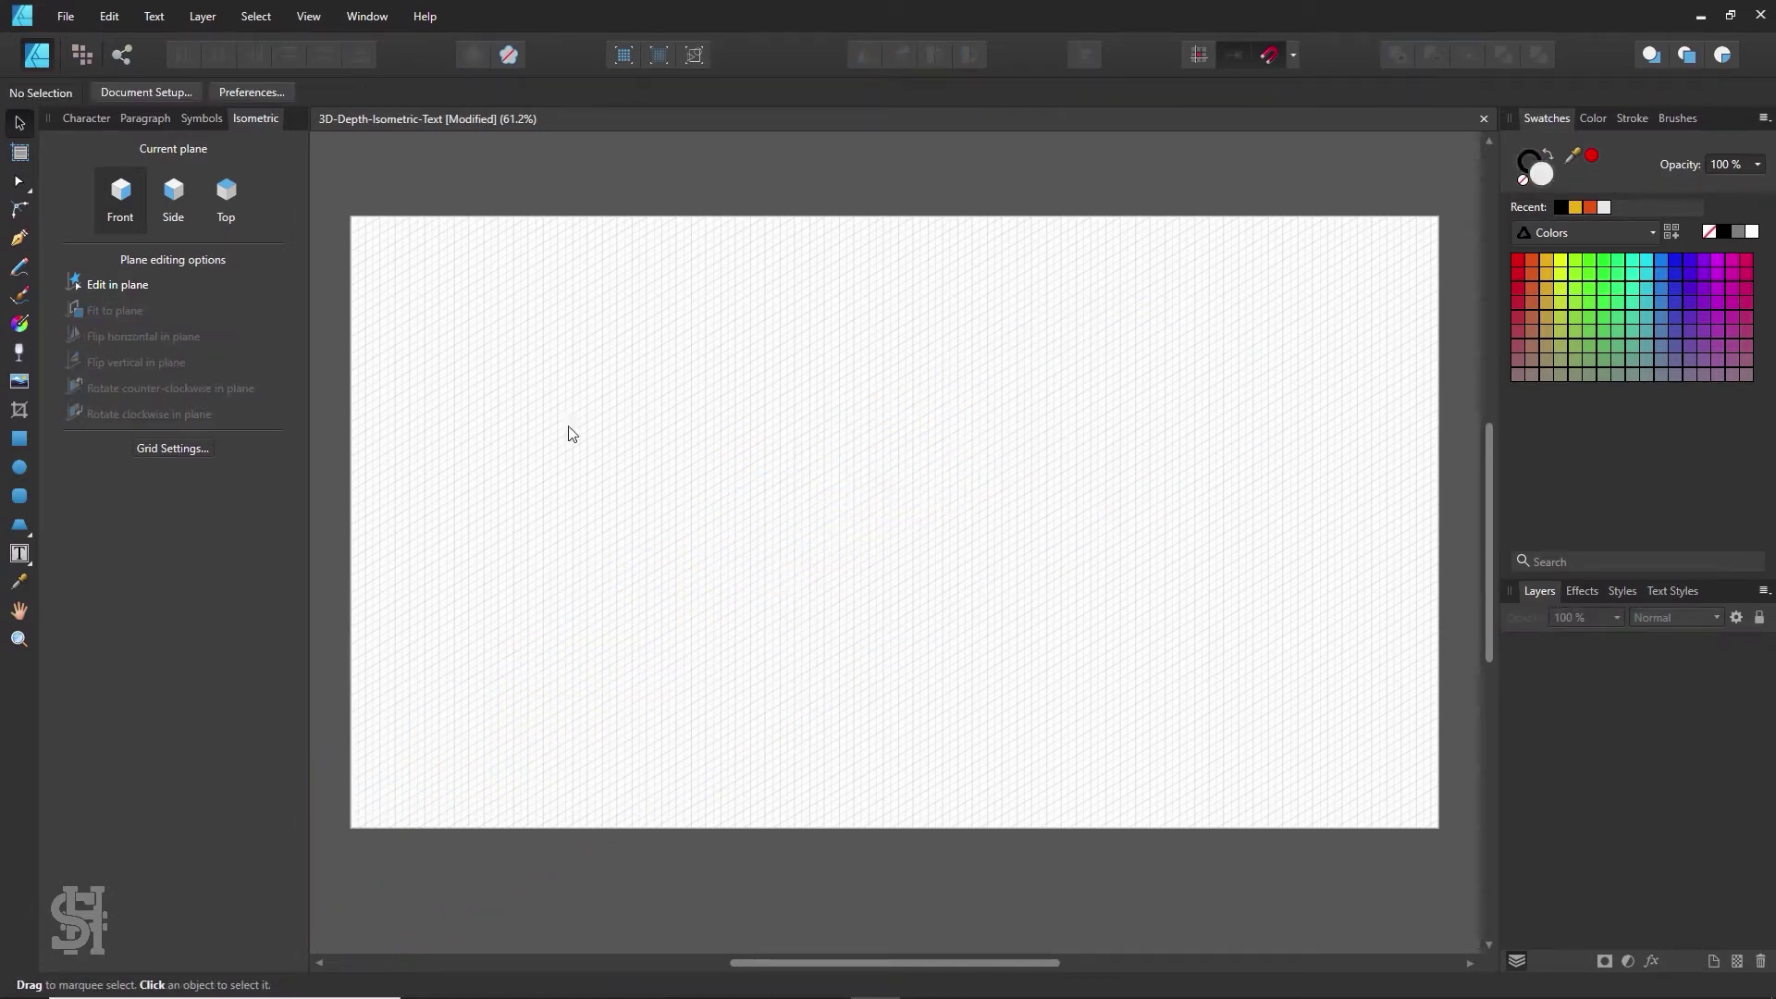
- Activate the Rectangle tool and make Front the current isometric plane
{"action": "left_click", "coordinate": [218, 195]}
{"action": "left_click", "coordinate": [16, 441]}
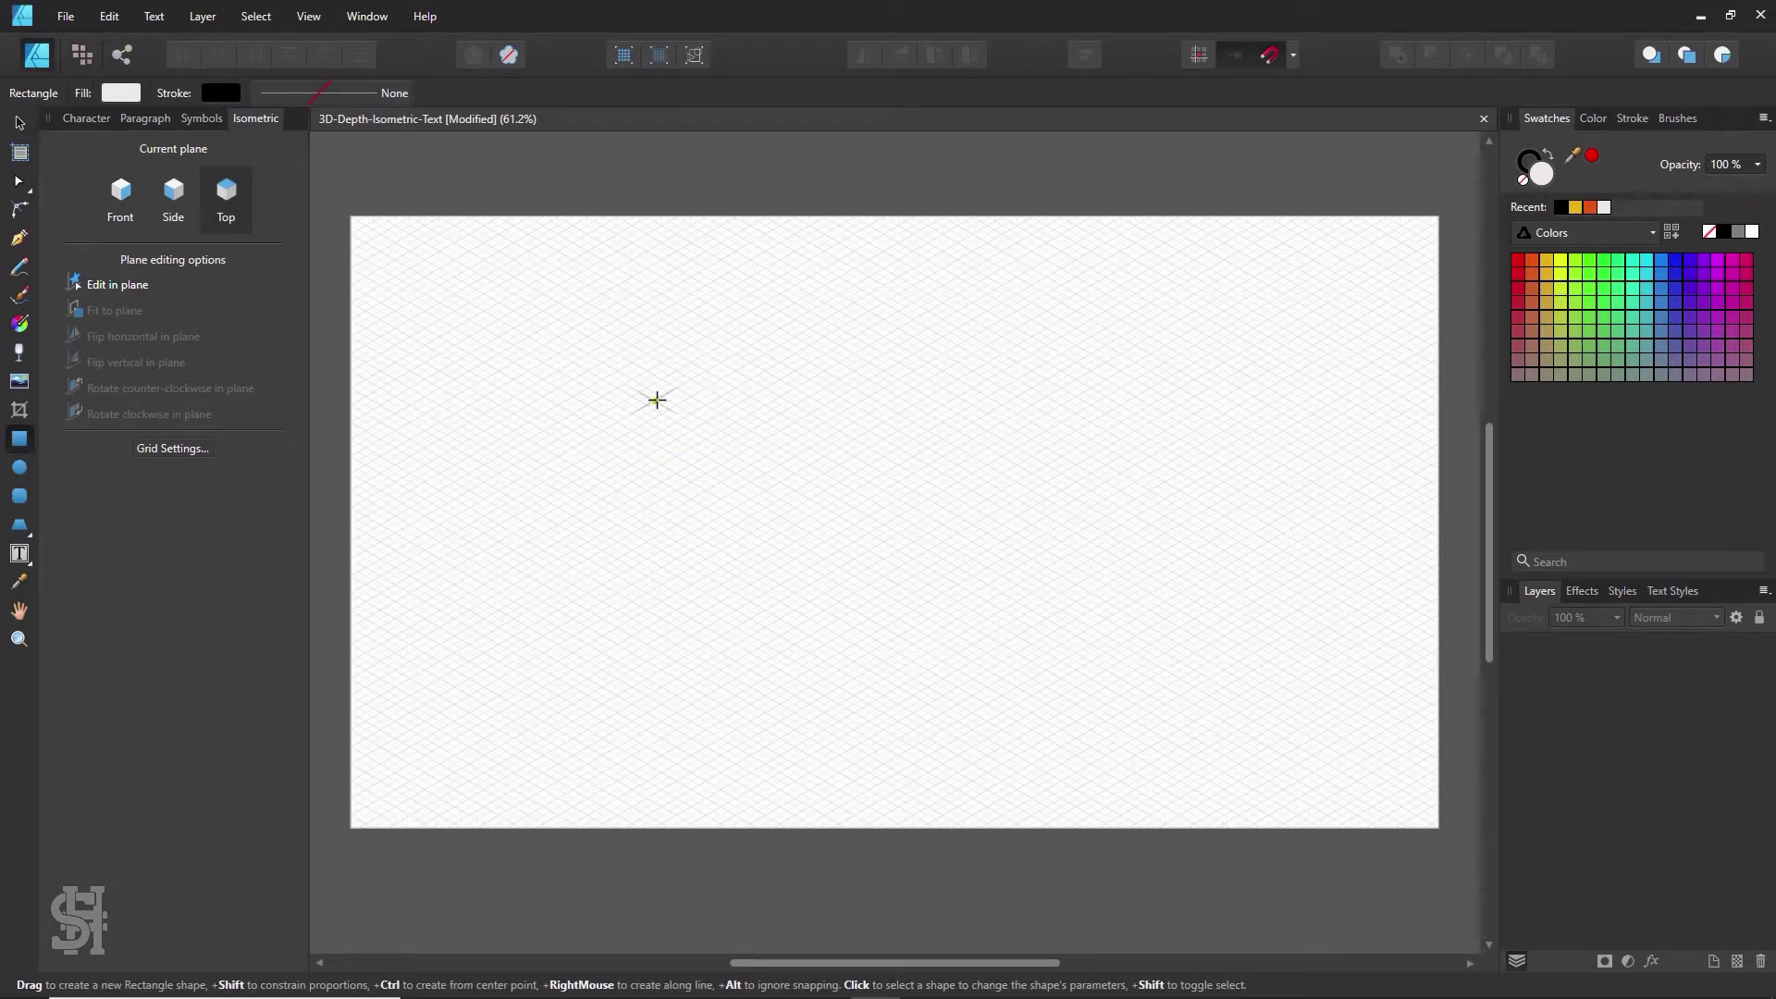
{"action": "key", "text": "z"}
{"action": "left_click", "coordinate": [673, 439]}
{"action": "key", "text": "h"}
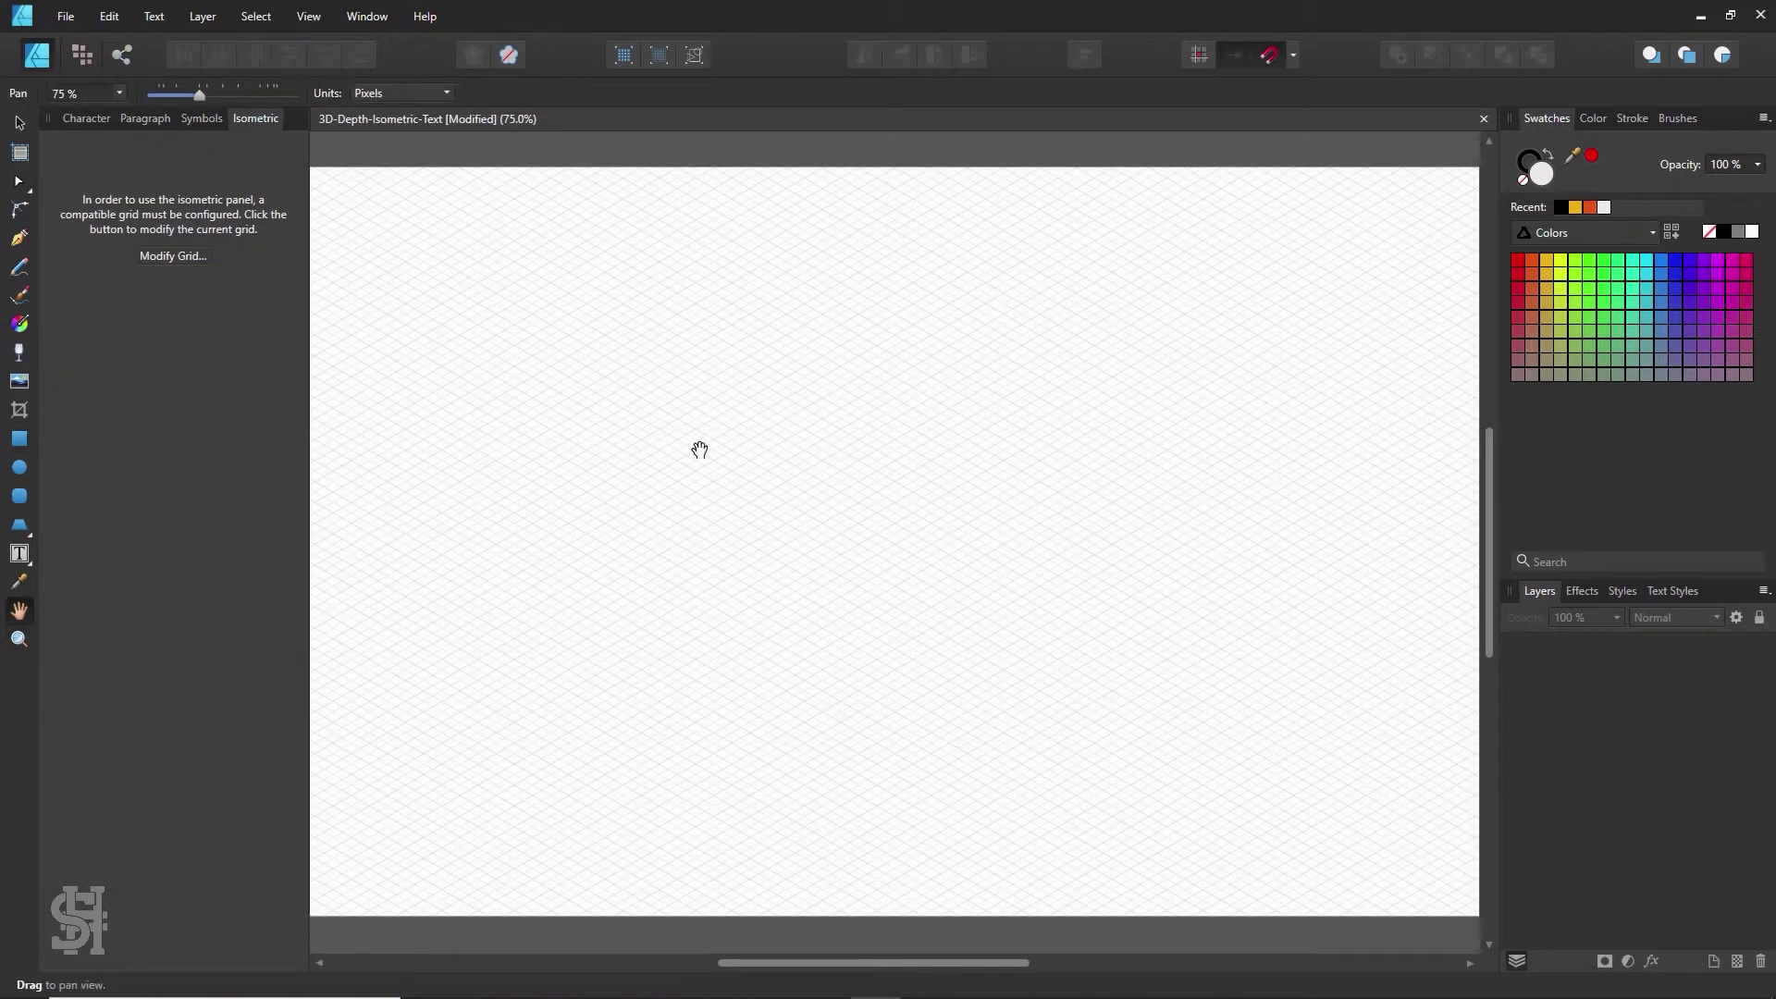
{"action": "left_click_drag", "start_coordinate": [697, 448], "coordinate": [769, 448]}
{"action": "left_click", "coordinate": [27, 436]}
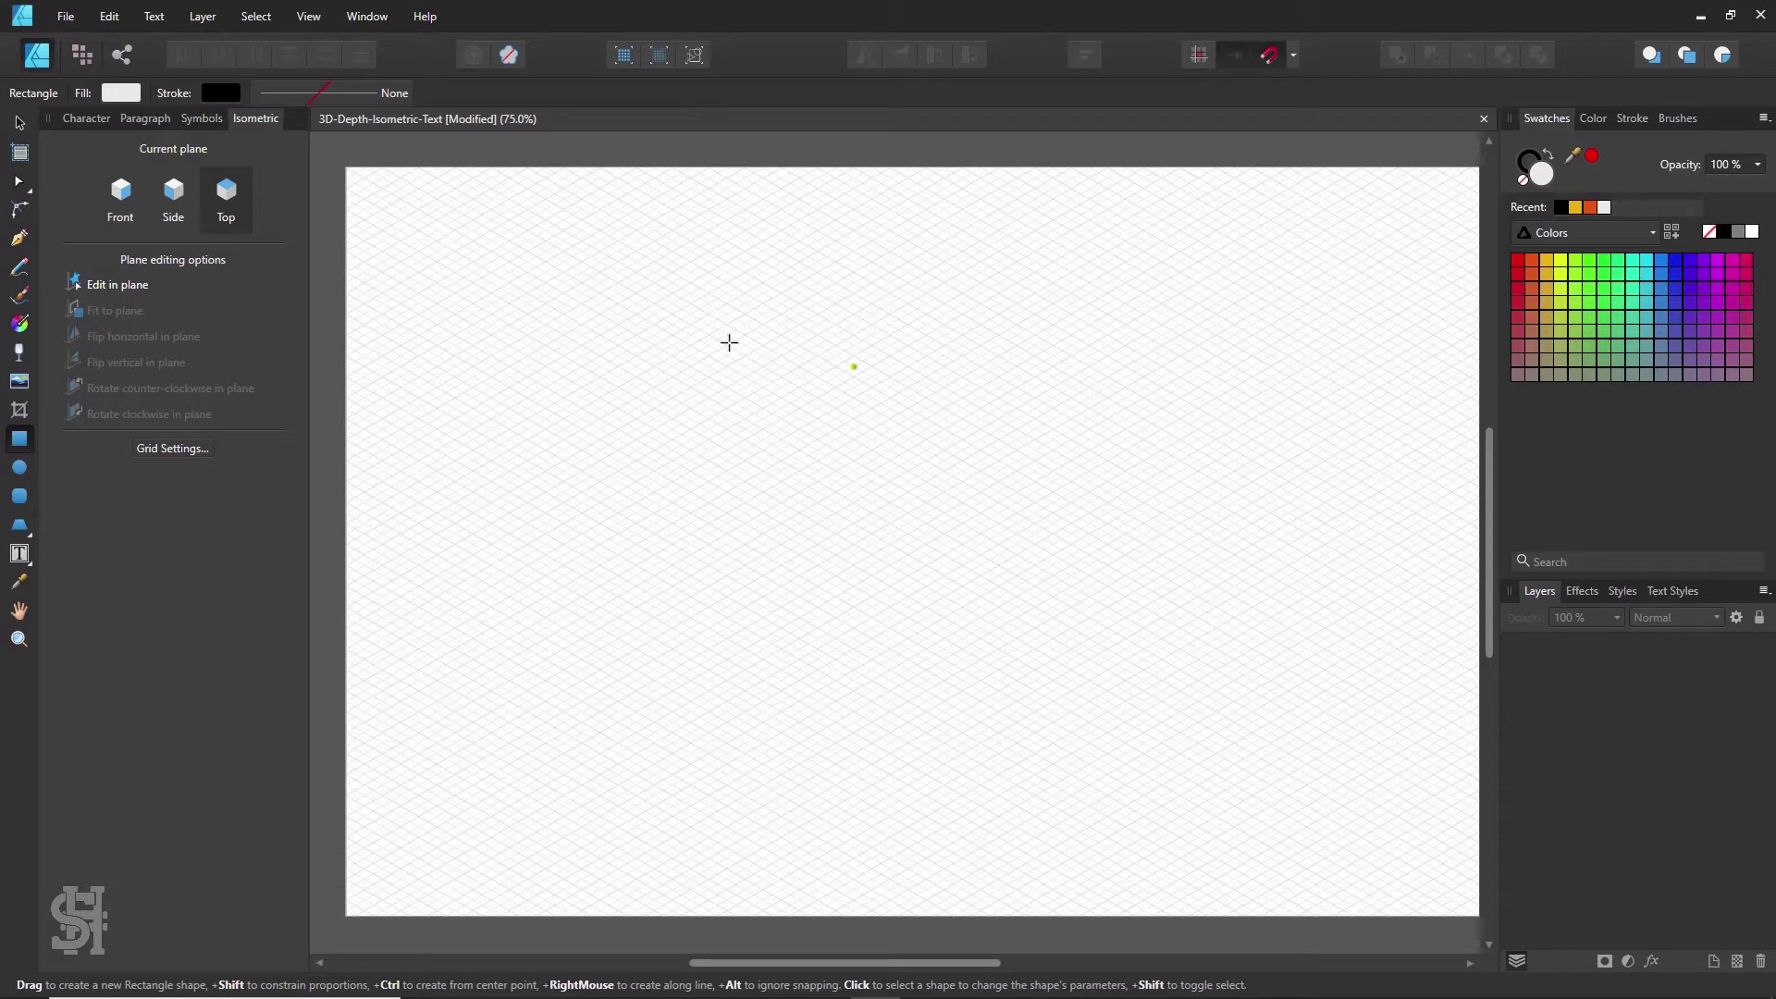
{"action": "left_click", "coordinate": [125, 198]}
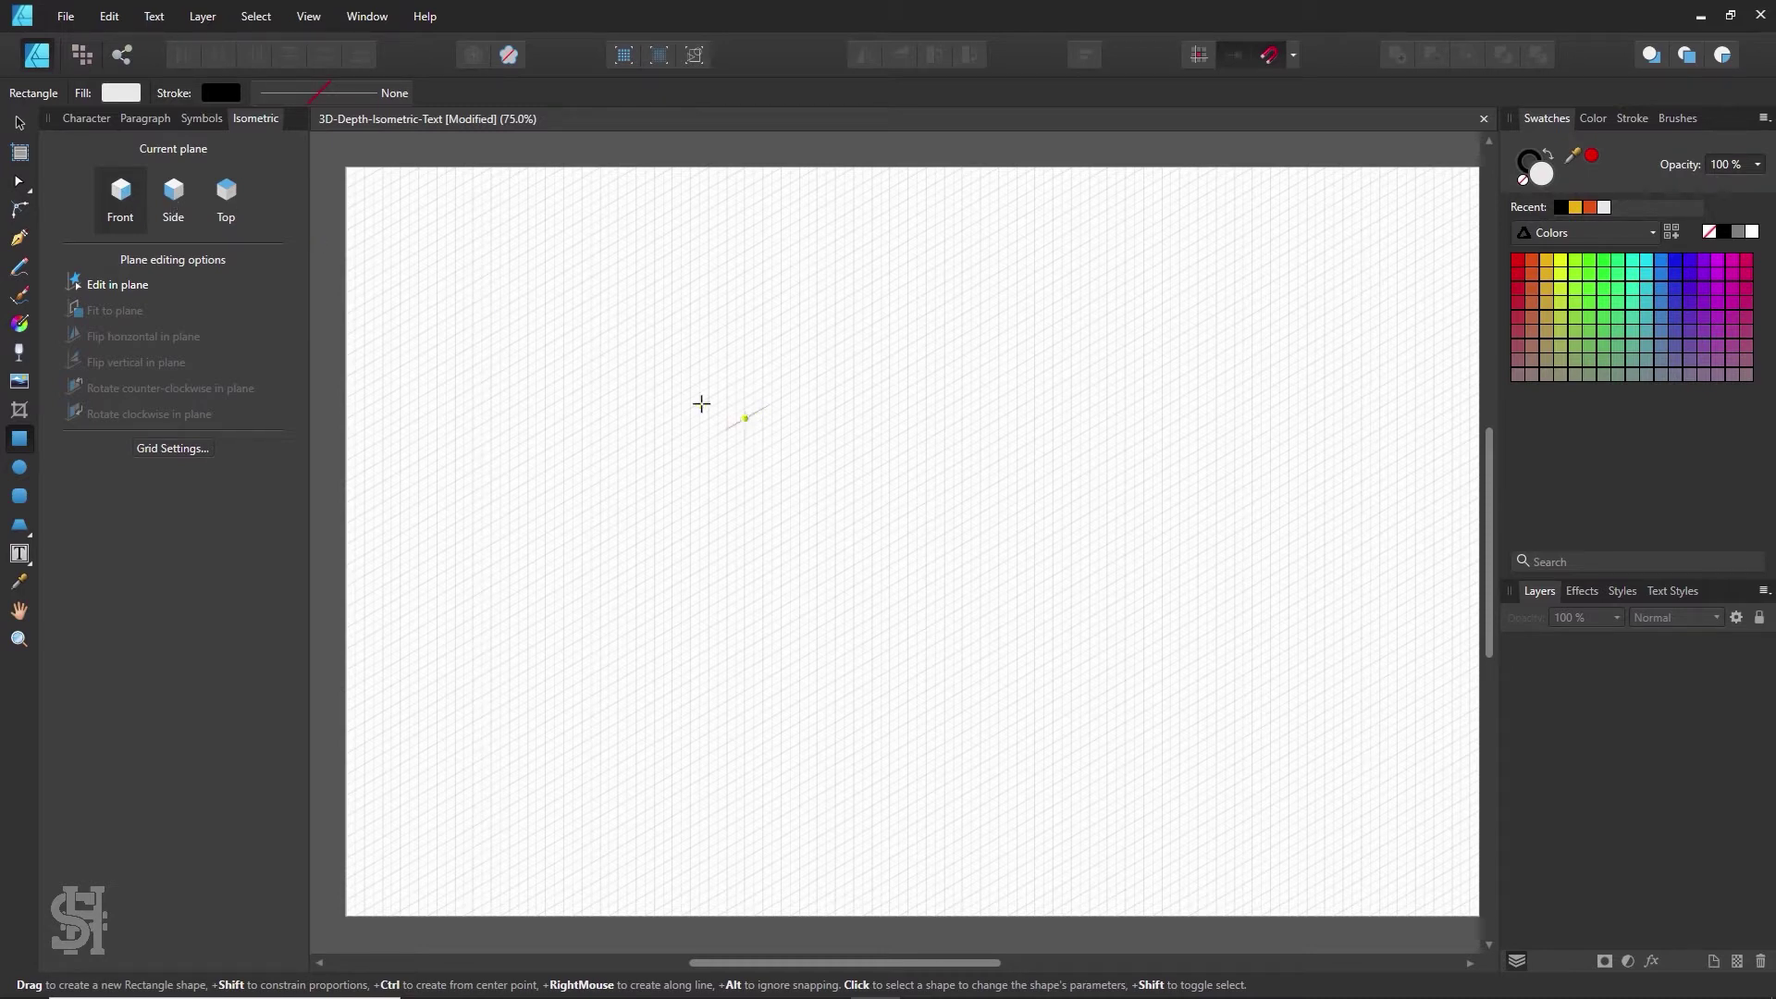
- Draw a tall rectangle in the isometric Front plane, discarding the small flat first attempt, and remove its stroke
{"action": "left_click_drag", "start_coordinate": [689, 386], "coordinate": [737, 497]}
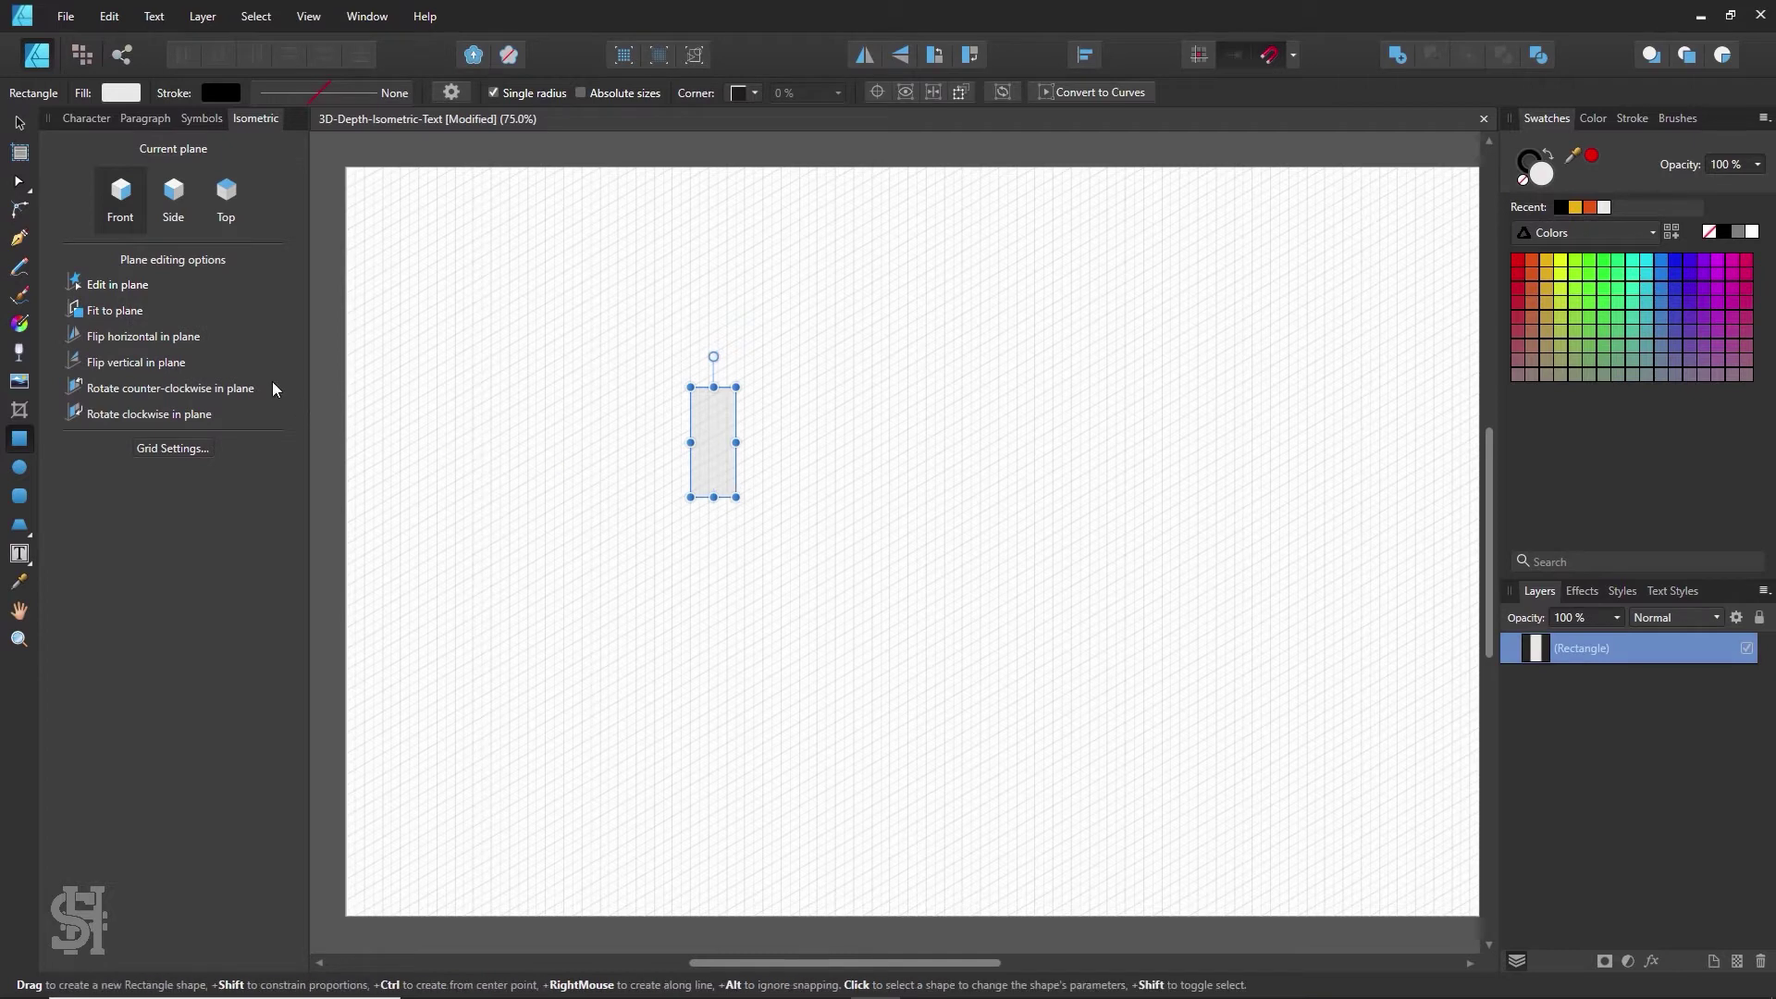
{"action": "key", "text": "Delete"}
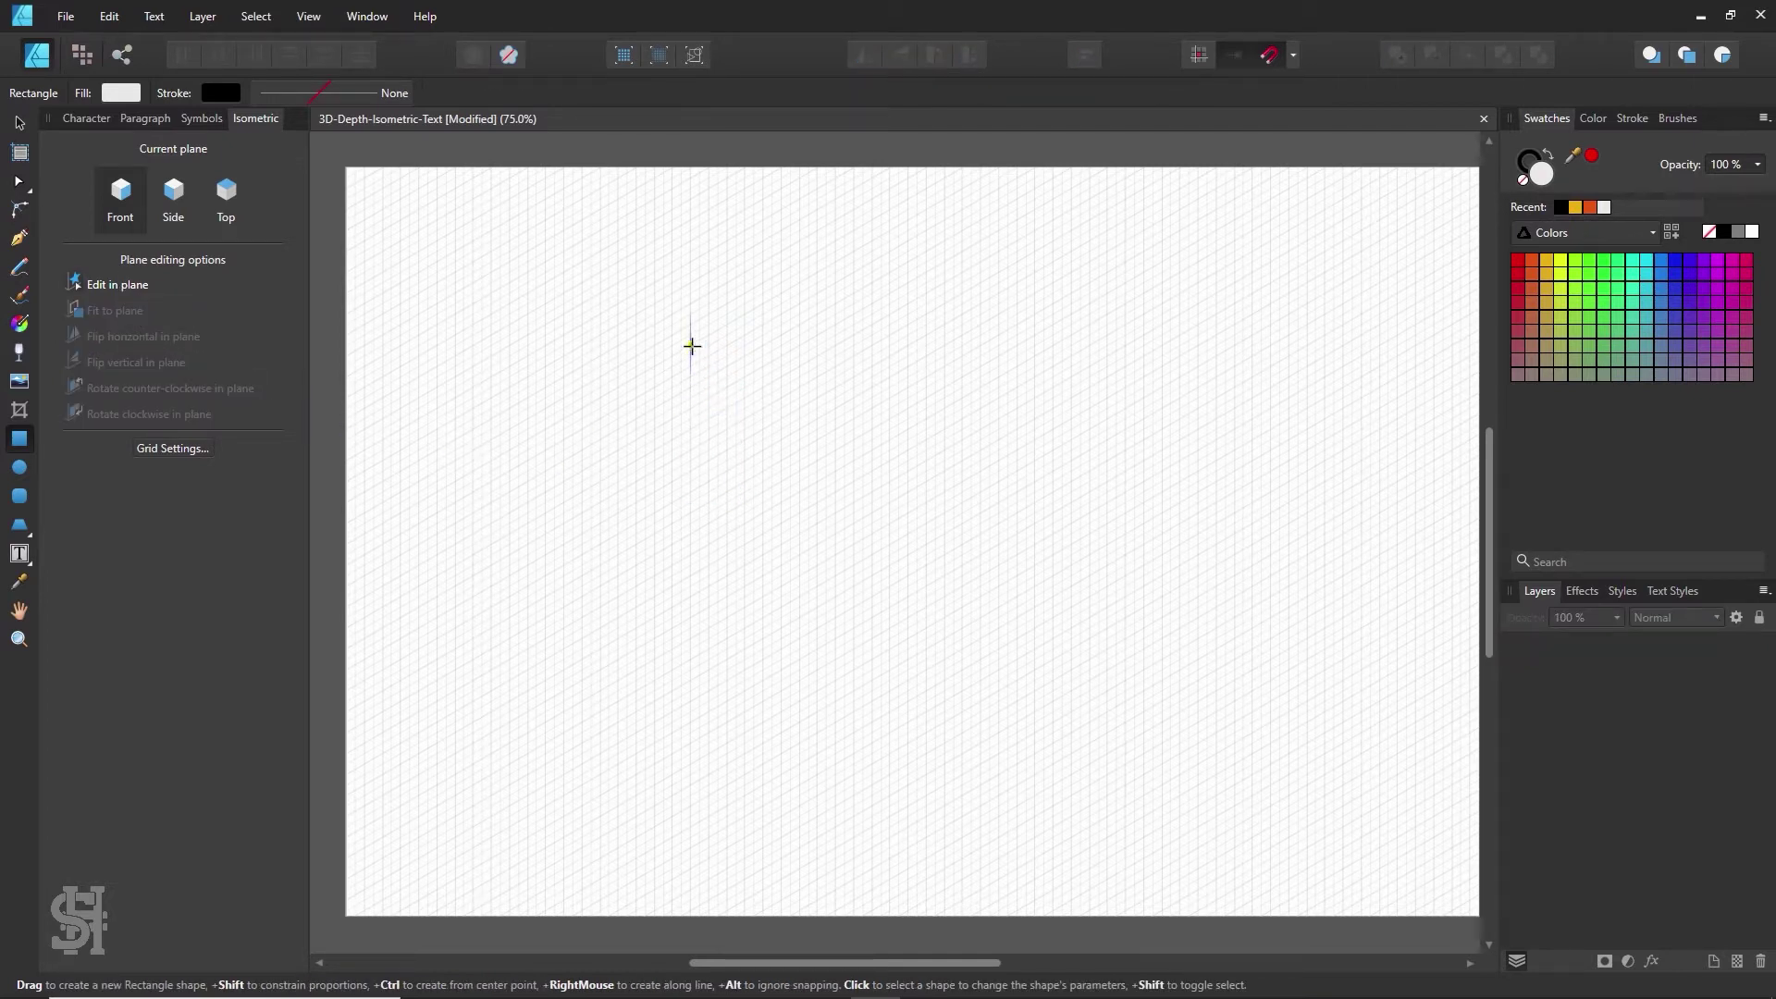
{"action": "left_click_drag", "start_coordinate": [692, 345], "coordinate": [898, 559]}
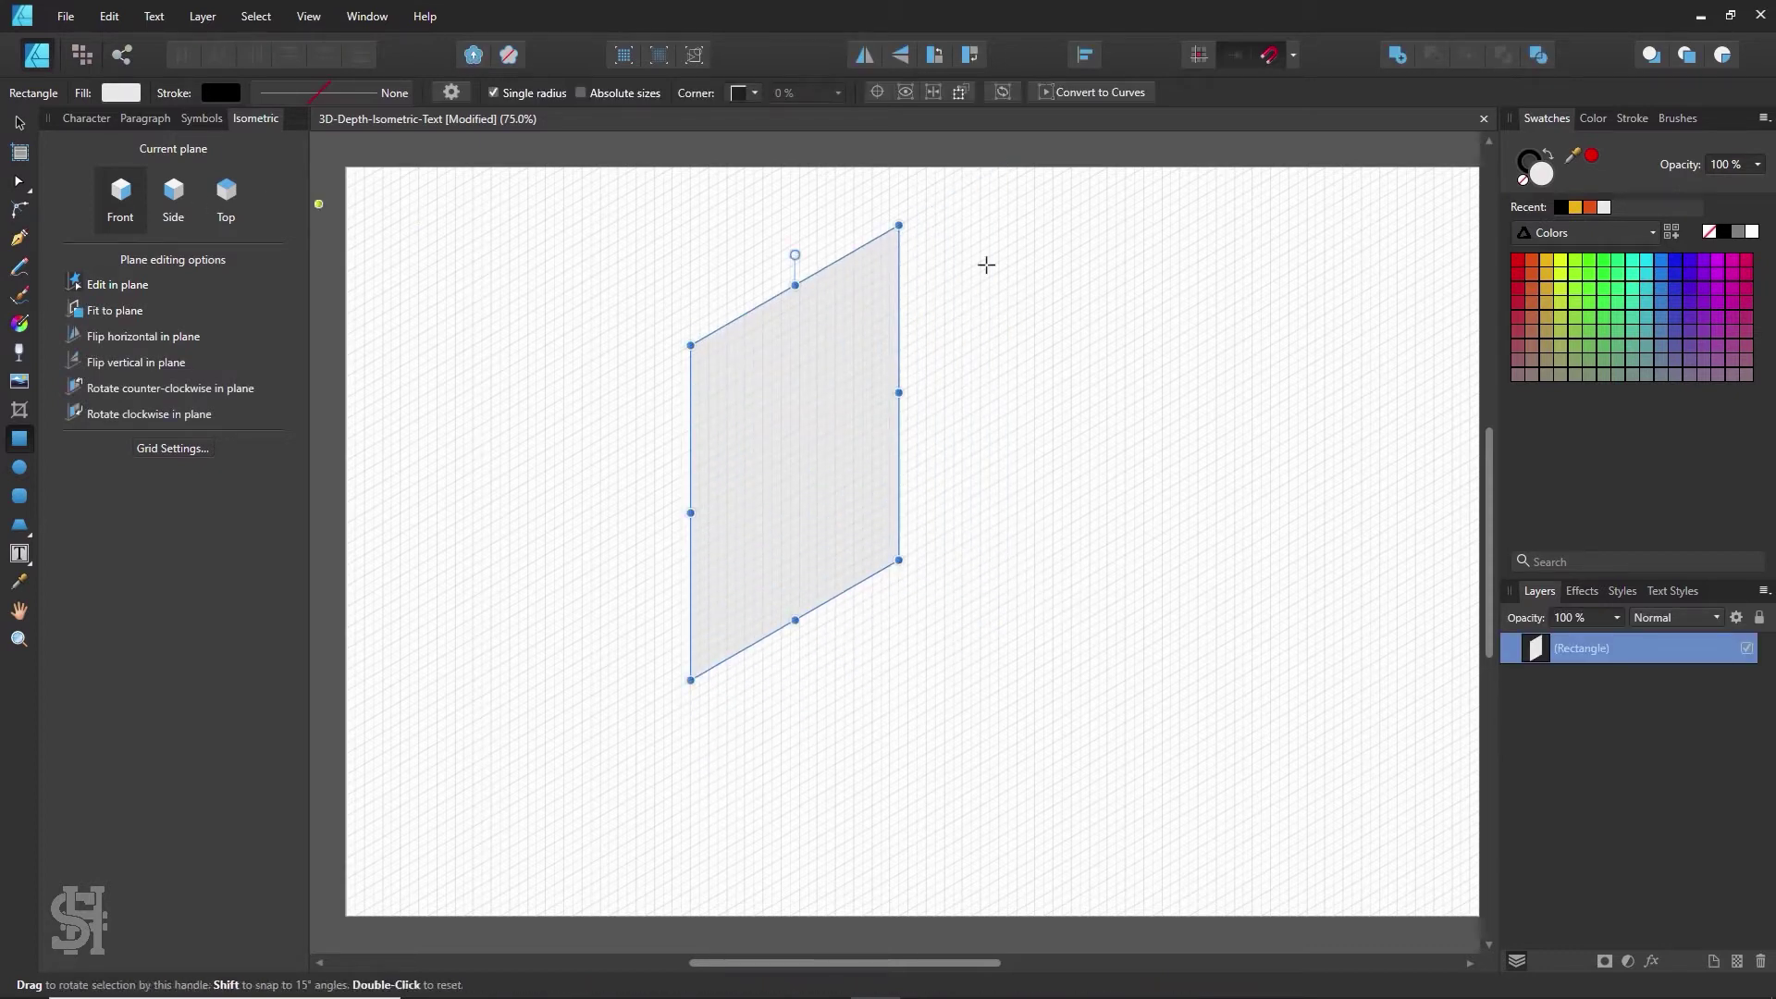
{"action": "left_click", "coordinate": [1523, 182]}
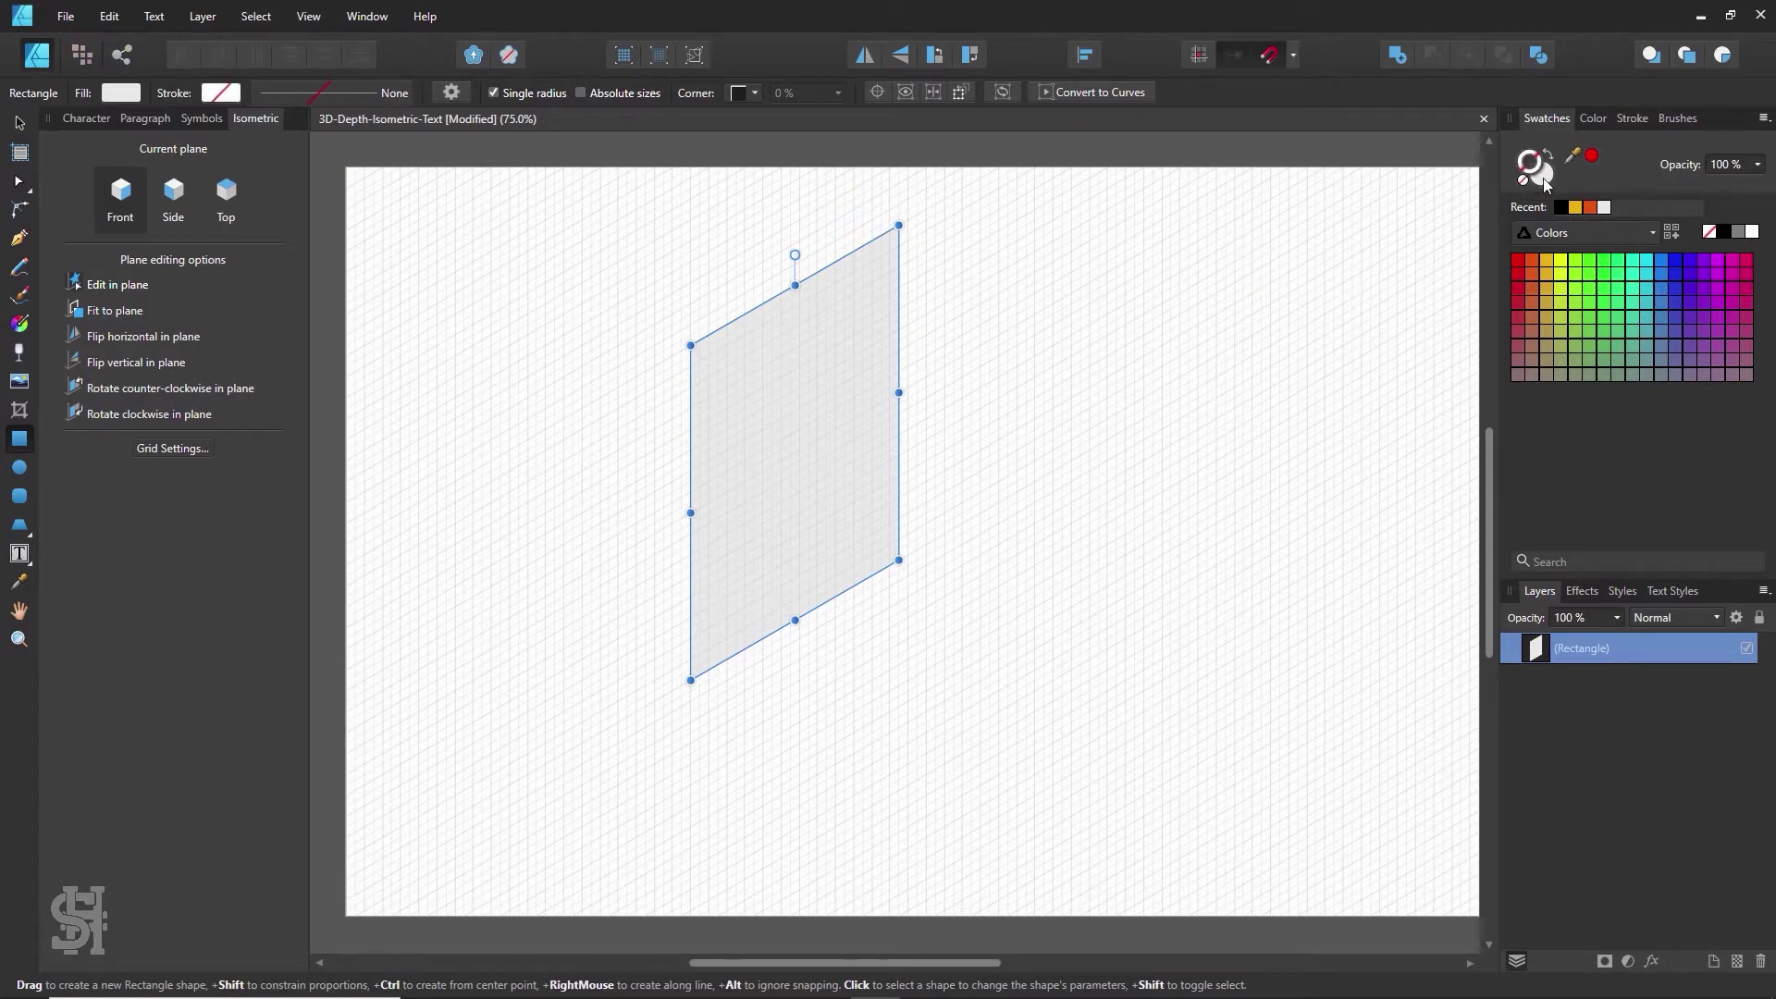
- Fill the rectangle orange-red, move it slightly down and narrow it to less than half its width in the Front plane
{"action": "left_click", "coordinate": [1588, 209]}
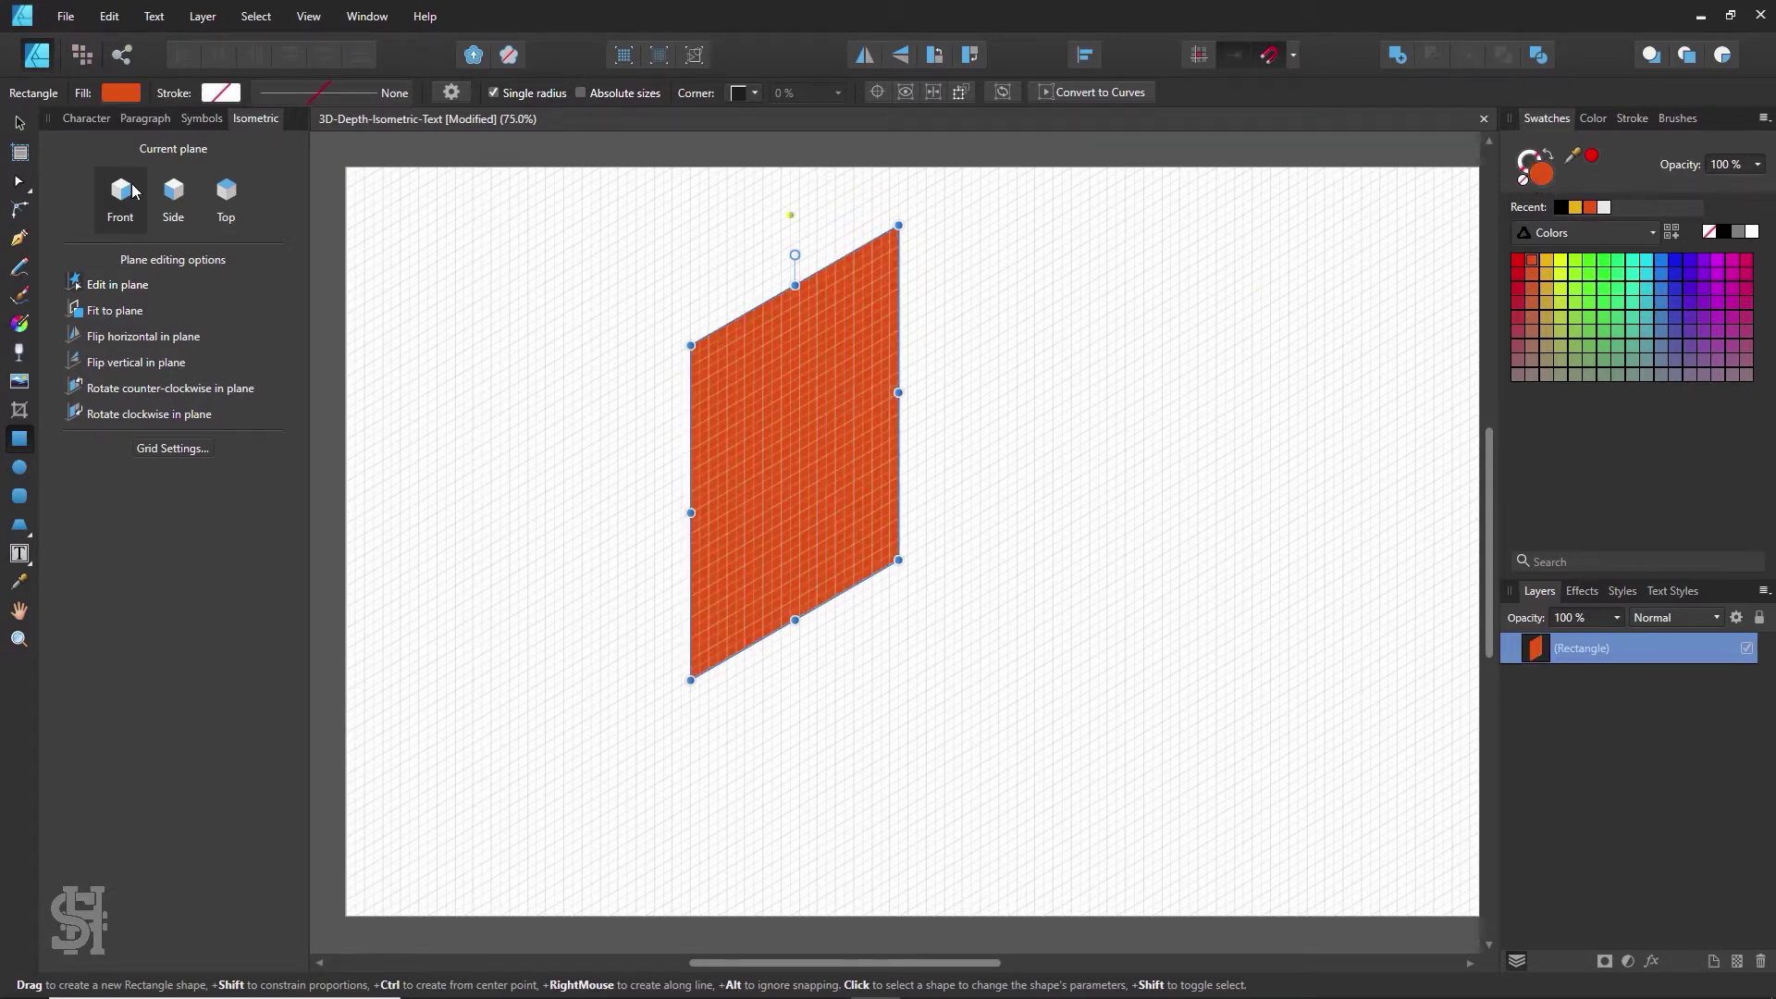
{"action": "left_click", "coordinate": [20, 122]}
{"action": "left_click", "coordinate": [436, 348]}
{"action": "left_click_drag", "start_coordinate": [751, 429], "coordinate": [753, 452]}
{"action": "left_click", "coordinate": [915, 432]}
{"action": "left_click", "coordinate": [886, 427]}
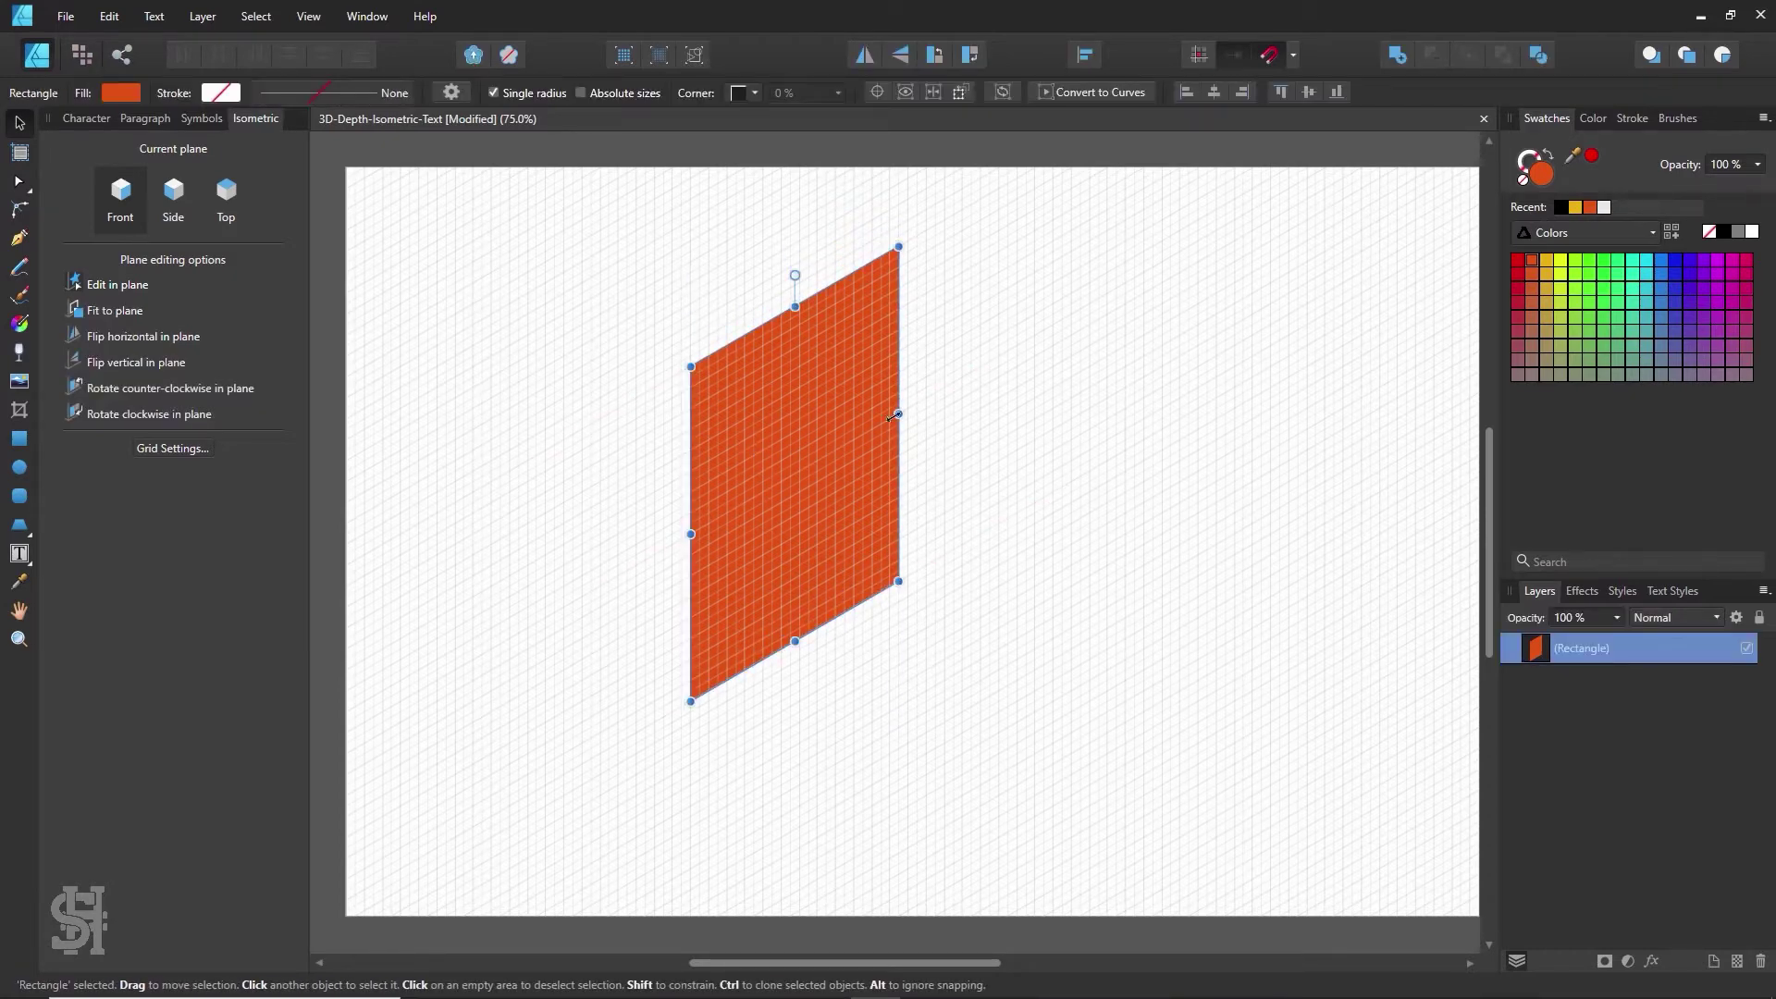
{"action": "left_click_drag", "start_coordinate": [896, 412], "coordinate": [775, 467]}
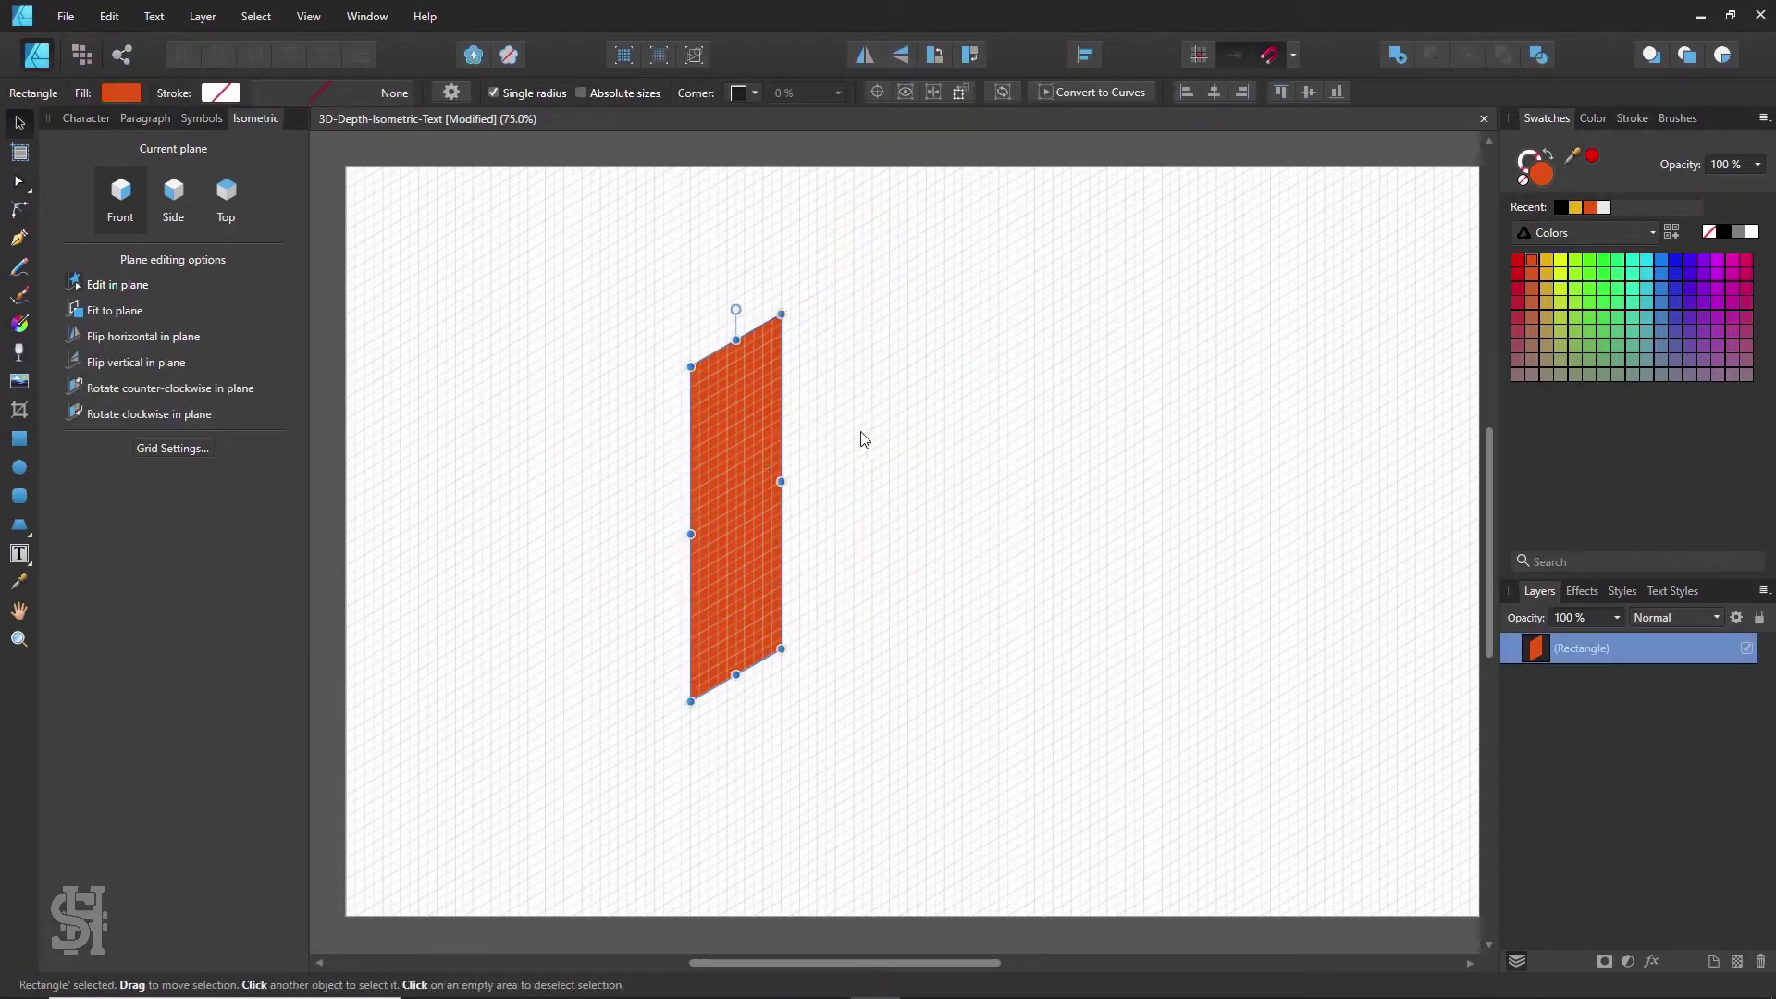
{"action": "left_click", "coordinate": [1017, 467]}
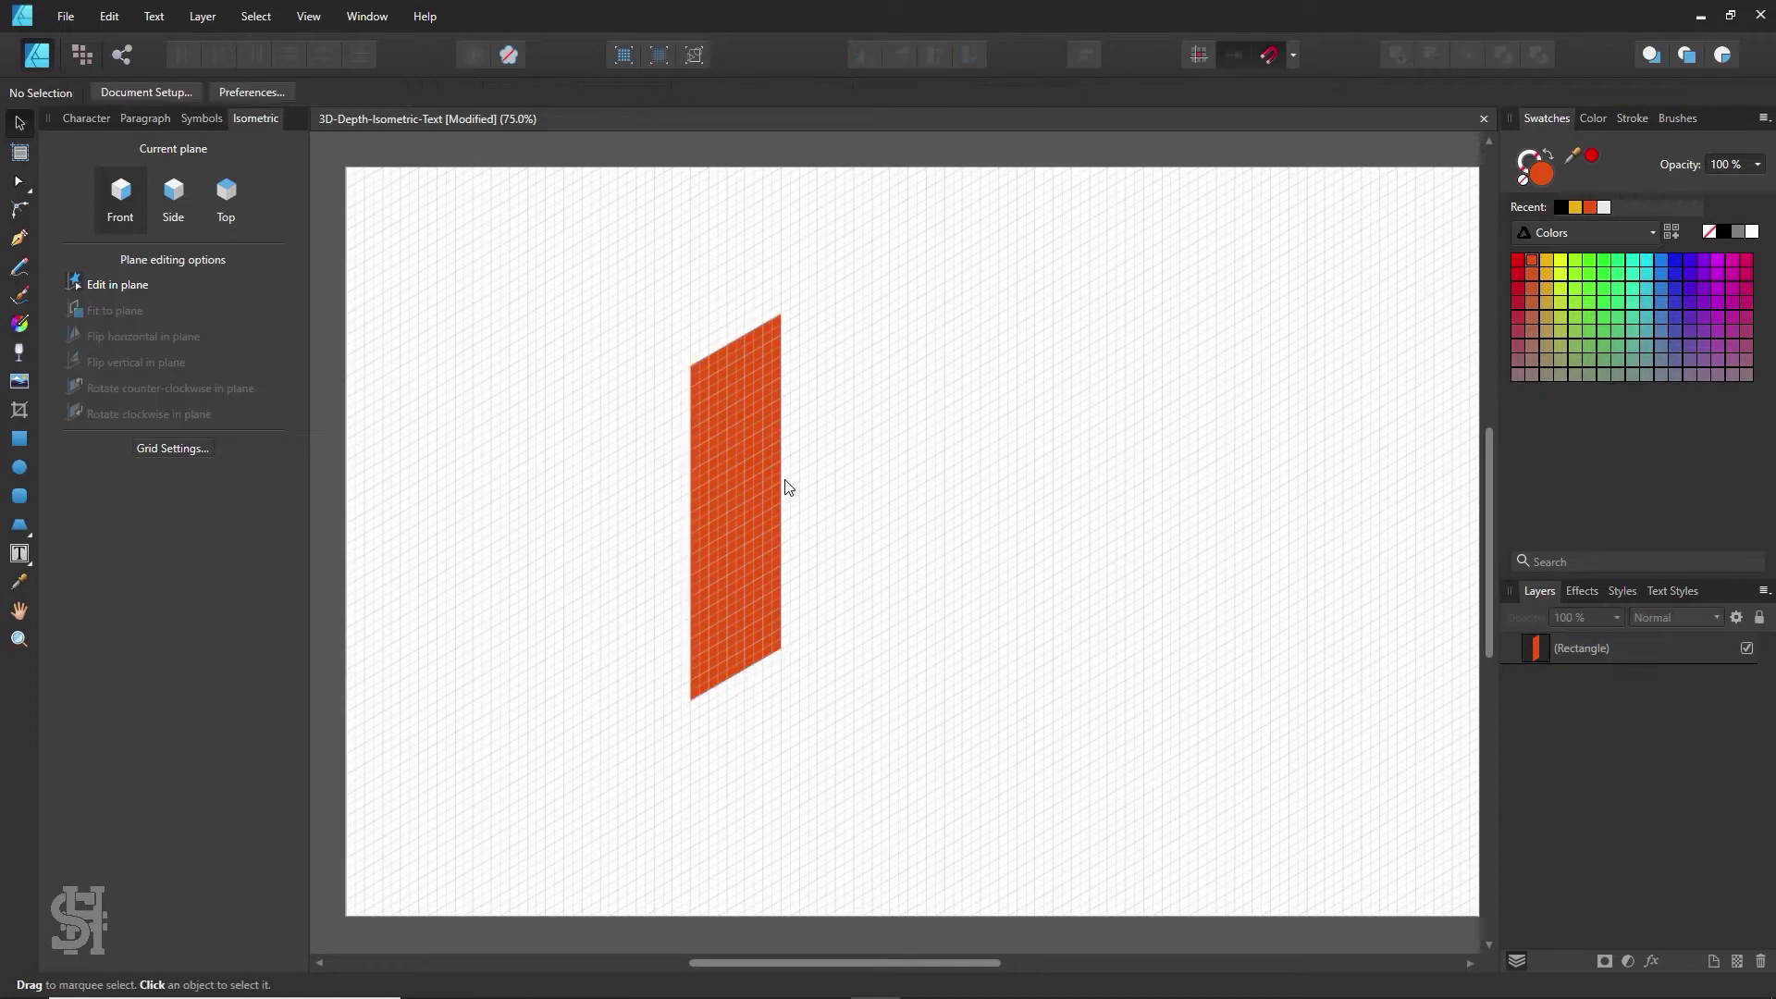
- Delete the orange-red rectangle from the artboard
{"action": "left_click", "coordinate": [762, 484]}
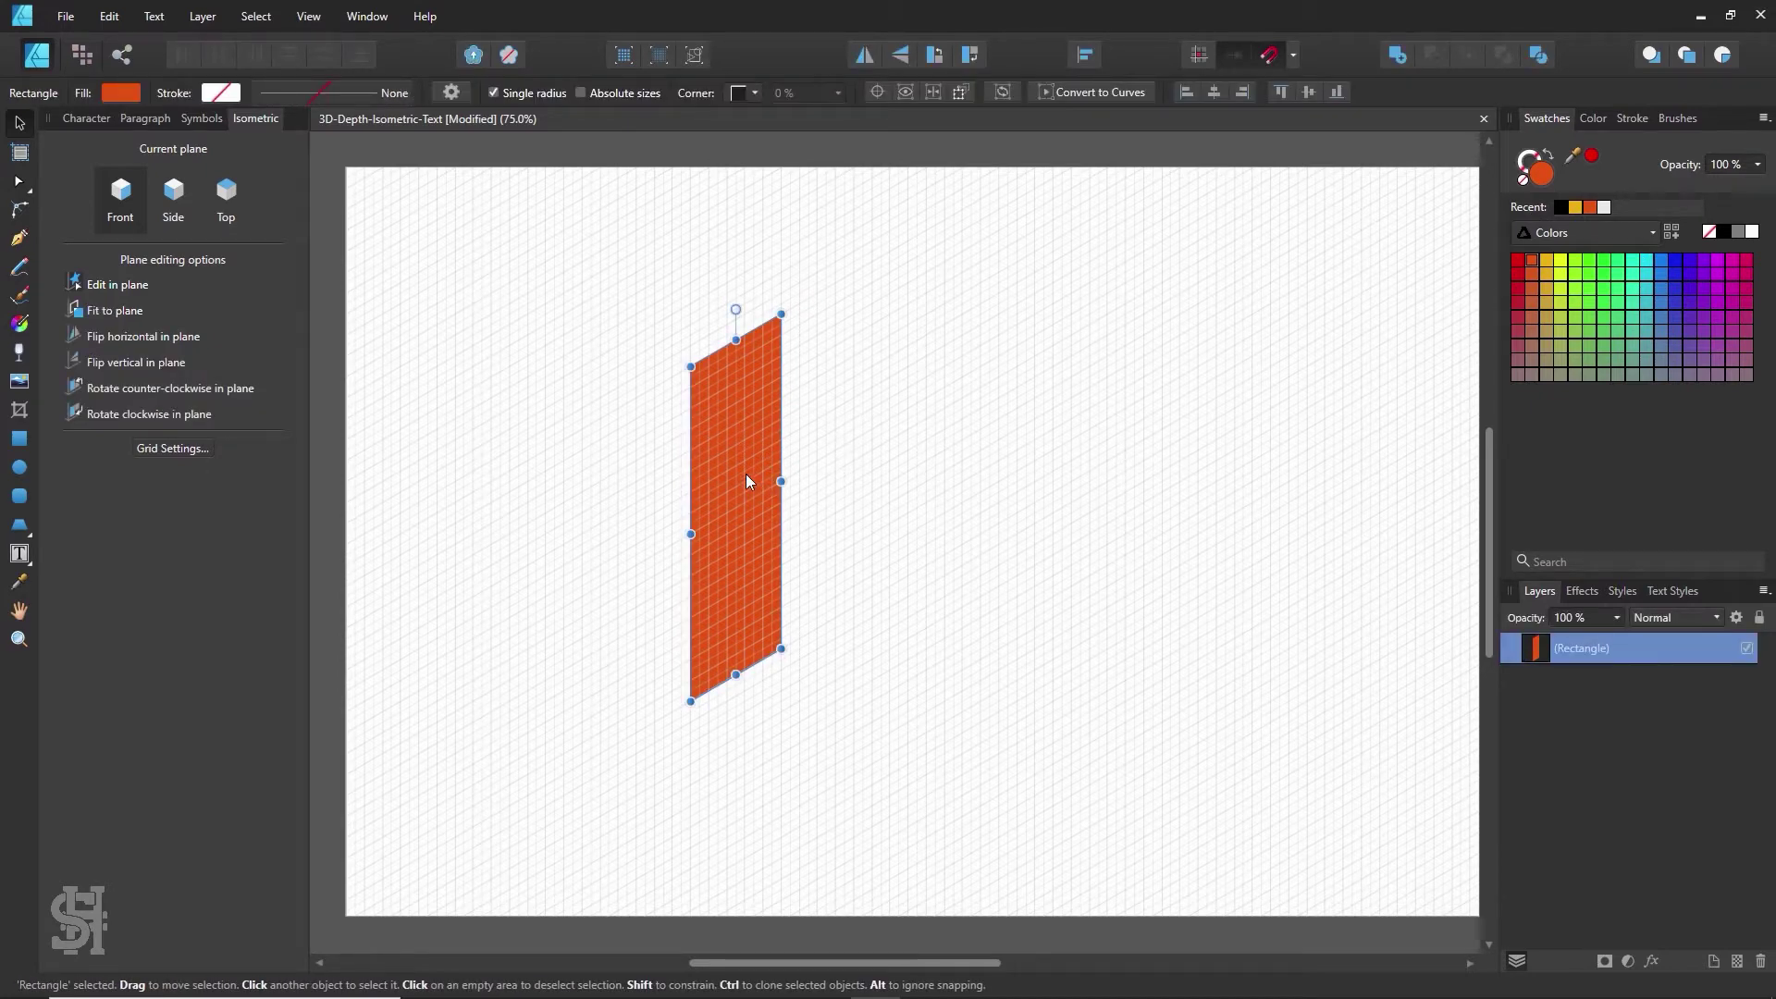
{"action": "left_click", "coordinate": [496, 345]}
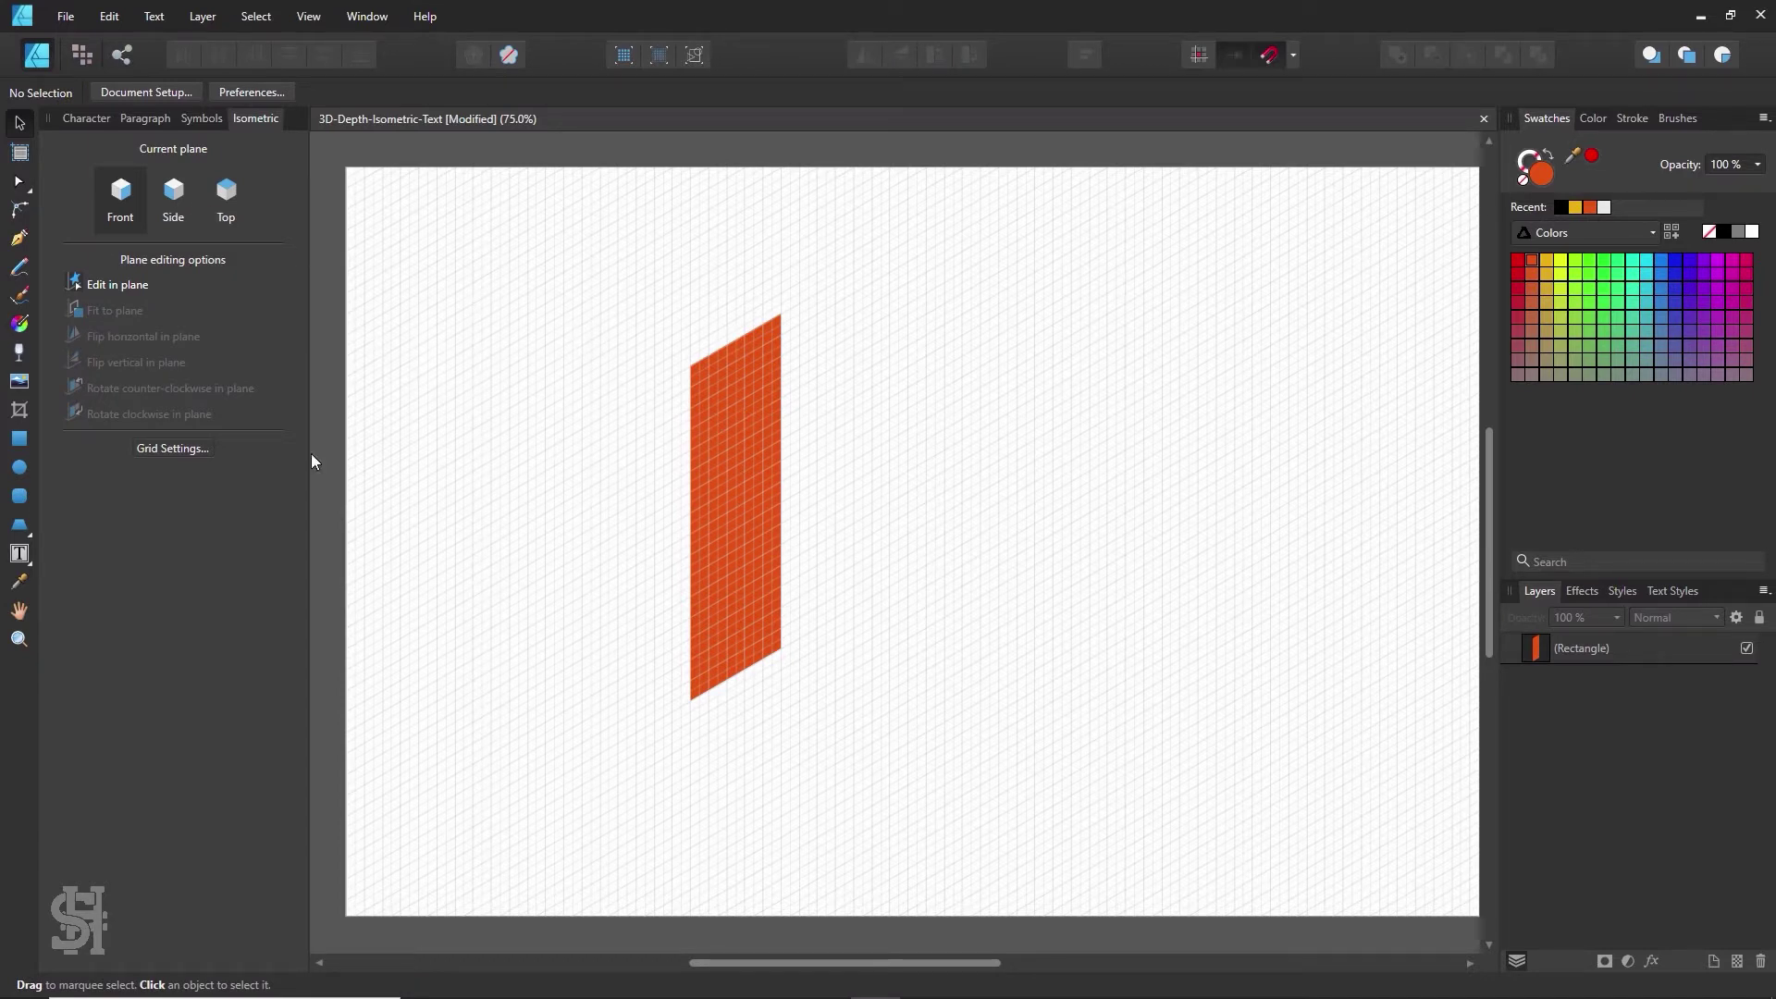
{"action": "left_click", "coordinate": [19, 438]}
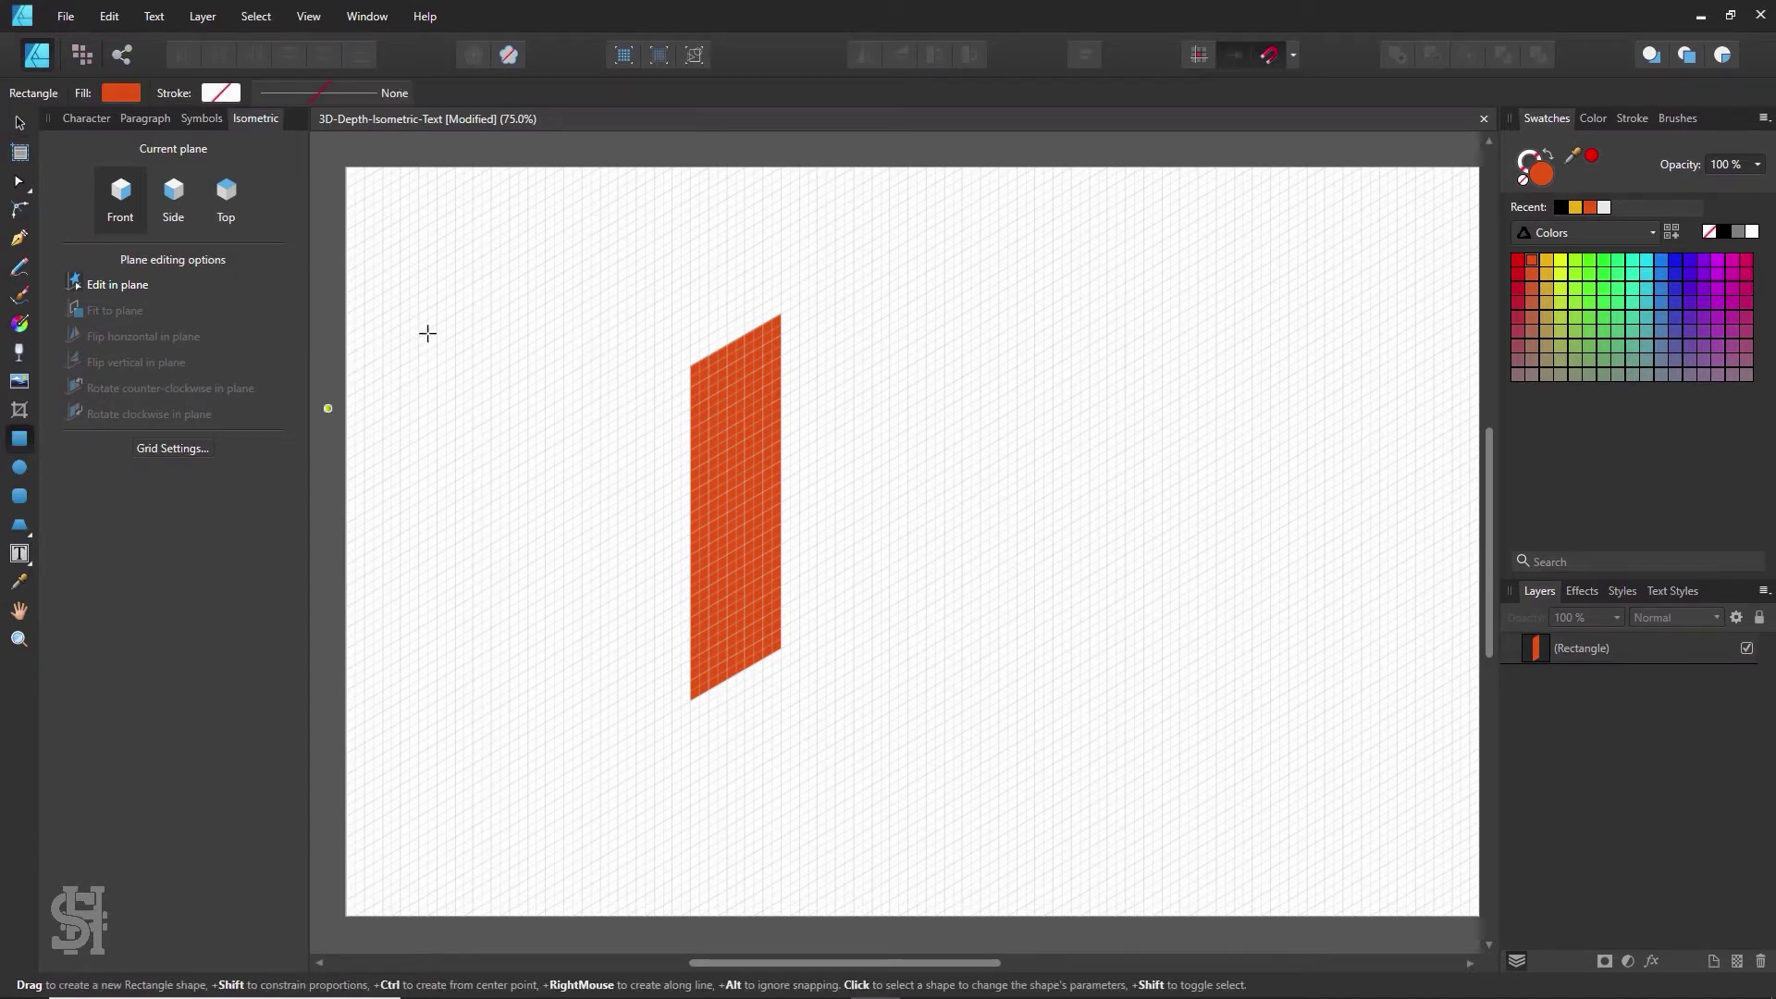
{"action": "left_click", "coordinate": [19, 123]}
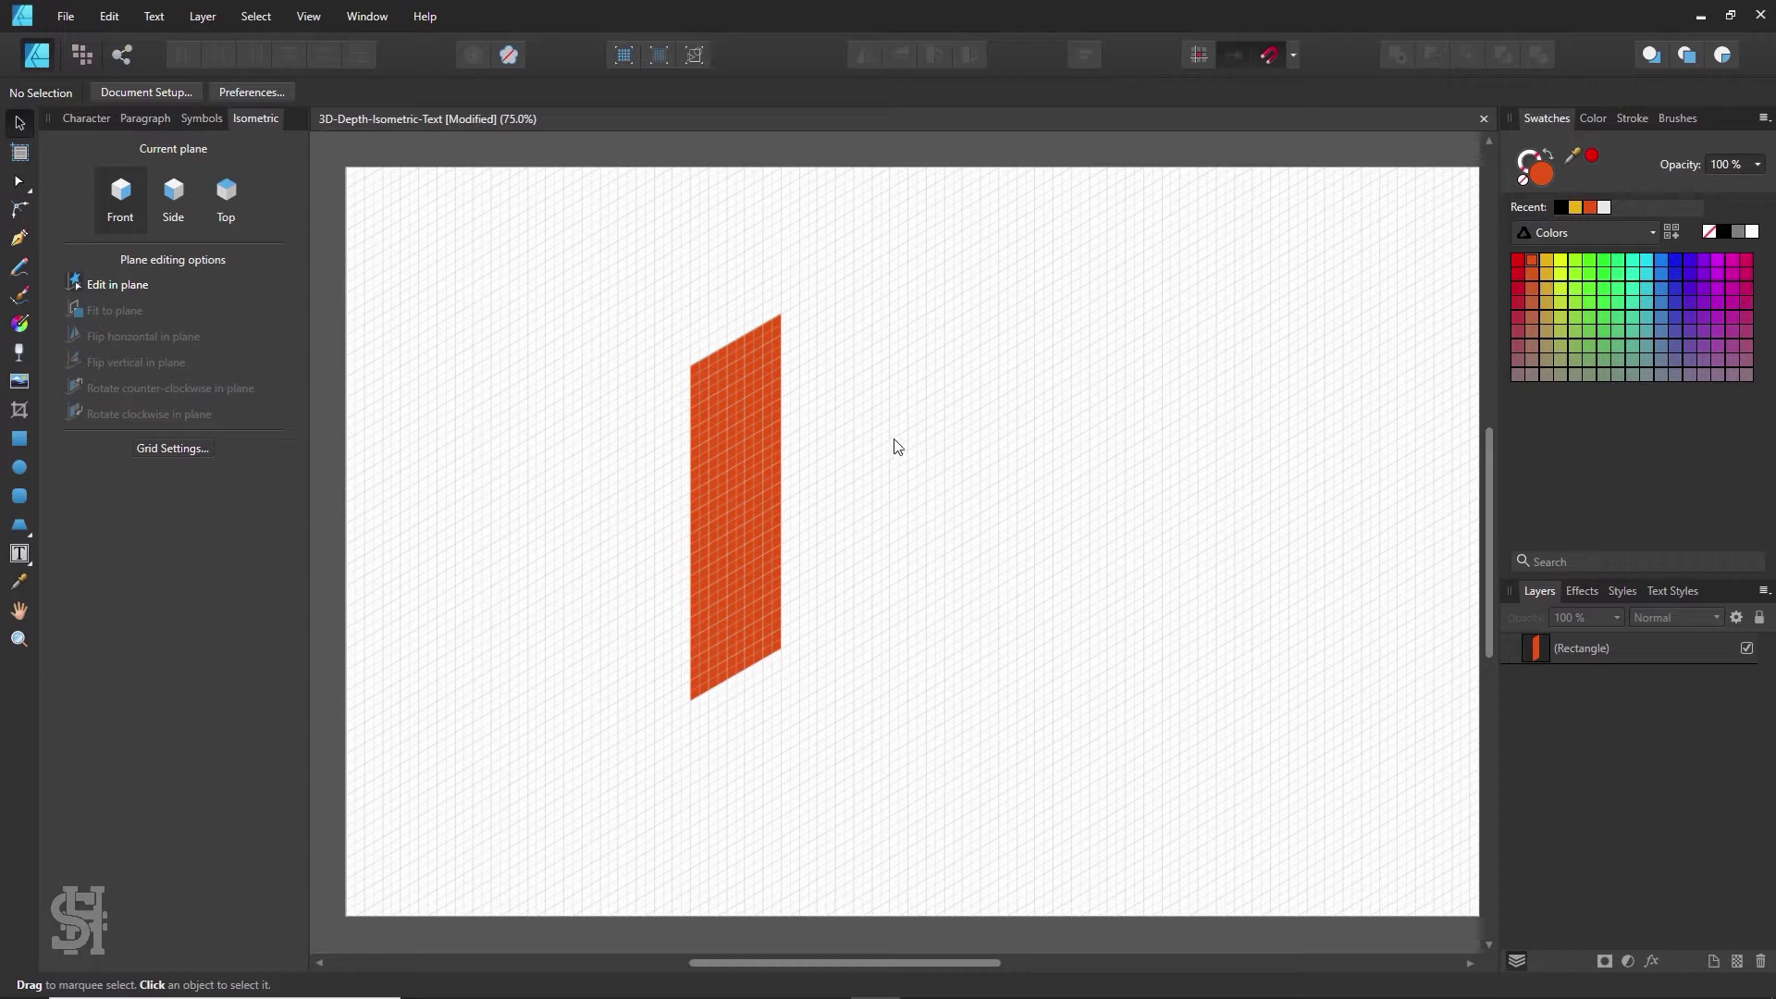
{"action": "left_click", "coordinate": [765, 524]}
{"action": "key", "text": "Delete"}
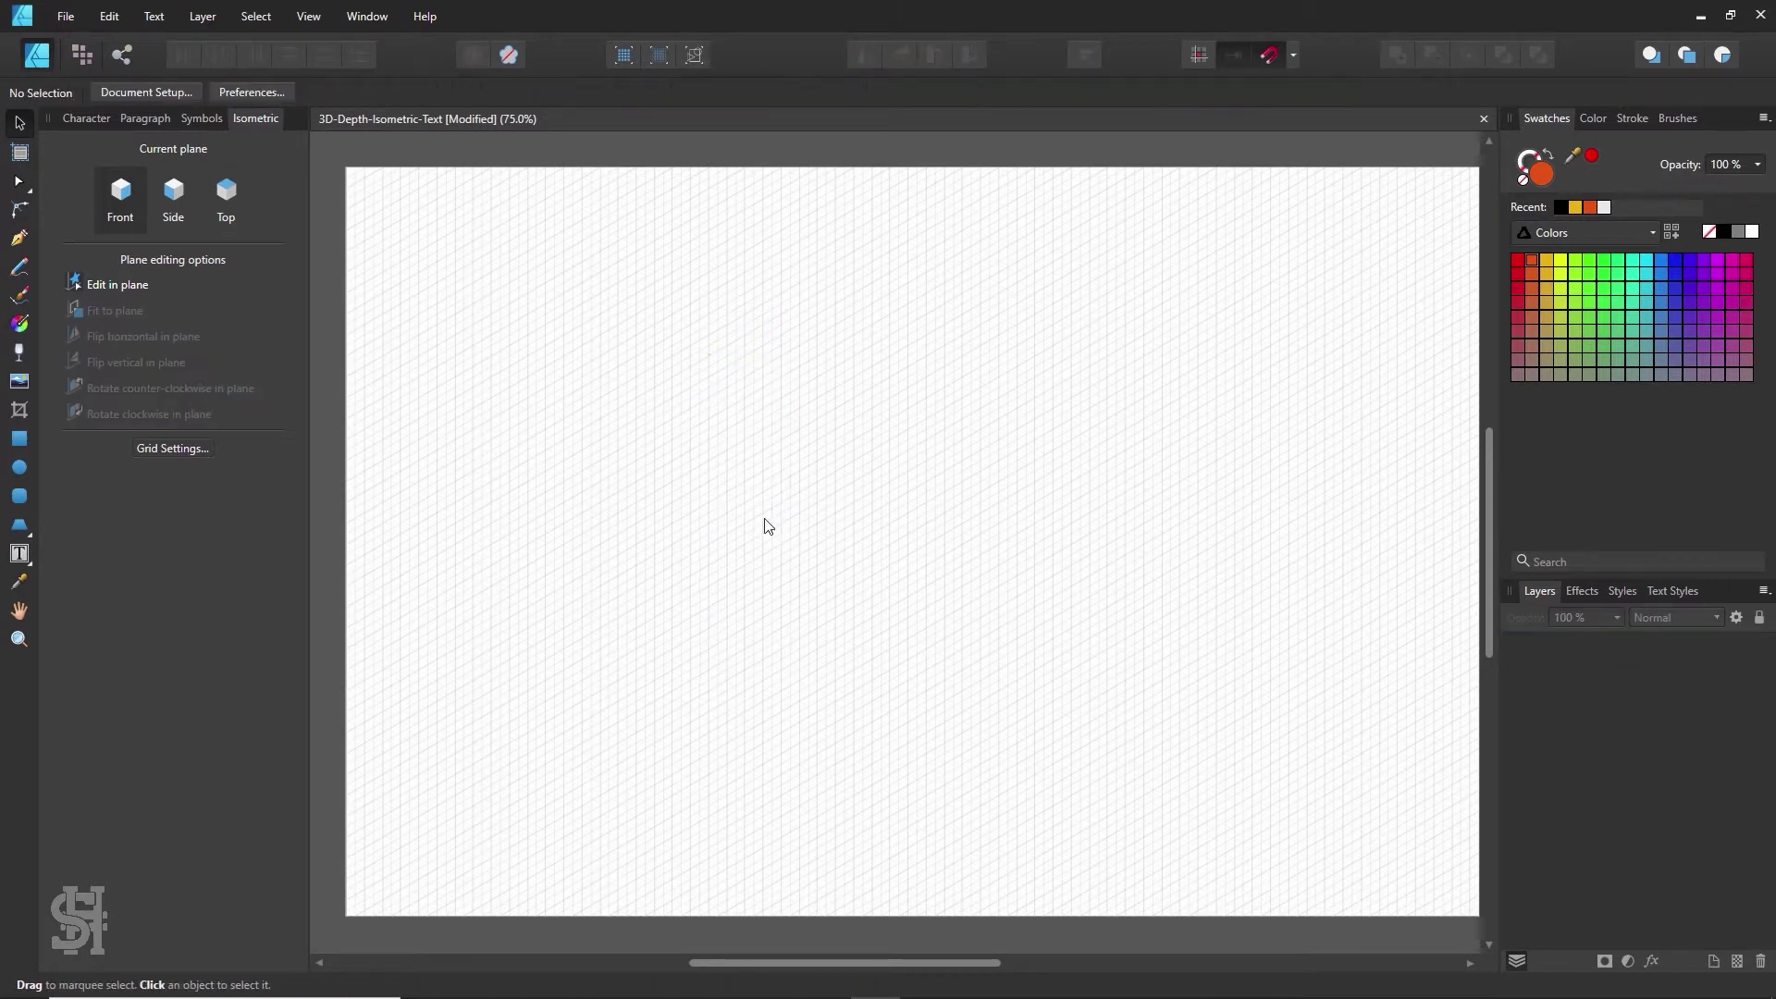
- Draw a slanted rectangular bar in the Front plane and enlarge it to about 12 grid cells long and 4 high
{"action": "left_click", "coordinate": [20, 441]}
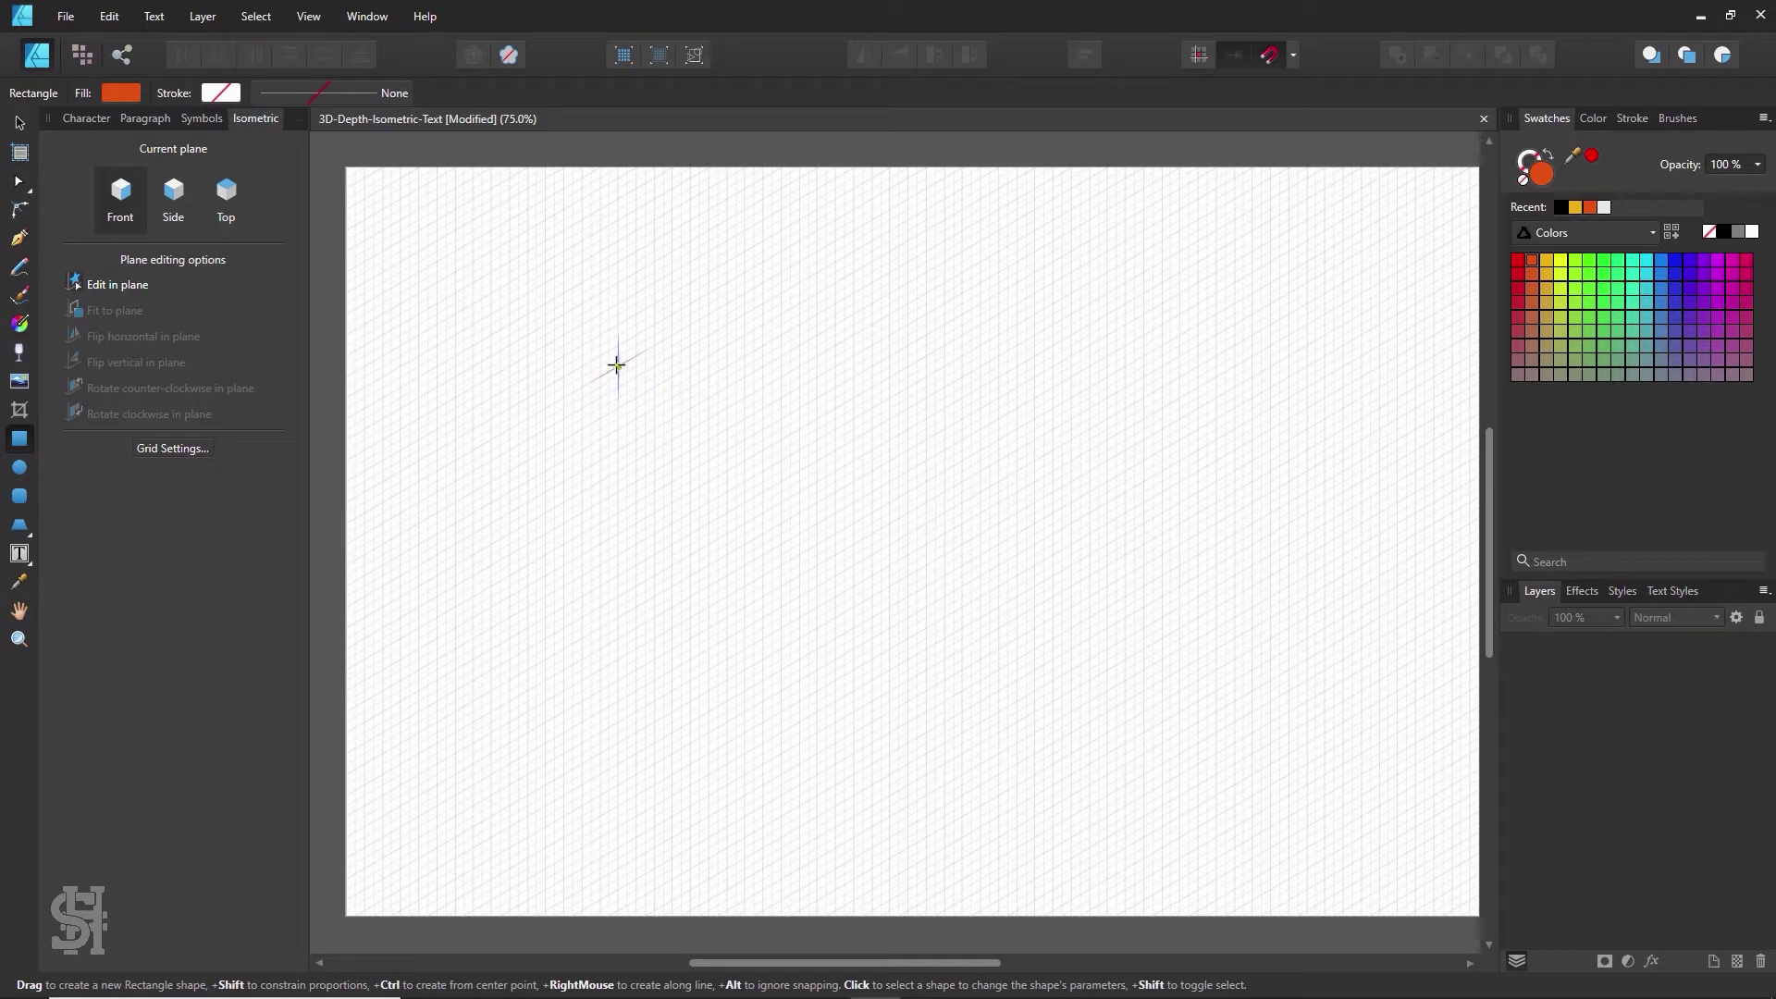
{"action": "left_click_drag", "start_coordinate": [618, 367], "coordinate": [708, 333]}
{"action": "left_click", "coordinate": [21, 638]}
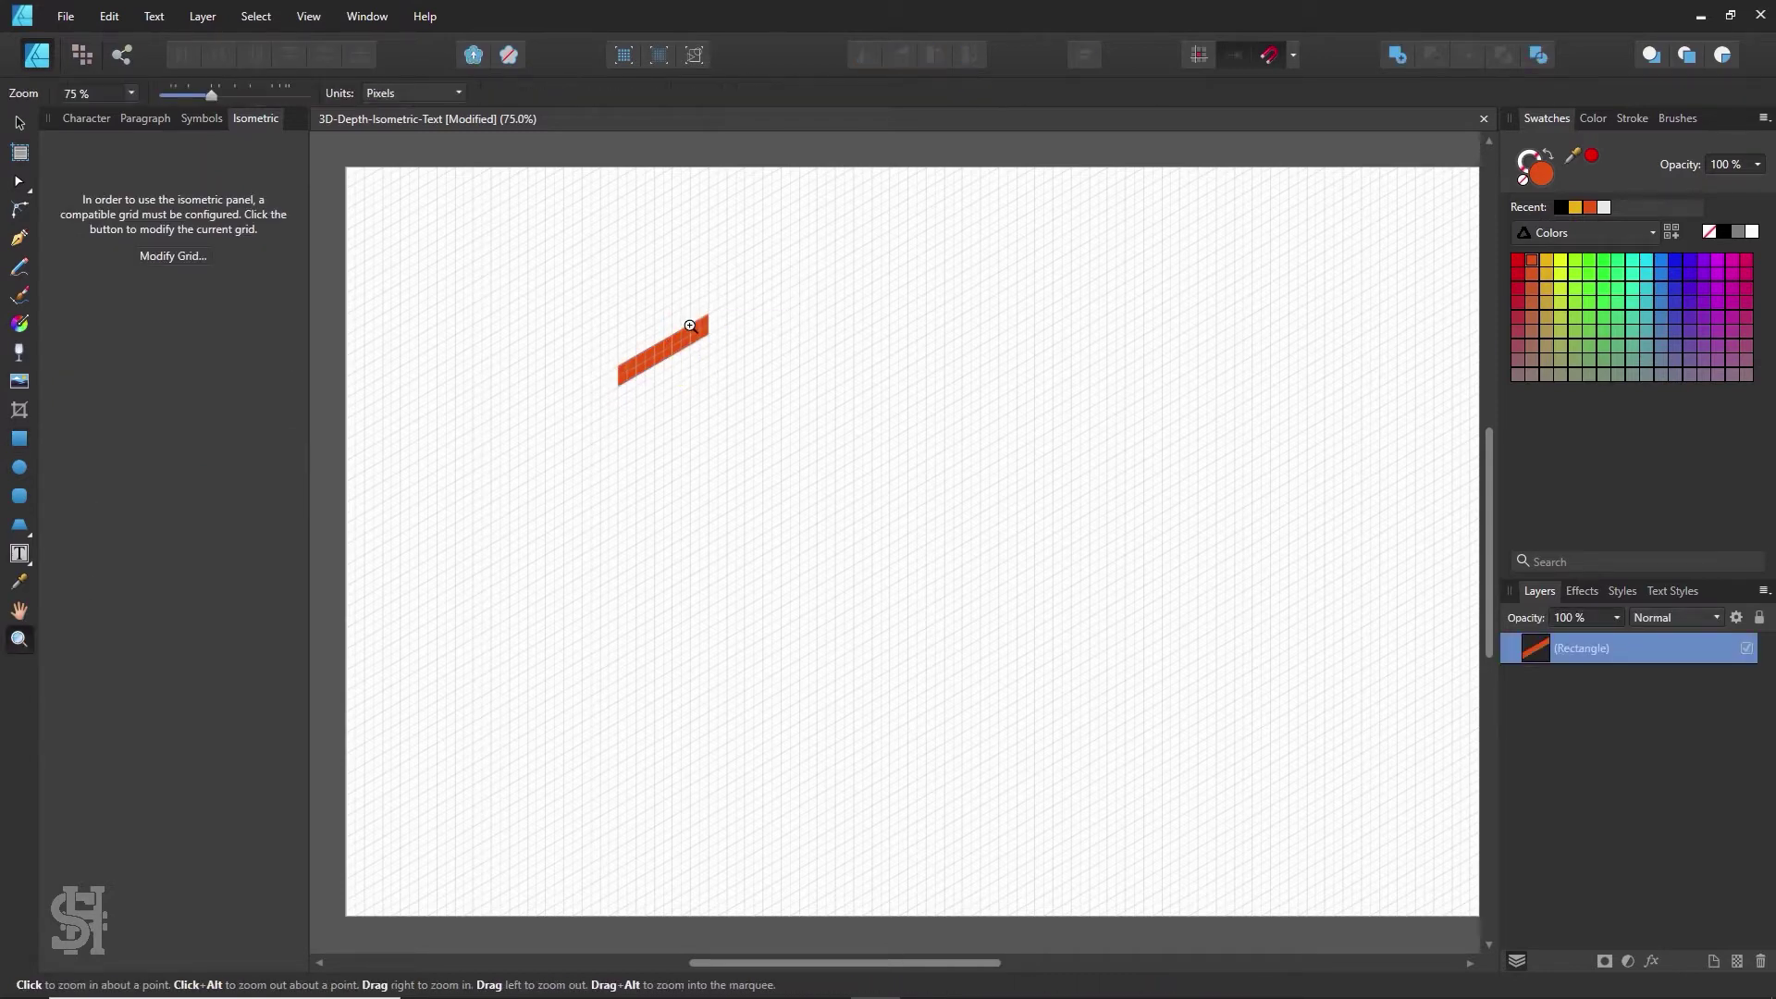
{"action": "left_click", "coordinate": [690, 328]}
{"action": "left_click", "coordinate": [674, 397]}
{"action": "left_click", "coordinate": [18, 123]}
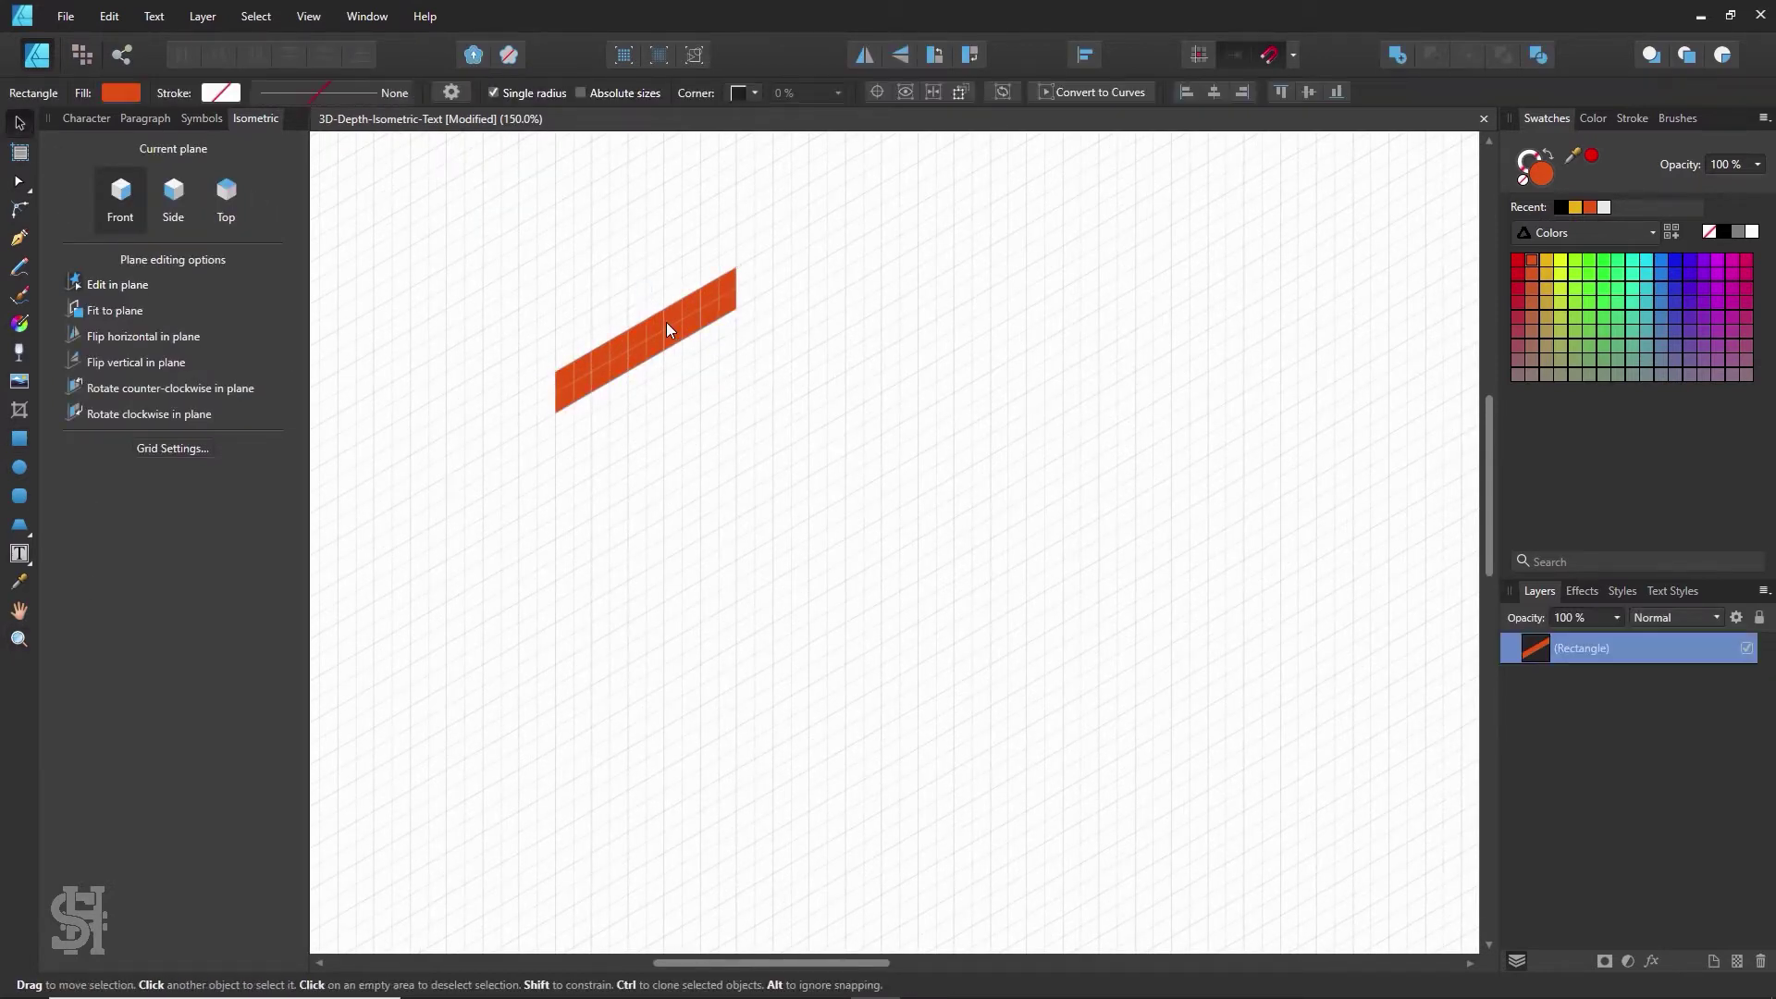
{"action": "left_click_drag", "start_coordinate": [647, 363], "coordinate": [660, 401]}
{"action": "left_click", "coordinate": [734, 440]}
{"action": "left_click", "coordinate": [698, 357]}
{"action": "left_click_drag", "start_coordinate": [736, 308], "coordinate": [772, 290]}
{"action": "left_click", "coordinate": [809, 424]}
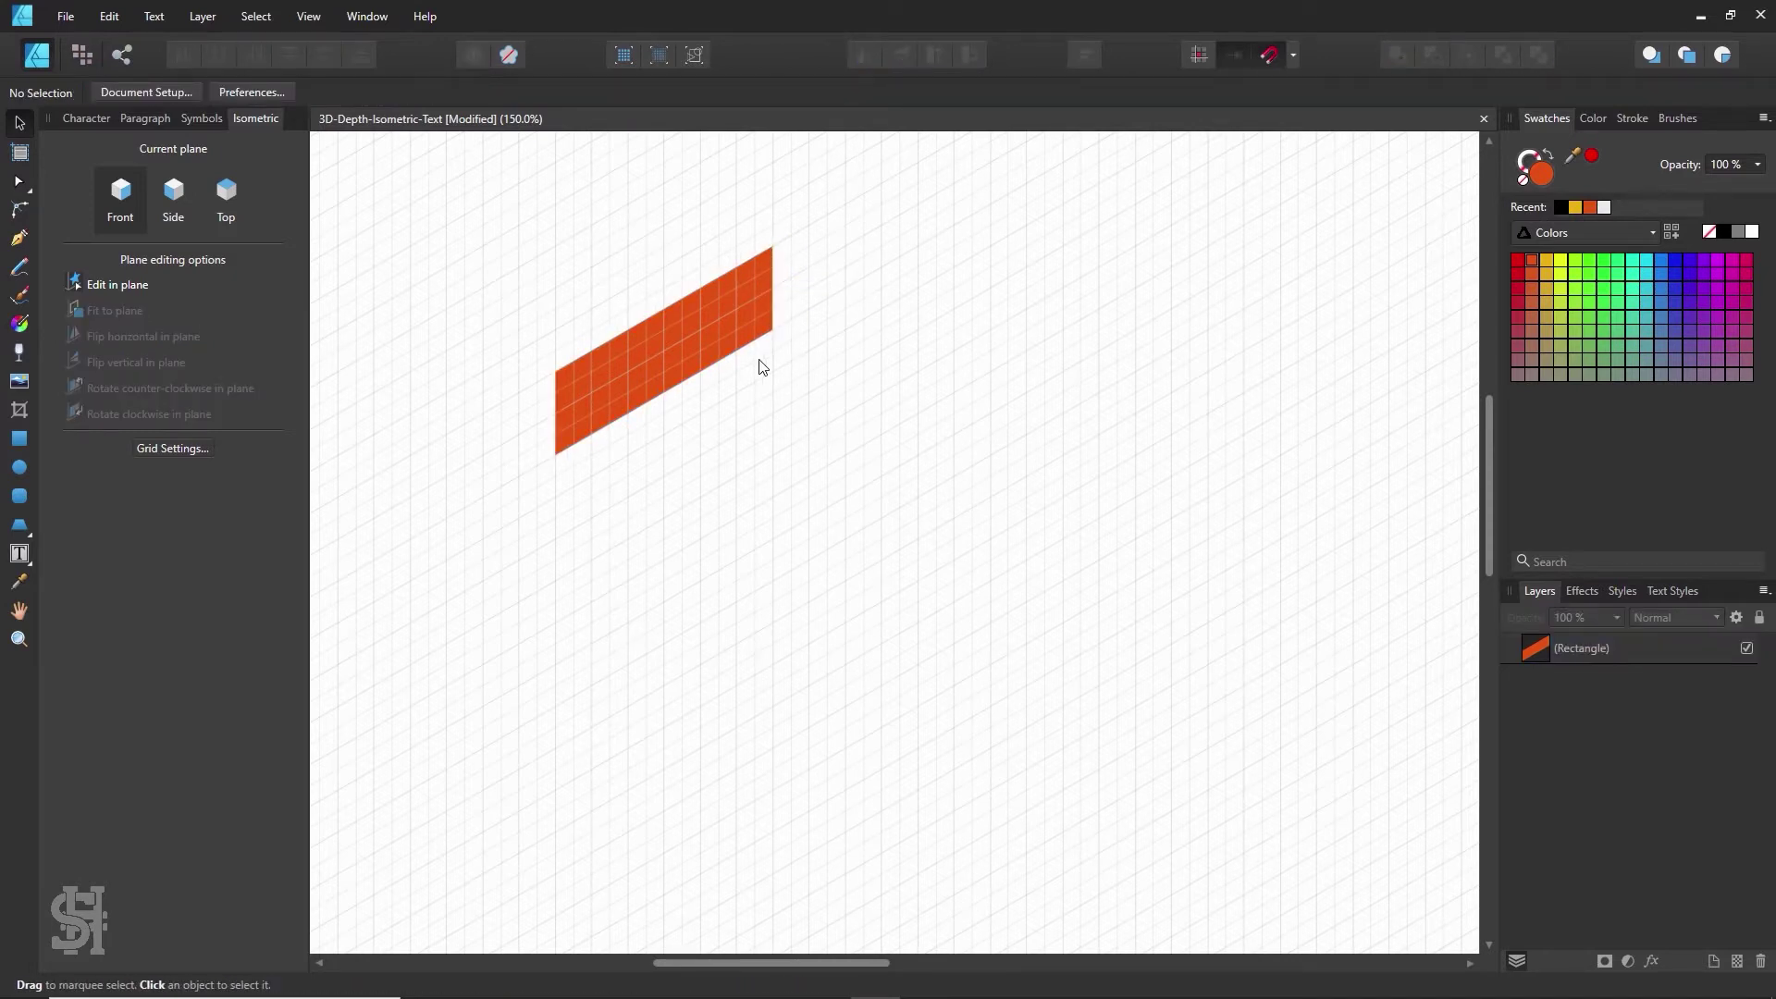
- Duplicate the bar twice straight below itself, leaving gaps equal to the bar's height between the three bars
{"action": "scroll", "coordinate": [751, 342], "scroll_direction": "down", "scroll_amount": 1}
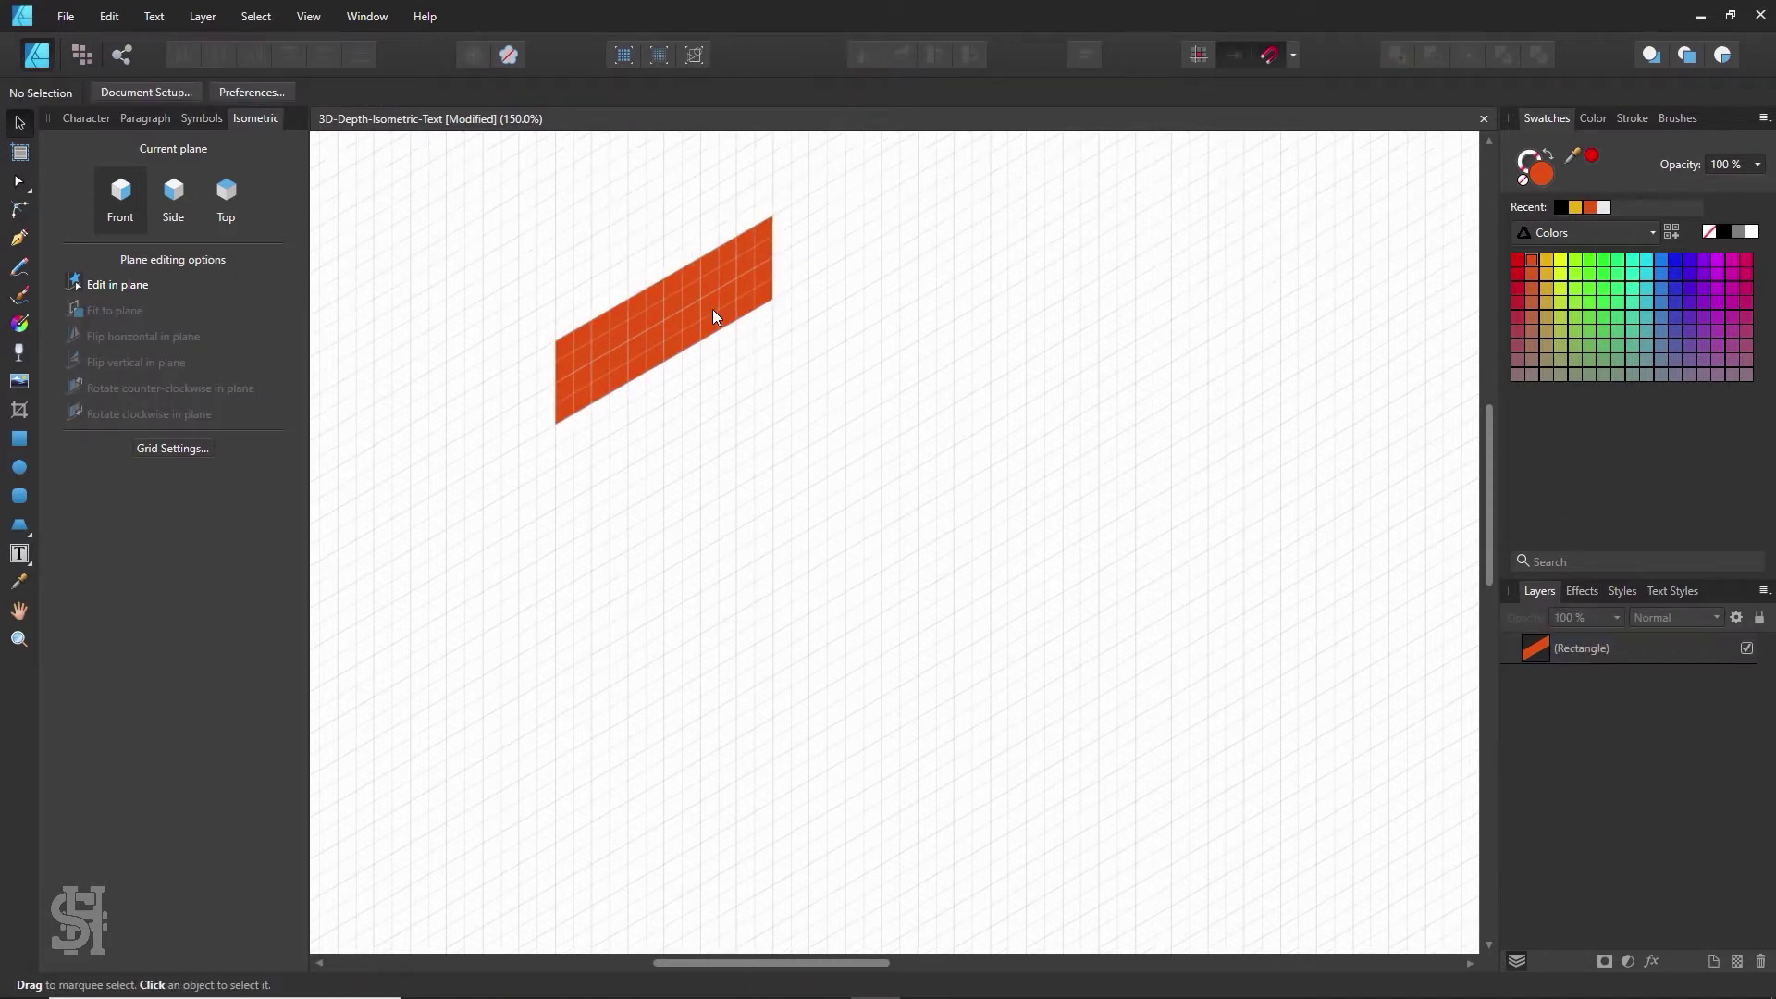
{"action": "left_click", "coordinate": [712, 309]}
{"action": "left_click", "coordinate": [740, 437]}
{"action": "left_click", "coordinate": [707, 336]}
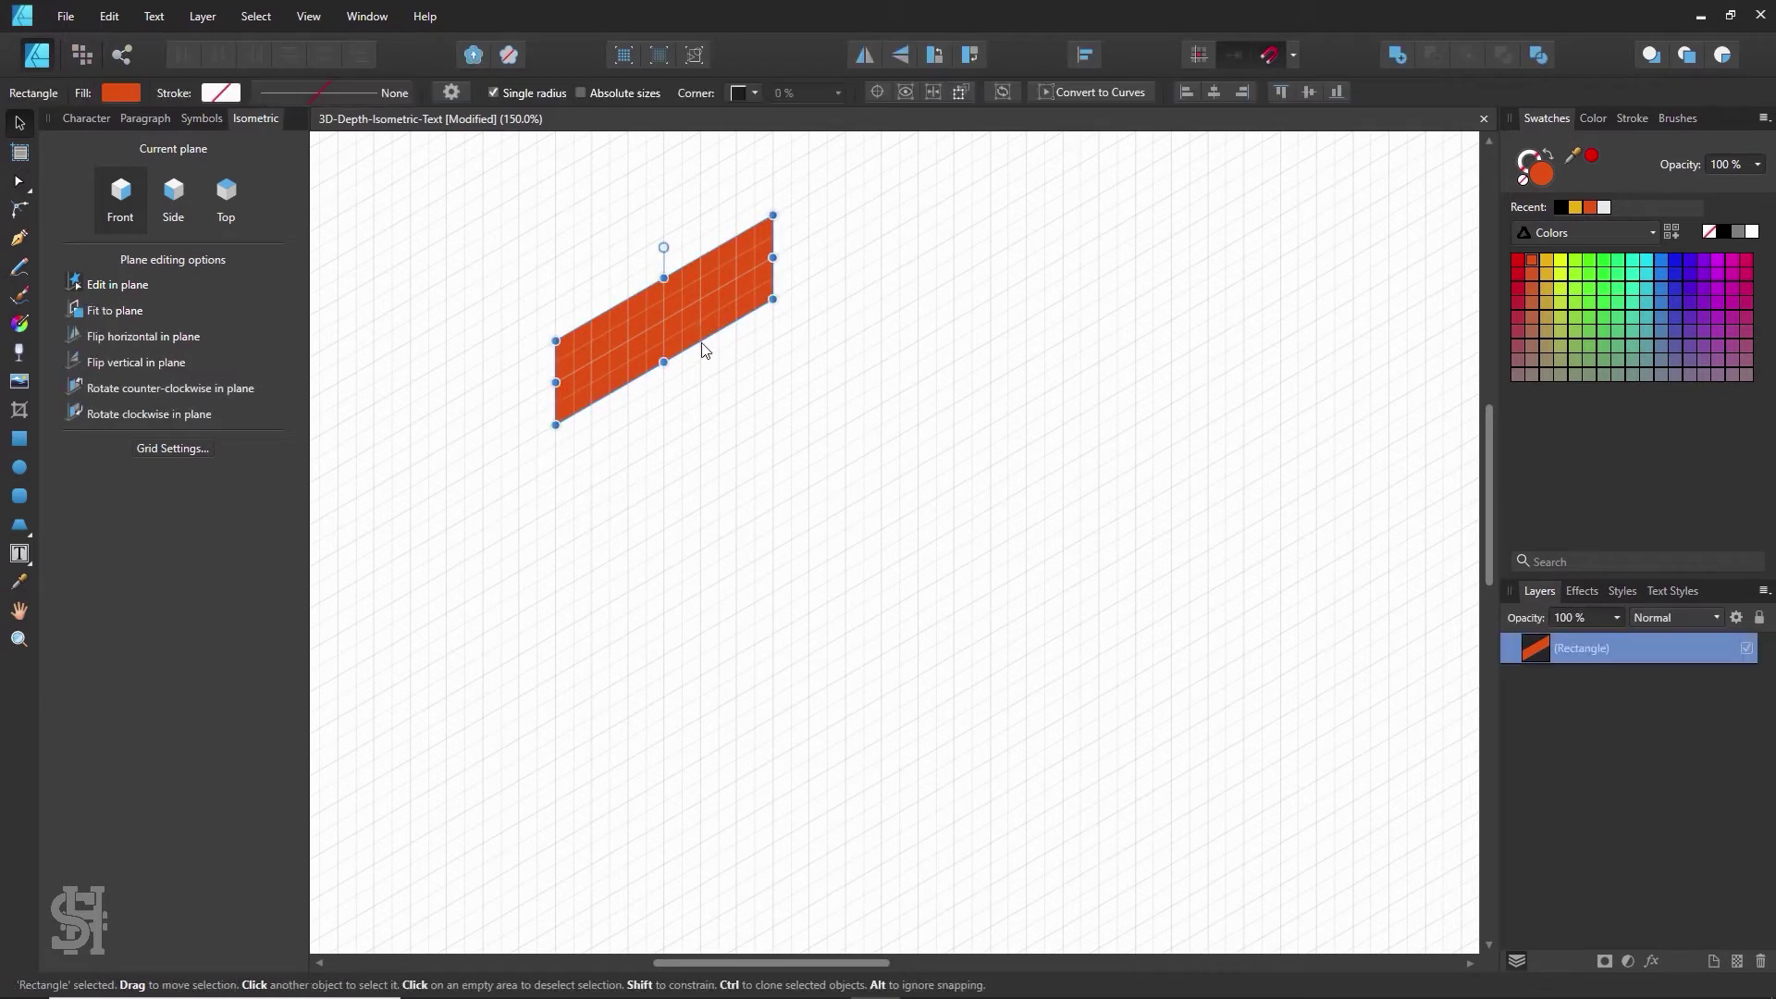
{"action": "mouse_move", "coordinate": [705, 321]}
{"action": "left_mouse_down"}
{"action": "mouse_move", "coordinate": [707, 455]}
{"action": "mouse_move", "coordinate": [731, 512]}
{"action": "mouse_move", "coordinate": [725, 459]}
{"action": "mouse_move", "coordinate": [754, 619]}
{"action": "mouse_move", "coordinate": [738, 608]}
{"action": "left_mouse_up"}
{"action": "left_click", "coordinate": [779, 476]}
{"action": "left_click", "coordinate": [747, 466]}
{"action": "left_click", "coordinate": [858, 552]}
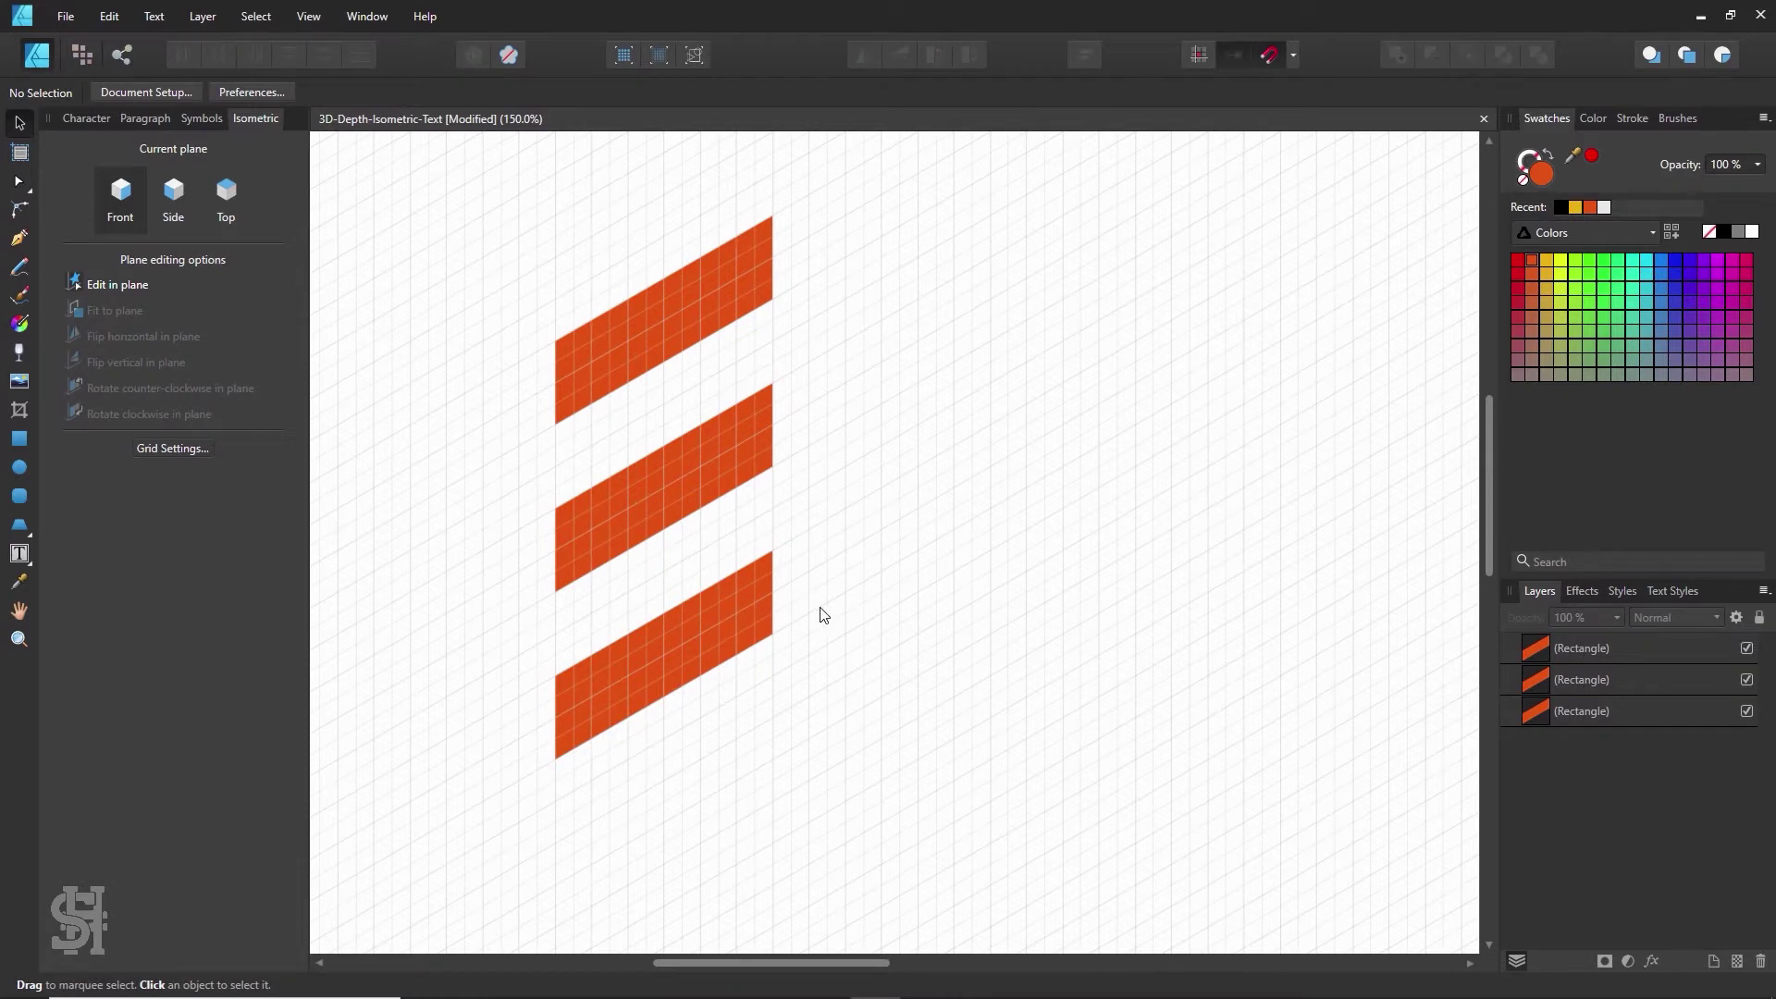
{"action": "scroll", "coordinate": [823, 605], "scroll_direction": "up", "scroll_amount": 1}
{"action": "left_click_drag", "start_coordinate": [835, 208], "coordinate": [452, 869]}
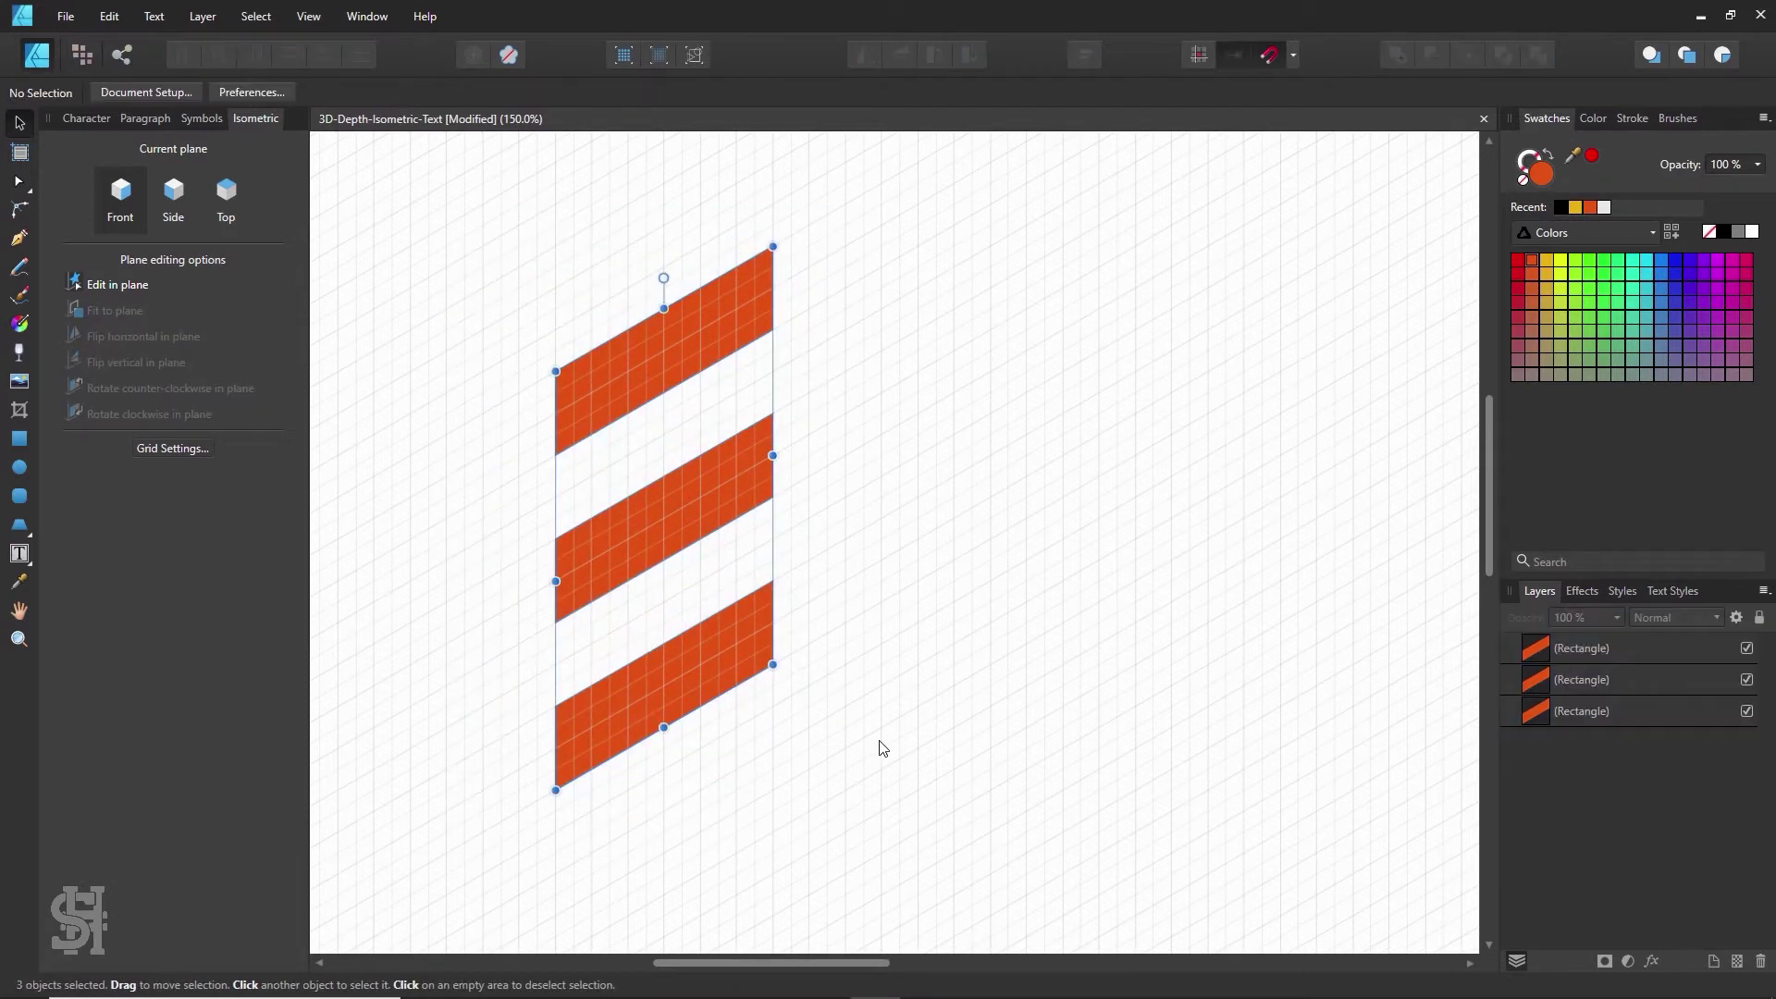
{"action": "left_click", "coordinate": [879, 744]}
- Duplicate the top bar, rotate the copy 90°, and fit it as a full-height upright along the bars' right ends to form a 3
{"action": "left_click", "coordinate": [20, 438]}
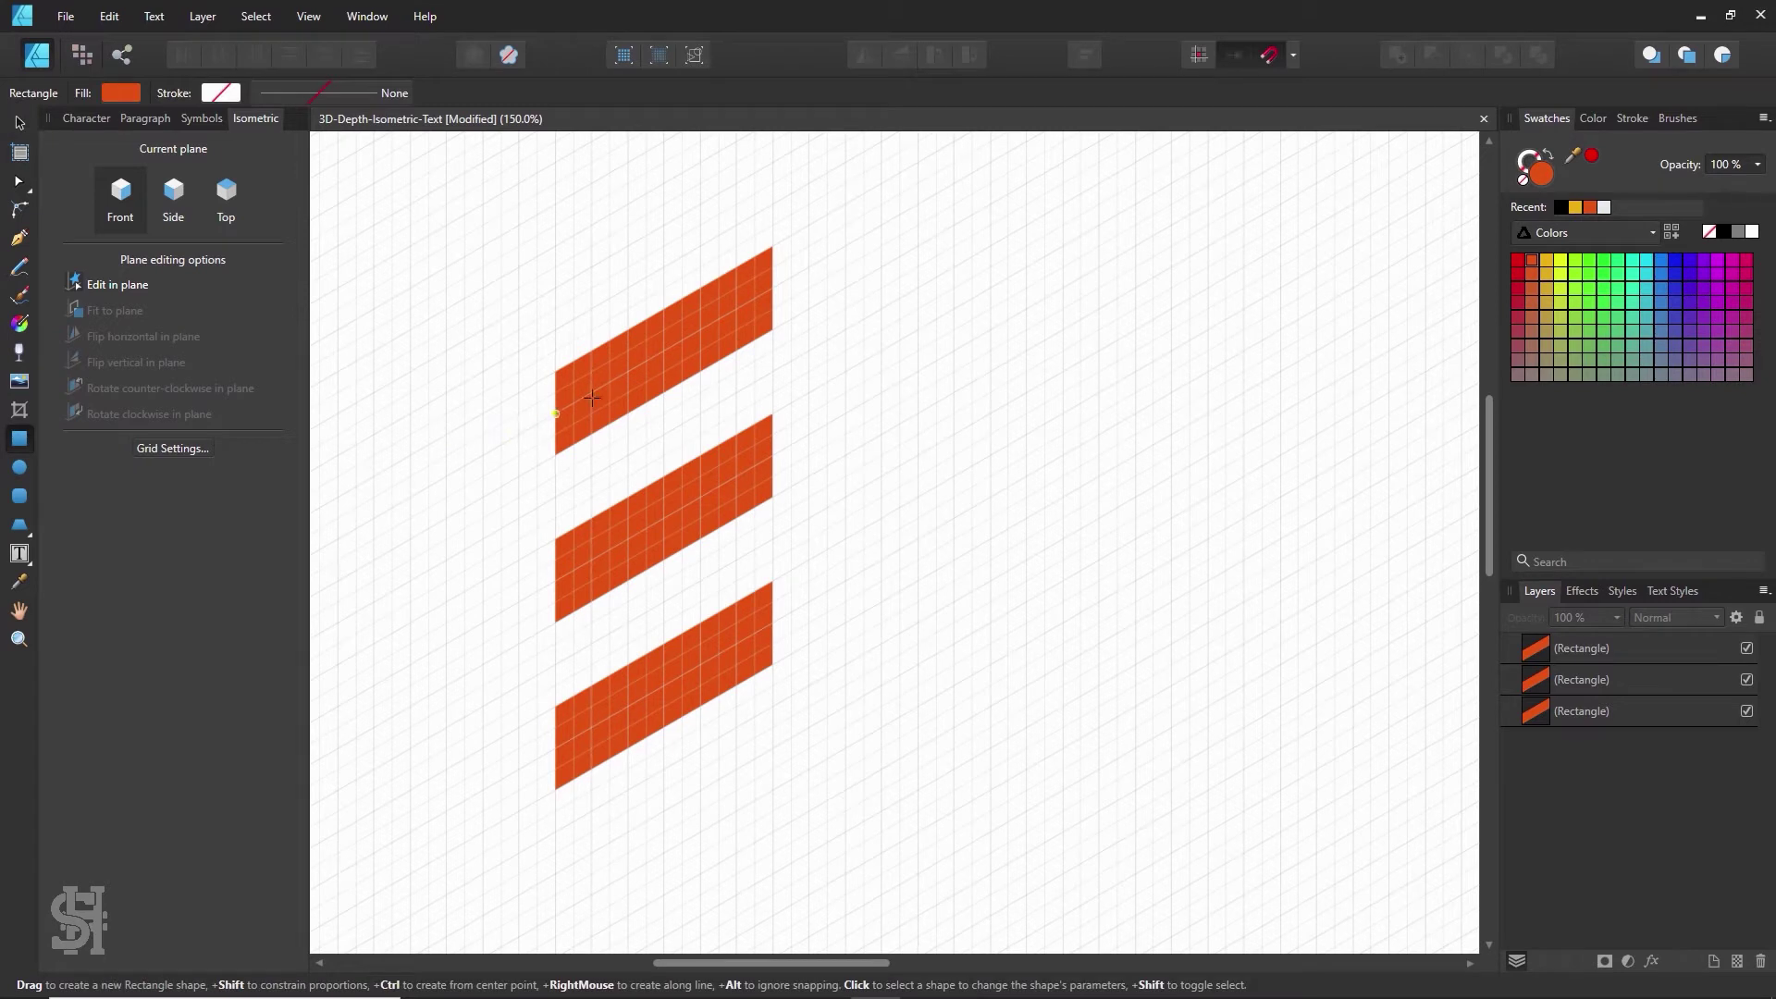
{"action": "left_click", "coordinate": [22, 126]}
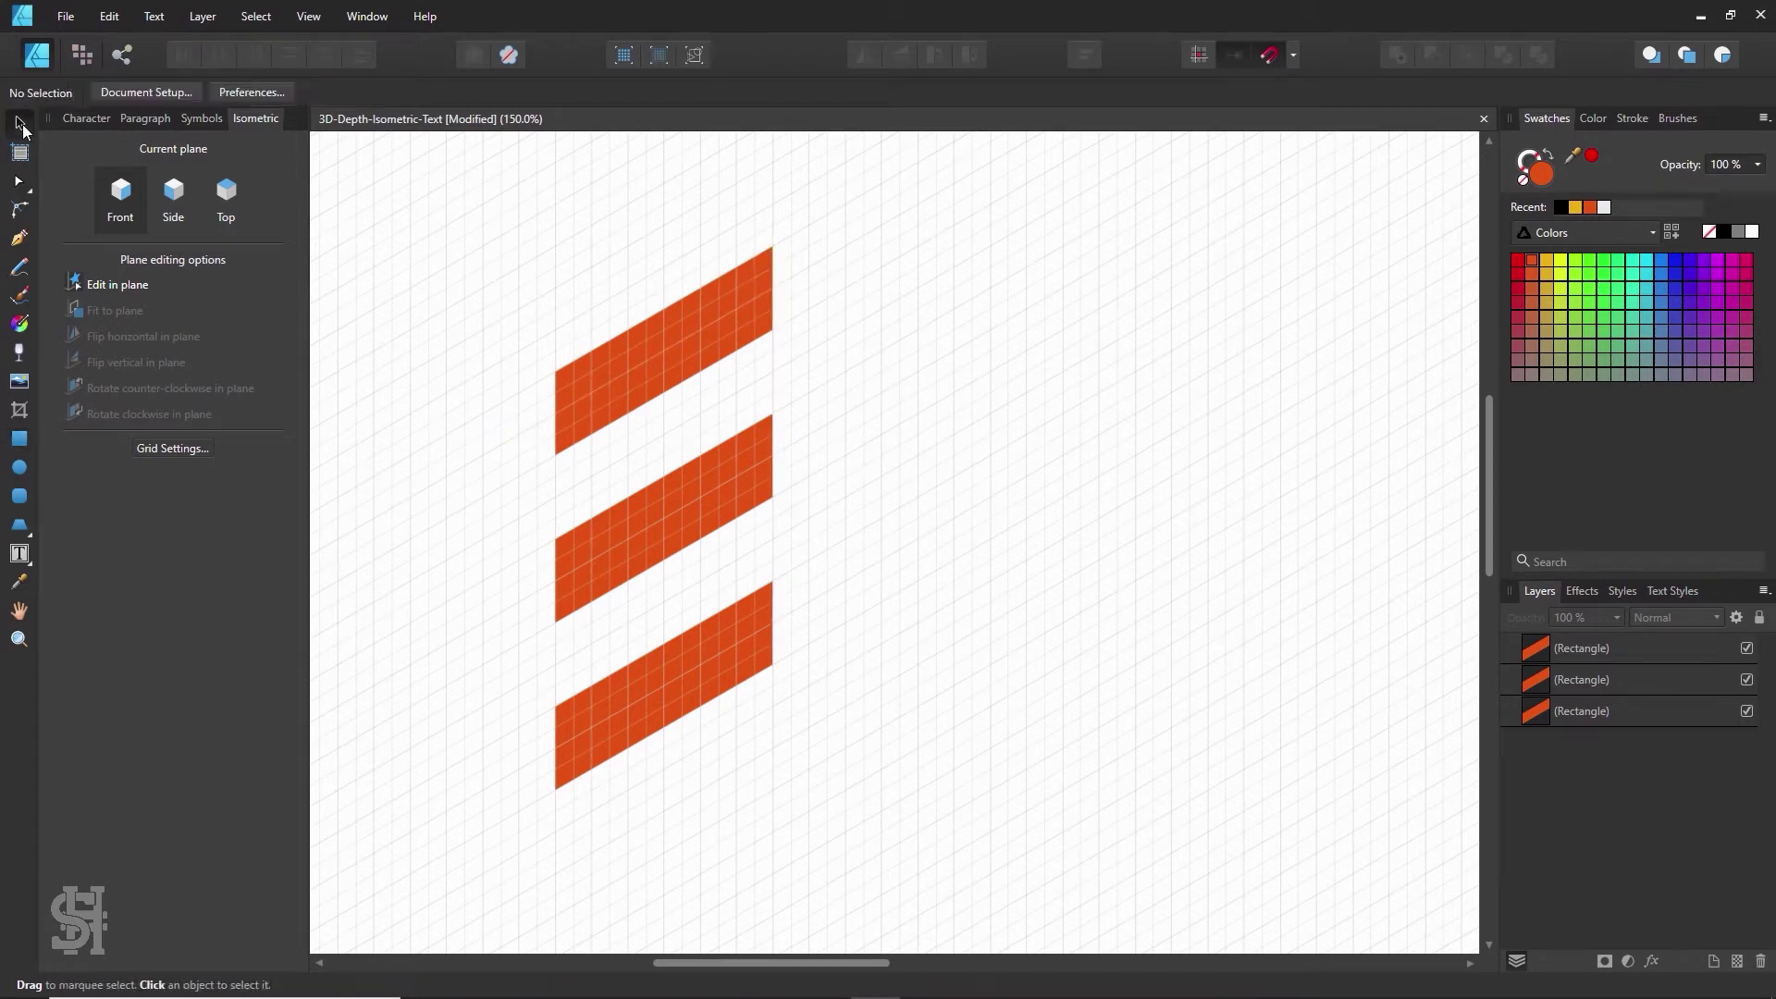
{"action": "left_click", "coordinate": [645, 374]}
{"action": "left_click_drag", "start_coordinate": [646, 374], "coordinate": [890, 381]}
{"action": "left_click_drag", "start_coordinate": [977, 342], "coordinate": [953, 242]}
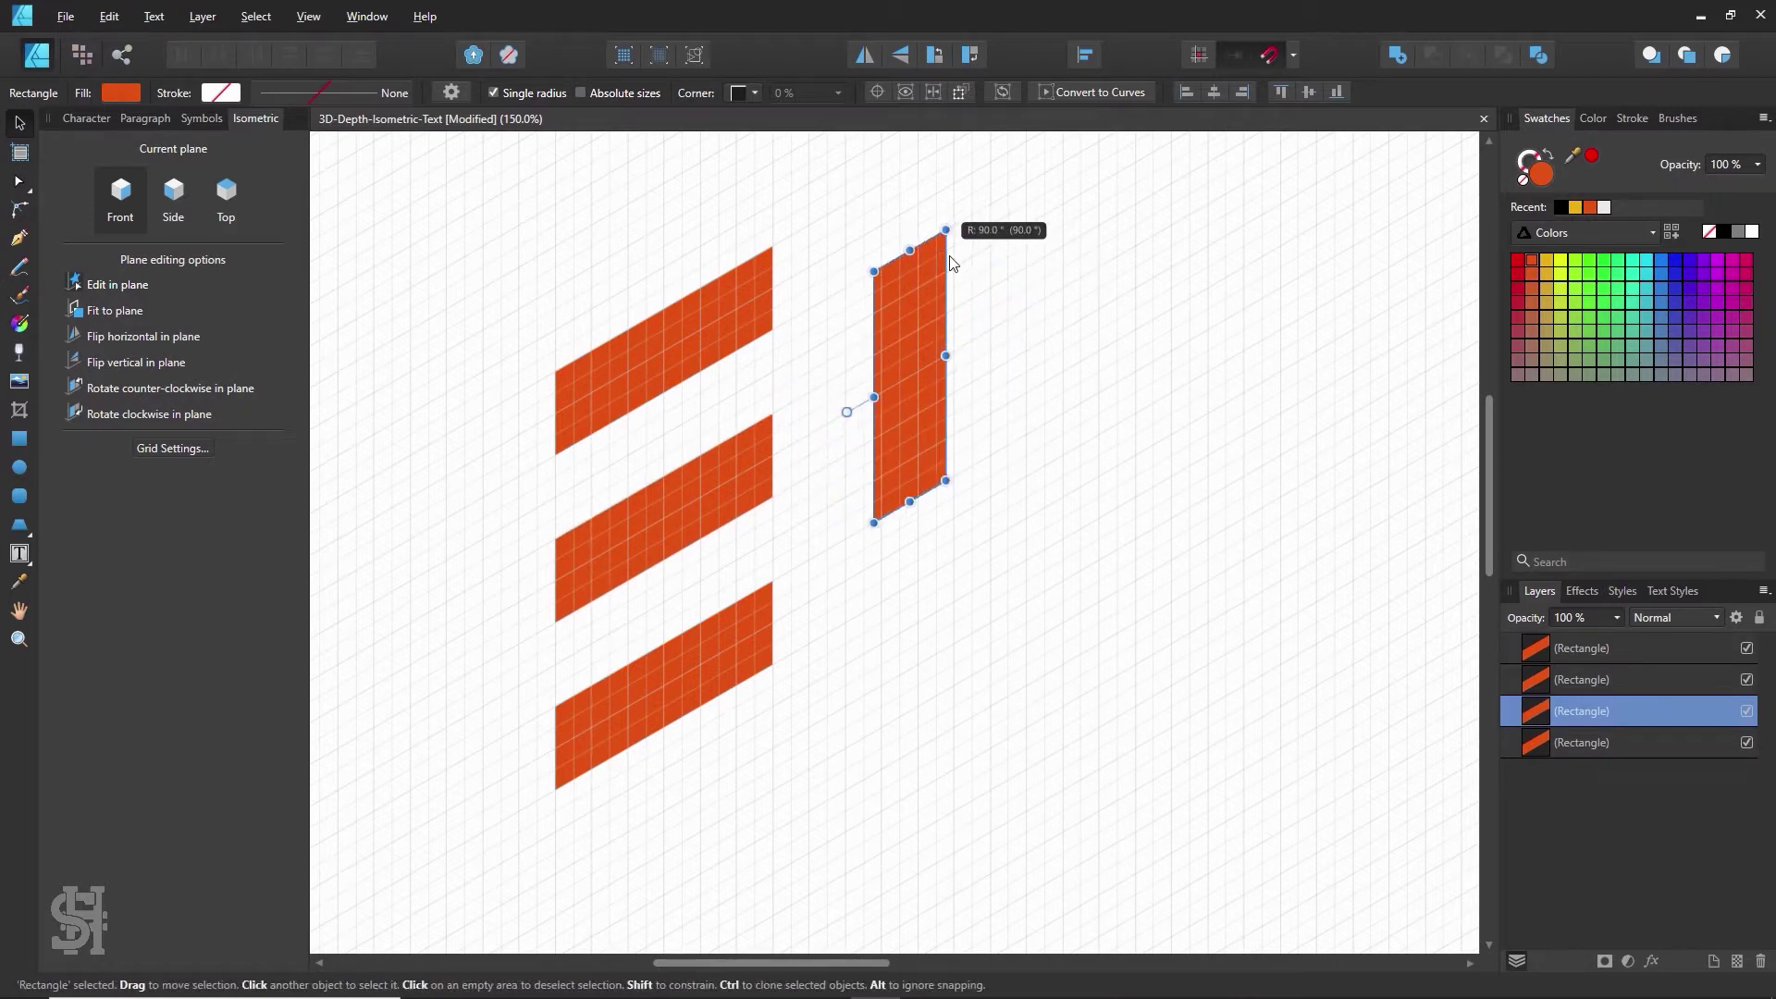
{"action": "left_click_drag", "start_coordinate": [886, 372], "coordinate": [723, 372]}
{"action": "left_click_drag", "start_coordinate": [737, 502], "coordinate": [737, 679]}
{"action": "key", "text": "ctrl+d"}
- Examine the assembled 3 shape as a whole with its four bars selected
{"action": "key", "text": "z"}
{"action": "left_click", "coordinate": [1103, 513], "text": "alt"}
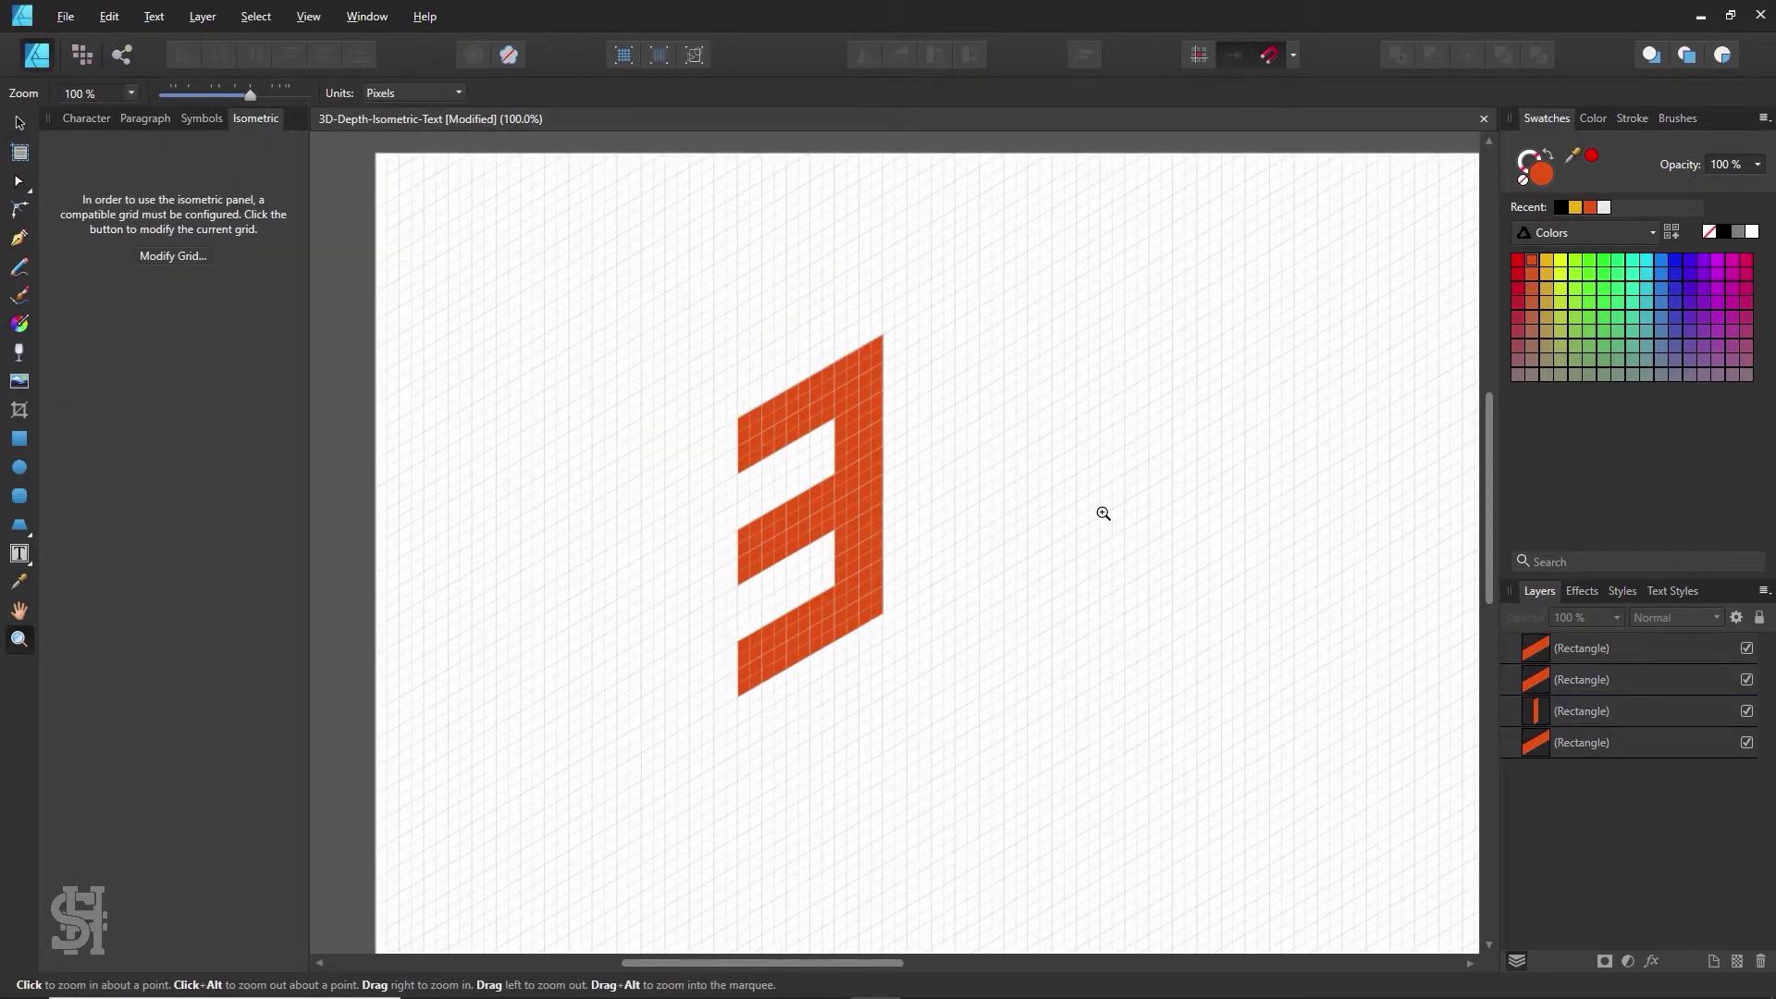
{"action": "key", "text": "h"}
{"action": "left_click_drag", "start_coordinate": [1035, 519], "coordinate": [950, 510]}
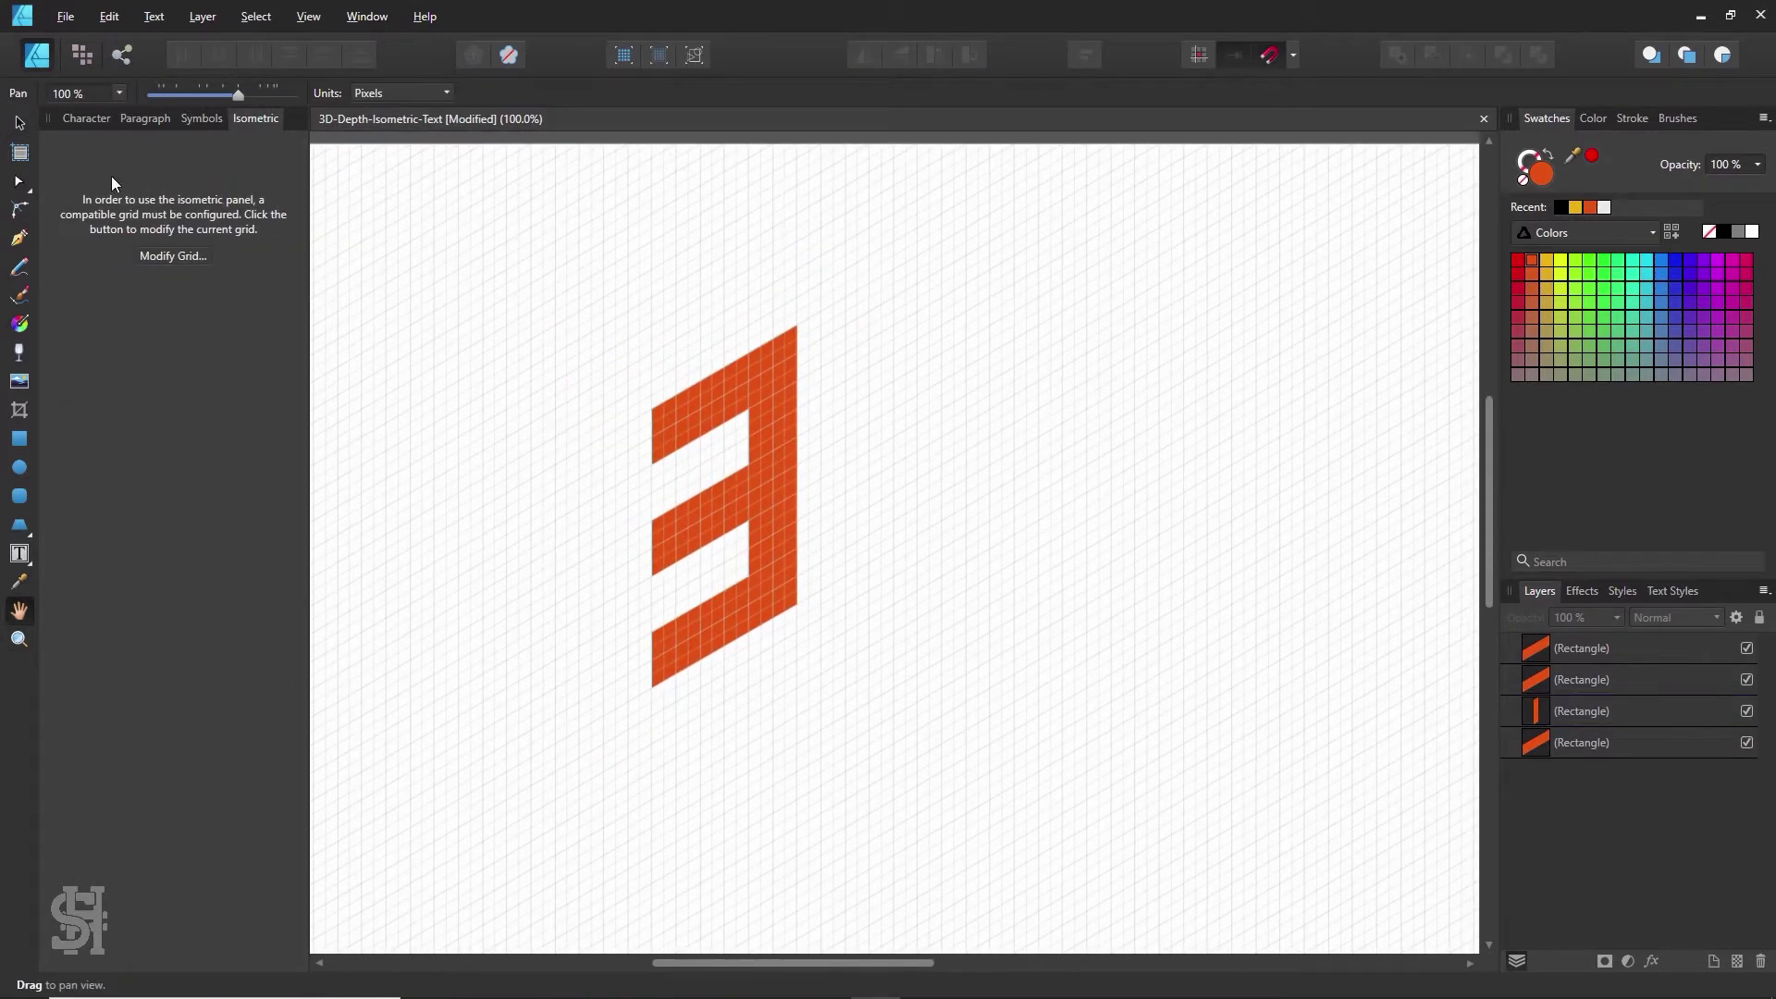
{"action": "left_click", "coordinate": [19, 122]}
{"action": "left_click_drag", "start_coordinate": [917, 274], "coordinate": [598, 771]}
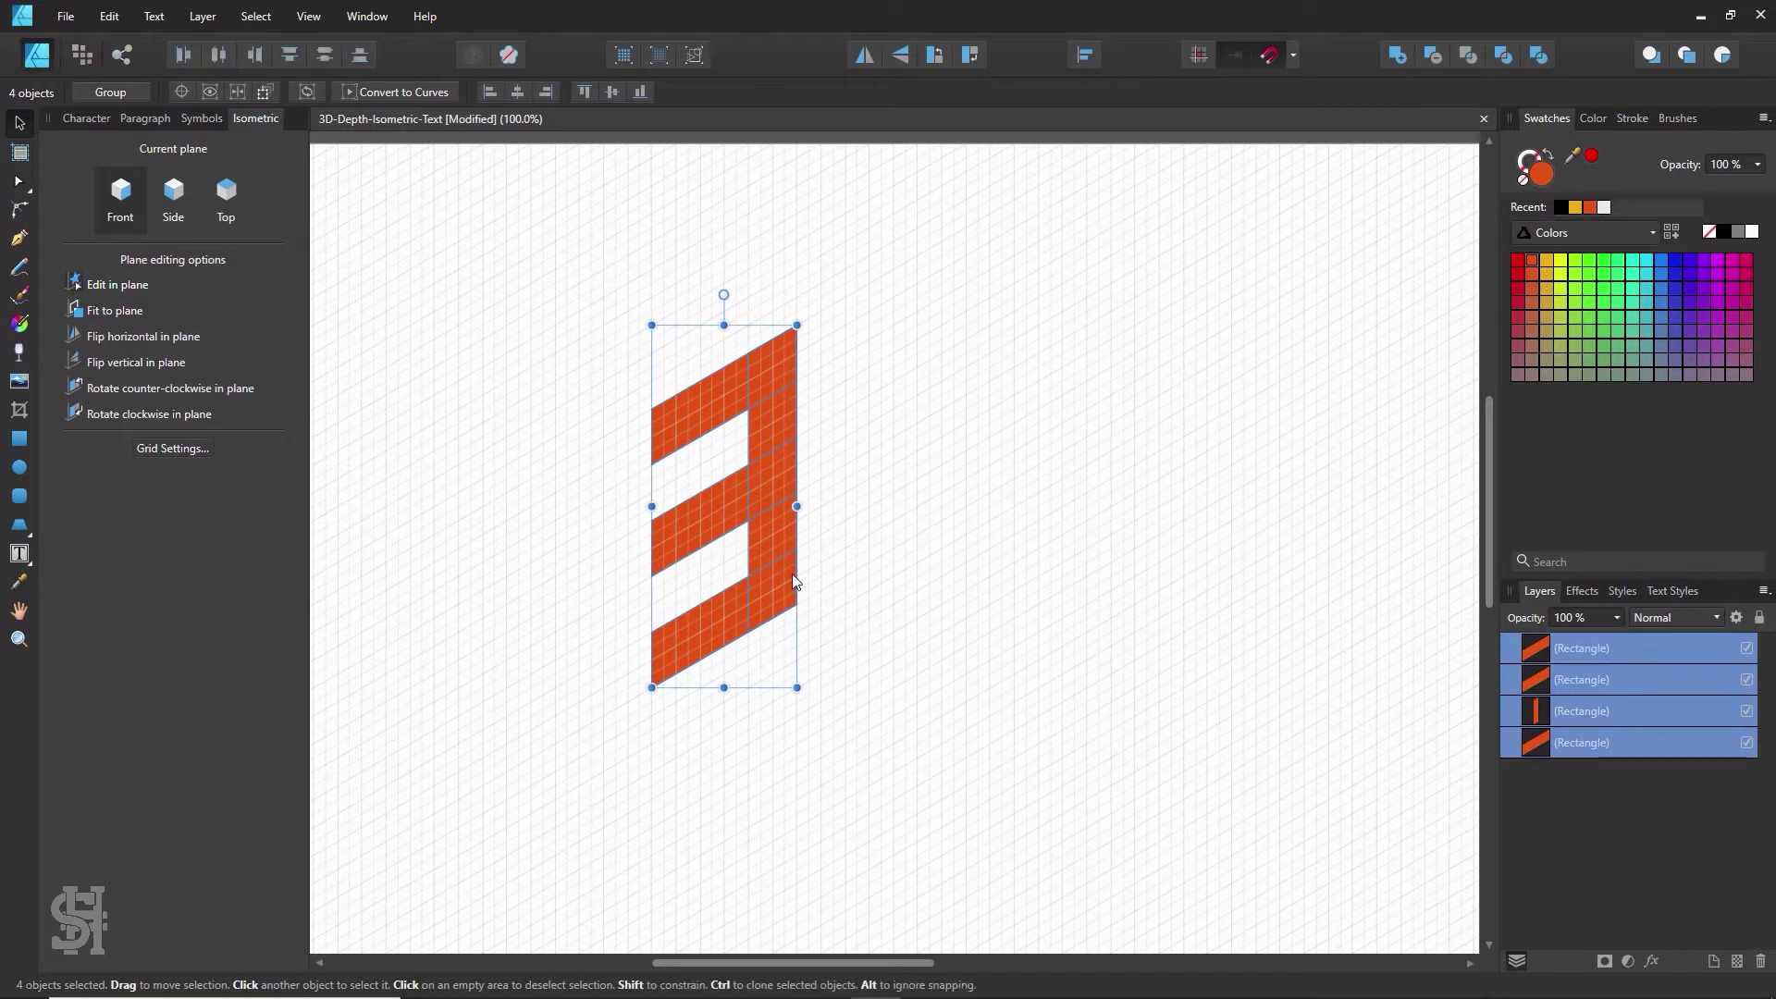
{"action": "left_click", "coordinate": [845, 530]}
{"action": "left_click_drag", "start_coordinate": [844, 246], "coordinate": [895, 583]}
{"action": "left_click_drag", "start_coordinate": [885, 272], "coordinate": [616, 749]}
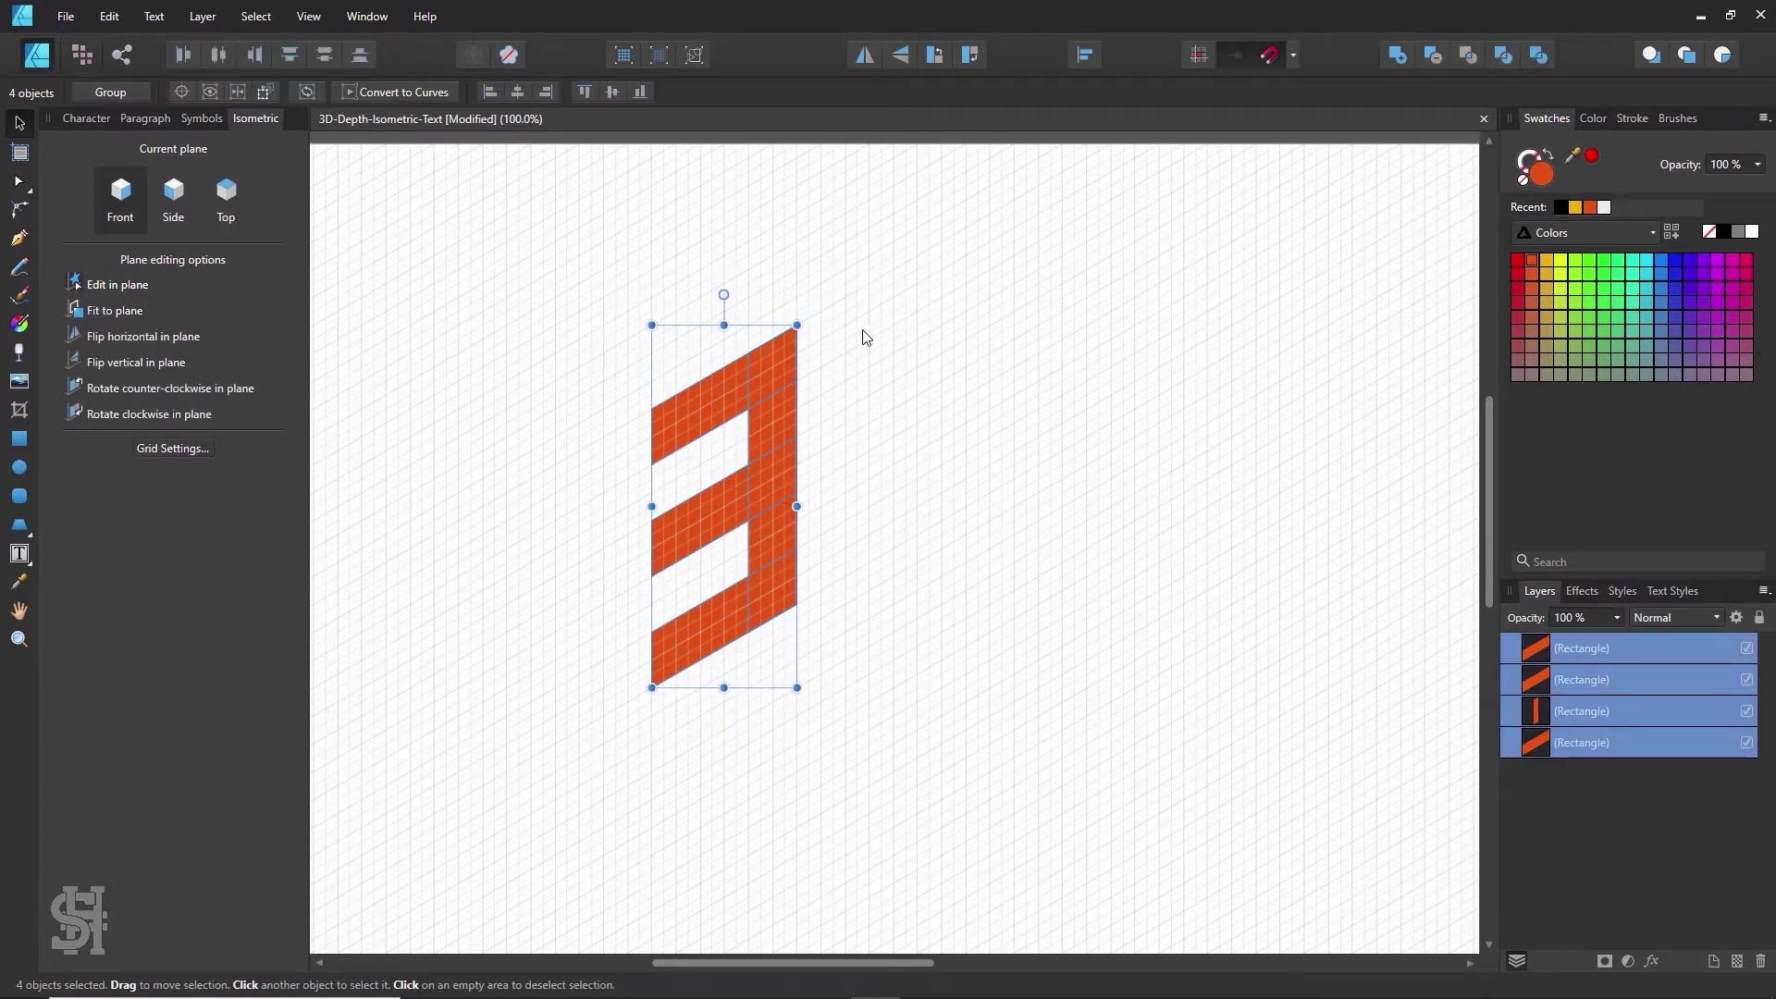
{"action": "left_click", "coordinate": [838, 464]}
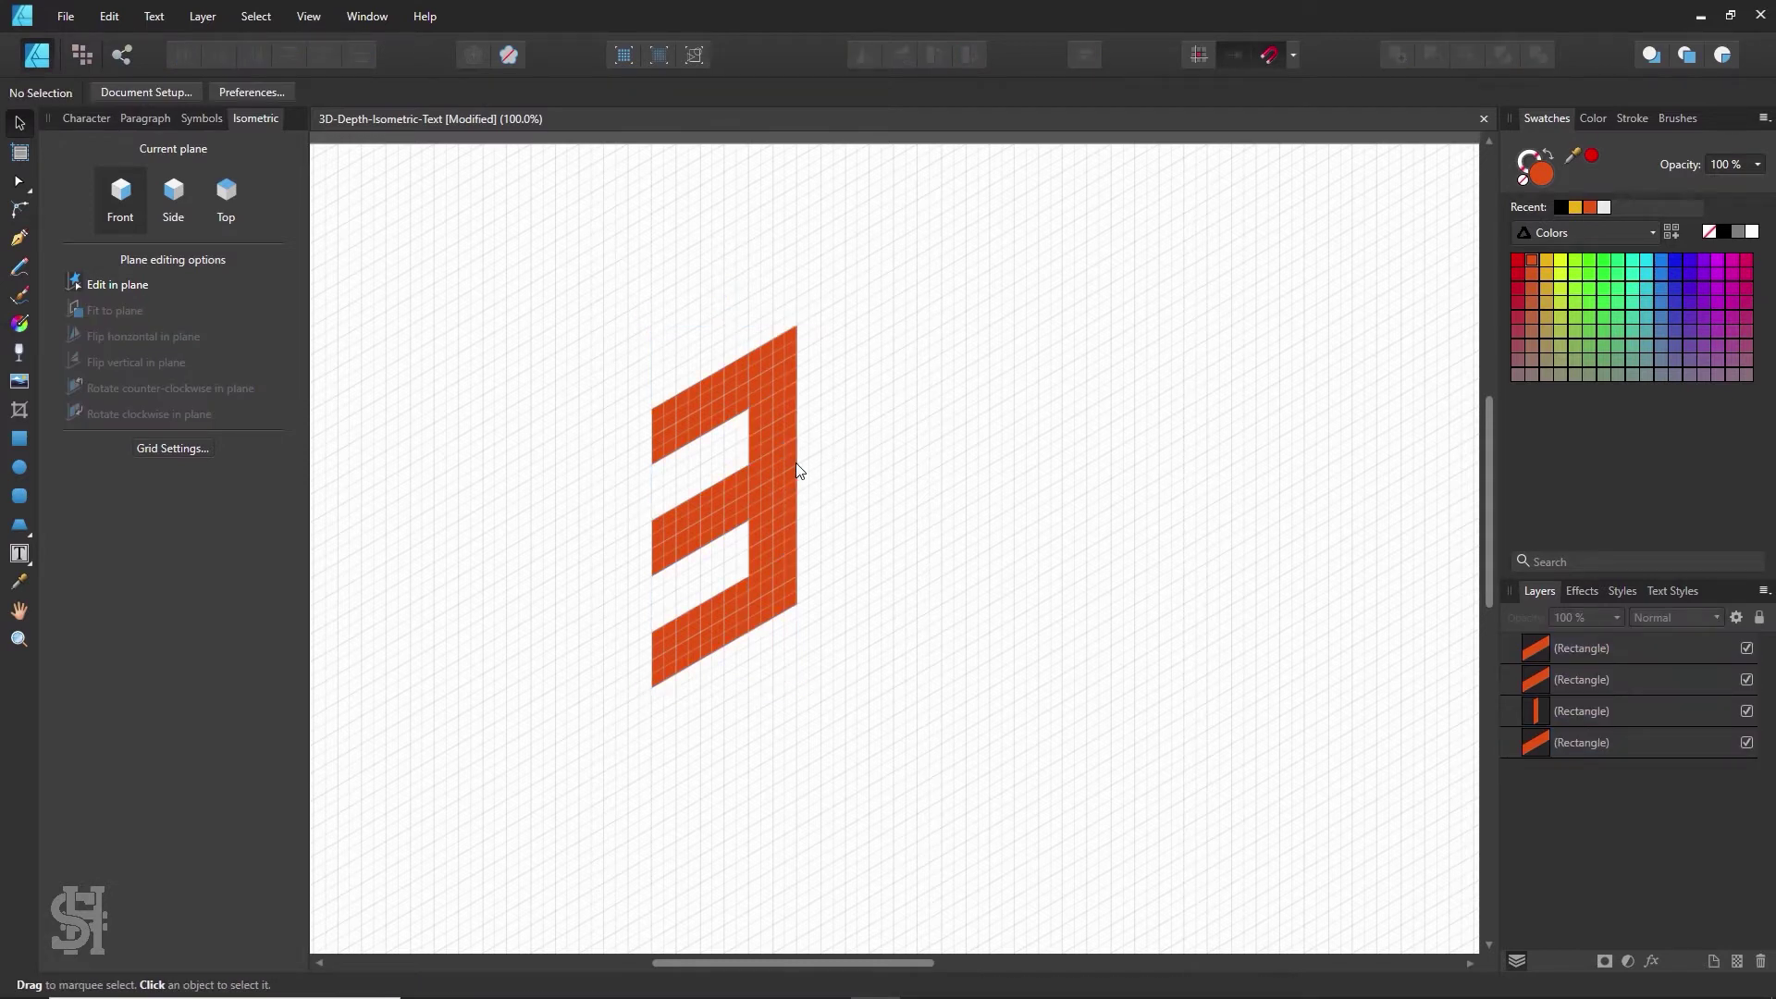
- Duplicate the 3's upright bar up along the Front plane to its right, leaving a gap of about two grid cells
{"action": "left_click", "coordinate": [774, 474]}
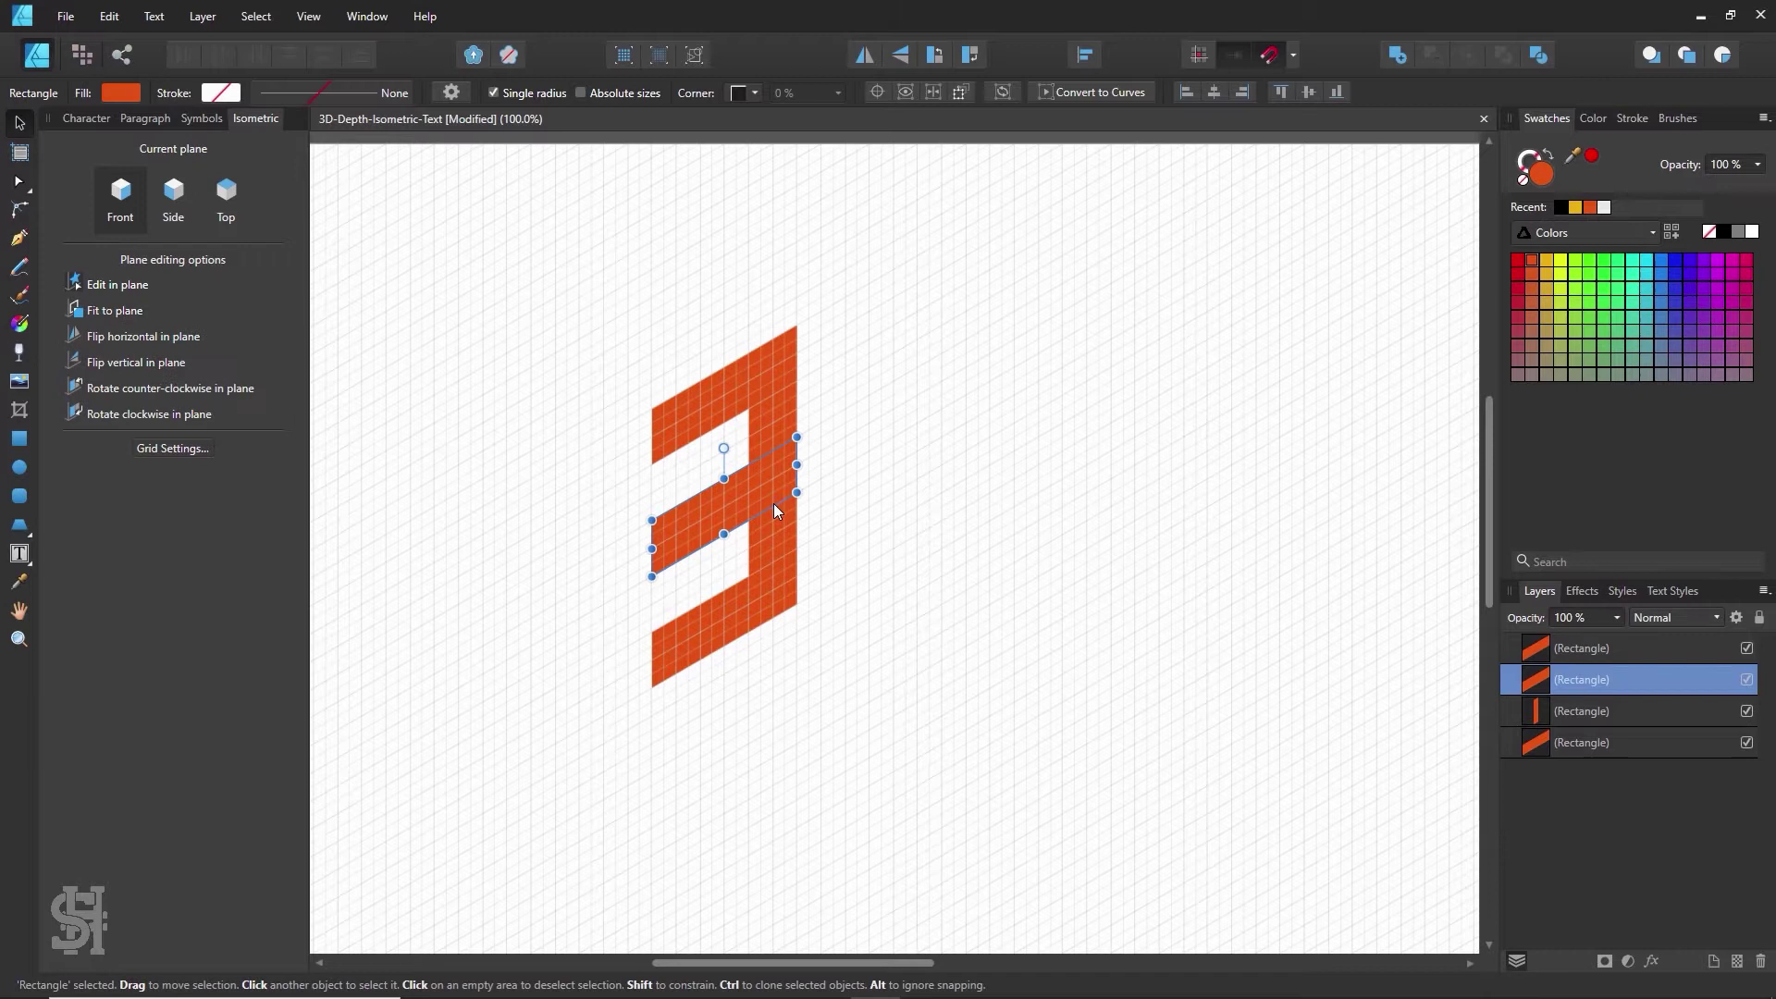
{"action": "left_click", "coordinate": [783, 552]}
{"action": "left_click_drag", "start_coordinate": [781, 549], "coordinate": [852, 500]}
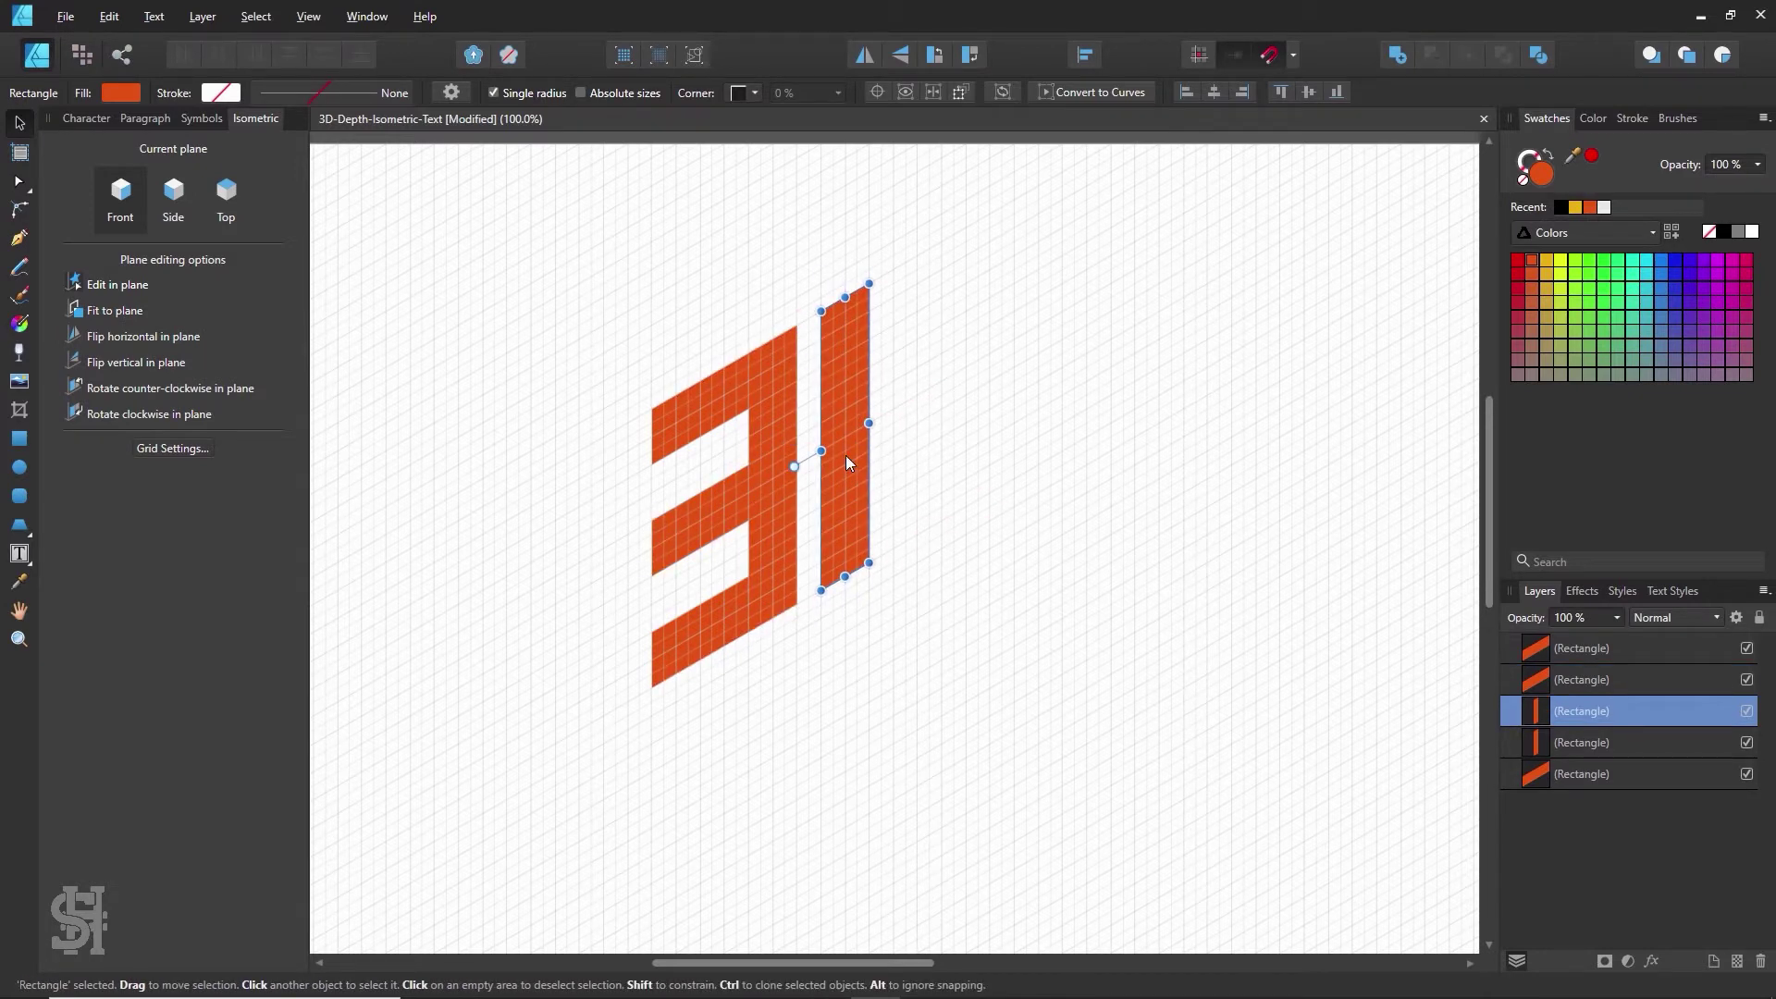
{"action": "left_click", "coordinate": [777, 454]}
{"action": "left_click", "coordinate": [767, 445]}
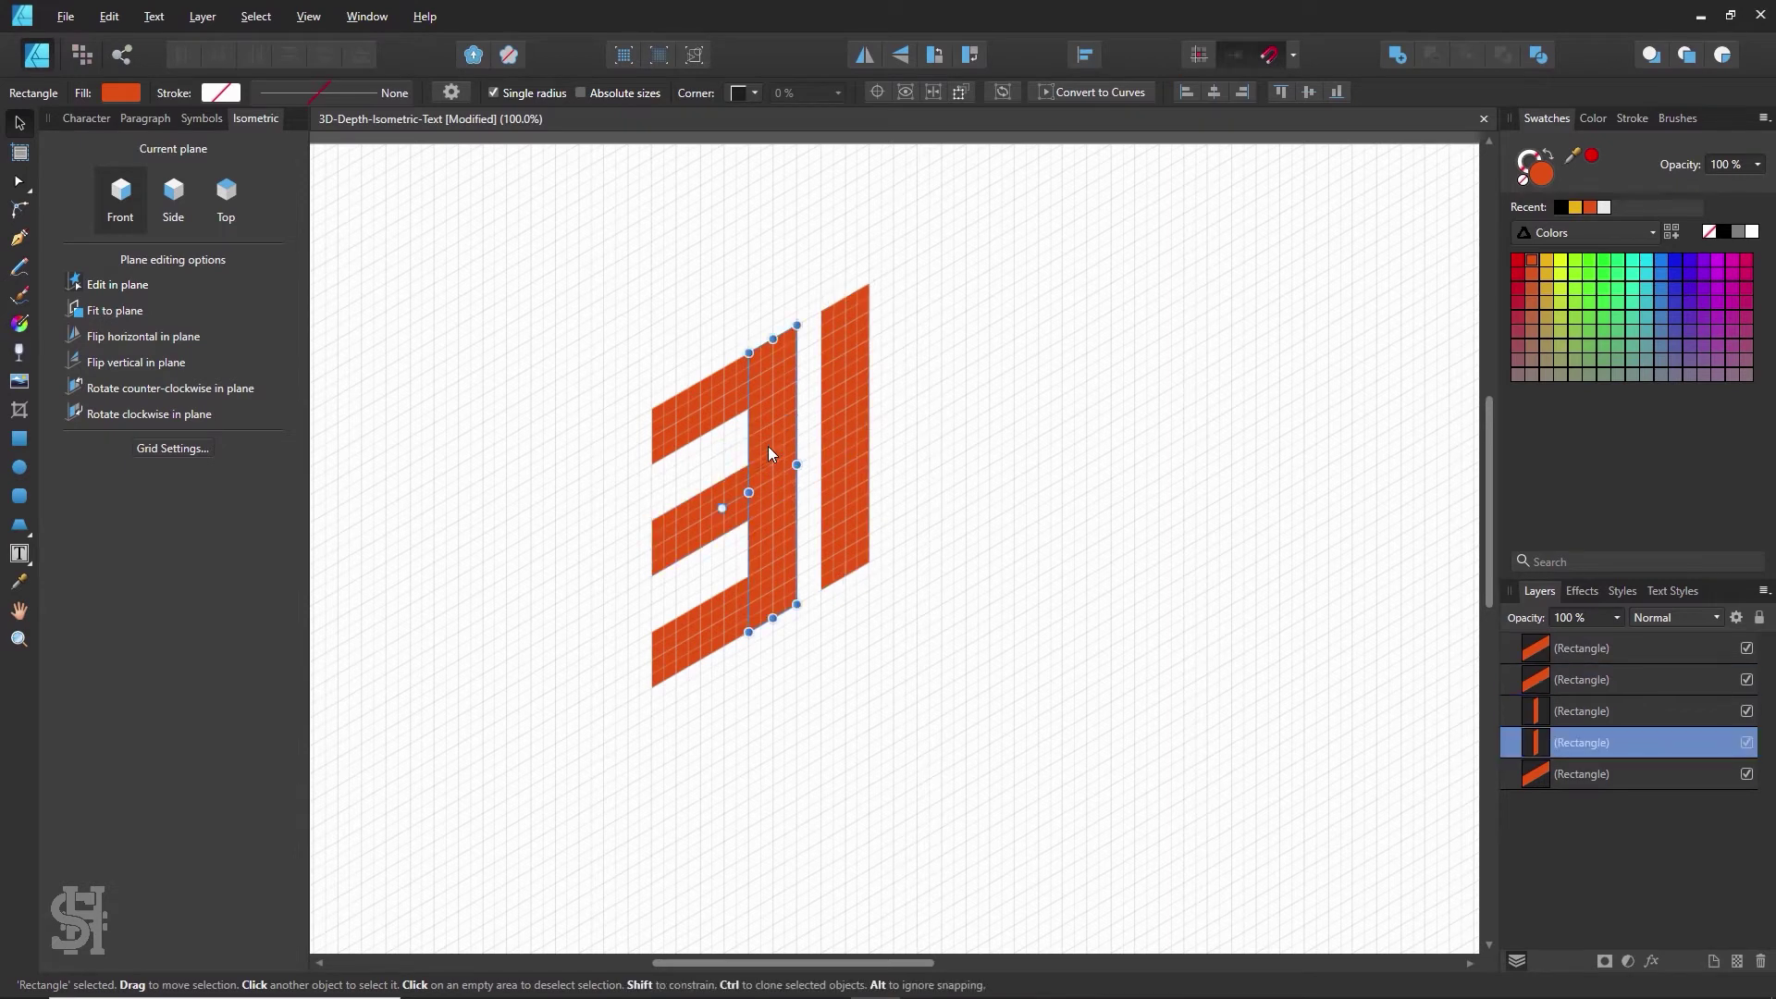
{"action": "left_click", "coordinate": [848, 404]}
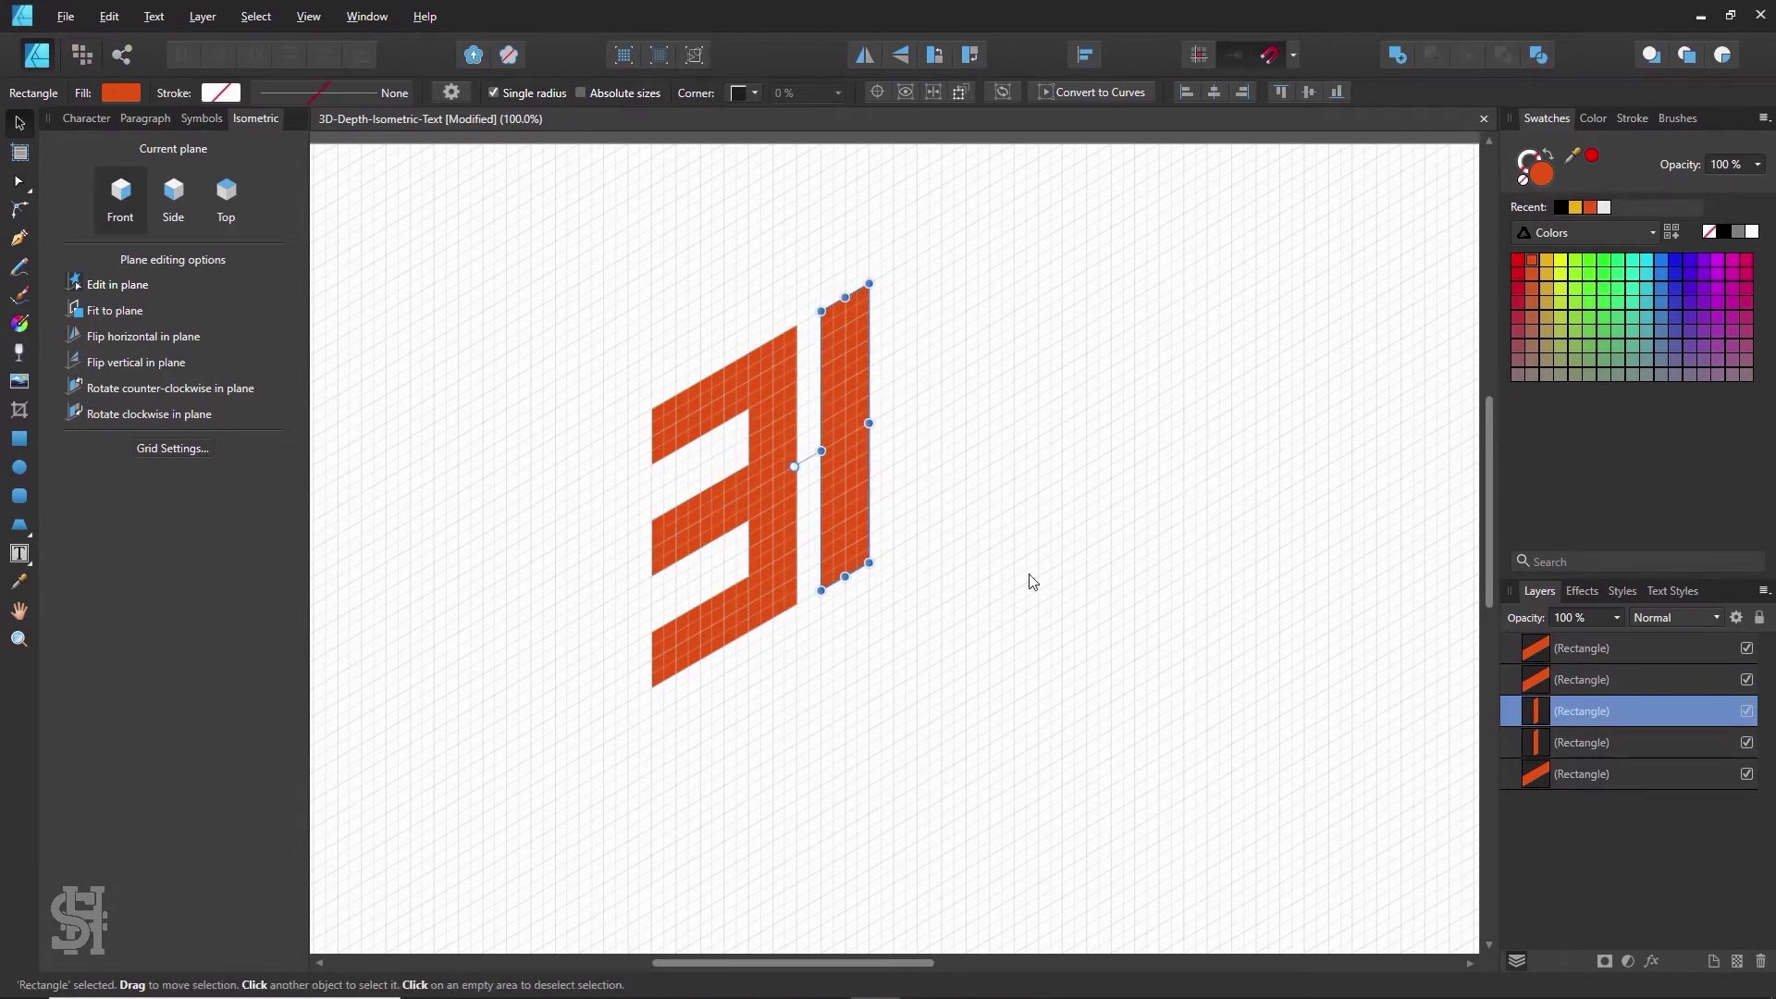
{"action": "left_click", "coordinate": [990, 349]}
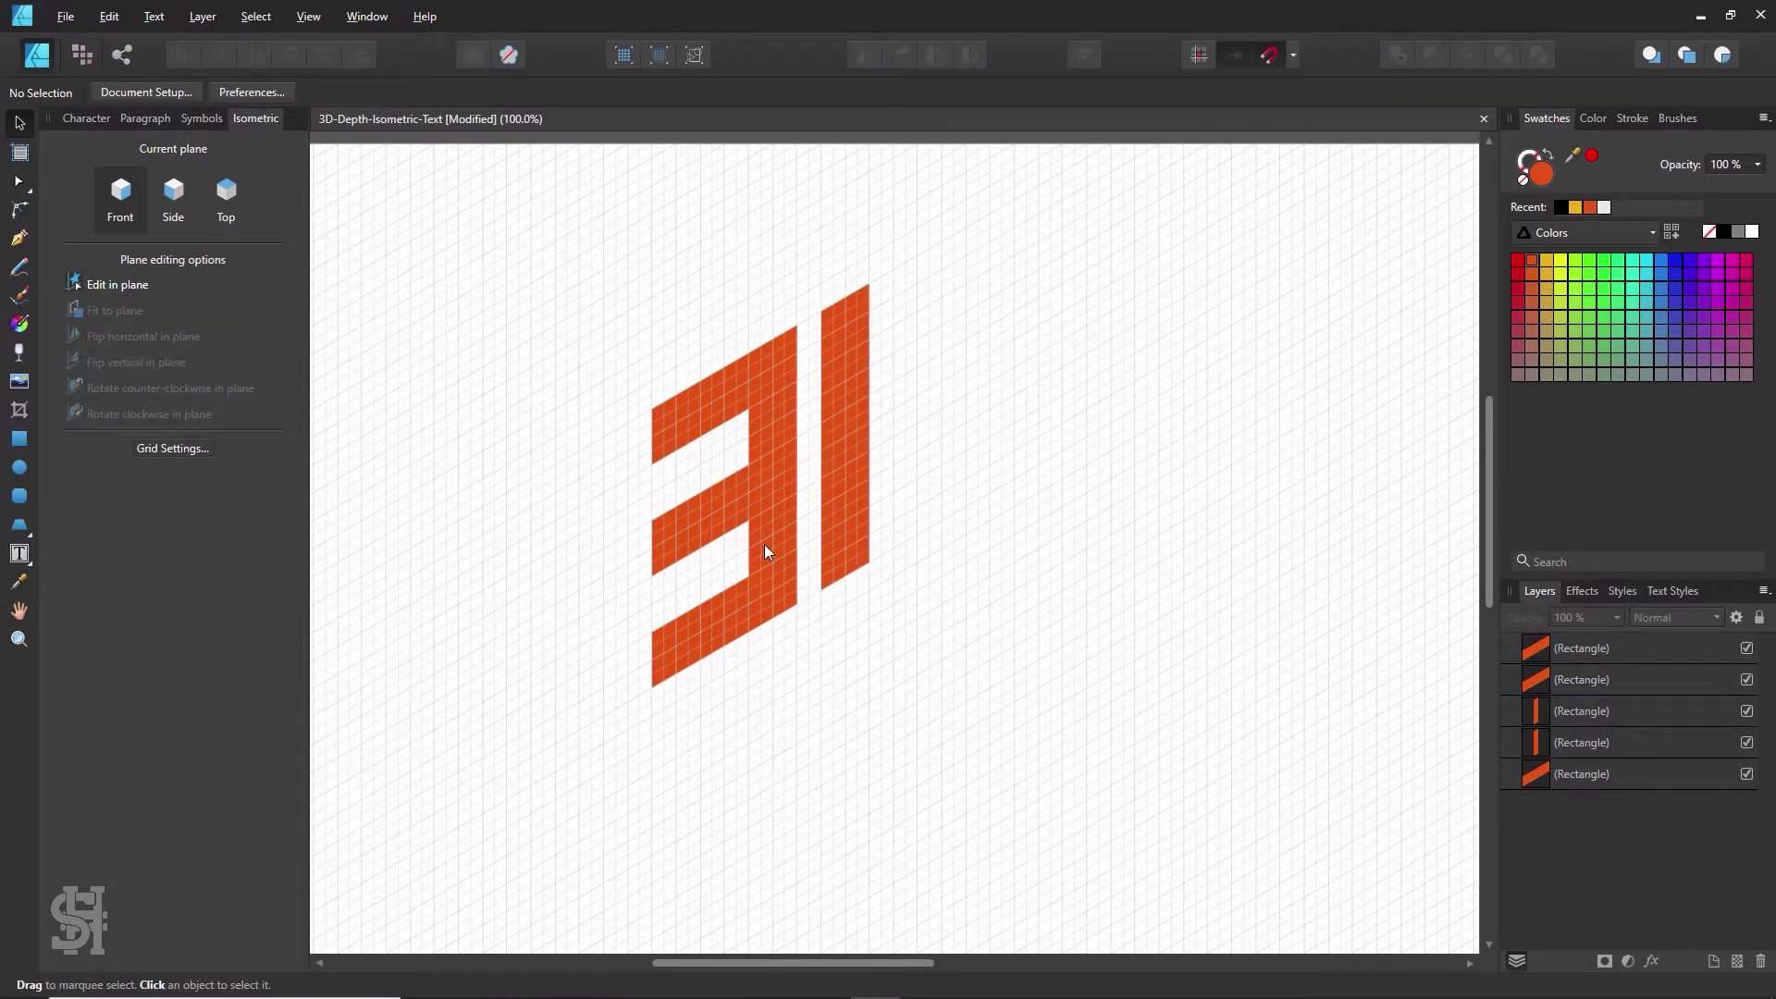
- Copy the 3's top bar onto the top and bottom of the second upright to form a C shape
{"action": "left_click", "coordinate": [703, 425]}
{"action": "mouse_move", "coordinate": [700, 423]}
{"action": "left_mouse_down", "text": "ctrl"}
{"action": "mouse_move", "coordinate": [966, 318]}
{"action": "mouse_move", "coordinate": [881, 308]}
{"action": "mouse_move", "coordinate": [964, 465]}
{"action": "mouse_move", "coordinate": [922, 508]}
{"action": "left_mouse_up", "text": "ctrl"}
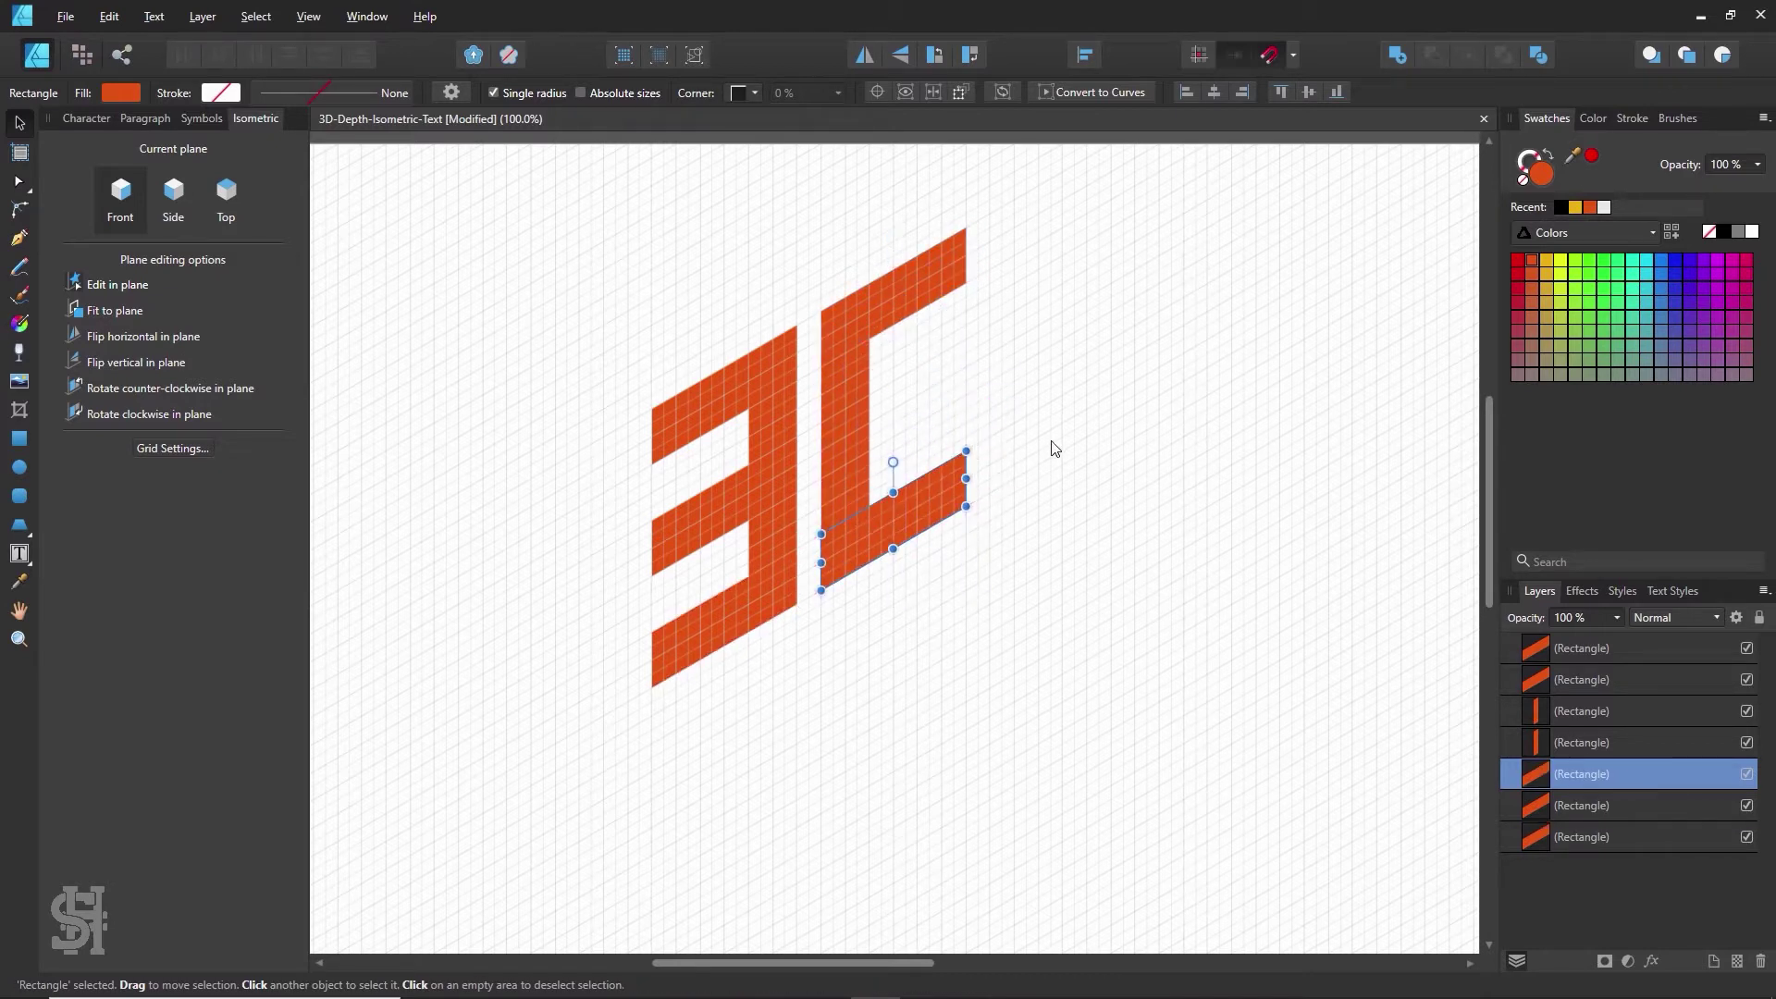
{"action": "left_click", "coordinate": [991, 468]}
- Try a copy of the 3's bottom bar in its lower gap as a spacing check, and undo it
{"action": "scroll", "coordinate": [973, 348], "scroll_direction": "up", "scroll_amount": 1}
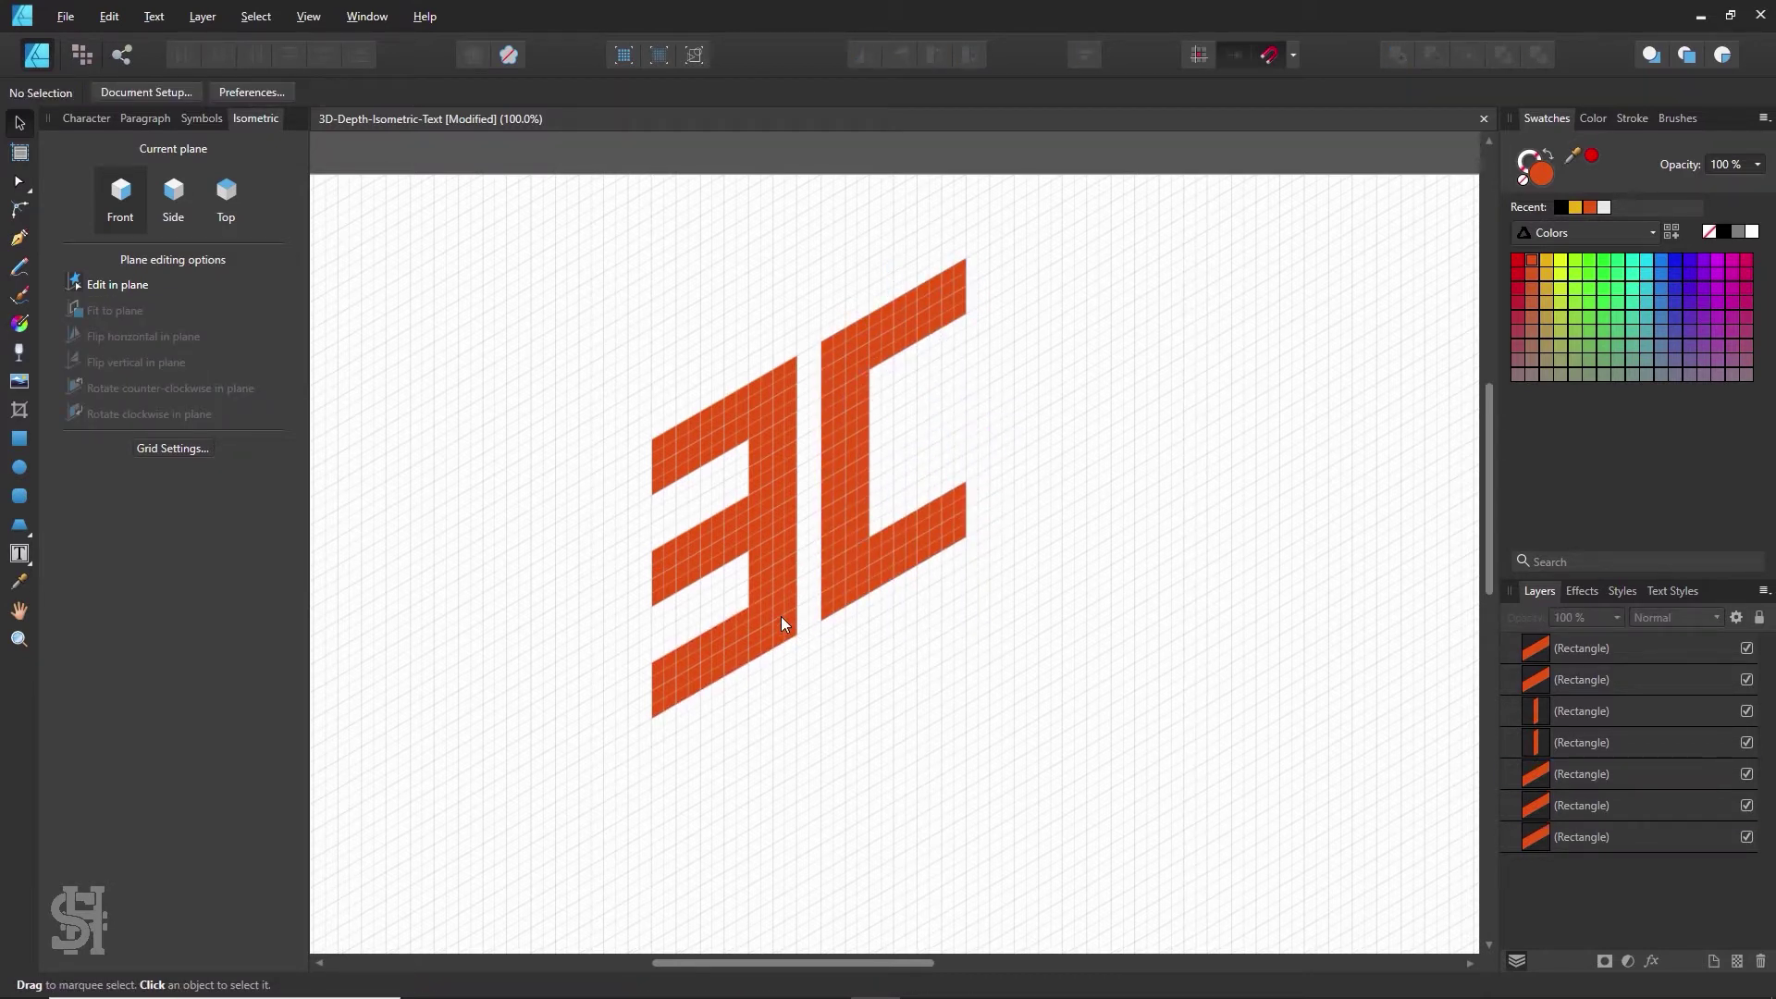
{"action": "left_click", "coordinate": [701, 656]}
{"action": "left_click_drag", "start_coordinate": [701, 656], "coordinate": [703, 518], "text": "ctrl"}
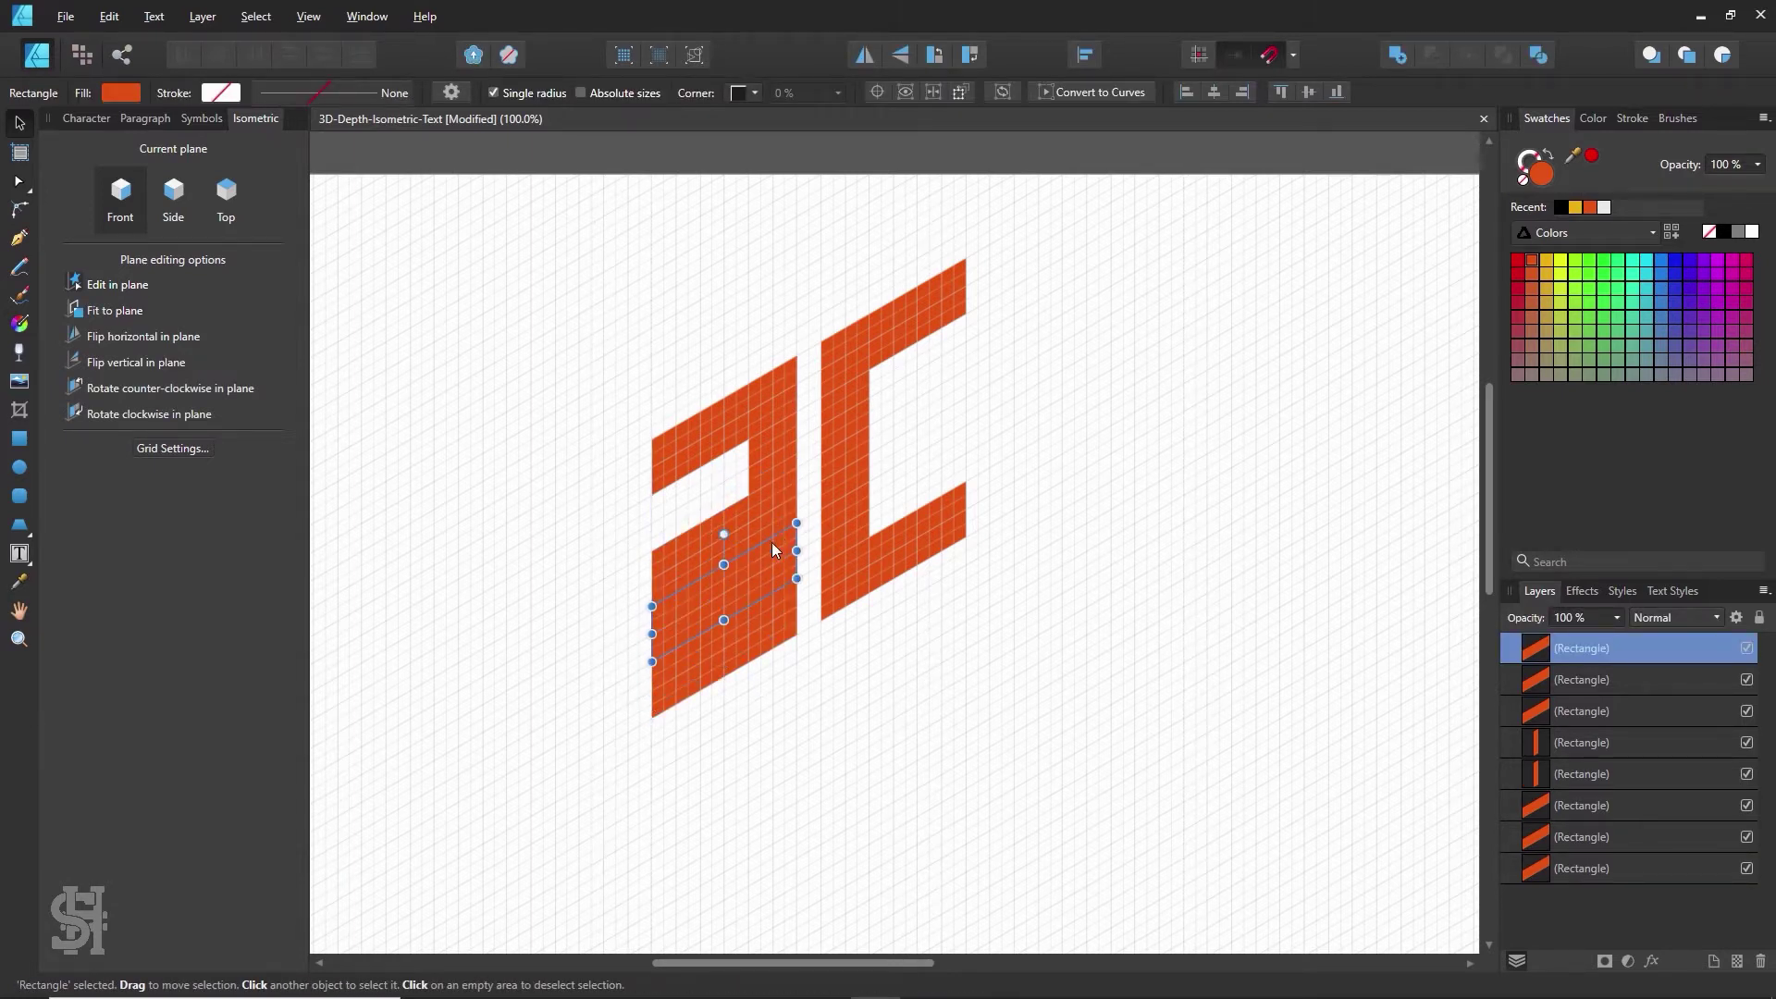
{"action": "key", "text": "ctrl+z"}
{"action": "left_click", "coordinate": [852, 721]}
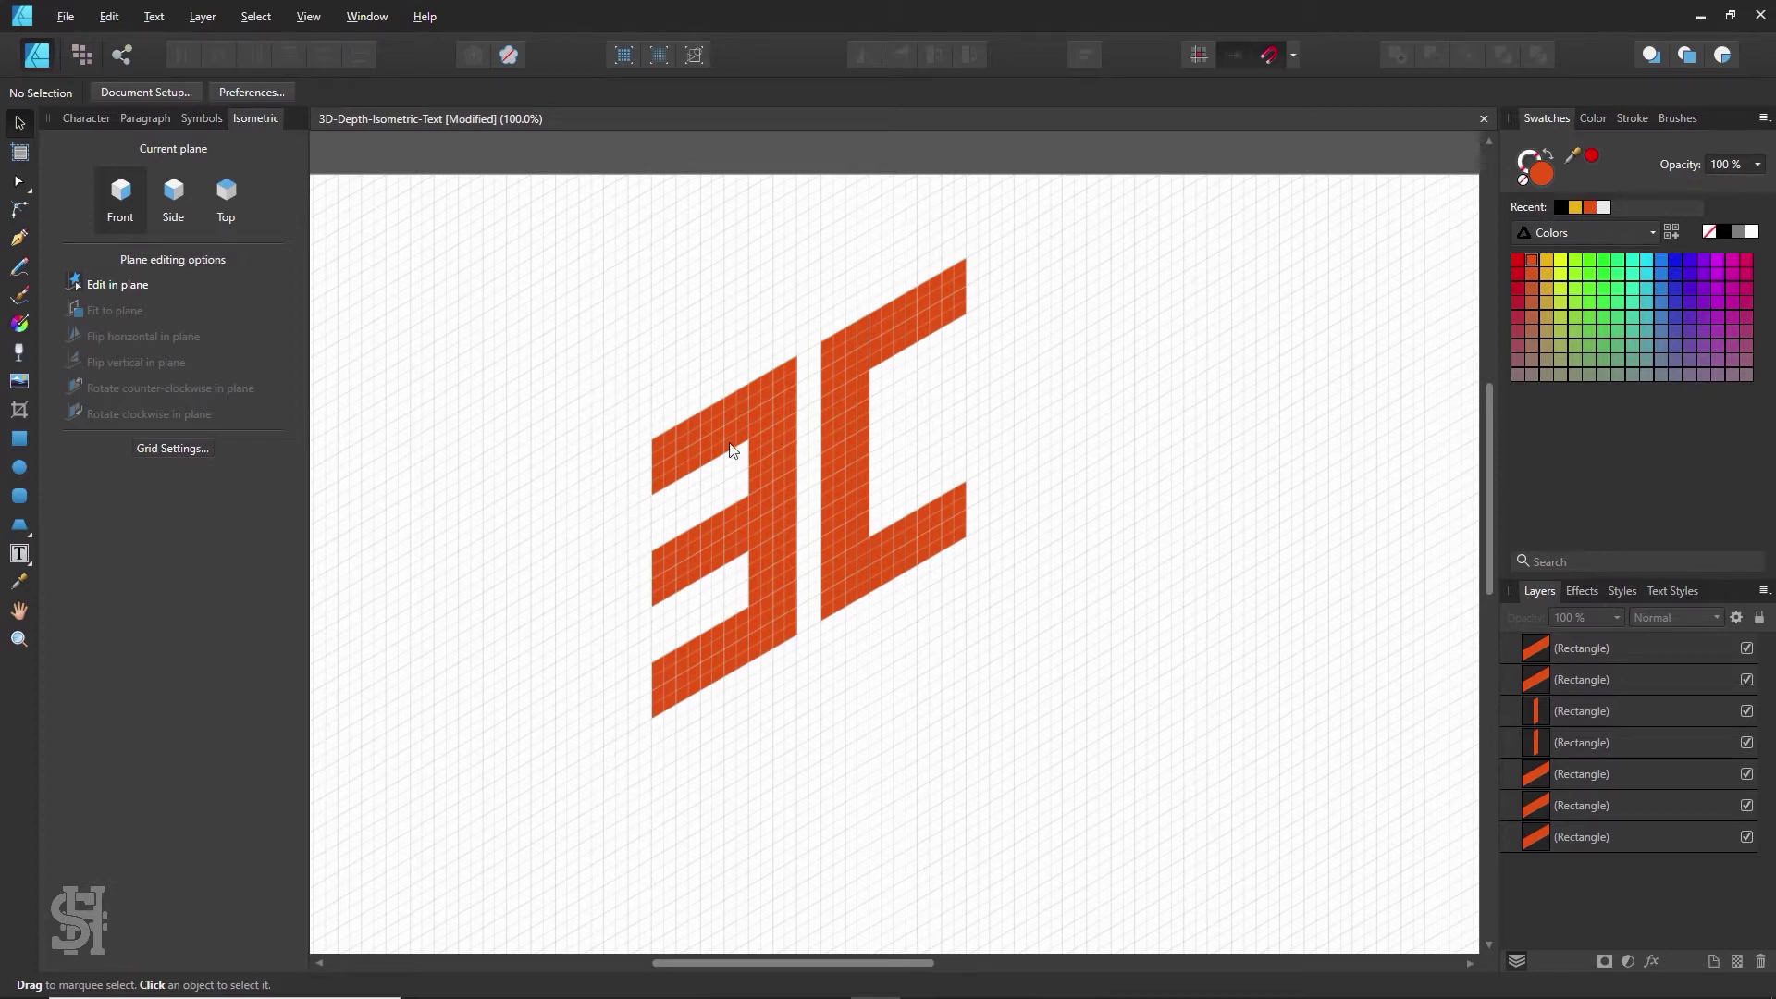
- Draw a Side-plane rectangle running back from the outer end of the 3's top bar and fill it light green
{"action": "left_click", "coordinate": [20, 438]}
{"action": "left_click", "coordinate": [173, 194]}
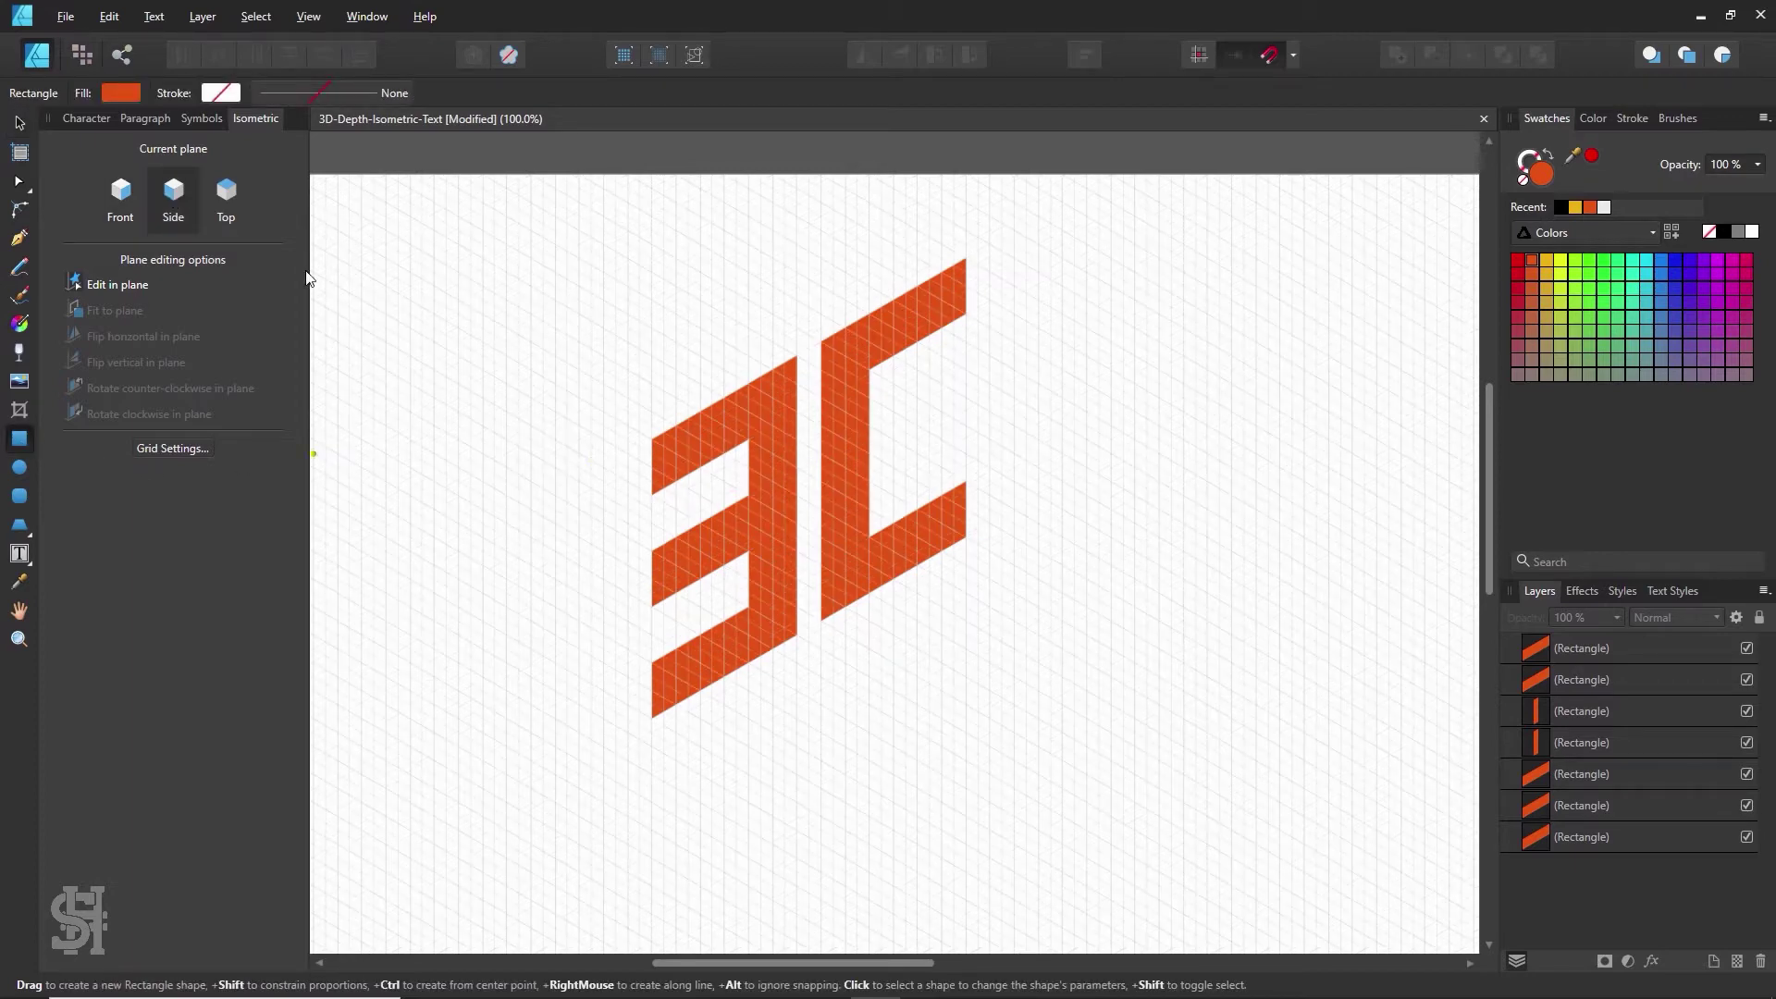
{"action": "left_click_drag", "start_coordinate": [647, 495], "coordinate": [457, 328]}
{"action": "left_click", "coordinate": [1575, 260]}
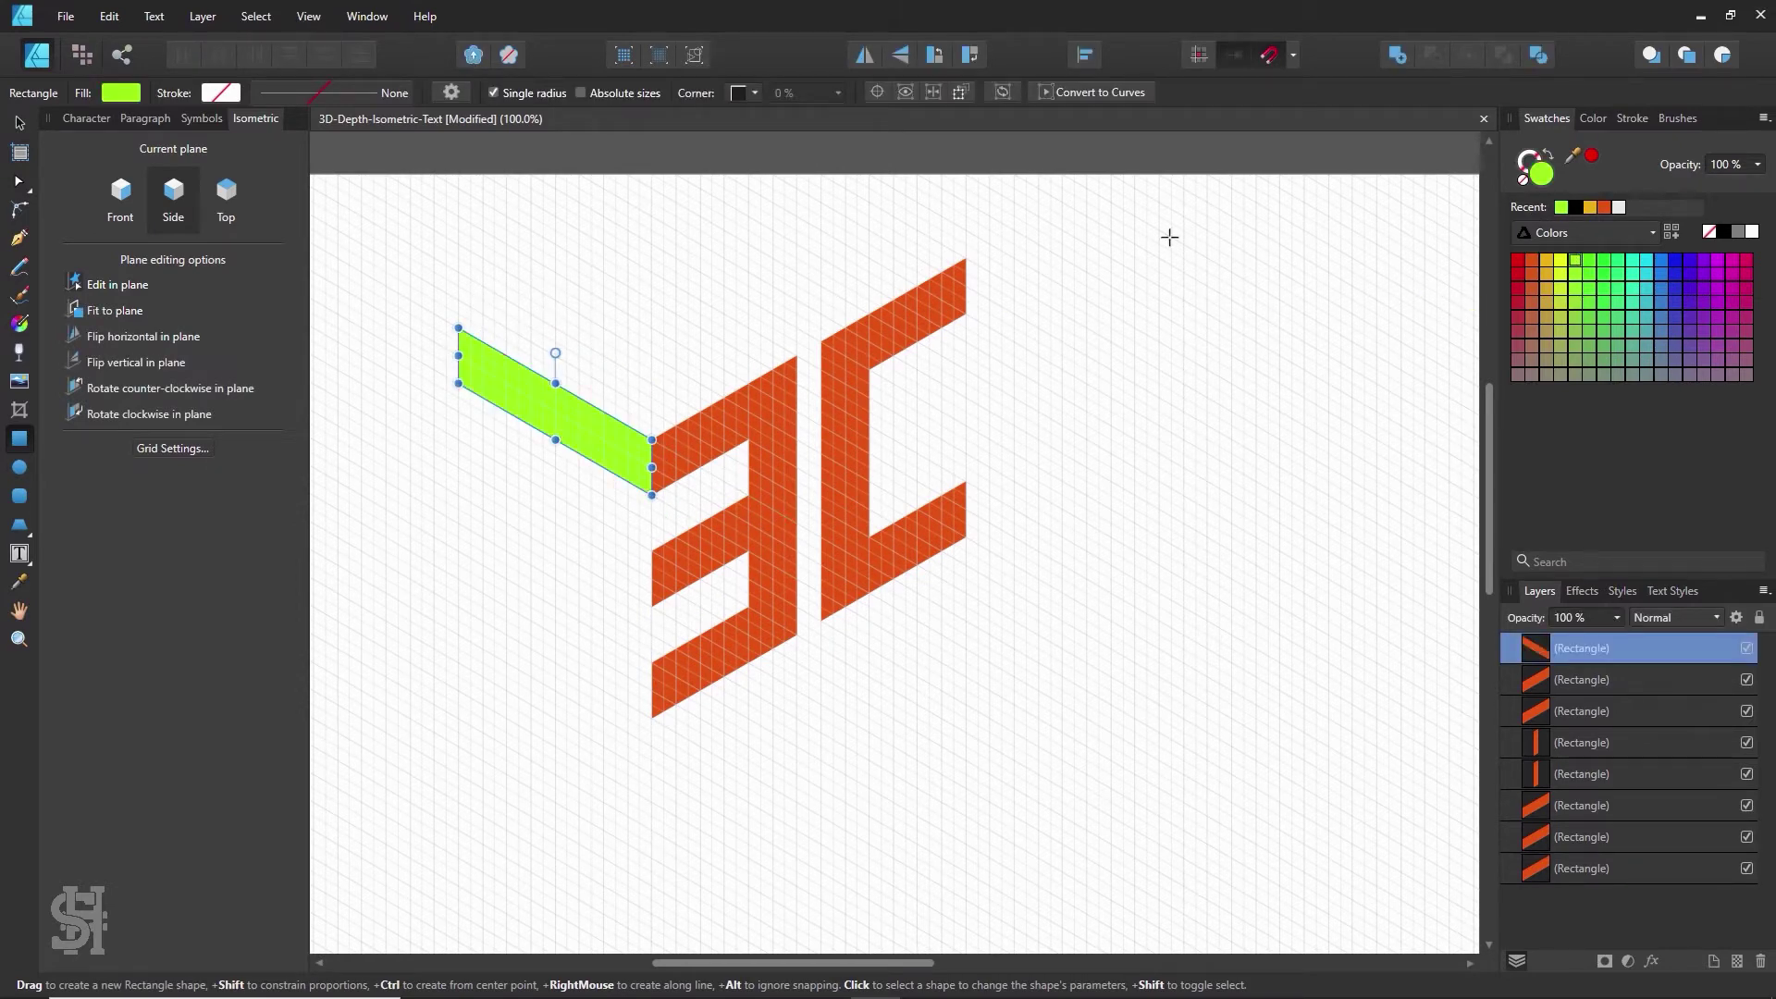
{"action": "key", "text": "v"}
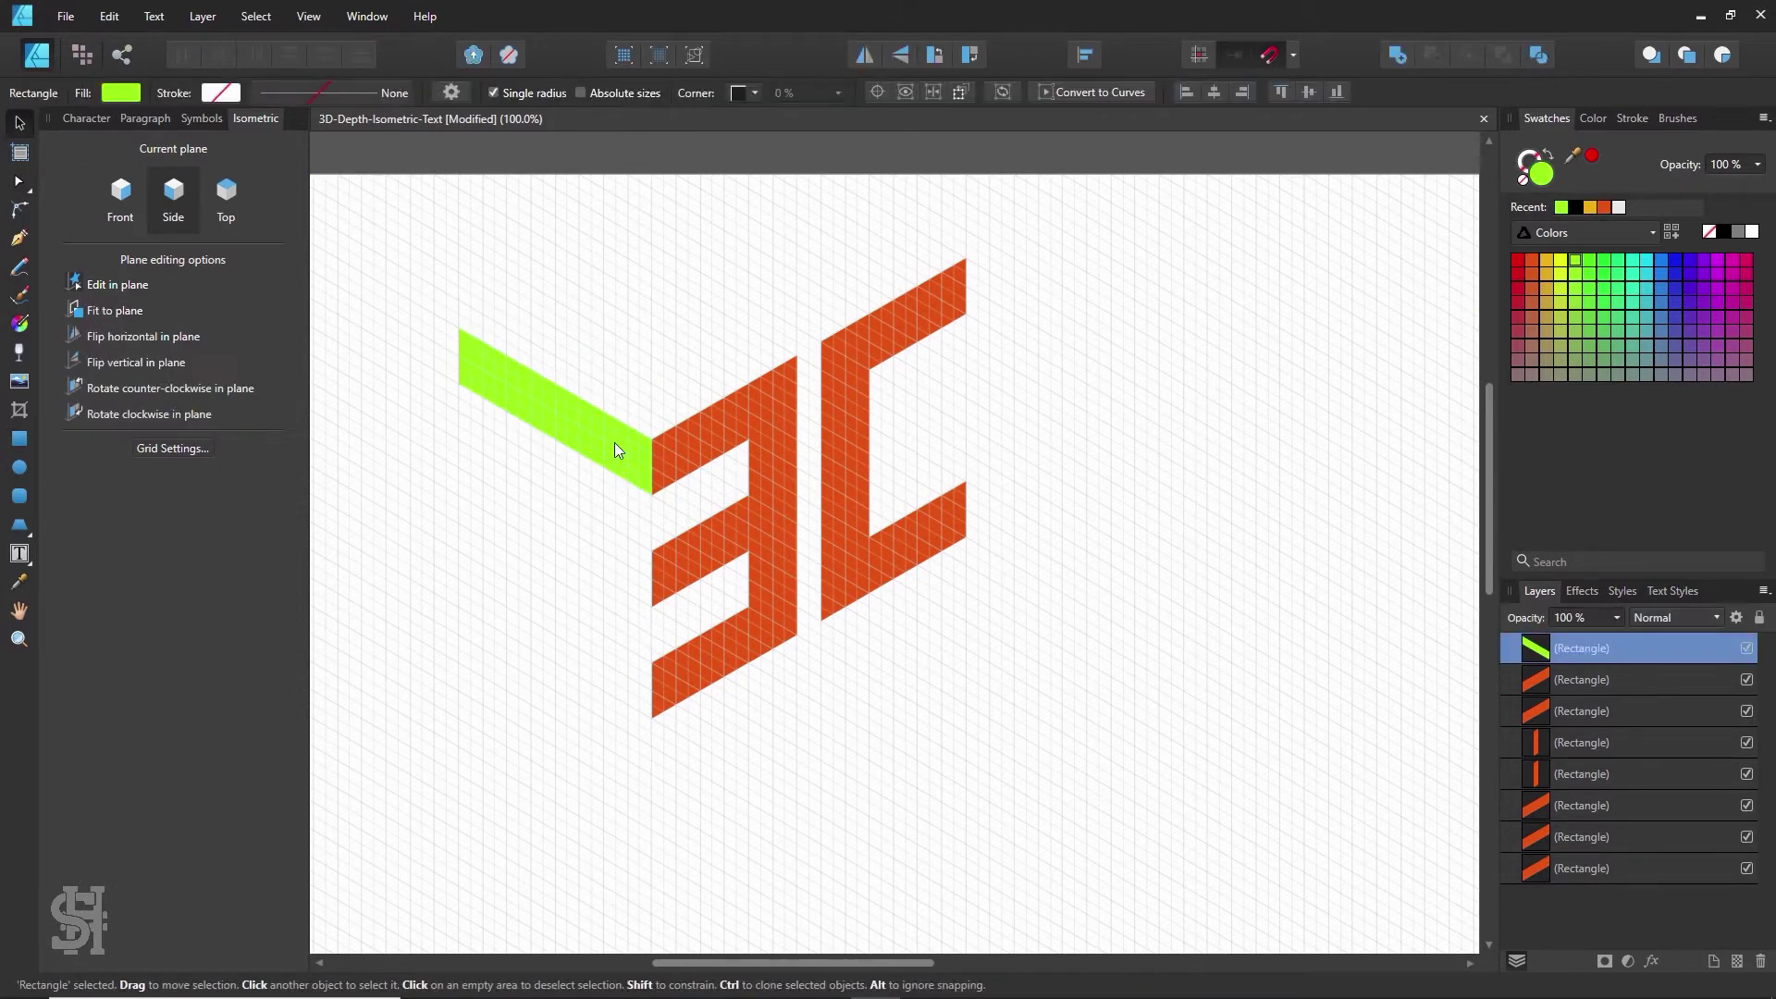
- Copy the green side rectangle down to the outer end of the 3's middle bar
{"action": "mouse_move", "coordinate": [614, 442]}
{"action": "left_mouse_down"}
{"action": "mouse_move", "coordinate": [618, 659]}
{"action": "mouse_move", "coordinate": [642, 545]}
{"action": "left_mouse_up"}
{"action": "left_click", "coordinate": [939, 745]}
{"action": "left_click", "coordinate": [638, 661]}
{"action": "left_click", "coordinate": [888, 665]}
{"action": "left_click", "coordinate": [600, 554]}
{"action": "left_click", "coordinate": [991, 821]}
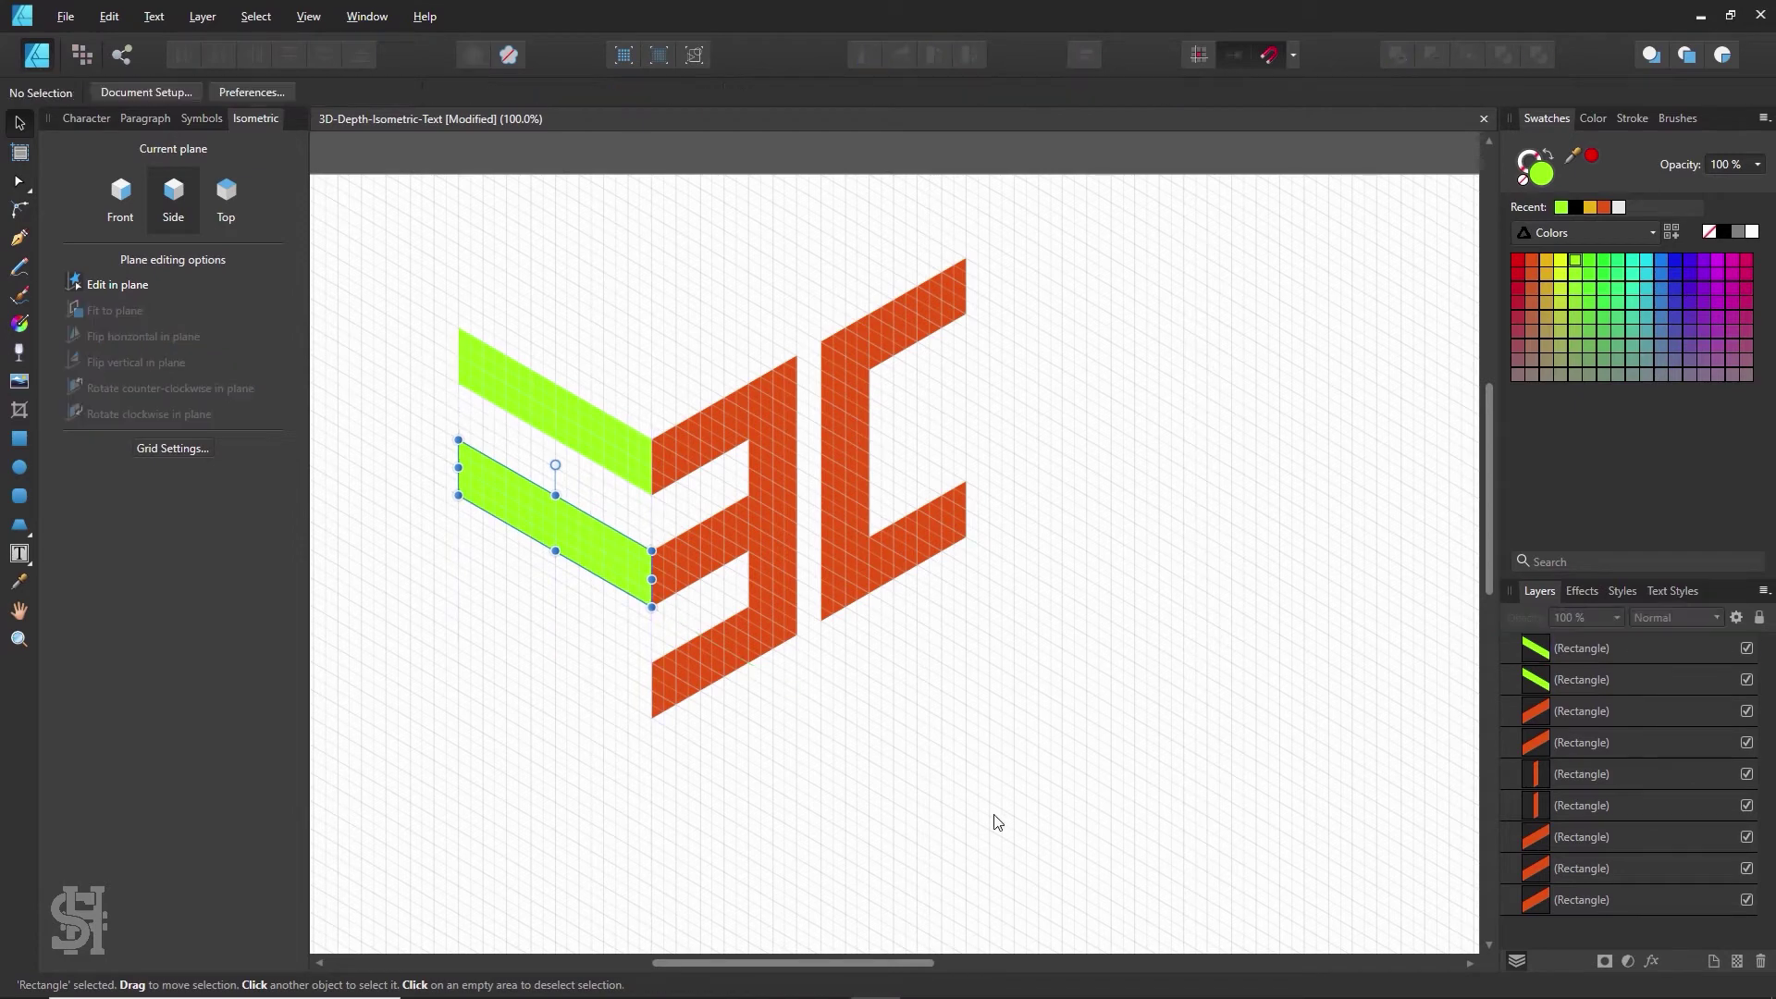
- Delete both green side rectangles and return to the Front plane
{"action": "left_click", "coordinate": [623, 555]}
{"action": "key", "text": "Delete"}
{"action": "key", "text": "Delete"}
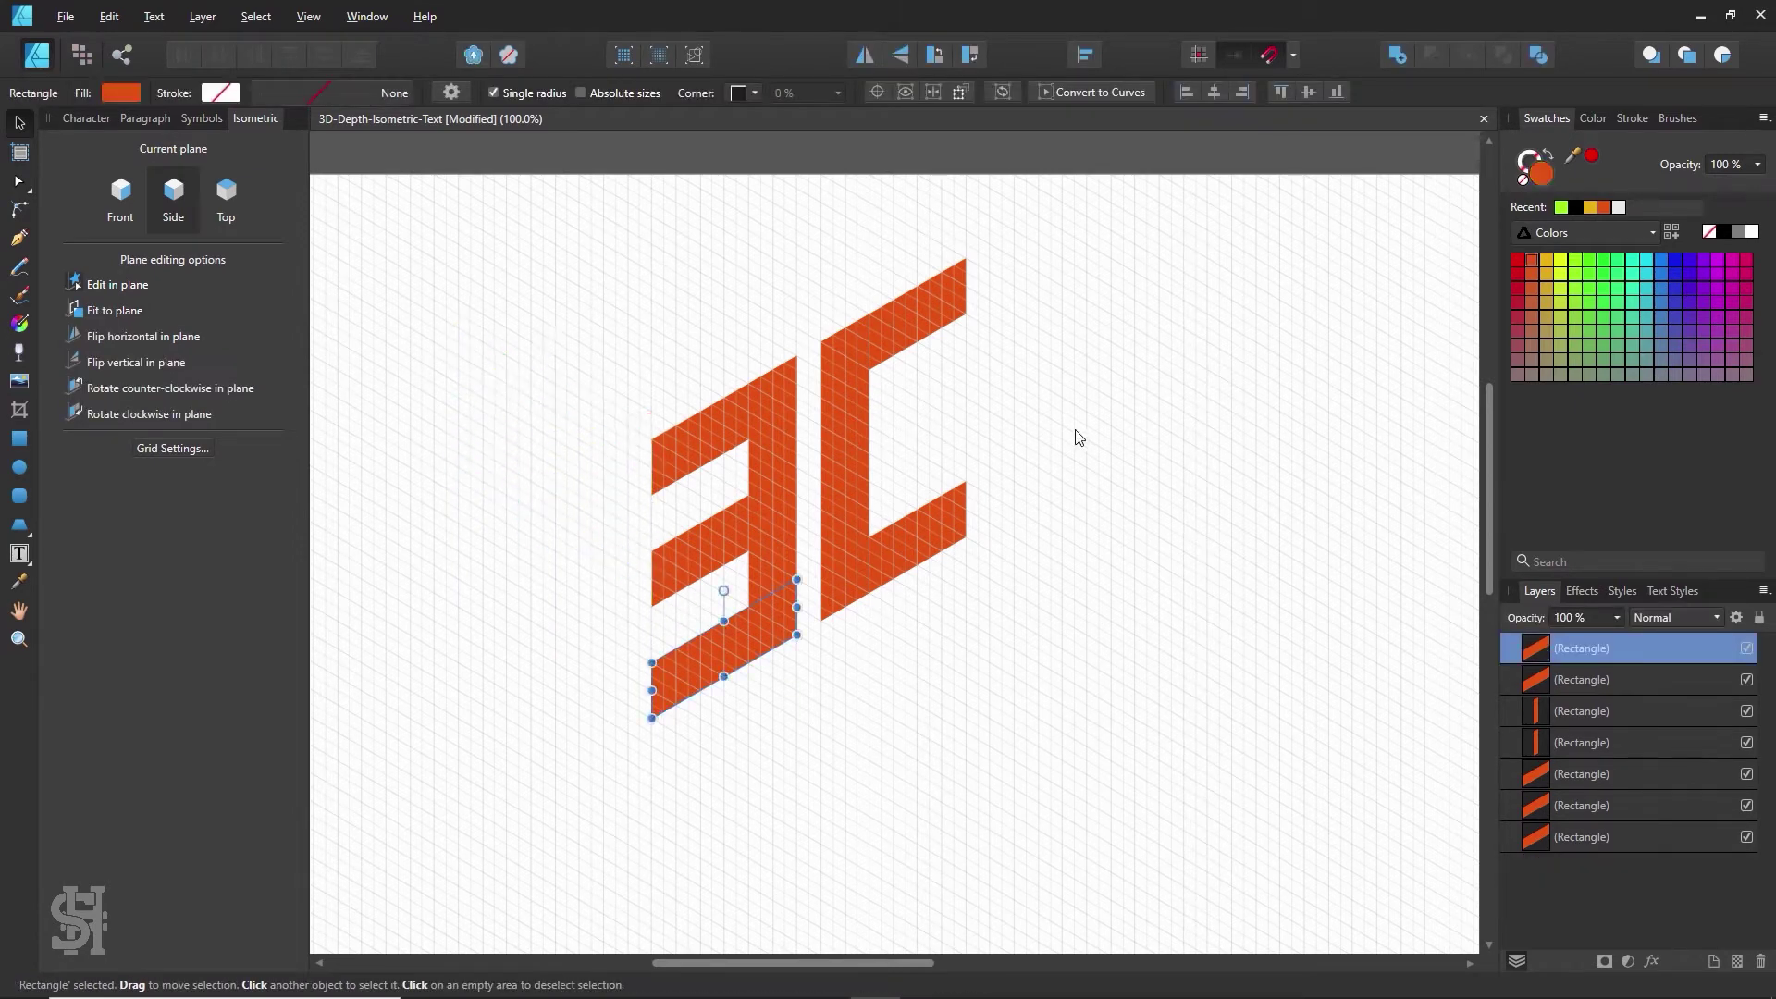
{"action": "left_click", "coordinate": [1082, 437]}
{"action": "left_click", "coordinate": [117, 193]}
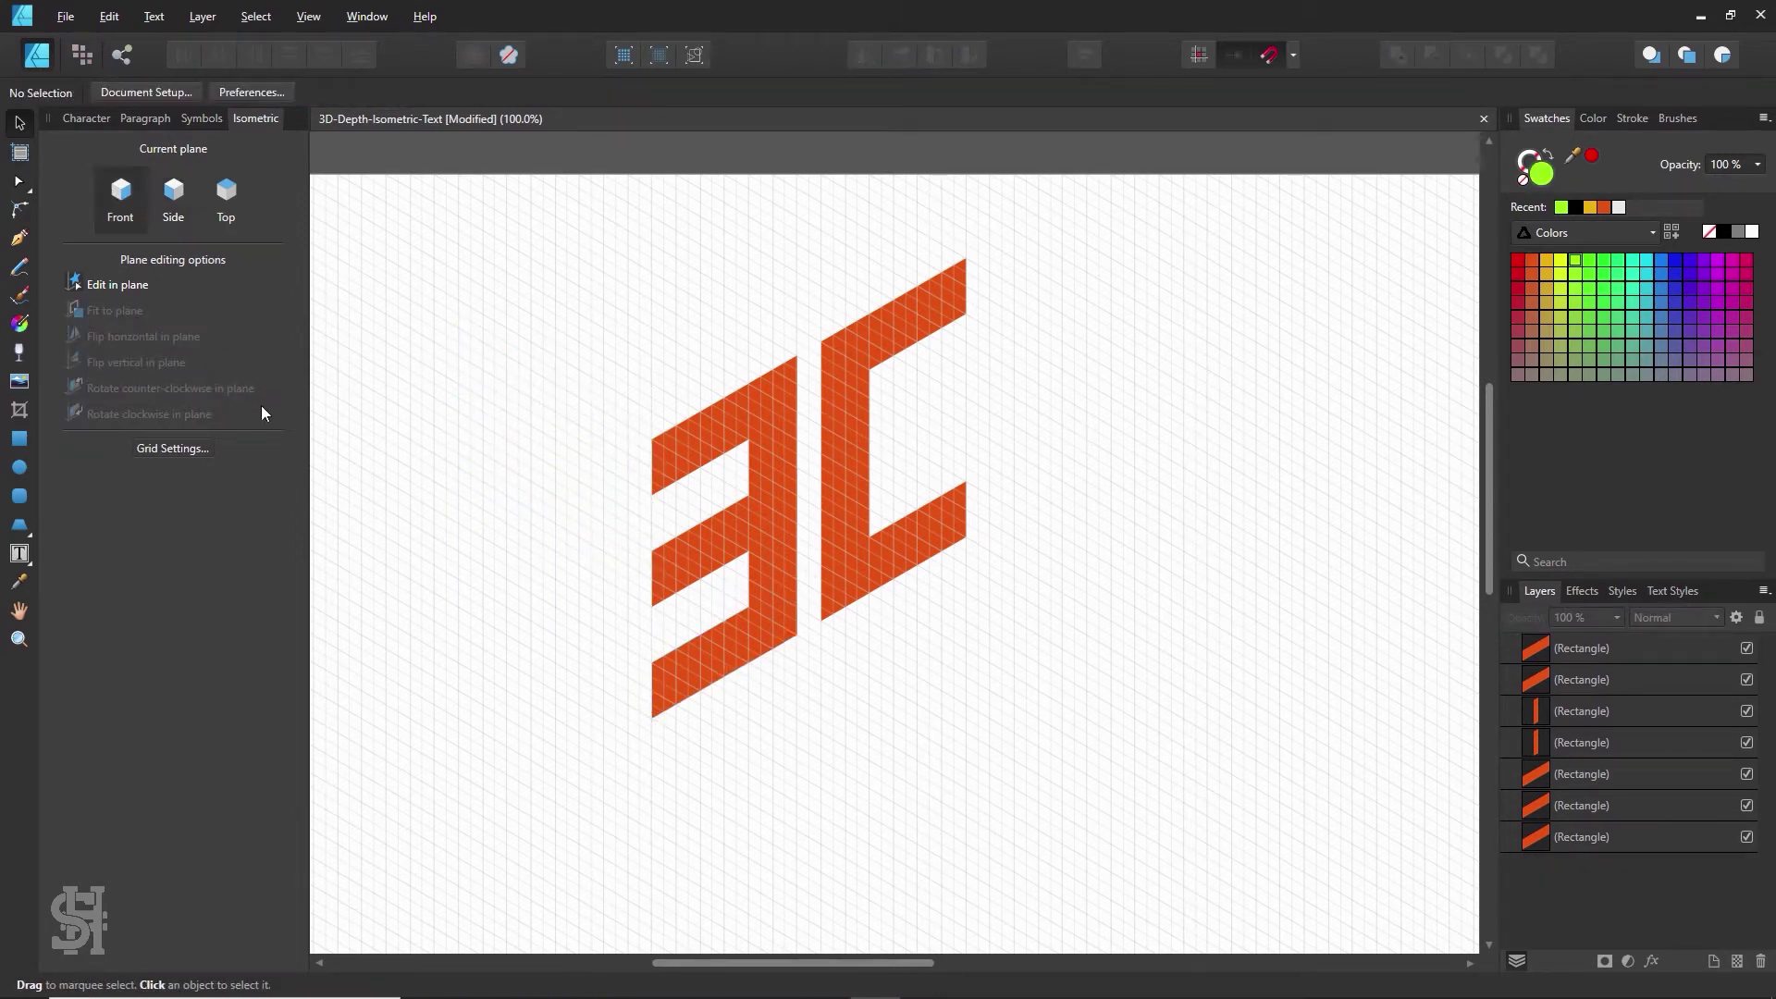
- Move the 3 and C shapes together down and to the left on the page
{"action": "scroll", "coordinate": [971, 278], "scroll_direction": "down", "scroll_amount": 2}
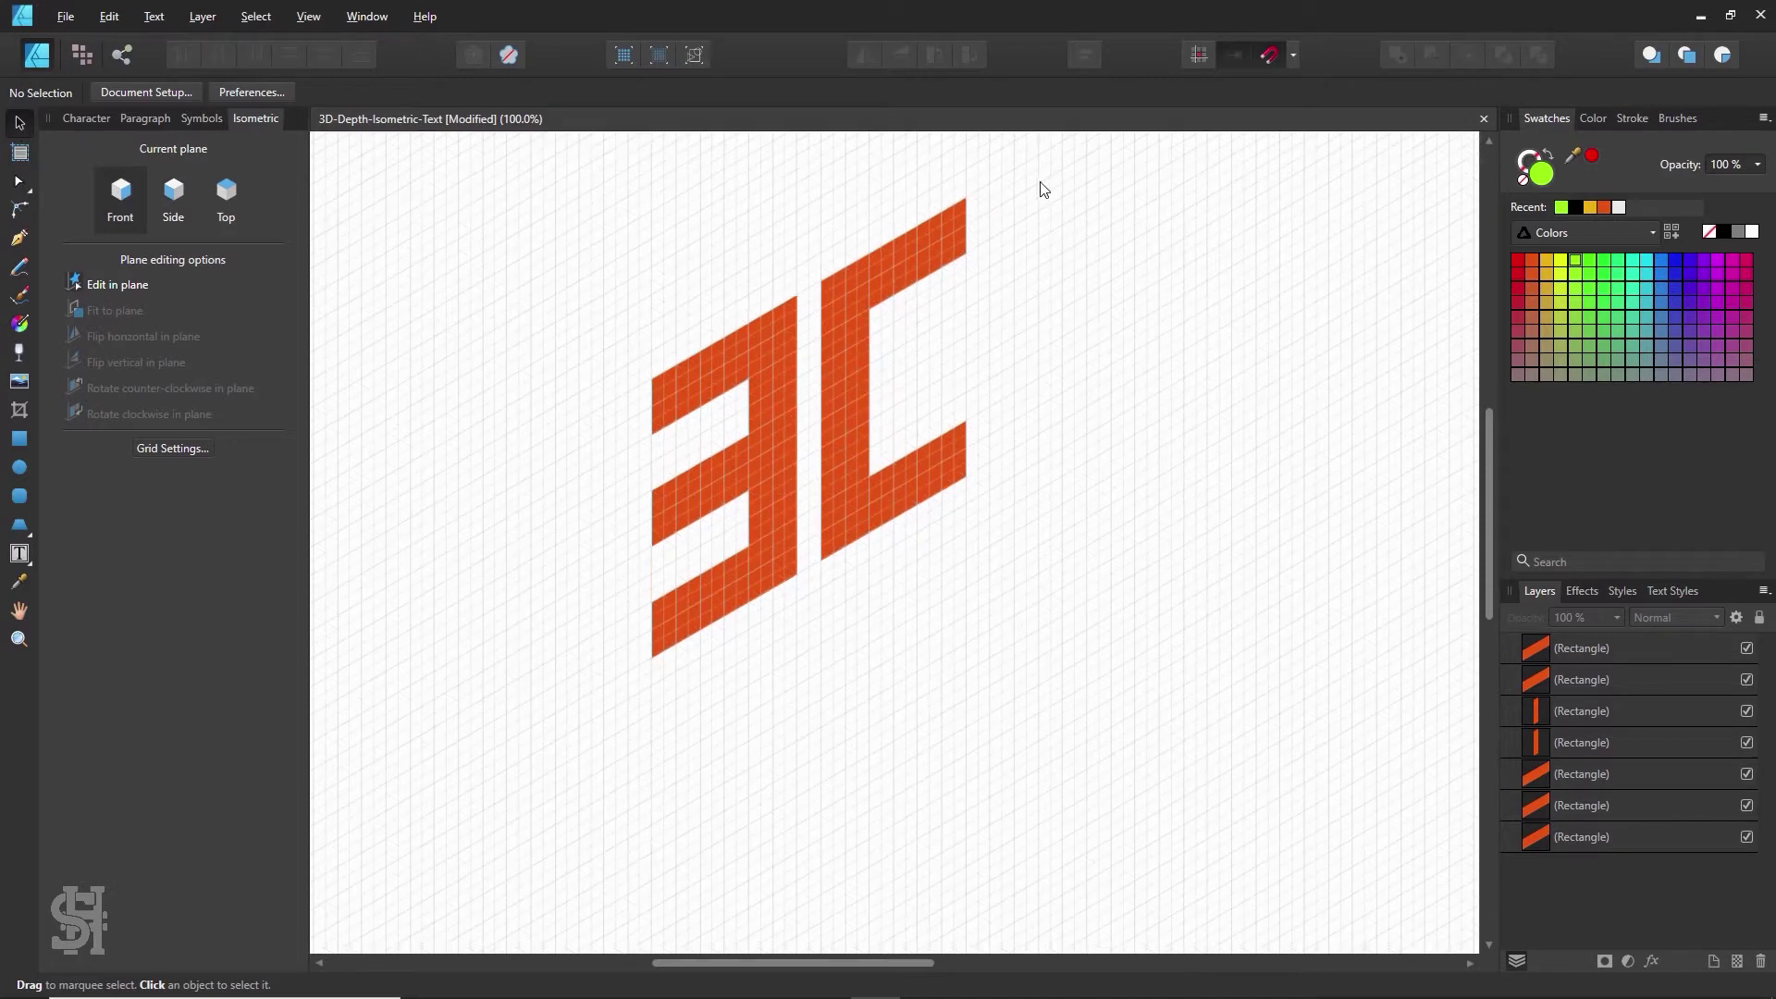
{"action": "left_click_drag", "start_coordinate": [1042, 180], "coordinate": [532, 746]}
{"action": "left_click_drag", "start_coordinate": [733, 962], "coordinate": [700, 962]}
{"action": "left_click_drag", "start_coordinate": [853, 546], "coordinate": [731, 713]}
{"action": "left_click", "coordinate": [1170, 569]}
{"action": "scroll", "coordinate": [814, 555], "scroll_direction": "down", "scroll_amount": 2}
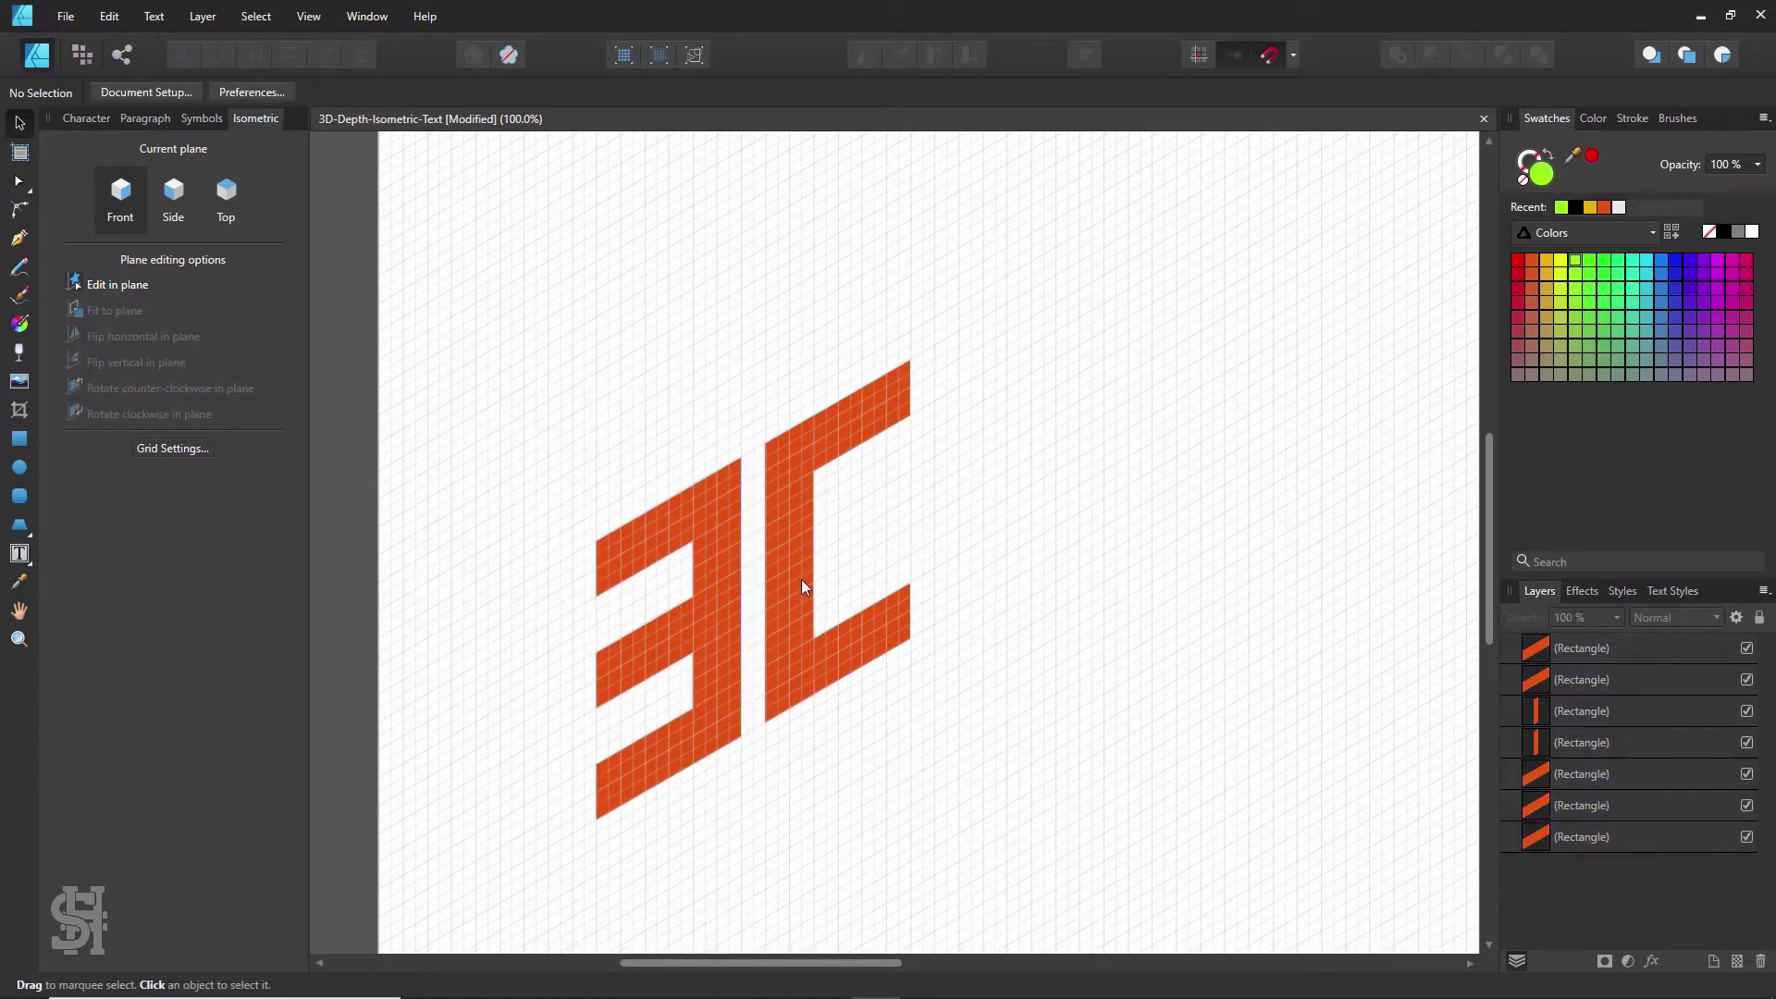
- Copy the C's upright along the Front plane to the open ends of its bars, closing the letter into a frame
{"action": "left_click_drag", "start_coordinate": [801, 579], "coordinate": [906, 523]}
{"action": "left_click", "coordinate": [1023, 504]}
{"action": "scroll", "coordinate": [1023, 504], "scroll_direction": "down", "scroll_amount": 1}
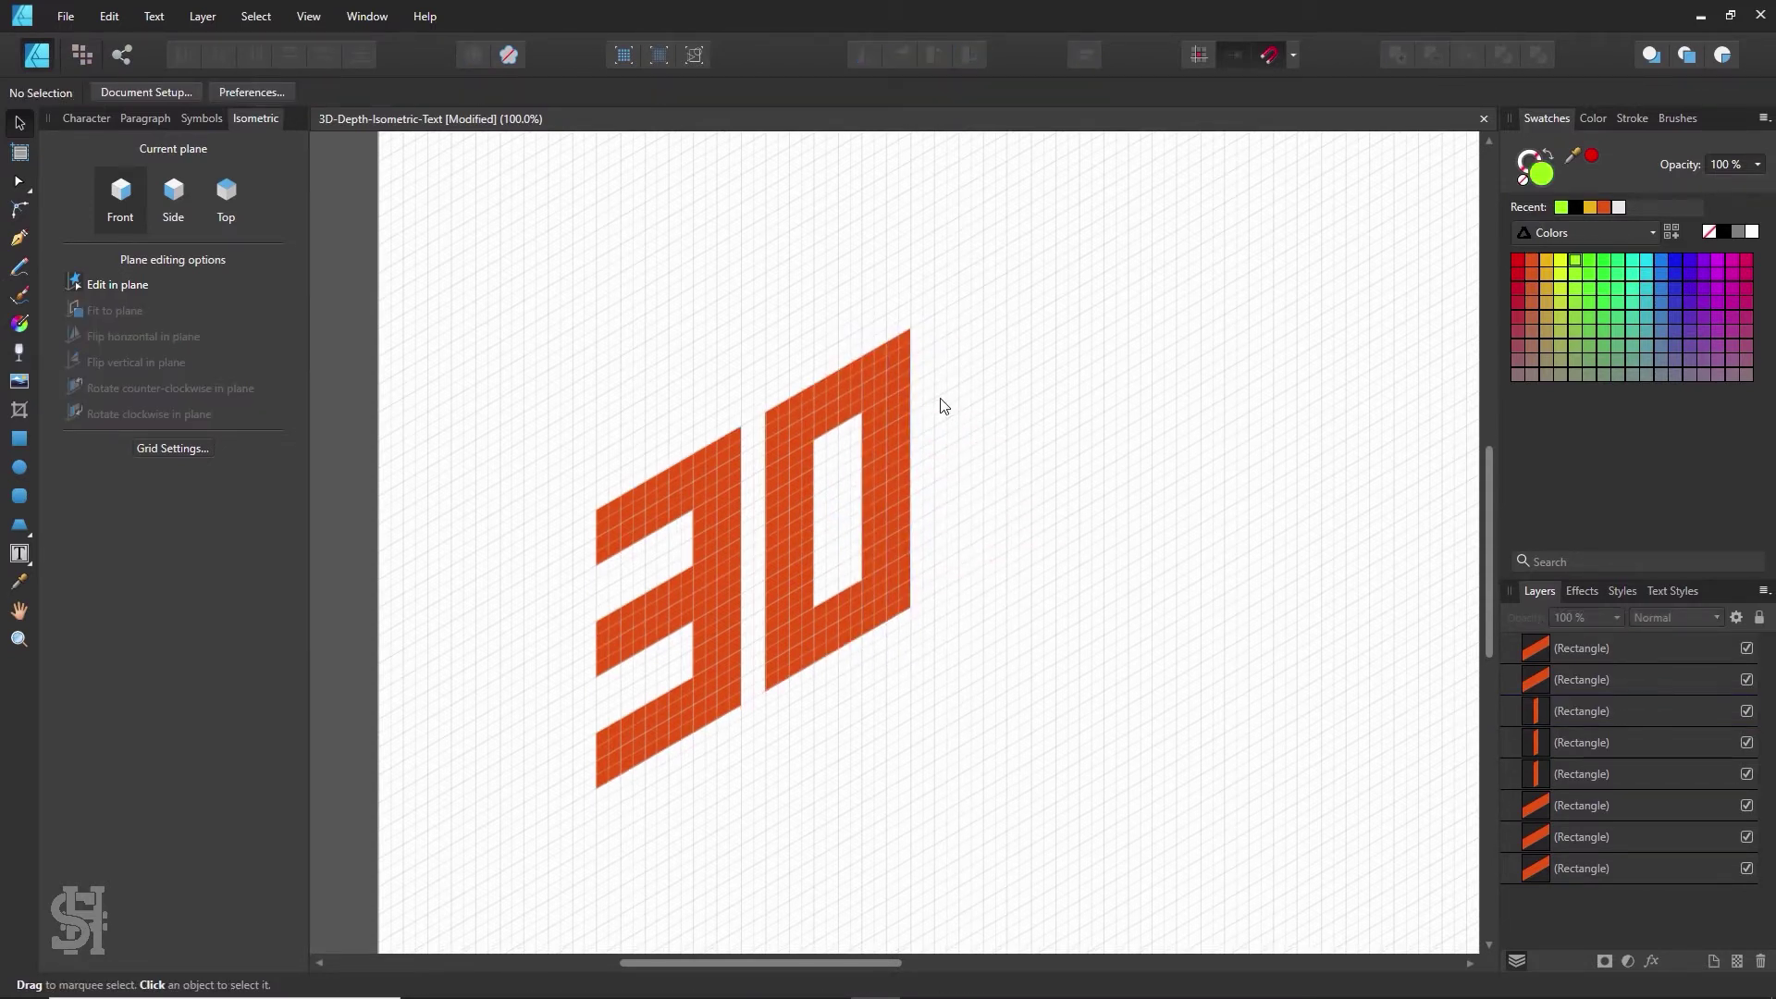
- Convert the second letter's right upright to curves for node editing
{"action": "left_click", "coordinate": [903, 361]}
{"action": "left_click", "coordinate": [924, 508]}
{"action": "key", "text": "z"}
{"action": "left_click", "coordinate": [925, 504]}
{"action": "left_click", "coordinate": [20, 122]}
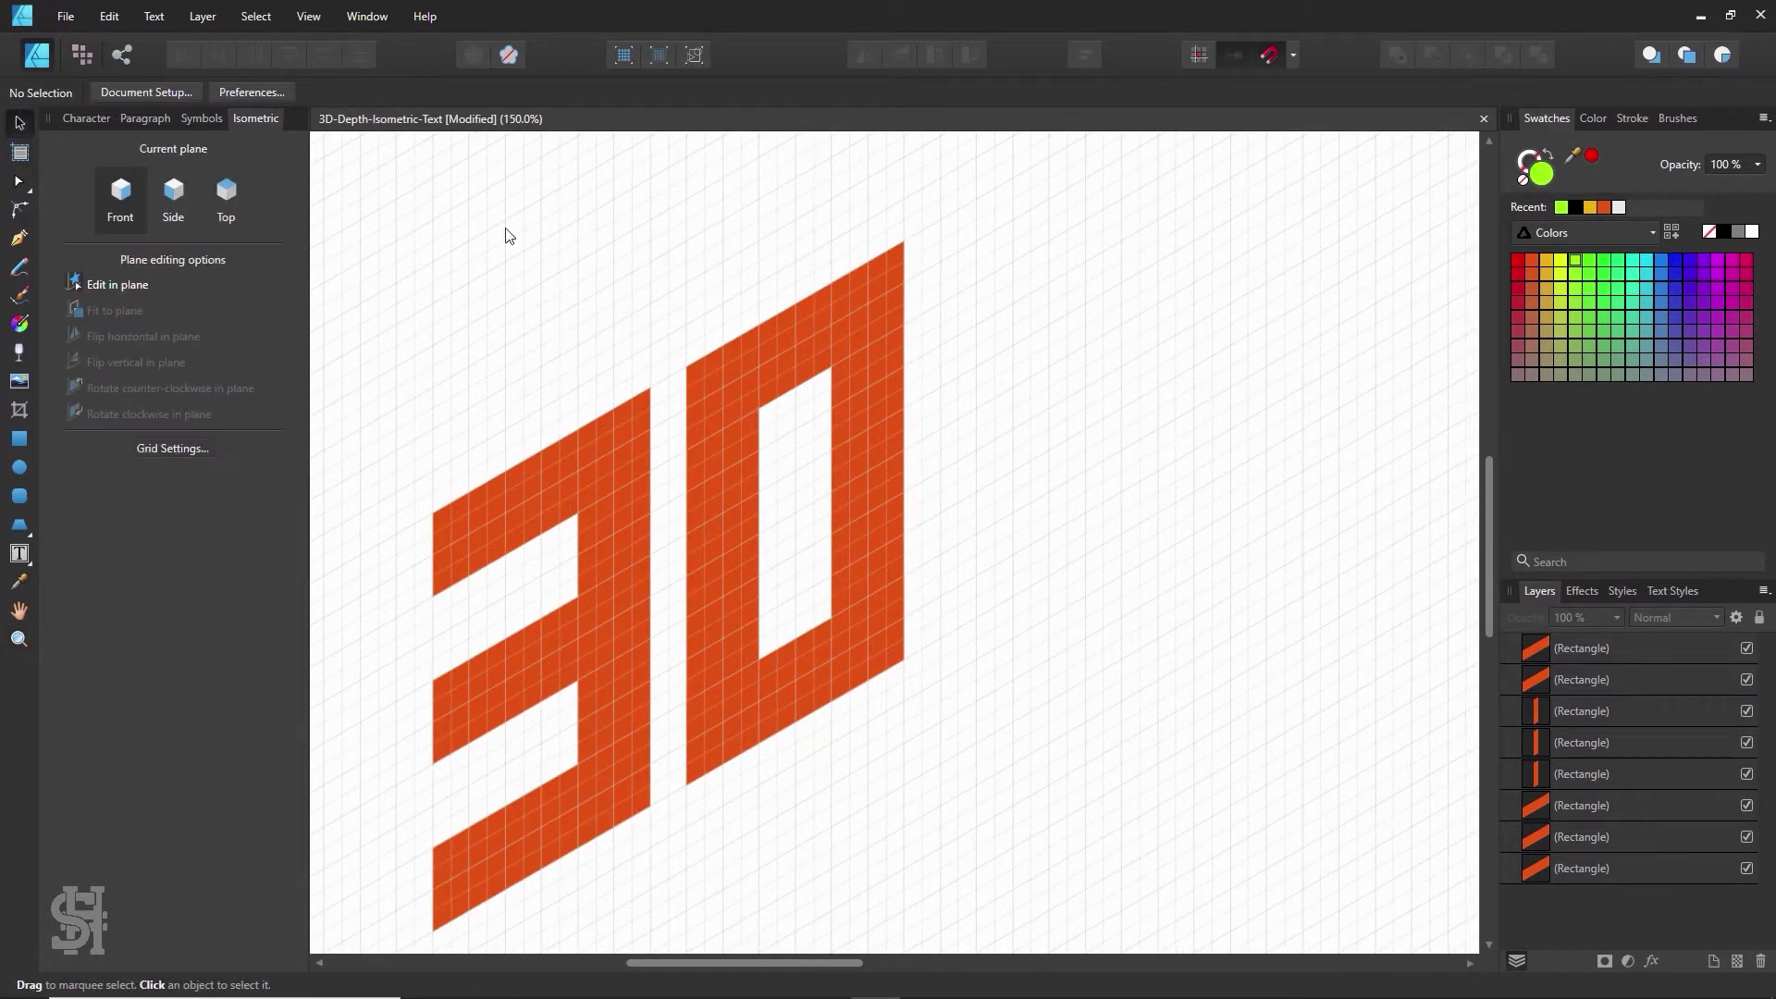
{"action": "left_click", "coordinate": [903, 304]}
{"action": "left_click", "coordinate": [836, 202]}
{"action": "left_click", "coordinate": [858, 319]}
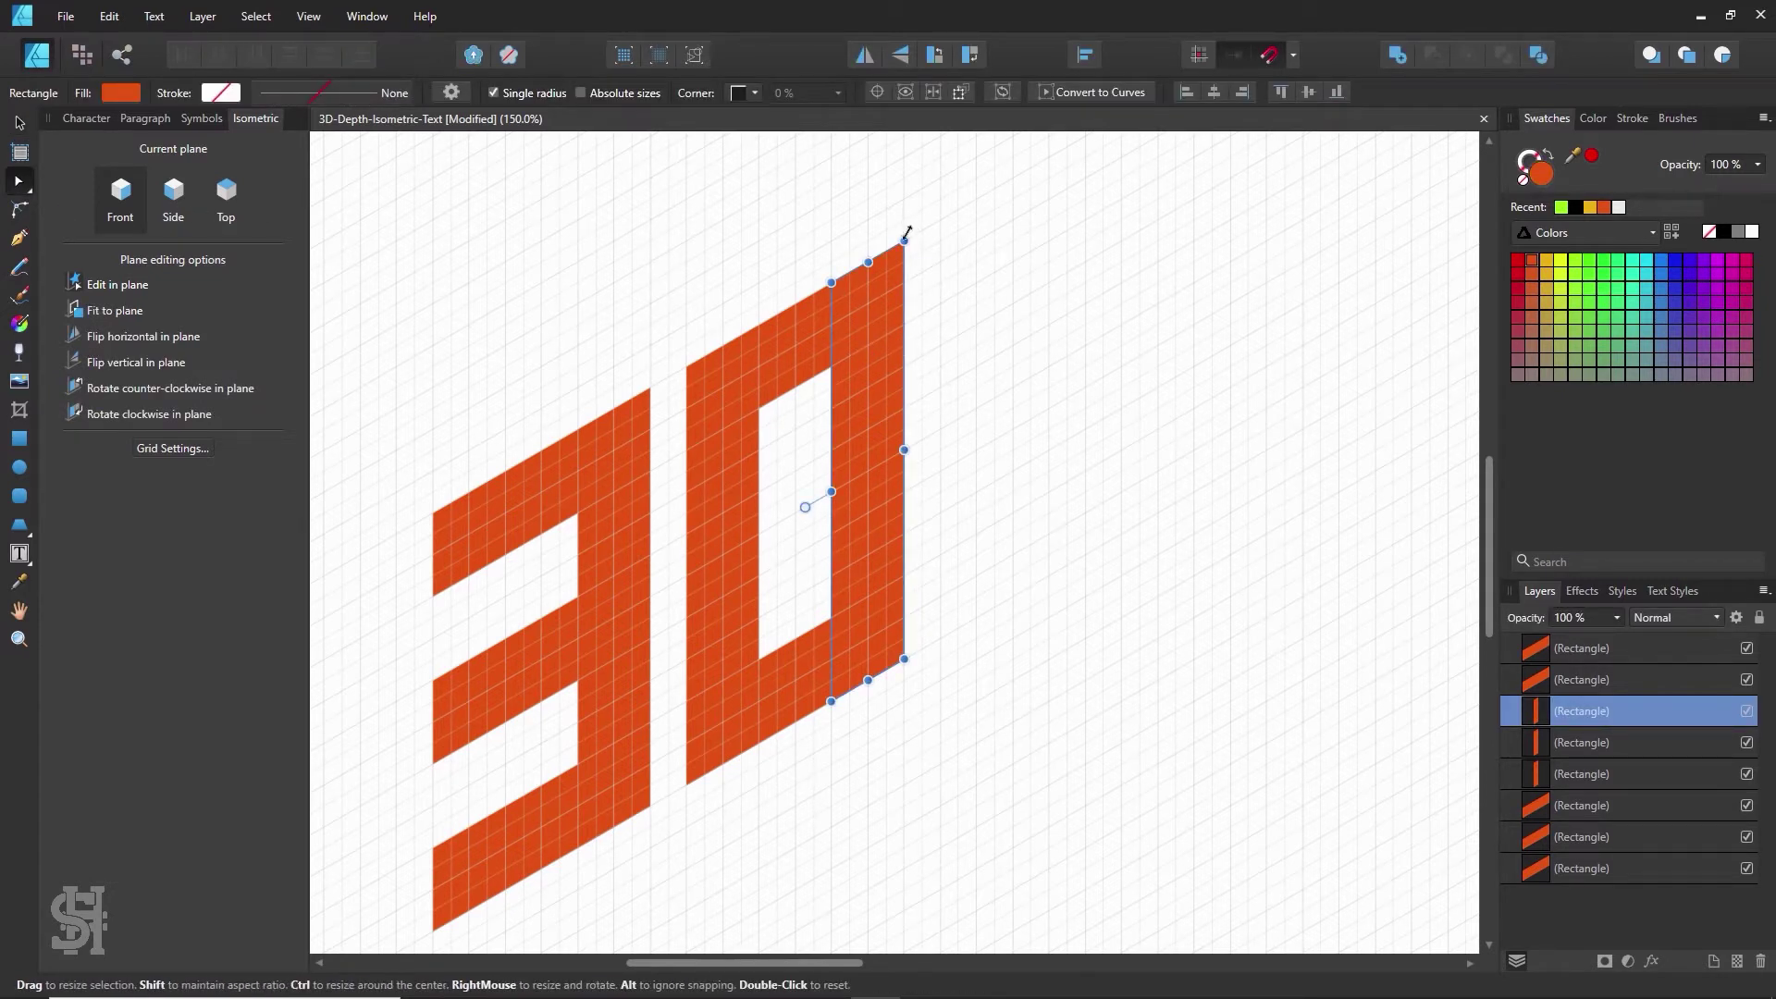
{"action": "left_click", "coordinate": [919, 282]}
{"action": "left_click", "coordinate": [882, 287]}
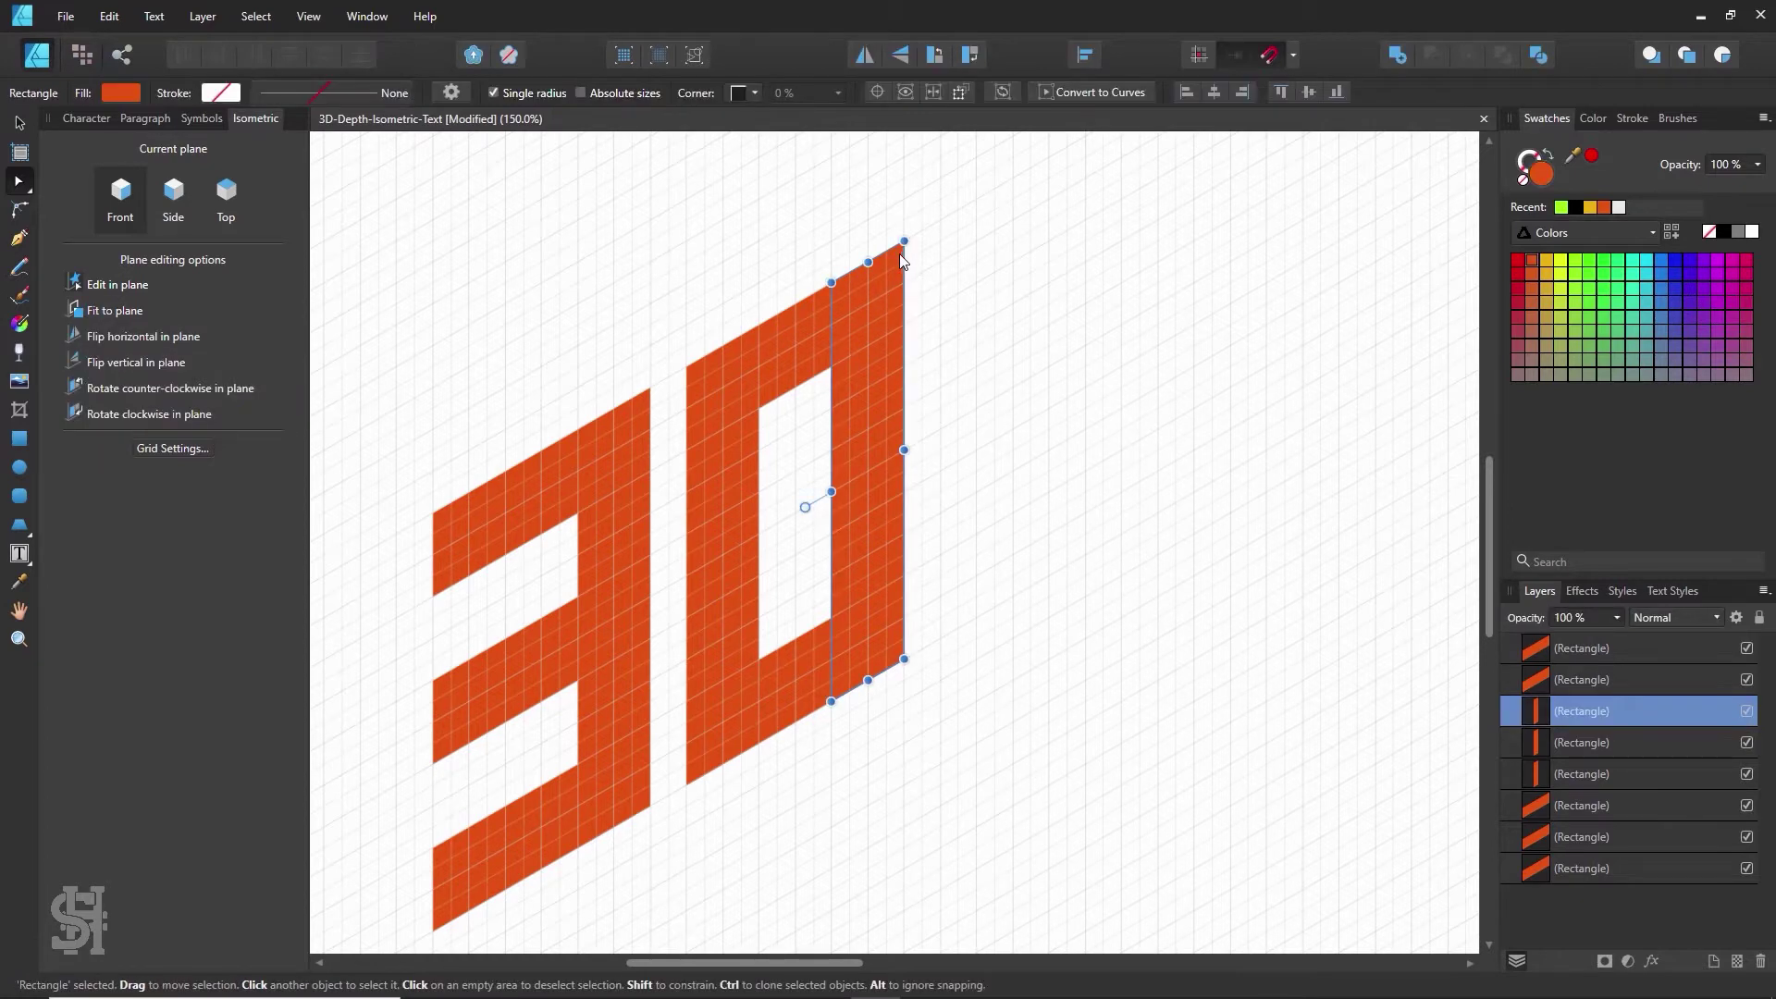
{"action": "right_click", "coordinate": [877, 295]}
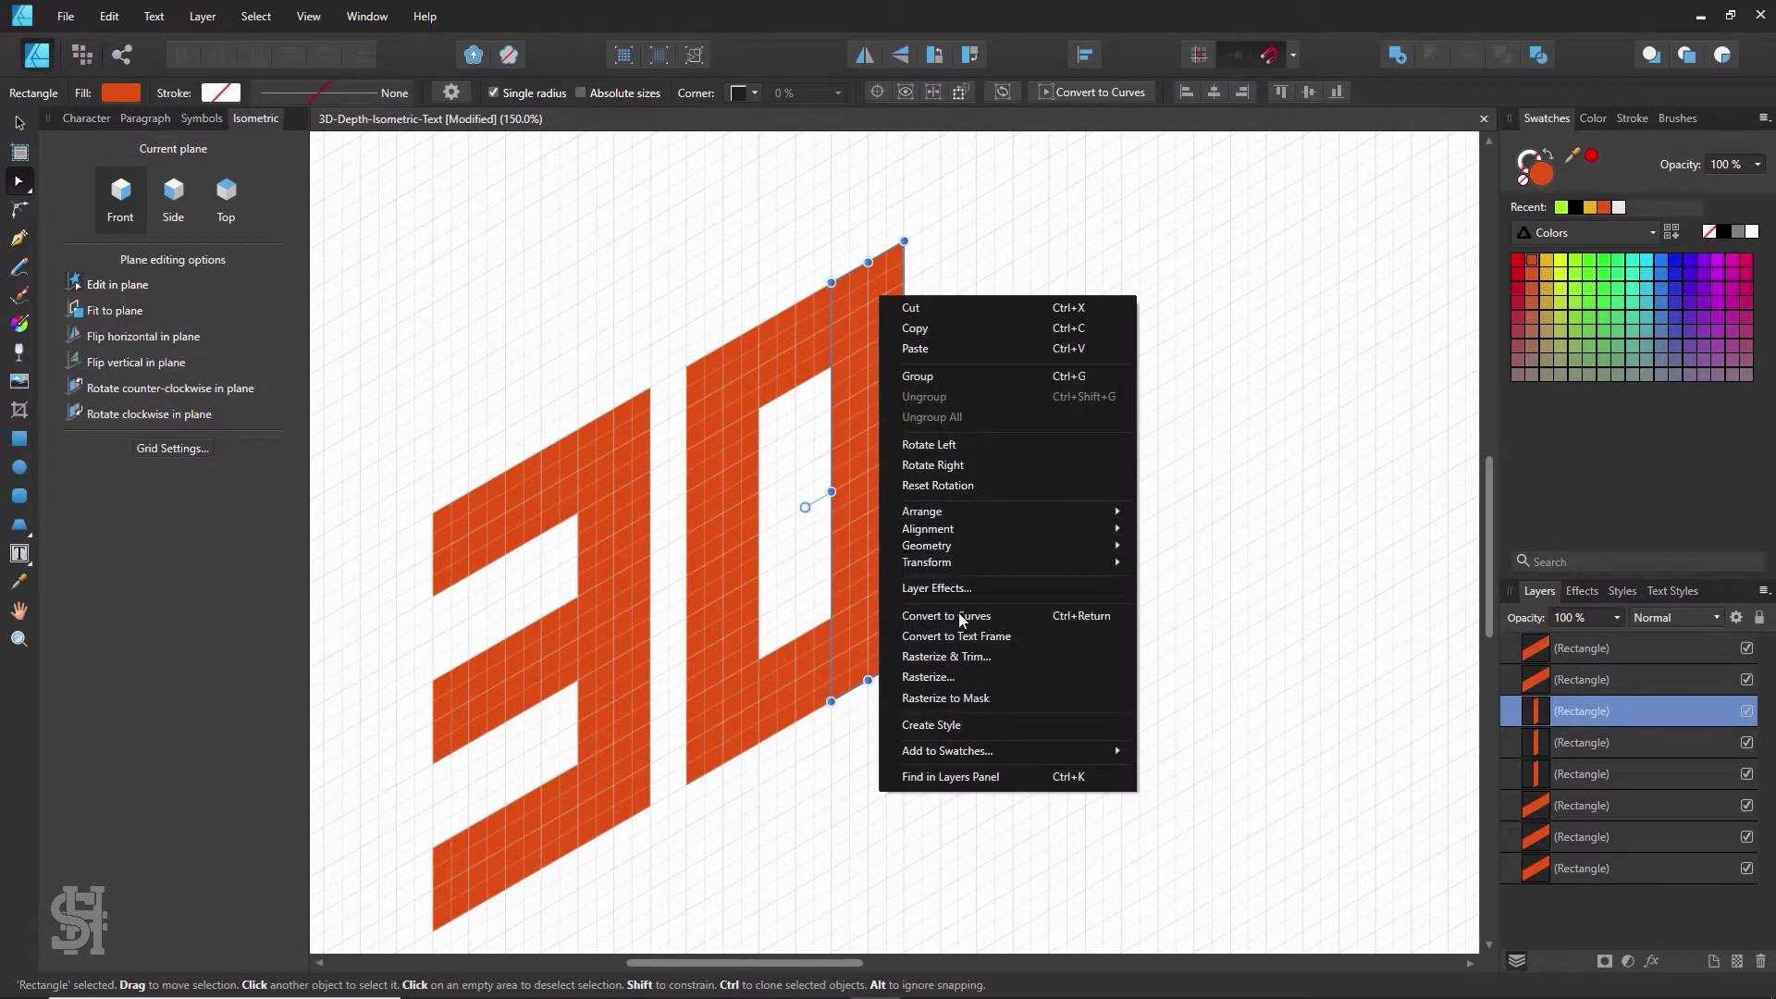
{"action": "left_click", "coordinate": [960, 617]}
- Lower the upper-right corner node of the right upright by one bar thickness to slant its top edge
{"action": "left_click", "coordinate": [906, 245]}
{"action": "left_click", "coordinate": [905, 255]}
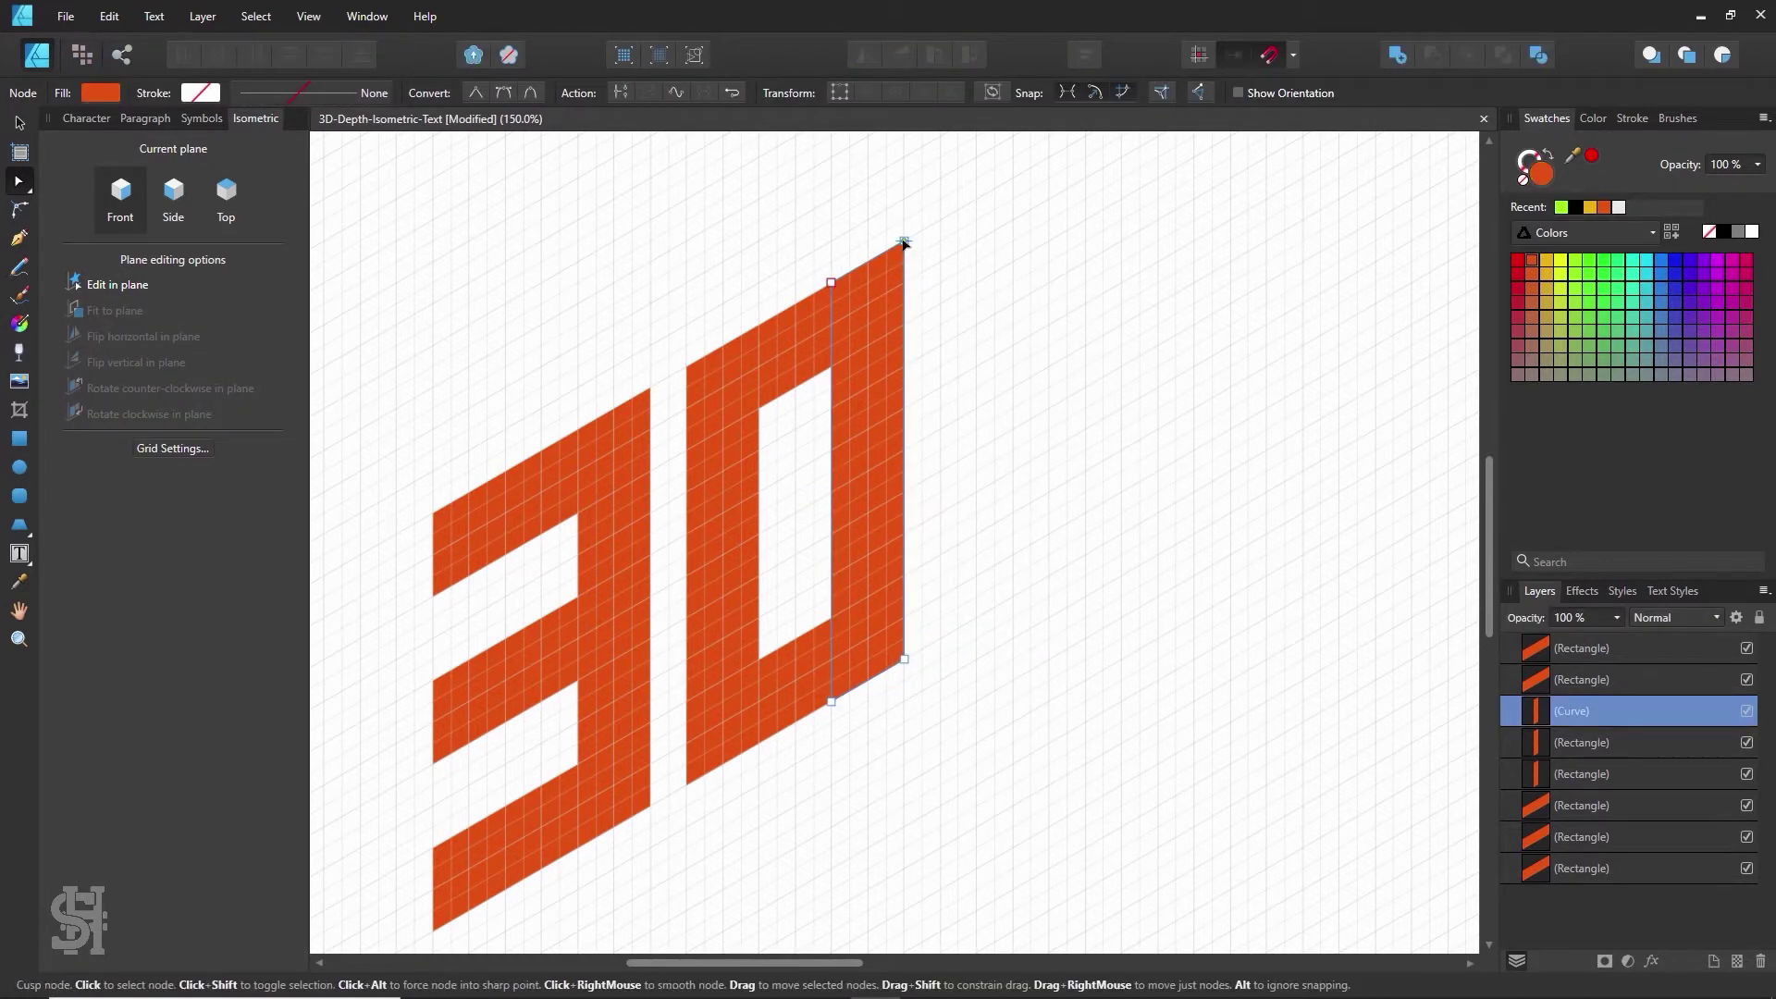
{"action": "left_click_drag", "start_coordinate": [904, 242], "coordinate": [903, 324]}
{"action": "left_click", "coordinate": [19, 124]}
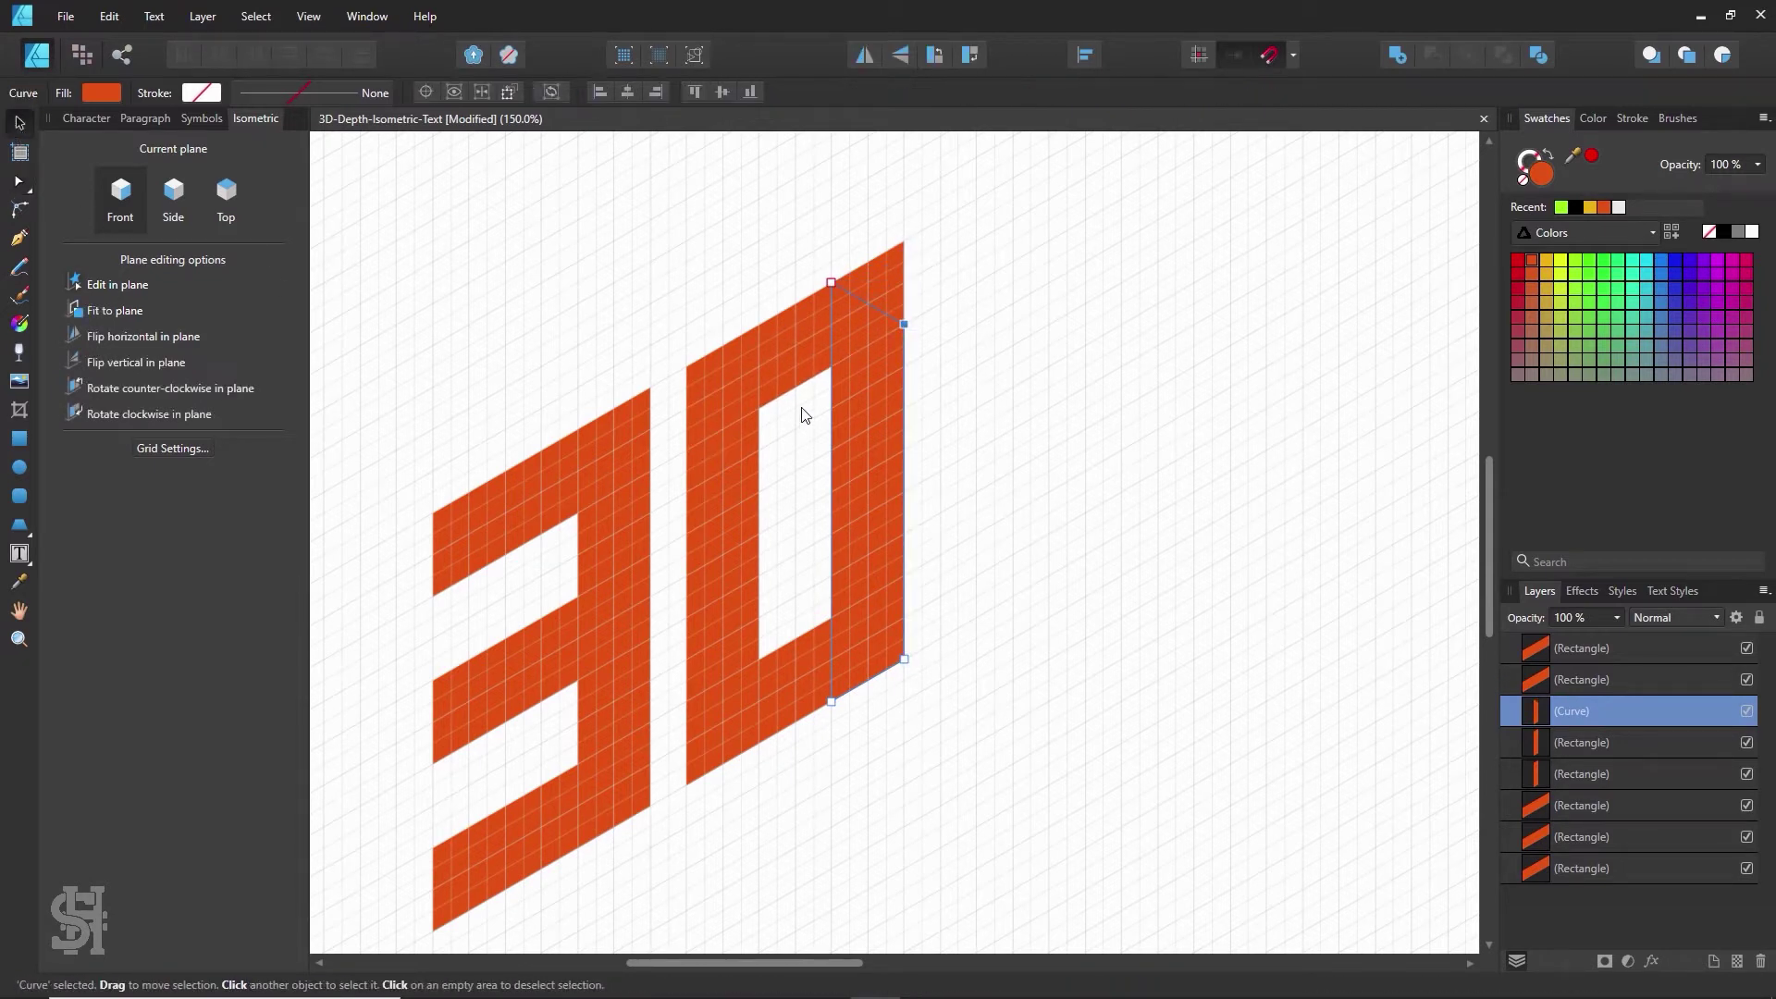
- Shorten the second letter's top and bottom bars to end at the inner edge of the right upright
{"action": "left_click", "coordinate": [854, 324]}
{"action": "left_click_drag", "start_coordinate": [901, 282], "coordinate": [902, 322]}
{"action": "left_click", "coordinate": [799, 688]}
{"action": "left_click_drag", "start_coordinate": [904, 613], "coordinate": [829, 651]}
{"action": "left_click", "coordinate": [912, 469]}
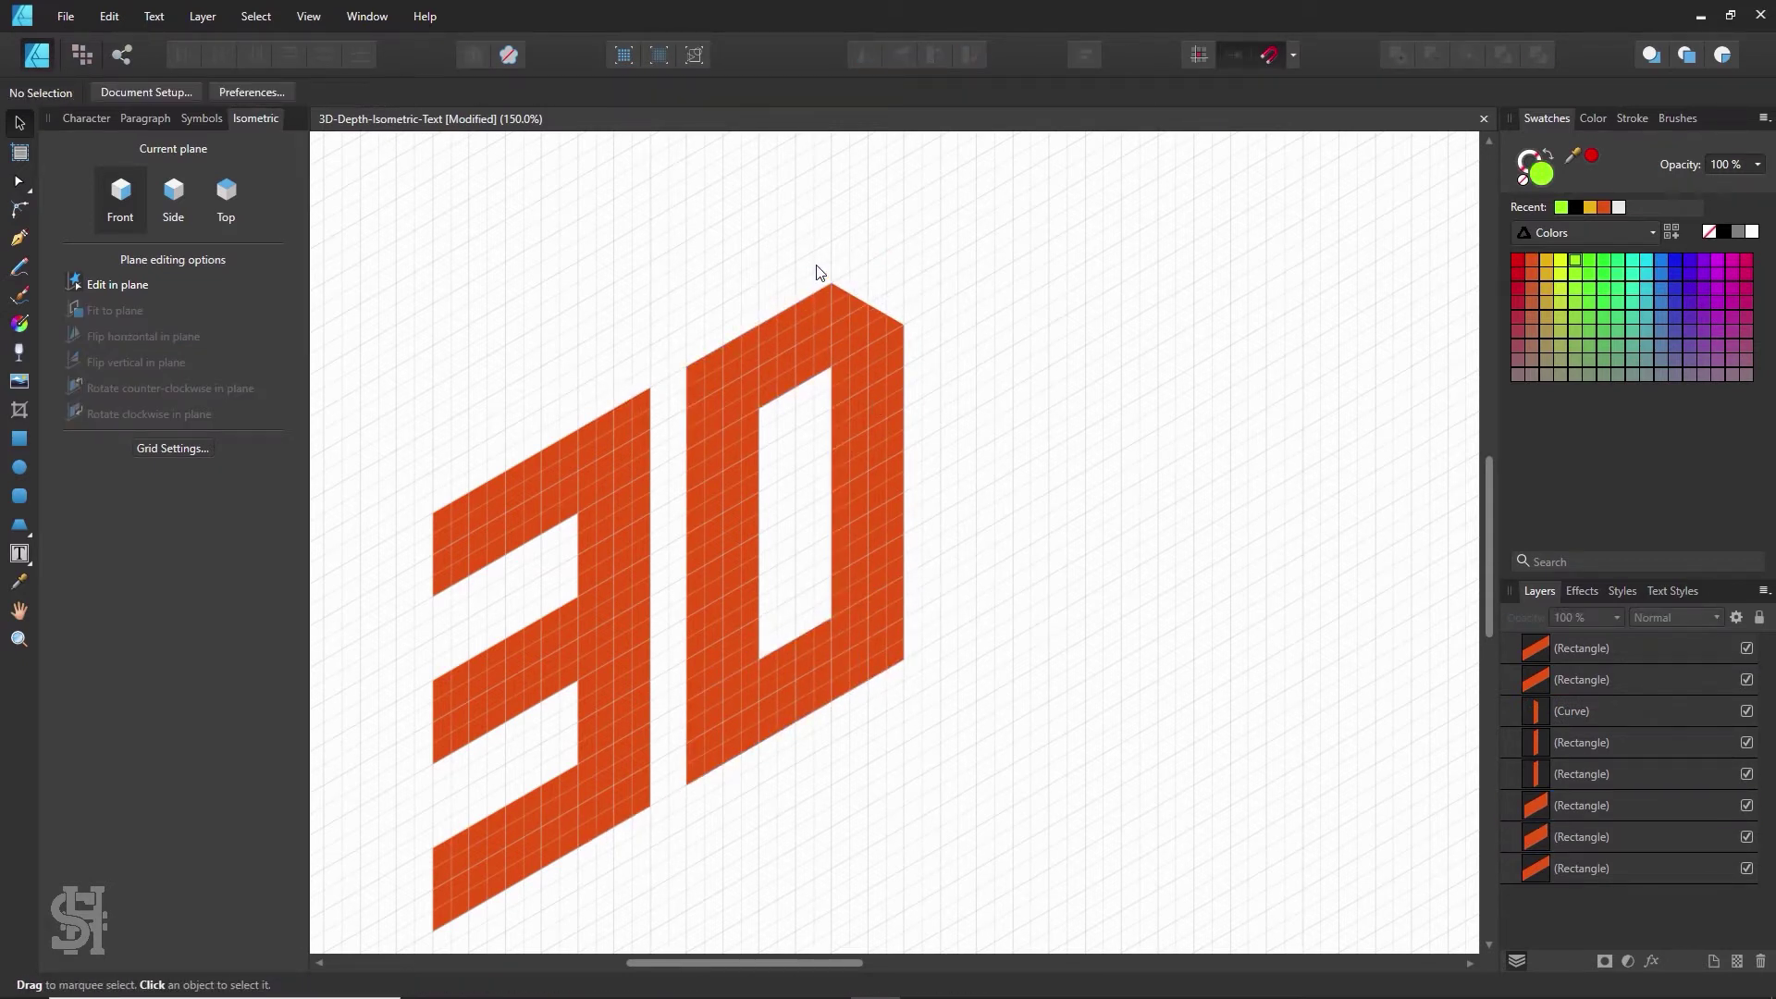
- Raise the lower-right corner node of the right upright by one bar thickness, completing the D shape
{"action": "left_click", "coordinate": [18, 180]}
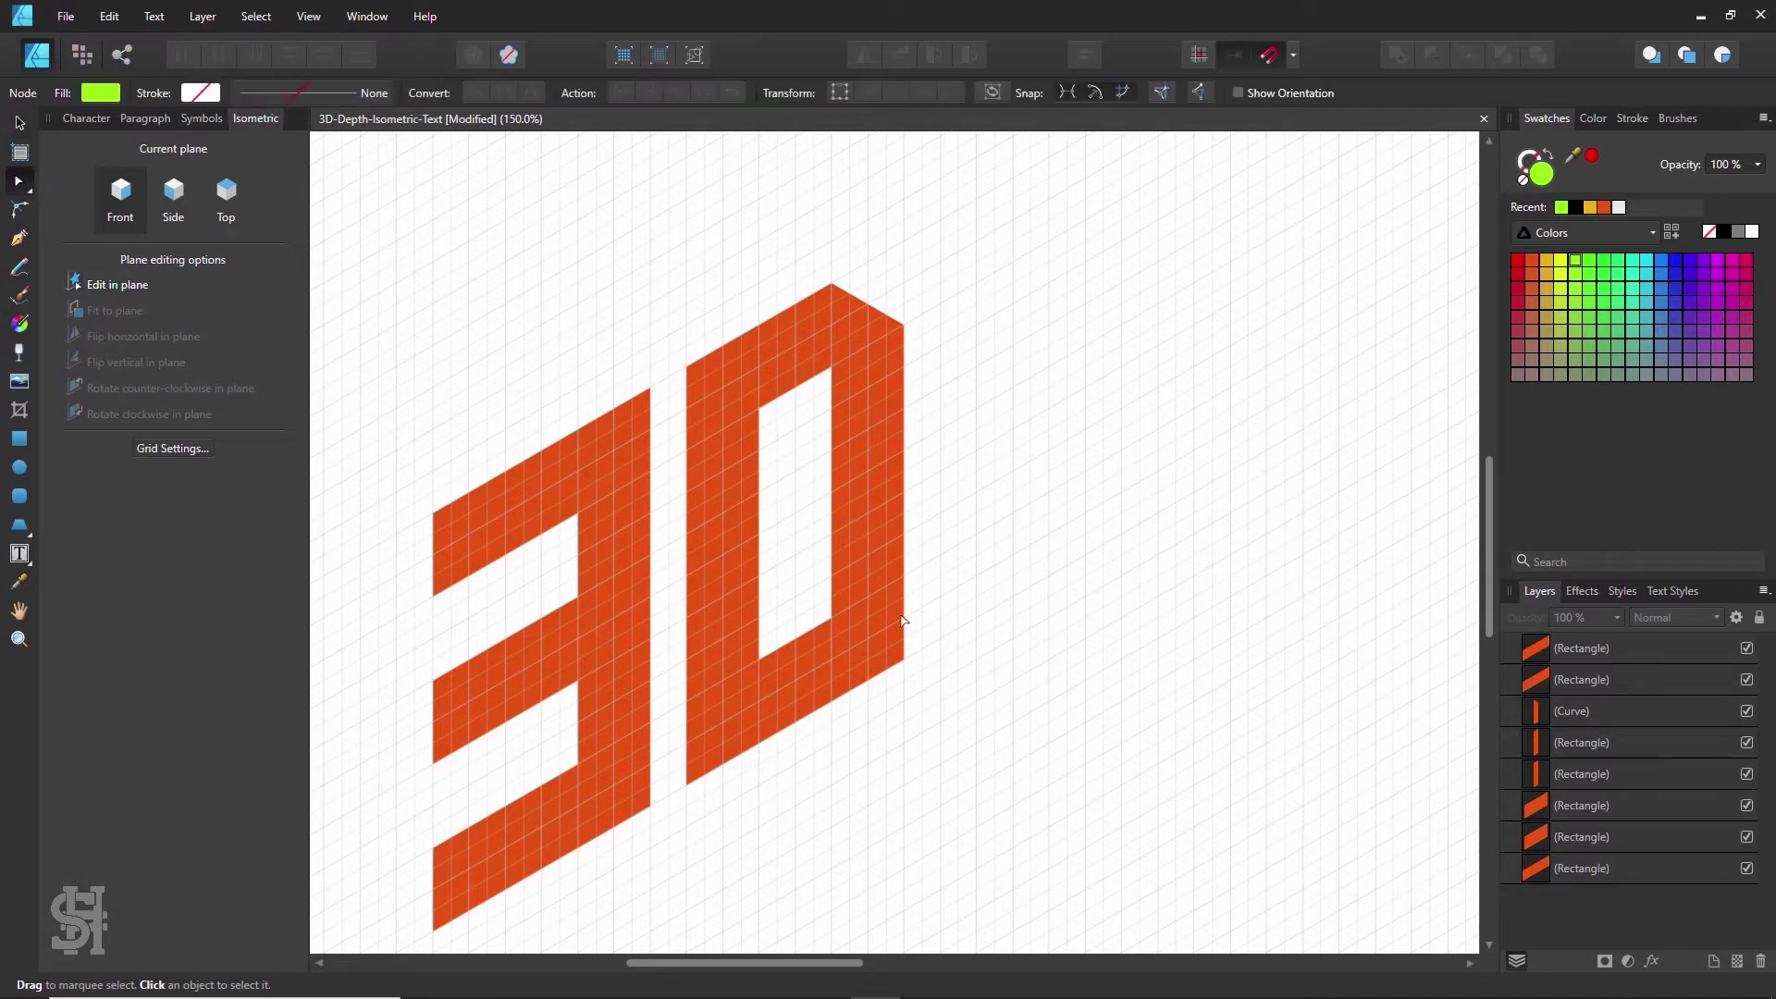
{"action": "left_click", "coordinate": [905, 659]}
{"action": "left_click_drag", "start_coordinate": [904, 658], "coordinate": [903, 575]}
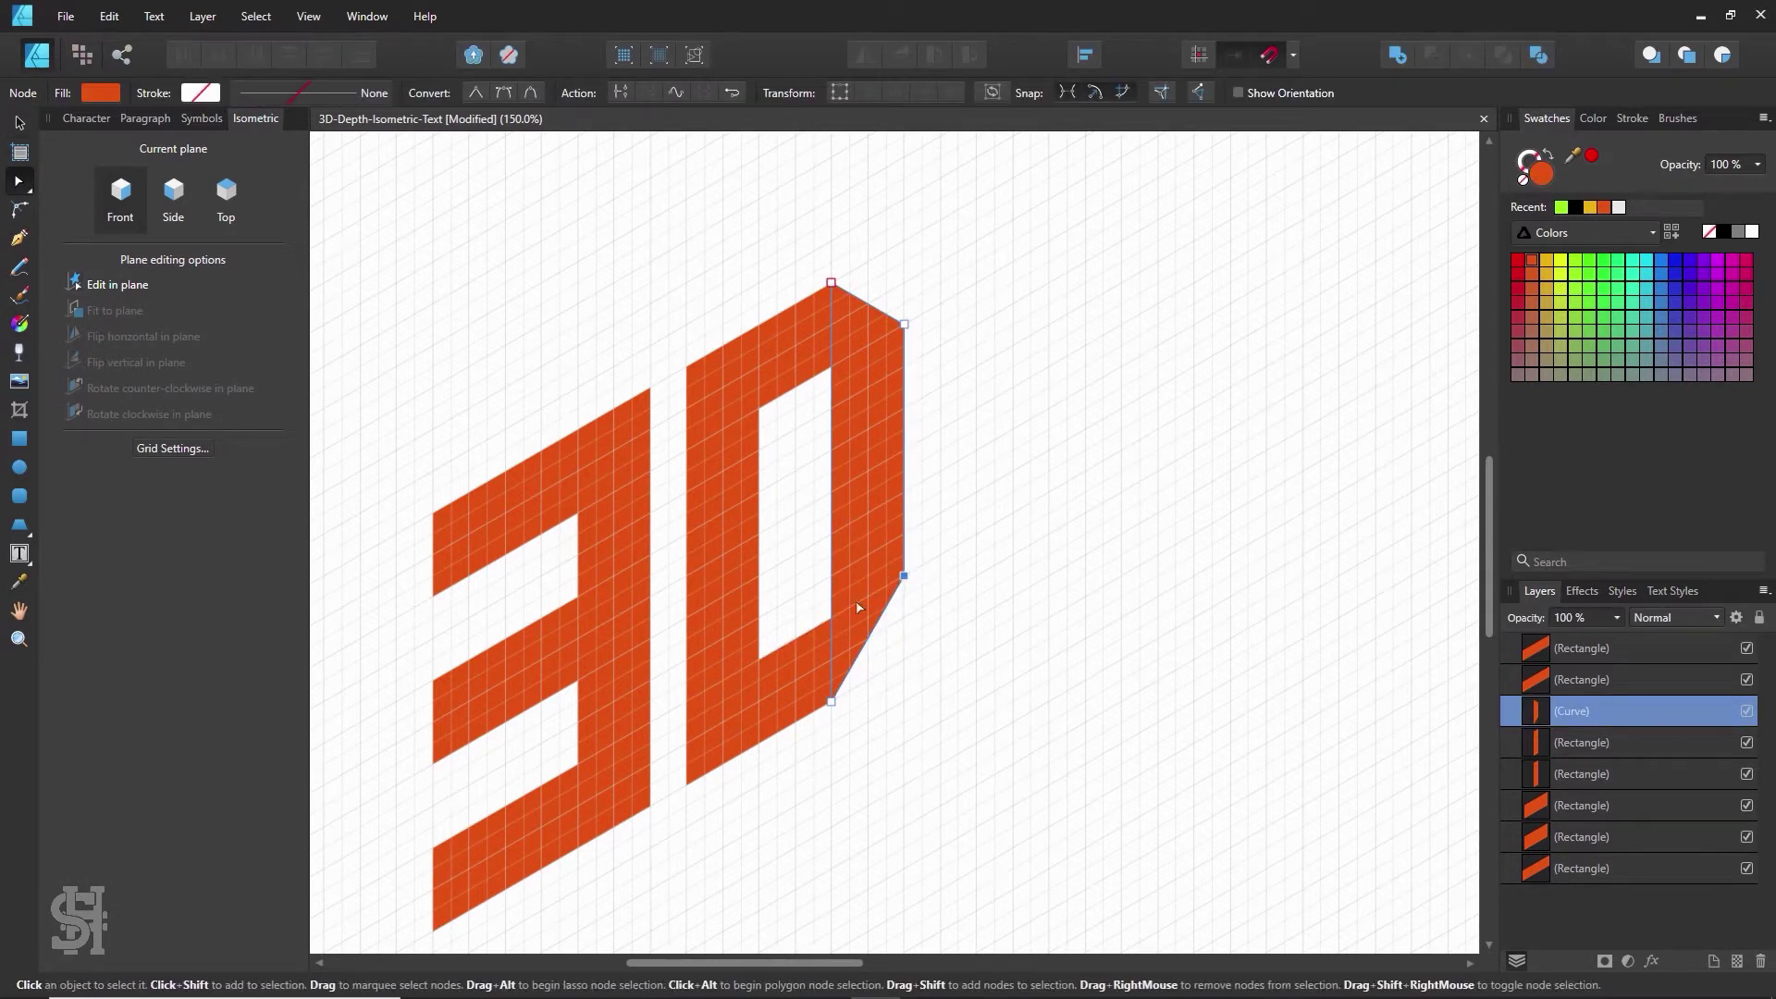
{"action": "left_click", "coordinate": [1123, 502]}
- Select all eight pieces of the 3D lettering and move them to the upper-left area of the page
{"action": "key", "text": "z"}
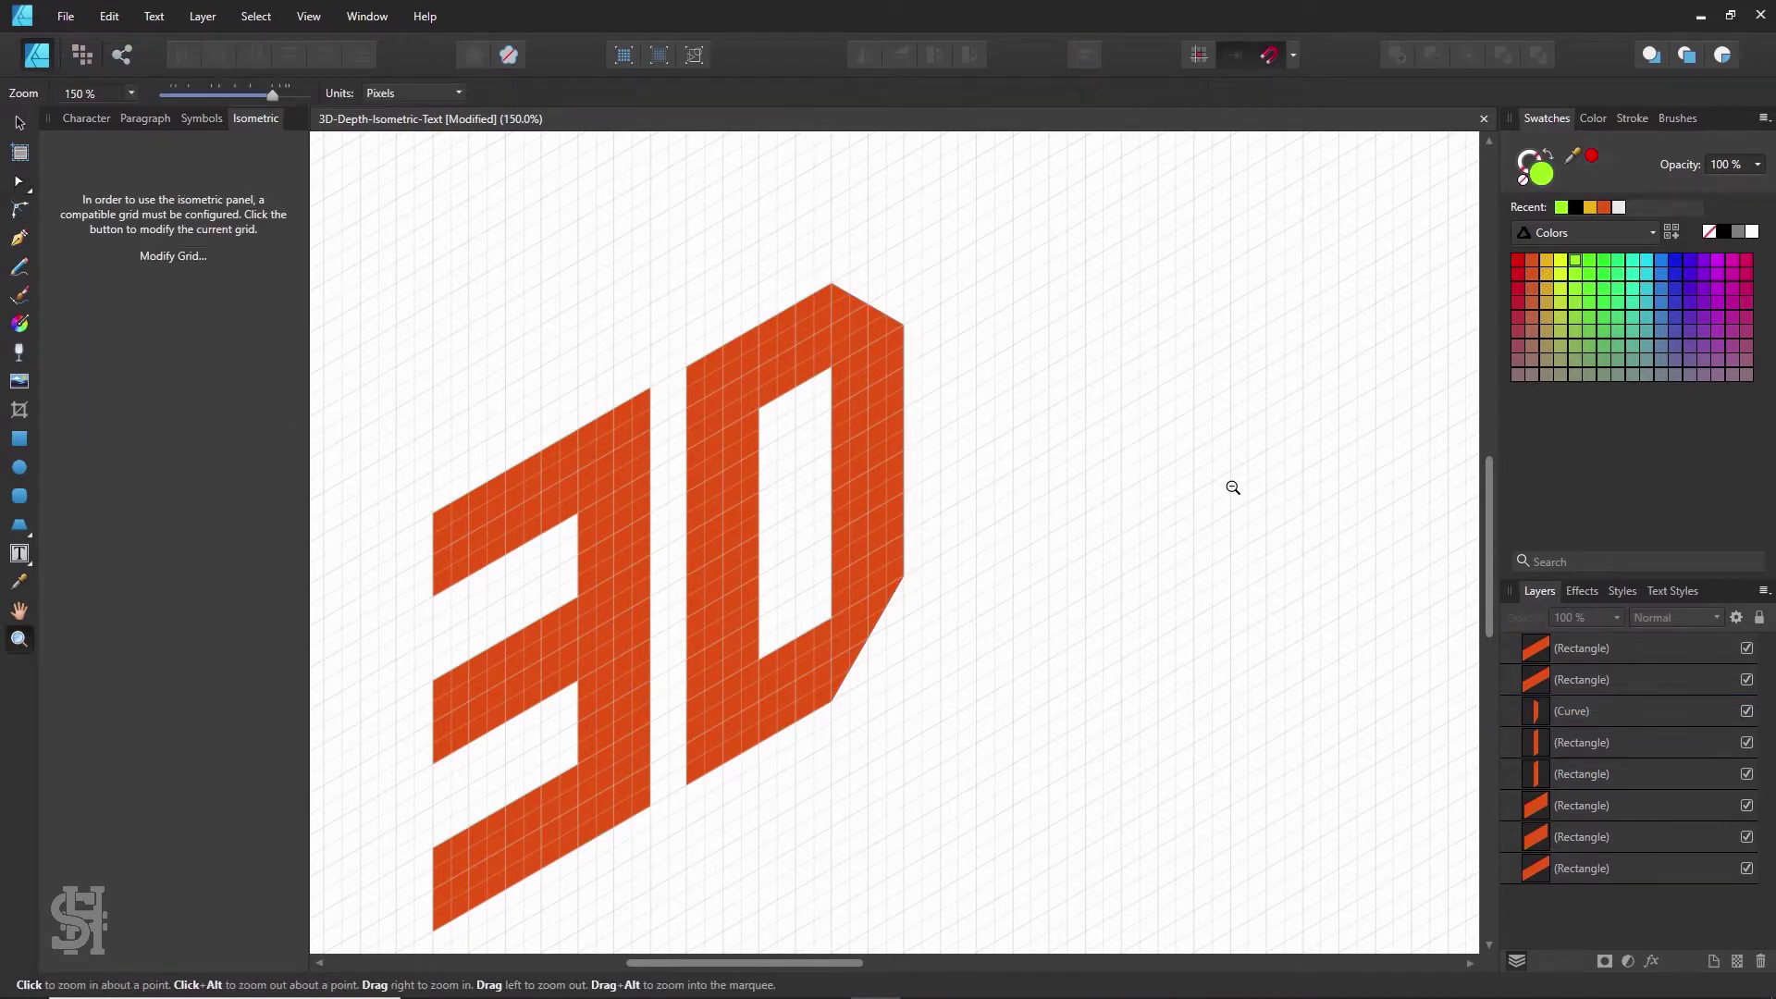
{"action": "left_click", "coordinate": [1231, 490], "text": "alt"}
{"action": "left_click", "coordinate": [1231, 490], "text": "alt"}
{"action": "key", "text": "h"}
{"action": "left_click_drag", "start_coordinate": [1233, 493], "coordinate": [951, 515]}
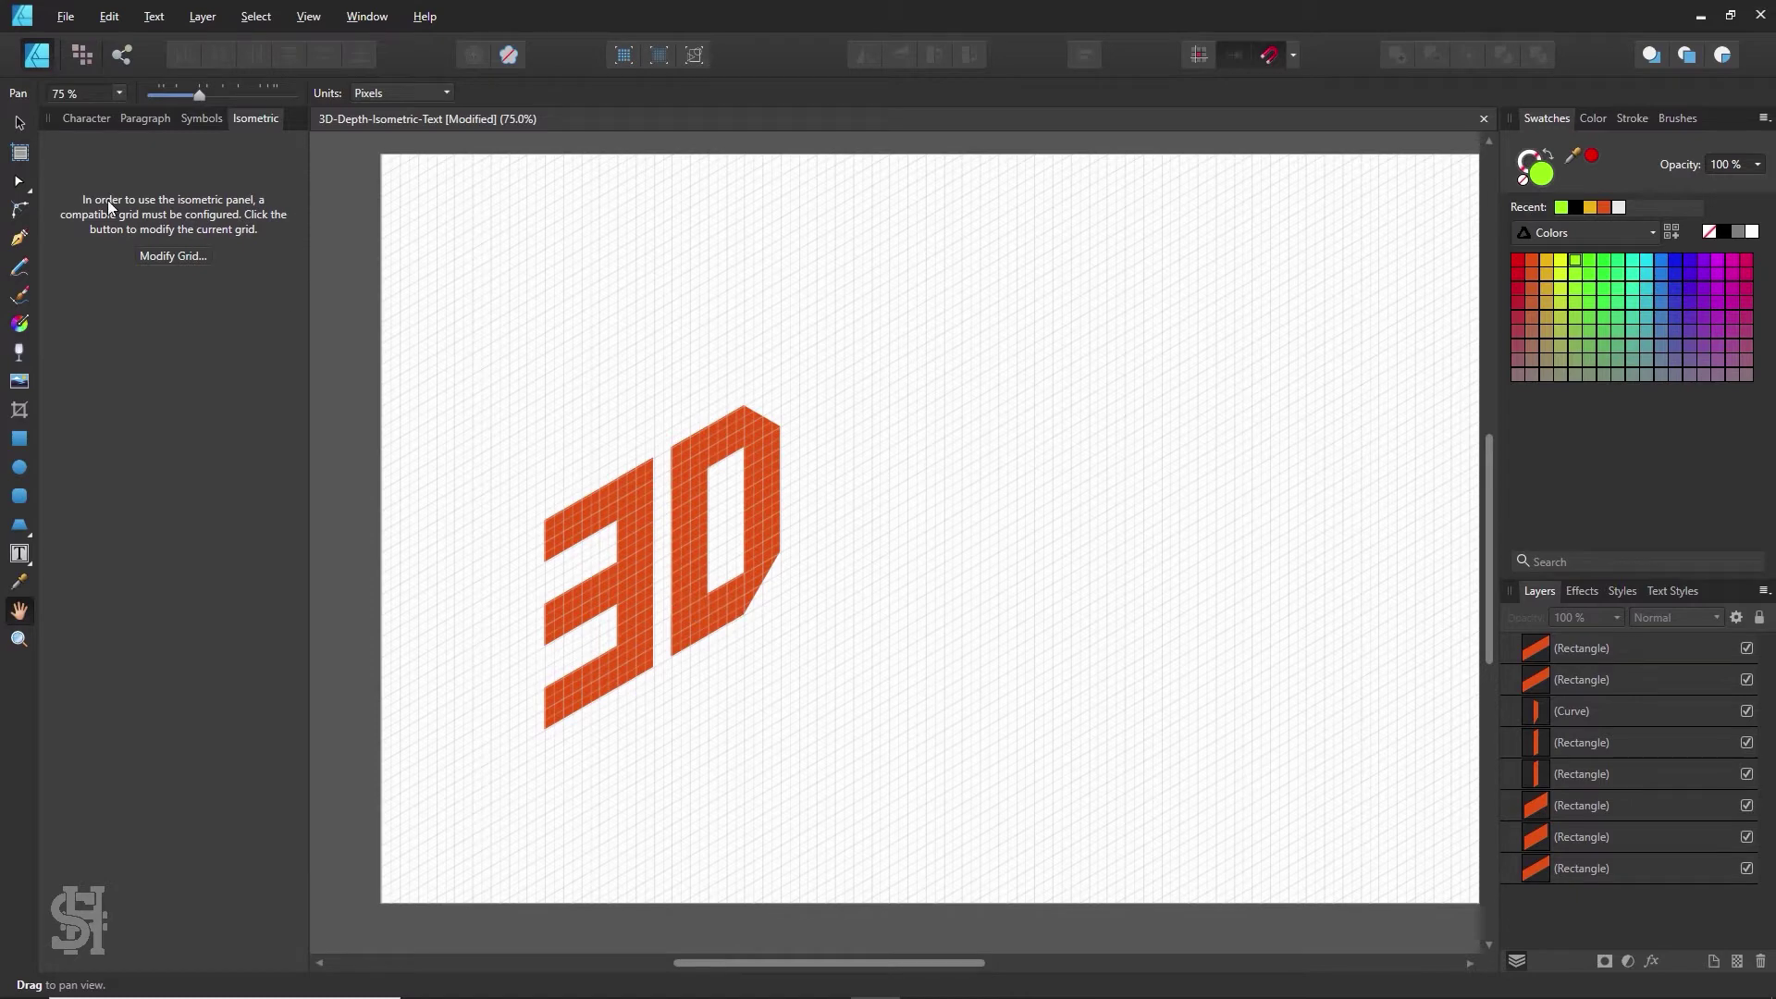
{"action": "left_click", "coordinate": [16, 129]}
{"action": "left_click_drag", "start_coordinate": [893, 336], "coordinate": [475, 899]}
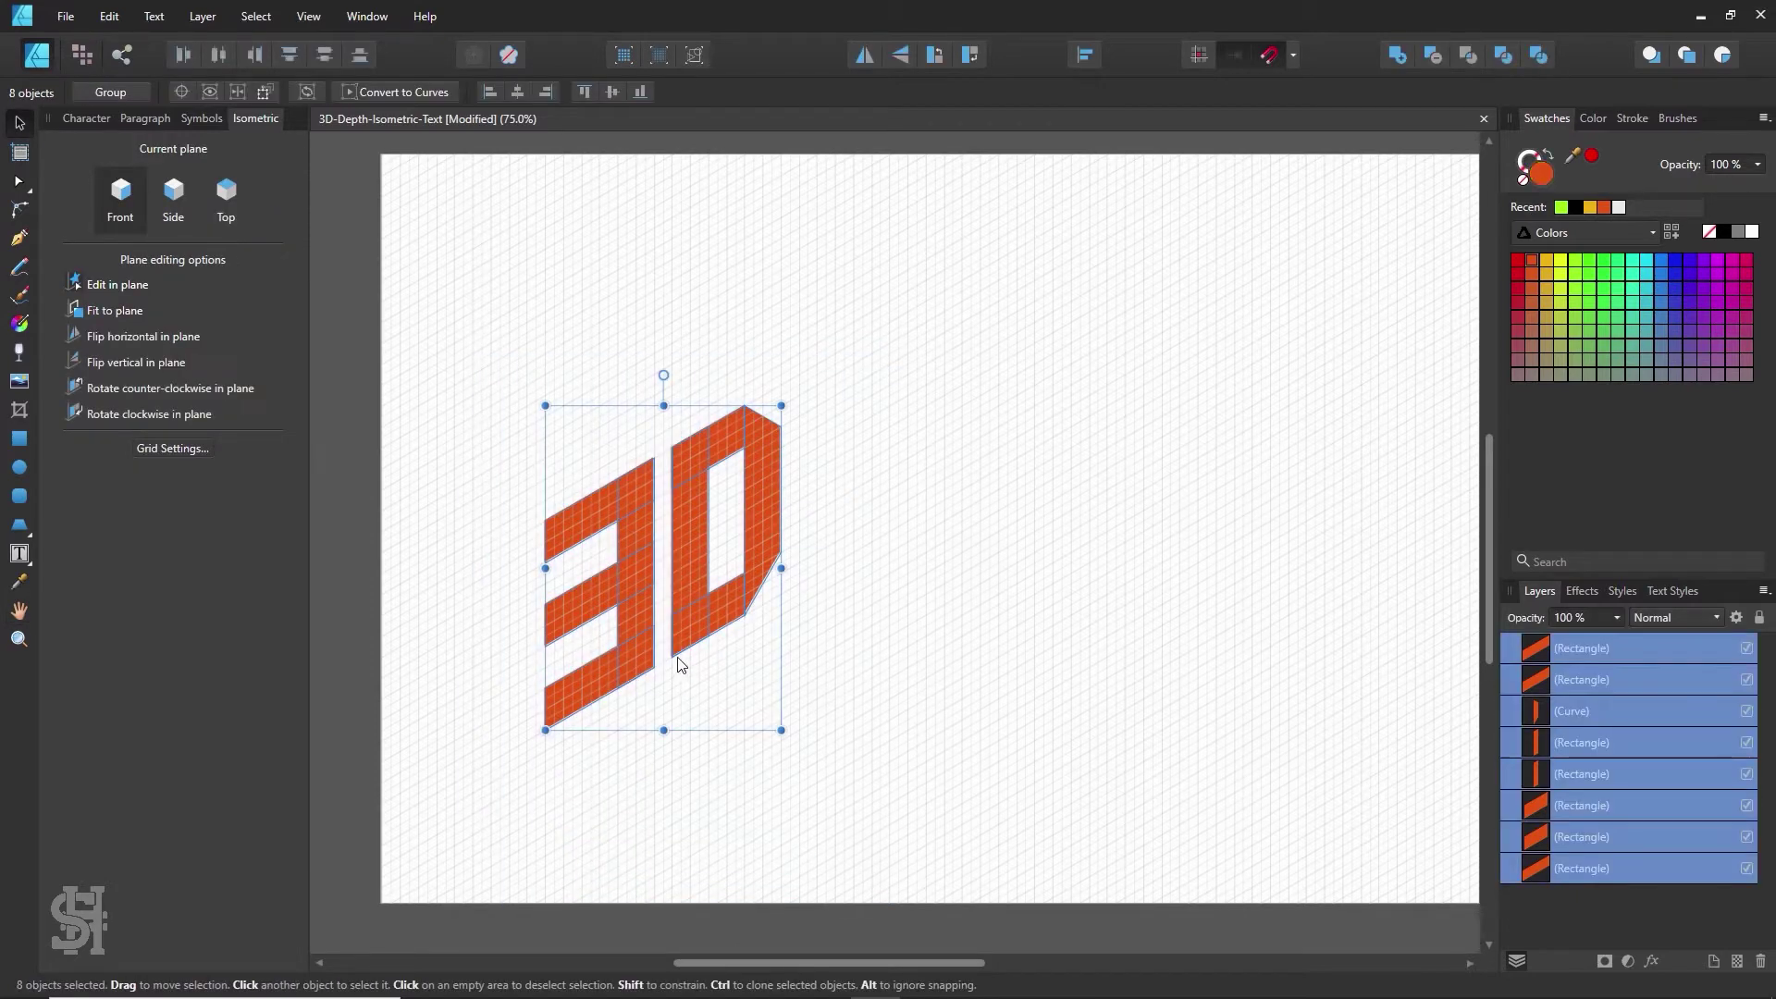
{"action": "left_click_drag", "start_coordinate": [627, 606], "coordinate": [587, 514]}
{"action": "left_click", "coordinate": [805, 514]}
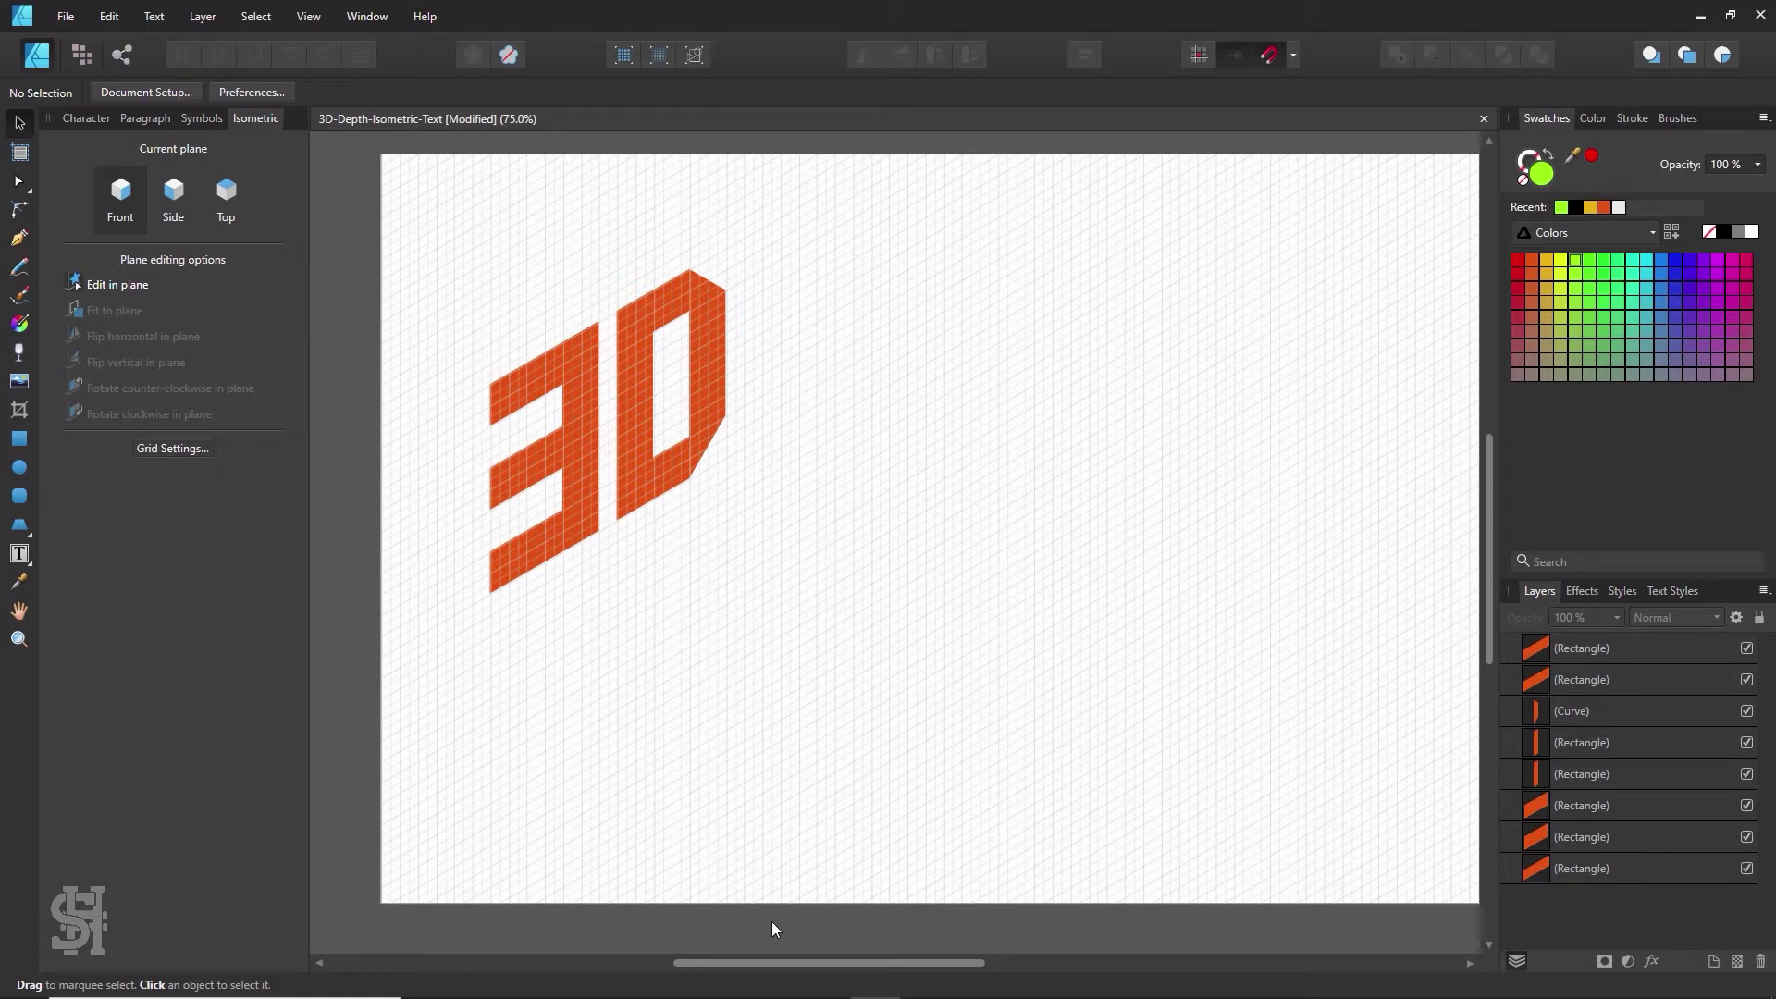
- Duplicate the whole D directly below the original, leaving a narrow gap between them
{"action": "left_click_drag", "start_coordinate": [791, 221], "coordinate": [603, 566]}
{"action": "left_click_drag", "start_coordinate": [634, 443], "coordinate": [646, 626]}
{"action": "left_click", "coordinate": [876, 538]}
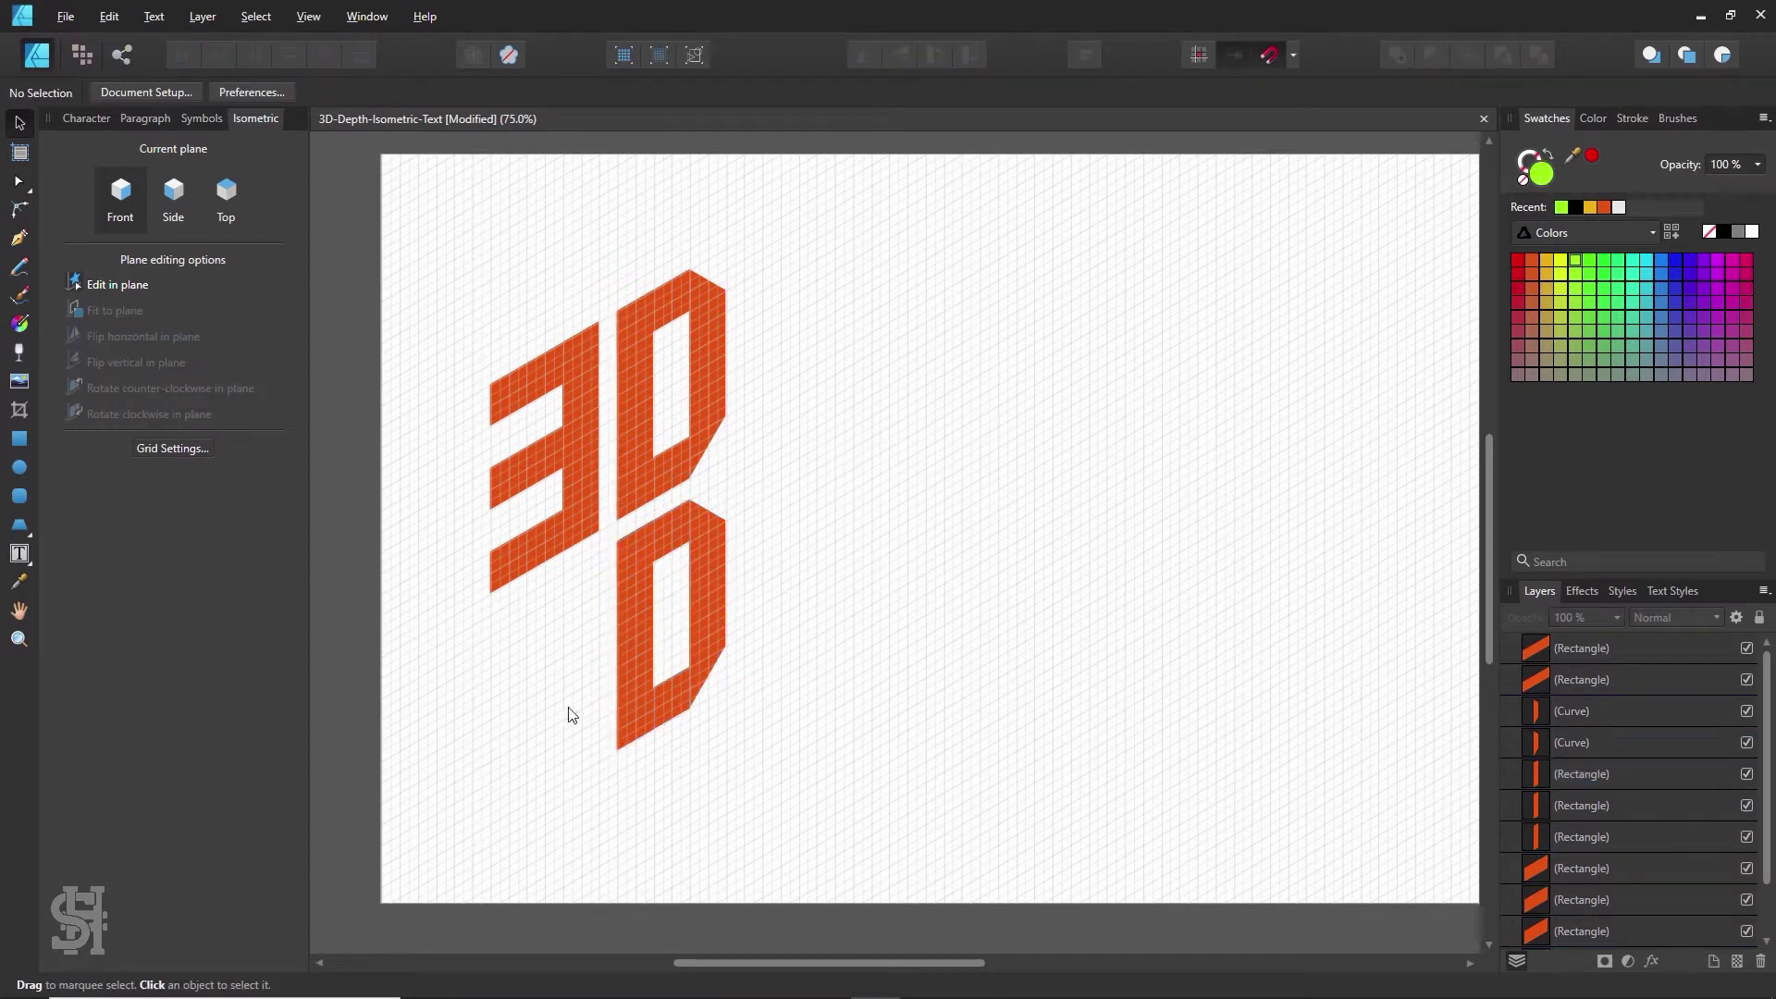
- Examine the slanted right corners of the upper D up close
{"action": "key", "text": "z"}
{"action": "left_click", "coordinate": [655, 340]}
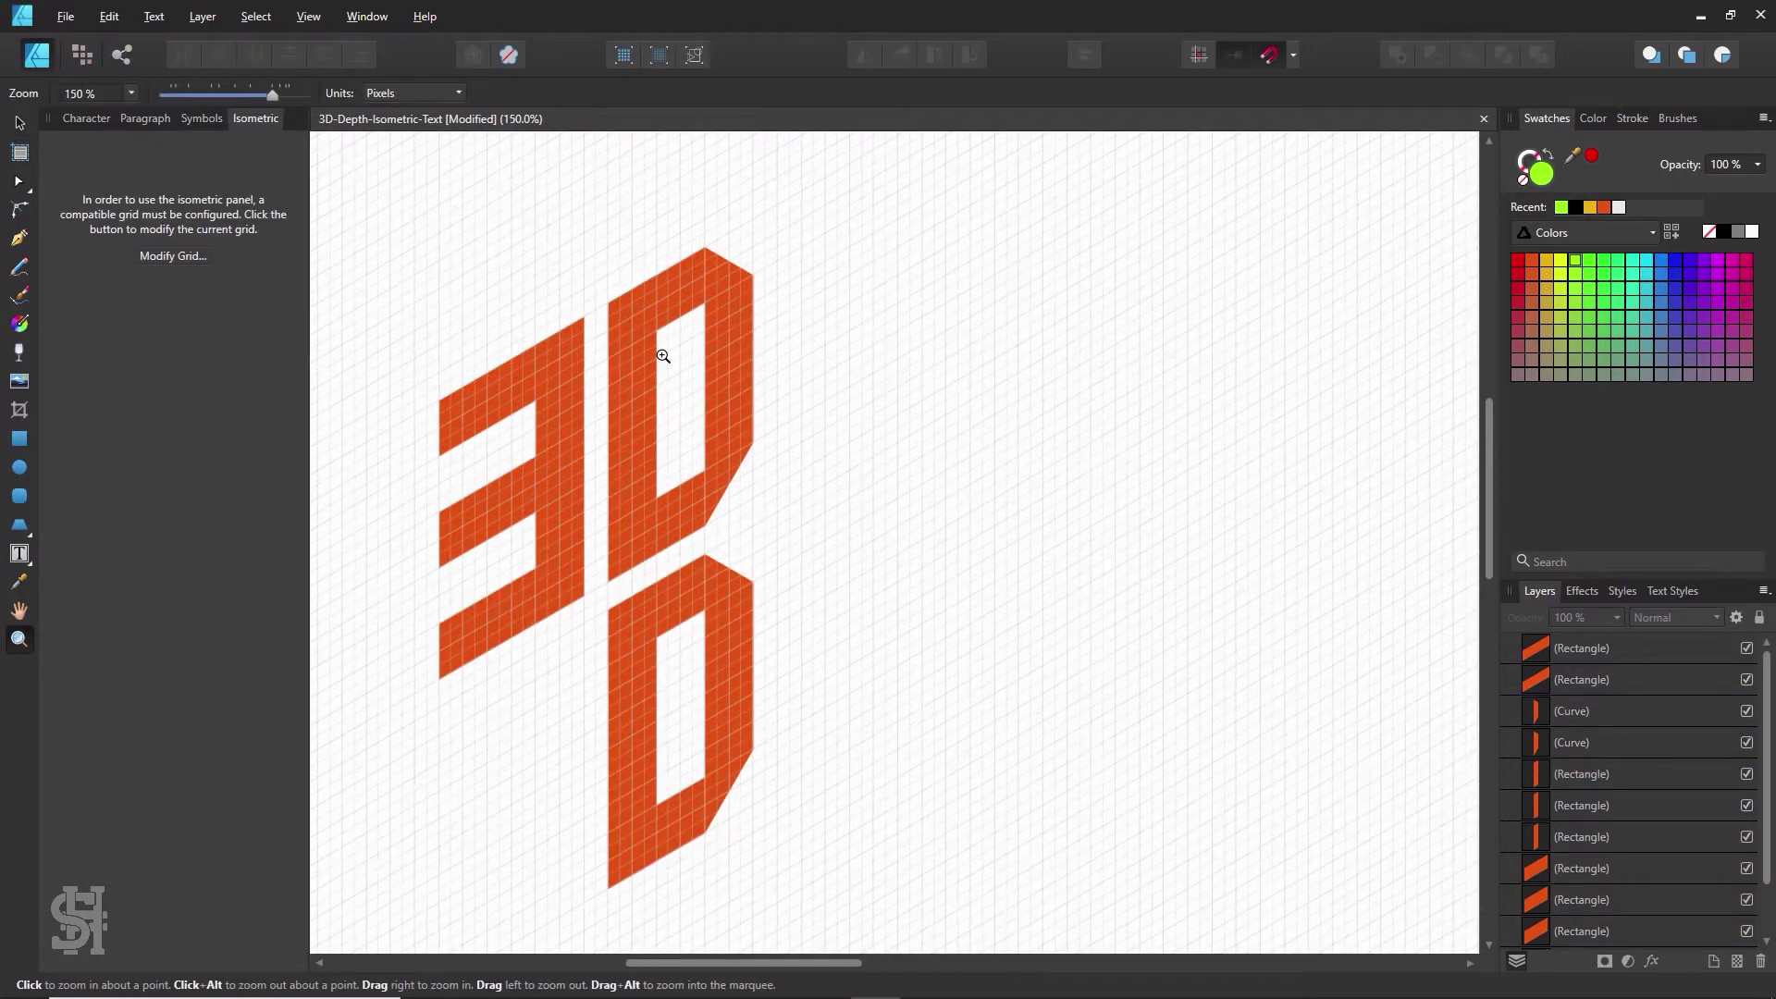
{"action": "left_click", "coordinate": [19, 122]}
{"action": "scroll", "coordinate": [677, 349], "scroll_direction": "up", "scroll_amount": 3}
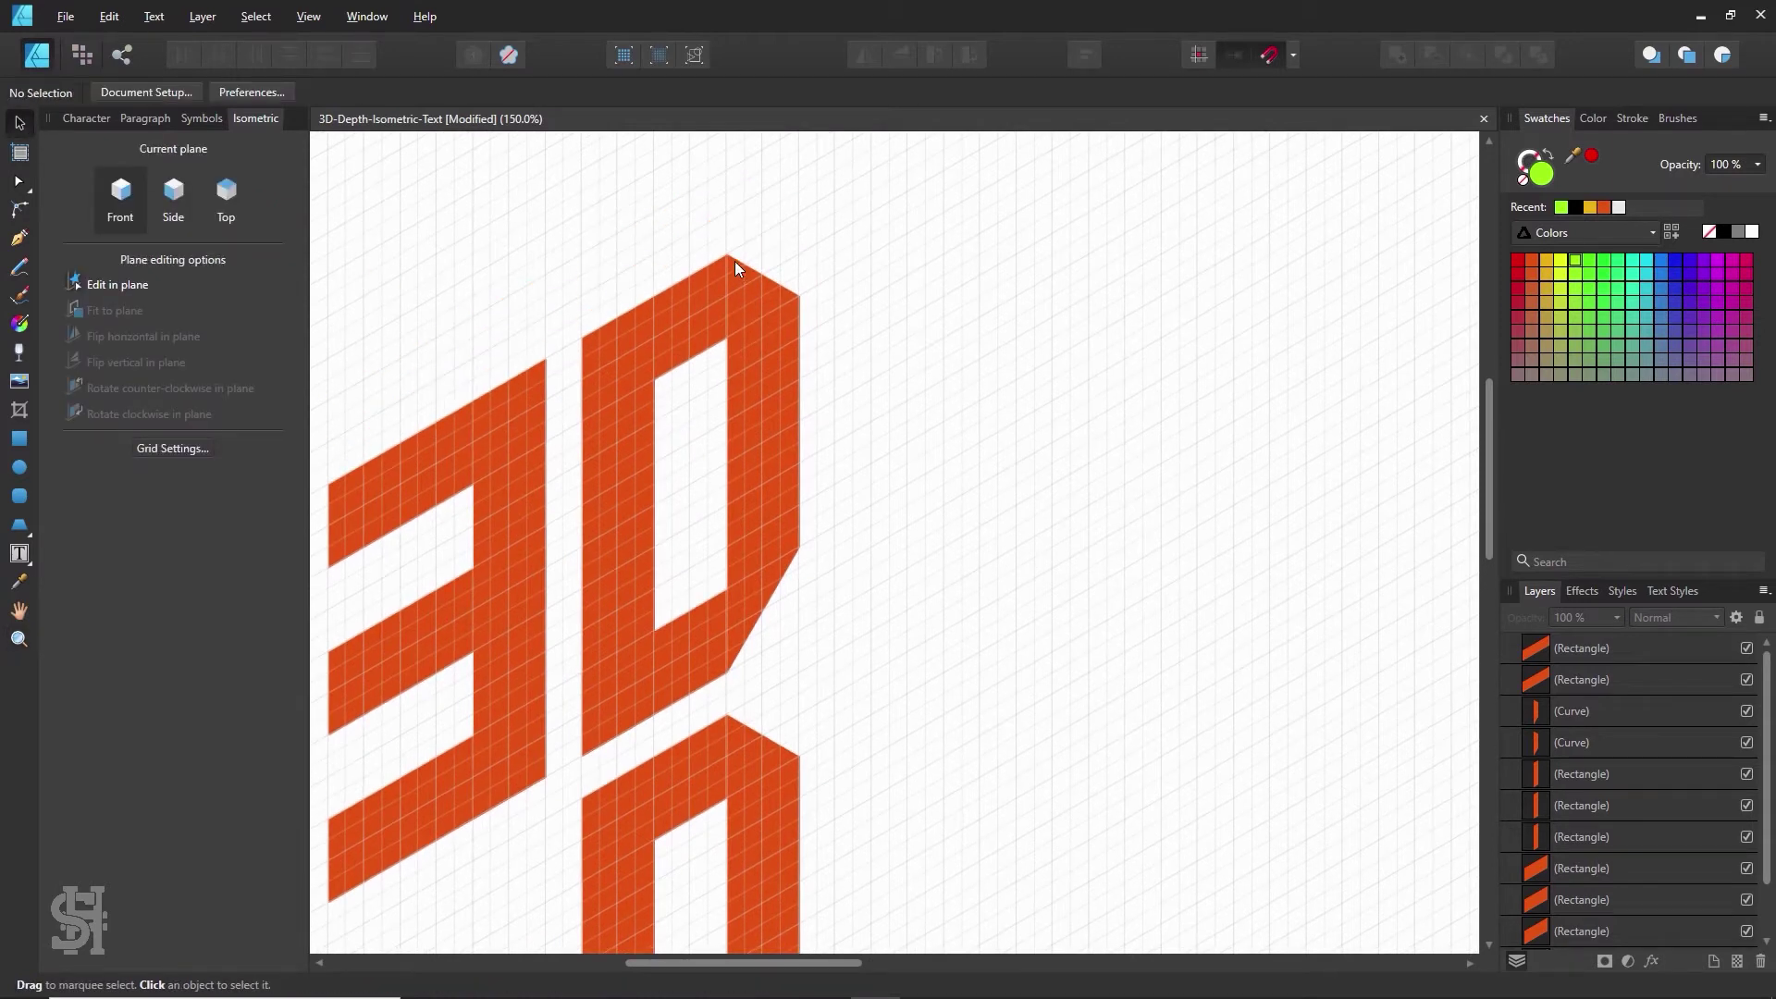
{"action": "left_click", "coordinate": [19, 183]}
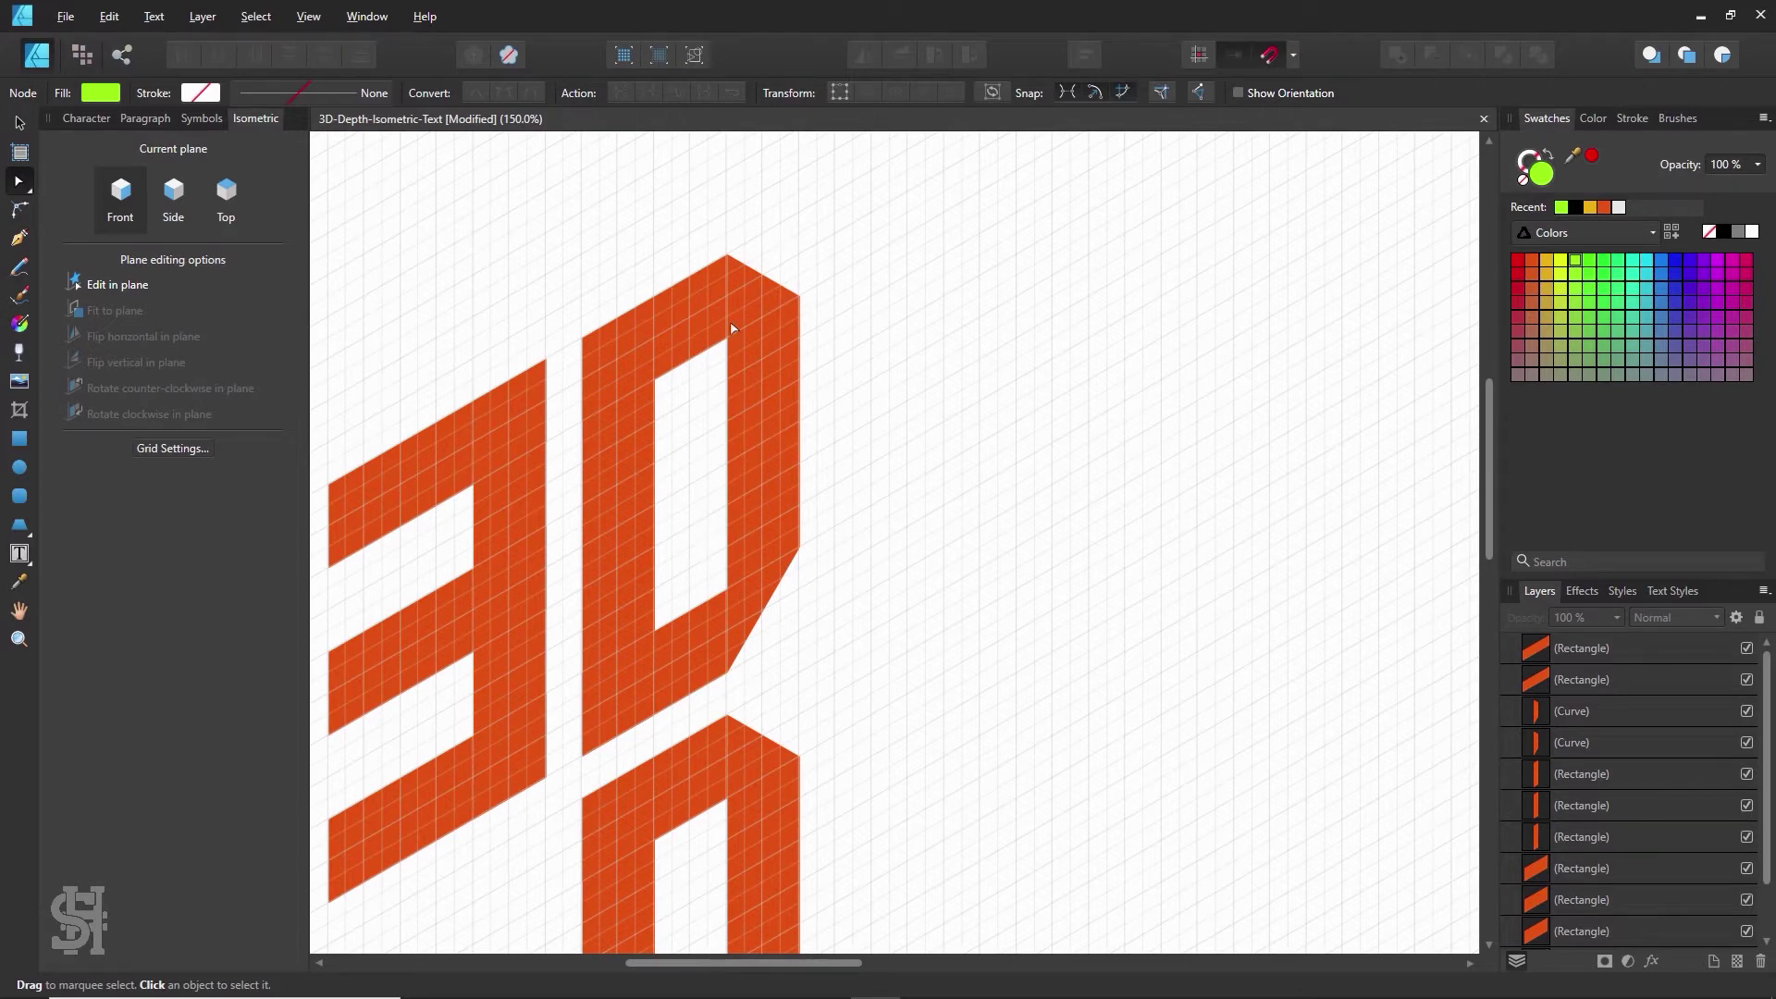
{"action": "scroll", "coordinate": [718, 286], "scroll_direction": "up", "scroll_amount": 2}
{"action": "key", "text": "z"}
{"action": "left_click", "coordinate": [666, 533], "text": "alt"}
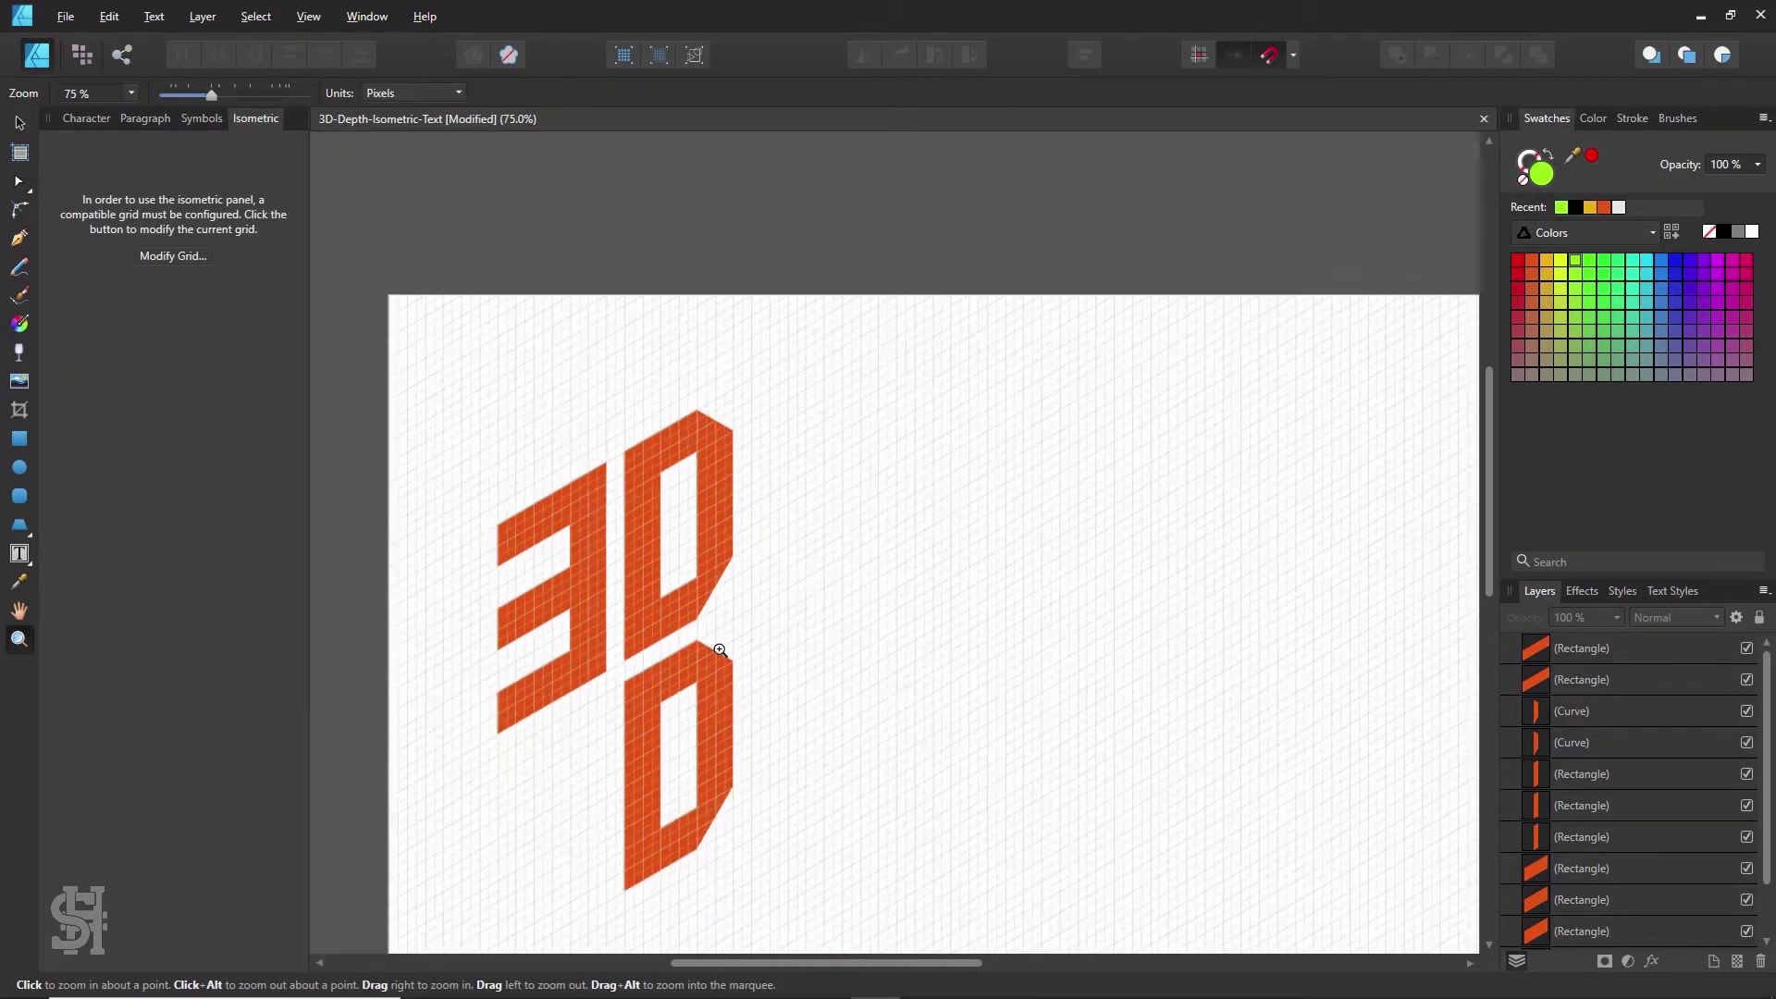
{"action": "left_click", "coordinate": [678, 484]}
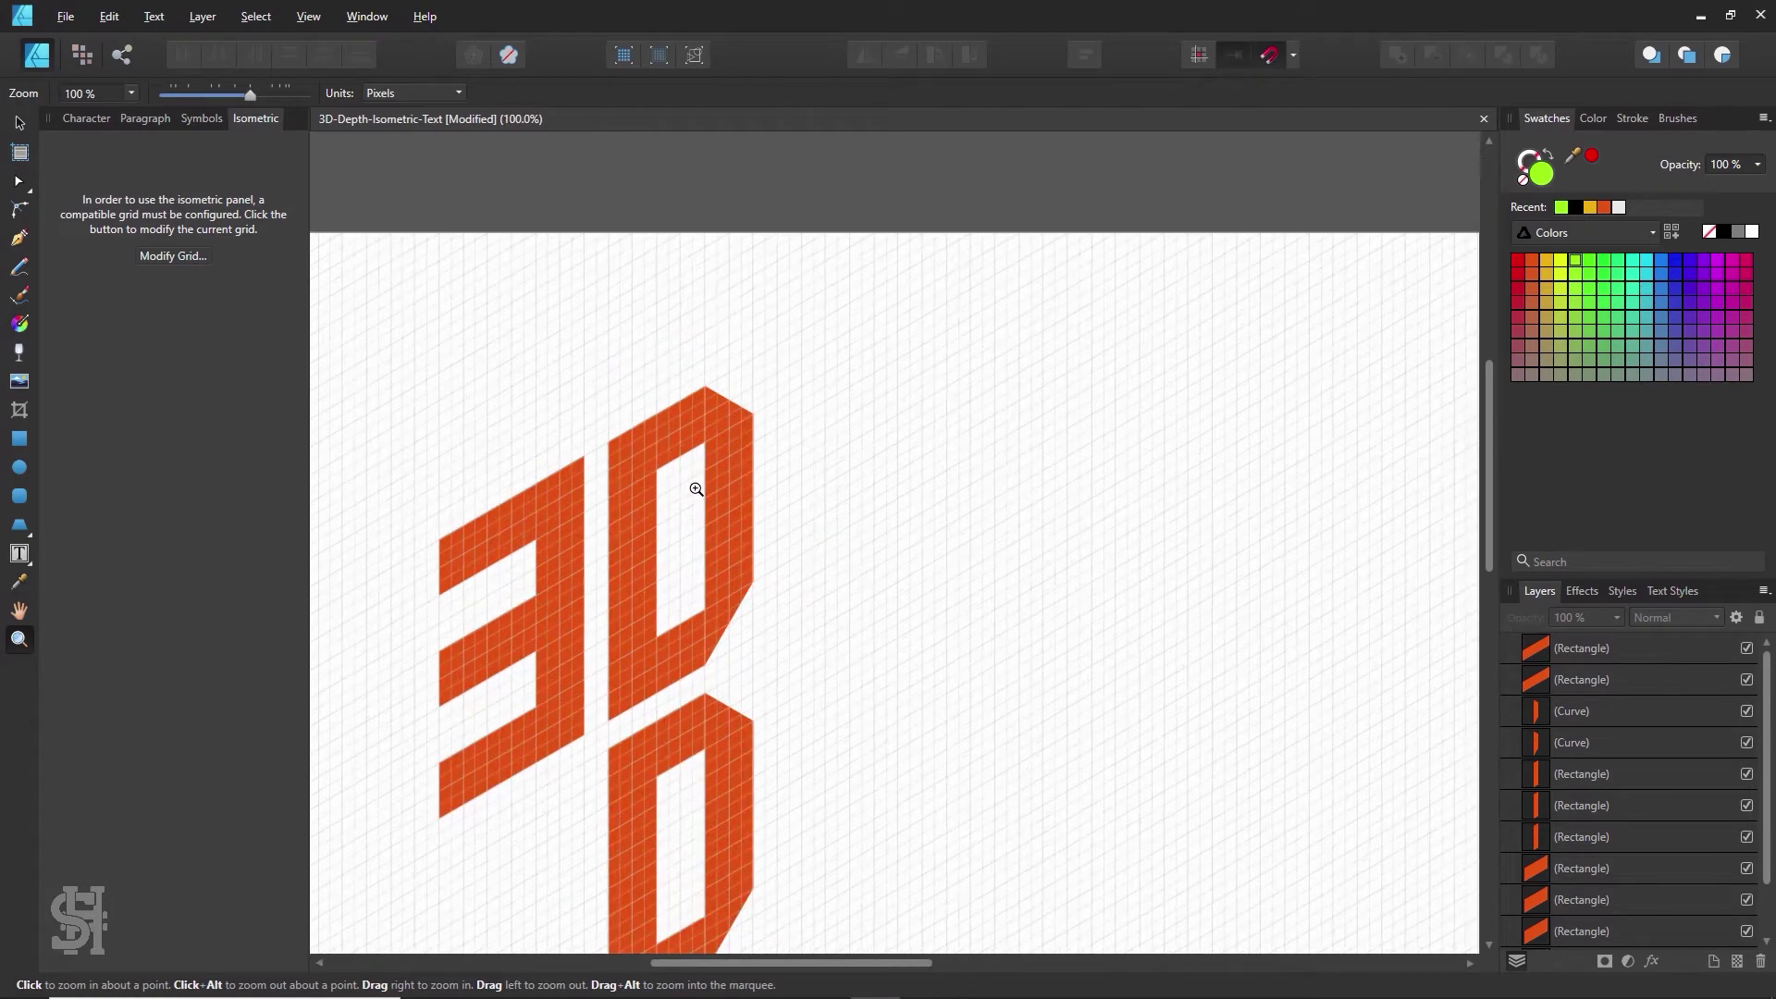
{"action": "left_click", "coordinate": [681, 486]}
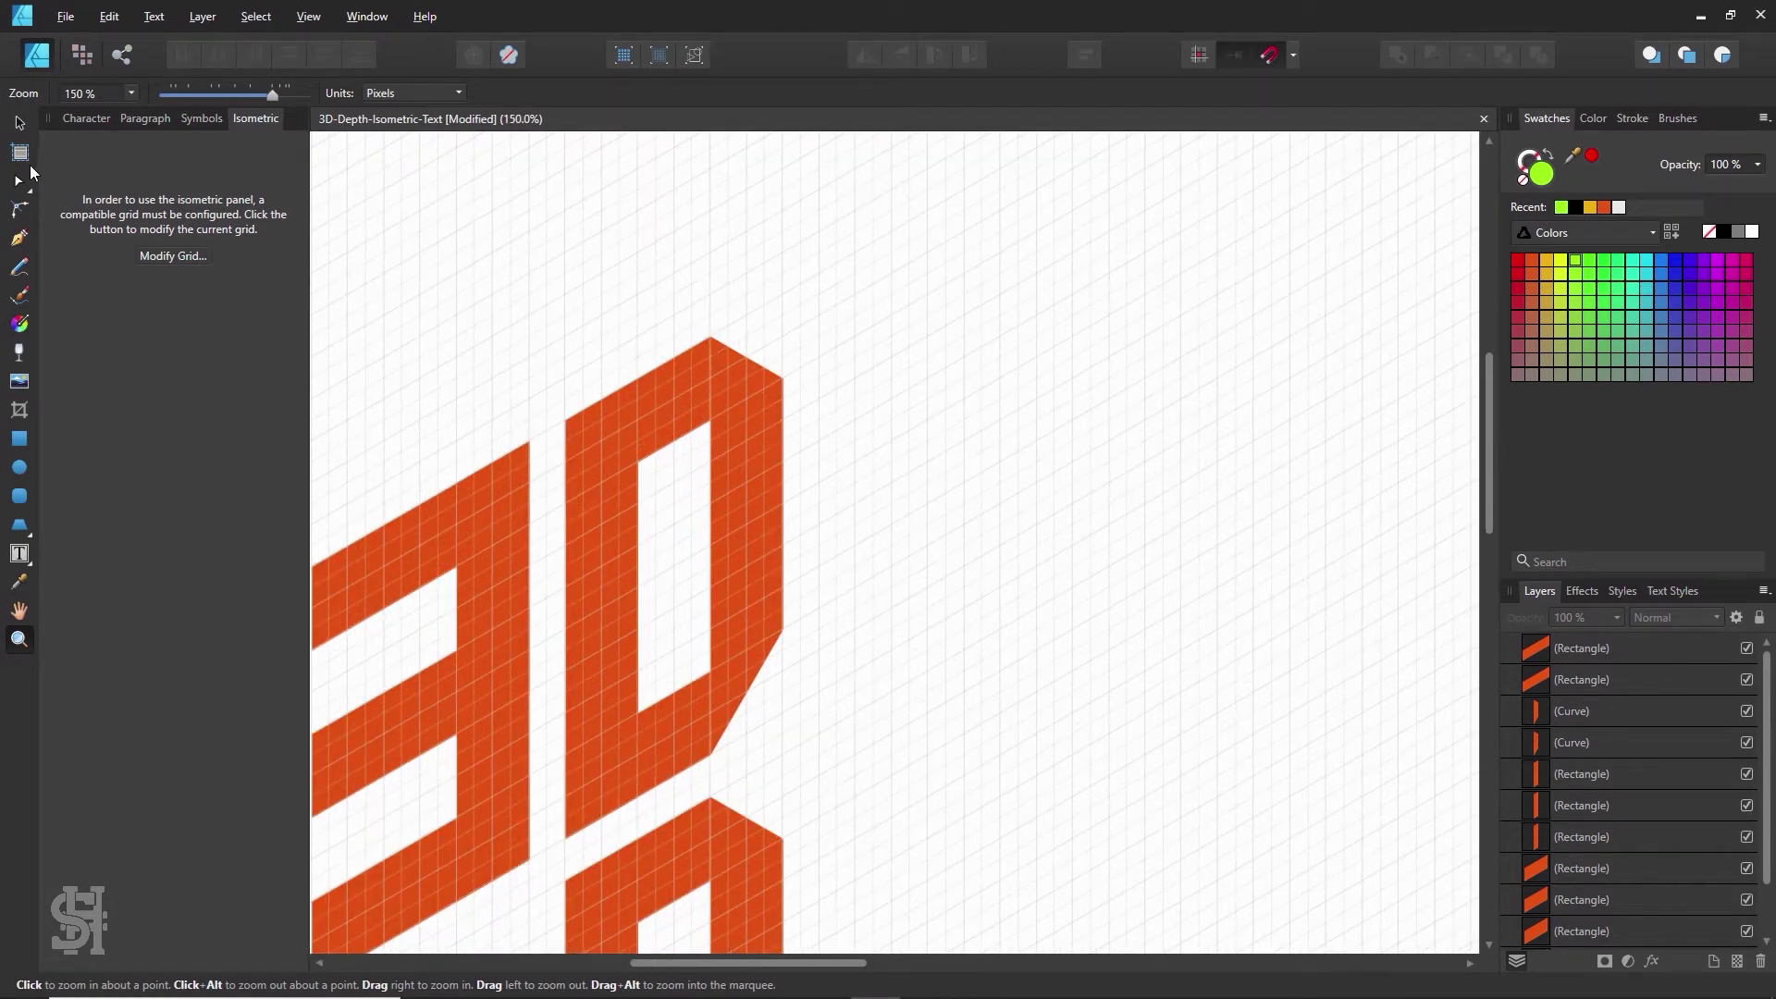
- Try new positions for the upper-right corner node of the upper D's right upright, and undo them
{"action": "left_click", "coordinate": [19, 180]}
{"action": "left_click", "coordinate": [780, 379]}
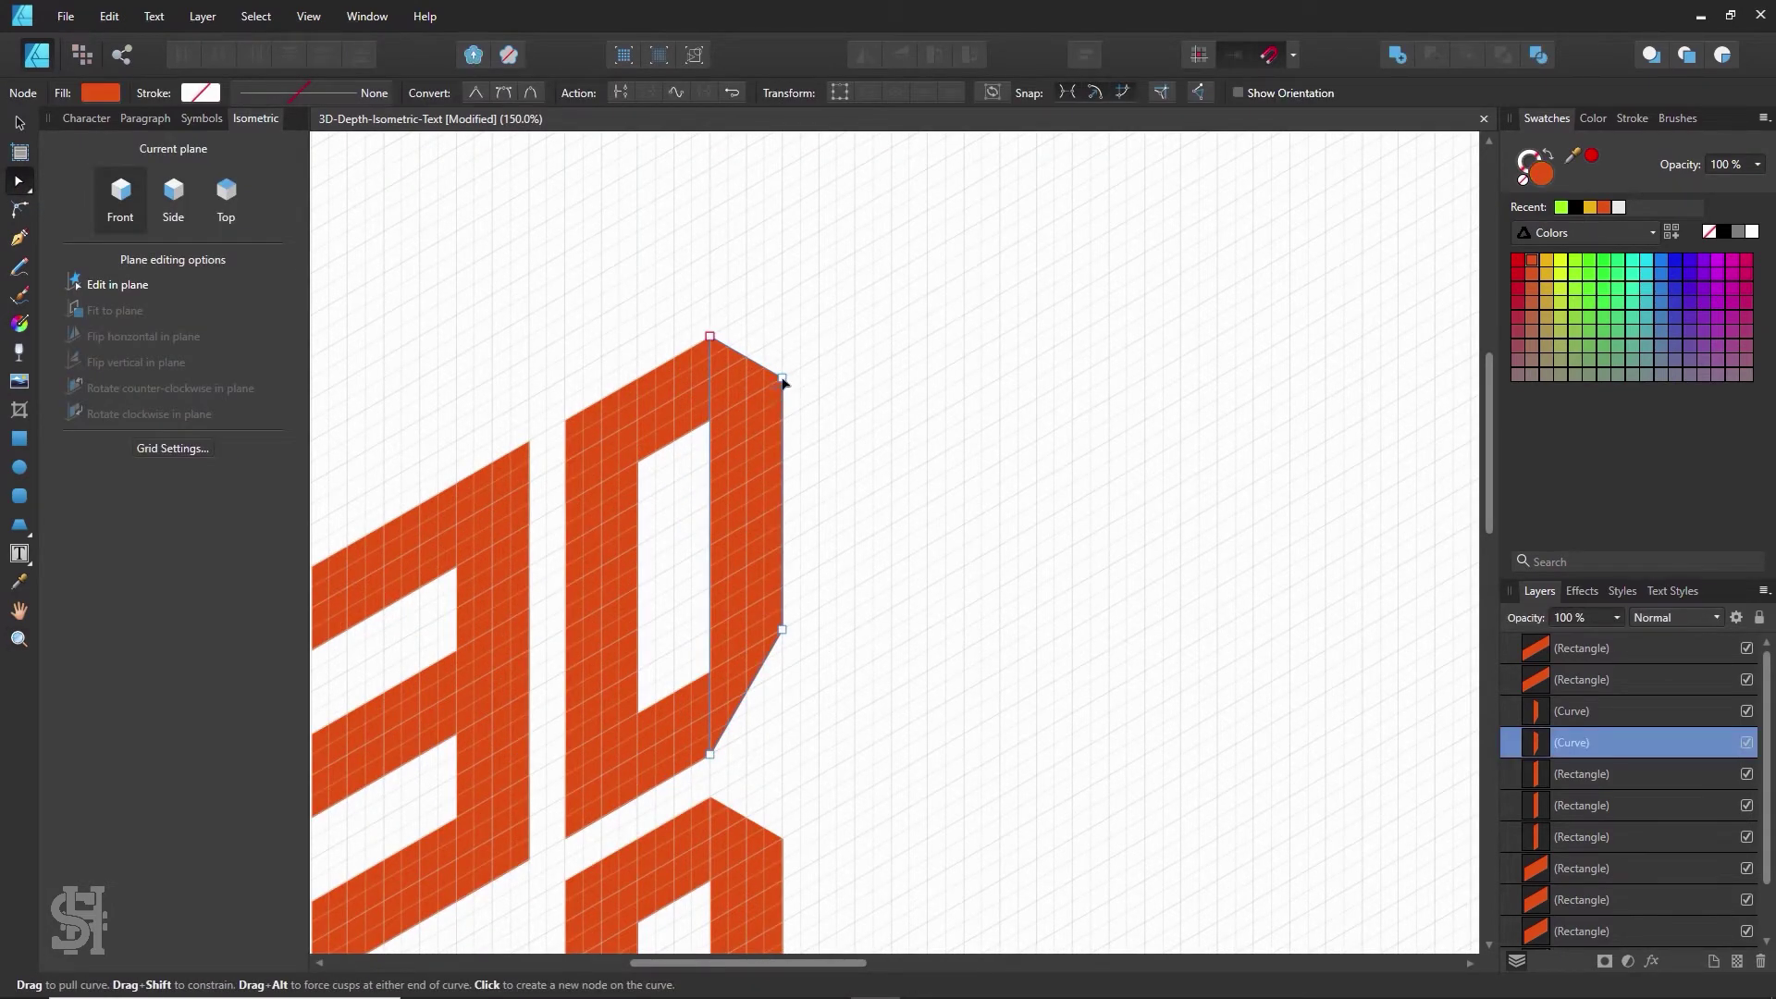
{"action": "left_click_drag", "start_coordinate": [783, 379], "coordinate": [745, 316]}
{"action": "key", "text": "ctrl+z"}
{"action": "key", "text": "Escape"}
{"action": "left_click", "coordinate": [721, 348]}
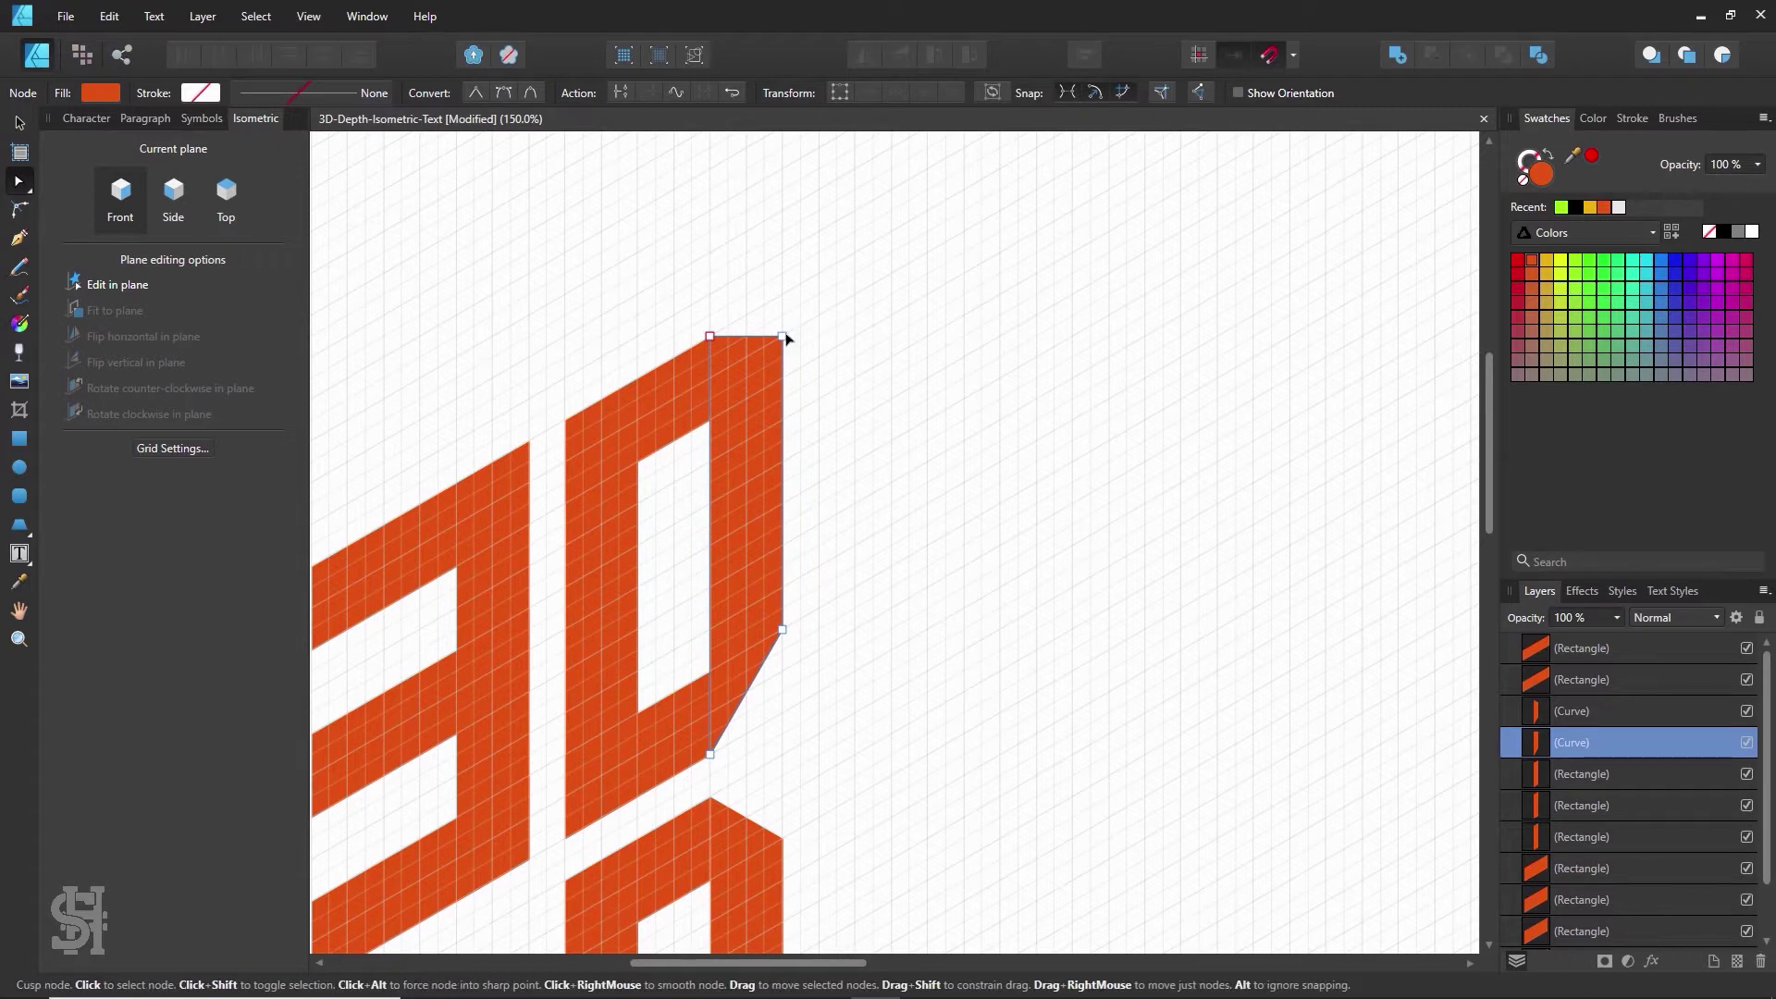
{"action": "key", "text": "ctrl+z"}
{"action": "left_click", "coordinate": [872, 369]}
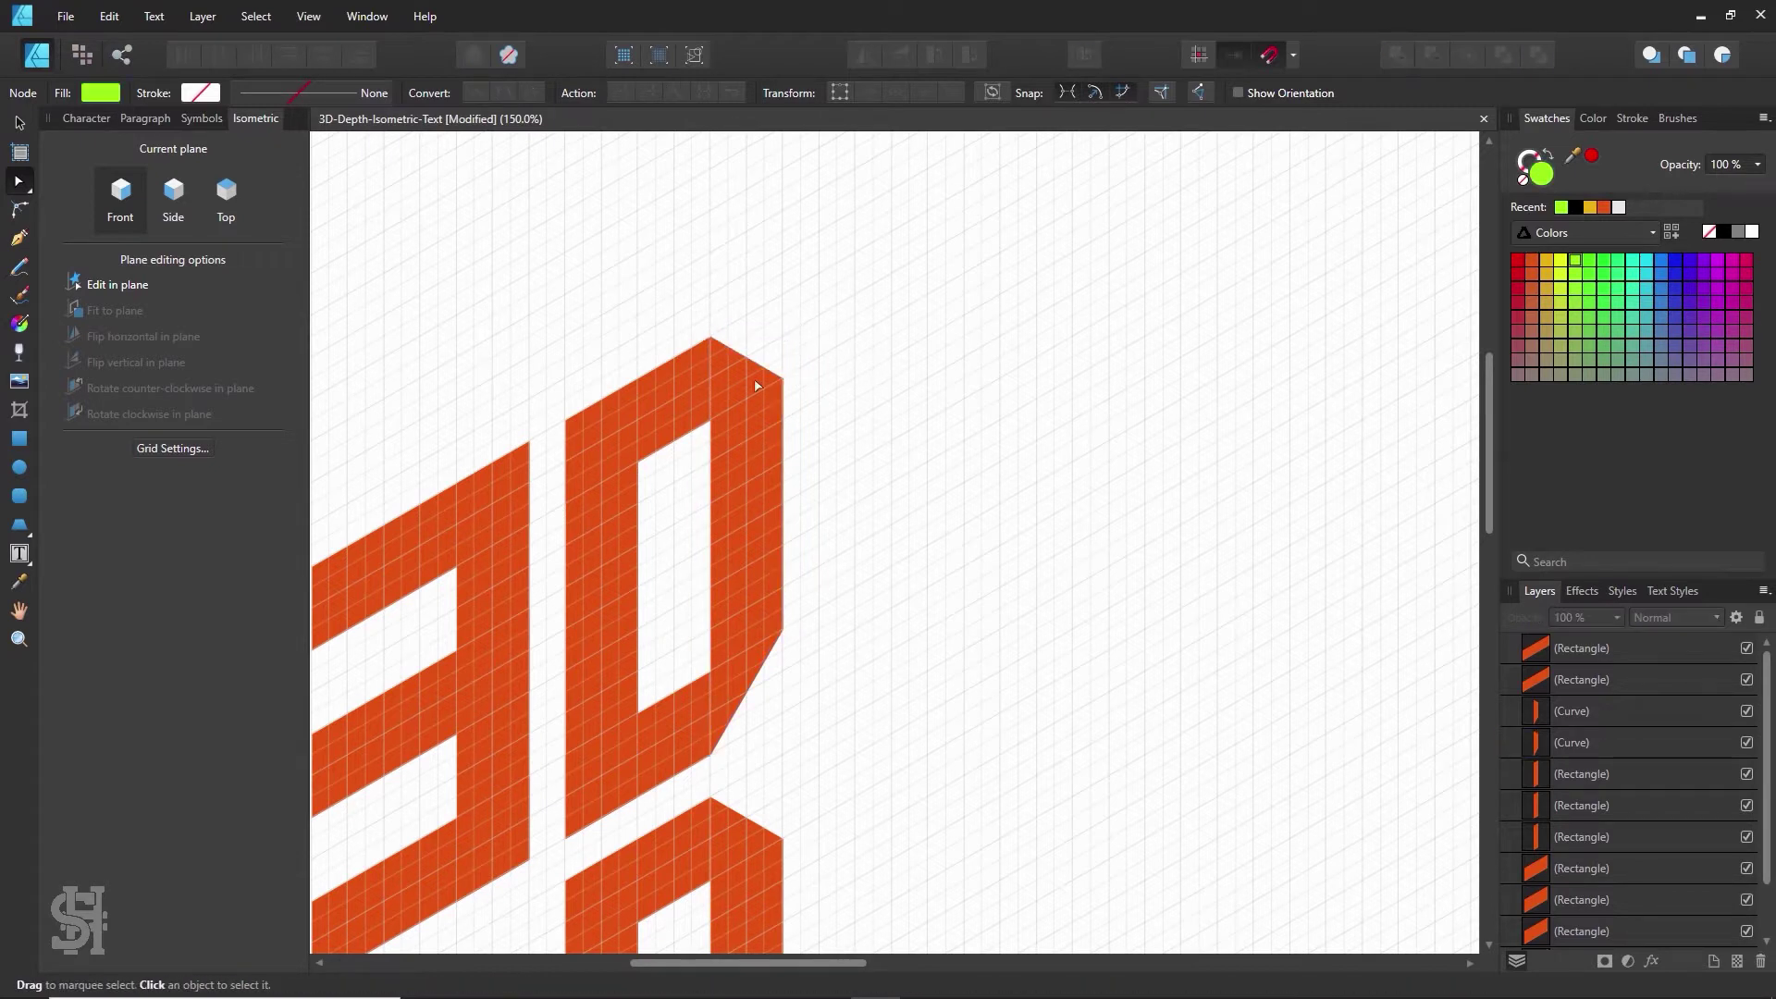
- Extend the upper D's top bar along the Front plane to the middle of the right upright's width
{"action": "left_click", "coordinate": [20, 124]}
{"action": "left_click", "coordinate": [635, 416]}
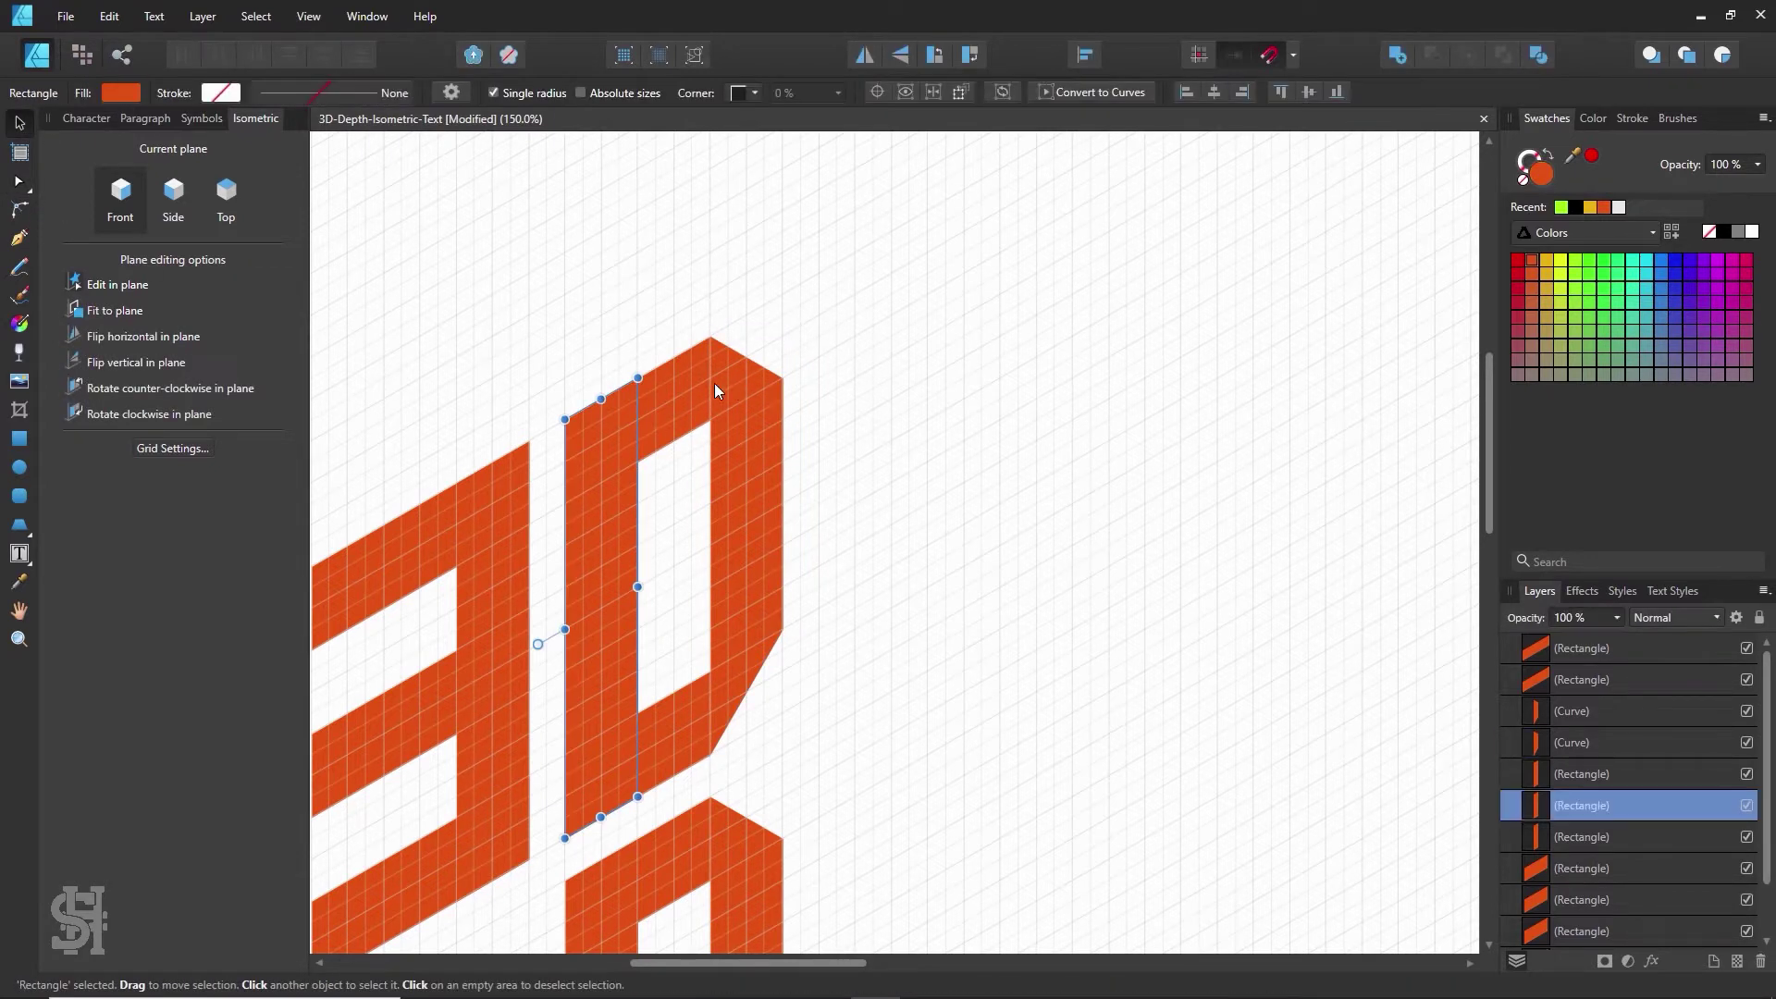
{"action": "left_click", "coordinate": [712, 383]}
{"action": "left_click", "coordinate": [697, 392]}
{"action": "left_click_drag", "start_coordinate": [709, 379], "coordinate": [746, 357]}
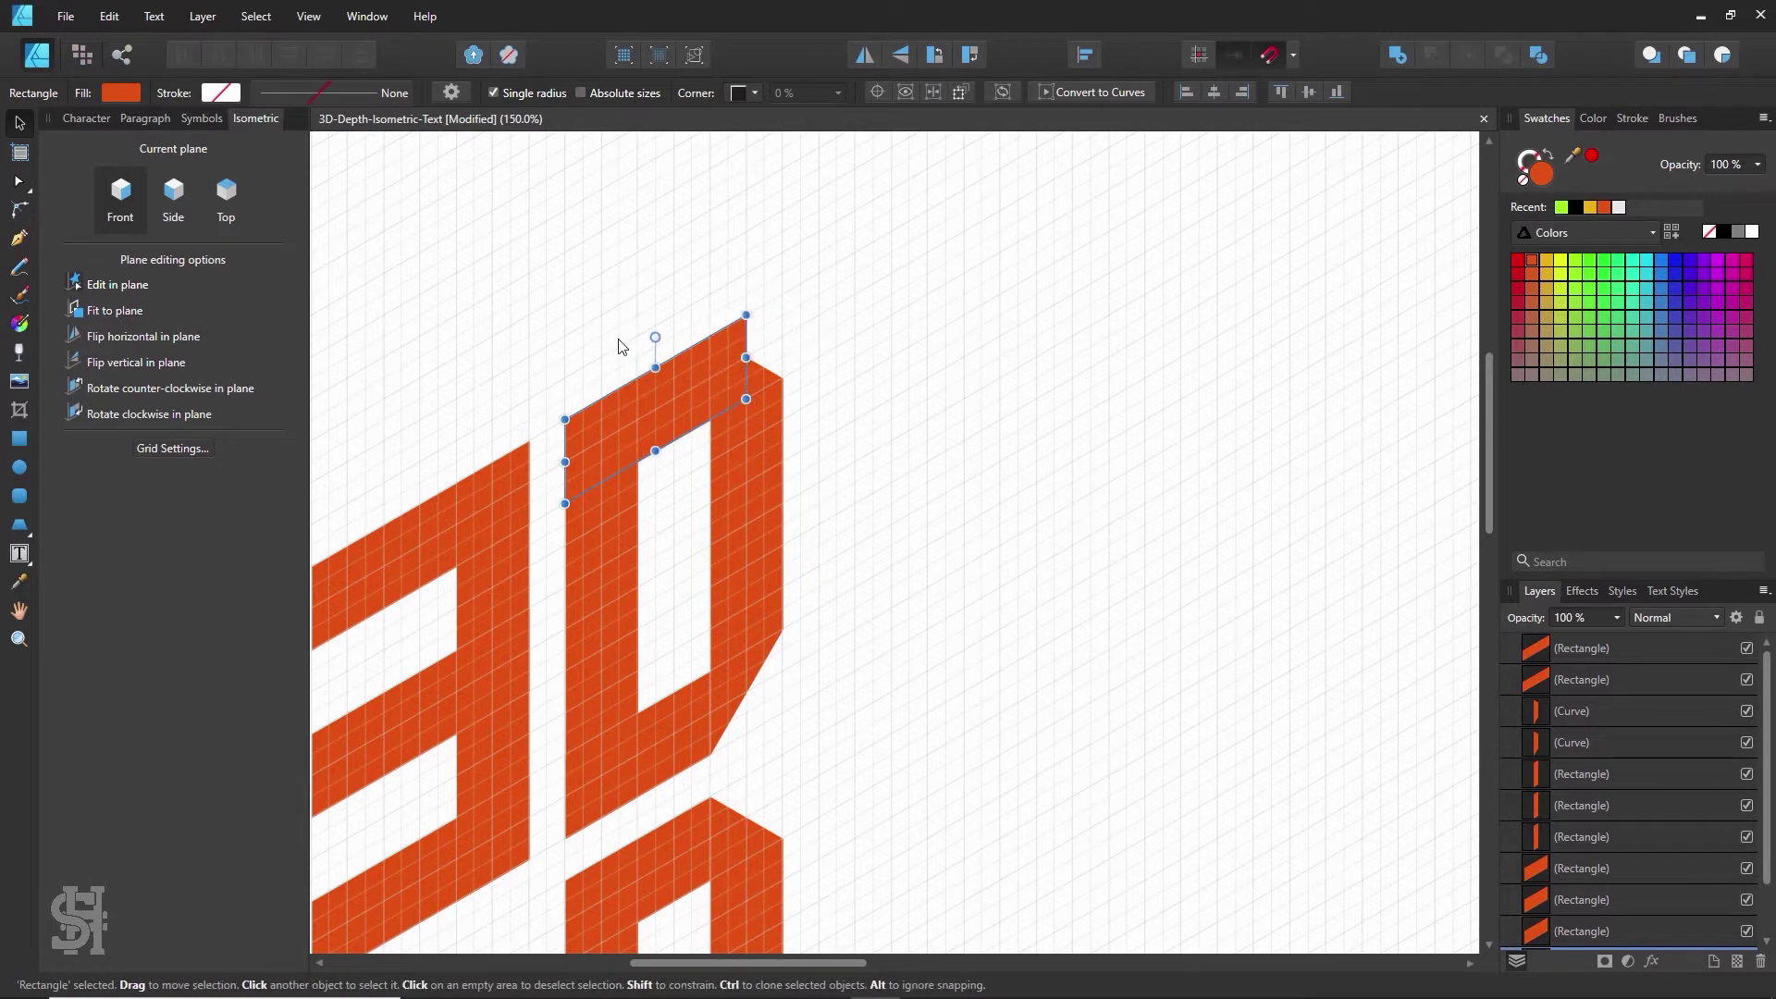
- Try squaring off the upper D's upper-right corner by raising the right upright's corner node, and return it to its slanted position
{"action": "key", "text": "a"}
{"action": "left_click", "coordinate": [709, 340]}
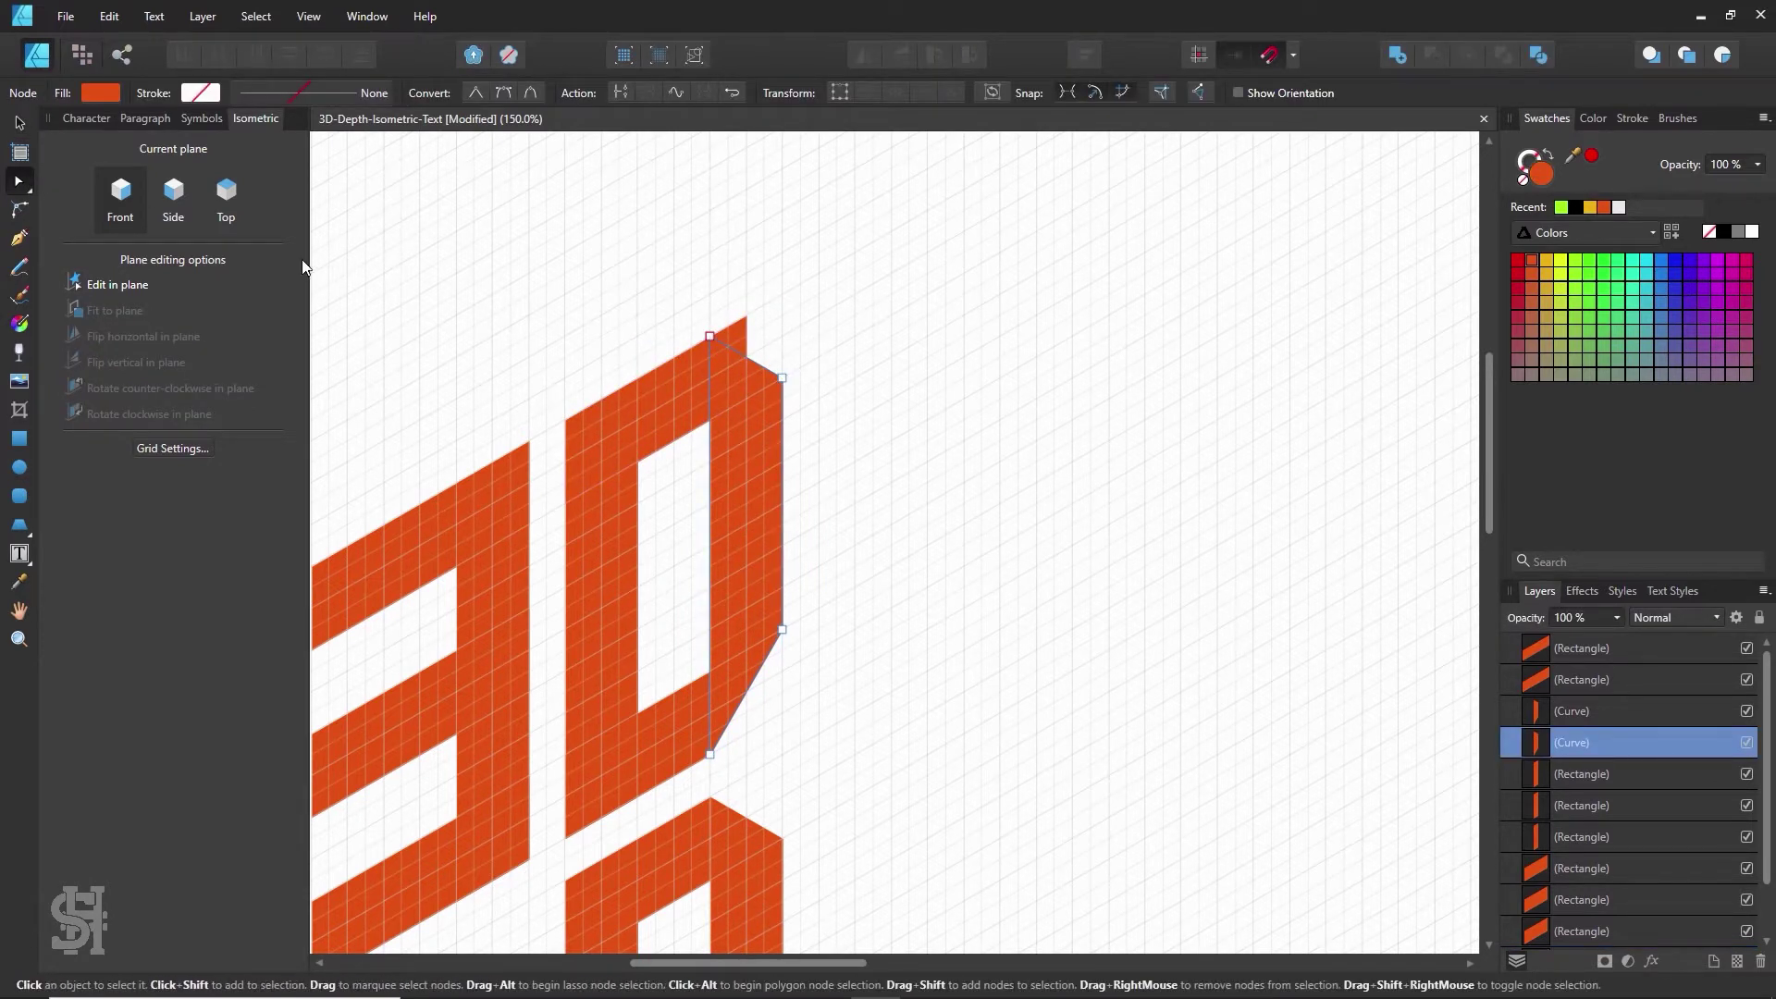
{"action": "mouse_move", "coordinate": [716, 337]}
{"action": "left_mouse_down"}
{"action": "mouse_move", "coordinate": [748, 320]}
{"action": "mouse_move", "coordinate": [781, 349]}
{"action": "mouse_move", "coordinate": [782, 296]}
{"action": "left_mouse_up"}
{"action": "key", "text": "ctrl+z"}
{"action": "left_click", "coordinate": [837, 349]}
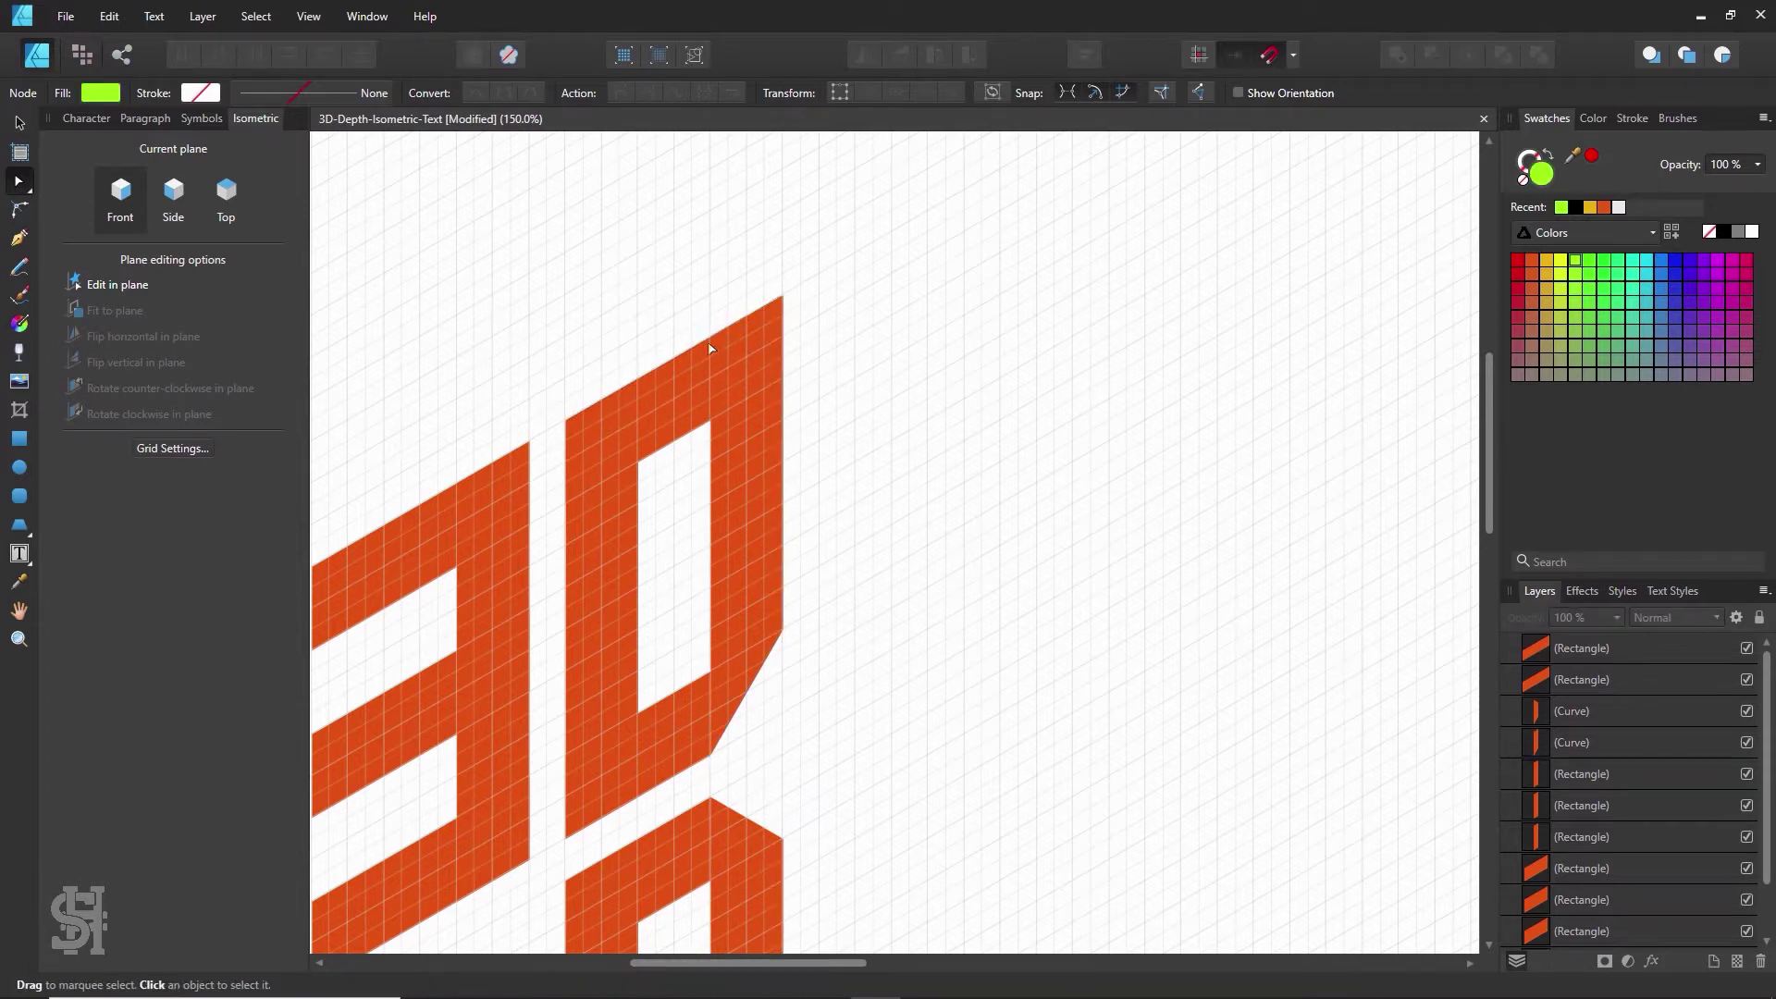
{"action": "left_click", "coordinate": [768, 331]}
{"action": "left_click_drag", "start_coordinate": [783, 296], "coordinate": [781, 385]}
{"action": "left_click", "coordinate": [836, 381]}
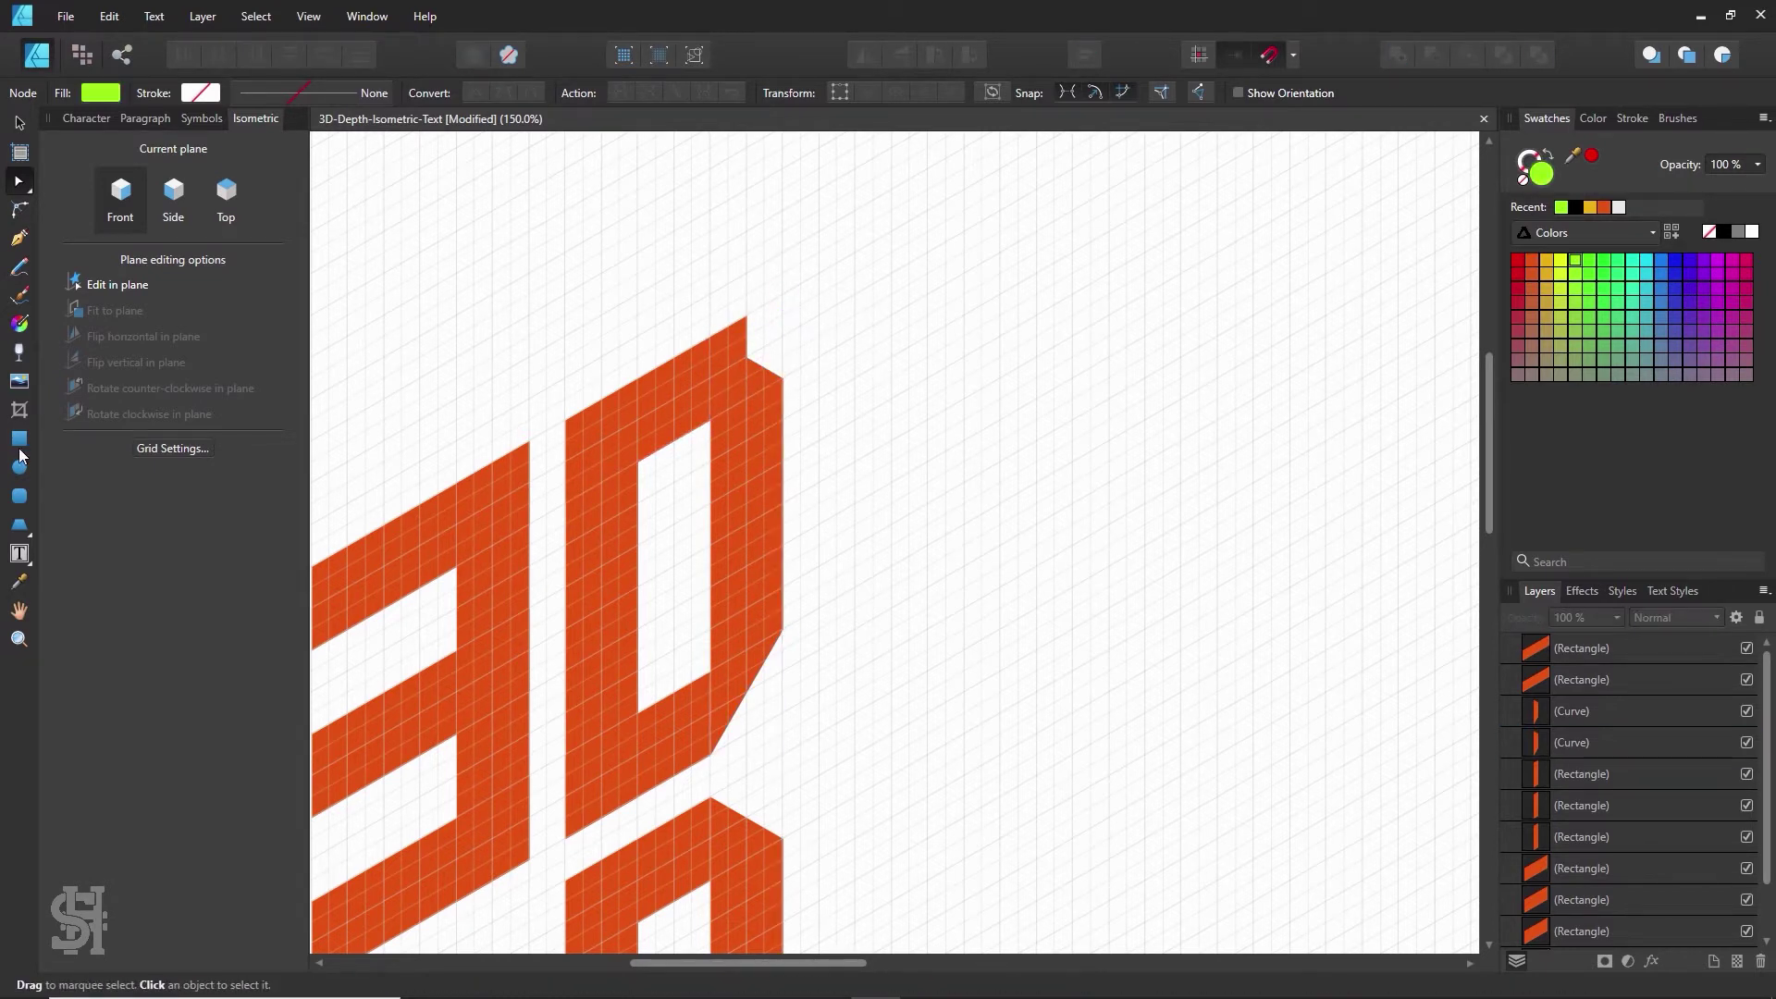
- Draw a closed hexagonal patch over the upper D's upper-right corner with the Pen tool and fill it with the letters' orange-red
{"action": "left_click", "coordinate": [19, 237]}
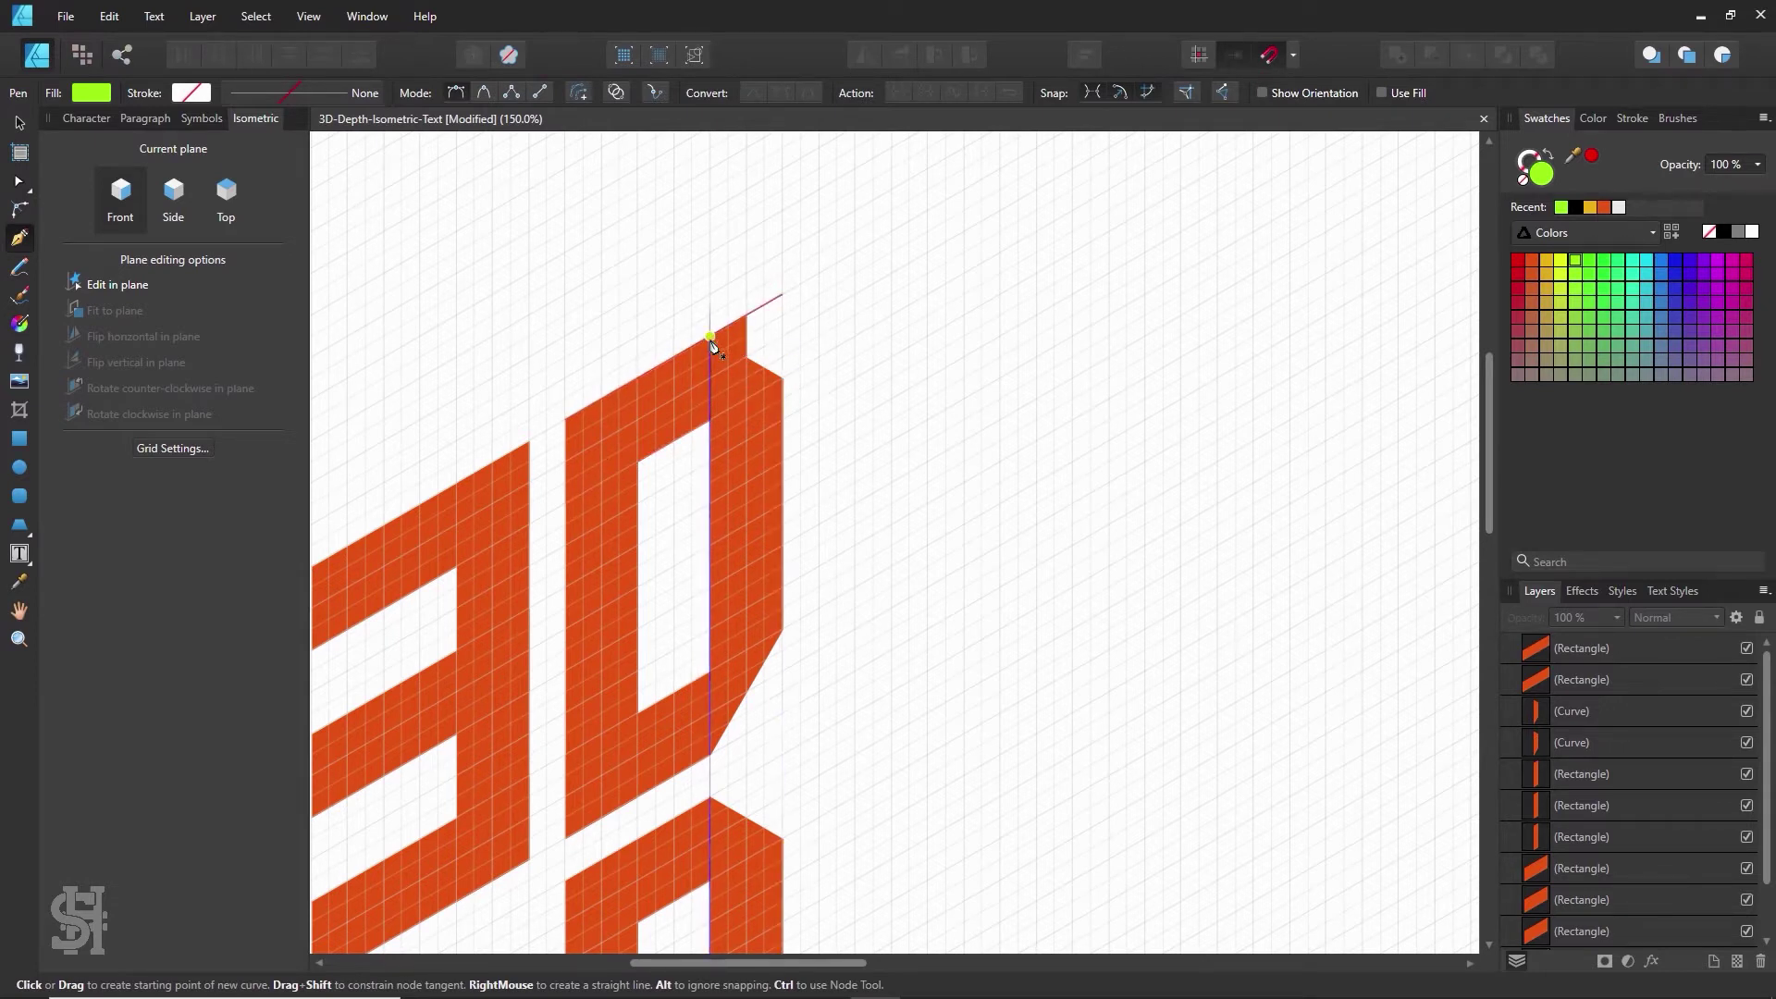
{"action": "left_click", "coordinate": [711, 335]}
{"action": "left_click", "coordinate": [746, 315]}
{"action": "left_click", "coordinate": [781, 335]}
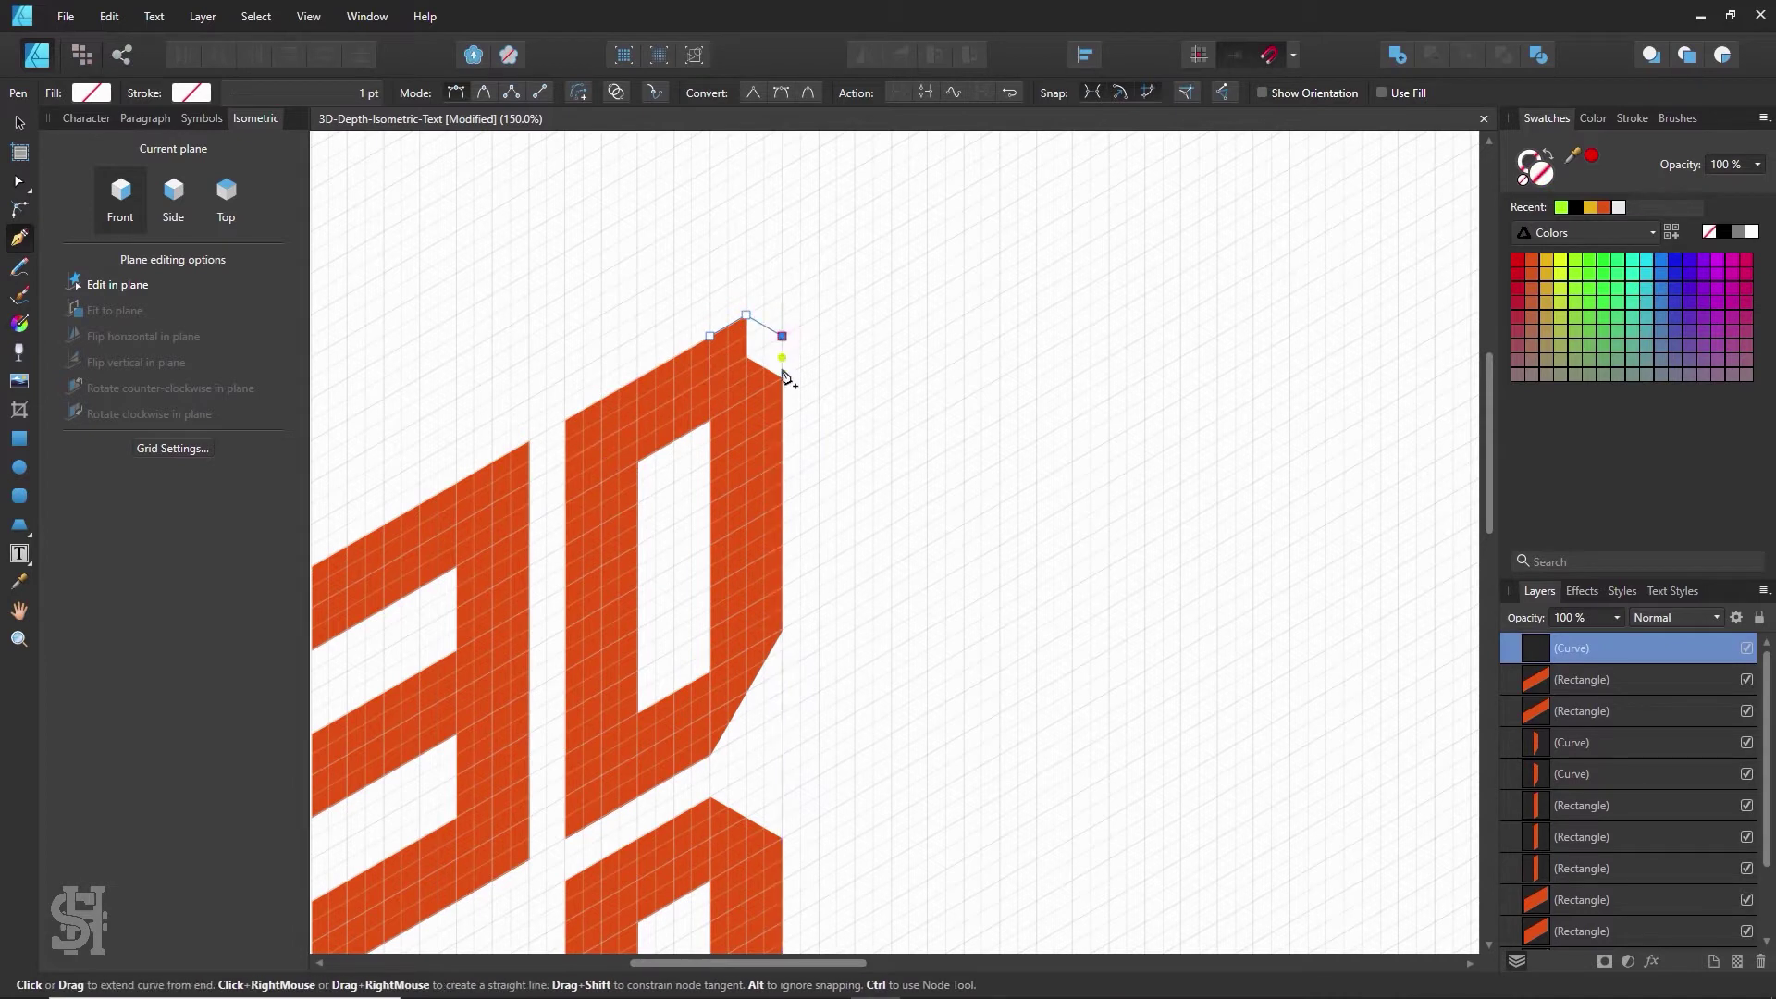
{"action": "left_click", "coordinate": [782, 377]}
{"action": "left_click", "coordinate": [746, 399]}
{"action": "left_click", "coordinate": [710, 377]}
{"action": "left_click", "coordinate": [711, 336]}
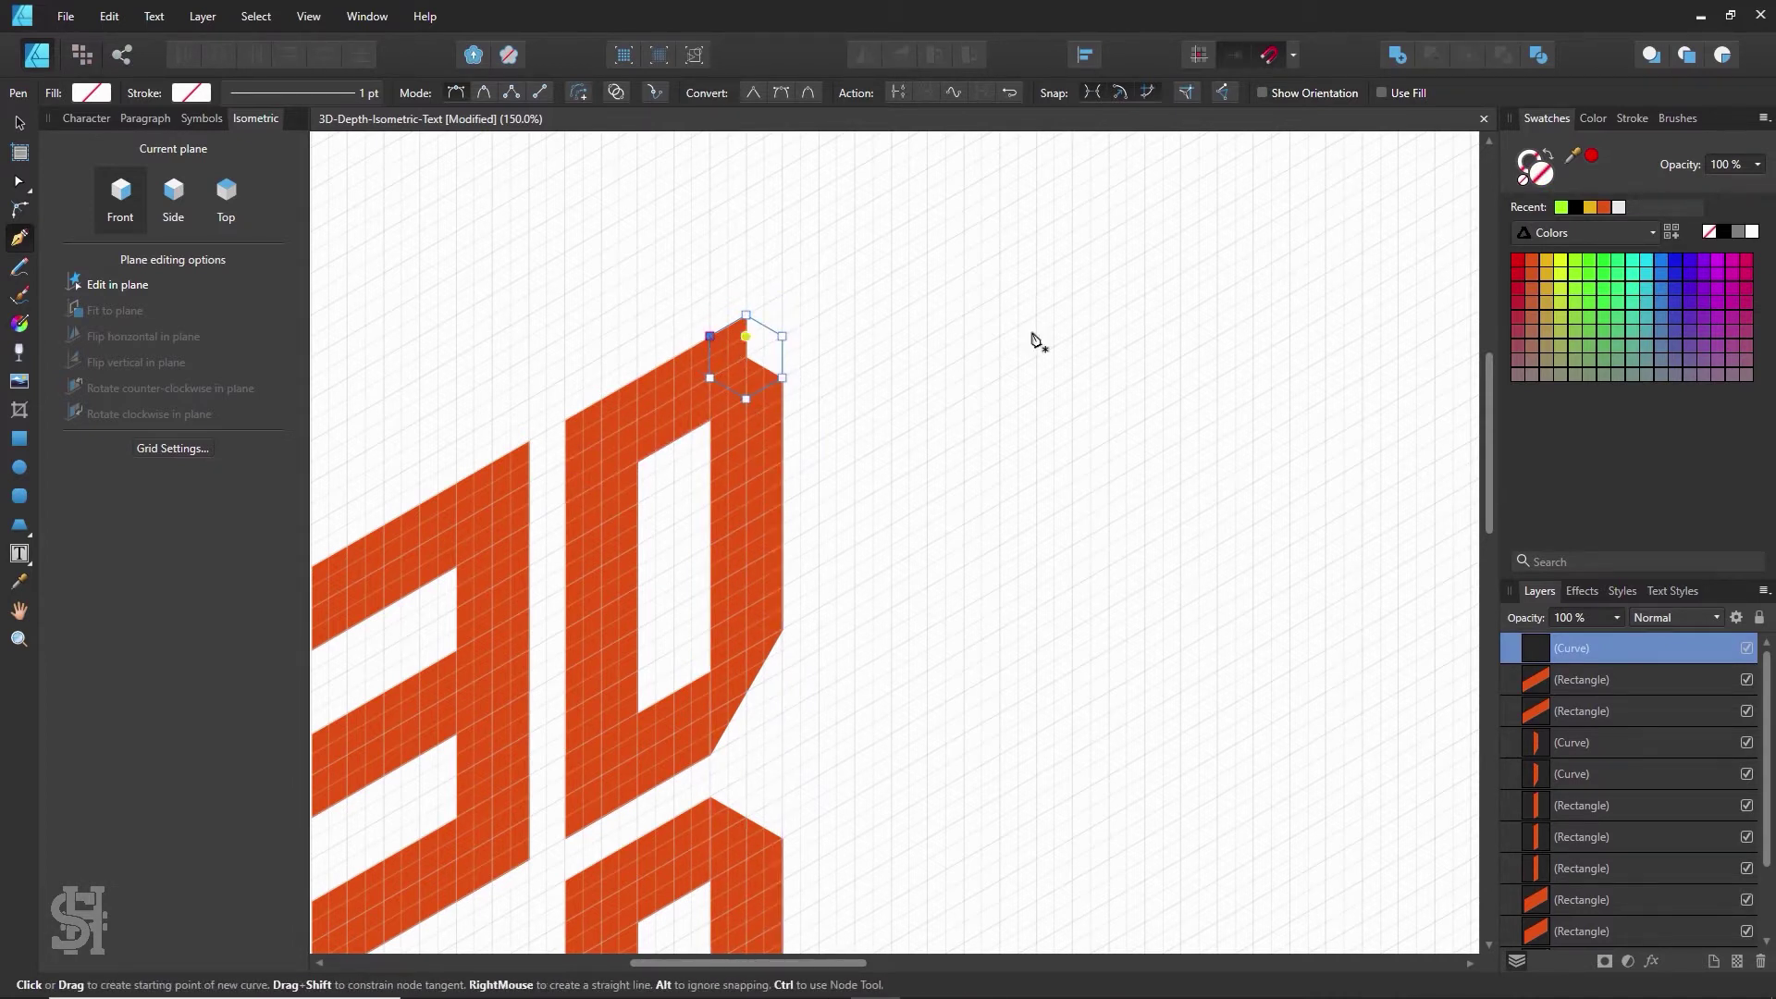
{"action": "left_click", "coordinate": [1532, 260]}
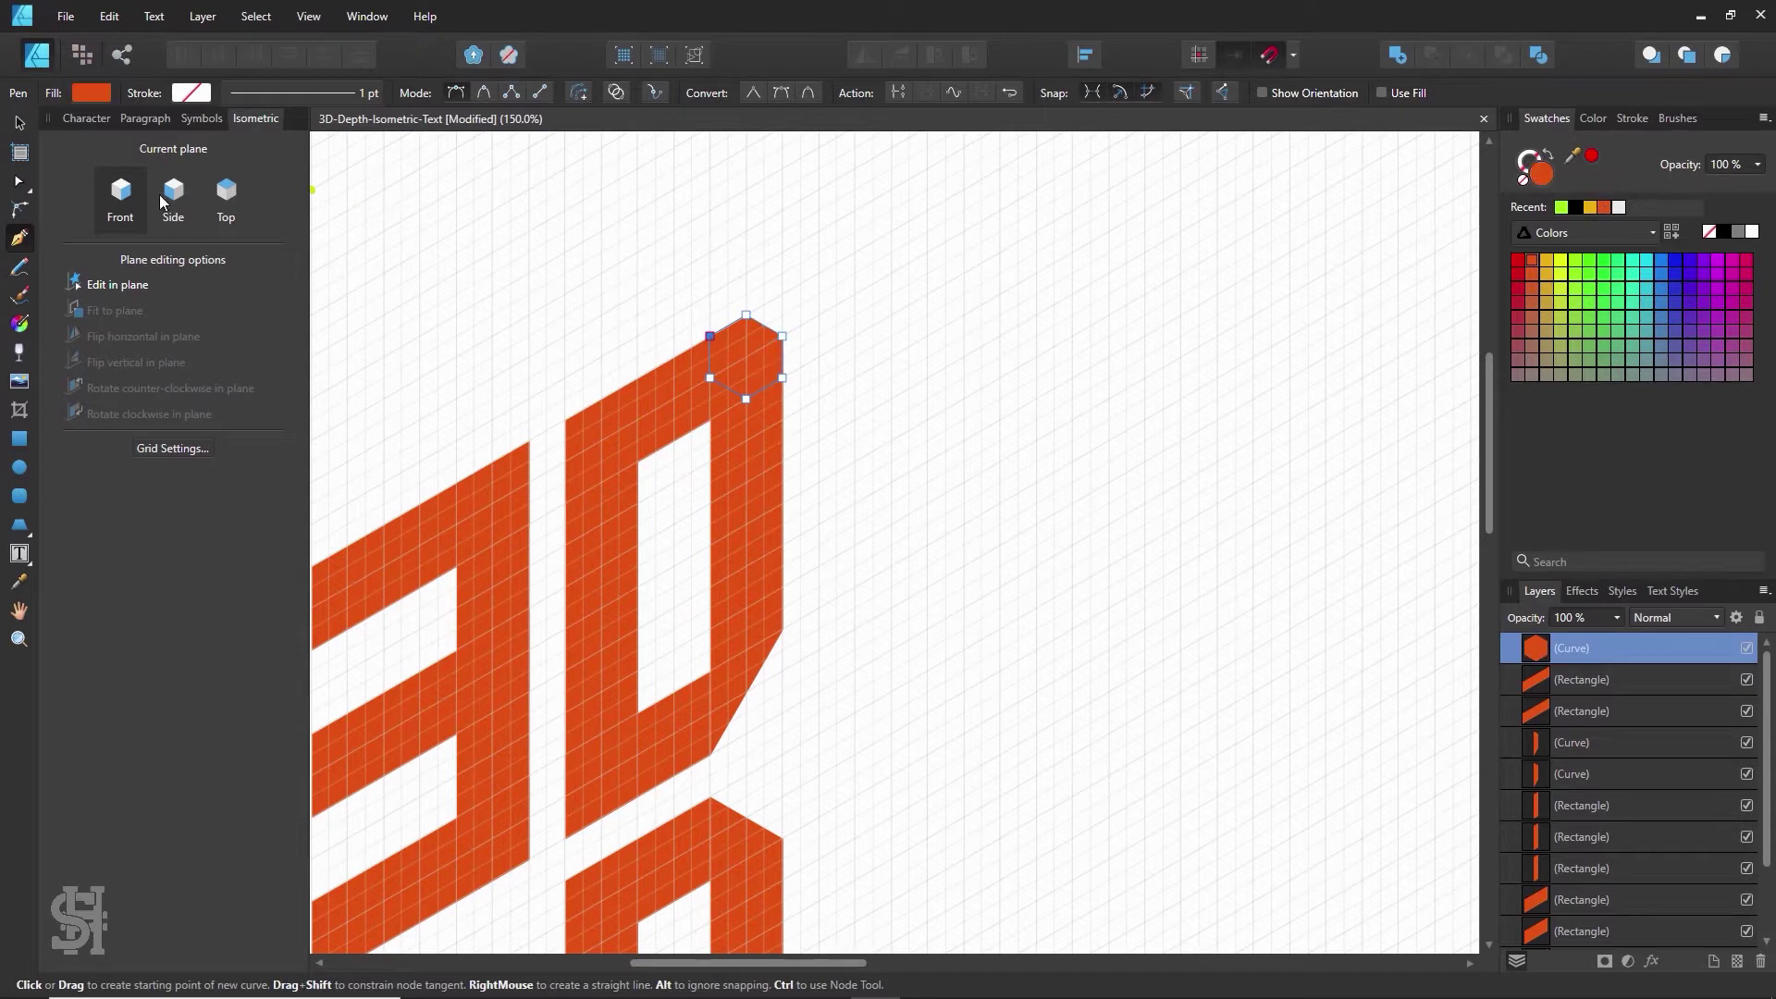
{"action": "left_click", "coordinate": [20, 126]}
{"action": "left_click", "coordinate": [944, 475]}
- Lower the lower-right corner node of the upper D's right upright by one grid cell
{"action": "key", "text": "z"}
{"action": "left_click", "coordinate": [973, 586], "text": "alt"}
{"action": "left_click", "coordinate": [973, 586], "text": "alt"}
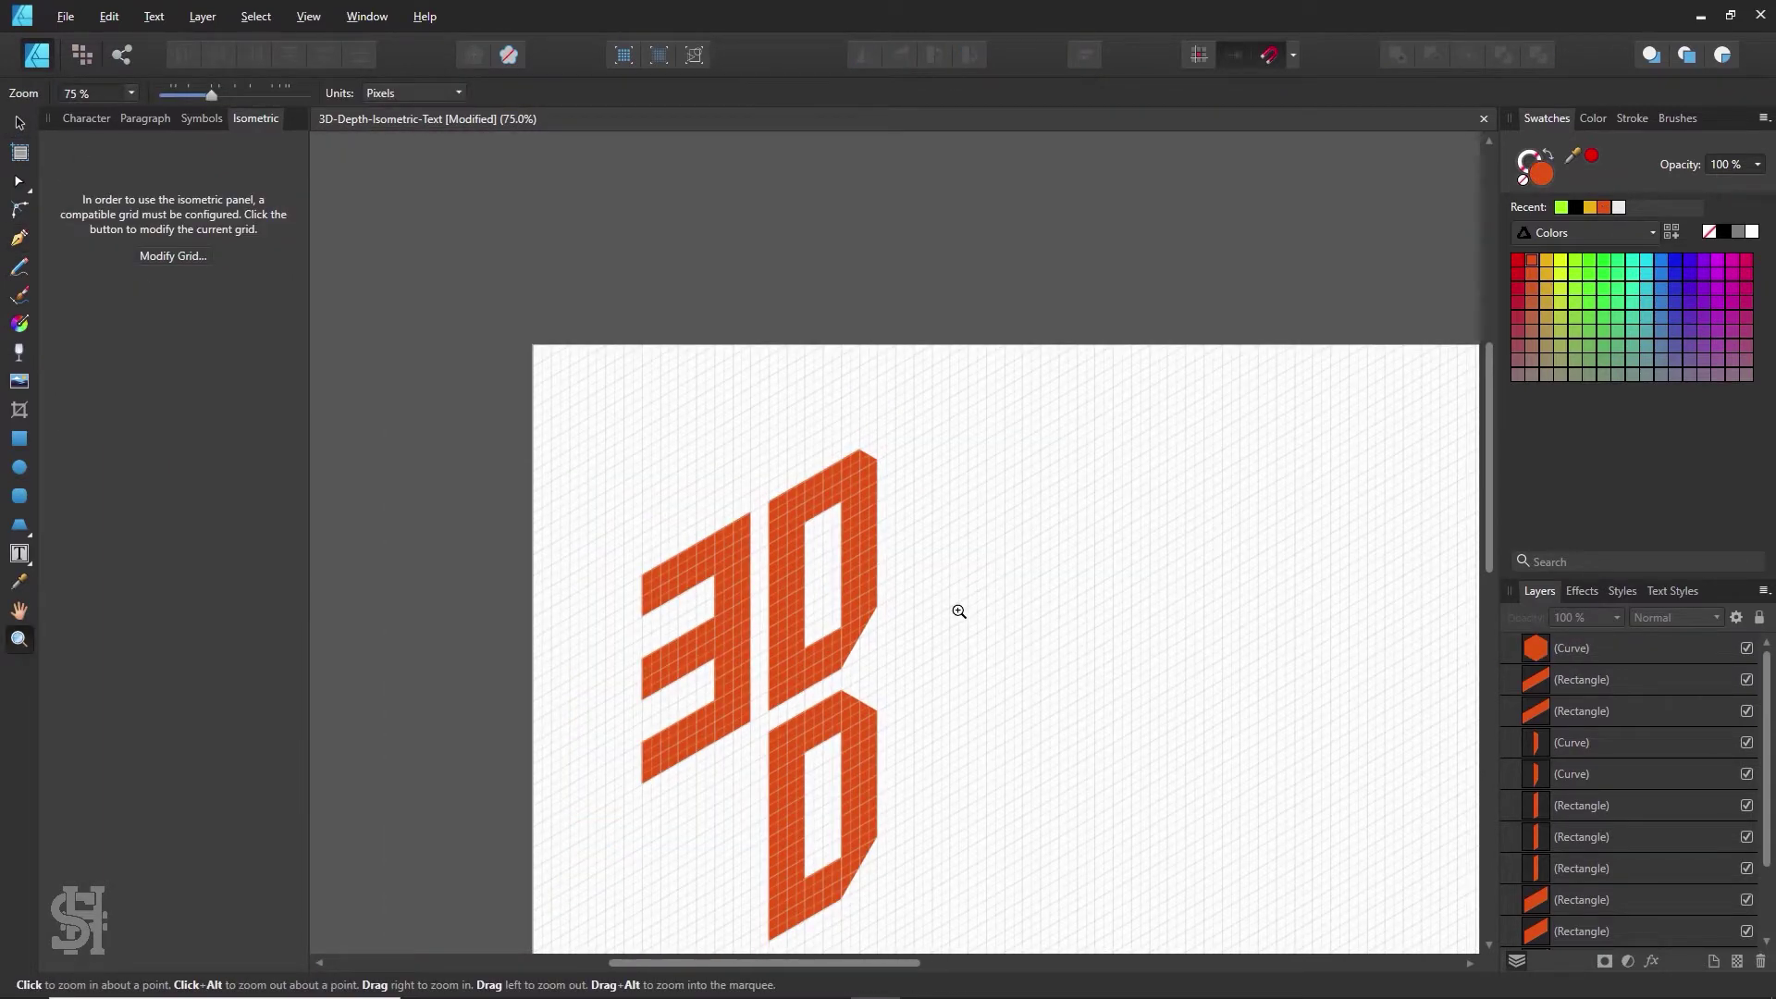
{"action": "left_click", "coordinate": [947, 617]}
{"action": "left_click", "coordinate": [935, 624]}
{"action": "key", "text": "v"}
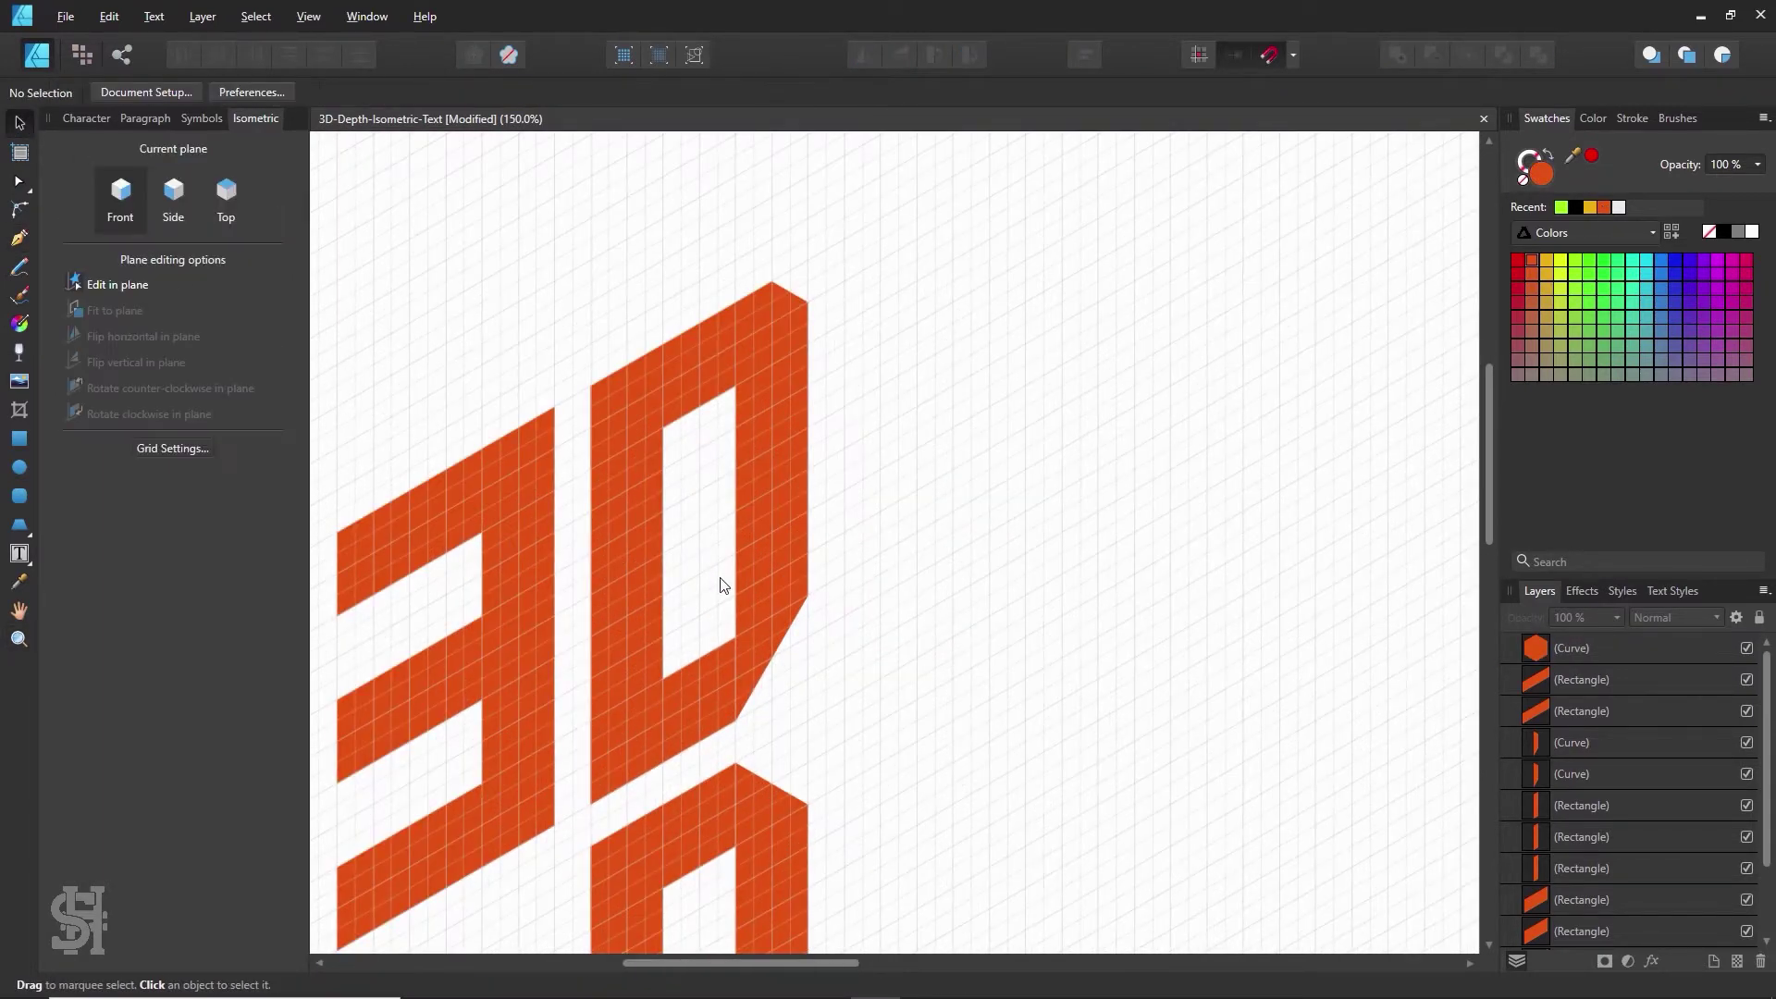
{"action": "left_click", "coordinate": [773, 674]}
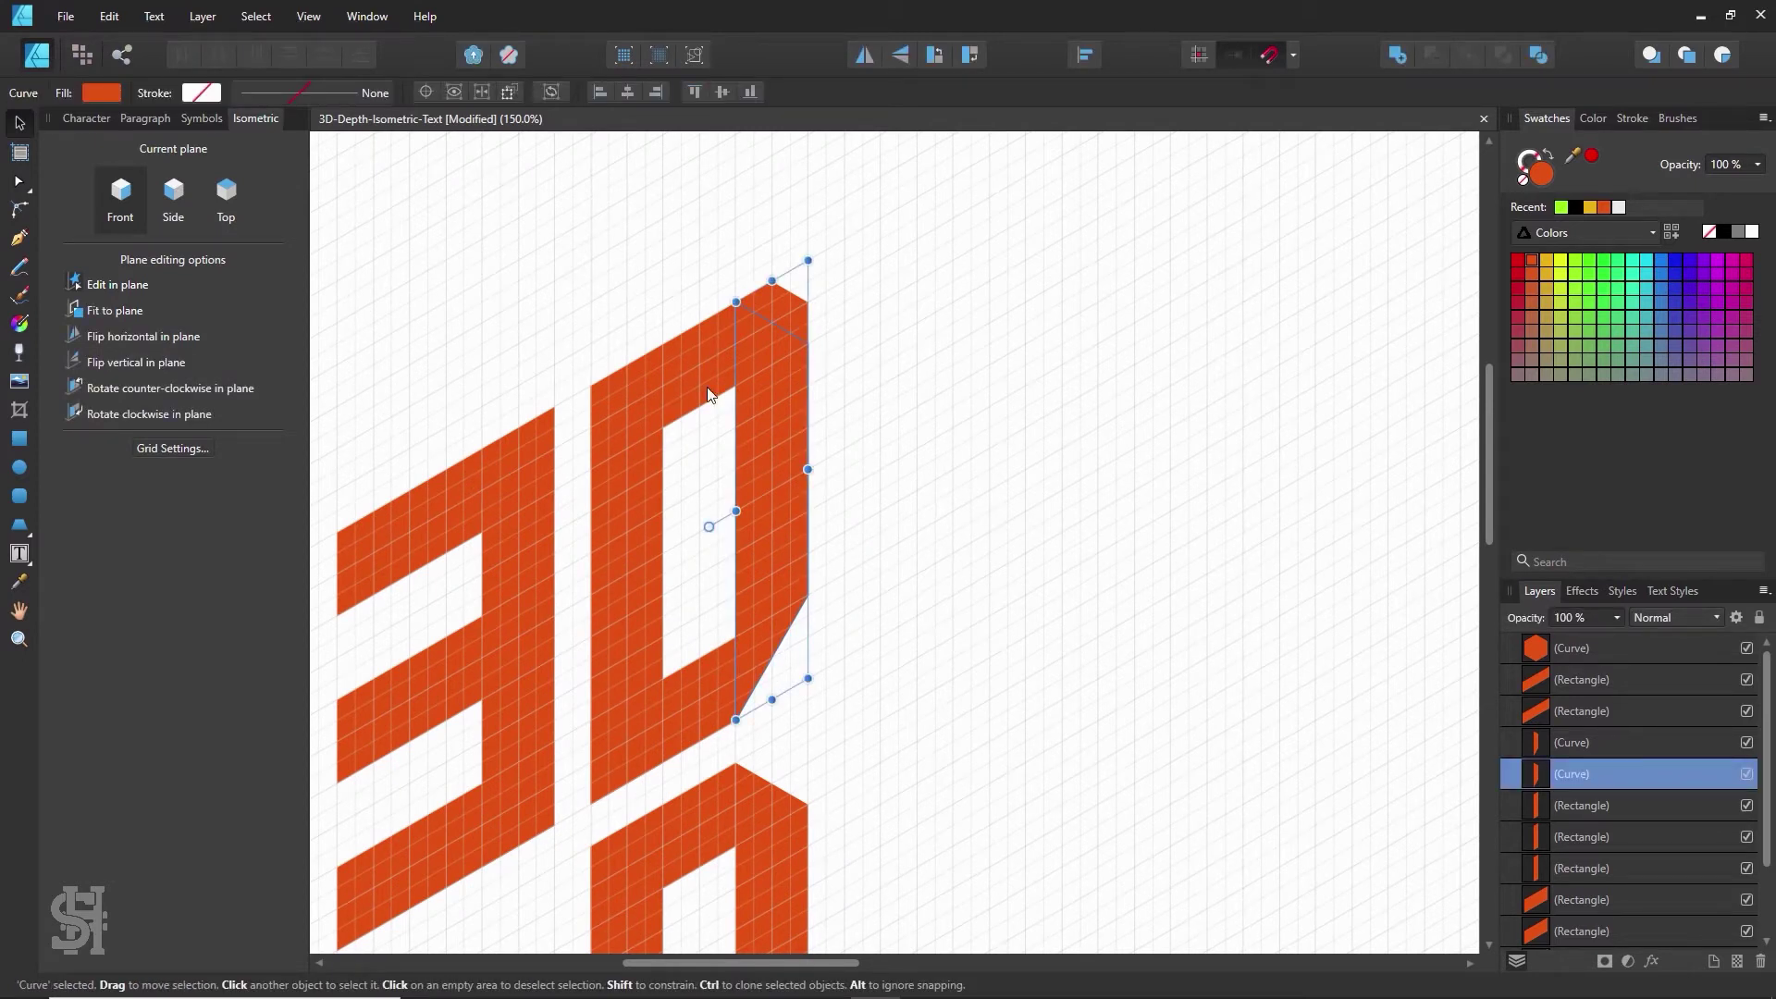
{"action": "key", "text": "a"}
{"action": "left_click", "coordinate": [823, 595]}
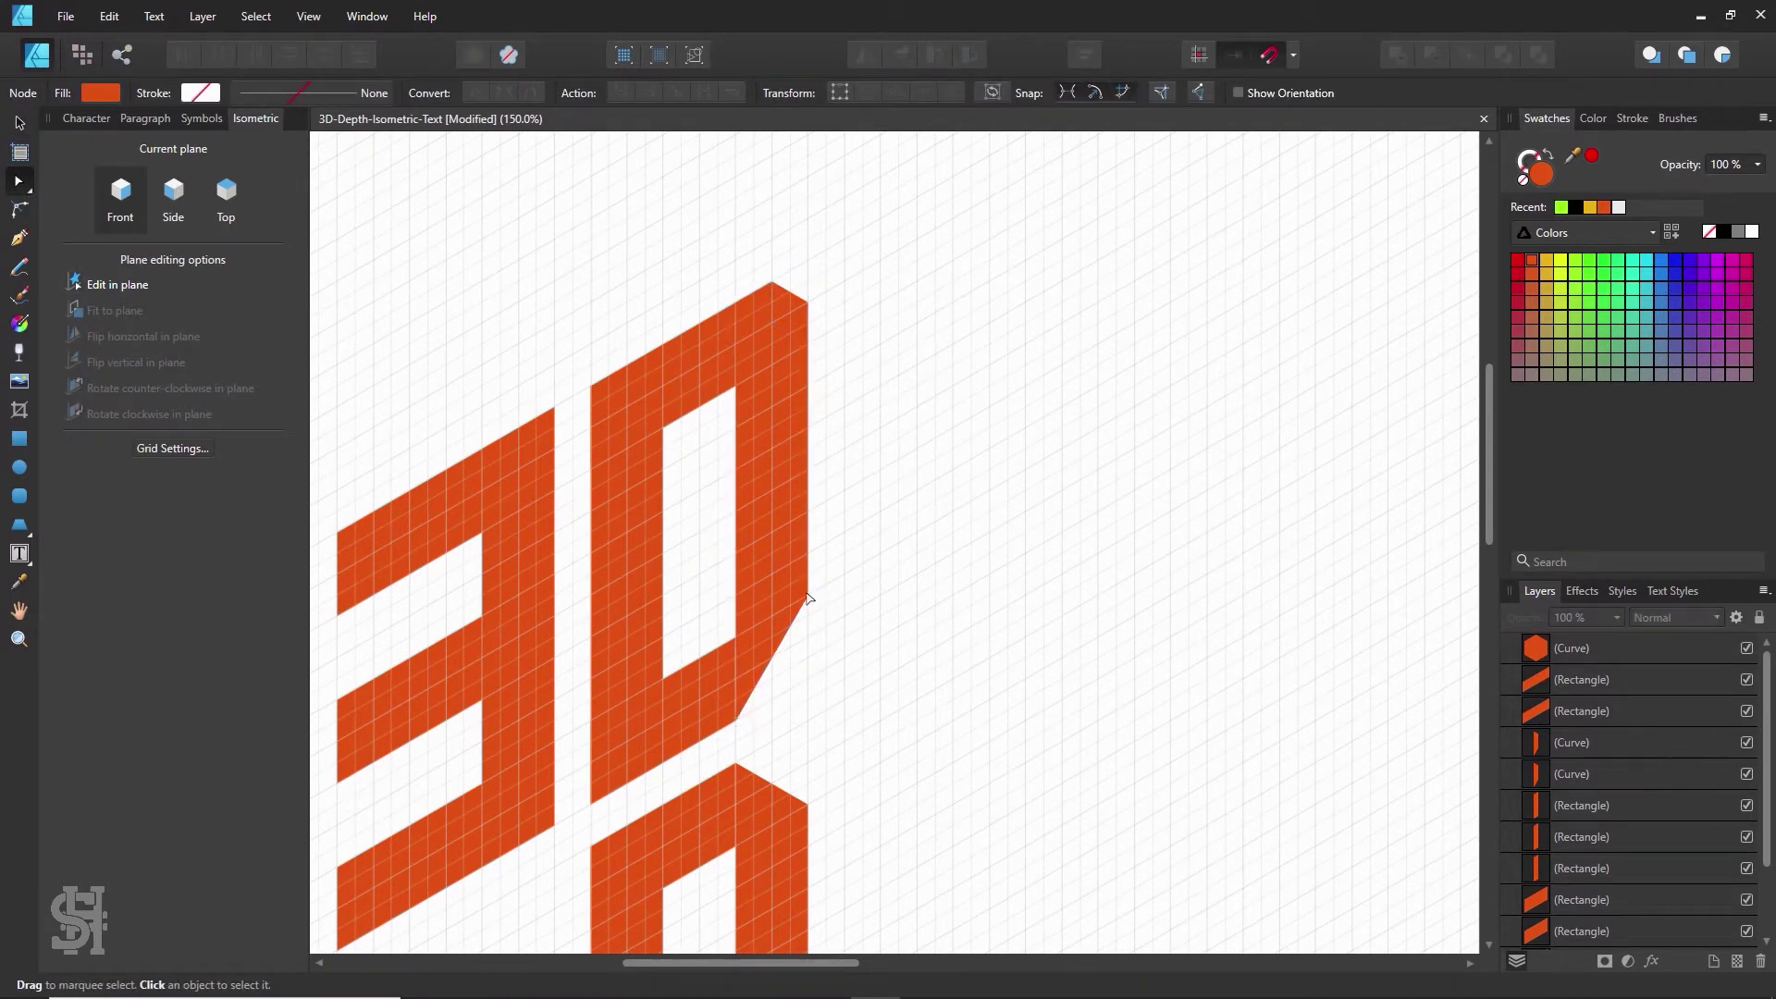
{"action": "left_click", "coordinate": [807, 598]}
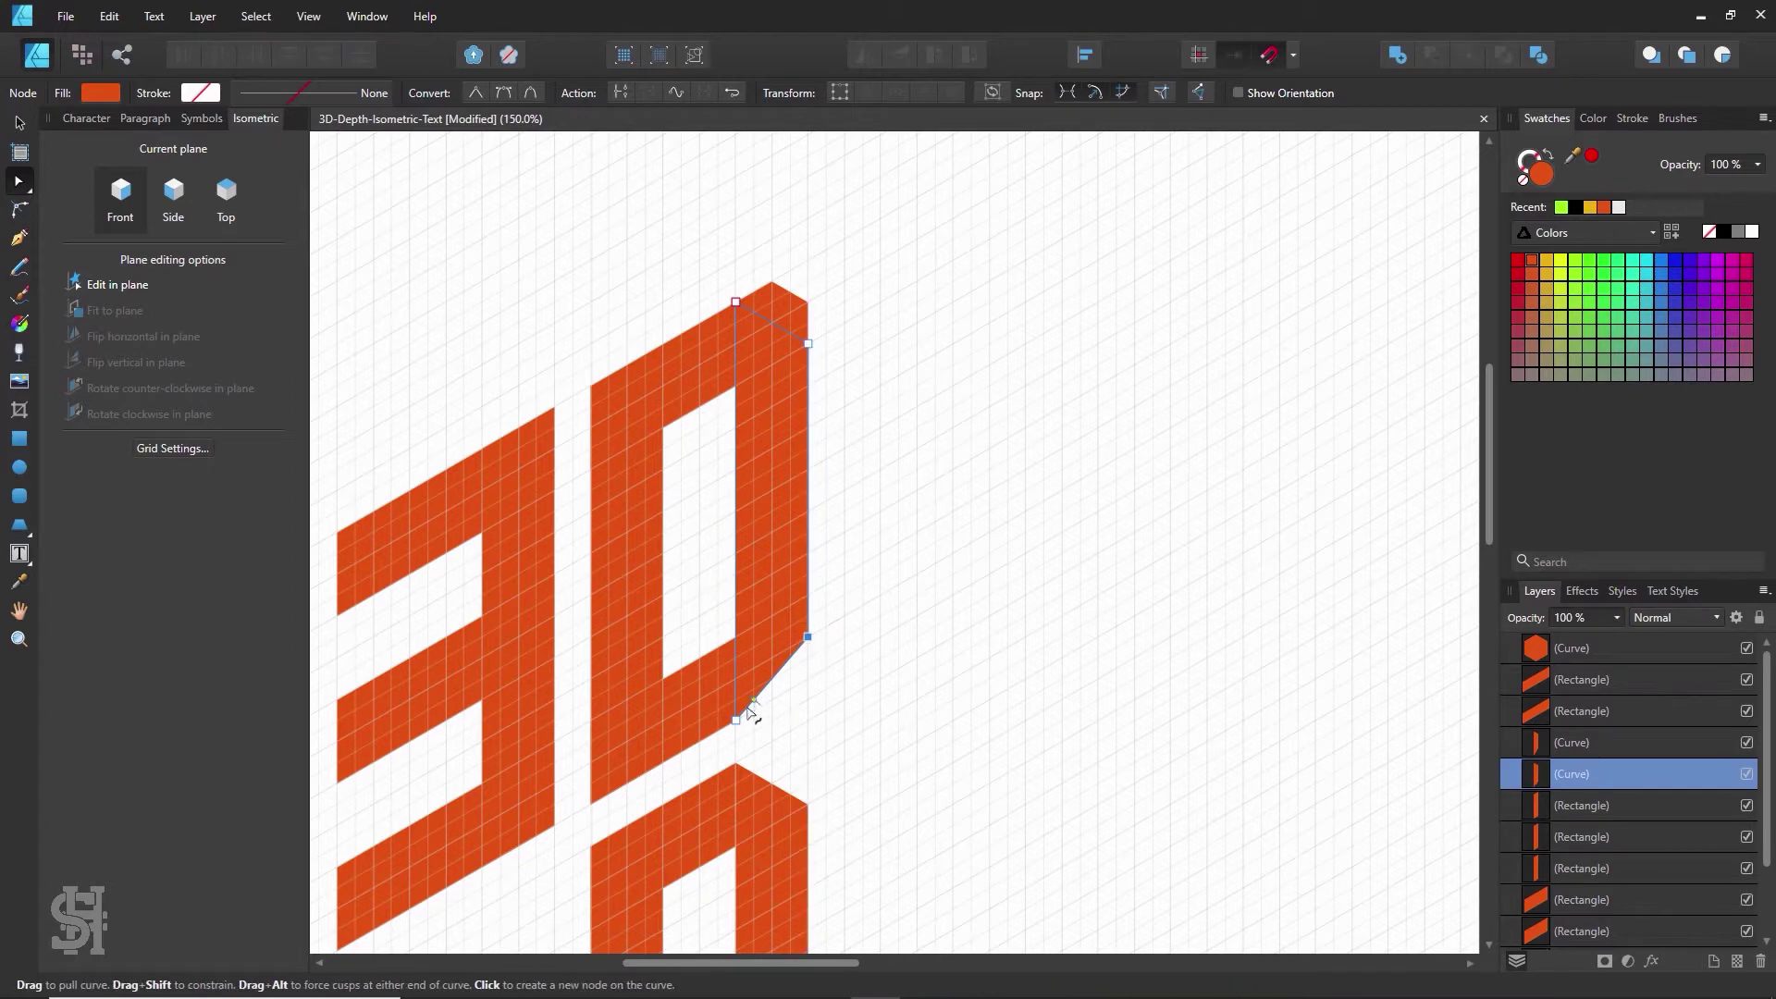
{"action": "left_click", "coordinate": [19, 122]}
{"action": "left_click", "coordinate": [684, 325]}
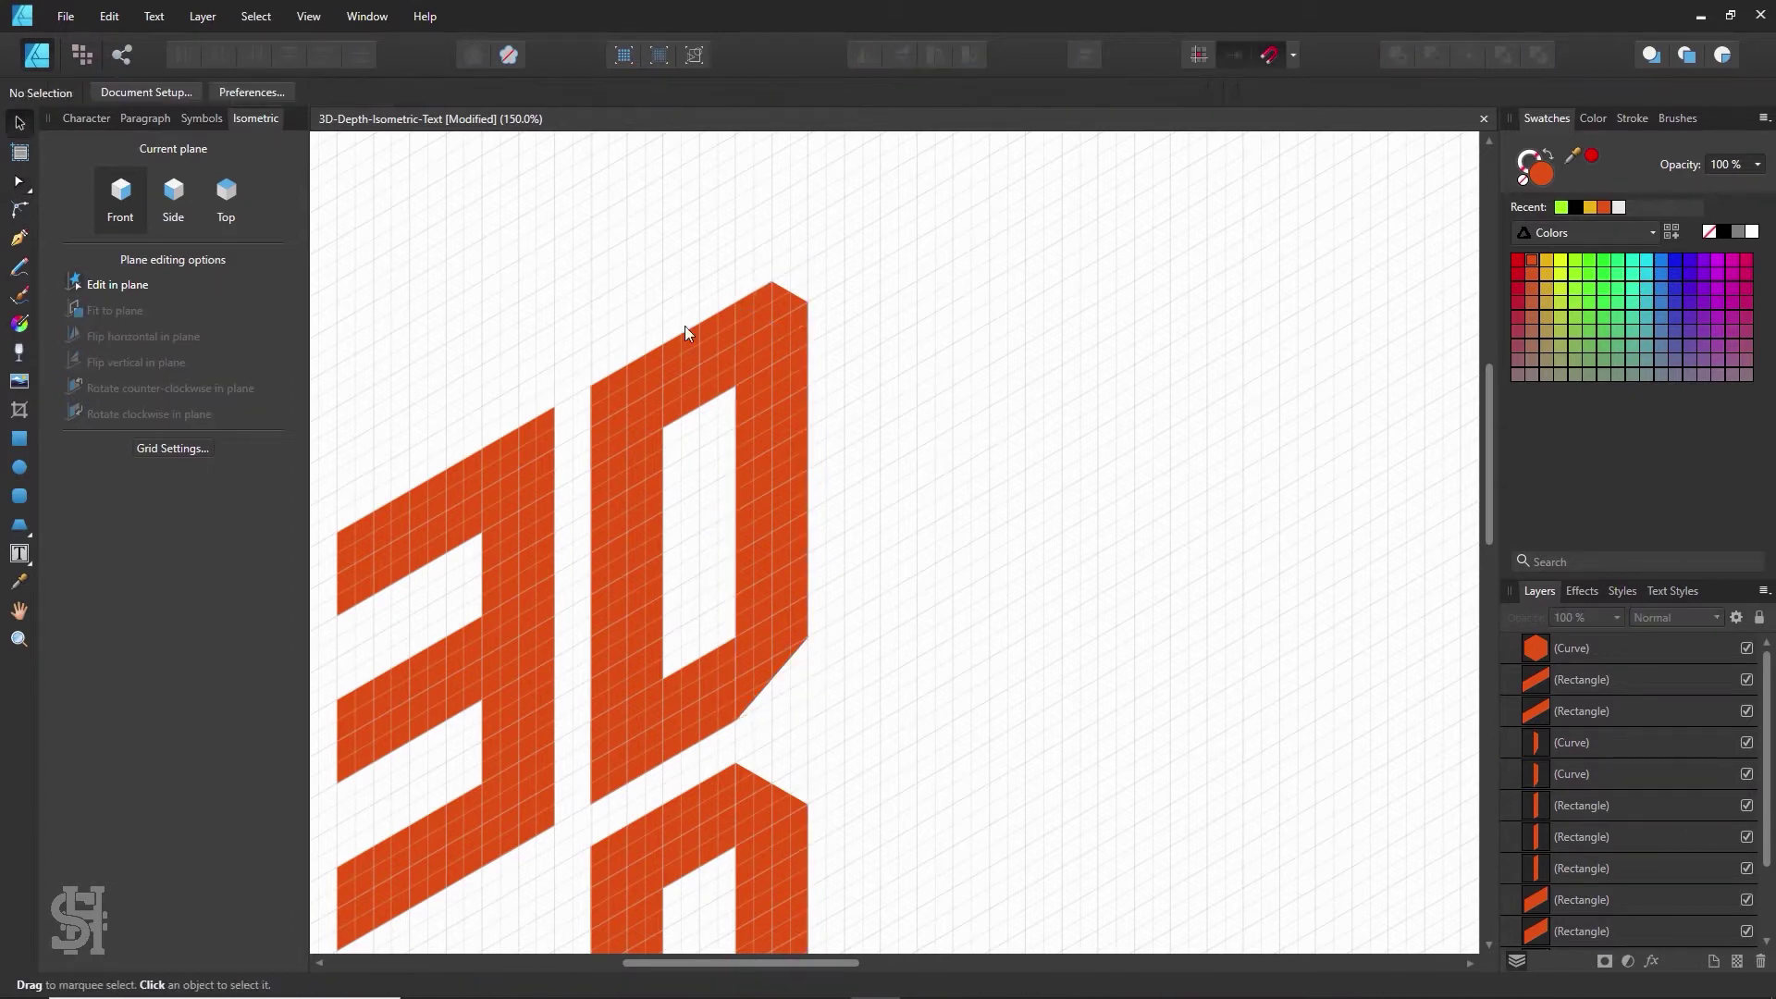
- Extend the upper D's bottom bar along the Front plane to the middle of the right upright's width
{"action": "left_click", "coordinate": [708, 692]}
{"action": "left_click_drag", "start_coordinate": [737, 678], "coordinate": [772, 657]}
{"action": "left_click", "coordinate": [814, 356]}
- Try rotating a copy of the hexagonal corner patch beside the upper D, and undo both the rotation and the copy
{"action": "left_click", "coordinate": [781, 293]}
{"action": "left_click_drag", "start_coordinate": [780, 292], "coordinate": [903, 498]}
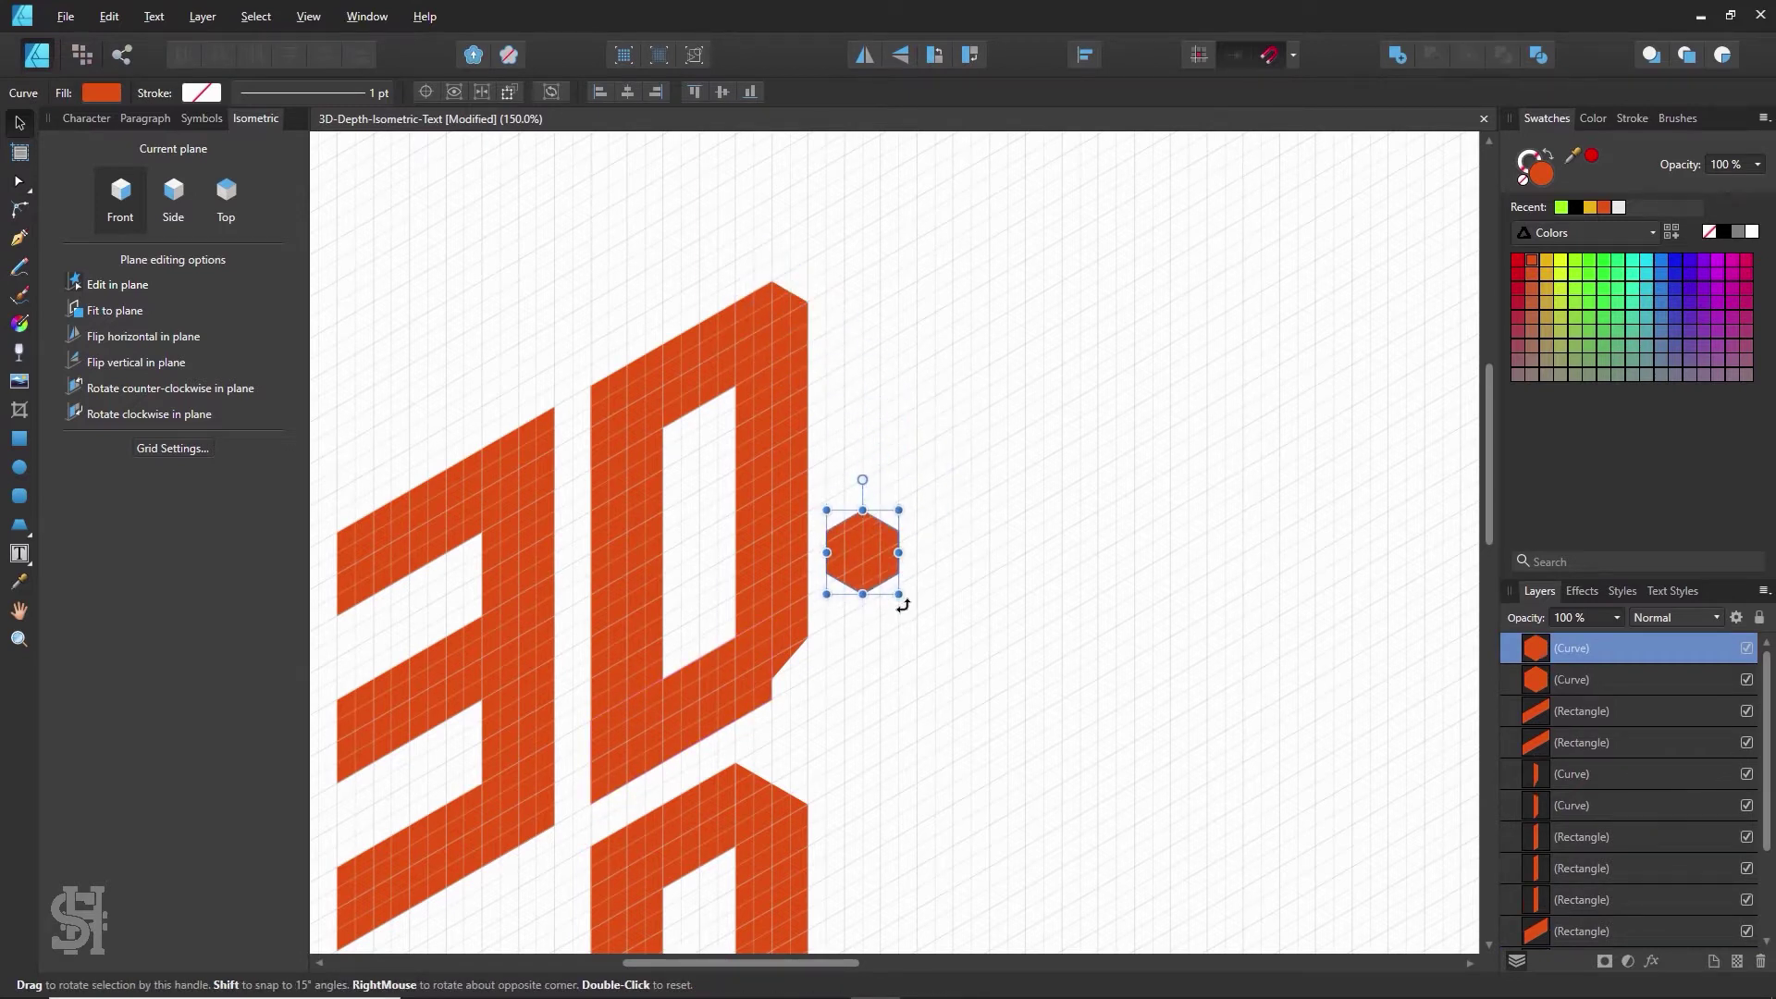
{"action": "left_click_drag", "start_coordinate": [903, 606], "coordinate": [815, 626]}
{"action": "key", "text": "ctrl+z"}
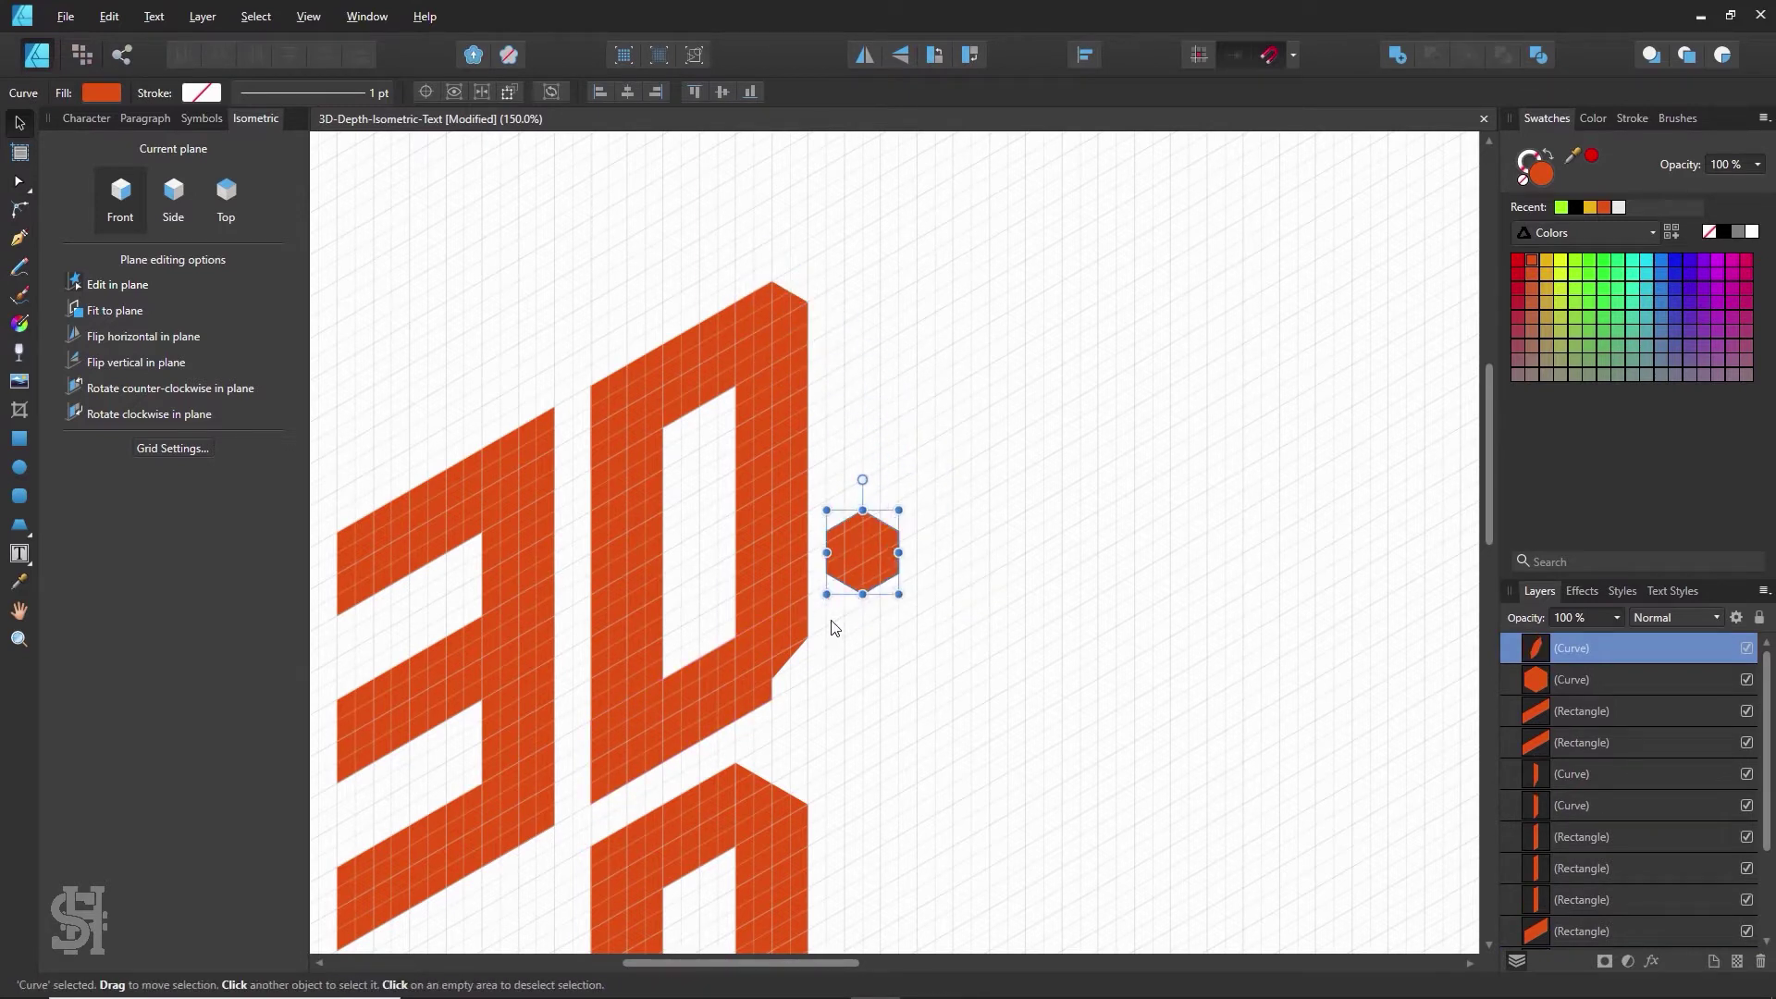
{"action": "key", "text": "ctrl+z"}
{"action": "scroll", "coordinate": [832, 622], "scroll_direction": "down", "scroll_amount": 2}
{"action": "left_click", "coordinate": [846, 593]}
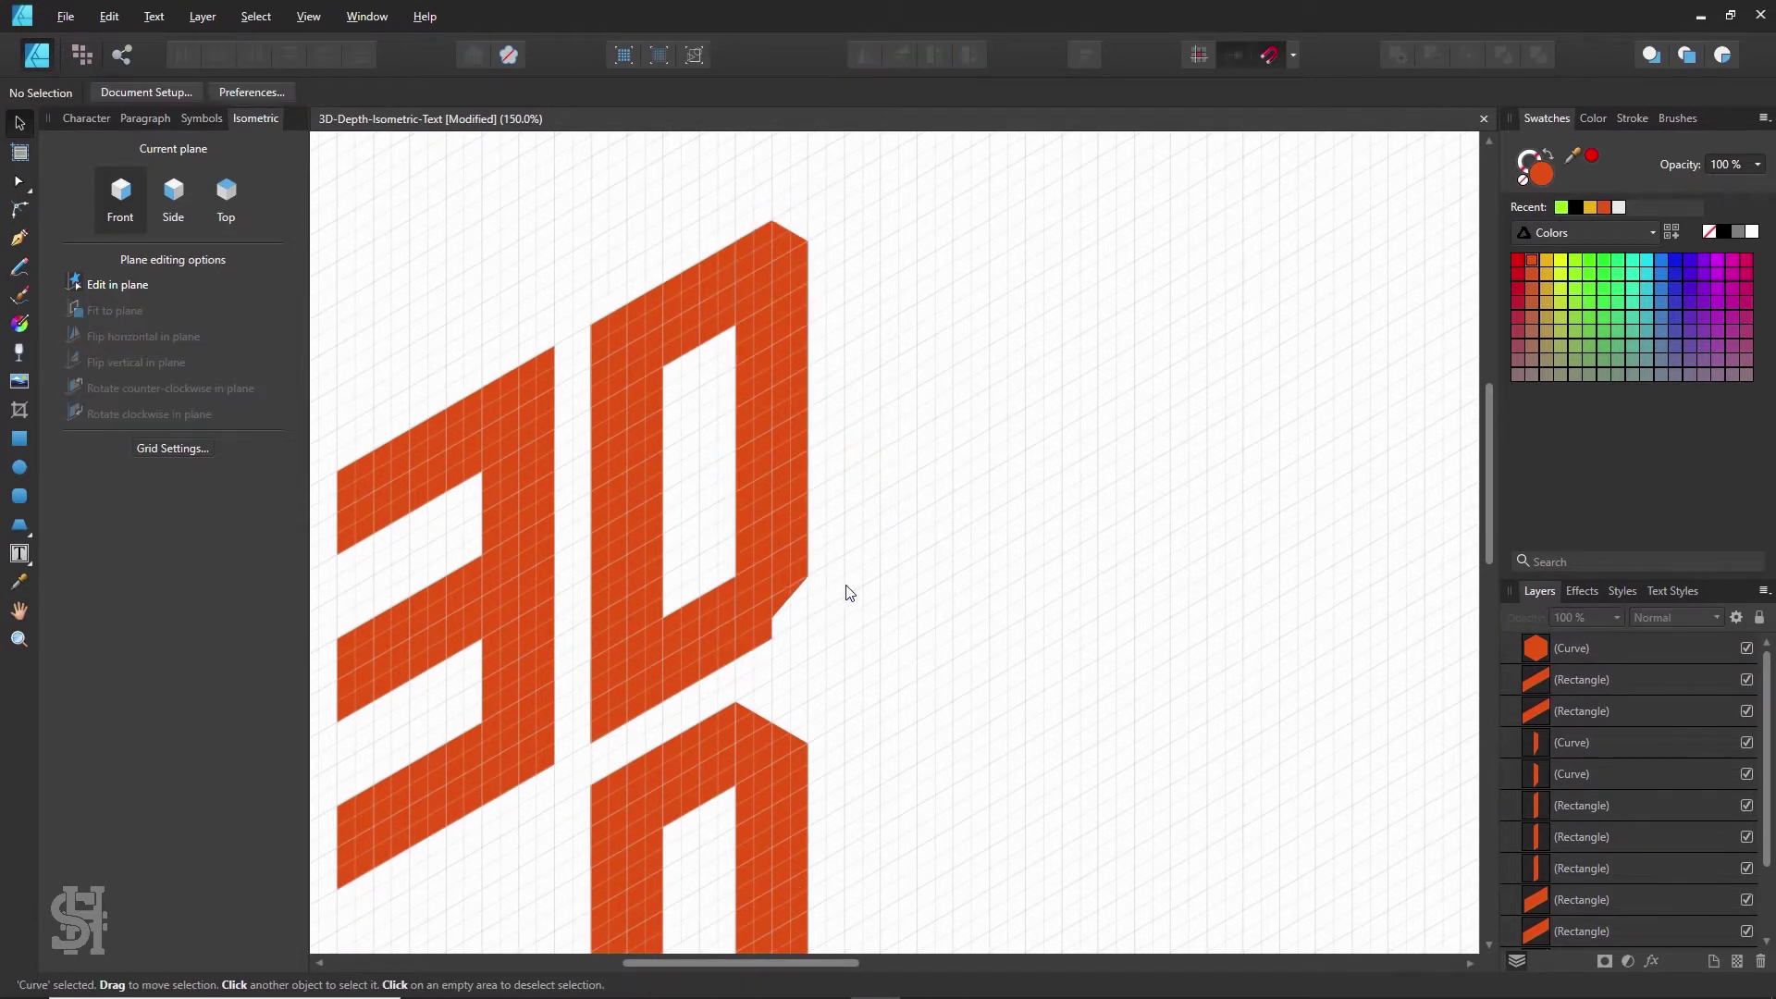
- Draw a closed five-sided patch bevelling the upper D's lower-right corner with the Pen tool, and fill it with the letters' orange-red
{"action": "key", "text": "p"}
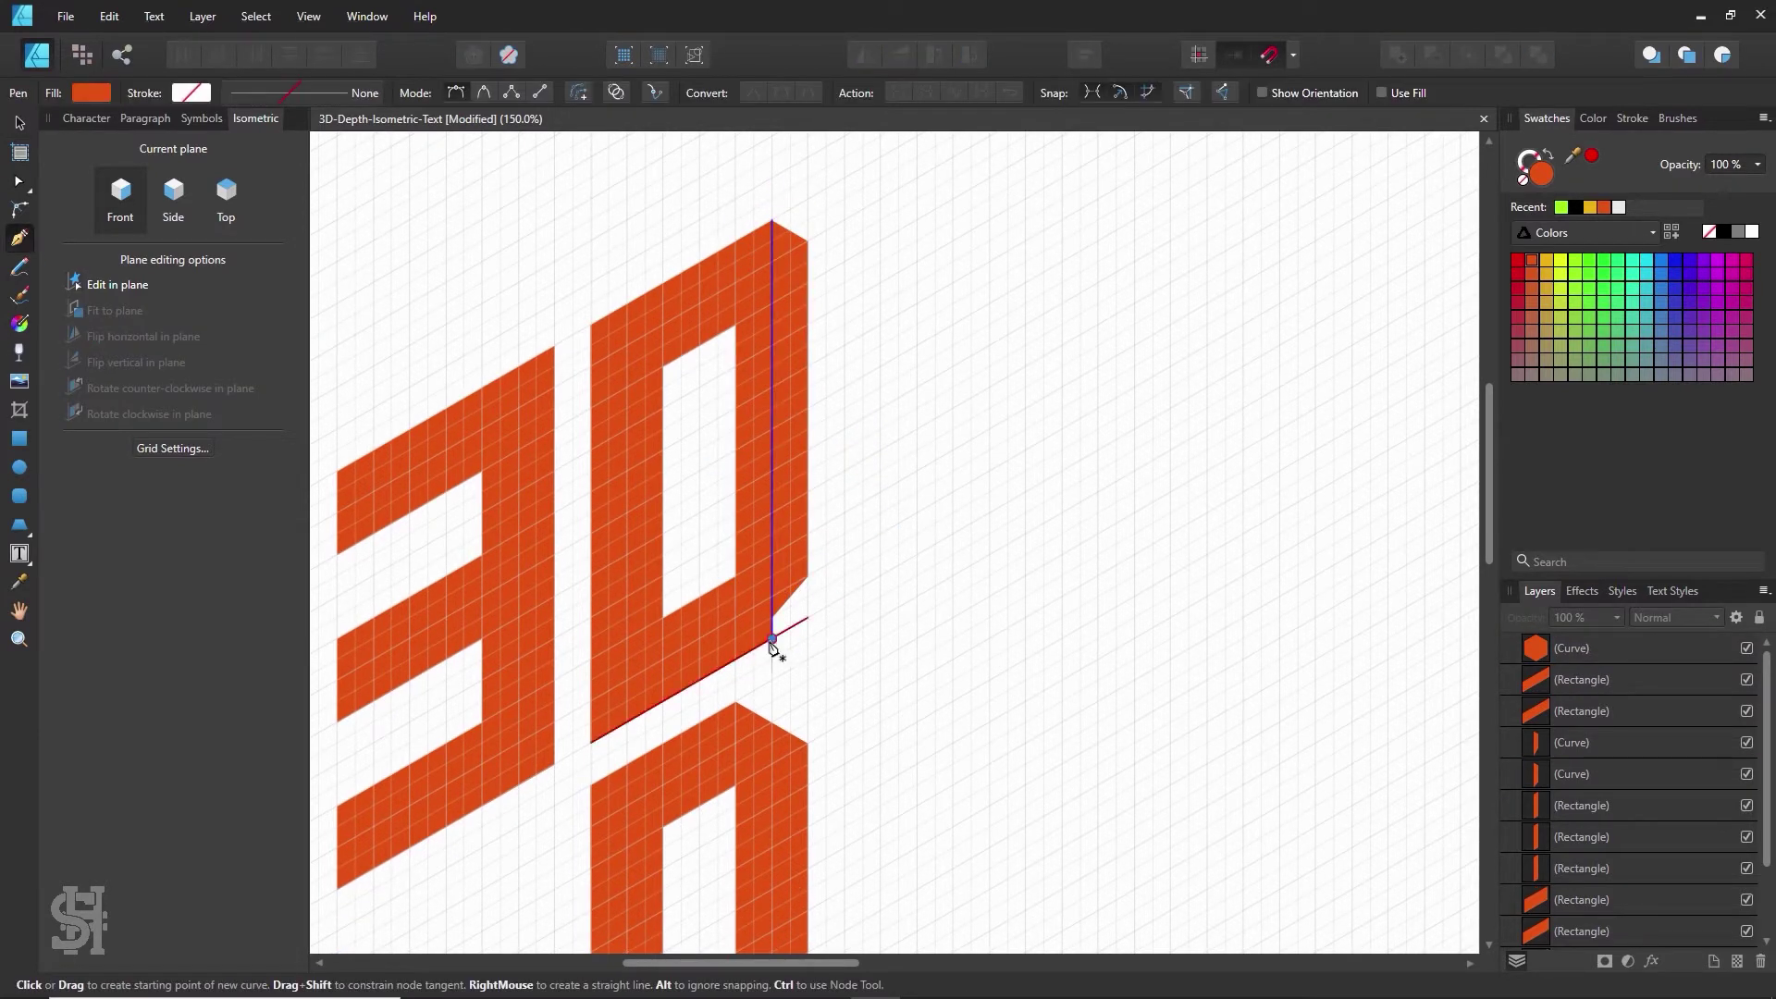
{"action": "left_click", "coordinate": [772, 639]}
{"action": "left_click", "coordinate": [807, 575]}
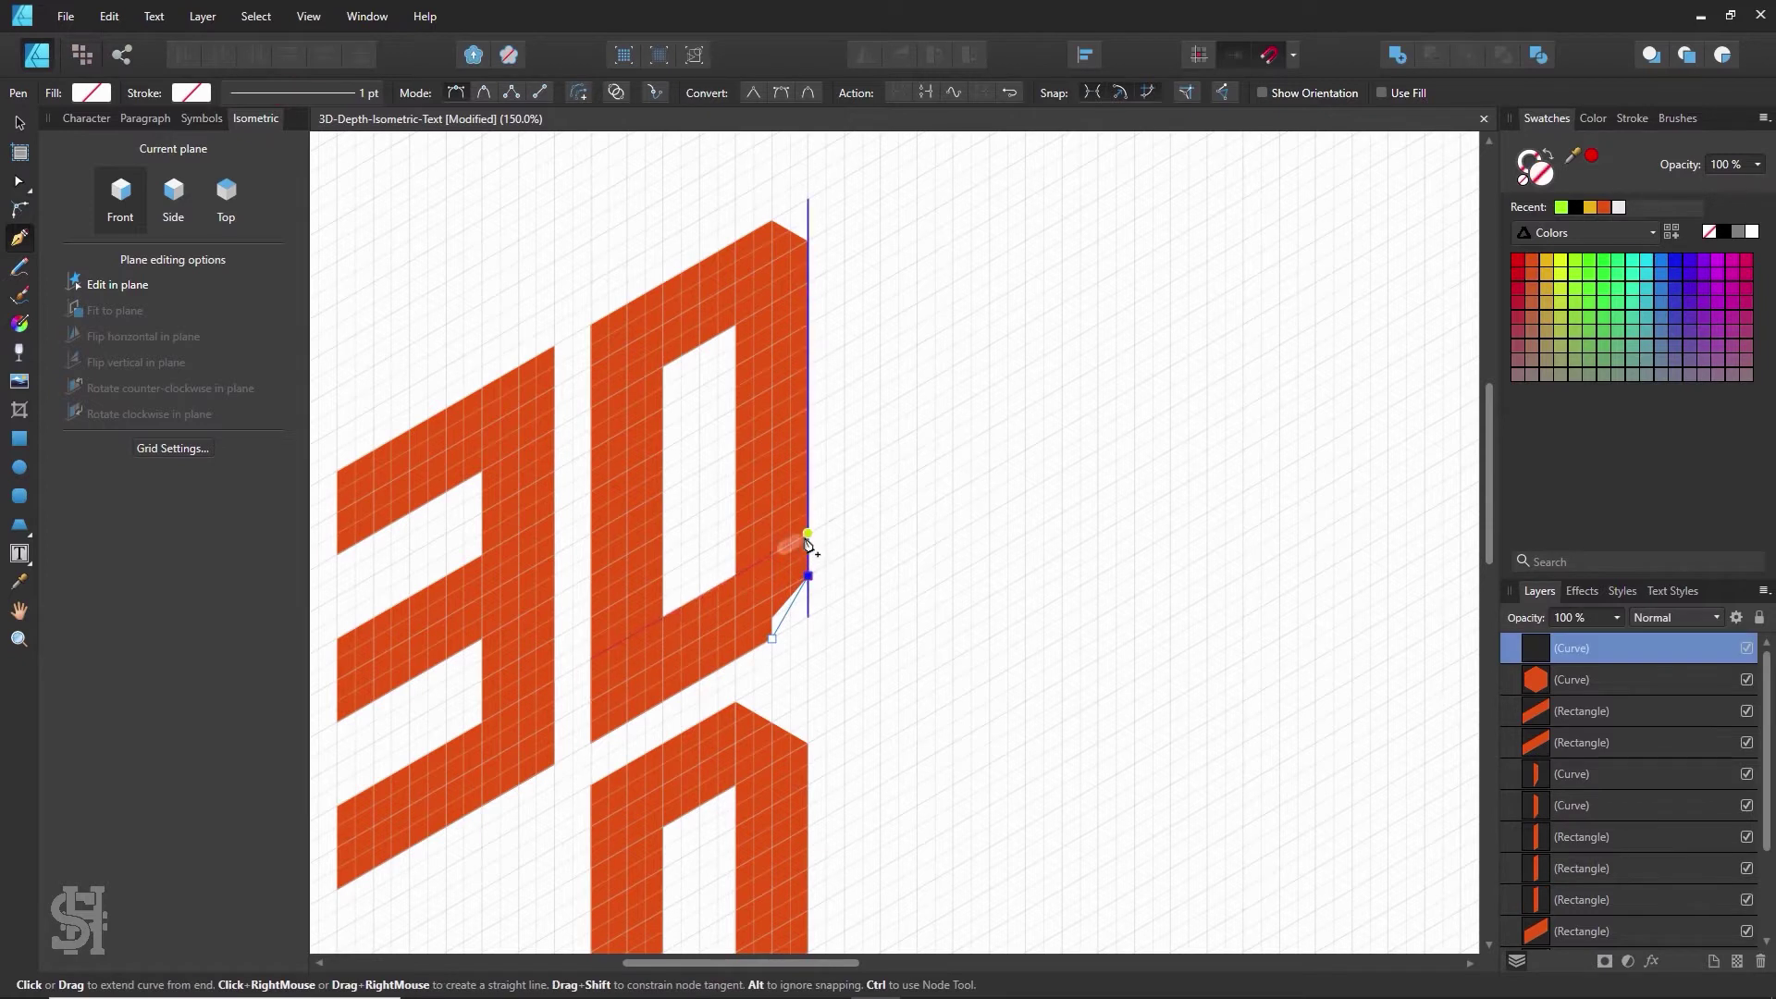
{"action": "left_click", "coordinate": [808, 533]}
{"action": "left_click", "coordinate": [773, 554]}
{"action": "left_click", "coordinate": [735, 618]}
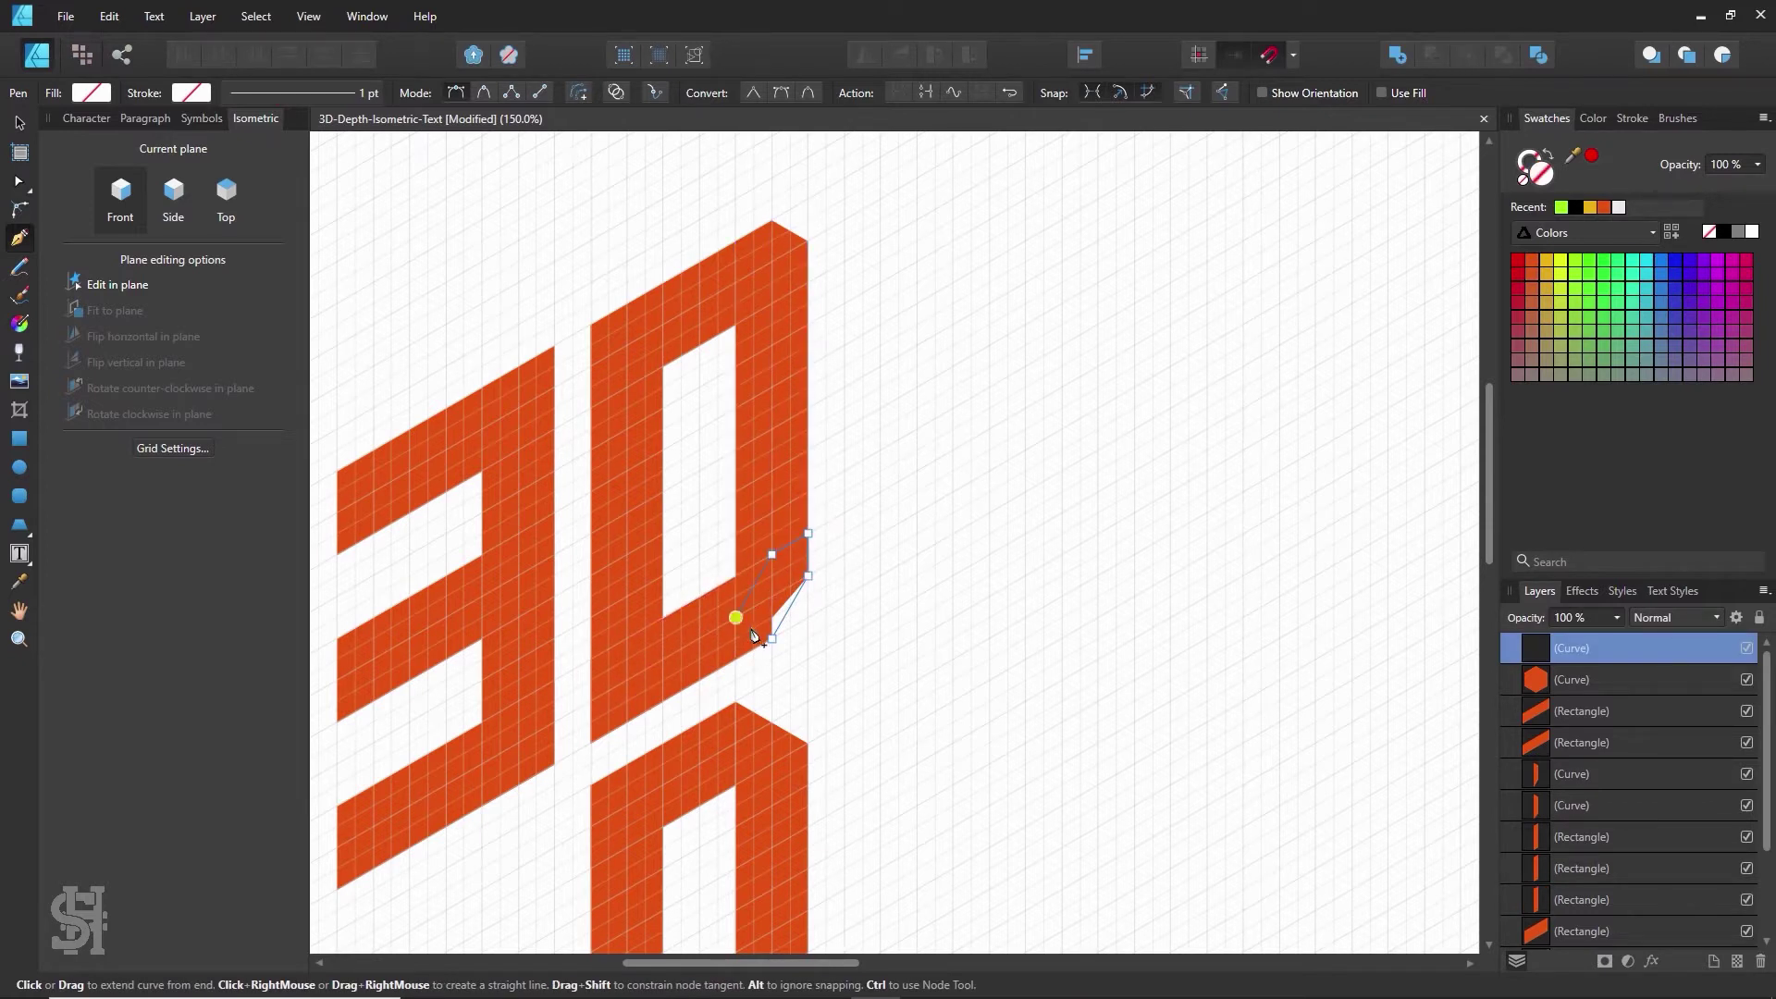
{"action": "left_click", "coordinate": [773, 639]}
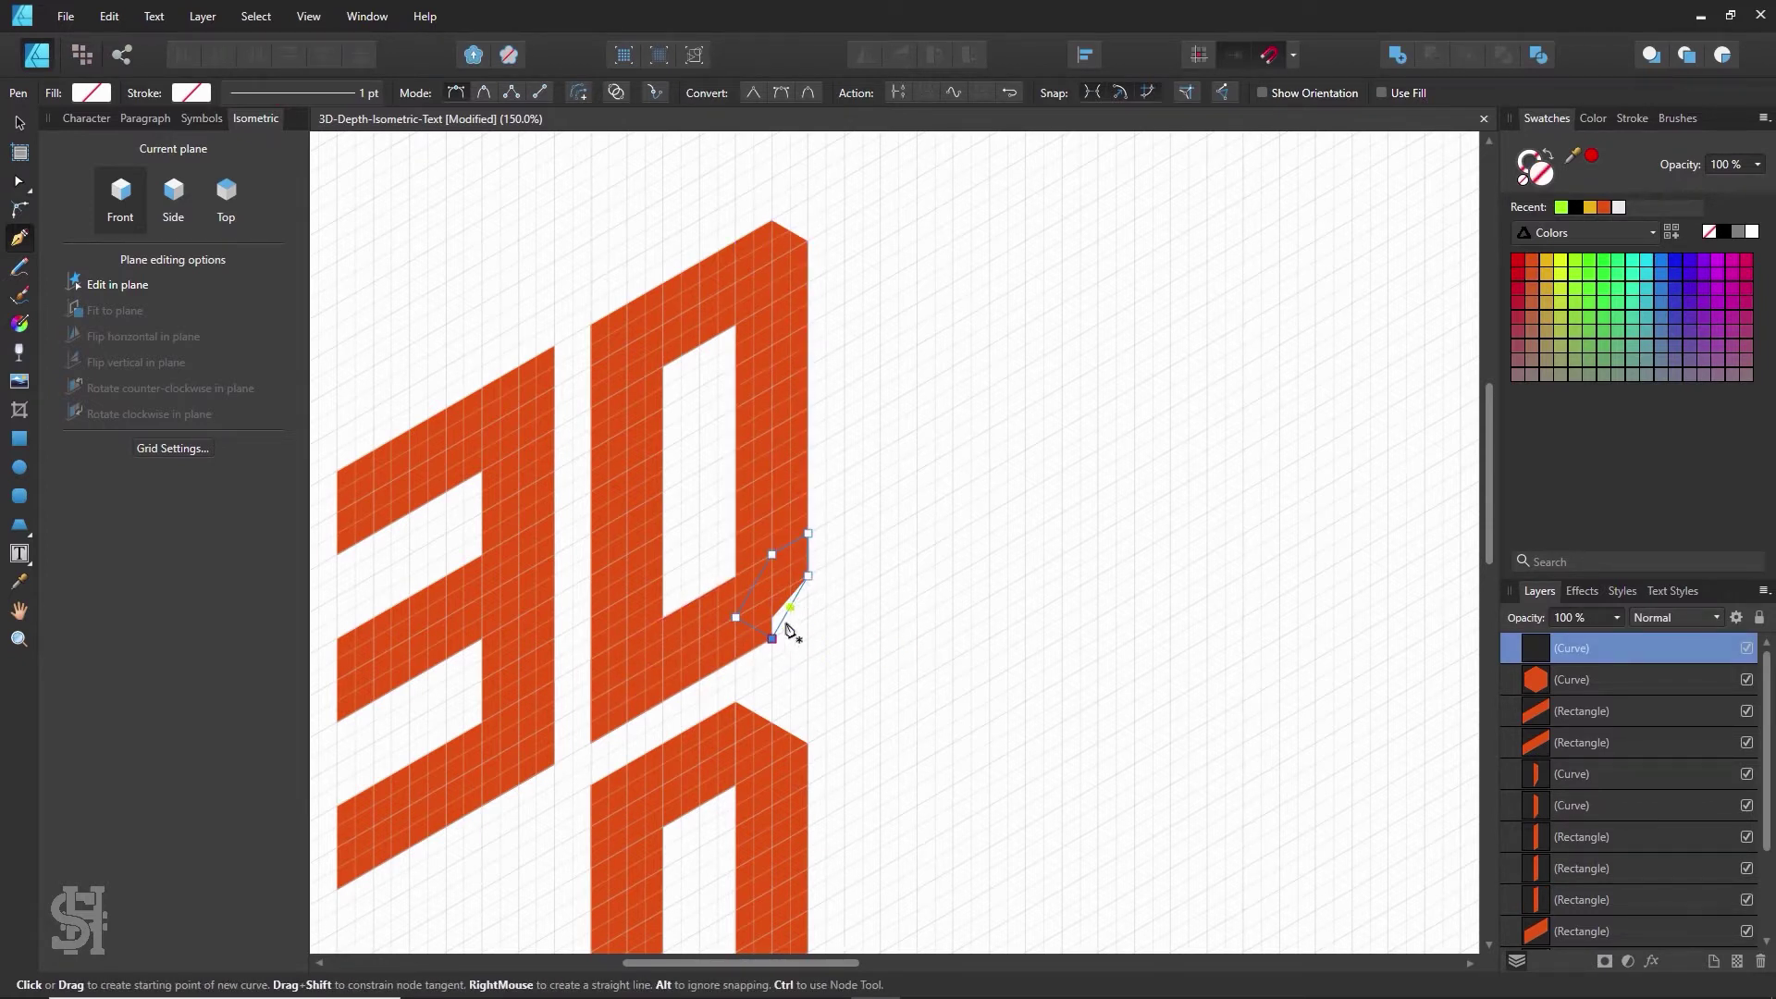
{"action": "left_click", "coordinate": [1605, 209]}
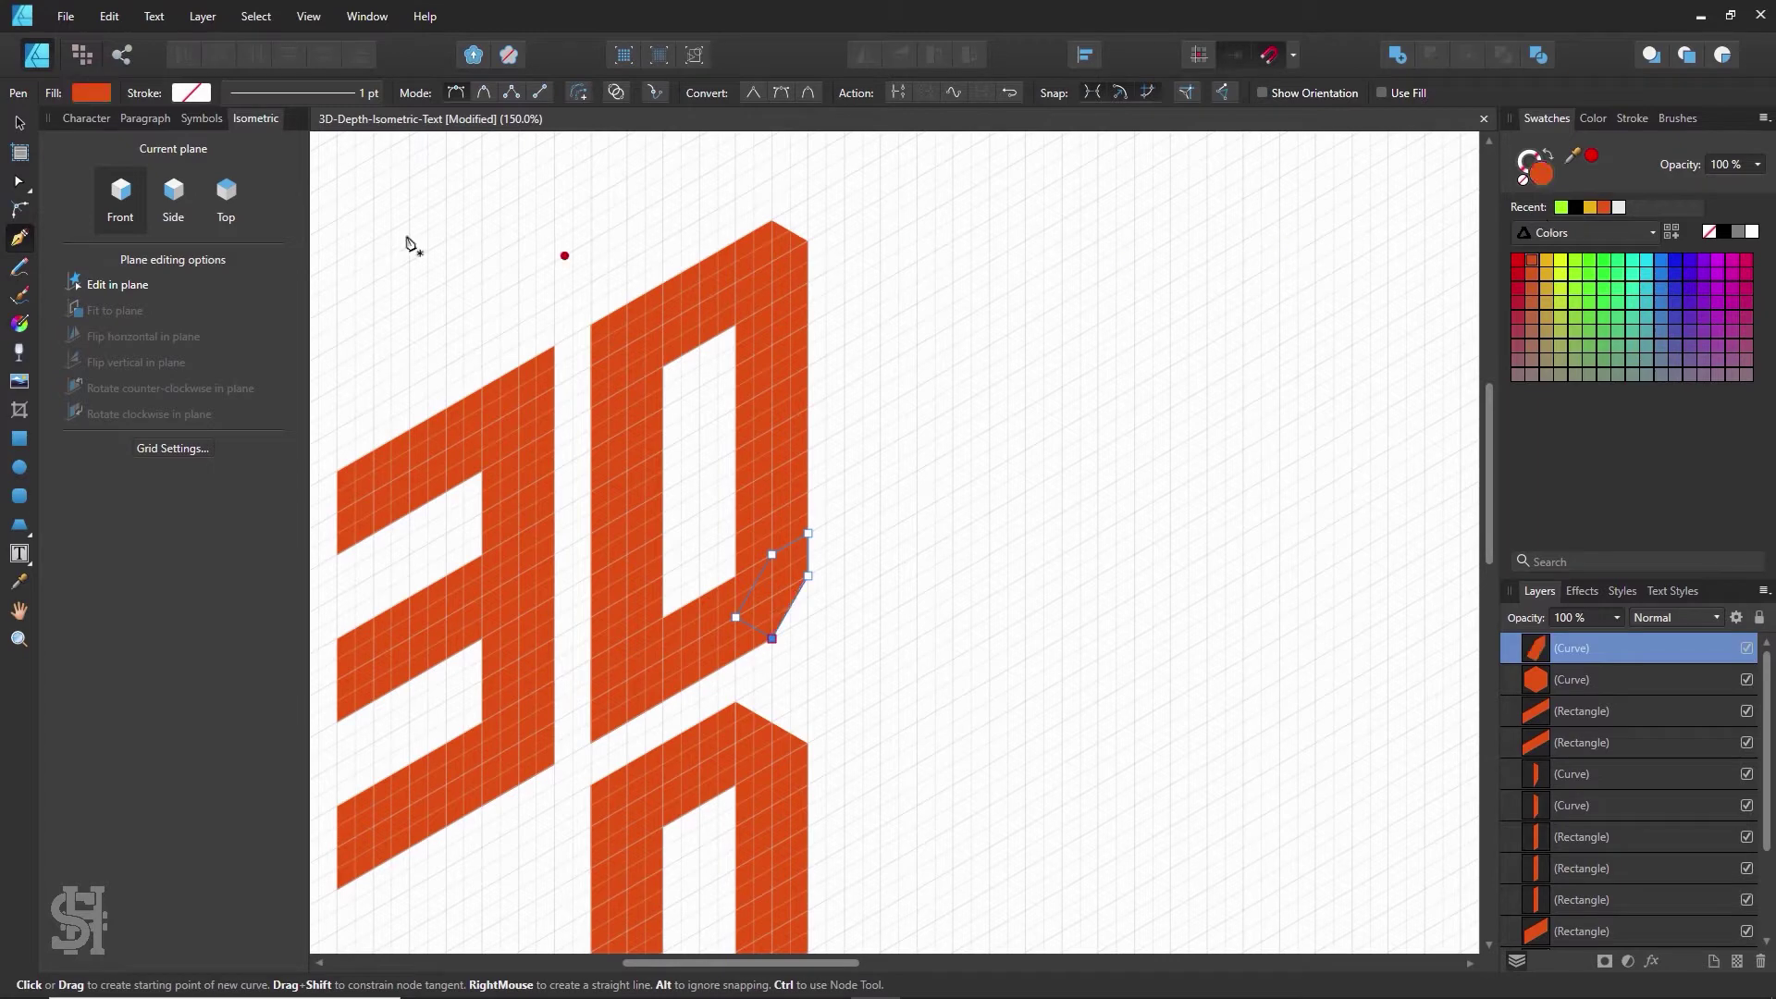
{"action": "left_click", "coordinate": [20, 122]}
{"action": "left_click", "coordinate": [797, 225]}
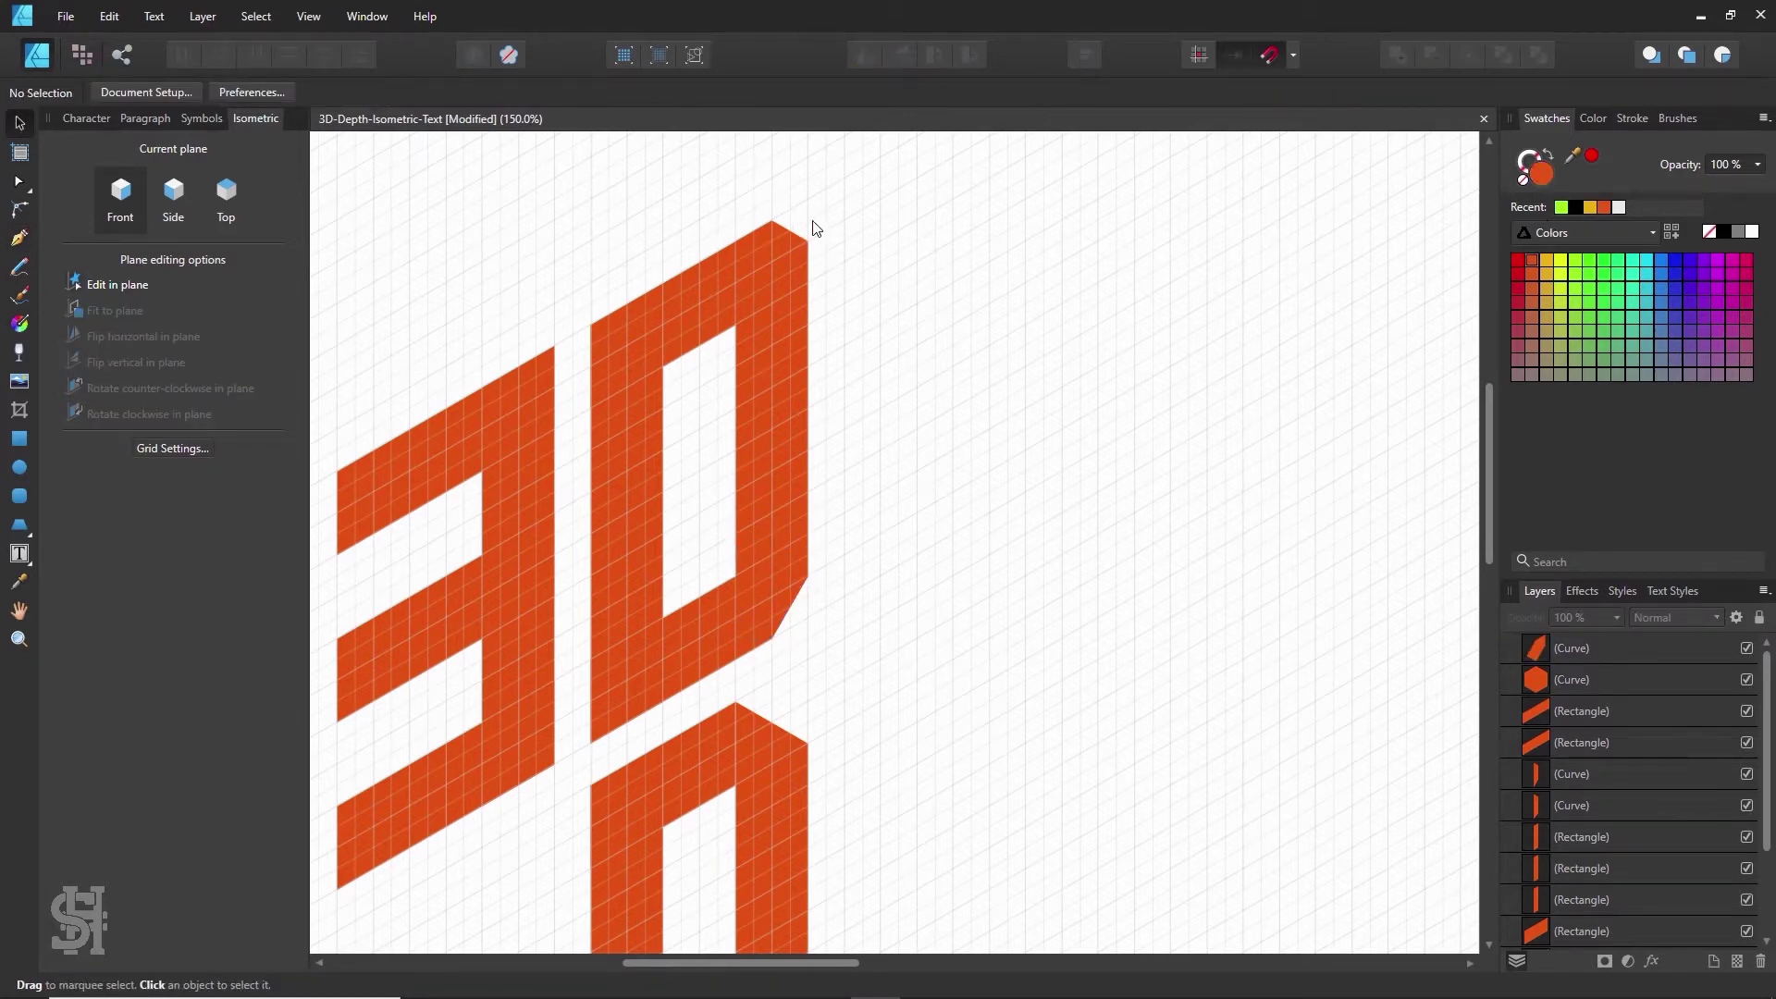
- Group all pieces of the upper D, and group all pieces of the 3 separately
{"action": "key", "text": "z"}
{"action": "left_click", "coordinate": [788, 540], "text": "alt"}
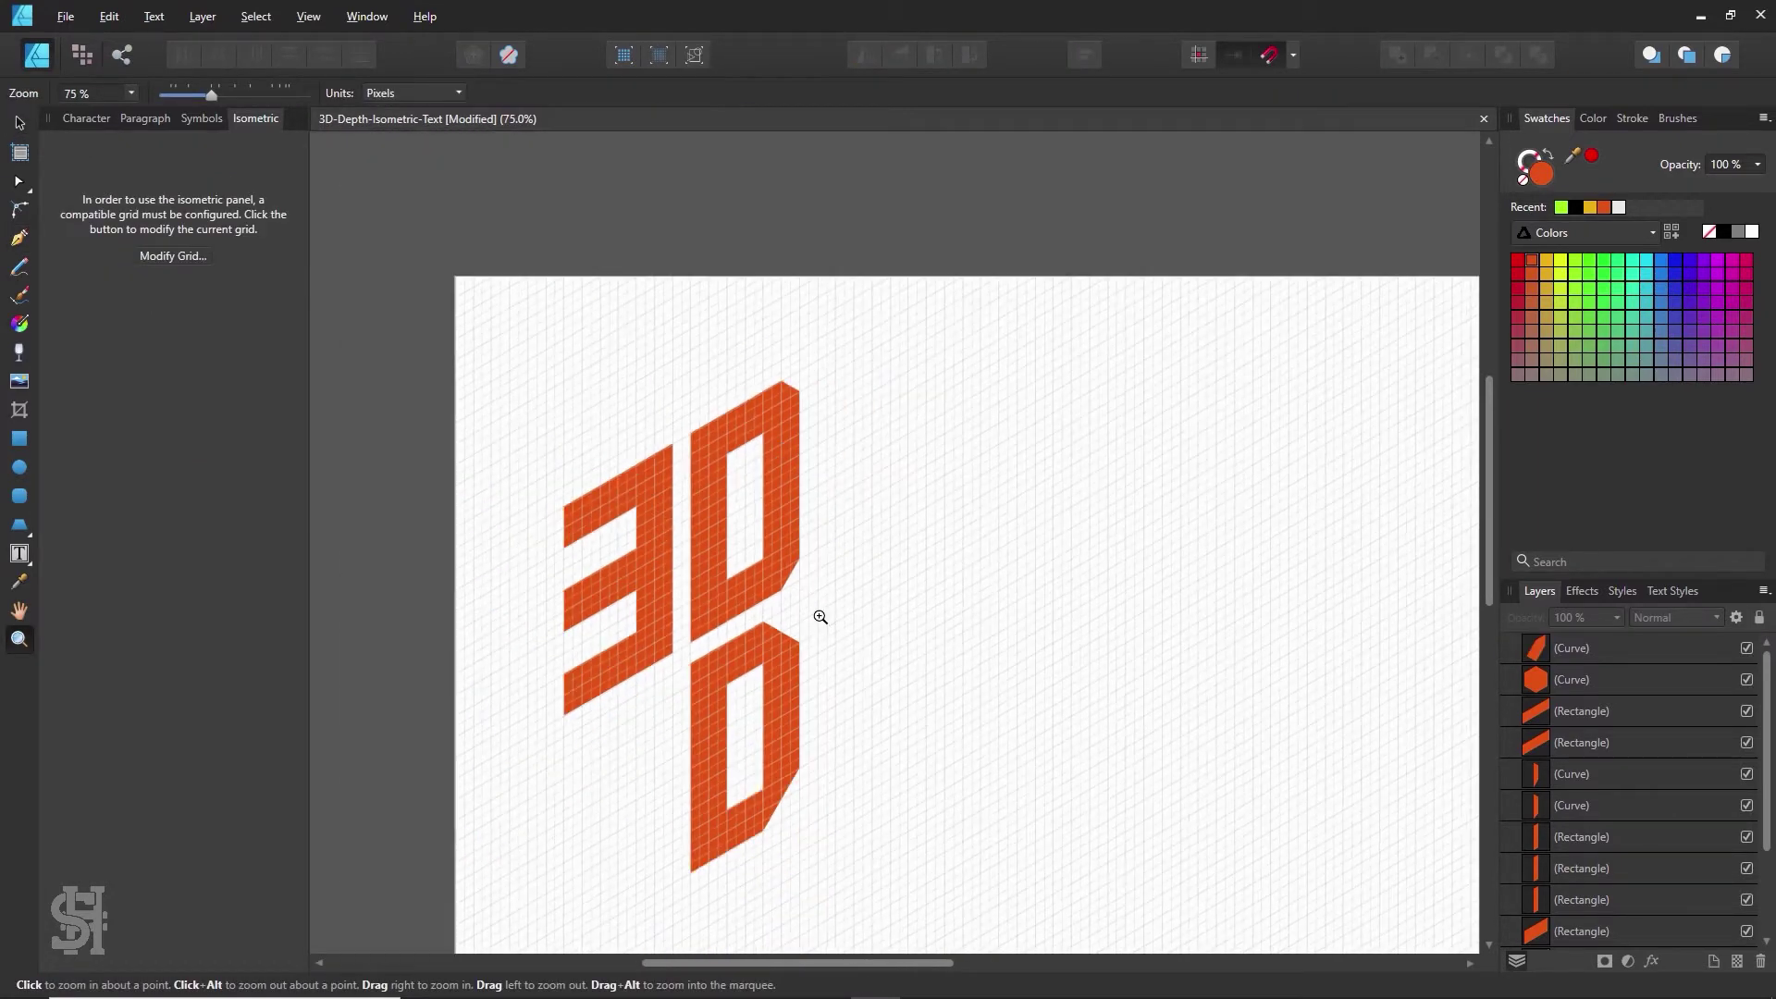
{"action": "left_click", "coordinate": [737, 496]}
{"action": "scroll", "coordinate": [744, 509], "scroll_direction": "down", "scroll_amount": 1}
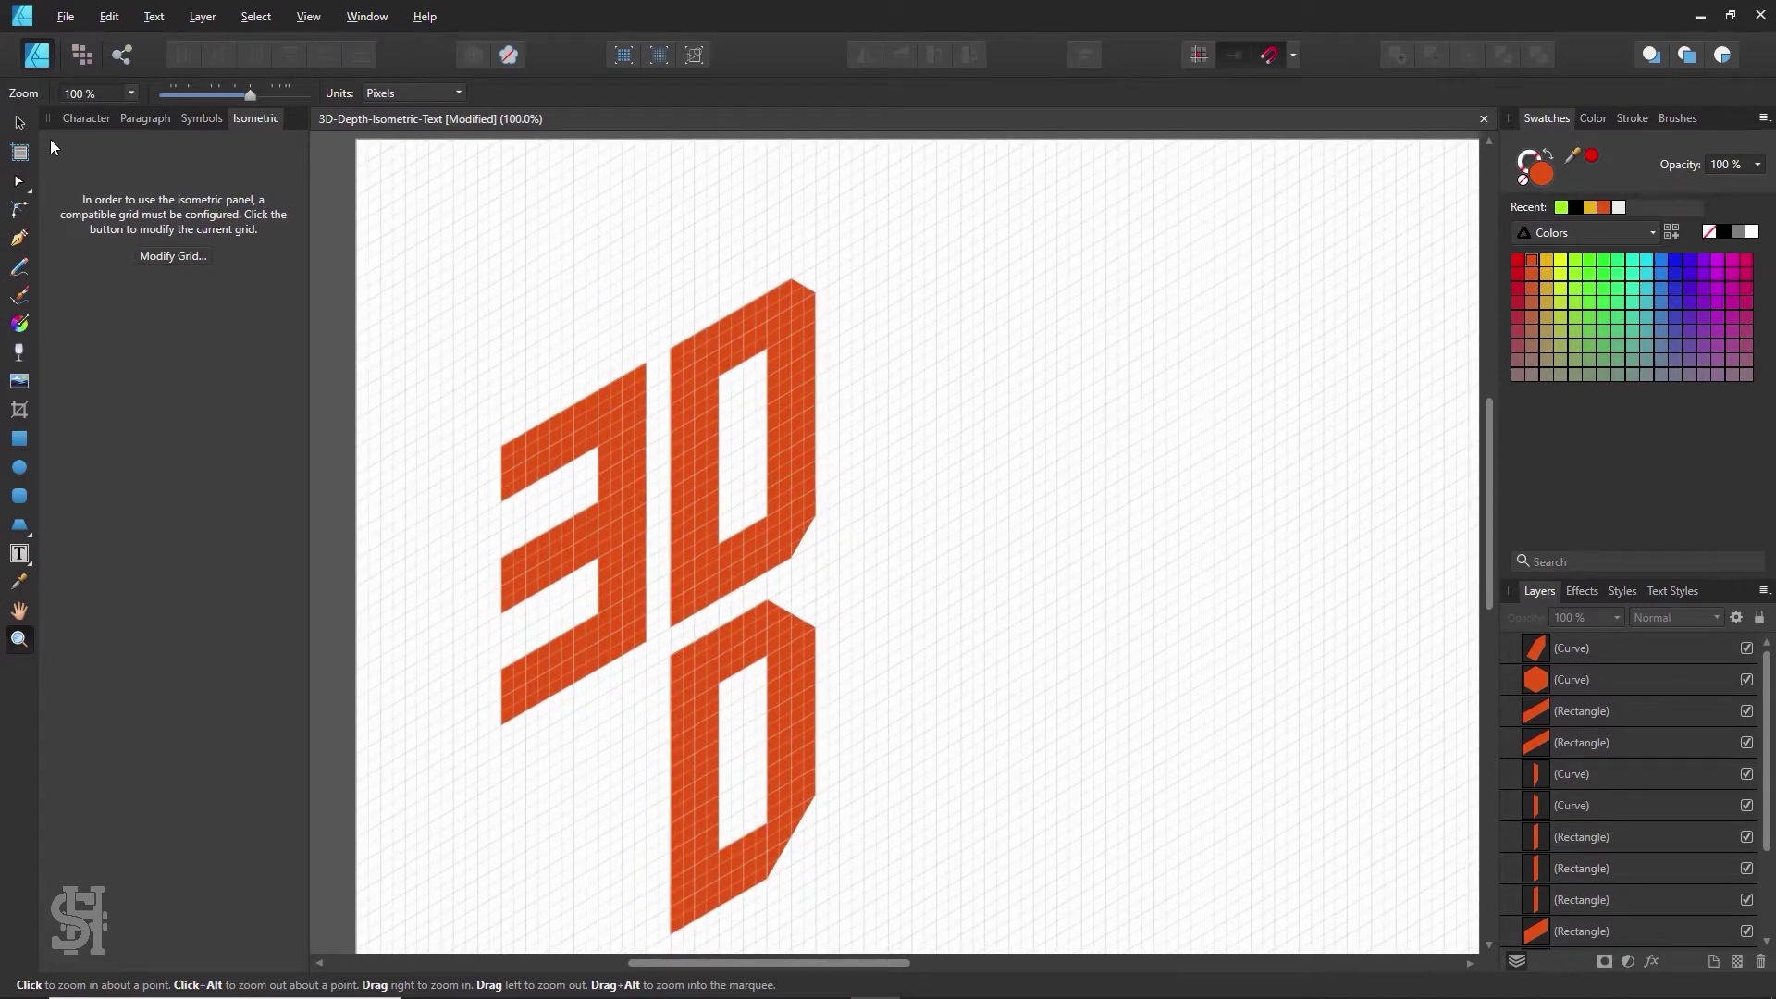
{"action": "left_click", "coordinate": [26, 124]}
{"action": "scroll", "coordinate": [797, 632], "scroll_direction": "down", "scroll_amount": 1}
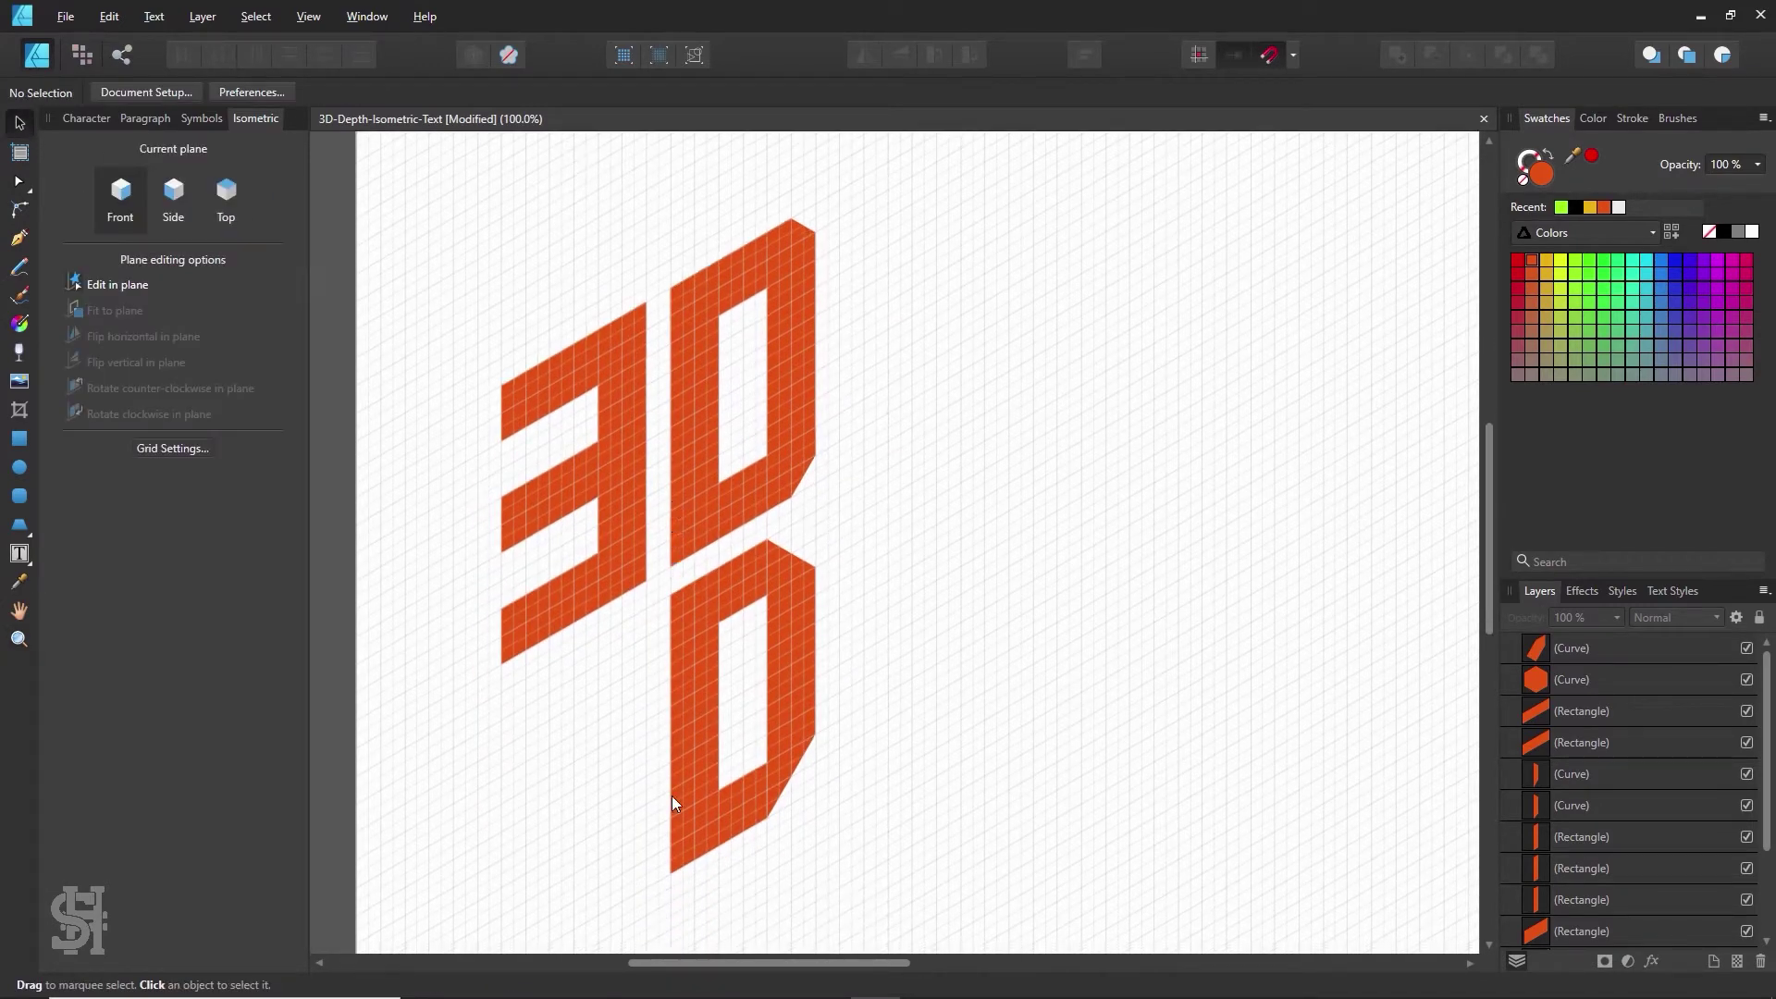
{"action": "left_click_drag", "start_coordinate": [859, 189], "coordinate": [667, 542]}
{"action": "left_click", "coordinate": [700, 536], "text": "shift"}
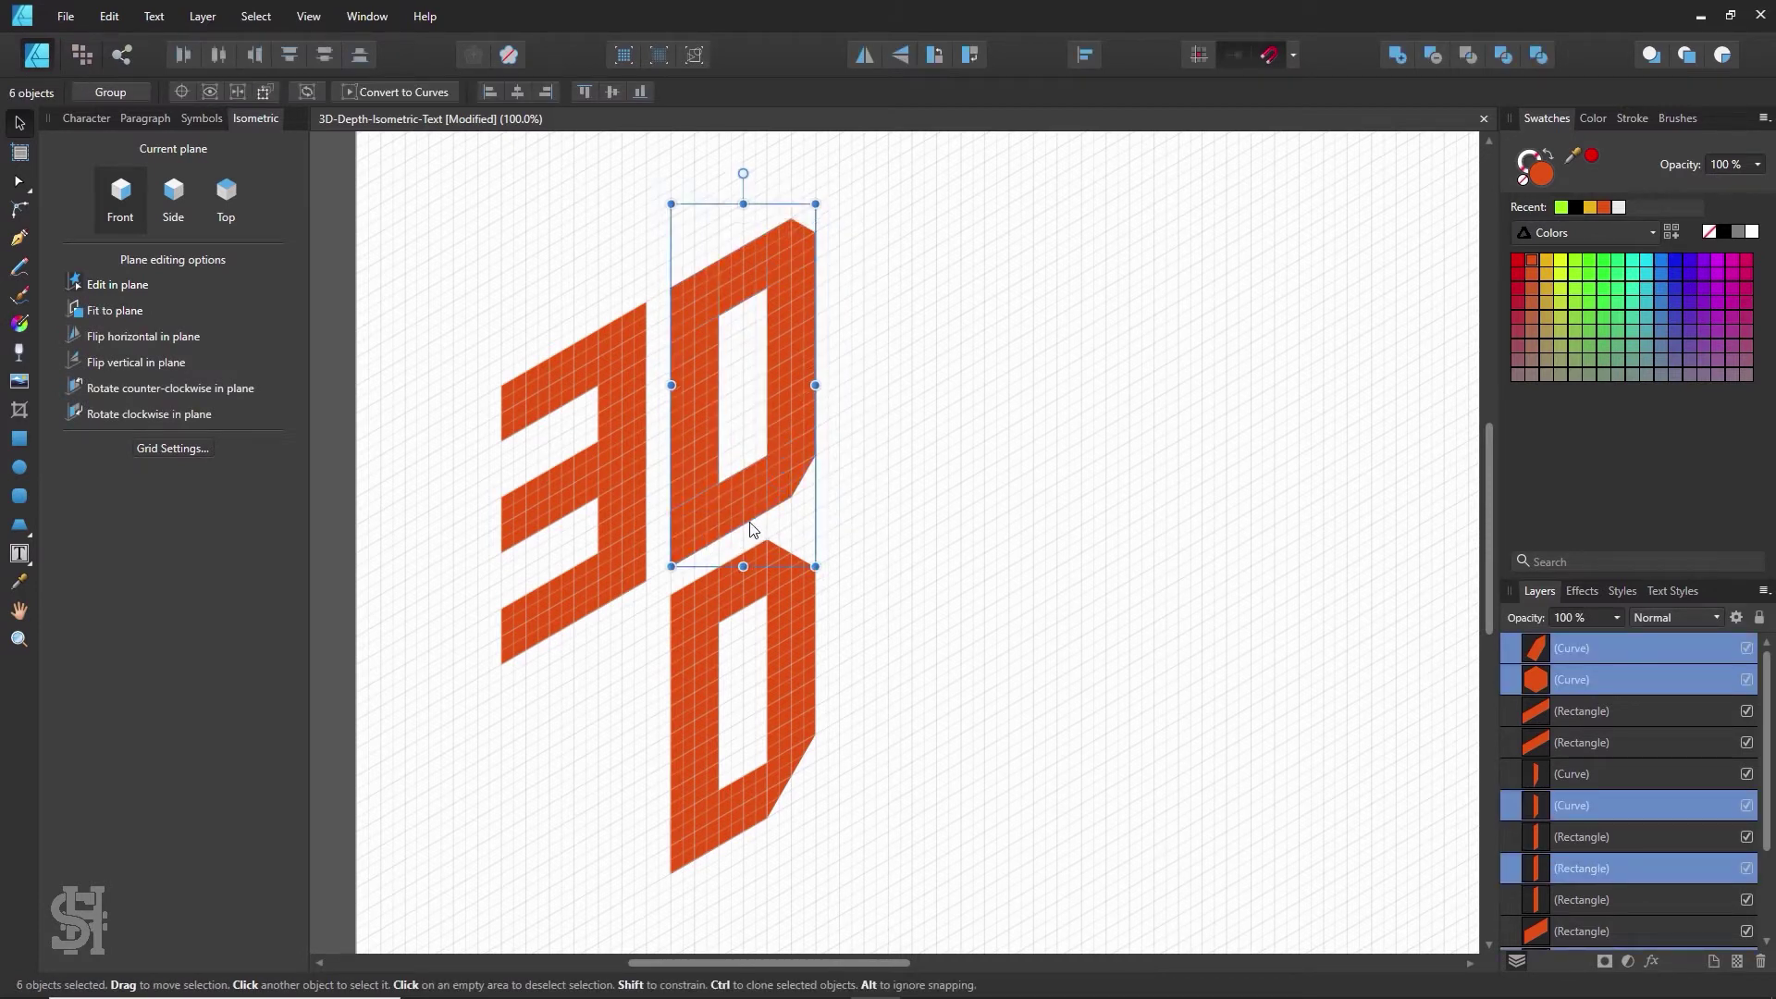
{"action": "key", "text": "ctrl+g"}
{"action": "left_click_drag", "start_coordinate": [660, 269], "coordinate": [413, 805]}
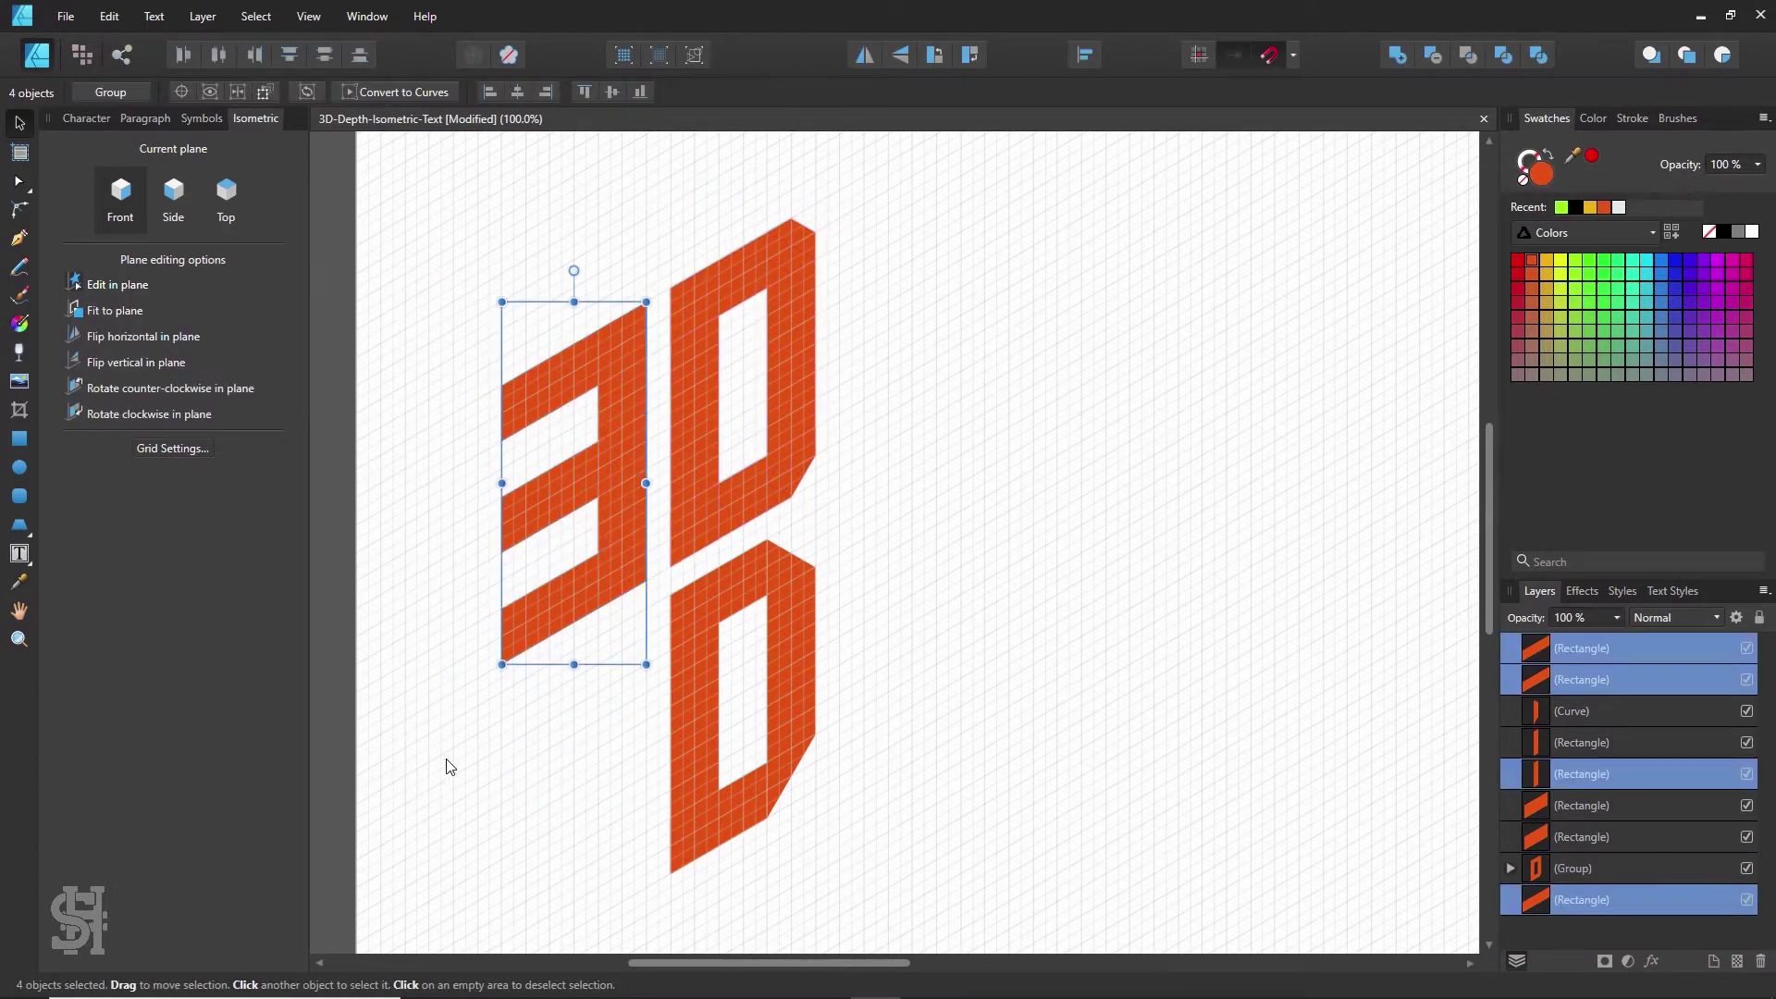
{"action": "key", "text": "ctrl+g"}
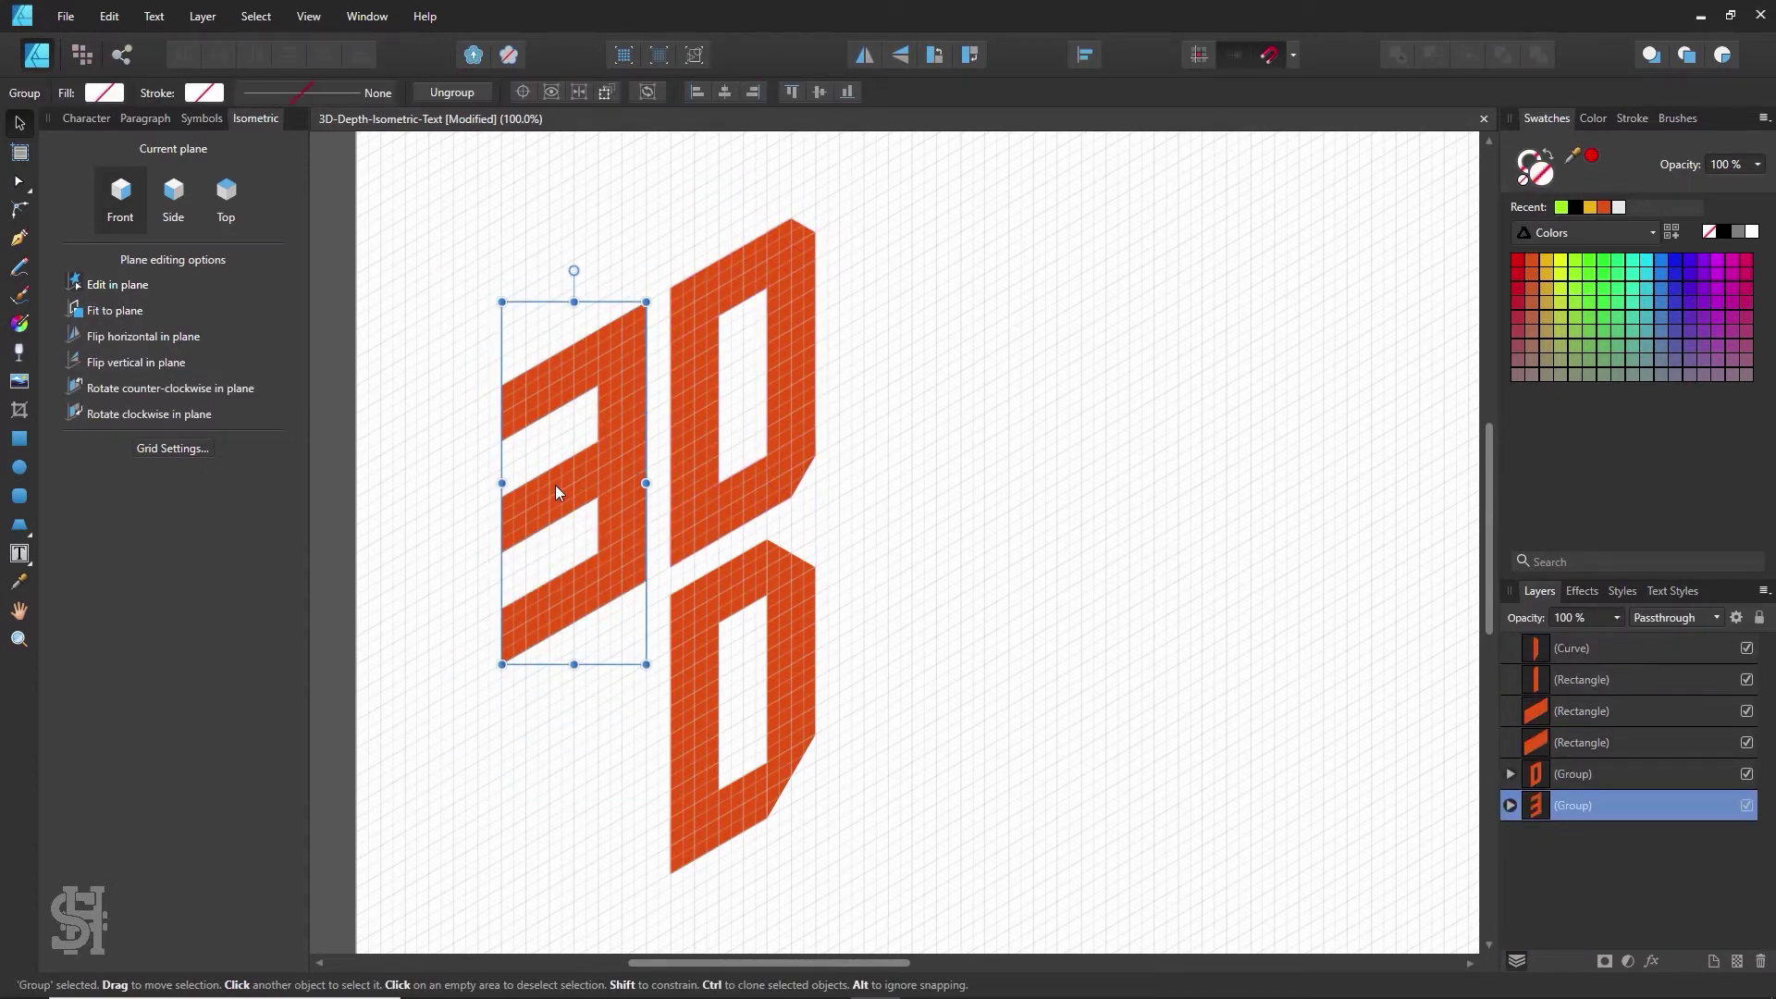
- Try placing the 3 group to the right of the upper D and directly against its left side, undoing both moves
{"action": "left_click_drag", "start_coordinate": [556, 480], "coordinate": [884, 328]}
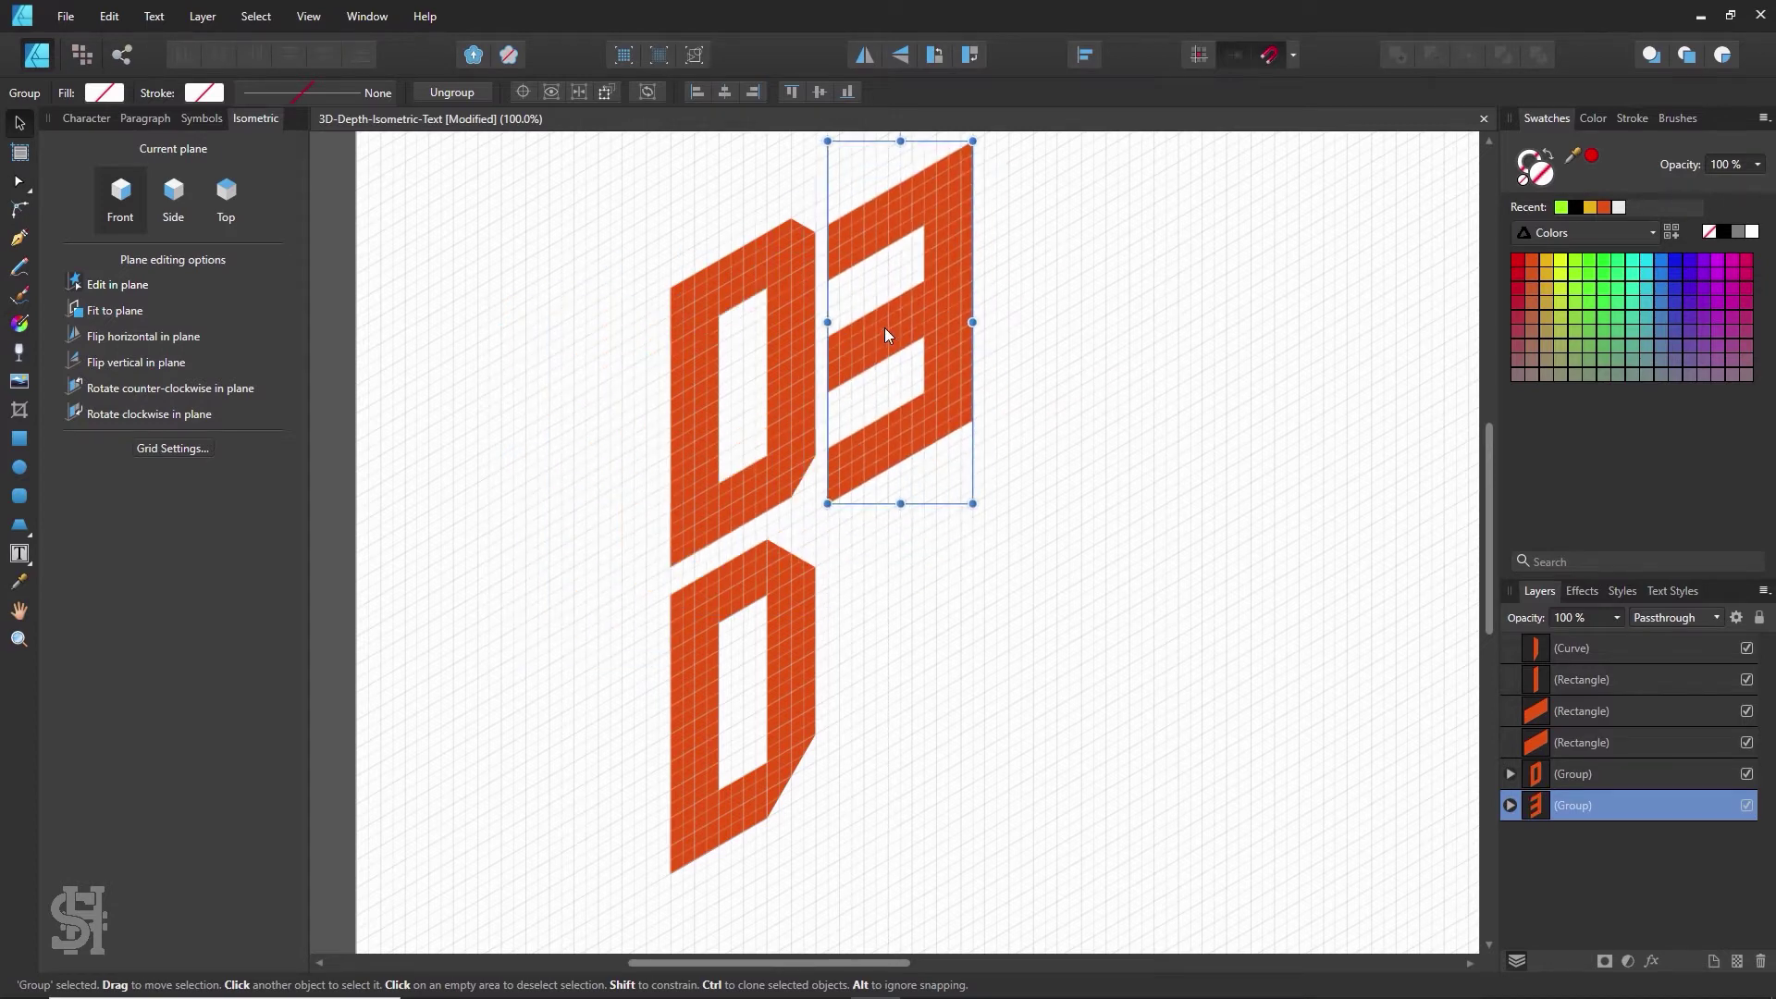
{"action": "key", "text": "ctrl+z"}
{"action": "left_click", "coordinate": [879, 387]}
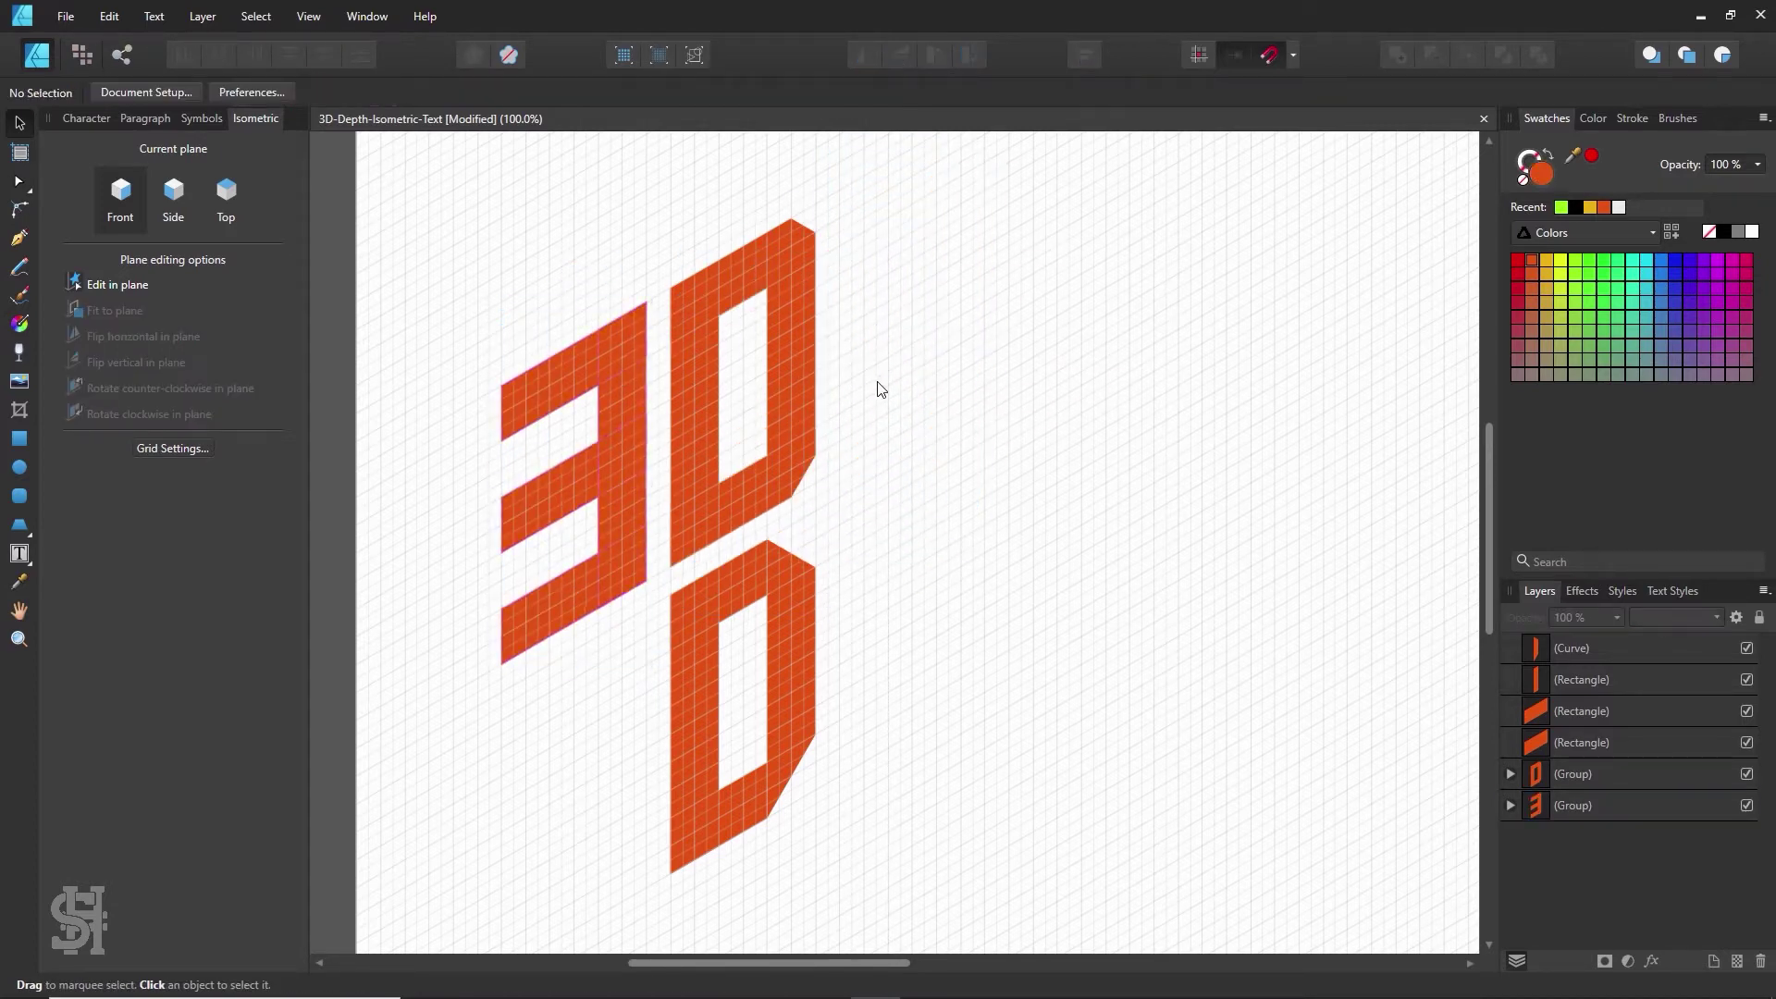
{"action": "left_click_drag", "start_coordinate": [627, 433], "coordinate": [651, 422]}
{"action": "left_click", "coordinate": [978, 413]}
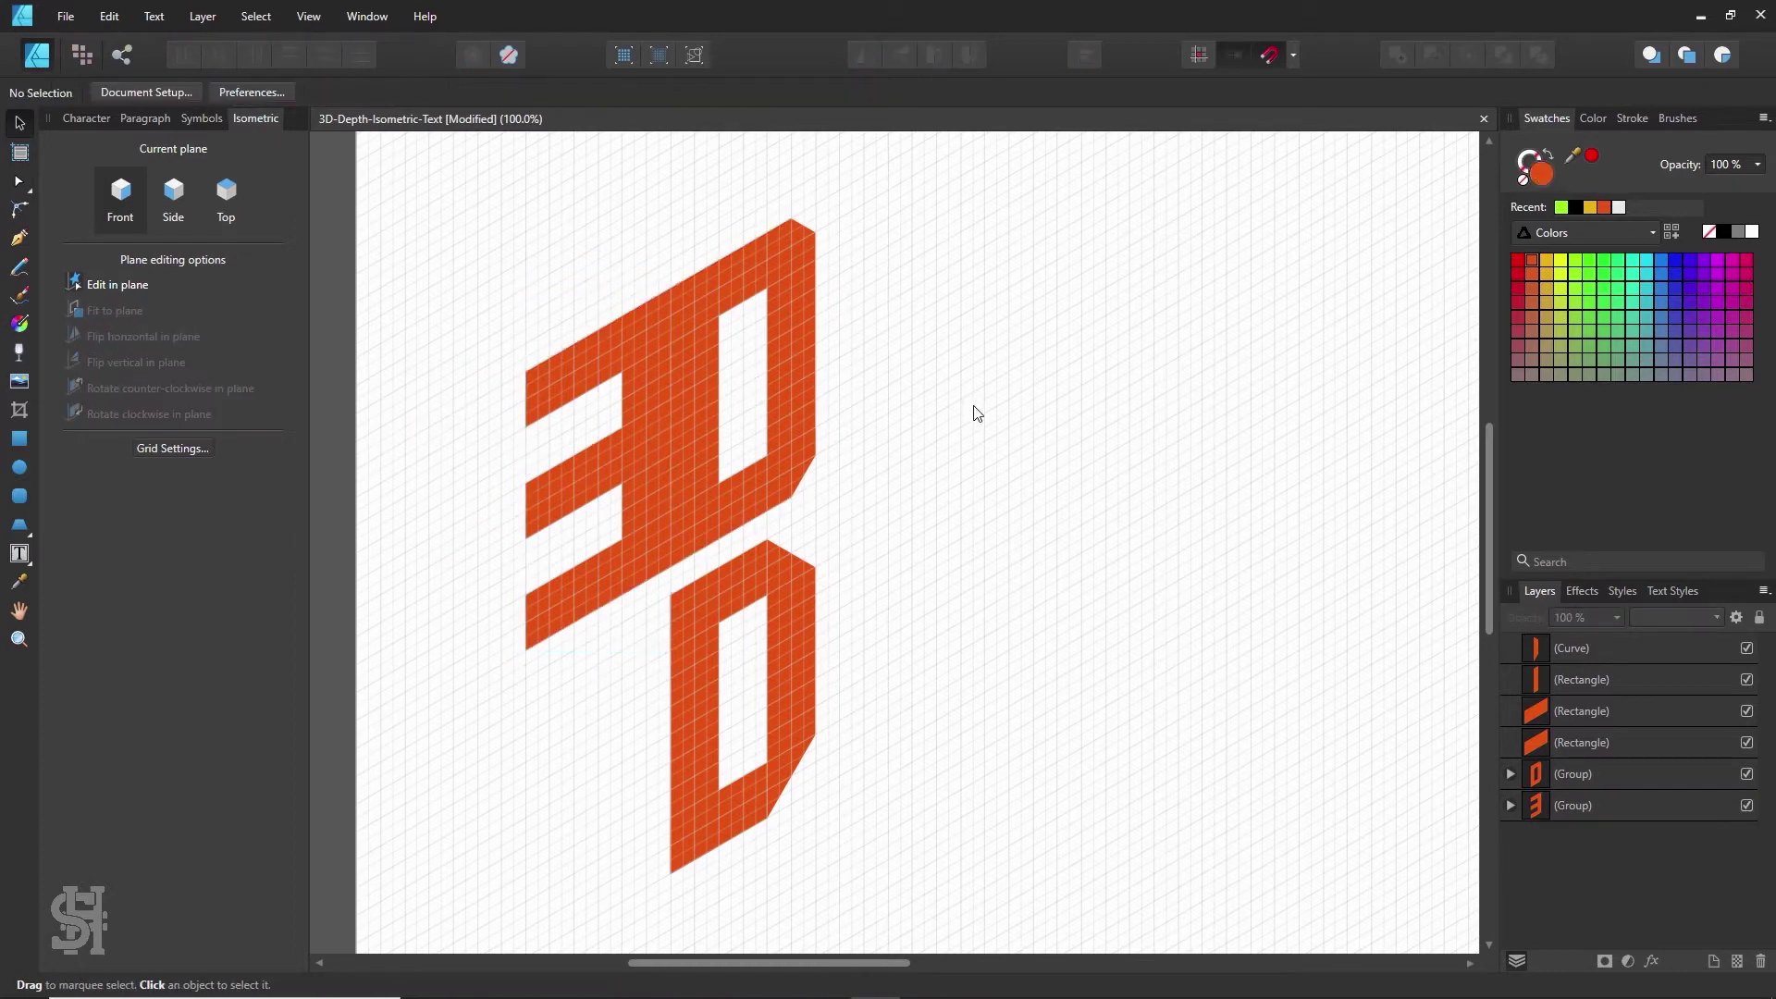
{"action": "left_click", "coordinate": [644, 451]}
{"action": "key", "text": "ctrl+z"}
{"action": "left_click", "coordinate": [916, 469]}
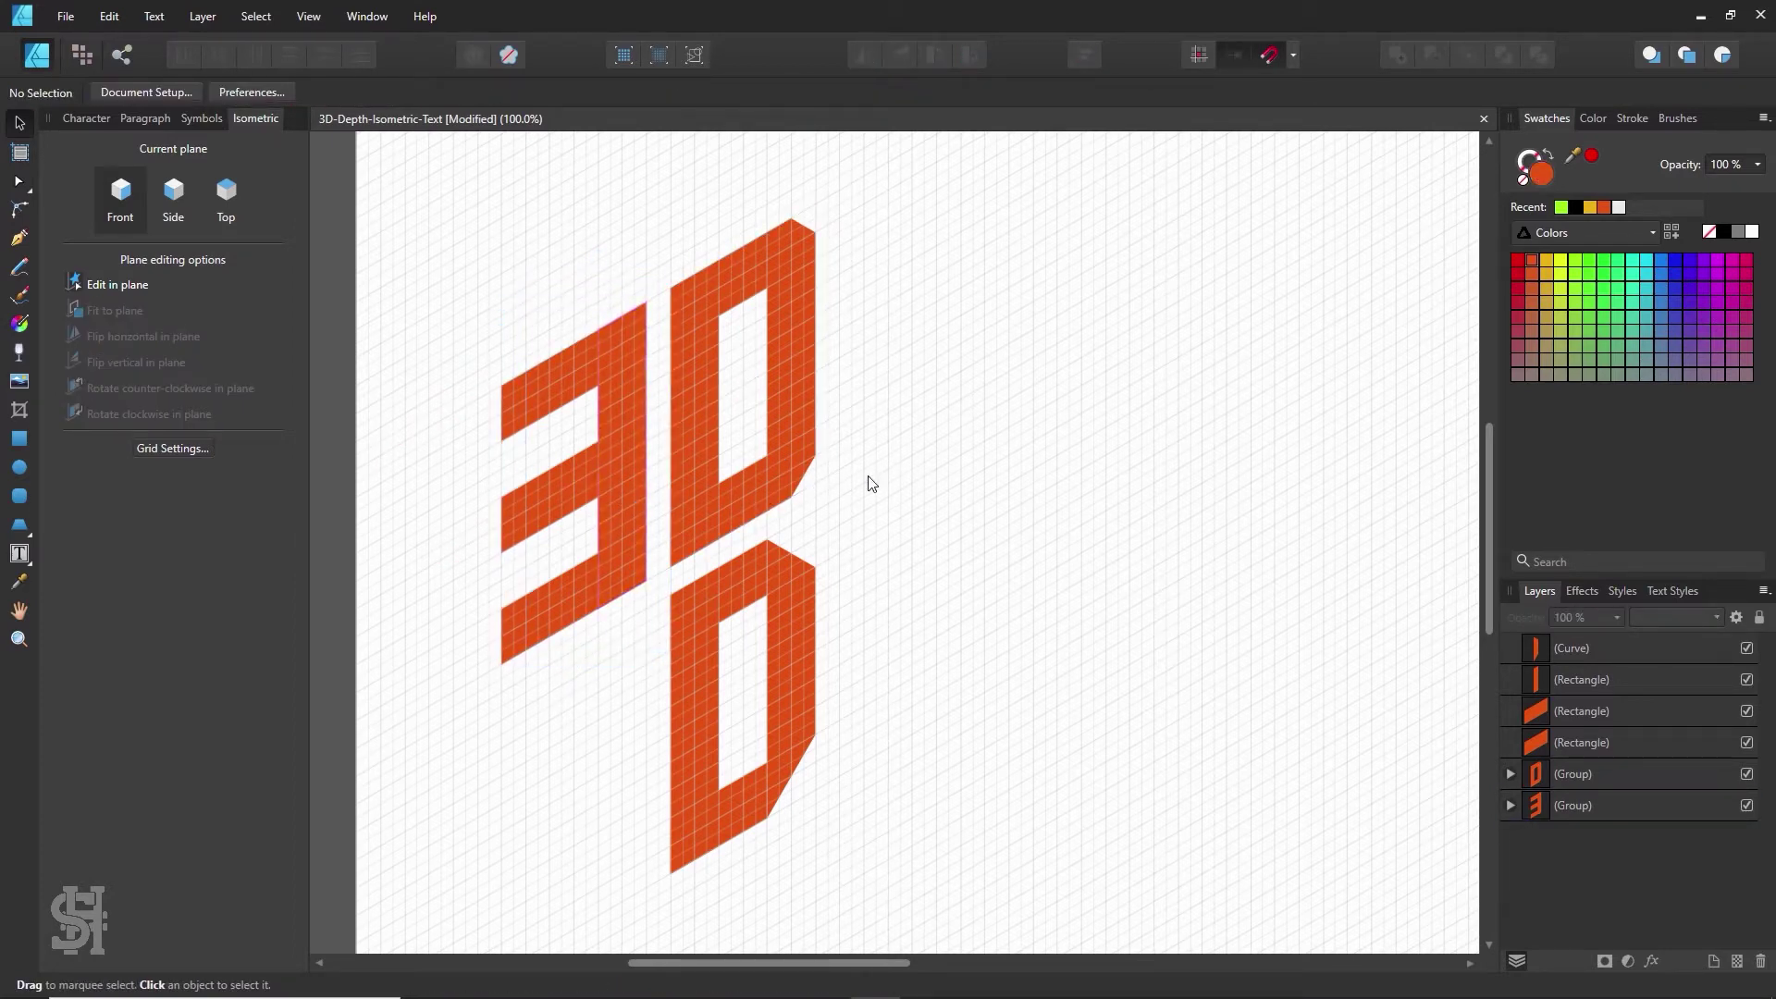
{"action": "scroll", "coordinate": [743, 494], "scroll_direction": "down", "scroll_amount": 2}
{"action": "key", "text": "z"}
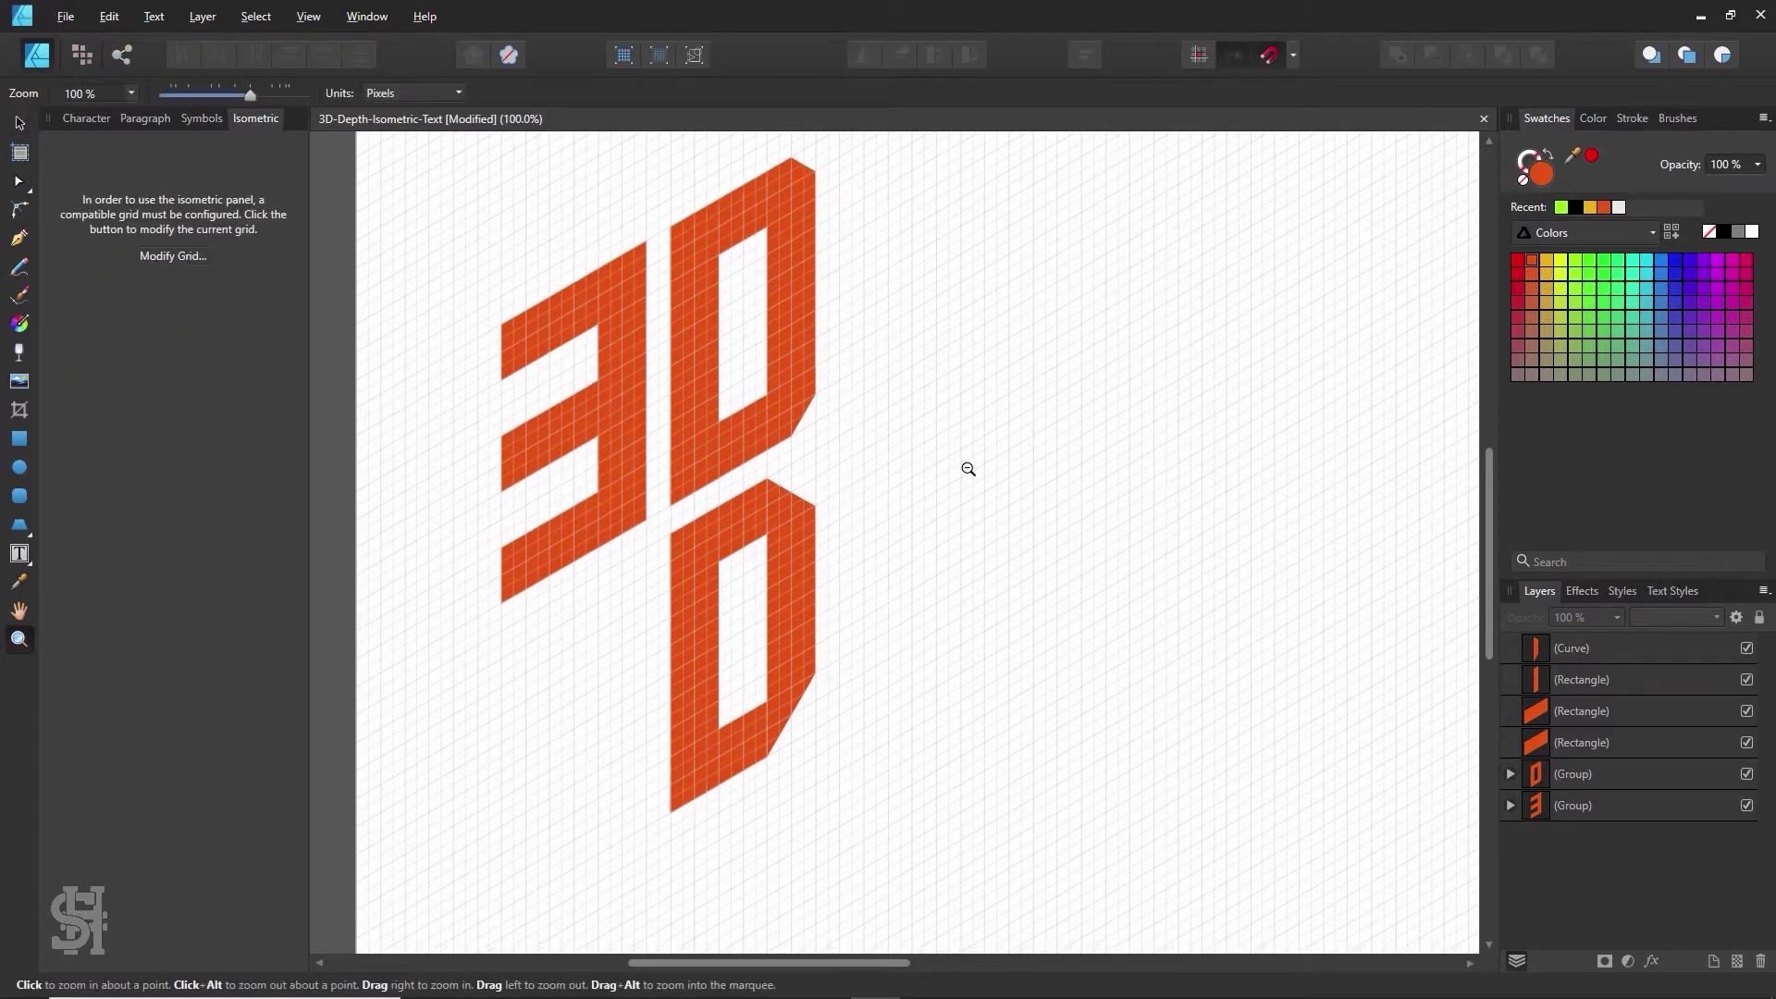
{"action": "scroll", "coordinate": [966, 467], "scroll_direction": "down", "scroll_amount": 1}
{"action": "scroll", "coordinate": [1031, 507], "scroll_direction": "up", "scroll_amount": 1}
{"action": "left_click", "coordinate": [911, 443], "text": "alt"}
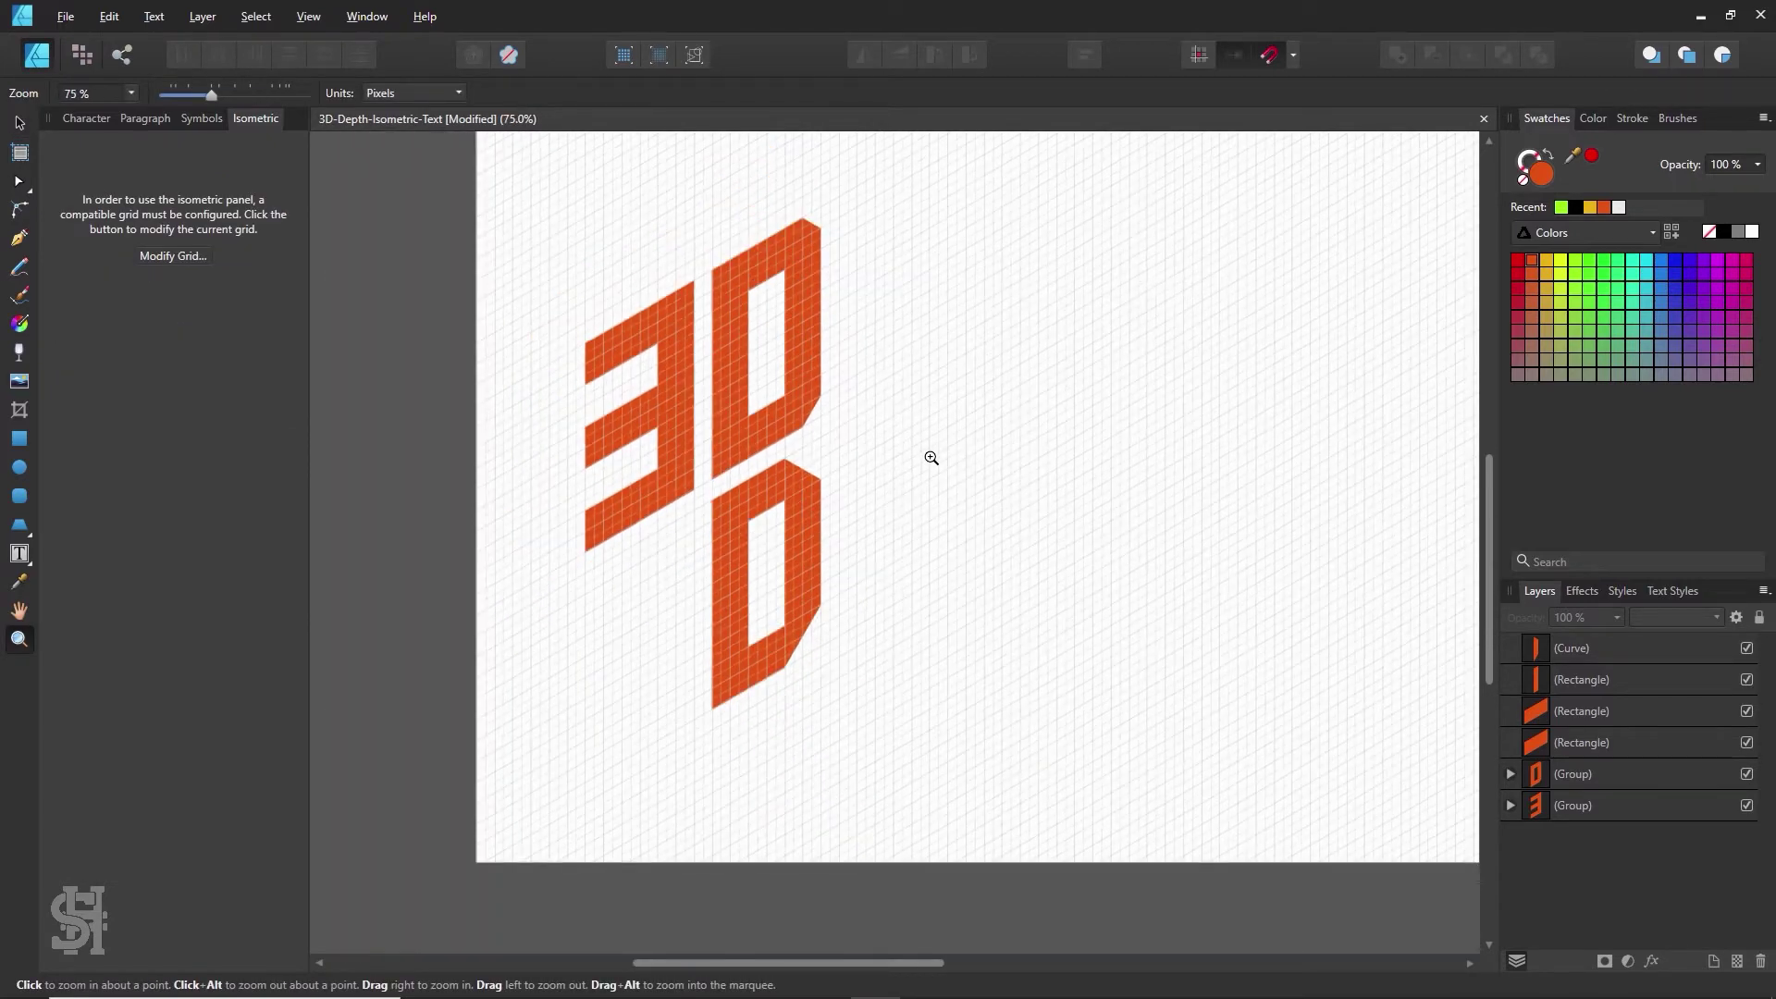
{"action": "scroll", "coordinate": [929, 455], "scroll_direction": "up", "scroll_amount": 1}
{"action": "left_click", "coordinate": [930, 455]}
{"action": "left_click", "coordinate": [18, 123]}
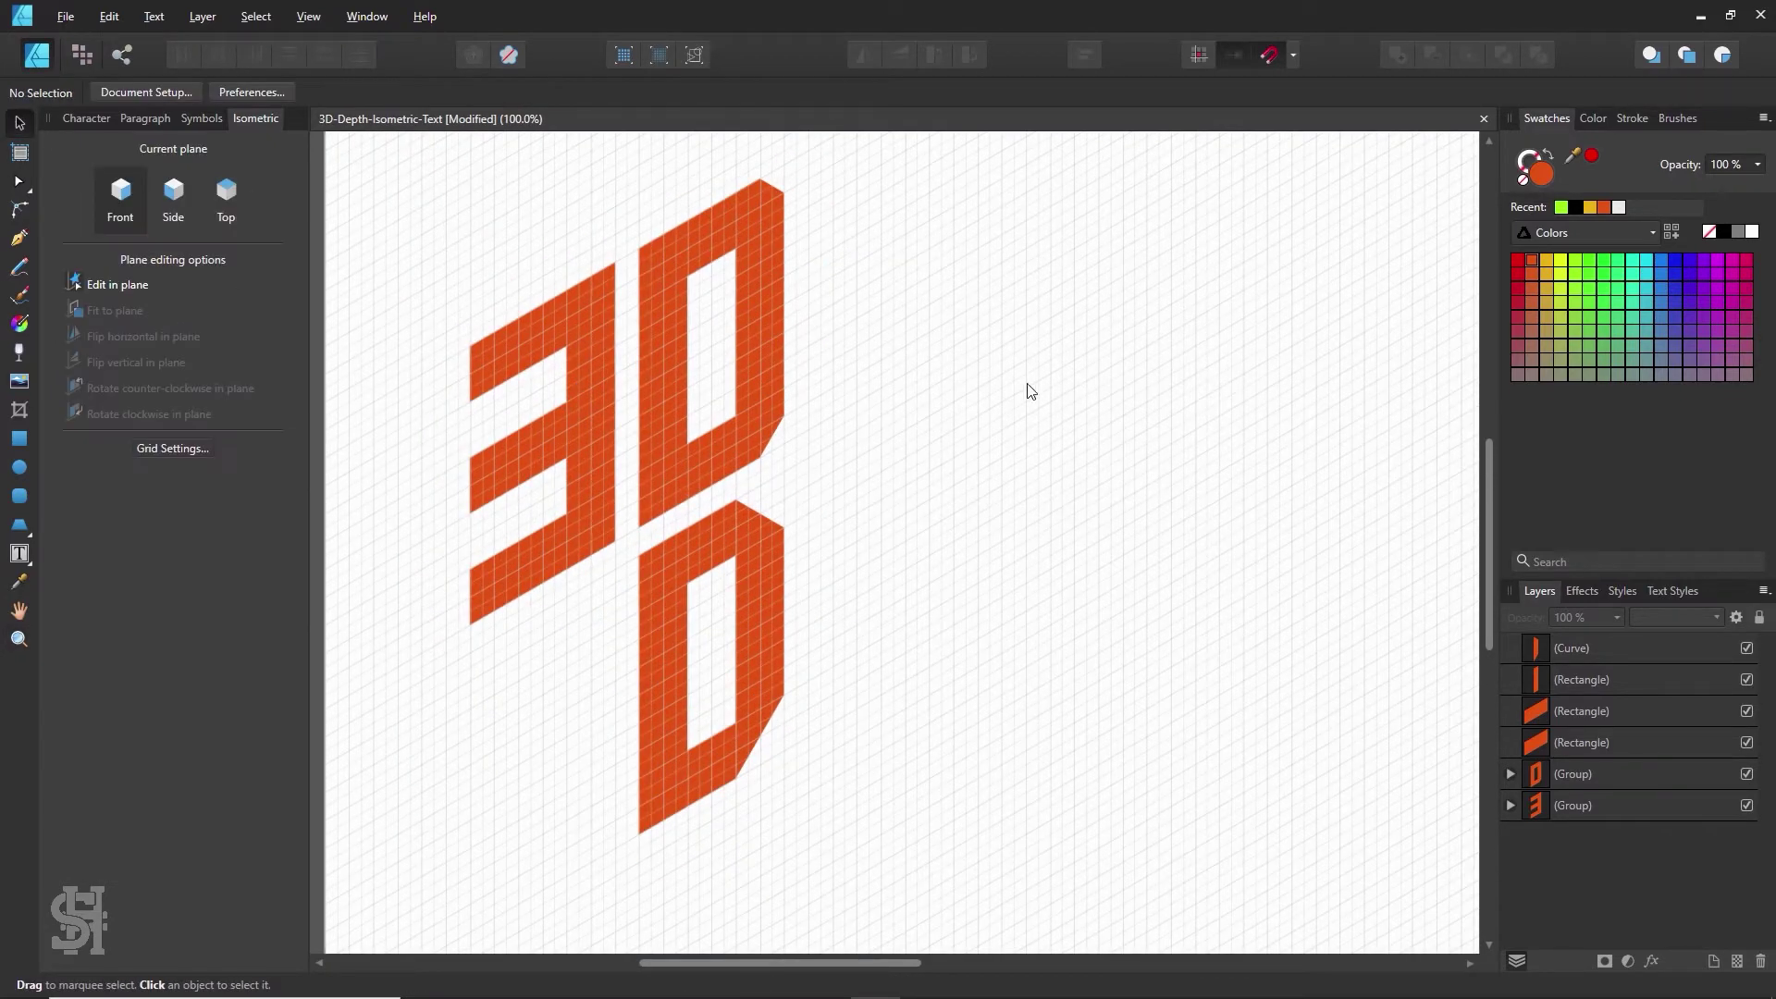
- Group the four pieces of the lower D and leave the group deselected
{"action": "scroll", "coordinate": [1031, 389], "scroll_direction": "up", "scroll_amount": 1}
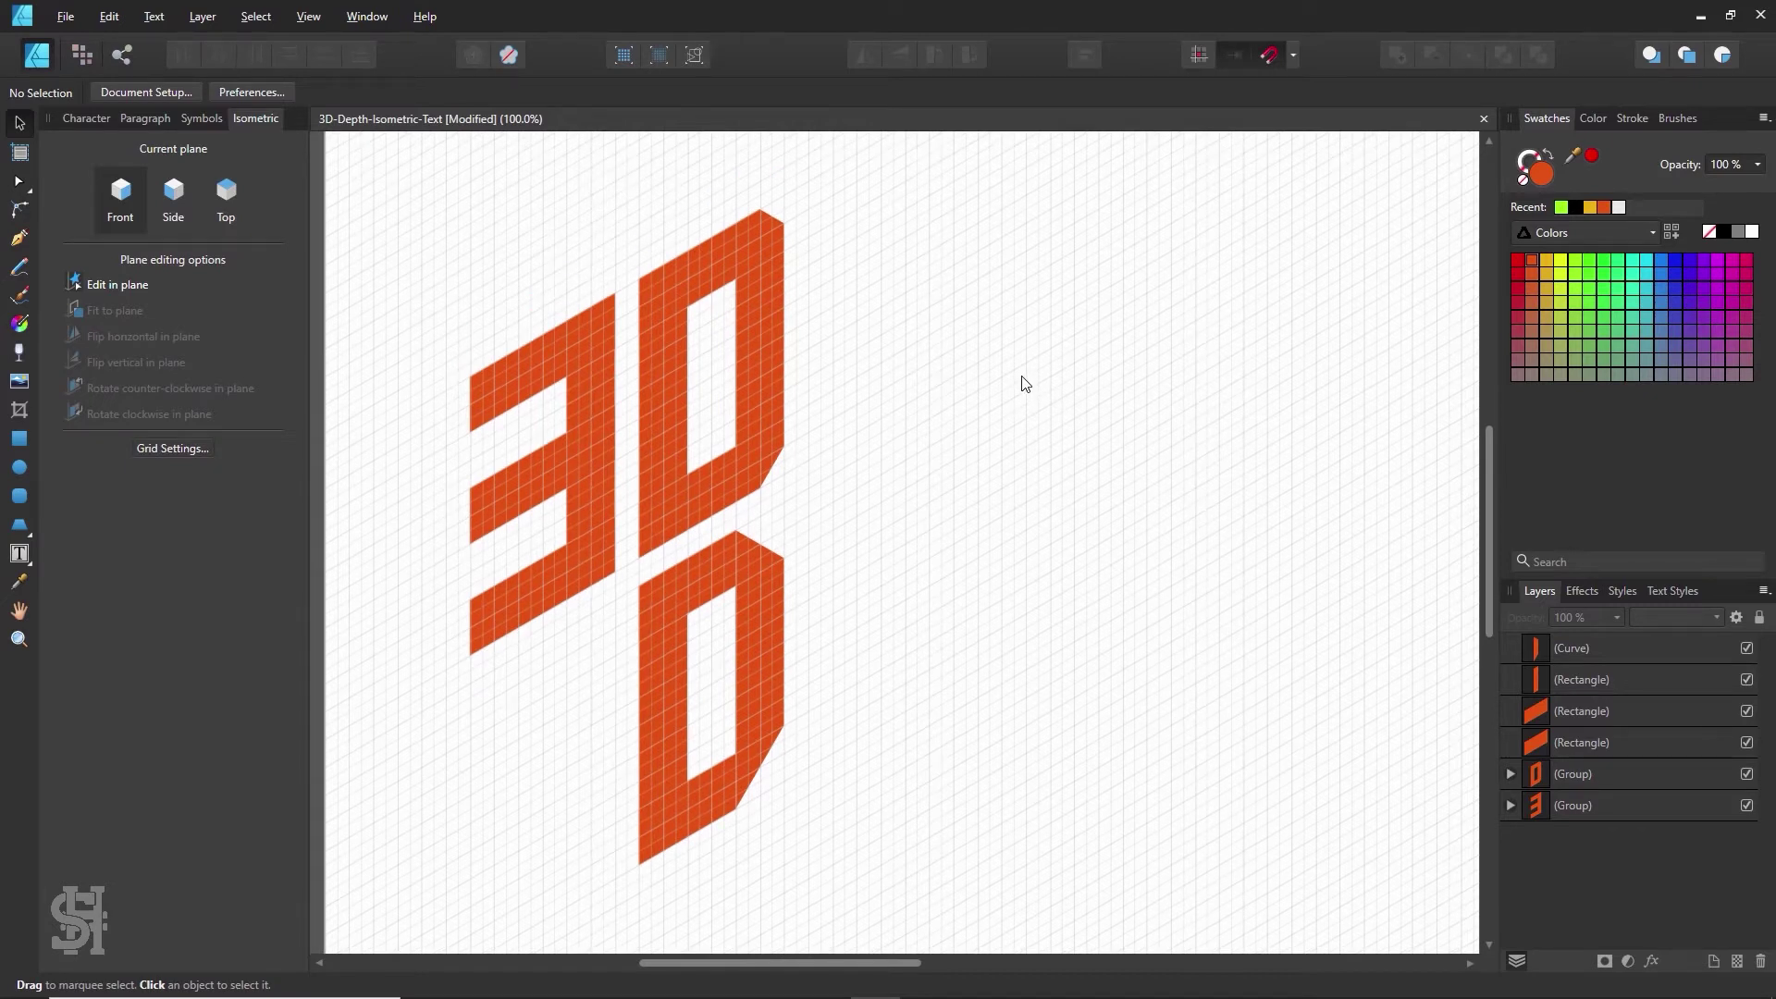
{"action": "scroll", "coordinate": [872, 490], "scroll_direction": "down", "scroll_amount": 2}
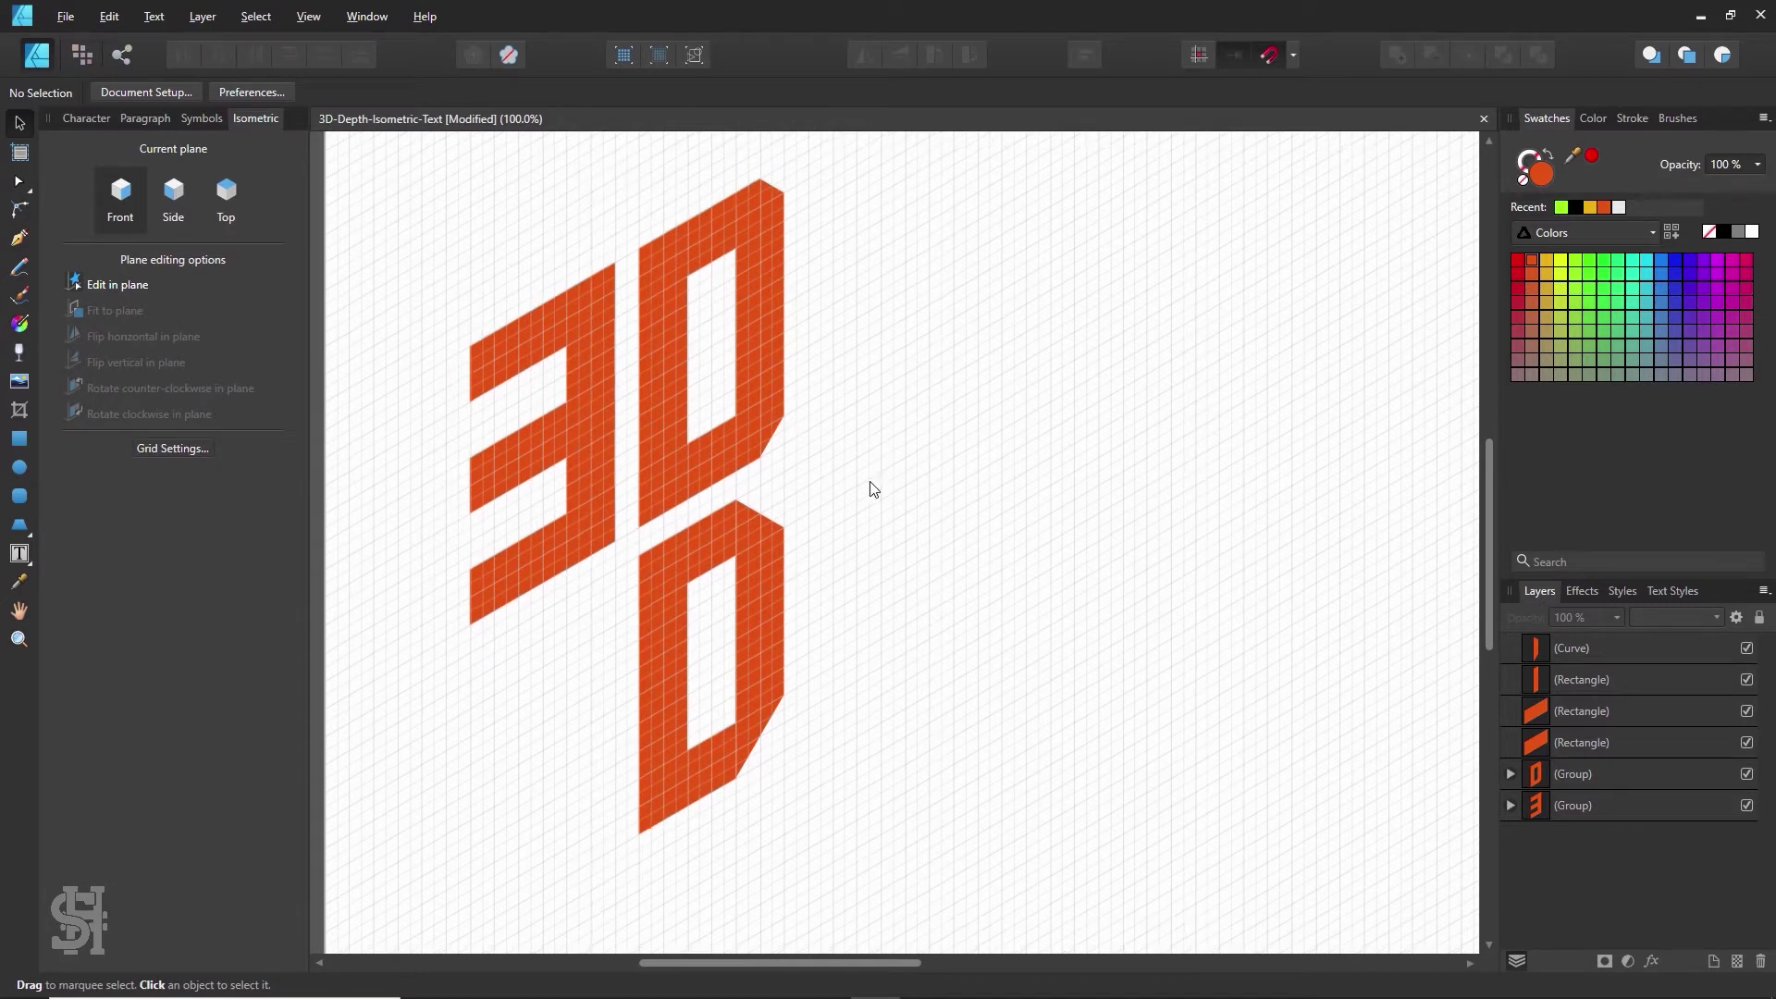
{"action": "left_click", "coordinate": [766, 555]}
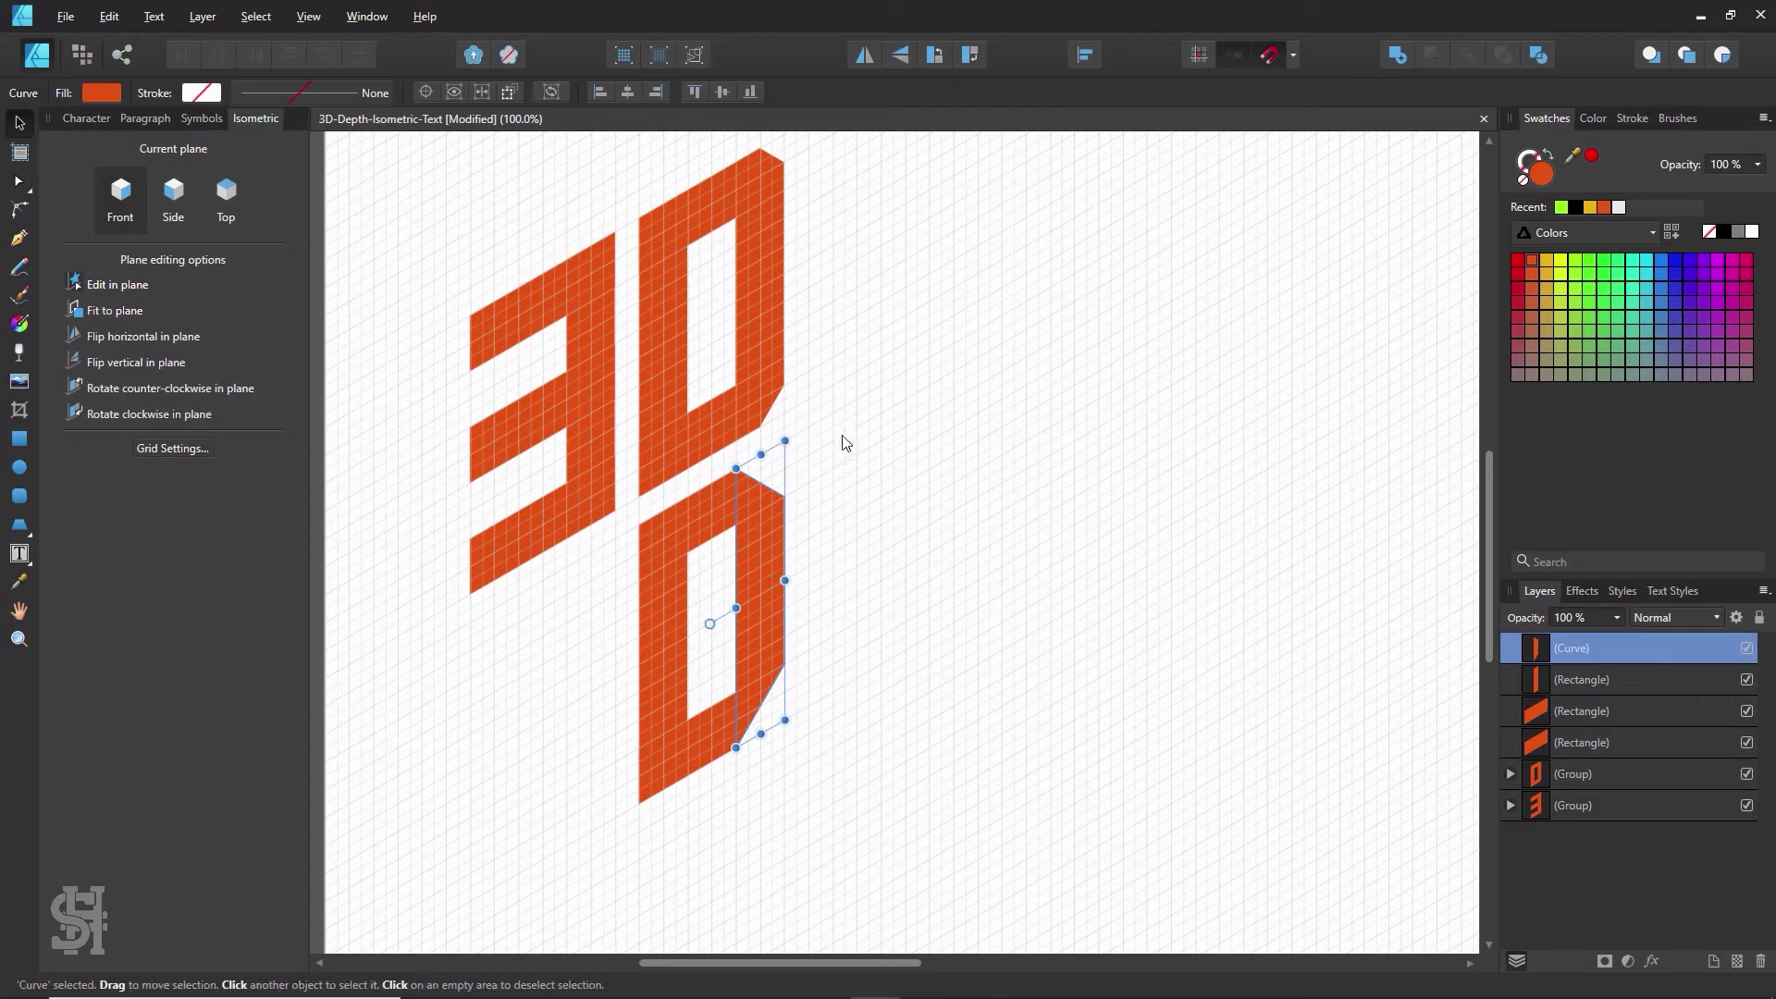
{"action": "left_click_drag", "start_coordinate": [843, 433], "coordinate": [624, 849]}
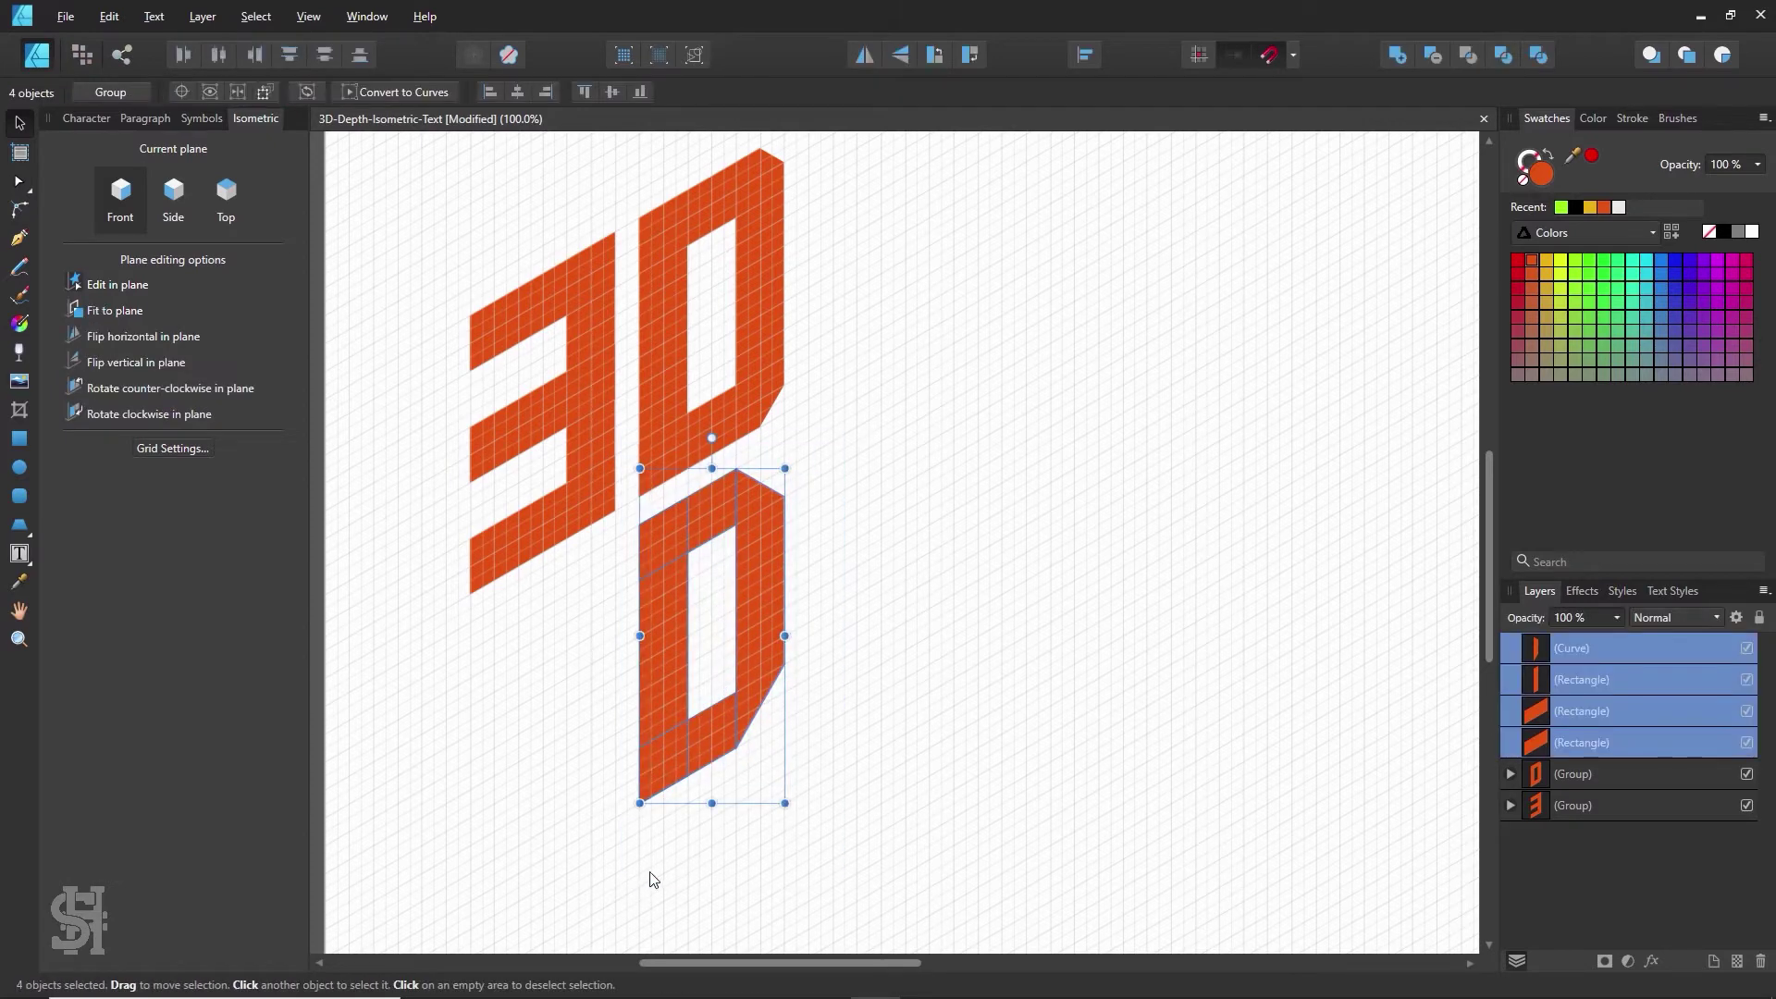
{"action": "key", "text": "ctrl+g"}
{"action": "key", "text": "ctrl+d"}
- Move the grouped lower D off the artboard, to the pasteboard beyond its lower-left edge
{"action": "key", "text": "z"}
{"action": "left_click", "coordinate": [1064, 456], "text": "alt"}
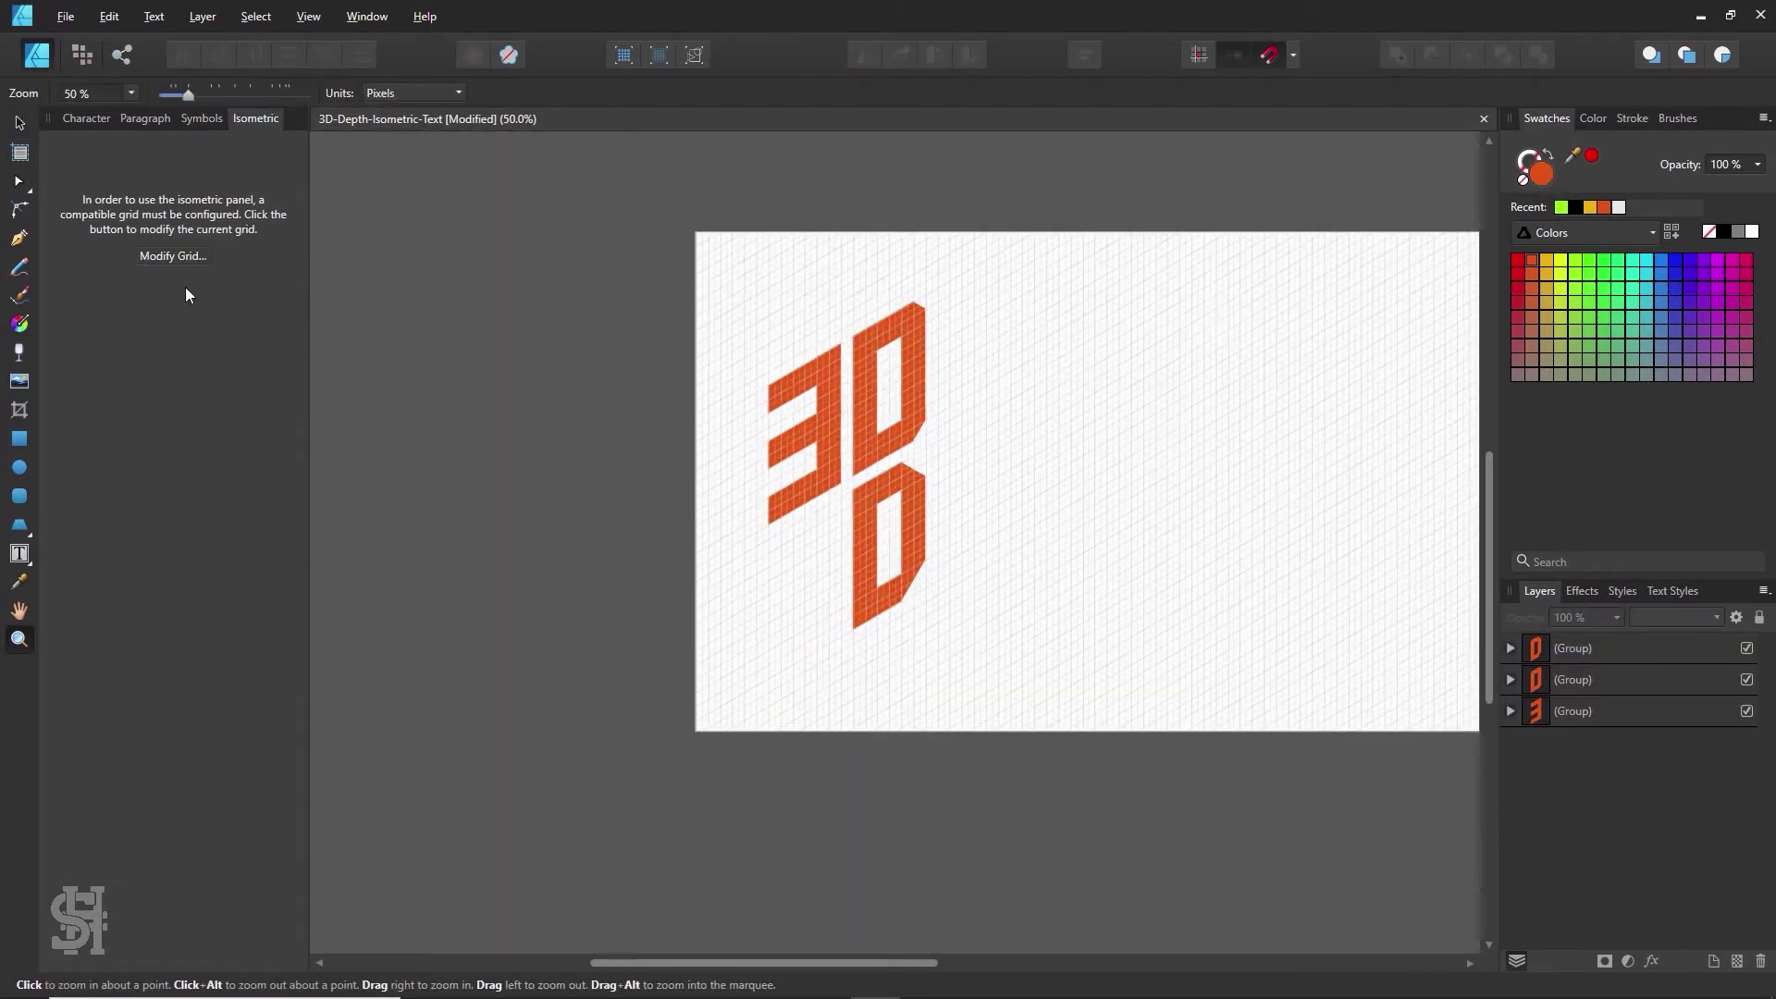
{"action": "left_click", "coordinate": [22, 123]}
{"action": "left_click_drag", "start_coordinate": [916, 527], "coordinate": [682, 623]}
{"action": "left_click", "coordinate": [1038, 504]}
{"action": "left_click", "coordinate": [629, 660]}
{"action": "left_click", "coordinate": [936, 564]}
{"action": "left_click", "coordinate": [962, 375]}
- Try moving the remaining D group straight down, and undo the move
{"action": "key", "text": "z"}
{"action": "left_click", "coordinate": [969, 371]}
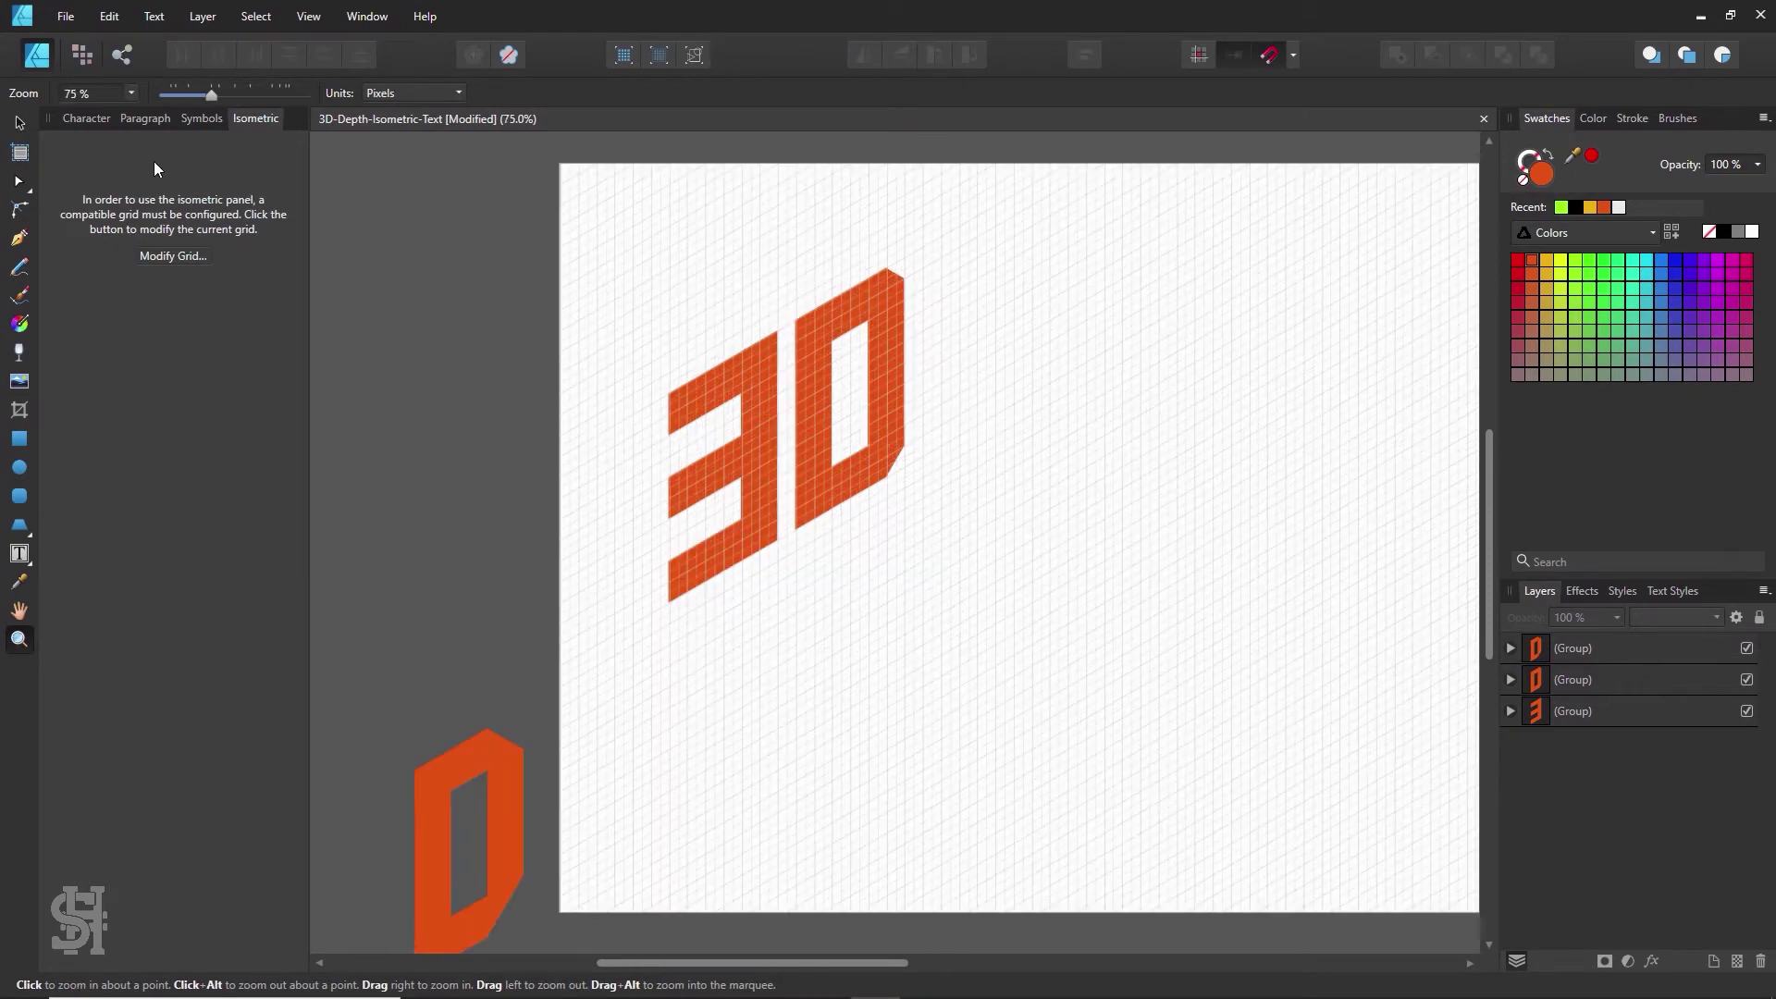
{"action": "key", "text": "v"}
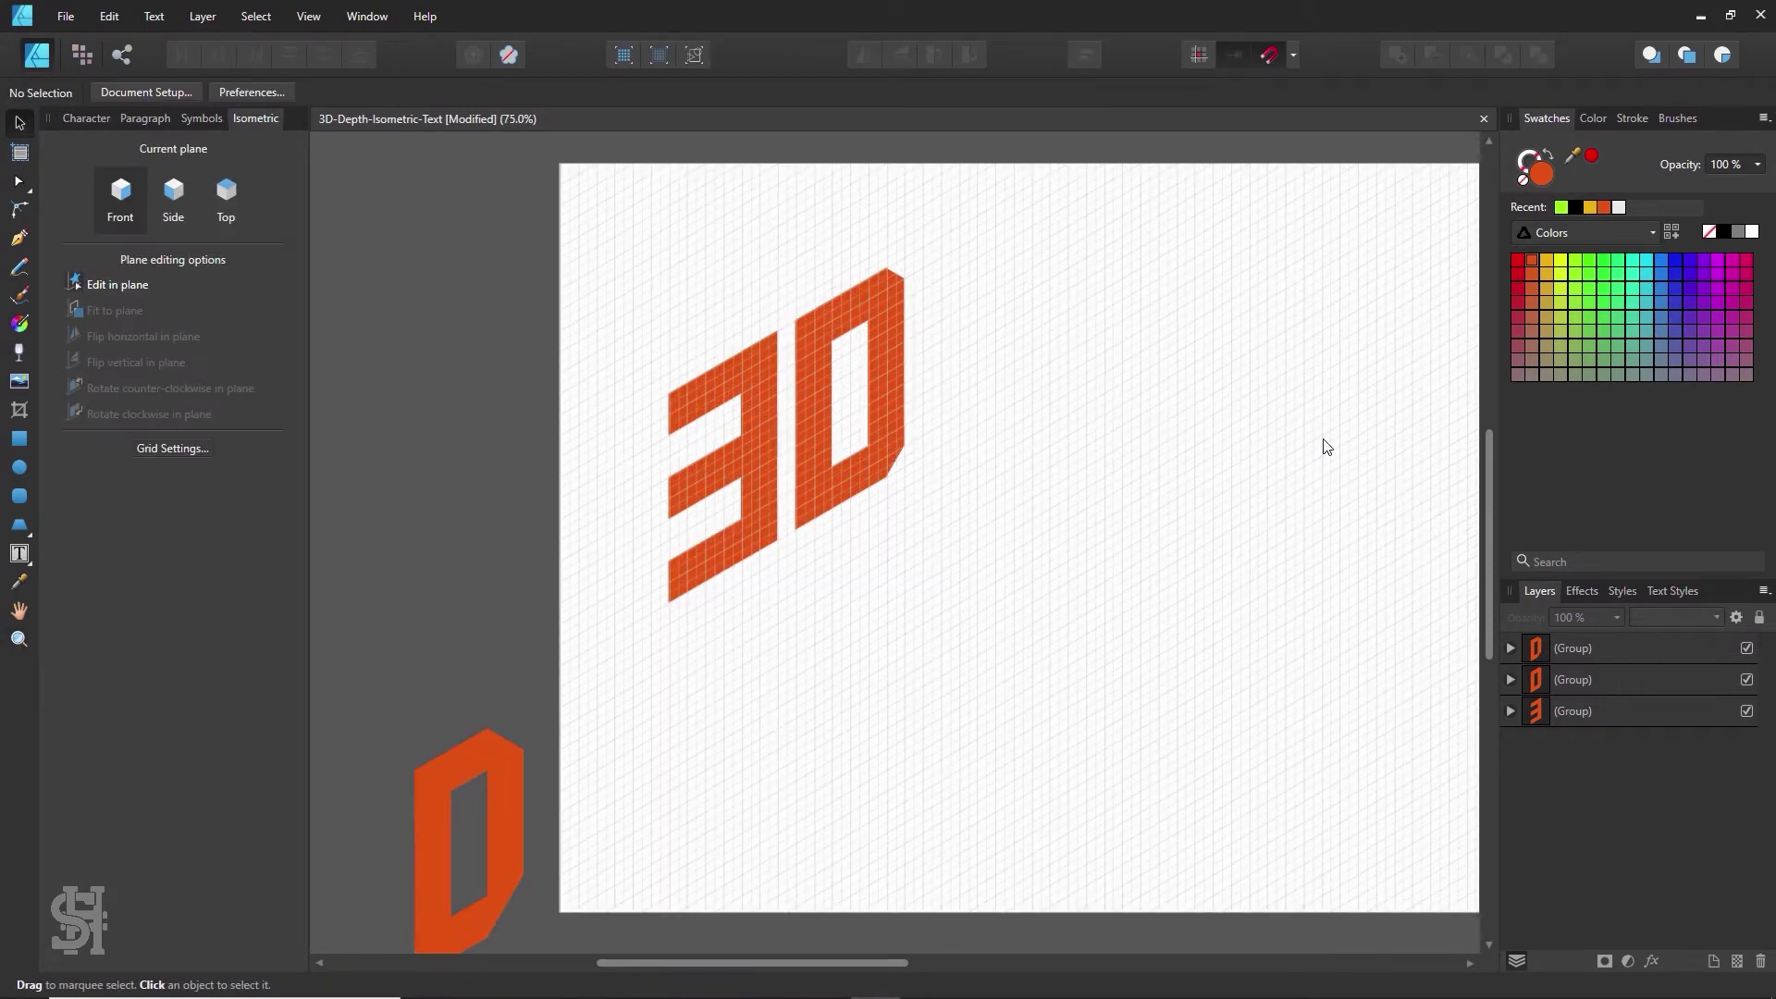
{"action": "key", "text": "h"}
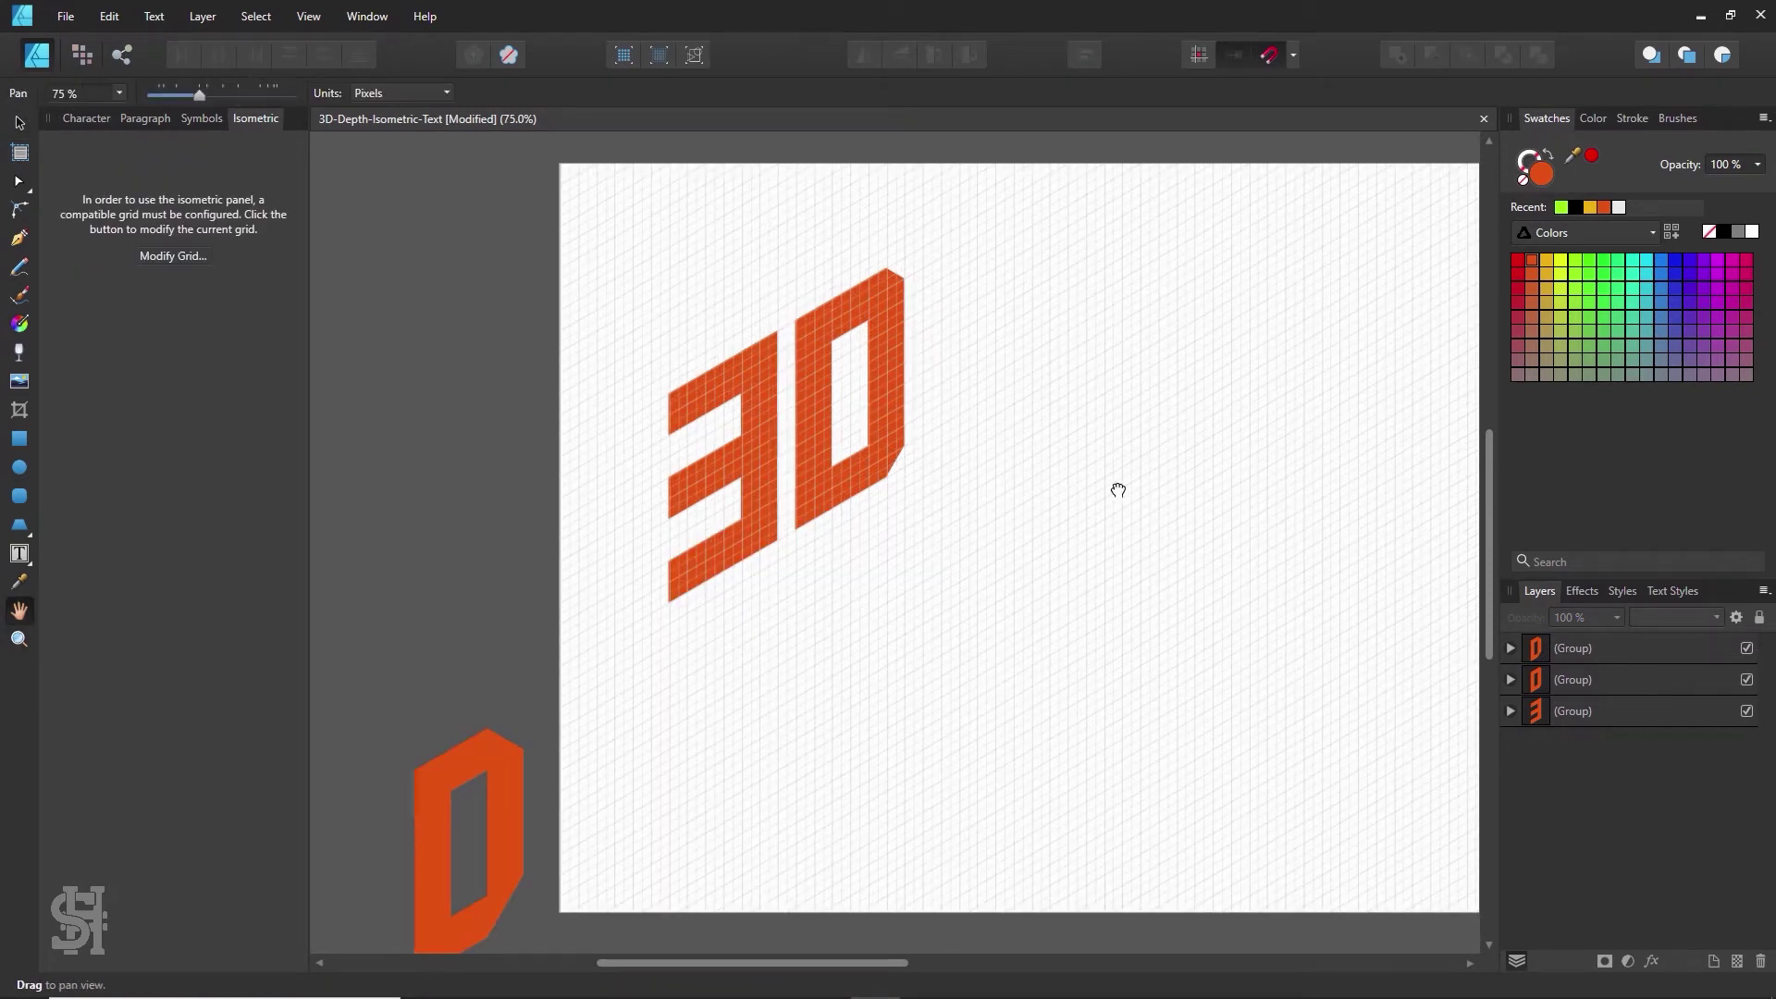
{"action": "left_click_drag", "start_coordinate": [1118, 488], "coordinate": [966, 520]}
{"action": "left_click", "coordinate": [19, 128]}
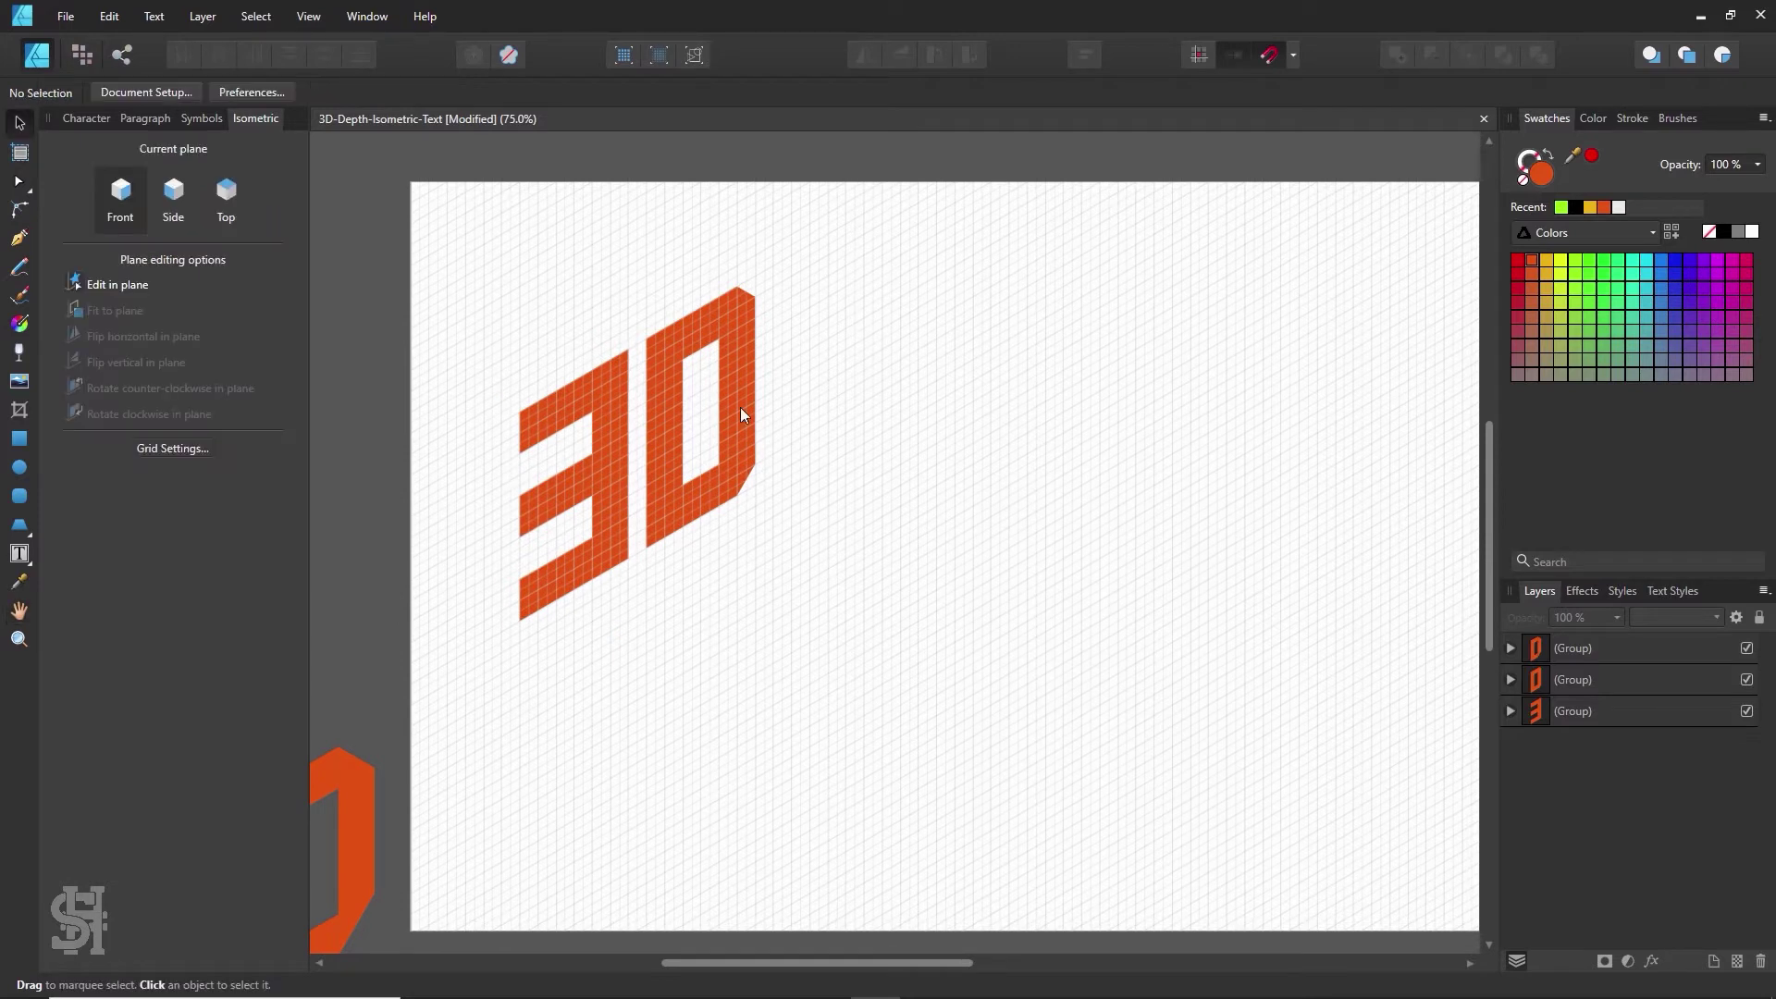
{"action": "left_click", "coordinate": [735, 411]}
{"action": "left_click_drag", "start_coordinate": [736, 410], "coordinate": [745, 557]}
{"action": "key", "text": "ctrl+z"}
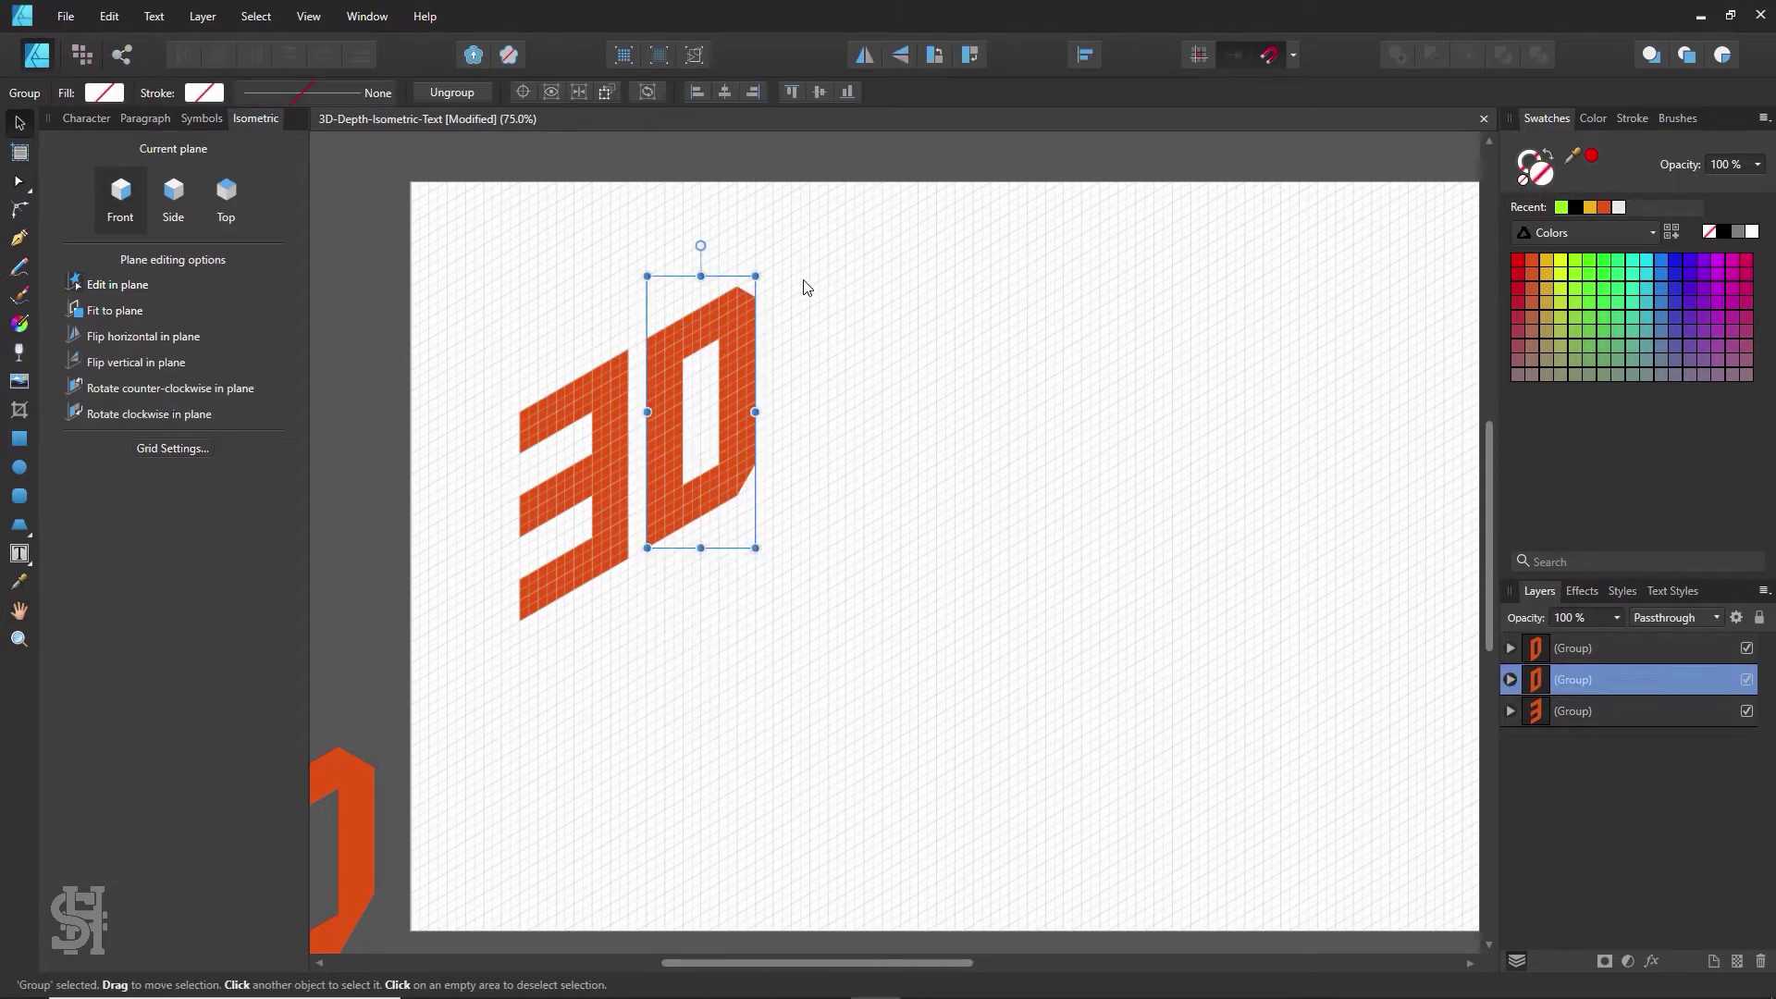
- Ungroup the D beside the 3 and merge its six pieces into one shape with the Add operation
{"action": "key", "text": "ctrl+shift+g"}
{"action": "left_click_drag", "start_coordinate": [813, 217], "coordinate": [640, 592]}
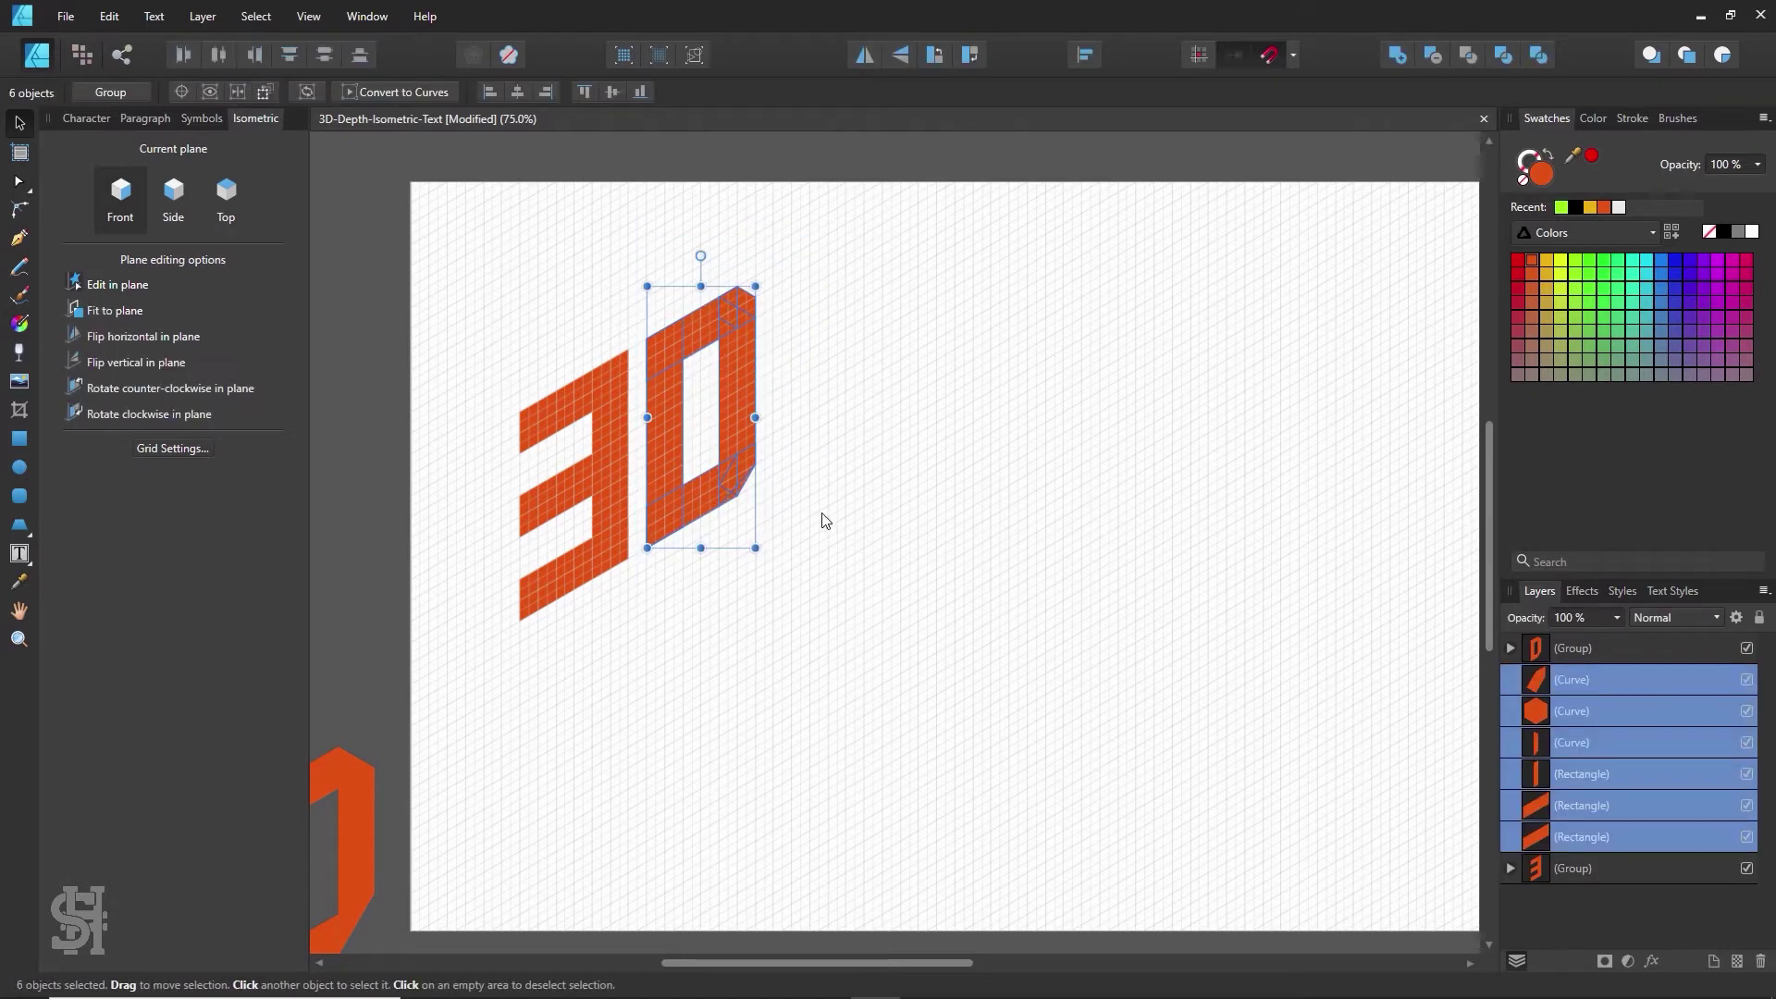
{"action": "left_click", "coordinate": [1401, 58]}
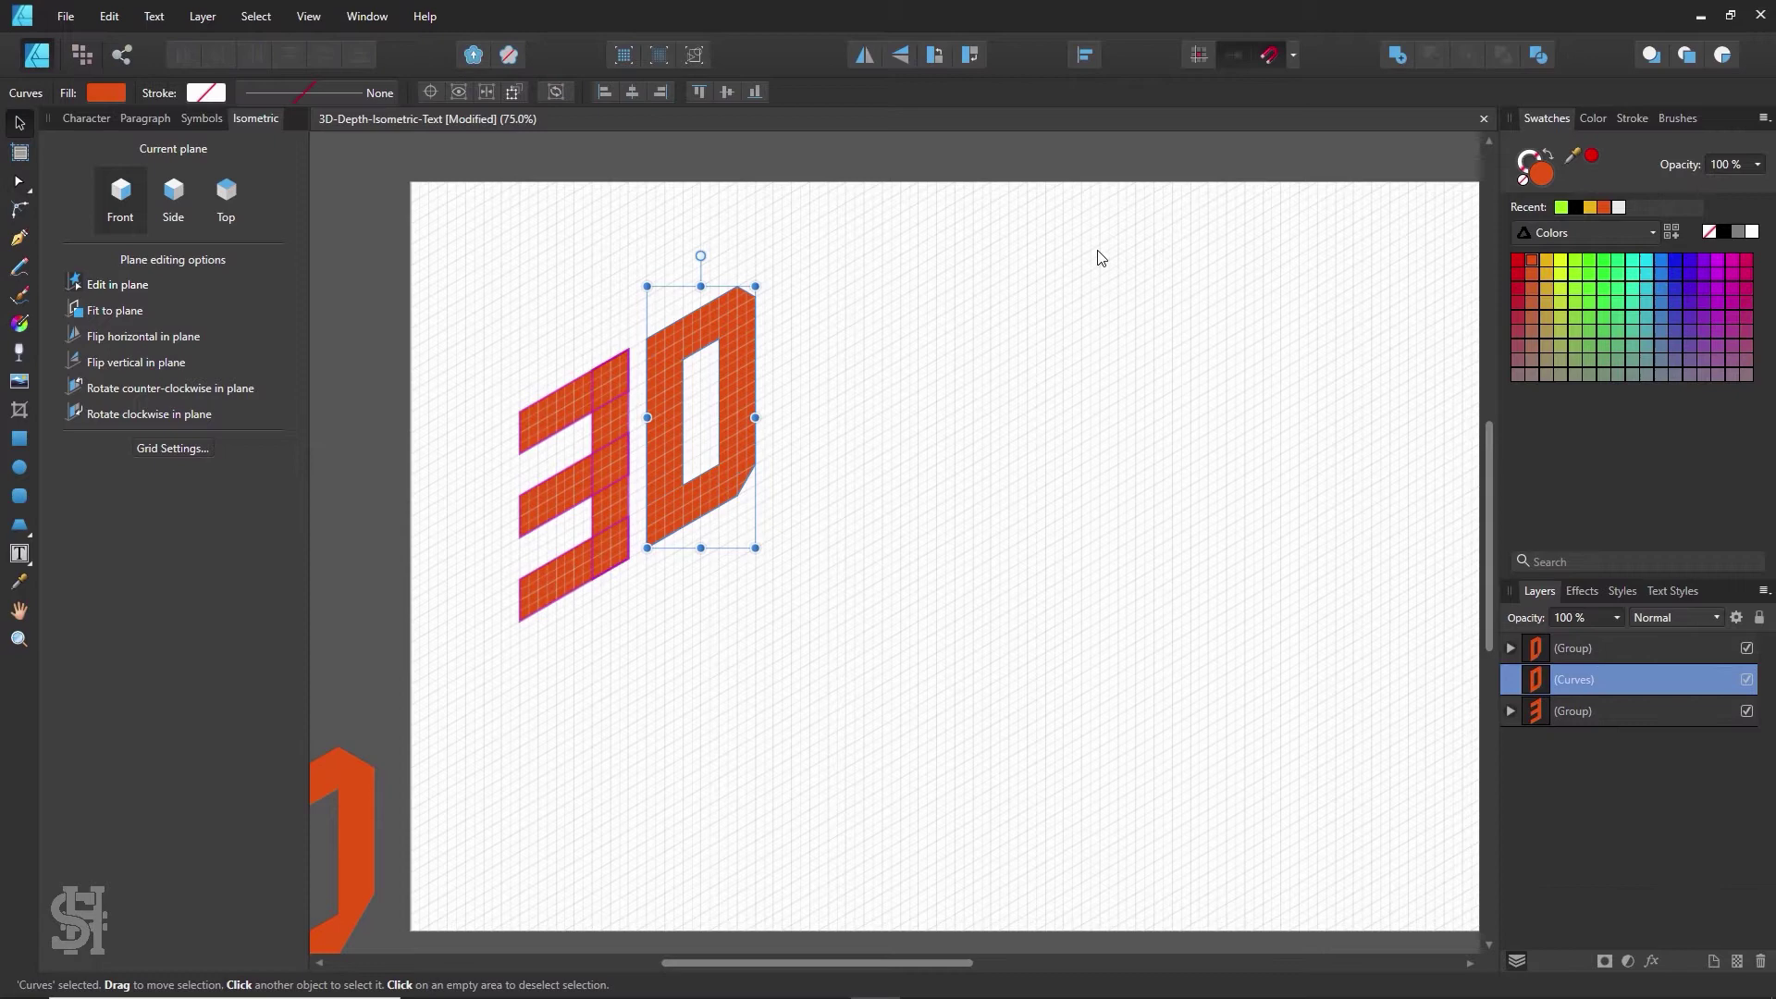
- Try moving the merged D to the right and filling it lime green, undoing both changes
{"action": "left_click", "coordinate": [925, 370]}
{"action": "left_click_drag", "start_coordinate": [736, 411], "coordinate": [800, 395]}
{"action": "key", "text": "ctrl+z"}
{"action": "left_click", "coordinate": [1578, 278]}
{"action": "key", "text": "ctrl+z"}
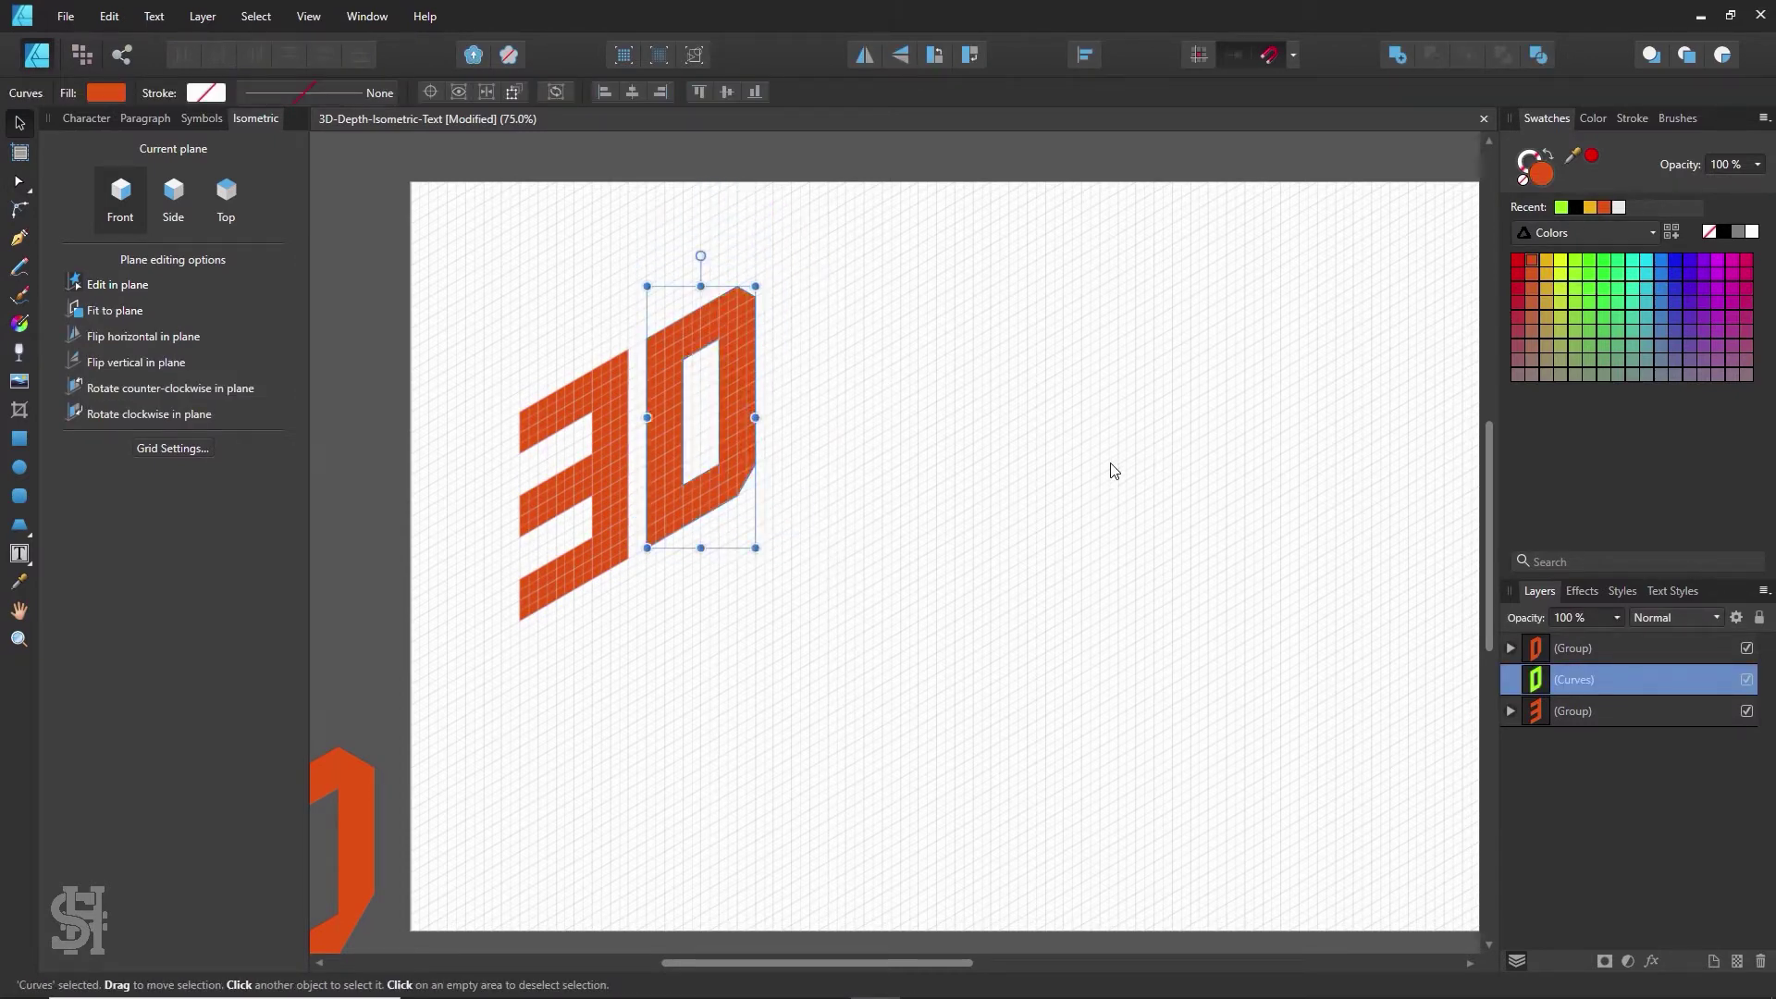
{"action": "left_click", "coordinate": [788, 467]}
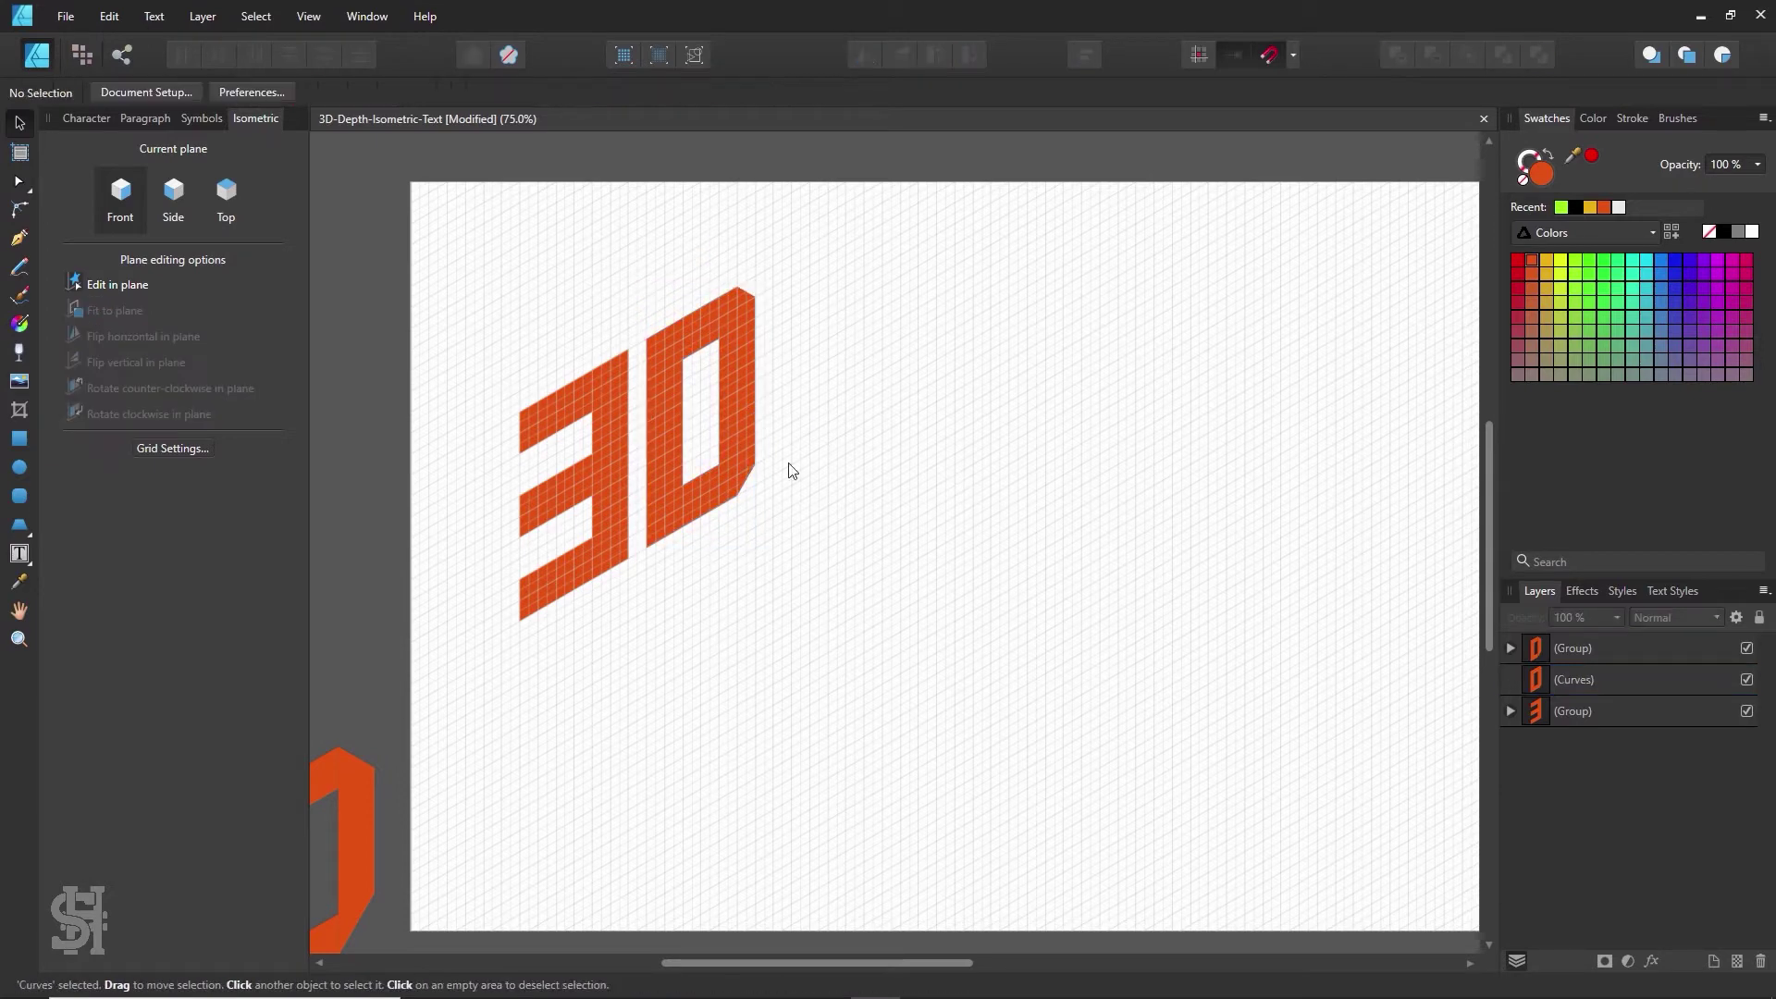
- Ungroup the 3 and place a copy of its four loose rectangles near the artboard's upper right
{"action": "left_click_drag", "start_coordinate": [461, 278], "coordinate": [512, 389]}
{"action": "left_click_drag", "start_coordinate": [618, 619], "coordinate": [643, 660]}
{"action": "key", "text": "ctrl+shift+g"}
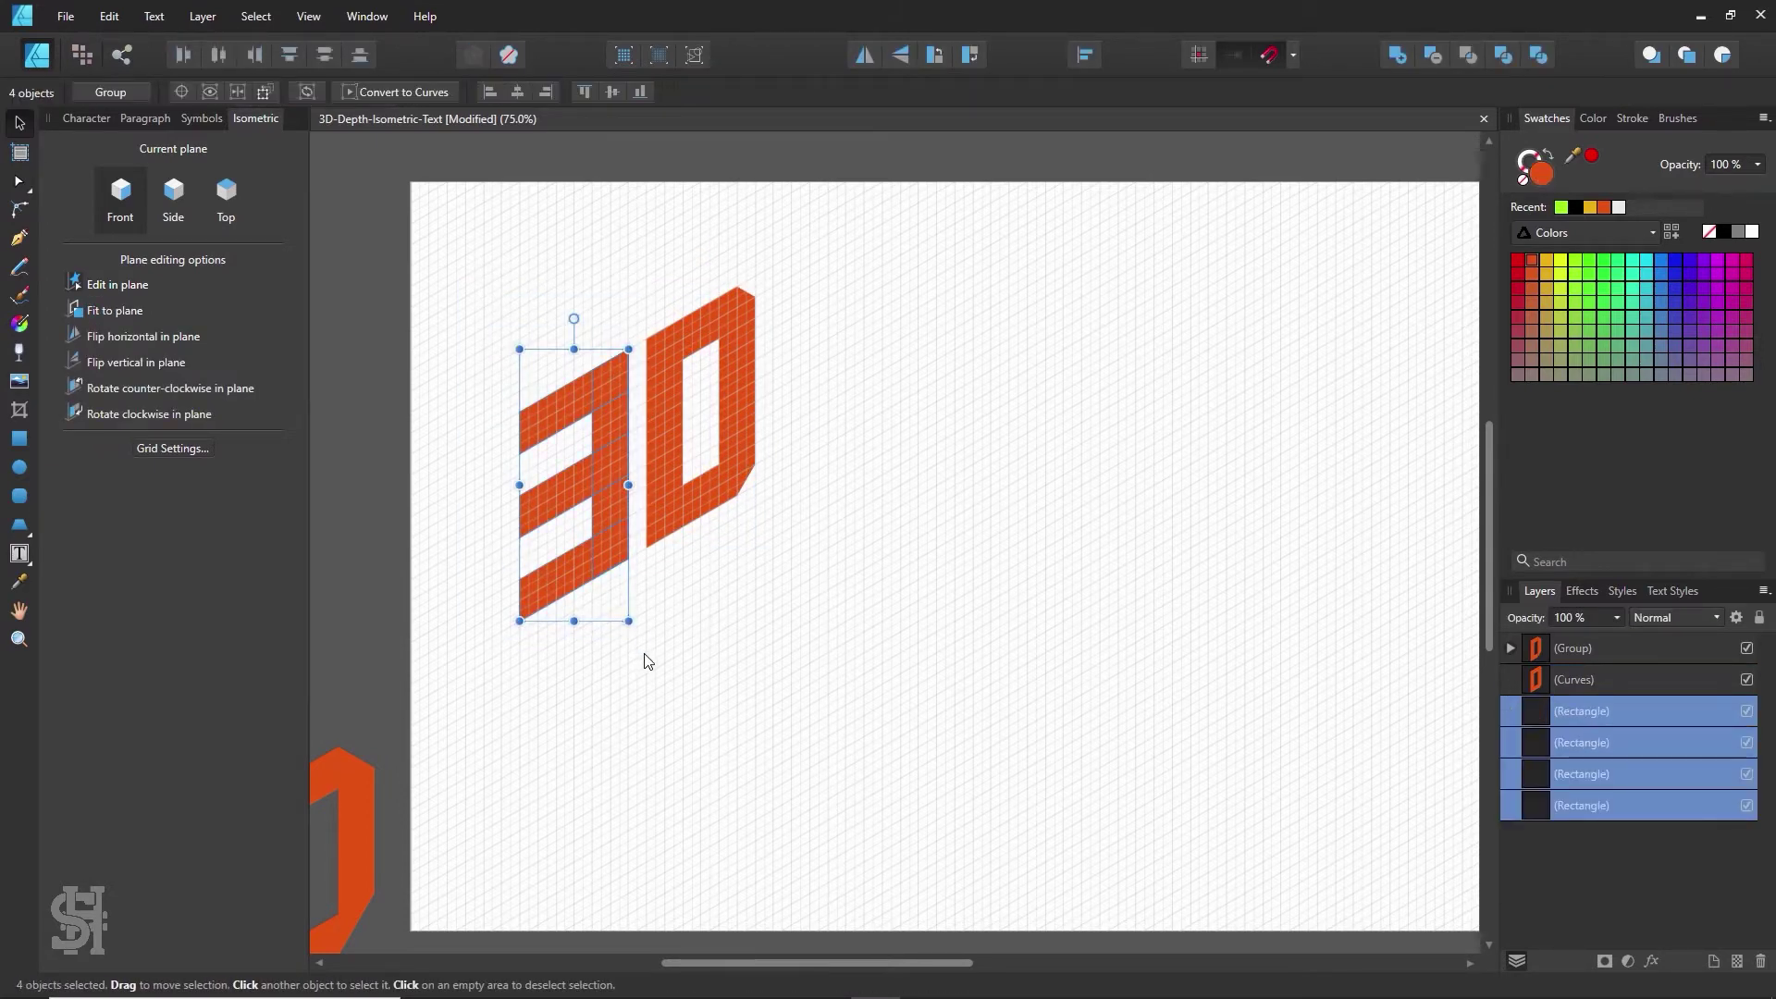
{"action": "left_click_drag", "start_coordinate": [483, 278], "coordinate": [647, 647]}
{"action": "left_click_drag", "start_coordinate": [592, 545], "coordinate": [1229, 369]}
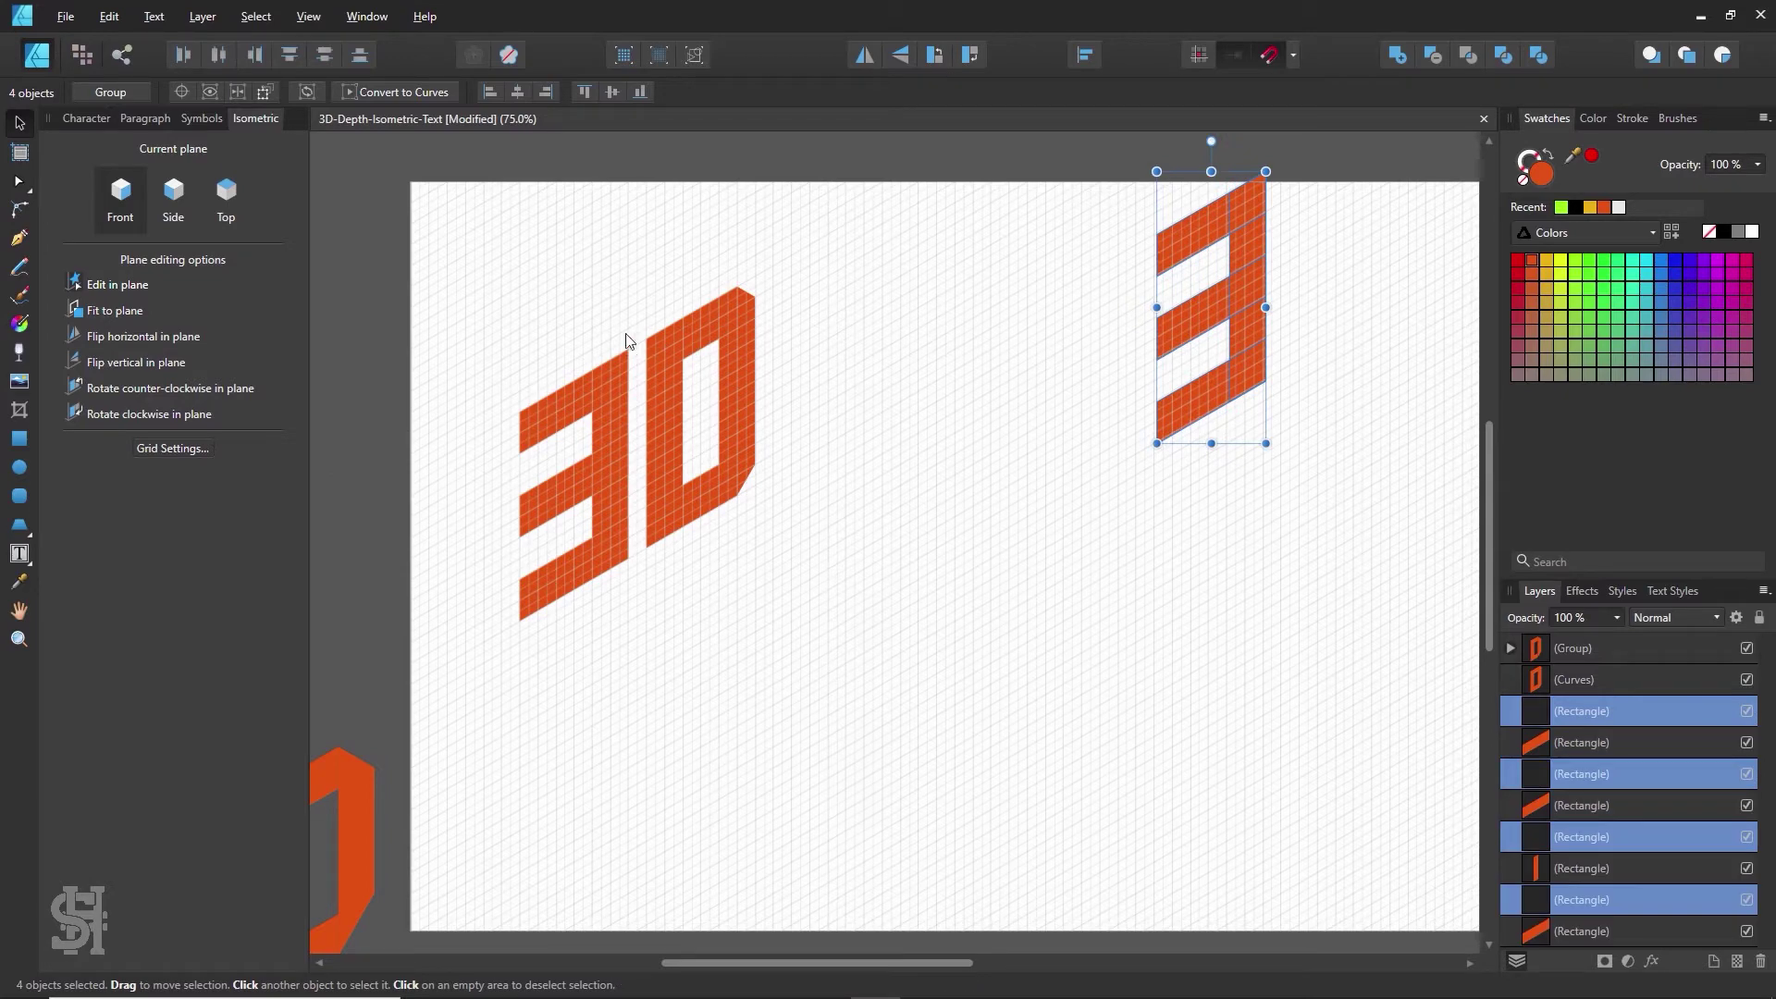
- Merge the four rectangles of the original 3 into a single shape with the Add operation
{"action": "left_click_drag", "start_coordinate": [634, 326], "coordinate": [532, 627]}
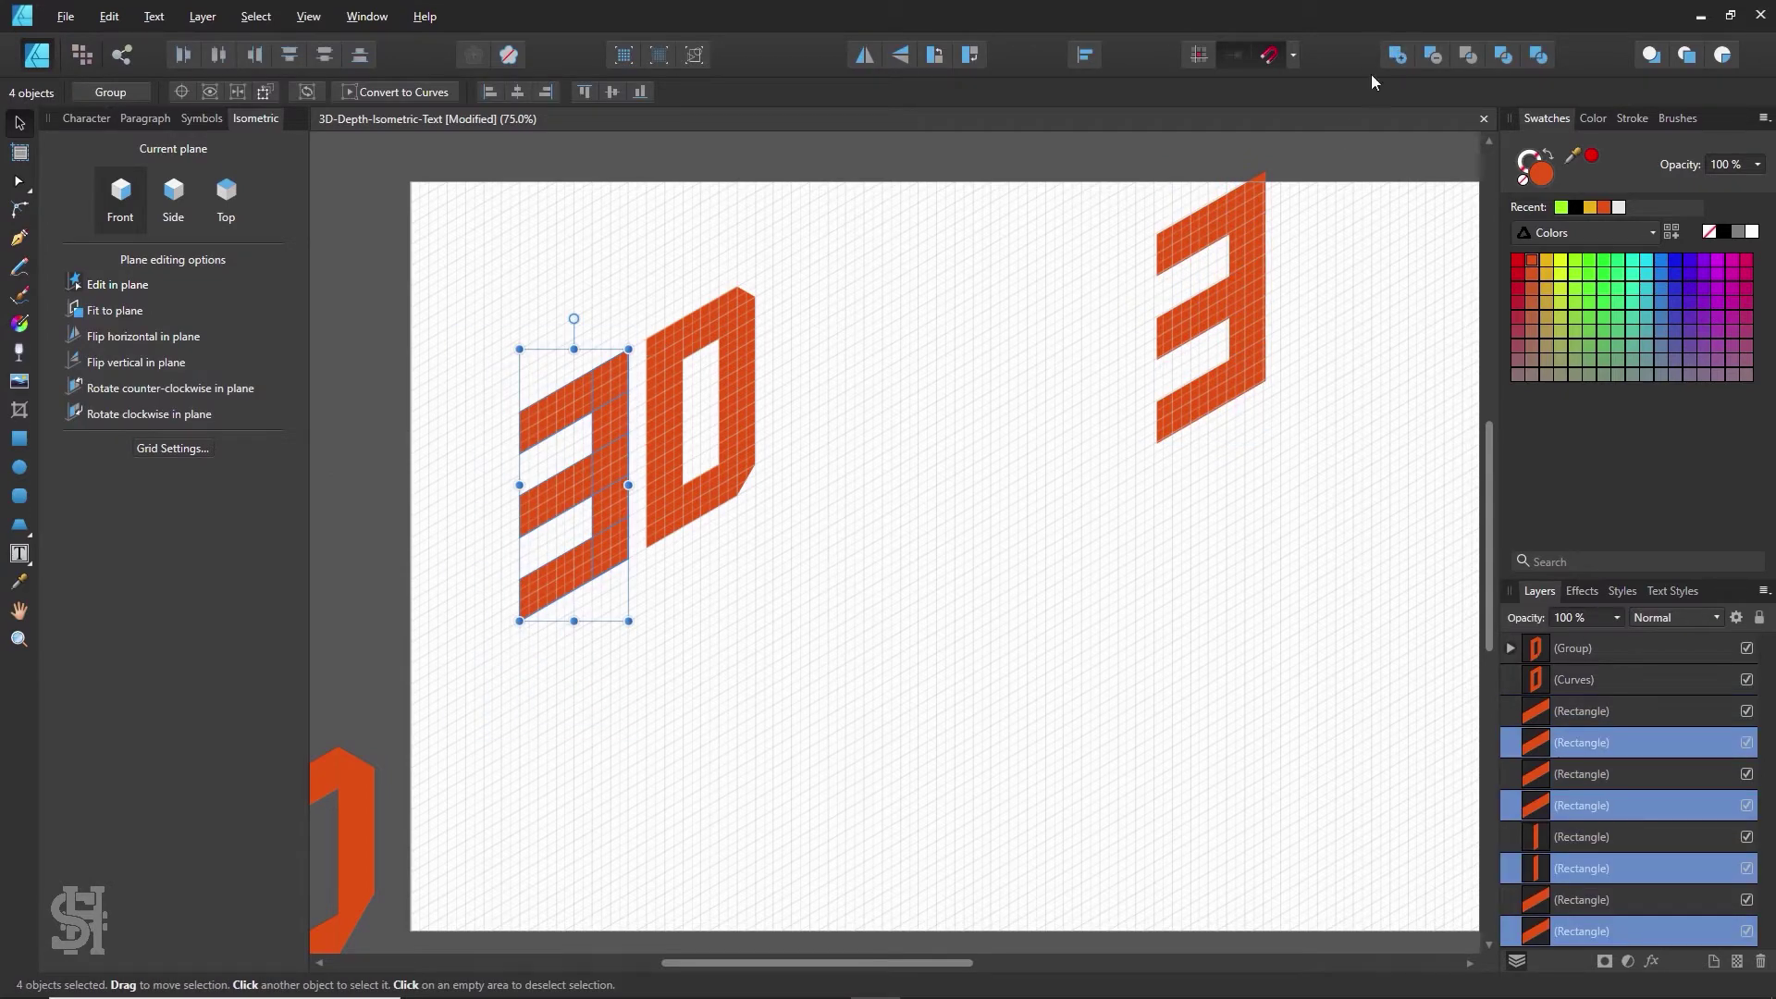
{"action": "left_click", "coordinate": [1397, 55]}
{"action": "left_click", "coordinate": [936, 460]}
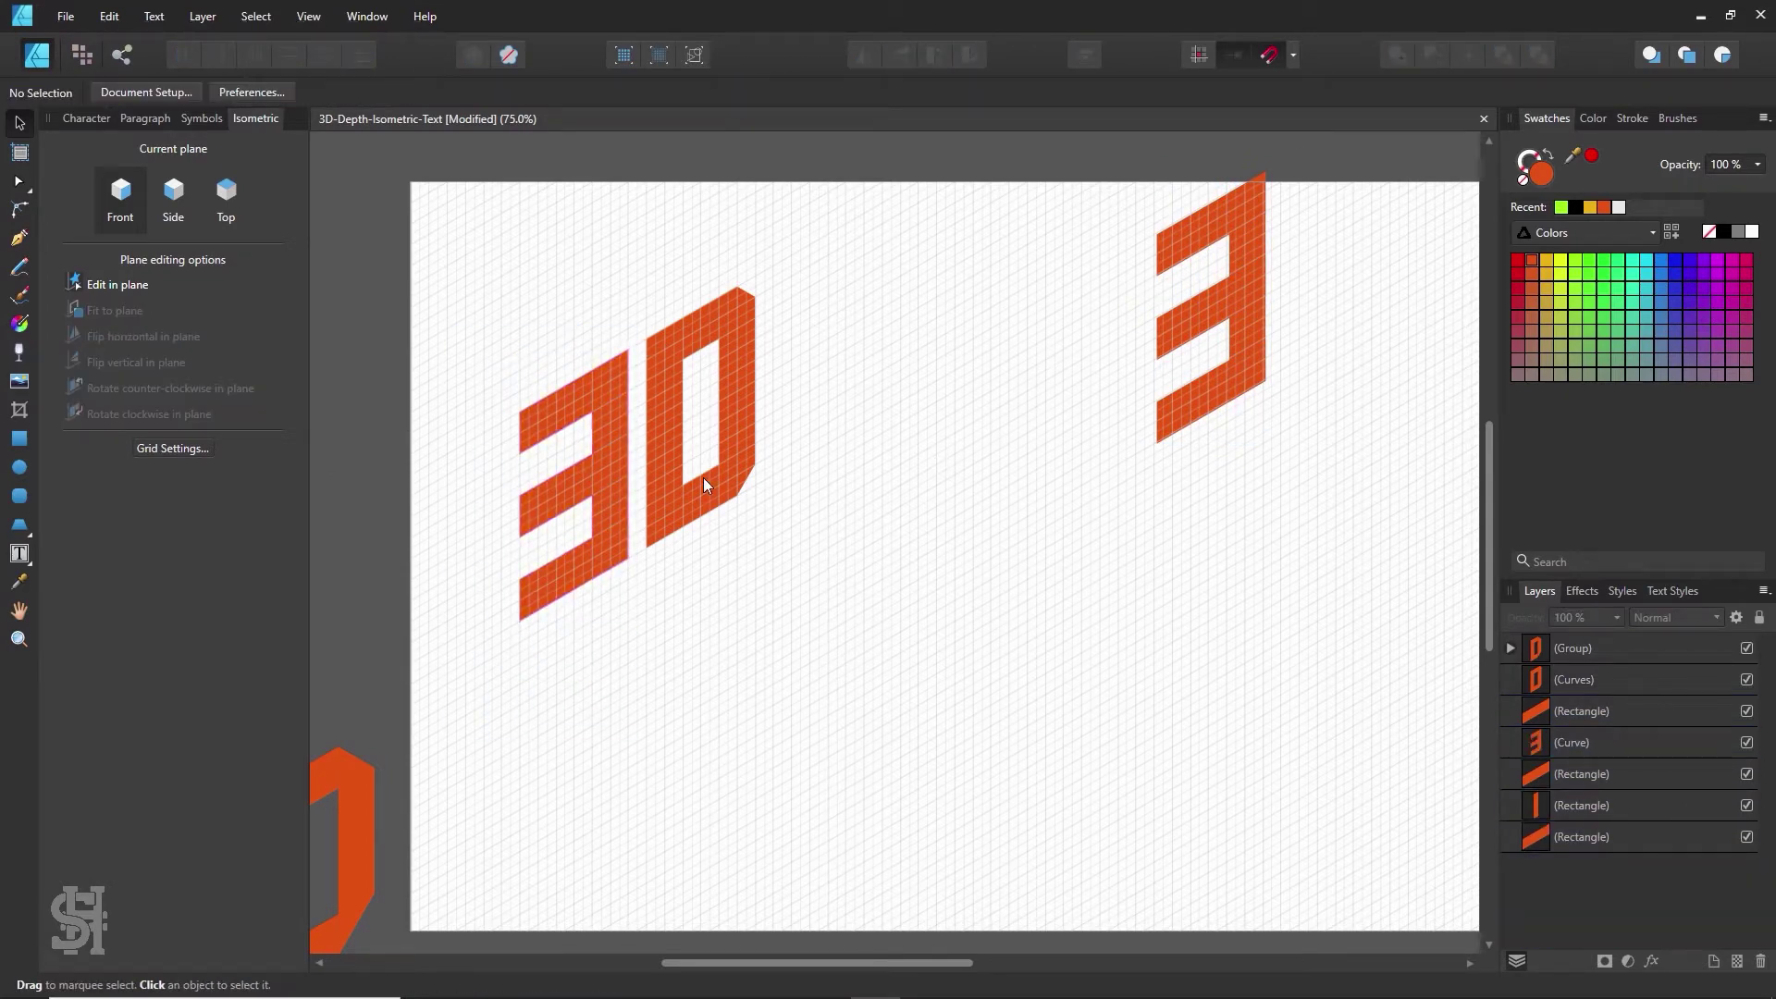
{"action": "left_click", "coordinate": [559, 521]}
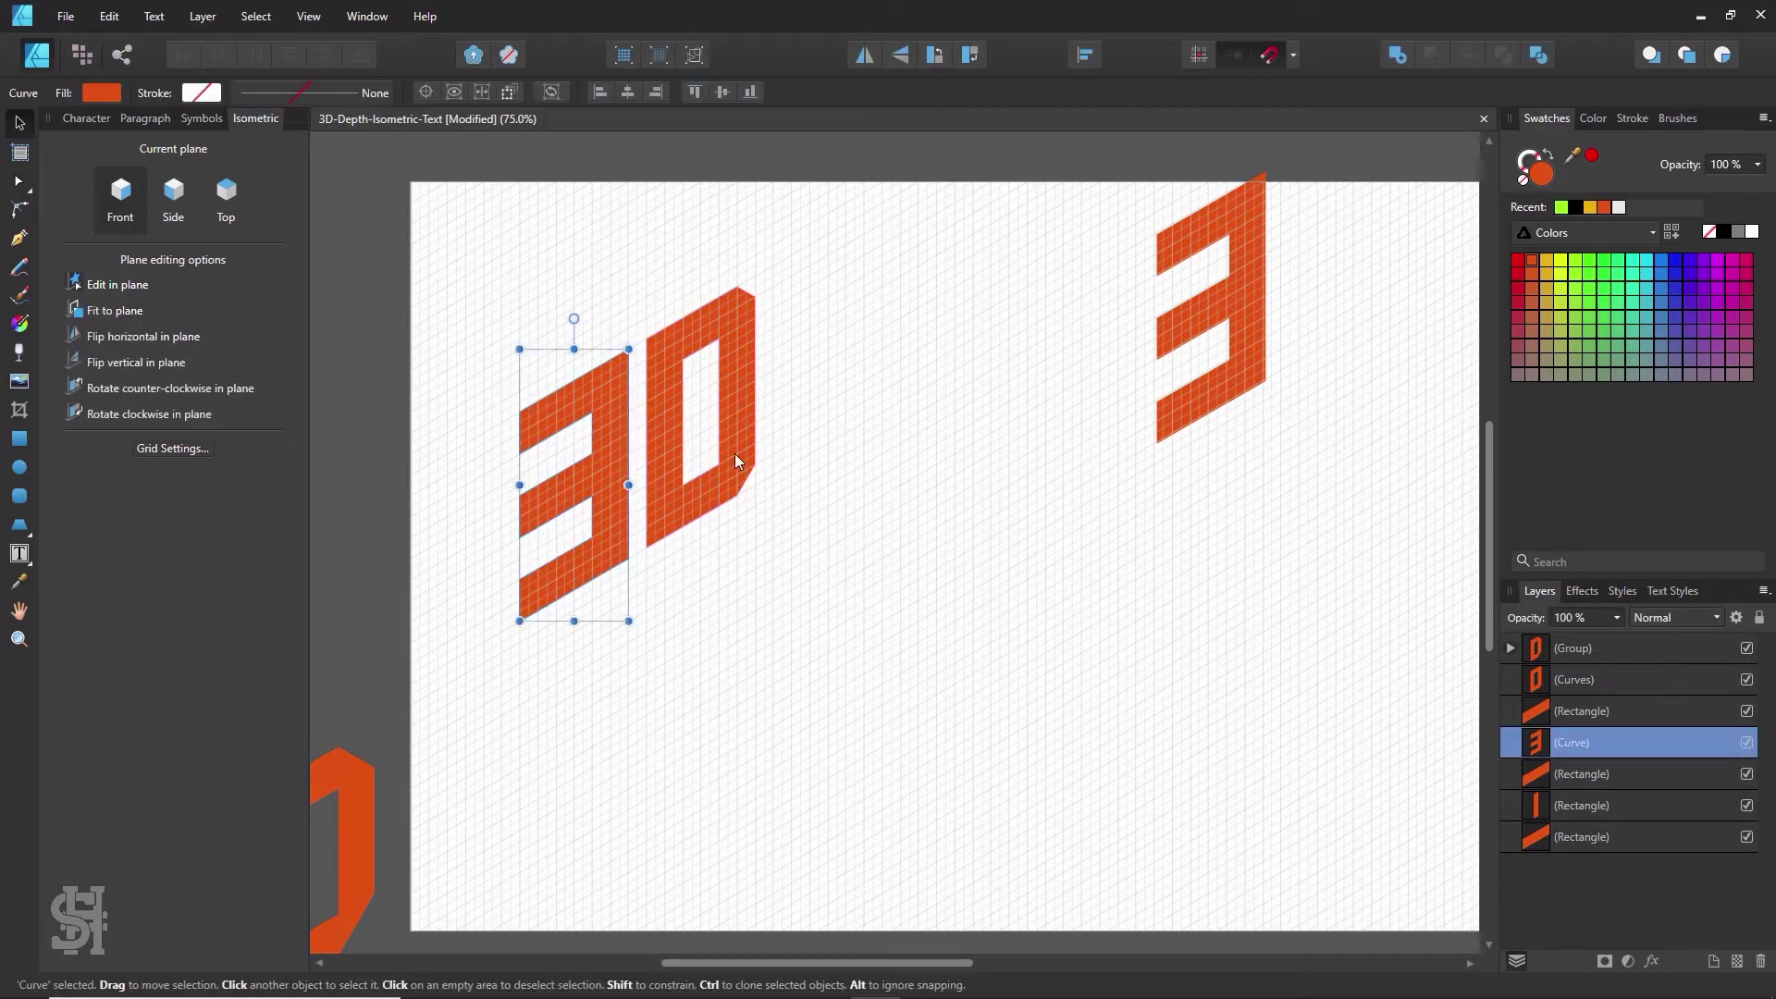
- Try moving the loose 3 closer to the letters and shifting its middle bar, undoing the bar's shift
{"action": "left_click", "coordinate": [901, 432]}
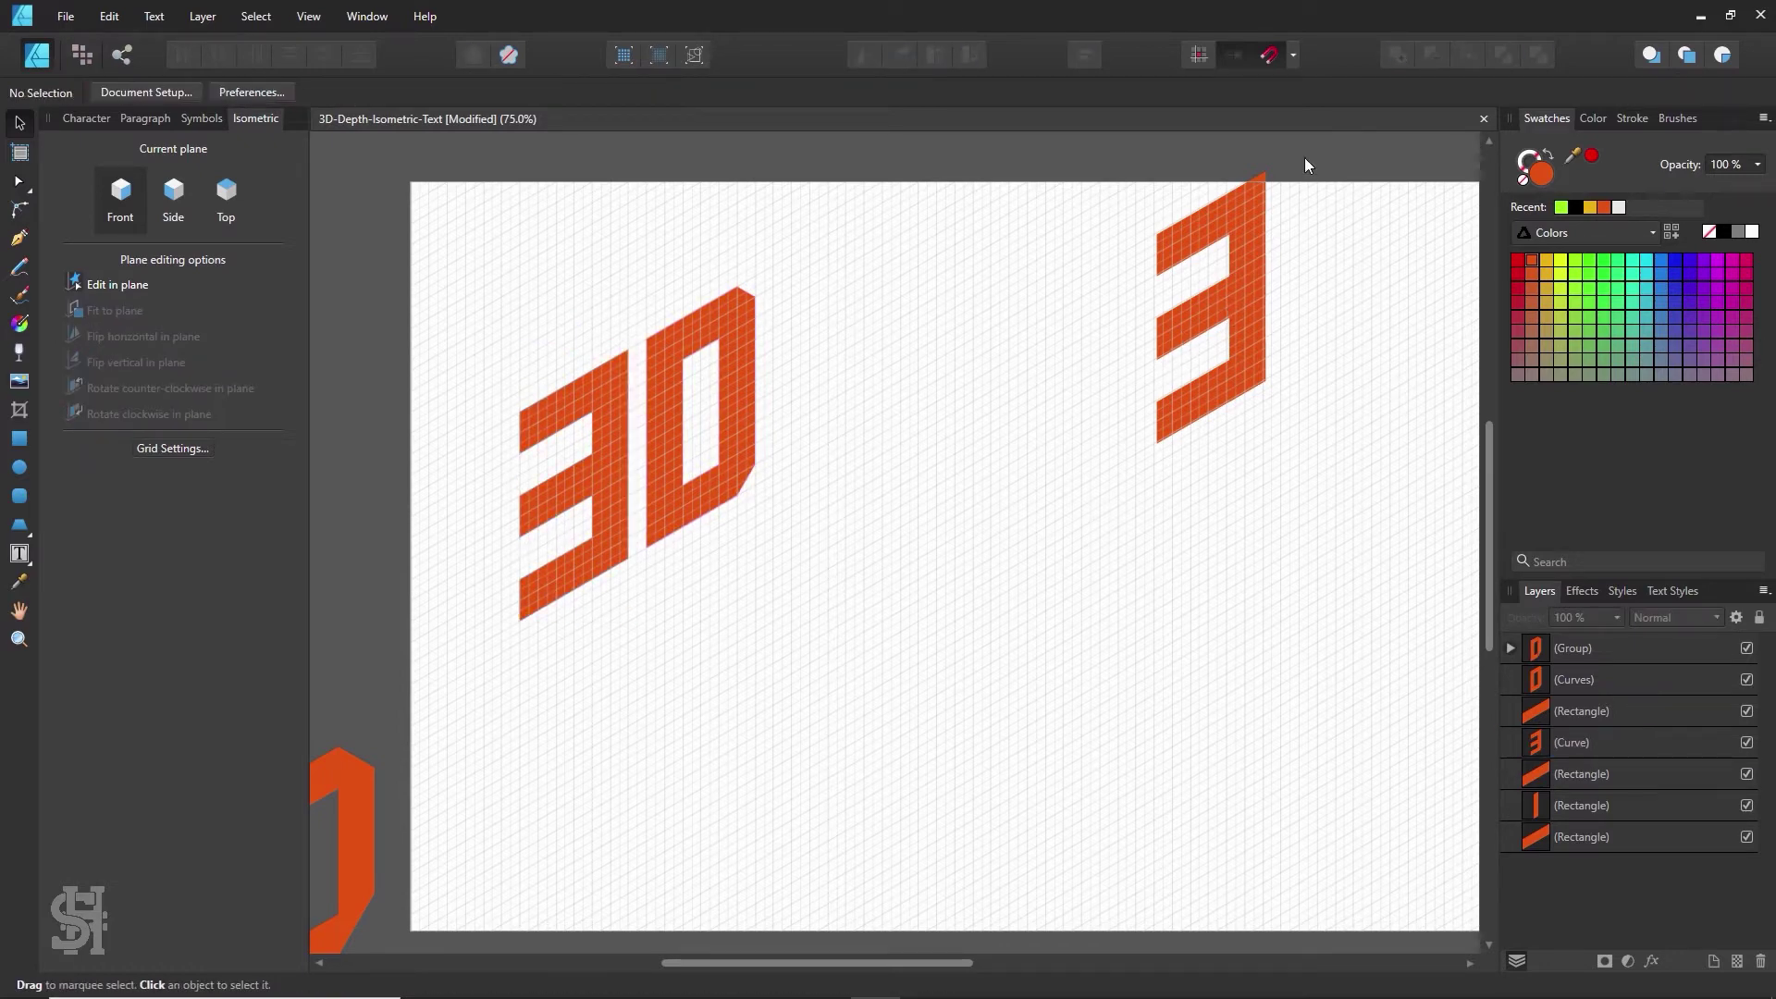
{"action": "left_click_drag", "start_coordinate": [1304, 164], "coordinate": [1149, 449]}
{"action": "left_click_drag", "start_coordinate": [1180, 370], "coordinate": [1008, 437]}
{"action": "left_click", "coordinate": [997, 445]}
{"action": "left_click", "coordinate": [1181, 413]}
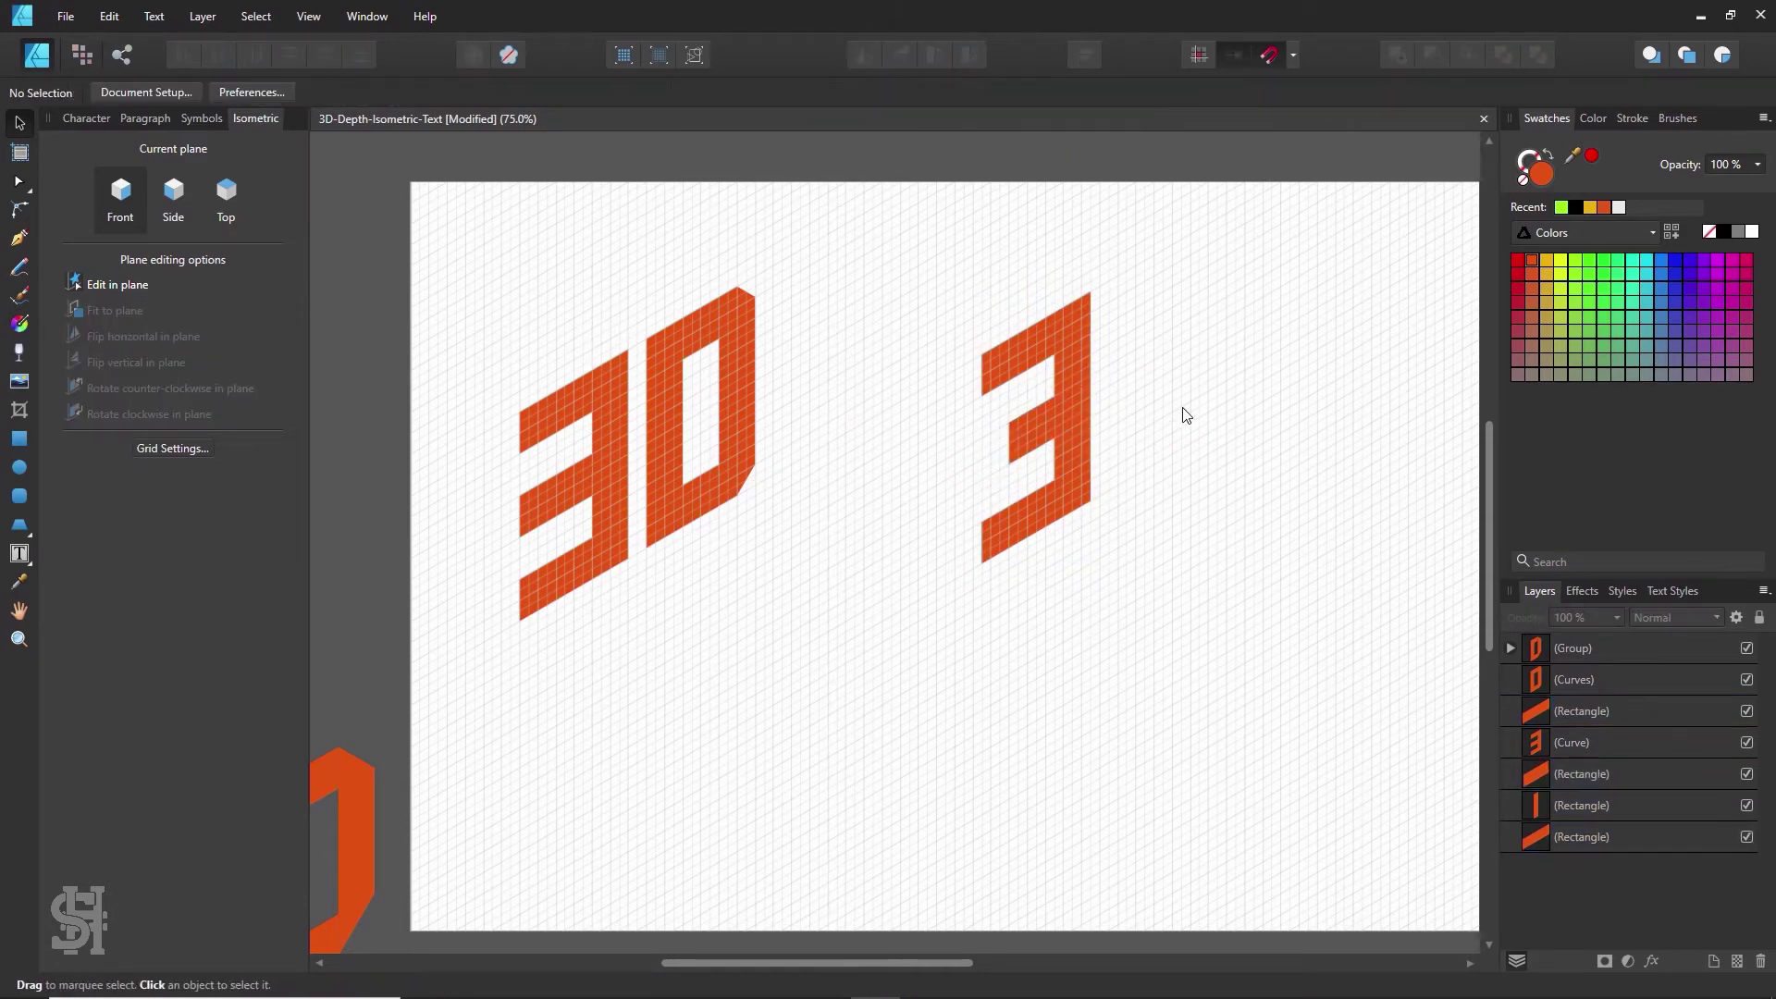
{"action": "key", "text": "ctrl+z"}
{"action": "key", "text": "ctrl+z"}
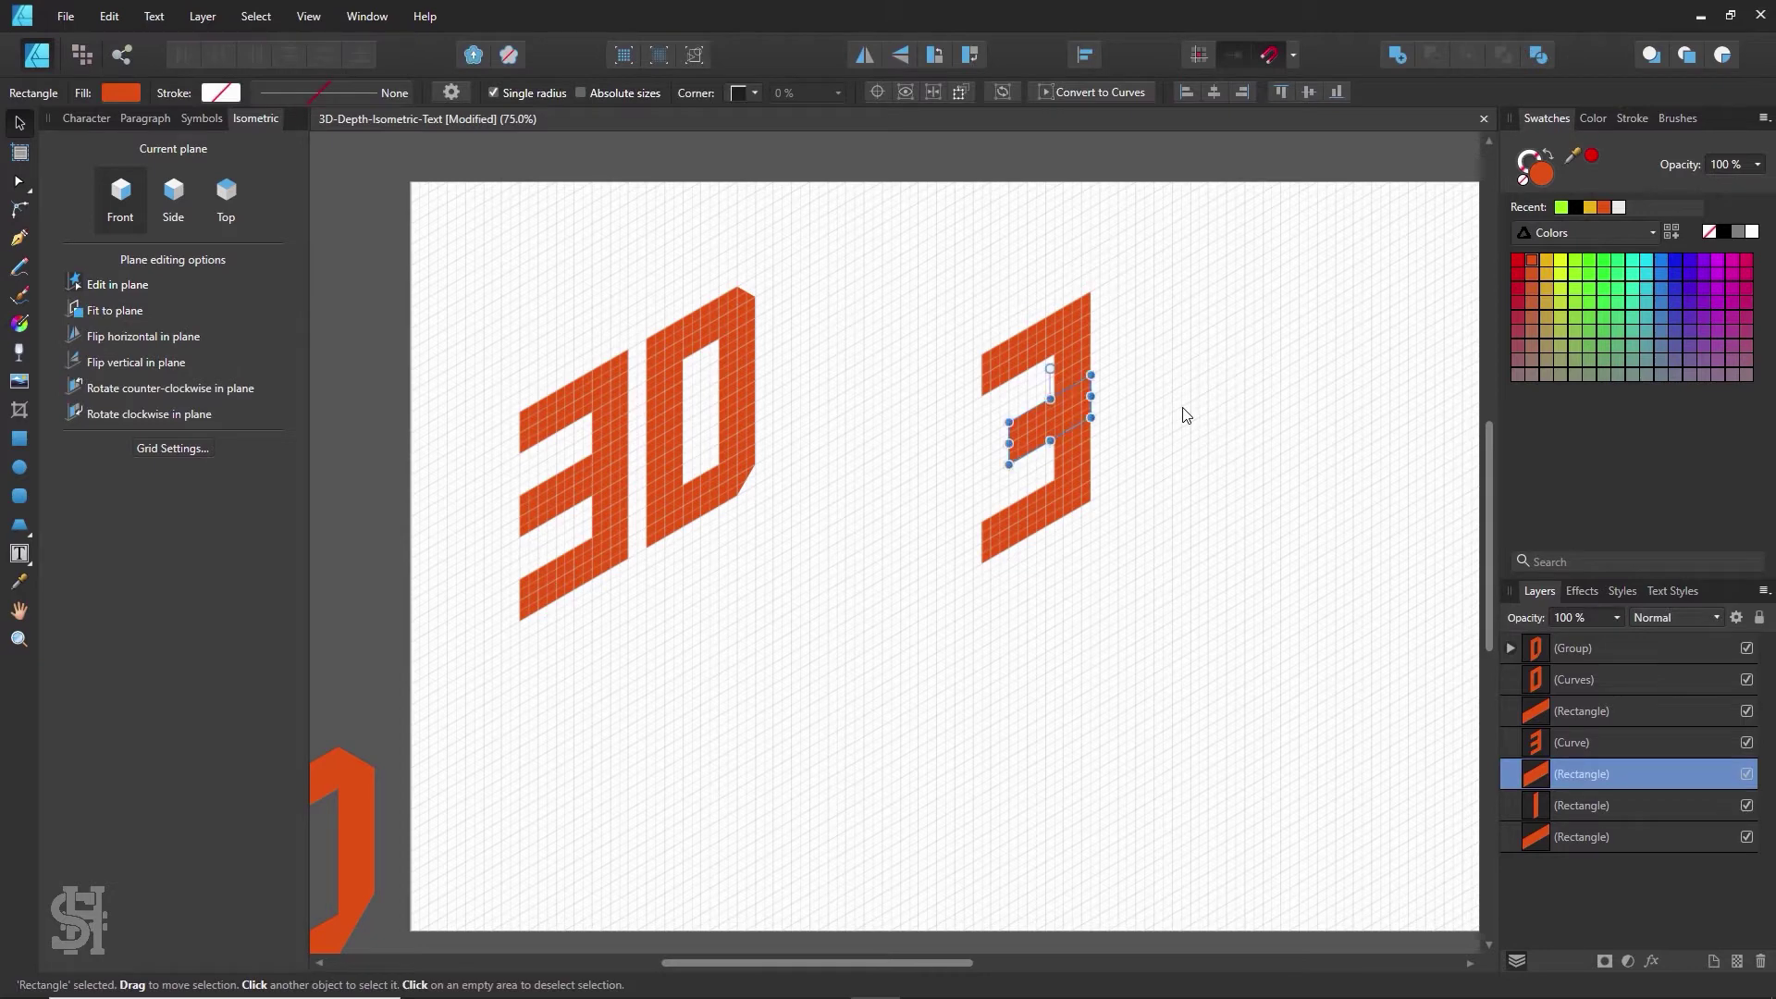
{"action": "left_click", "coordinate": [1183, 410]}
- Move the four loose rectangles of the spare 3 to the far right of the artboard
{"action": "left_click_drag", "start_coordinate": [1159, 256], "coordinate": [968, 607]}
{"action": "left_click_drag", "start_coordinate": [1025, 457], "coordinate": [398, 462]}
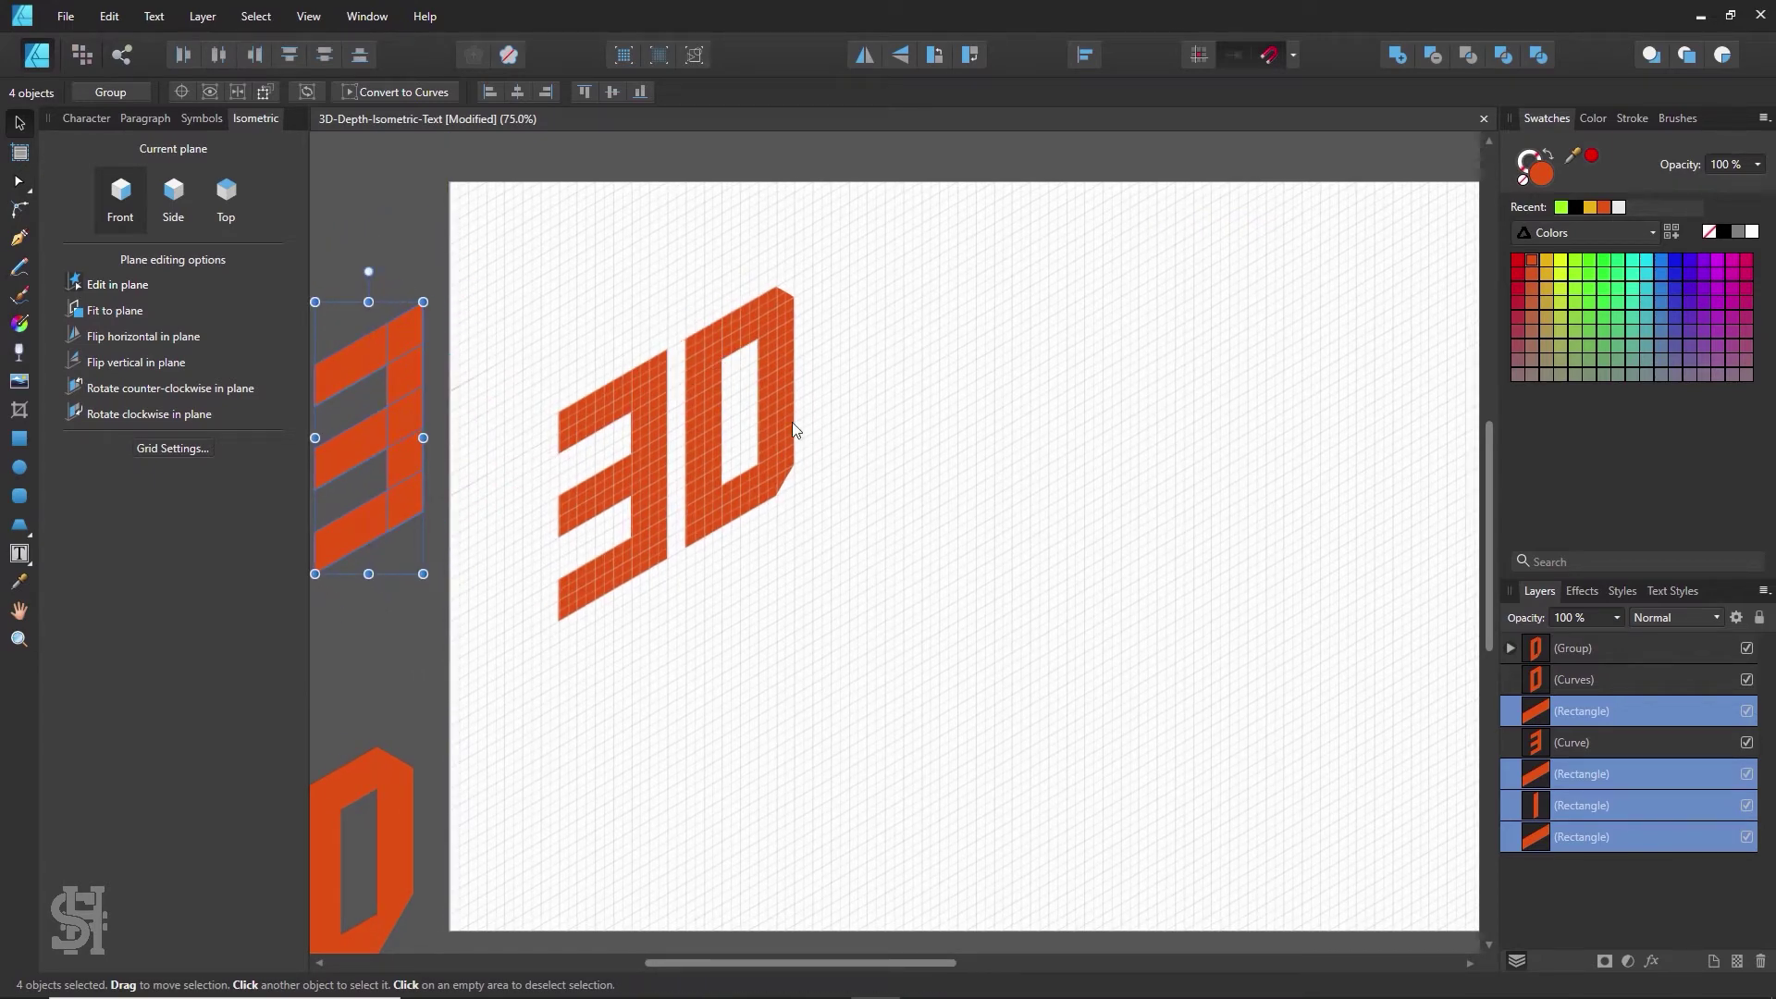
{"action": "left_click_drag", "start_coordinate": [414, 431], "coordinate": [1459, 399]}
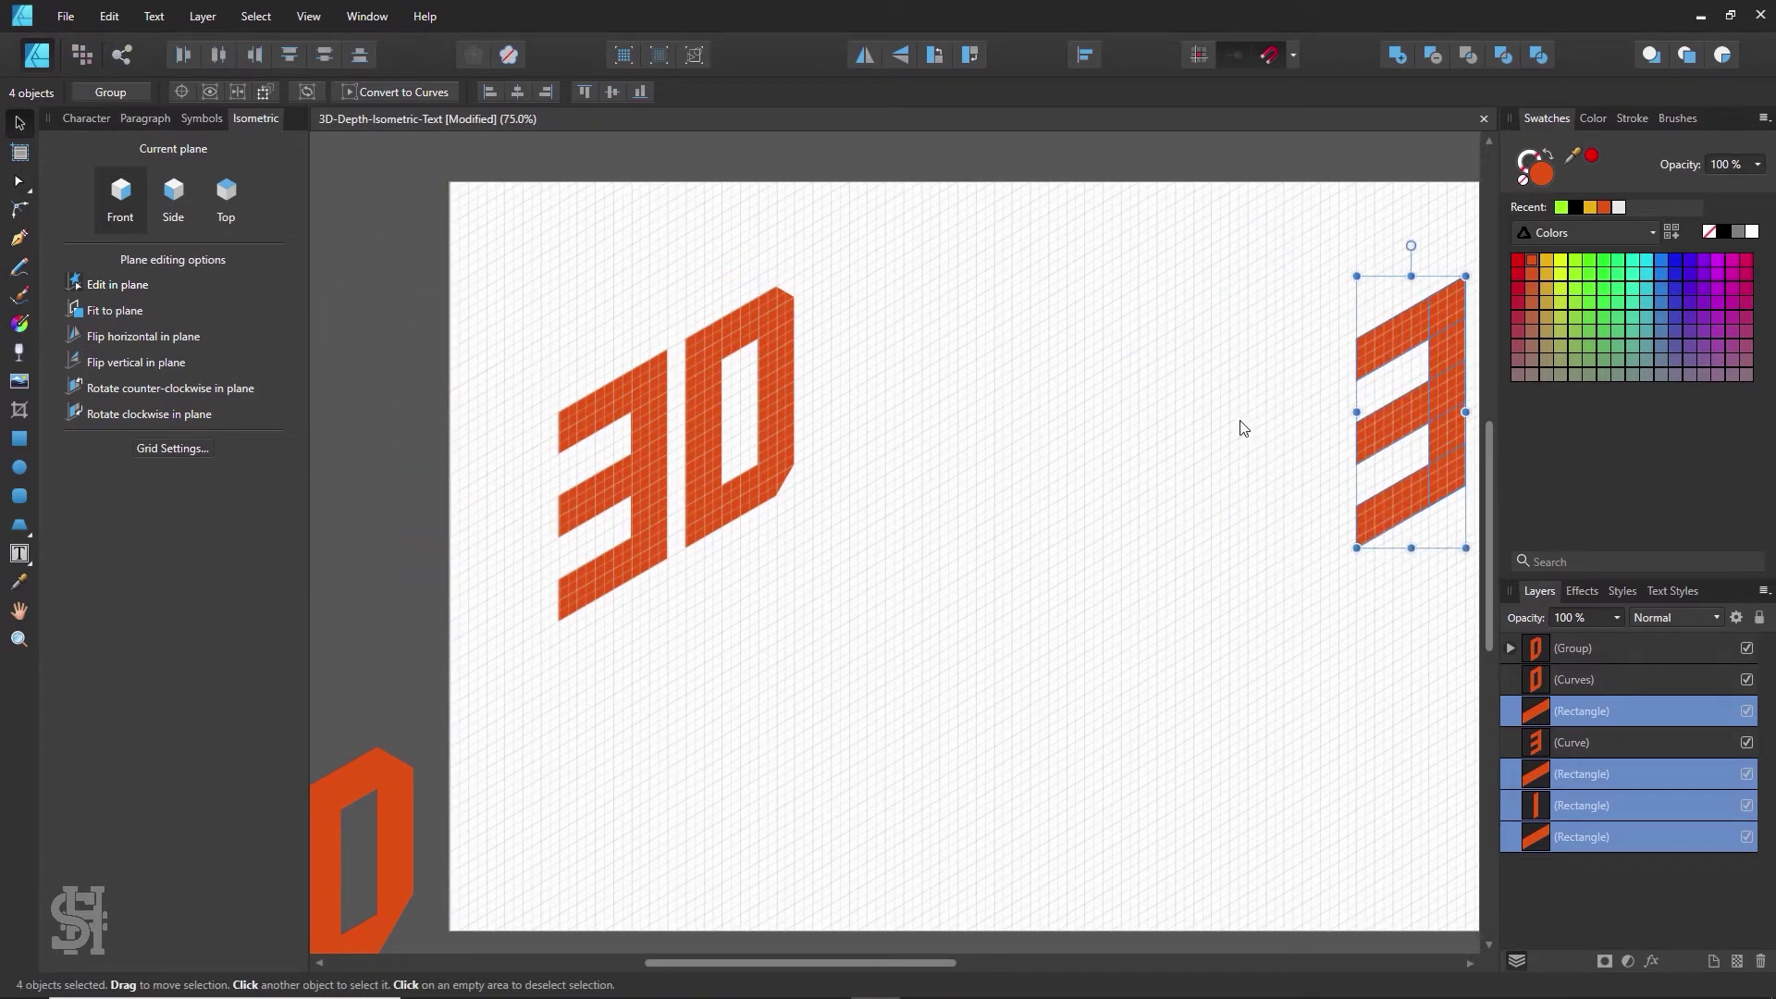
{"action": "left_click", "coordinate": [1193, 423]}
- Place a copy of the merged D directly below the original D, leaving a narrow gap
{"action": "scroll", "coordinate": [1130, 379], "scroll_direction": "down", "scroll_amount": 1}
{"action": "scroll", "coordinate": [1130, 379], "scroll_direction": "down", "scroll_amount": 1}
{"action": "left_click_drag", "start_coordinate": [924, 200], "coordinate": [714, 608]}
{"action": "left_click", "coordinate": [955, 595]}
- Copy the merged 3 to the right of the lower D and flip it horizontally in the plane to form an E
{"action": "key", "text": "h"}
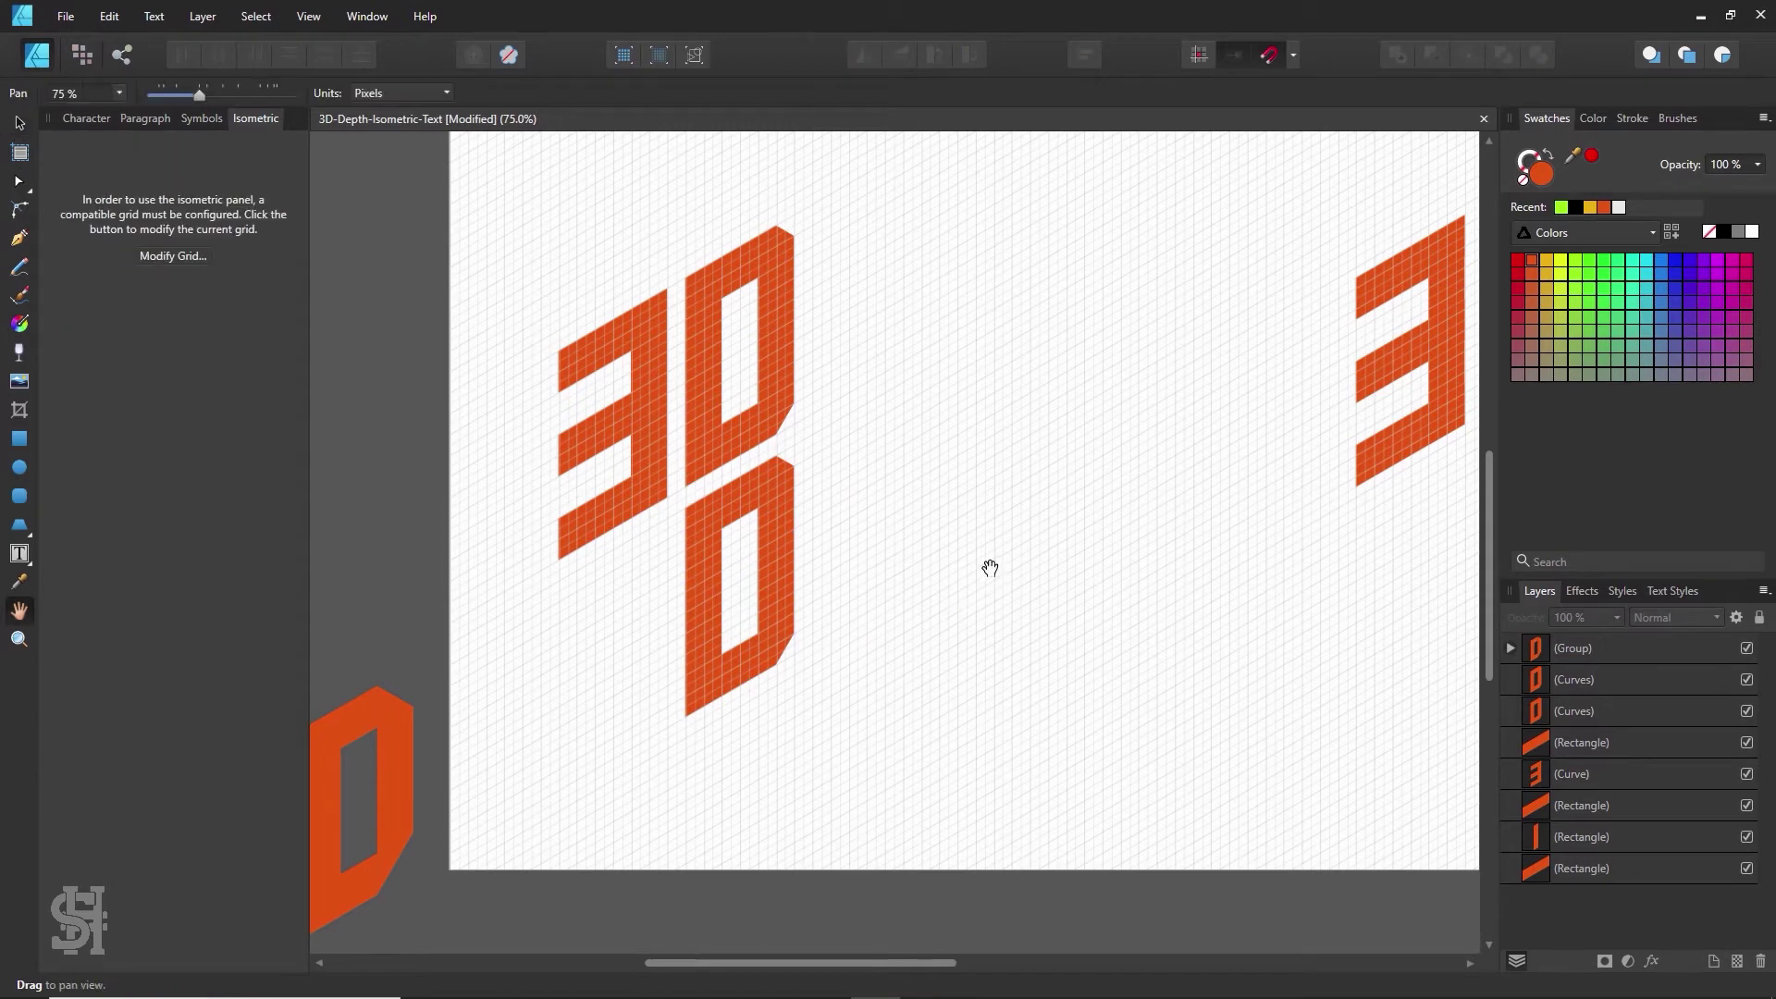
{"action": "left_click_drag", "start_coordinate": [987, 565], "coordinate": [905, 611]}
{"action": "left_click", "coordinate": [19, 123]}
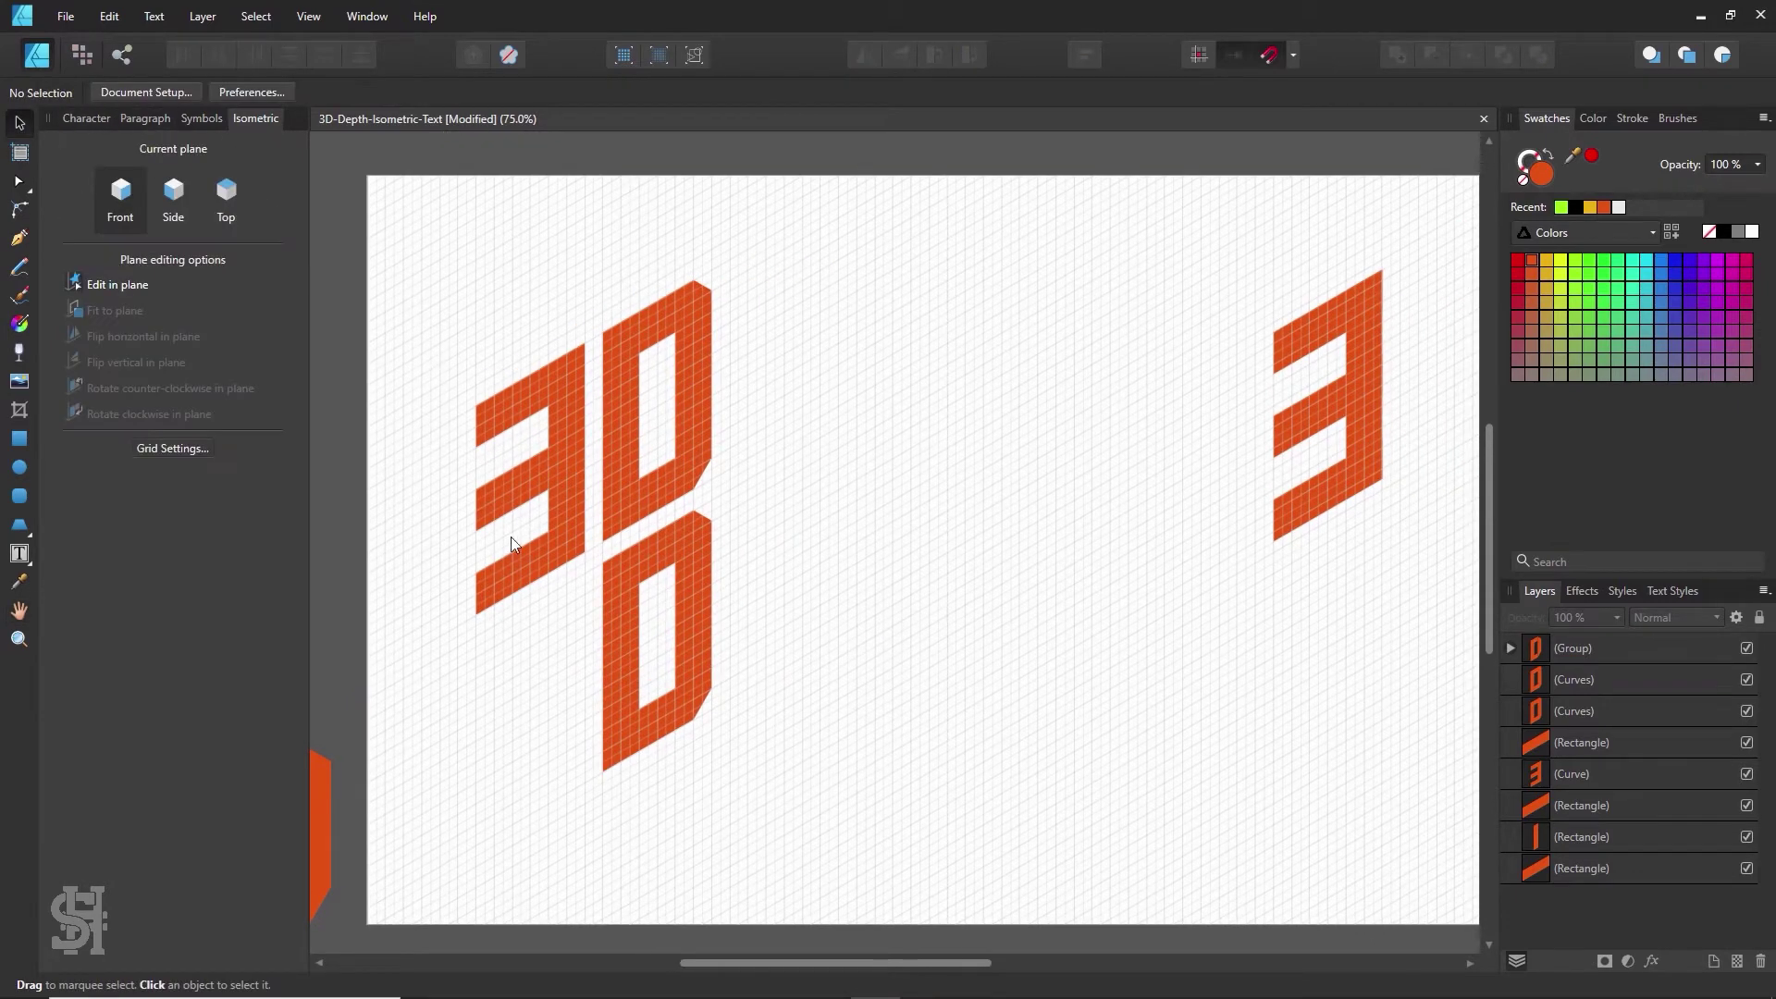
{"action": "left_click_drag", "start_coordinate": [428, 357], "coordinate": [605, 655]}
{"action": "left_click_drag", "start_coordinate": [596, 308], "coordinate": [421, 632]}
{"action": "left_click_drag", "start_coordinate": [492, 577], "coordinate": [757, 662]}
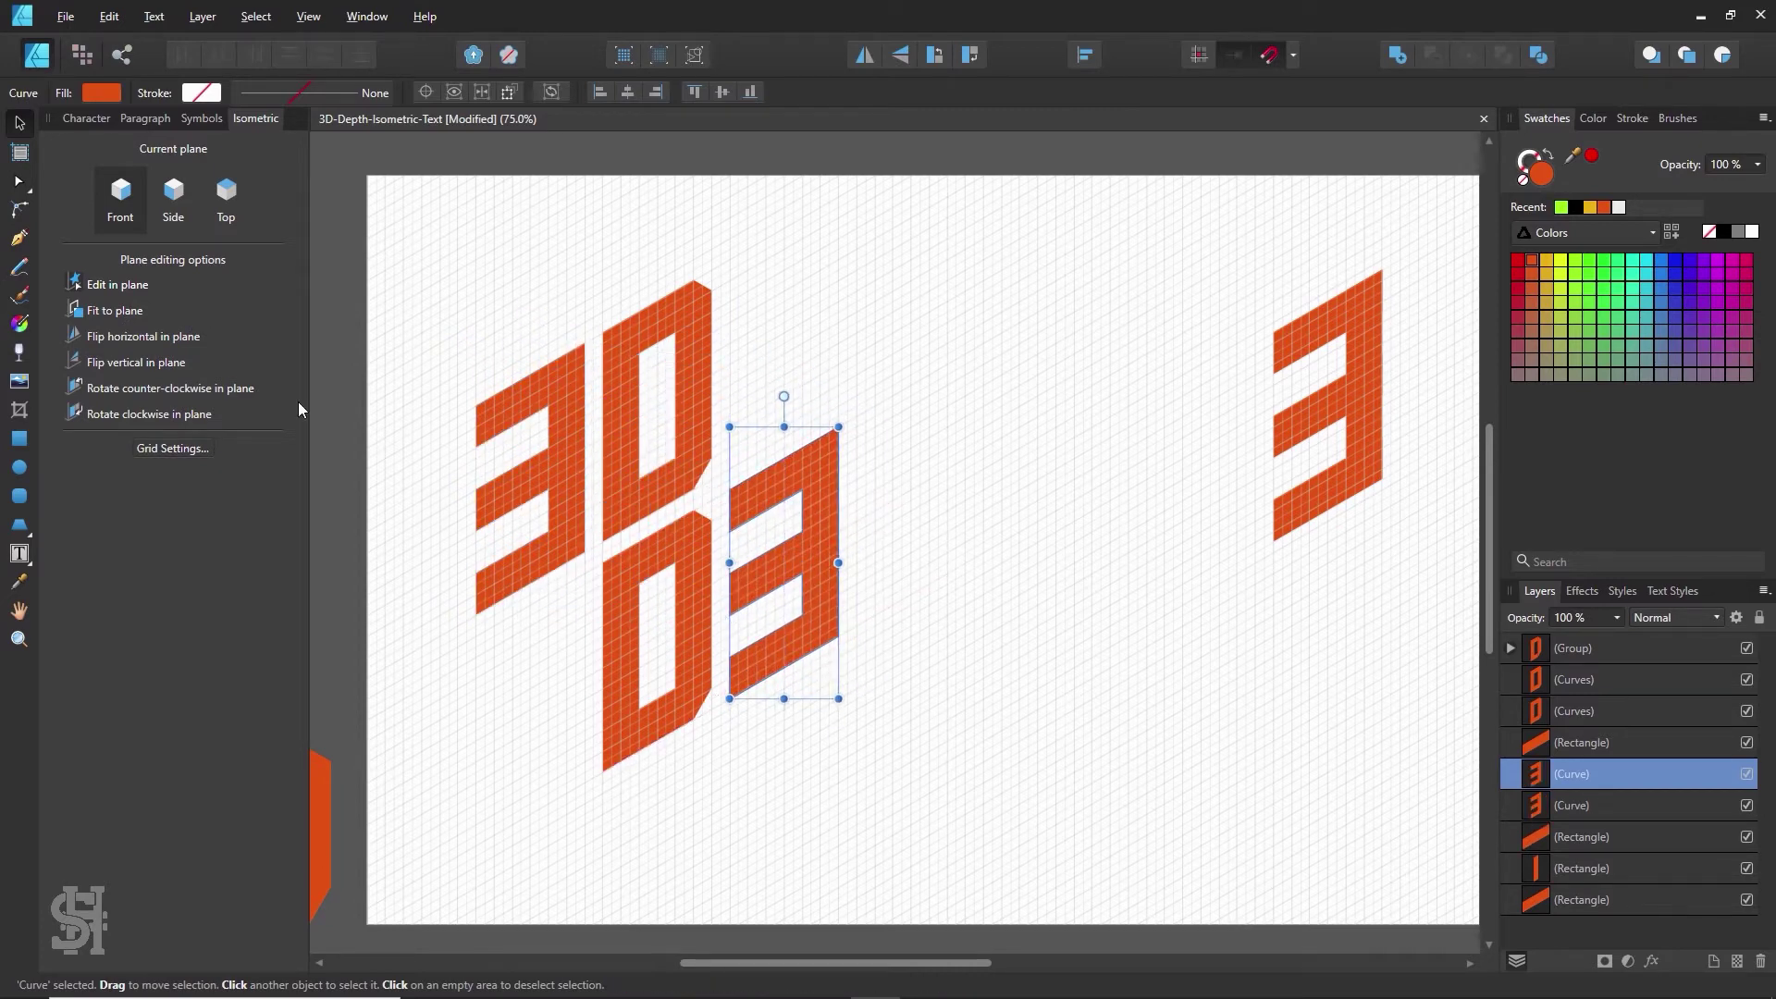
{"action": "left_click", "coordinate": [152, 337]}
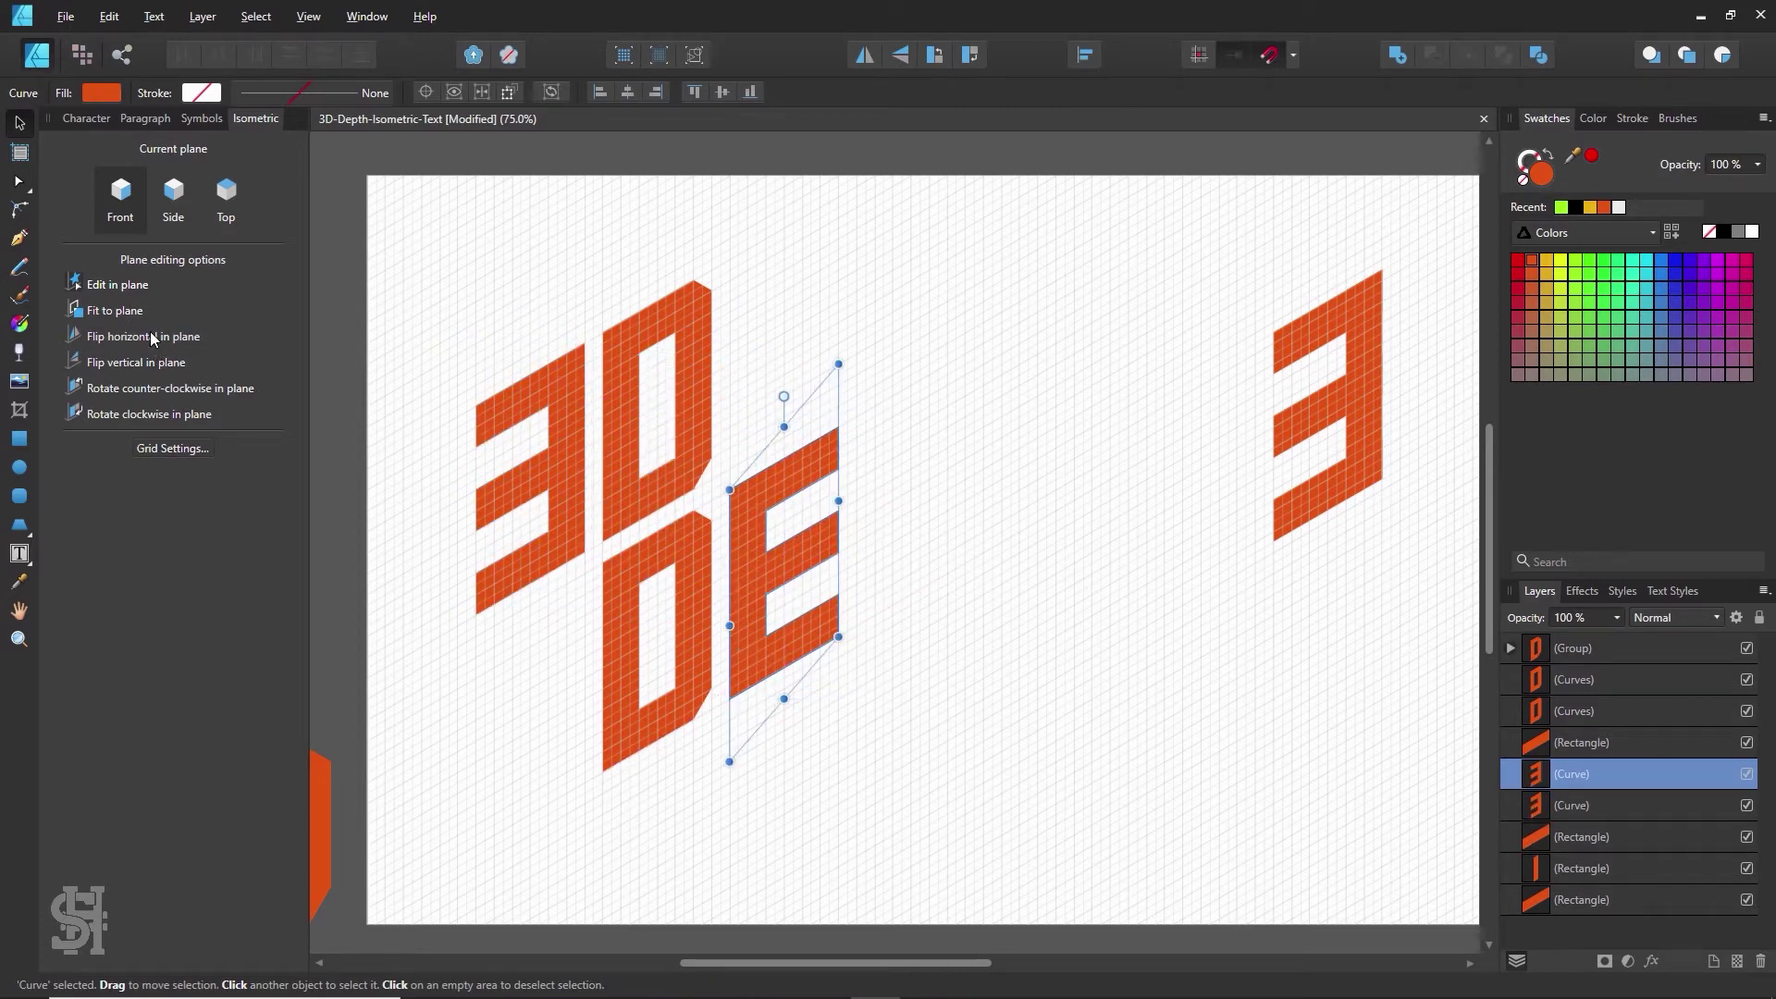
{"action": "left_click", "coordinate": [1040, 544]}
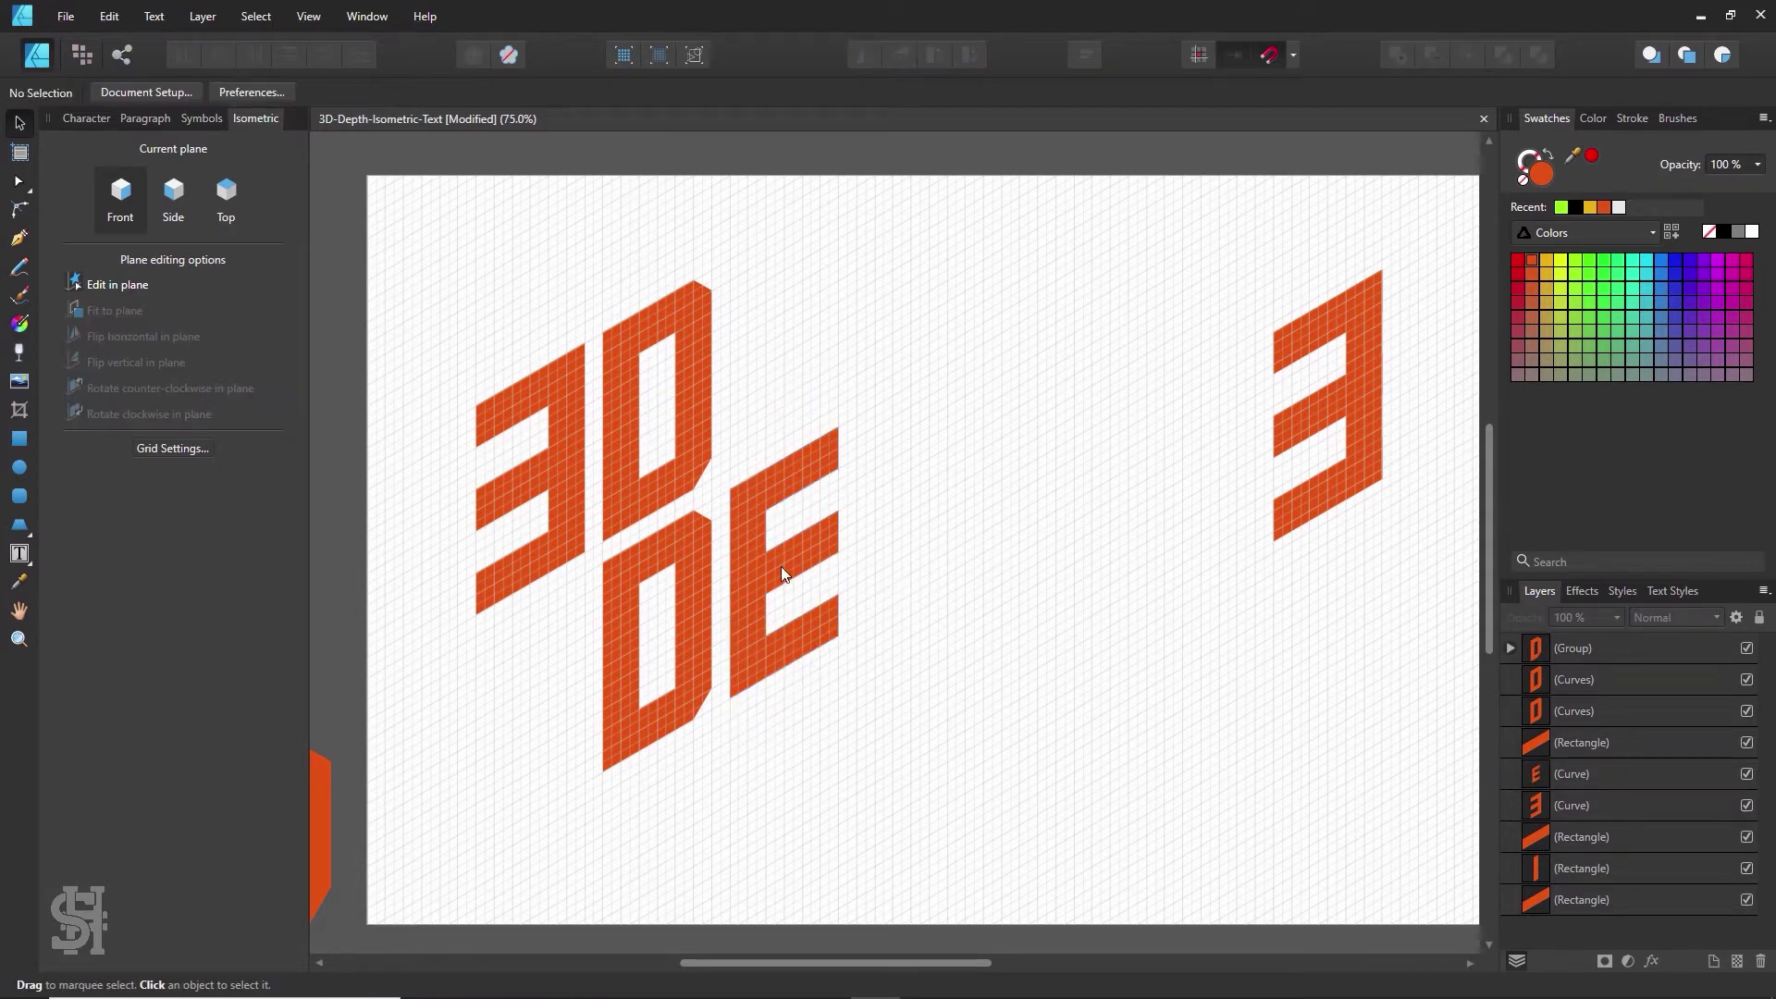
- Copy the vertical bar of the loose 3 to the right of the E, aligned with its height and spacing
{"action": "scroll", "coordinate": [837, 694], "scroll_direction": "down", "scroll_amount": 2}
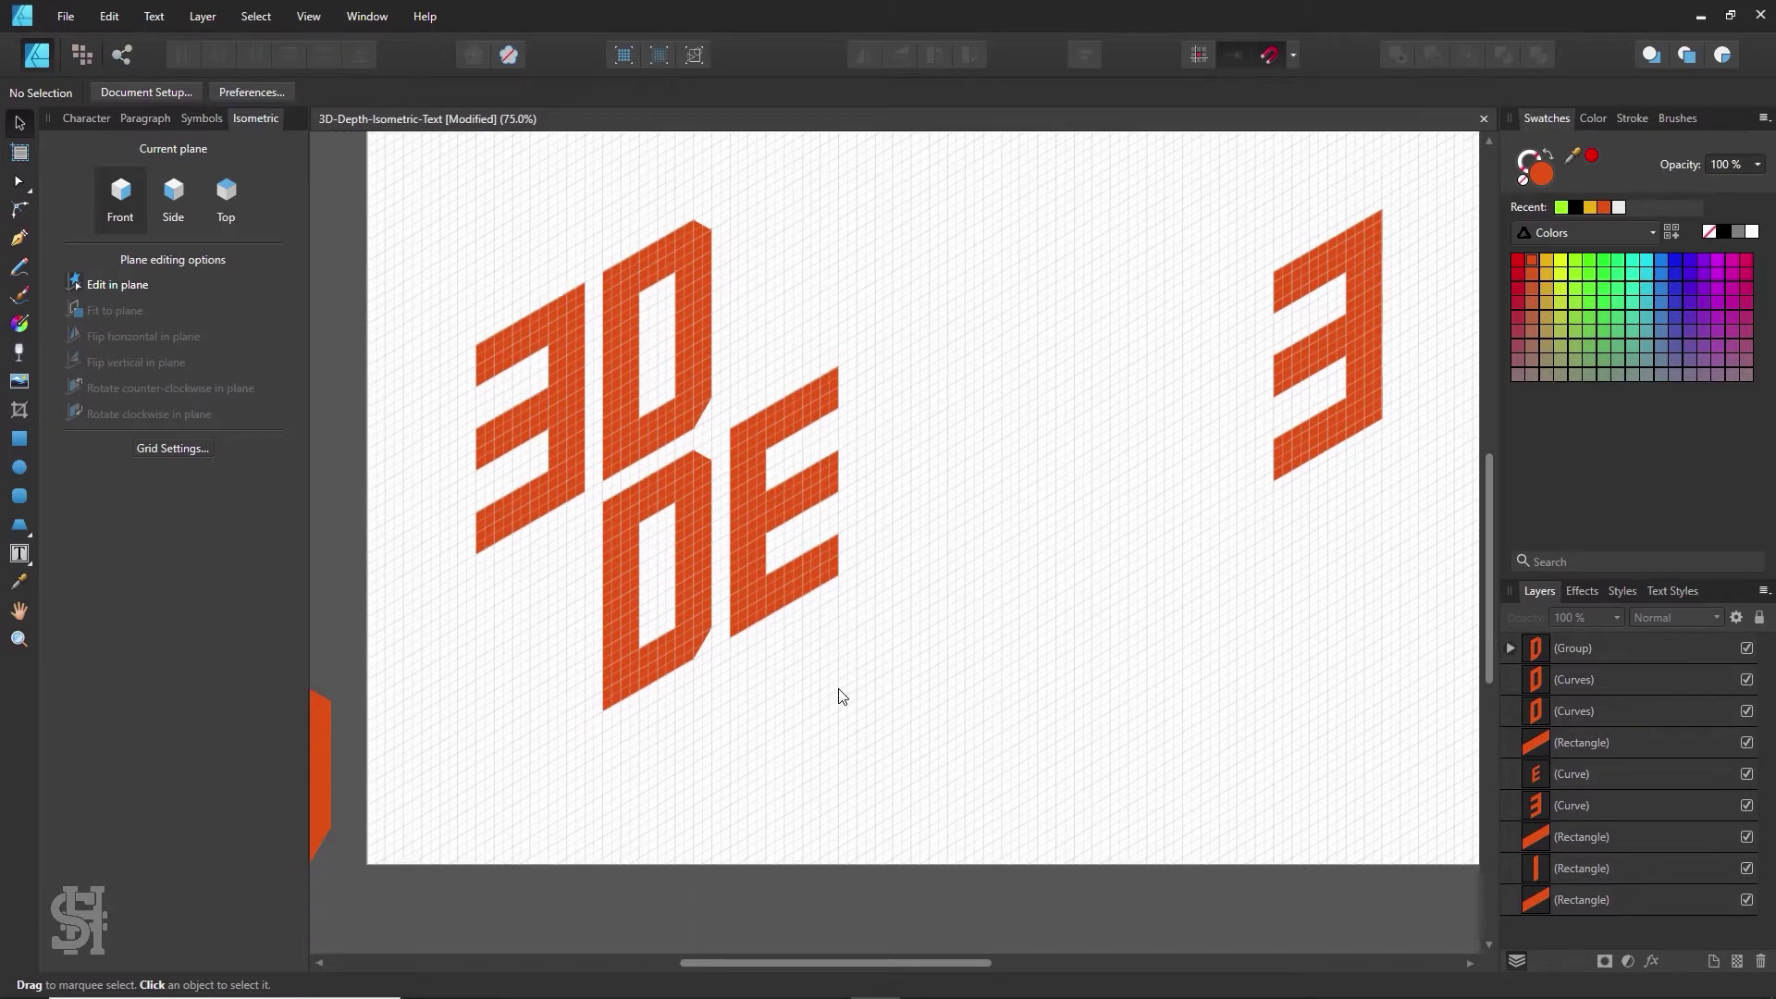
{"action": "scroll", "coordinate": [775, 571], "scroll_direction": "up", "scroll_amount": 1}
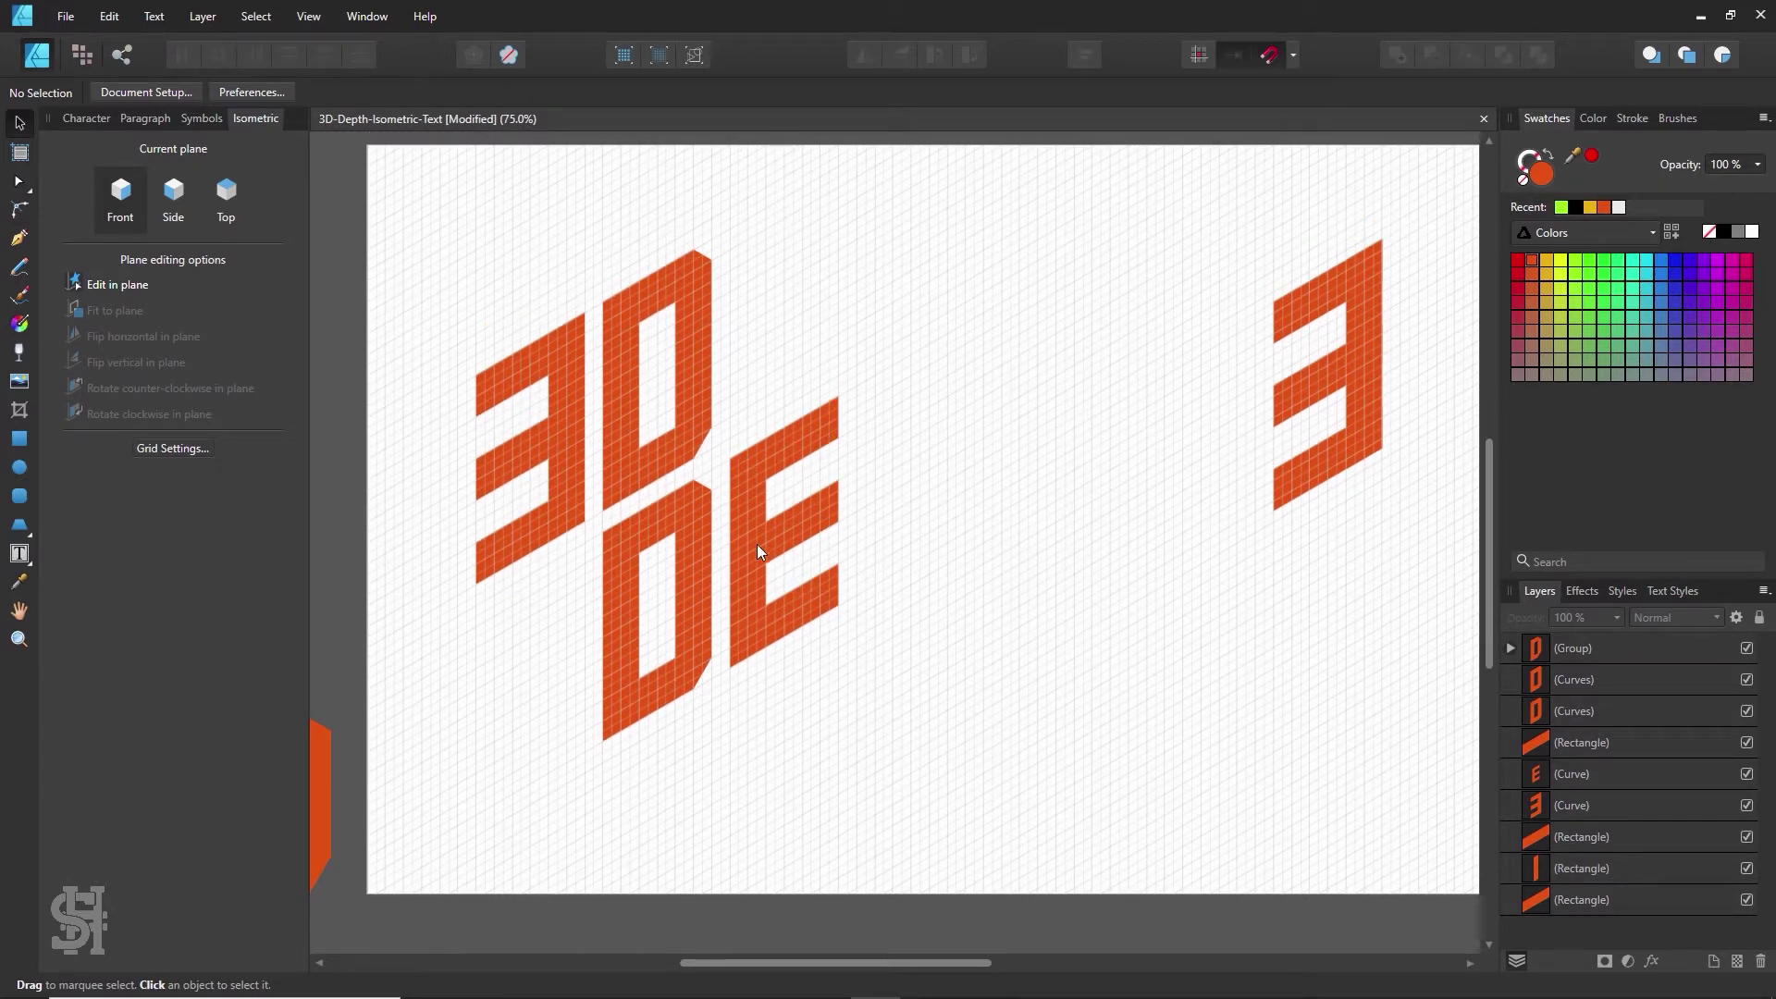
{"action": "key", "text": "space"}
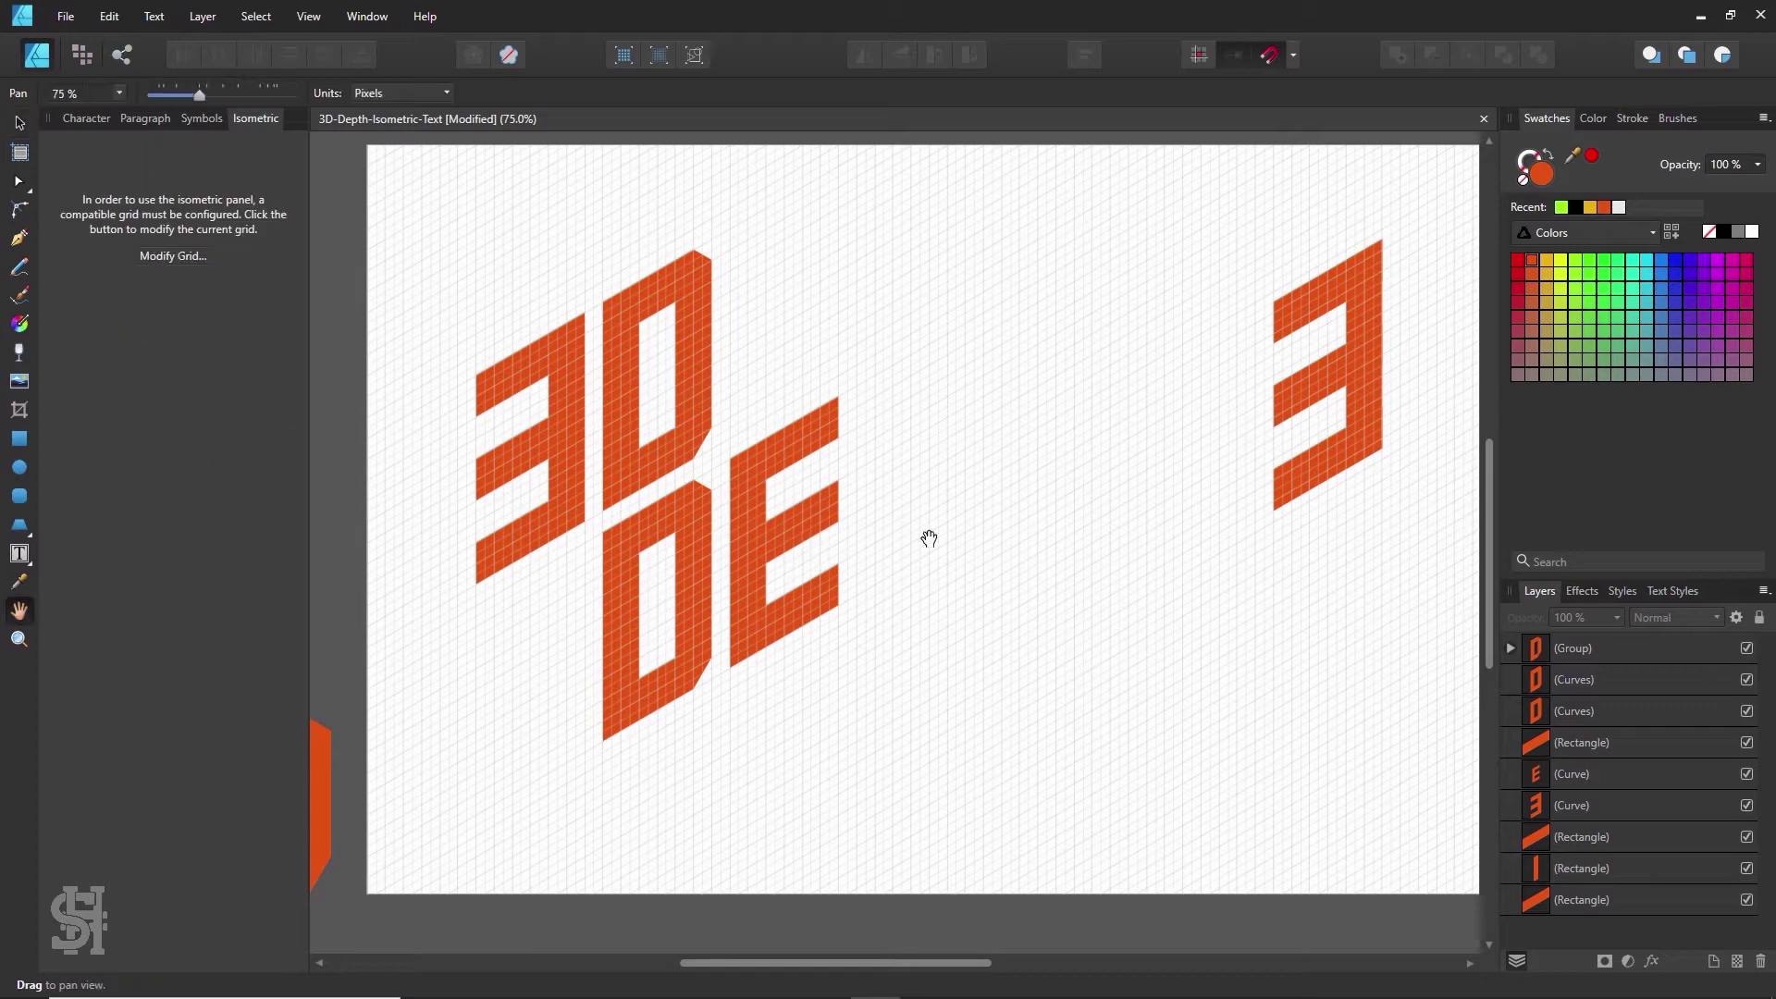
{"action": "left_click_drag", "start_coordinate": [928, 535], "coordinate": [908, 540]}
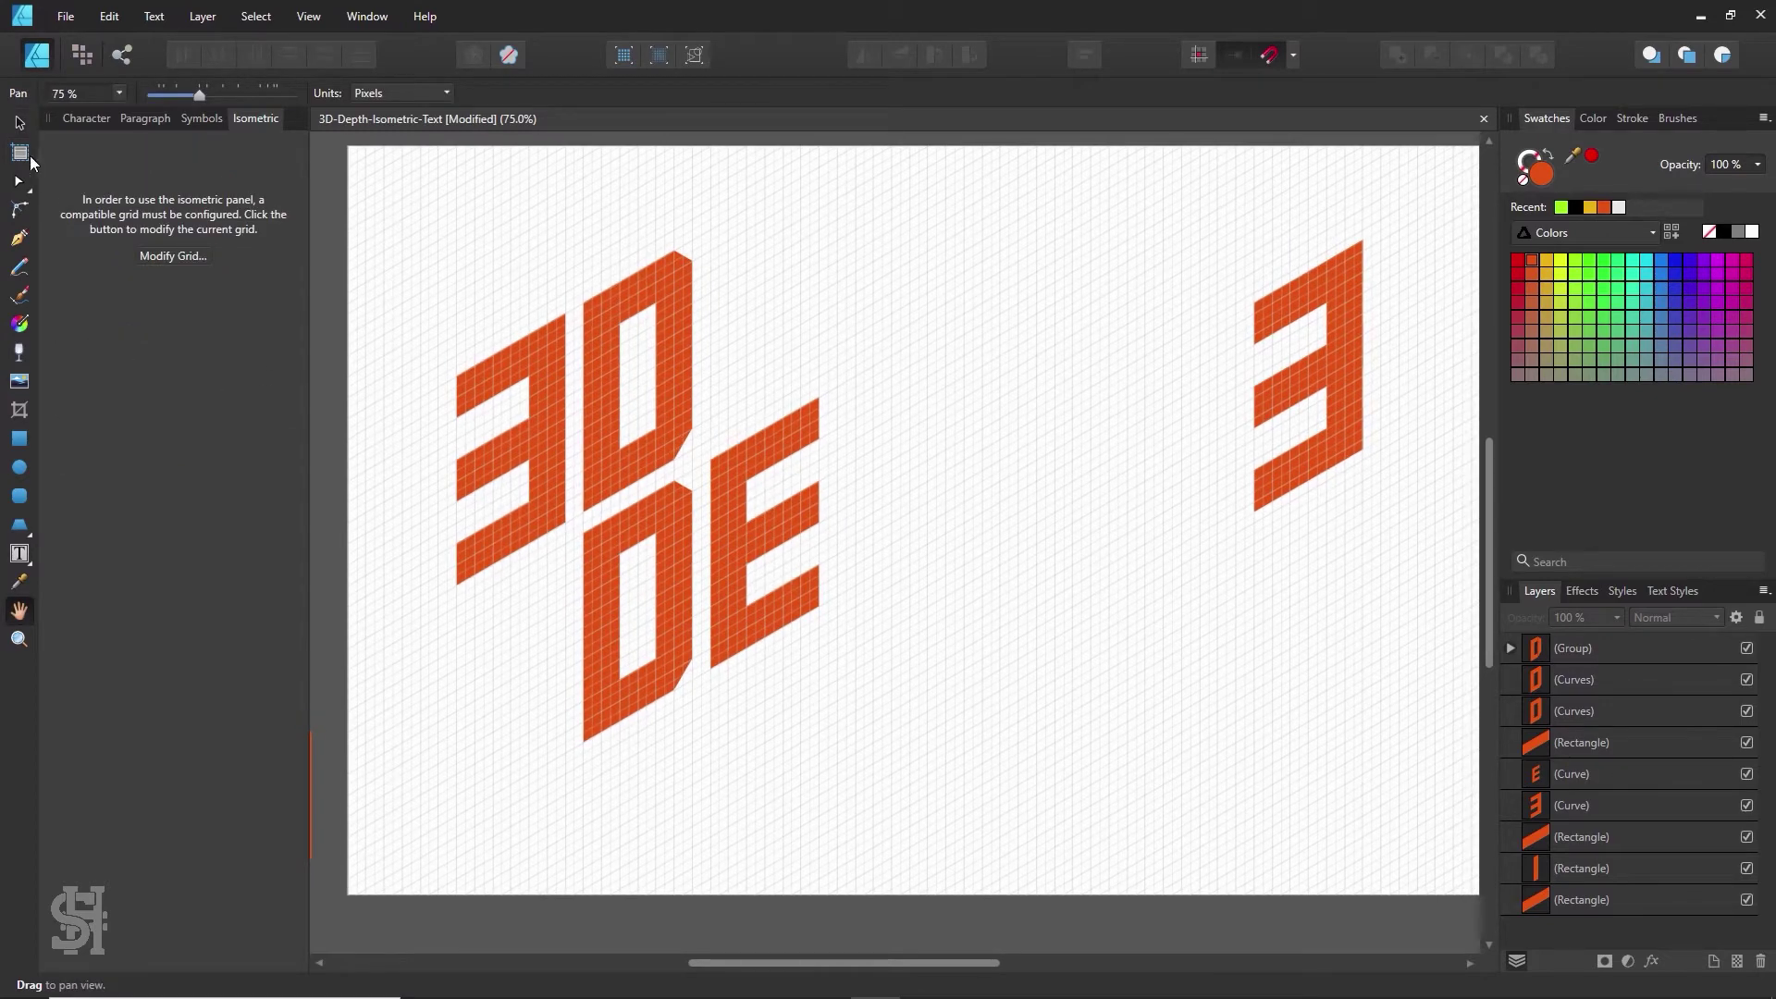
{"action": "left_click", "coordinate": [19, 122]}
{"action": "left_click", "coordinate": [498, 425]}
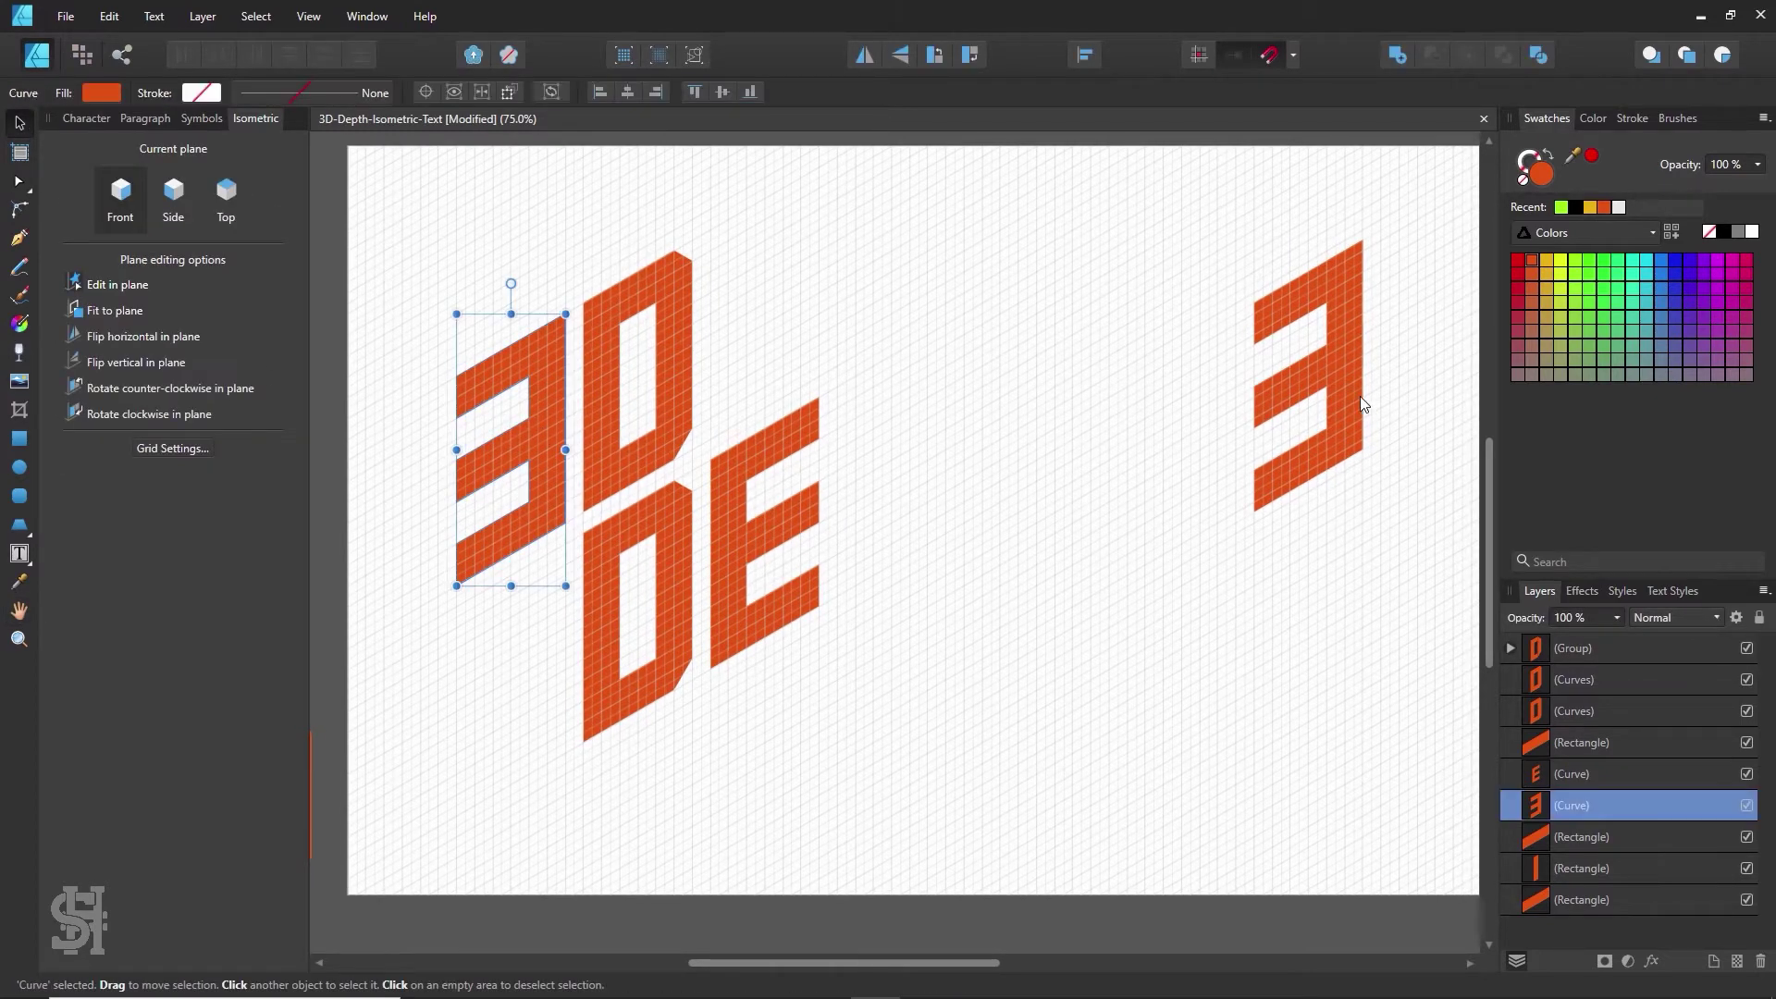
{"action": "mouse_move", "coordinate": [1356, 394]}
{"action": "left_mouse_down"}
{"action": "mouse_move", "coordinate": [866, 521]}
{"action": "mouse_move", "coordinate": [894, 523]}
{"action": "left_mouse_up"}
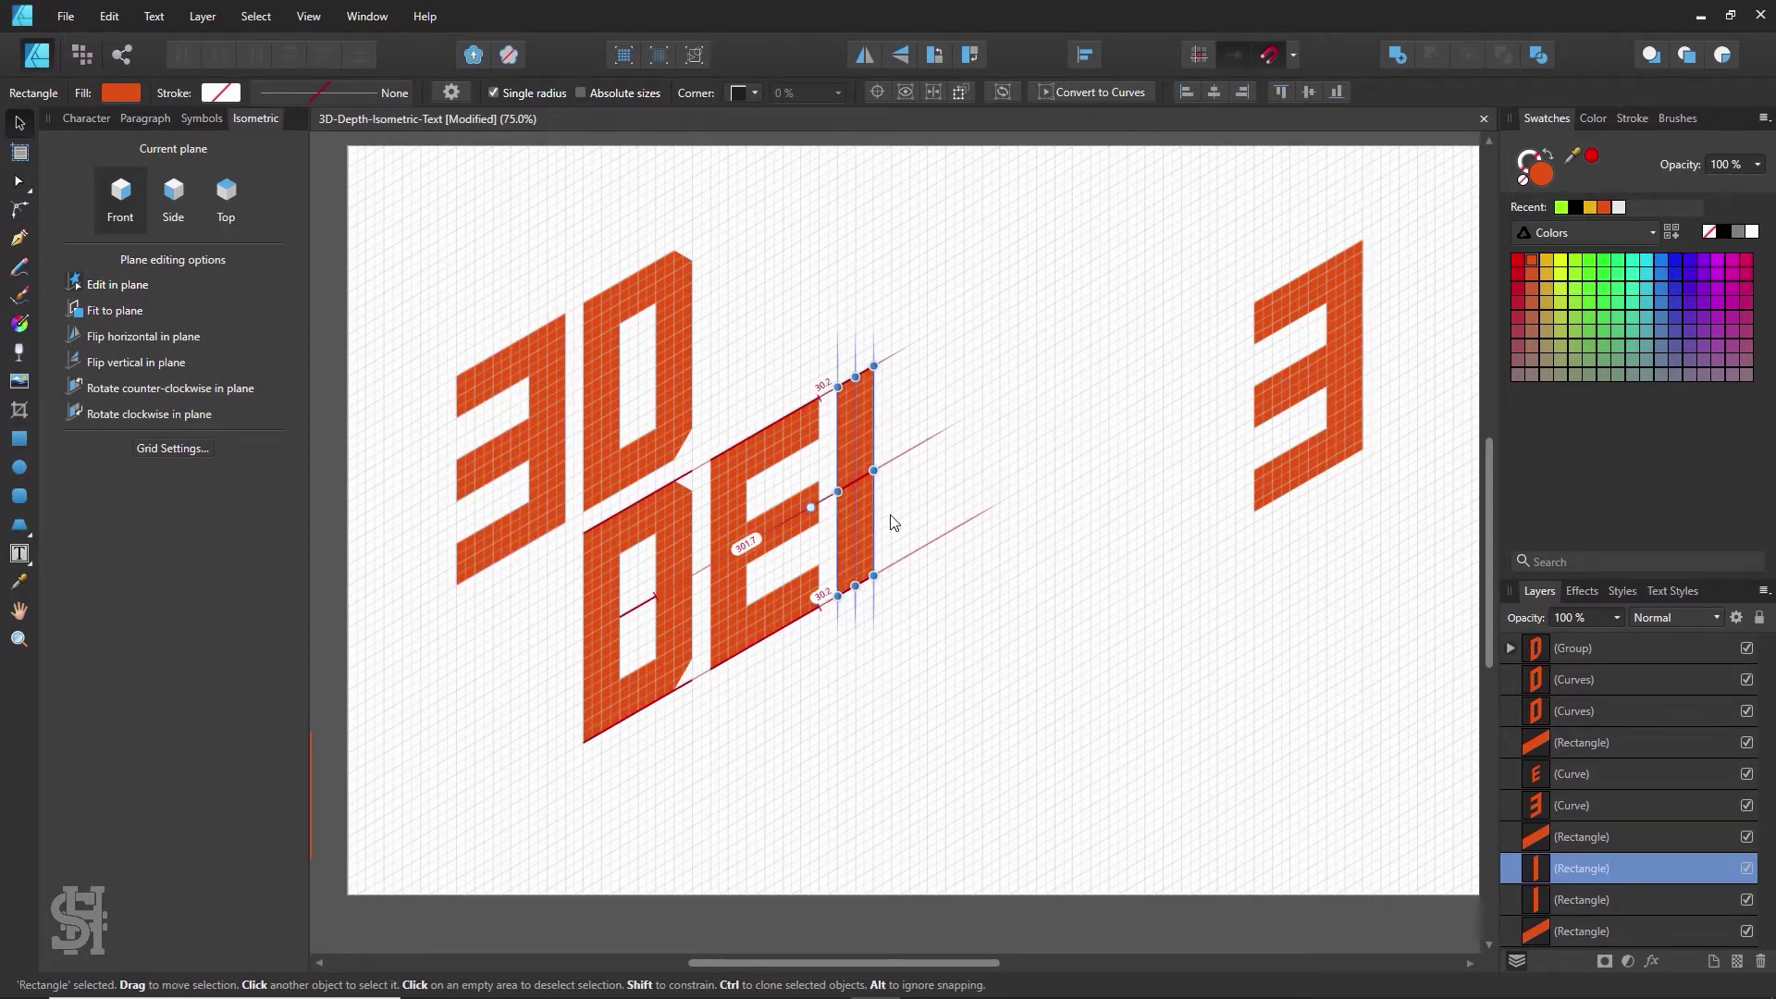
- Copy the upper and middle bars of the loose 3 onto the standalone vertical bar beside the E
{"action": "left_click", "coordinate": [984, 493]}
{"action": "left_click", "coordinate": [786, 524]}
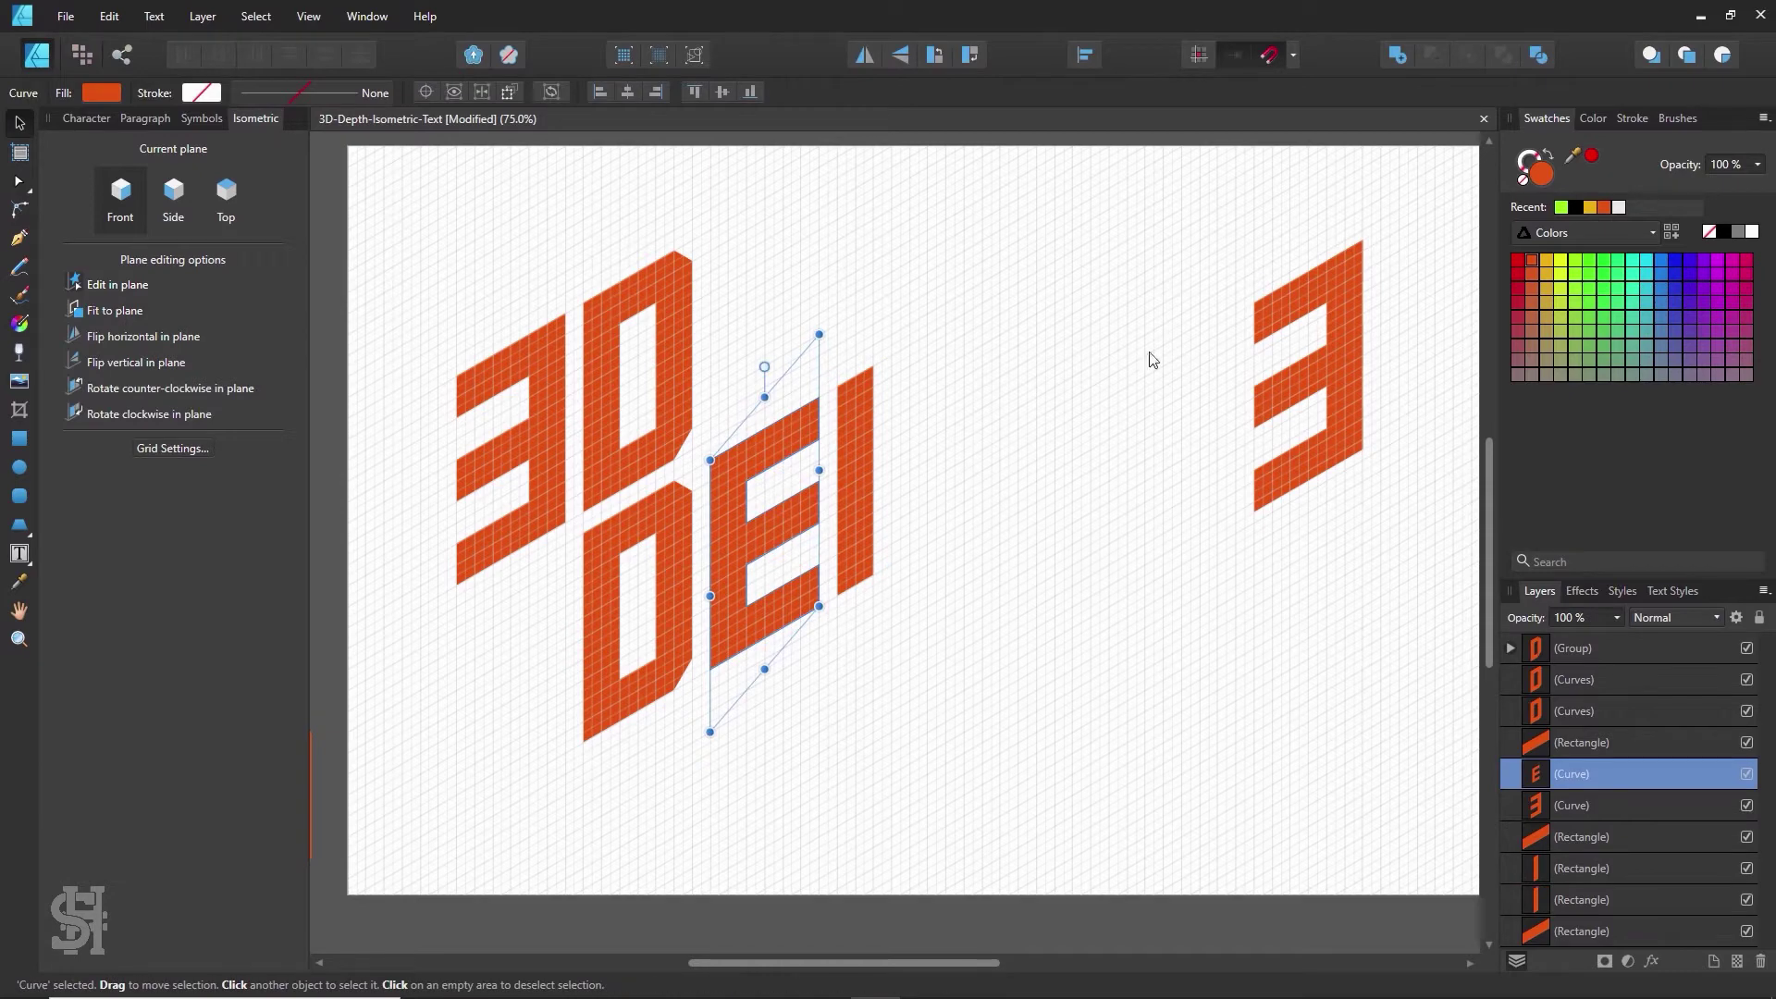
{"action": "left_click", "coordinate": [1287, 309]}
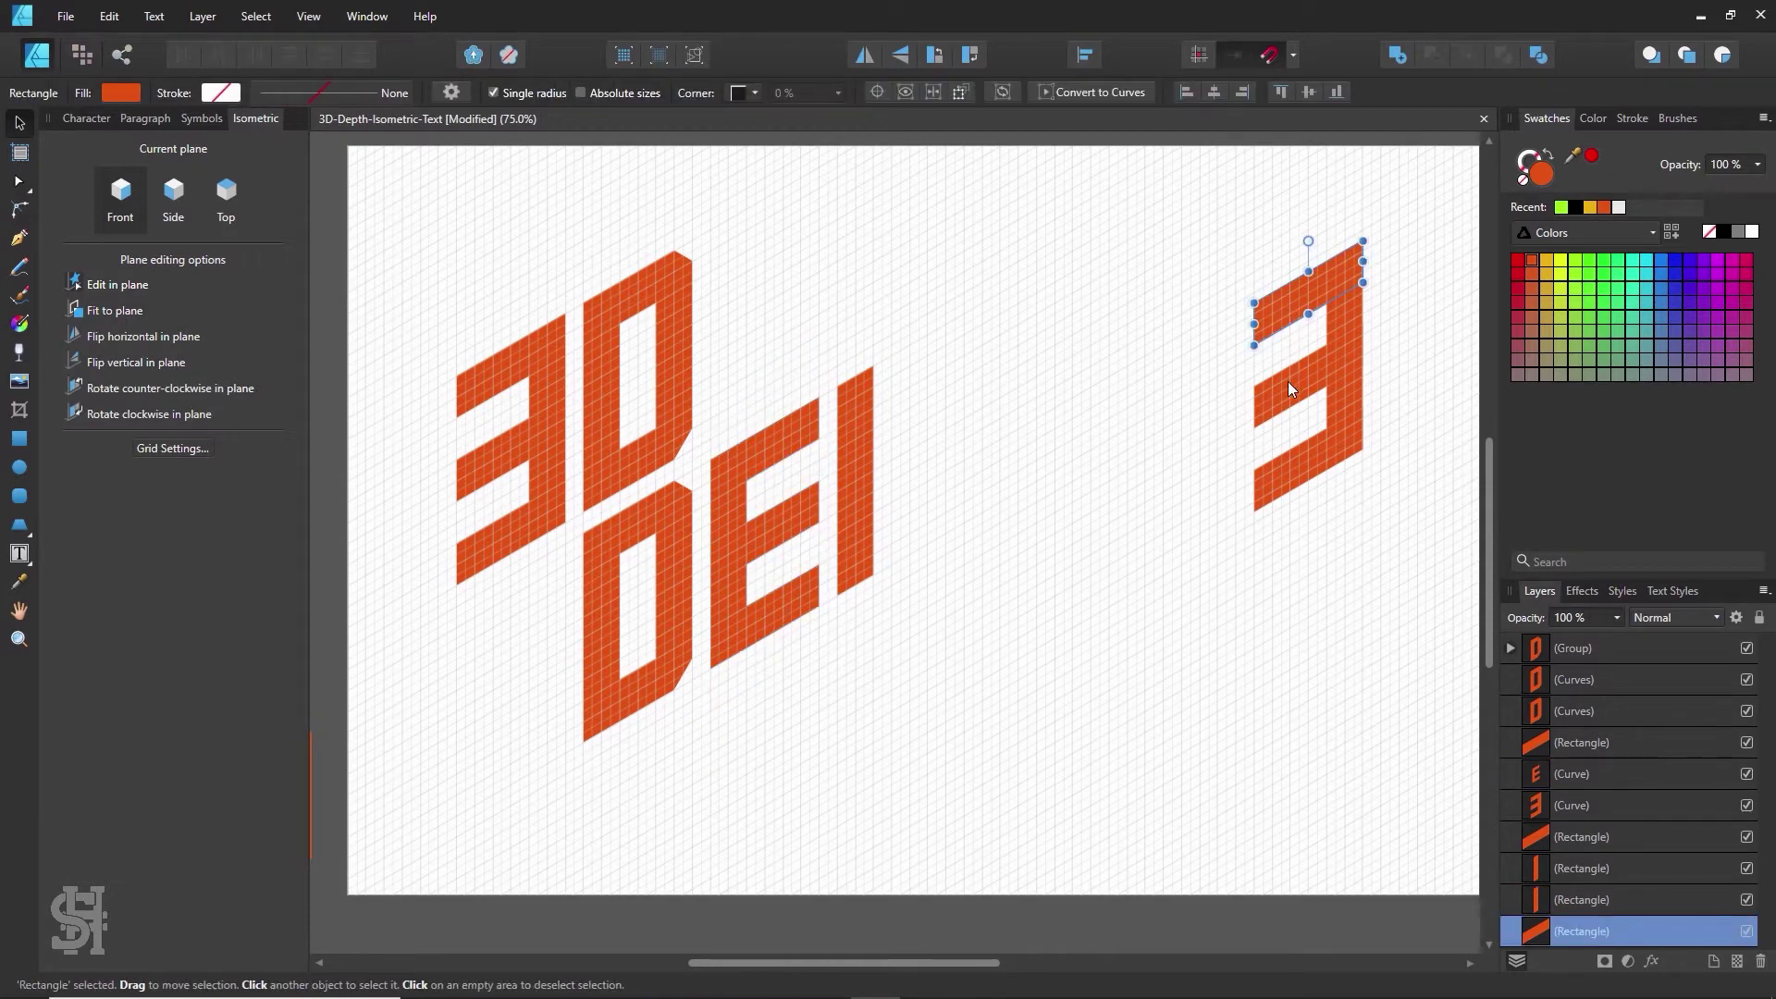
{"action": "left_click", "coordinate": [1288, 381]}
{"action": "left_click", "coordinate": [1286, 319], "text": "shift"}
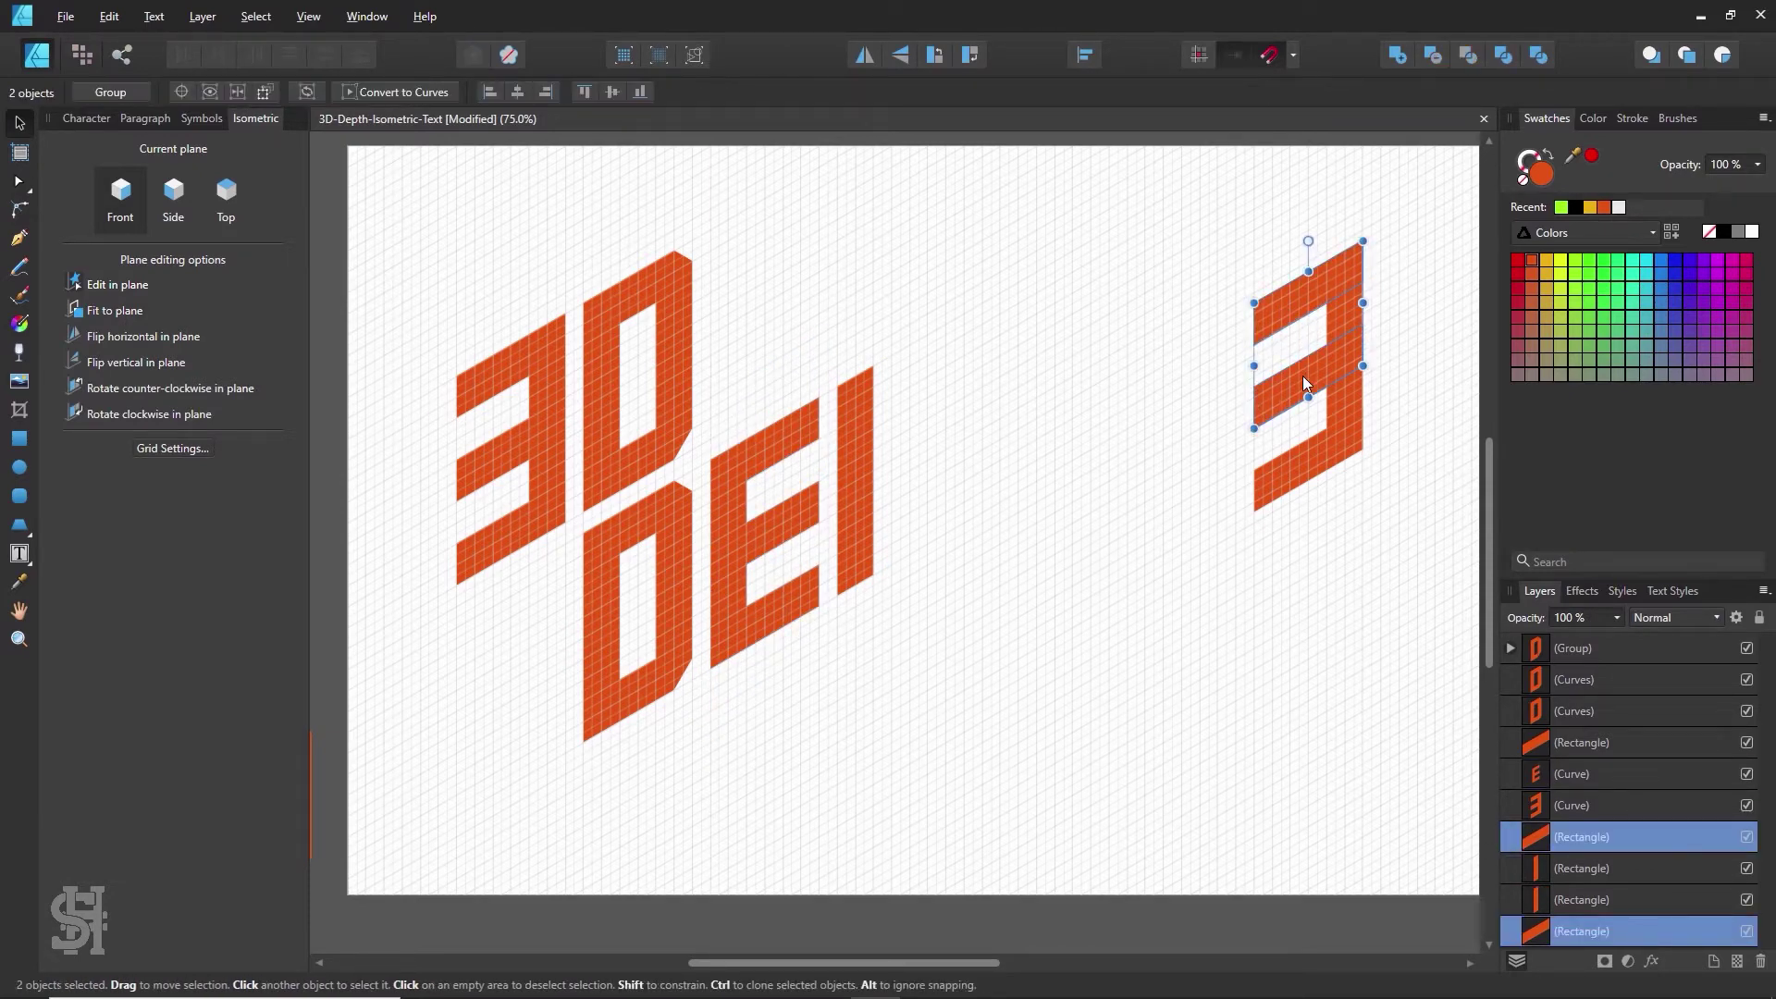
{"action": "mouse_move", "coordinate": [1302, 375]}
{"action": "left_mouse_down"}
{"action": "mouse_move", "coordinate": [1015, 422]}
{"action": "mouse_move", "coordinate": [882, 465]}
{"action": "mouse_move", "coordinate": [996, 397]}
{"action": "mouse_move", "coordinate": [927, 401]}
{"action": "left_mouse_up"}
- Copy the vertical bar to the open ends of the two crossbars and shorten it to close the P's bowl
{"action": "left_click", "coordinate": [973, 444]}
{"action": "left_click", "coordinate": [851, 435]}
{"action": "left_click_drag", "start_coordinate": [941, 527], "coordinate": [944, 453]}
{"action": "left_click", "coordinate": [1025, 467]}
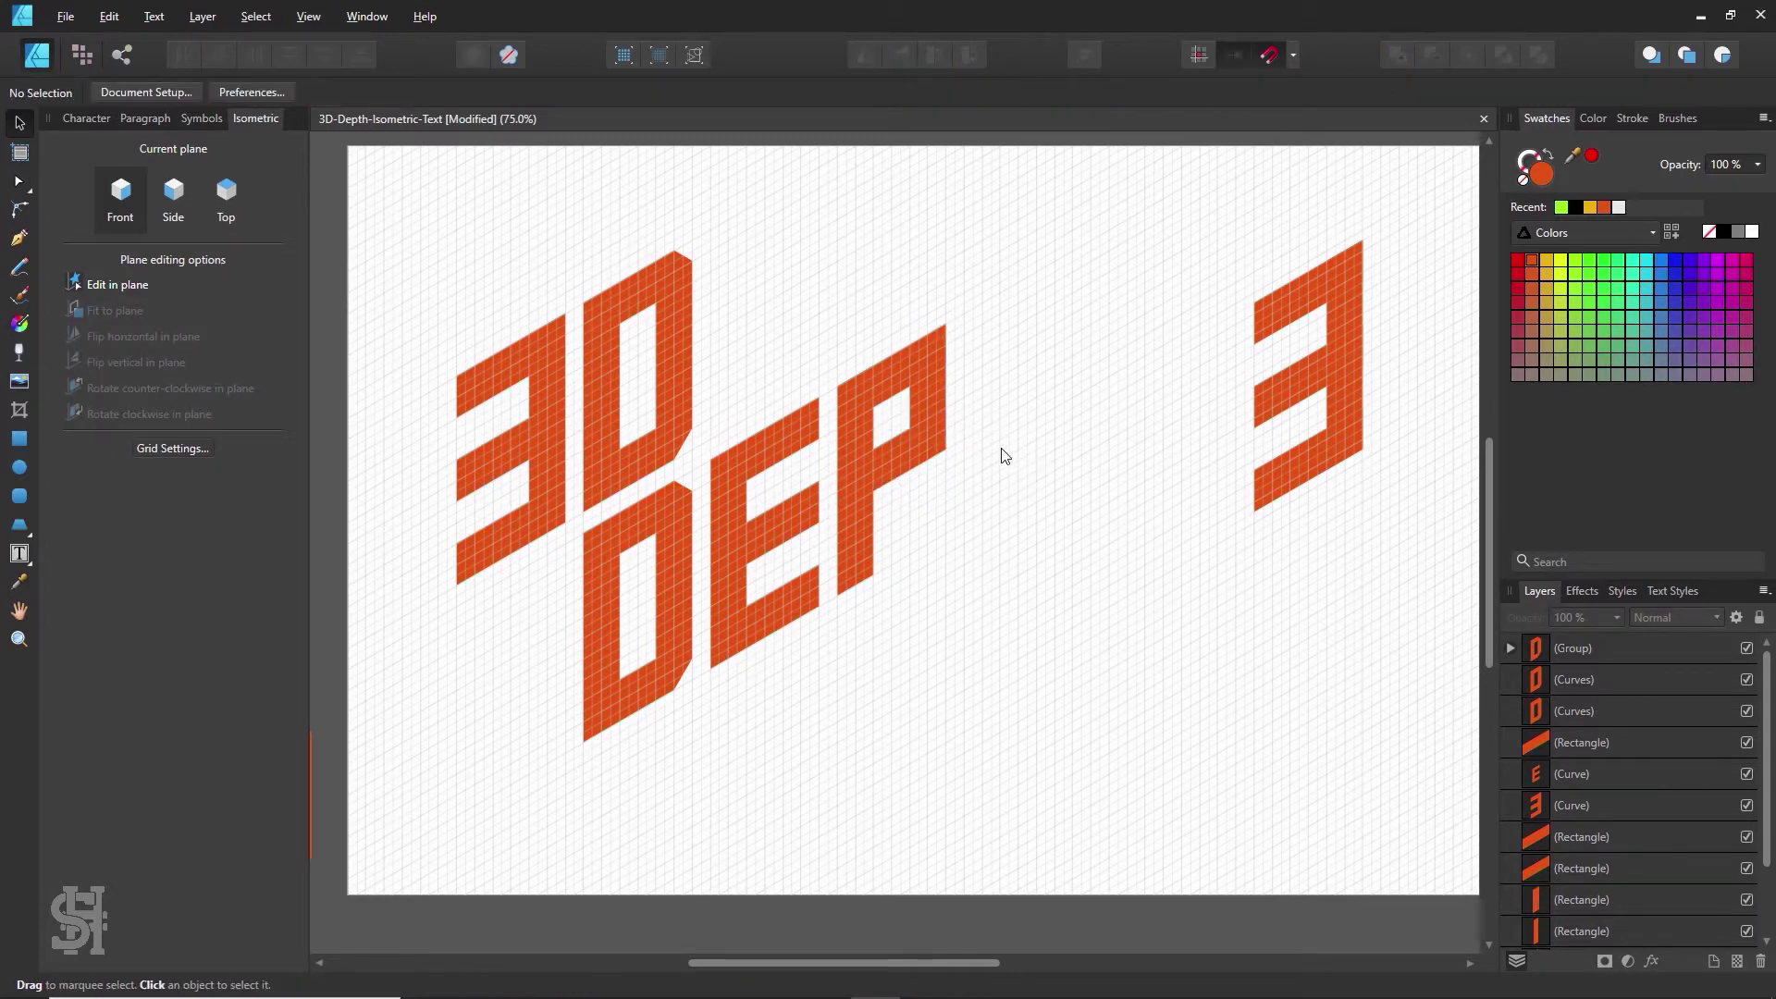
- Extend the P's short vertical bar to full height to form an A, and shorten it back to the bowl
{"action": "left_click", "coordinate": [939, 457]}
{"action": "left_click", "coordinate": [923, 389]}
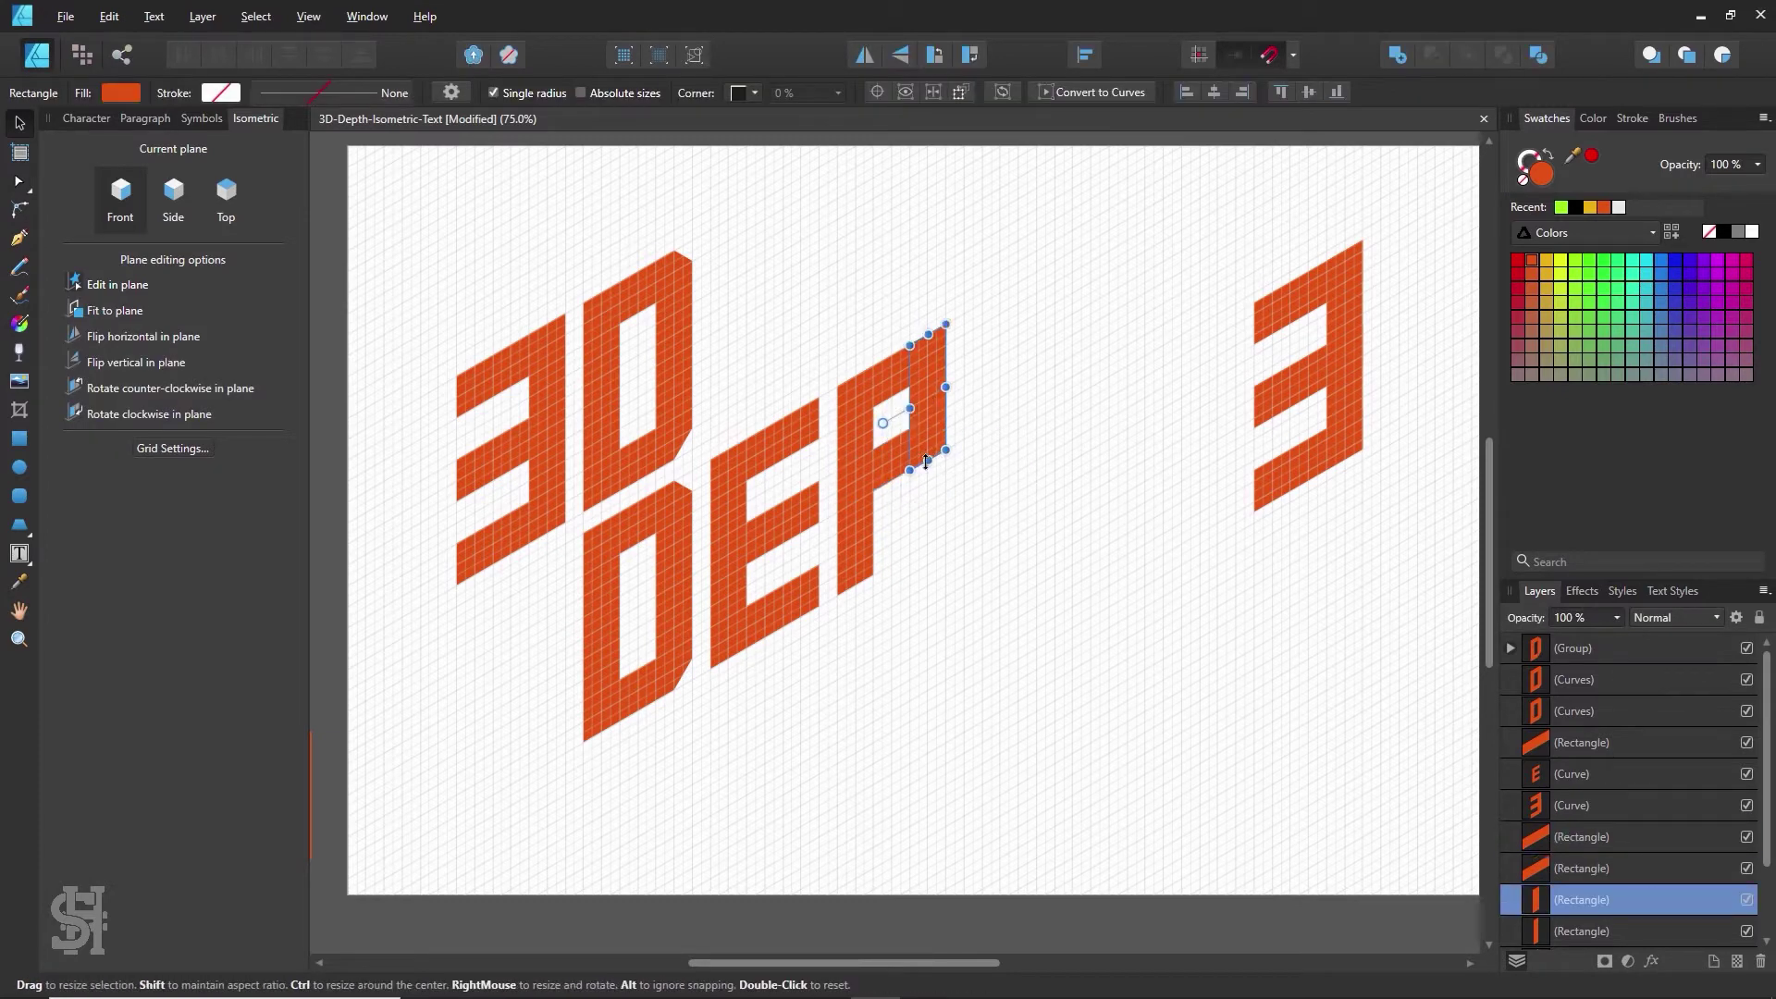
{"action": "left_click_drag", "start_coordinate": [929, 460], "coordinate": [932, 567]}
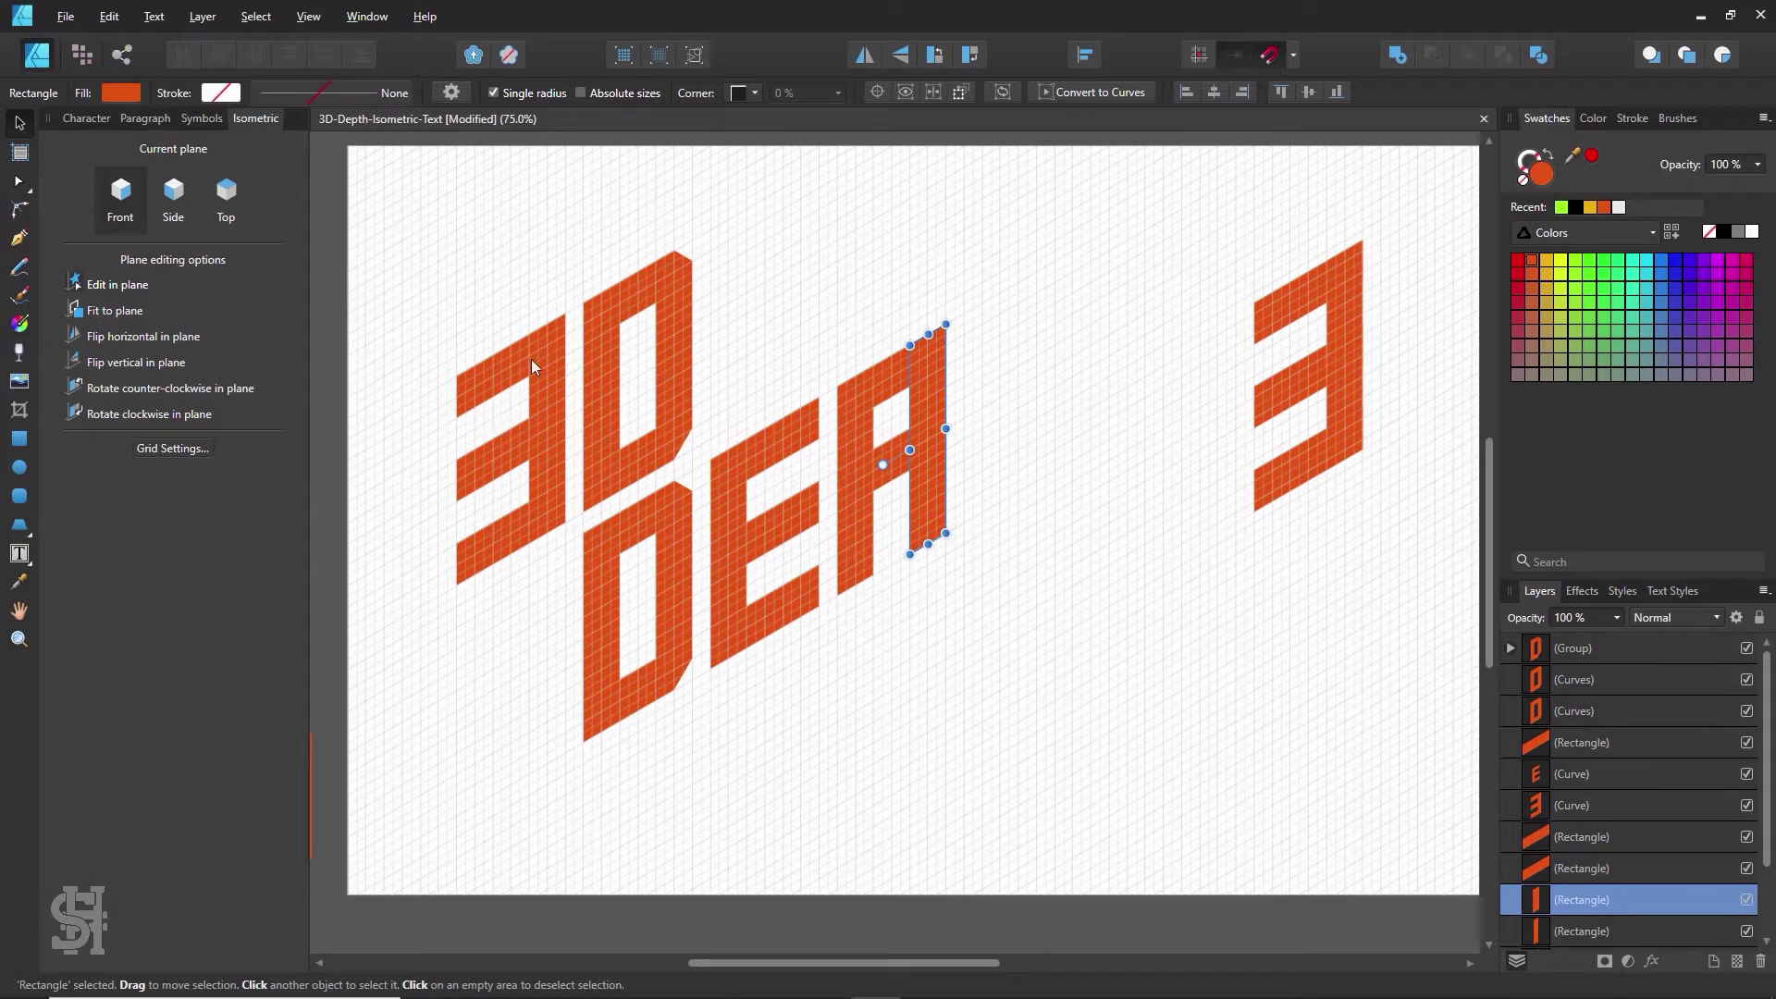
{"action": "left_click", "coordinate": [908, 497]}
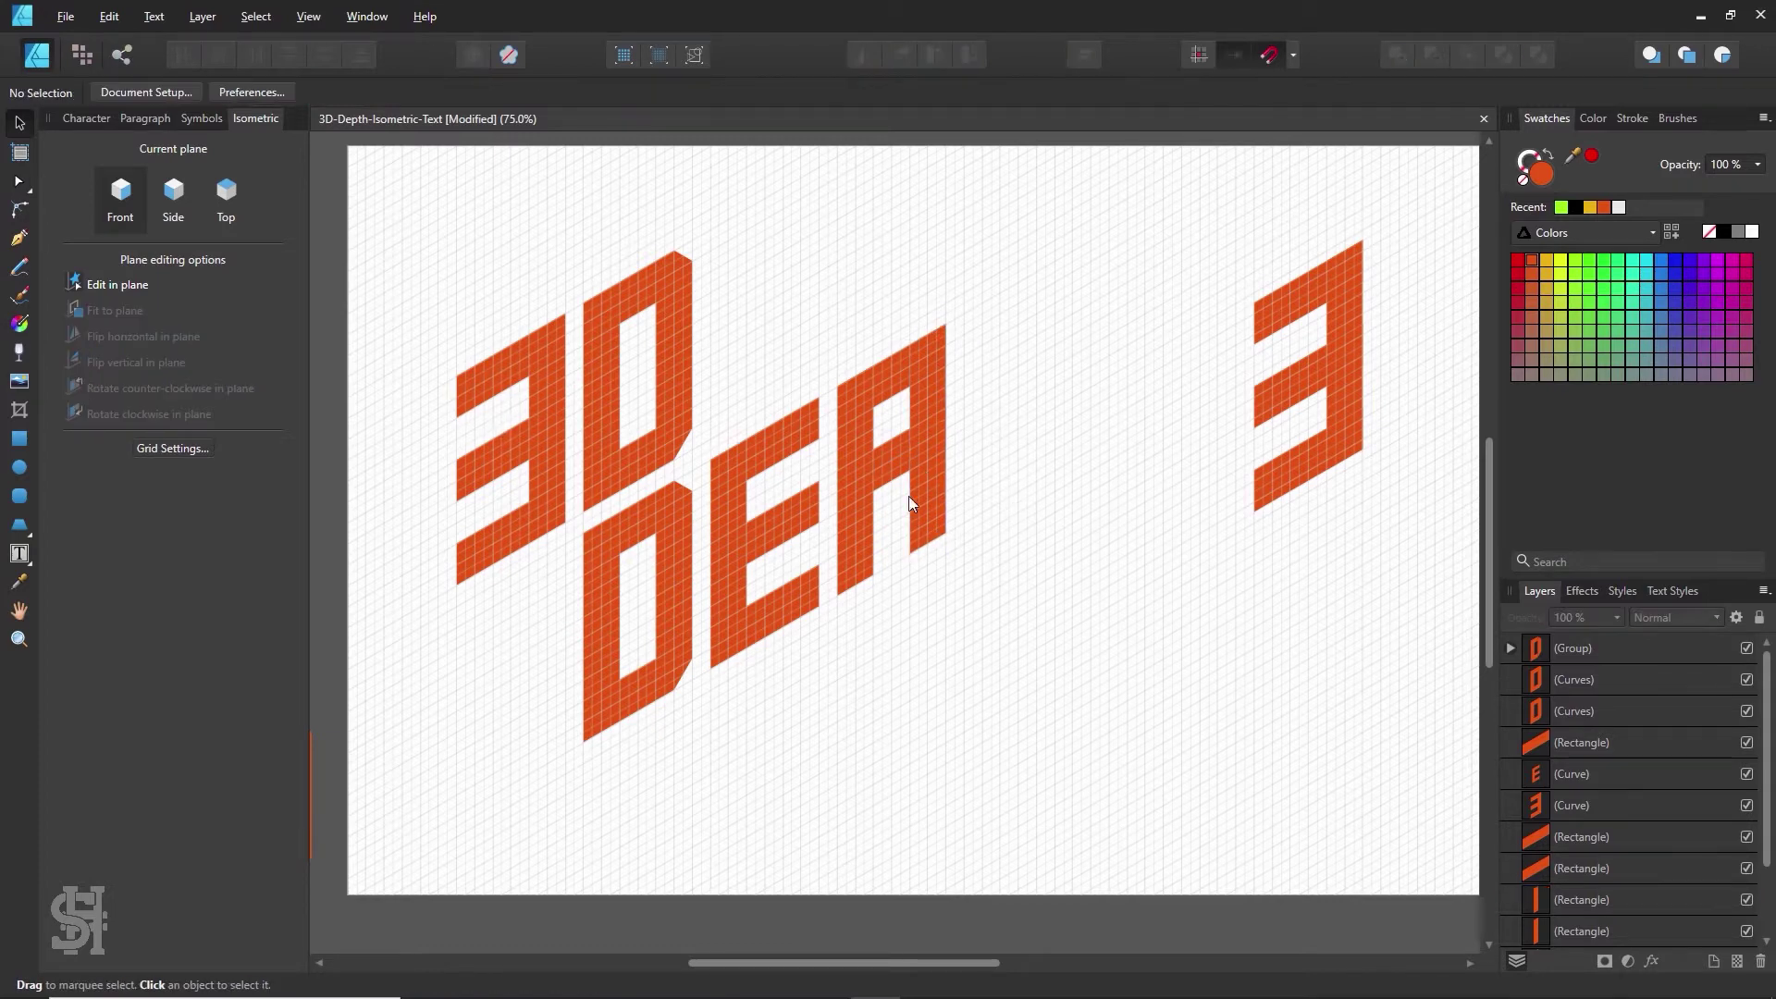
{"action": "left_click", "coordinate": [930, 497]}
{"action": "left_click_drag", "start_coordinate": [929, 548], "coordinate": [928, 460]}
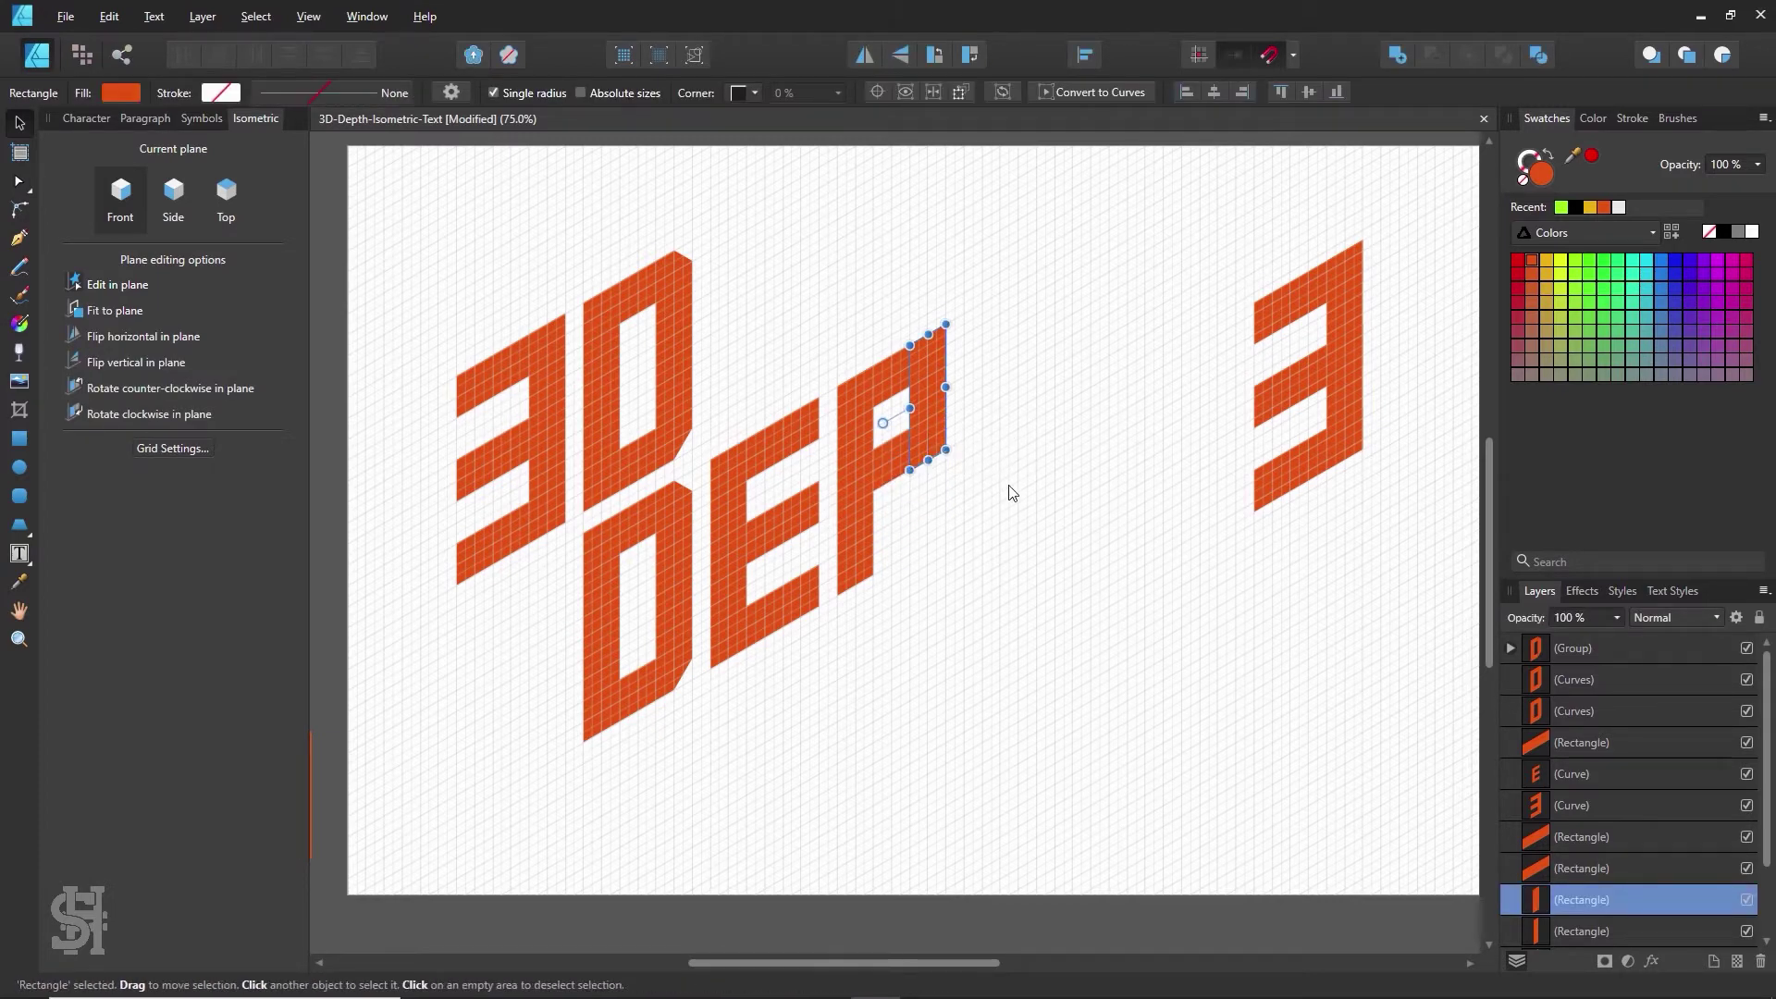
{"action": "left_click", "coordinate": [1012, 492]}
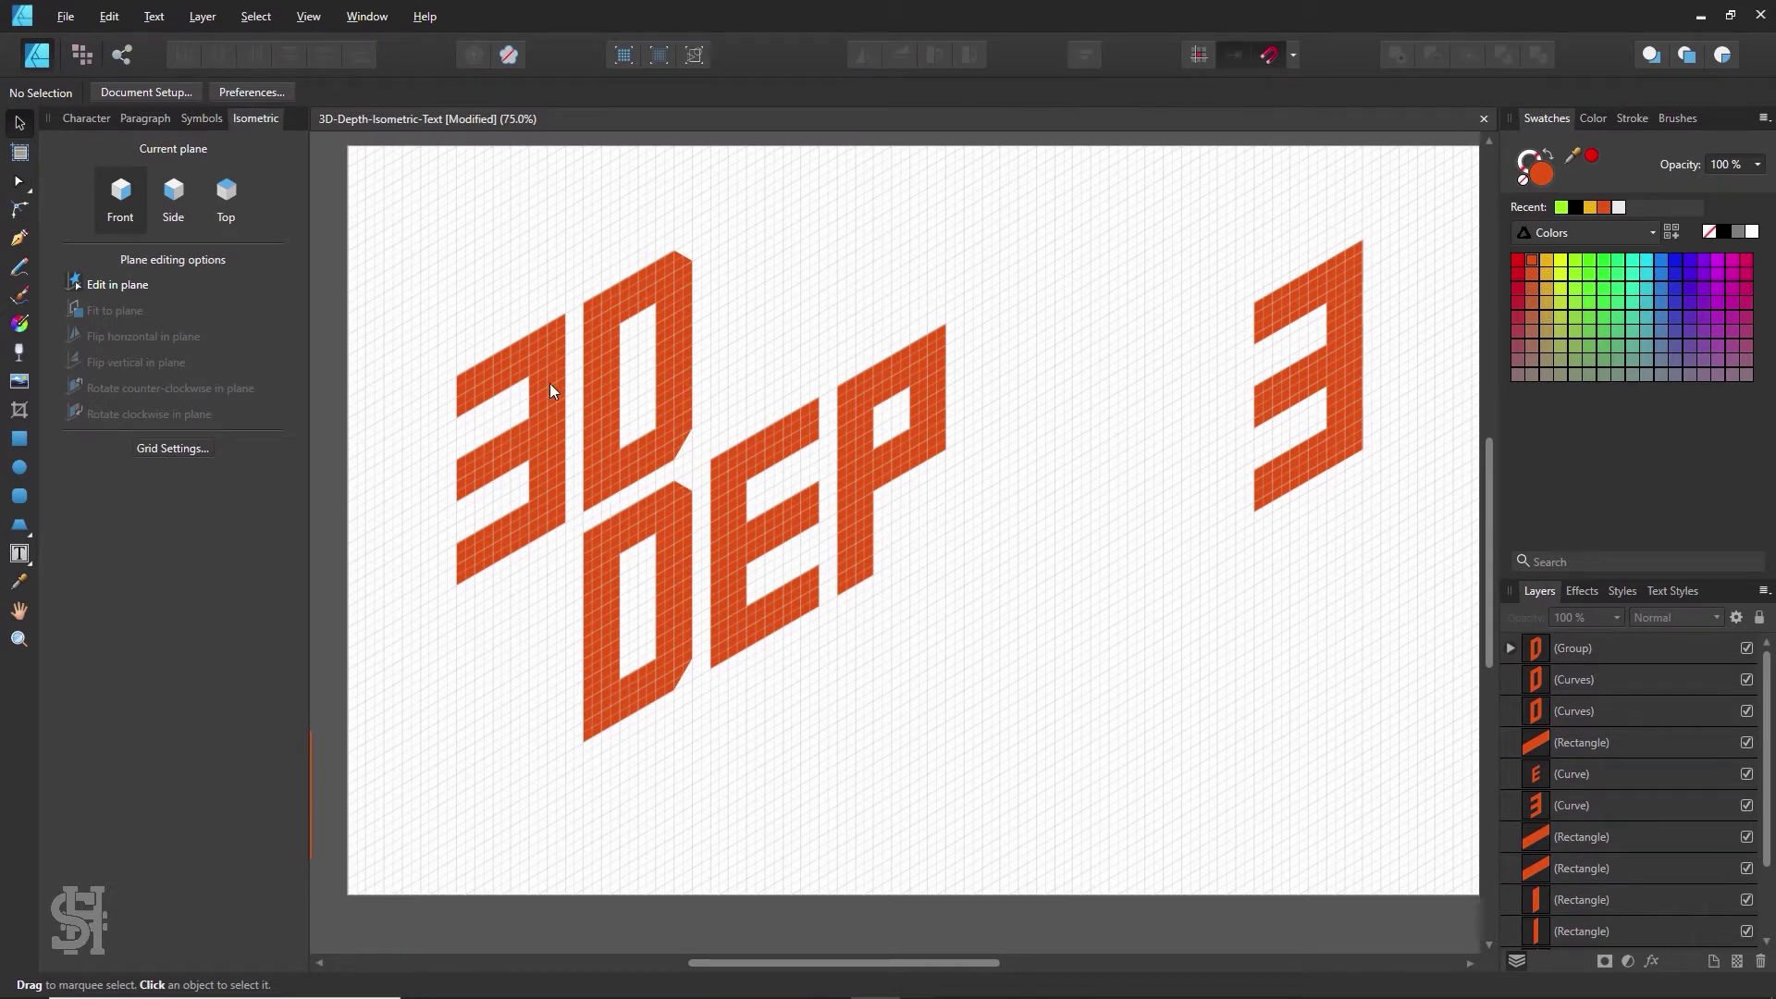
- Examine how the strokes and gaps of the letters follow the grid, and check the isometric grid settings
{"action": "key", "text": "z"}
{"action": "left_click_drag", "start_coordinate": [526, 347], "coordinate": [646, 400]}
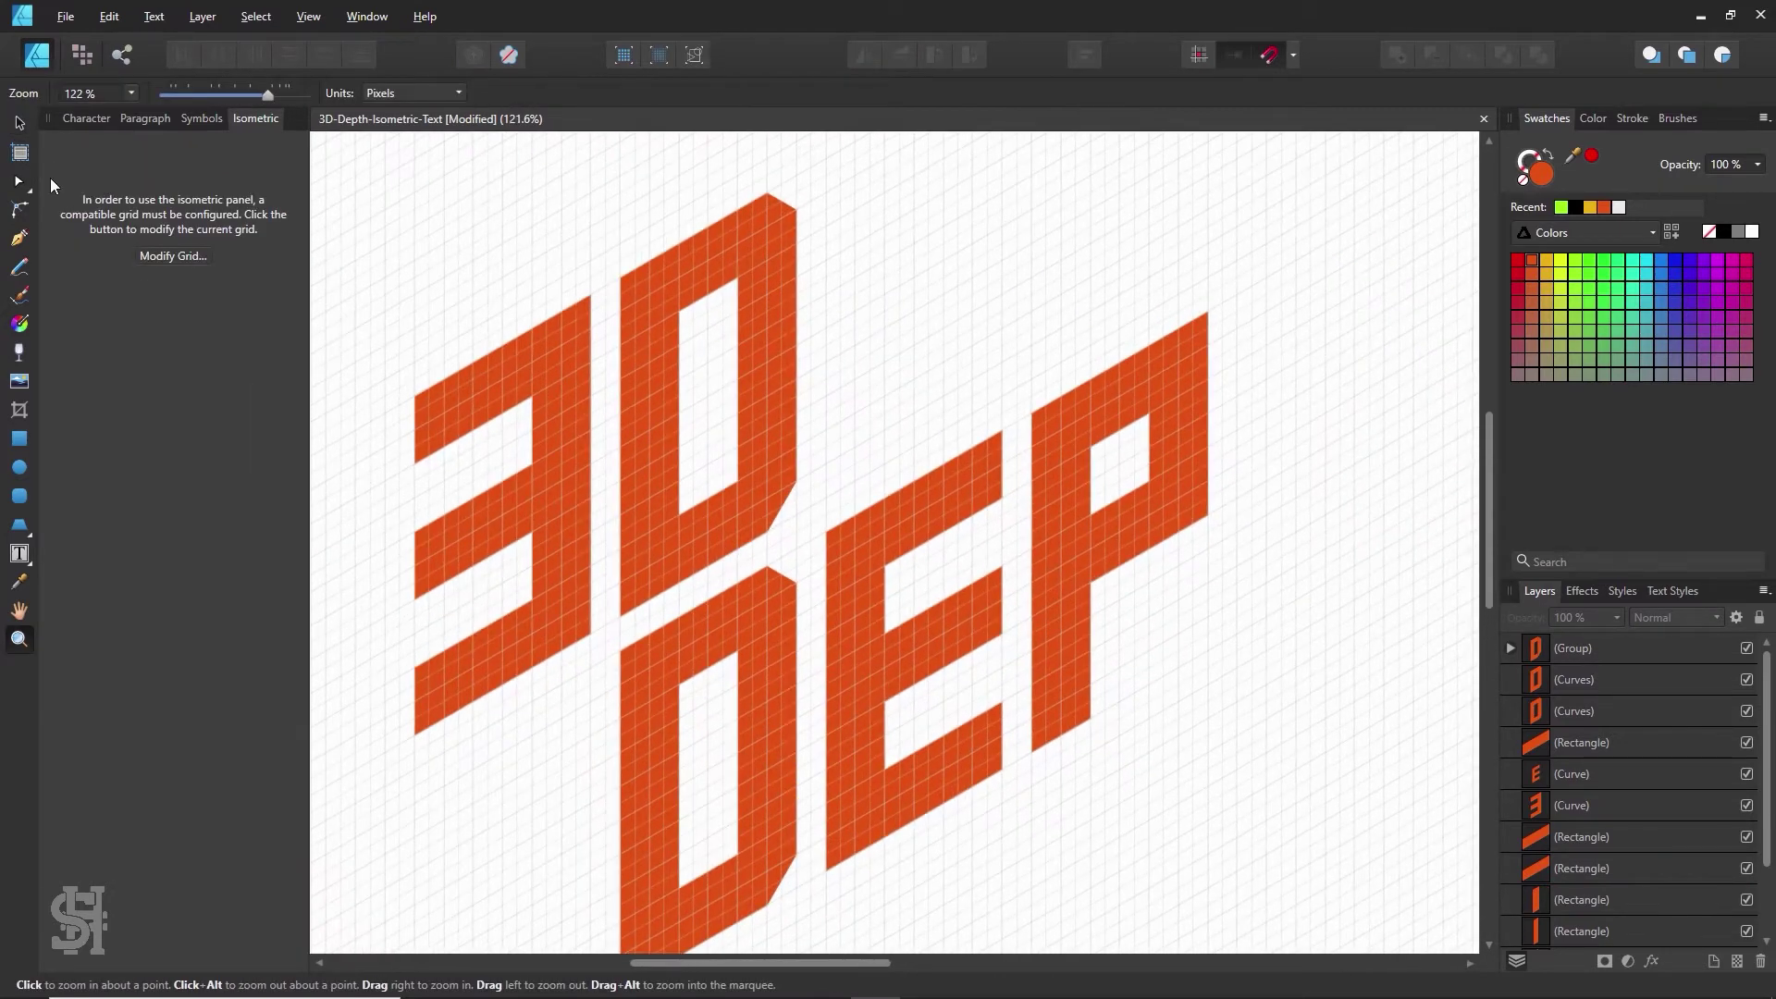
{"action": "left_click", "coordinate": [22, 126]}
{"action": "left_click", "coordinate": [469, 410]}
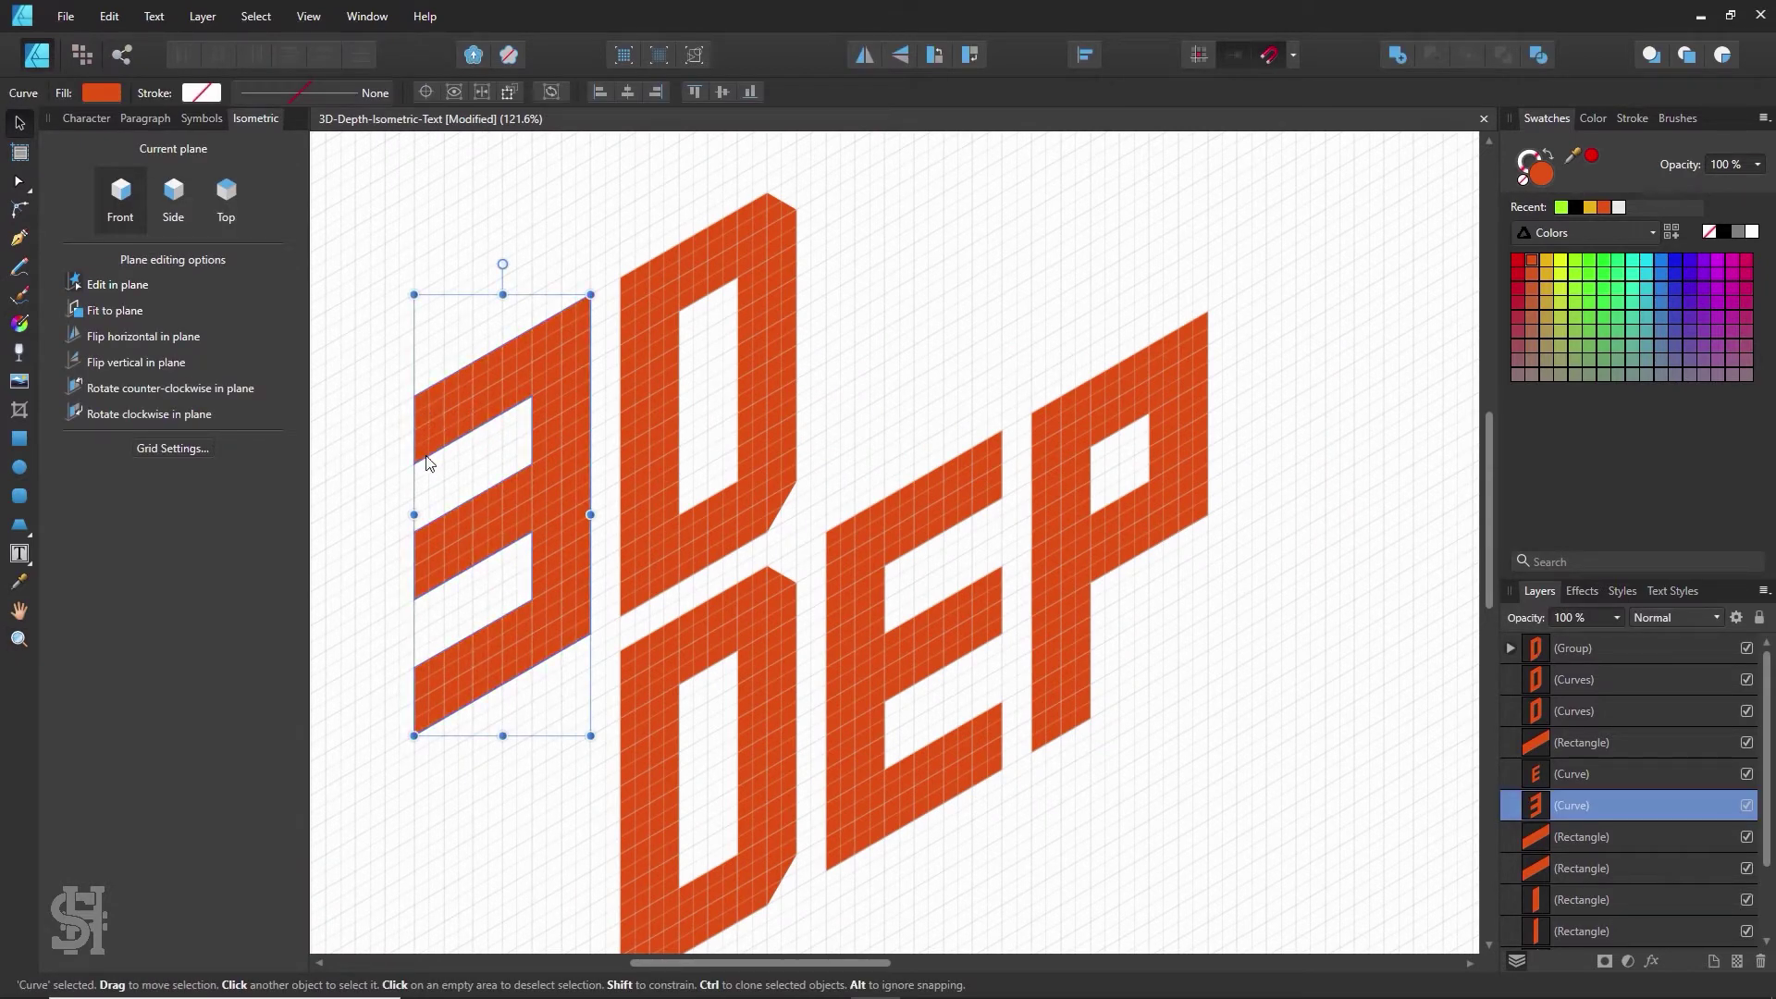
{"action": "left_click", "coordinate": [935, 308]}
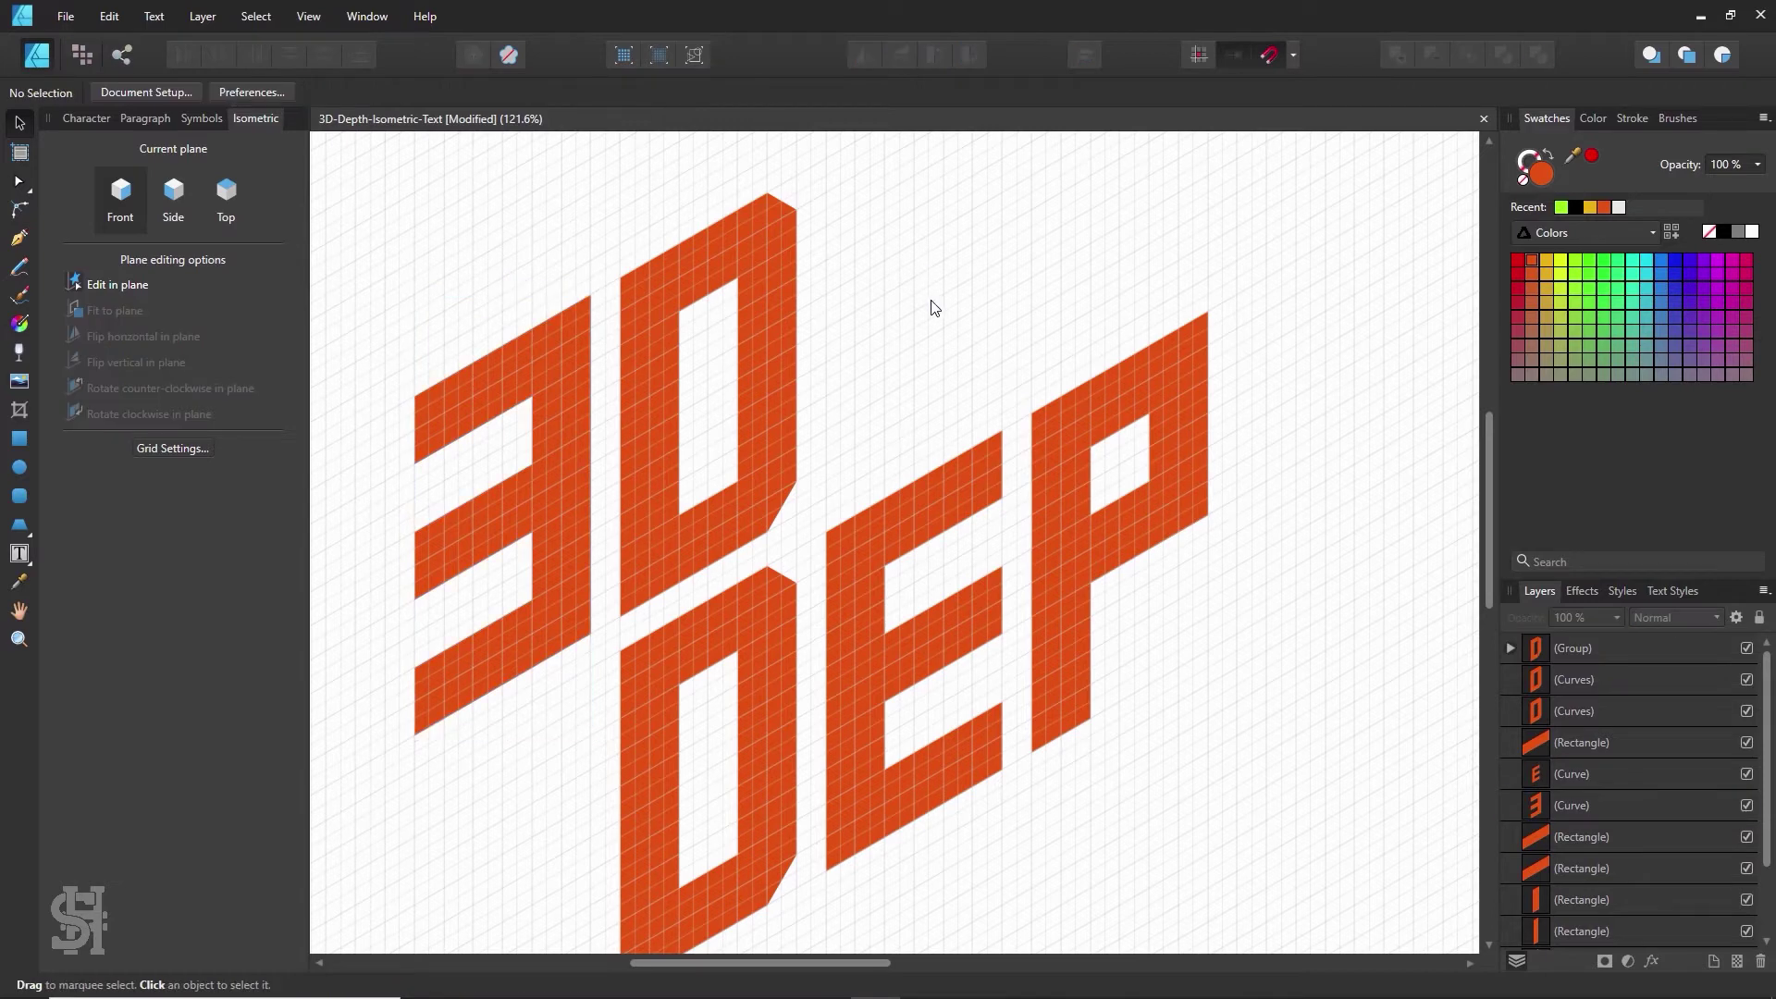
{"action": "key", "text": "space"}
{"action": "left_click_drag", "start_coordinate": [1071, 439], "coordinate": [1024, 400]}
{"action": "key", "text": "z"}
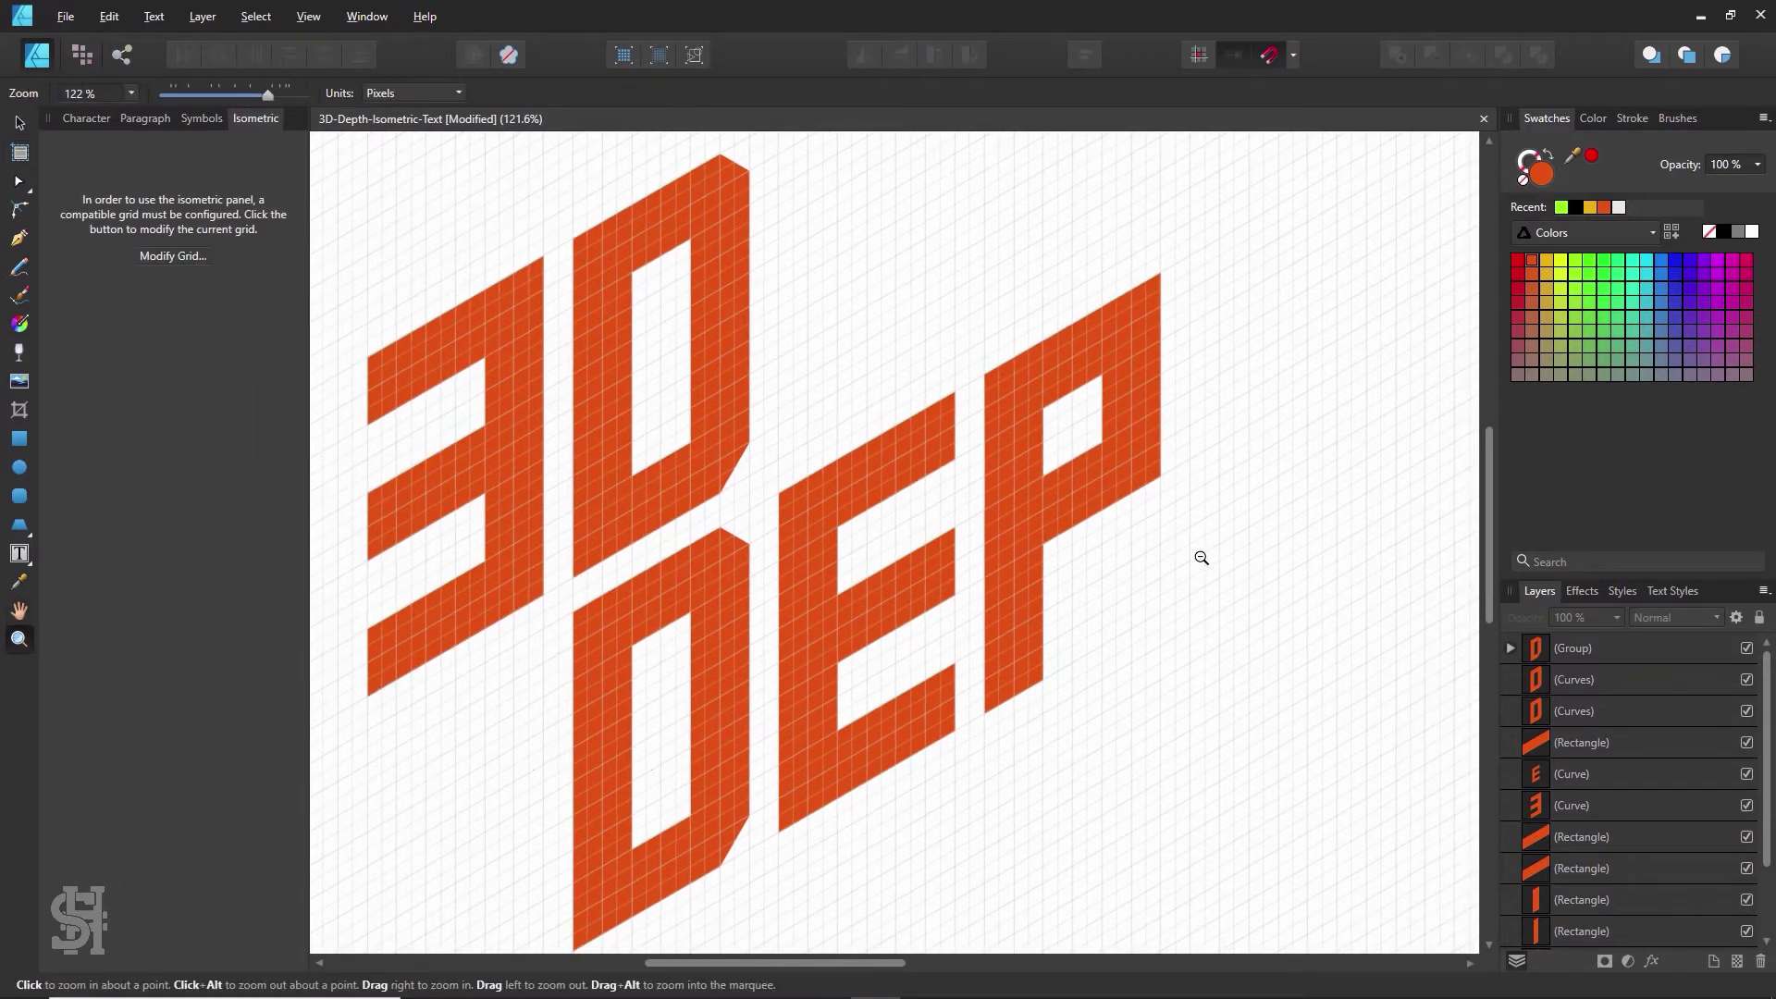
{"action": "left_click", "coordinate": [1201, 558], "text": "alt"}
{"action": "key", "text": "h"}
{"action": "left_click_drag", "start_coordinate": [1193, 563], "coordinate": [1084, 530]}
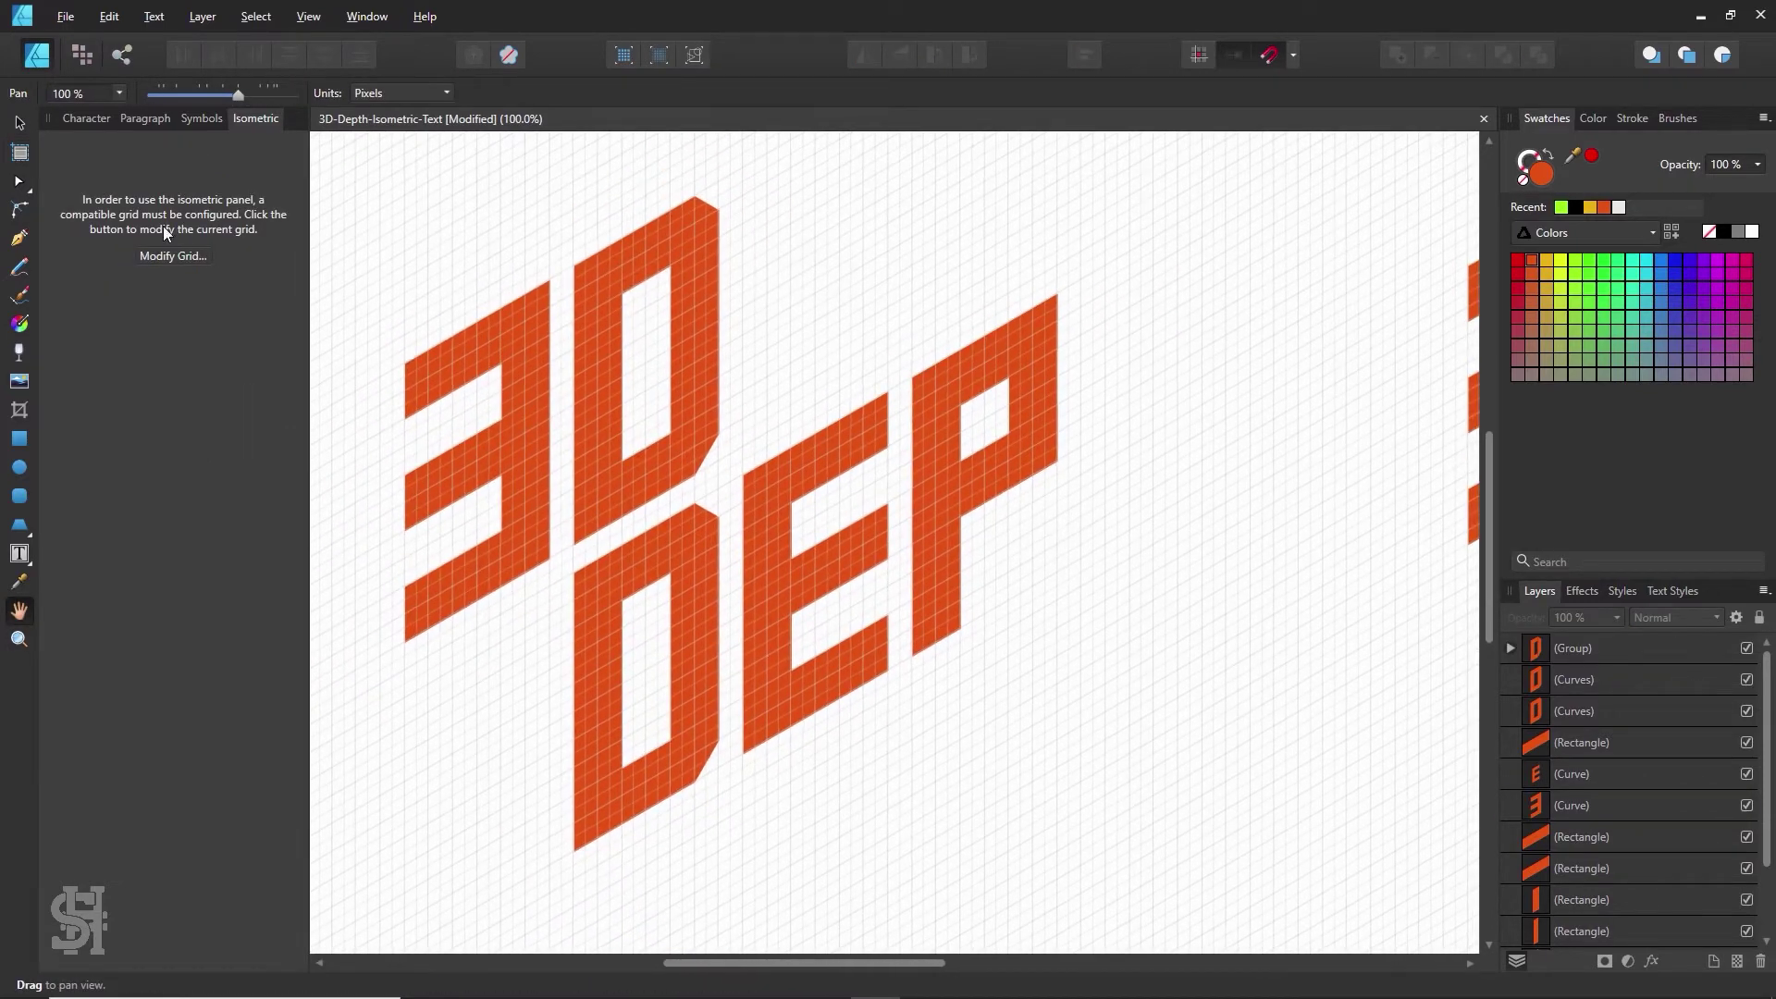
{"action": "left_click", "coordinate": [21, 128]}
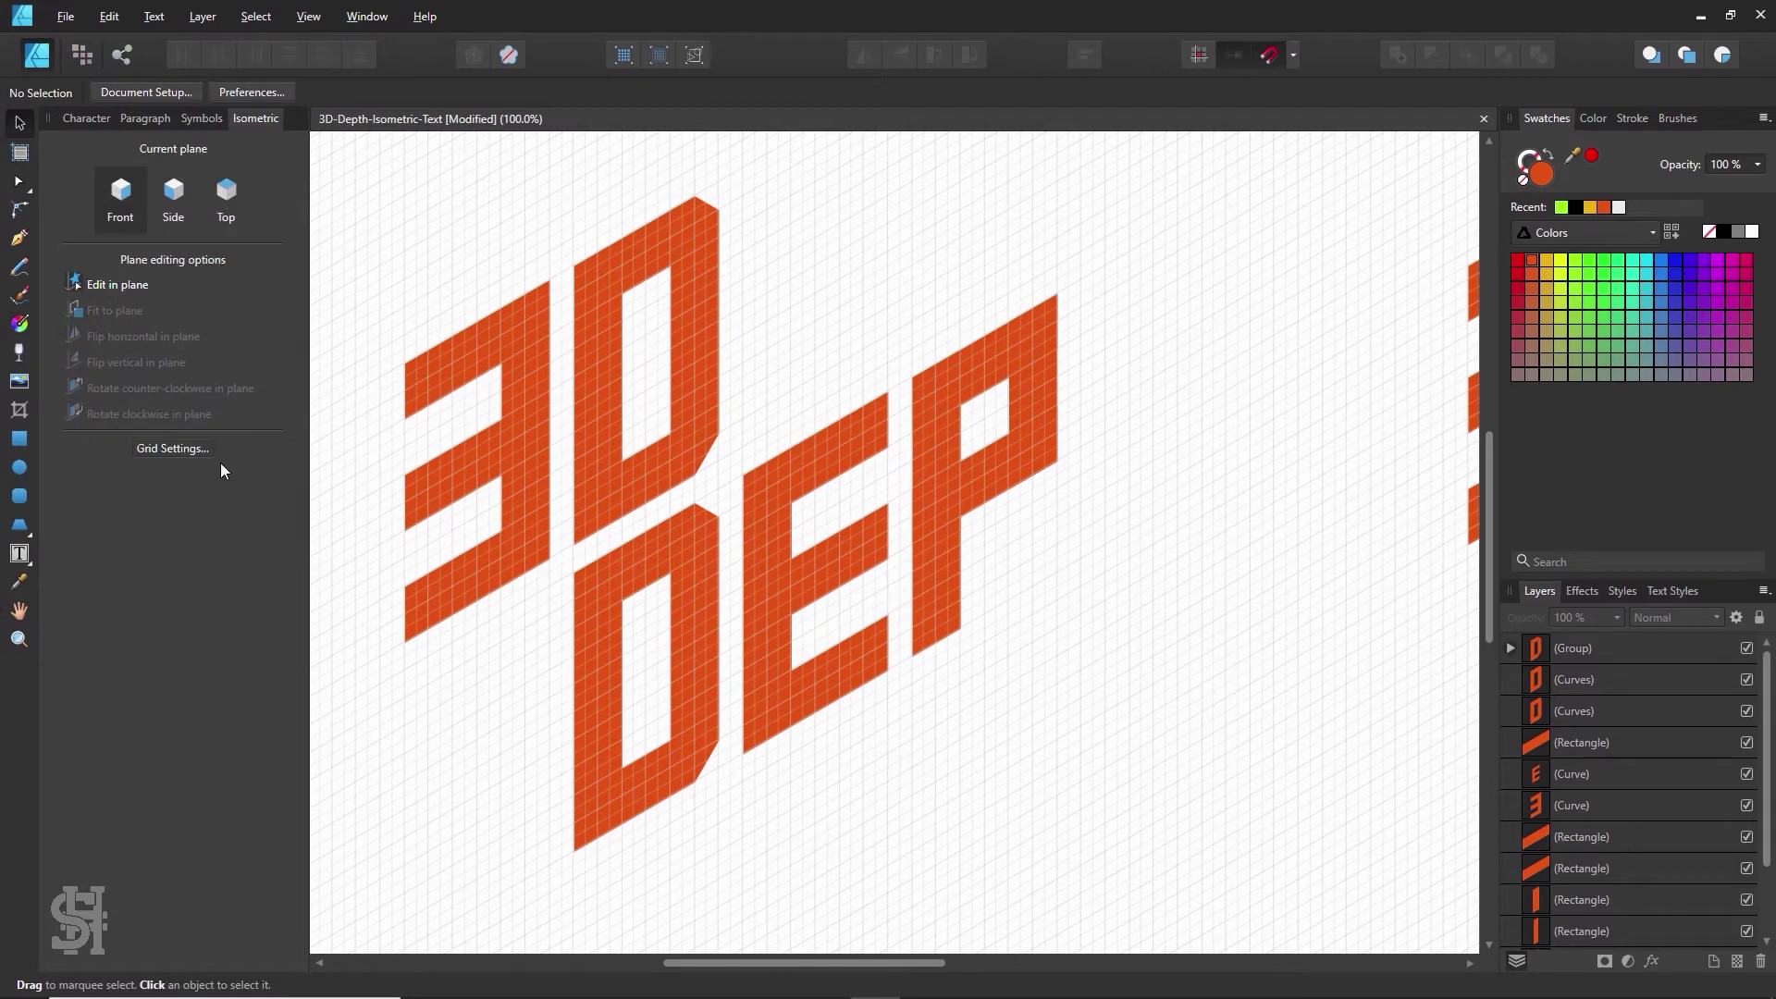
{"action": "left_click", "coordinate": [166, 449]}
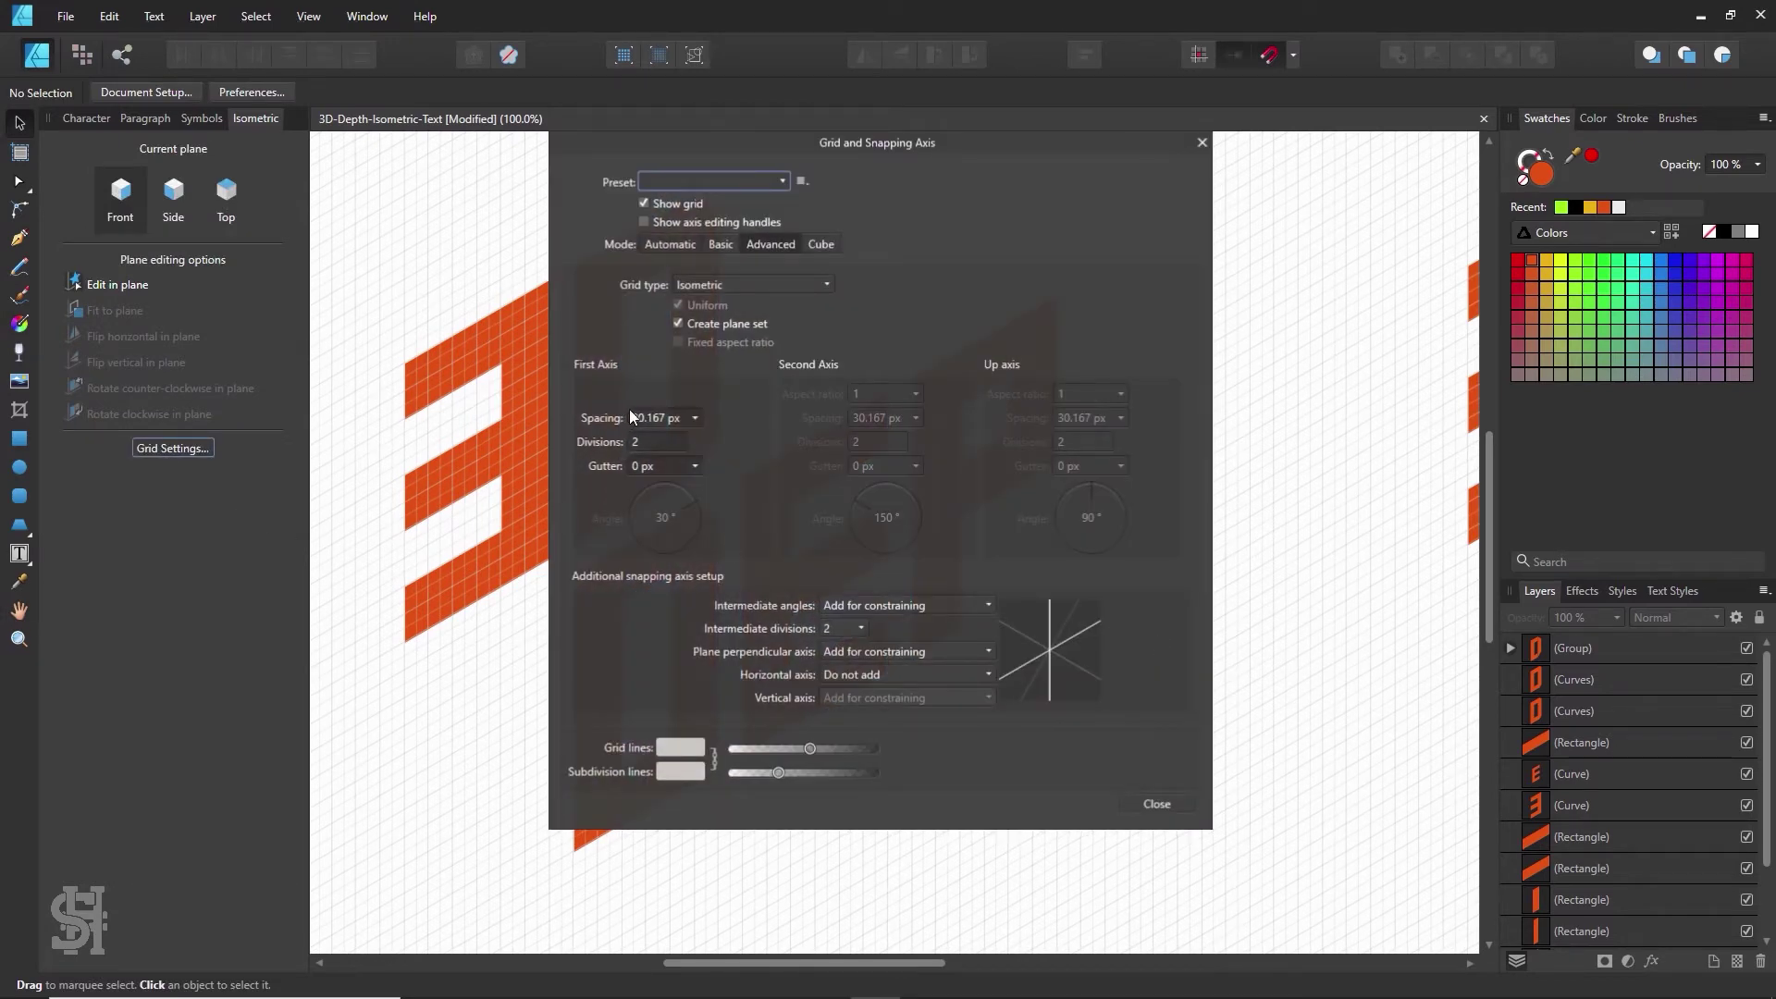
{"action": "left_click", "coordinate": [1202, 142]}
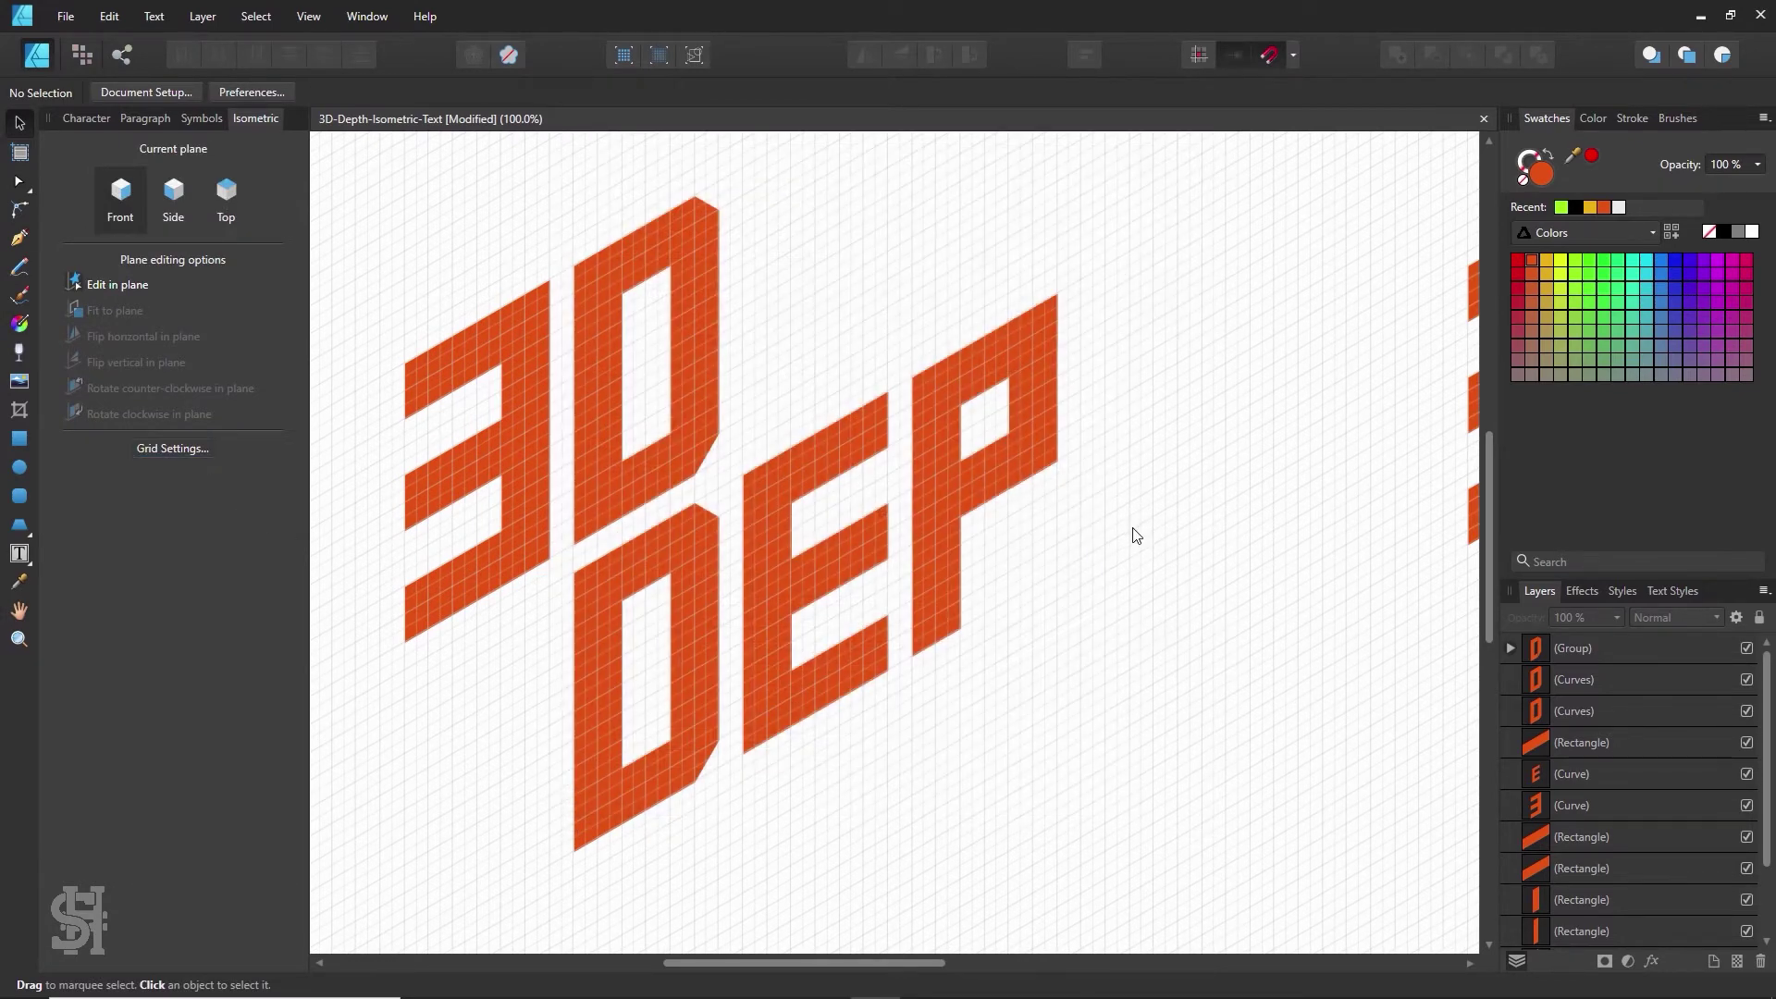
- Move the four rectangles of the loose 3 farther right to make room for the remaining letters
{"action": "key", "text": "z"}
{"action": "left_click", "coordinate": [1130, 541], "text": "alt"}
{"action": "key", "text": "h"}
{"action": "left_click_drag", "start_coordinate": [1129, 543], "coordinate": [915, 563]}
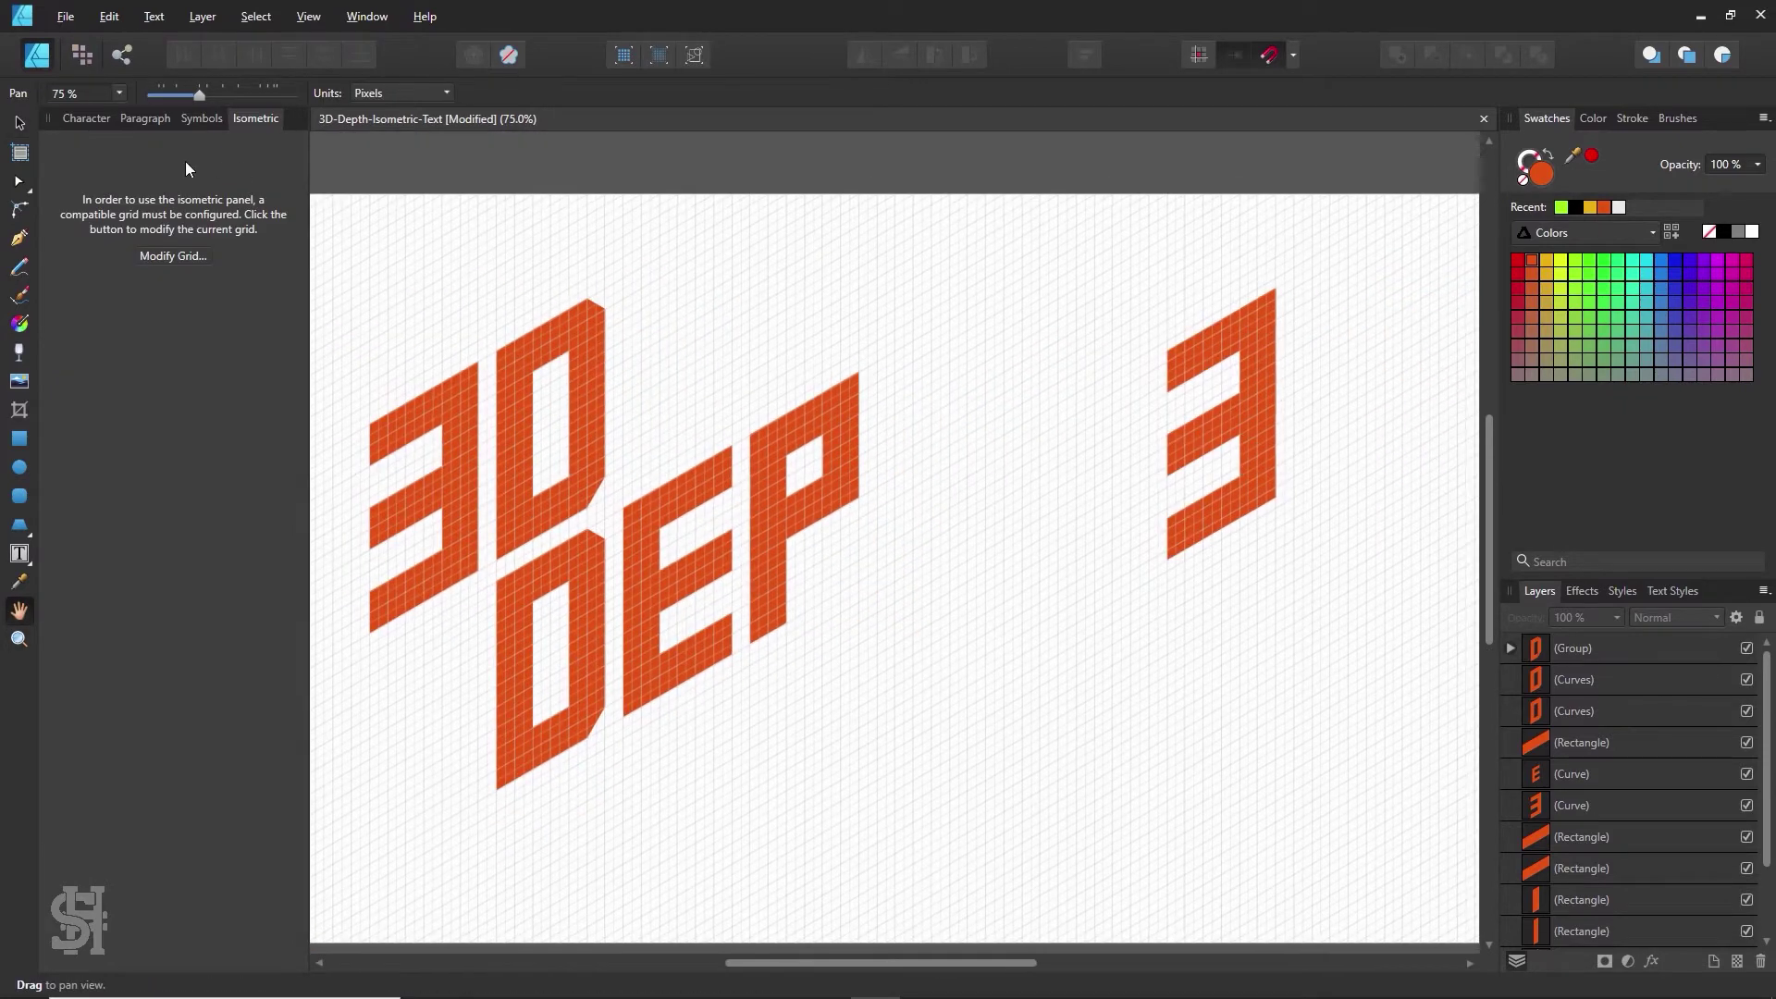
{"action": "left_click", "coordinate": [22, 123]}
{"action": "left_click_drag", "start_coordinate": [1305, 275], "coordinate": [1258, 470]}
{"action": "left_click", "coordinate": [1443, 476]}
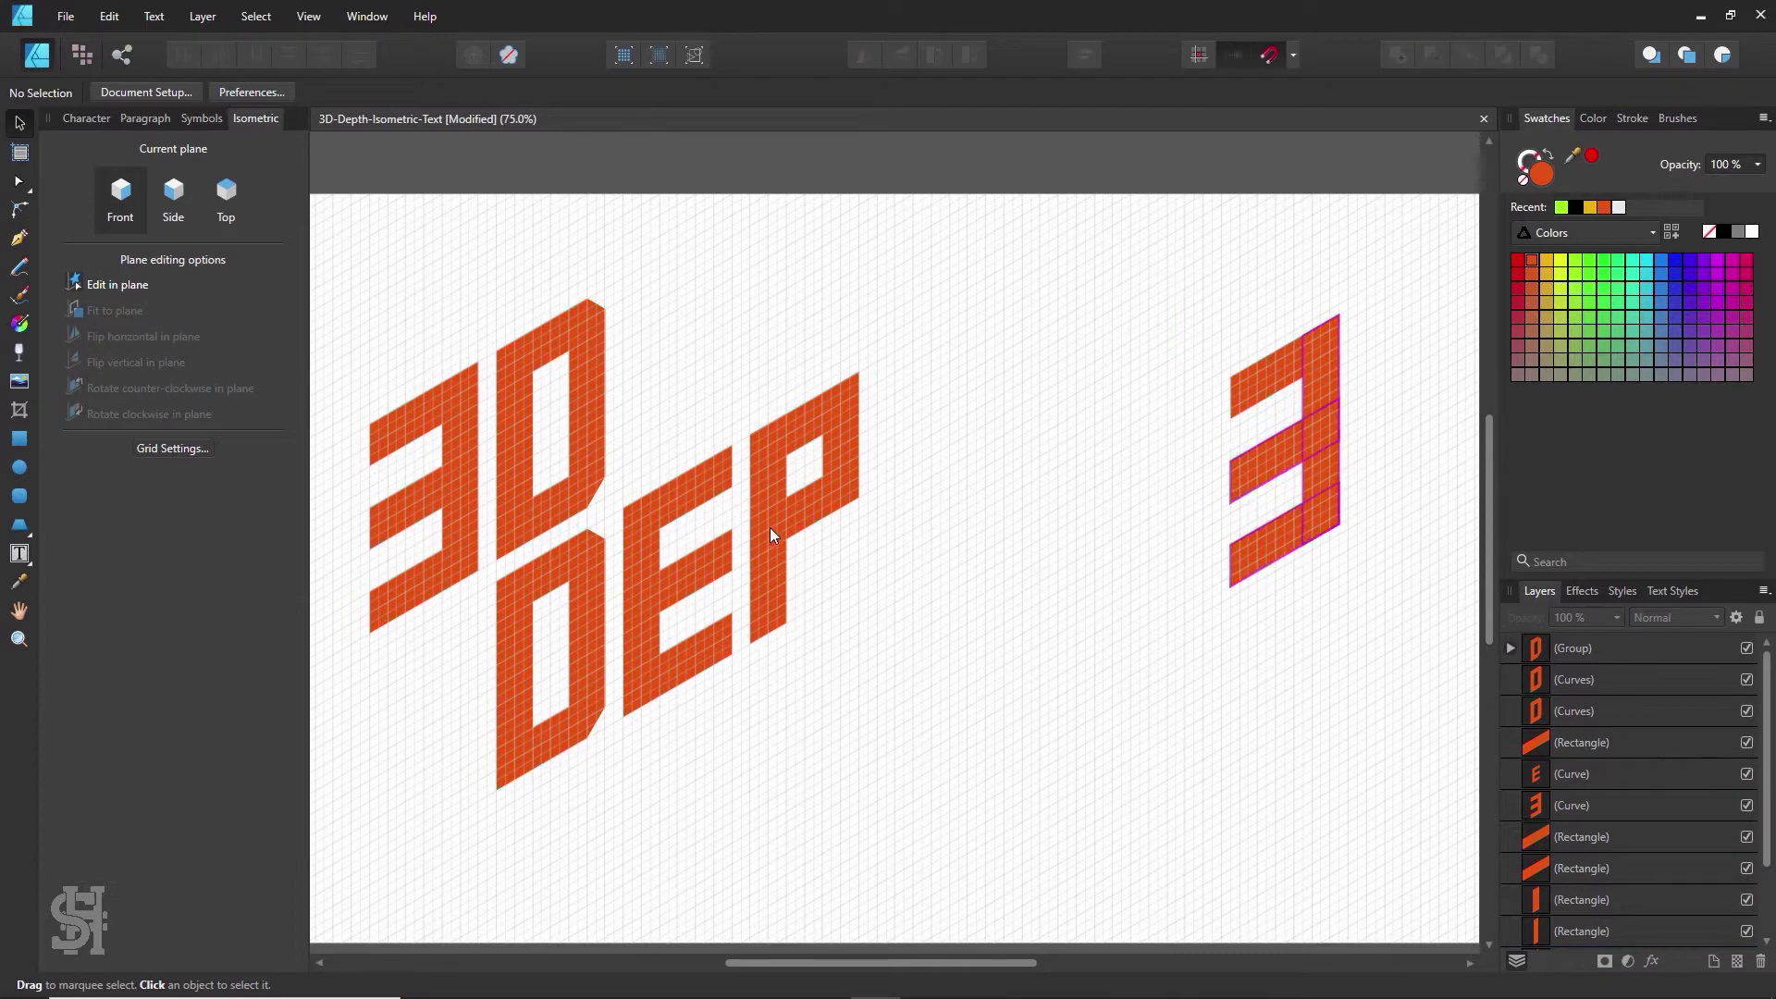
- Copy the P's full-height vertical bar to the right of the P as the stem of a T
{"action": "left_click", "coordinate": [768, 560]}
{"action": "left_click_drag", "start_coordinate": [768, 561], "coordinate": [953, 470]}
{"action": "left_click", "coordinate": [1070, 502]}
{"action": "left_click", "coordinate": [672, 505]}
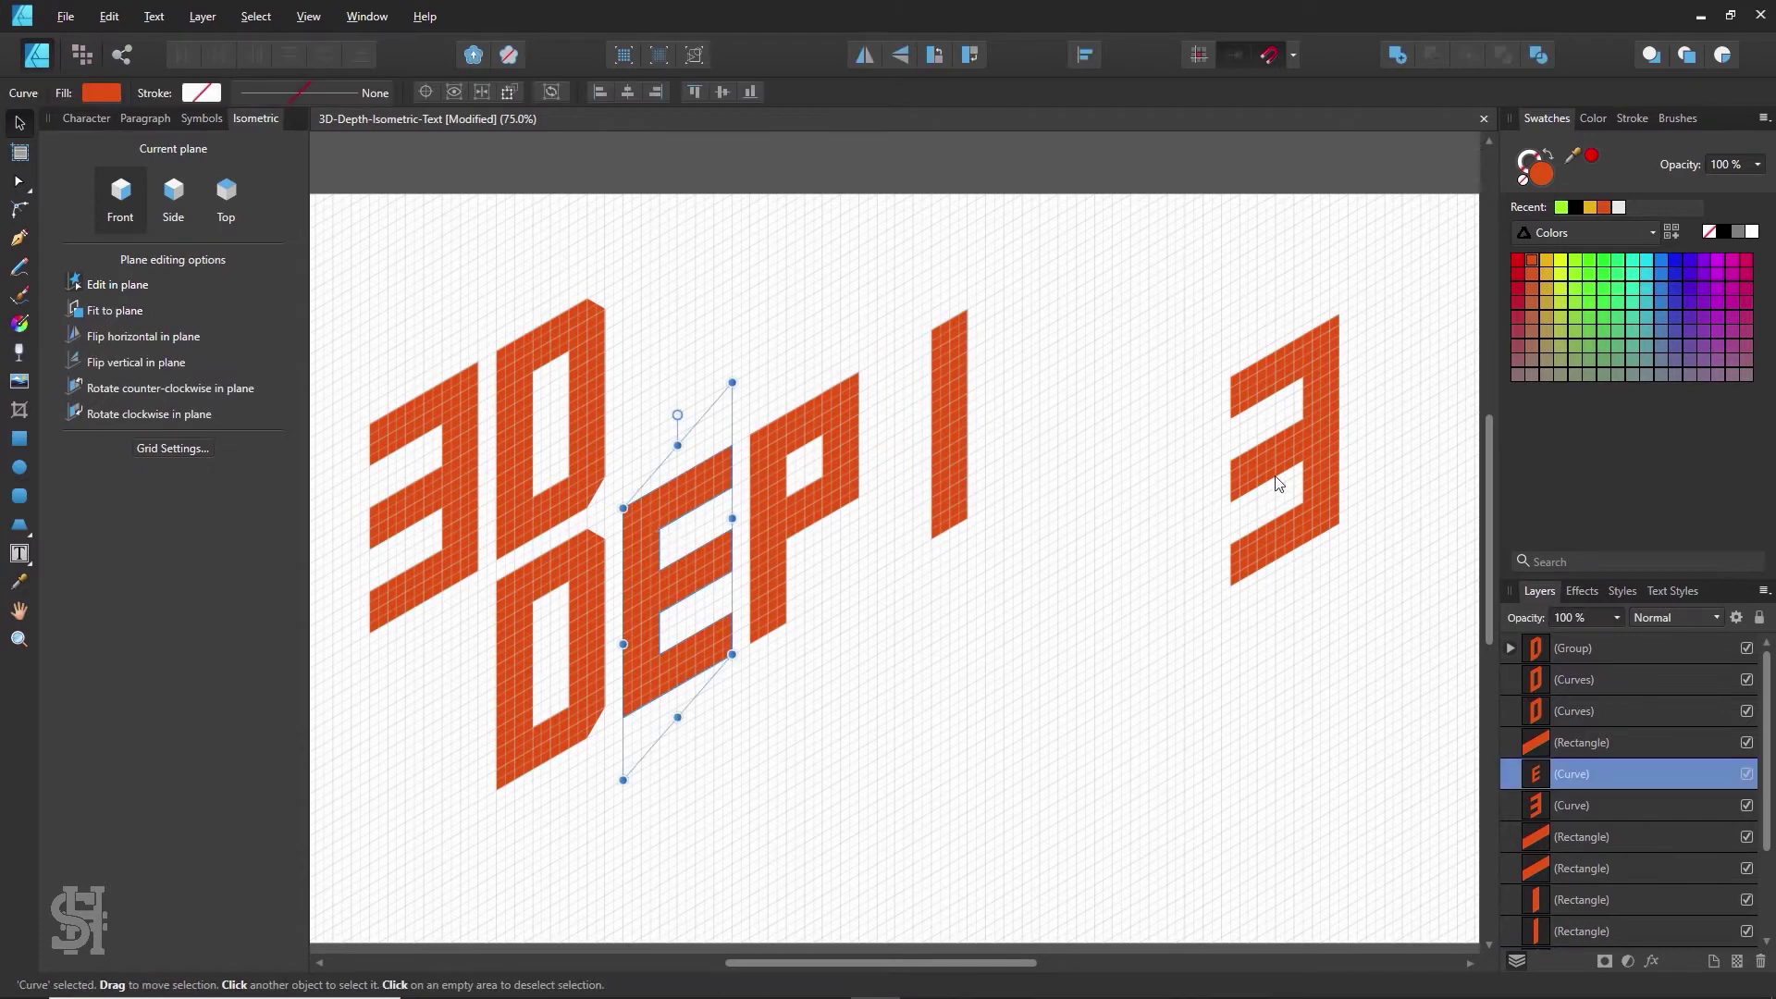
- Copy the loose 3's top bar across the stem to complete the T, and shift the T one grid unit closer to the P
{"action": "left_click", "coordinate": [1256, 403]}
{"action": "left_click_drag", "start_coordinate": [1266, 385], "coordinate": [928, 360]}
{"action": "left_click", "coordinate": [953, 403], "text": "shift"}
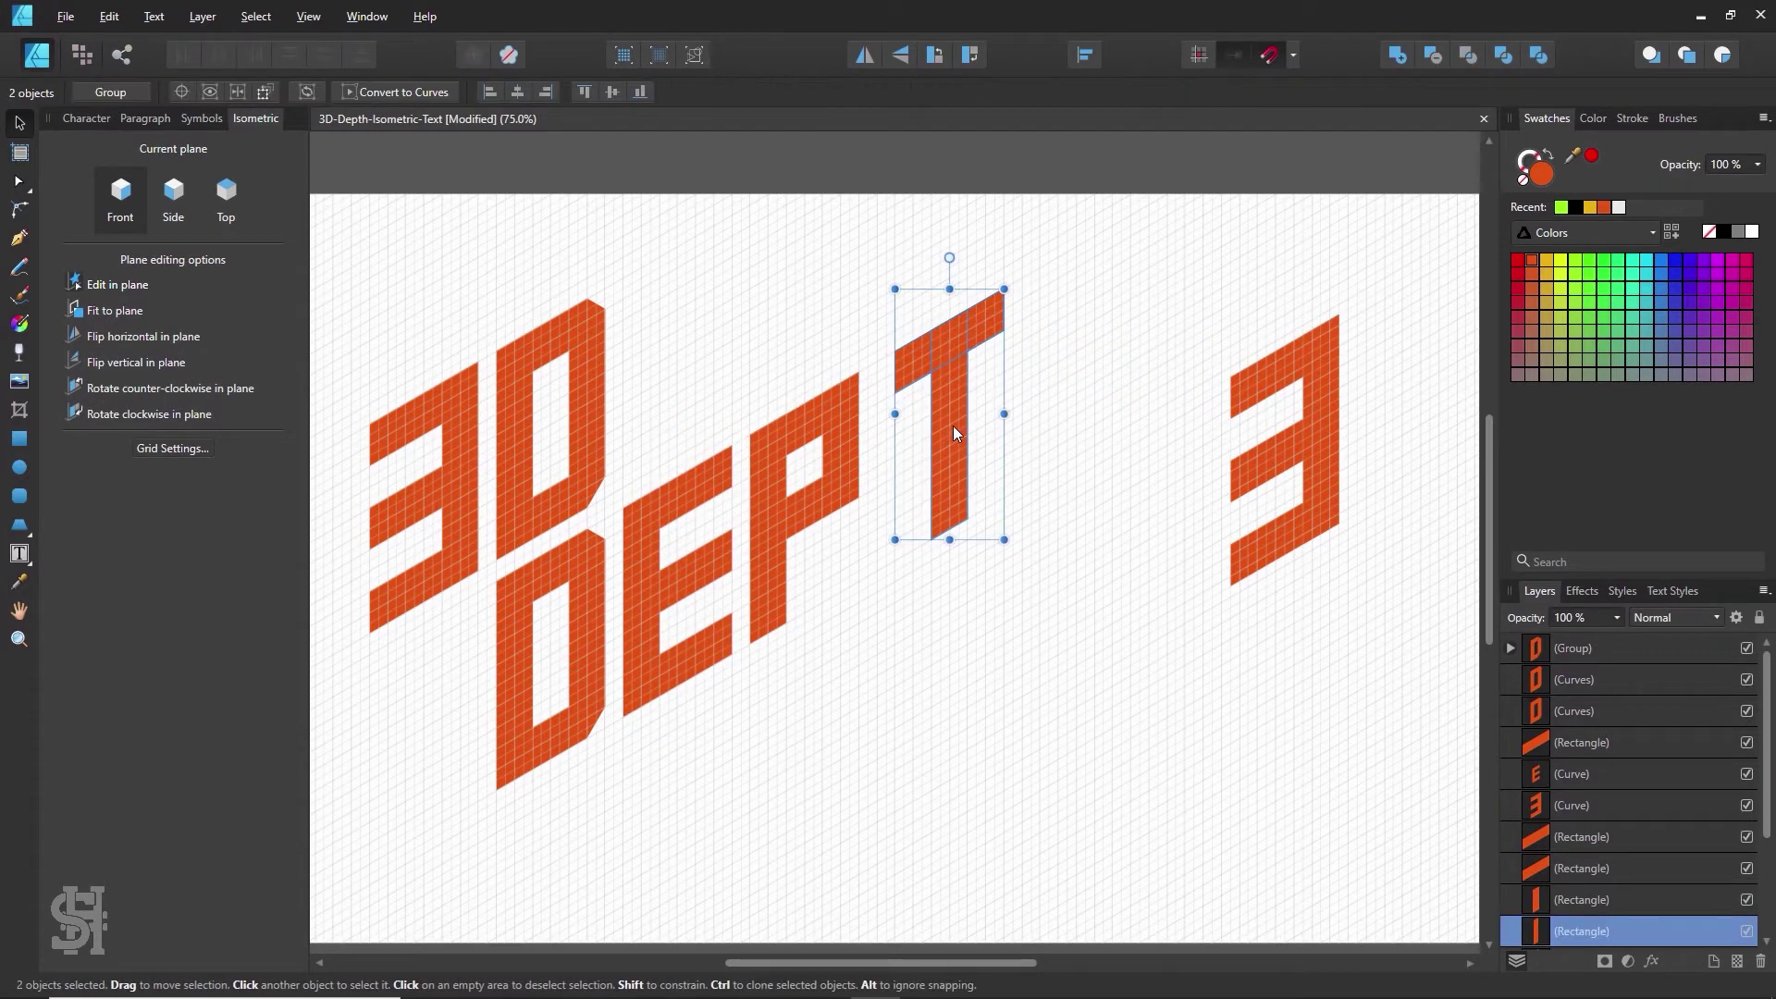
{"action": "left_click_drag", "start_coordinate": [952, 426], "coordinate": [936, 431]}
{"action": "left_click", "coordinate": [1060, 441]}
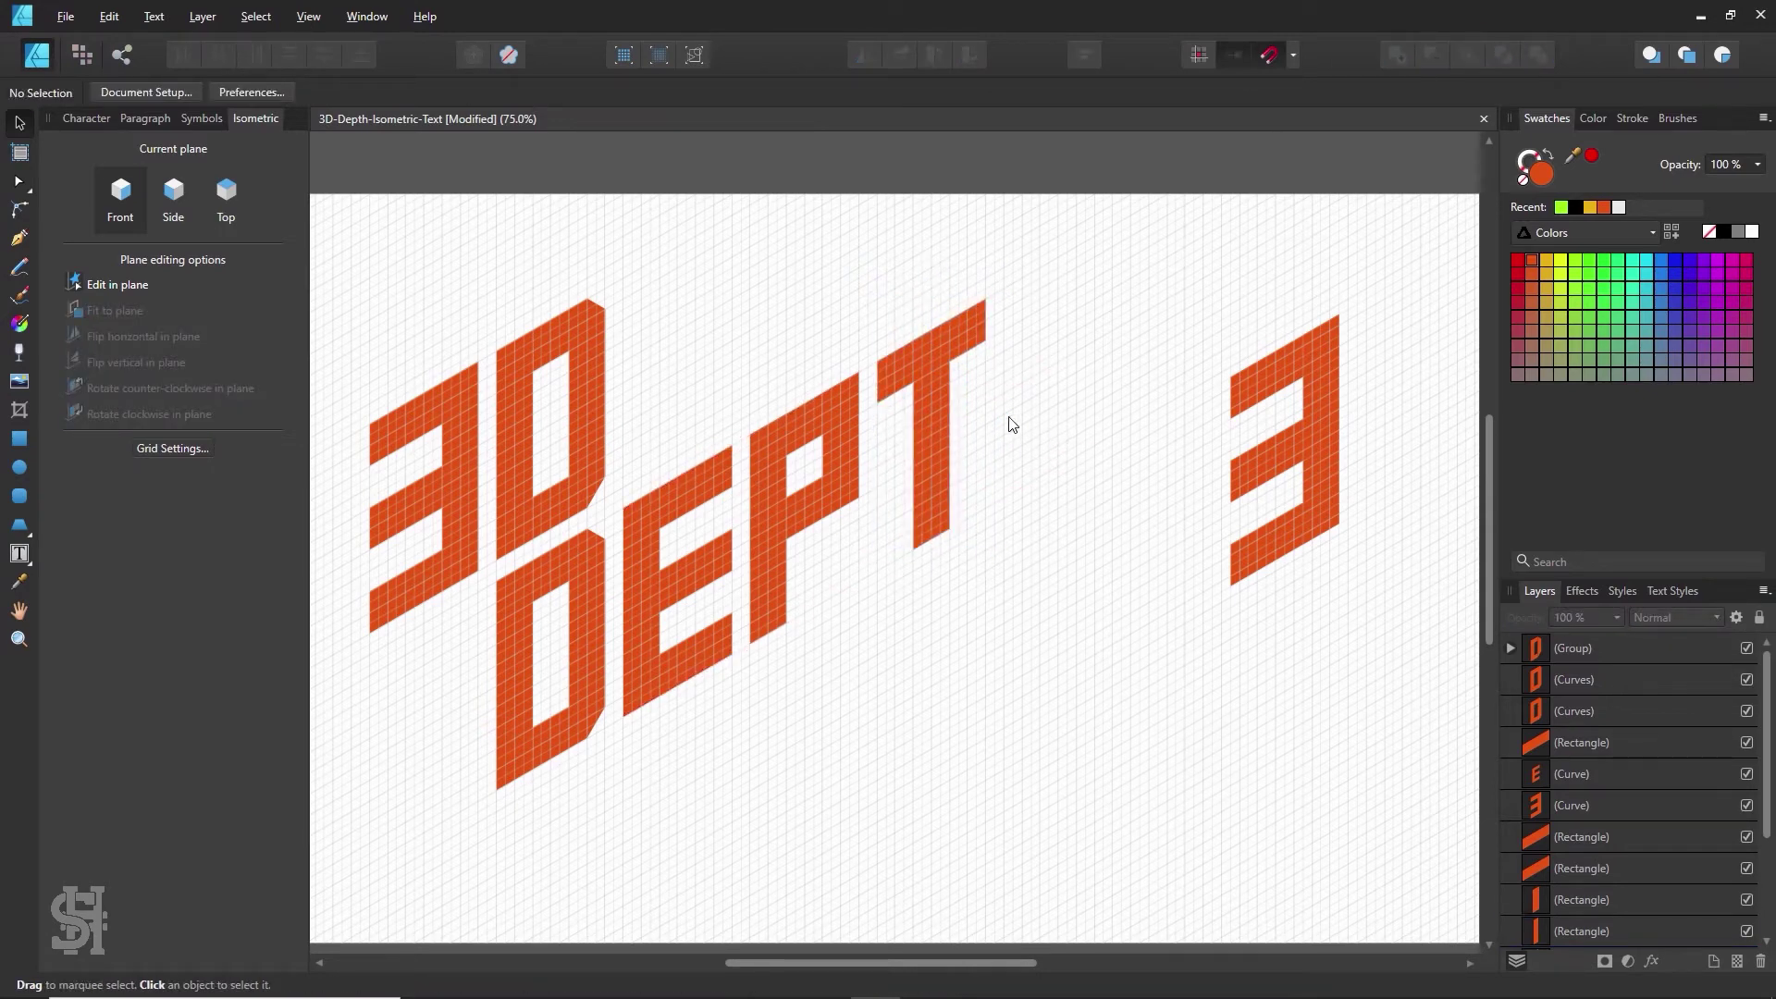
{"action": "left_click", "coordinate": [910, 375]}
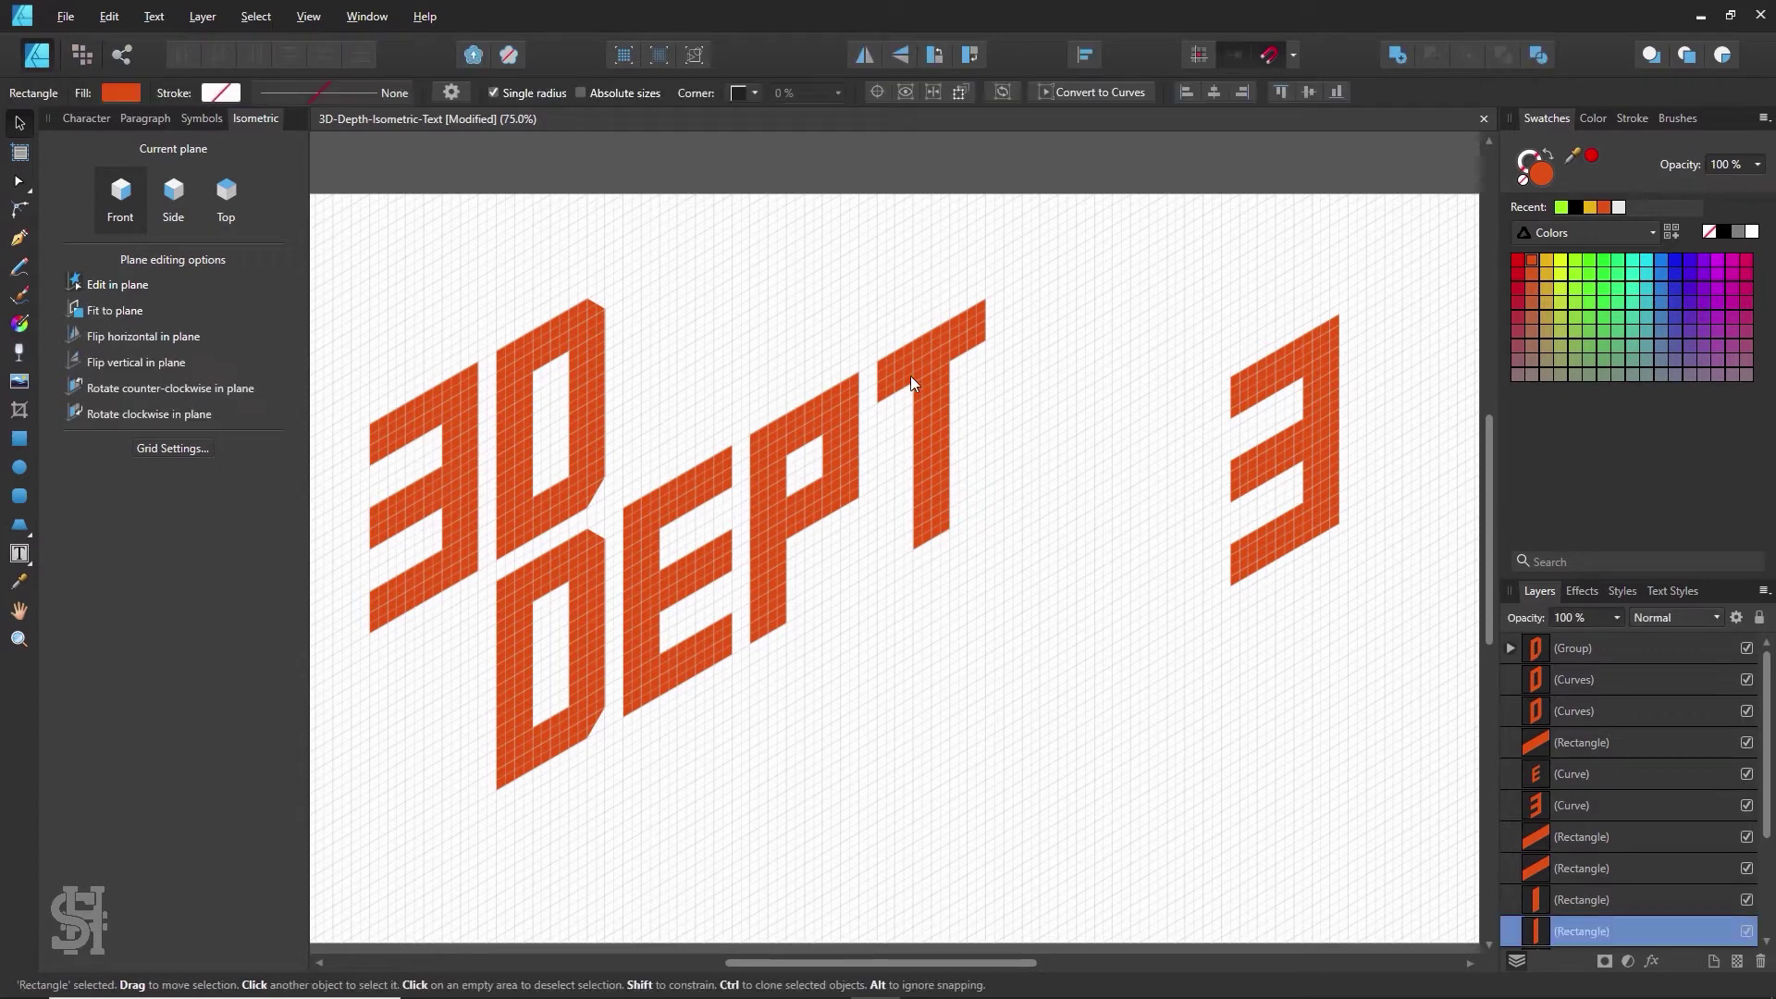
{"action": "left_click", "coordinate": [896, 381], "text": "shift"}
{"action": "mouse_move", "coordinate": [900, 368]}
{"action": "left_mouse_down"}
{"action": "mouse_move", "coordinate": [739, 442]}
{"action": "mouse_move", "coordinate": [769, 389]}
{"action": "left_mouse_up"}
{"action": "key", "text": "ctrl+z"}
{"action": "left_click", "coordinate": [1071, 397]}
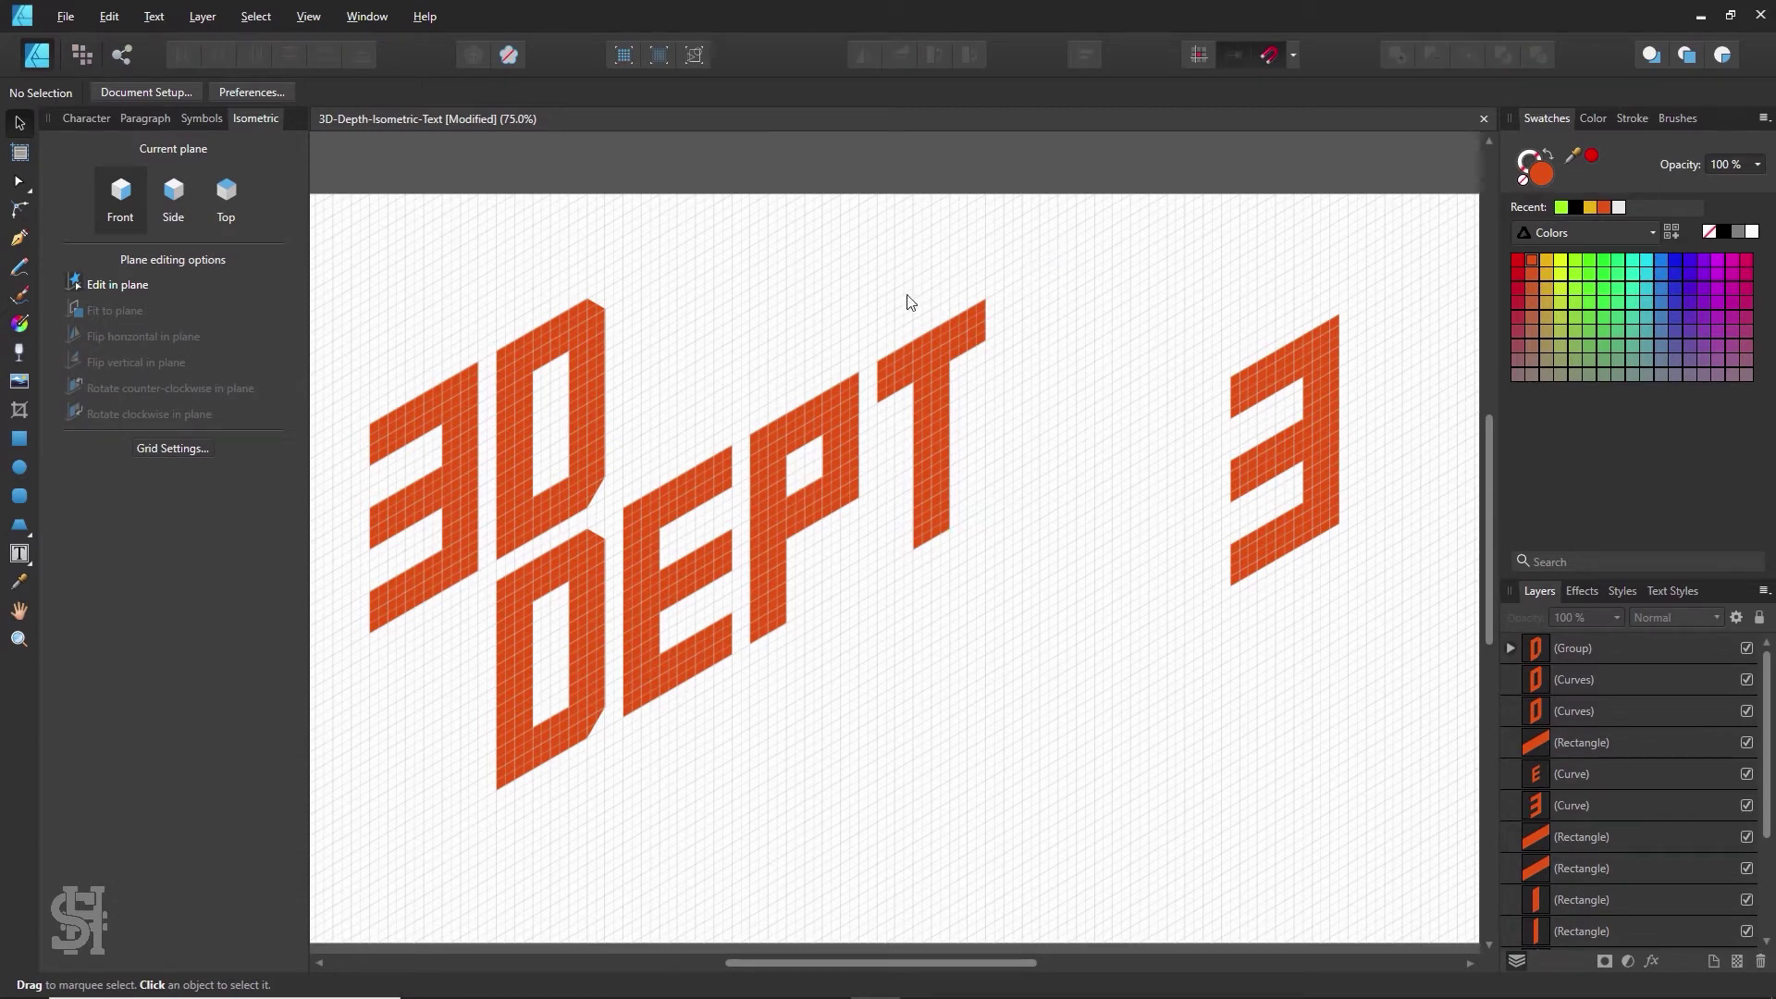
- Copy the T's stem to its right as the H's first vertical bar, and delete the extra copy
{"action": "scroll", "coordinate": [911, 322], "scroll_direction": "down", "scroll_amount": 1}
{"action": "scroll", "coordinate": [910, 322], "scroll_direction": "up", "scroll_amount": 1}
{"action": "mouse_move", "coordinate": [932, 428]}
{"action": "left_mouse_down"}
{"action": "mouse_move", "coordinate": [1058, 378]}
{"action": "mouse_move", "coordinate": [1021, 397]}
{"action": "left_mouse_up"}
{"action": "left_click_drag", "start_coordinate": [1026, 424], "coordinate": [1126, 361]}
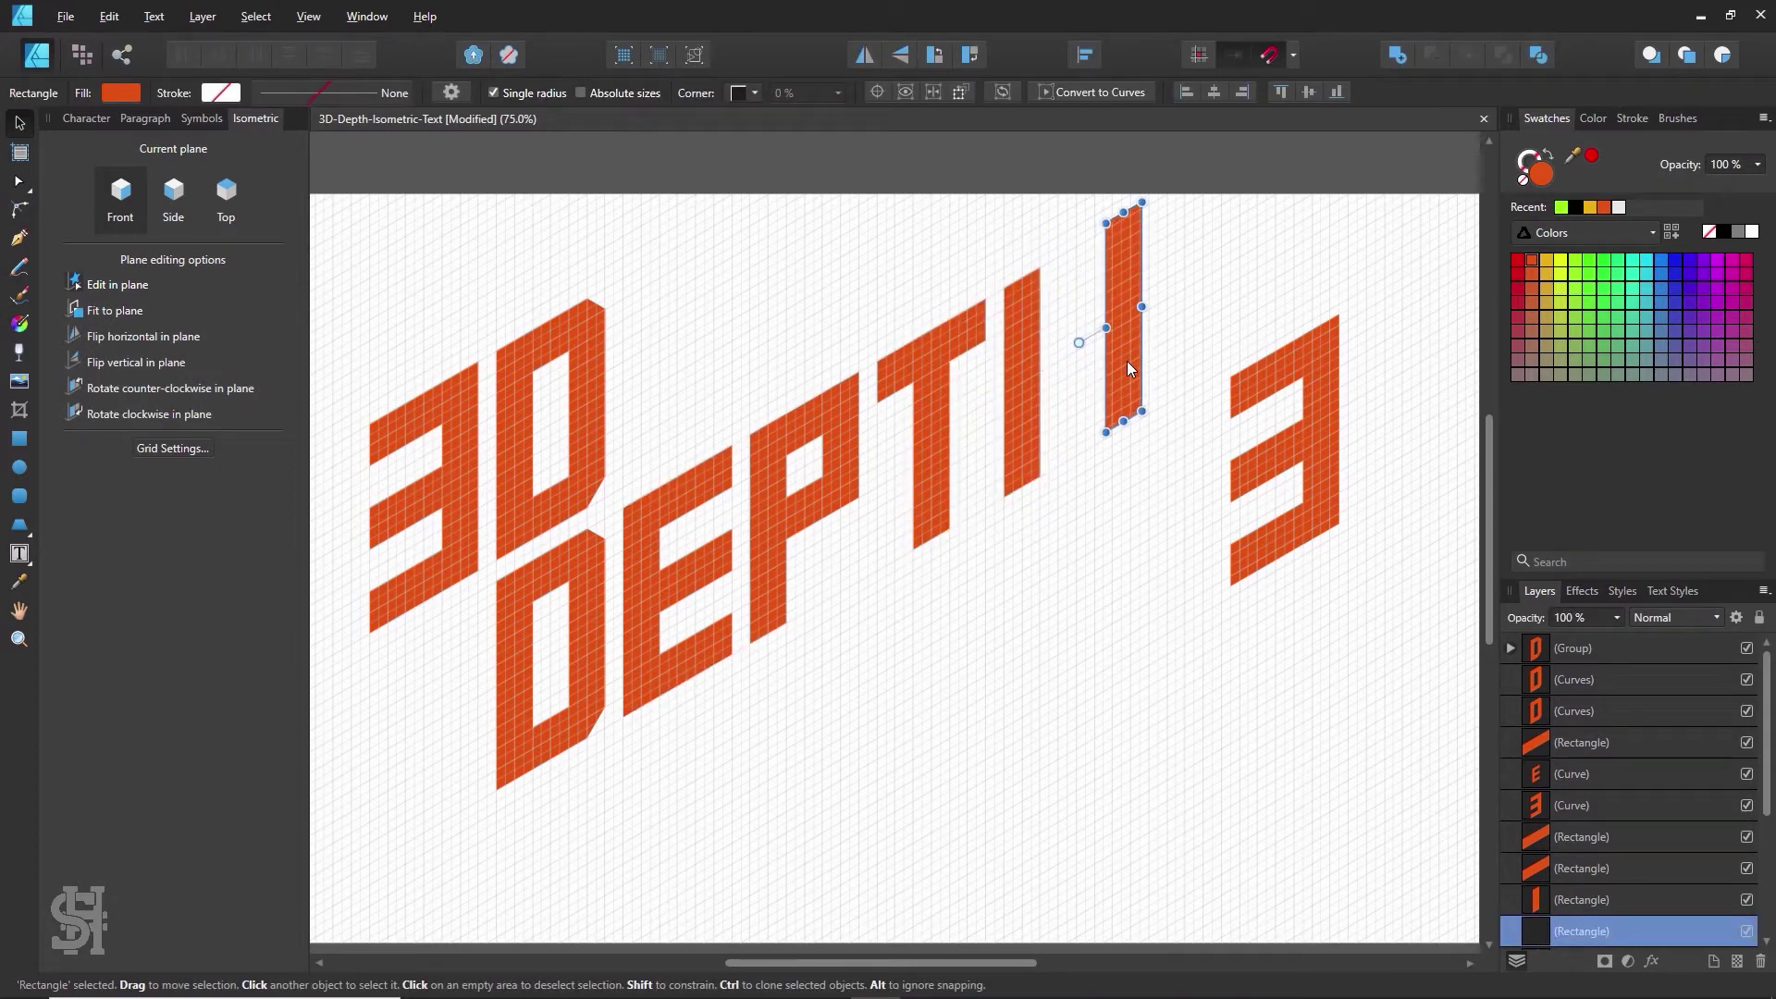
{"action": "key", "text": "Delete"}
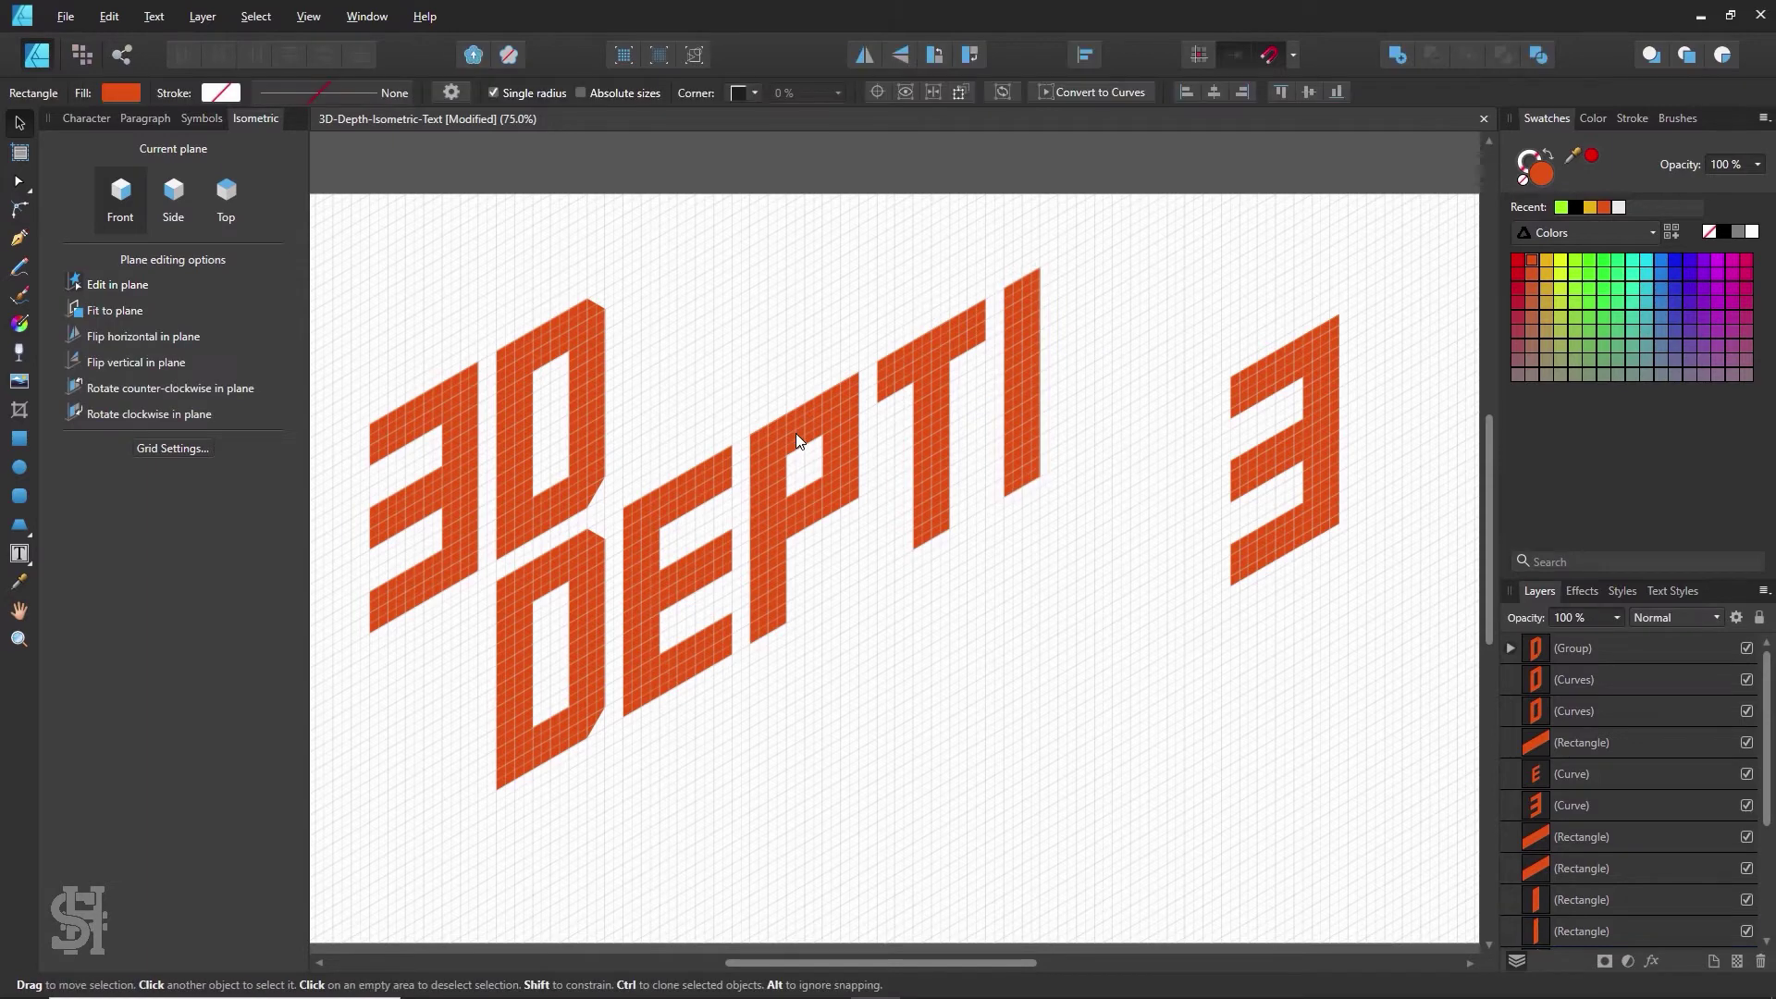
- Complete the H with a second vertical bar and a middle crossbar between the two bars
{"action": "mouse_move", "coordinate": [928, 360]}
{"action": "left_mouse_down"}
{"action": "mouse_move", "coordinate": [1119, 350]}
{"action": "mouse_move", "coordinate": [1047, 351]}
{"action": "mouse_move", "coordinate": [1003, 399]}
{"action": "mouse_move", "coordinate": [873, 466]}
{"action": "mouse_move", "coordinate": [1032, 381]}
{"action": "mouse_move", "coordinate": [1021, 338]}
{"action": "mouse_move", "coordinate": [1100, 297]}
{"action": "left_mouse_up"}
{"action": "left_click", "coordinate": [1119, 325]}
{"action": "left_click", "coordinate": [1166, 294]}
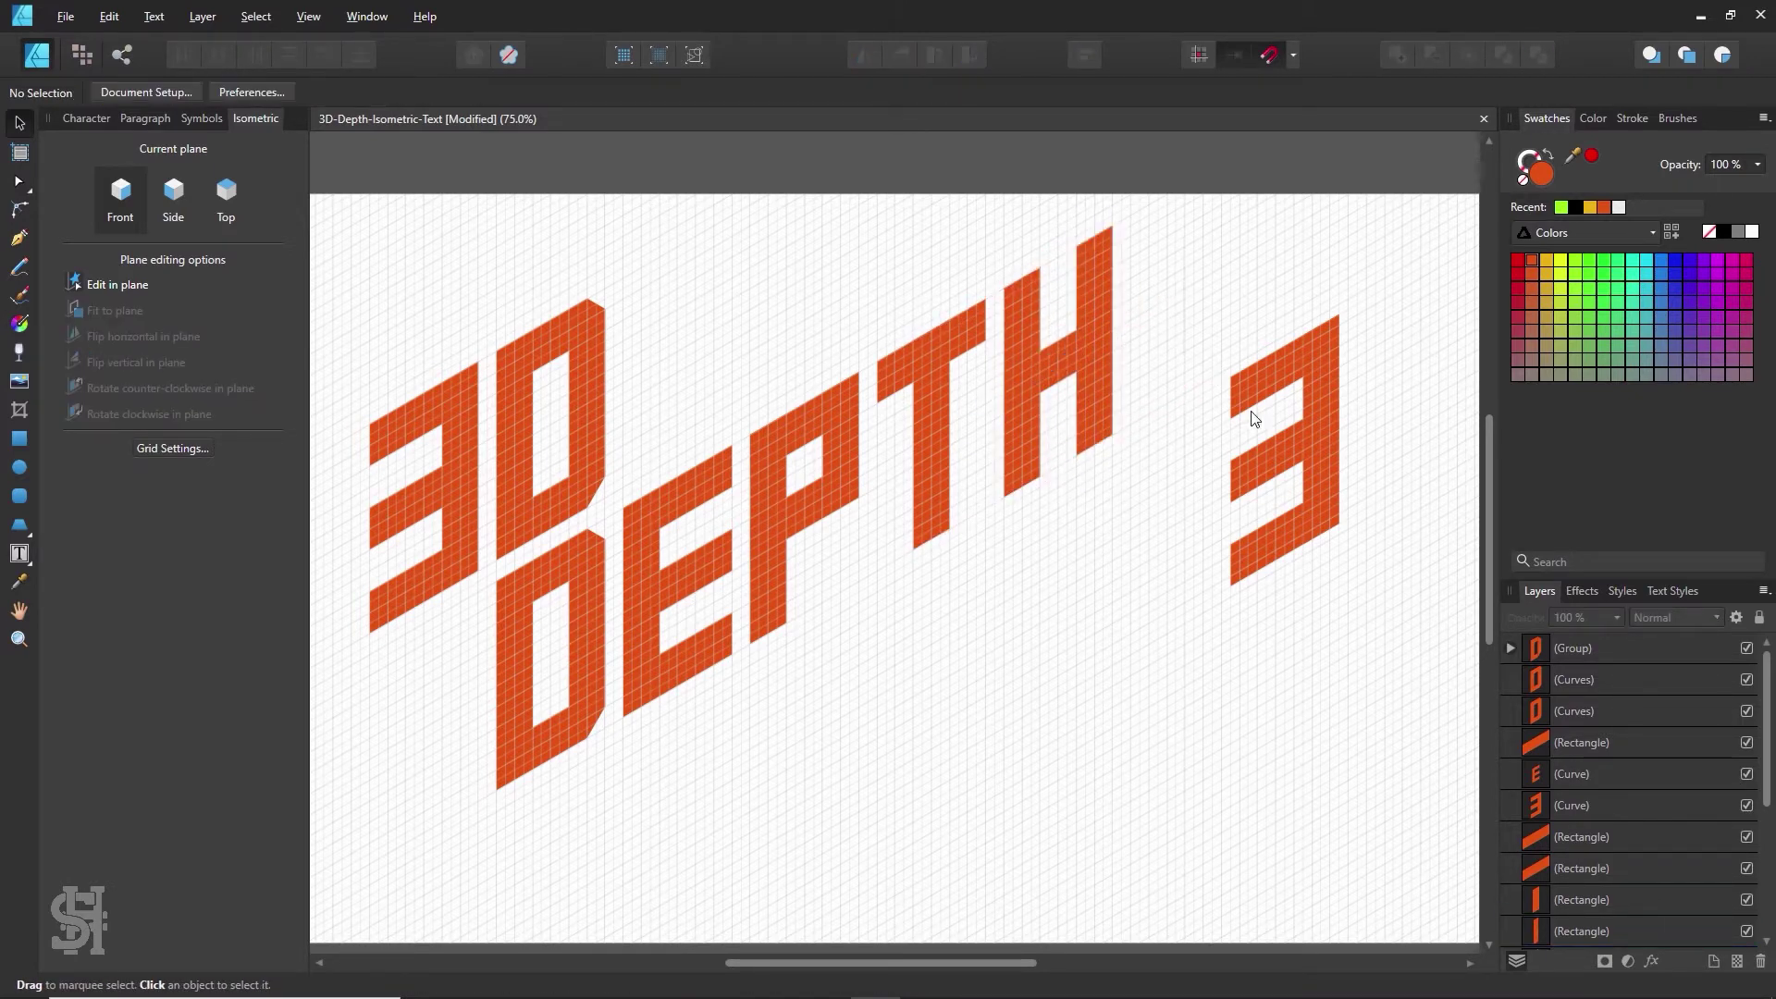
- Move the four rectangles of the loose 3 off the artboard, above its upper edge
{"action": "left_click_drag", "start_coordinate": [1382, 279], "coordinate": [1183, 712]}
{"action": "scroll", "coordinate": [1276, 602], "scroll_direction": "up", "scroll_amount": 4}
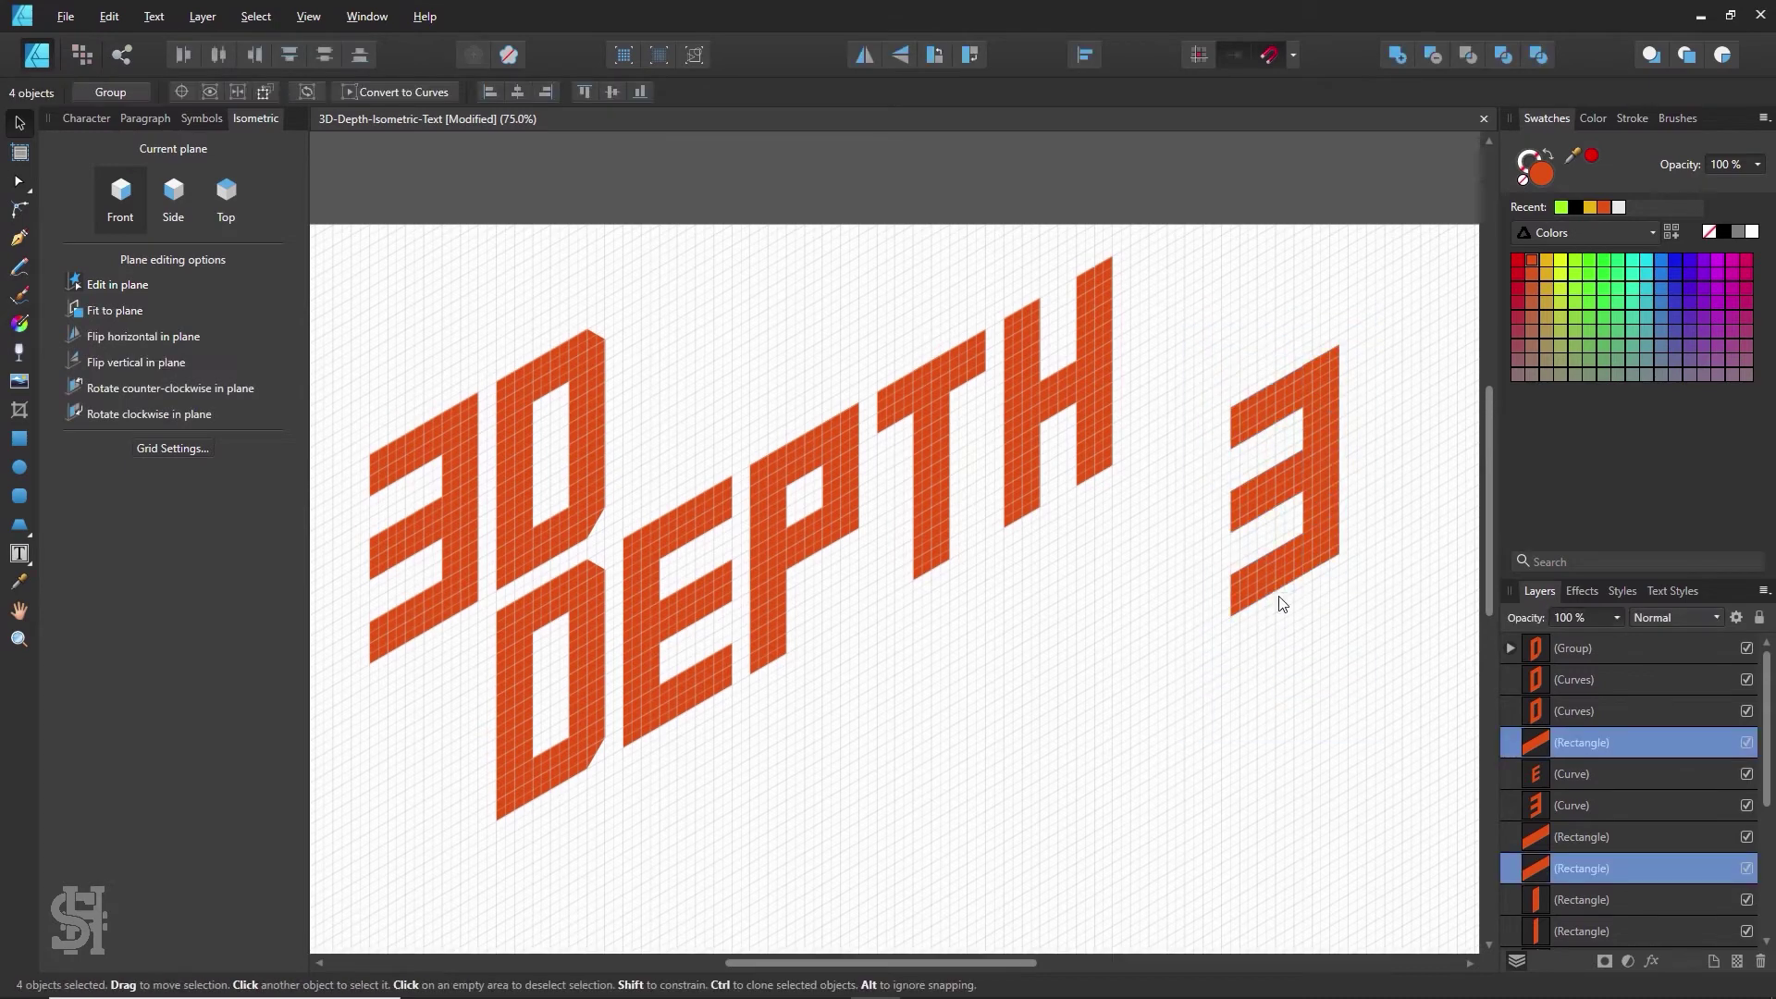
{"action": "left_click_drag", "start_coordinate": [1234, 474], "coordinate": [1075, 211]}
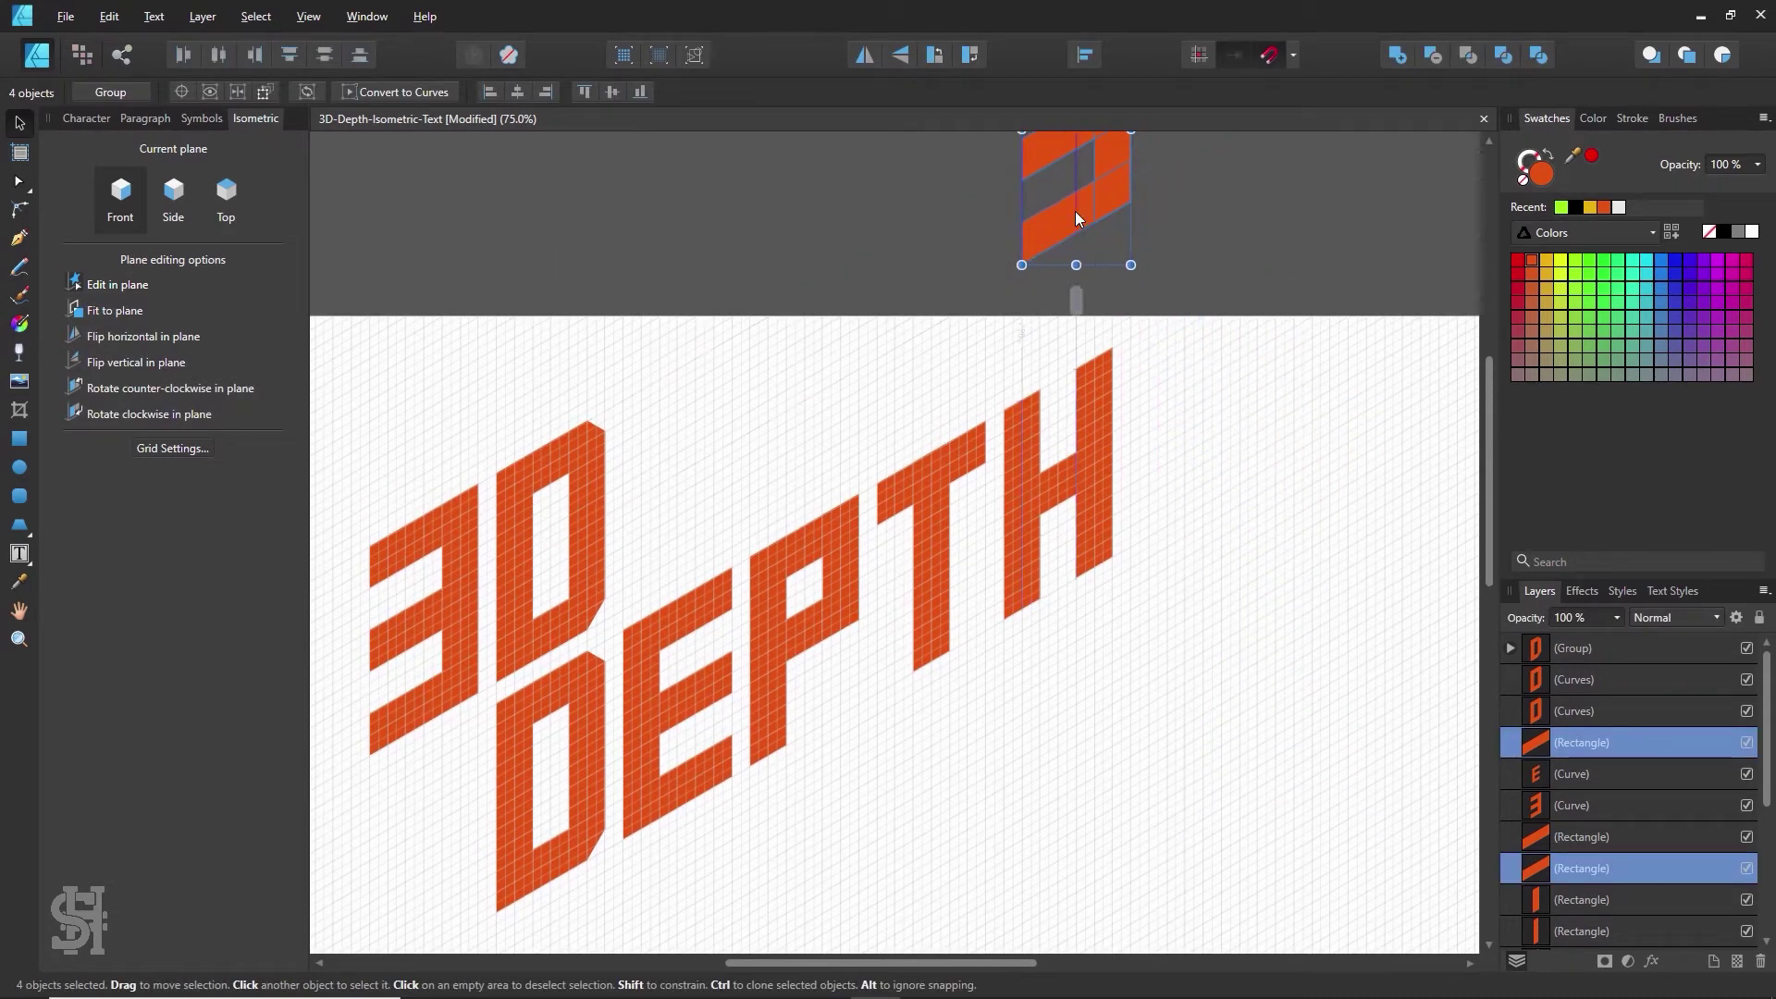
{"action": "left_click", "coordinate": [1212, 377]}
{"action": "scroll", "coordinate": [1123, 428], "scroll_direction": "down", "scroll_amount": 2}
{"action": "scroll", "coordinate": [1123, 428], "scroll_direction": "down", "scroll_amount": 1}
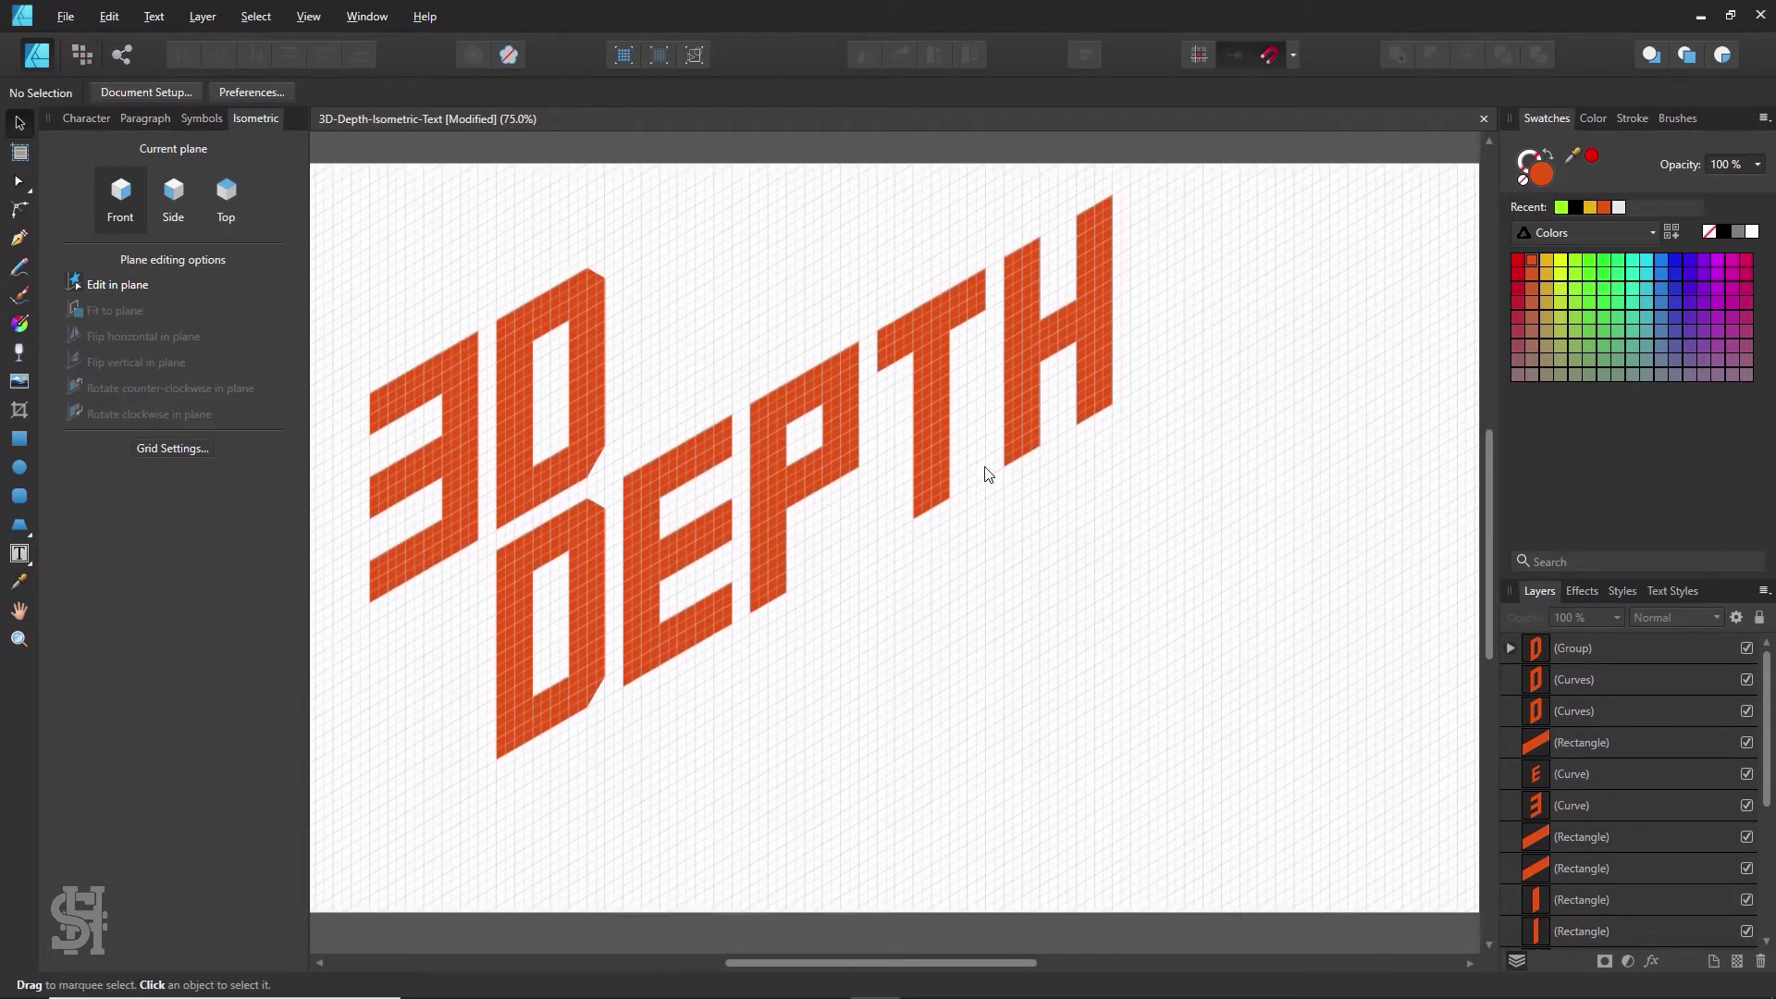
{"action": "key", "text": "h"}
{"action": "left_click_drag", "start_coordinate": [988, 471], "coordinate": [1034, 493]}
{"action": "left_click", "coordinate": [19, 124]}
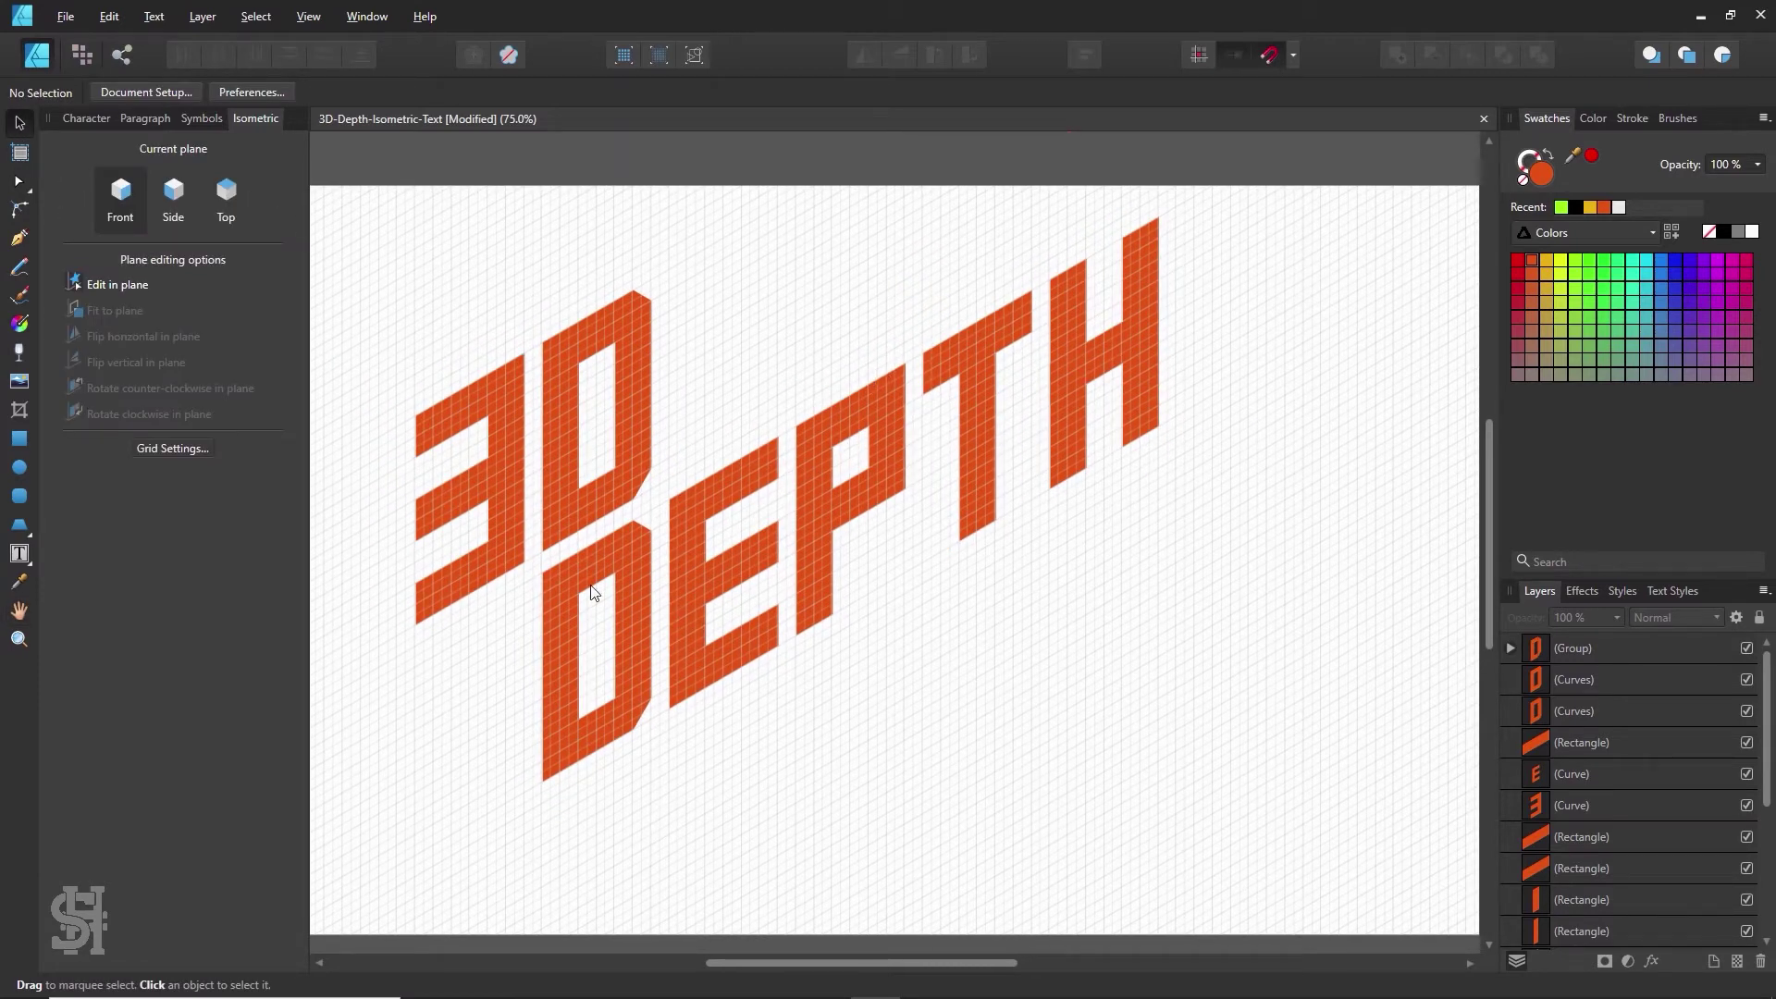
{"action": "left_click", "coordinate": [686, 518]}
{"action": "left_click", "coordinate": [808, 468]}
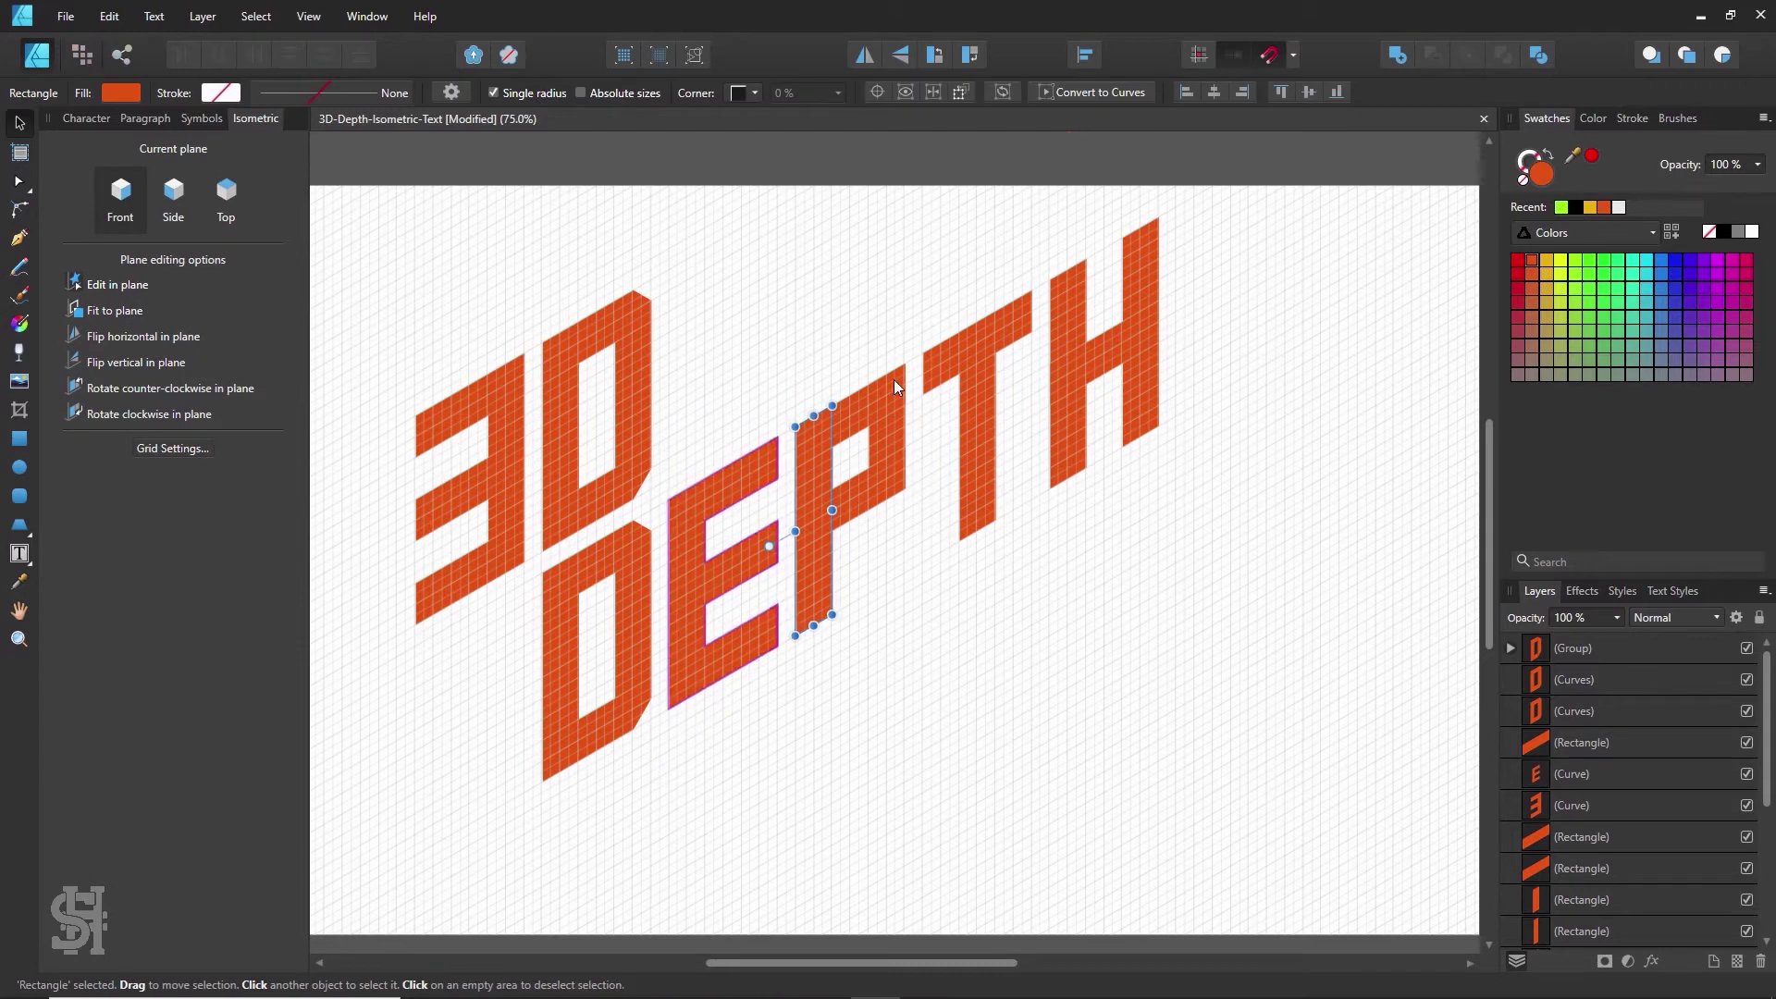
{"action": "left_click", "coordinate": [894, 379]}
{"action": "key", "text": "ctrl+d"}
{"action": "scroll", "coordinate": [983, 433], "scroll_direction": "down", "scroll_amount": 2}
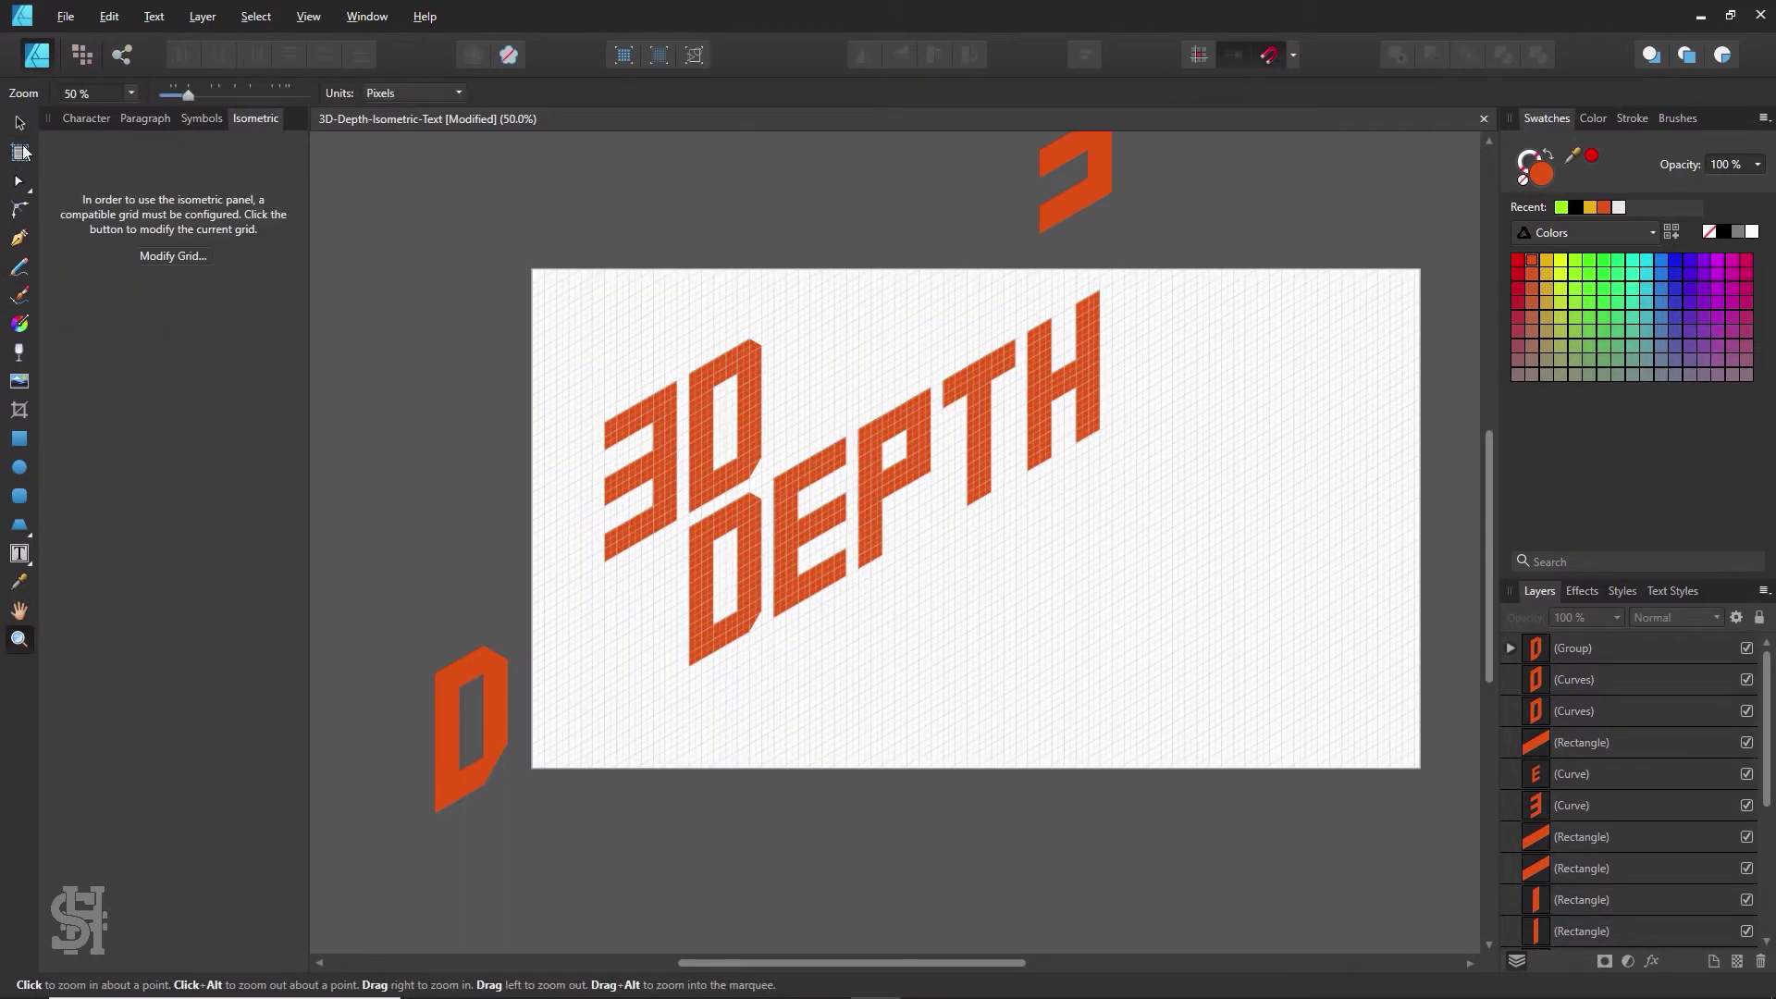
{"action": "left_click_drag", "start_coordinate": [535, 290], "coordinate": [1216, 727]}
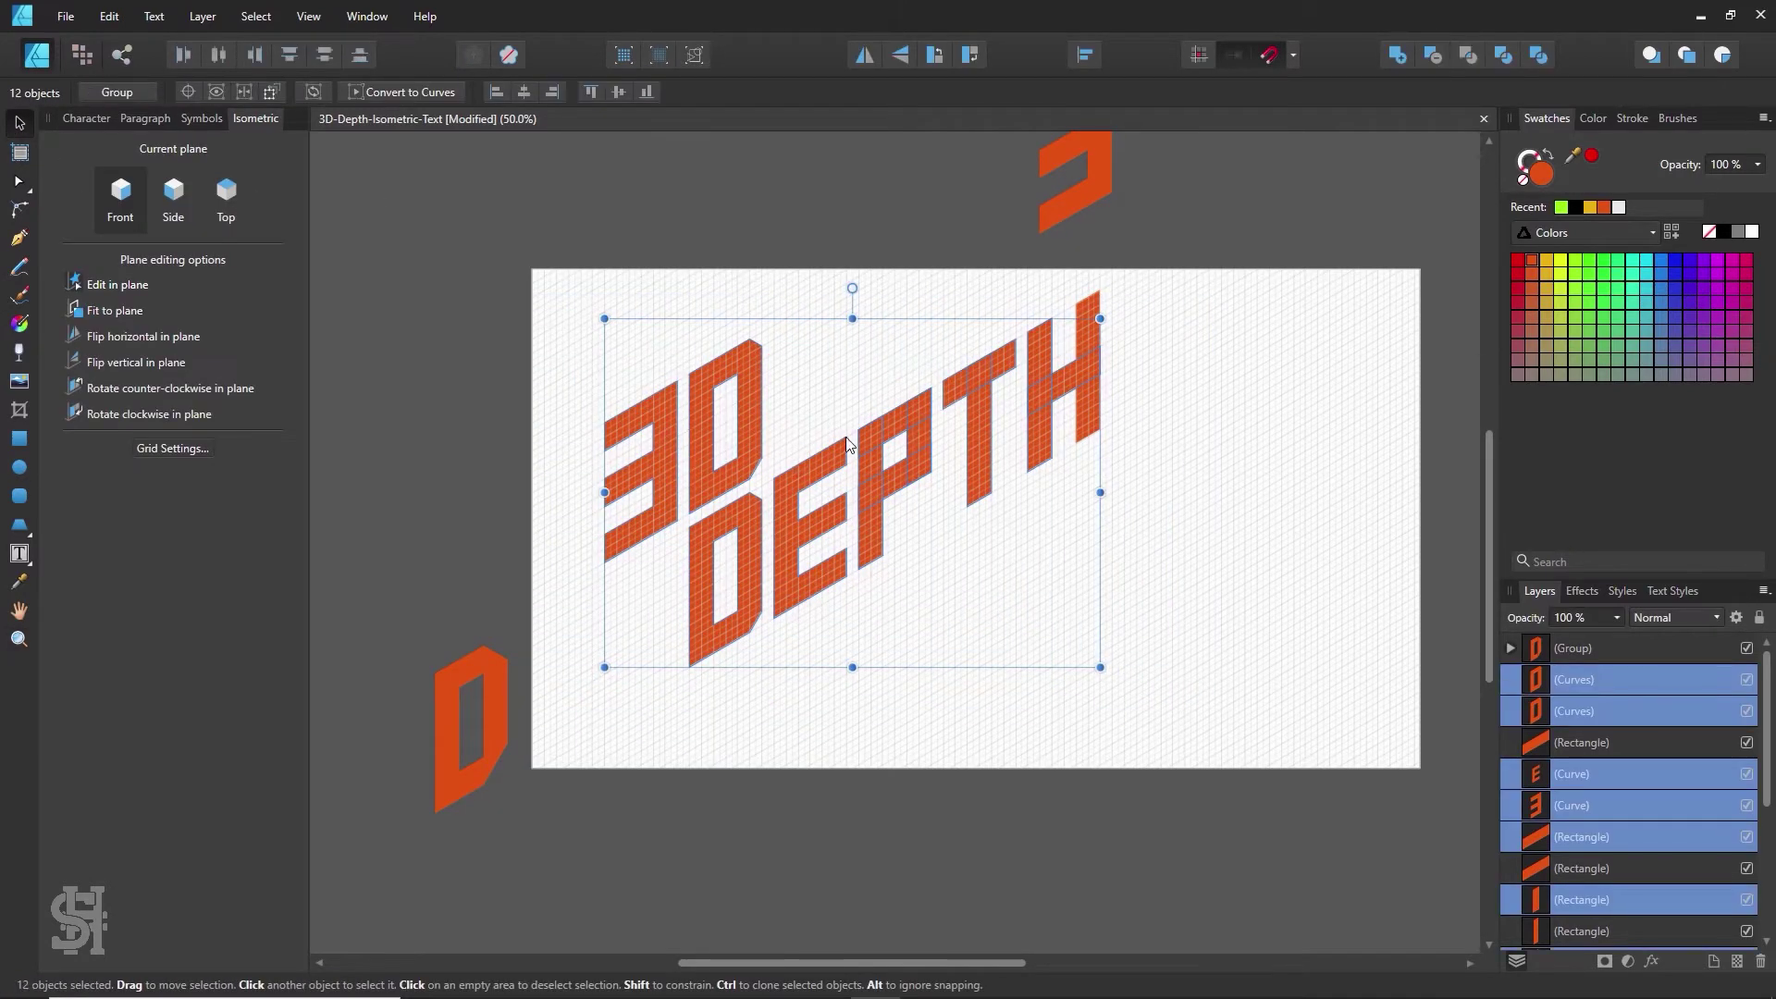
{"action": "left_click_drag", "start_coordinate": [1084, 421], "coordinate": [484, 189]}
{"action": "key", "text": "ctrl+z"}
- Place a spare copy of all the 3D DEPTH lettering off the artboard, beyond its upper-left corner
{"action": "left_click_drag", "start_coordinate": [1177, 267], "coordinate": [540, 744]}
{"action": "left_click_drag", "start_coordinate": [1082, 461], "coordinate": [357, 185]}
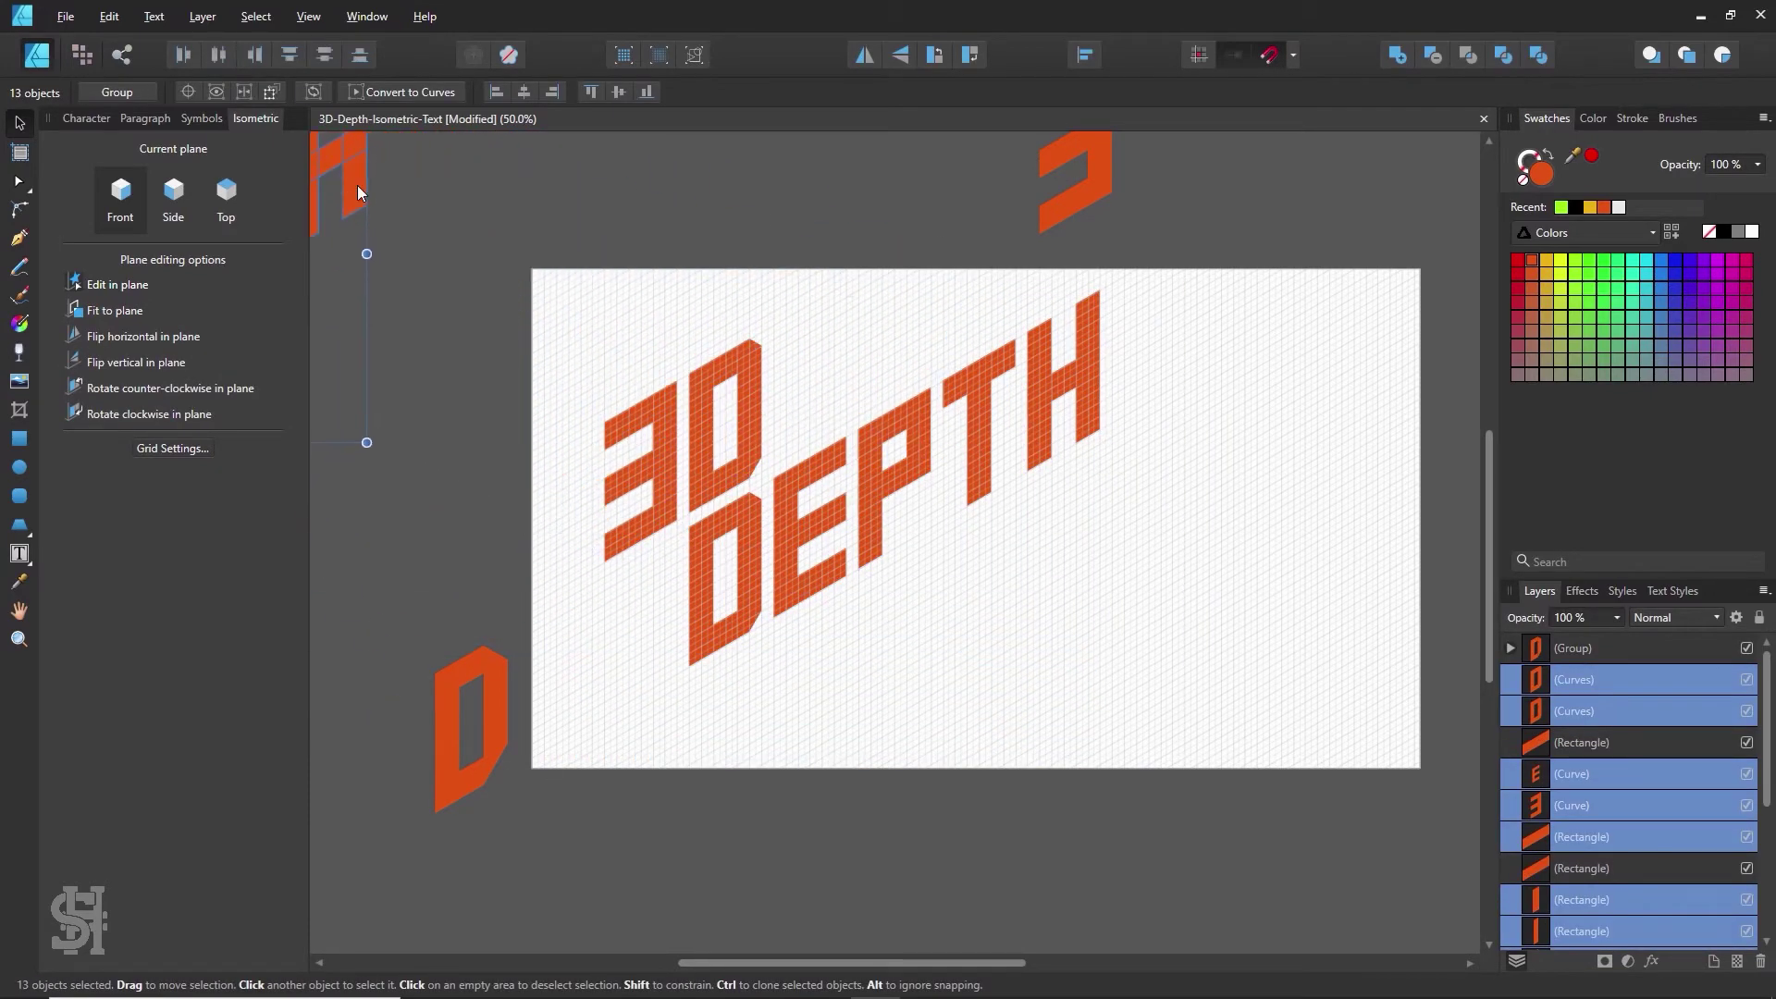
- Merge the overlapping pieces of the P, the T and the H so each letter is a single shape
{"action": "left_click", "coordinate": [885, 326]}
{"action": "scroll", "coordinate": [893, 472], "scroll_direction": "up", "scroll_amount": 1}
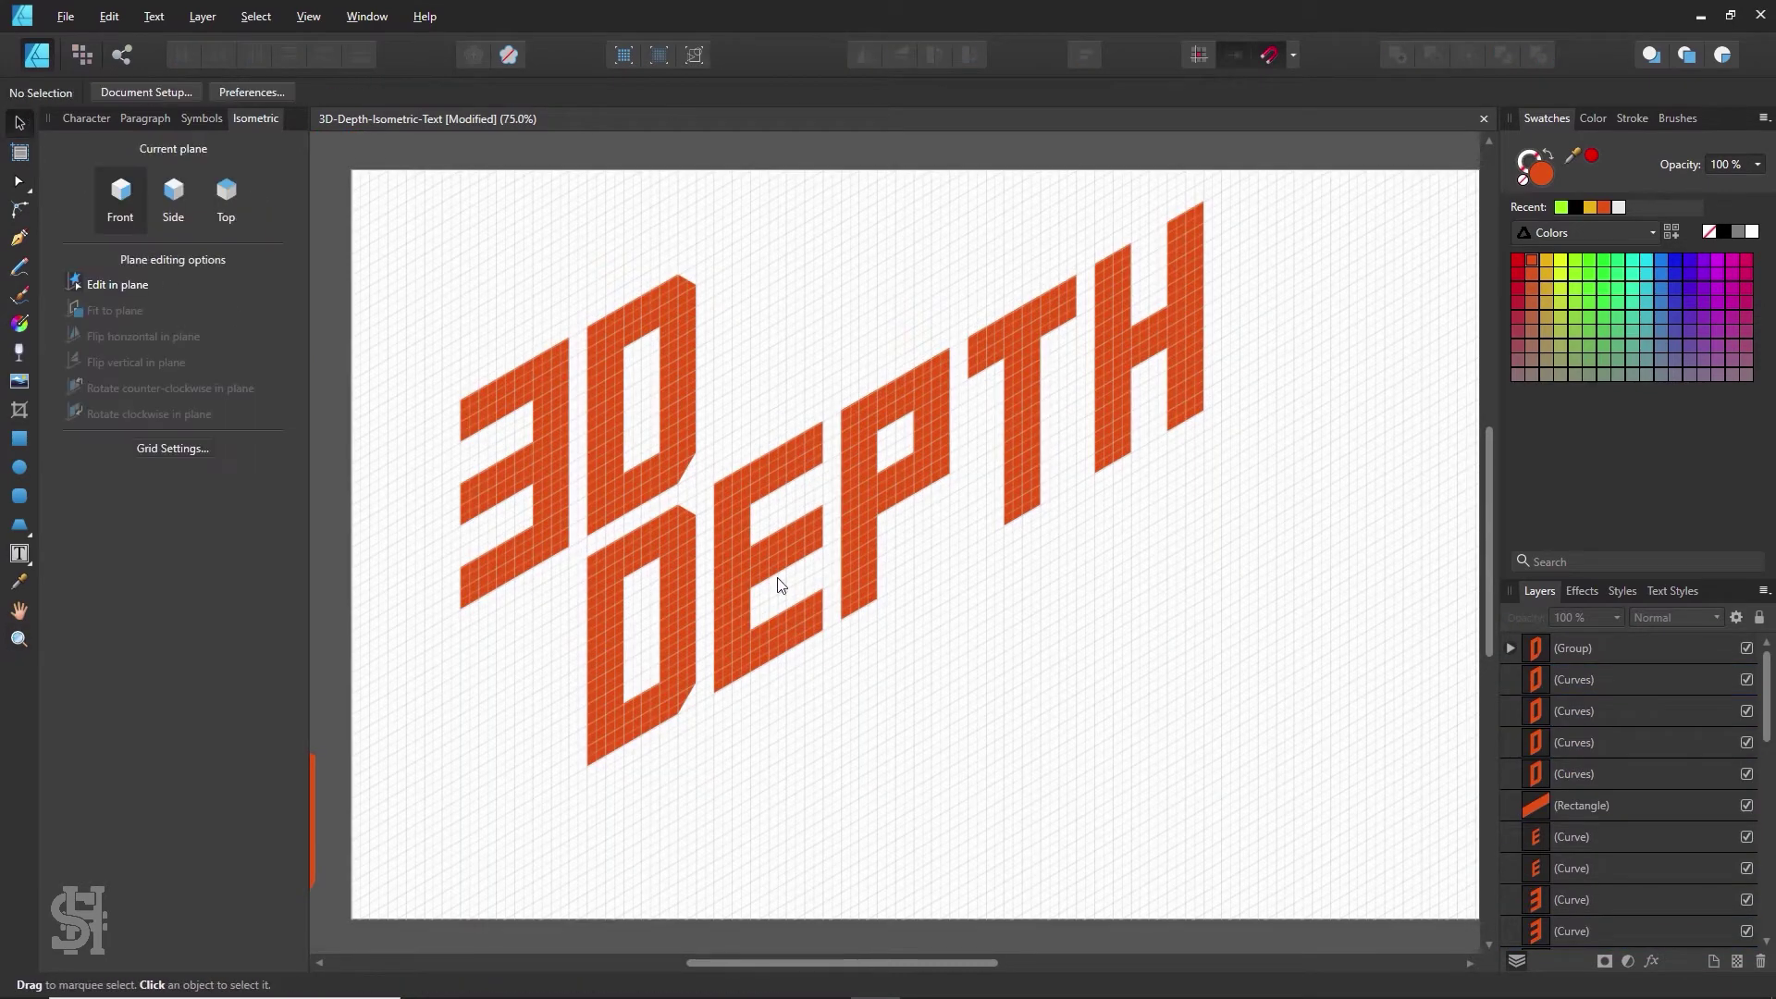
{"action": "left_click", "coordinate": [842, 523]}
{"action": "left_click_drag", "start_coordinate": [959, 319], "coordinate": [842, 720]}
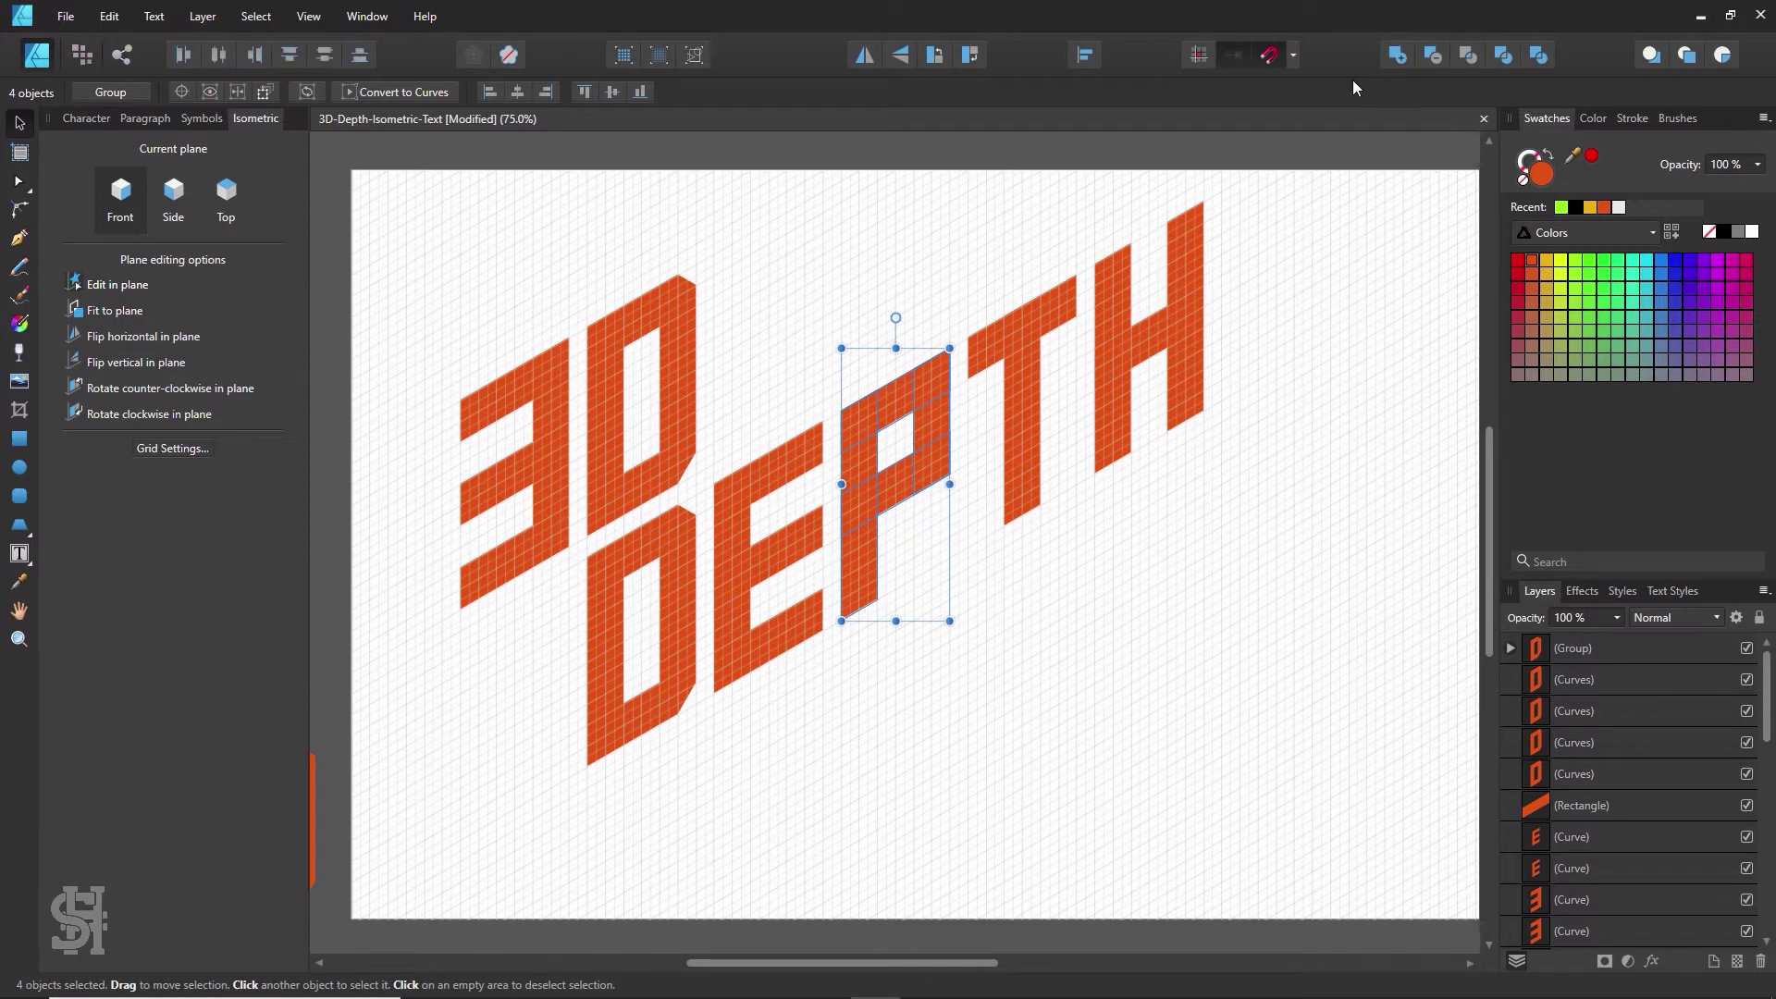
{"action": "left_click_drag", "start_coordinate": [1077, 257], "coordinate": [958, 555]}
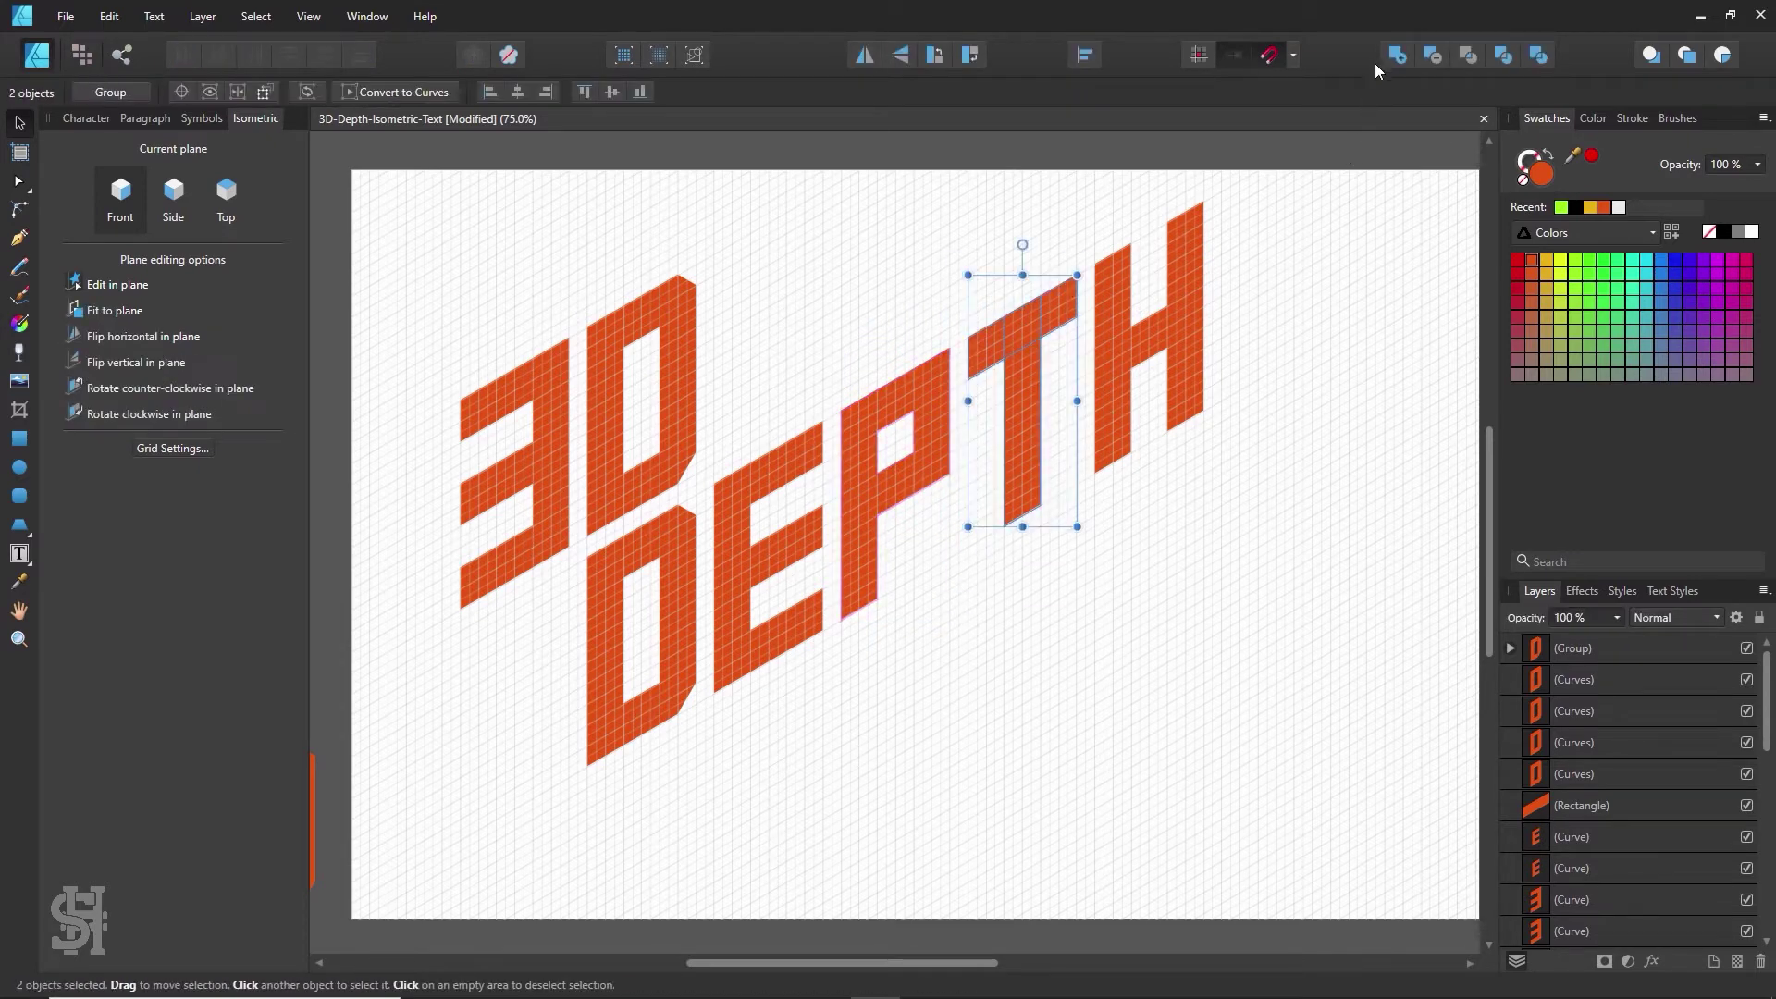
{"action": "left_click_drag", "start_coordinate": [1289, 167], "coordinate": [1087, 550]}
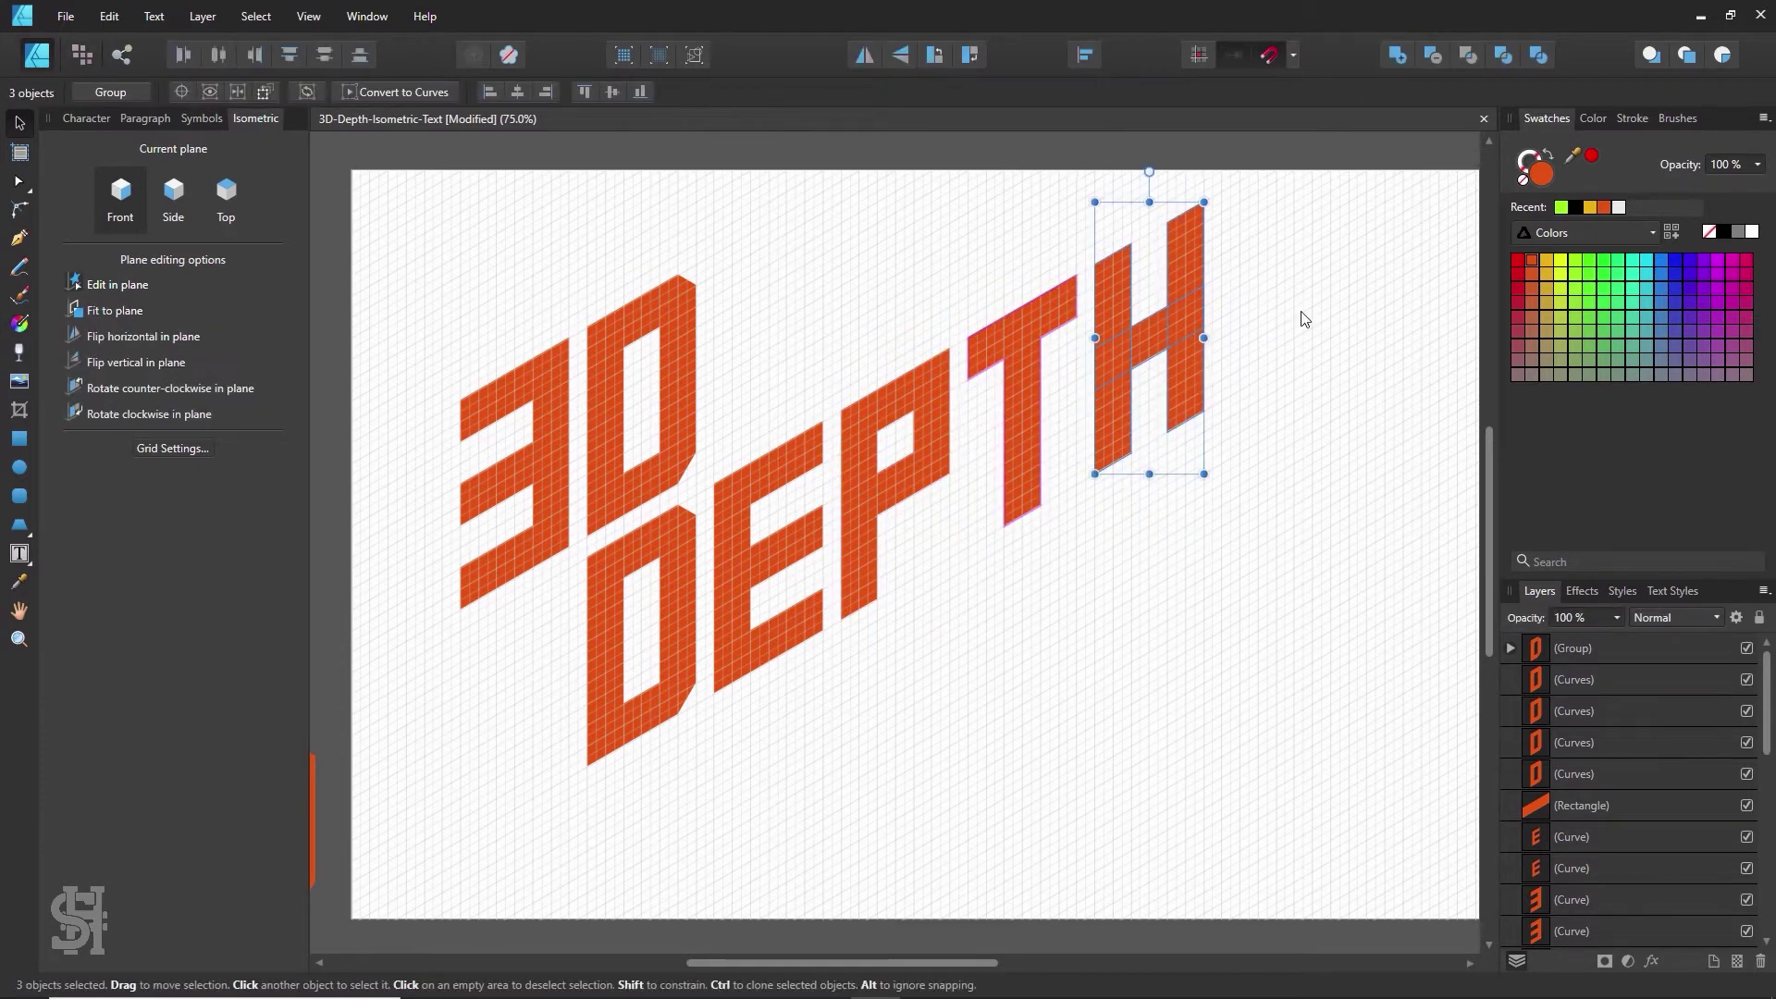
{"action": "left_click", "coordinate": [1402, 56]}
{"action": "left_click", "coordinate": [1323, 603]}
- Check one letter after another across DEPTH and 3D to see whether each is a single shape
{"action": "left_click", "coordinate": [679, 694]}
{"action": "left_click", "coordinate": [800, 627]}
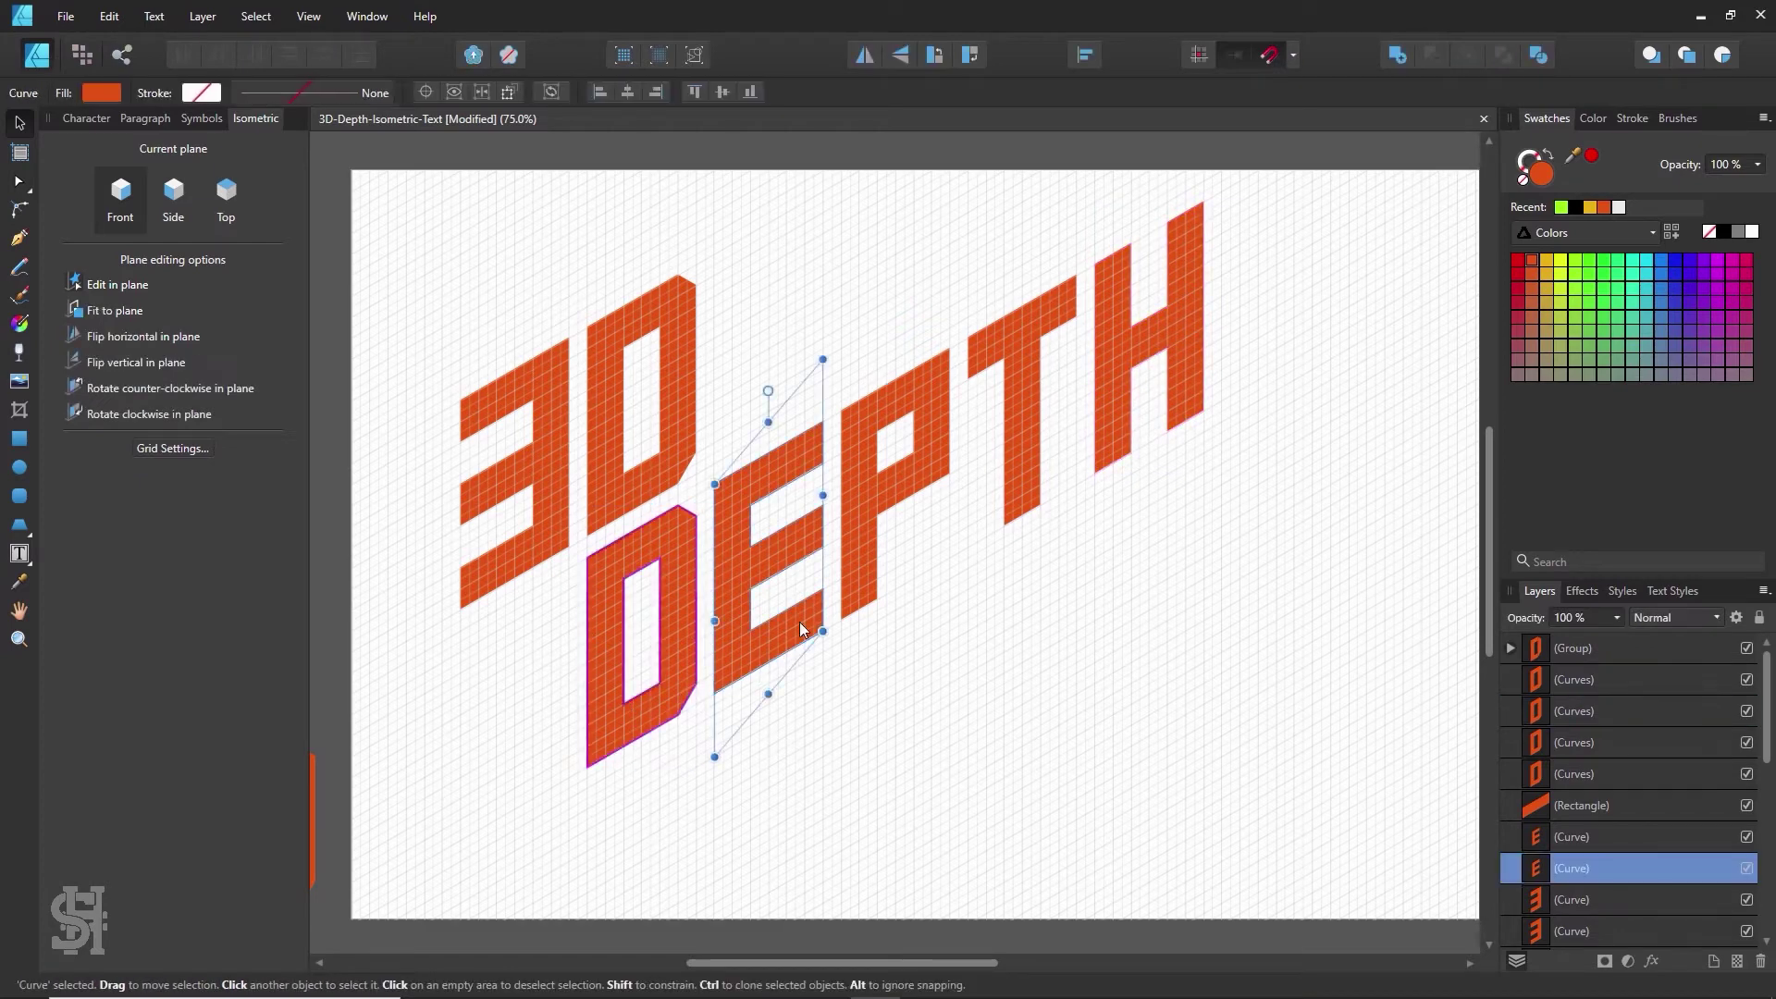
{"action": "left_click", "coordinate": [860, 536]}
{"action": "left_click", "coordinate": [1017, 459]}
{"action": "left_click", "coordinate": [1119, 396]}
{"action": "left_click", "coordinate": [683, 422]}
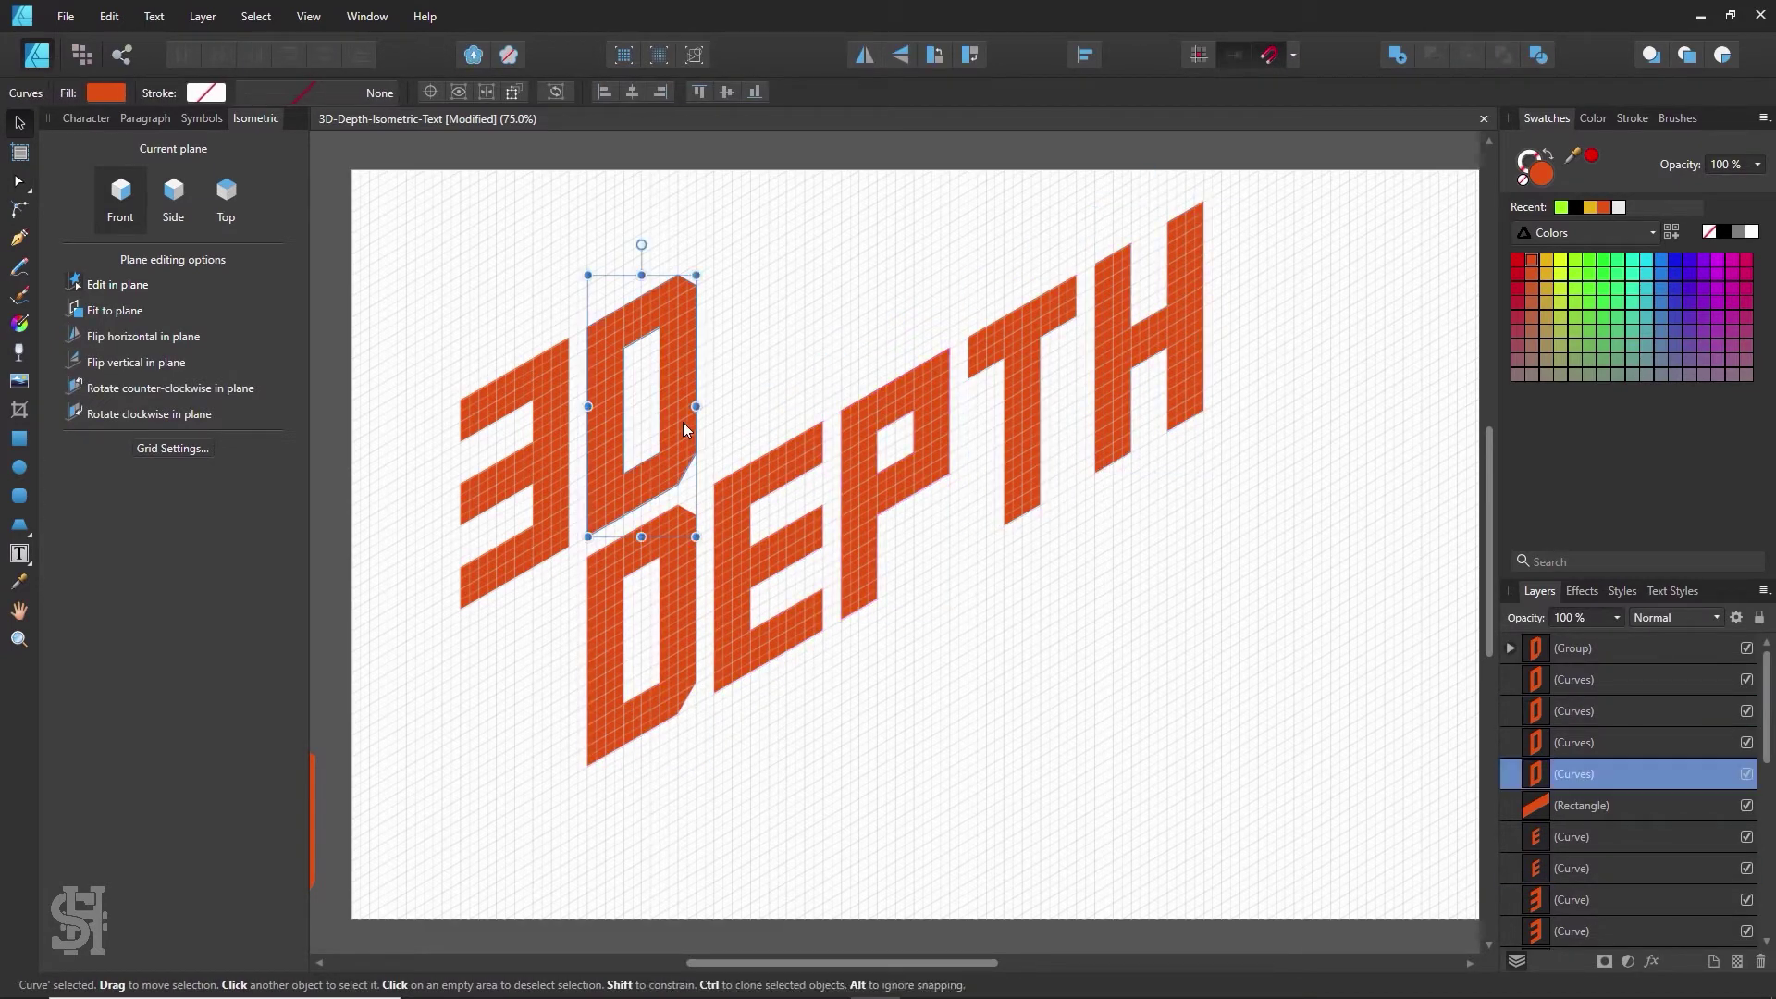
{"action": "left_click", "coordinate": [536, 512]}
{"action": "left_click", "coordinate": [1124, 591]}
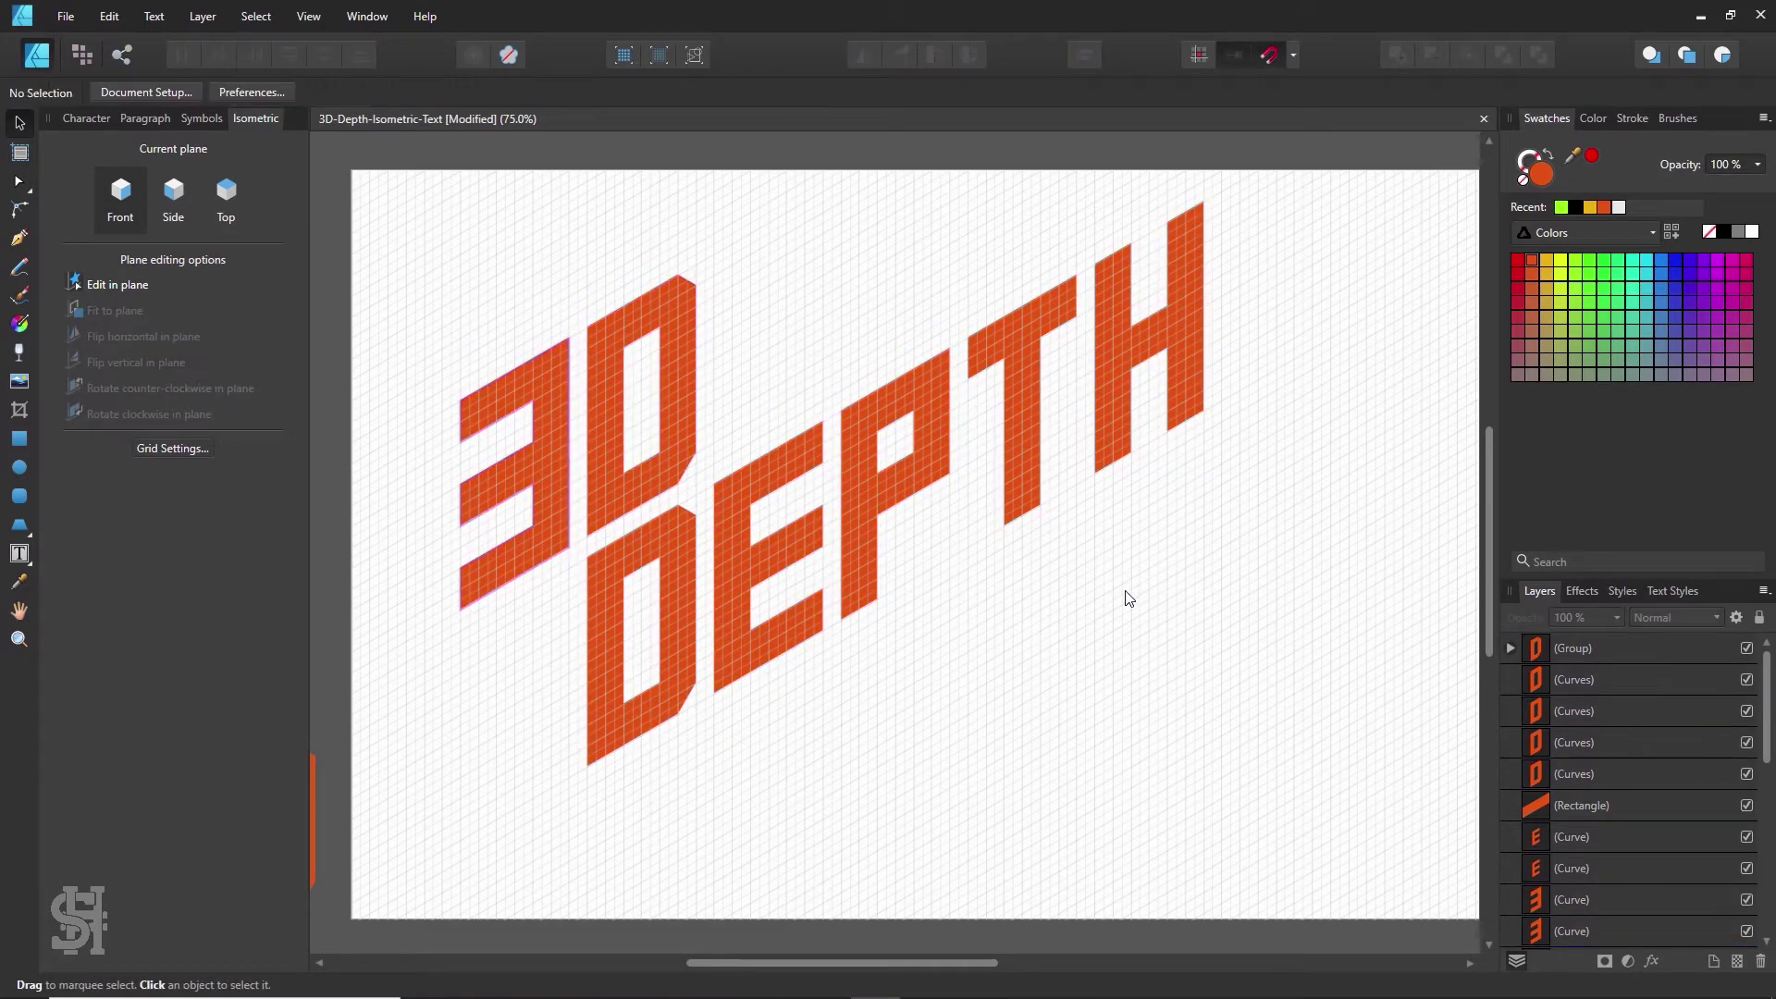
- Try a light green fill on the T, and undo it
{"action": "scroll", "coordinate": [1036, 537], "scroll_direction": "up", "scroll_amount": 1}
{"action": "left_click", "coordinate": [1034, 532]}
{"action": "left_click", "coordinate": [1576, 303]}
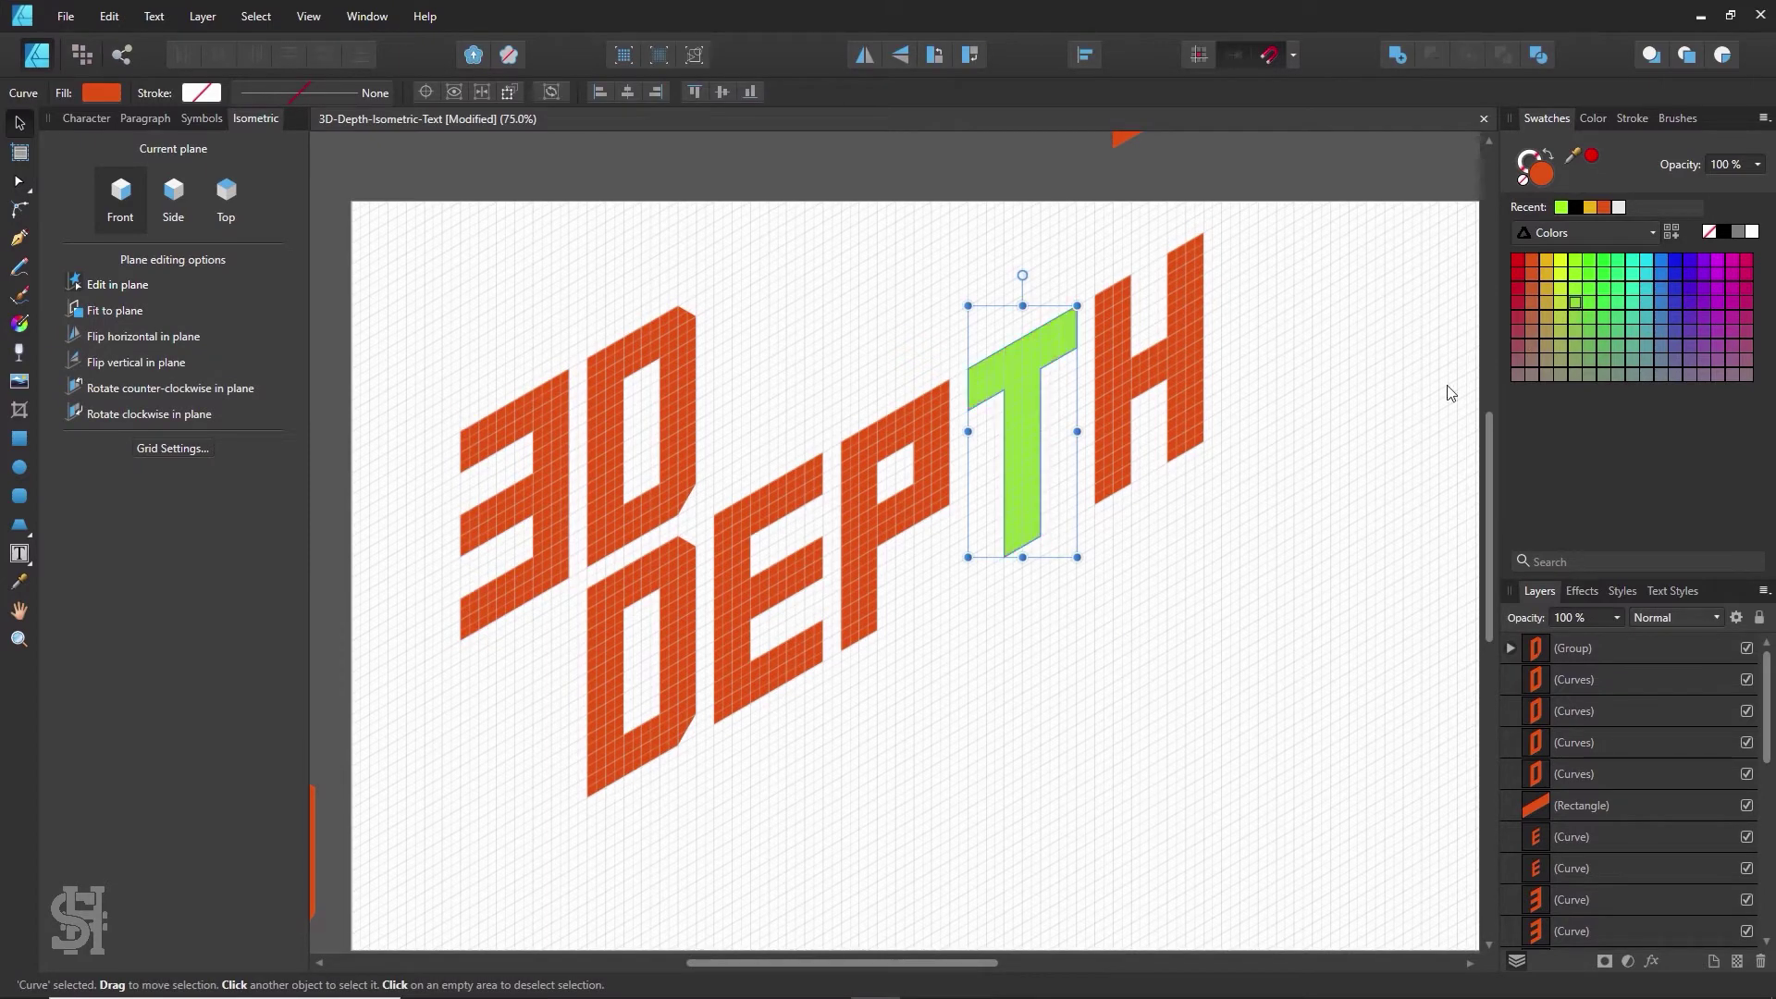
{"action": "key", "text": "ctrl+z"}
{"action": "left_click", "coordinate": [1314, 502]}
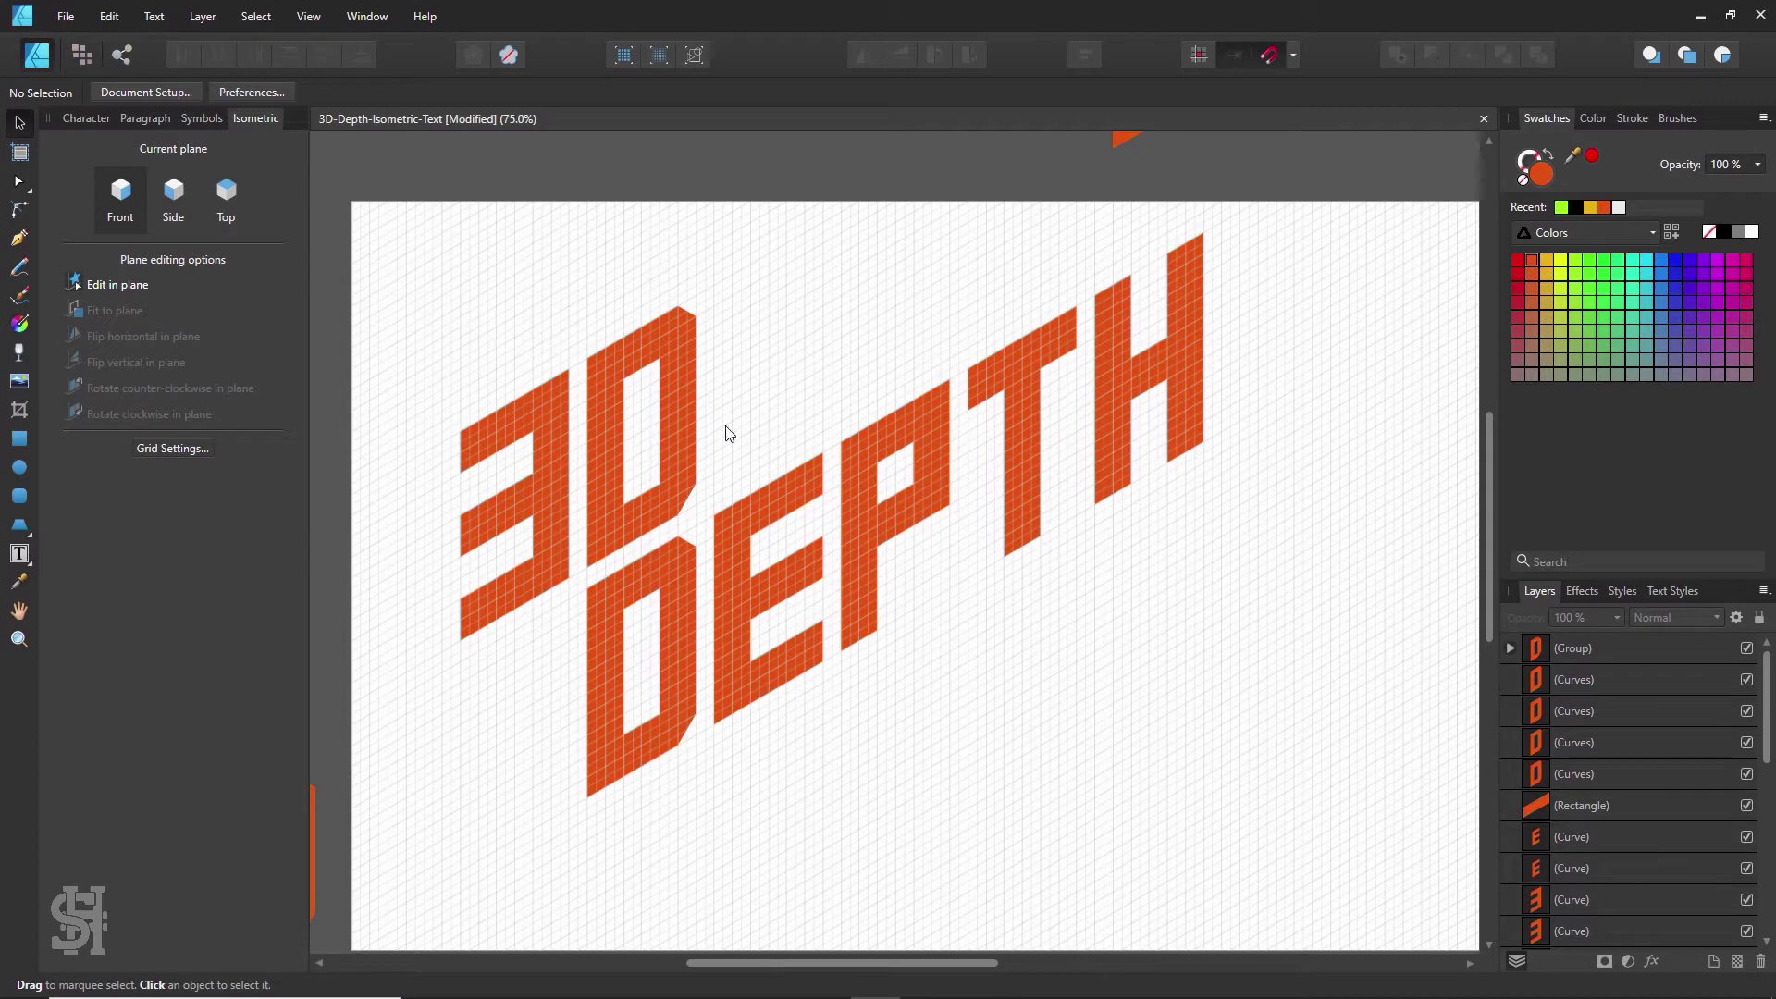
- Move the D of 3D up along the isometric grid, away from the 3, to widen the gap between them
{"action": "scroll", "coordinate": [992, 614], "scroll_direction": "up", "scroll_amount": 1}
{"action": "scroll", "coordinate": [992, 615], "scroll_direction": "down", "scroll_amount": 2}
{"action": "left_click_drag", "start_coordinate": [1249, 192], "coordinate": [712, 795]}
{"action": "left_click", "coordinate": [786, 792]}
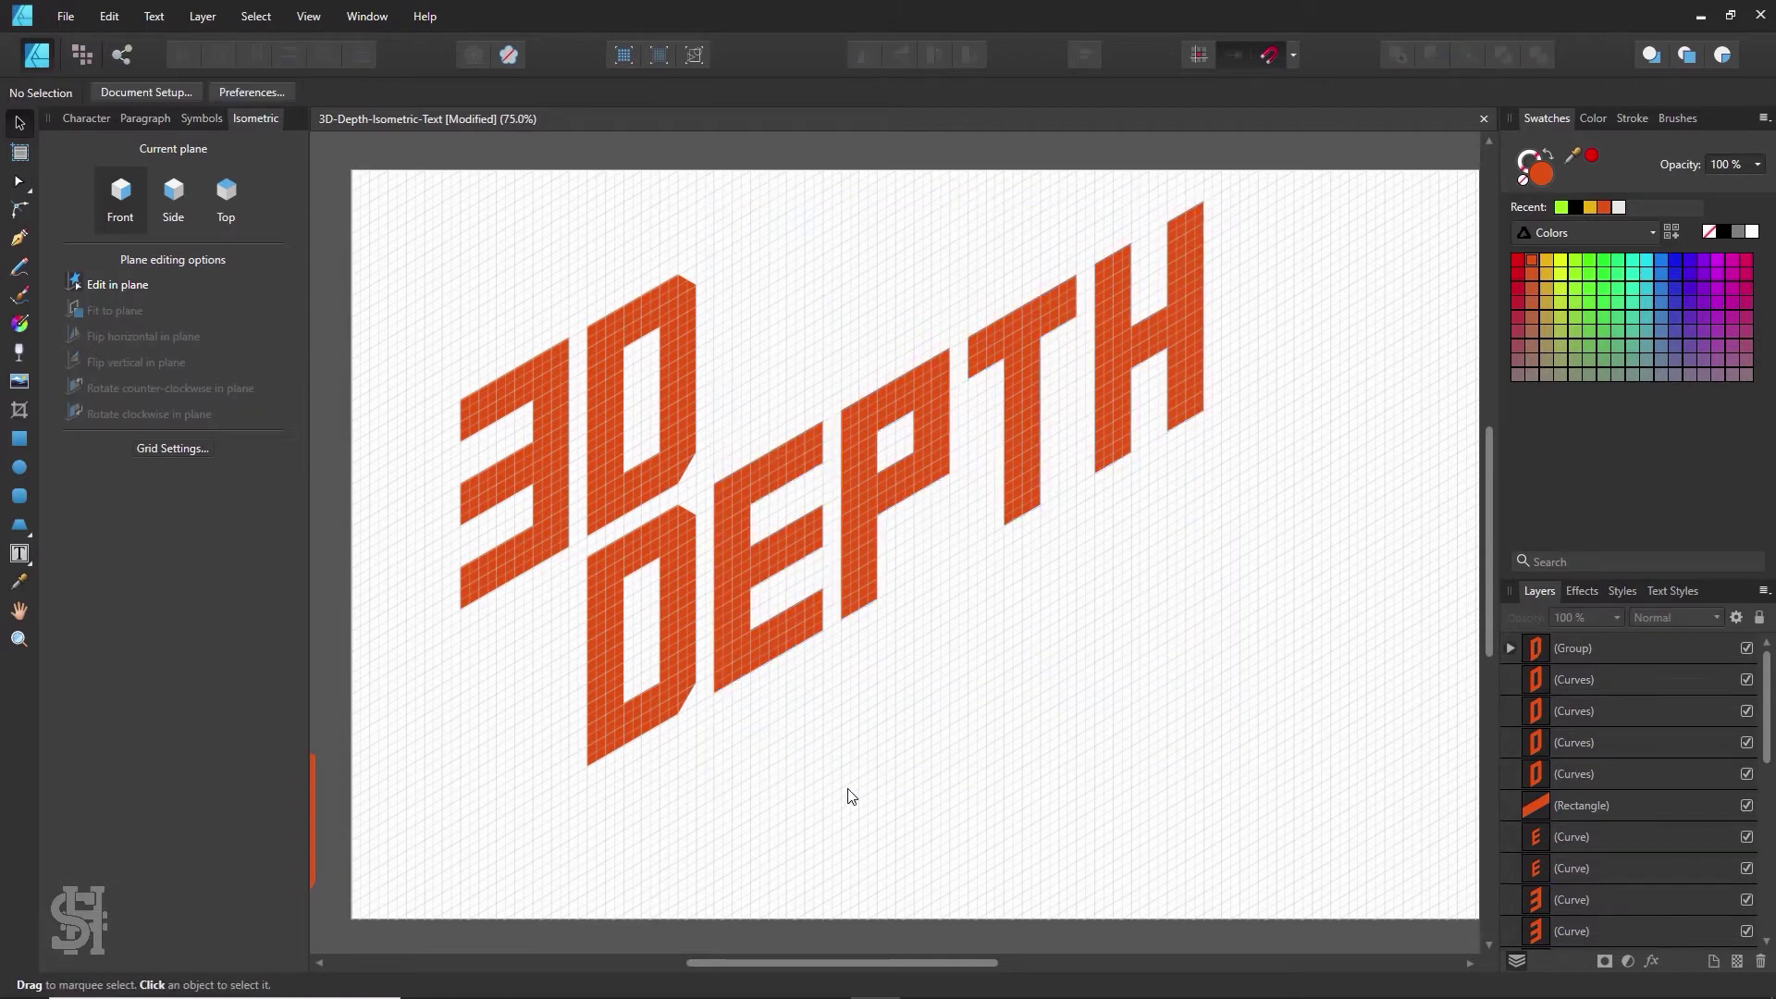
{"action": "left_click_drag", "start_coordinate": [666, 489], "coordinate": [727, 461]}
{"action": "left_click", "coordinate": [1264, 265]}
- Move the whole word DEPTH down and to the right, leaving open space between it and 3D
{"action": "left_click_drag", "start_coordinate": [1240, 196], "coordinate": [754, 796]}
{"action": "left_click", "coordinate": [730, 496], "text": "shift"}
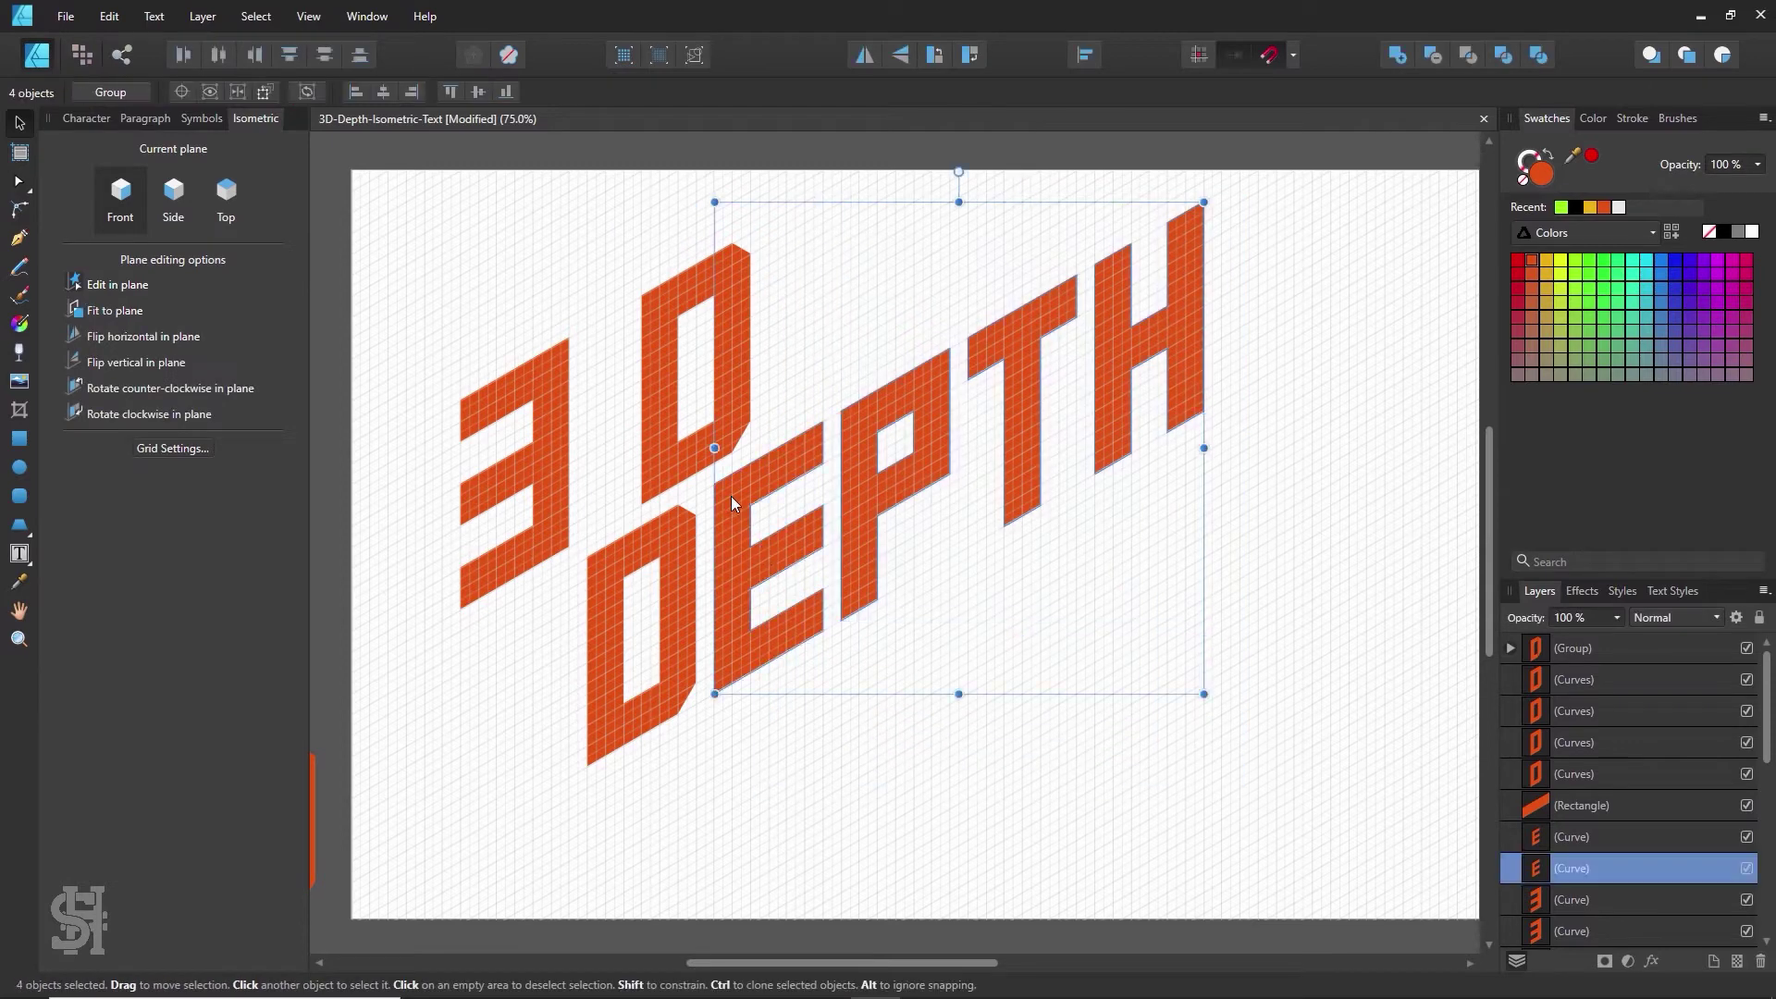
{"action": "left_click", "coordinate": [687, 609], "text": "shift"}
{"action": "left_click_drag", "start_coordinate": [686, 609], "coordinate": [864, 681]}
{"action": "left_click", "coordinate": [668, 661]}
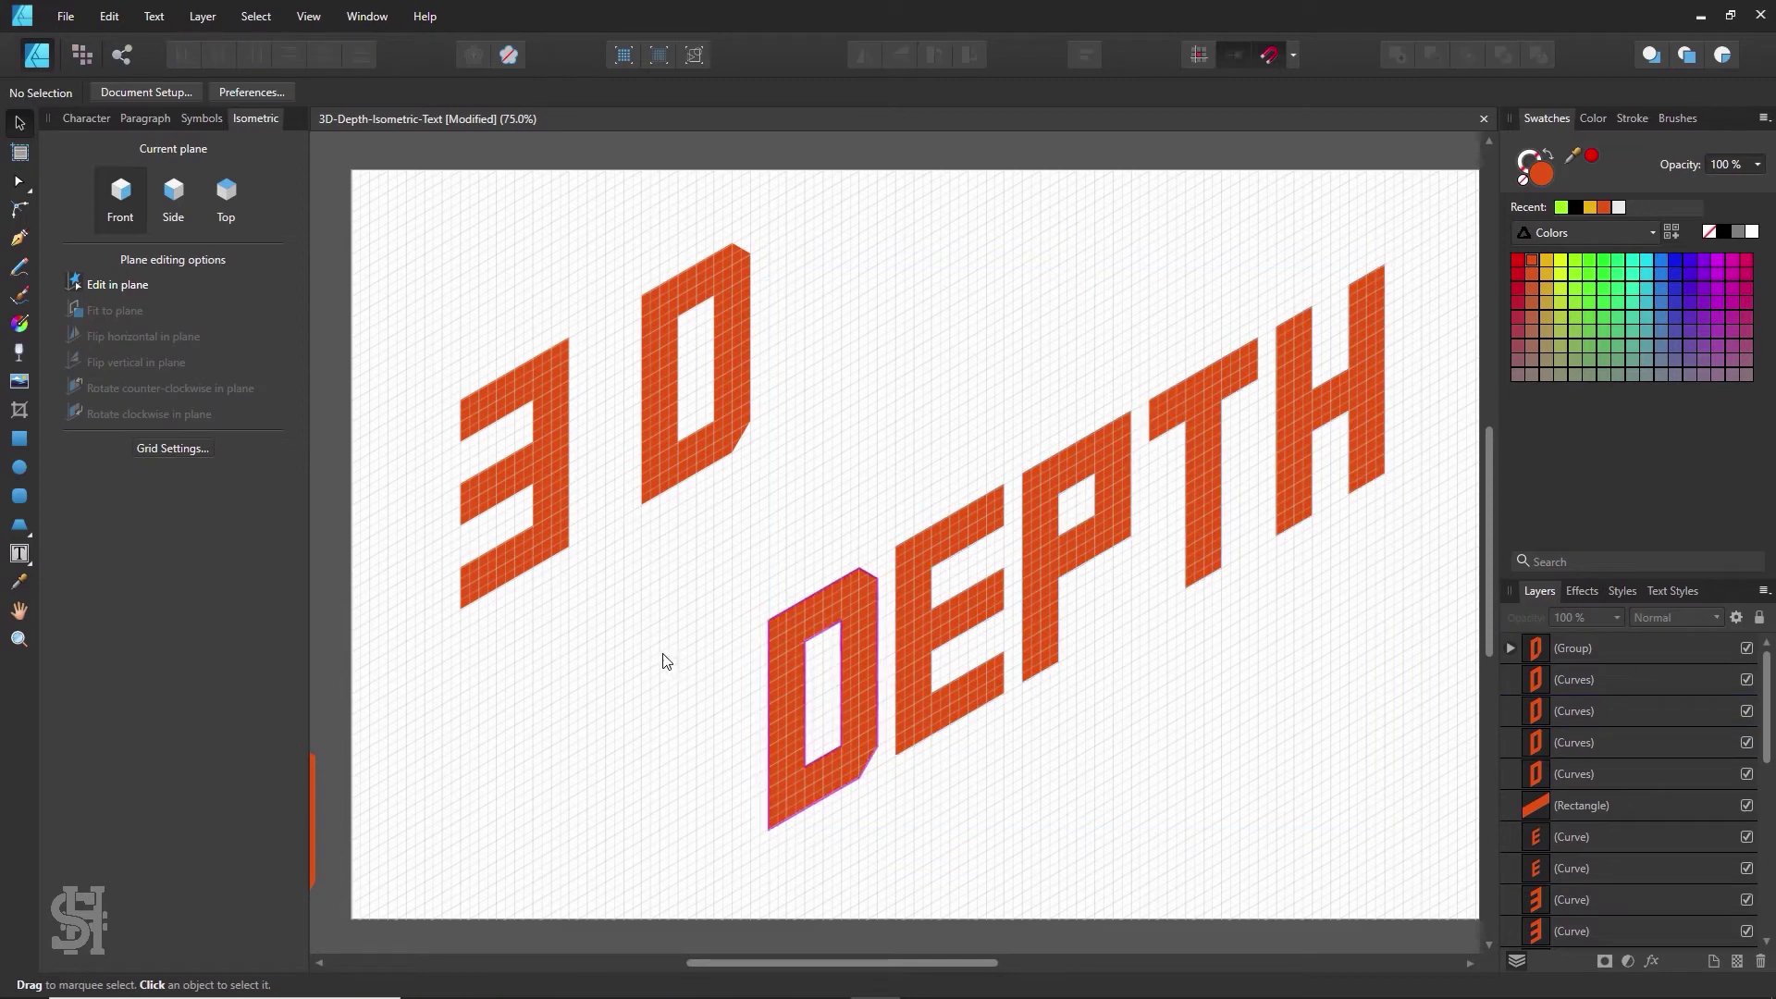
- Draw a violet-blue rectangle in the Side plane, extending leftward from the end of the 3's lowest arm
{"action": "key", "text": "space"}
{"action": "left_click_drag", "start_coordinate": [691, 619], "coordinate": [862, 655]}
{"action": "key", "text": "ctrl+space"}
{"action": "left_click", "coordinate": [785, 432]}
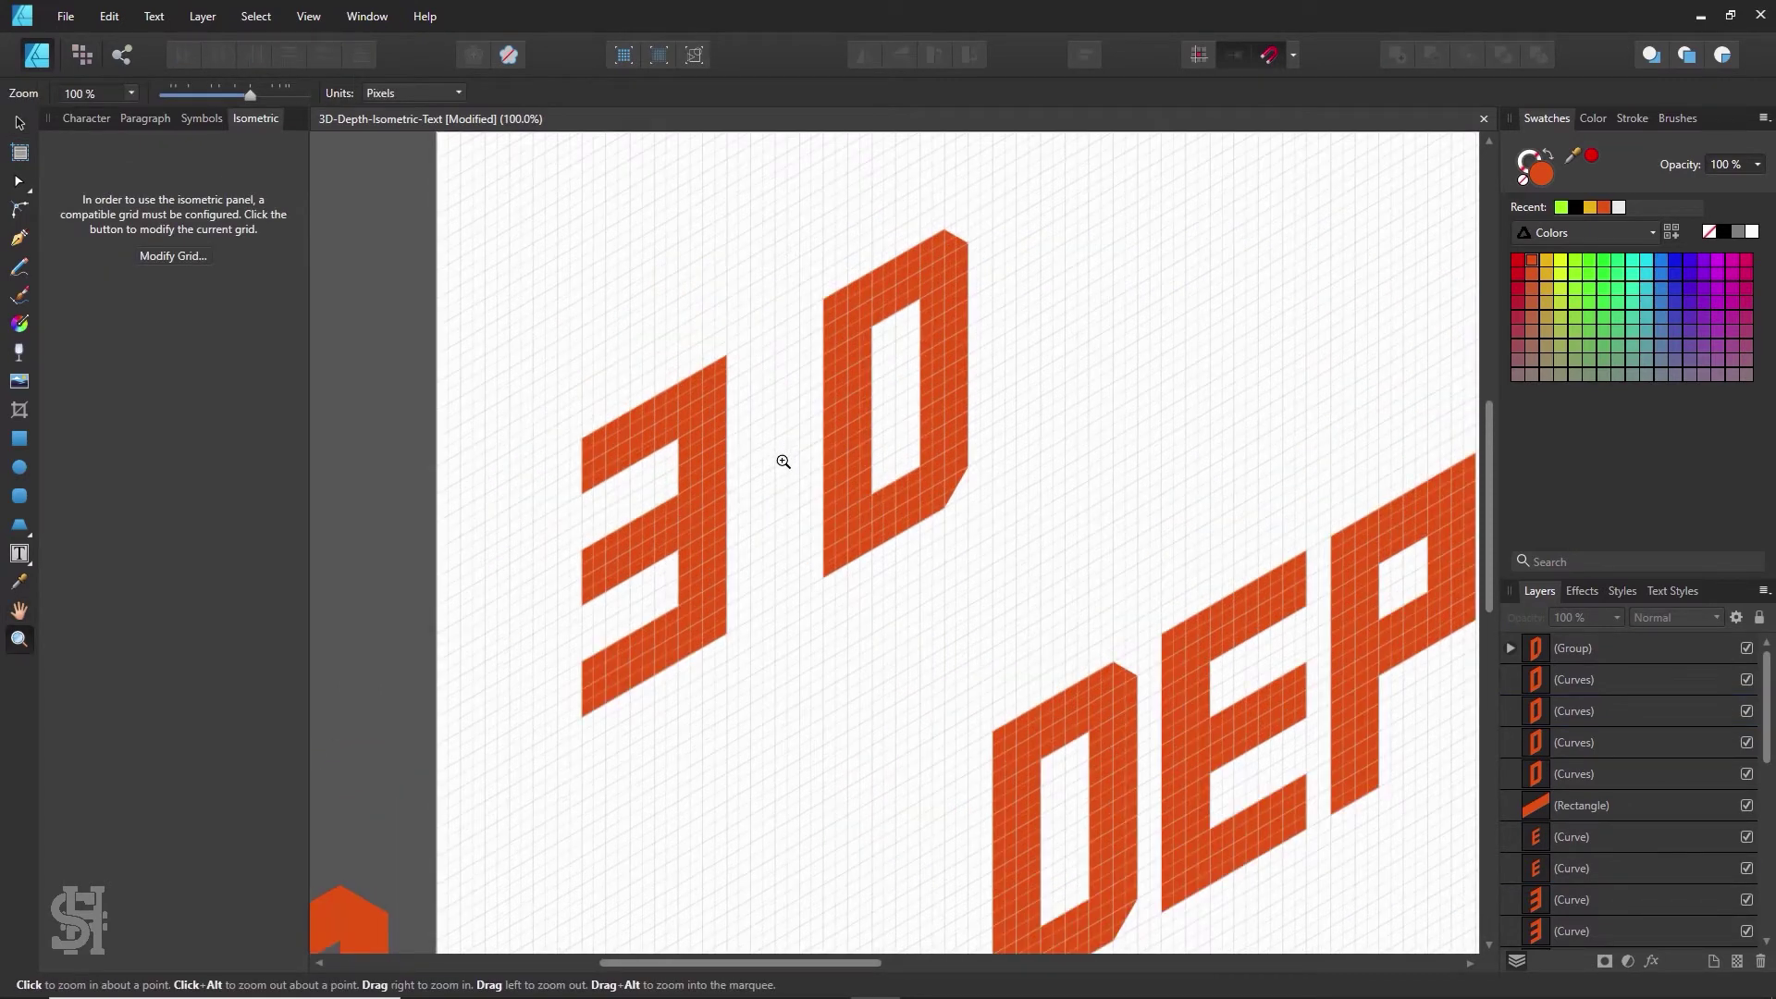
{"action": "left_click", "coordinate": [19, 123]}
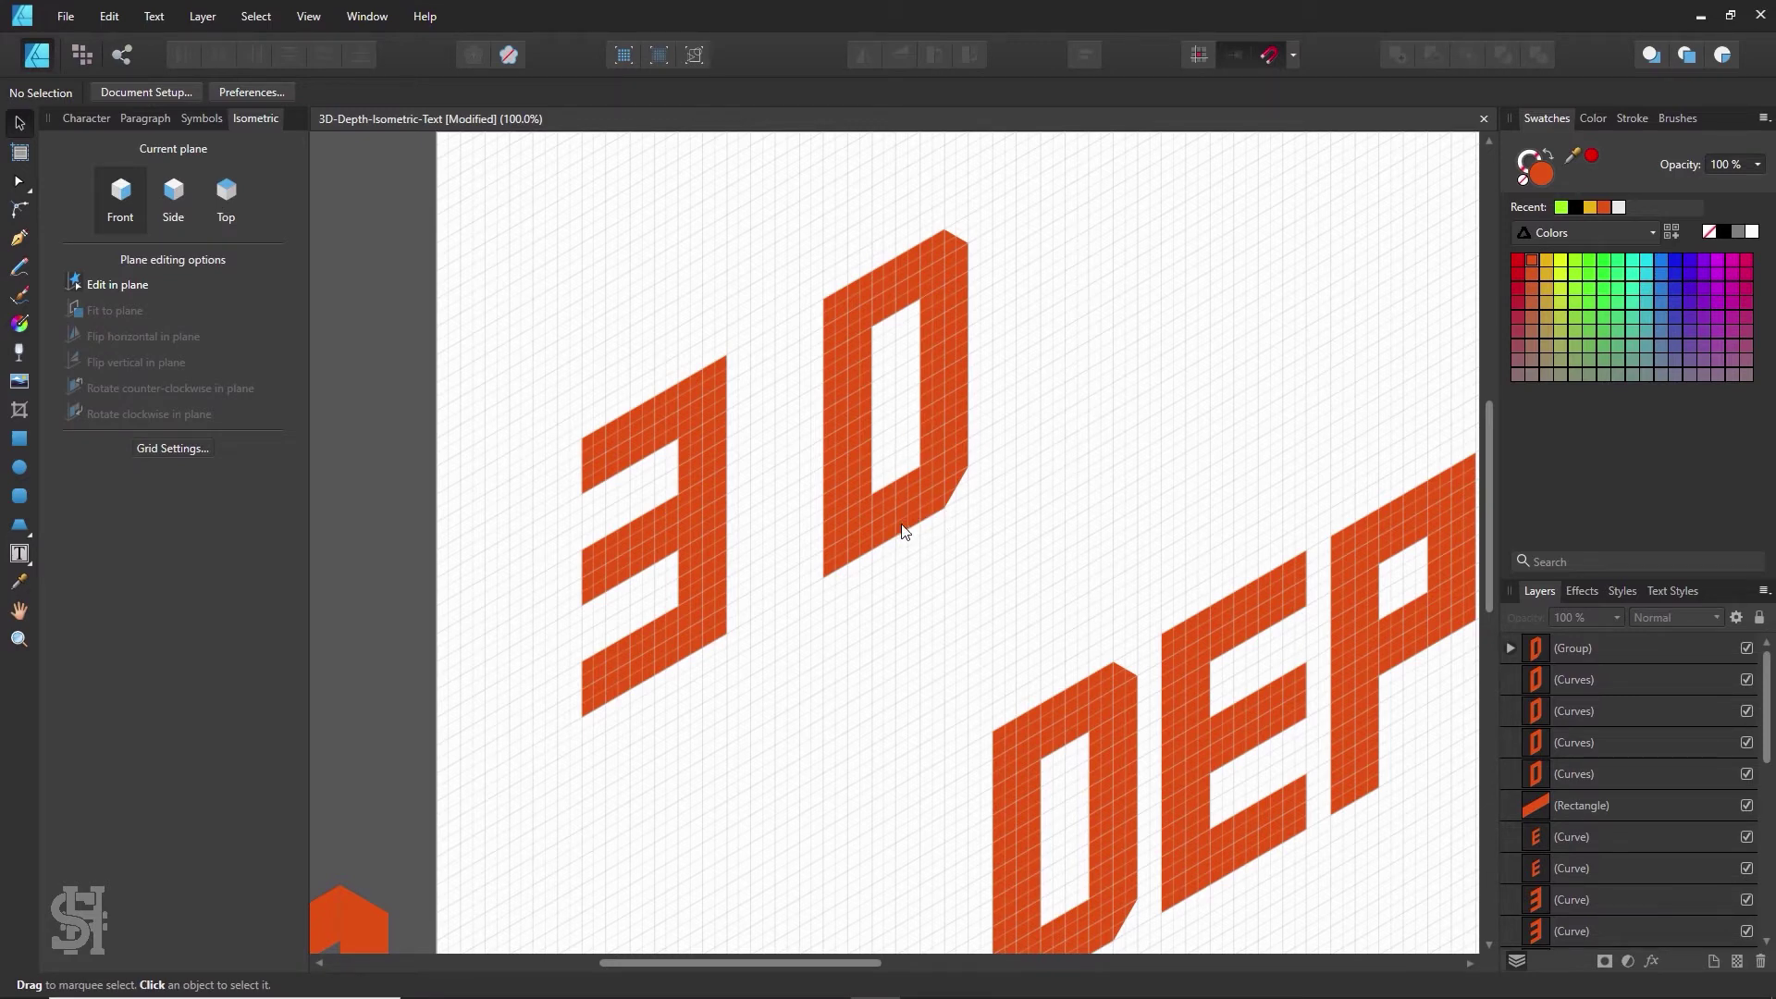
{"action": "left_click", "coordinate": [19, 438]}
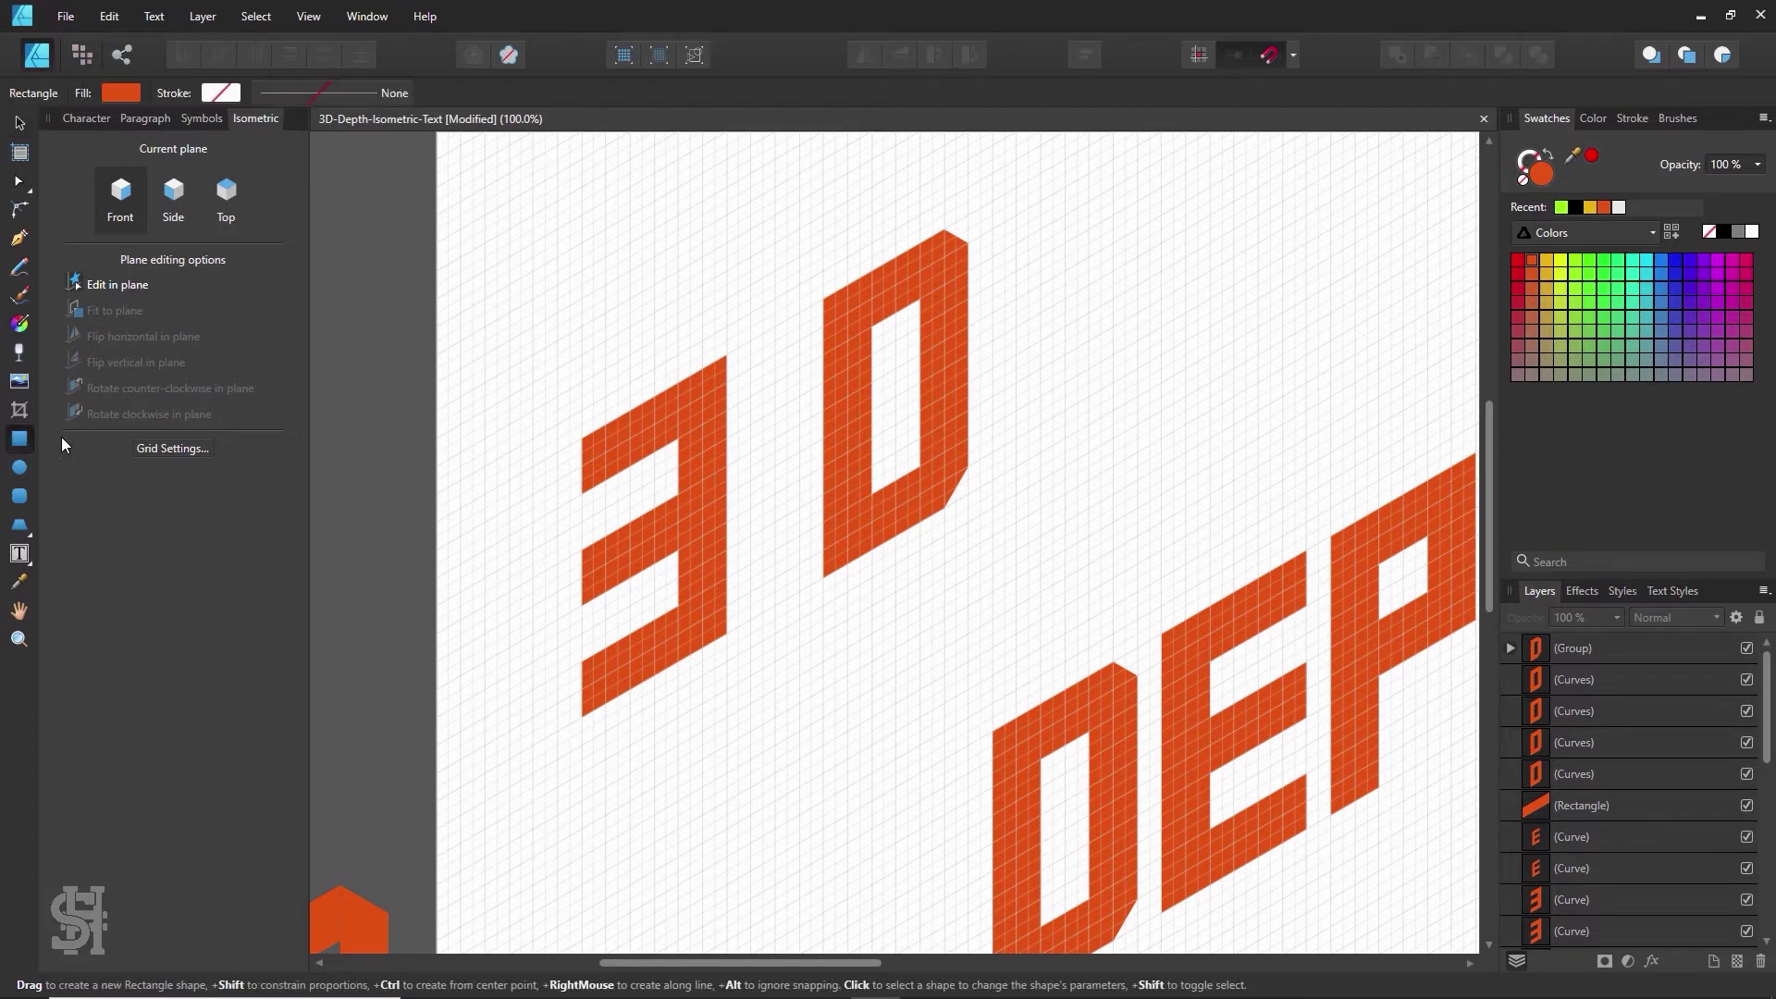
{"action": "left_click", "coordinate": [187, 194]}
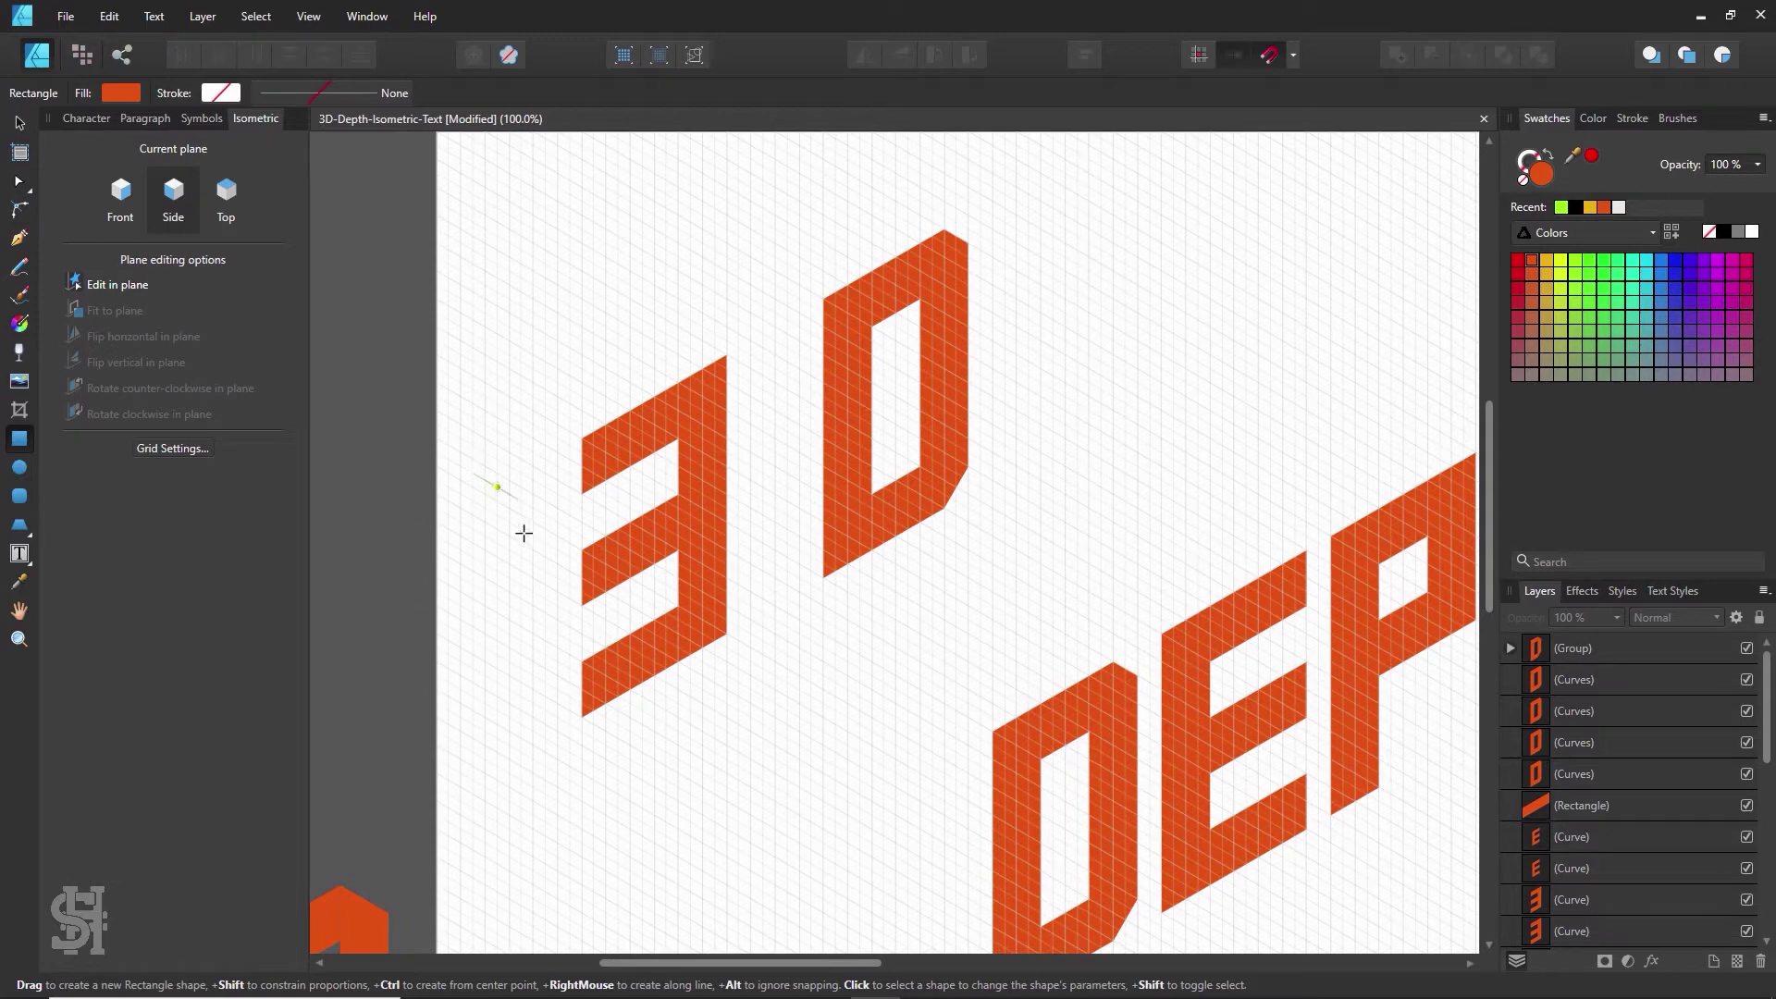
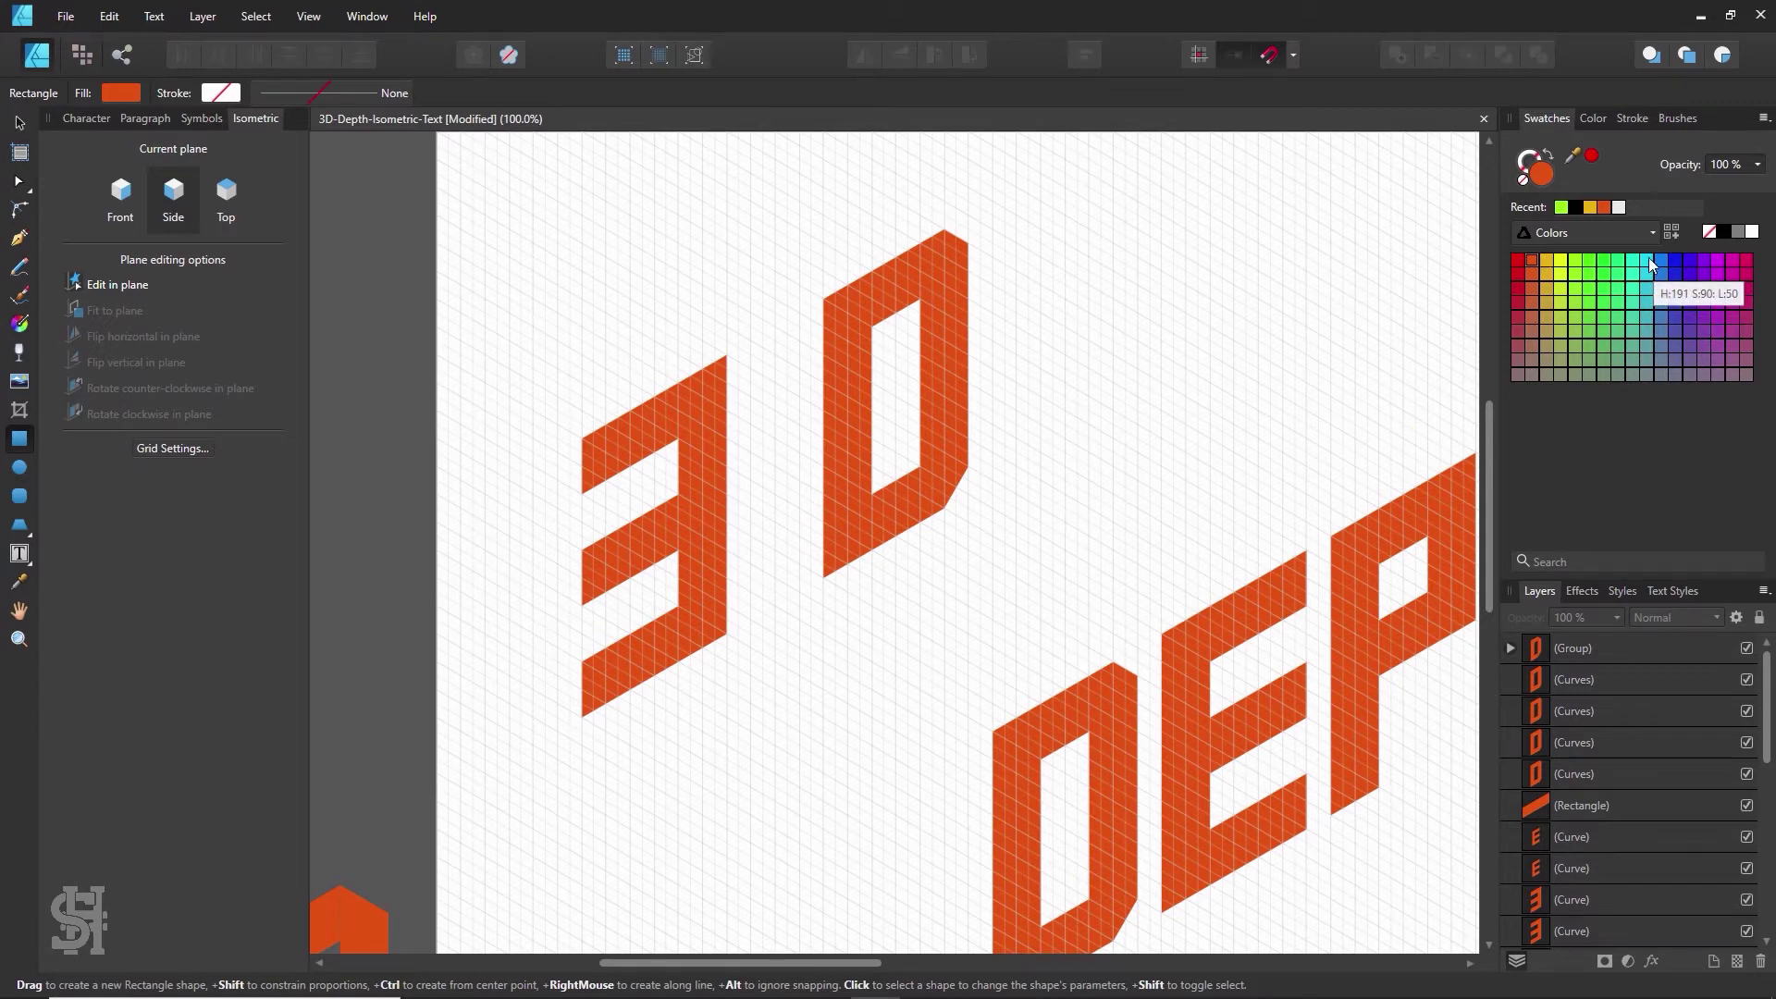
{"action": "left_click", "coordinate": [1690, 260]}
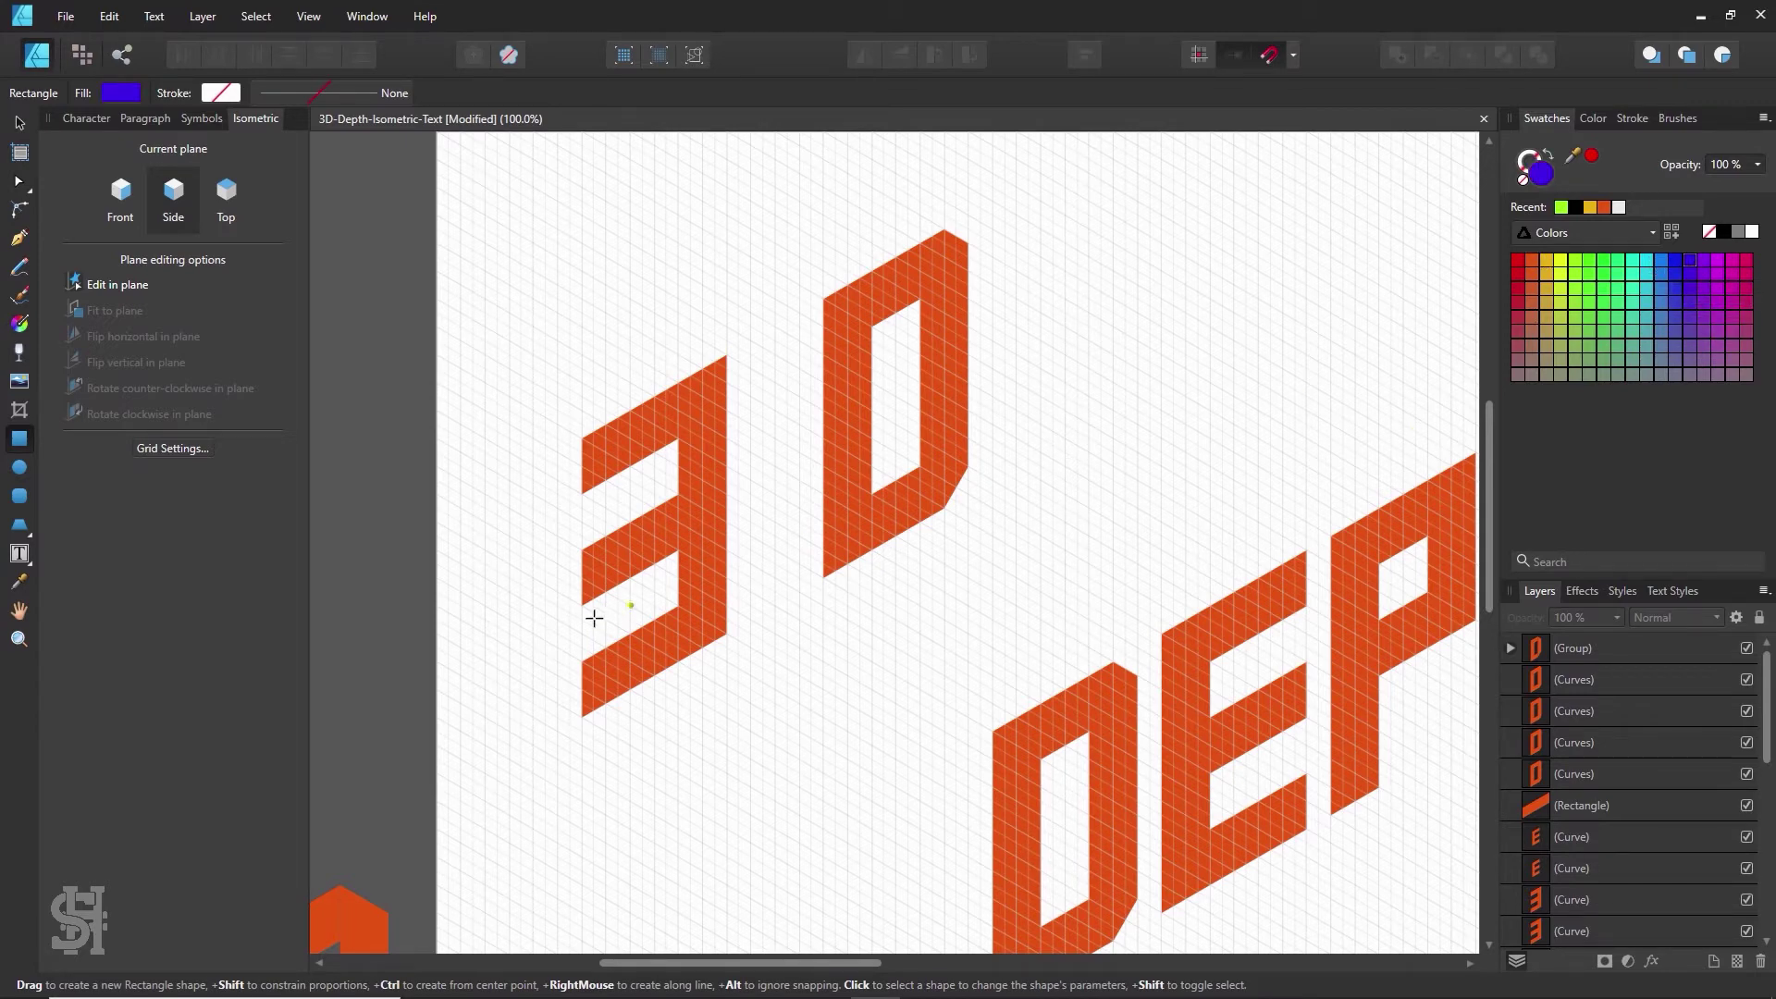
{"action": "left_click_drag", "start_coordinate": [582, 708], "coordinate": [485, 607]}
{"action": "left_click", "coordinate": [19, 122]}
{"action": "left_click", "coordinate": [611, 302]}
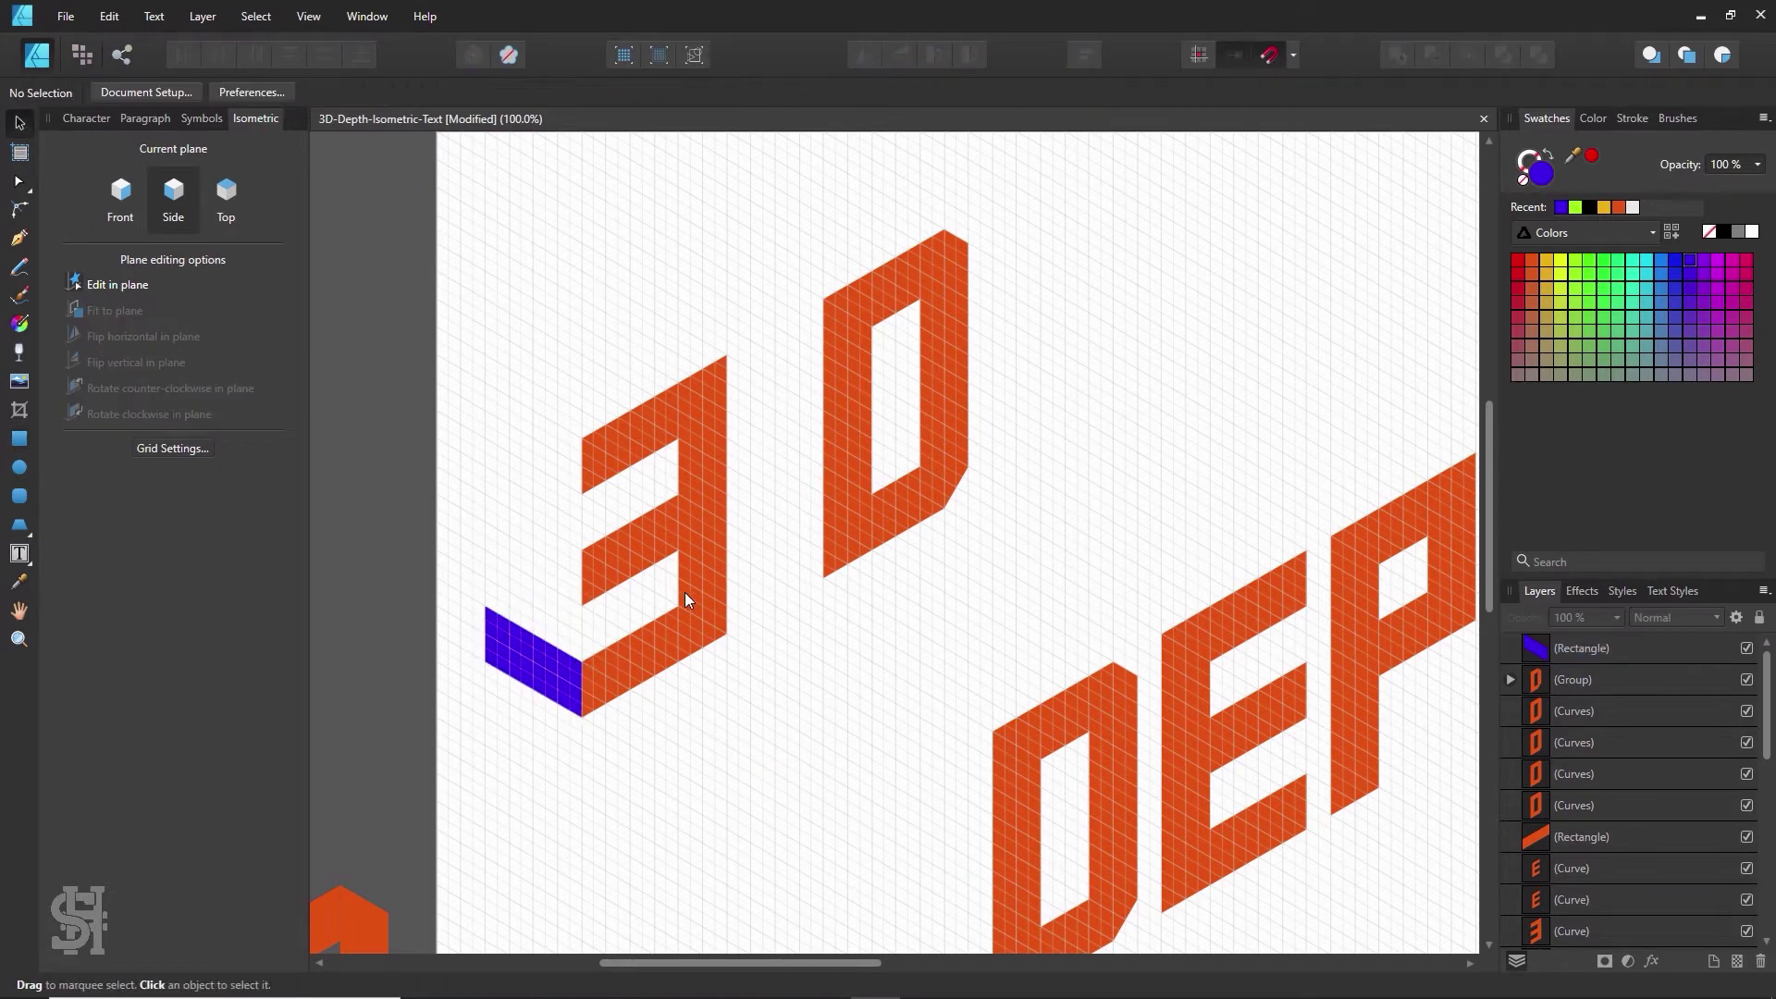
- Halve the side rectangle's depth and place copies at the ends of the 3's middle and upper arms
{"action": "left_click", "coordinate": [533, 666]}
{"action": "mouse_move", "coordinate": [485, 636]}
{"action": "left_mouse_down"}
{"action": "mouse_move", "coordinate": [544, 664]}
{"action": "mouse_move", "coordinate": [407, 592]}
{"action": "mouse_move", "coordinate": [567, 675]}
{"action": "mouse_move", "coordinate": [557, 388]}
{"action": "mouse_move", "coordinate": [569, 467]}
{"action": "left_mouse_up"}
{"action": "left_click", "coordinate": [650, 740]}
{"action": "left_click", "coordinate": [573, 686]}
{"action": "left_click", "coordinate": [496, 567]}
{"action": "left_click", "coordinate": [518, 648]}
{"action": "left_click", "coordinate": [779, 797]}
{"action": "left_click", "coordinate": [535, 424]}
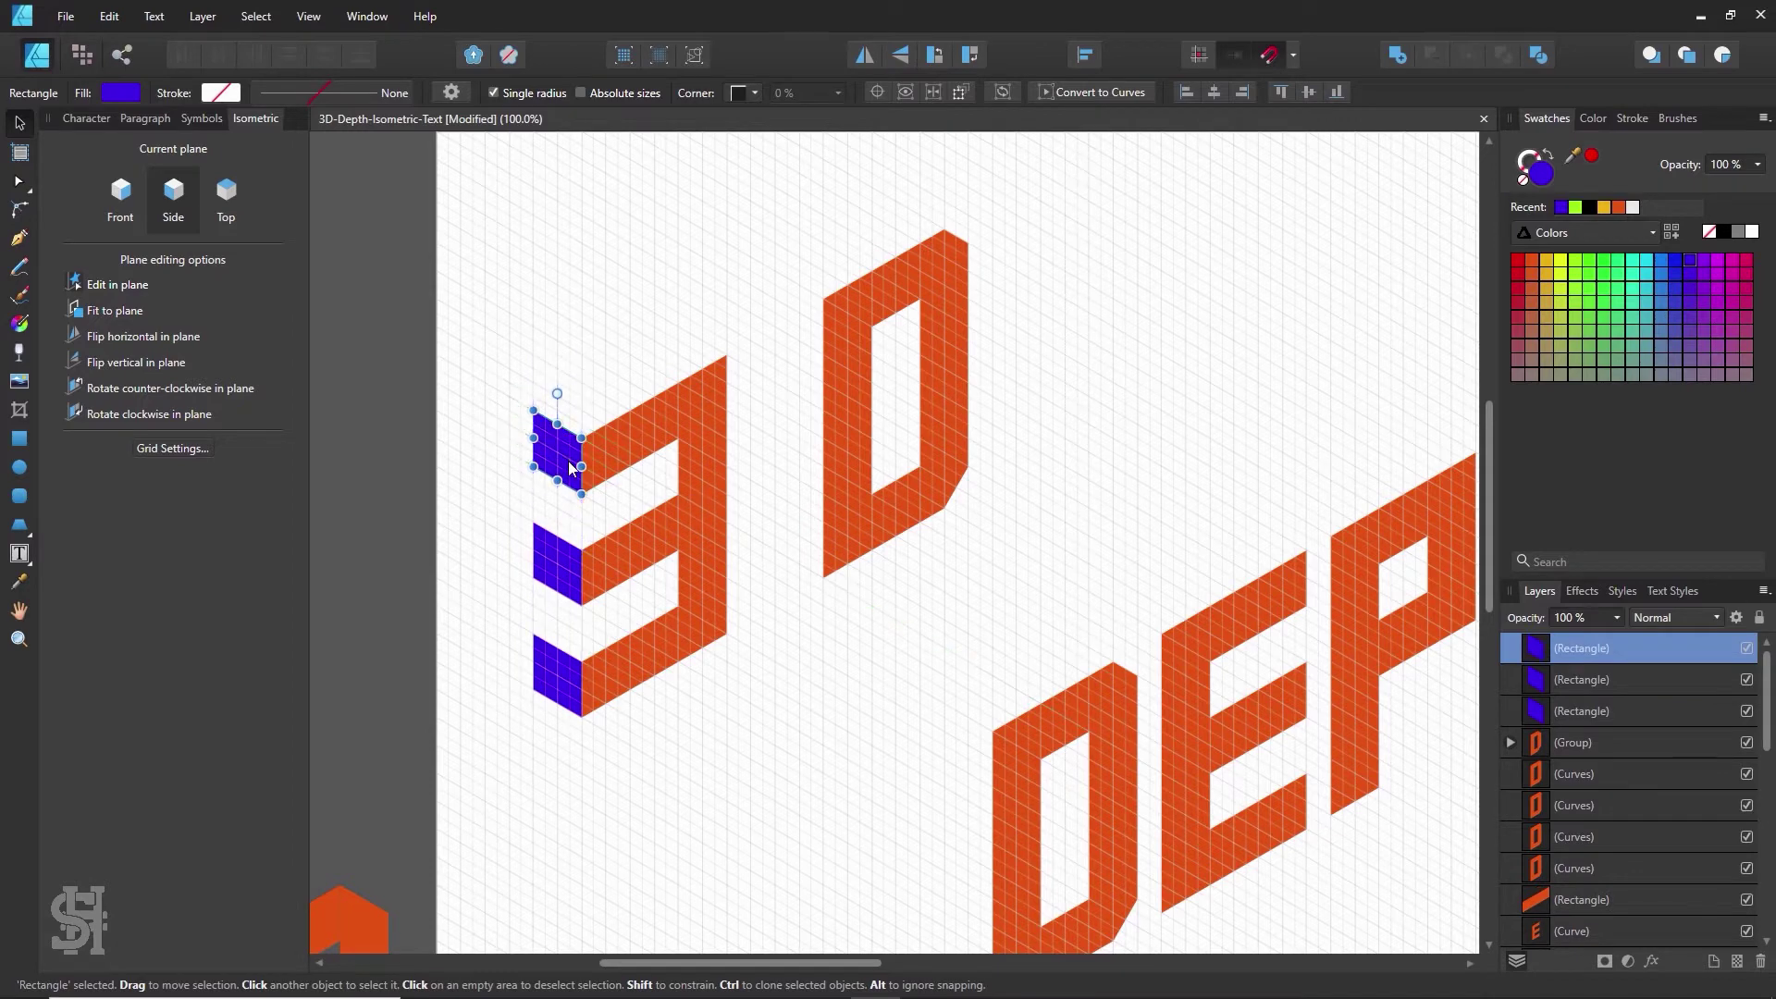
{"action": "left_click", "coordinate": [764, 476]}
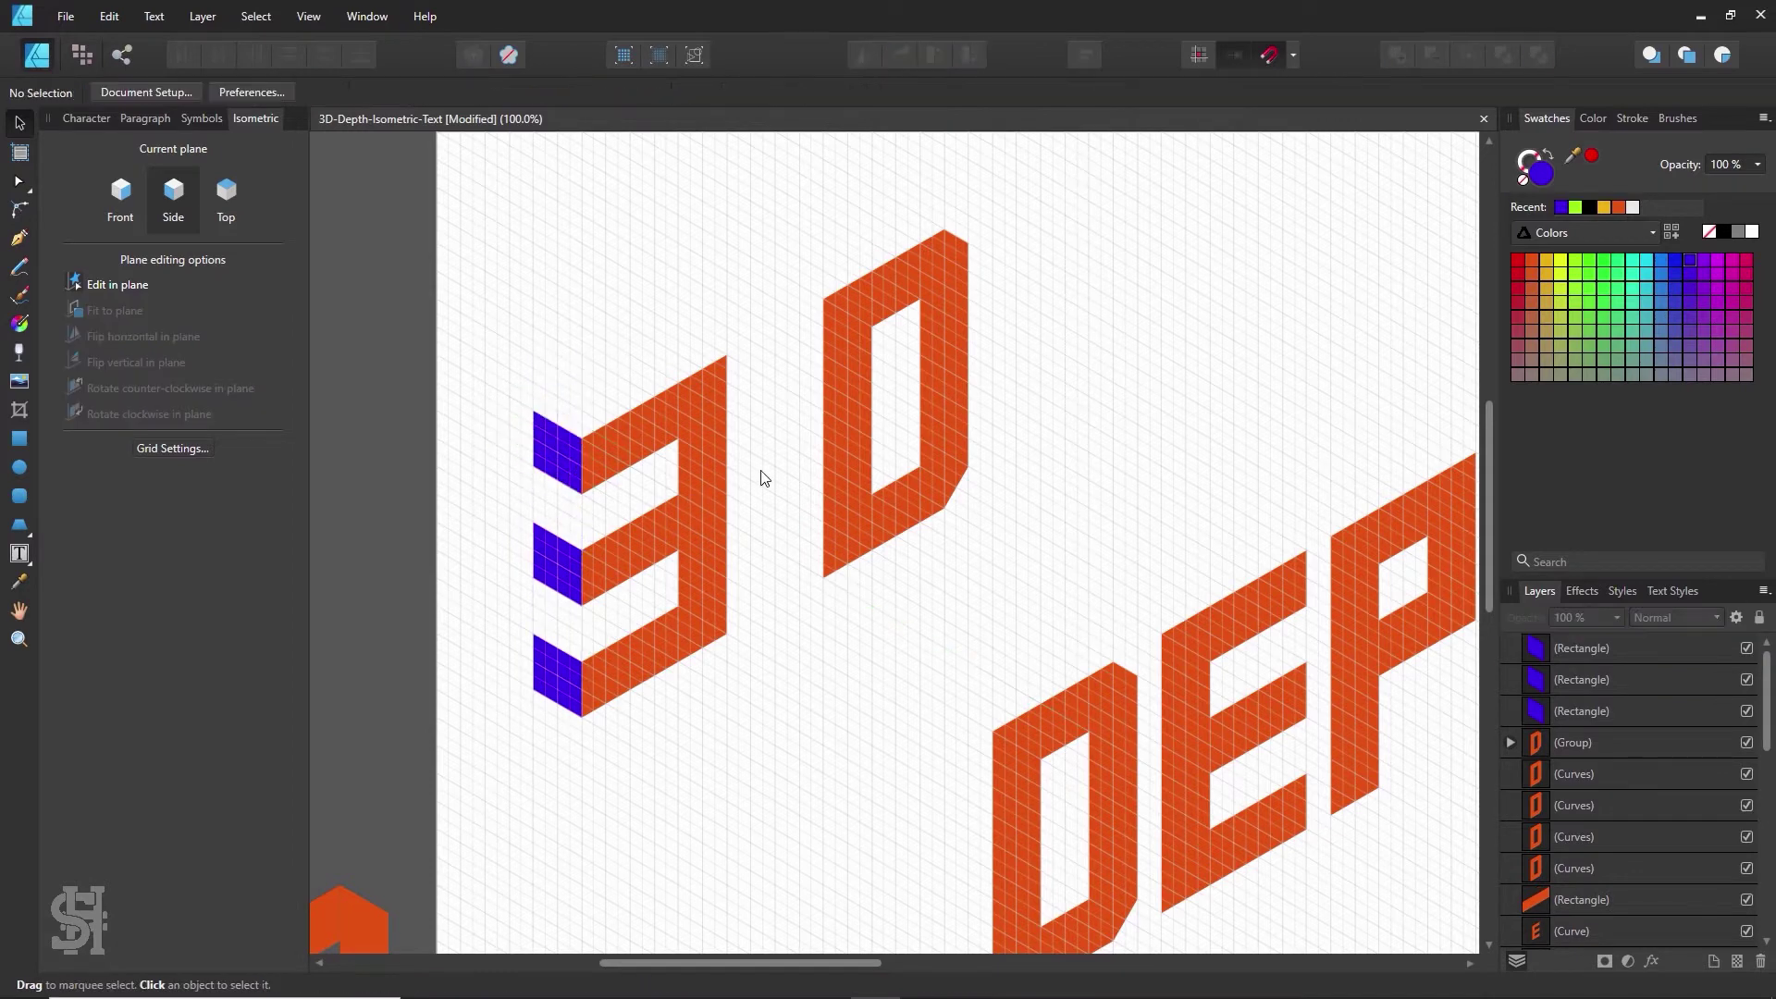
- Recolour the three side faces on the 3's arms to a lighter, medium blue
{"action": "left_click", "coordinate": [566, 455]}
{"action": "left_click", "coordinate": [555, 557], "text": "shift"}
{"action": "left_click", "coordinate": [560, 686], "text": "shift"}
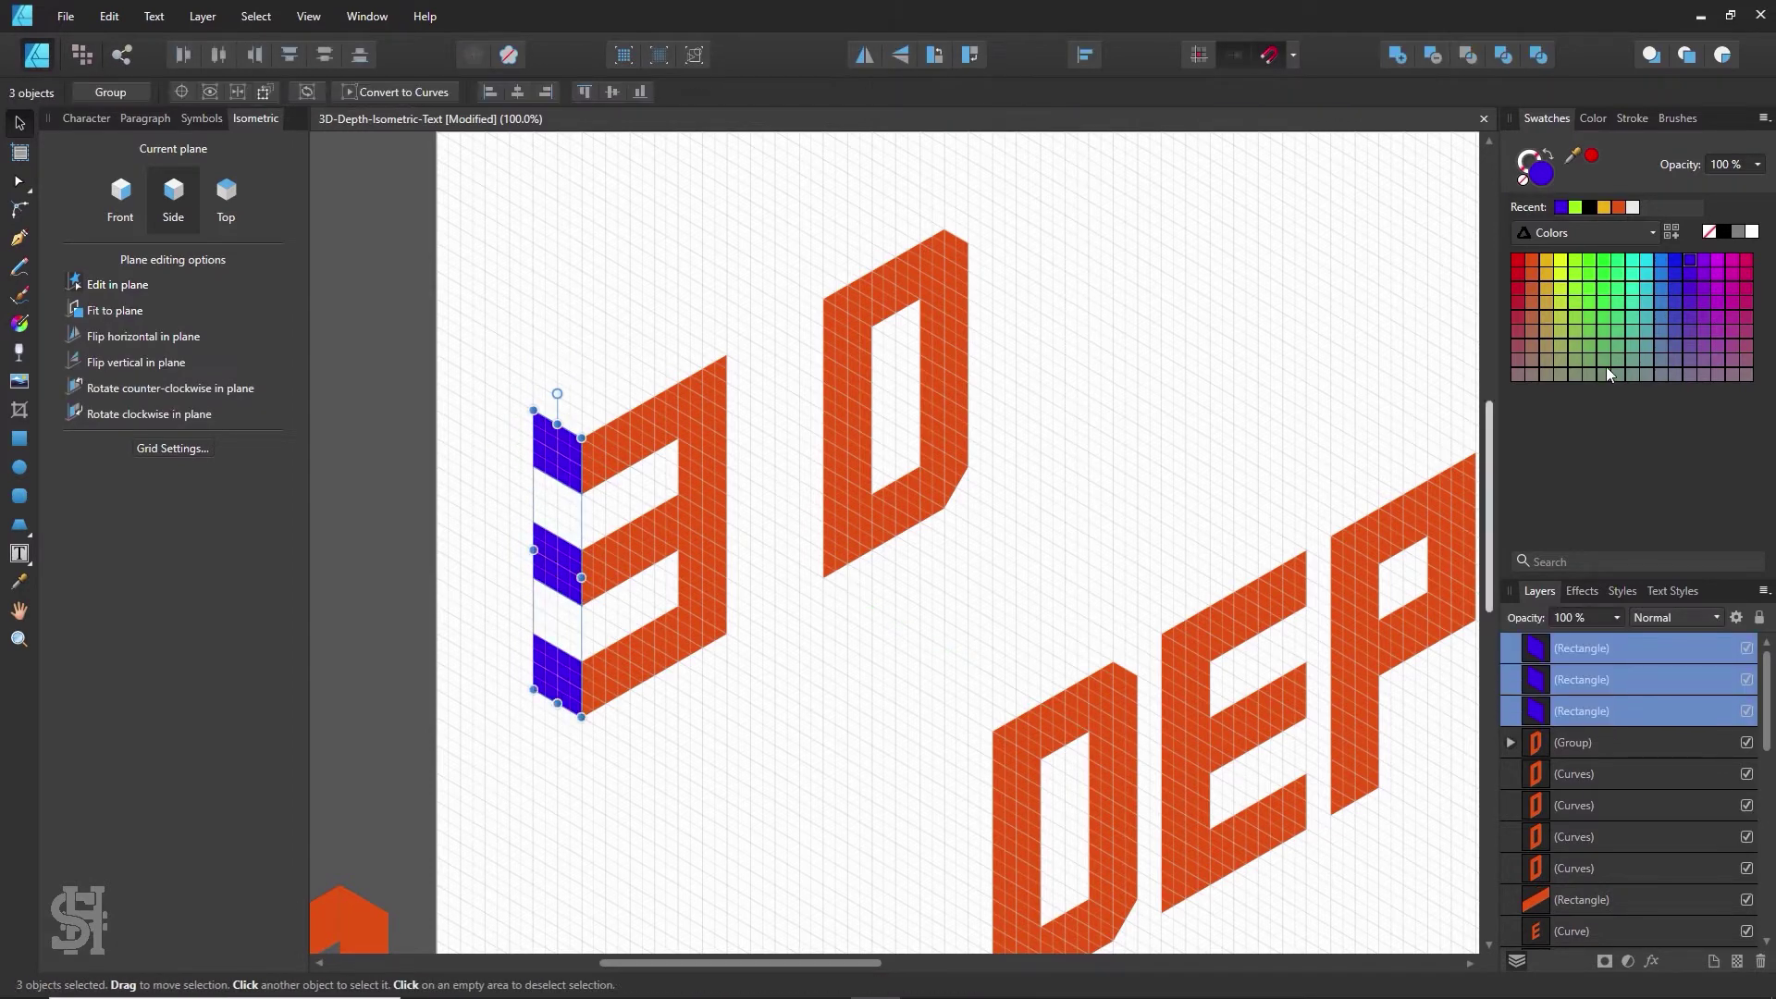
{"action": "left_click", "coordinate": [1646, 260]}
{"action": "left_click", "coordinate": [1660, 261]}
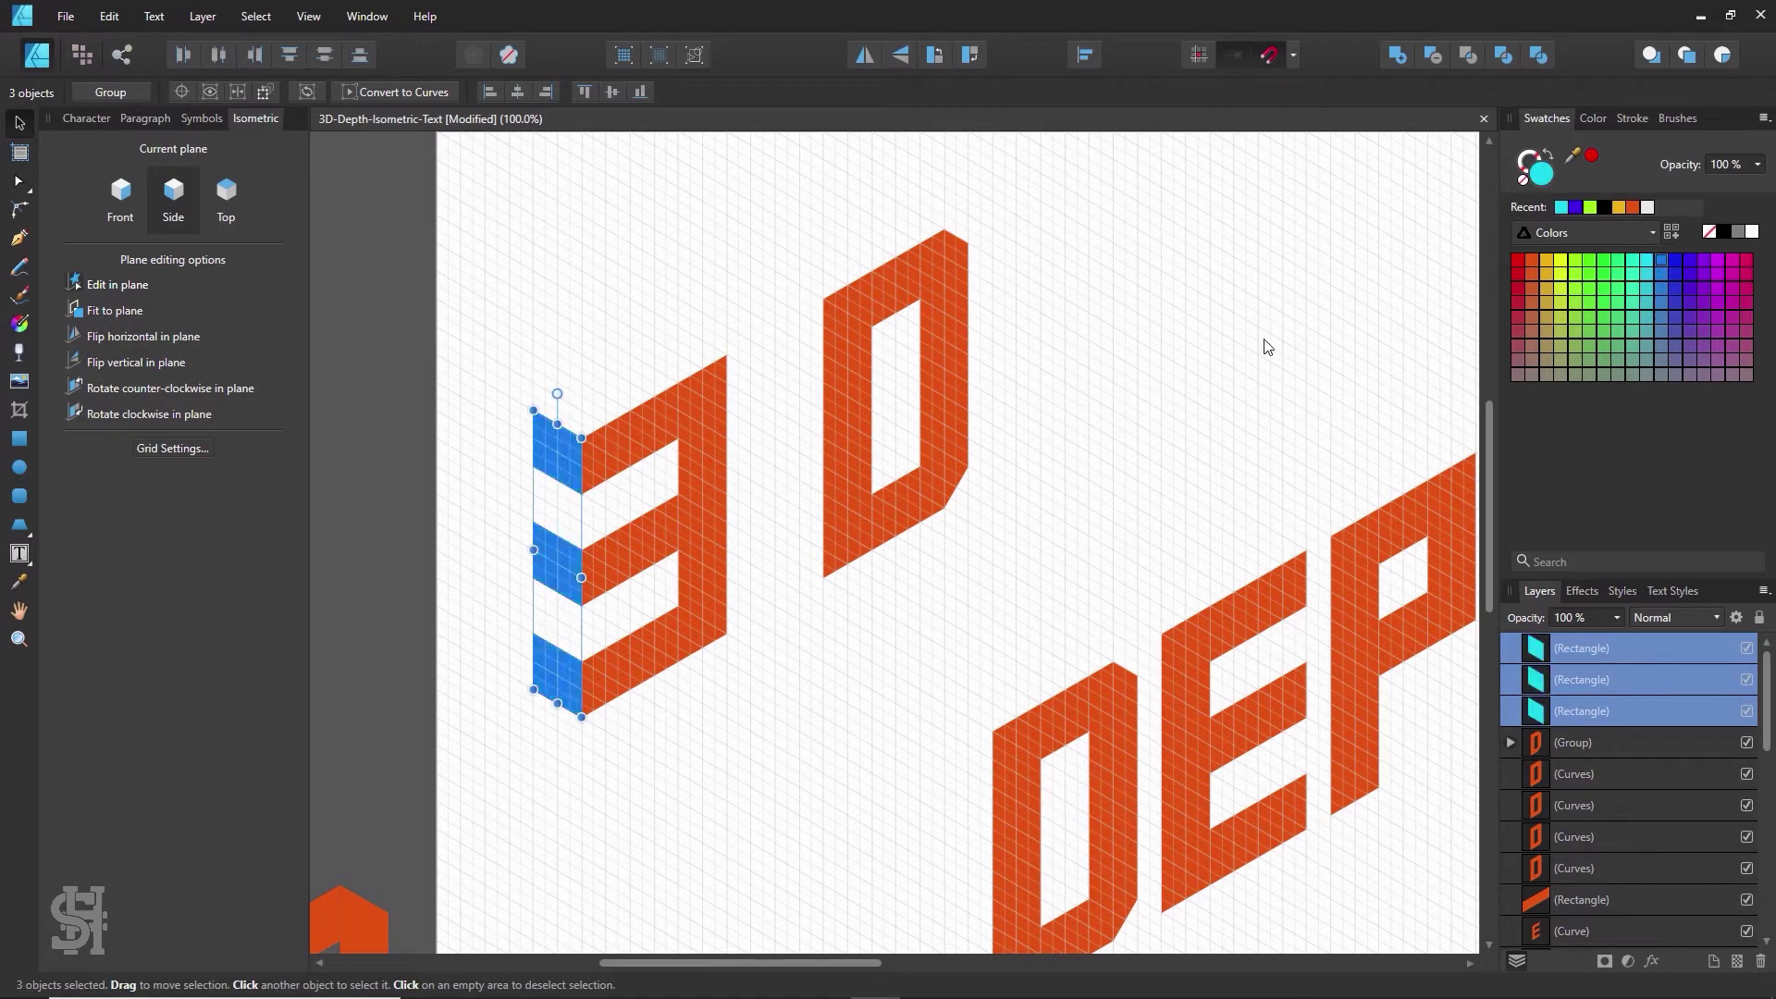
{"action": "left_click", "coordinate": [1057, 564]}
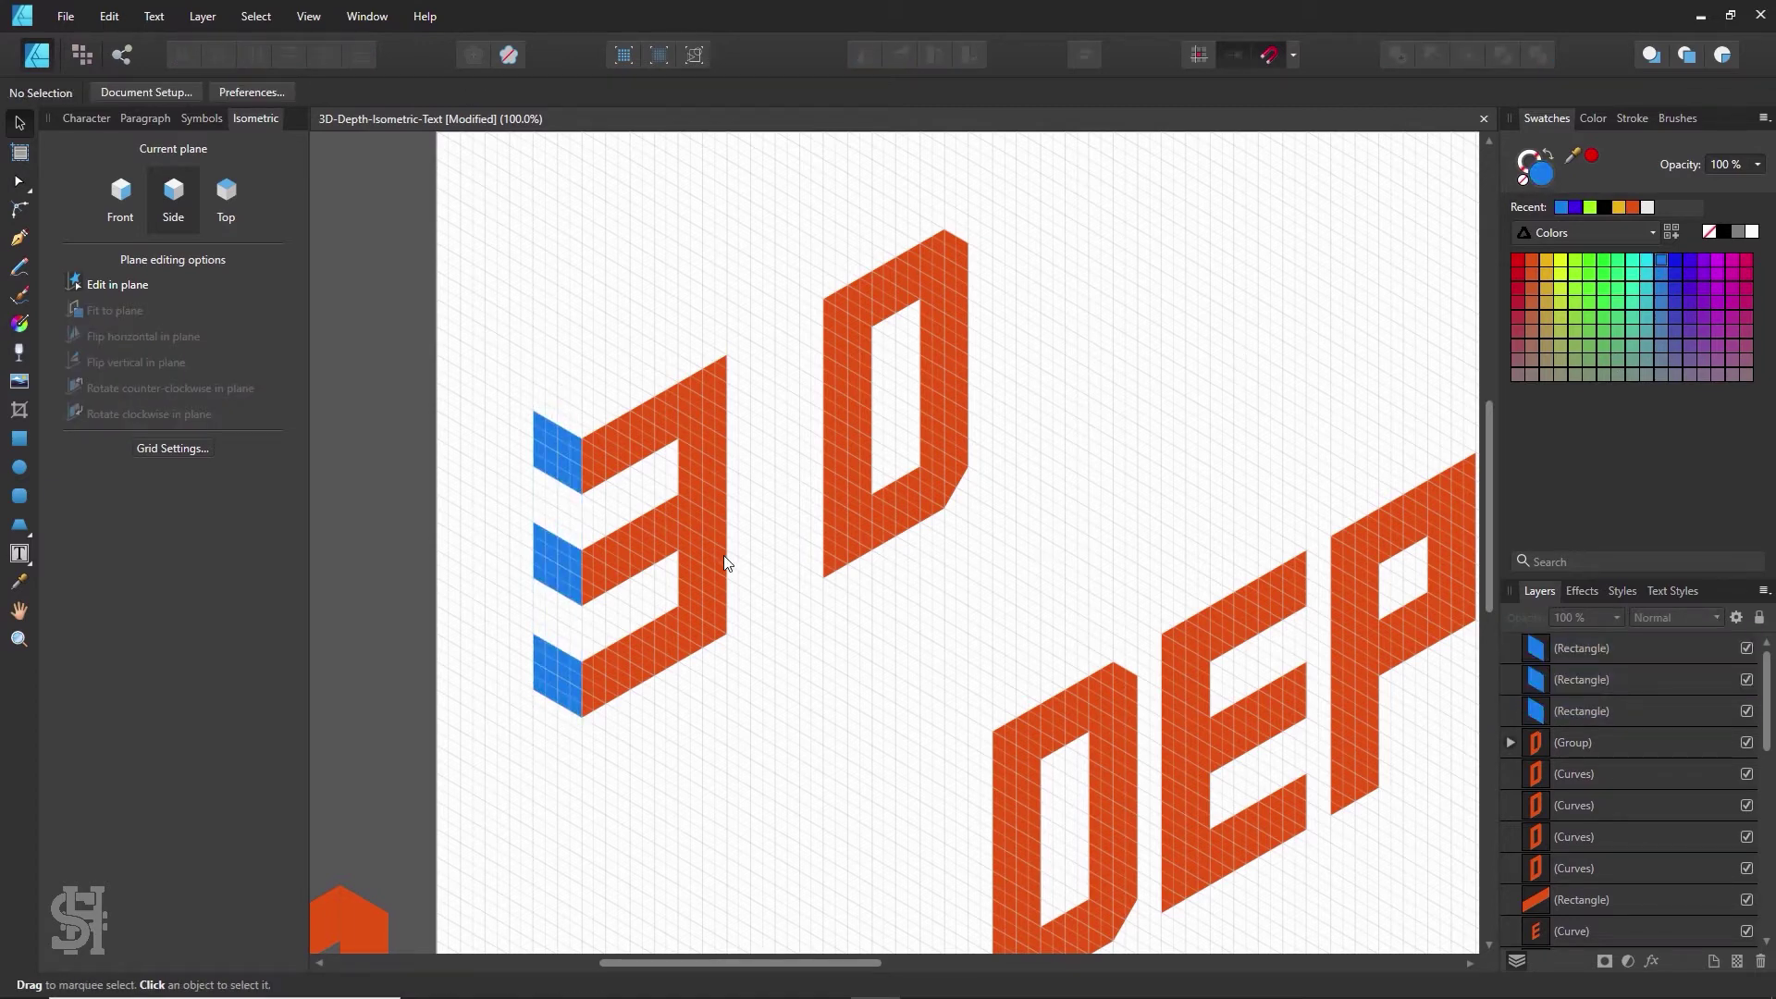
- Copy the uppermost side face into the 3's upper gap against the stem, and send the copy to the back
{"action": "scroll", "coordinate": [719, 560], "scroll_direction": "up", "scroll_amount": 1}
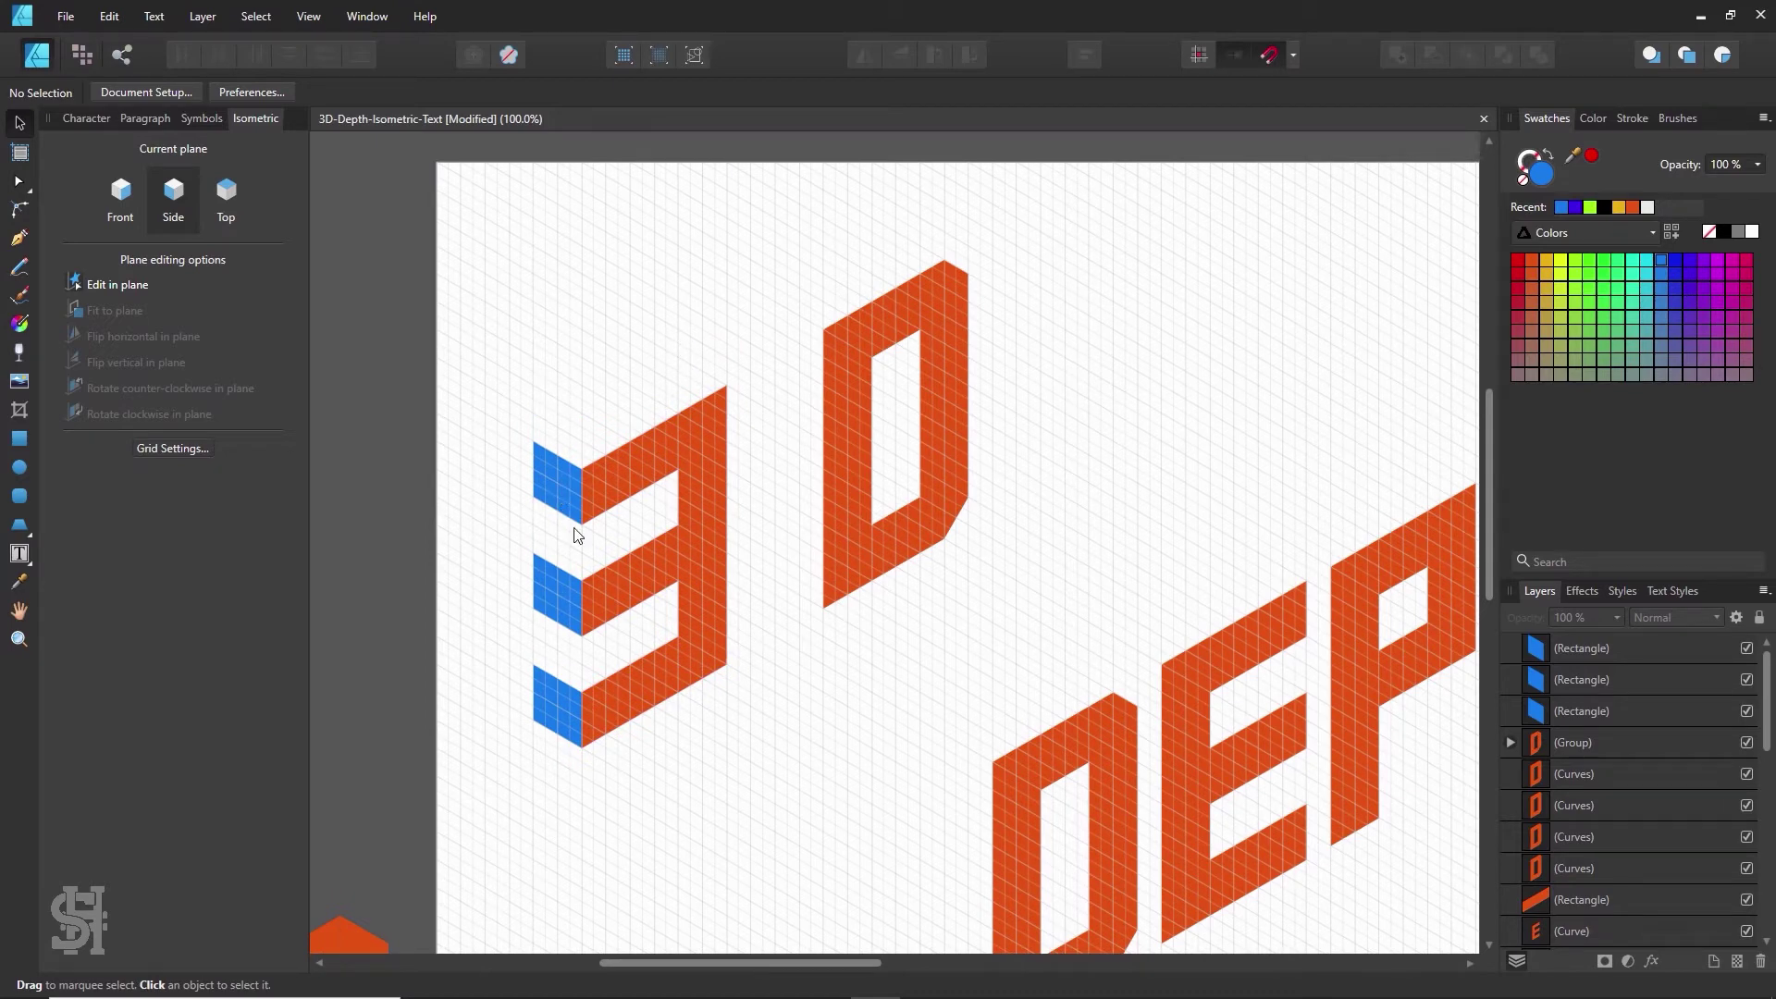
{"action": "left_click", "coordinate": [19, 438]}
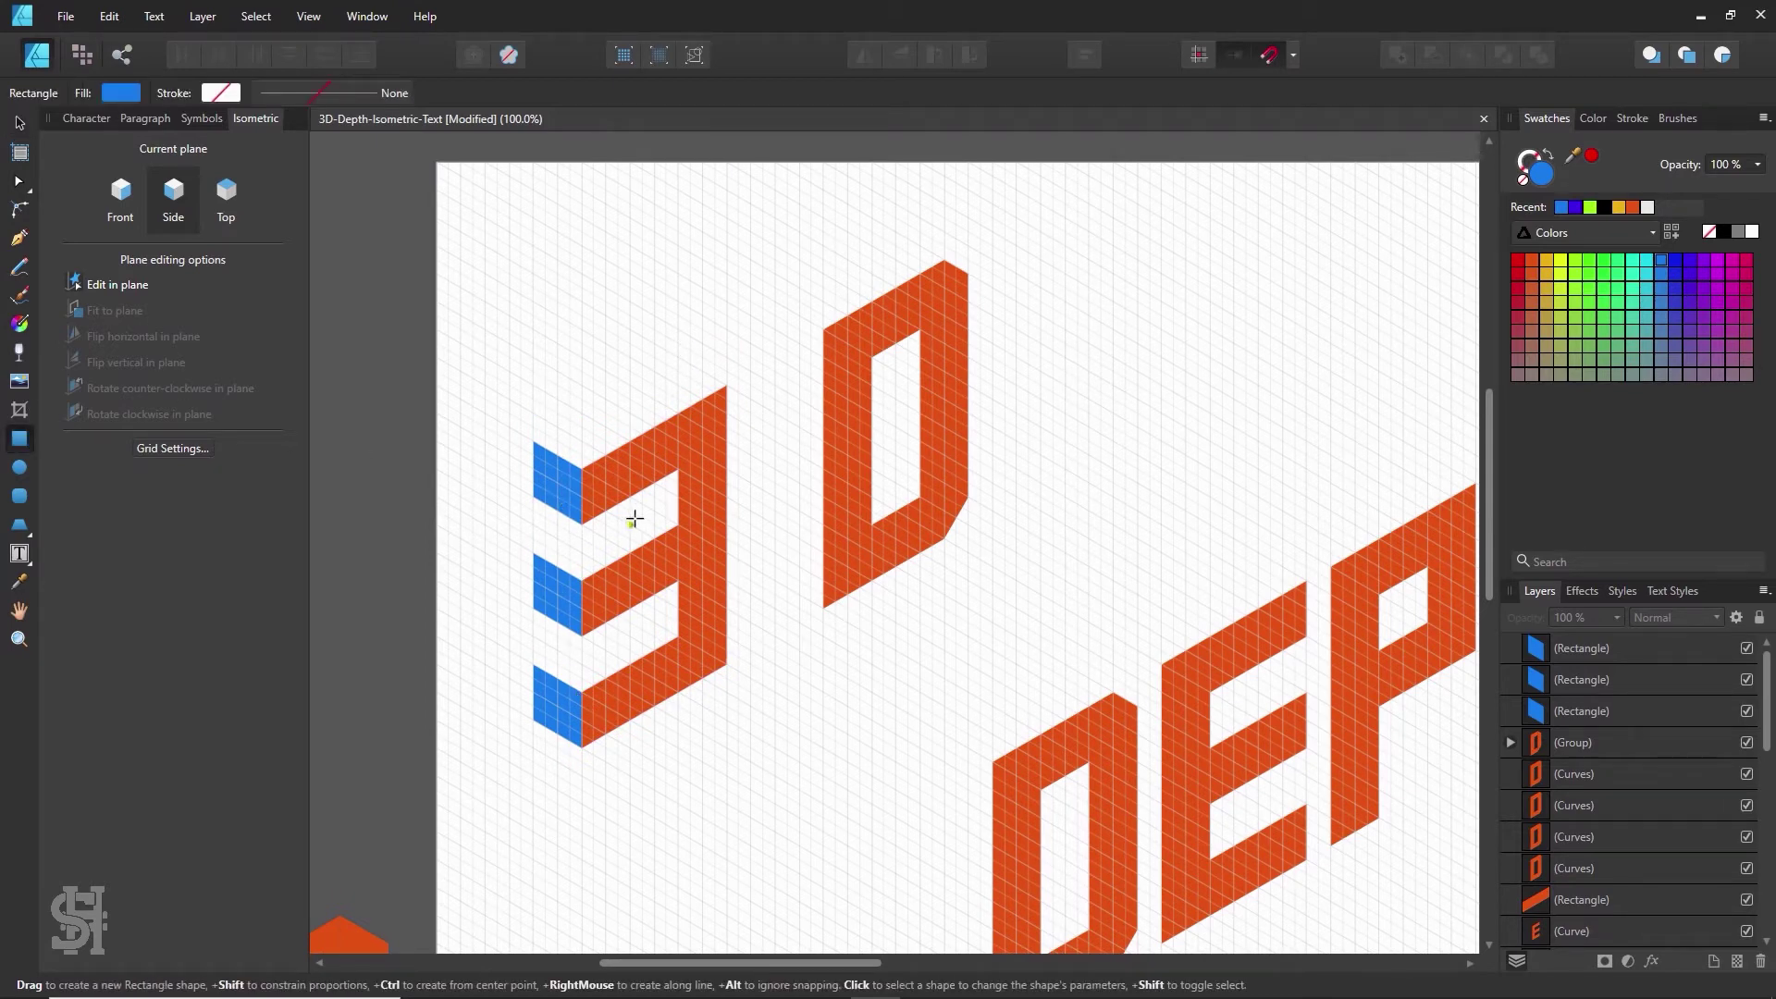
{"action": "key", "text": "v"}
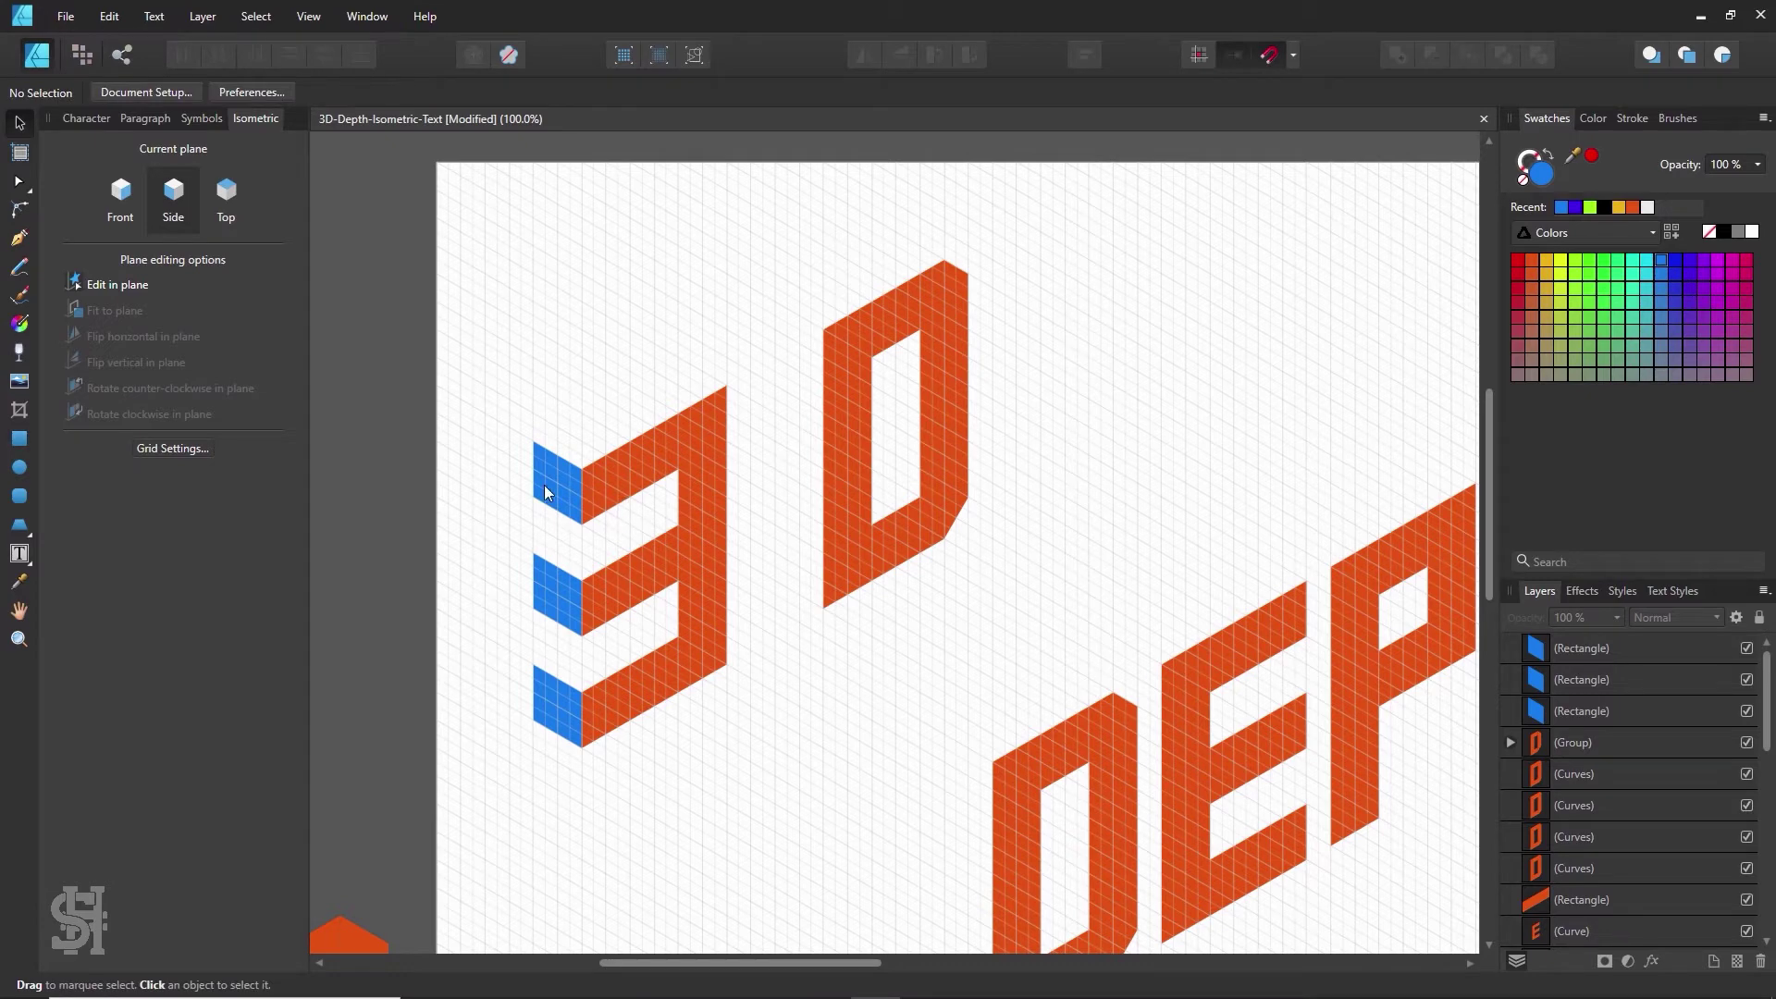
{"action": "left_click_drag", "start_coordinate": [544, 490], "coordinate": [649, 494]}
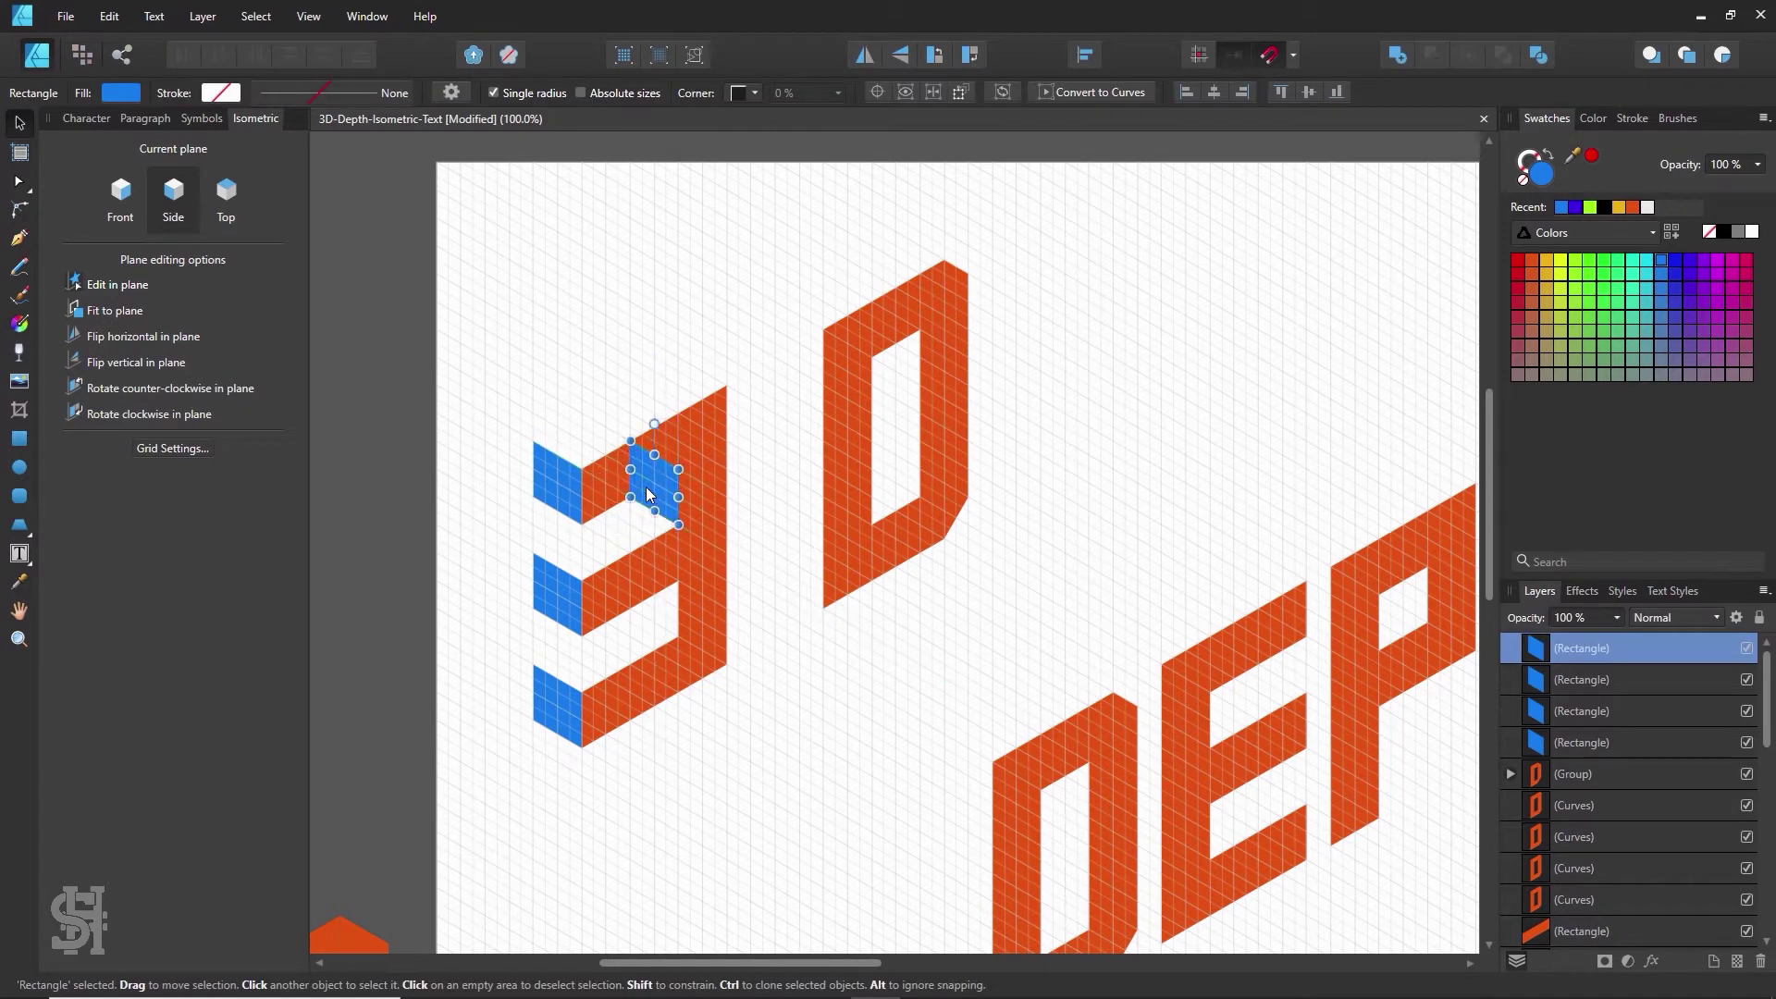
{"action": "right_click", "coordinate": [649, 495]}
{"action": "mouse_move", "coordinate": [732, 703]}
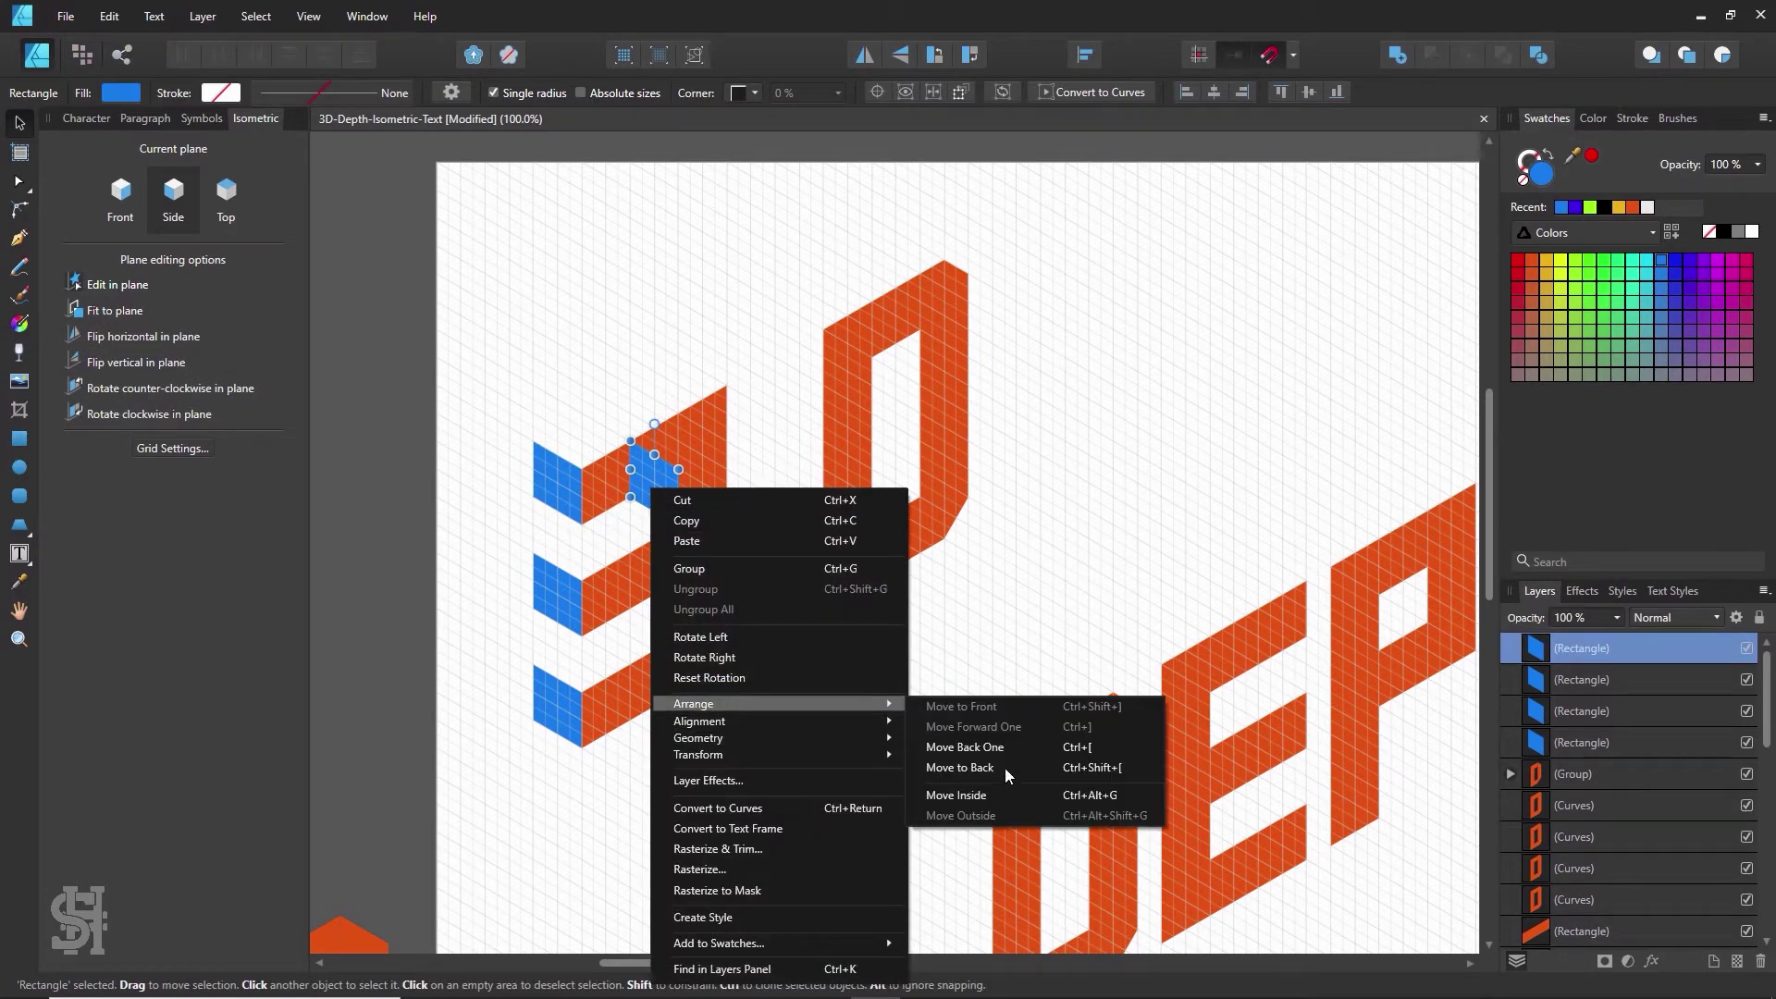
{"action": "left_click", "coordinate": [1004, 768]}
{"action": "left_click", "coordinate": [915, 675]}
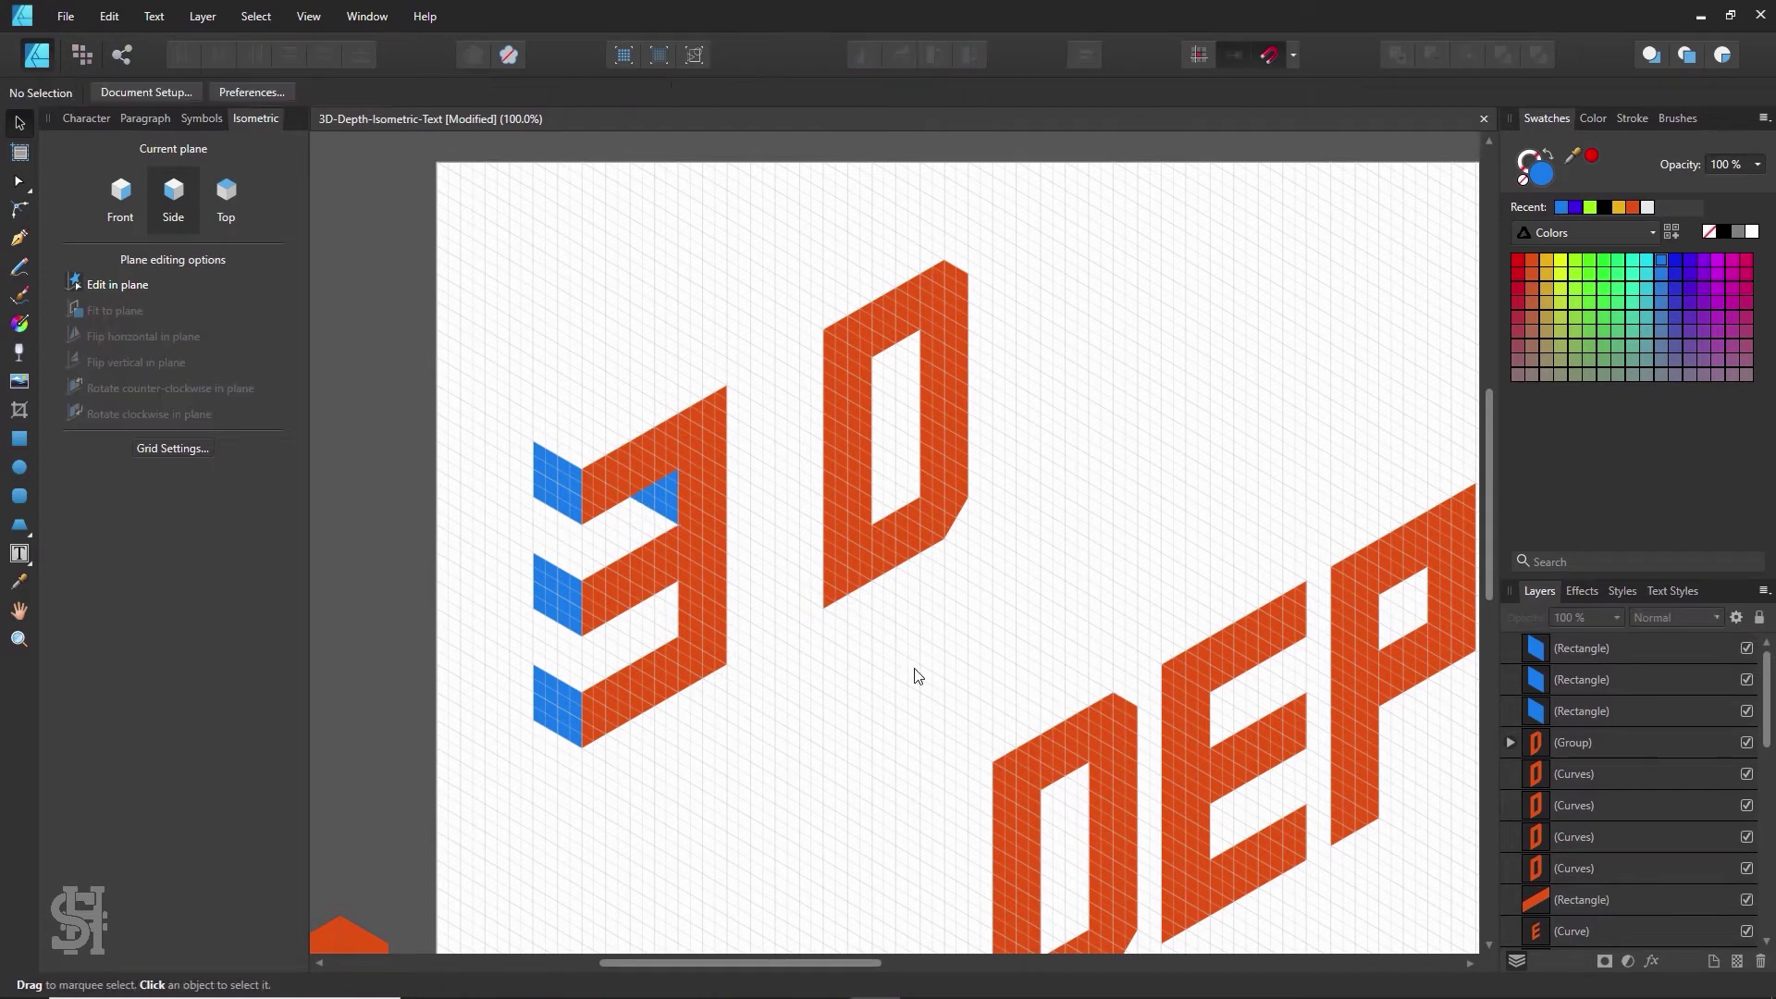
- Enlarge the blue rectangle behind the 3 up and leftward until it reaches the outer edge of the arms' side faces
{"action": "left_click", "coordinate": [651, 485]}
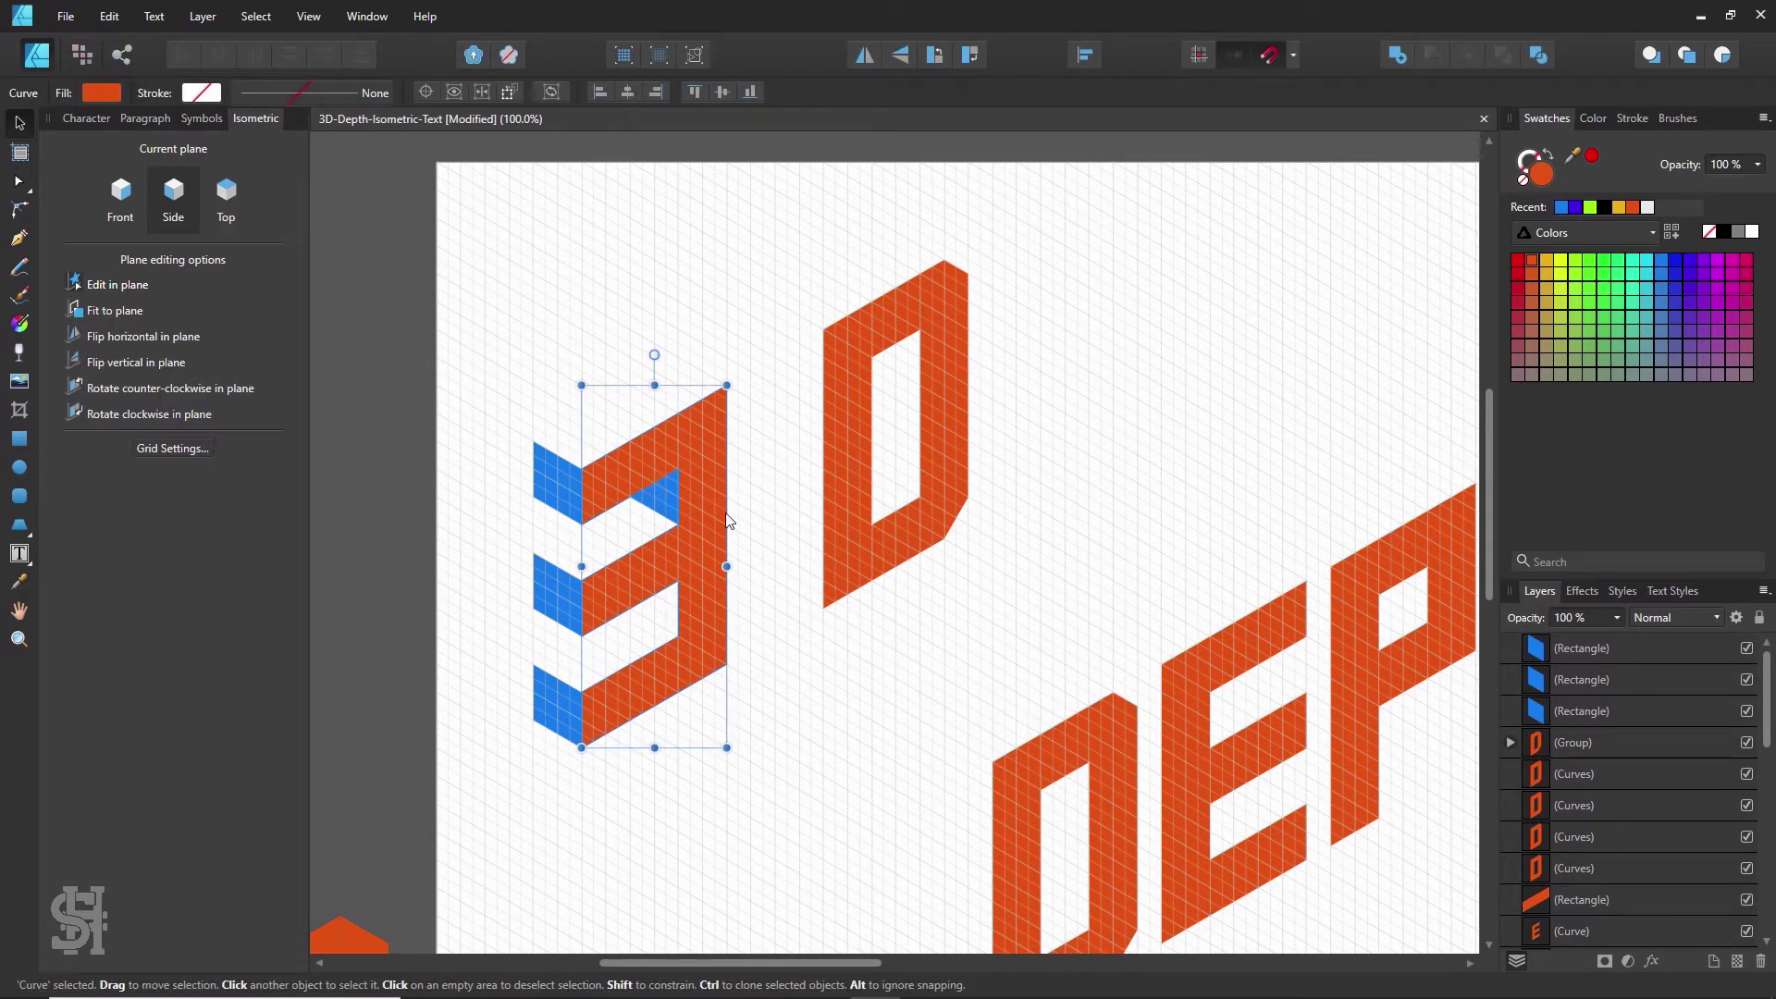
{"action": "left_click", "coordinate": [776, 542]}
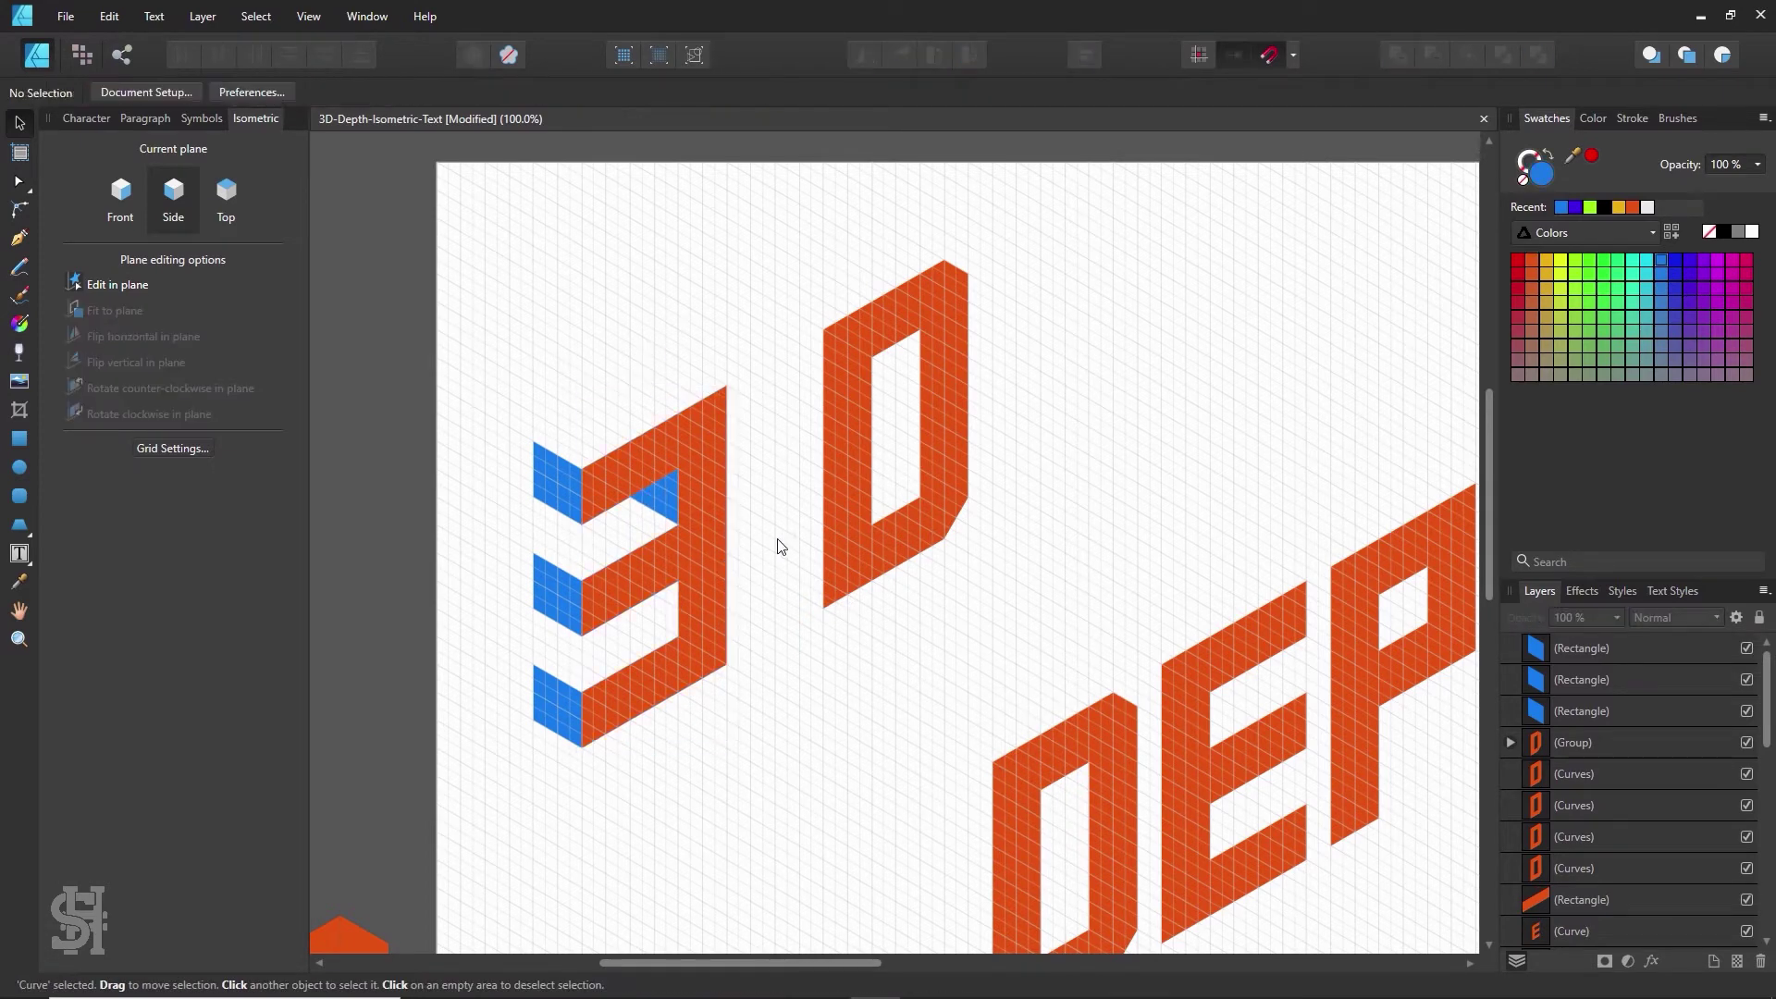
{"action": "left_click", "coordinate": [657, 499]}
{"action": "left_click", "coordinate": [797, 436]}
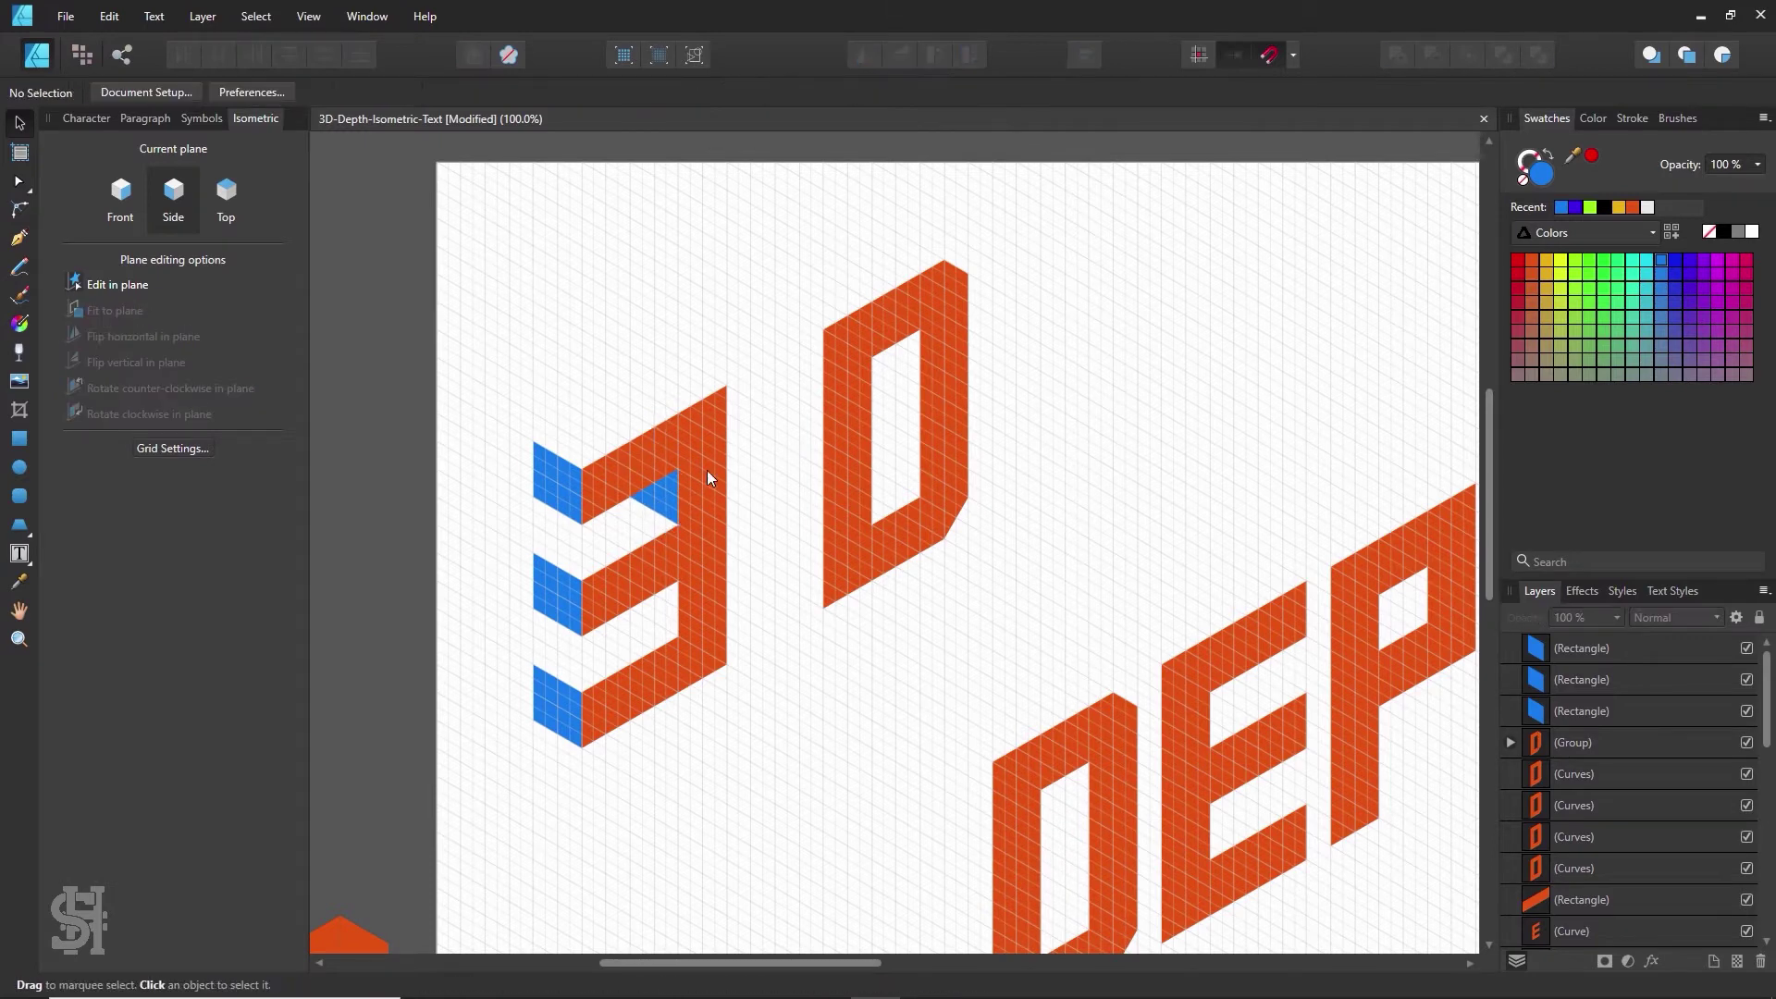
{"action": "left_click", "coordinate": [659, 501]}
{"action": "left_click", "coordinate": [777, 483]}
{"action": "left_click", "coordinate": [663, 505]}
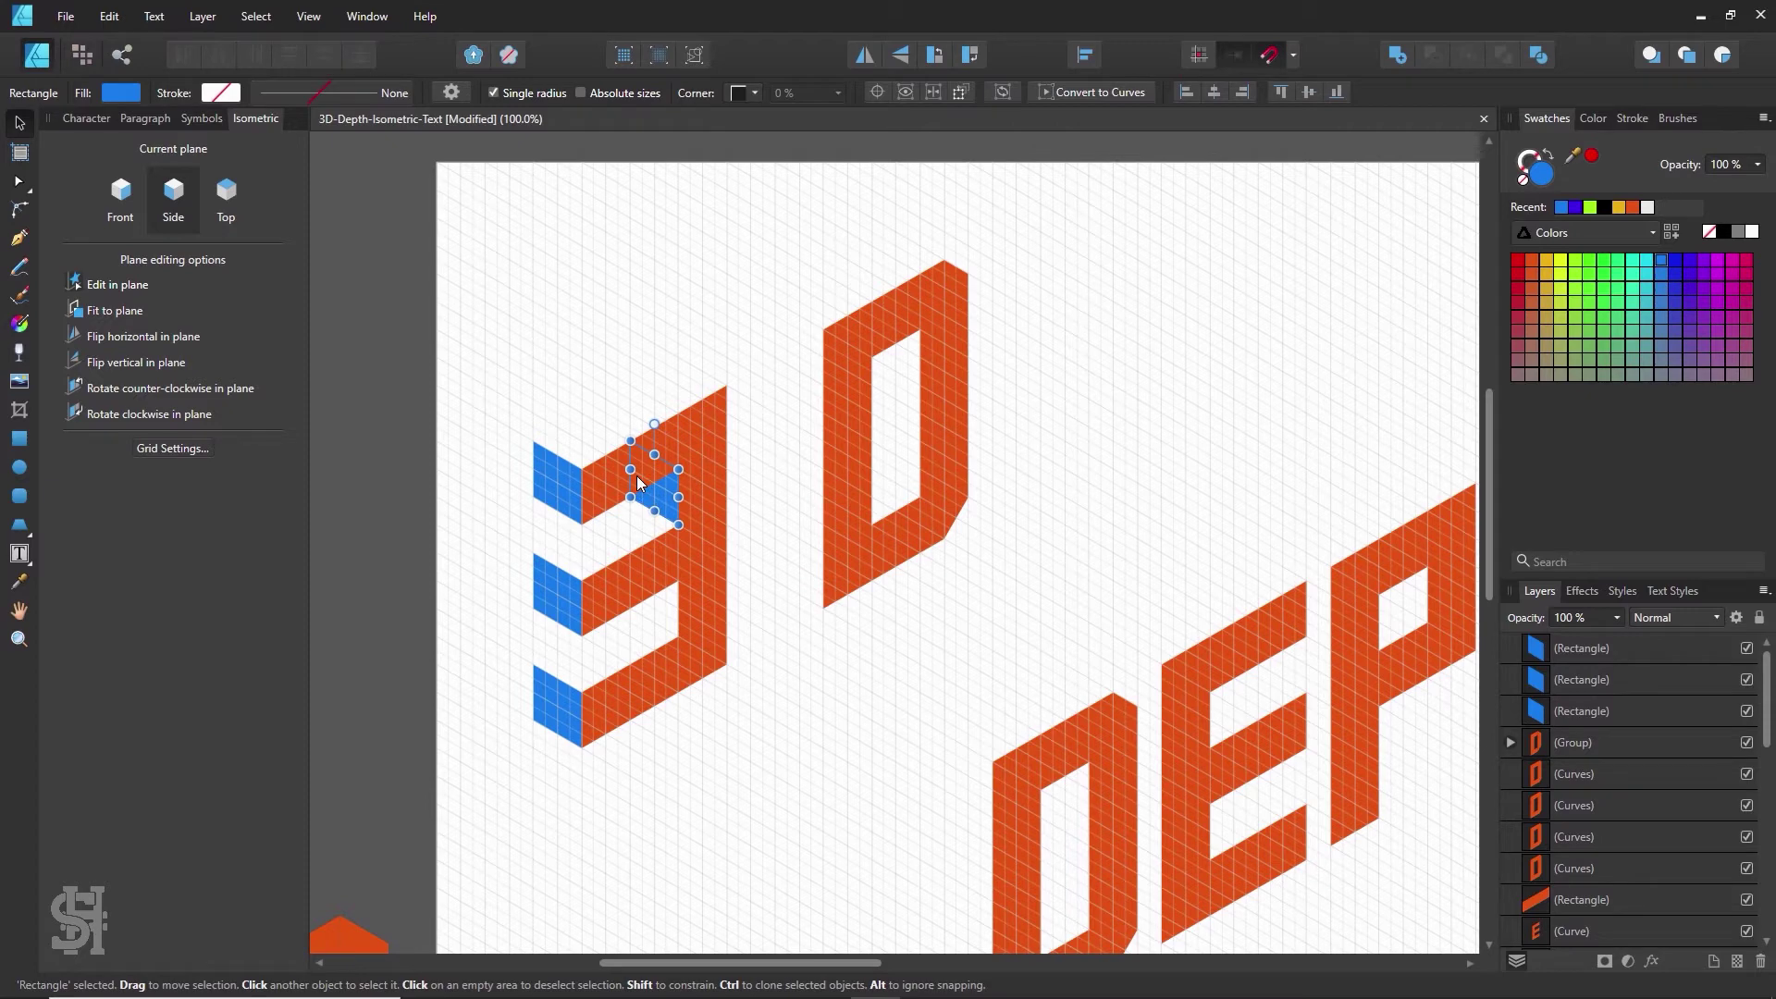
{"action": "left_click_drag", "start_coordinate": [638, 481], "coordinate": [536, 396]}
{"action": "left_click", "coordinate": [802, 537]}
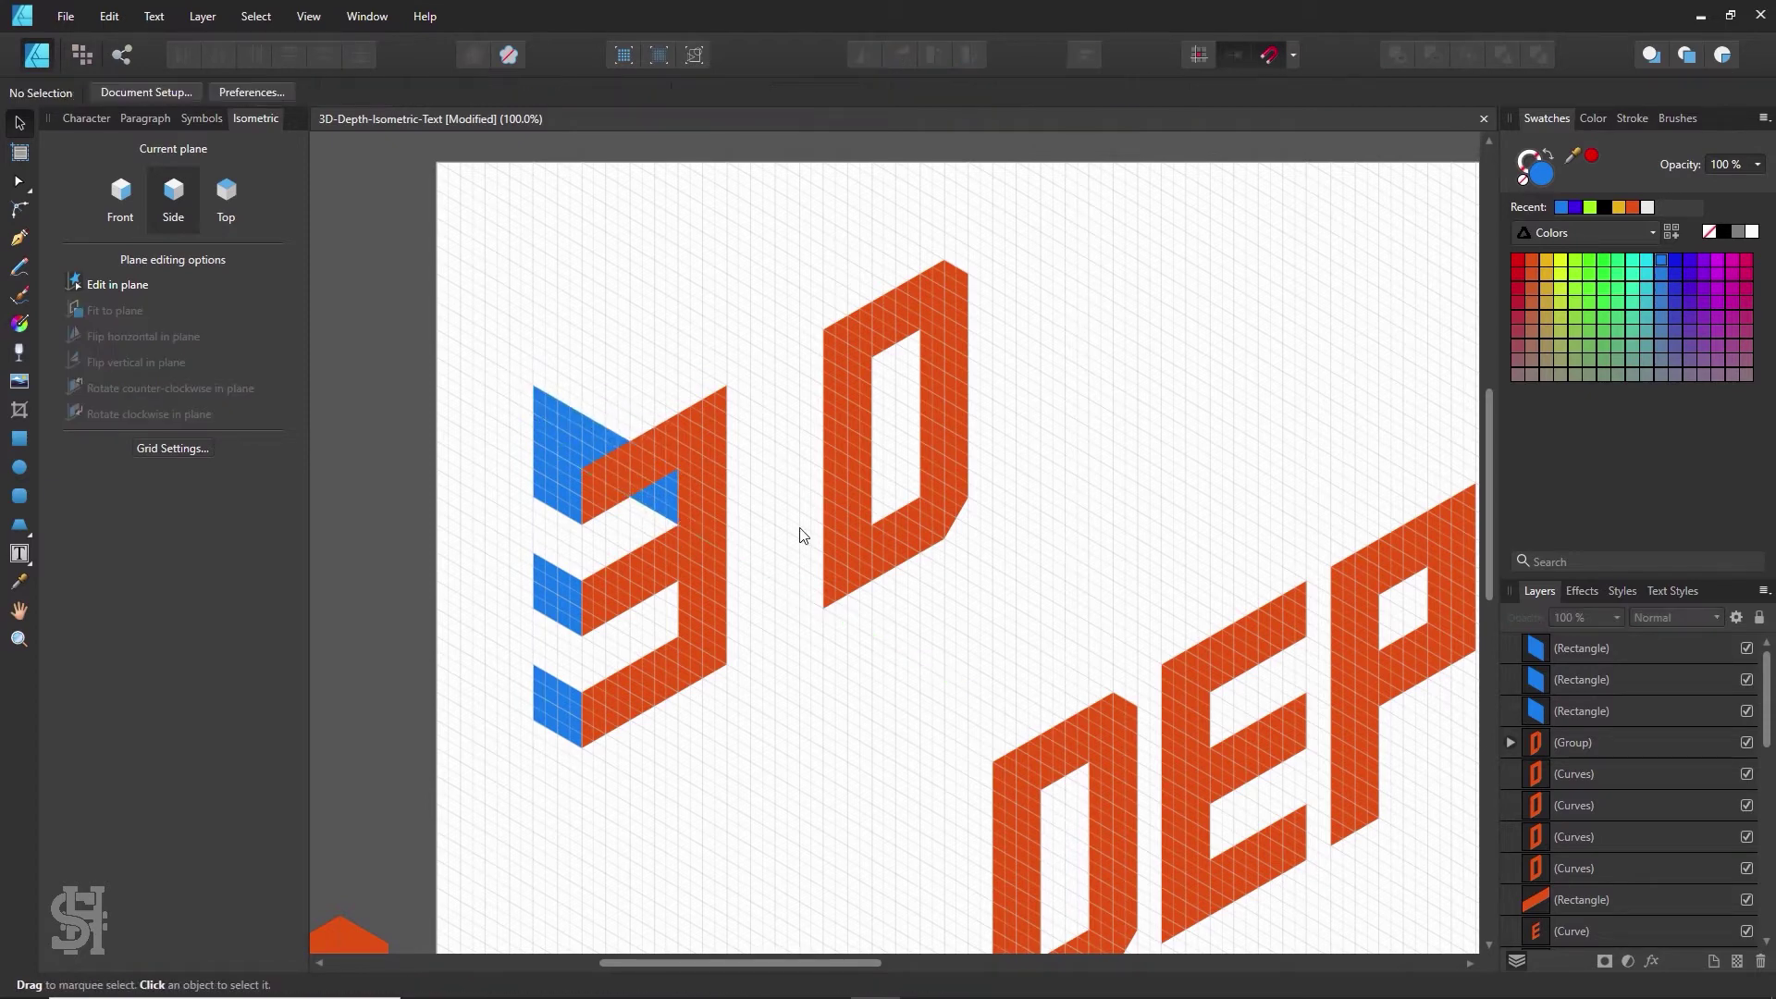
- Undo the enlargement of the blue rectangle behind the 3 and the copy made in its upper gap
{"action": "key", "text": "ctrl+z"}
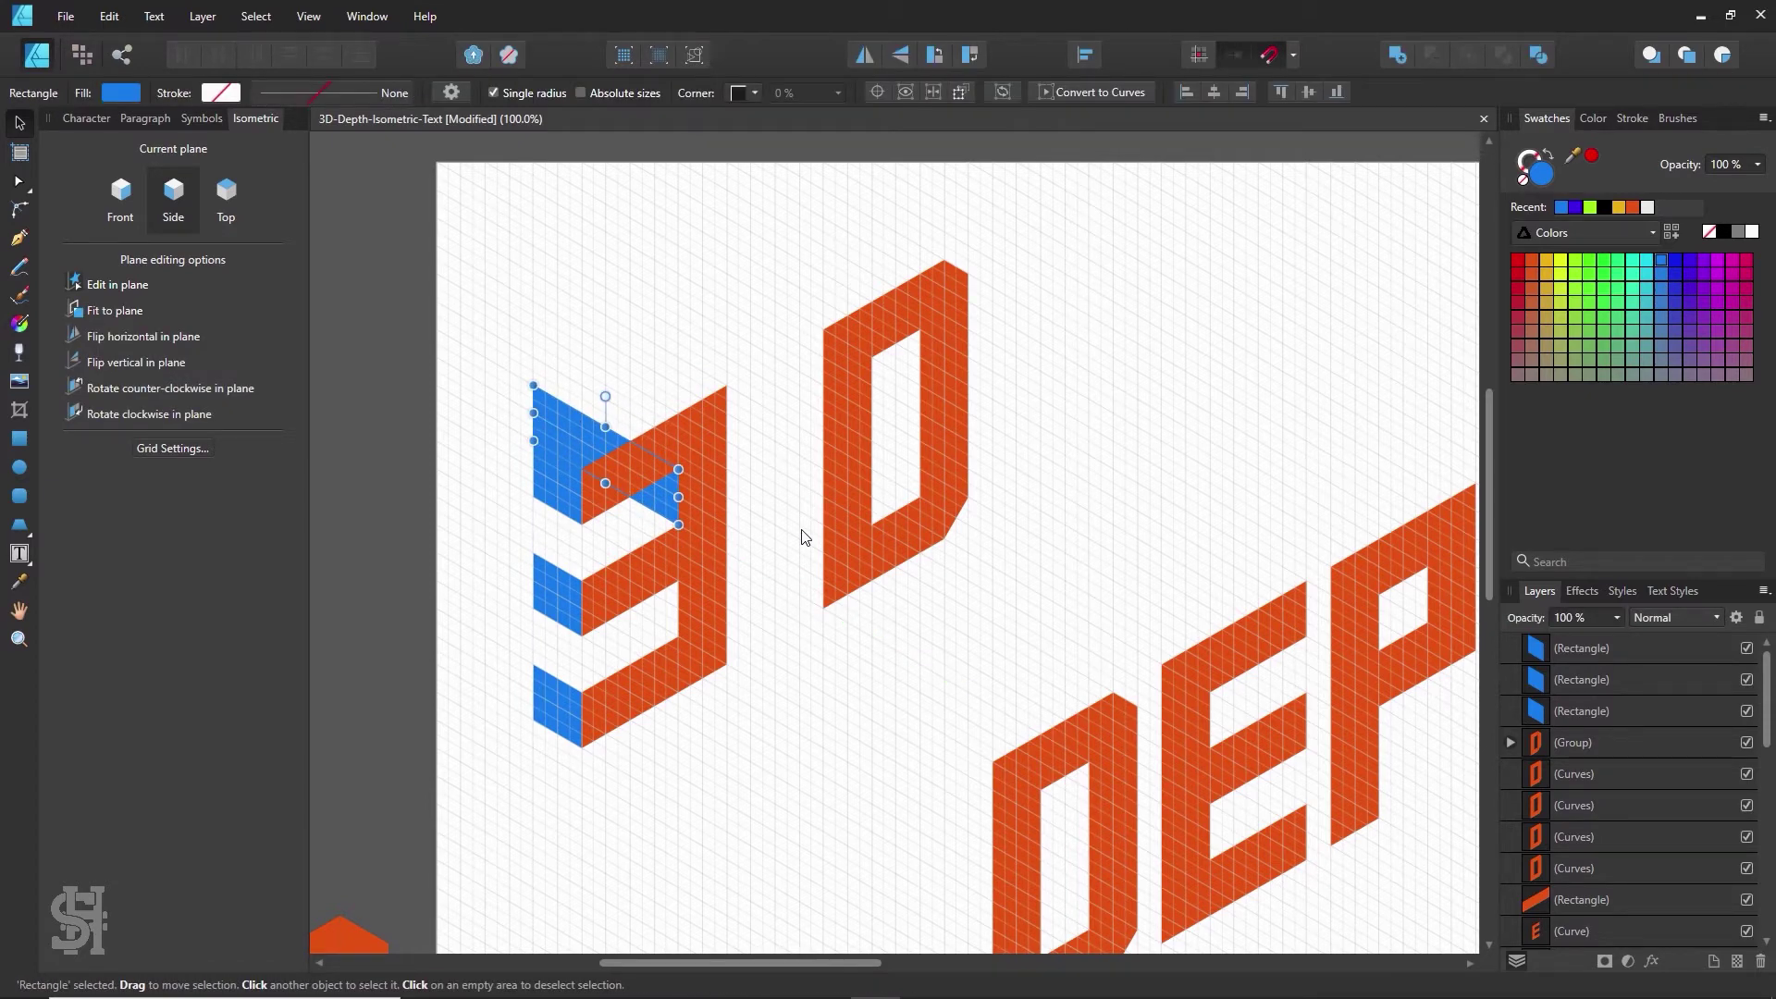
{"action": "key", "text": "ctrl+z"}
{"action": "left_click", "coordinate": [801, 536]}
- Try stretching all three side faces on the 3's arms outward together to double their depth
{"action": "left_click", "coordinate": [559, 496]}
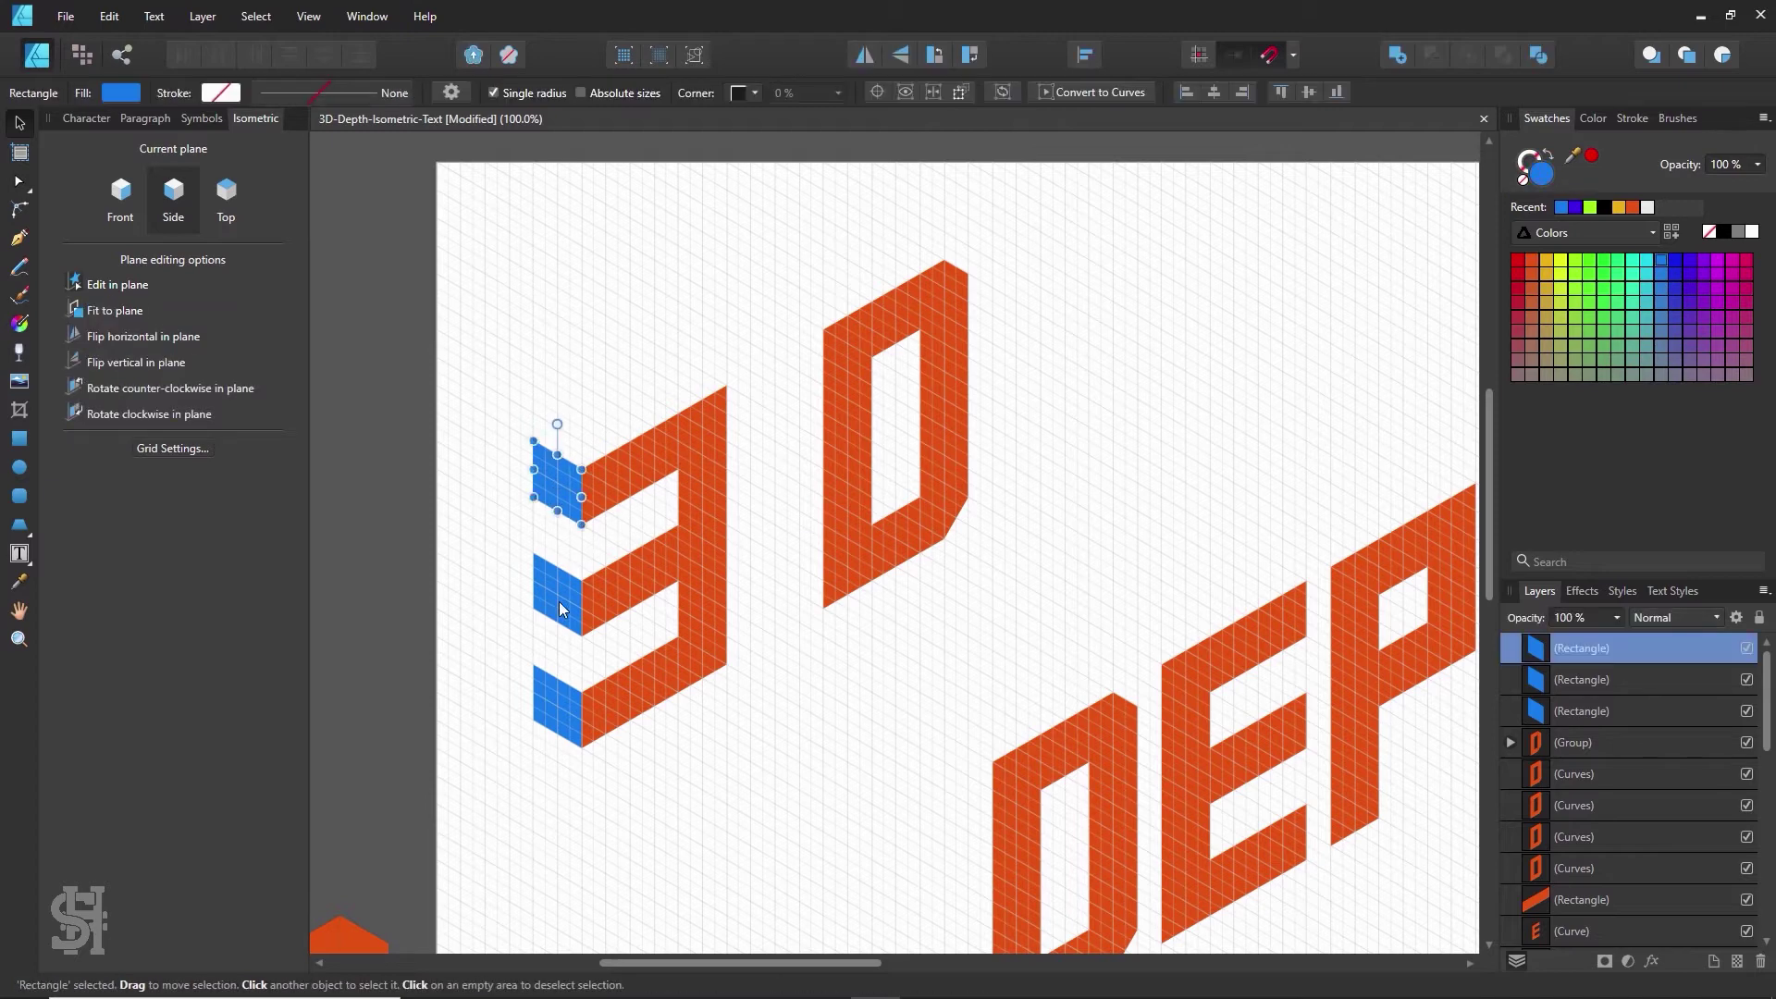
{"action": "left_click", "coordinate": [558, 592], "text": "shift"}
{"action": "left_click", "coordinate": [560, 709], "text": "shift"}
{"action": "left_click_drag", "start_coordinate": [527, 578], "coordinate": [483, 555]}
{"action": "left_click", "coordinate": [600, 367]}
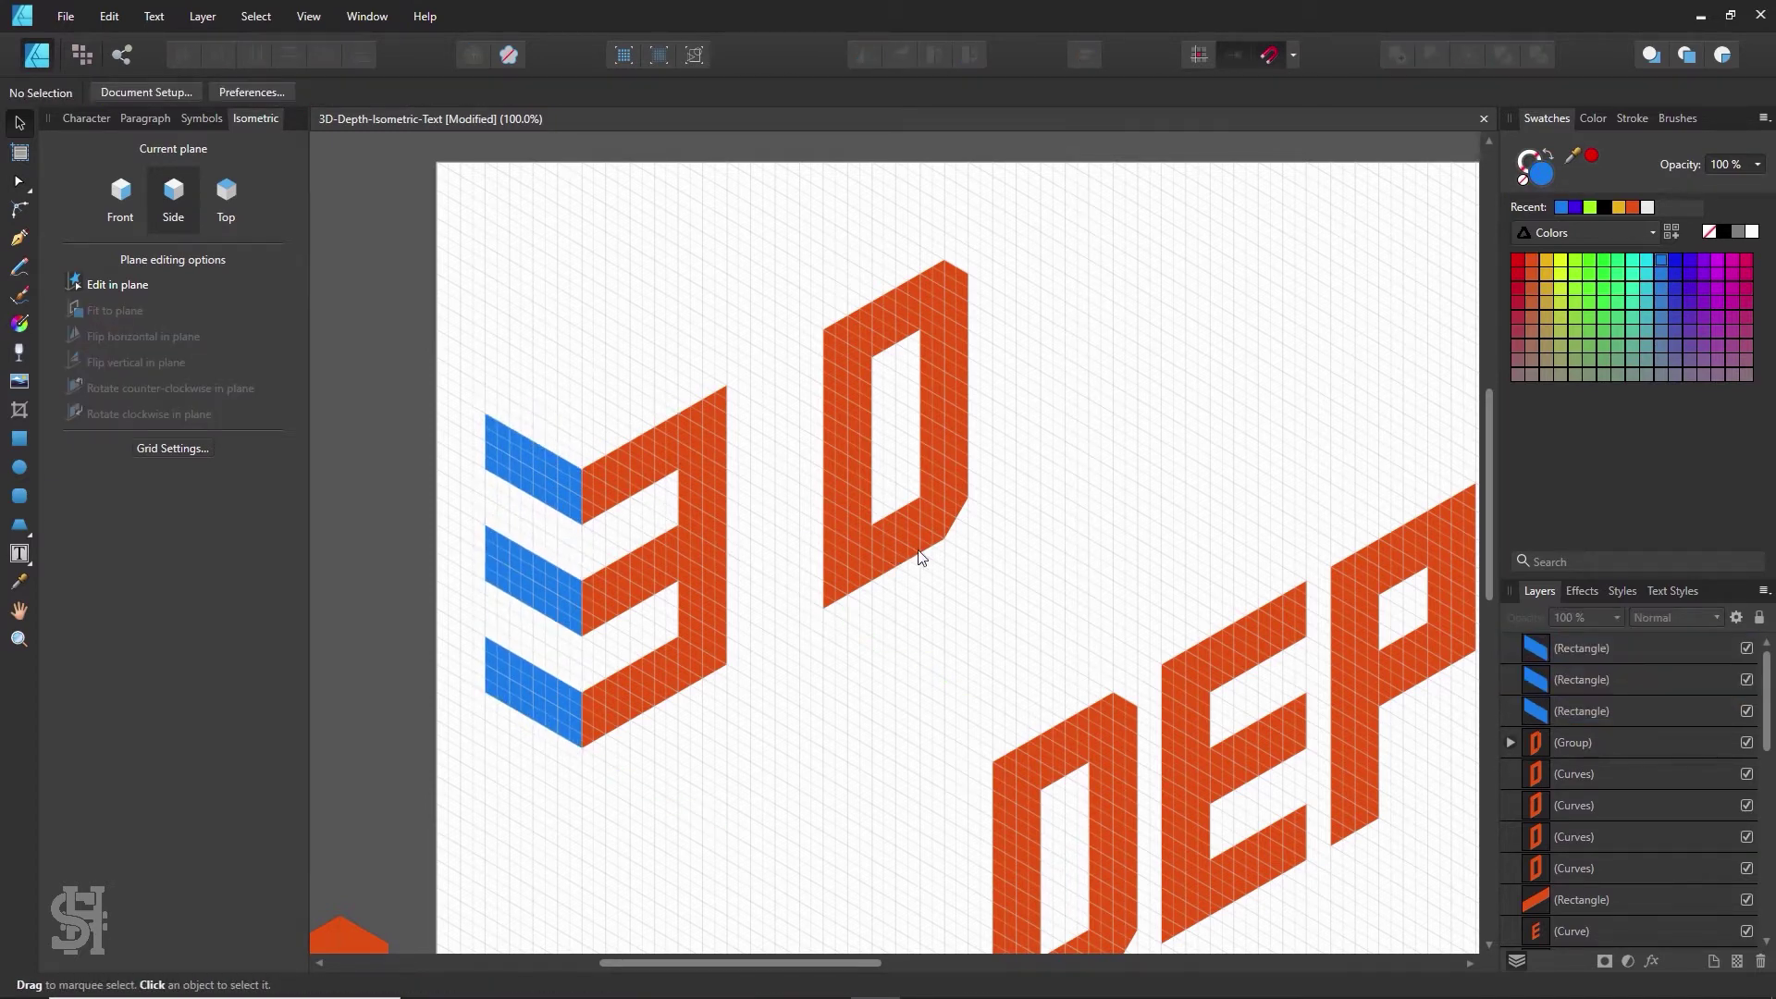
{"action": "key", "text": "ctrl+z"}
{"action": "key", "text": "ctrl+z"}
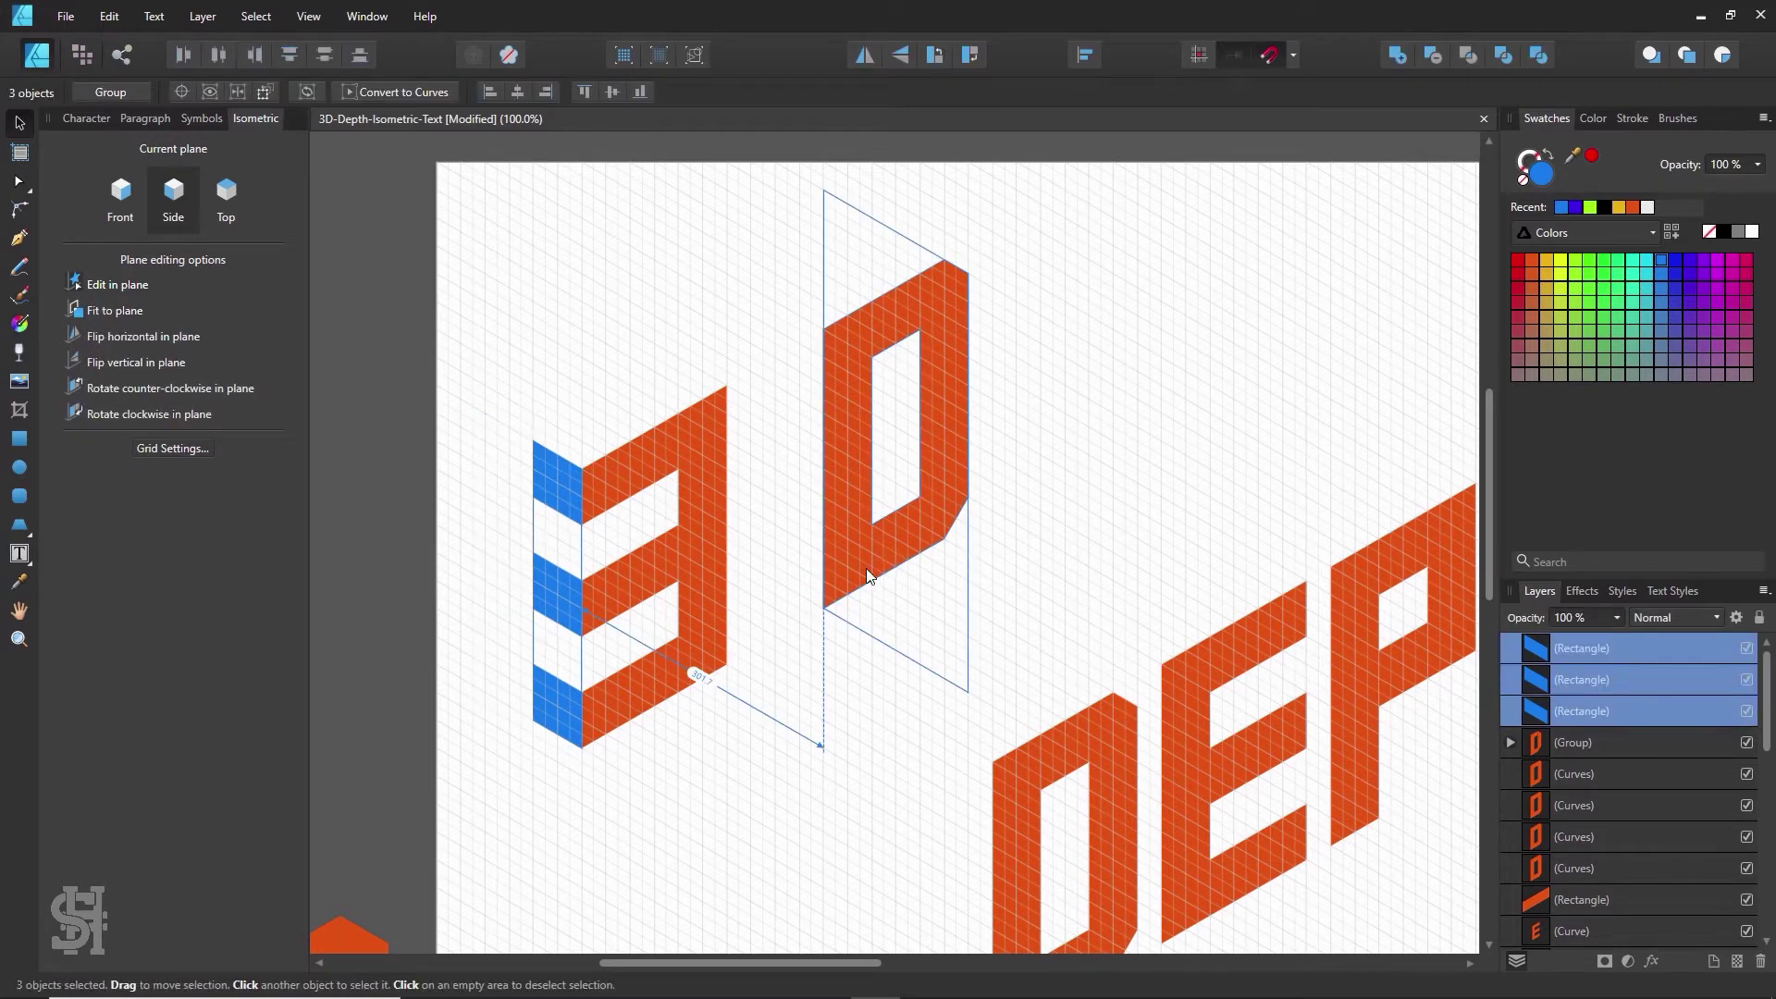
{"action": "left_click", "coordinate": [796, 743]}
- Try stretching the 3's three side faces outward to about one and a half times their depth, judge them against the lettering, and undo
{"action": "scroll", "coordinate": [800, 749], "scroll_direction": "down", "scroll_amount": 2}
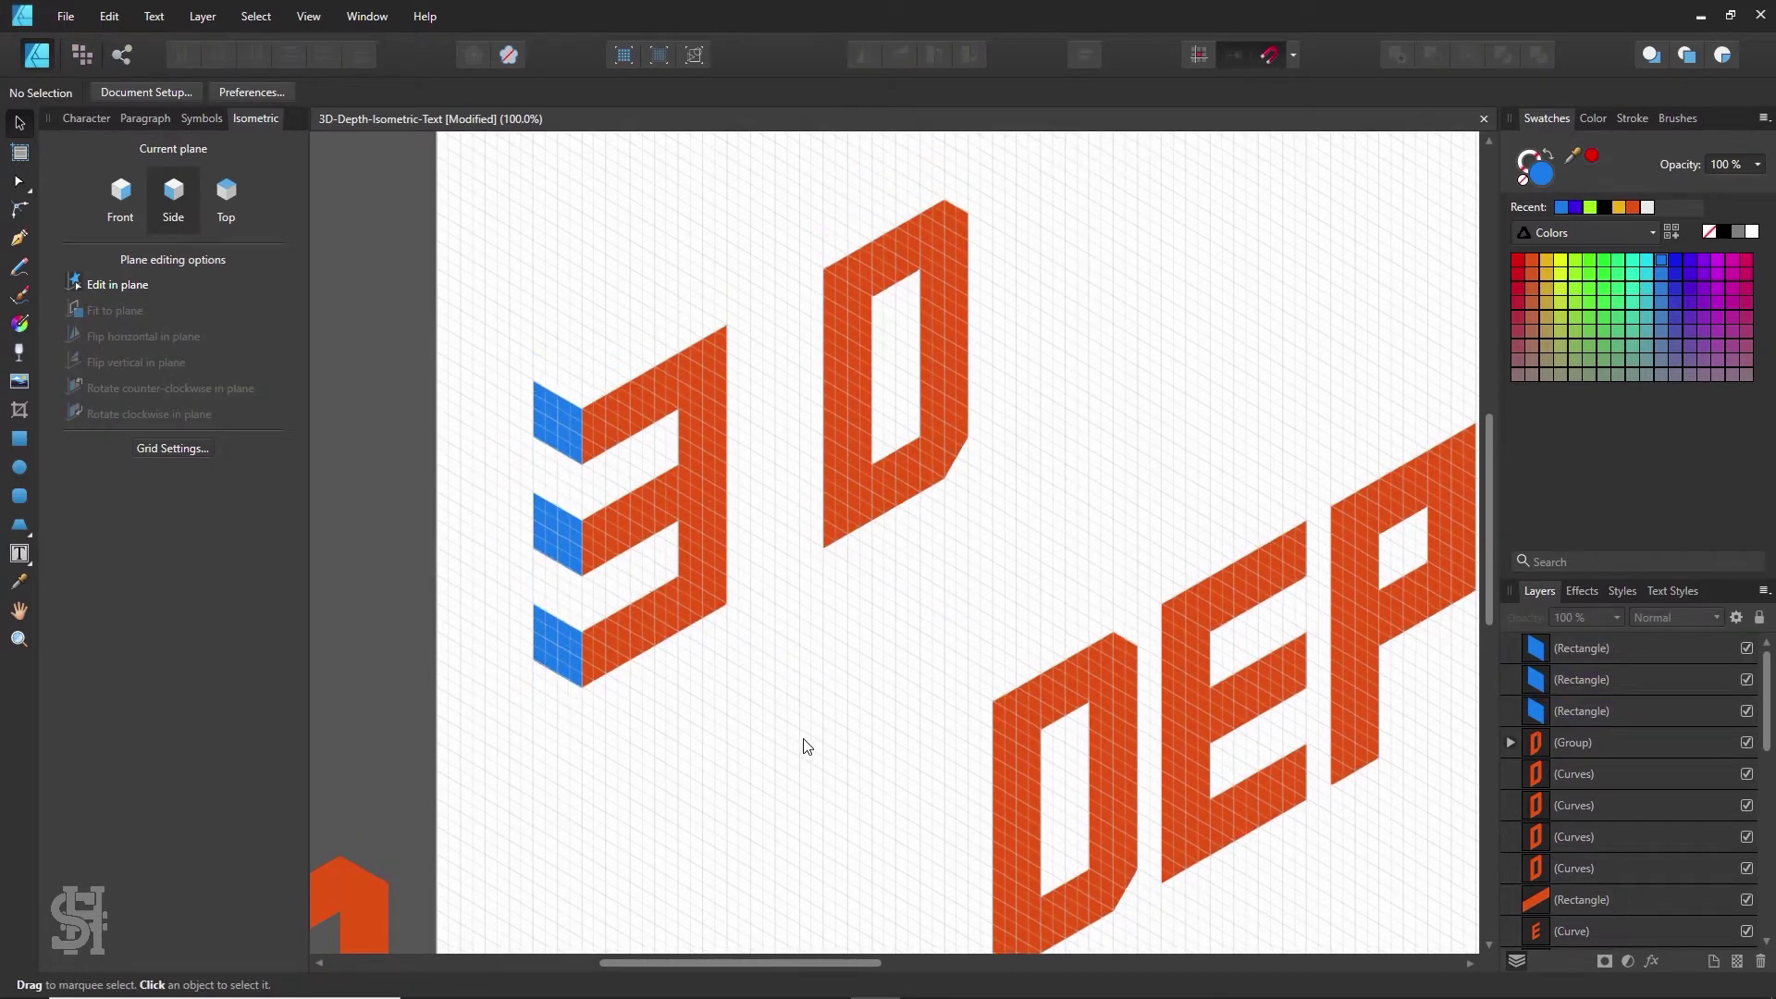
{"action": "left_click", "coordinate": [562, 550]}
{"action": "left_click", "coordinate": [560, 421], "text": "shift"}
{"action": "left_click", "coordinate": [565, 648], "text": "shift"}
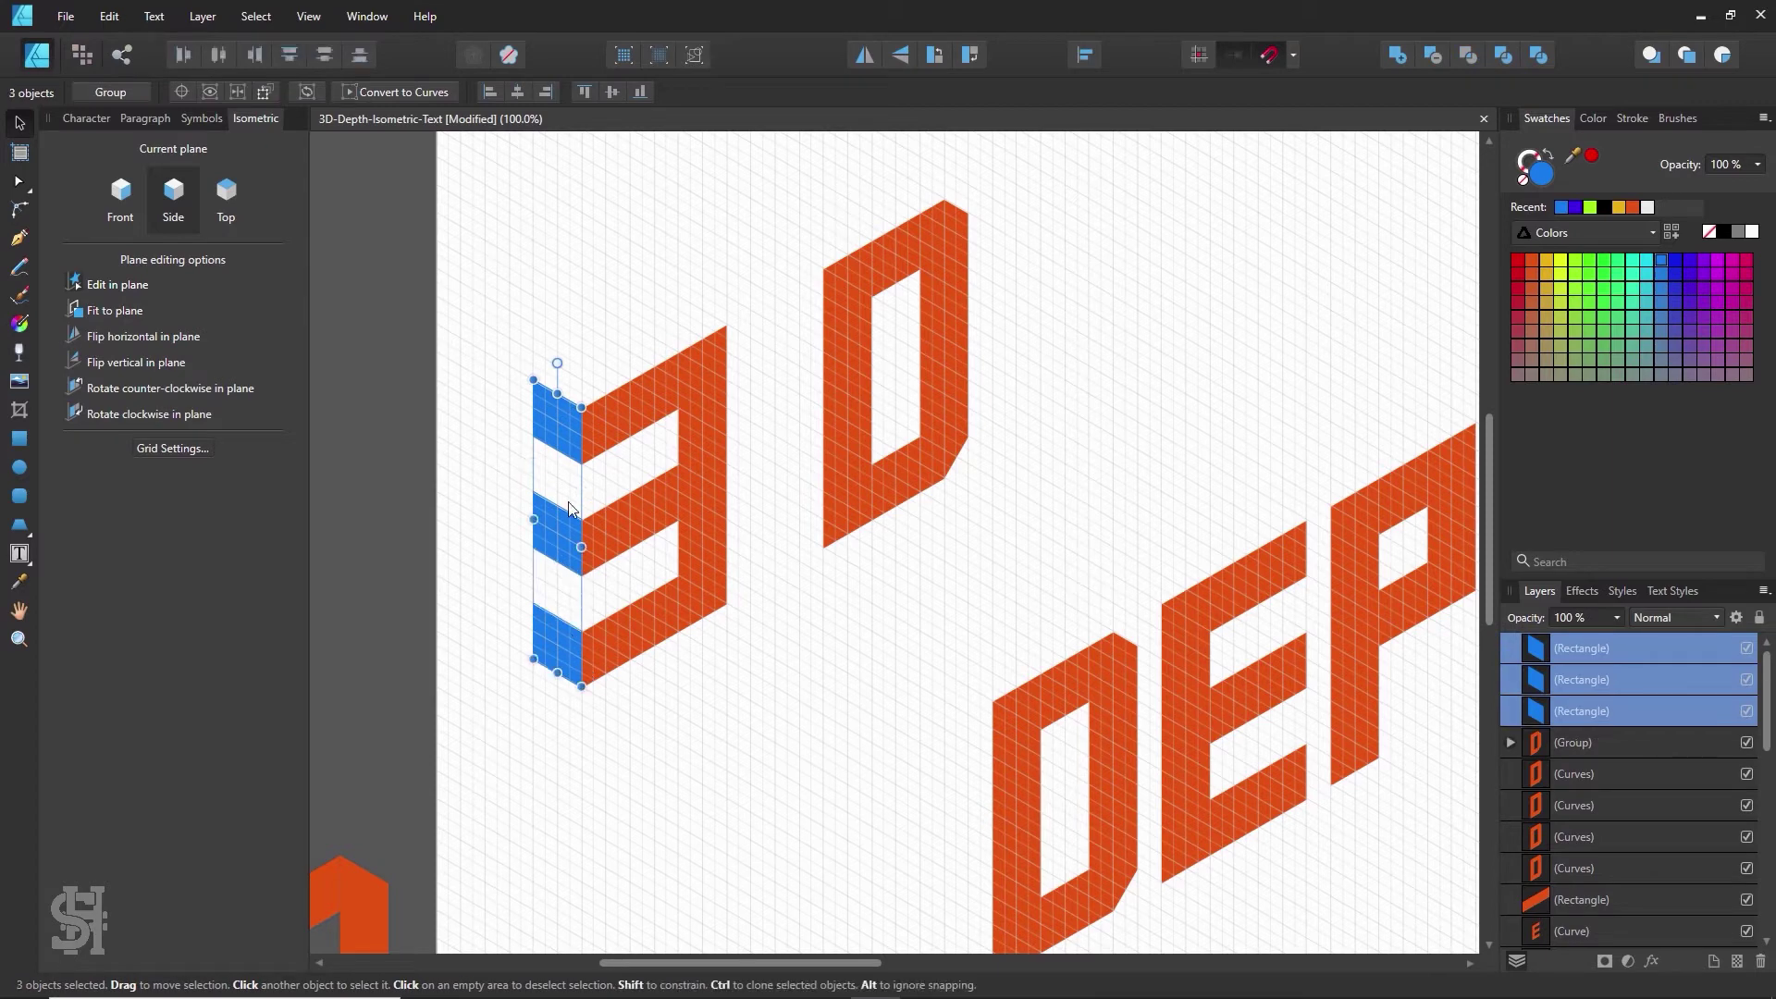
{"action": "left_click_drag", "start_coordinate": [532, 518], "coordinate": [509, 518]}
{"action": "left_click", "coordinate": [764, 717]}
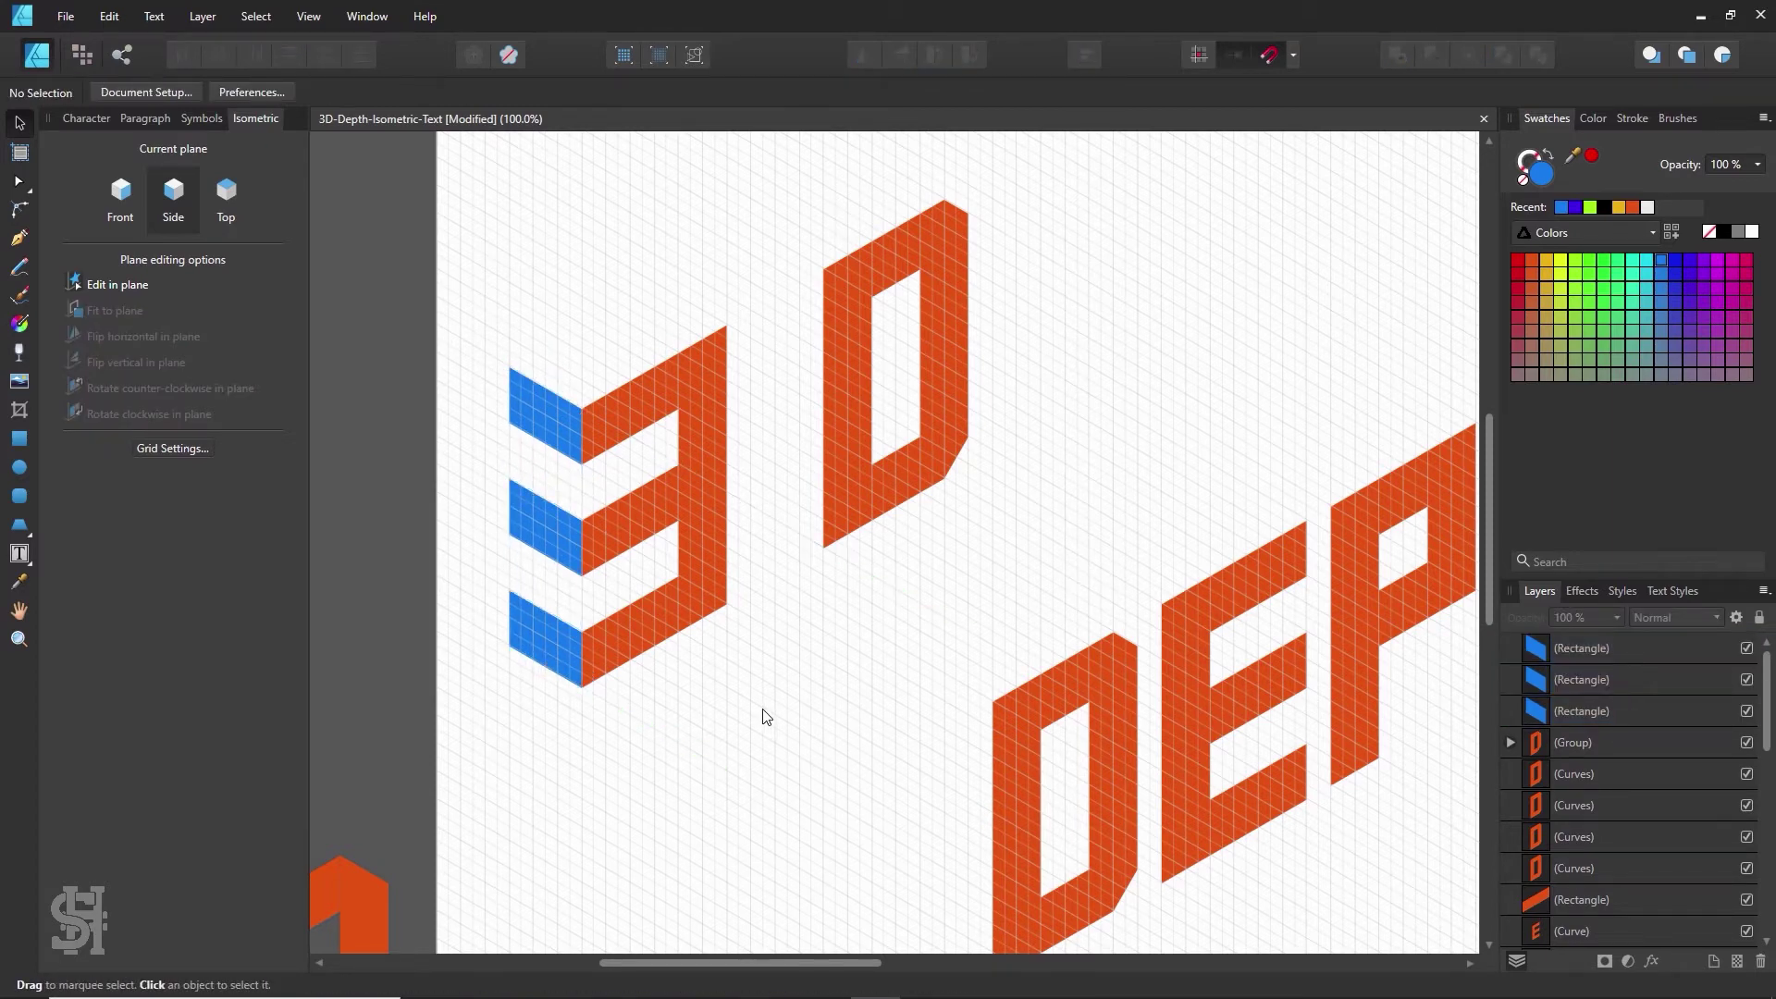
{"action": "left_click_drag", "start_coordinate": [867, 700], "coordinate": [778, 629]}
{"action": "scroll", "coordinate": [1084, 571], "scroll_direction": "down", "scroll_amount": 2}
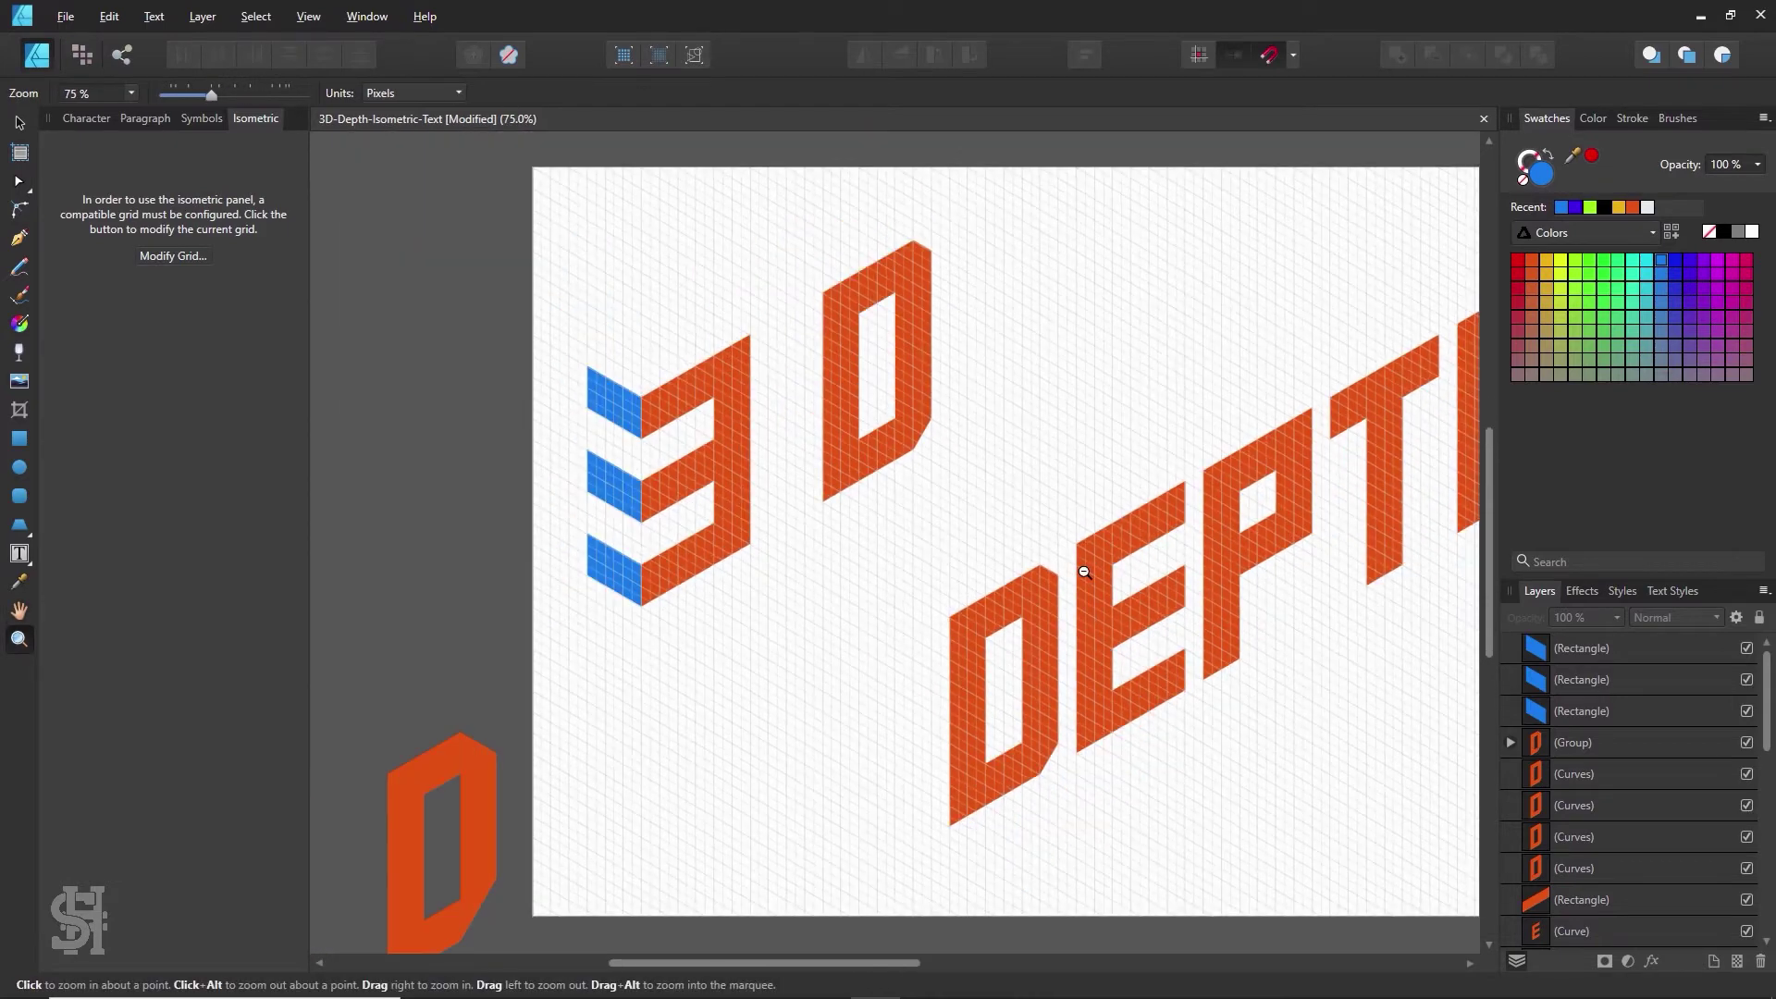
{"action": "left_click_drag", "start_coordinate": [1095, 585], "coordinate": [884, 613]}
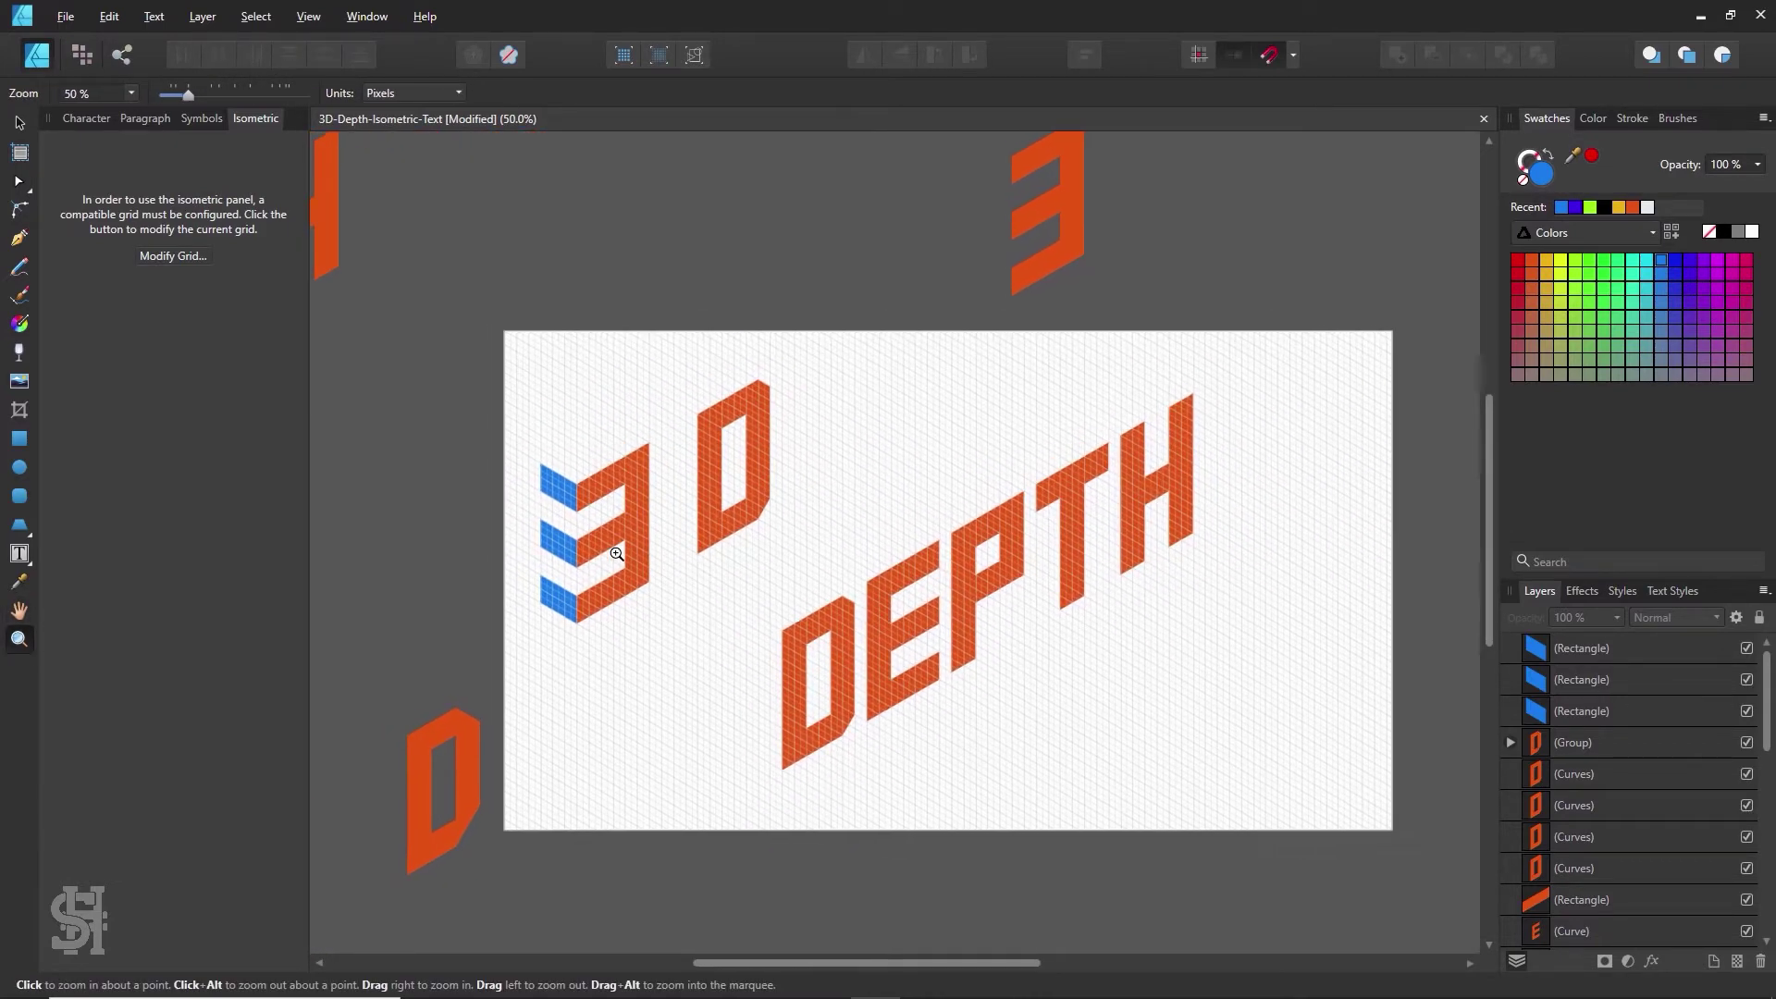
{"action": "left_click", "coordinate": [617, 554]}
{"action": "key", "text": "ctrl+z"}
{"action": "key", "text": "ctrl+z"}
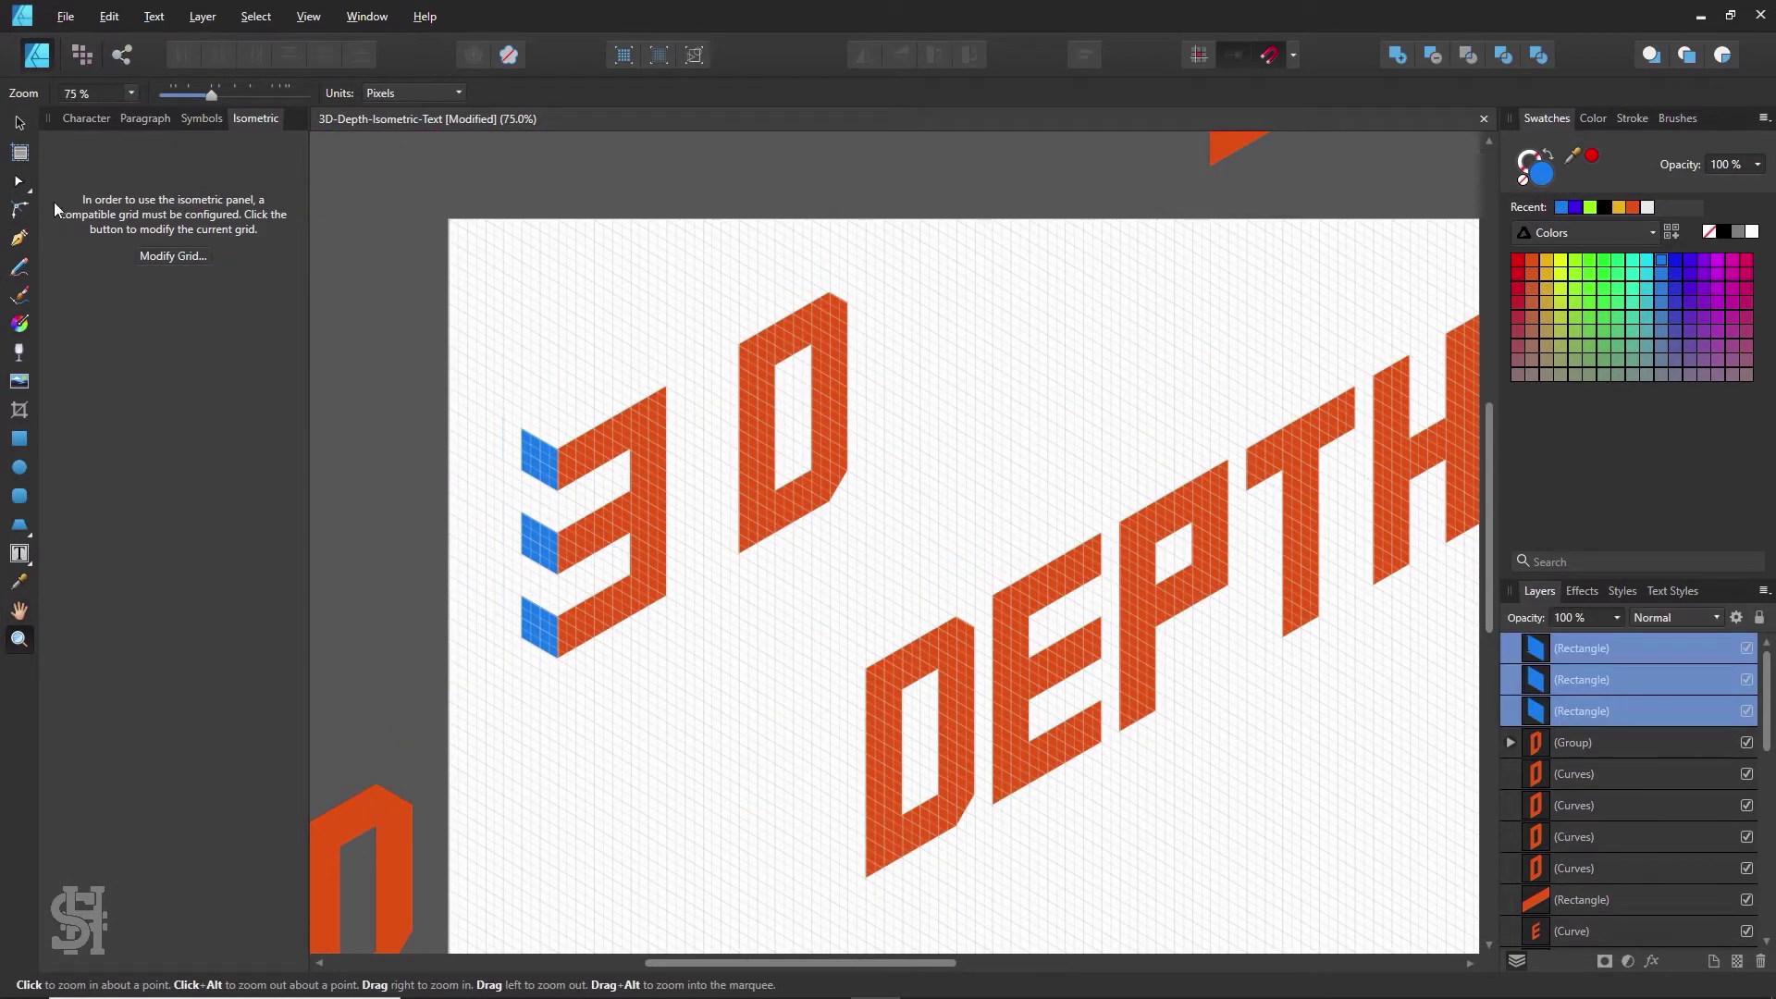
{"action": "left_click", "coordinate": [22, 122]}
{"action": "left_click", "coordinate": [771, 343]}
{"action": "left_click", "coordinate": [717, 495]}
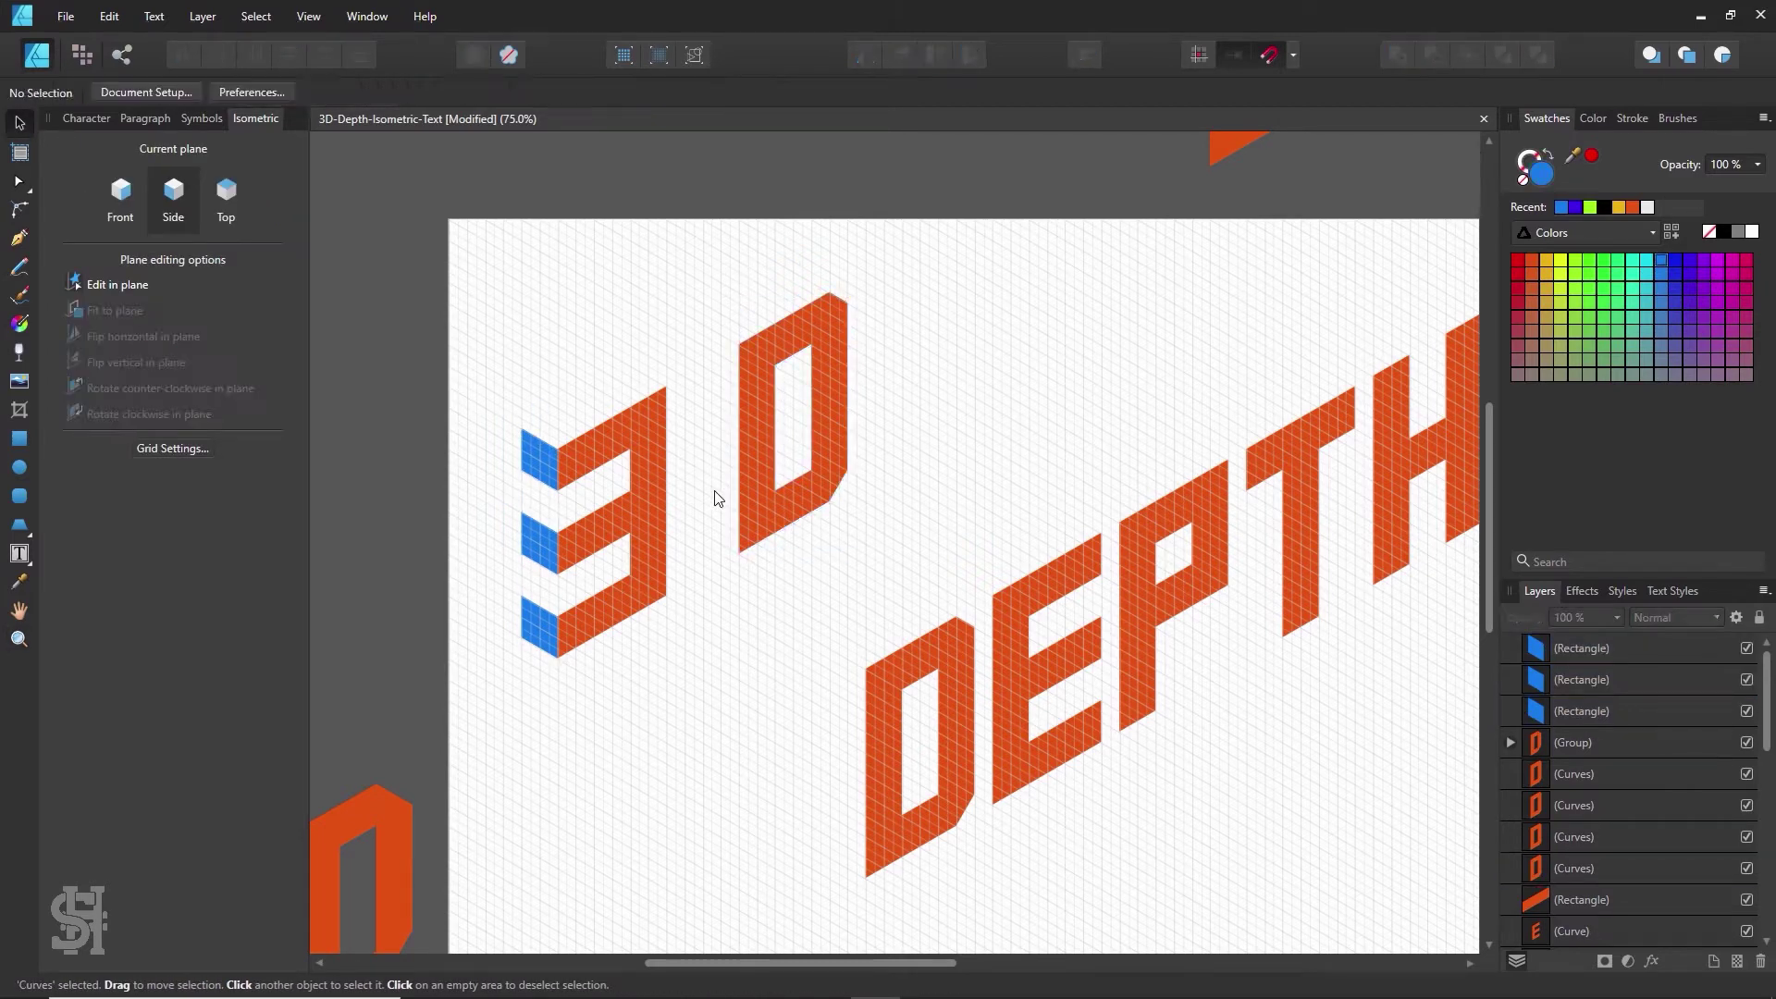
- Copy the uppermost side face into the 3's upper gap against the stem and send the copy to the back
{"action": "key", "text": "z"}
{"action": "left_click", "coordinate": [671, 465]}
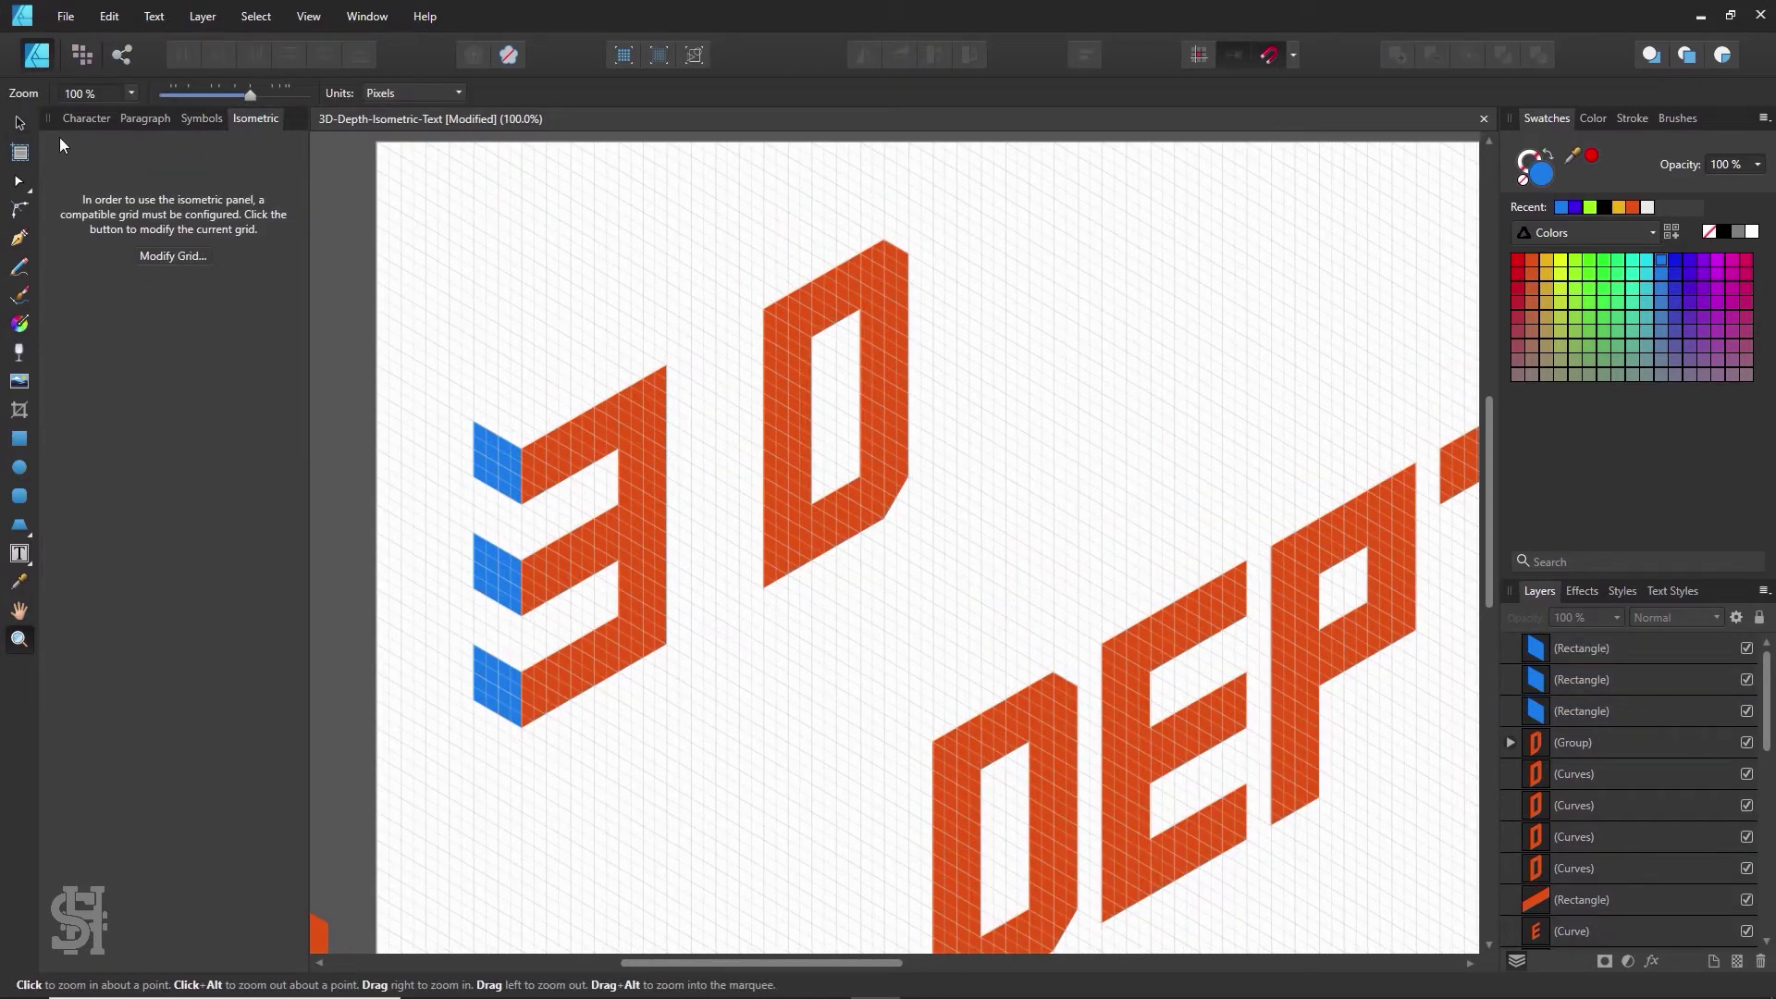
{"action": "key", "text": "v"}
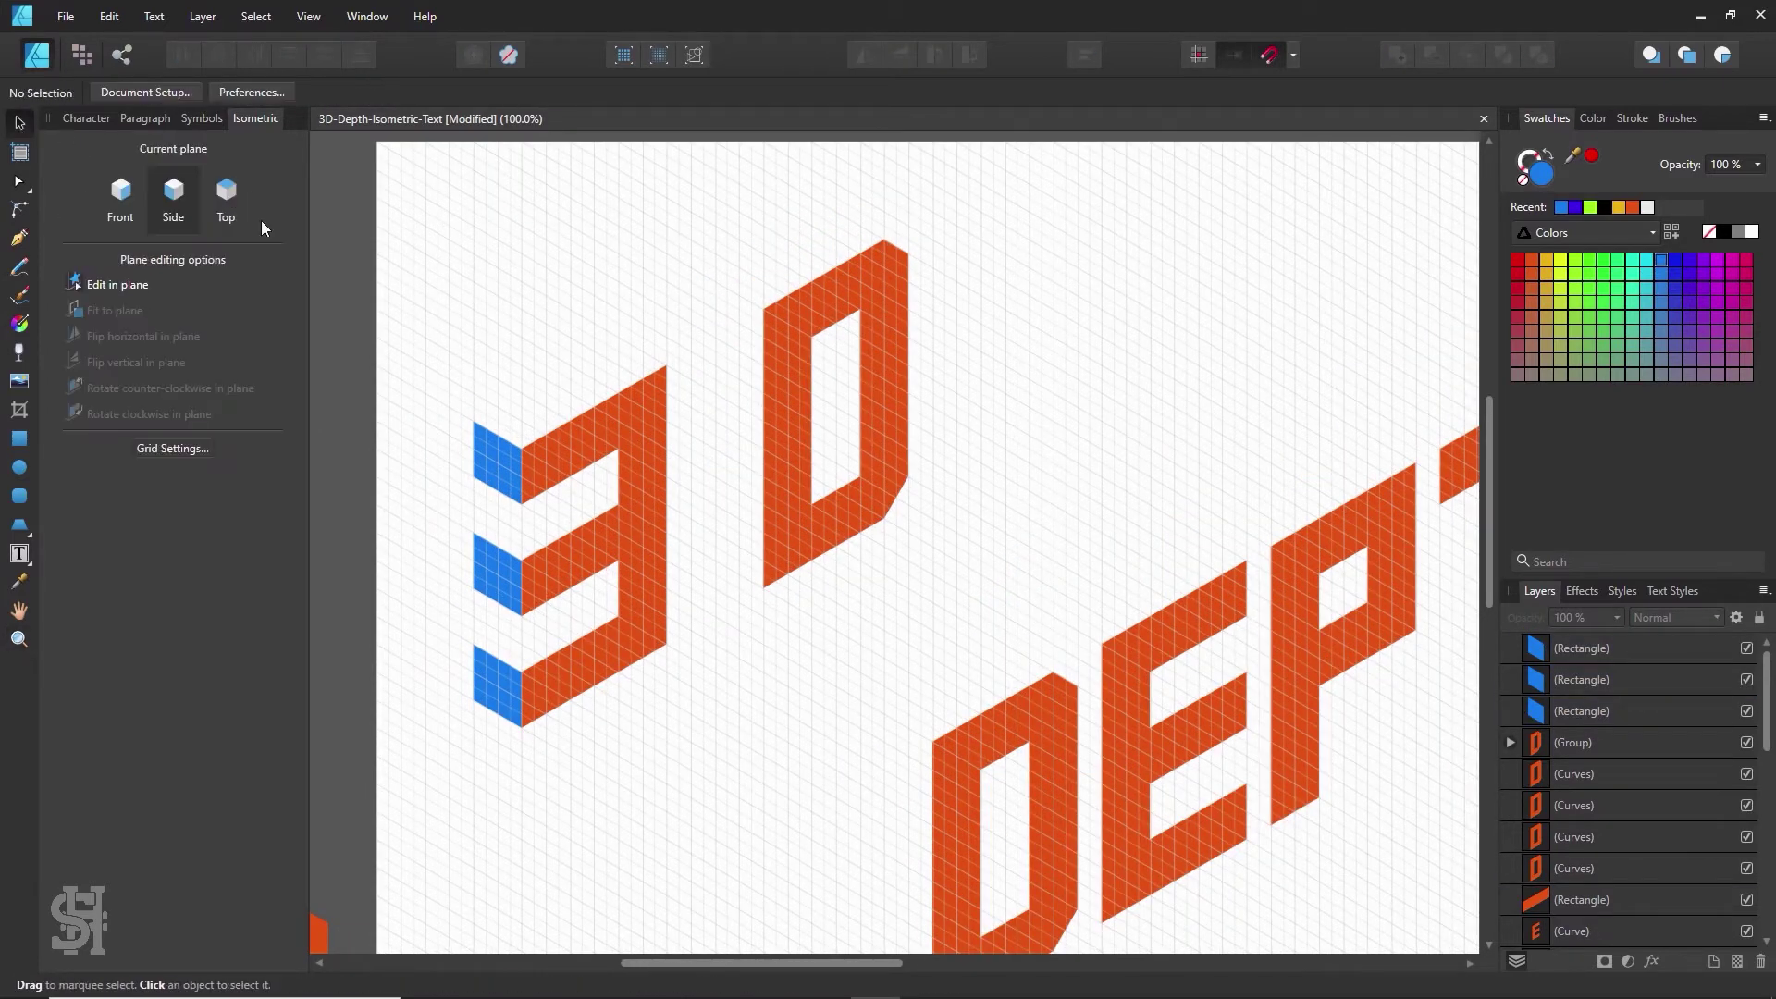
{"action": "left_click", "coordinate": [494, 470]}
{"action": "left_click_drag", "start_coordinate": [493, 470], "coordinate": [596, 477]}
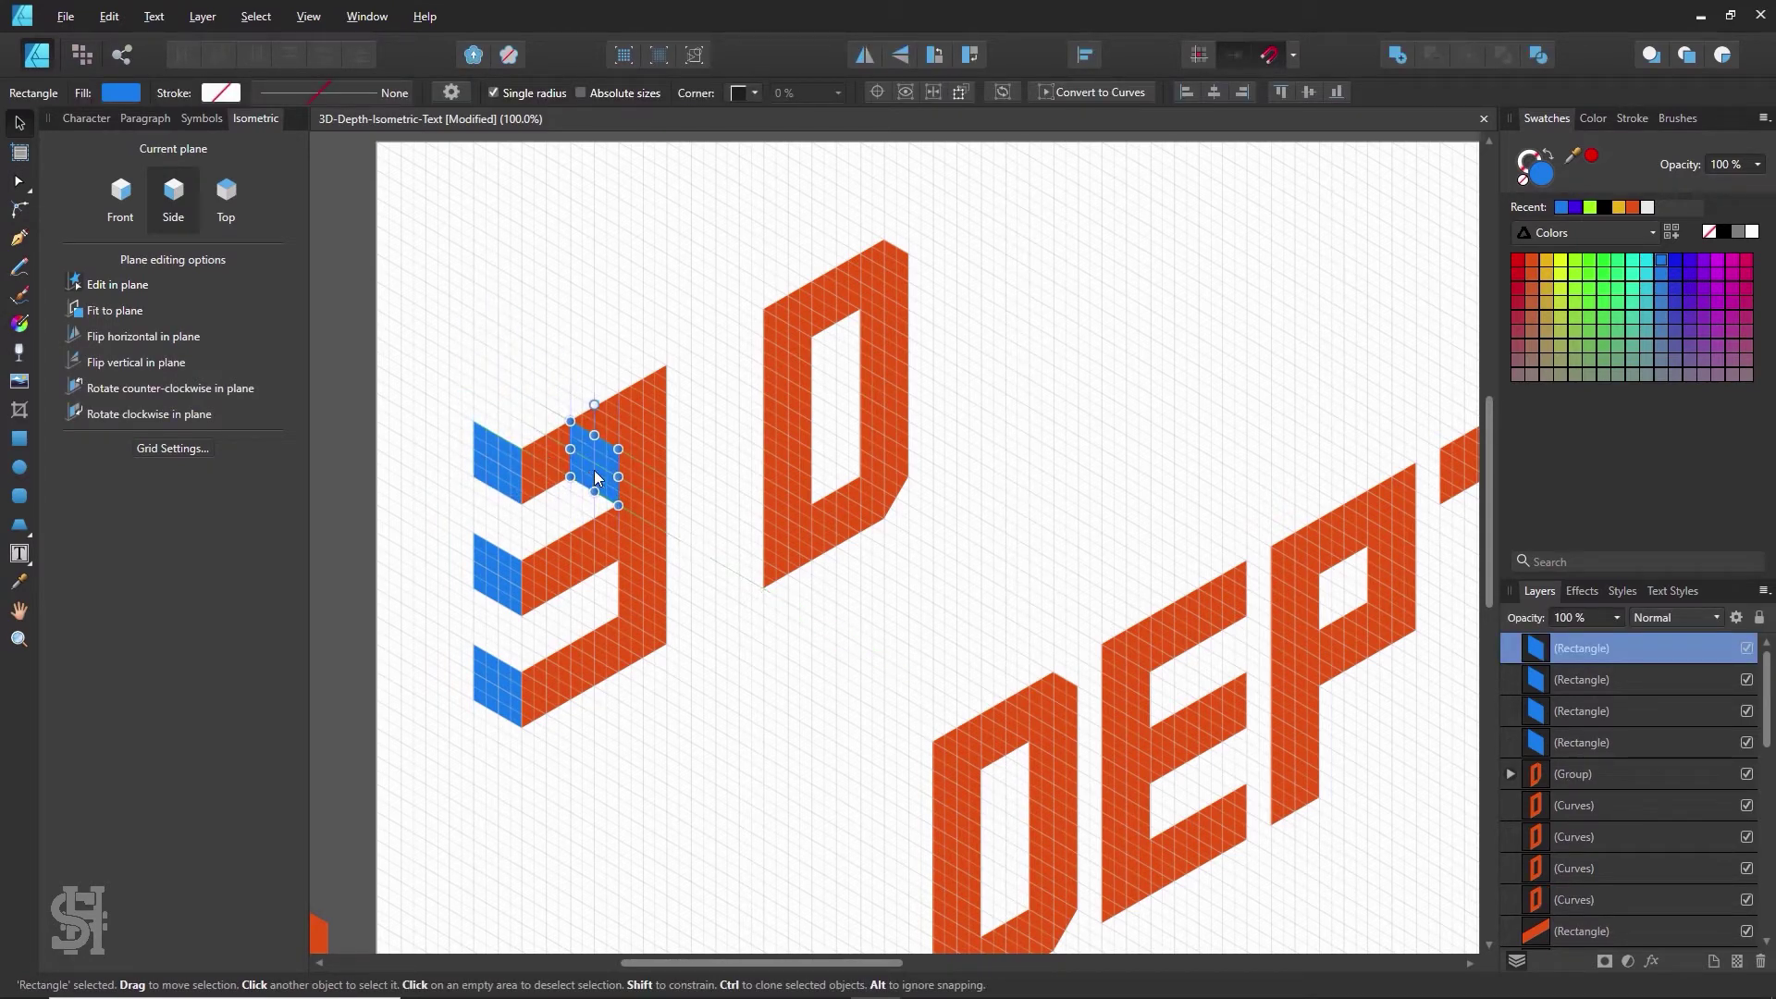
{"action": "right_click", "coordinate": [602, 480]}
{"action": "mouse_move", "coordinate": [690, 691]}
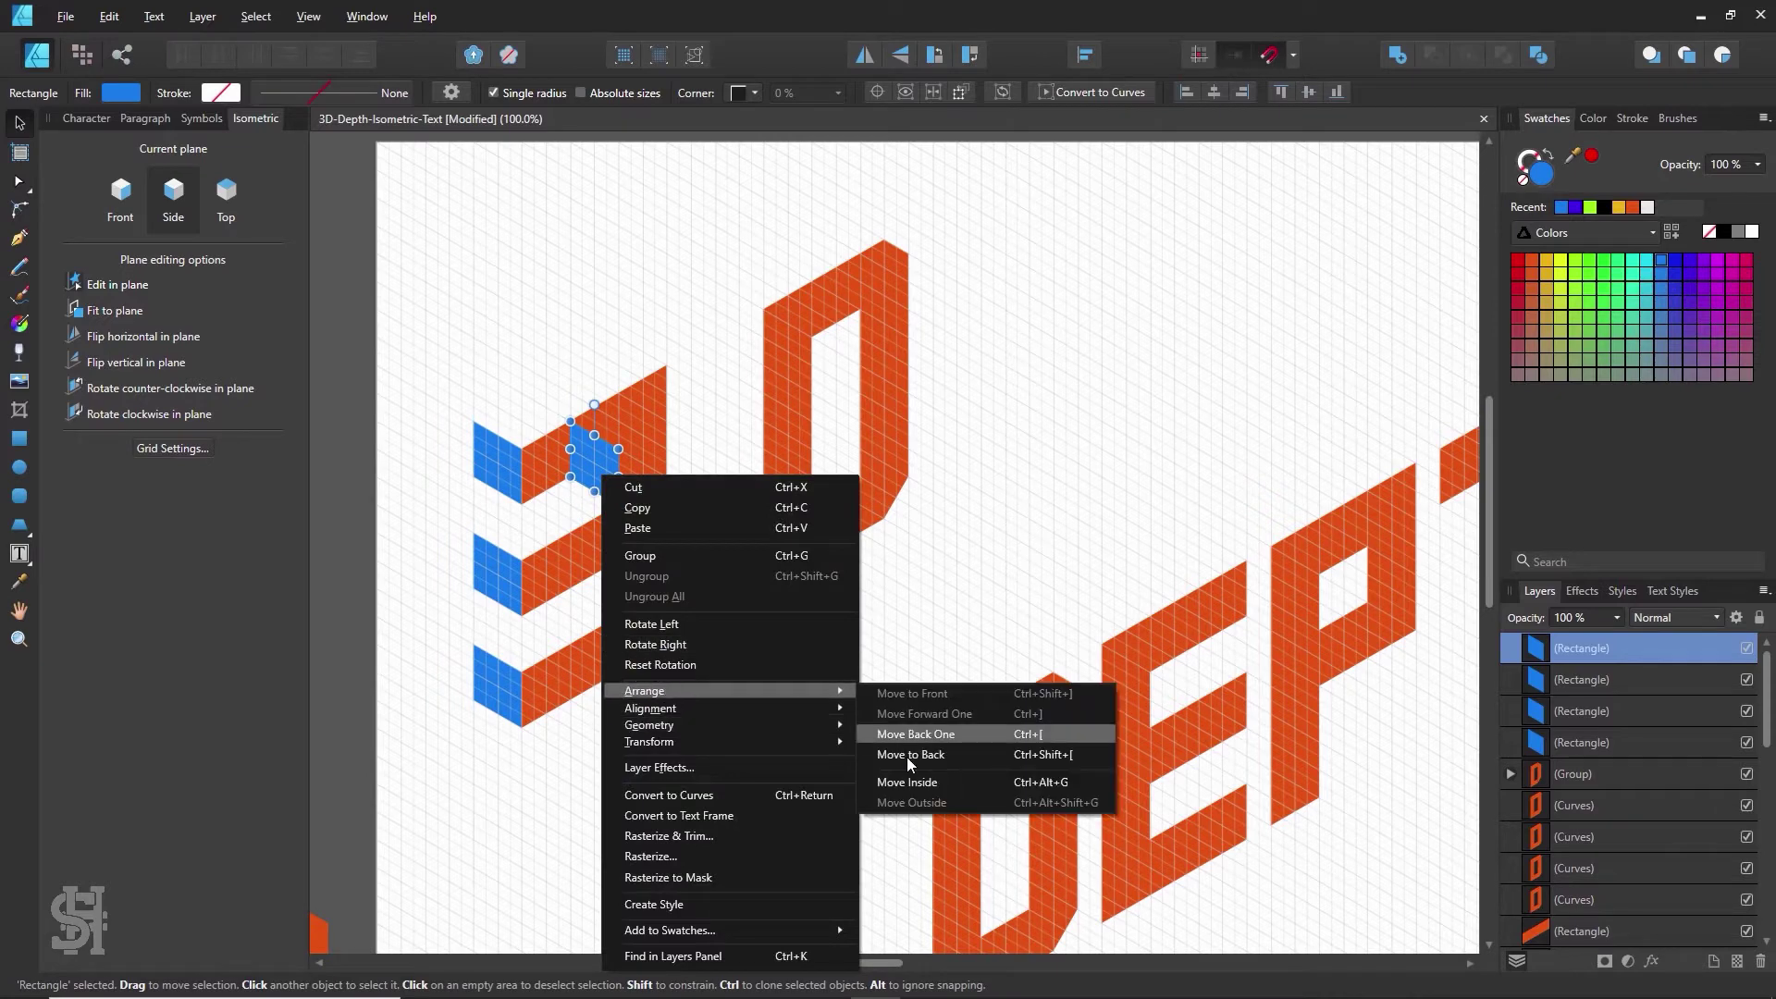
{"action": "left_click", "coordinate": [907, 755]}
{"action": "left_click", "coordinate": [771, 682]}
- Copy the inner side face from the 3's upper gap down into the lower gap against the stem
{"action": "left_click", "coordinate": [606, 482]}
{"action": "left_click_drag", "start_coordinate": [606, 482], "coordinate": [590, 568]}
{"action": "left_click", "coordinate": [702, 621]}
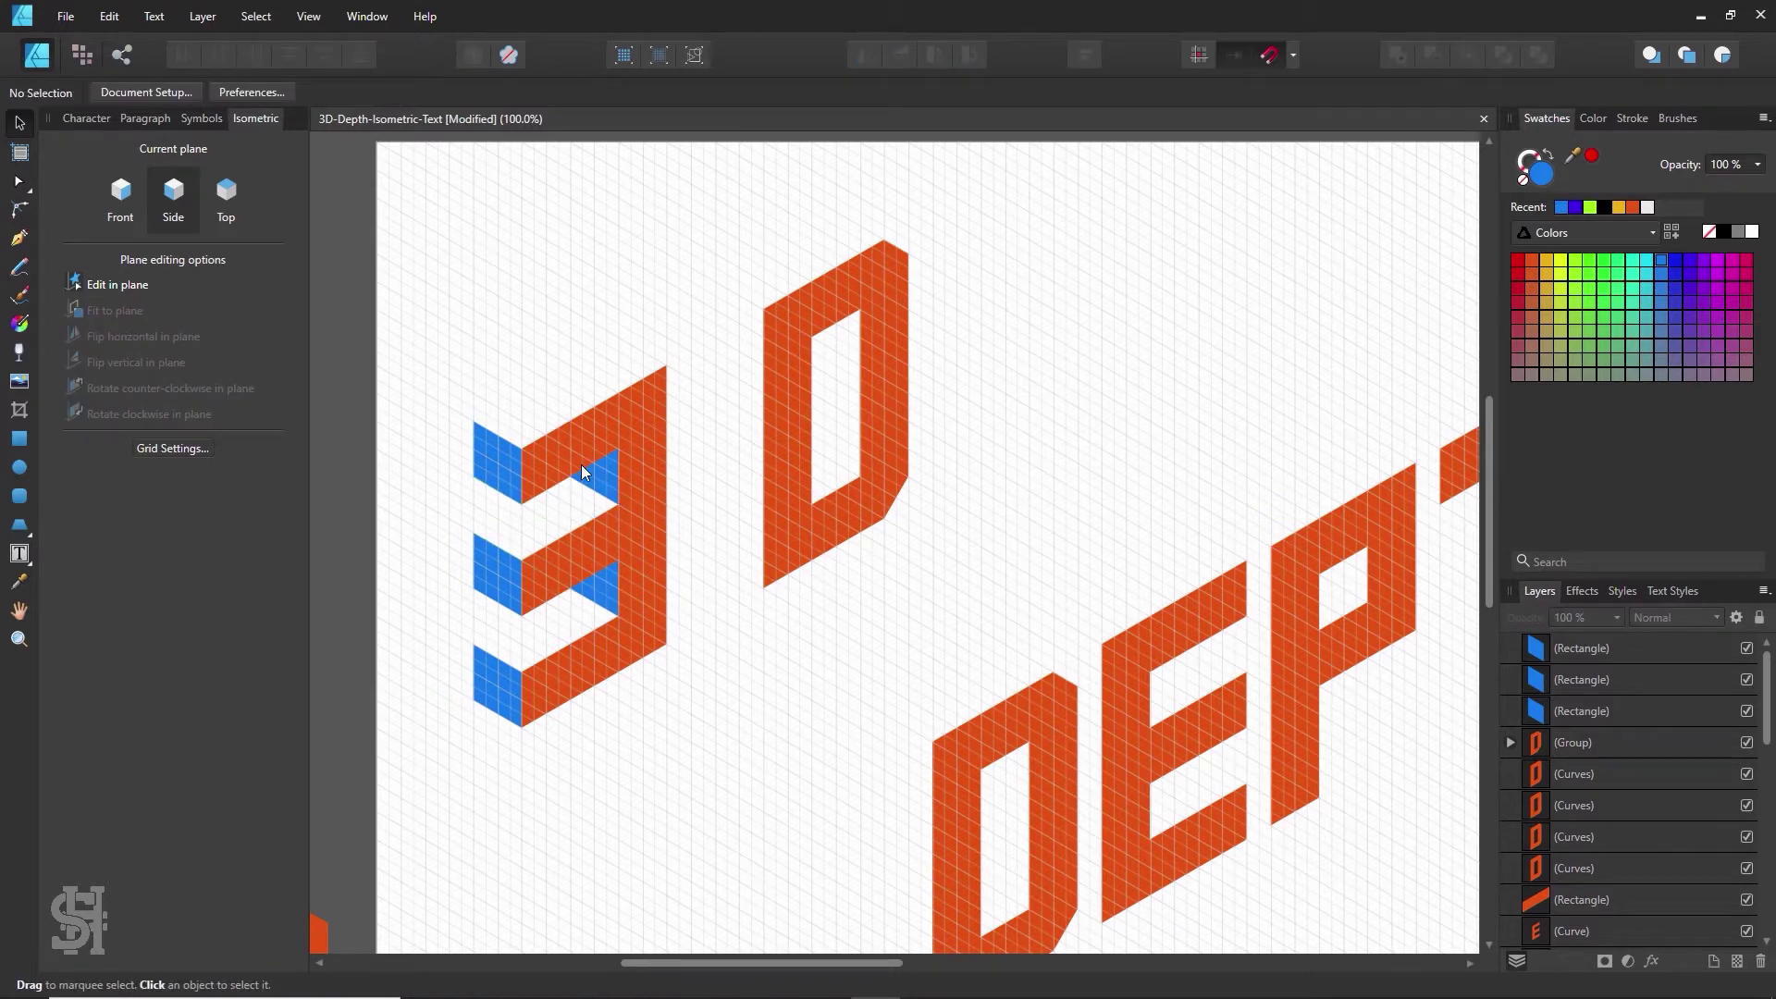
- Convert the two inner side faces in the 3's gaps from rectangles to curves
{"action": "key", "text": "z"}
{"action": "left_click", "coordinate": [597, 504]}
{"action": "left_click", "coordinate": [20, 126]}
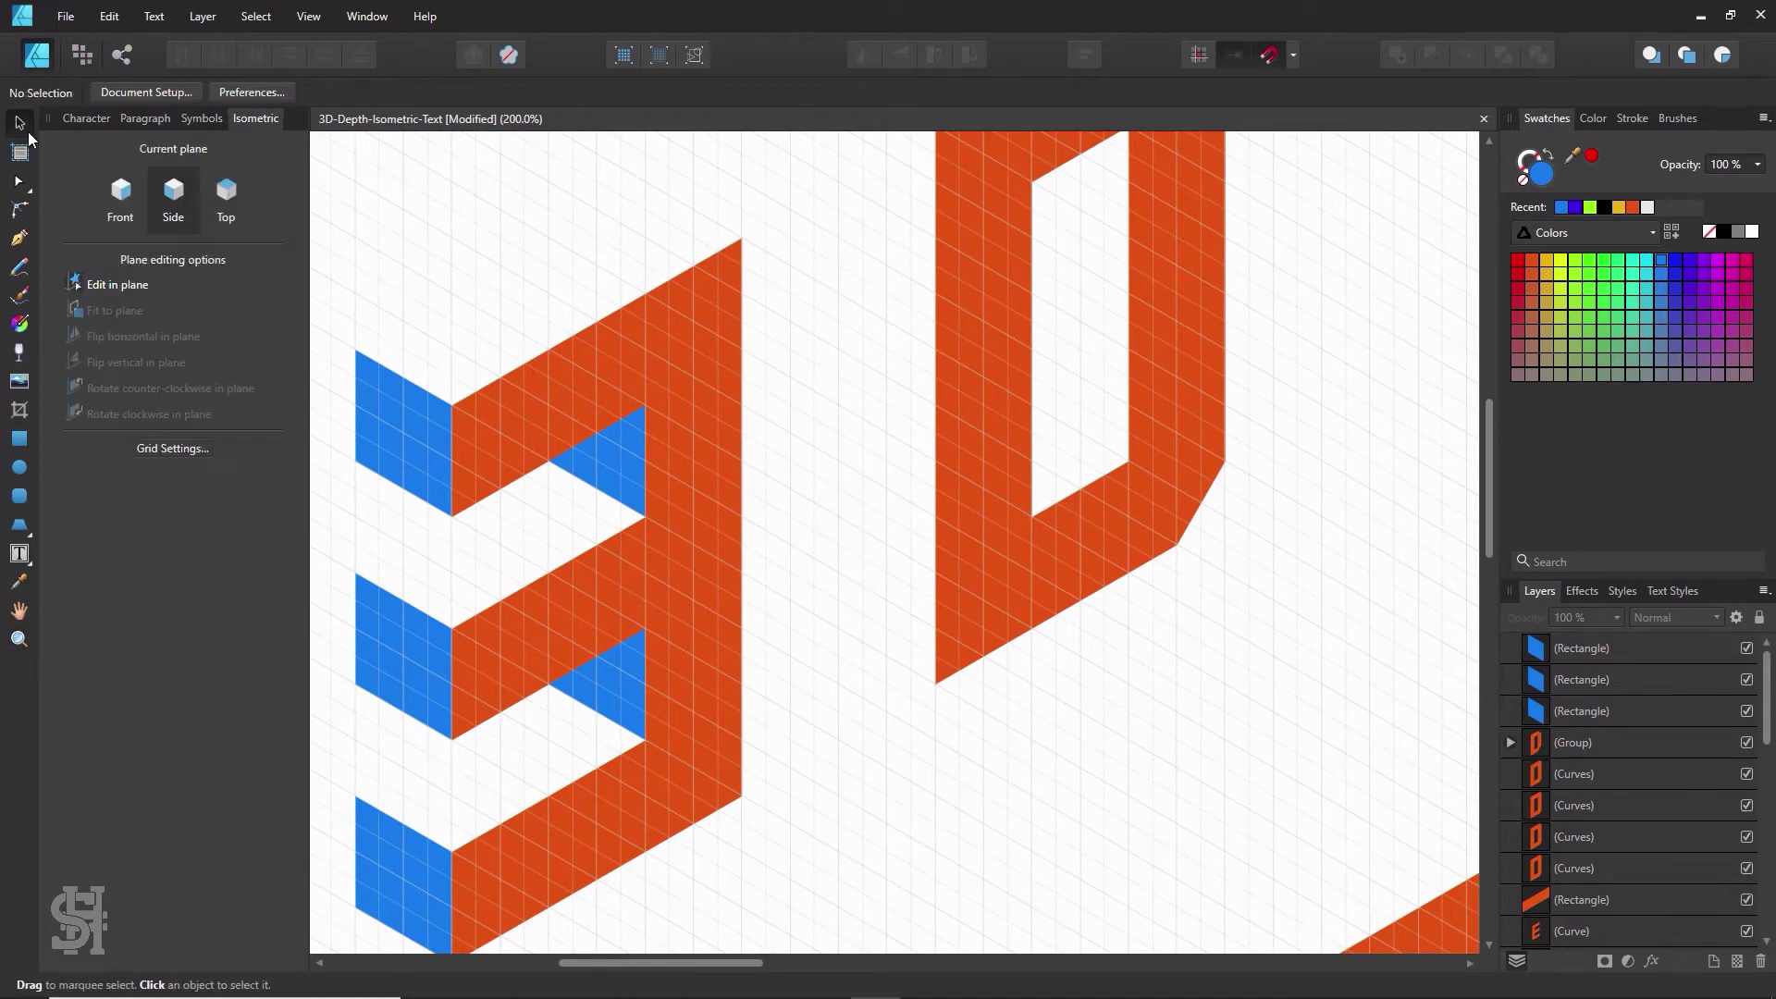
{"action": "left_click", "coordinate": [616, 464]}
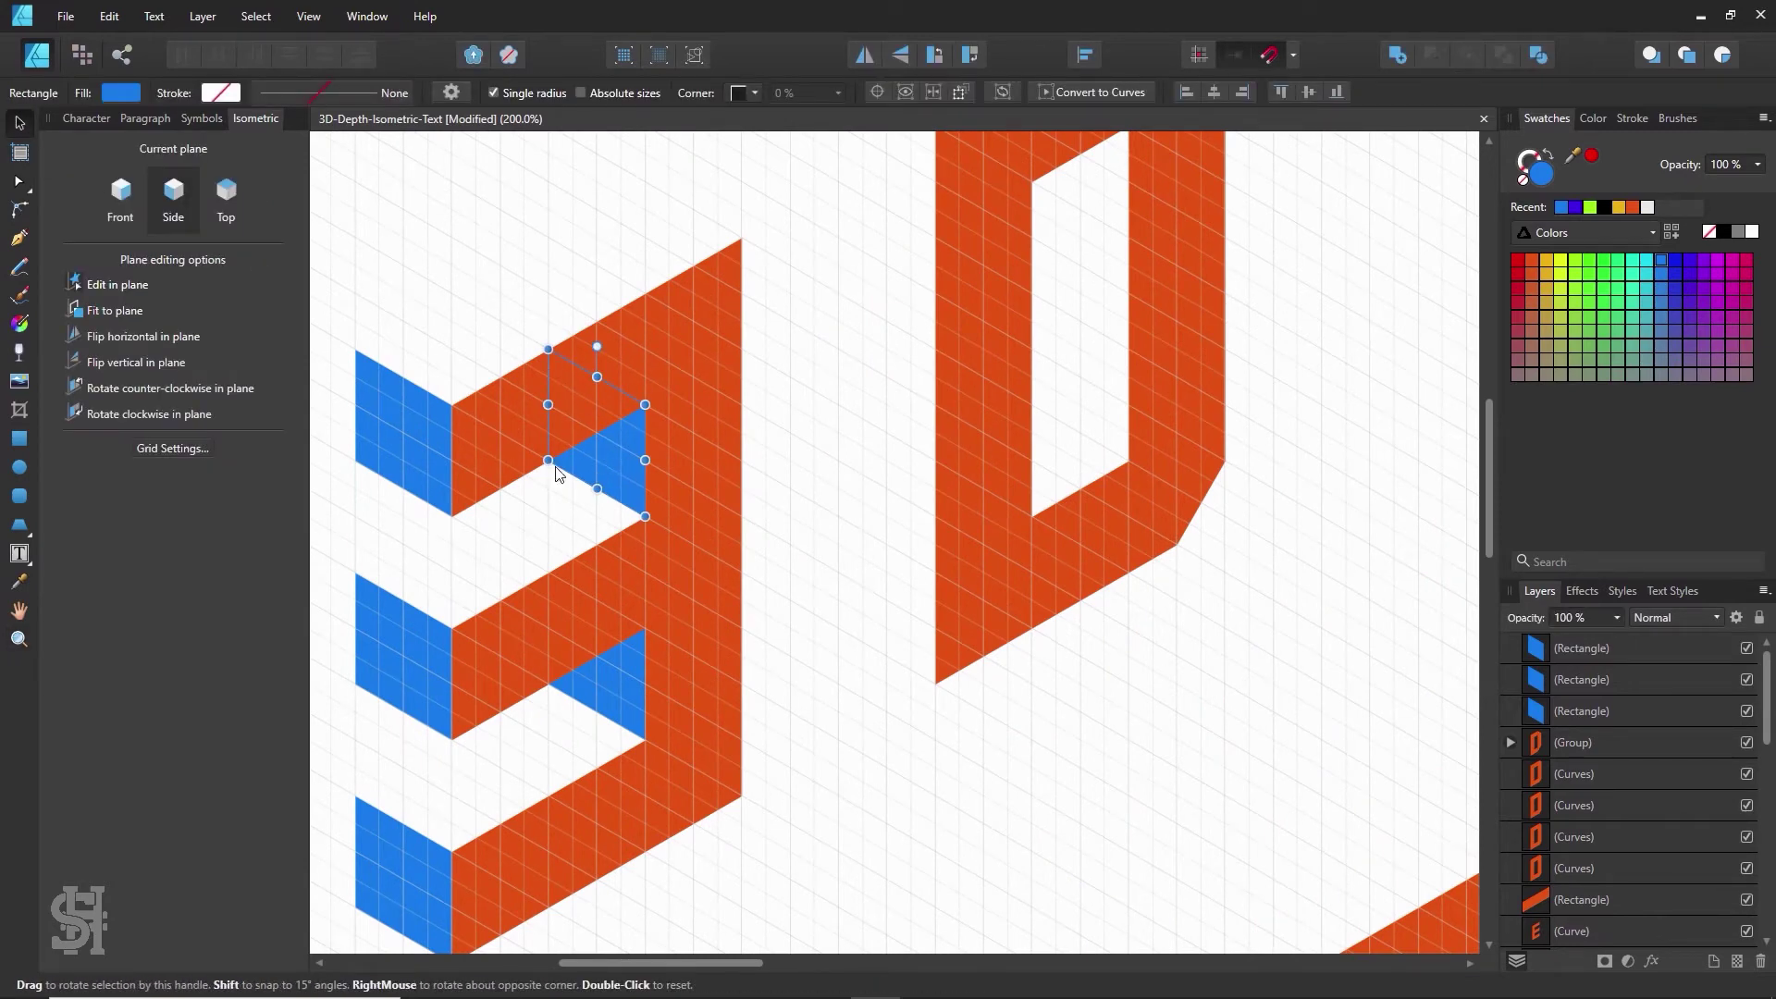
{"action": "right_click", "coordinate": [624, 464]}
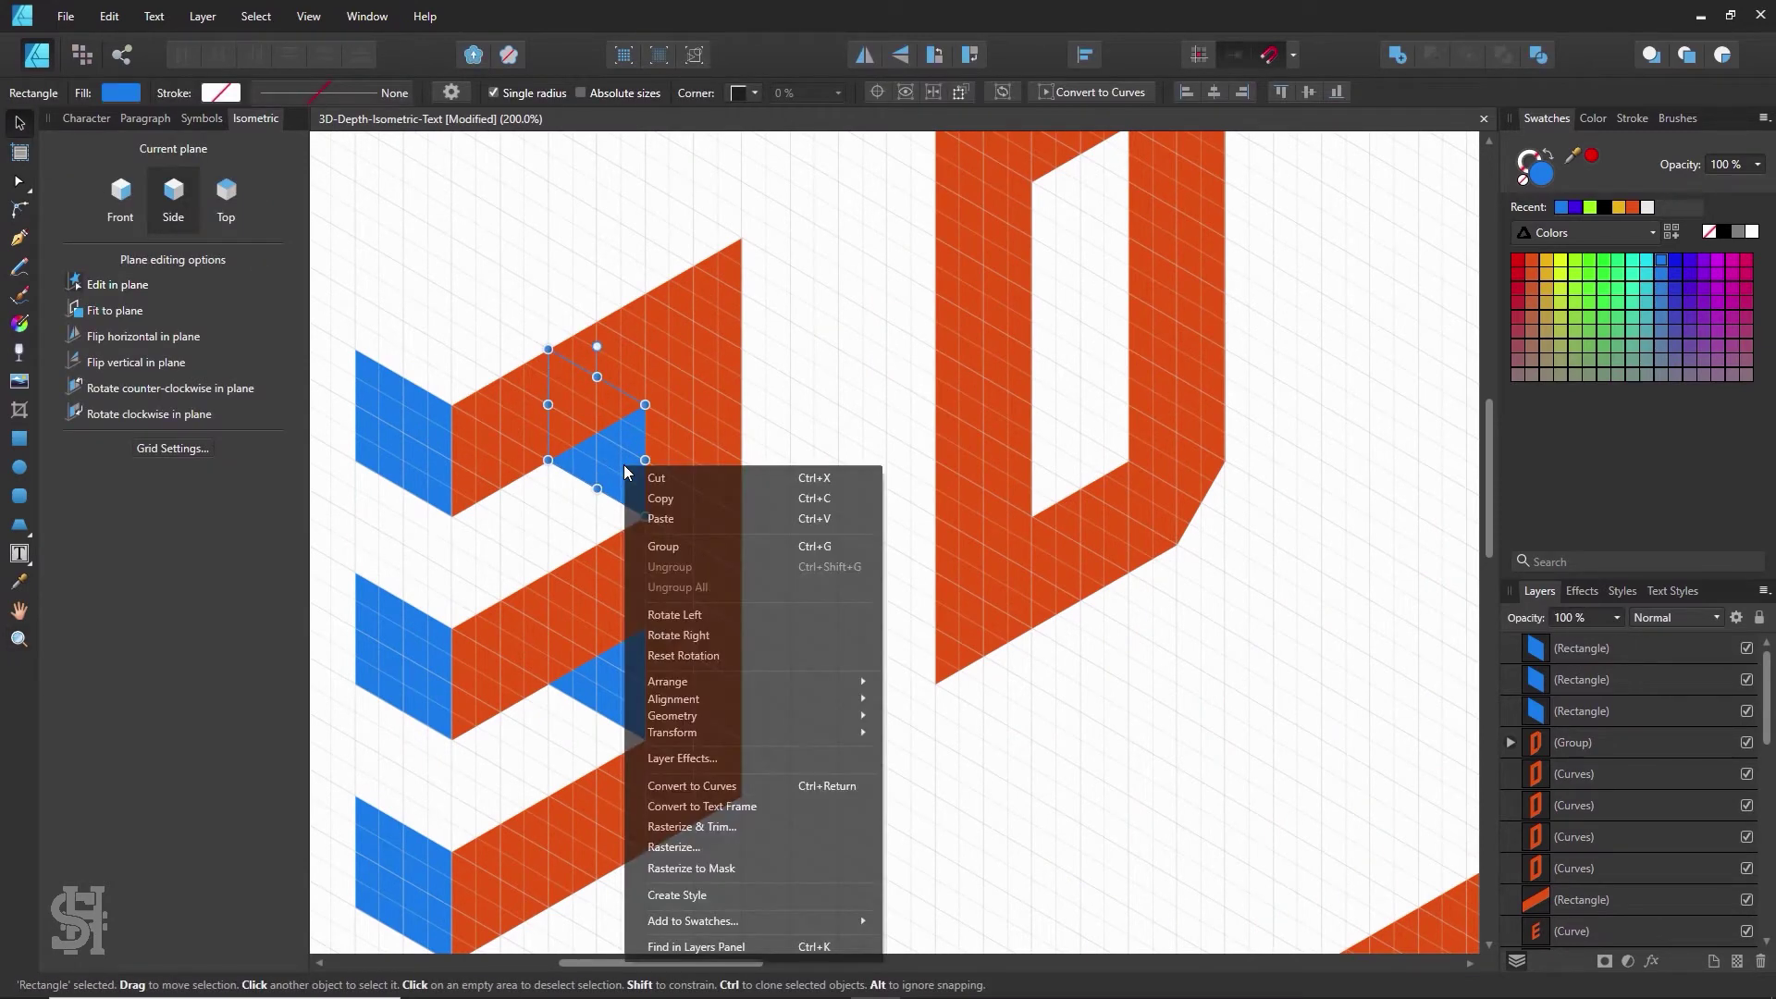
{"action": "left_click", "coordinate": [725, 781]}
{"action": "left_click", "coordinate": [611, 688]}
{"action": "right_click", "coordinate": [609, 686]}
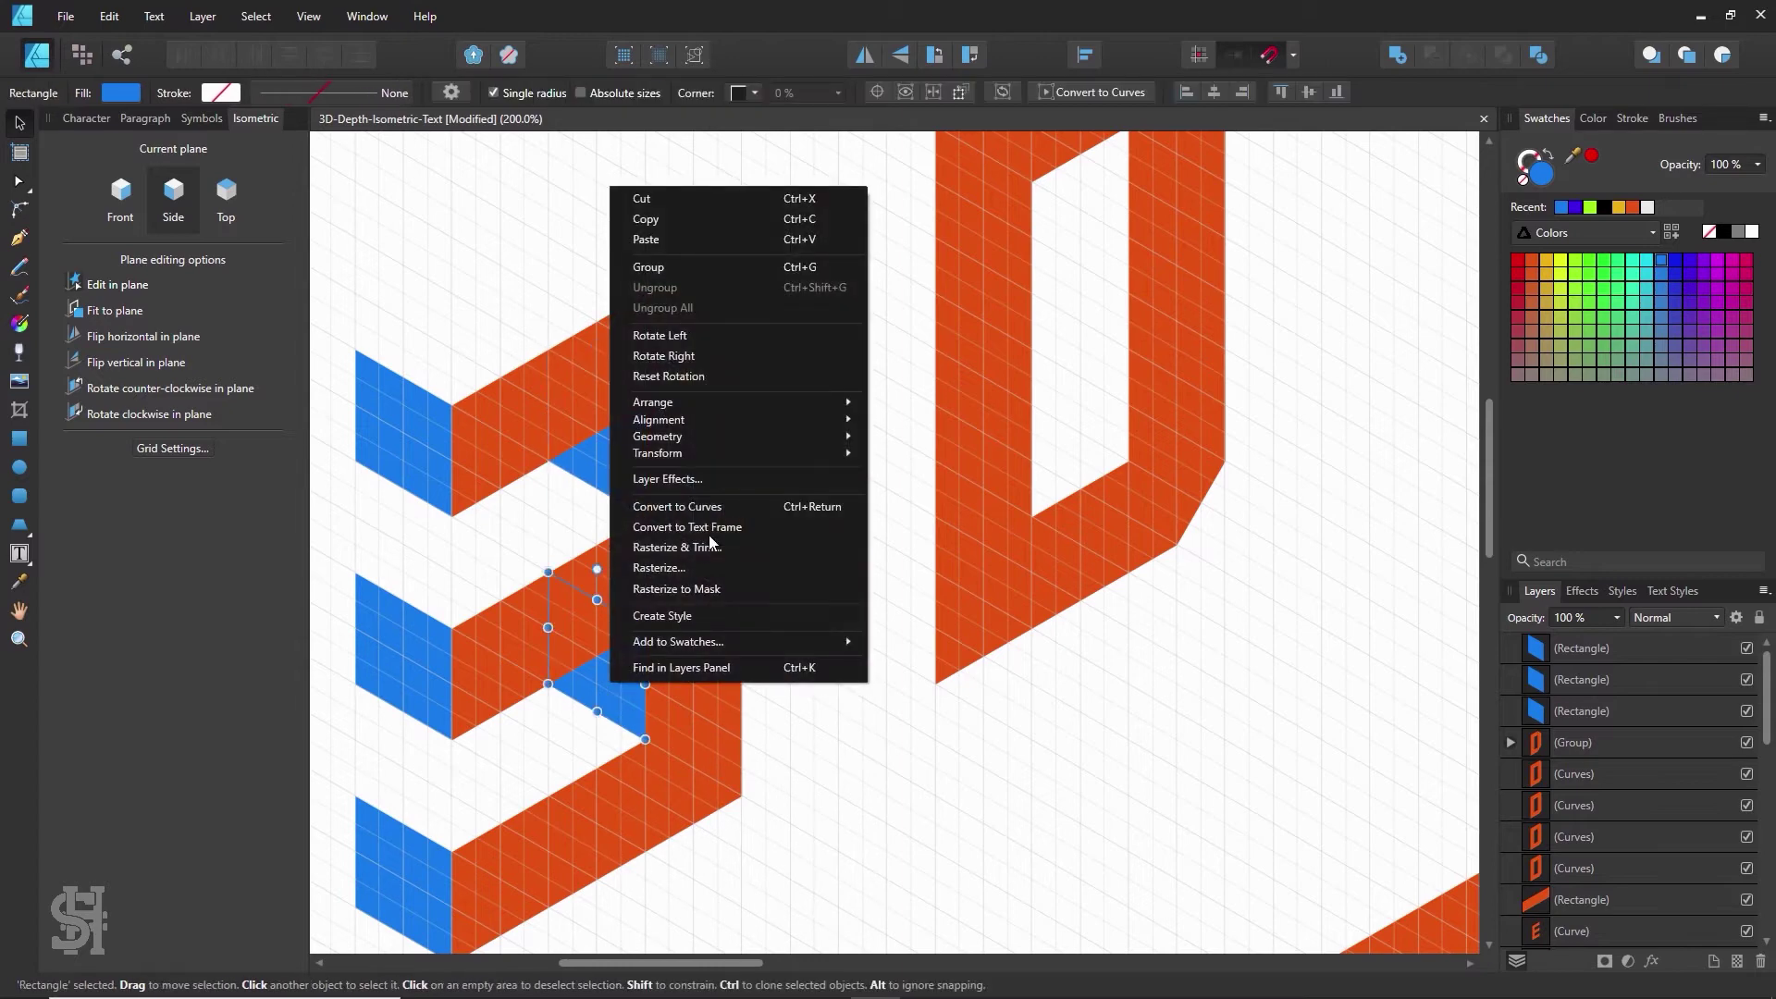
{"action": "left_click", "coordinate": [709, 509]}
- Move the outer upper node of each inner side face down onto its outer lower node, reducing both faces to triangles
{"action": "left_click", "coordinate": [19, 181]}
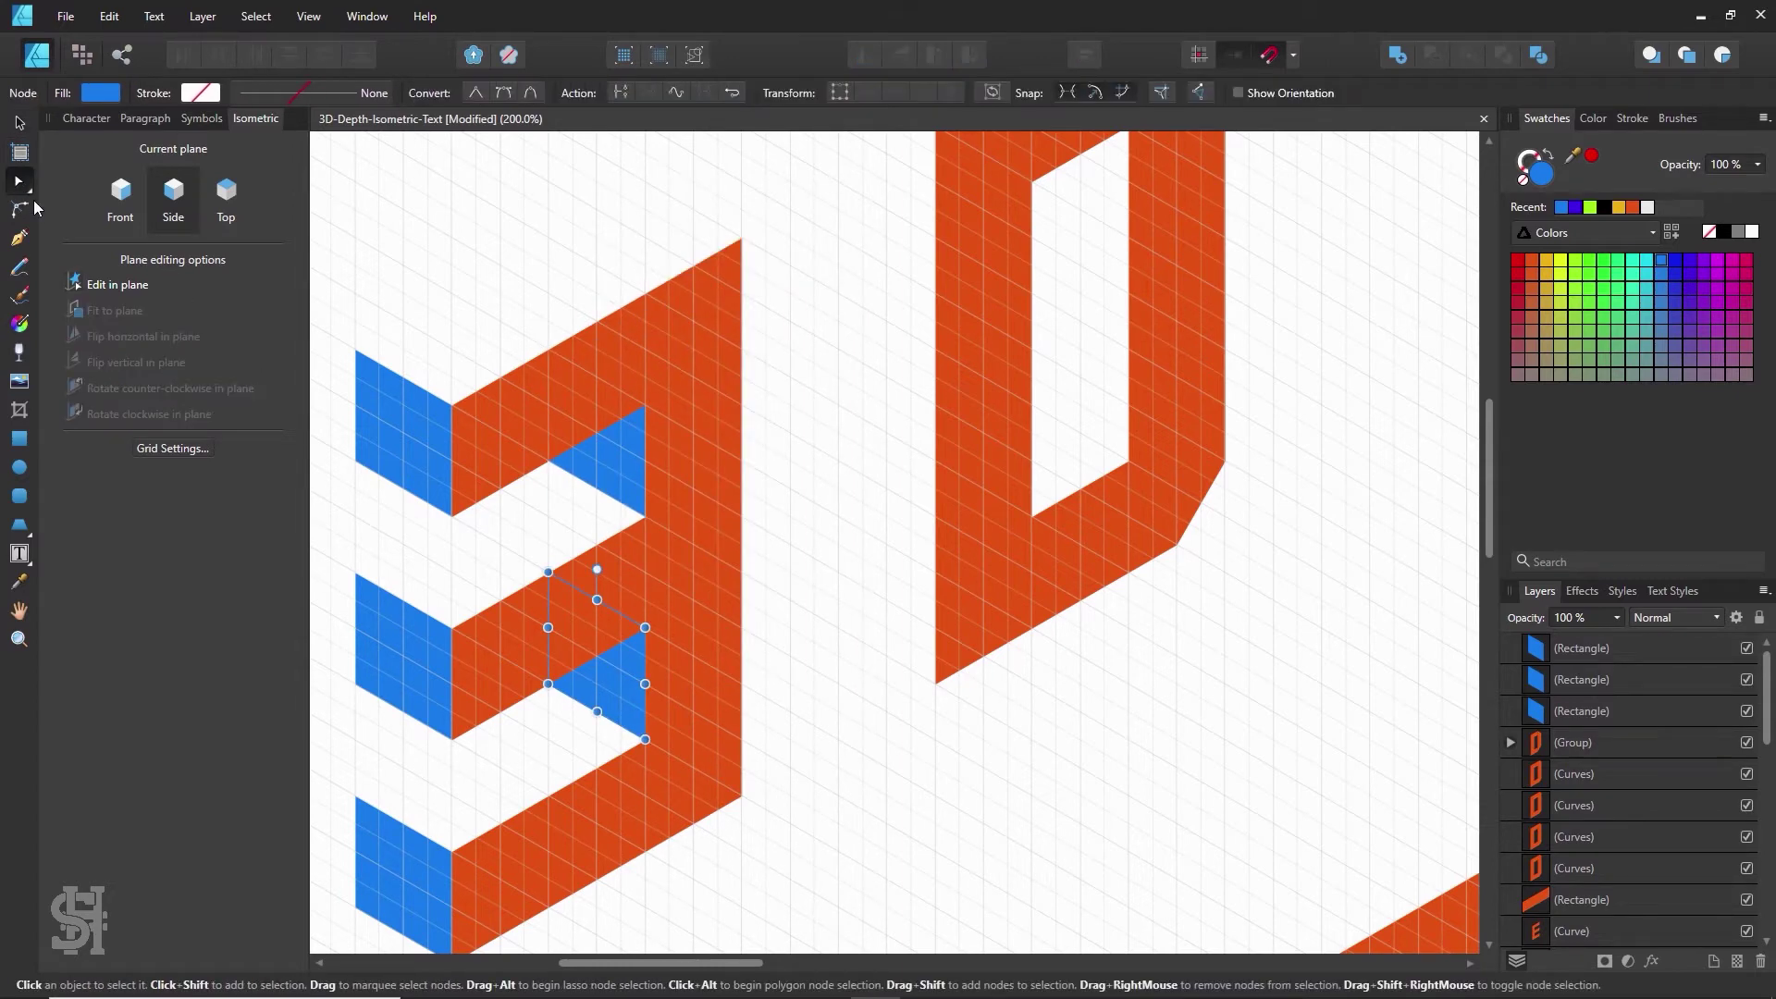
{"action": "left_click_drag", "start_coordinate": [548, 572], "coordinate": [549, 683]}
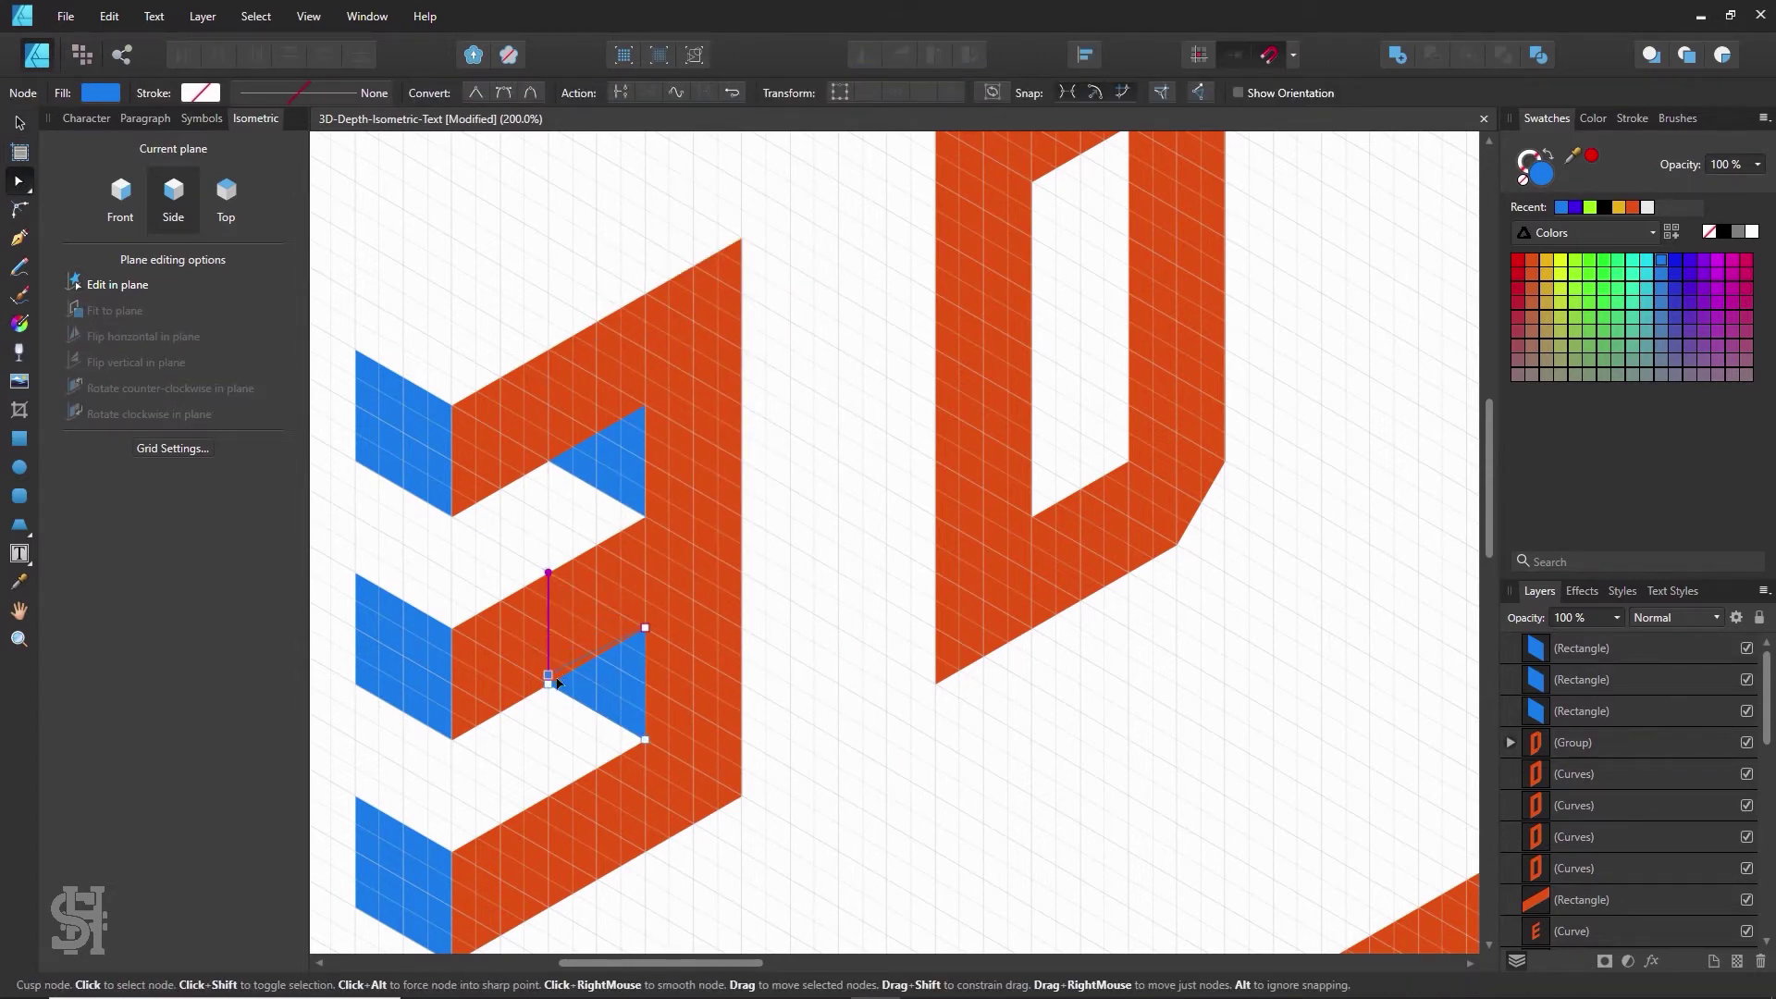
{"action": "left_click", "coordinate": [603, 454]}
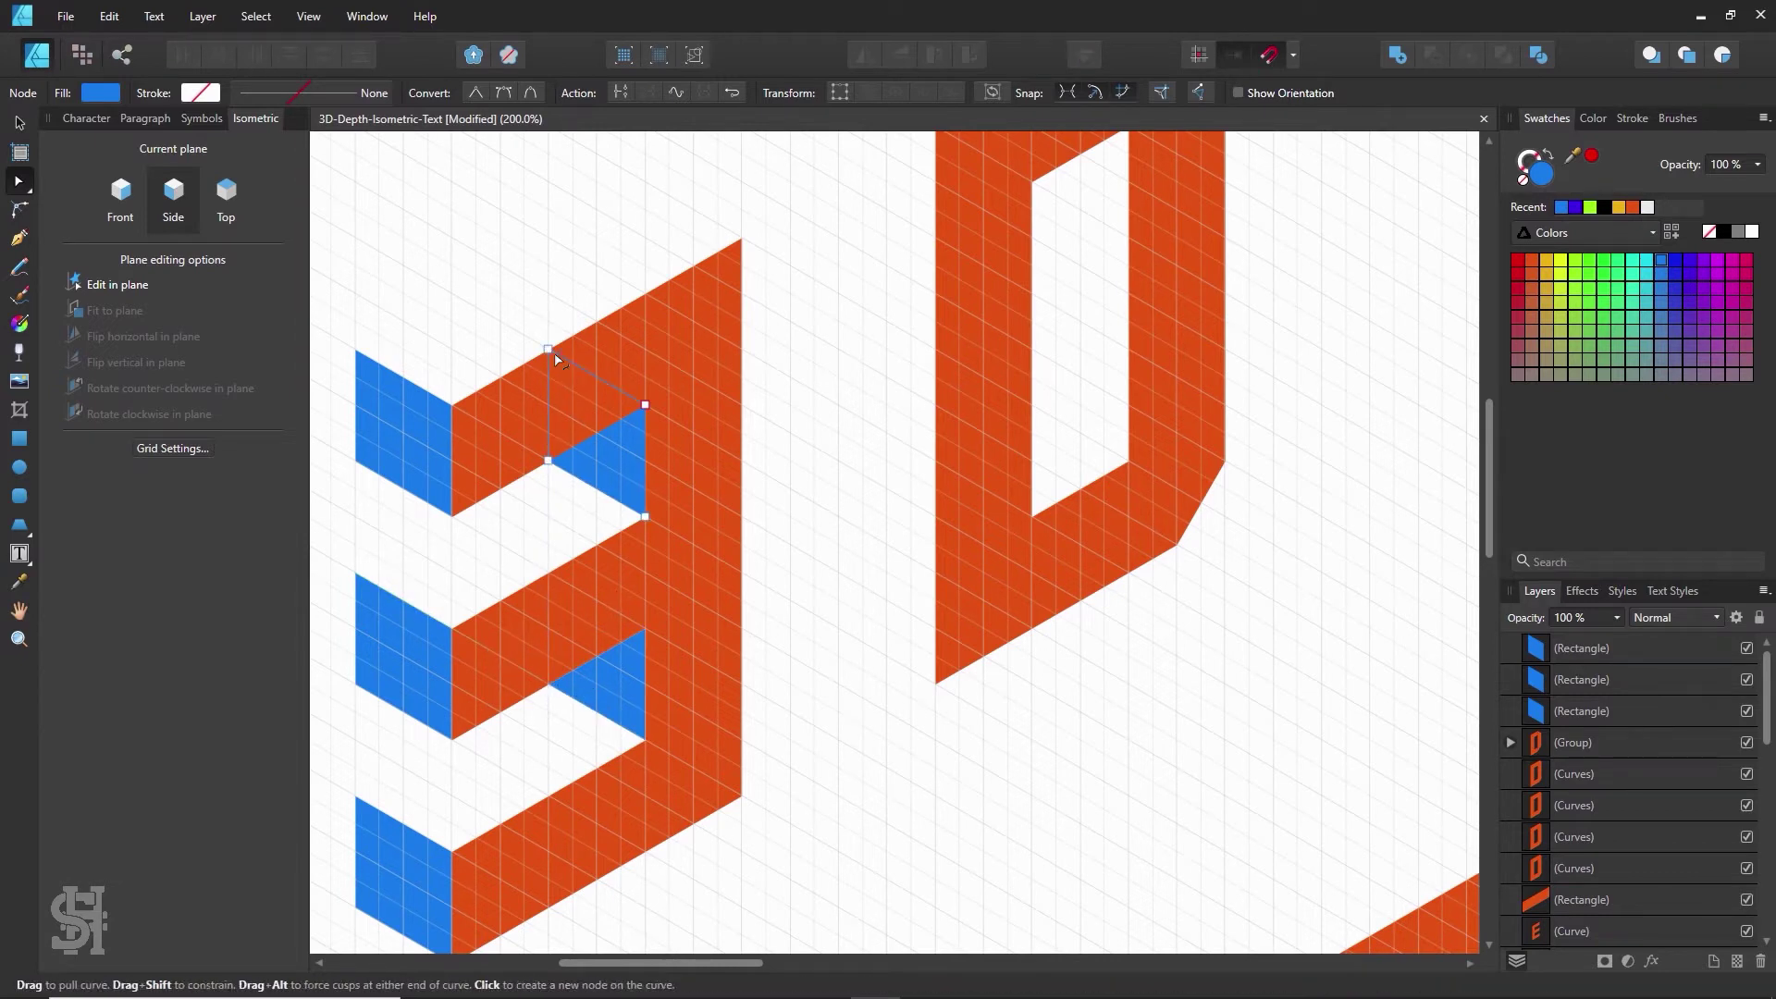
{"action": "left_click_drag", "start_coordinate": [549, 349], "coordinate": [548, 460]}
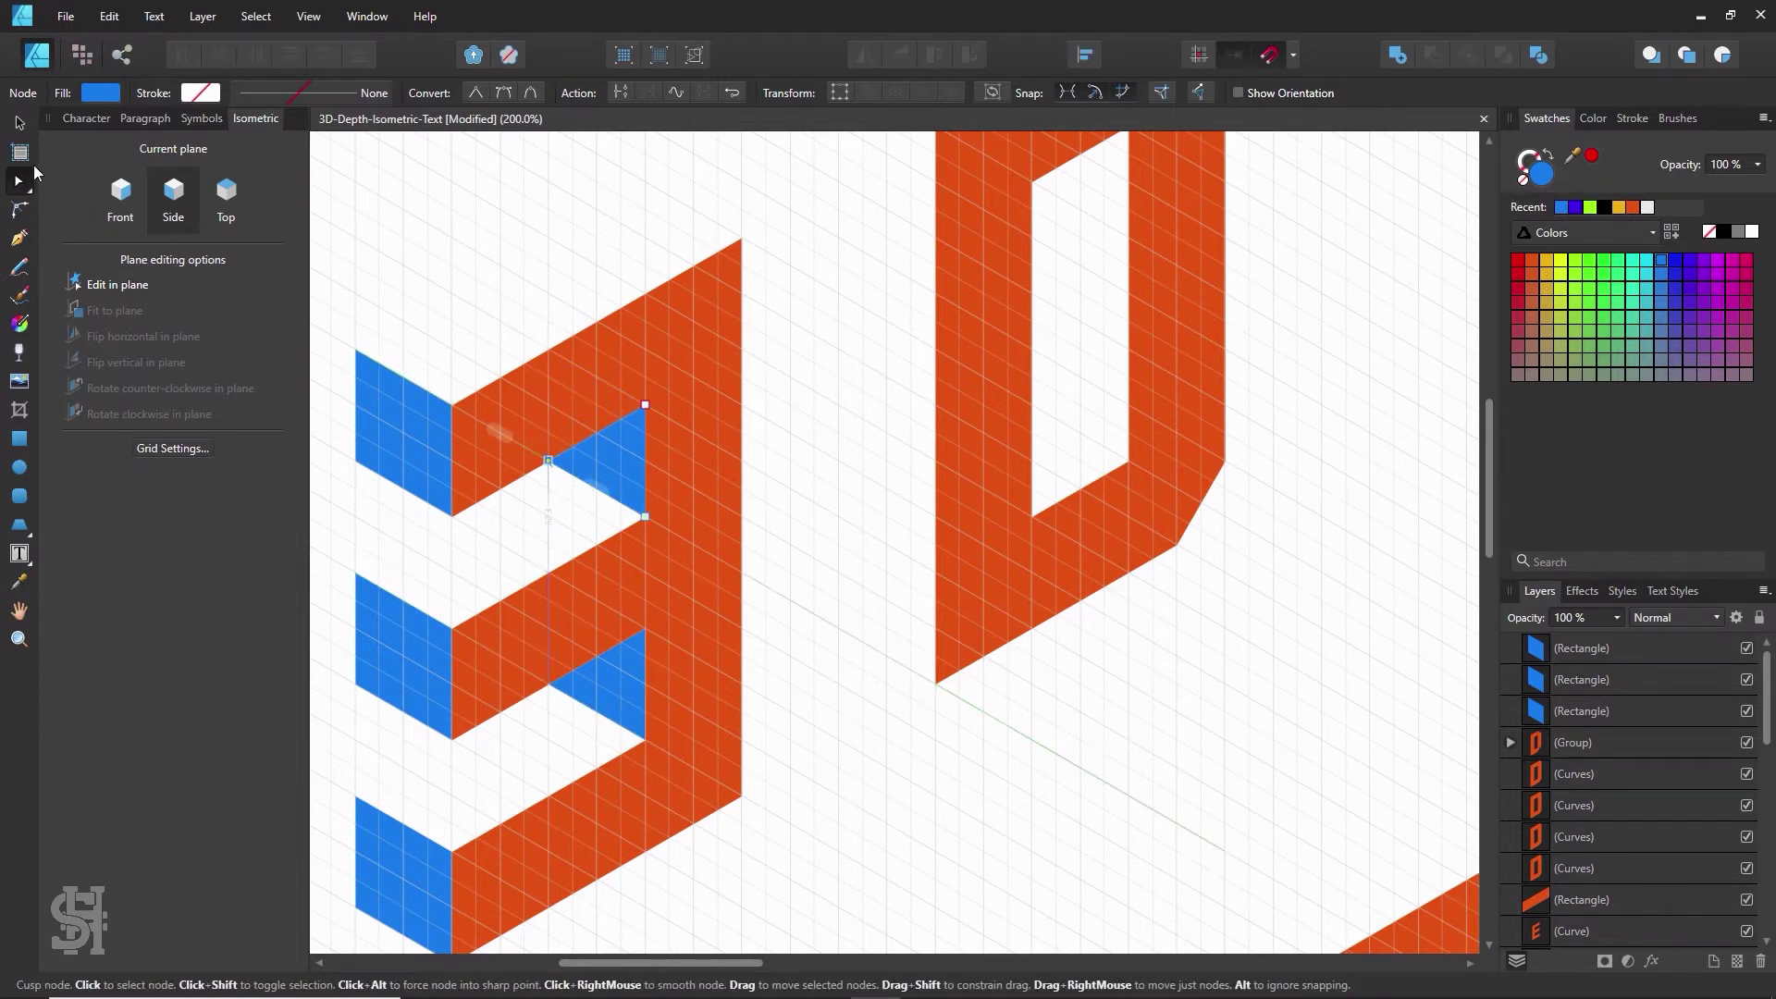
{"action": "key", "text": "ctrl+d"}
- Draw a Top-plane rectangle on the 3's upper arm, spanning from the stem's top corner to the side face's outer corner, and fill it turquoise
{"action": "key", "text": "z"}
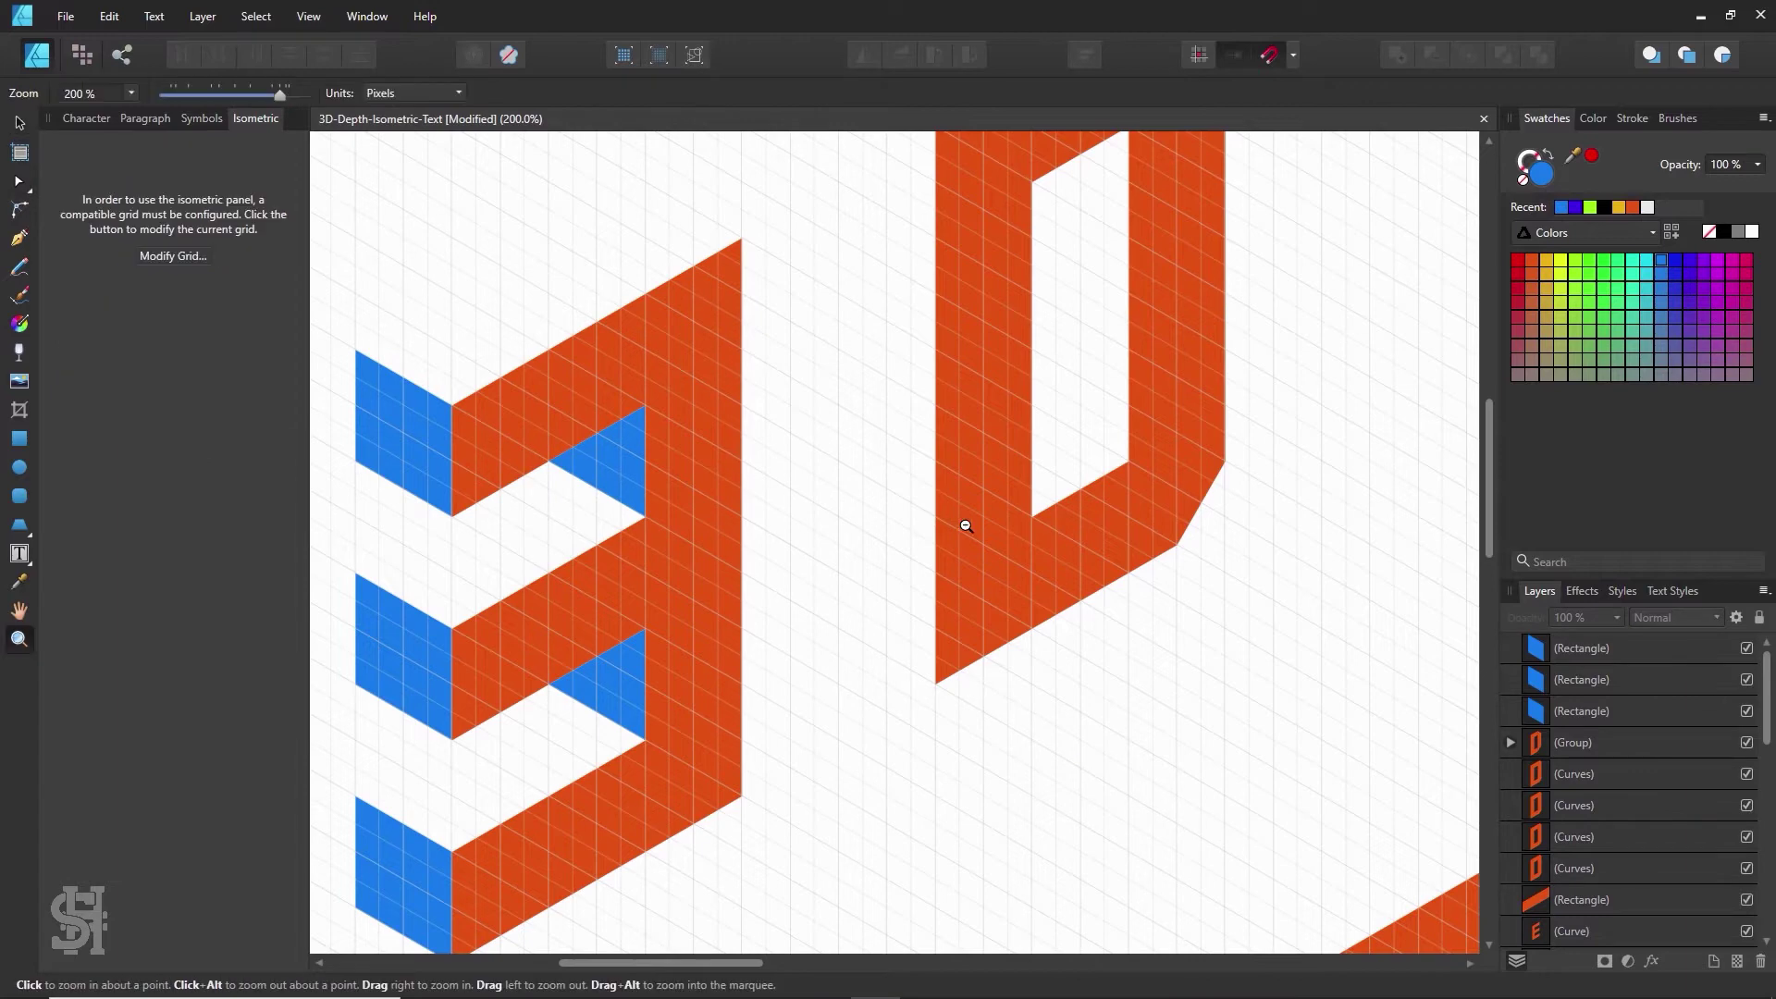
{"action": "left_click", "coordinate": [966, 525], "text": "alt"}
{"action": "left_click", "coordinate": [962, 521], "text": "alt"}
{"action": "key", "text": "h"}
{"action": "left_click_drag", "start_coordinate": [936, 559], "coordinate": [790, 512]}
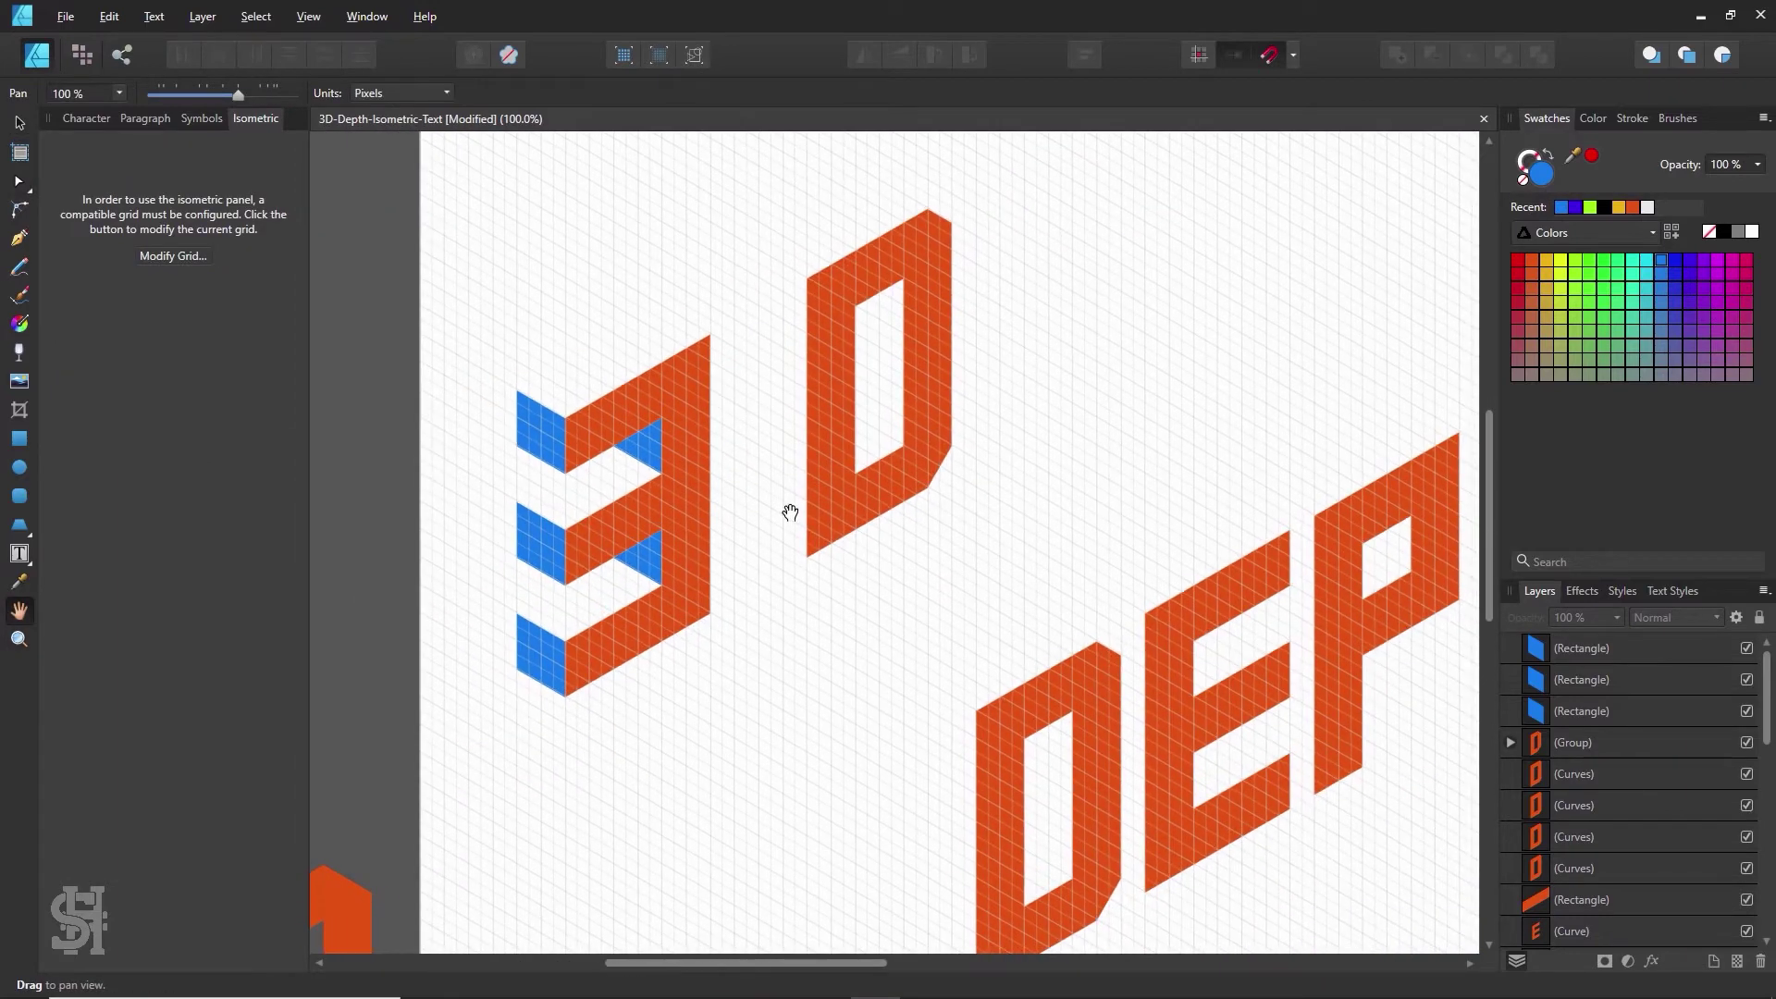
{"action": "key", "text": "z"}
{"action": "left_click", "coordinate": [703, 417]}
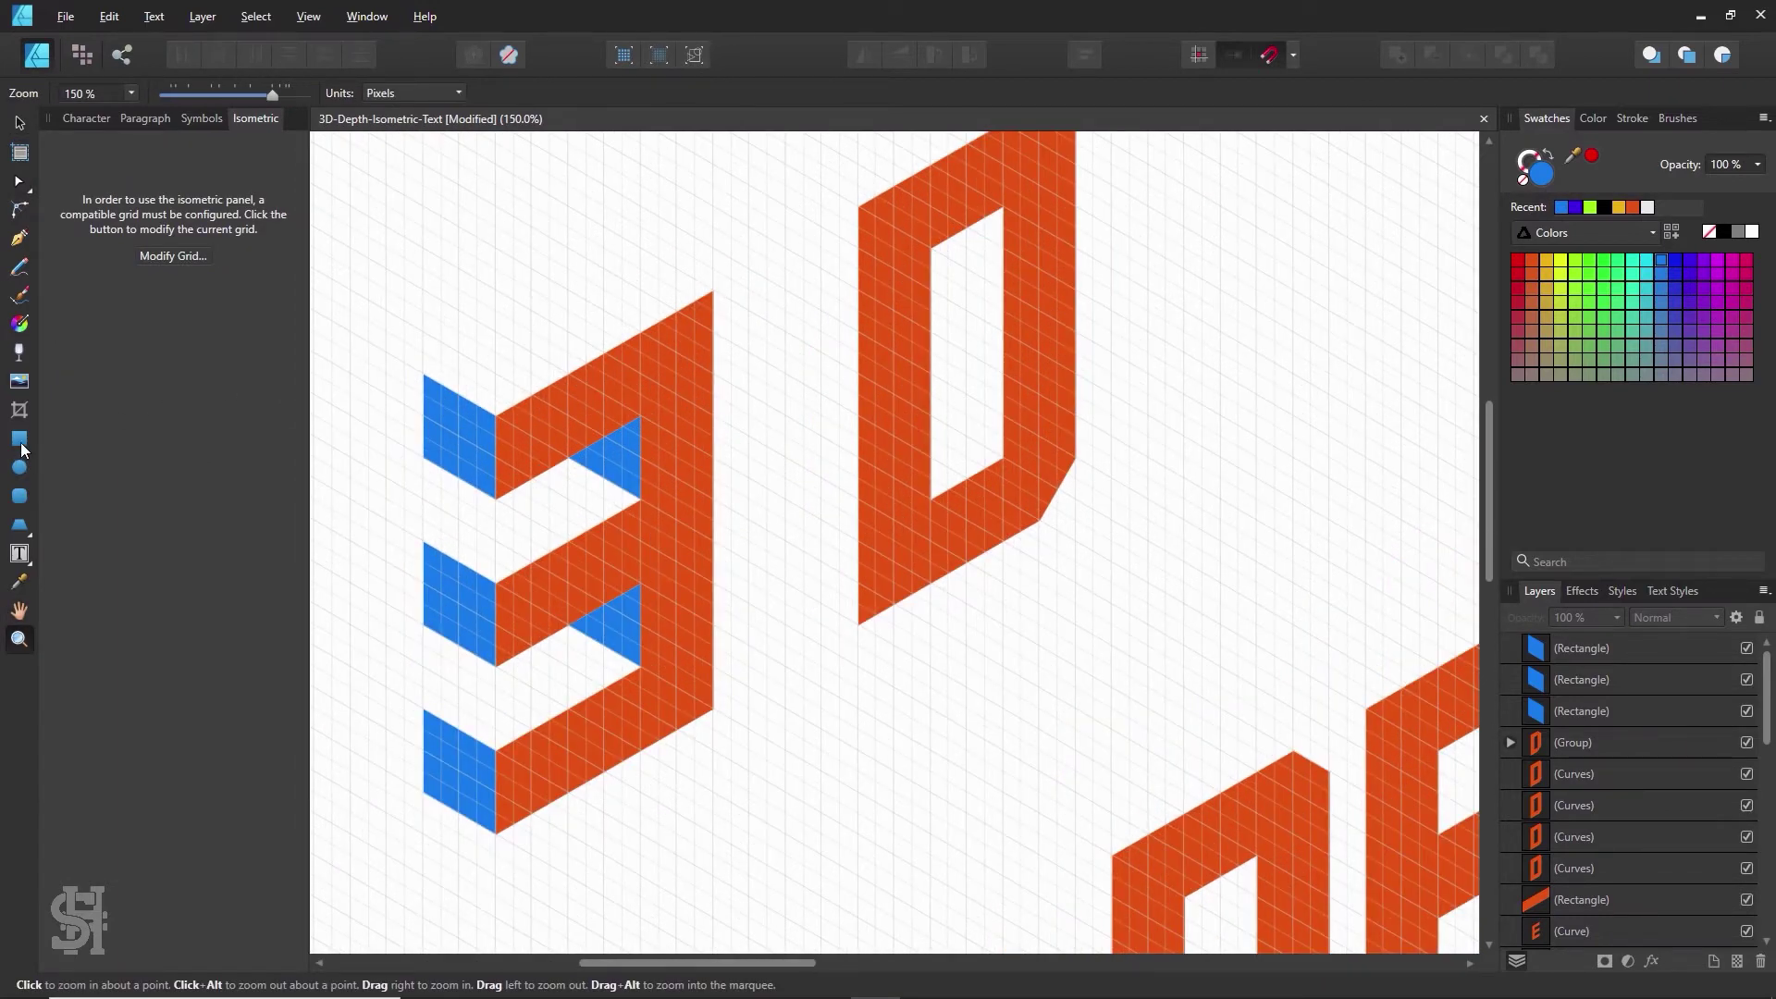
{"action": "left_click", "coordinate": [20, 443]}
{"action": "left_click", "coordinate": [227, 192]}
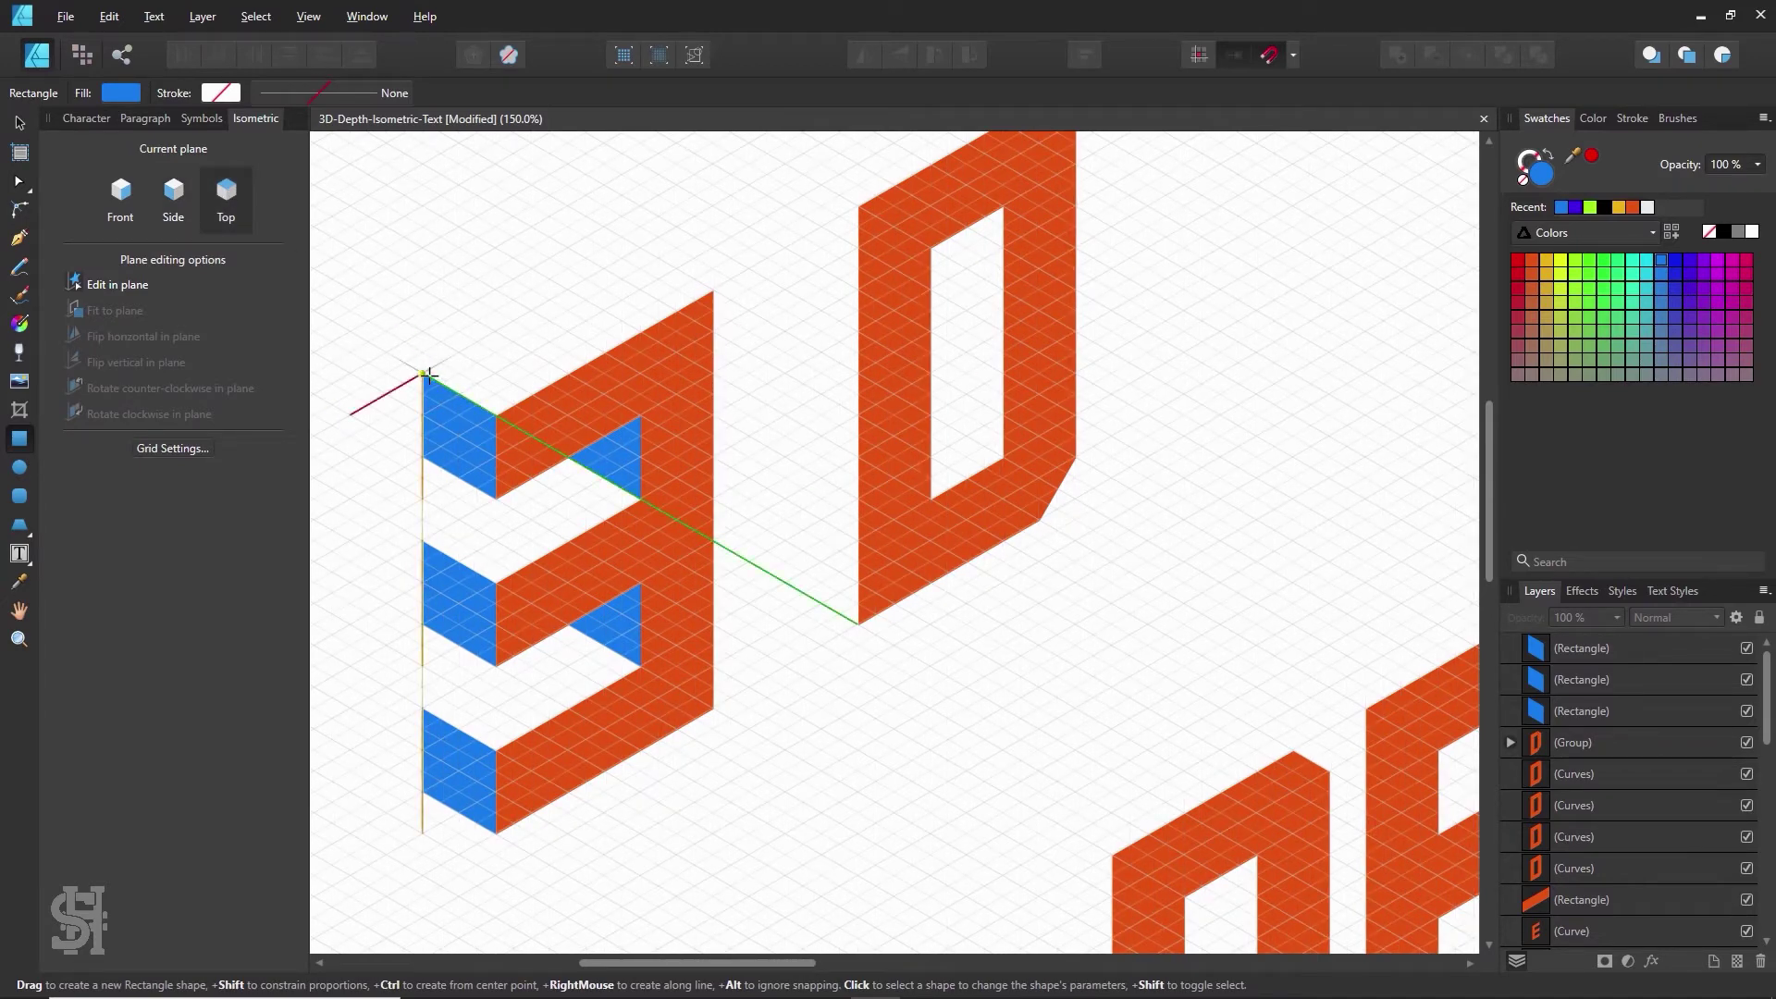
{"action": "left_click_drag", "start_coordinate": [713, 294], "coordinate": [423, 373]}
{"action": "left_click", "coordinate": [1633, 262]}
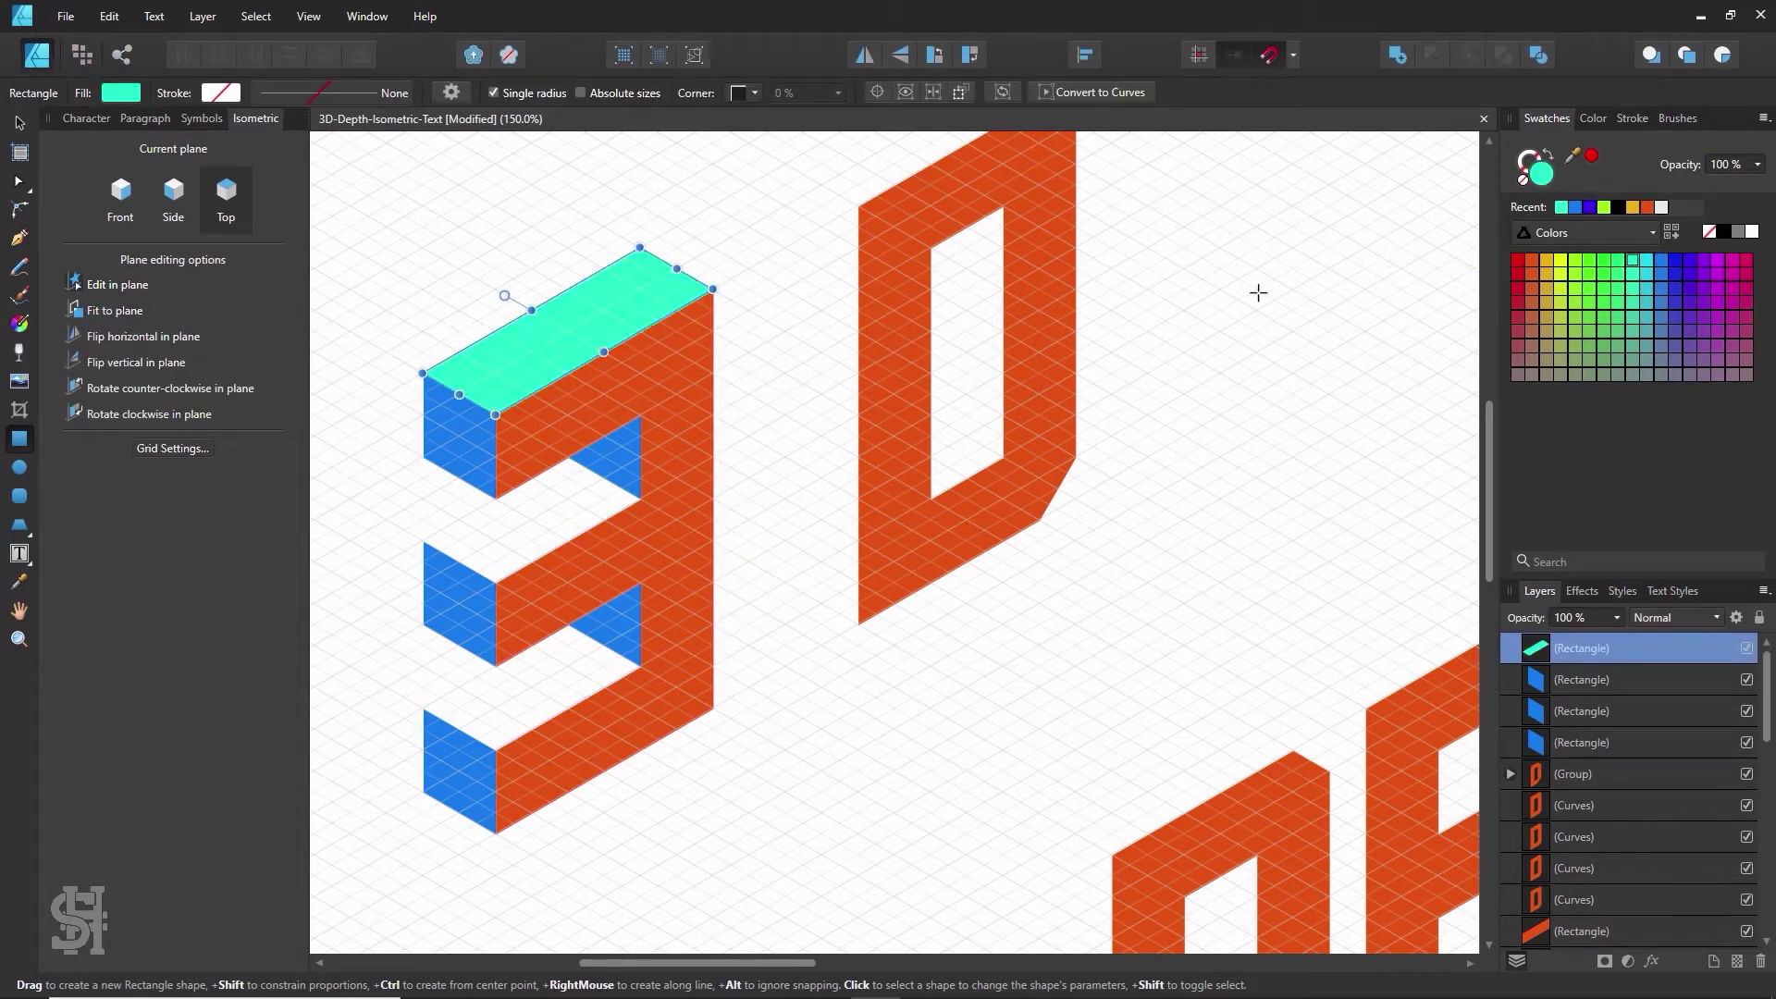
{"action": "left_click", "coordinate": [19, 123]}
{"action": "key", "text": "ctrl+d"}
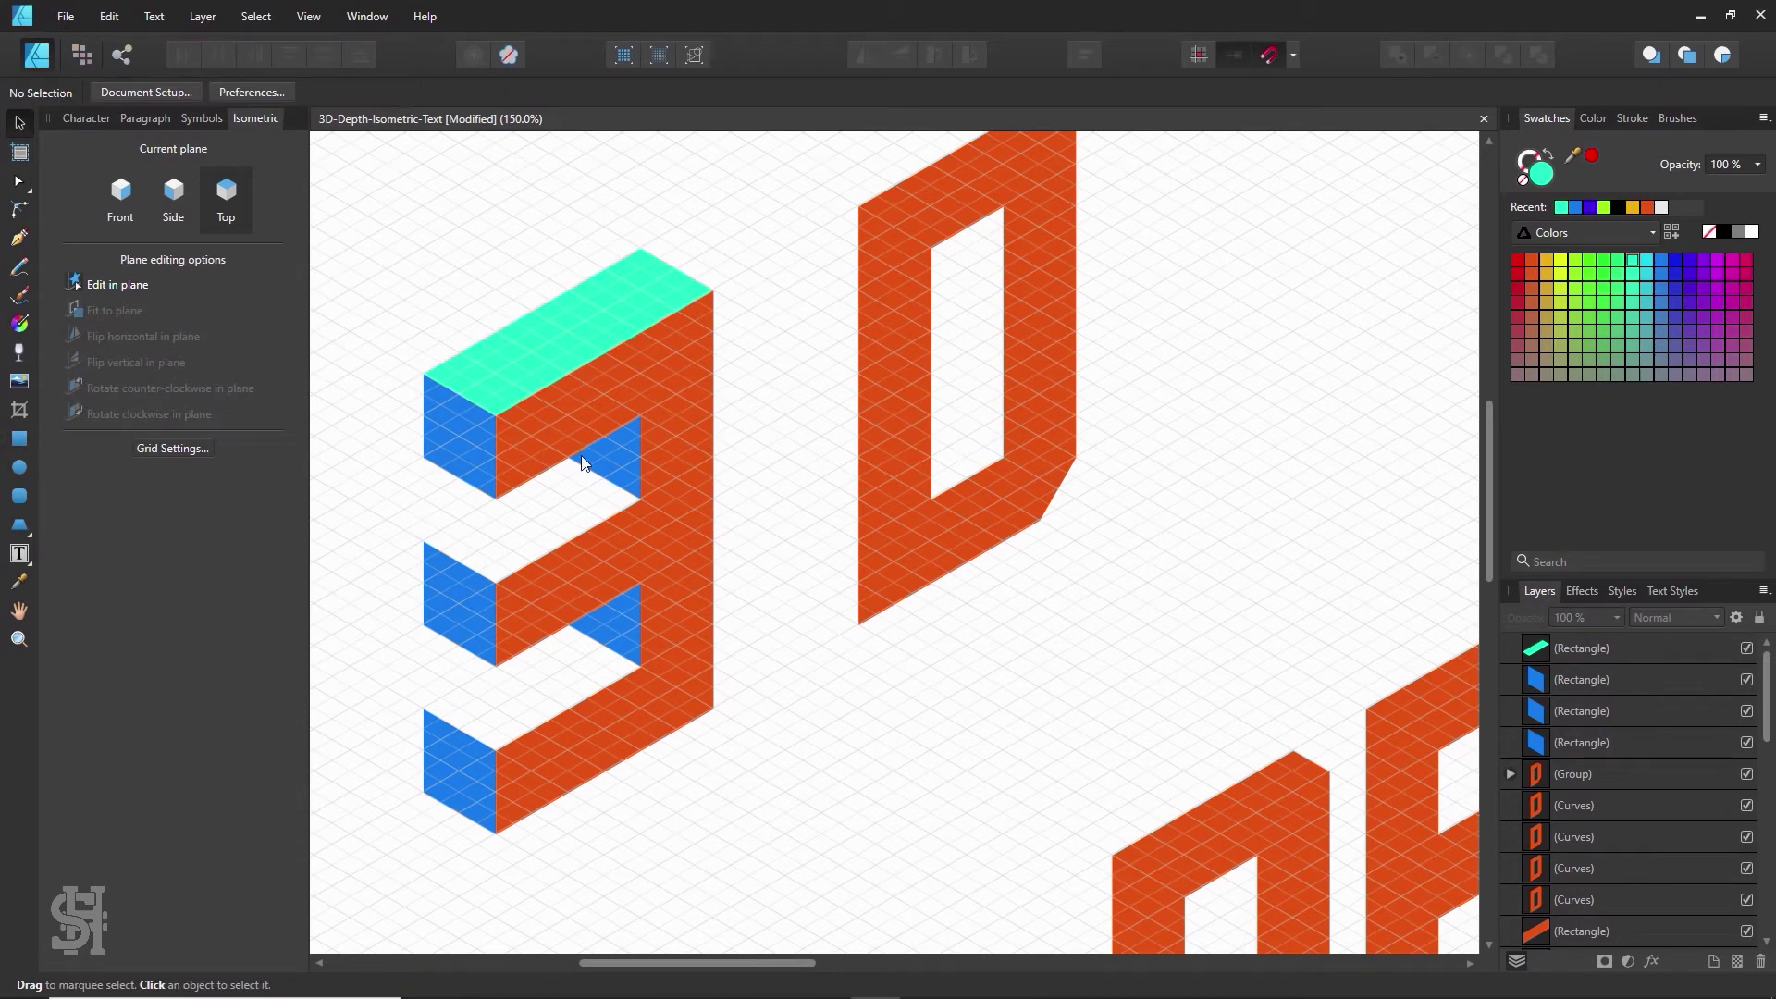
- Try other fill colours on the 3's upper top face, ending with dark grey 777777
{"action": "left_click", "coordinate": [574, 348]}
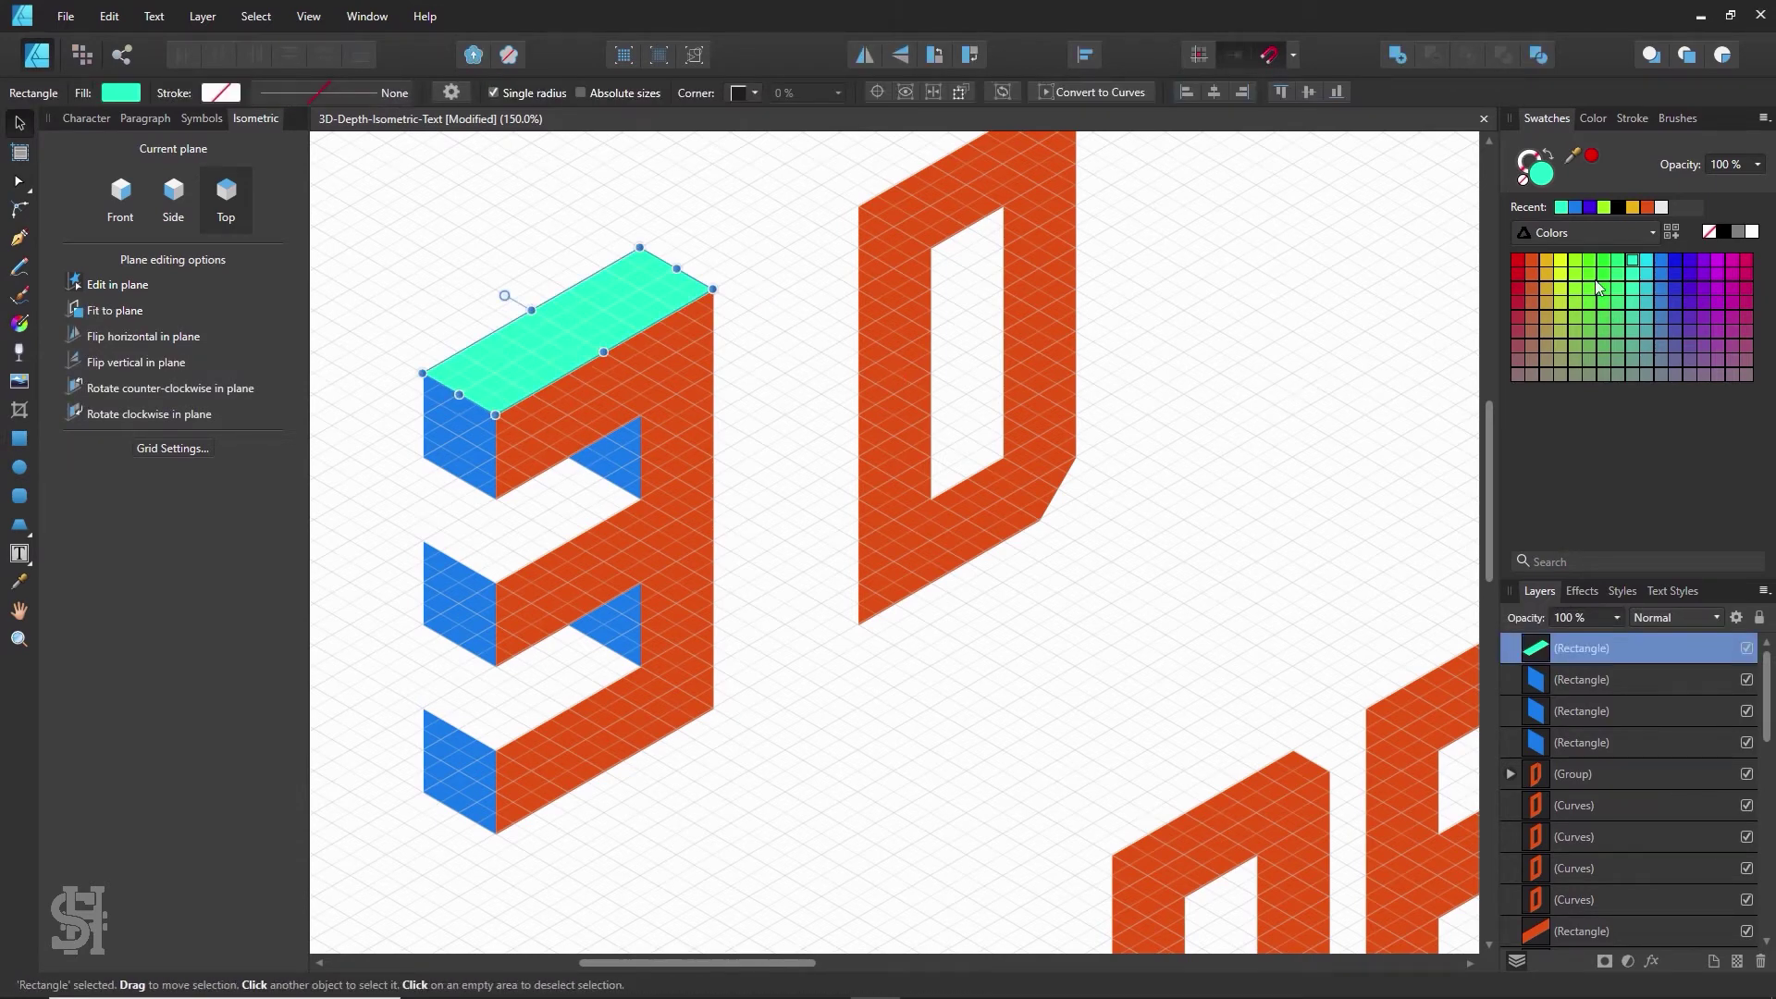
{"action": "left_click", "coordinate": [1560, 264]}
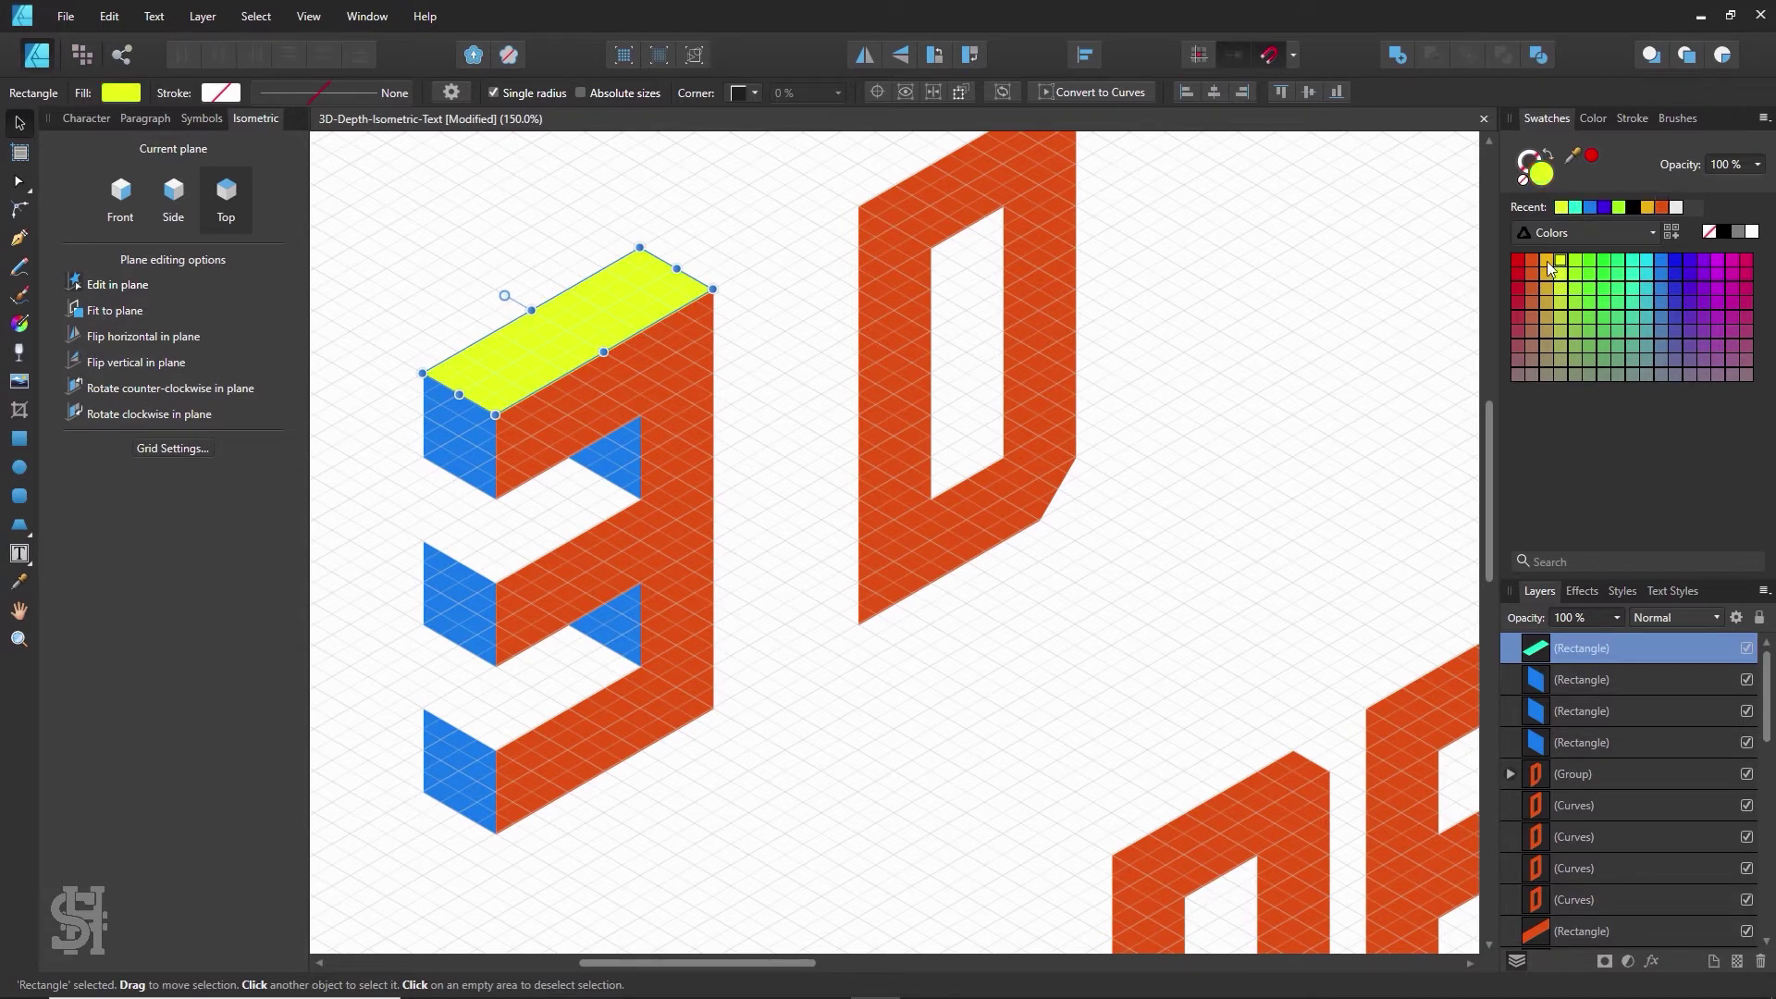
{"action": "left_click", "coordinate": [1546, 261]}
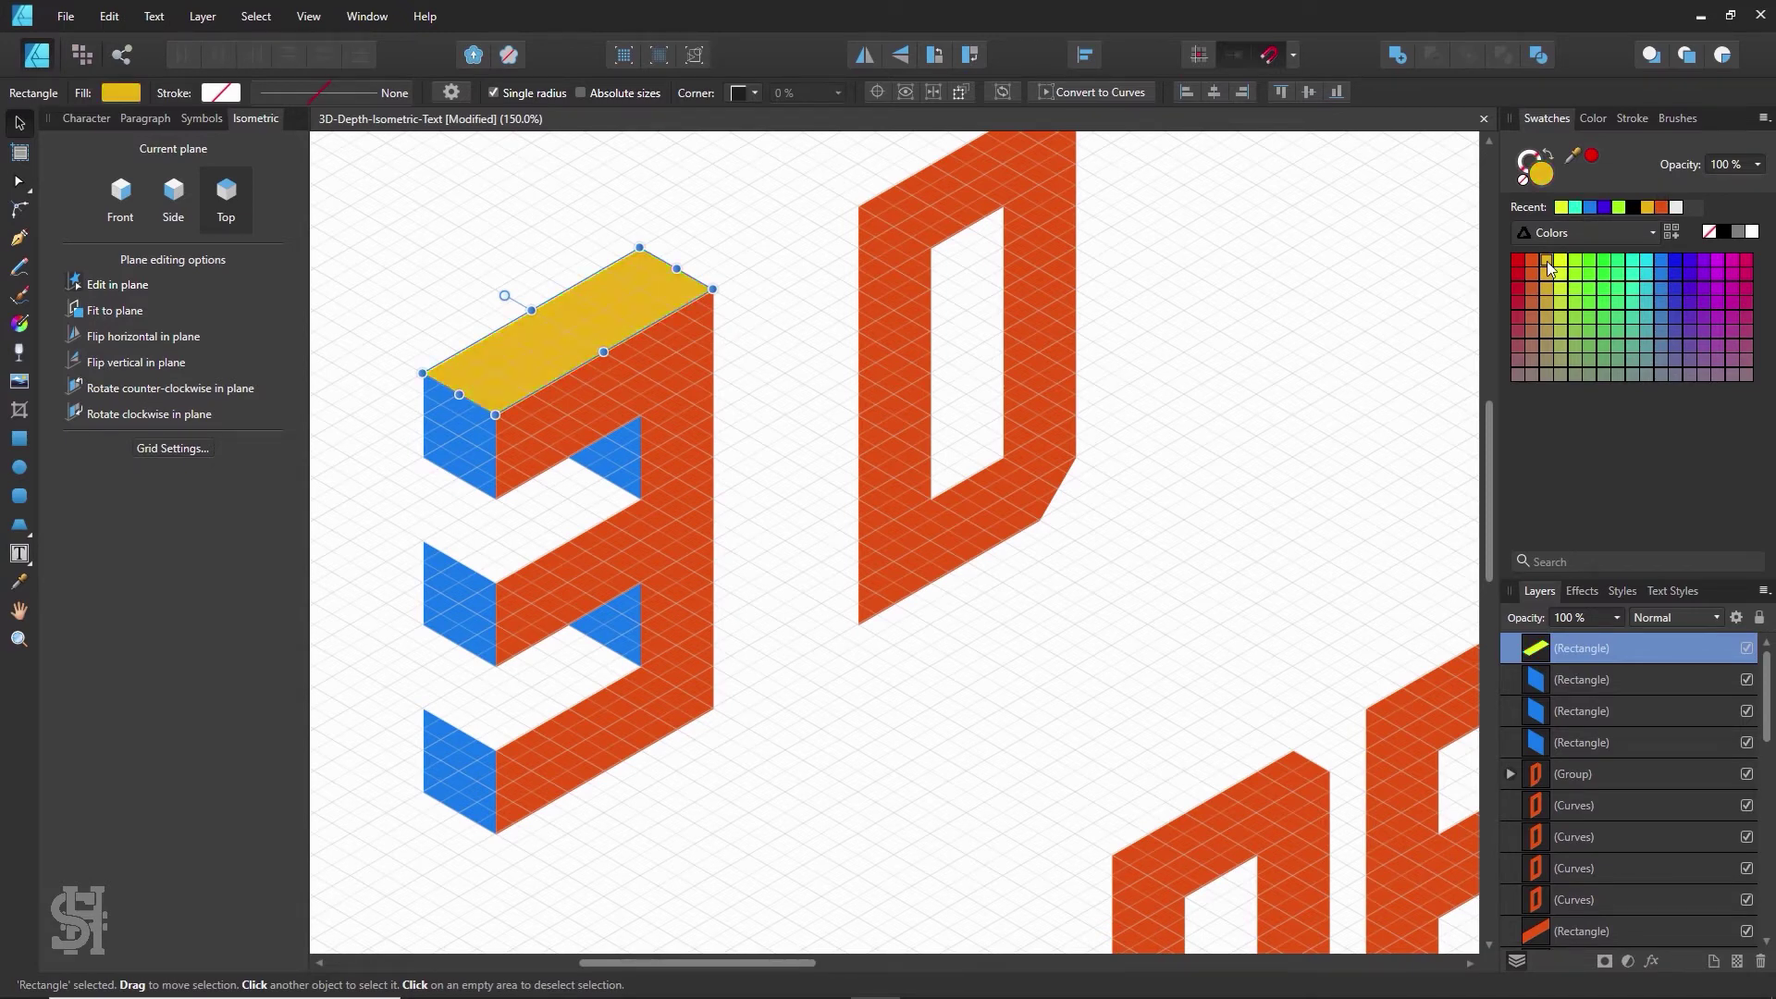
{"action": "left_click", "coordinate": [1746, 263]}
{"action": "left_click", "coordinate": [1738, 232]}
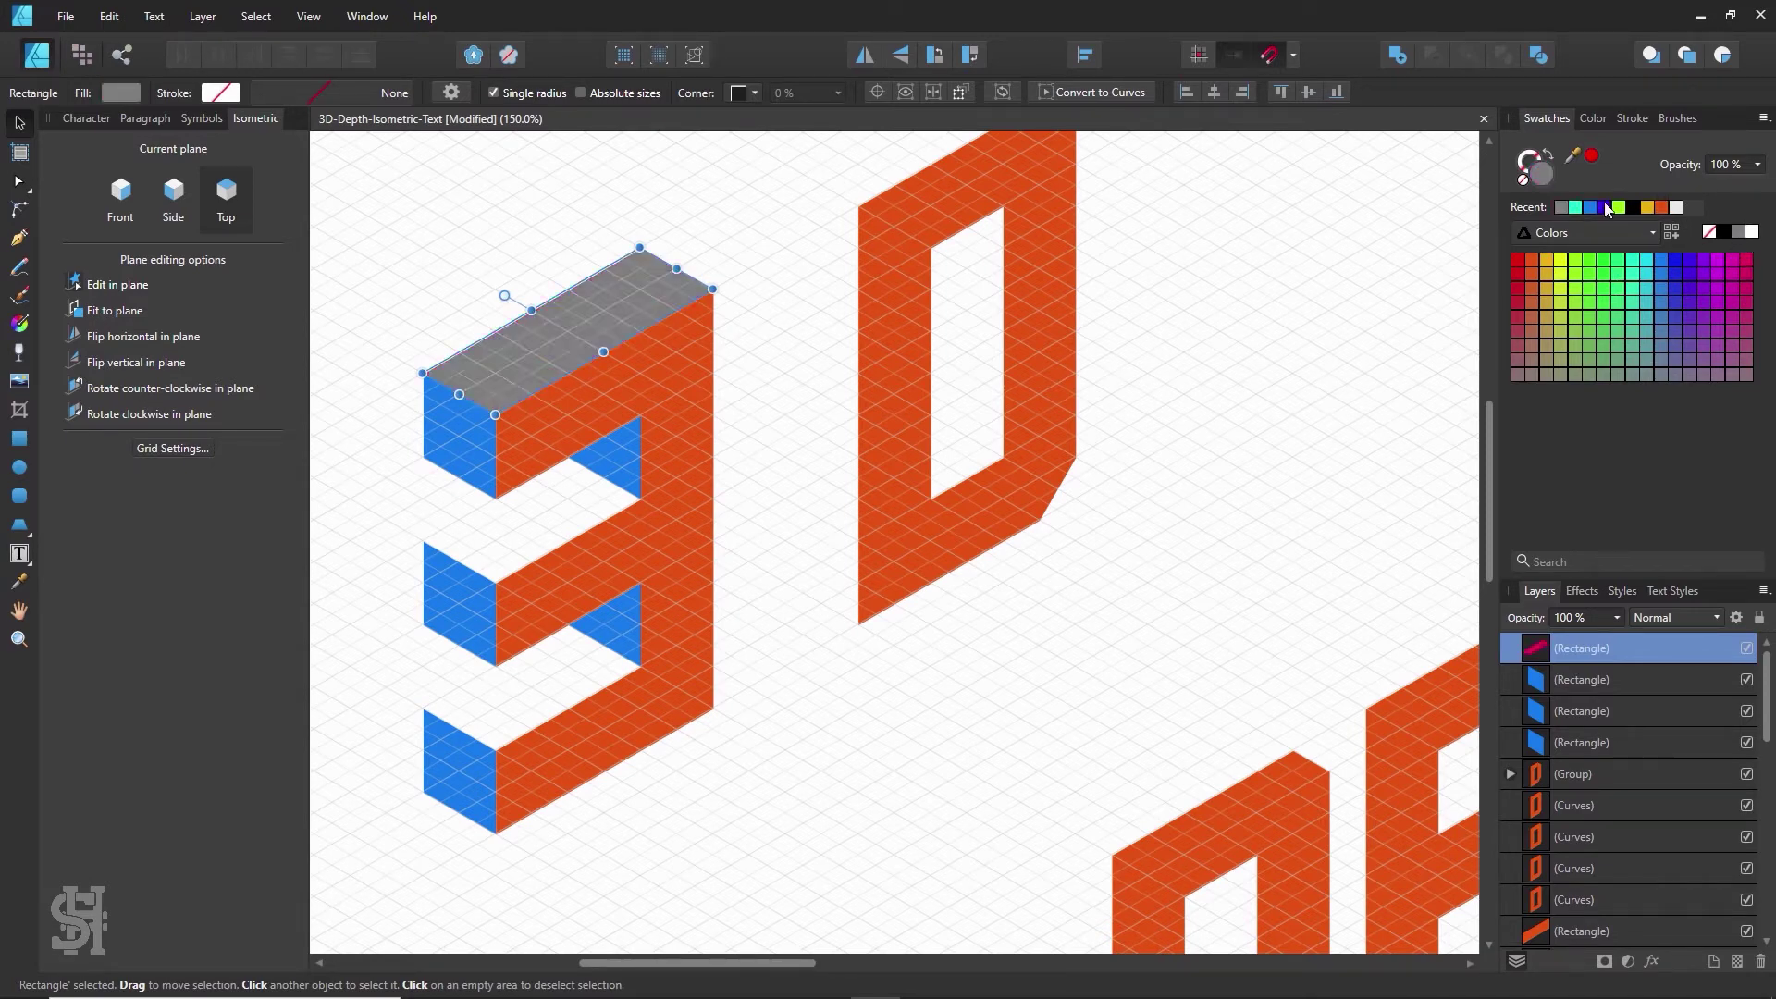
{"action": "double_click", "coordinate": [1536, 178]}
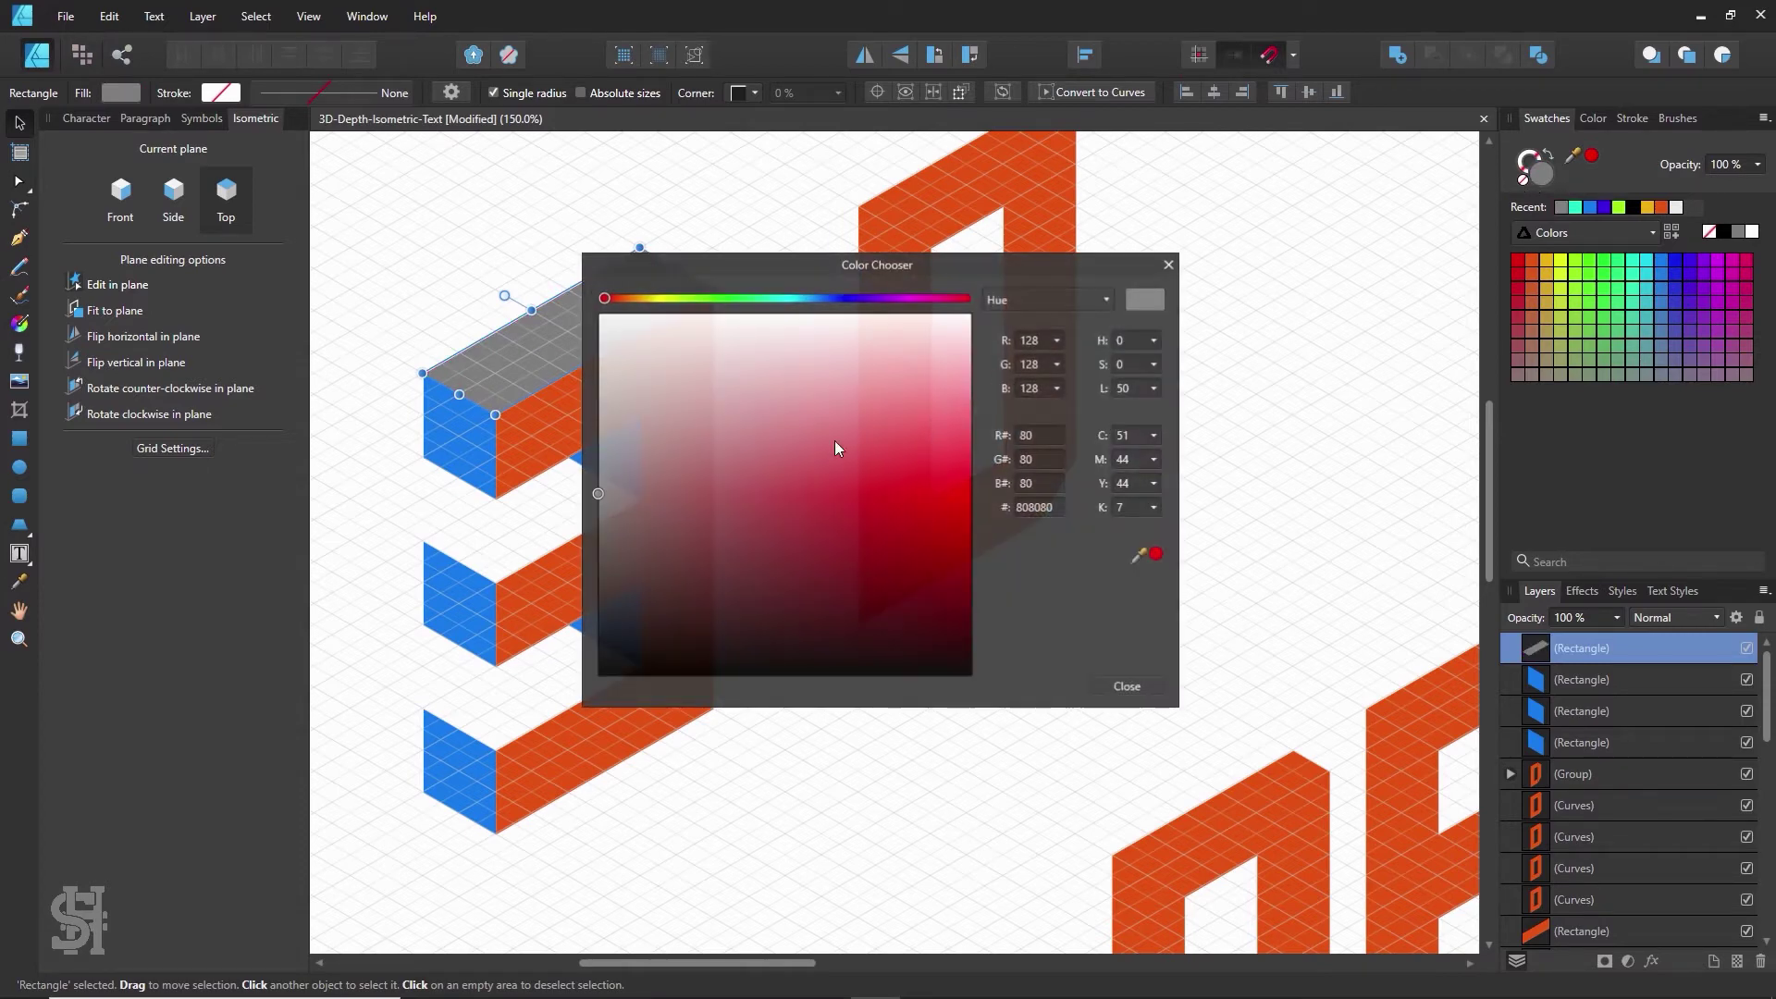
{"action": "left_click_drag", "start_coordinate": [760, 266], "coordinate": [1023, 275]}
{"action": "mouse_move", "coordinate": [869, 427]}
{"action": "left_mouse_down"}
{"action": "mouse_move", "coordinate": [894, 436]}
{"action": "mouse_move", "coordinate": [854, 396]}
{"action": "mouse_move", "coordinate": [848, 516]}
{"action": "mouse_move", "coordinate": [878, 525]}
{"action": "left_mouse_up"}
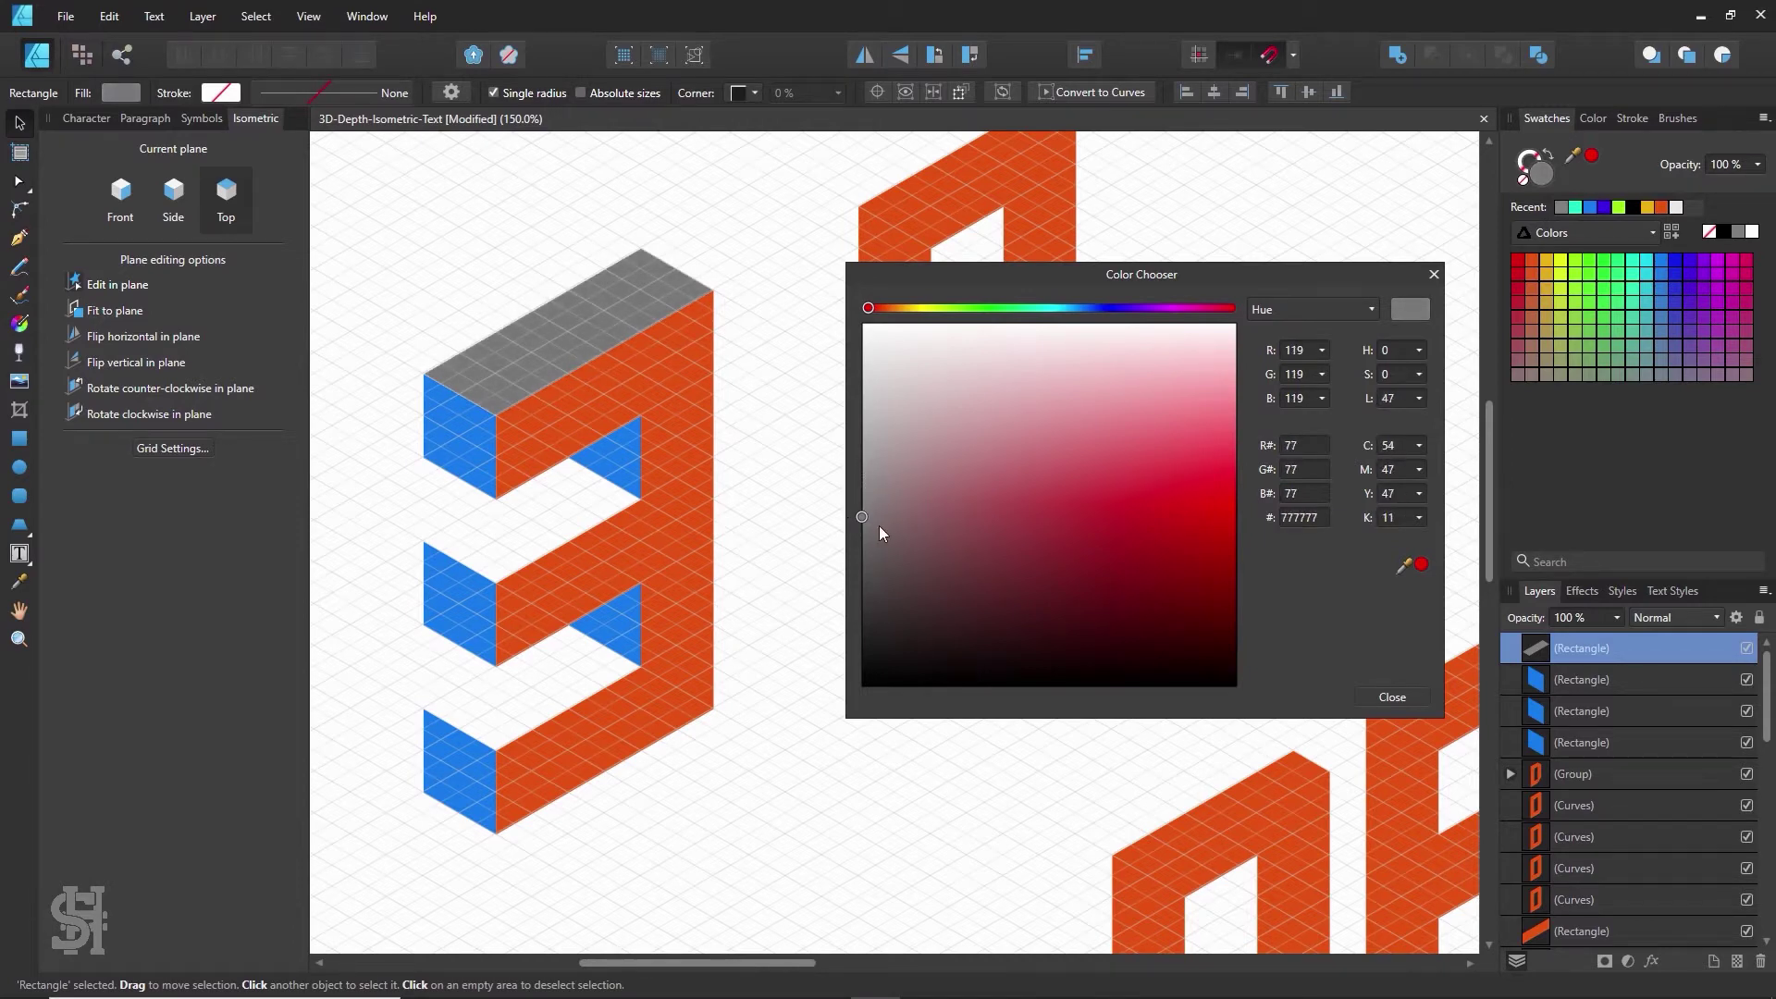
{"action": "left_click", "coordinate": [1395, 695]}
{"action": "left_click", "coordinate": [1071, 645]}
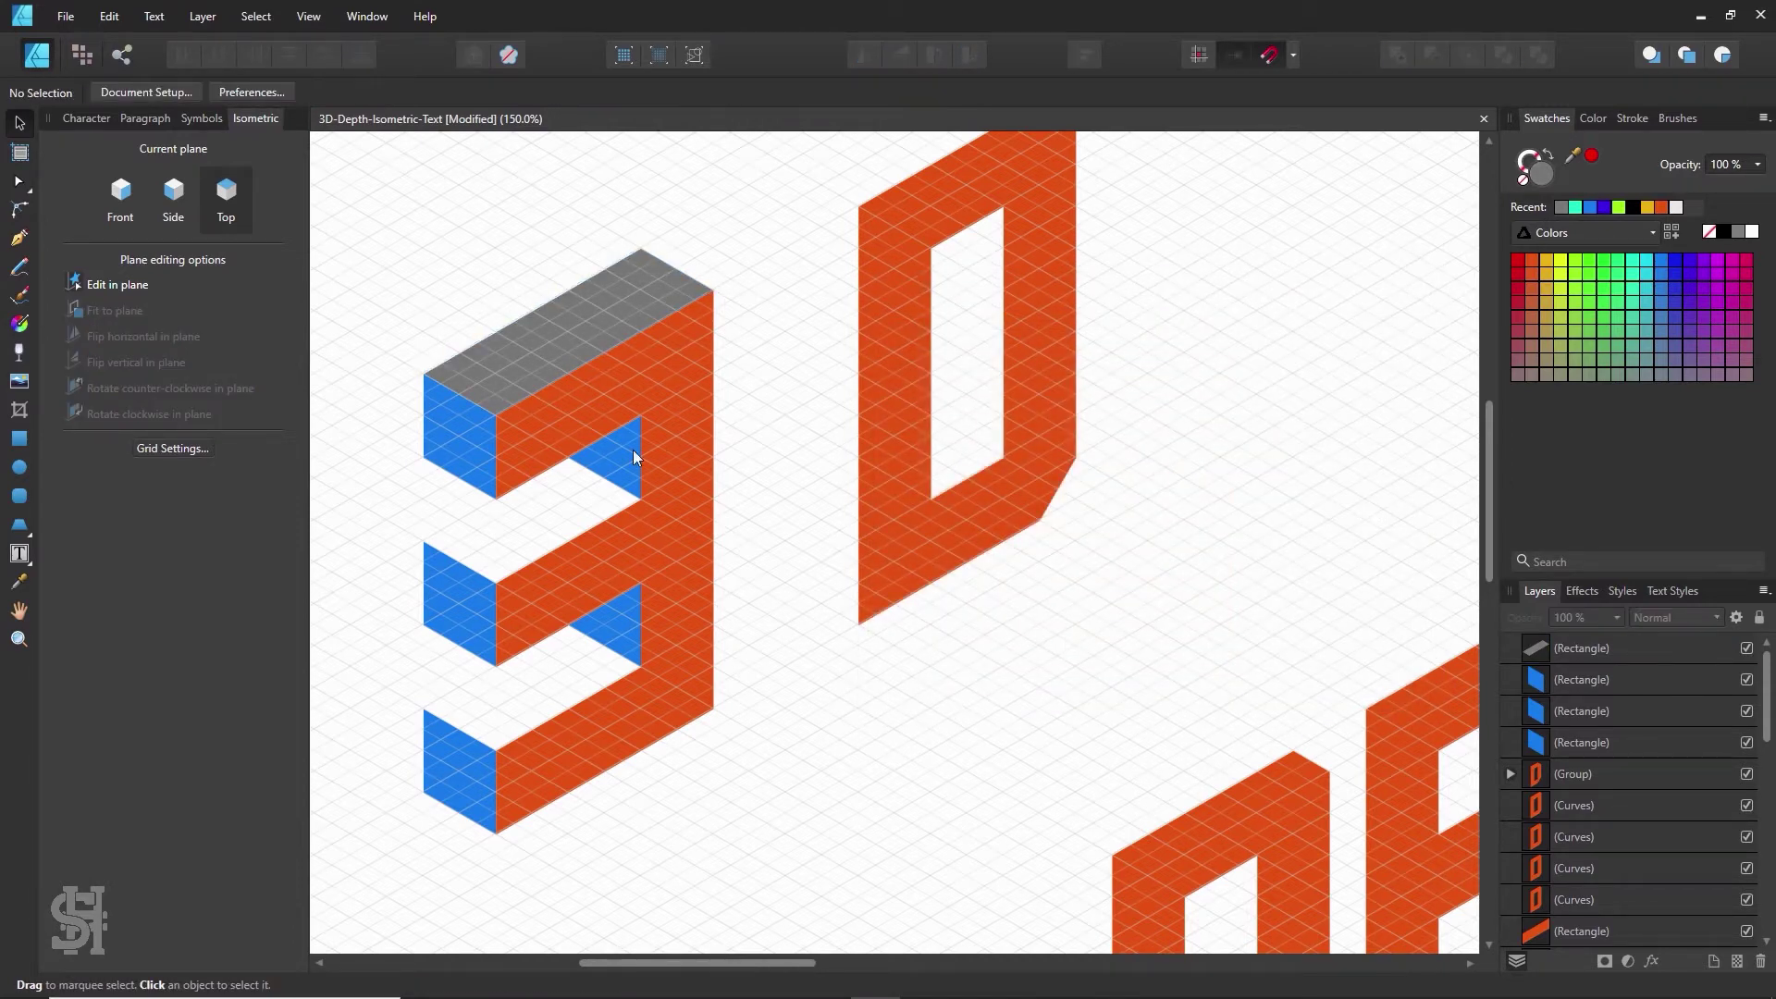
- Copy the 3's upper top face onto the middle and lower arms, with both copies ending at the stem
{"action": "left_click", "coordinate": [555, 364]}
{"action": "left_click_drag", "start_coordinate": [592, 408], "coordinate": [514, 540]}
{"action": "left_click_drag", "start_coordinate": [676, 436], "coordinate": [515, 702]}
{"action": "key", "text": "ctrl+d"}
{"action": "left_click", "coordinate": [559, 535]}
{"action": "key", "text": "ctrl+d"}
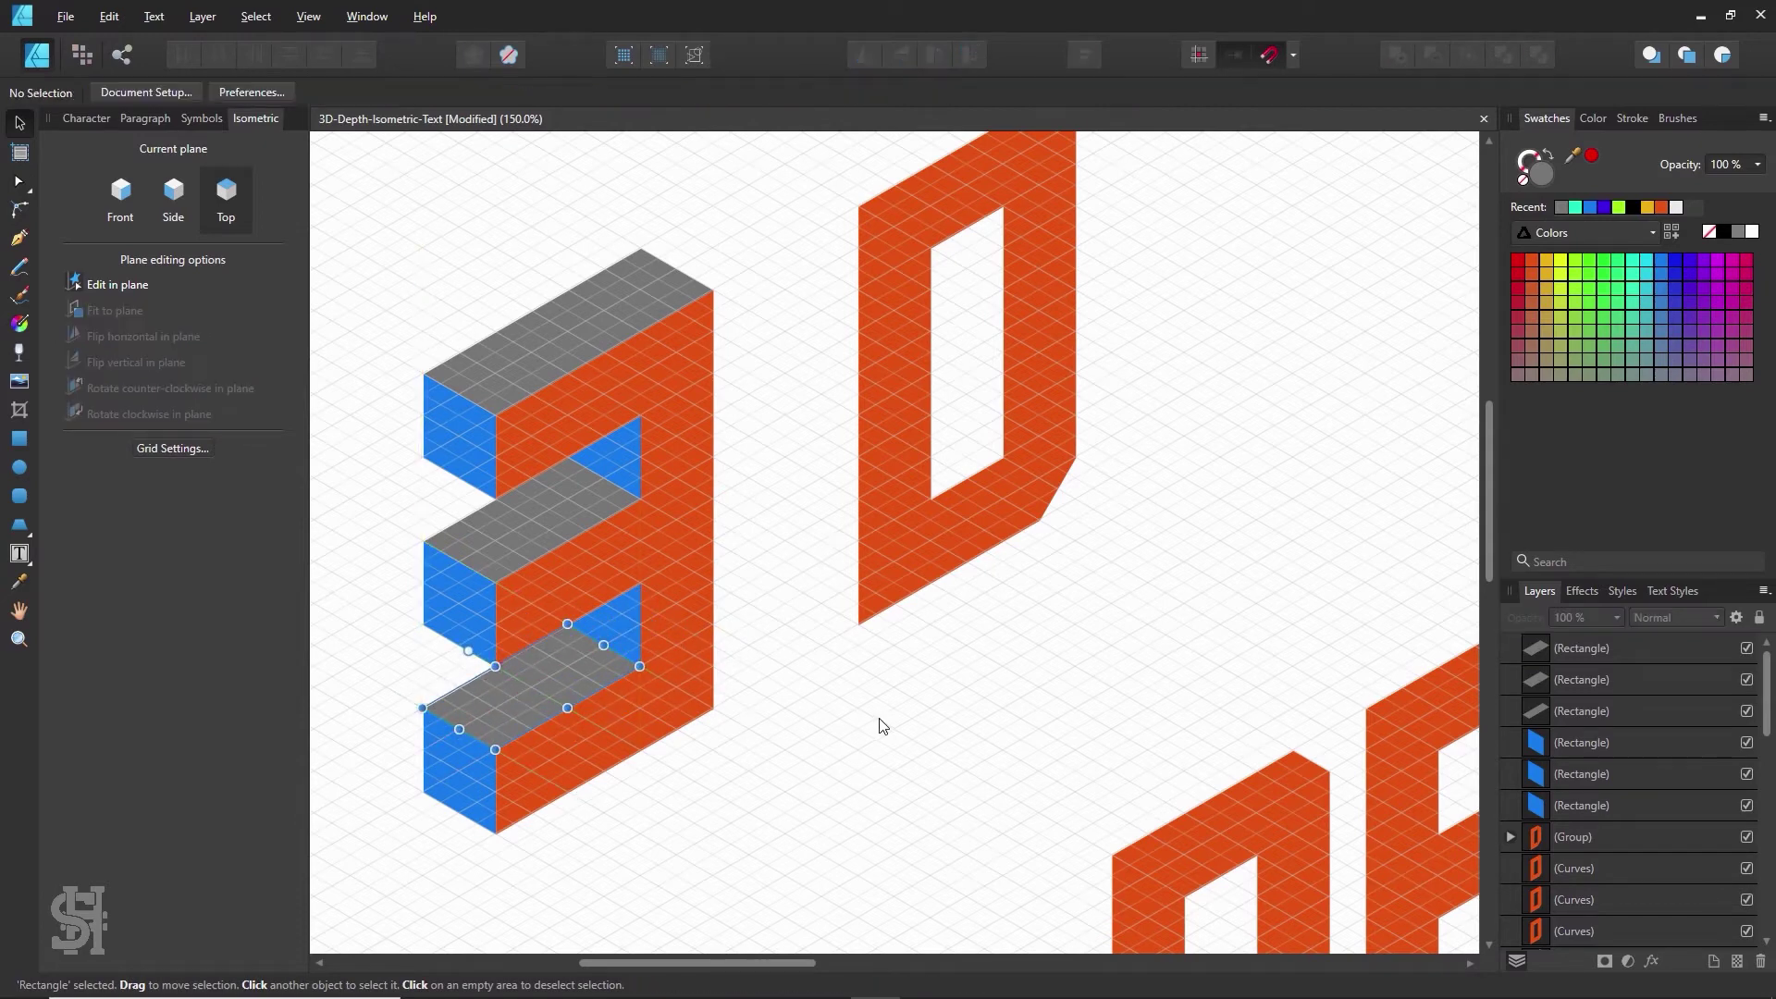
- Fill all three top faces of the 3 with bright yellow
{"action": "key", "text": "z"}
{"action": "left_click", "coordinate": [1021, 467], "text": "alt"}
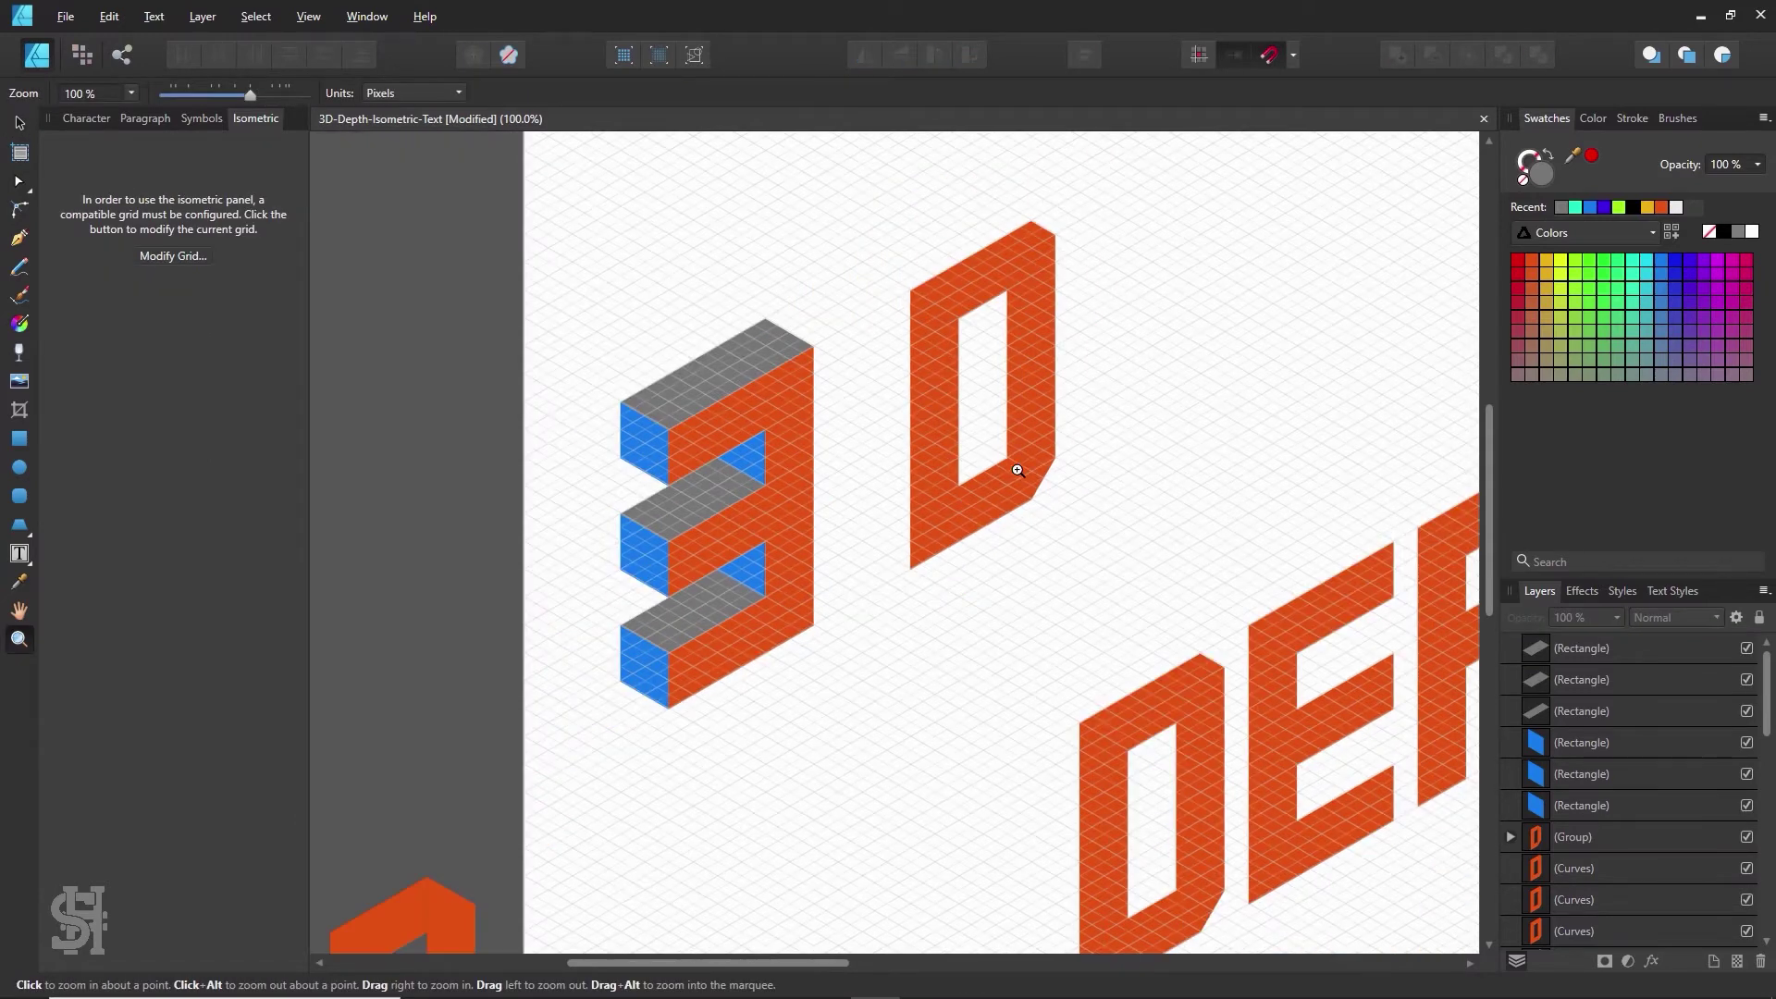
{"action": "left_click_drag", "start_coordinate": [1017, 470], "coordinate": [883, 504]}
{"action": "key", "text": "v"}
{"action": "left_click", "coordinate": [575, 646]}
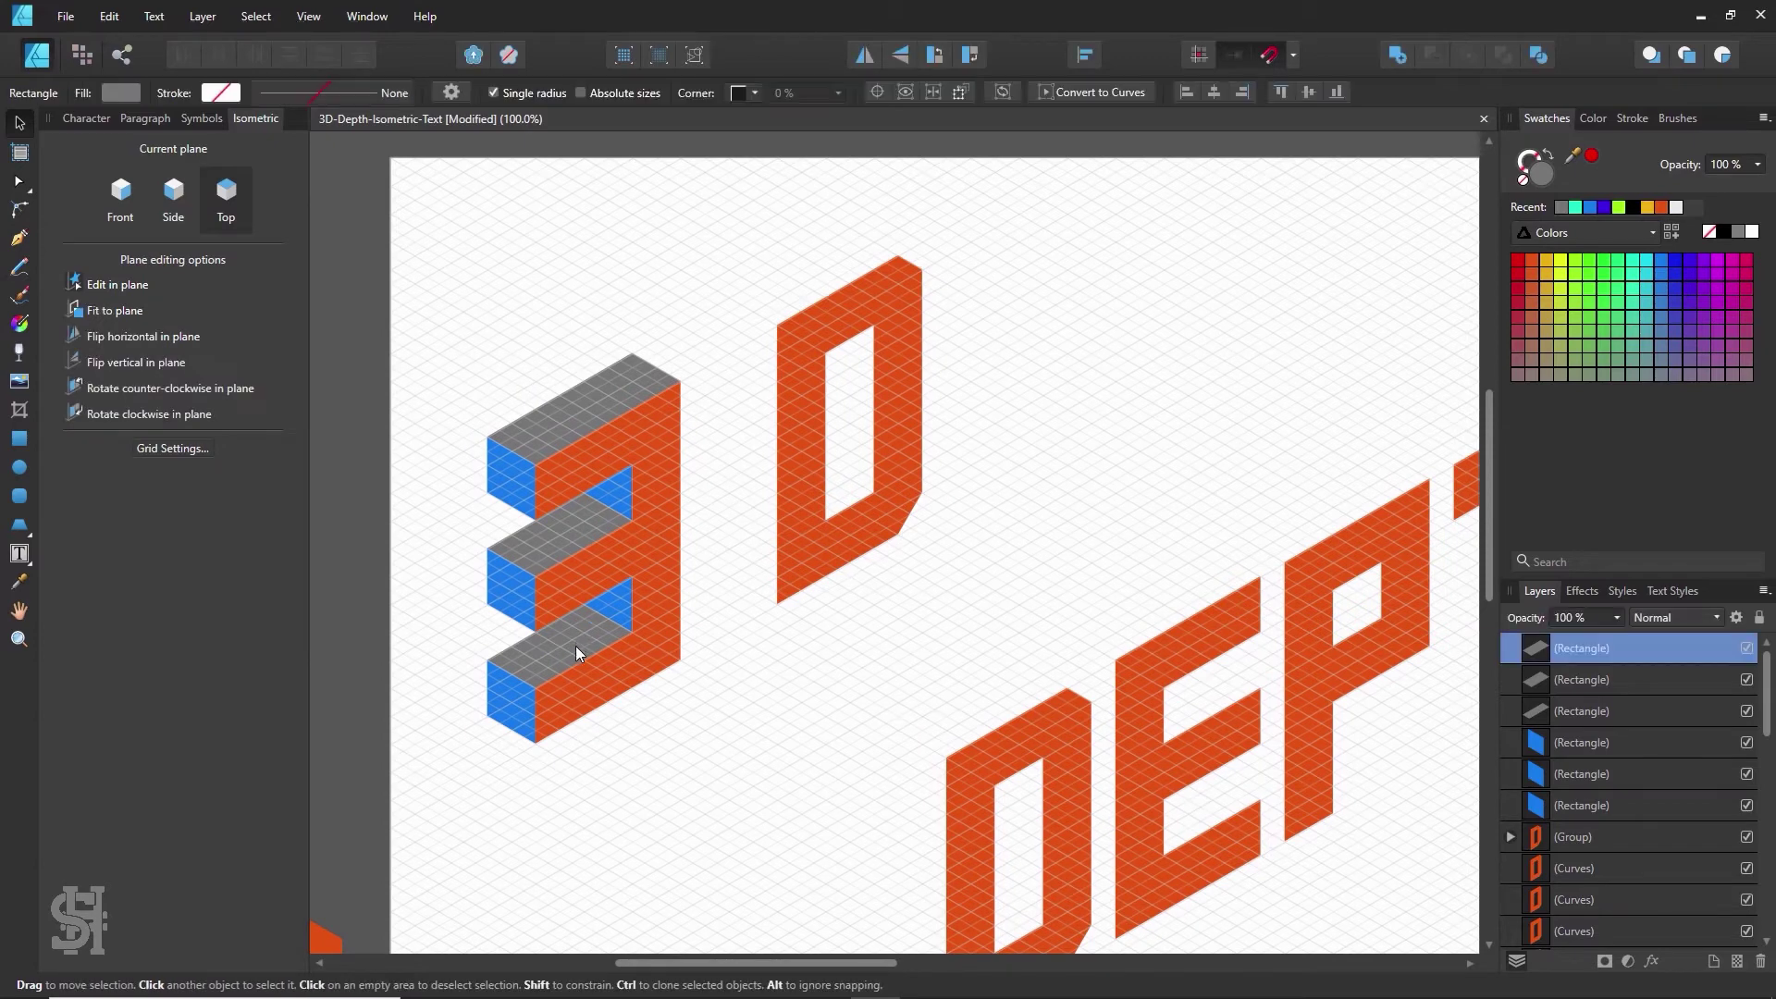
{"action": "key", "text": "ctrl+d"}
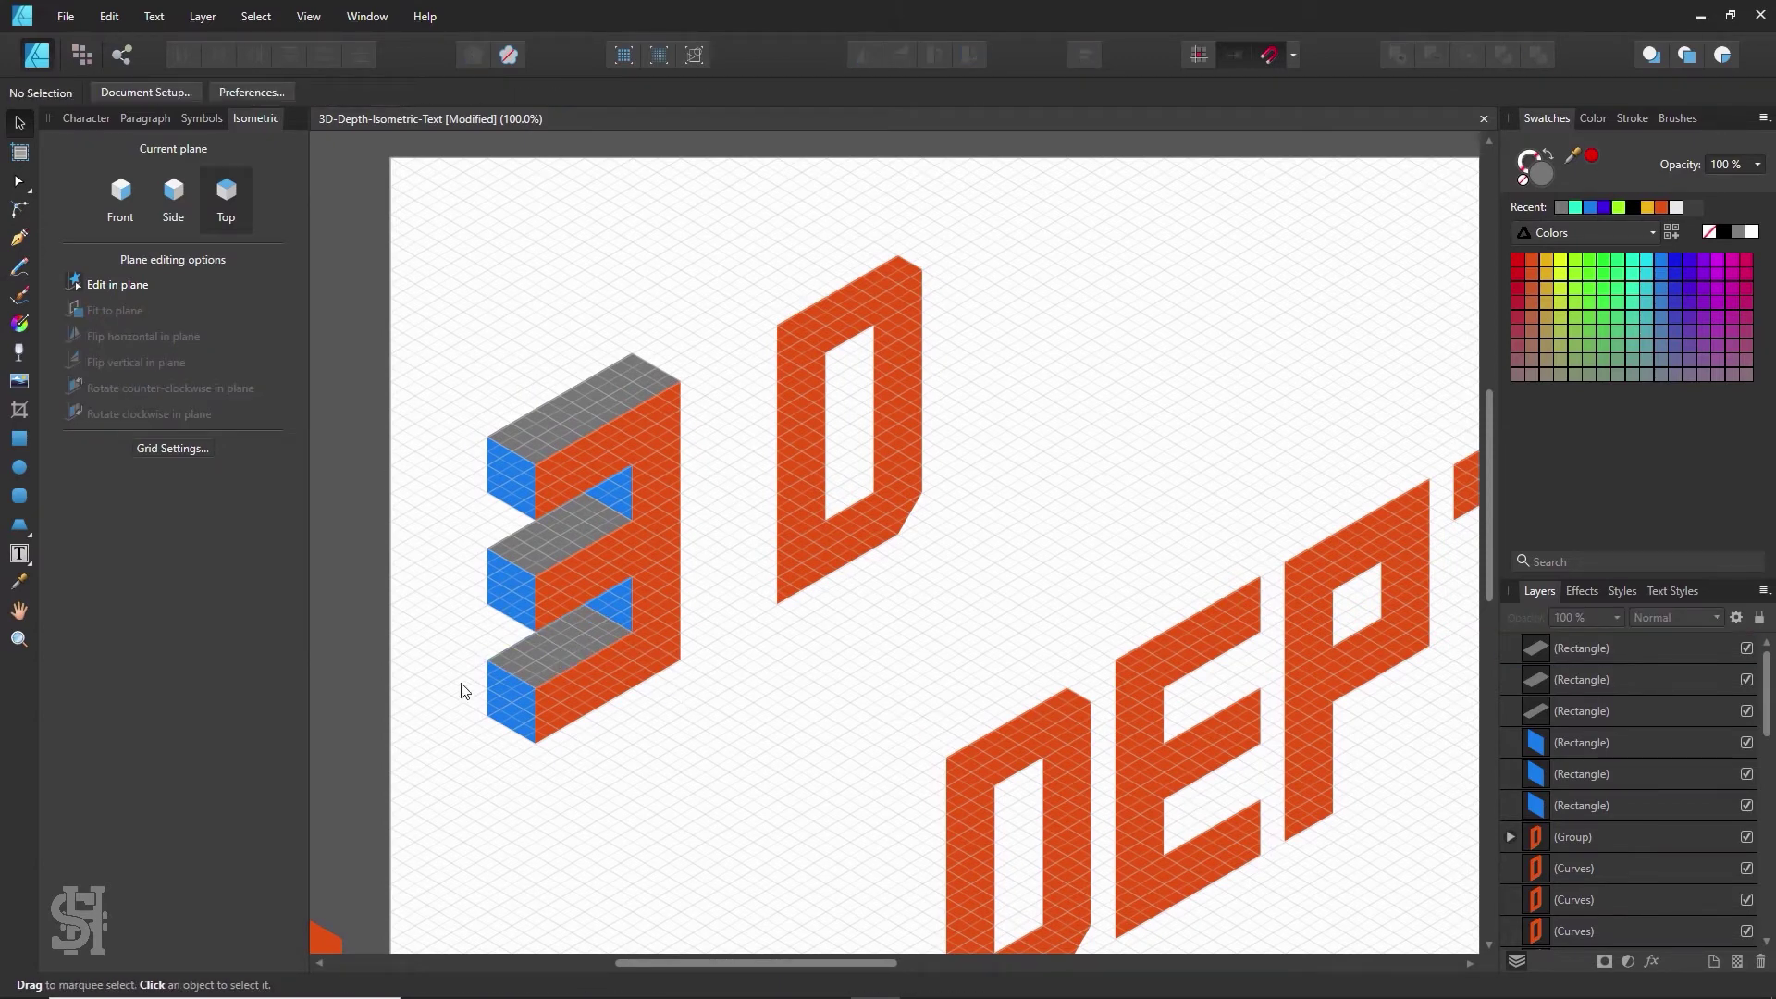
{"action": "left_click", "coordinate": [587, 403]}
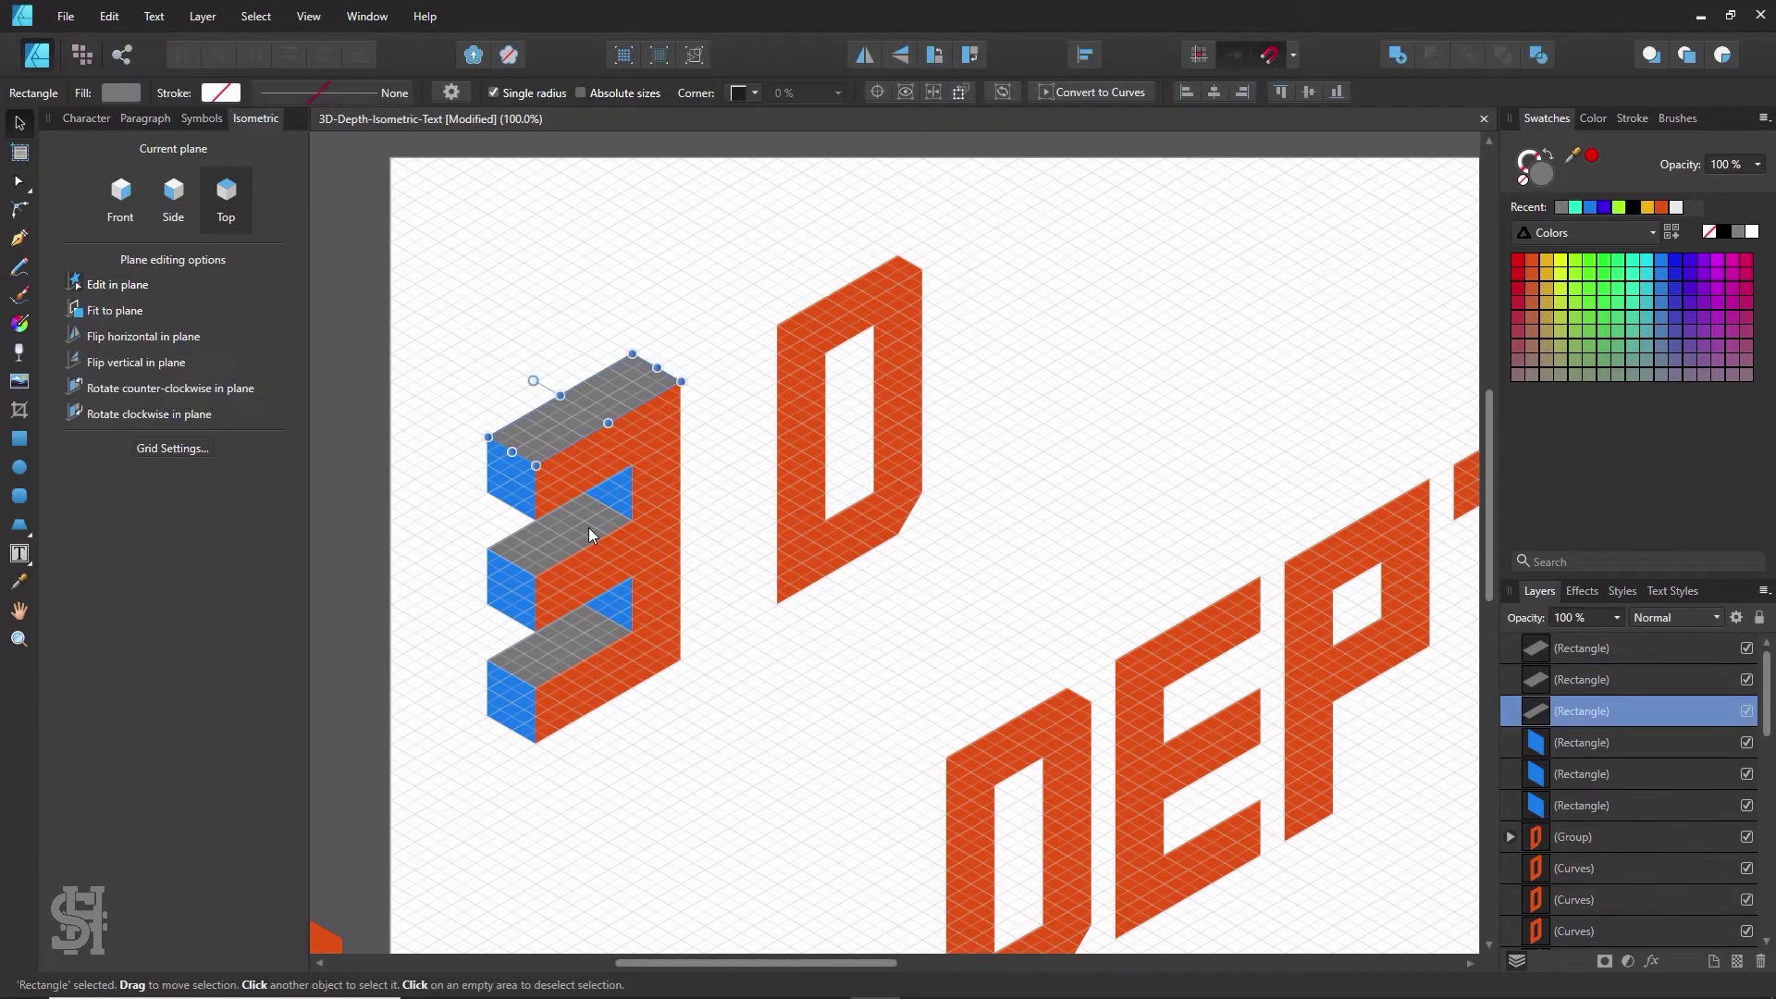
{"action": "left_click", "coordinate": [568, 527], "text": "shift"}
{"action": "left_click", "coordinate": [583, 664], "text": "shift"}
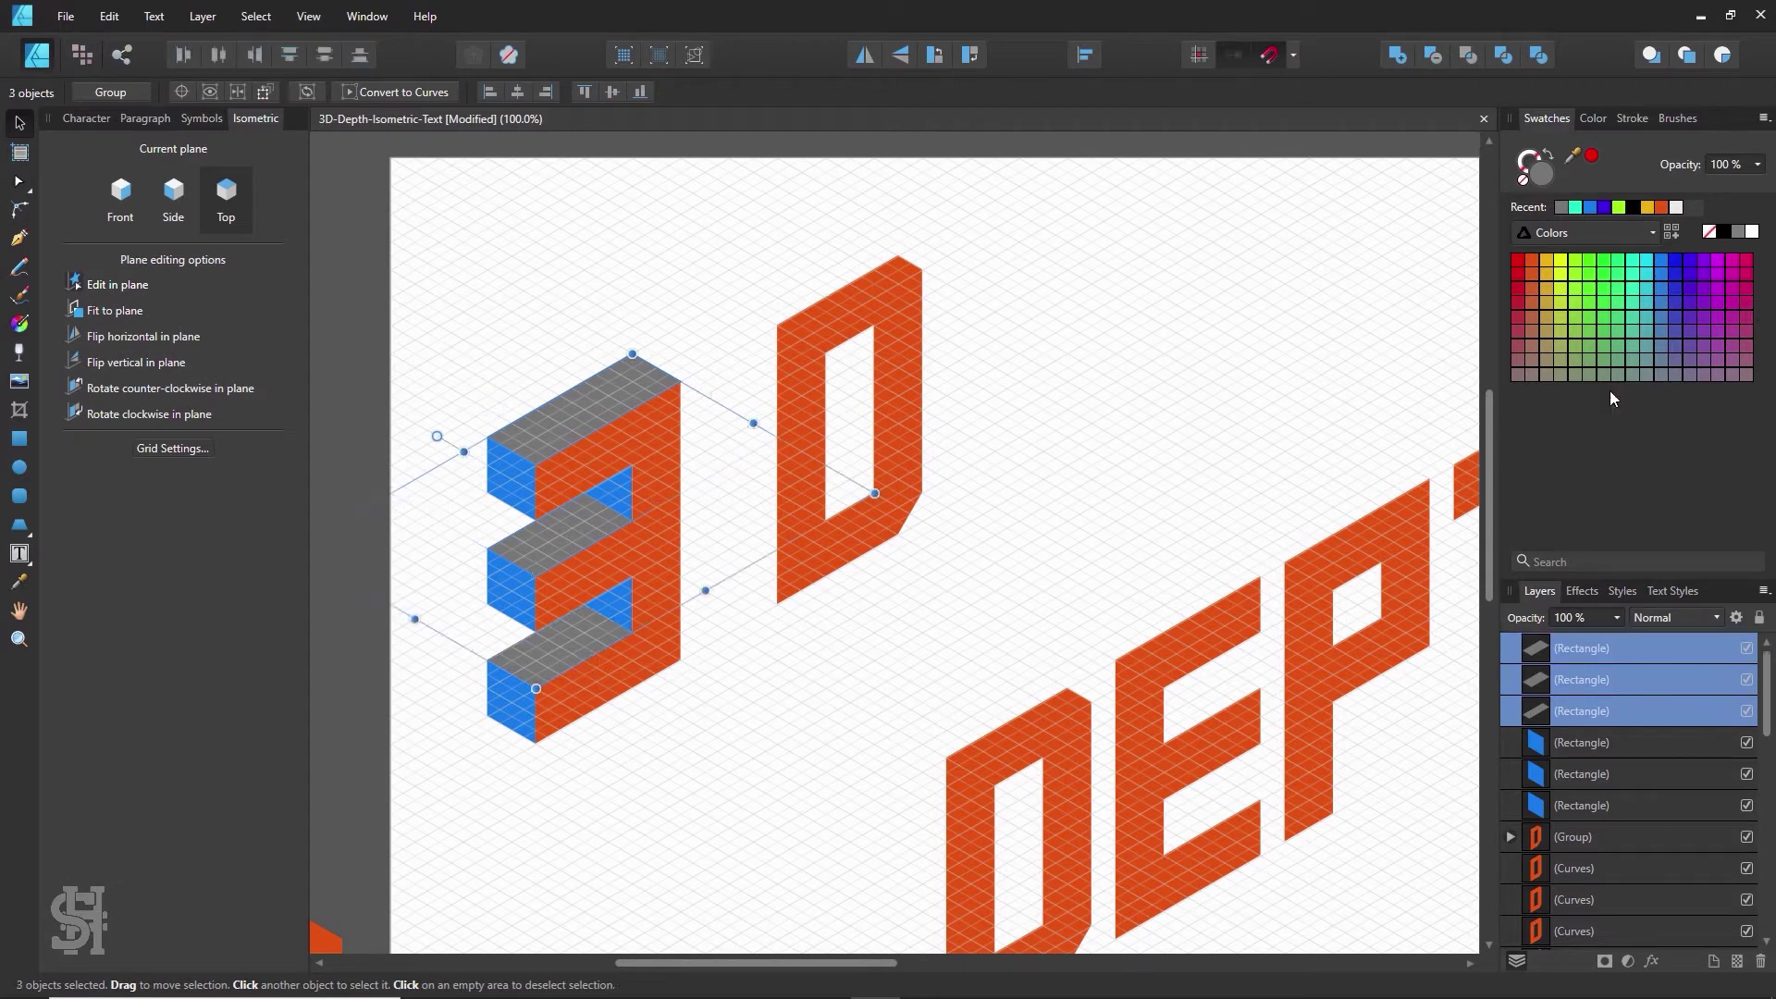
{"action": "left_click", "coordinate": [1559, 331]}
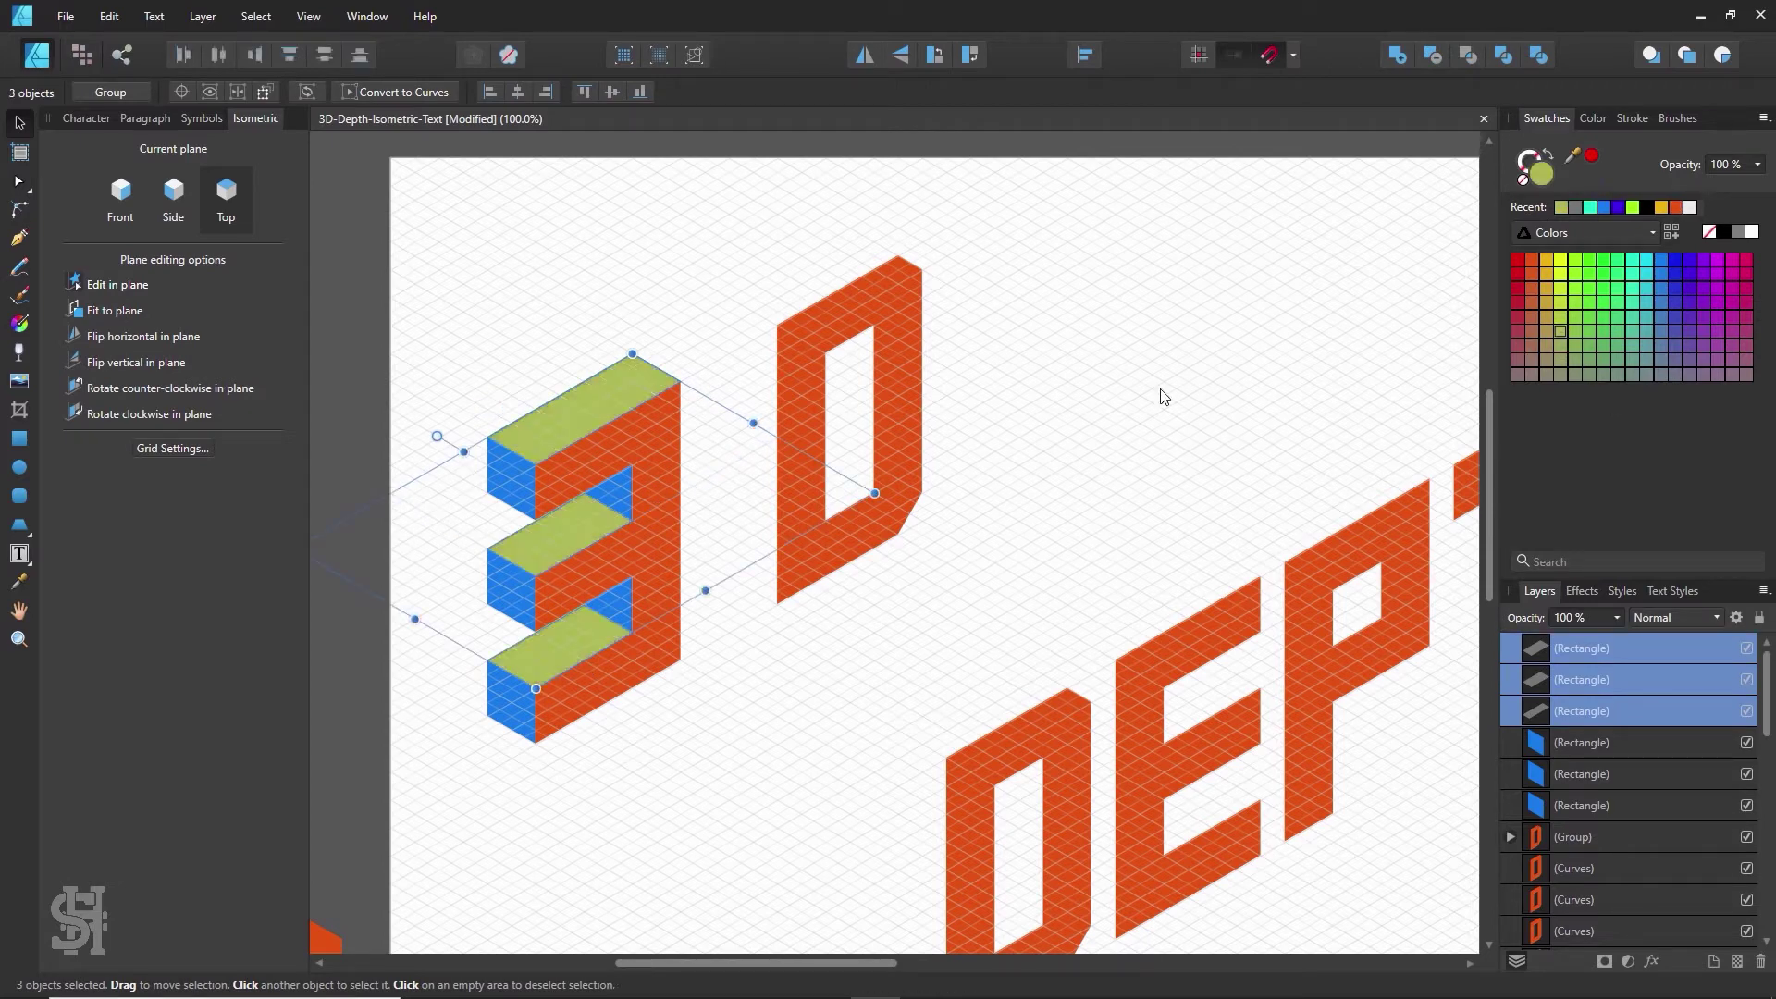
{"action": "left_click", "coordinate": [1557, 372]}
{"action": "left_click", "coordinate": [1560, 266]}
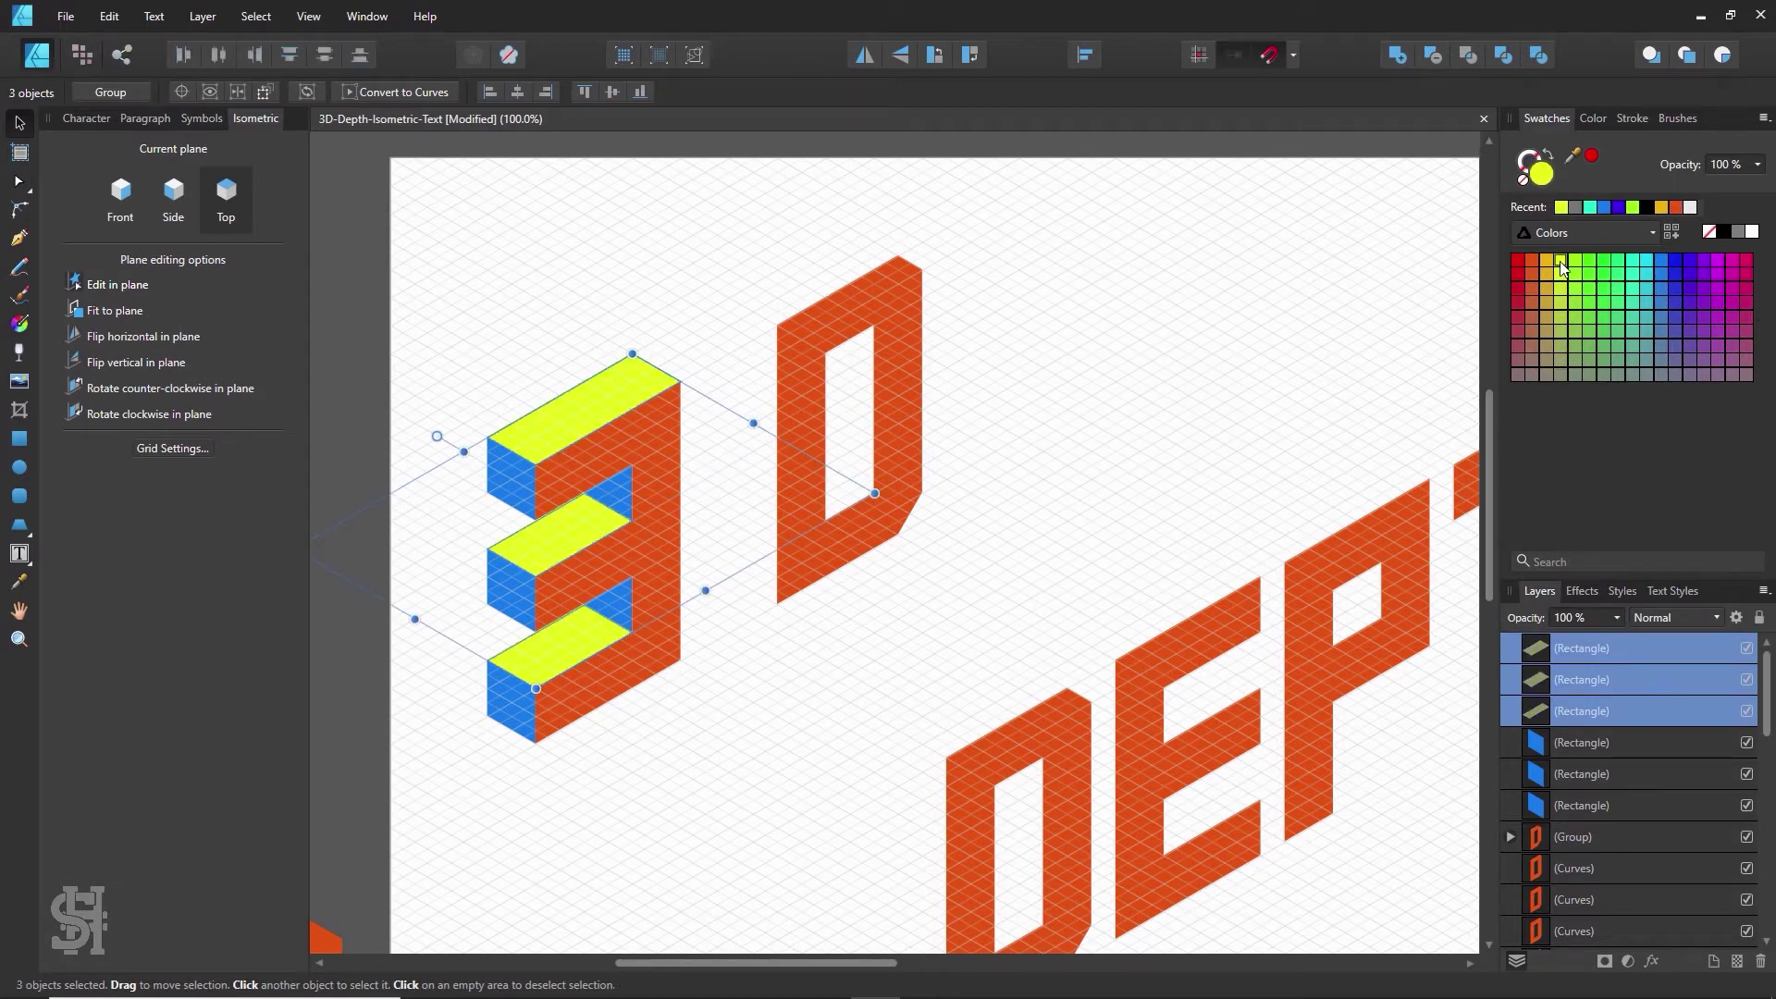
{"action": "left_click", "coordinate": [1347, 362]}
- Hide the isometric grid temporarily to examine the 3's shaded faces, and turn it back on
{"action": "key", "text": "z"}
{"action": "left_click", "coordinate": [1230, 483], "text": "alt"}
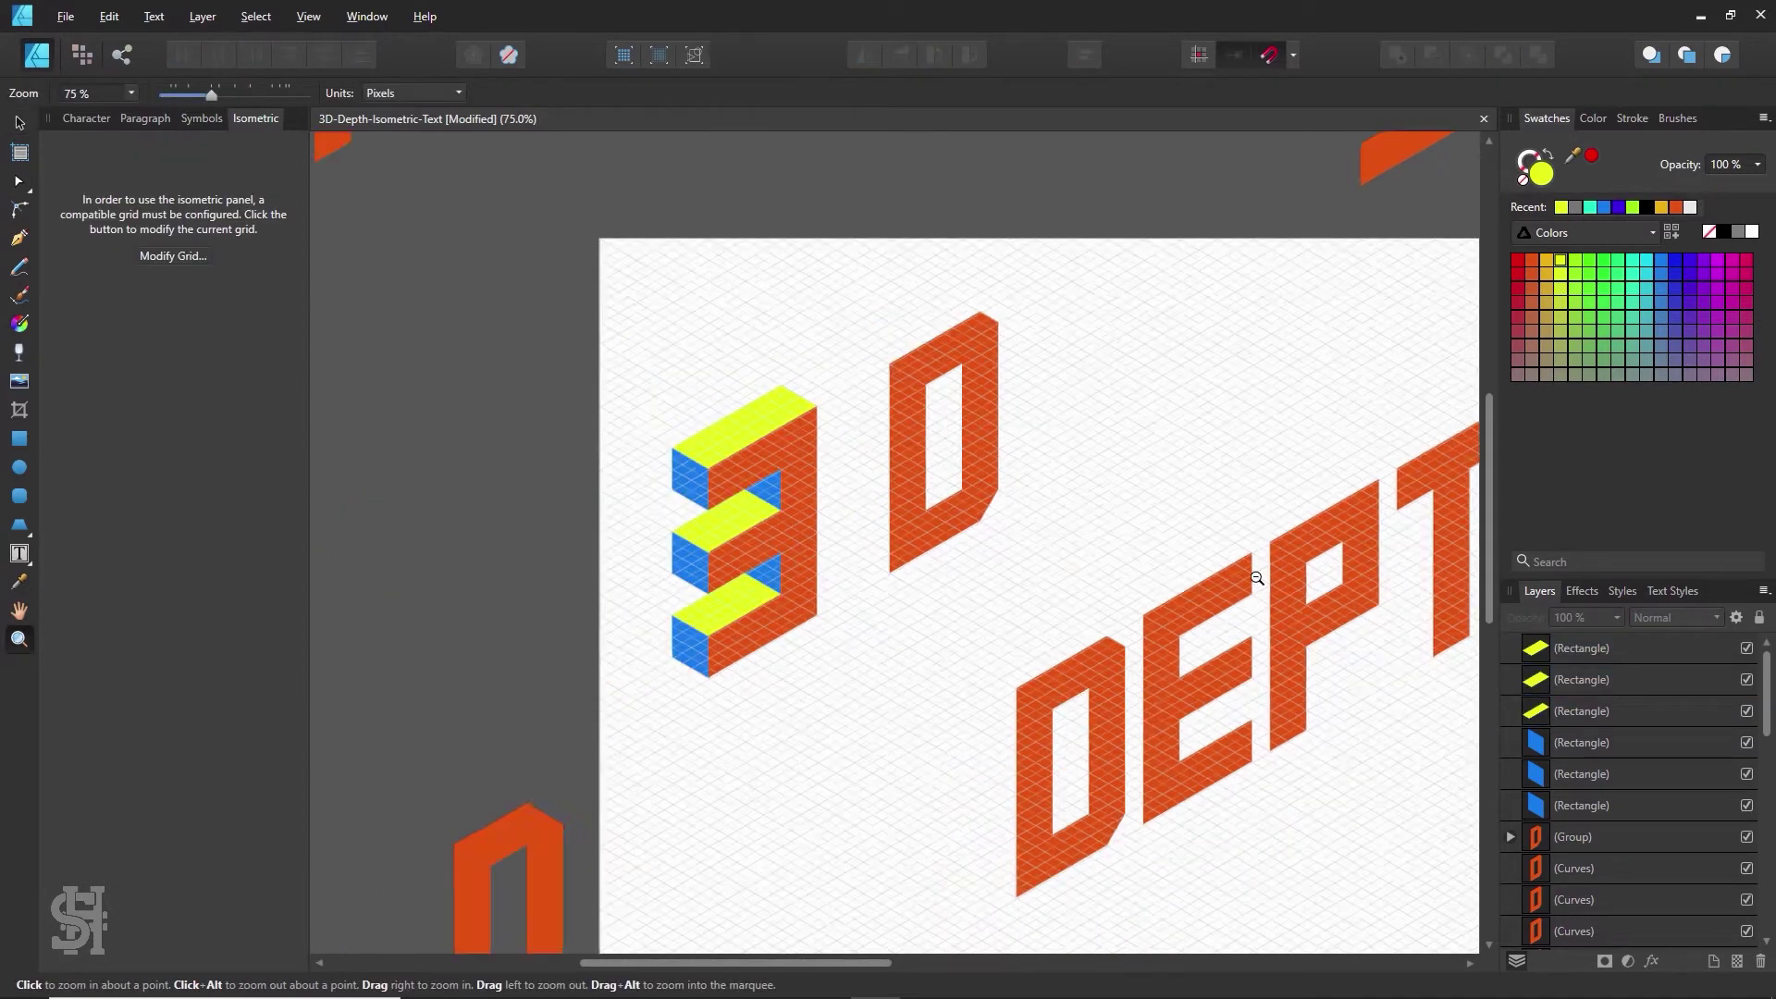
{"action": "left_click", "coordinate": [1256, 578], "text": "alt"}
{"action": "key", "text": "space"}
{"action": "left_click_drag", "start_coordinate": [1078, 589], "coordinate": [860, 520]}
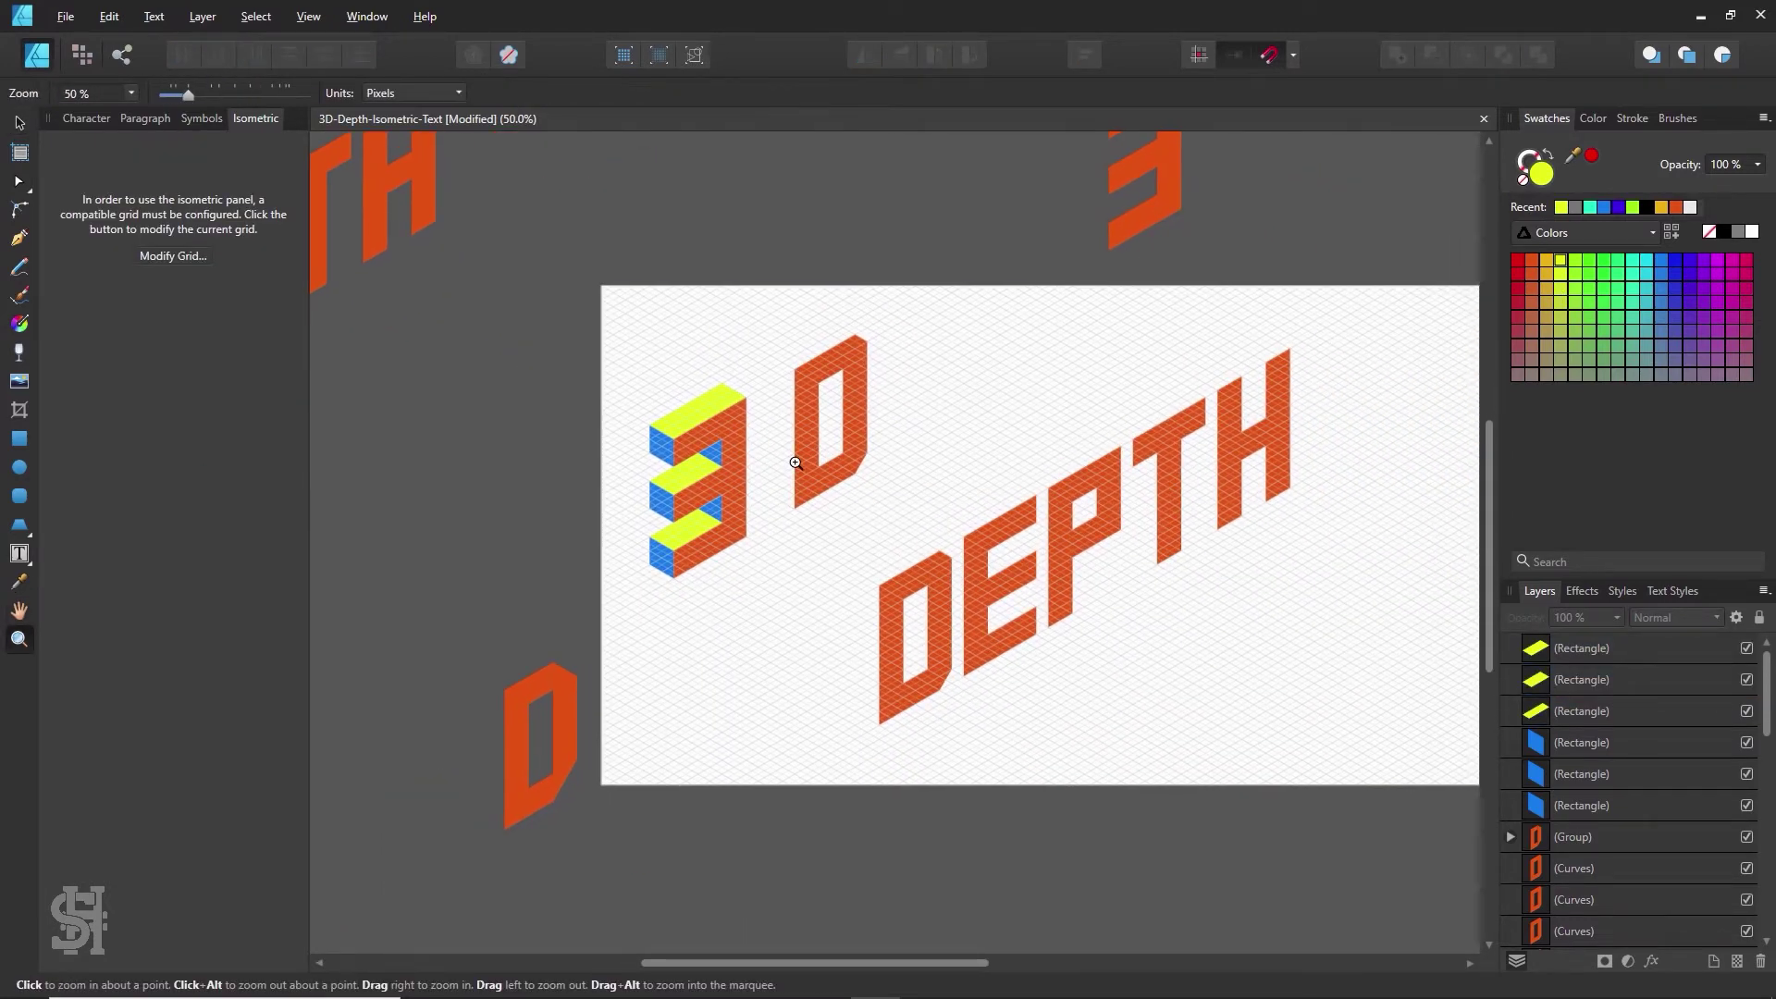
{"action": "left_click", "coordinate": [796, 465]}
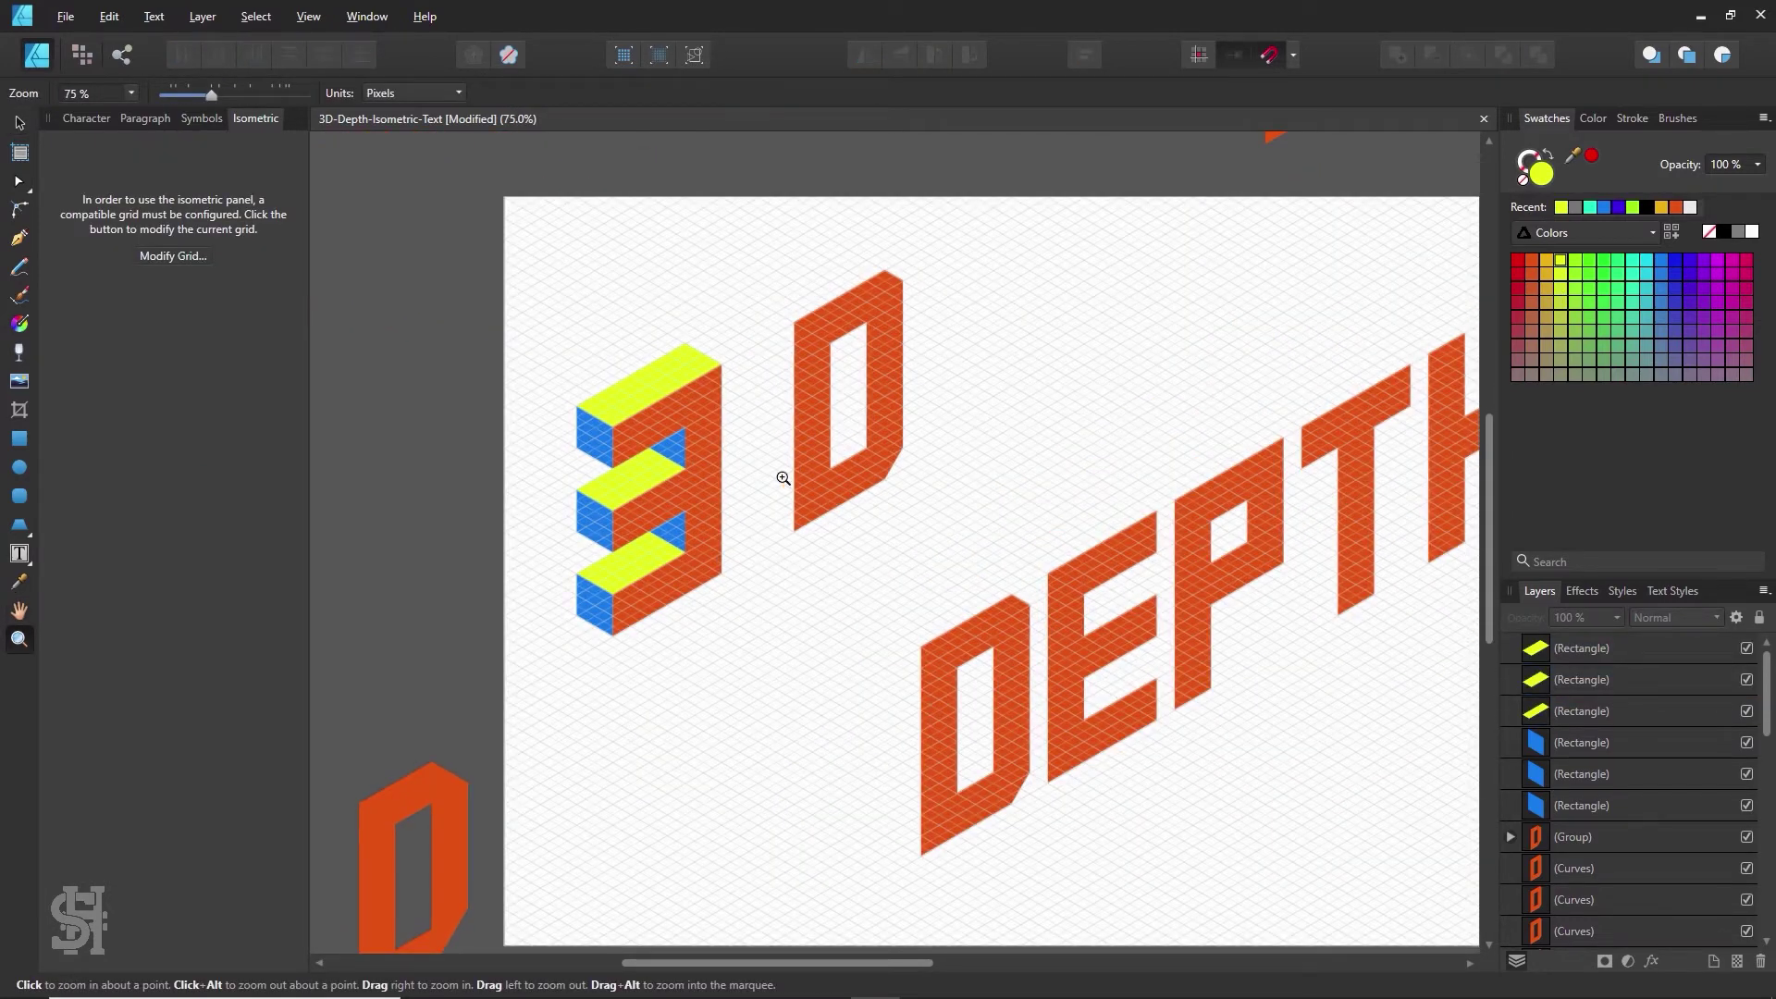
{"action": "left_click", "coordinate": [170, 255]}
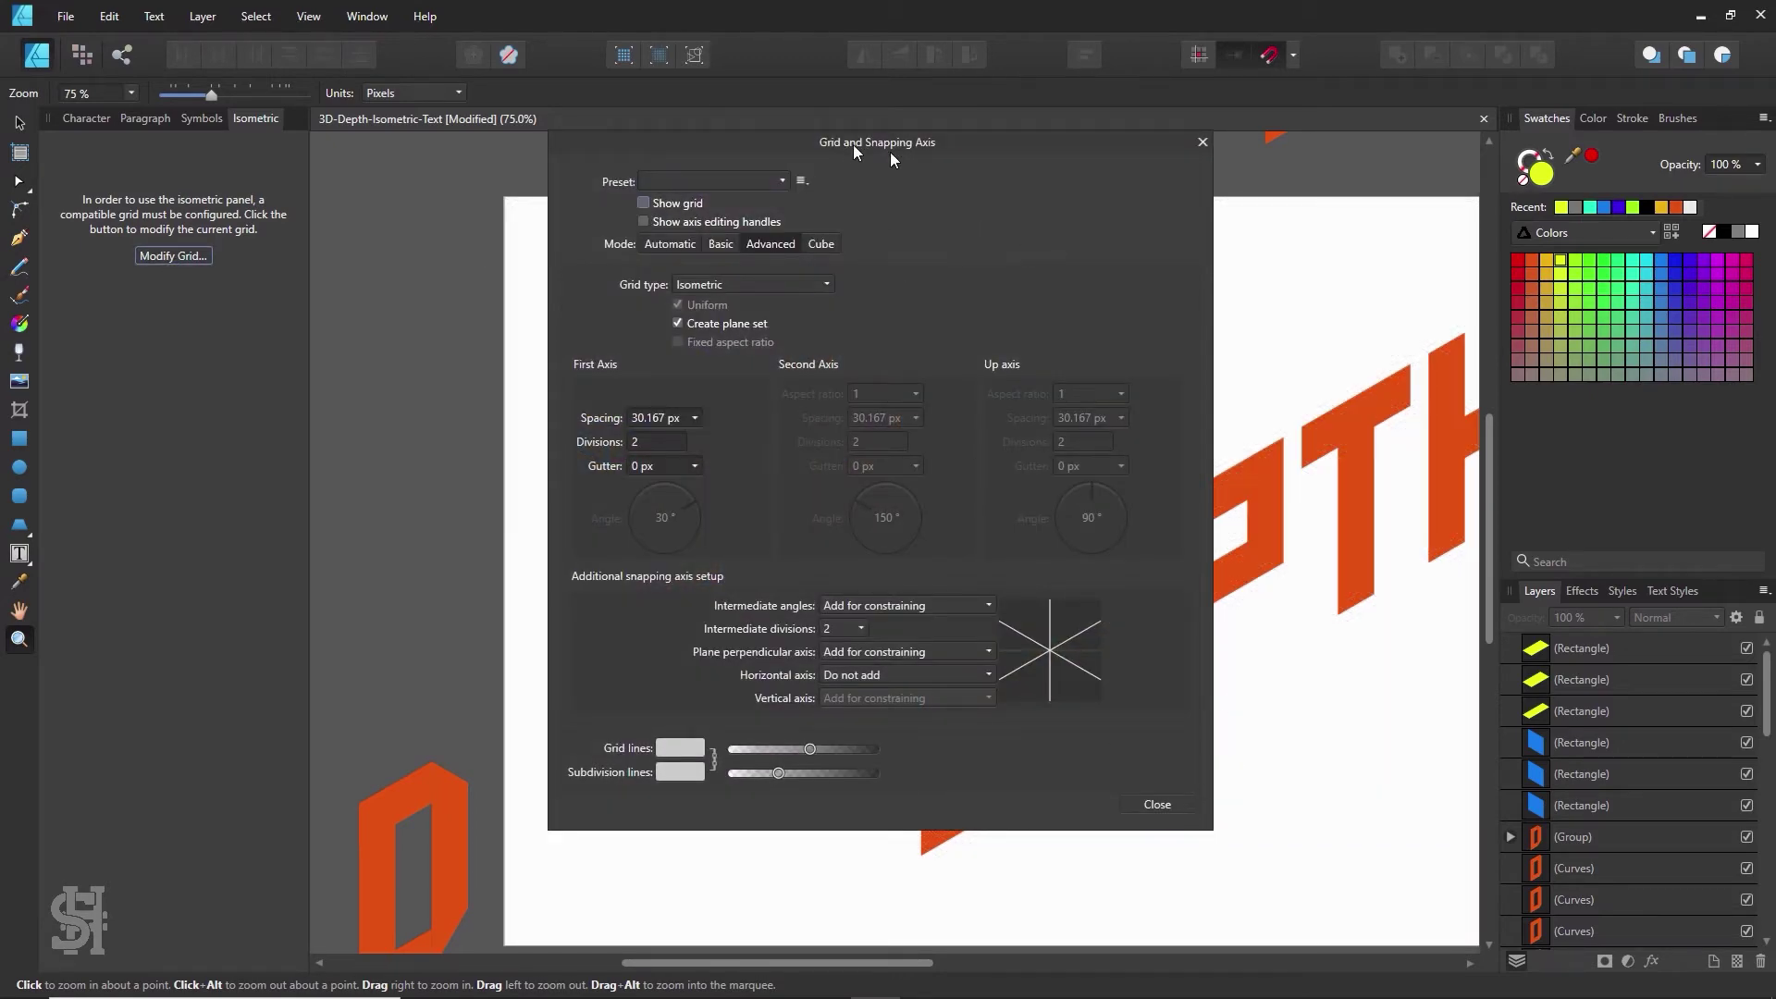
{"action": "left_click_drag", "start_coordinate": [890, 153], "coordinate": [1372, 220]}
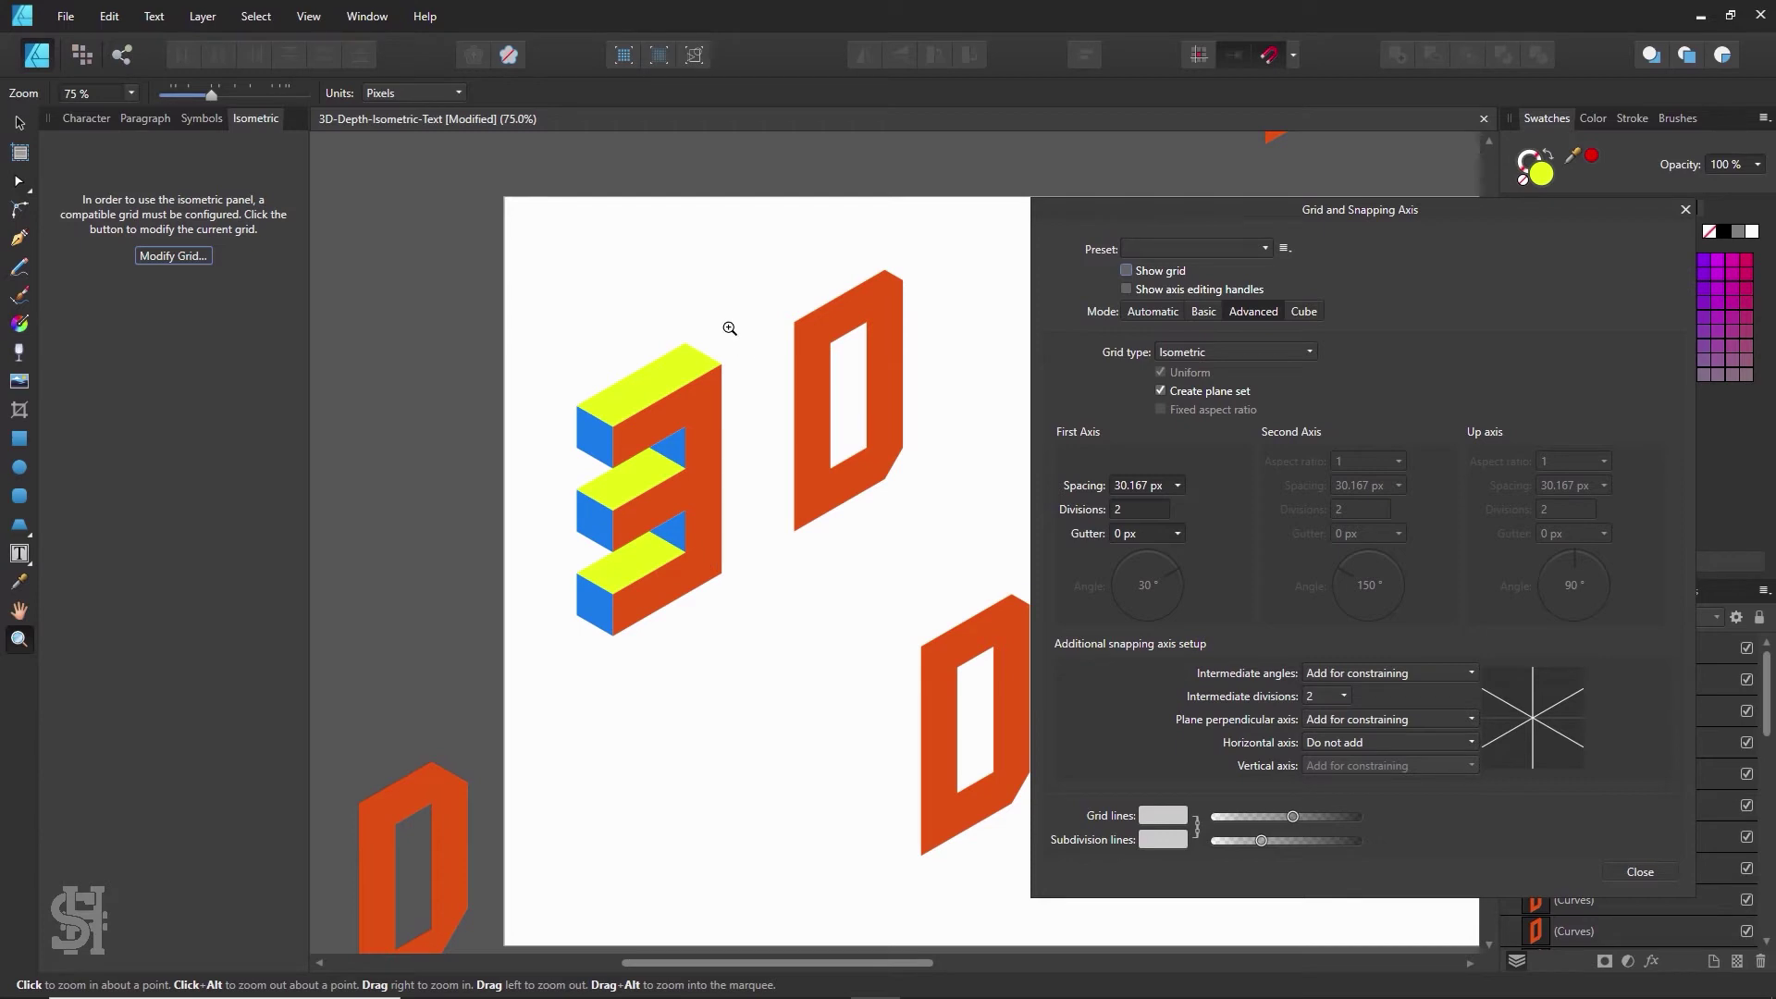
{"action": "left_click", "coordinate": [1127, 271]}
{"action": "left_click", "coordinate": [1600, 875]}
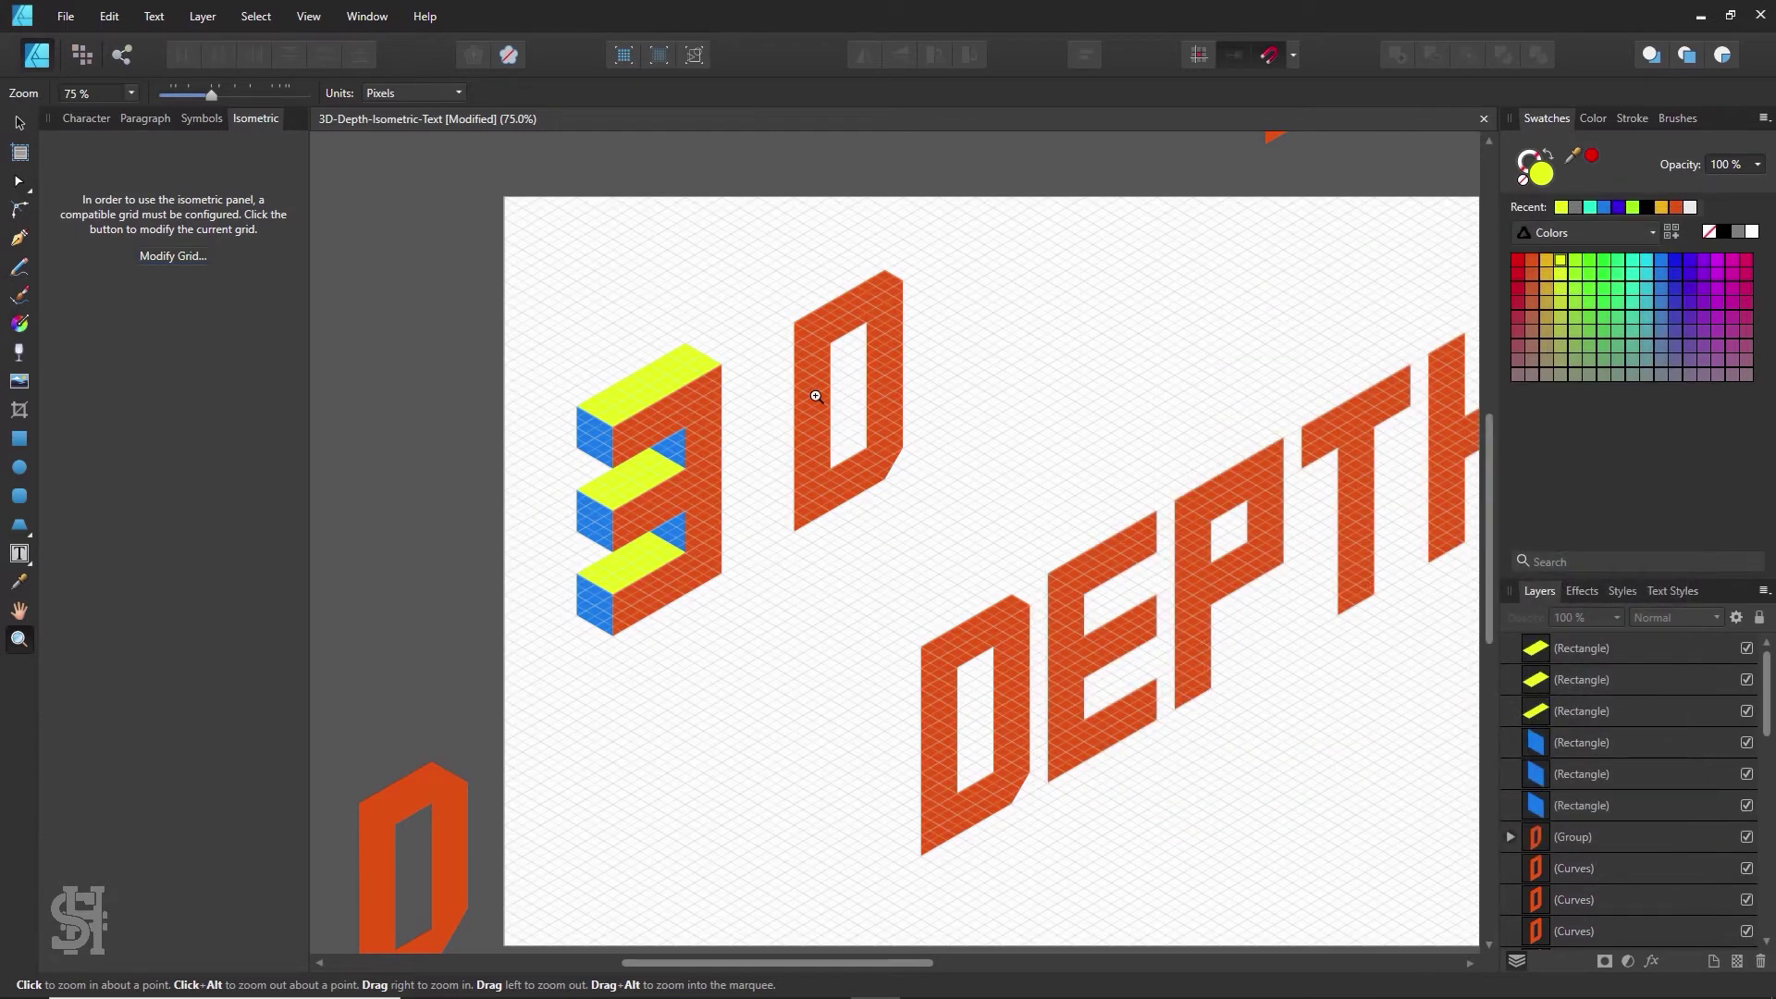
- Copy the 3's middle blue side face to the upper D's outer vertical edge and stretch it to the letter's full height
{"action": "left_click", "coordinate": [813, 398]}
{"action": "left_click", "coordinate": [815, 405]}
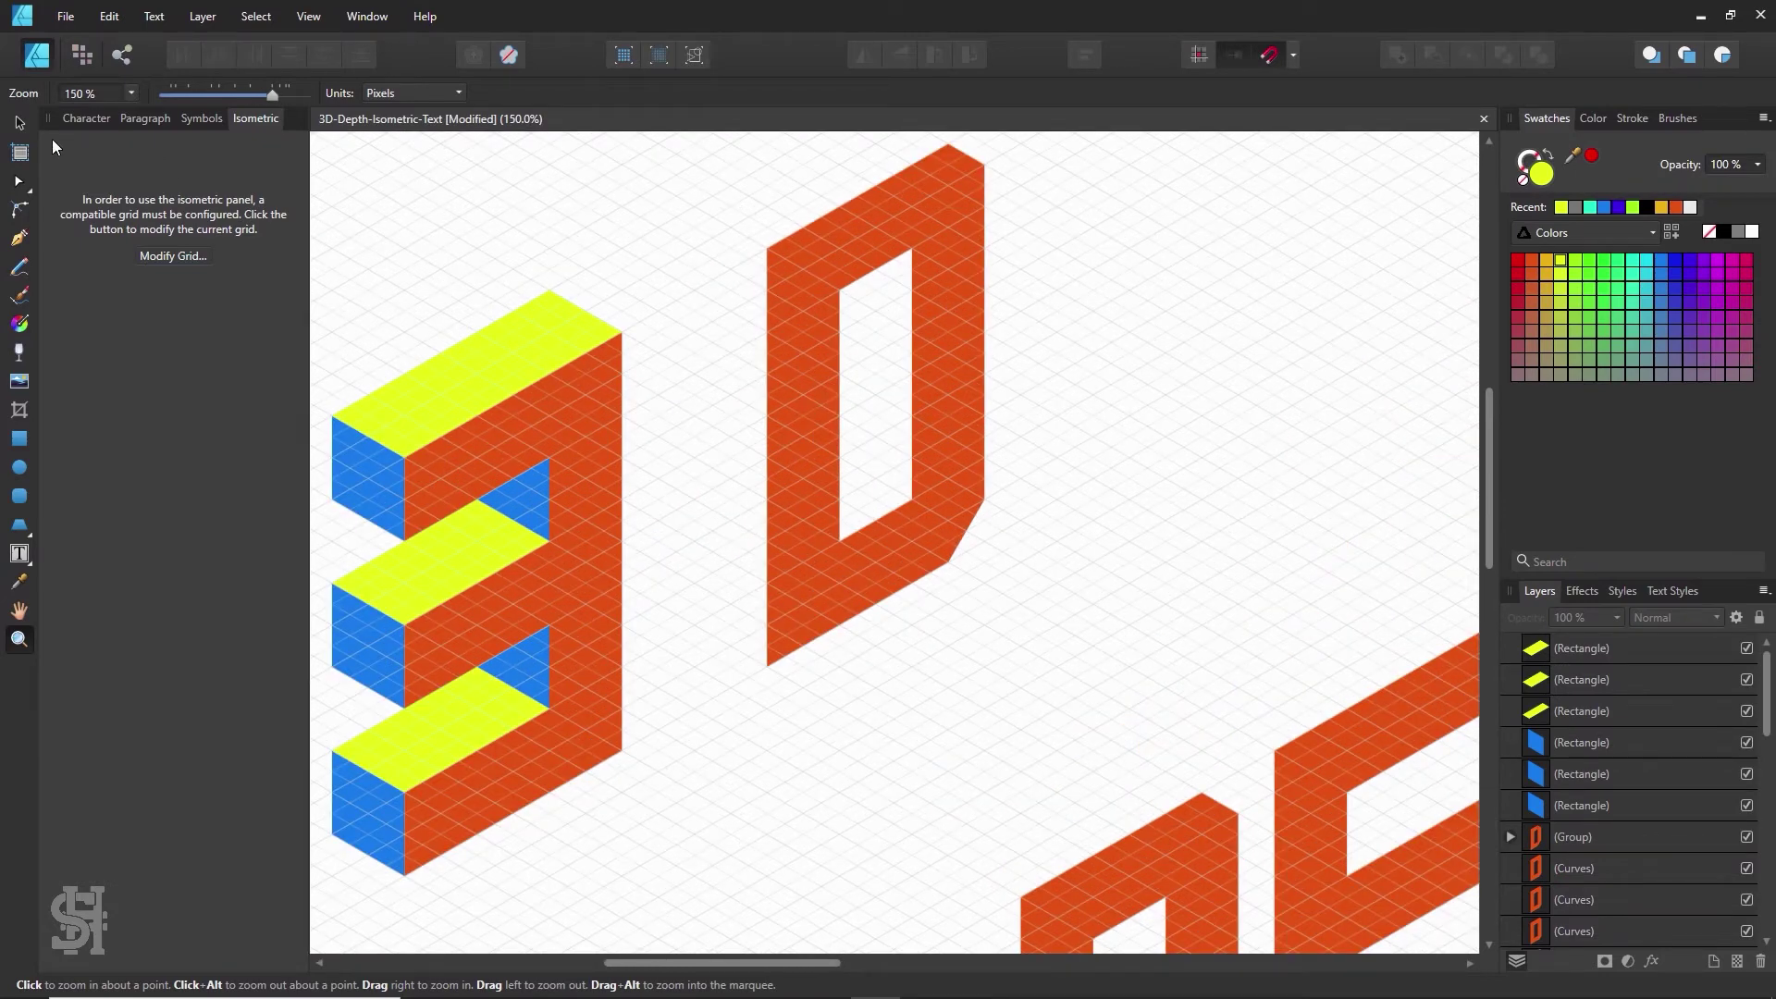
{"action": "key", "text": "v"}
{"action": "left_click", "coordinate": [362, 650]}
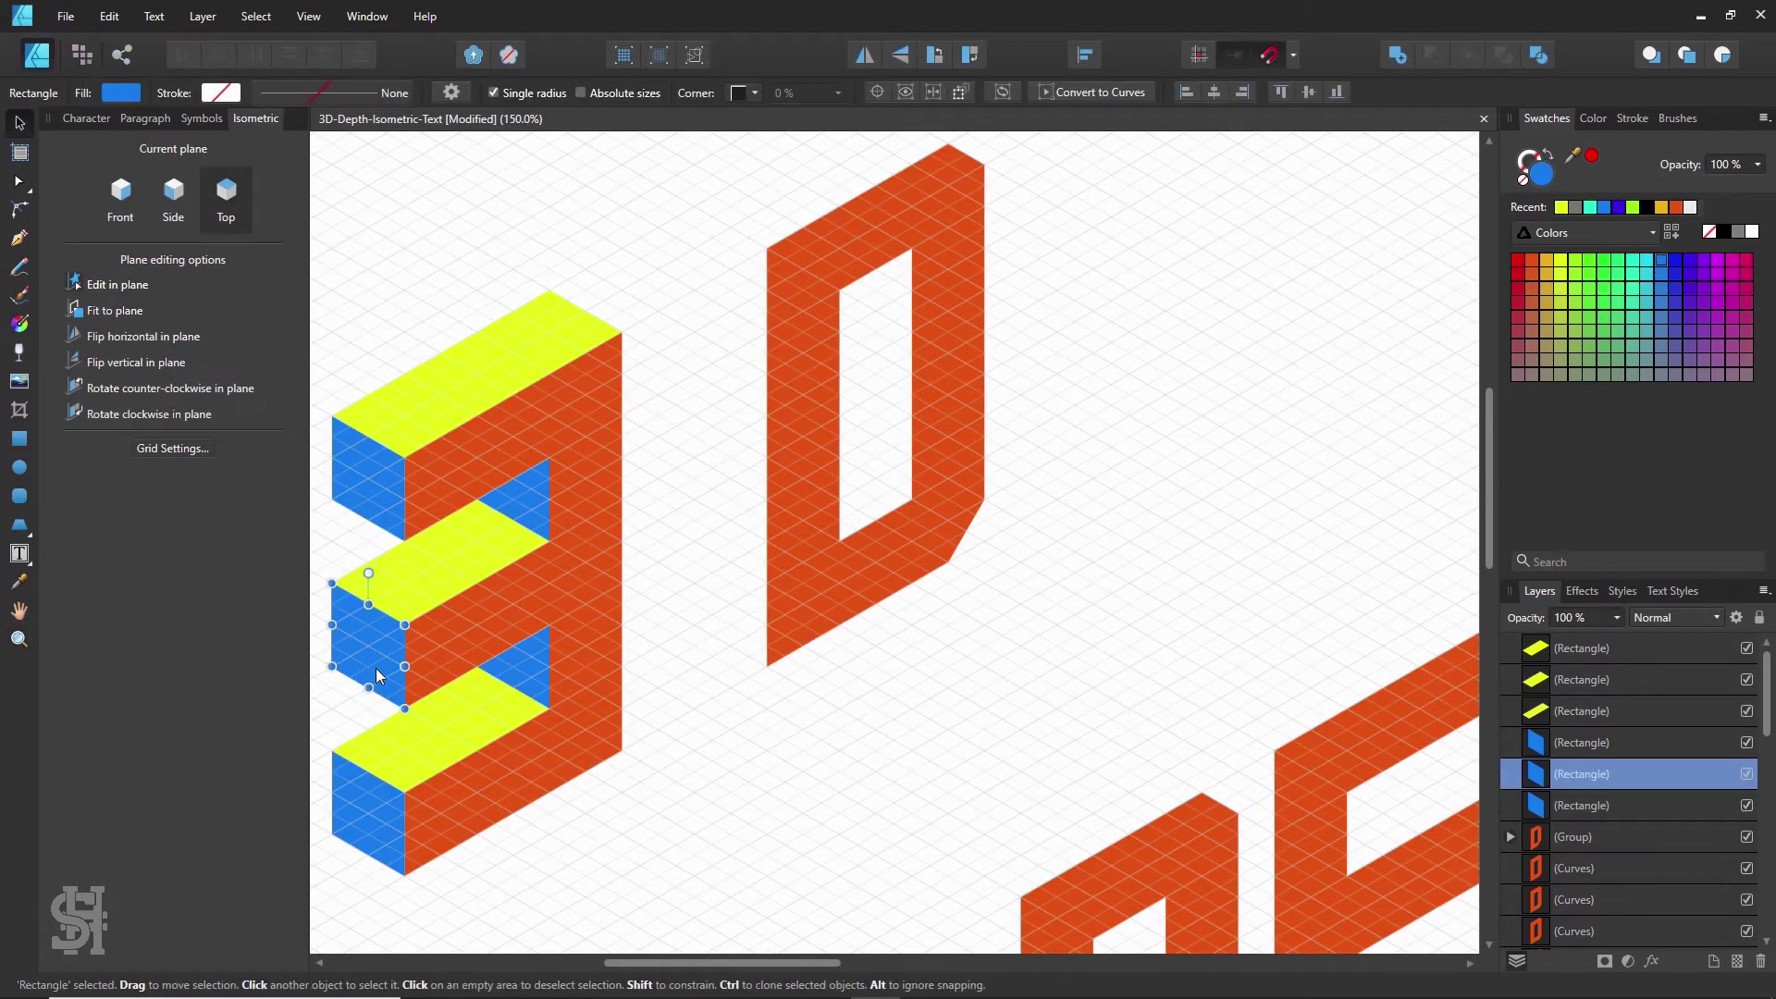
{"action": "left_click_drag", "start_coordinate": [370, 666], "coordinate": [735, 323]}
{"action": "scroll", "coordinate": [730, 665], "scroll_direction": "up", "scroll_amount": 2}
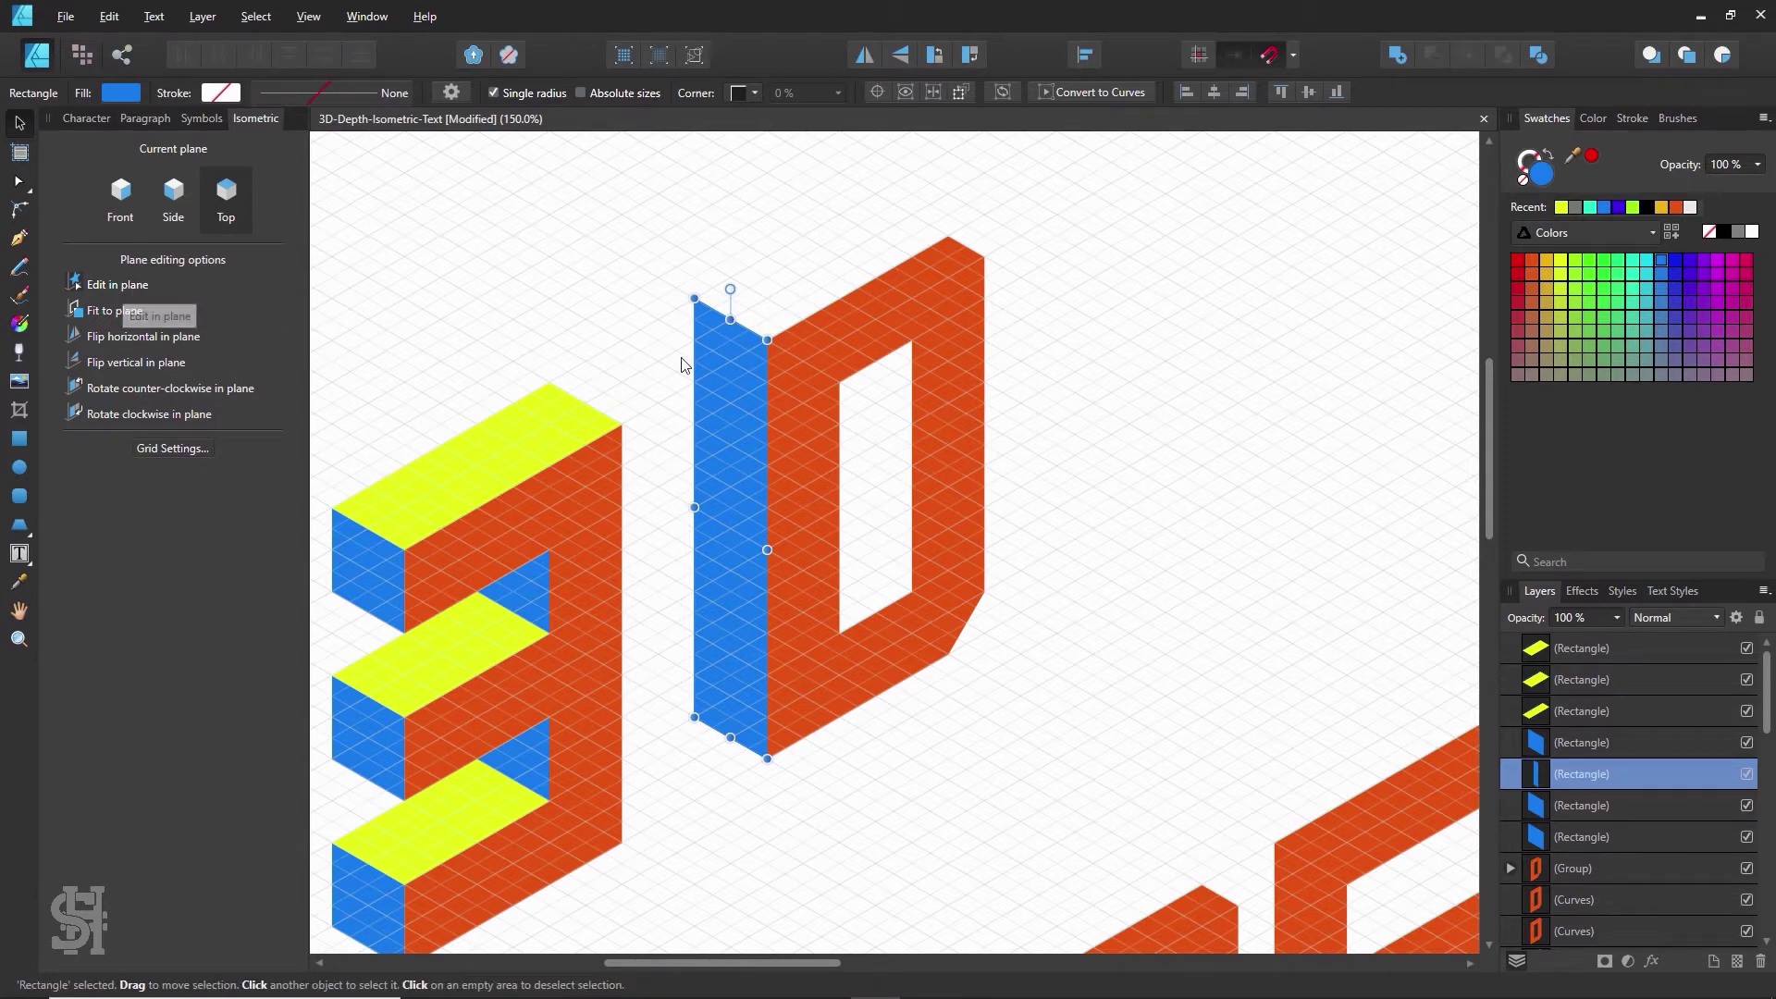
{"action": "left_click_drag", "start_coordinate": [734, 323], "coordinate": [707, 269]}
{"action": "left_click", "coordinate": [711, 270]}
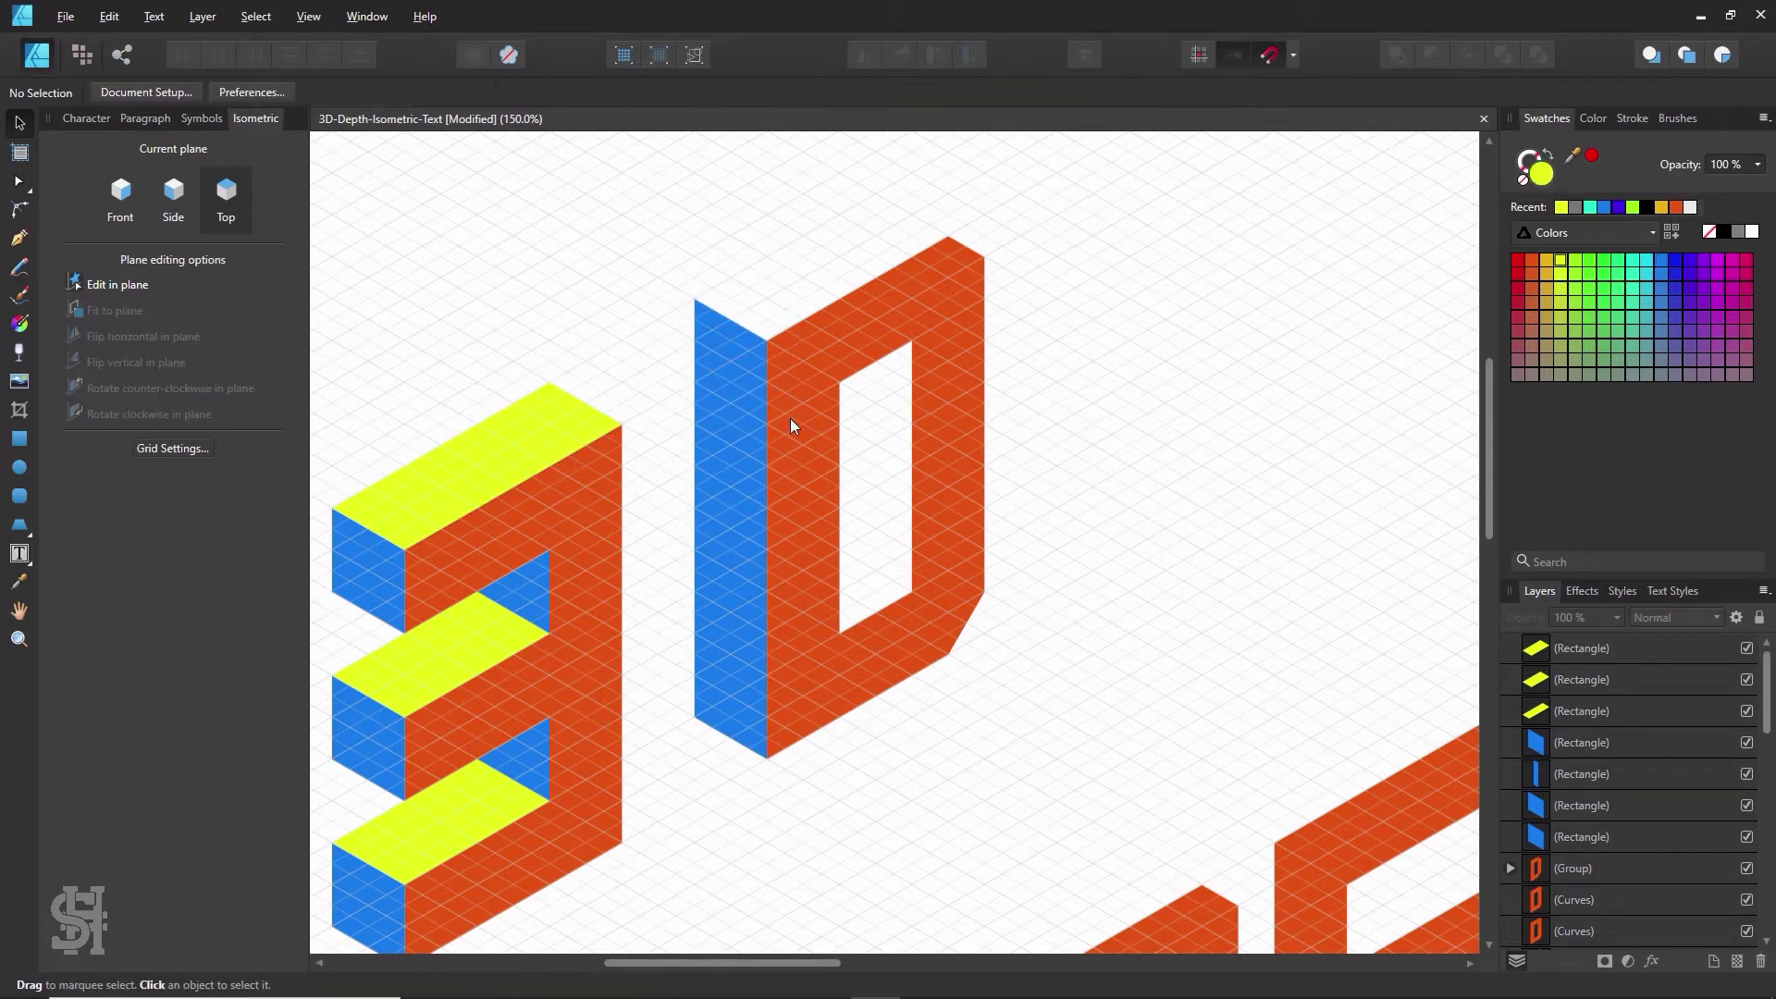
- Copy the 3's upper yellow top face onto the D and shorten it to end at the bevelled corner
{"action": "scroll", "coordinate": [790, 418], "scroll_direction": "up", "scroll_amount": 1}
{"action": "left_click", "coordinate": [476, 505]}
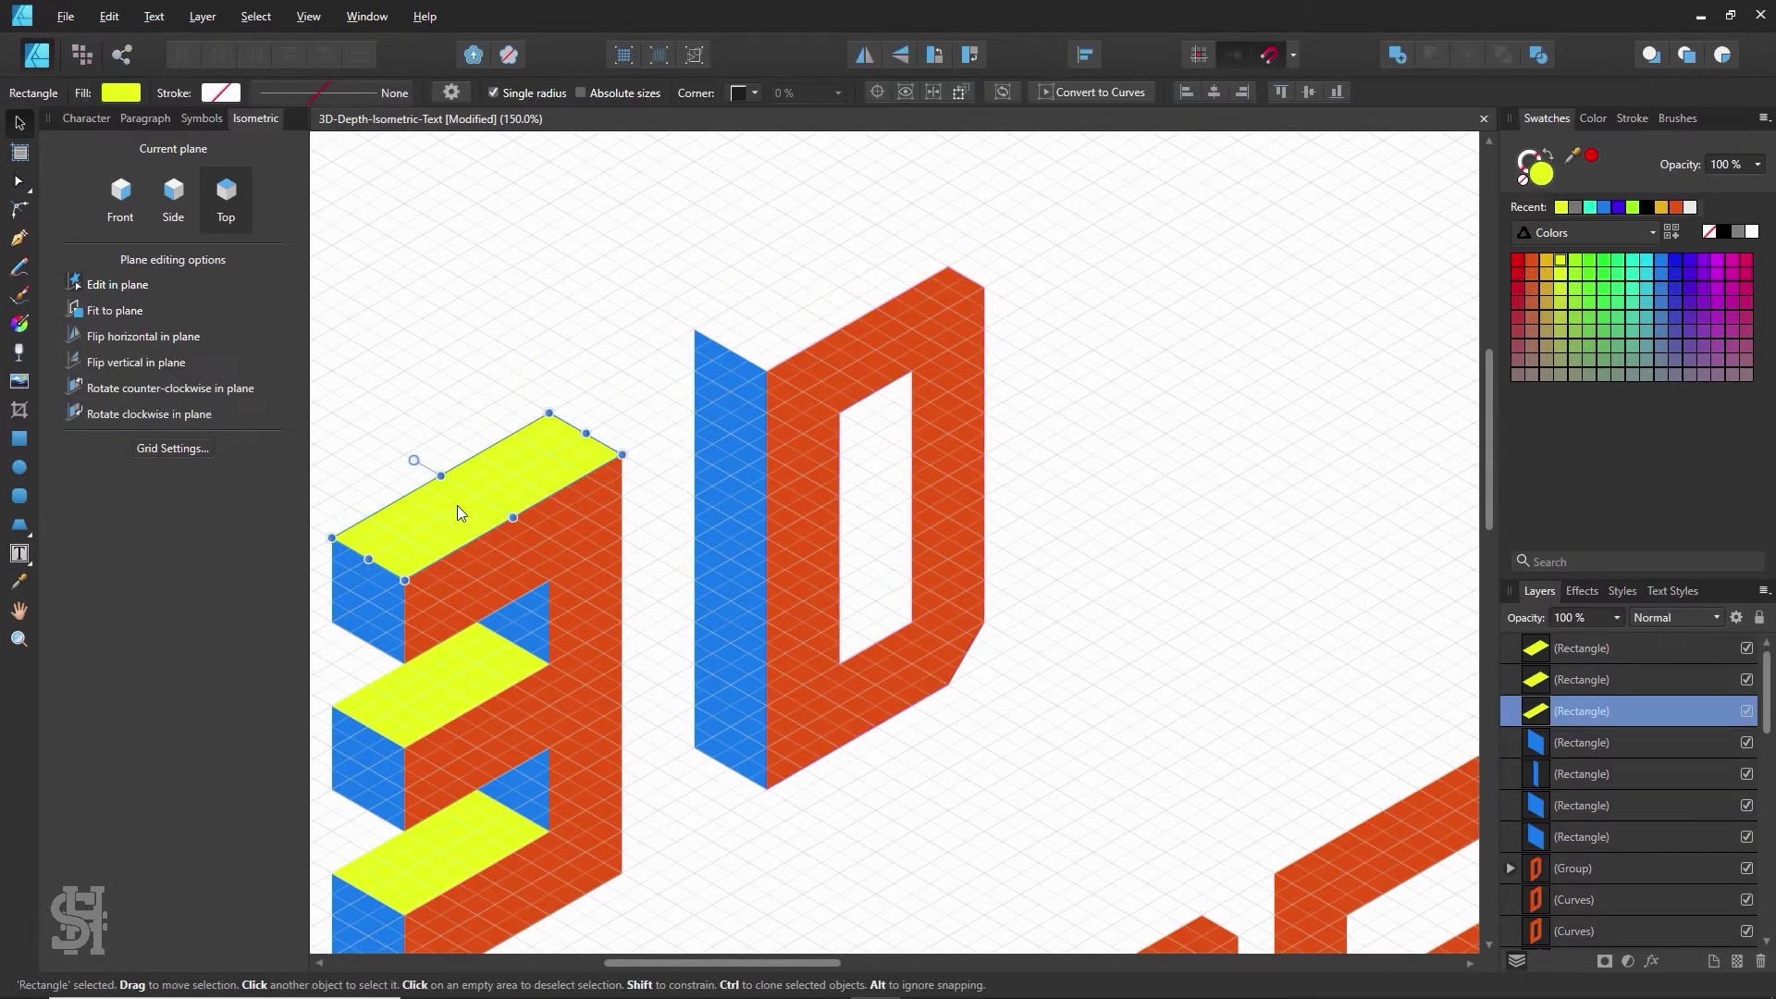
{"action": "left_click_drag", "start_coordinate": [456, 505], "coordinate": [785, 340]}
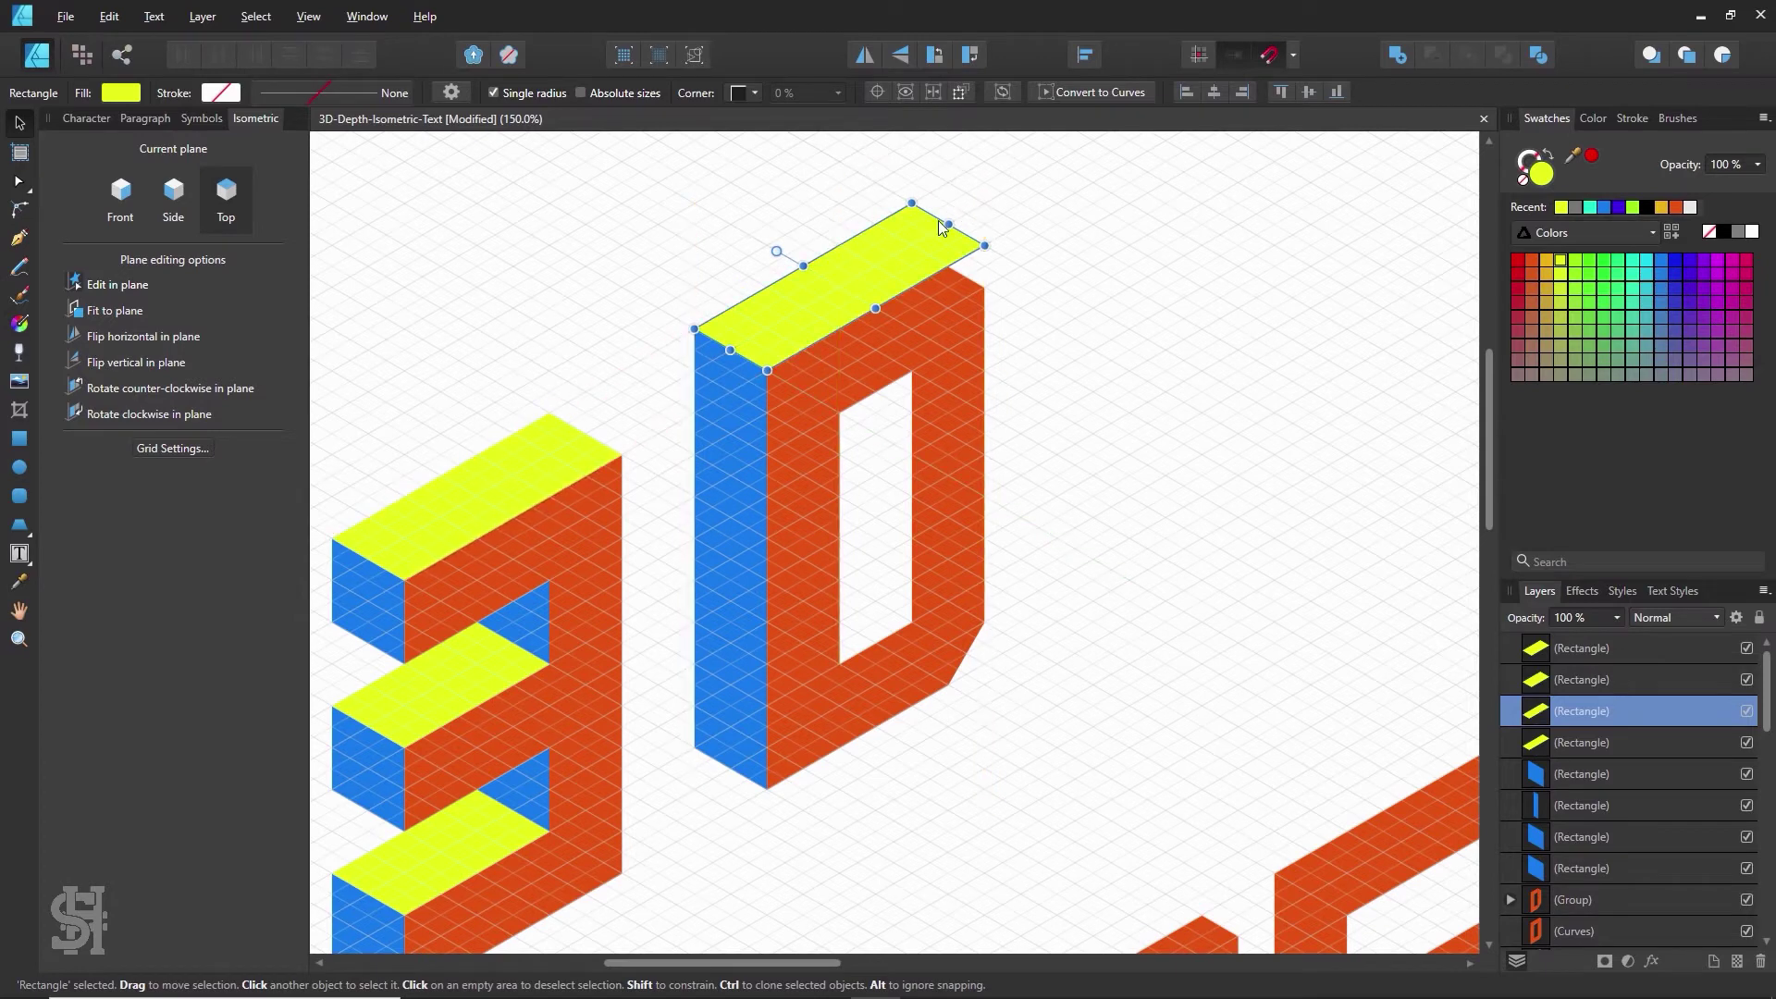
{"action": "left_click_drag", "start_coordinate": [947, 223], "coordinate": [908, 244]}
{"action": "left_click", "coordinate": [1034, 547]}
- Copy the D's blue side face into its counter, lower the copy's upper end, and send it to the back
{"action": "scroll", "coordinate": [607, 696], "scroll_direction": "down", "scroll_amount": 2}
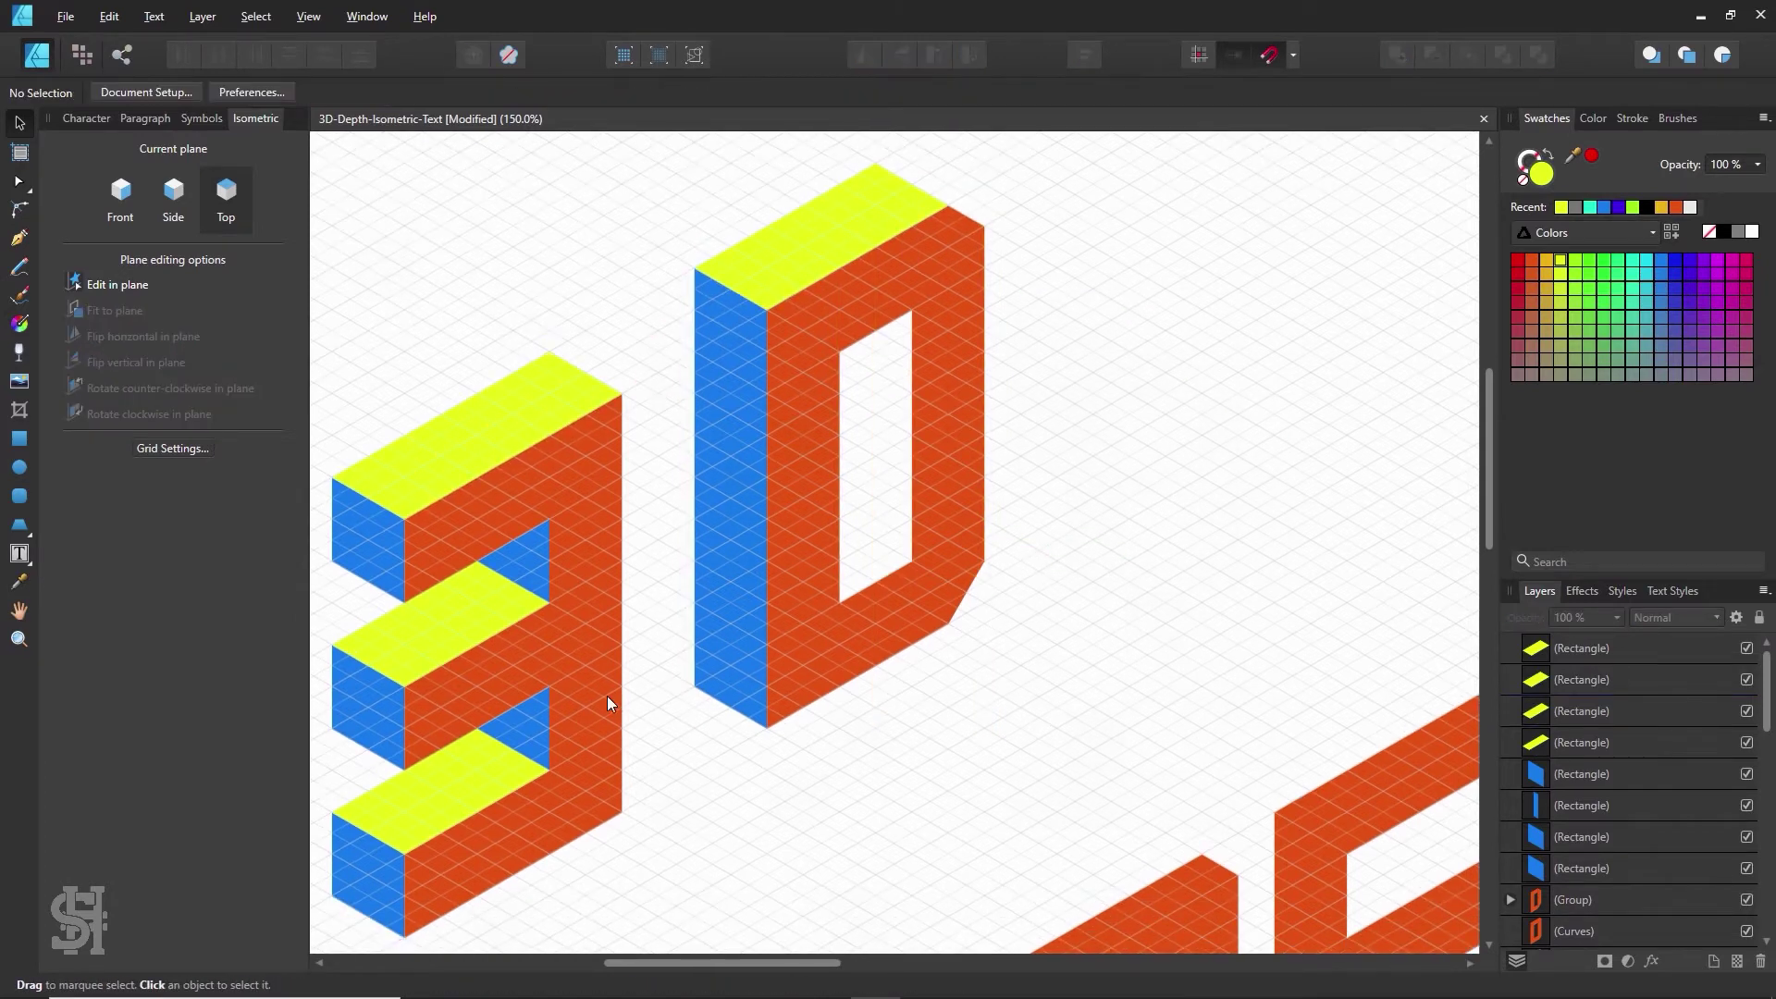
{"action": "mouse_move", "coordinate": [719, 651]}
{"action": "left_mouse_down"}
{"action": "mouse_move", "coordinate": [838, 485]}
{"action": "mouse_move", "coordinate": [884, 509]}
{"action": "mouse_move", "coordinate": [882, 482]}
{"action": "left_mouse_up"}
{"action": "scroll", "coordinate": [882, 482], "scroll_direction": "up", "scroll_amount": 3}
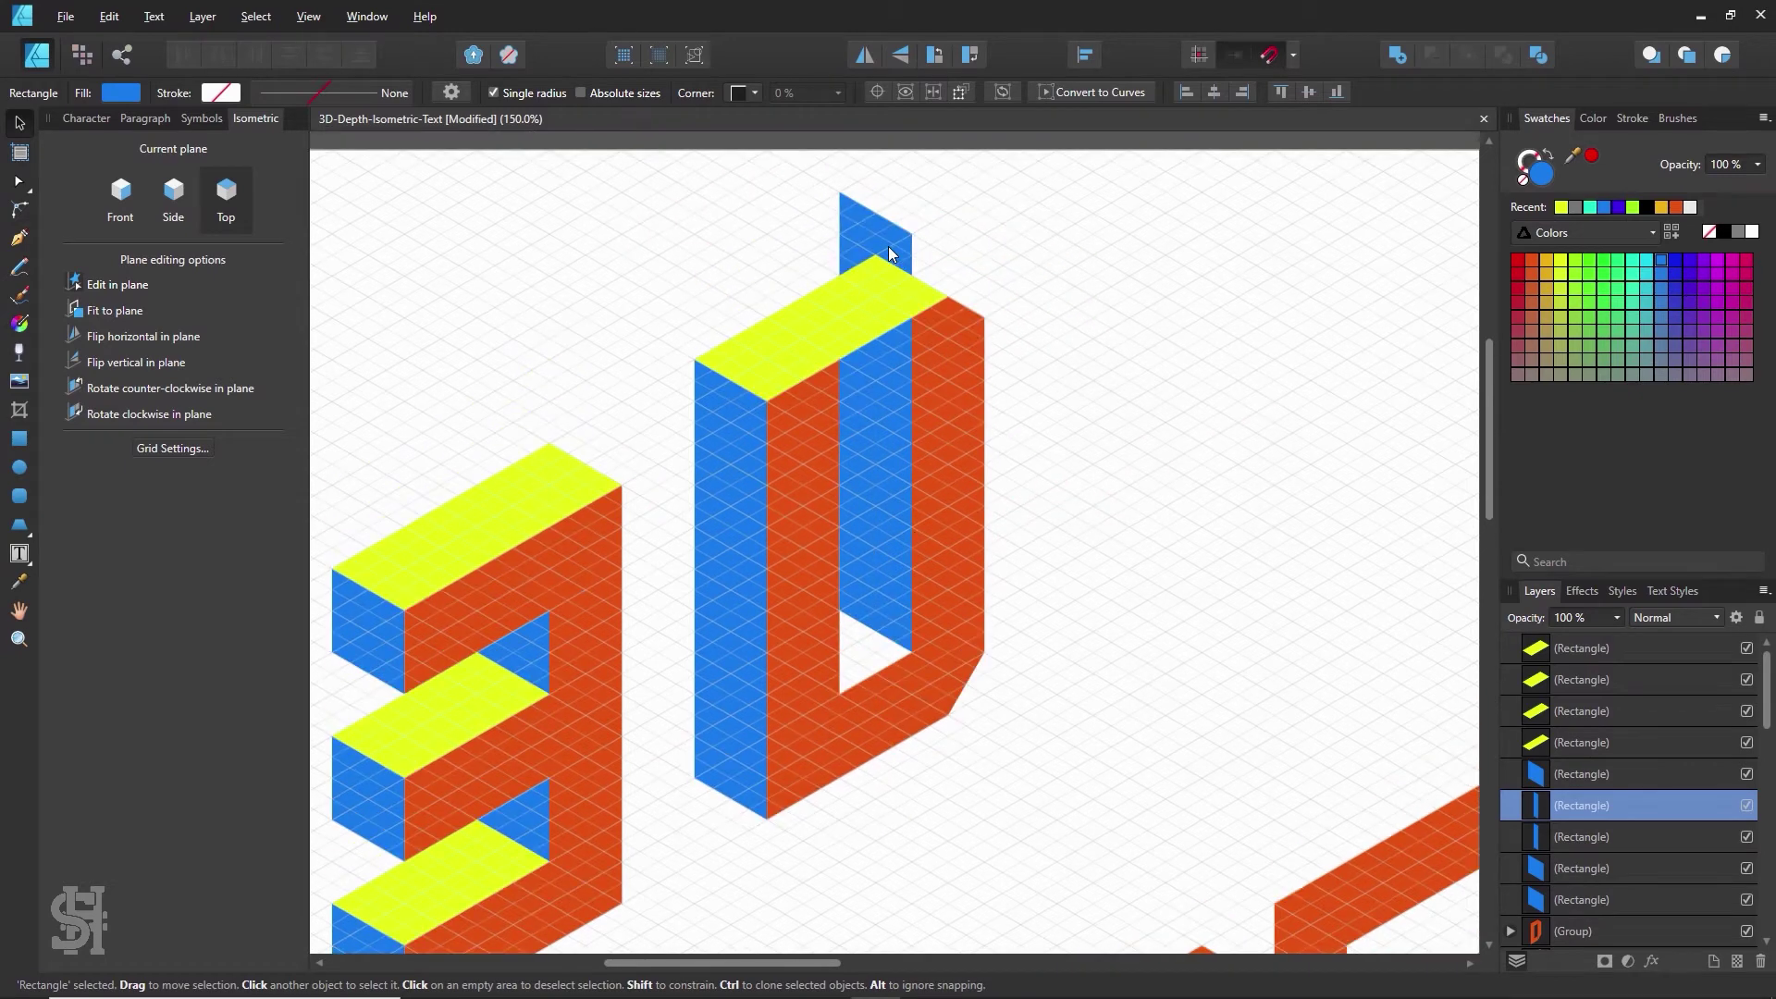
{"action": "mouse_move", "coordinate": [879, 211]}
{"action": "left_mouse_down"}
{"action": "mouse_move", "coordinate": [876, 500]}
{"action": "mouse_move", "coordinate": [876, 381]}
{"action": "left_mouse_up"}
{"action": "right_click", "coordinate": [882, 381]}
{"action": "mouse_move", "coordinate": [1017, 232]}
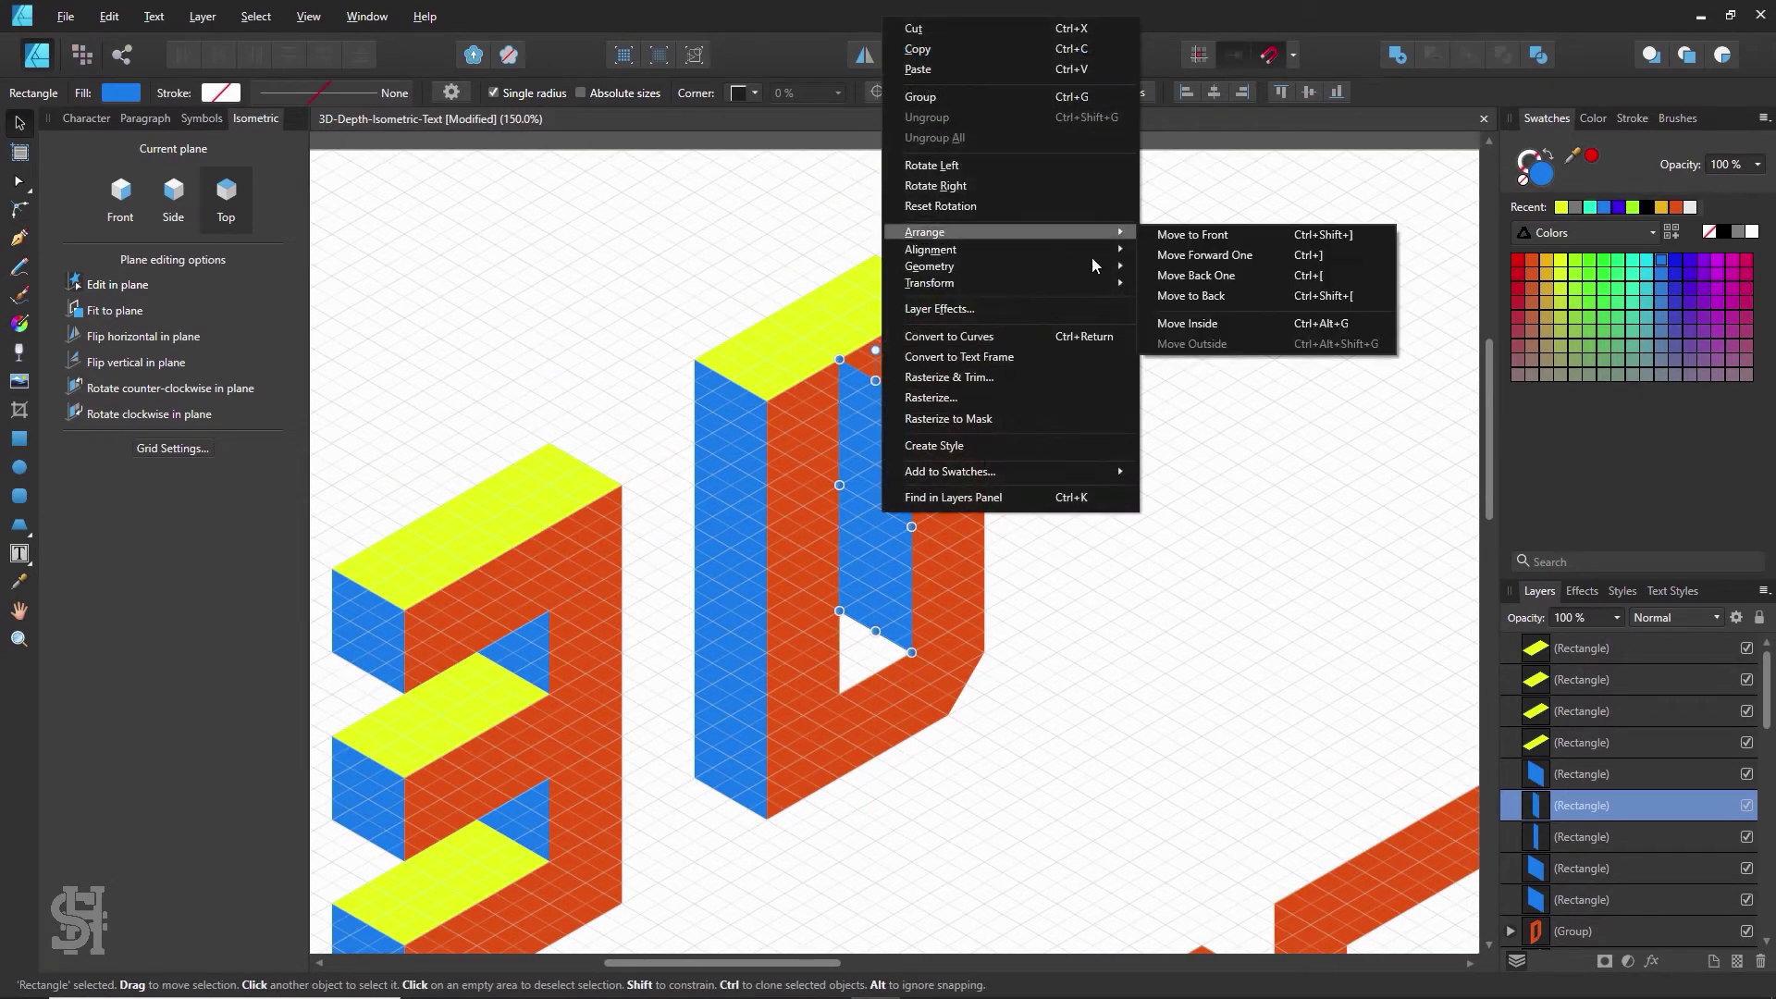
{"action": "left_click", "coordinate": [1165, 301]}
{"action": "left_click", "coordinate": [1188, 545]}
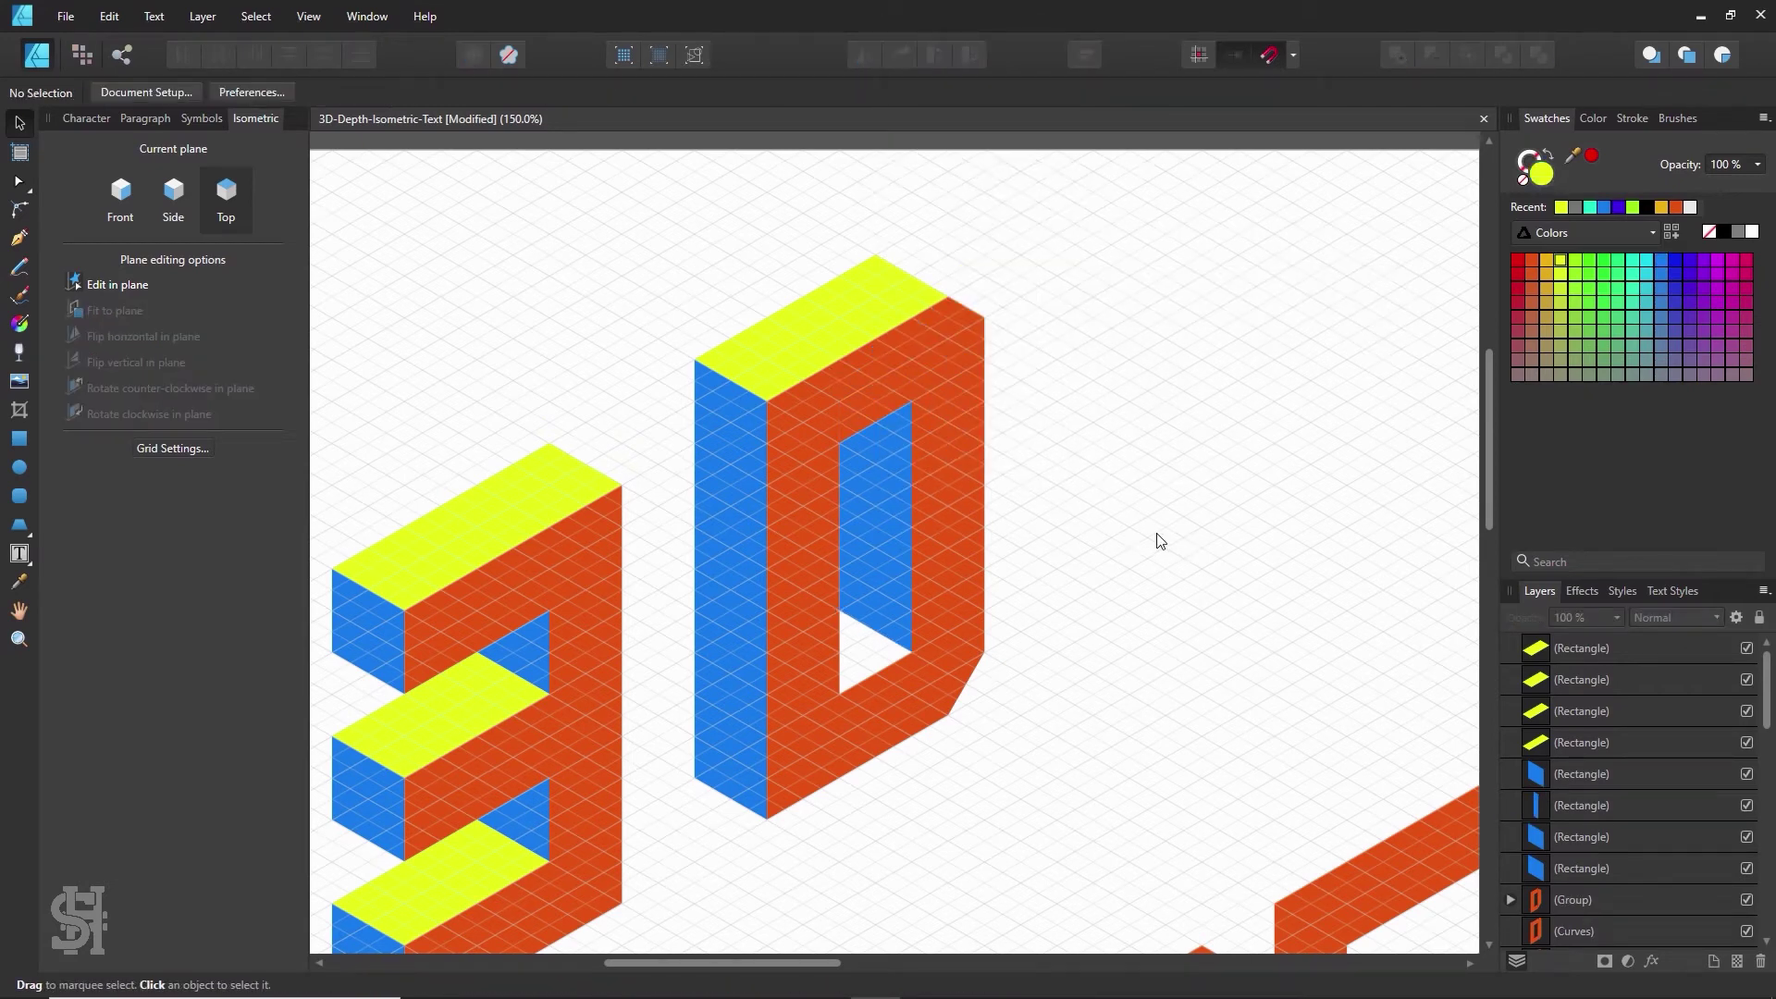
- Copy the D's yellow top face to the base of its counter, shorten the copy to the opening's depth, and send it to the back
{"action": "scroll", "coordinate": [840, 589], "scroll_direction": "down", "scroll_amount": 3}
{"action": "left_click", "coordinate": [823, 249]}
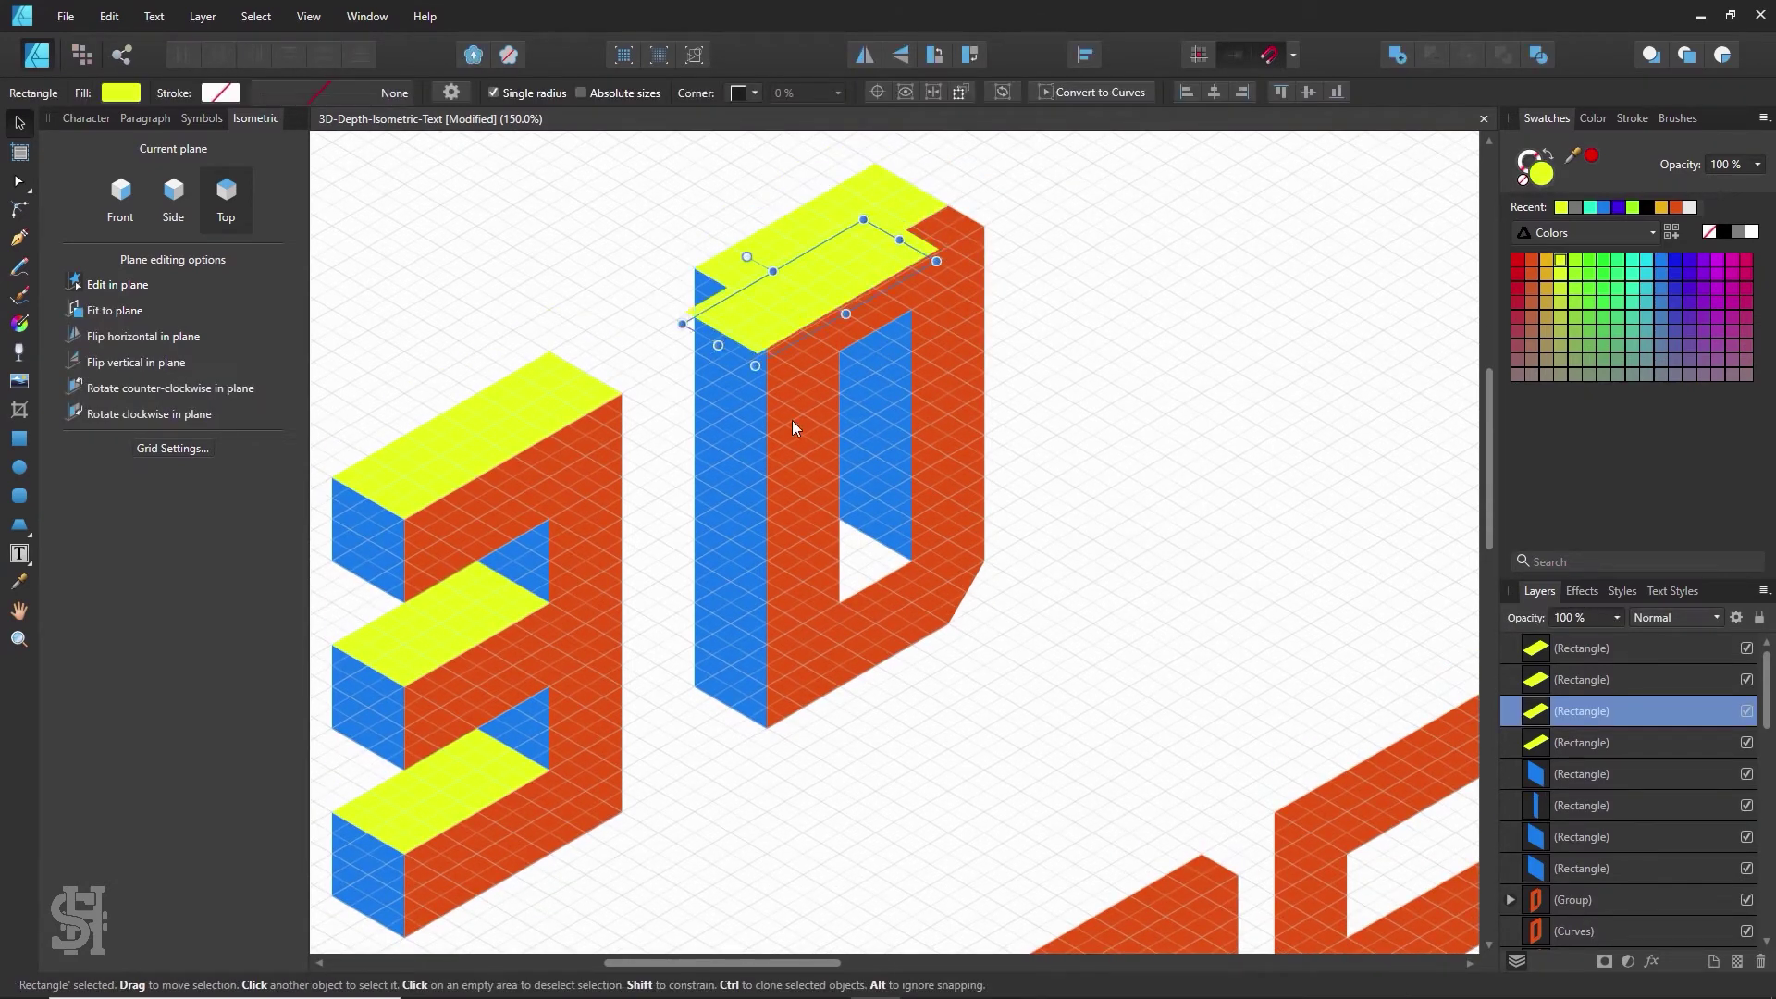
{"action": "left_click_drag", "start_coordinate": [792, 428], "coordinate": [833, 581]}
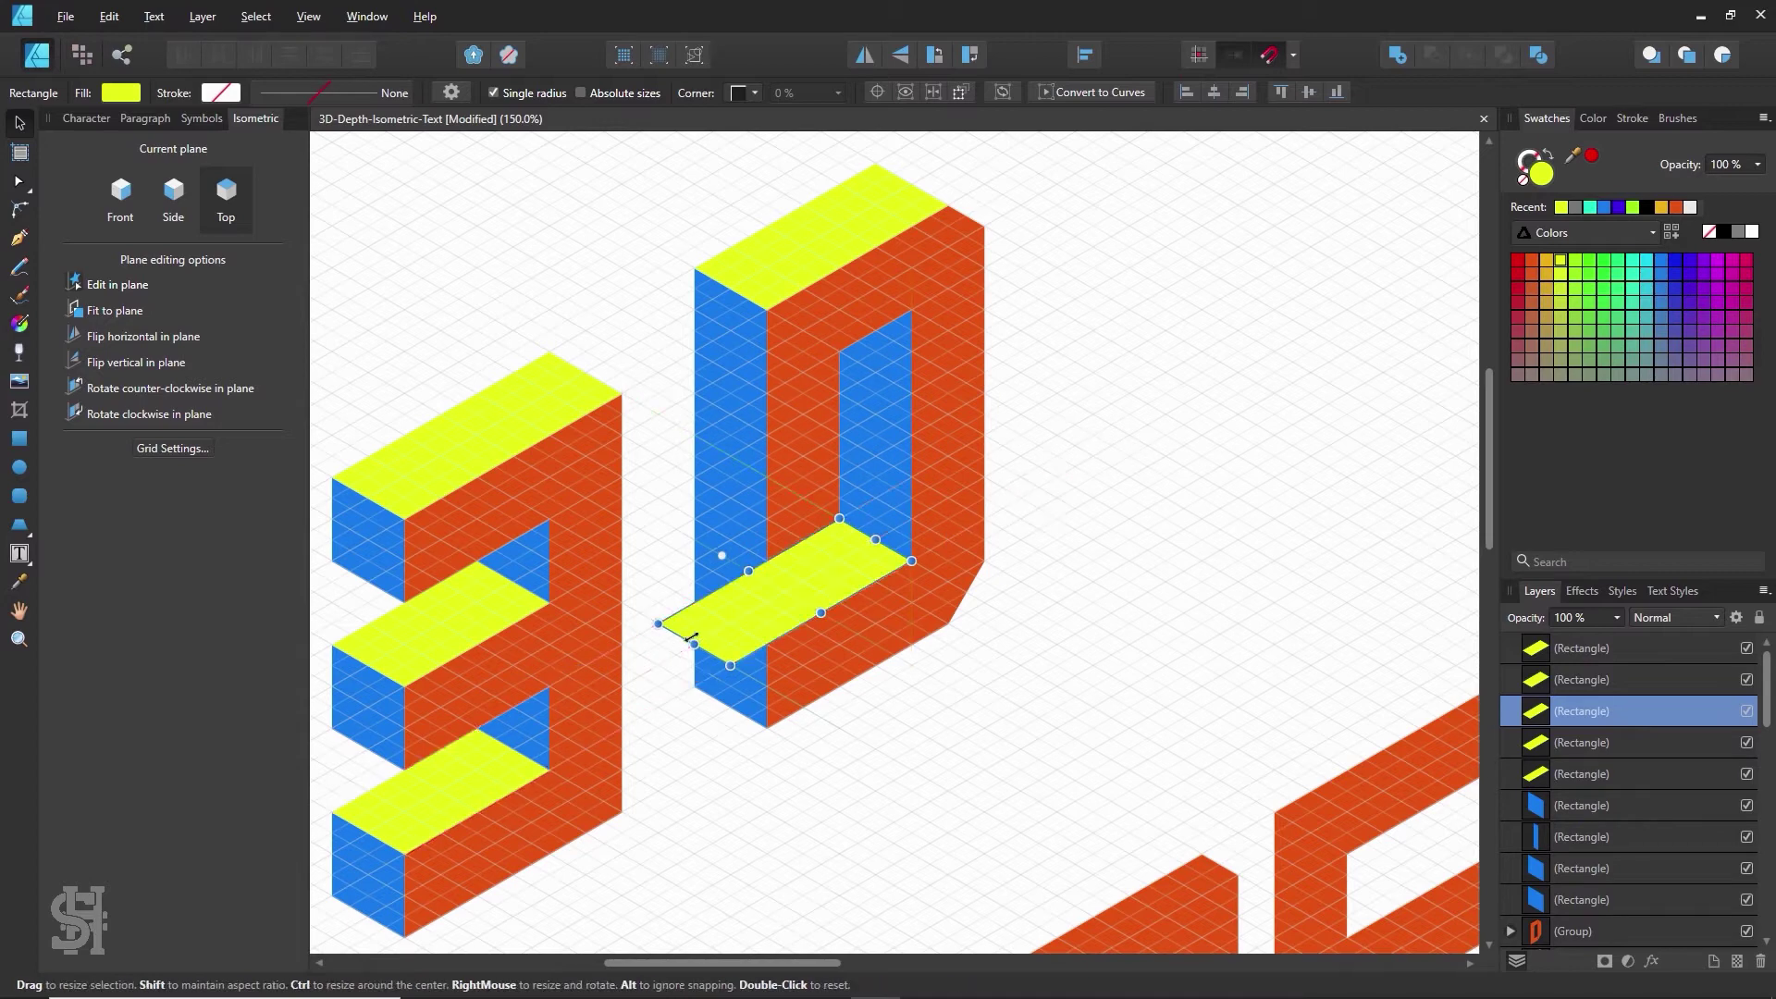
{"action": "left_click_drag", "start_coordinate": [692, 638], "coordinate": [804, 579]}
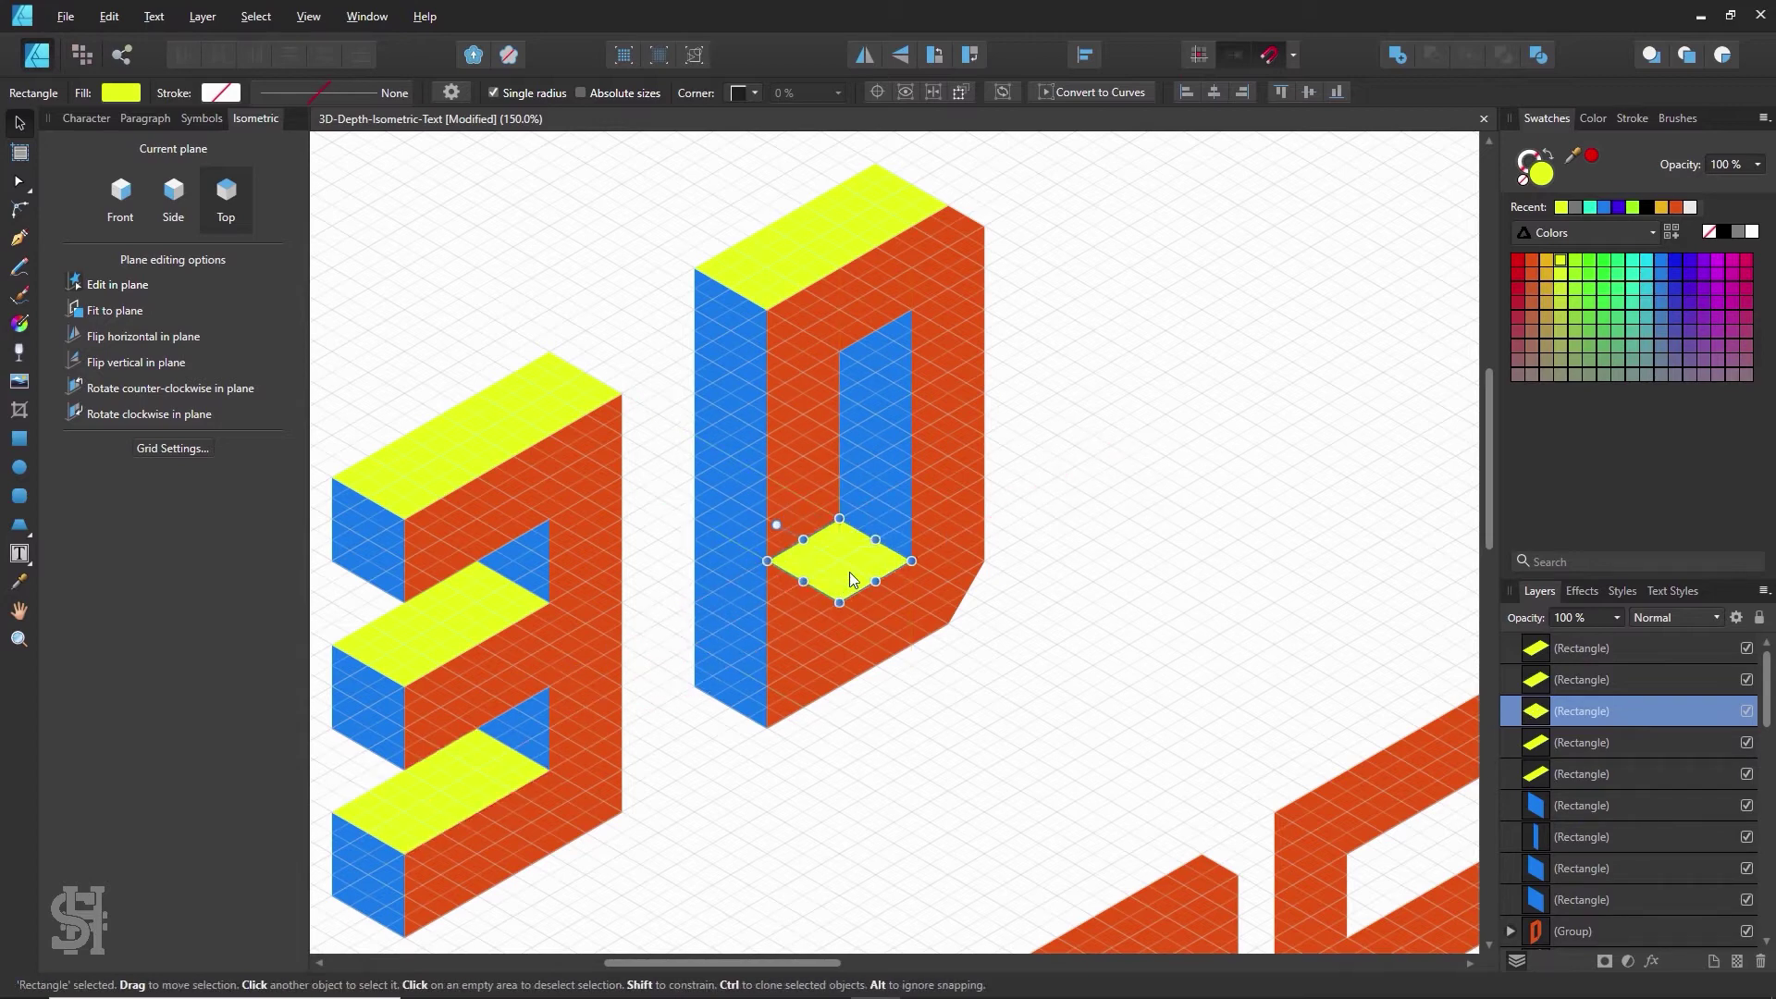
{"action": "right_click", "coordinate": [852, 580]}
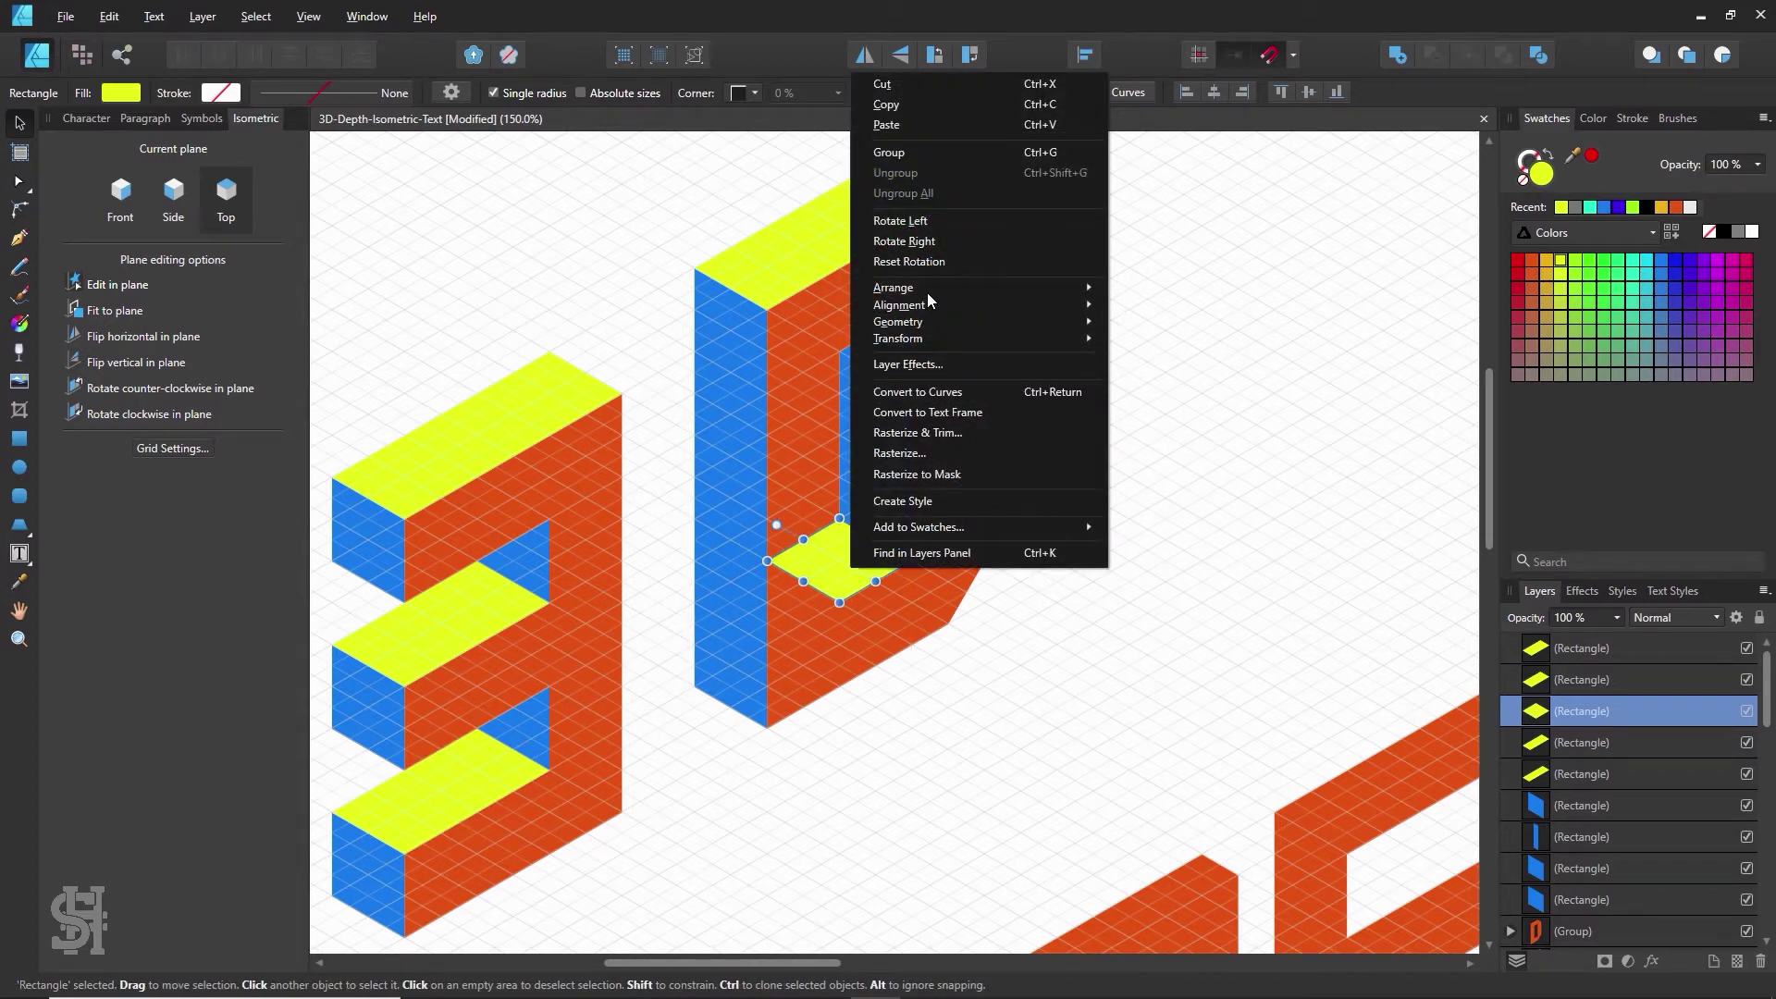
{"action": "mouse_move", "coordinate": [927, 289]}
{"action": "left_click", "coordinate": [1197, 352]}
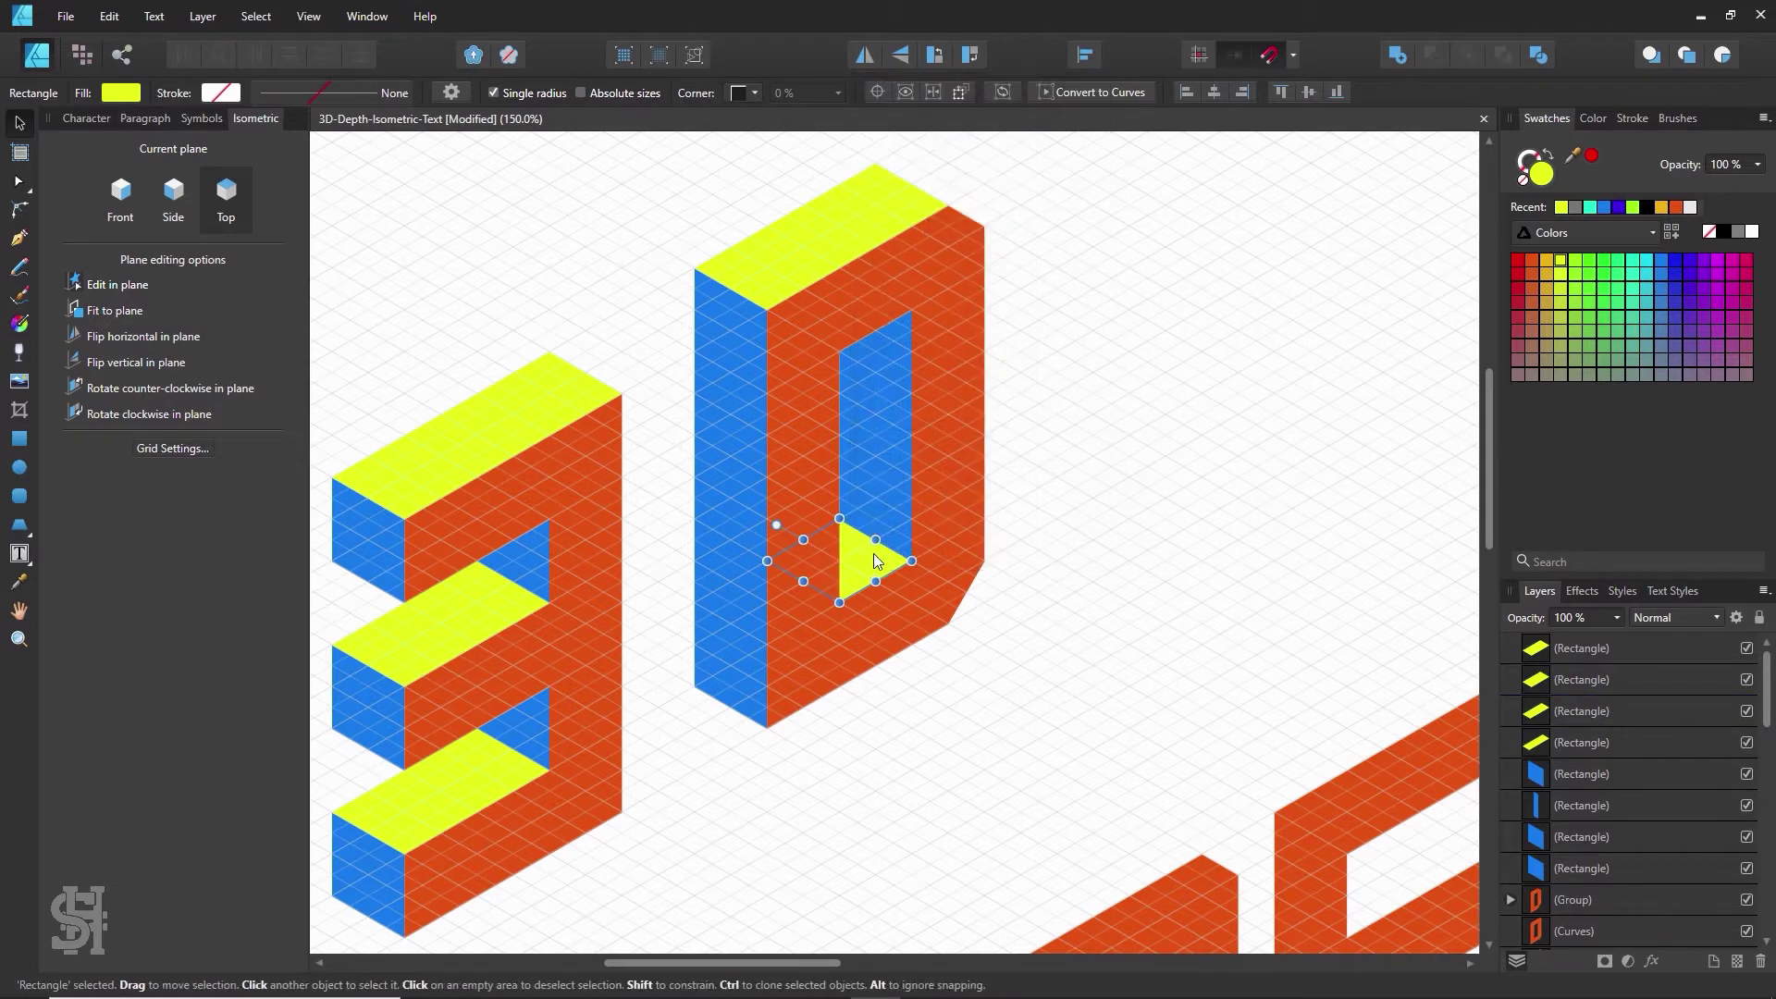
- Convert the yellow counter face to curves and remove its corner node hidden behind the D's stem, leaving a triangle
{"action": "right_click", "coordinate": [873, 554]}
{"action": "left_click", "coordinate": [947, 379]}
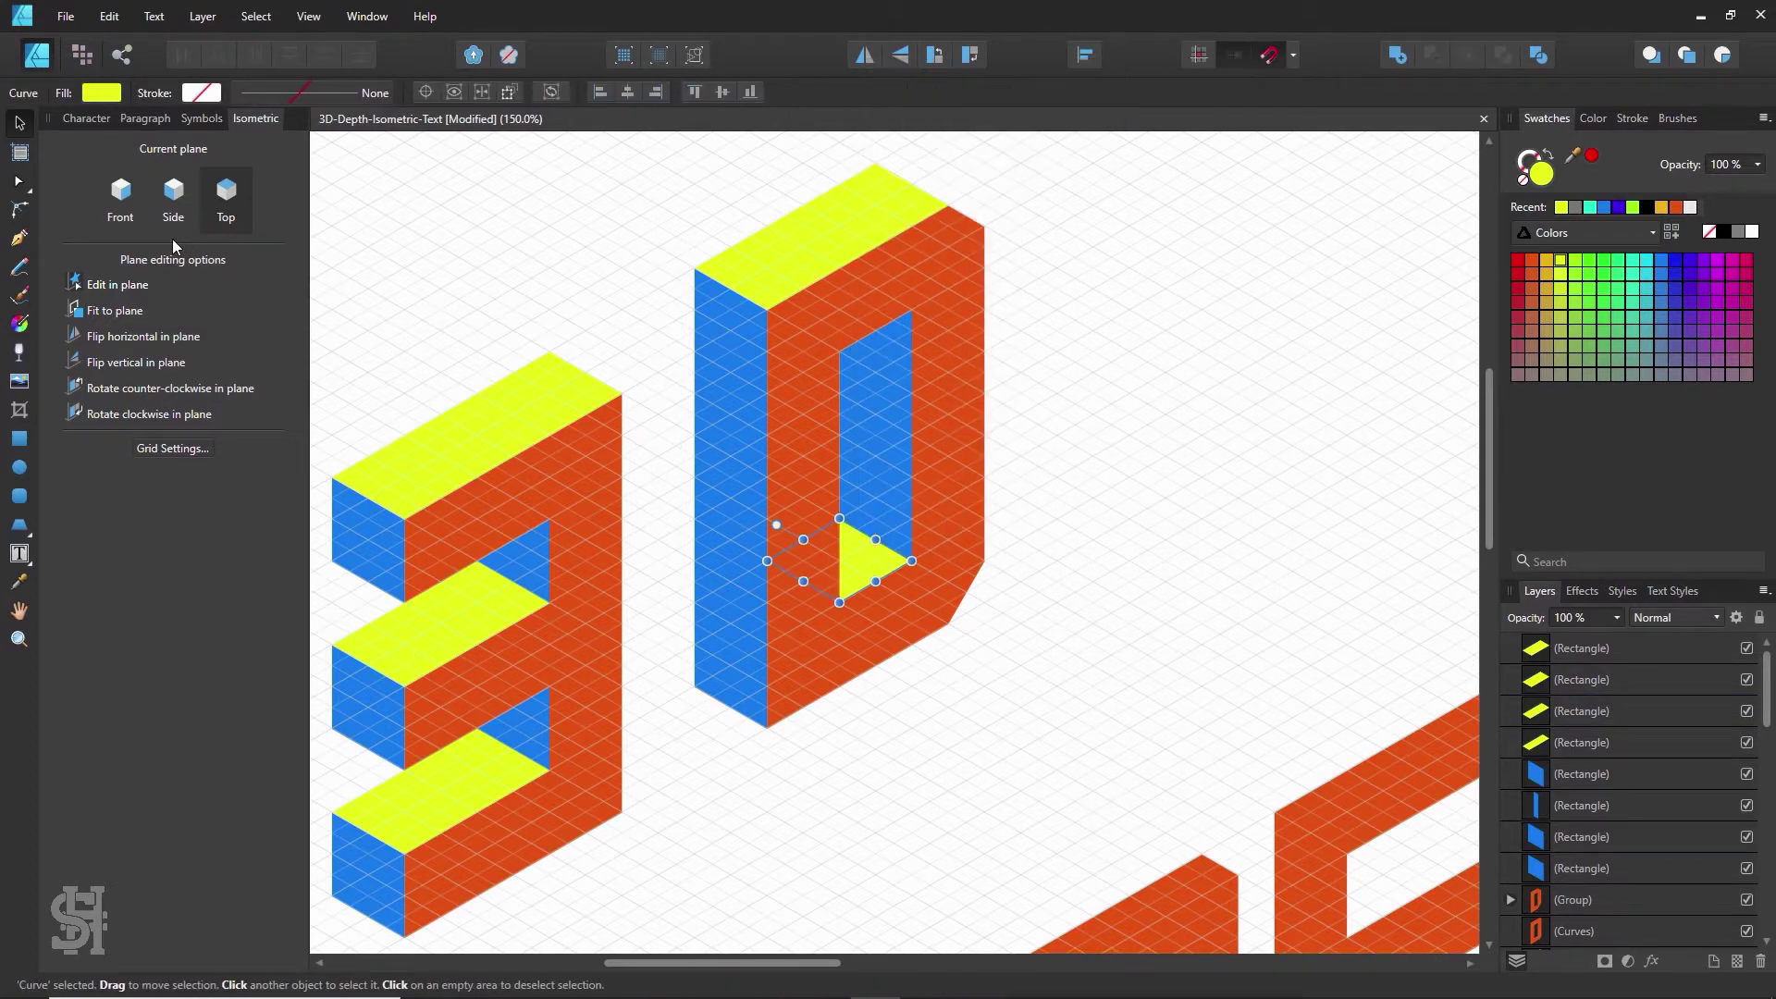
{"action": "left_click", "coordinate": [20, 182]}
{"action": "left_click", "coordinate": [785, 550]}
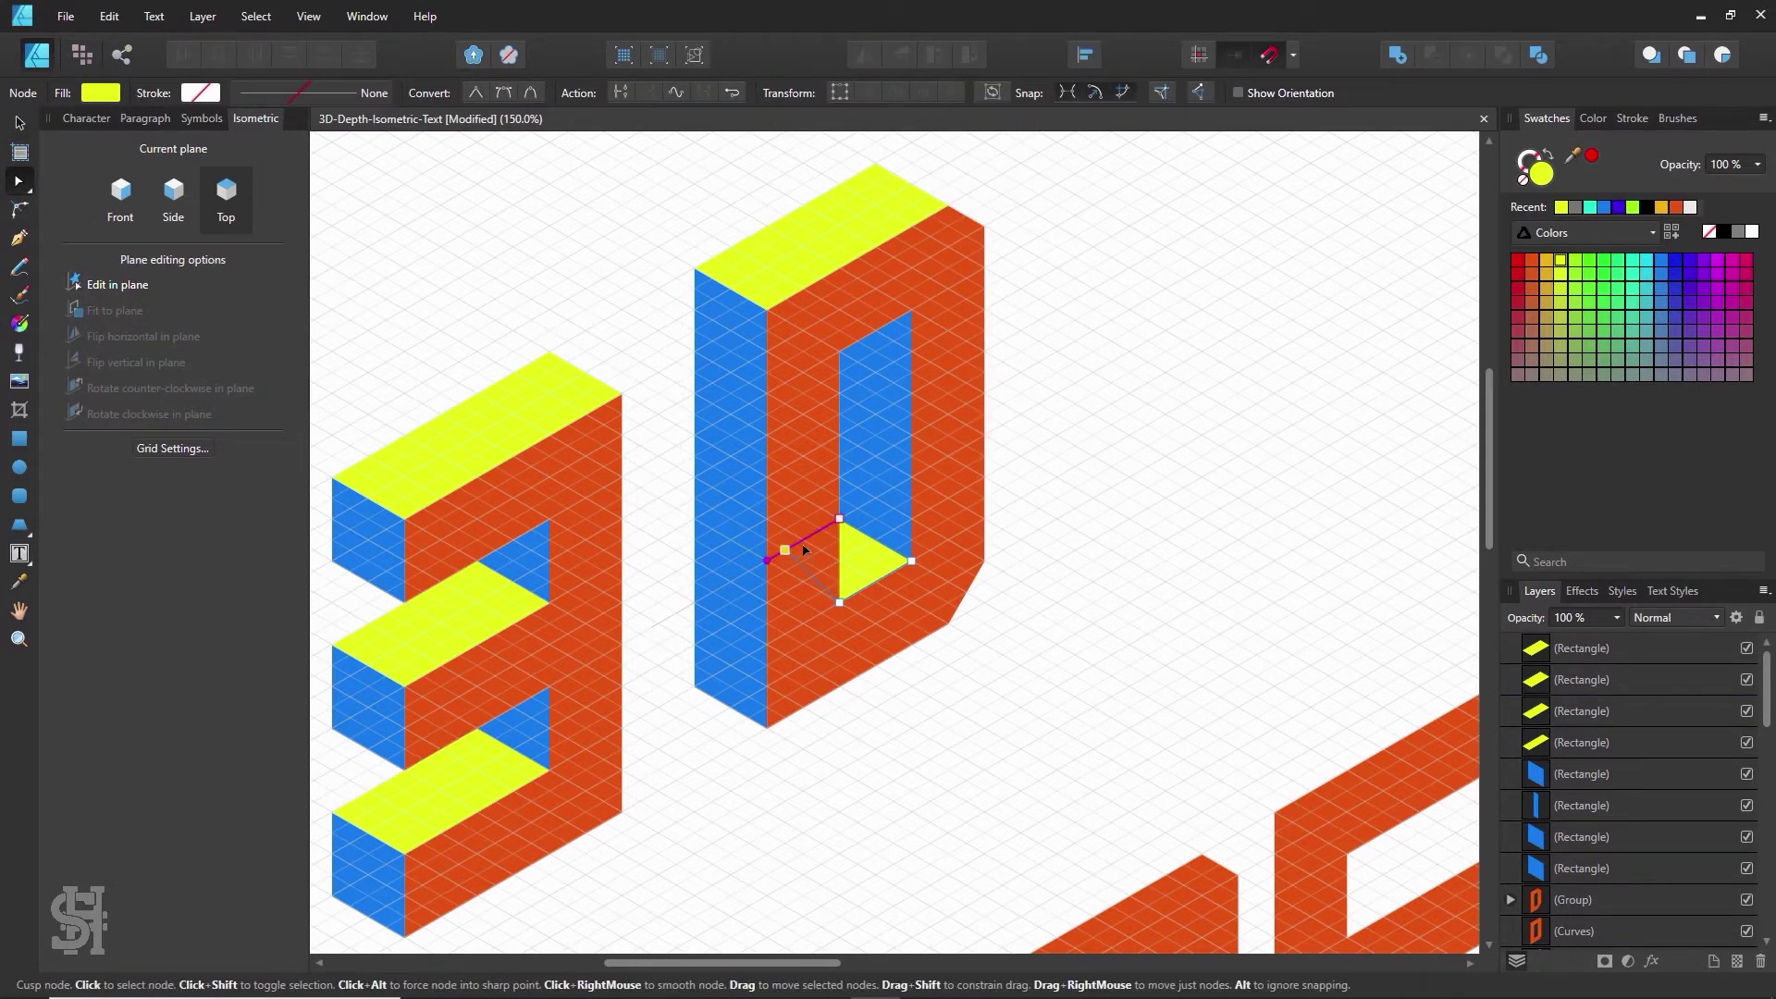
{"action": "key", "text": "z"}
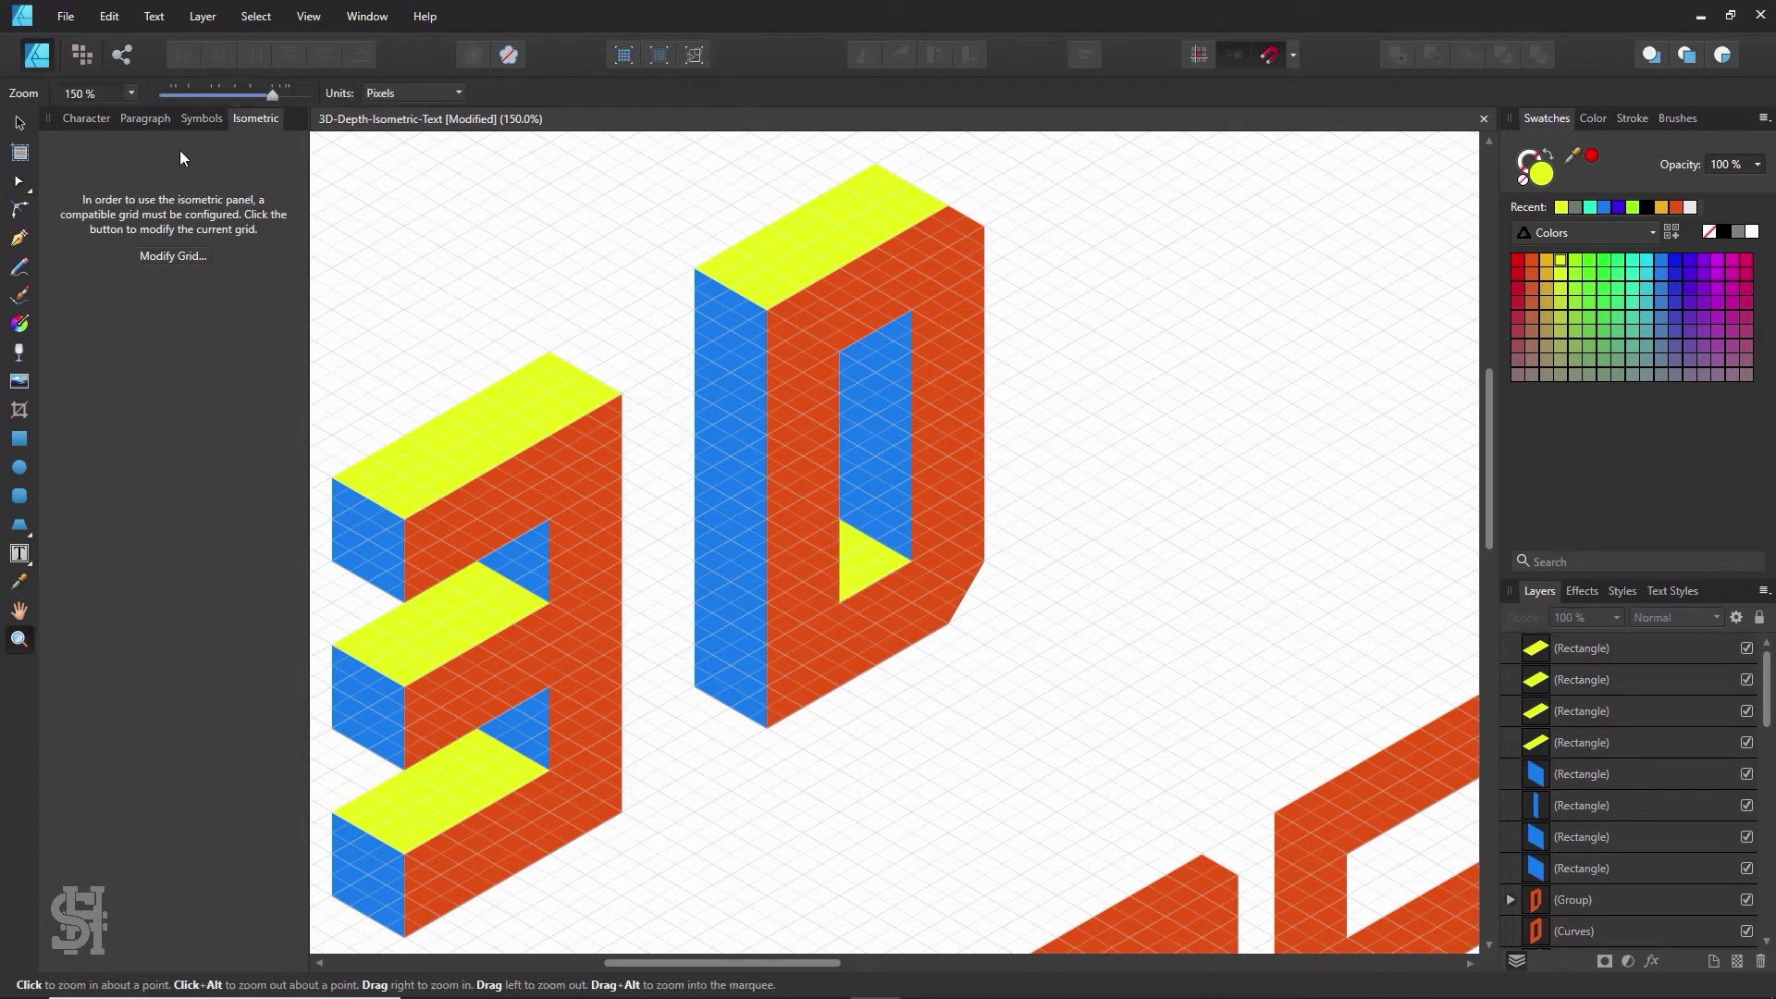
- Move the D's red front aside, convert the blue counter face to curves, and put the front back in place
{"action": "left_click", "coordinate": [18, 123]}
{"action": "left_click", "coordinate": [869, 449]}
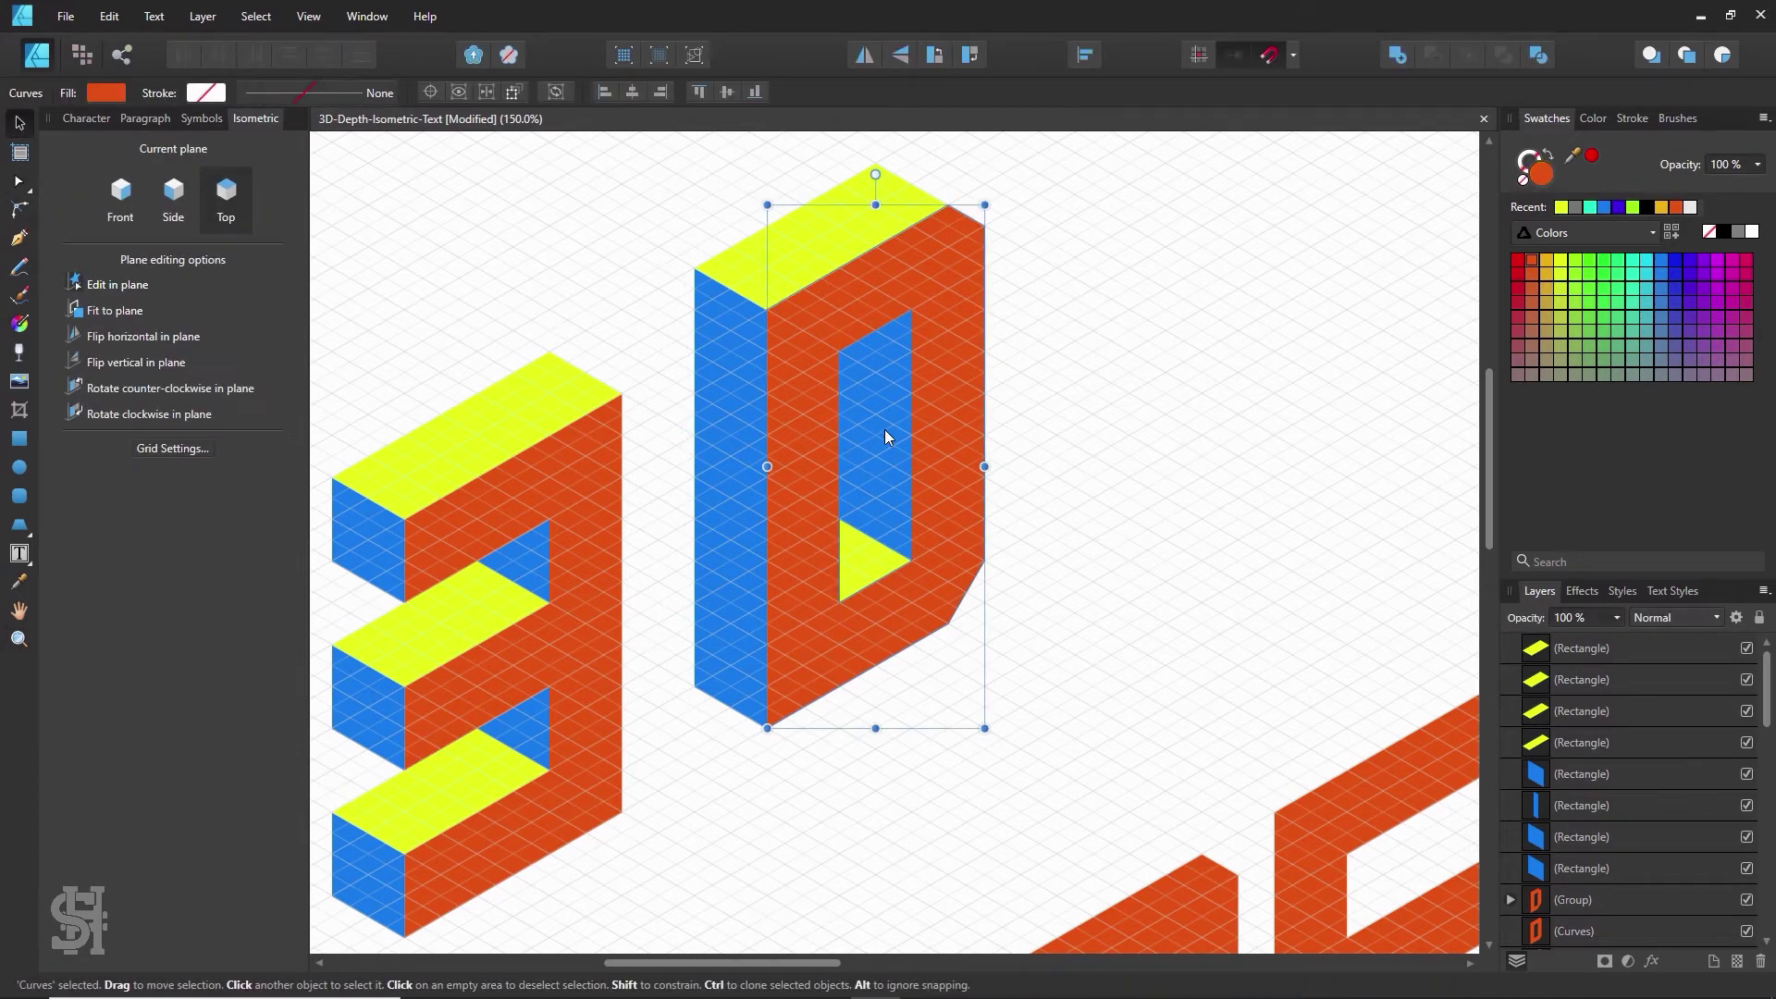
{"action": "left_click_drag", "start_coordinate": [884, 429], "coordinate": [975, 375]}
{"action": "right_click", "coordinate": [871, 399]}
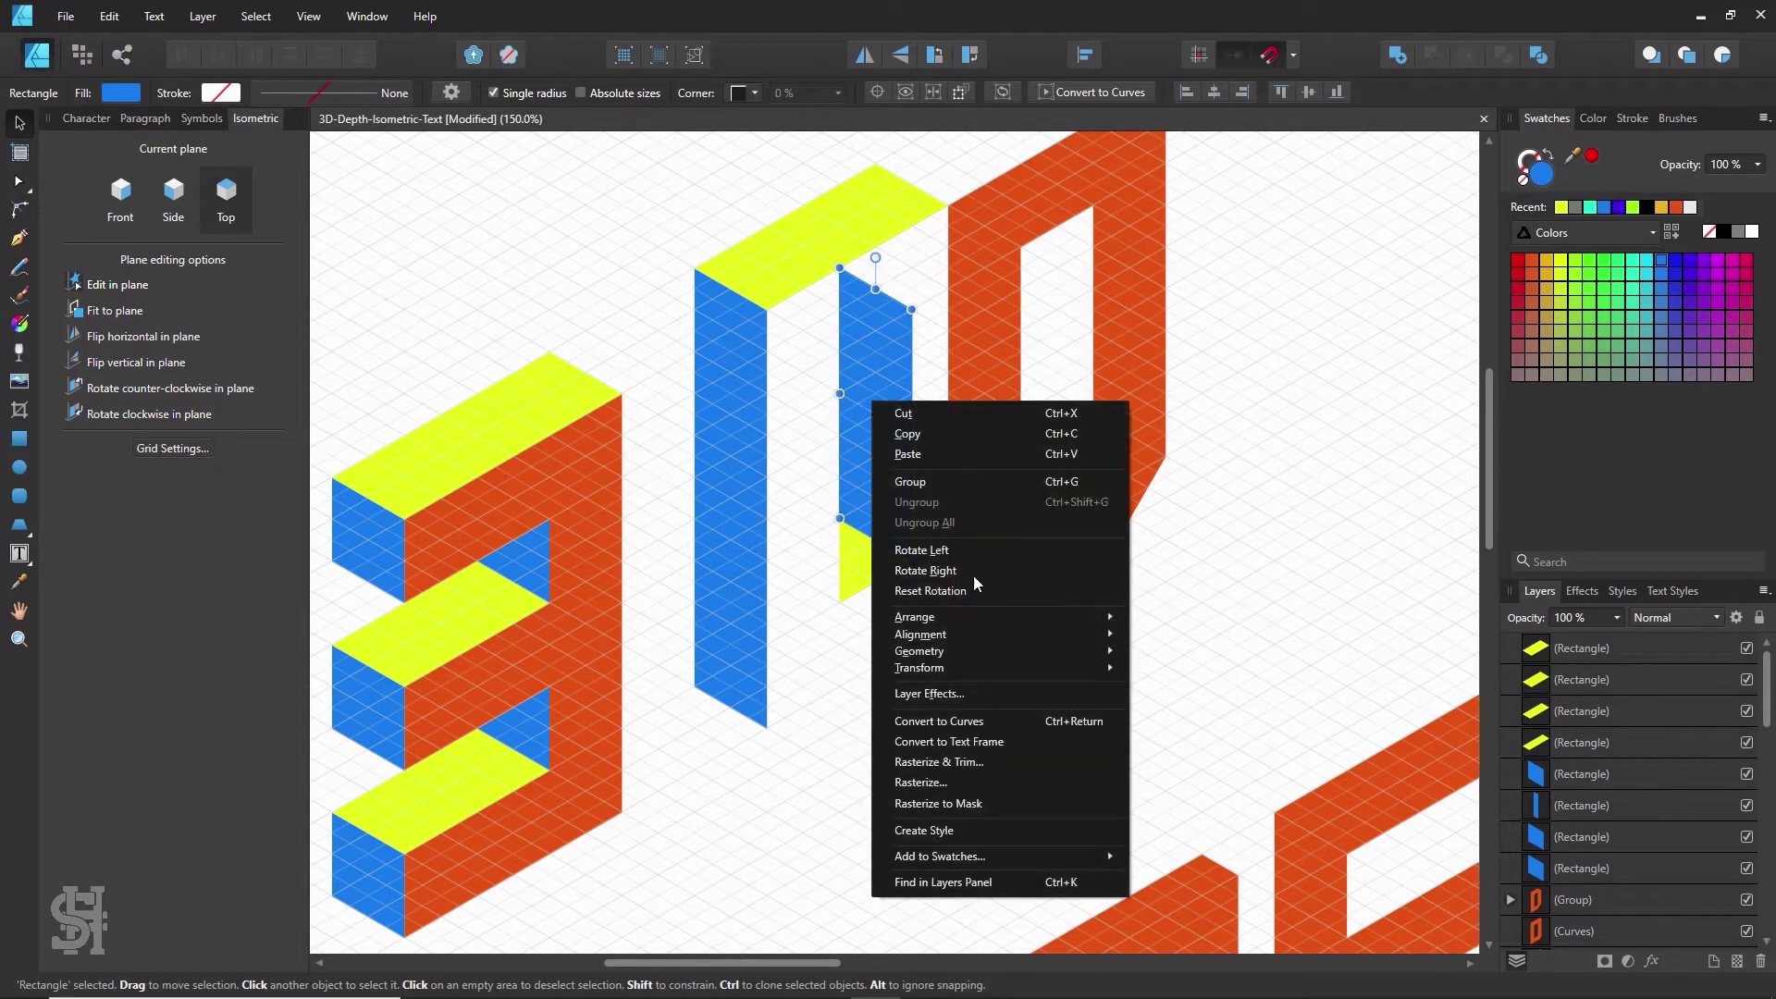
{"action": "left_click", "coordinate": [1008, 724]}
{"action": "left_click", "coordinate": [1156, 614]}
{"action": "left_click_drag", "start_coordinate": [1099, 488], "coordinate": [918, 591]}
{"action": "key", "text": "ctrl+d"}
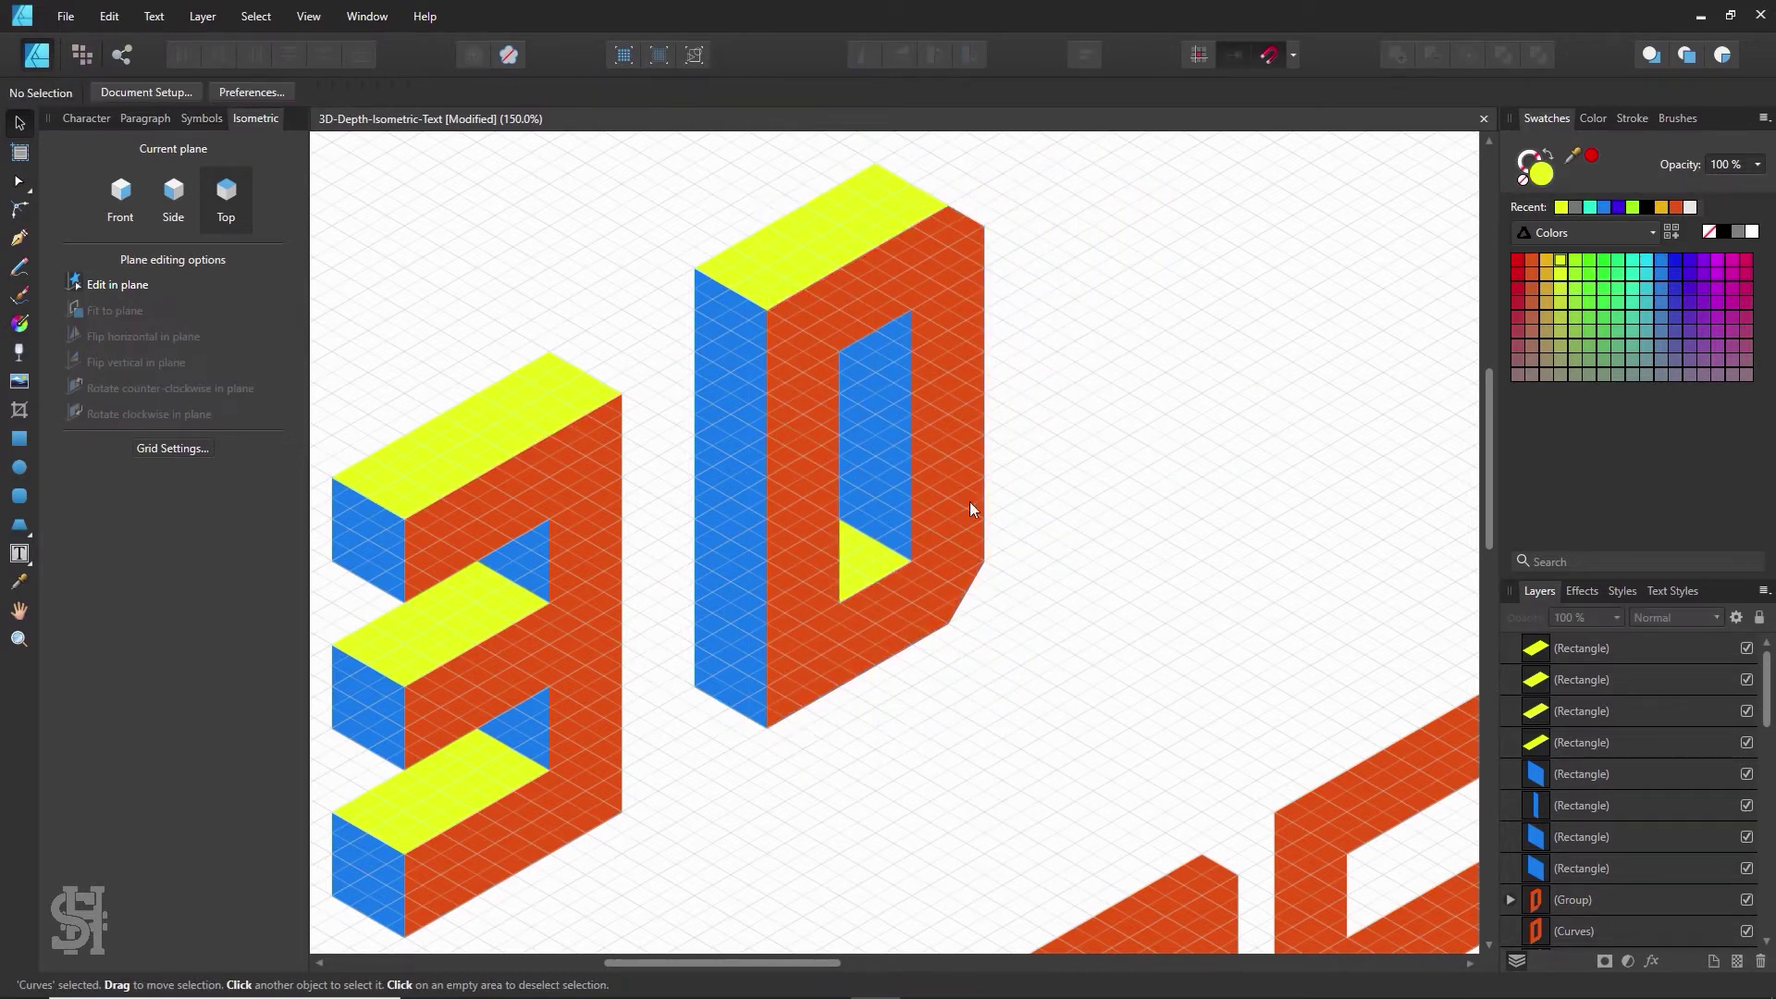
- Move the red D aside, lower the blue counter face's outer upper node to match the counter's slanted edge, and return the D
{"action": "left_click_drag", "start_coordinate": [808, 573], "coordinate": [960, 496]}
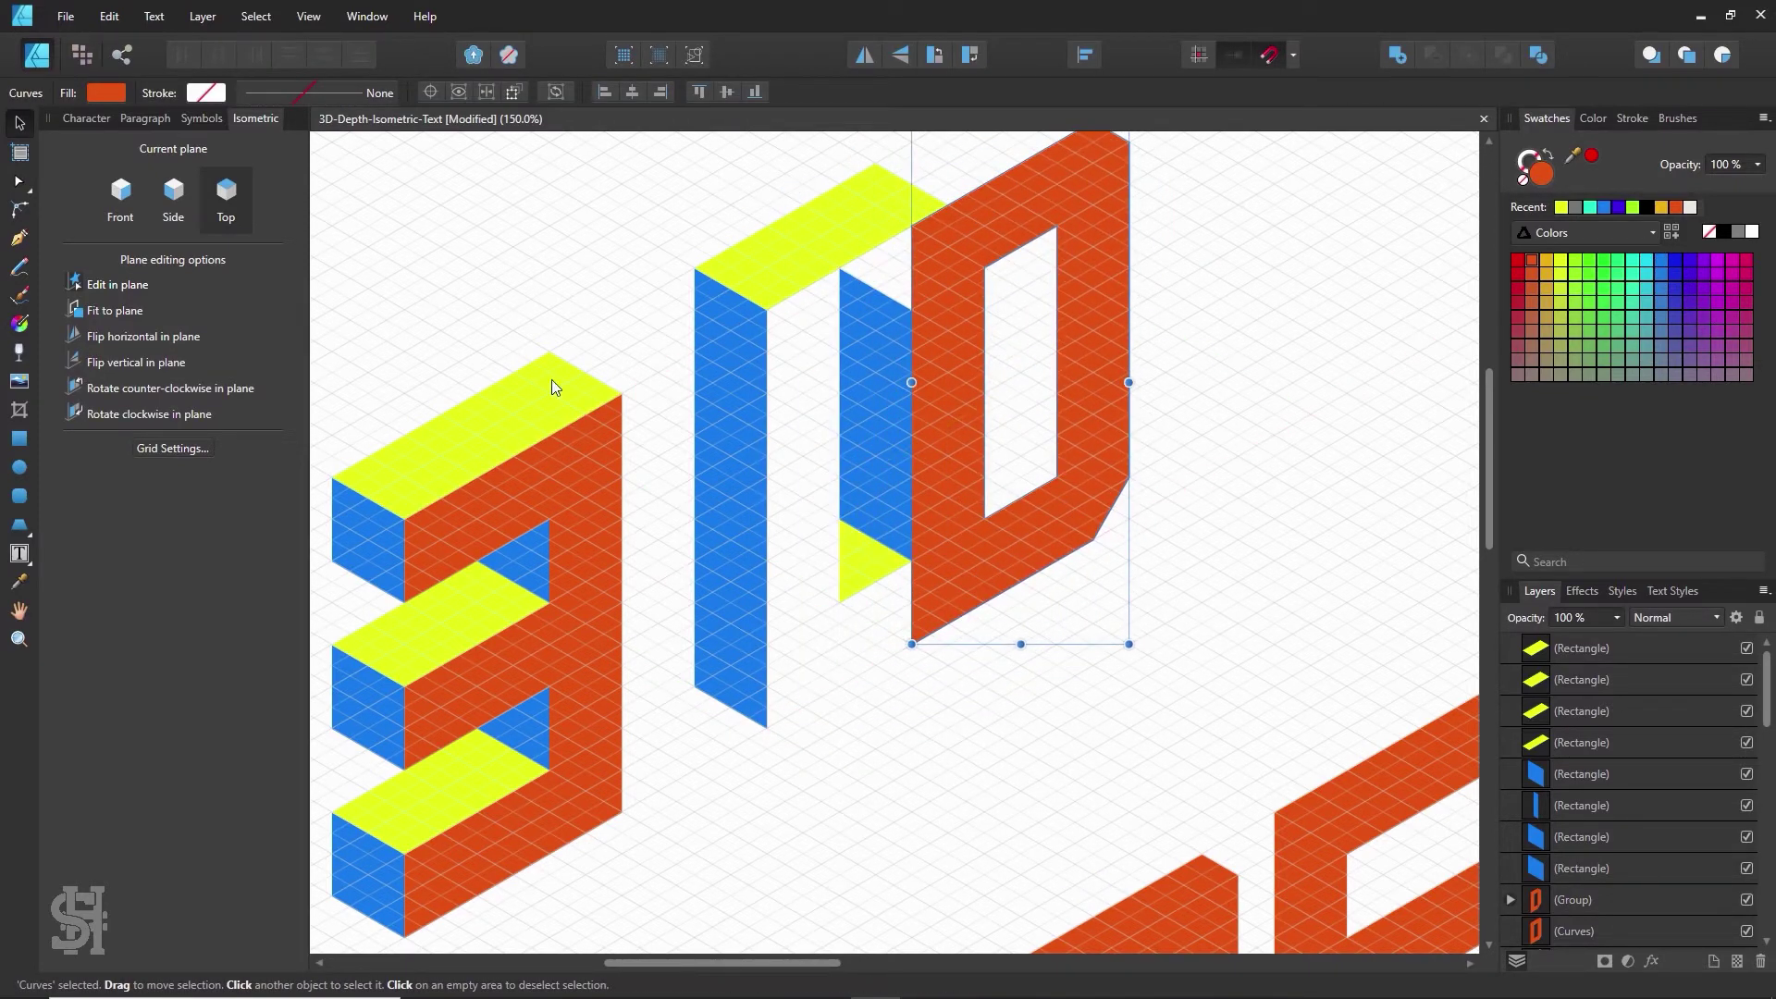
{"action": "left_click", "coordinate": [20, 189]}
{"action": "left_click", "coordinate": [858, 300]}
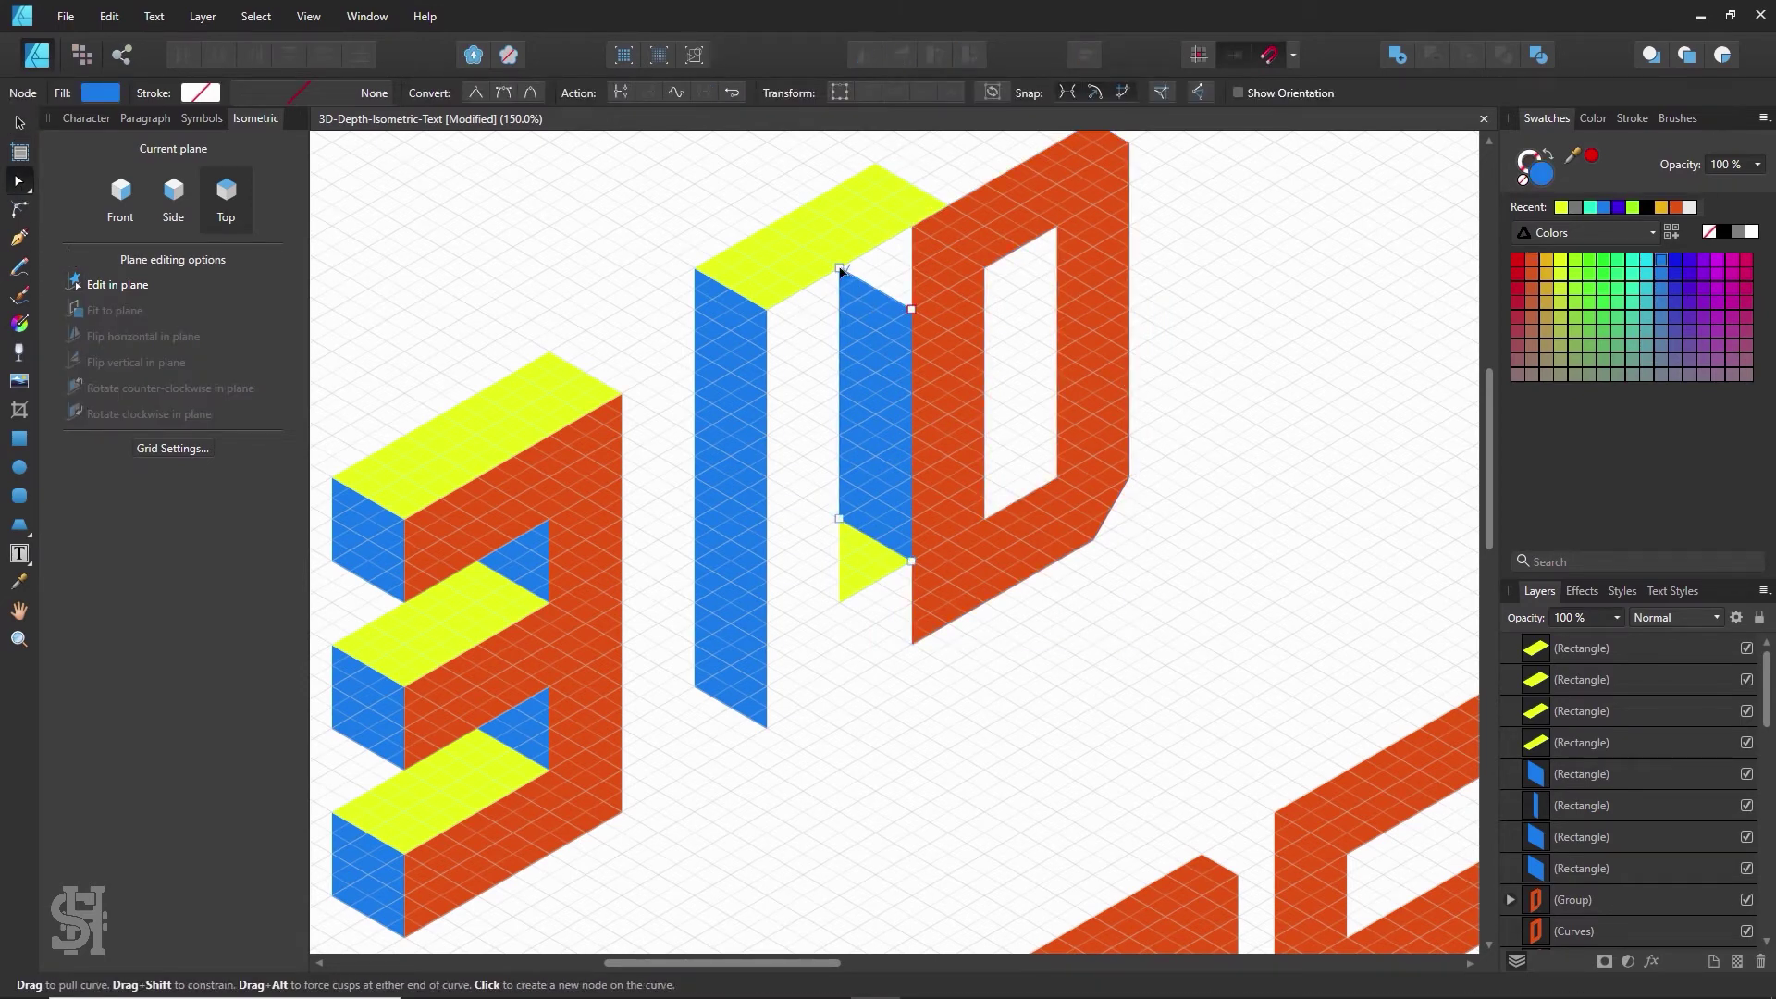
{"action": "left_click_drag", "start_coordinate": [839, 270], "coordinate": [839, 351]}
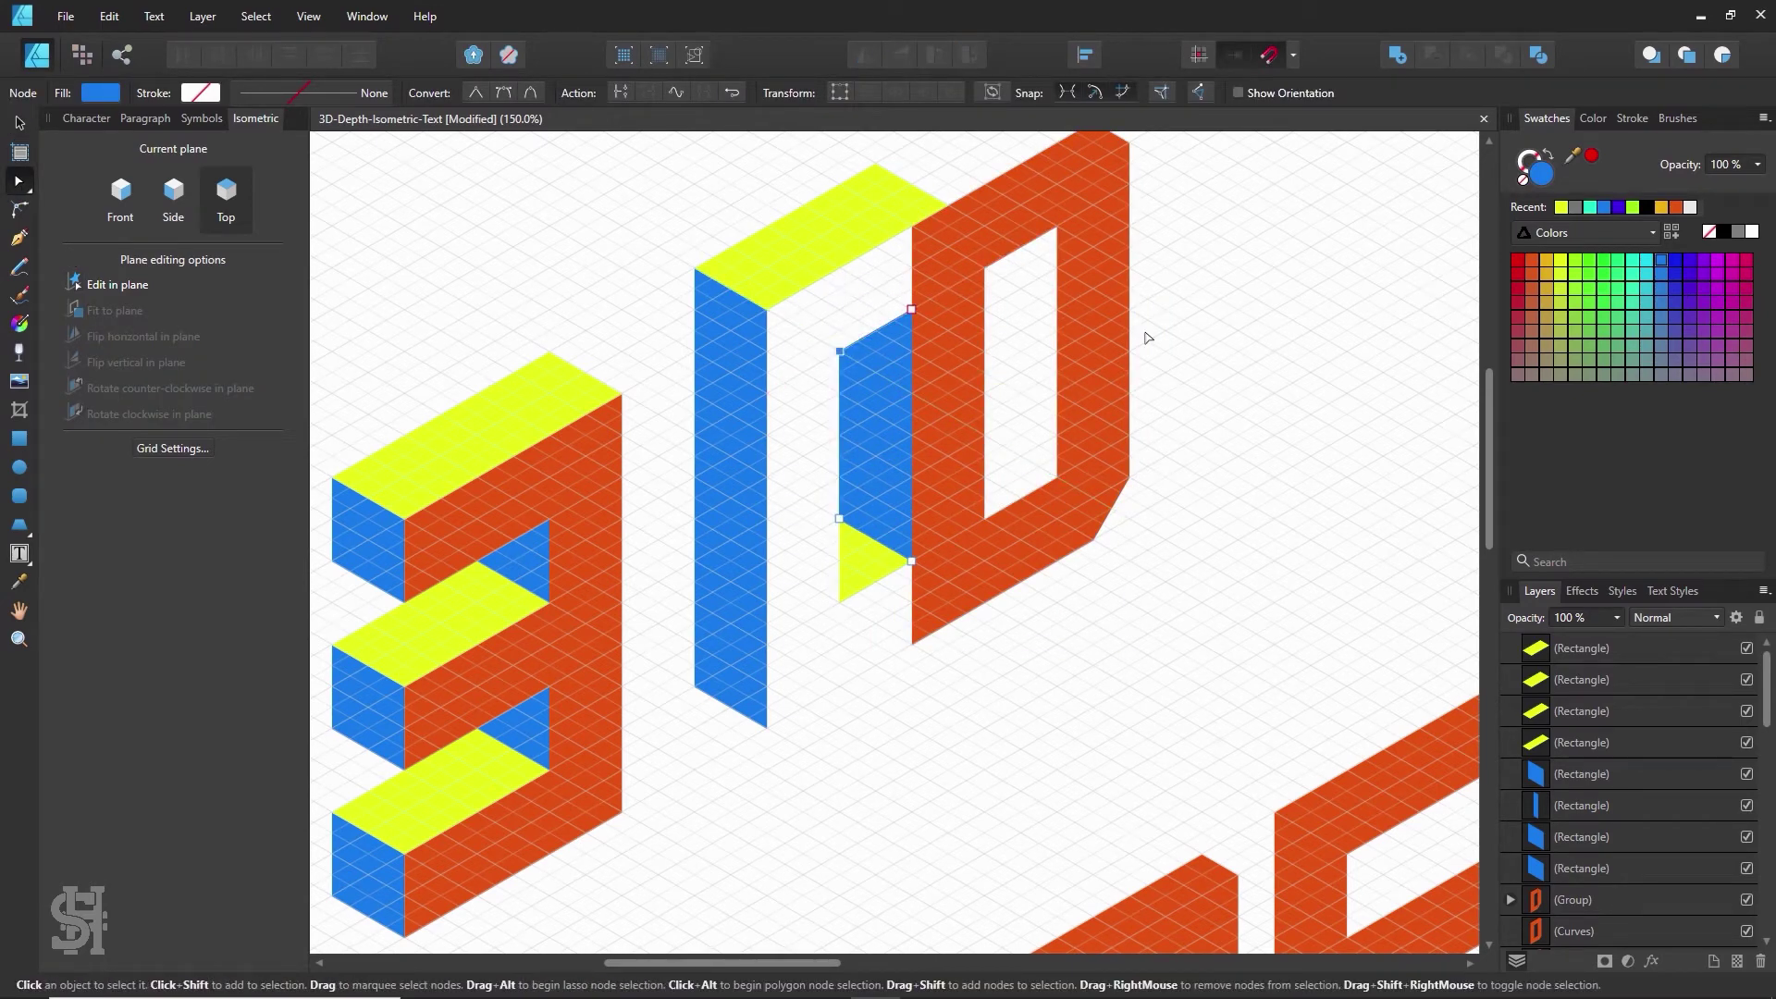
{"action": "key", "text": "v"}
{"action": "left_click", "coordinate": [552, 174]}
{"action": "left_click_drag", "start_coordinate": [964, 481], "coordinate": [818, 564]}
- Group all the red, blue and yellow pieces of the 3
{"action": "key", "text": "z"}
{"action": "left_click", "coordinate": [1141, 567], "text": "alt"}
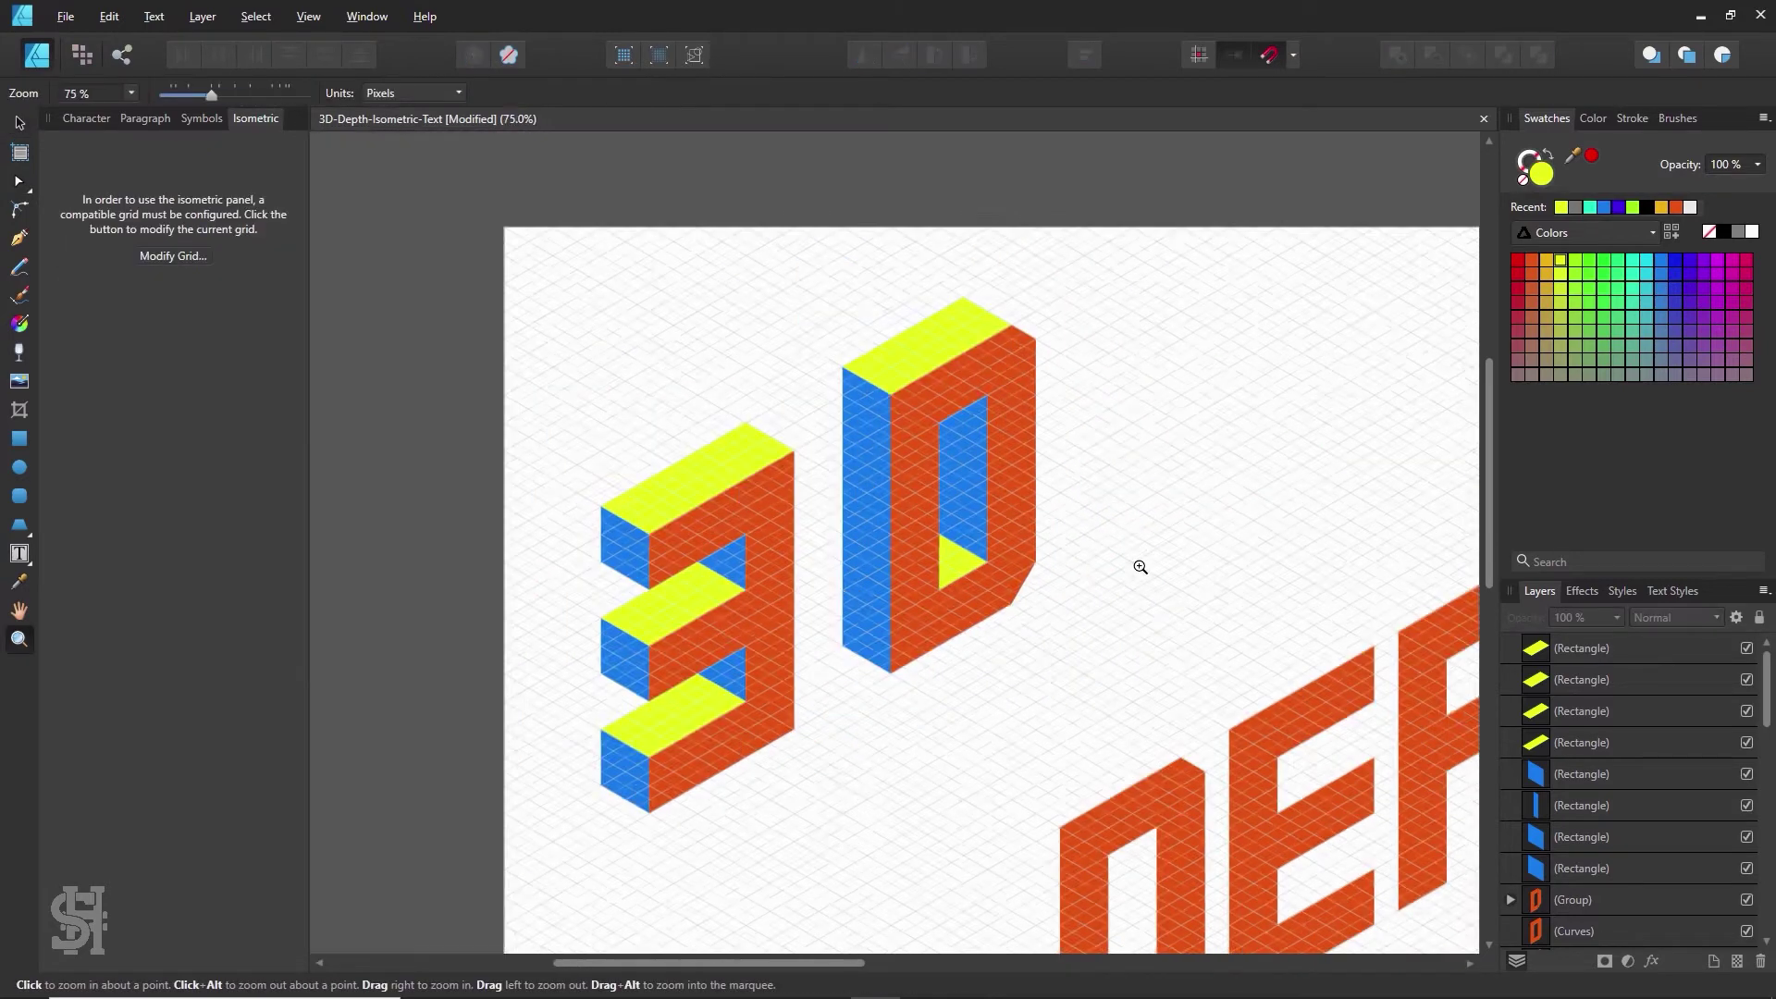
{"action": "left_click", "coordinate": [1140, 567], "text": "alt"}
{"action": "key", "text": "h"}
{"action": "left_click_drag", "start_coordinate": [1141, 567], "coordinate": [840, 471]}
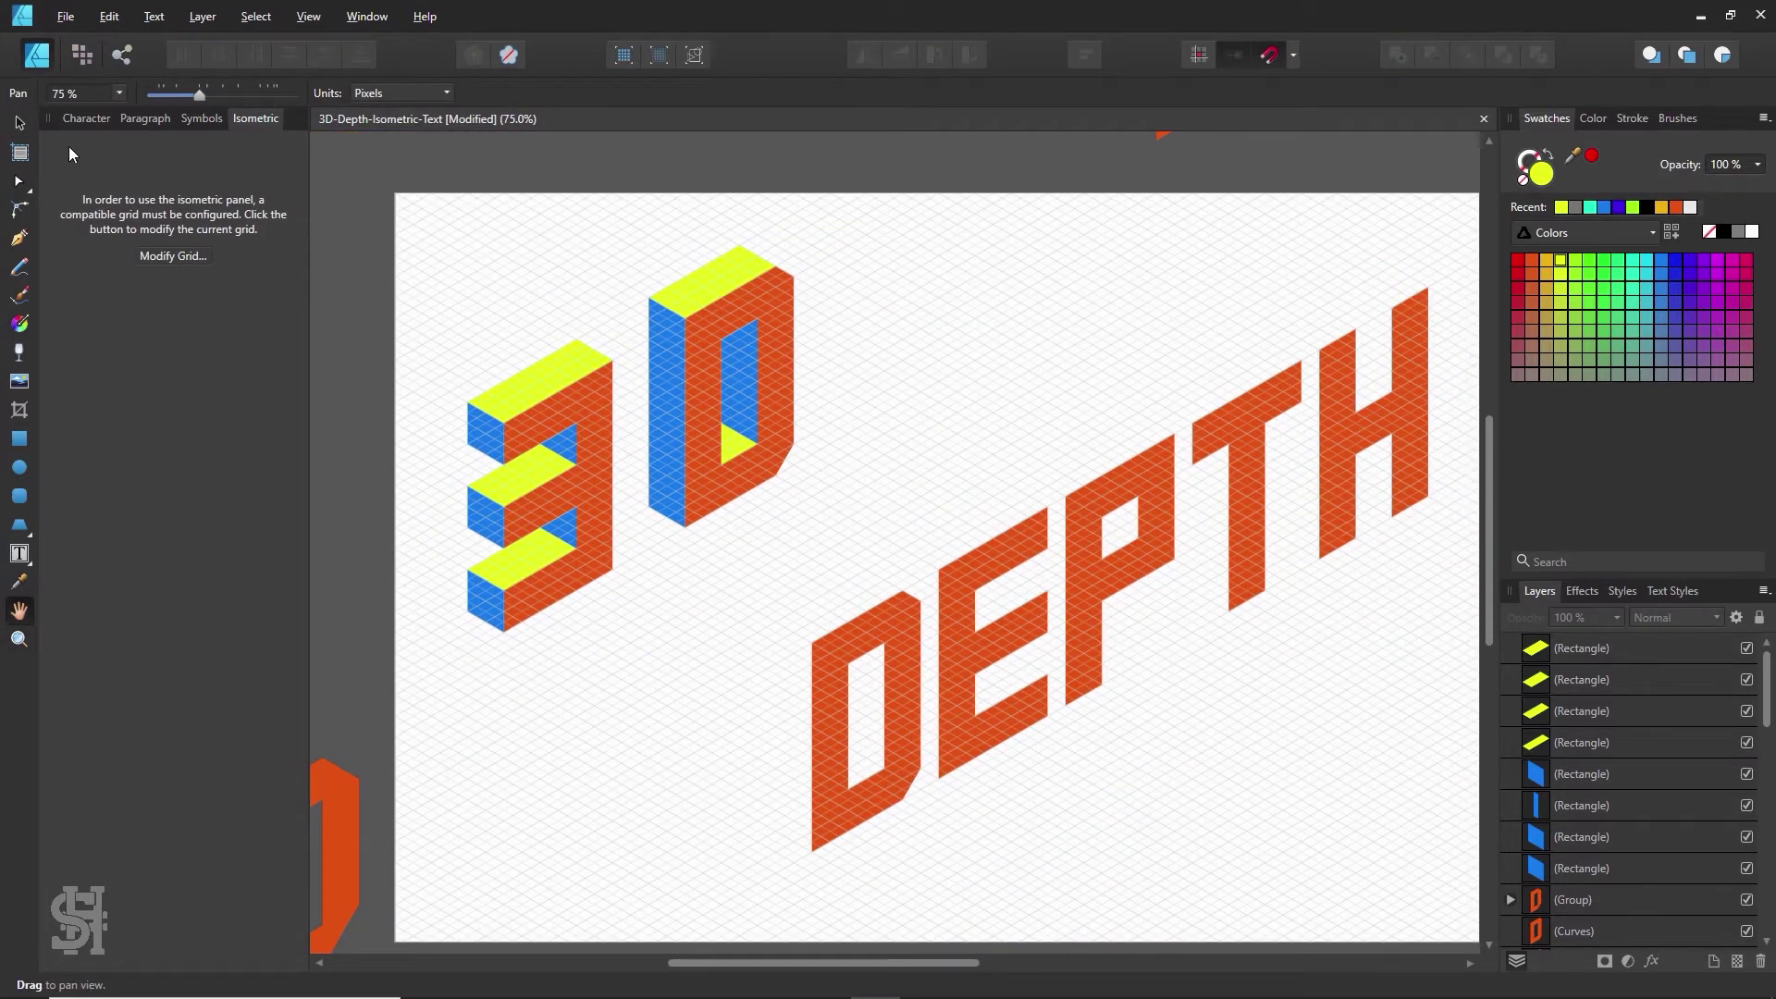
{"action": "key", "text": "v"}
{"action": "left_click_drag", "start_coordinate": [577, 550], "coordinate": [644, 684]}
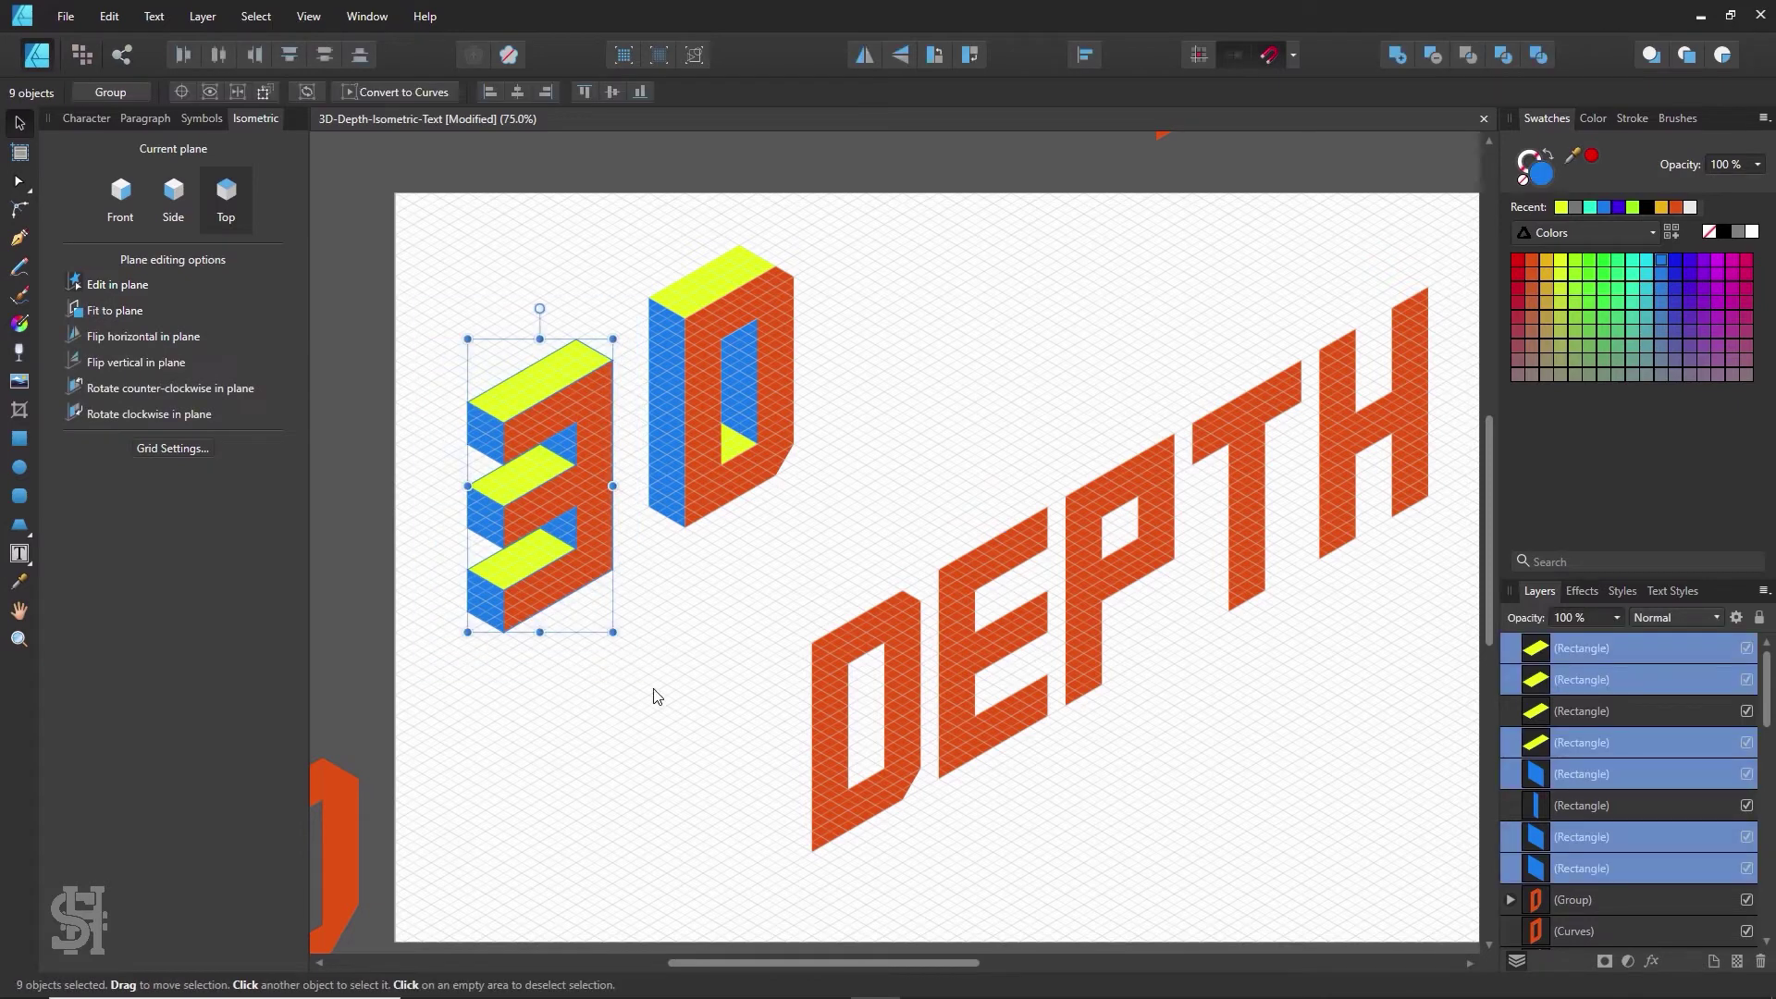
{"action": "key", "text": "ctrl+g"}
- Group all the red, blue and yellow pieces of the upper D
{"action": "left_click", "coordinate": [711, 604]}
{"action": "left_click_drag", "start_coordinate": [849, 198], "coordinate": [637, 594]}
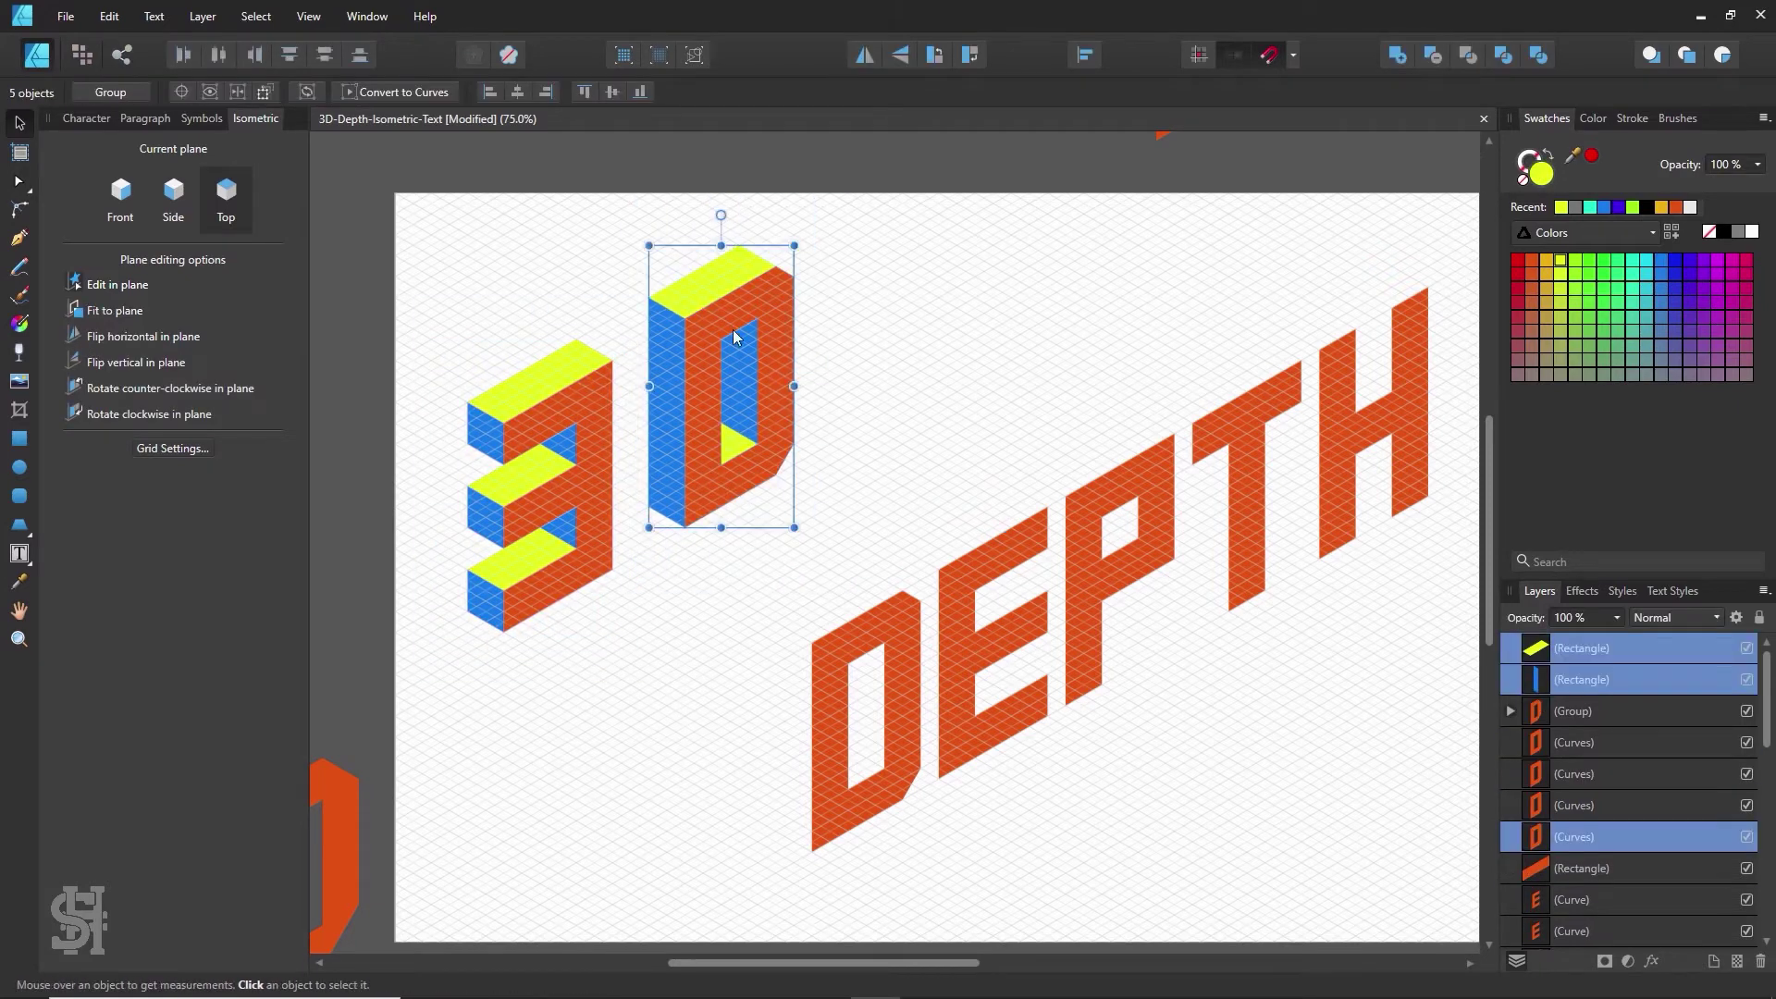
{"action": "key", "text": "ctrl+g"}
- Move the grouped D along the isometric grid until it sits flush against the 3
{"action": "left_click_drag", "start_coordinate": [753, 458], "coordinate": [709, 494]}
{"action": "left_click", "coordinate": [811, 490]}
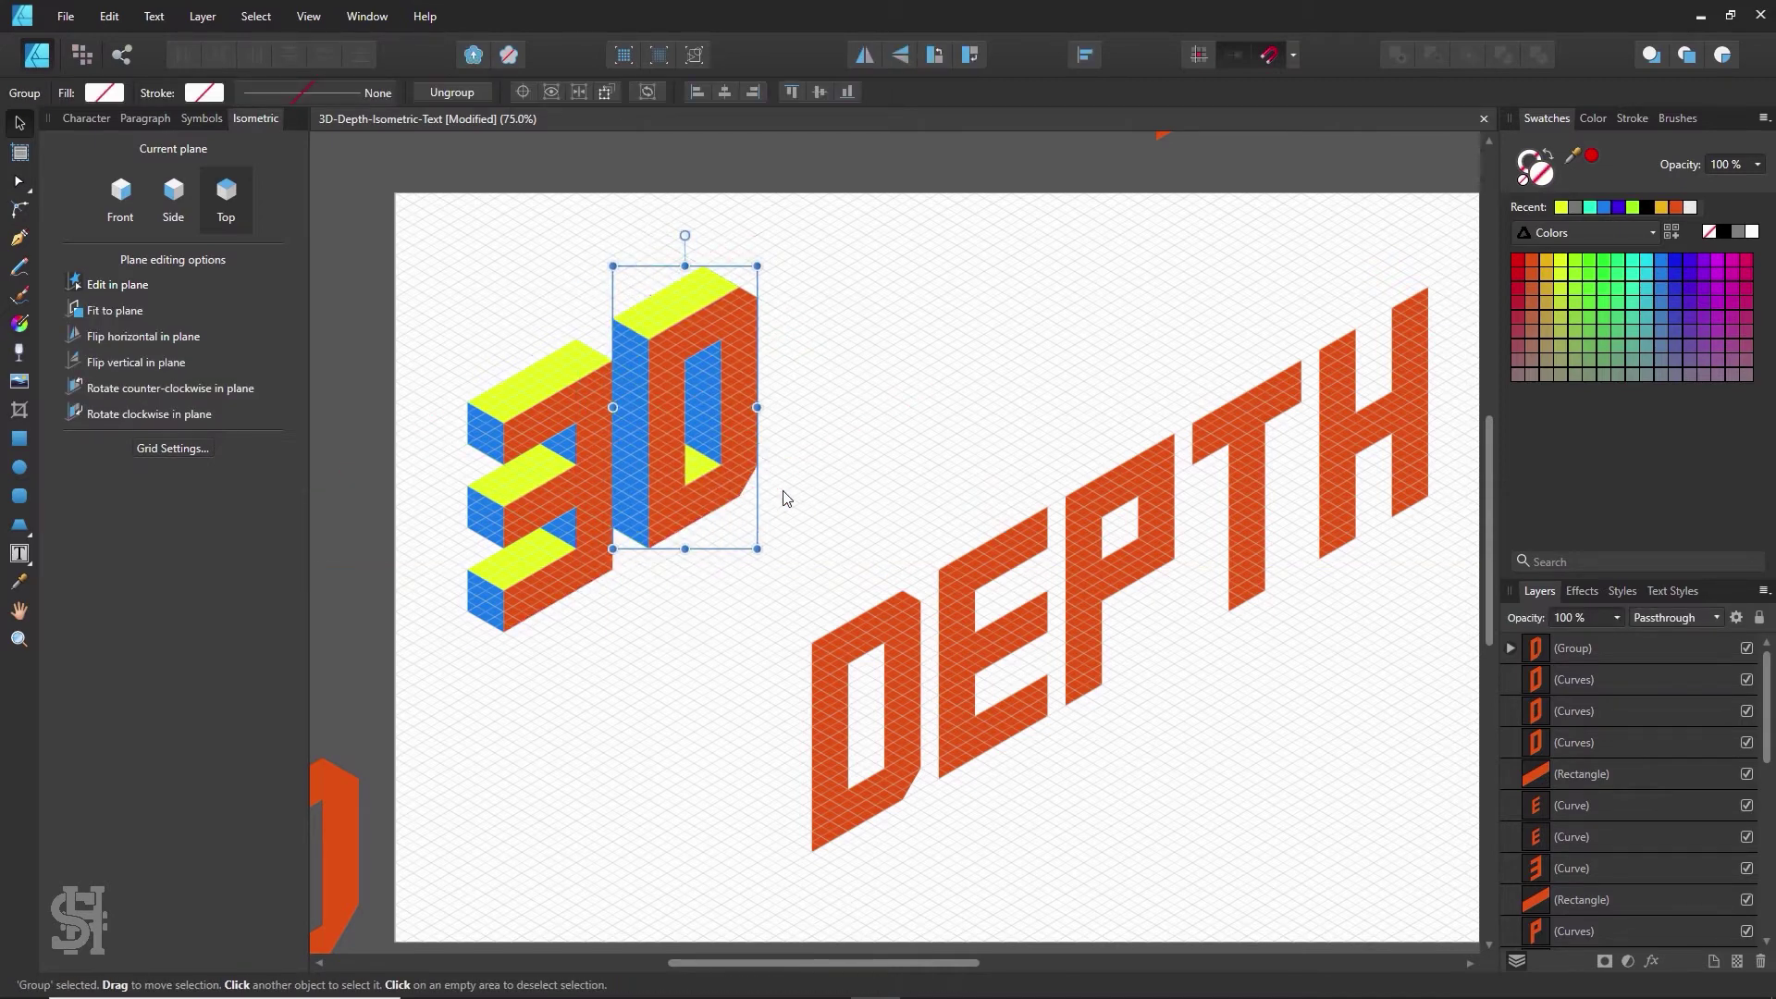
{"action": "left_click", "coordinate": [784, 518]}
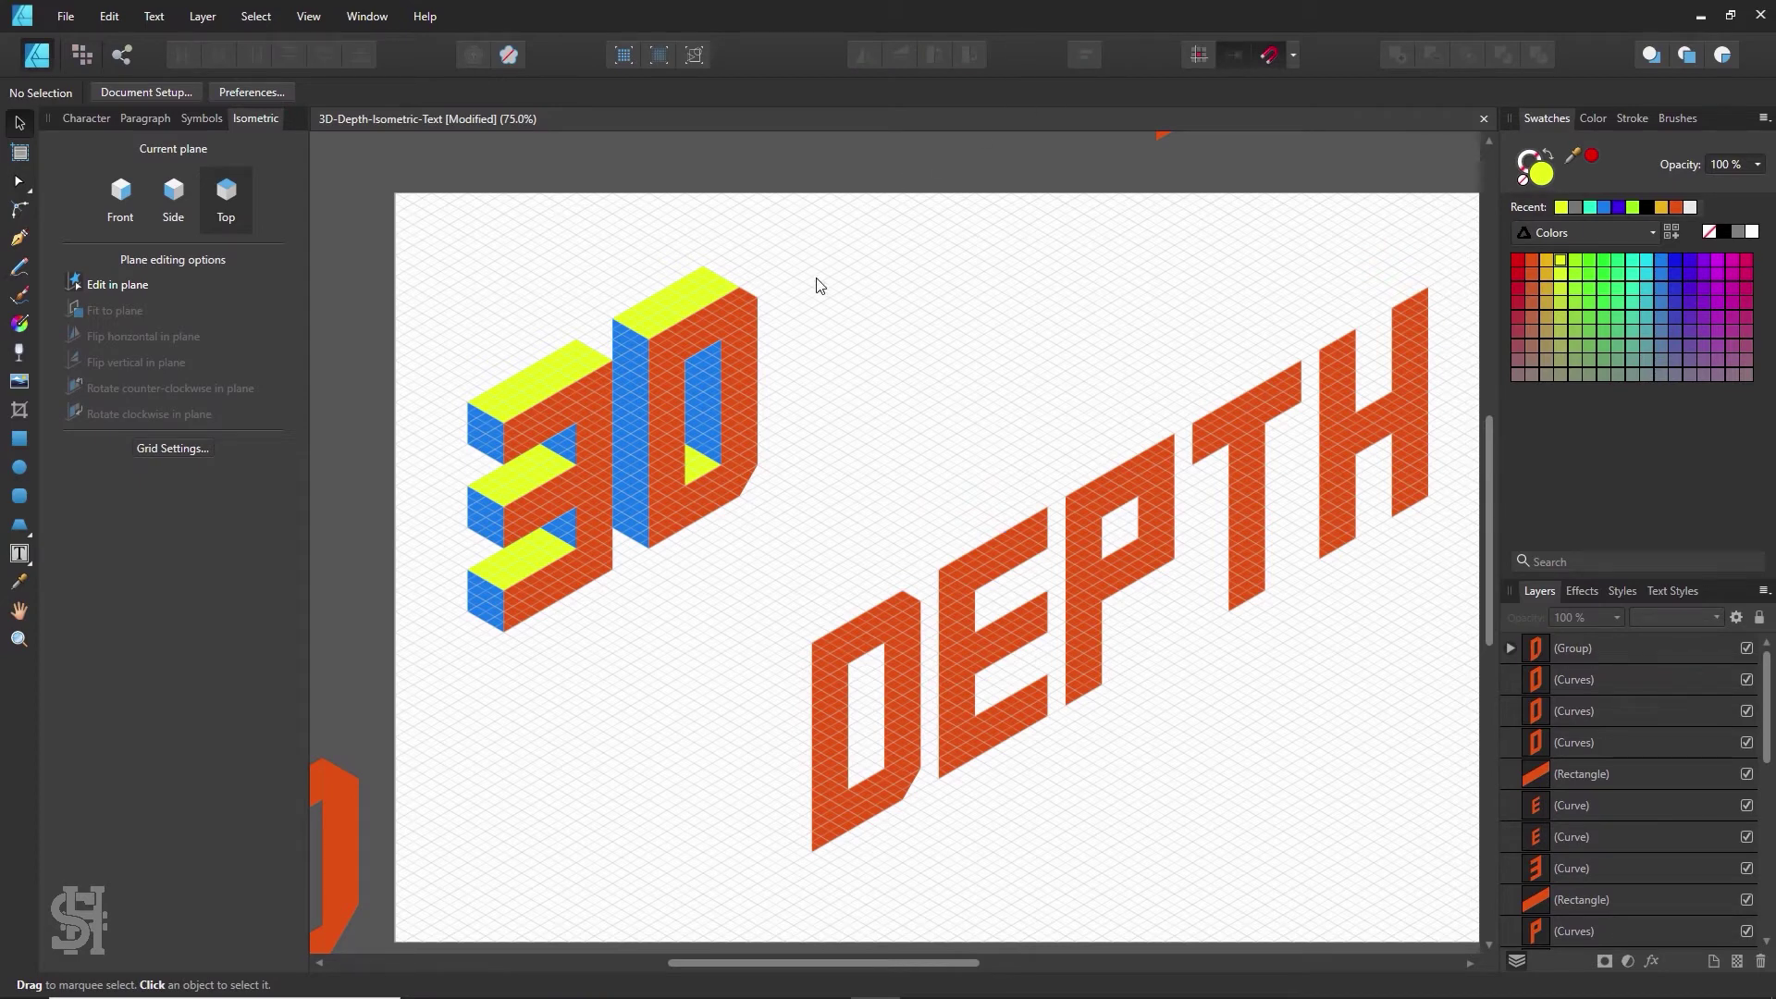
- Move the D group back along the isometric axis to leave a gap between it and the 3
{"action": "key", "text": "z"}
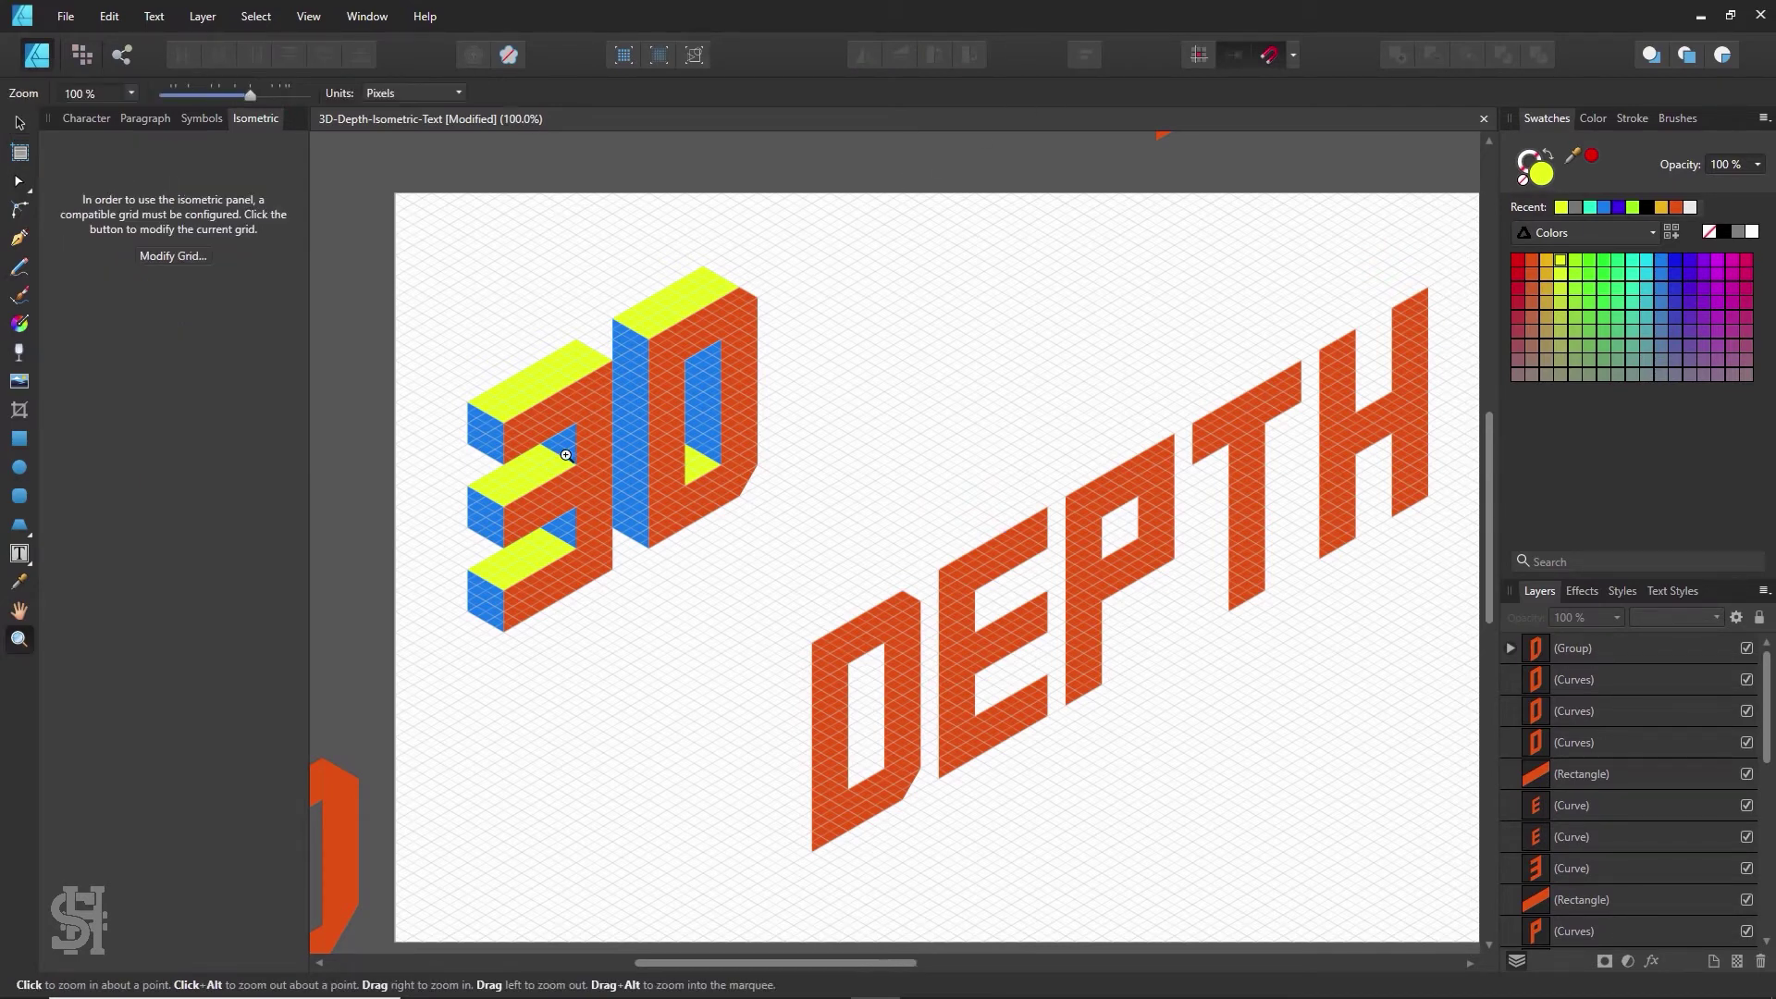
{"action": "left_click", "coordinate": [566, 463]}
{"action": "left_click", "coordinate": [19, 123]}
{"action": "left_click", "coordinate": [534, 366]}
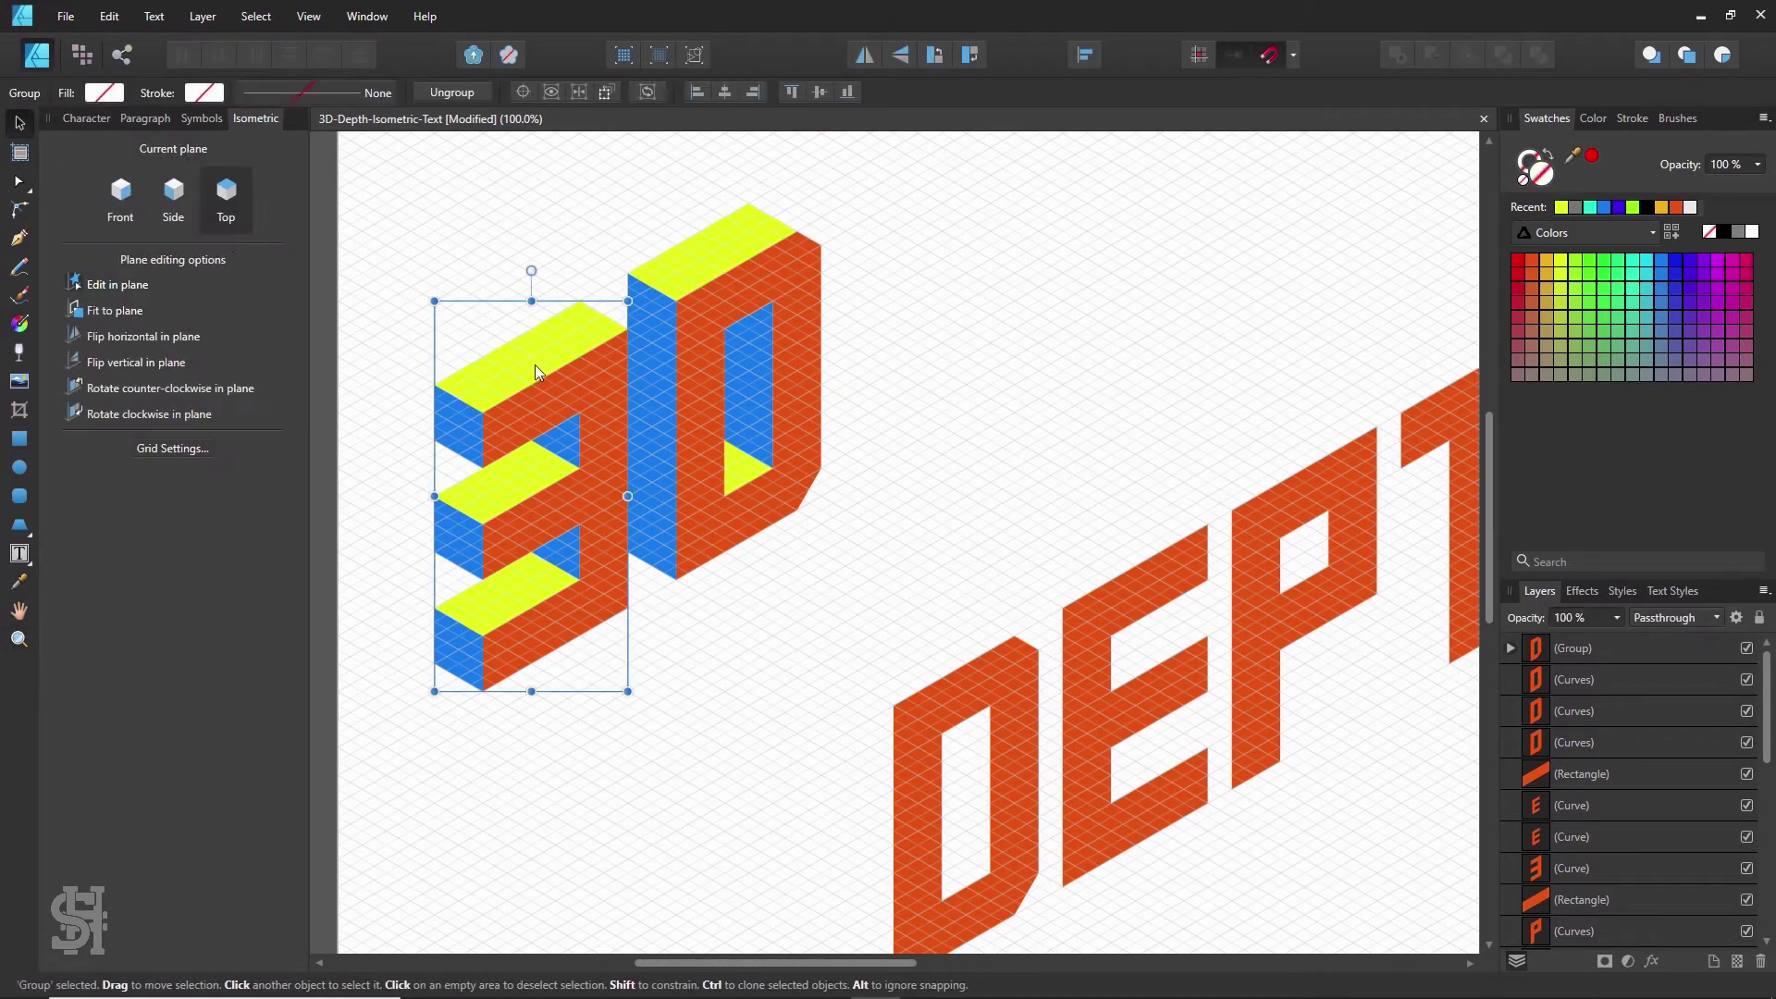
{"action": "left_click_drag", "start_coordinate": [699, 403], "coordinate": [745, 368]}
{"action": "left_click", "coordinate": [573, 401]}
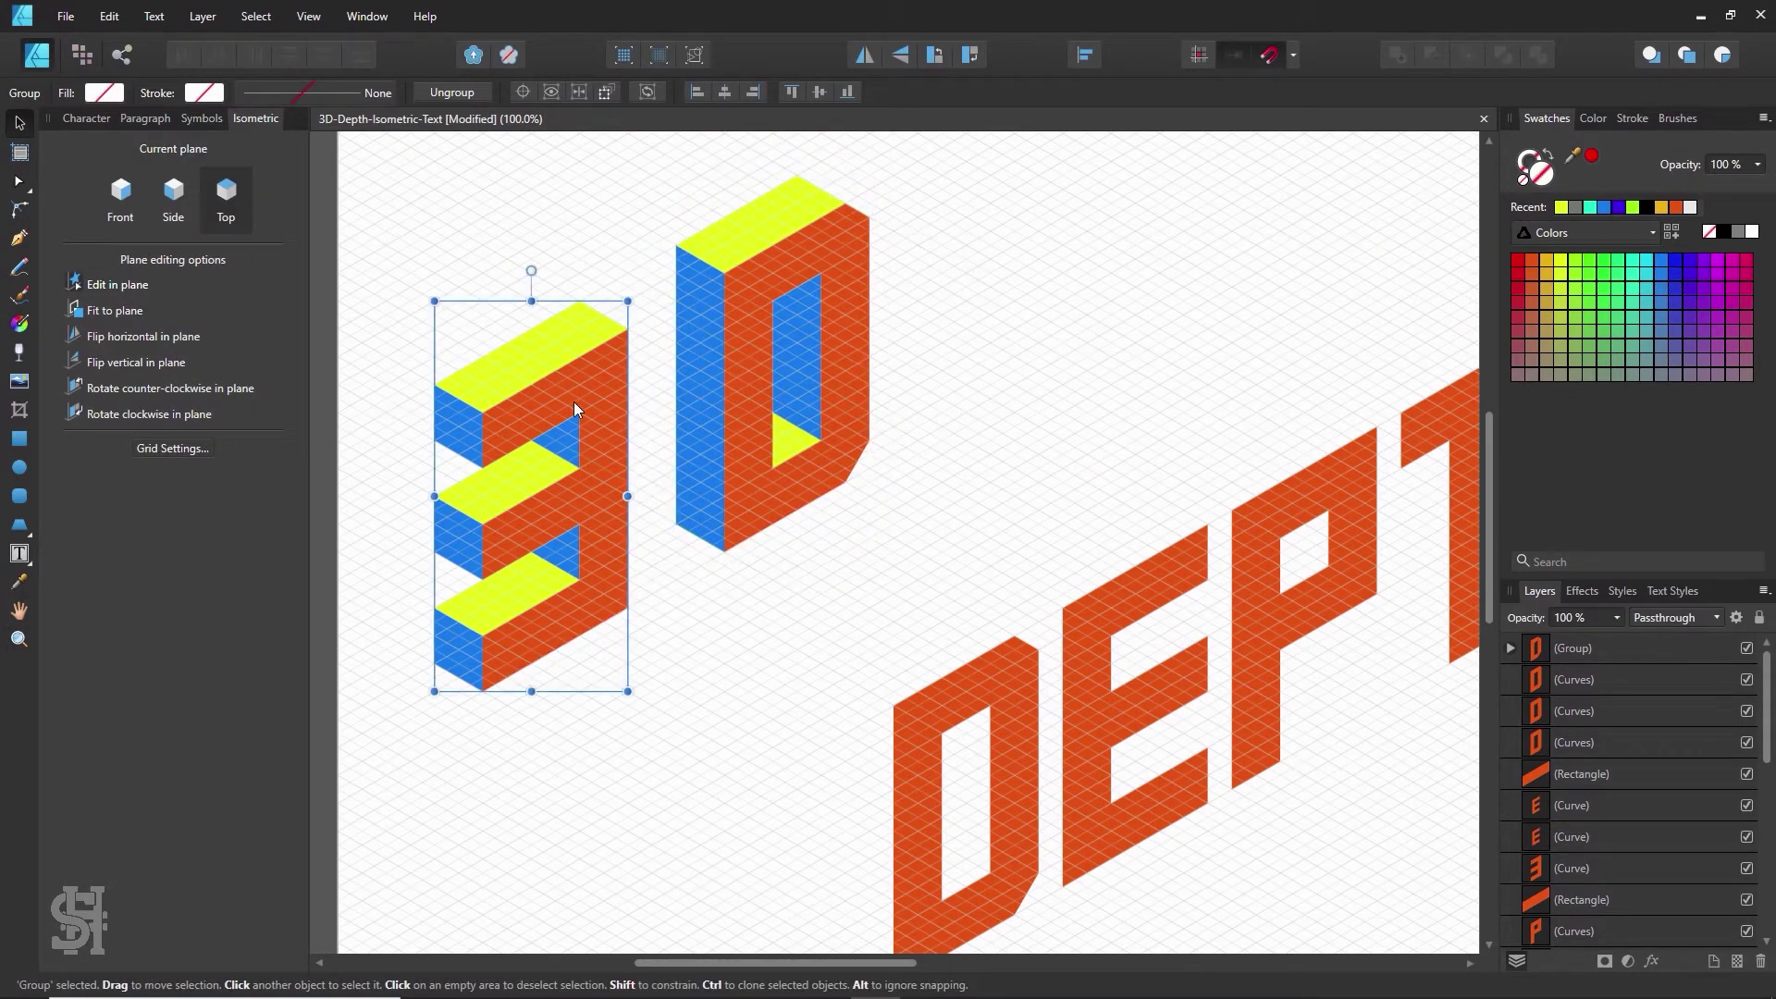
{"action": "left_click", "coordinate": [753, 363], "text": "shift"}
{"action": "left_click", "coordinate": [1083, 348]}
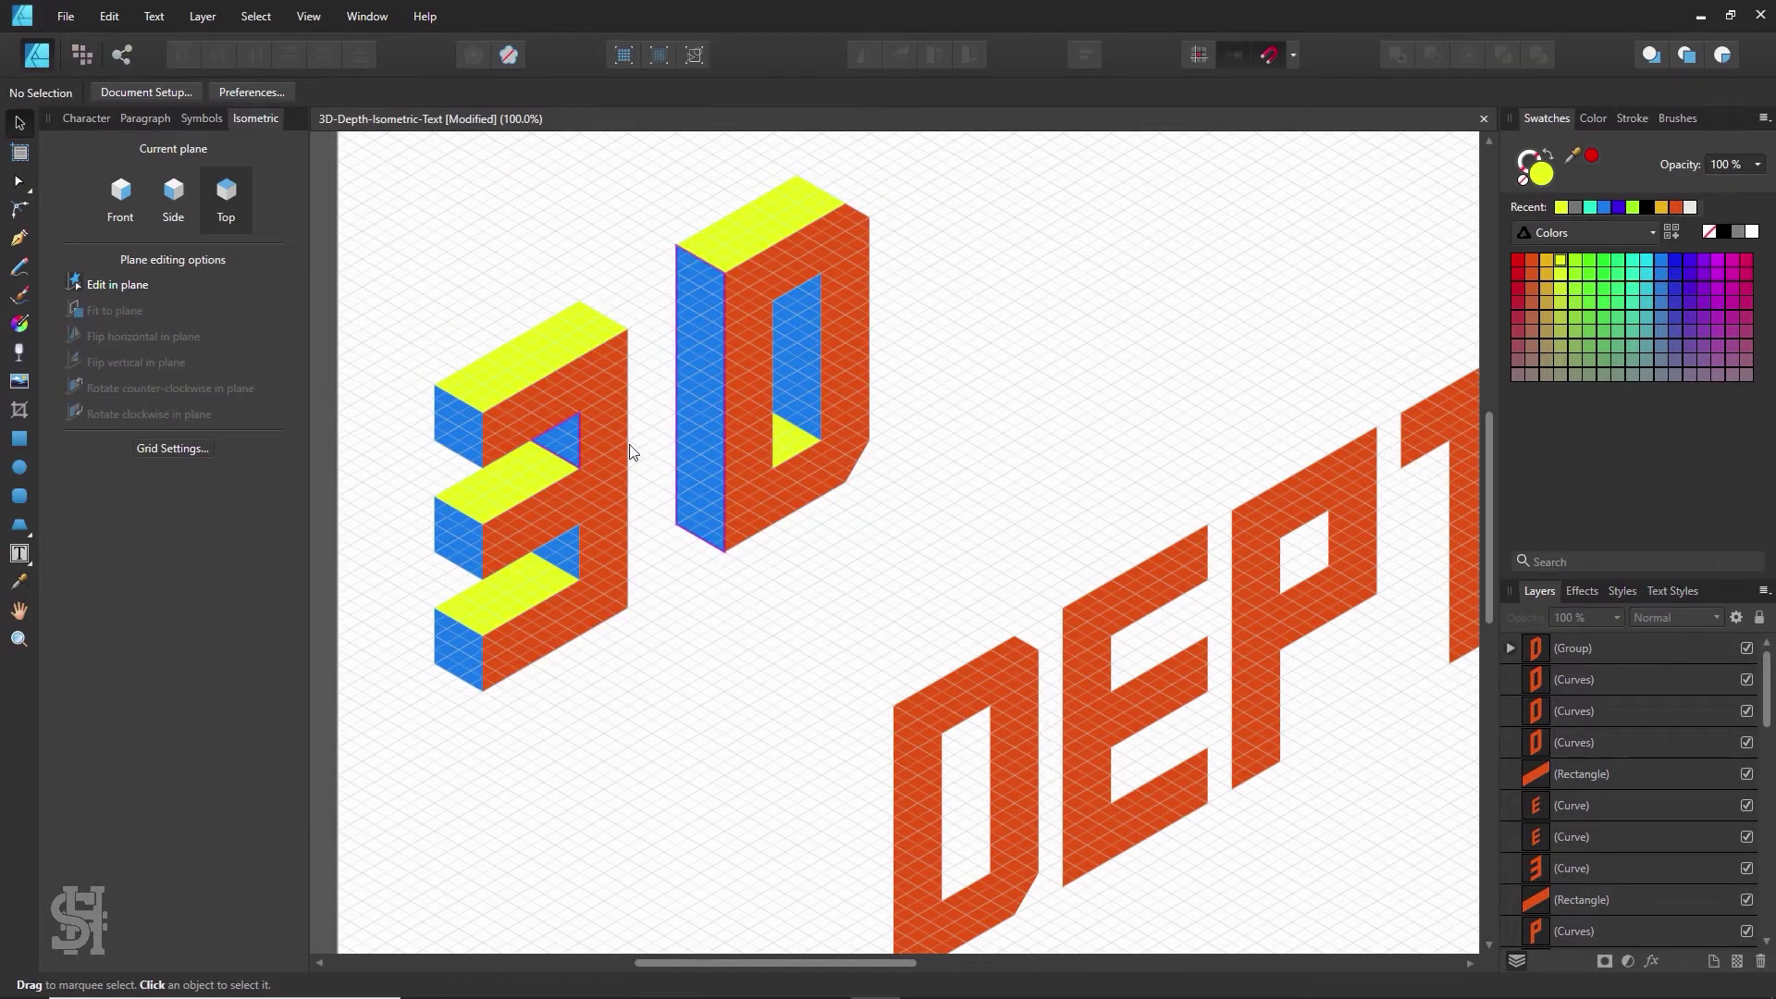
{"action": "left_click", "coordinate": [607, 457]}
{"action": "left_click", "coordinate": [1233, 321]}
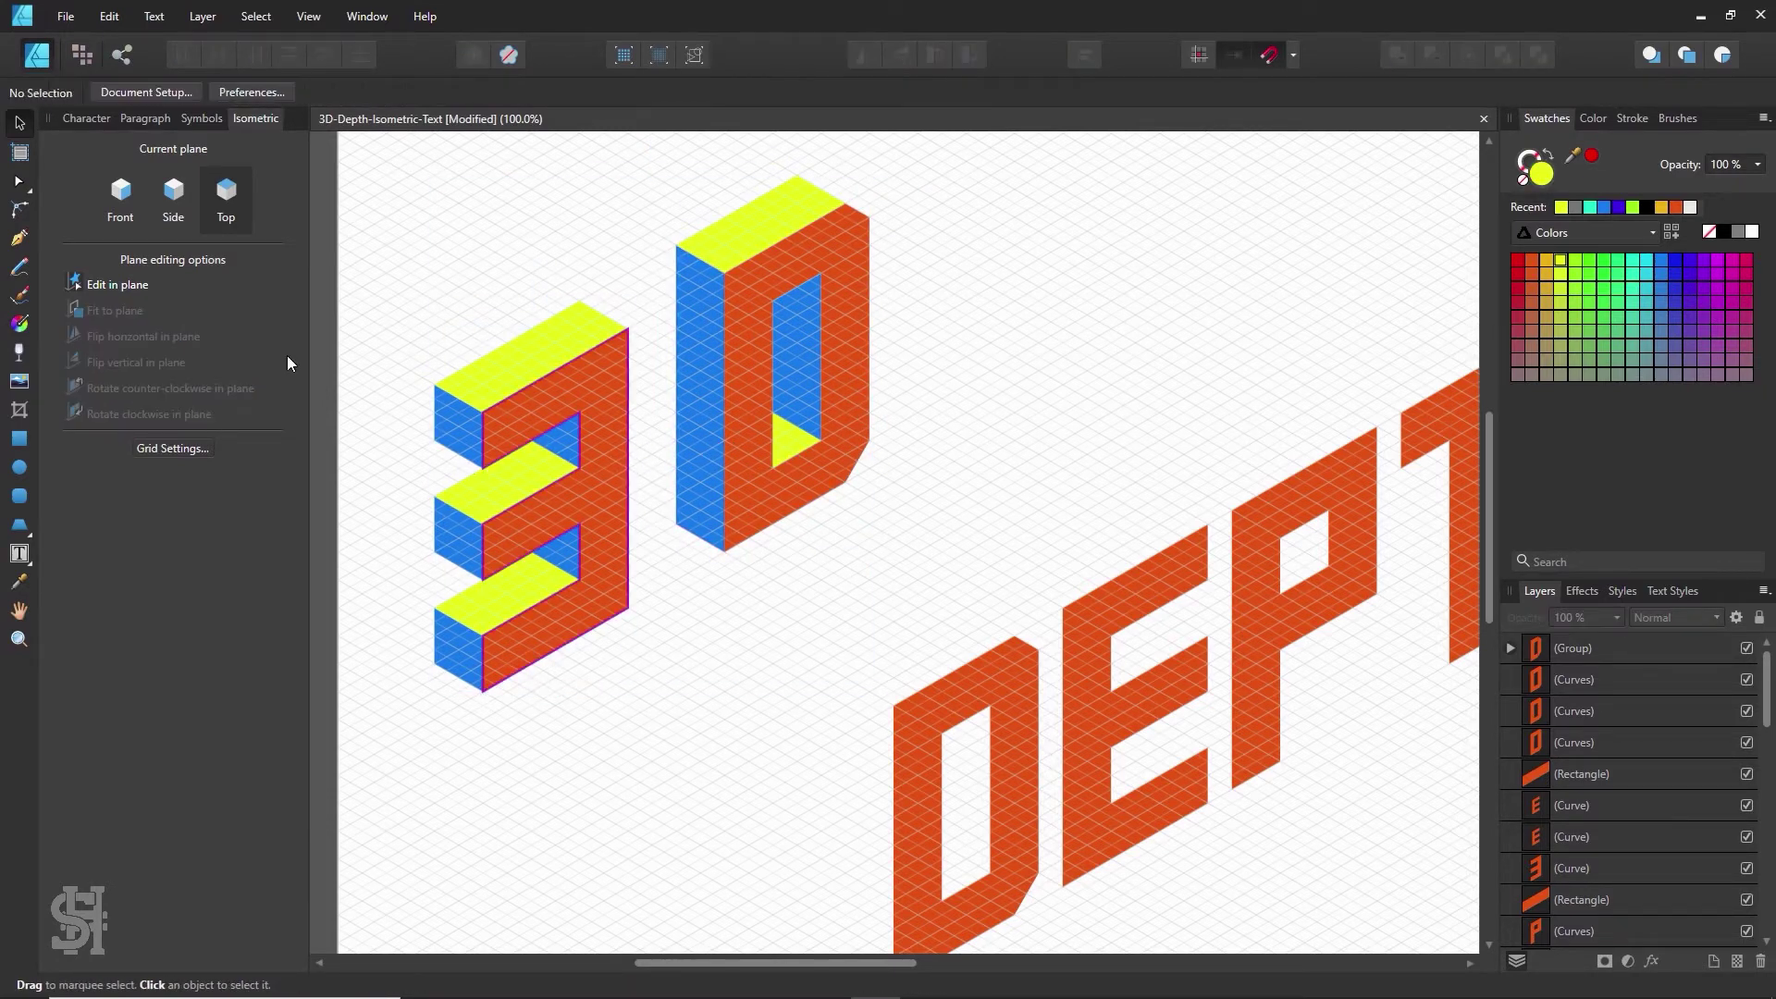
{"action": "left_click", "coordinate": [20, 439]}
{"action": "scroll", "coordinate": [935, 356], "scroll_direction": "up", "scroll_amount": 1}
{"action": "left_click_drag", "start_coordinate": [985, 298], "coordinate": [991, 409]}
{"action": "left_click", "coordinate": [9, 129]}
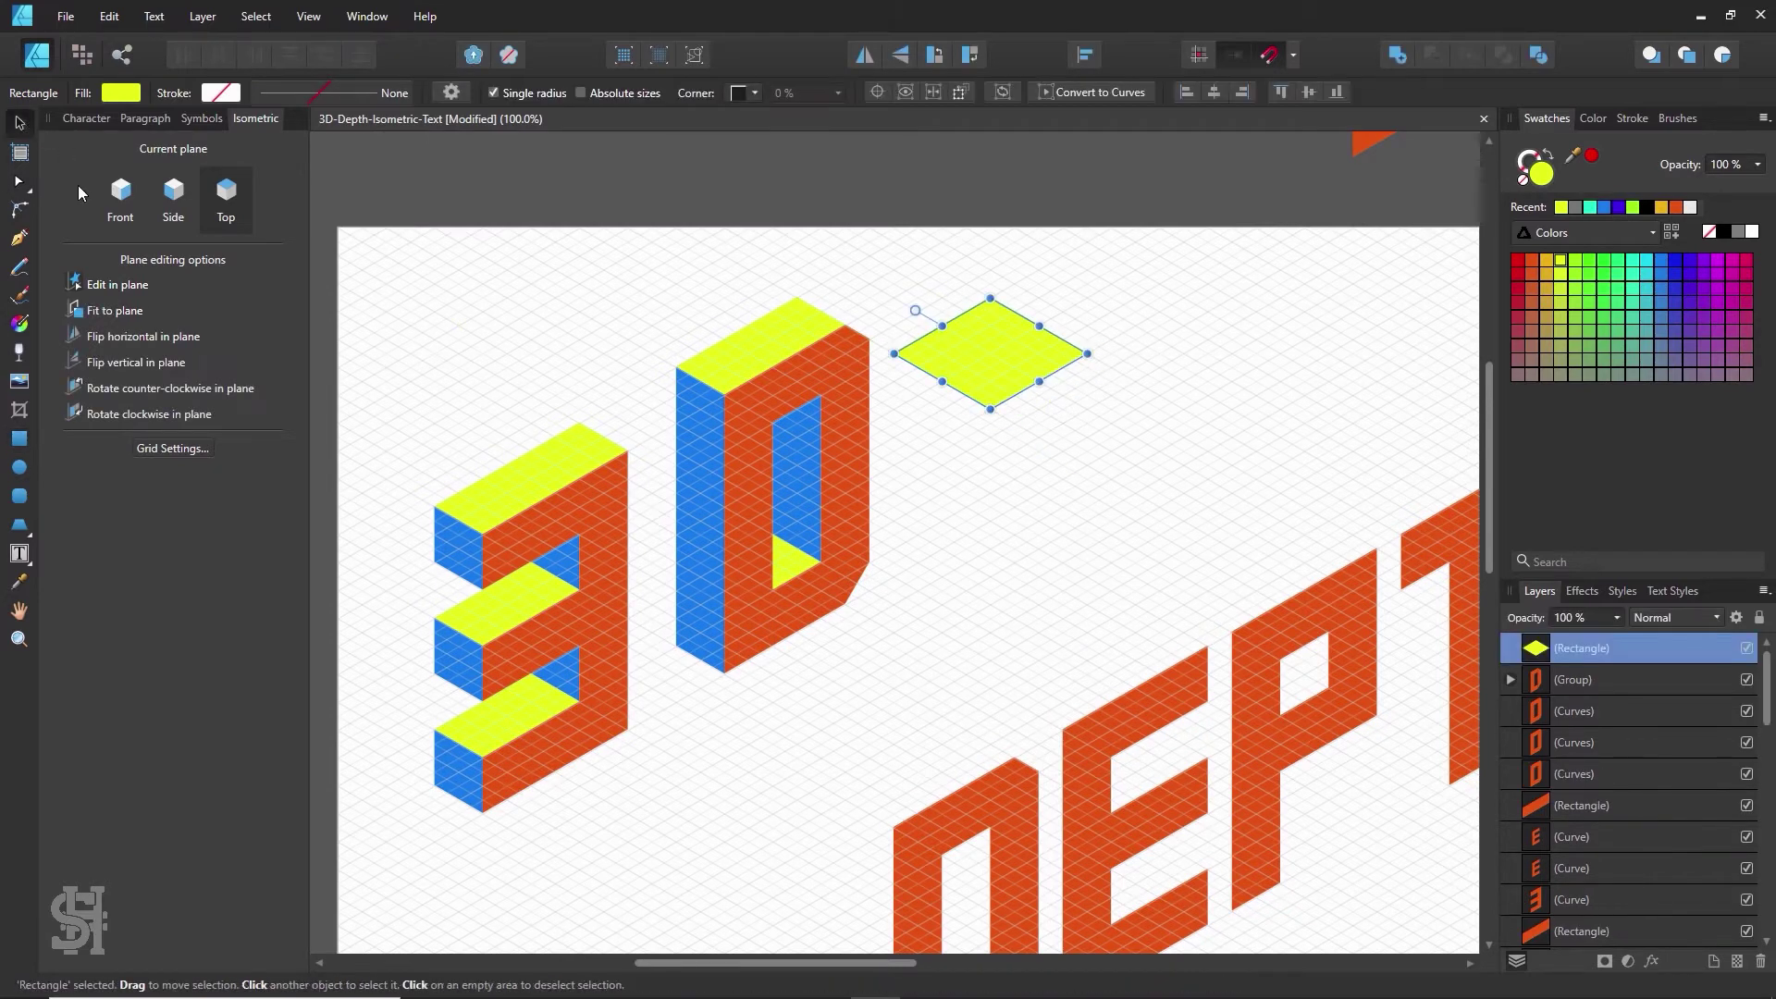
{"action": "left_click_drag", "start_coordinate": [974, 339], "coordinate": [1047, 394]}
{"action": "key", "text": "Delete"}
- Draw a flat yellow square beside the upper D and duplicate it into a row of three swatch squares
{"action": "key", "text": "m"}
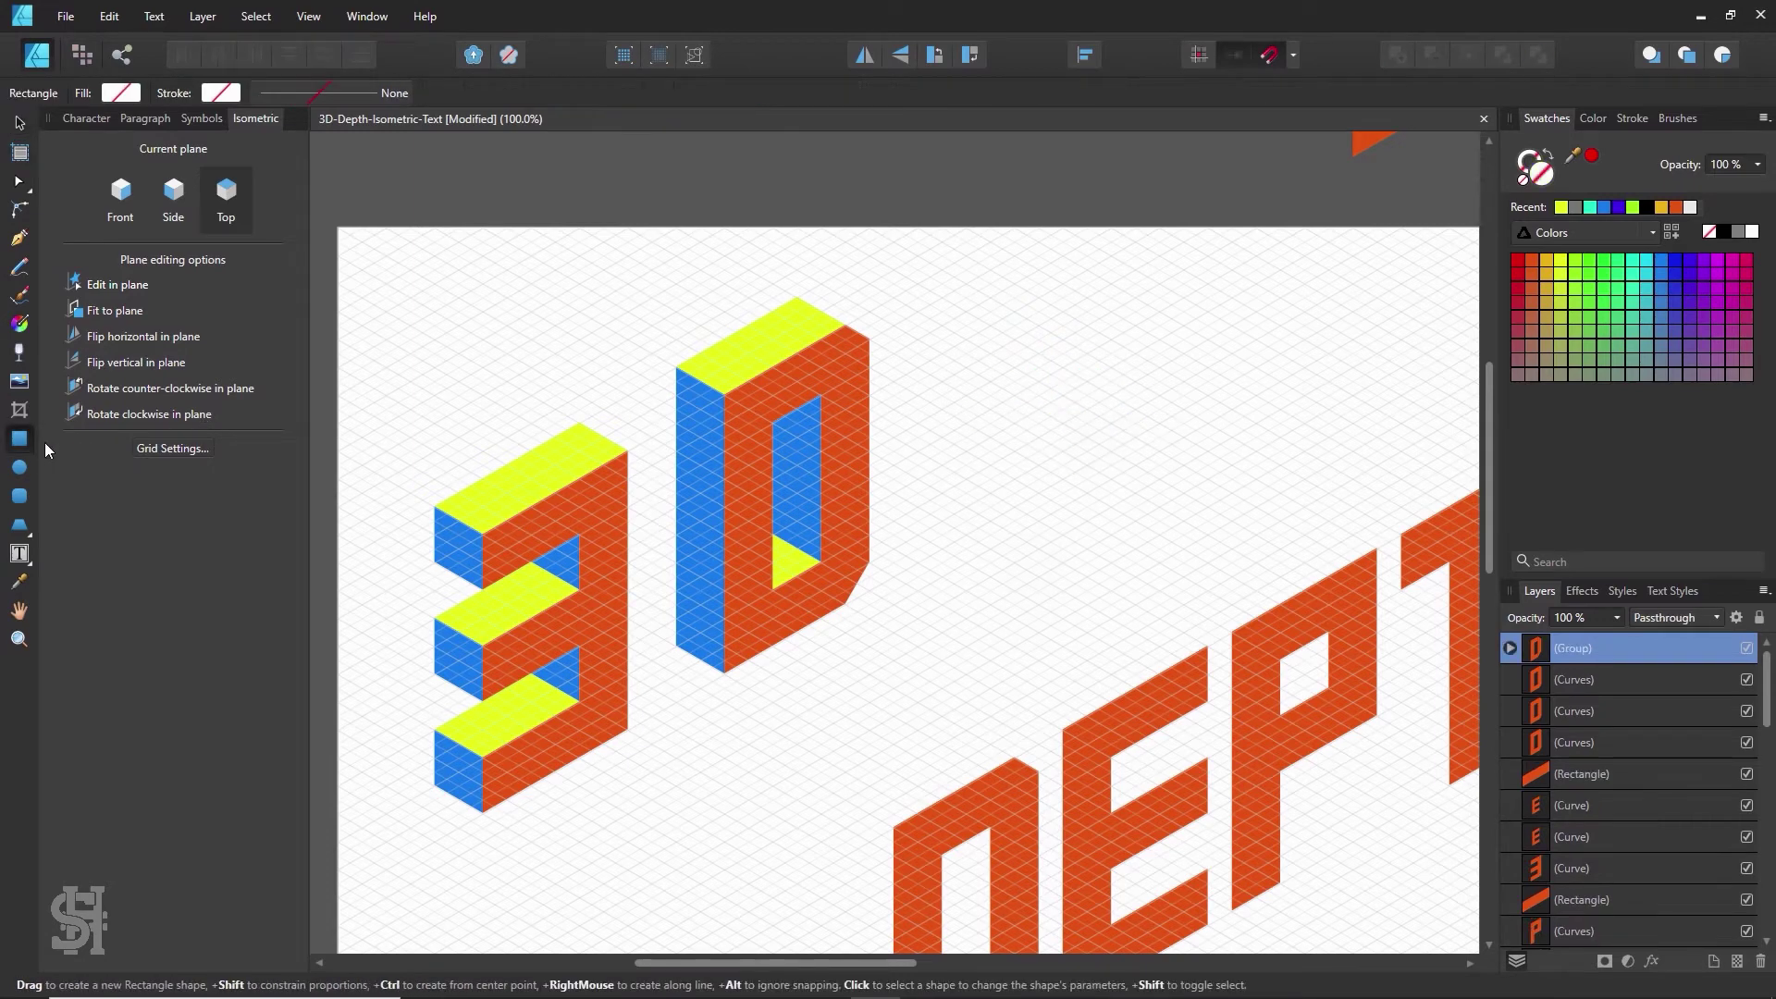
{"action": "left_click_drag", "start_coordinate": [1042, 281], "coordinate": [1167, 316]}
{"action": "key", "text": "v"}
- Fill the three swatch squares with blue-violet, magenta and cyan, in that order
{"action": "left_click", "coordinate": [989, 319]}
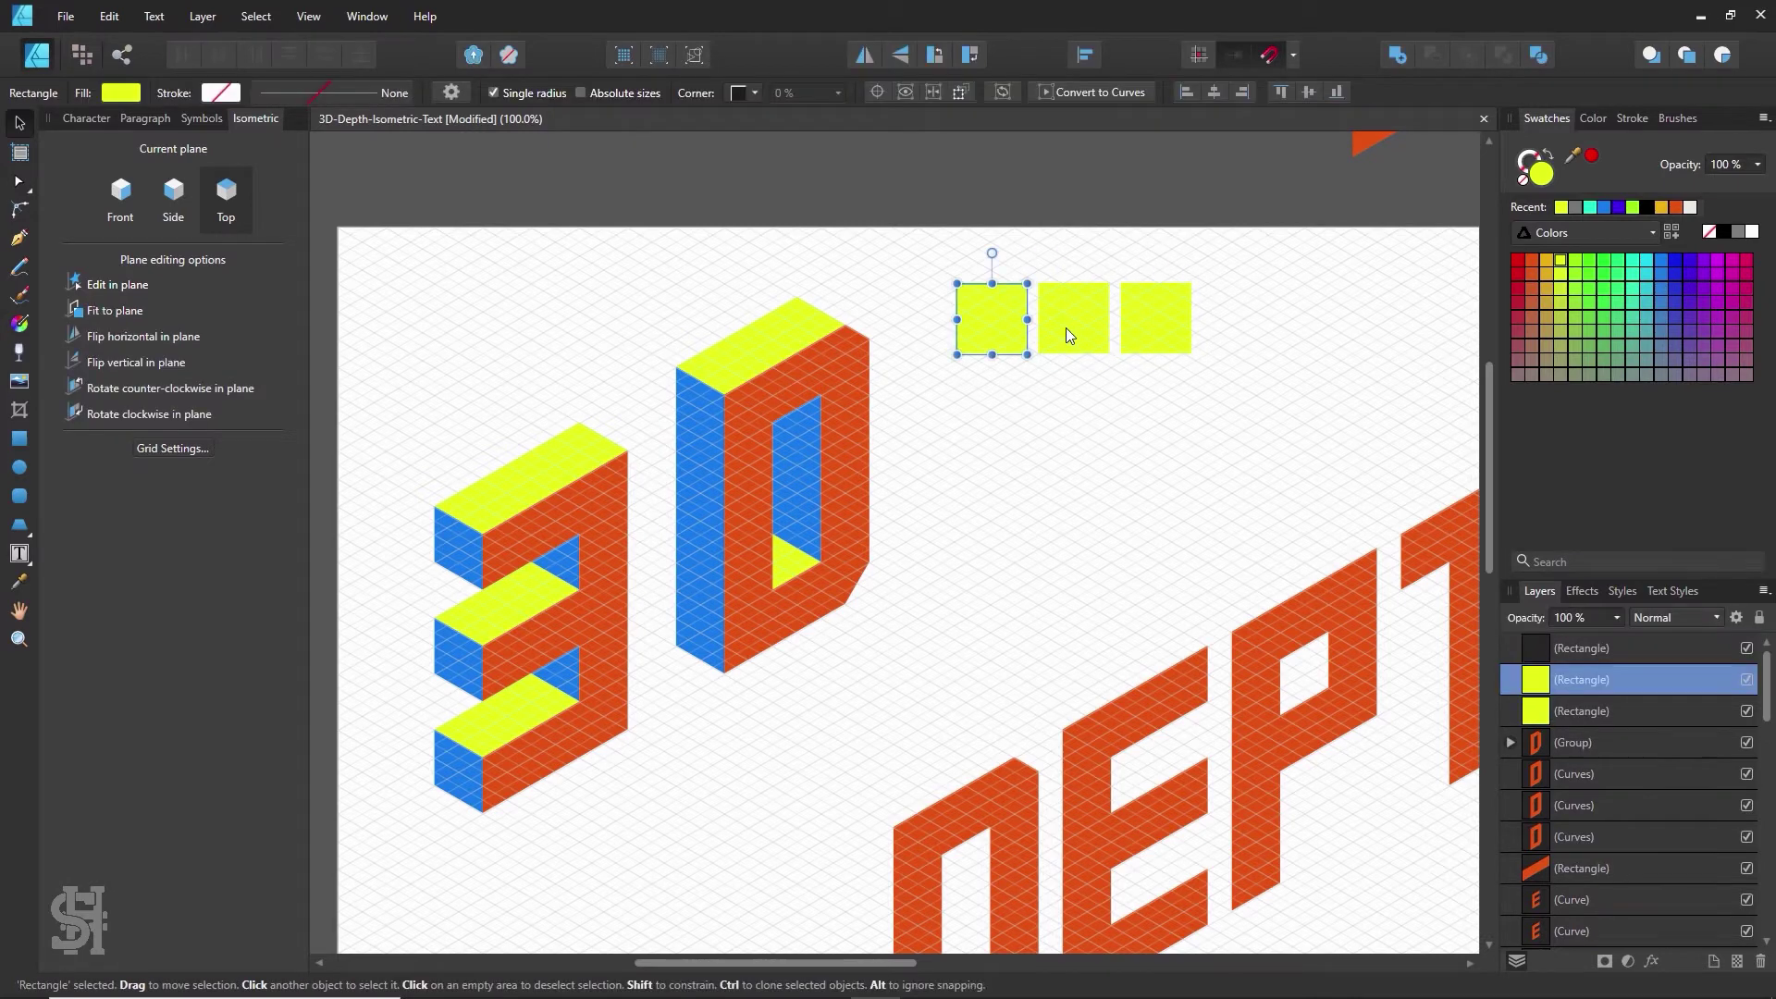
{"action": "left_click", "coordinate": [1691, 263]}
{"action": "left_click", "coordinate": [1073, 319]}
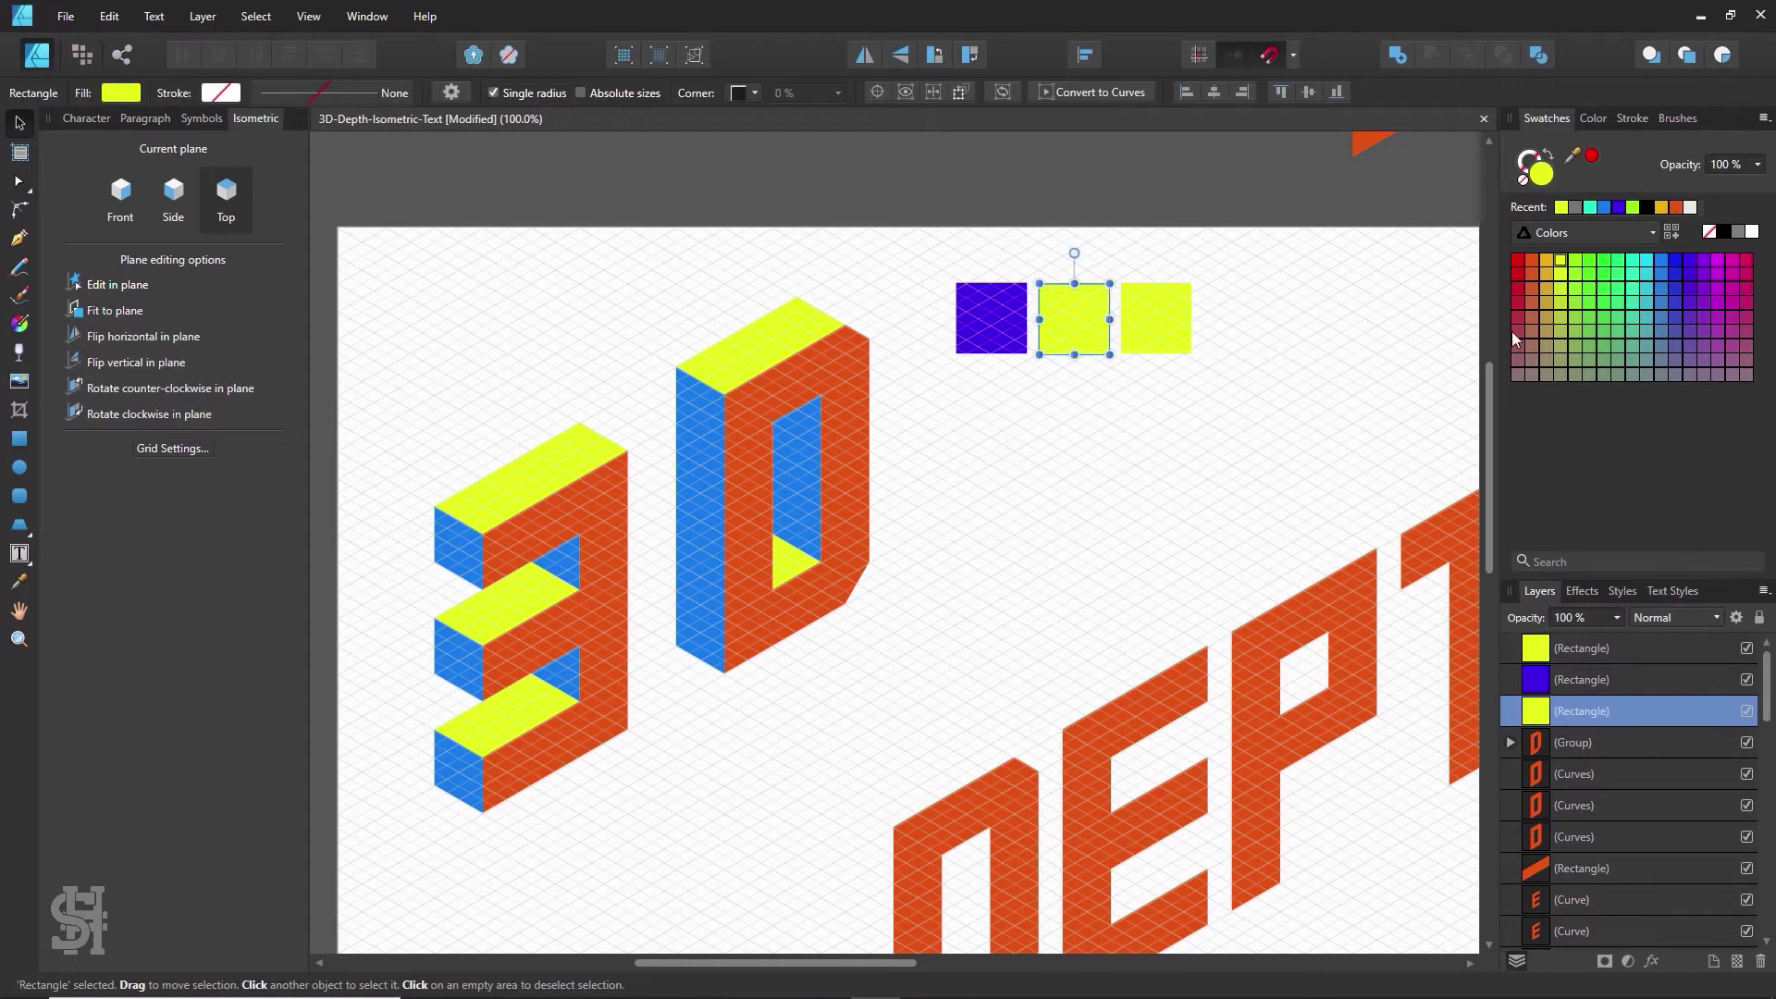
{"action": "left_click", "coordinate": [1742, 266]}
{"action": "left_click", "coordinate": [1156, 319]}
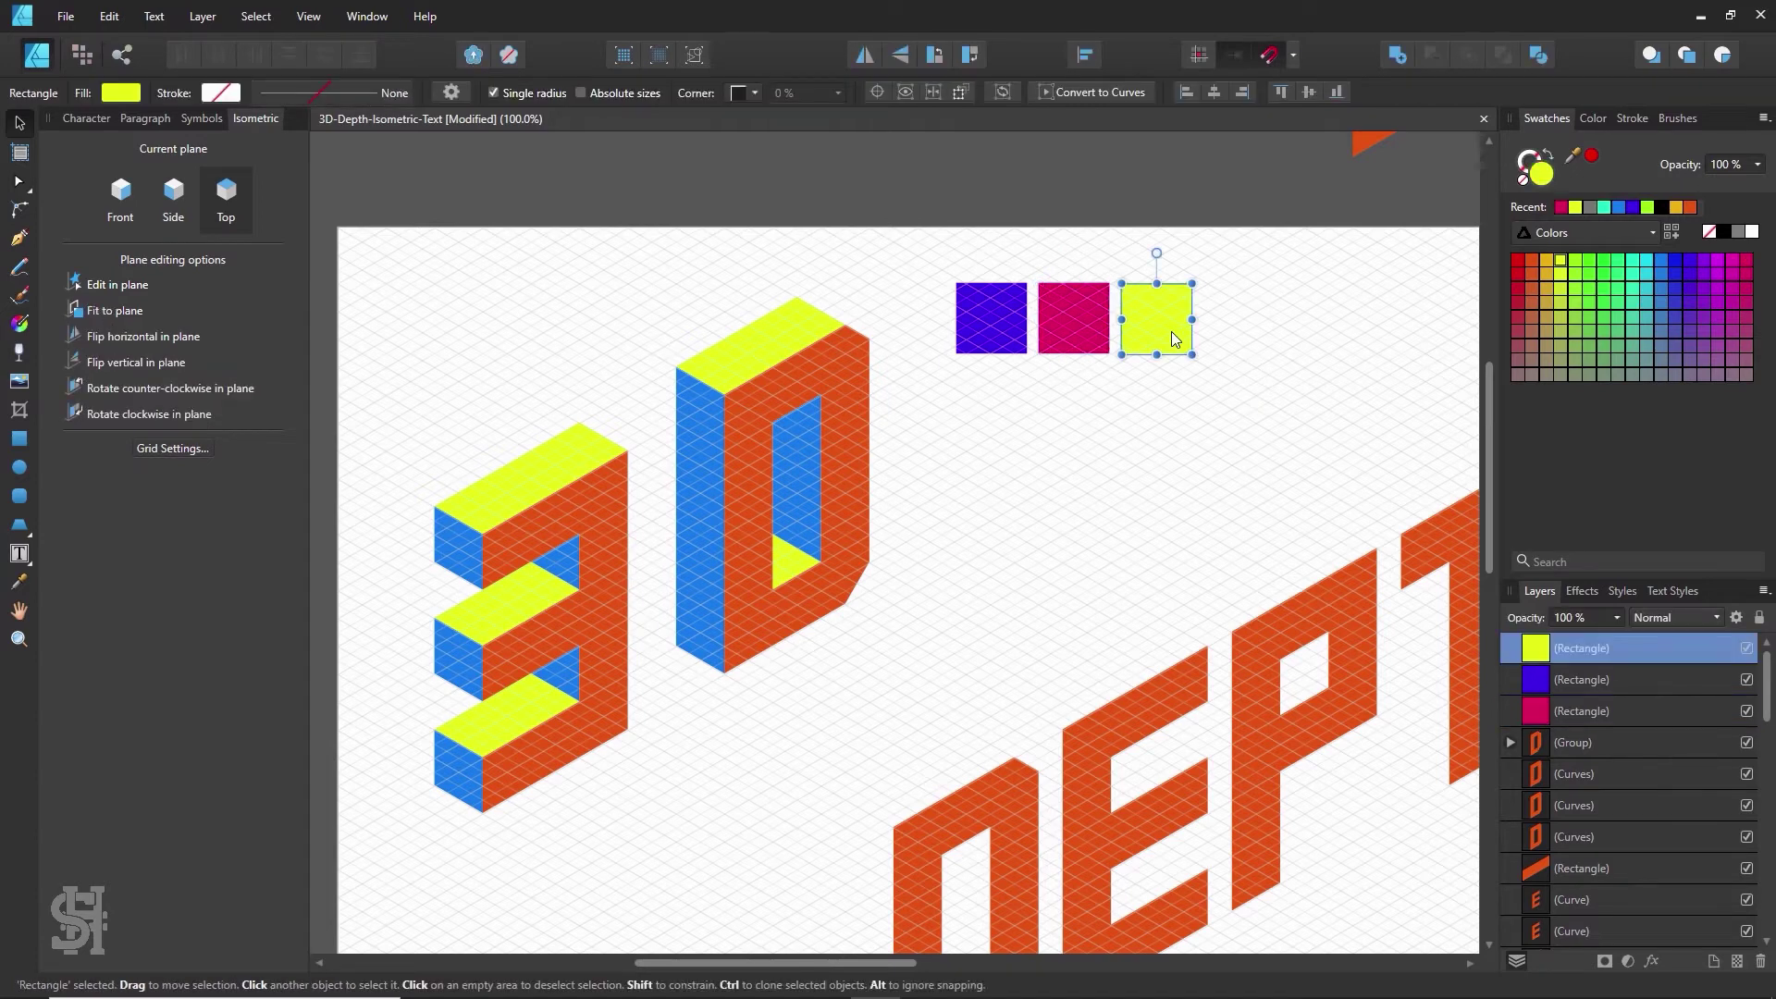
{"action": "left_click", "coordinate": [1662, 260]}
{"action": "left_click", "coordinate": [1645, 262]}
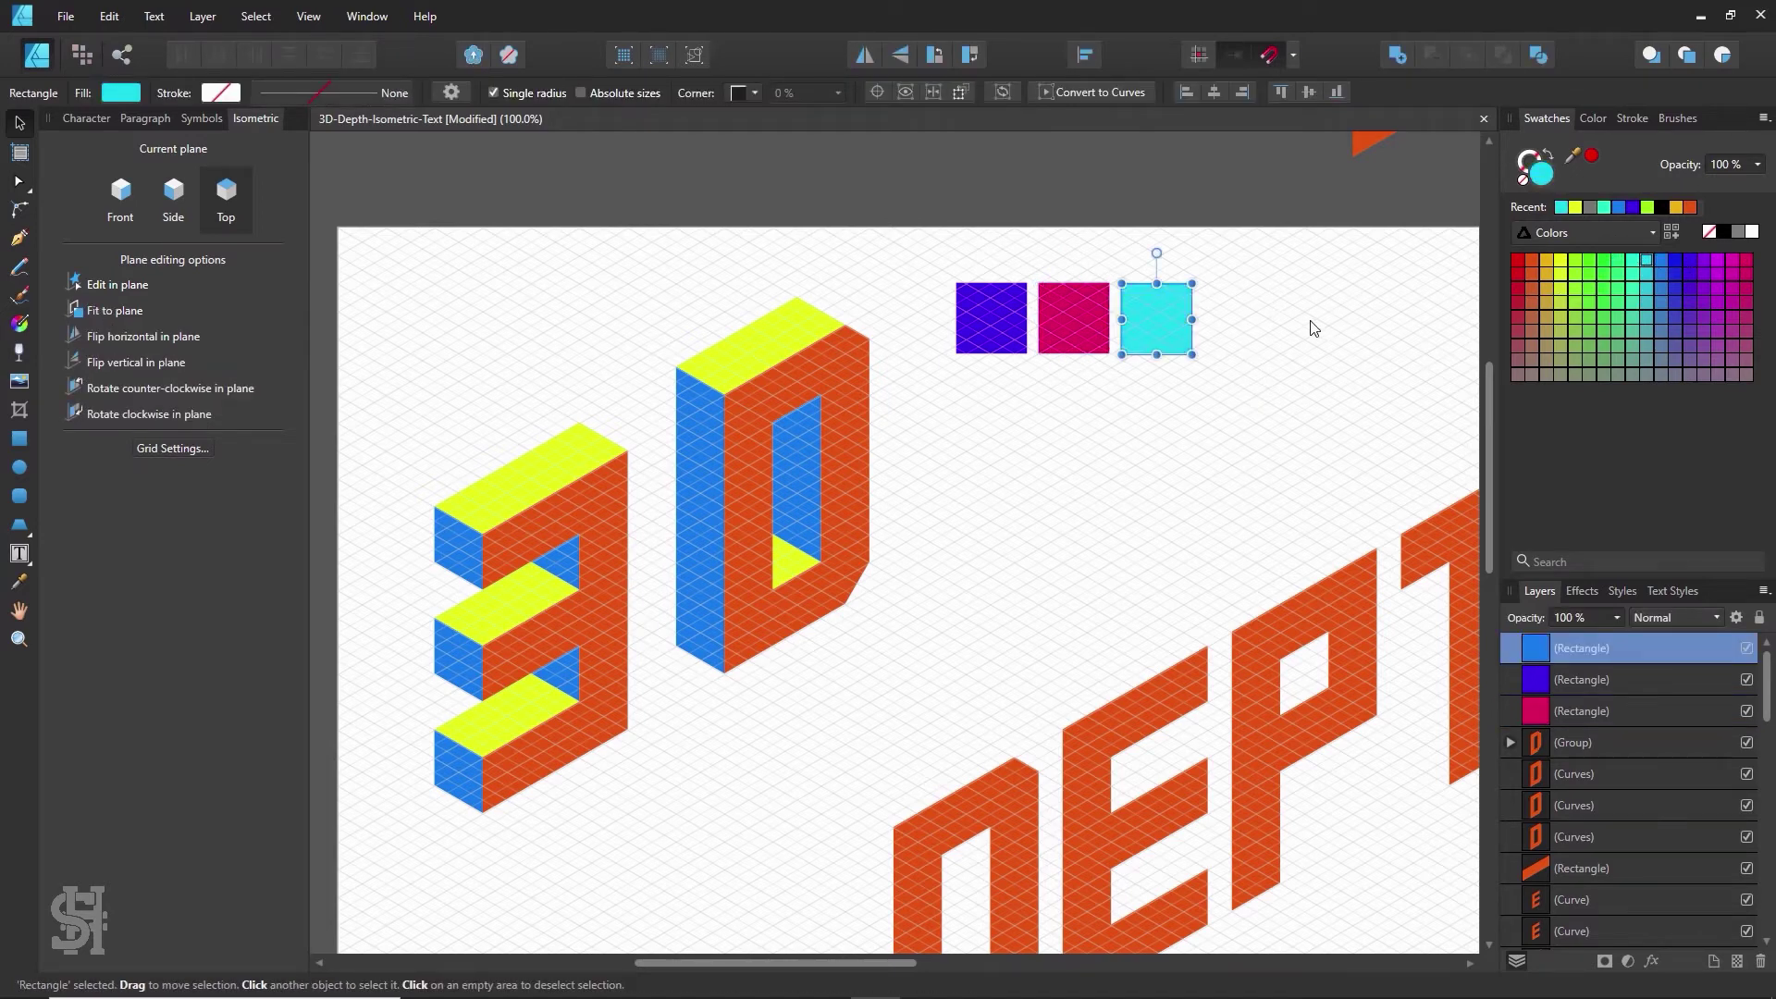
- Move the cyan and blue-violet squares against the magenta one to form a continuous colour strip
{"action": "left_click_drag", "start_coordinate": [1166, 324], "coordinate": [1154, 322]}
{"action": "left_click_drag", "start_coordinate": [1003, 329], "coordinate": [1014, 331]}
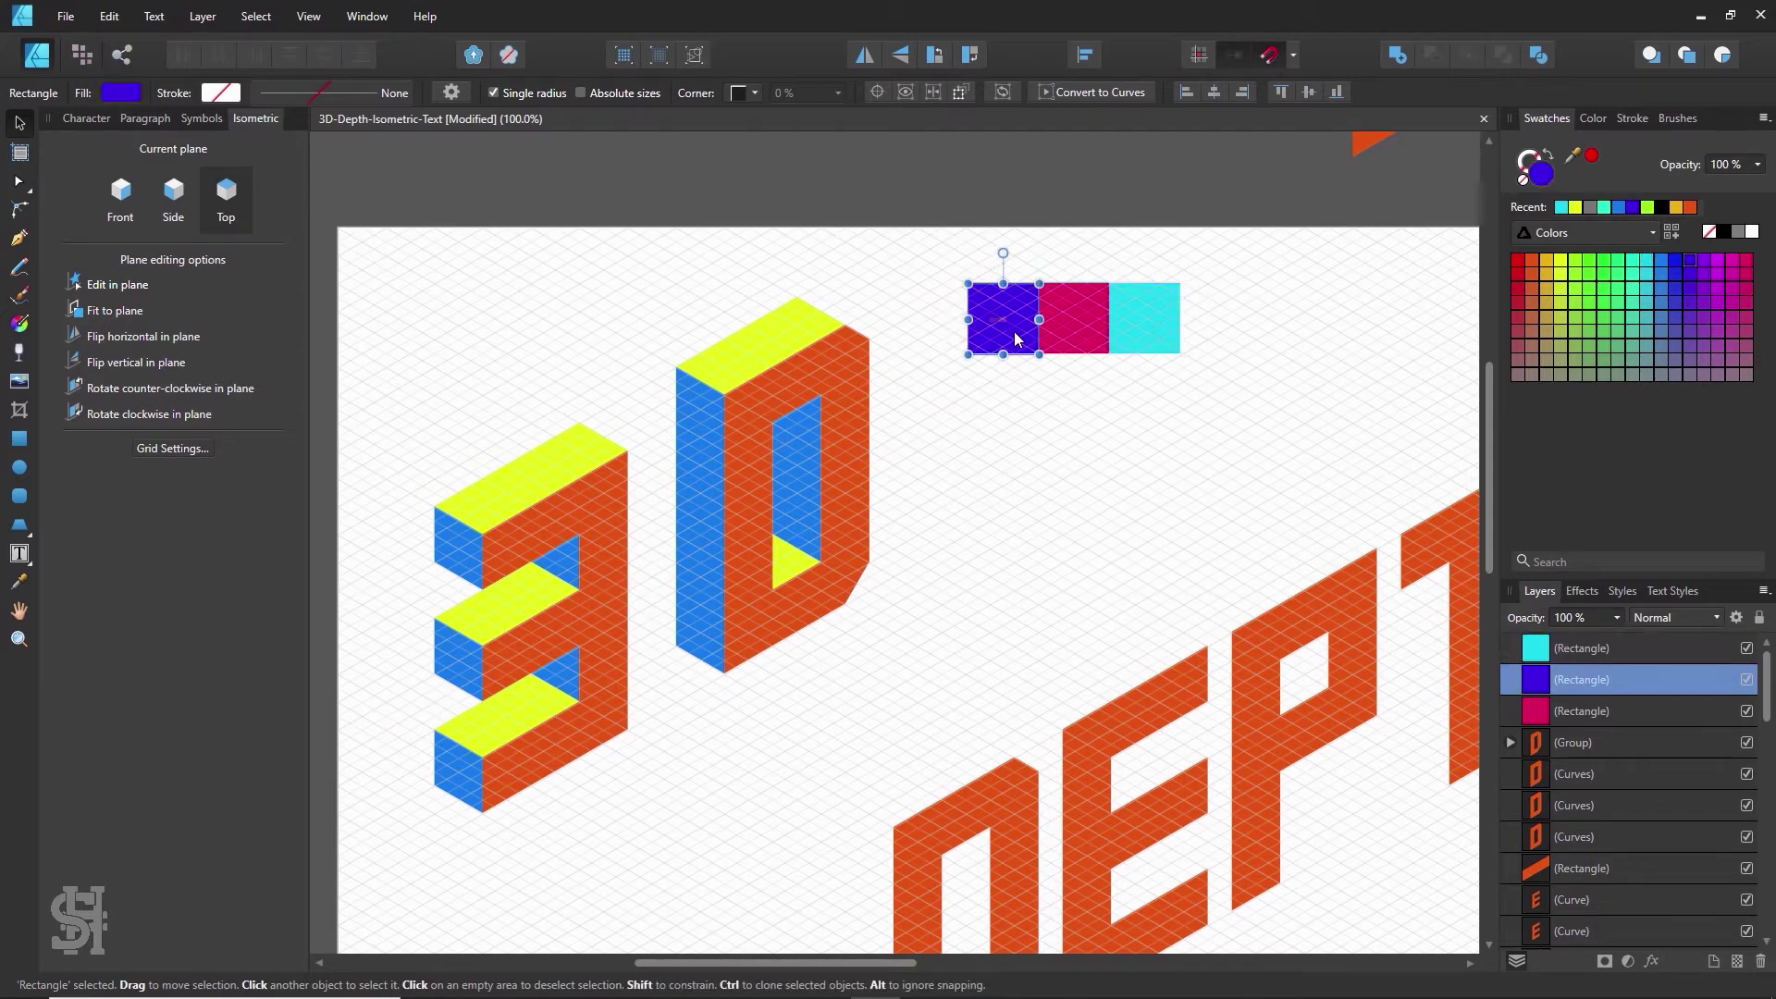
{"action": "left_click", "coordinate": [1076, 506]}
- Recolour the five blue side faces of the 3 with the blue-violet sampled from the swatch strip
{"action": "scroll", "coordinate": [697, 485], "scroll_direction": "down", "scroll_amount": 5}
{"action": "scroll", "coordinate": [652, 495], "scroll_direction": "up", "scroll_amount": 4}
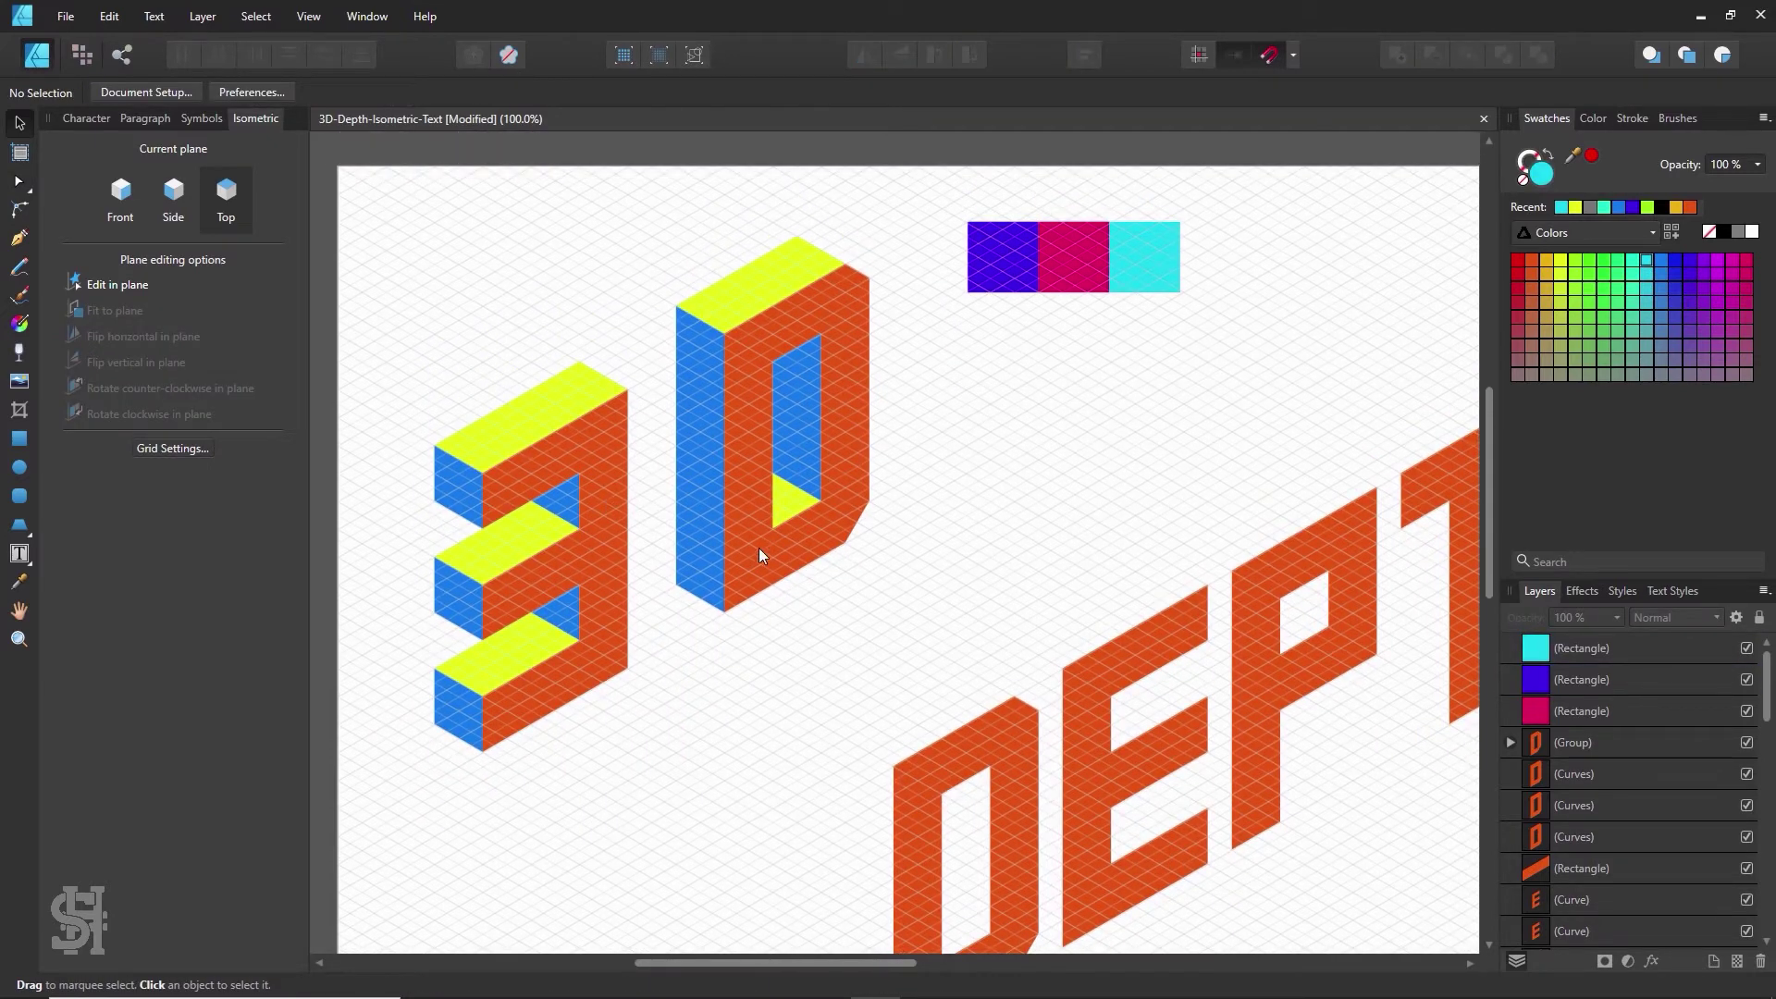
{"action": "left_click", "coordinate": [599, 546]}
{"action": "double_click", "coordinate": [462, 494]}
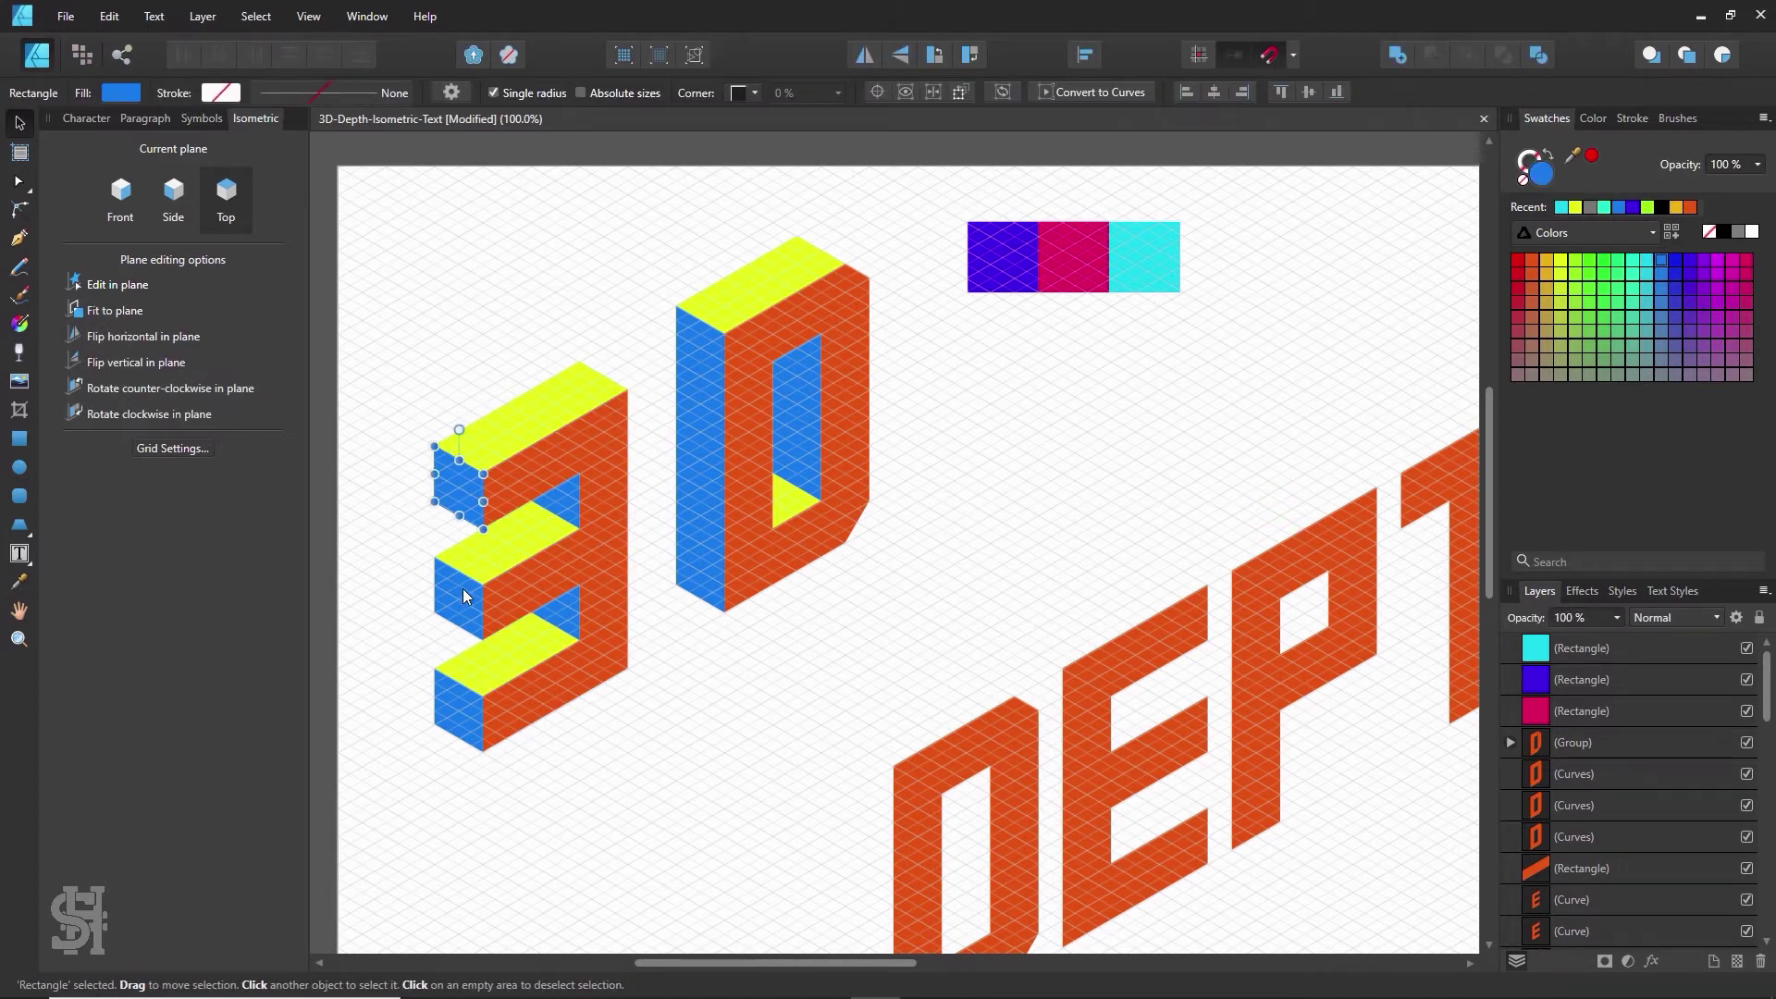
{"action": "left_click", "coordinate": [462, 596], "text": "shift"}
{"action": "left_click", "coordinate": [462, 707], "text": "shift"}
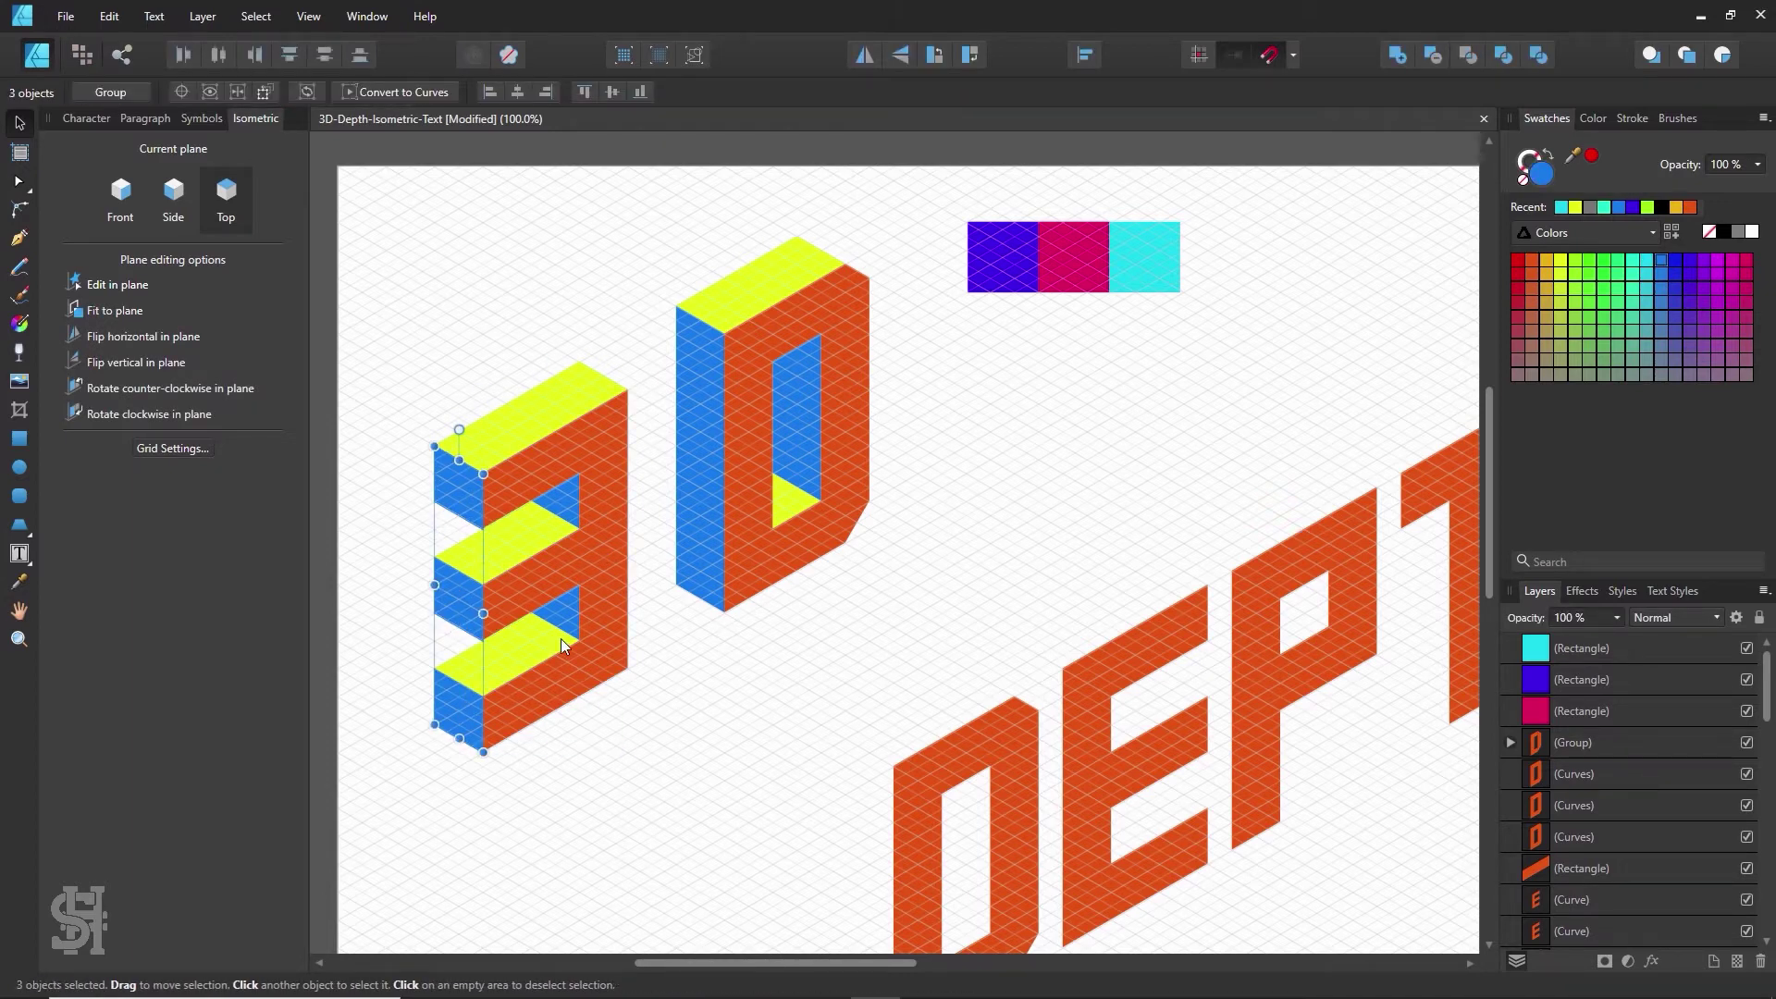
{"action": "left_click", "coordinate": [560, 638], "text": "shift"}
{"action": "left_click", "coordinate": [569, 506], "text": "shift"}
{"action": "key", "text": "i"}
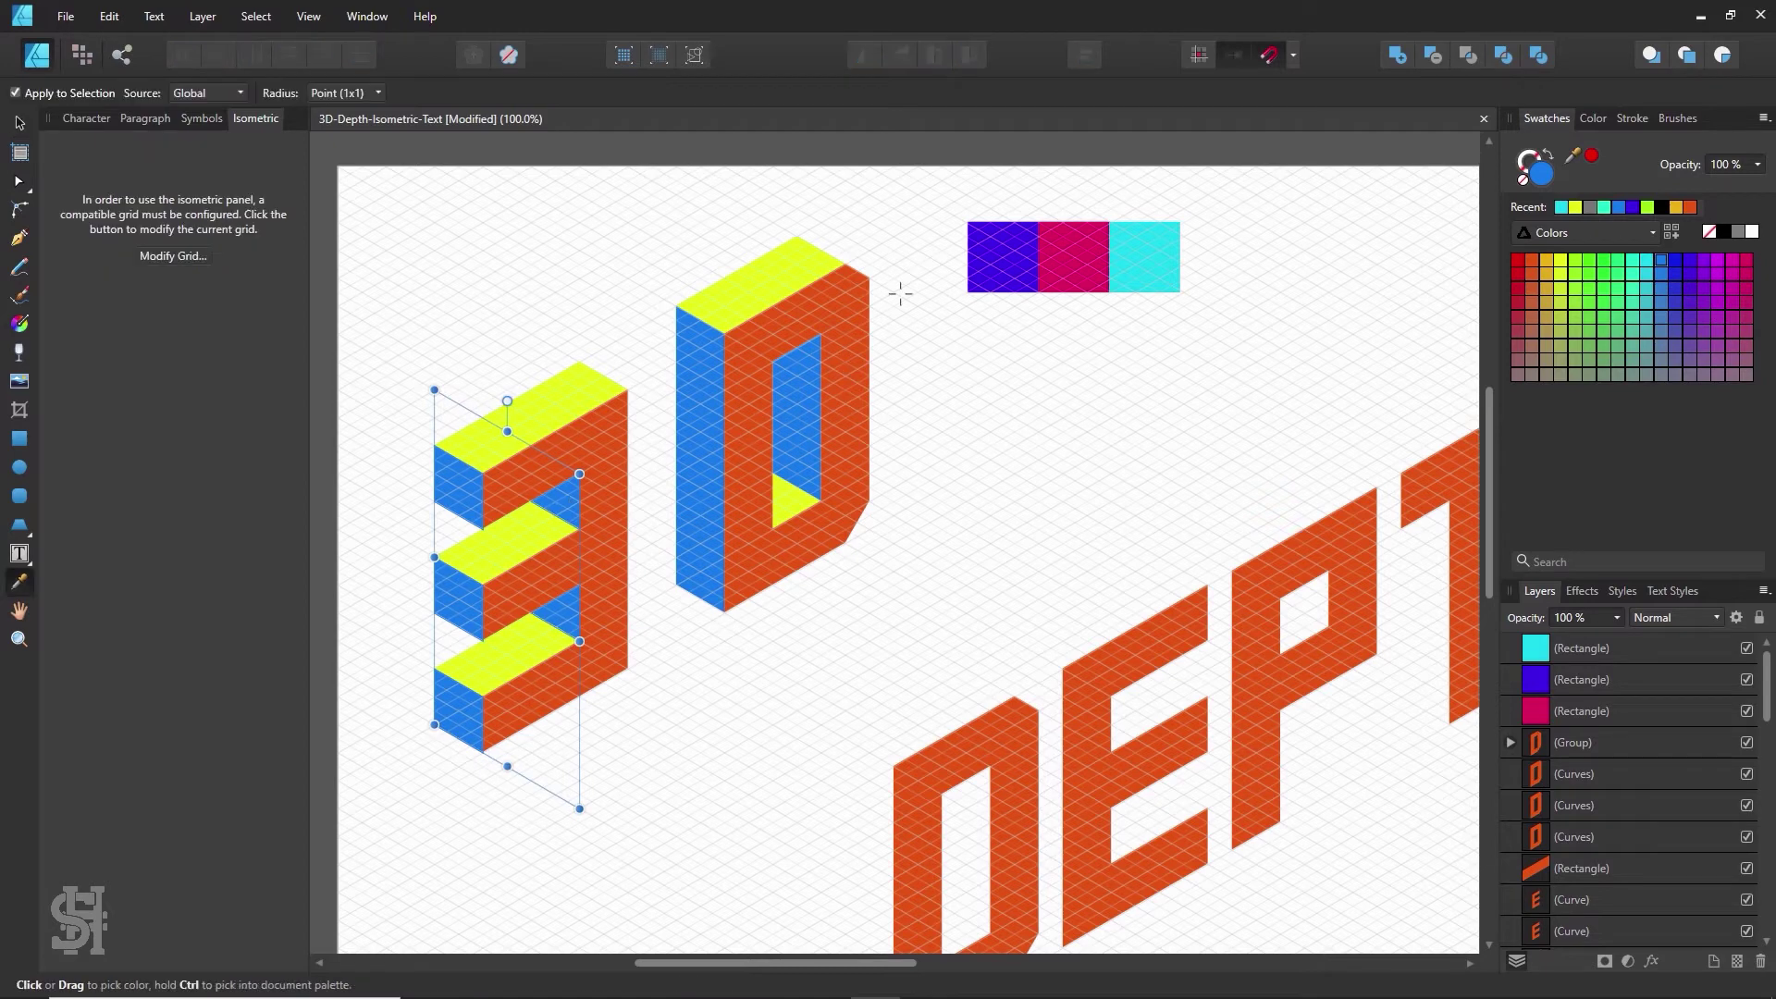
{"action": "left_click", "coordinate": [1001, 256]}
{"action": "left_click", "coordinate": [18, 123]}
{"action": "left_click", "coordinate": [488, 254]}
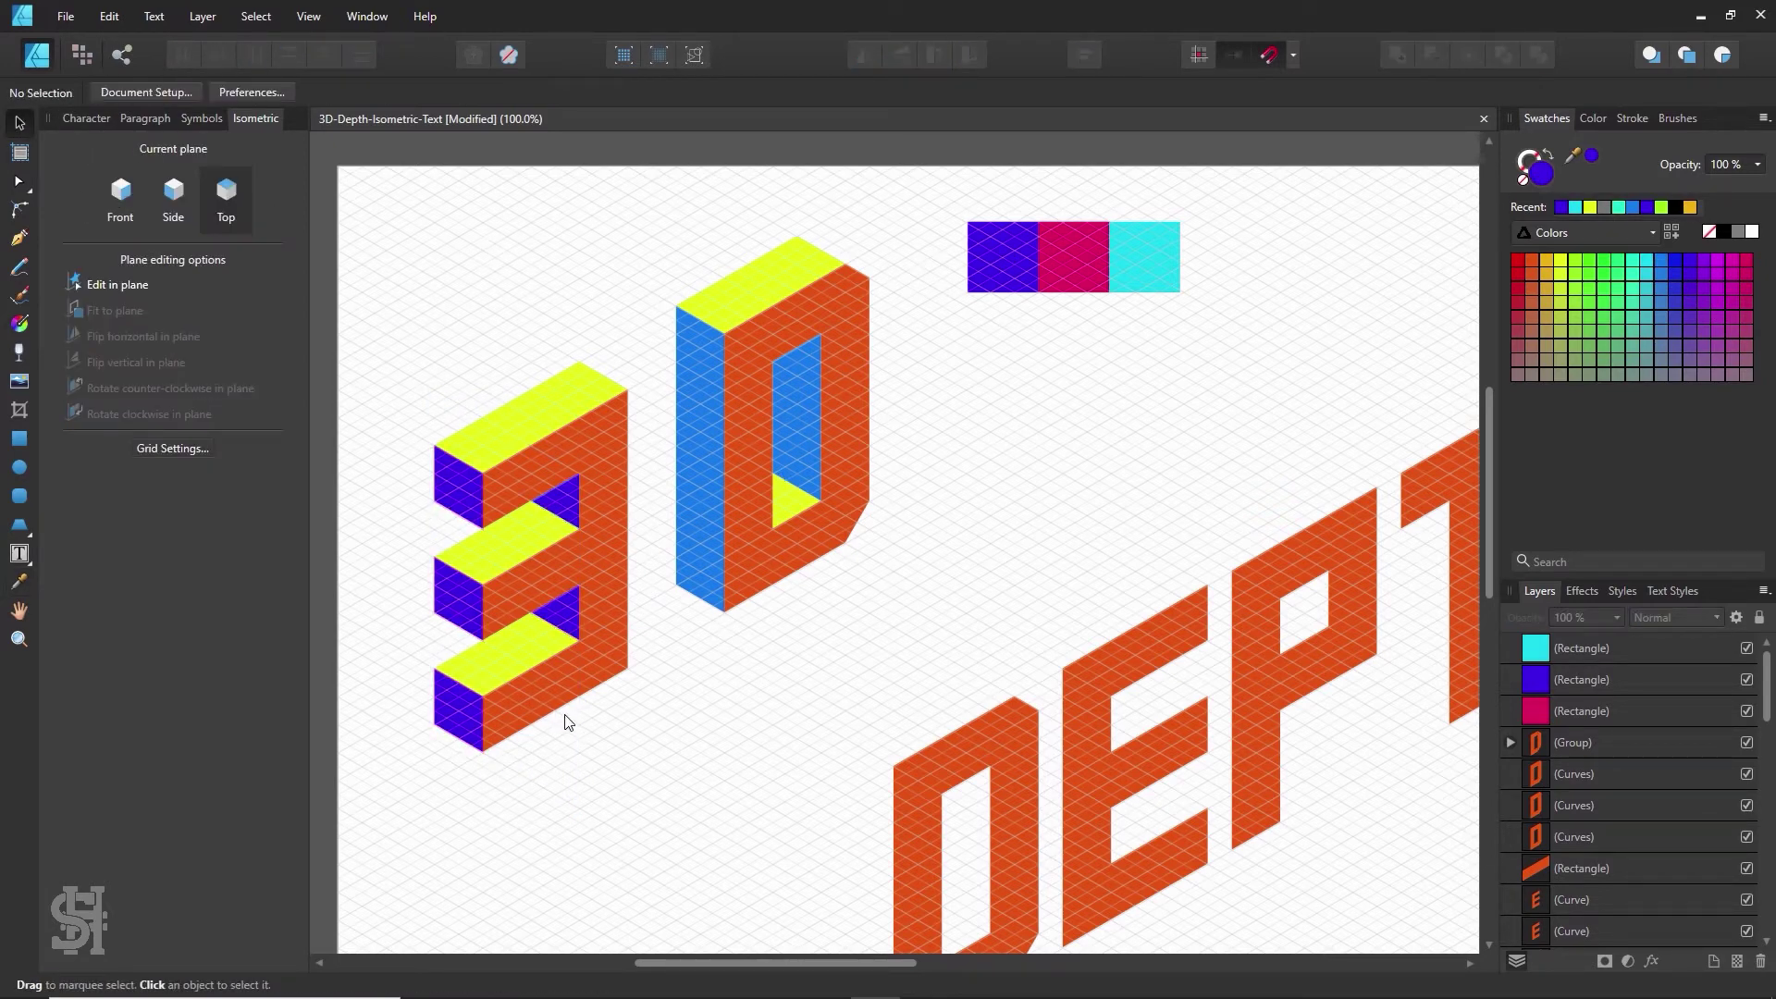
- Recolour the three yellow top faces of the 3 with the cyan sampled from the swatch strip
{"action": "left_click", "coordinate": [537, 408]}
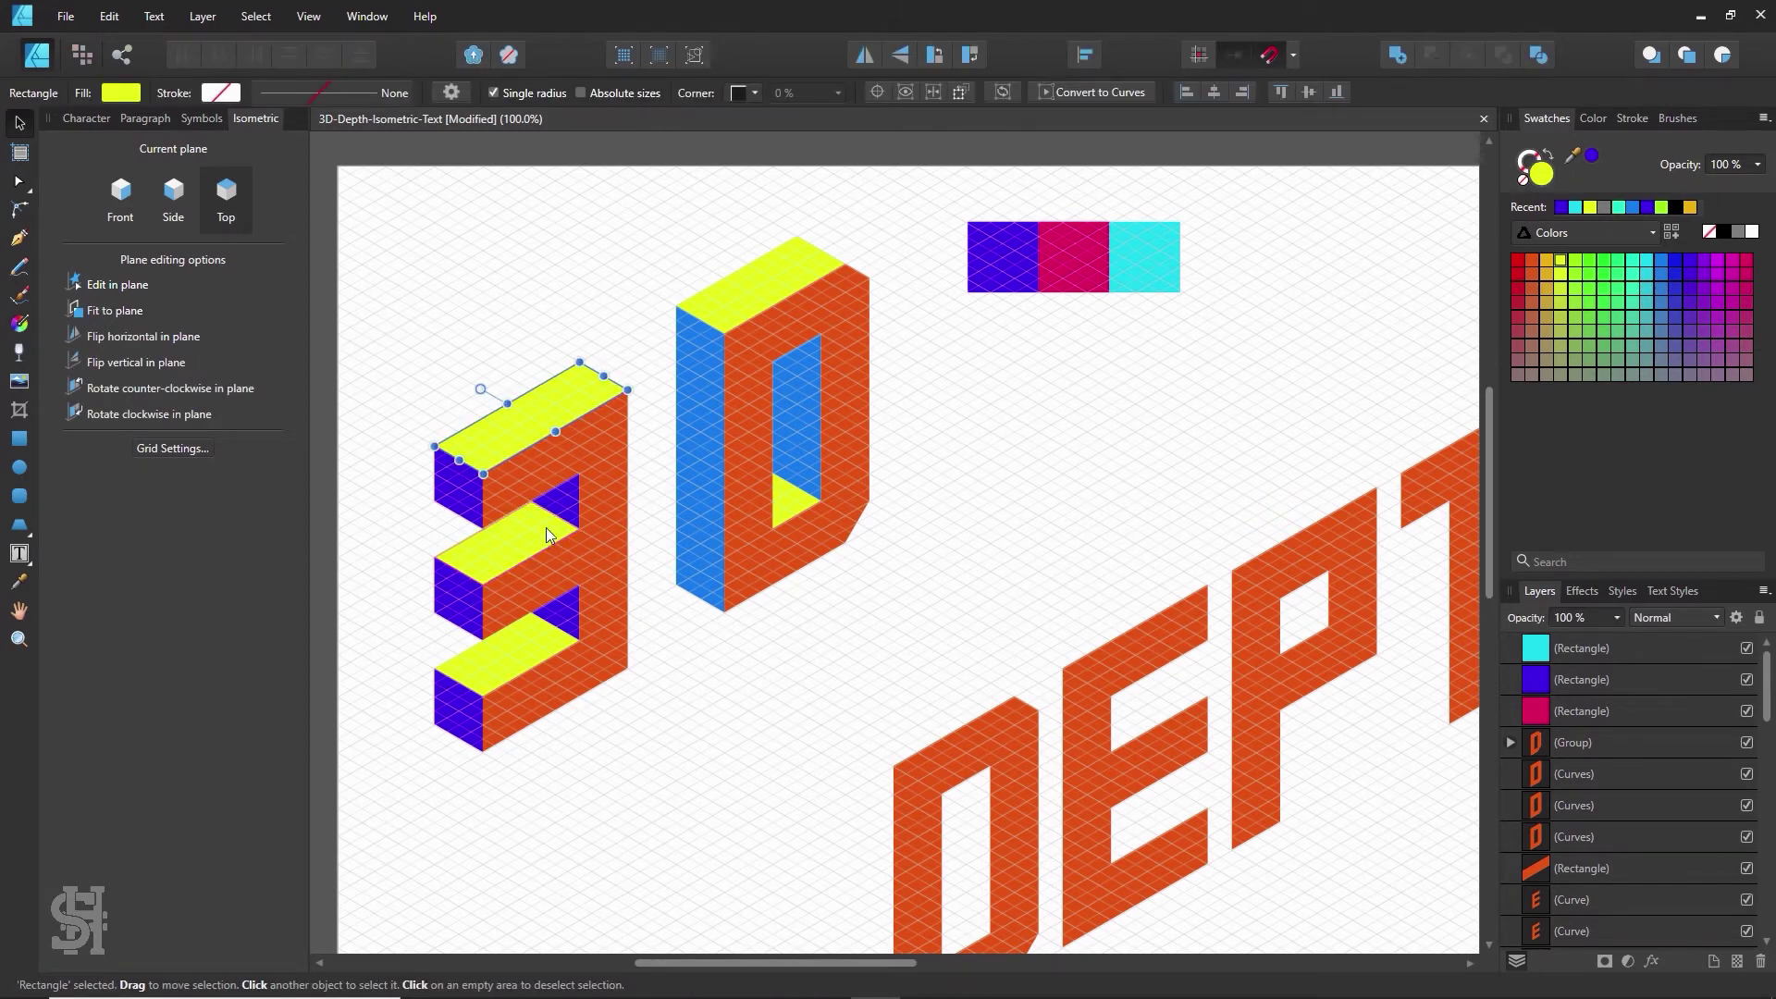
{"action": "left_click", "coordinate": [538, 530], "text": "shift"}
{"action": "left_click", "coordinate": [525, 653], "text": "shift"}
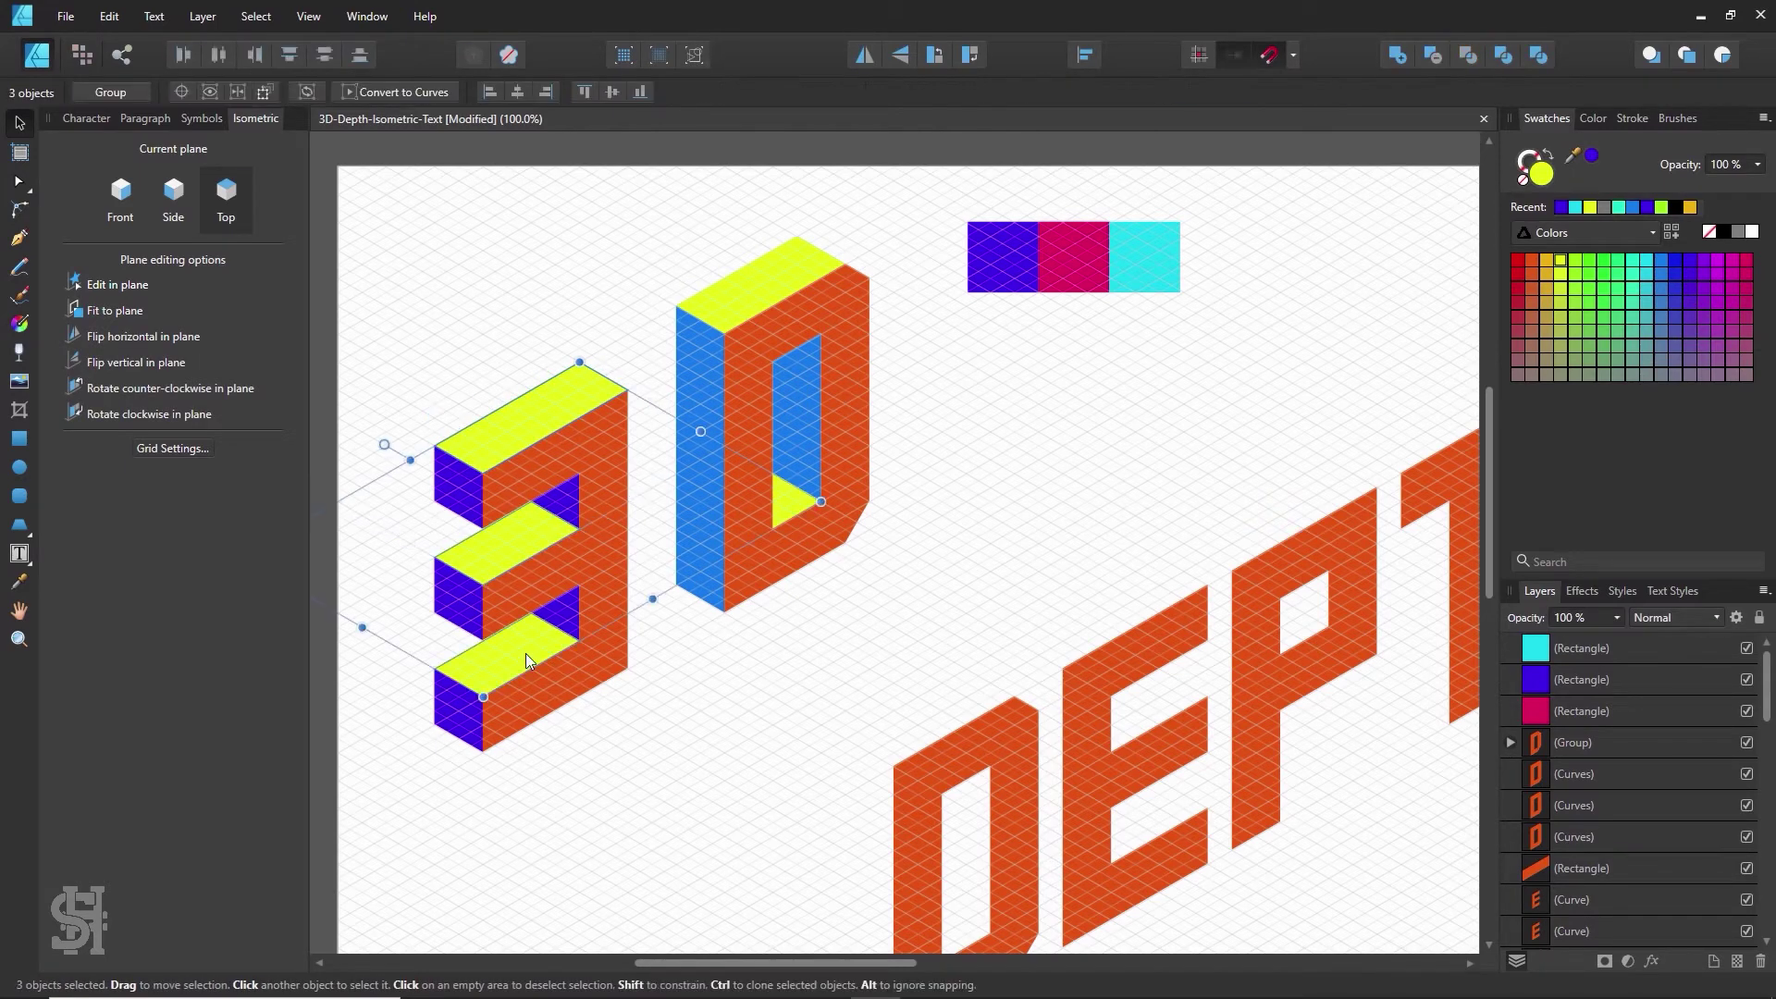
{"action": "key", "text": "i"}
{"action": "left_click", "coordinate": [1130, 270]}
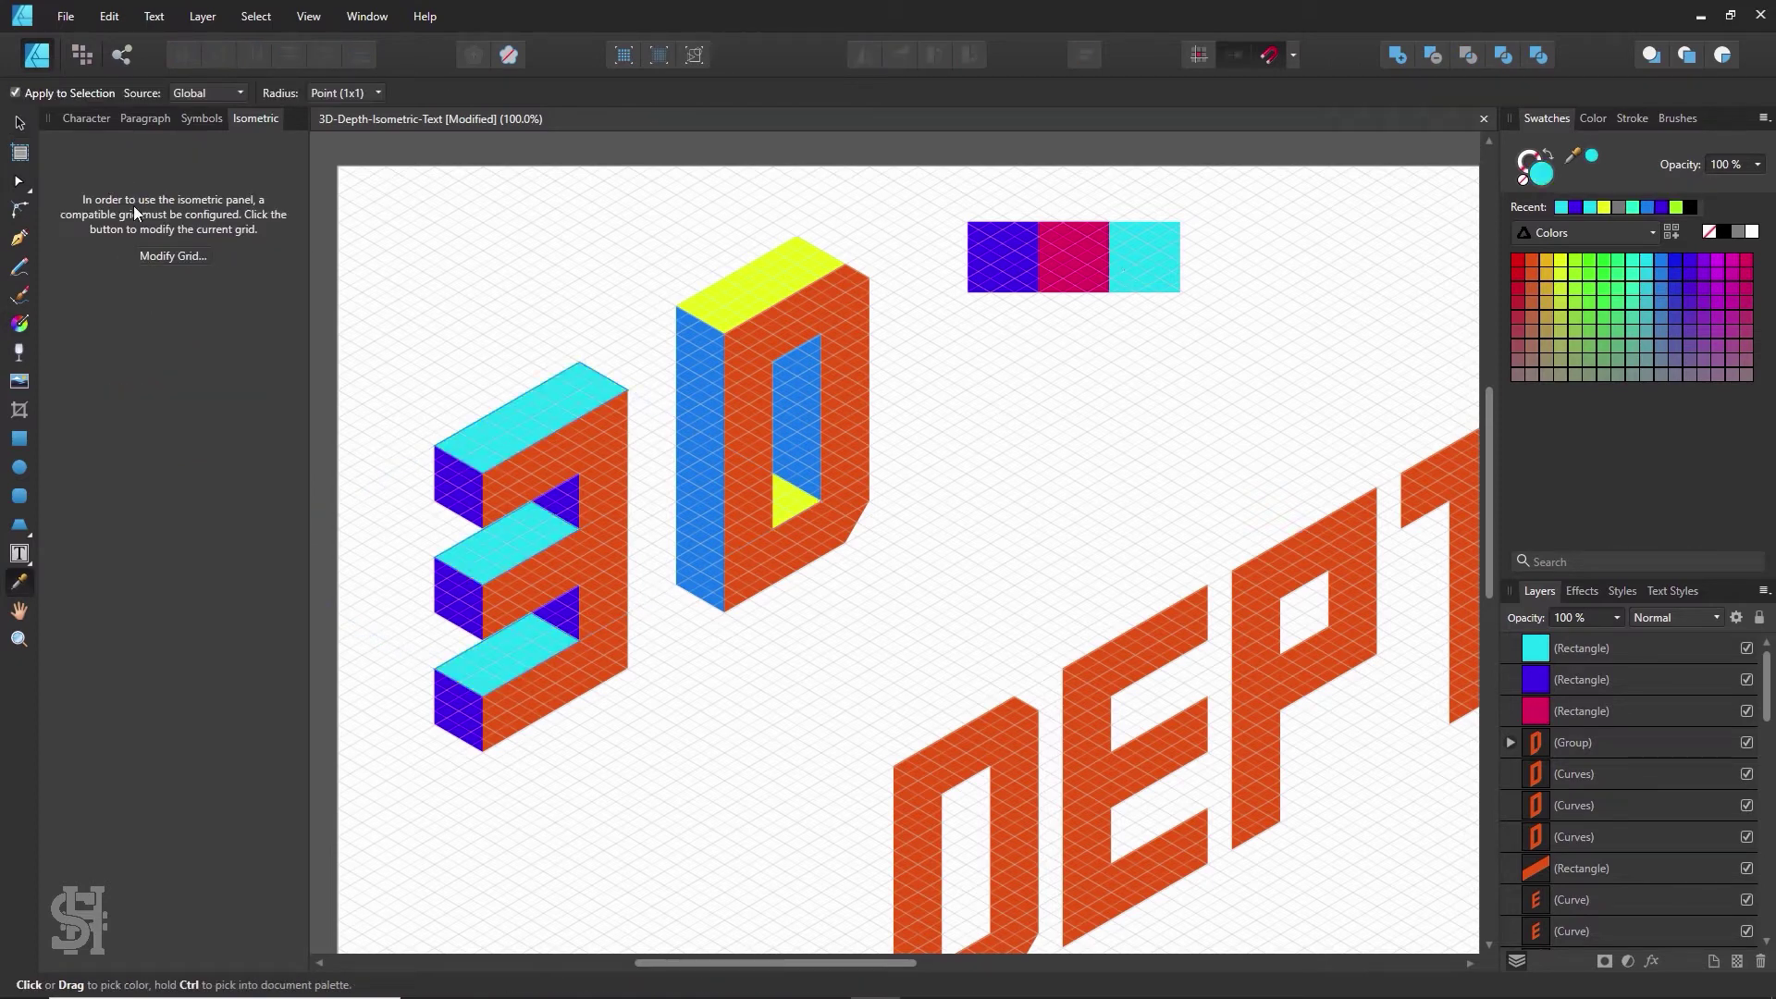
{"action": "left_click", "coordinate": [30, 122]}
- Recolour the orange front face of the 3 with the magenta sampled from the swatch strip
{"action": "left_click", "coordinate": [612, 463]}
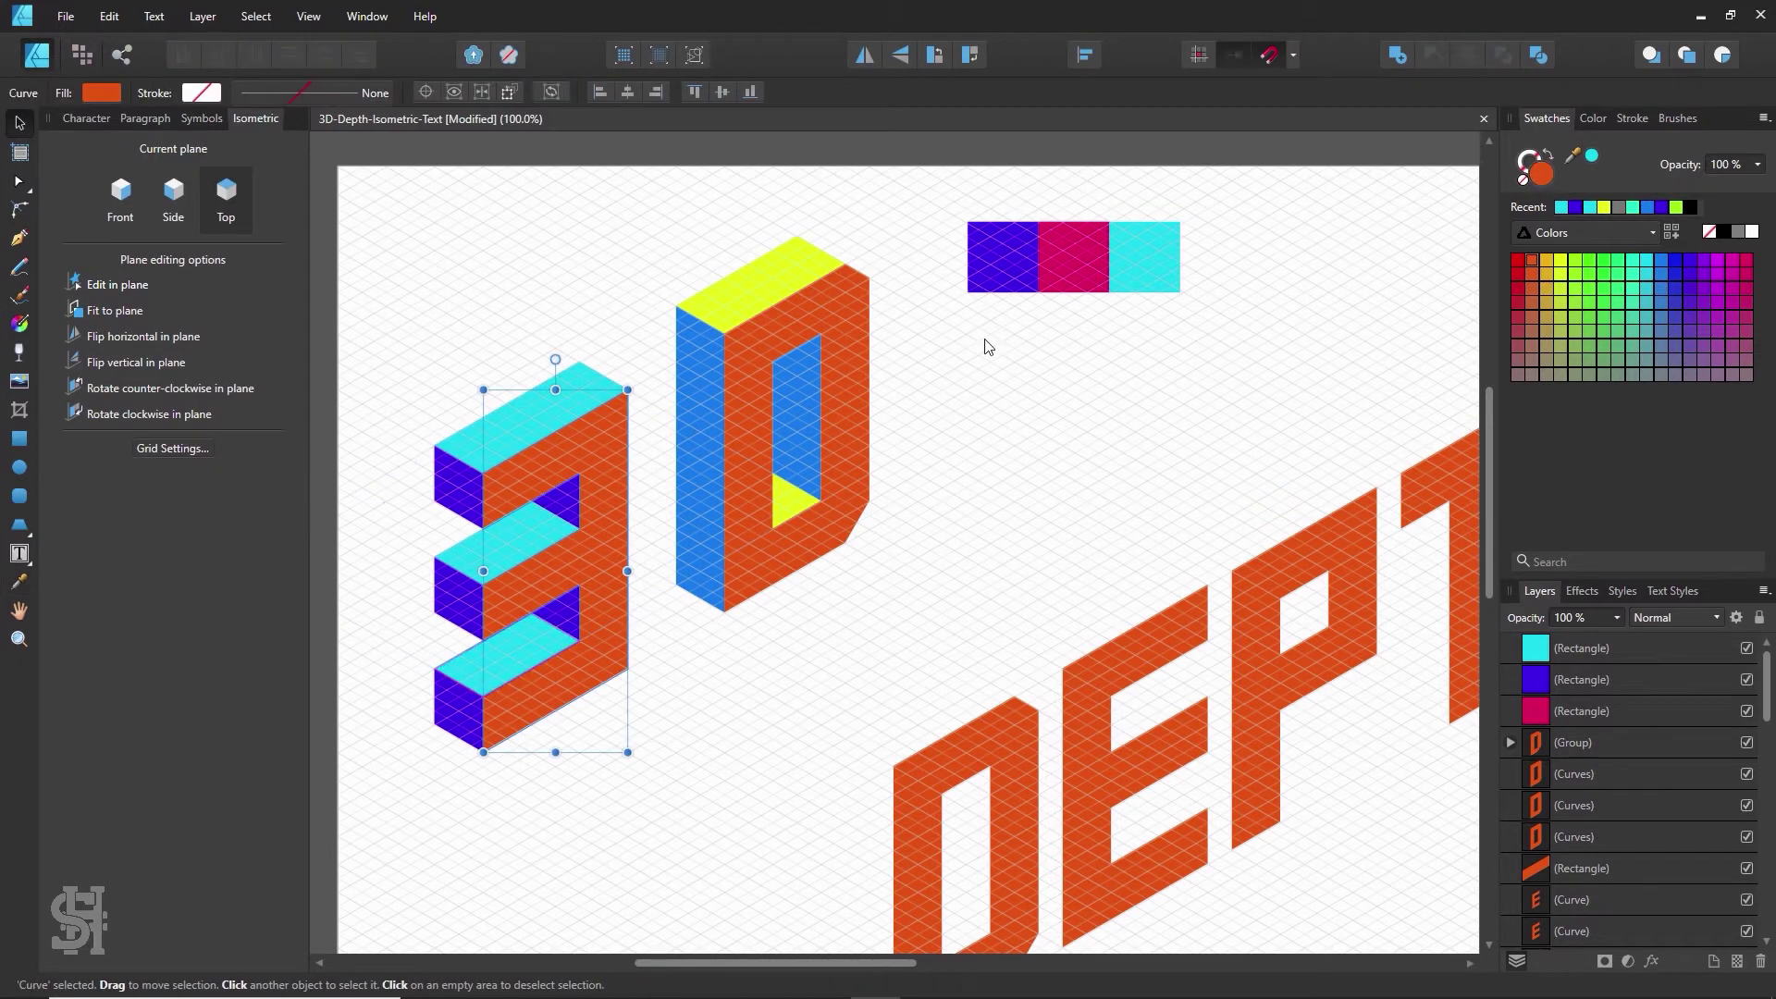
{"action": "key", "text": "i"}
{"action": "left_click", "coordinate": [1051, 282]}
{"action": "left_click", "coordinate": [22, 122]}
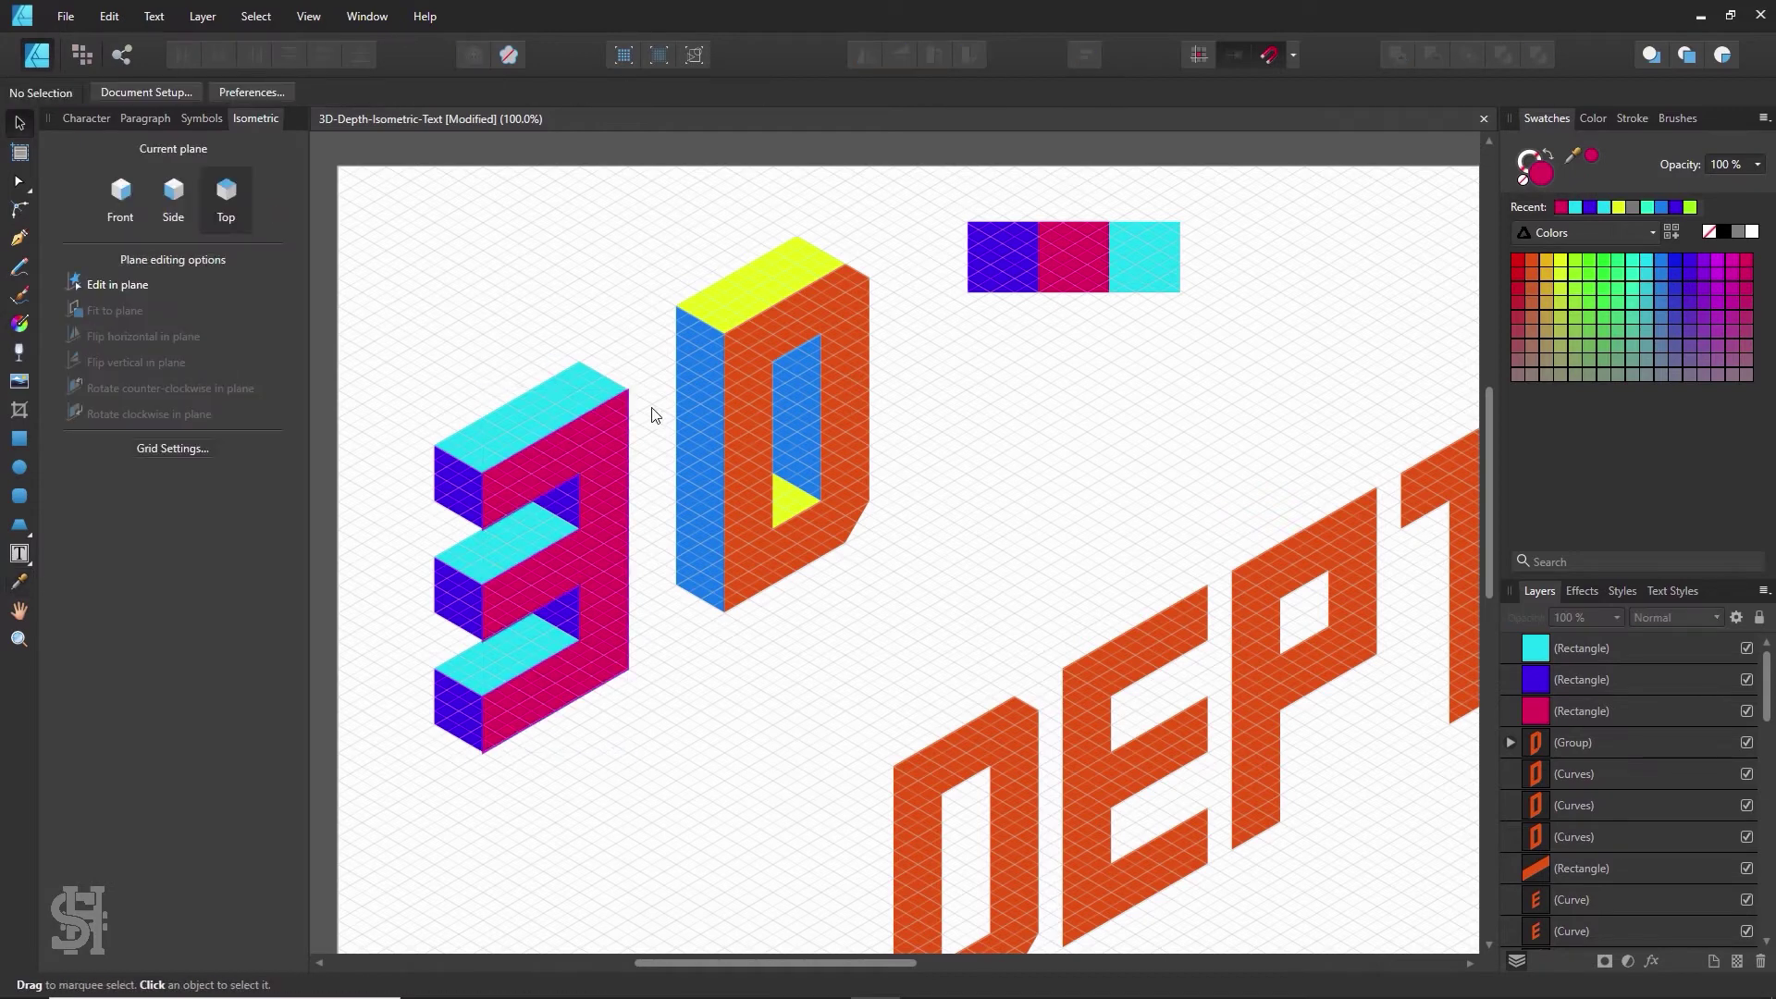
- Recolour the orange front face of the upper D with the sampled magenta
{"action": "left_click", "coordinate": [760, 496]}
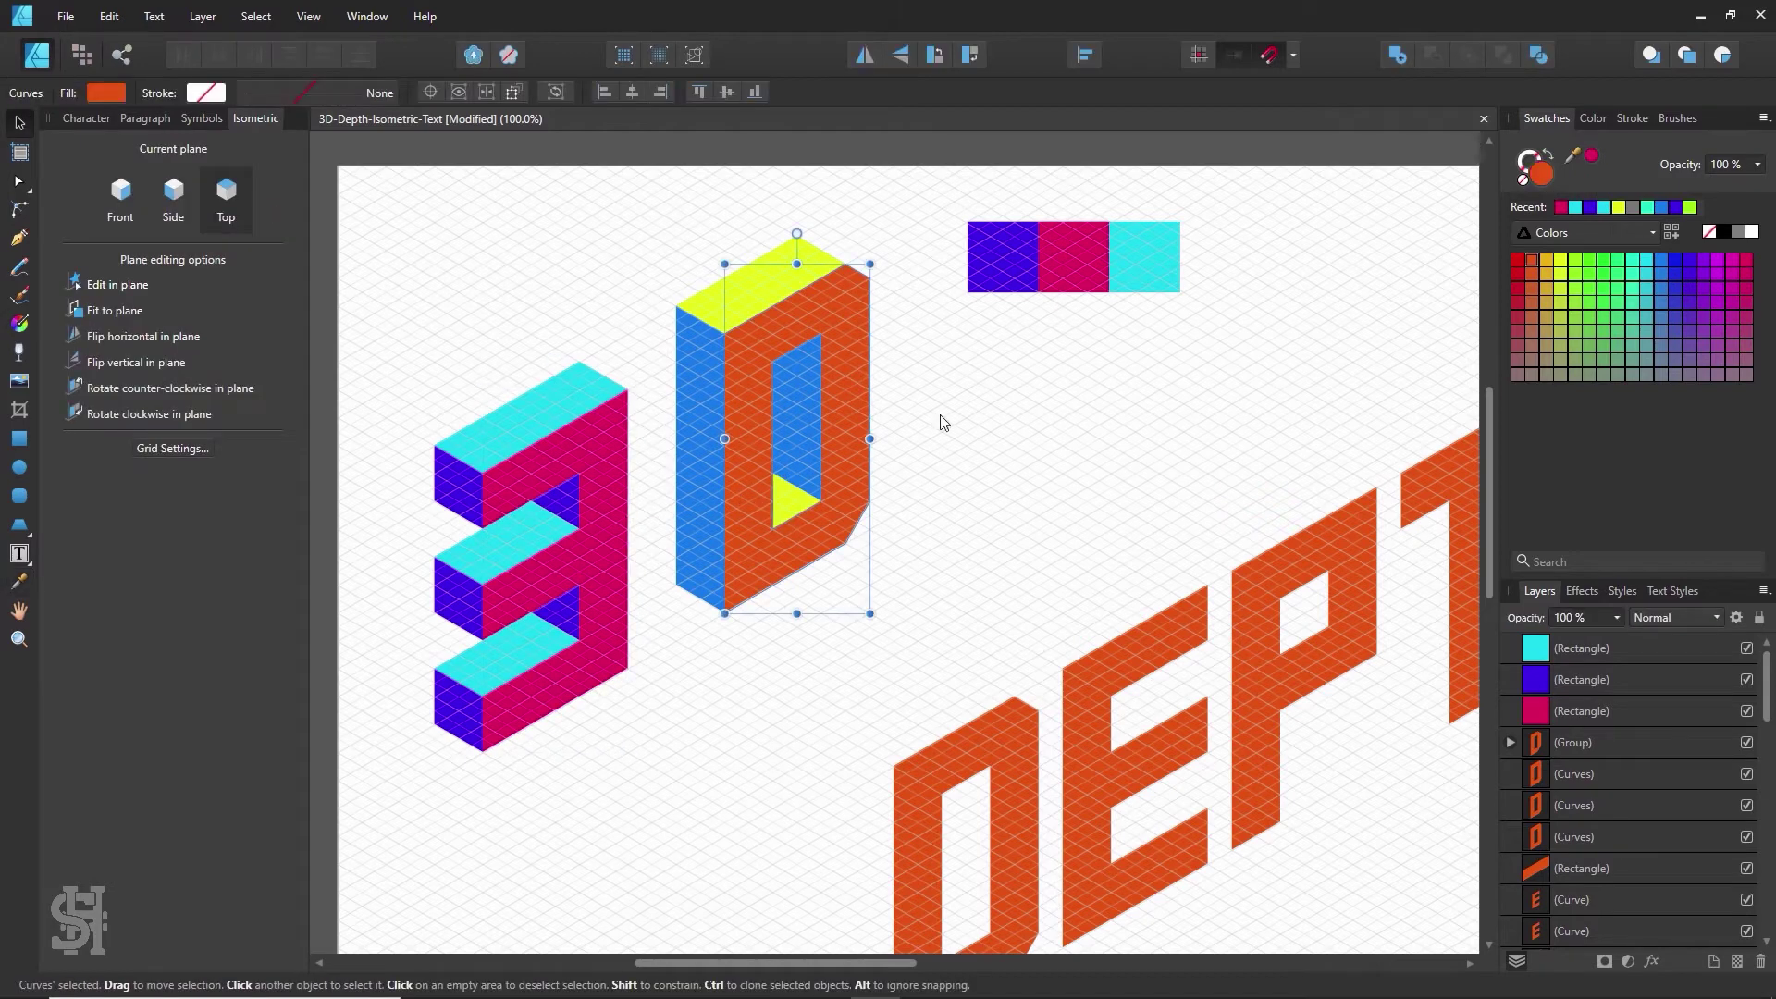
{"action": "key", "text": "i"}
{"action": "left_click", "coordinate": [1060, 274]}
{"action": "left_click", "coordinate": [20, 123]}
{"action": "left_click", "coordinate": [388, 211]}
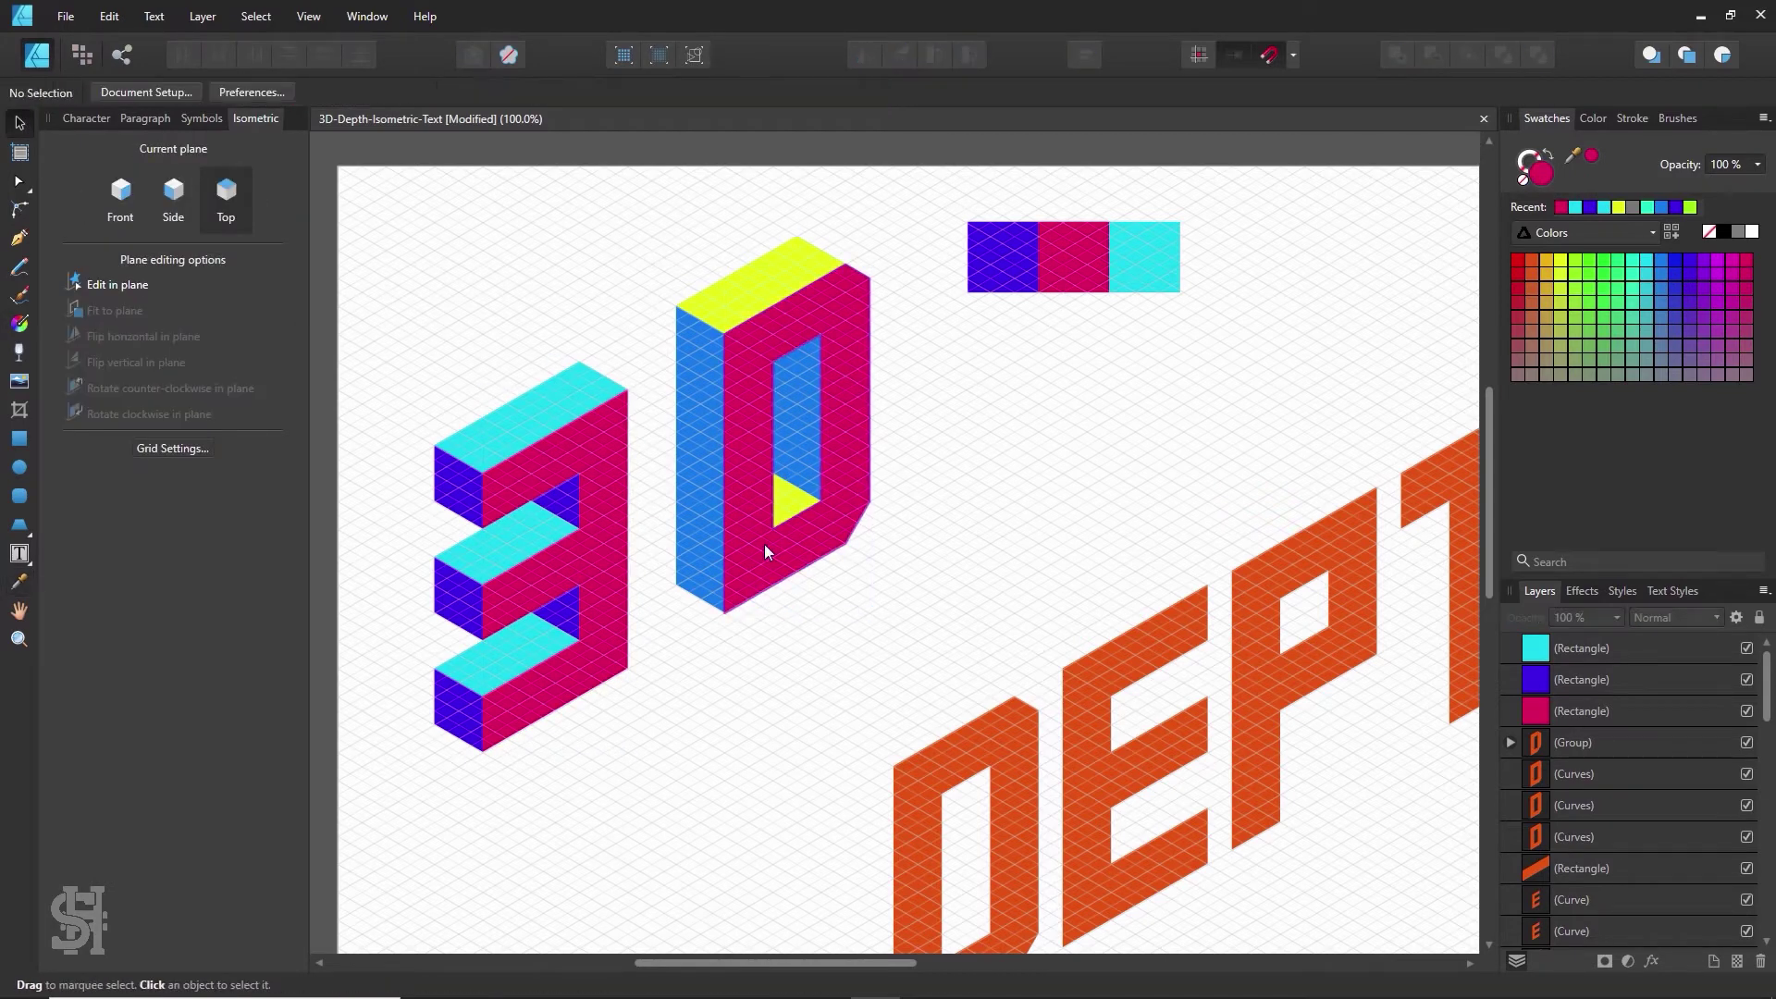
- Recolour the outer side face of the upper D with the sampled blue-violet
{"action": "left_click", "coordinate": [699, 534]}
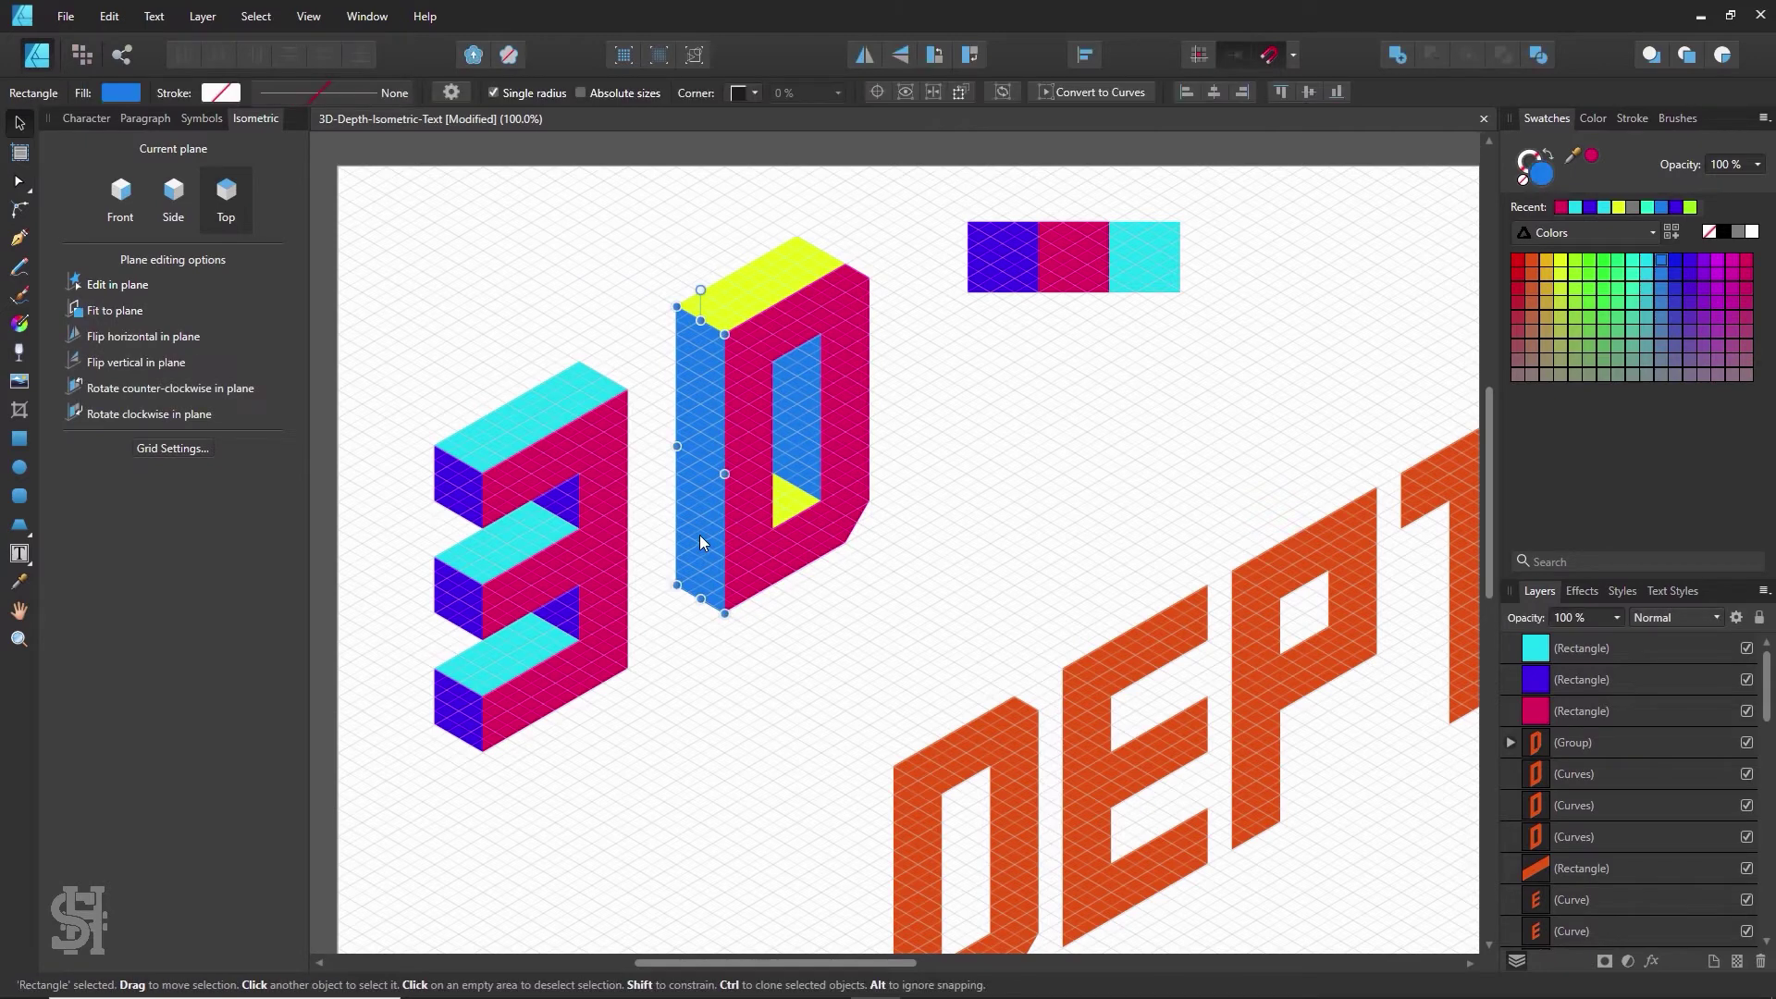
{"action": "left_click", "coordinate": [808, 442], "text": "shift"}
{"action": "key", "text": "Escape"}
{"action": "left_click", "coordinate": [698, 488]}
{"action": "key", "text": "i"}
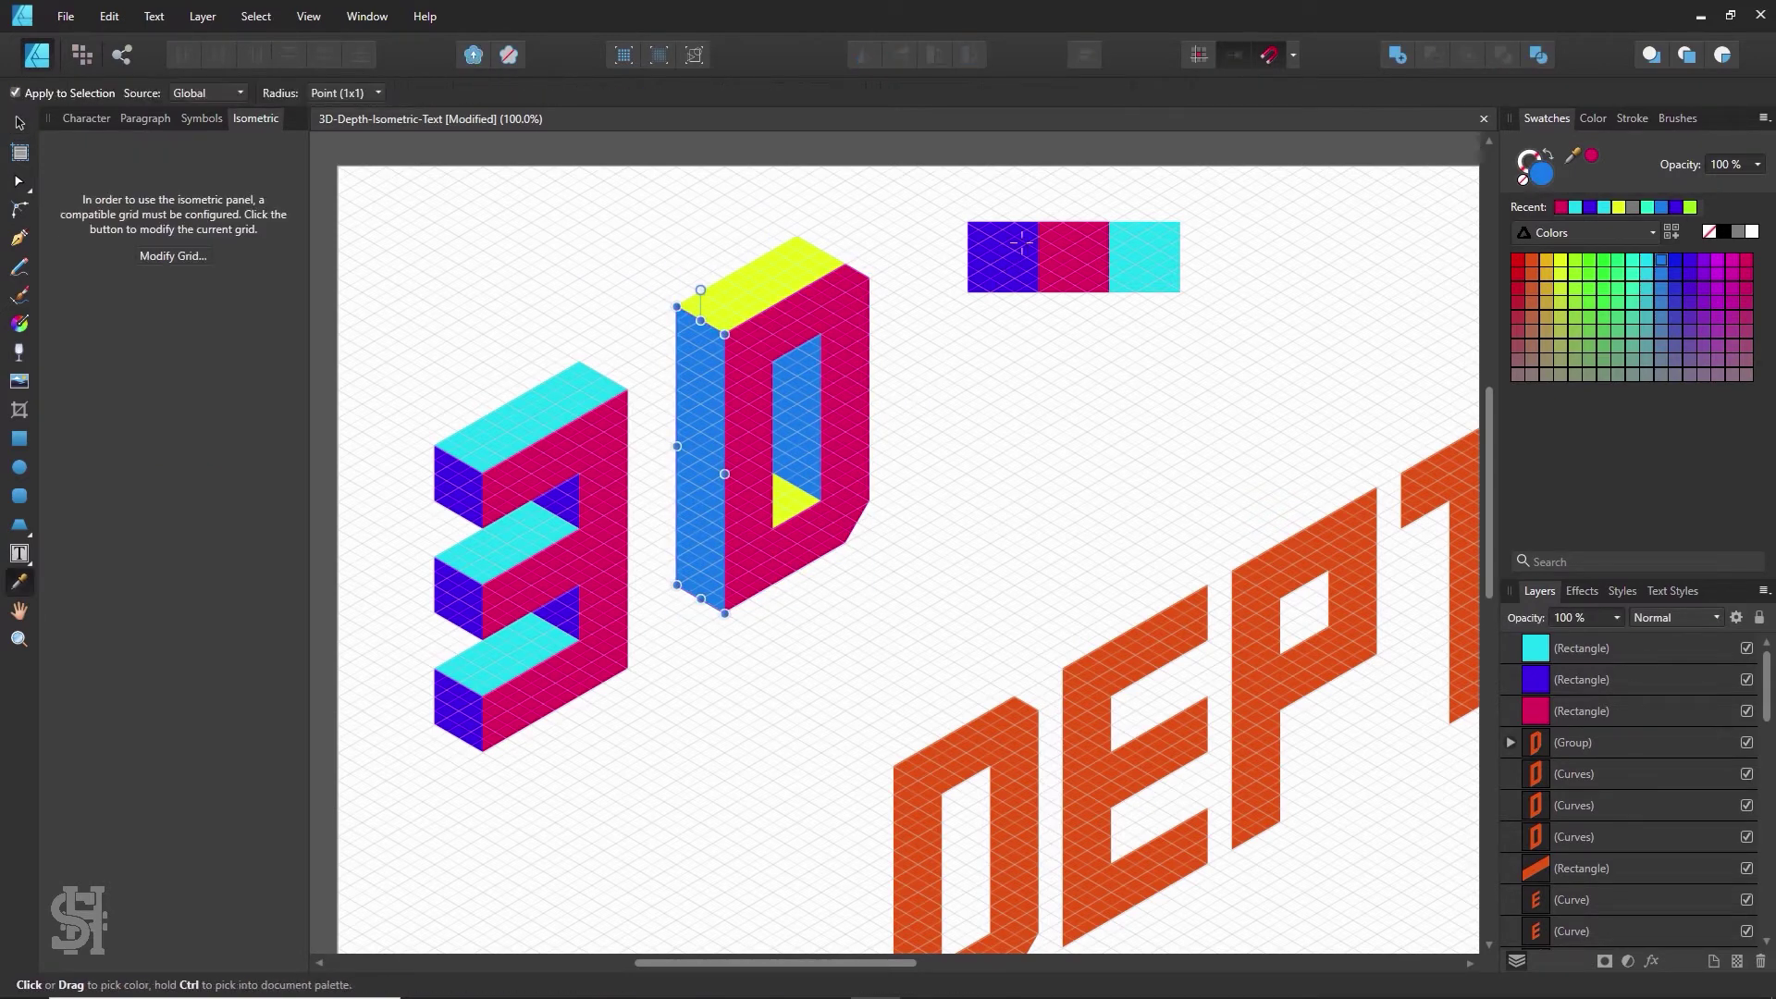
{"action": "left_click", "coordinate": [1003, 256]}
{"action": "left_click", "coordinate": [17, 126]}
- Fill the side face inside the upper D's opening with blue-violet, moving the magenta front face aside and back into place
{"action": "left_click", "coordinate": [801, 434]}
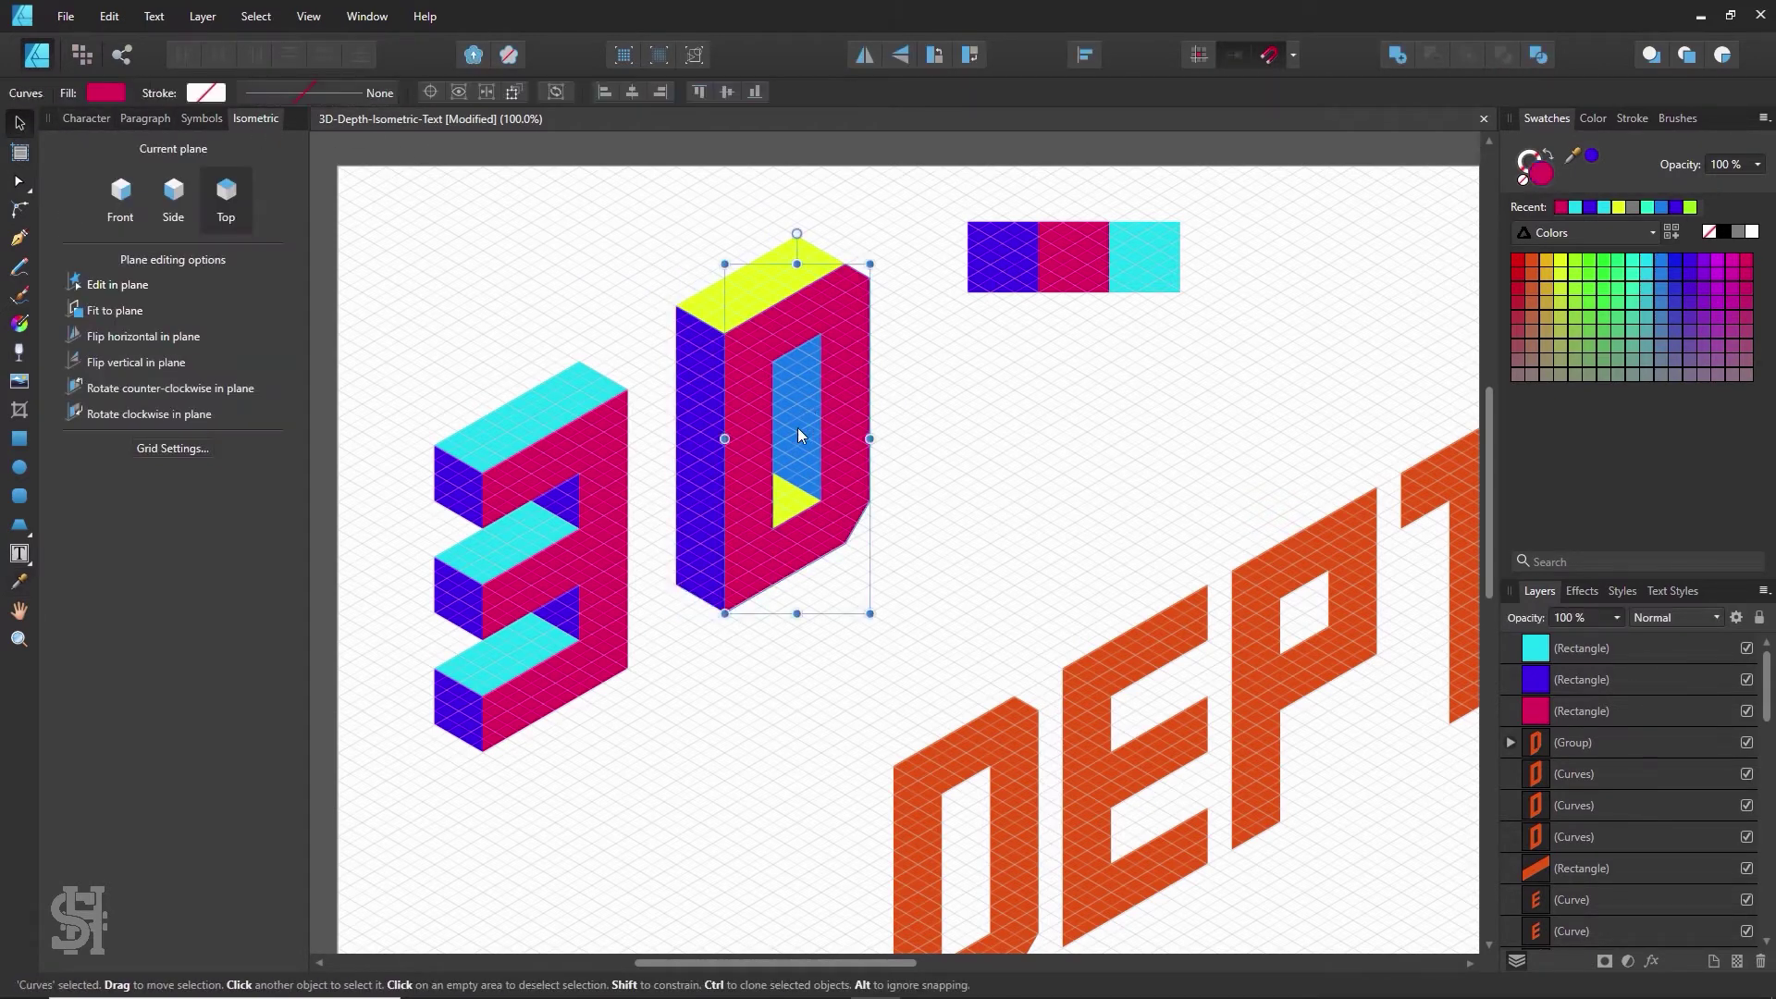
{"action": "left_click_drag", "start_coordinate": [801, 435], "coordinate": [981, 540]}
{"action": "left_click", "coordinate": [805, 438]}
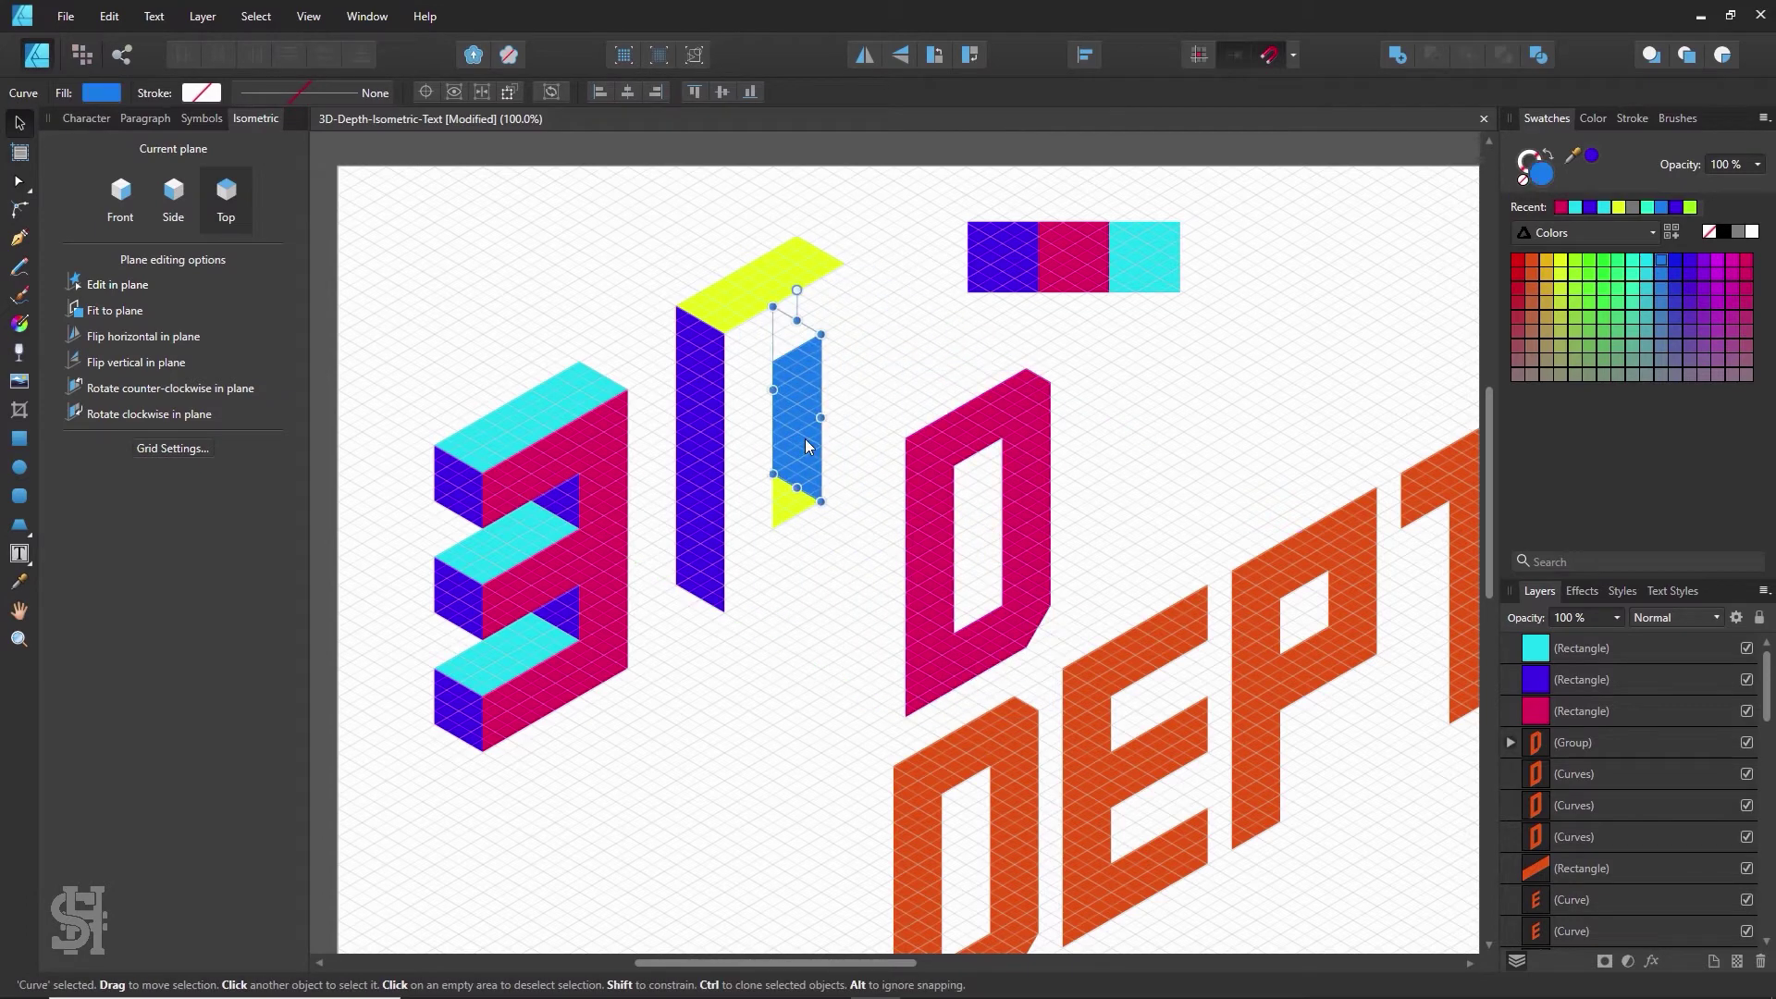
{"action": "key", "text": "i"}
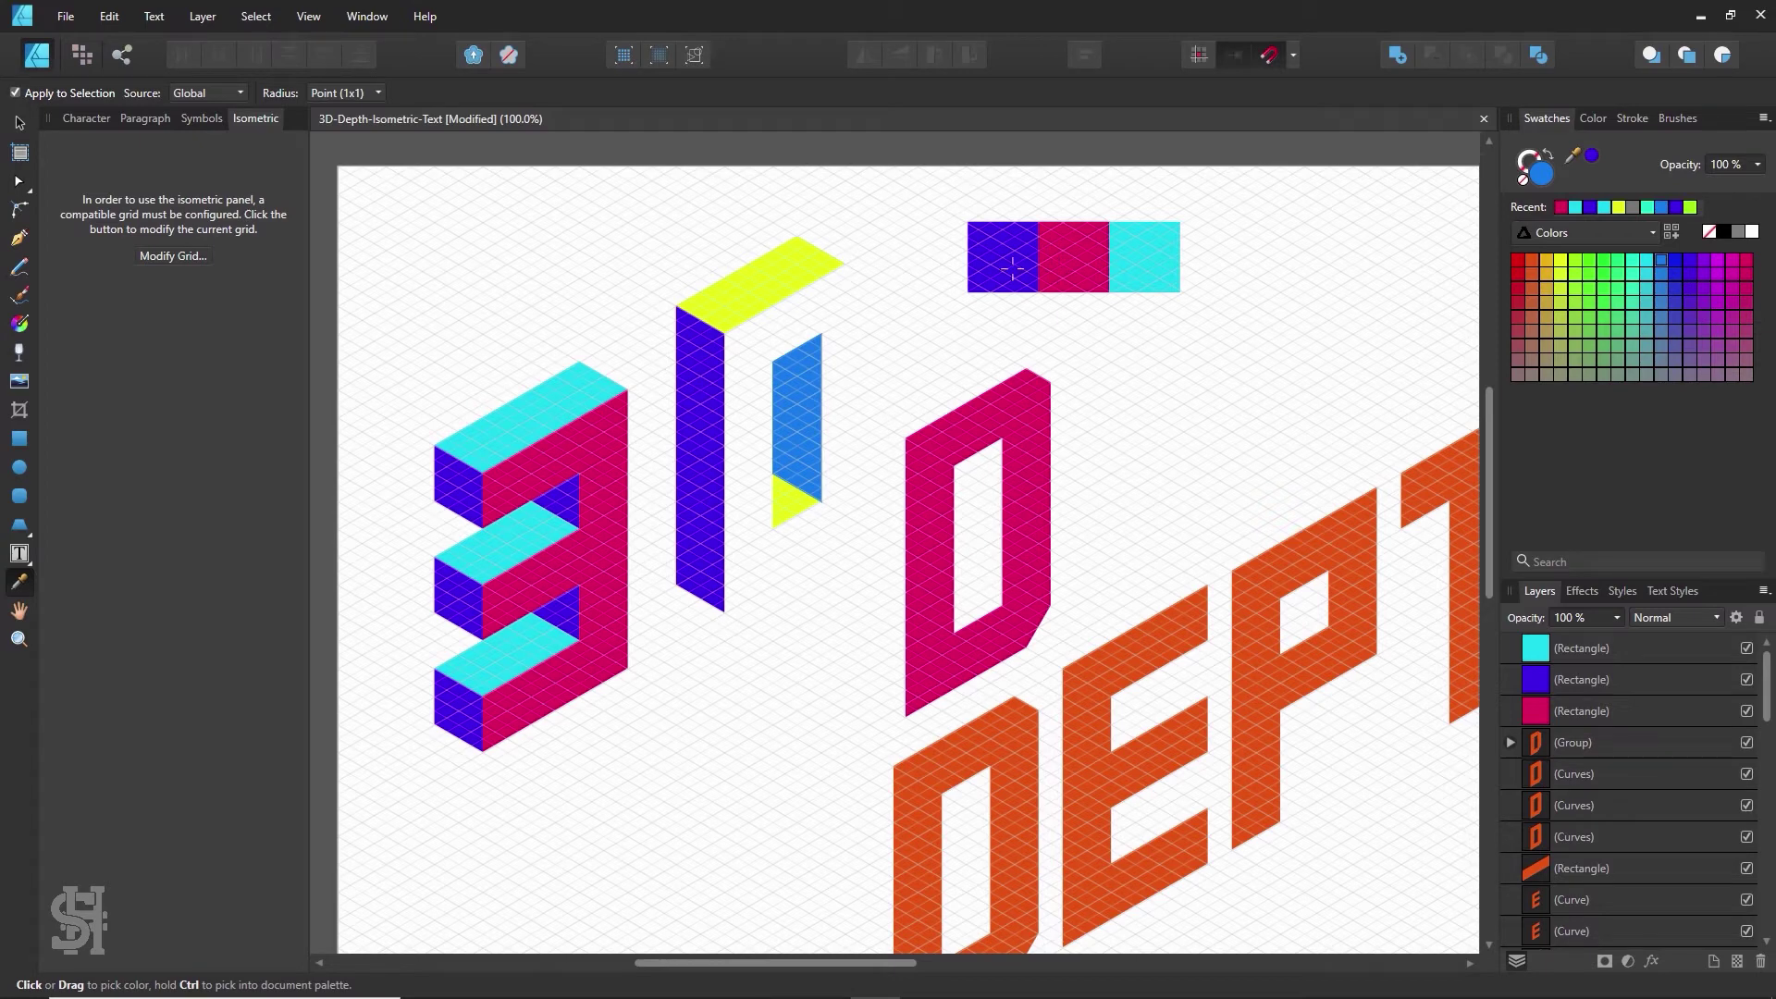
{"action": "left_click", "coordinate": [1012, 268]}
{"action": "left_click", "coordinate": [20, 122]}
{"action": "left_click", "coordinate": [505, 245]}
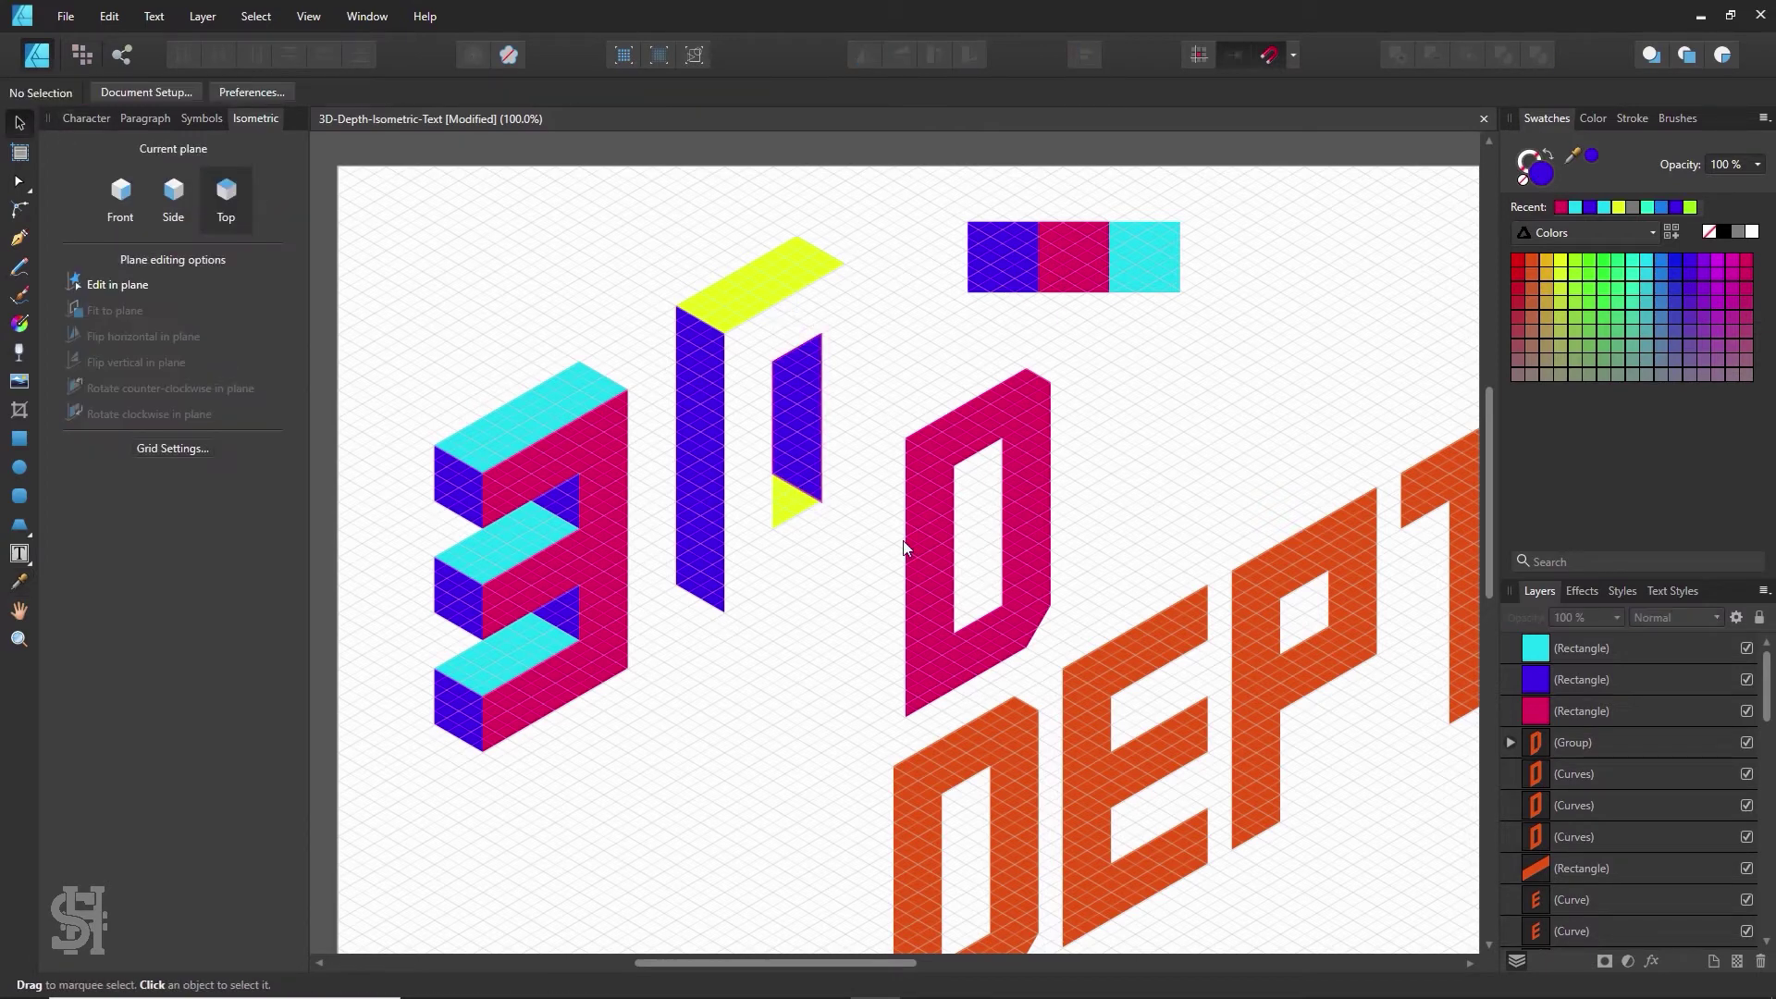
{"action": "left_click_drag", "start_coordinate": [950, 564], "coordinate": [751, 454]}
{"action": "left_click", "coordinate": [909, 445]}
{"action": "left_click", "coordinate": [583, 263]}
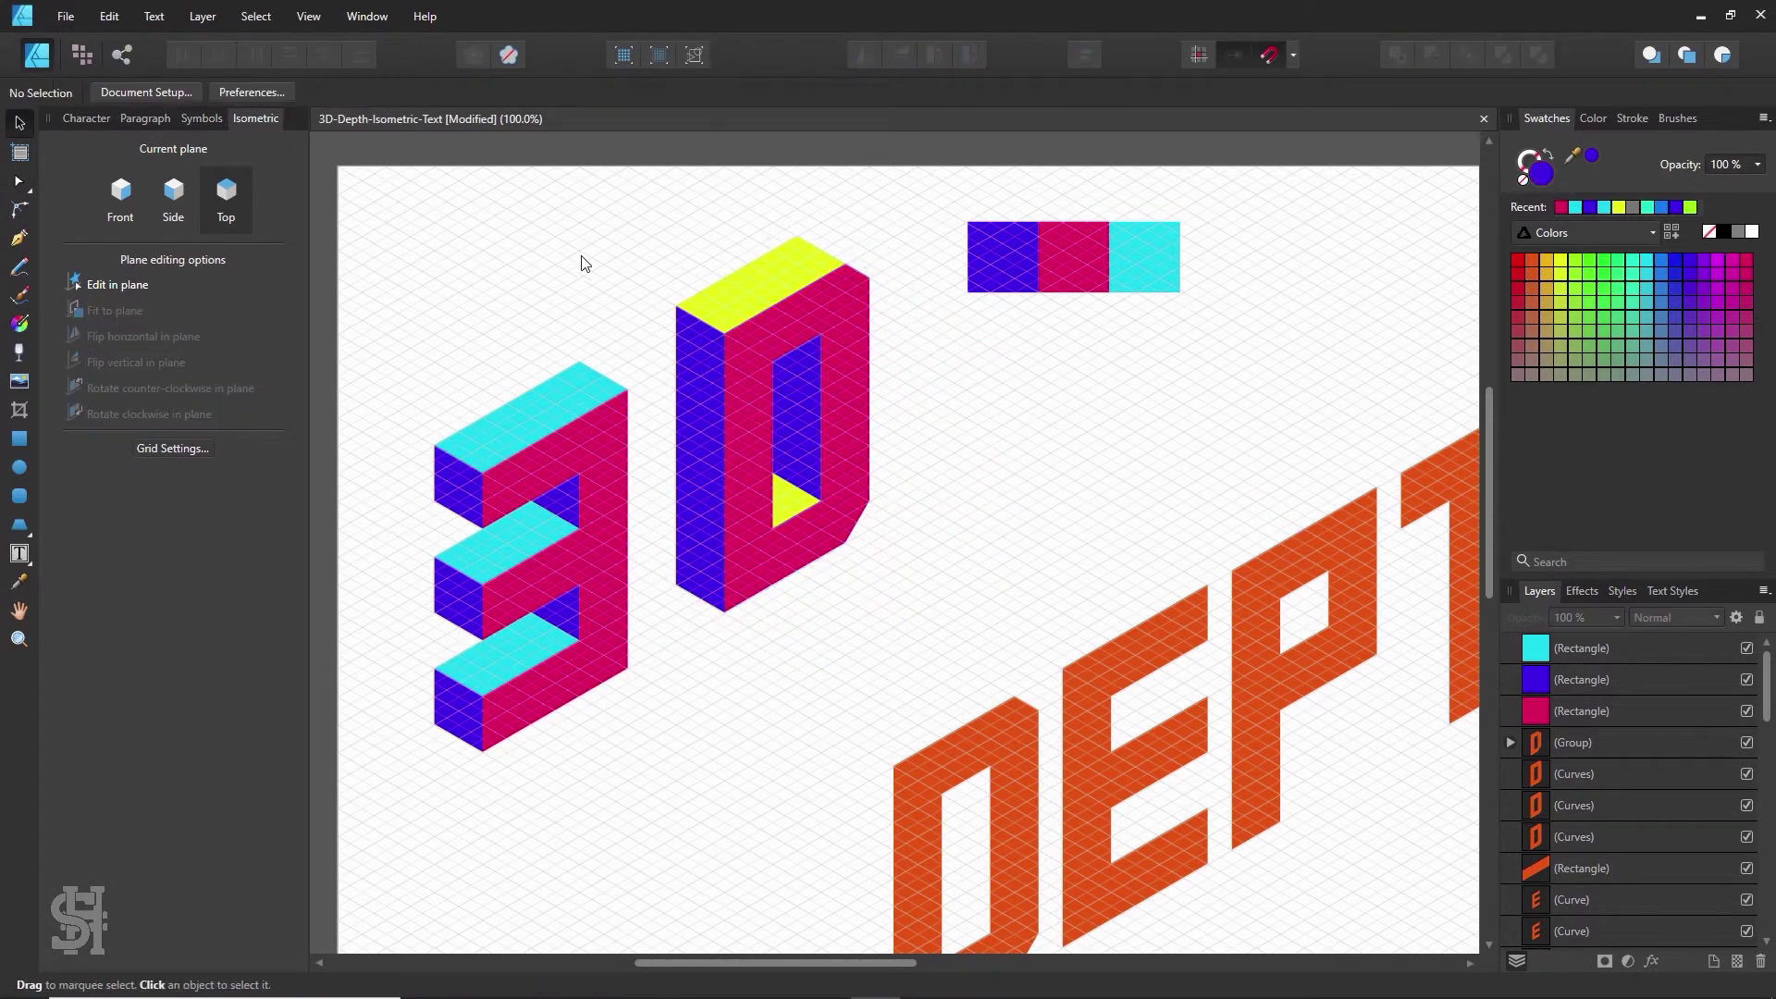
- Toggle snapping off and back on in the Snapping Manager, leaving it enabled
{"action": "left_click", "coordinate": [307, 17]}
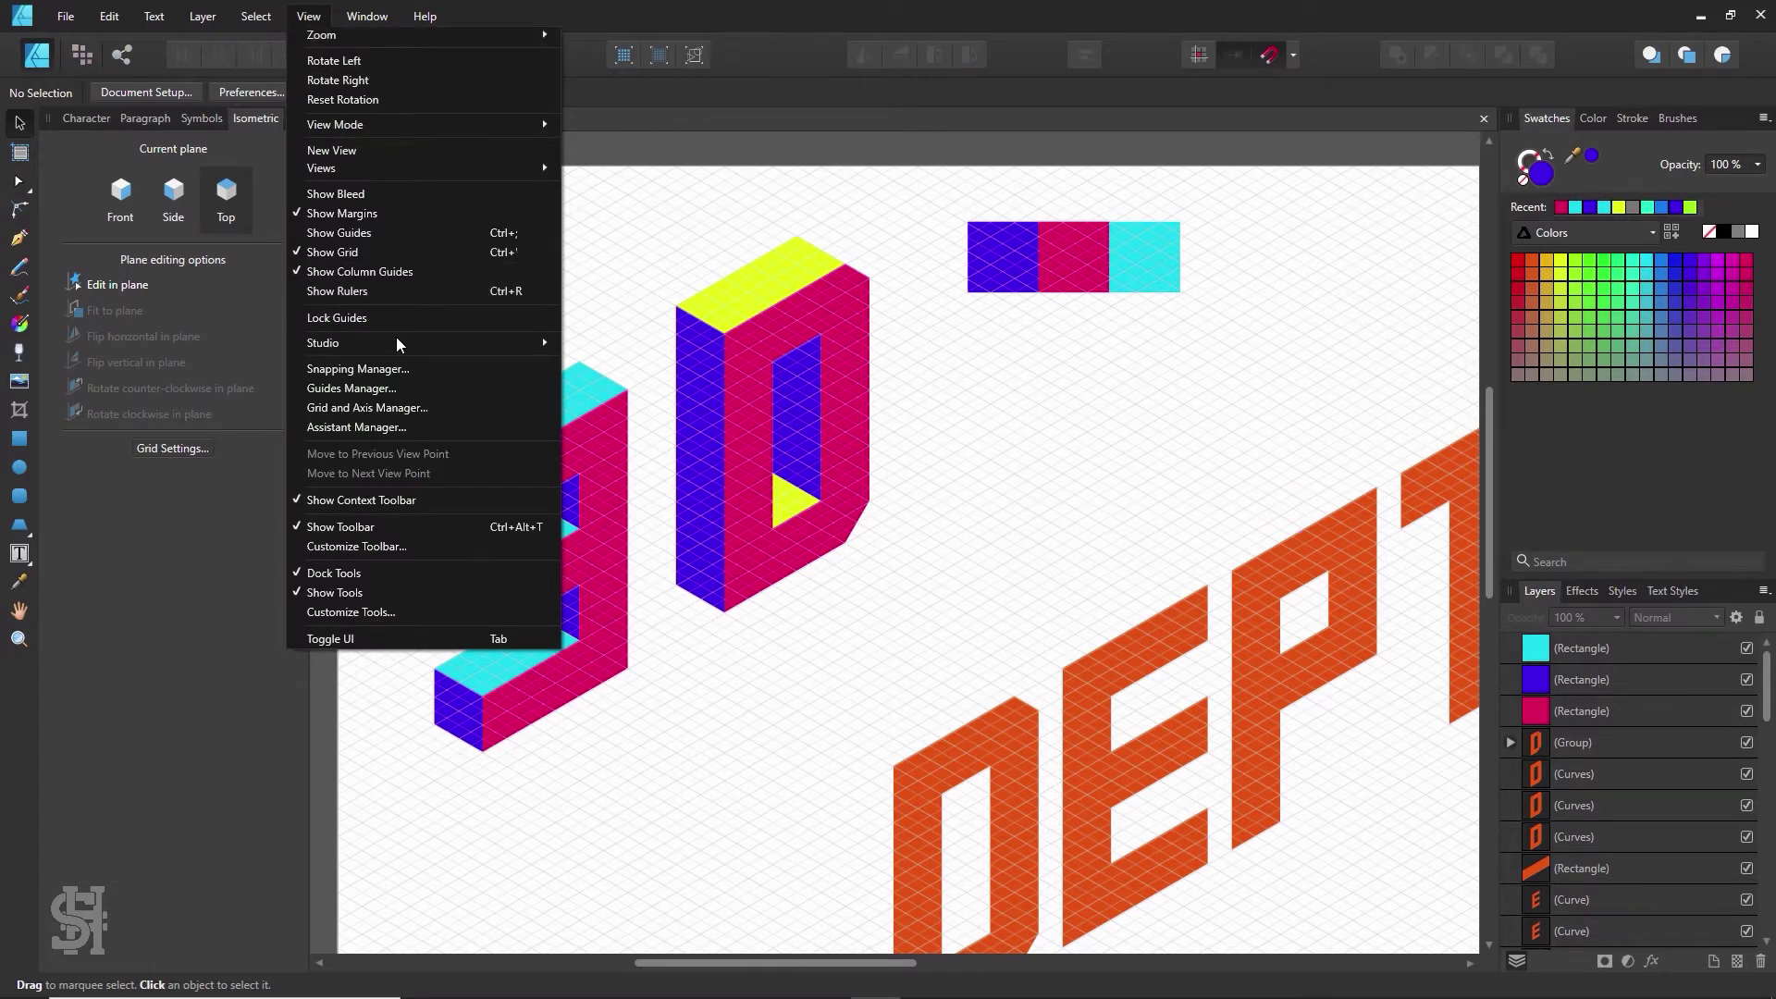
{"action": "left_click", "coordinate": [394, 365]}
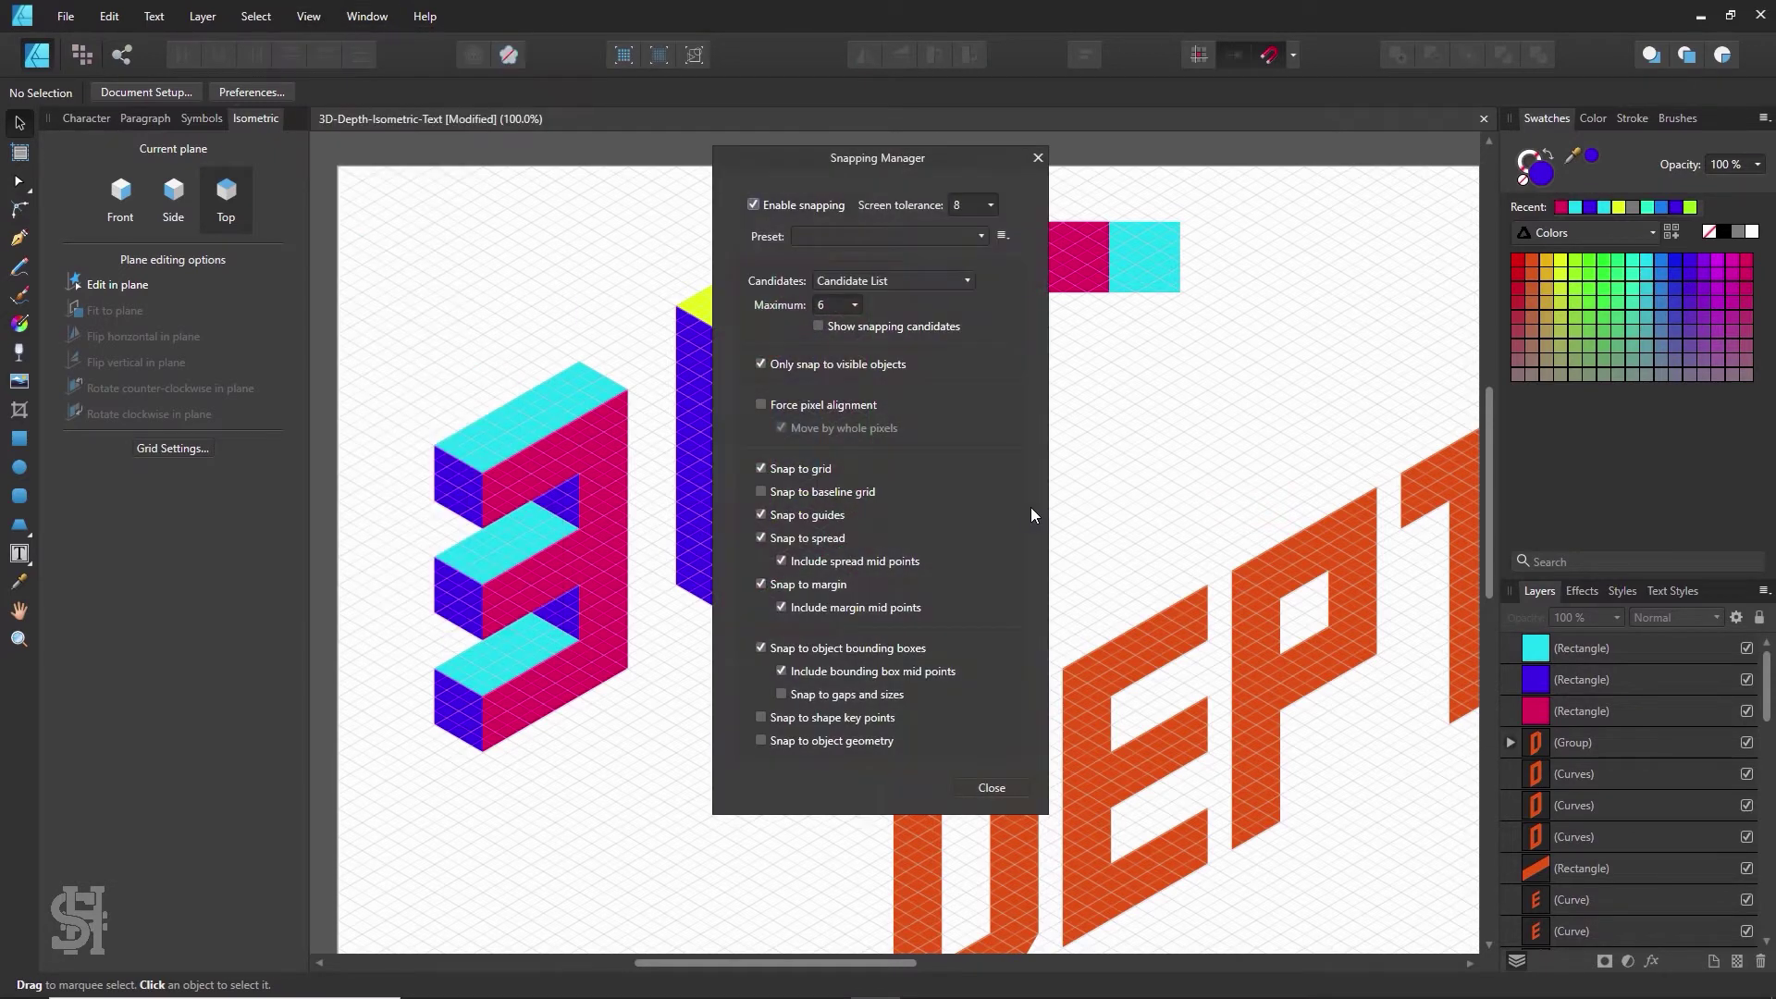
{"action": "left_click", "coordinate": [754, 204]}
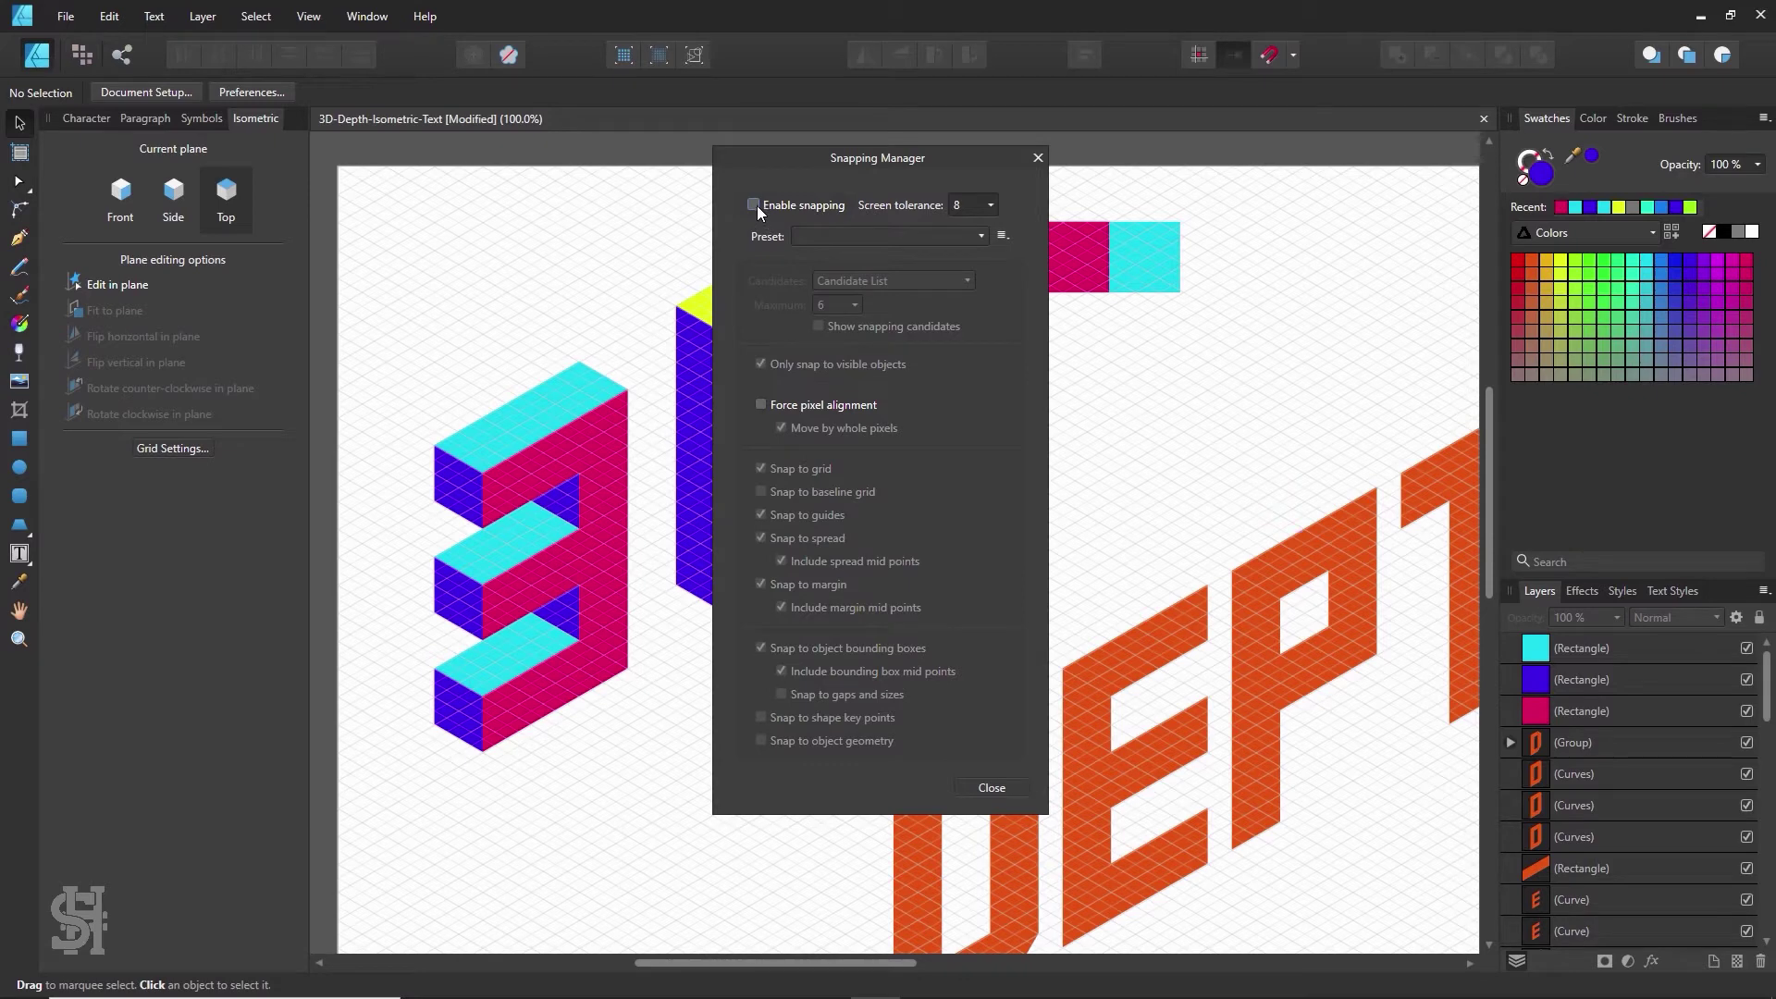
{"action": "left_click", "coordinate": [781, 209]}
{"action": "left_click", "coordinate": [760, 204]}
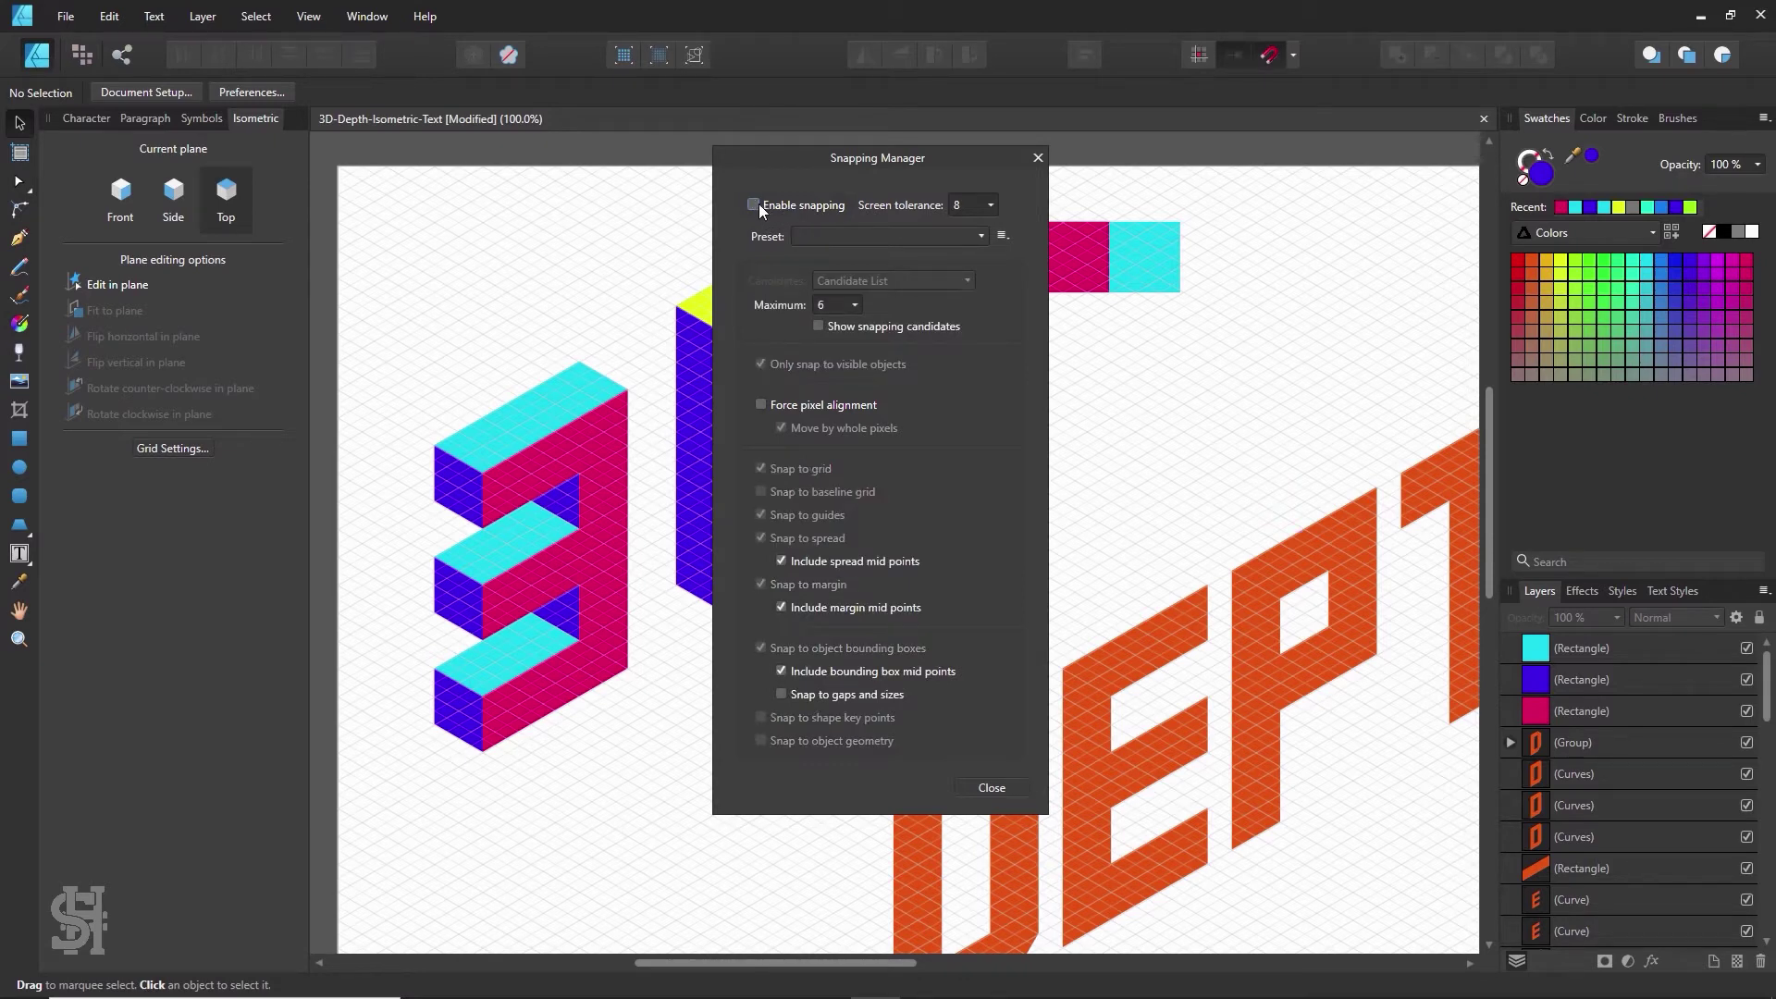
{"action": "left_click", "coordinate": [759, 205]}
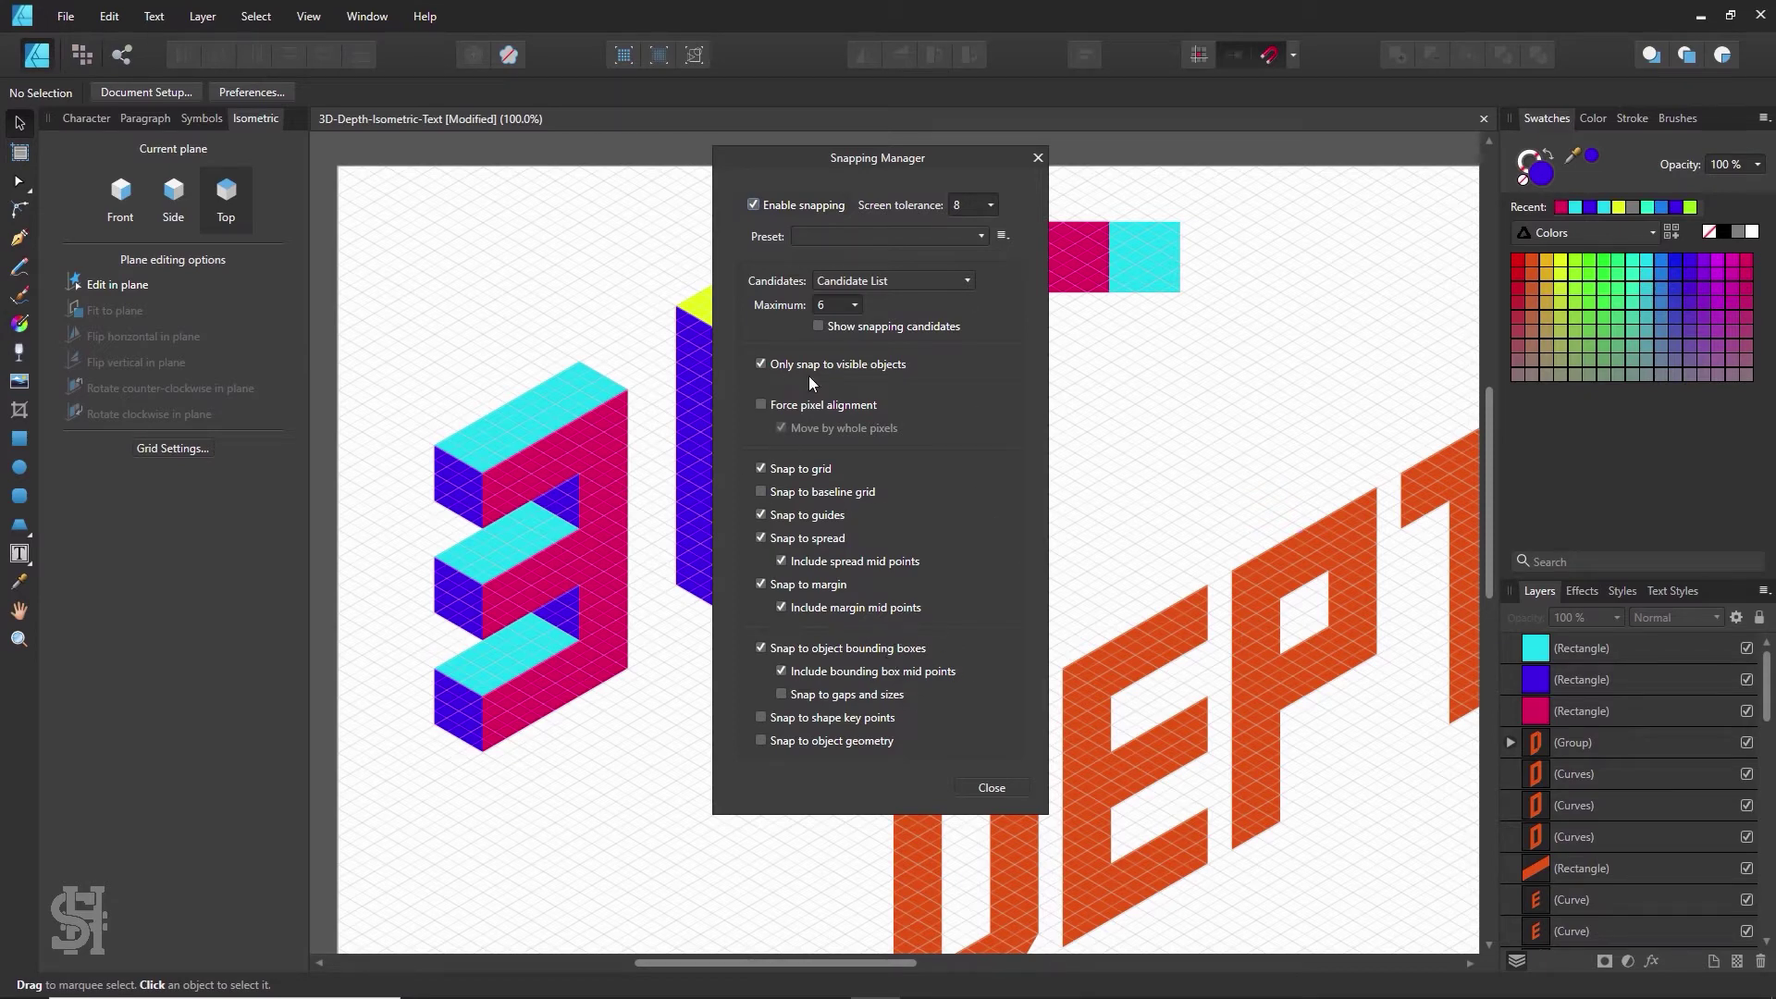
{"action": "left_click", "coordinate": [986, 790]}
- Recolour the yellow top face of the upper D with the sampled cyan
{"action": "left_click", "coordinate": [774, 407]}
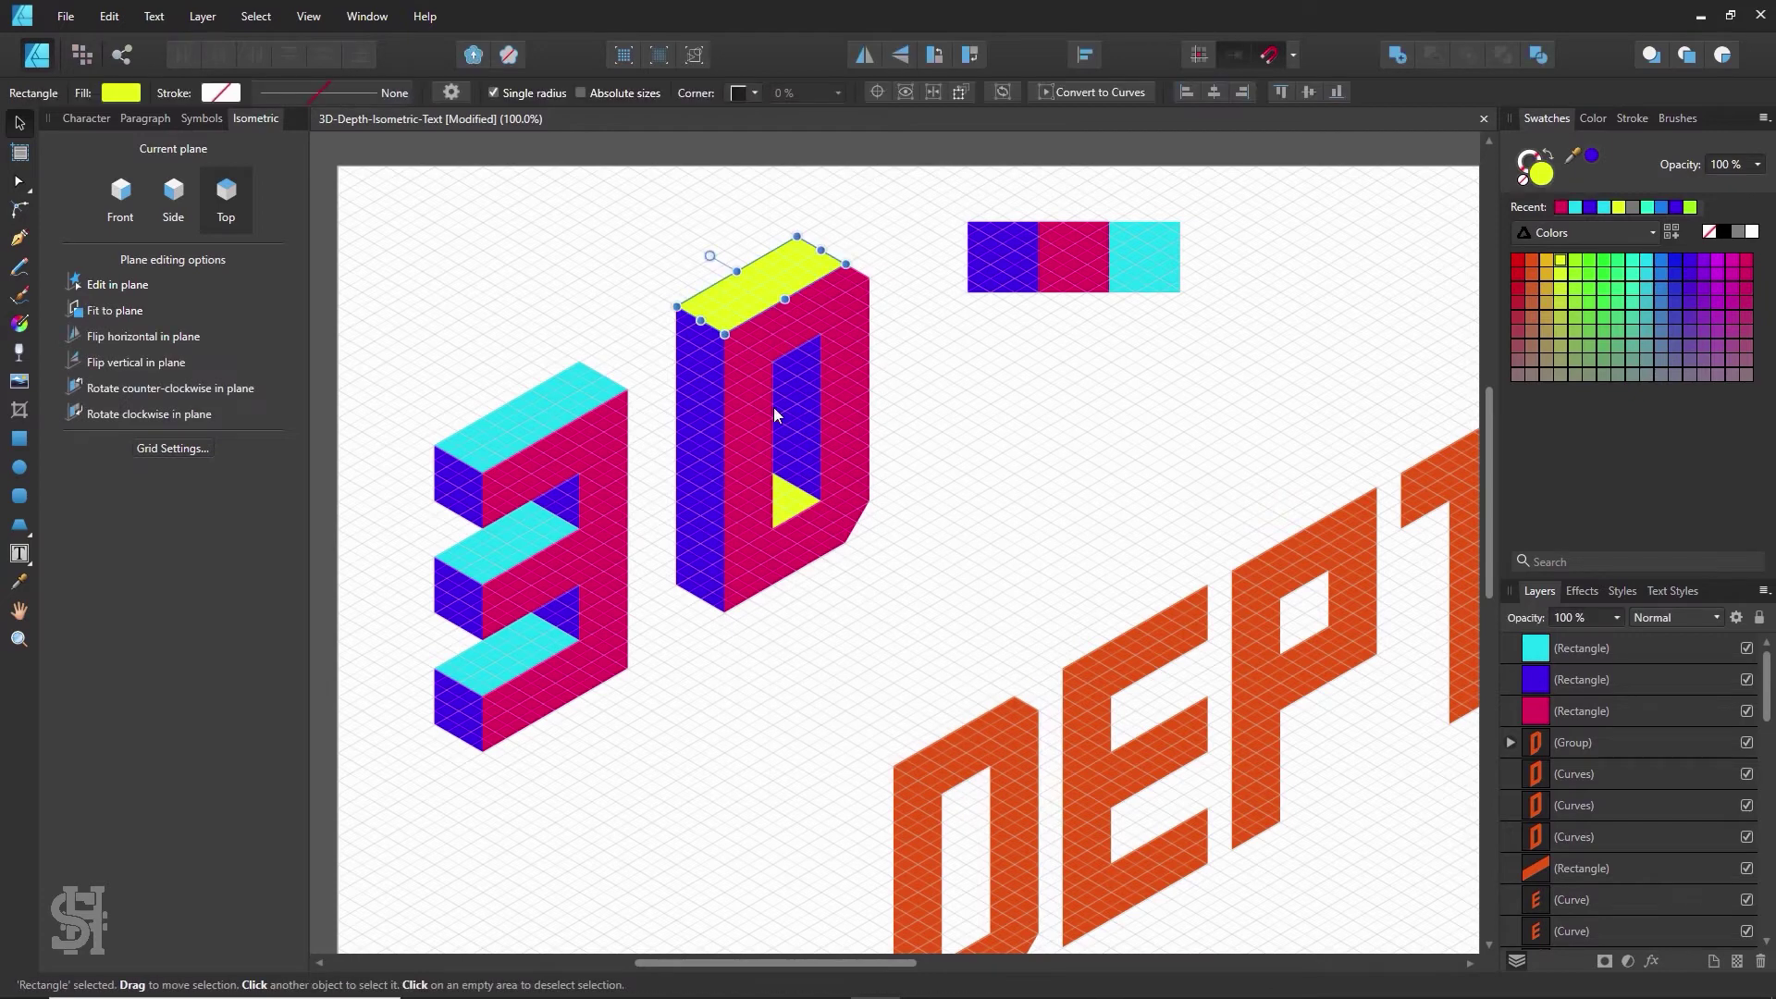
{"action": "key", "text": "i"}
{"action": "left_click", "coordinate": [1154, 271]}
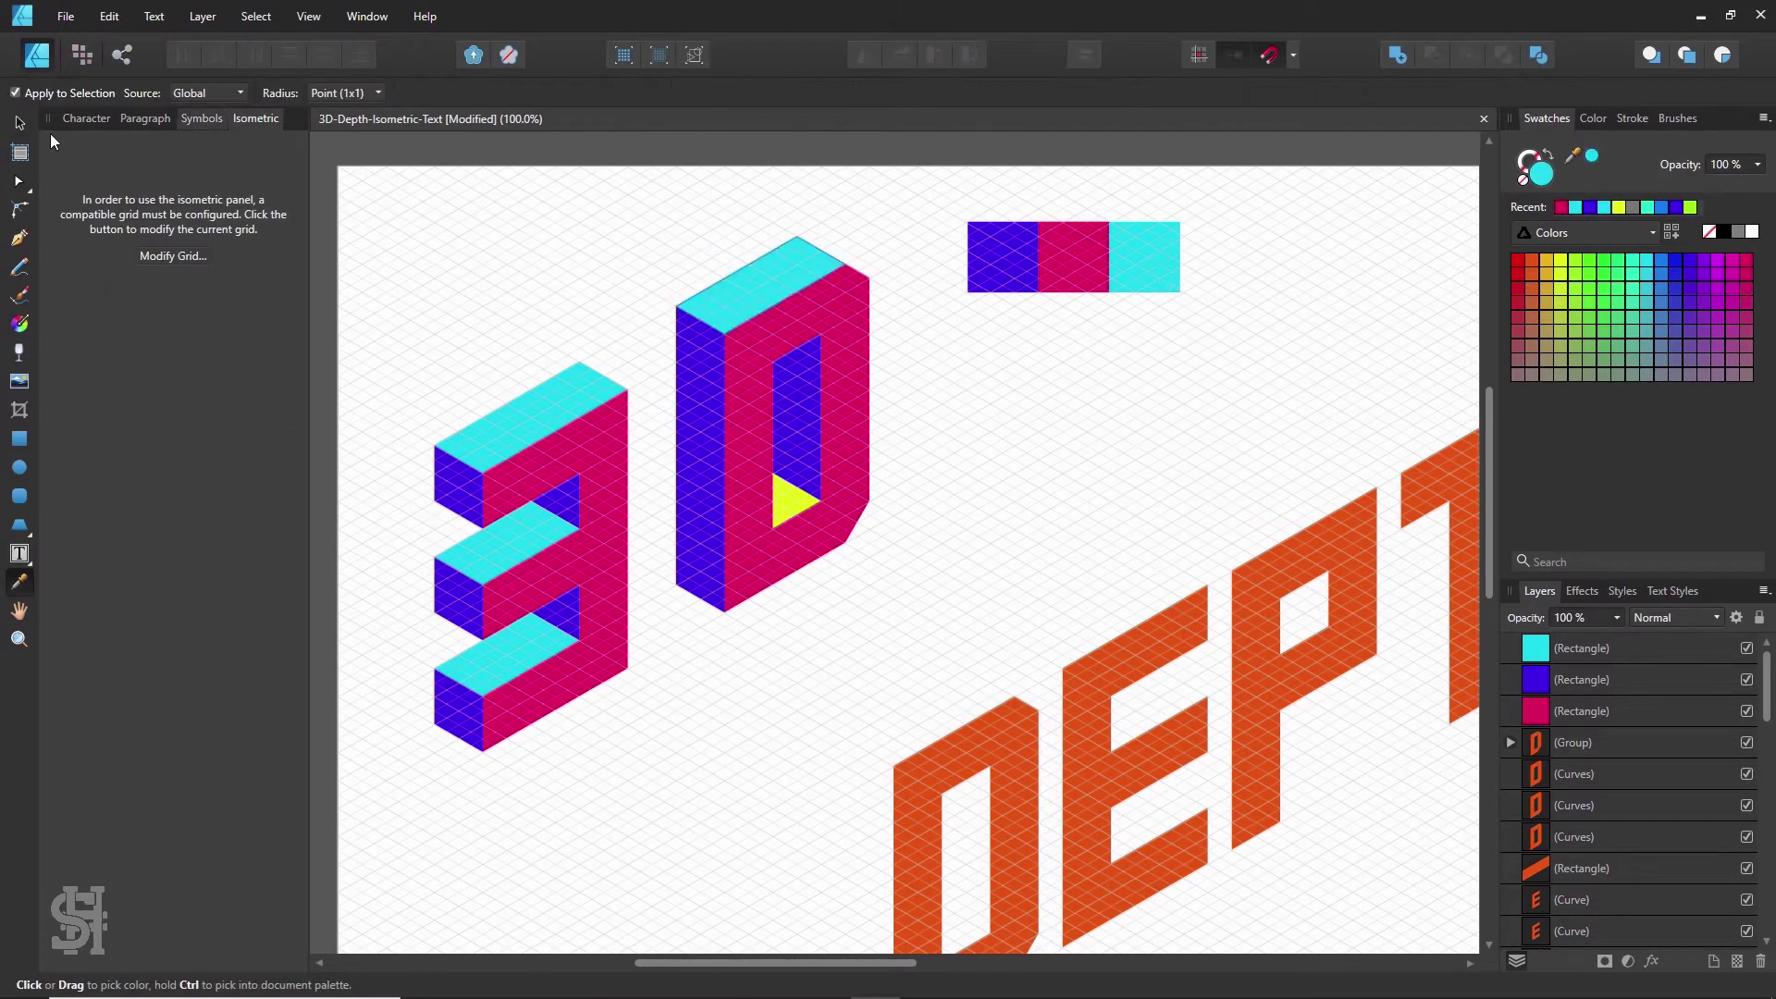
{"action": "left_click", "coordinate": [20, 123]}
- Fill the yellow ledge inside the upper D's opening with cyan, moving the front face aside and back into place
{"action": "left_click", "coordinate": [614, 263]}
{"action": "left_click_drag", "start_coordinate": [796, 505], "coordinate": [992, 484]}
{"action": "left_click", "coordinate": [786, 507]}
{"action": "key", "text": "i"}
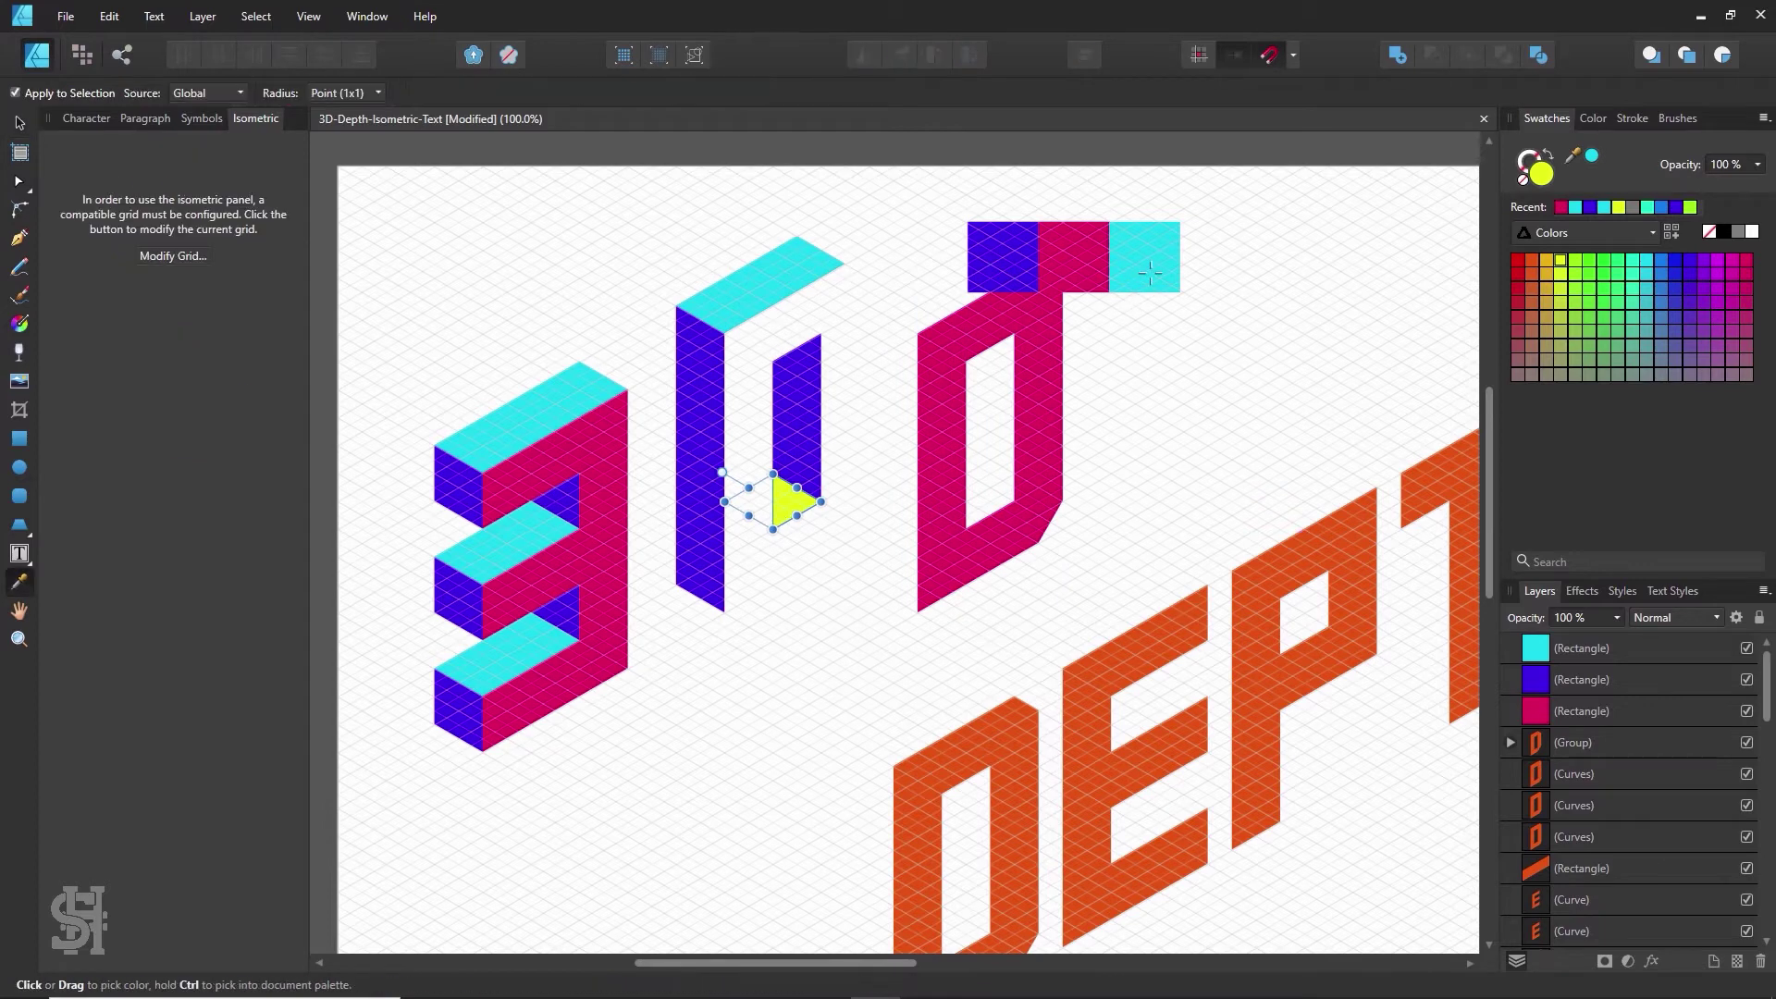
{"action": "left_click", "coordinate": [1149, 272]}
{"action": "left_click", "coordinate": [20, 123]}
{"action": "left_click", "coordinate": [843, 348]}
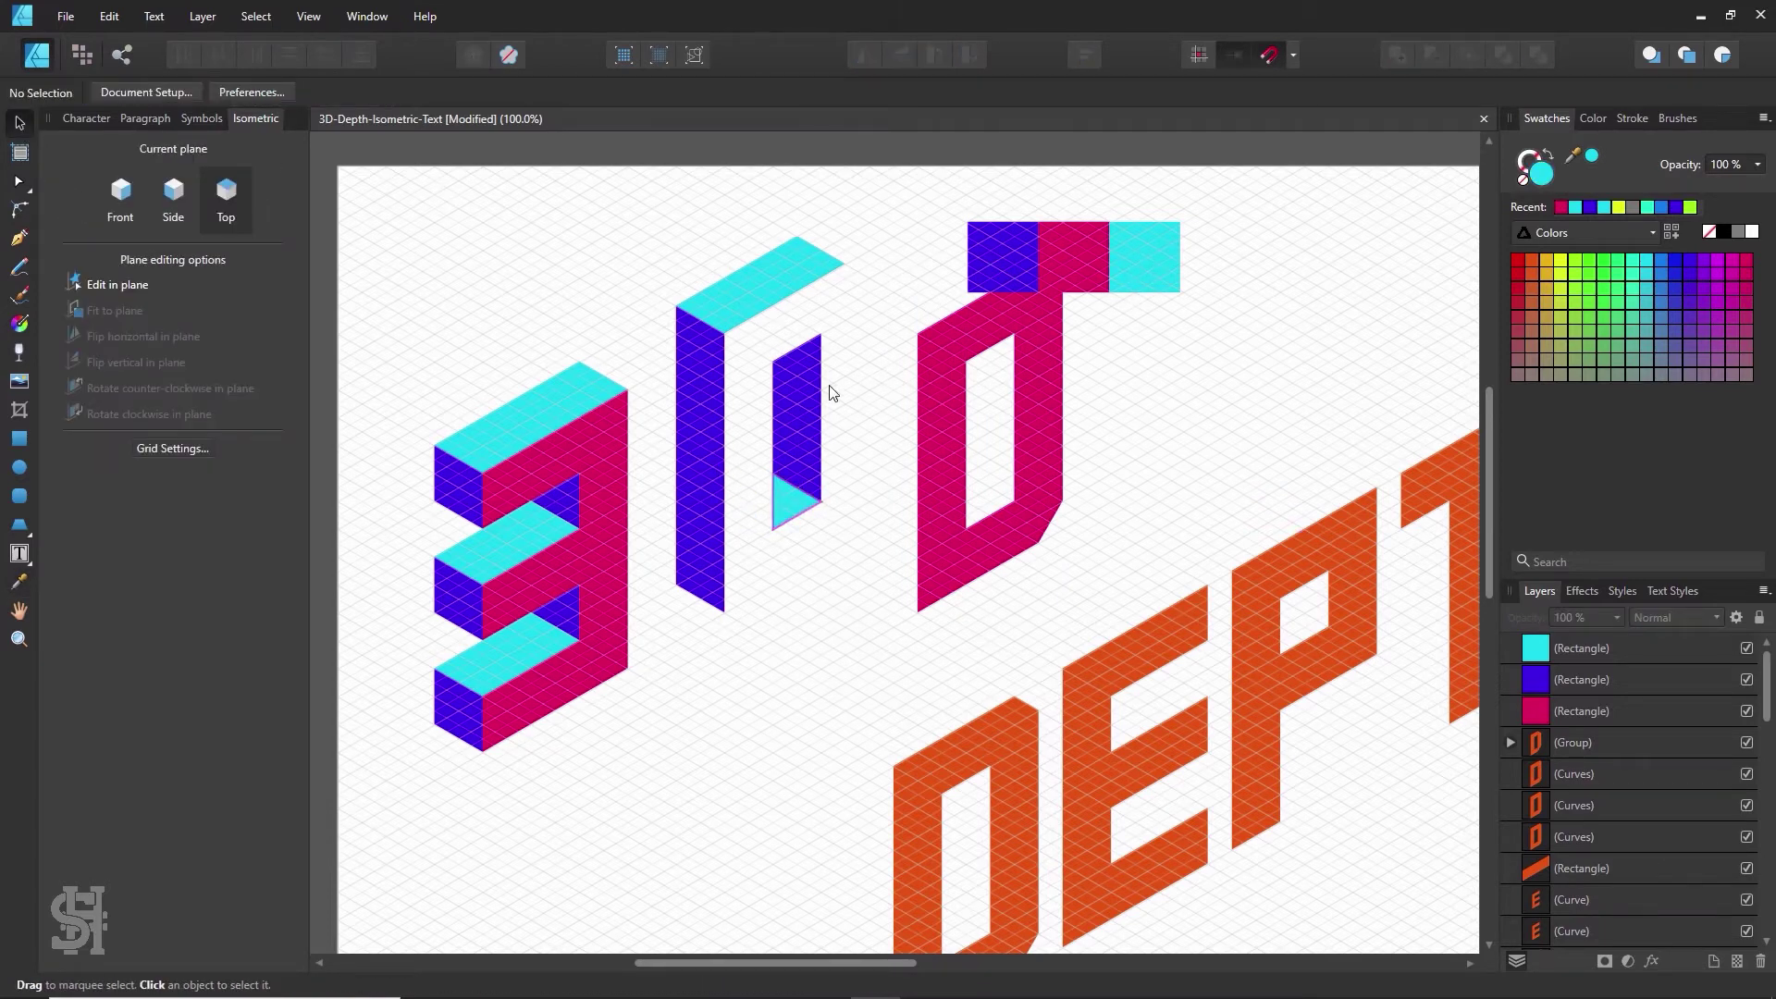
{"action": "left_click_drag", "start_coordinate": [944, 407], "coordinate": [745, 390]}
{"action": "left_click", "coordinate": [1093, 559]}
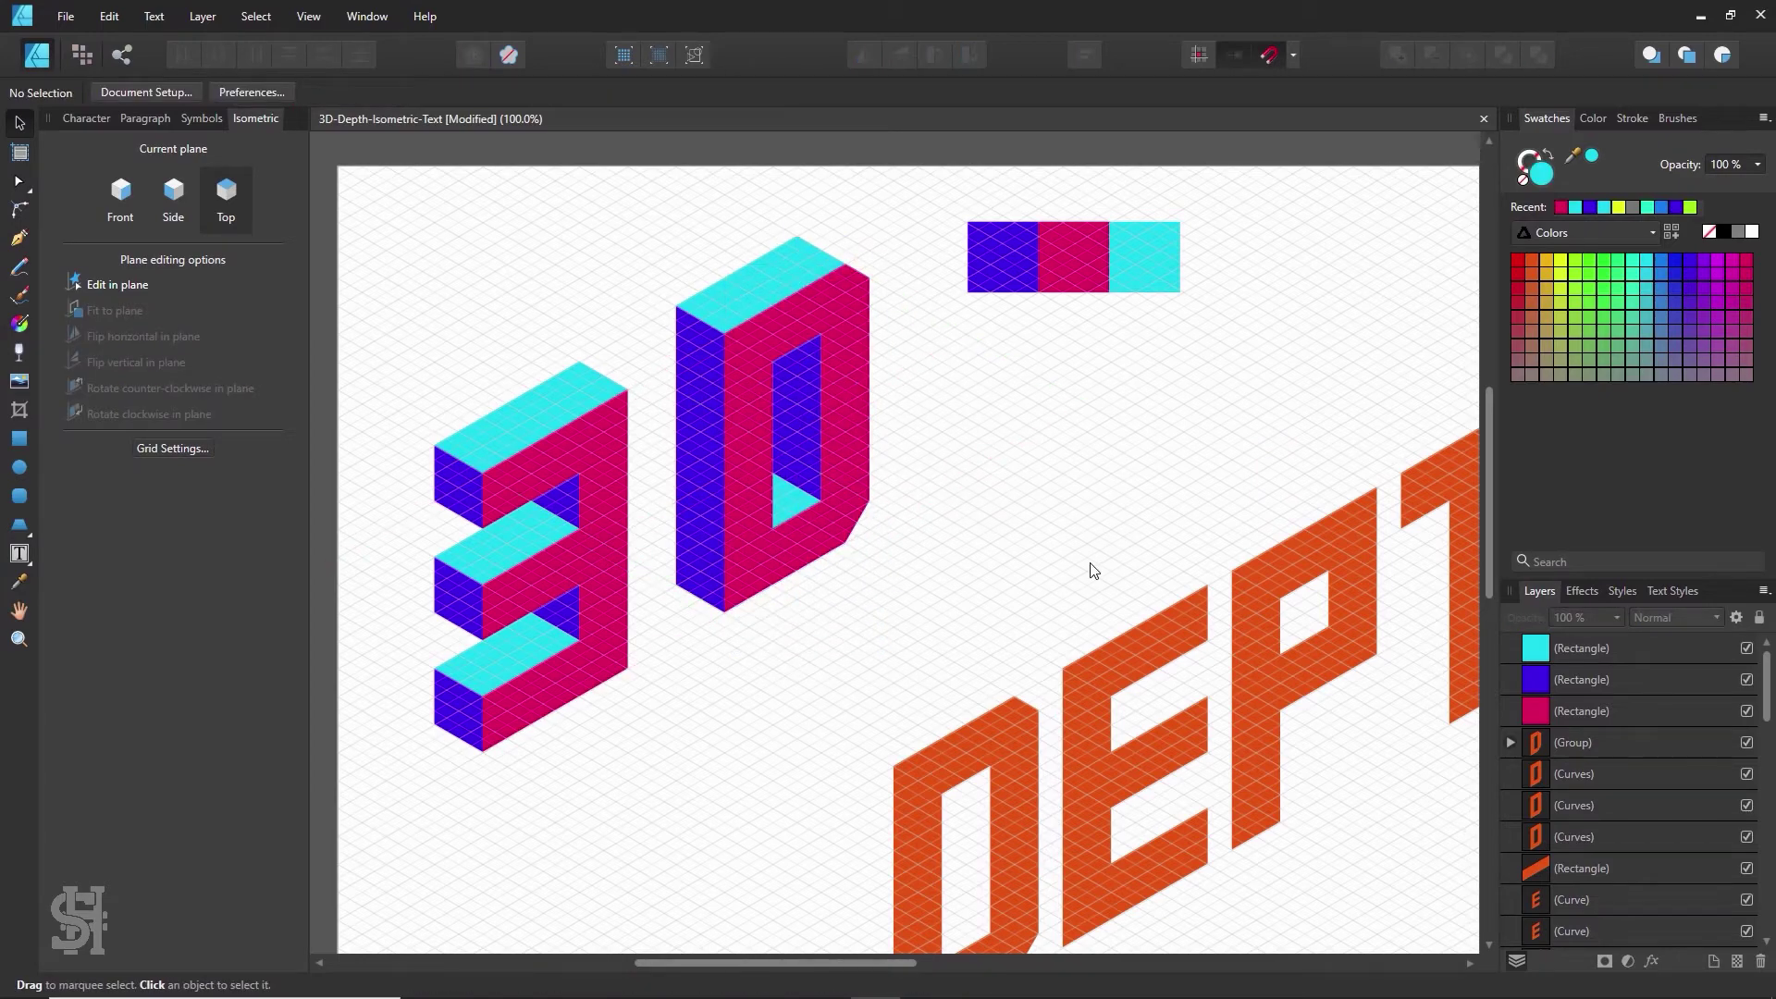
- Group the recoloured faces of the 3 and those of the upper D into two separate groups
{"action": "key", "text": "z"}
{"action": "left_click_drag", "start_coordinate": [711, 321], "coordinate": [1162, 605]}
{"action": "left_click_drag", "start_coordinate": [802, 380], "coordinate": [648, 478]}
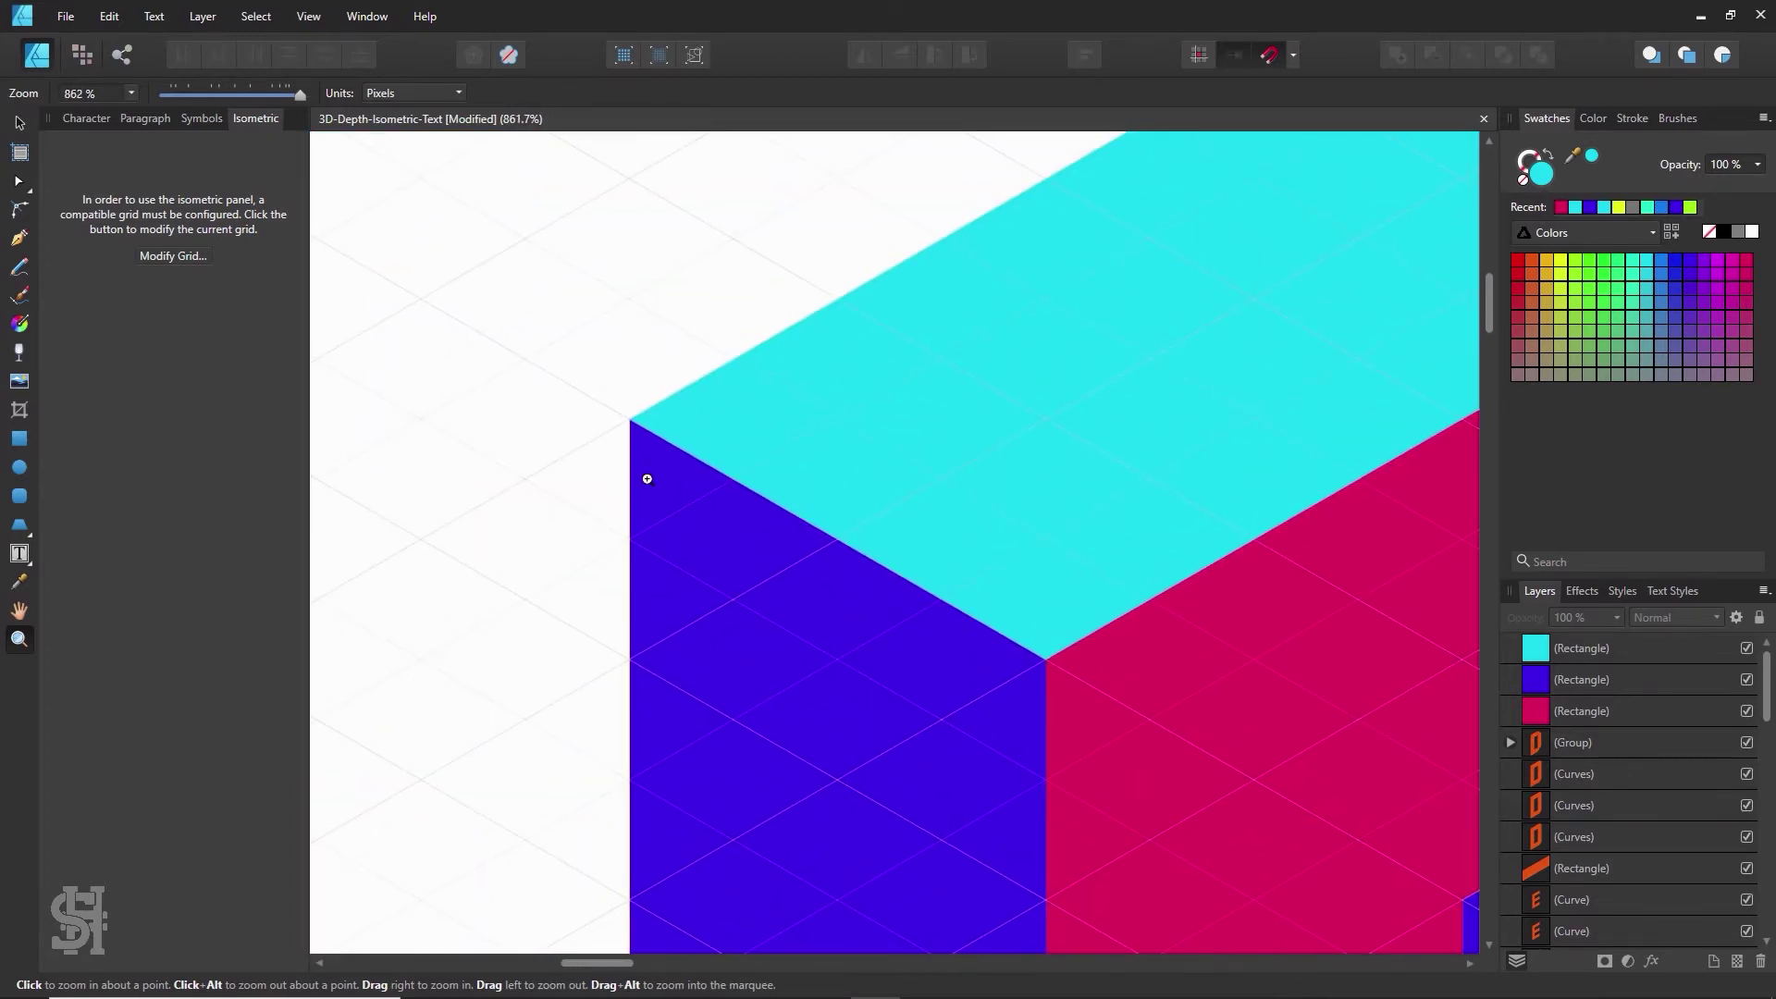
{"action": "key", "text": "ctrl+0"}
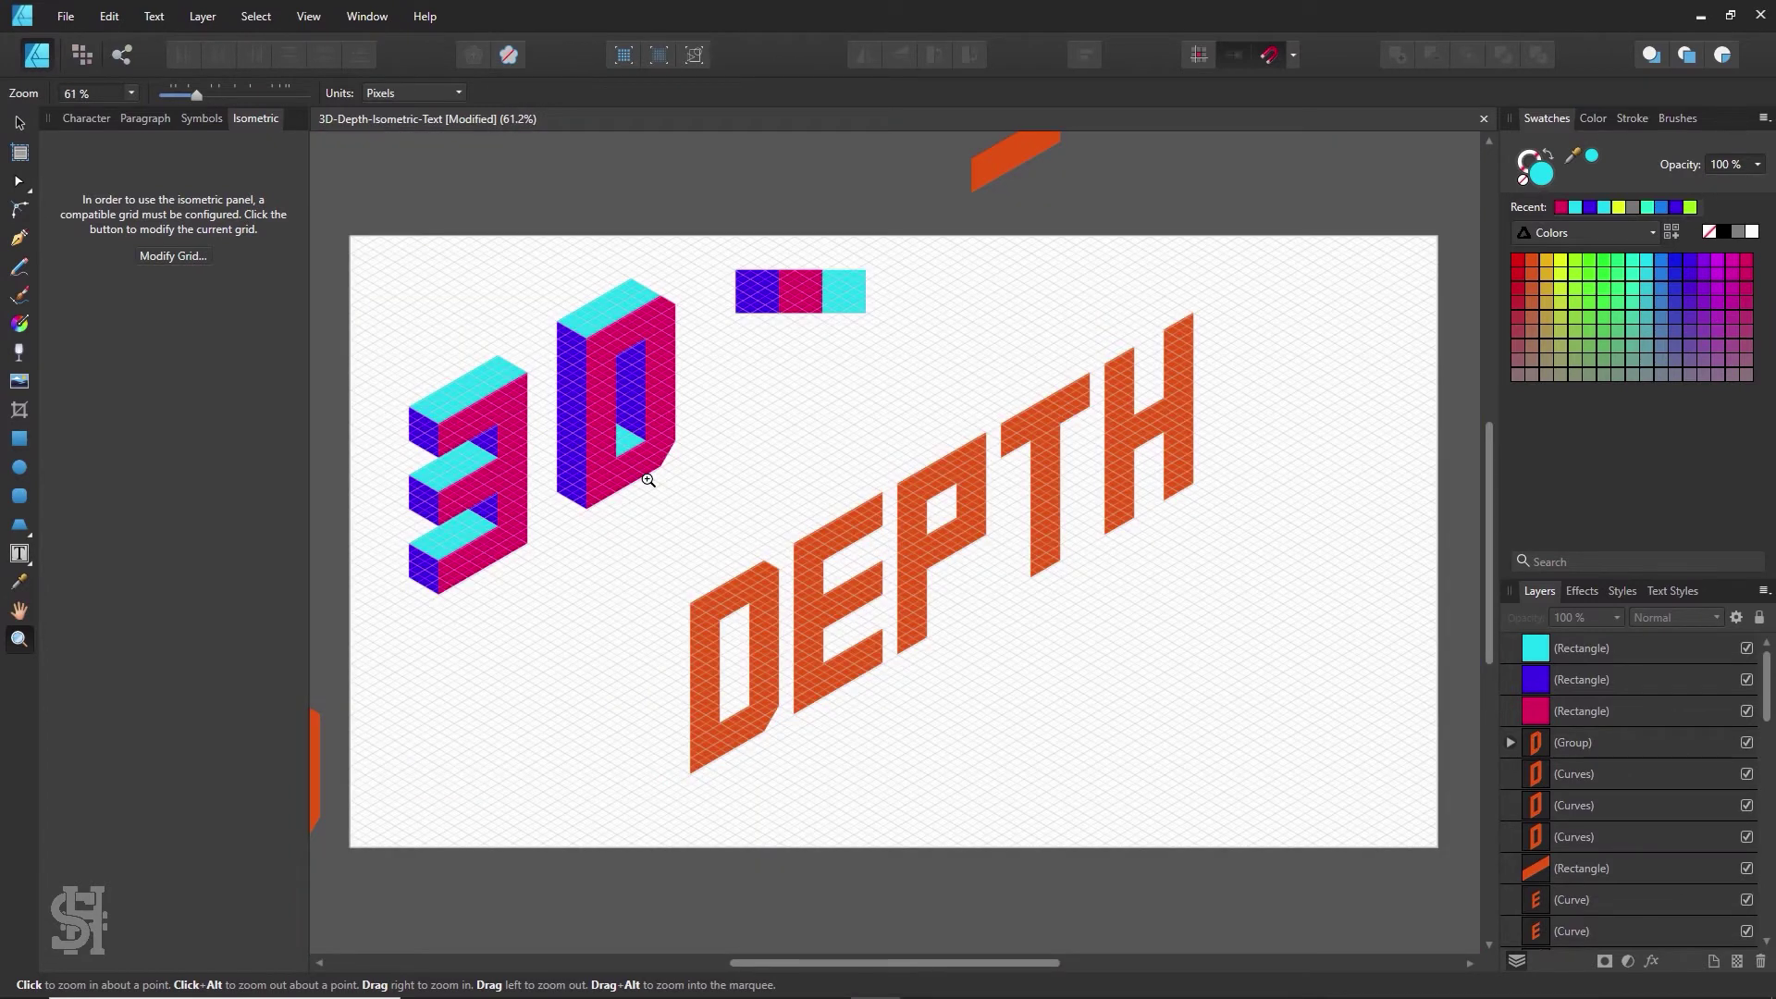
{"action": "left_click", "coordinate": [507, 423]}
{"action": "left_click", "coordinate": [19, 123]}
{"action": "left_click_drag", "start_coordinate": [364, 329], "coordinate": [552, 685]}
{"action": "left_click_drag", "start_coordinate": [730, 230], "coordinate": [566, 579]}
{"action": "key", "text": "ctrl+g"}
{"action": "left_click", "coordinate": [605, 599]}
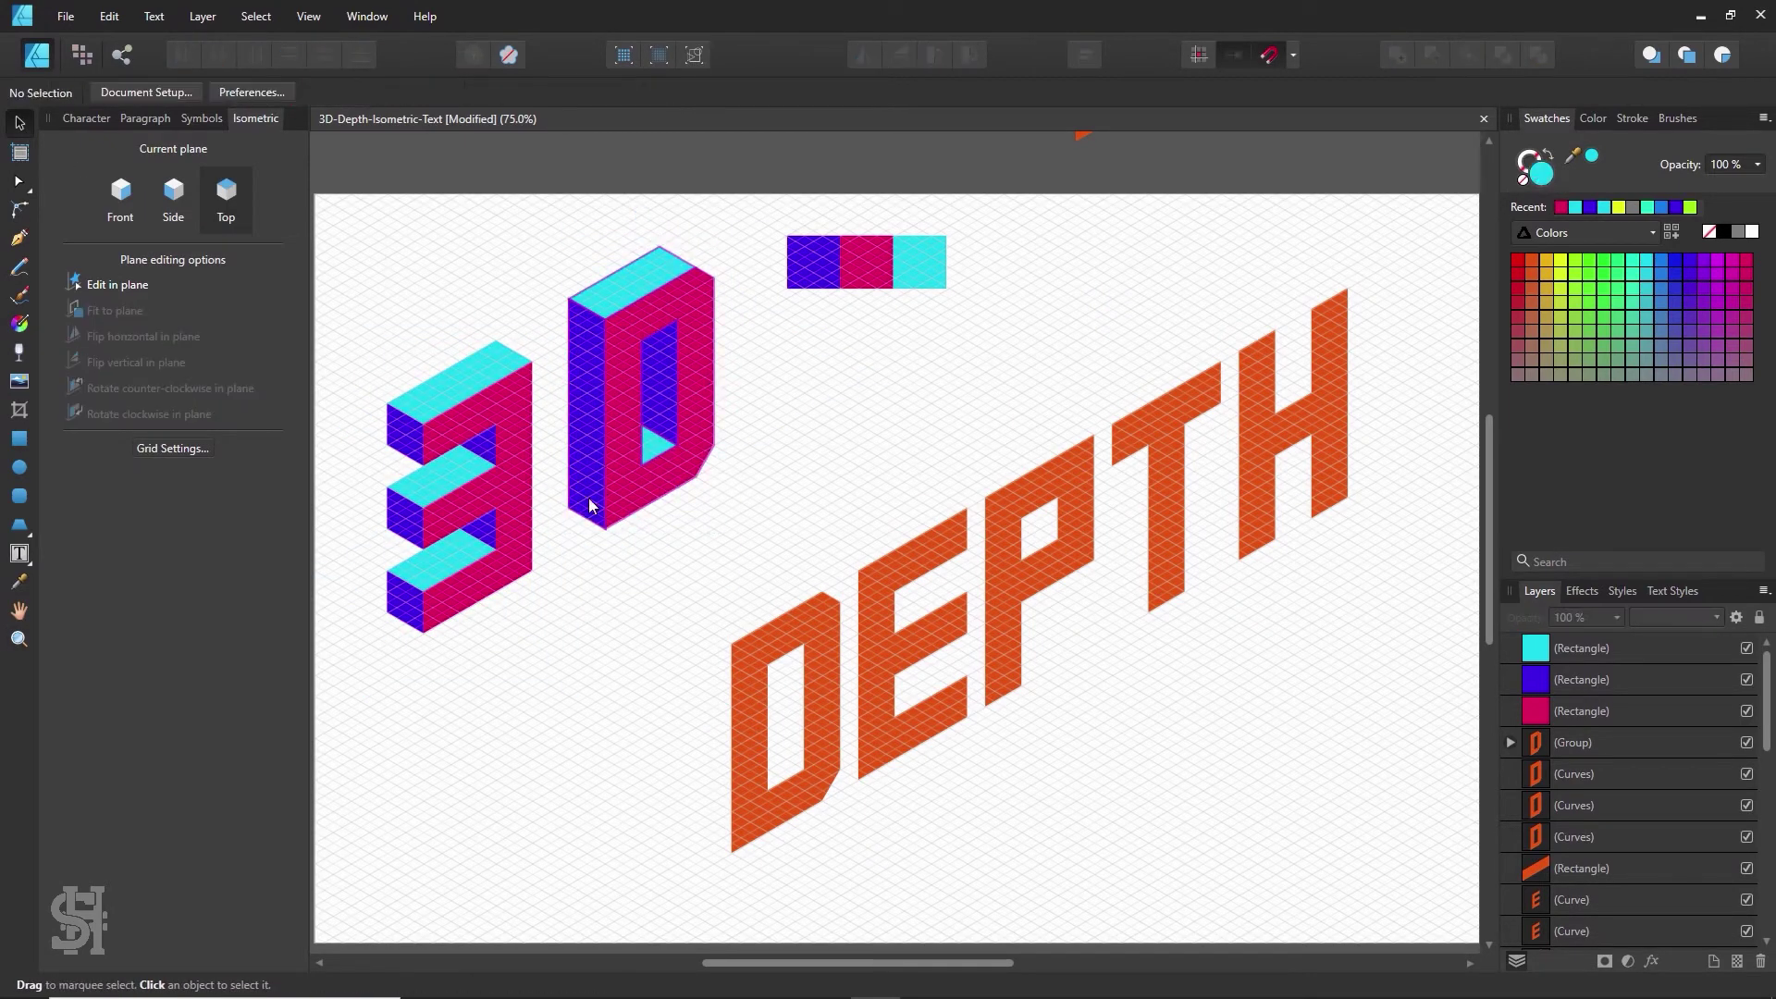
- Move the D group up against the 3, aligning its corner with the 3's top edge on the isometric grid
{"action": "left_click_drag", "start_coordinate": [588, 504], "coordinate": [551, 578]}
{"action": "left_click", "coordinate": [679, 529]}
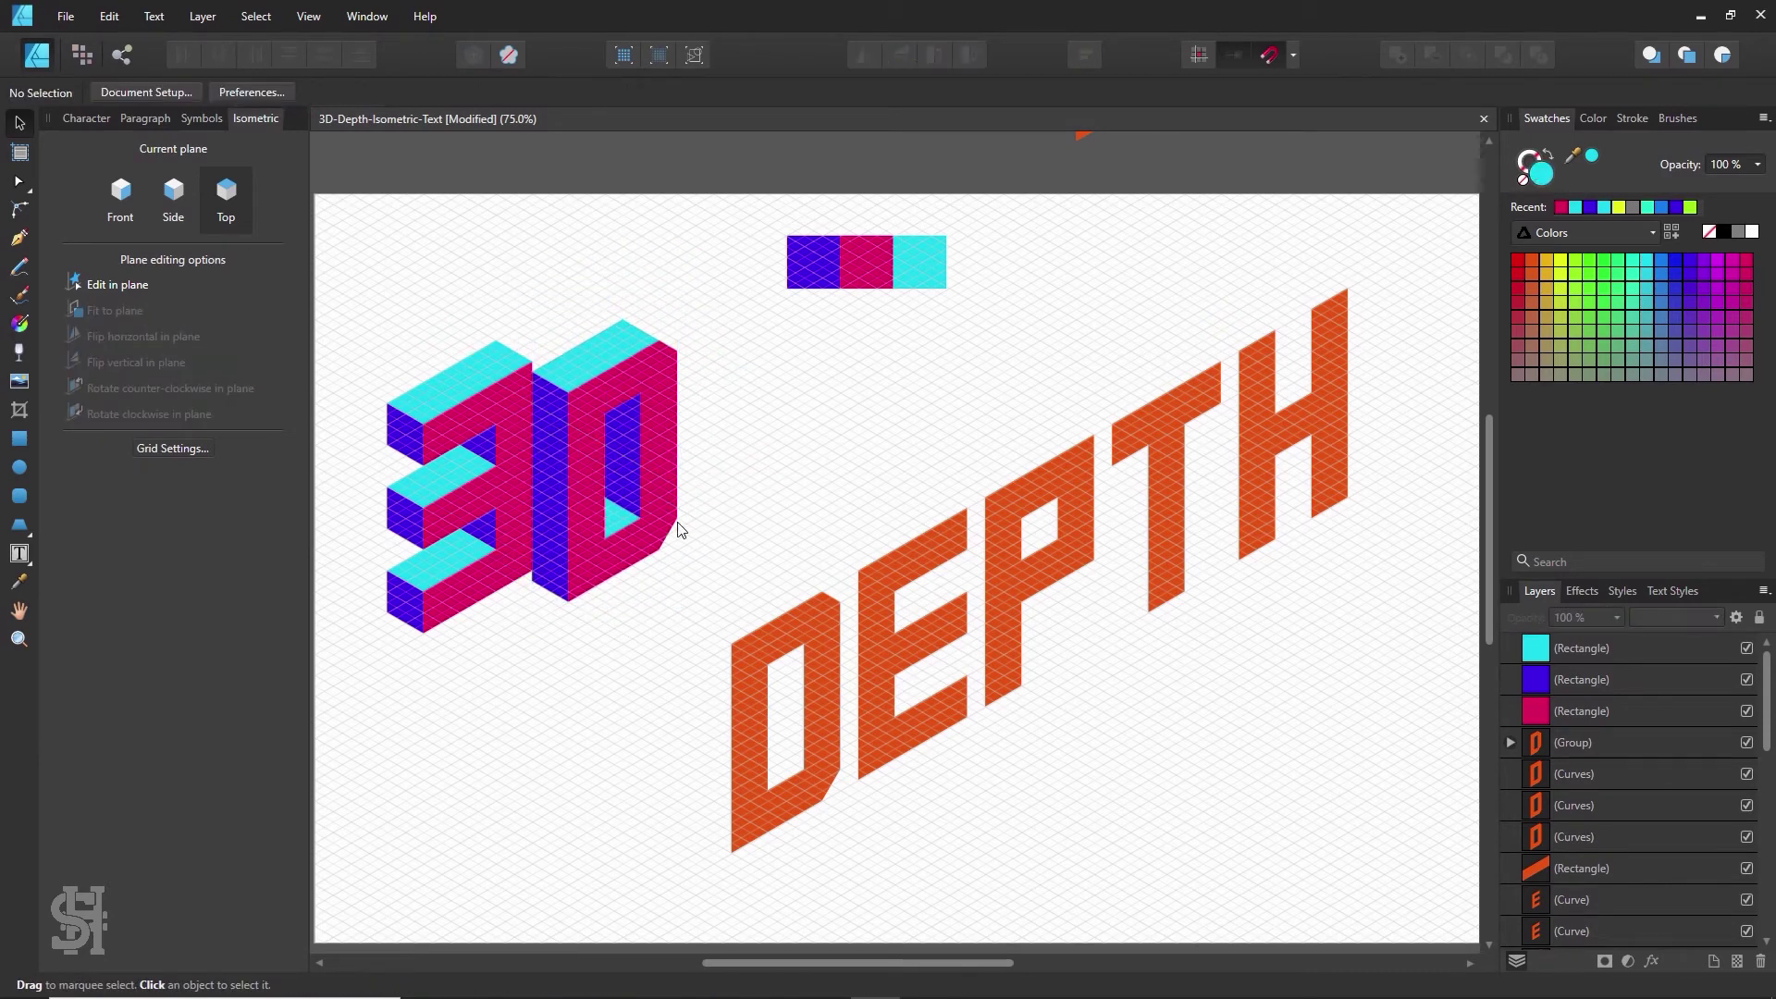
{"action": "left_click_drag", "start_coordinate": [638, 524], "coordinate": [638, 518]}
{"action": "left_click", "coordinate": [760, 507]}
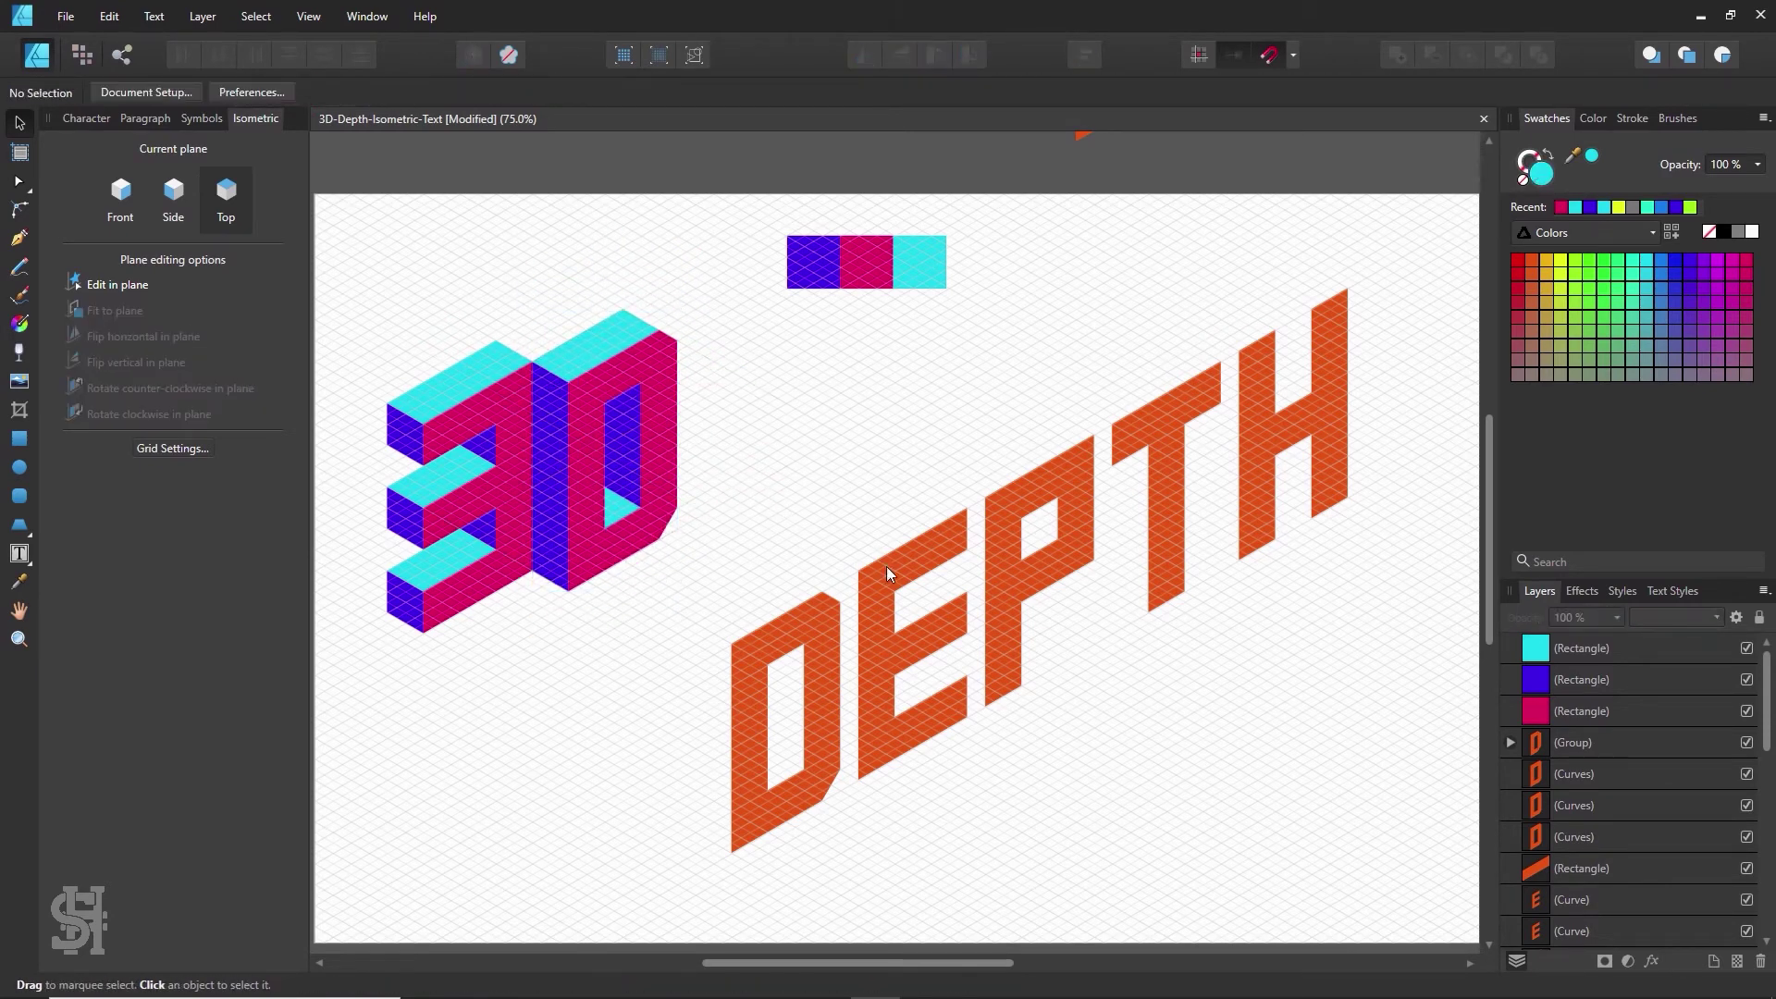
- Move the three-colour swatch strip off the artboard, next to the spare orange letter piece above it
{"action": "left_click_drag", "start_coordinate": [959, 196], "coordinate": [745, 305]}
{"action": "scroll", "coordinate": [796, 343], "scroll_direction": "up", "scroll_amount": 5}
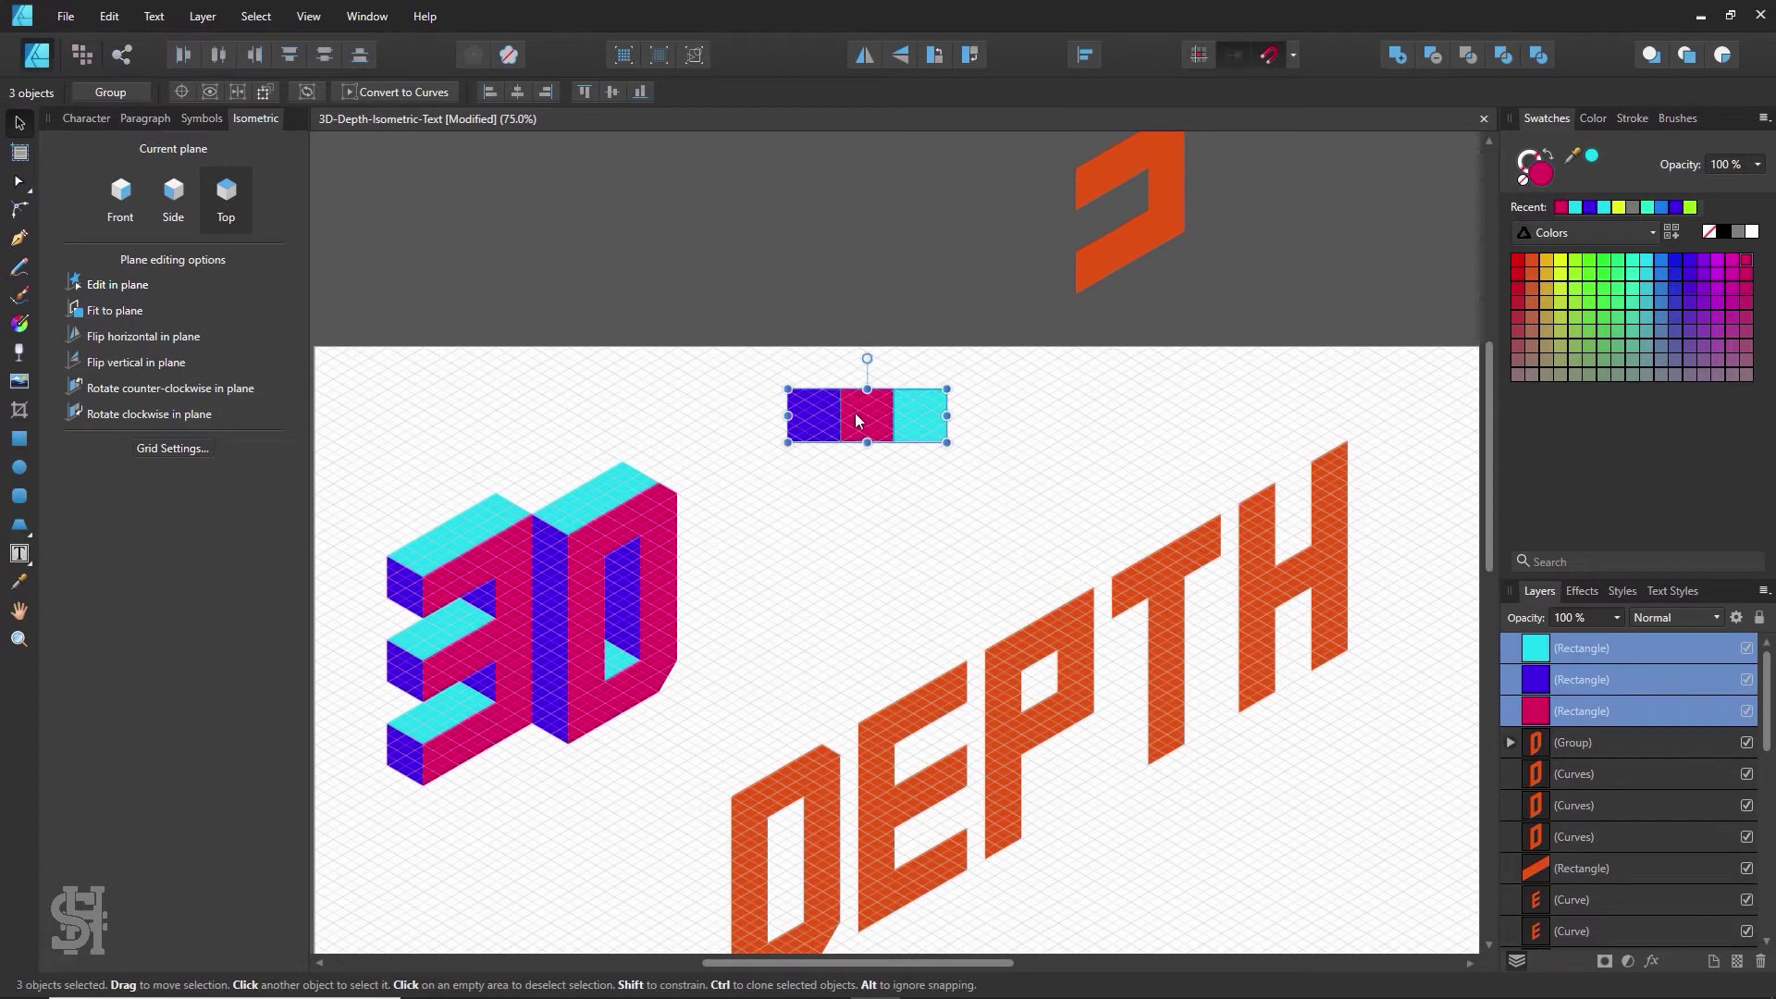
{"action": "left_click_drag", "start_coordinate": [868, 402], "coordinate": [979, 265]}
{"action": "left_click", "coordinate": [880, 253]}
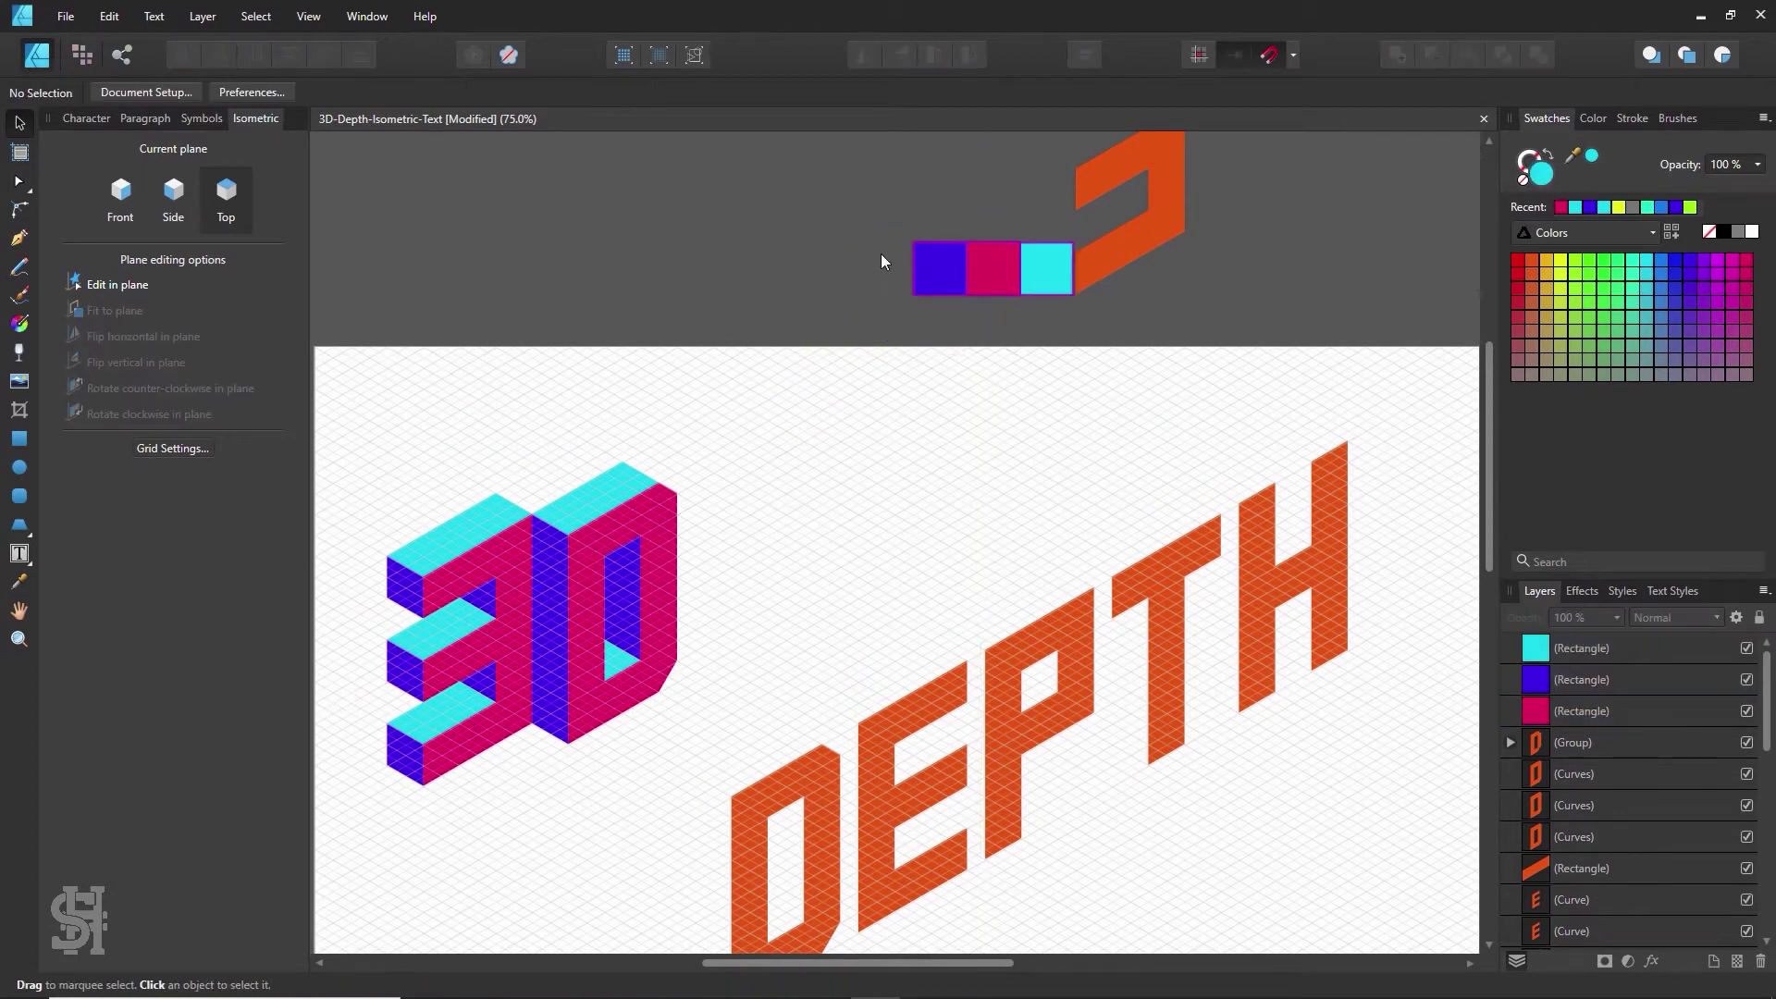
- Move the 3 and D groups together straight up towards the artboard's upper edge
{"action": "scroll", "coordinate": [867, 413], "scroll_direction": "down", "scroll_amount": 3}
{"action": "left_click", "coordinate": [496, 483]}
{"action": "left_click", "coordinate": [575, 481], "text": "shift"}
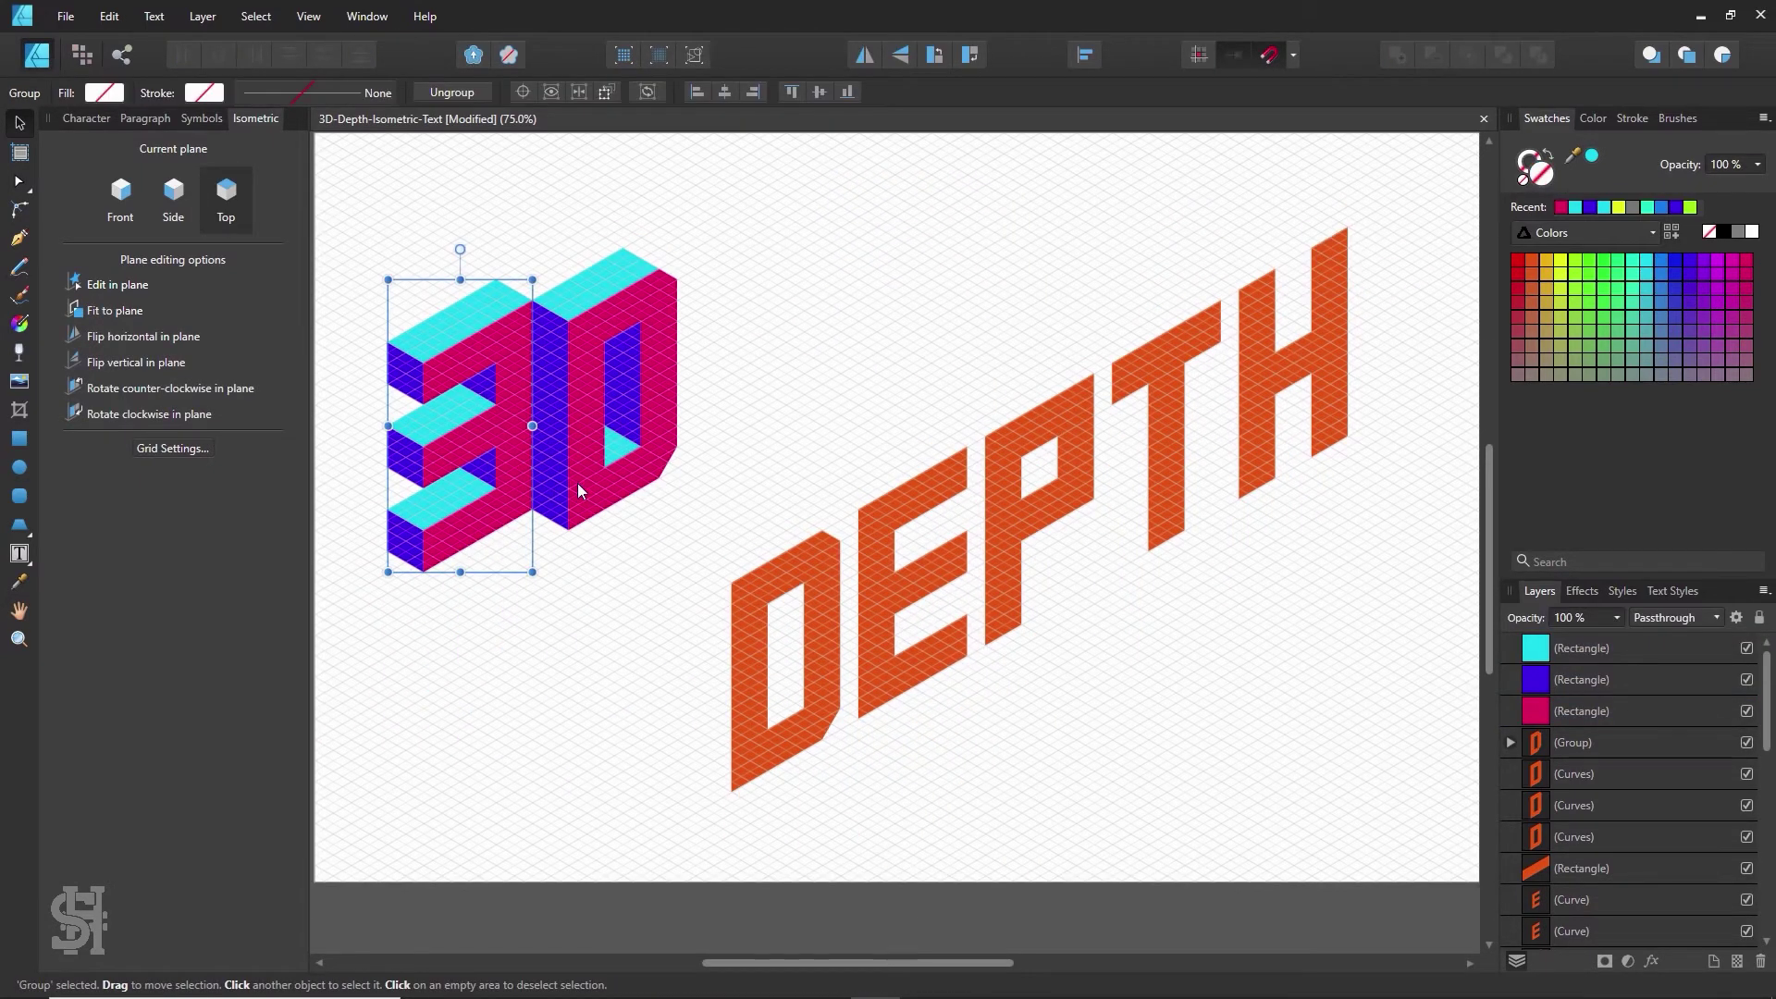
{"action": "left_click_drag", "start_coordinate": [575, 481], "coordinate": [579, 416]}
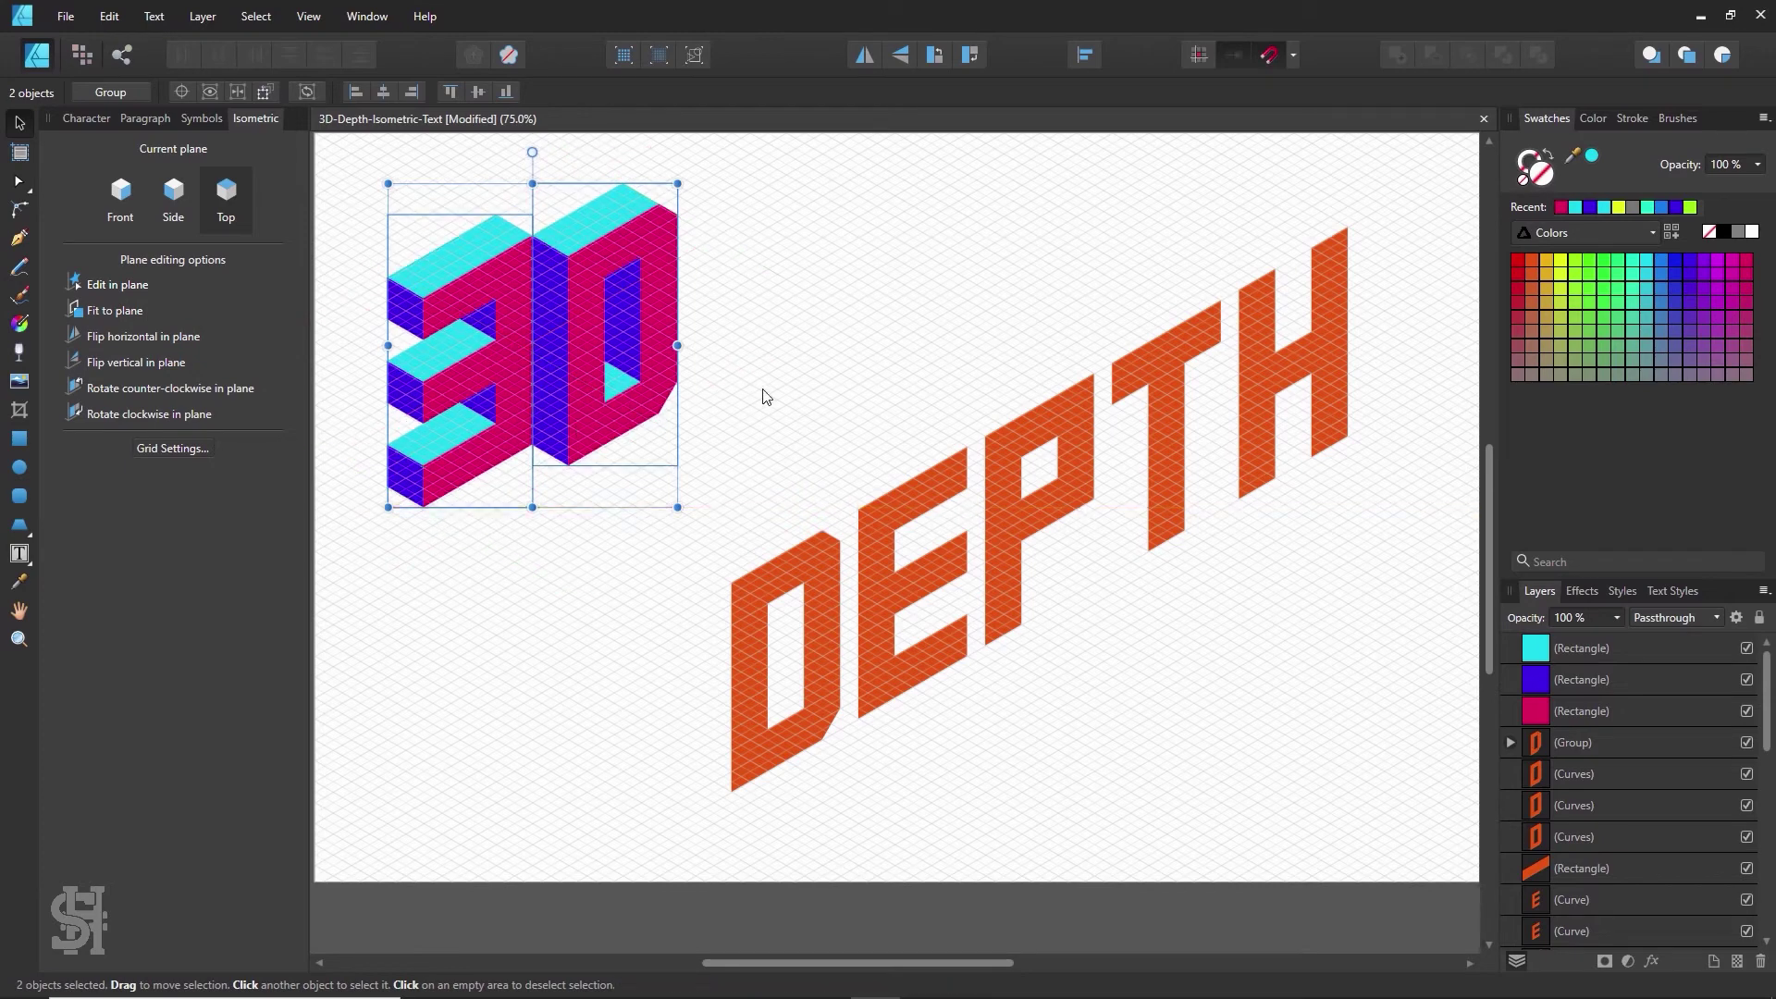
- Delete the orange D of DEPTH and put a copy of the finished three-coloured D in its place
{"action": "left_click", "coordinate": [787, 395]}
{"action": "scroll", "coordinate": [865, 666], "scroll_direction": "down", "scroll_amount": 3}
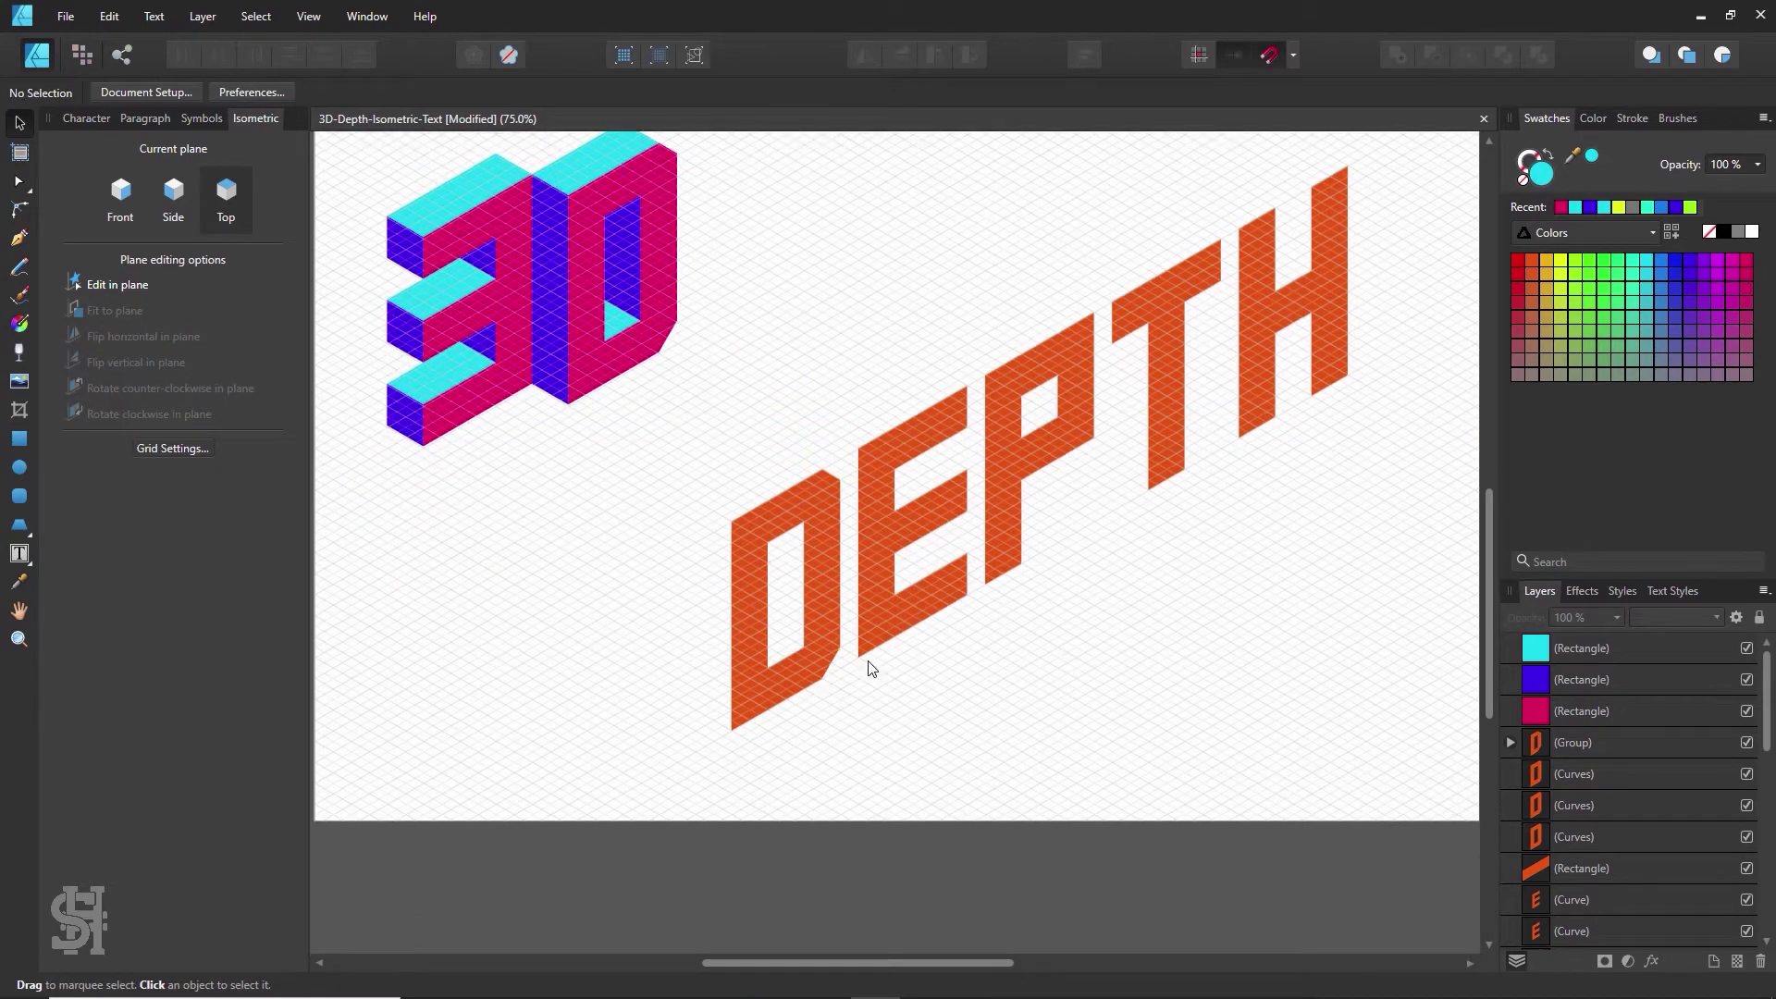
{"action": "scroll", "coordinate": [829, 645], "scroll_direction": "up", "scroll_amount": 3}
{"action": "left_click", "coordinate": [829, 638]}
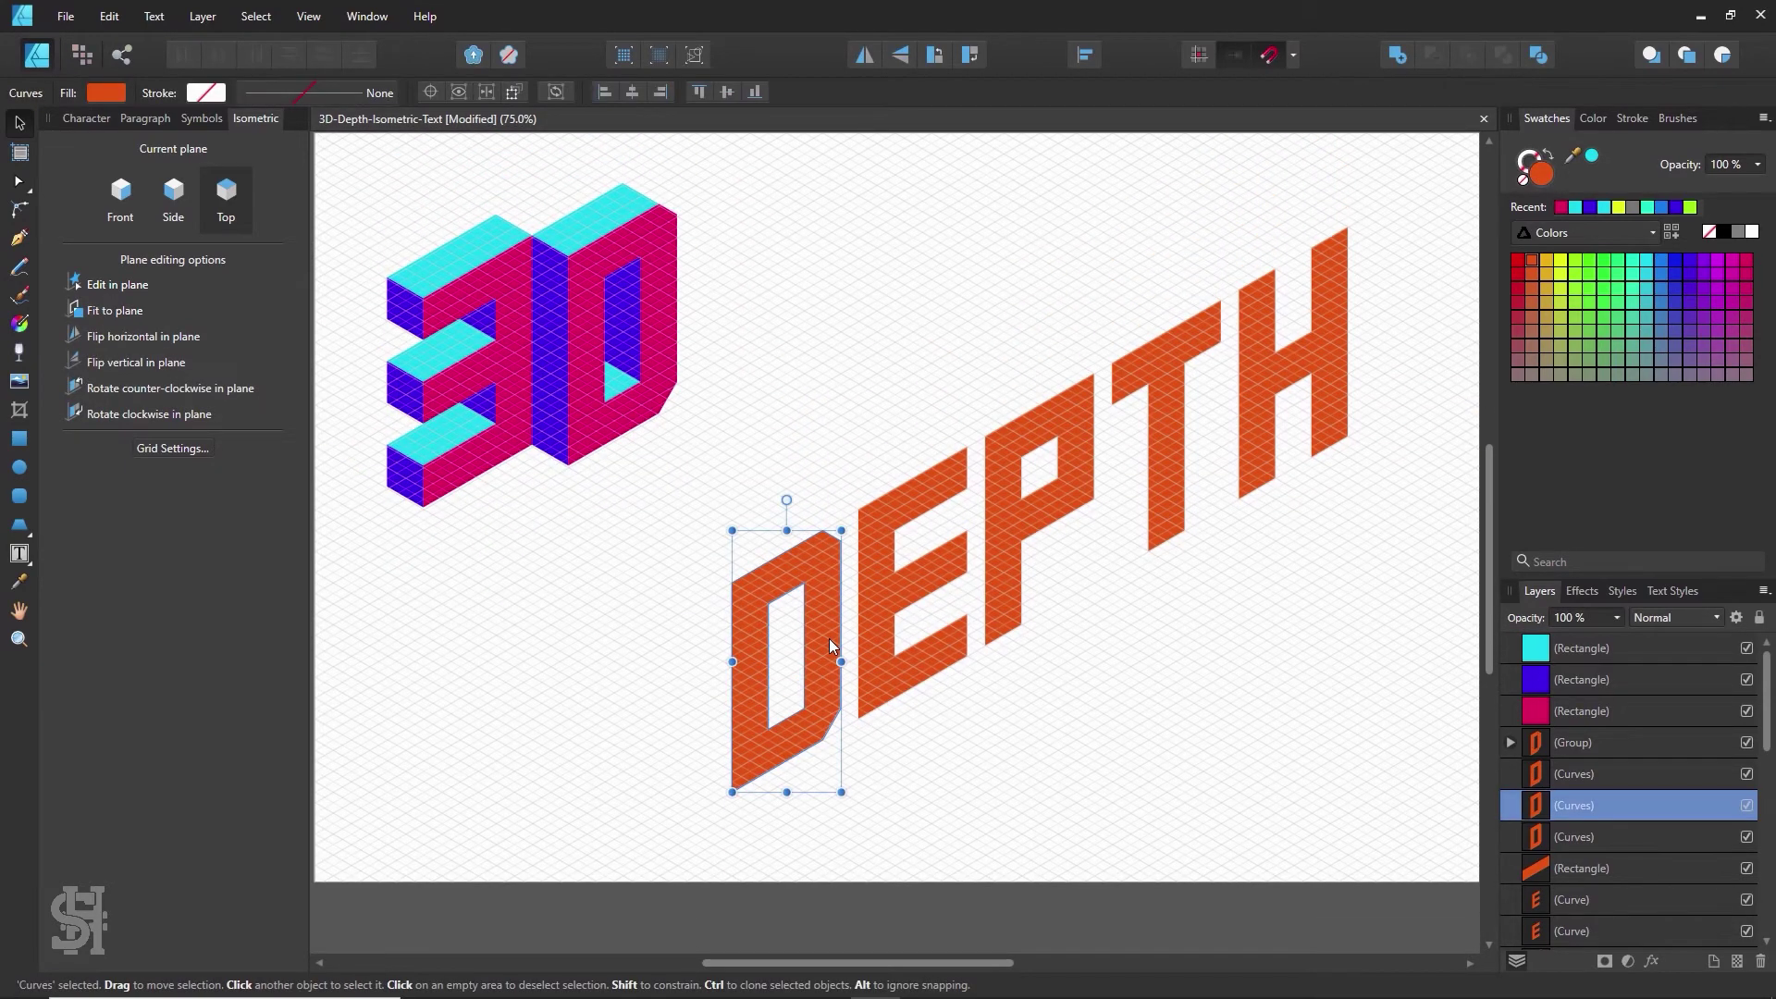
{"action": "key", "text": "Delete"}
{"action": "left_click", "coordinate": [632, 426]}
{"action": "left_click_drag", "start_coordinate": [632, 425], "coordinate": [756, 779]}
{"action": "left_click", "coordinate": [950, 679]}
{"action": "left_click", "coordinate": [479, 365]}
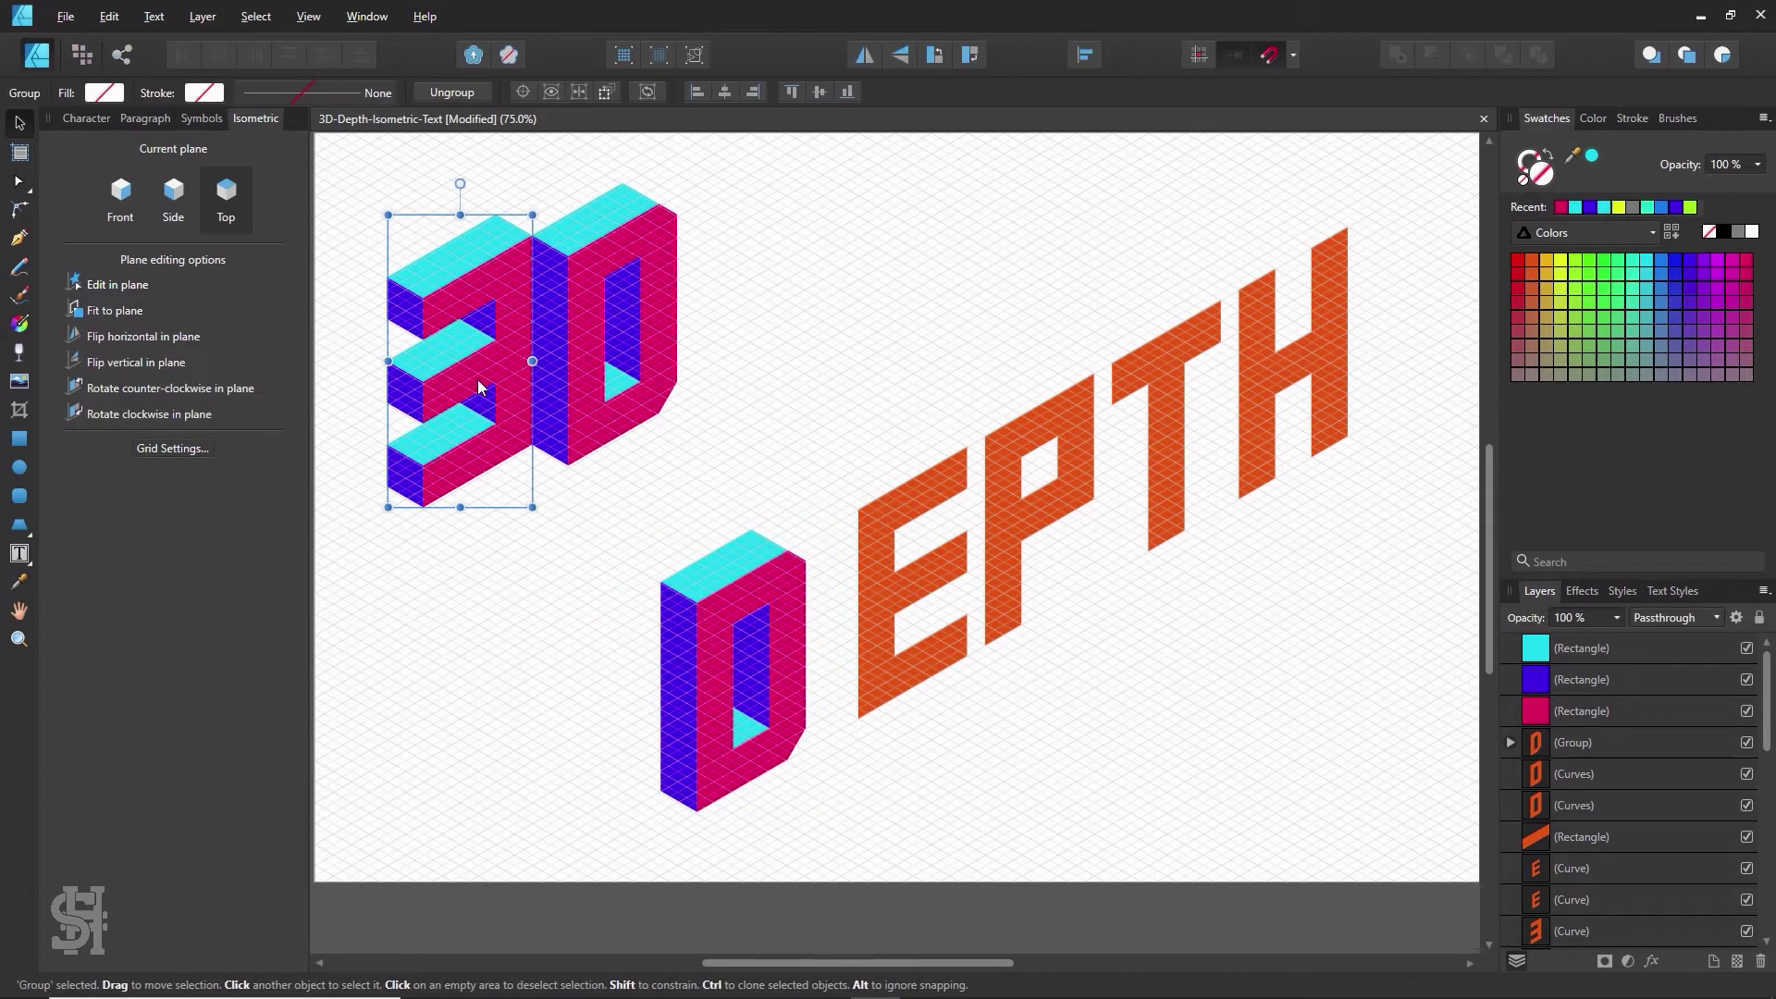
{"action": "left_click_drag", "start_coordinate": [502, 372], "coordinate": [823, 363]}
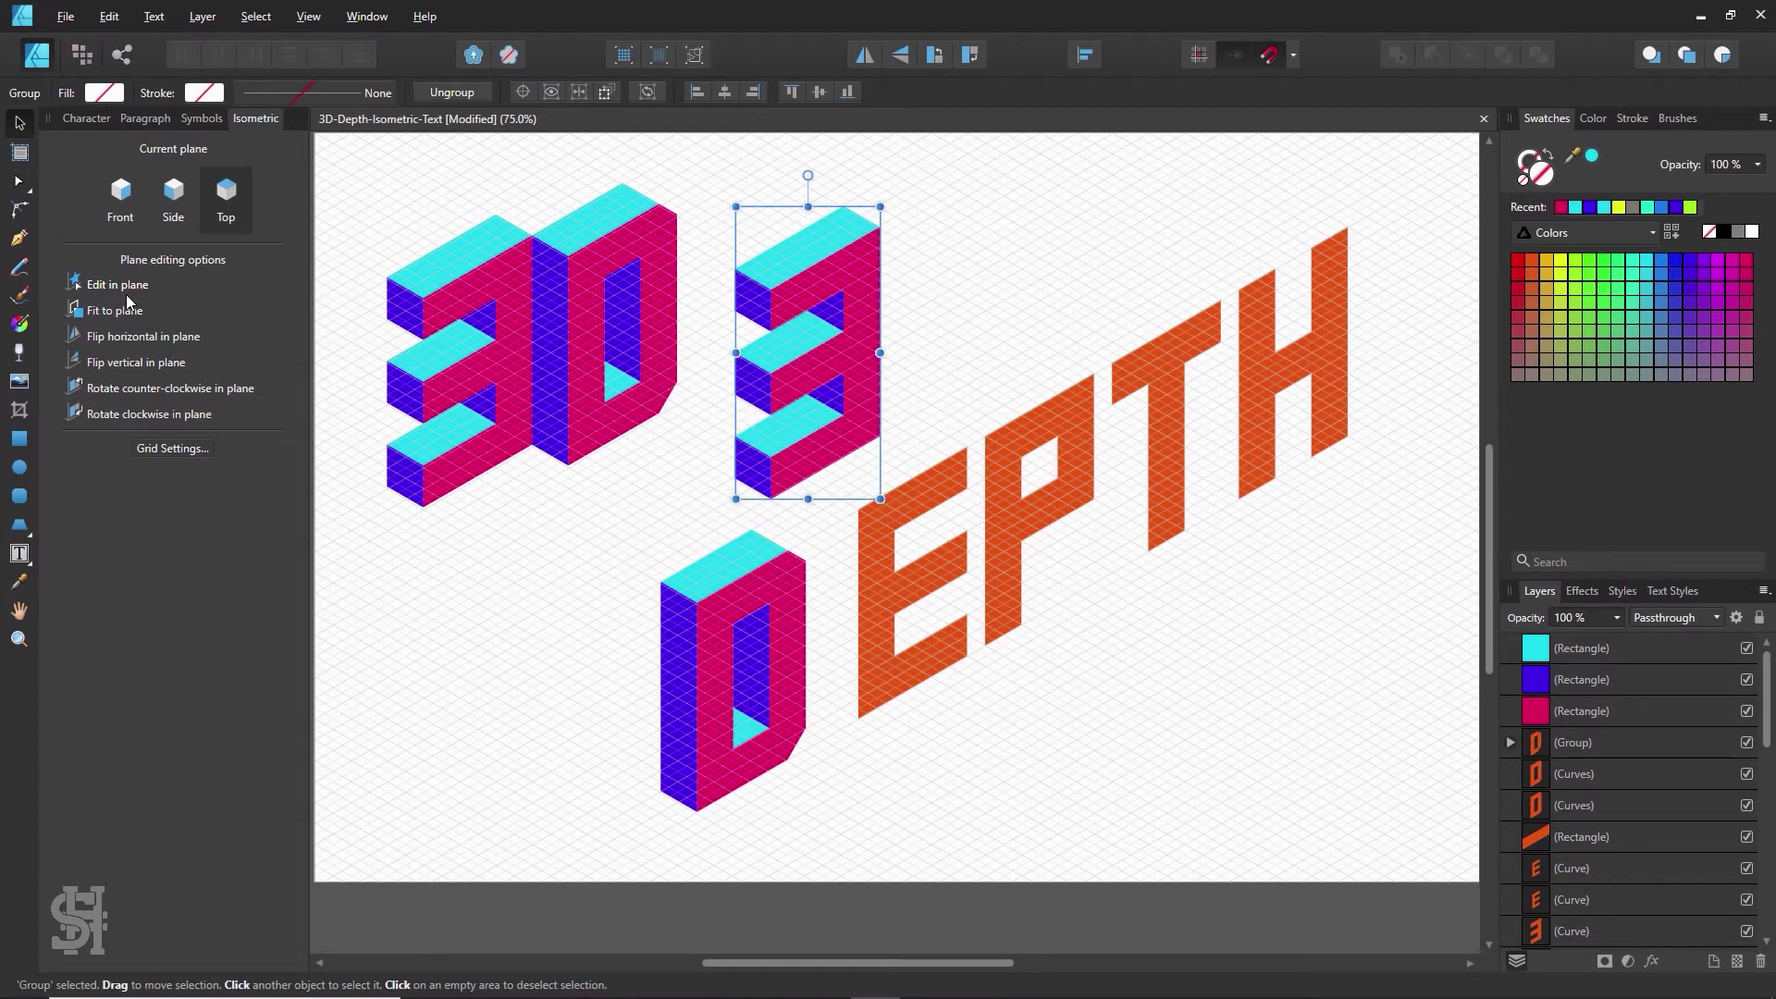
{"action": "left_click", "coordinate": [144, 338]}
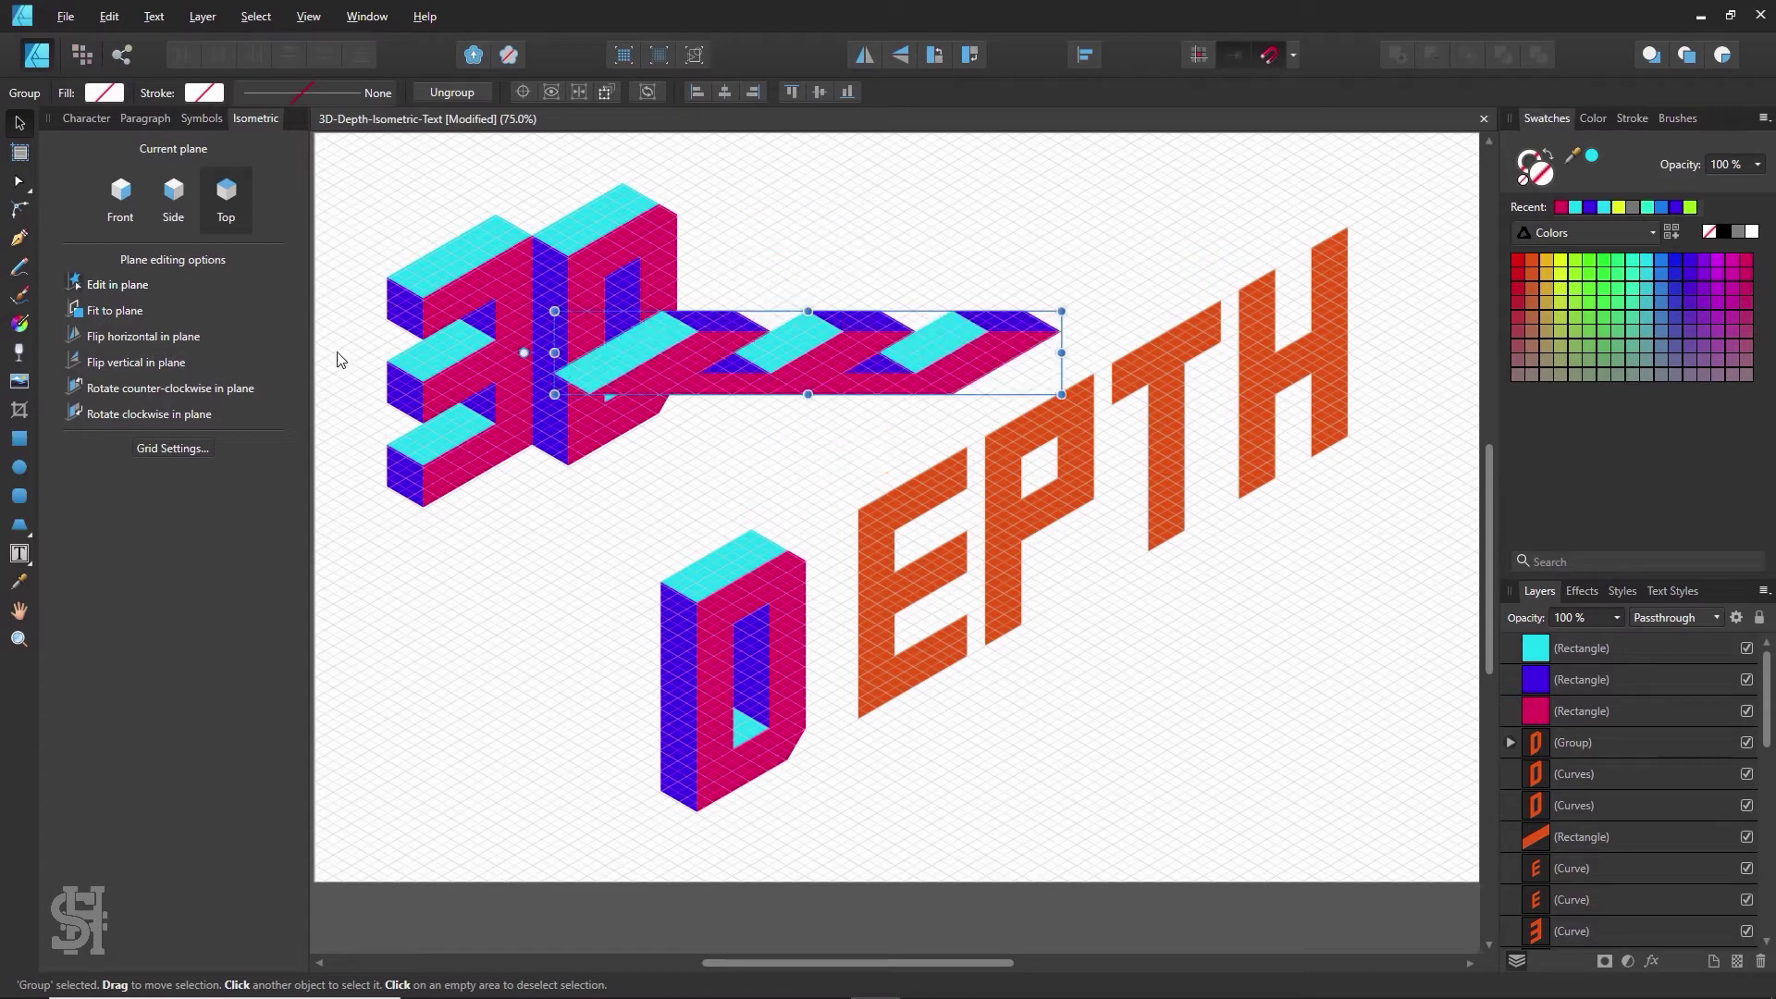
{"action": "left_click", "coordinate": [178, 335]}
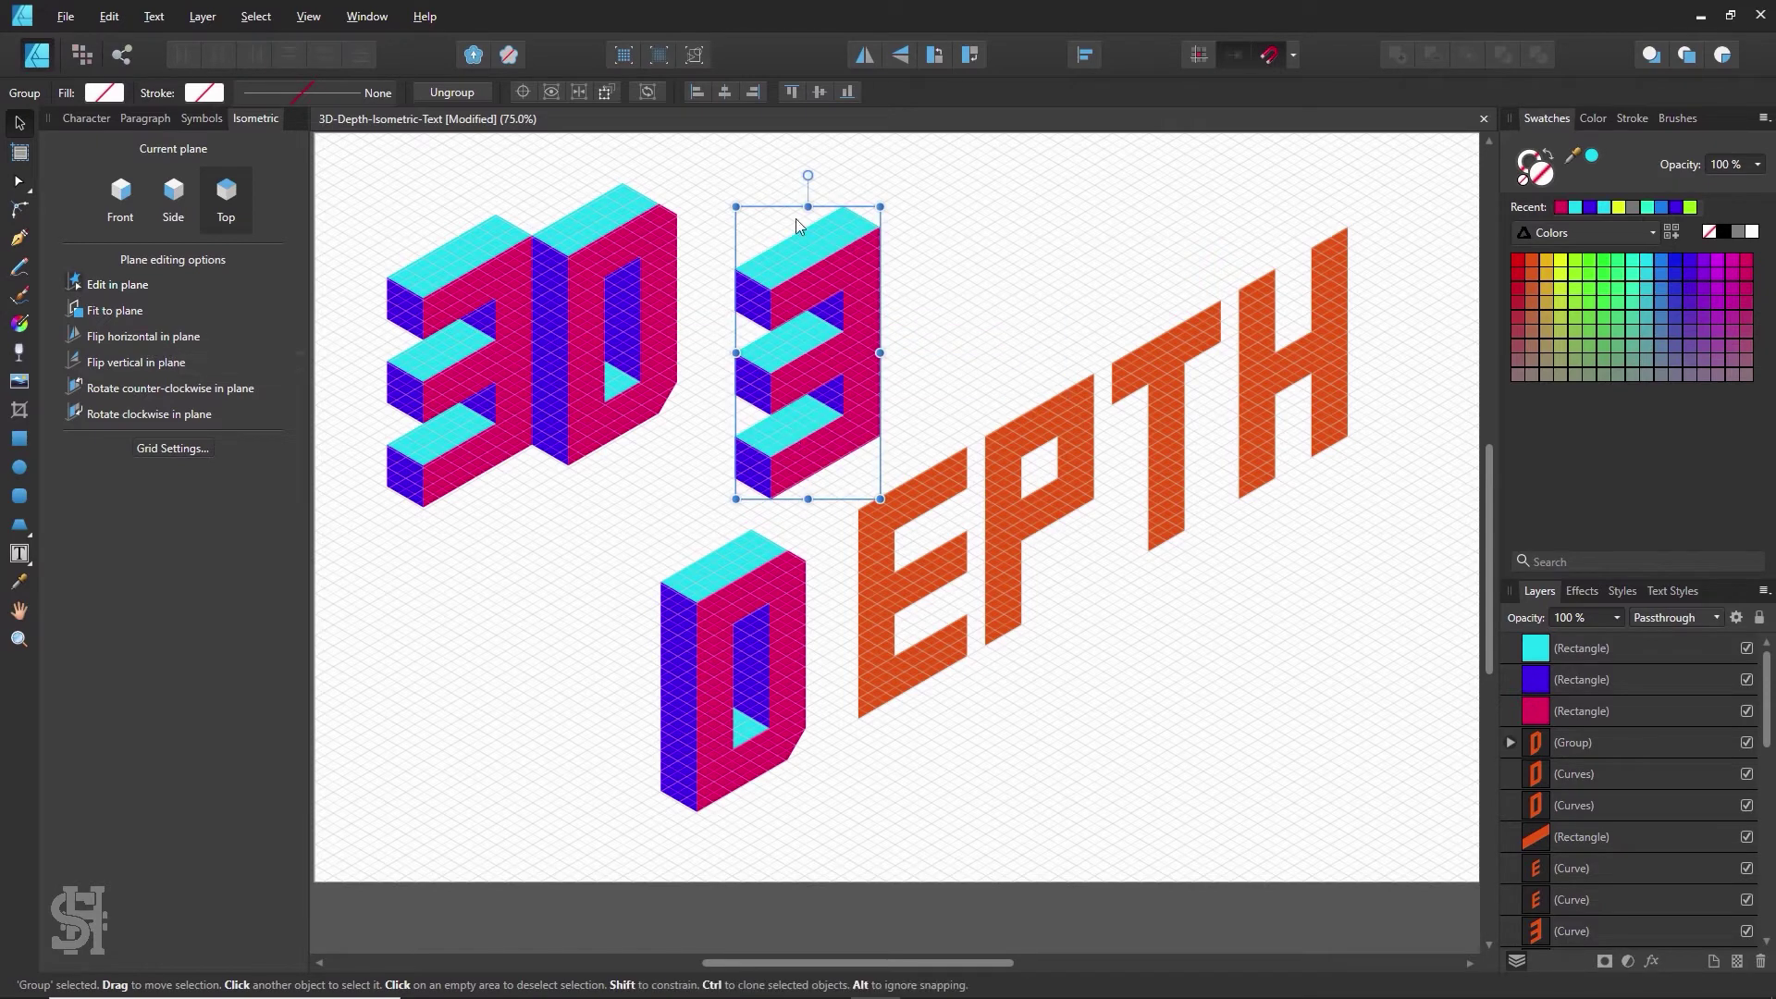
- Recolour the orange E's front face with the pink sampled from the finished D
{"action": "left_click", "coordinate": [857, 666]}
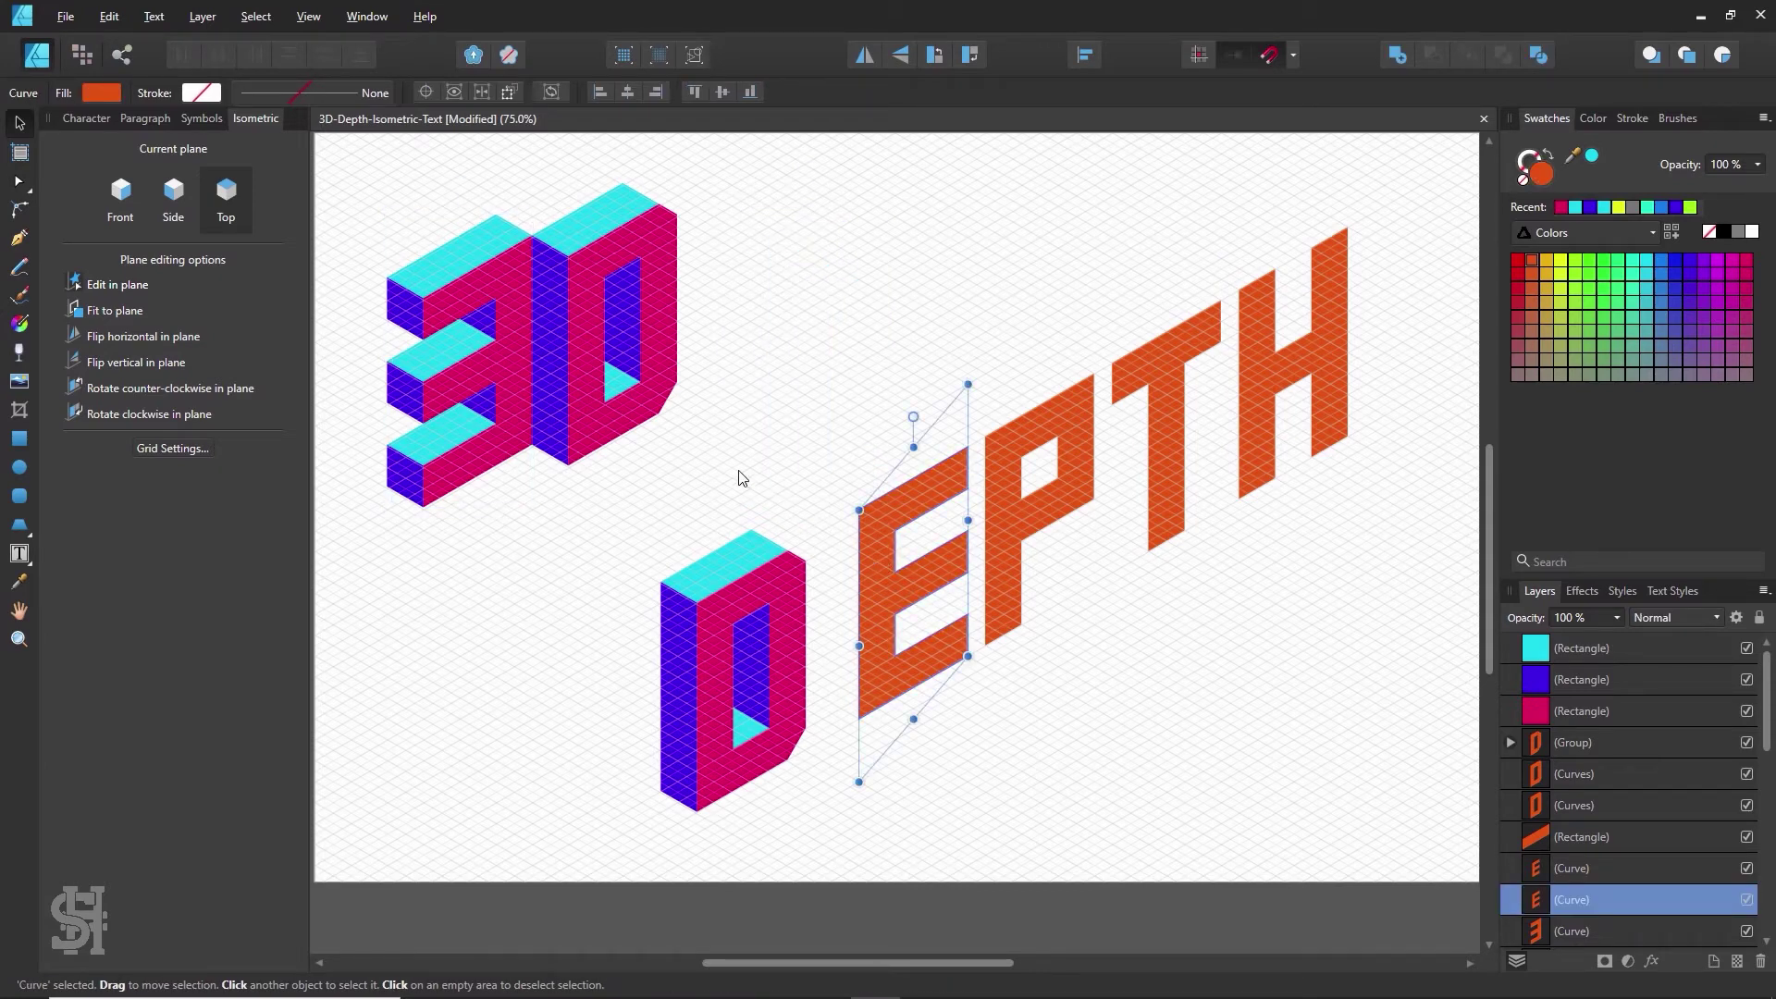
{"action": "key", "text": "i"}
{"action": "left_click", "coordinate": [601, 375]}
{"action": "left_click", "coordinate": [20, 123]}
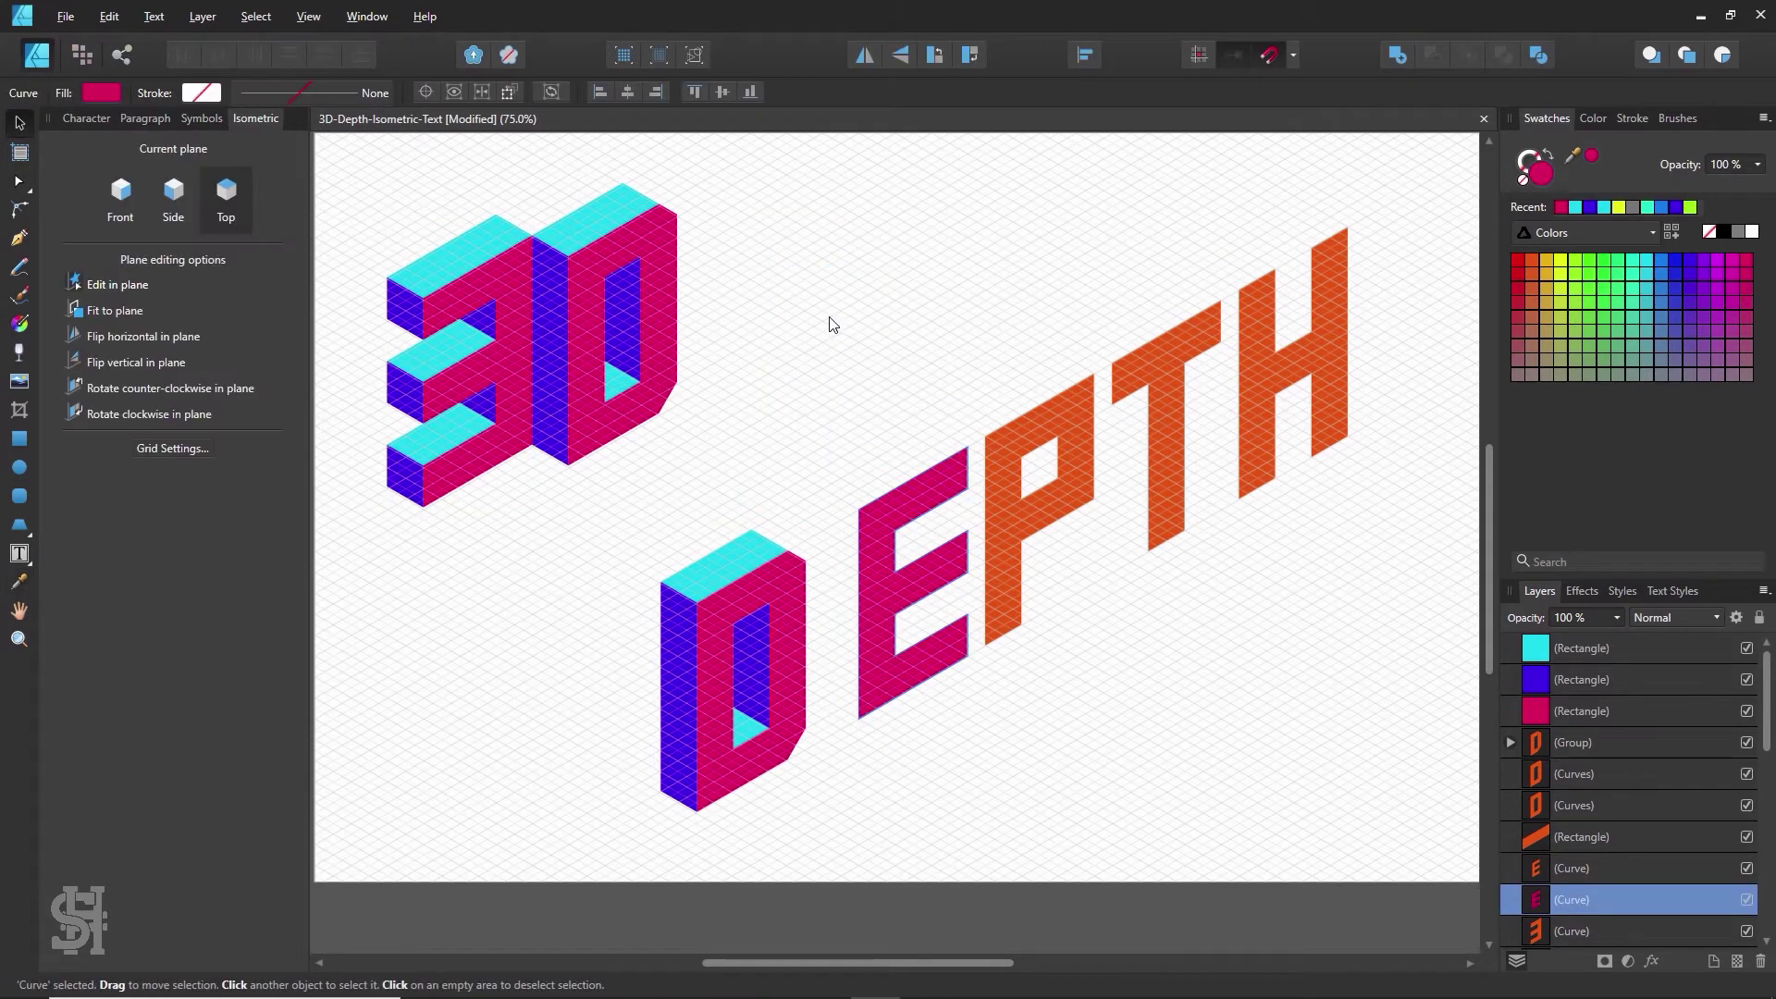
{"action": "left_click", "coordinate": [831, 328]}
- Nudge the copied D slightly away from the pink E to fine-tune its position
{"action": "key", "text": "z"}
{"action": "left_click", "coordinate": [961, 620]}
{"action": "left_click", "coordinate": [959, 623]}
{"action": "scroll", "coordinate": [888, 601], "scroll_direction": "down", "scroll_amount": 2}
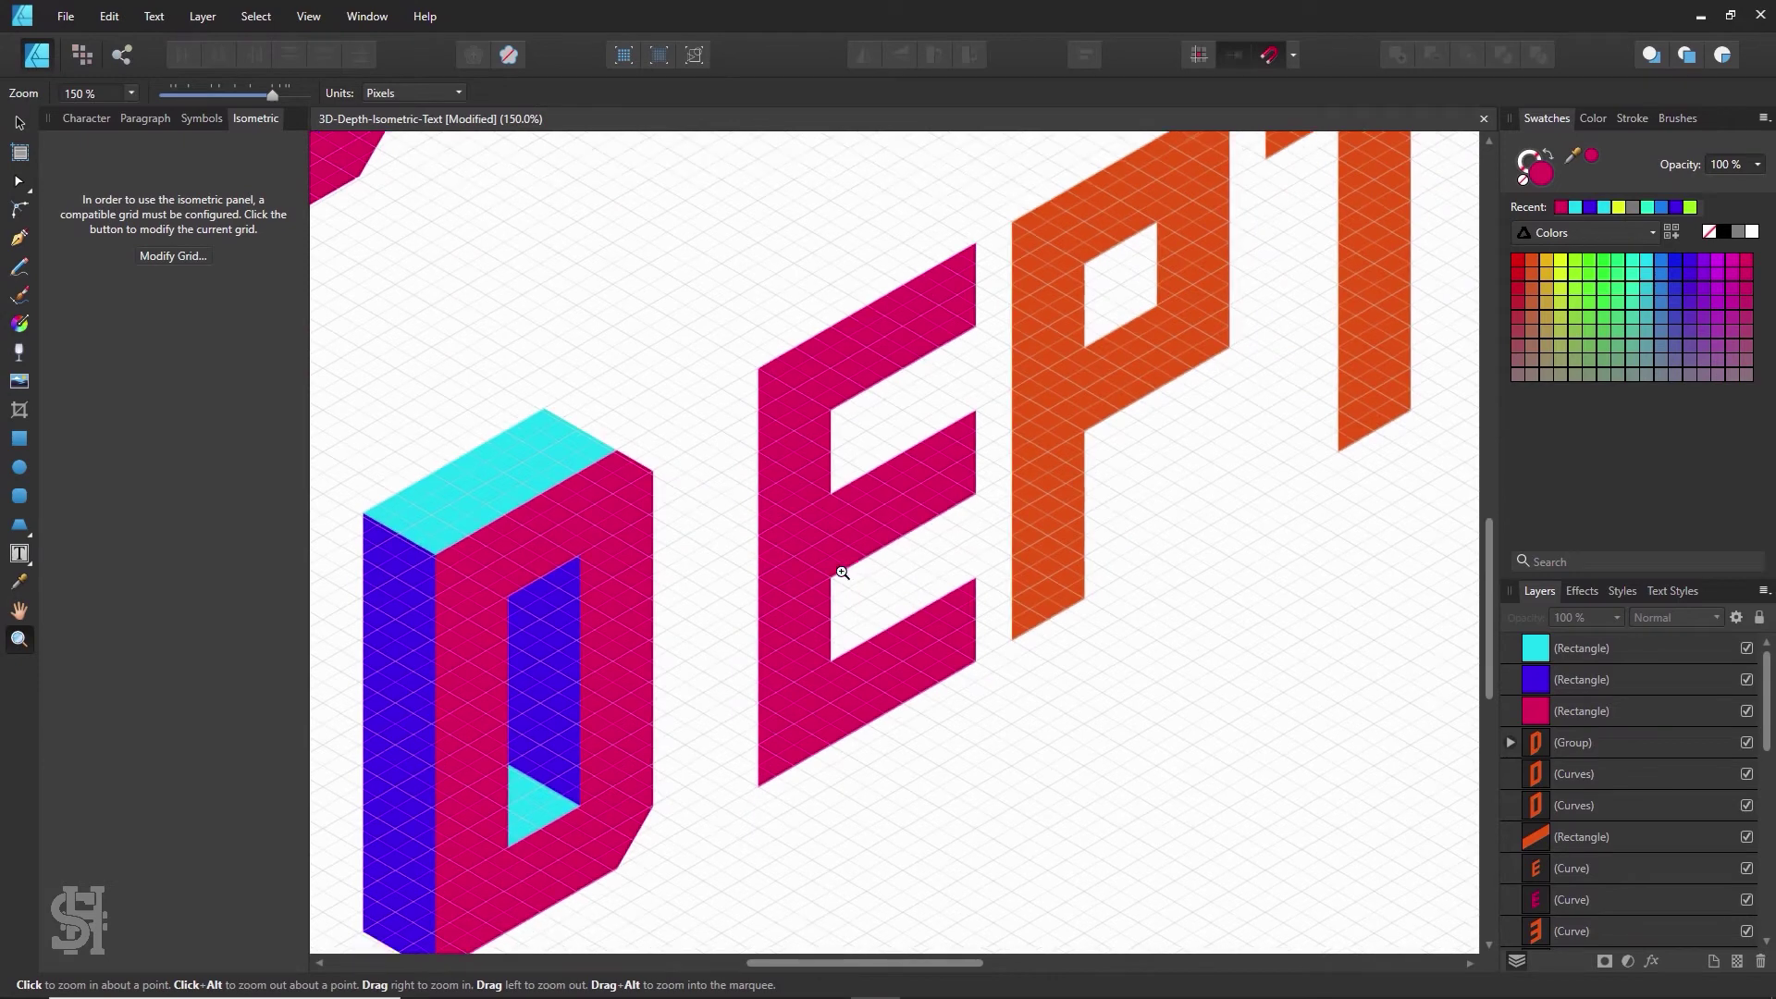
{"action": "left_click", "coordinate": [19, 126]}
{"action": "left_click", "coordinate": [457, 503]}
{"action": "left_click_drag", "start_coordinate": [457, 503], "coordinate": [435, 514]}
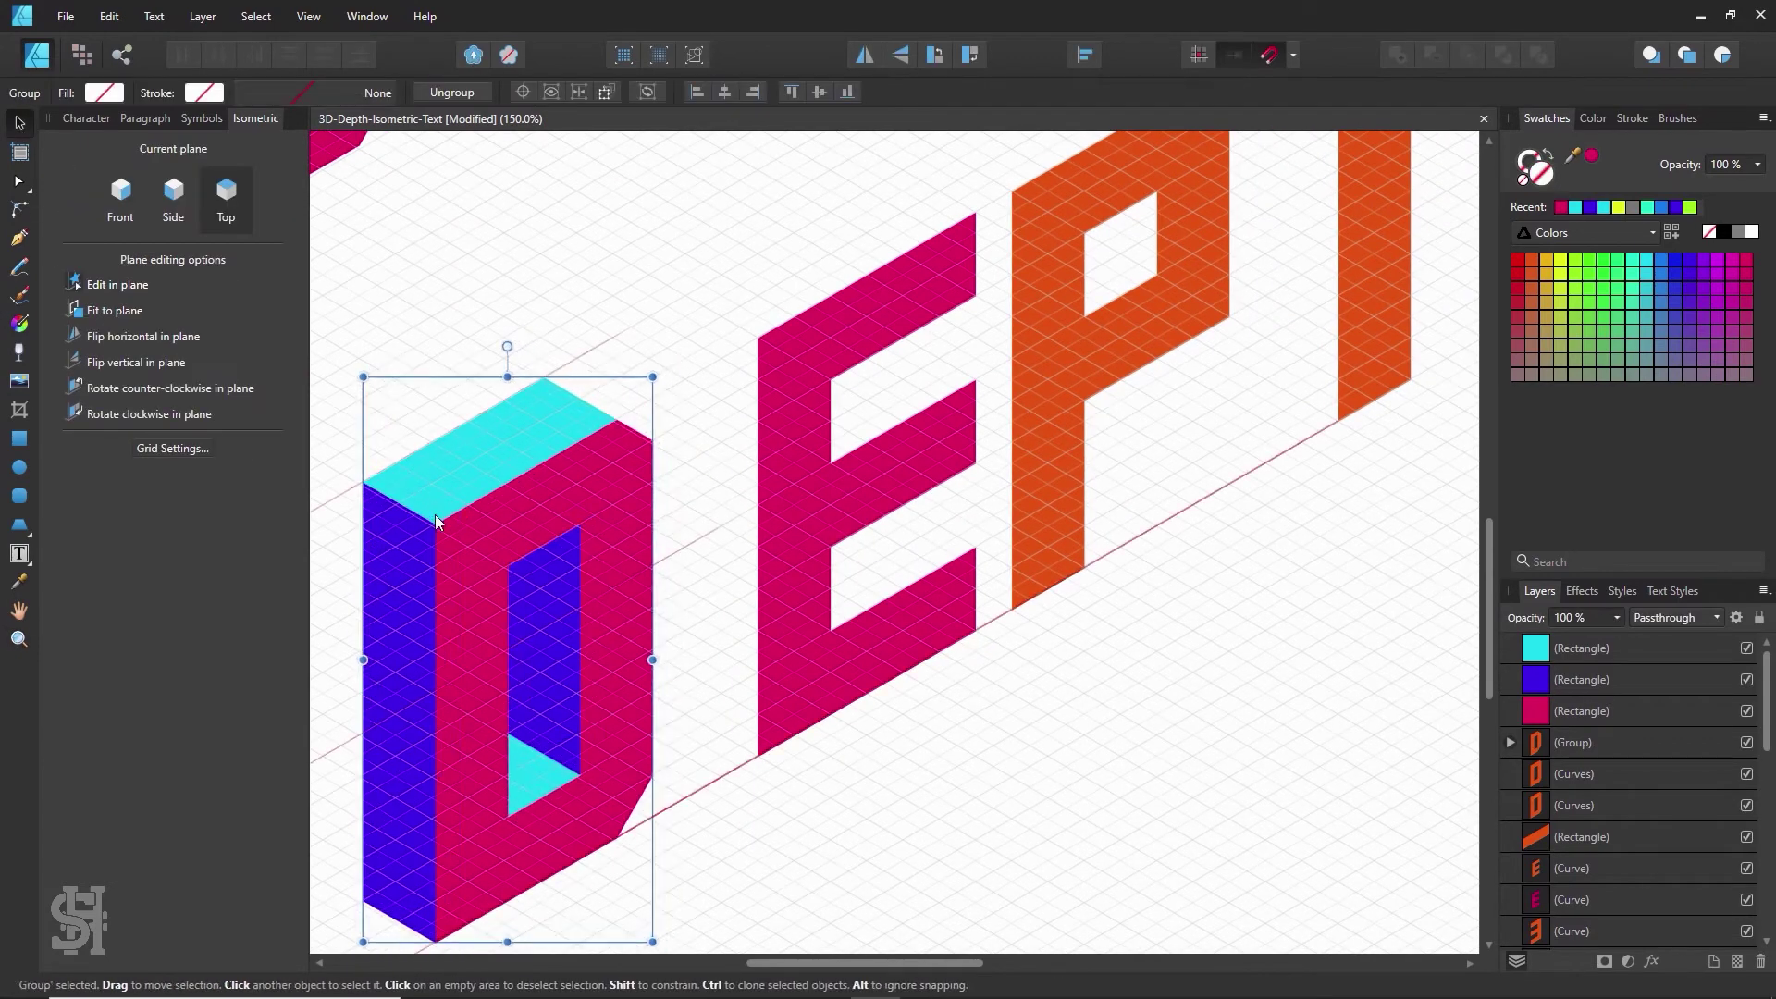
{"action": "left_click", "coordinate": [575, 380]}
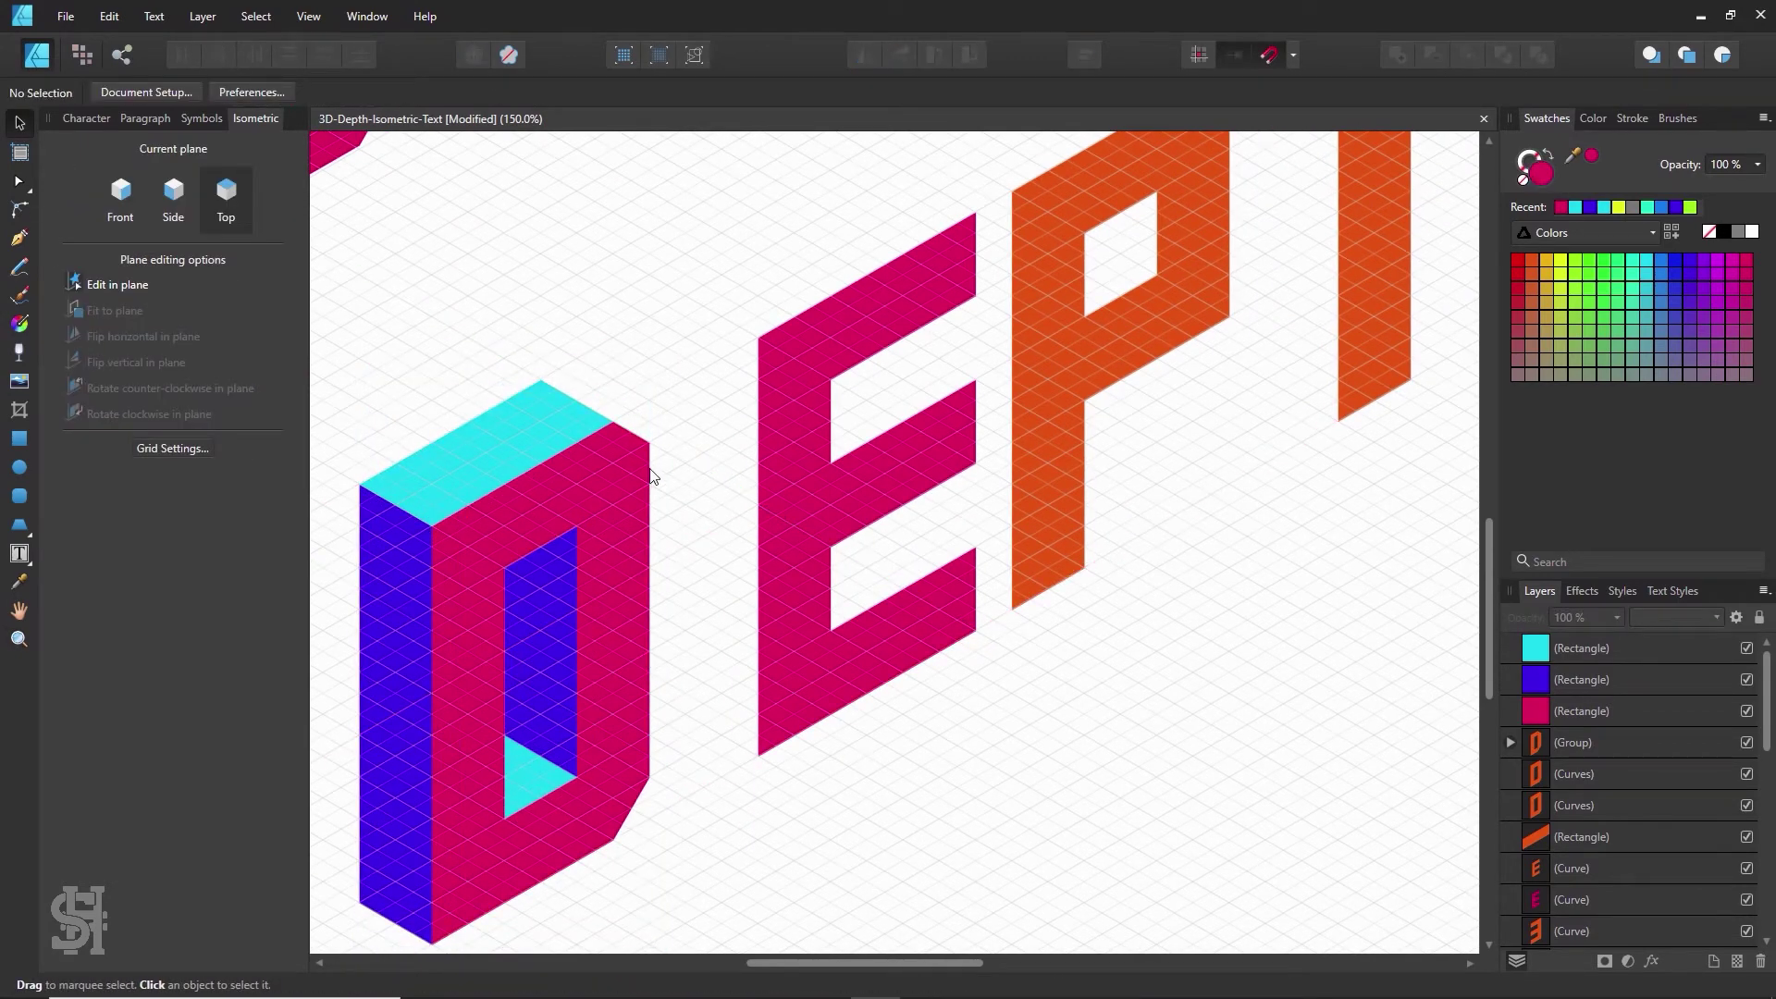
{"action": "mouse_move", "coordinate": [634, 466]}
{"action": "left_mouse_down"}
{"action": "mouse_move", "coordinate": [647, 453]}
{"action": "mouse_move", "coordinate": [631, 466]}
{"action": "left_mouse_up"}
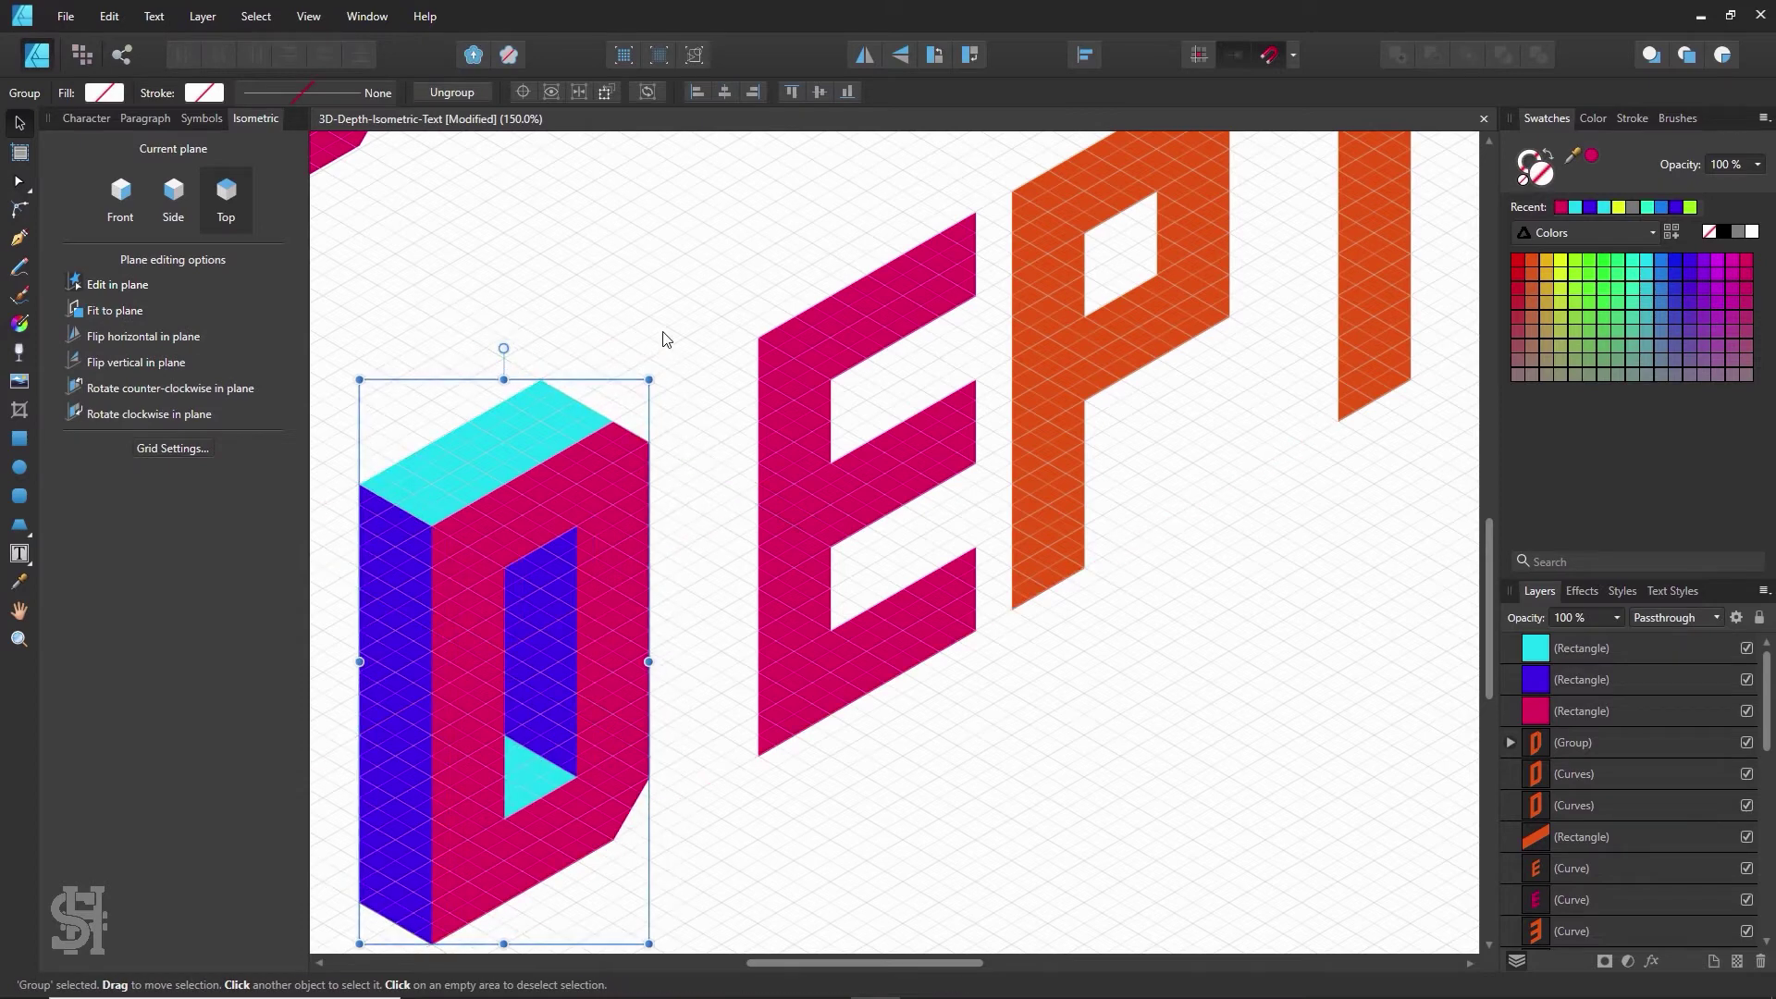
{"action": "left_click", "coordinate": [689, 342]}
{"action": "scroll", "coordinate": [735, 380], "scroll_direction": "up", "scroll_amount": 2}
{"action": "scroll", "coordinate": [514, 370], "scroll_direction": "down", "scroll_amount": 1}
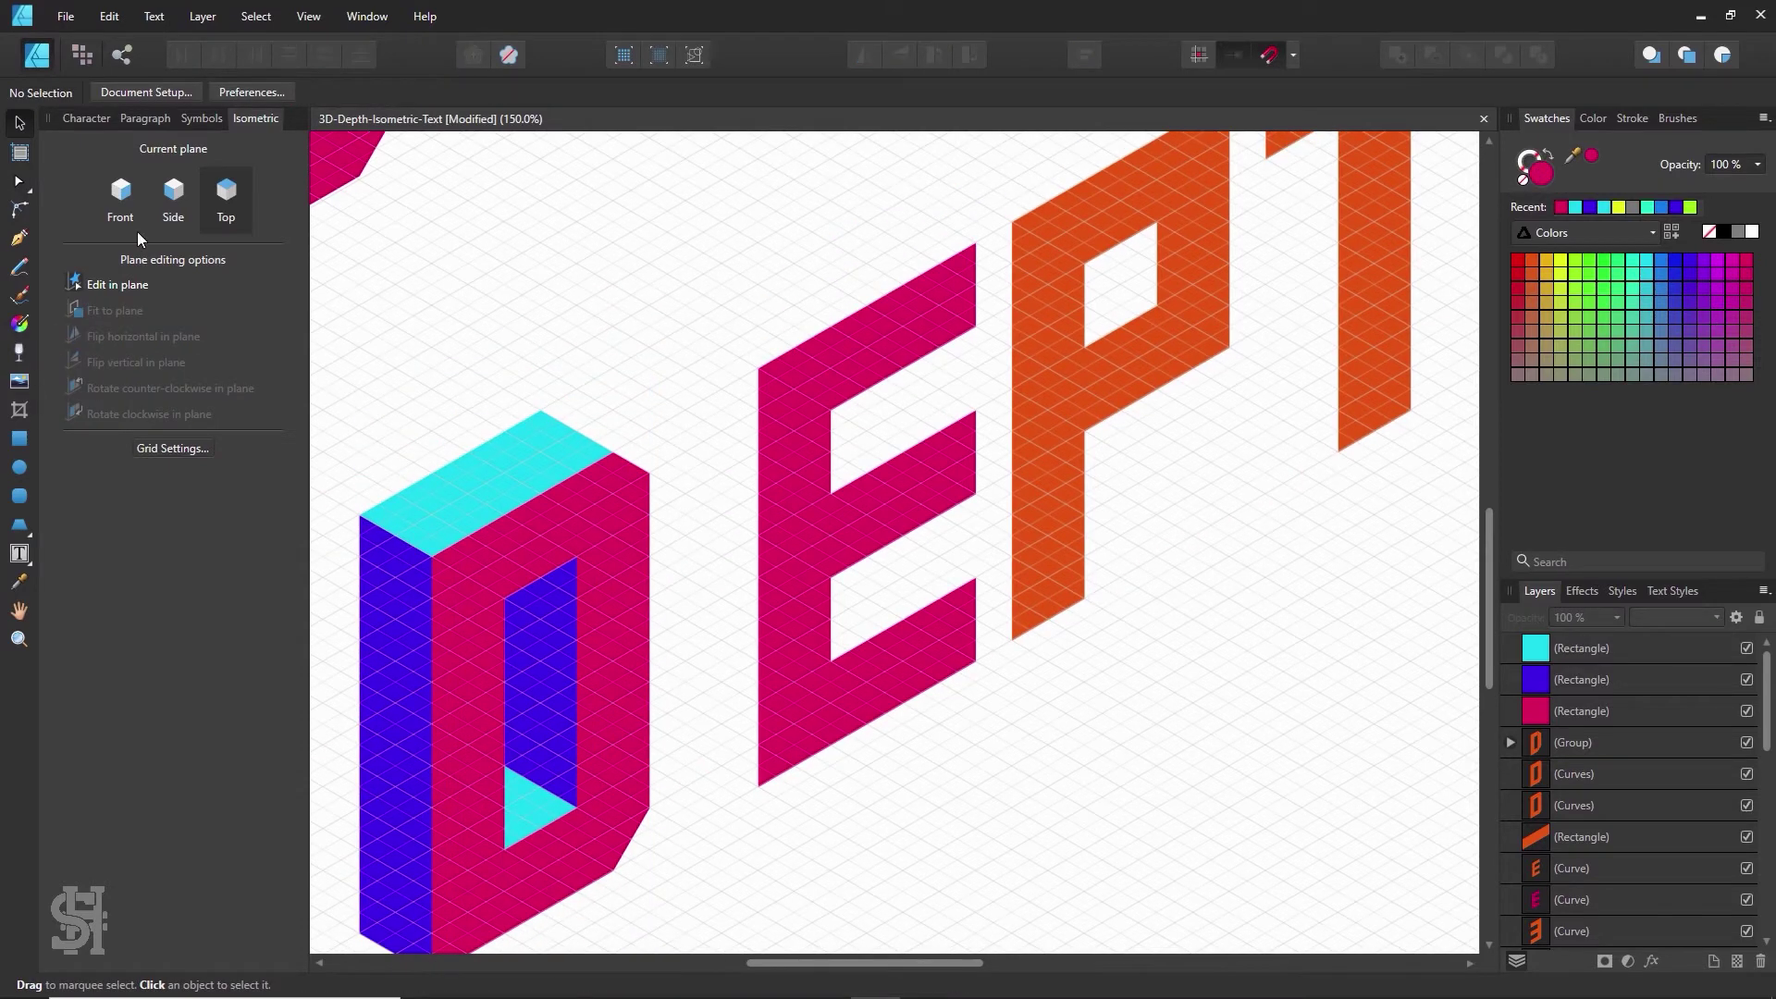
- Copy the D's blue side face and snap it onto the left edge of the E
{"action": "left_click", "coordinate": [387, 642]}
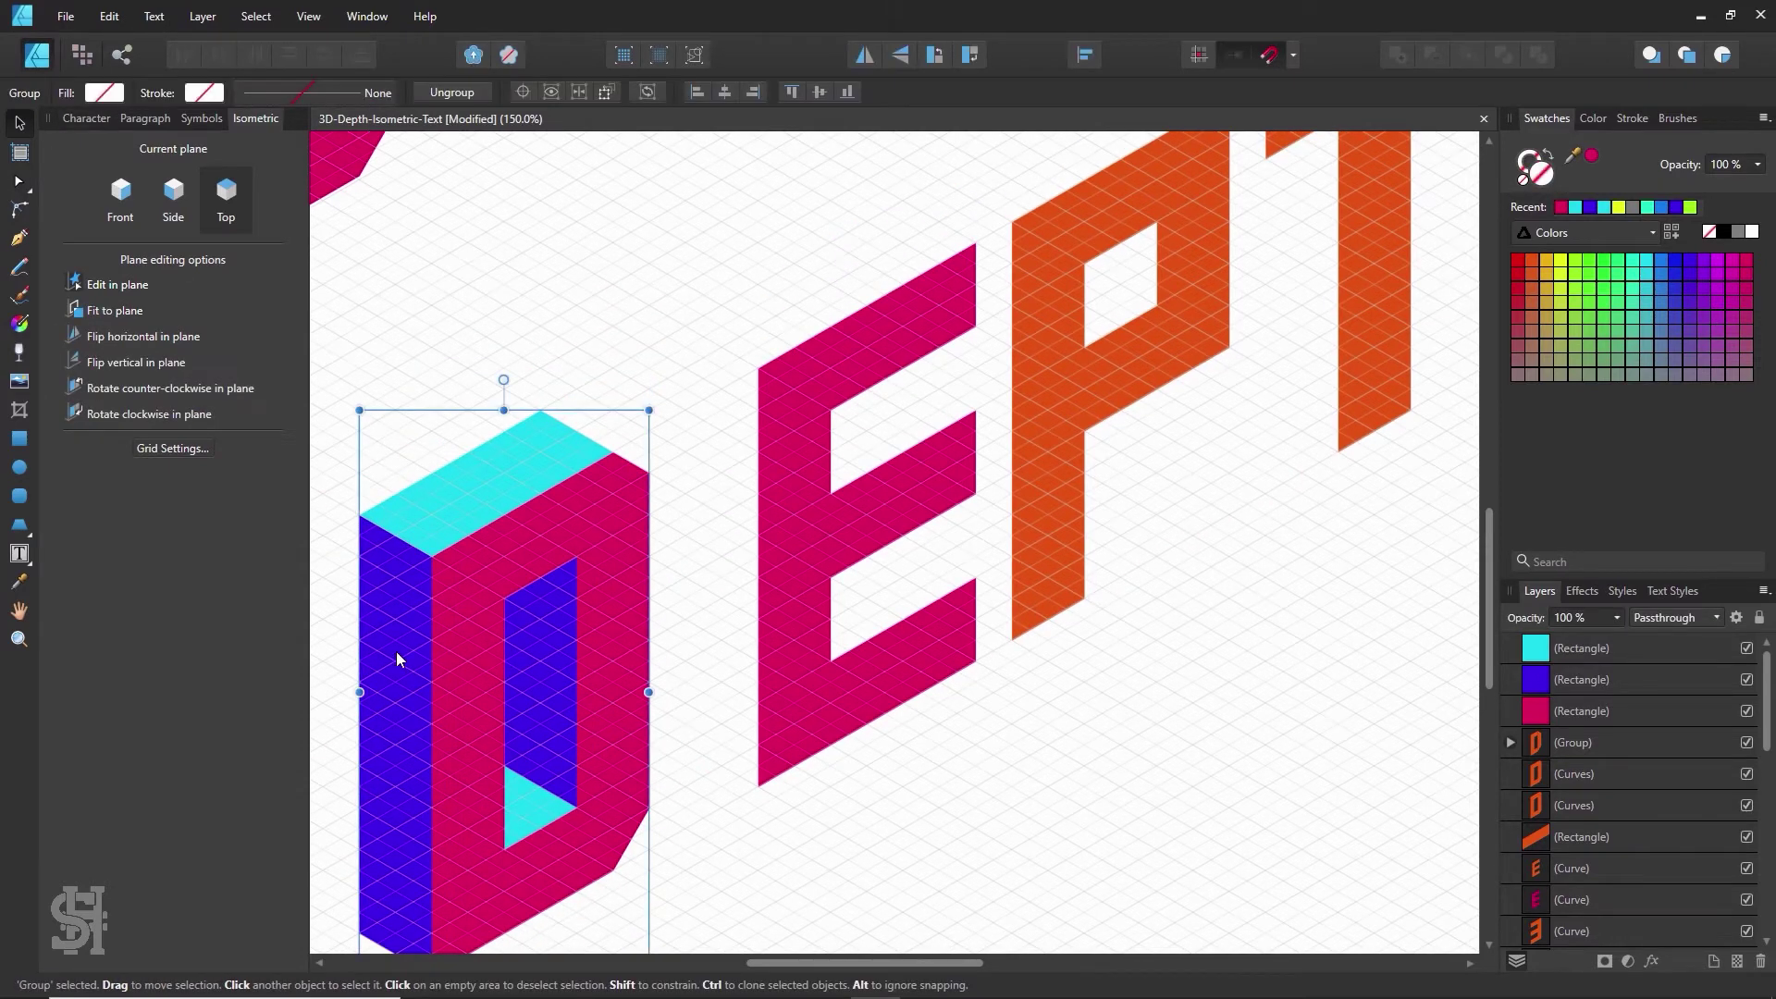
{"action": "double_click", "coordinate": [414, 664]}
{"action": "left_click_drag", "start_coordinate": [414, 664], "coordinate": [735, 515]}
{"action": "left_click", "coordinate": [654, 411]}
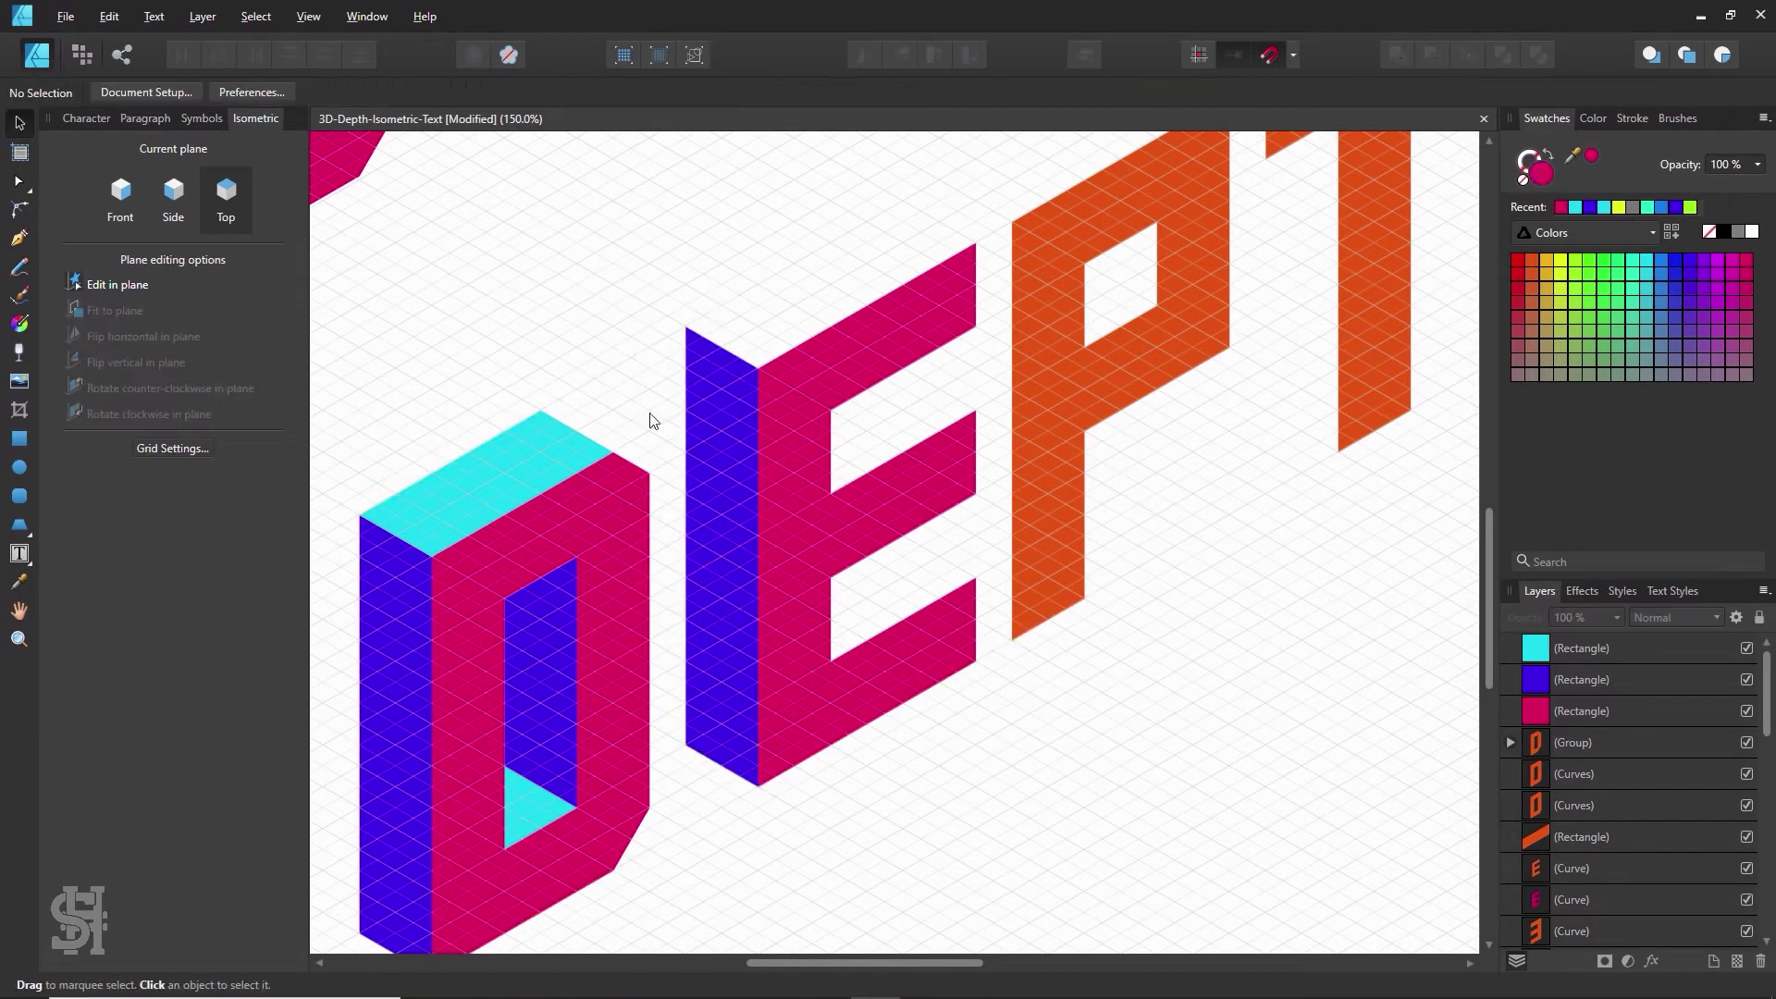
- Copy the D's cyan top face onto the E and stretch it to the full width of the E's top
{"action": "left_click_drag", "start_coordinate": [459, 483], "coordinate": [784, 316]}
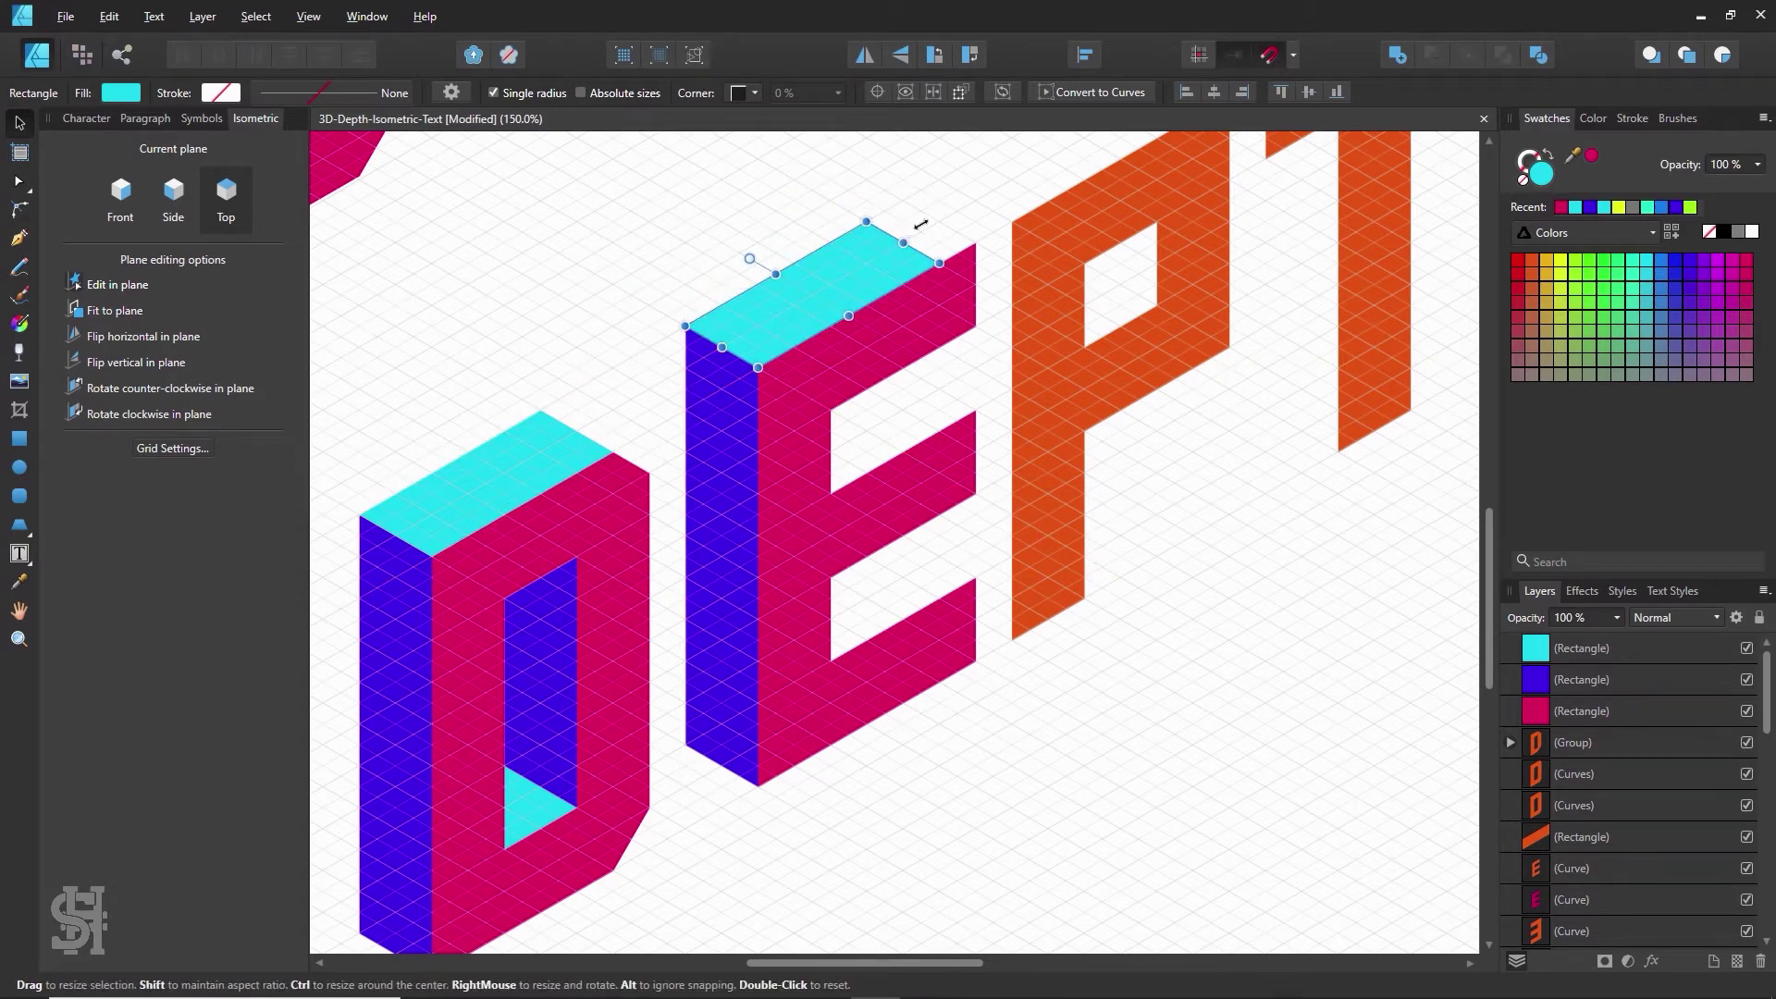
{"action": "left_click_drag", "start_coordinate": [905, 238], "coordinate": [945, 209]}
{"action": "left_click", "coordinate": [959, 343]}
{"action": "scroll", "coordinate": [888, 296], "scroll_direction": "up", "scroll_amount": 1}
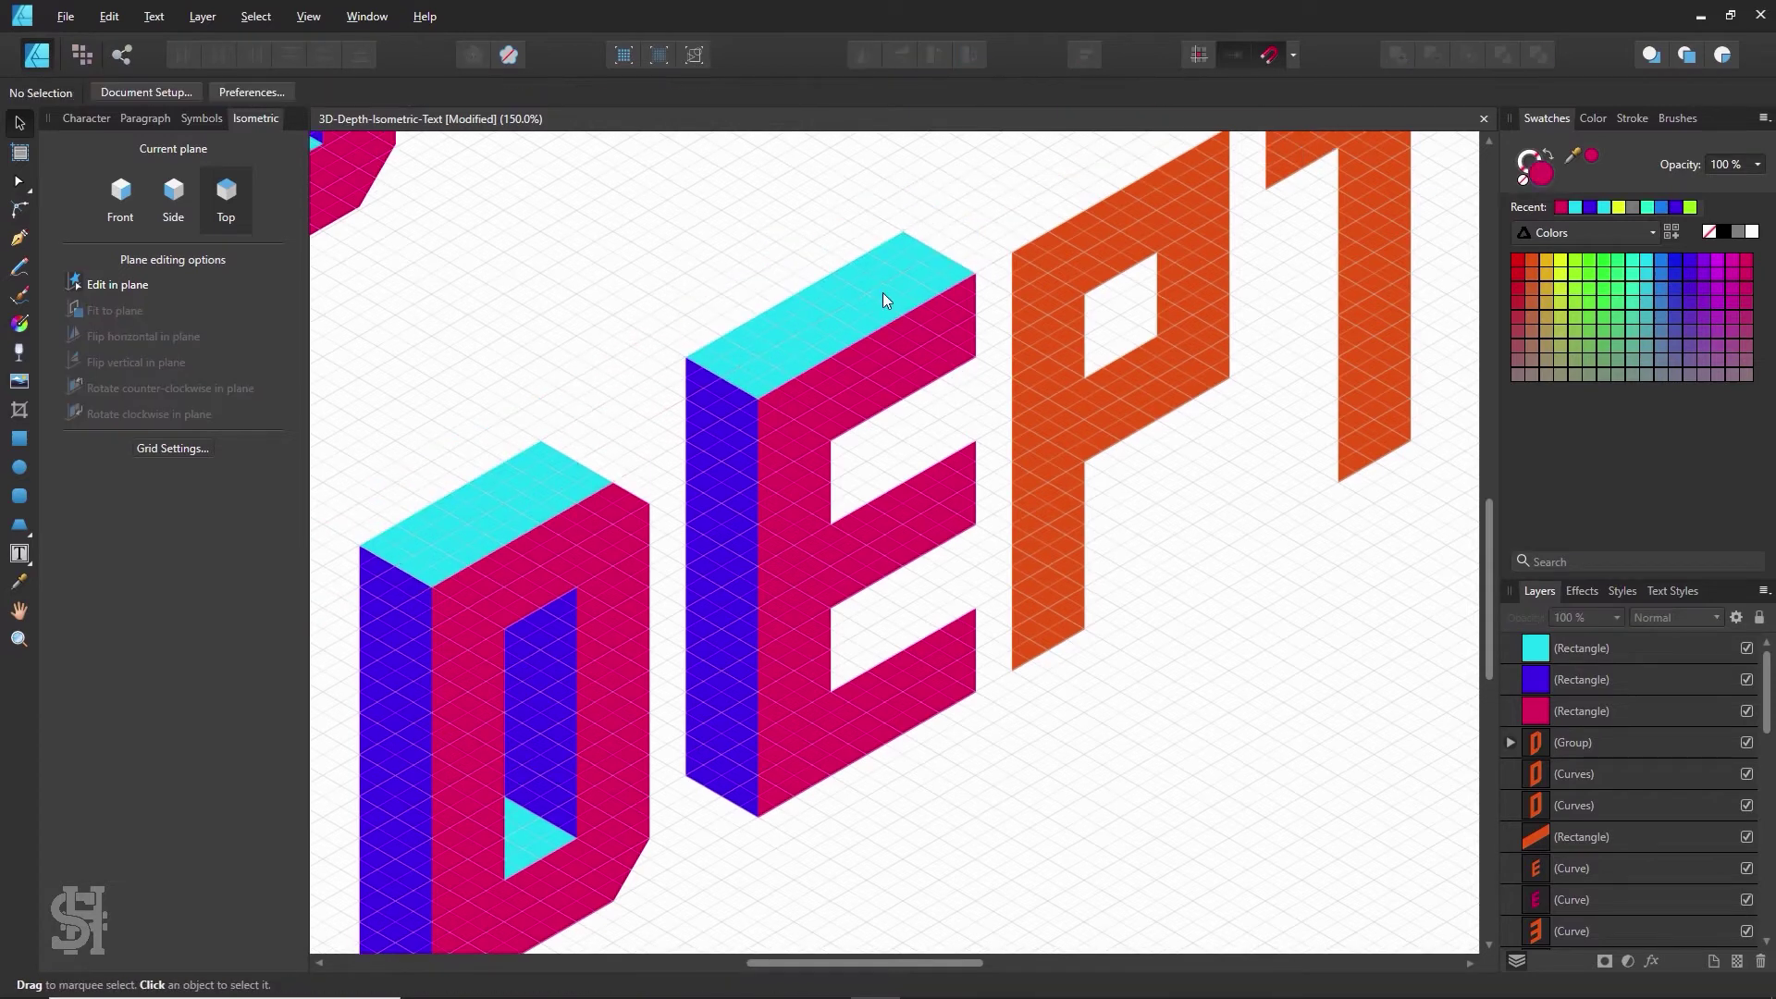
- Copy the E's cyan top face onto its middle and bottom arms, shortened to start at the stem's inner edge
{"action": "left_click_drag", "start_coordinate": [882, 293], "coordinate": [904, 455]}
{"action": "left_click_drag", "start_coordinate": [722, 545], "coordinate": [794, 503]}
{"action": "scroll", "coordinate": [934, 578], "scroll_direction": "down", "scroll_amount": 3}
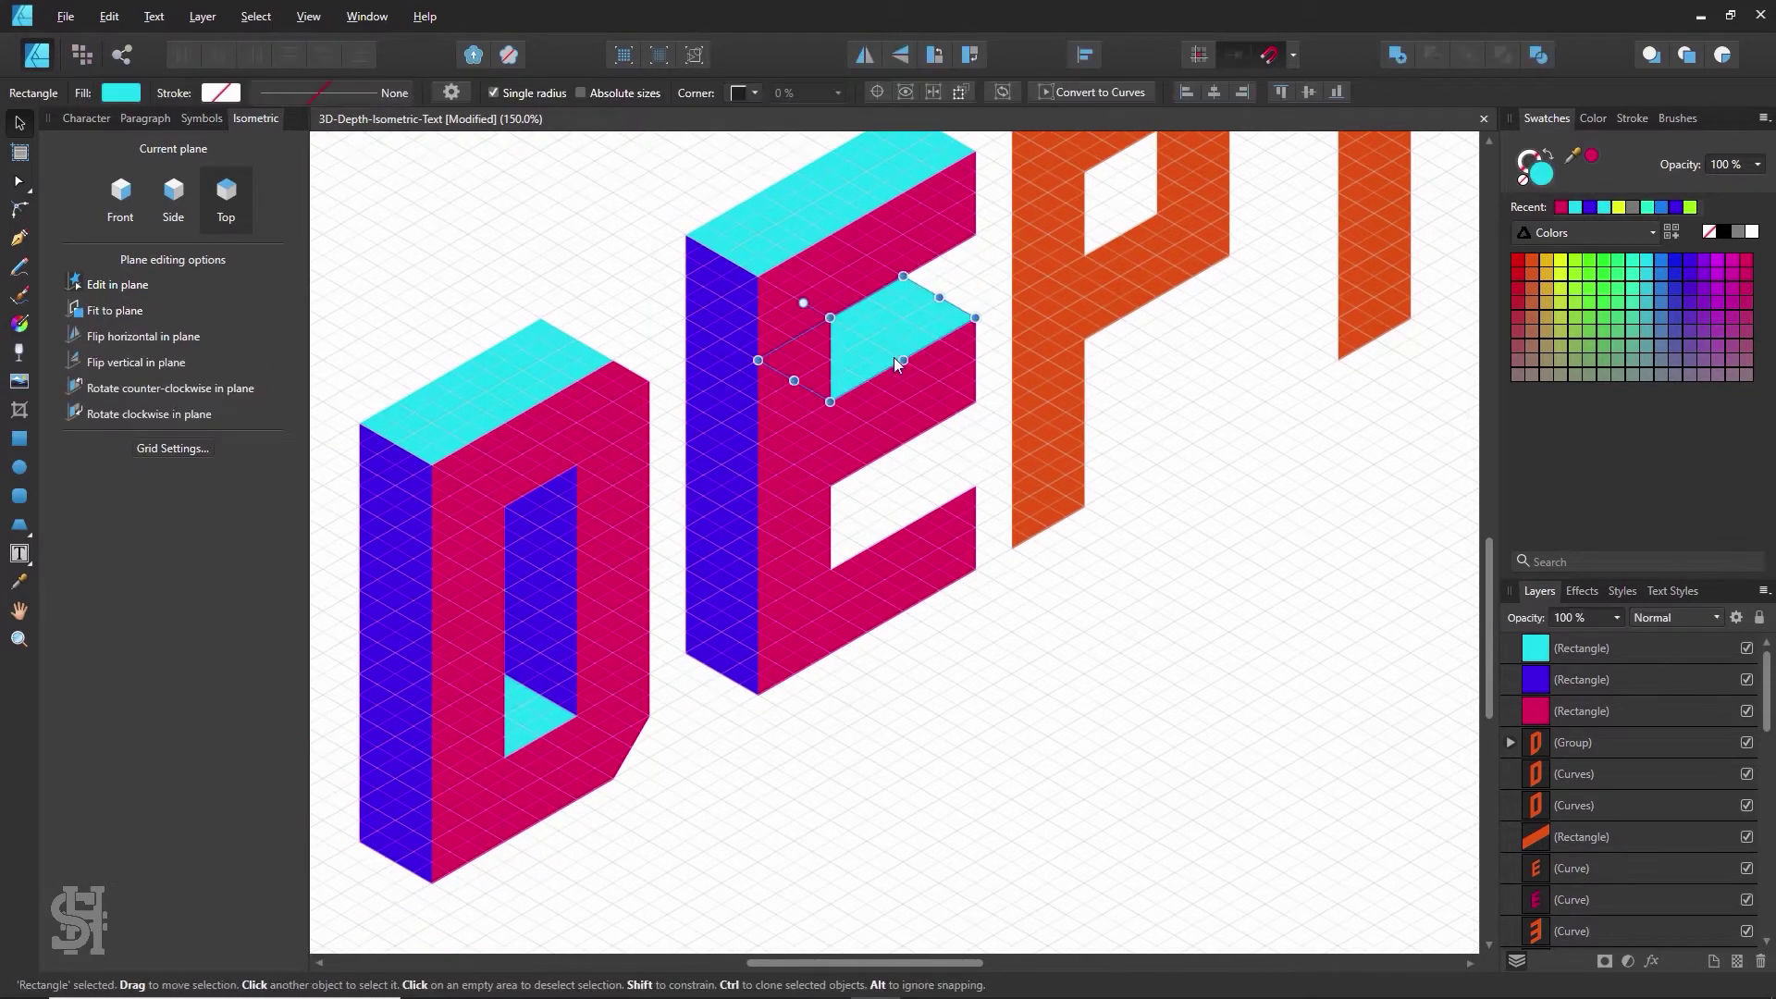
{"action": "left_click_drag", "start_coordinate": [894, 357], "coordinate": [903, 488]}
{"action": "left_click", "coordinate": [1219, 590]}
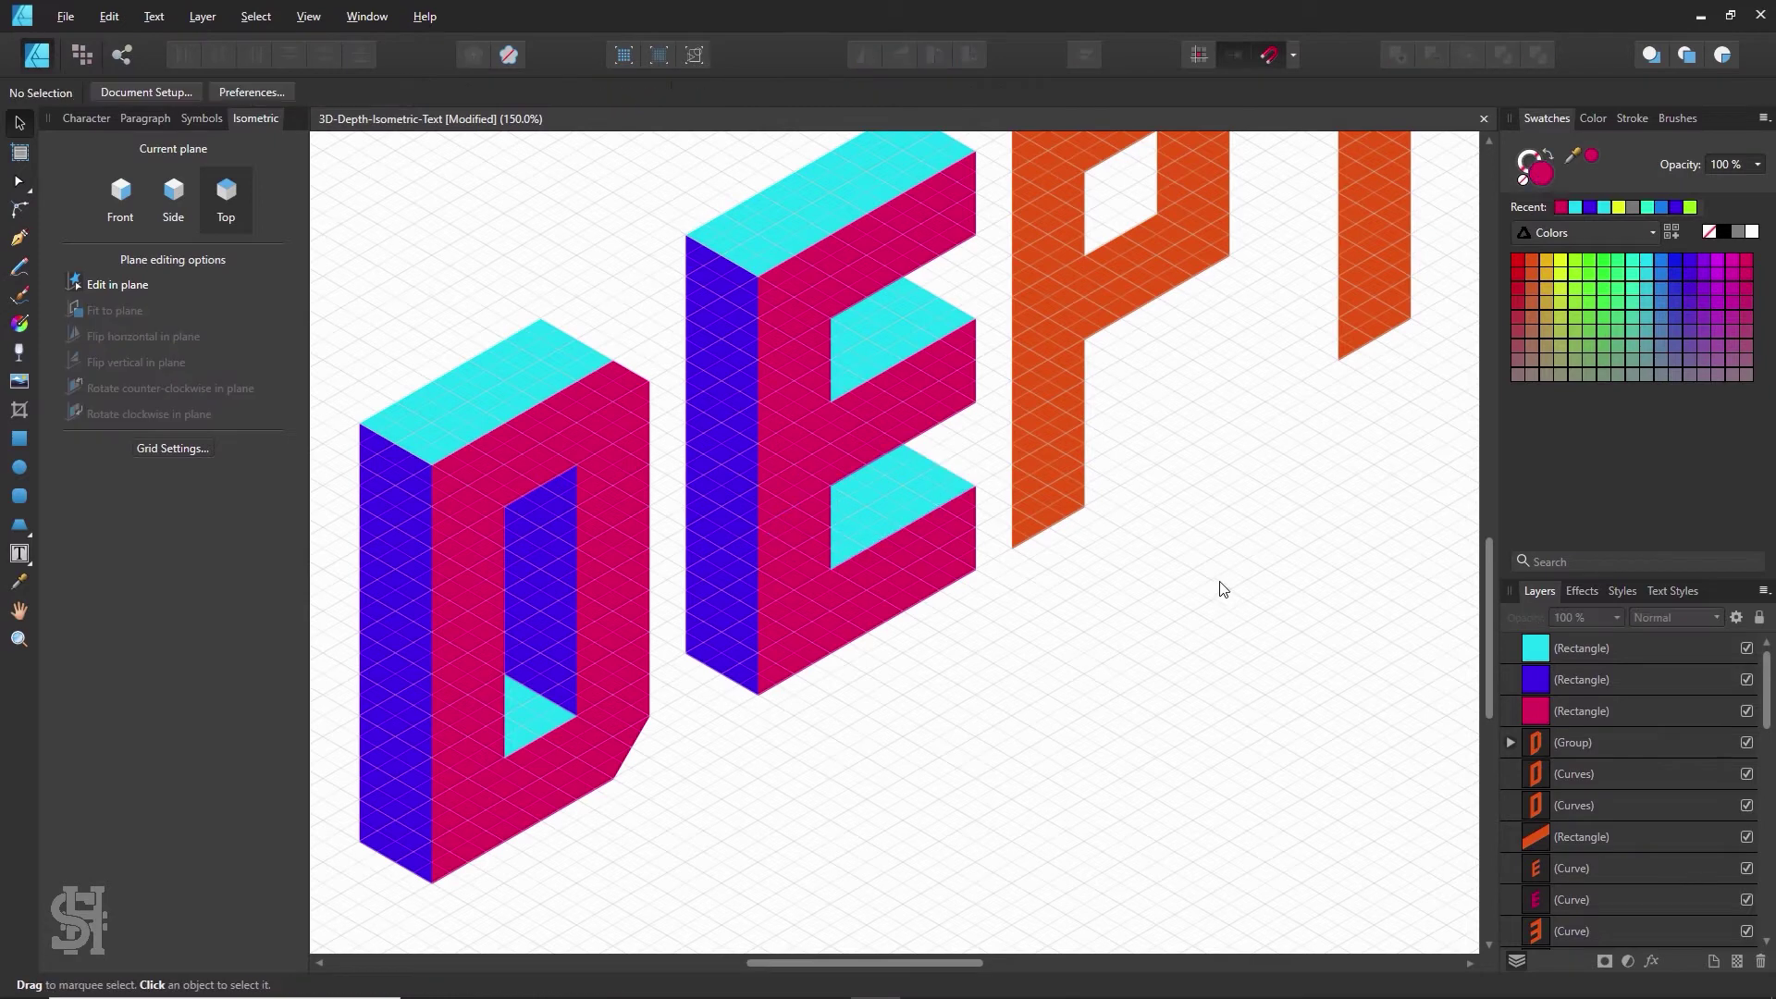
- Move the finished D and E together down-left along the isometric direction to widen the gap before the P
{"action": "key", "text": "z"}
{"action": "left_click", "coordinate": [1193, 417], "text": "alt"}
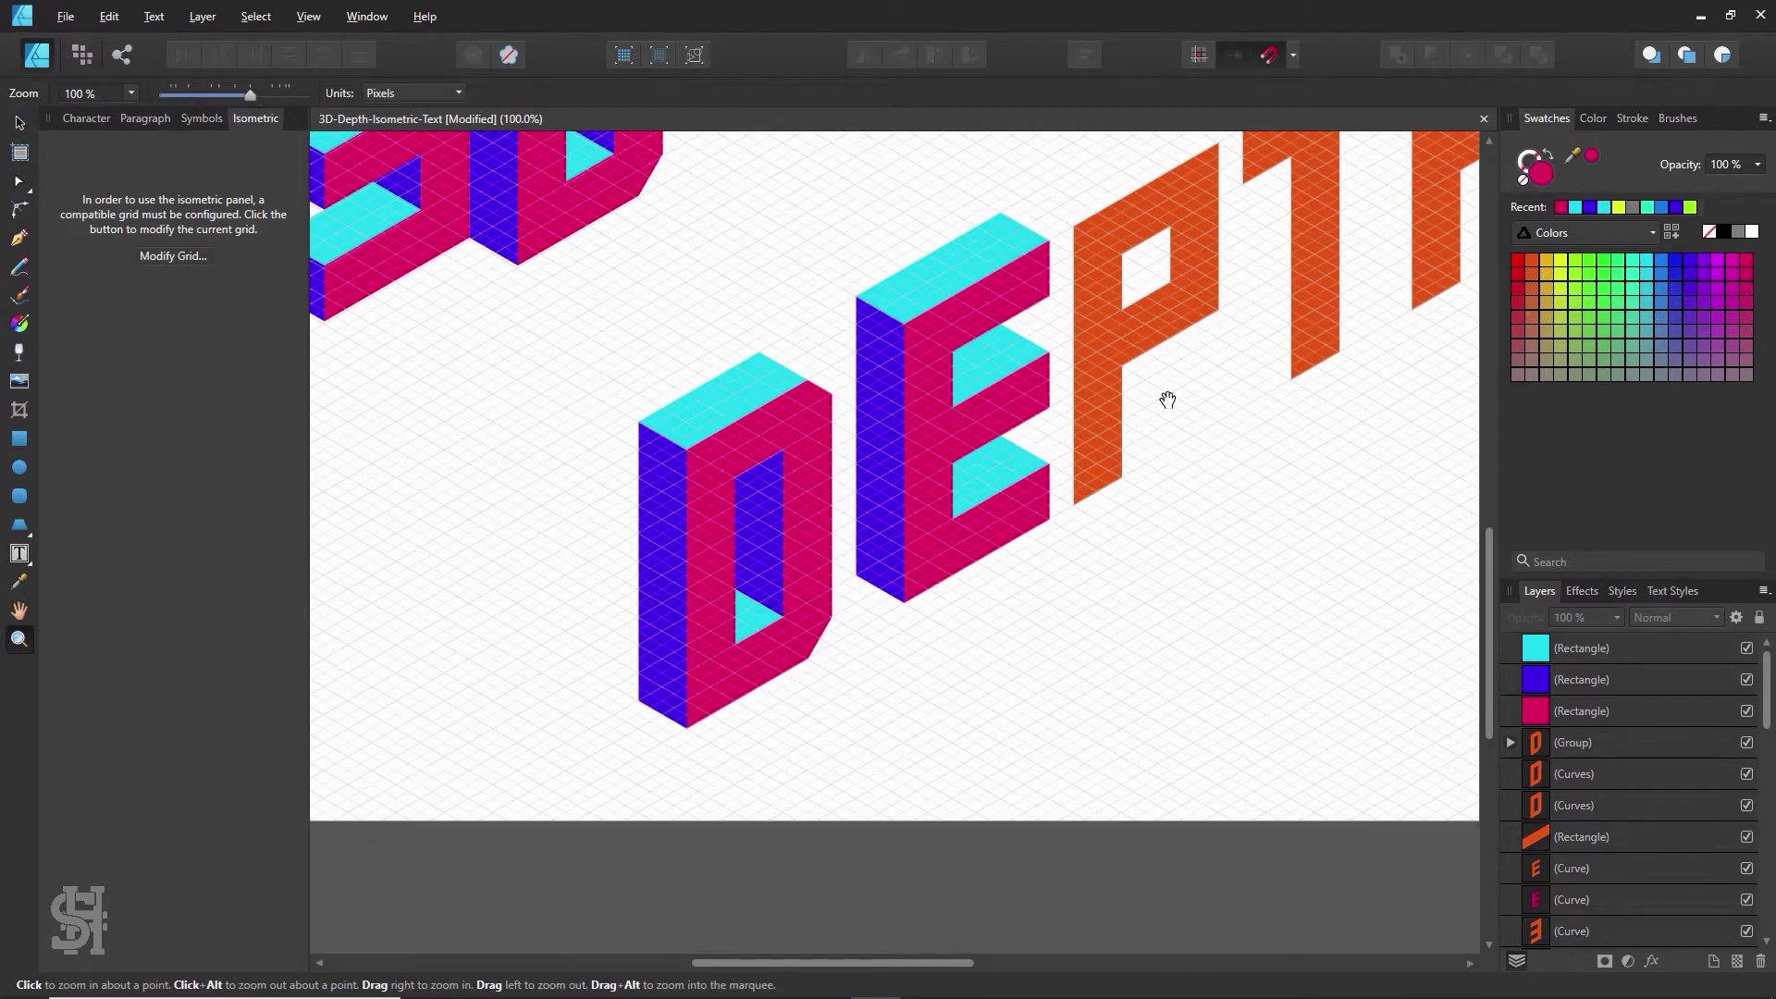
{"action": "left_click_drag", "start_coordinate": [1167, 399], "coordinate": [964, 533]}
{"action": "key", "text": "v"}
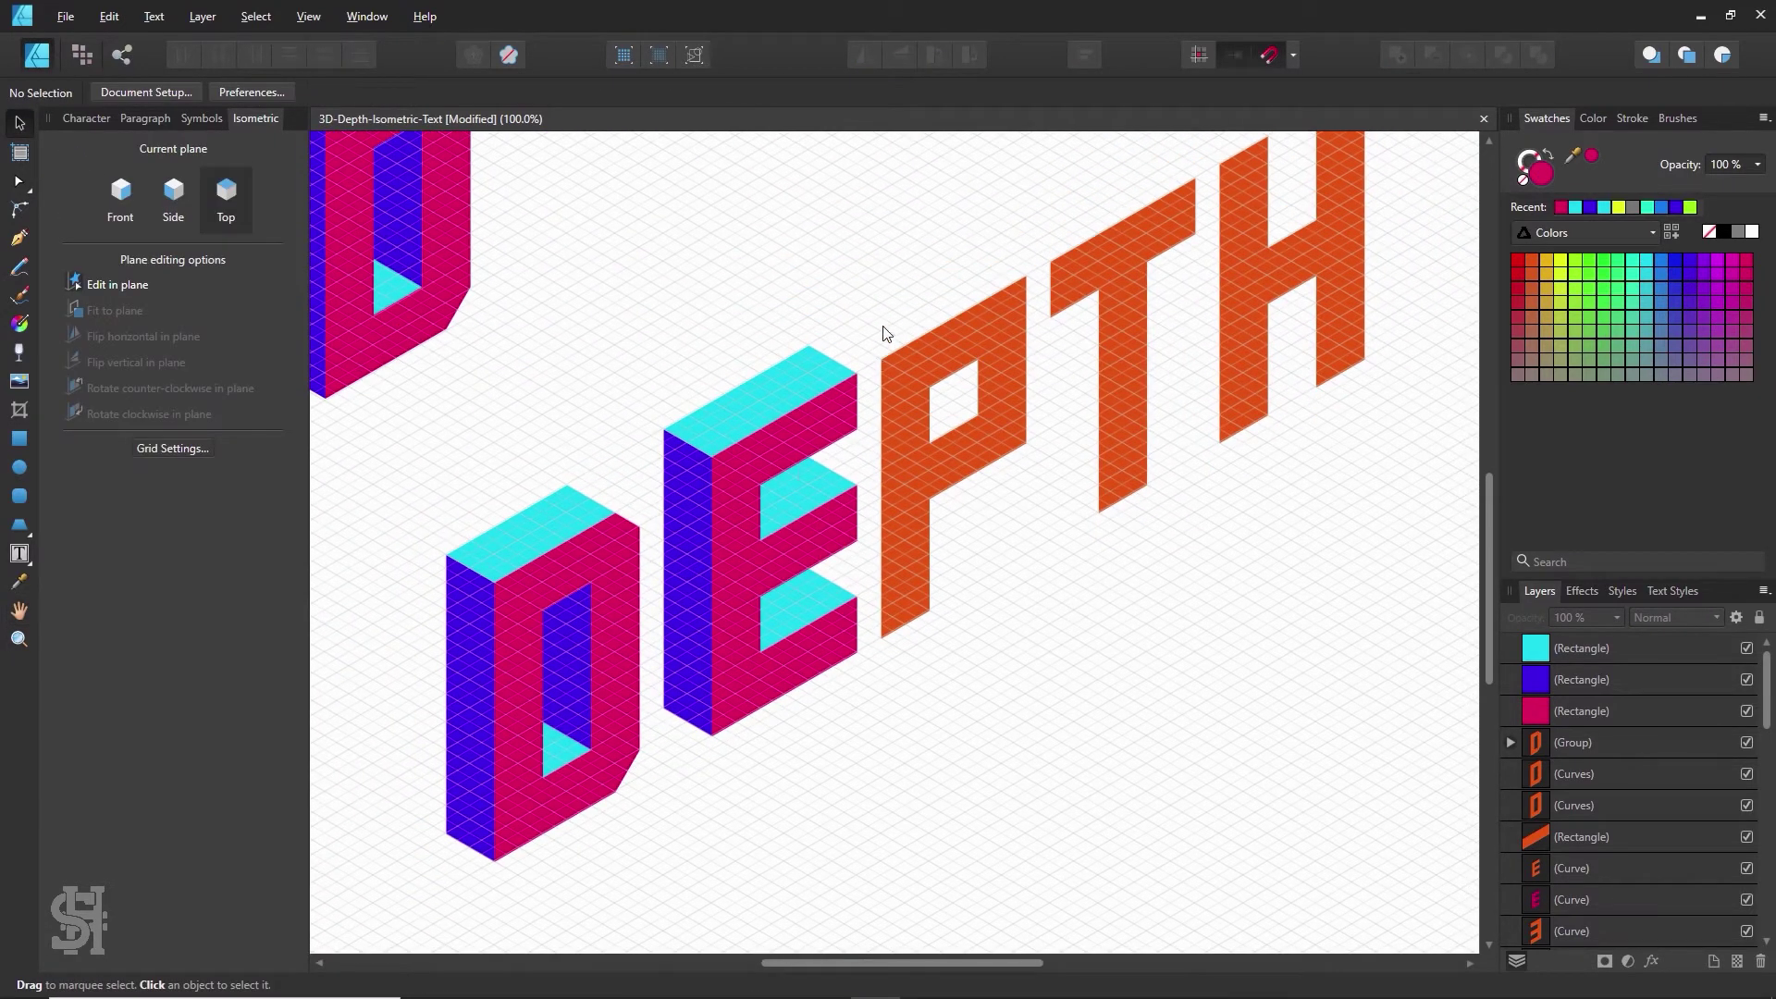
{"action": "left_click_drag", "start_coordinate": [871, 309], "coordinate": [374, 906]}
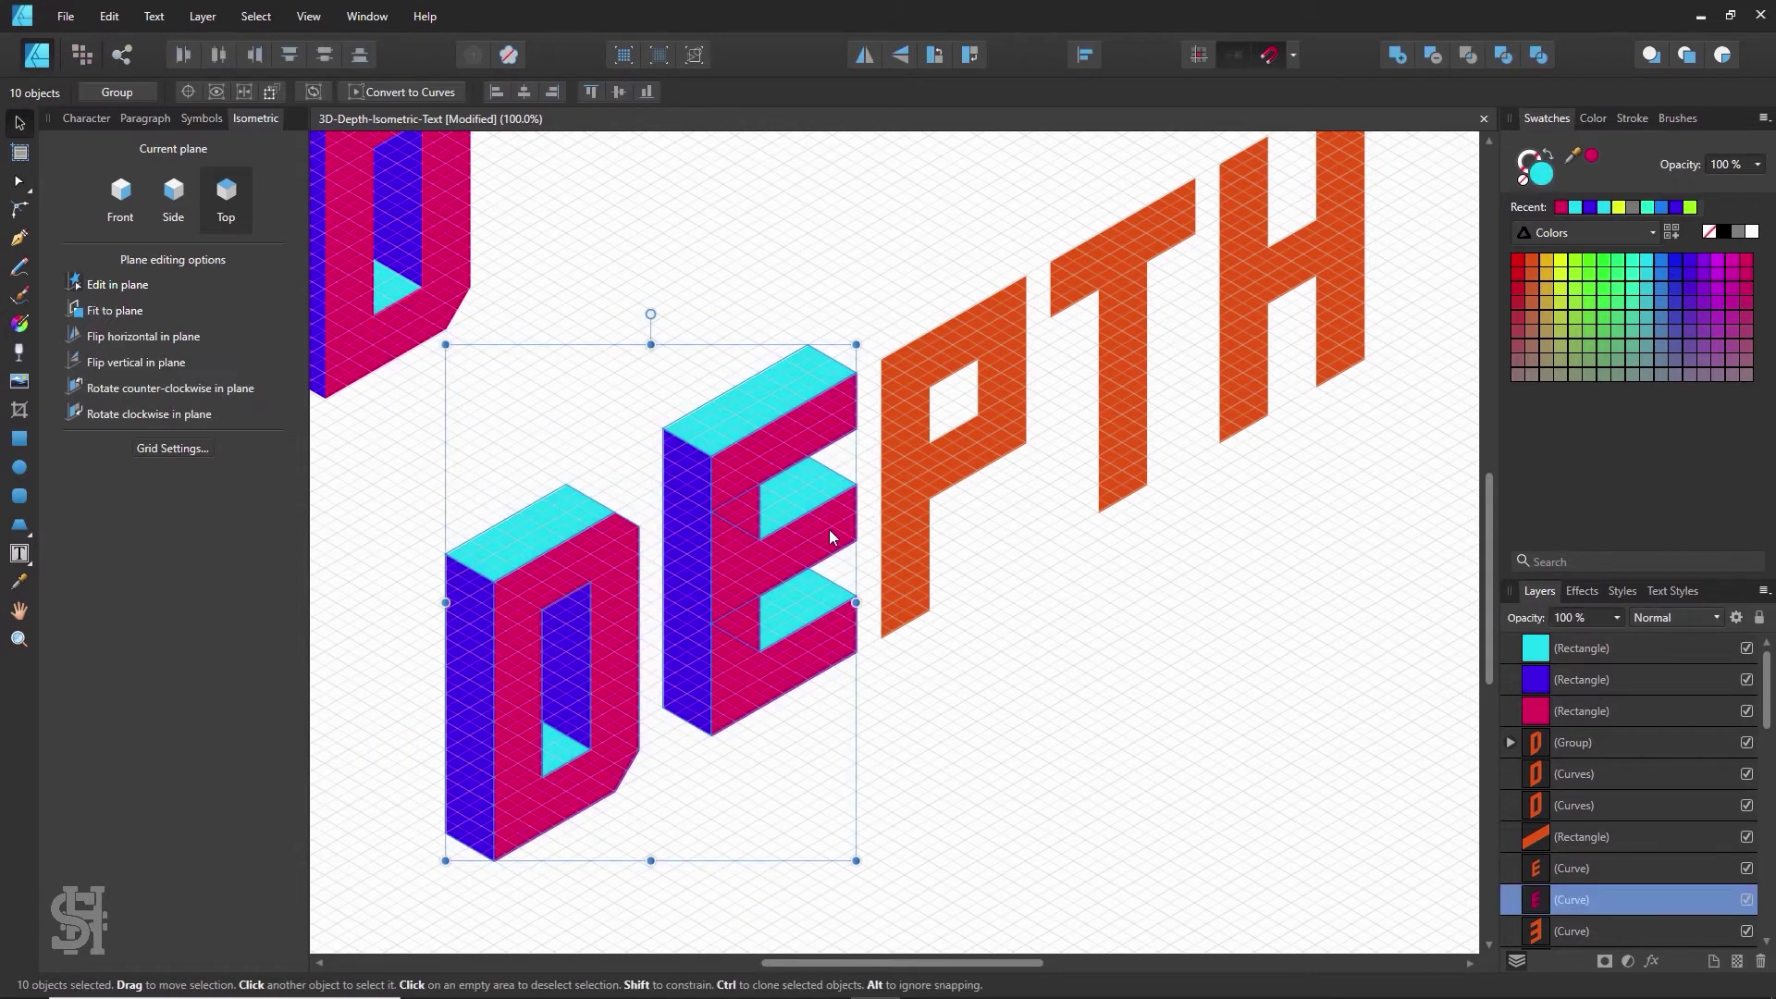
{"action": "left_click_drag", "start_coordinate": [829, 529], "coordinate": [745, 577]}
{"action": "left_click", "coordinate": [1122, 568]}
- Shift the orange H and T up-right along the isometric direction to make room between the letters
{"action": "scroll", "coordinate": [1203, 518], "scroll_direction": "up", "scroll_amount": 3}
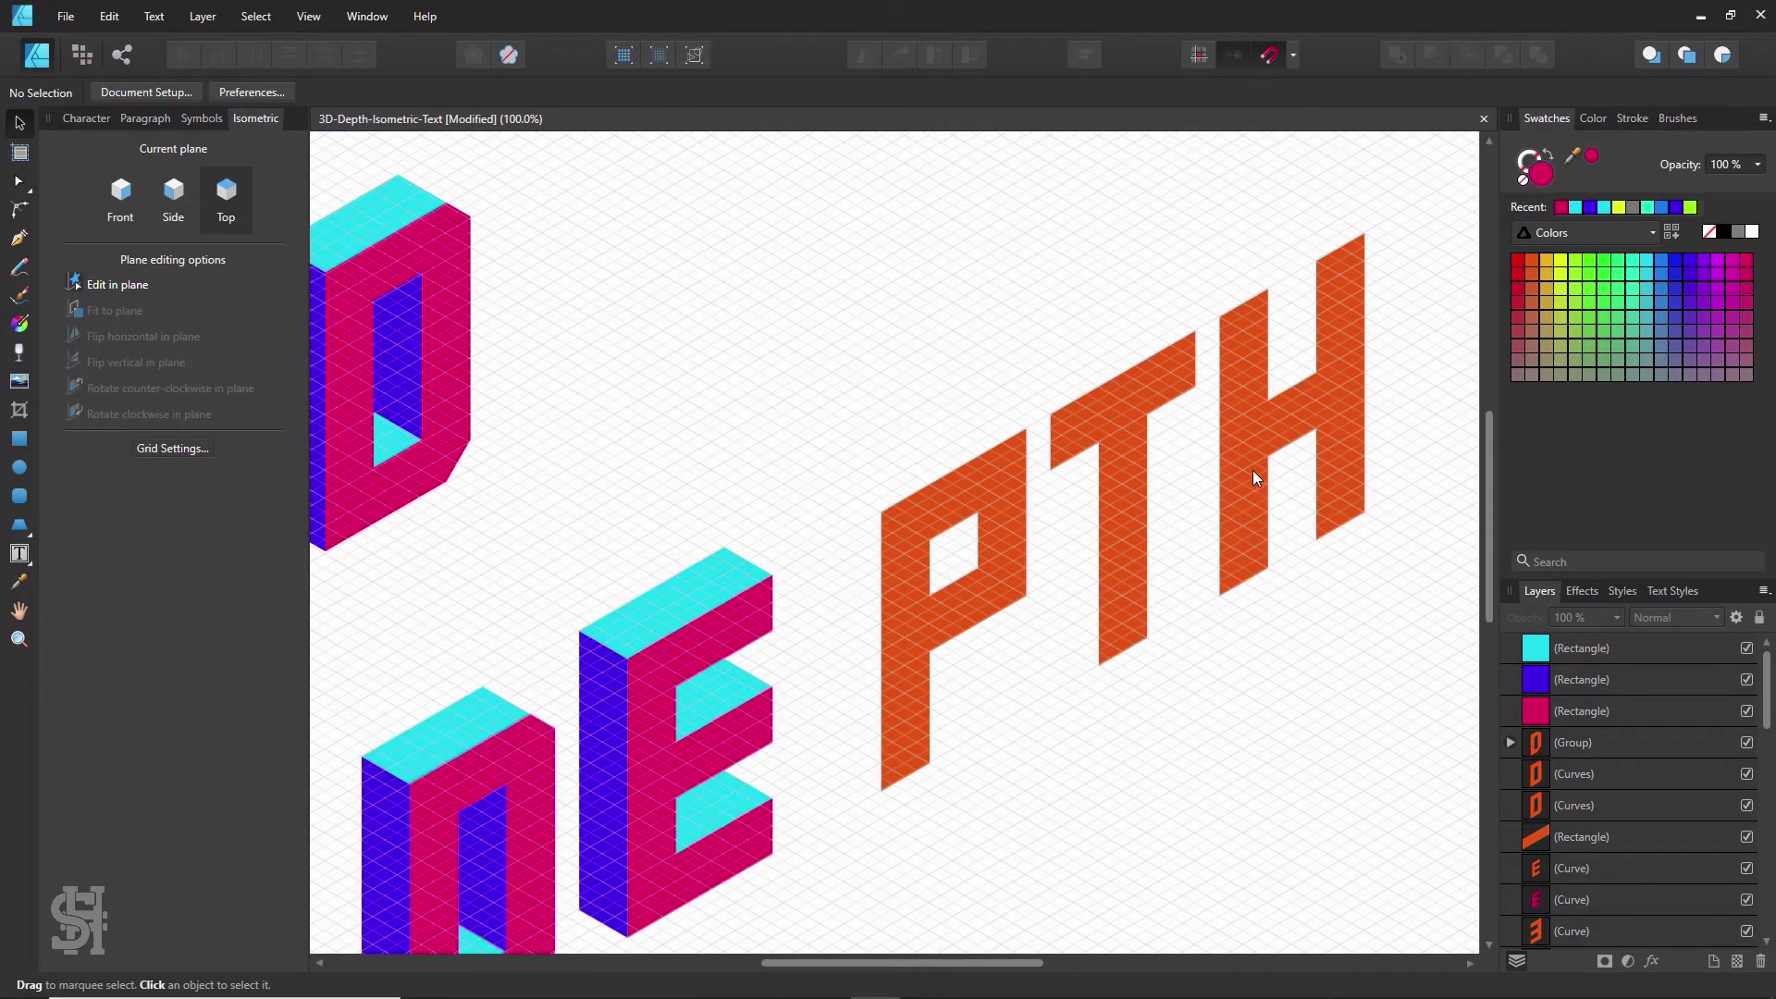
{"action": "left_click_drag", "start_coordinate": [1252, 470], "coordinate": [1352, 398]}
{"action": "left_click_drag", "start_coordinate": [1121, 466], "coordinate": [1207, 427]}
{"action": "left_click", "coordinate": [1031, 371]}
- Copy the E's blue side face and cyan top face onto the left edge and top of the P
{"action": "scroll", "coordinate": [999, 532], "scroll_direction": "down", "scroll_amount": 2}
{"action": "left_click_drag", "start_coordinate": [597, 702], "coordinate": [850, 561]}
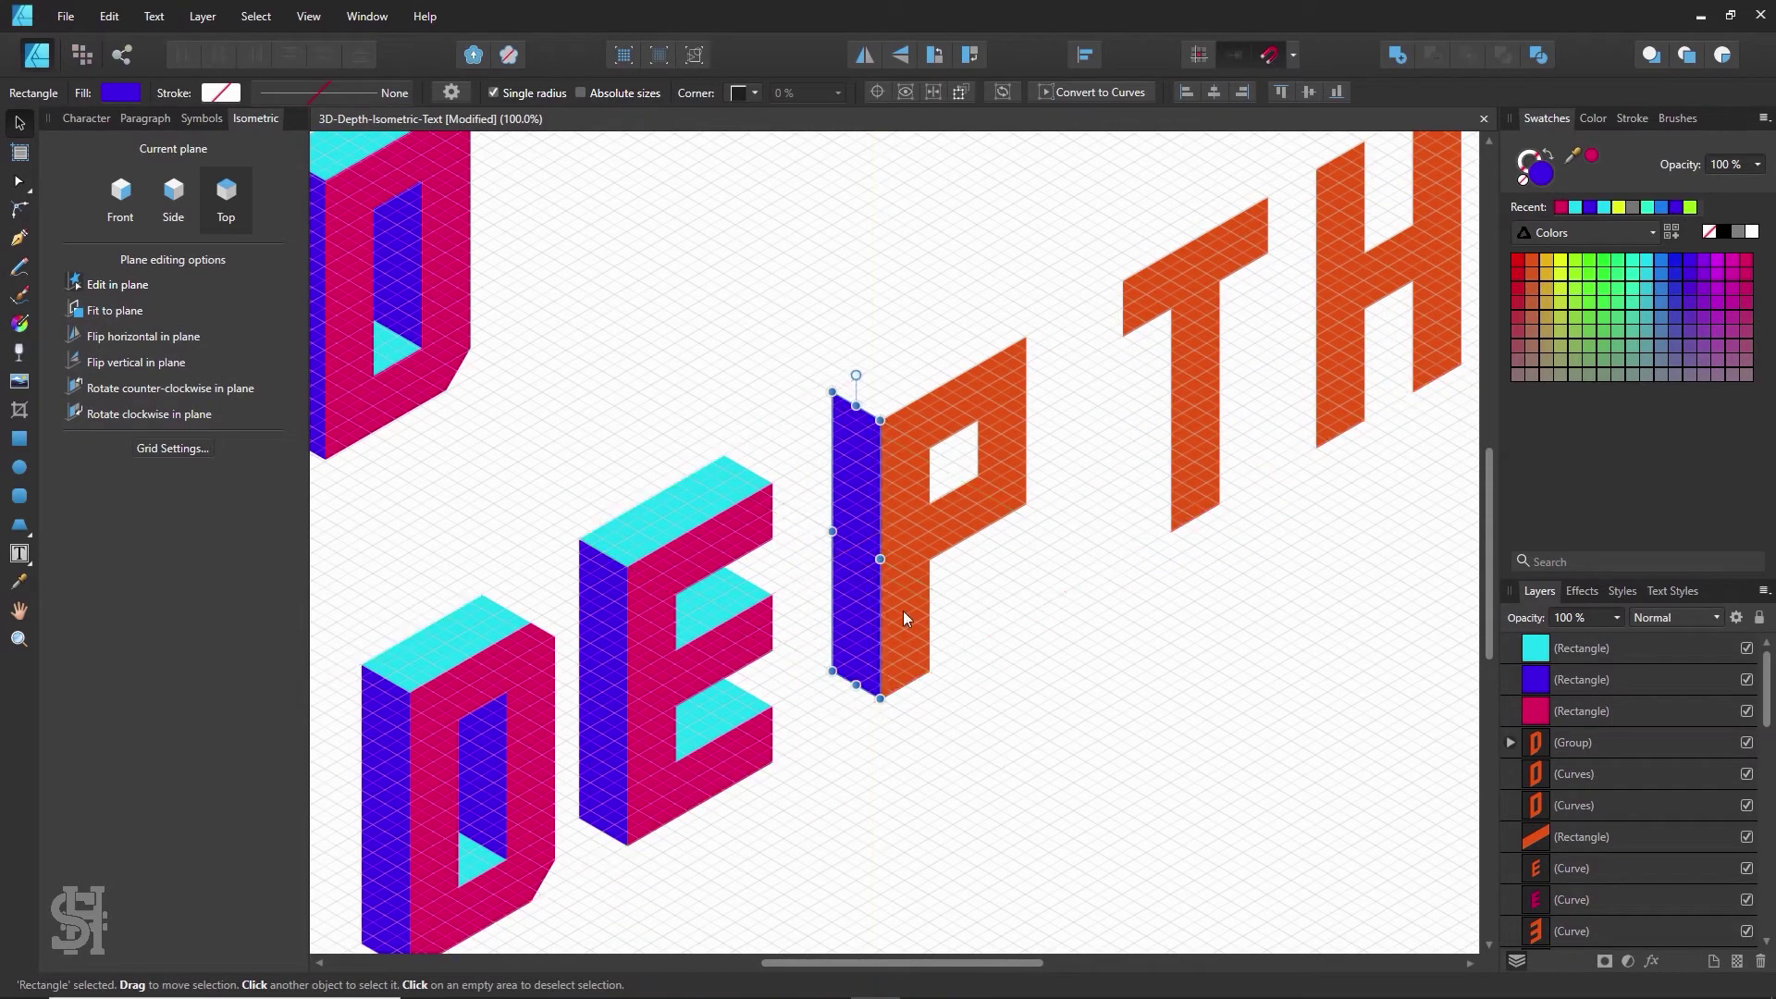
{"action": "left_click", "coordinate": [1018, 603]}
{"action": "left_click", "coordinate": [934, 535]}
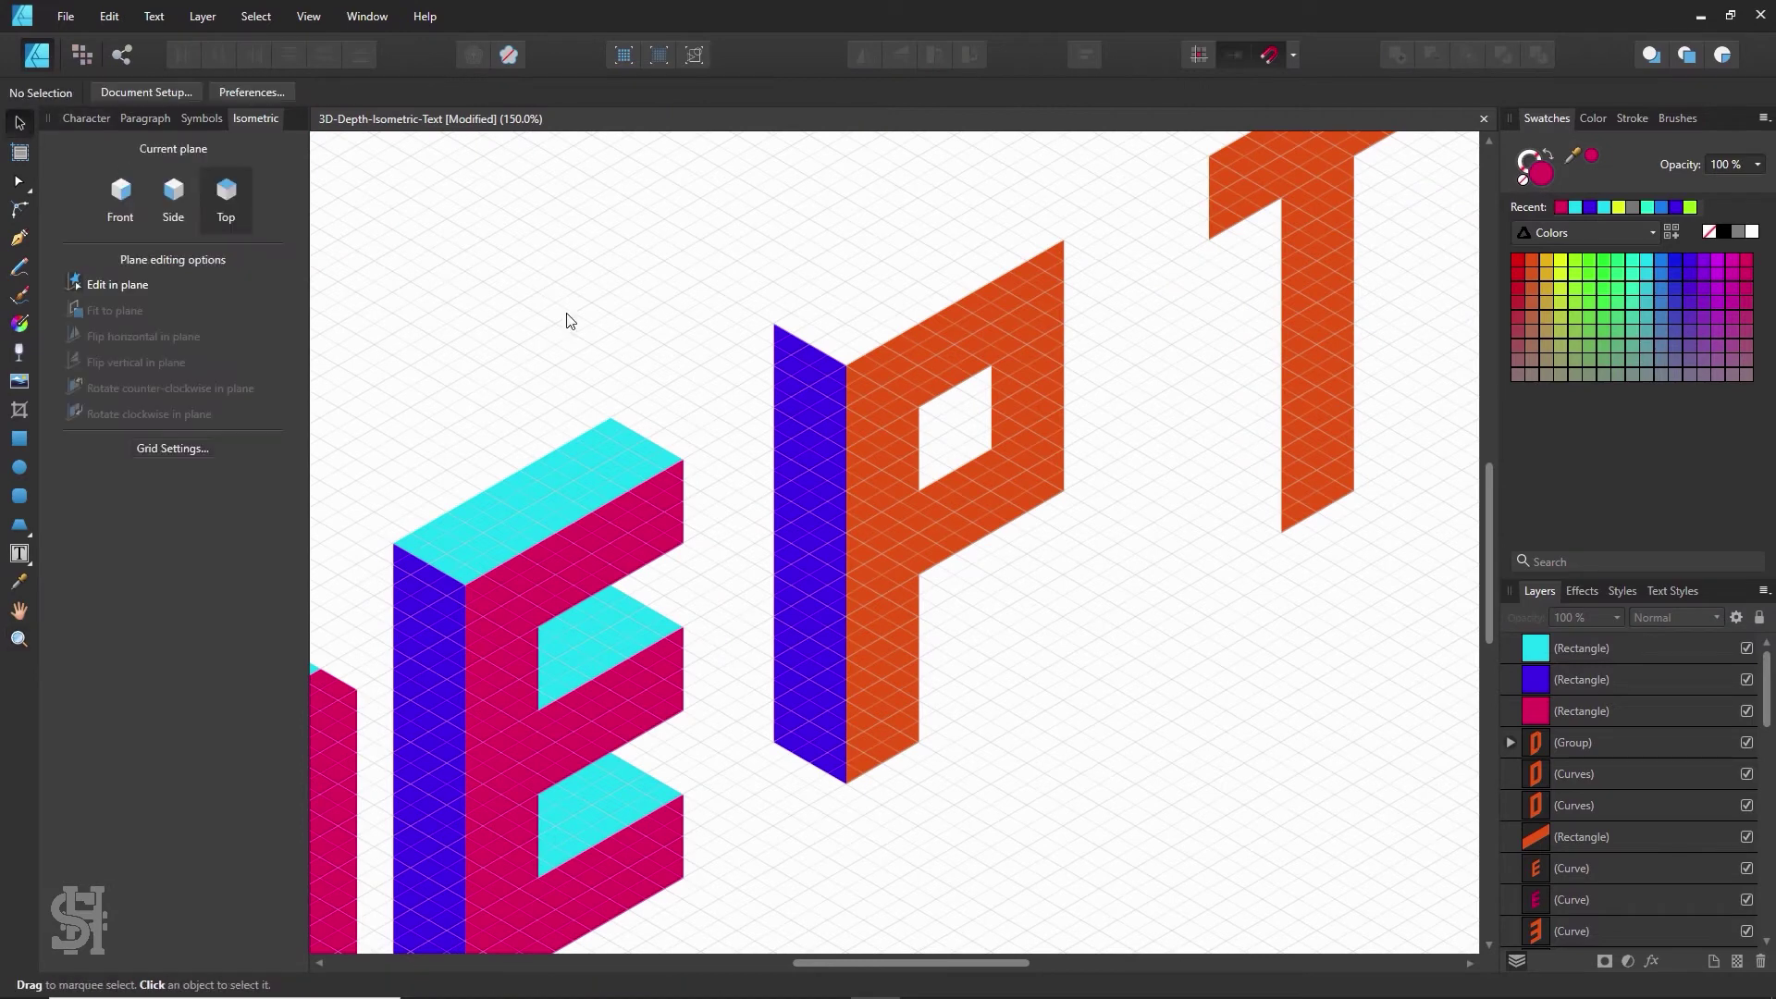
{"action": "scroll", "coordinate": [568, 319], "scroll_direction": "down", "scroll_amount": 2}
{"action": "left_click_drag", "start_coordinate": [492, 470], "coordinate": [873, 256]}
{"action": "left_click", "coordinate": [974, 540]}
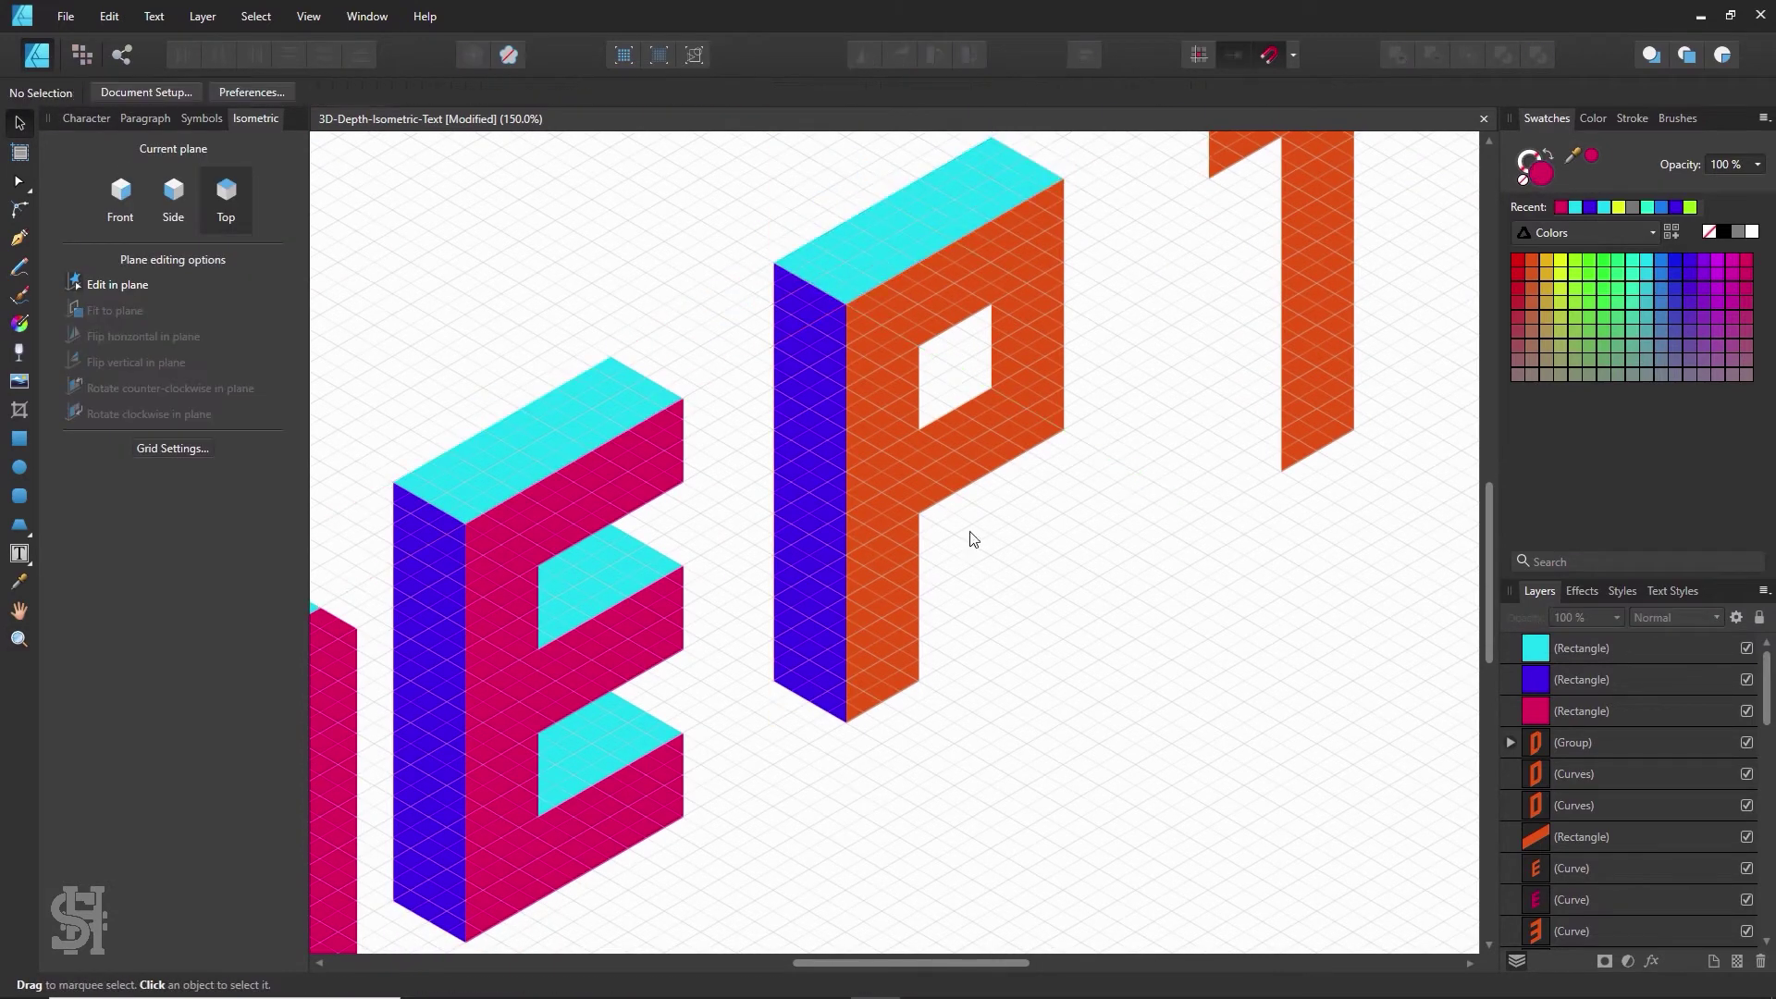
- Recolour the orange P's front face with the pink sampled from the E
{"action": "left_click", "coordinate": [856, 552]}
{"action": "key", "text": "i"}
{"action": "left_click", "coordinate": [632, 626]}
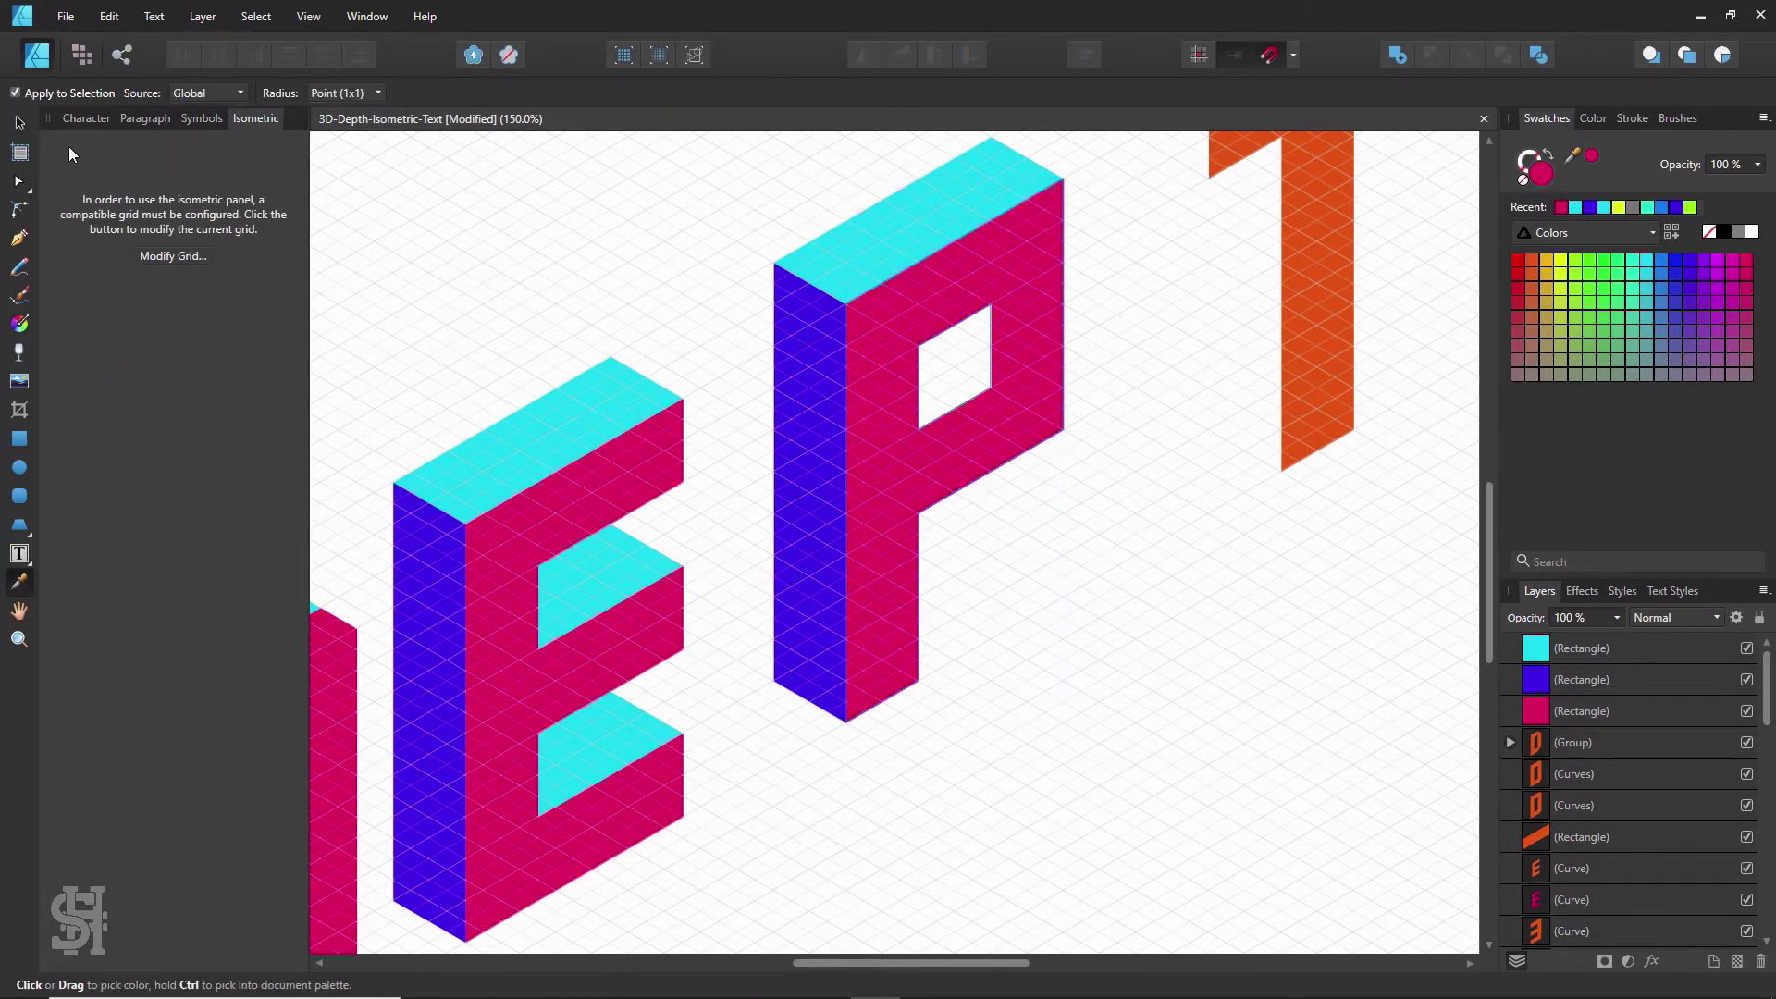
{"action": "left_click", "coordinate": [714, 319]}
- Copy the E's cyan arm face to the floor of the P's opening and shorten its excess length
{"action": "scroll", "coordinate": [879, 412], "scroll_direction": "up", "scroll_amount": 1}
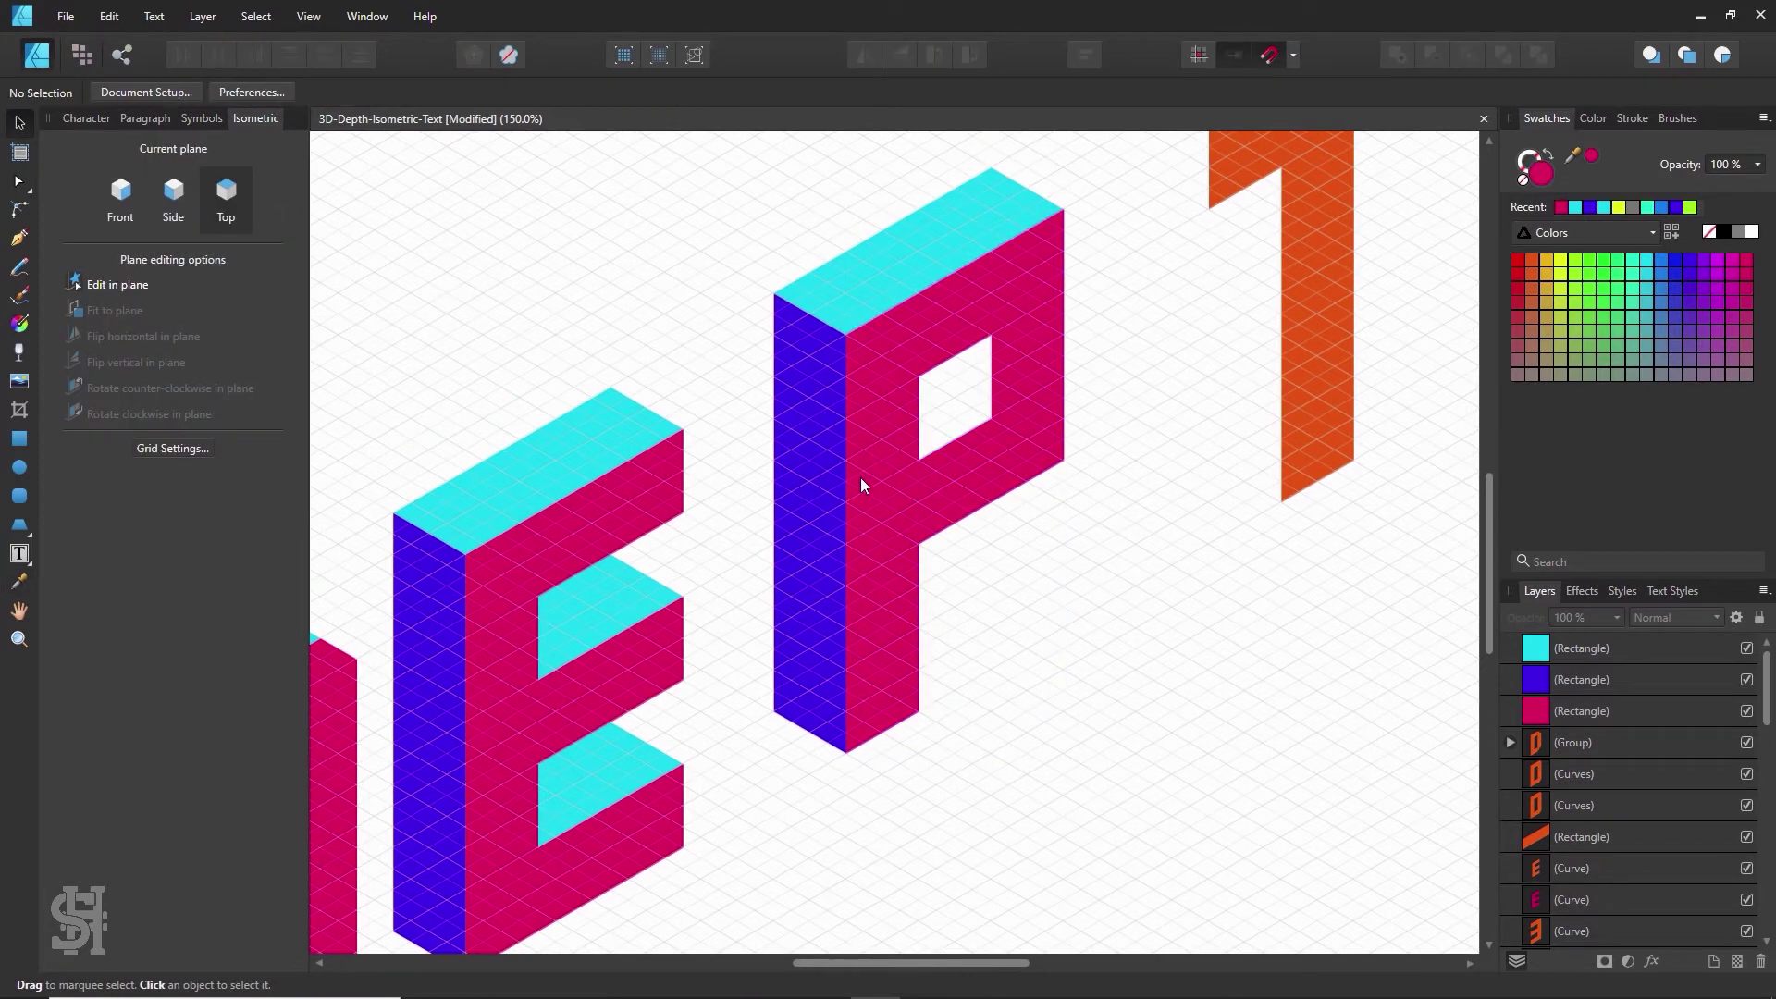
{"action": "left_click_drag", "start_coordinate": [544, 636], "coordinate": [912, 442]}
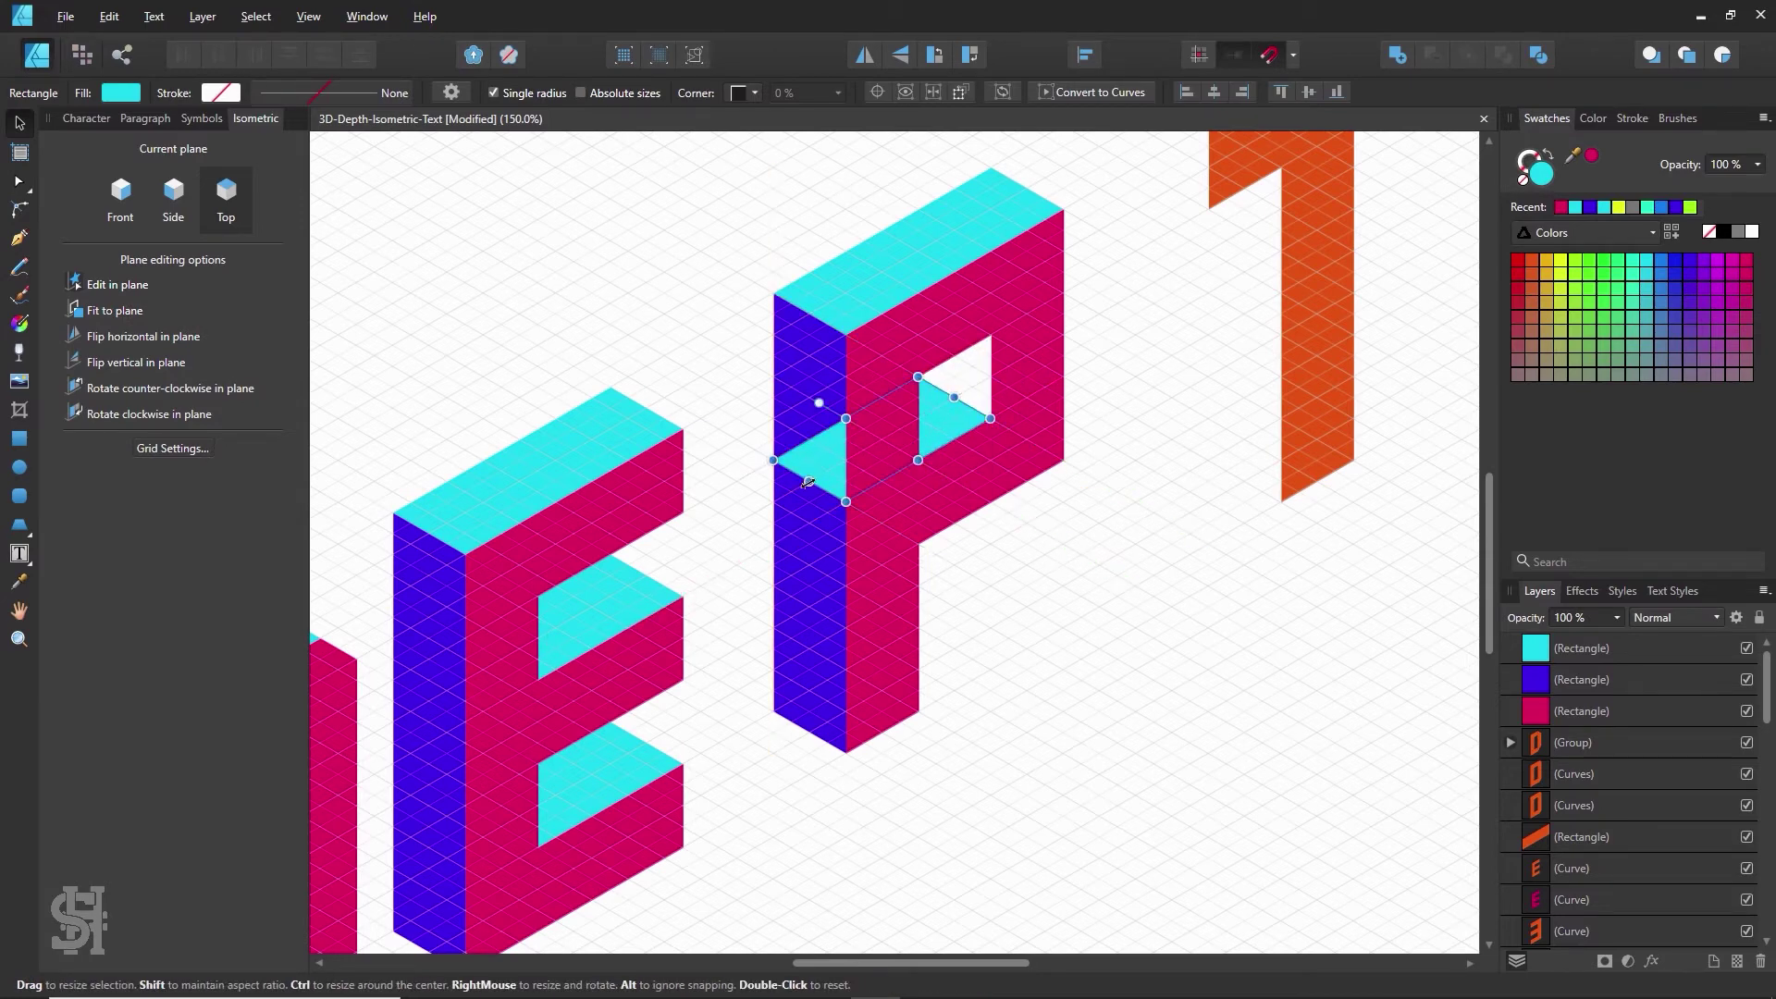
{"action": "left_click_drag", "start_coordinate": [809, 481], "coordinate": [882, 442]}
{"action": "left_click", "coordinate": [1086, 568]}
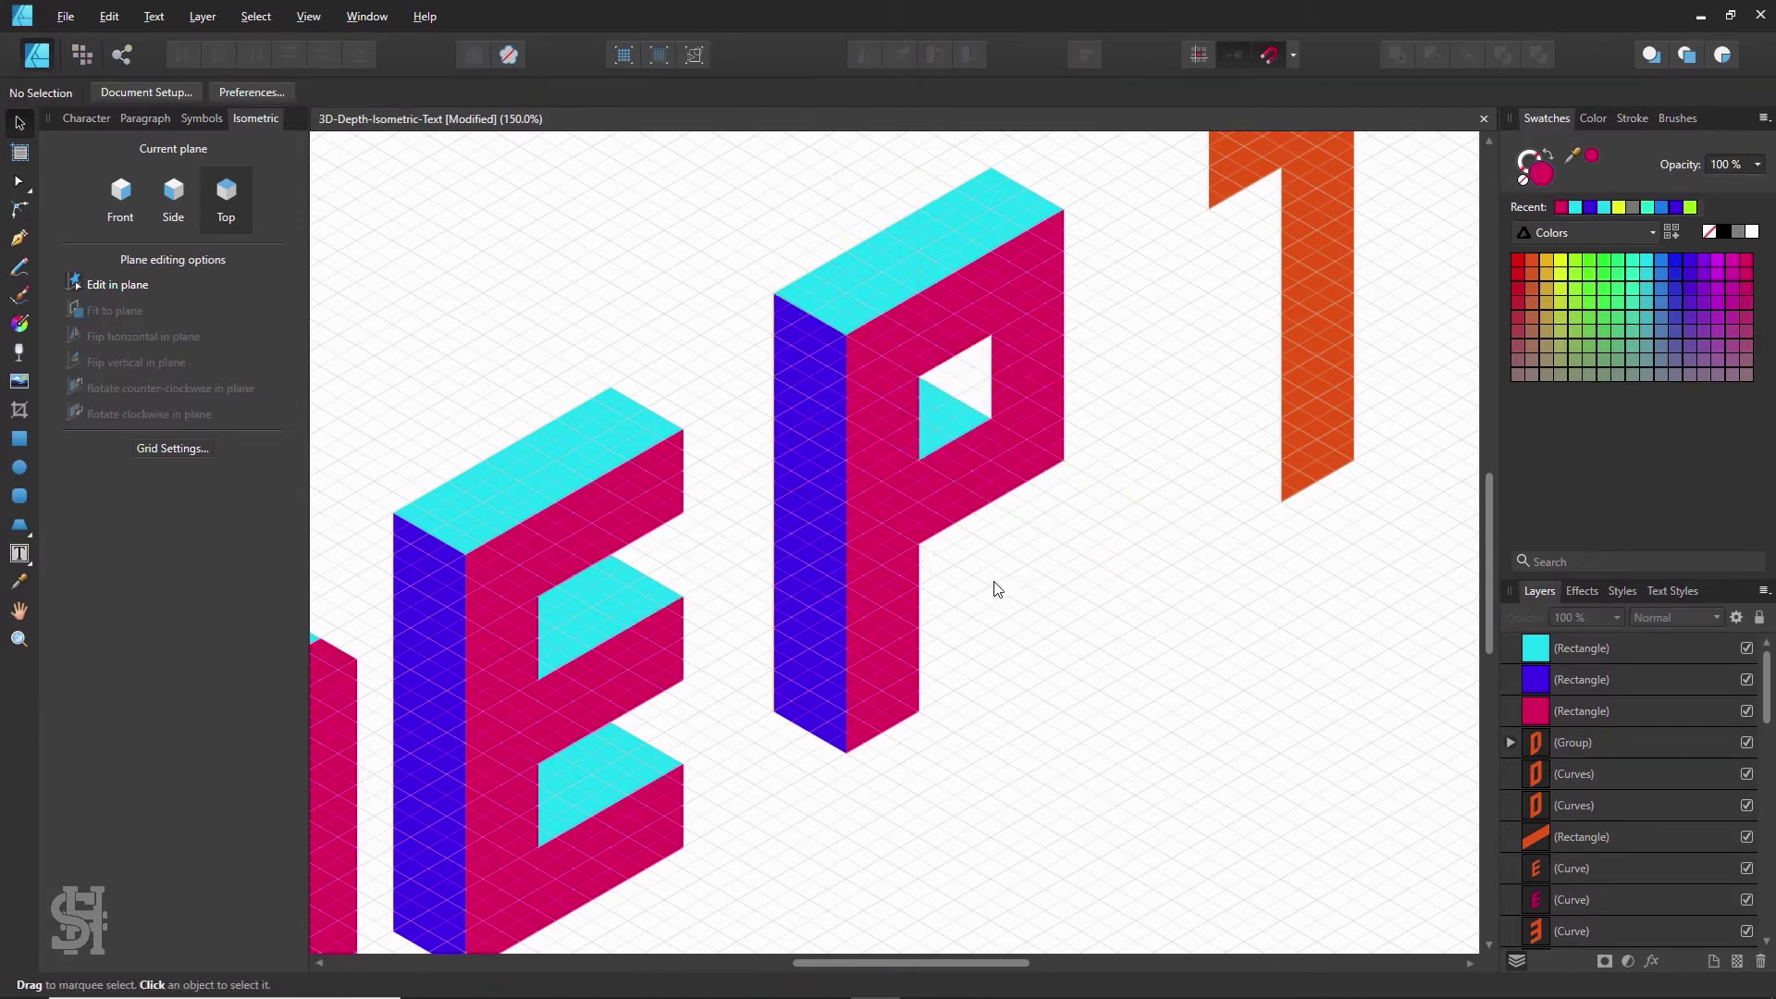
- Copy the P's blue side face into the P's opening and shorten it to about 60 px high
{"action": "left_click", "coordinate": [817, 532]}
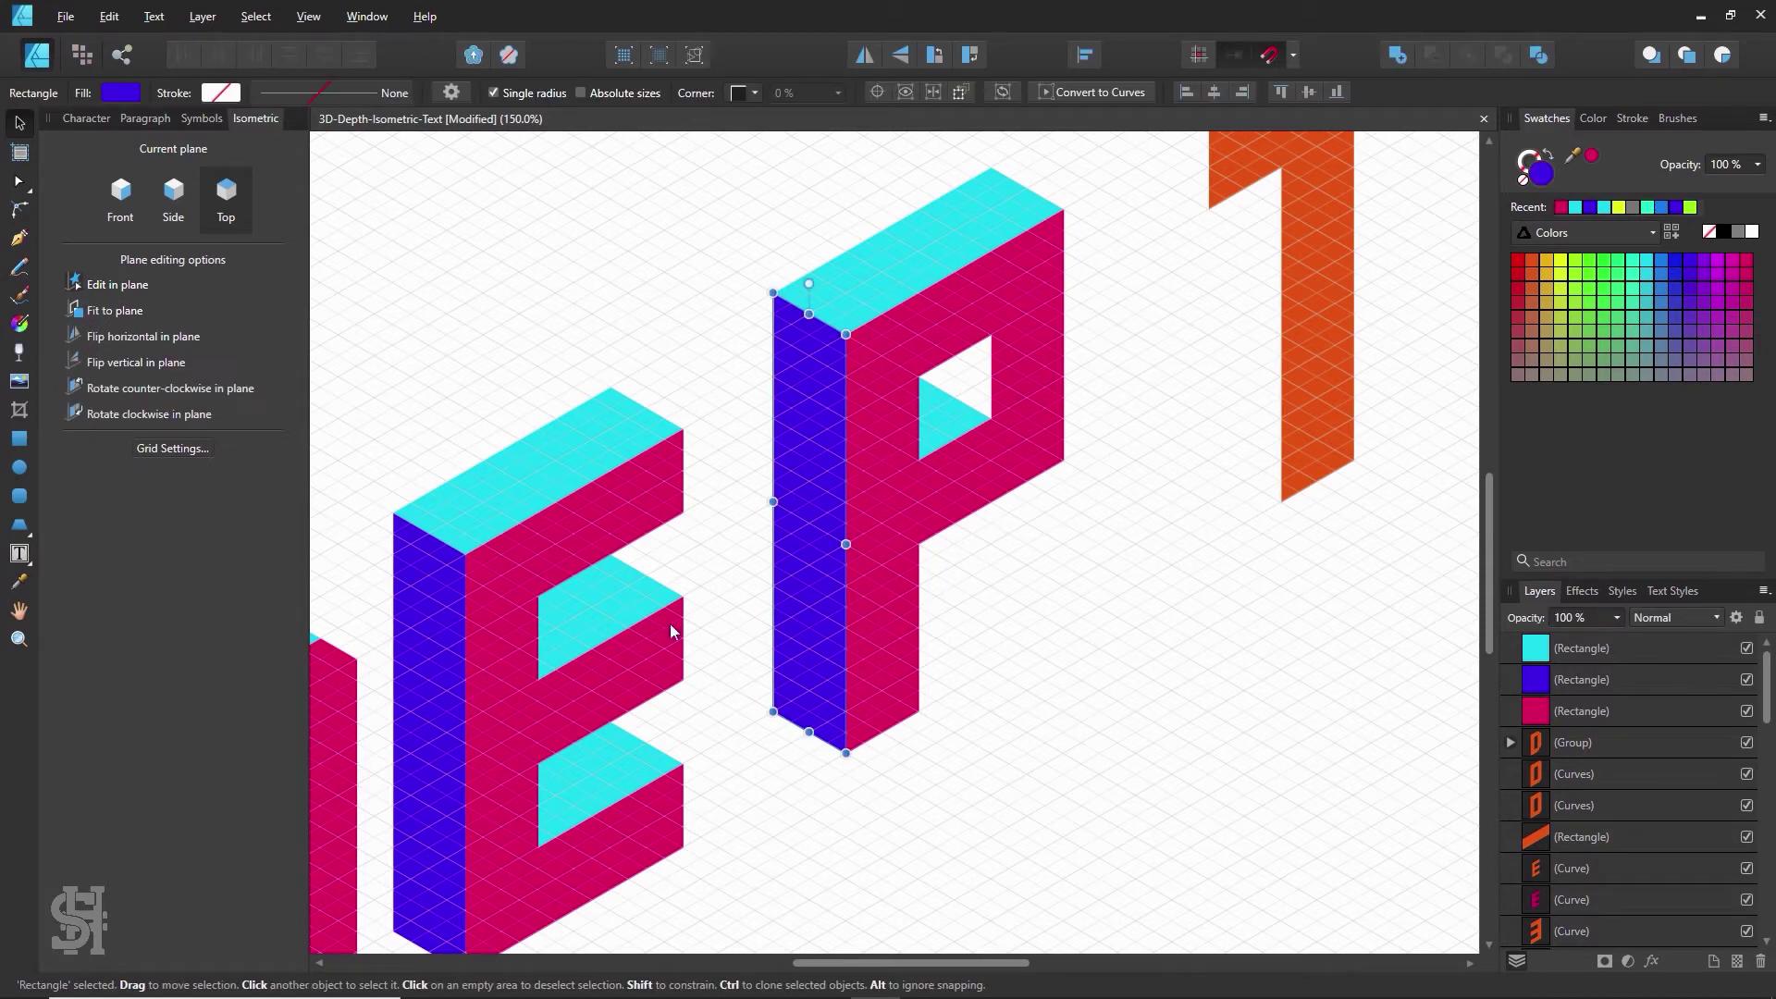
{"action": "mouse_move", "coordinate": [868, 548]}
{"action": "left_mouse_down"}
{"action": "mouse_move", "coordinate": [956, 577]}
{"action": "mouse_move", "coordinate": [952, 562]}
{"action": "left_mouse_up"}
{"action": "mouse_move", "coordinate": [953, 730]}
{"action": "left_mouse_down"}
{"action": "mouse_move", "coordinate": [984, 584]}
{"action": "mouse_move", "coordinate": [984, 416]}
{"action": "left_mouse_up"}
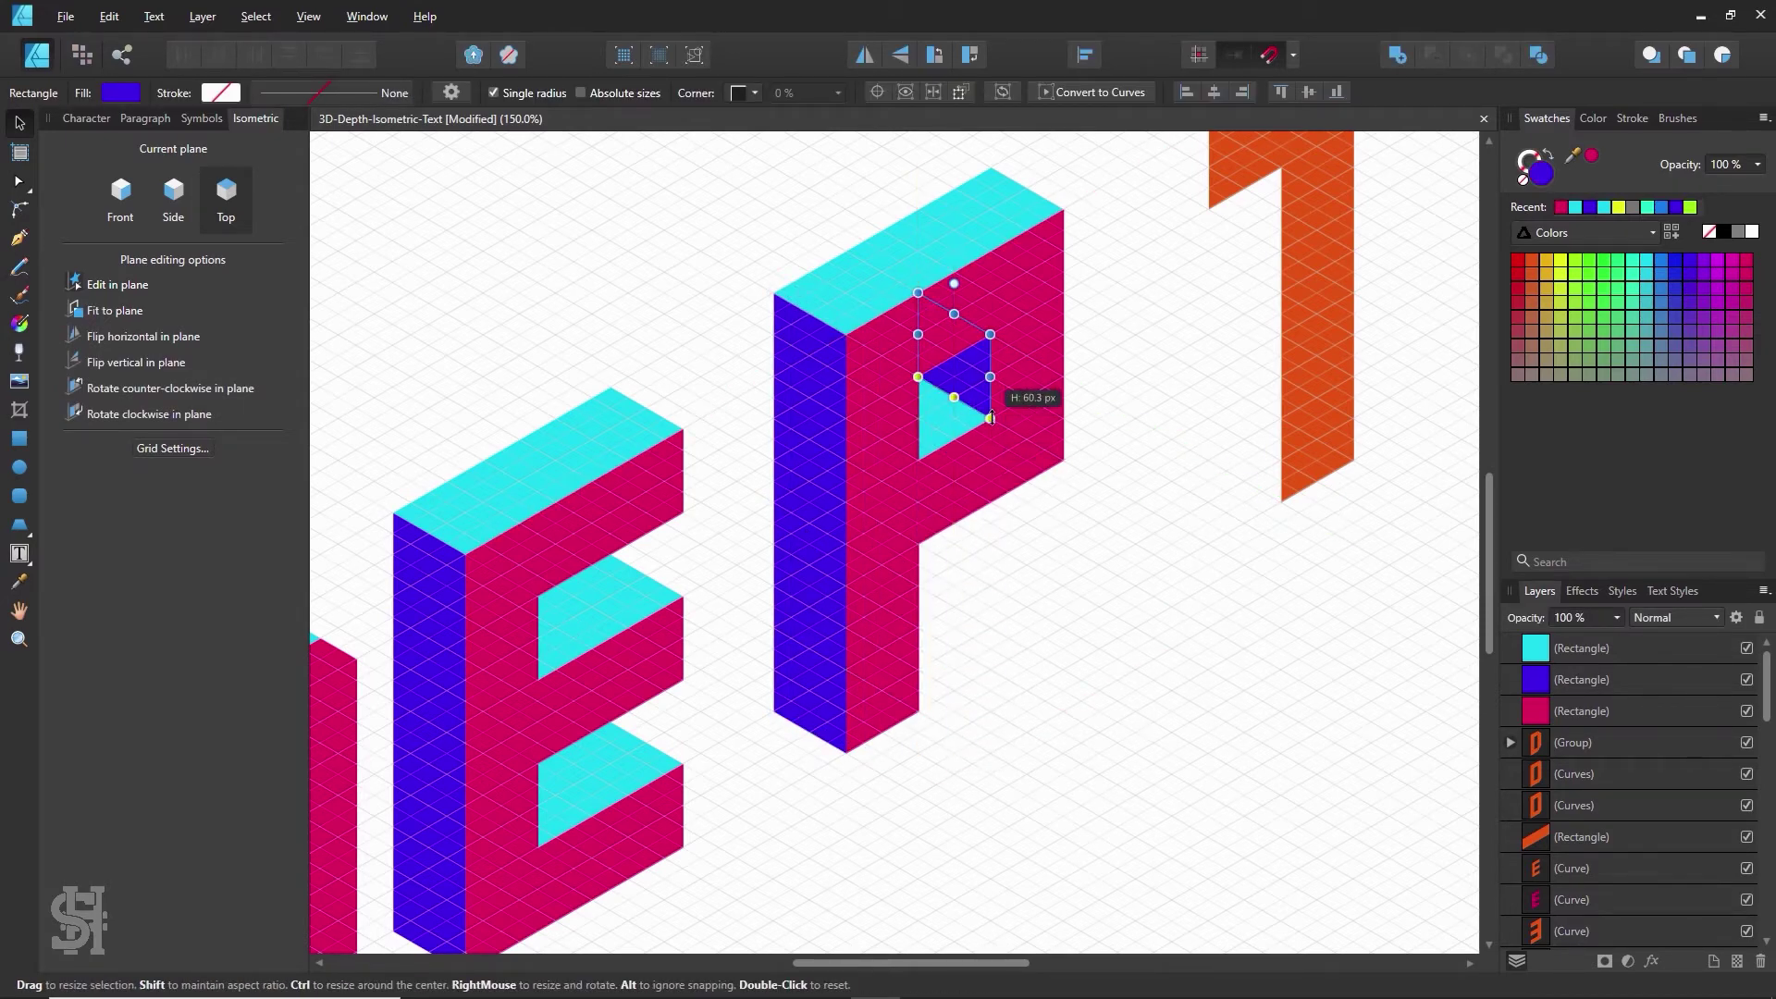
{"action": "key", "text": "z"}
{"action": "left_click", "coordinate": [1133, 449], "text": "alt"}
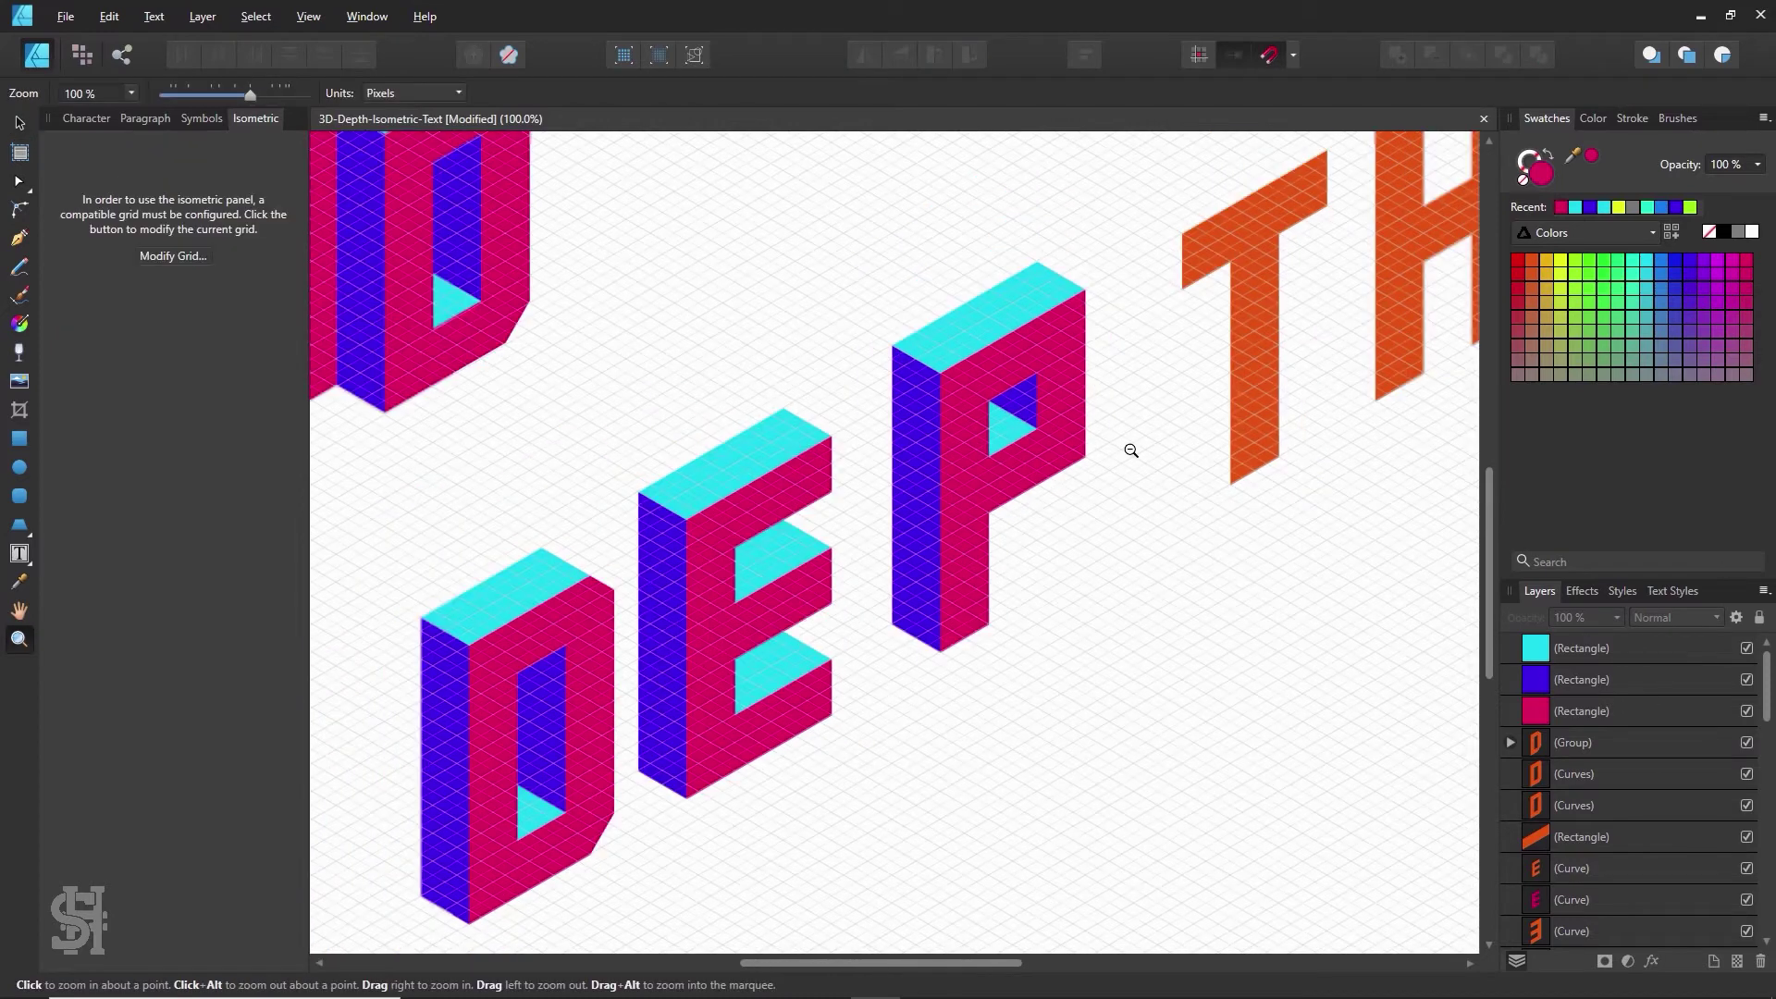
{"action": "left_click", "coordinate": [1132, 449], "text": "alt"}
{"action": "left_click", "coordinate": [1237, 488]}
{"action": "key", "text": "h"}
{"action": "left_click_drag", "start_coordinate": [1198, 453], "coordinate": [918, 547]}
{"action": "left_click", "coordinate": [18, 123]}
{"action": "left_click", "coordinate": [705, 500]}
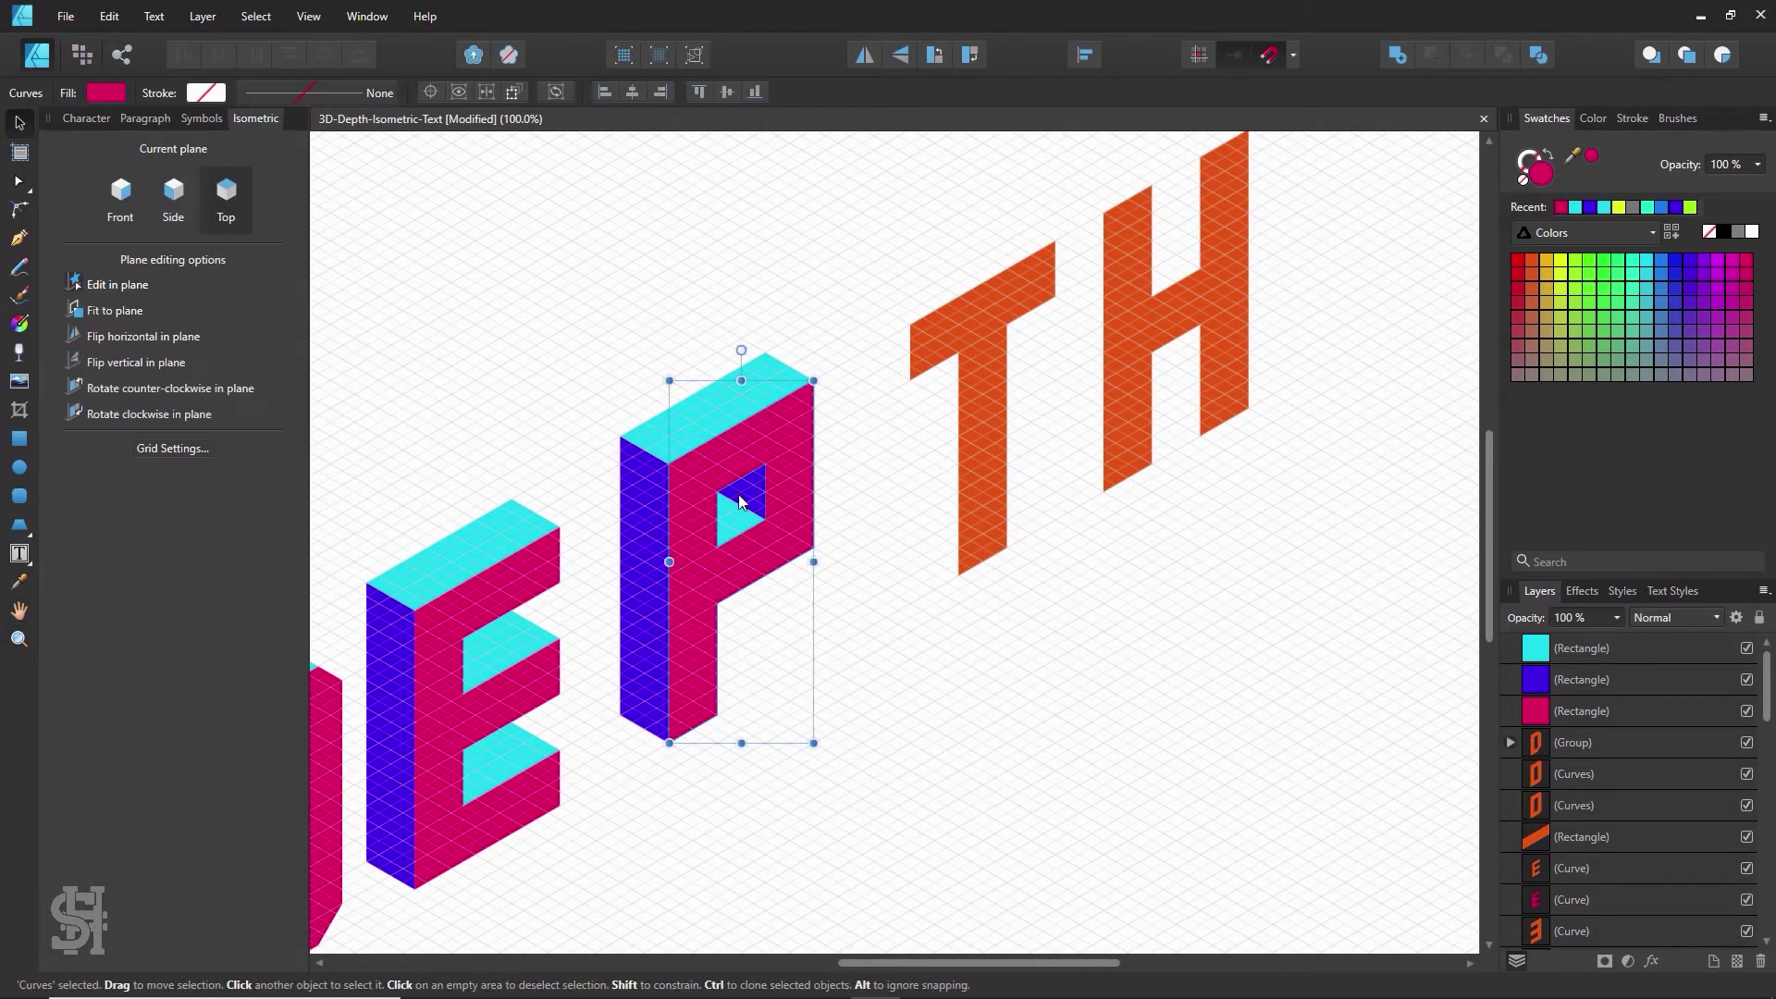
{"action": "left_click", "coordinate": [932, 563]}
{"action": "scroll", "coordinate": [931, 578], "scroll_direction": "up", "scroll_amount": 1}
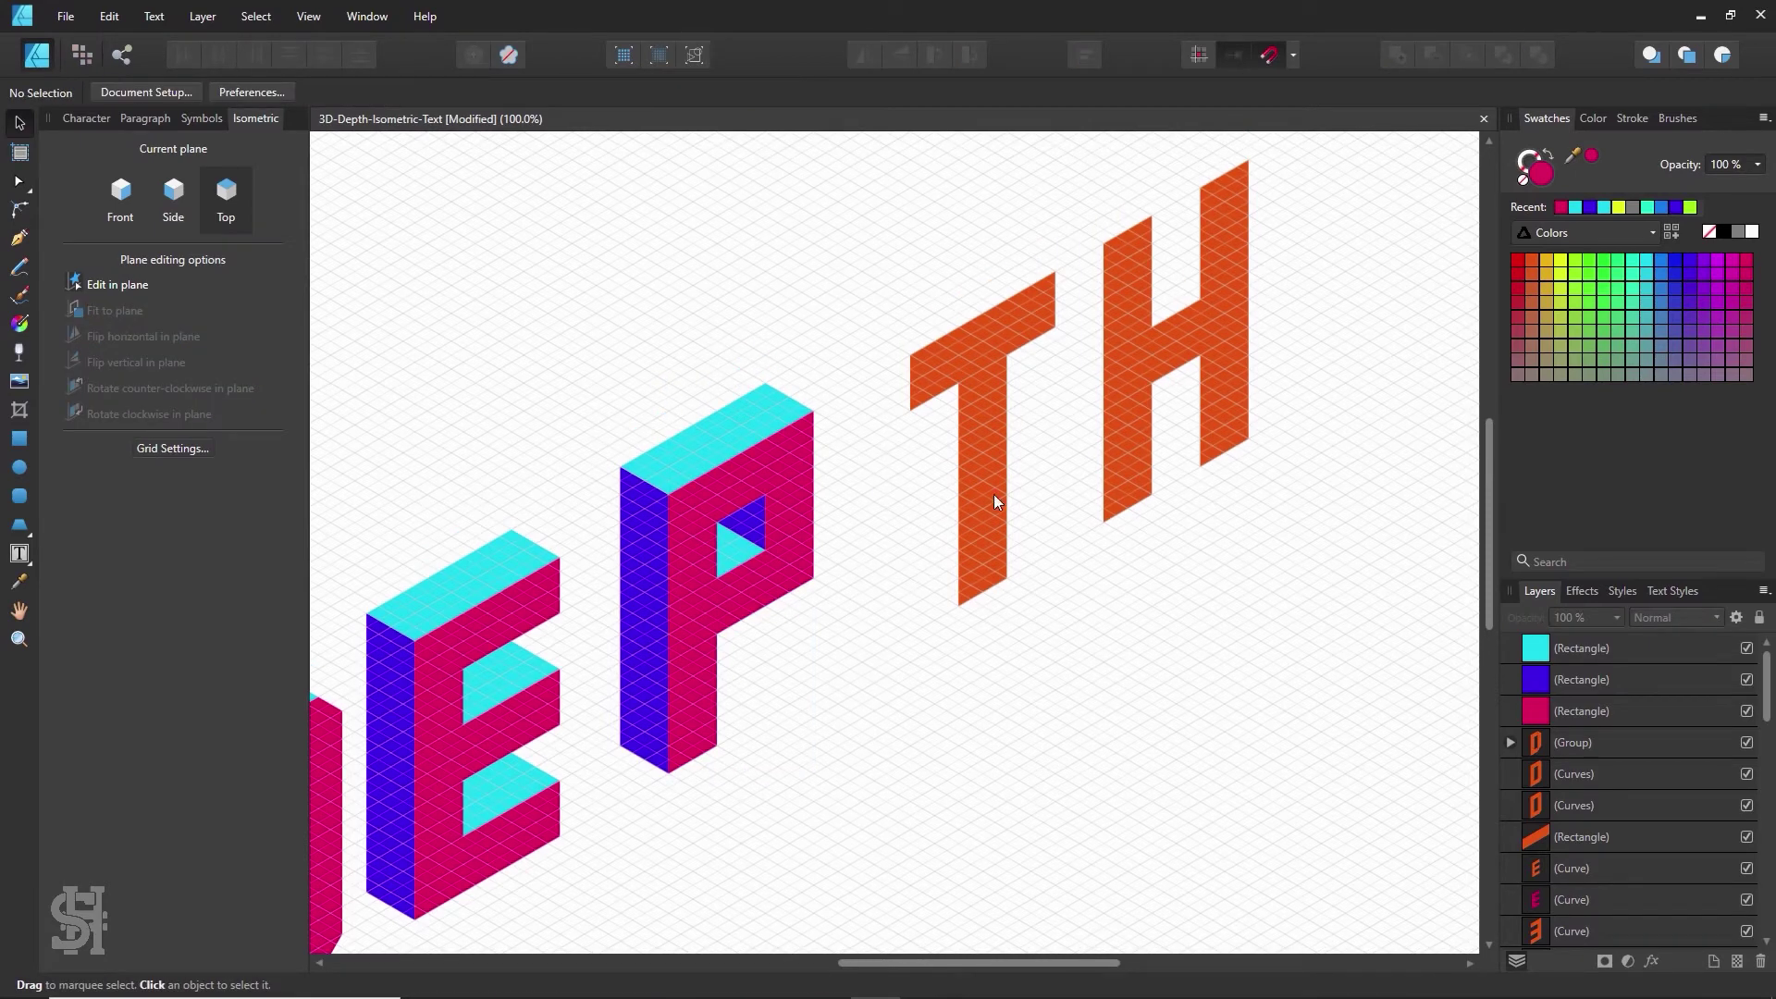
- Move the orange T and H slightly up and to the right, away from the P
{"action": "left_click_drag", "start_coordinate": [994, 505], "coordinate": [1018, 474]}
{"action": "left_click_drag", "start_coordinate": [1122, 407], "coordinate": [1155, 379]}
{"action": "left_click", "coordinate": [1102, 614]}
{"action": "scroll", "coordinate": [1090, 706], "scroll_direction": "up", "scroll_amount": 4}
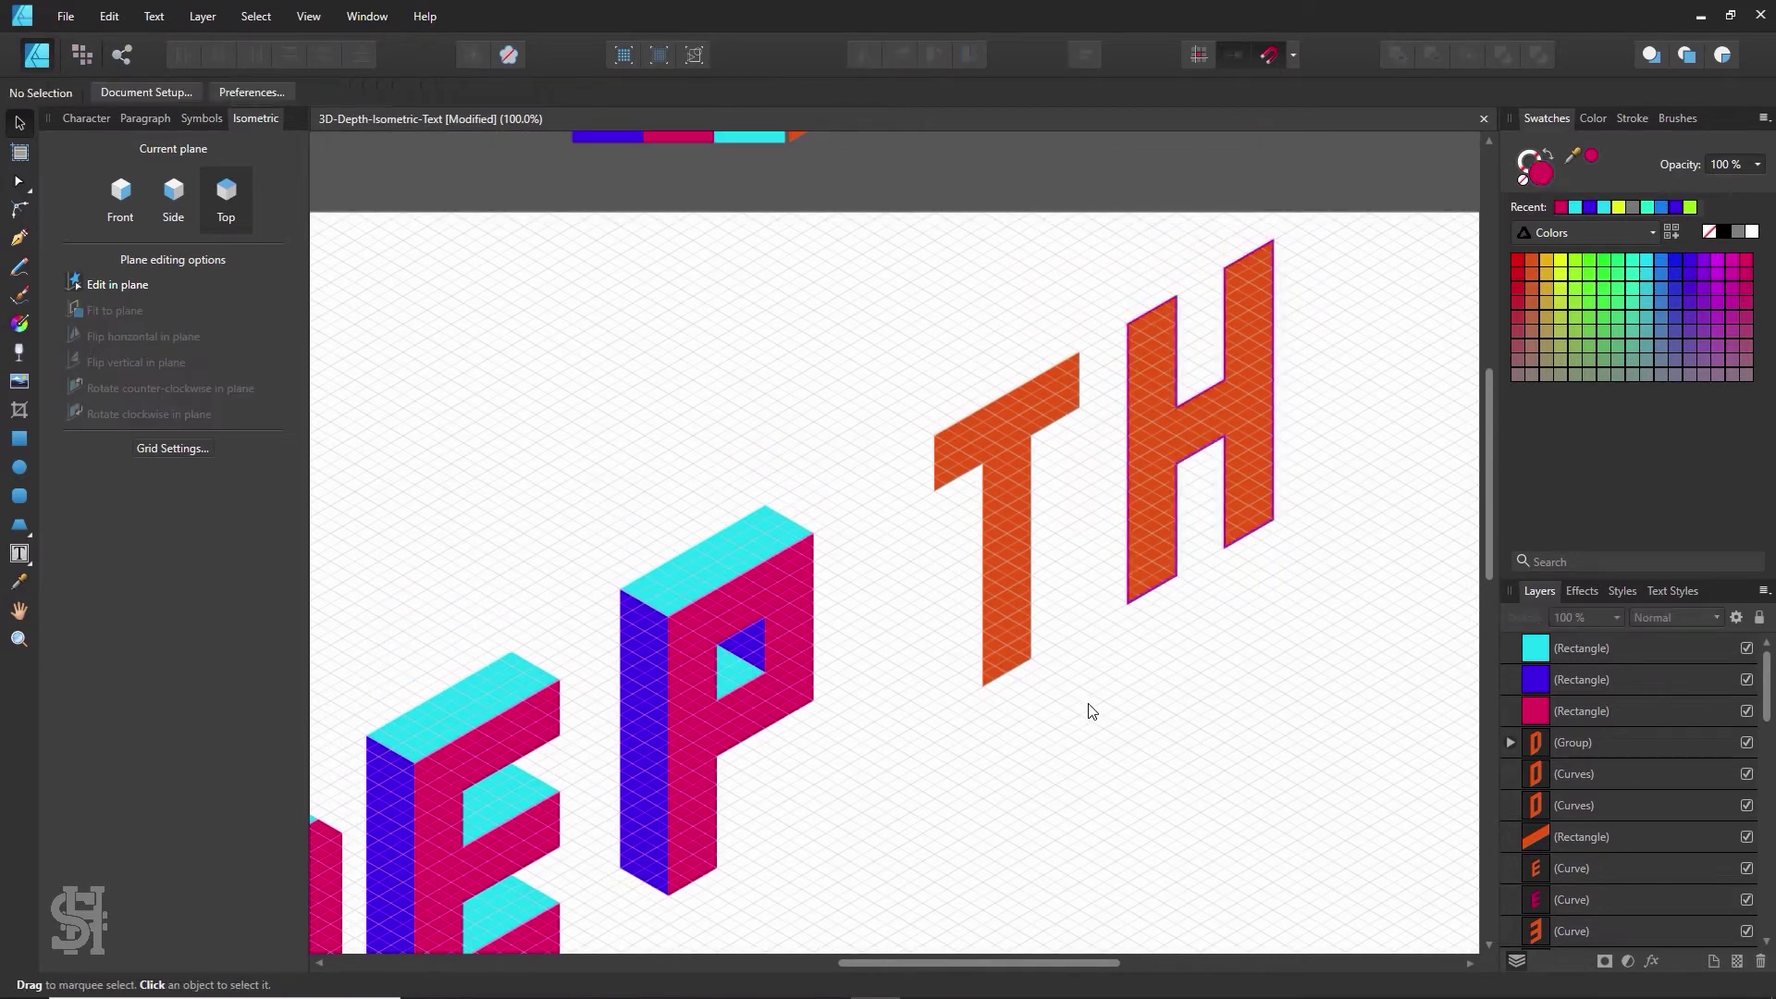
{"action": "left_click", "coordinate": [745, 657]}
{"action": "left_click_drag", "start_coordinate": [747, 651], "coordinate": [912, 652]}
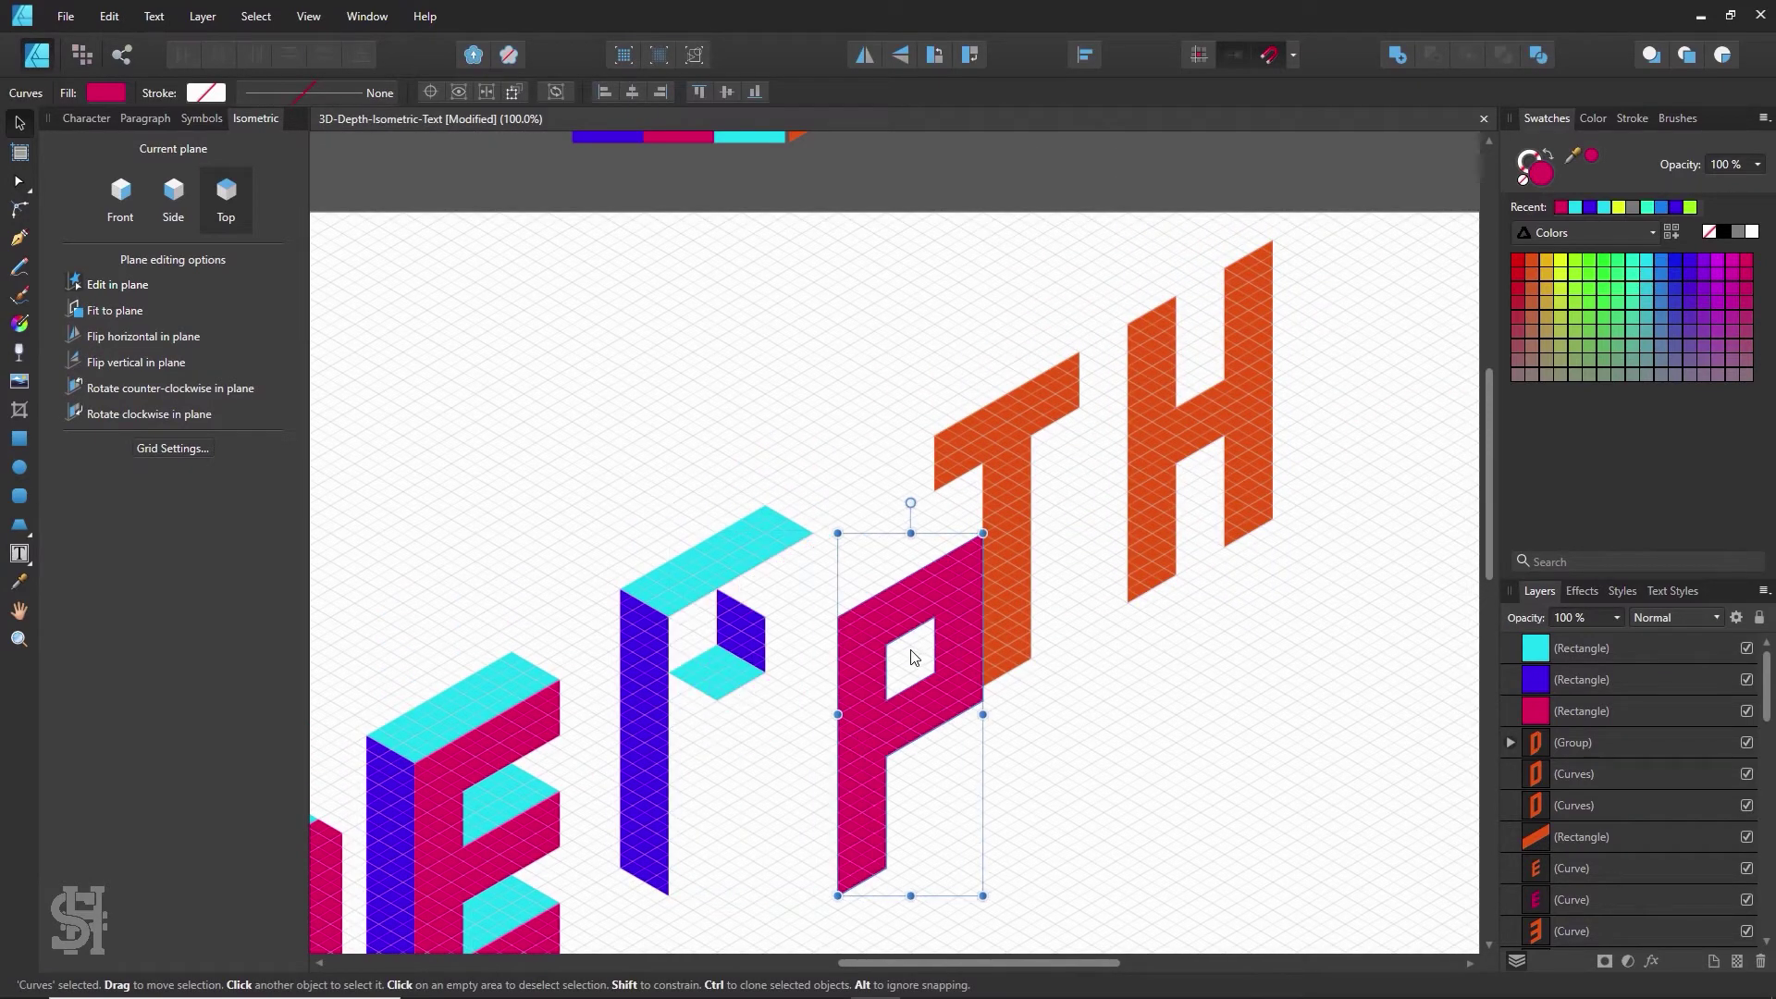
{"action": "key", "text": "ctrl+z"}
{"action": "left_click", "coordinate": [1108, 756]}
{"action": "scroll", "coordinate": [651, 679], "scroll_direction": "down", "scroll_amount": 2}
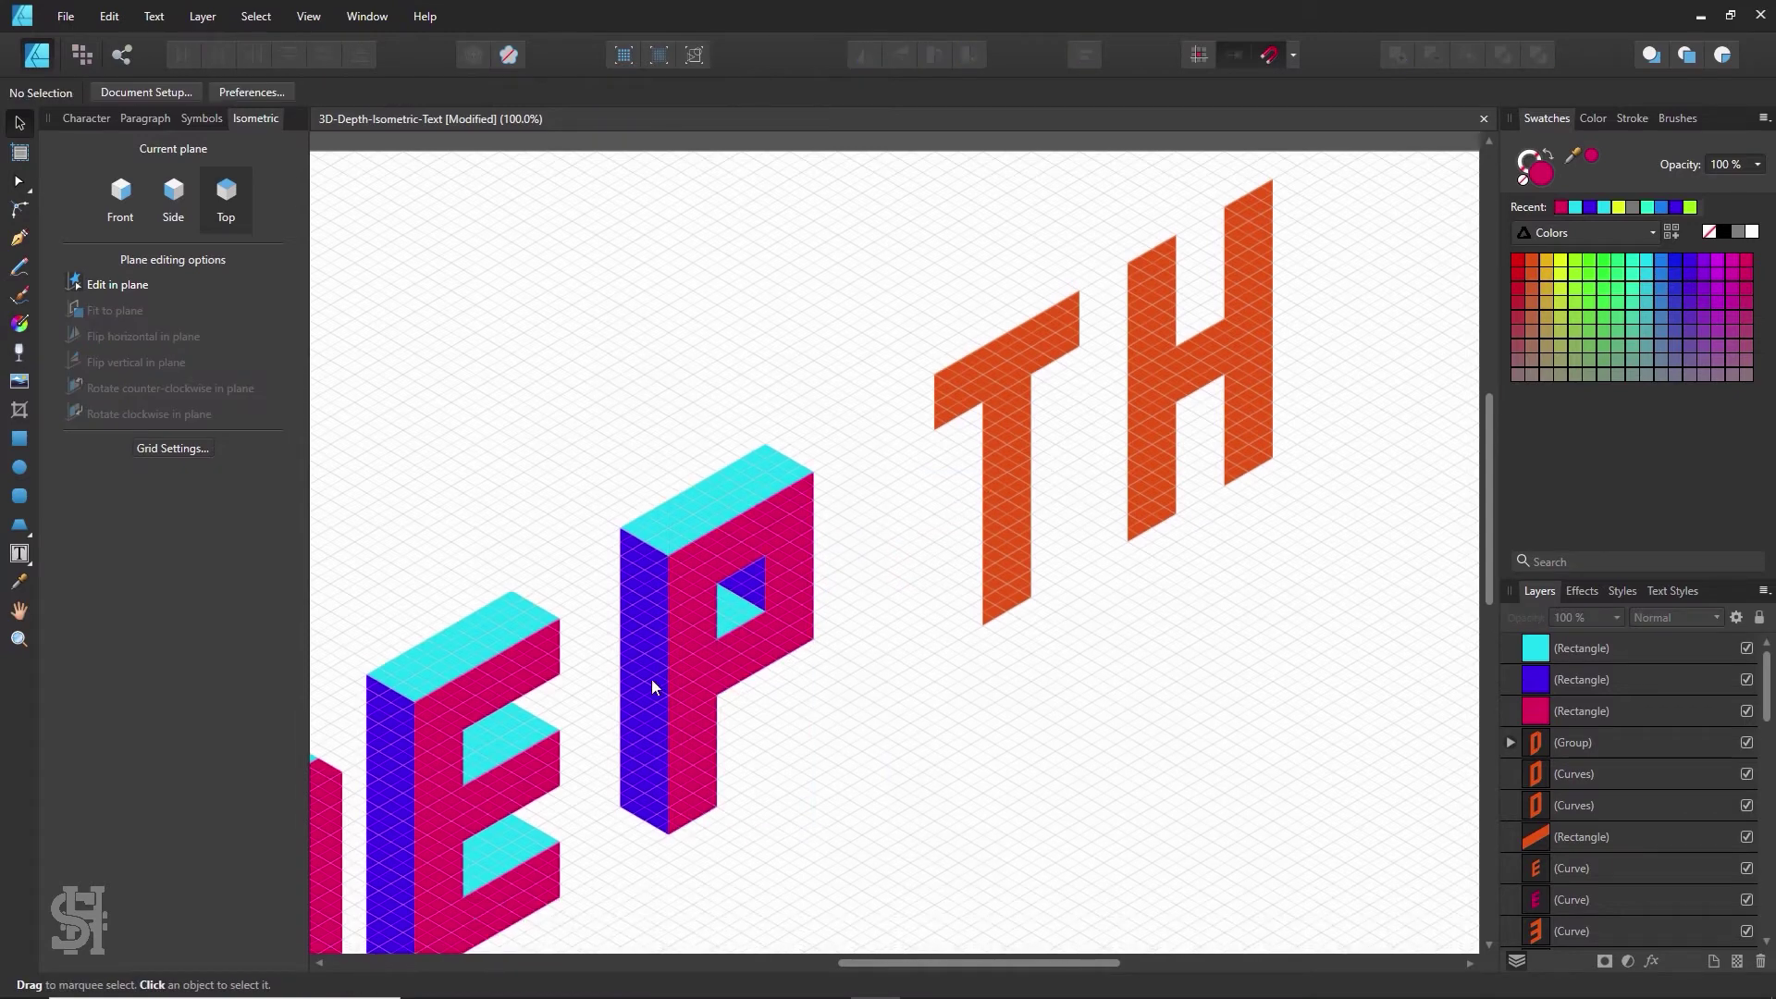
- Copy the P's blue side face to the left edge of the T's stem and shorten it to fit
{"action": "left_click_drag", "start_coordinate": [650, 695], "coordinate": [838, 611]}
{"action": "left_click_drag", "start_coordinate": [929, 541], "coordinate": [953, 503]}
{"action": "mouse_move", "coordinate": [952, 377]}
{"action": "left_mouse_down"}
{"action": "mouse_move", "coordinate": [953, 467]}
{"action": "mouse_move", "coordinate": [971, 389]}
{"action": "left_mouse_up"}
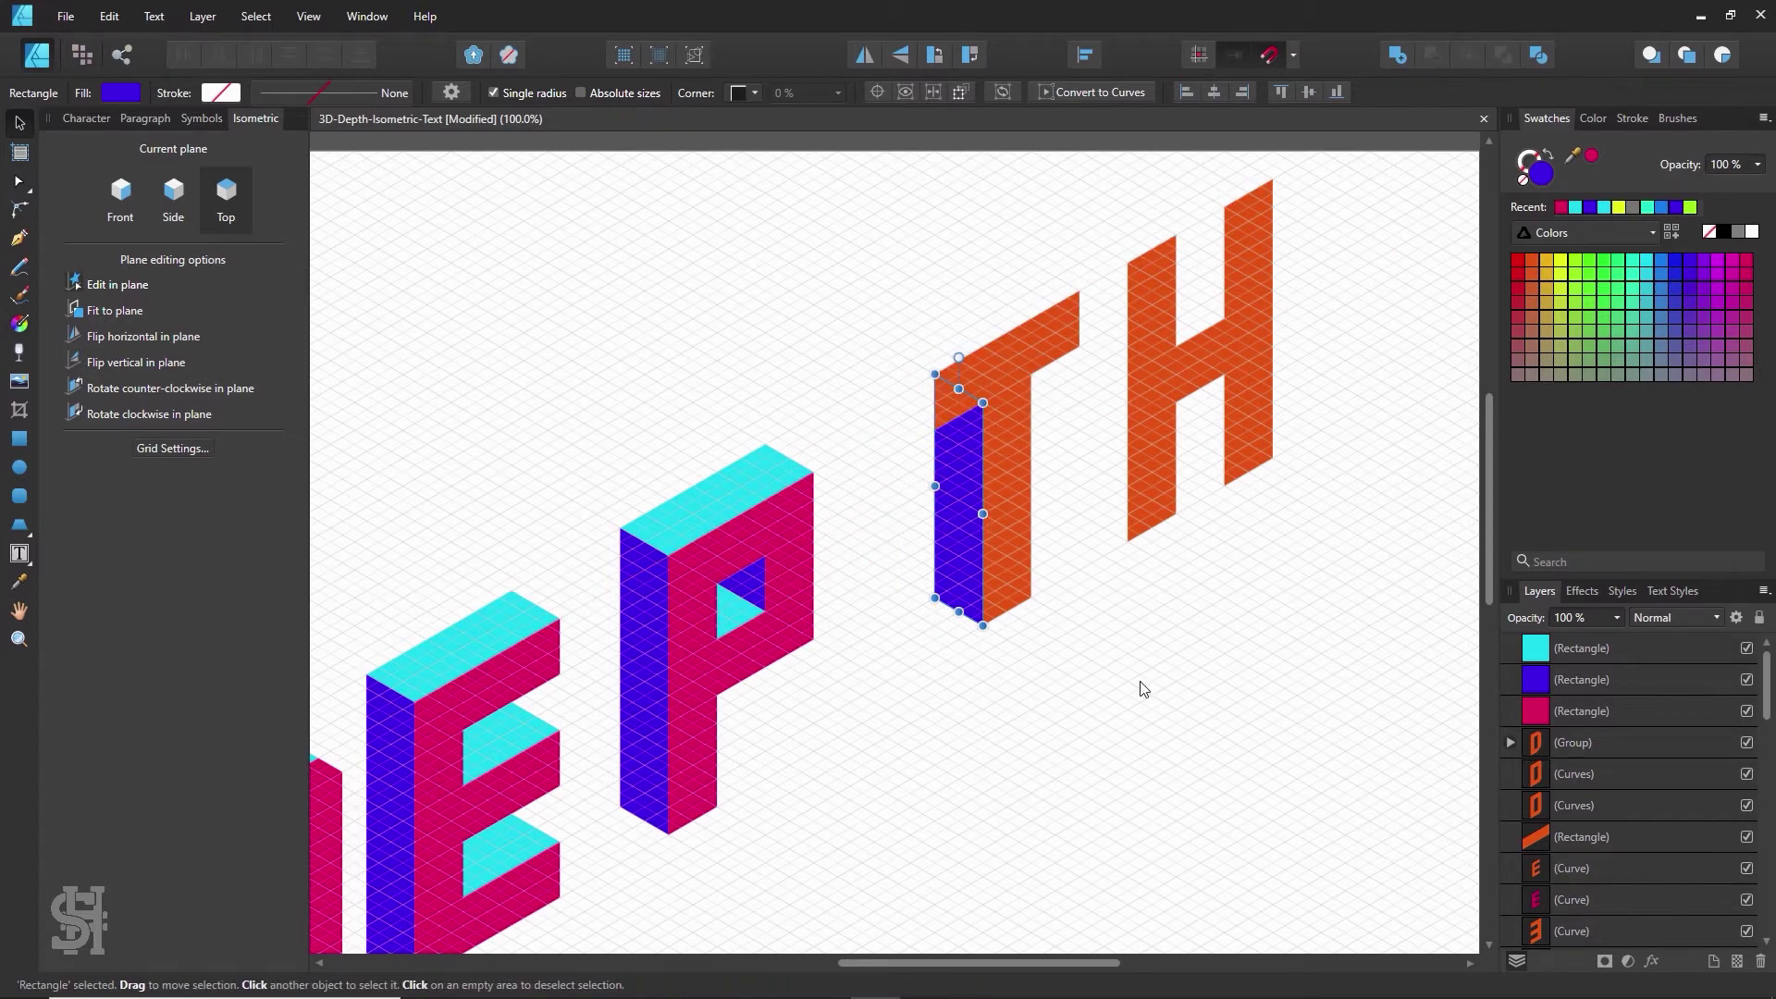
{"action": "left_click", "coordinate": [1035, 664]}
- Copy the P's cyan top face onto the top of the T's crossbar
{"action": "left_click", "coordinate": [685, 632]}
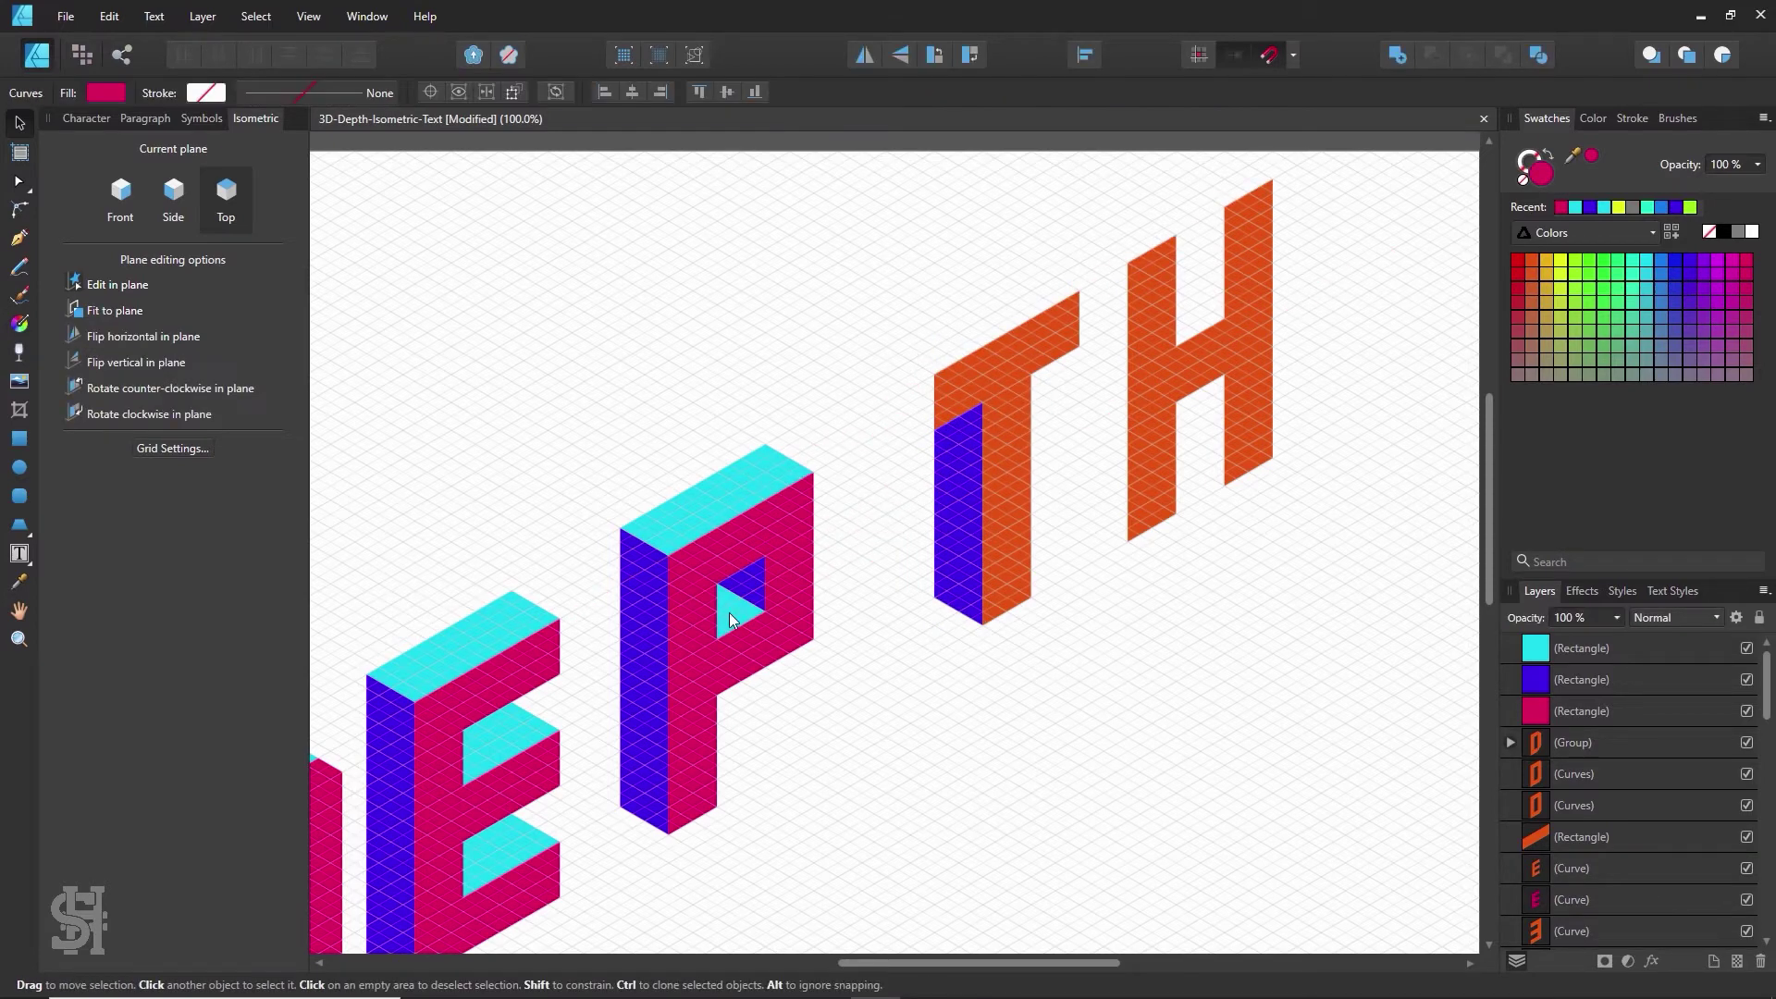
{"action": "left_click", "coordinate": [685, 503]}
{"action": "left_click_drag", "start_coordinate": [695, 513], "coordinate": [986, 310]}
{"action": "left_click", "coordinate": [920, 472]}
- Copy the stem's blue side face to the left end of the T's crossbar and shorten it to the crossbar's height
{"action": "left_click", "coordinate": [920, 472]}
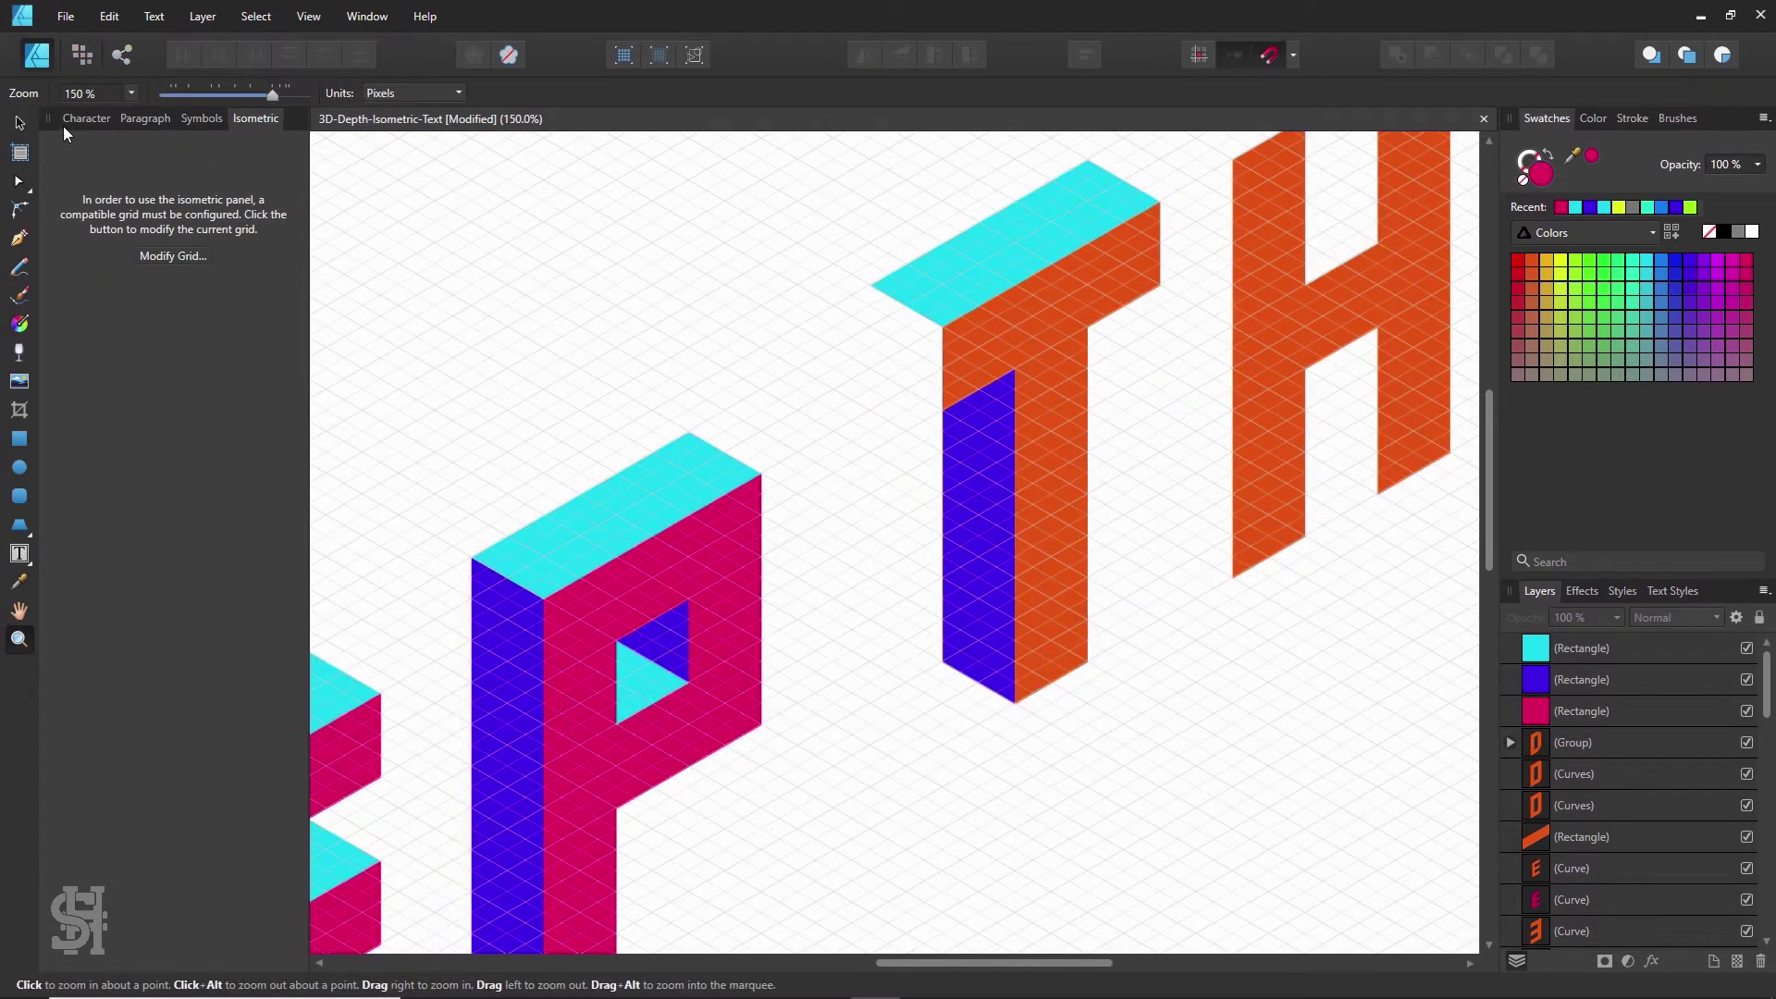
{"action": "key", "text": "v"}
{"action": "left_click_drag", "start_coordinate": [984, 542], "coordinate": [909, 509]}
{"action": "left_click_drag", "start_coordinate": [905, 640], "coordinate": [914, 392]}
{"action": "left_click", "coordinate": [1093, 575]}
{"action": "scroll", "coordinate": [1091, 579], "scroll_direction": "up", "scroll_amount": 1}
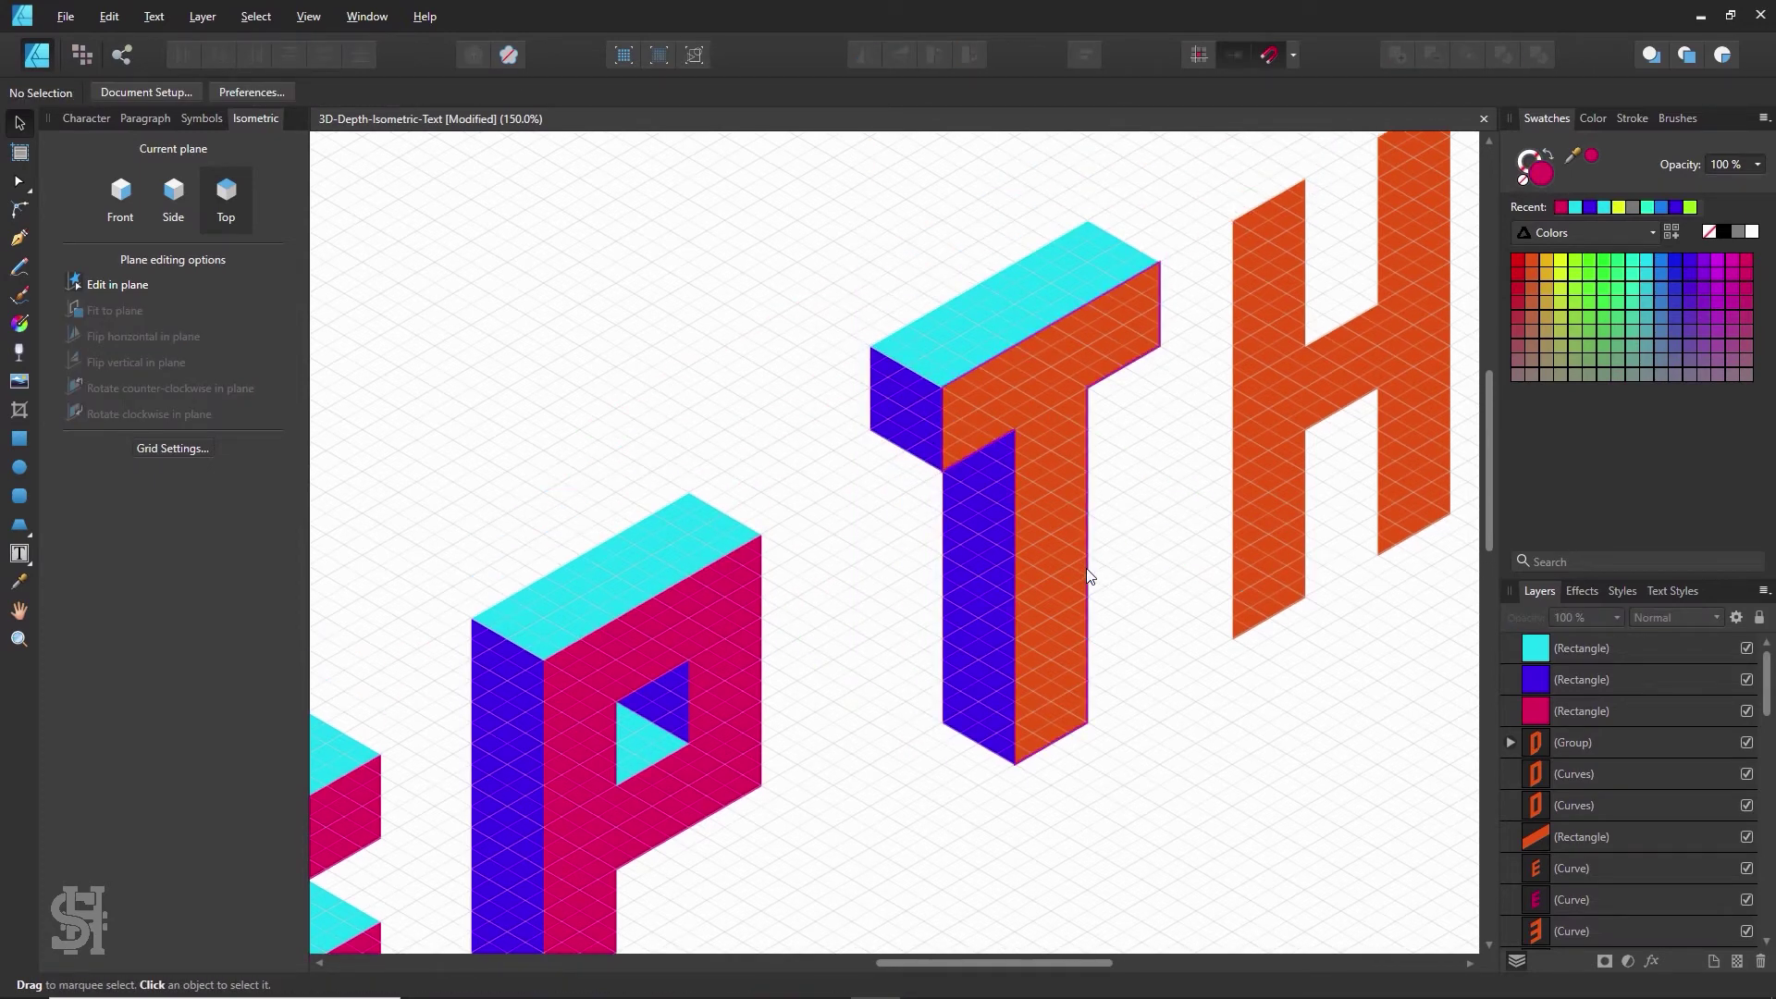
- Recolour the orange T's front face with the pink sampled from the reference swatch above the artboard
{"action": "key", "text": "z"}
{"action": "left_click", "coordinate": [1117, 573], "text": "alt"}
{"action": "key", "text": "h"}
{"action": "left_click_drag", "start_coordinate": [1163, 627], "coordinate": [931, 640]}
{"action": "left_click", "coordinate": [21, 123]}
{"action": "left_click", "coordinate": [864, 457]}
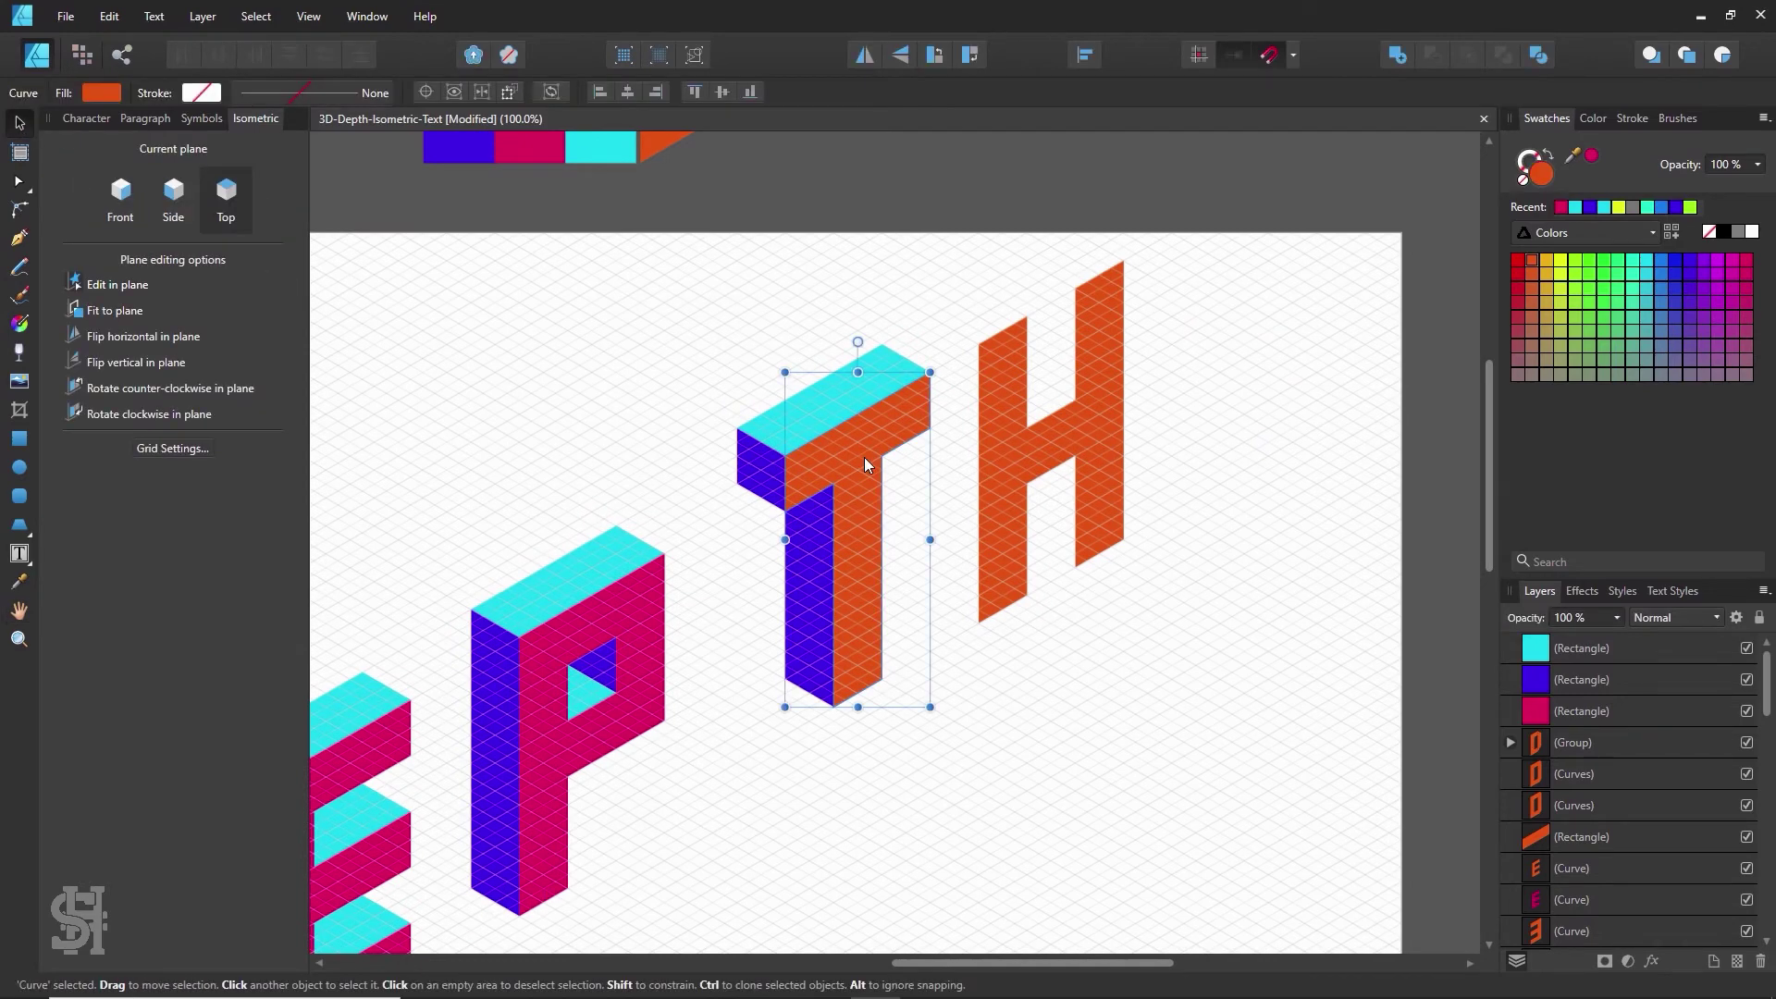
{"action": "key", "text": "i"}
{"action": "left_click", "coordinate": [529, 148]}
{"action": "left_click", "coordinate": [22, 123]}
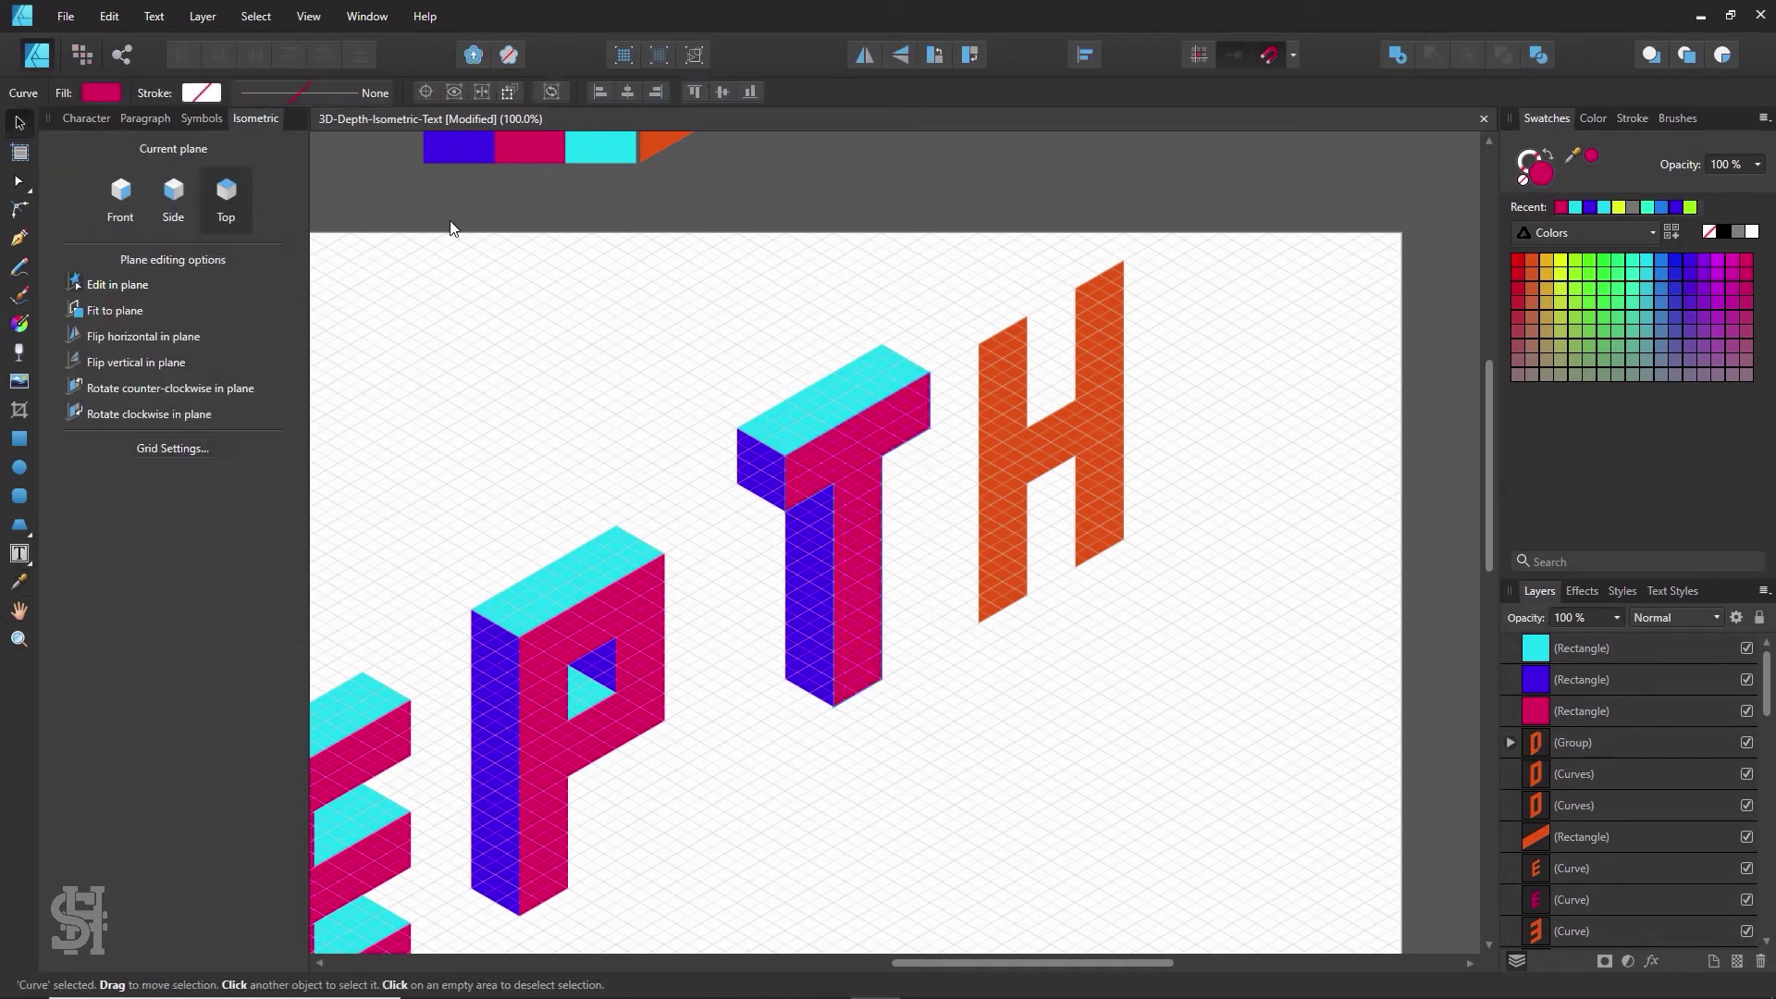
- Move all faces of the T together down and to the left, closer to the P
{"action": "left_click_drag", "start_coordinate": [688, 257], "coordinate": [919, 750]}
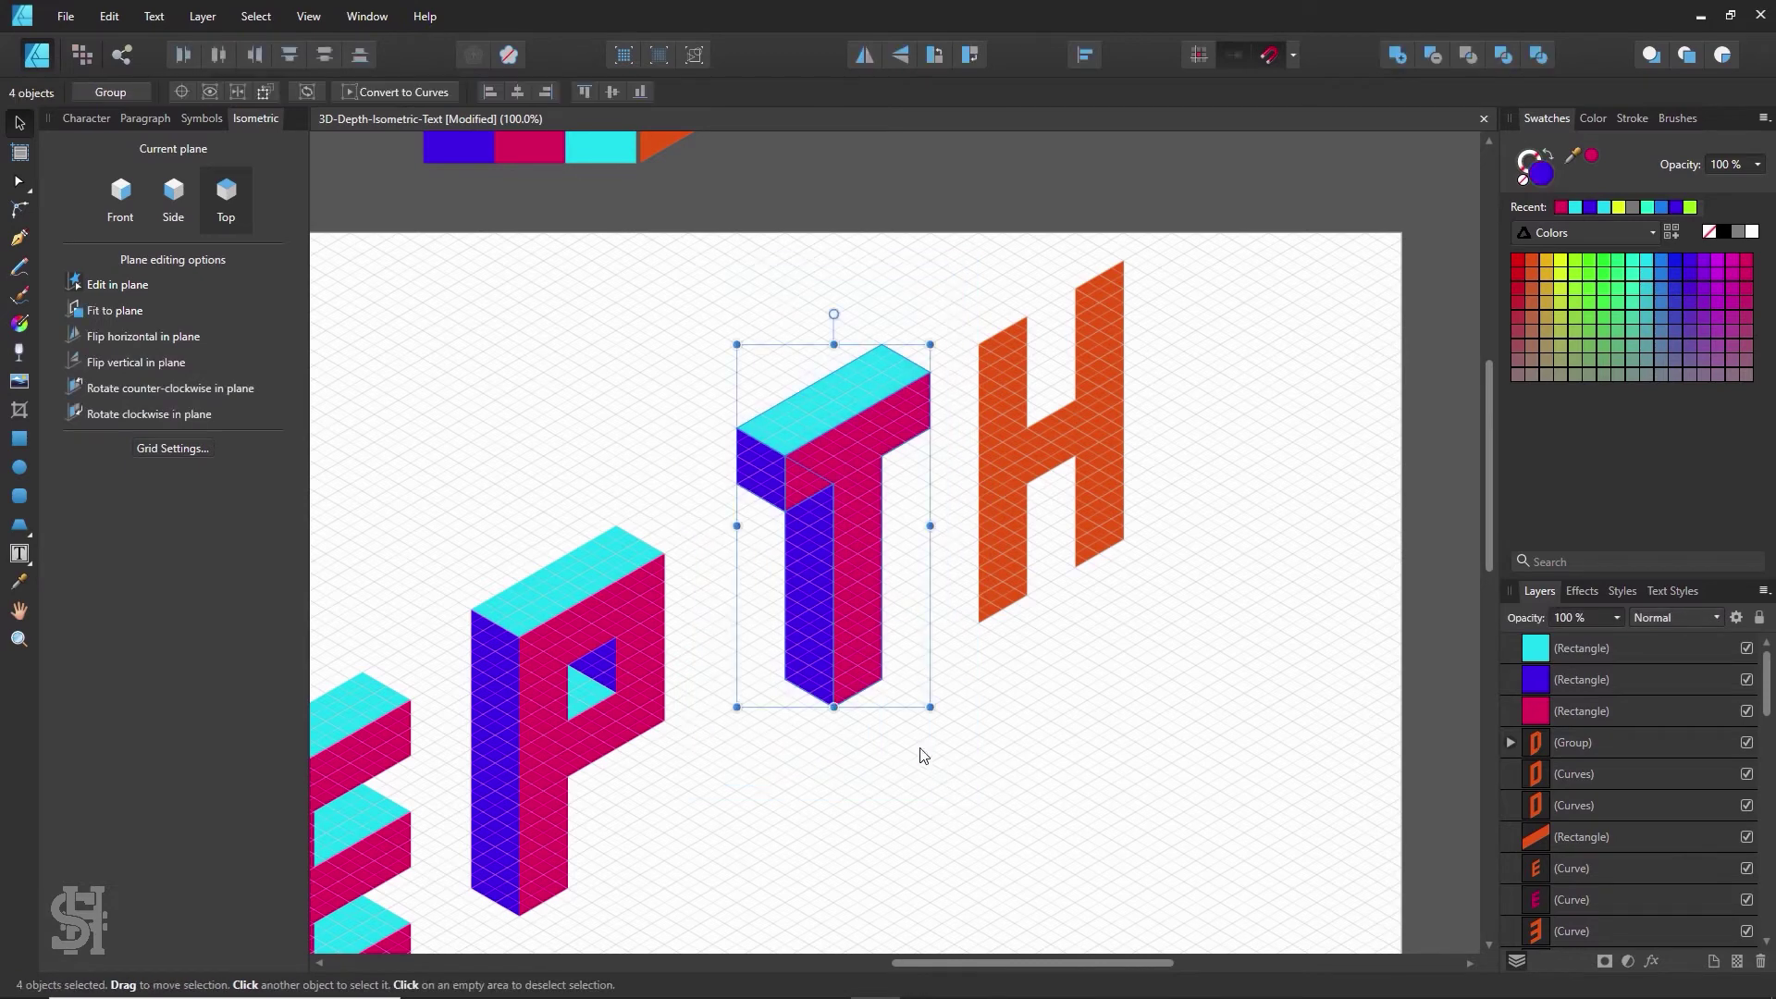
{"action": "left_click_drag", "start_coordinate": [852, 644], "coordinate": [814, 695]}
{"action": "left_click", "coordinate": [1044, 733]}
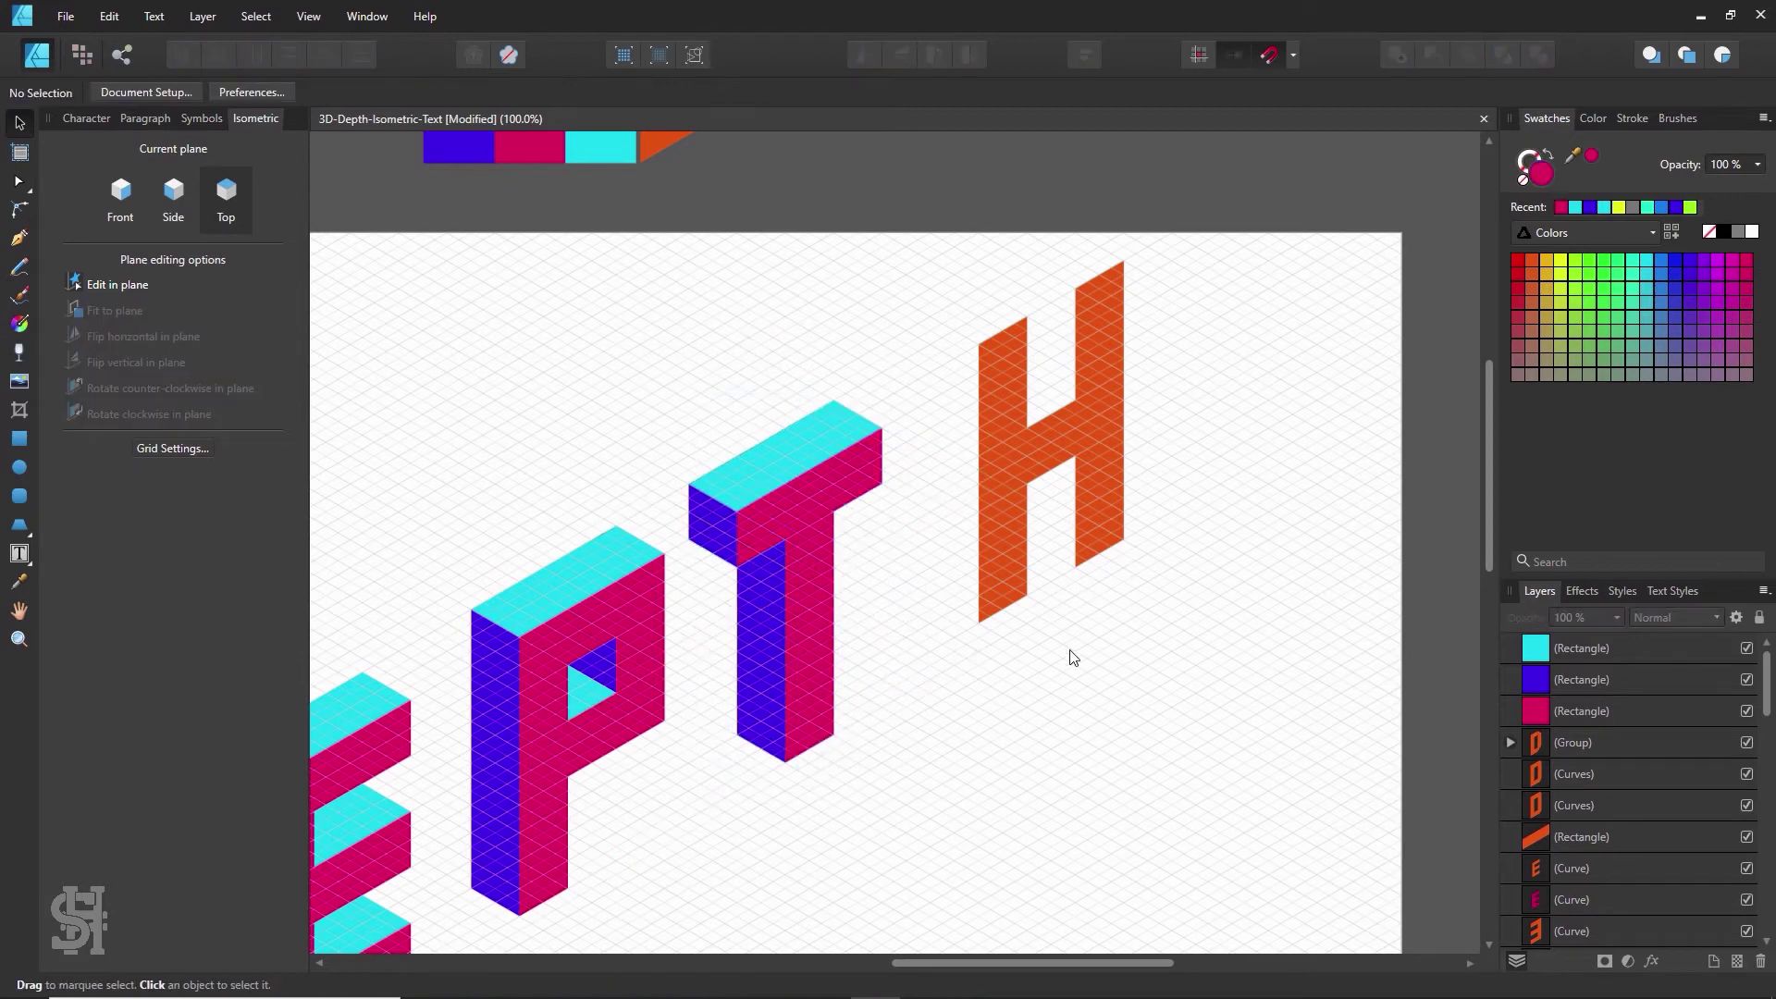
- Recolour the orange H's front face with the pink sampled from the T
{"action": "key", "text": "z"}
{"action": "left_click", "coordinate": [1010, 446]}
{"action": "left_click", "coordinate": [20, 124]}
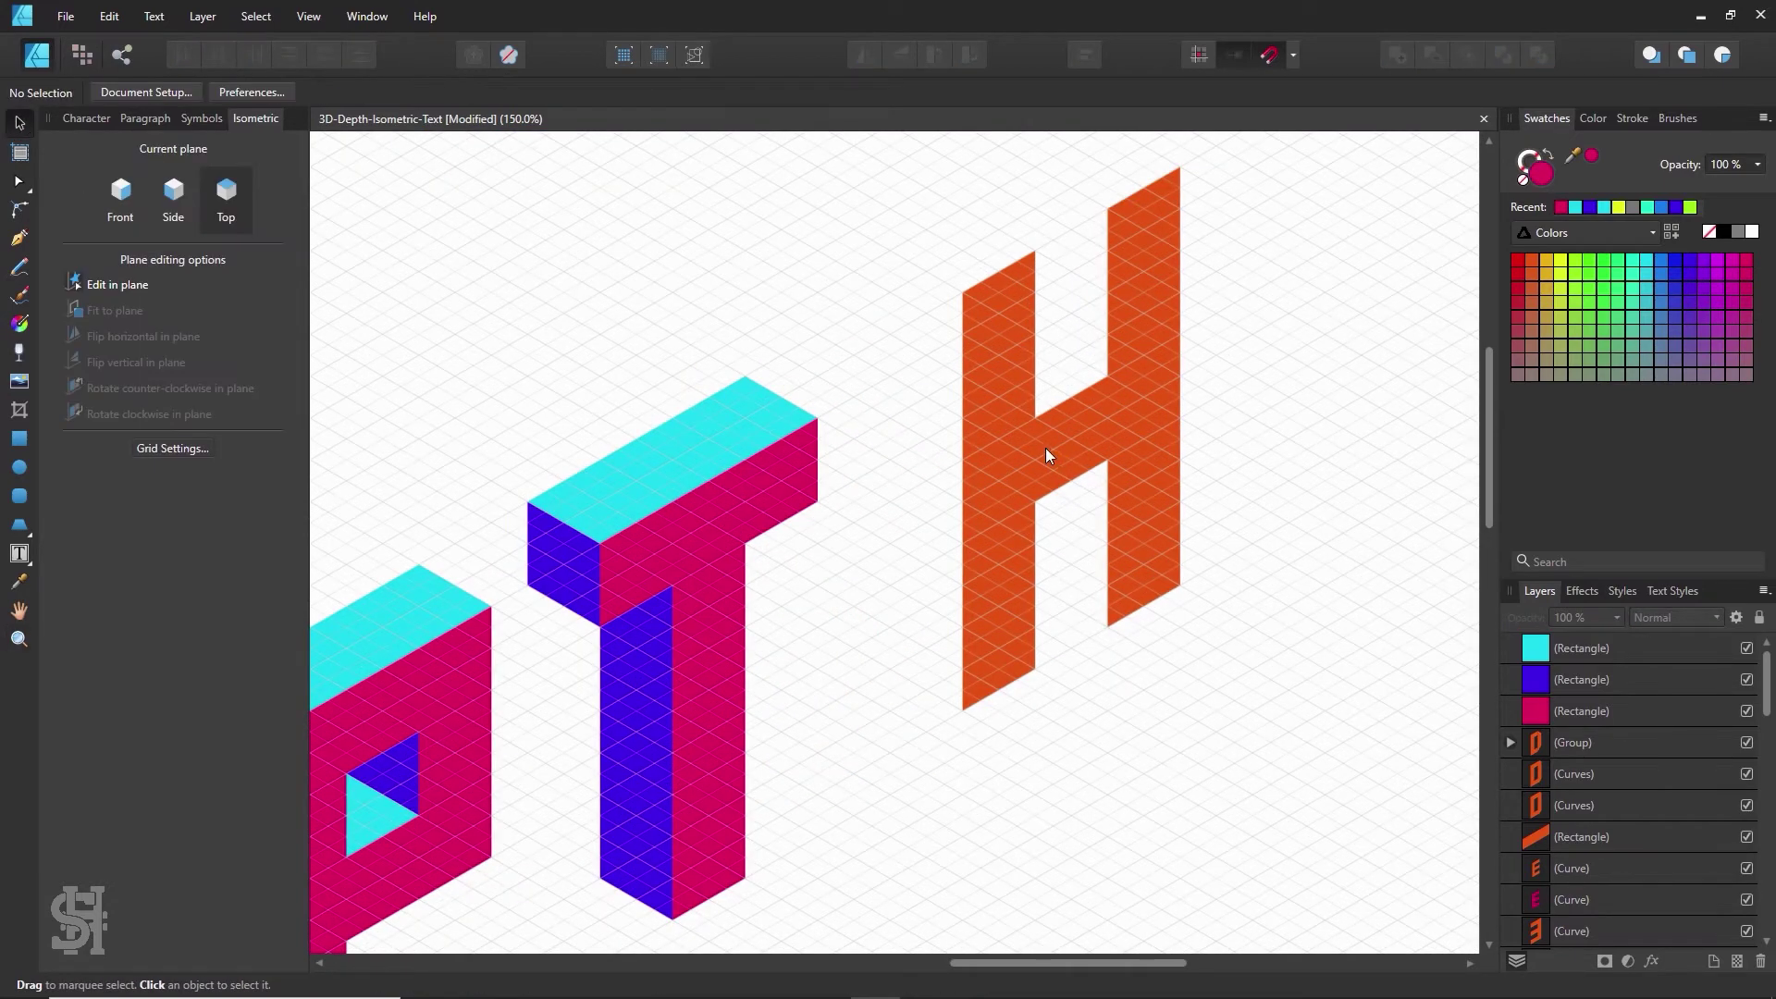
{"action": "left_click", "coordinate": [1046, 449]}
{"action": "key", "text": "i"}
{"action": "left_click", "coordinate": [720, 578]}
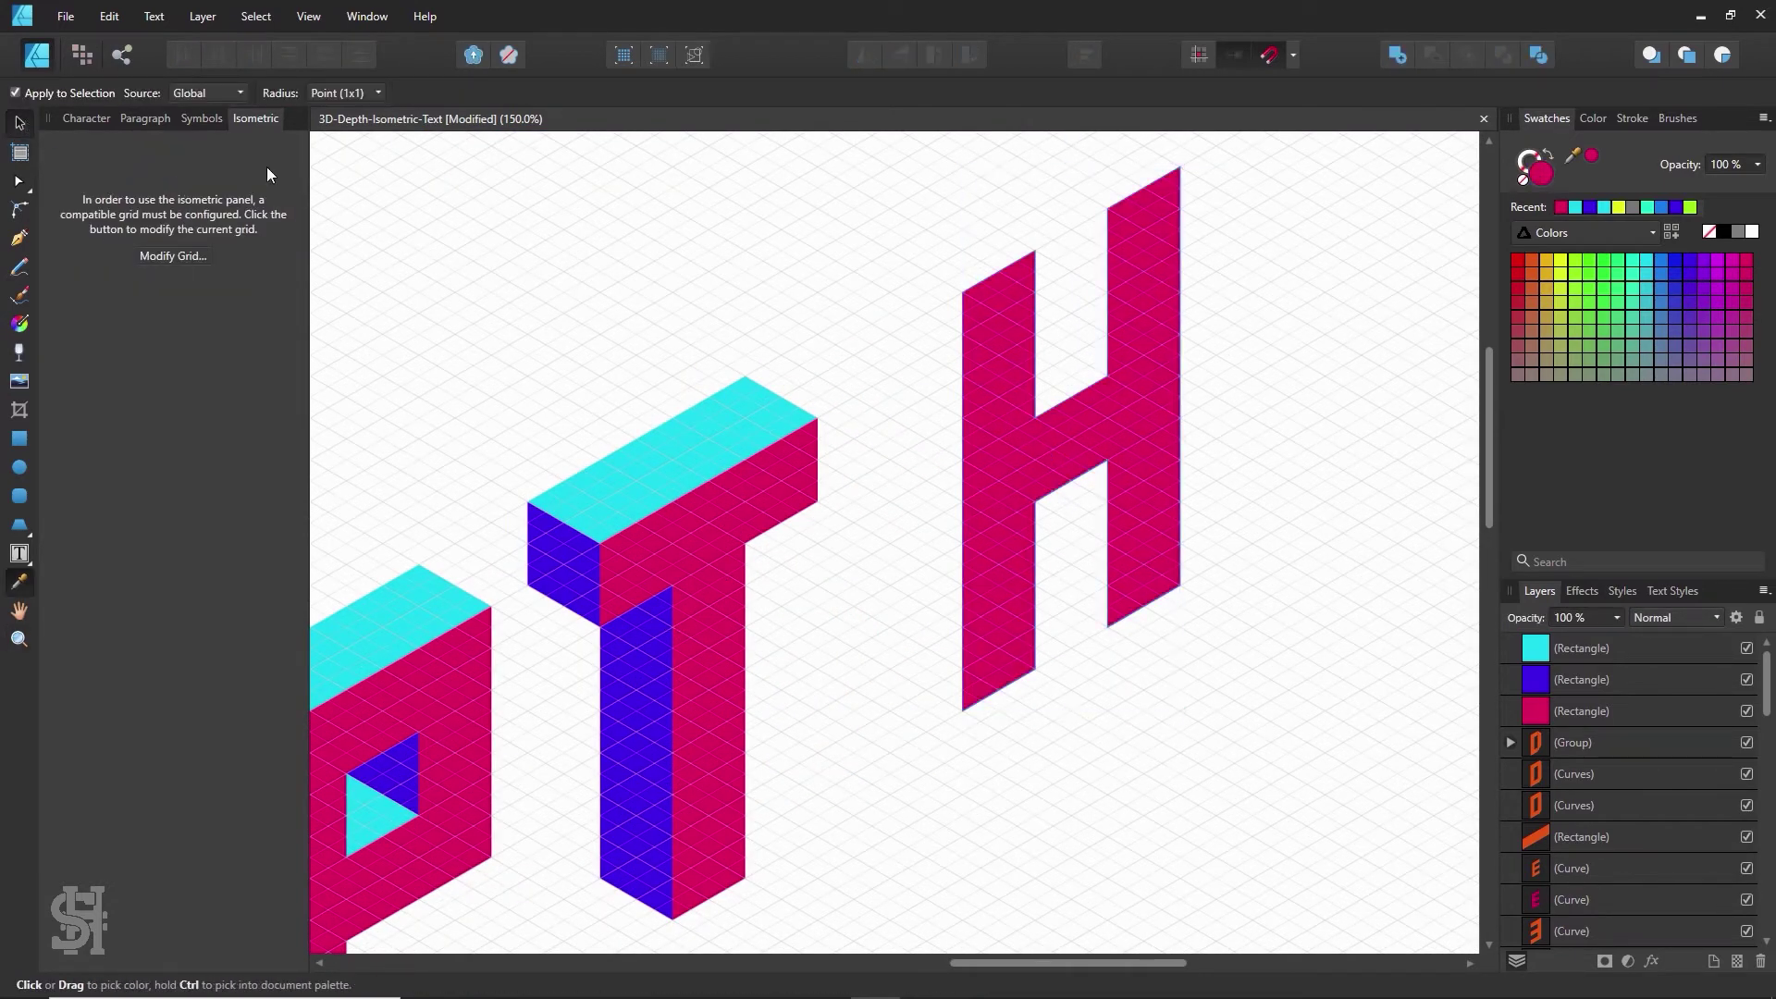
- Copy the T's blue stem side face to the H's left edge and lengthen it to the H's full height
{"action": "key", "text": "v"}
{"action": "left_click_drag", "start_coordinate": [633, 745], "coordinate": [934, 603]}
{"action": "left_click_drag", "start_coordinate": [926, 354], "coordinate": [927, 272]}
{"action": "key", "text": "ctrl+d"}
{"action": "scroll", "coordinate": [1002, 305], "scroll_direction": "up", "scroll_amount": 1}
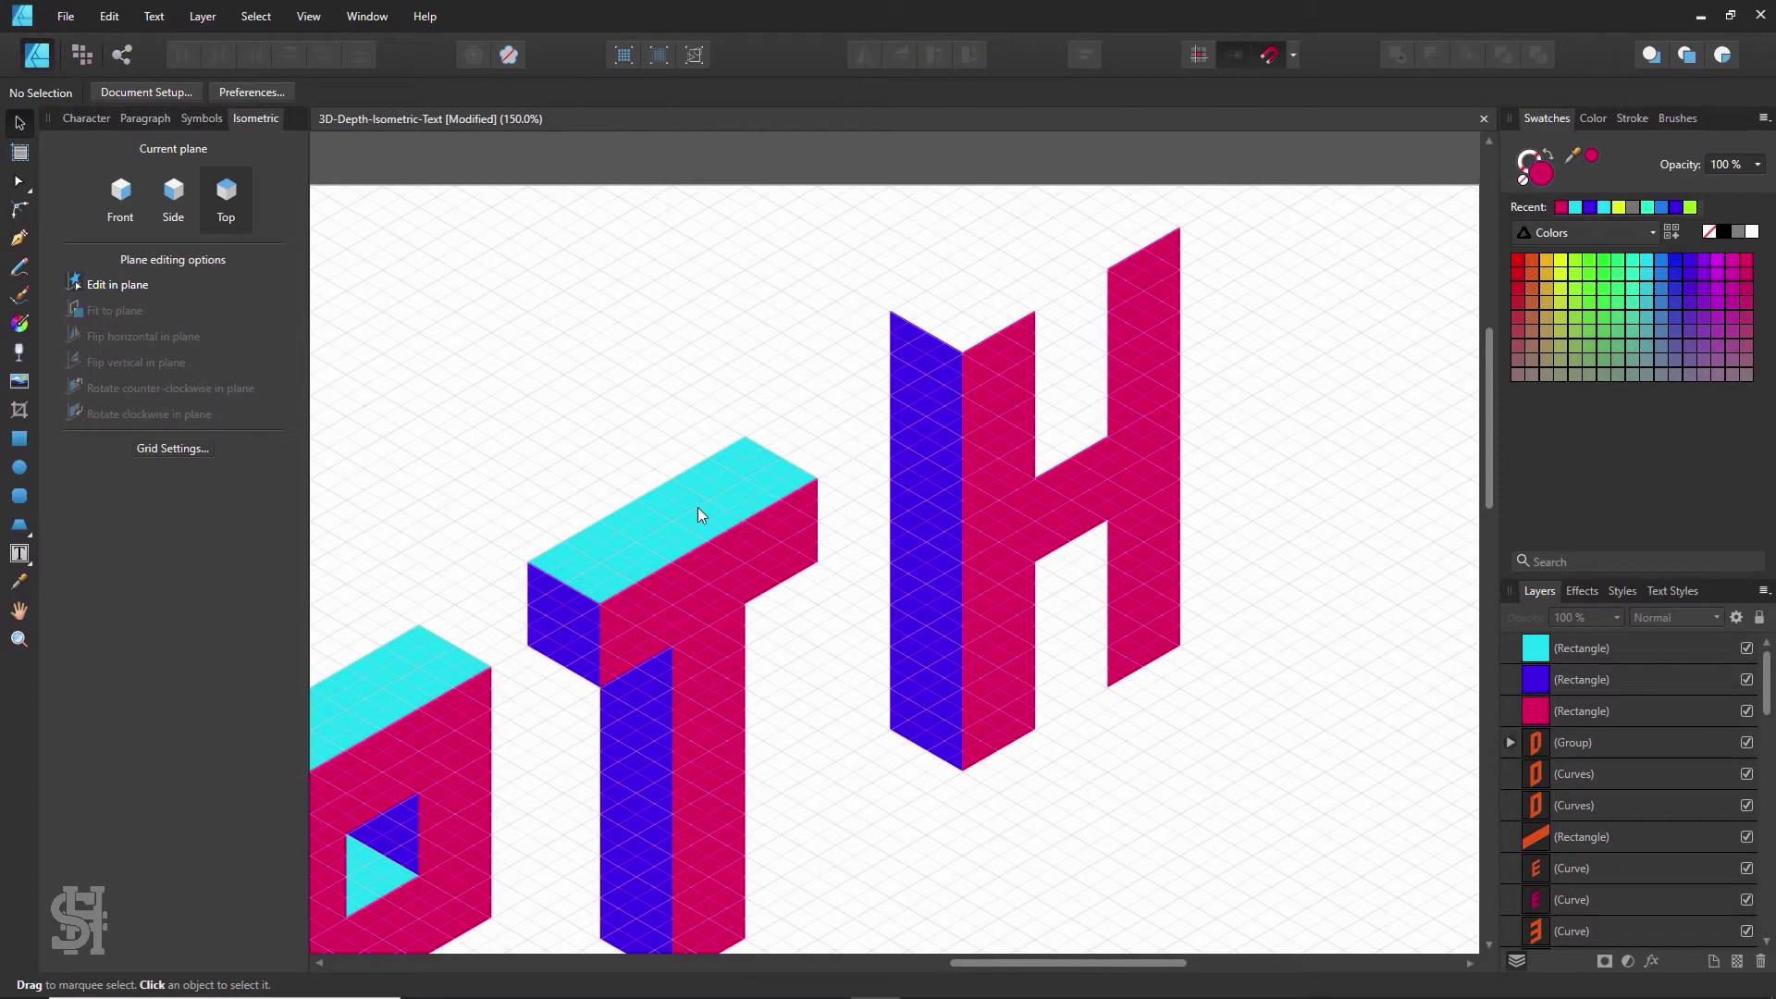
- Copy the T's cyan top face onto the H and shorten it to cover only the left stem
{"action": "left_click_drag", "start_coordinate": [697, 507], "coordinate": [1061, 254]}
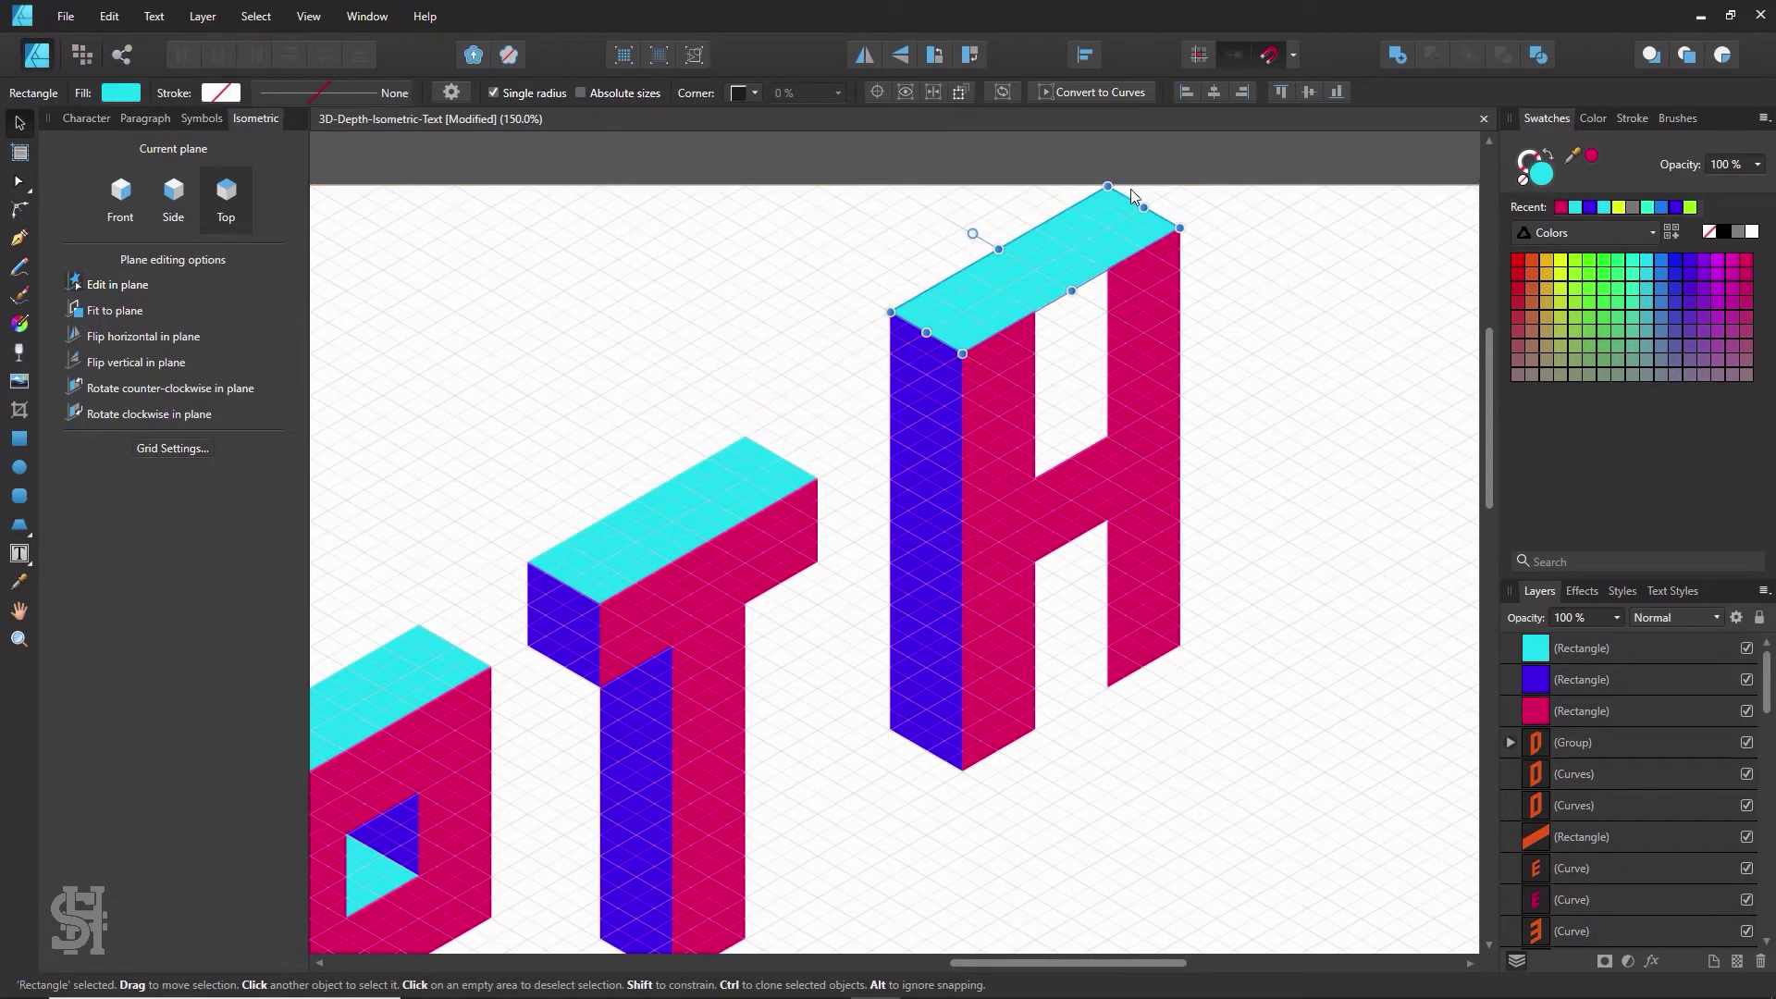
{"action": "left_click_drag", "start_coordinate": [1143, 207], "coordinate": [1075, 369]}
{"action": "key", "text": "ctrl+d"}
- Copy the left stem's cyan top face onto the H's crossbar and onto the top of the right stem
{"action": "left_click_drag", "start_coordinate": [1057, 435], "coordinate": [1045, 446]}
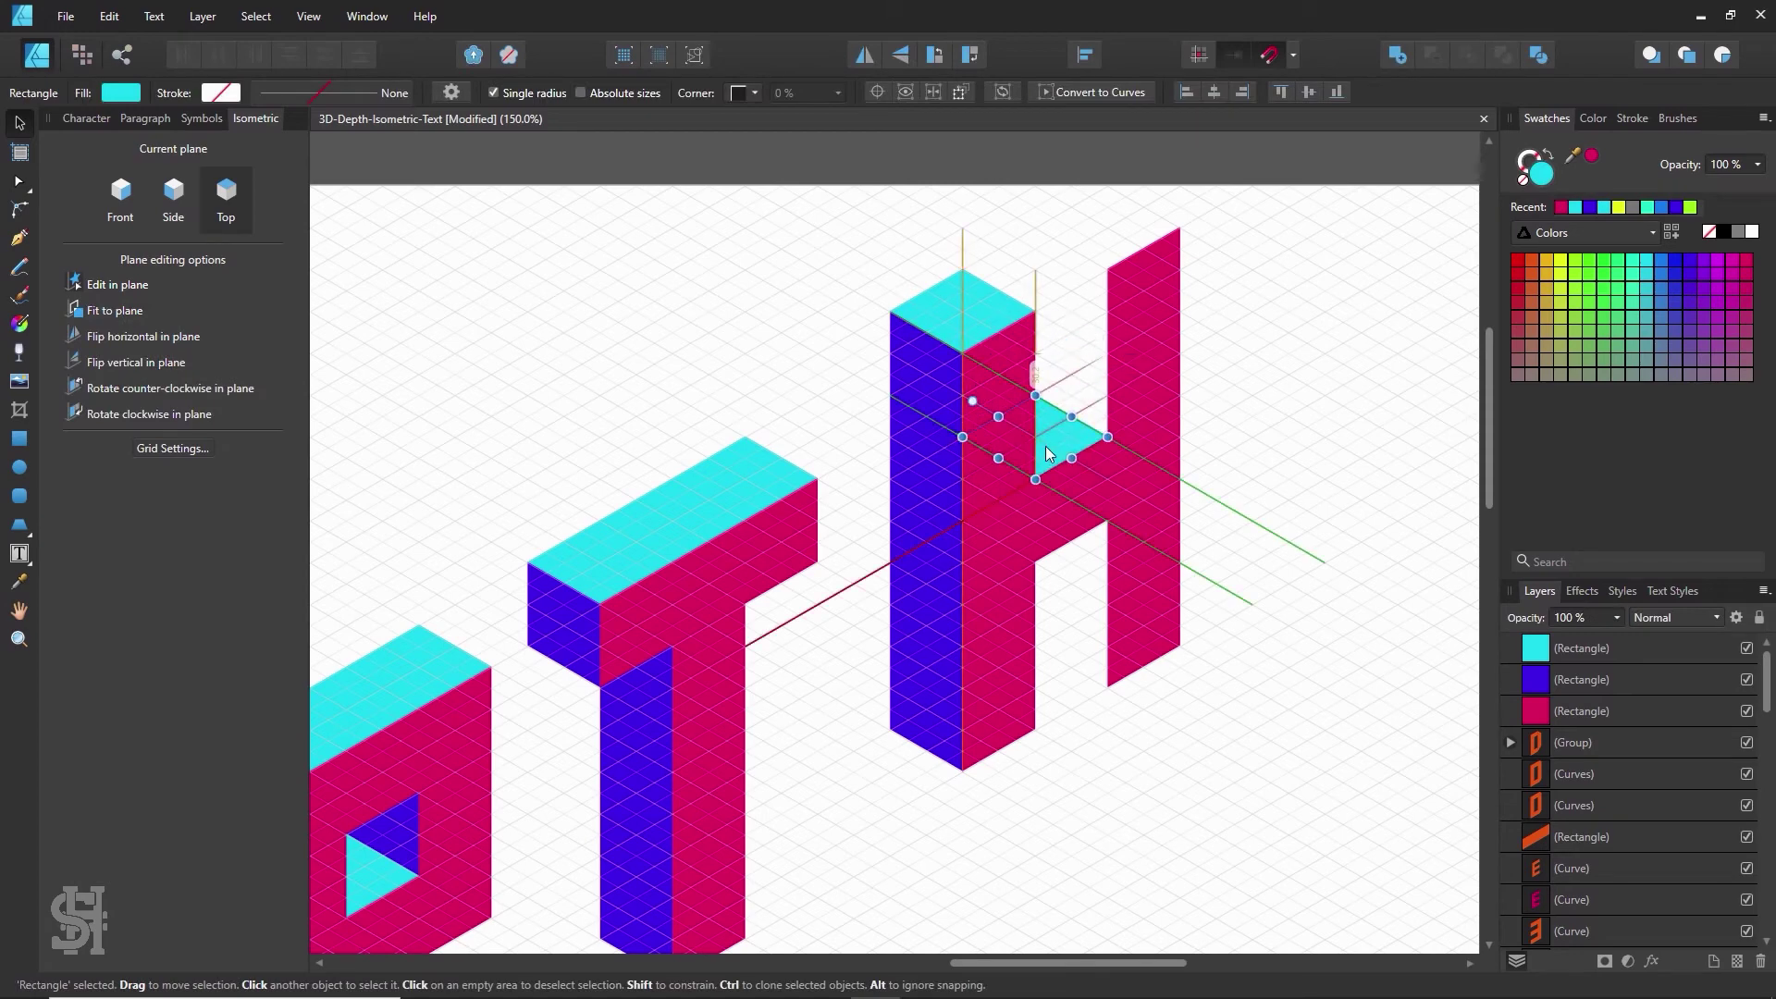
{"action": "key", "text": "ctrl+d"}
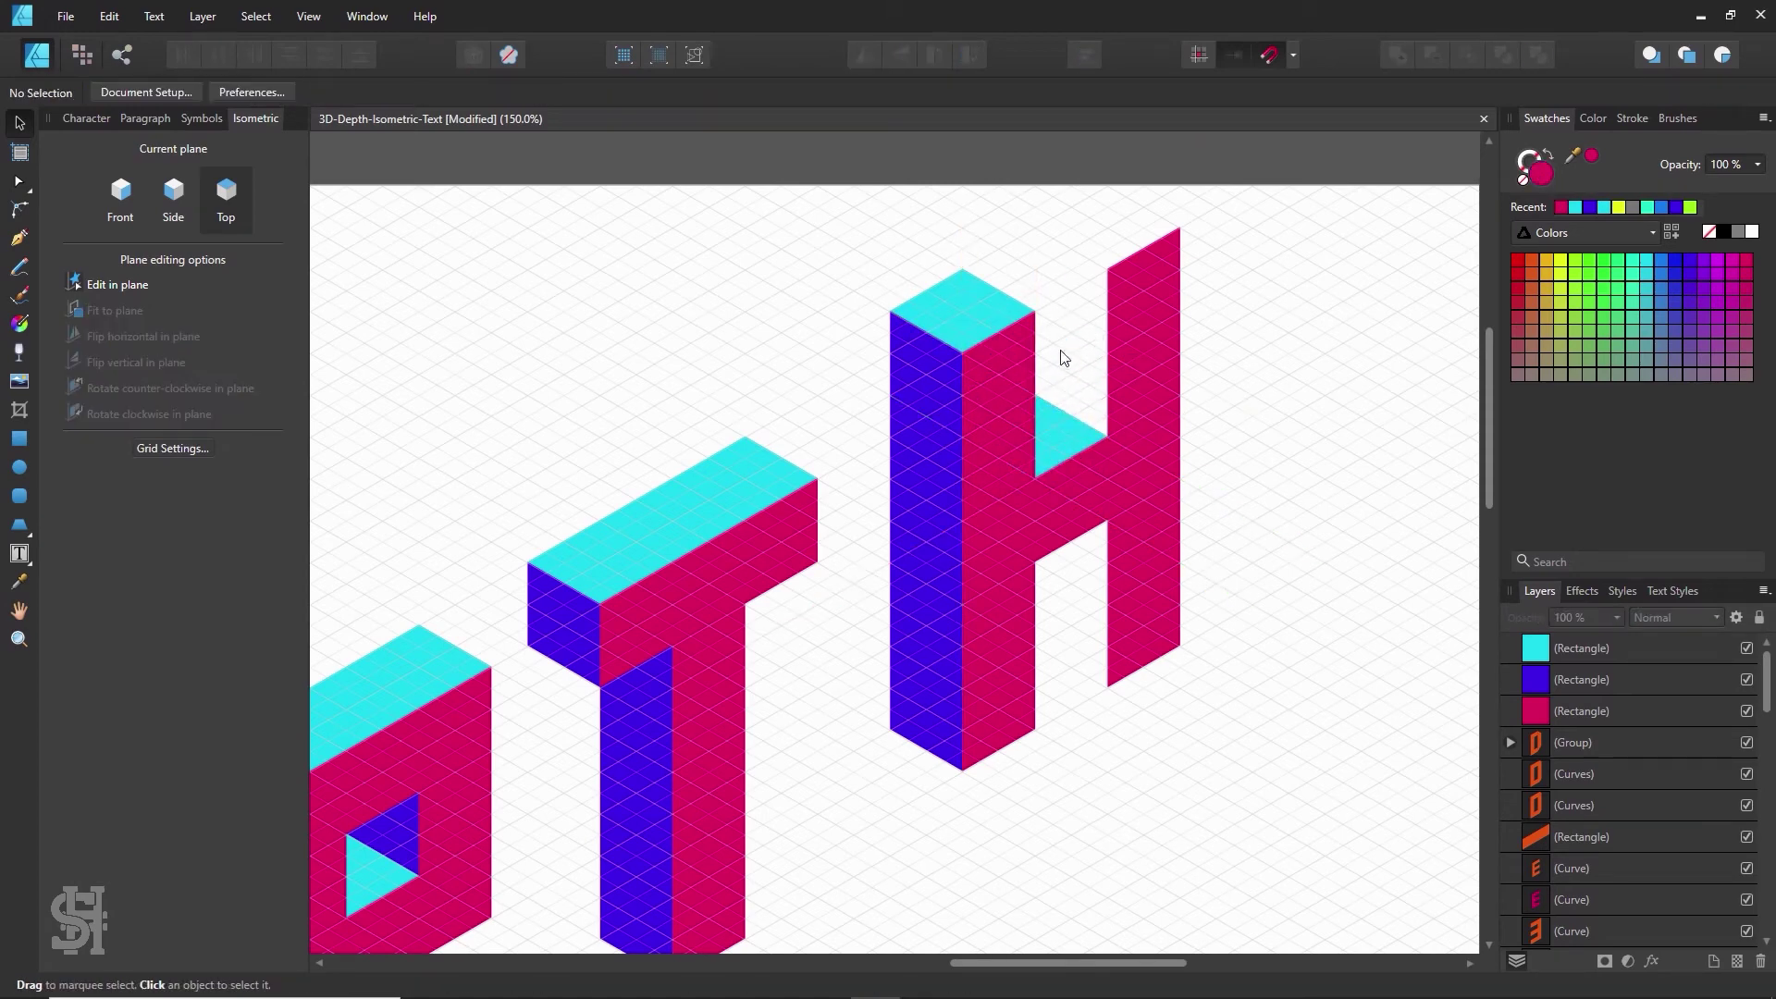
{"action": "left_click", "coordinate": [982, 314]}
{"action": "left_click_drag", "start_coordinate": [1115, 220], "coordinate": [1113, 239]}
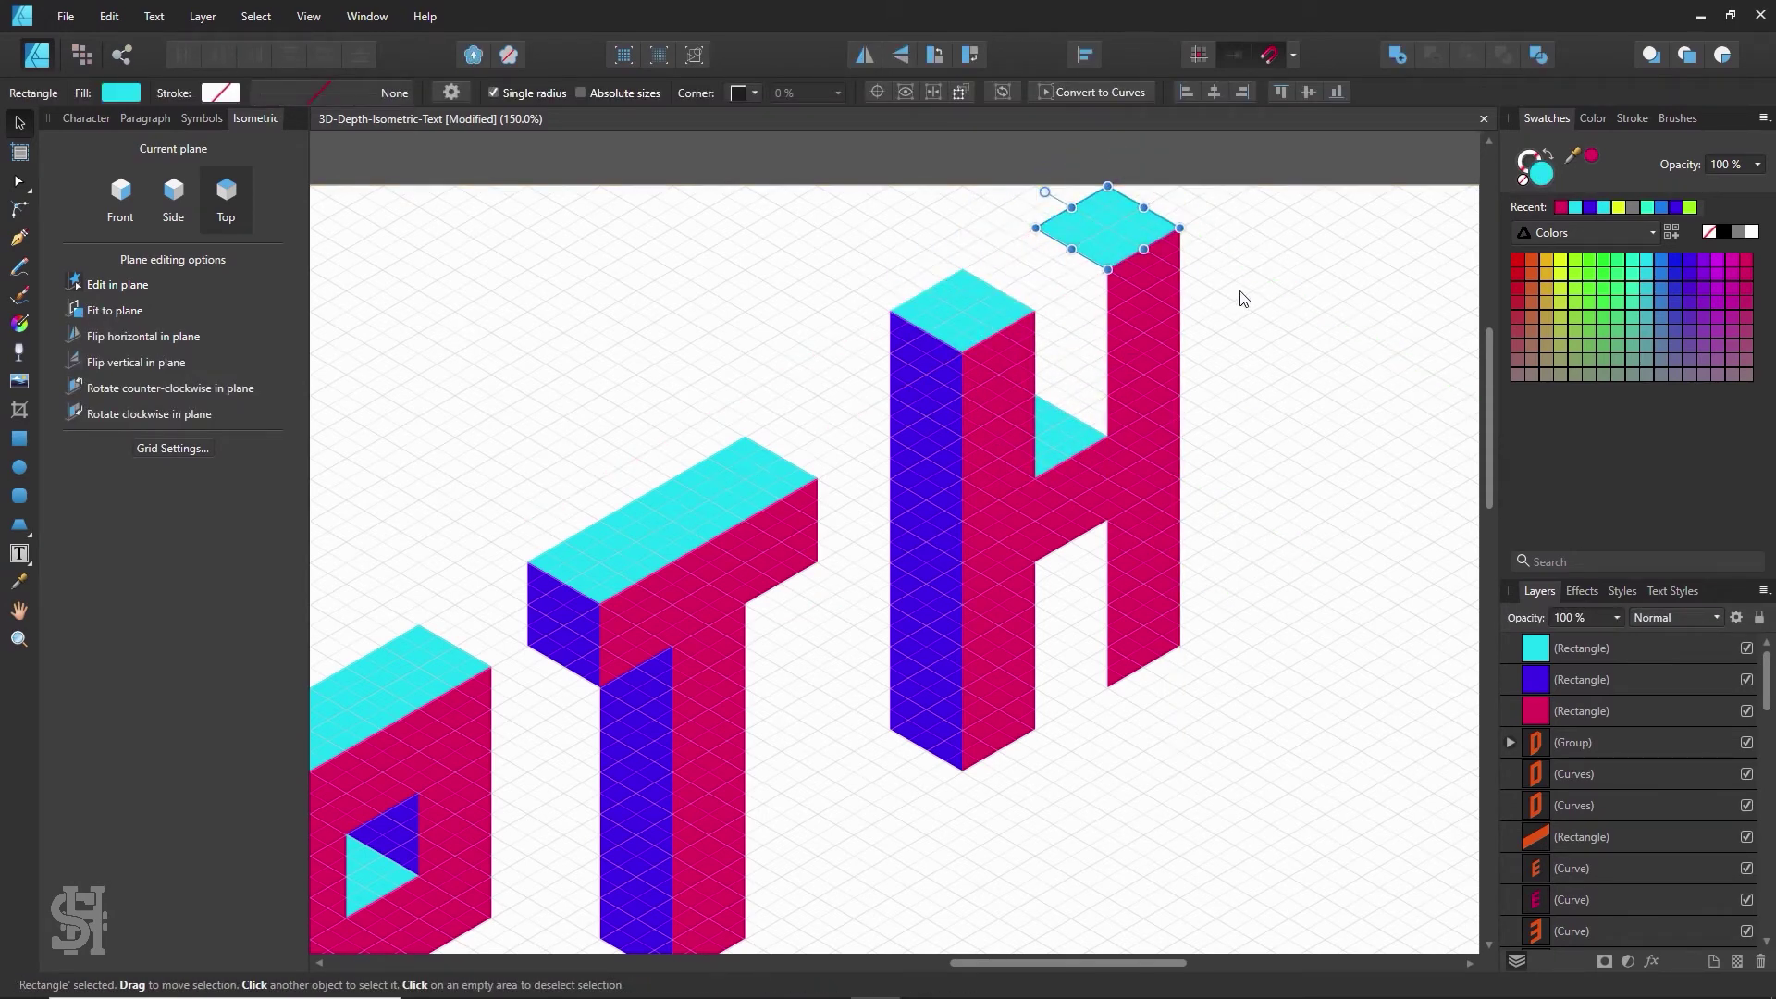
{"action": "left_click", "coordinate": [1240, 295]}
- Copy the H's blue side face to the right stem and divide it into shorter faces above and below the crossbar
{"action": "left_click_drag", "start_coordinate": [921, 584], "coordinate": [1063, 528]}
{"action": "left_click", "coordinate": [1164, 783]}
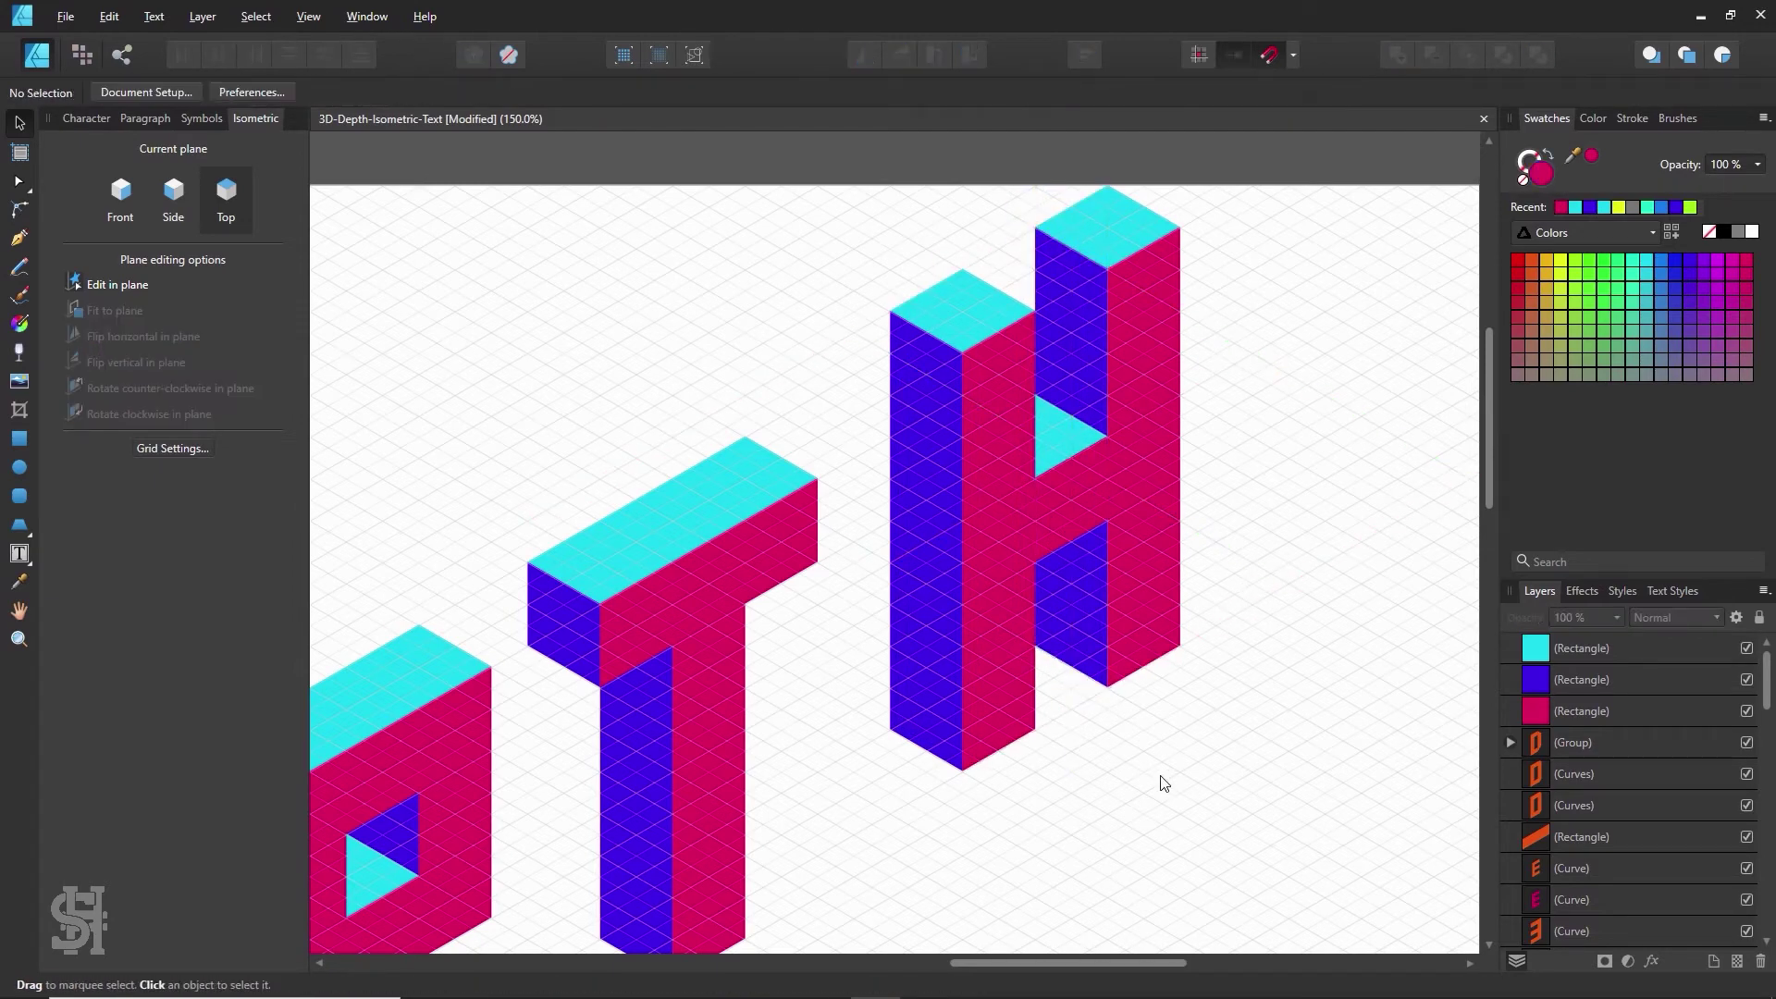
{"action": "left_click", "coordinate": [1084, 618]}
{"action": "left_click_drag", "start_coordinate": [1071, 662], "coordinate": [1078, 366]}
{"action": "key", "text": "ctrl+z"}
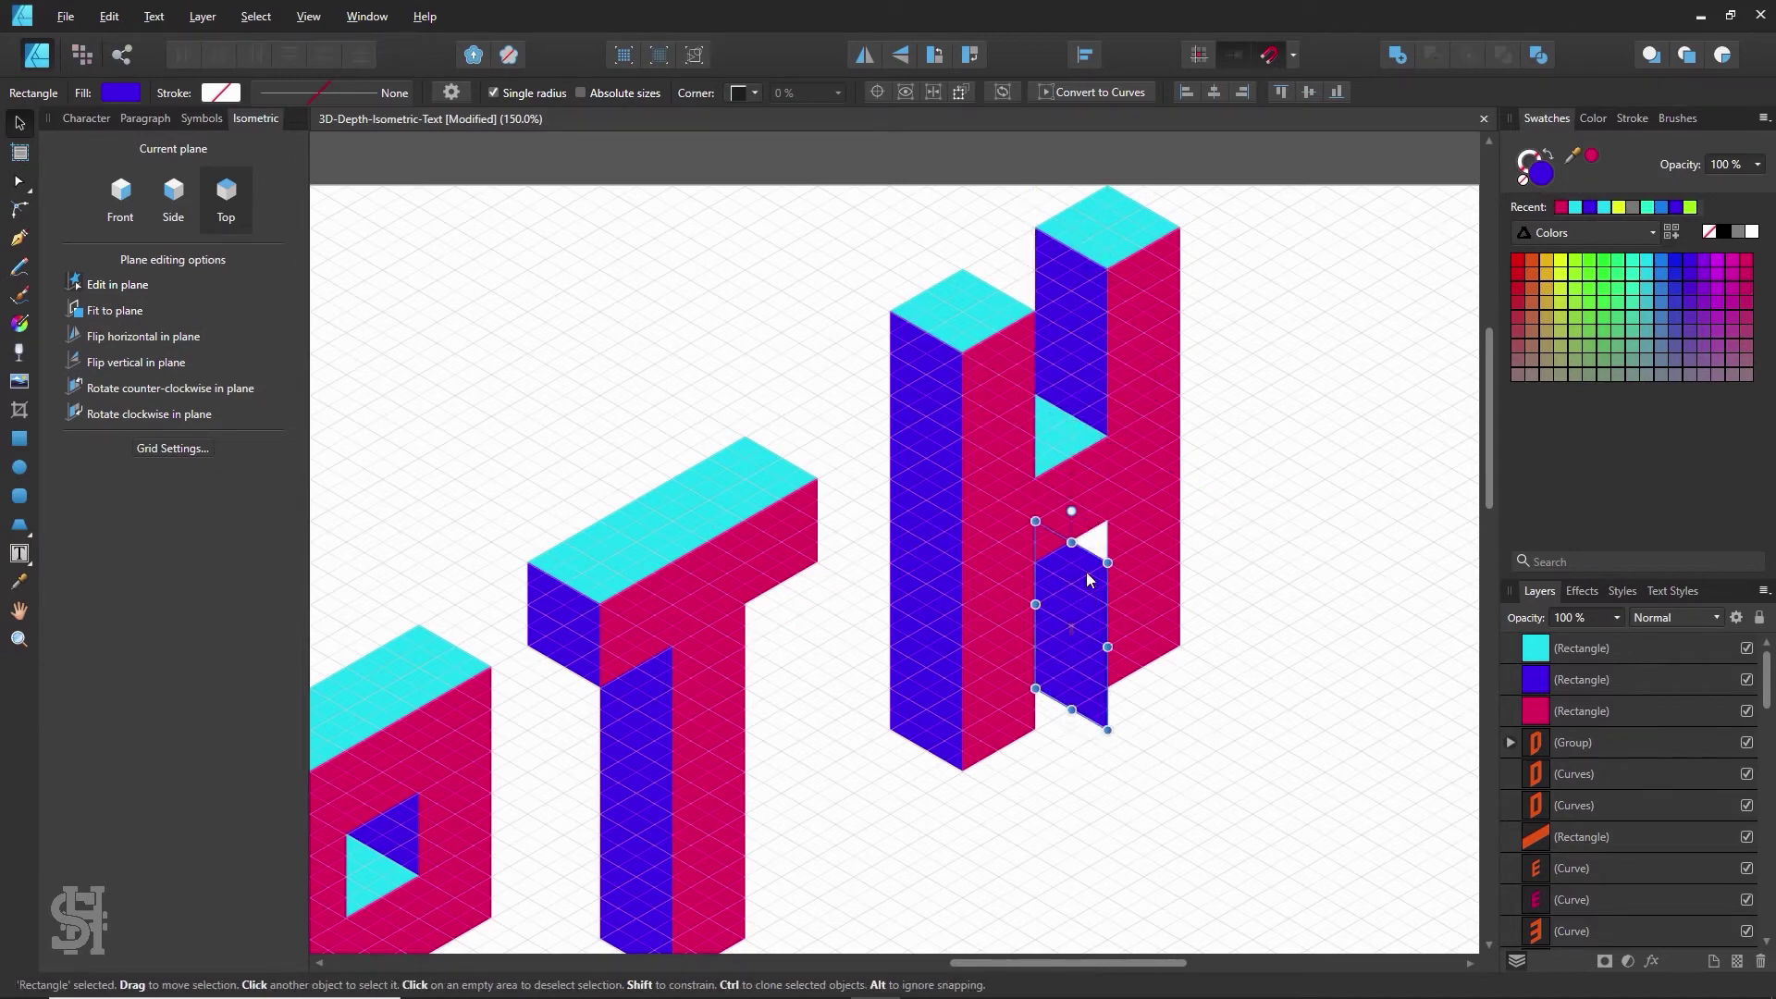
{"action": "left_click", "coordinate": [1221, 625]}
- Select all faces of the H and group them, and do the same for the T
{"action": "key", "text": "z"}
{"action": "left_click", "coordinate": [999, 588], "text": "alt"}
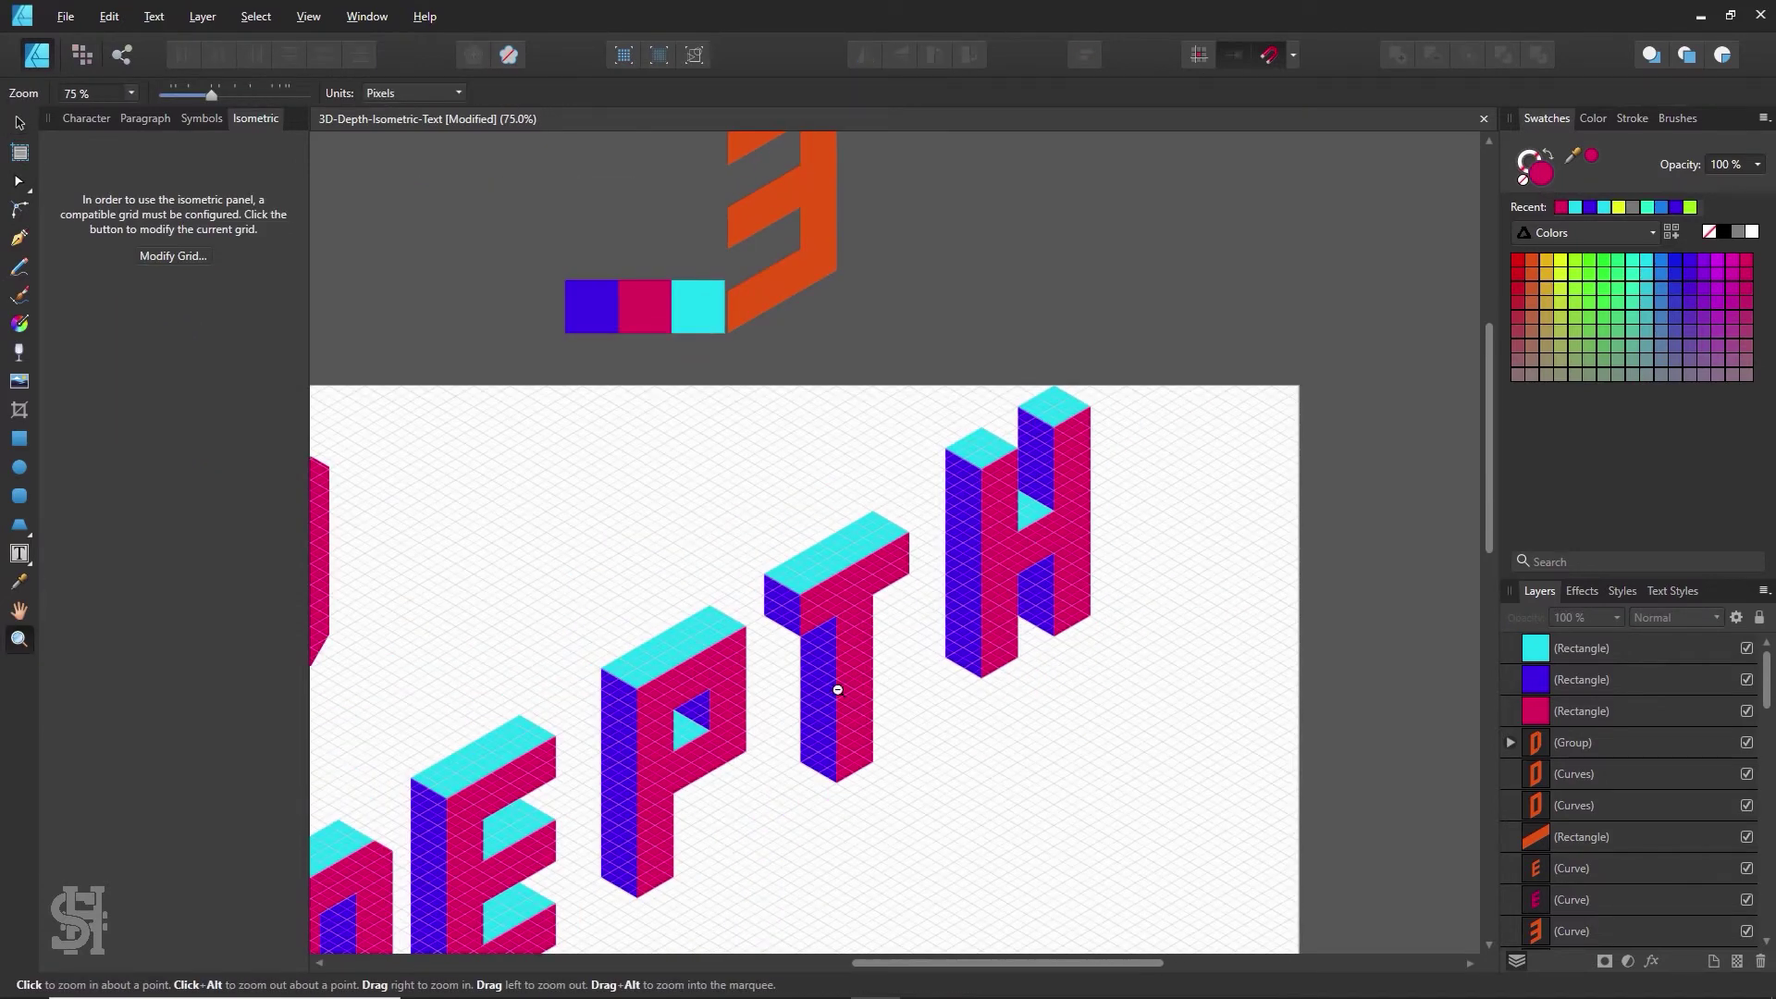
{"action": "left_click", "coordinate": [837, 689], "text": "alt"}
{"action": "key", "text": "h"}
{"action": "left_click_drag", "start_coordinate": [837, 691], "coordinate": [1043, 655]}
{"action": "left_click", "coordinate": [19, 122]}
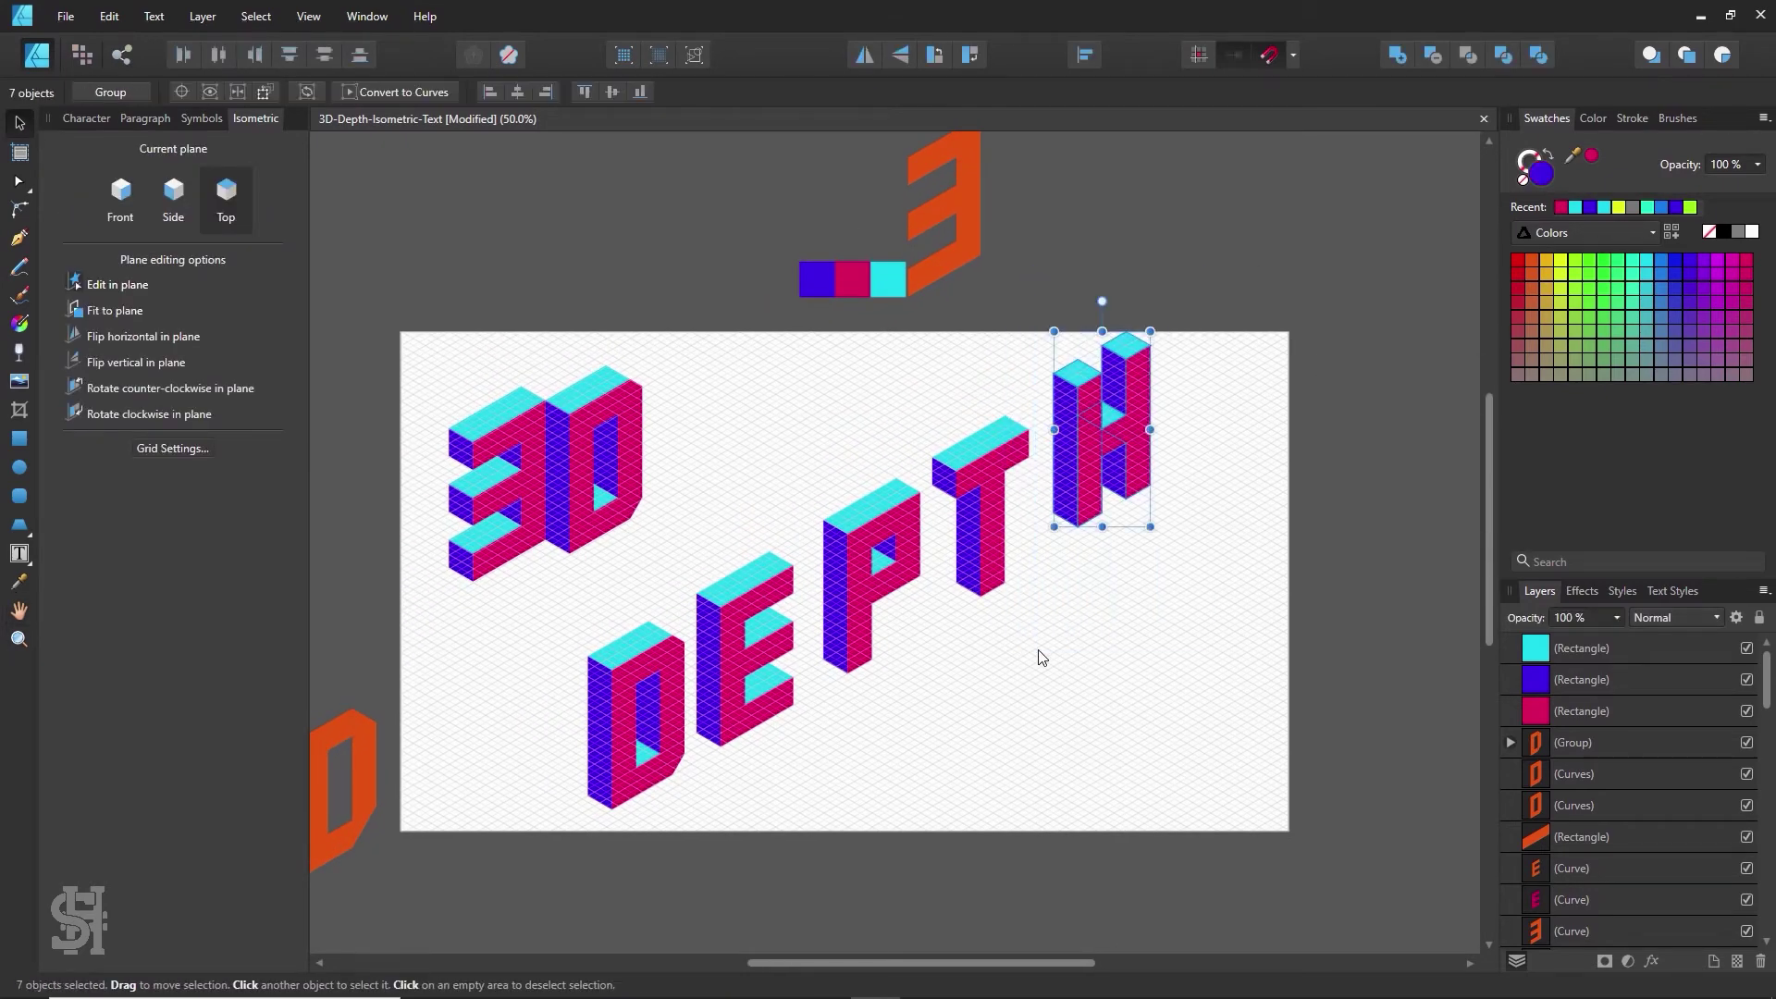
{"action": "left_click", "coordinate": [1047, 674]}
{"action": "left_click_drag", "start_coordinate": [1042, 386], "coordinate": [928, 657]}
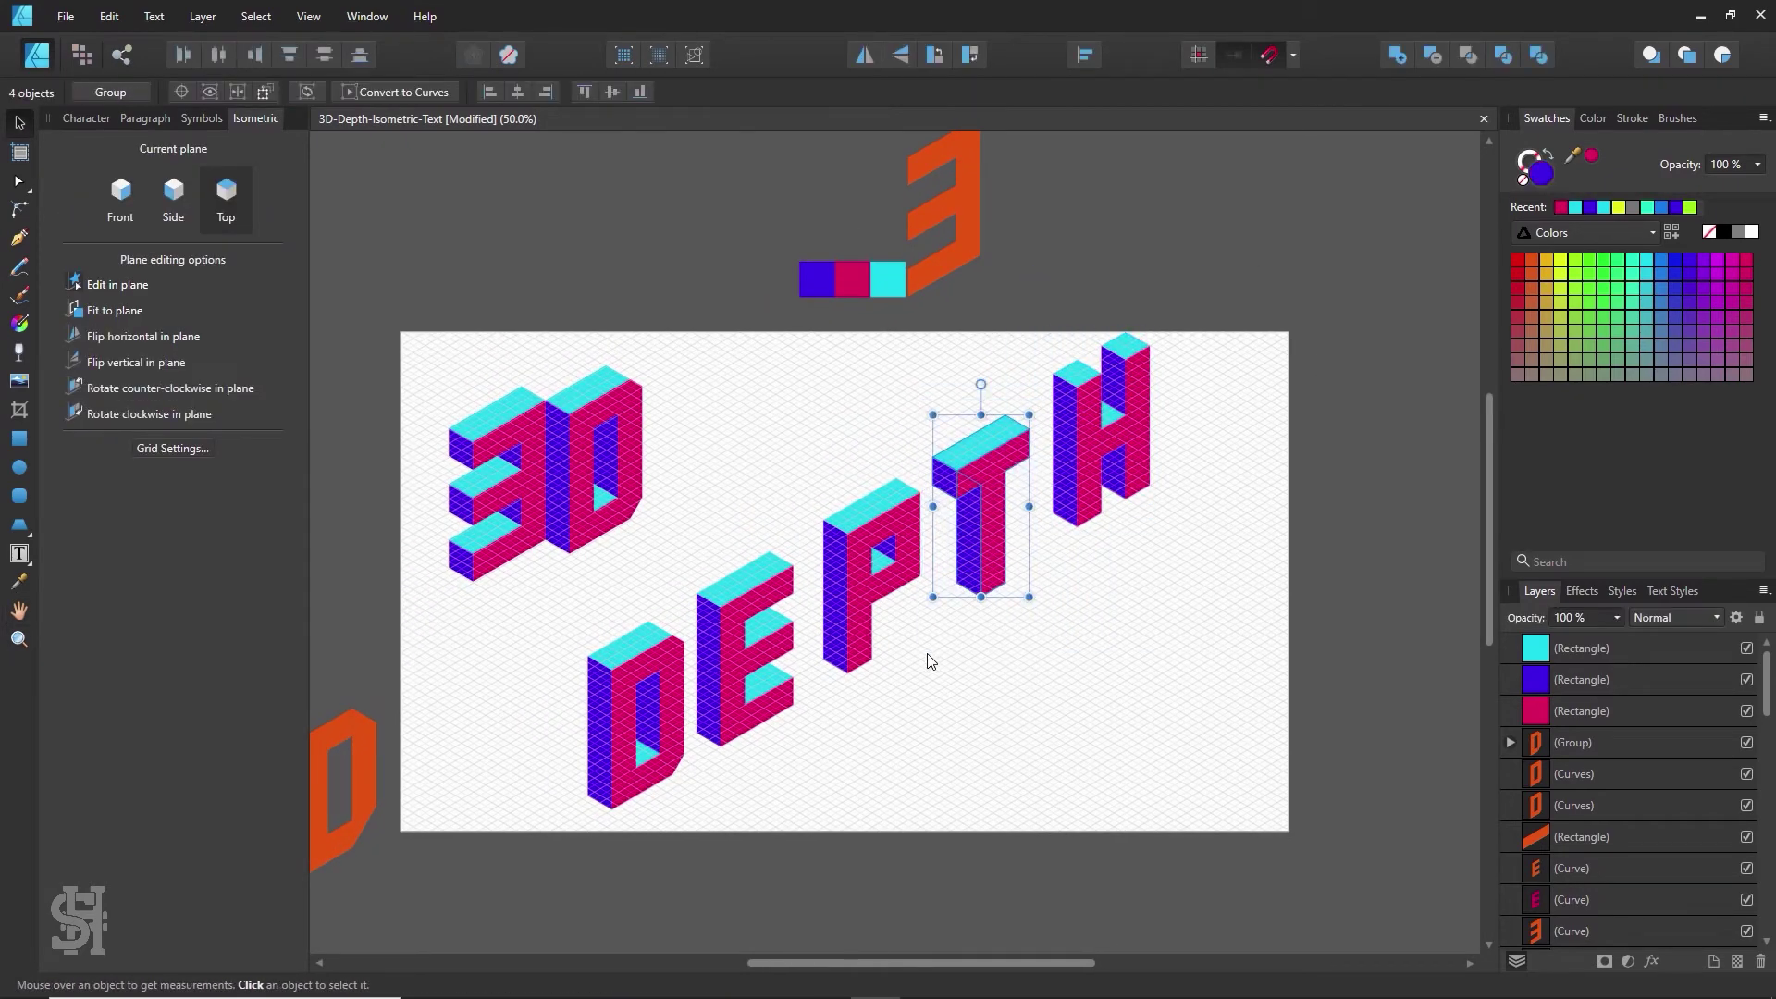
{"action": "left_click", "coordinate": [921, 656]}
- Group the faces of the P and the E letter by letter, and select the lower D as a group
{"action": "left_click_drag", "start_coordinate": [927, 449], "coordinate": [801, 718]}
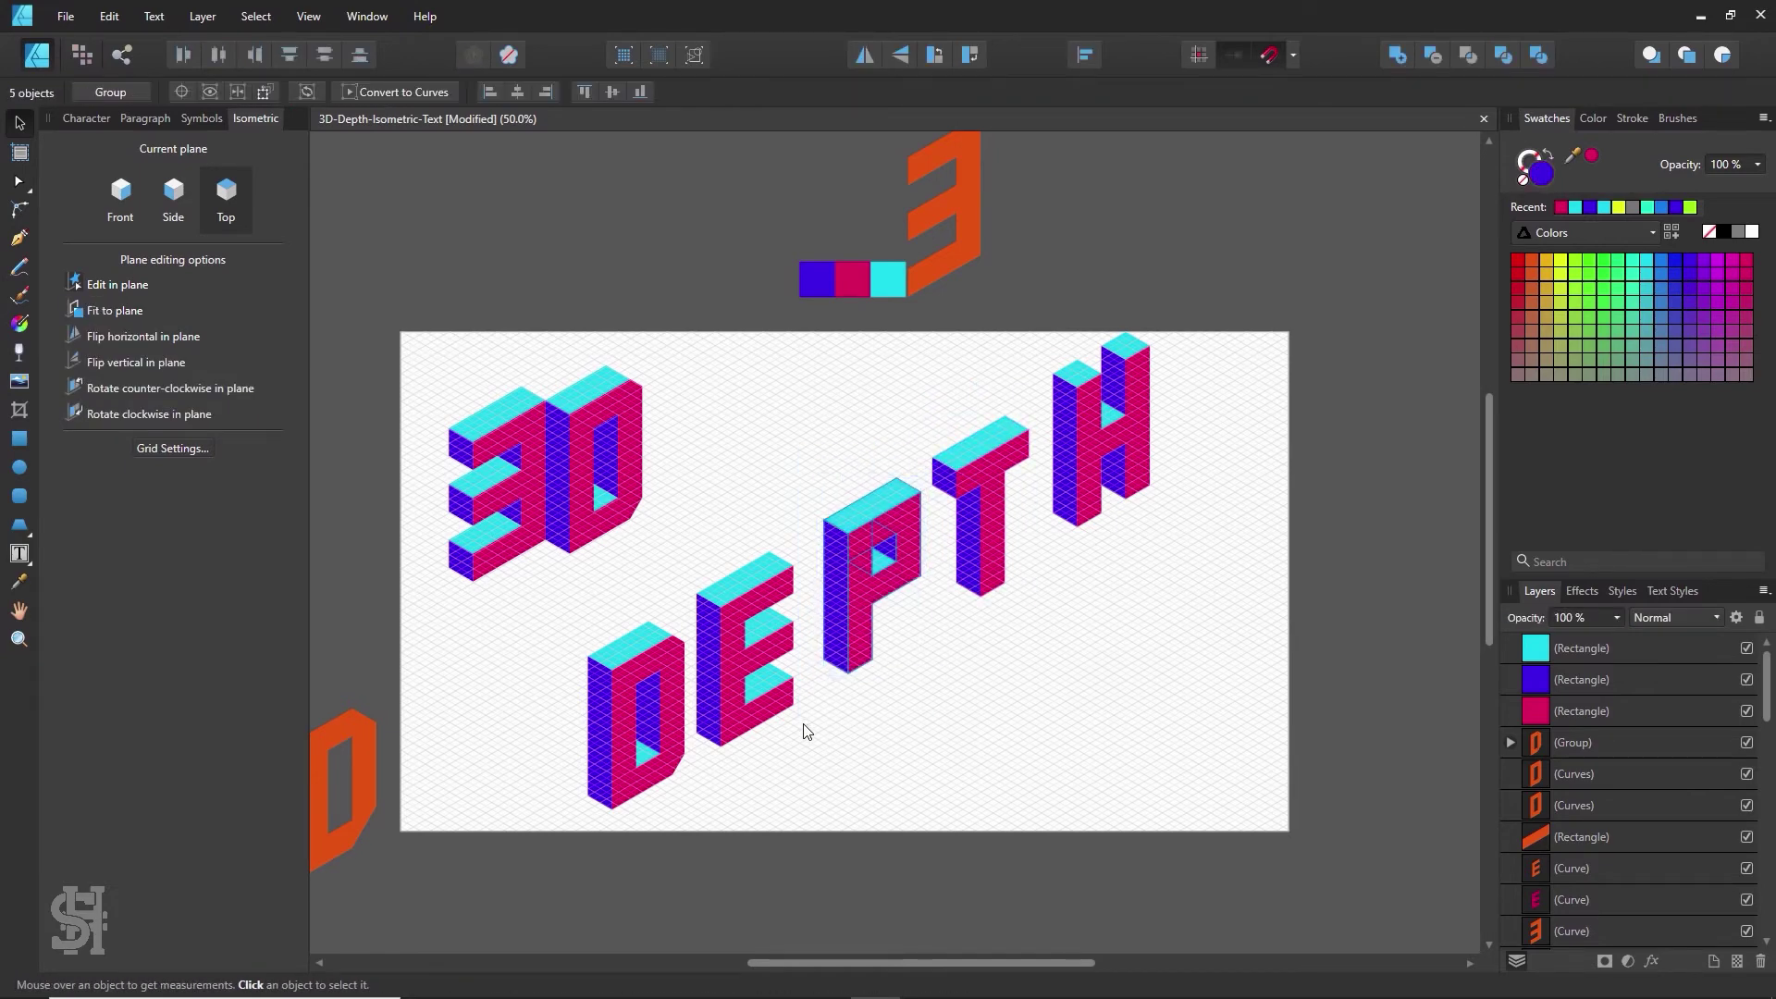
{"action": "left_click", "coordinate": [801, 713]}
{"action": "left_click_drag", "start_coordinate": [816, 505], "coordinate": [696, 793]}
{"action": "left_click_drag", "start_coordinate": [561, 577], "coordinate": [694, 828]}
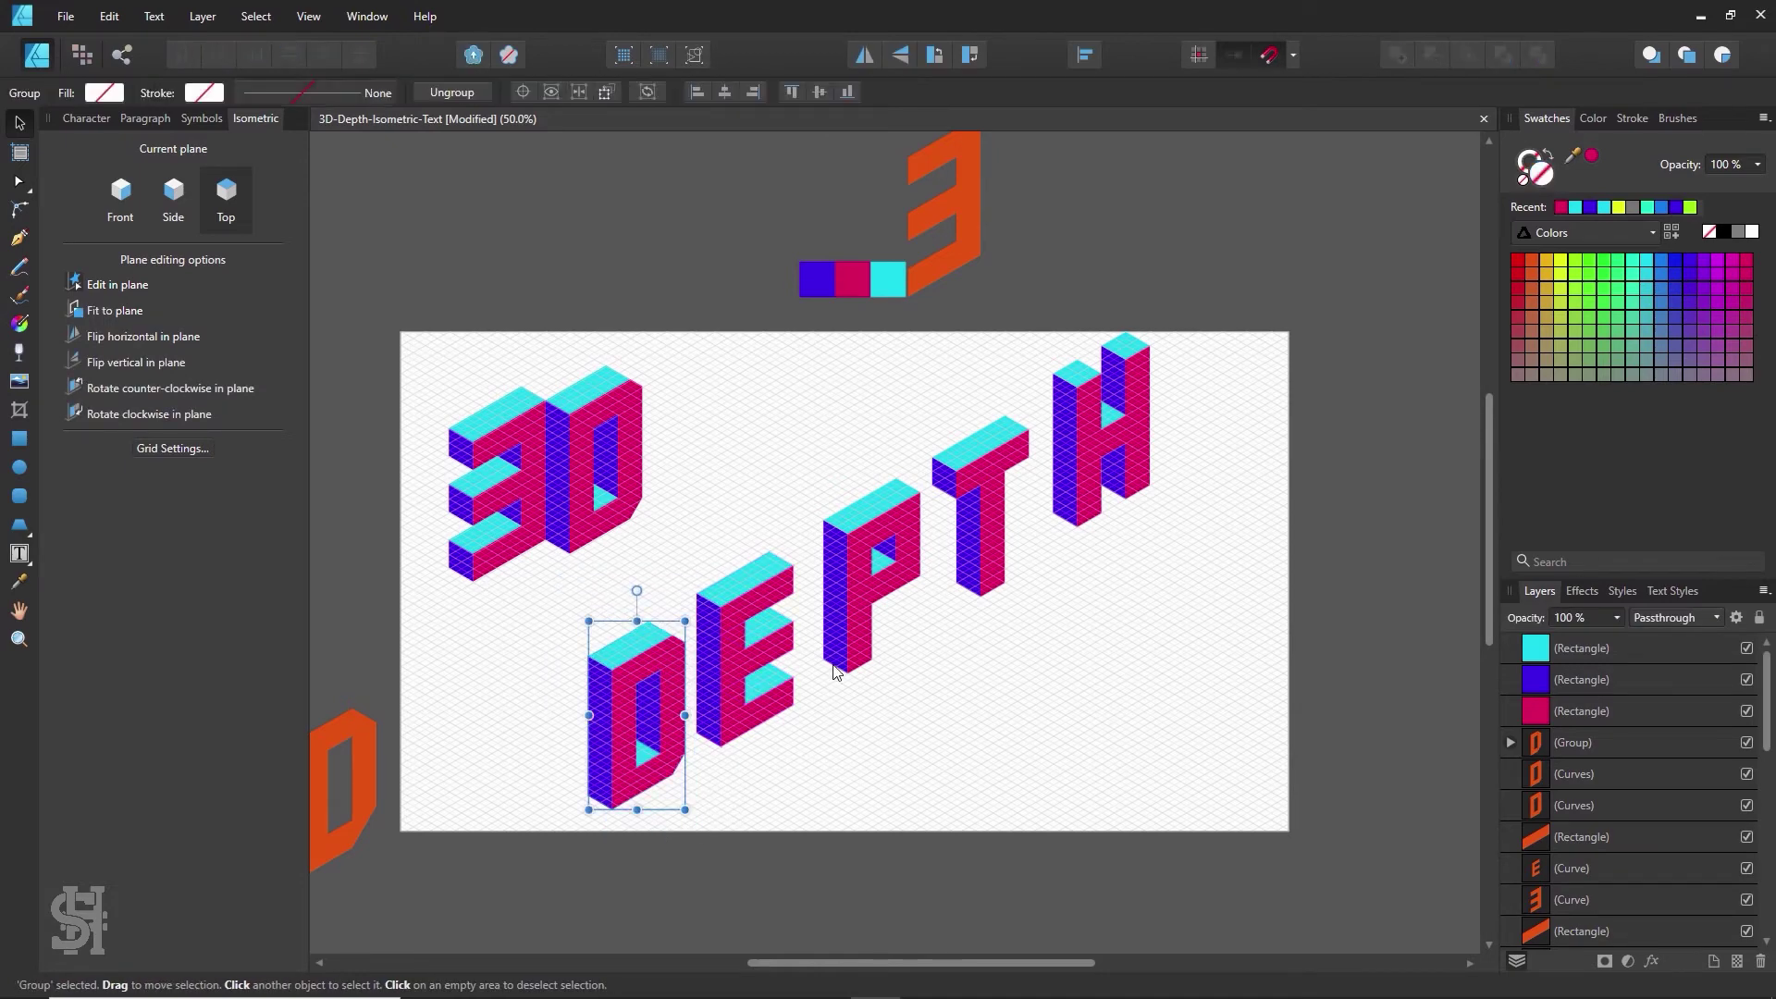
- Move the colour swatches, orange 3 and spare orange D to the pasteboard below the flat orange lettering
{"action": "key", "text": "z"}
{"action": "left_click", "coordinate": [920, 588], "text": "alt"}
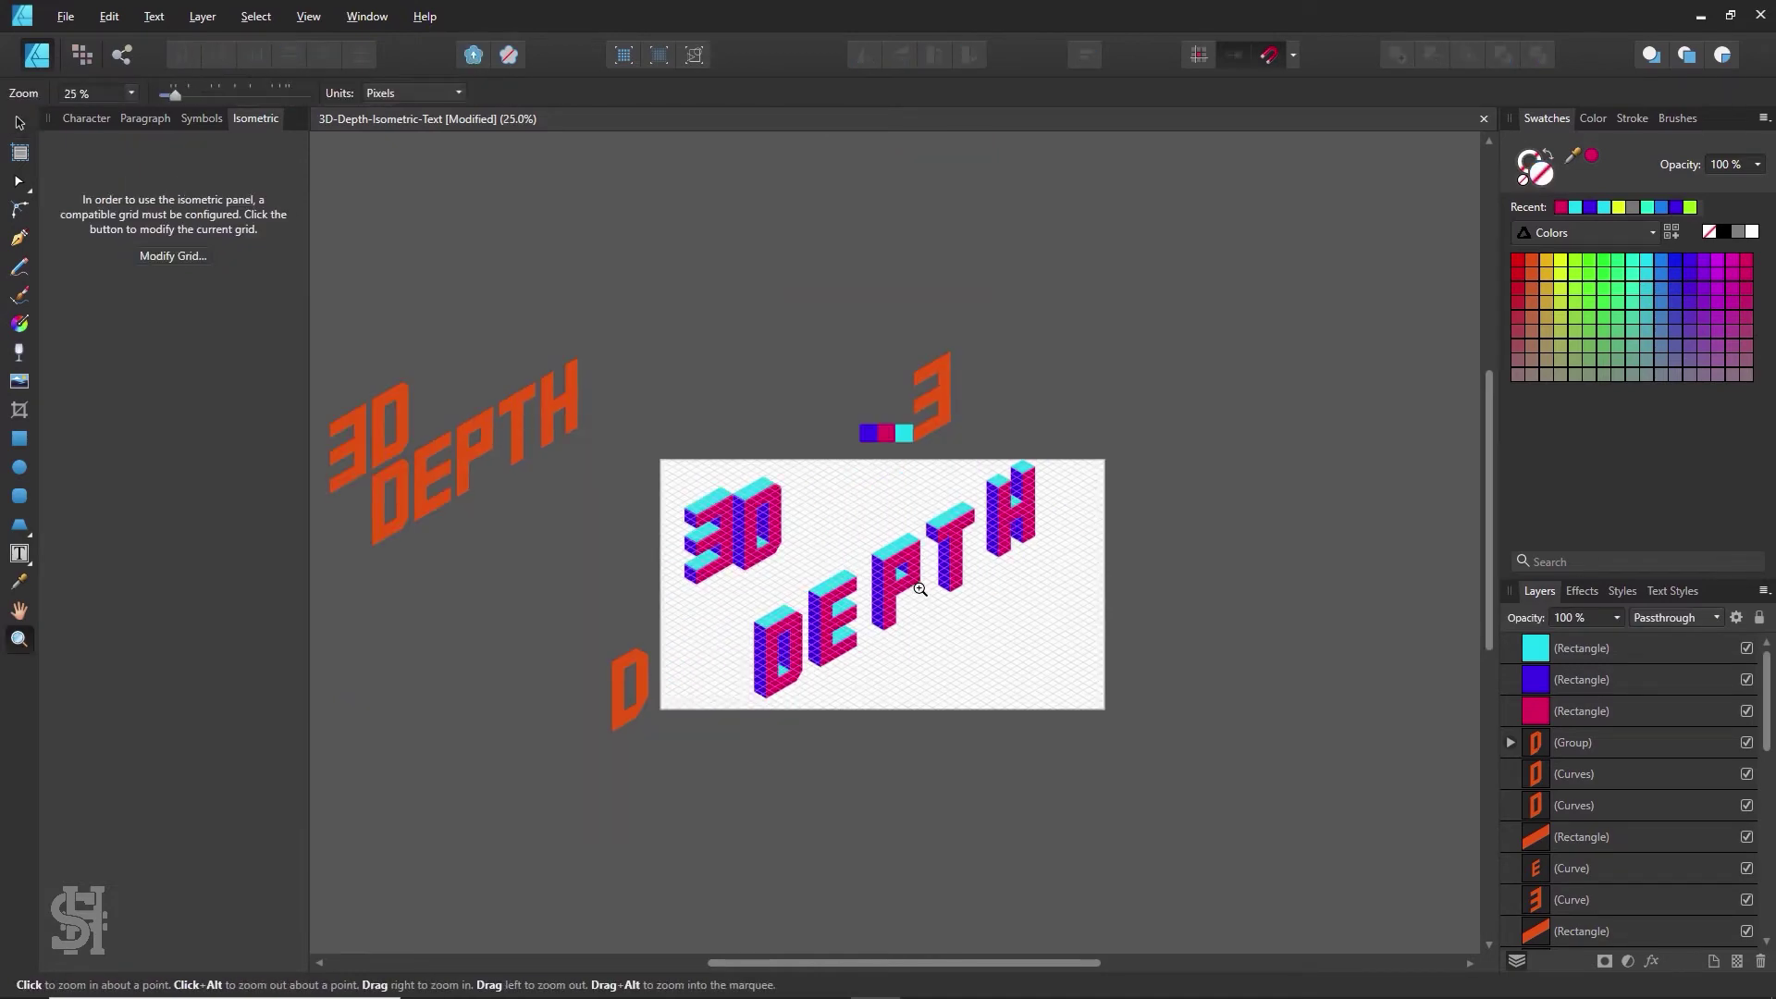
{"action": "left_click", "coordinate": [19, 122]}
{"action": "left_click_drag", "start_coordinate": [1019, 309], "coordinate": [457, 652]}
{"action": "left_click_drag", "start_coordinate": [641, 661], "coordinate": [444, 692]}
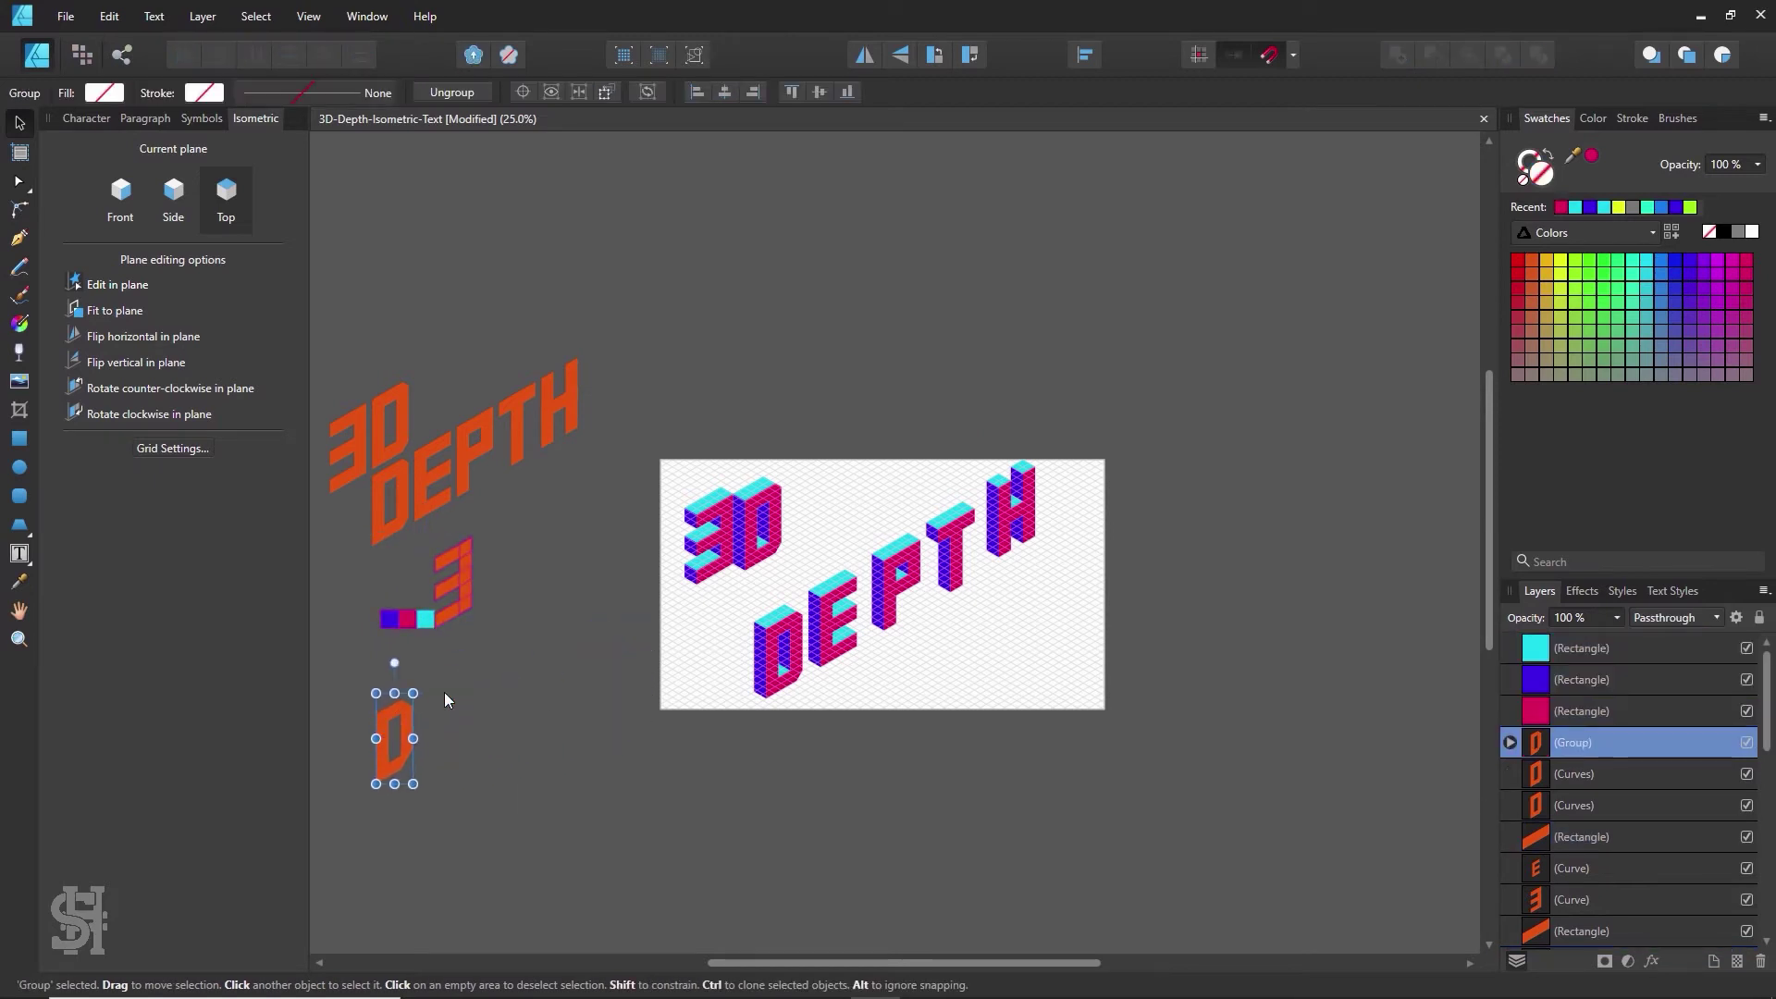
- Copy the coloured 3D DEPTH lettering to the pasteboard above and right of the artboard, and shift the copy's lower D closer to its E
{"action": "left_click_drag", "start_coordinate": [658, 466], "coordinate": [1247, 781]}
{"action": "scroll", "coordinate": [1247, 781], "scroll_direction": "up", "scroll_amount": 3}
{"action": "left_click_drag", "start_coordinate": [1218, 375], "coordinate": [614, 912]}
{"action": "left_click_drag", "start_coordinate": [783, 750], "coordinate": [1101, 455]}
{"action": "left_click", "coordinate": [1306, 263]}
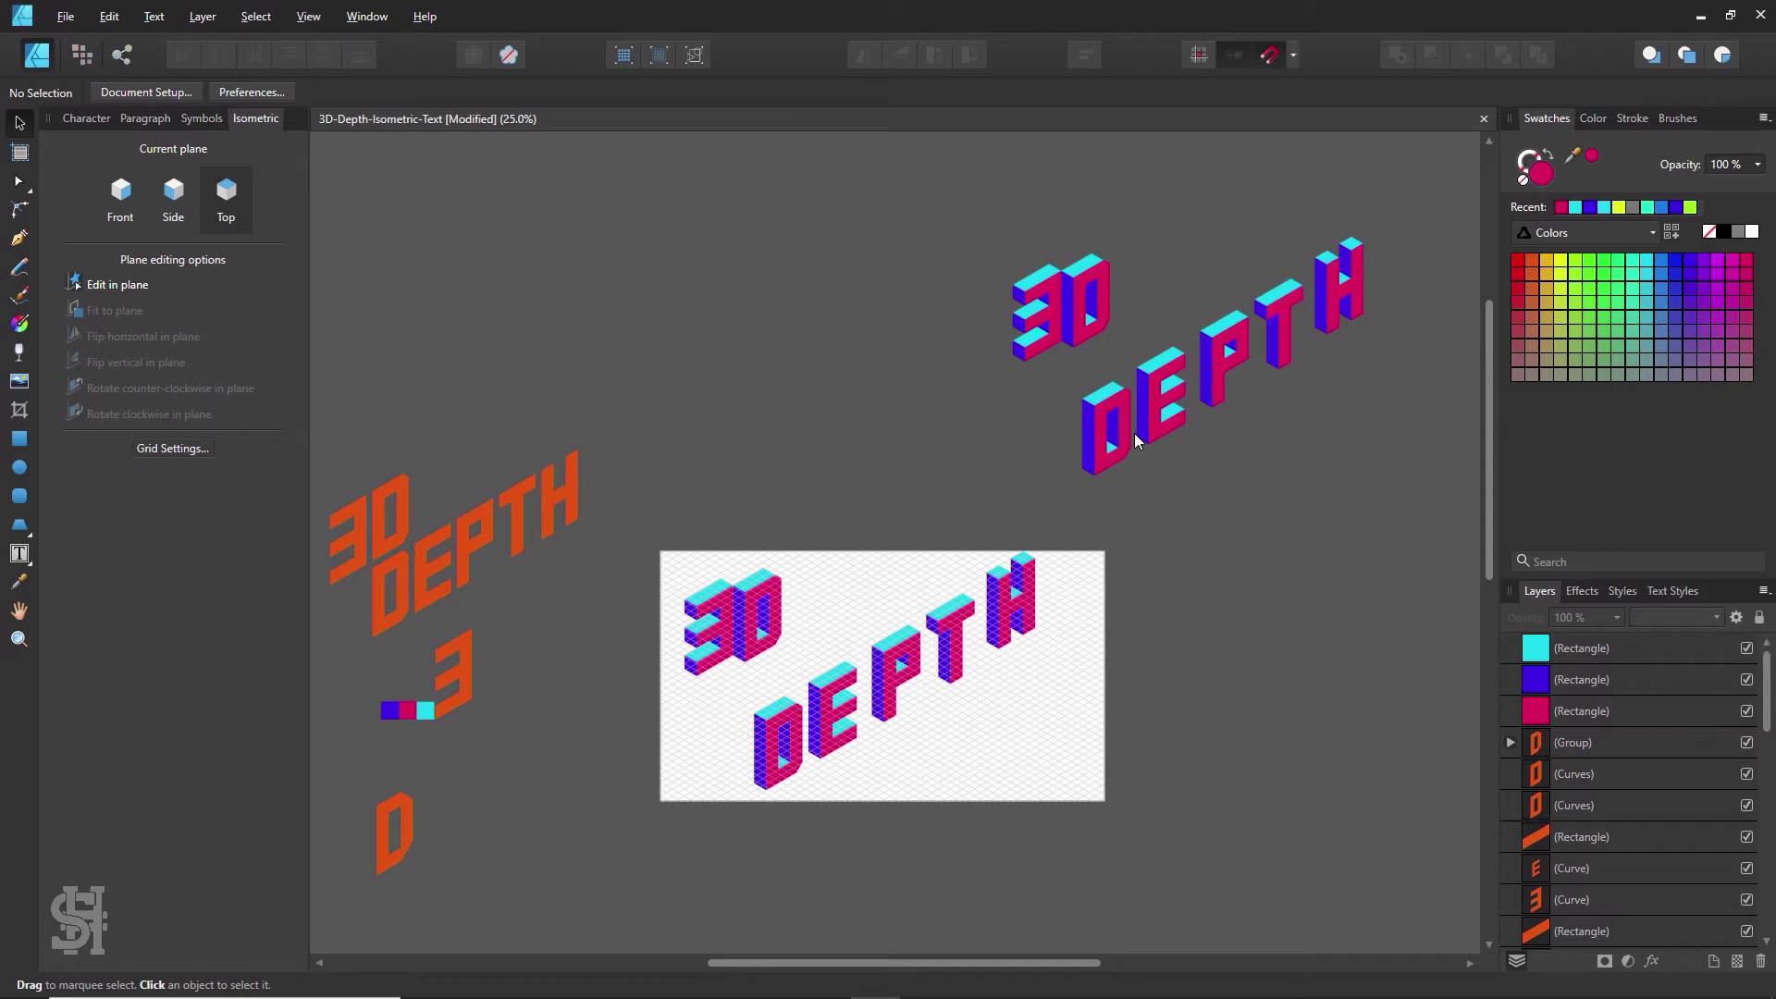
{"action": "left_click_drag", "start_coordinate": [1122, 438], "coordinate": [1134, 411]}
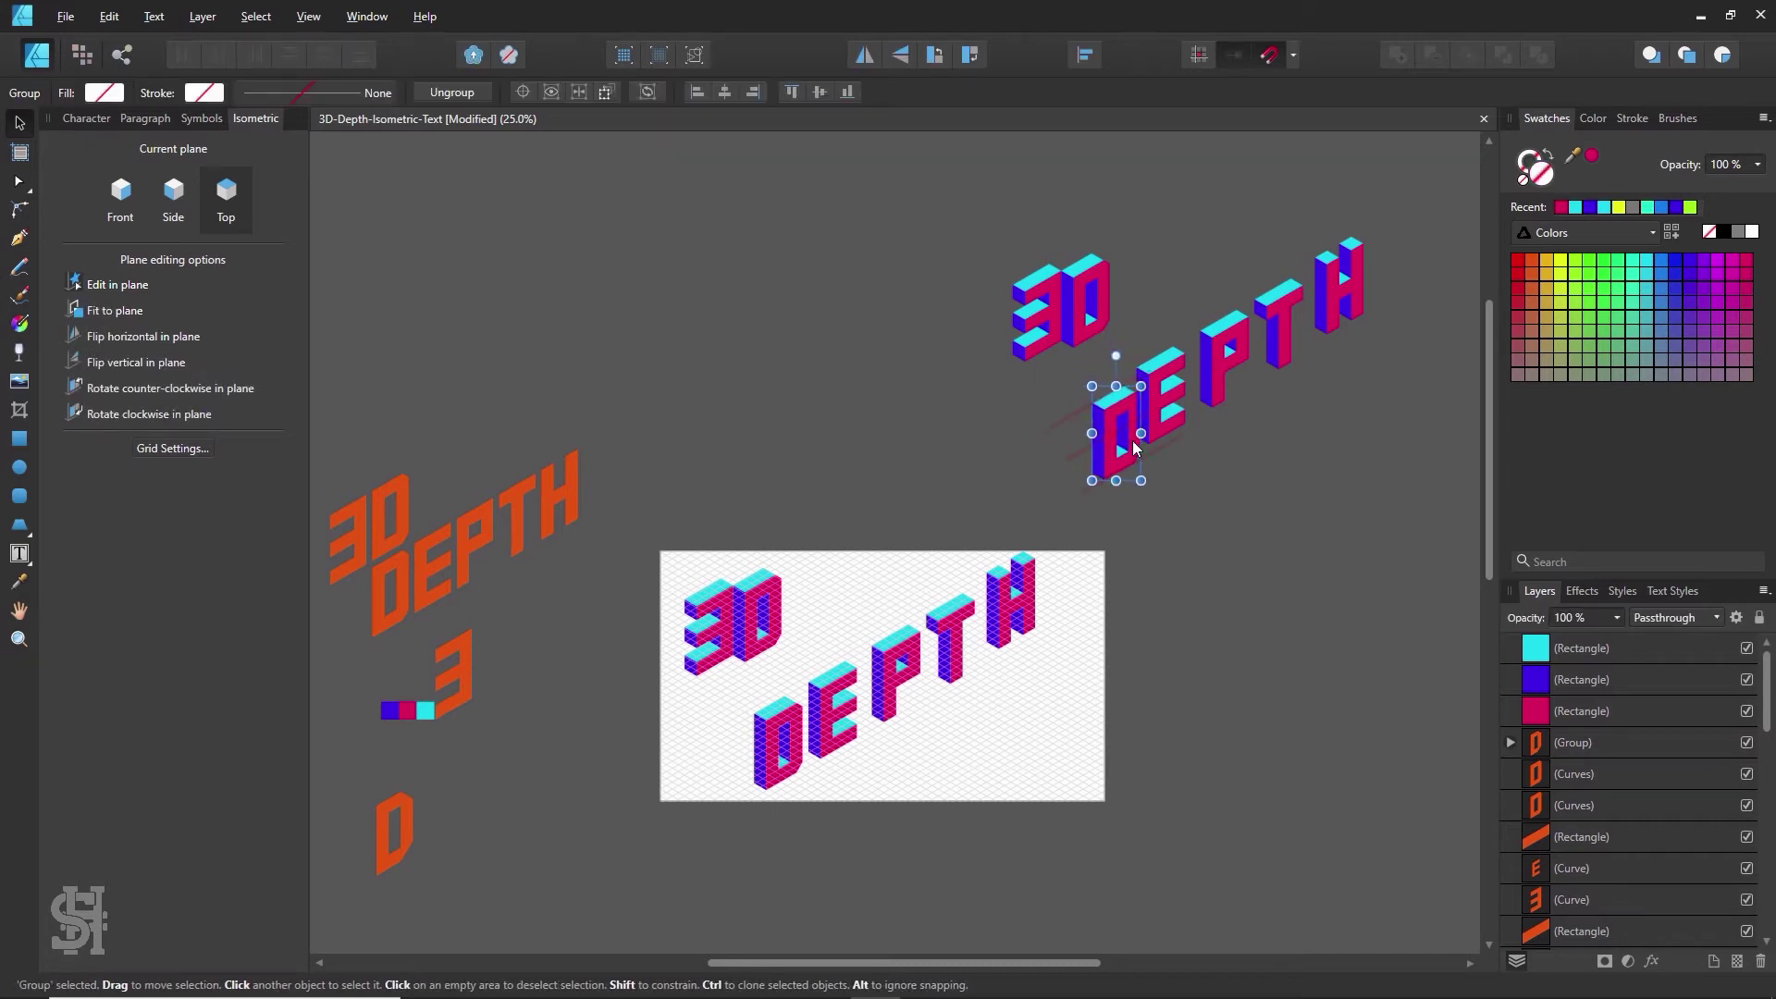
{"action": "left_click", "coordinate": [1130, 564]}
- Move the D of DEPTH on the artboard up so it sits directly beneath the D of 3D
{"action": "key", "text": "z"}
{"action": "left_click", "coordinate": [931, 713]}
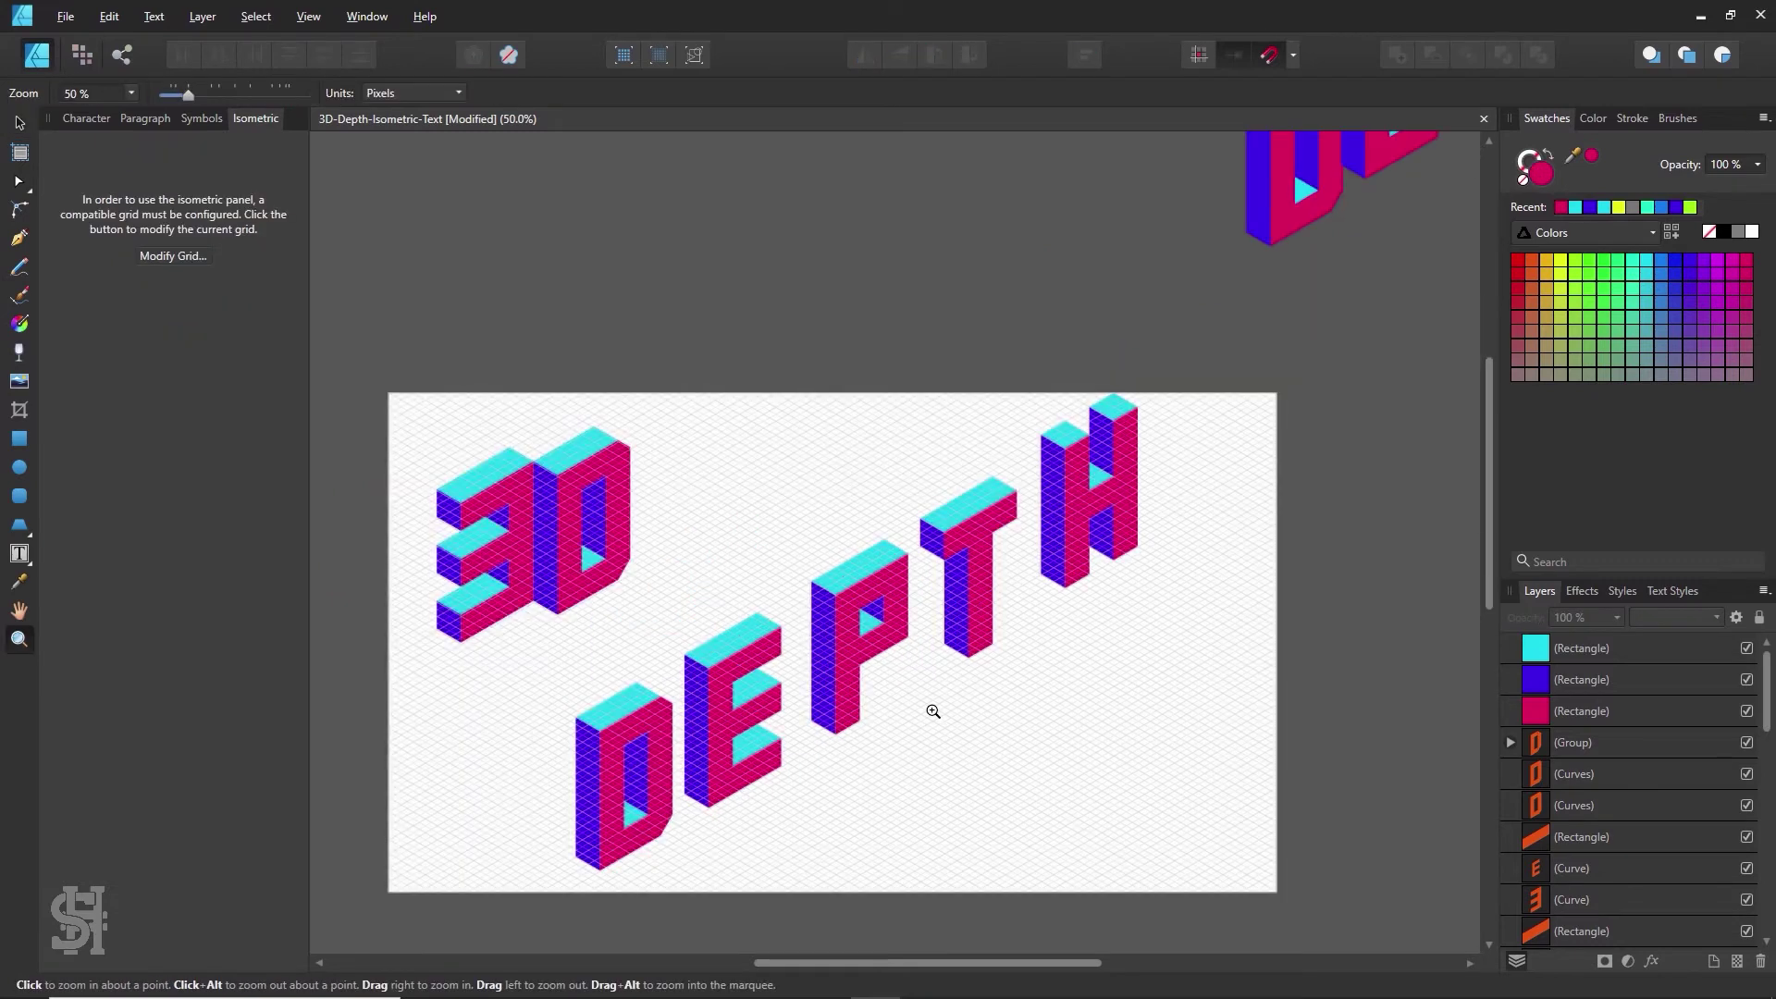
{"action": "left_click", "coordinate": [22, 122]}
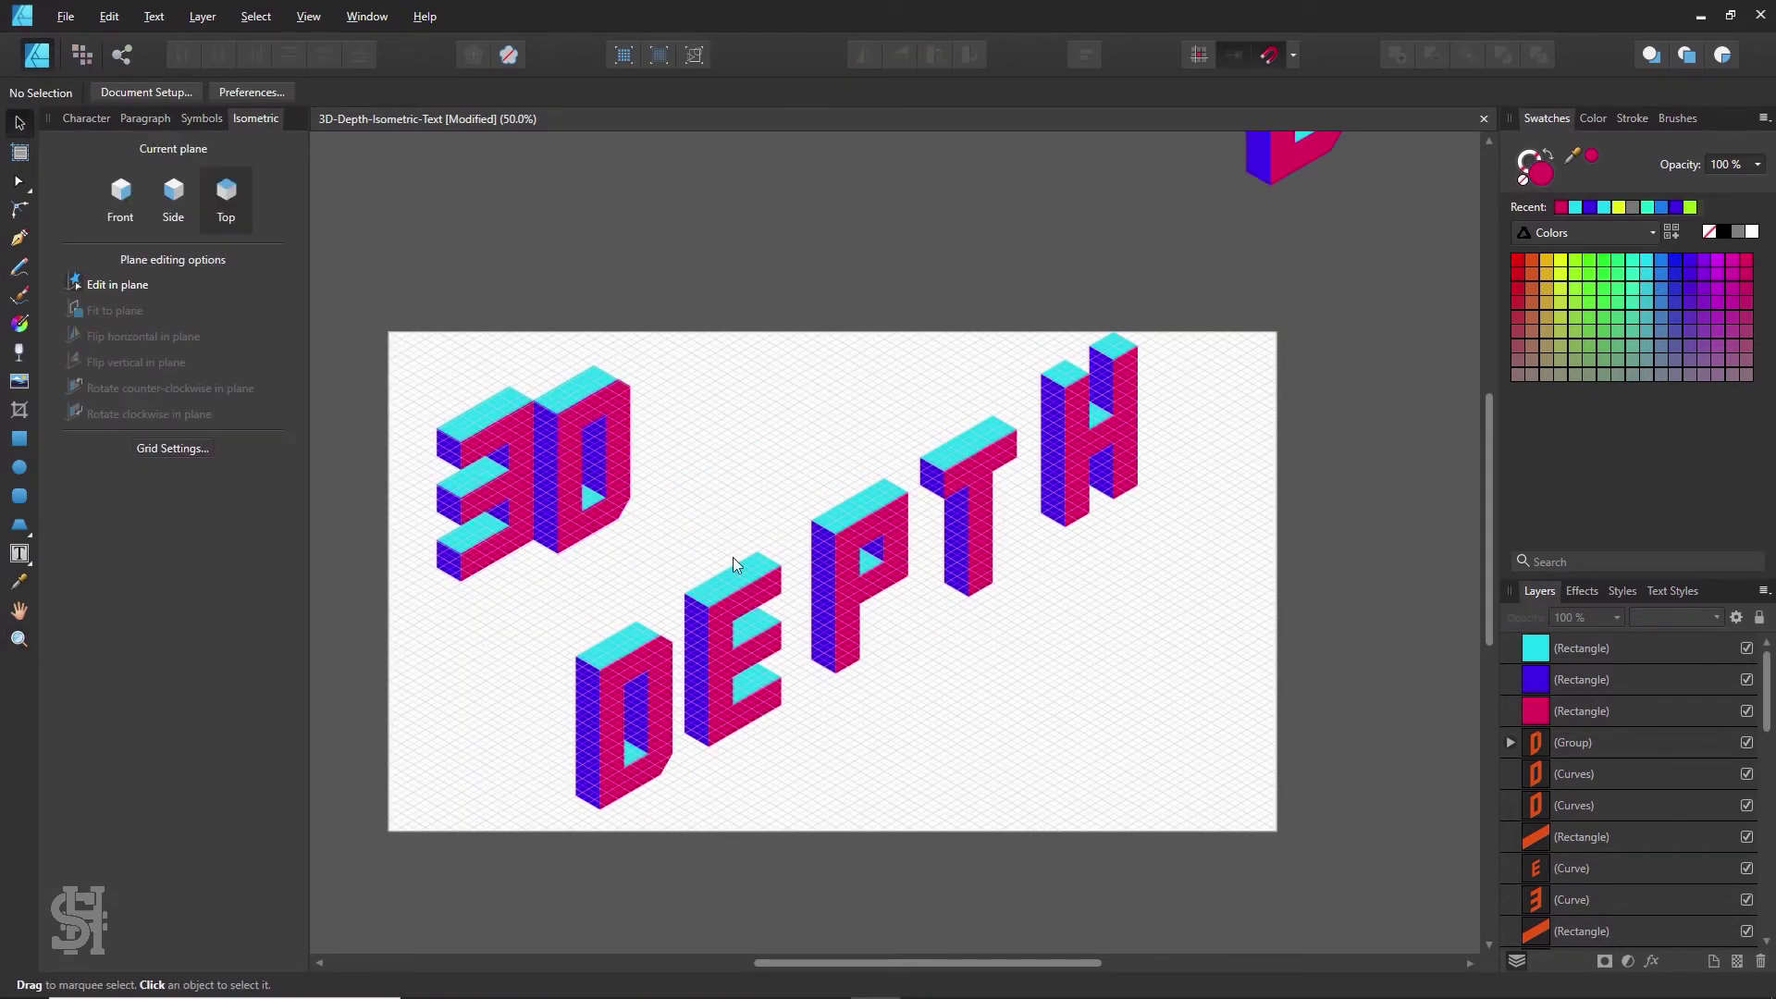
{"action": "left_click_drag", "start_coordinate": [657, 666], "coordinate": [638, 564]}
{"action": "key", "text": "ctrl+d"}
- Open the grid settings and hide the isometric grid on the artboard
{"action": "key", "text": "z"}
{"action": "left_click", "coordinate": [622, 549]}
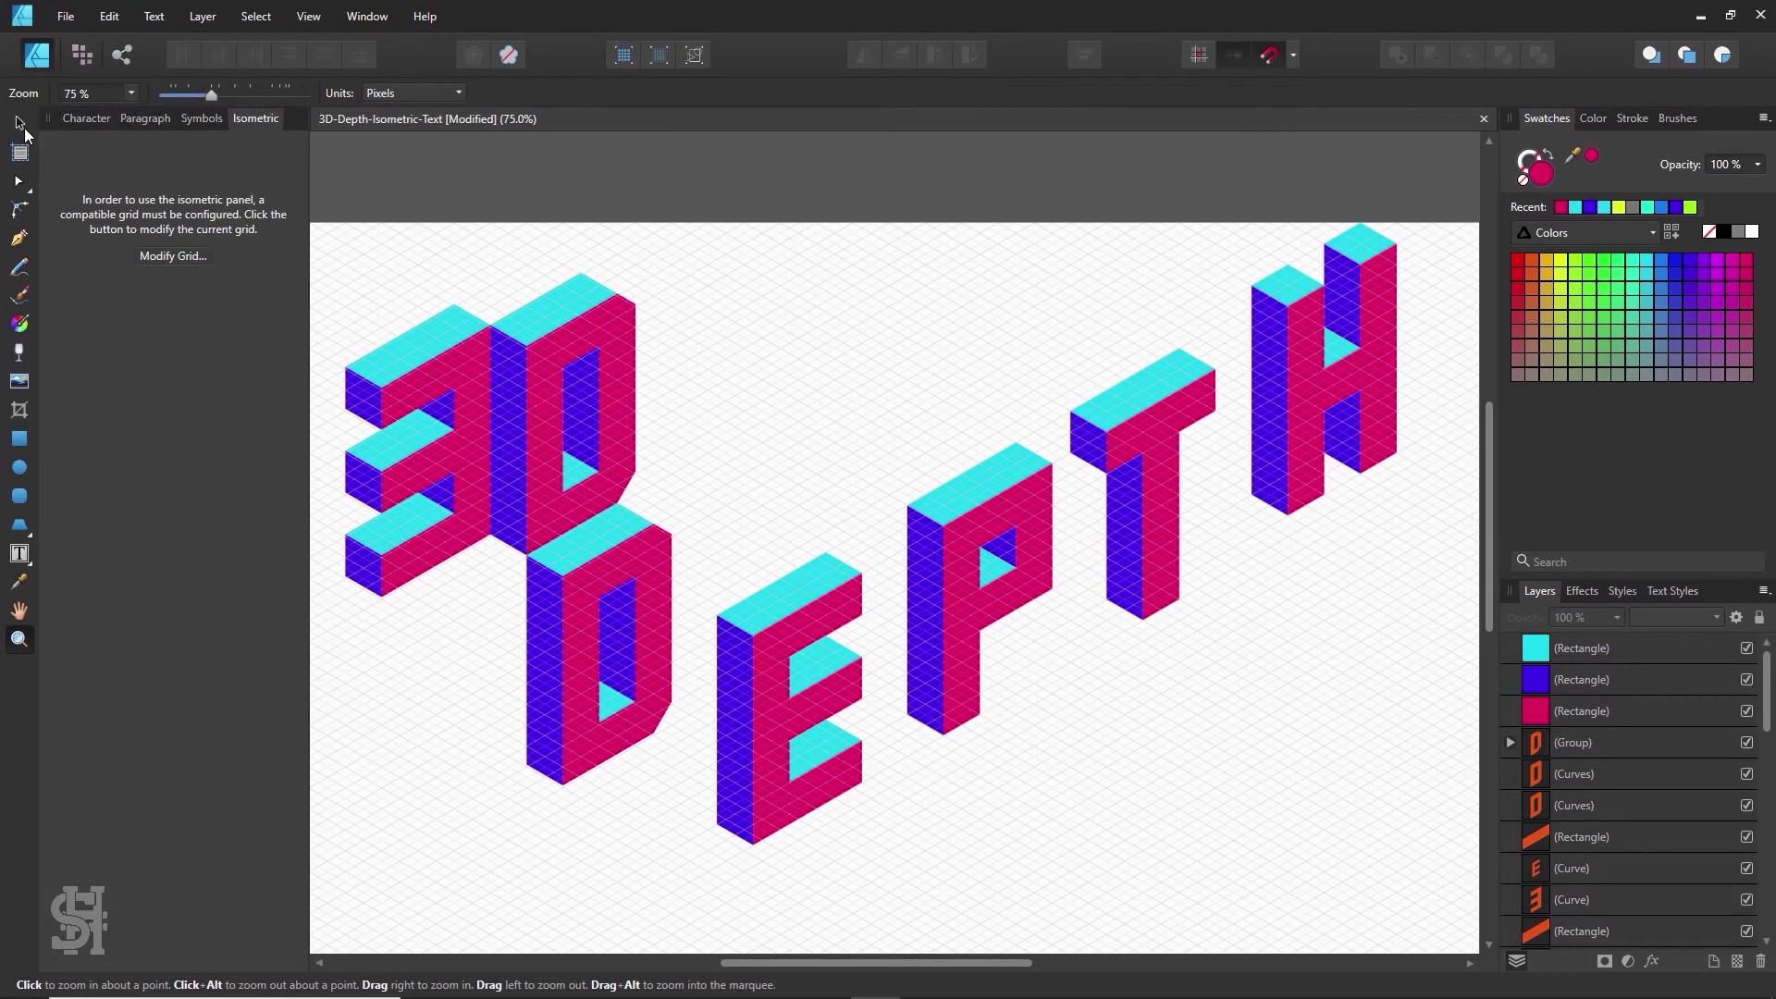
{"action": "left_click", "coordinate": [22, 126]}
{"action": "scroll", "coordinate": [579, 477], "scroll_direction": "down", "scroll_amount": 1}
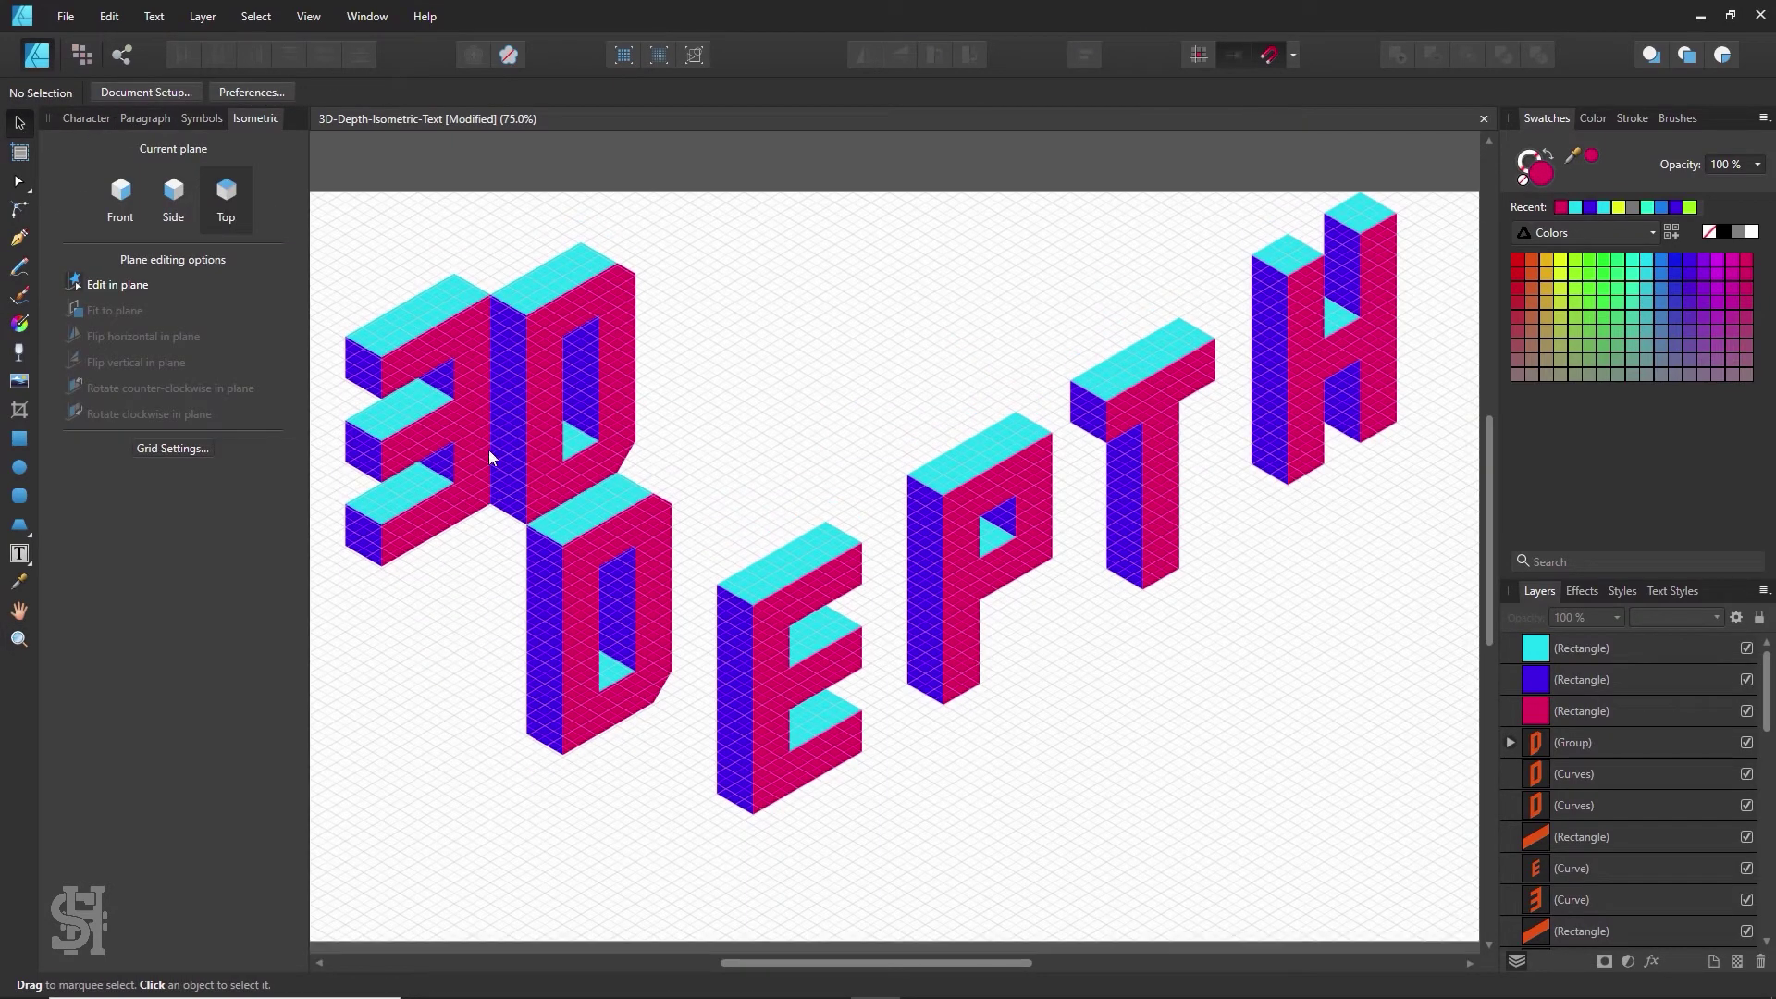
{"action": "left_click", "coordinate": [544, 412]}
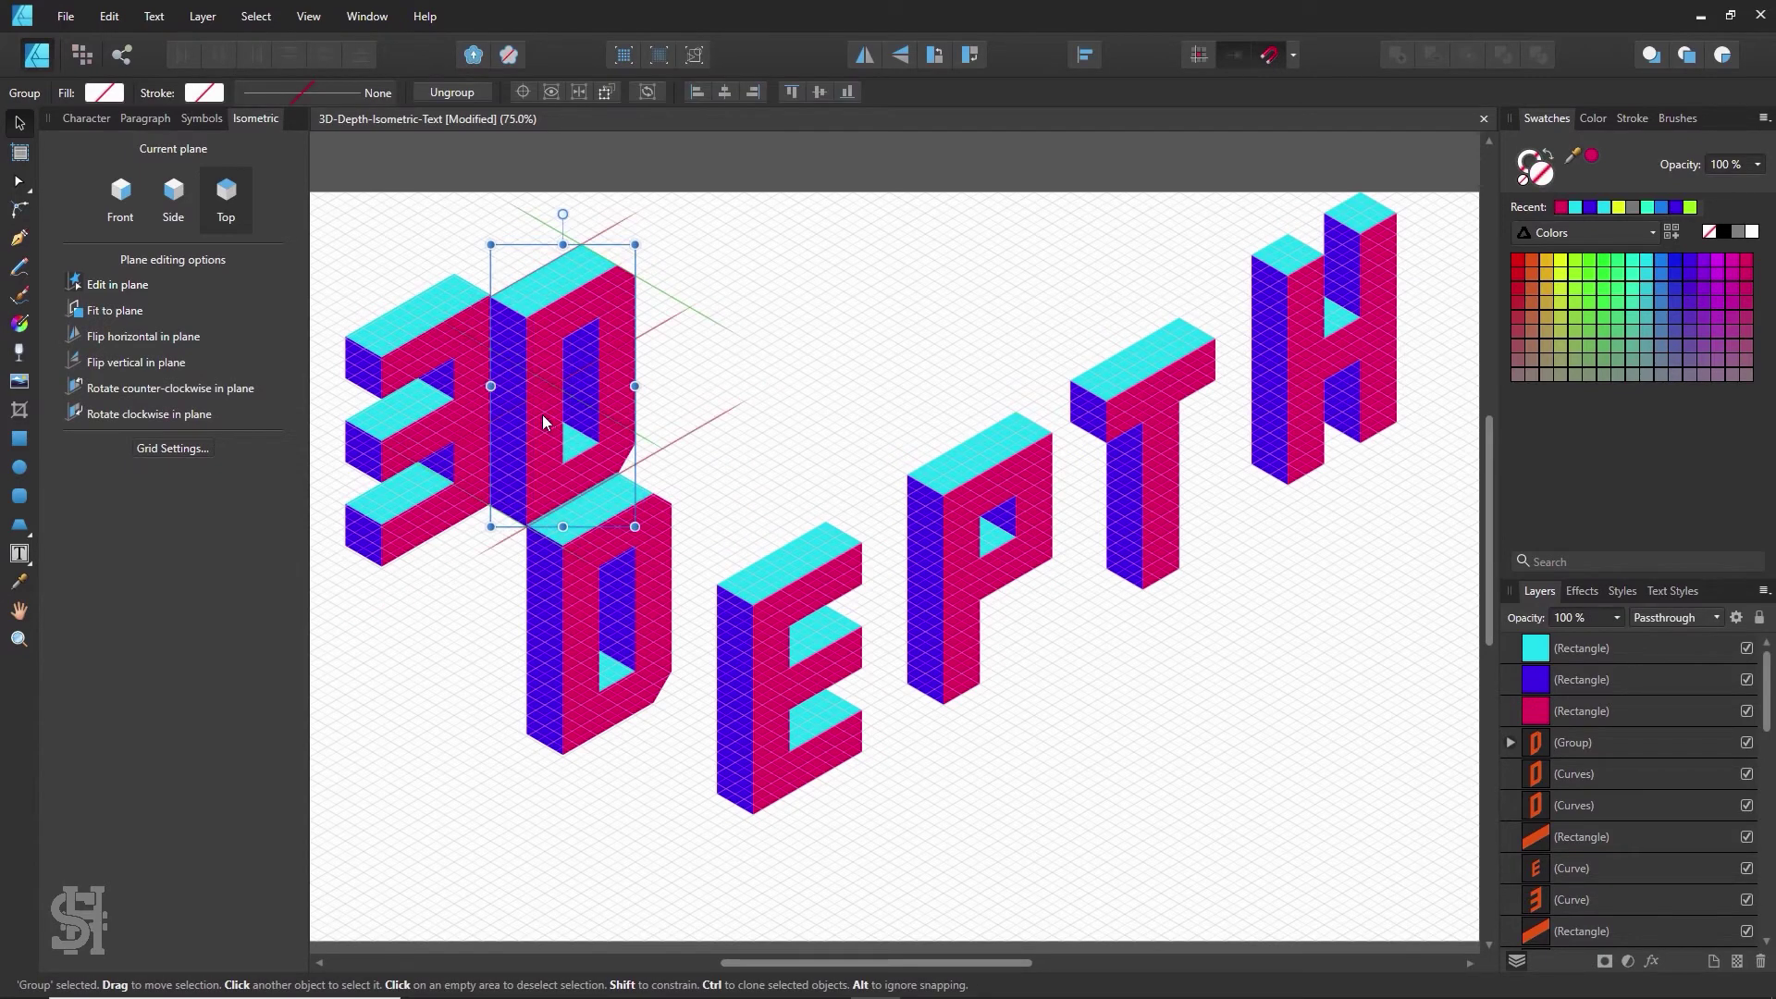
{"action": "left_click", "coordinate": [173, 454]}
{"action": "left_click", "coordinate": [649, 202]}
{"action": "left_click", "coordinate": [1158, 806]}
{"action": "left_click", "coordinate": [698, 421]}
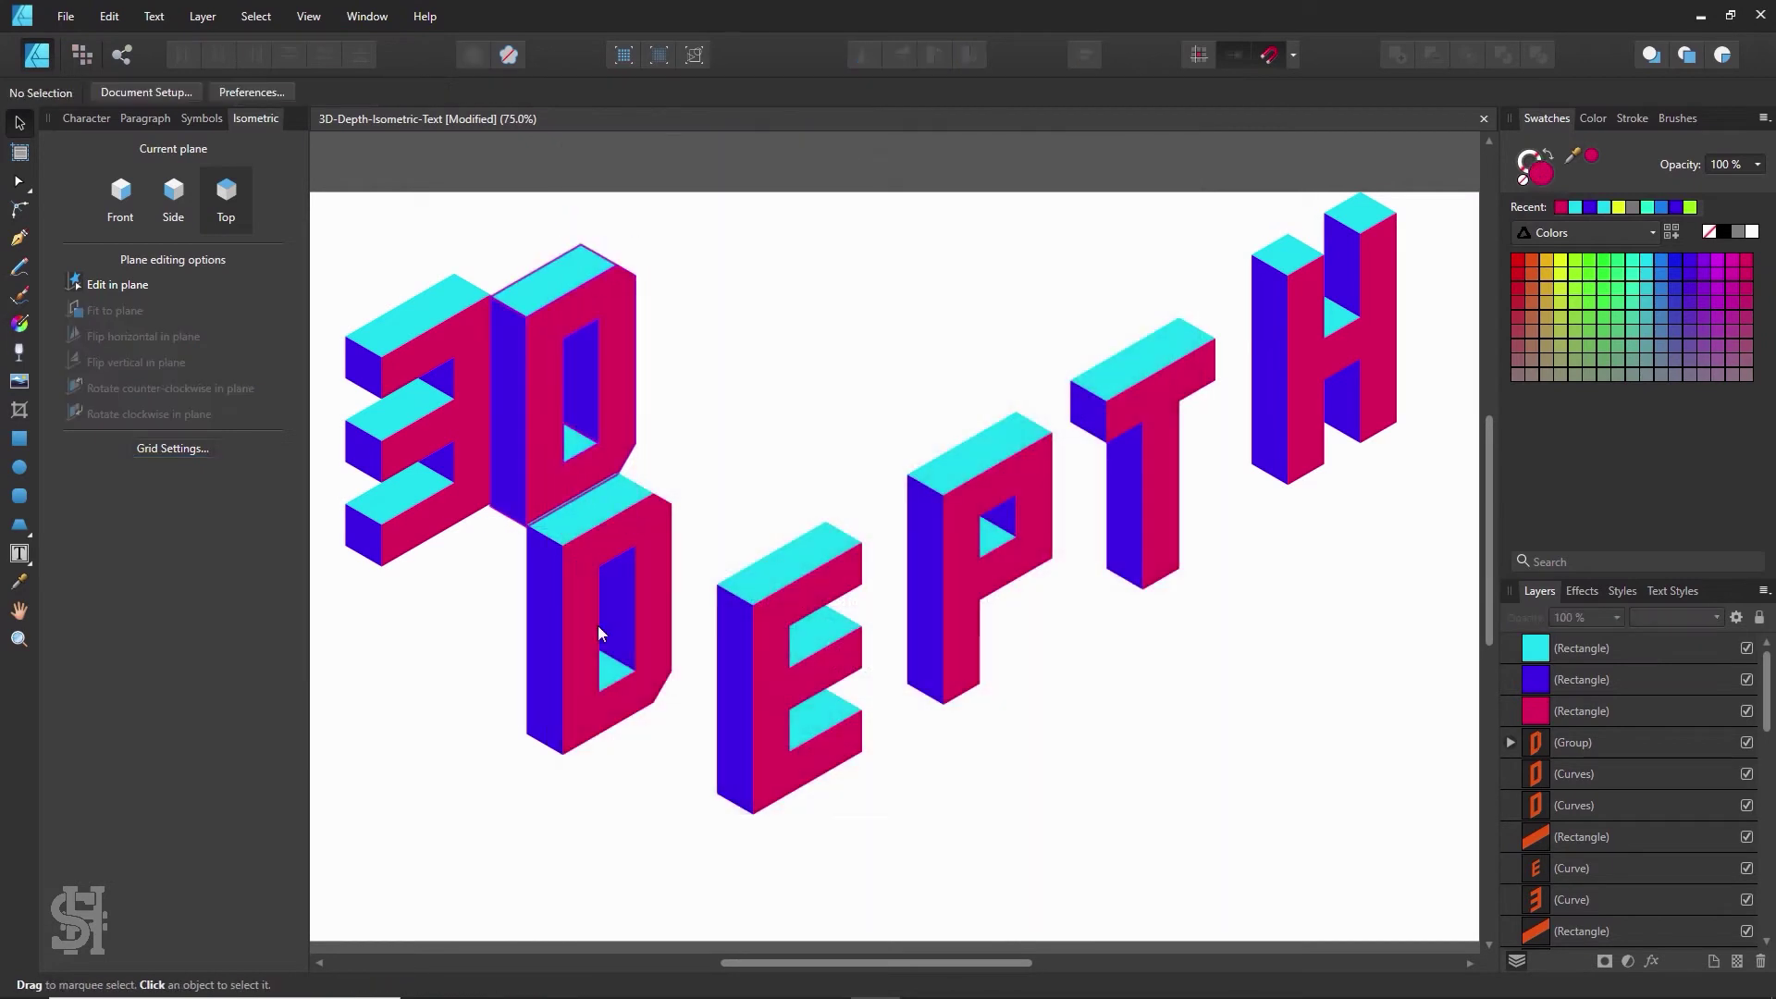
- Fine-tune the positions of the D of DEPTH and the 3 so their edges line up with the D of 3D
{"action": "left_click_drag", "start_coordinate": [562, 592], "coordinate": [561, 589]}
{"action": "left_click", "coordinate": [713, 383]}
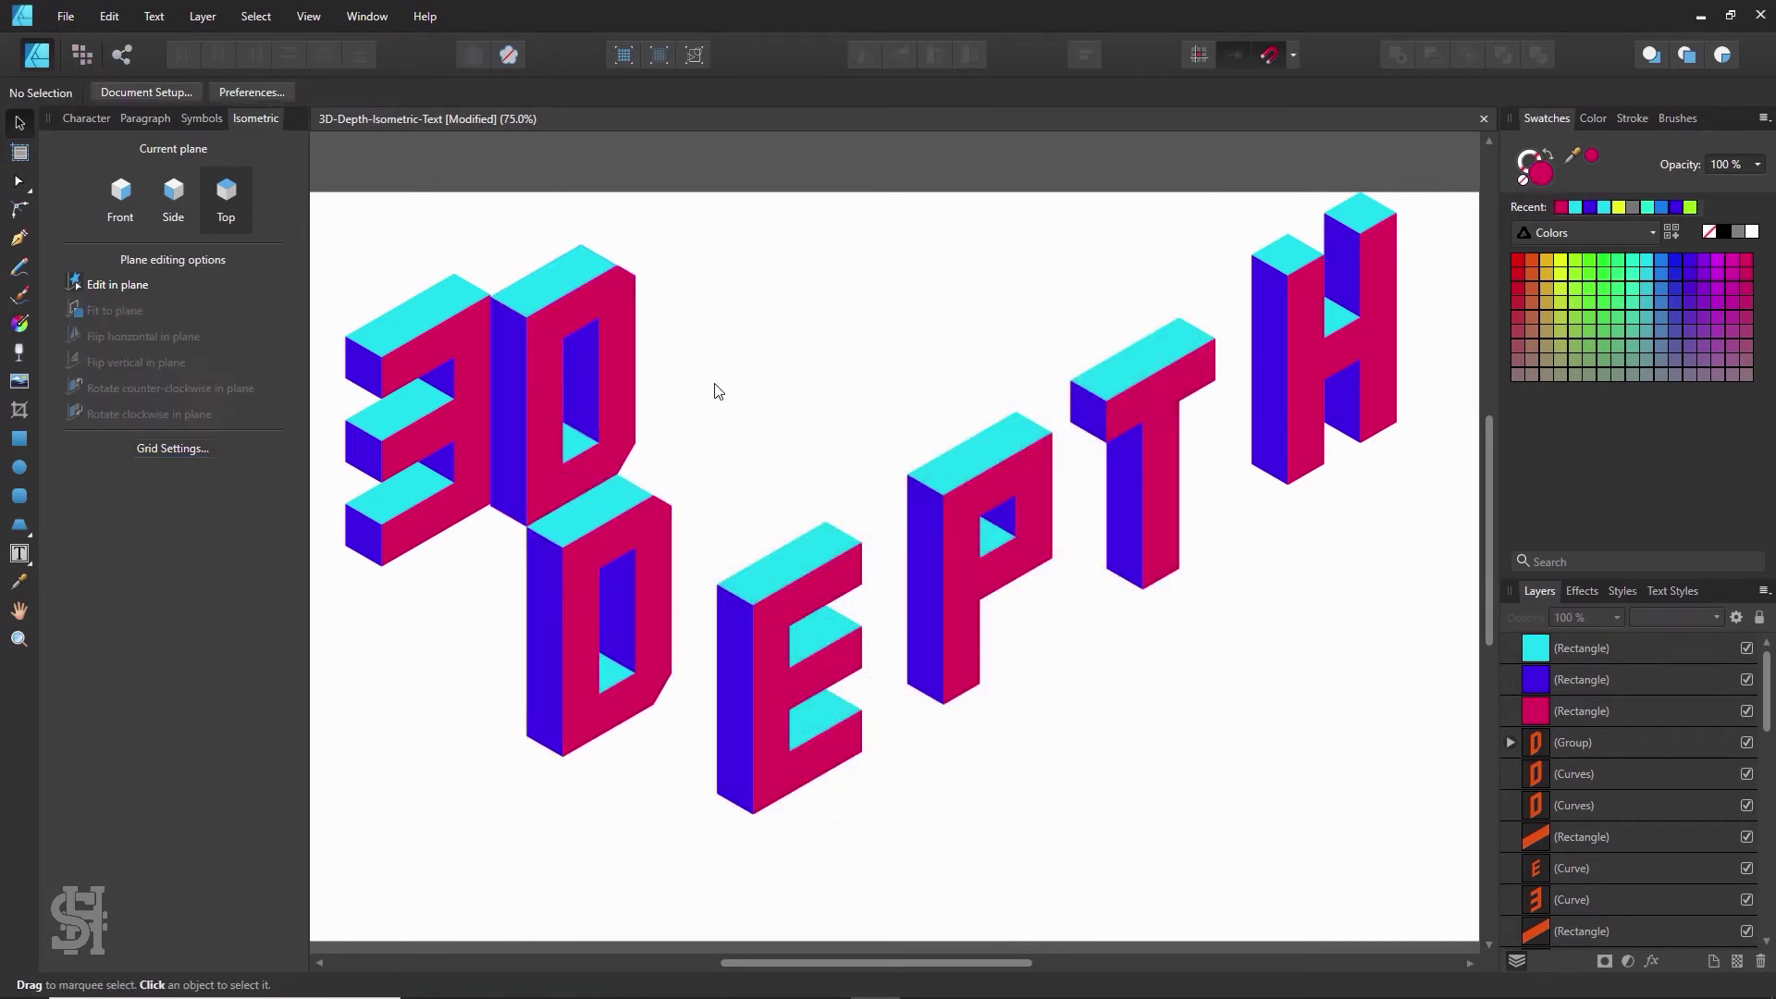
{"action": "mouse_move", "coordinate": [474, 376]}
{"action": "left_mouse_down"}
{"action": "mouse_move", "coordinate": [474, 392]}
{"action": "mouse_move", "coordinate": [473, 377]}
{"action": "left_mouse_up"}
{"action": "left_click", "coordinate": [753, 333]}
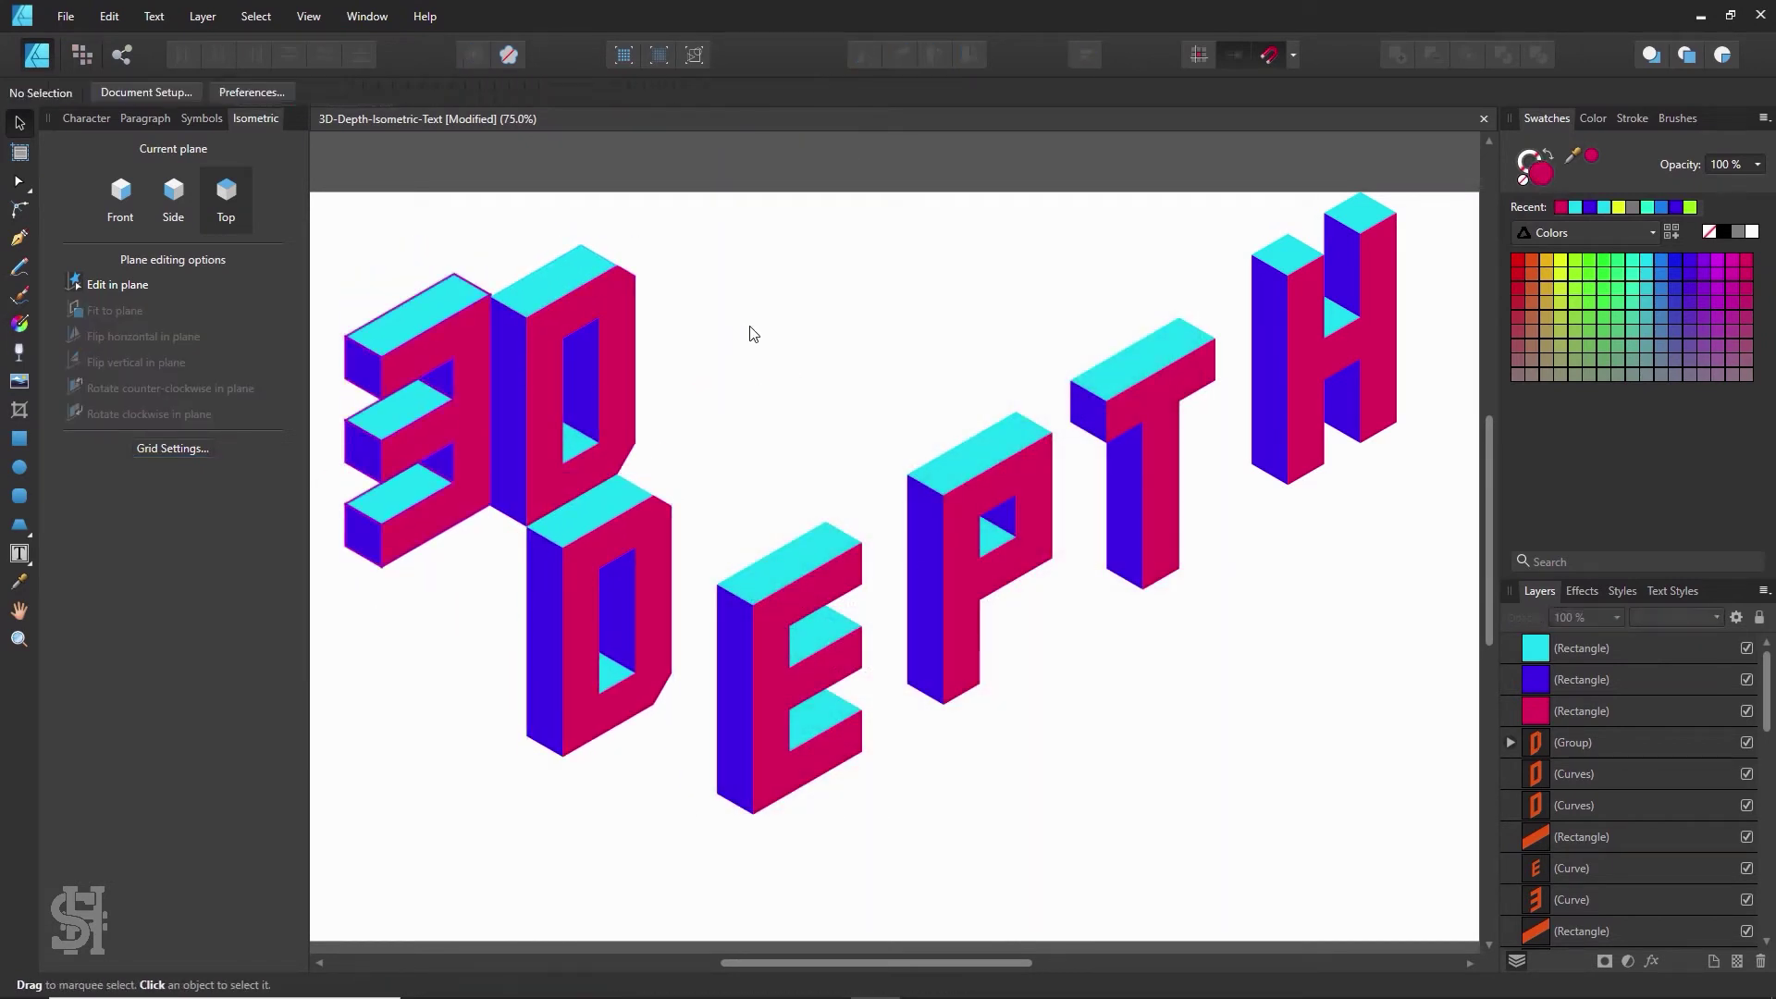
{"action": "left_click", "coordinate": [460, 366]}
{"action": "left_click", "coordinate": [884, 319]}
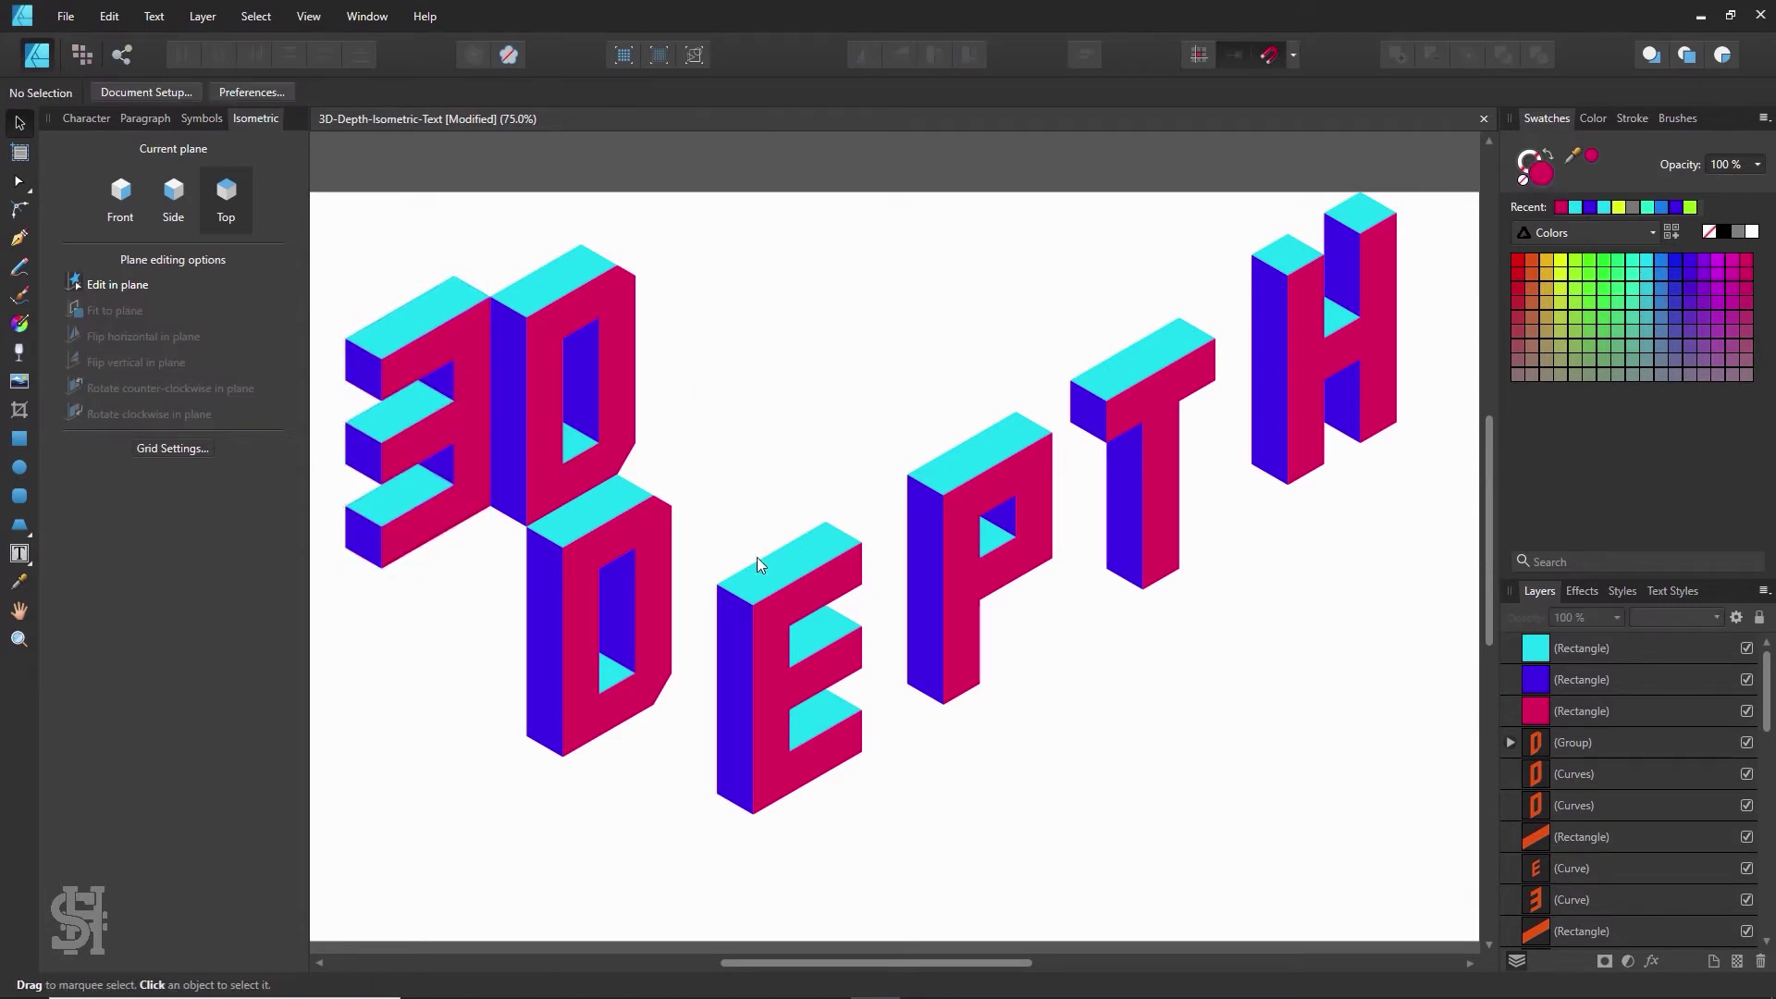
- Move the E, P, T and H of DEPTH one after another so each letter sits flush against the one before it
{"action": "left_click", "coordinate": [731, 584]}
{"action": "left_click_drag", "start_coordinate": [731, 585], "coordinate": [693, 543]}
{"action": "left_click_drag", "start_coordinate": [920, 526], "coordinate": [832, 603]}
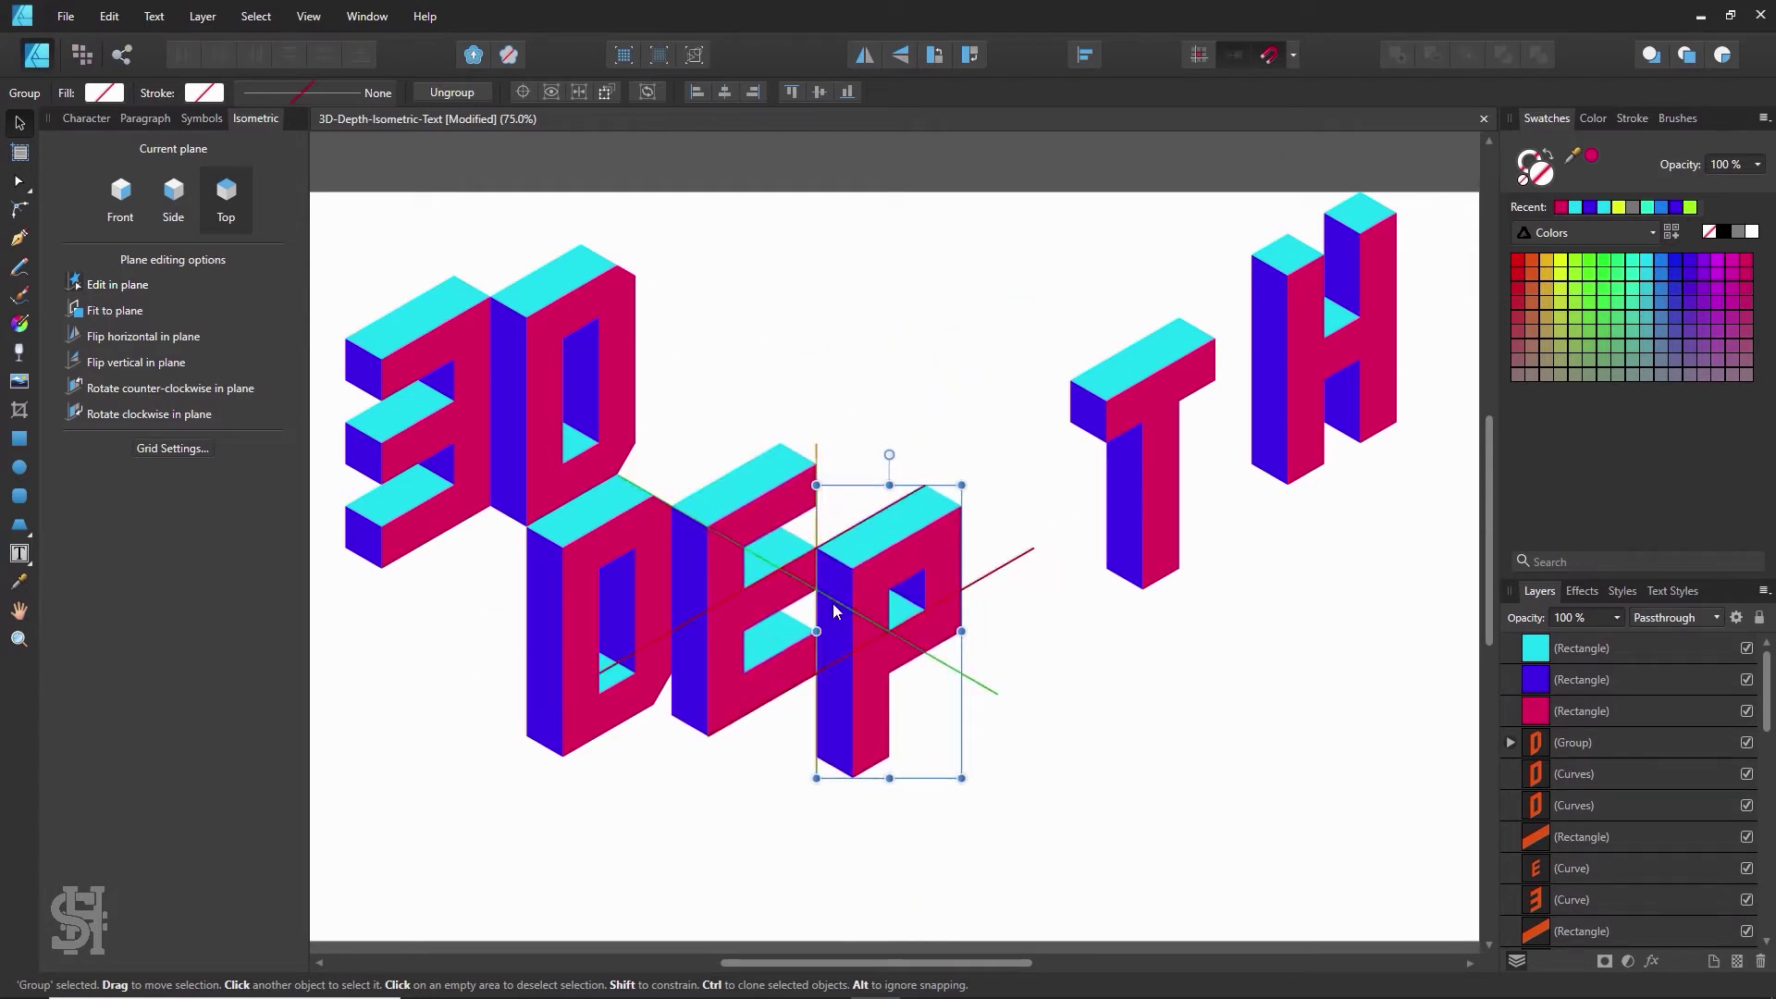
{"action": "left_click", "coordinate": [1017, 555]}
{"action": "left_click_drag", "start_coordinate": [1128, 457], "coordinate": [999, 513]}
{"action": "left_click", "coordinate": [1209, 508]}
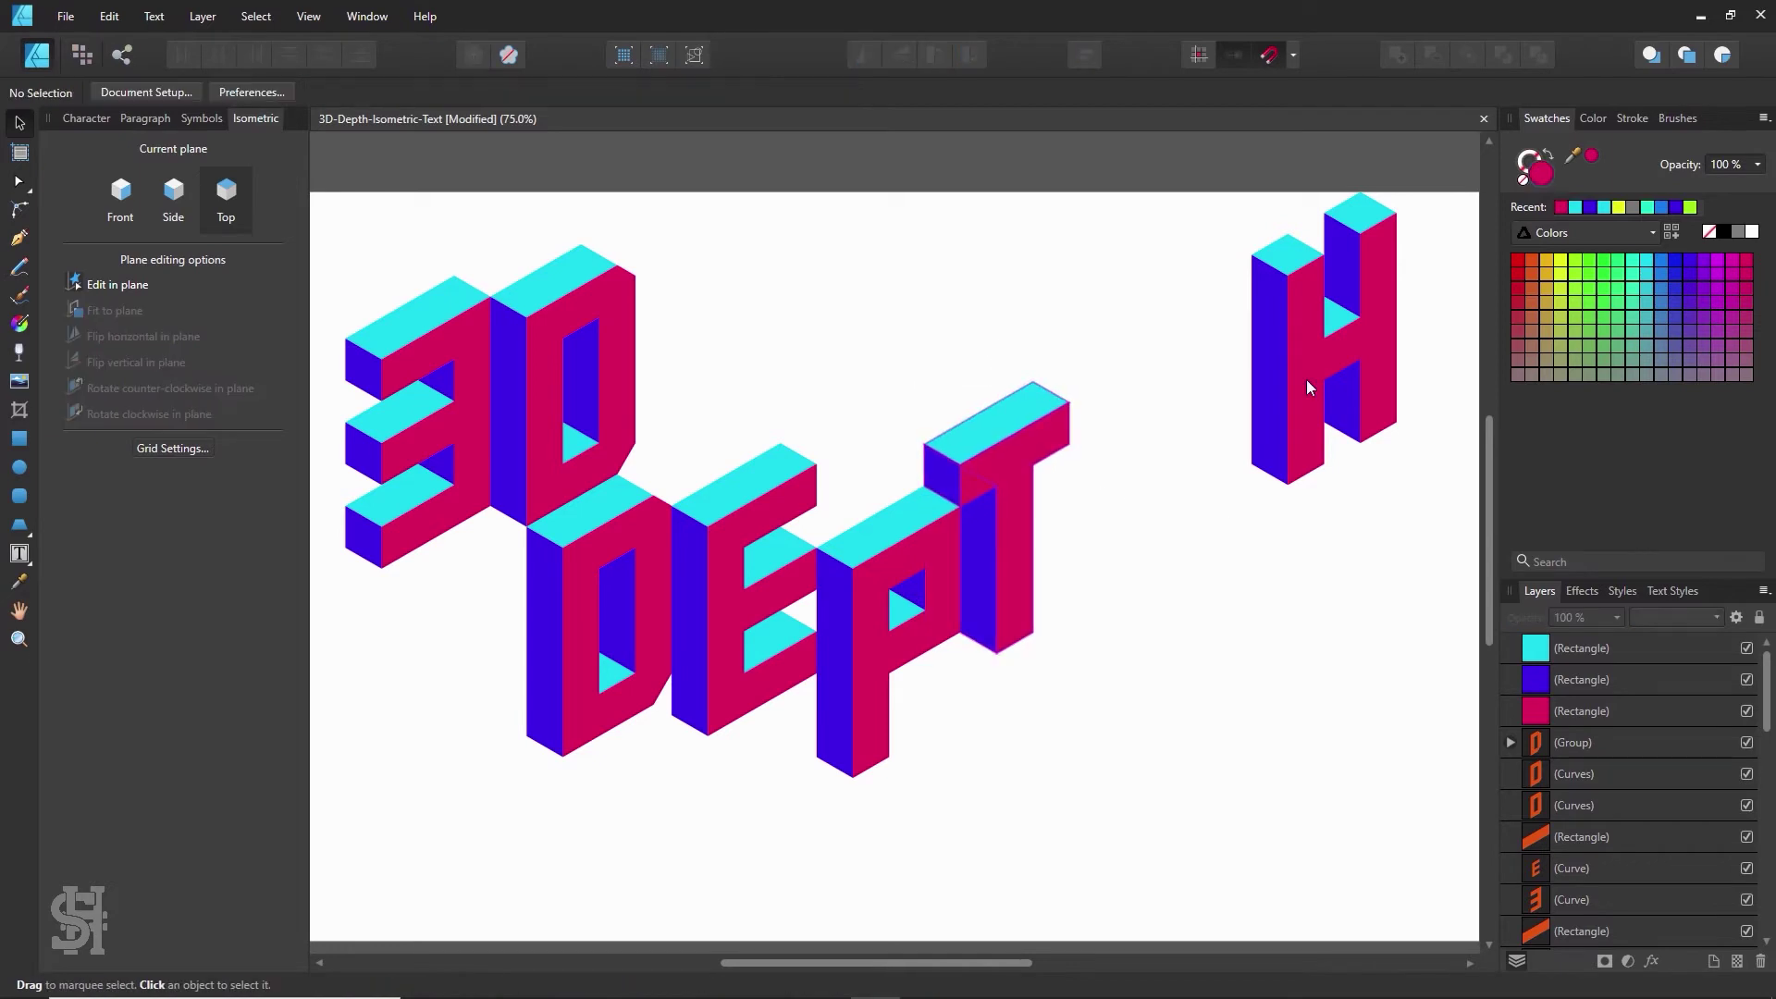
{"action": "left_click_drag", "start_coordinate": [1306, 380], "coordinate": [1084, 594]}
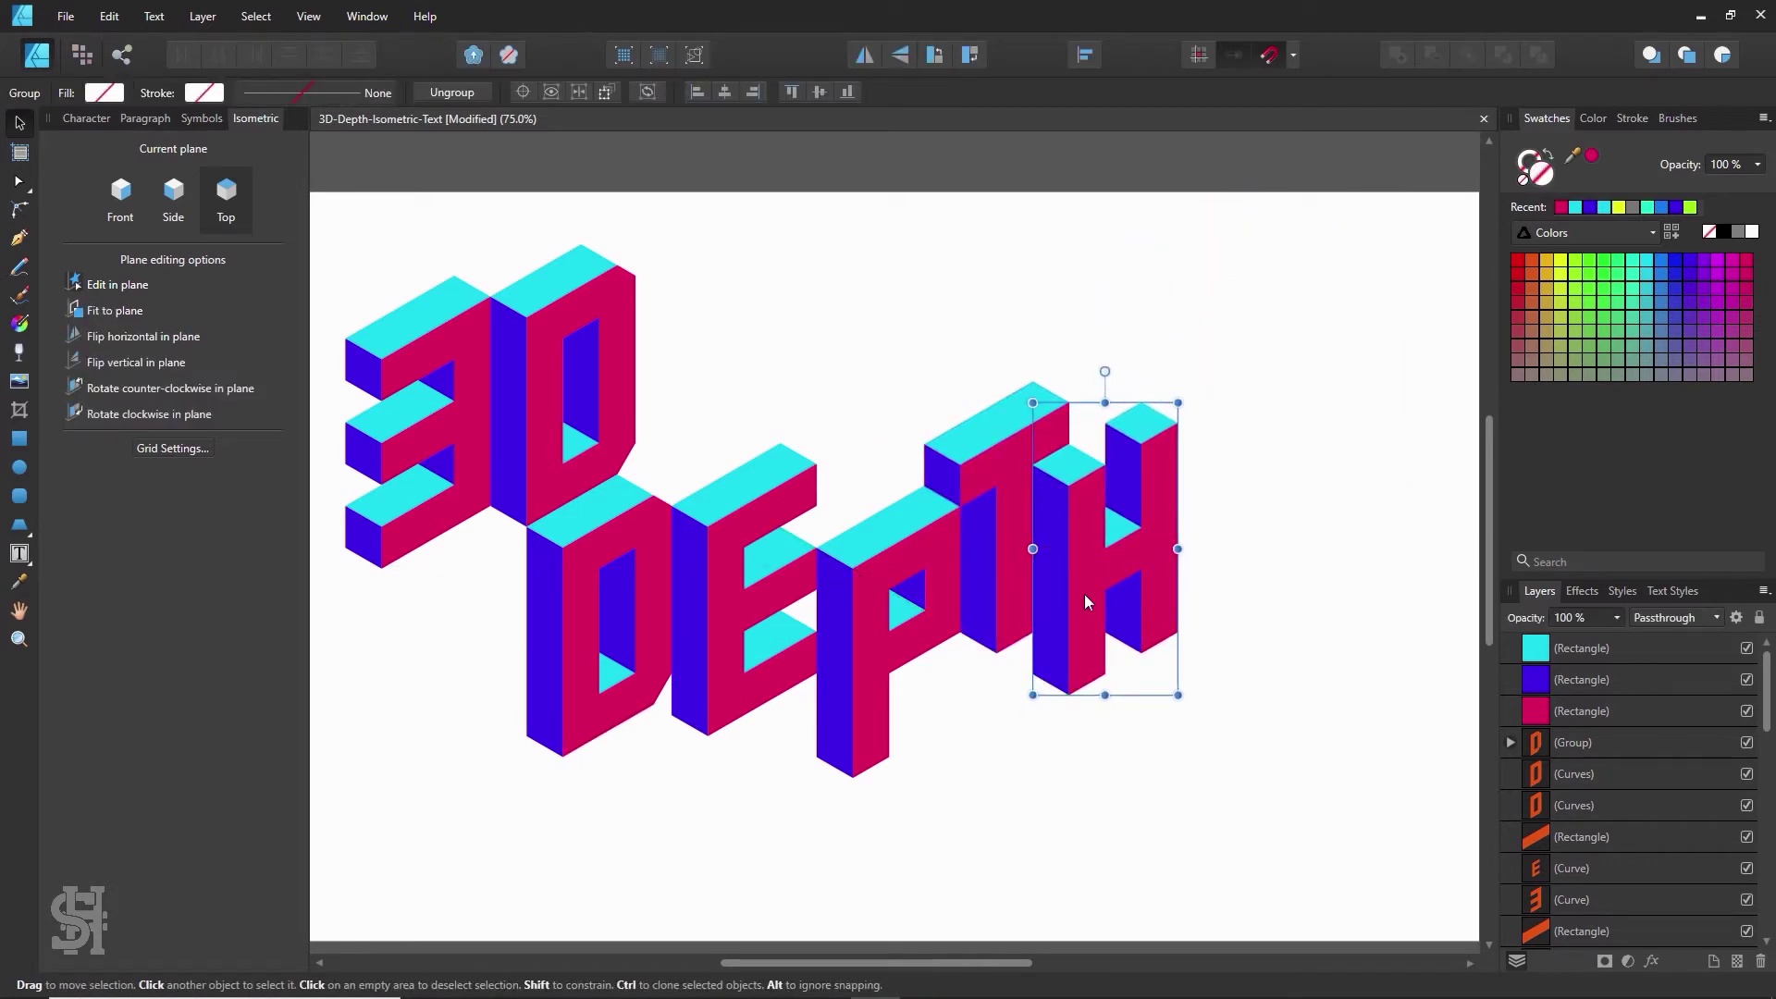
{"action": "left_click", "coordinate": [1226, 548]}
{"action": "key", "text": "z"}
{"action": "left_click", "coordinate": [1046, 511], "text": "alt"}
{"action": "left_click", "coordinate": [1062, 518]}
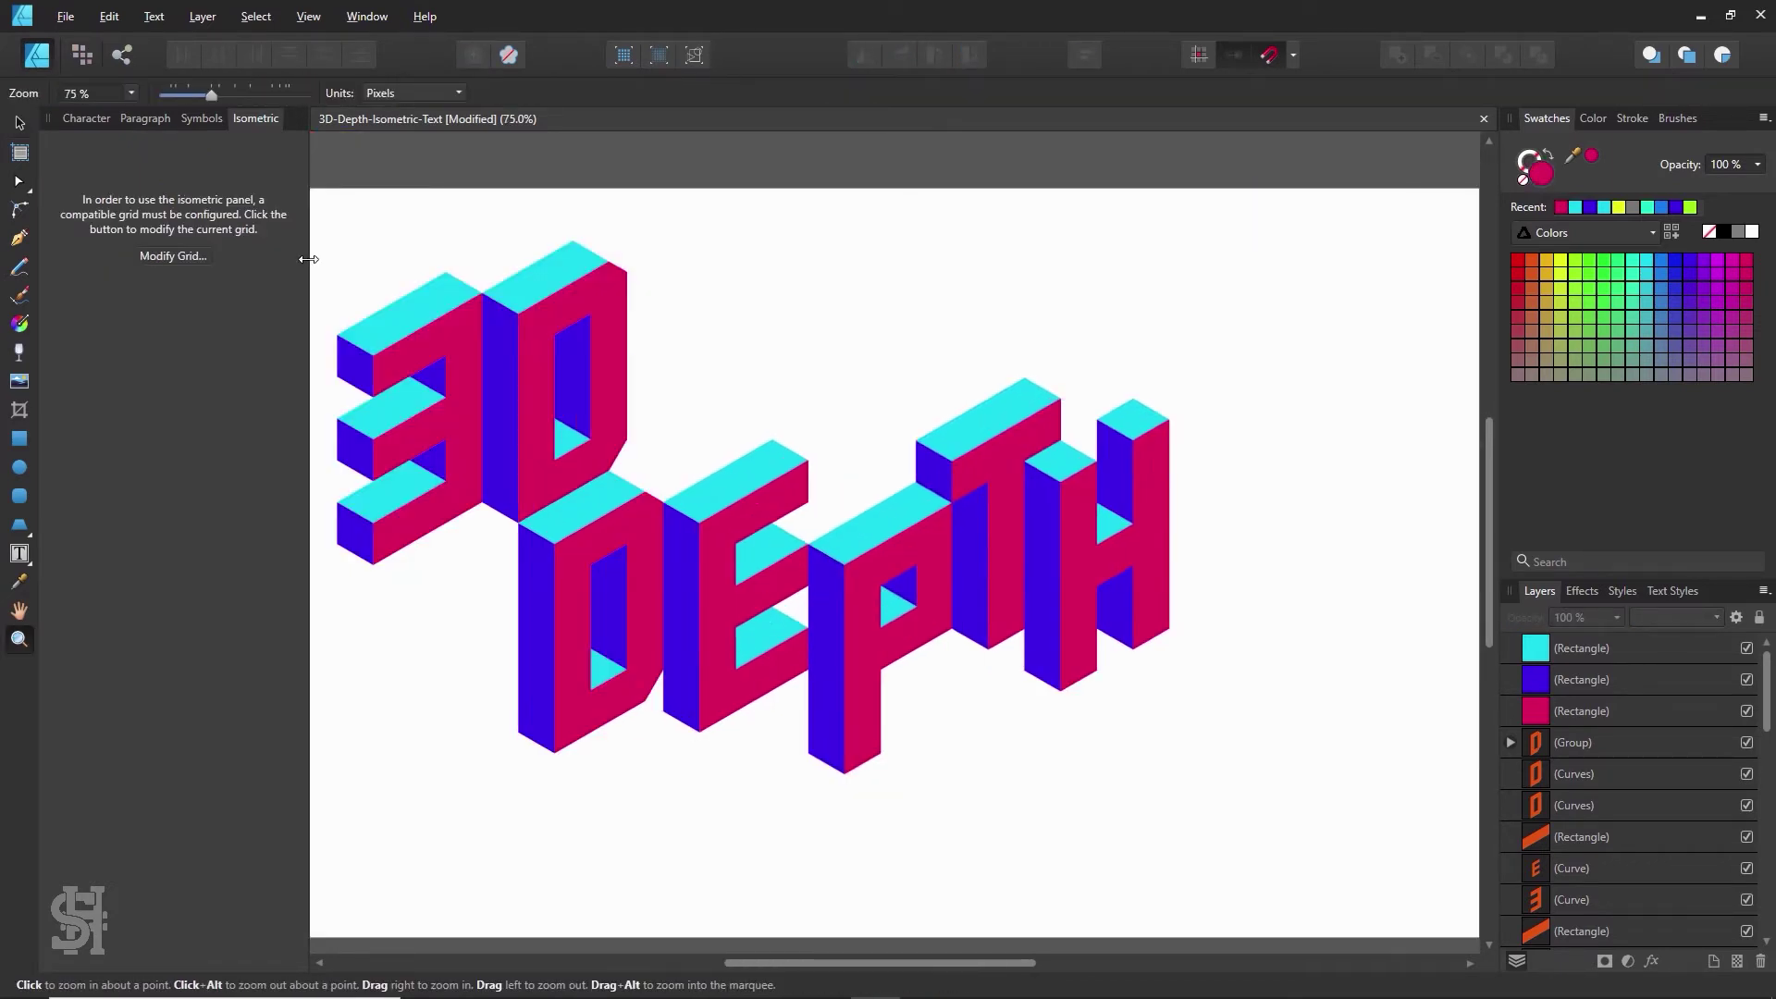
{"action": "left_click", "coordinate": [21, 127]}
{"action": "left_click", "coordinate": [851, 558]}
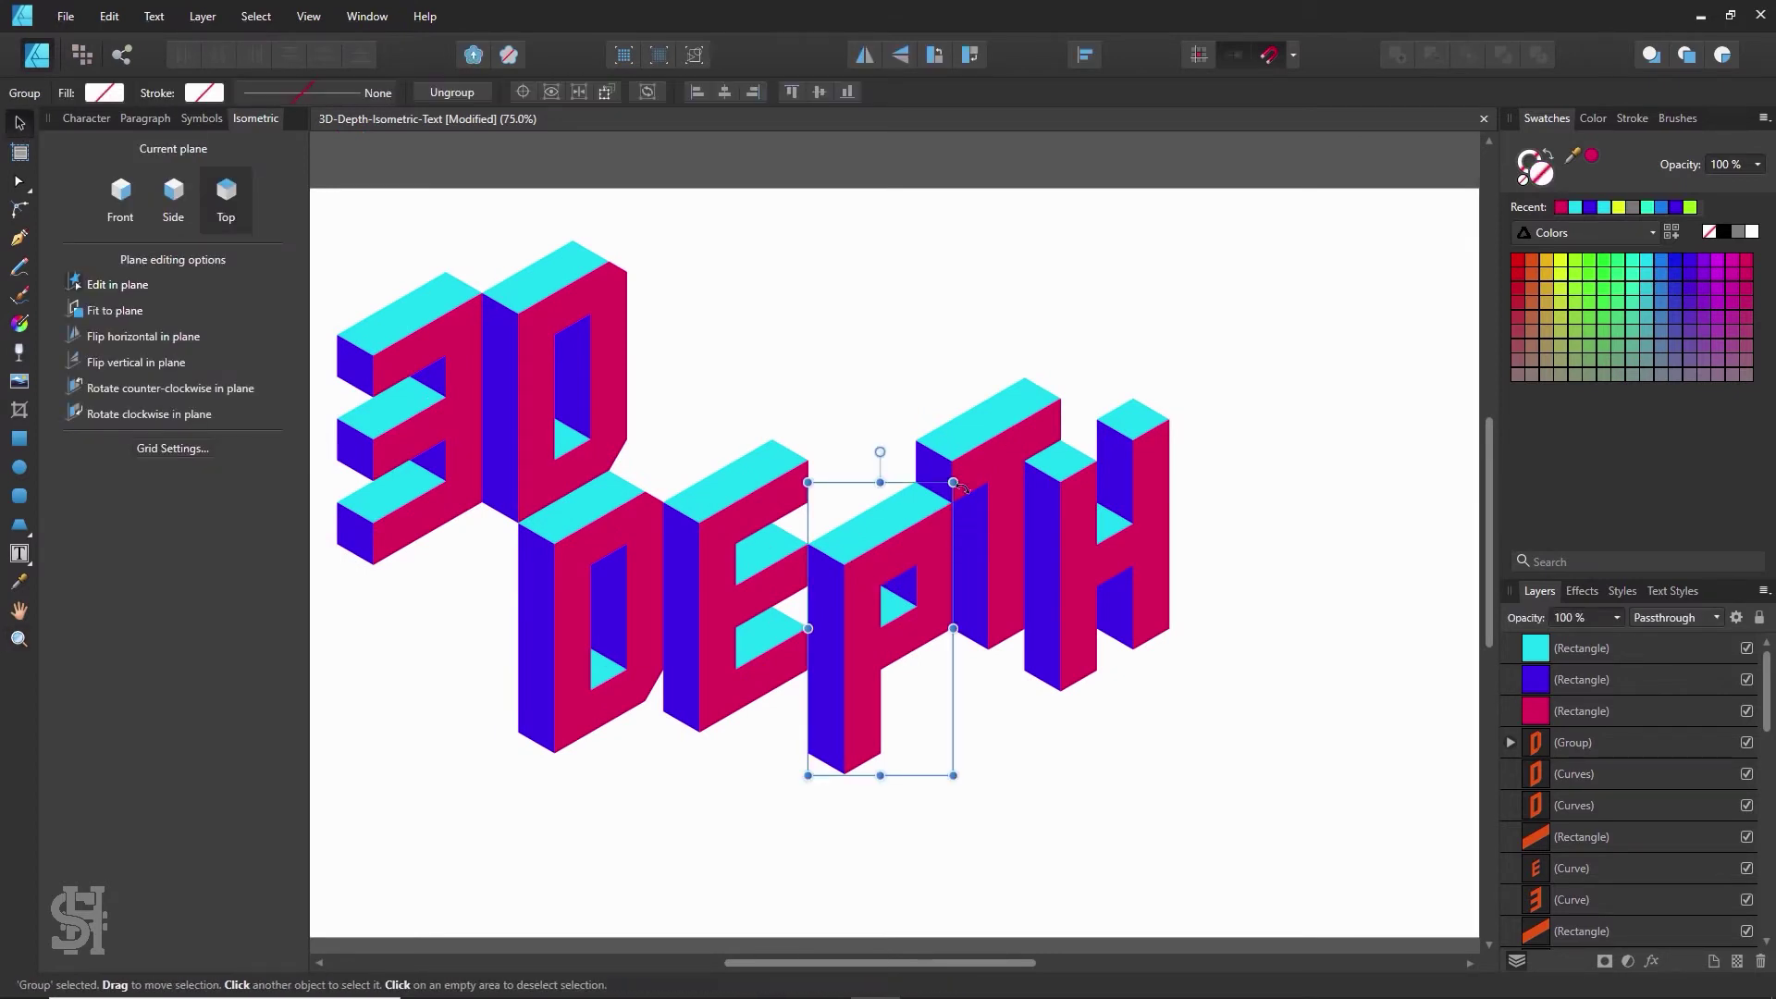
{"action": "left_click", "coordinate": [1055, 541], "text": "shift"}
{"action": "left_click", "coordinate": [1087, 539], "text": "shift"}
{"action": "mouse_move", "coordinate": [1087, 539]}
{"action": "left_mouse_down"}
{"action": "mouse_move", "coordinate": [1084, 450]}
{"action": "mouse_move", "coordinate": [1041, 416]}
{"action": "mouse_move", "coordinate": [1086, 529]}
{"action": "left_mouse_up"}
{"action": "left_click", "coordinate": [1285, 518]}
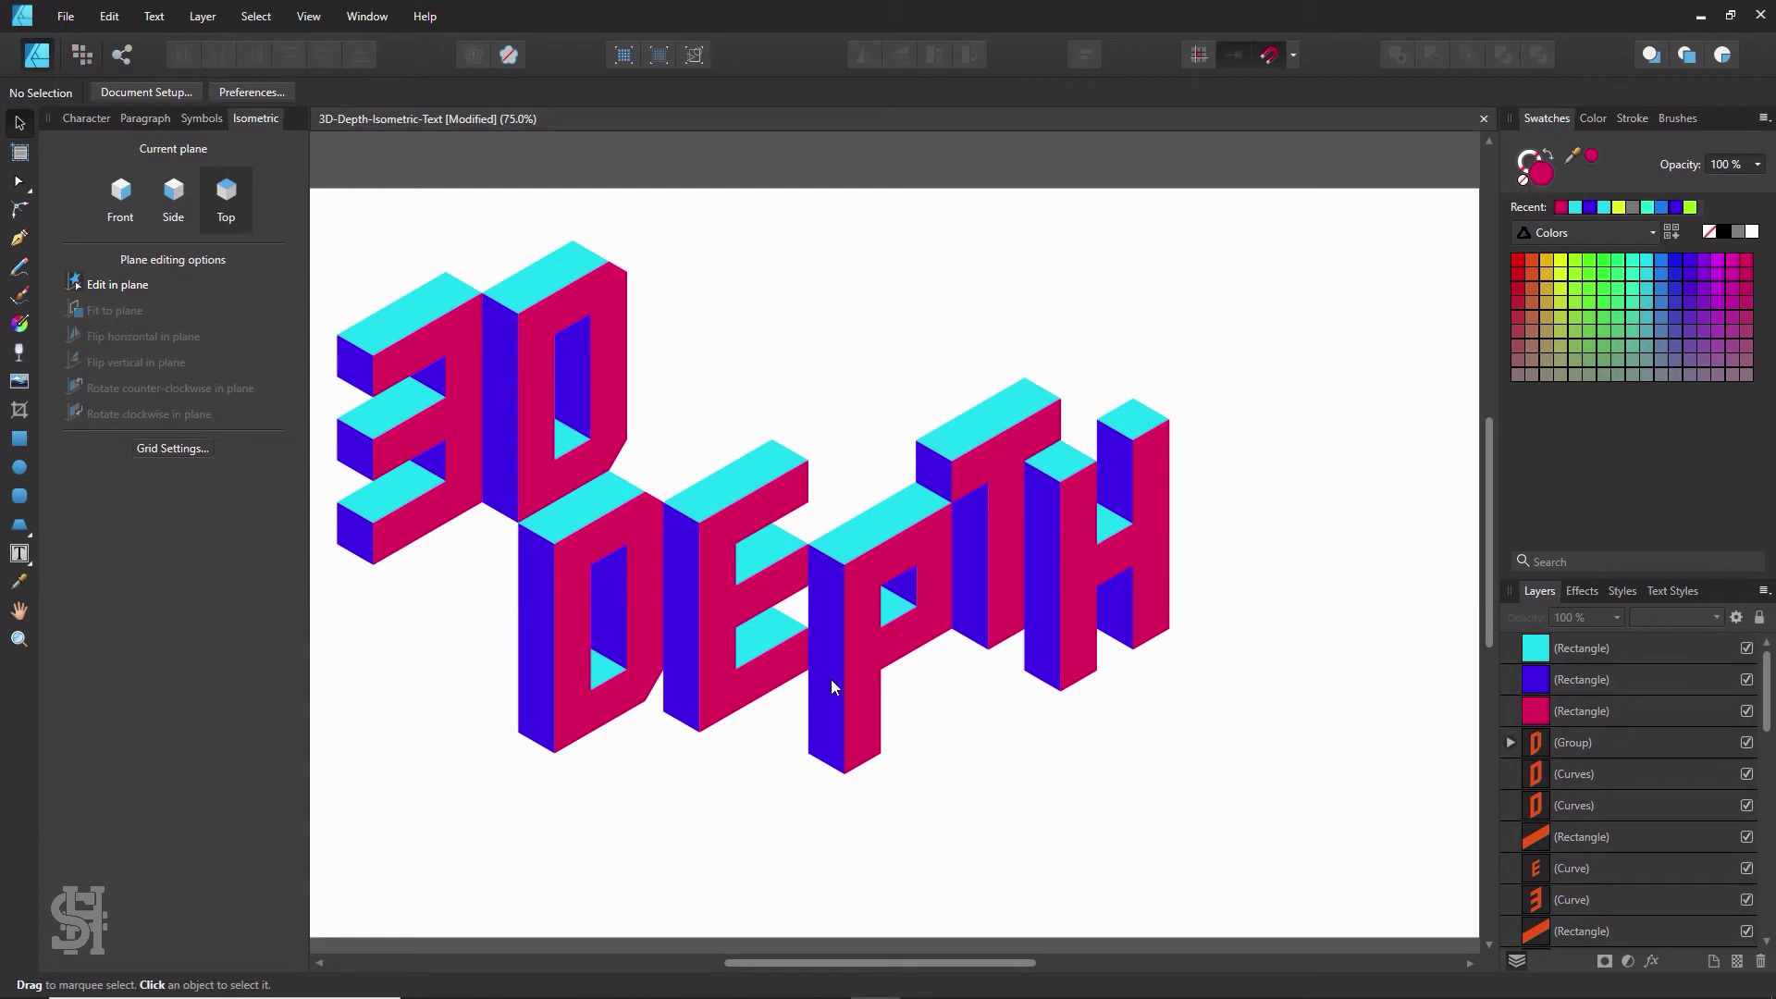
- Try overlapping the E of DEPTH with the D beside it, in front and behind, and undo the overlap
{"action": "left_click_drag", "start_coordinate": [666, 705], "coordinate": [653, 709]}
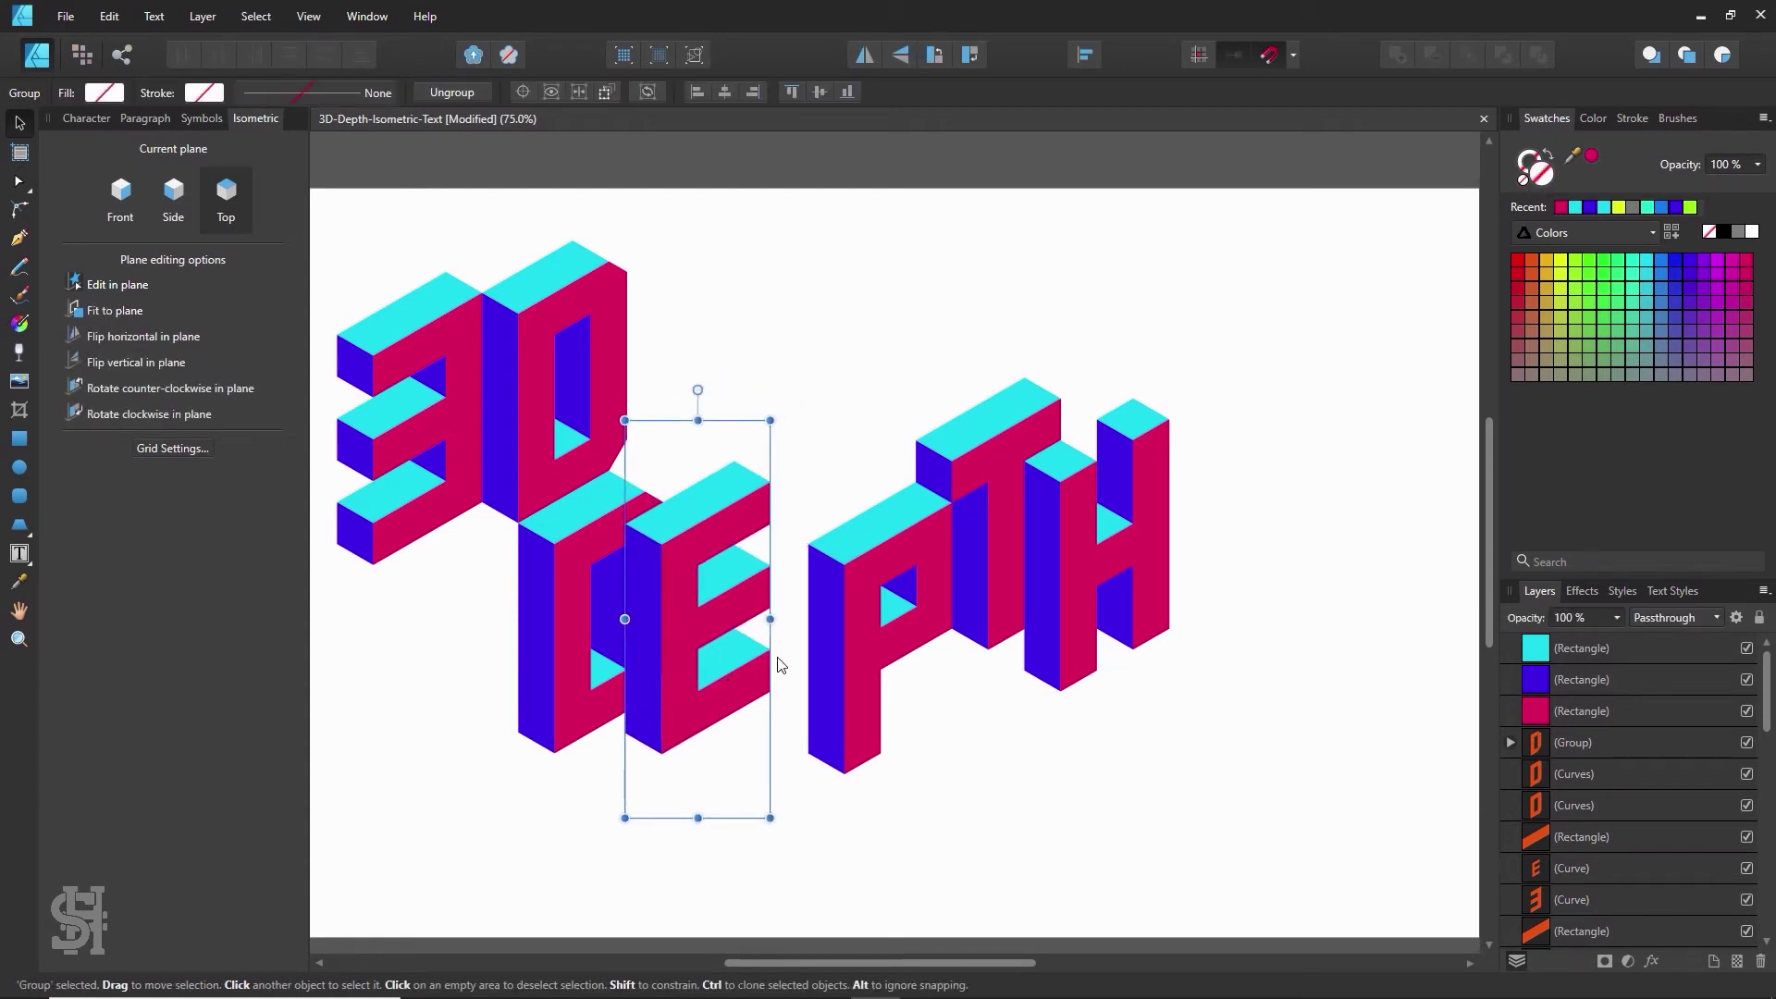
{"action": "key", "text": "ctrl+z"}
{"action": "right_click", "coordinate": [720, 603]}
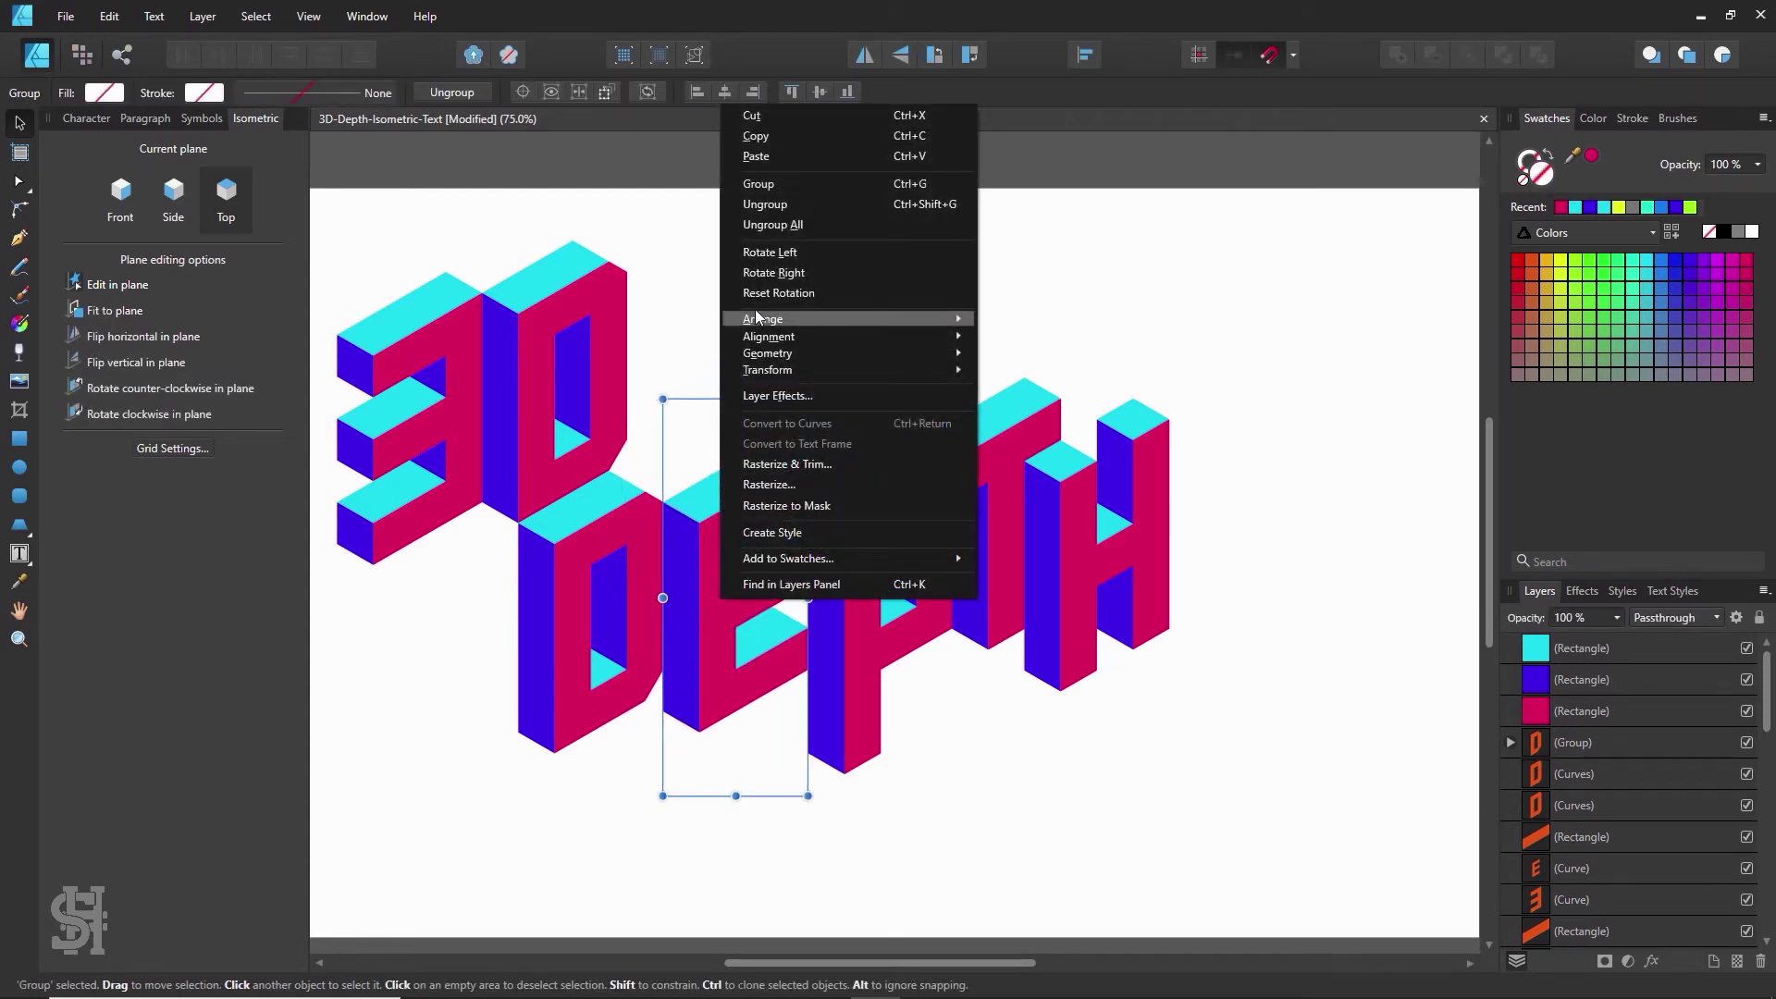
{"action": "mouse_move", "coordinate": [757, 318]}
{"action": "left_click", "coordinate": [989, 406]}
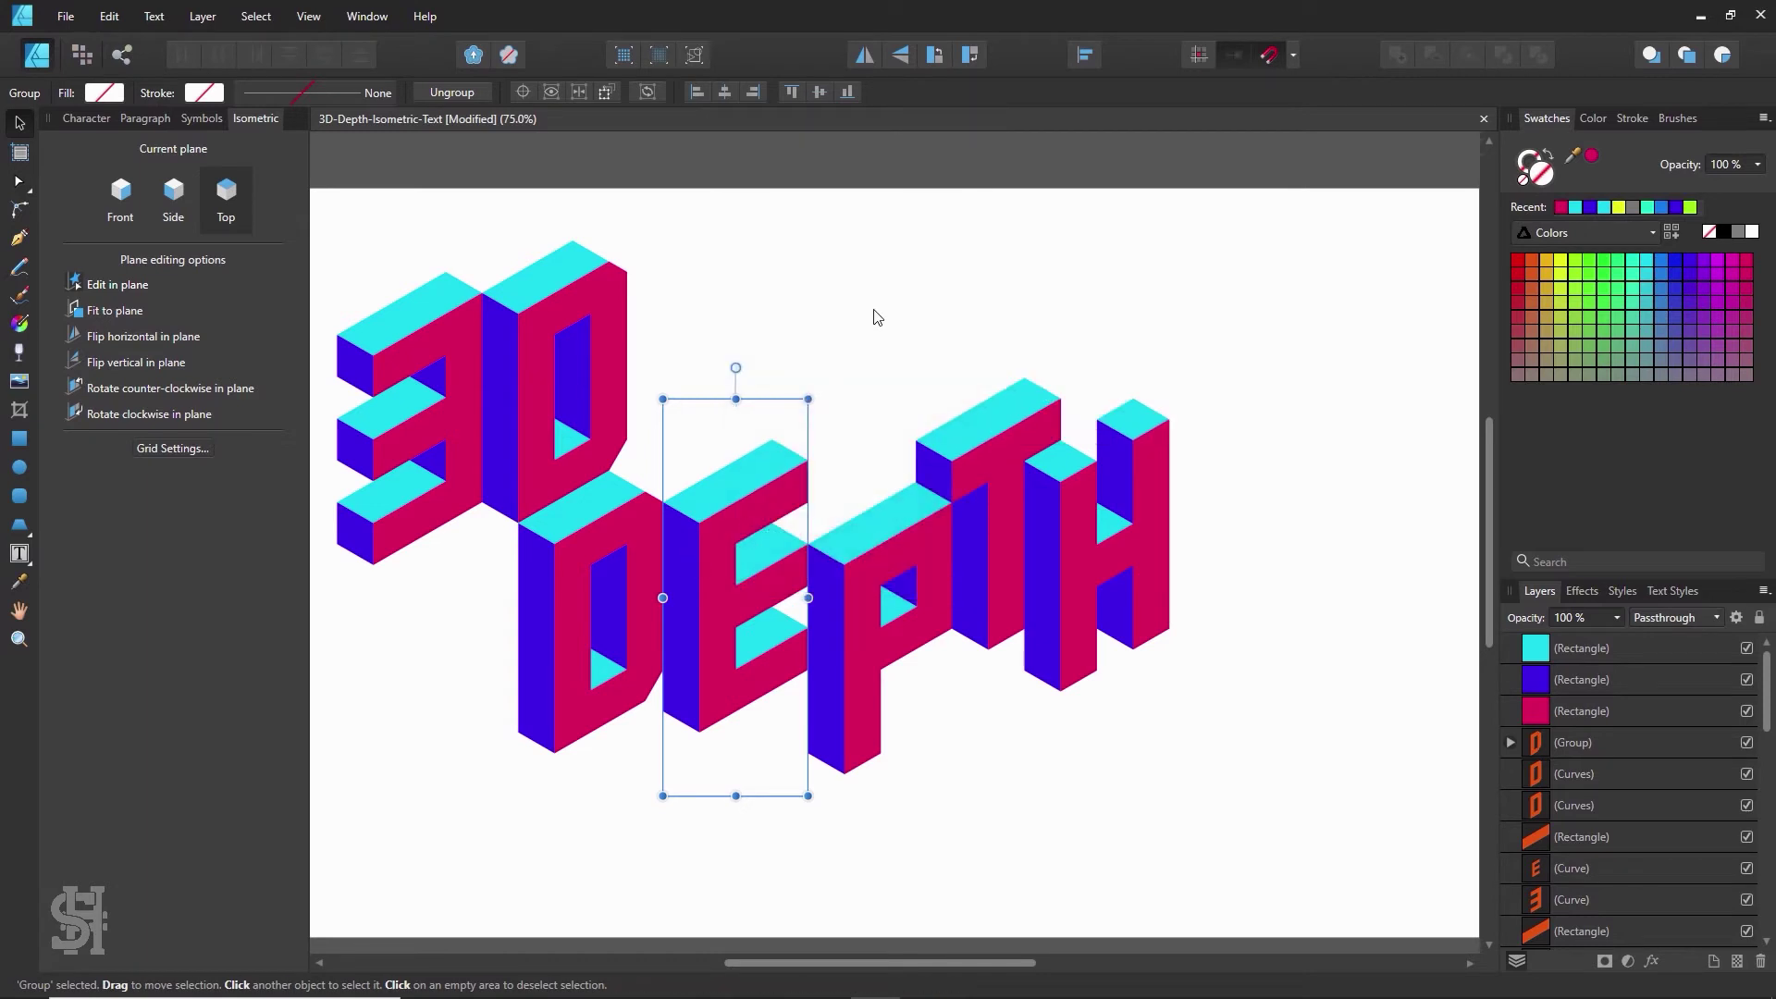
{"action": "left_click_drag", "start_coordinate": [696, 549], "coordinate": [666, 535]}
{"action": "left_click", "coordinate": [890, 698]}
{"action": "key", "text": "z"}
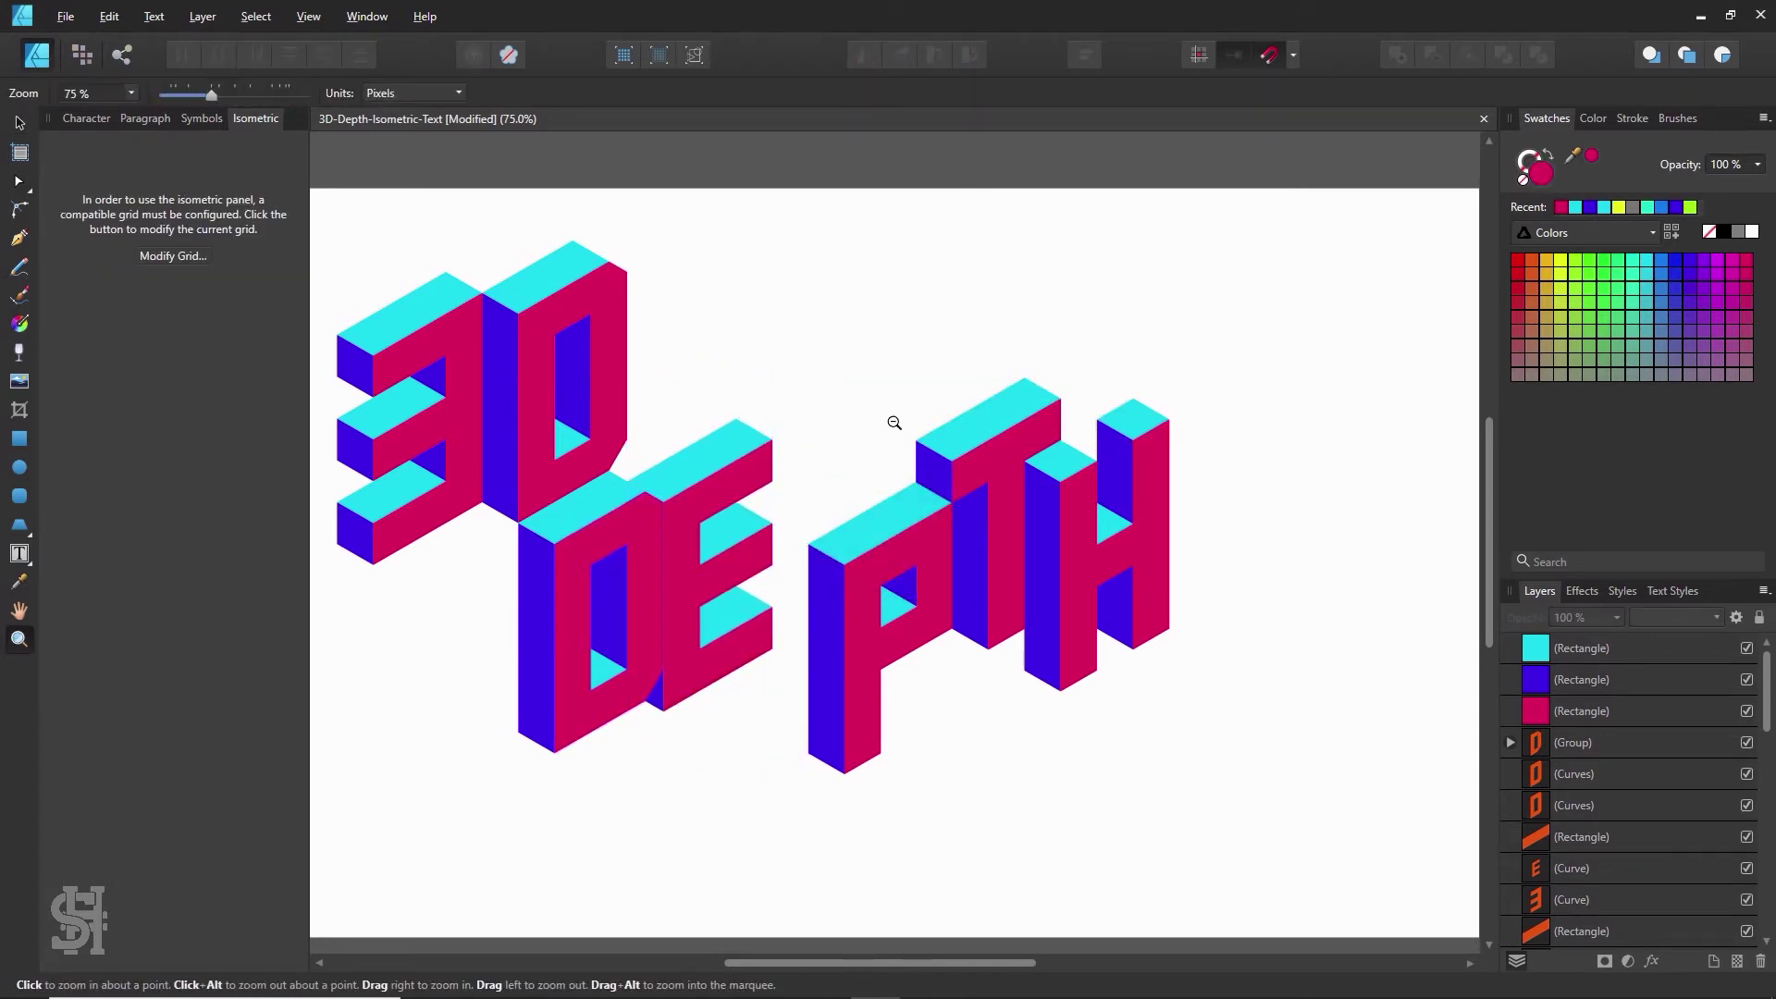
{"action": "left_click", "coordinate": [892, 422], "text": "alt"}
{"action": "left_click", "coordinate": [20, 124]}
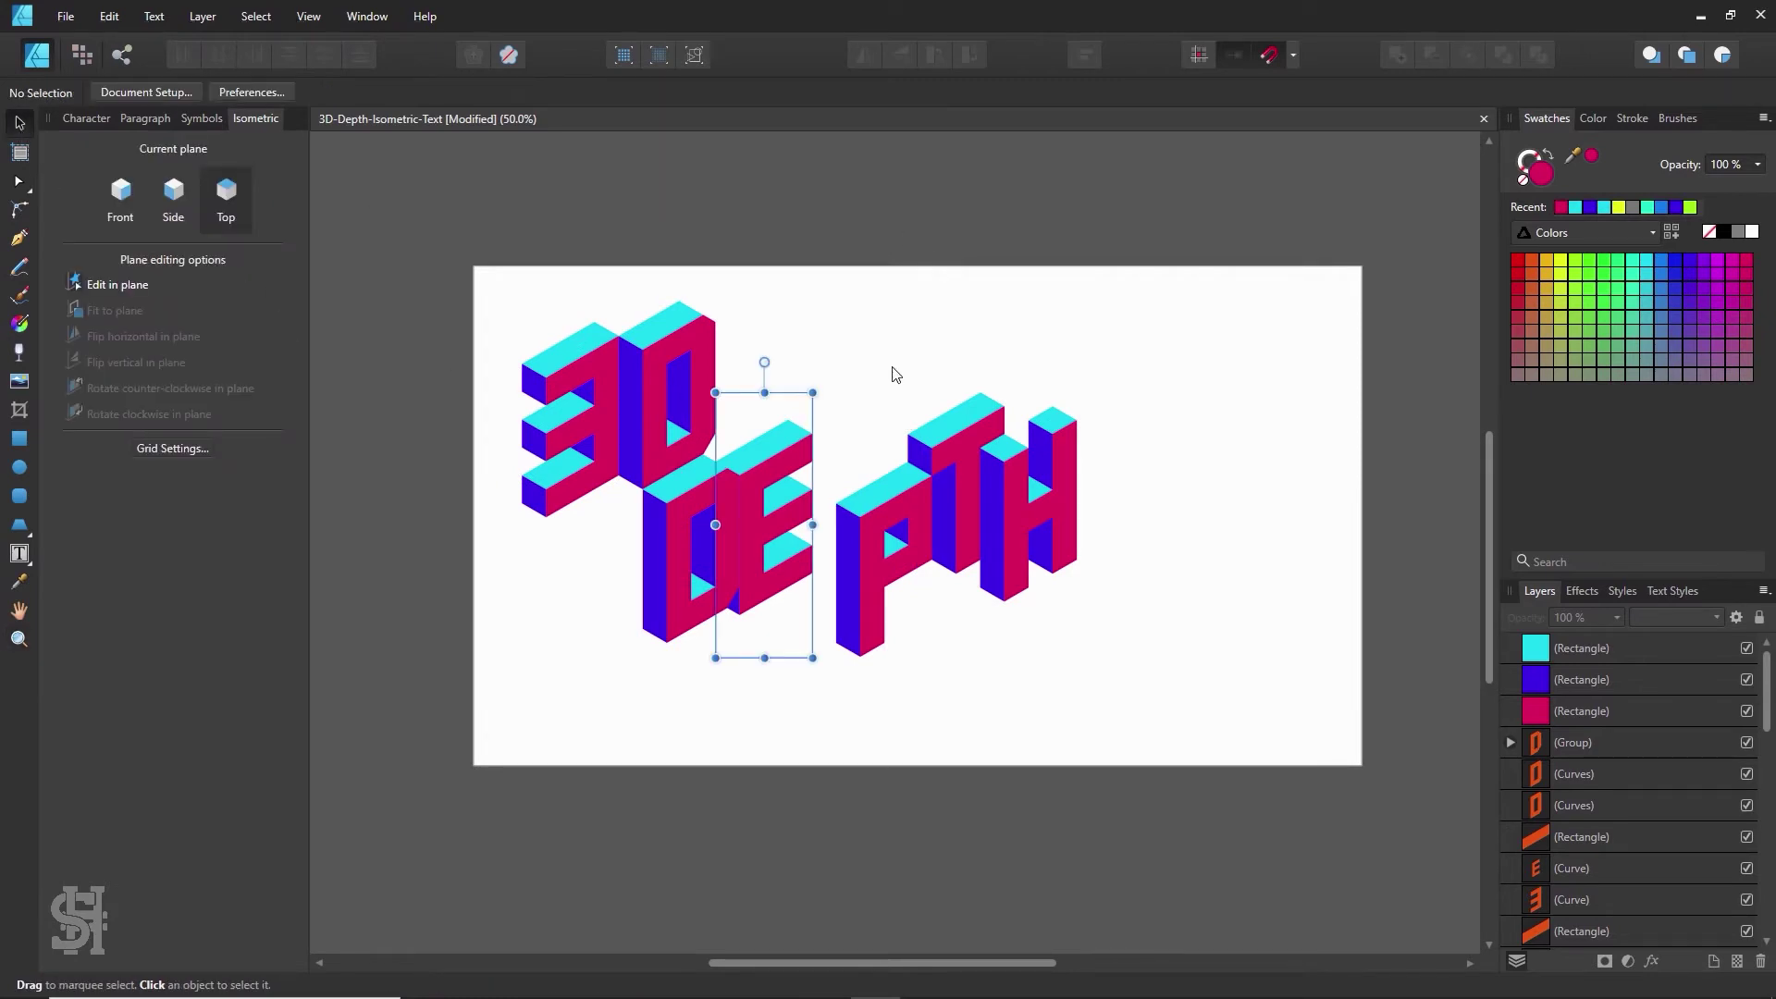
{"action": "key", "text": "ctrl+shift+z"}
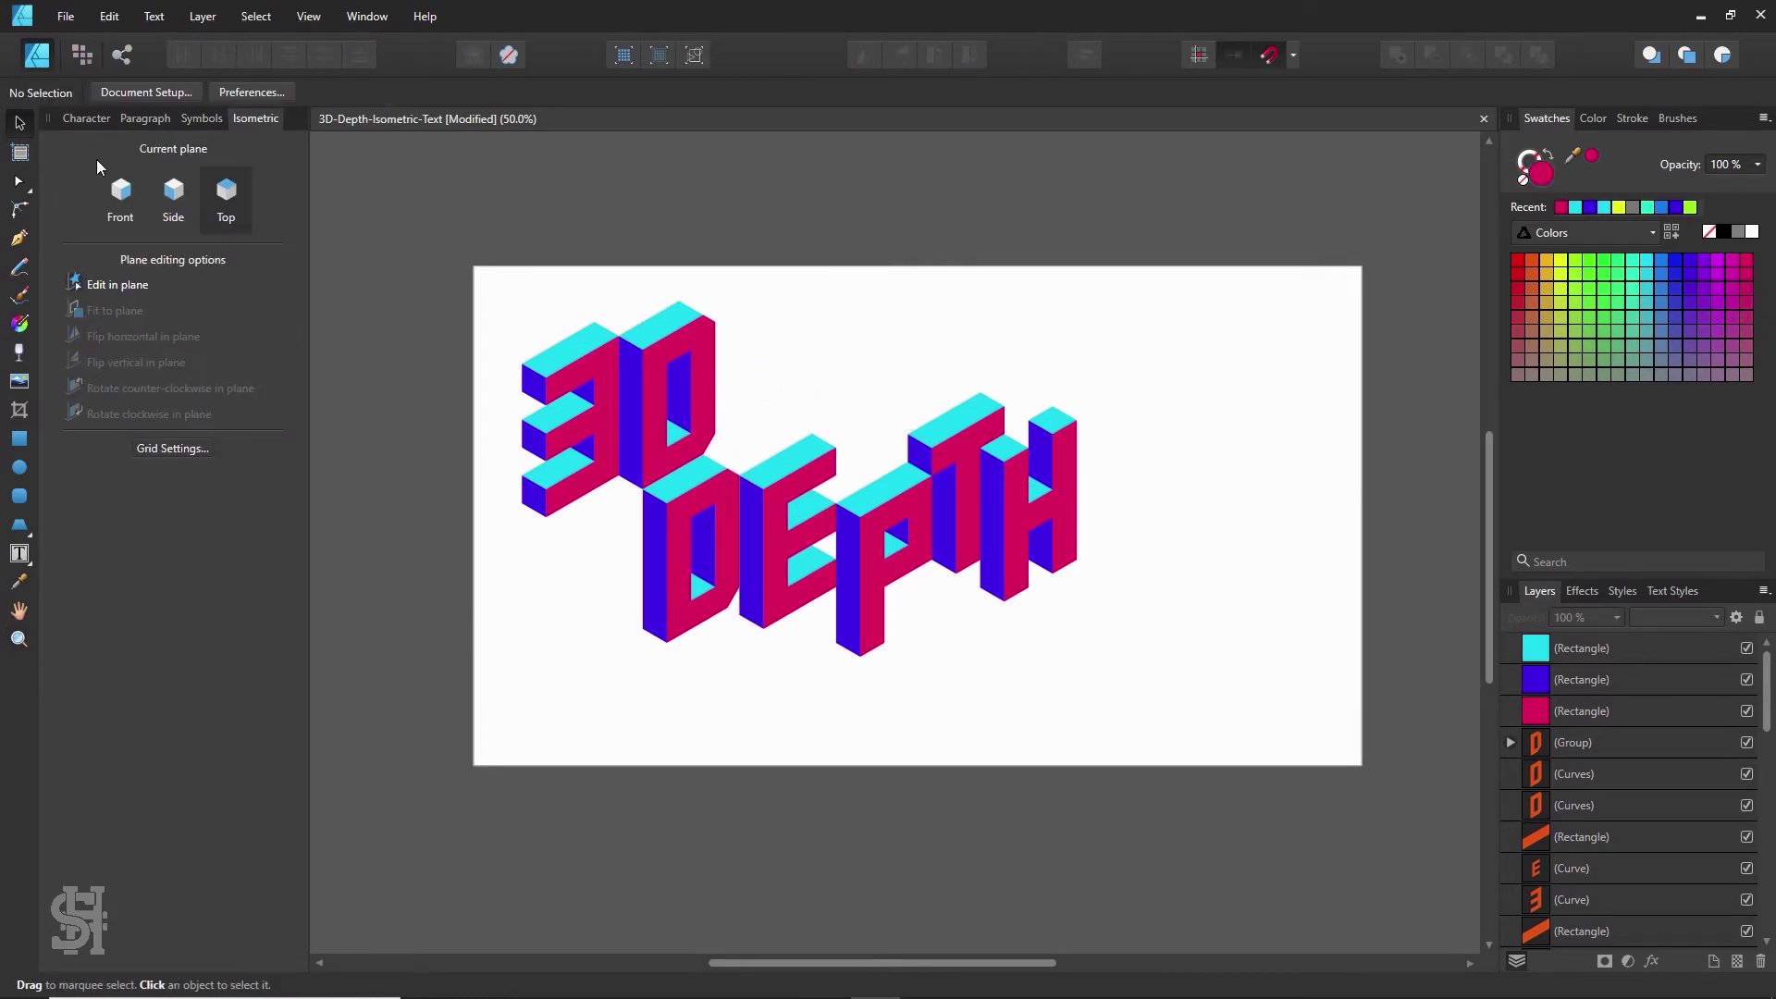
- Move the complete 3D DEPTH lettering to the middle of the artboard
{"action": "key", "text": "z"}
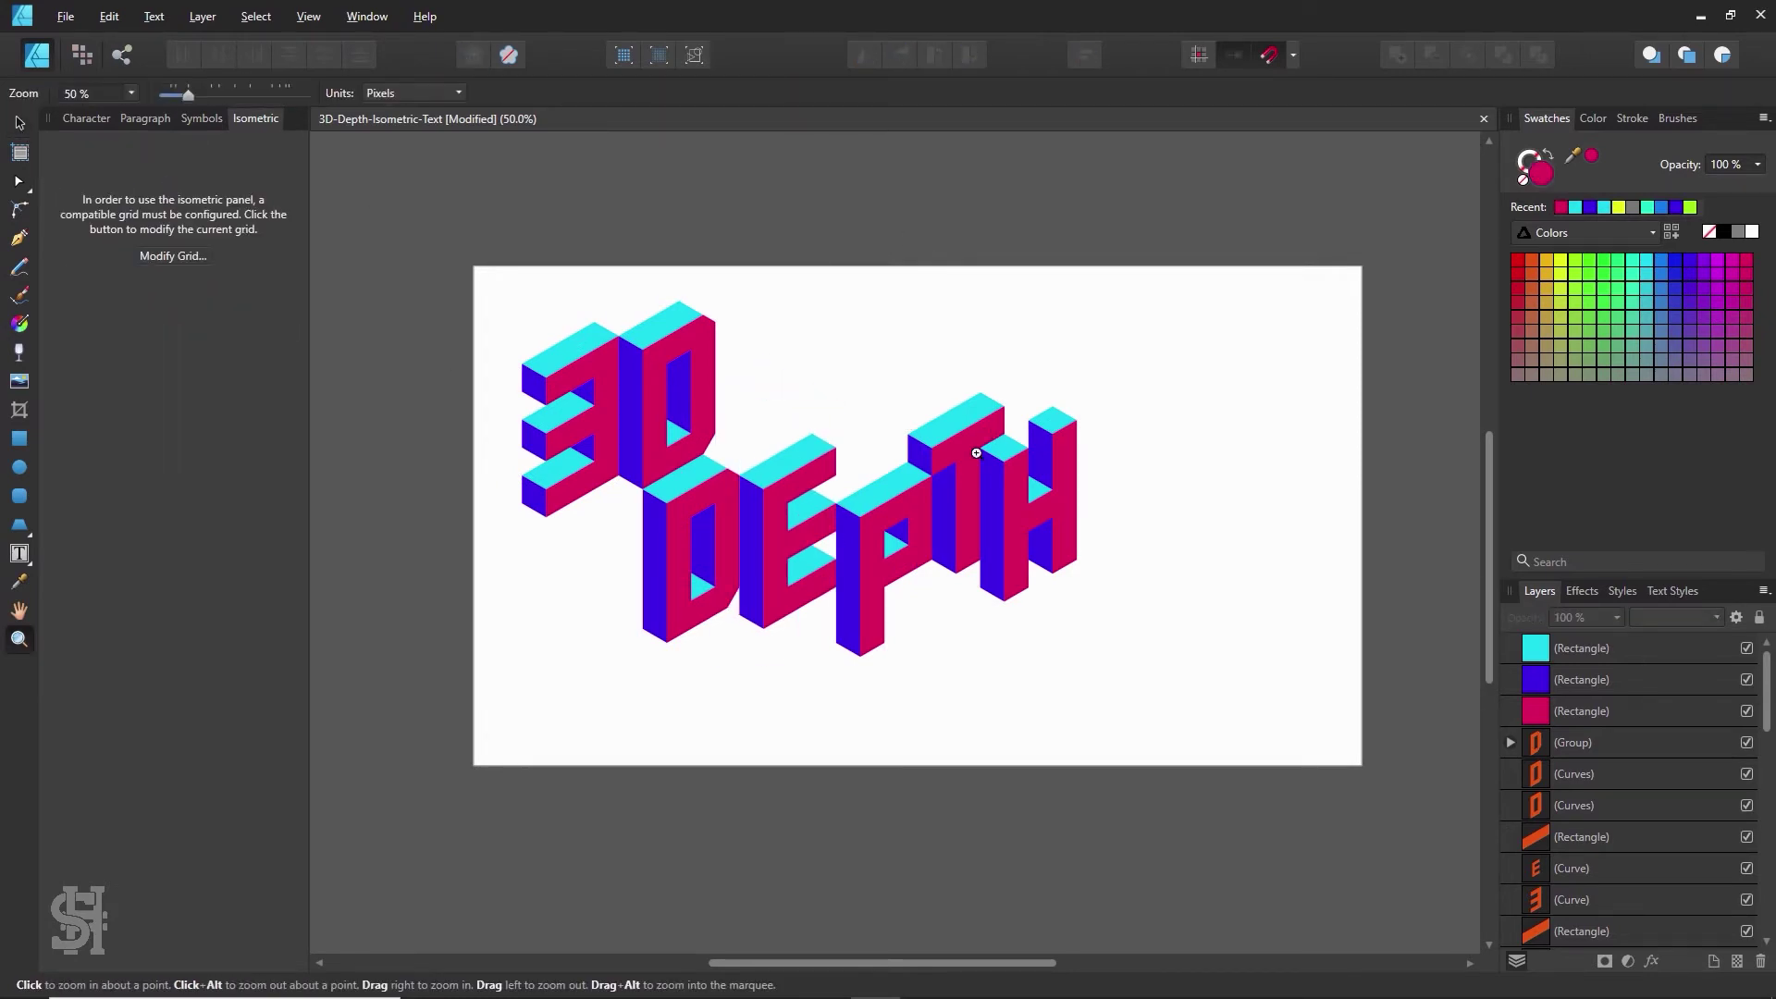
{"action": "left_click", "coordinate": [19, 123]}
{"action": "left_click_drag", "start_coordinate": [475, 271], "coordinate": [1110, 671]}
{"action": "left_click_drag", "start_coordinate": [1074, 560], "coordinate": [1192, 587]}
{"action": "left_click", "coordinate": [606, 324]}
- Draw a rectangle covering the entire artboard
{"action": "left_click", "coordinate": [20, 438]}
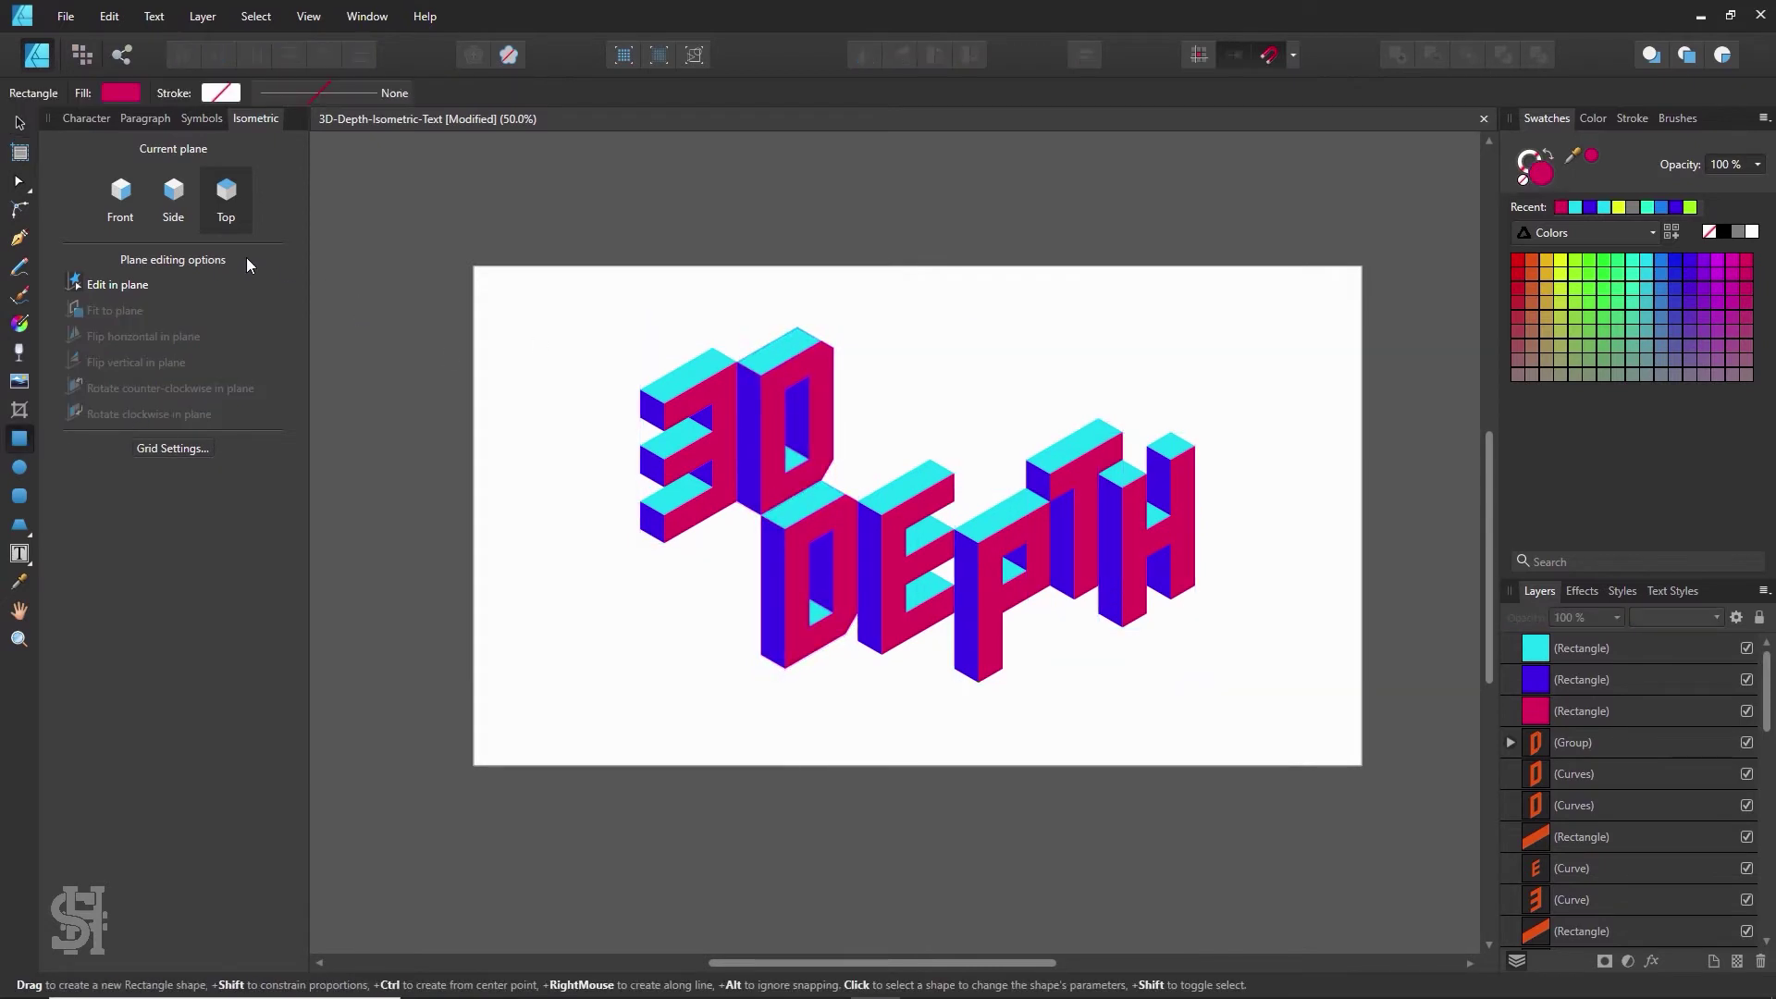
{"action": "left_click_drag", "start_coordinate": [479, 269], "coordinate": [1362, 766]}
{"action": "key", "text": "v"}
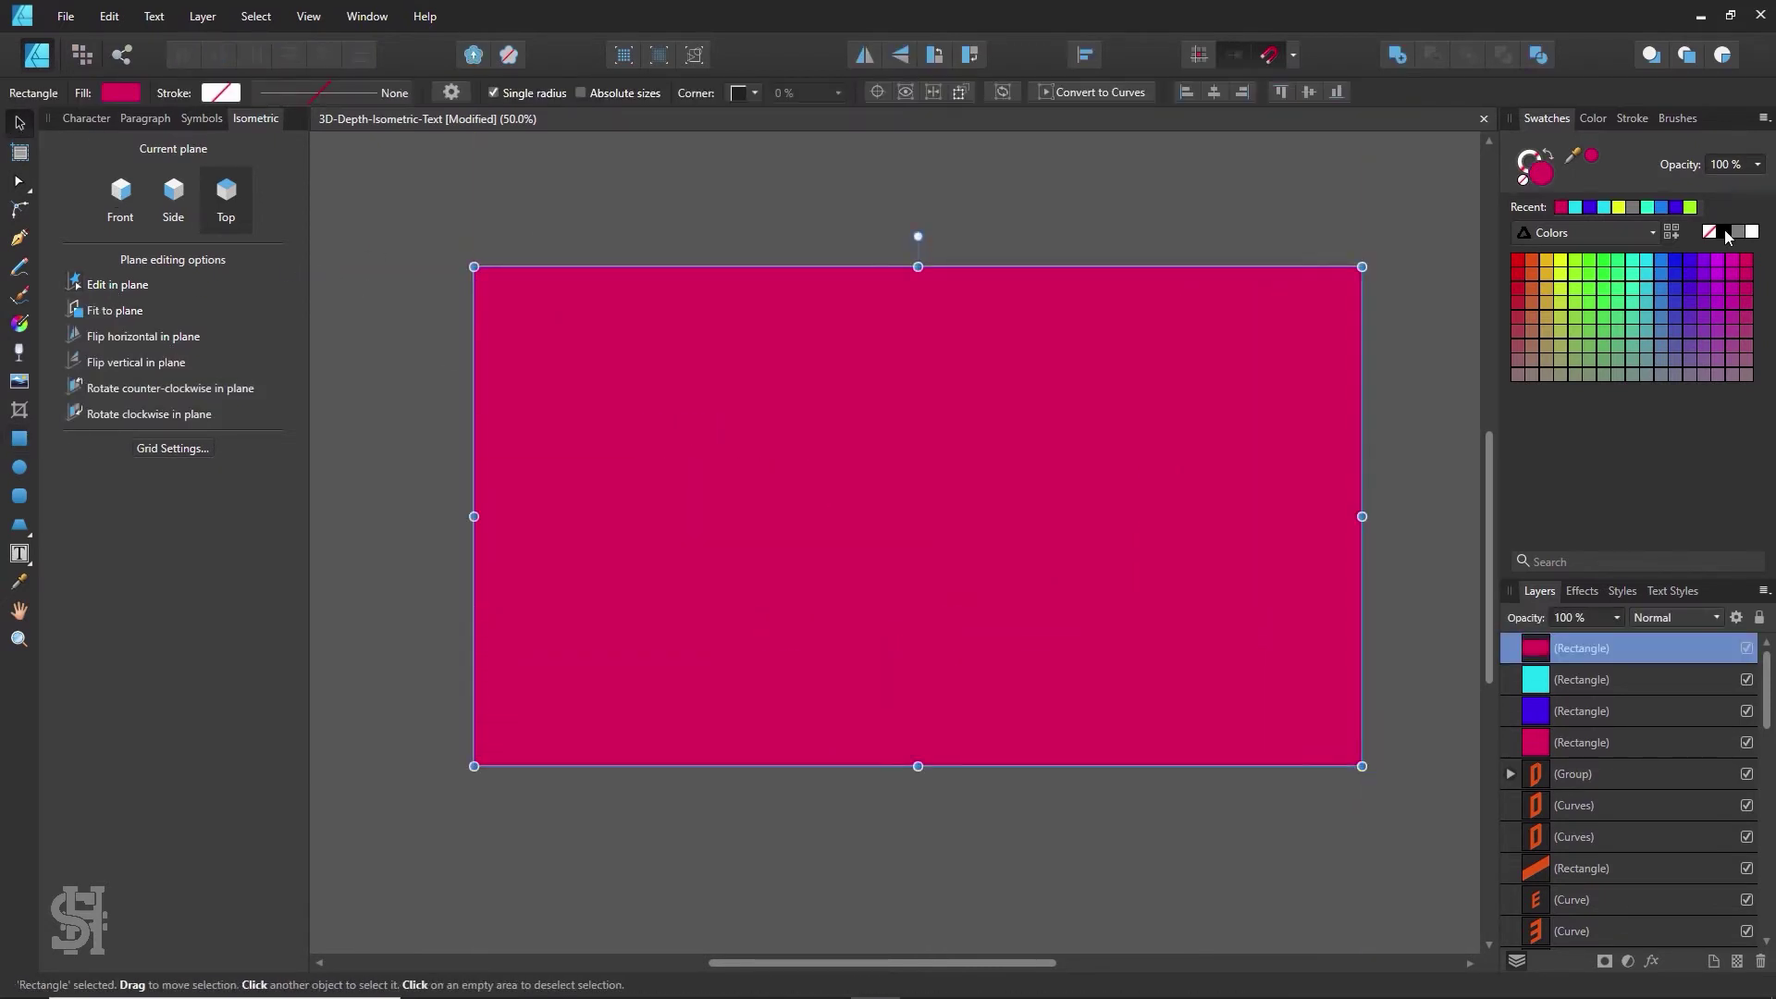
- Fill the artboard-sized rectangle with a very dark navy blue, close to black
{"action": "left_click", "coordinate": [1724, 232]}
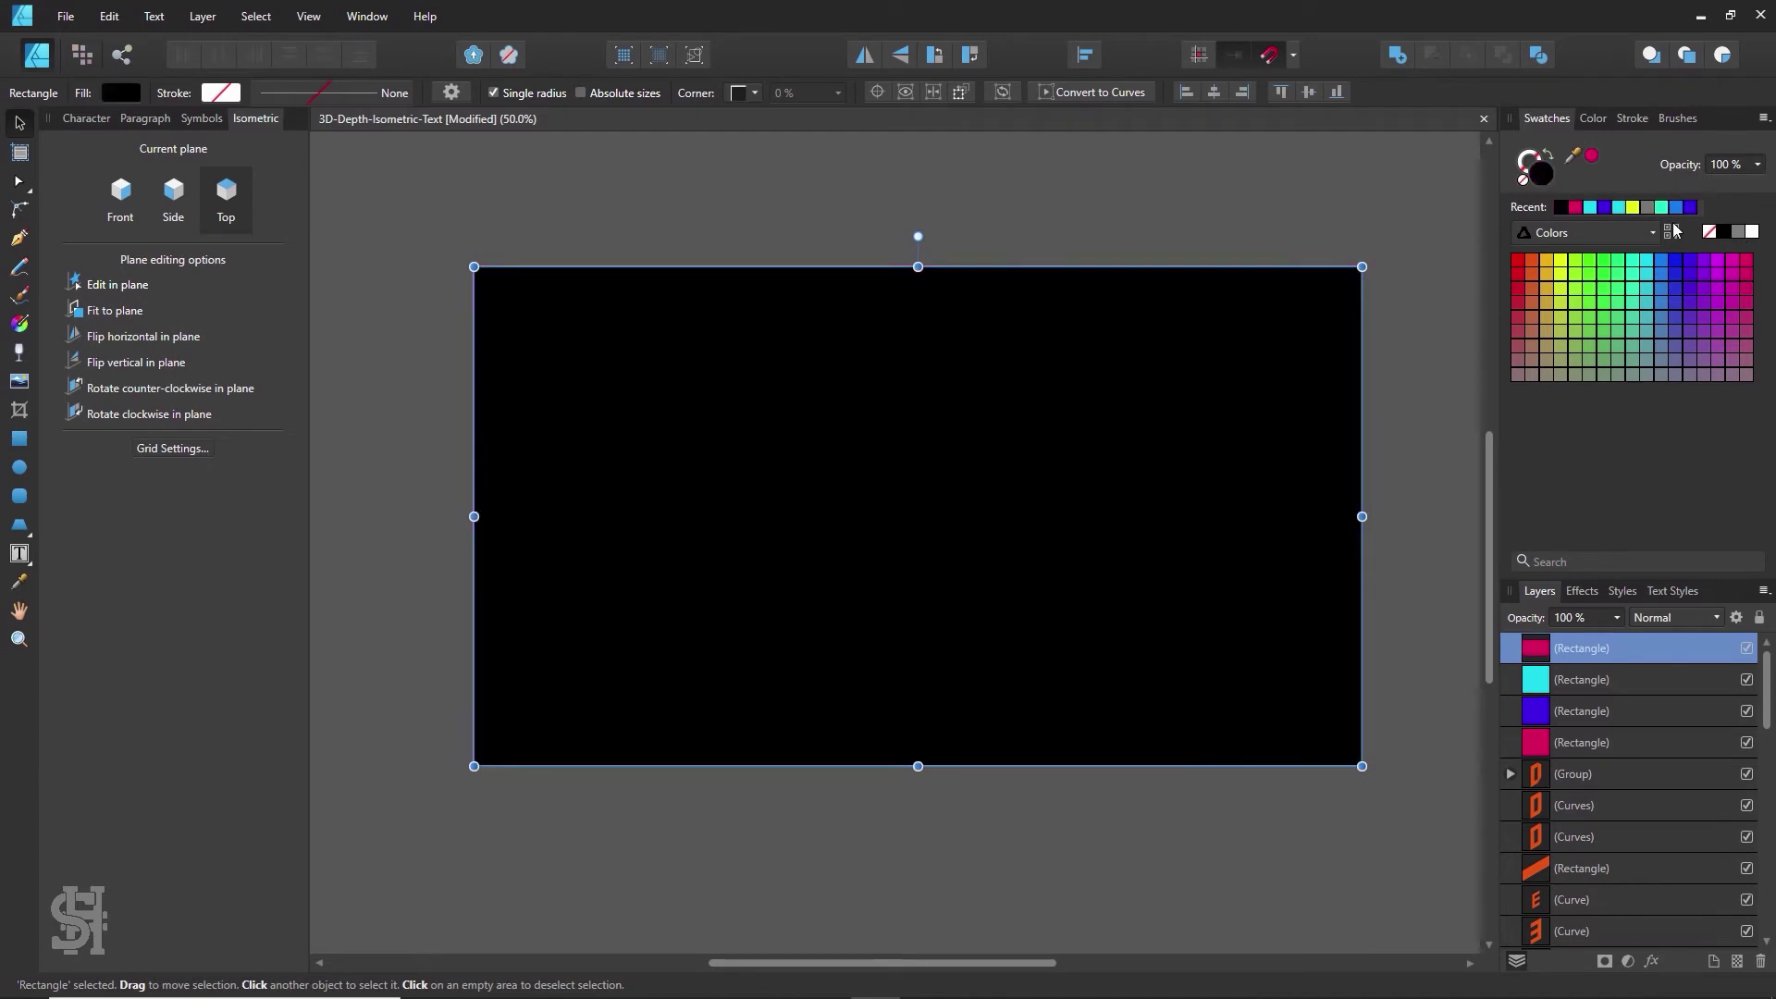
{"action": "double_click", "coordinate": [1537, 172]}
{"action": "left_click_drag", "start_coordinate": [731, 625], "coordinate": [566, 689]}
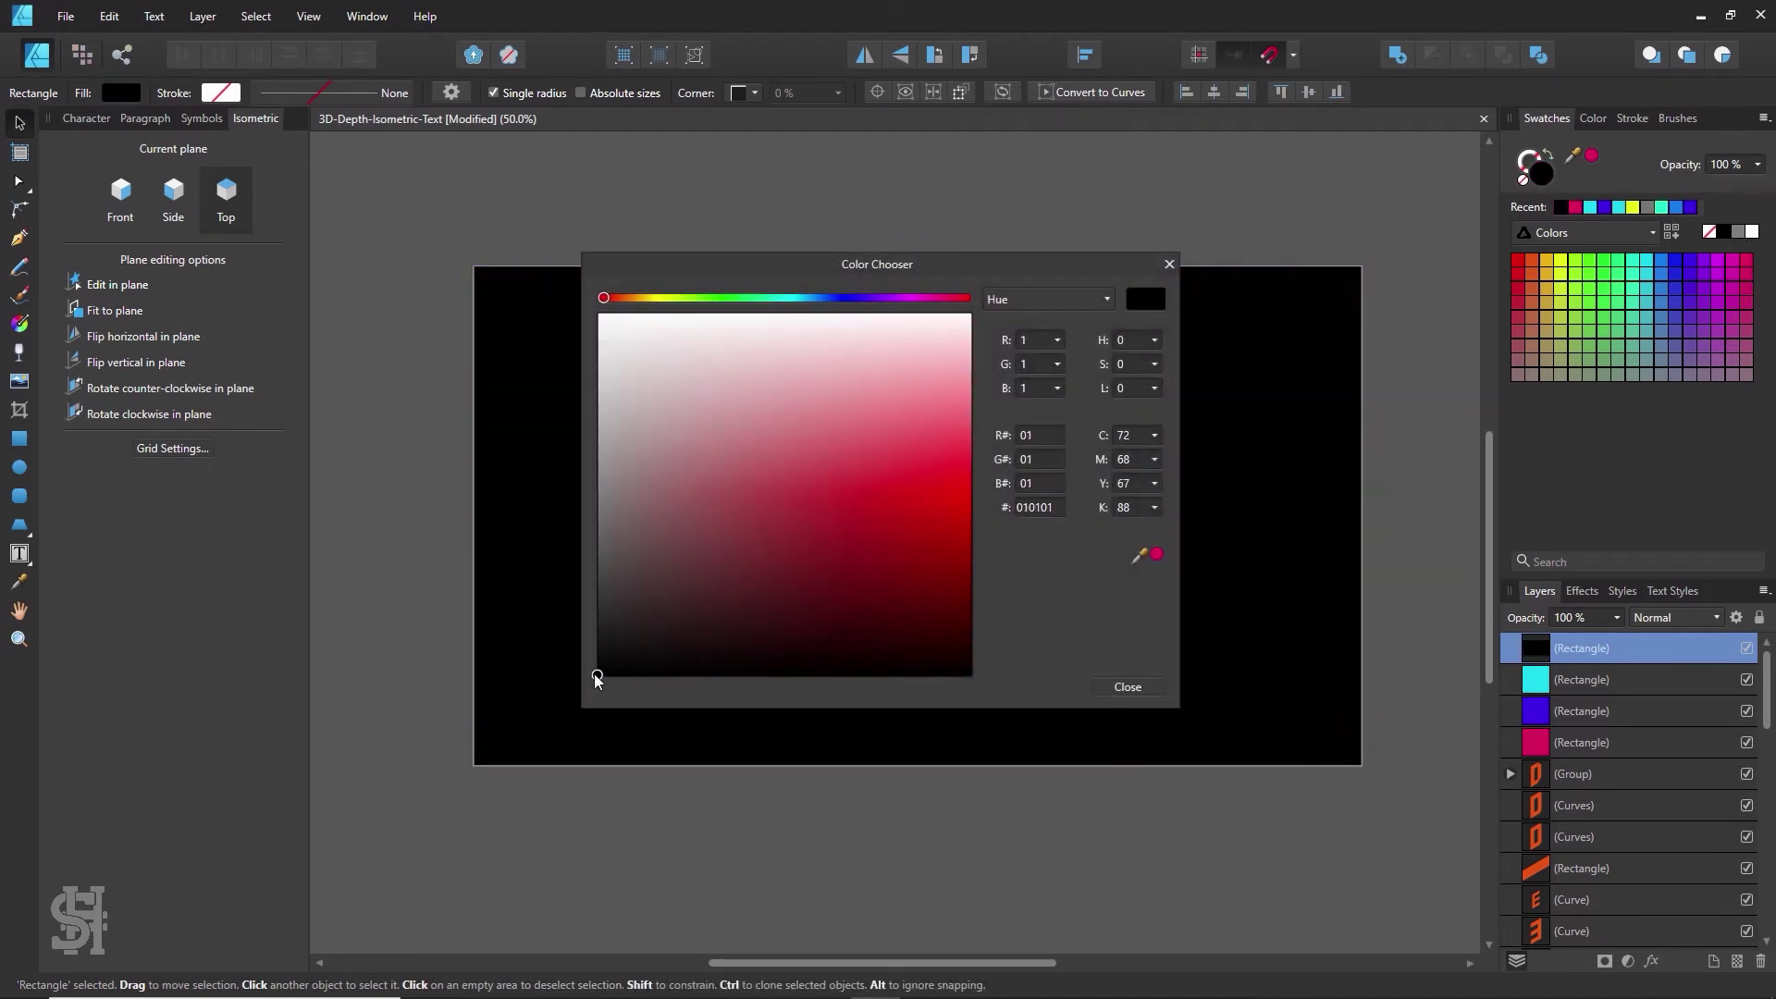
{"action": "left_click_drag", "start_coordinate": [816, 296], "coordinate": [1078, 300]}
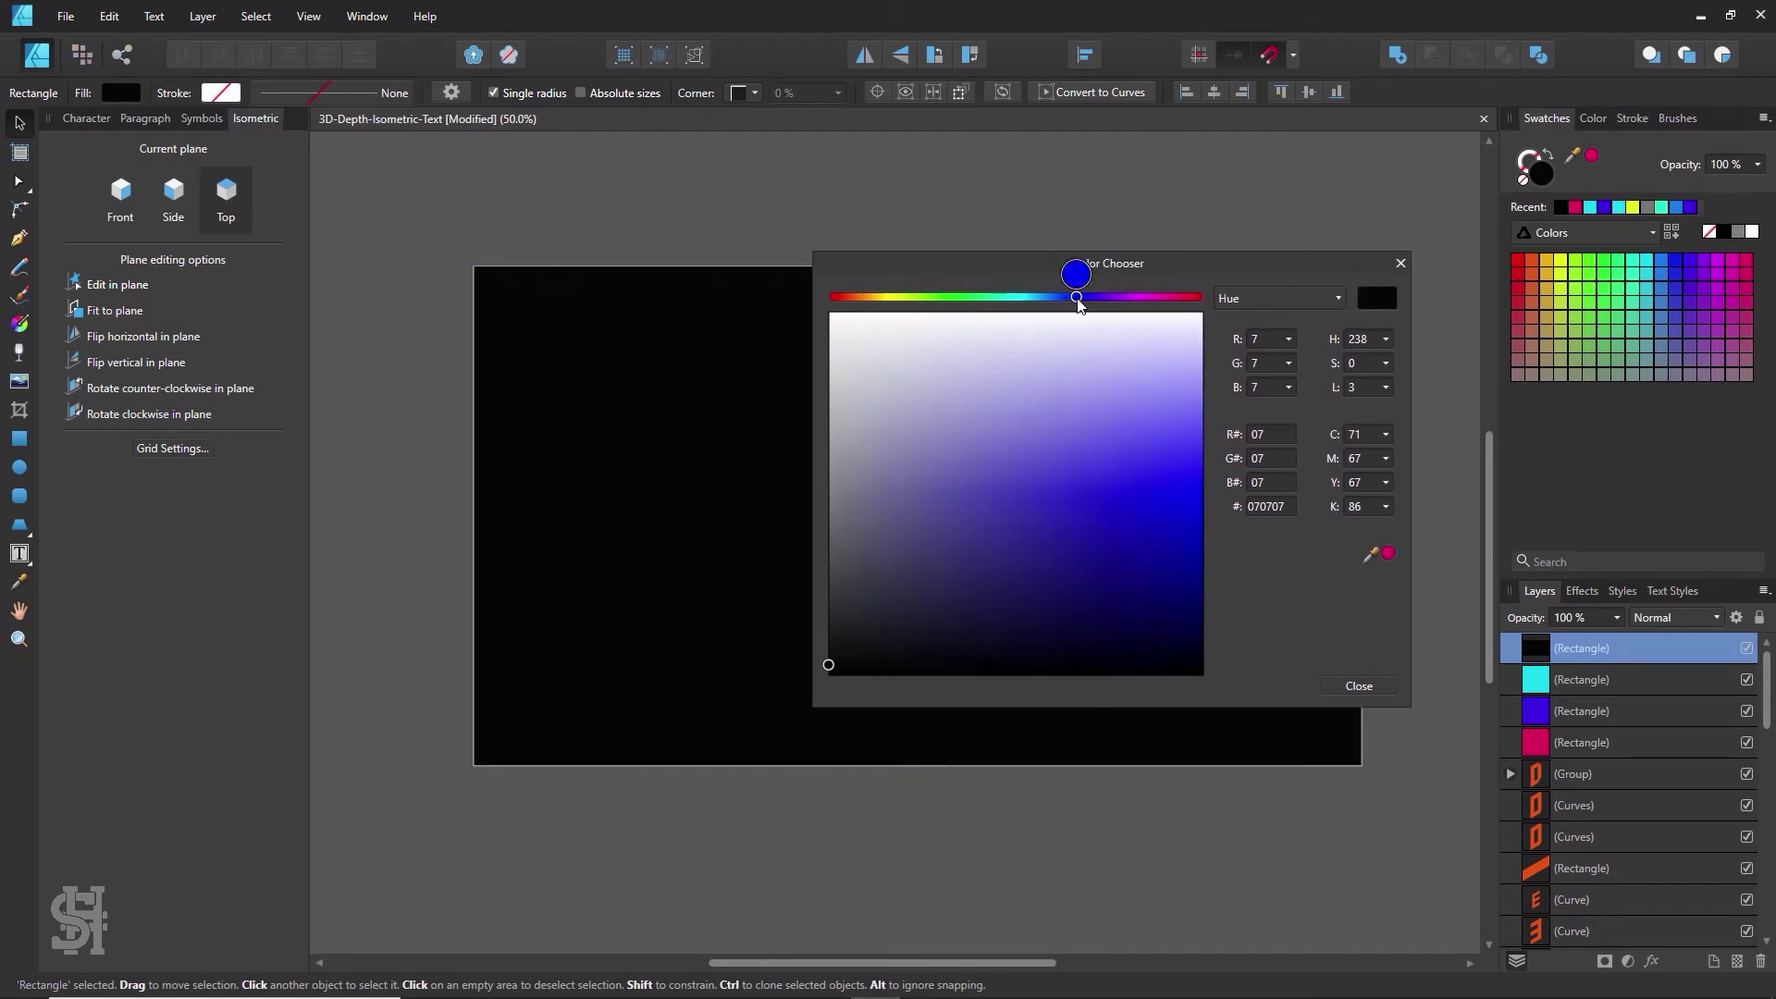
{"action": "left_click", "coordinate": [1110, 660]}
{"action": "left_click", "coordinate": [1357, 686]}
- Send the dark navy rectangle to the back, behind the 3D DEPTH lettering
{"action": "right_click", "coordinate": [986, 457]}
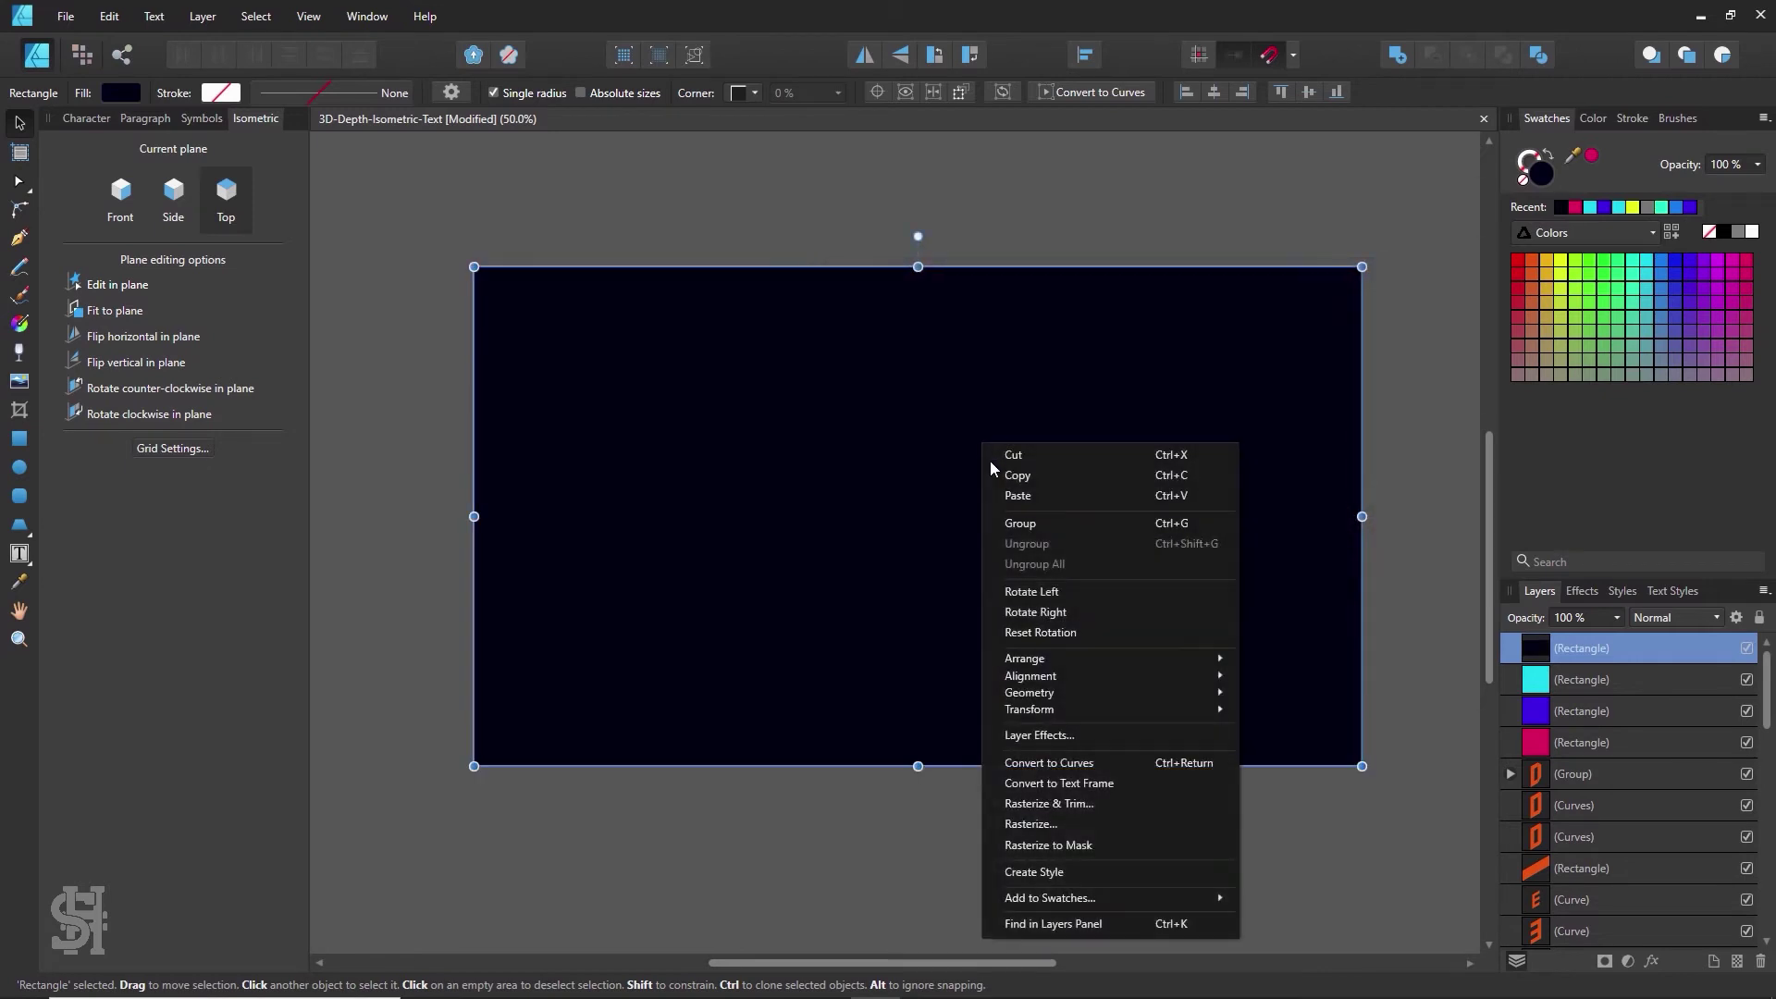
{"action": "mouse_move", "coordinate": [1085, 658]}
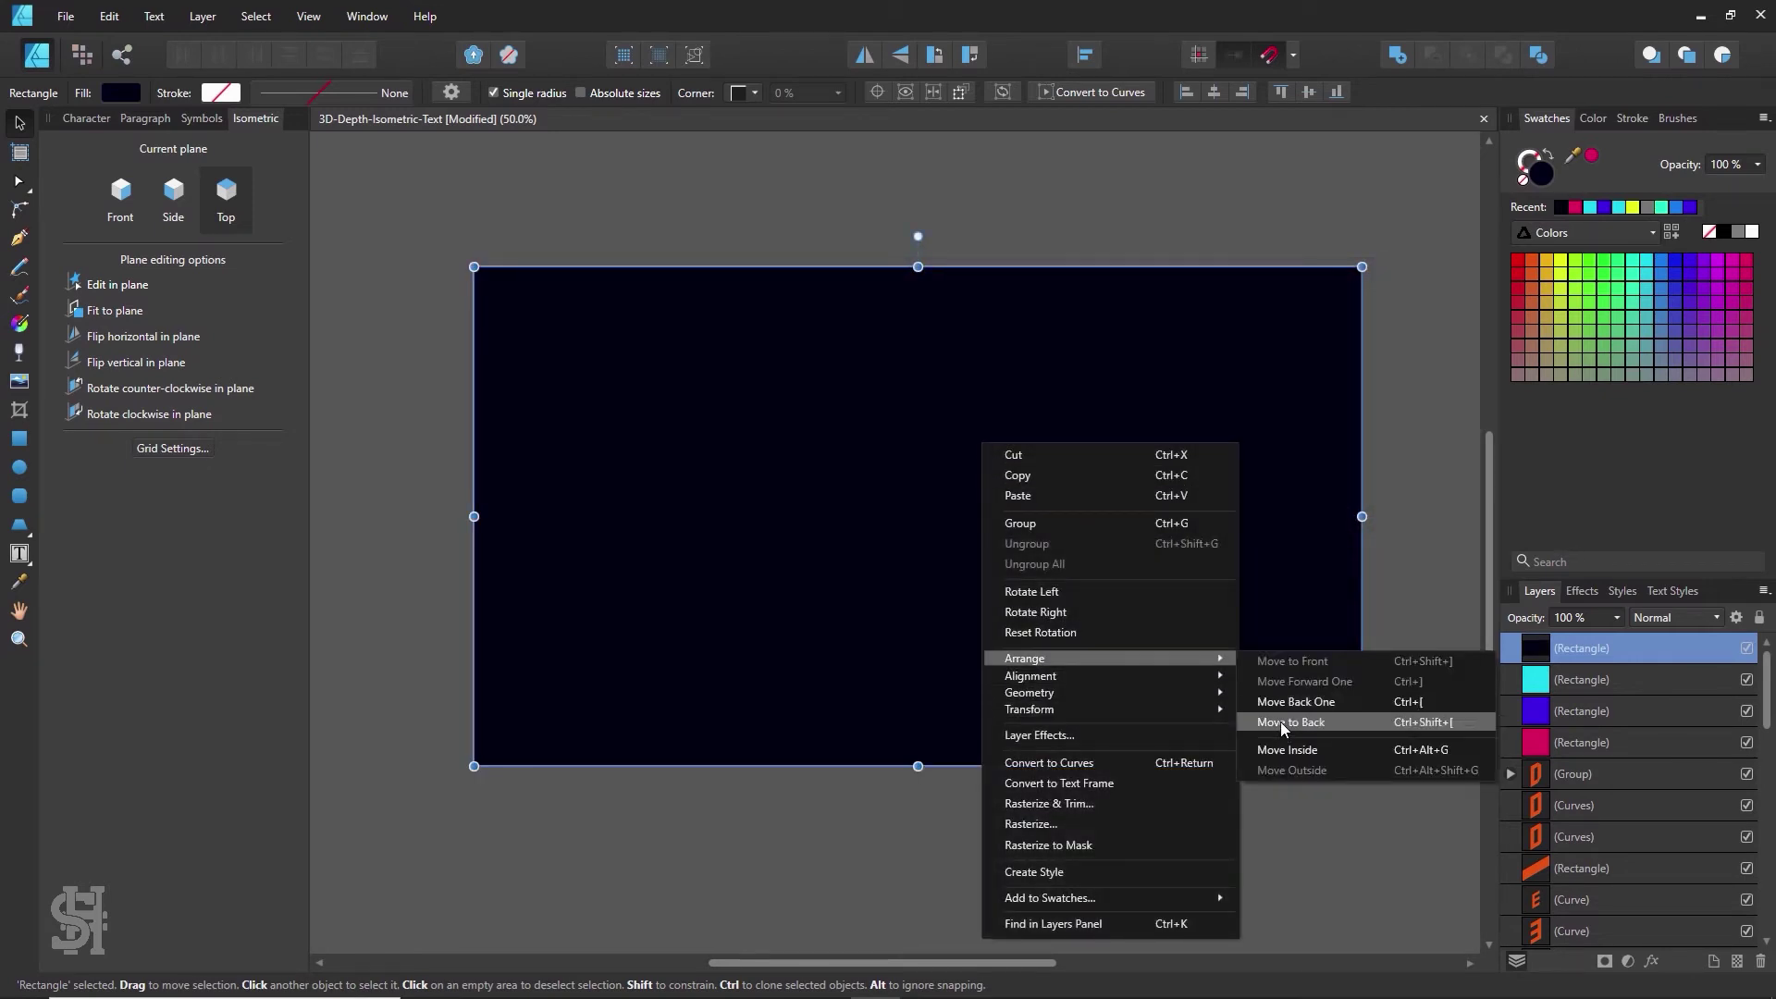
{"action": "left_click", "coordinate": [1284, 722]}
{"action": "left_click", "coordinate": [1434, 610]}
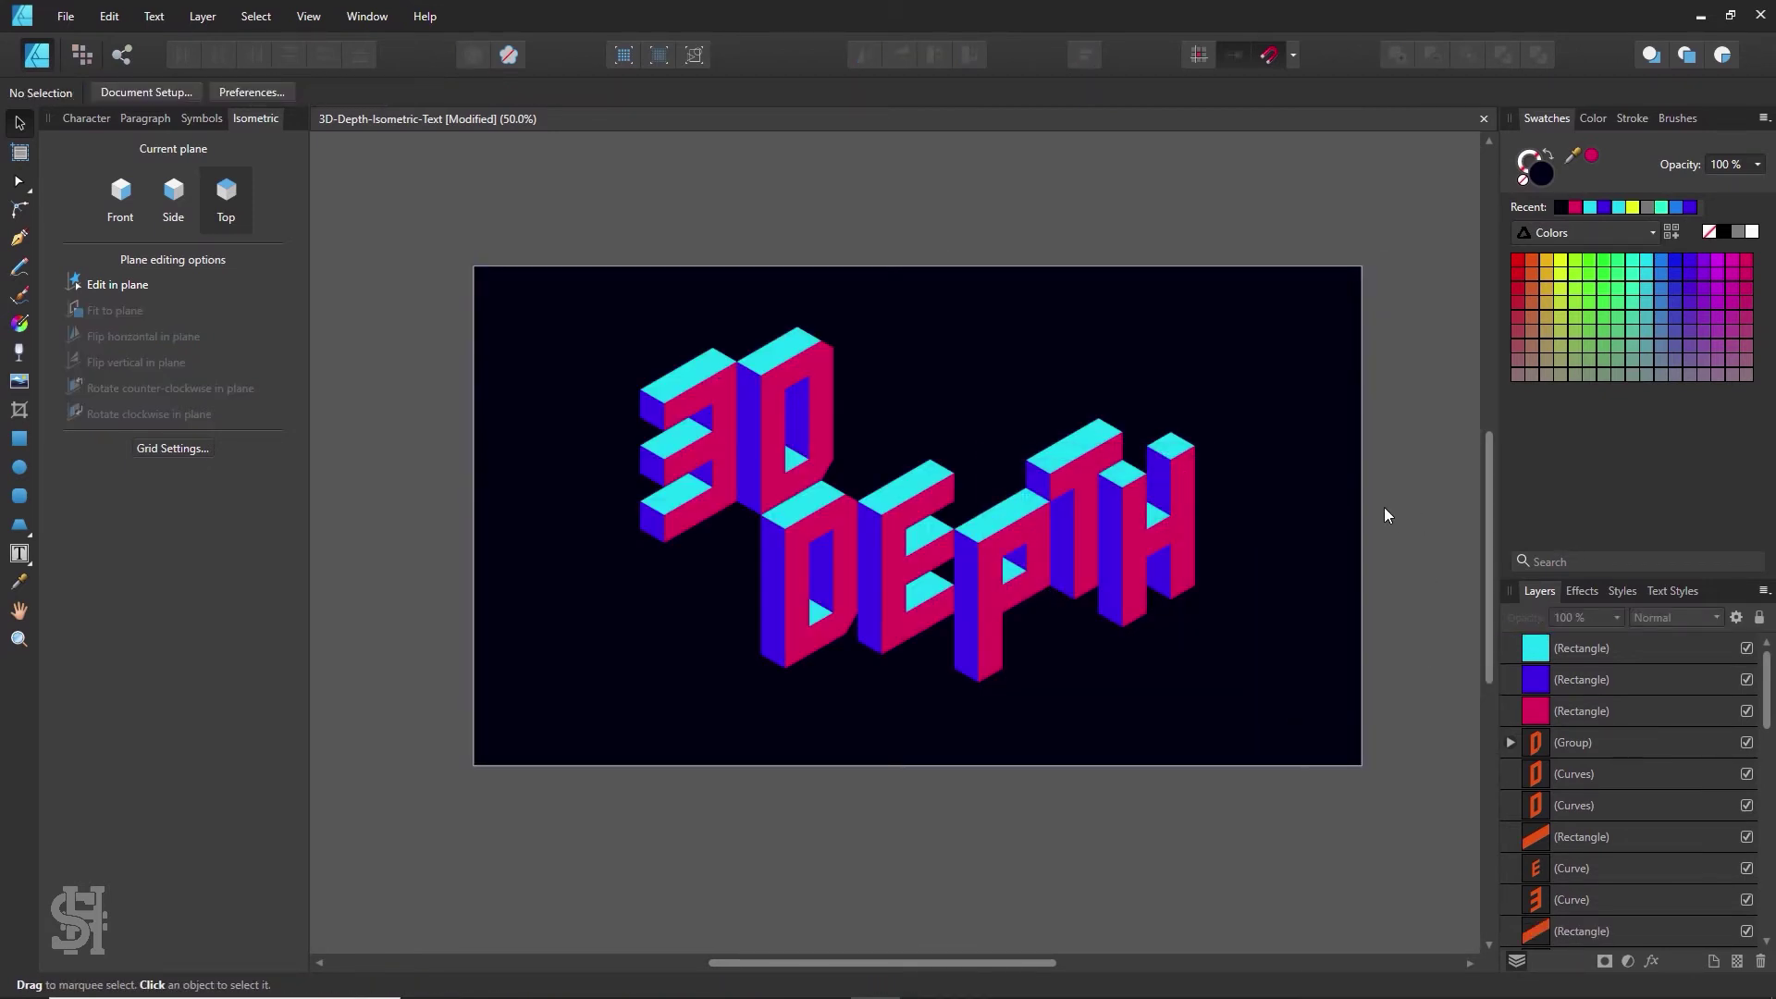
- Copy the lettering together with its navy background to the pasteboard to the right of the artboard
{"action": "key", "text": "z"}
{"action": "left_click", "coordinate": [1265, 519], "text": "alt"}
{"action": "left_click_drag", "start_coordinate": [1332, 562], "coordinate": [1089, 572]}
{"action": "left_click", "coordinate": [19, 123]}
{"action": "left_click_drag", "start_coordinate": [583, 391], "coordinate": [1117, 738]}
{"action": "left_click_drag", "start_coordinate": [664, 586], "coordinate": [1208, 580], "text": "ctrl"}
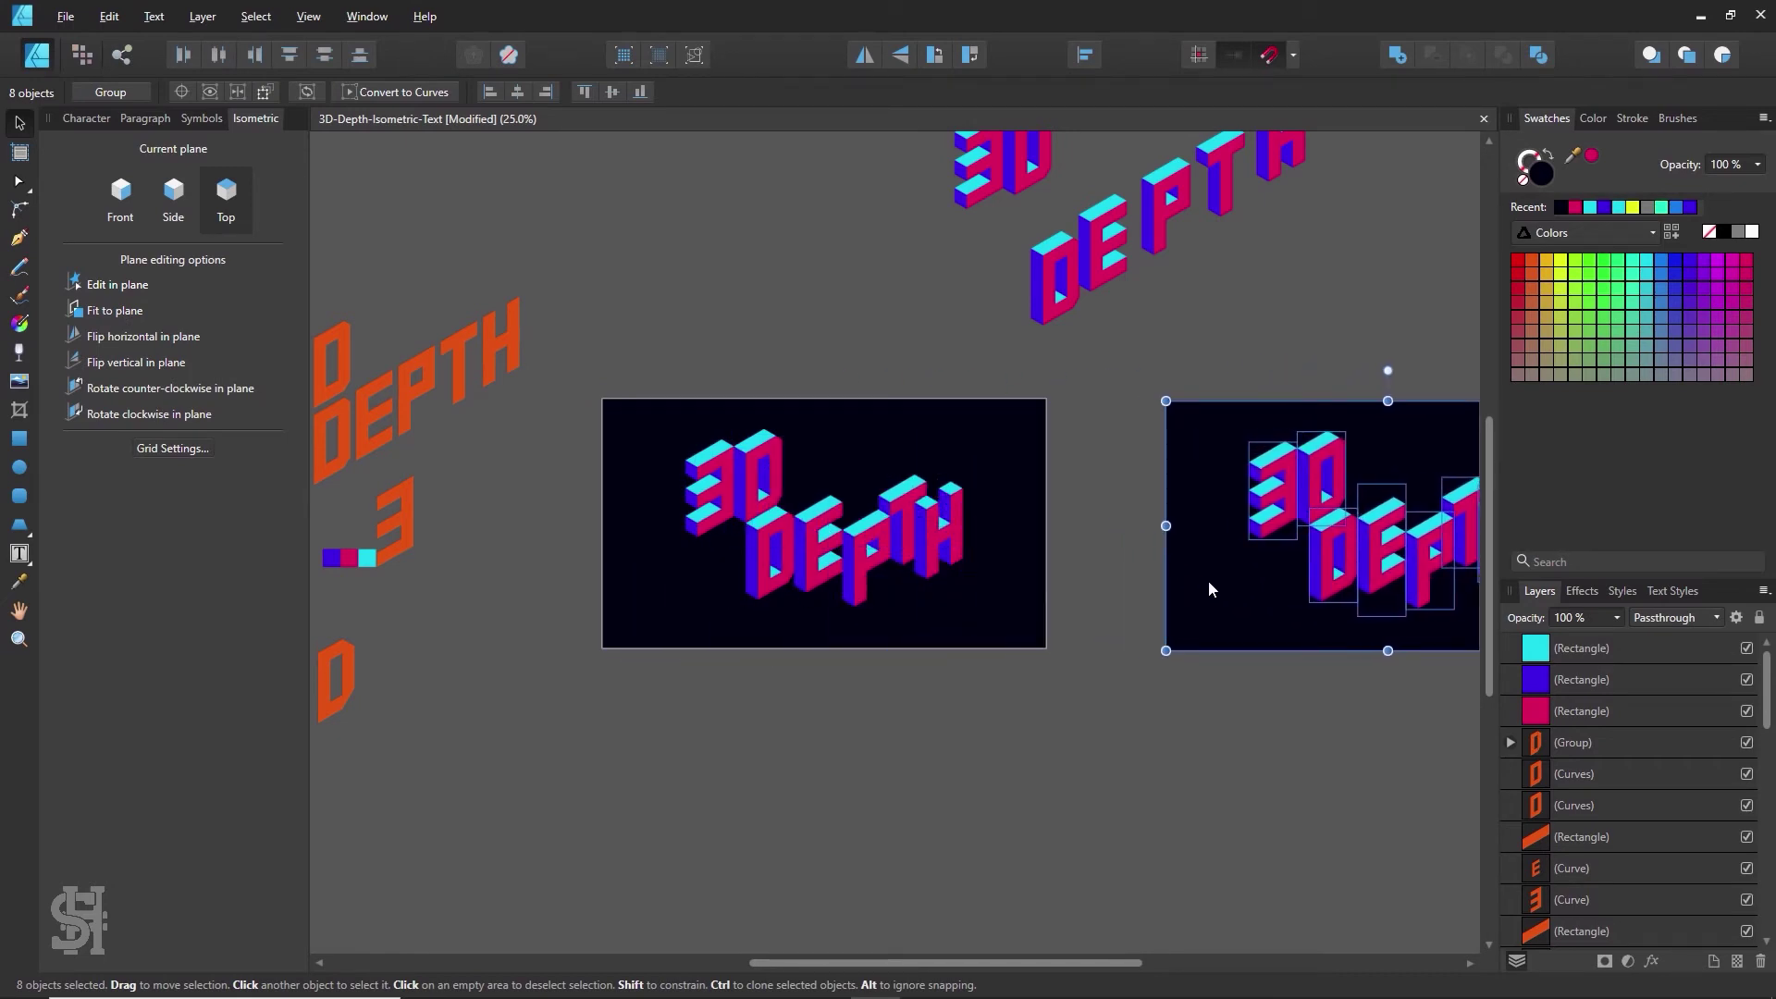
{"action": "left_click", "coordinate": [1112, 753]}
- Delete the navy background rectangle behind the lettering on the artboard
{"action": "key", "text": "space"}
{"action": "mouse_move", "coordinate": [1098, 638]}
{"action": "left_mouse_down"}
{"action": "mouse_move", "coordinate": [868, 674]}
{"action": "mouse_move", "coordinate": [1091, 660]}
{"action": "left_mouse_up"}
{"action": "left_click", "coordinate": [868, 592], "text": "ctrl"}
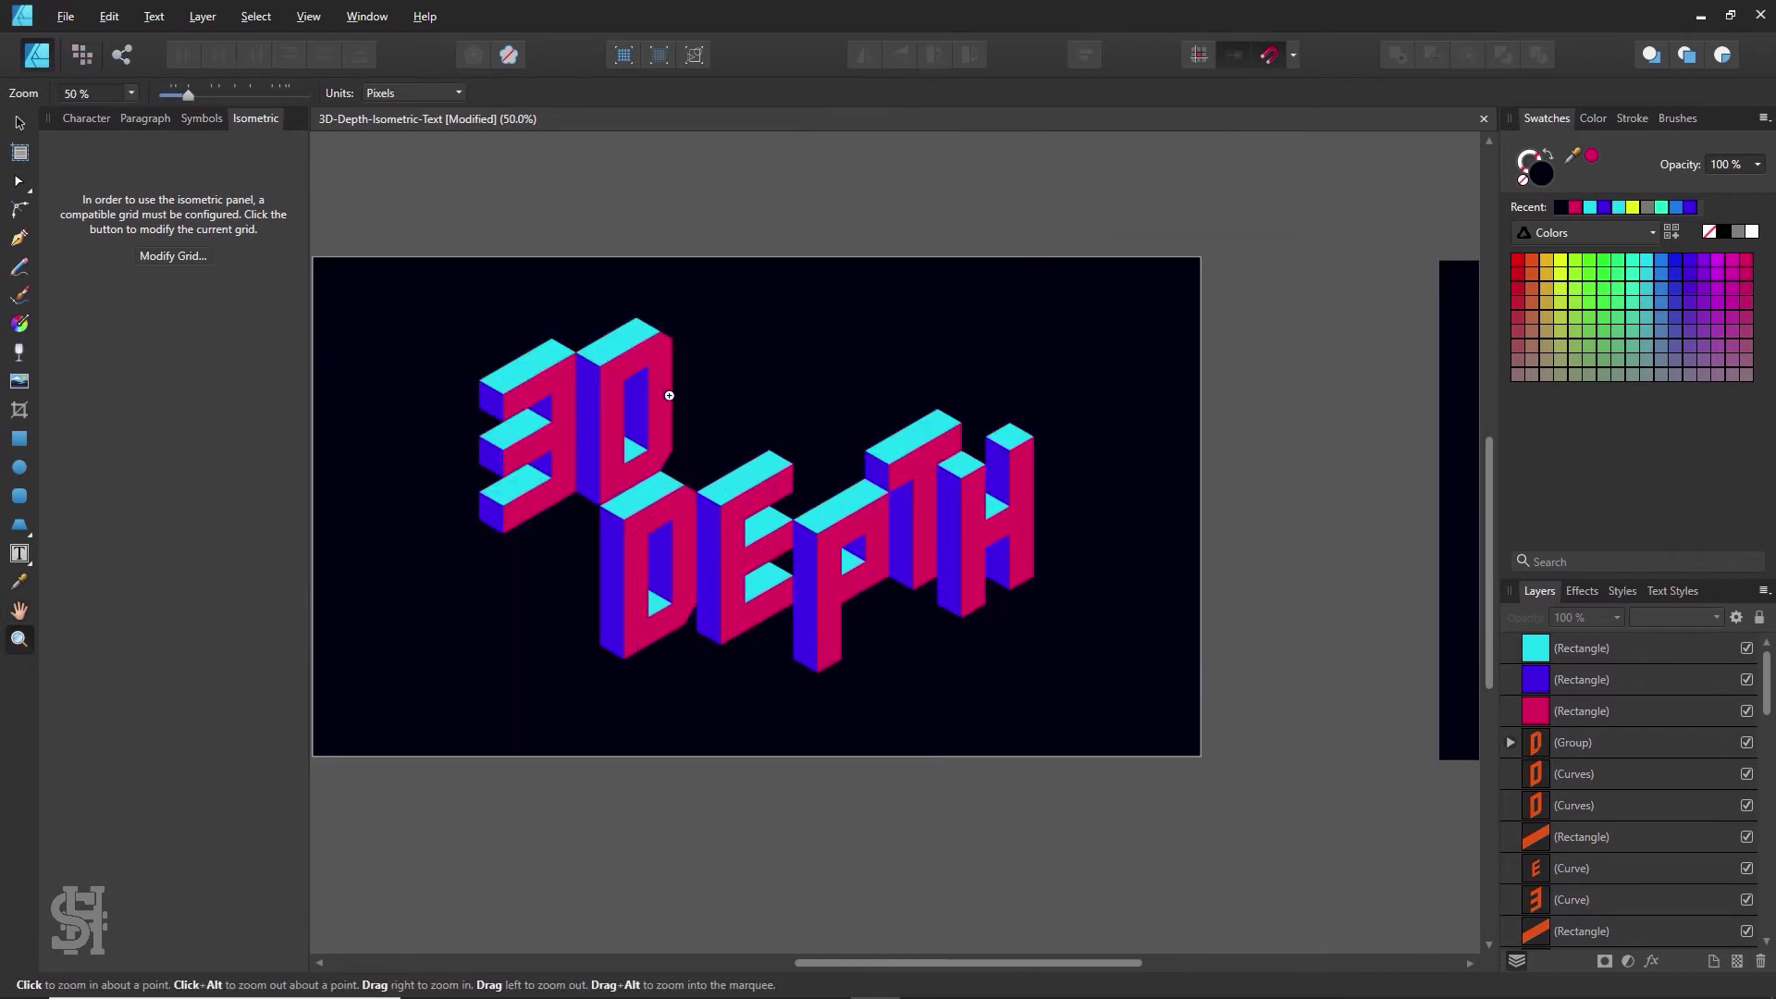
{"action": "key", "text": "space"}
{"action": "left_click_drag", "start_coordinate": [419, 295], "coordinate": [505, 311]}
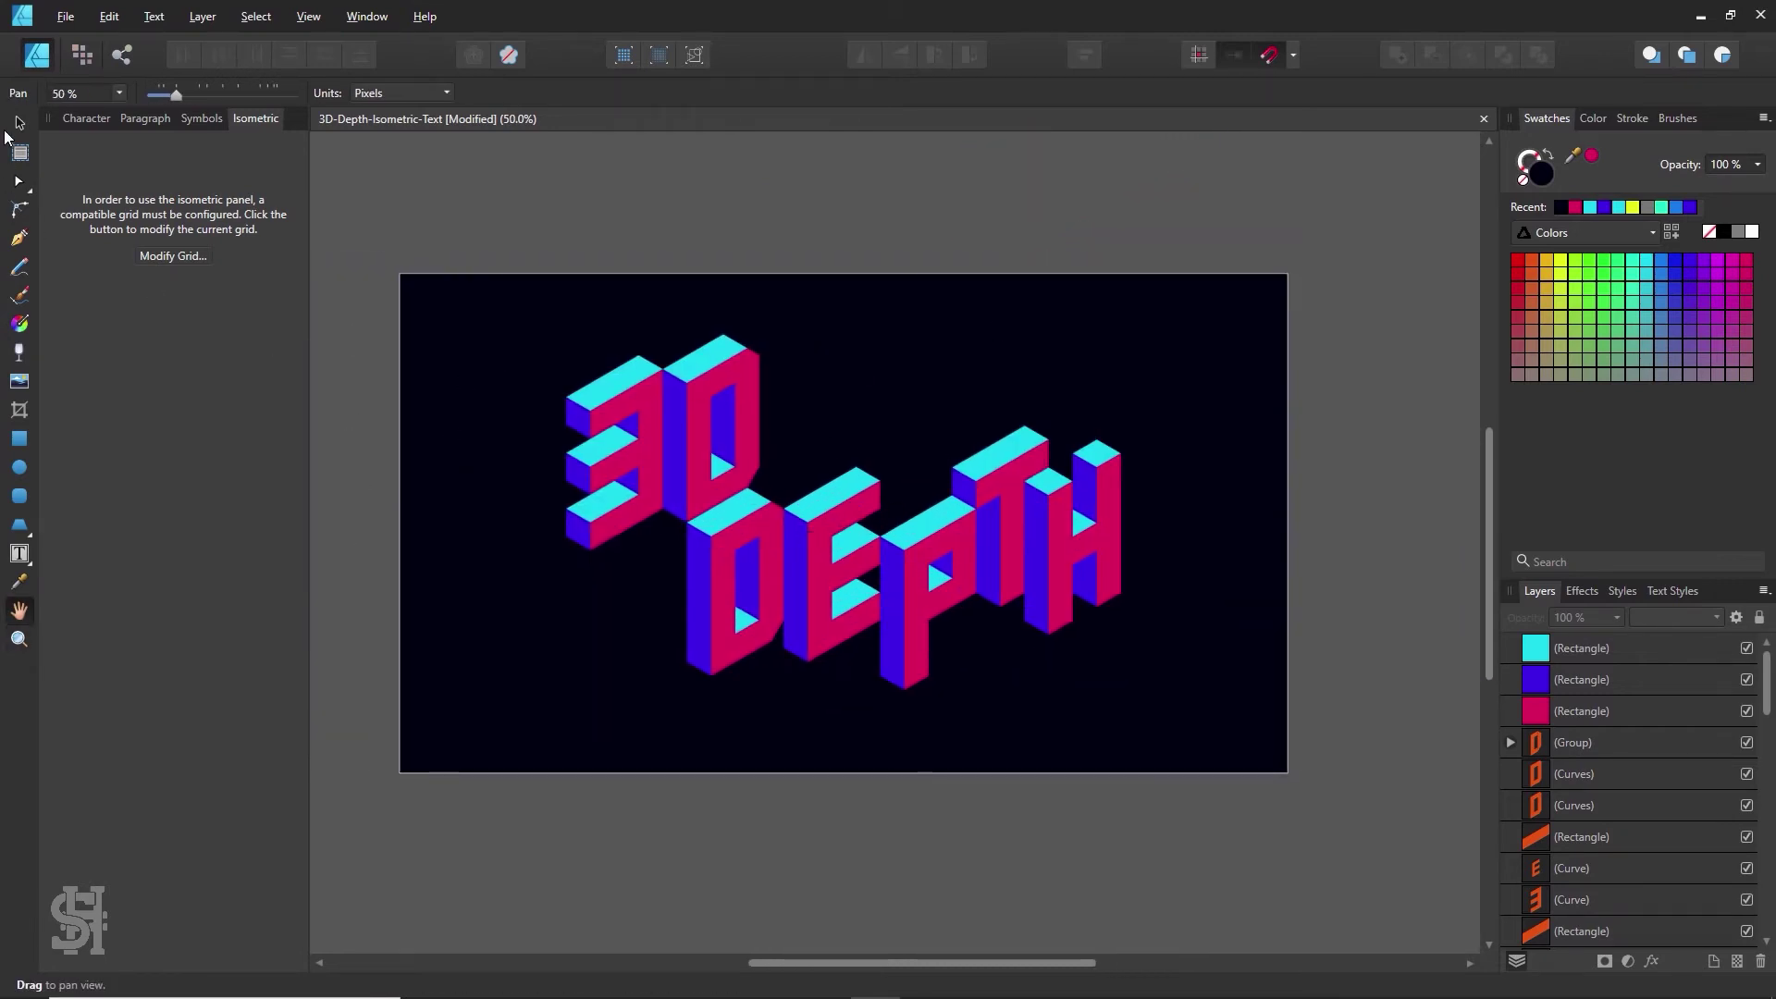
{"action": "left_click", "coordinate": [758, 481], "text": "ctrl"}
{"action": "left_click", "coordinate": [19, 127]}
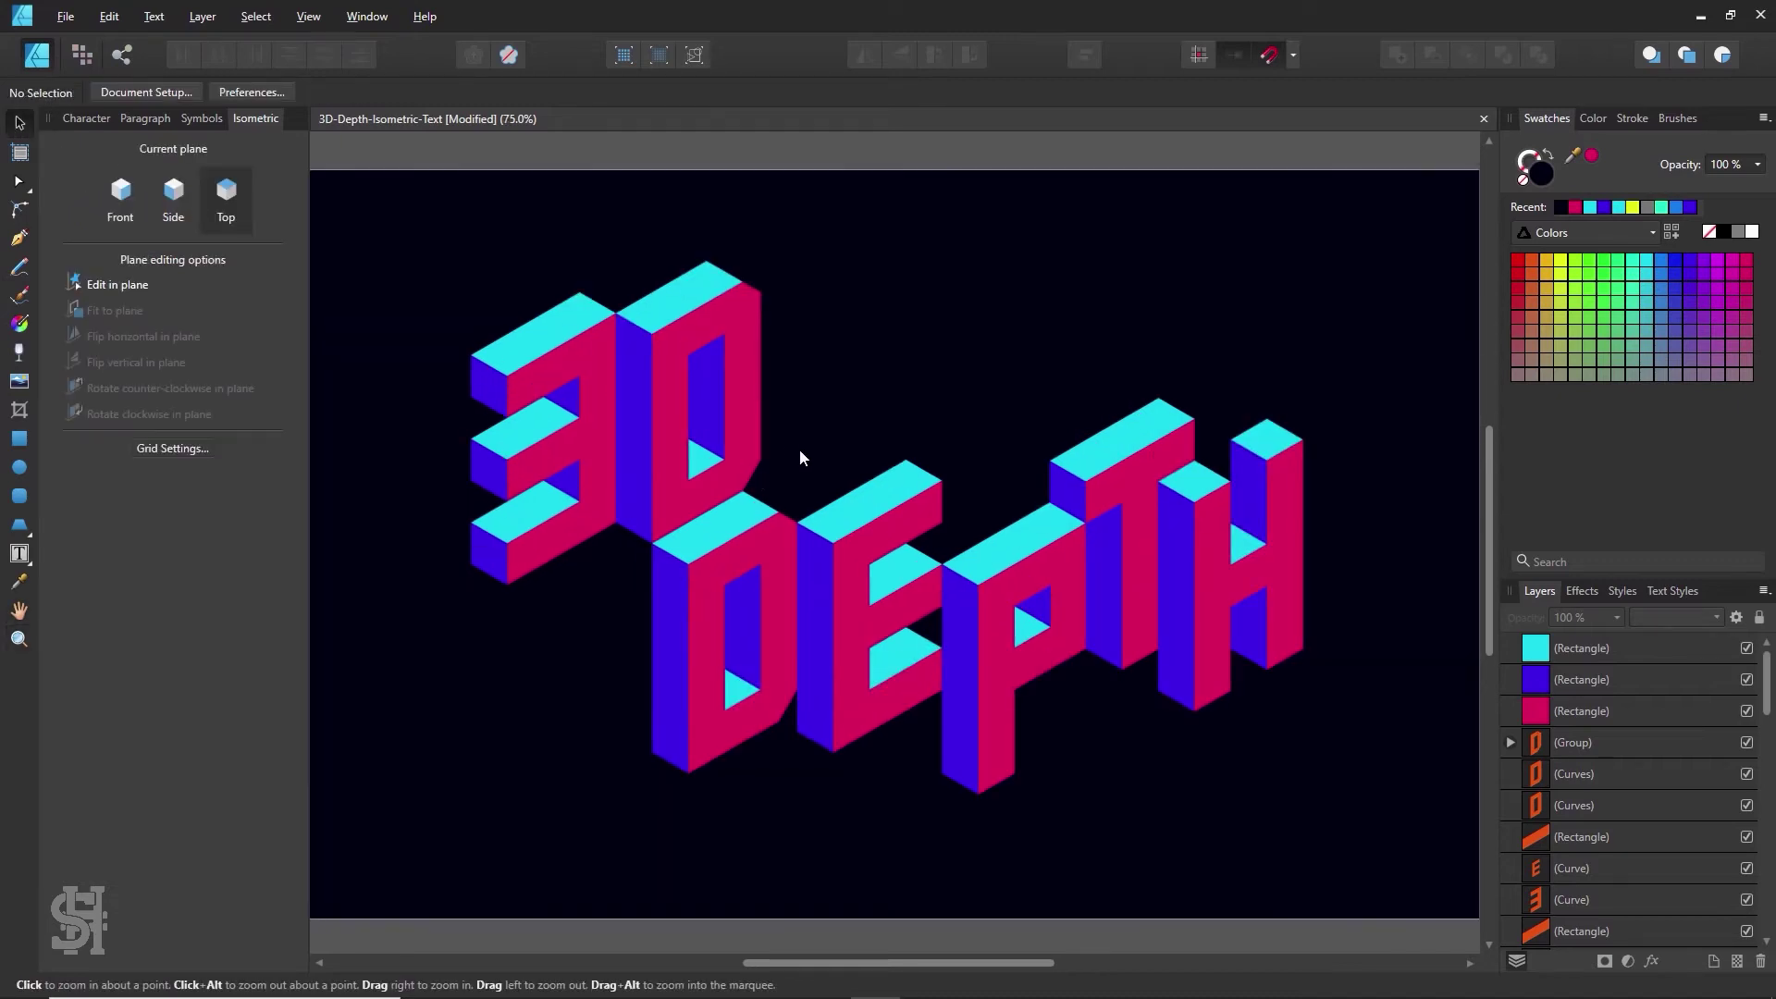
{"action": "left_click", "coordinate": [814, 375]}
{"action": "key", "text": "Delete"}
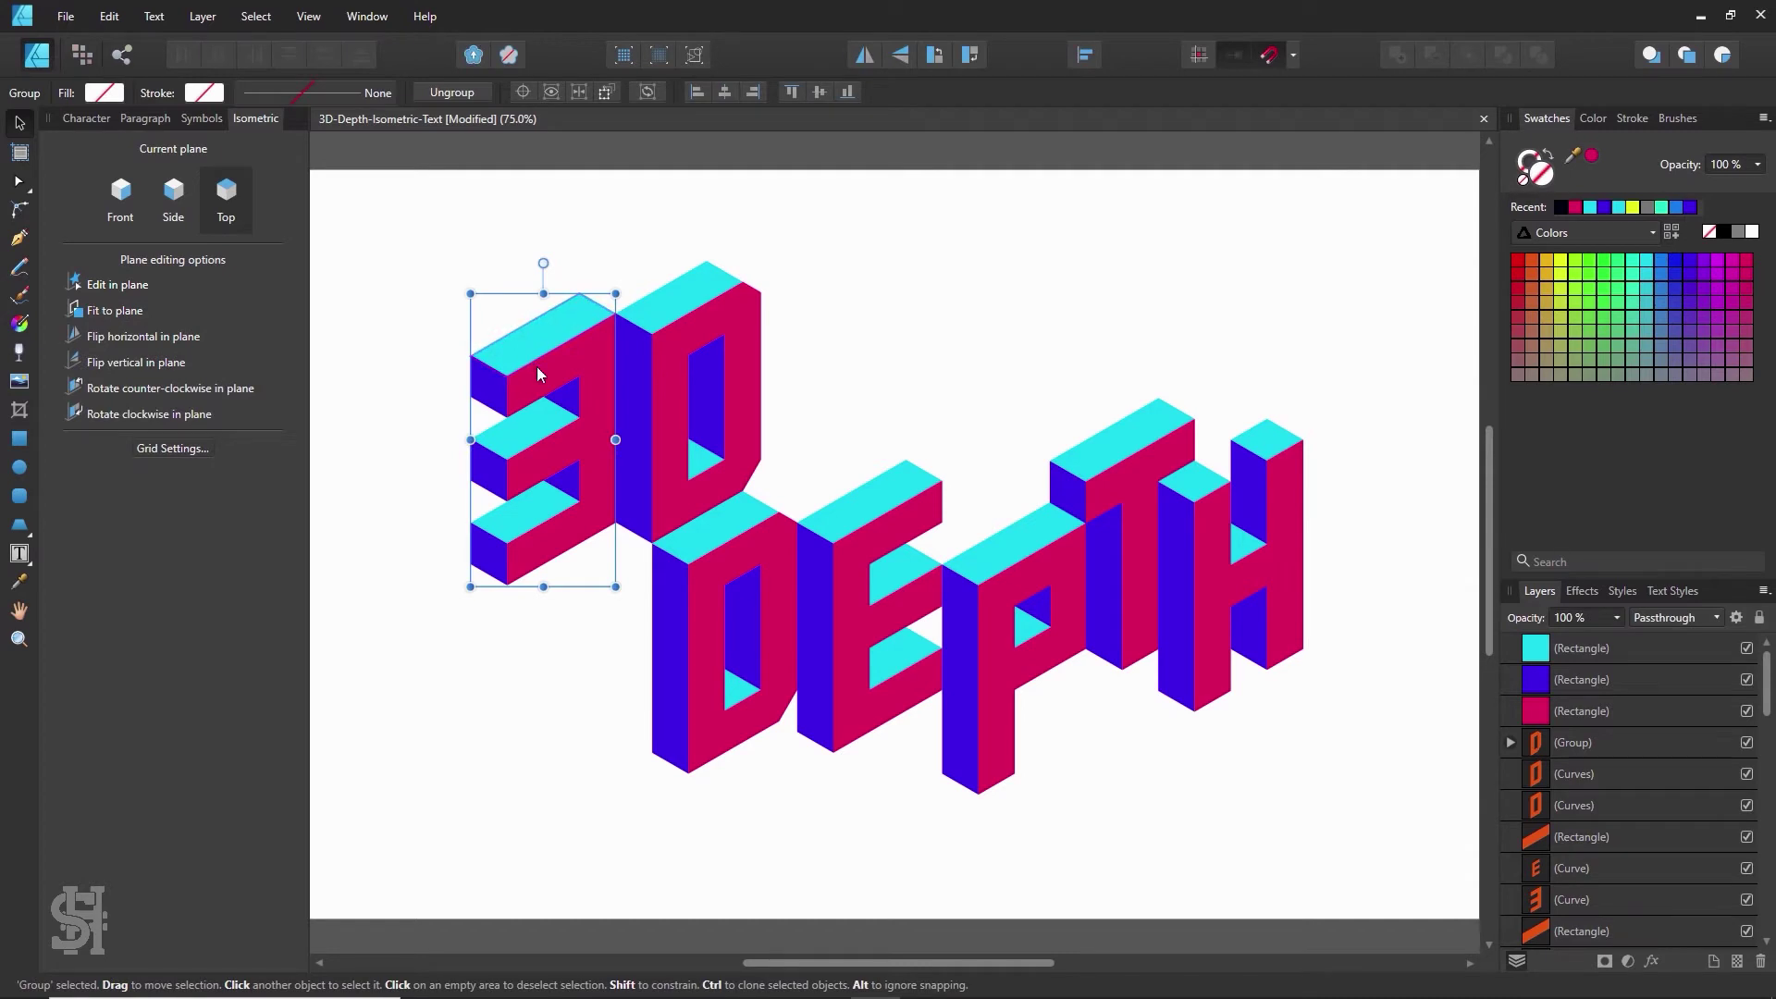
- Ungroup the 3 and shade its uppermost cyan face with a linear gradient running from bright cyan beside the D to dark teal at the outer end
{"action": "key", "text": "ctrl+shift+g"}
{"action": "left_click", "coordinate": [902, 333]}
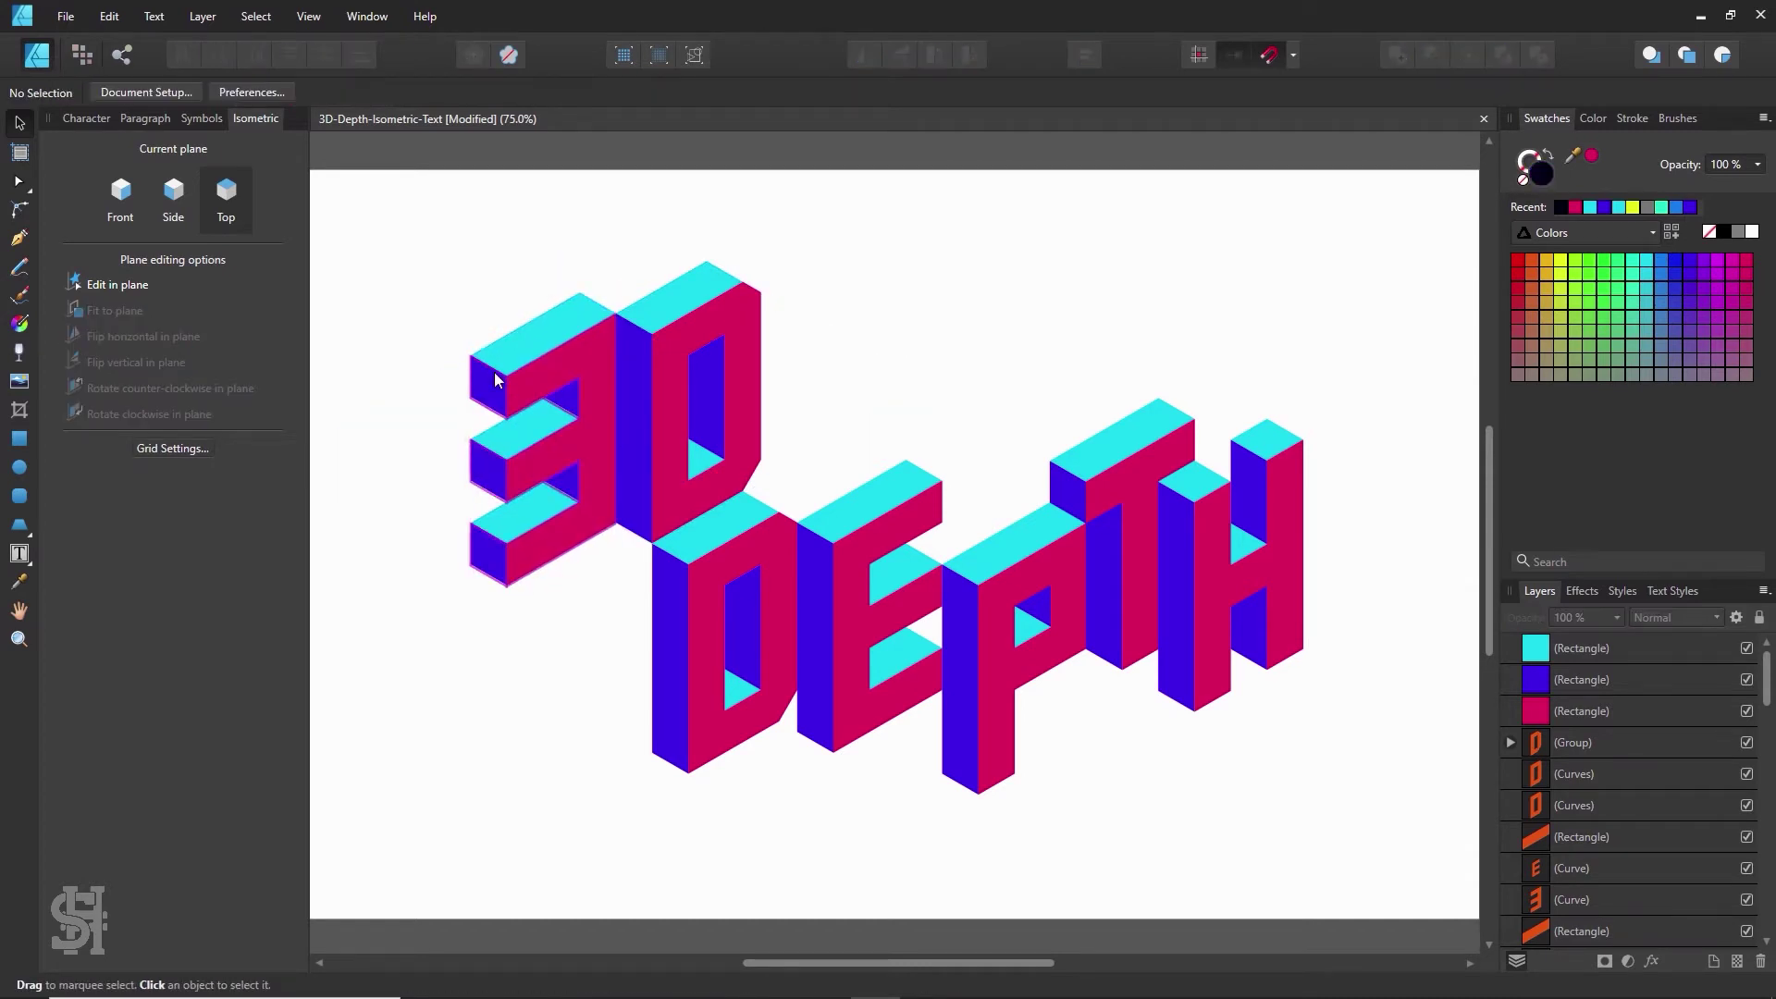
{"action": "key", "text": "z"}
{"action": "left_click", "coordinate": [495, 380]}
{"action": "left_click", "coordinate": [496, 380]}
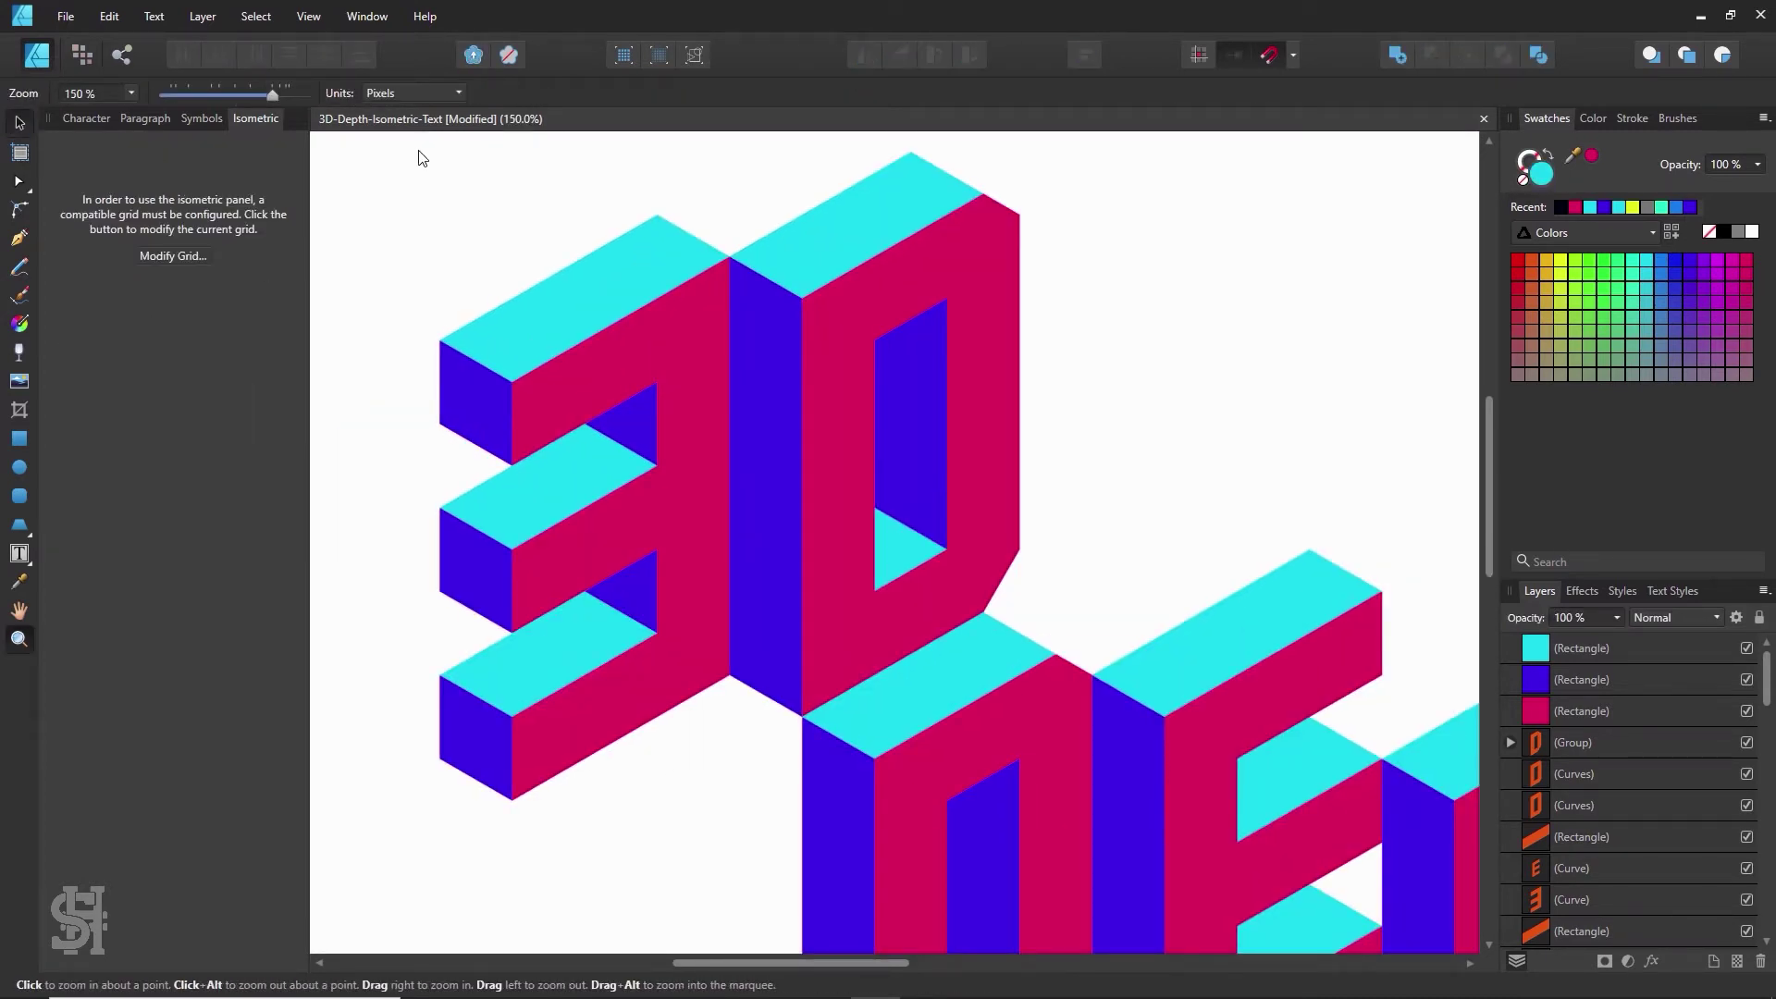
{"action": "key", "text": "v"}
{"action": "left_click", "coordinate": [573, 319]}
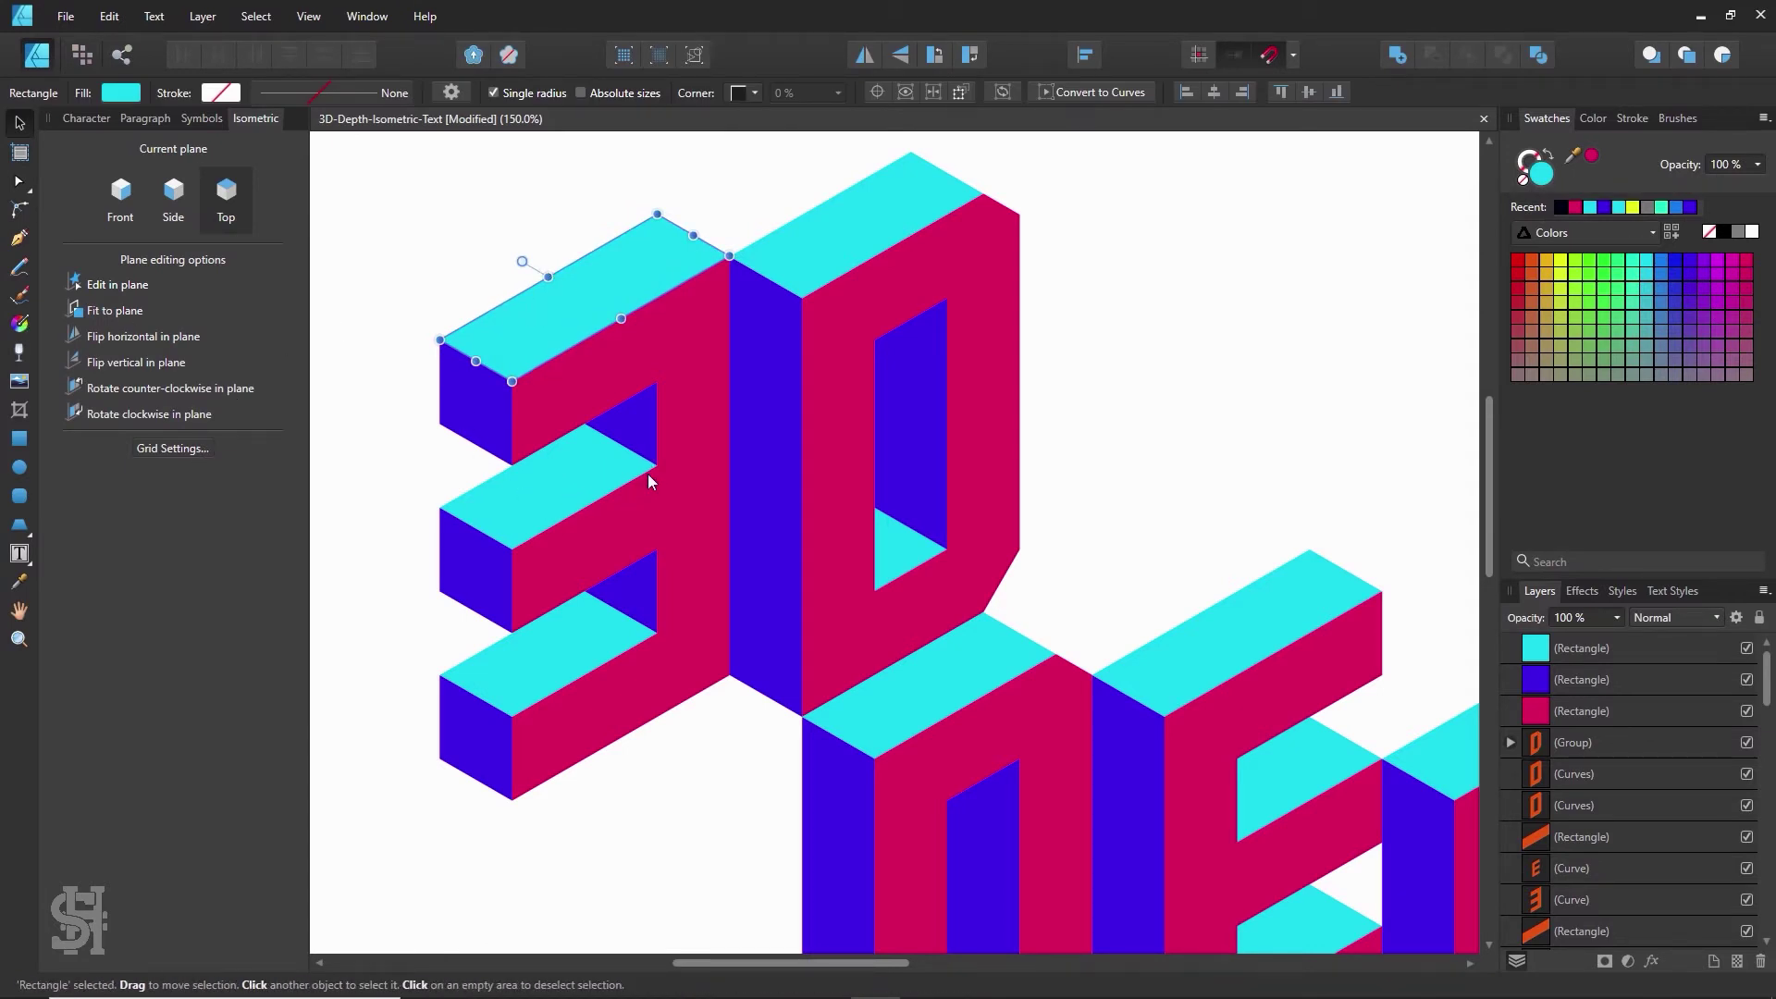
{"action": "left_click", "coordinate": [23, 335]}
{"action": "left_click_drag", "start_coordinate": [704, 263], "coordinate": [489, 396]}
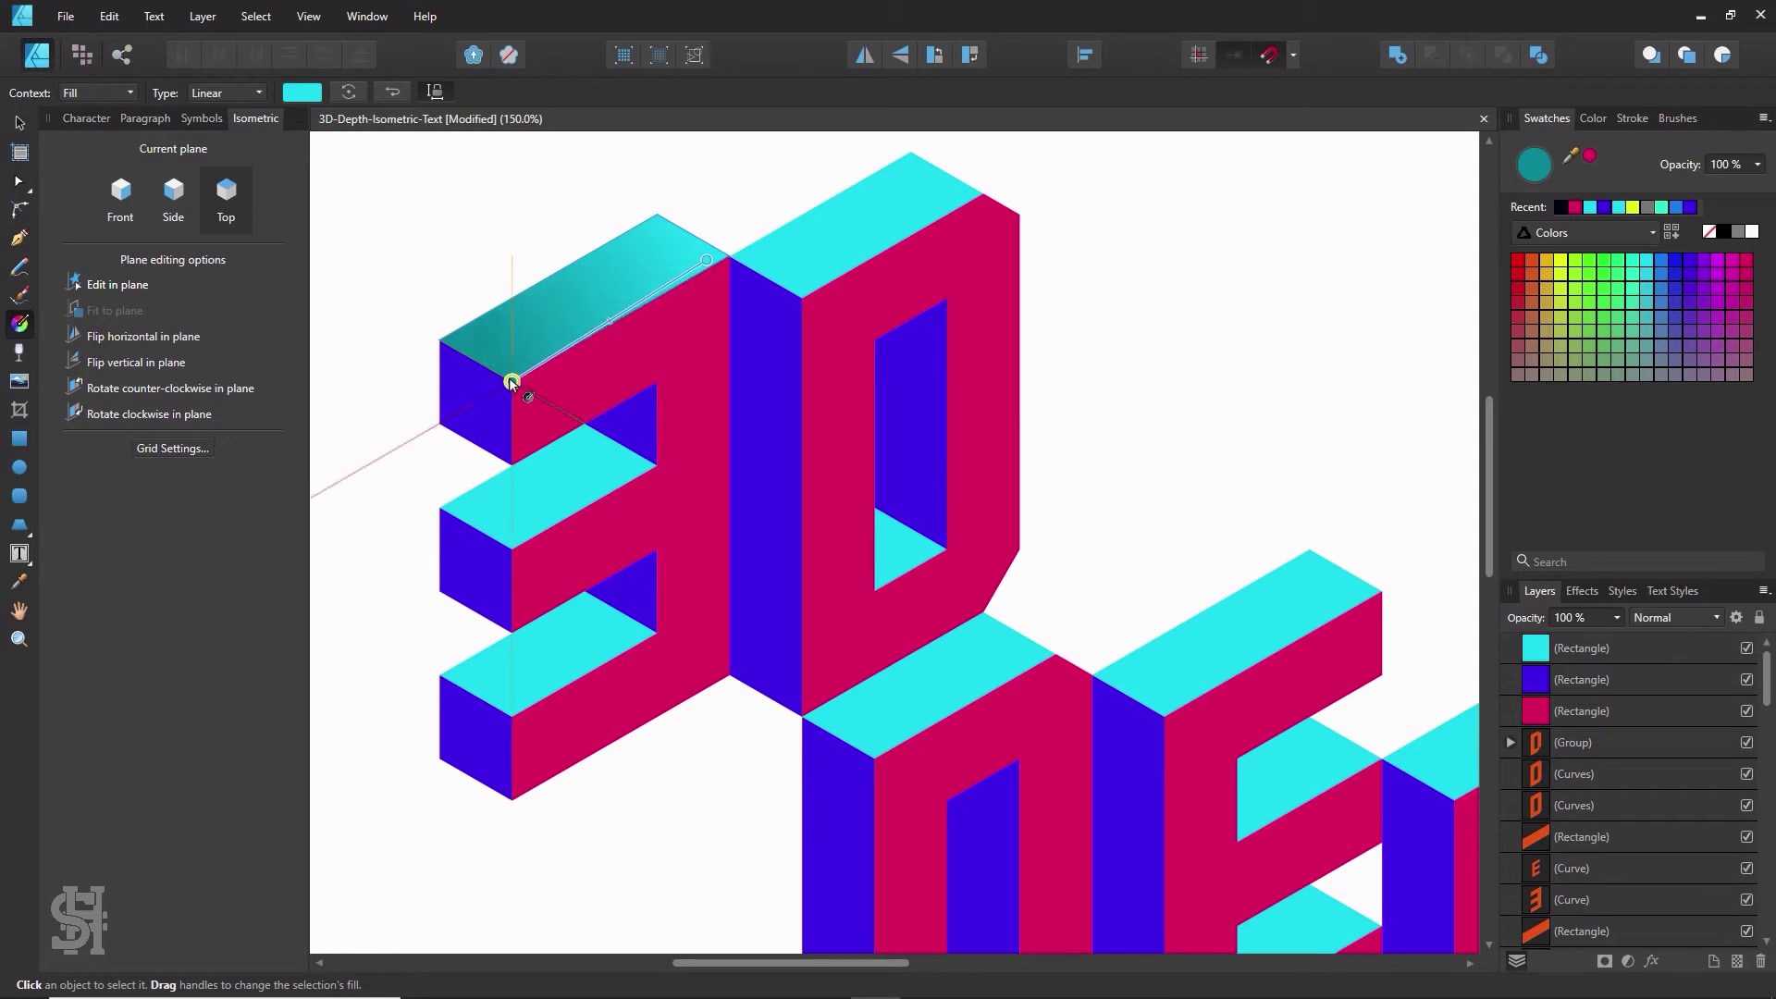
{"action": "left_click", "coordinate": [20, 122]}
{"action": "key", "text": "z"}
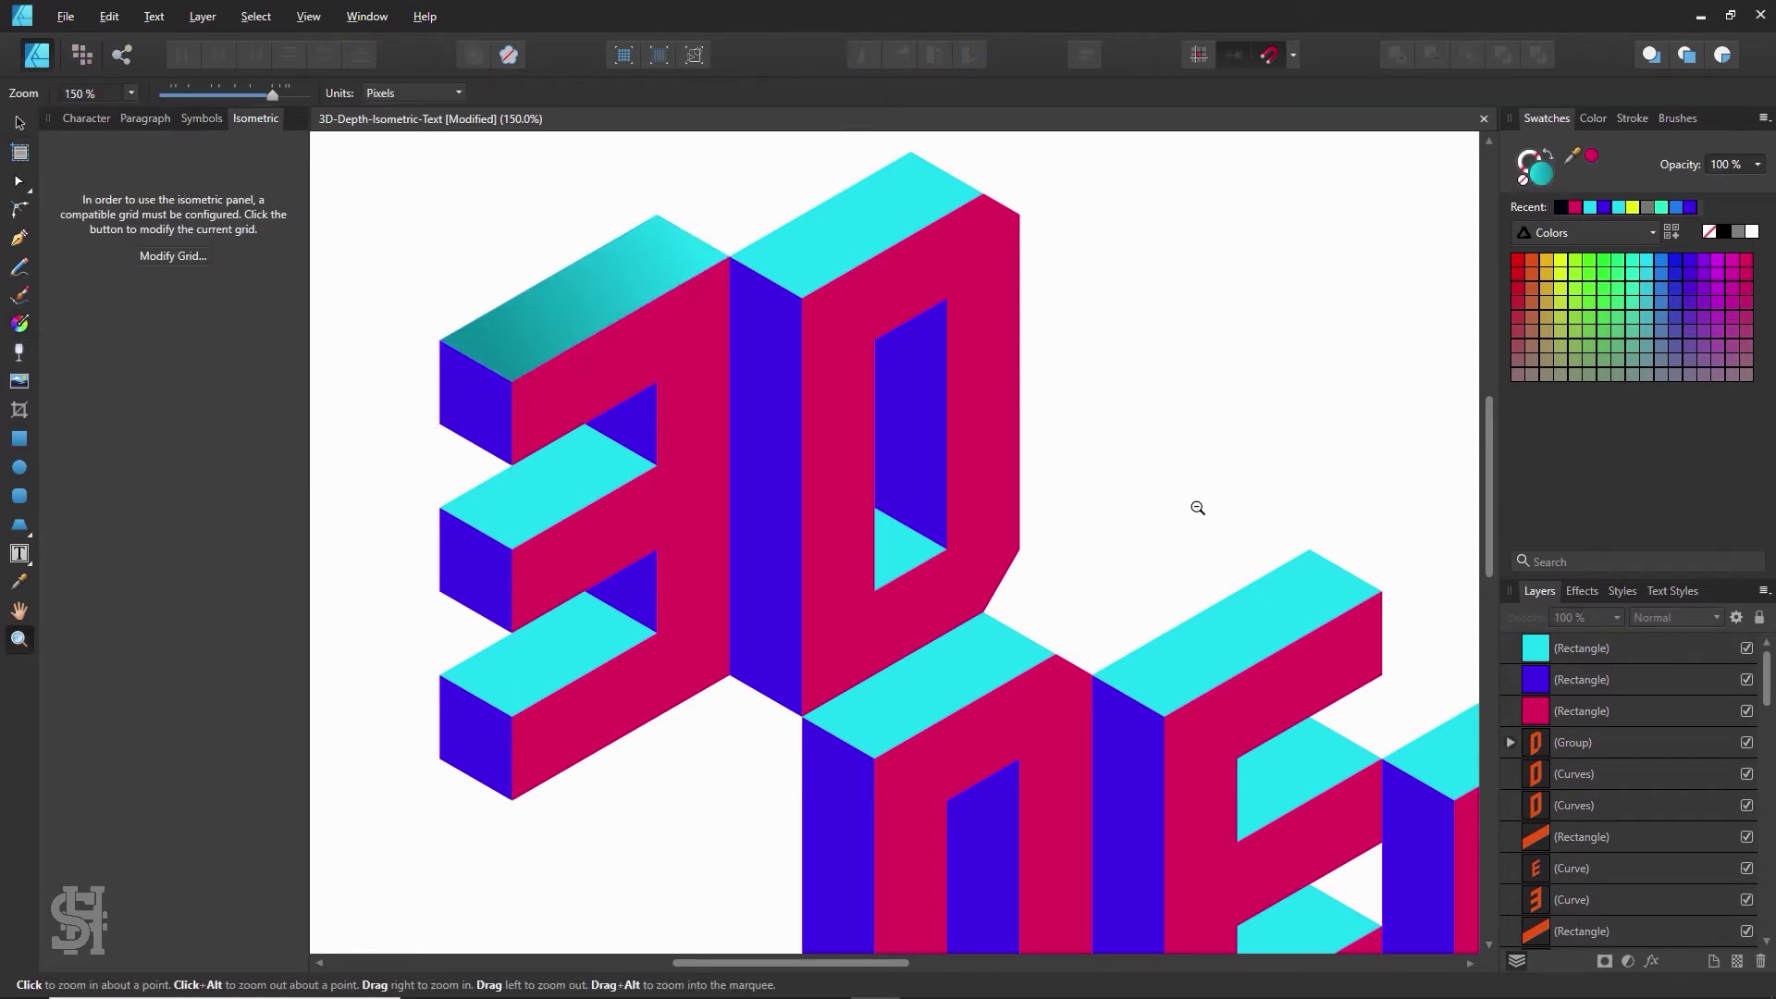
{"action": "left_click", "coordinate": [1193, 507], "text": "alt"}
{"action": "left_click_drag", "start_coordinate": [1204, 510], "coordinate": [951, 475]}
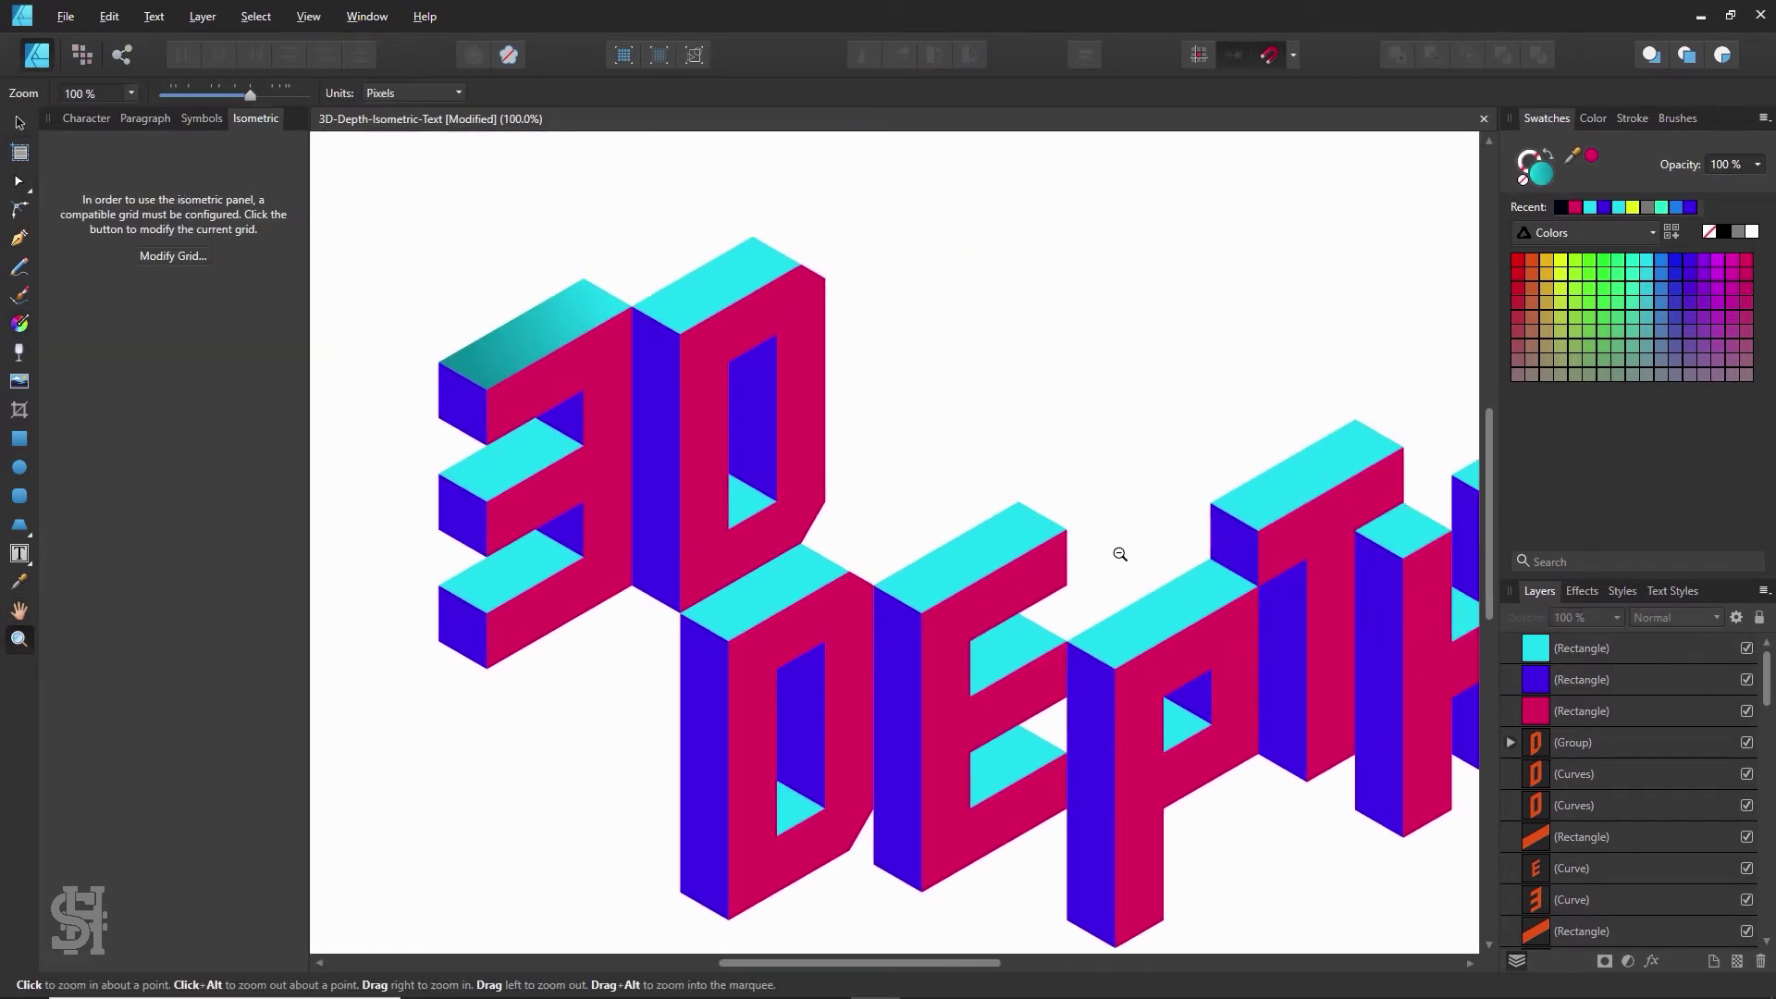
- Undo the gradient shading on the uppermost face of the 3
{"action": "left_click", "coordinate": [1122, 555], "text": "alt"}
{"action": "left_click_drag", "start_coordinate": [1143, 578], "coordinate": [1032, 516]}
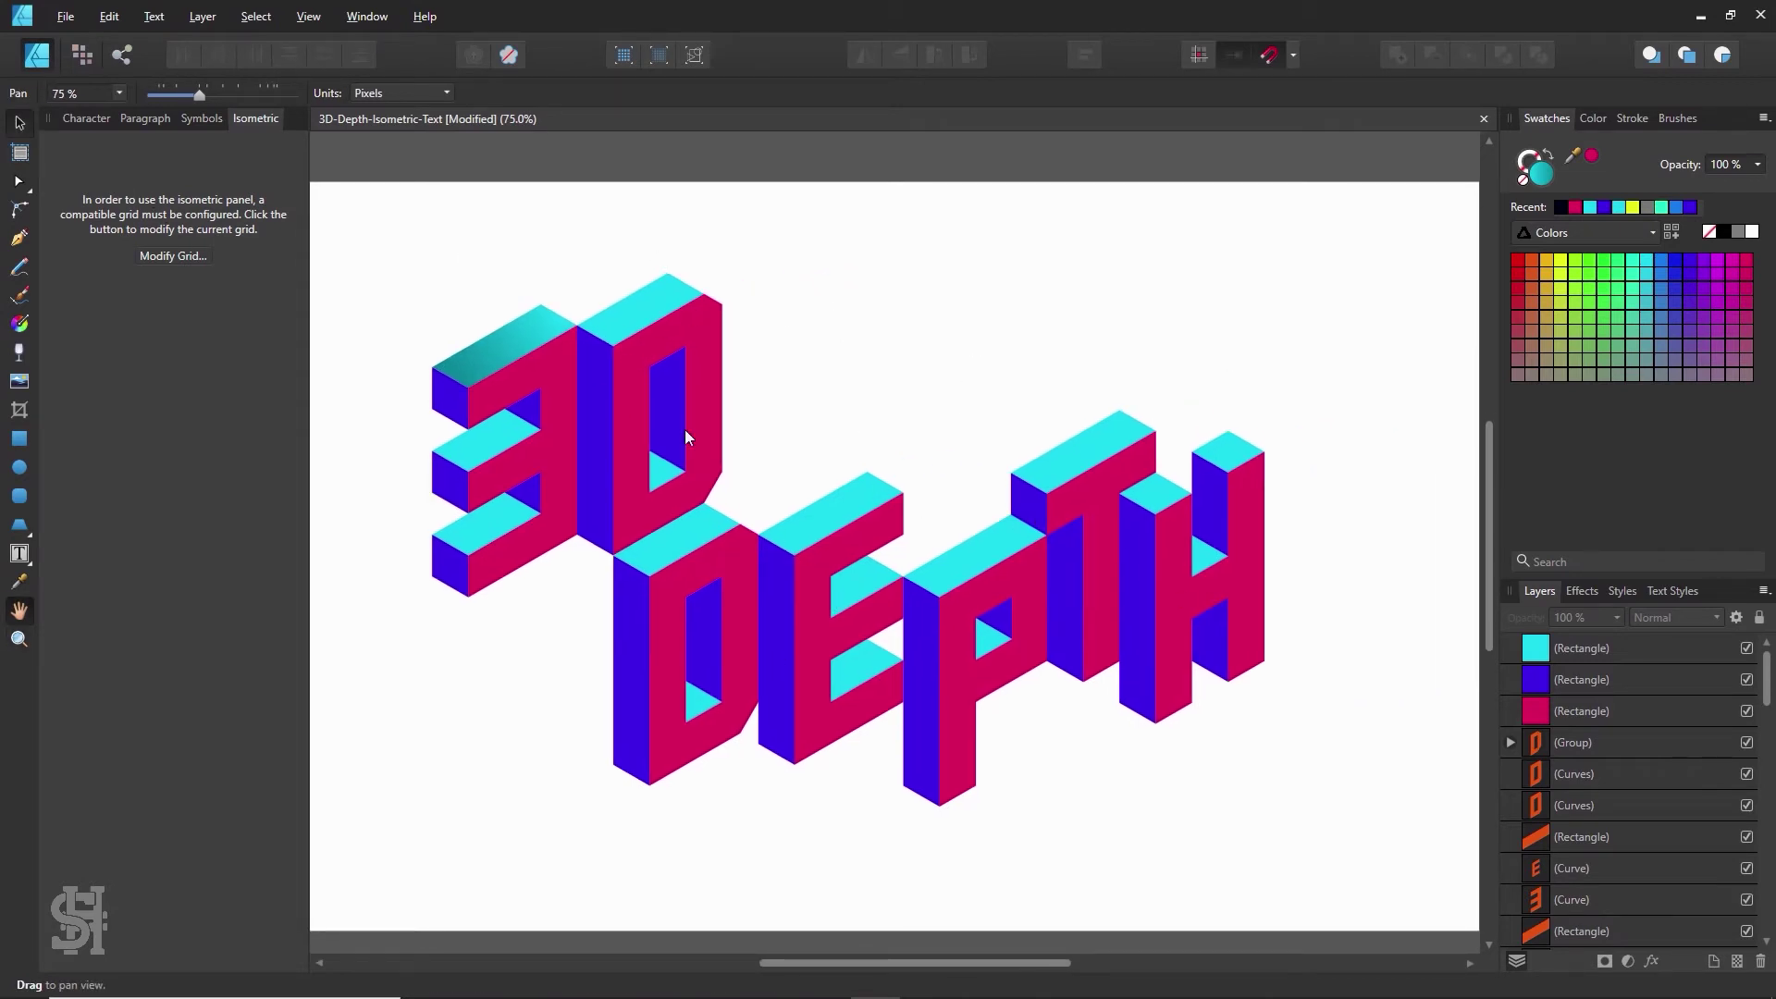
{"action": "key", "text": "v"}
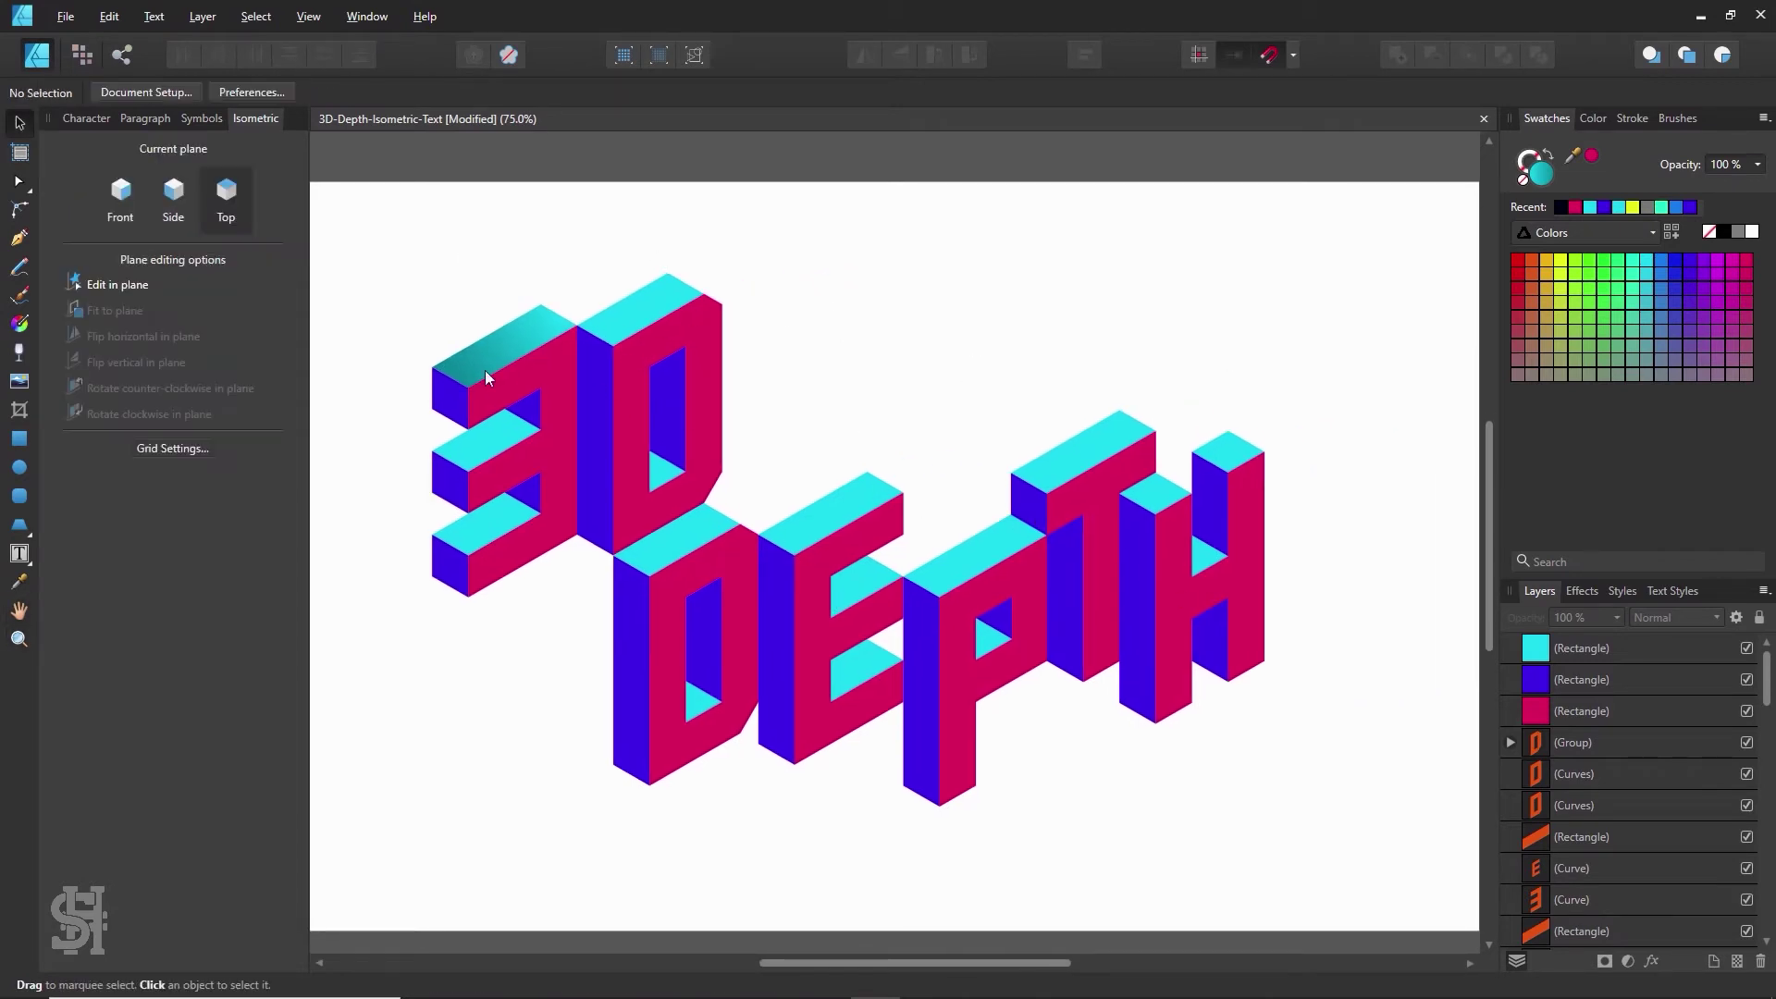
{"action": "key", "text": "ctrl+z"}
{"action": "key", "text": "ctrl+z"}
{"action": "left_click", "coordinate": [818, 335]}
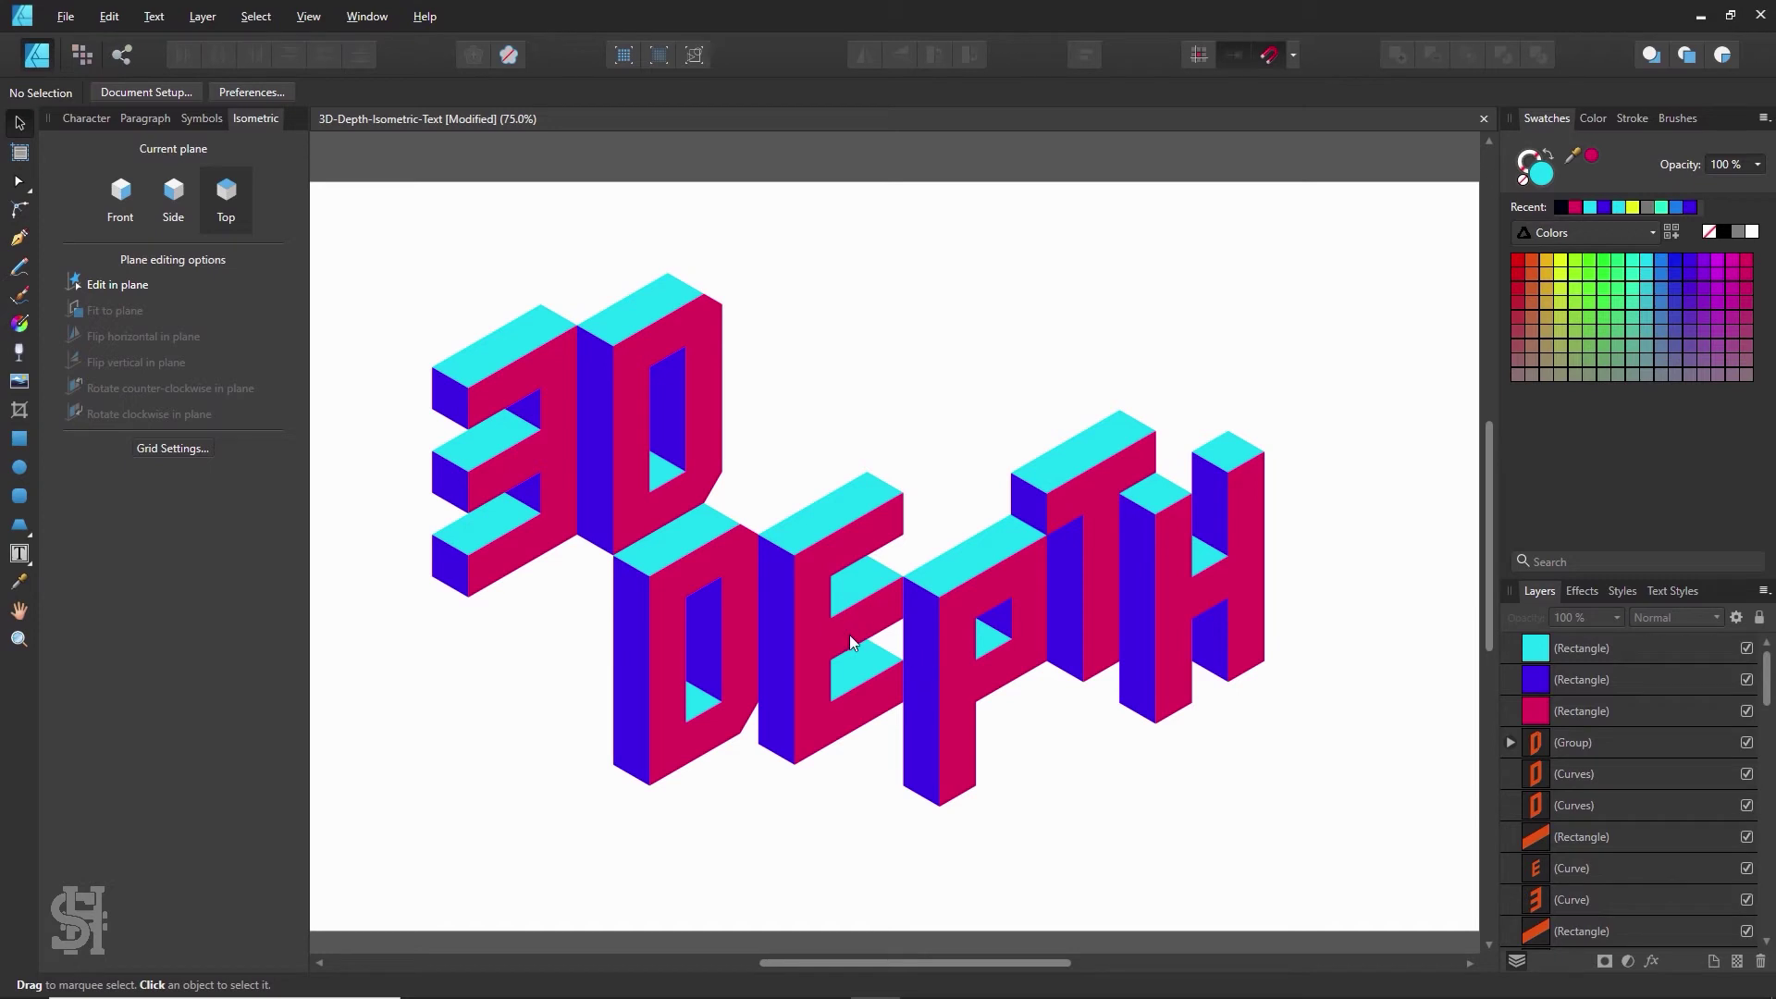
- Outline all the 3D DEPTH lettering on the artboard with a black stroke about 12.6 pt wide
{"action": "left_click", "coordinate": [1184, 472], "text": "alt"}
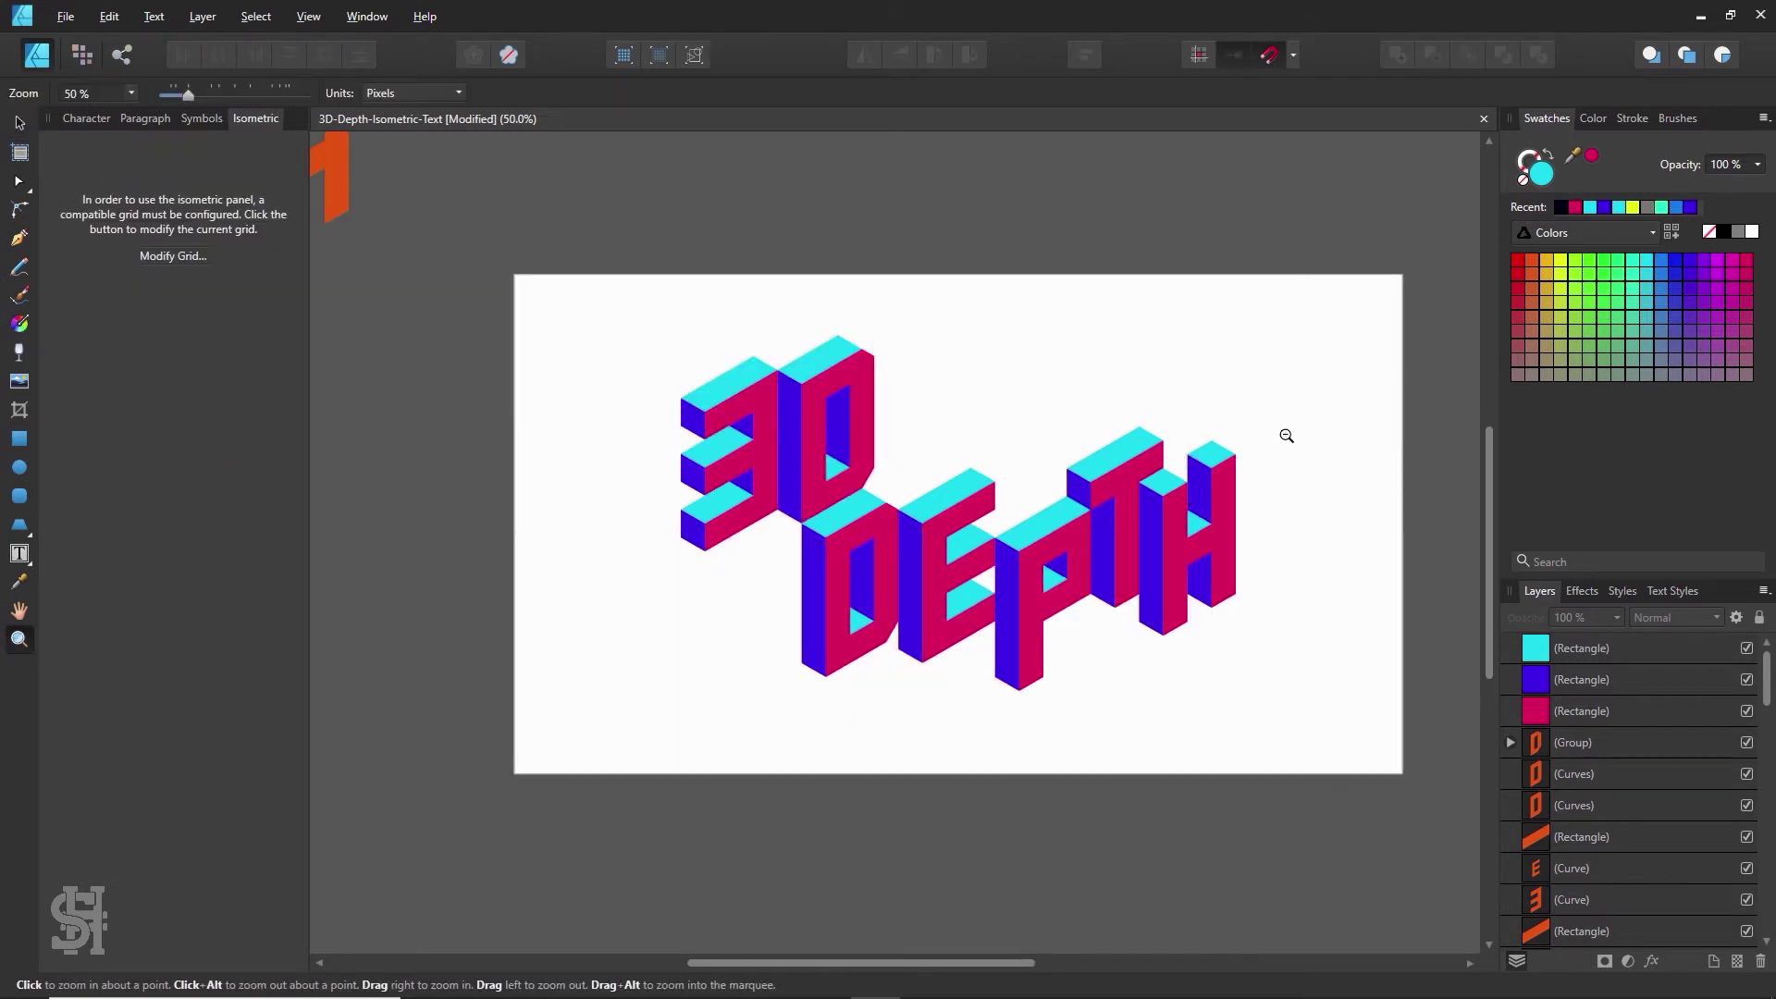
{"action": "left_click", "coordinate": [1286, 436], "text": "alt"}
{"action": "left_click_drag", "start_coordinate": [1289, 439], "coordinate": [865, 514]}
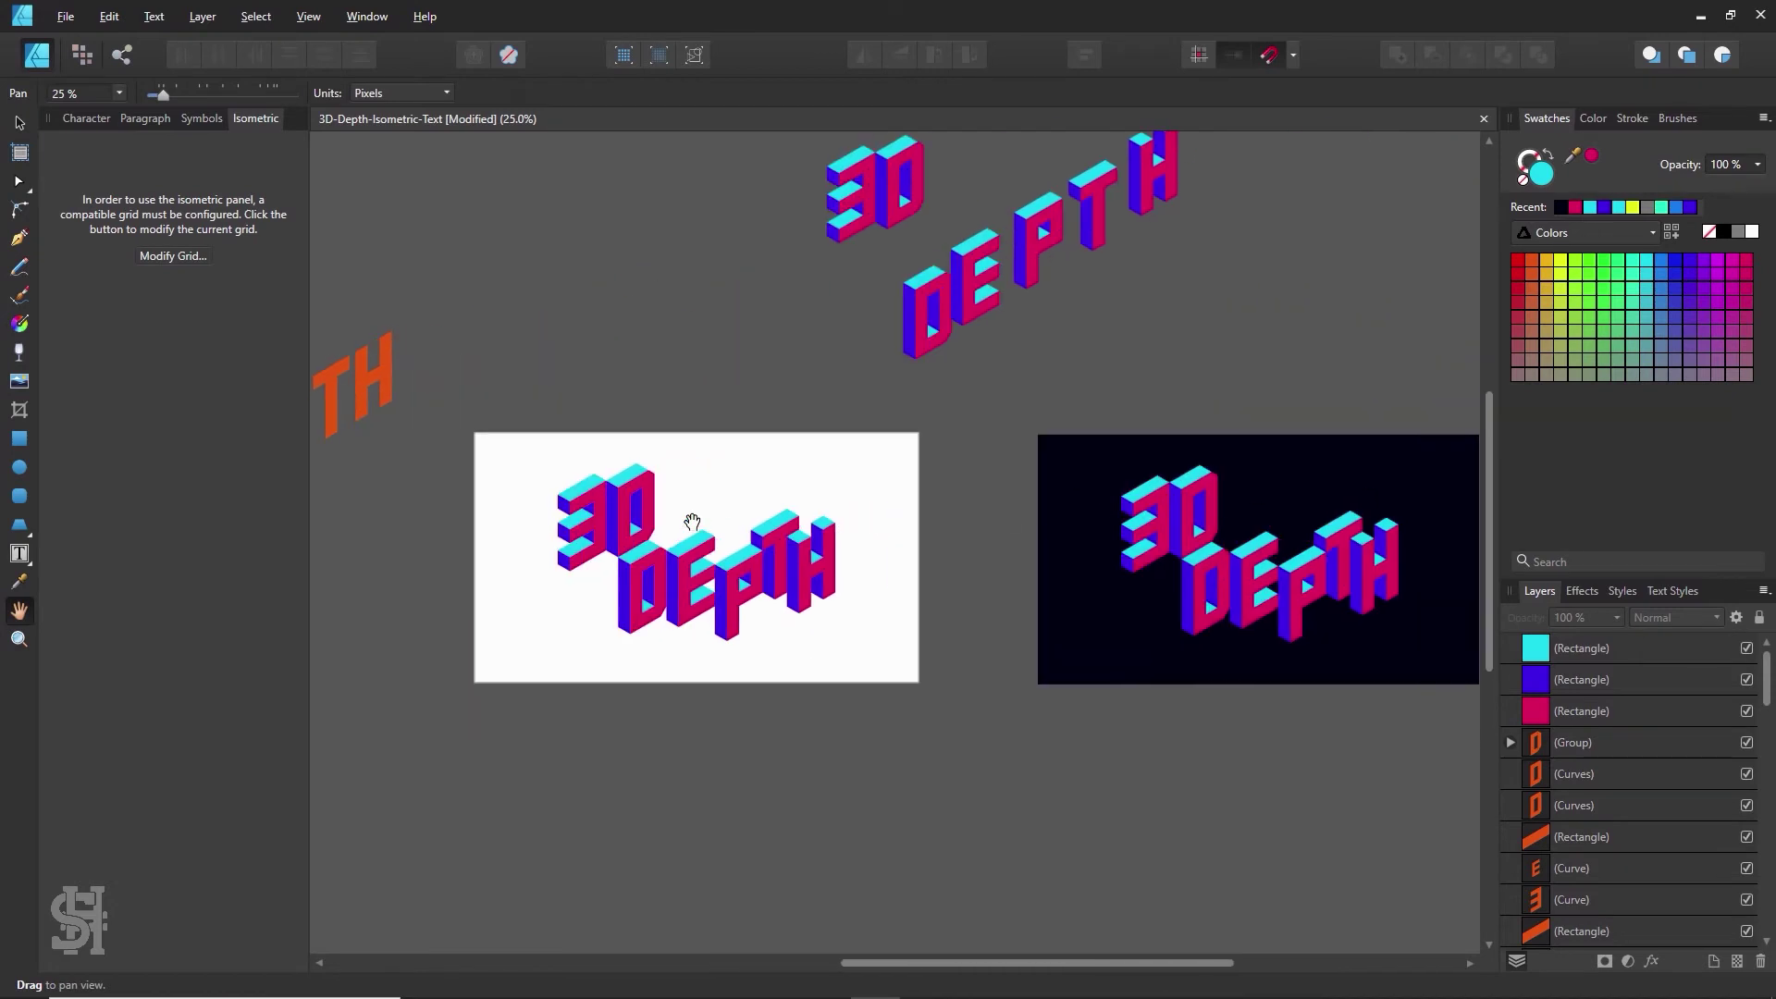
{"action": "left_click_drag", "start_coordinate": [693, 516], "coordinate": [805, 515]}
{"action": "key", "text": "z"}
{"action": "left_click", "coordinate": [810, 522]}
{"action": "left_click", "coordinate": [801, 542]}
{"action": "left_click", "coordinate": [823, 553], "text": "alt"}
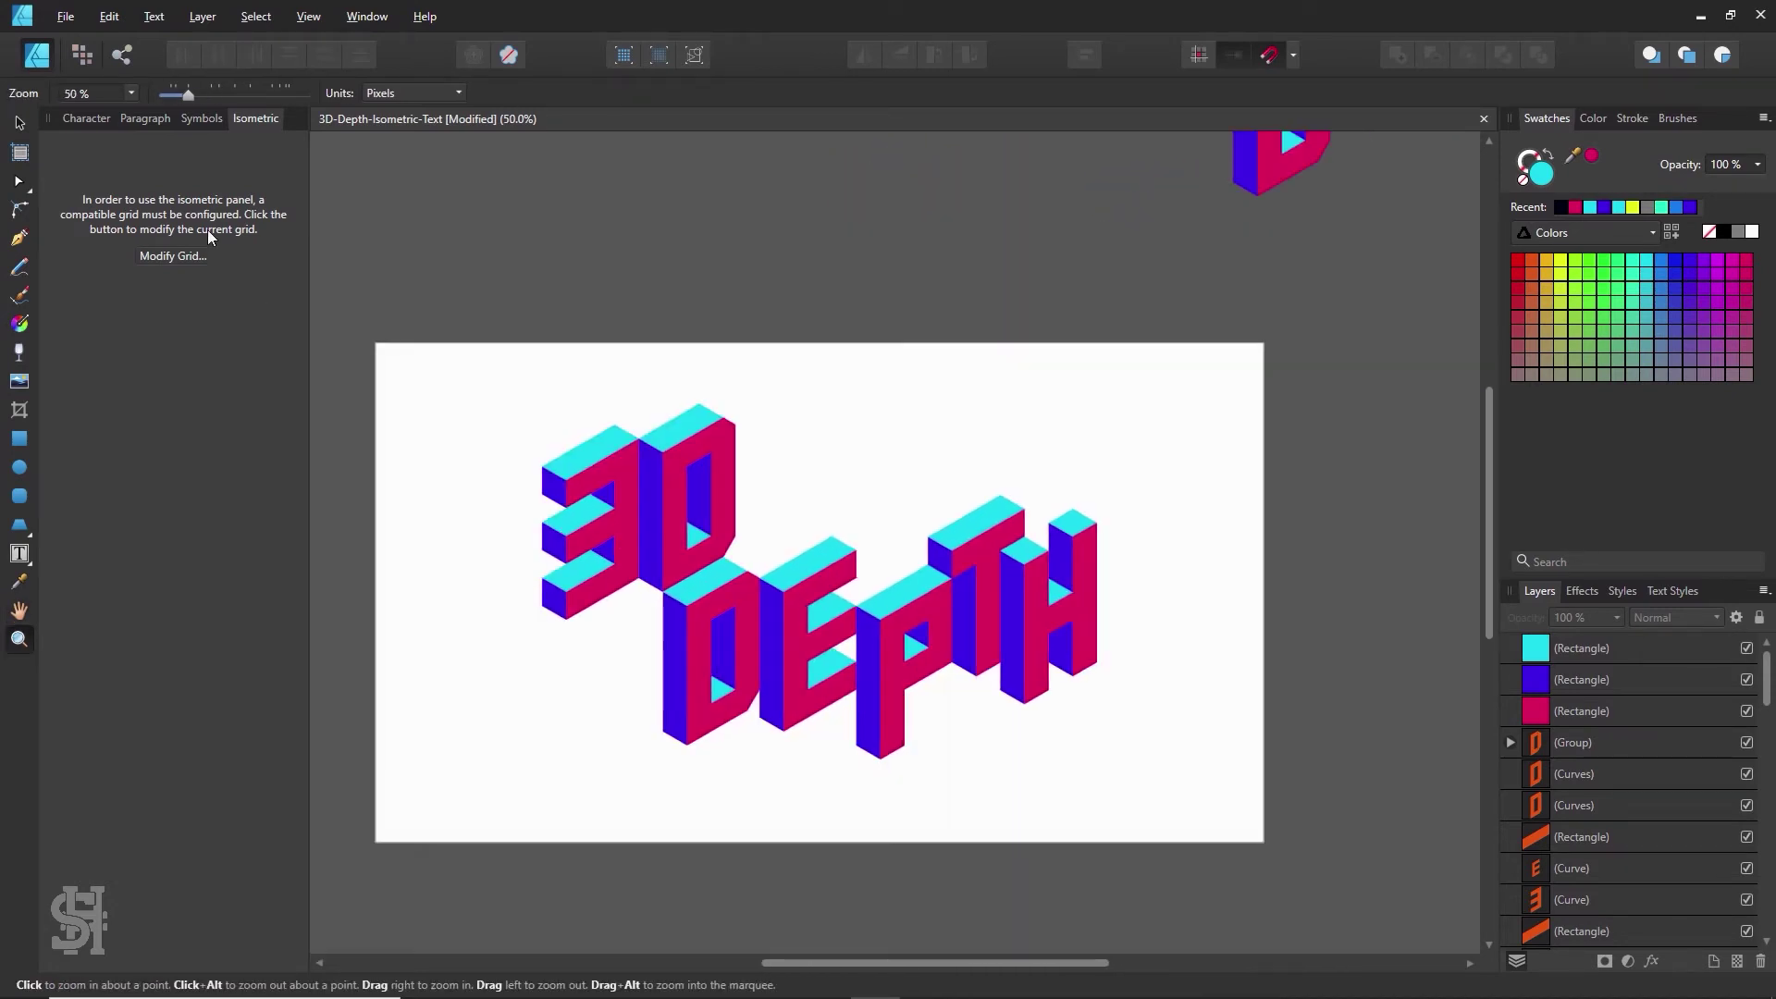
{"action": "left_click", "coordinate": [22, 126]}
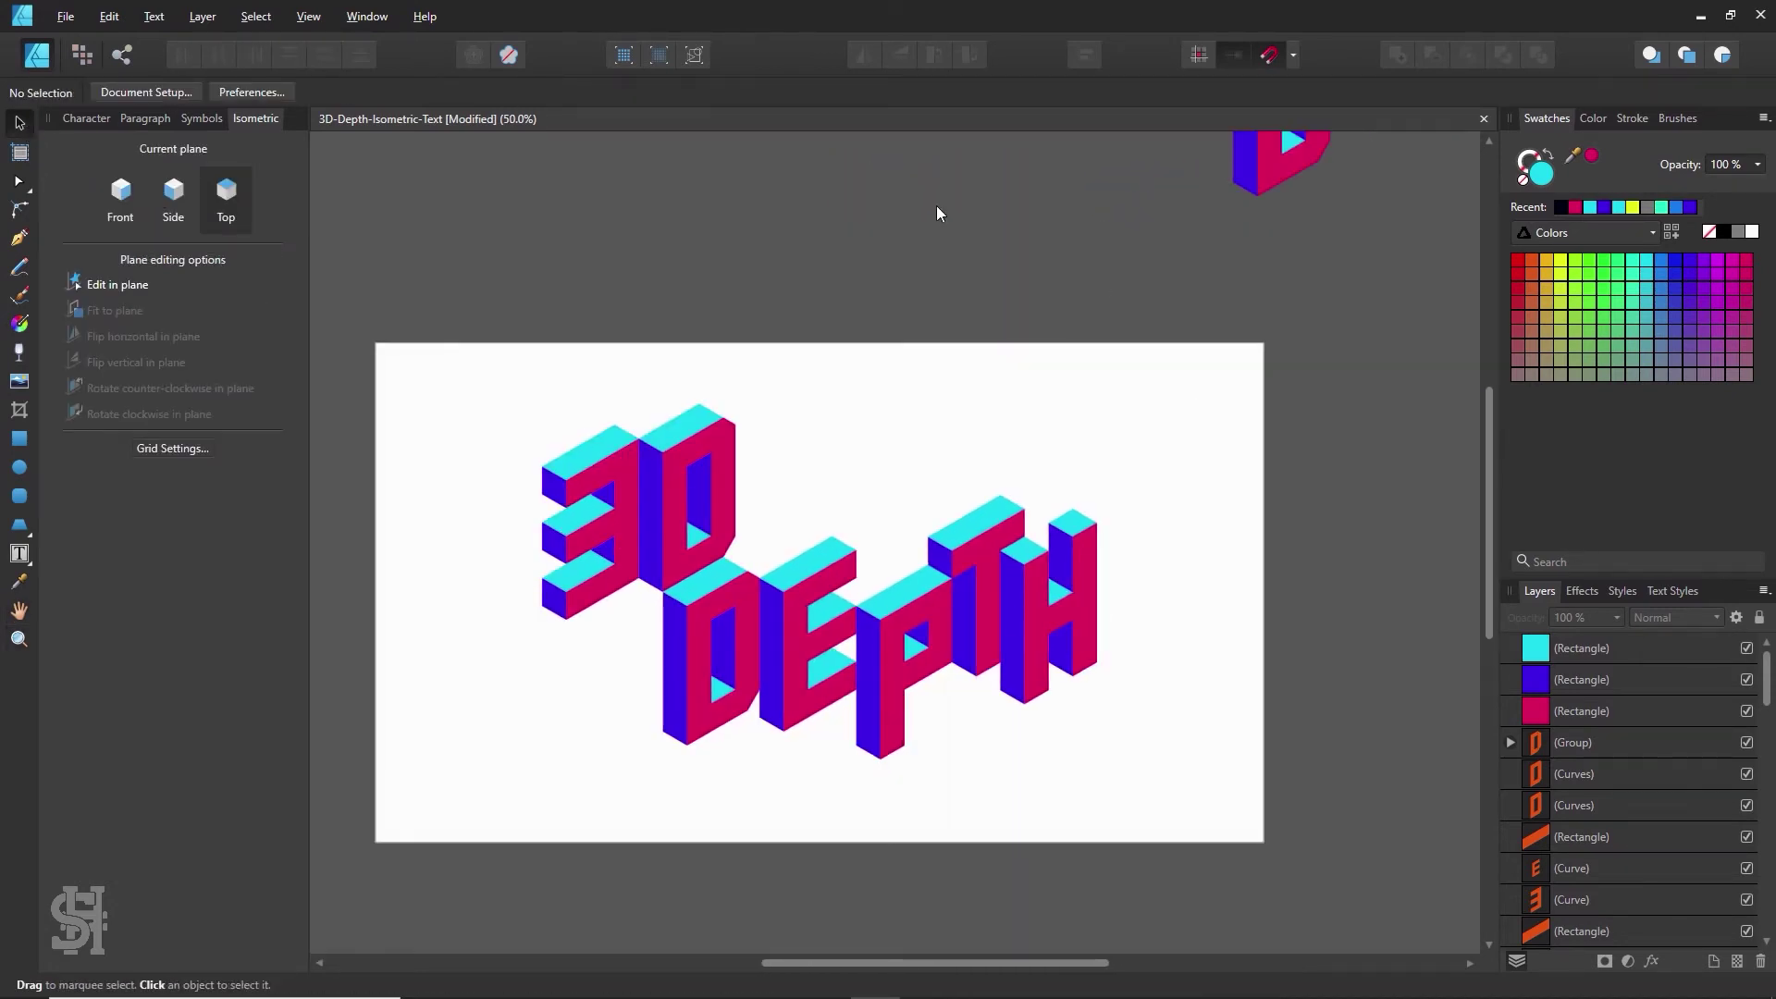
{"action": "left_click_drag", "start_coordinate": [462, 355], "coordinate": [1227, 837]}
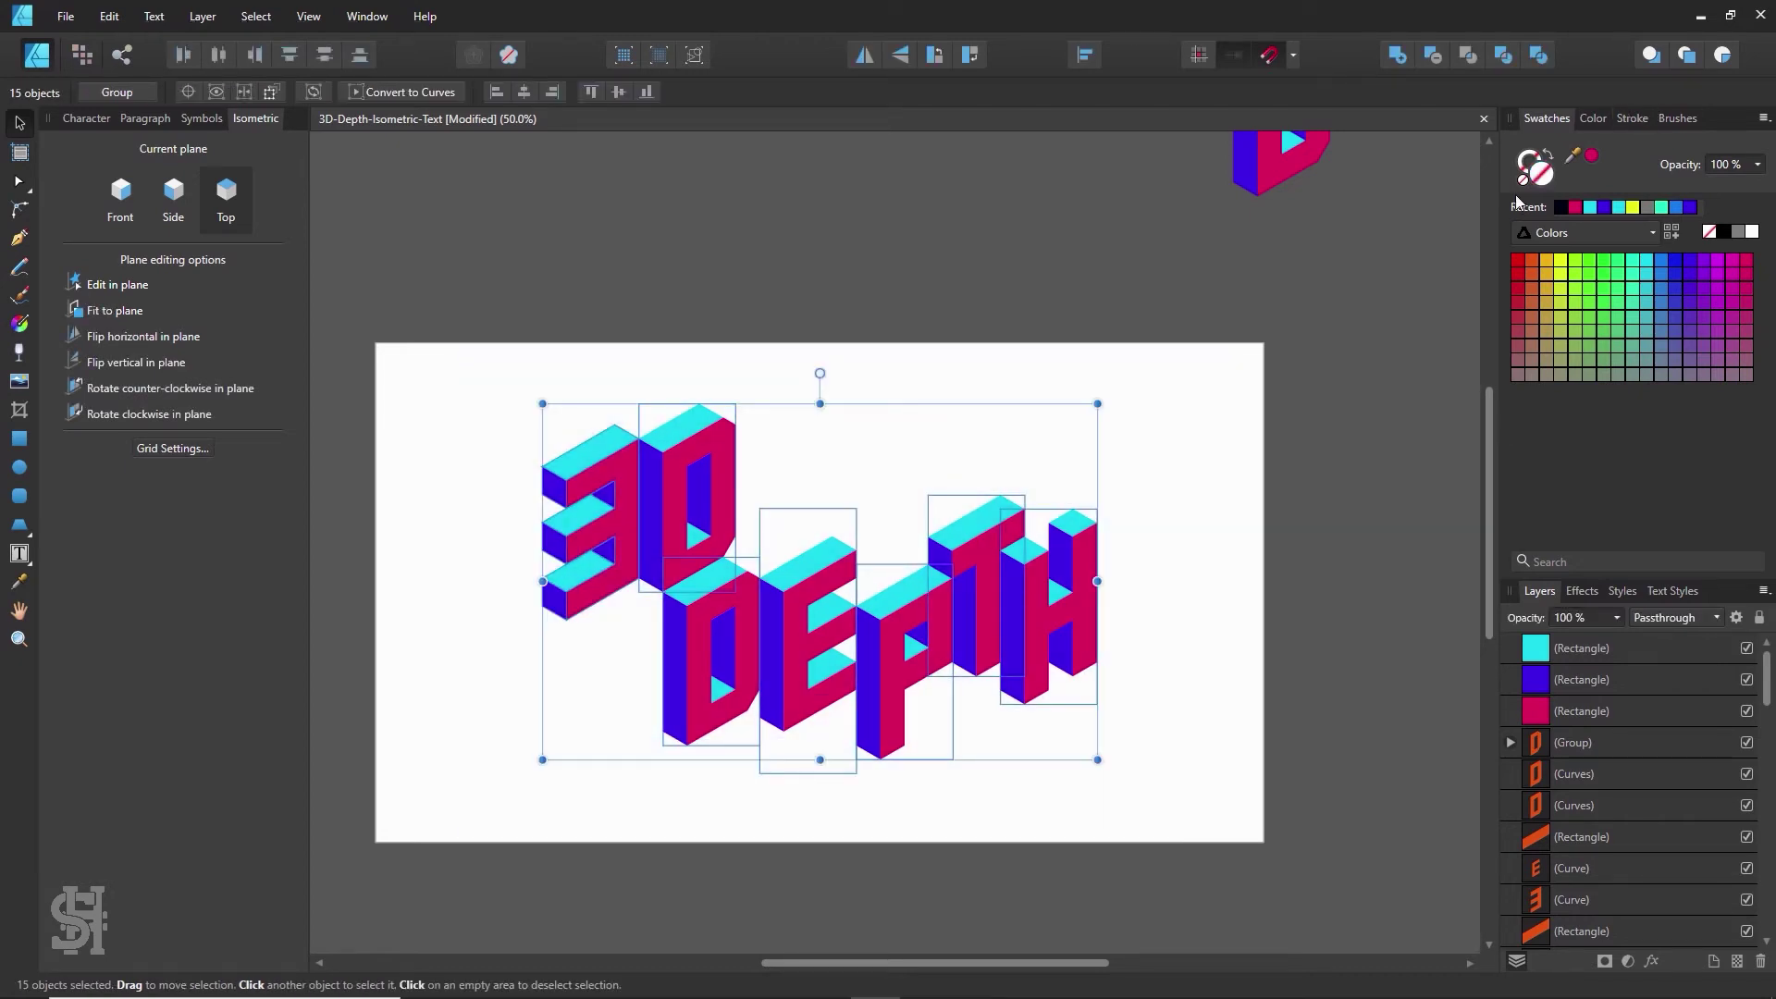
{"action": "left_click", "coordinate": [1632, 121]}
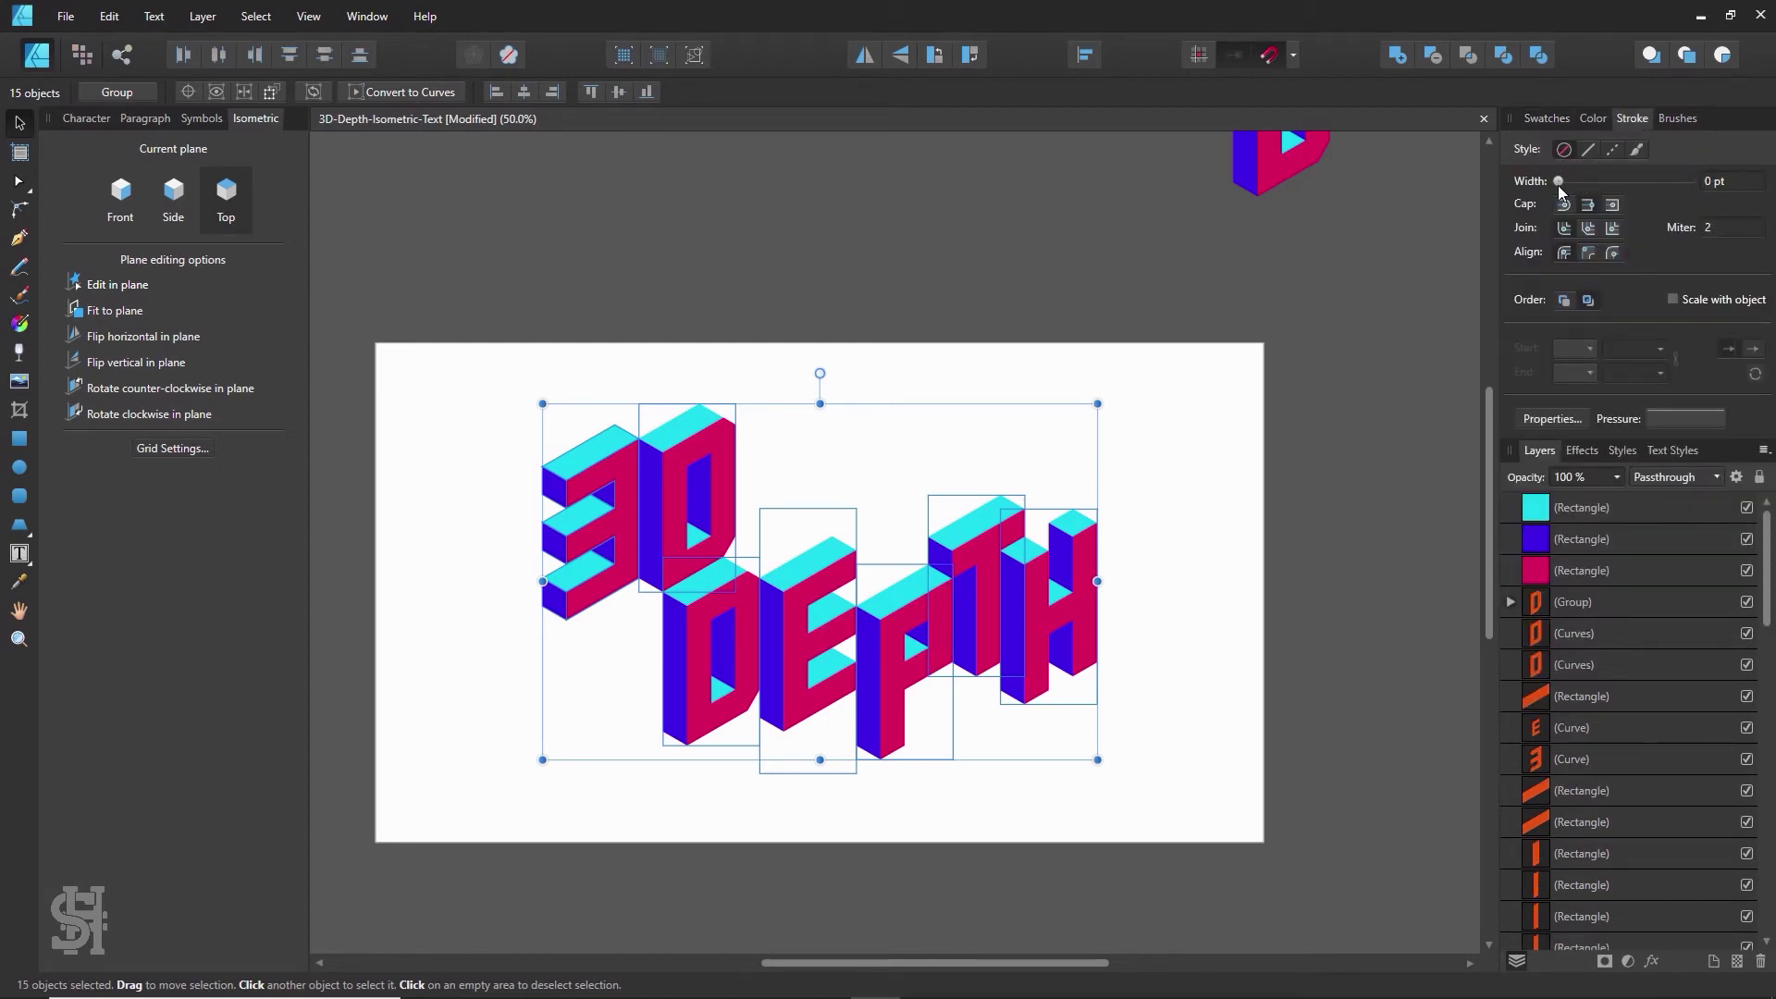
{"action": "left_click_drag", "start_coordinate": [1558, 185], "coordinate": [1620, 193]}
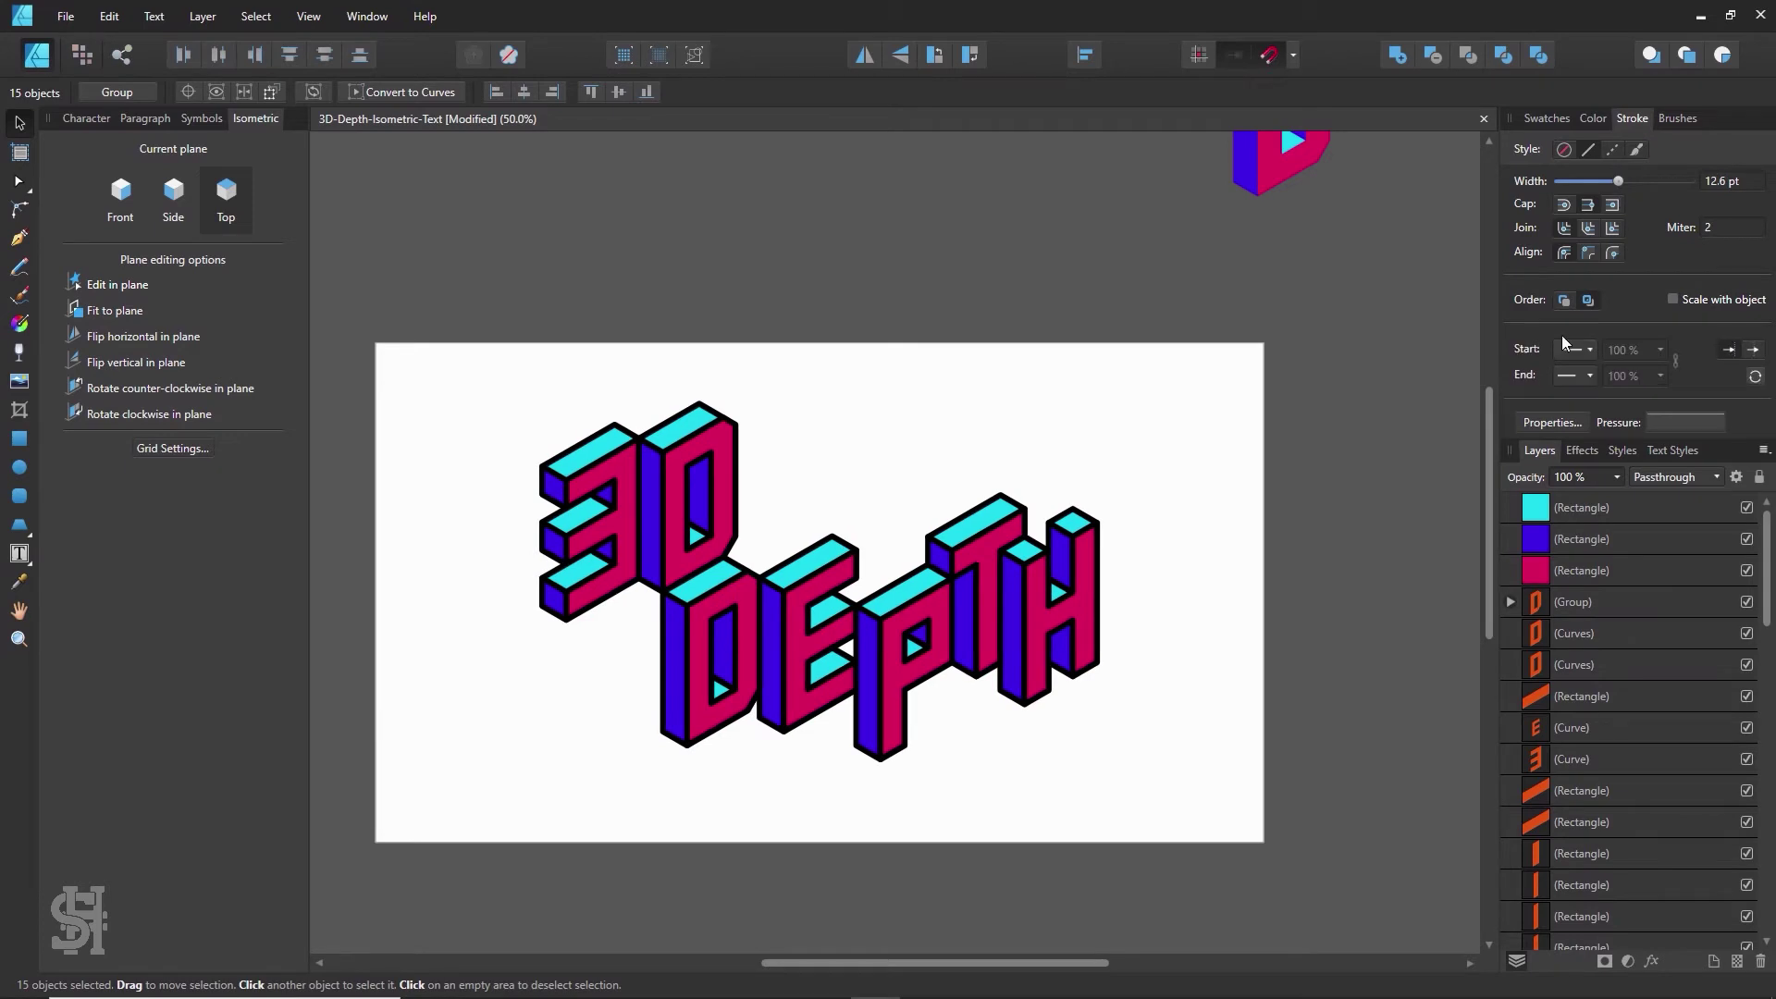
{"action": "left_click", "coordinate": [1156, 438]}
- Try inside and outside stroke alignment on the artboard lettering, and return its outlines to centred alignment
{"action": "mouse_move", "coordinate": [1210, 311]}
{"action": "left_mouse_down"}
{"action": "mouse_move", "coordinate": [836, 624]}
{"action": "mouse_move", "coordinate": [410, 907]}
{"action": "left_mouse_up"}
{"action": "left_click", "coordinate": [1591, 255]}
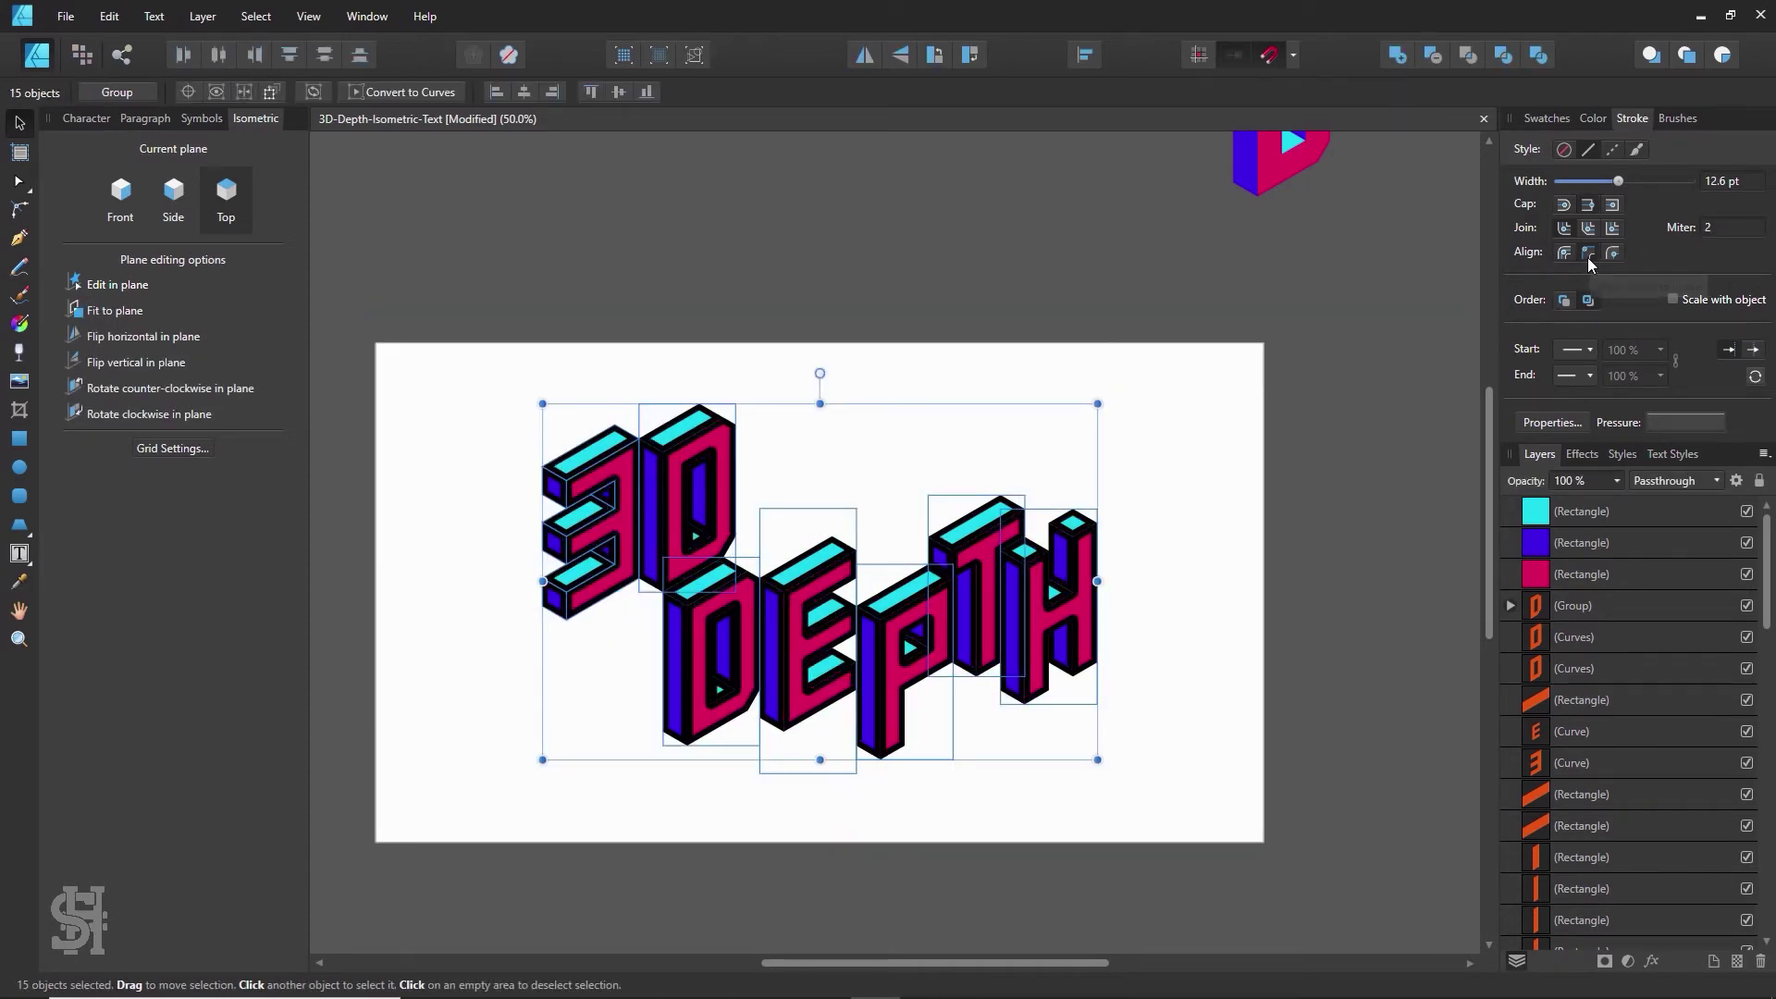
{"action": "left_click", "coordinate": [1369, 348]}
{"action": "key", "text": "ctrl+a"}
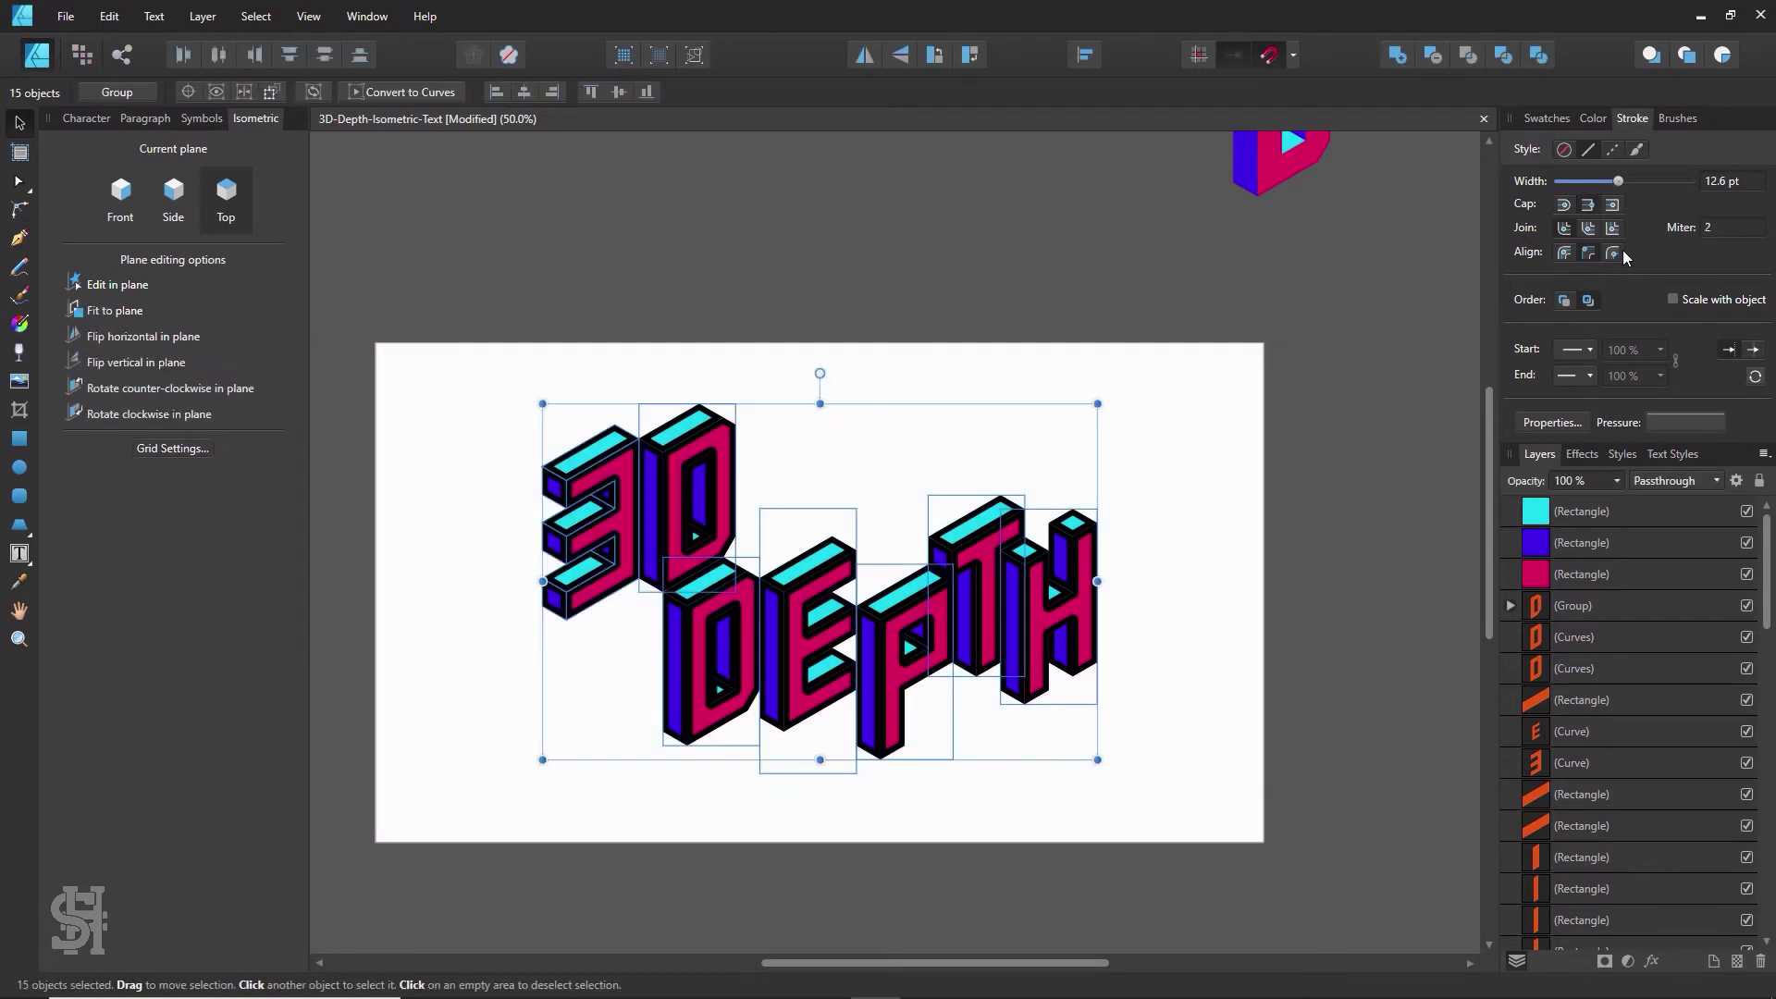
{"action": "left_click", "coordinate": [1613, 253]}
{"action": "left_click", "coordinate": [1280, 401]}
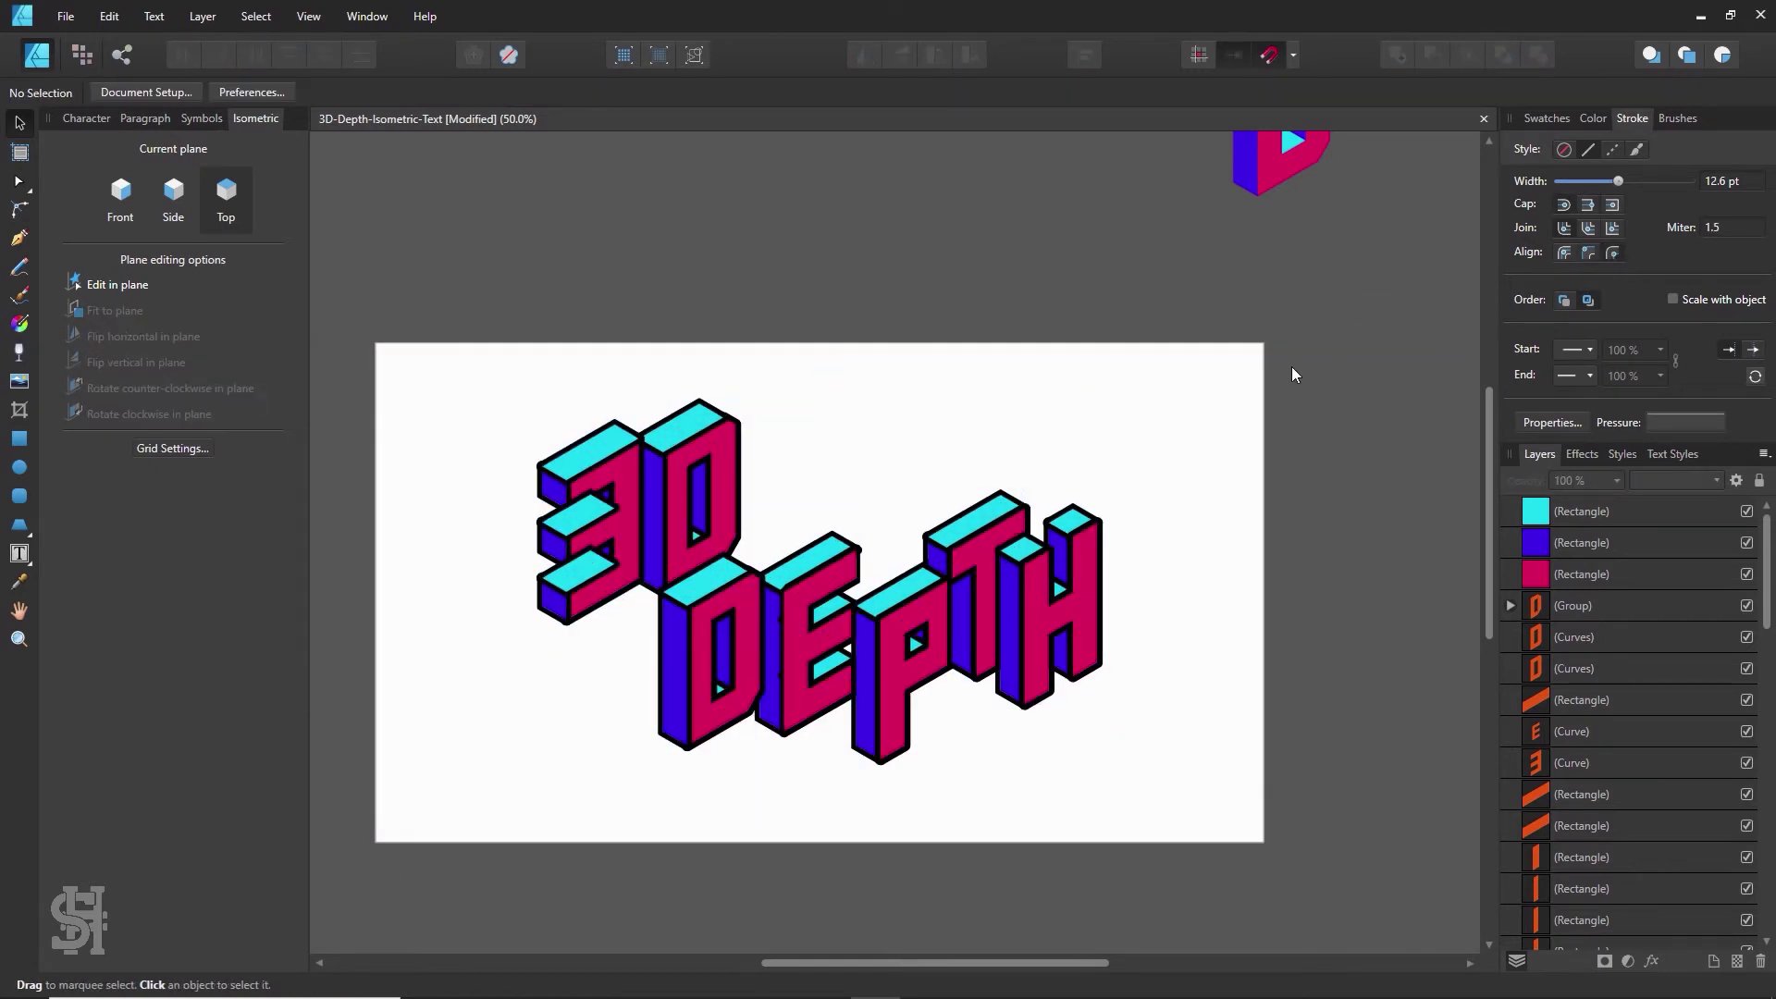
{"action": "left_click_drag", "start_coordinate": [1282, 315], "coordinate": [452, 799]}
{"action": "left_click", "coordinate": [1355, 384]}
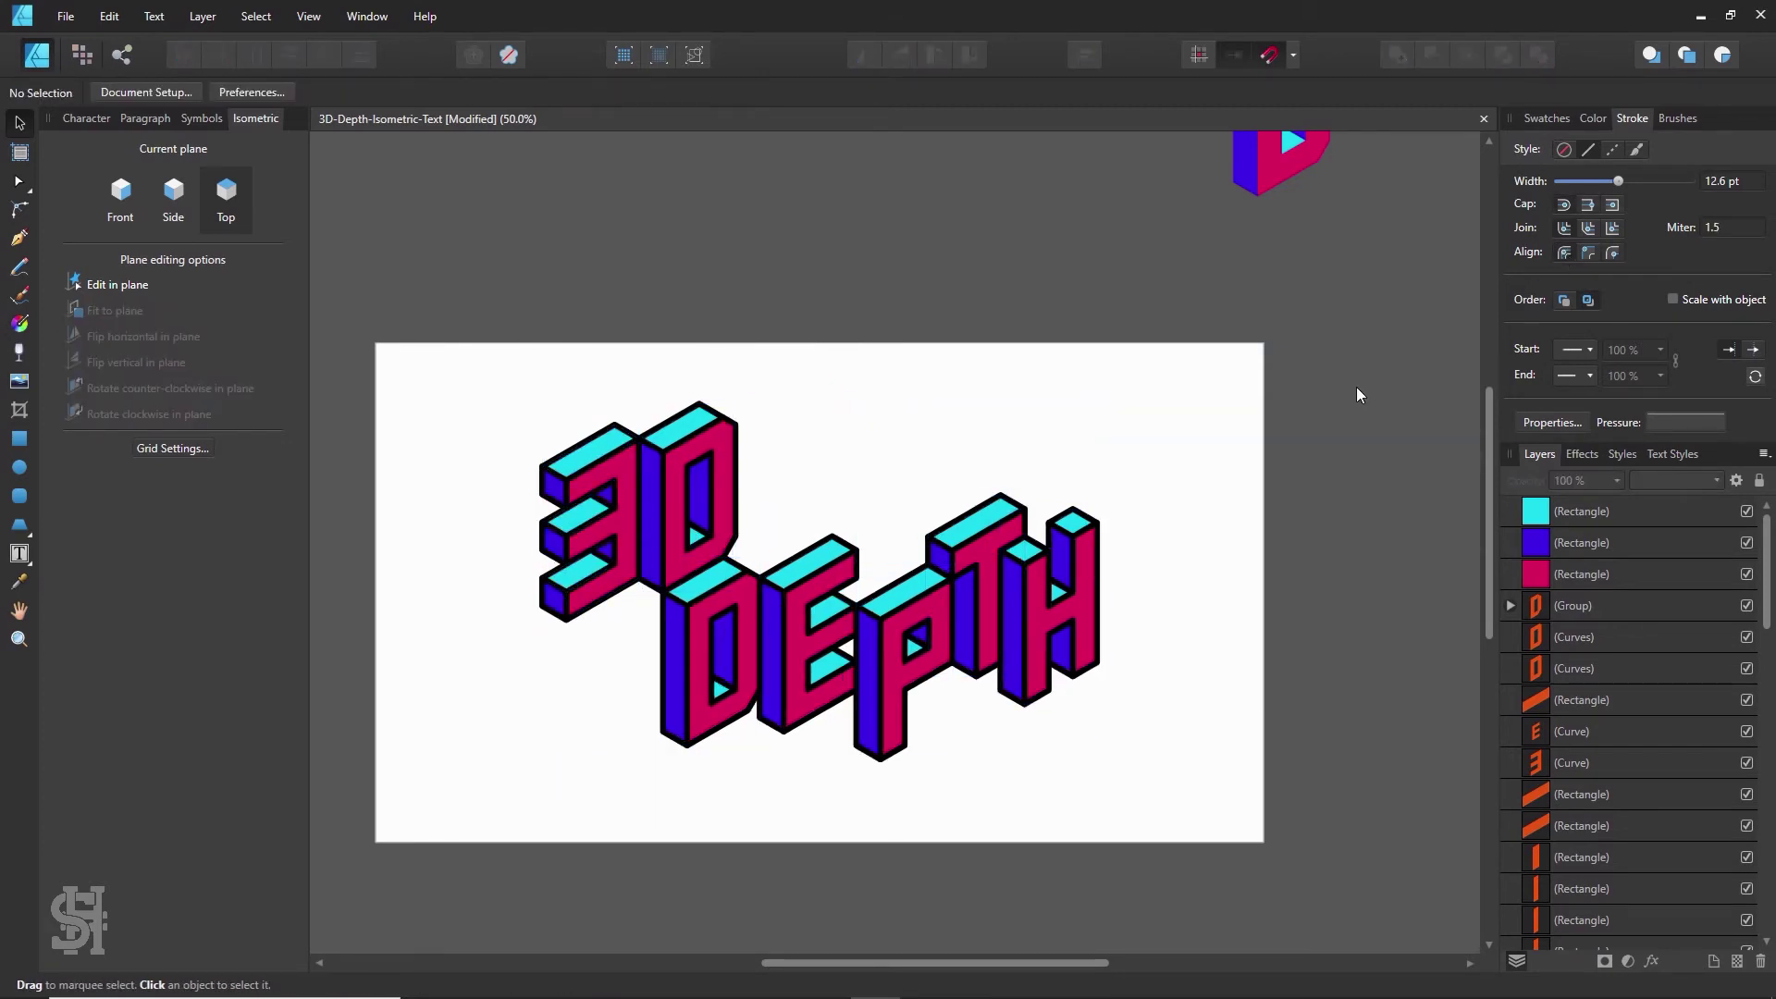
- Set the stroke width of the whole 3D DEPTH lettering to 13.2 pt
{"action": "left_click_drag", "start_coordinate": [1353, 279], "coordinate": [476, 837]}
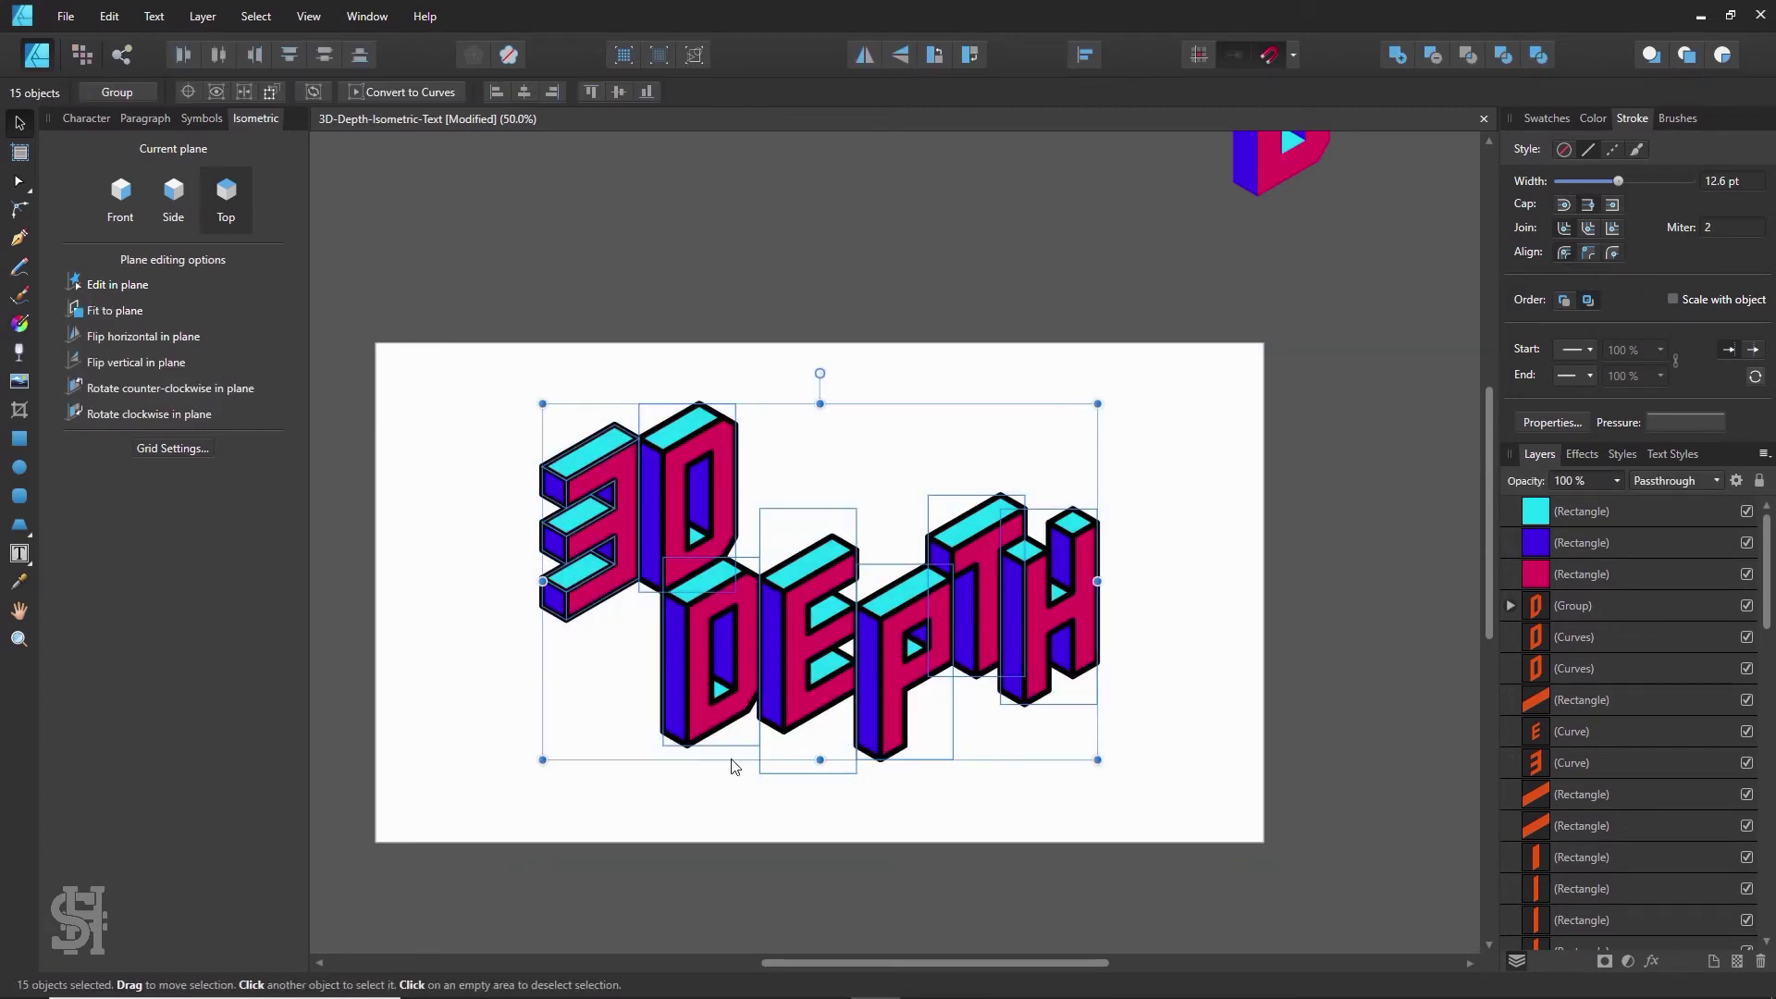
{"action": "mouse_move", "coordinate": [1618, 178]}
{"action": "left_mouse_down"}
{"action": "mouse_move", "coordinate": [1692, 185]}
{"action": "mouse_move", "coordinate": [1567, 207]}
{"action": "mouse_move", "coordinate": [1619, 231]}
{"action": "left_mouse_up"}
{"action": "left_click", "coordinate": [1135, 516]}
{"action": "left_click_drag", "start_coordinate": [1155, 309], "coordinate": [508, 840]}
{"action": "left_click", "coordinate": [1103, 820]}
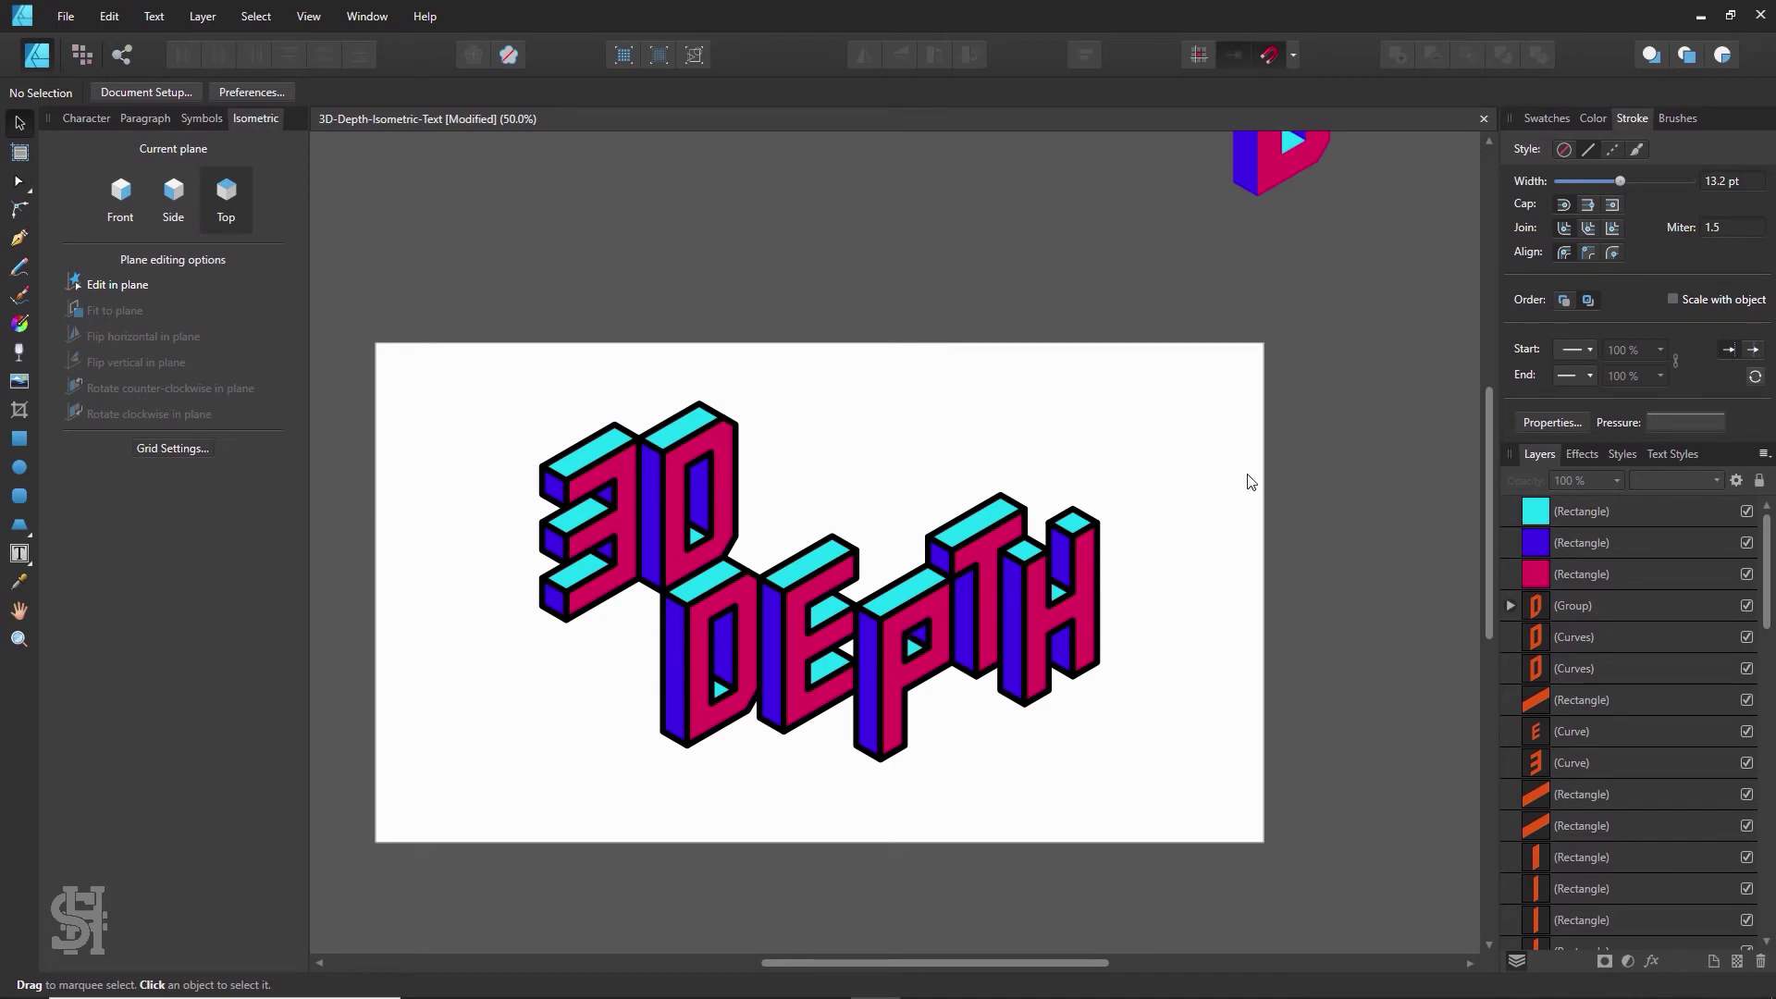
- Try yellow as the outline colour of the 3D DEPTH lettering
{"action": "left_click_drag", "start_coordinate": [1165, 269], "coordinate": [937, 657]}
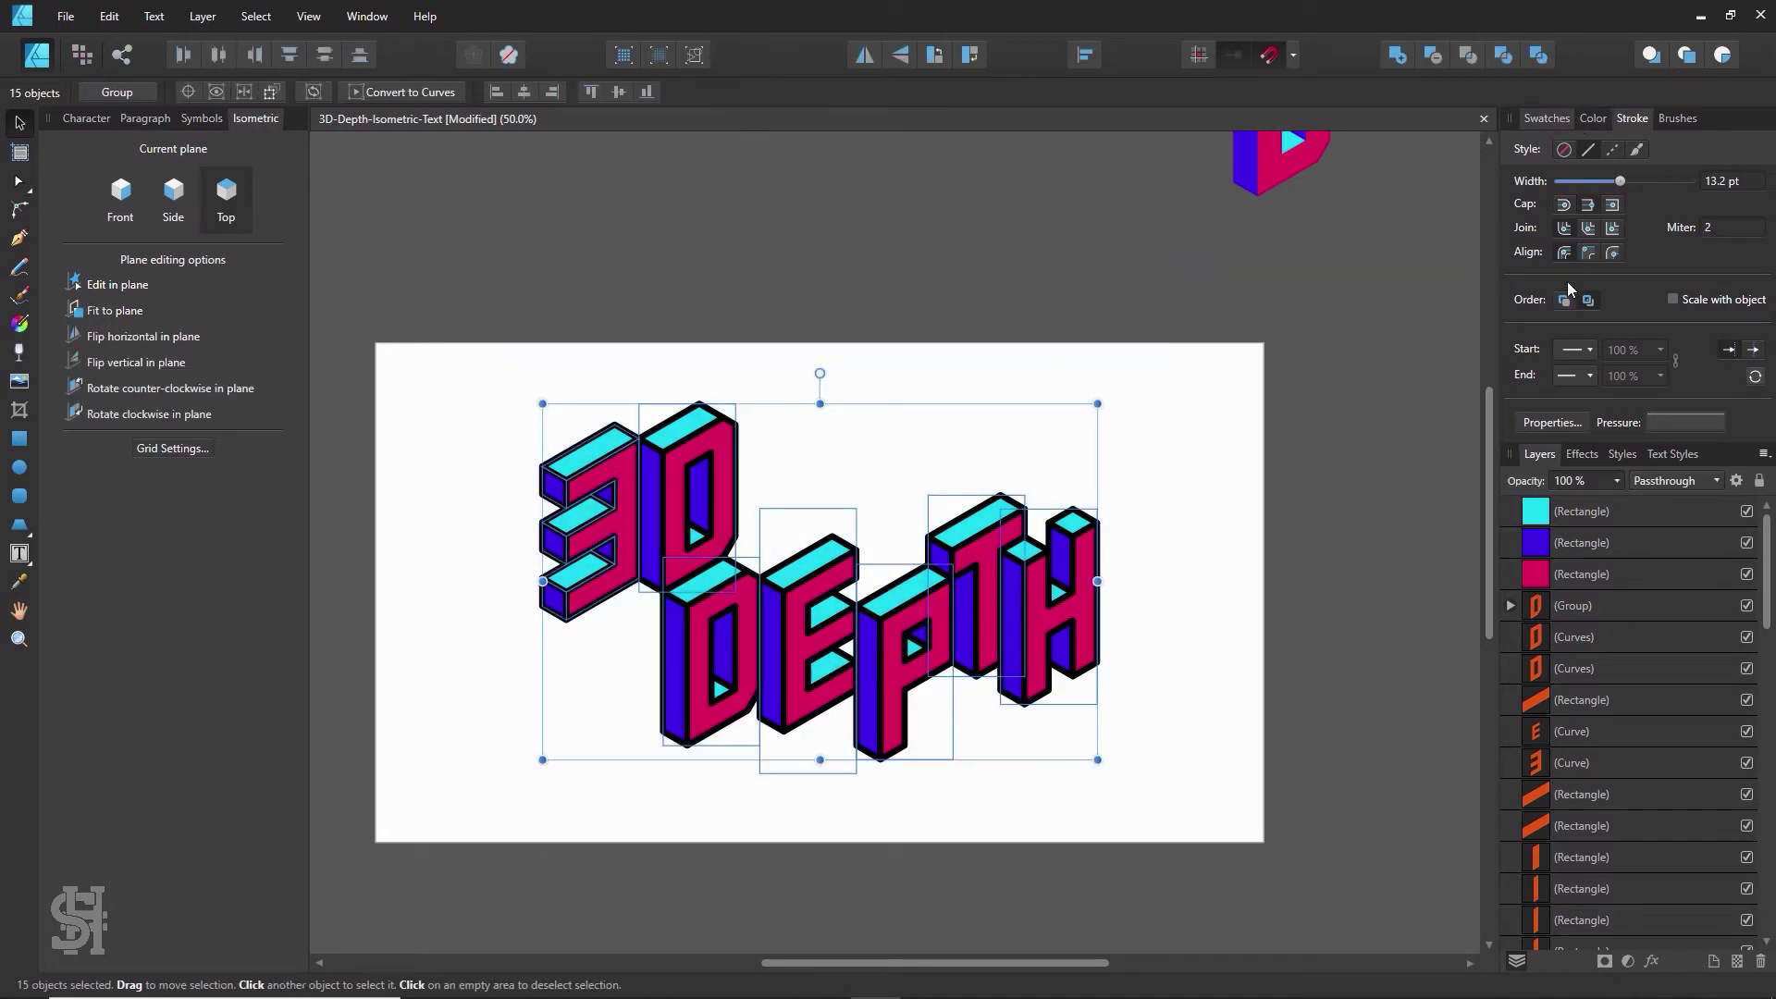
{"action": "left_click", "coordinate": [1546, 118]}
{"action": "left_click", "coordinate": [1528, 163]}
{"action": "left_click", "coordinate": [1560, 261]}
{"action": "left_click", "coordinate": [1224, 489]}
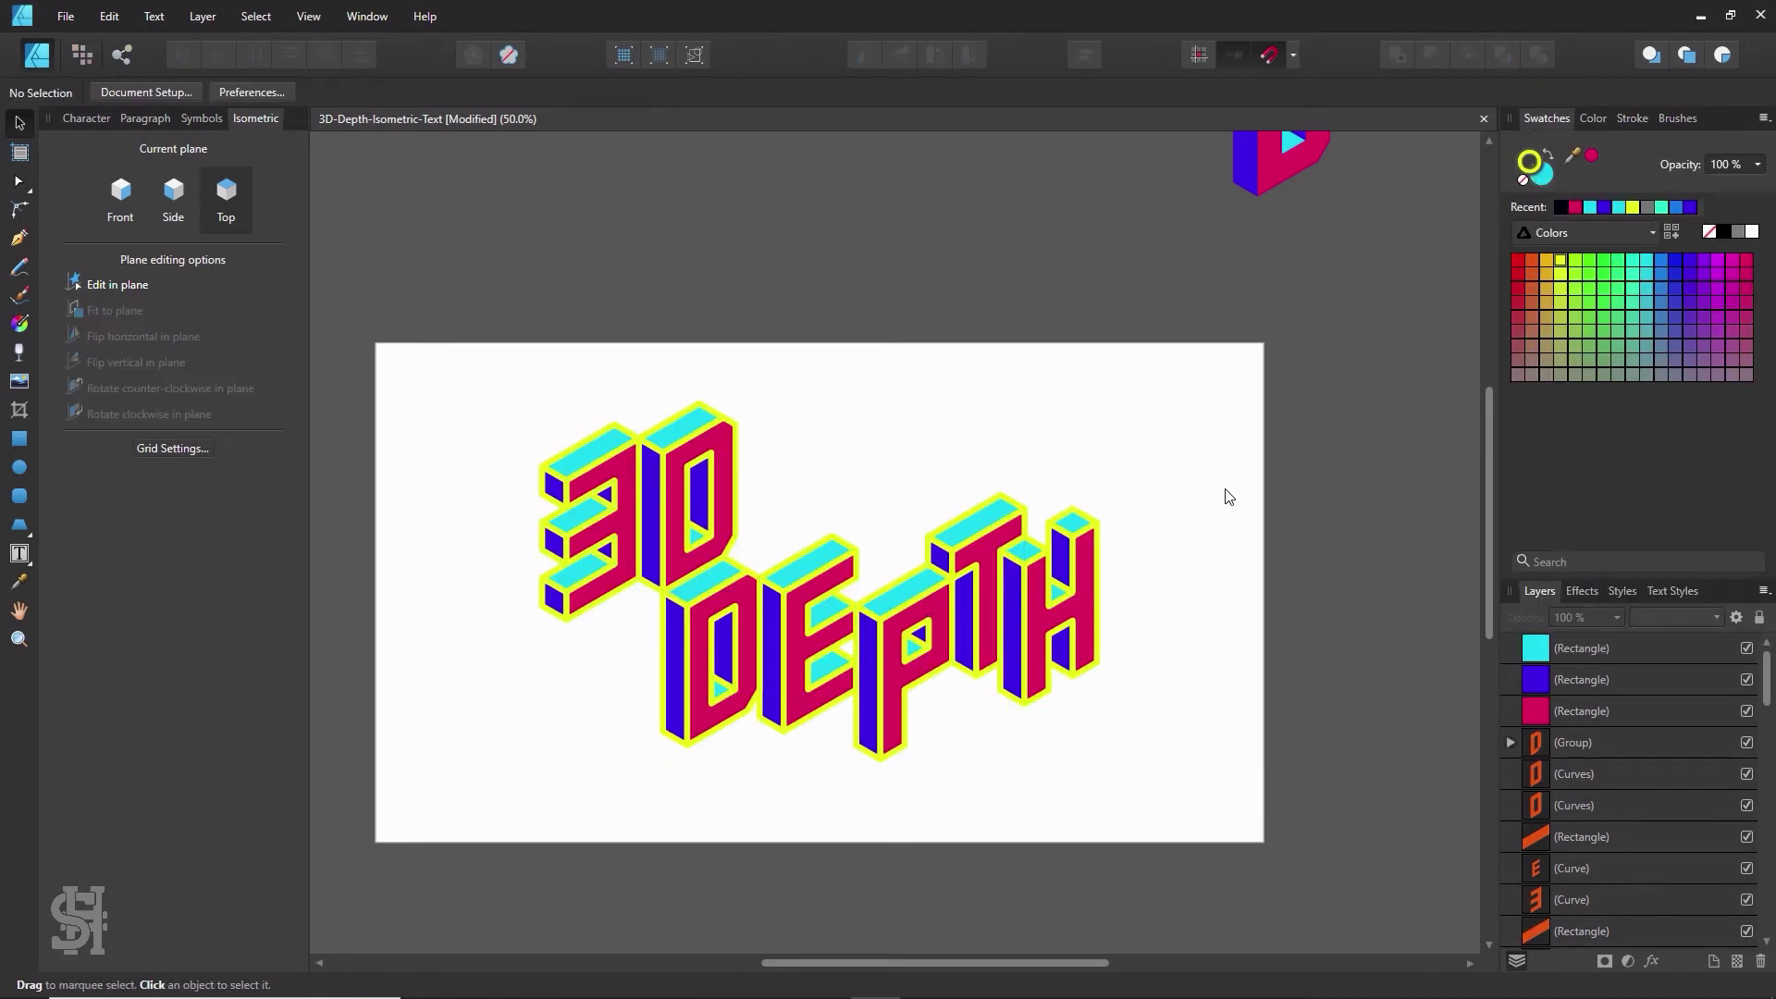
- Try violet and blue shades as the outline colour of the lettering
{"action": "mouse_move", "coordinate": [1174, 314]}
{"action": "left_mouse_down"}
{"action": "mouse_move", "coordinate": [729, 726]}
{"action": "mouse_move", "coordinate": [837, 719]}
{"action": "left_mouse_up"}
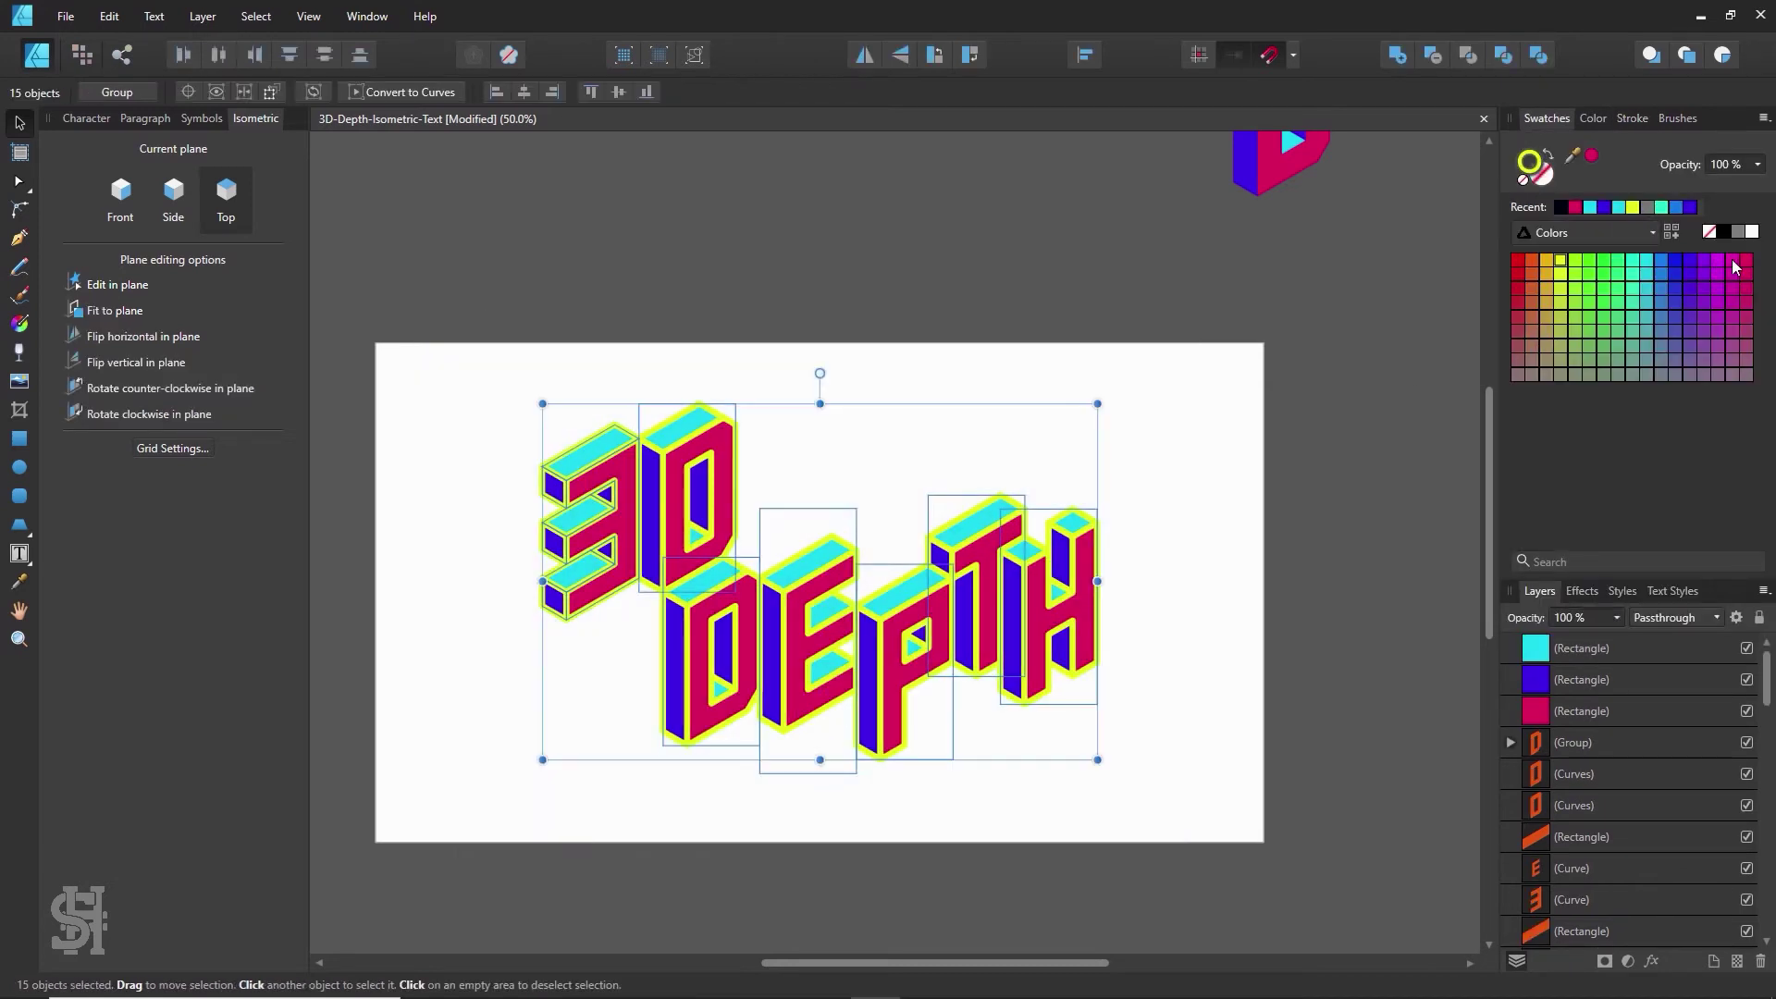
{"action": "left_click", "coordinate": [1704, 262]}
{"action": "left_click", "coordinate": [1317, 490]}
{"action": "left_click_drag", "start_coordinate": [1259, 310], "coordinate": [726, 731]}
{"action": "left_click", "coordinate": [1300, 389]}
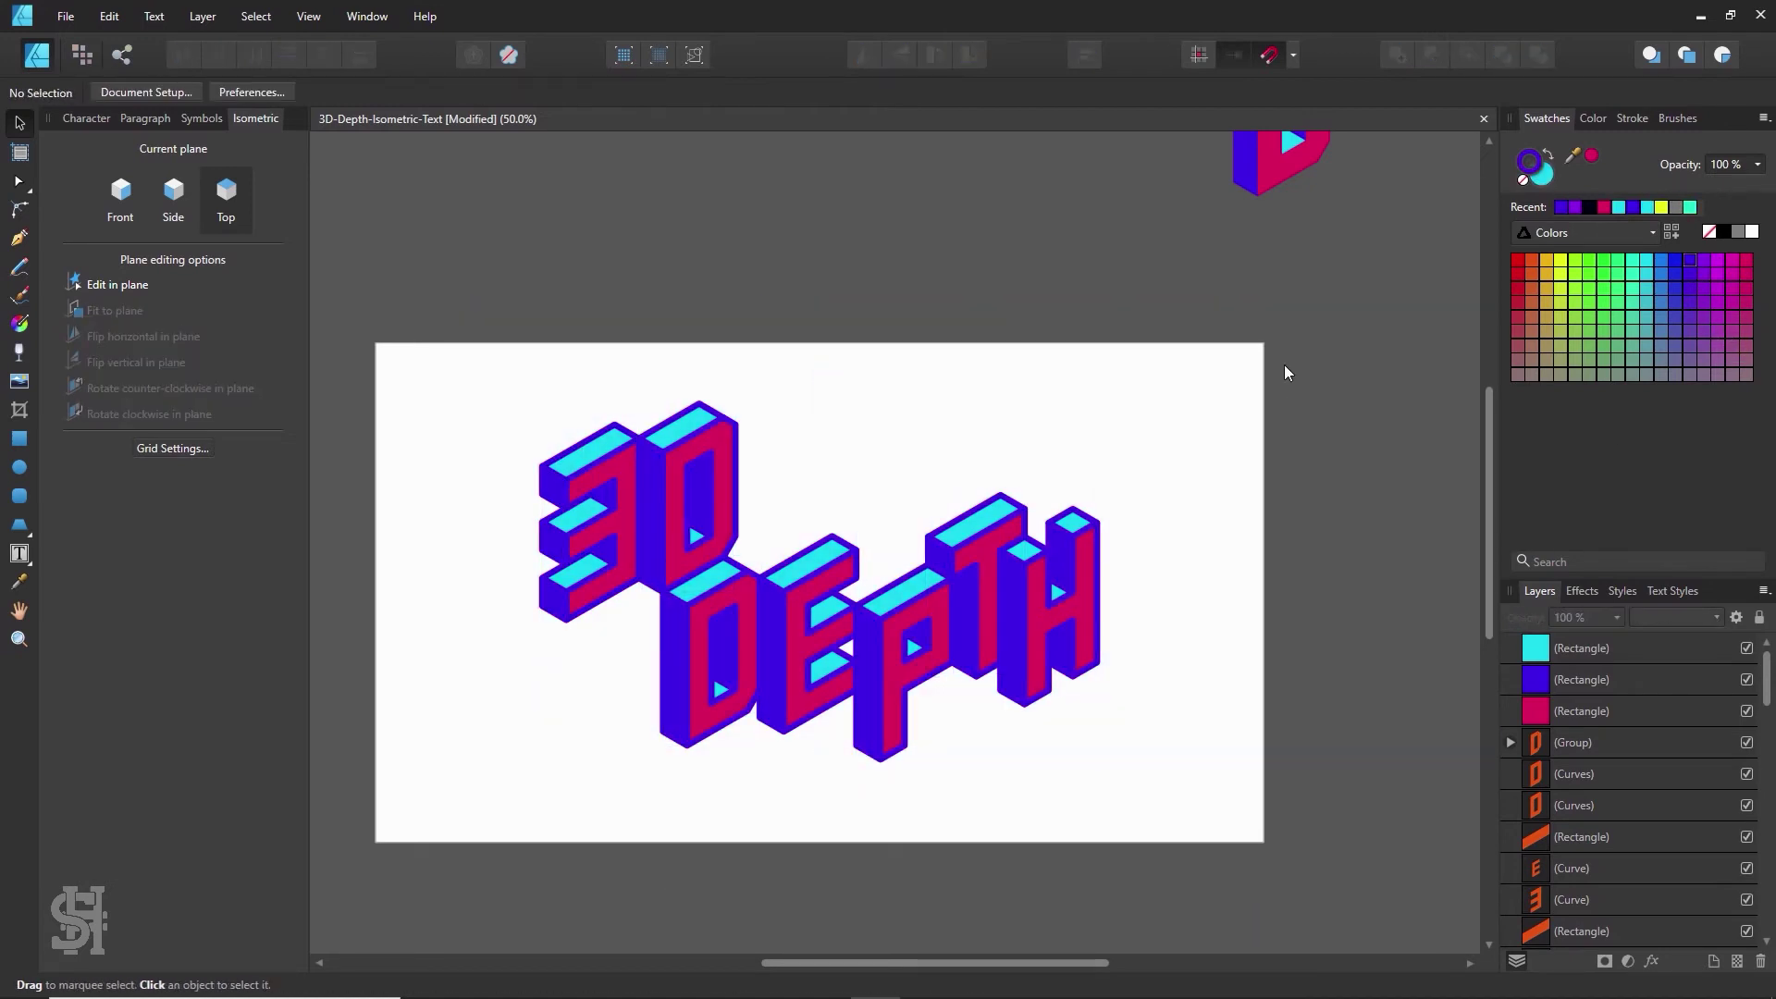
{"action": "left_click_drag", "start_coordinate": [1261, 305], "coordinate": [472, 871]}
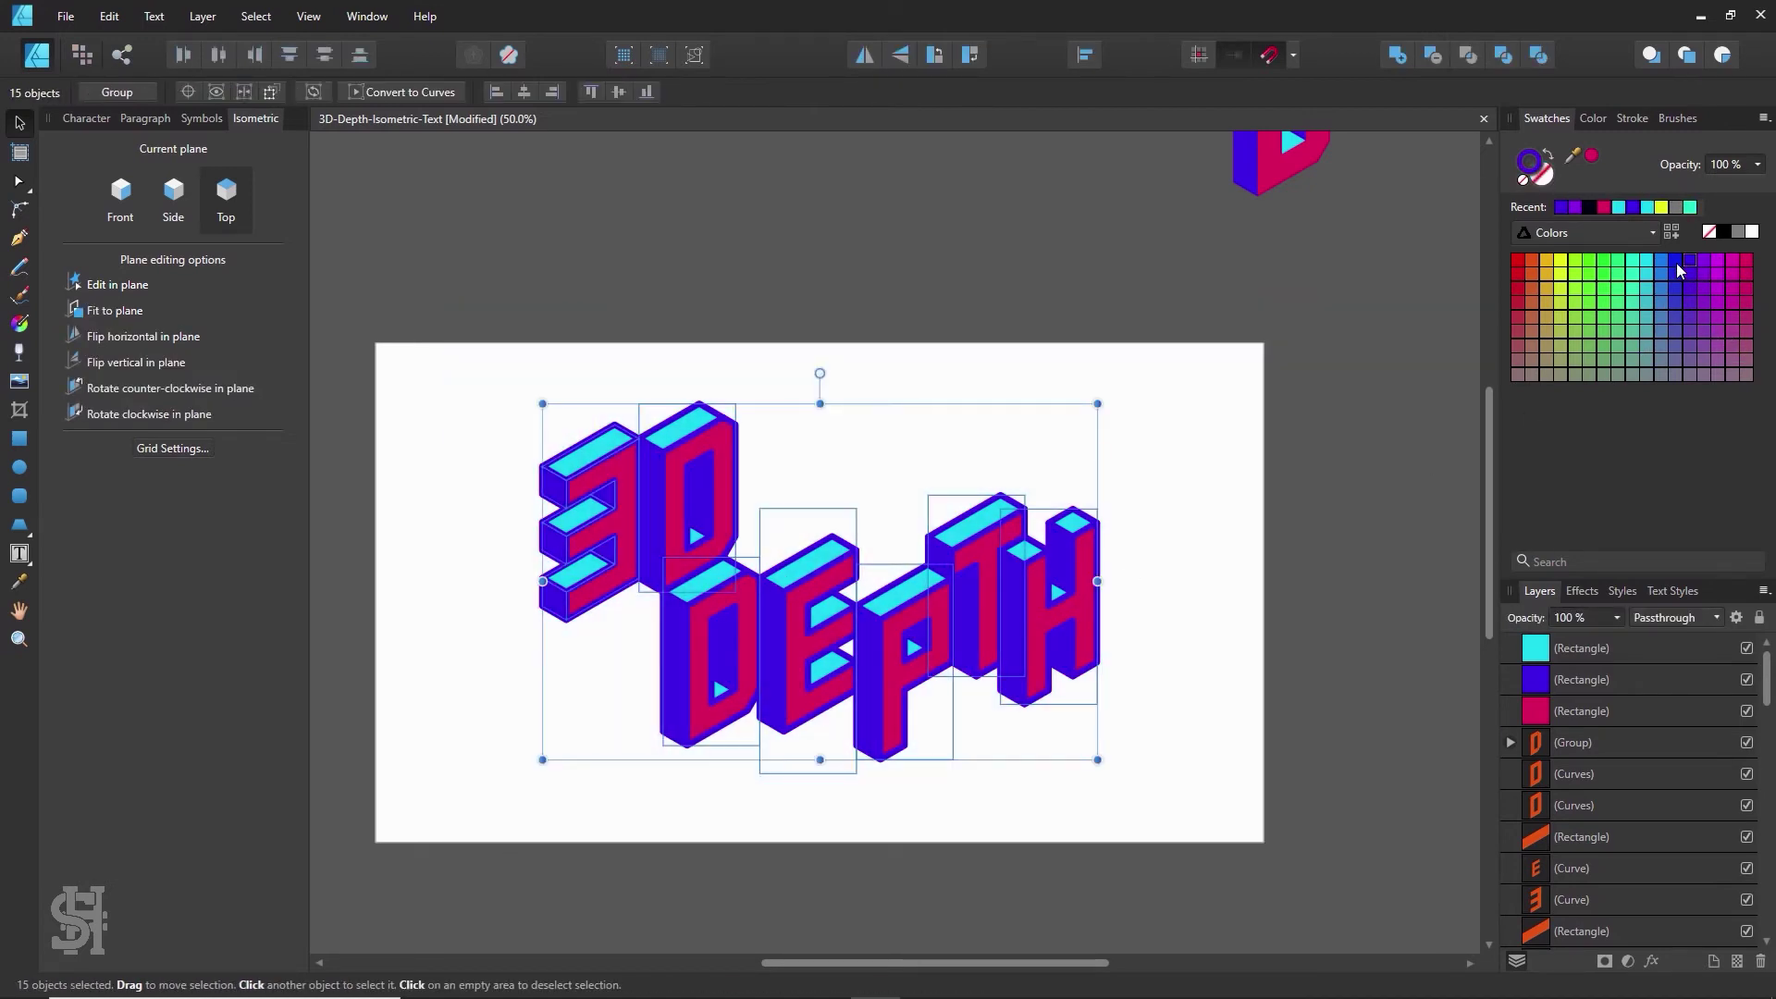
{"action": "left_click", "coordinate": [1676, 262]}
{"action": "left_click", "coordinate": [1324, 416]}
- Recolour the lettering's outlines with the recently used very dark navy, #010012
{"action": "left_click_drag", "start_coordinate": [1299, 340], "coordinate": [407, 855]}
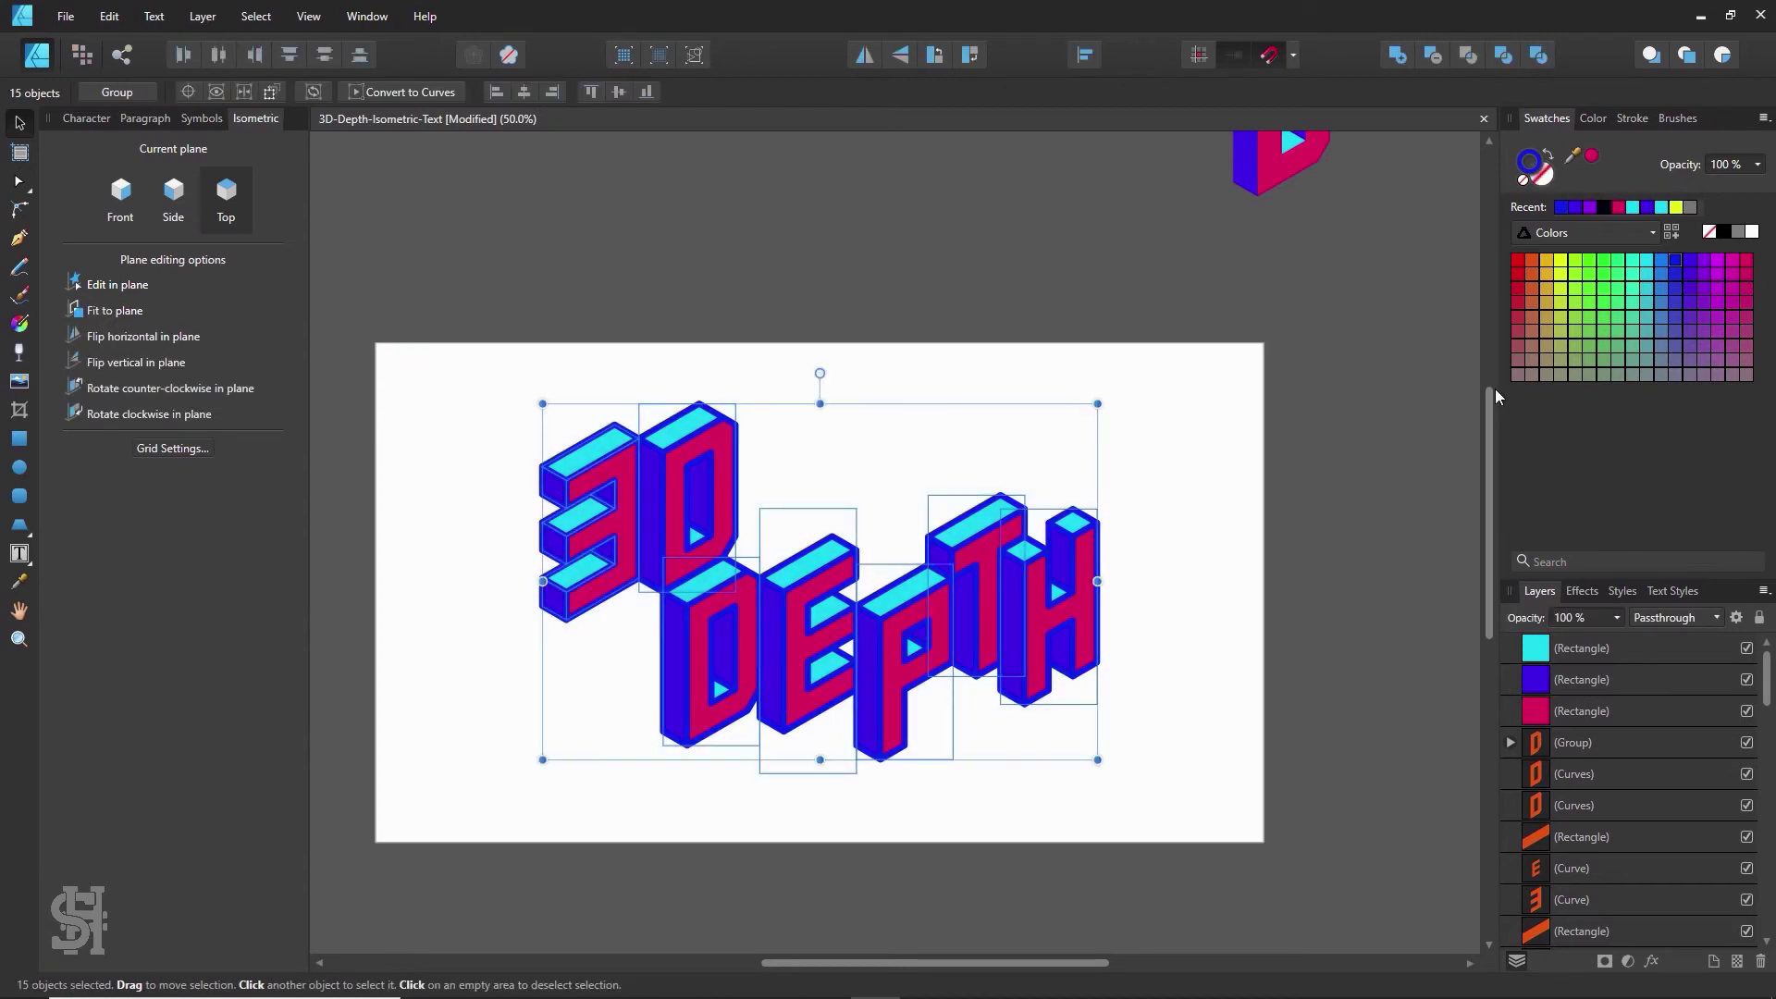
{"action": "left_click", "coordinate": [1603, 209]}
{"action": "left_click", "coordinate": [1302, 427]}
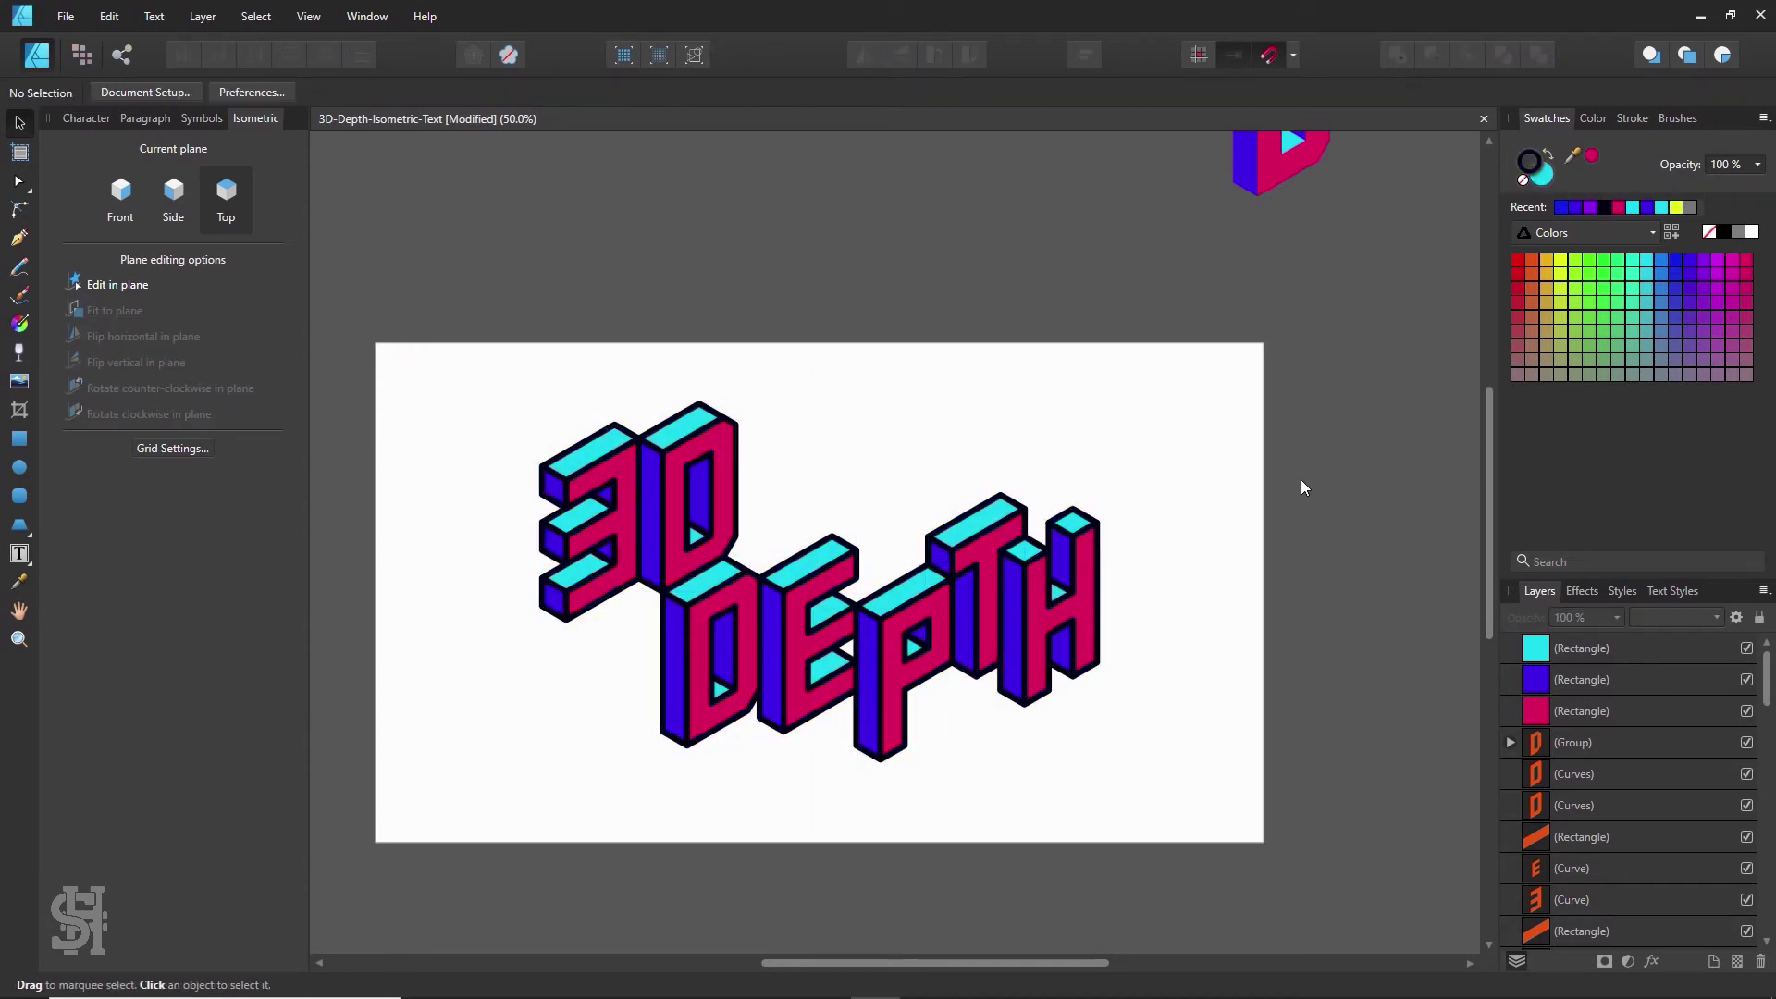
{"action": "double_click", "coordinate": [1536, 157]}
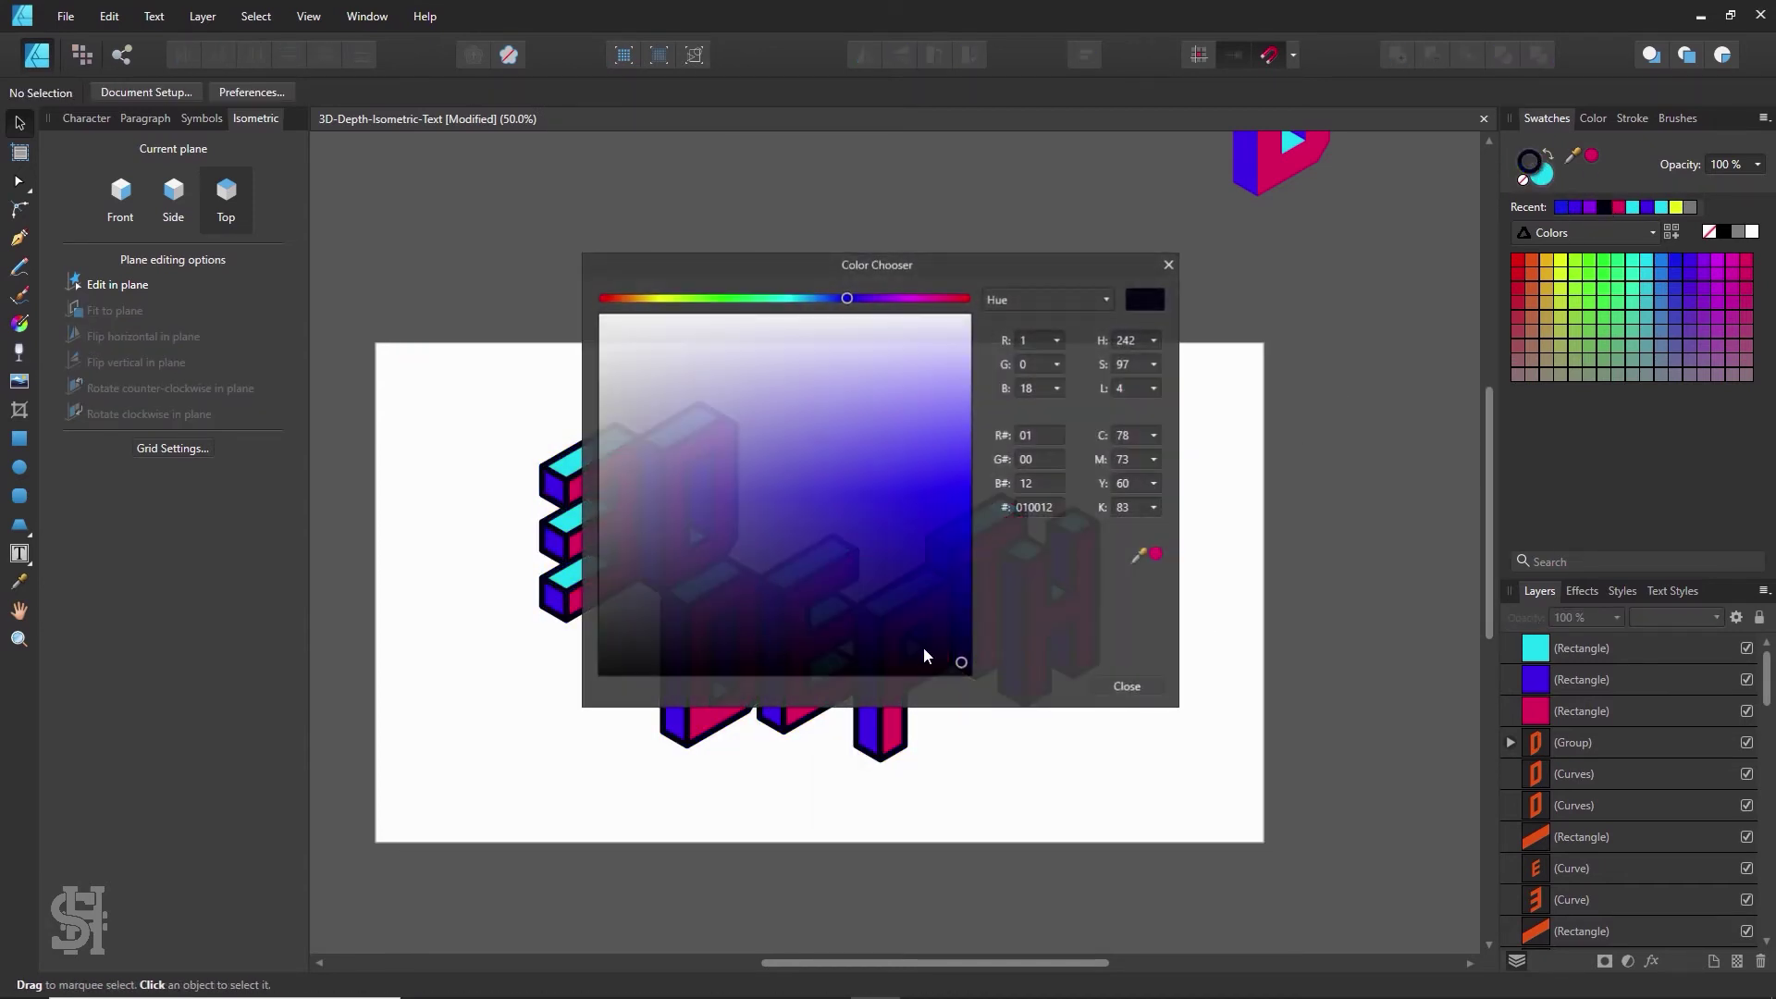
{"action": "left_click", "coordinate": [1125, 684]}
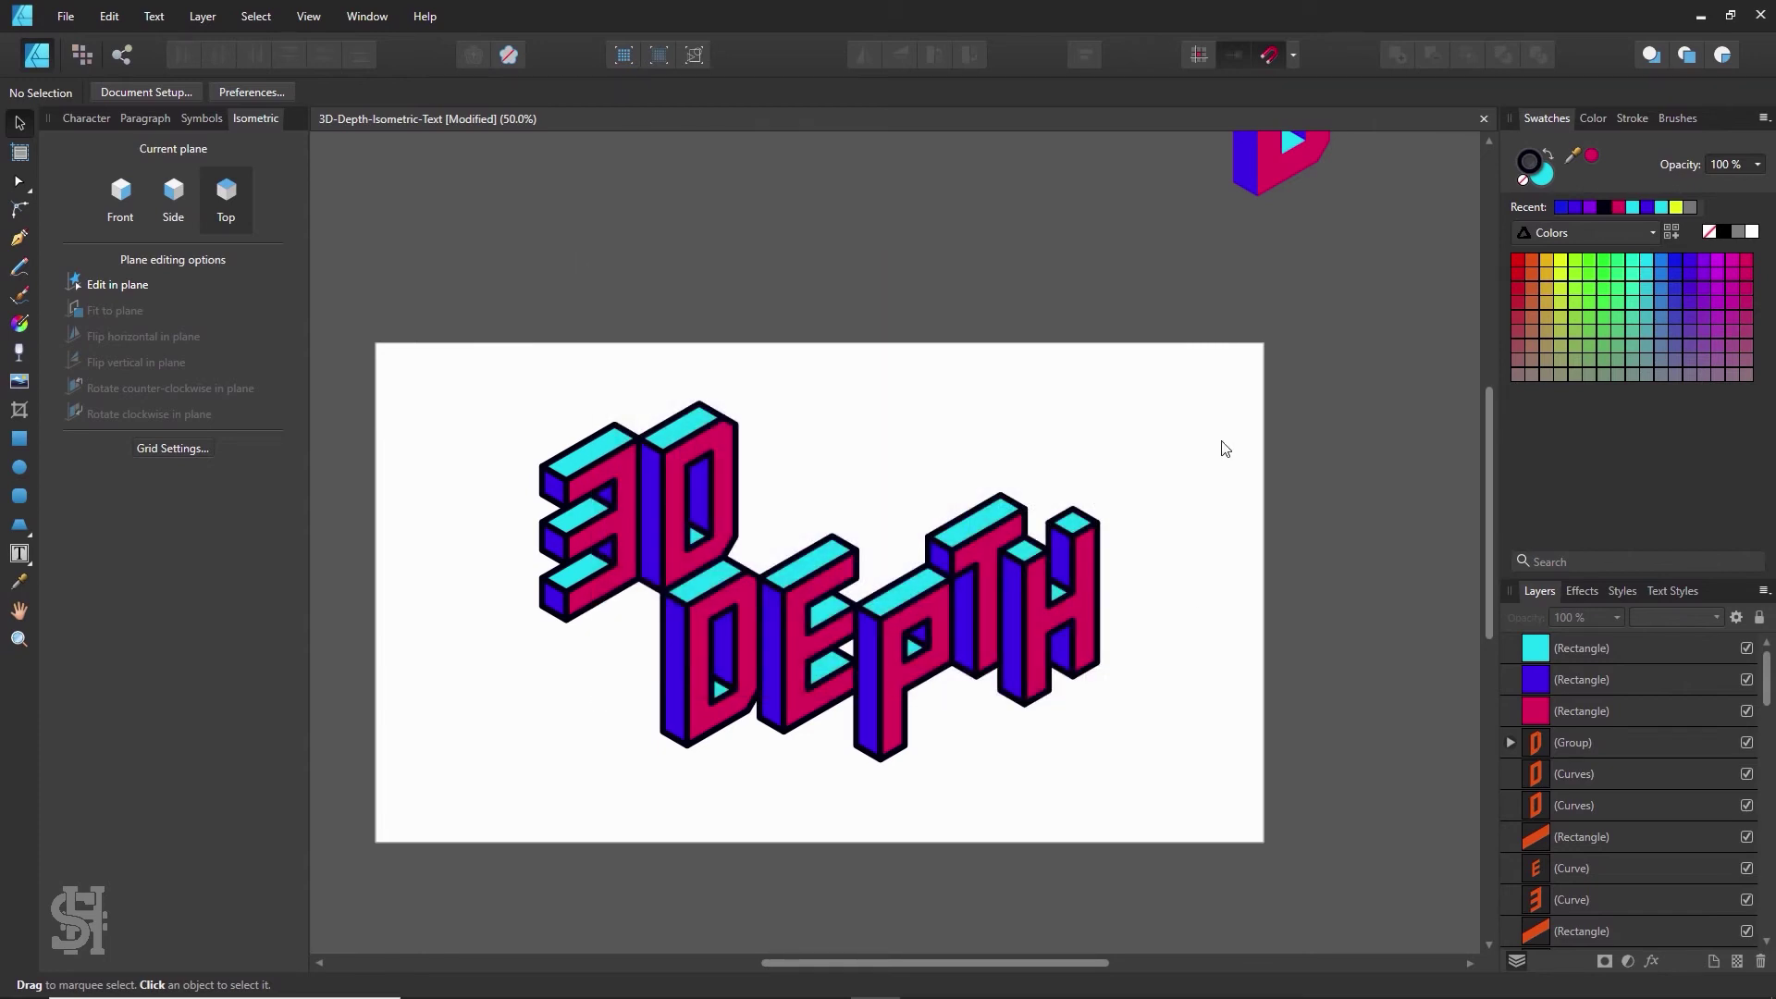
- Copy the outlined lettering from the artboard to the pasteboard just below the navy-background version
{"action": "left_click_drag", "start_coordinate": [1043, 499], "coordinate": [501, 832]}
{"action": "key", "text": "h"}
{"action": "scroll", "coordinate": [1085, 543], "scroll_direction": "down", "scroll_amount": 2}
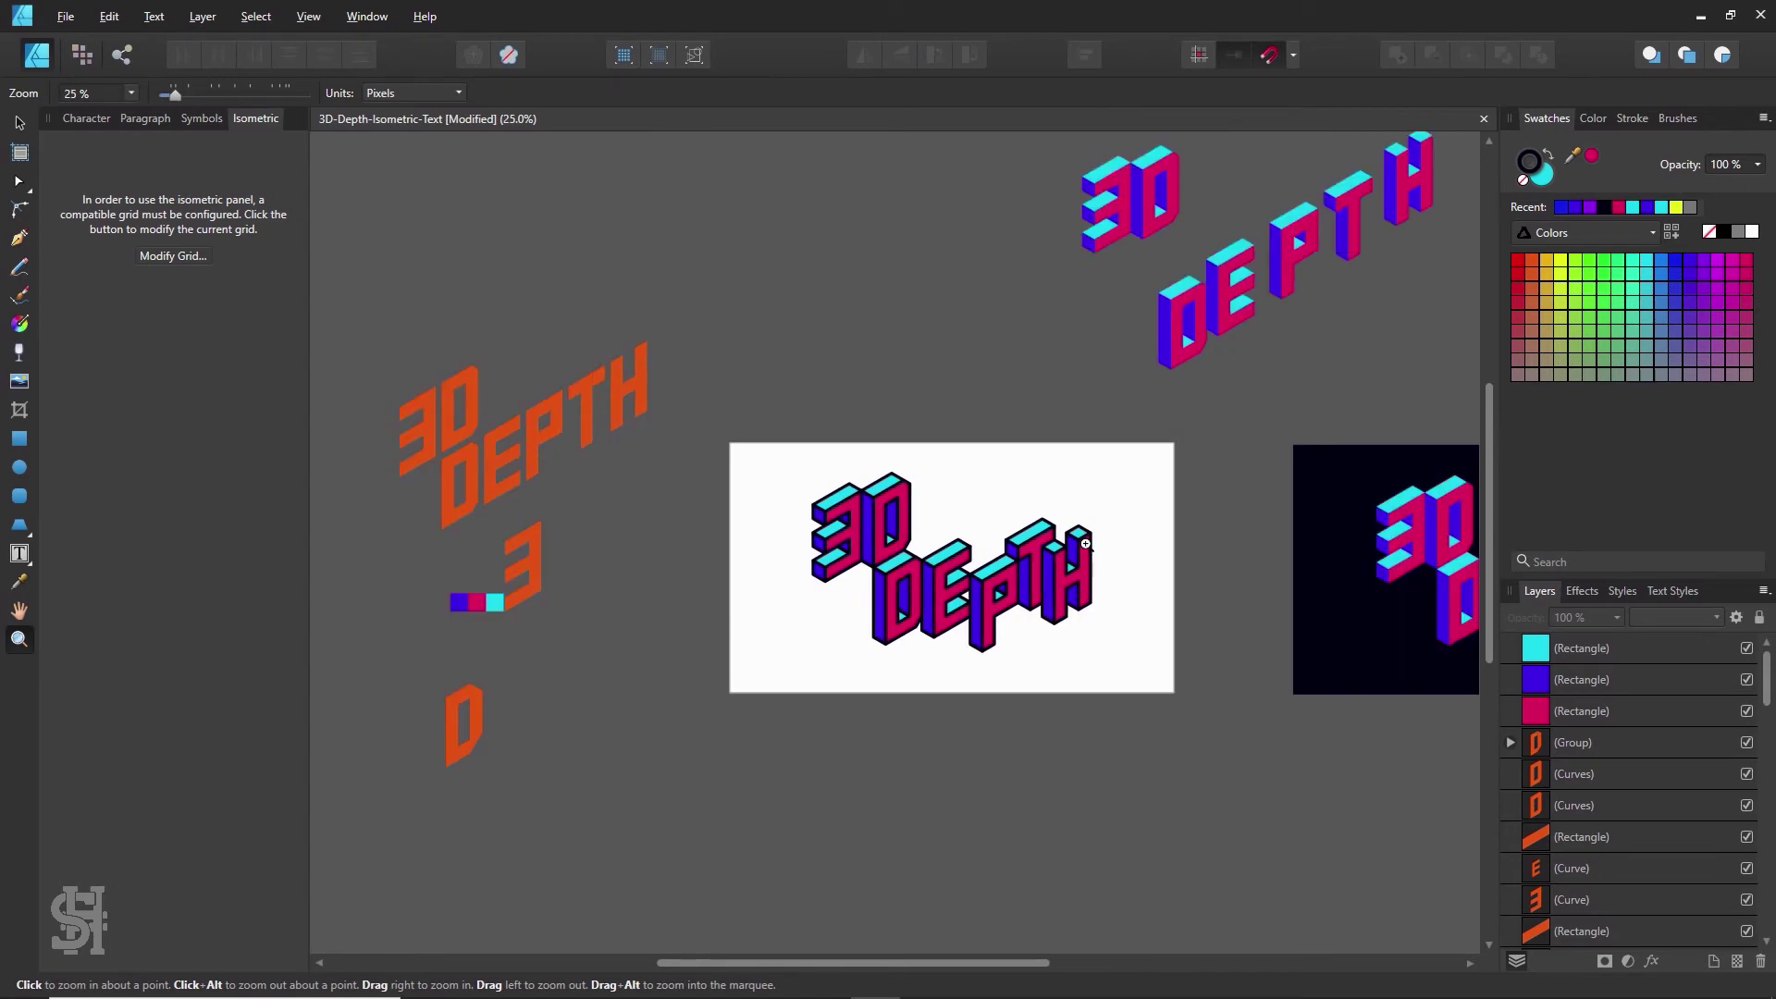
{"action": "left_click_drag", "start_coordinate": [1094, 641], "coordinate": [861, 515]}
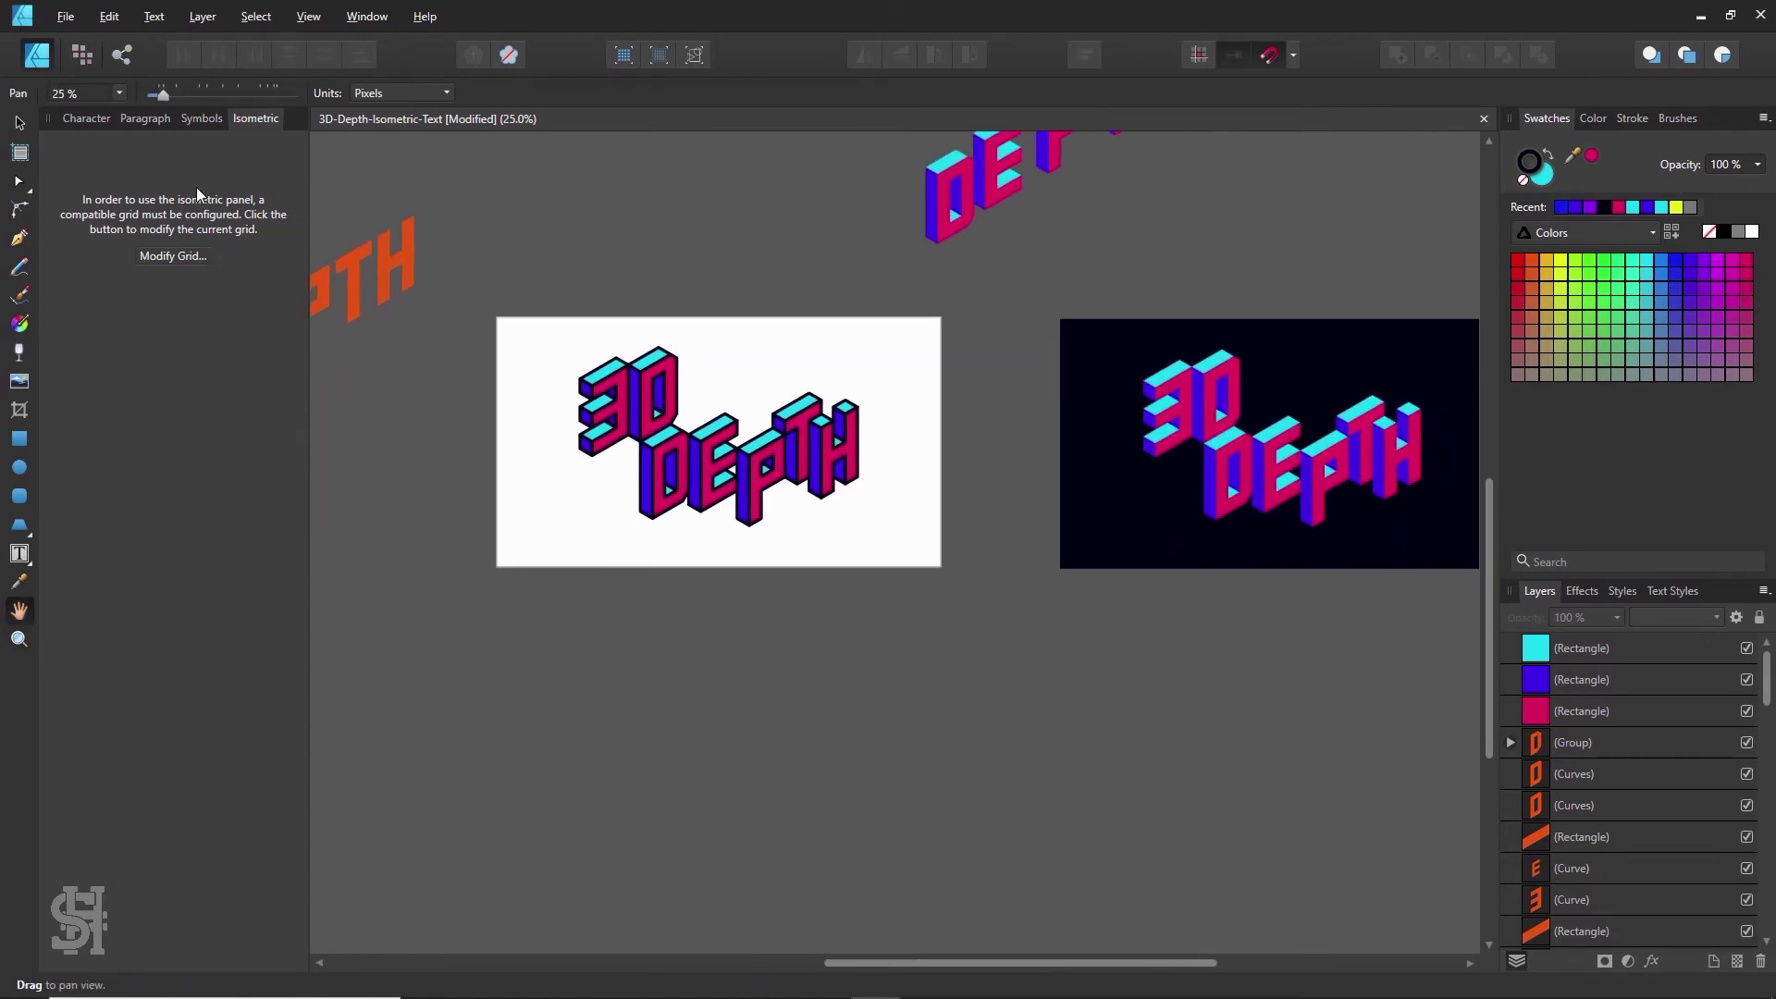
{"action": "left_click", "coordinate": [21, 125]}
{"action": "left_click_drag", "start_coordinate": [515, 348], "coordinate": [949, 663]}
{"action": "mouse_move", "coordinate": [767, 455]}
{"action": "left_mouse_down", "text": "ctrl"}
{"action": "mouse_move", "coordinate": [851, 553]}
{"action": "mouse_move", "coordinate": [1354, 710]}
{"action": "mouse_move", "coordinate": [1366, 739]}
{"action": "left_mouse_up", "text": "ctrl"}
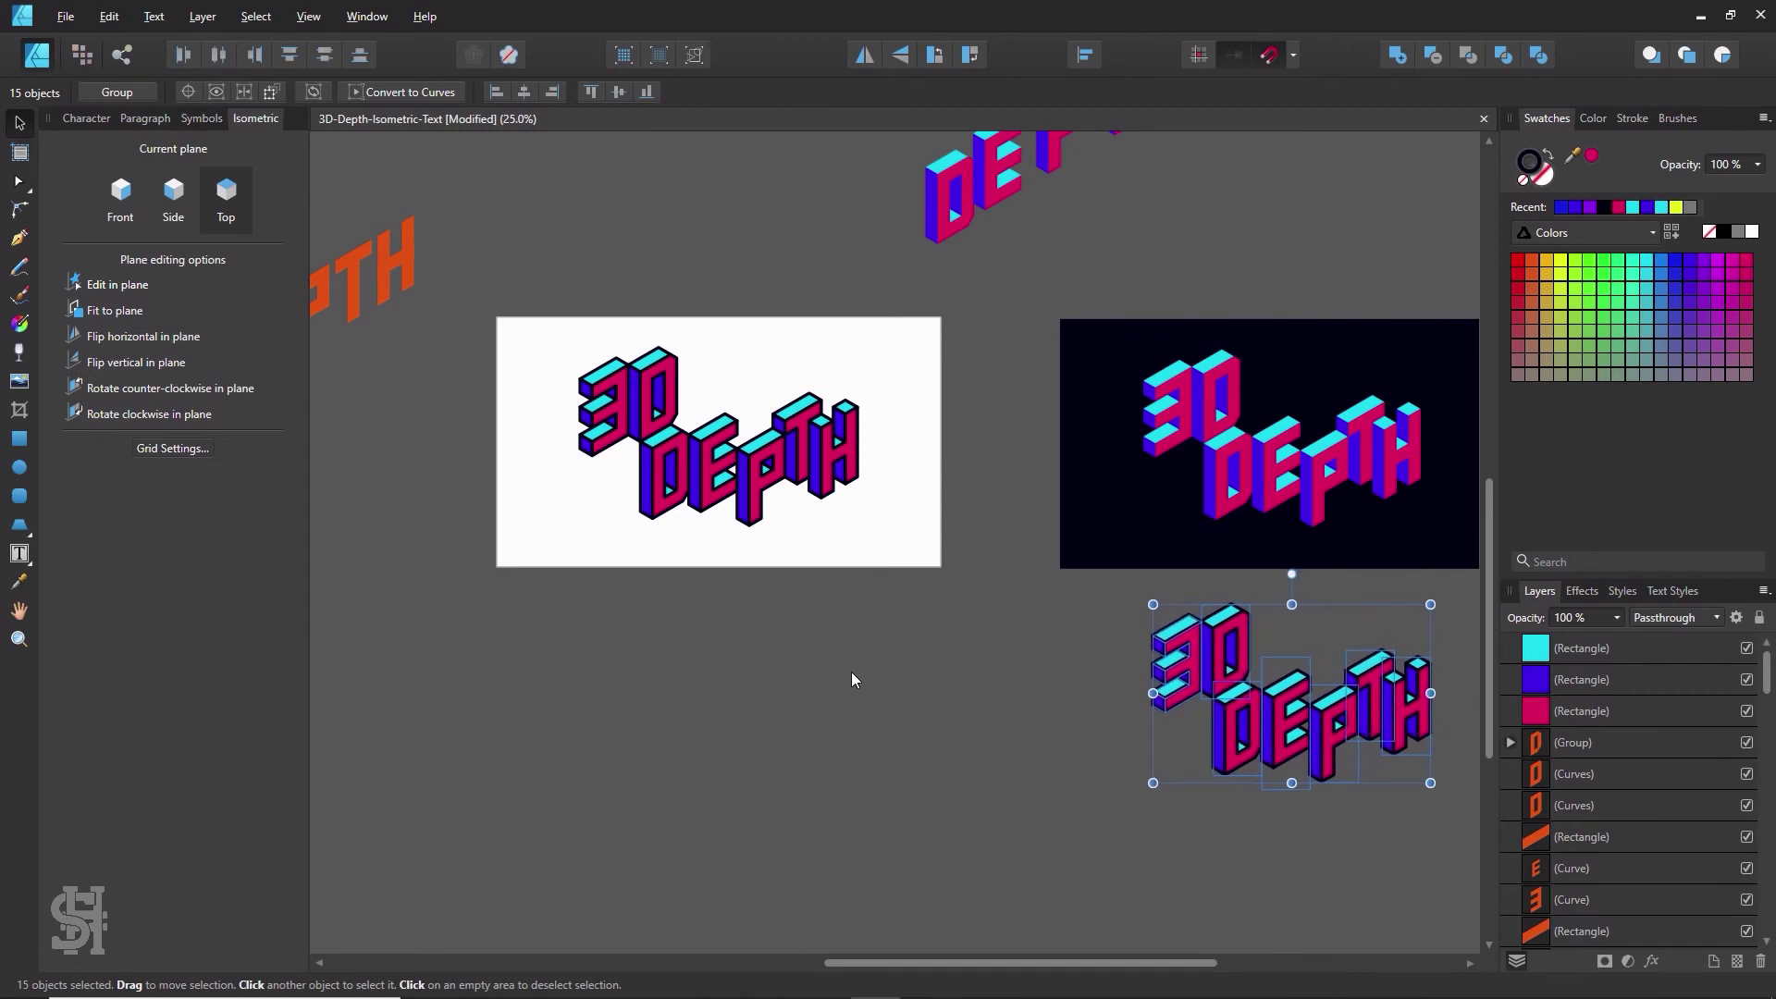
- Remove the fill from all the artboard lettering, leaving only its dark outlines
{"action": "key", "text": "z"}
{"action": "left_click", "coordinate": [688, 436]}
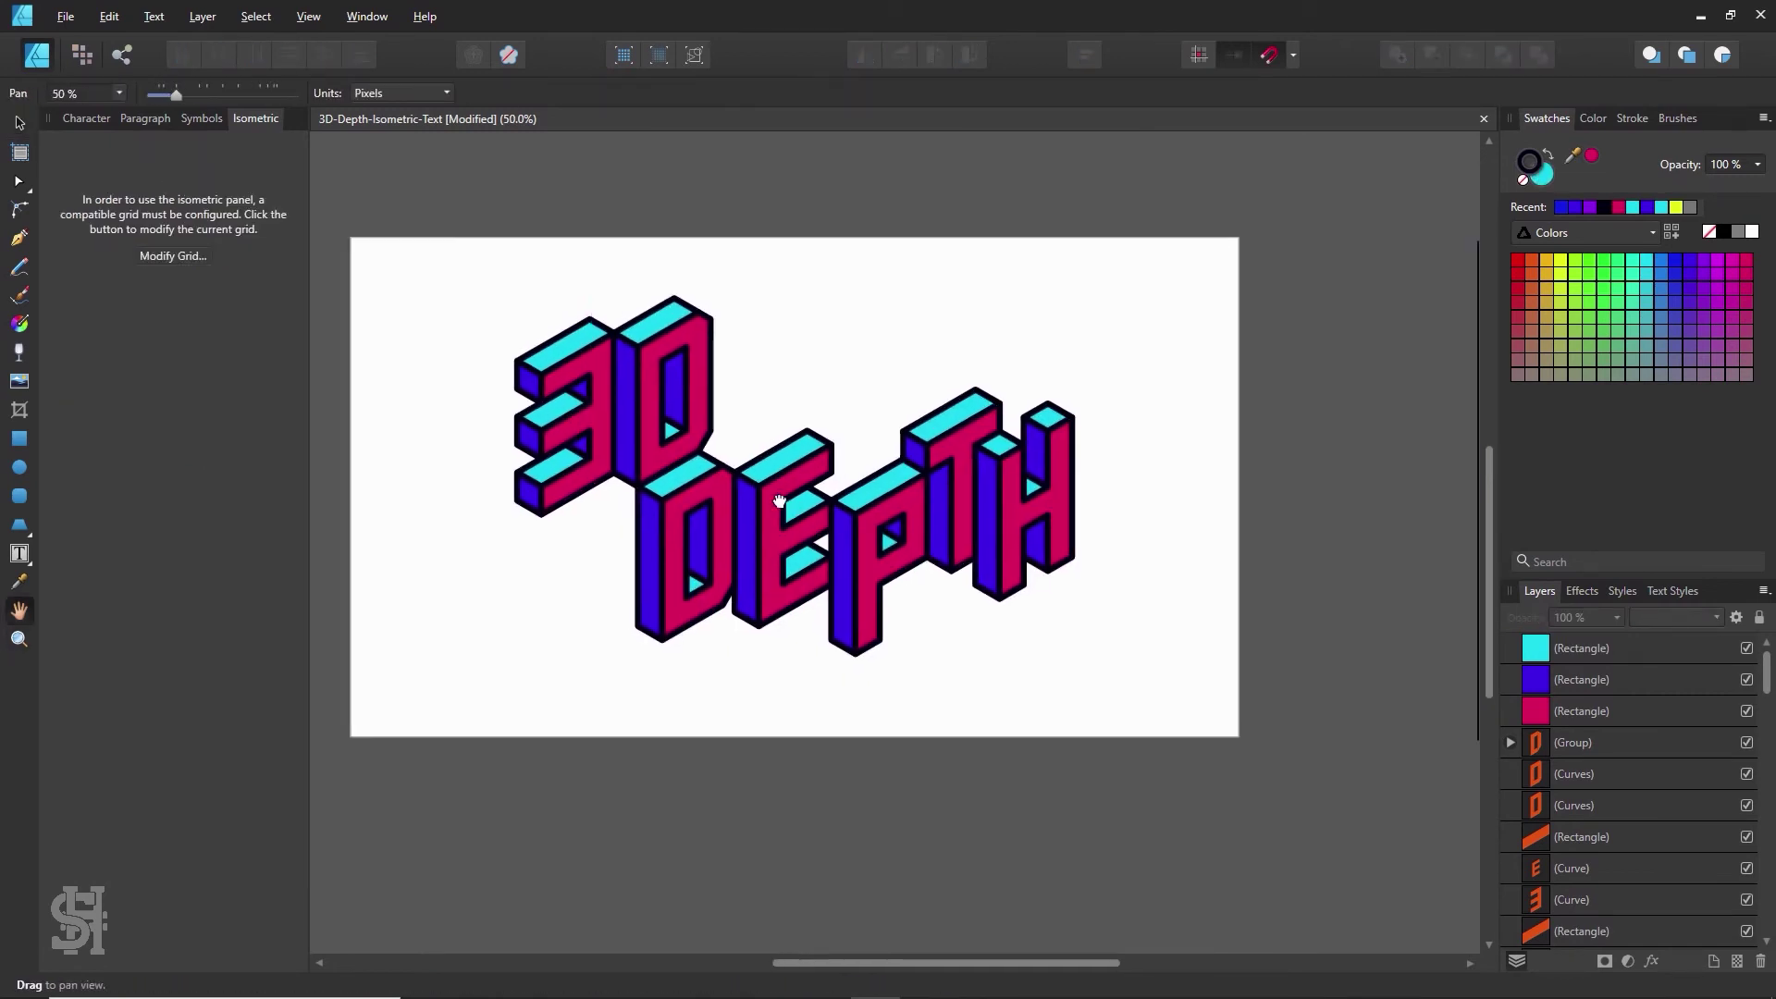
{"action": "left_click", "coordinate": [21, 125]}
{"action": "left_click_drag", "start_coordinate": [453, 283], "coordinate": [1132, 753]}
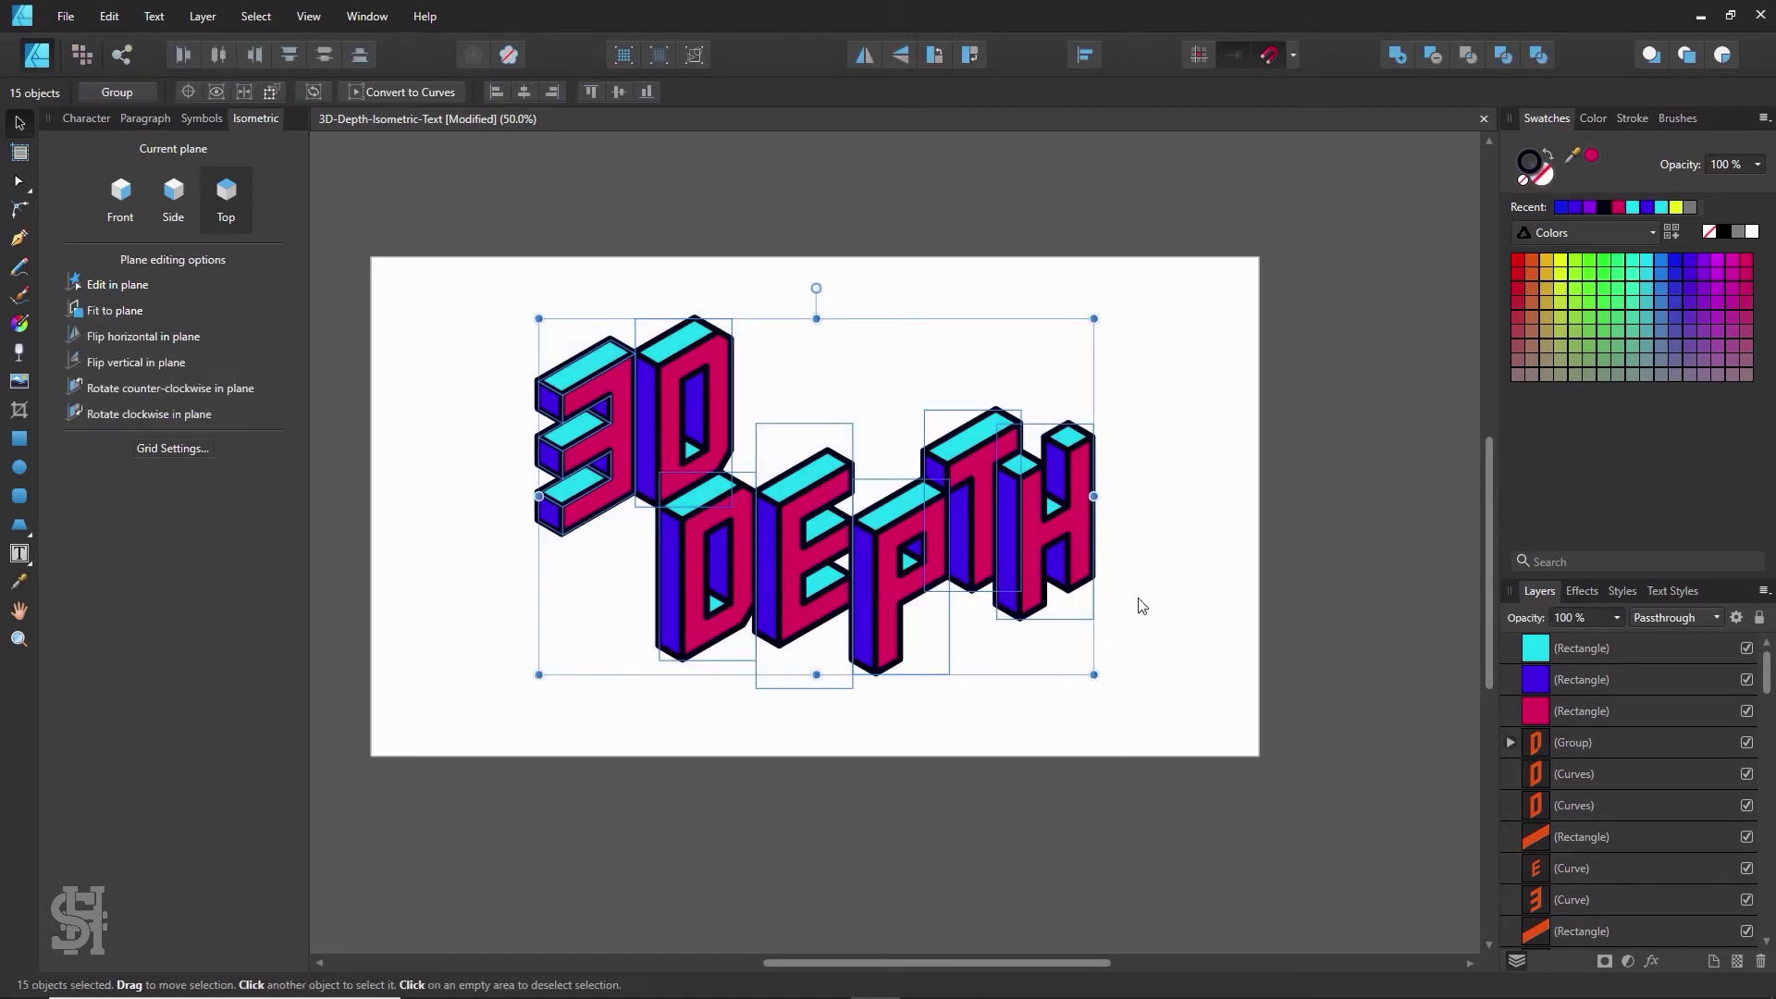
{"action": "left_click", "coordinate": [1525, 185]}
{"action": "left_click", "coordinate": [1525, 184]}
{"action": "left_click", "coordinate": [1275, 322]}
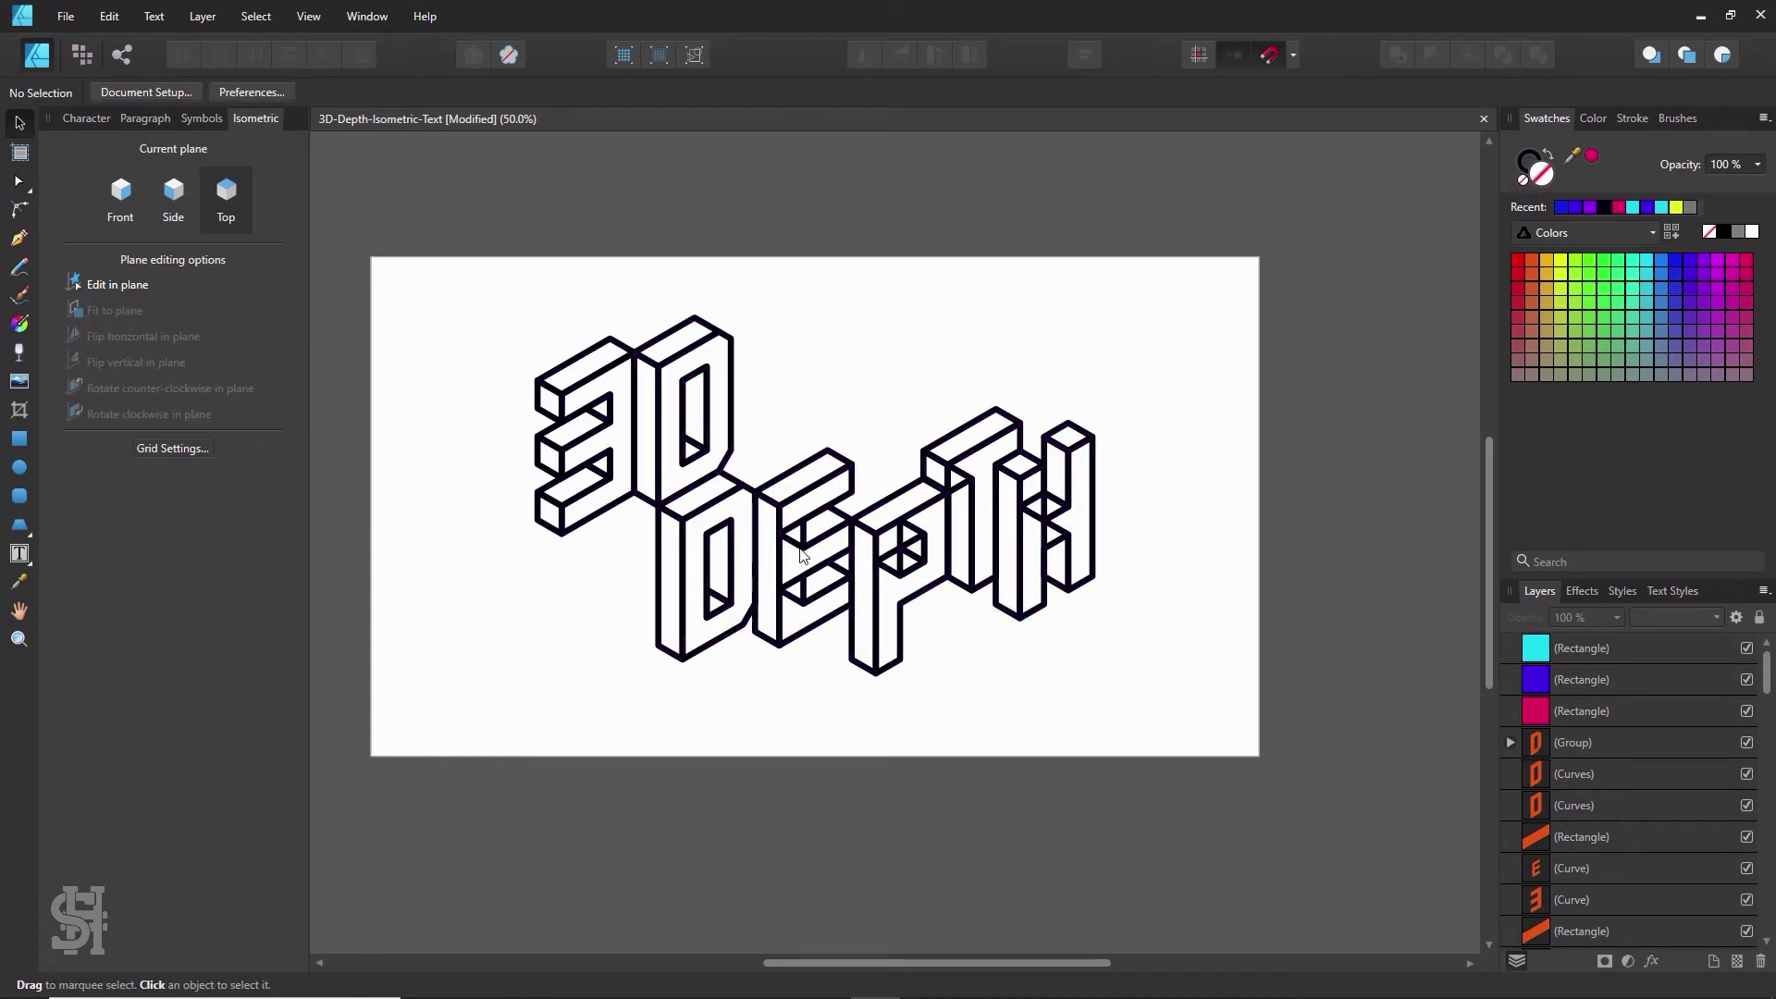
- Try filling all the outlined lettering with white, and undo the fill
{"action": "left_click_drag", "start_coordinate": [451, 250], "coordinate": [1156, 723]}
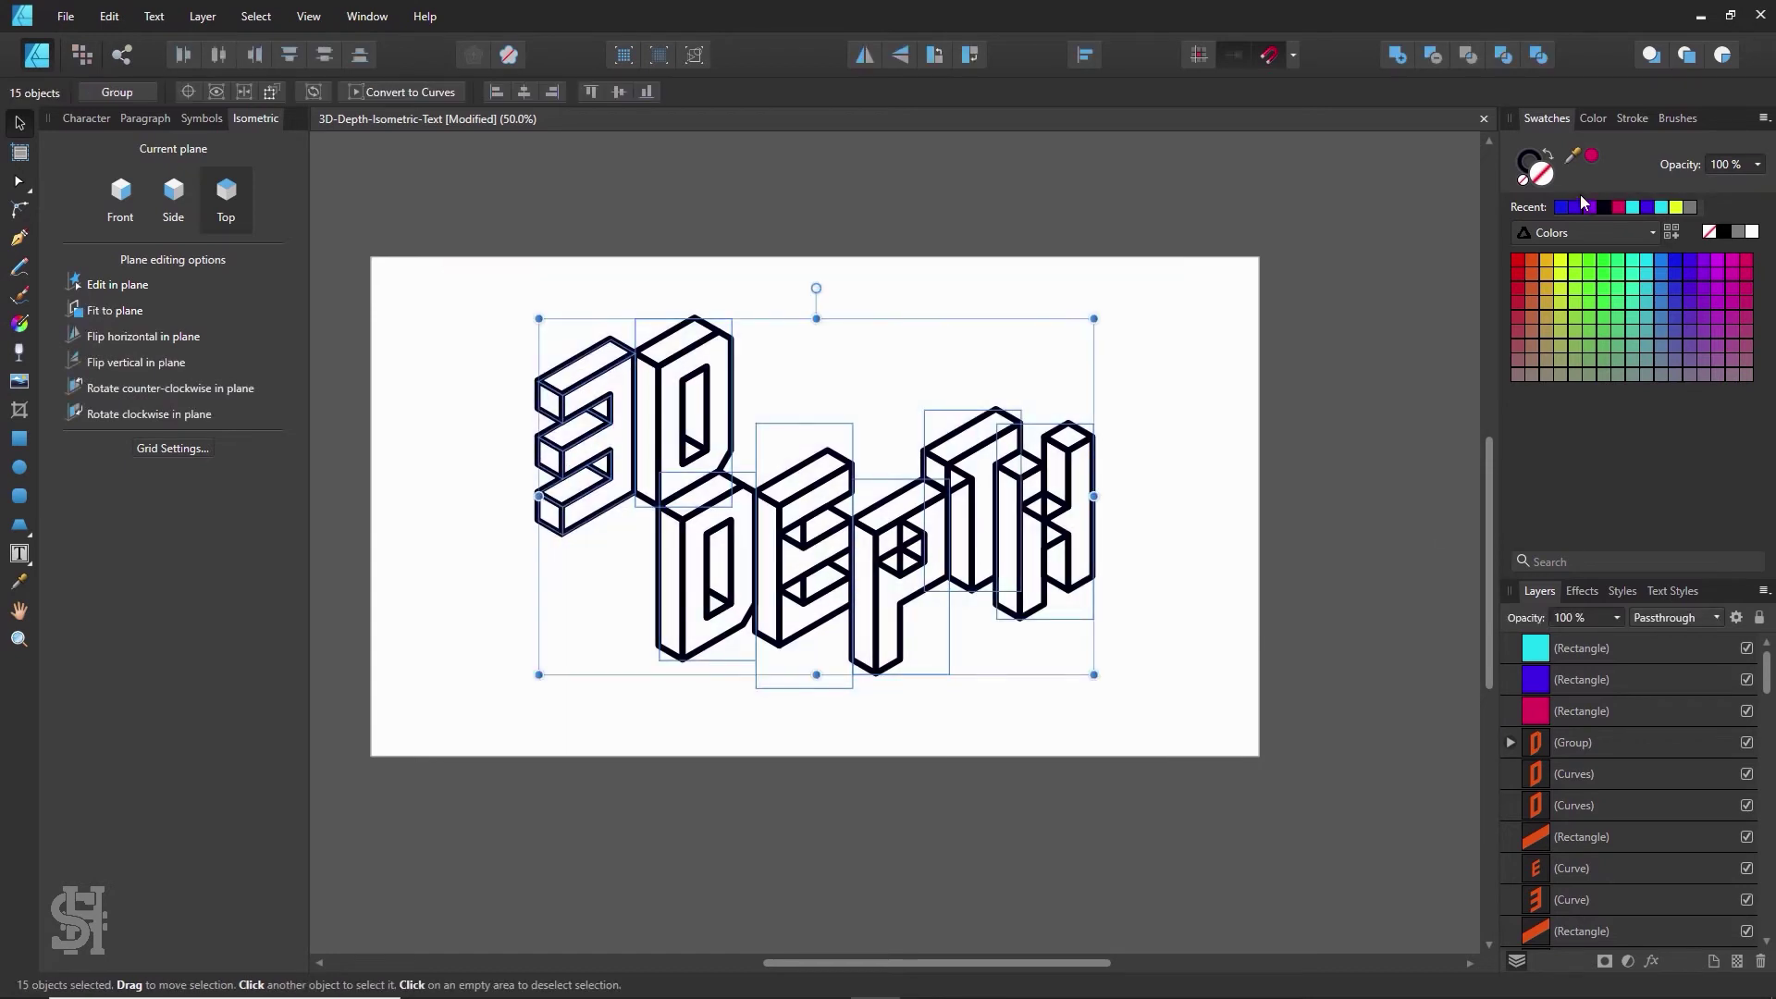
{"action": "left_click", "coordinate": [1751, 235]}
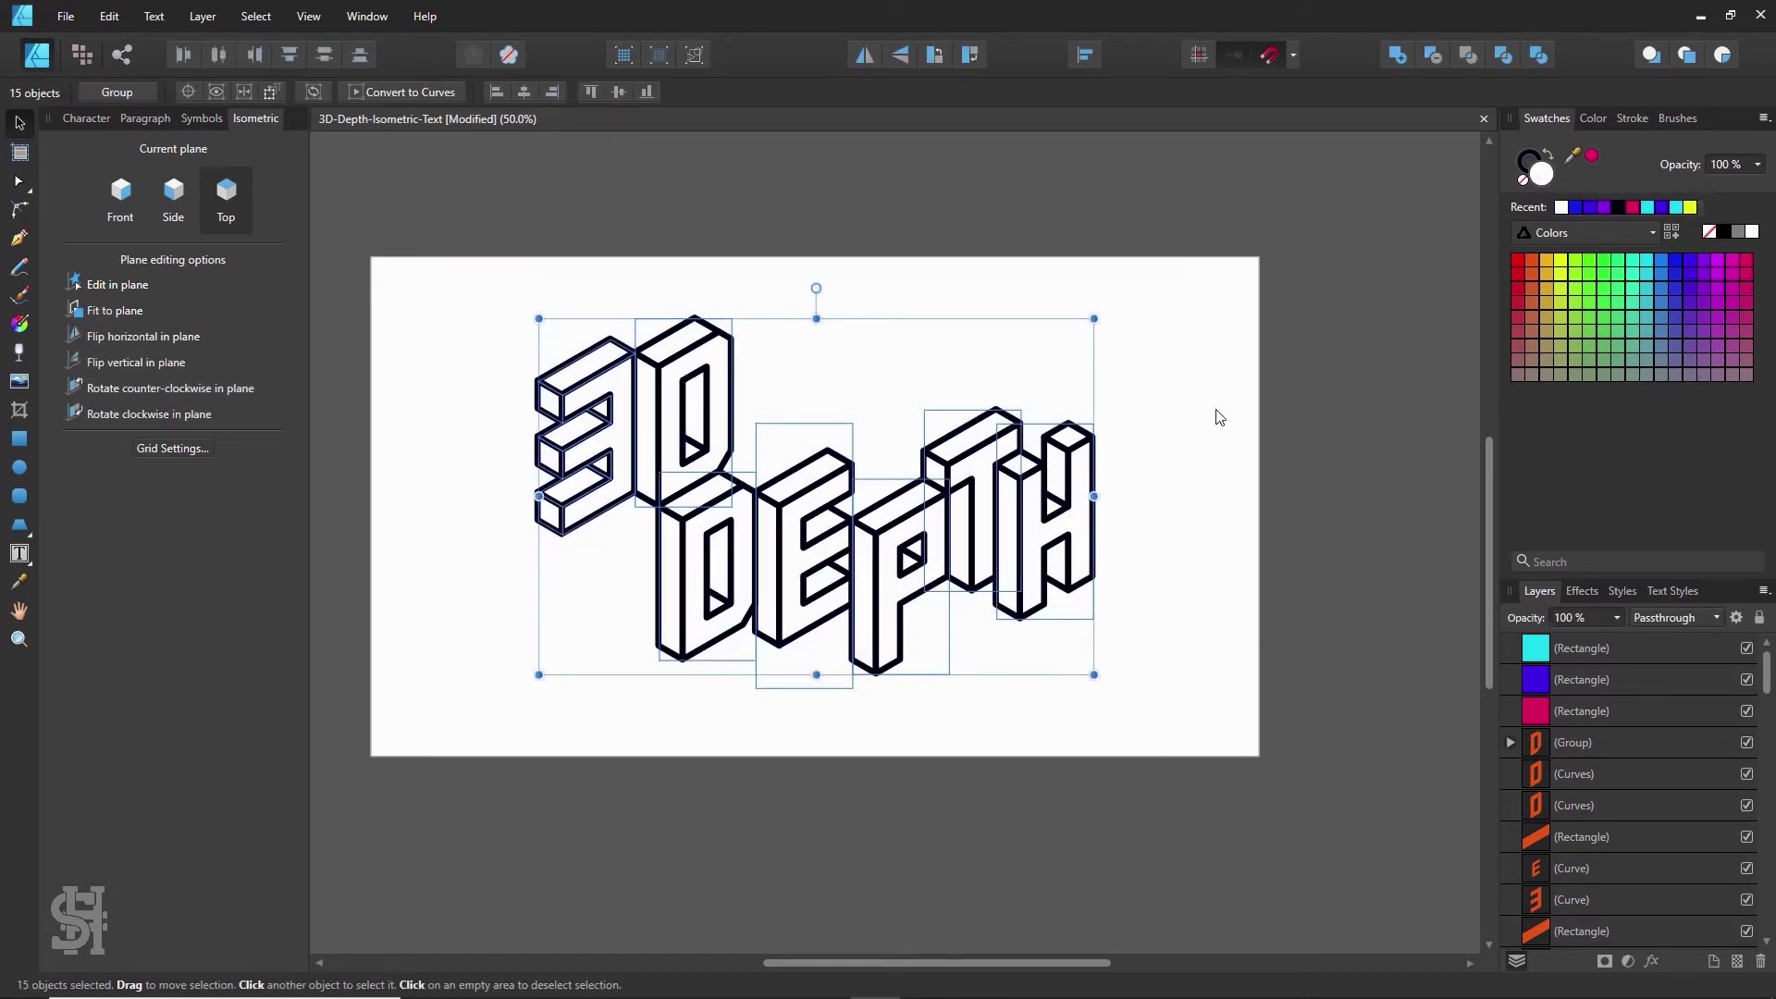
{"action": "left_click", "coordinate": [1207, 515]}
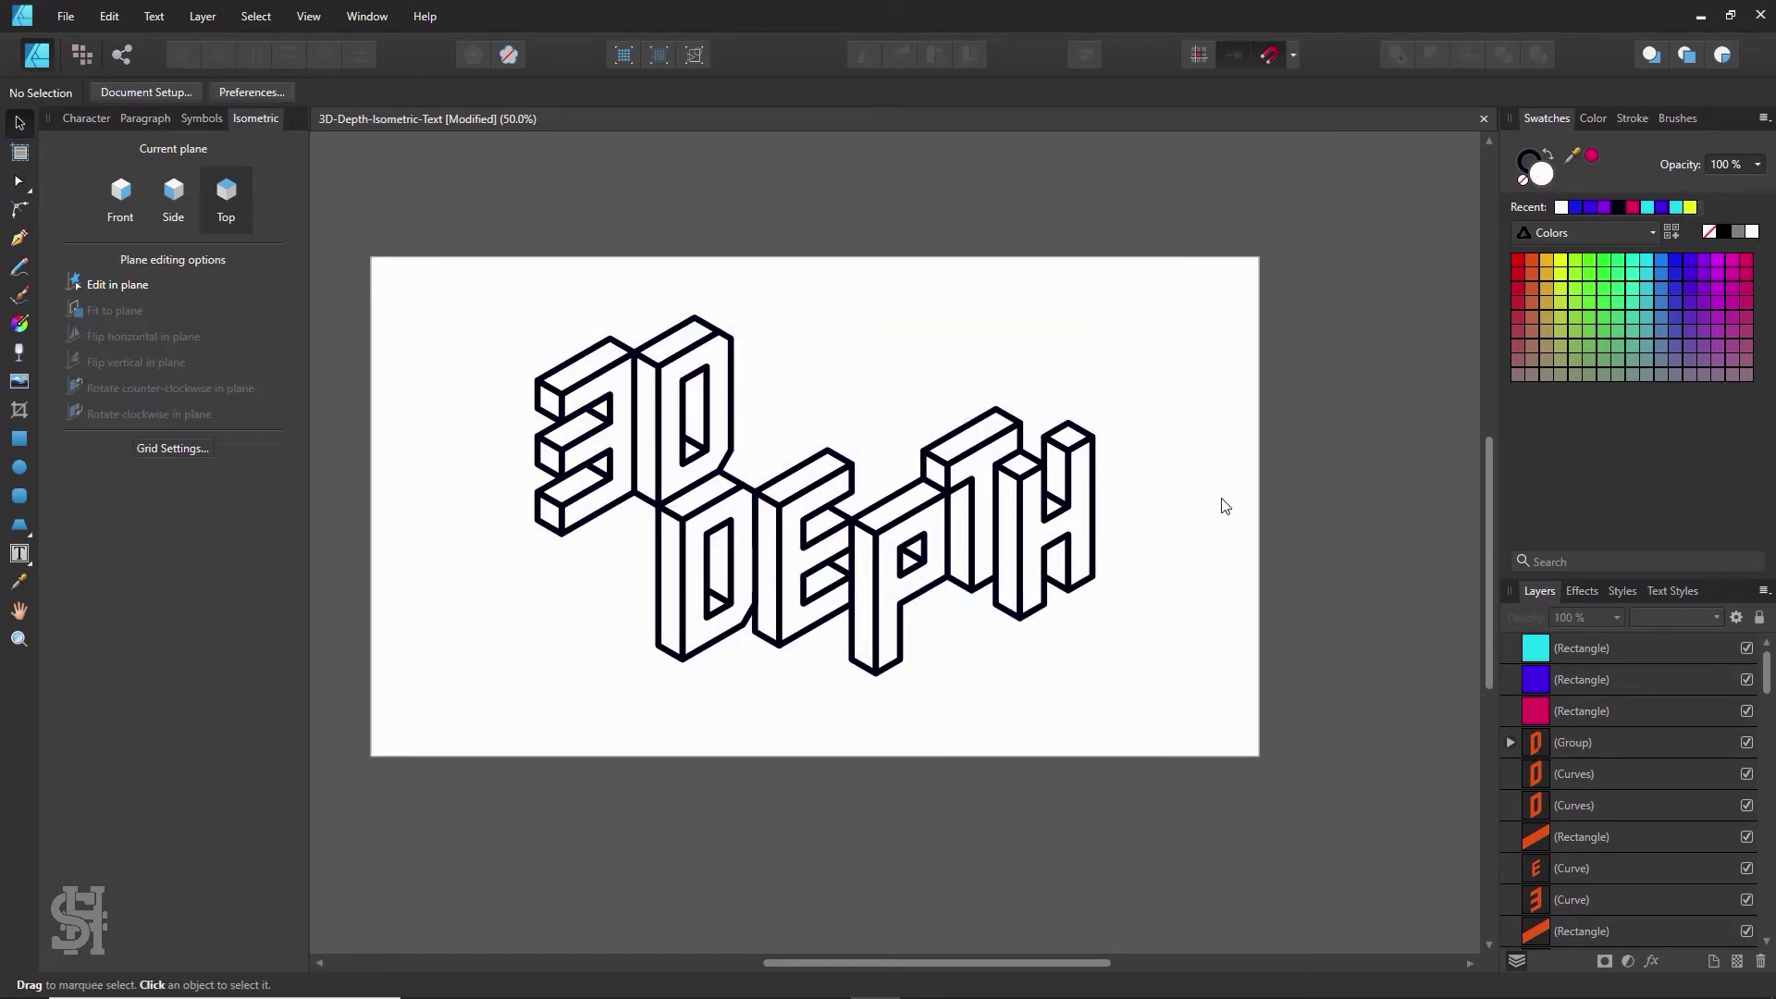
{"action": "key", "text": "ctrl+z"}
- Ungroup the outlined letter E in DEPTH so its individual faces can be edited
{"action": "key", "text": "z"}
{"action": "left_click", "coordinate": [885, 535]}
{"action": "left_click", "coordinate": [797, 574]}
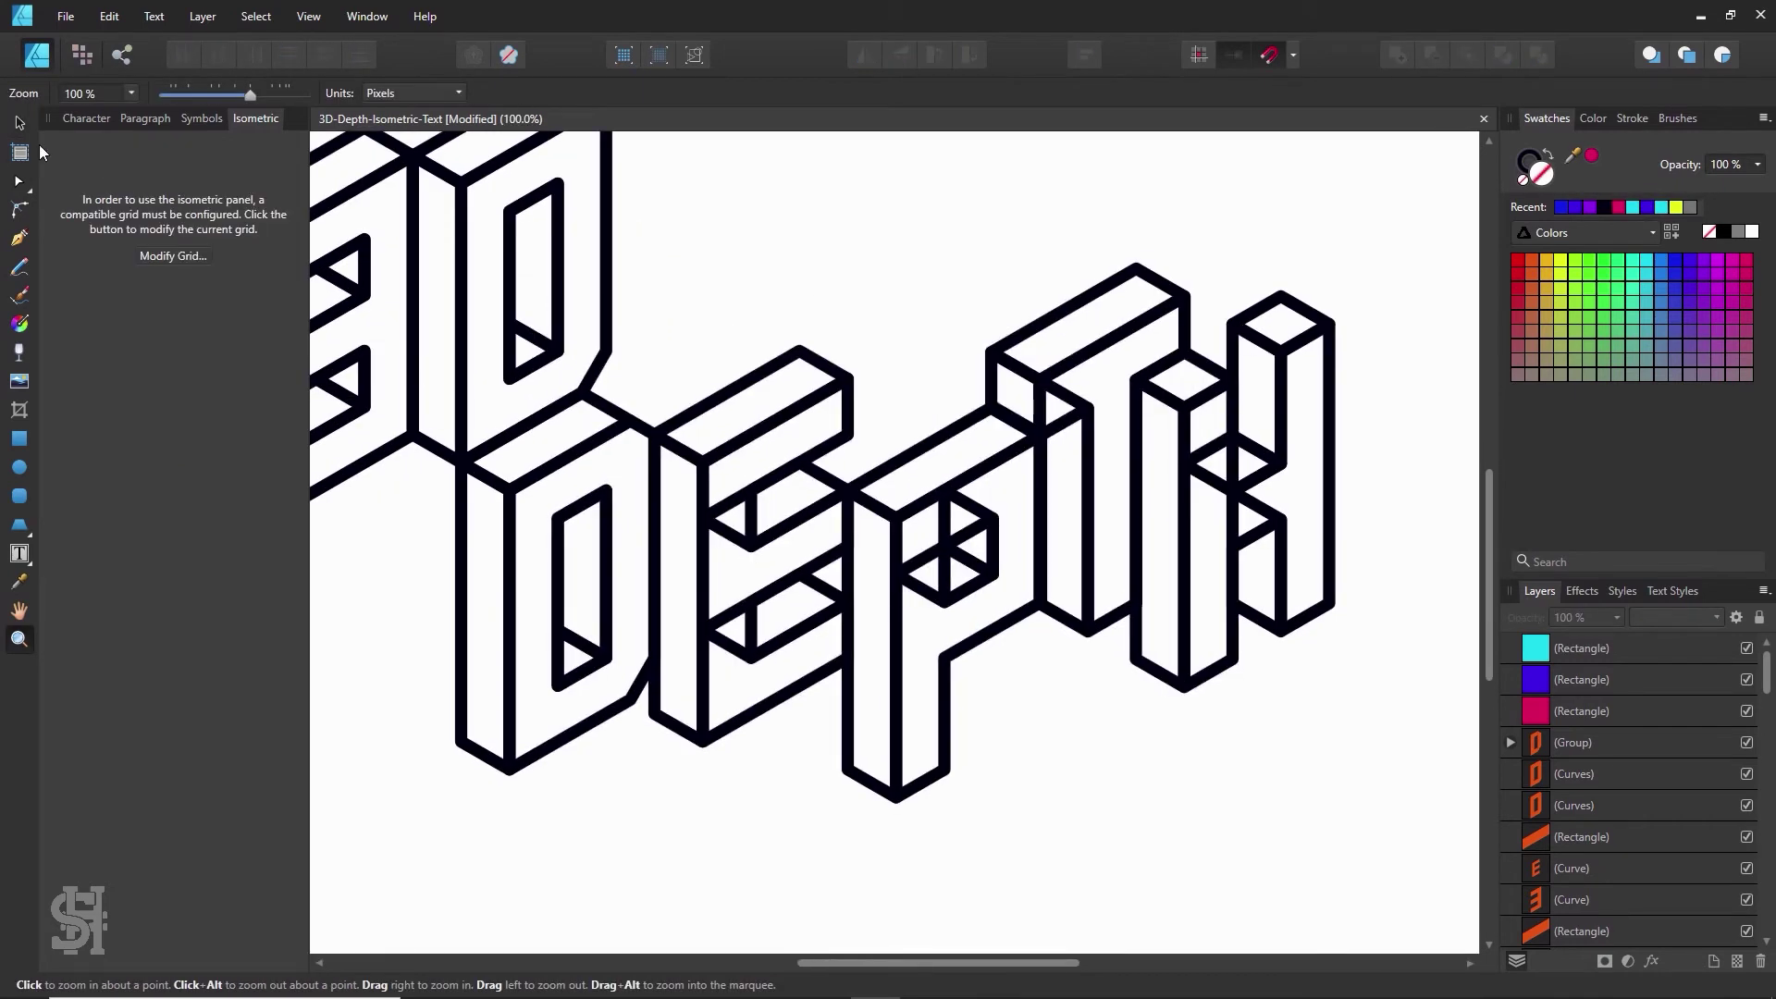
{"action": "left_click", "coordinate": [19, 122]}
{"action": "left_click", "coordinate": [755, 519]}
{"action": "left_click", "coordinate": [785, 515]}
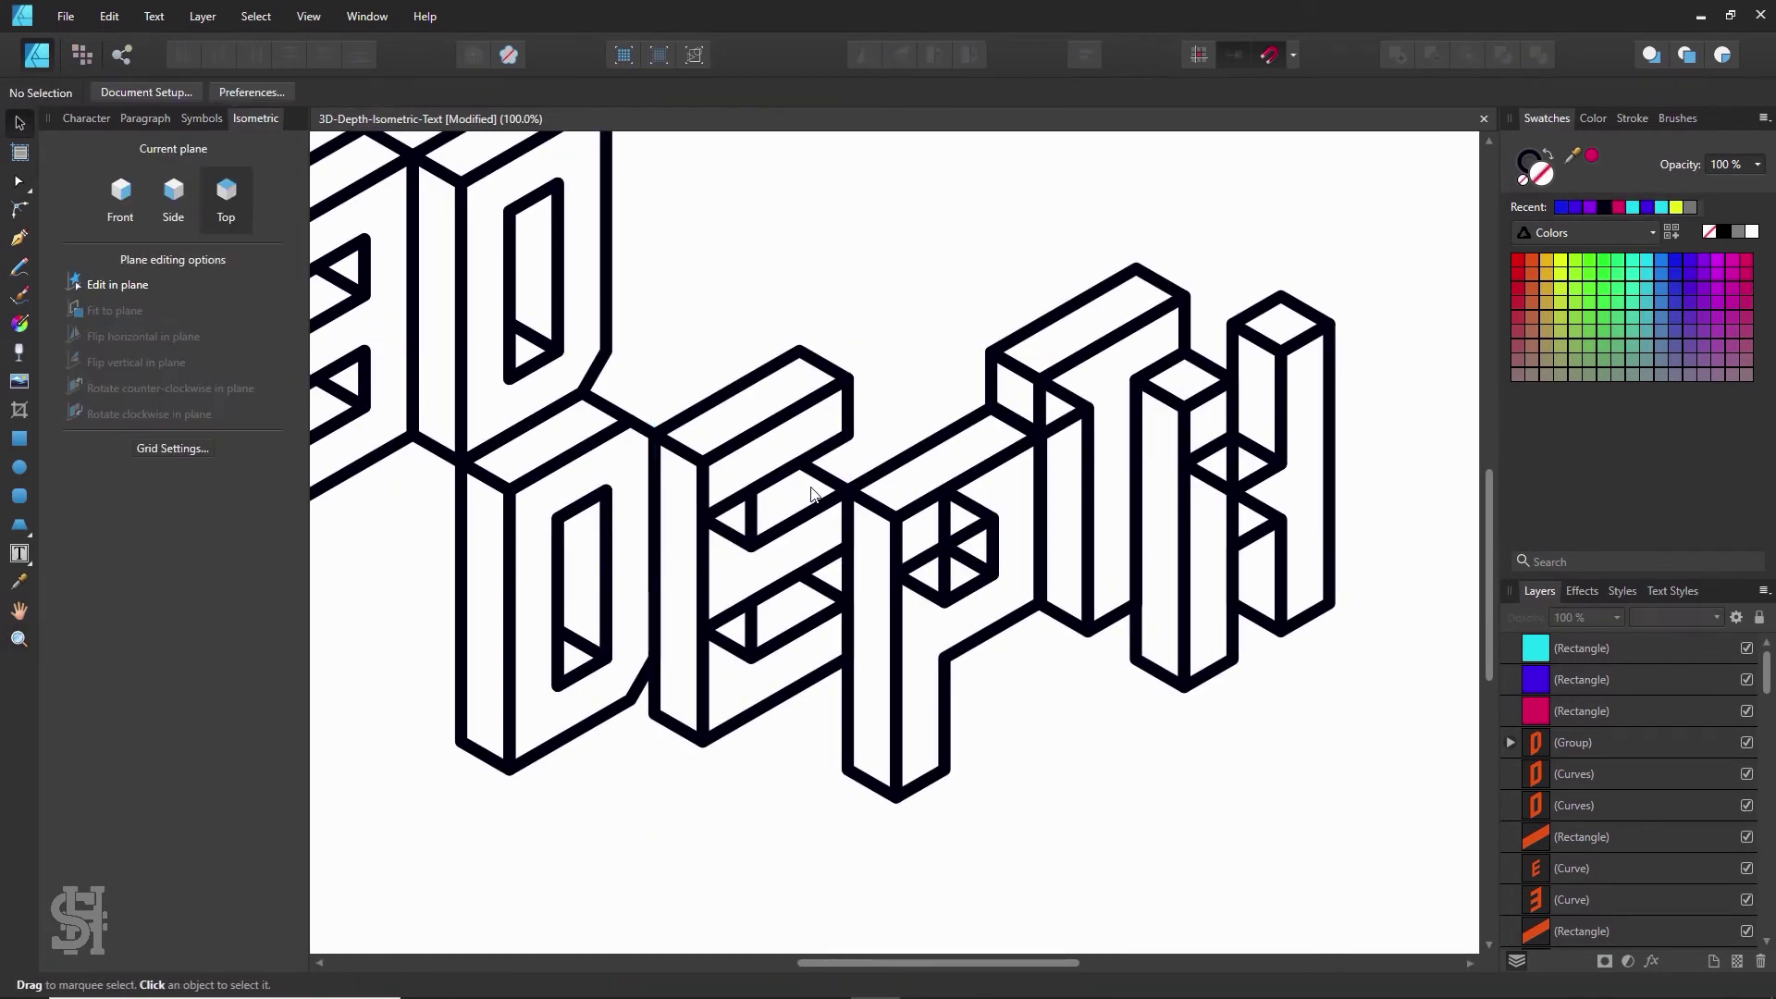
{"action": "left_click", "coordinate": [819, 475]}
{"action": "key", "text": "ctrl+shift+g"}
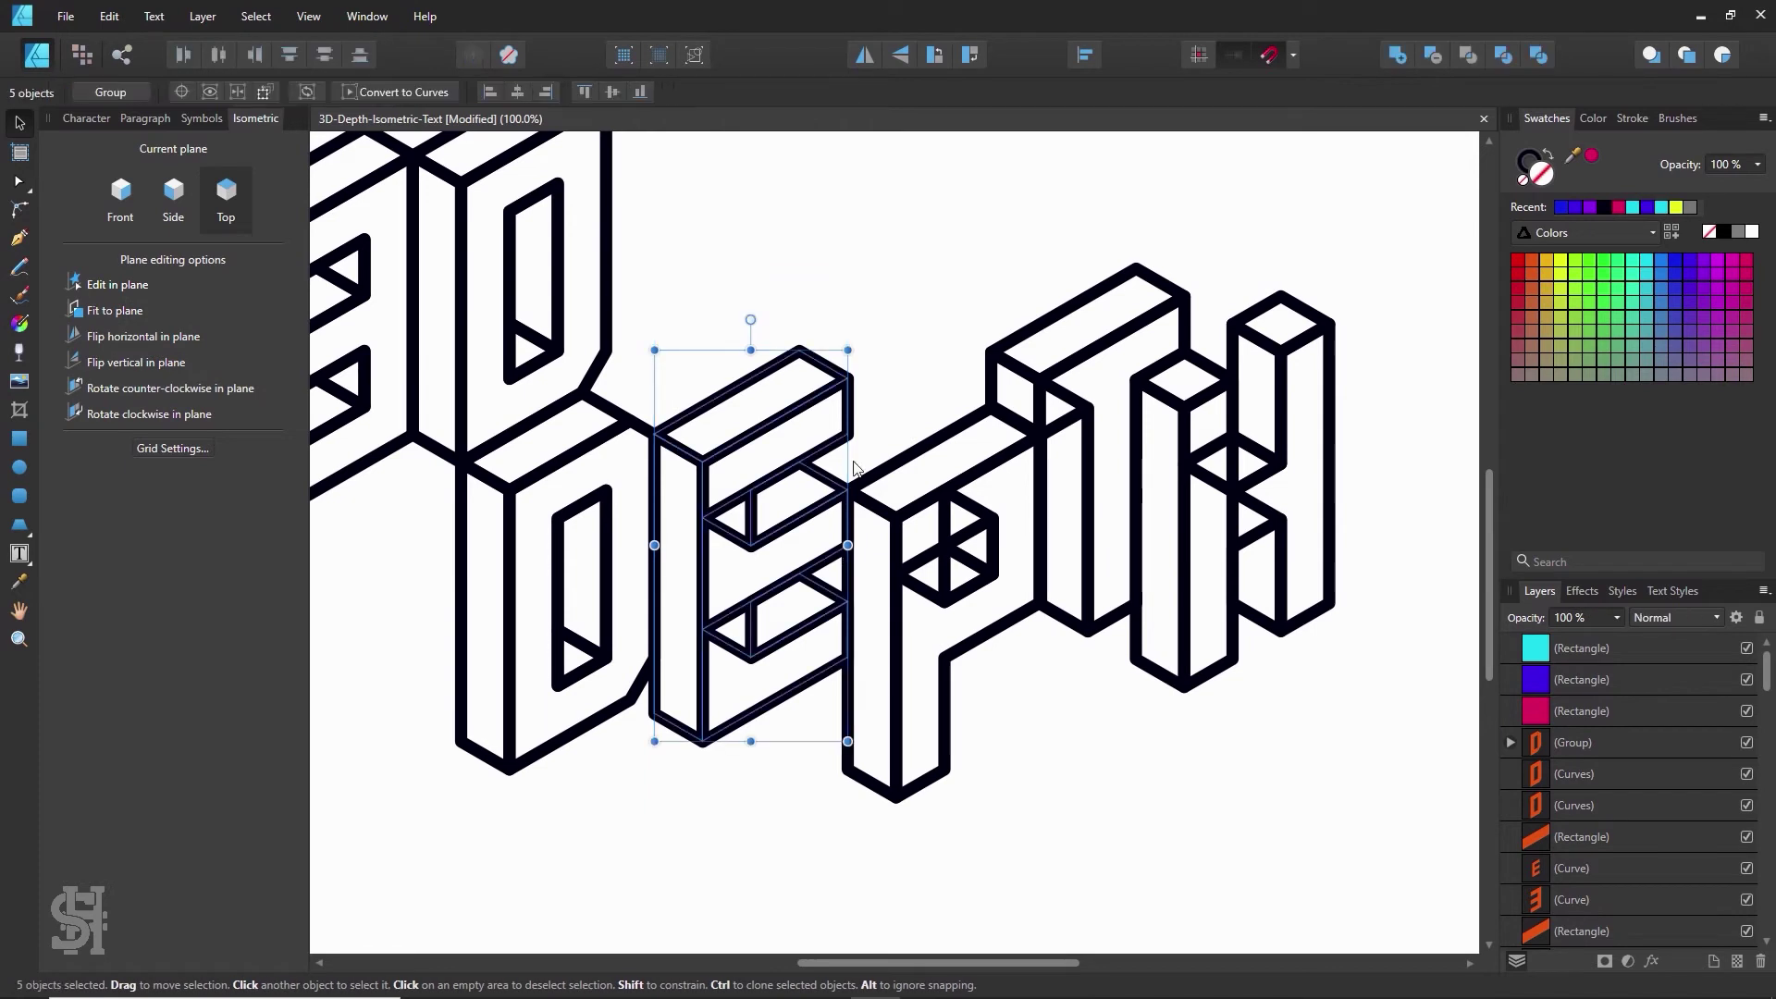
- Try moving the E's upper inner face out of the letter, and undo the move
{"action": "left_click", "coordinate": [857, 465]}
{"action": "left_click", "coordinate": [840, 477]}
{"action": "left_click_drag", "start_coordinate": [842, 478], "coordinate": [978, 270]}
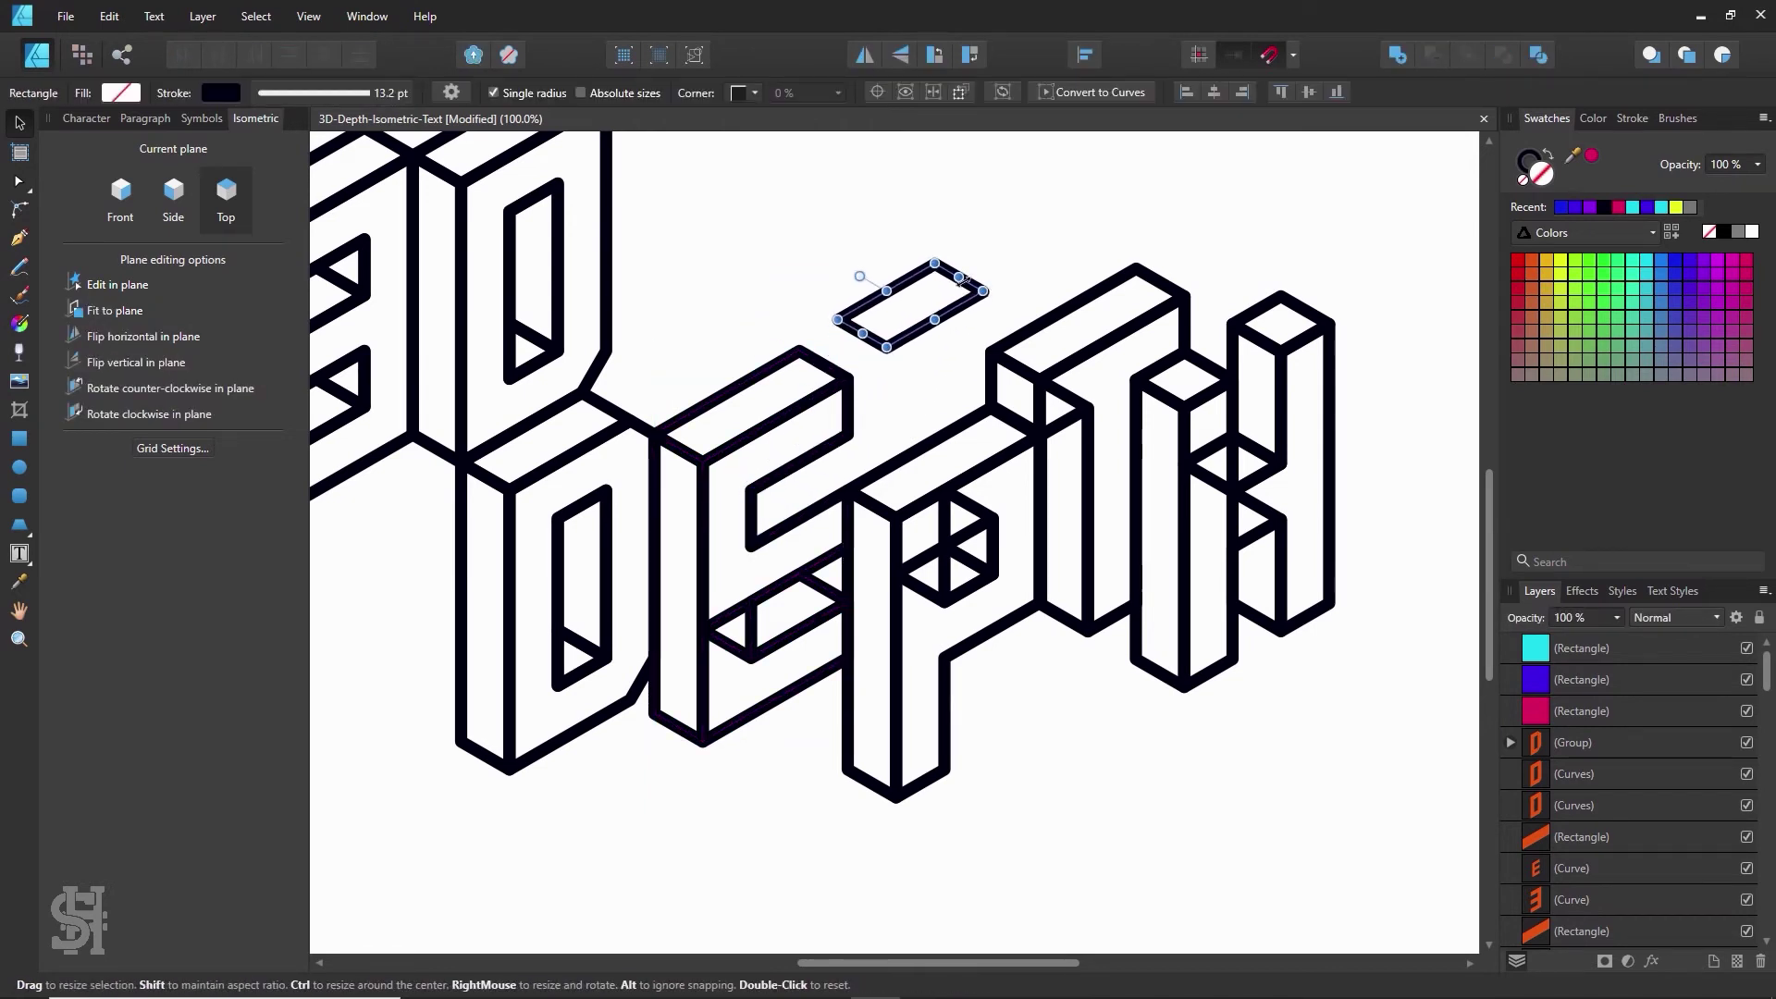
{"action": "key", "text": "ctrl+z"}
{"action": "left_click", "coordinate": [920, 329]}
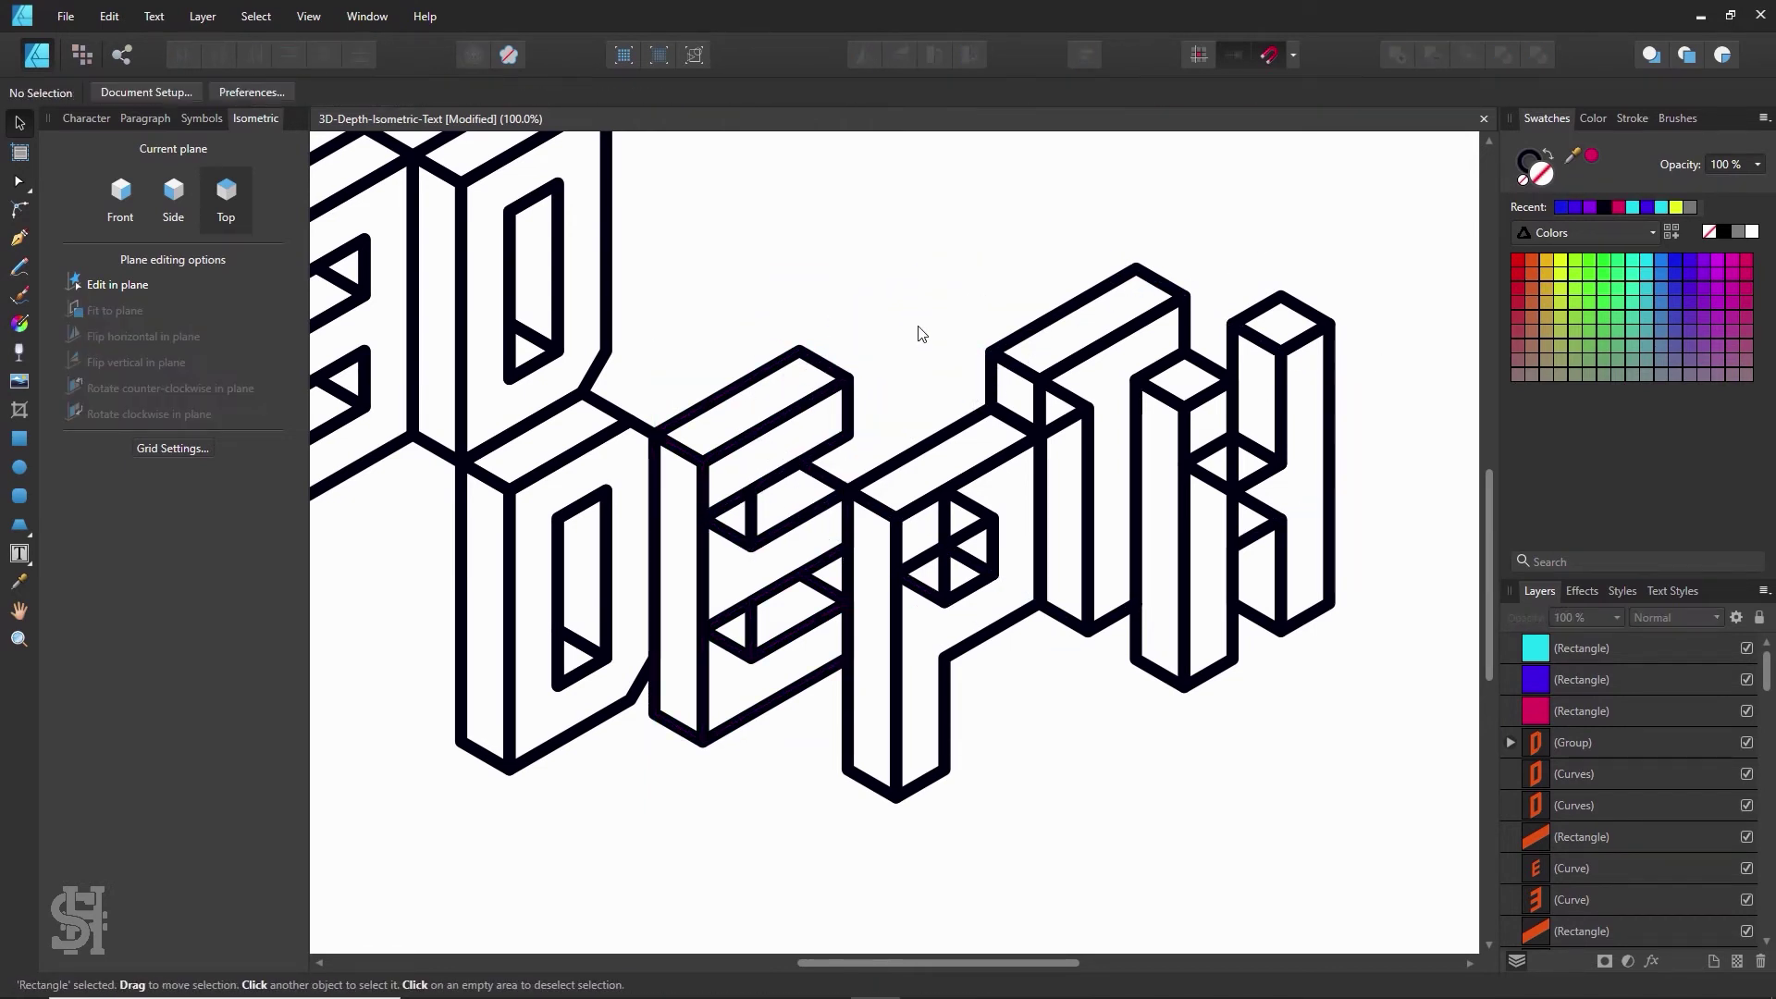
- Convert the E's upper inner face to curves and move its left corner node in to meet the gap's inner vertical edge
{"action": "left_click", "coordinate": [825, 476]}
{"action": "right_click", "coordinate": [825, 477]}
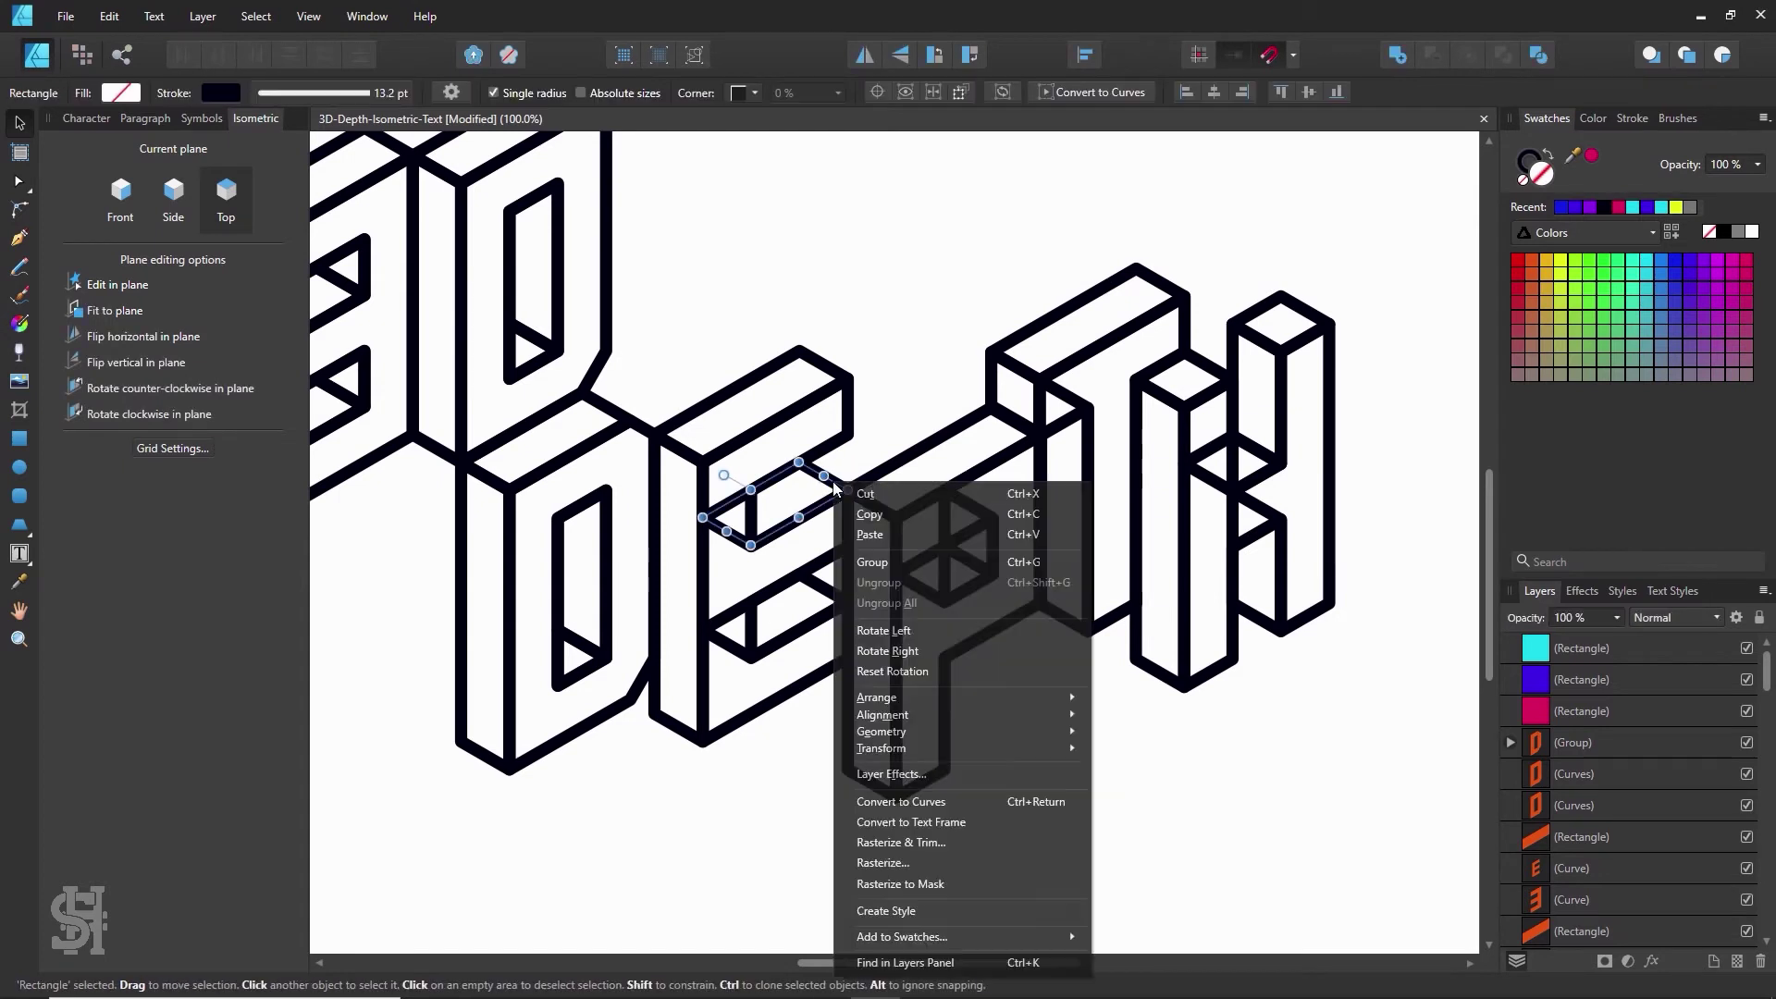
{"action": "left_click", "coordinate": [890, 687]}
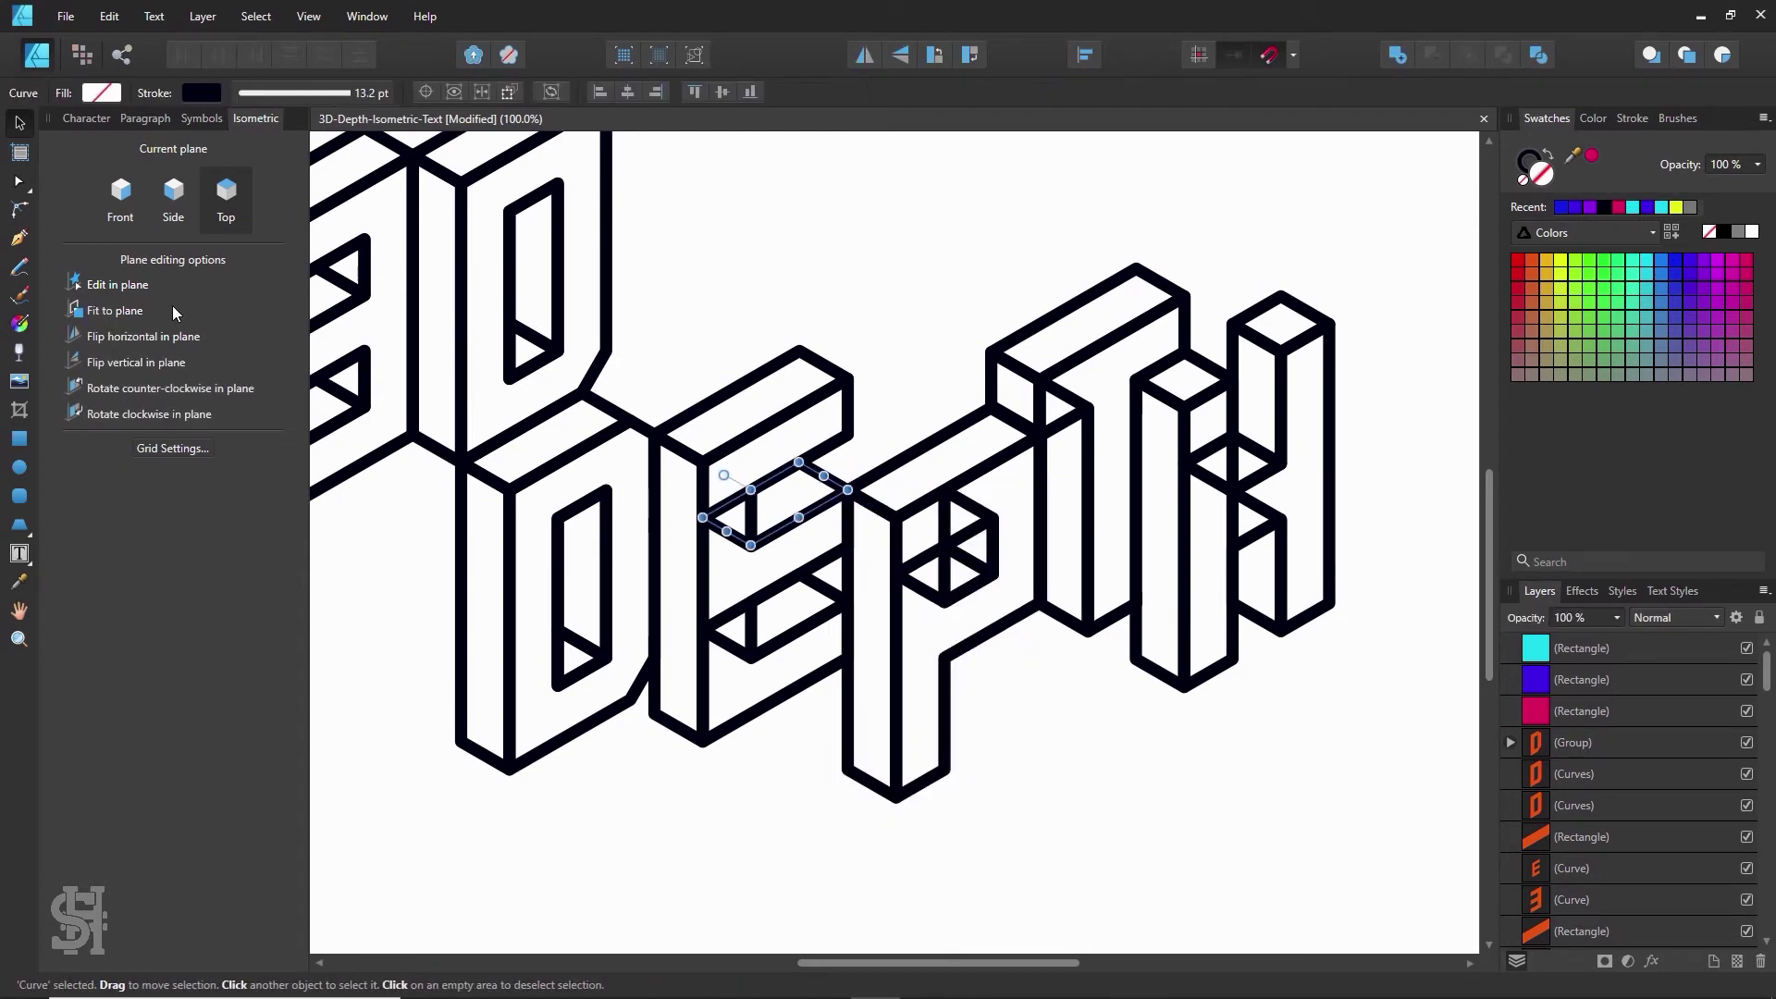
{"action": "left_click", "coordinate": [18, 181]}
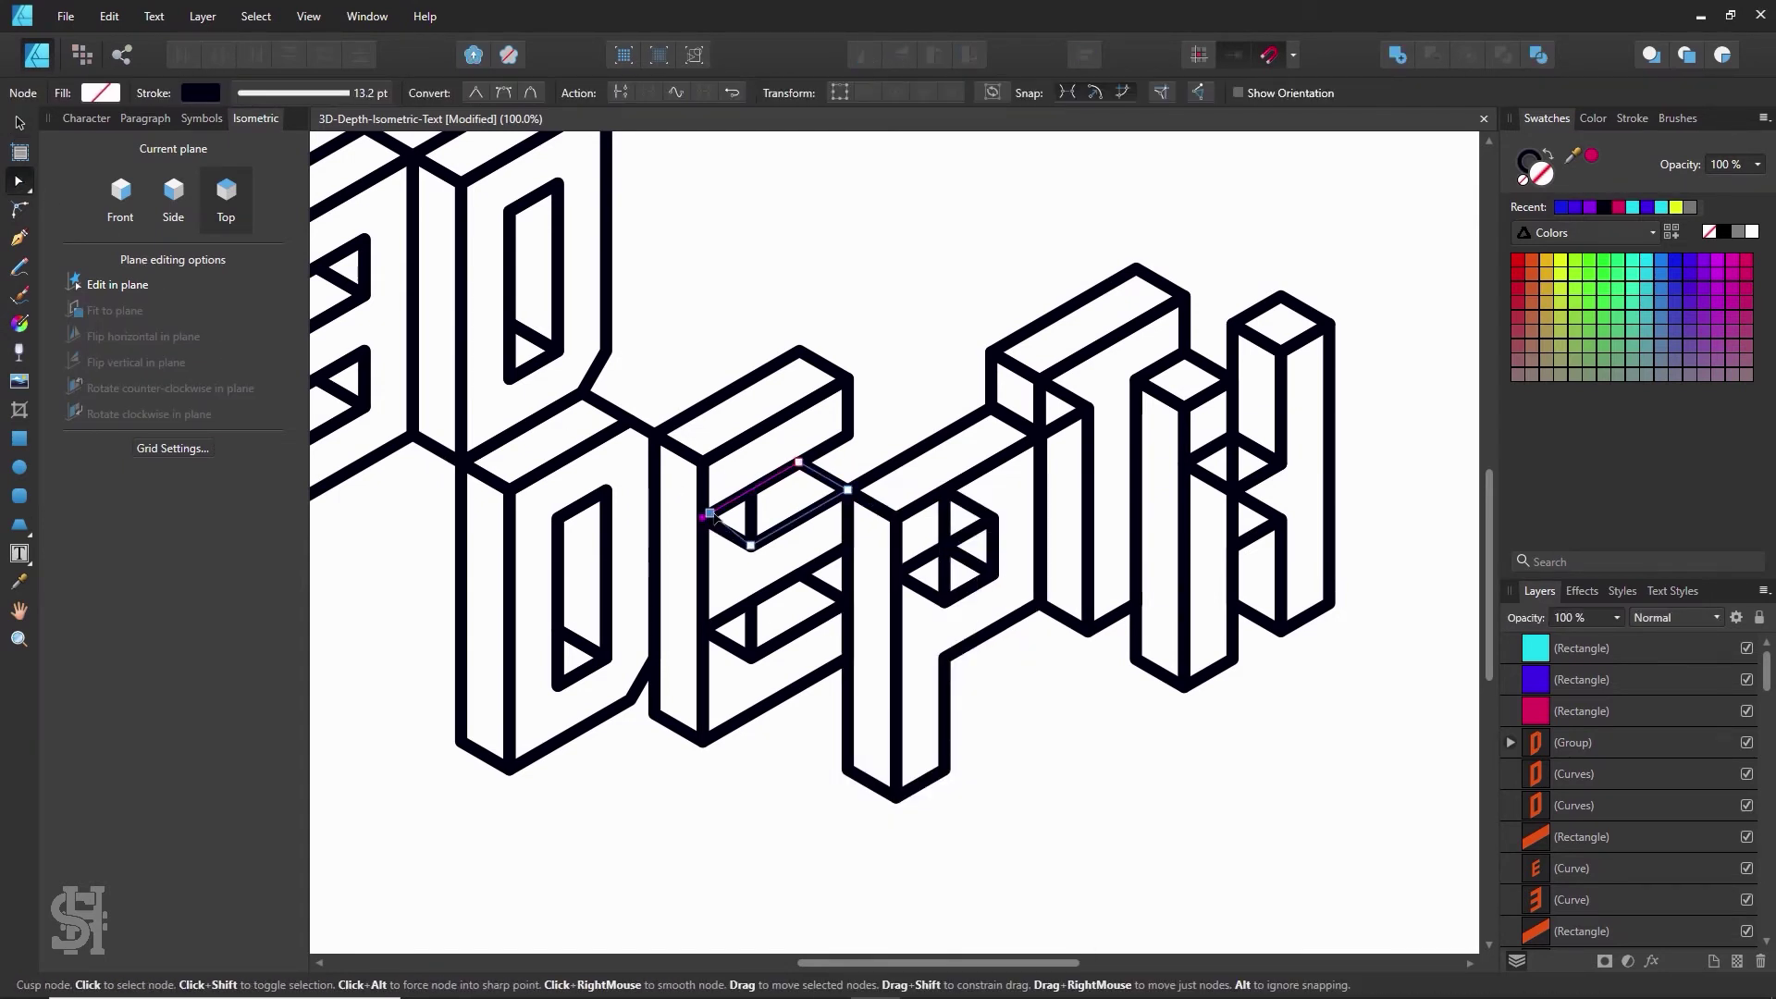
{"action": "left_click_drag", "start_coordinate": [713, 517], "coordinate": [753, 495]}
{"action": "left_click", "coordinate": [952, 375]}
- Convert the E's lower inner face to curves and move its left corner node in to the lower gap's inner vertical edge
{"action": "scroll", "coordinate": [834, 503], "scroll_direction": "down", "scroll_amount": 1}
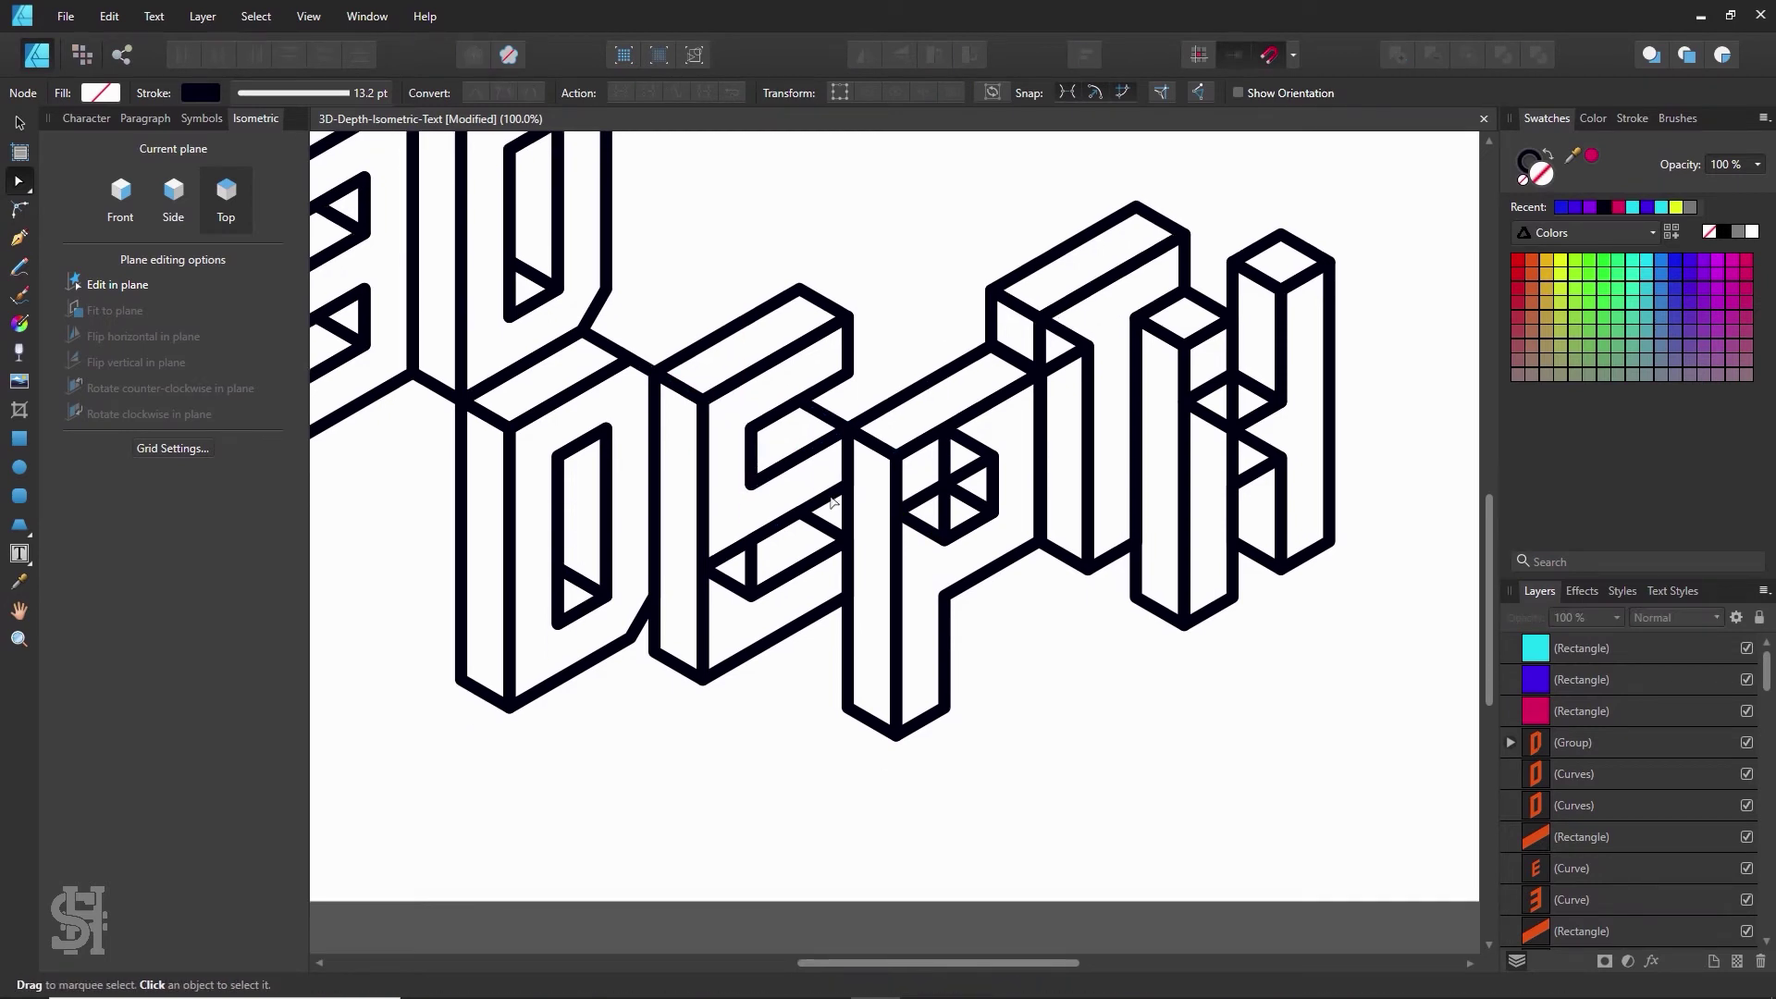
{"action": "left_click", "coordinate": [821, 530]}
{"action": "right_click", "coordinate": [821, 531]}
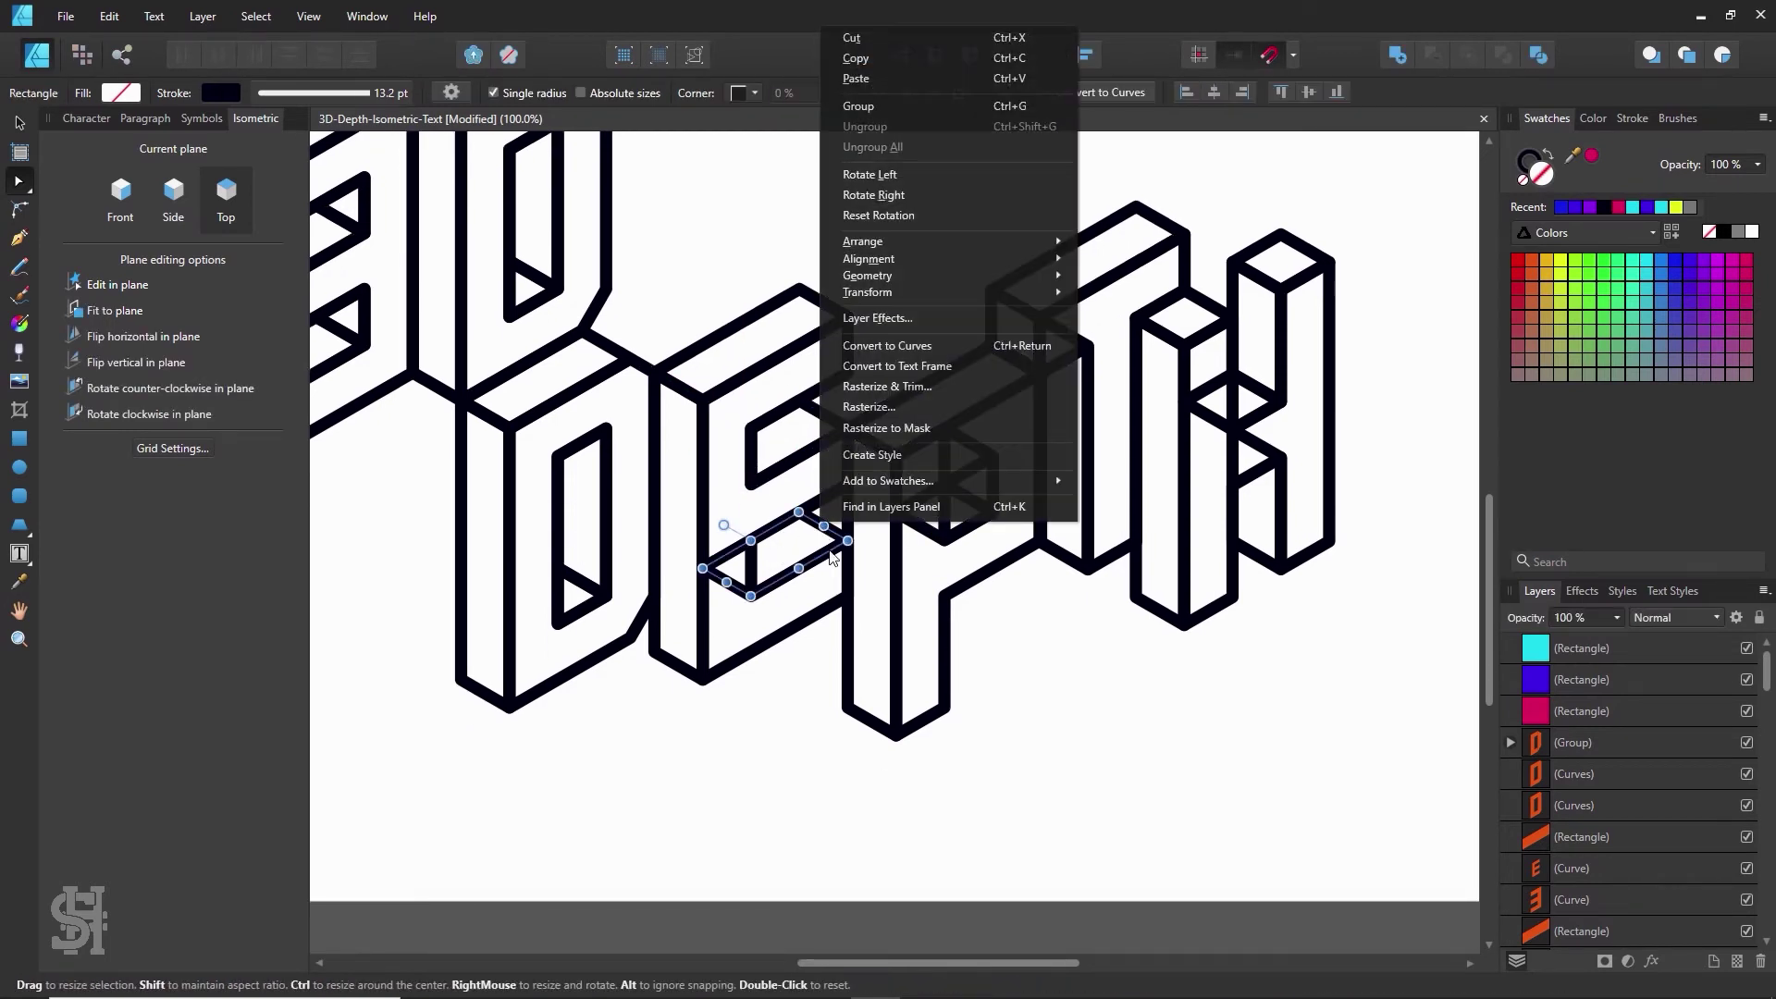
{"action": "left_click", "coordinate": [879, 346]}
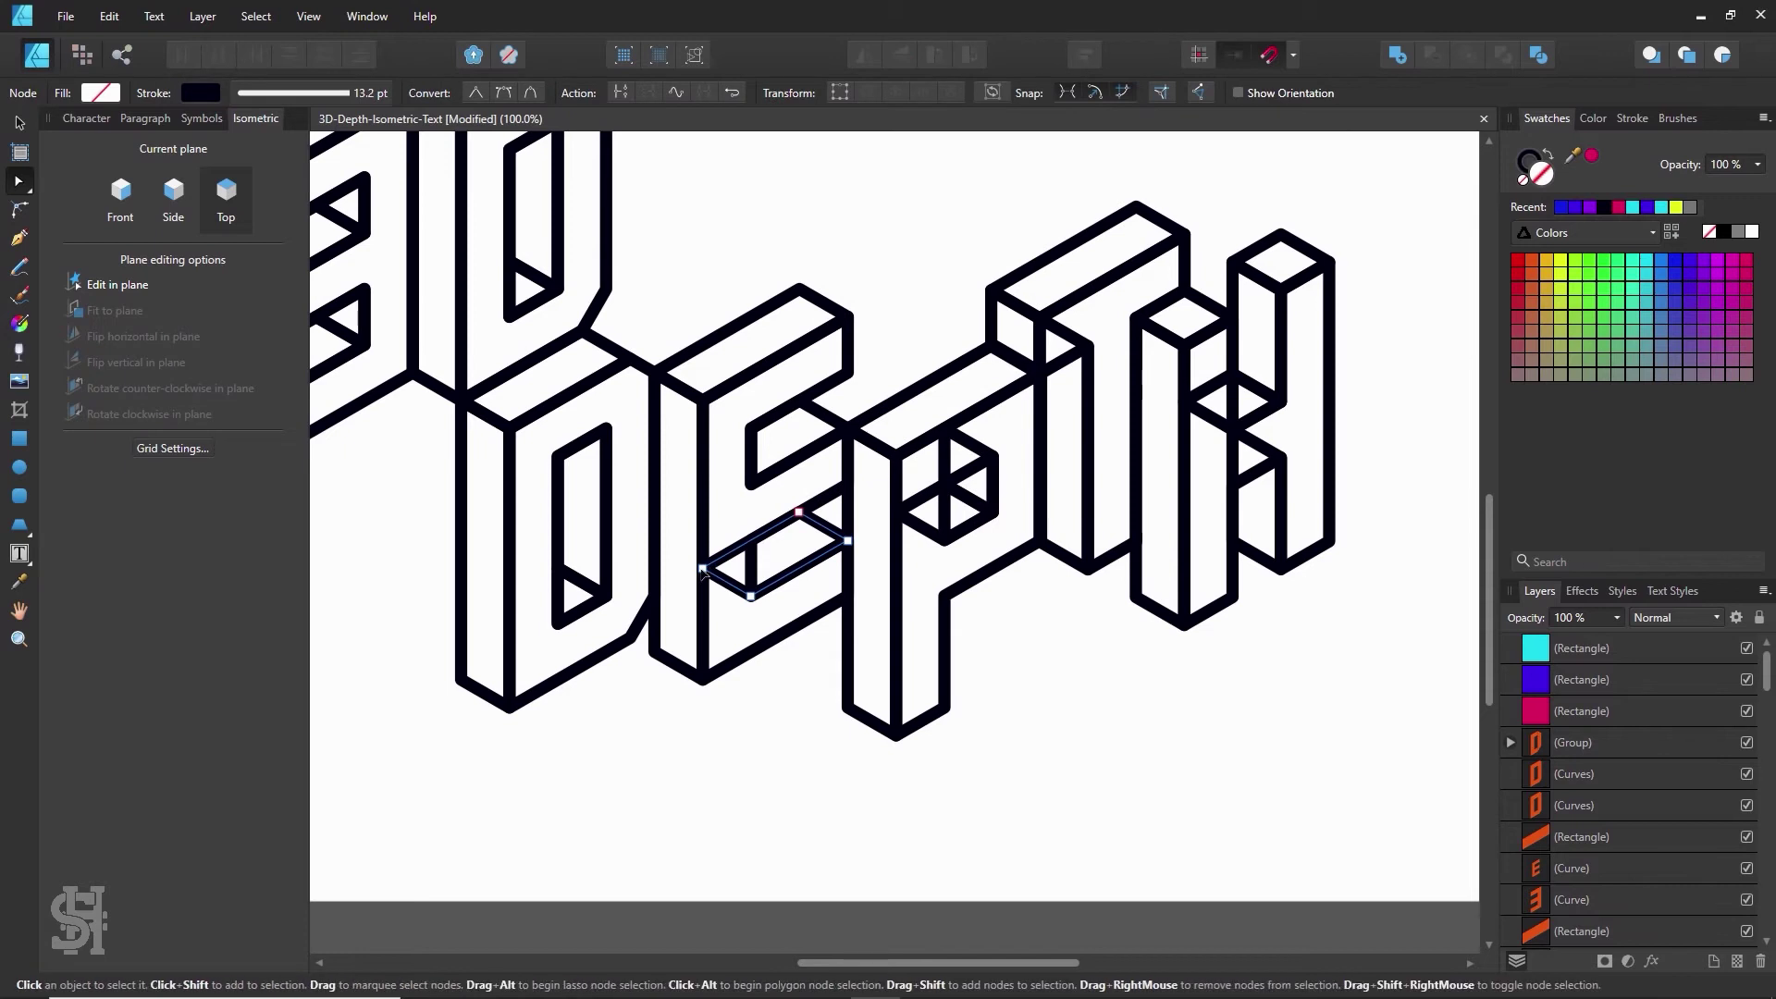
{"action": "left_click_drag", "start_coordinate": [703, 570], "coordinate": [752, 546]}
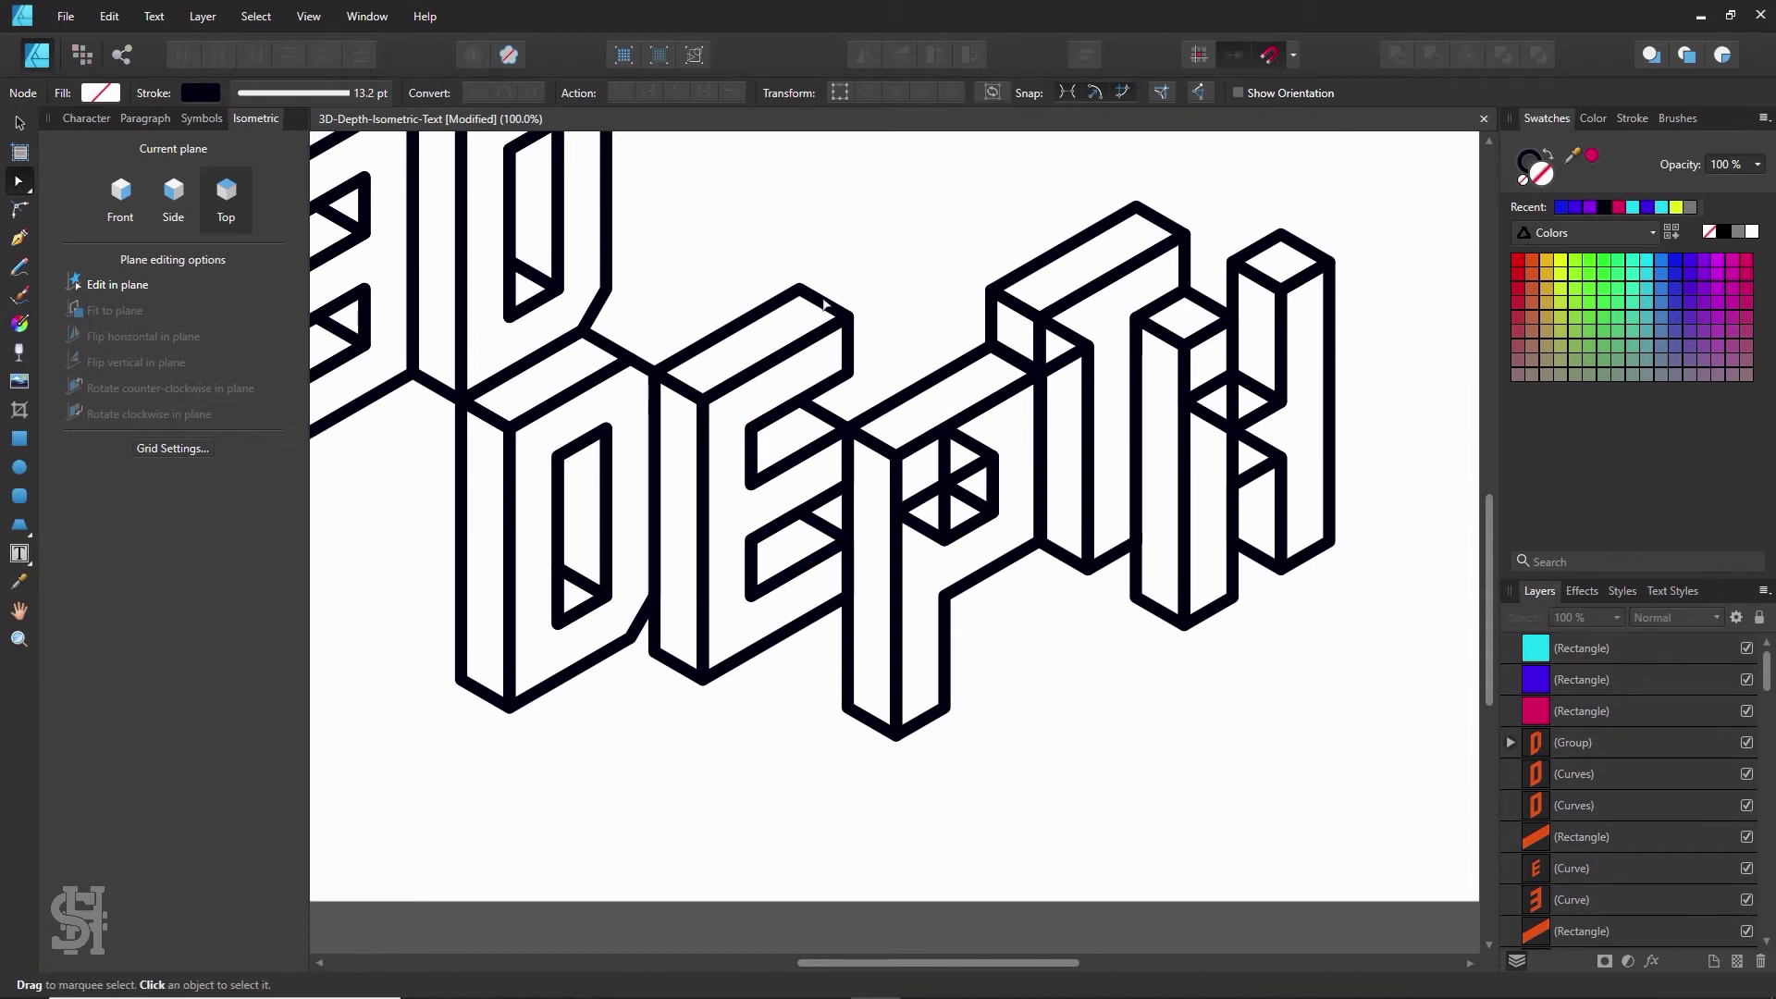
- Ungroup the outlined letter P in DEPTH into its separate faces
{"action": "key", "text": "h"}
{"action": "left_click_drag", "start_coordinate": [497, 447], "coordinate": [848, 604]}
{"action": "left_click_drag", "start_coordinate": [1078, 666], "coordinate": [563, 565]}
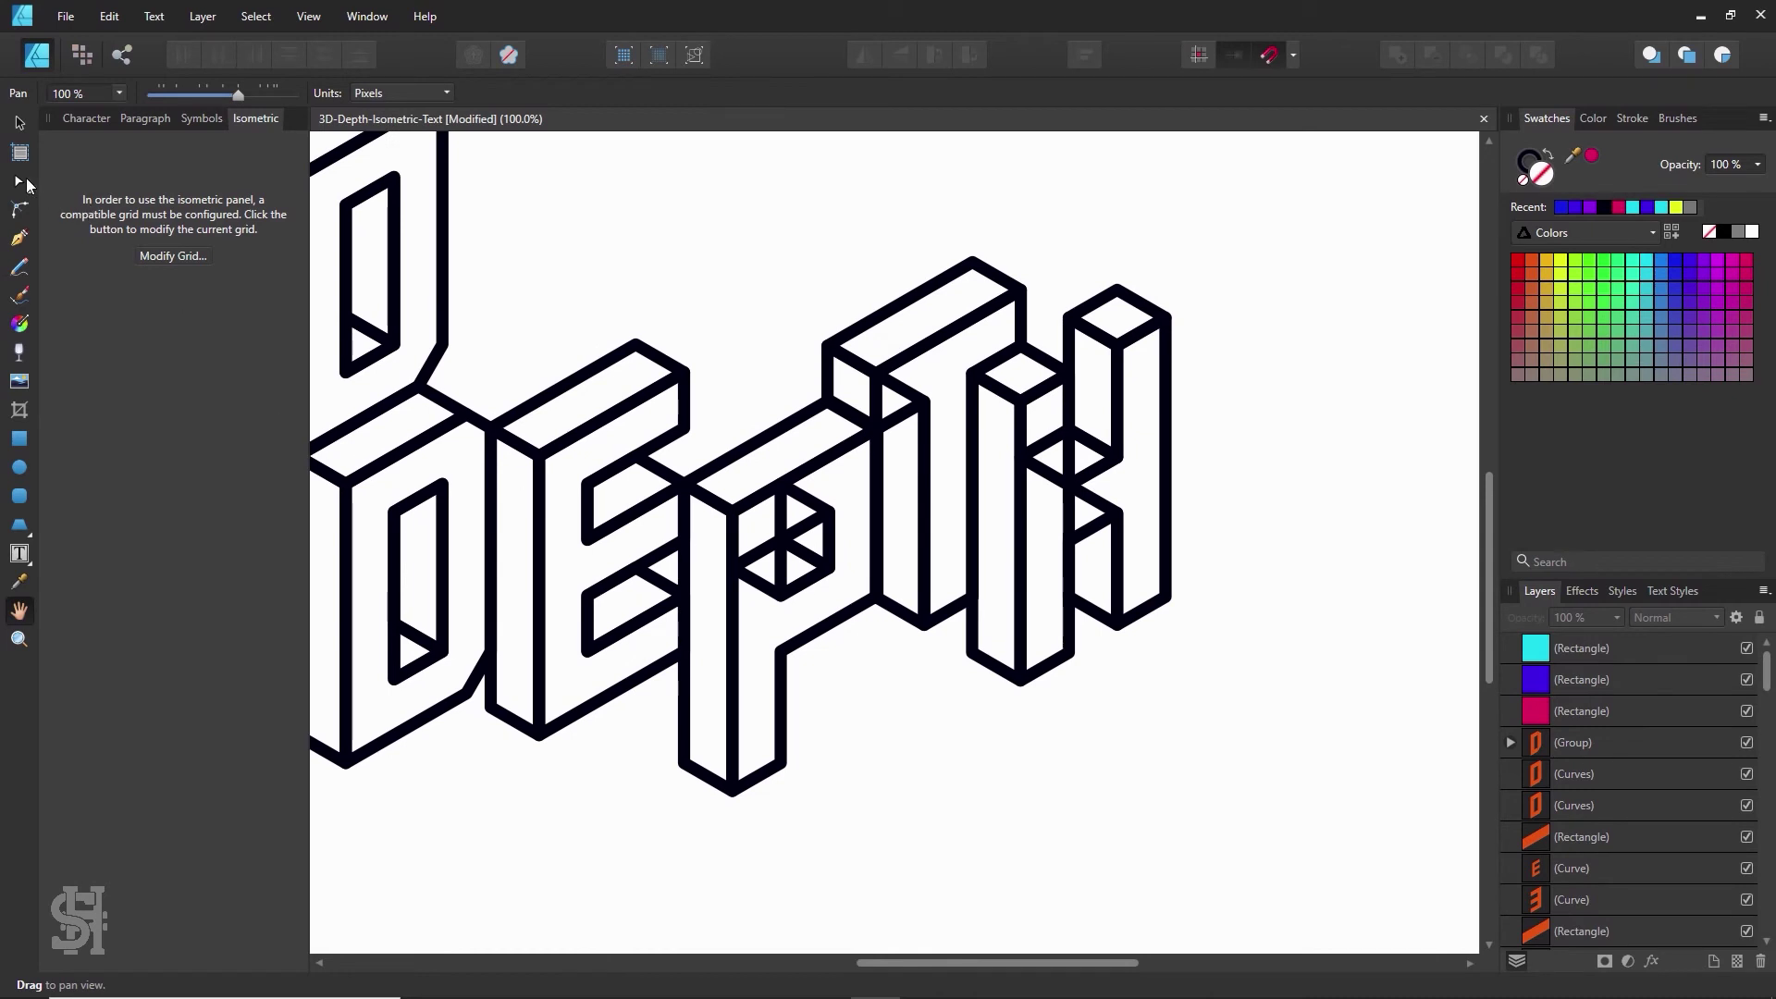
{"action": "key", "text": "a"}
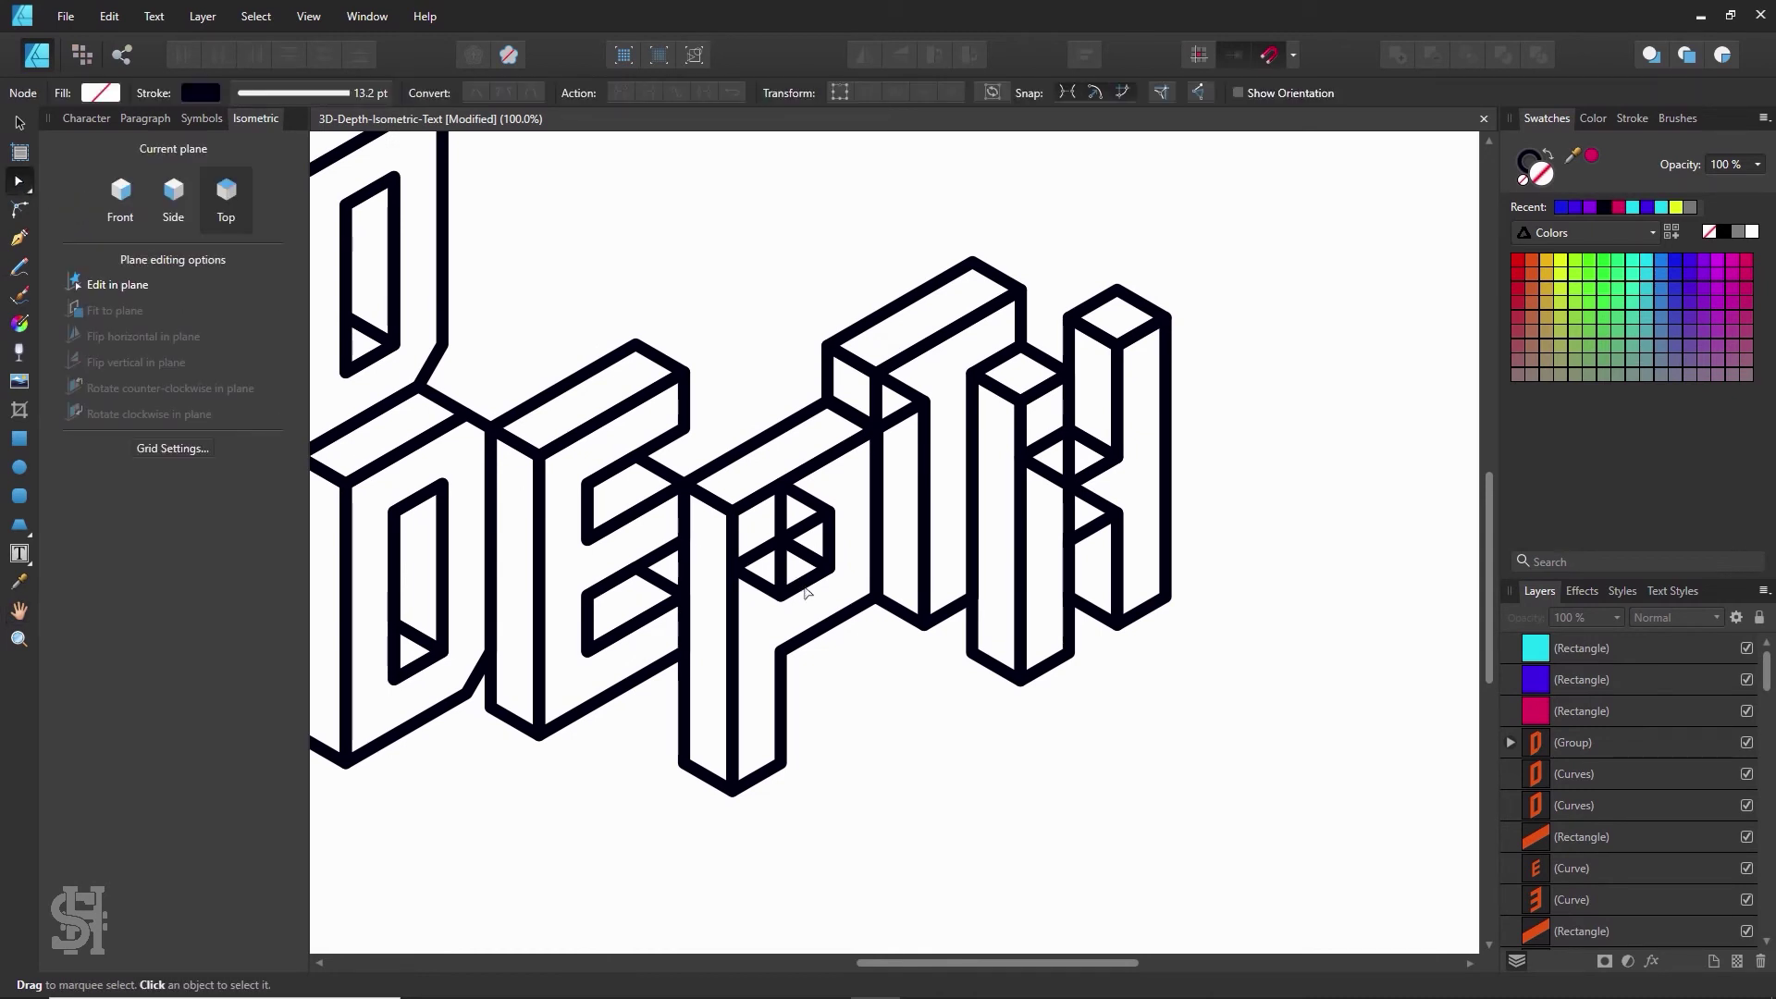
{"action": "left_click", "coordinate": [803, 587]}
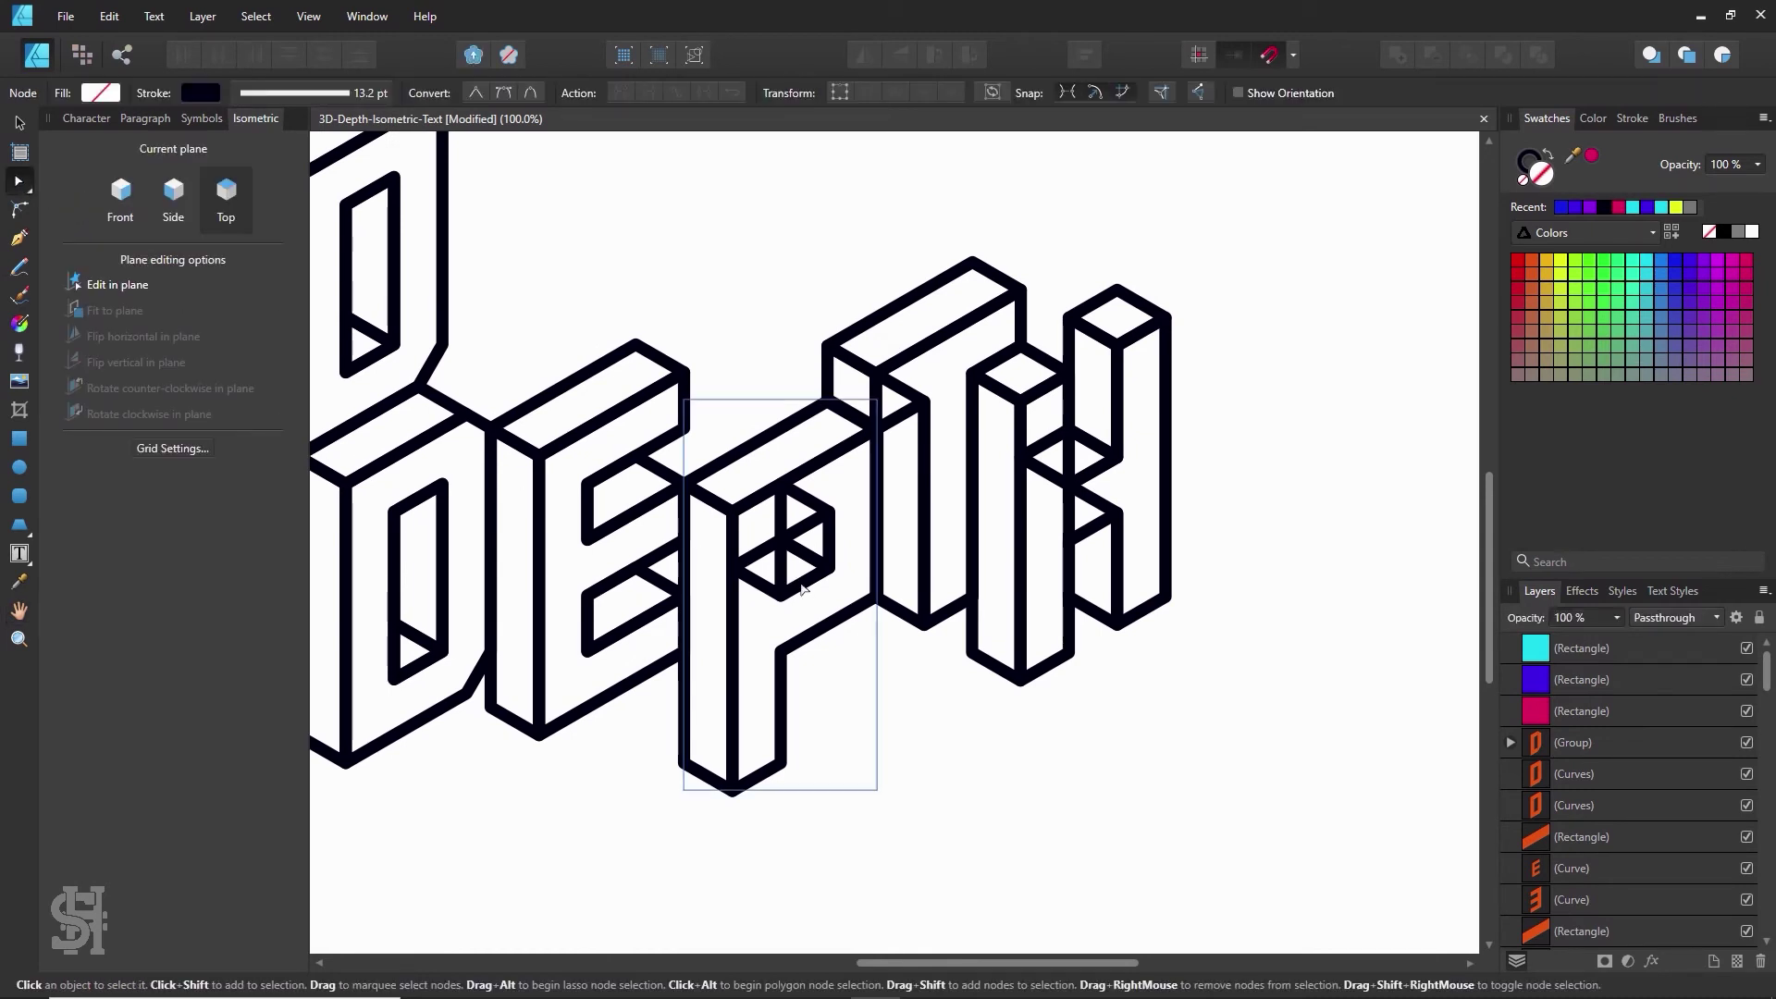
{"action": "left_click", "coordinate": [19, 122]}
{"action": "left_click", "coordinate": [789, 561]}
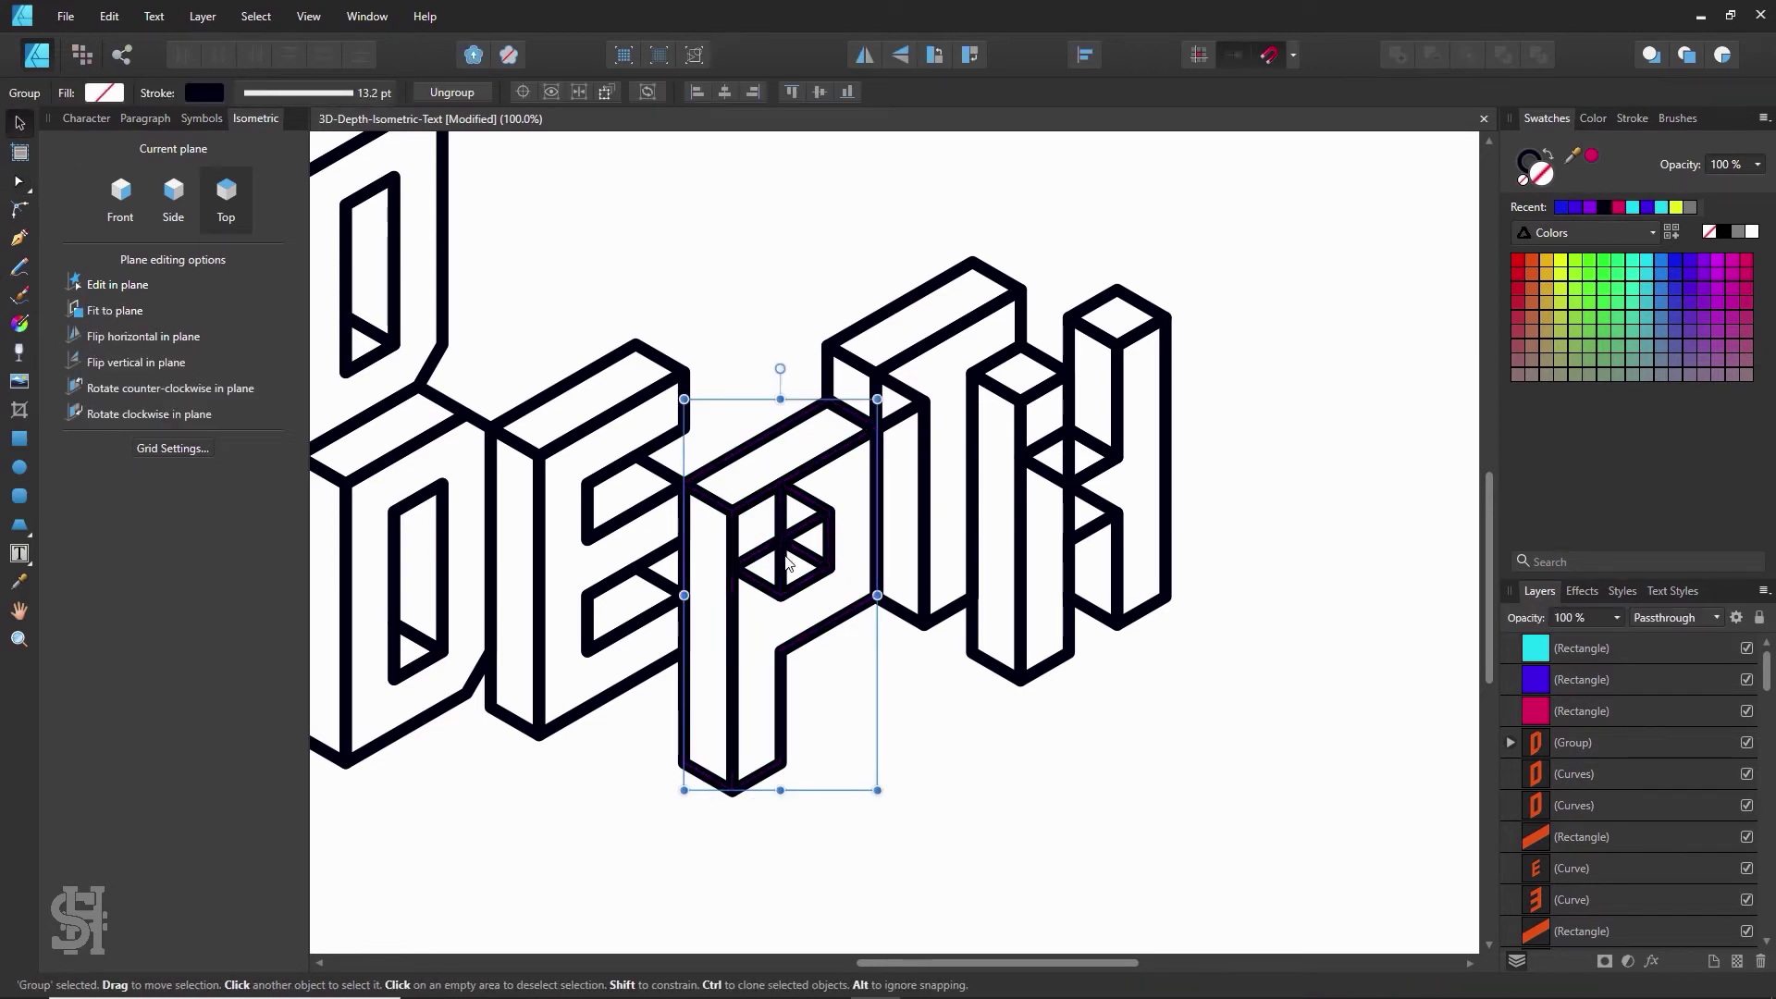
{"action": "left_click", "coordinate": [904, 737]}
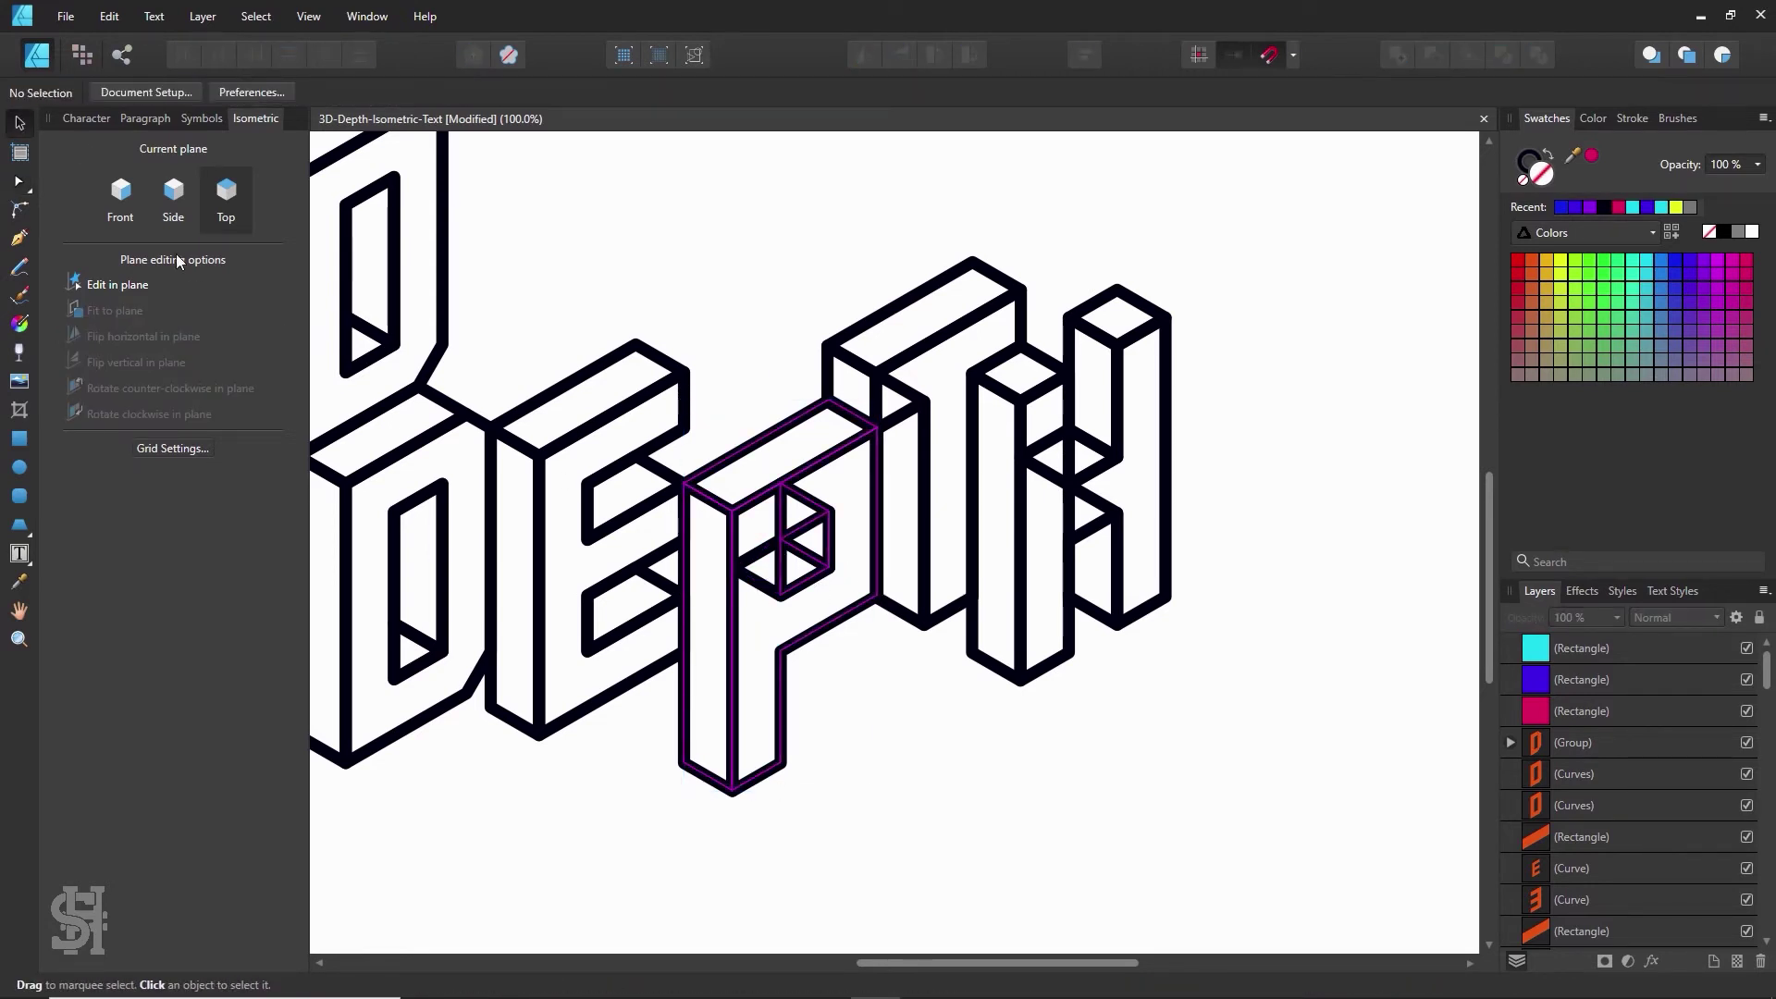
{"action": "left_click", "coordinate": [790, 568]}
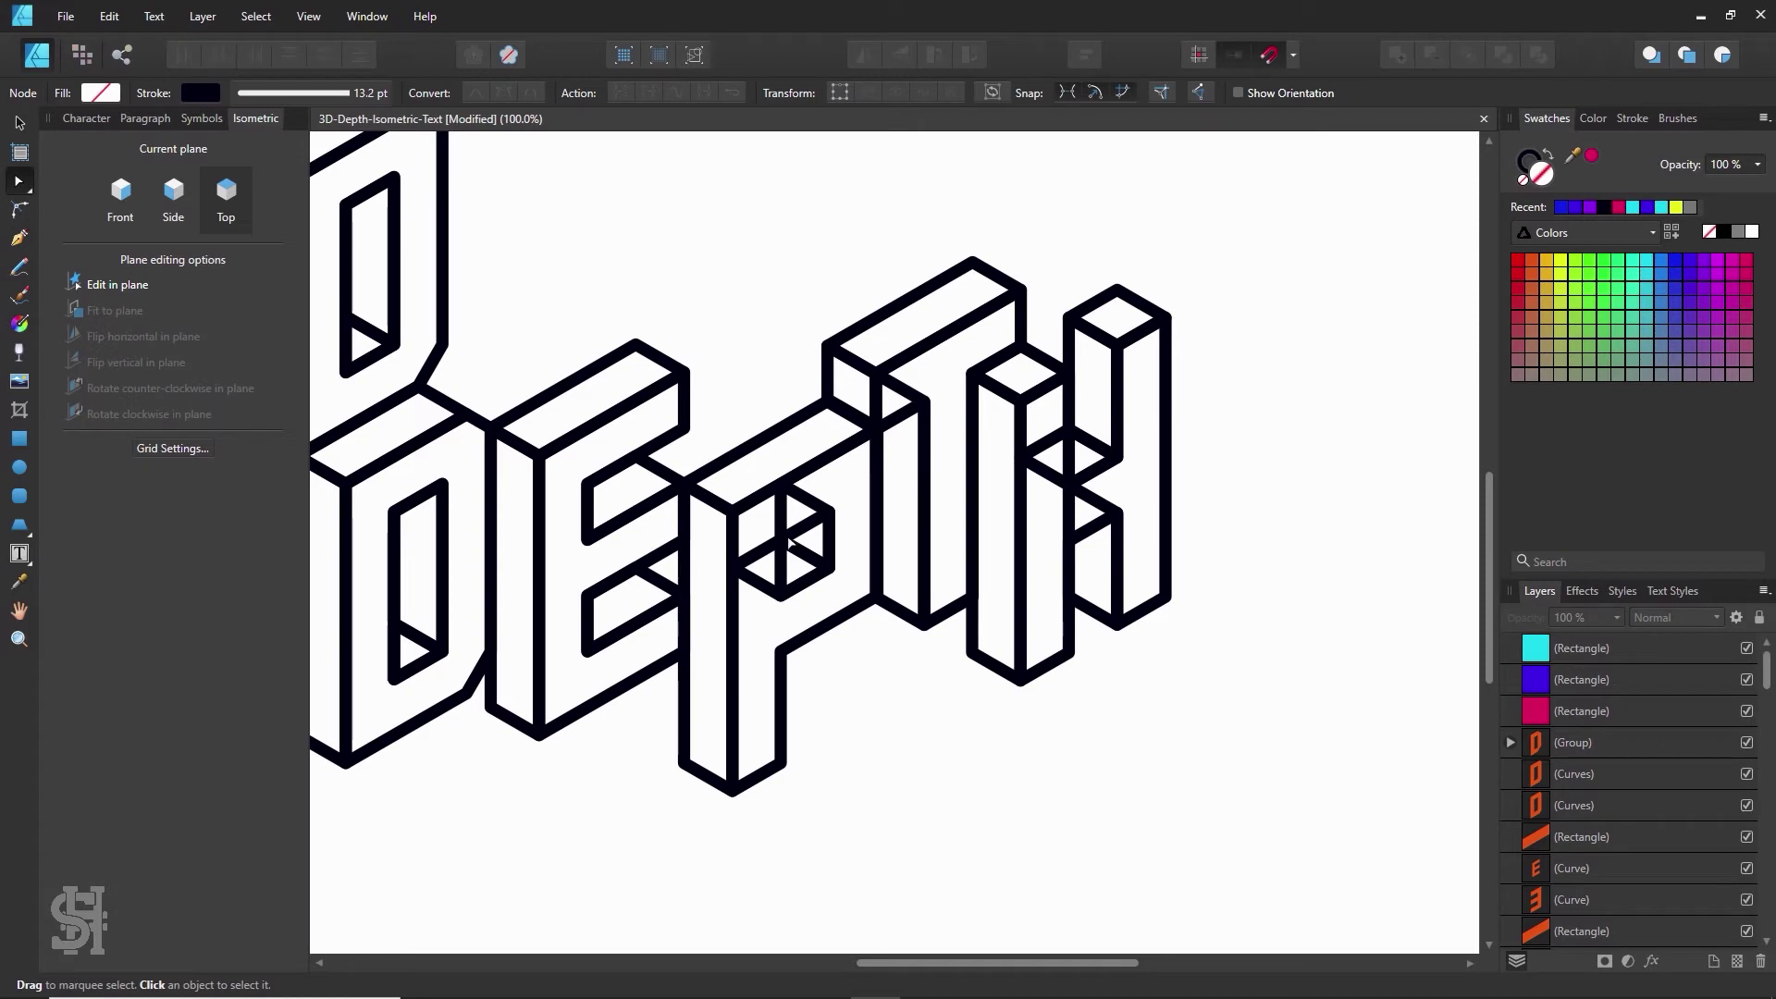
- Convert the bottom inner face of the P's counter to curves and pull its right corner node in to the counter's left edge
{"action": "left_click", "coordinate": [789, 541]}
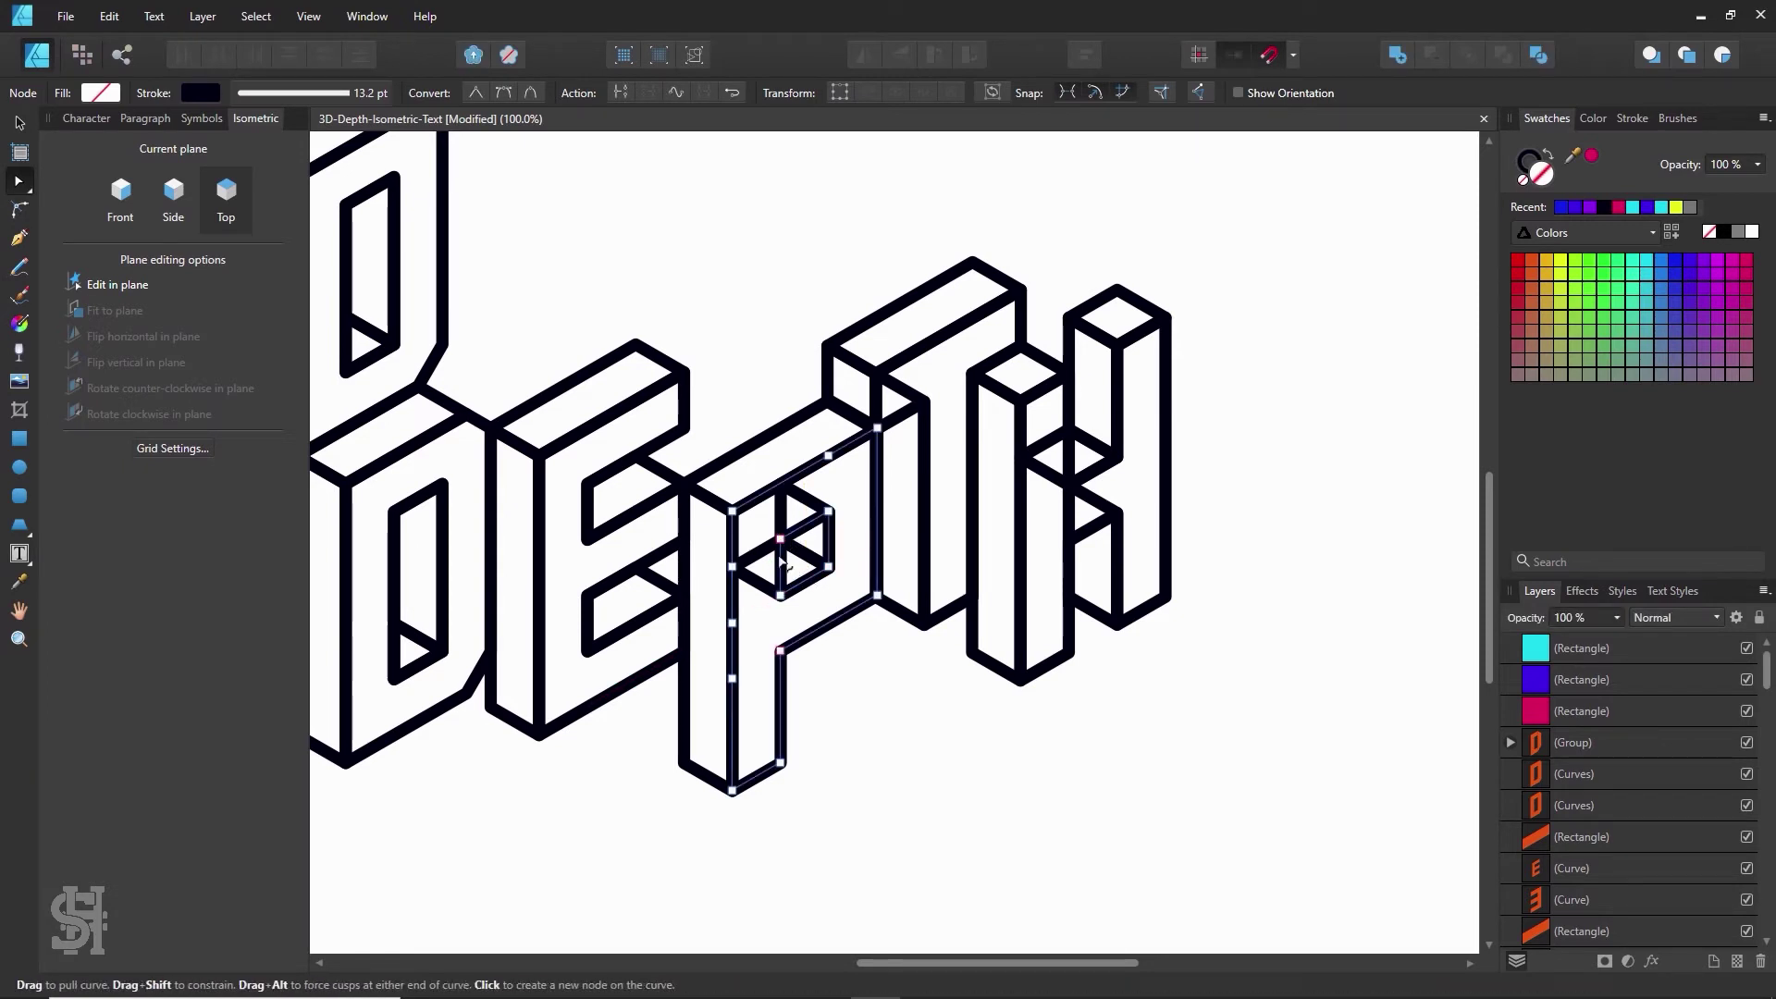
{"action": "left_click", "coordinate": [782, 561]}
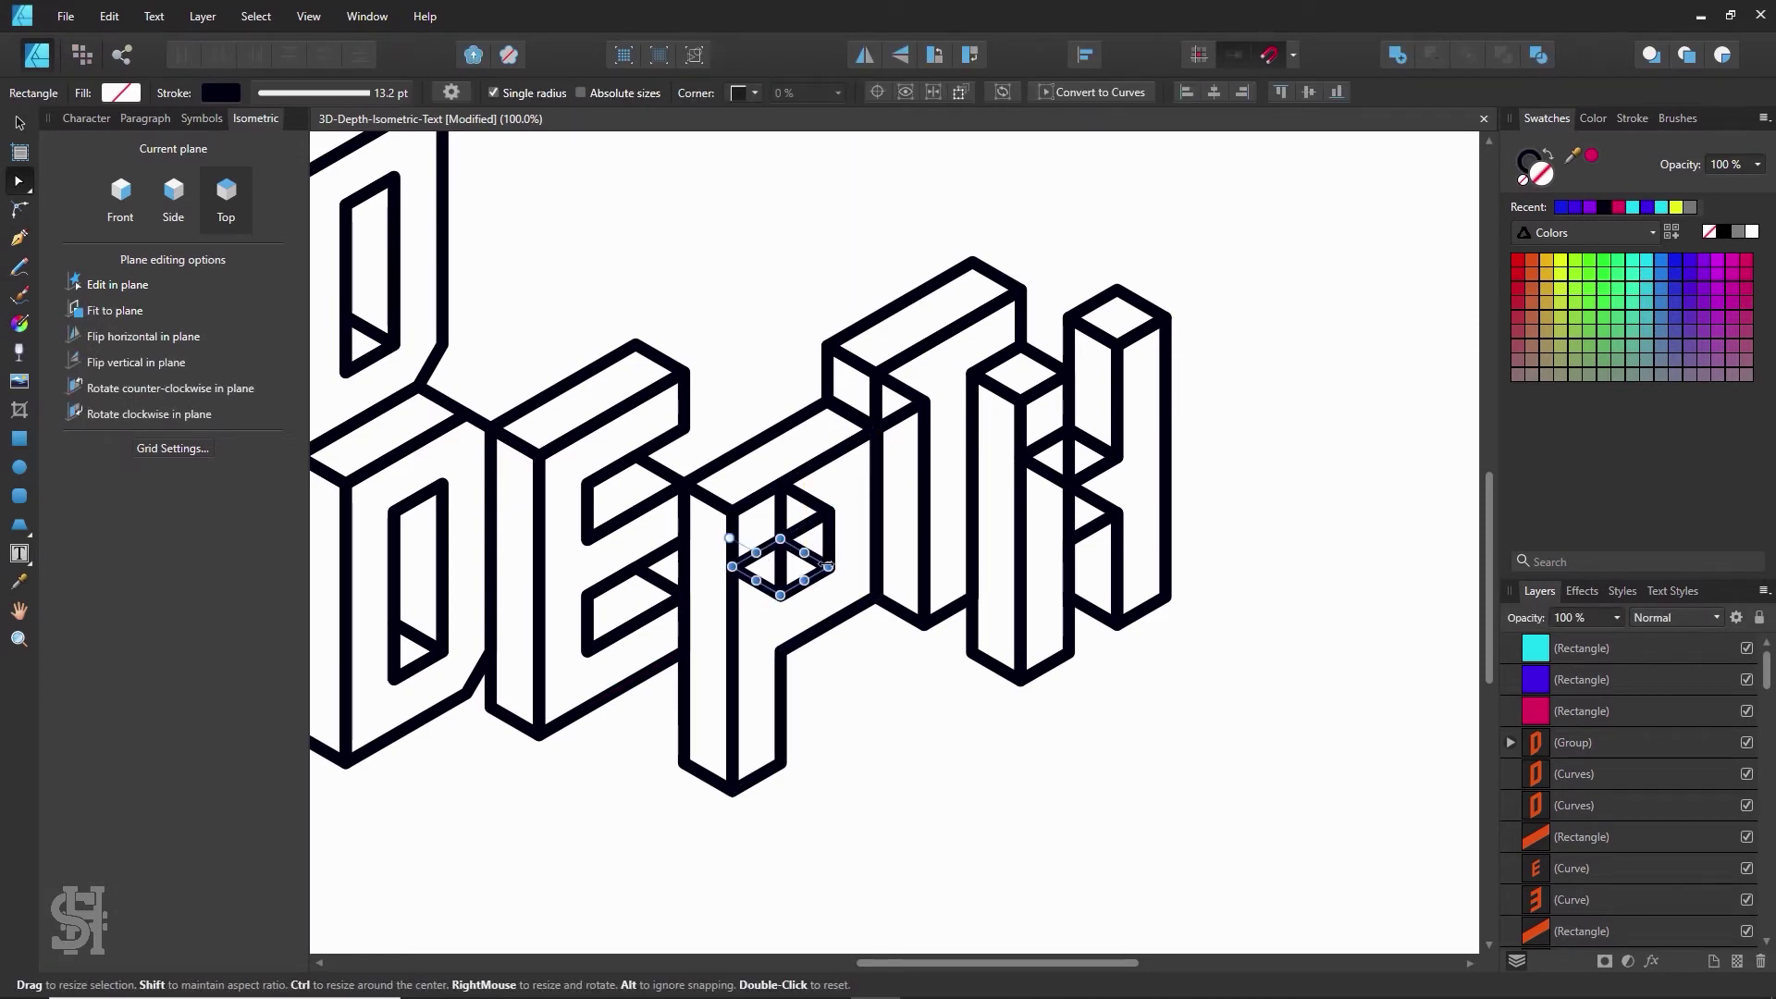
{"action": "right_click", "coordinate": [771, 559]}
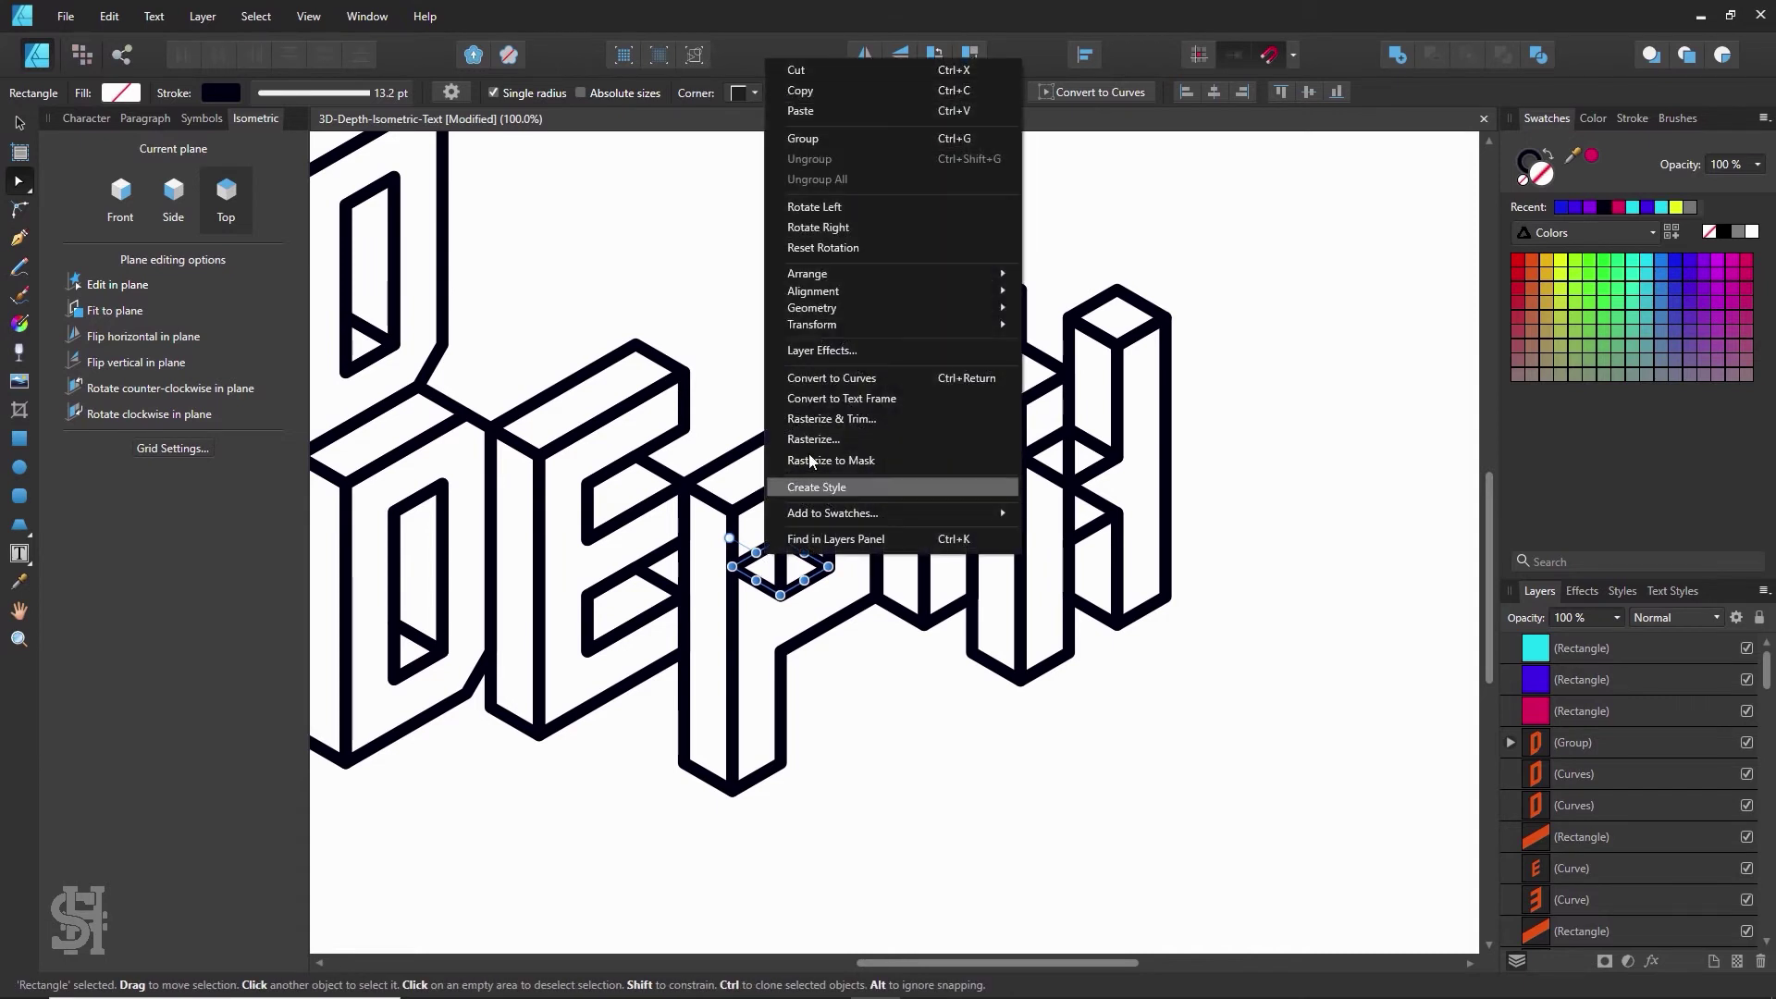
{"action": "left_click", "coordinate": [814, 378]}
{"action": "left_click_drag", "start_coordinate": [829, 566], "coordinate": [789, 567]}
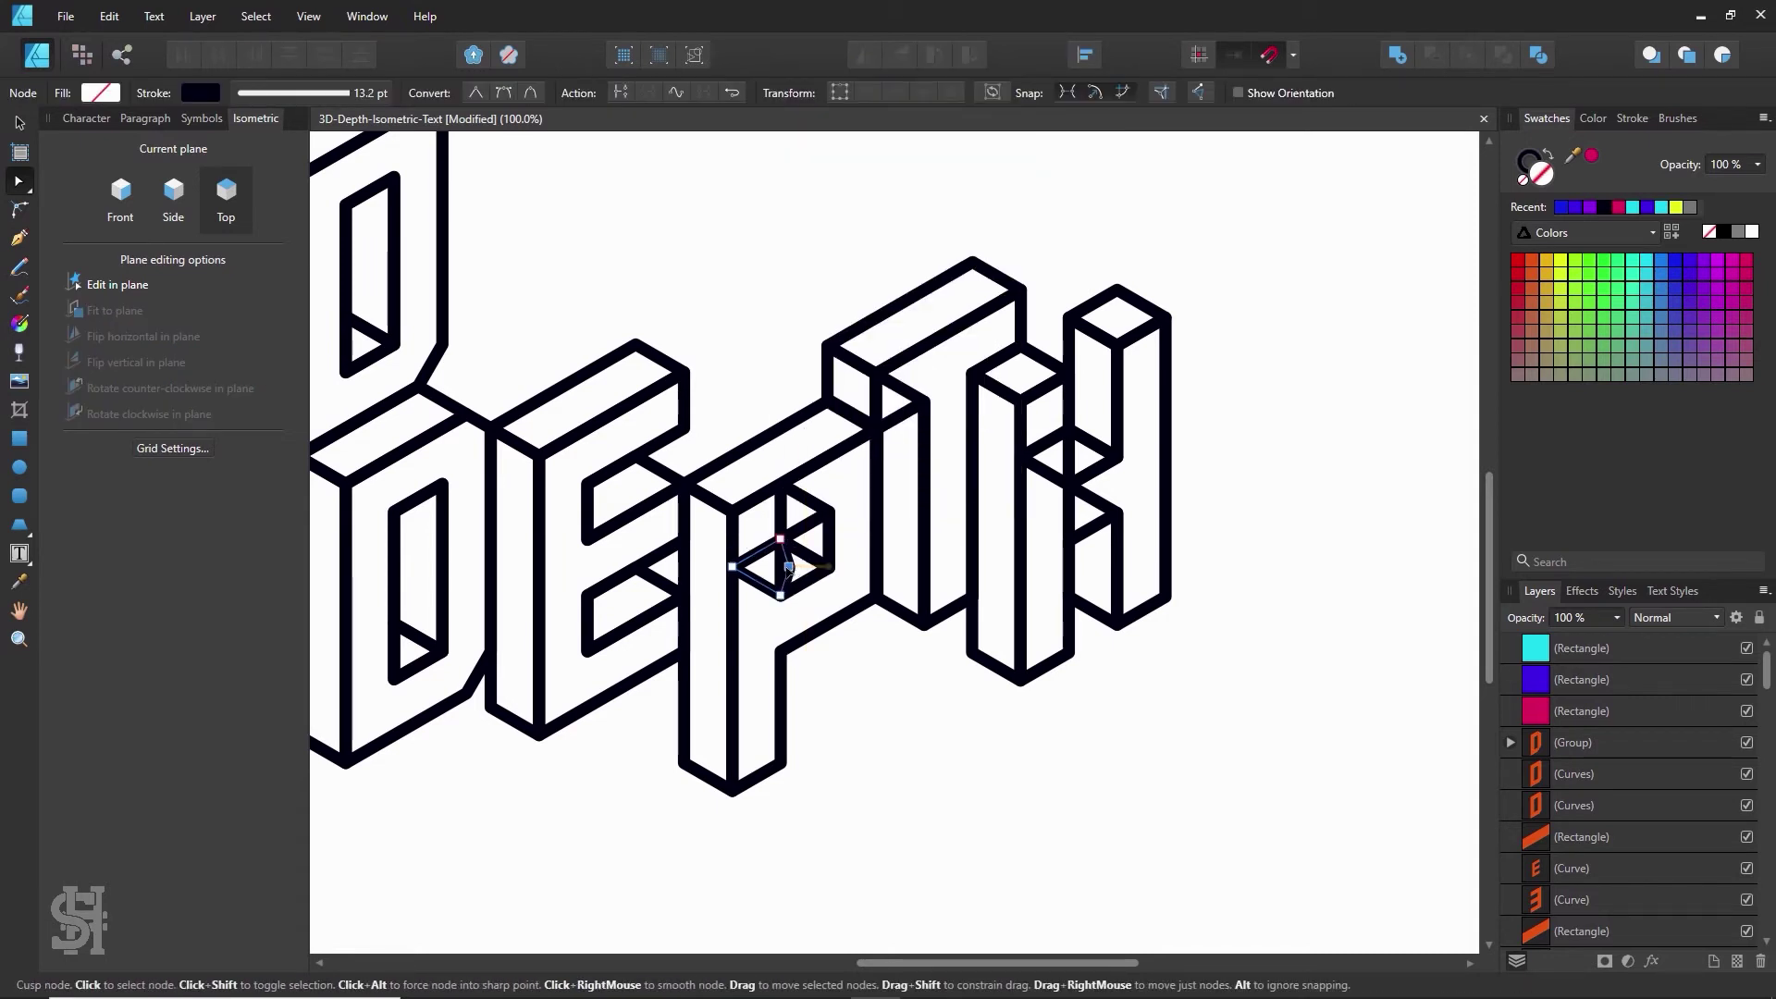
{"action": "left_click", "coordinate": [880, 689]}
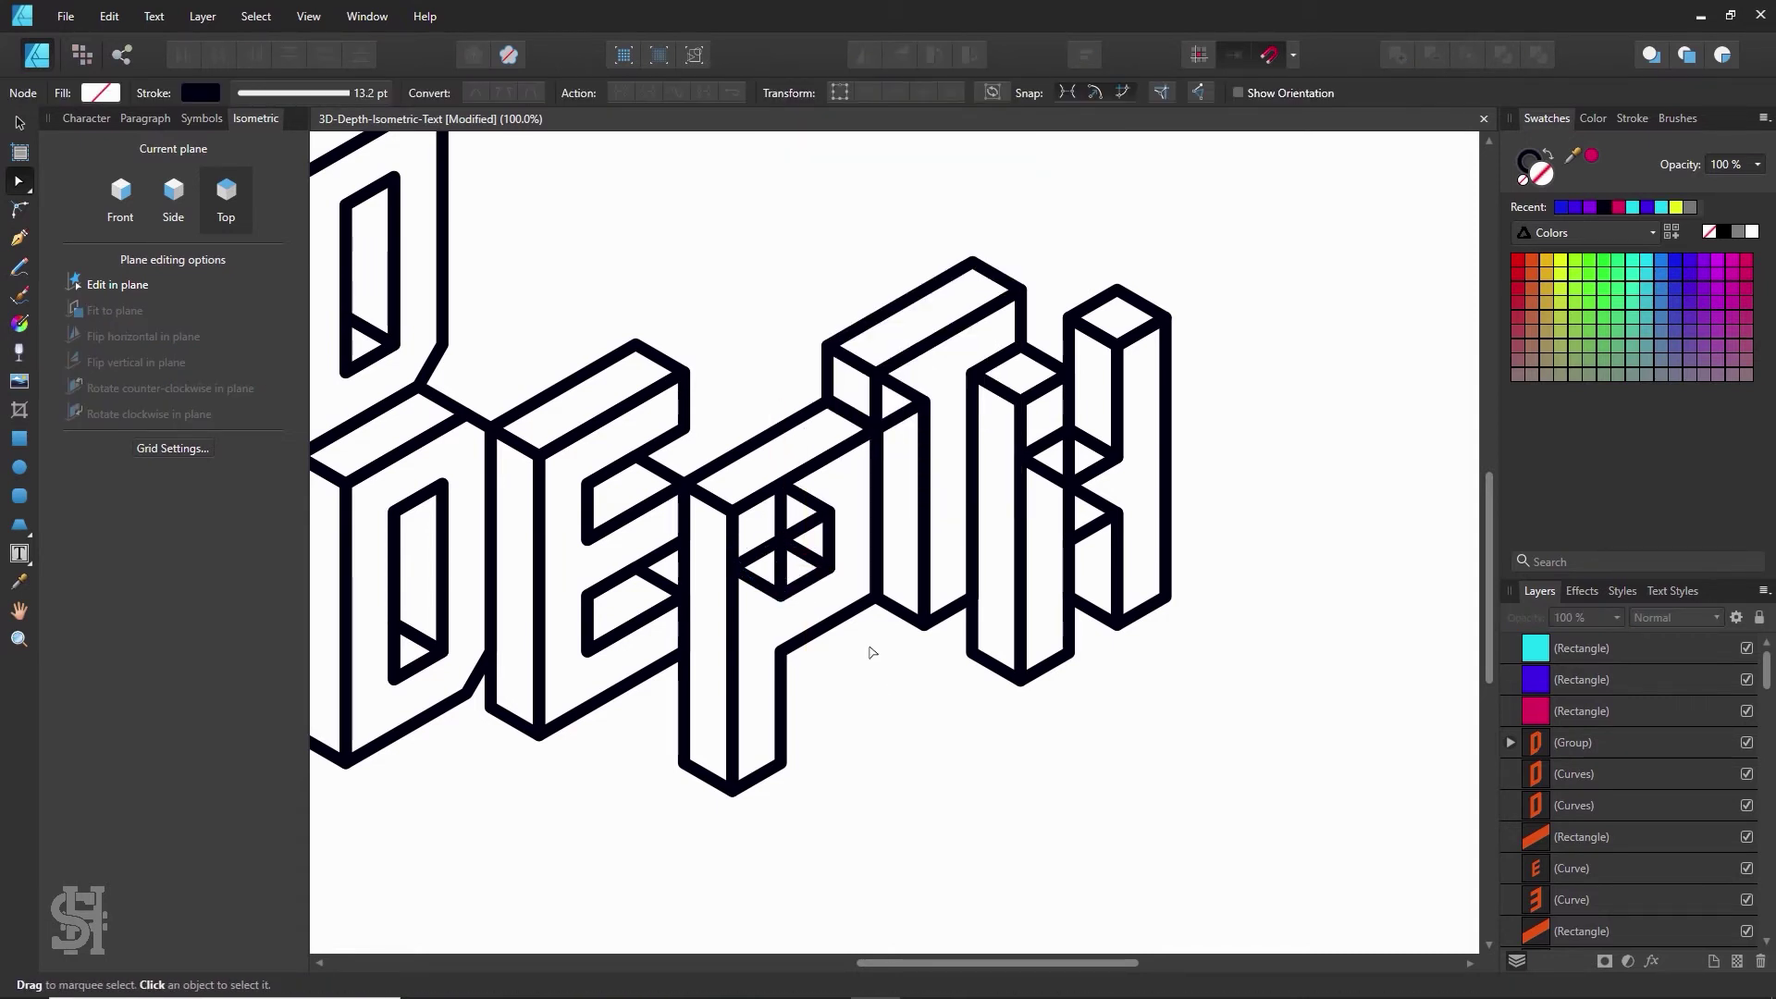
- Convert the side inner face of the P's counter to curves, try moving its lower corner node inward, and undo the move
{"action": "left_click", "coordinate": [822, 554]}
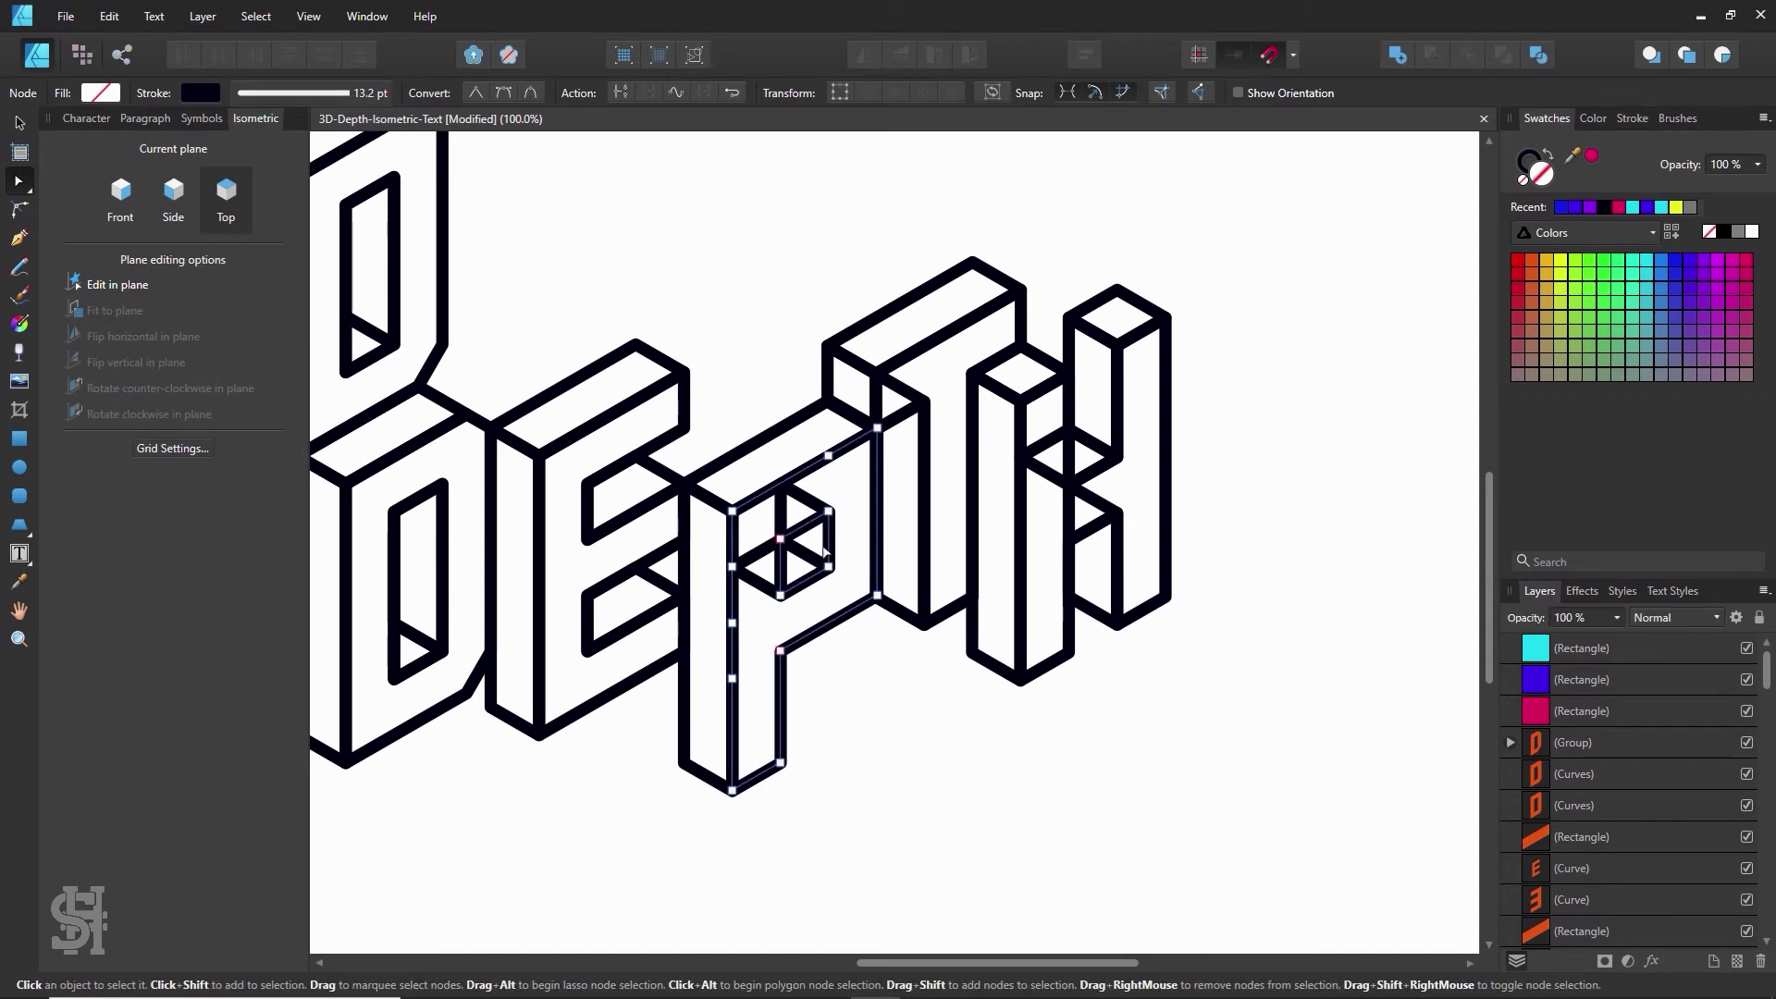
{"action": "left_click", "coordinate": [781, 541]}
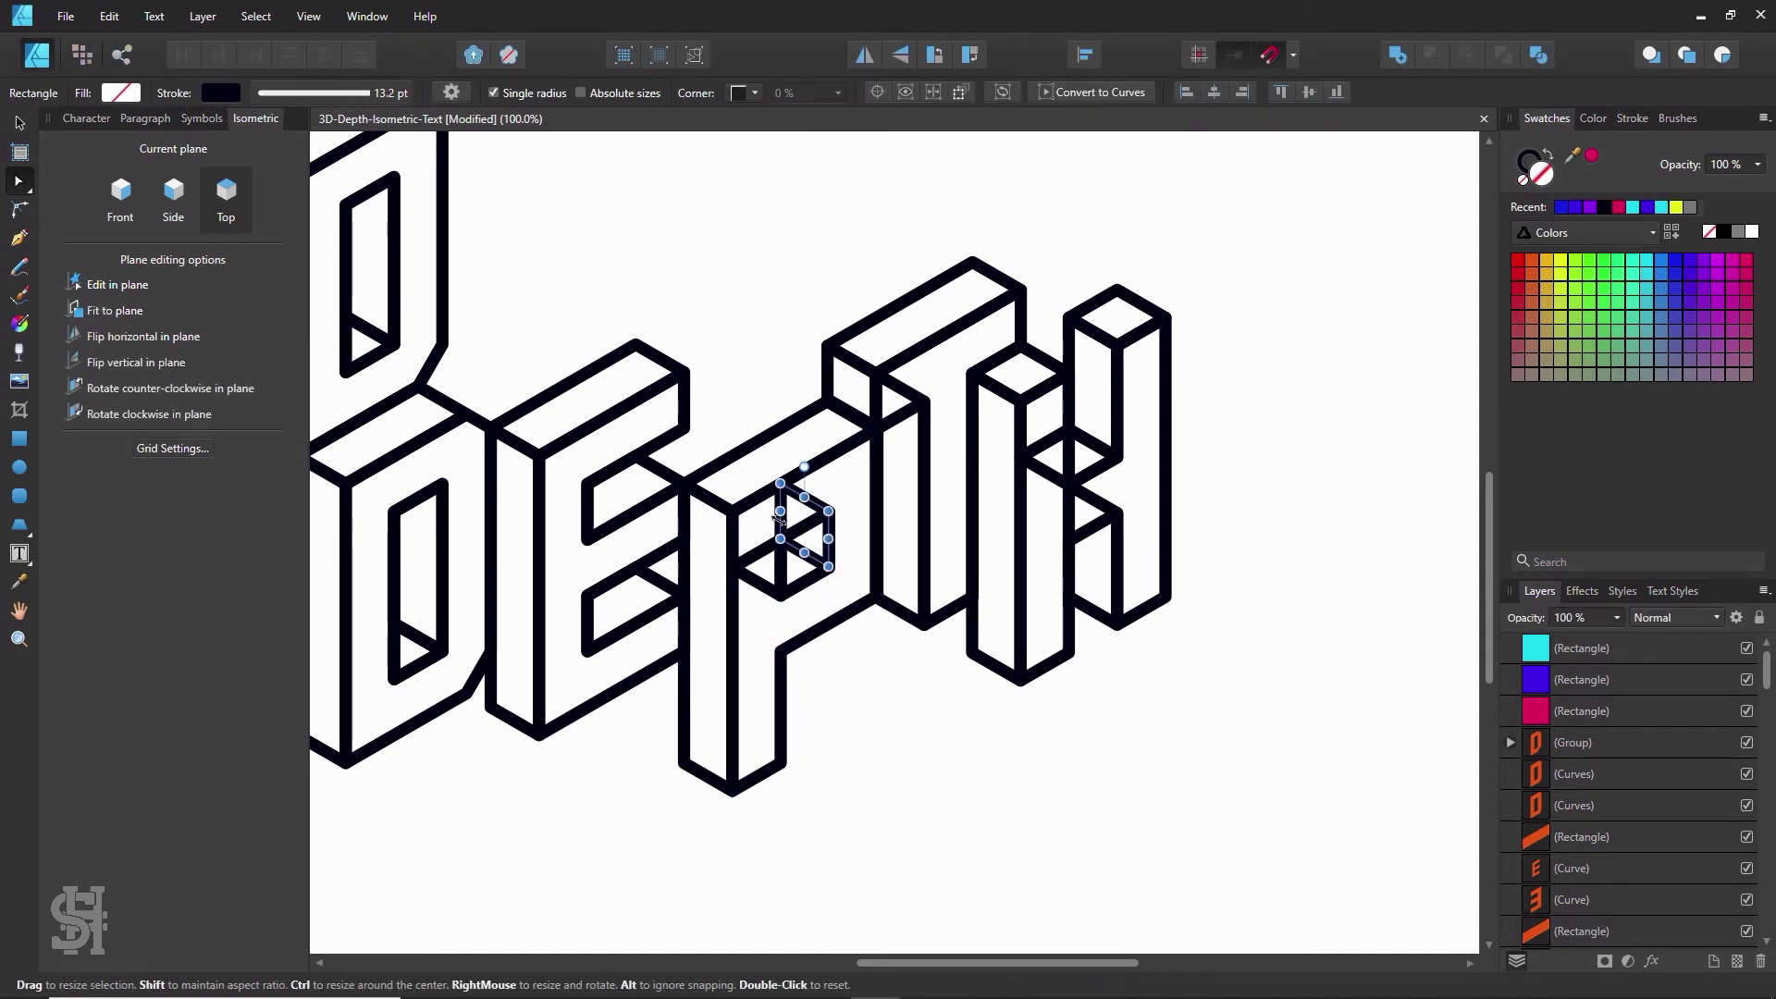
{"action": "right_click", "coordinate": [781, 527]}
{"action": "left_click", "coordinate": [846, 340]}
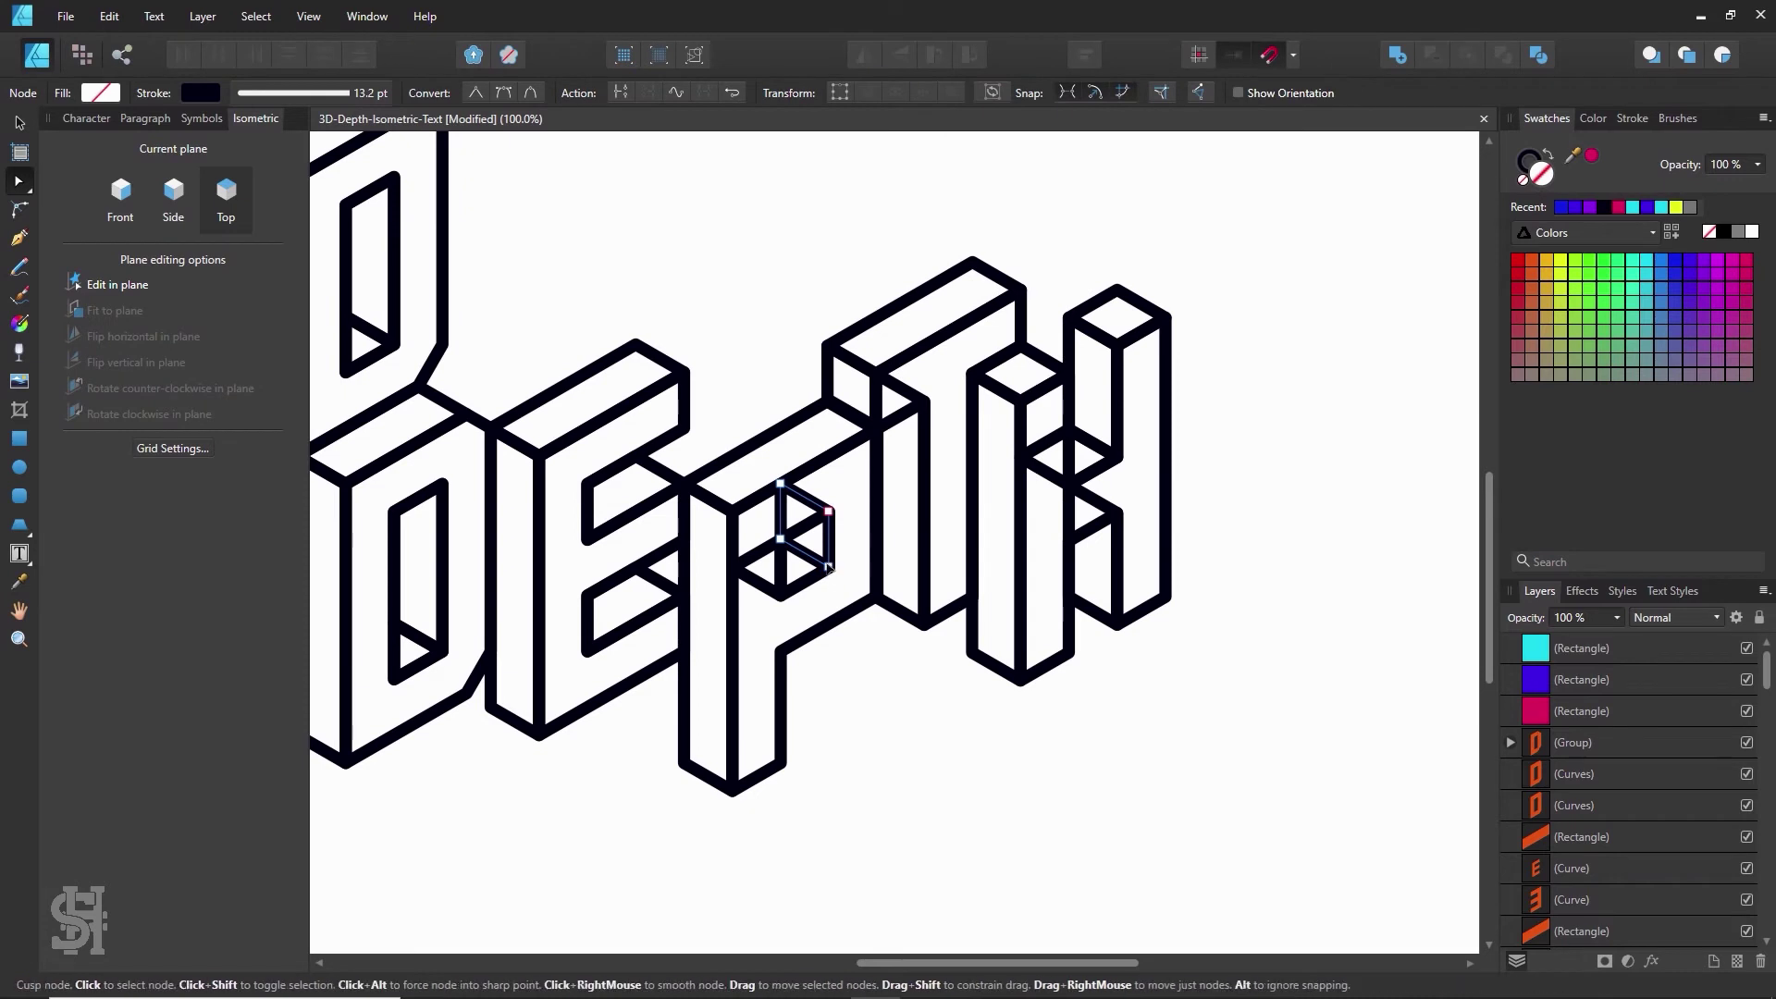
{"action": "left_click_drag", "start_coordinate": [817, 550], "coordinate": [803, 522]}
{"action": "key", "text": "ctrl+z"}
{"action": "left_click", "coordinate": [879, 682]}
- Delete the side inner face from the P's counter
{"action": "left_click", "coordinate": [782, 561]}
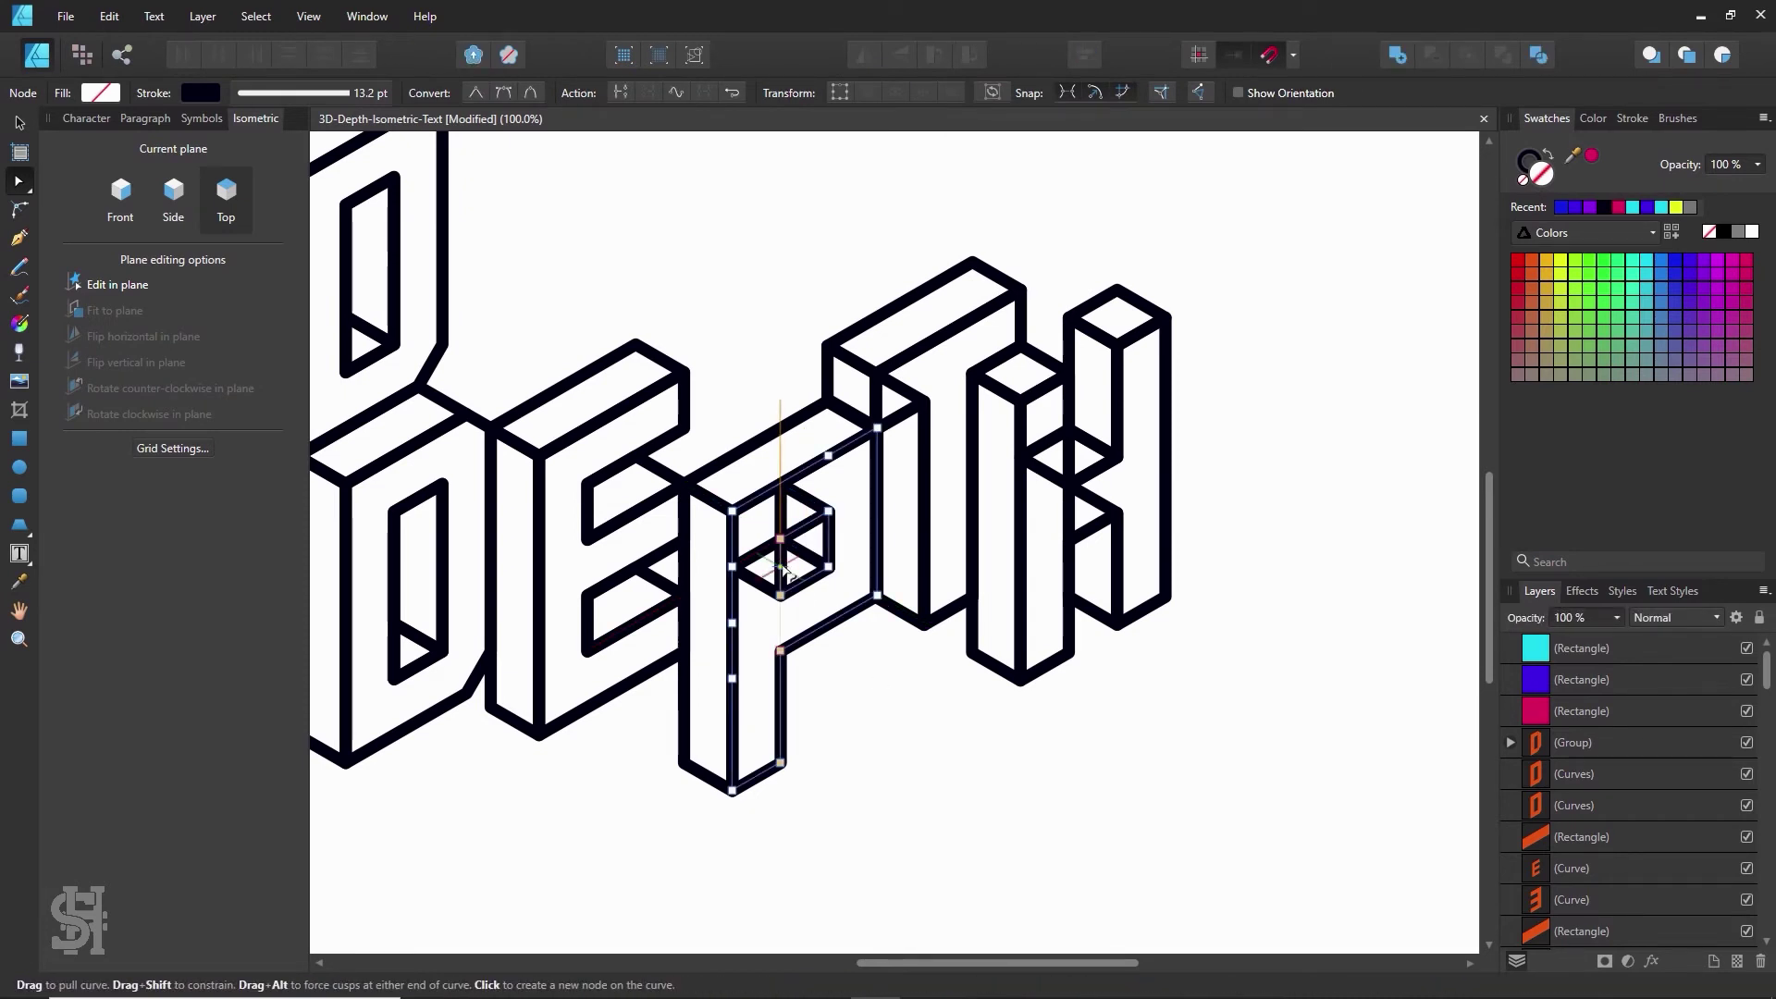
{"action": "left_click", "coordinate": [756, 555]}
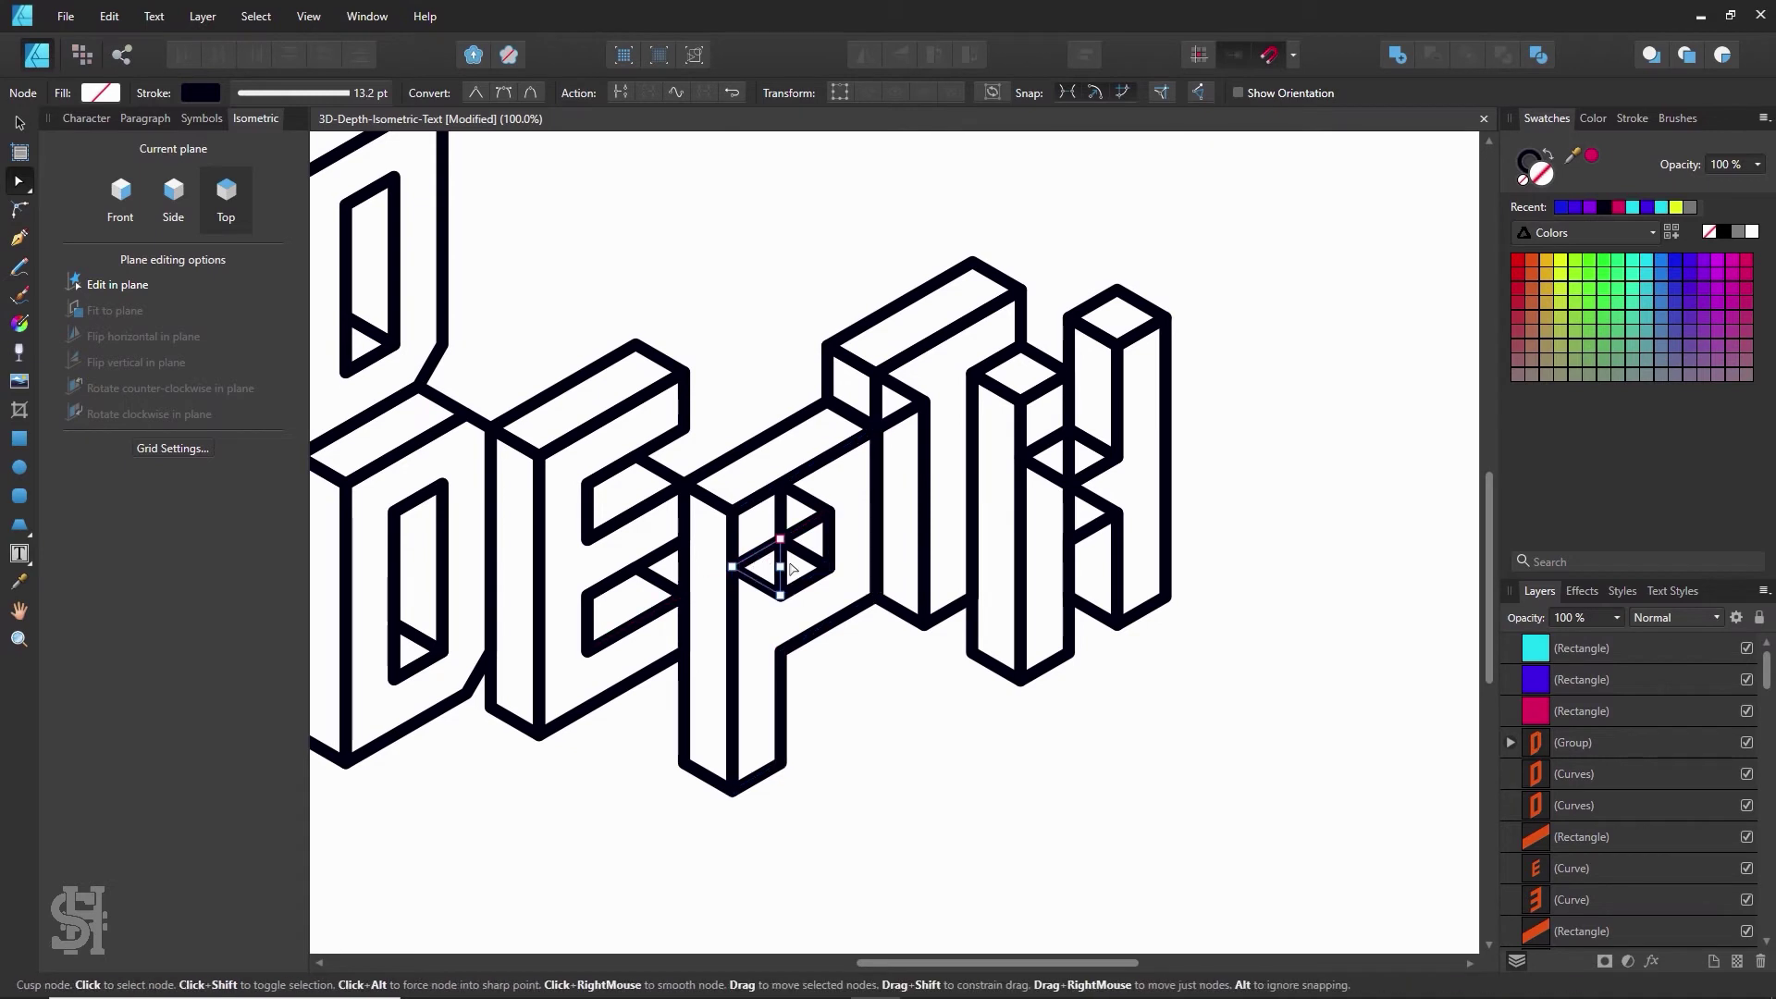
{"action": "left_click", "coordinate": [808, 557]}
{"action": "left_click_drag", "start_coordinate": [830, 566], "coordinate": [804, 525]}
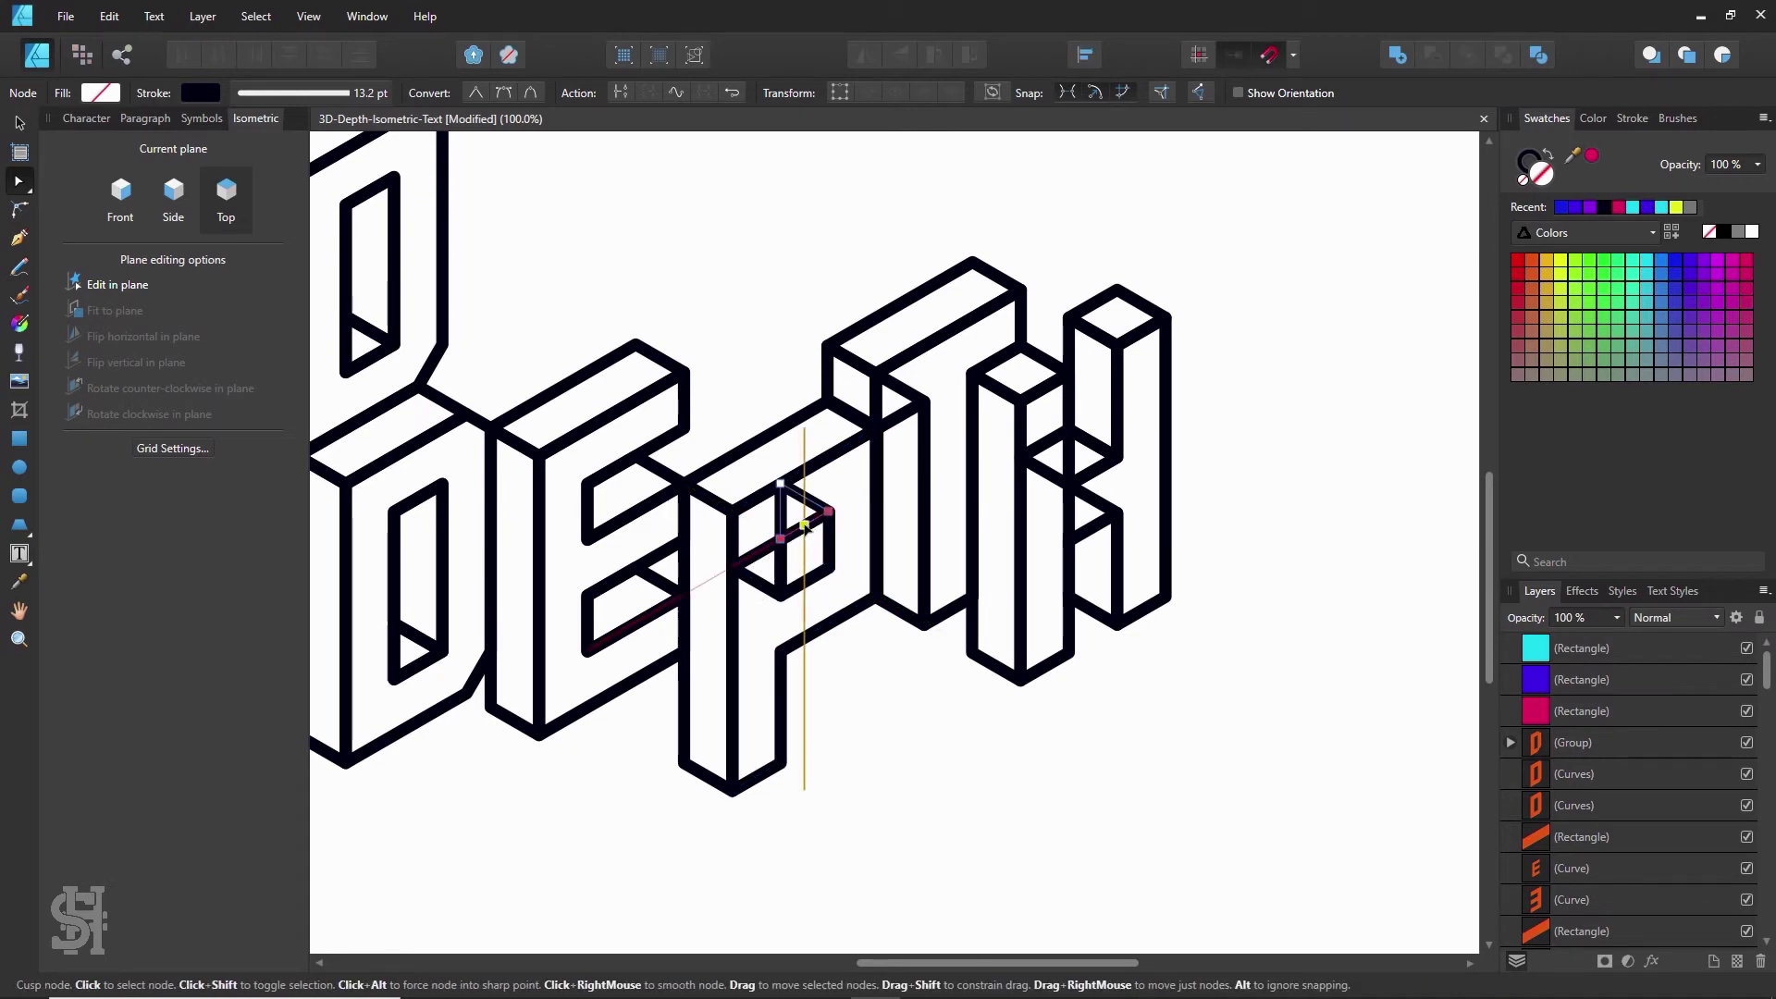
{"action": "key", "text": "Delete"}
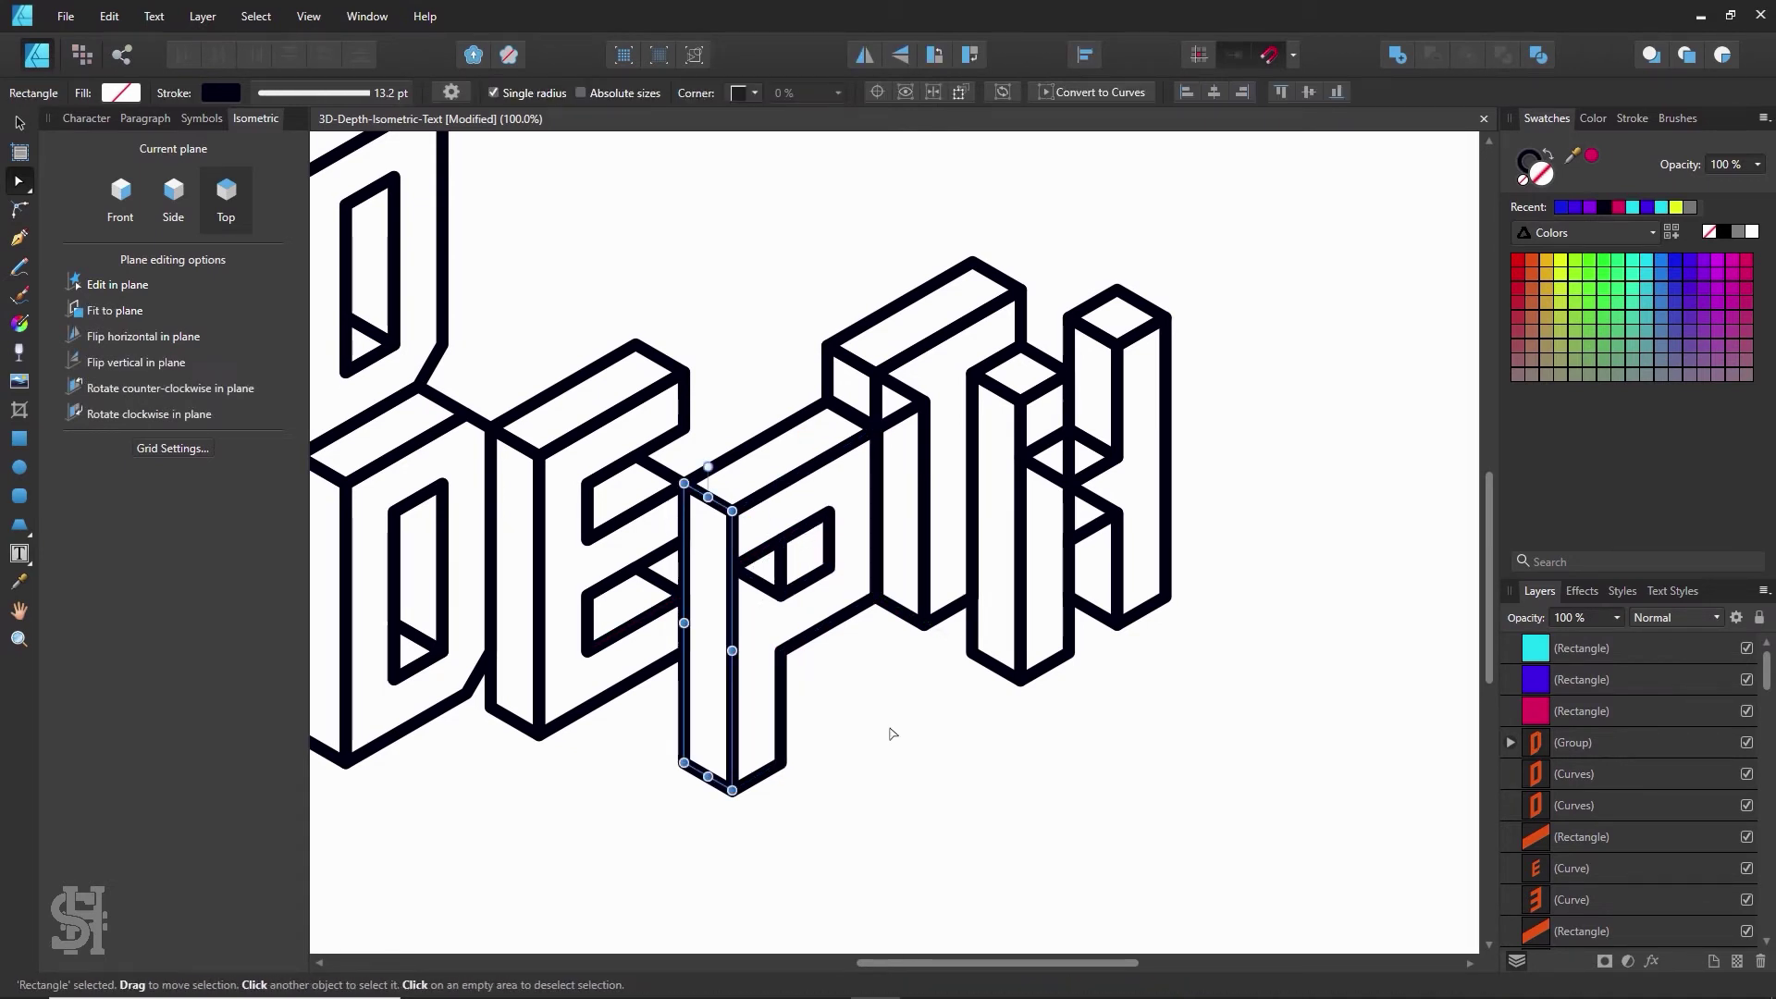
- Remove the leftover triangular bottom face from the P, leaving only the outline of its counter
{"action": "left_click", "coordinate": [727, 208]}
{"action": "left_click", "coordinate": [772, 561]}
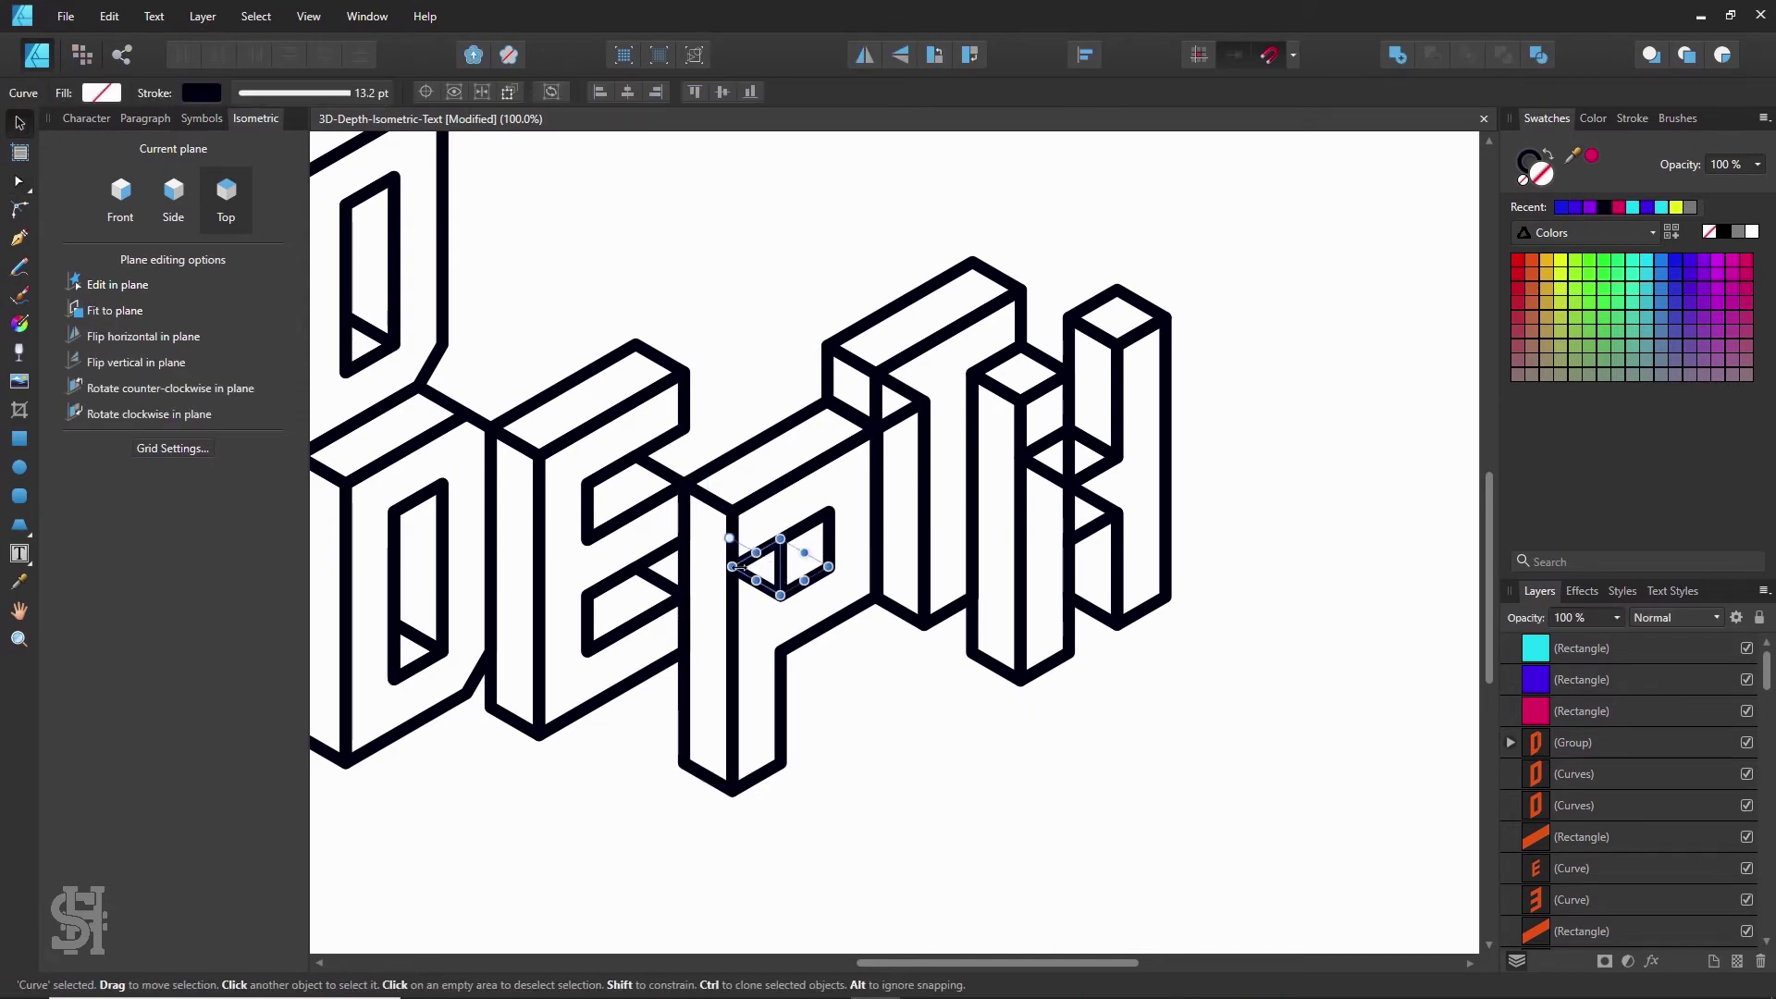
{"action": "left_click_drag", "start_coordinate": [773, 561], "coordinate": [897, 747]}
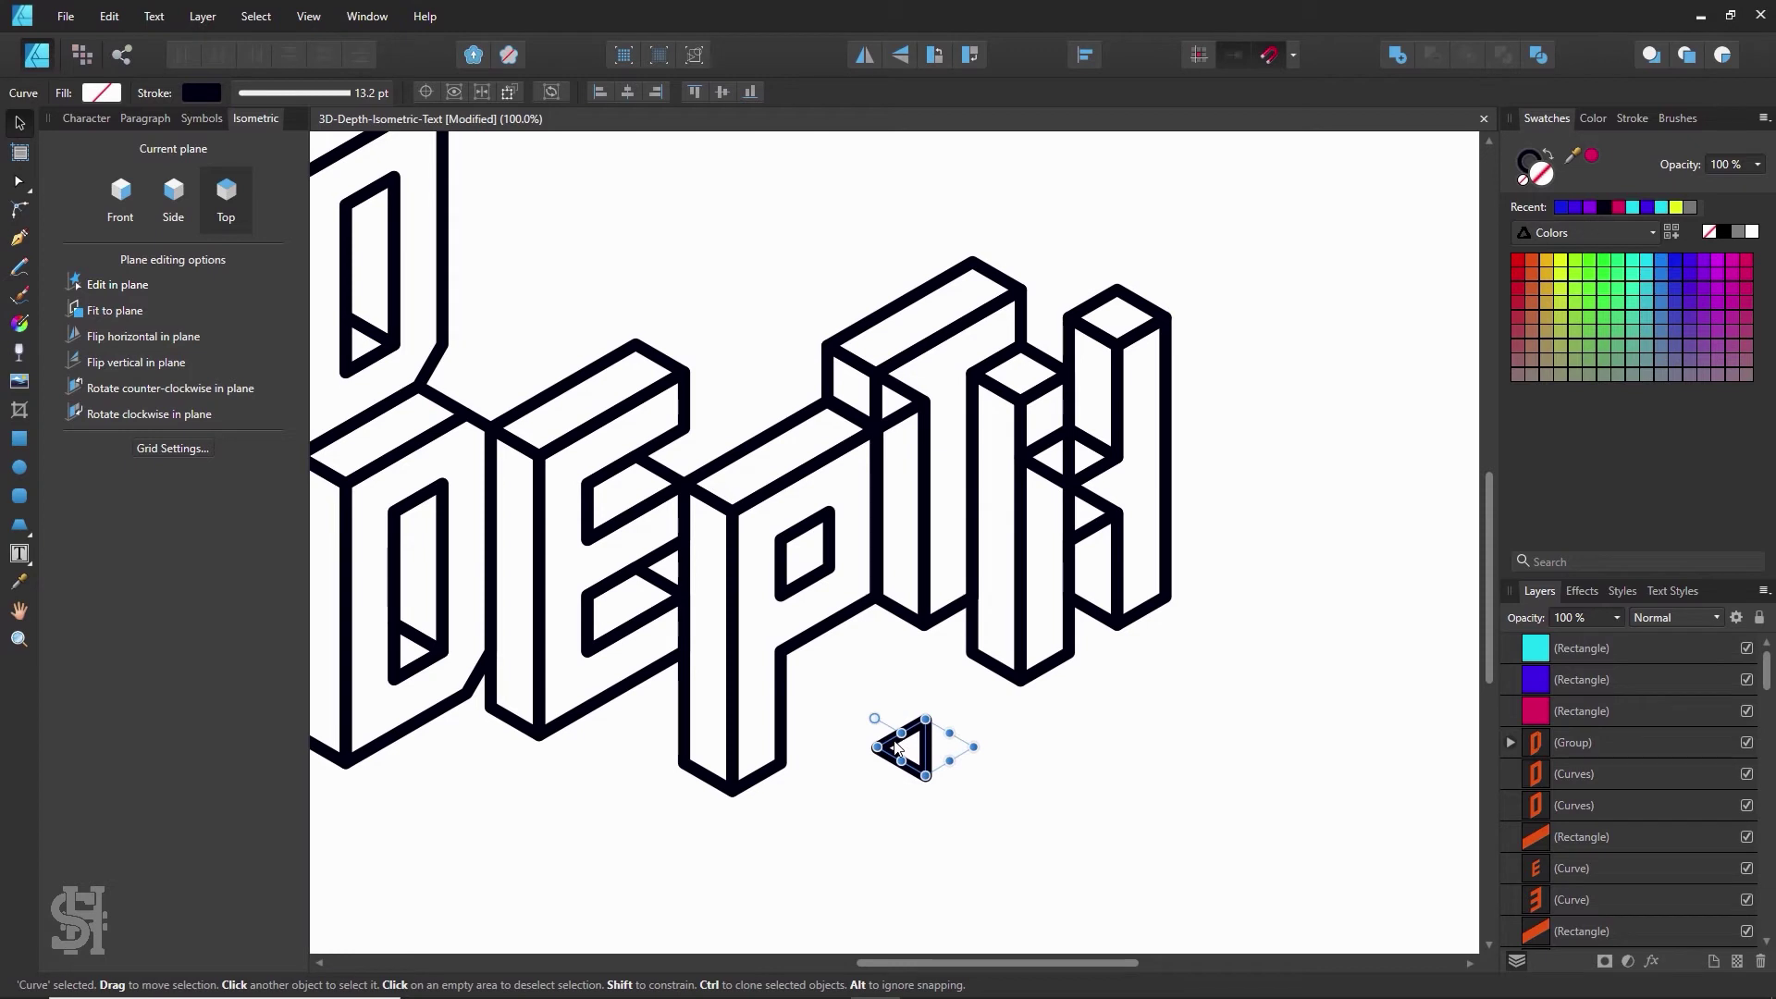
{"action": "key", "text": "ctrl+z"}
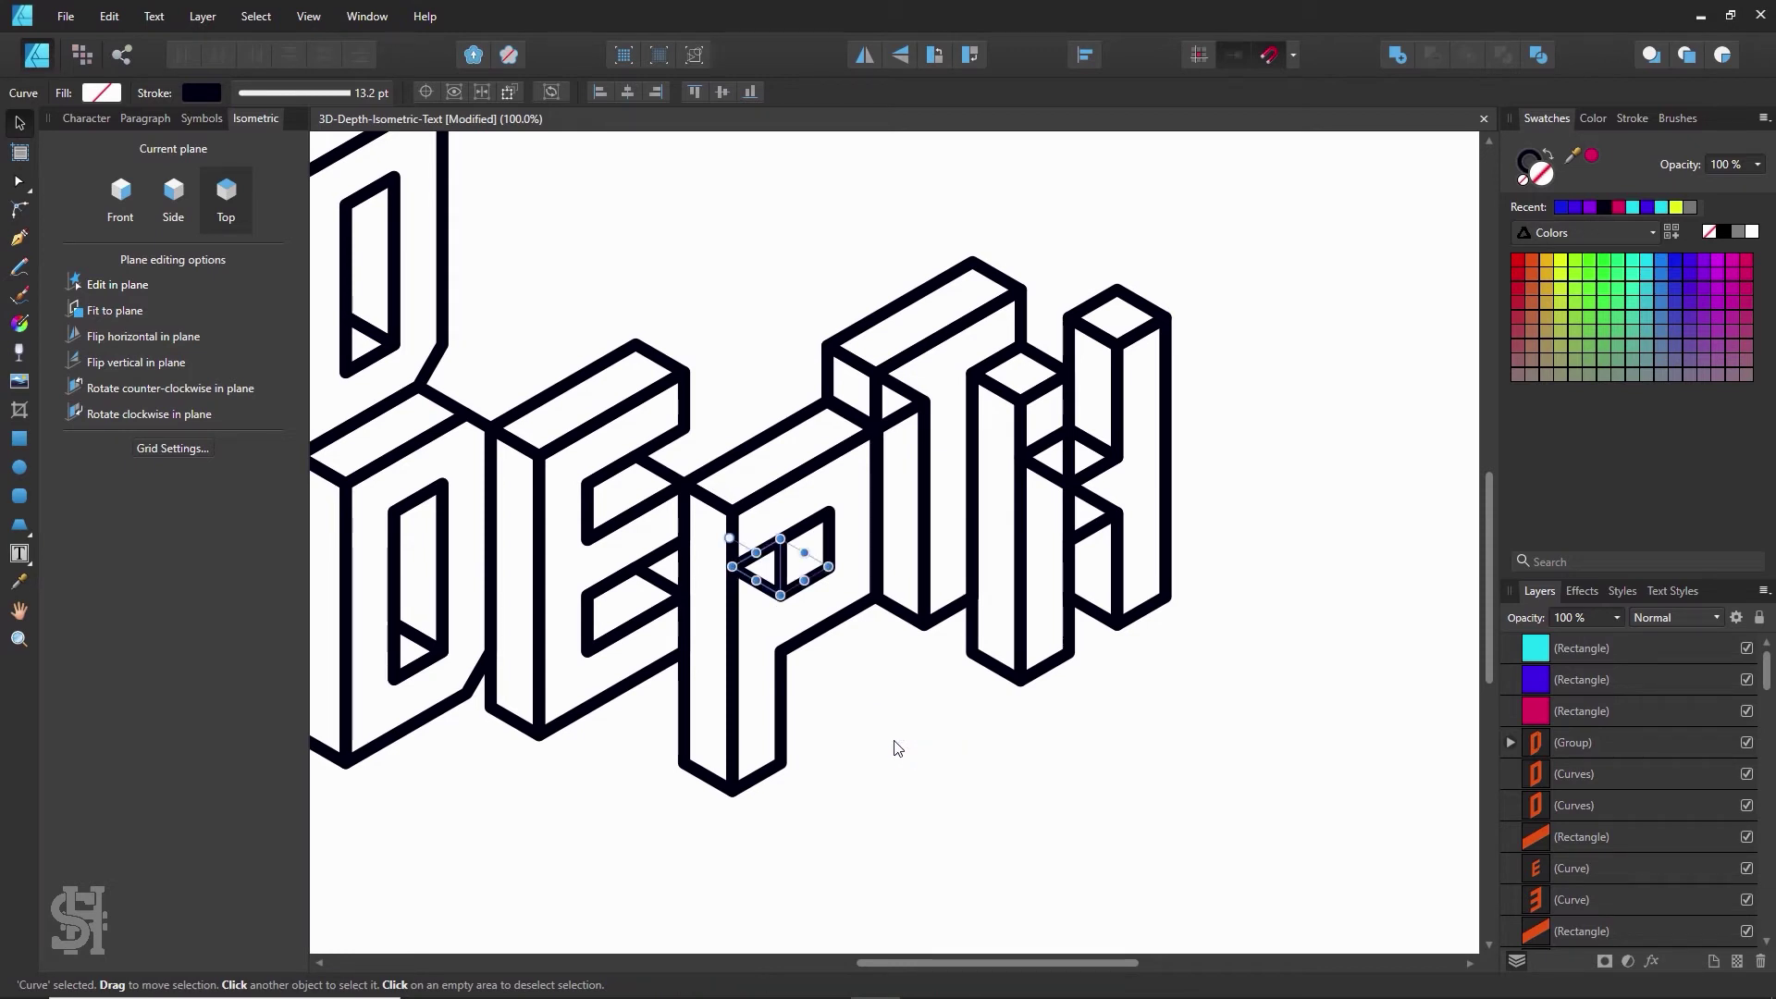
{"action": "left_click", "coordinate": [895, 745]}
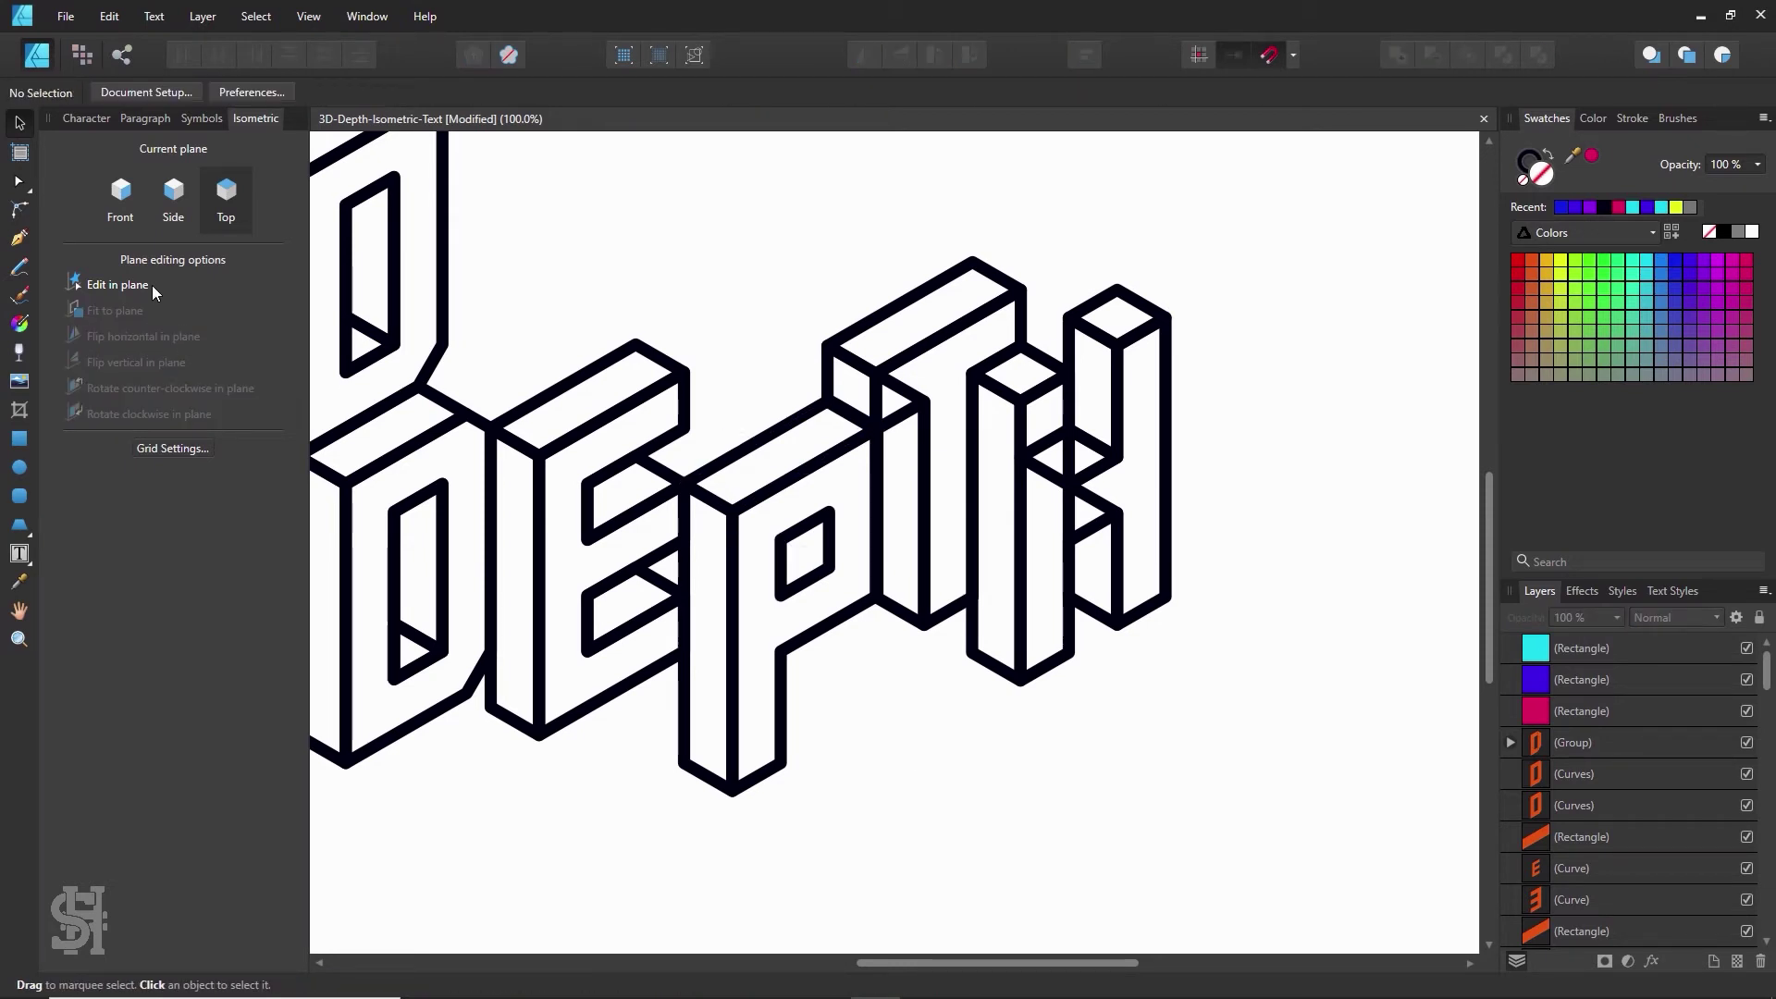
- Draw a closed triangular outline with the Pen tool inside the P's counter, joining its right edge's ends to its upper-left corner
{"action": "left_click", "coordinate": [18, 239]}
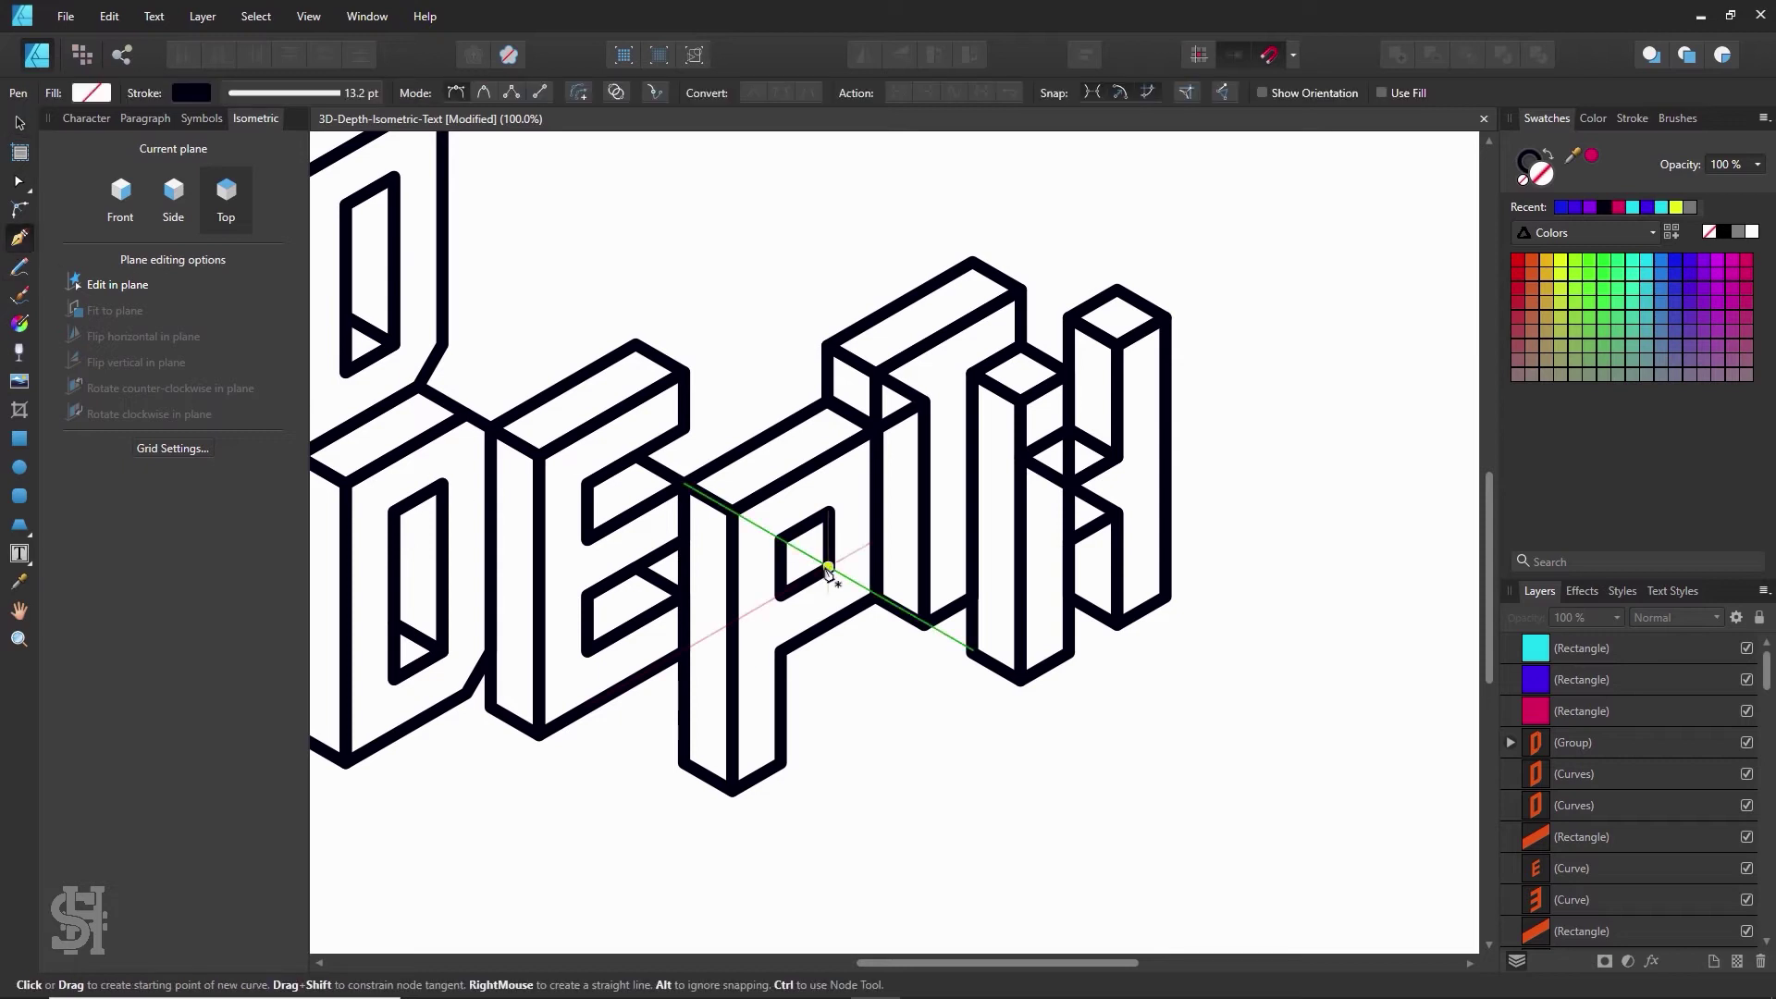
{"action": "left_click_drag", "start_coordinate": [827, 566], "coordinate": [827, 523]}
{"action": "left_click", "coordinate": [828, 514]}
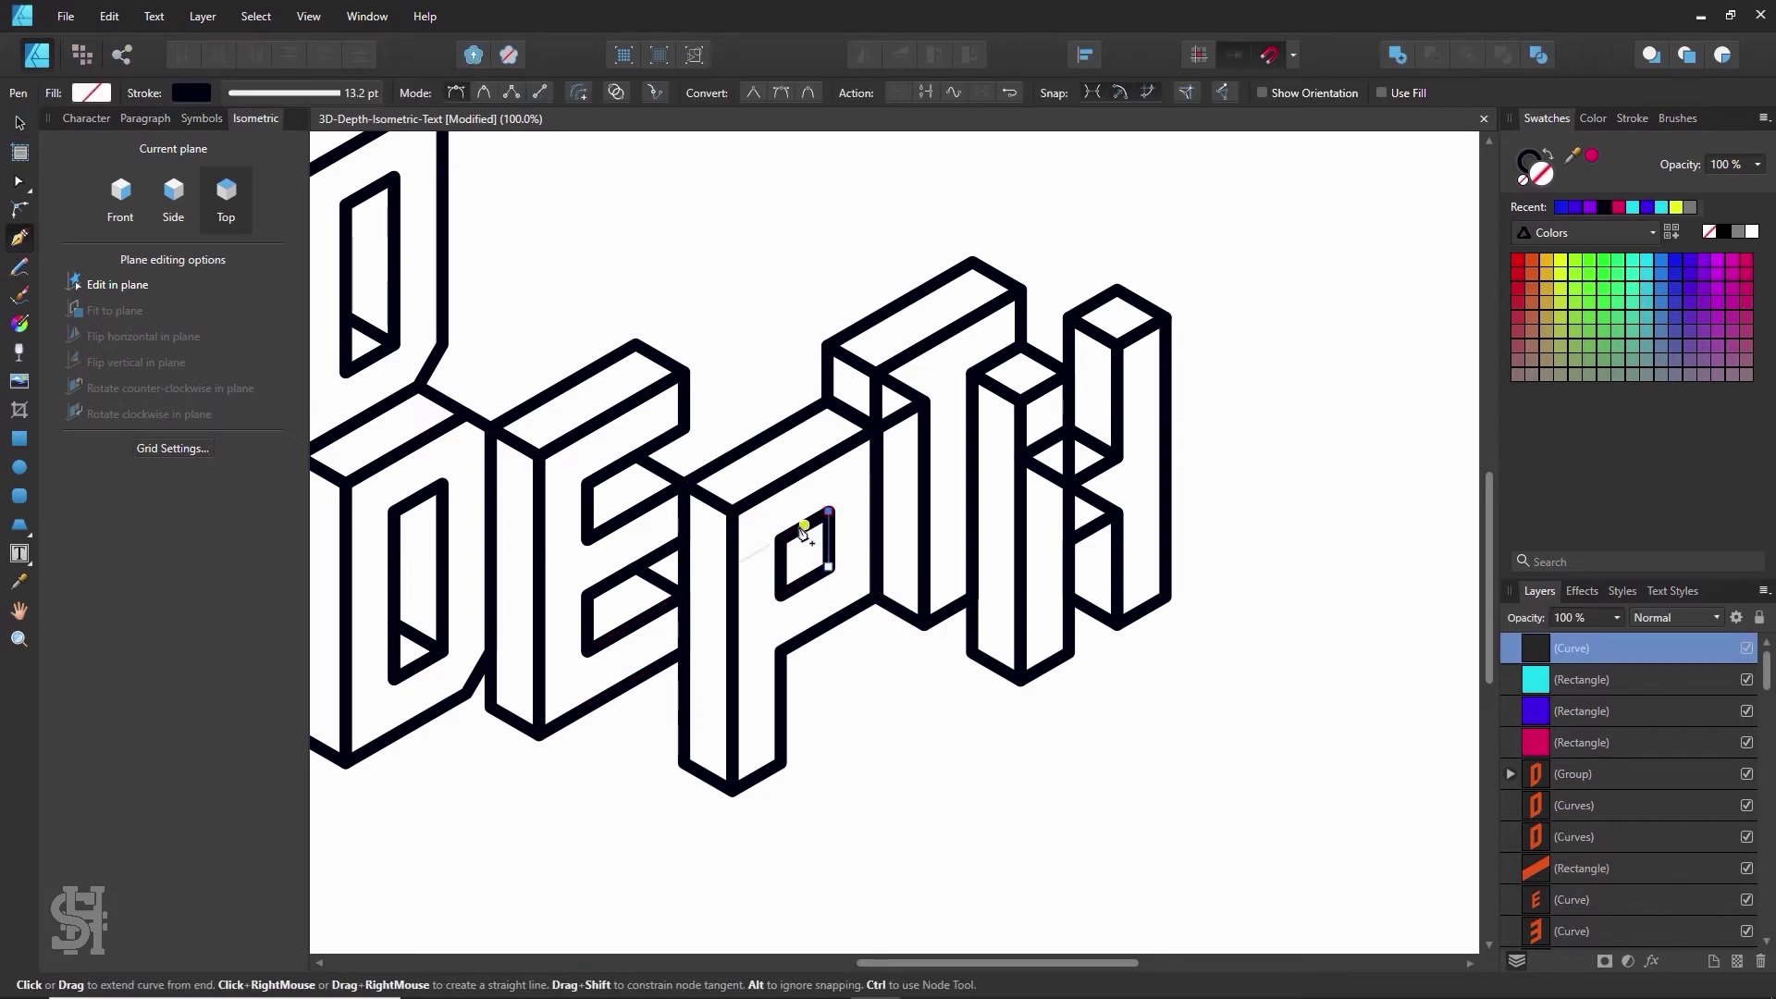
{"action": "left_click", "coordinate": [781, 539]}
{"action": "left_click", "coordinate": [828, 566]}
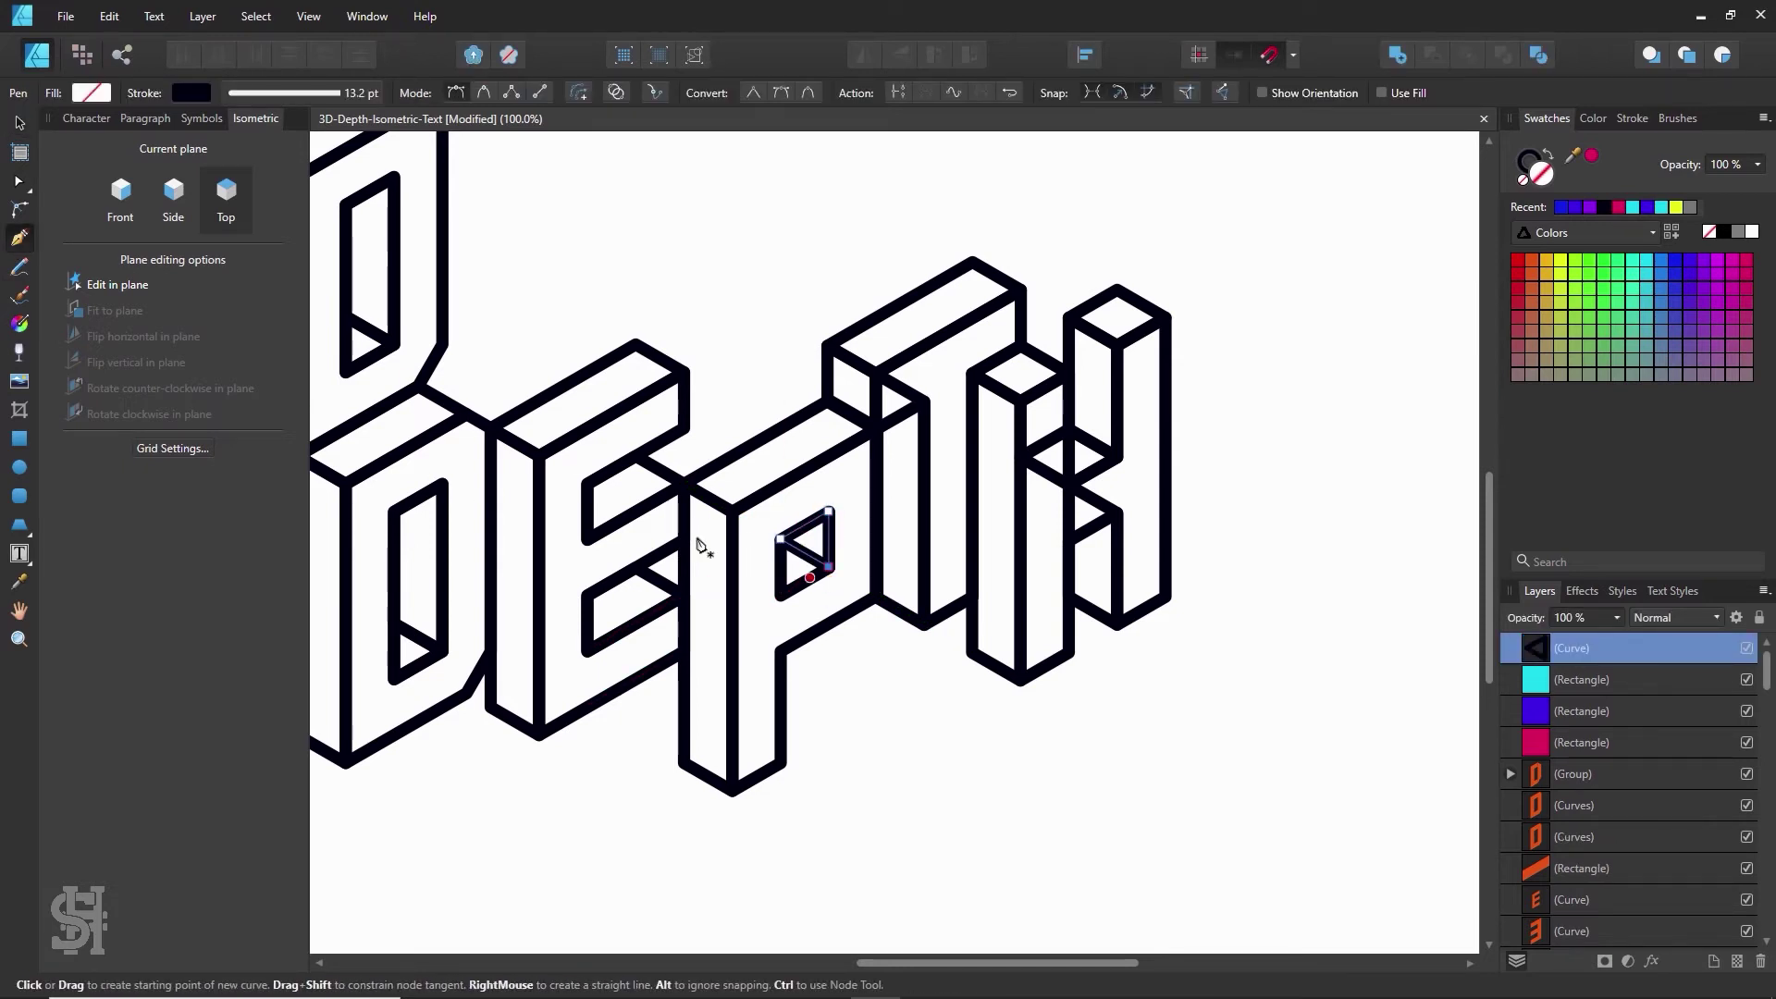
{"action": "left_click", "coordinate": [18, 123]}
{"action": "left_click", "coordinate": [866, 421]}
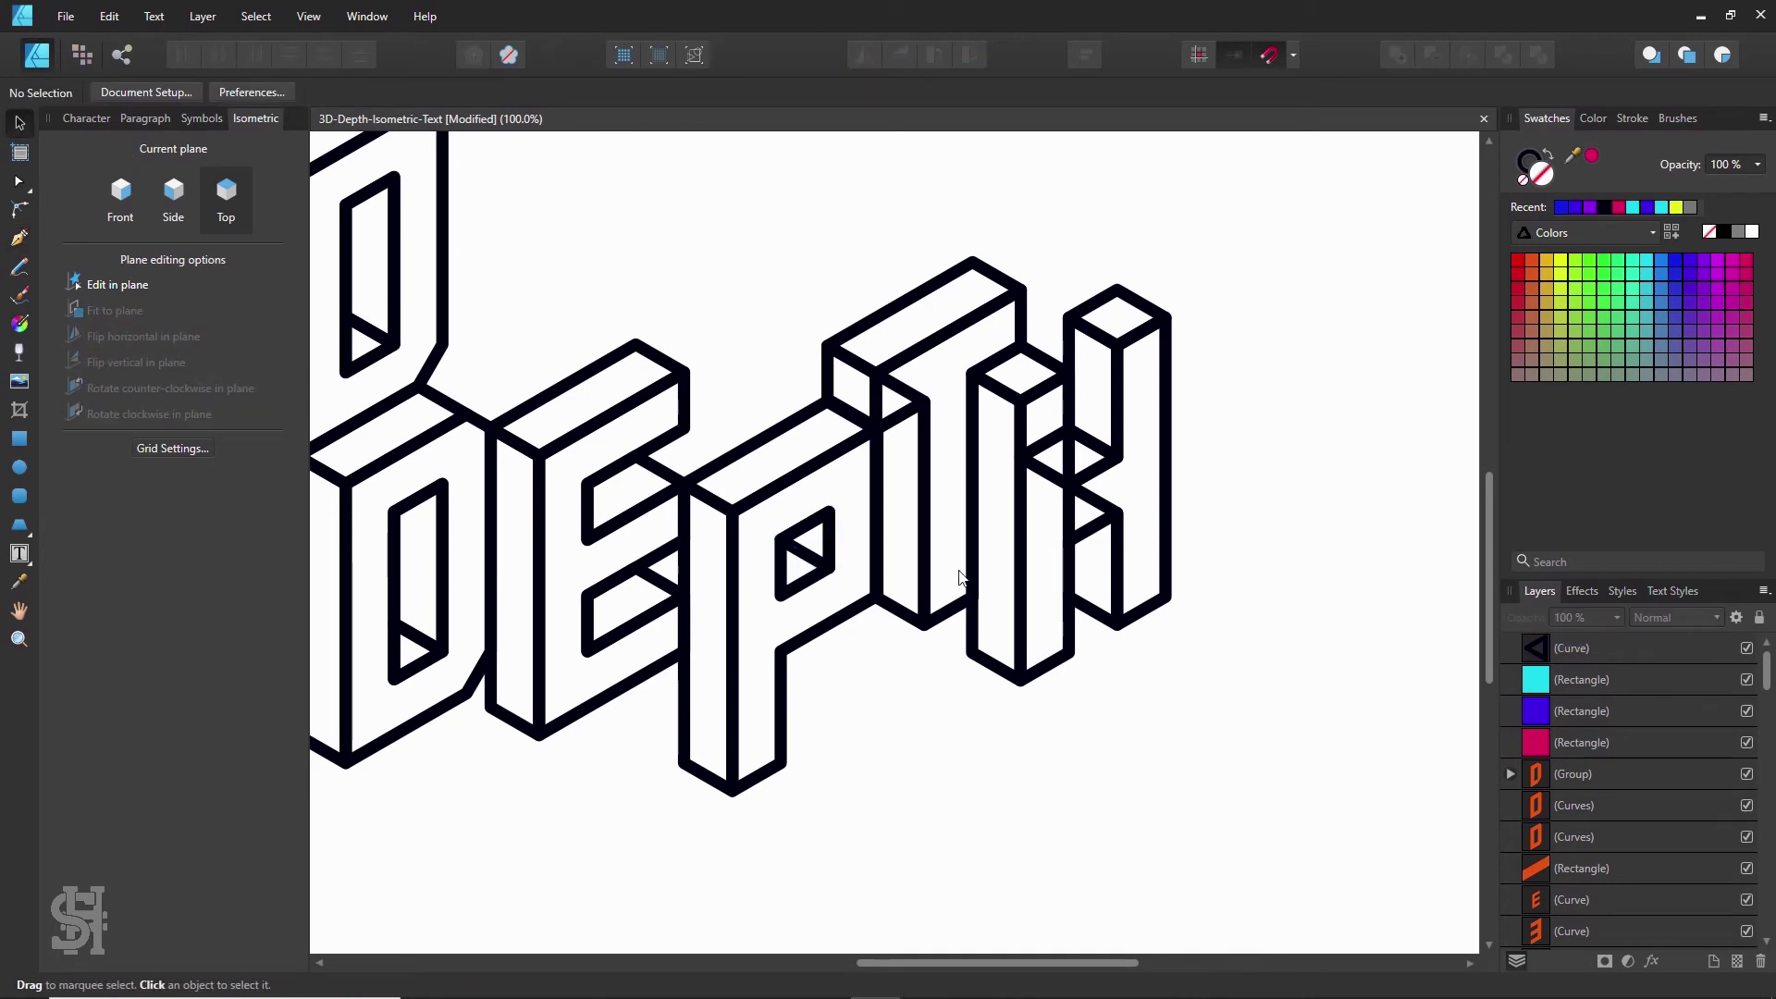
- Move the T up until it is clear of the P and H, and ungroup it
{"action": "scroll", "coordinate": [967, 579], "scroll_direction": "up", "scroll_amount": 3}
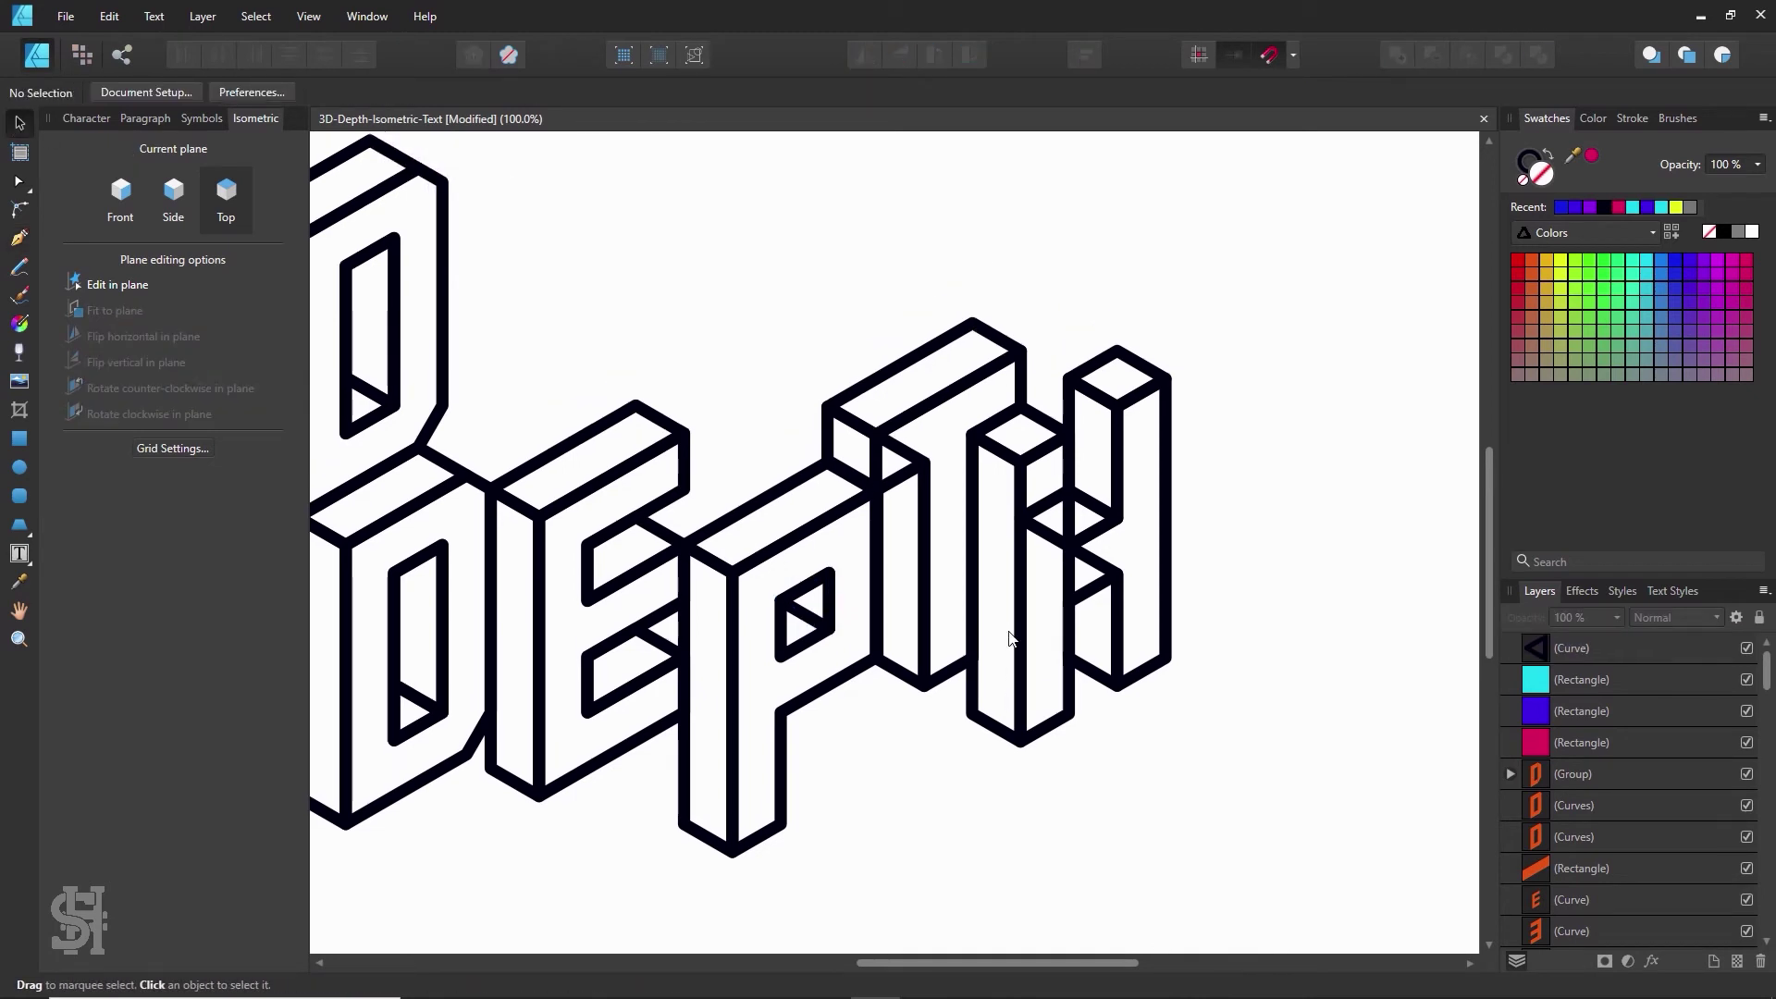
{"action": "left_click", "coordinate": [902, 507]}
{"action": "left_click_drag", "start_coordinate": [902, 510], "coordinate": [962, 405]}
{"action": "left_click_drag", "start_coordinate": [902, 479], "coordinate": [900, 410]}
{"action": "scroll", "coordinate": [1064, 472], "scroll_direction": "up", "scroll_amount": 3}
{"action": "left_click", "coordinate": [1137, 478]}
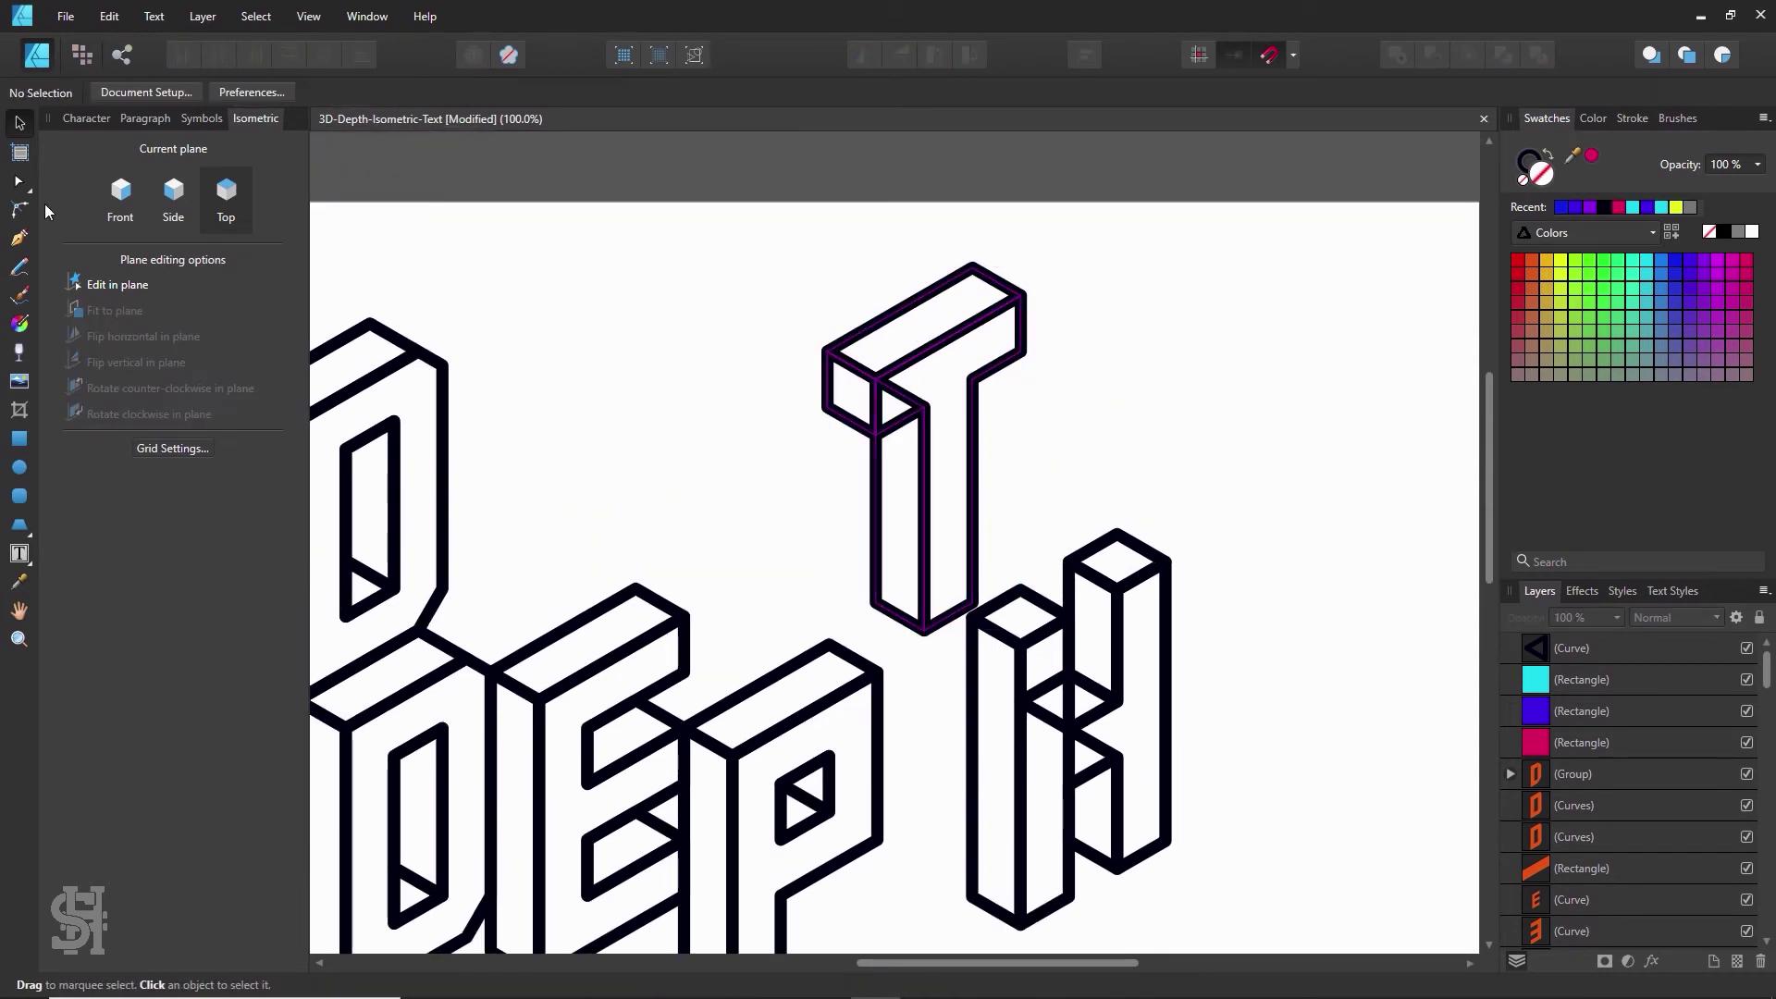
- Convert the side face of the T's stem to curves and move its upper-left node down to the crossbar's lower edge
{"action": "left_click", "coordinate": [883, 505]}
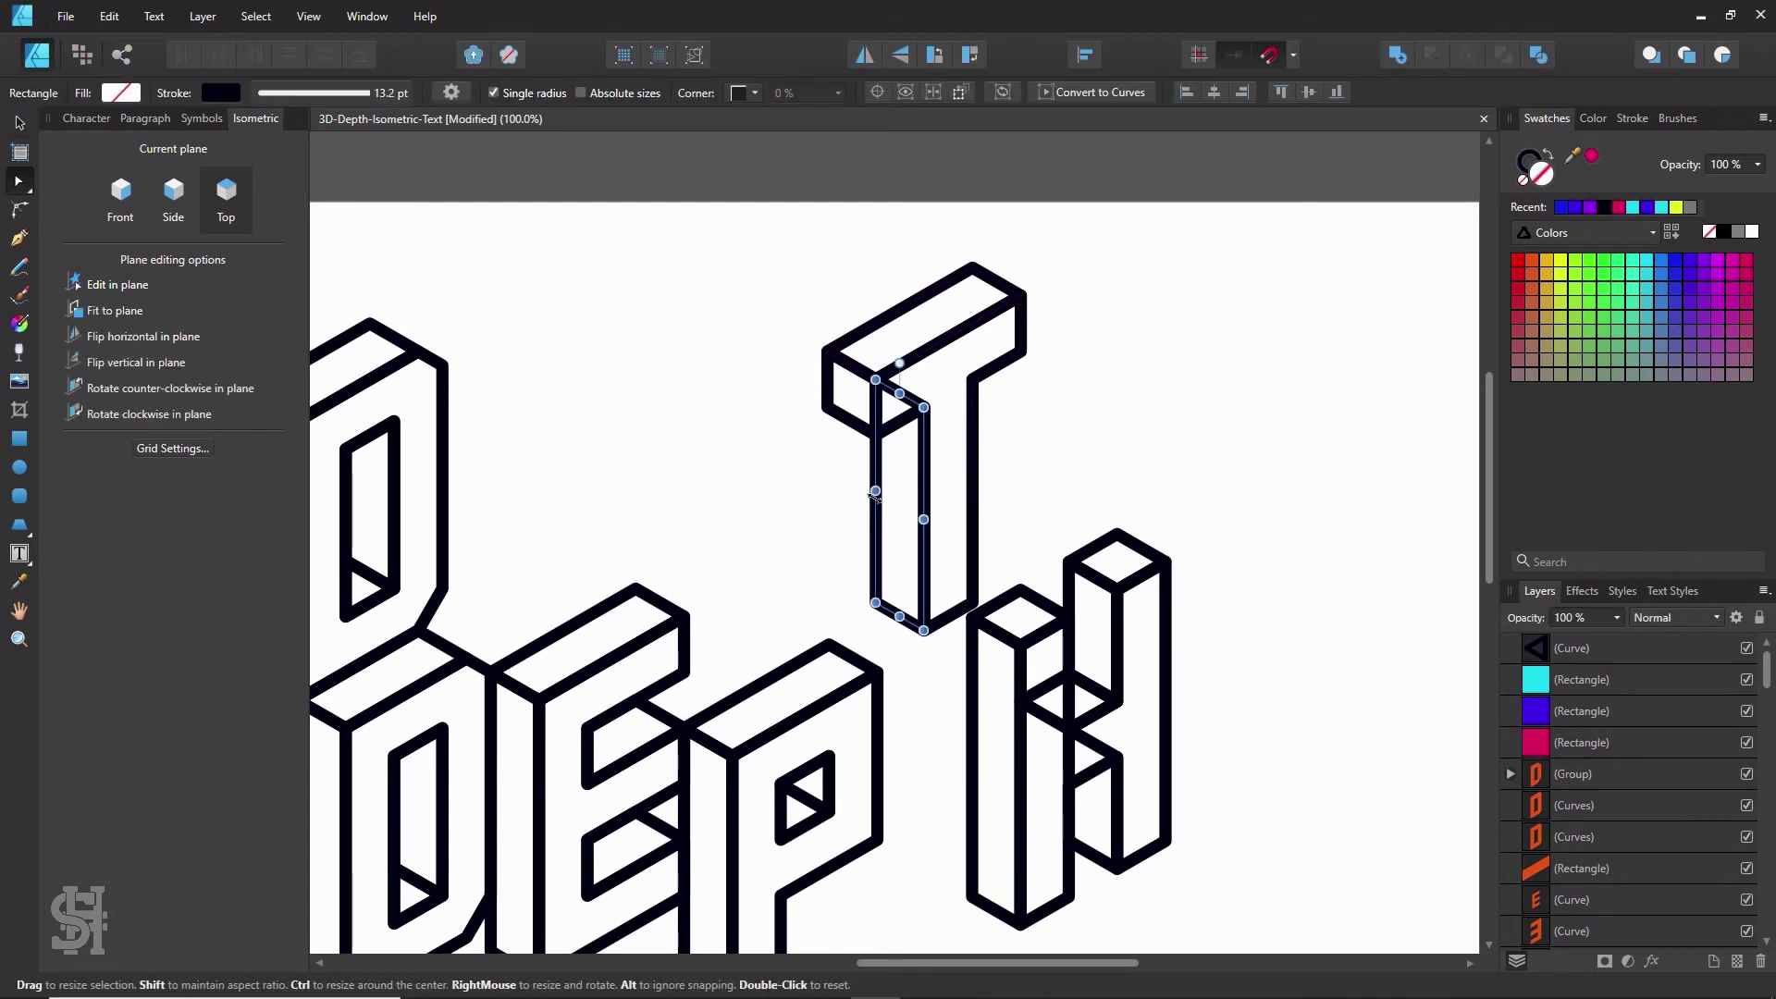
{"action": "right_click", "coordinate": [875, 499]}
{"action": "left_click", "coordinate": [962, 819]}
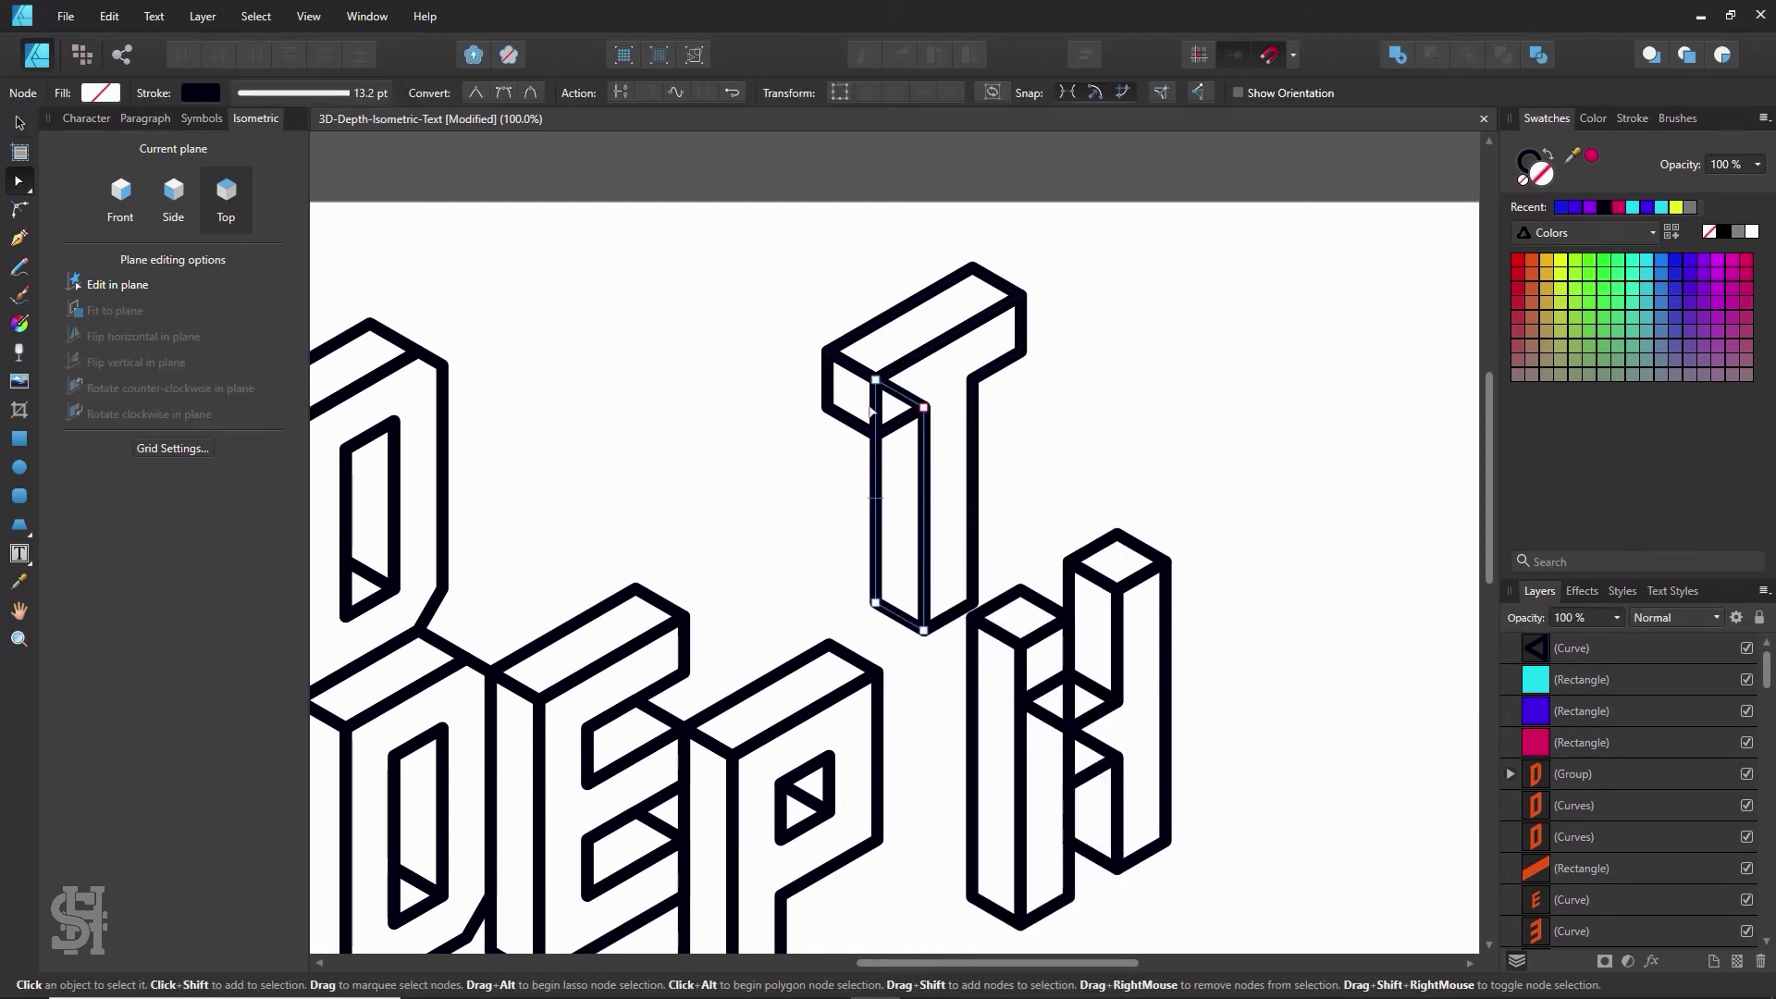
{"action": "left_click", "coordinate": [1198, 466]}
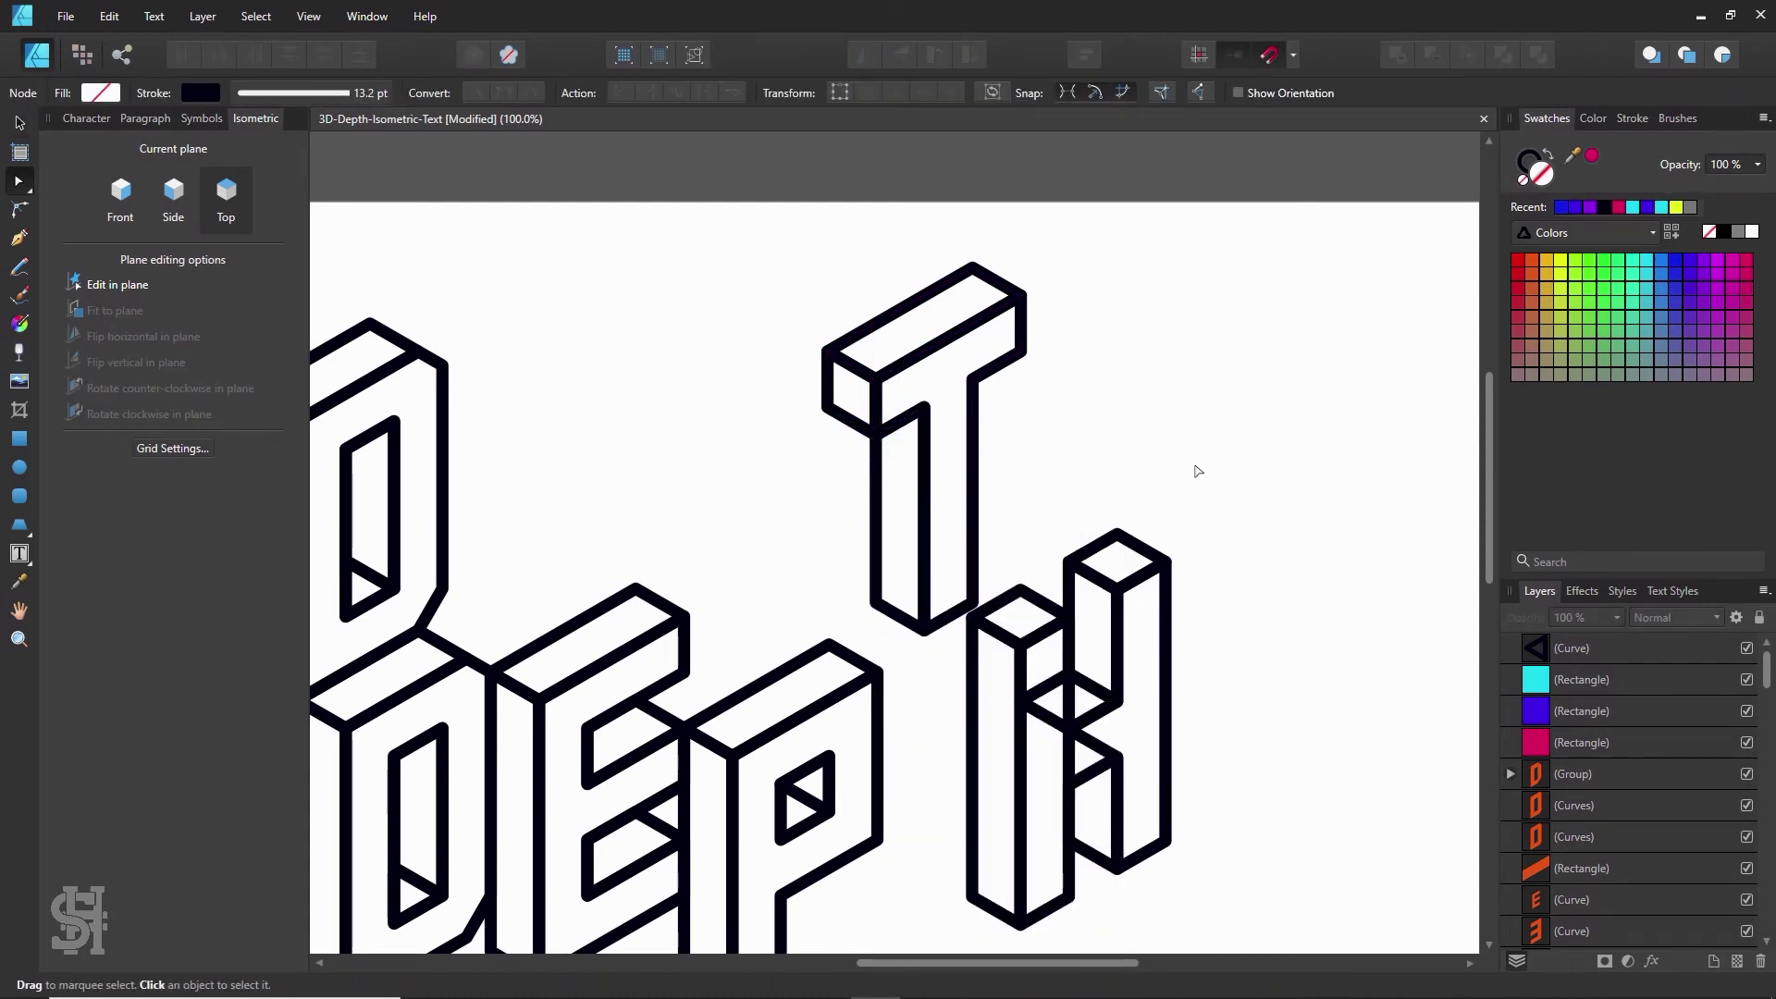
- Ungroup the outlined H into its separate faces
{"action": "scroll", "coordinate": [1198, 471], "scroll_direction": "down", "scroll_amount": 3}
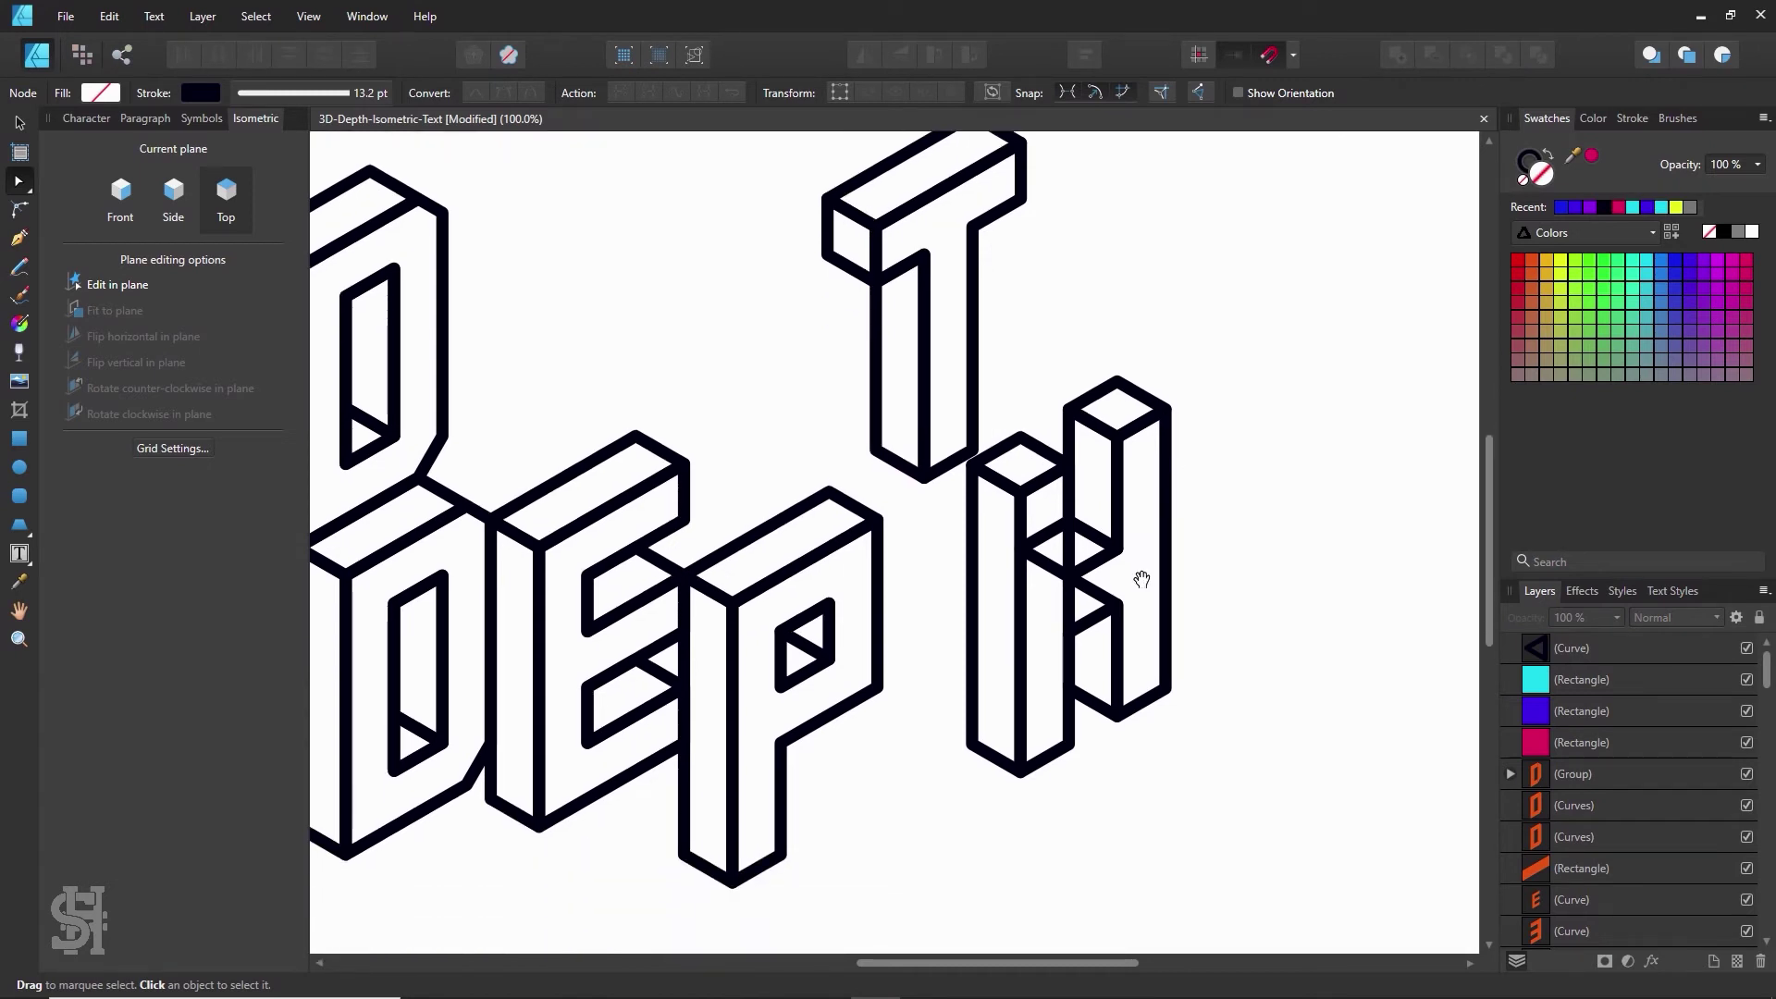
{"action": "left_click_drag", "start_coordinate": [1141, 579], "coordinate": [1040, 549]}
{"action": "left_click", "coordinate": [16, 120]}
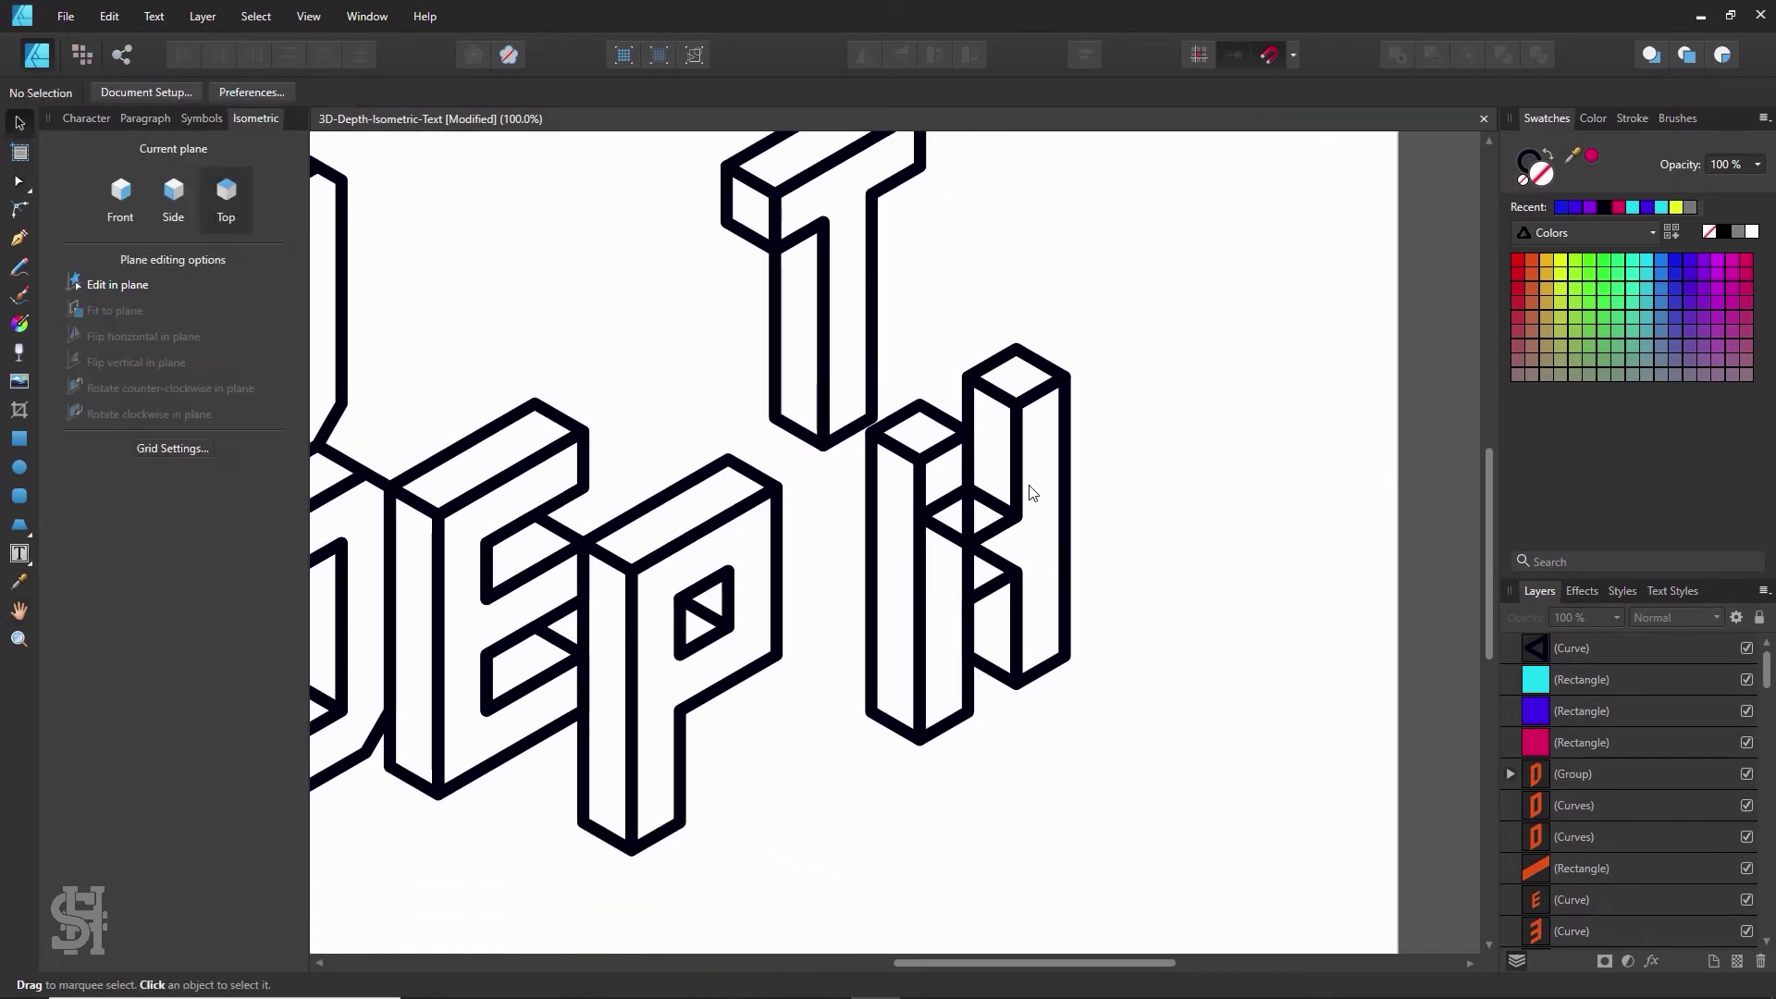
{"action": "left_click", "coordinate": [1018, 508]}
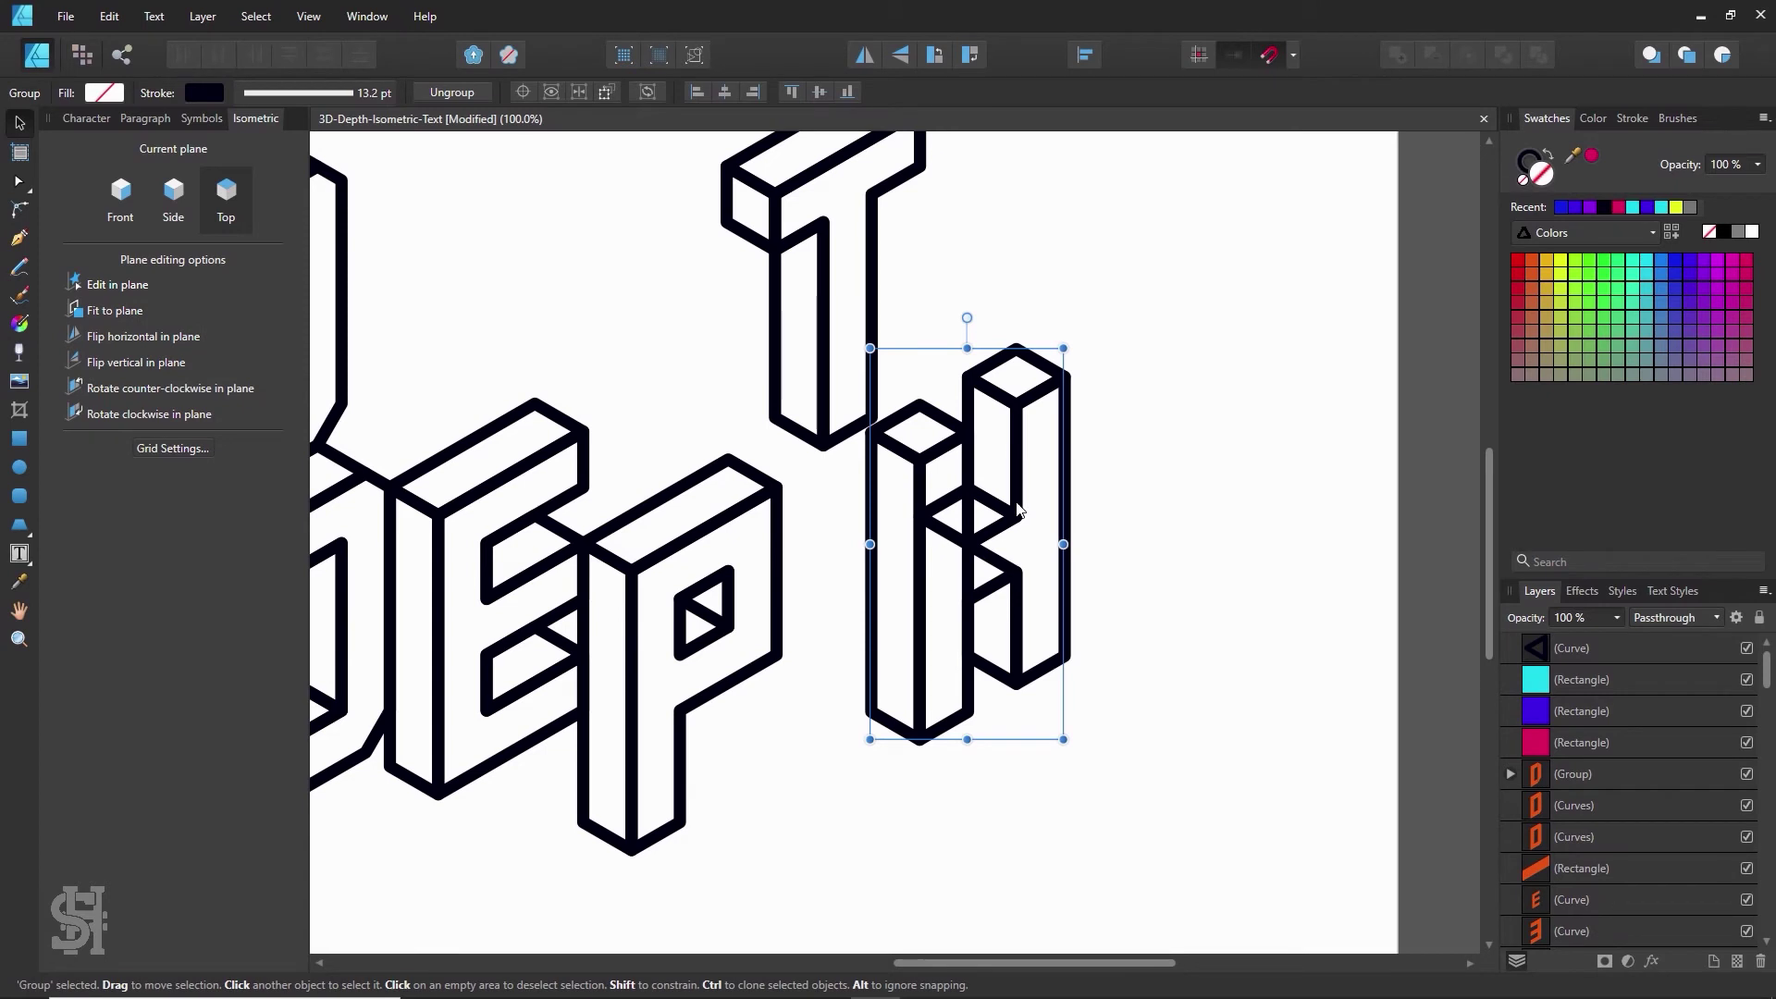
{"action": "key", "text": "ctrl+shift+g"}
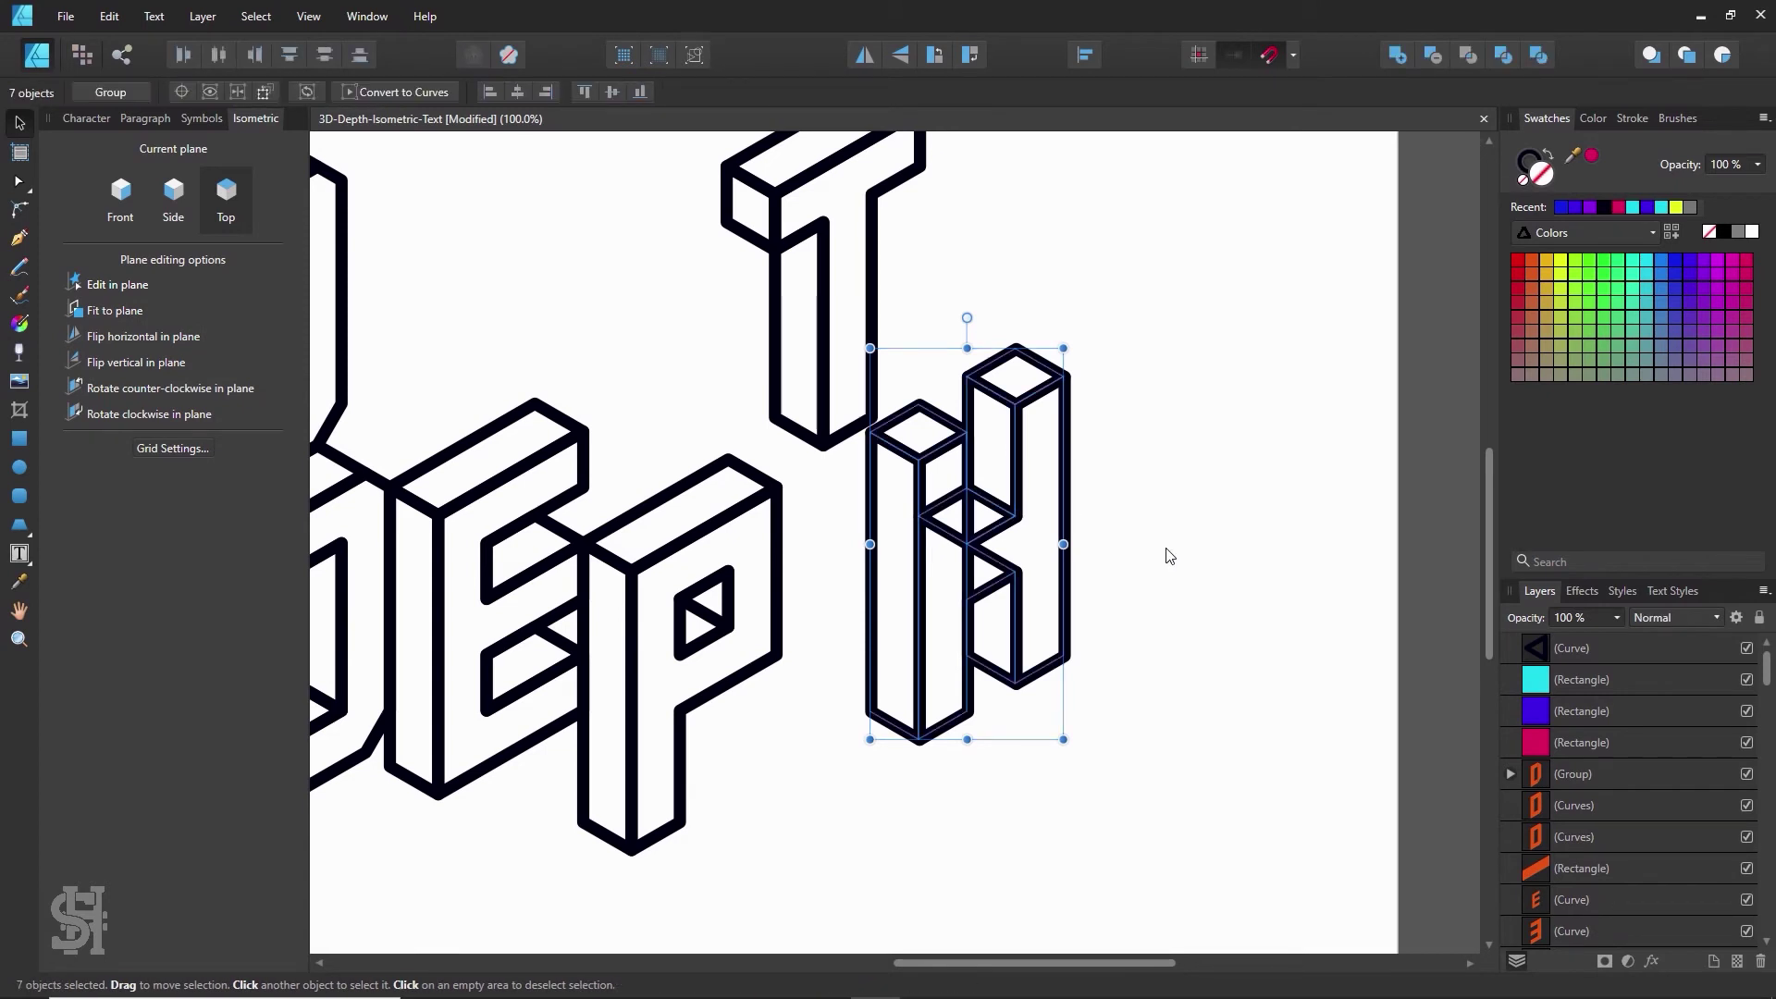
{"action": "left_click", "coordinate": [1168, 556]}
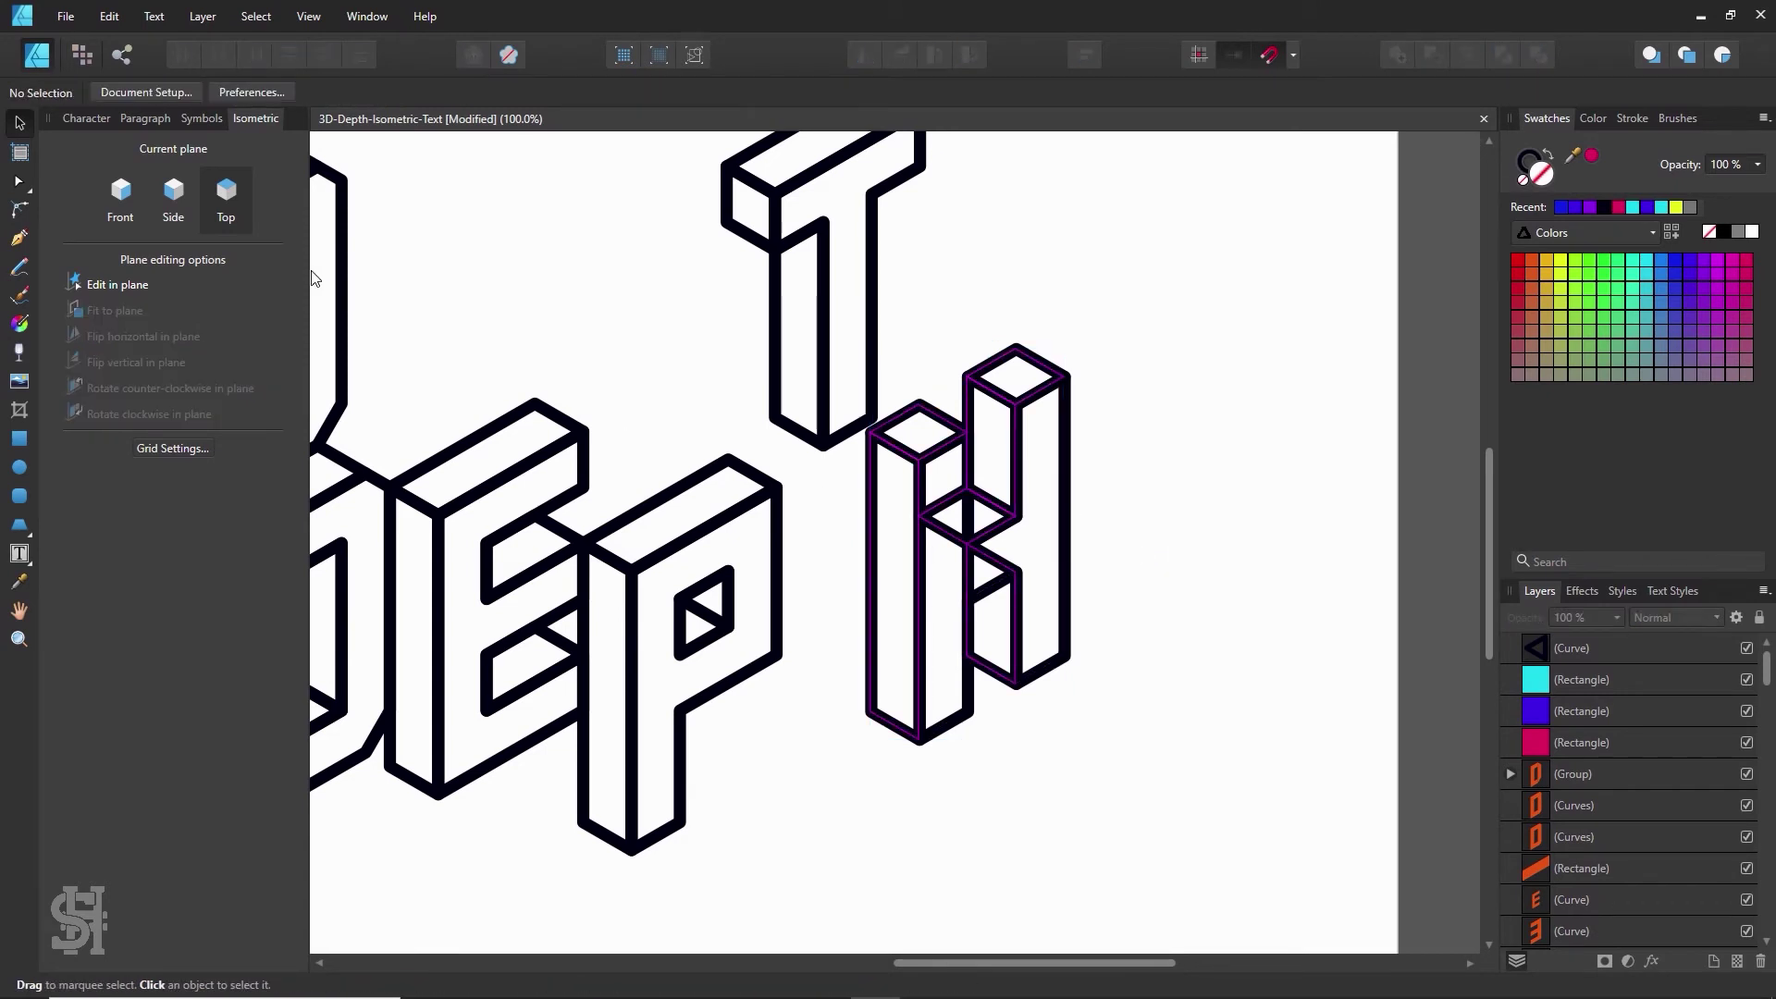
- Convert the side face of the H's lower right leg to curves and move its upper-left node down to the crossbar's underside
{"action": "left_click", "coordinate": [1013, 535]}
{"action": "left_click", "coordinate": [1003, 583]}
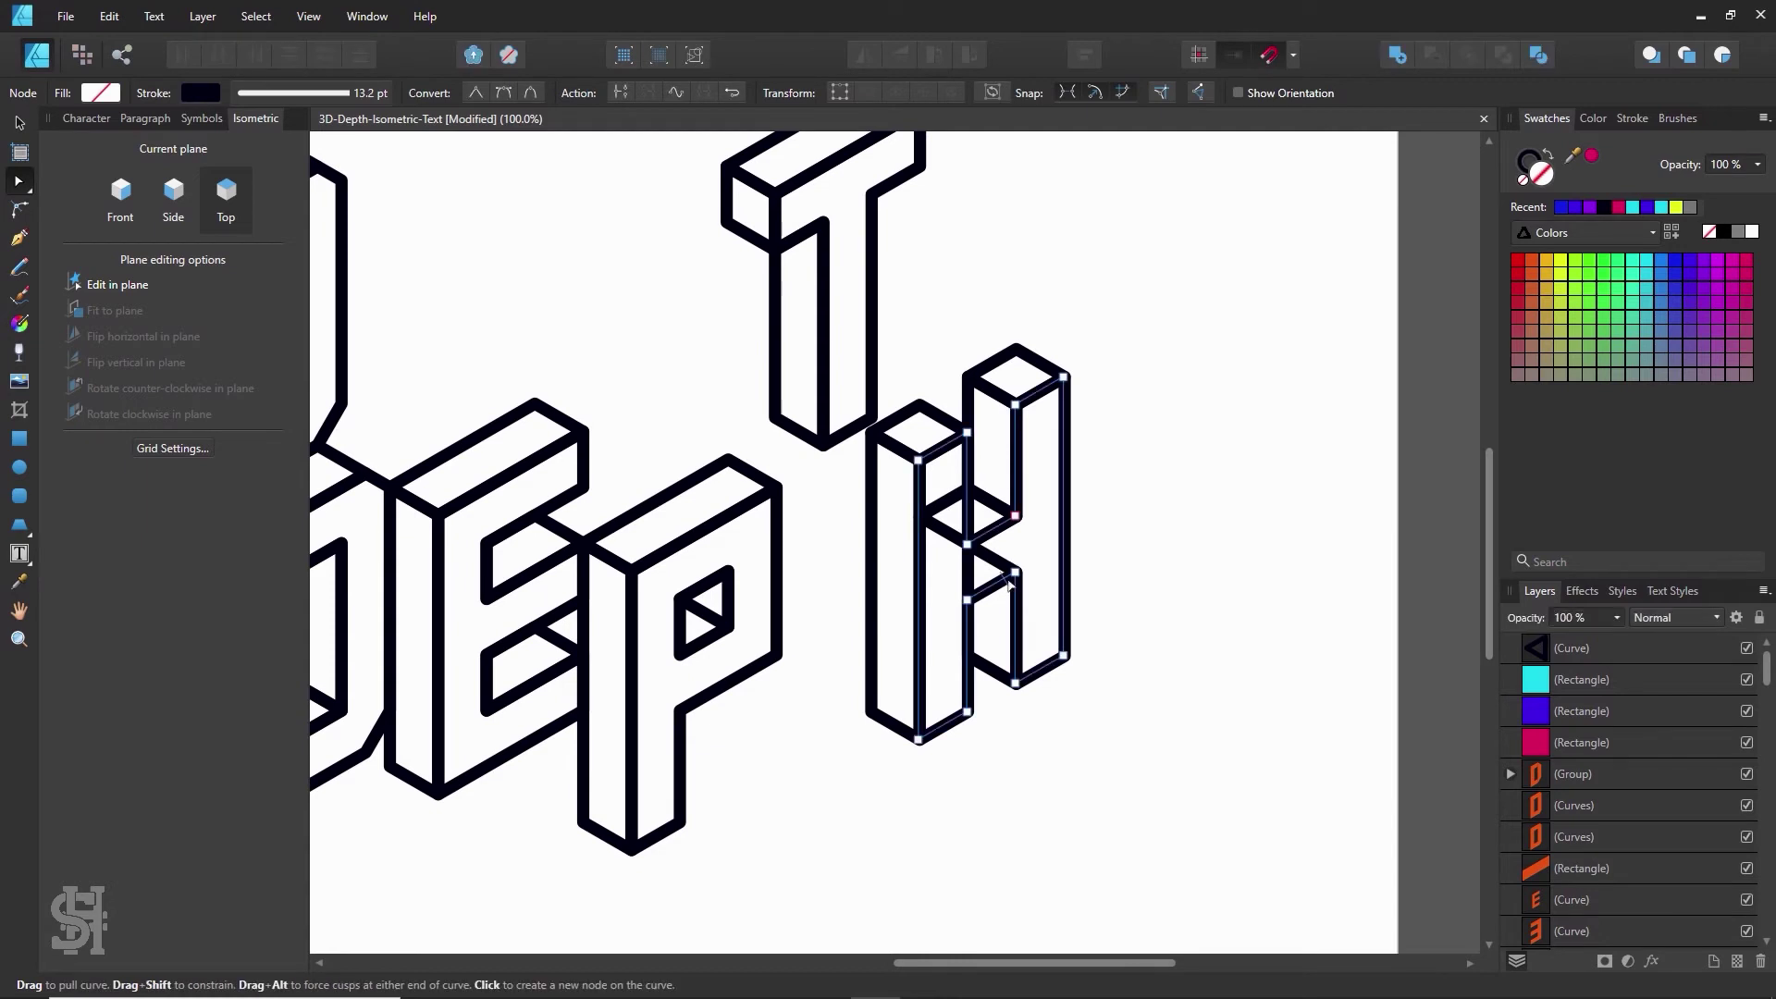
{"action": "left_click", "coordinate": [1003, 592]}
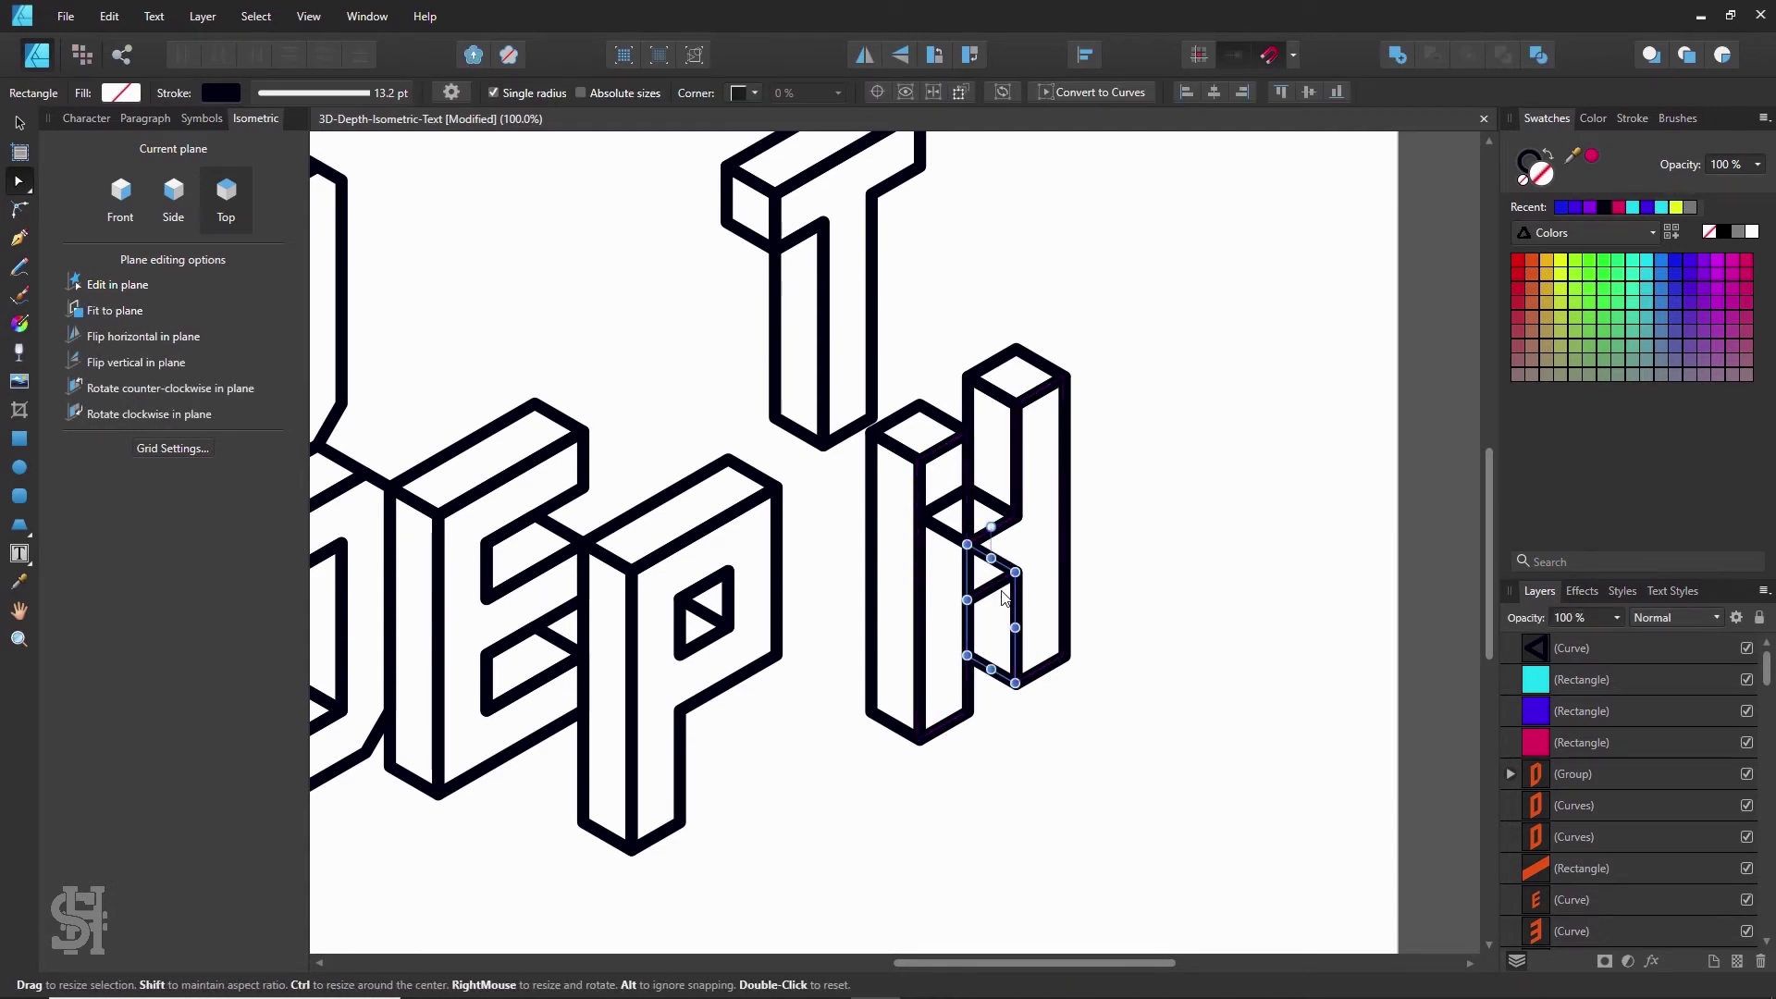
{"action": "left_click_drag", "start_coordinate": [1015, 602], "coordinate": [1178, 629]}
{"action": "key", "text": "ctrl+z"}
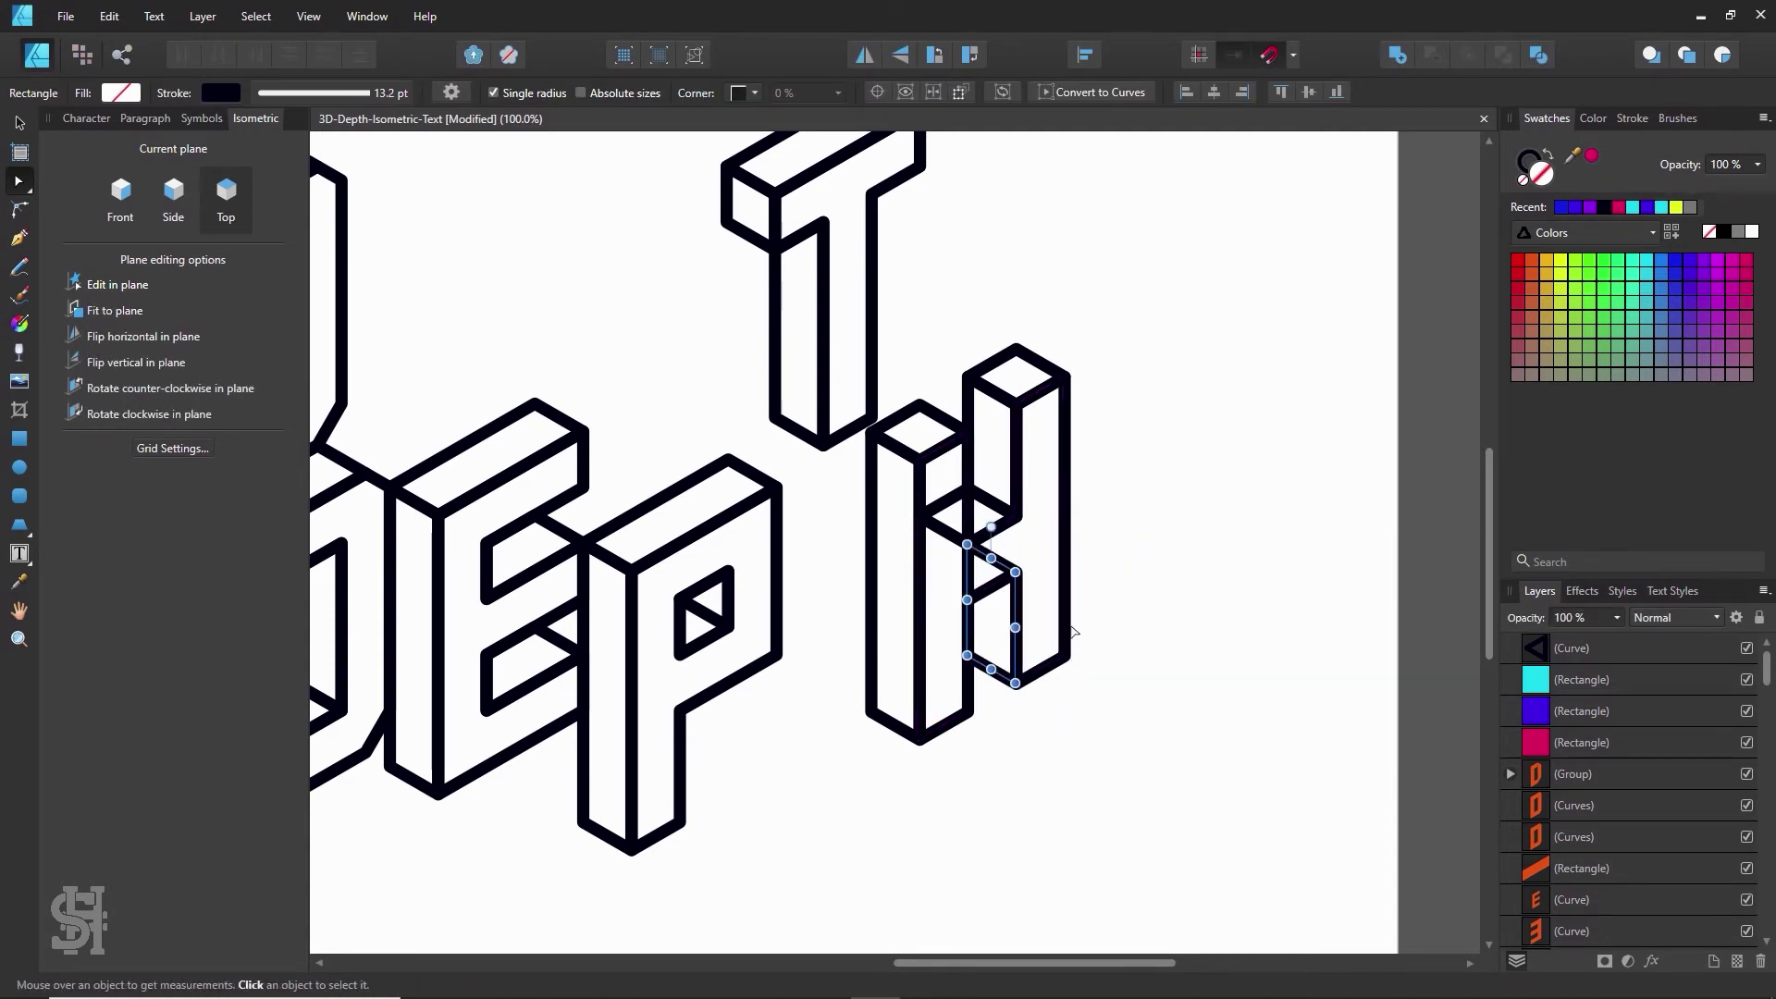
{"action": "right_click", "coordinate": [1015, 611]}
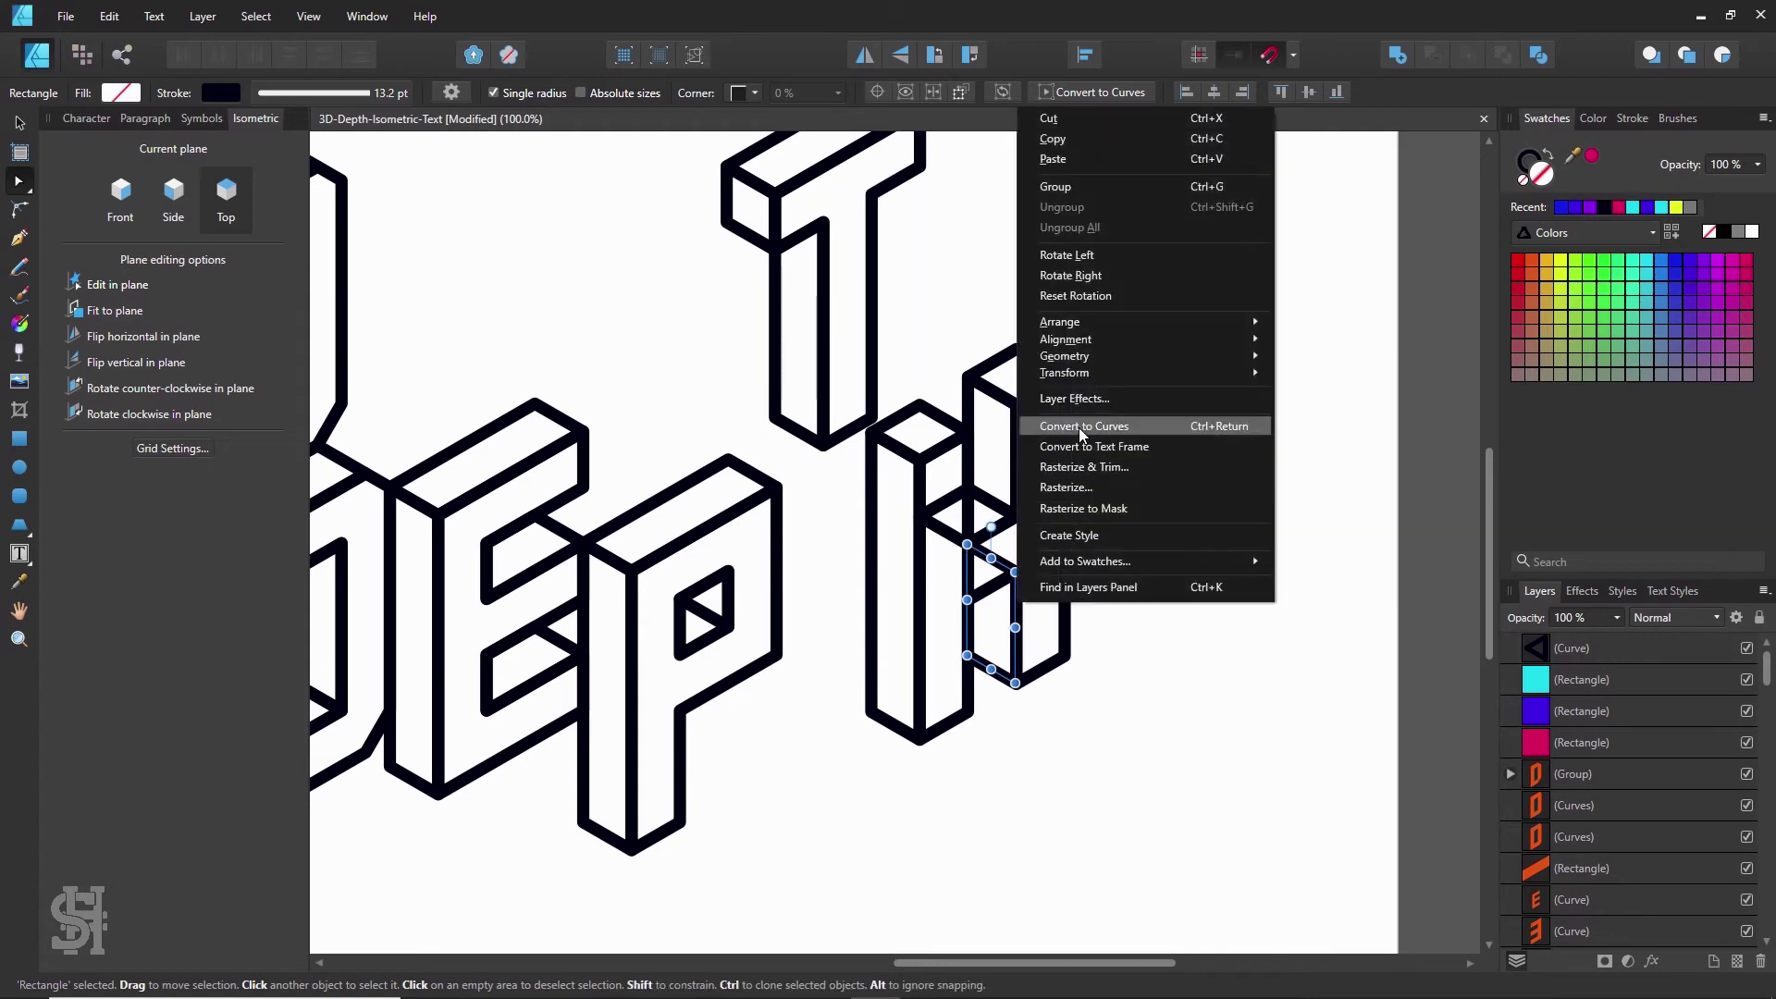
{"action": "left_click", "coordinate": [1078, 428]}
{"action": "left_click_drag", "start_coordinate": [967, 545], "coordinate": [967, 600]}
{"action": "left_click", "coordinate": [1099, 583]}
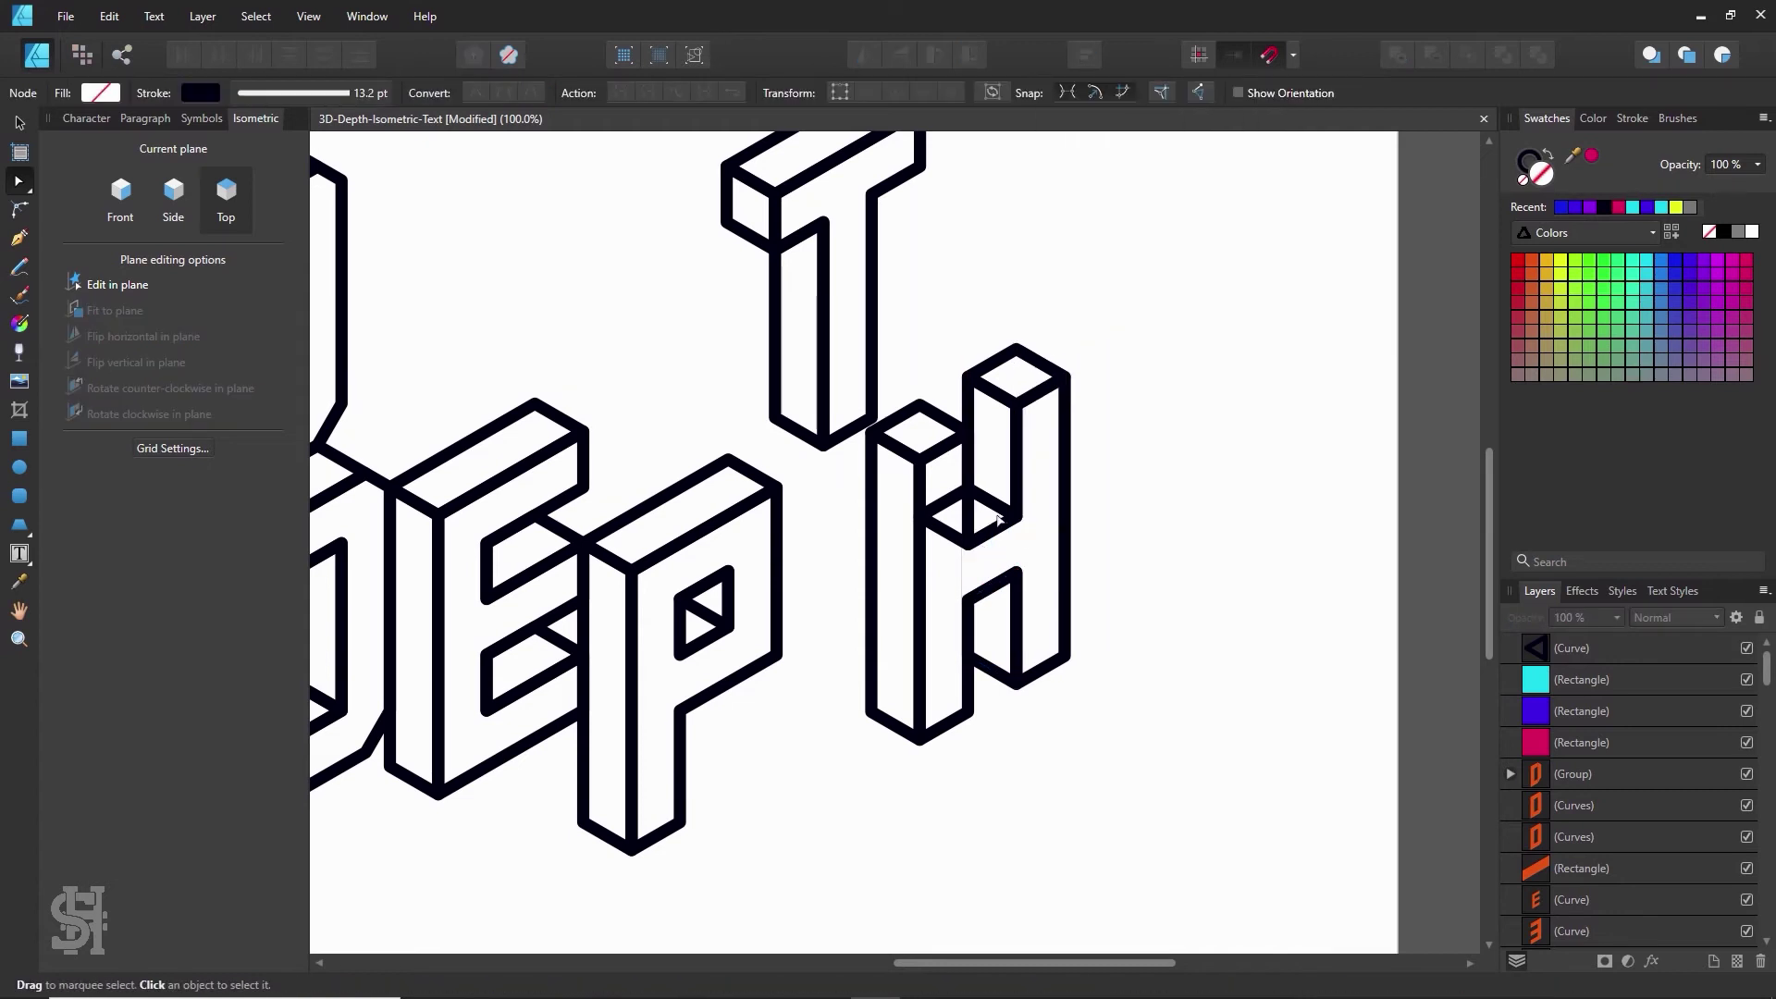
- Convert the top face of the H's crossbar to curves and pull its left corner node in to the left leg's right edge
{"action": "left_click", "coordinate": [1001, 507]}
{"action": "left_click_drag", "start_coordinate": [1000, 506], "coordinate": [1175, 460]}
{"action": "key", "text": "ctrl+z"}
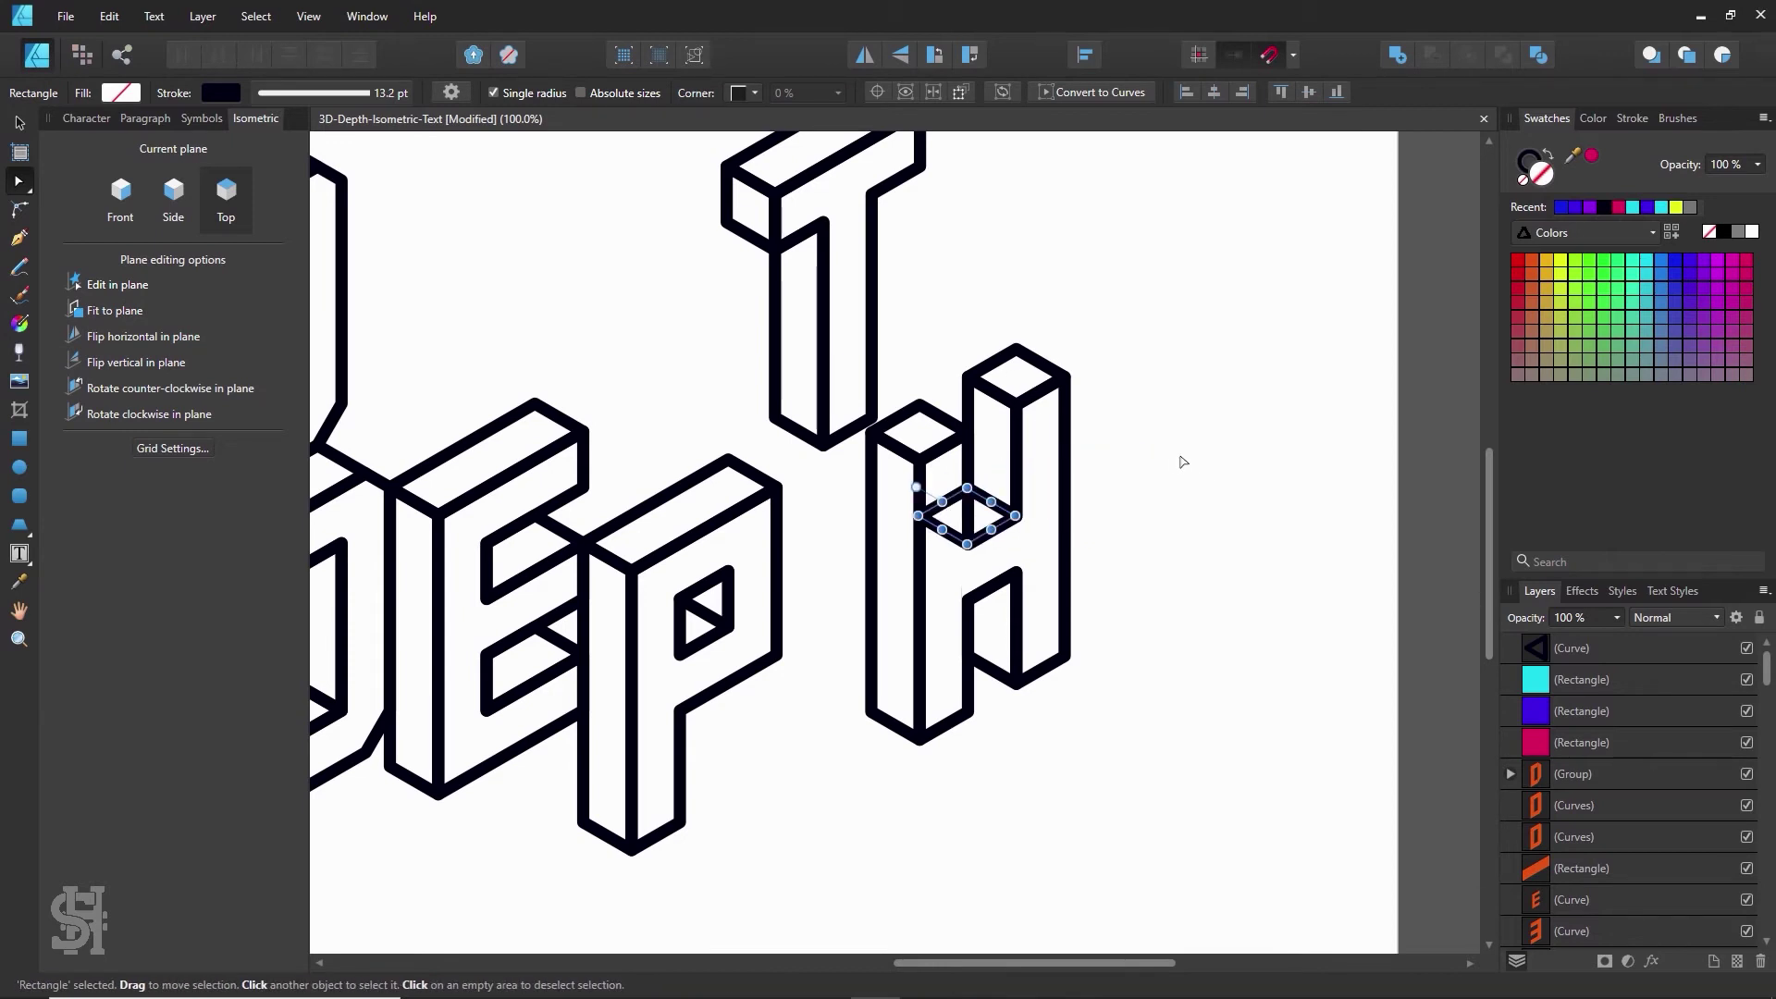
{"action": "right_click", "coordinate": [980, 493]}
{"action": "left_click", "coordinate": [1049, 832]}
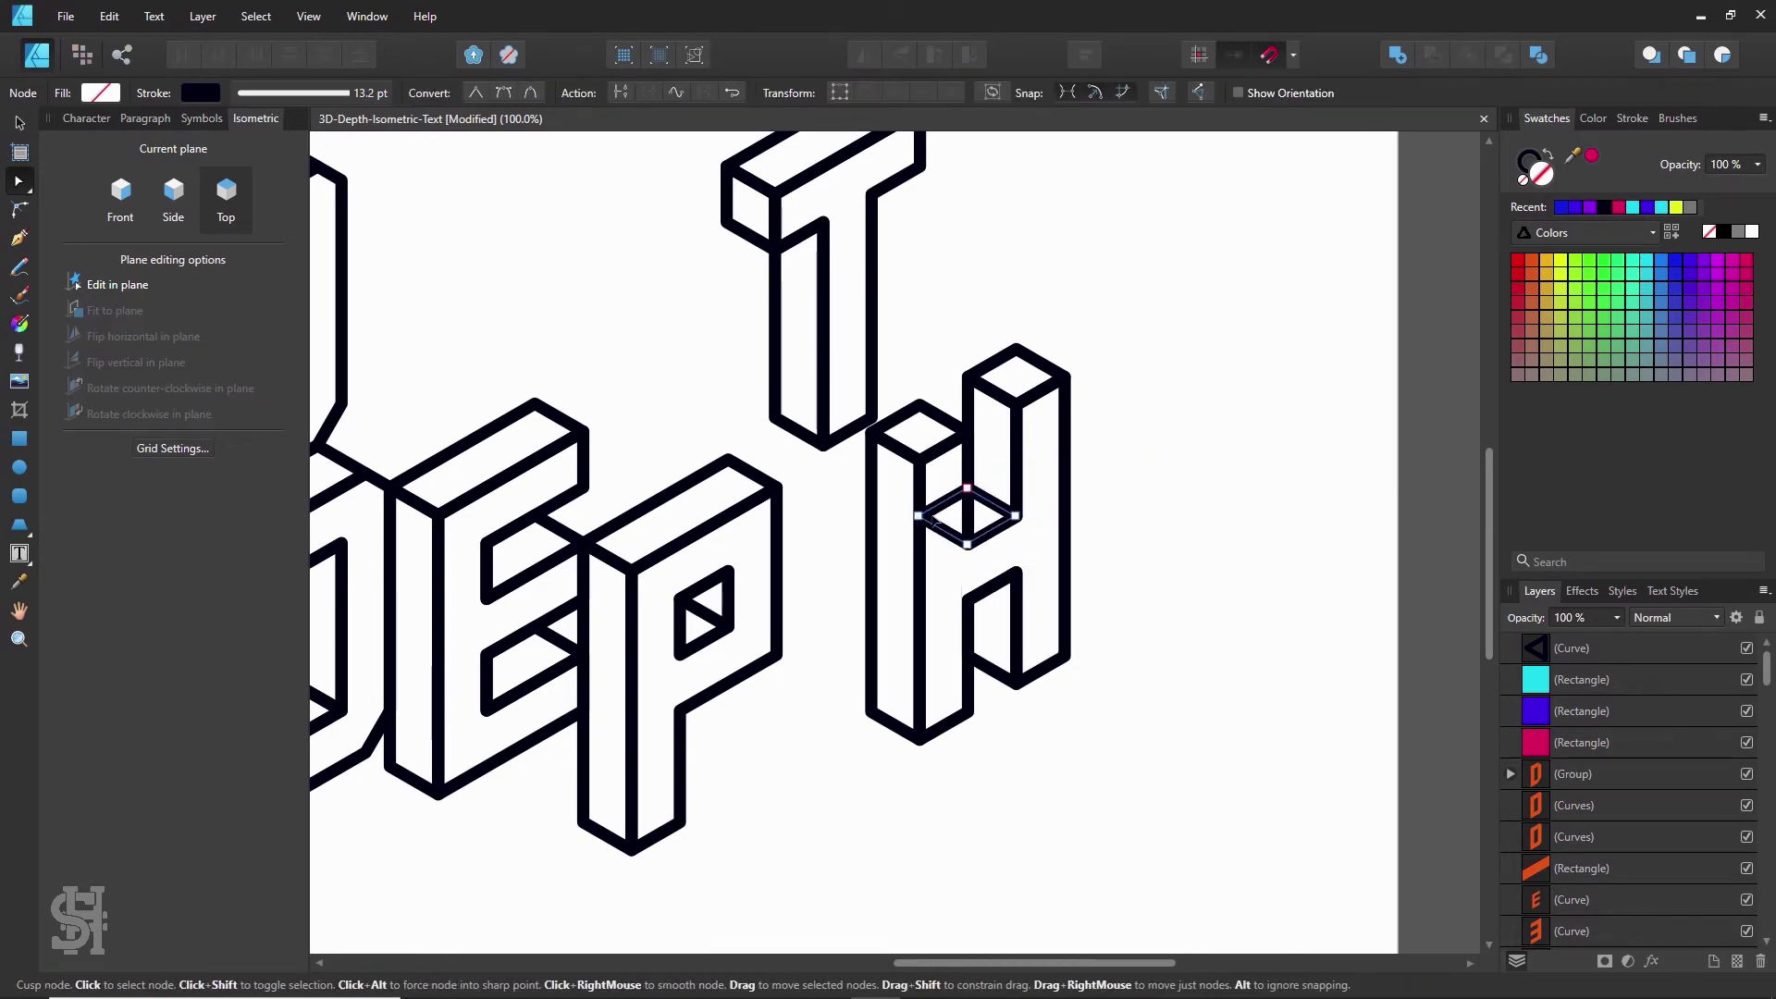
{"action": "left_click_drag", "start_coordinate": [918, 515], "coordinate": [967, 515]}
{"action": "left_click", "coordinate": [1192, 548]}
- Group the T's faces into one object and the H's faces into another
{"action": "key", "text": "z"}
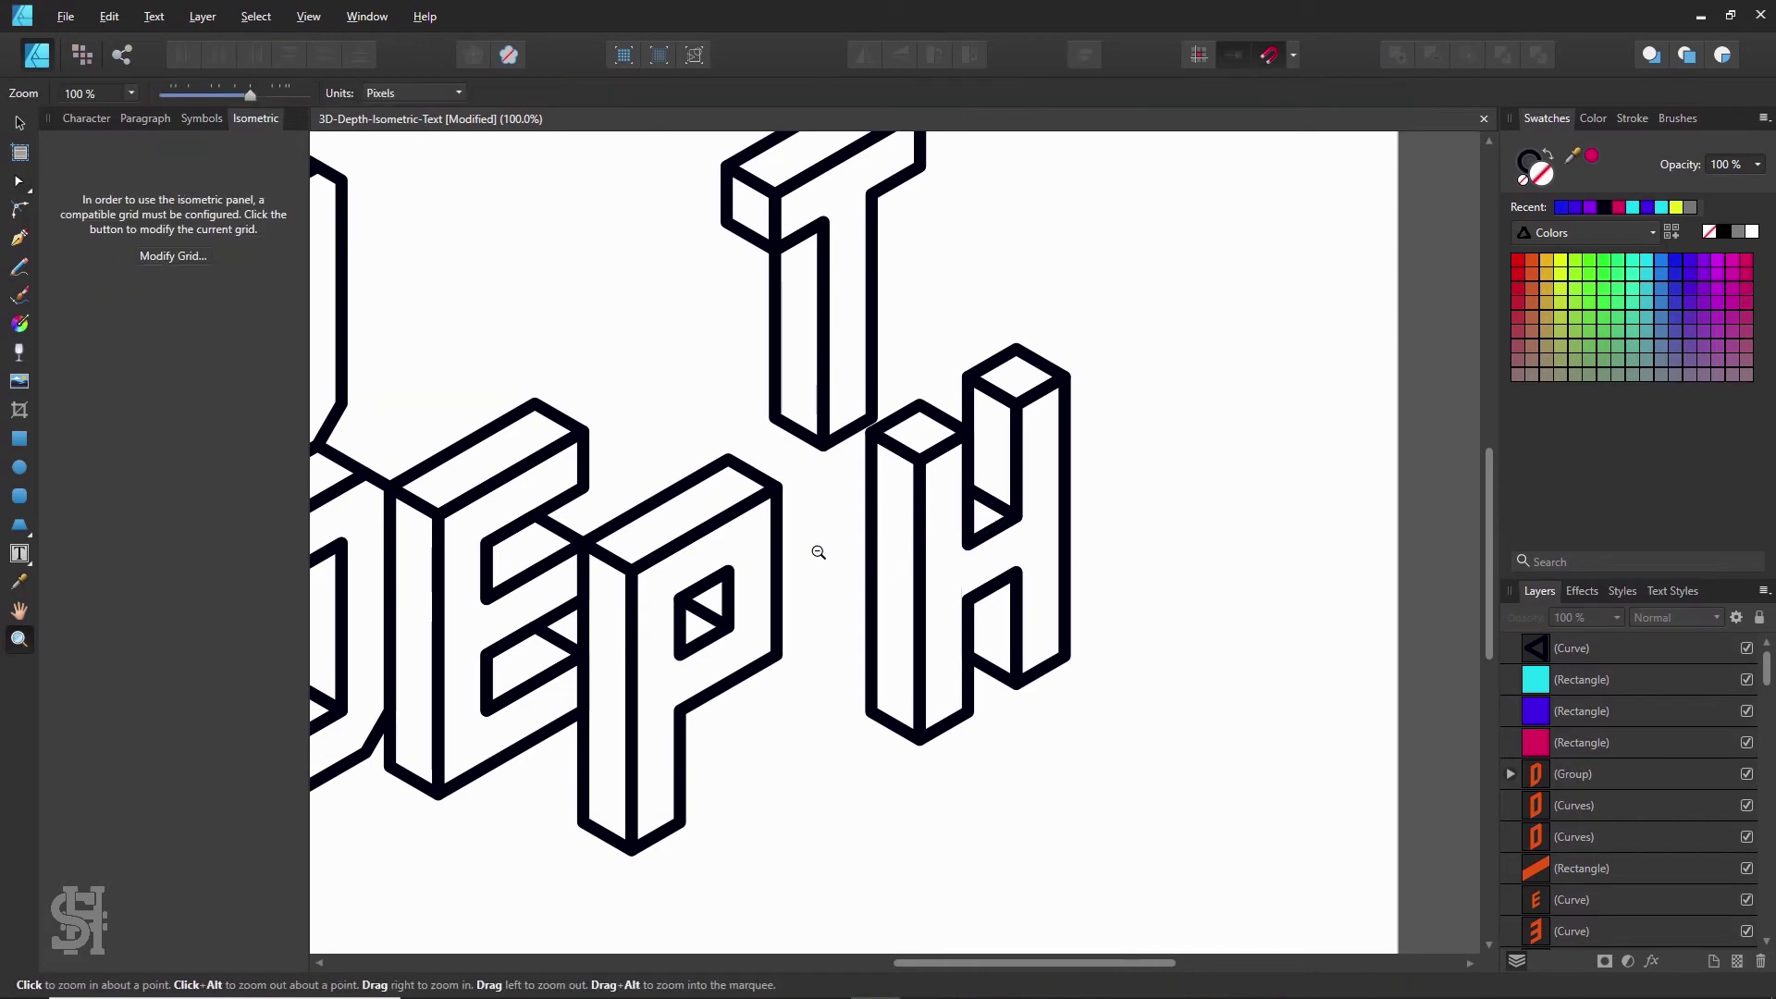
{"action": "left_click", "coordinate": [817, 550], "text": "alt"}
{"action": "left_click", "coordinate": [794, 543], "text": "alt"}
{"action": "key", "text": "h"}
{"action": "left_click_drag", "start_coordinate": [781, 539], "coordinate": [832, 550]}
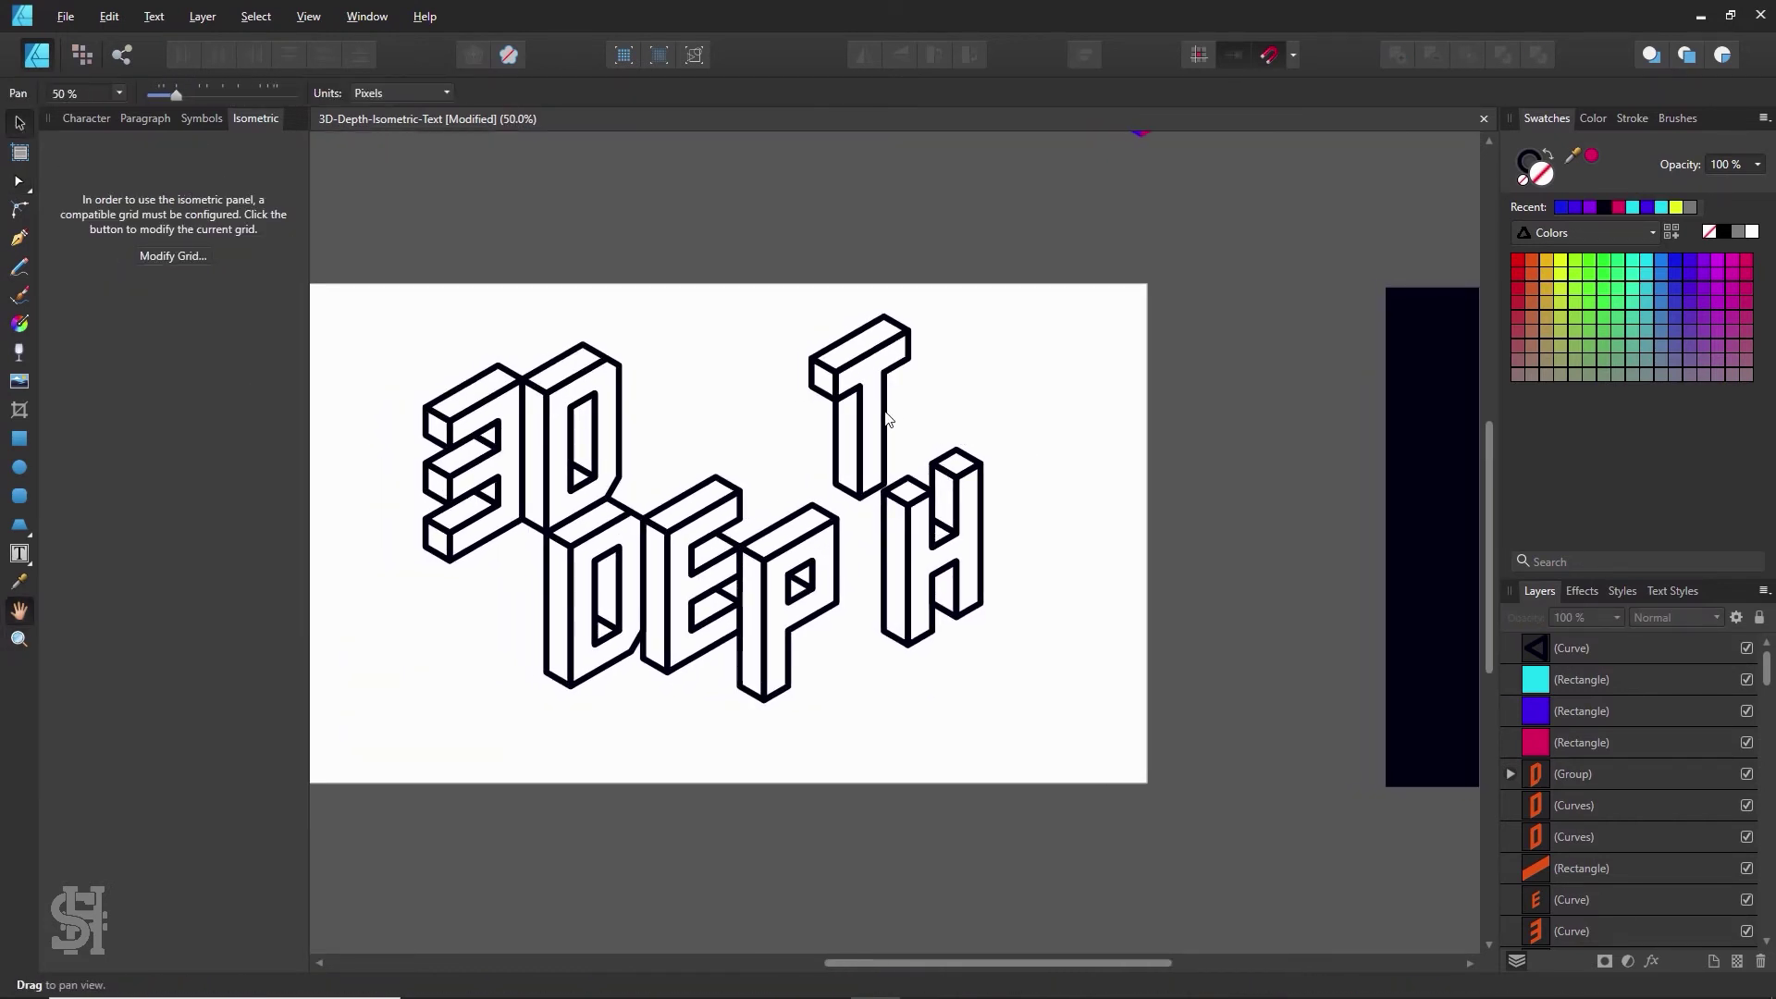
{"action": "key", "text": "v"}
{"action": "left_click_drag", "start_coordinate": [928, 281], "coordinate": [788, 499]}
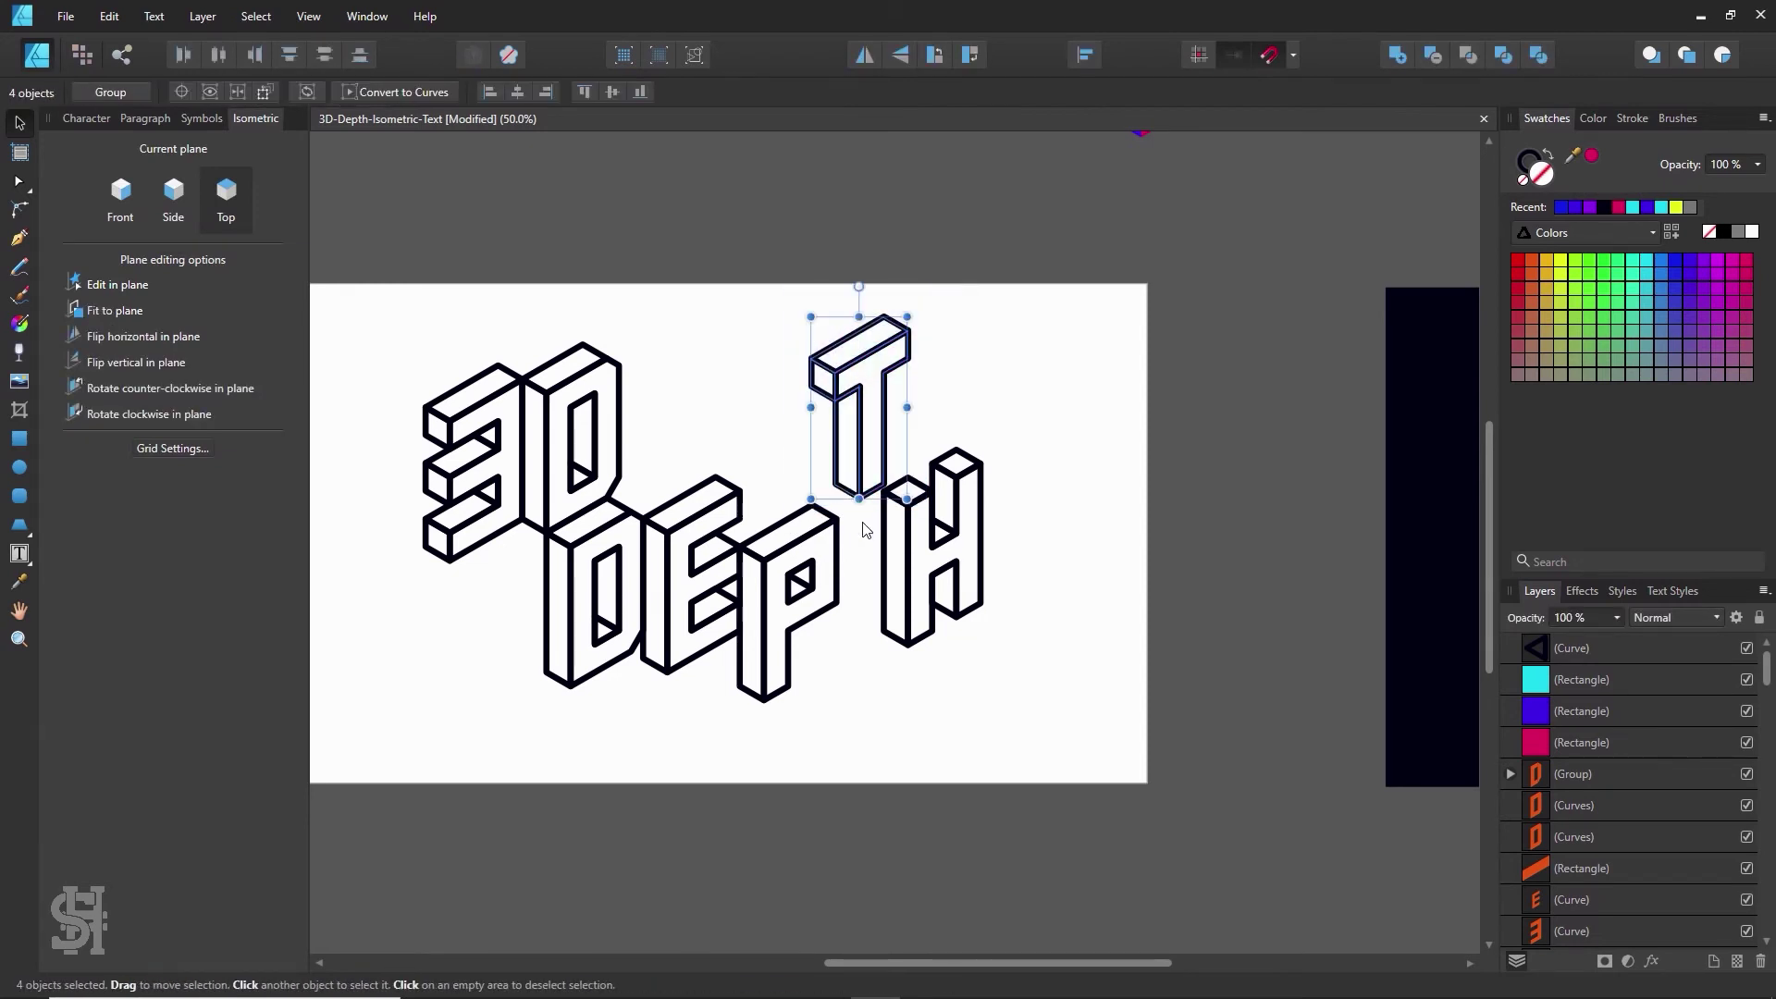
{"action": "left_click", "coordinate": [1055, 500]}
{"action": "left_click_drag", "start_coordinate": [1026, 407], "coordinate": [865, 719]}
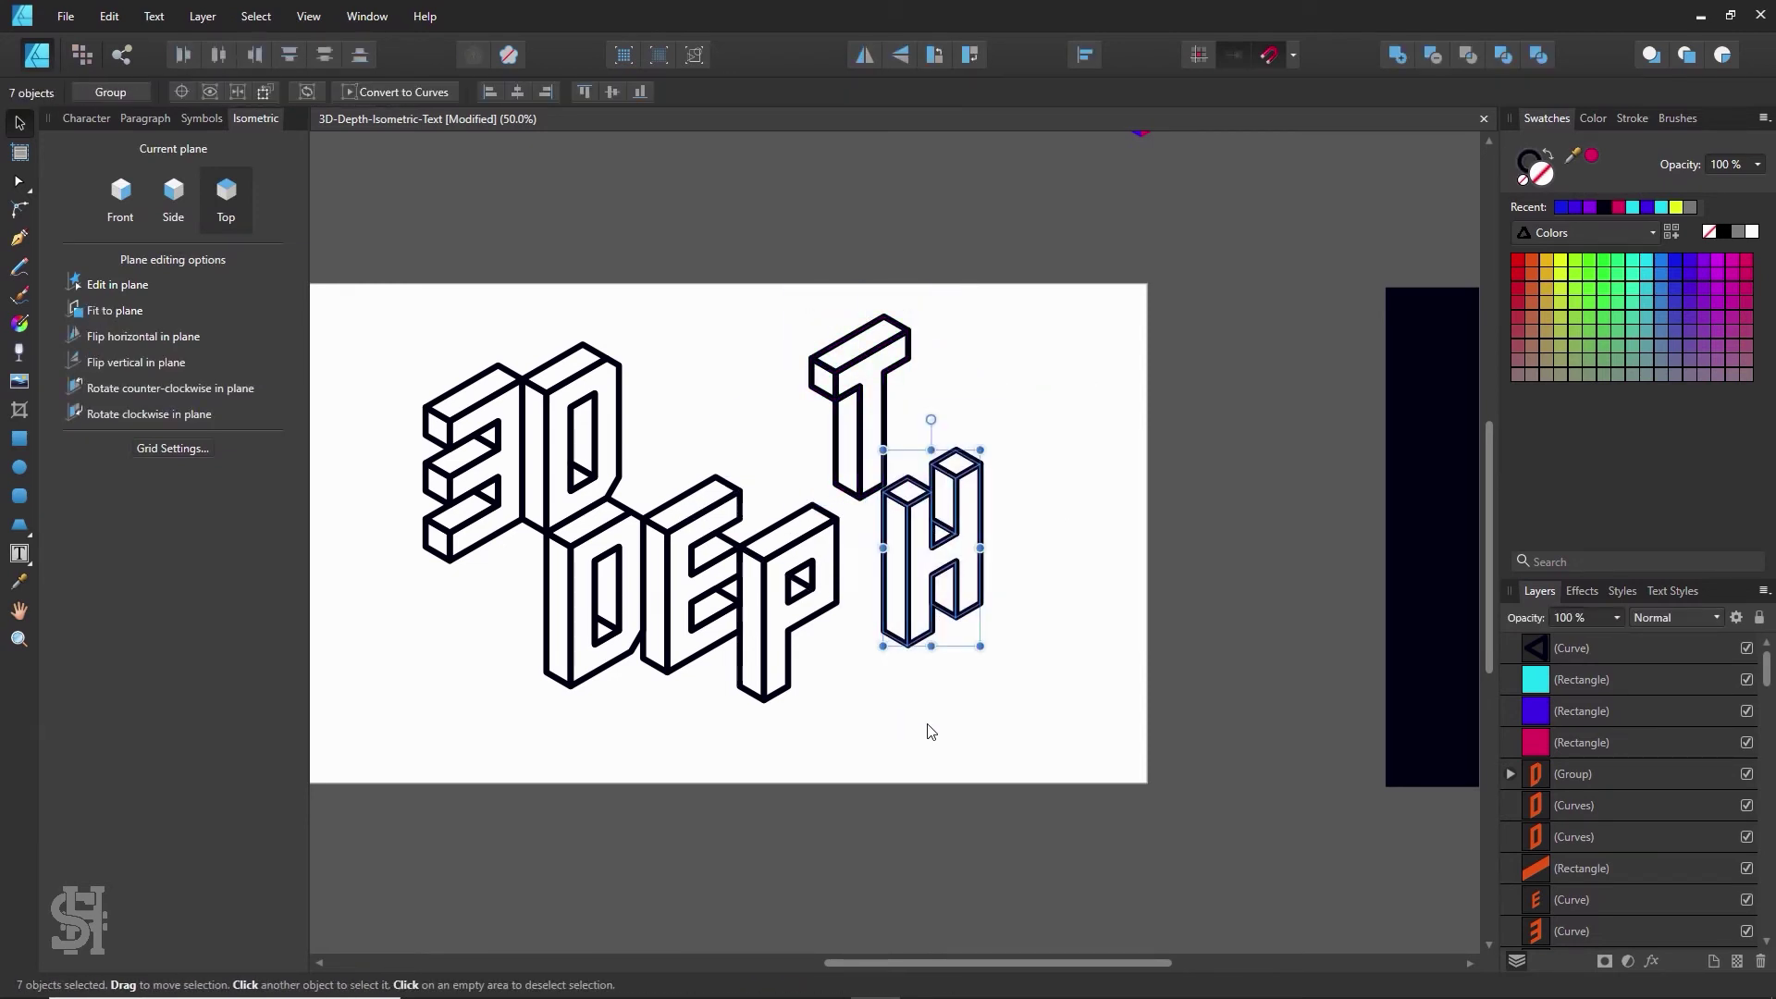
{"action": "left_click", "coordinate": [918, 734]}
- Group the P's faces together with the triangle drawn in its counter
{"action": "left_click_drag", "start_coordinate": [870, 499], "coordinate": [797, 636]}
{"action": "key", "text": "ctrl+z"}
{"action": "left_click", "coordinate": [888, 706]}
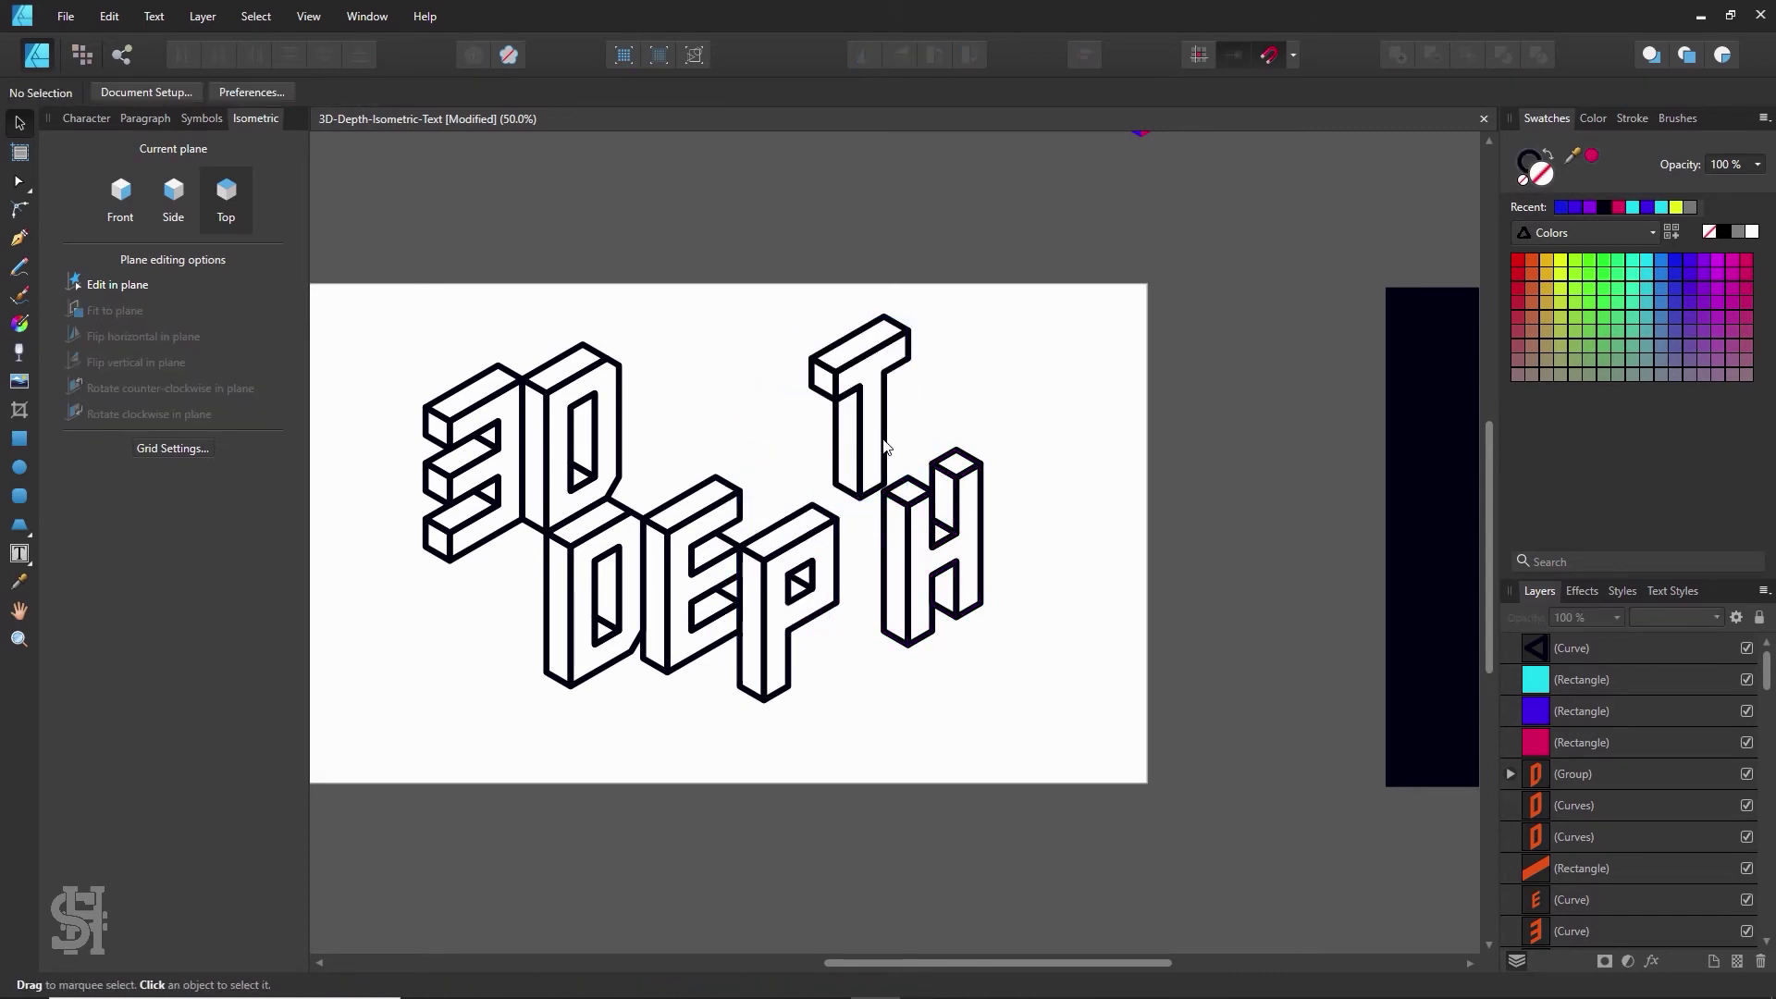
{"action": "left_click_drag", "start_coordinate": [885, 442], "coordinate": [726, 750]}
- Move the T right to above the H's left leg, and the P down and right away from the E
{"action": "left_click", "coordinate": [1049, 426]}
{"action": "left_click", "coordinate": [781, 753]}
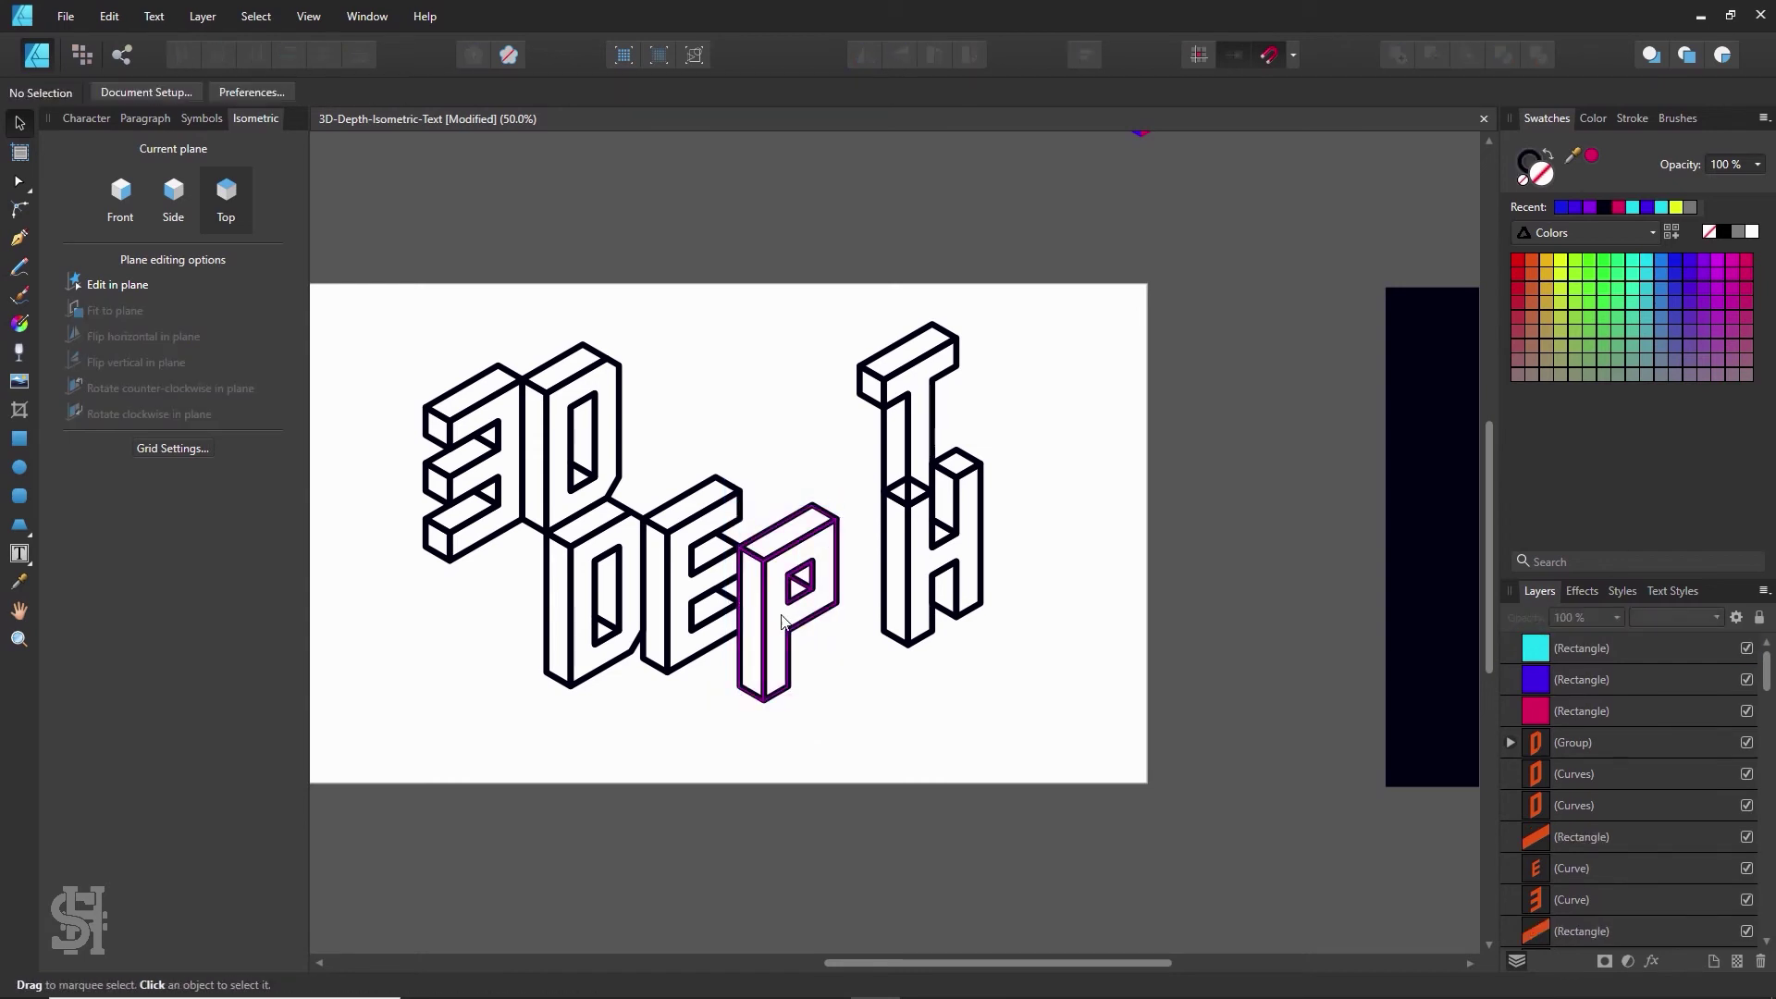
{"action": "left_click_drag", "start_coordinate": [782, 611], "coordinate": [832, 664]}
{"action": "left_click_drag", "start_coordinate": [813, 618], "coordinate": [871, 669]}
- Group the faces of the E in DEPTH into one object
{"action": "left_click_drag", "start_coordinate": [768, 448], "coordinate": [634, 739]}
{"action": "left_click", "coordinate": [635, 737]}
{"action": "left_click", "coordinate": [618, 592]}
{"action": "left_click", "coordinate": [582, 427]}
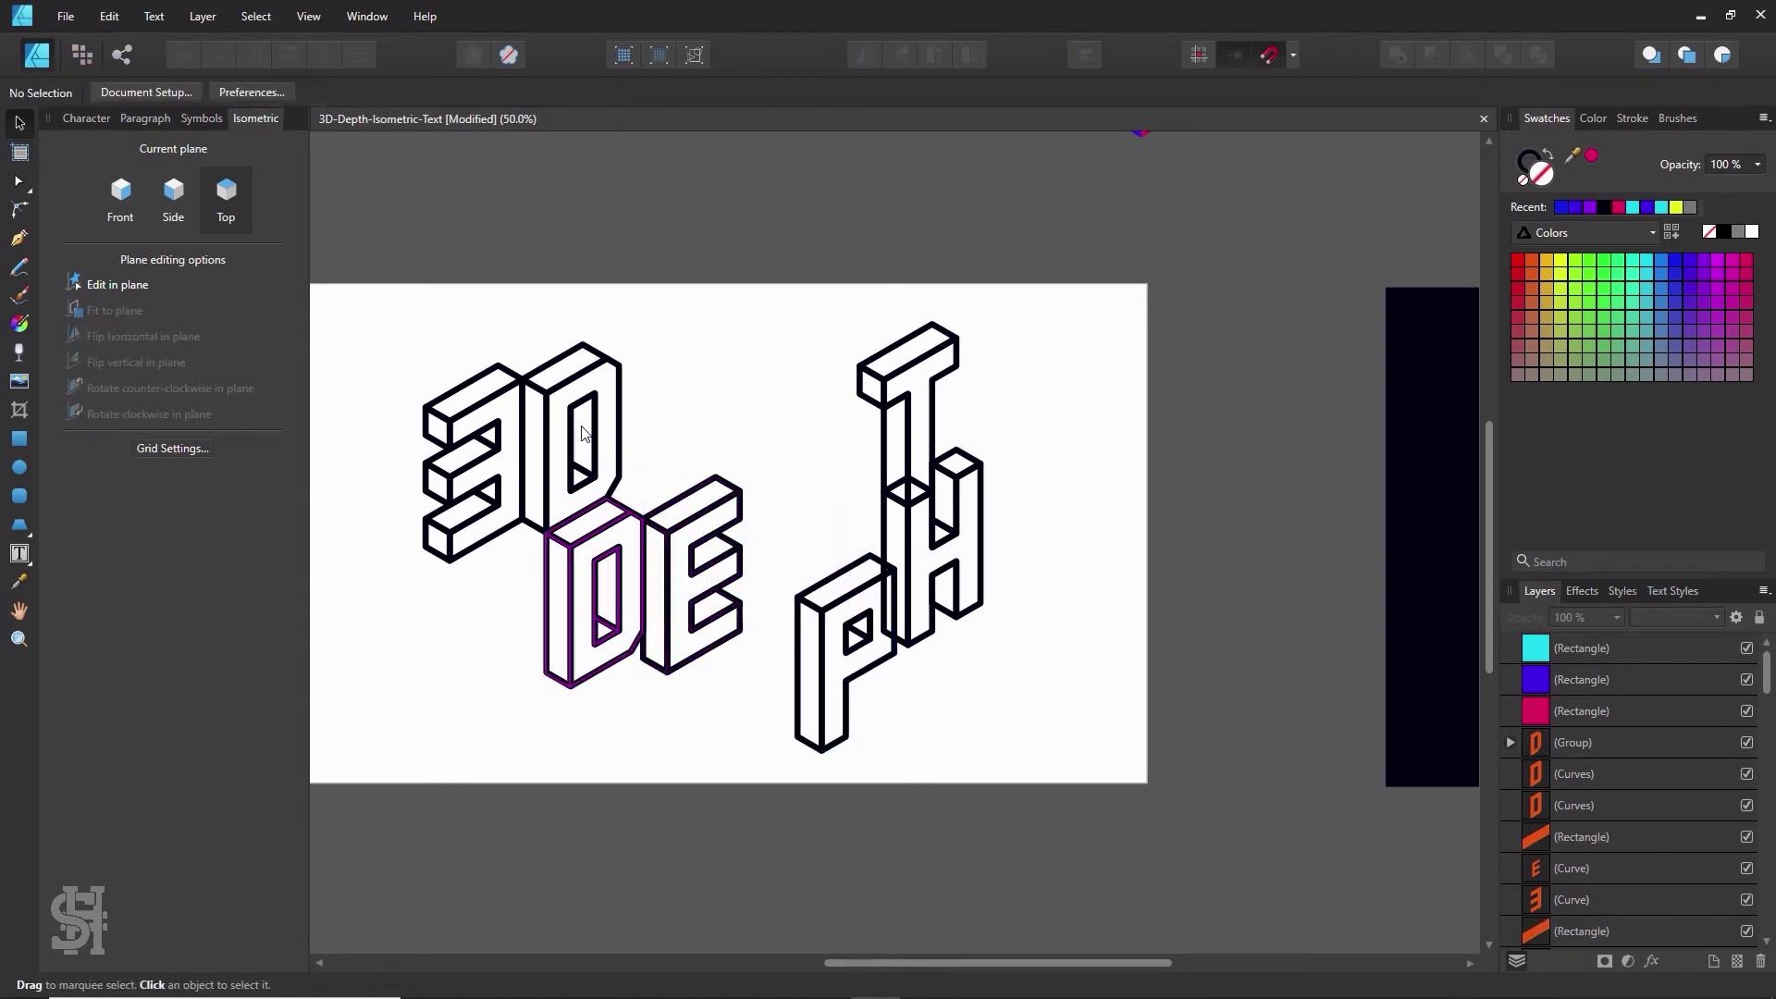
{"action": "left_click", "coordinate": [582, 441]}
- Undo the stray move of the 3's side face and group all of the 3's faces
{"action": "left_click", "coordinate": [514, 480]}
{"action": "left_click", "coordinate": [495, 487]}
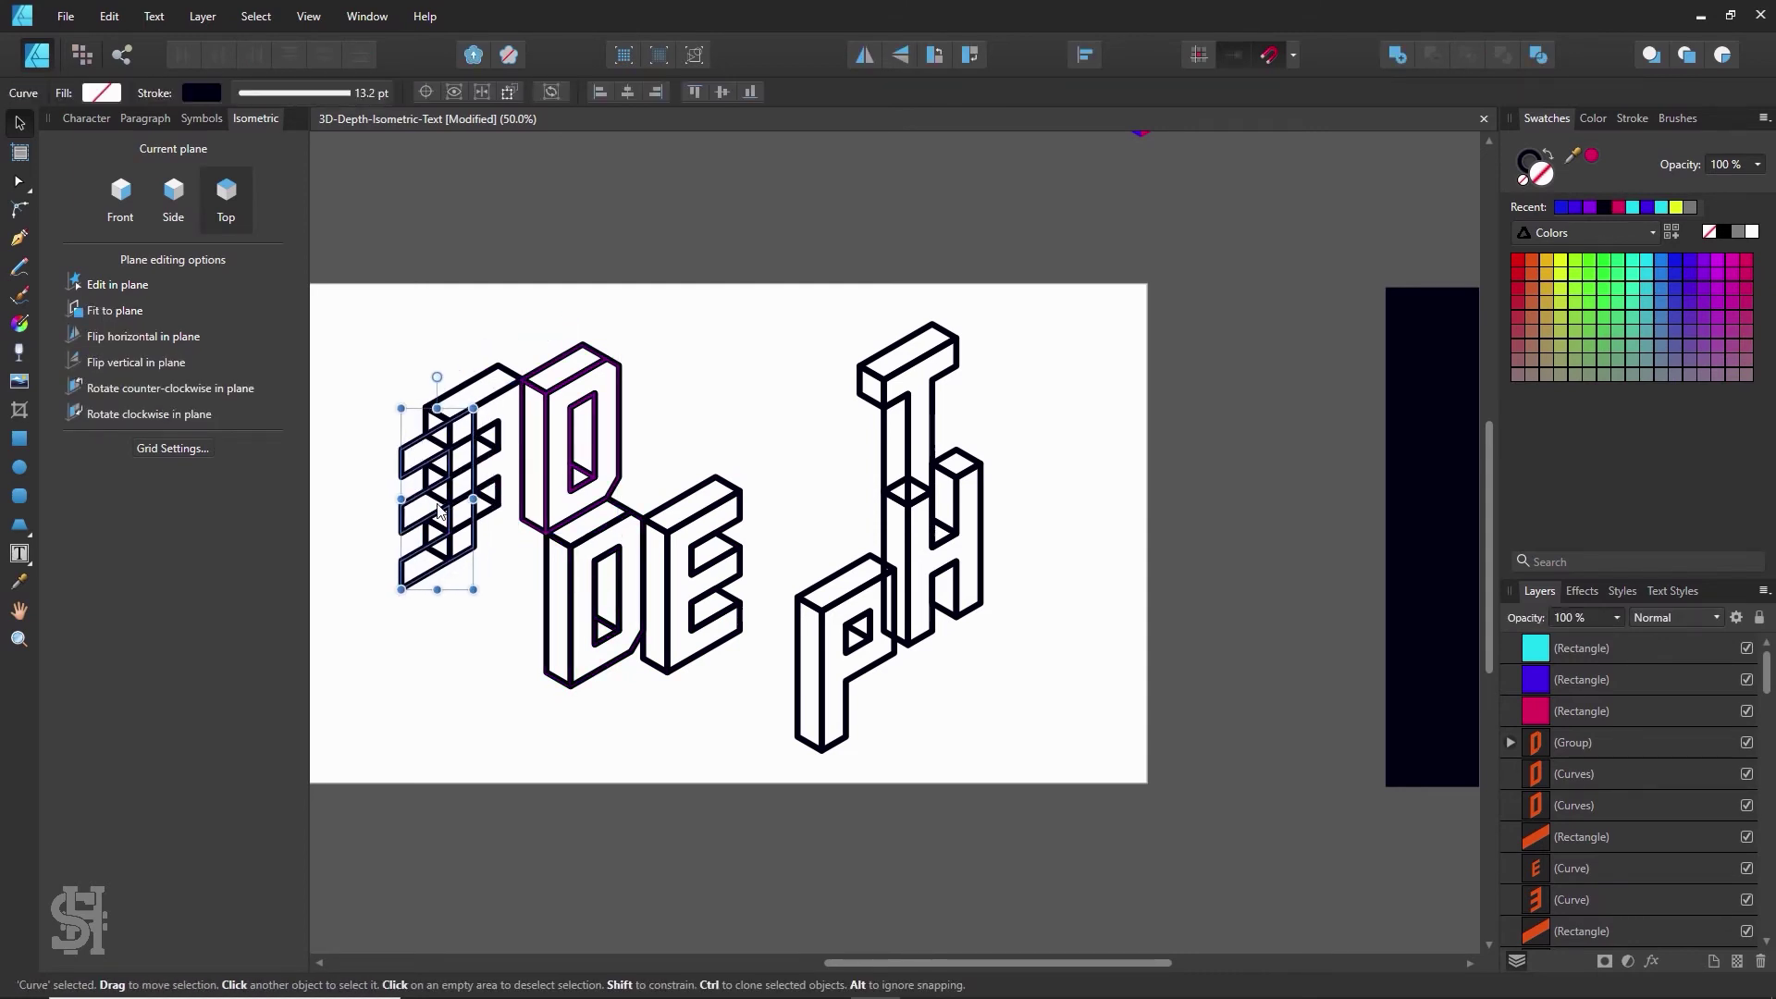
{"action": "left_click_drag", "start_coordinate": [387, 305], "coordinate": [536, 569]}
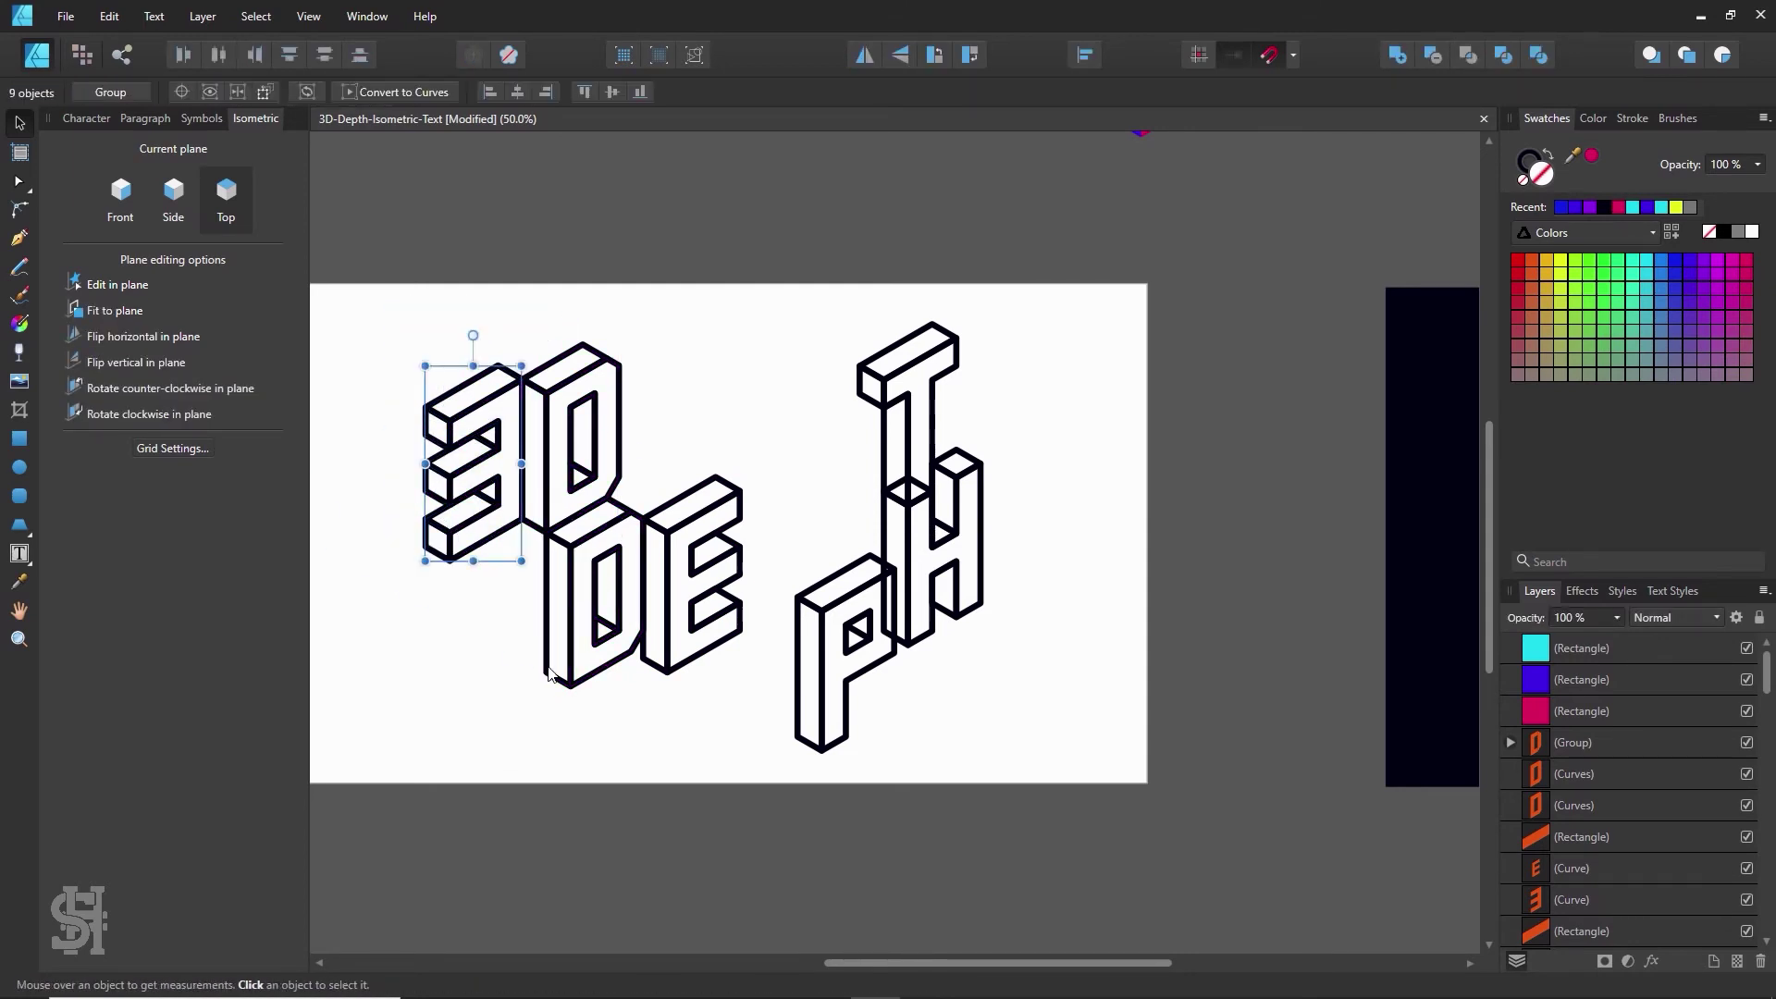
{"action": "key", "text": "ctrl+g"}
- Try moving the upper D and the E as whole groups, undoing each move
{"action": "left_click", "coordinate": [575, 518]}
{"action": "left_click", "coordinate": [540, 423]}
{"action": "left_click_drag", "start_coordinate": [543, 425], "coordinate": [617, 343]}
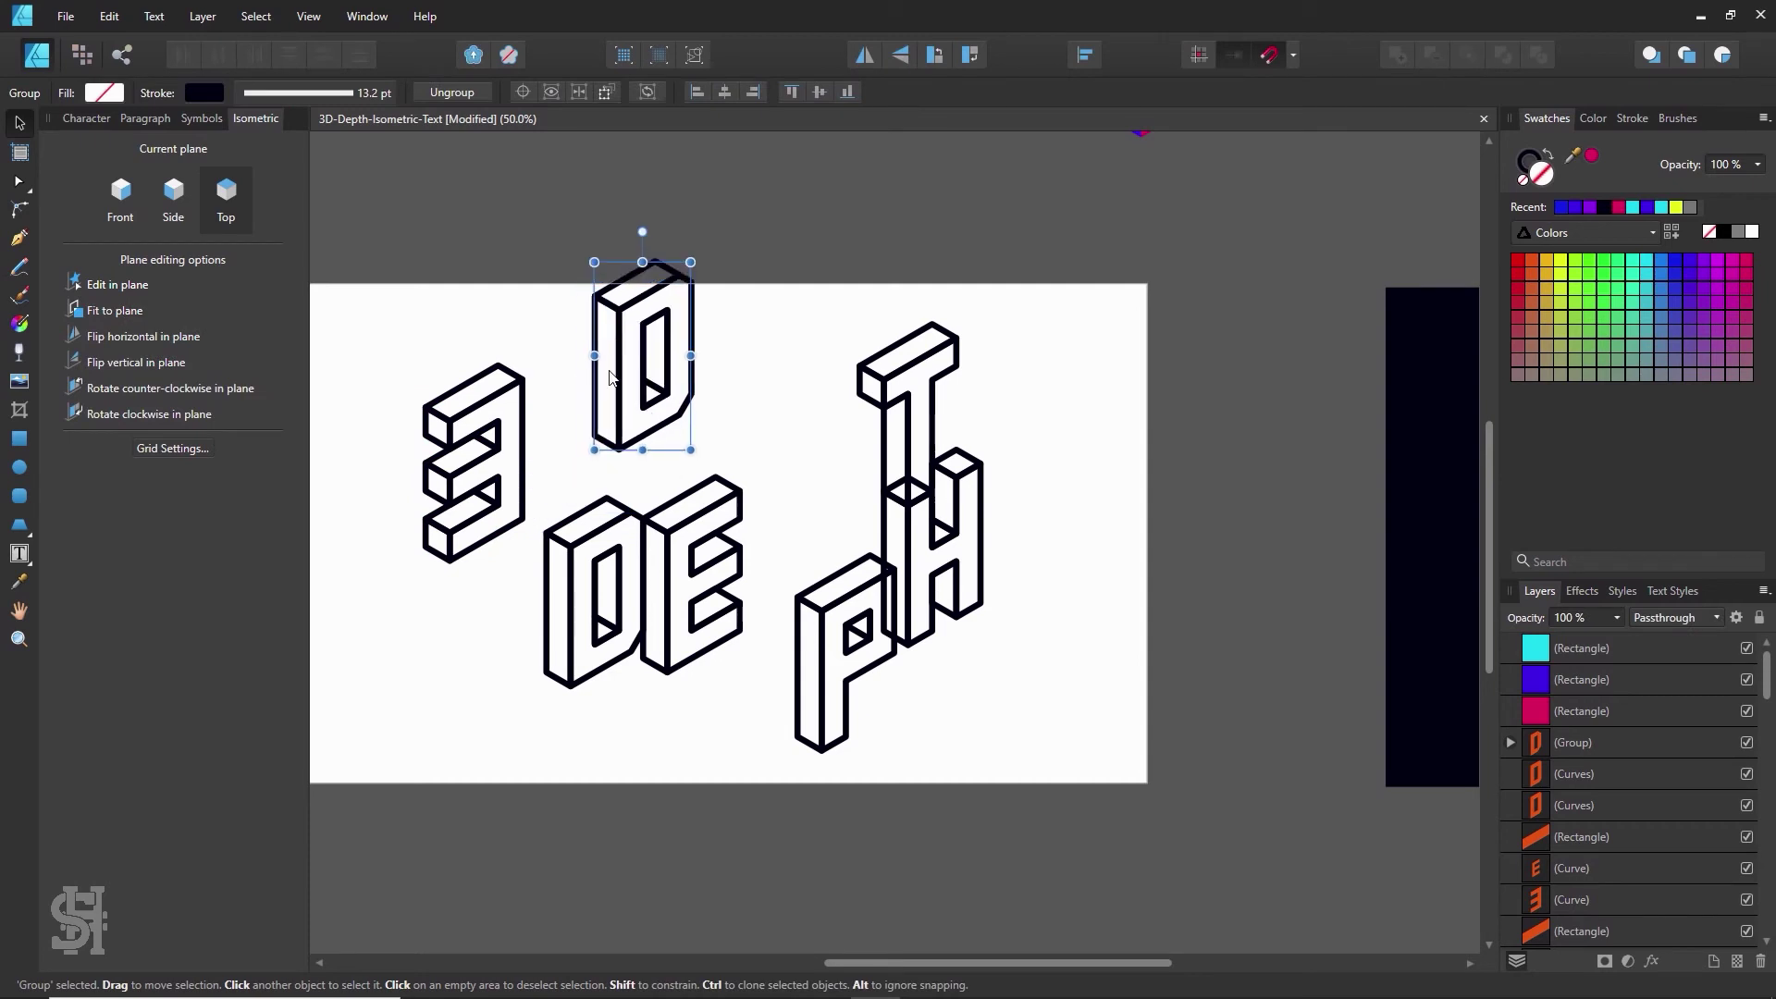
{"action": "key", "text": "ctrl+z"}
{"action": "left_click", "coordinate": [595, 543]}
{"action": "left_click", "coordinate": [600, 552]}
{"action": "left_click", "coordinate": [687, 524]}
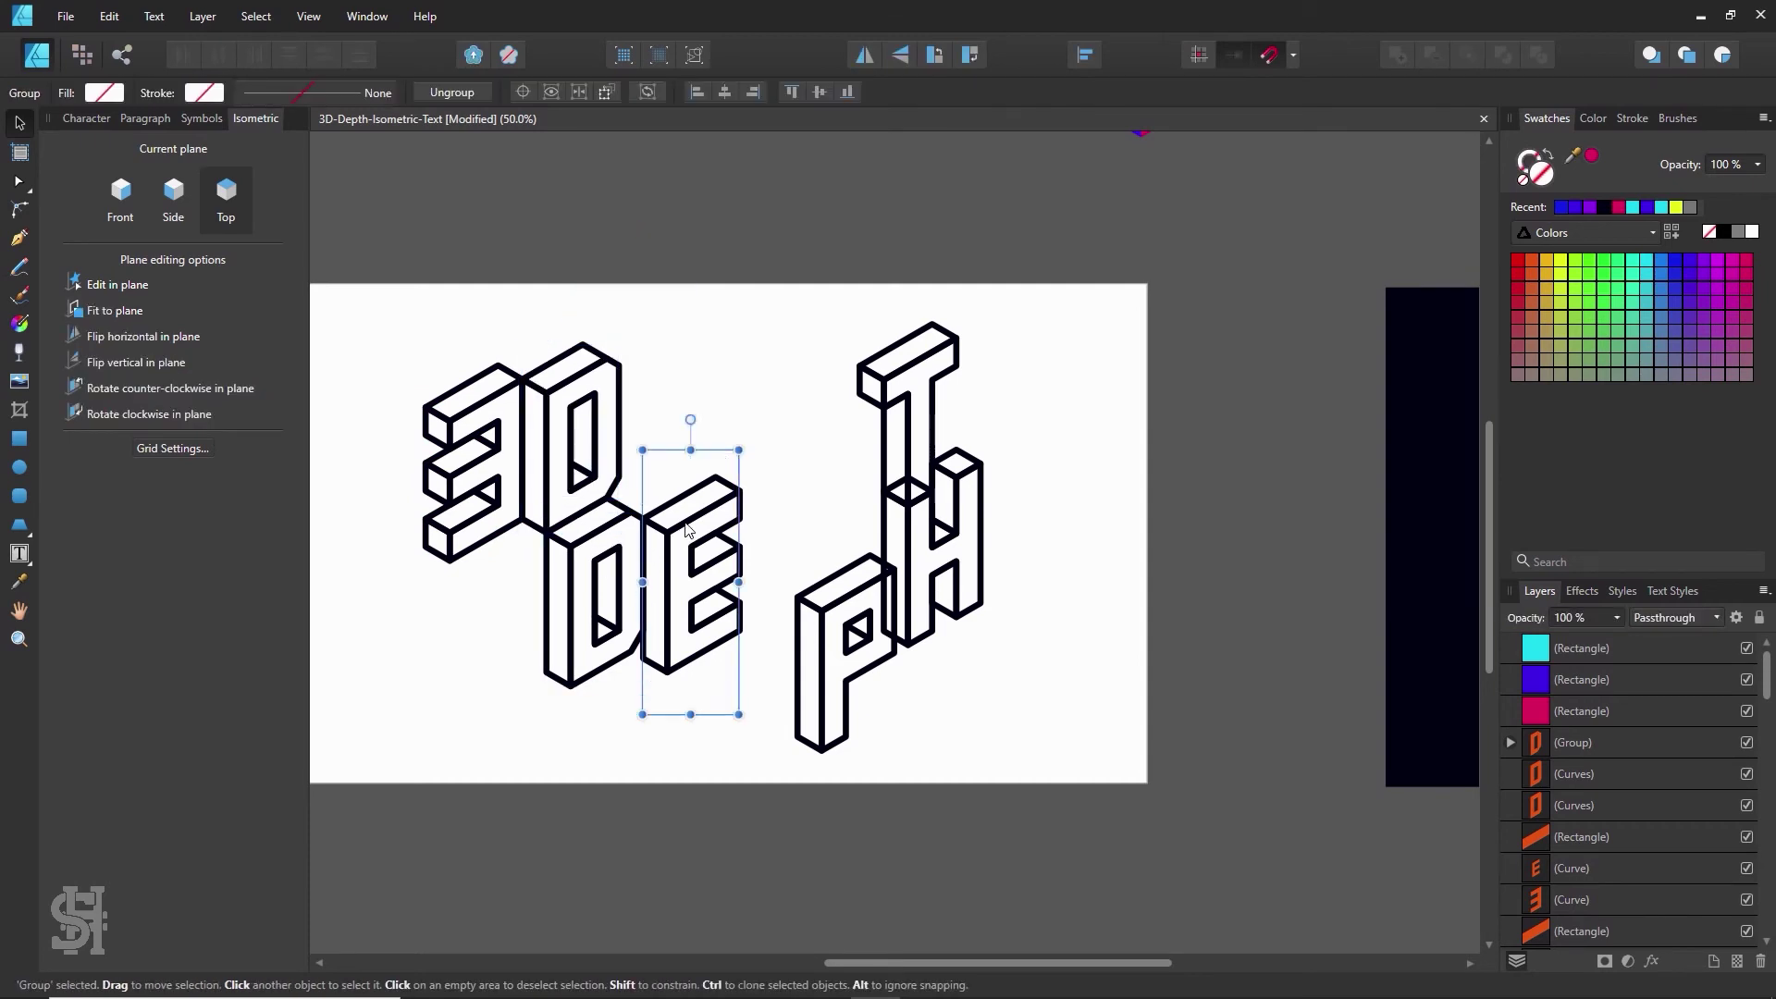
{"action": "left_click_drag", "start_coordinate": [688, 519], "coordinate": [807, 399]}
{"action": "key", "text": "ctrl+z"}
- Move the P left against the E's lower right corner, and fit the T and H together up against the P
{"action": "left_click_drag", "start_coordinate": [844, 618], "coordinate": [775, 625]}
{"action": "left_click", "coordinate": [896, 465]}
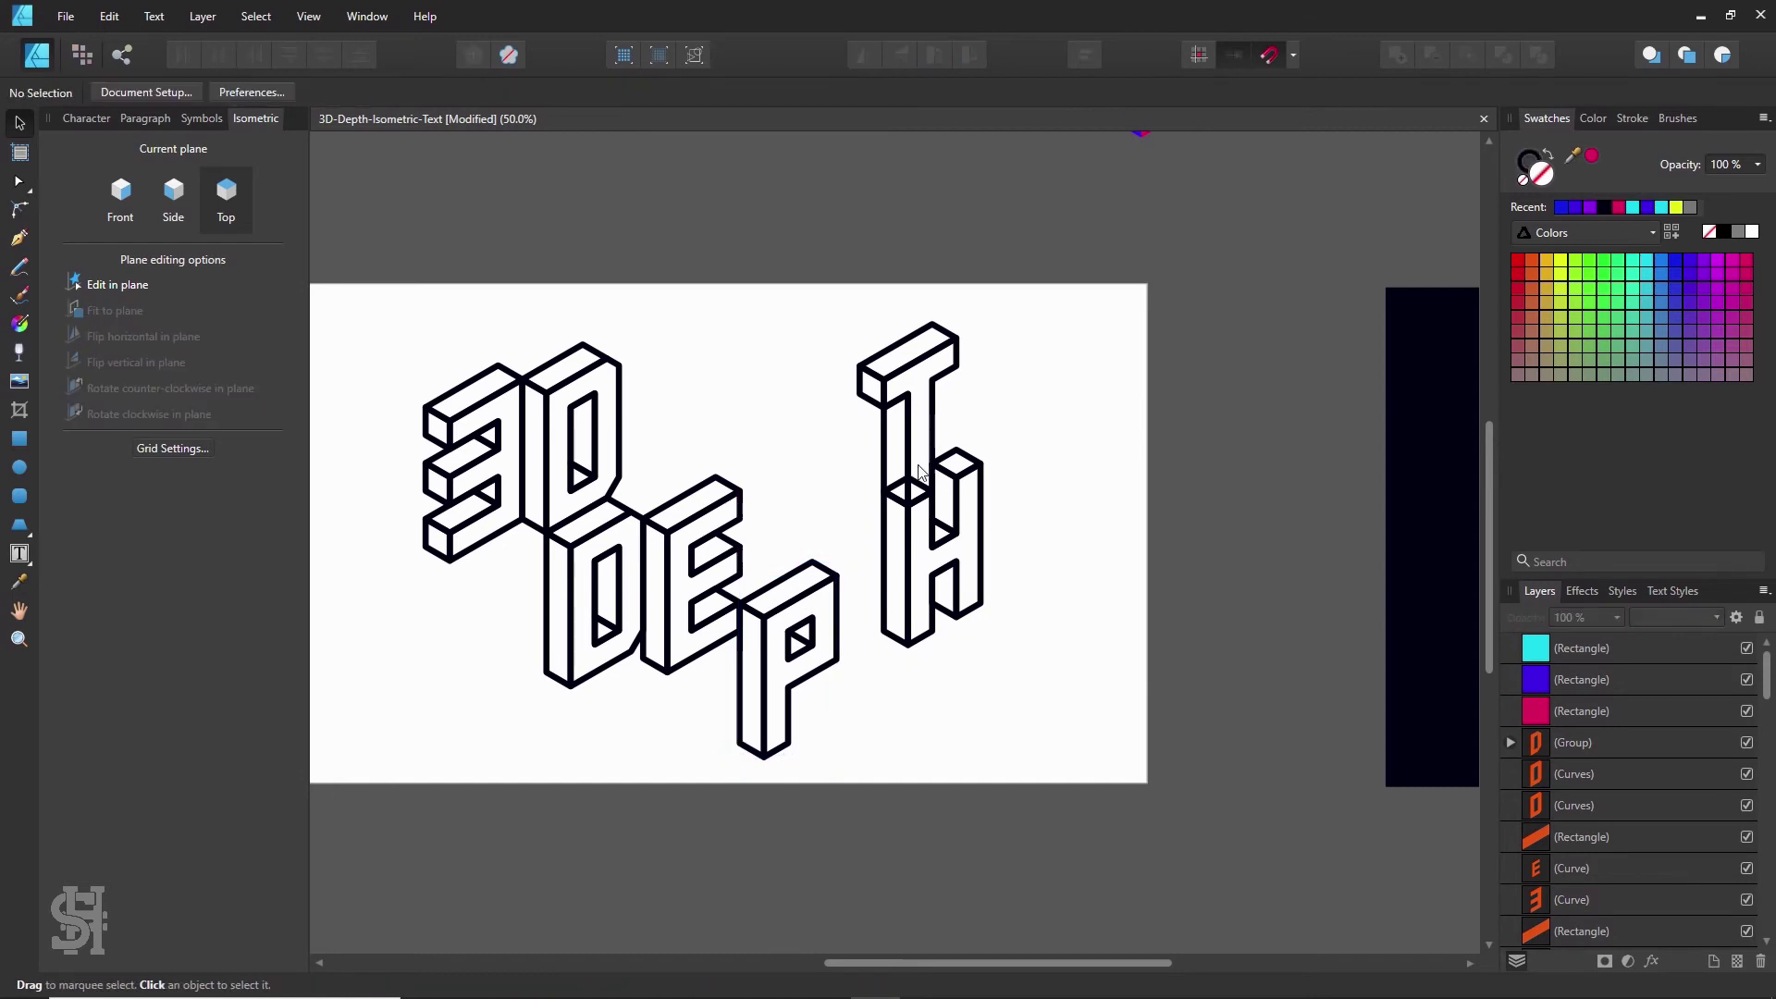
{"action": "left_click", "coordinate": [932, 525]}
{"action": "left_click_drag", "start_coordinate": [933, 525], "coordinate": [980, 414]}
{"action": "left_click_drag", "start_coordinate": [1074, 289], "coordinate": [799, 616]}
{"action": "left_click_drag", "start_coordinate": [903, 442], "coordinate": [872, 605]}
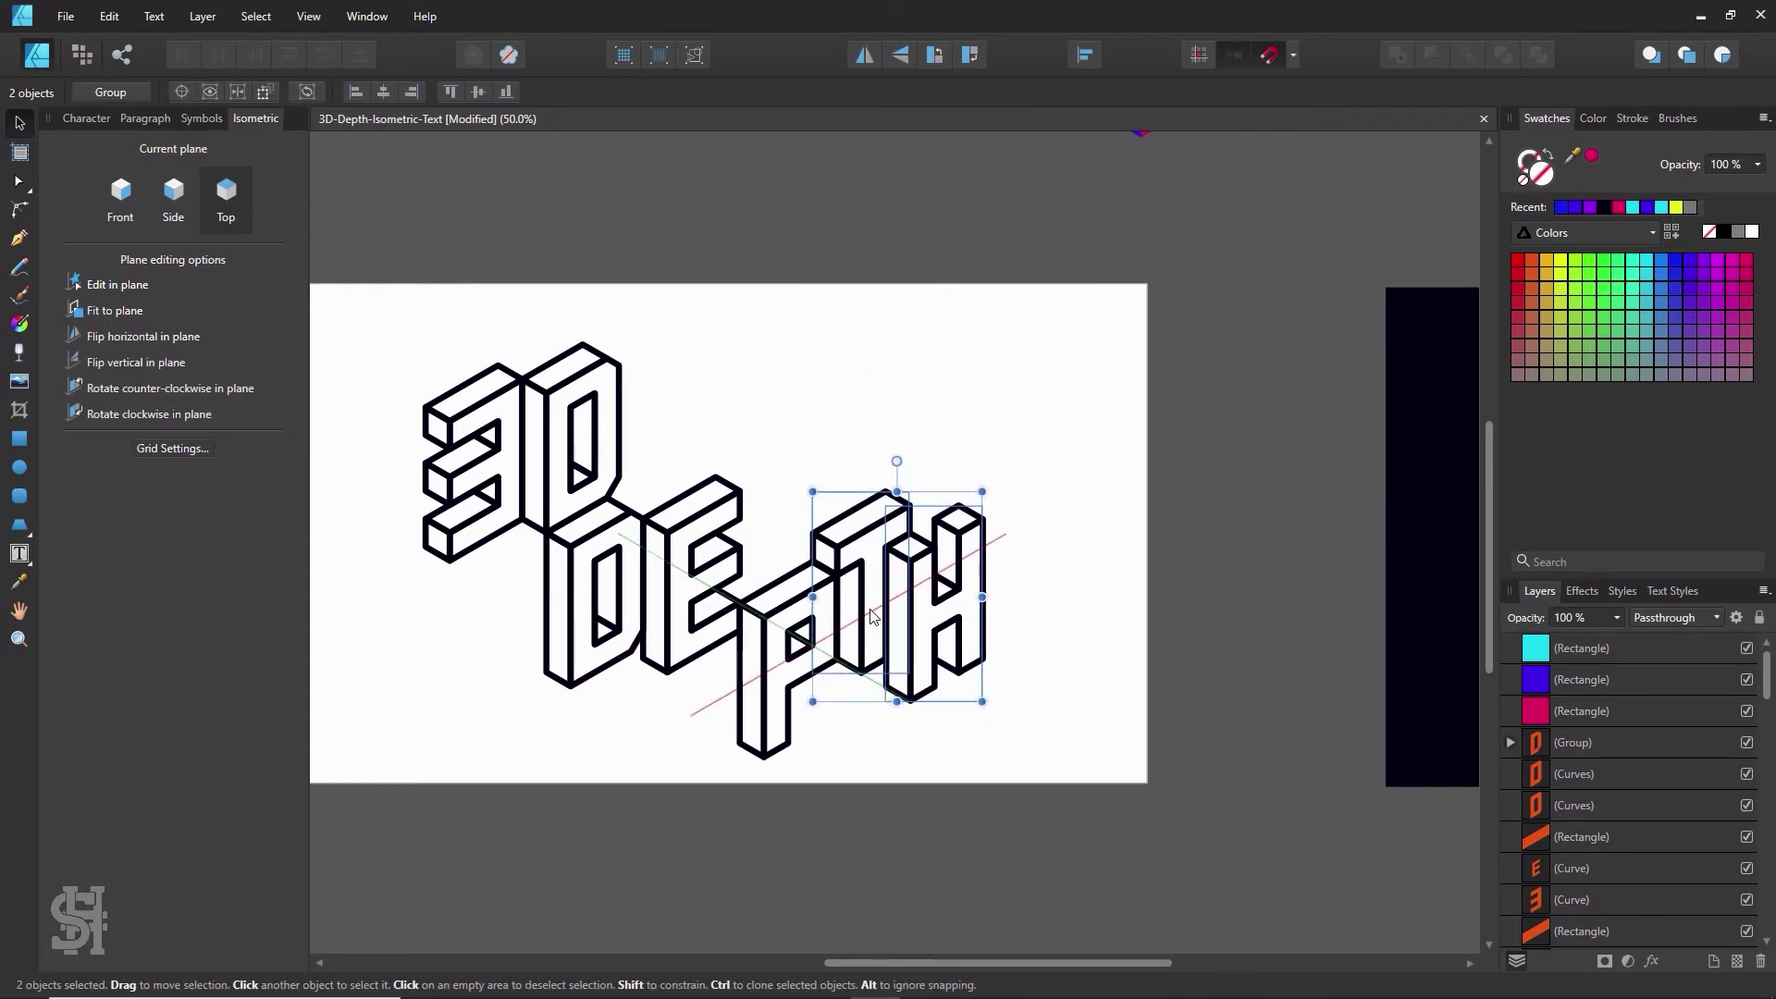
{"action": "left_click", "coordinate": [1061, 456]}
{"action": "key", "text": "z"}
{"action": "left_click", "coordinate": [735, 449], "text": "alt"}
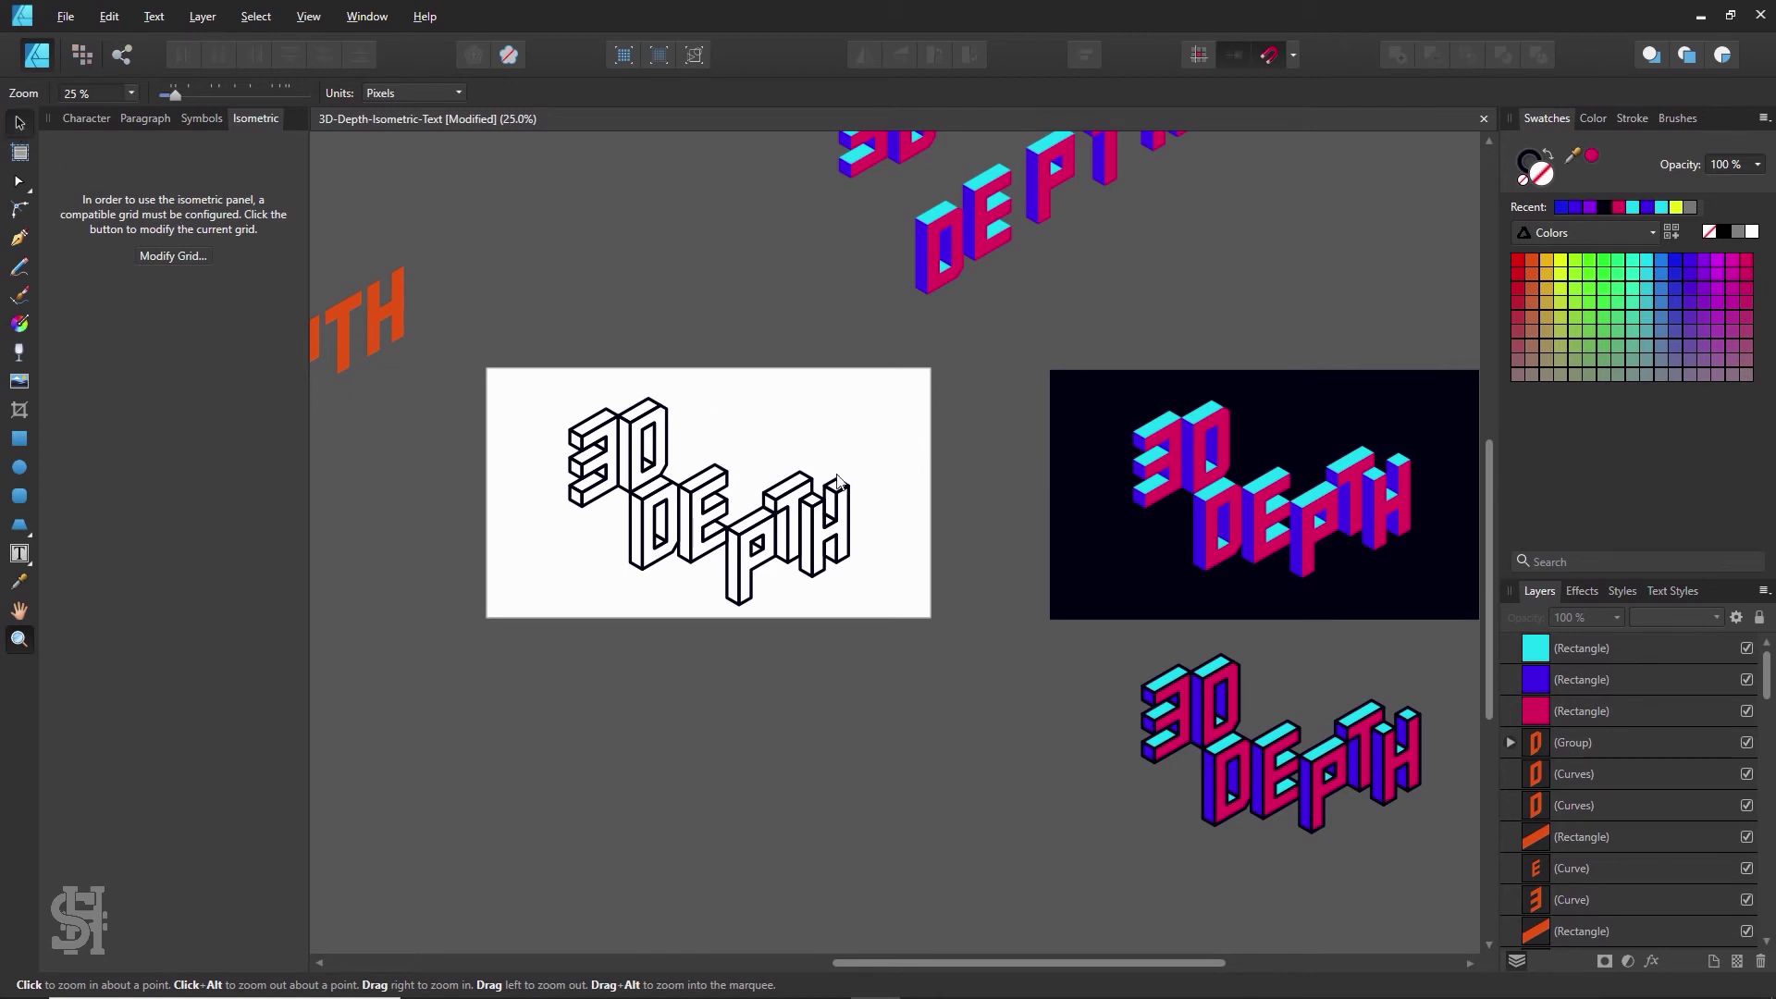
- Place a copy of the navy background rectangle just below the outline-only lettering on the white artboard
{"action": "key", "text": "v"}
{"action": "left_click_drag", "start_coordinate": [1070, 541], "coordinate": [538, 751]}
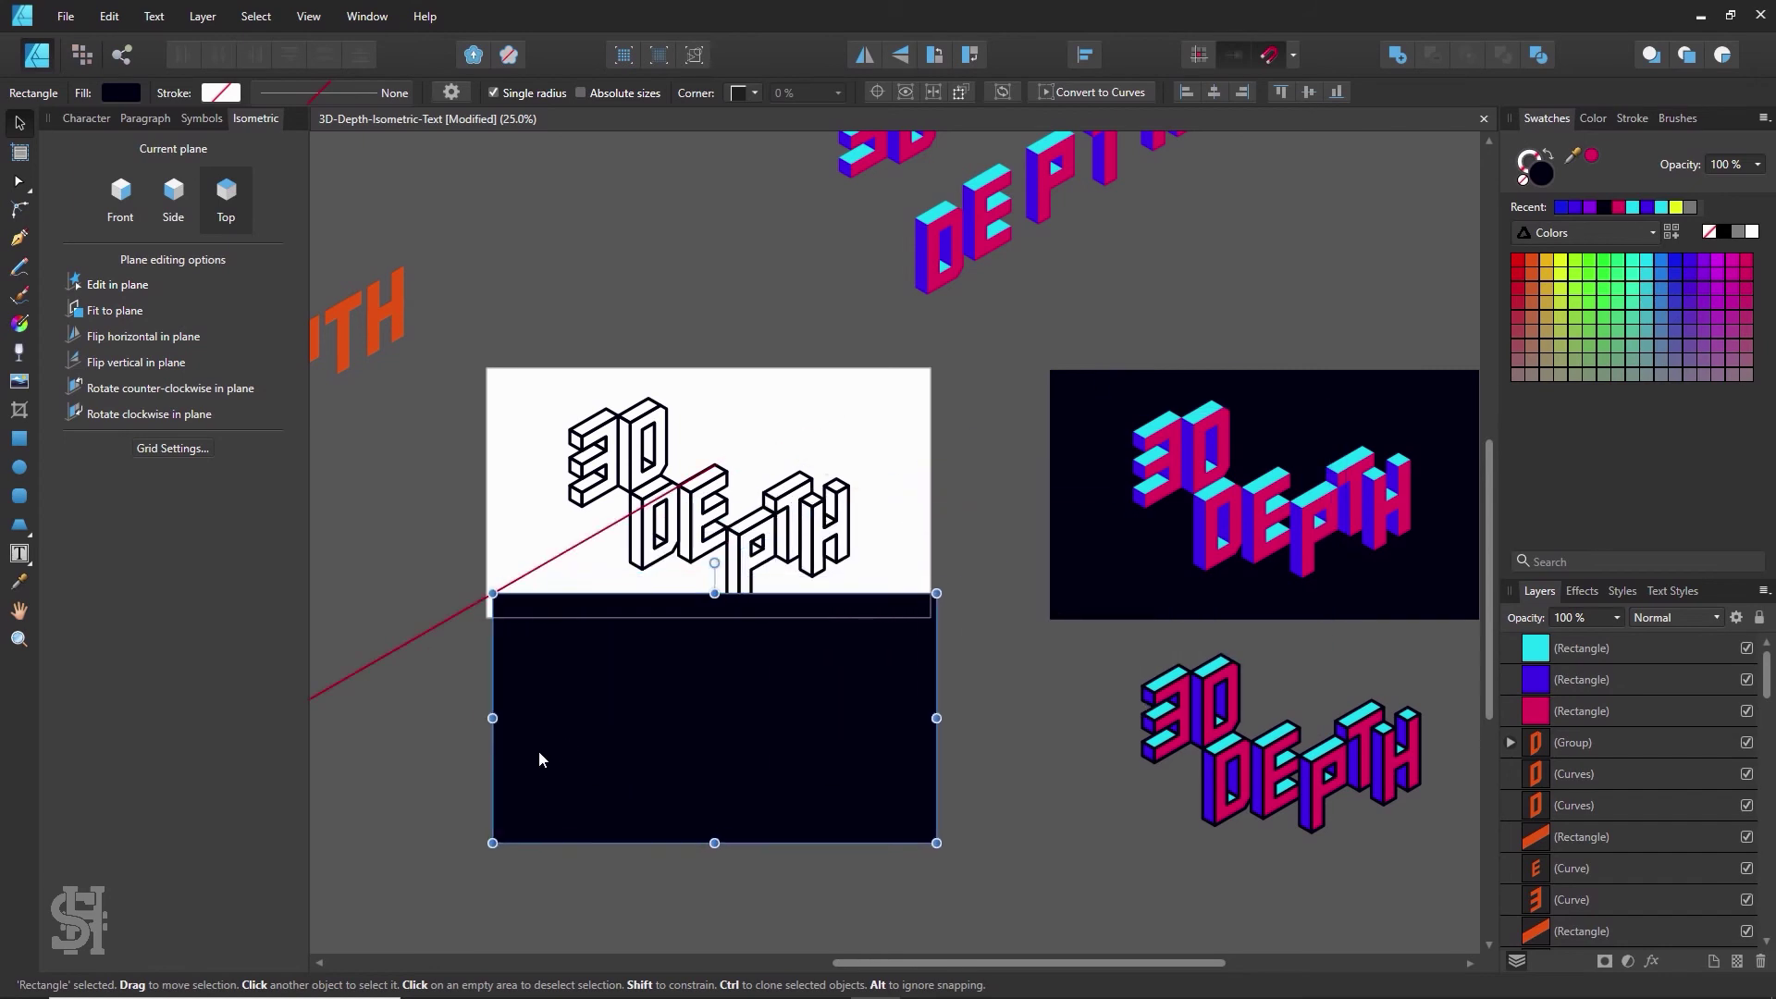
- Move the outlined P straight up against the lower right side of the E
{"action": "key", "text": "z"}
{"action": "left_click", "coordinate": [647, 498]}
{"action": "key", "text": "v"}
{"action": "left_click_drag", "start_coordinate": [476, 225], "coordinate": [1082, 681]}
{"action": "left_click_drag", "start_coordinate": [834, 619], "coordinate": [834, 572]}
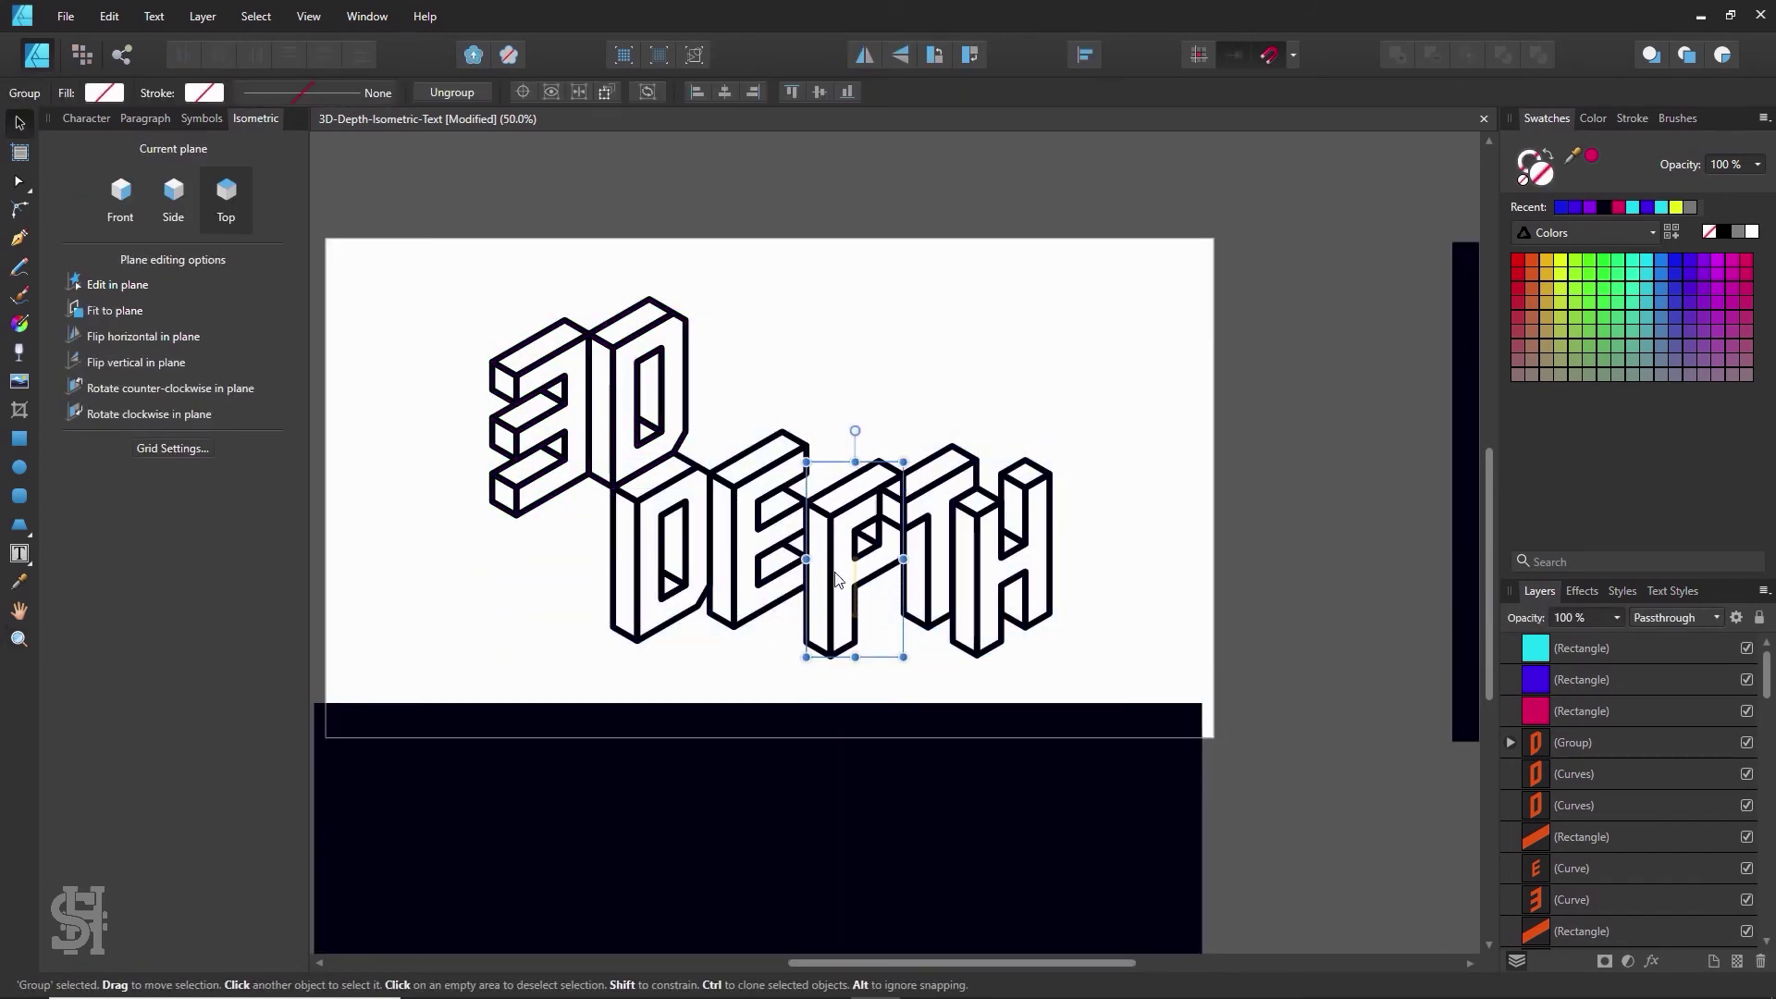
- Move the outlined T and H up to sit against the P's upper right corner, and clear the selection
{"action": "left_click", "coordinate": [920, 427]}
{"action": "left_click_drag", "start_coordinate": [922, 525], "coordinate": [1012, 442]}
{"action": "left_click", "coordinate": [954, 477]}
{"action": "left_click", "coordinate": [1005, 507]}
{"action": "key", "text": "ctrl+d"}
- Show the isometric grid over the lettering
{"action": "key", "text": "z"}
{"action": "left_click", "coordinate": [894, 461]}
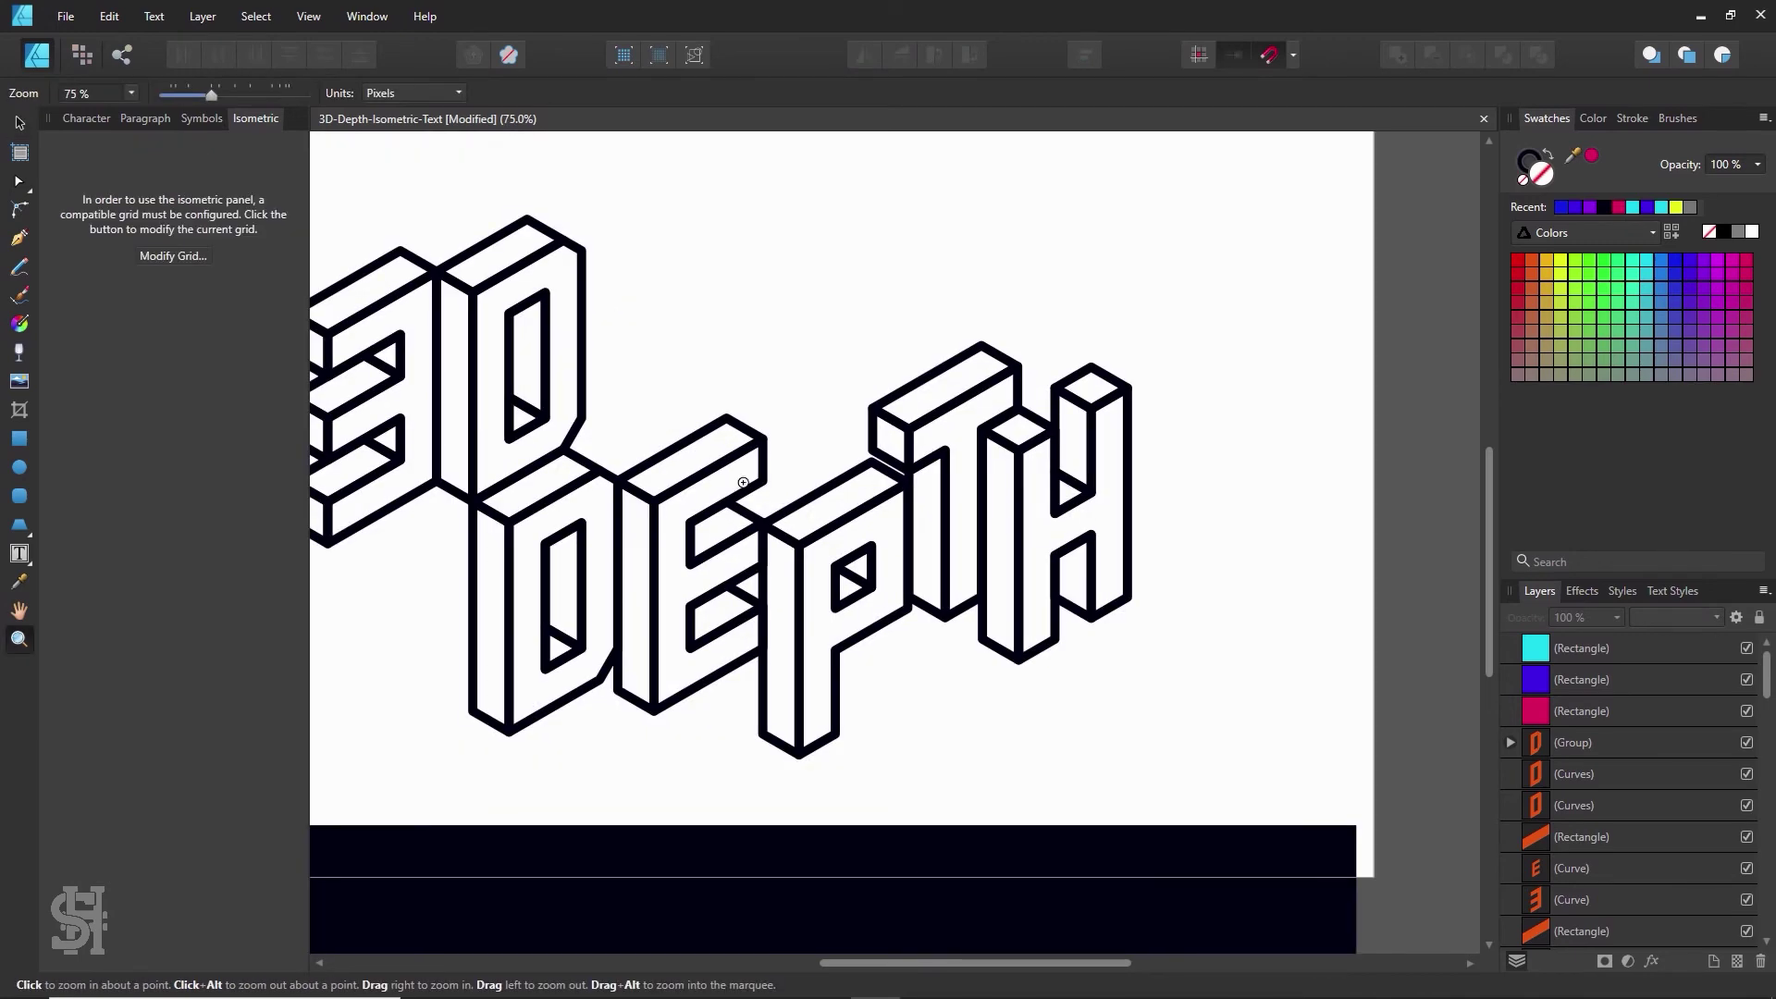
{"action": "left_click", "coordinate": [173, 256]}
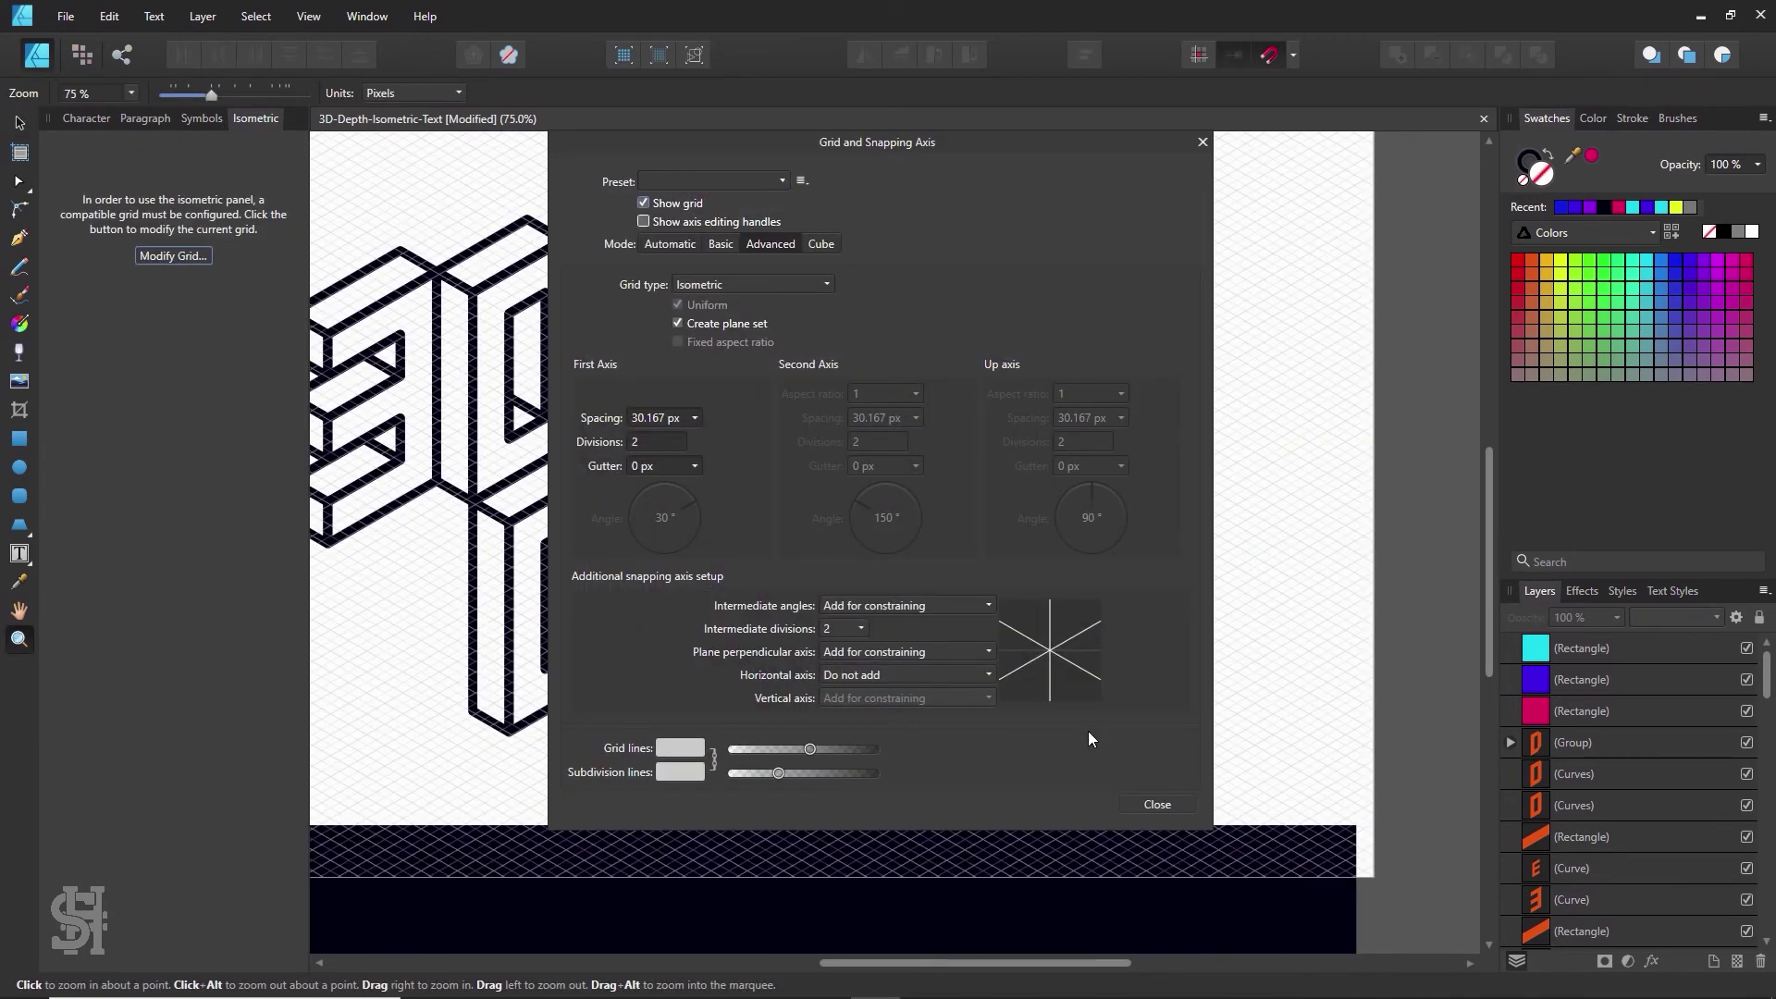
{"action": "left_click", "coordinate": [1159, 801]}
{"action": "left_click", "coordinate": [19, 122]}
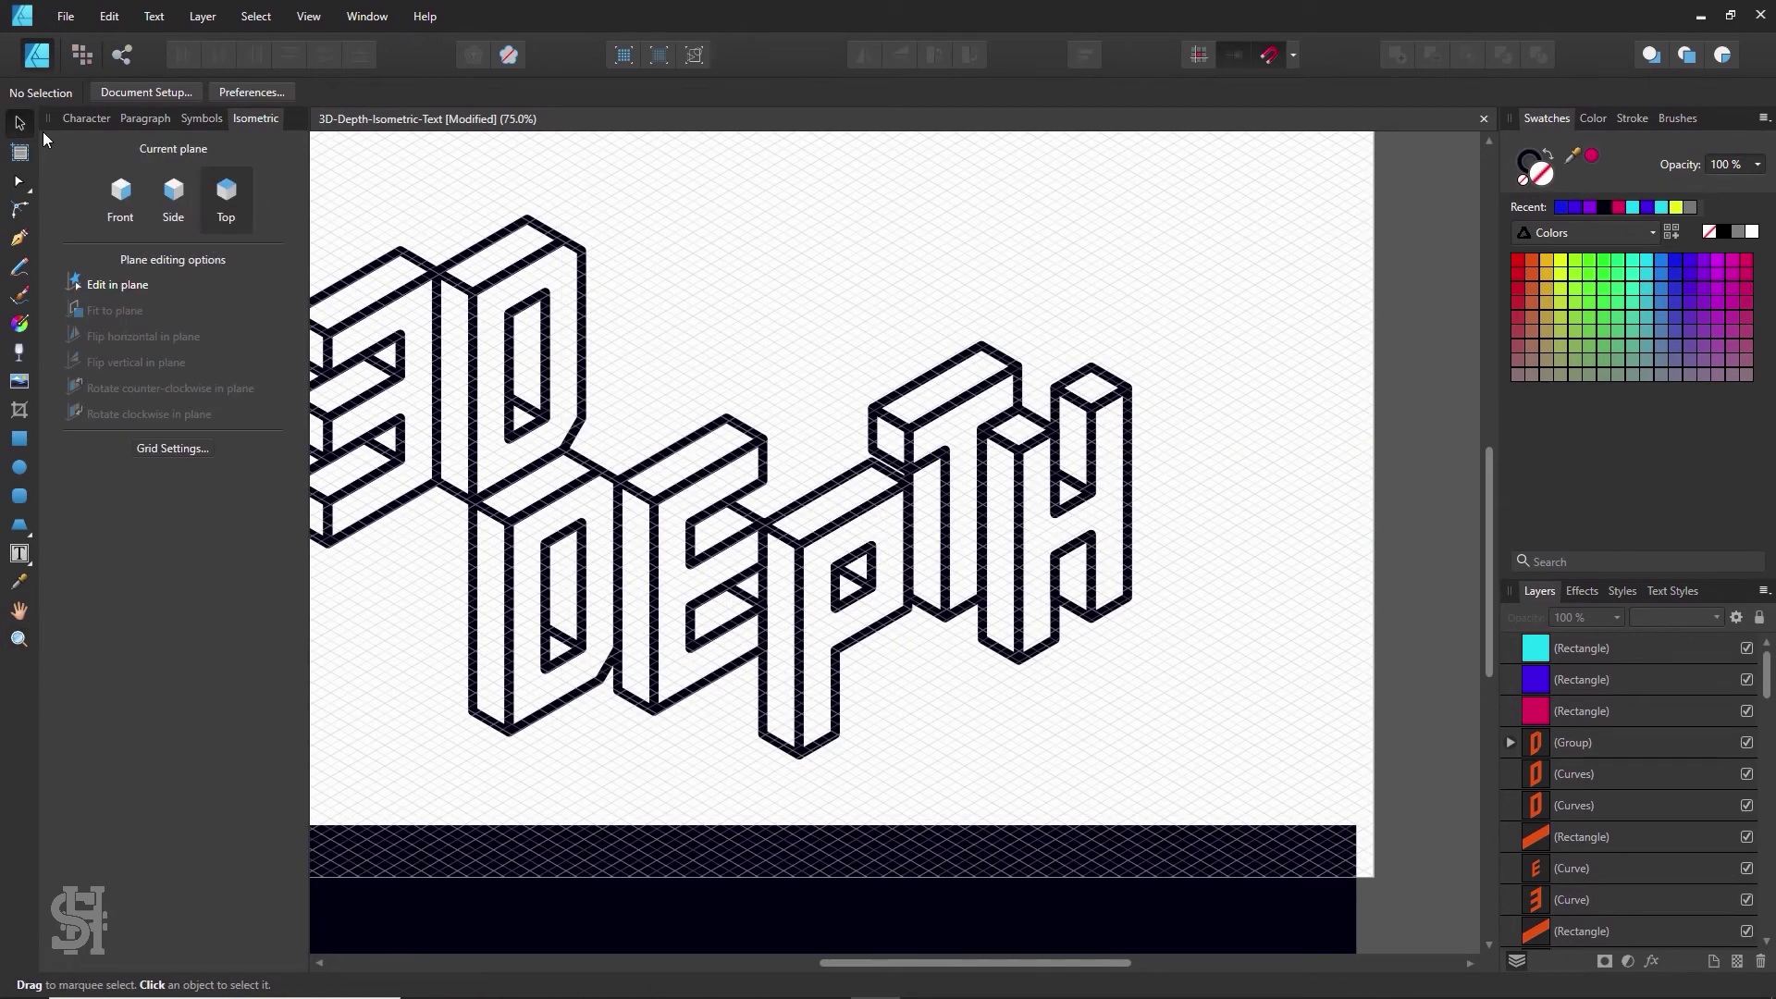
- Fine-tune the positions of the P, T and H so their adjoining edges meet along the isometric grid
{"action": "key", "text": "z"}
{"action": "left_click", "coordinate": [929, 472]}
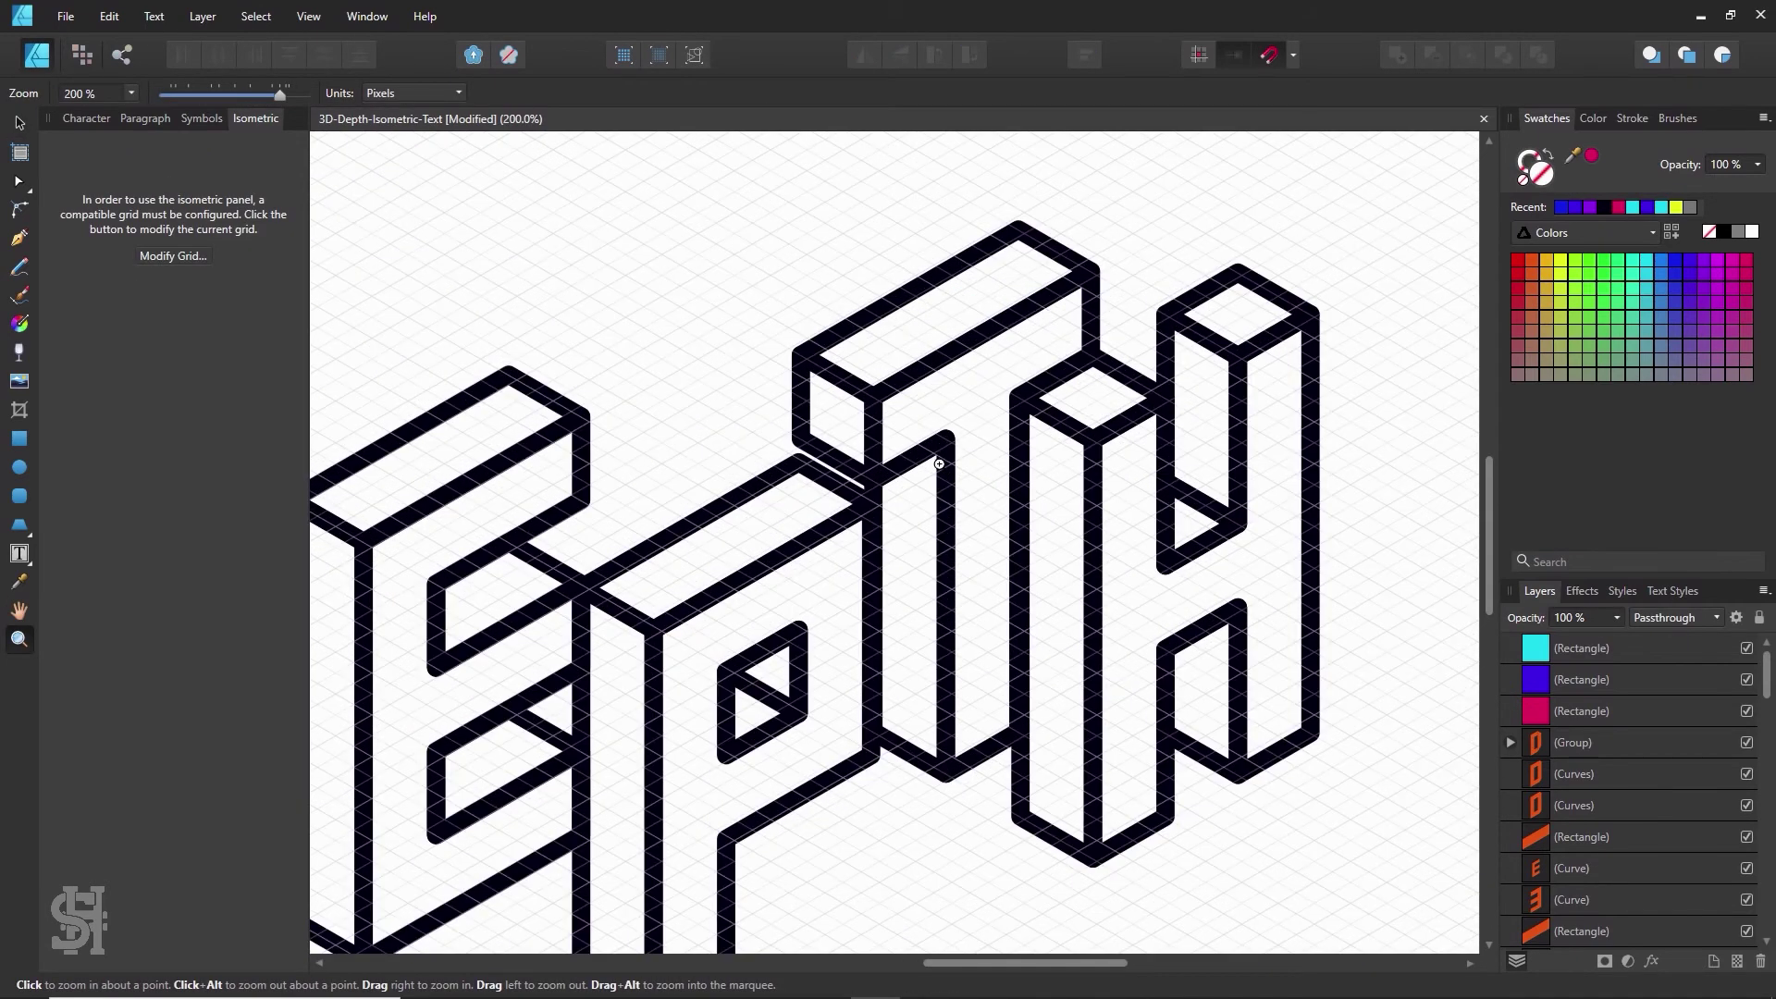
{"action": "left_click", "coordinate": [929, 472]}
{"action": "left_click", "coordinate": [20, 123]}
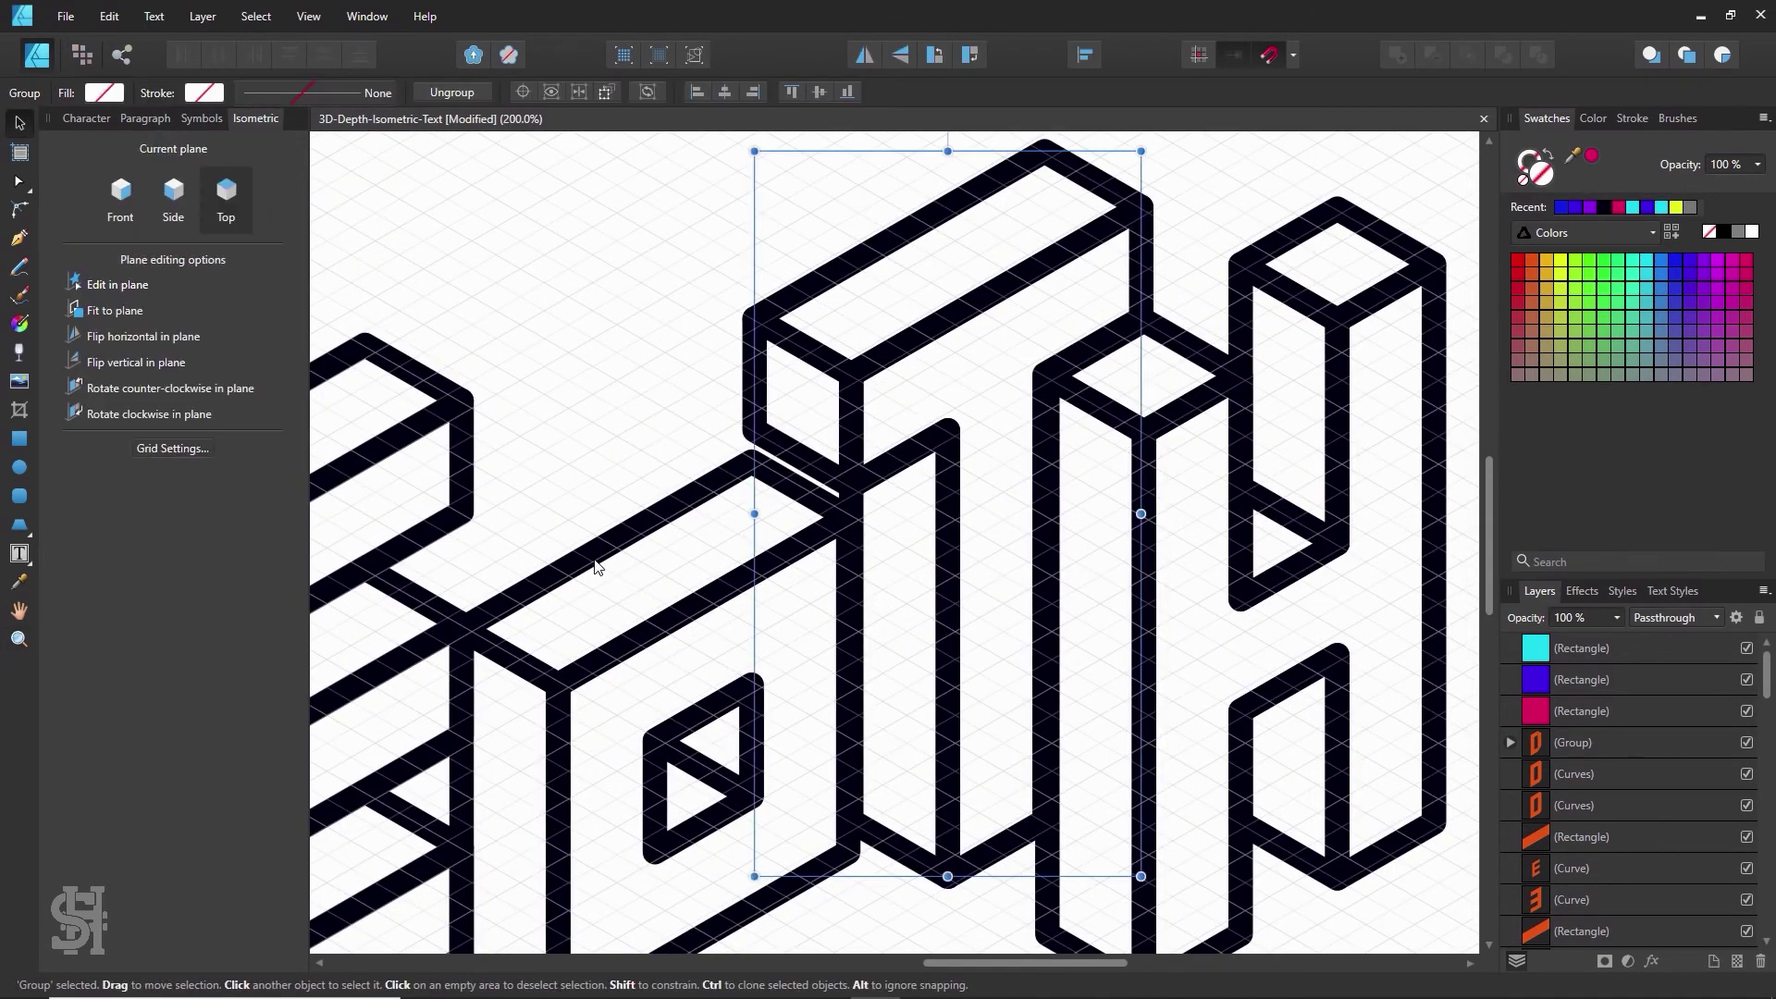
{"action": "mouse_move", "coordinate": [596, 558]}
{"action": "left_mouse_down"}
{"action": "mouse_move", "coordinate": [612, 565]}
{"action": "mouse_move", "coordinate": [586, 575]}
{"action": "left_mouse_up"}
{"action": "left_click_drag", "start_coordinate": [856, 391], "coordinate": [866, 455]}
{"action": "mouse_move", "coordinate": [1230, 389]}
{"action": "left_mouse_down"}
{"action": "mouse_move", "coordinate": [1259, 416]}
{"action": "mouse_move", "coordinate": [1222, 417]}
{"action": "left_mouse_up"}
{"action": "left_click", "coordinate": [652, 313]}
- Hide the isometric grid again
{"action": "key", "text": "z"}
{"action": "left_click_drag", "start_coordinate": [767, 468], "coordinate": [791, 501]}
{"action": "key", "text": "h"}
{"action": "left_click", "coordinate": [171, 257]}
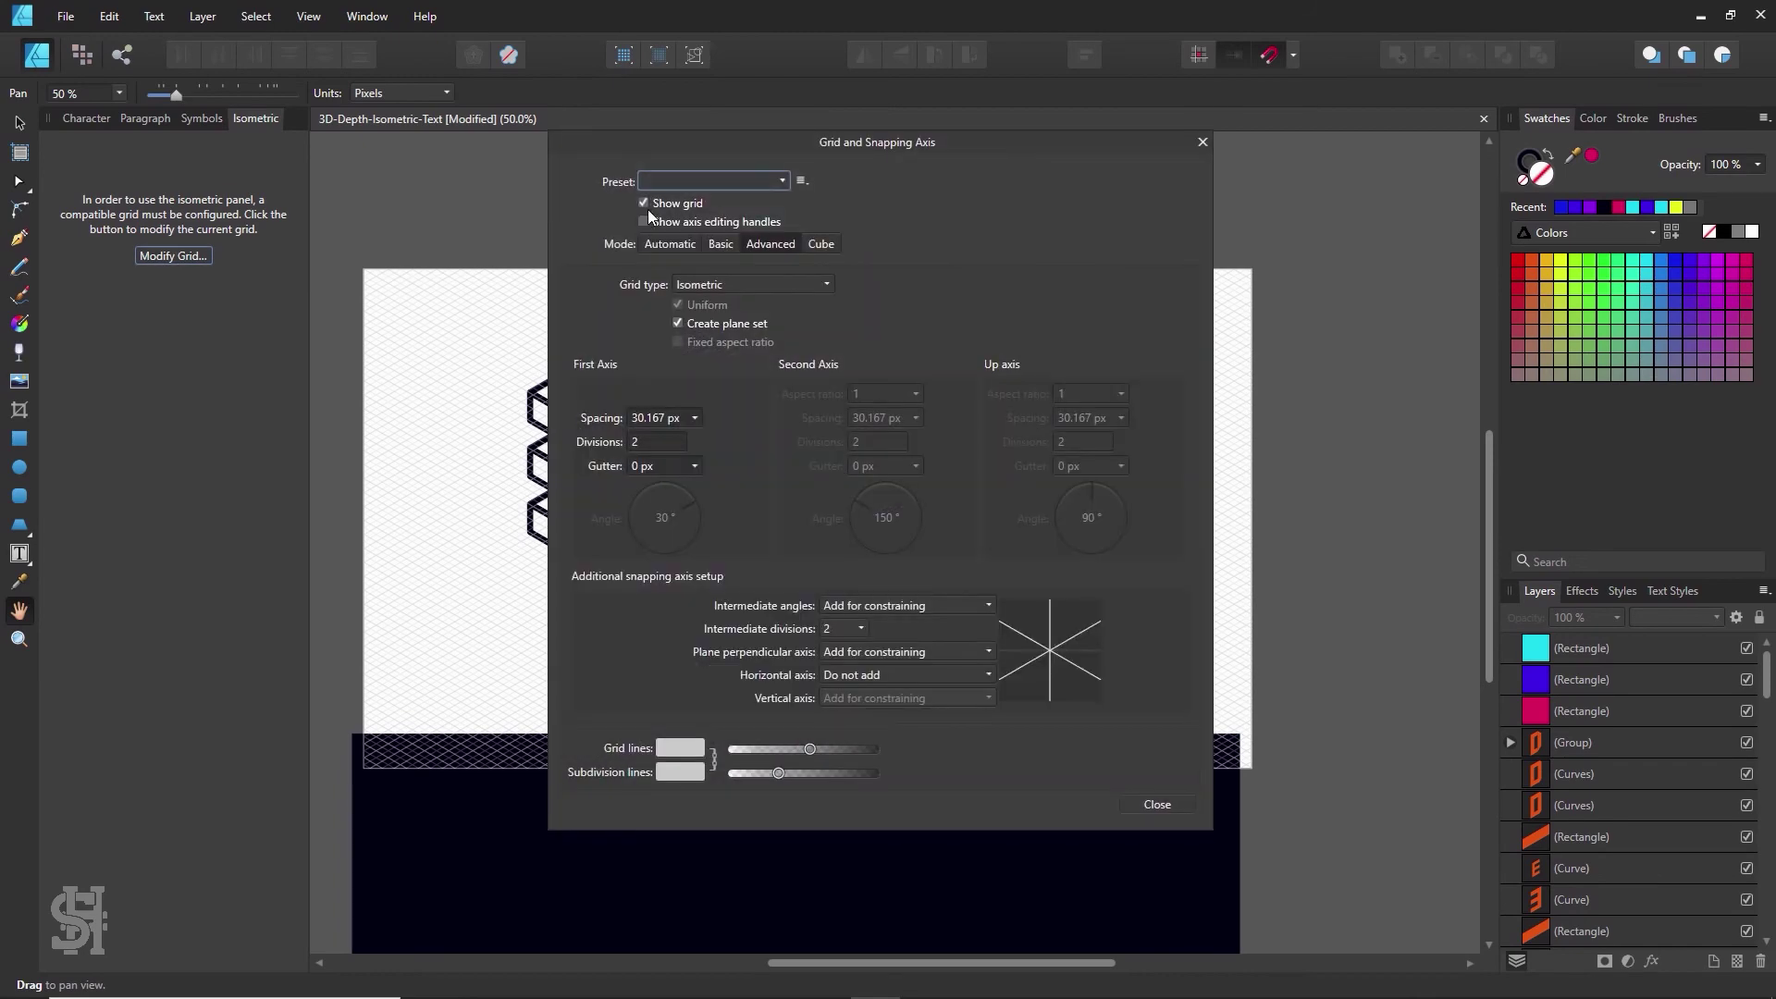
{"action": "left_click", "coordinate": [1157, 804]}
{"action": "key", "text": "v"}
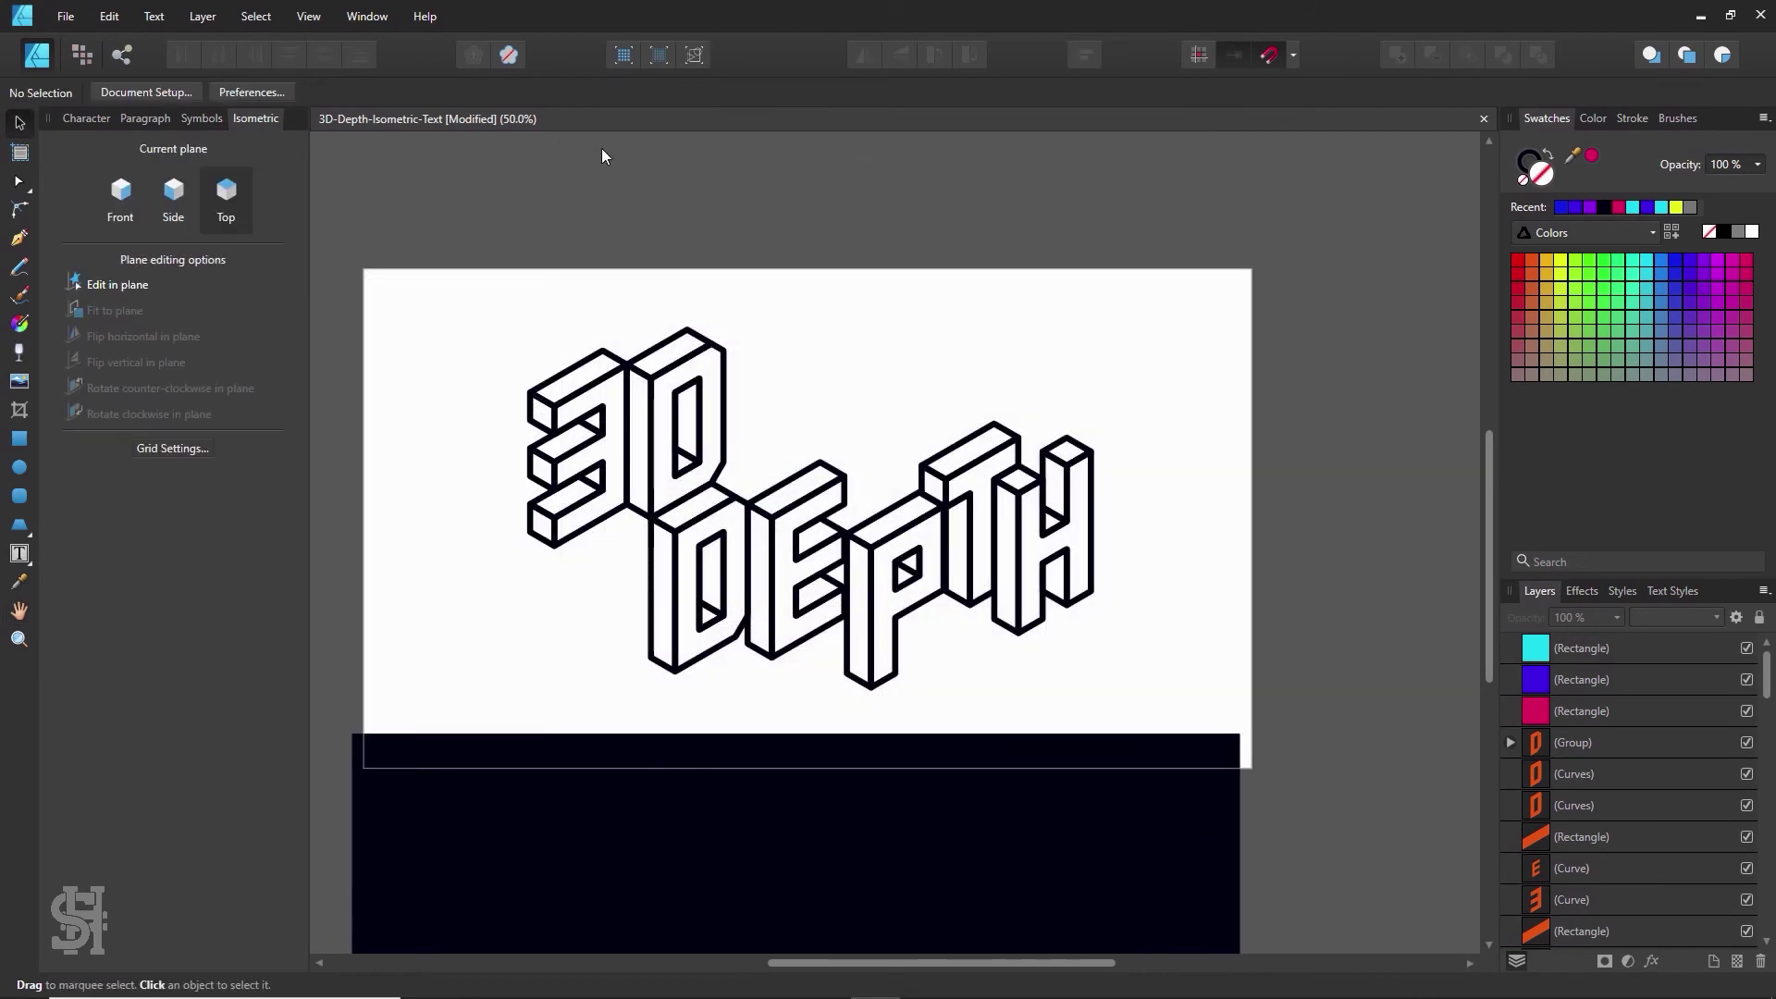
- Recolour the strokes of all seven outline letters magenta and move the navy rectangle up to fill the artboard behind them
{"action": "left_click_drag", "start_coordinate": [1247, 233], "coordinate": [466, 736]}
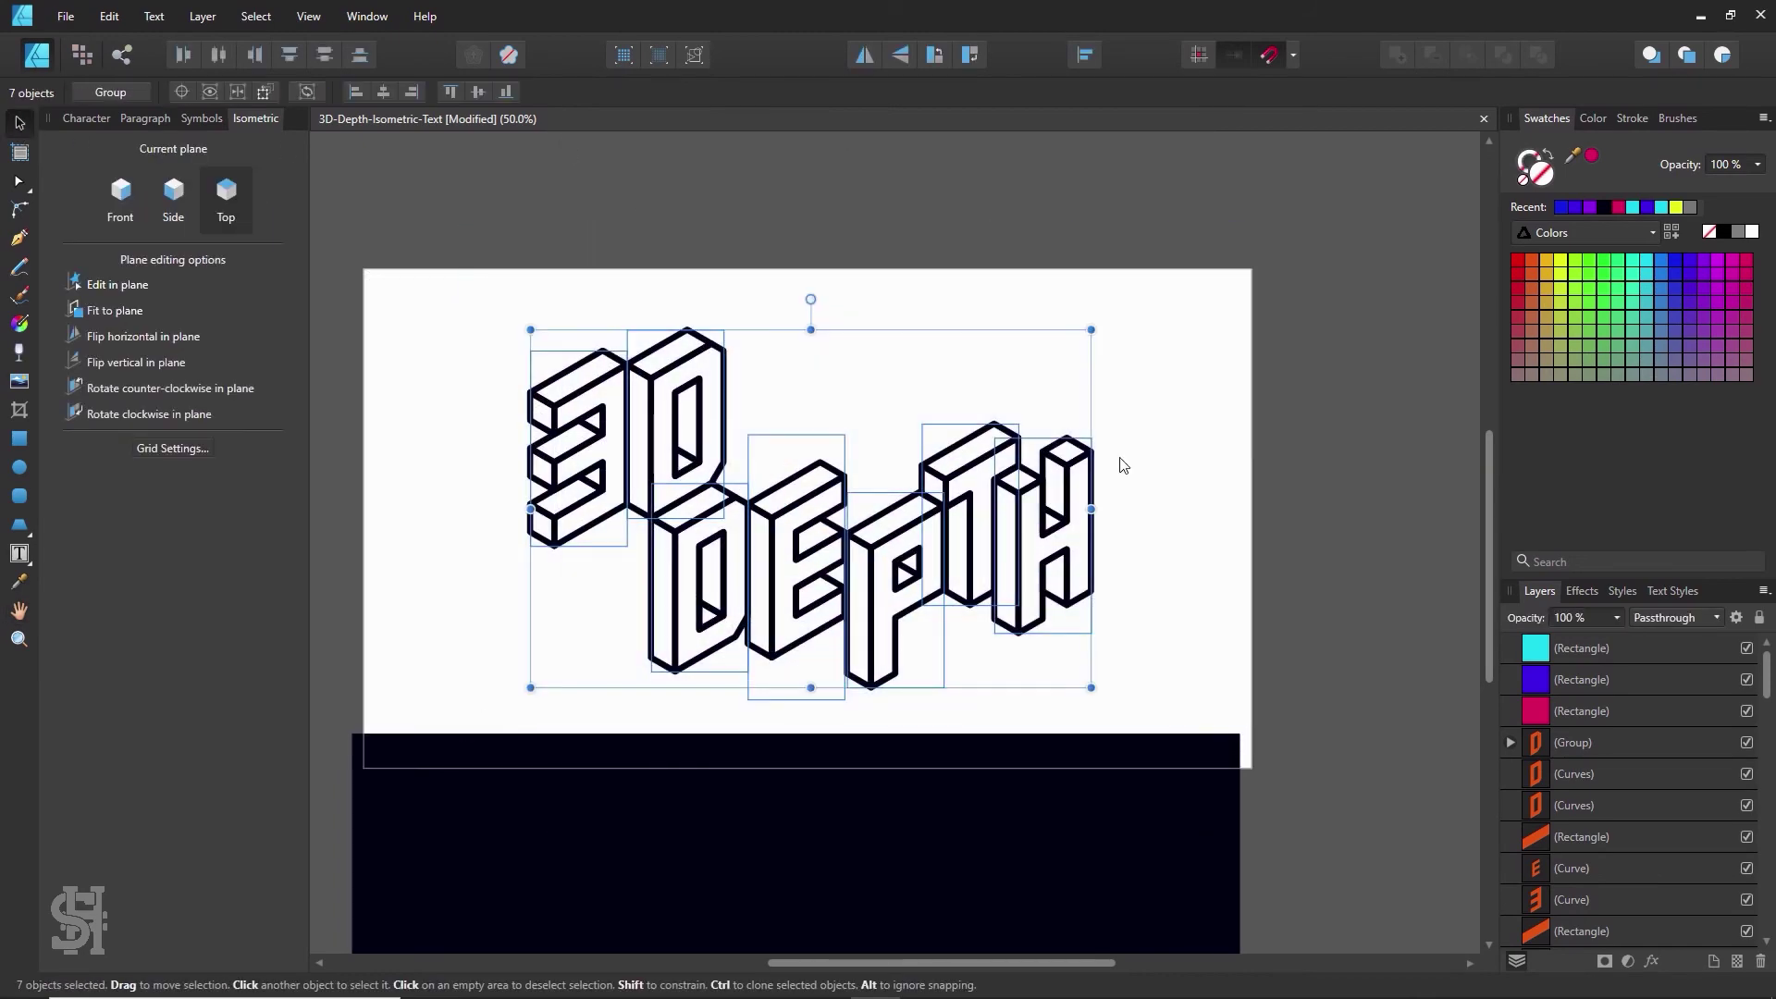
{"action": "left_click", "coordinate": [1617, 207]}
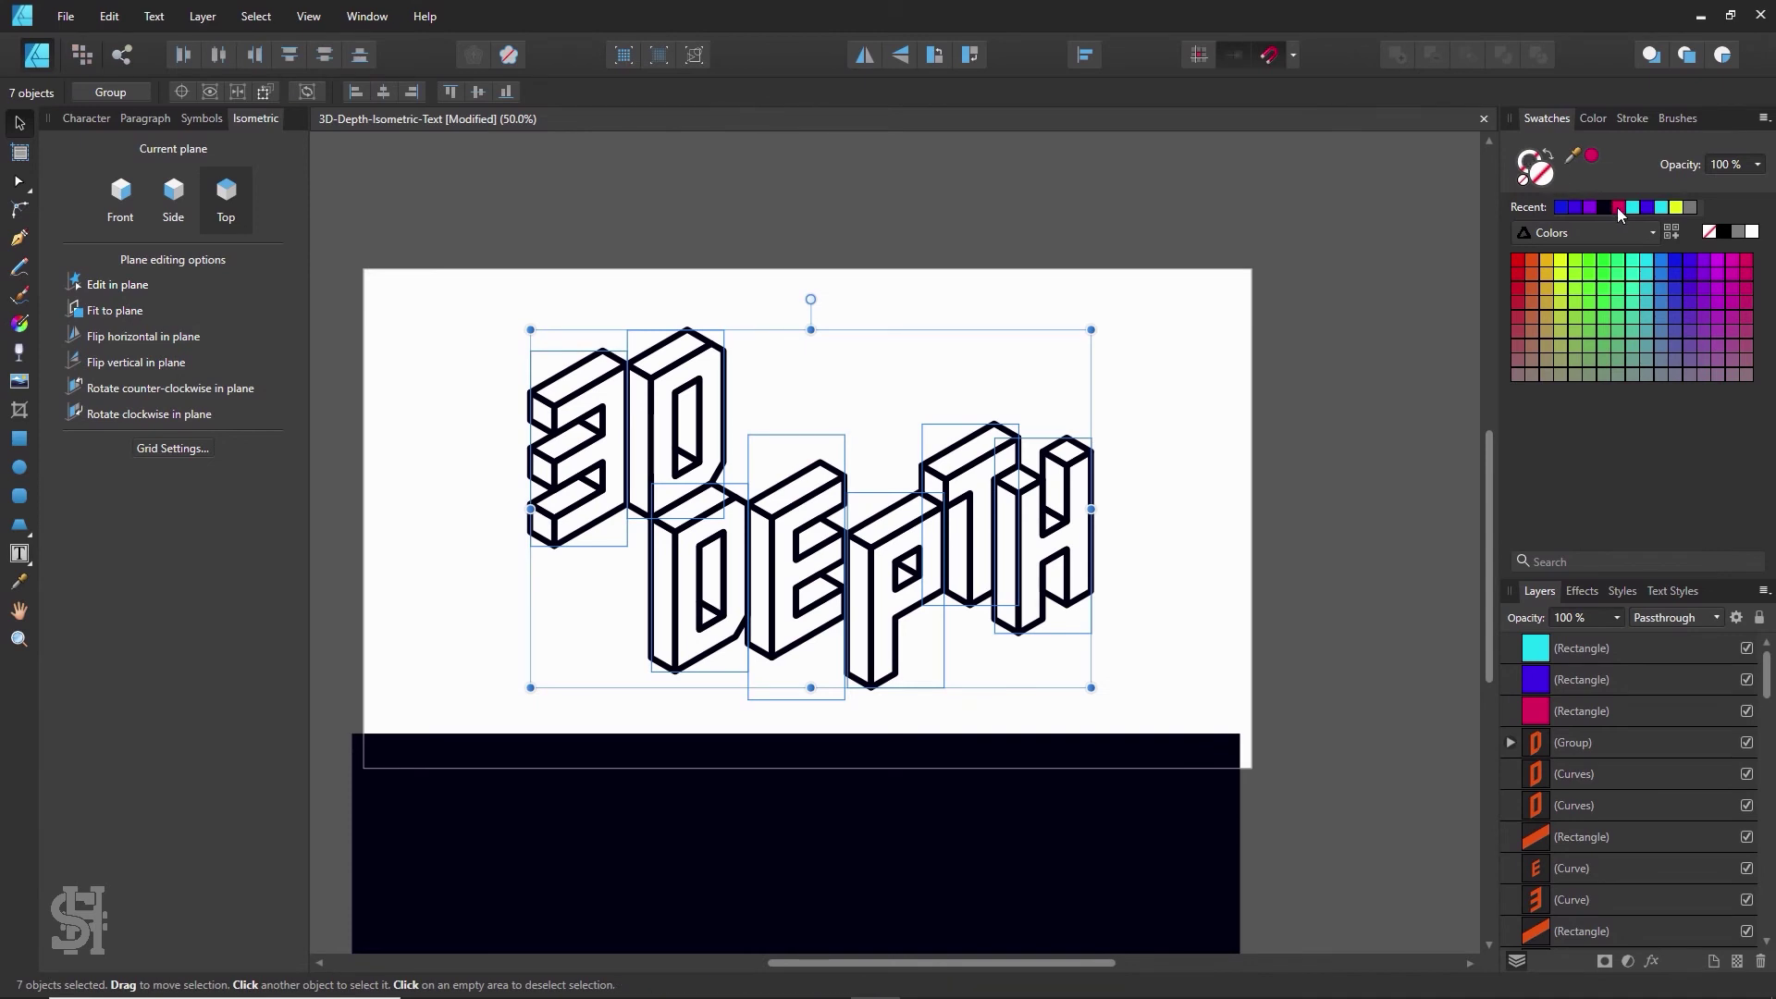
{"action": "left_click", "coordinate": [1314, 368]}
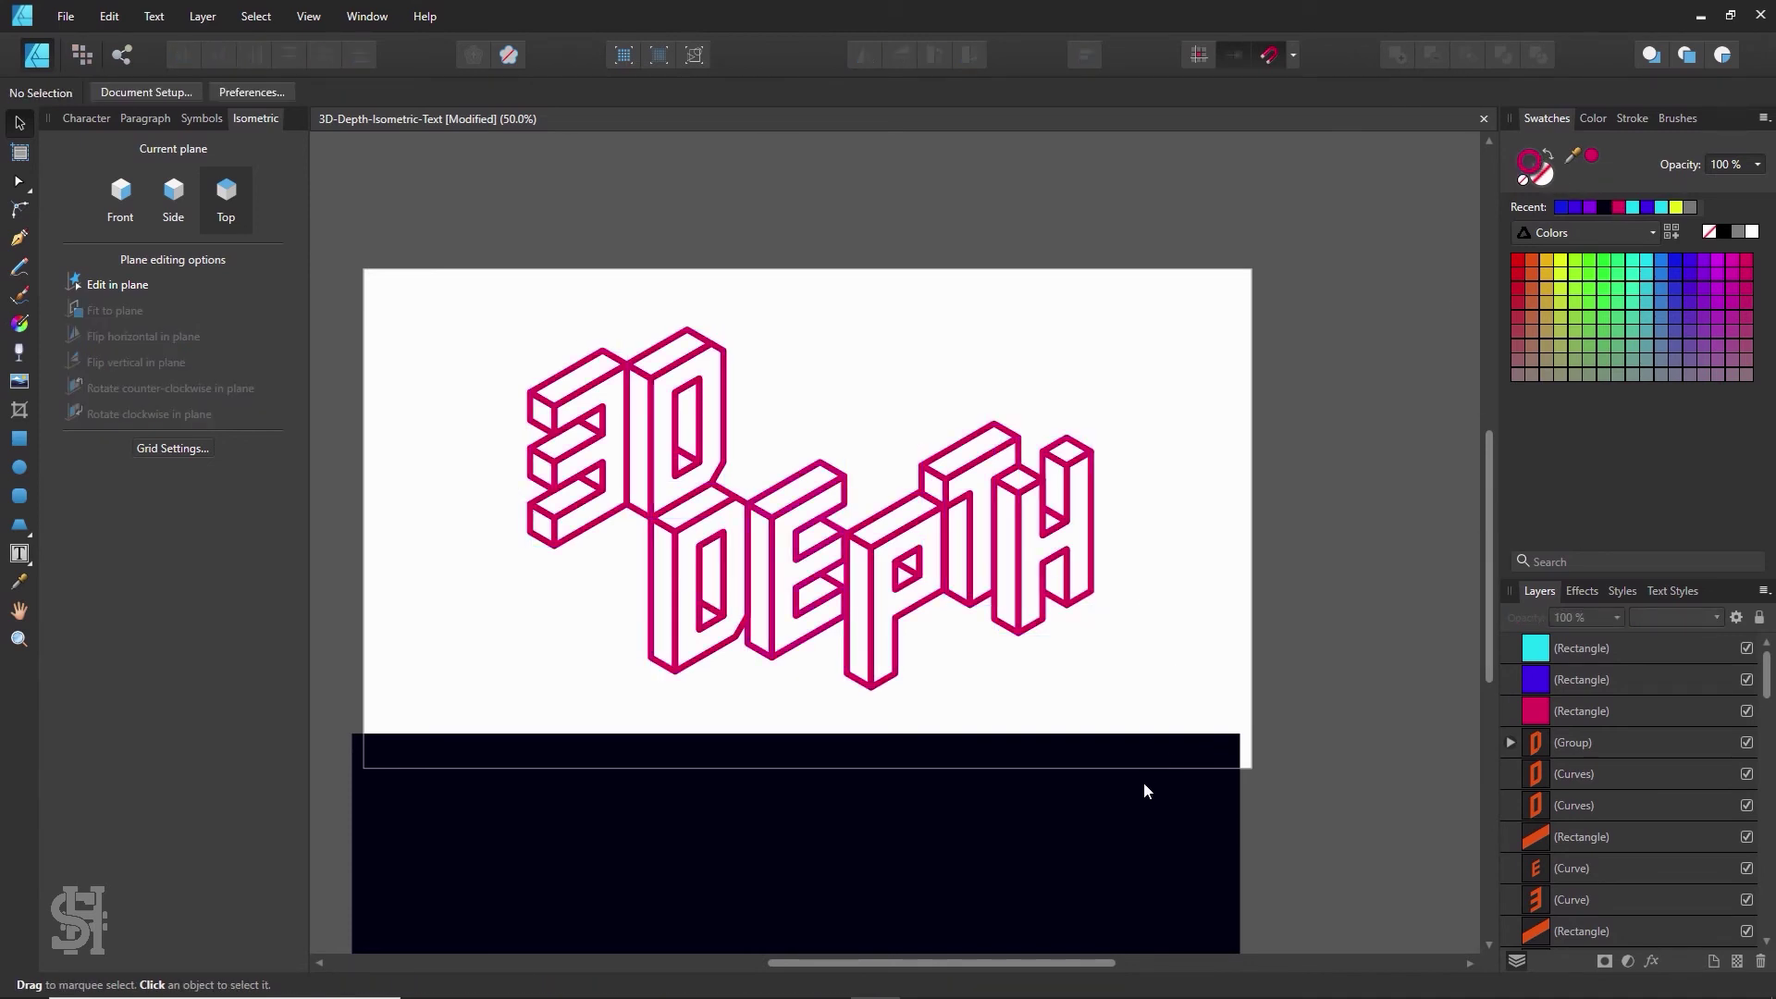
{"action": "left_click_drag", "start_coordinate": [1133, 807], "coordinate": [1136, 373]}
- Set the stroke width of all seven outline letters to 4.5 pt
{"action": "left_click_drag", "start_coordinate": [1290, 246], "coordinate": [478, 797]}
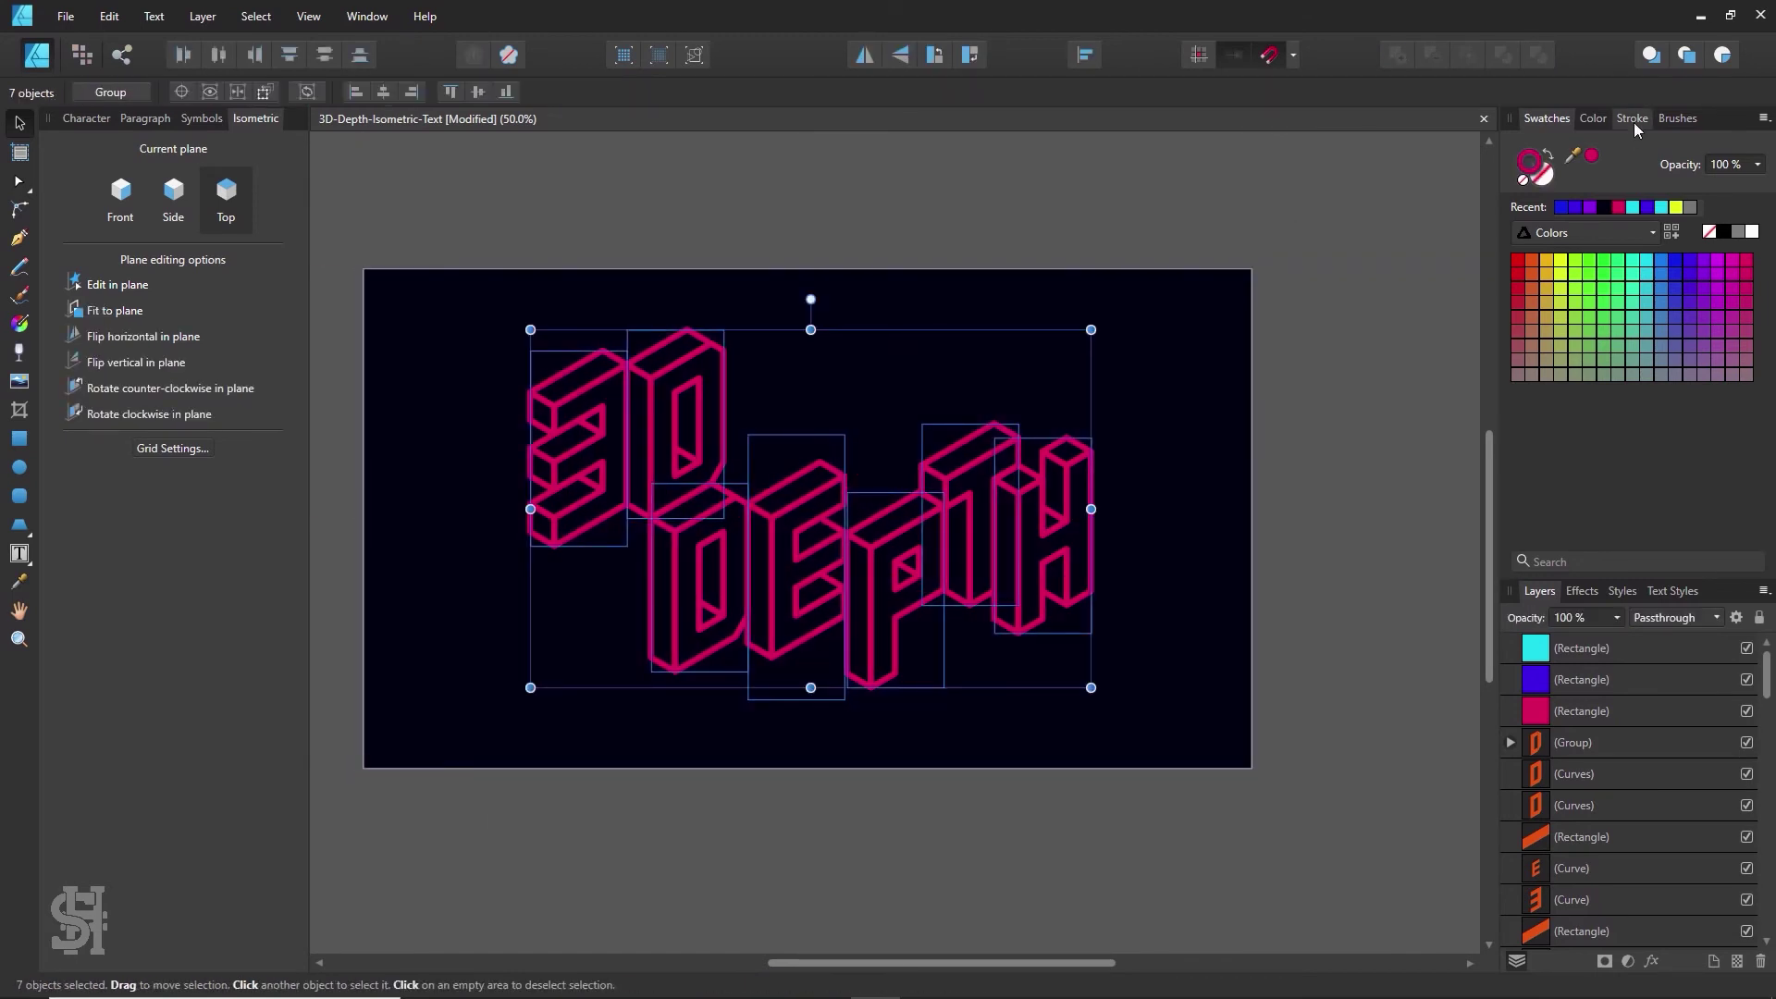
{"action": "left_click", "coordinate": [1632, 121]}
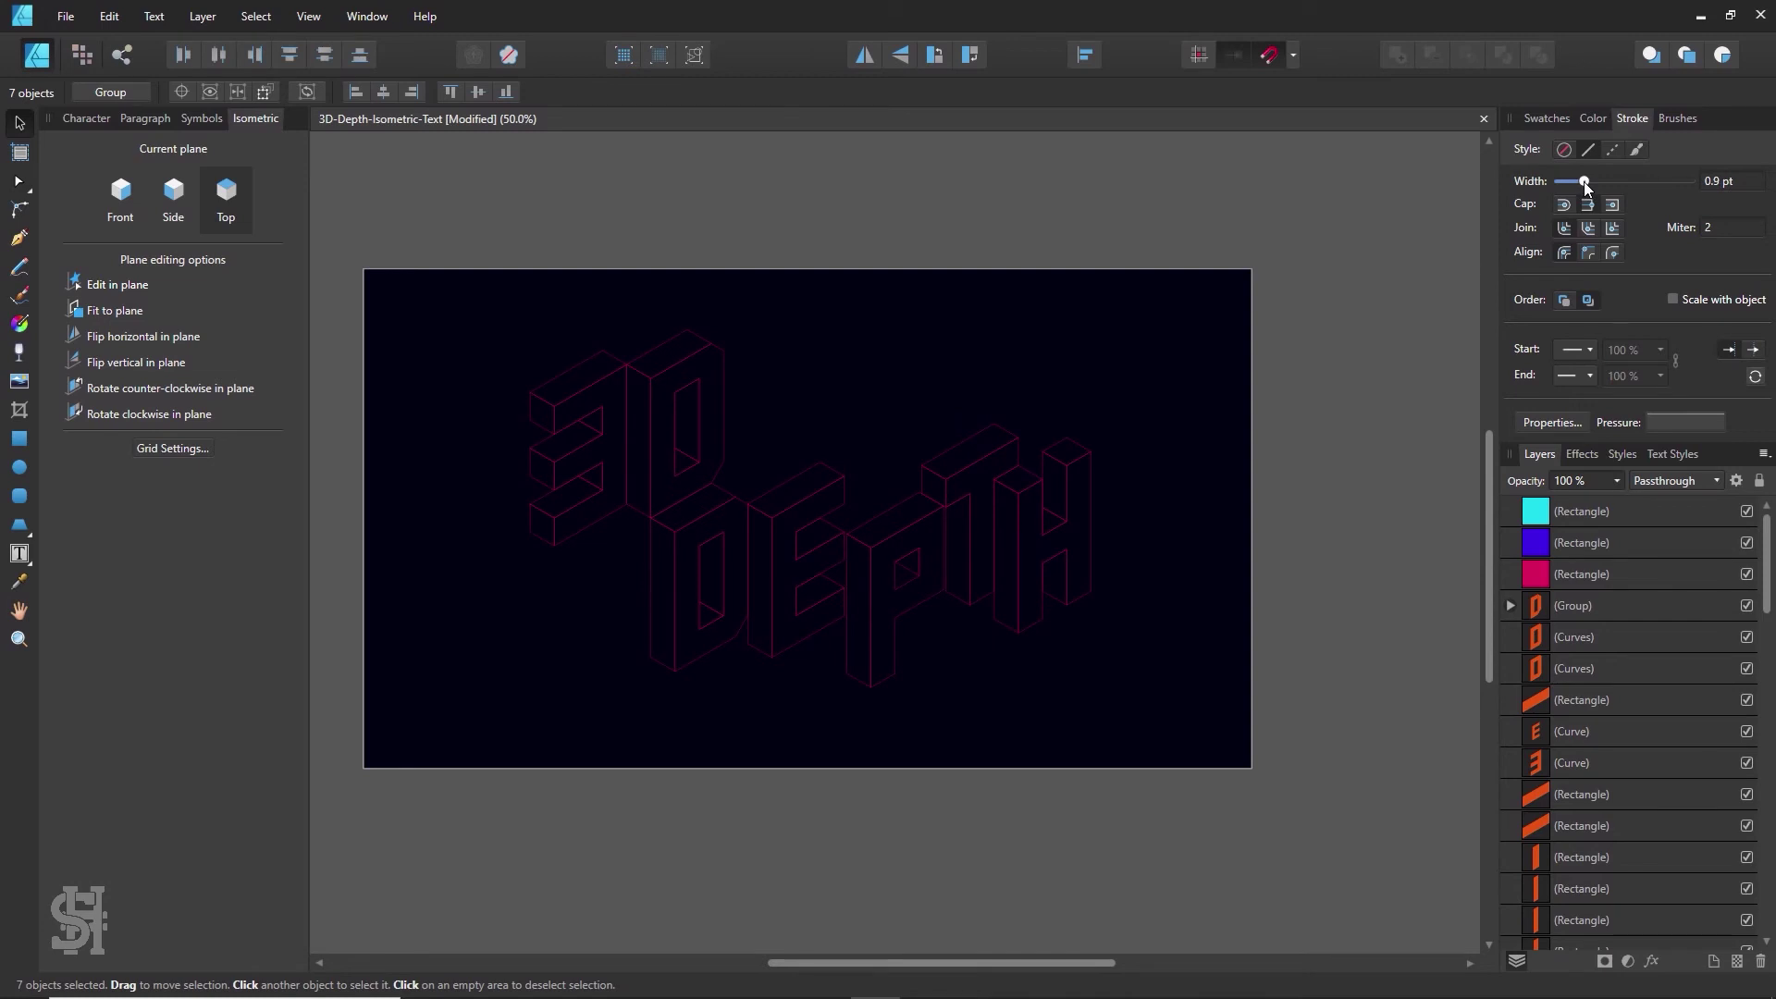
{"action": "left_click_drag", "start_coordinate": [1585, 185], "coordinate": [1596, 187]}
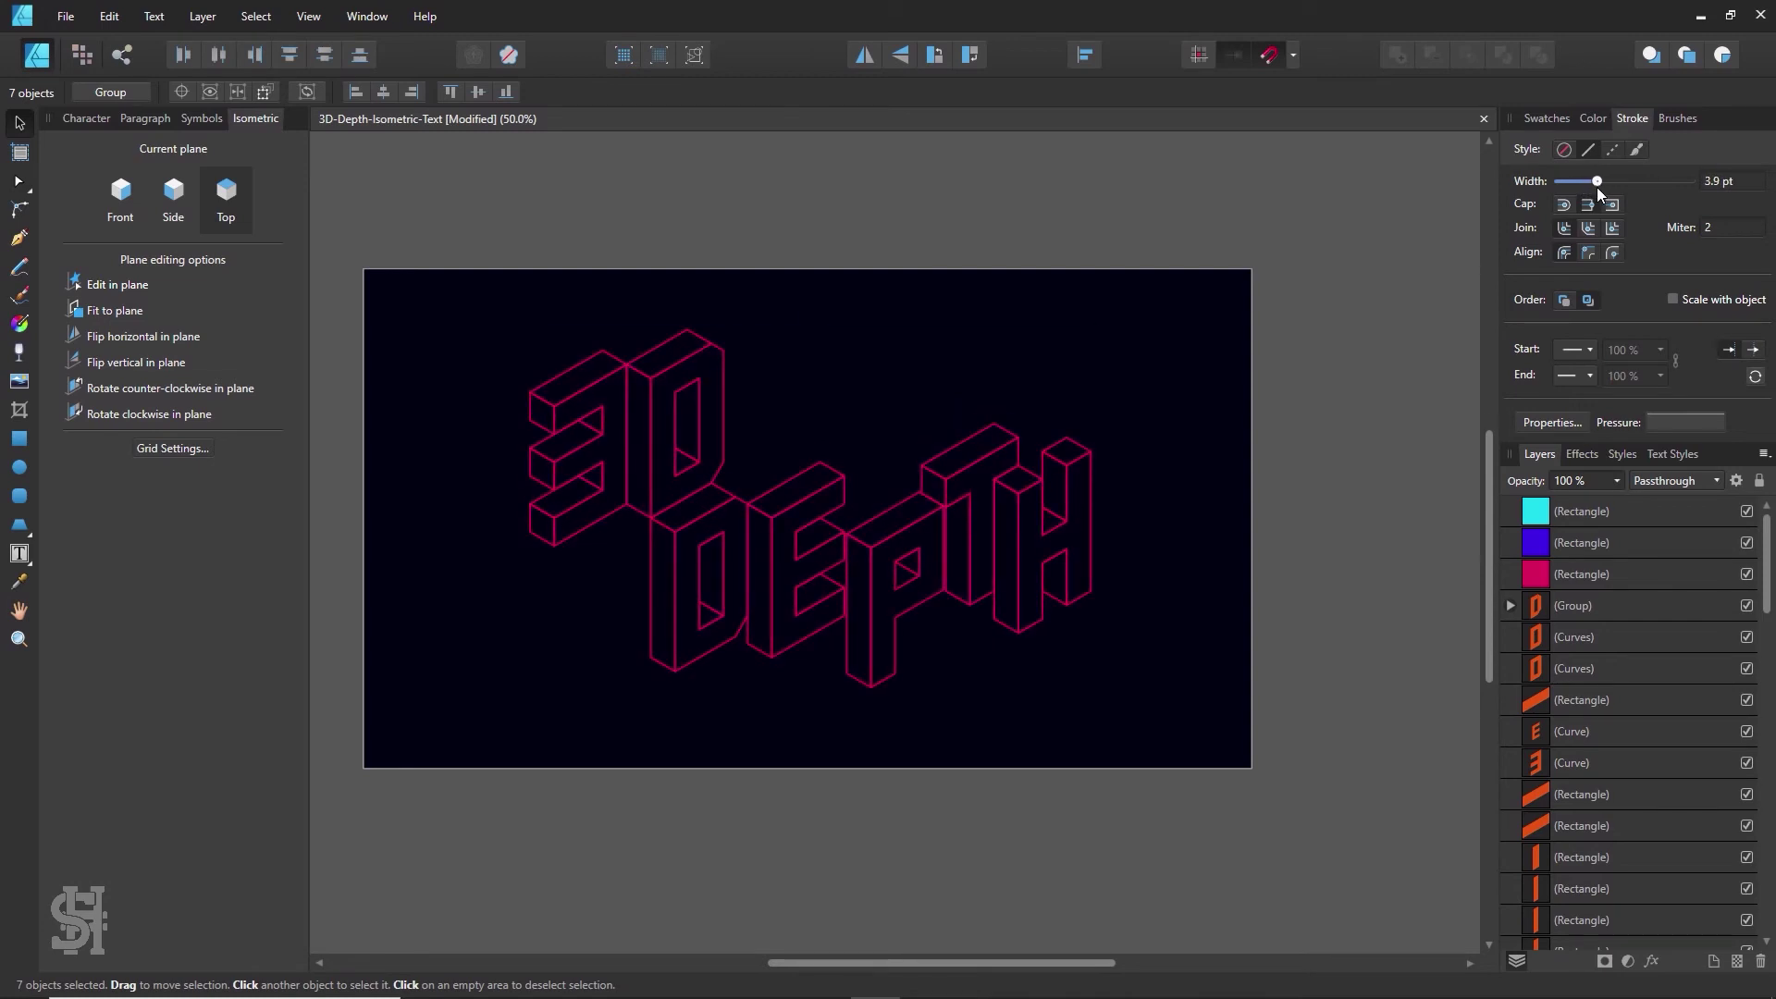
{"action": "left_click", "coordinate": [1277, 536]}
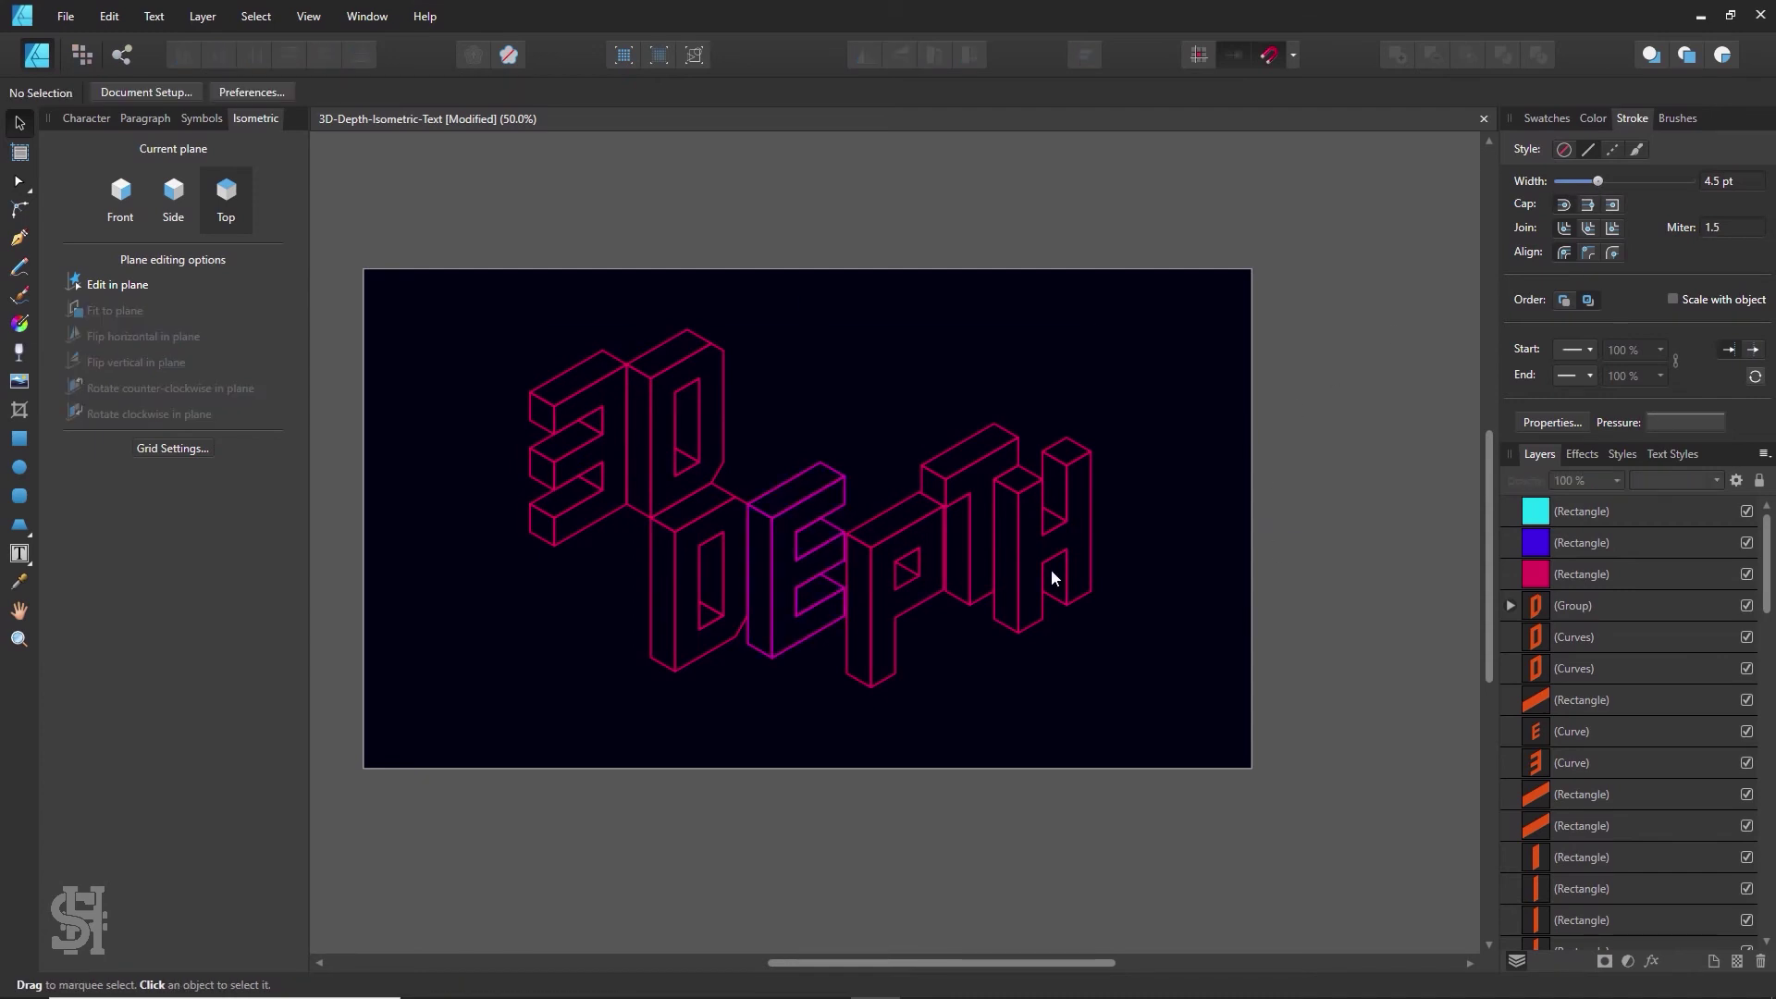
- Nudge the outlined P left until its left edge lines up with the right edge of the E
{"action": "key", "text": "z"}
{"action": "left_click", "coordinate": [945, 581]}
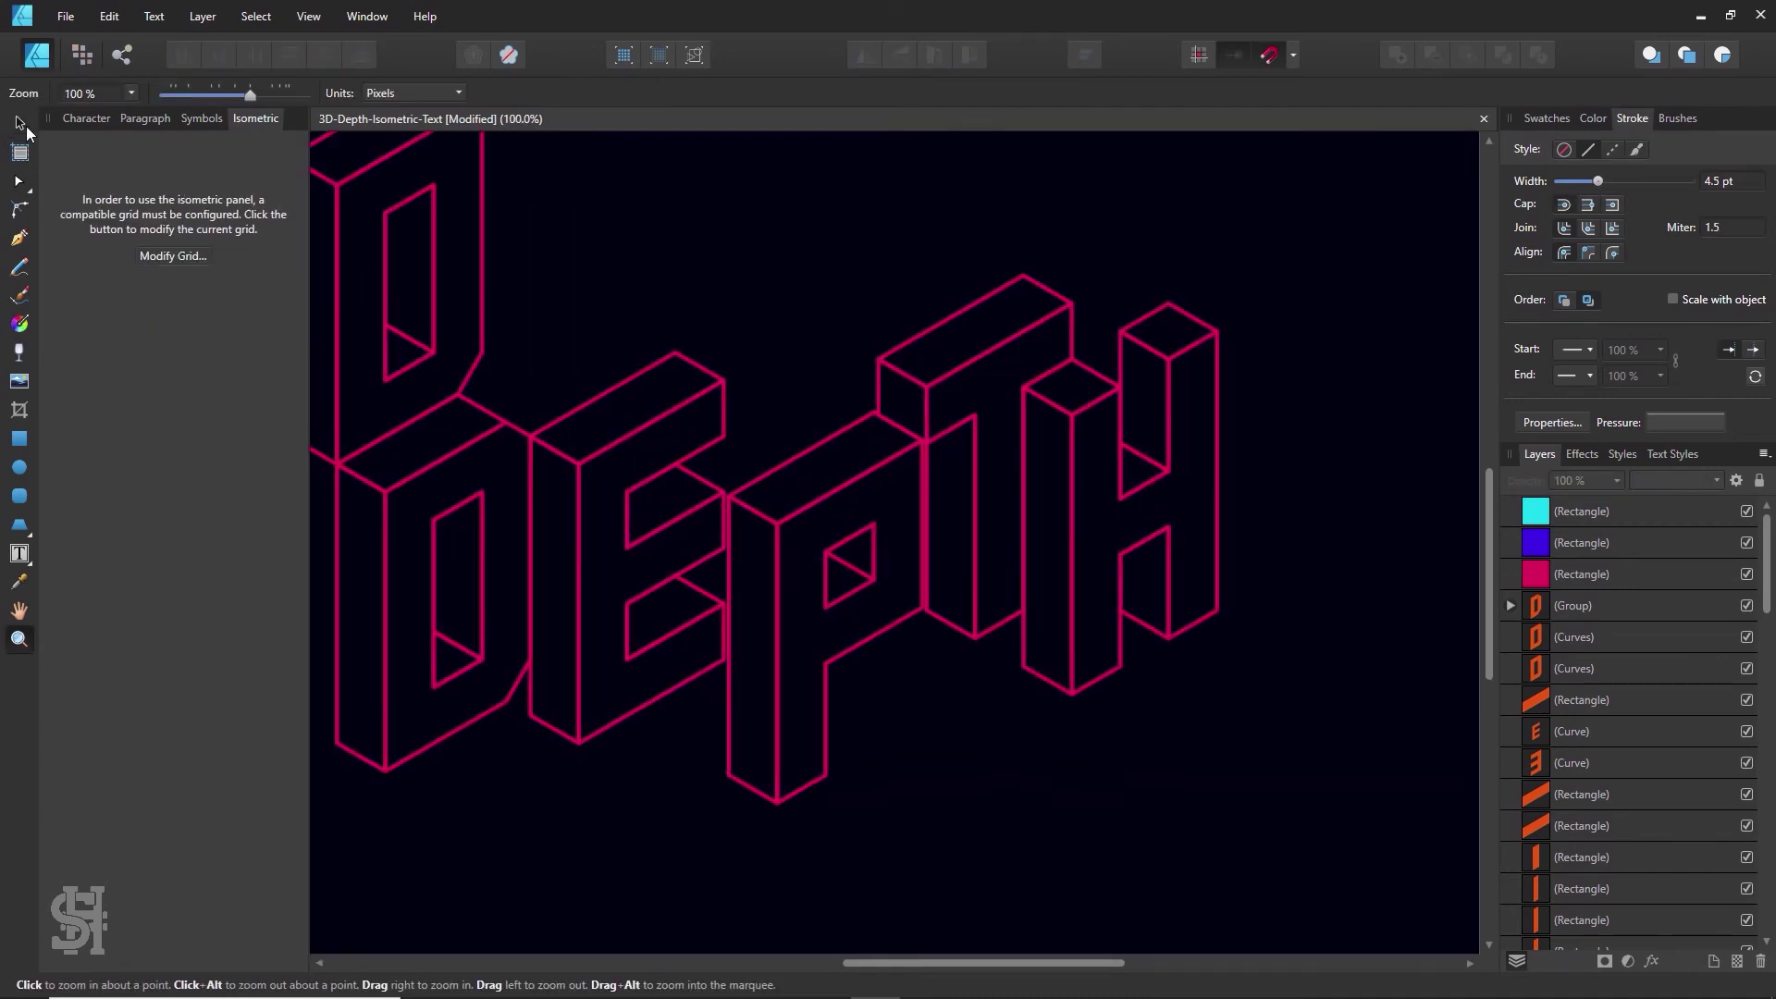
{"action": "left_click", "coordinate": [25, 129]}
{"action": "left_click_drag", "start_coordinate": [788, 518], "coordinate": [779, 519]}
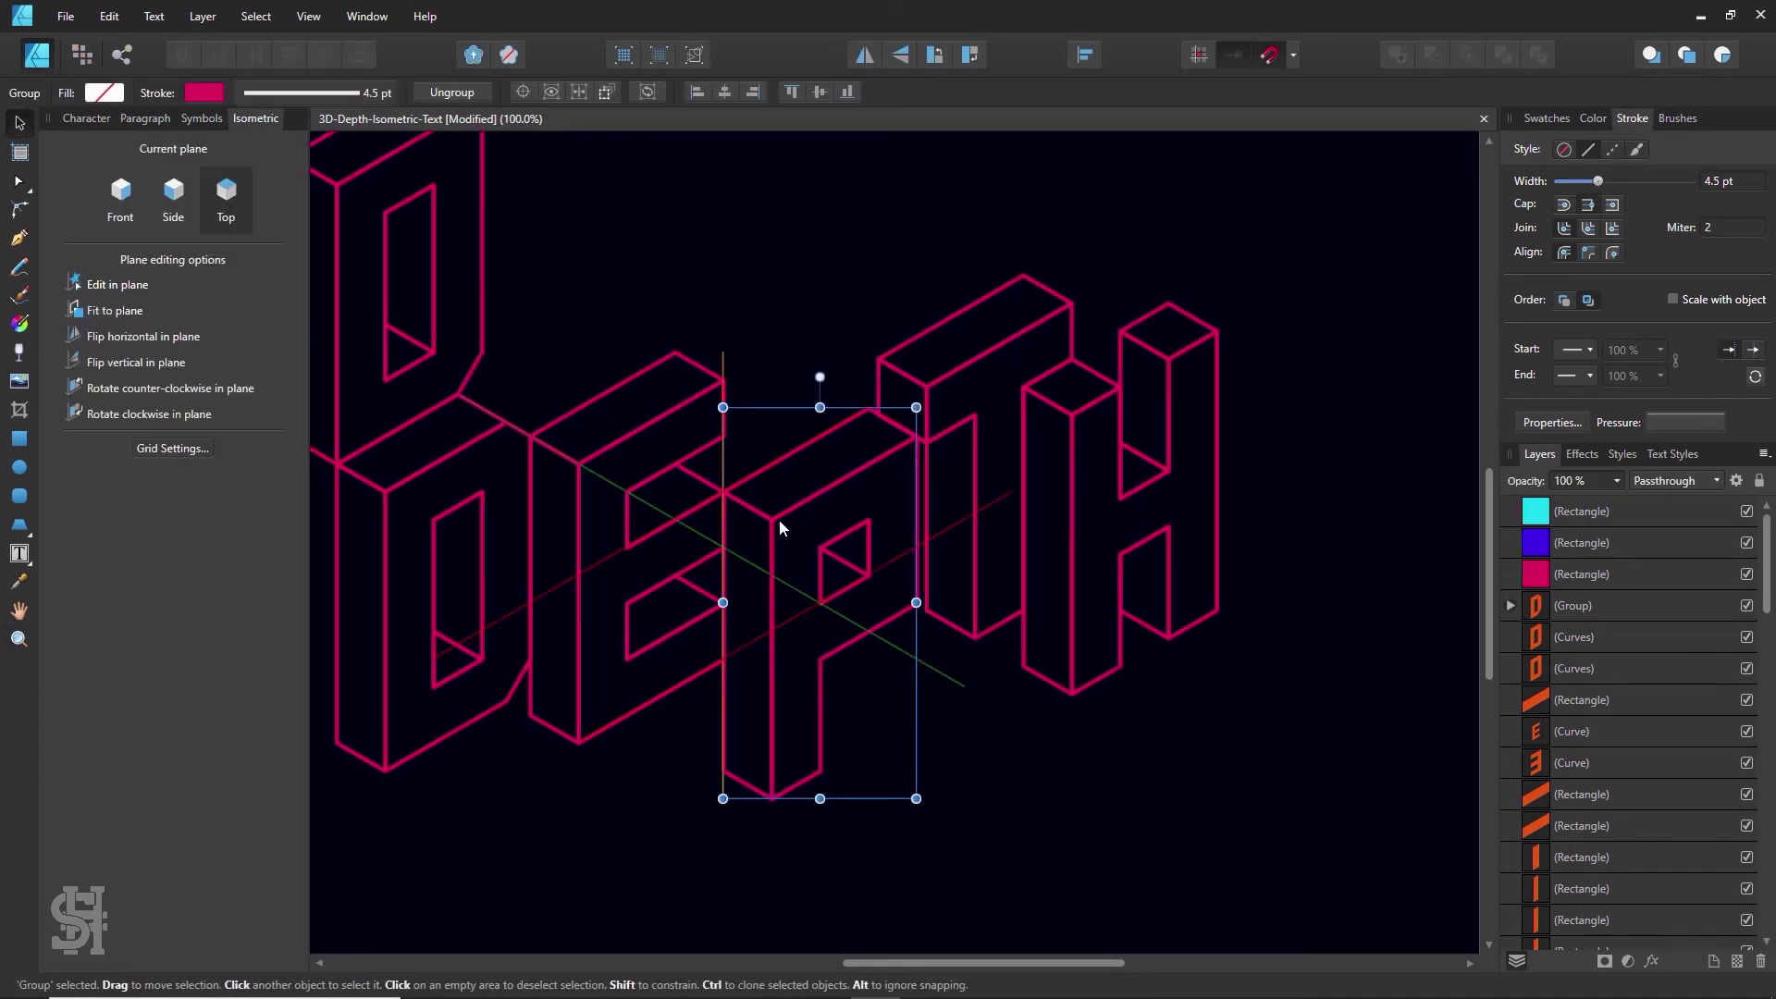
{"action": "scroll", "coordinate": [1202, 740], "scroll_direction": "down", "scroll_amount": 3}
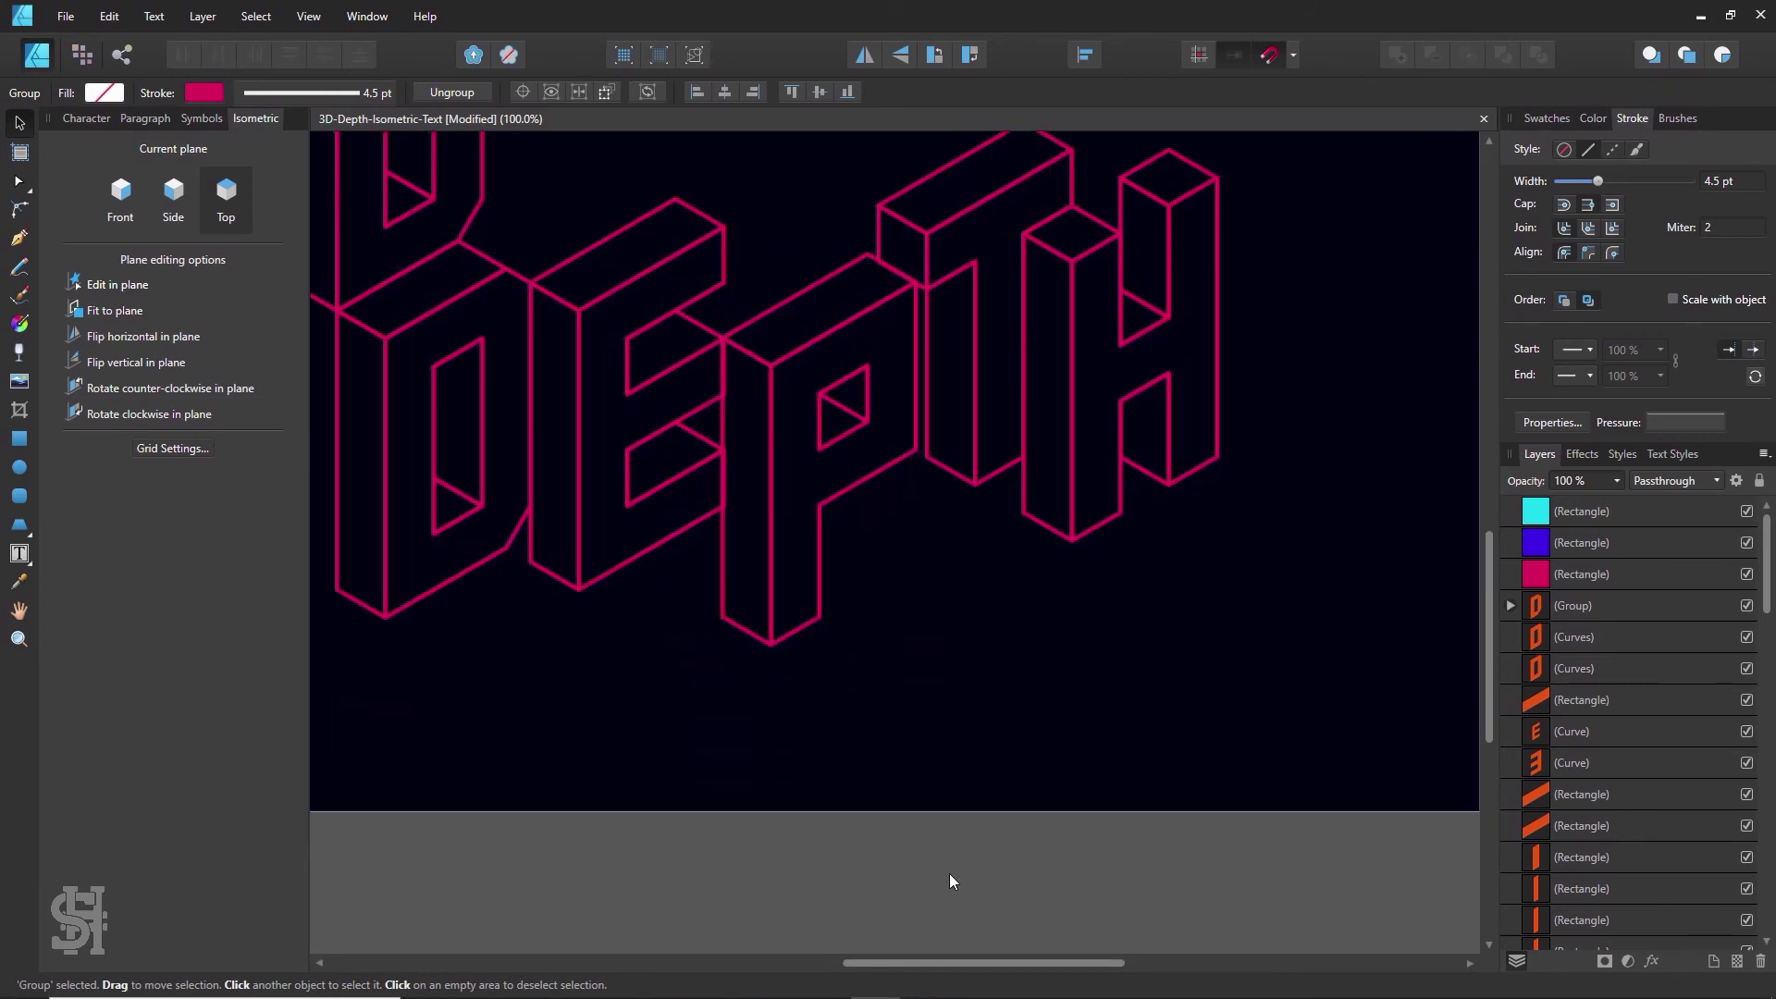
{"action": "left_click", "coordinate": [953, 881]}
{"action": "scroll", "coordinate": [915, 808], "scroll_direction": "up", "scroll_amount": 2}
{"action": "left_click", "coordinate": [788, 655]}
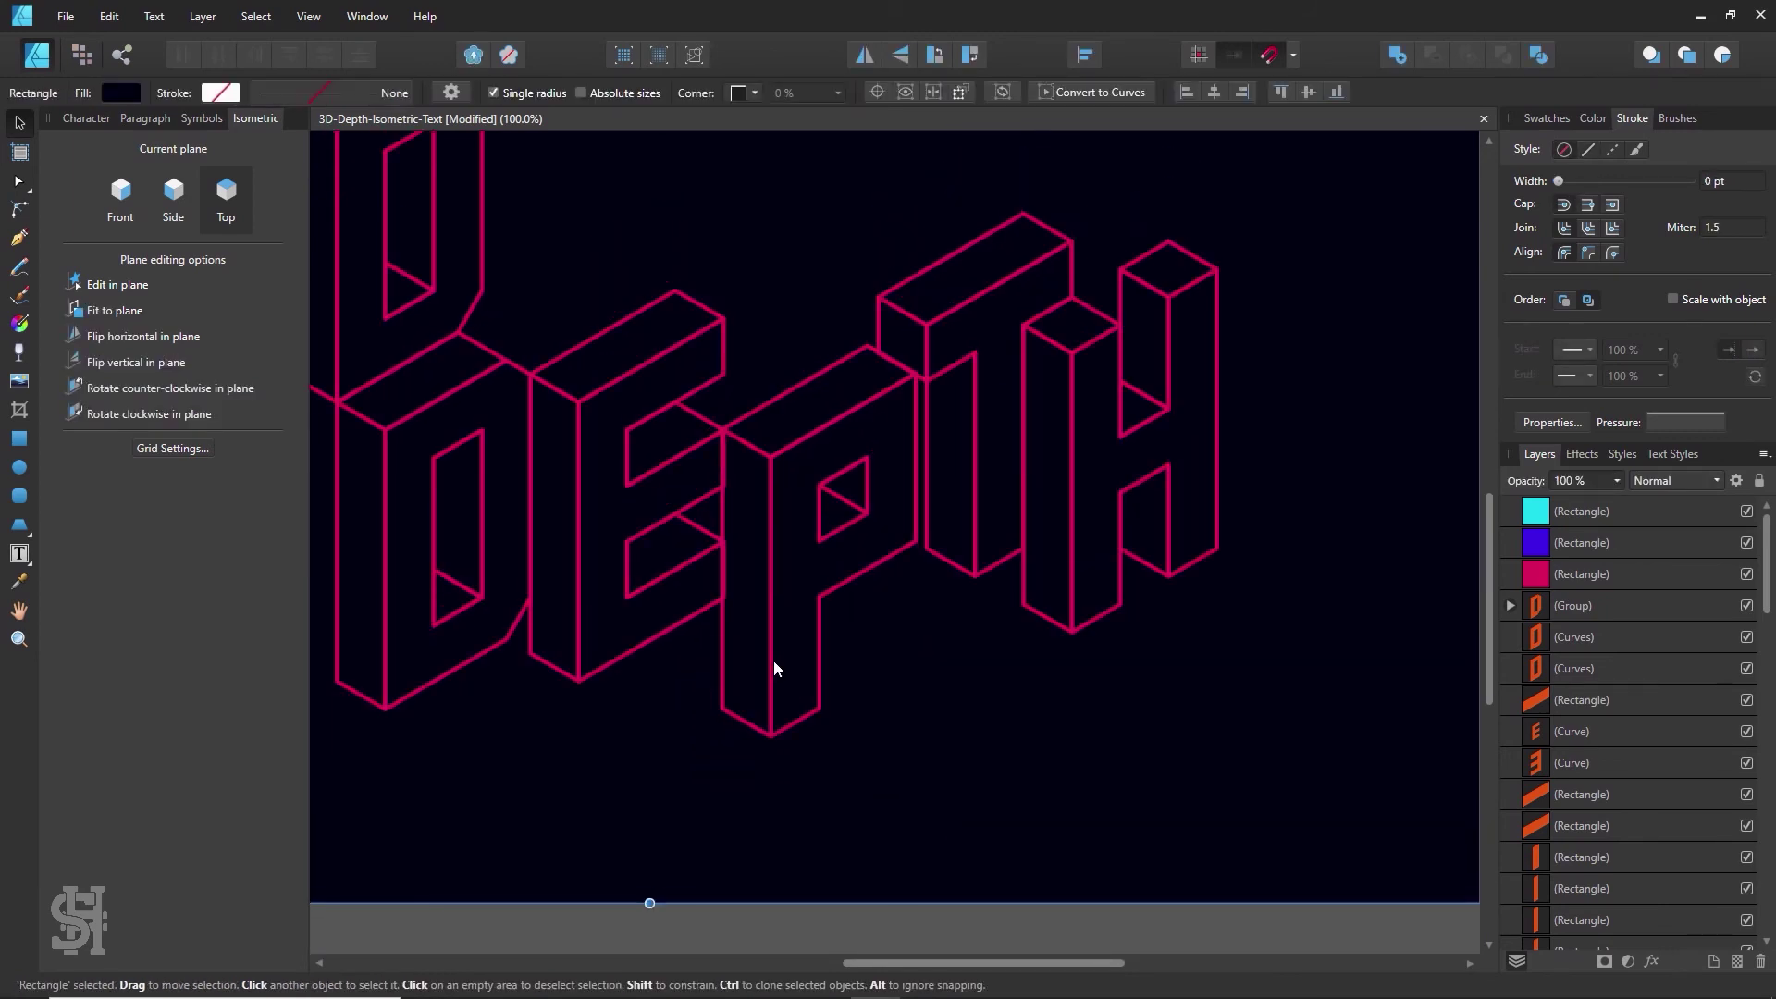
{"action": "left_click_drag", "start_coordinate": [773, 660], "coordinate": [771, 670]}
- Nudge the T against the P's right edge and shift the H left to meet the T
{"action": "left_click", "coordinate": [929, 366]}
{"action": "left_click", "coordinate": [947, 370]}
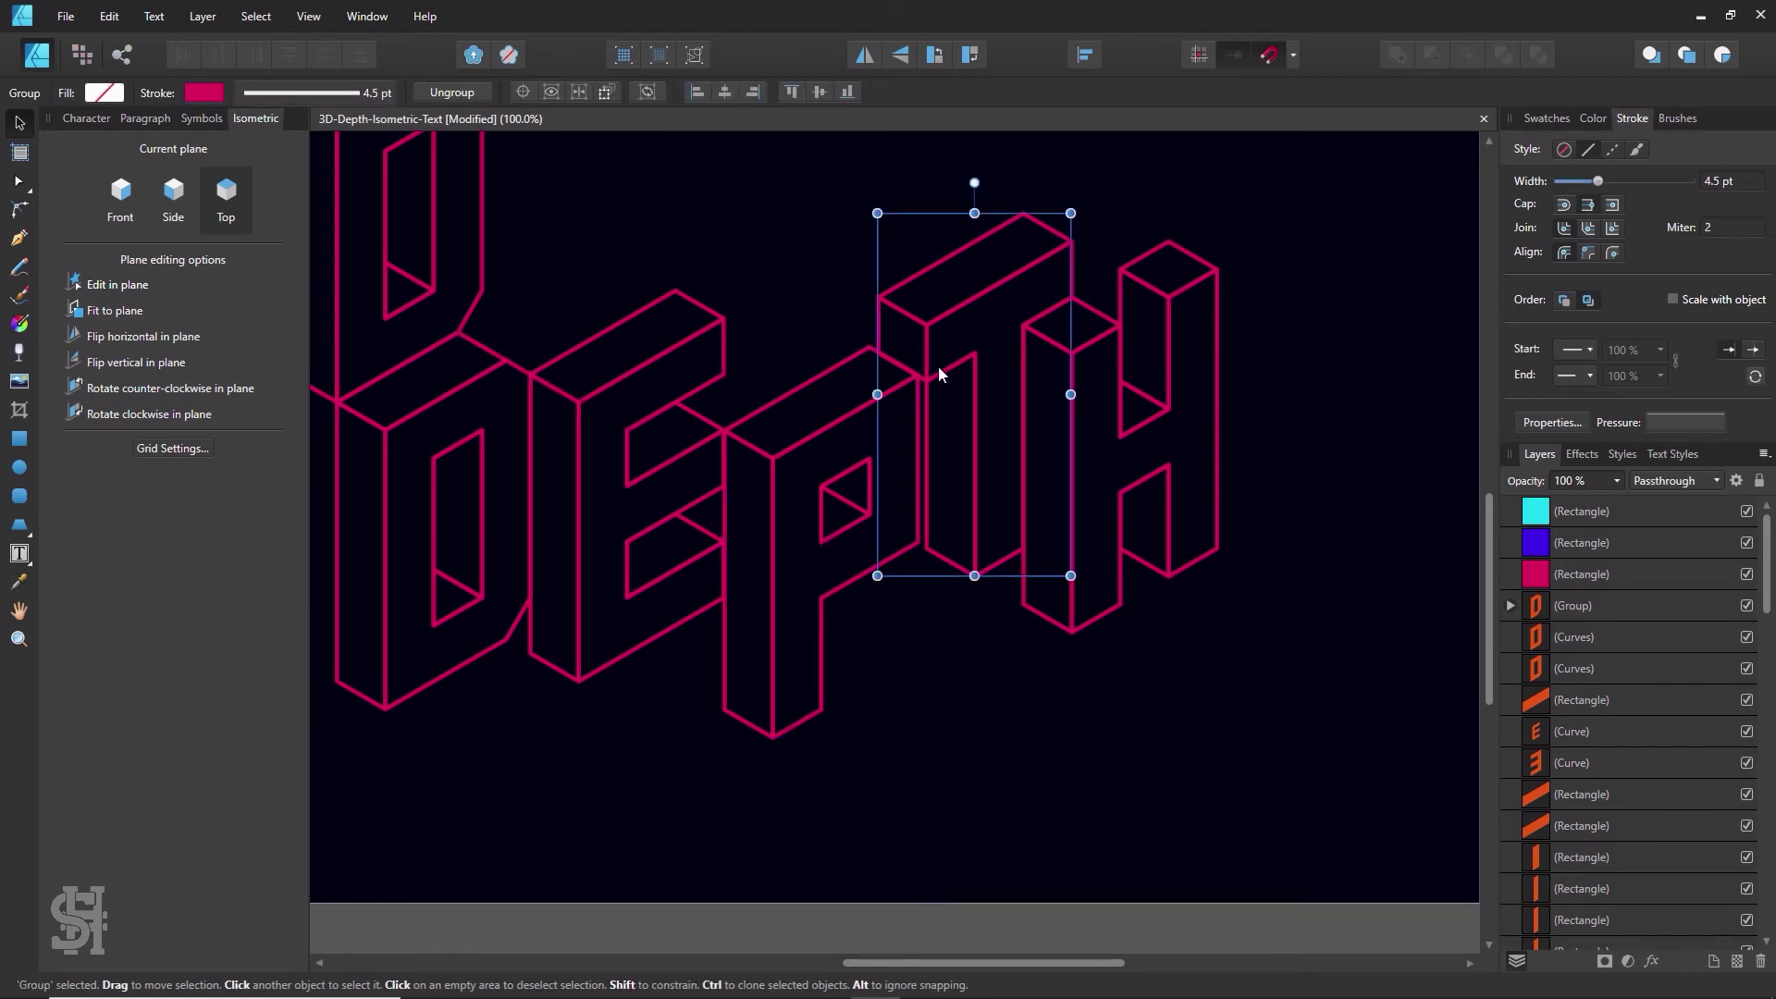
{"action": "left_click_drag", "start_coordinate": [940, 368], "coordinate": [937, 361]}
{"action": "left_click", "coordinate": [1079, 385]}
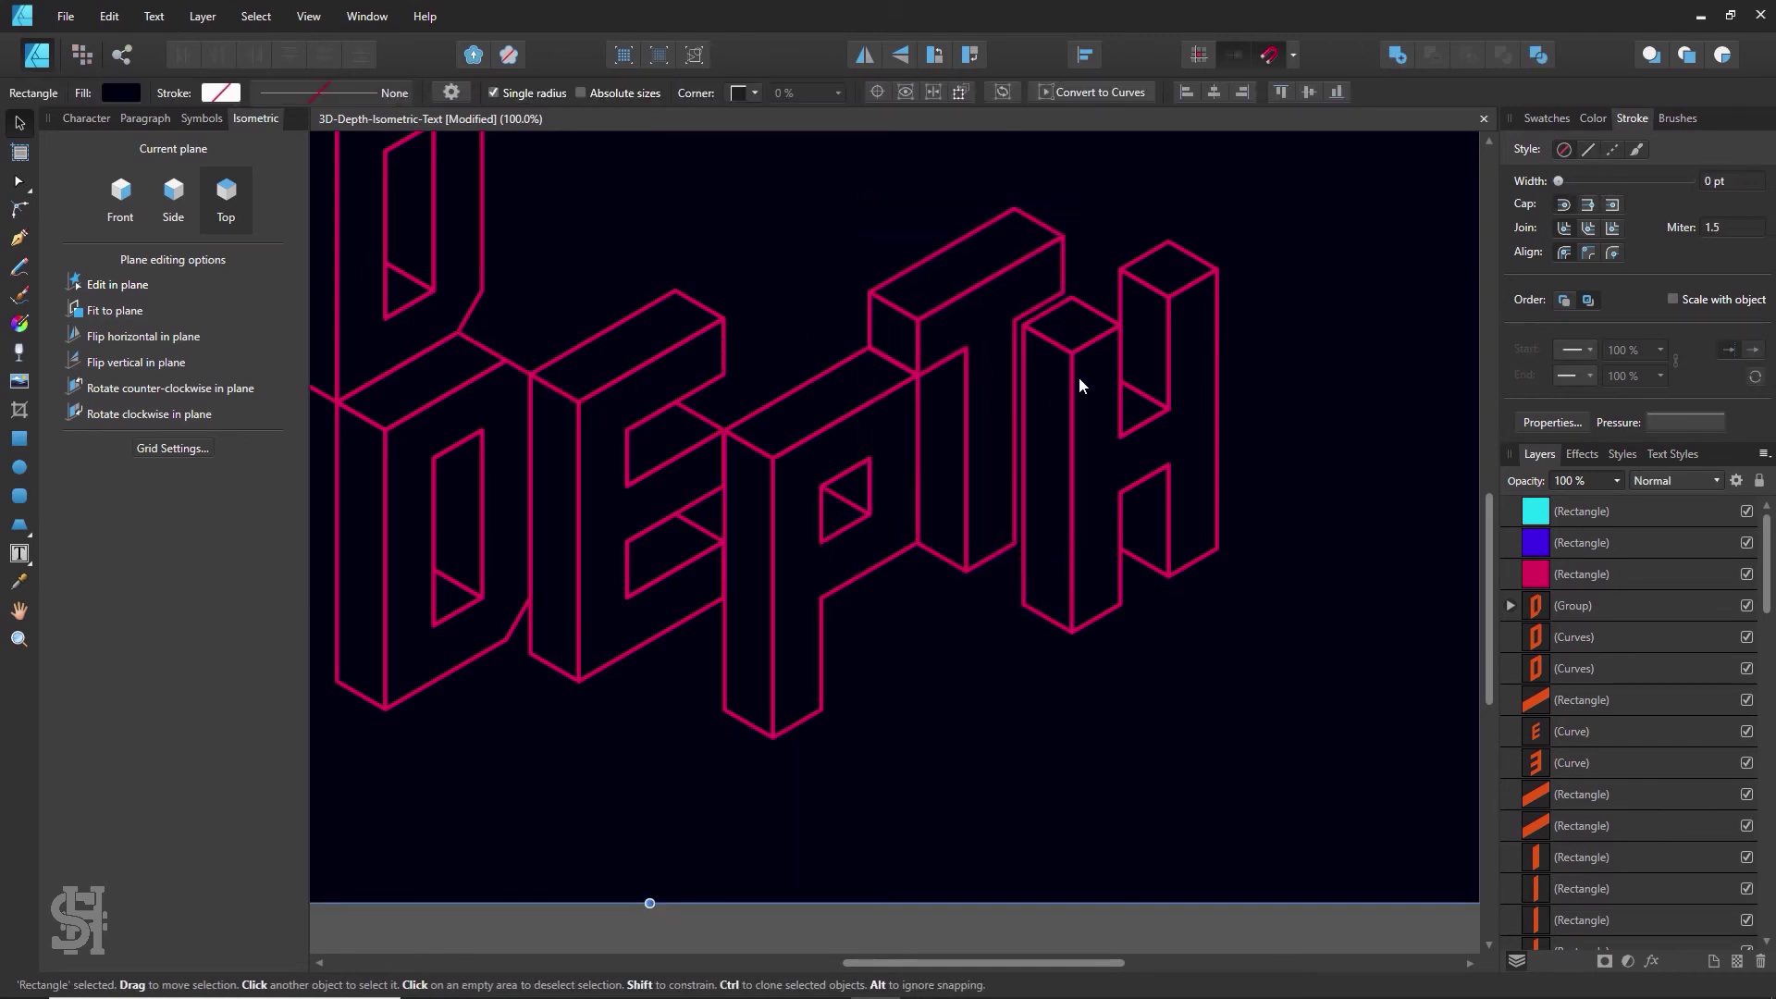
{"action": "left_click_drag", "start_coordinate": [1071, 380], "coordinate": [1060, 382]}
- Examine the whole magenta outline lettering and compare it with the coloured versions beside it
{"action": "key", "text": "z"}
{"action": "left_click", "coordinate": [852, 554], "text": "alt"}
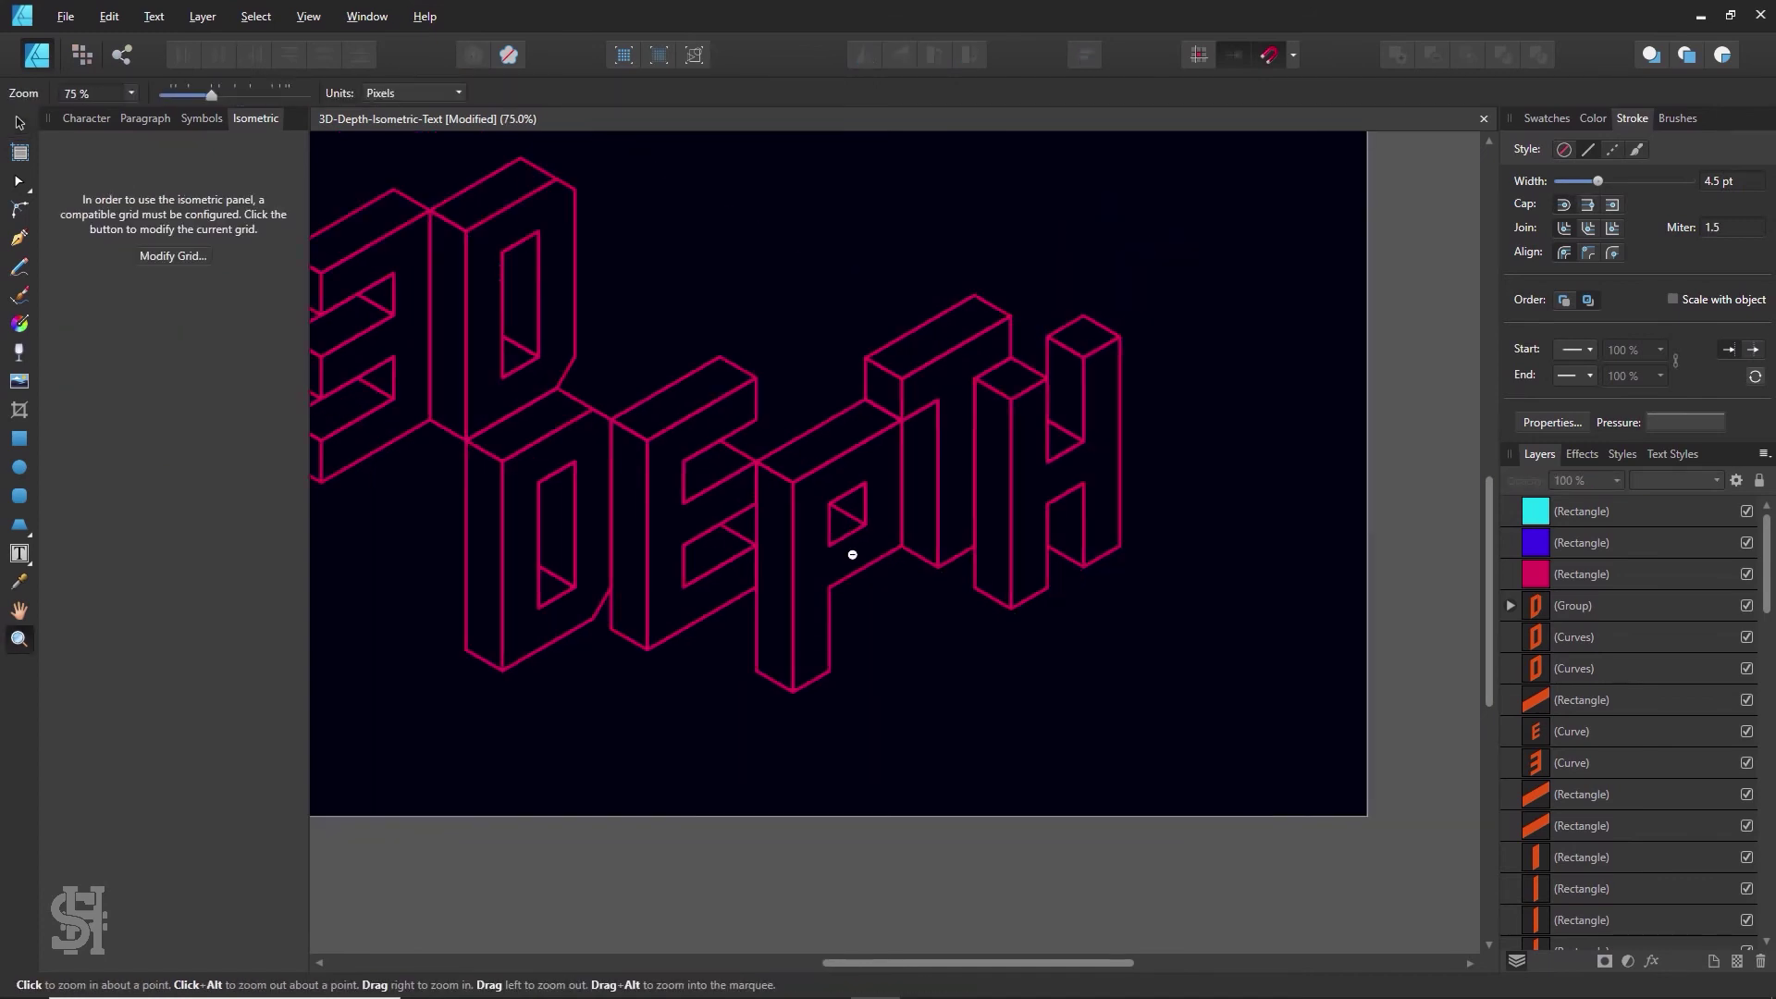
{"action": "left_click", "coordinate": [852, 554], "text": "alt"}
{"action": "key", "text": "h"}
{"action": "left_click_drag", "start_coordinate": [832, 518], "coordinate": [952, 556]}
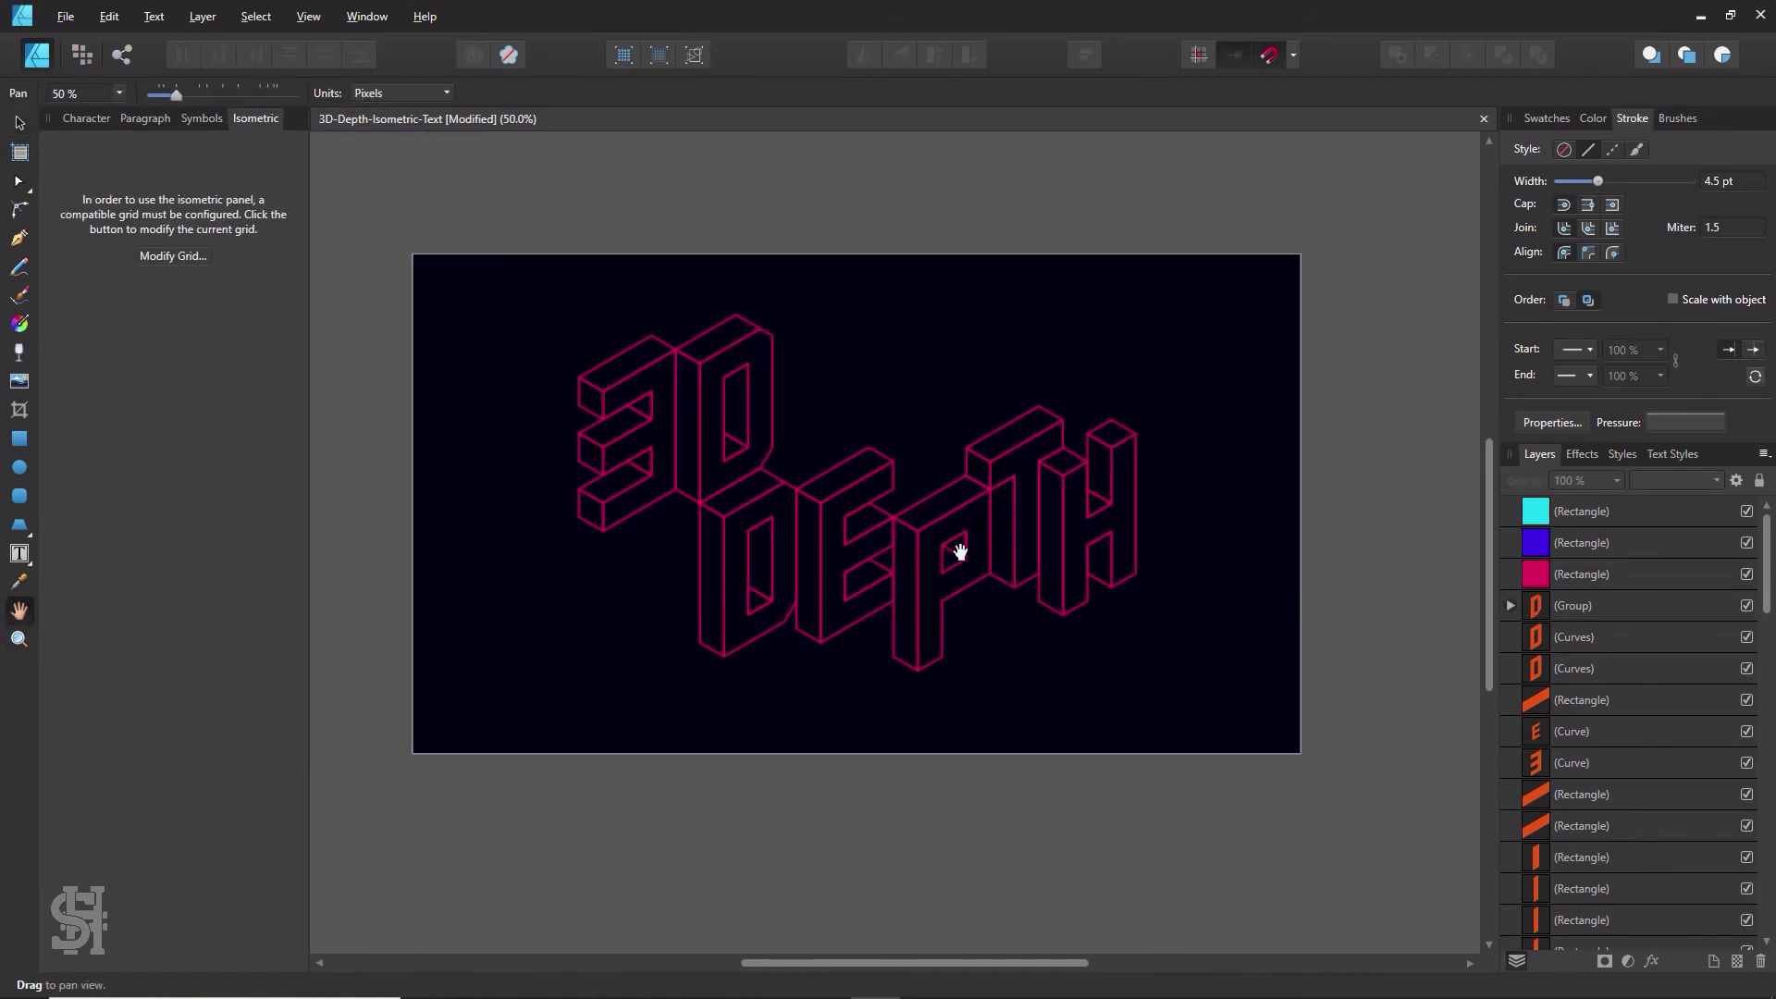
{"action": "left_click", "coordinate": [21, 125]}
{"action": "key", "text": "z"}
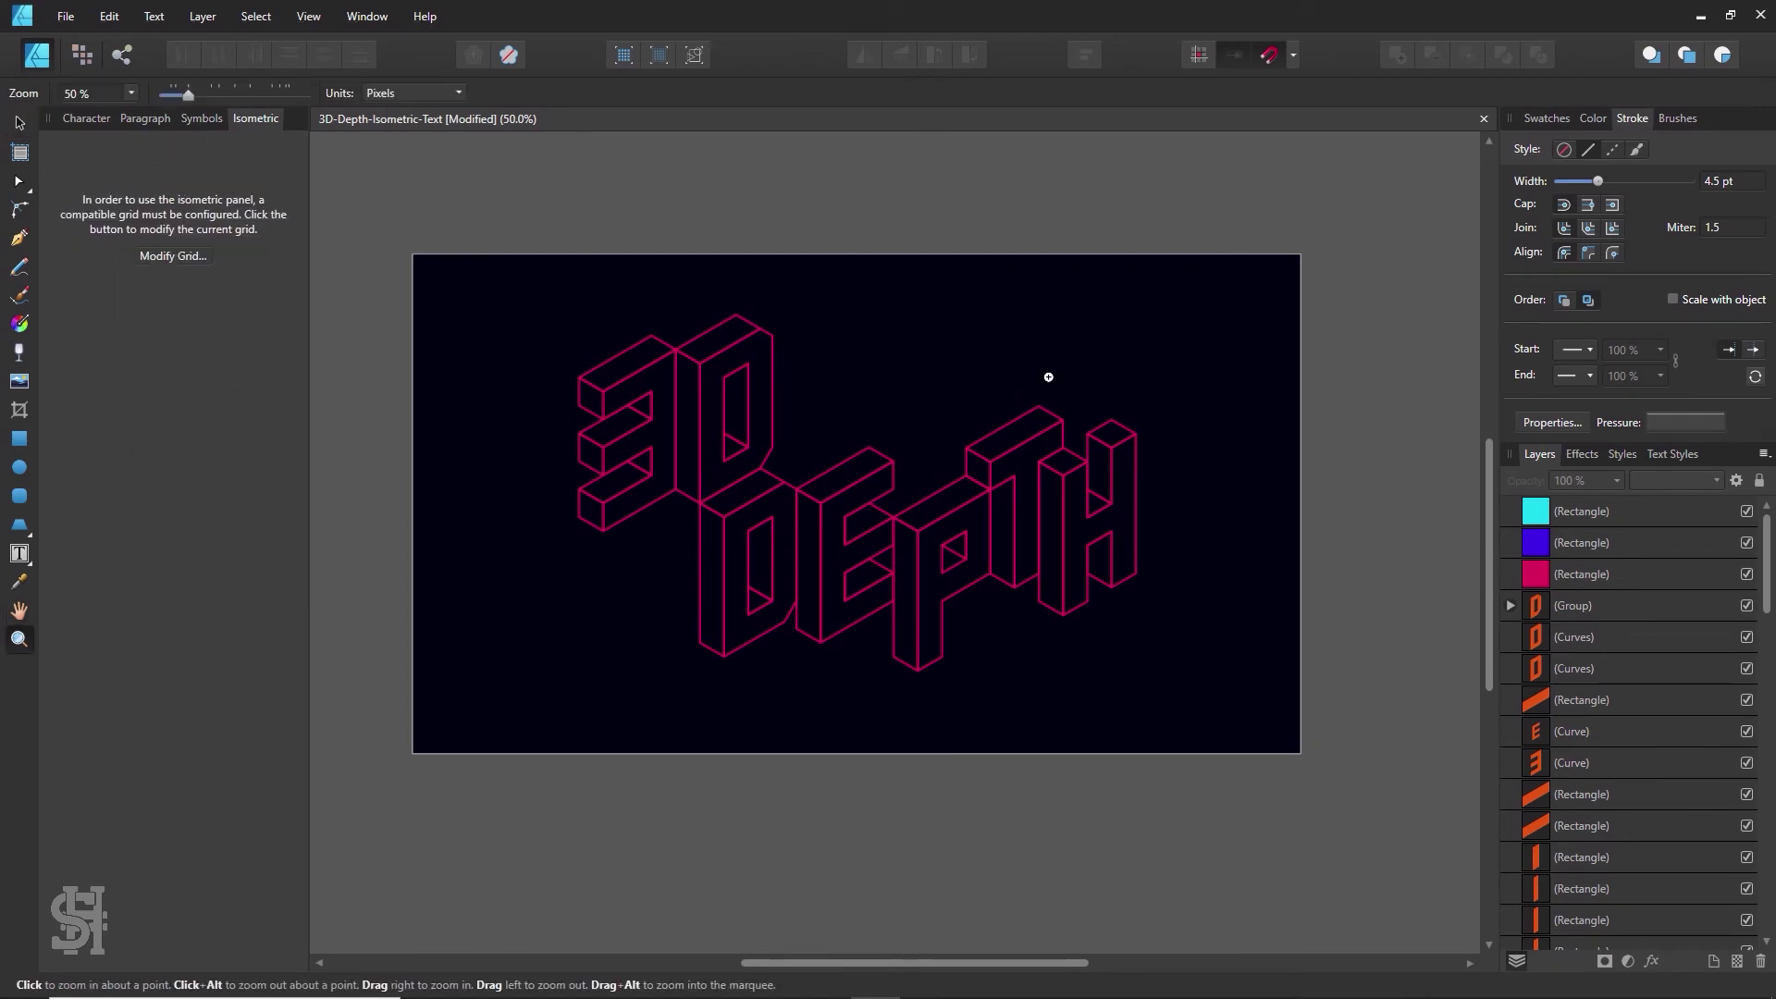
{"action": "left_click", "coordinate": [1193, 555], "text": "alt"}
{"action": "key", "text": "h"}
{"action": "left_click_drag", "start_coordinate": [1238, 626], "coordinate": [844, 588]}
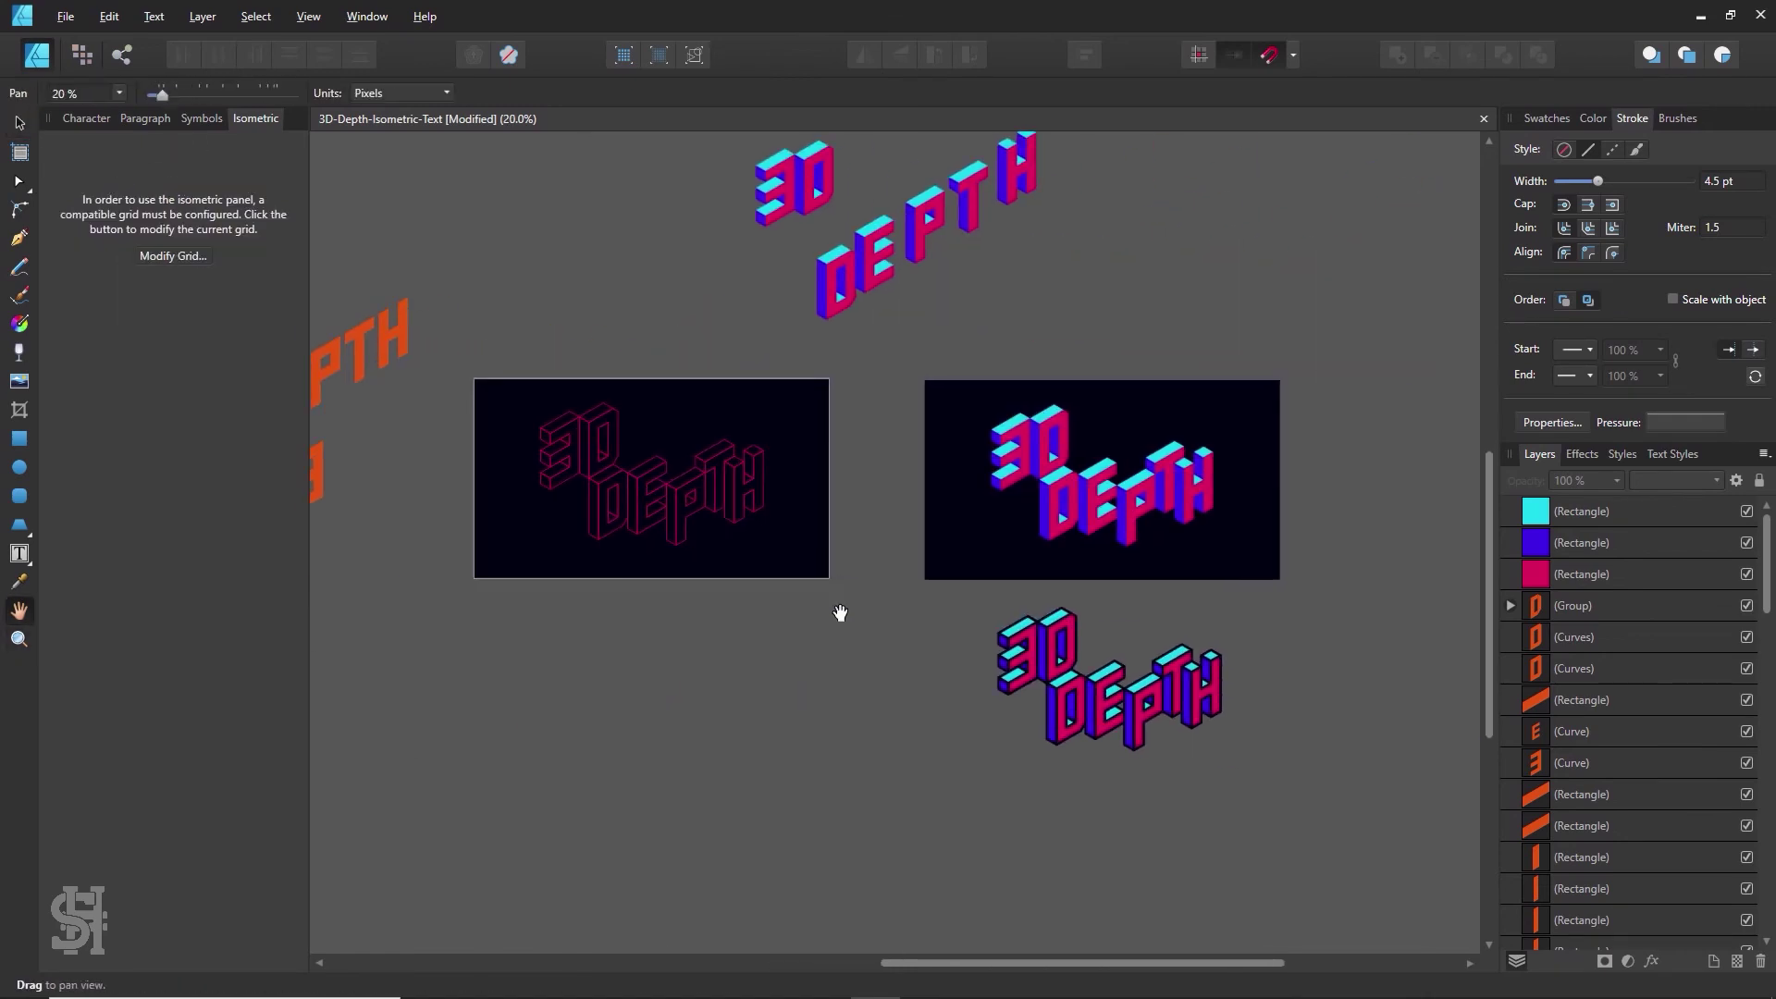
{"action": "left_click", "coordinate": [20, 123]}
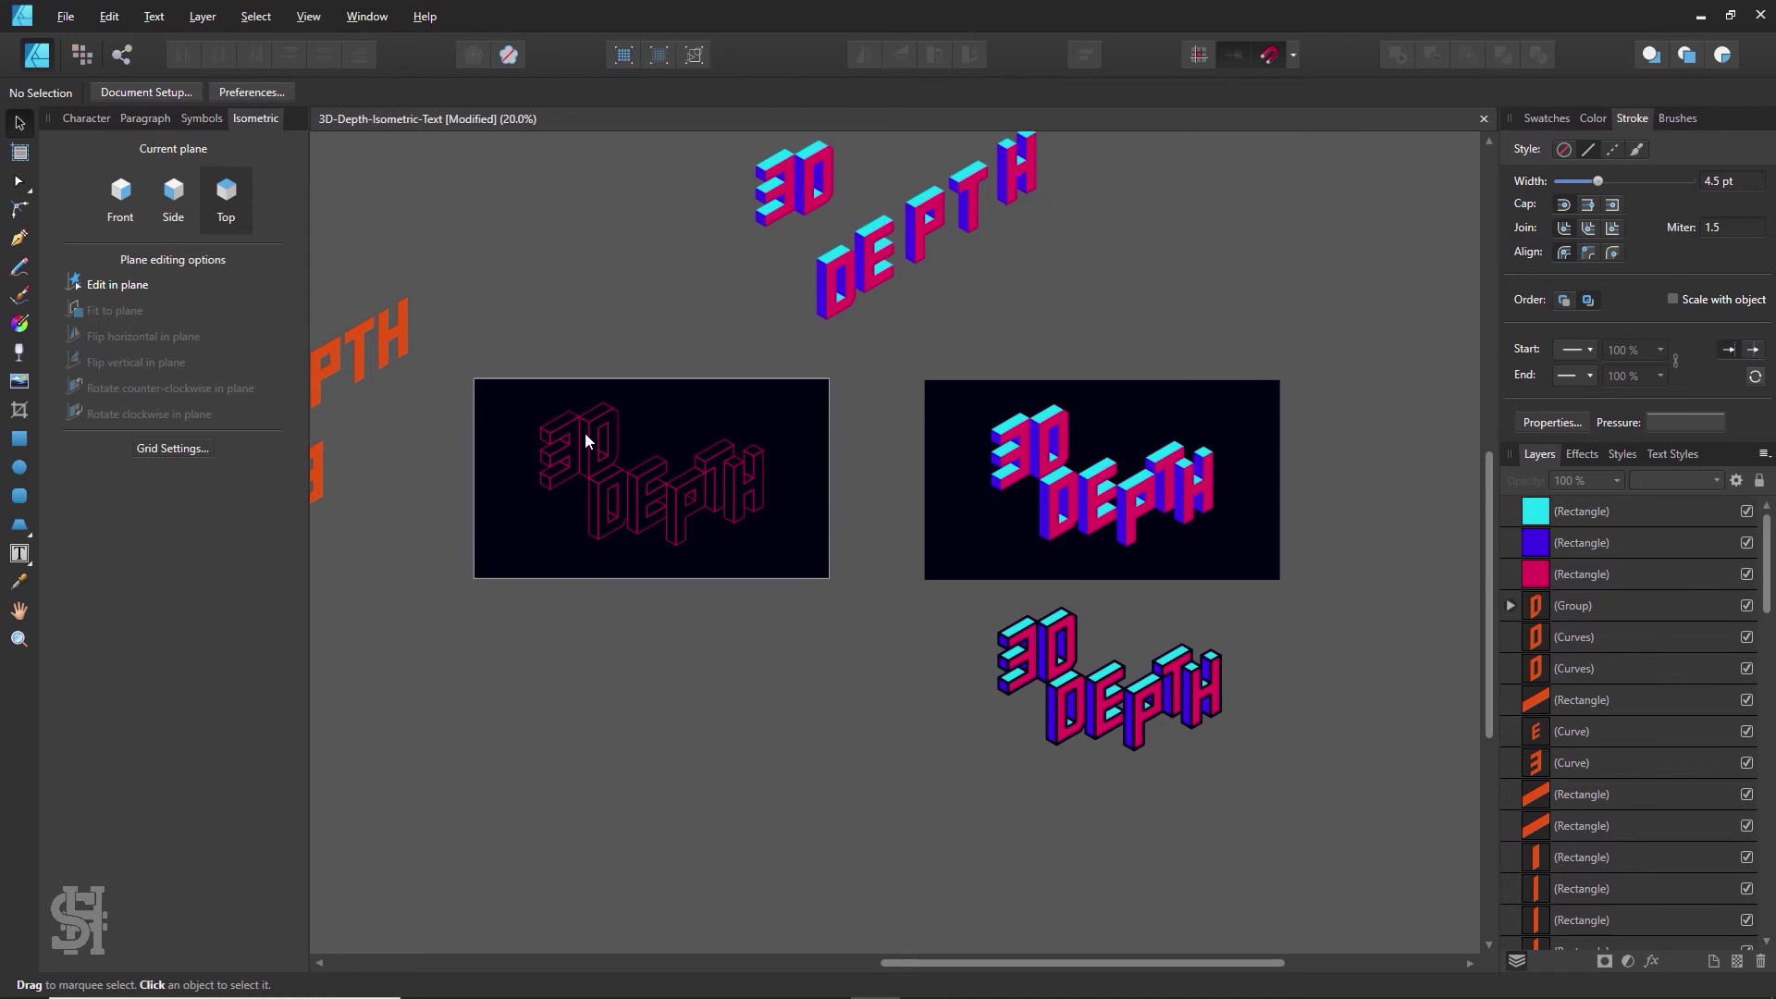
- Set the stroke width of all seven outline letters to 9.4 pt
{"action": "key", "text": "z"}
{"action": "left_click", "coordinate": [511, 384]}
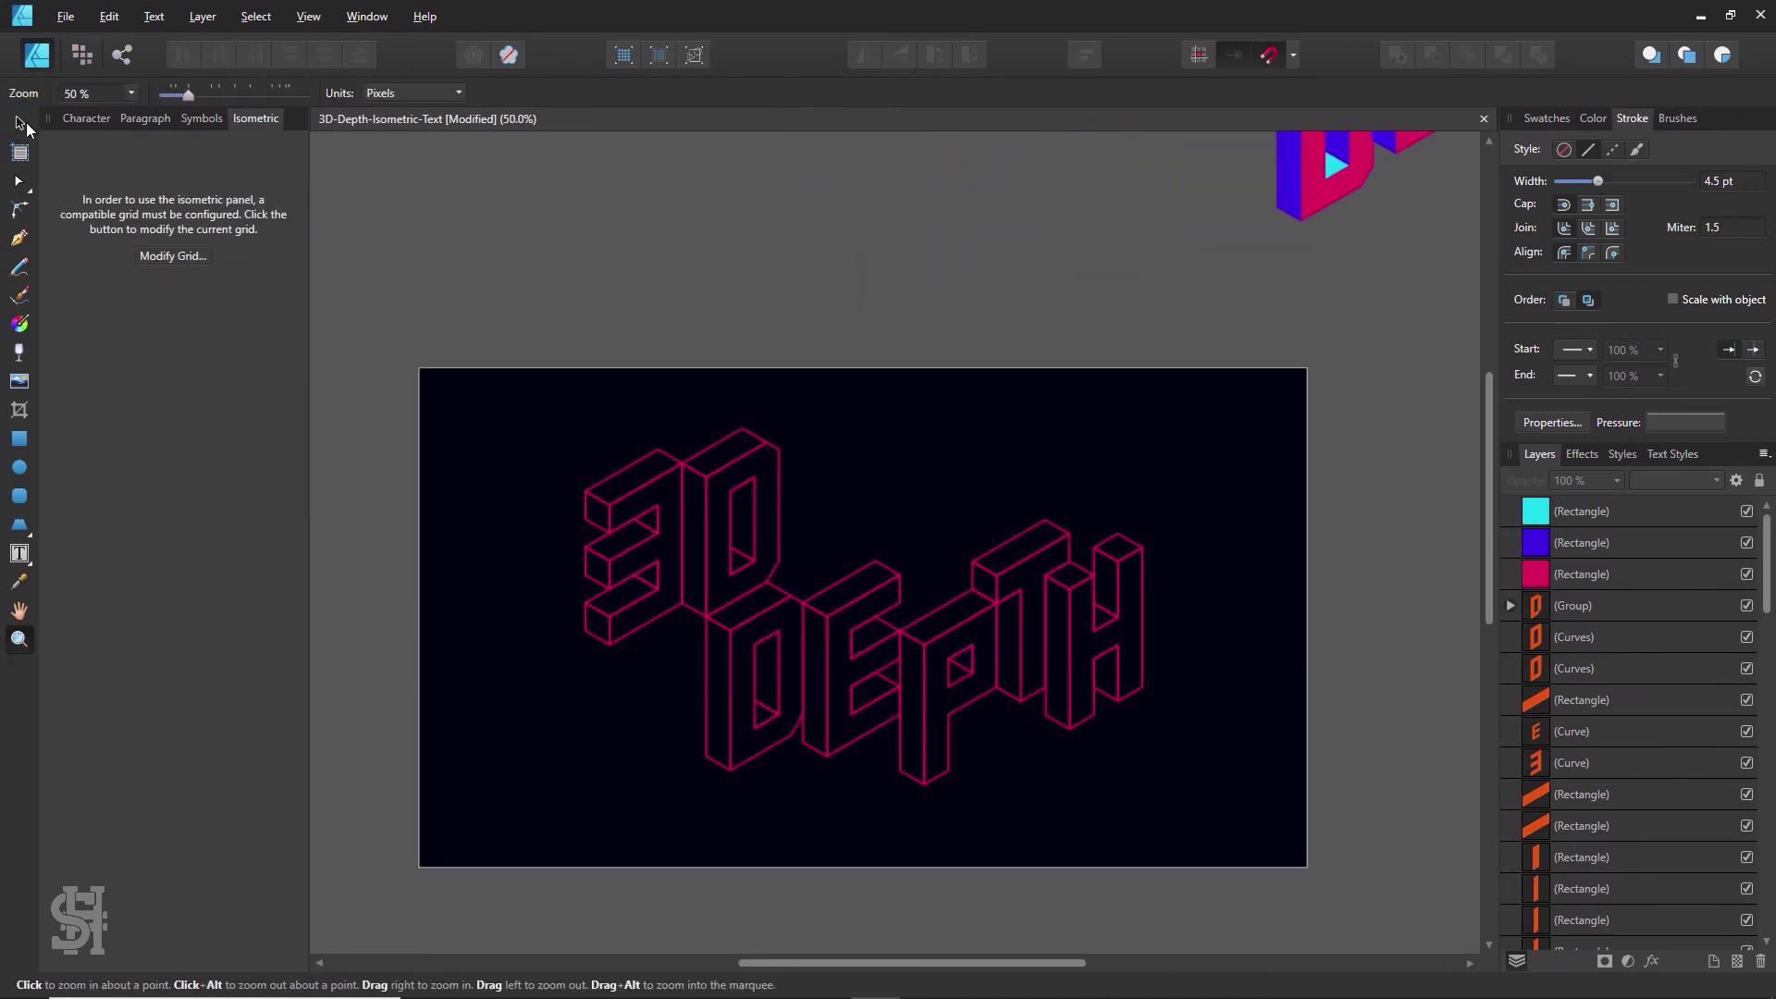
{"action": "left_click", "coordinate": [20, 123]}
{"action": "scroll", "coordinate": [1036, 453], "scroll_direction": "down", "scroll_amount": 4}
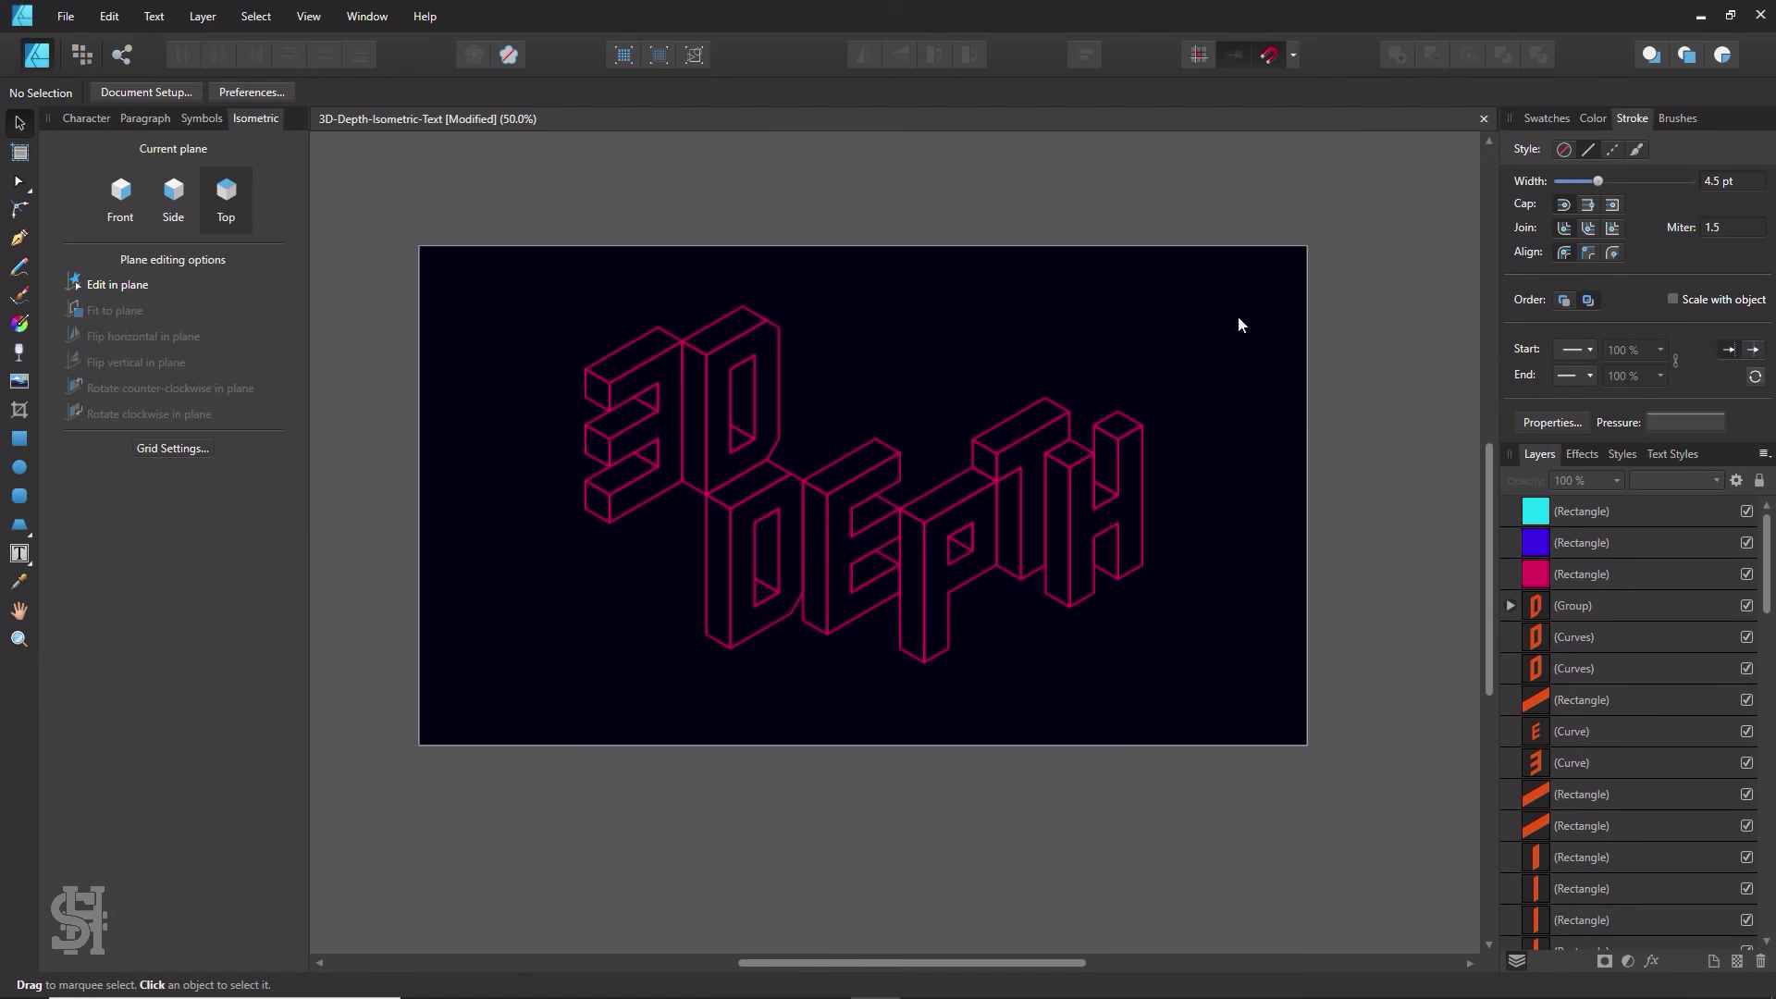
{"action": "left_click_drag", "start_coordinate": [1318, 223], "coordinate": [519, 702]}
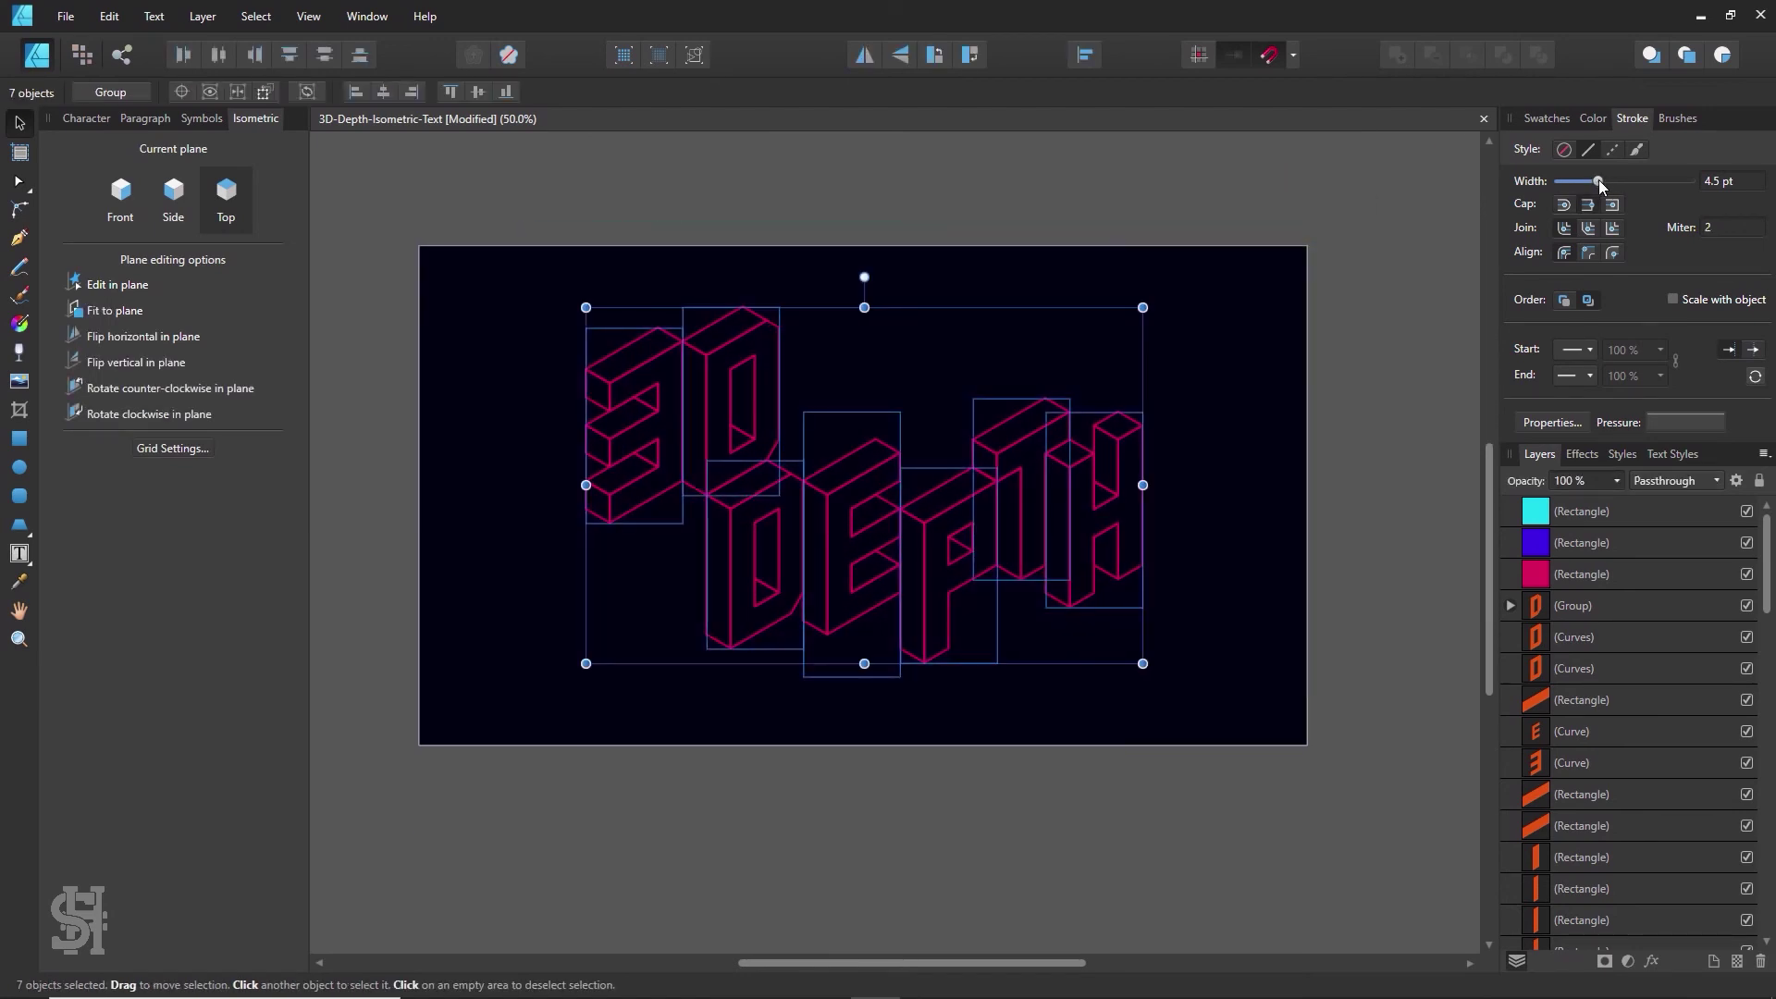
{"action": "mouse_move", "coordinate": [1599, 182]}
{"action": "left_mouse_down"}
{"action": "mouse_move", "coordinate": [1635, 182]}
{"action": "mouse_move", "coordinate": [1612, 182]}
{"action": "left_mouse_up"}
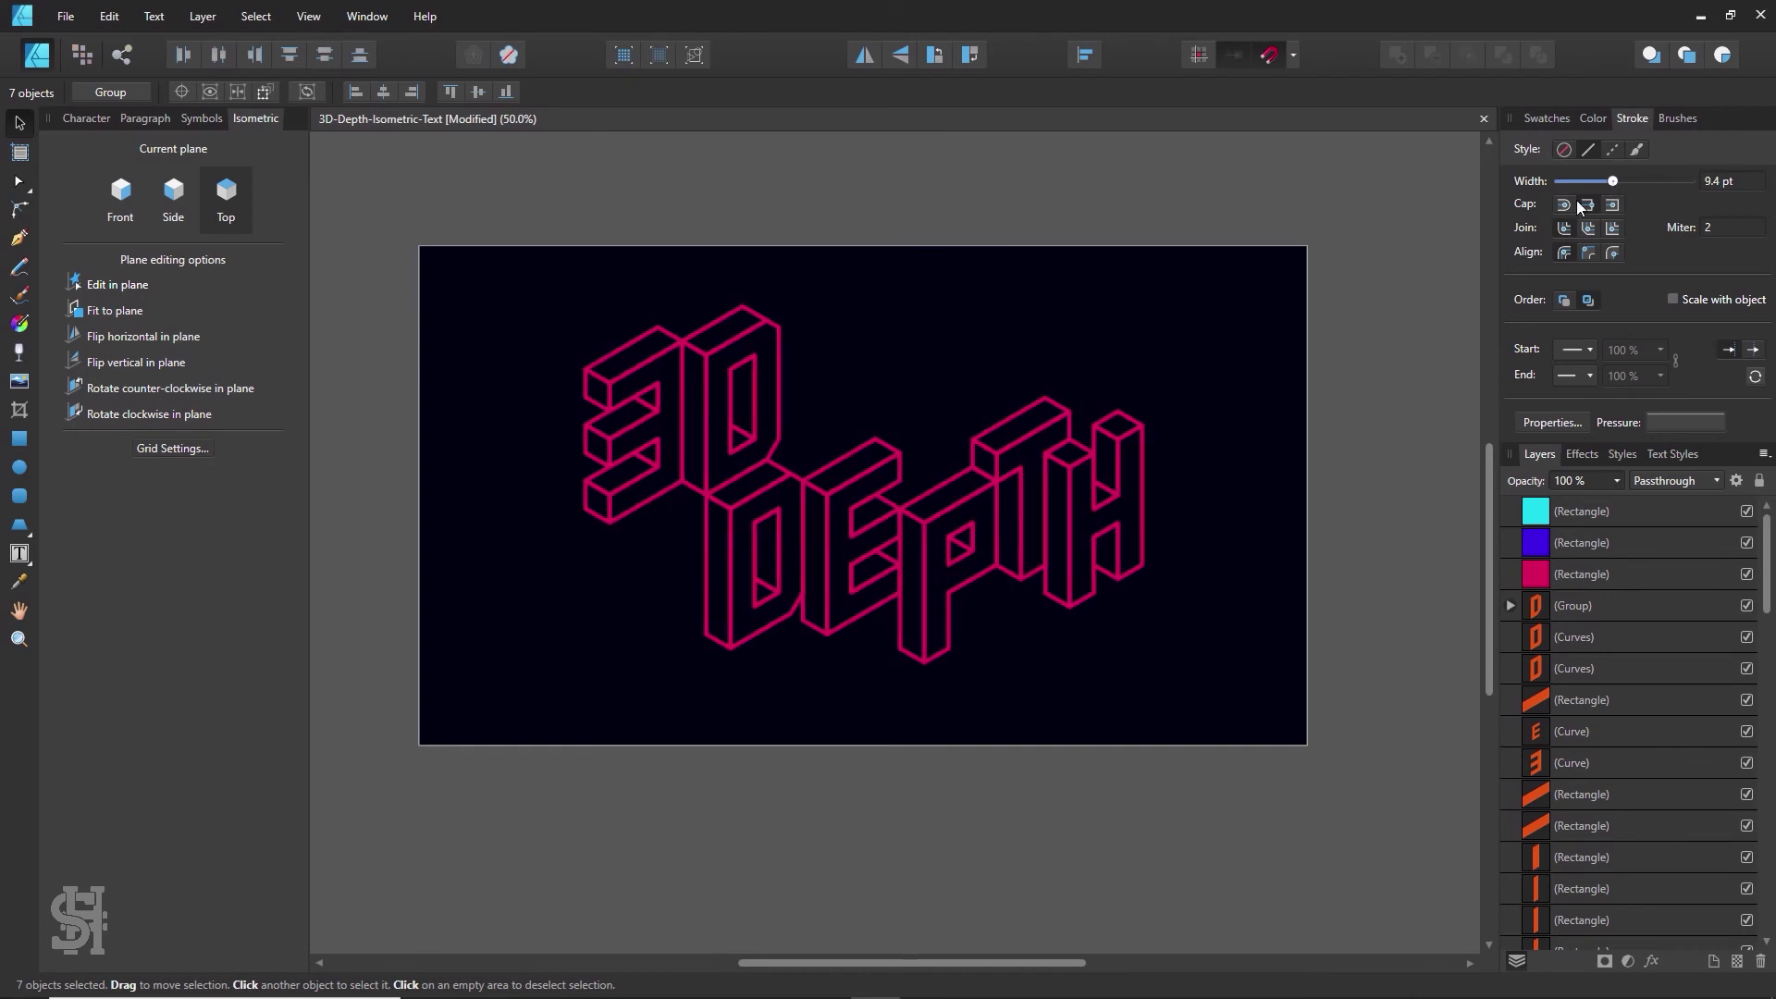
{"action": "left_click", "coordinate": [1347, 287]}
- Try a cyan stroke on the outlined 3, and return the letter's stroke to magenta
{"action": "left_click", "coordinate": [678, 392]}
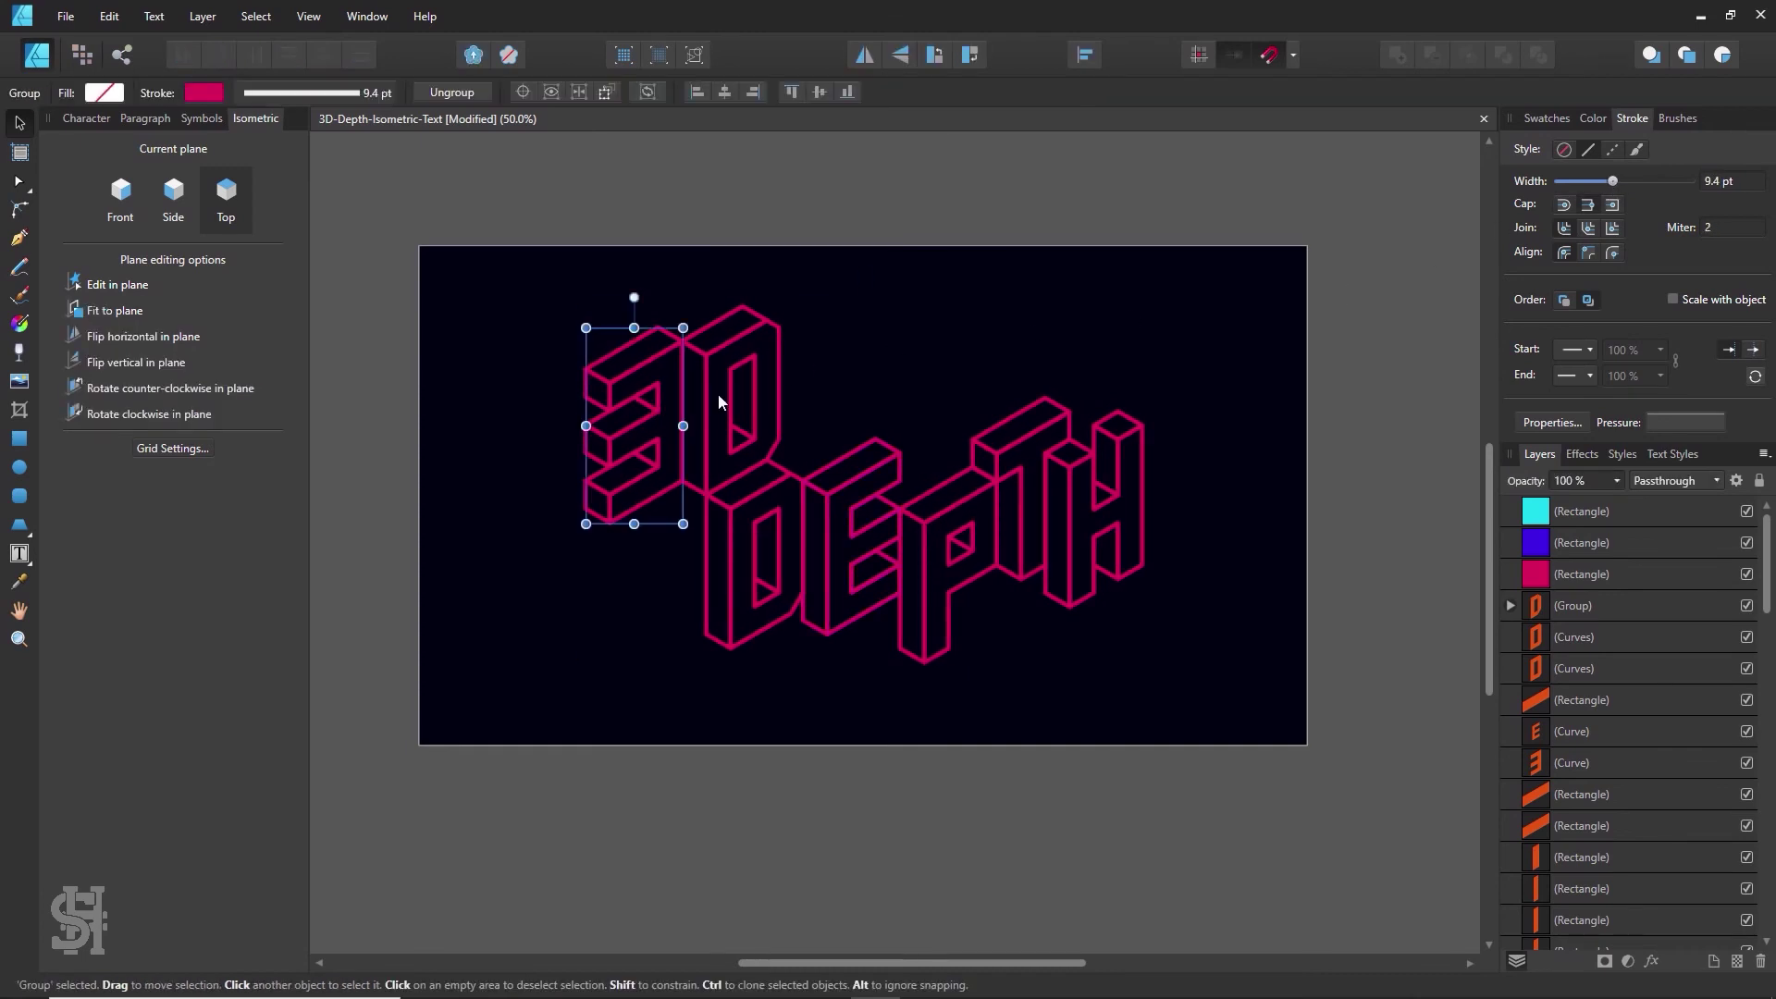
{"action": "left_click", "coordinate": [1546, 118]}
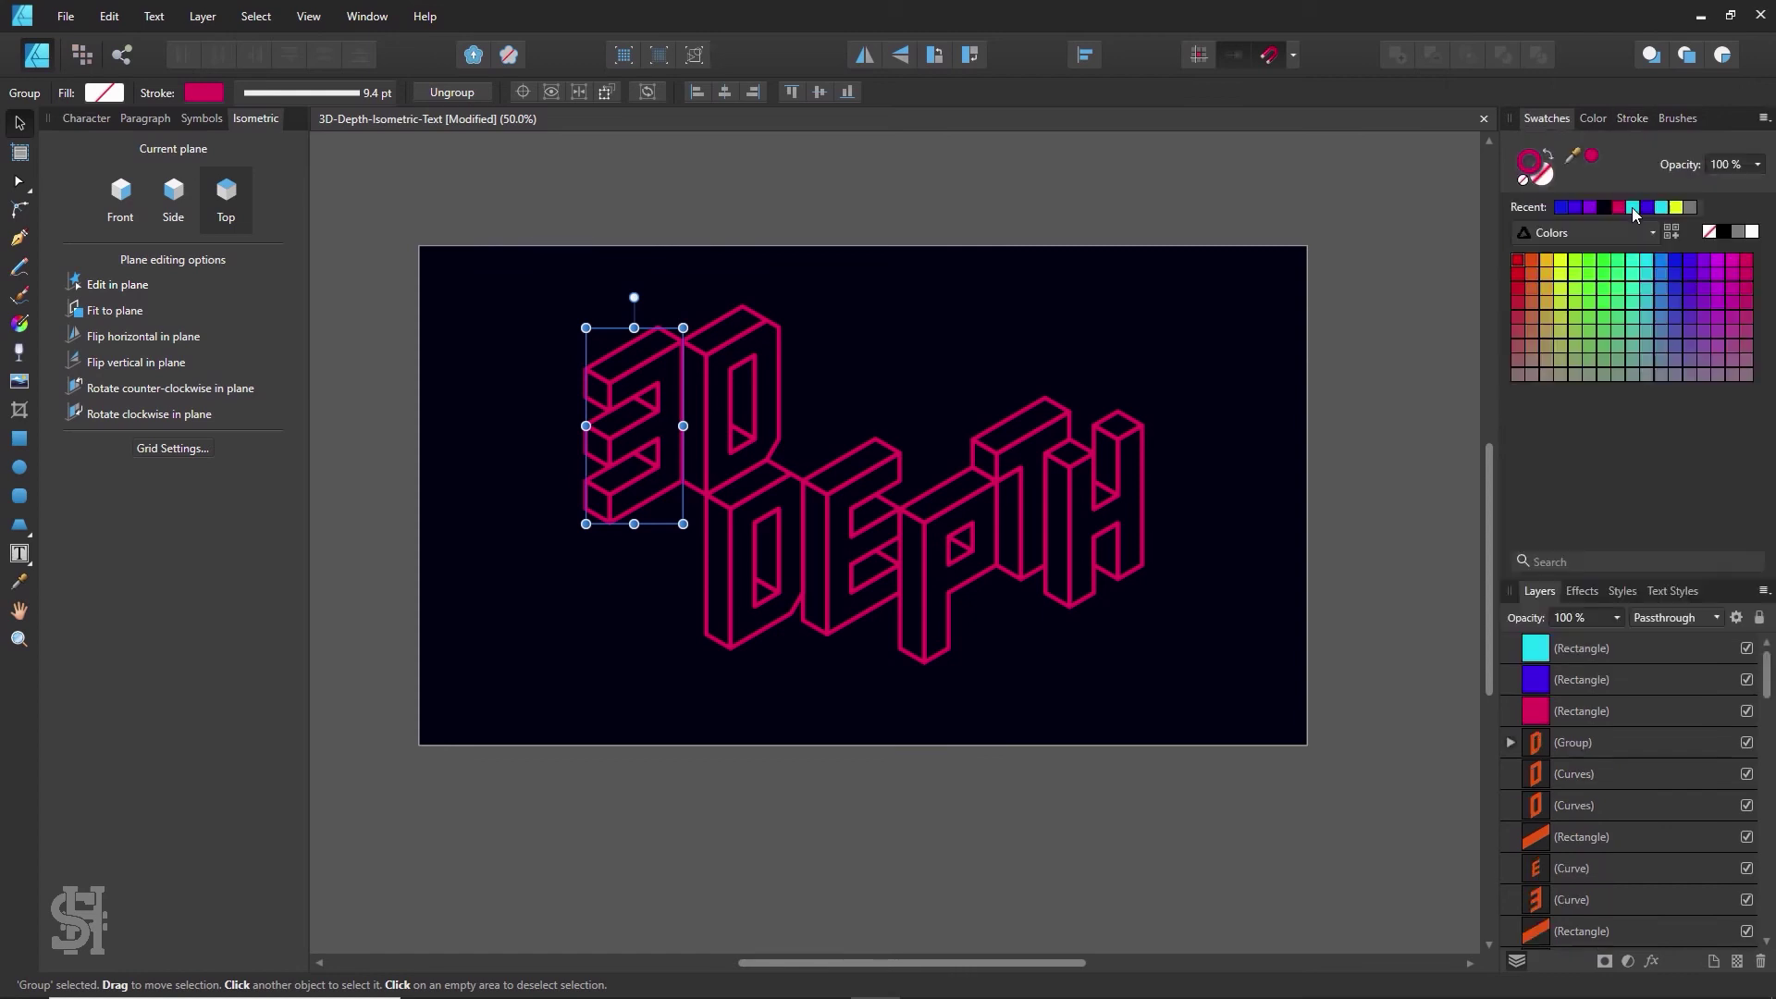
{"action": "left_click", "coordinate": [1632, 208]}
{"action": "left_click", "coordinate": [1128, 234]}
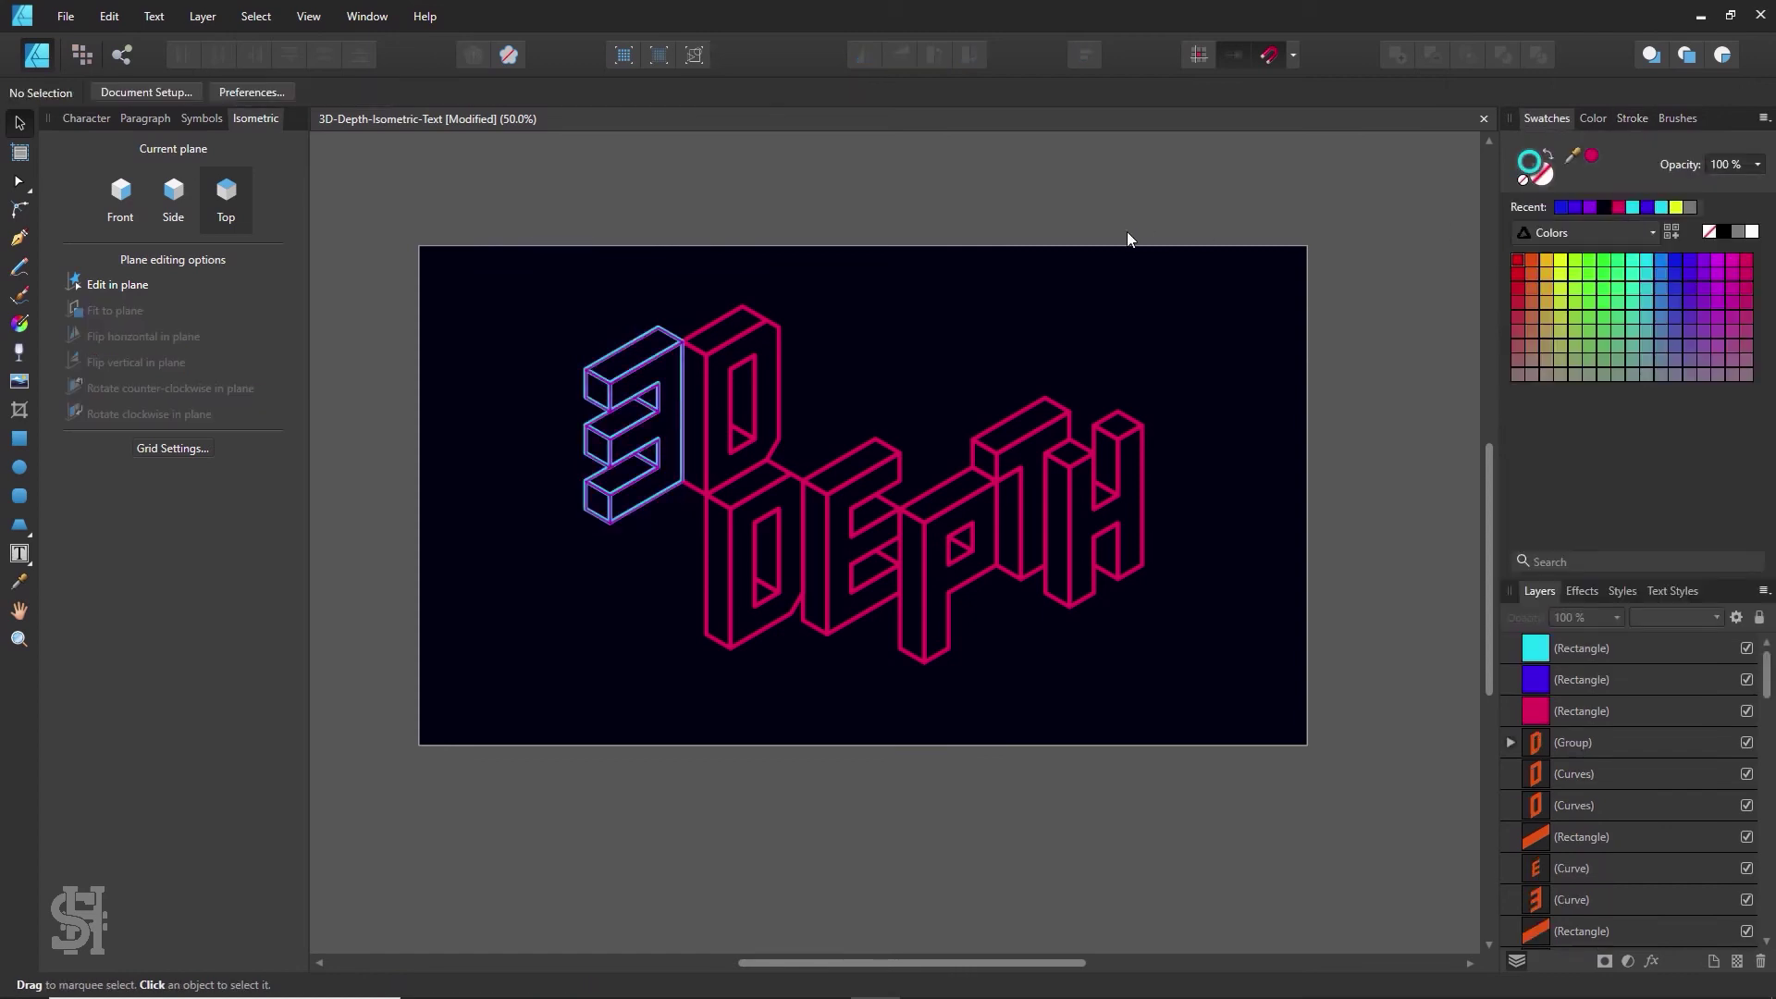
{"action": "left_click", "coordinate": [661, 497]}
{"action": "left_click", "coordinate": [1747, 263]}
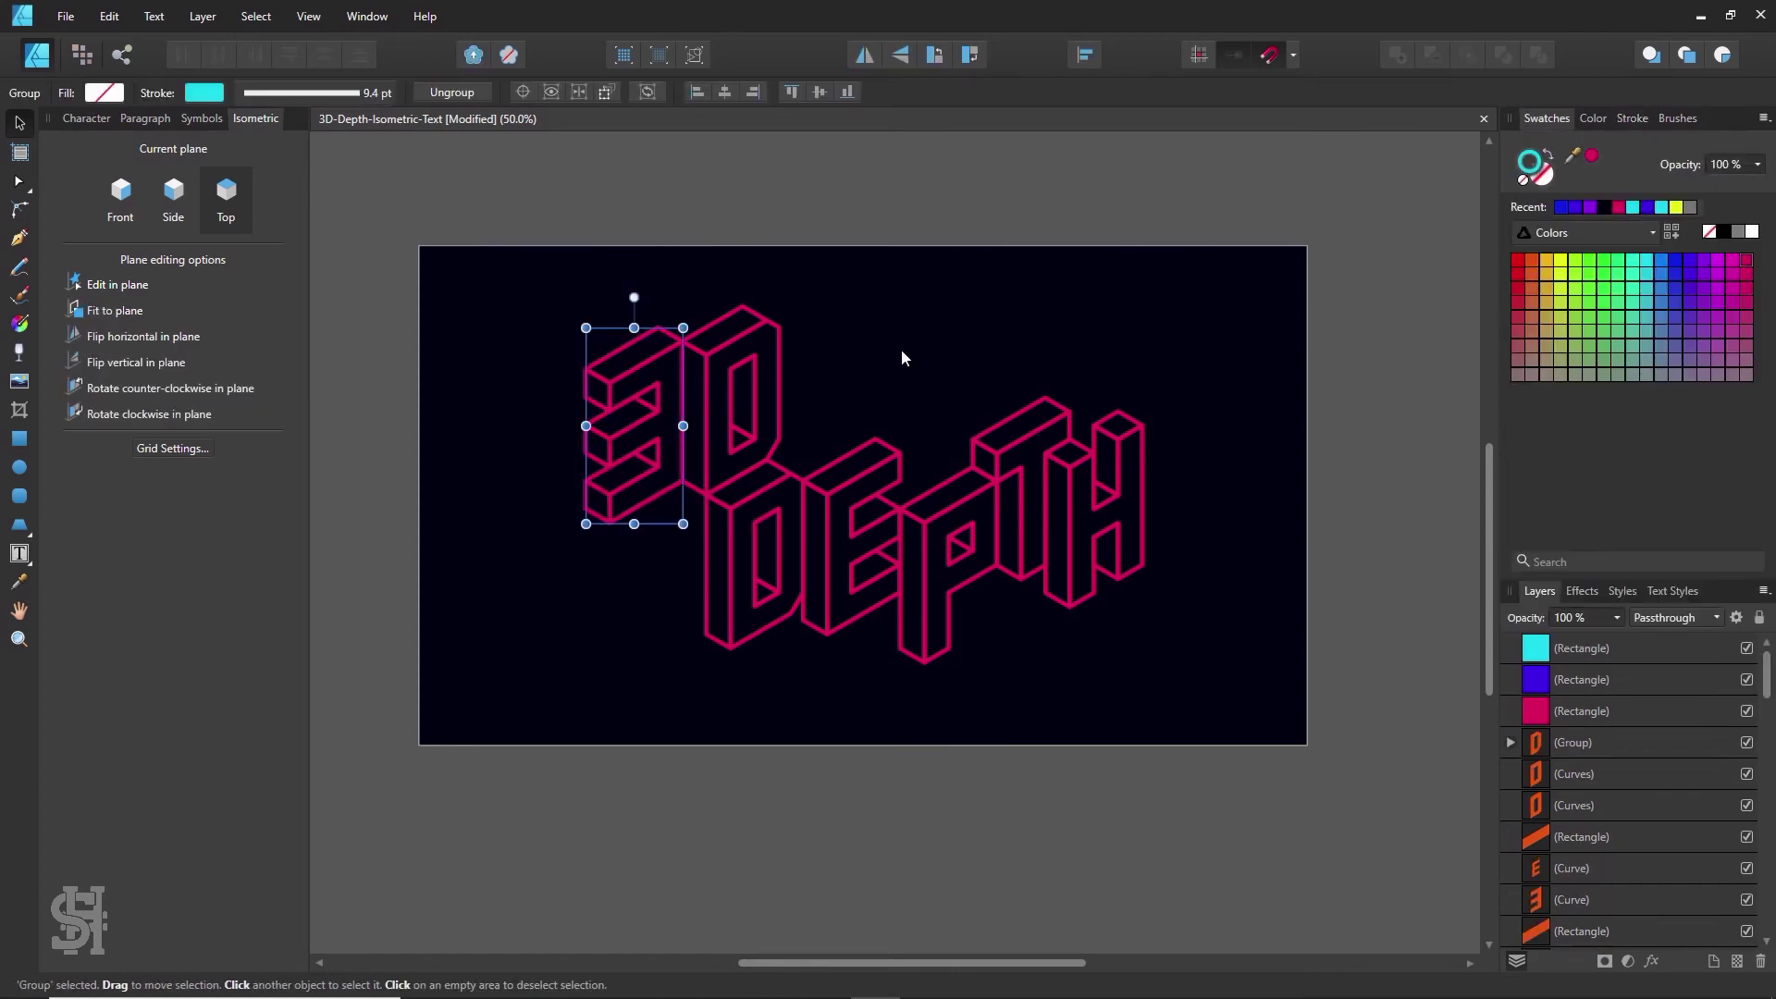
- Recolour the outline strokes of the upper D in pink-magenta, the lower D in bright violet-magenta and the E in purple
{"action": "left_click", "coordinate": [787, 396]}
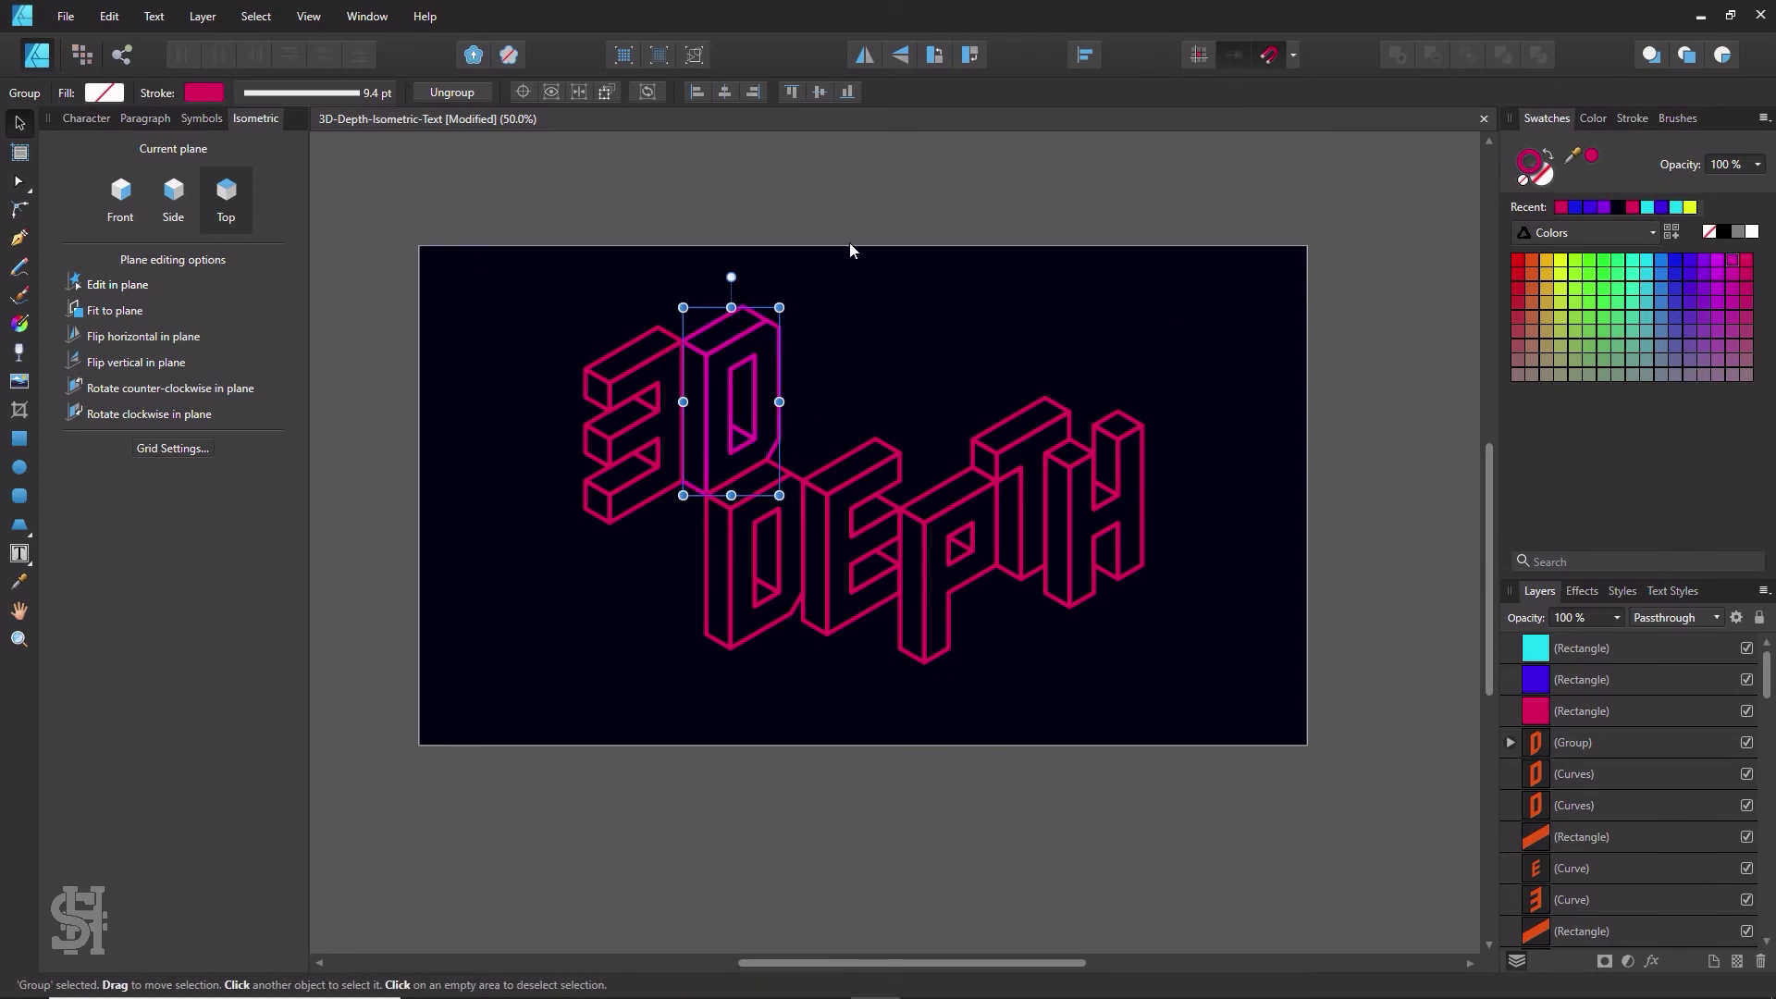
{"action": "left_click", "coordinate": [806, 421]}
{"action": "left_click", "coordinate": [783, 477]}
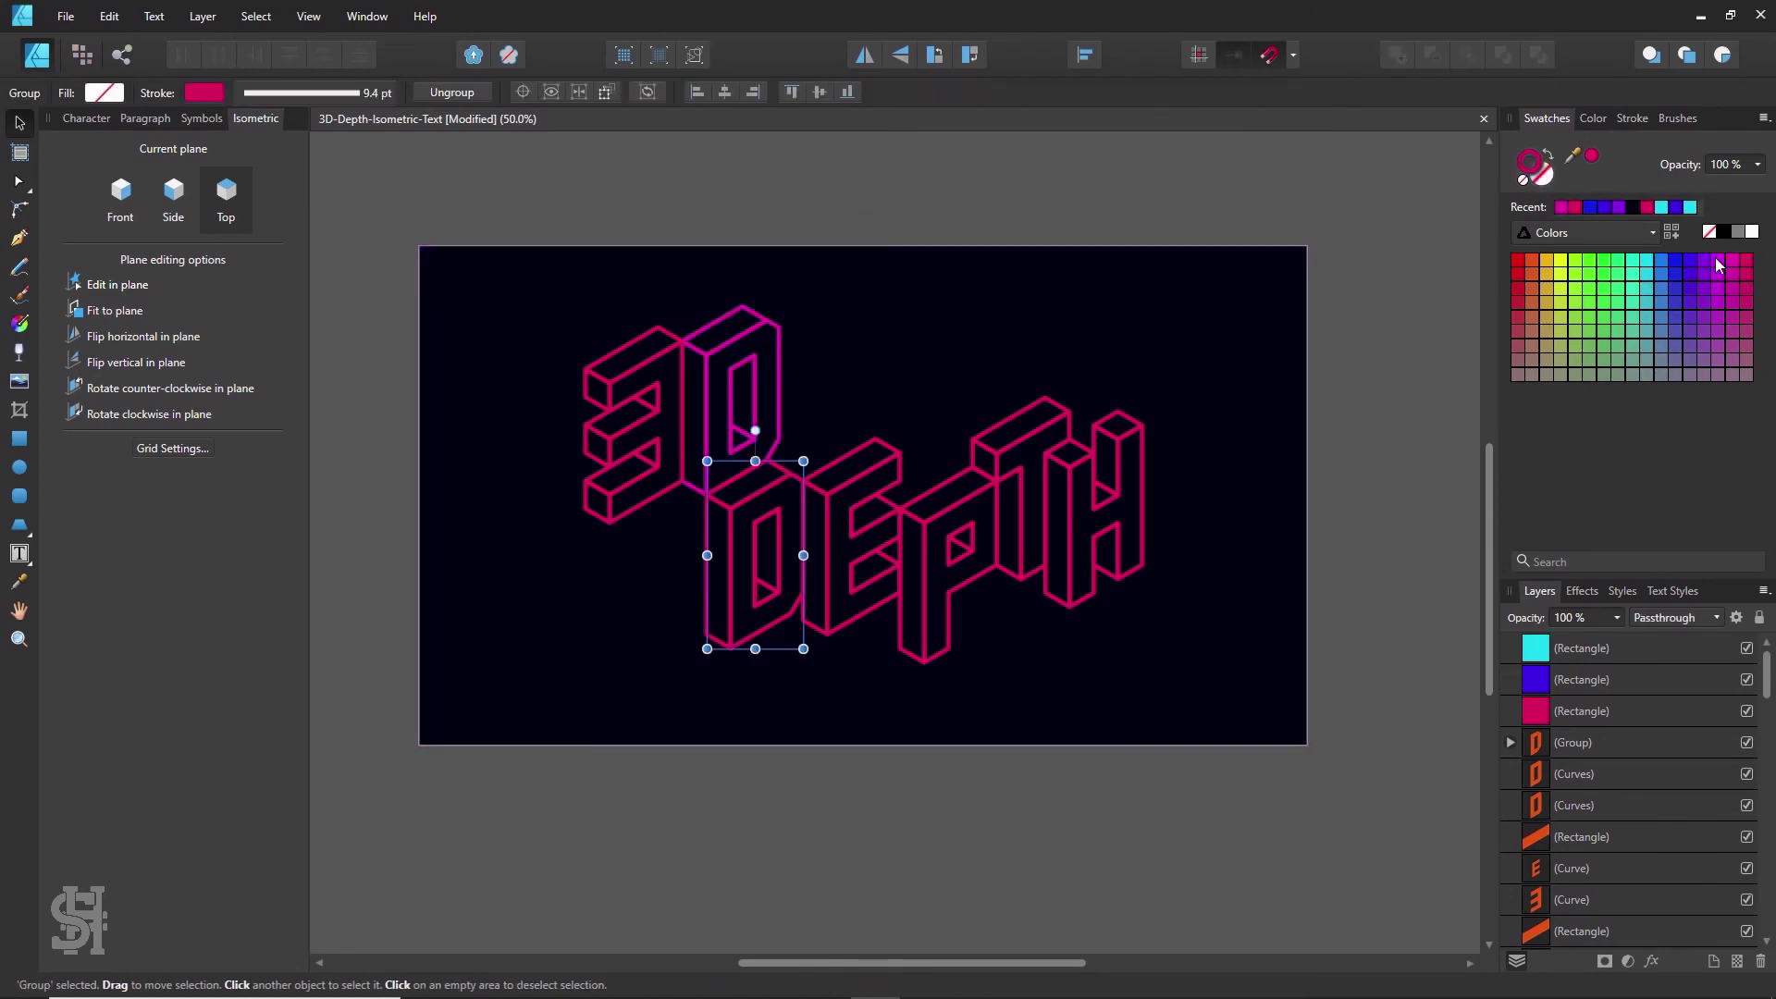
{"action": "left_click", "coordinate": [861, 482]}
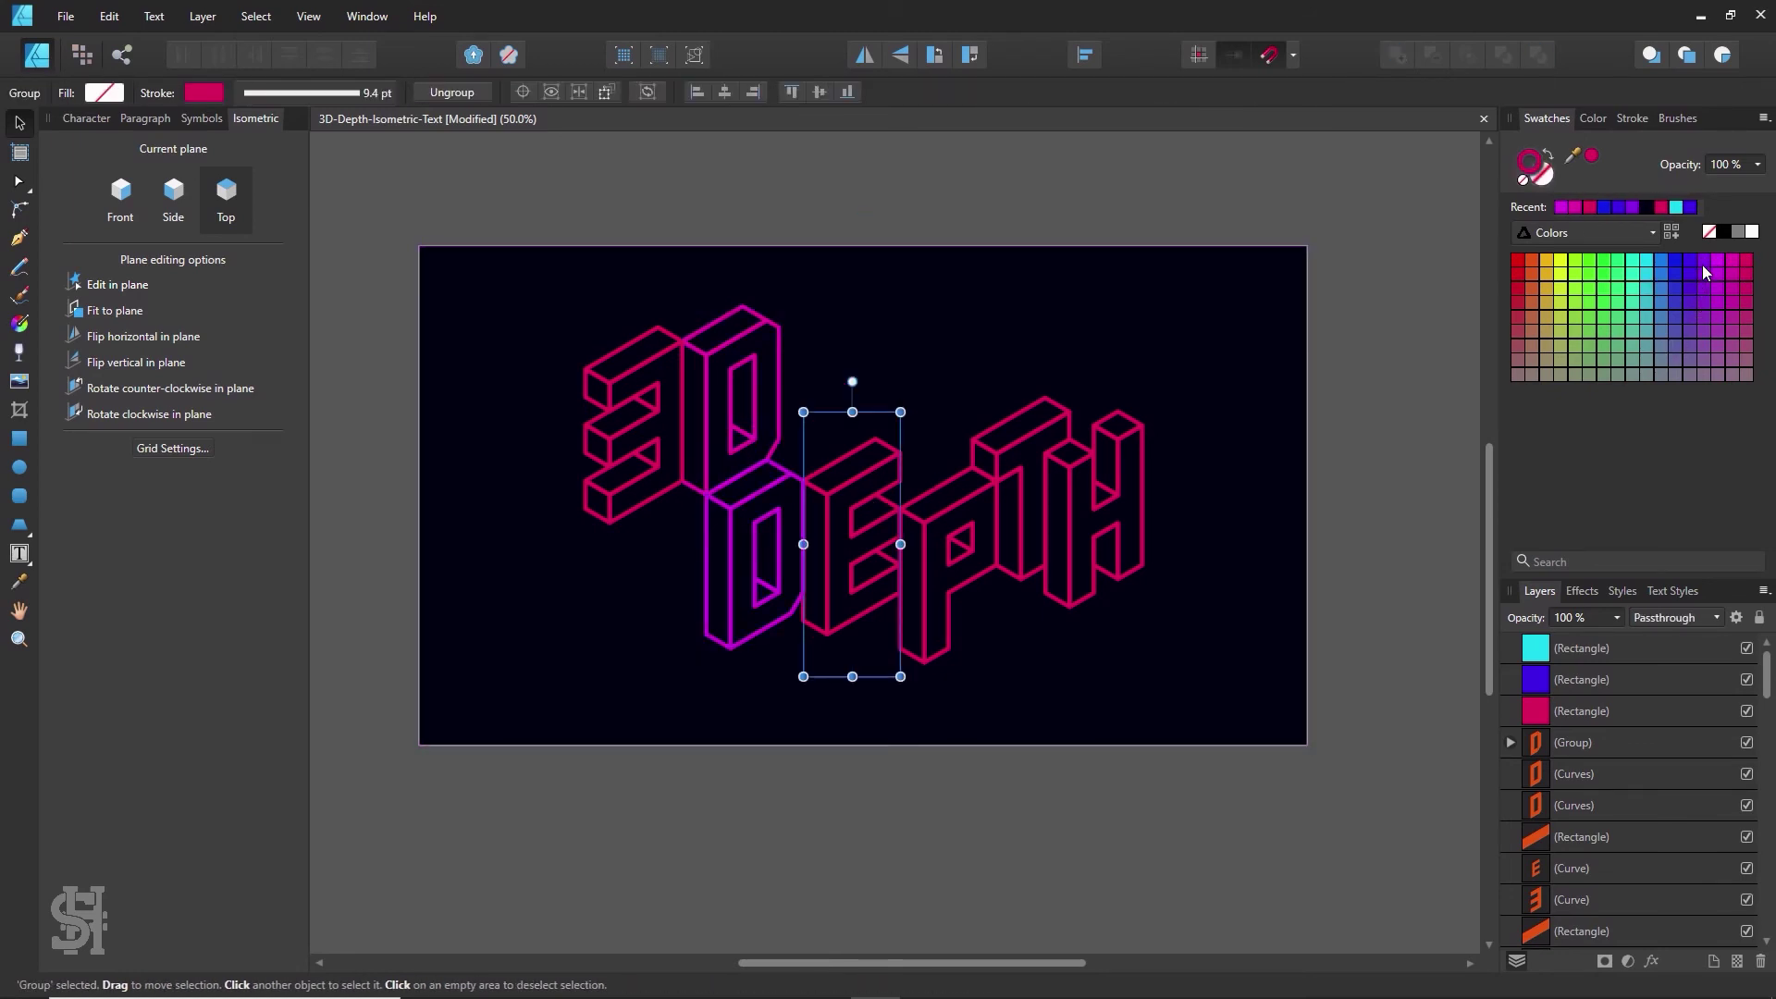
- Continue the colour progression on the outline strokes with indigo for the P, blue for the T and light blue for the H
{"action": "left_click", "coordinate": [963, 507]}
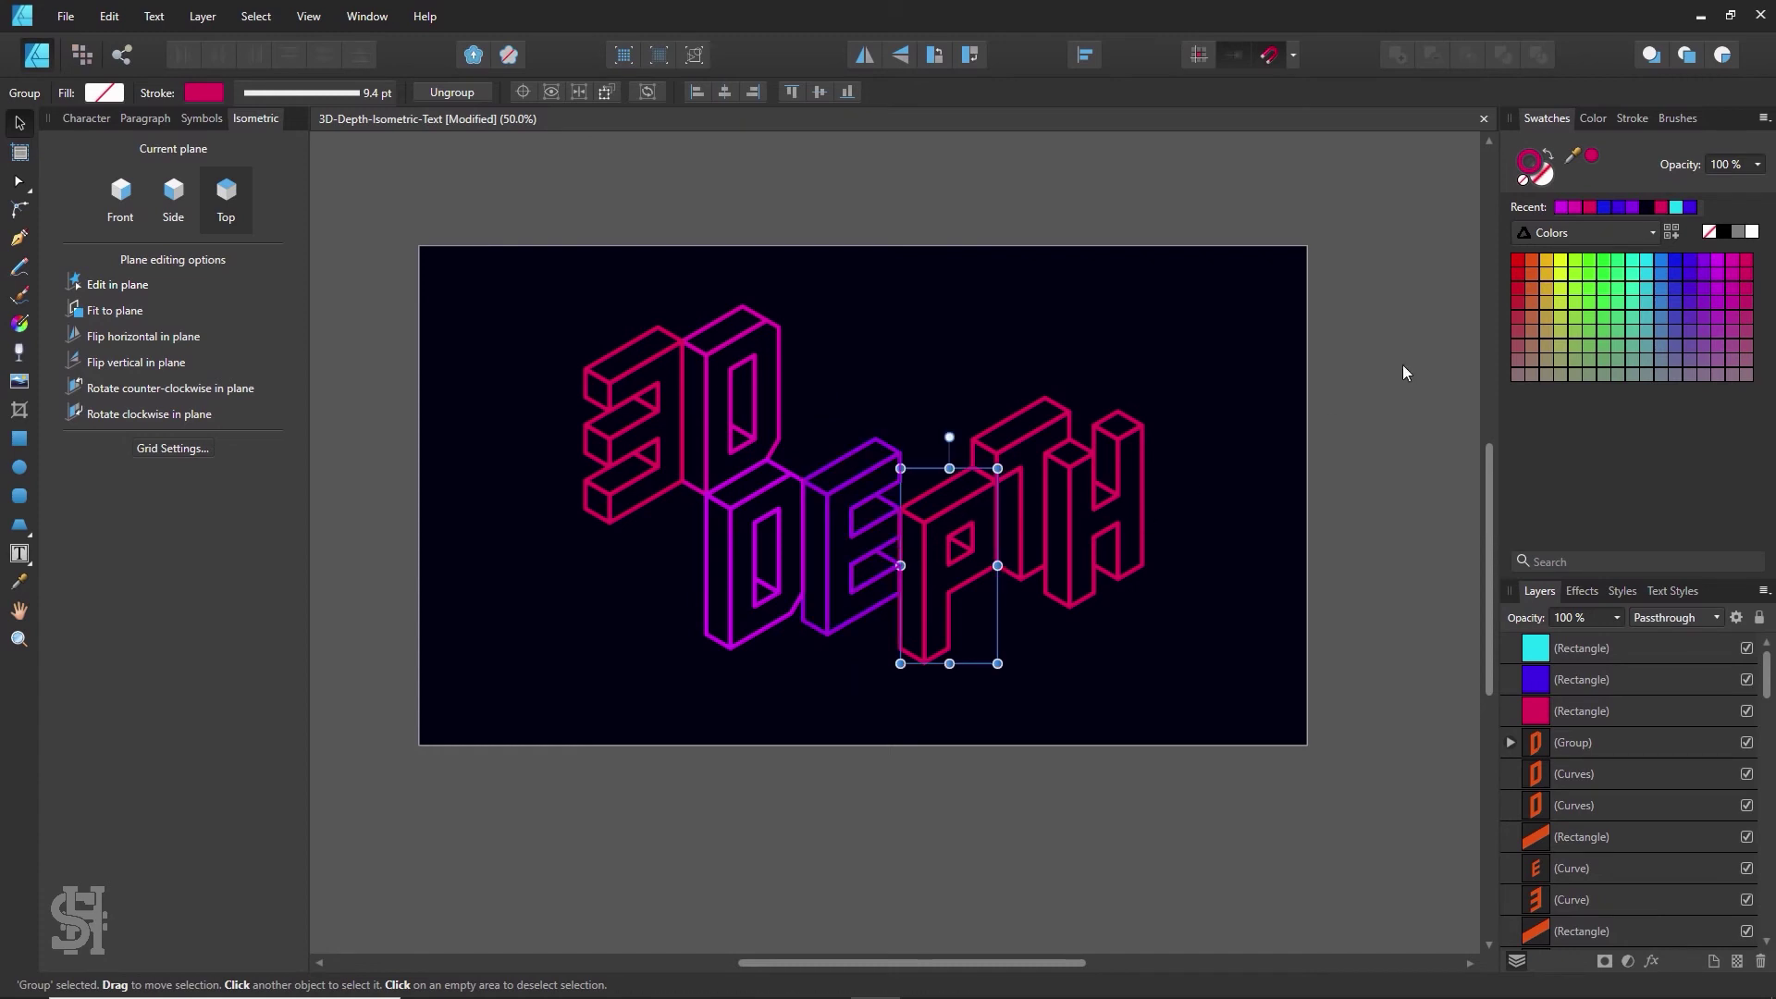
{"action": "left_click", "coordinate": [1687, 265]}
{"action": "left_click", "coordinate": [1029, 444]}
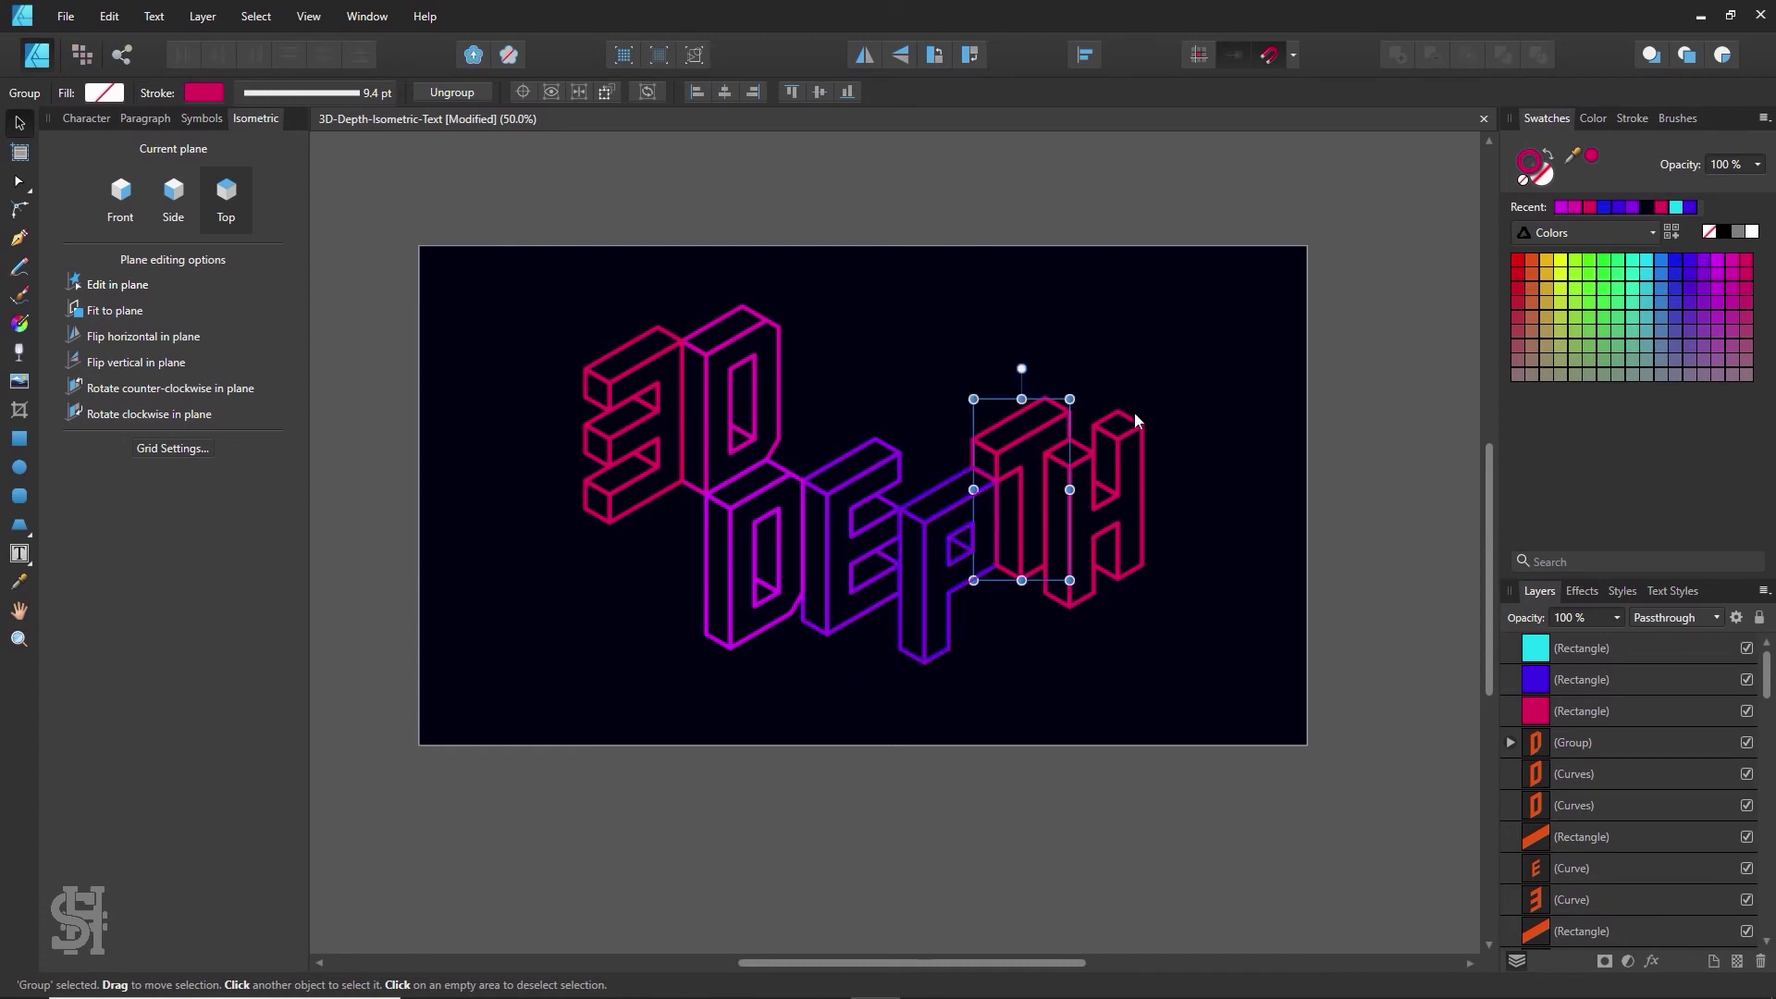
{"action": "left_click", "coordinate": [1675, 260]}
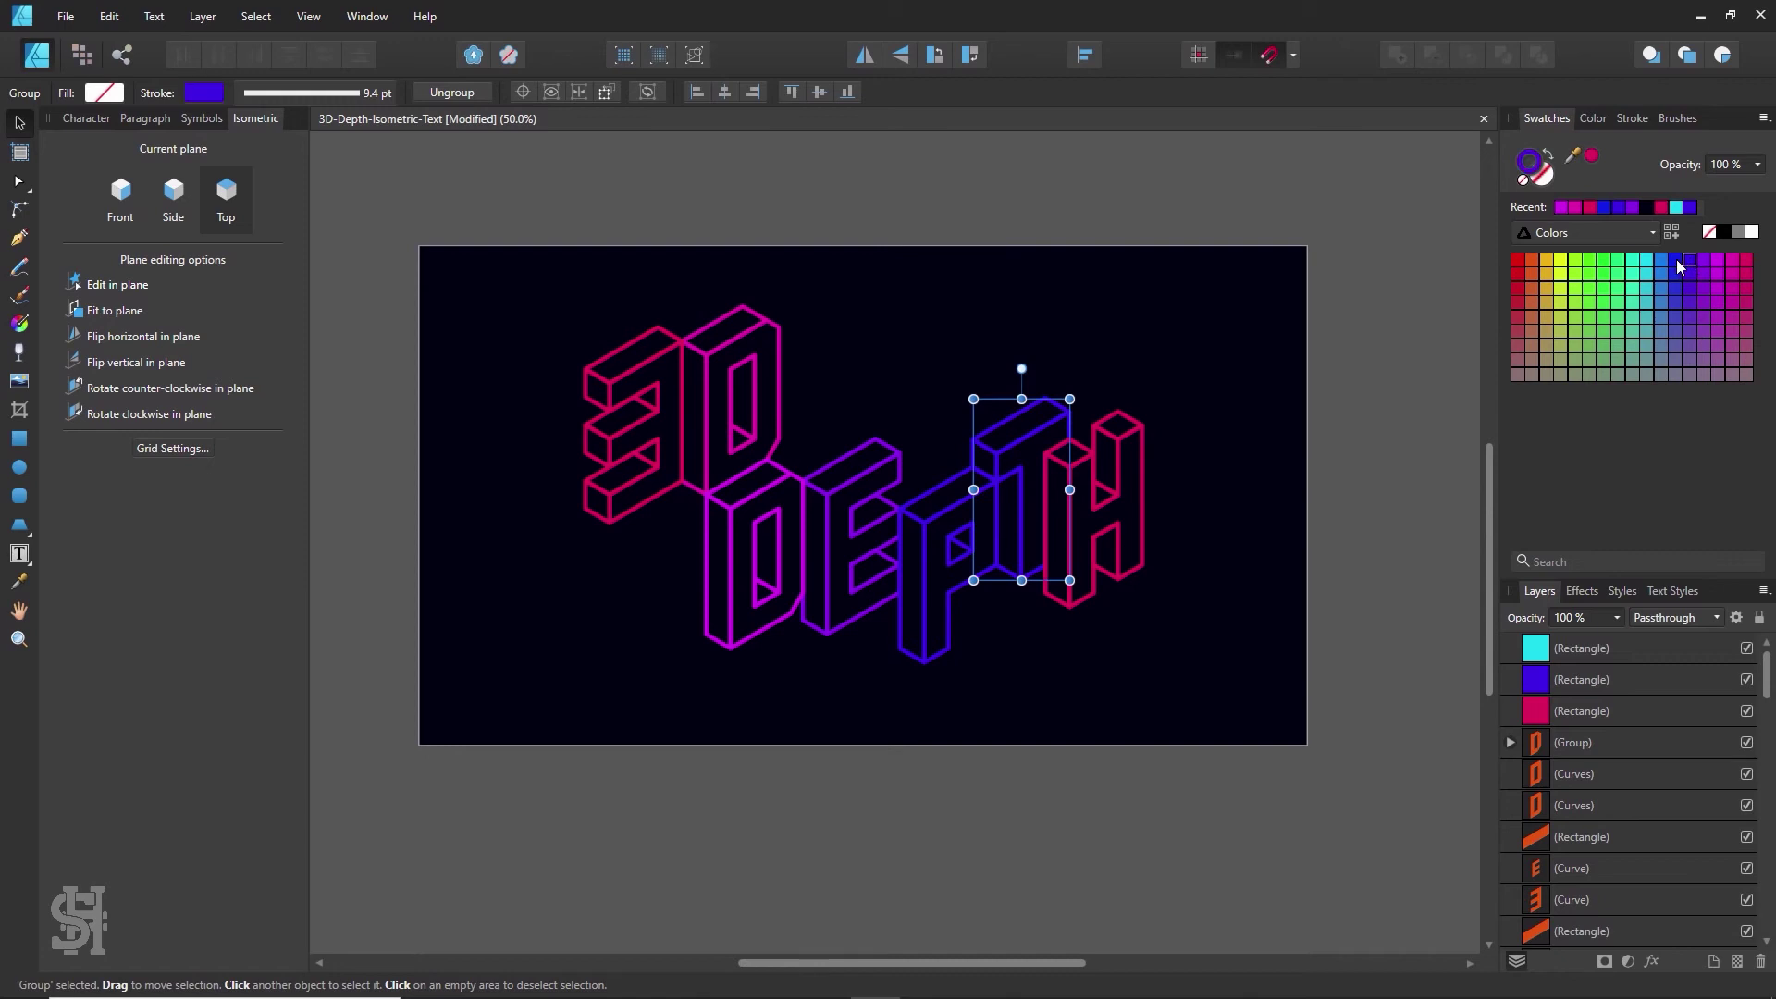
{"action": "left_click", "coordinate": [1110, 467]}
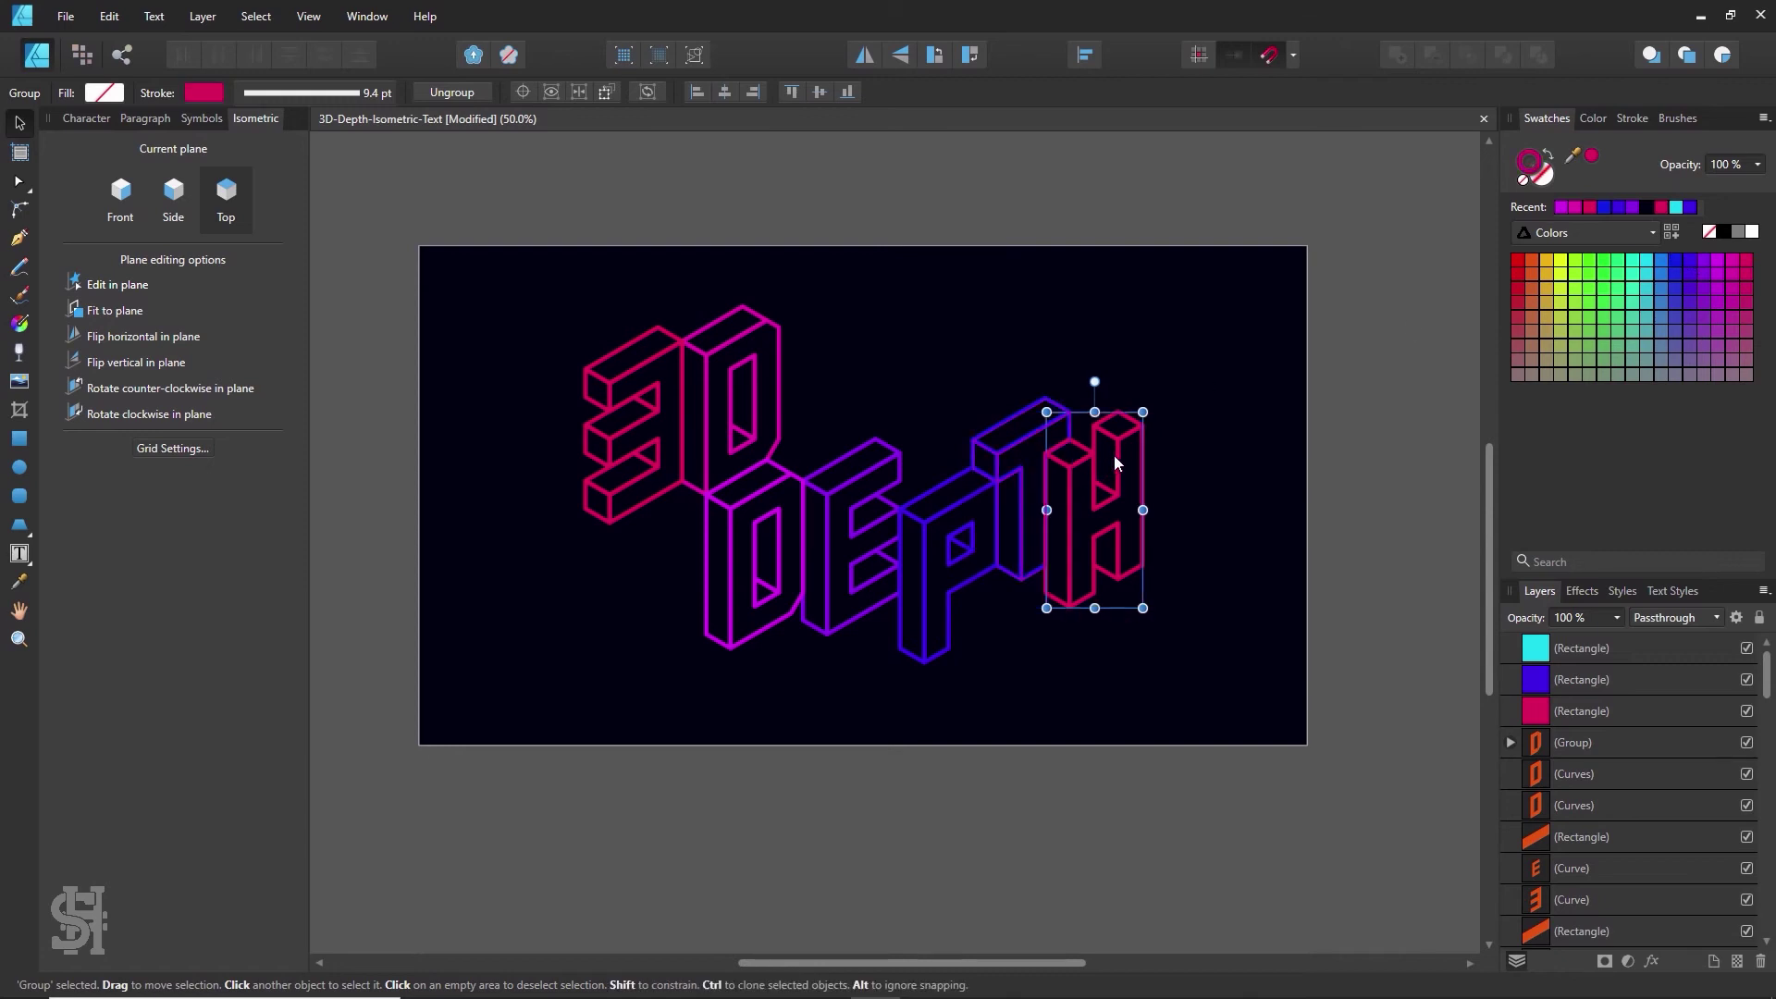
{"action": "left_click", "coordinate": [1661, 261]}
{"action": "left_click", "coordinate": [1110, 515]}
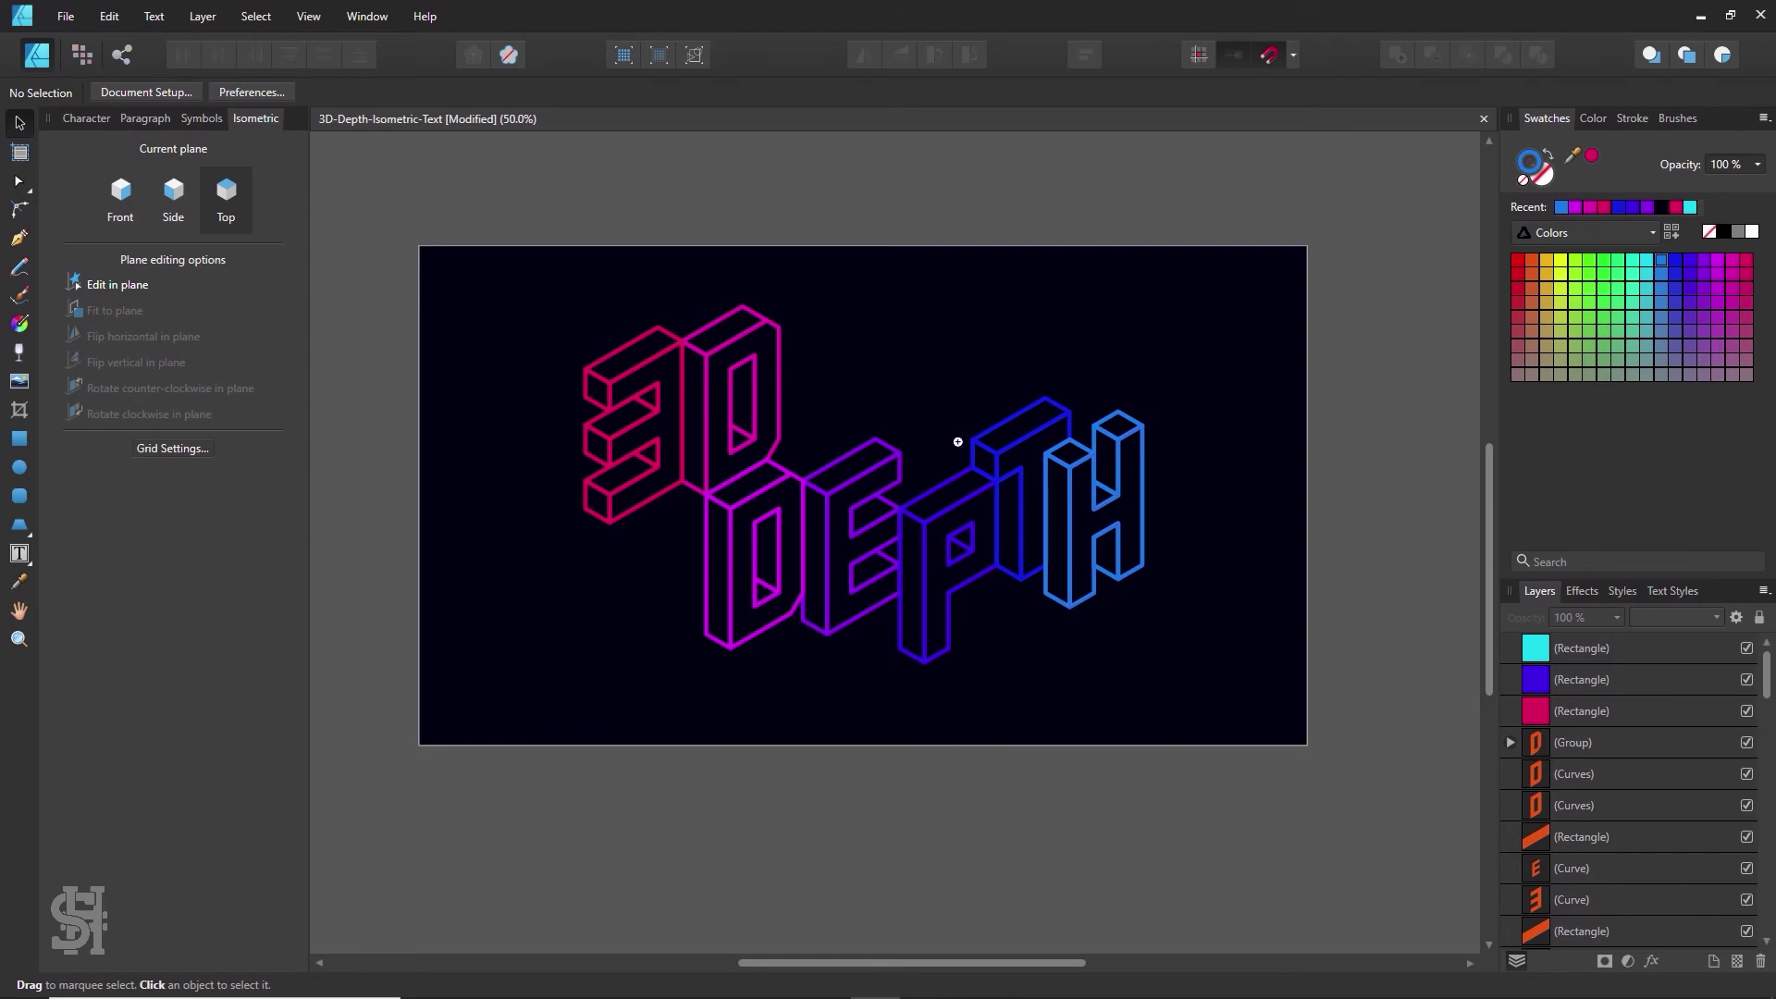
- Examine the multicoloured outline lettering as a whole on its navy background
{"action": "key", "text": "z"}
{"action": "left_click", "coordinate": [952, 448]}
{"action": "left_click", "coordinate": [952, 511], "text": "alt"}
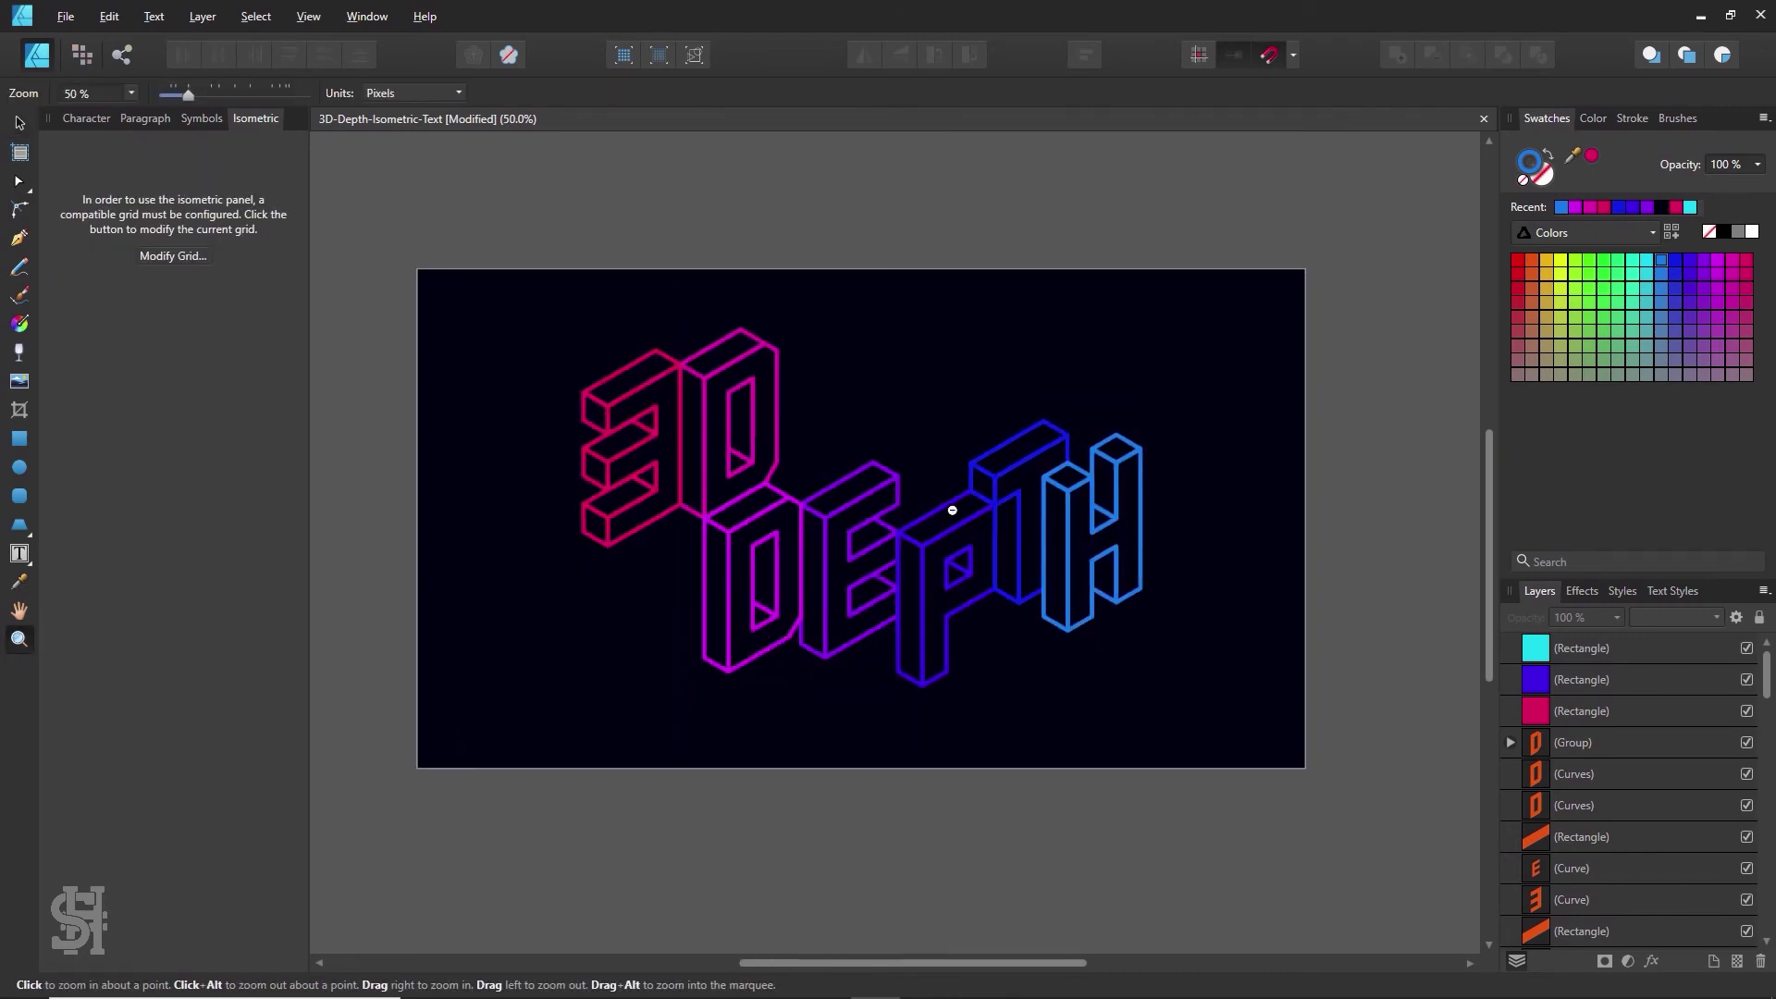
{"action": "left_click", "coordinate": [988, 507], "text": "alt"}
{"action": "left_click", "coordinate": [987, 507]}
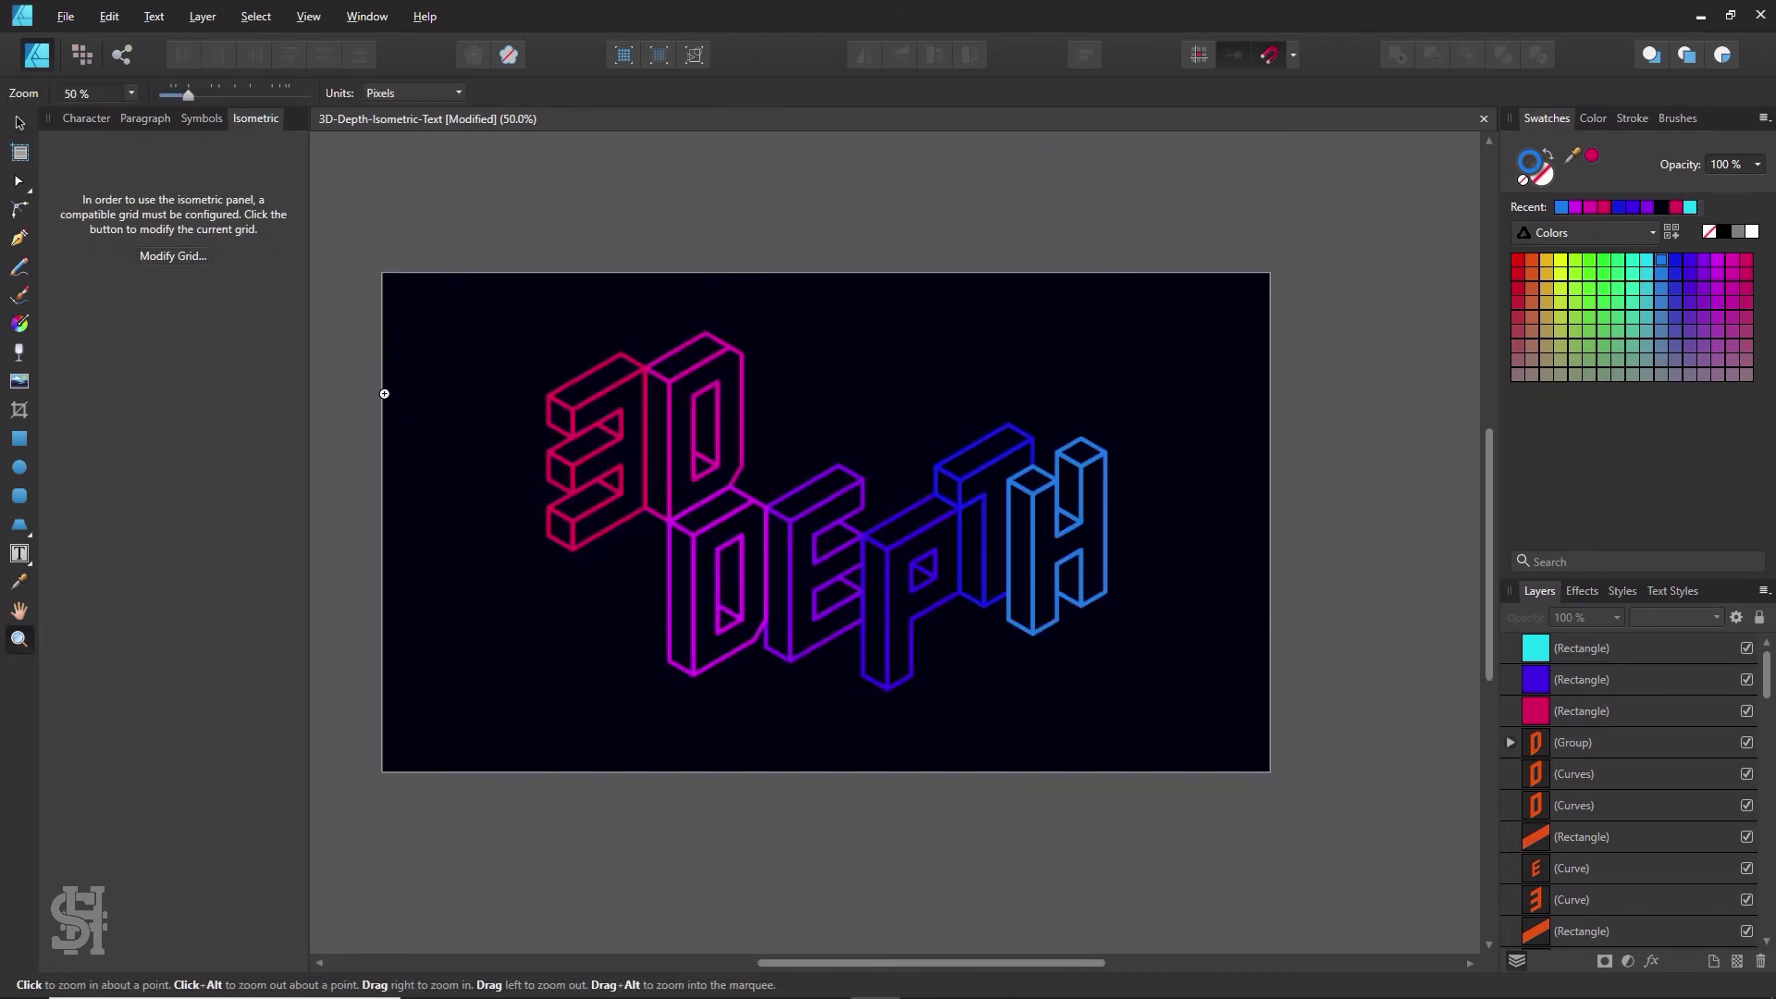
{"action": "left_click", "coordinate": [18, 124]}
{"action": "key", "text": "v"}
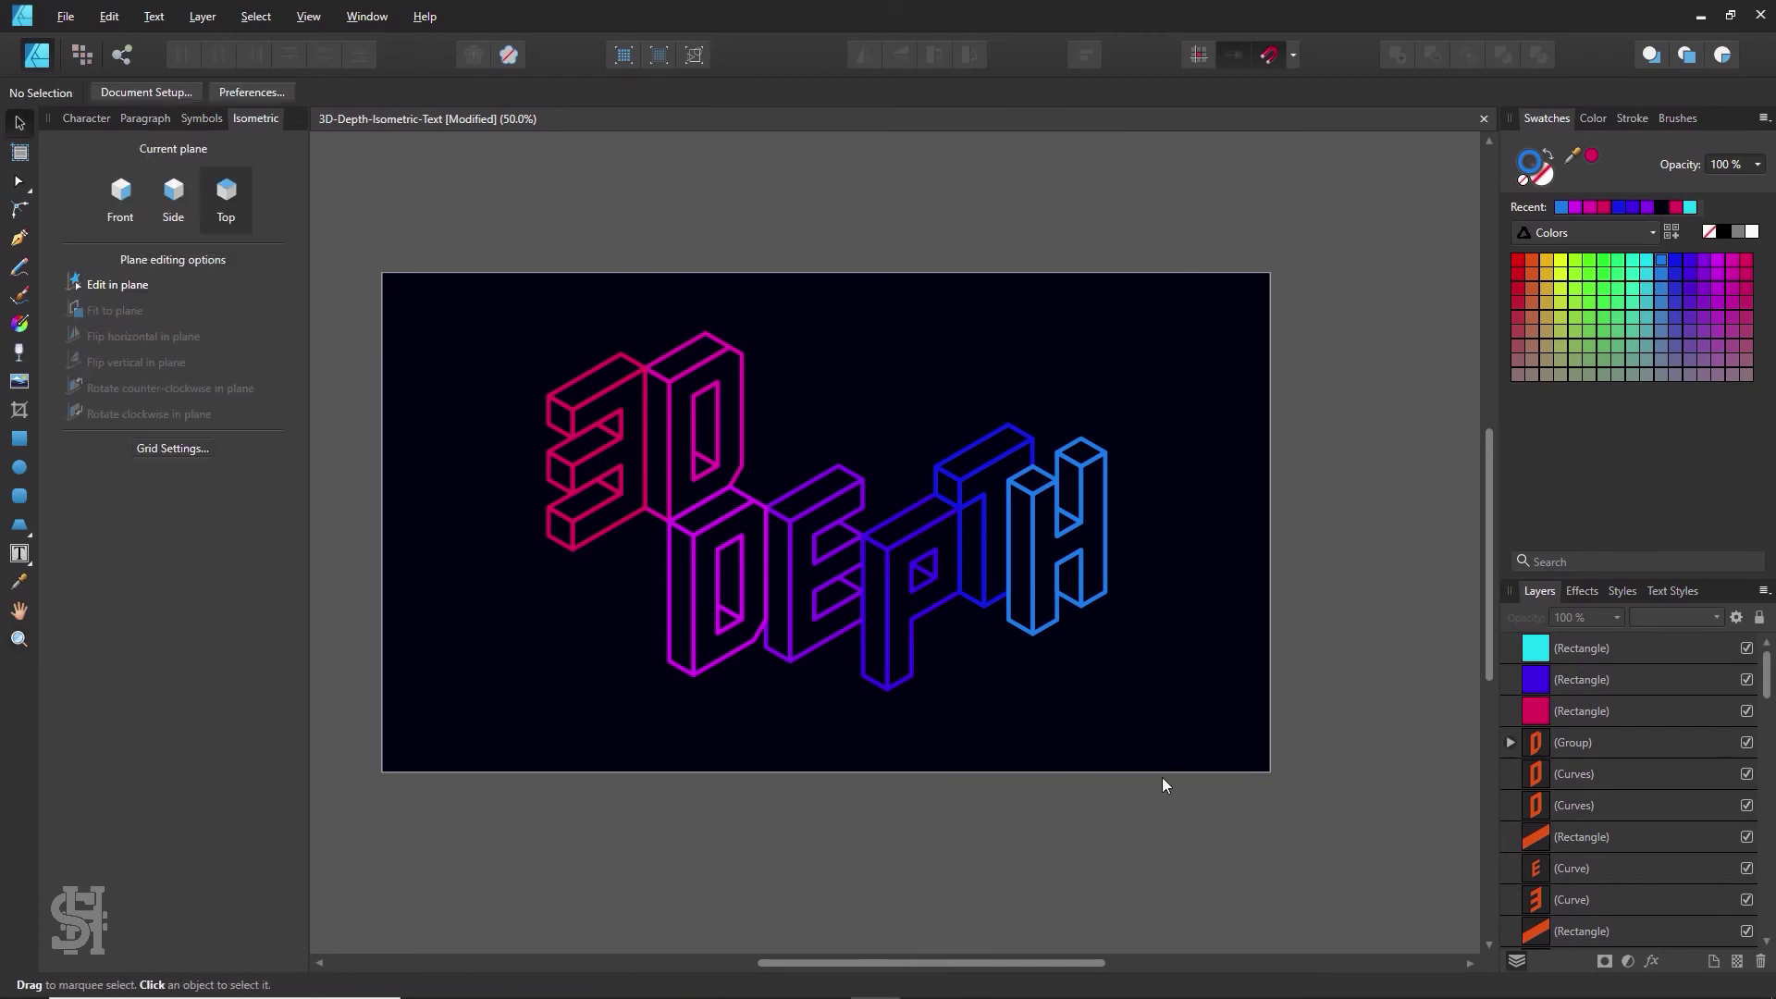
- Move the outline lettering together with its navy background straight down off the artboard, leaving the white artboard empty
{"action": "left_click", "coordinate": [440, 552]}
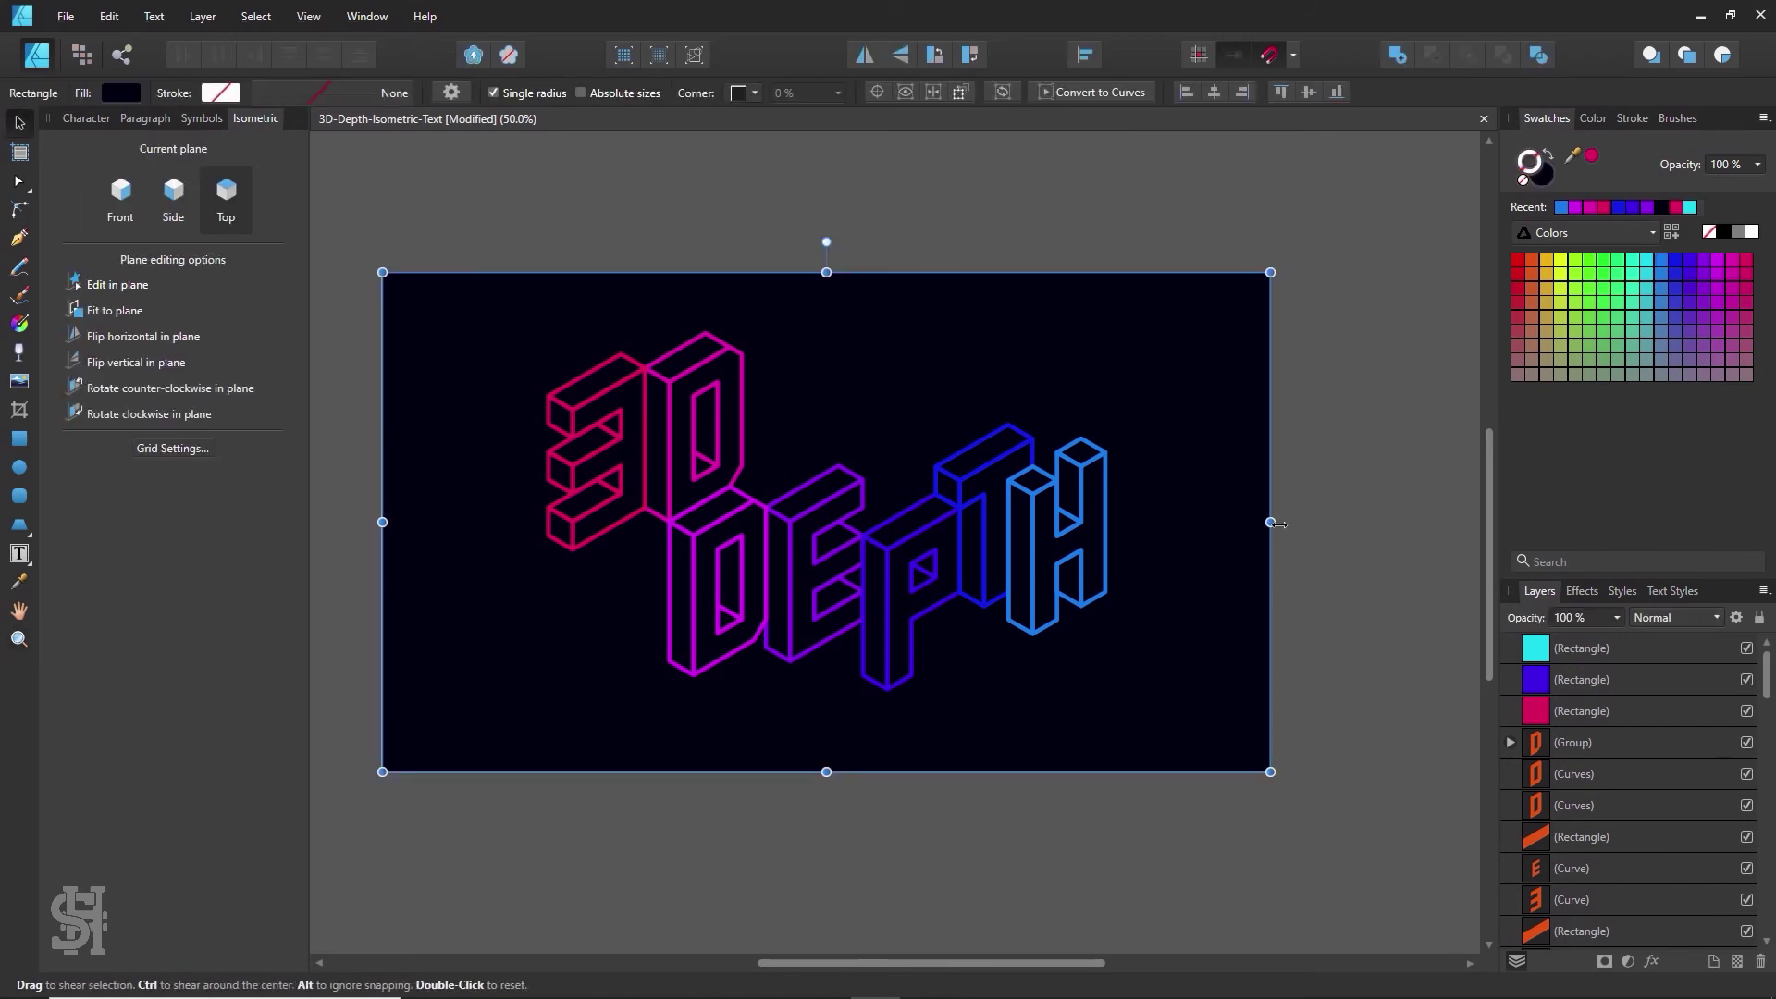
{"action": "mouse_move", "coordinate": [1270, 522]}
{"action": "left_mouse_down"}
{"action": "mouse_move", "coordinate": [1176, 518]}
{"action": "mouse_move", "coordinate": [1300, 518]}
{"action": "mouse_move", "coordinate": [1270, 522]}
{"action": "left_mouse_up"}
{"action": "key", "text": "z"}
{"action": "left_click", "coordinate": [1342, 581], "text": "alt"}
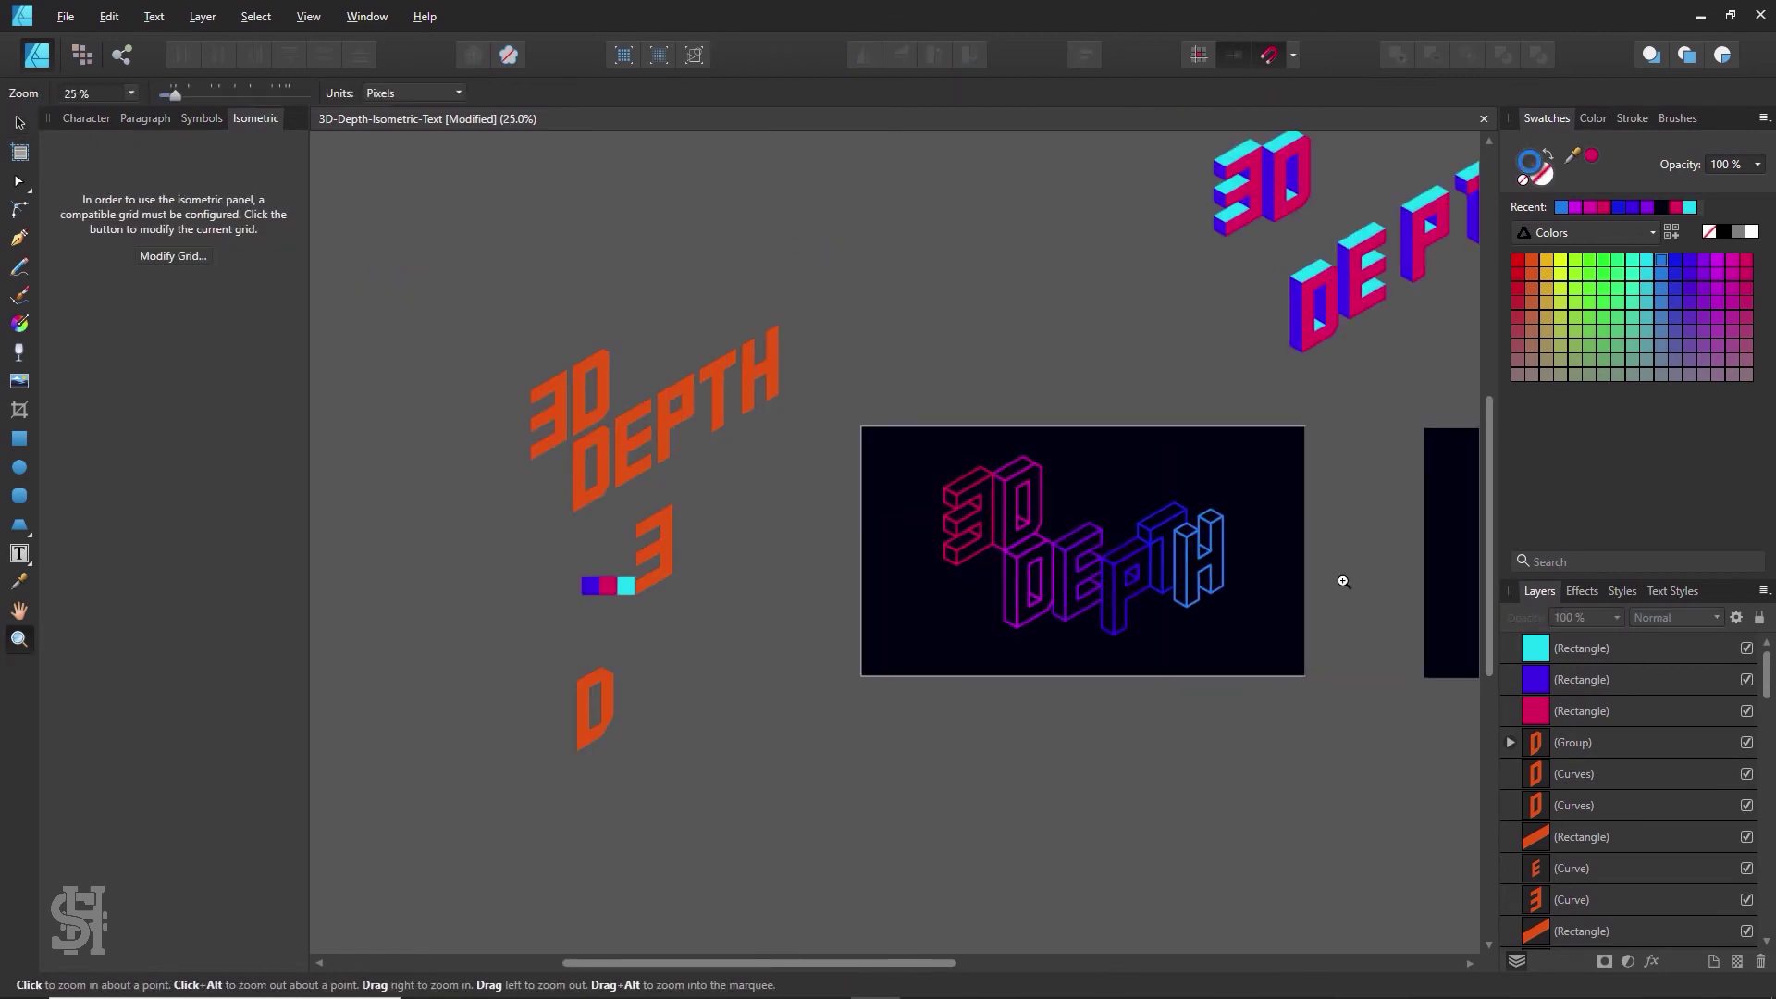
{"action": "key", "text": "h"}
{"action": "left_click_drag", "start_coordinate": [1340, 586], "coordinate": [904, 551]}
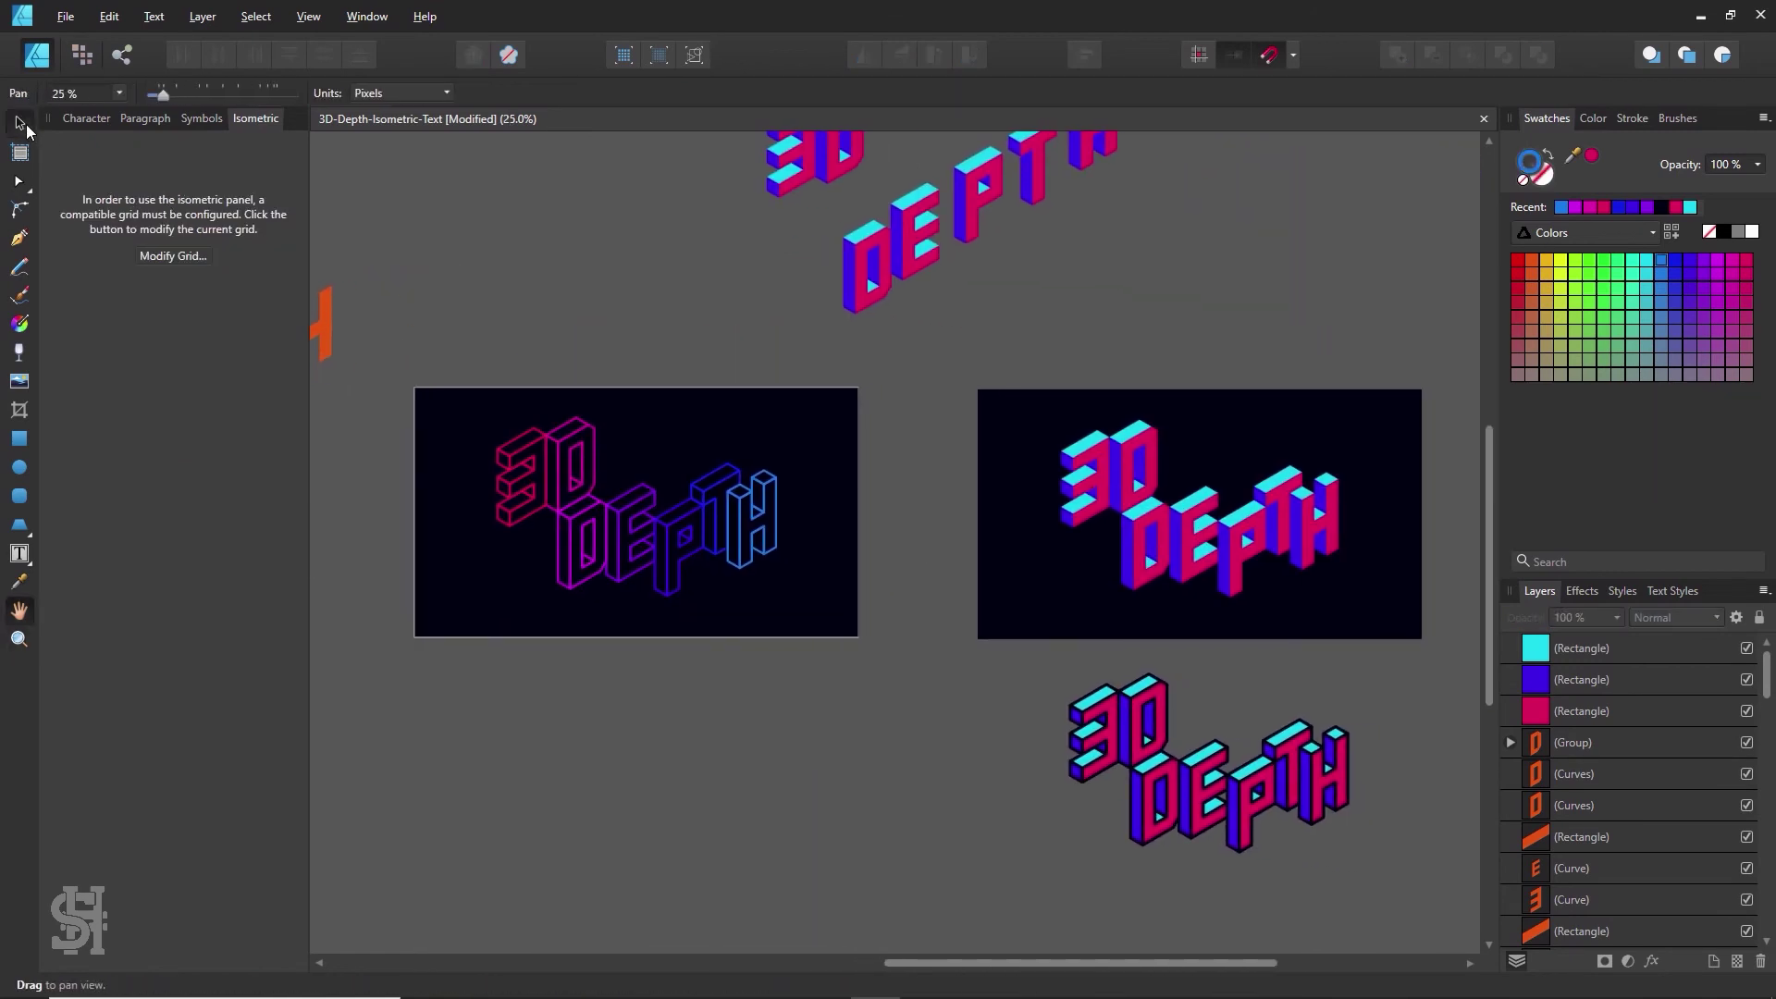
{"action": "key", "text": "v"}
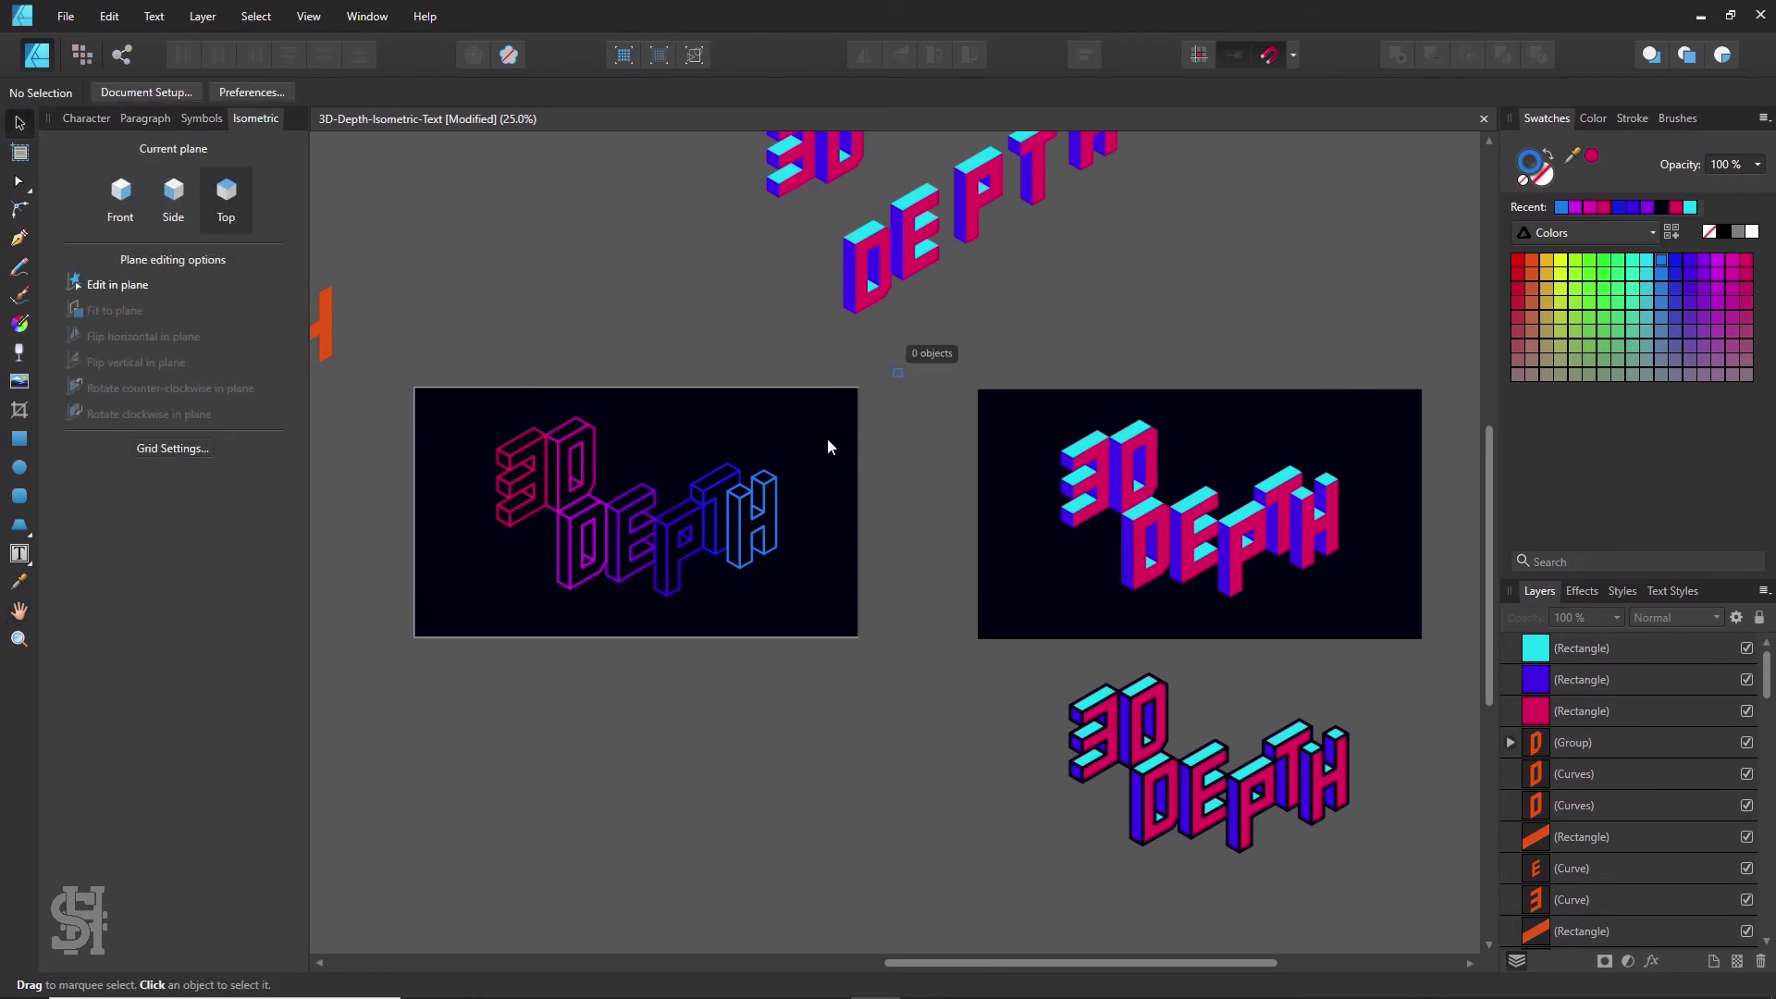
{"action": "left_click_drag", "start_coordinate": [904, 375], "coordinate": [379, 744]}
{"action": "left_click_drag", "start_coordinate": [705, 453], "coordinate": [704, 732]}
{"action": "left_click", "coordinate": [992, 714]}
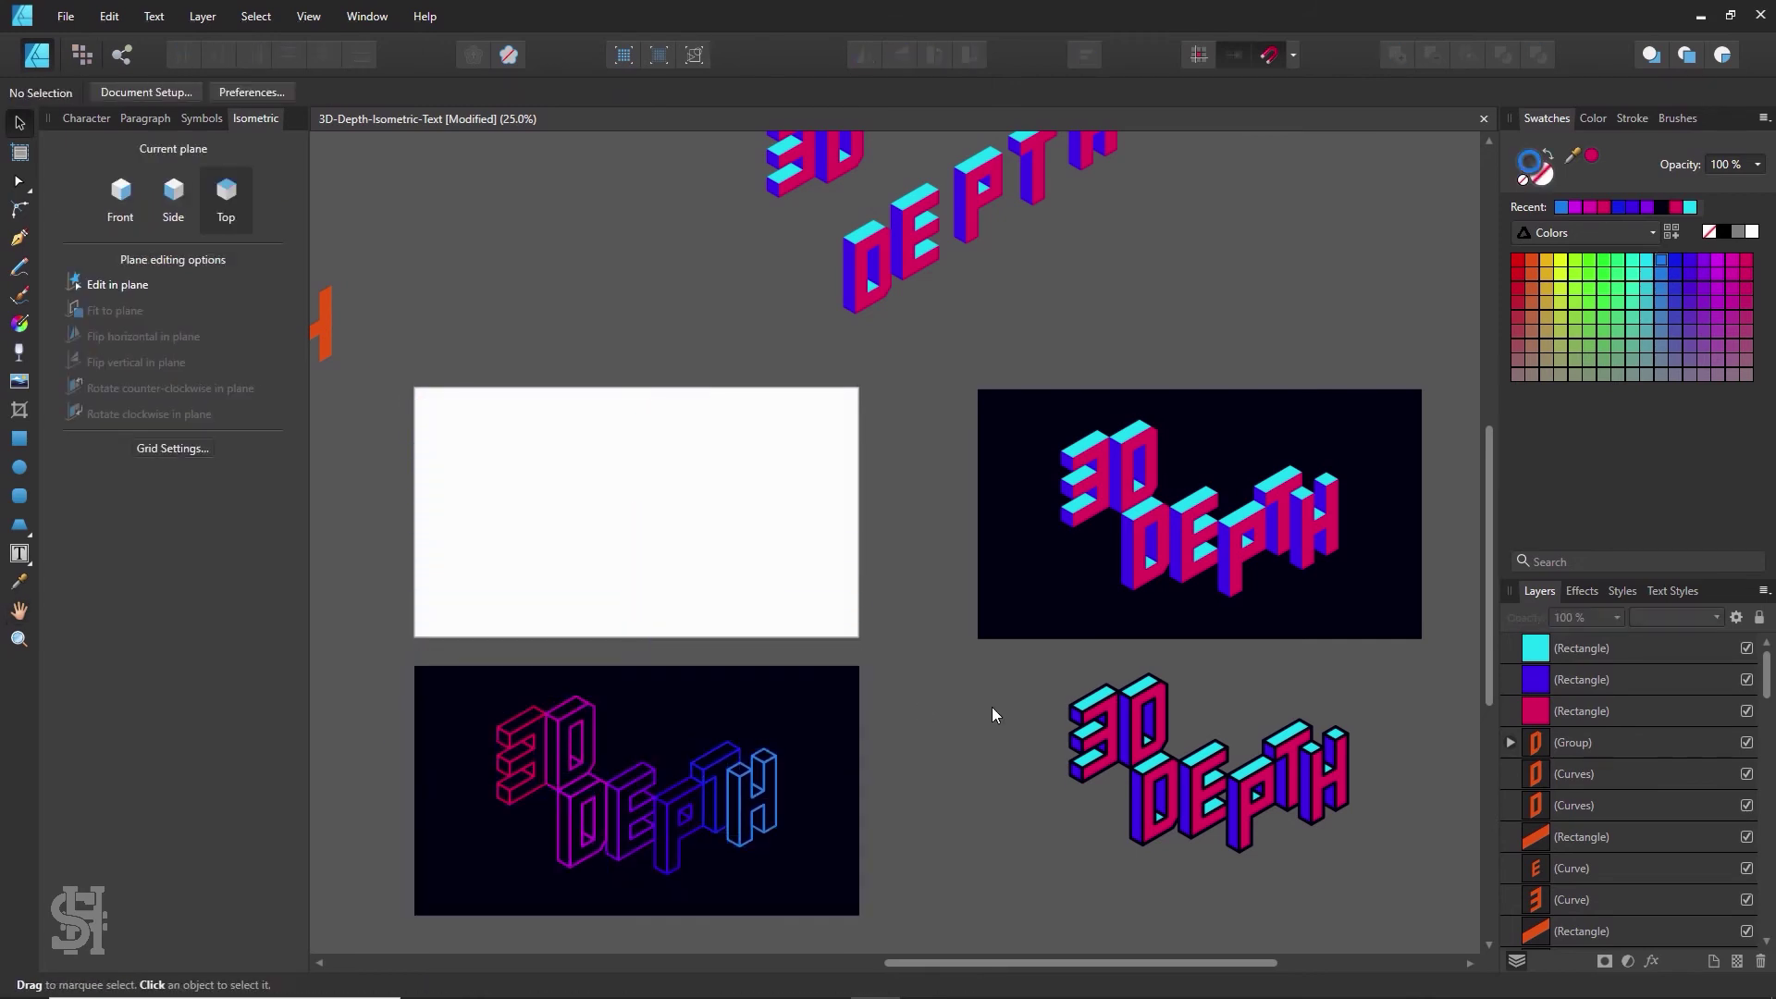
- Move all the dark-outlined 3D DEPTH letters onto the middle of the empty white artboard
{"action": "left_click_drag", "start_coordinate": [1012, 680], "coordinate": [1416, 862]}
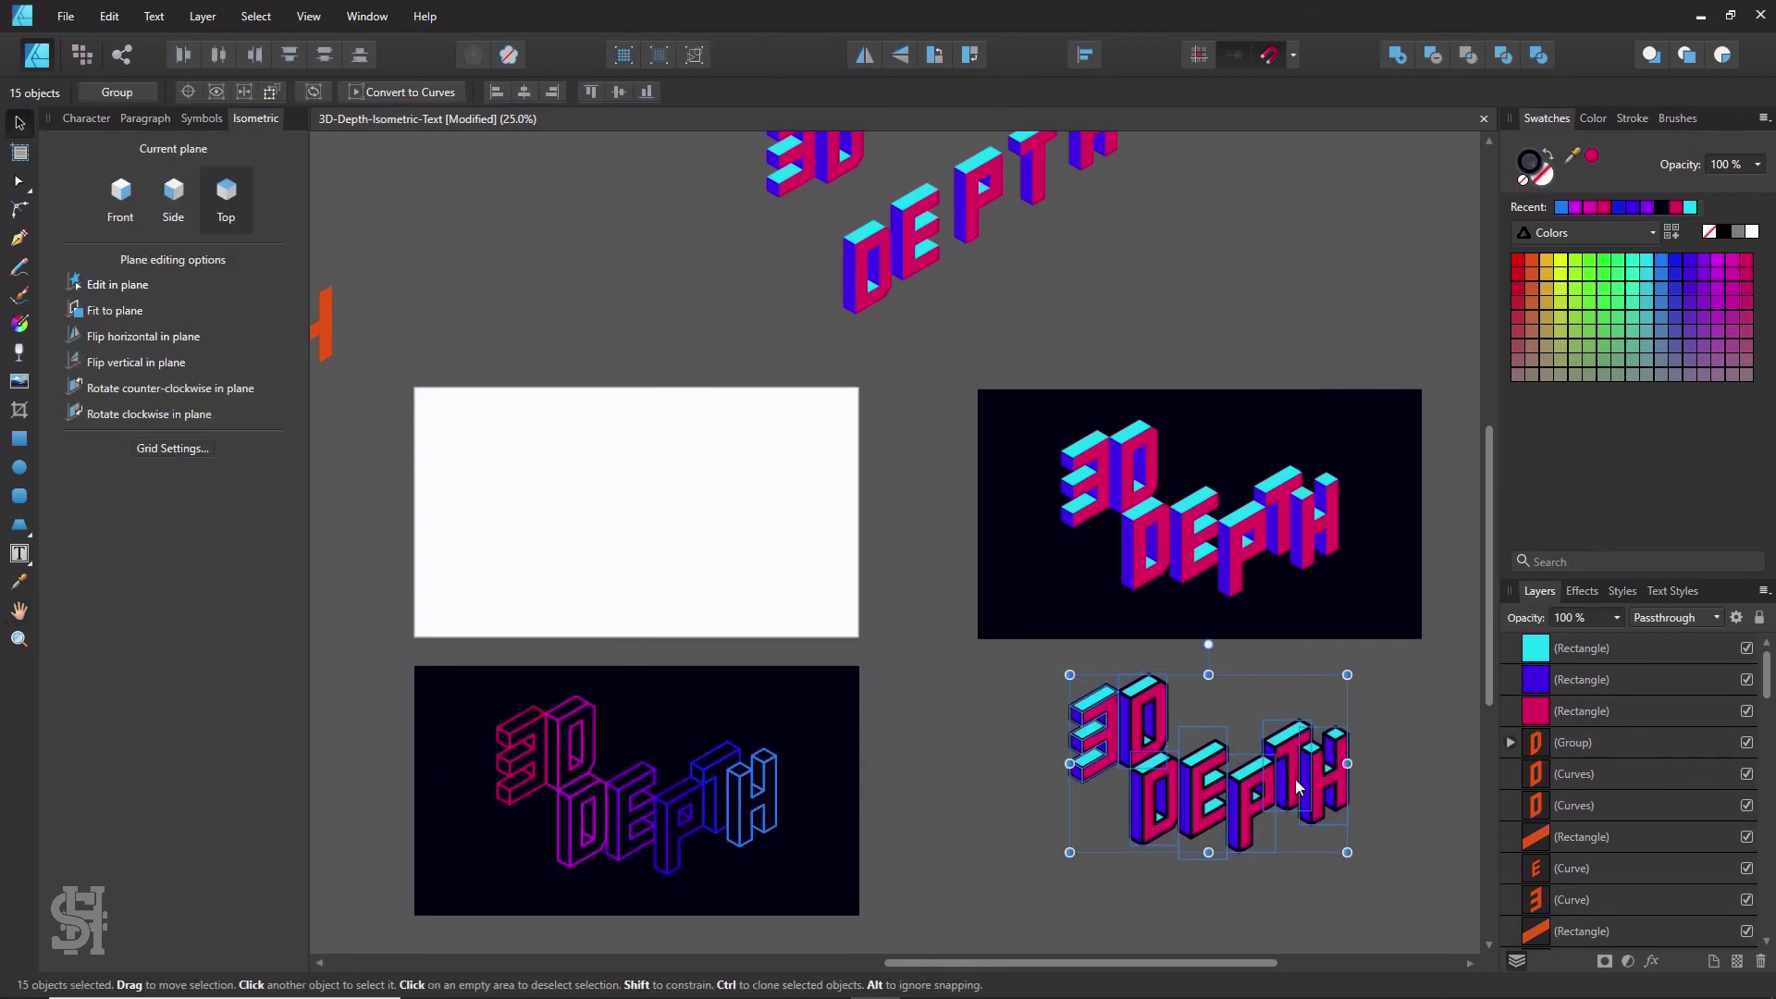
{"action": "left_click_drag", "start_coordinate": [1295, 779], "coordinate": [731, 530]}
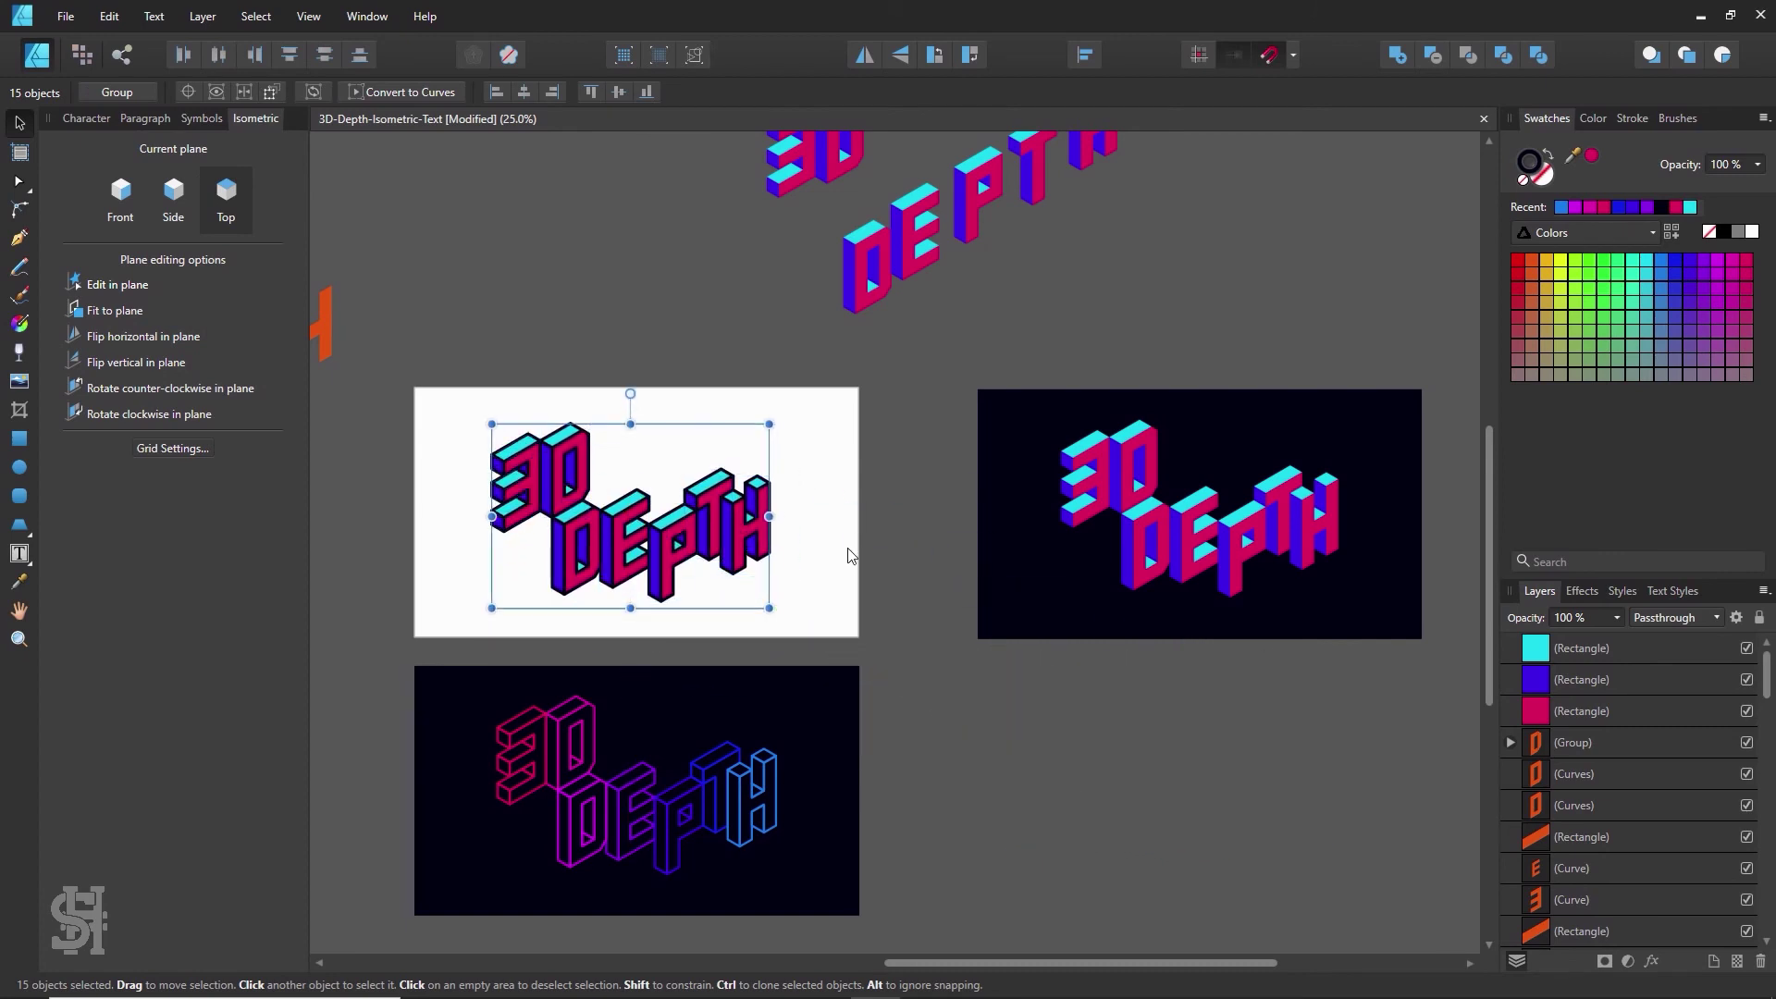
{"action": "left_click", "coordinate": [837, 552]}
- Group all the dark-outlined 3D DEPTH letters on the white artboard into one object
{"action": "key", "text": "z"}
{"action": "left_click", "coordinate": [595, 542]}
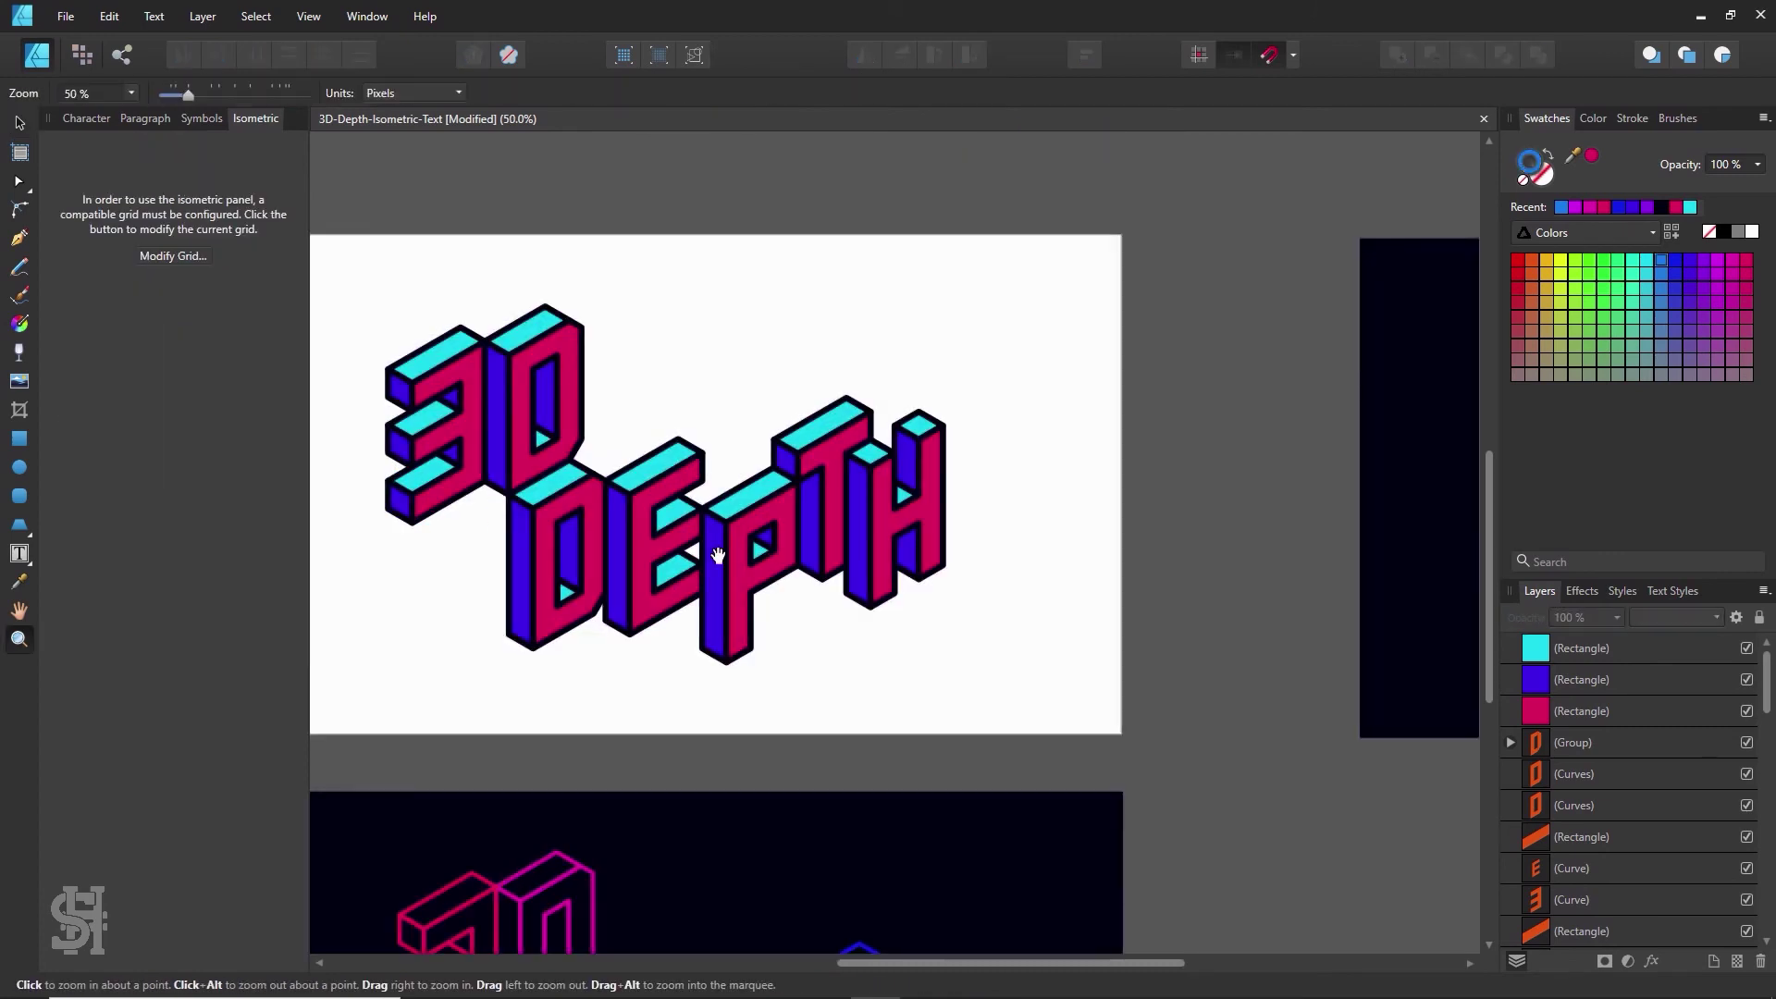
{"action": "key", "text": "h"}
{"action": "left_click_drag", "start_coordinate": [731, 558], "coordinate": [872, 610]}
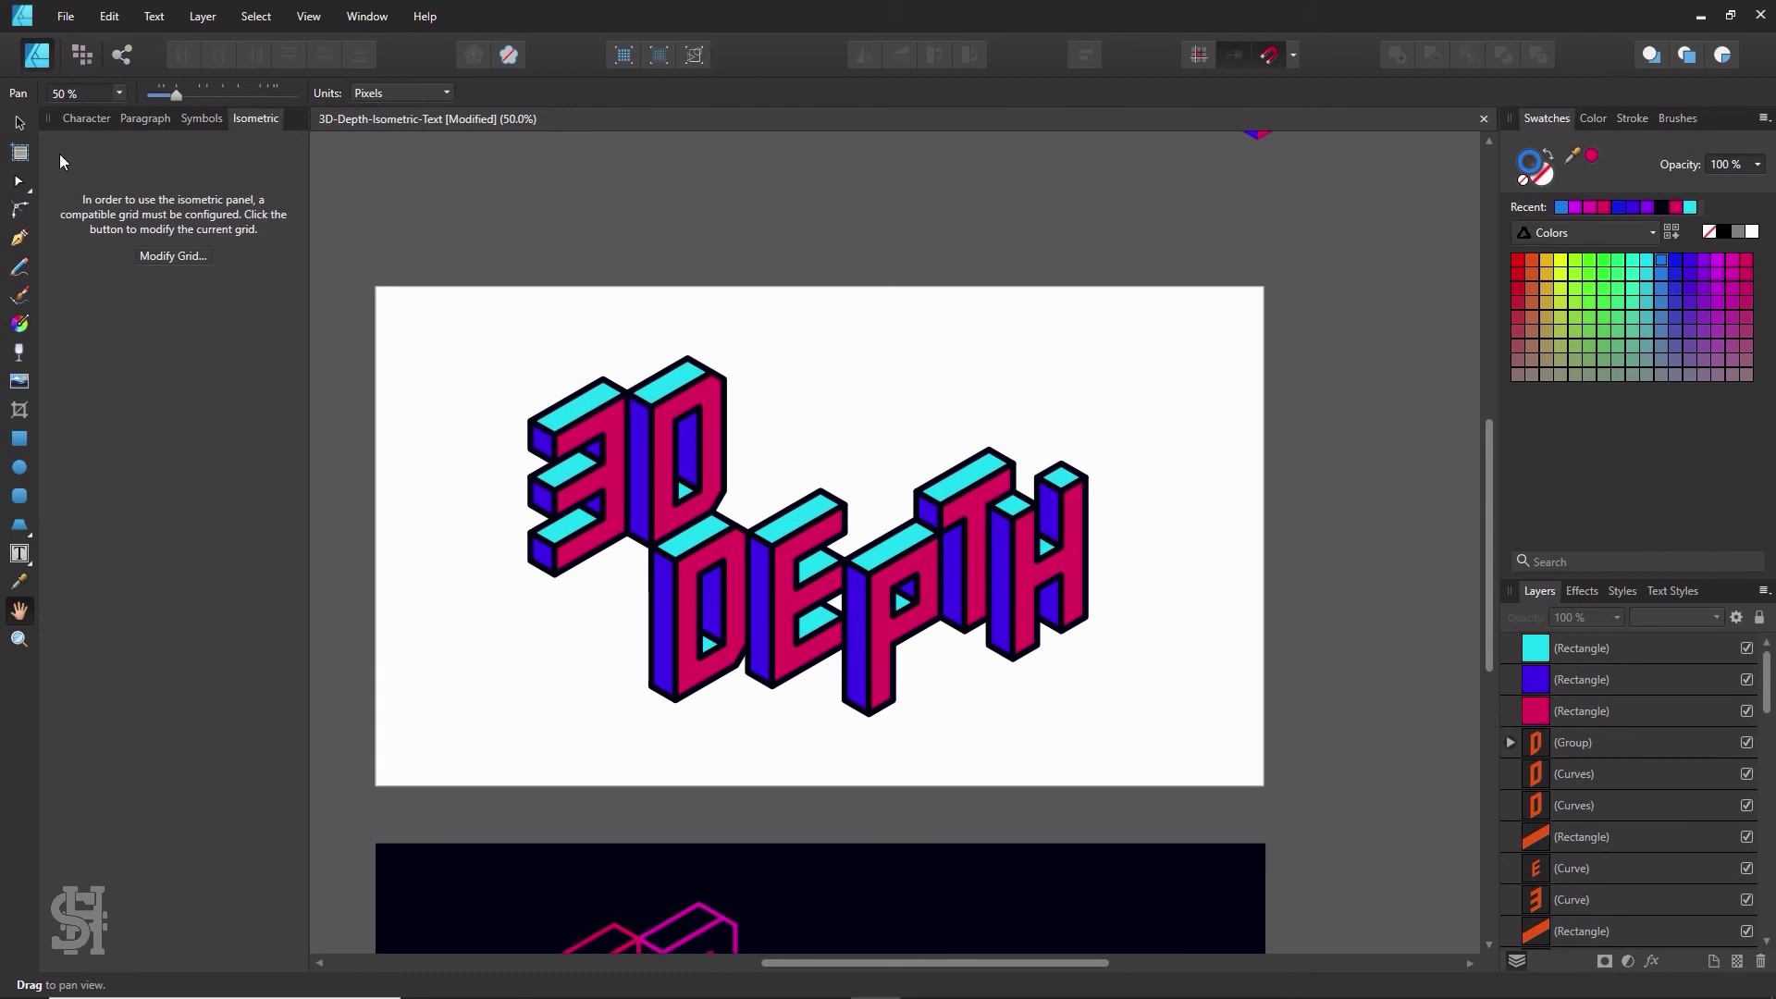
{"action": "key", "text": "v"}
{"action": "left_click_drag", "start_coordinate": [468, 318], "coordinate": [1206, 779]}
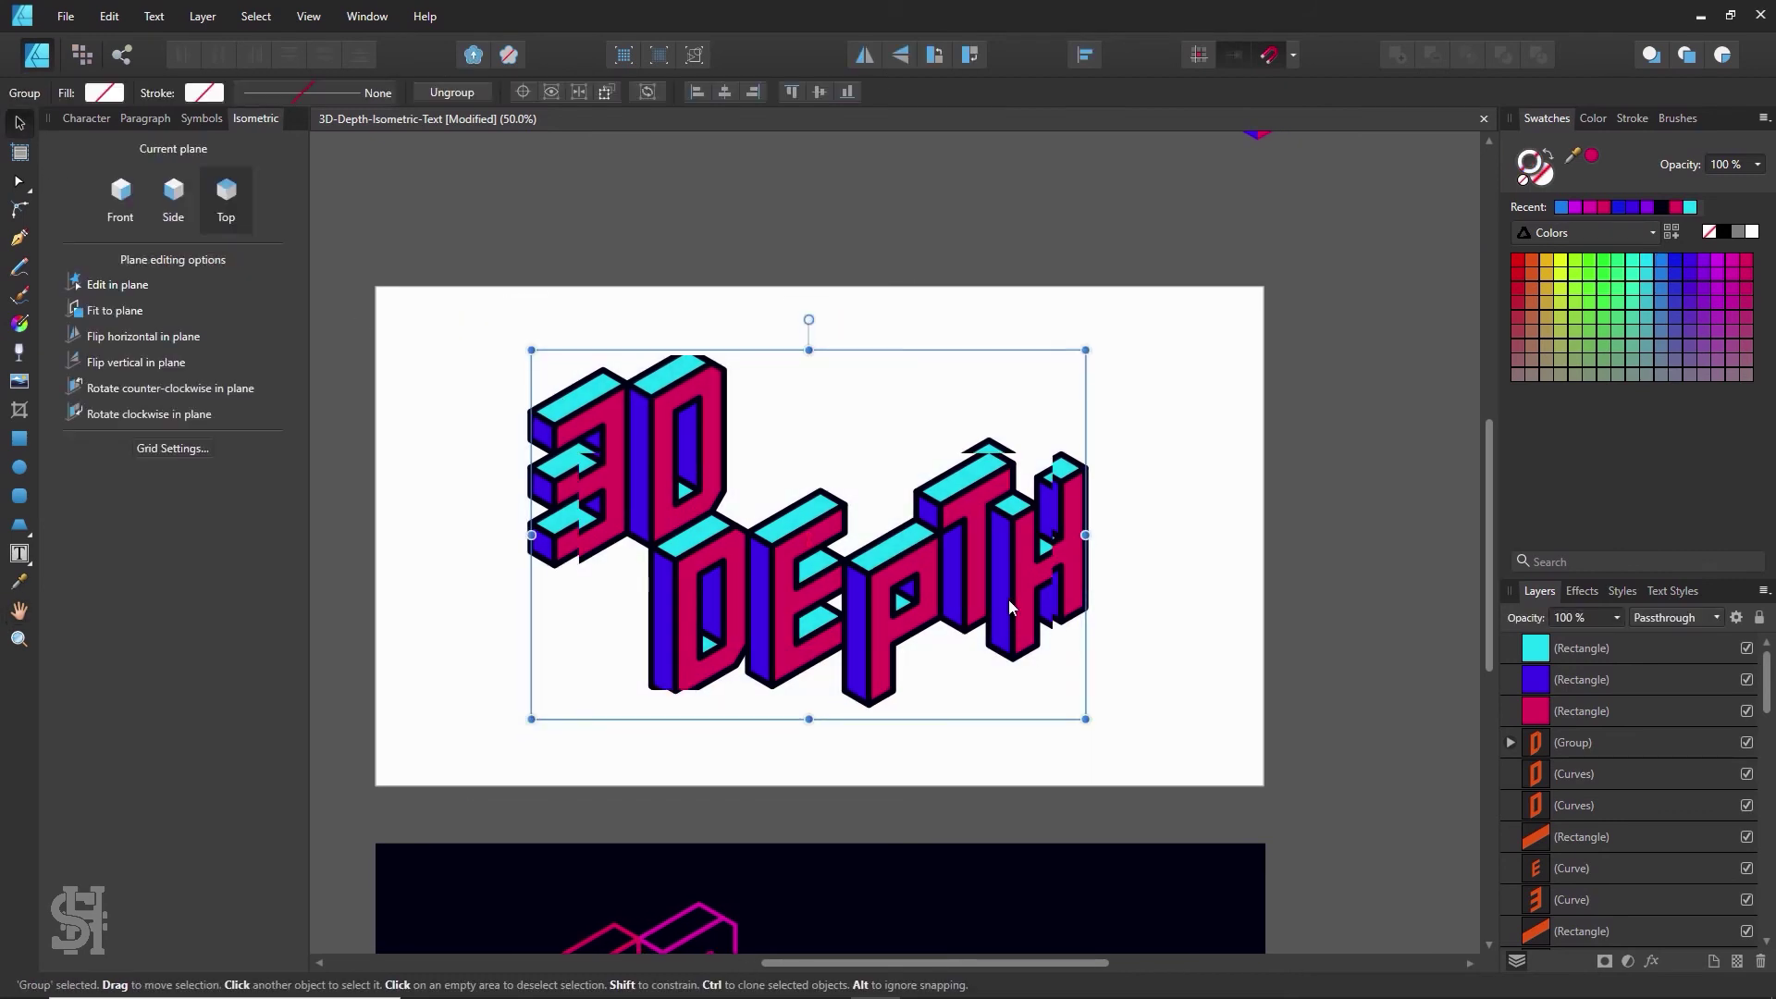
{"action": "left_click", "coordinate": [467, 436]}
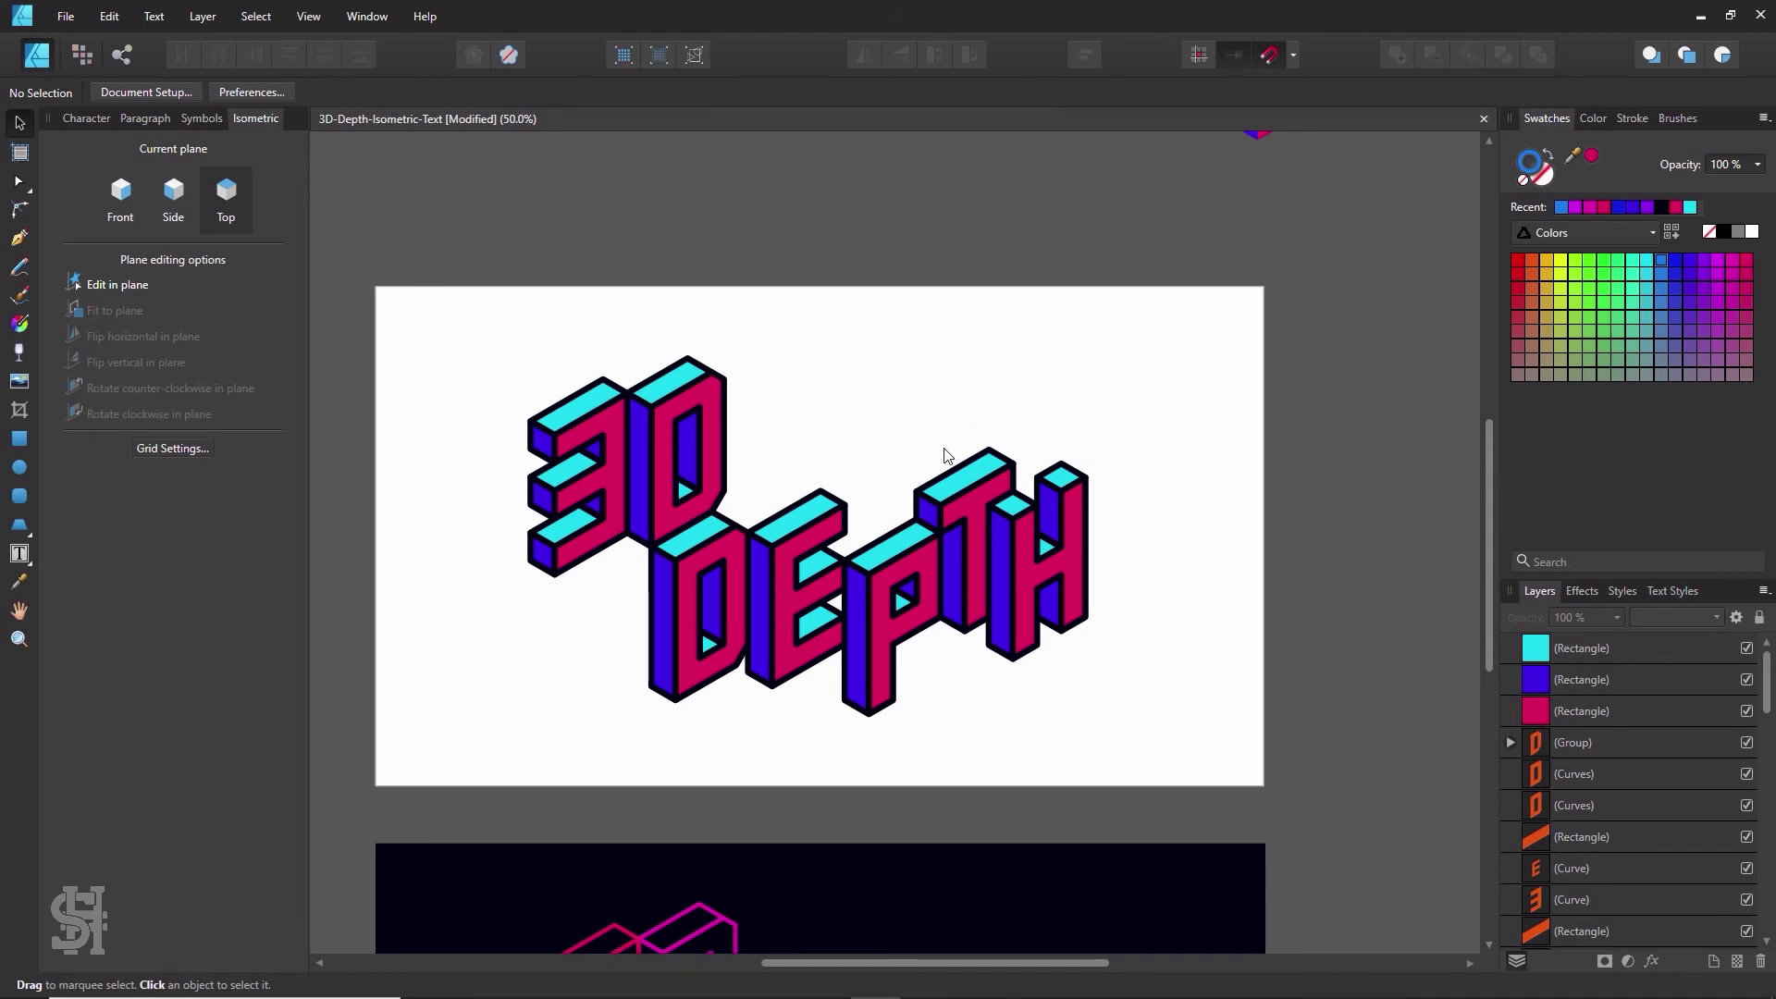
- Add a wide text frame above DEPTH, beside the 3D lettering, containing the words "Is Cool"
{"action": "left_click", "coordinate": [18, 554]}
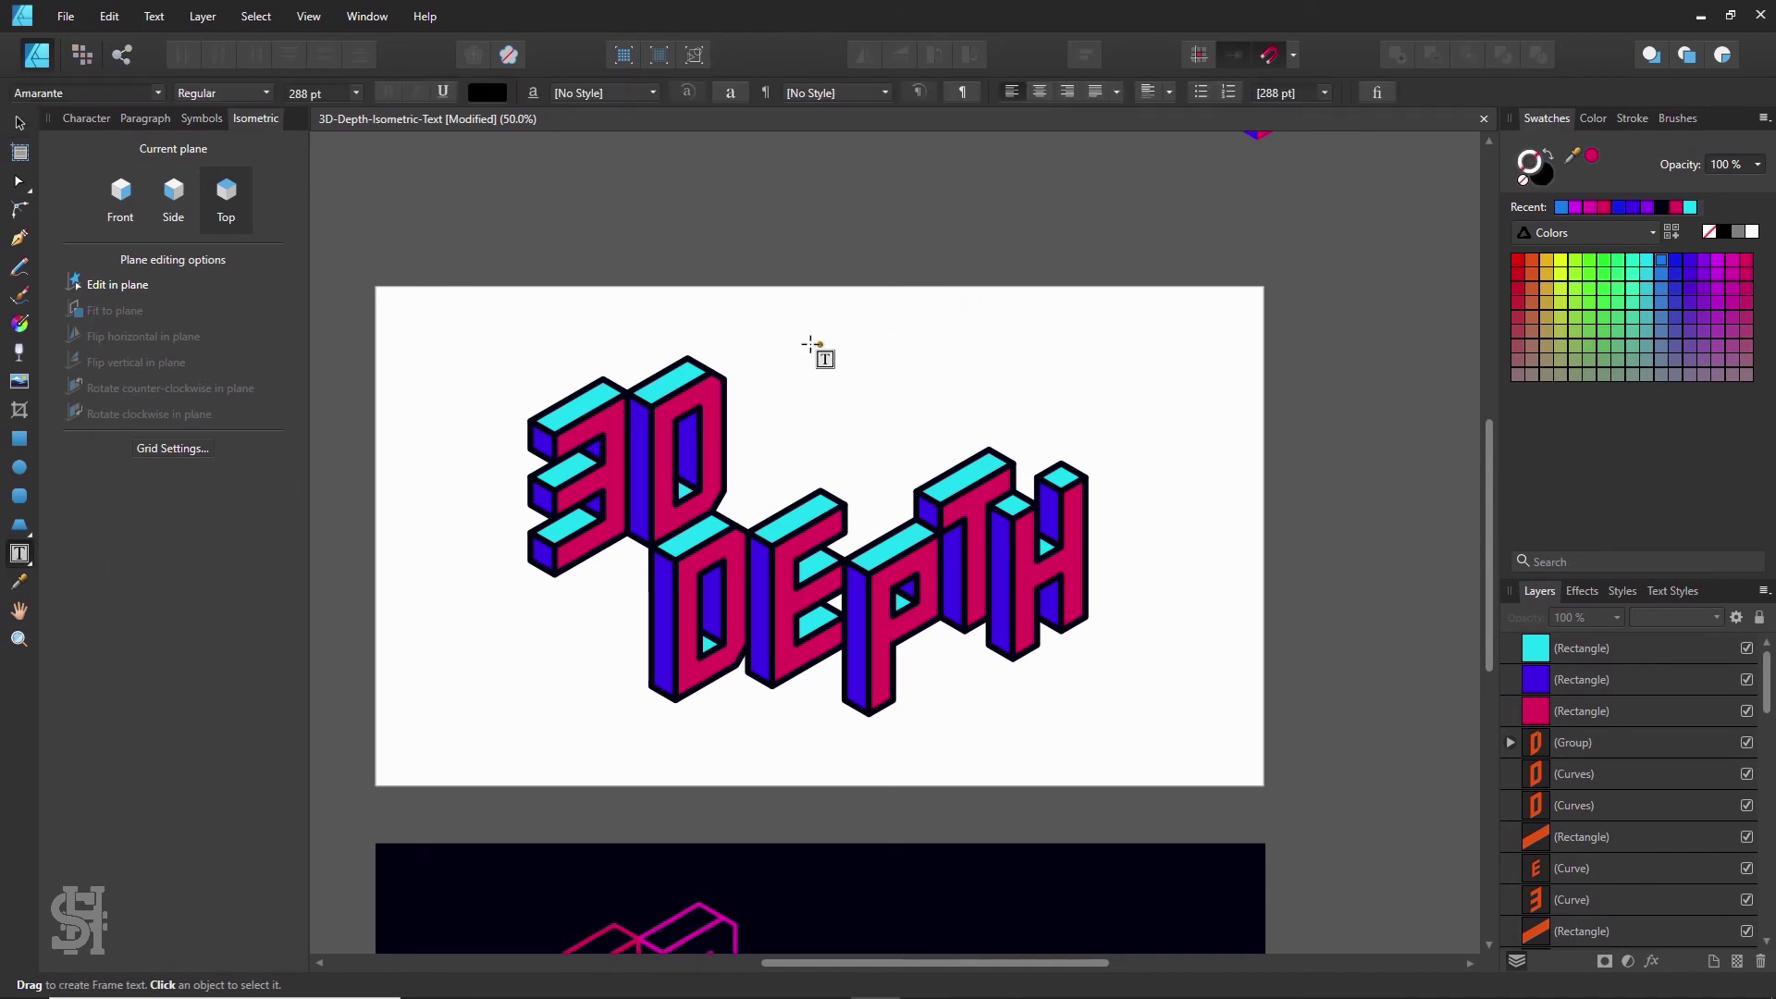
{"action": "left_click_drag", "start_coordinate": [786, 341], "coordinate": [1197, 434]}
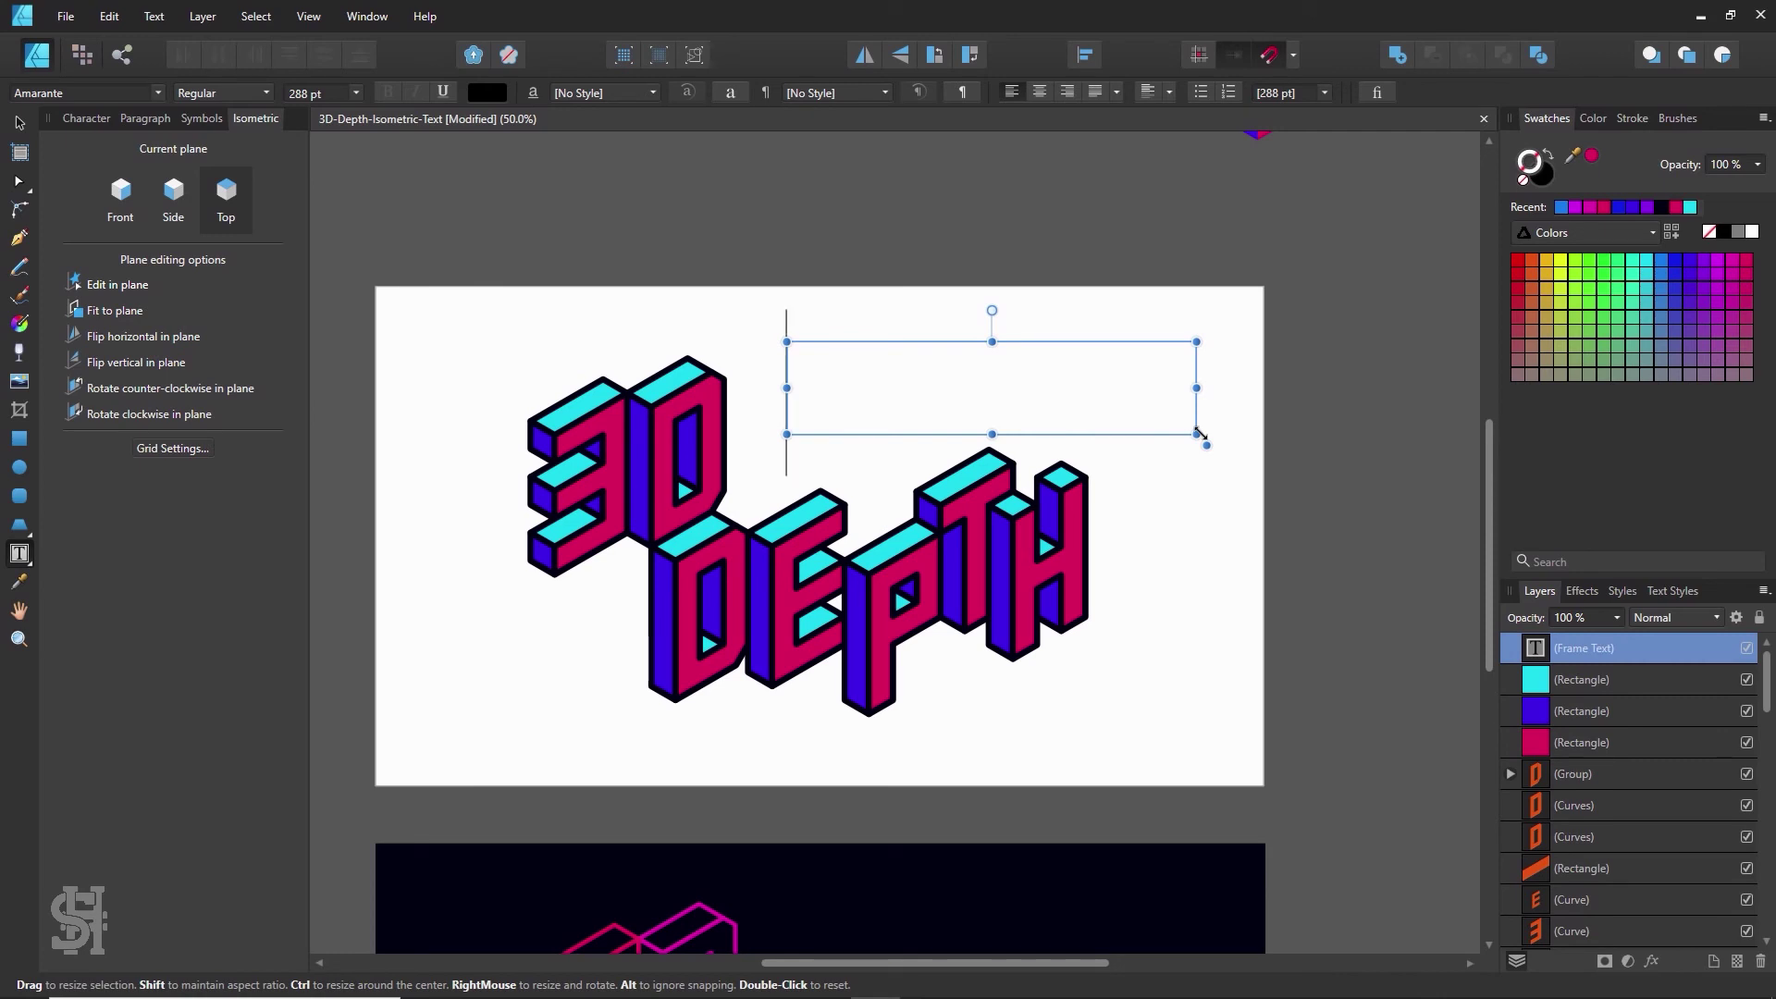
{"action": "type", "text": "Is"}
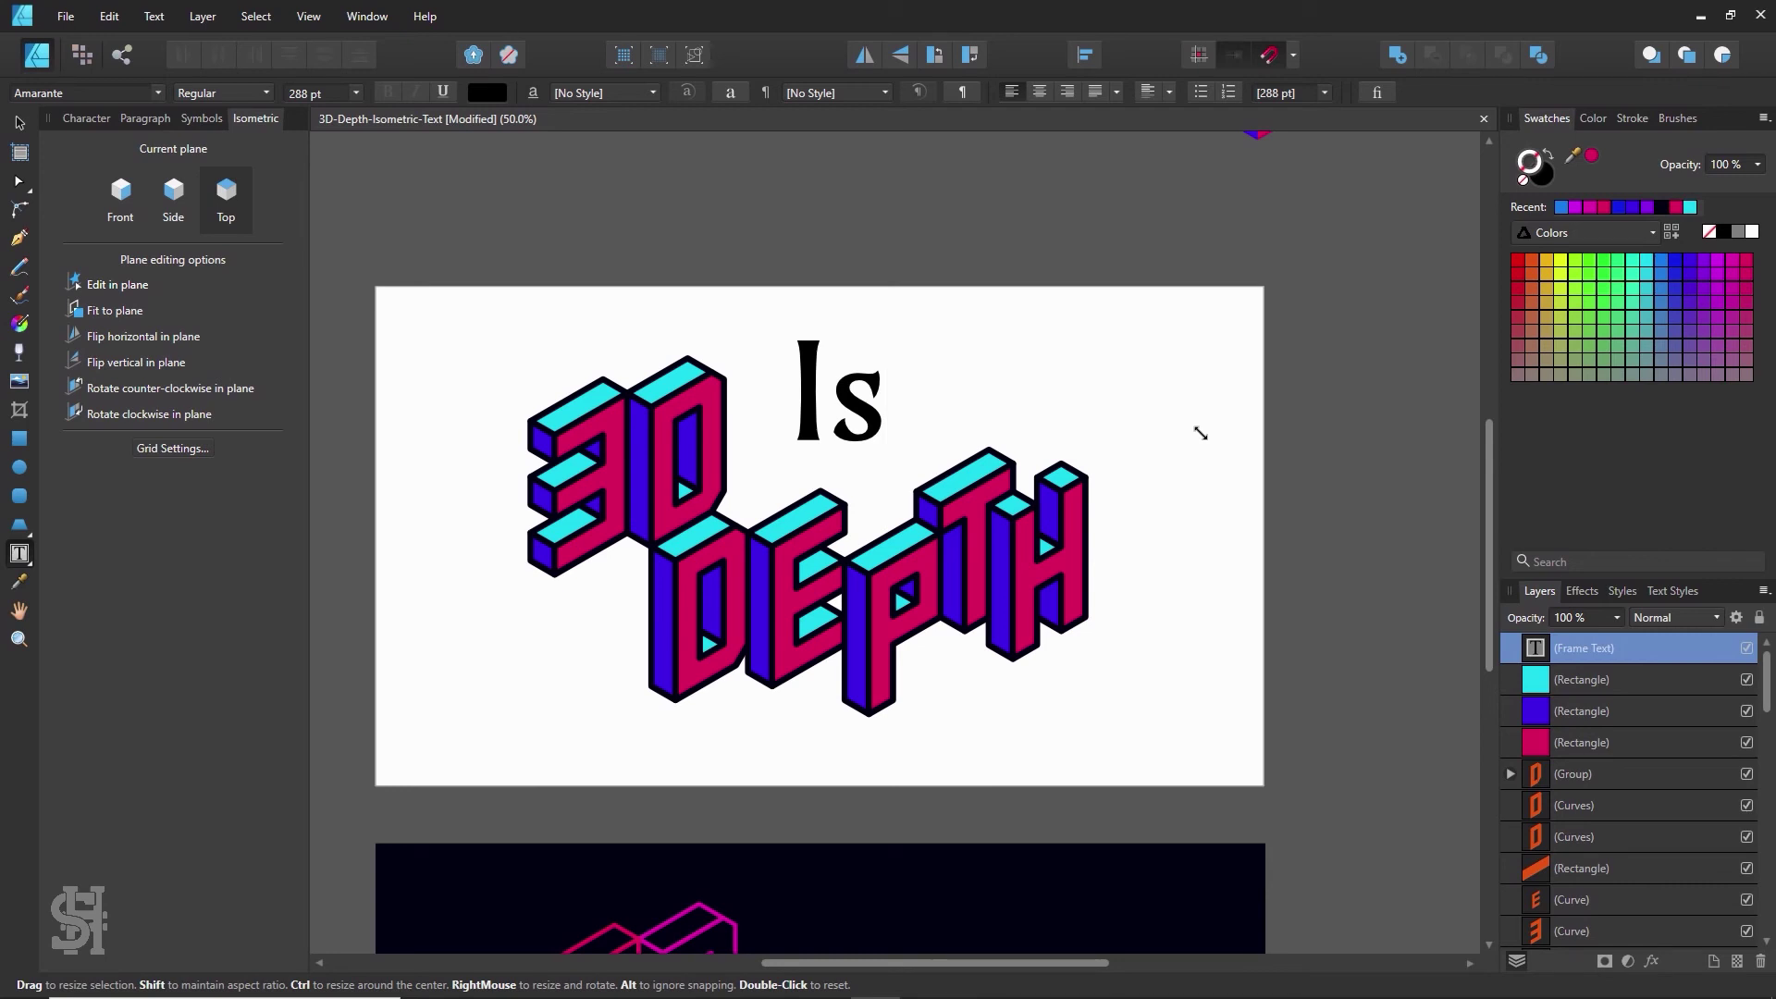
{"action": "type", "text": " Cool"}
- Browse the fonts for the "Is Cool" text and set it in Century Gothic
{"action": "key", "text": "ctrl+a"}
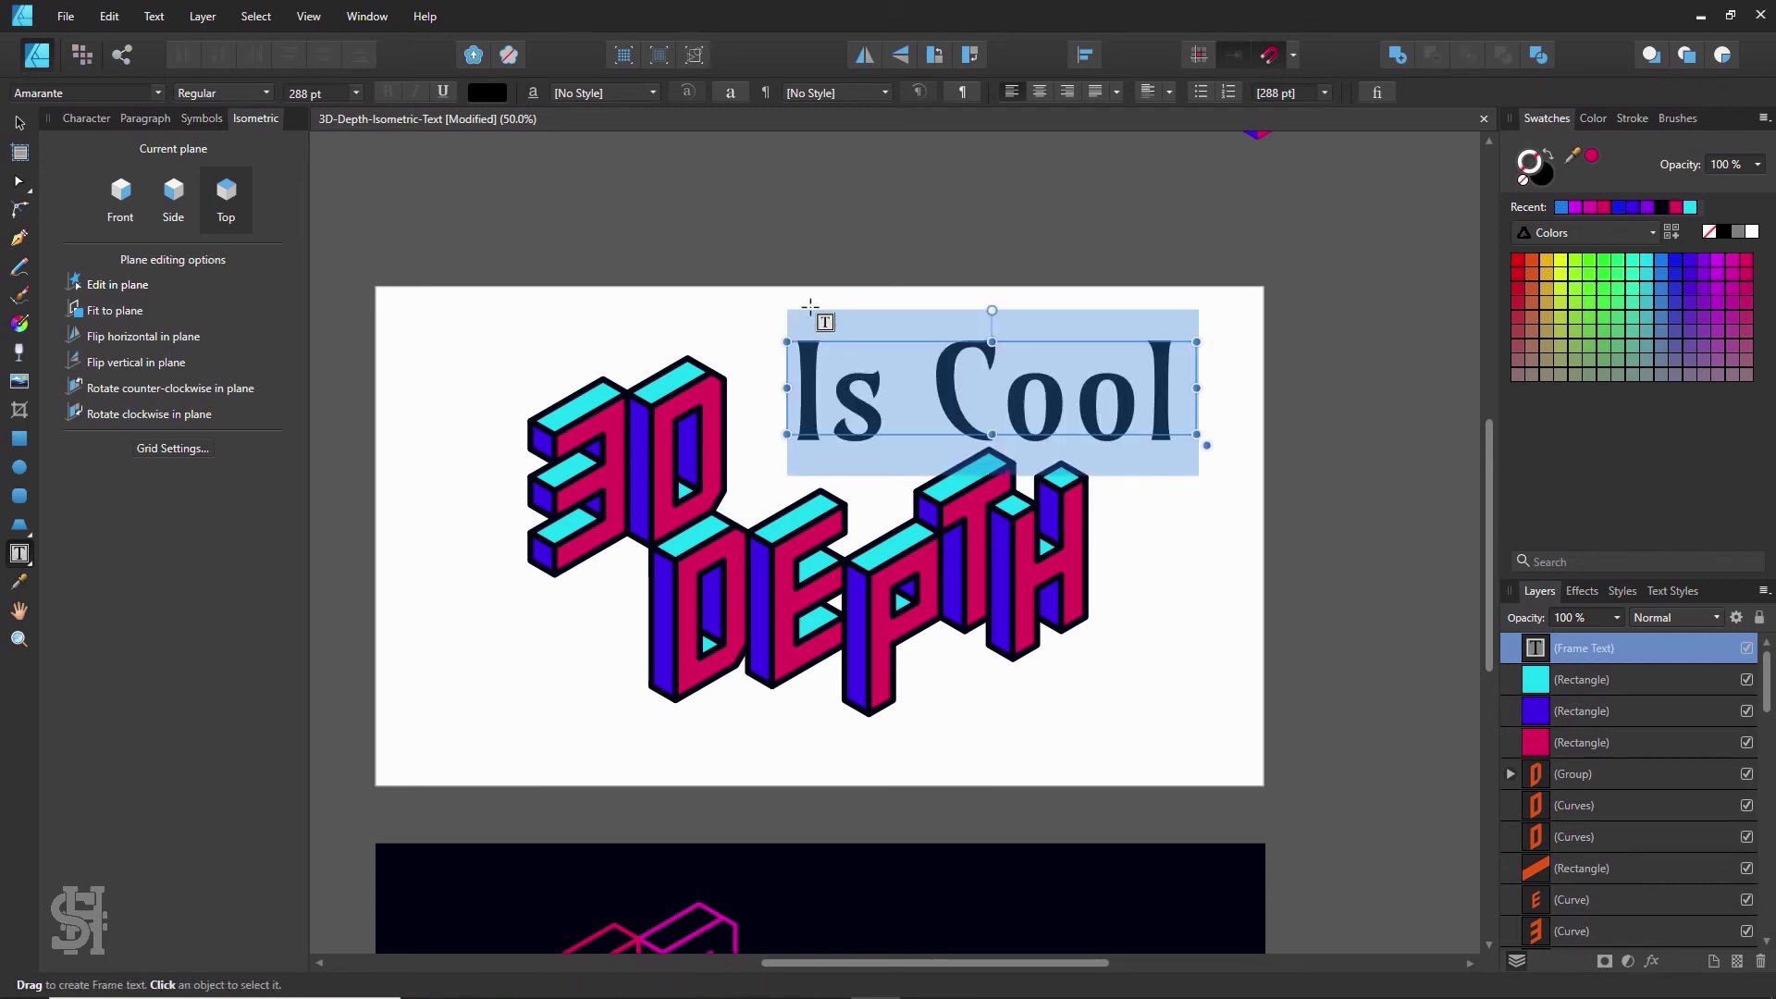
{"action": "left_click", "coordinate": [83, 92]}
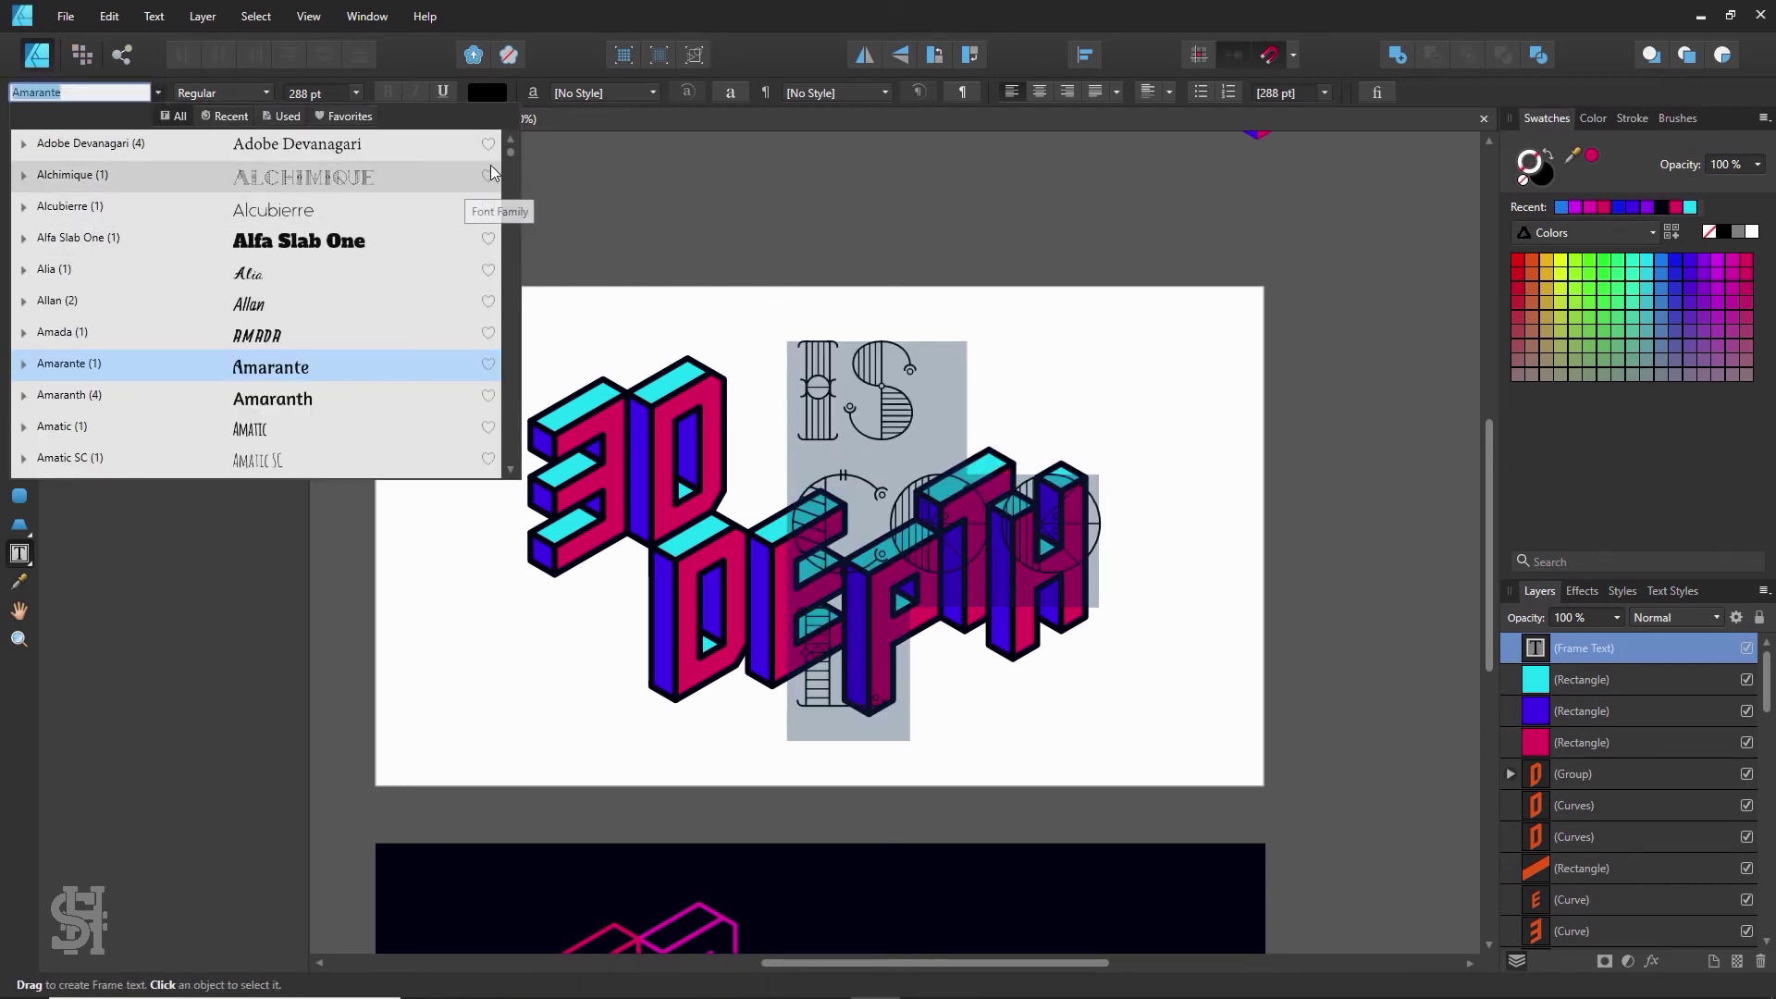
{"action": "scroll", "coordinate": [510, 185], "scroll_direction": "down", "scroll_amount": 1}
{"action": "left_click_drag", "start_coordinate": [510, 185], "coordinate": [509, 249]}
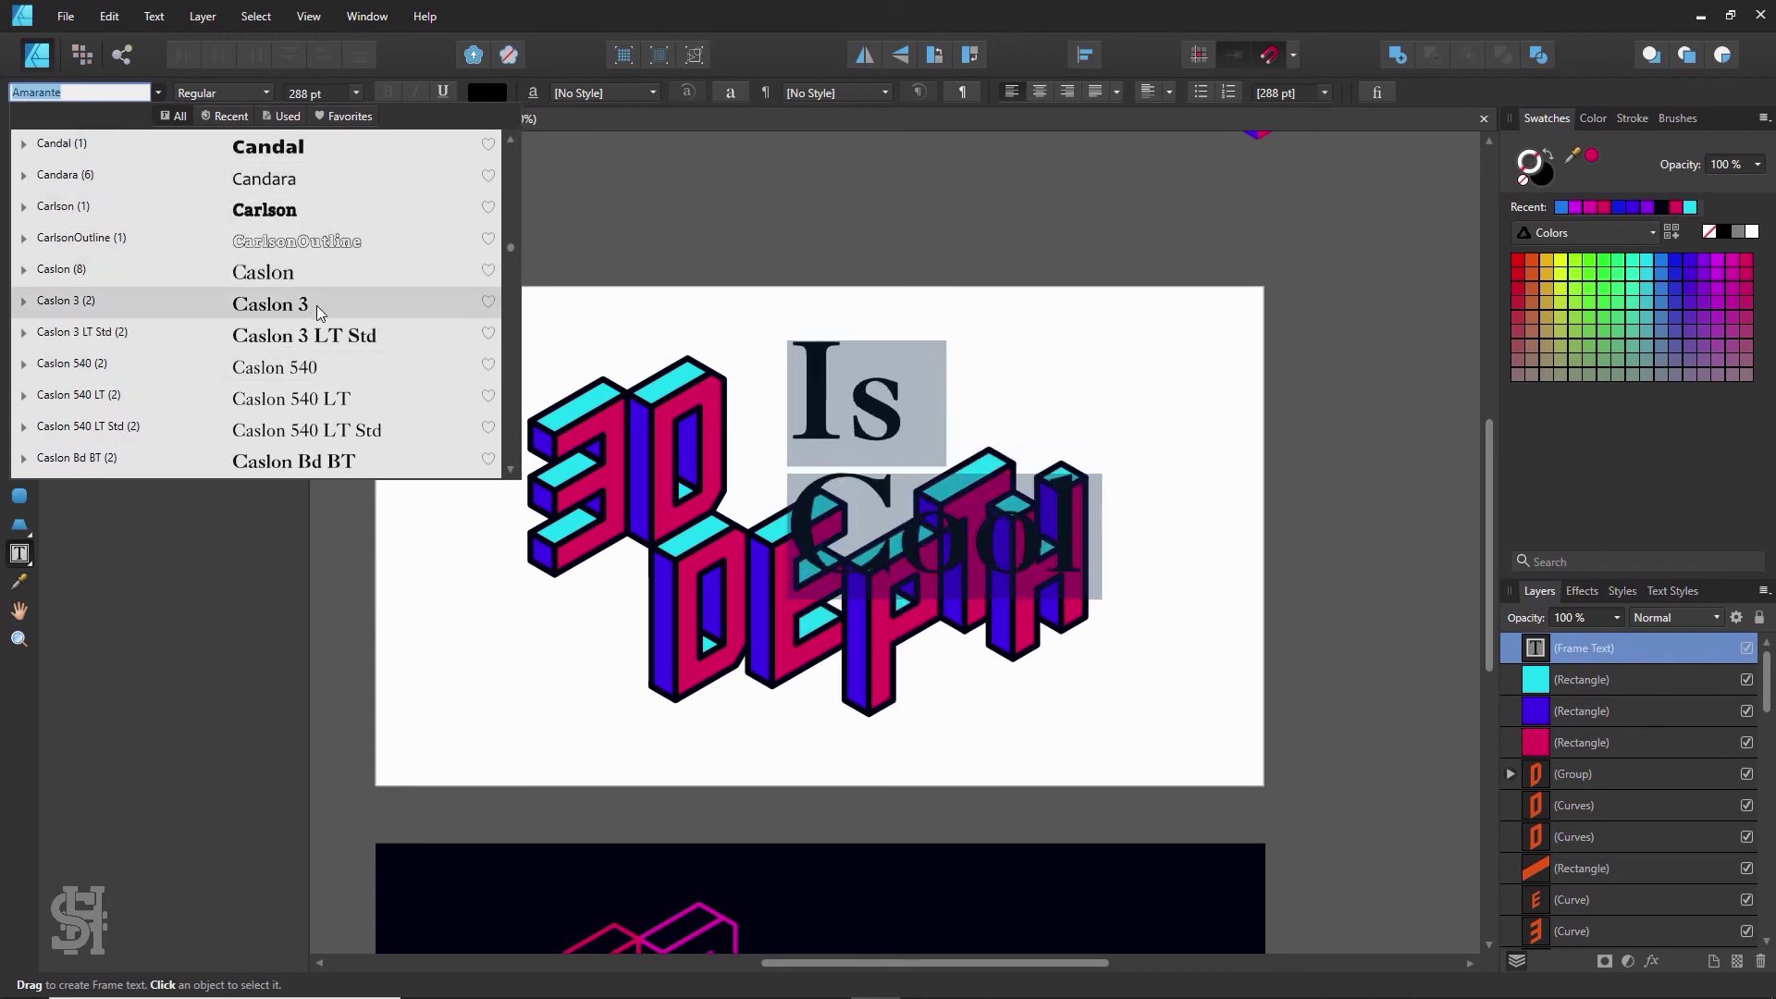
{"action": "scroll", "coordinate": [324, 319], "scroll_direction": "down", "scroll_amount": 4}
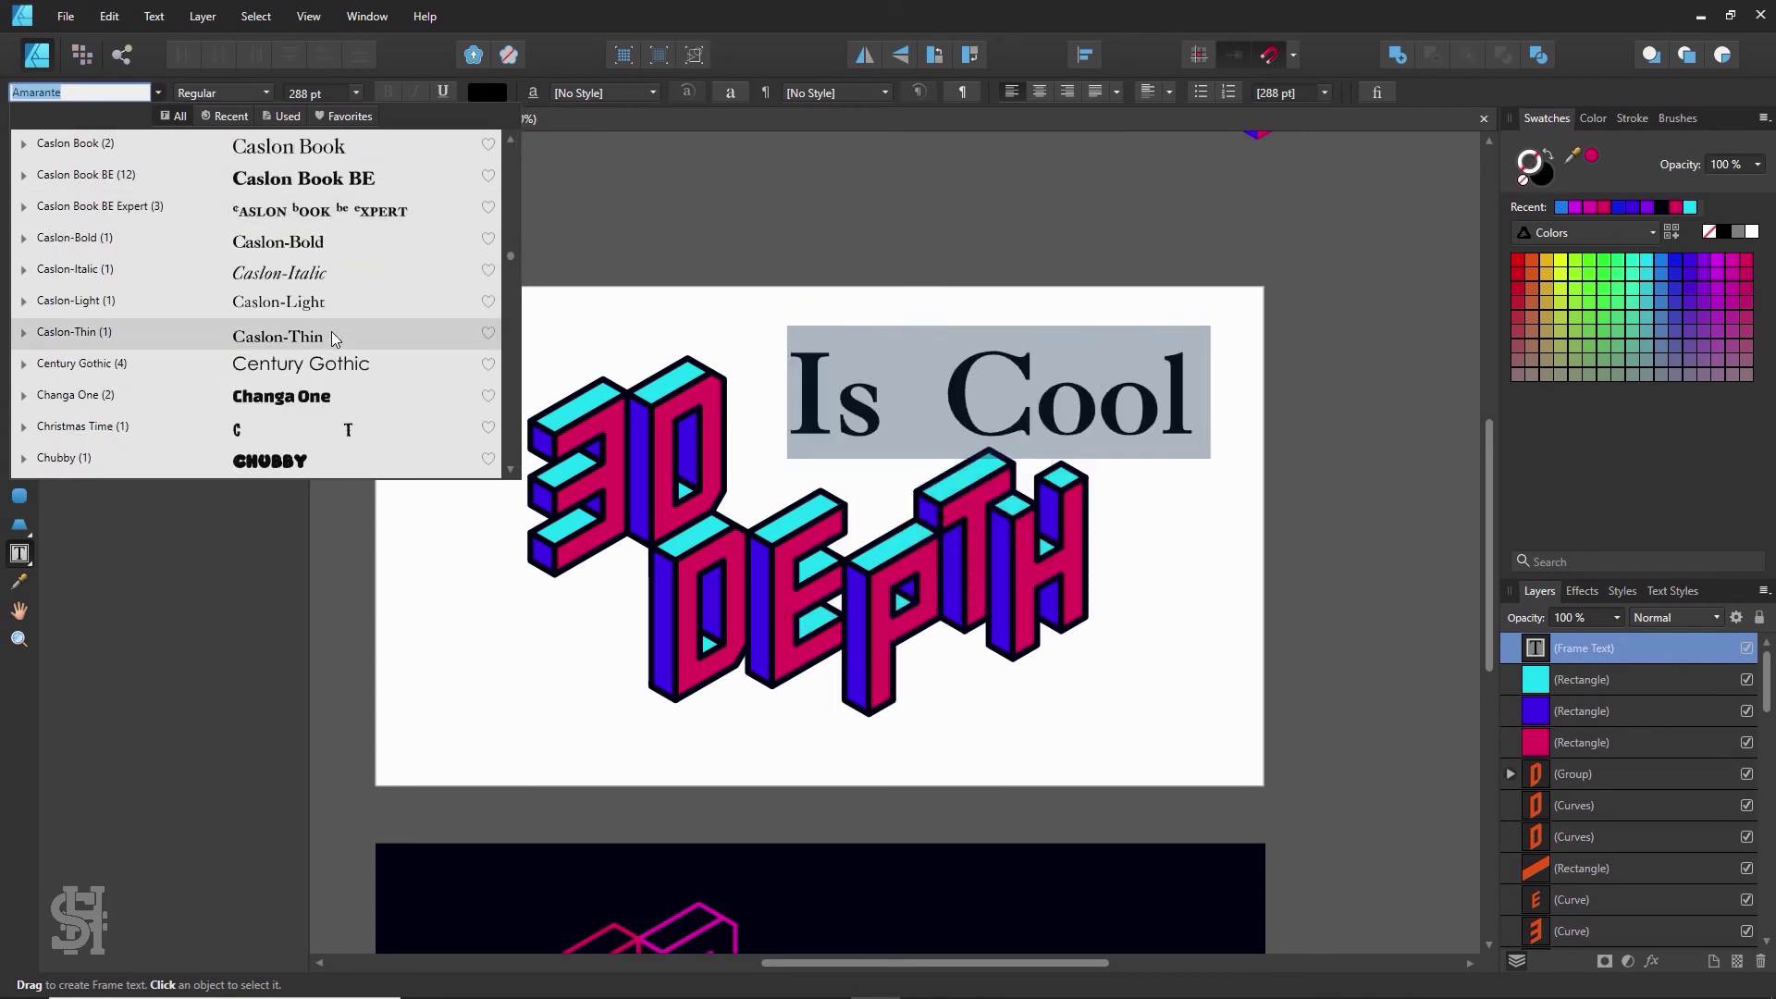
{"action": "left_click", "coordinate": [288, 366]}
- Scale the "Is Cool" text down to 208.7 pt and set its font to Brandon Grotesque Bold
{"action": "left_click", "coordinate": [19, 124]}
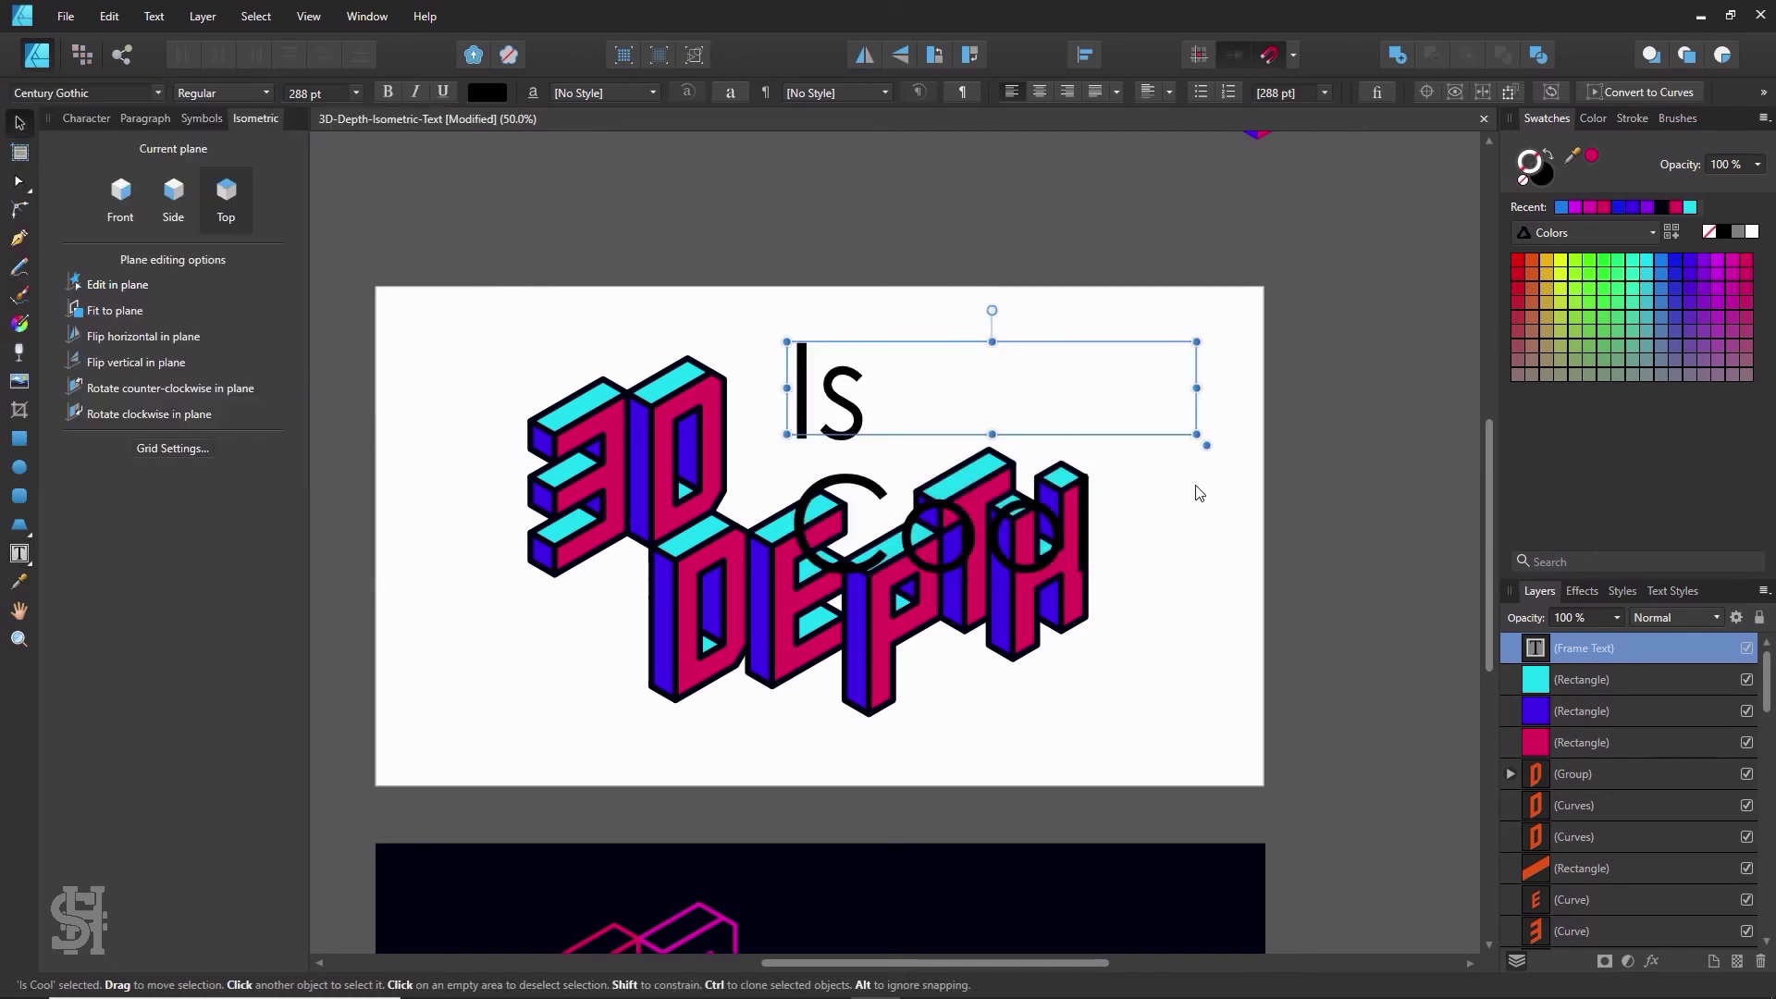
{"action": "mouse_move", "coordinate": [1197, 389]}
{"action": "left_mouse_down"}
{"action": "mouse_move", "coordinate": [1351, 389]}
{"action": "mouse_move", "coordinate": [1300, 430]}
{"action": "mouse_move", "coordinate": [1206, 419]}
{"action": "left_mouse_up"}
{"action": "left_click", "coordinate": [144, 95]}
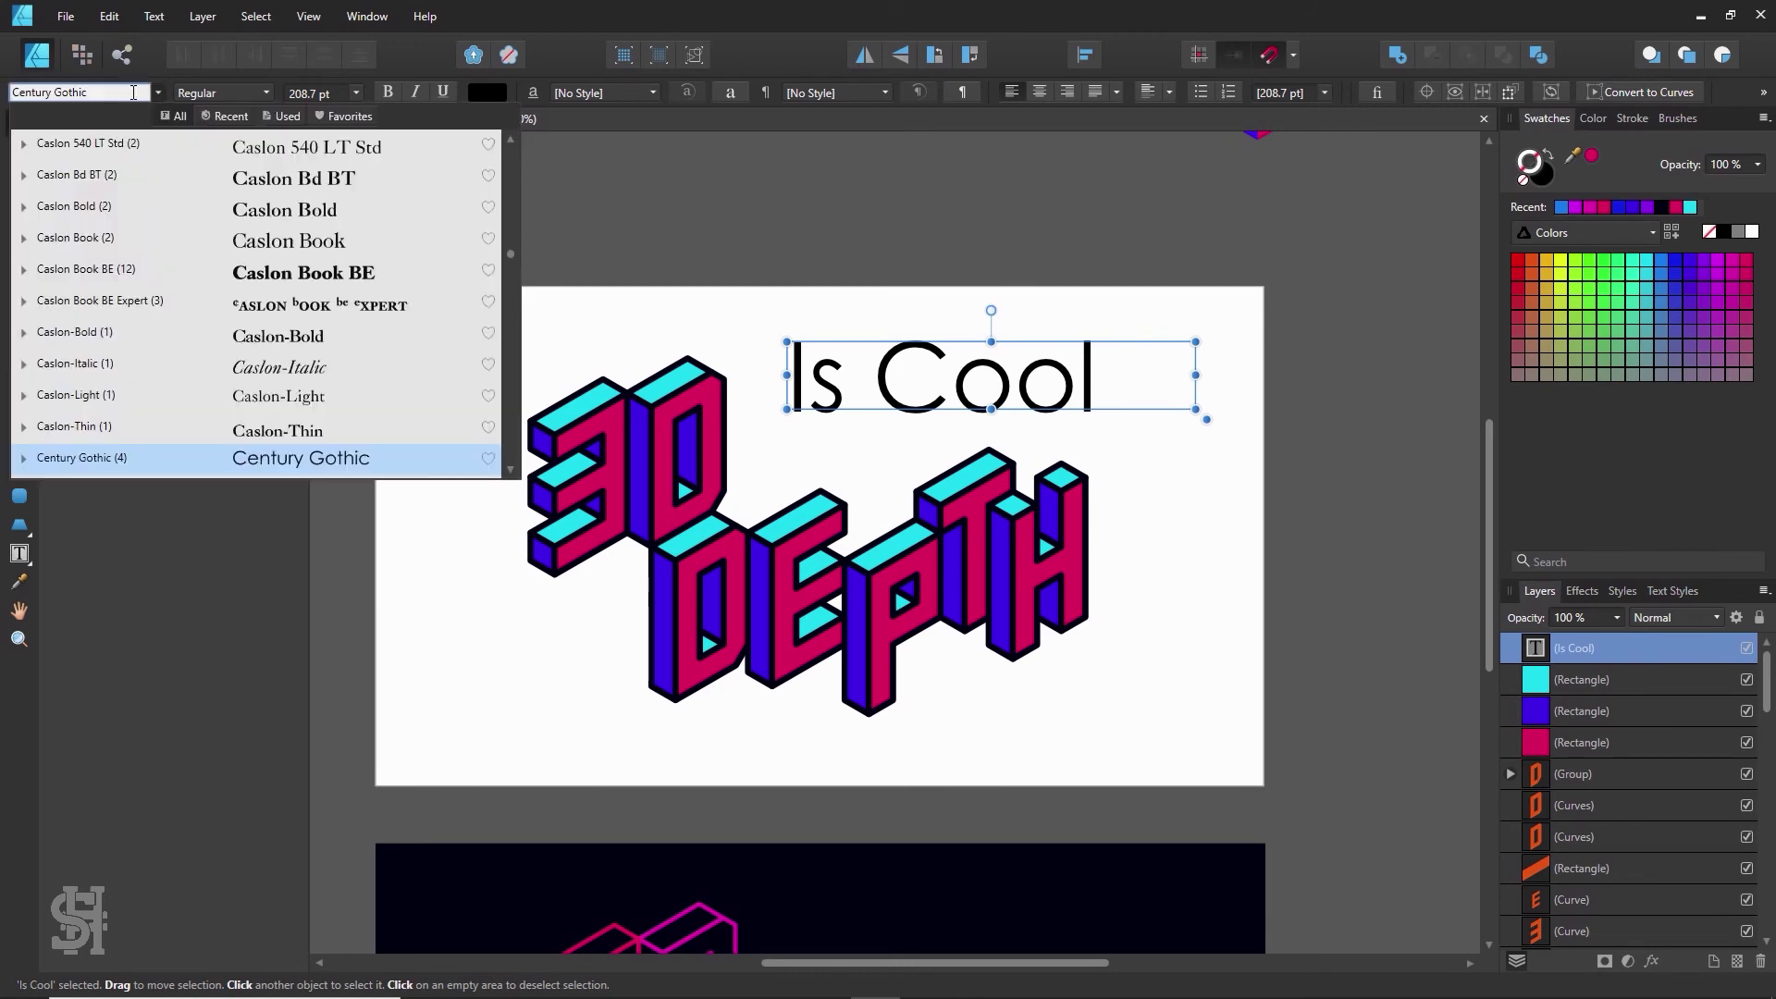
{"action": "type", "text": "brandon"}
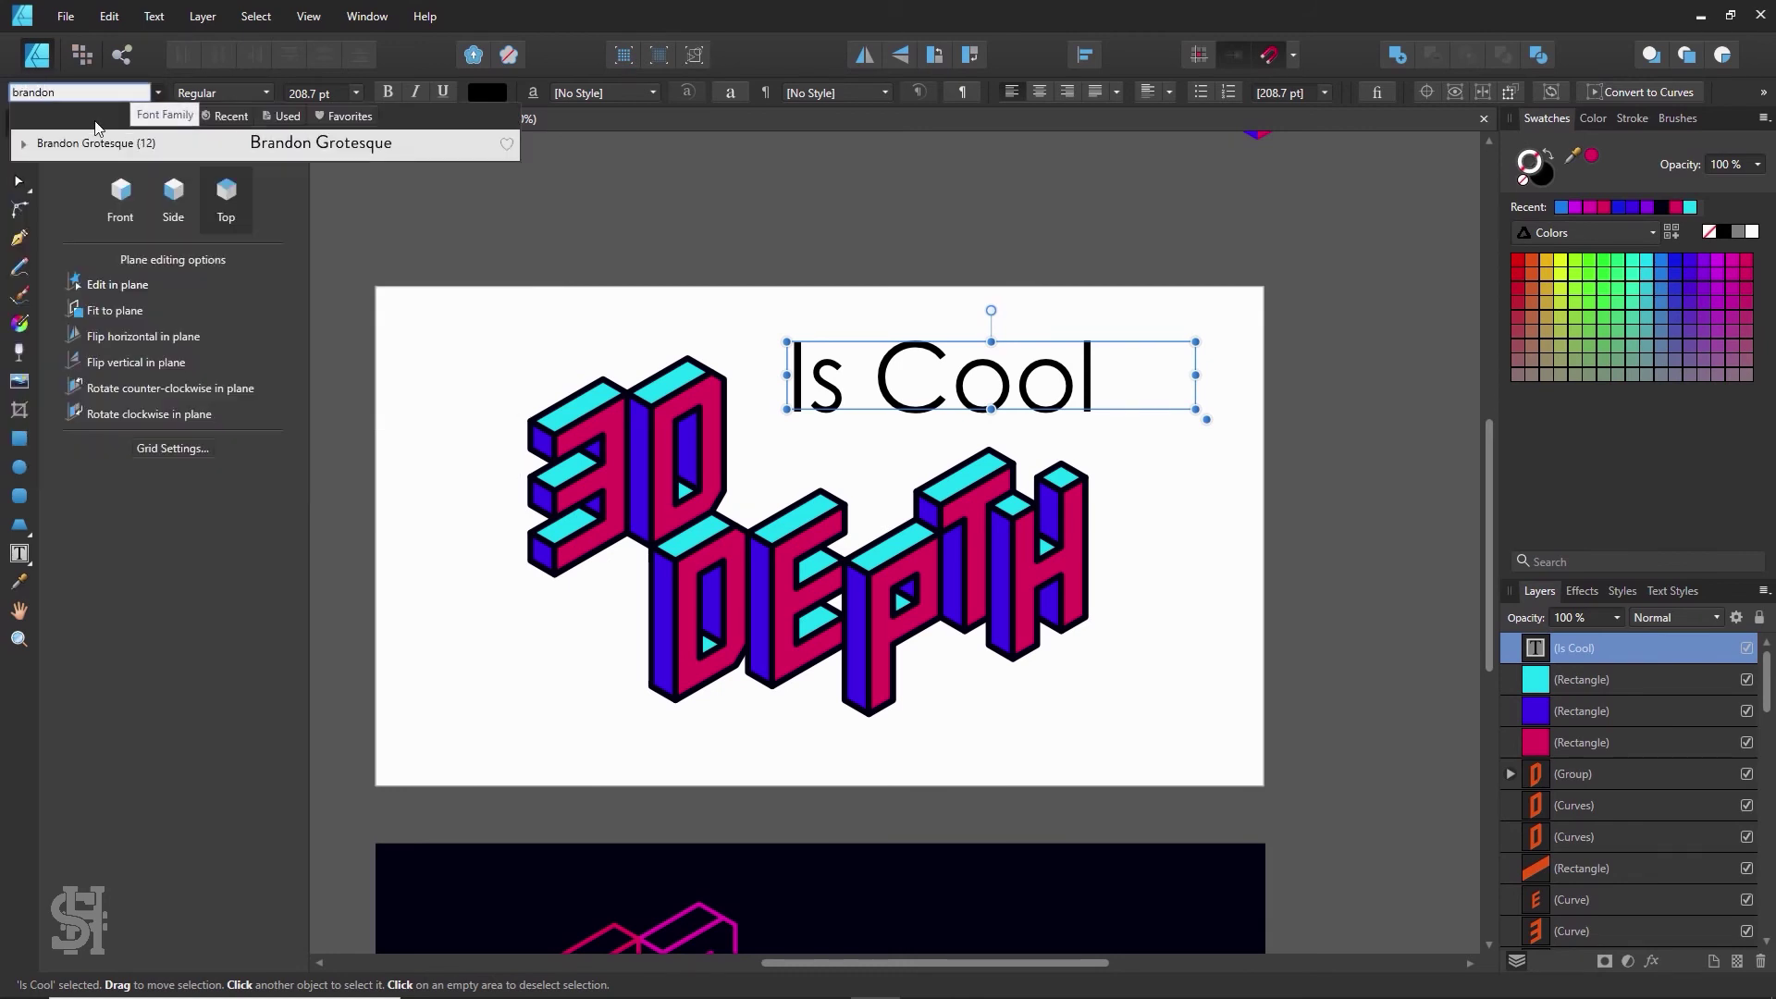
{"action": "left_click", "coordinate": [24, 144]}
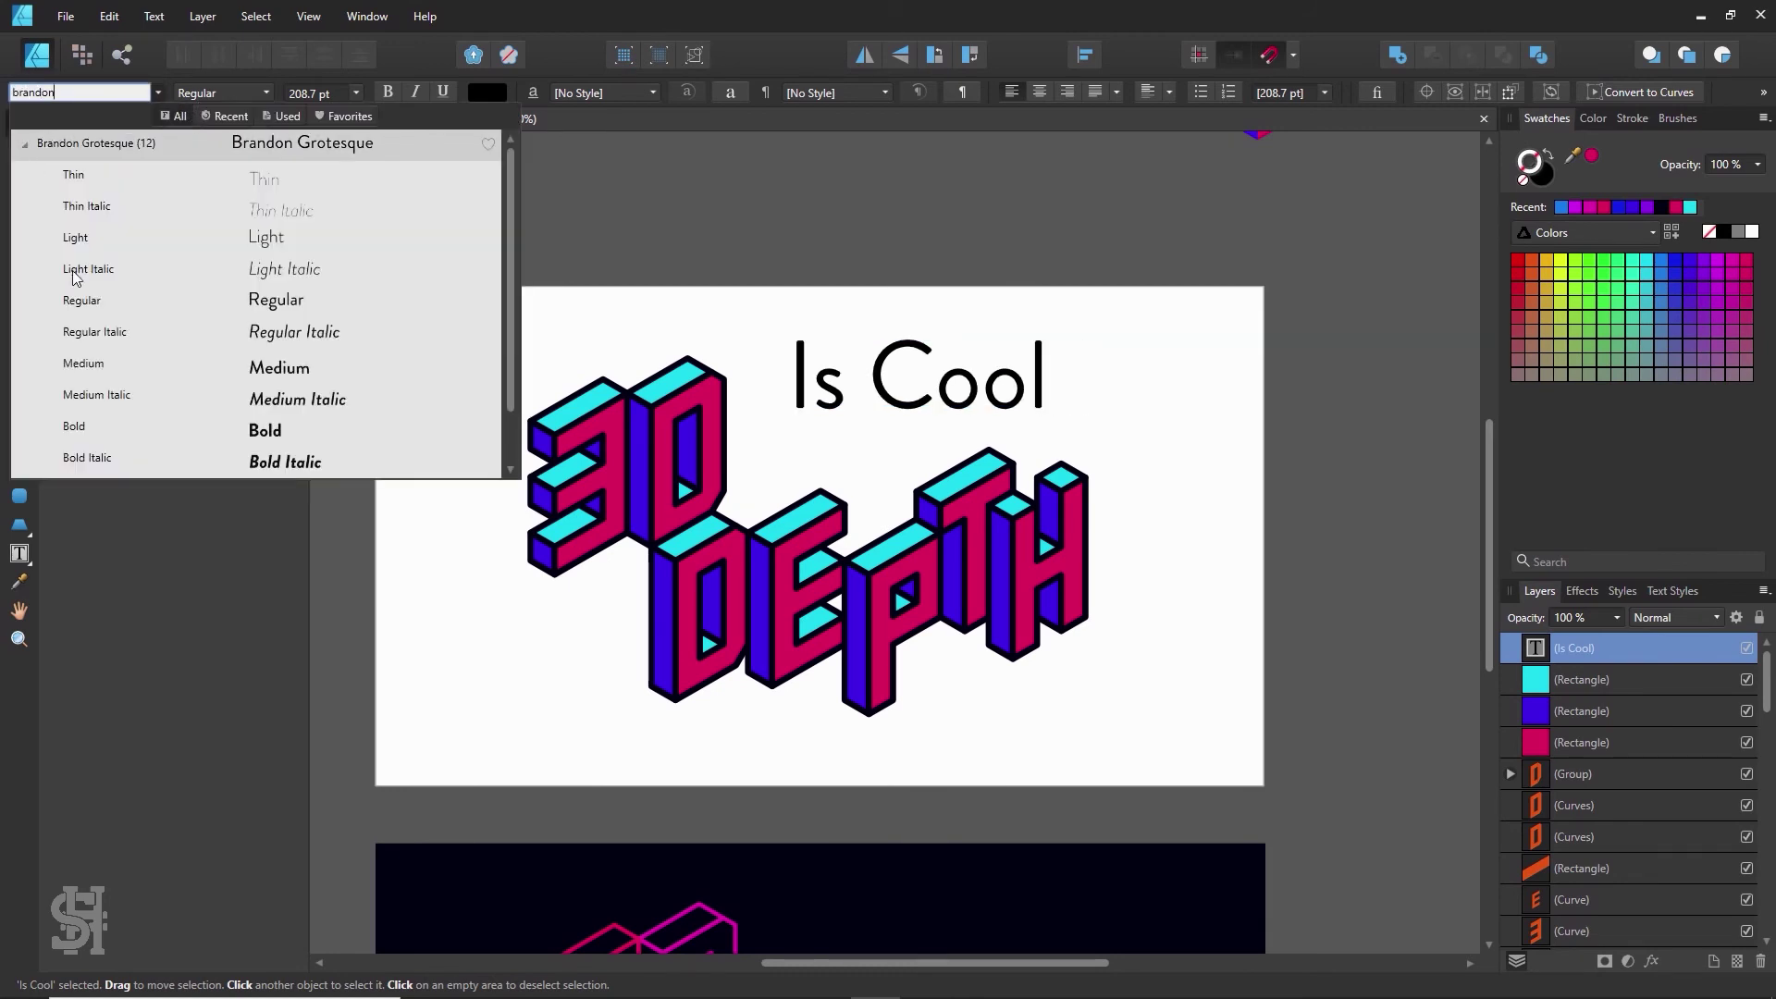
{"action": "left_click", "coordinate": [142, 426]}
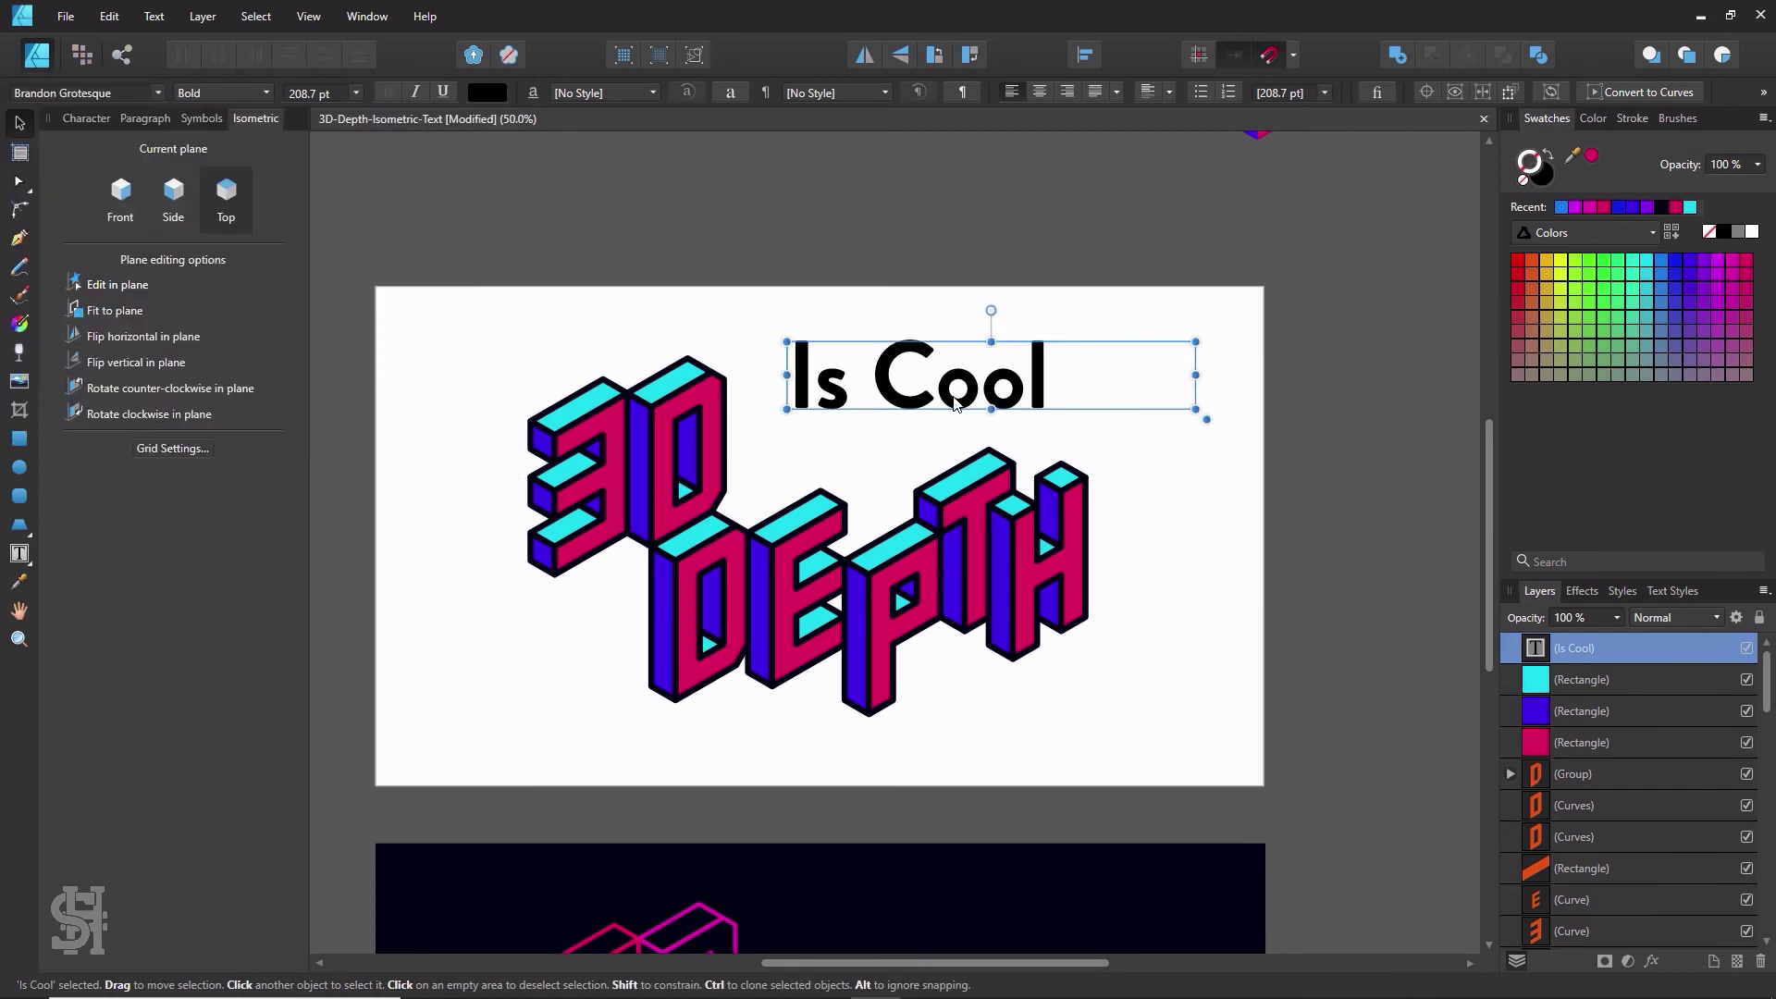
- Replace the wording in the text frame with "IS COOL" in capitals
{"action": "double_click", "coordinate": [953, 396]}
{"action": "left_click_drag", "start_coordinate": [1060, 386], "coordinate": [759, 372]}
{"action": "type", "text": "IS COOL"}
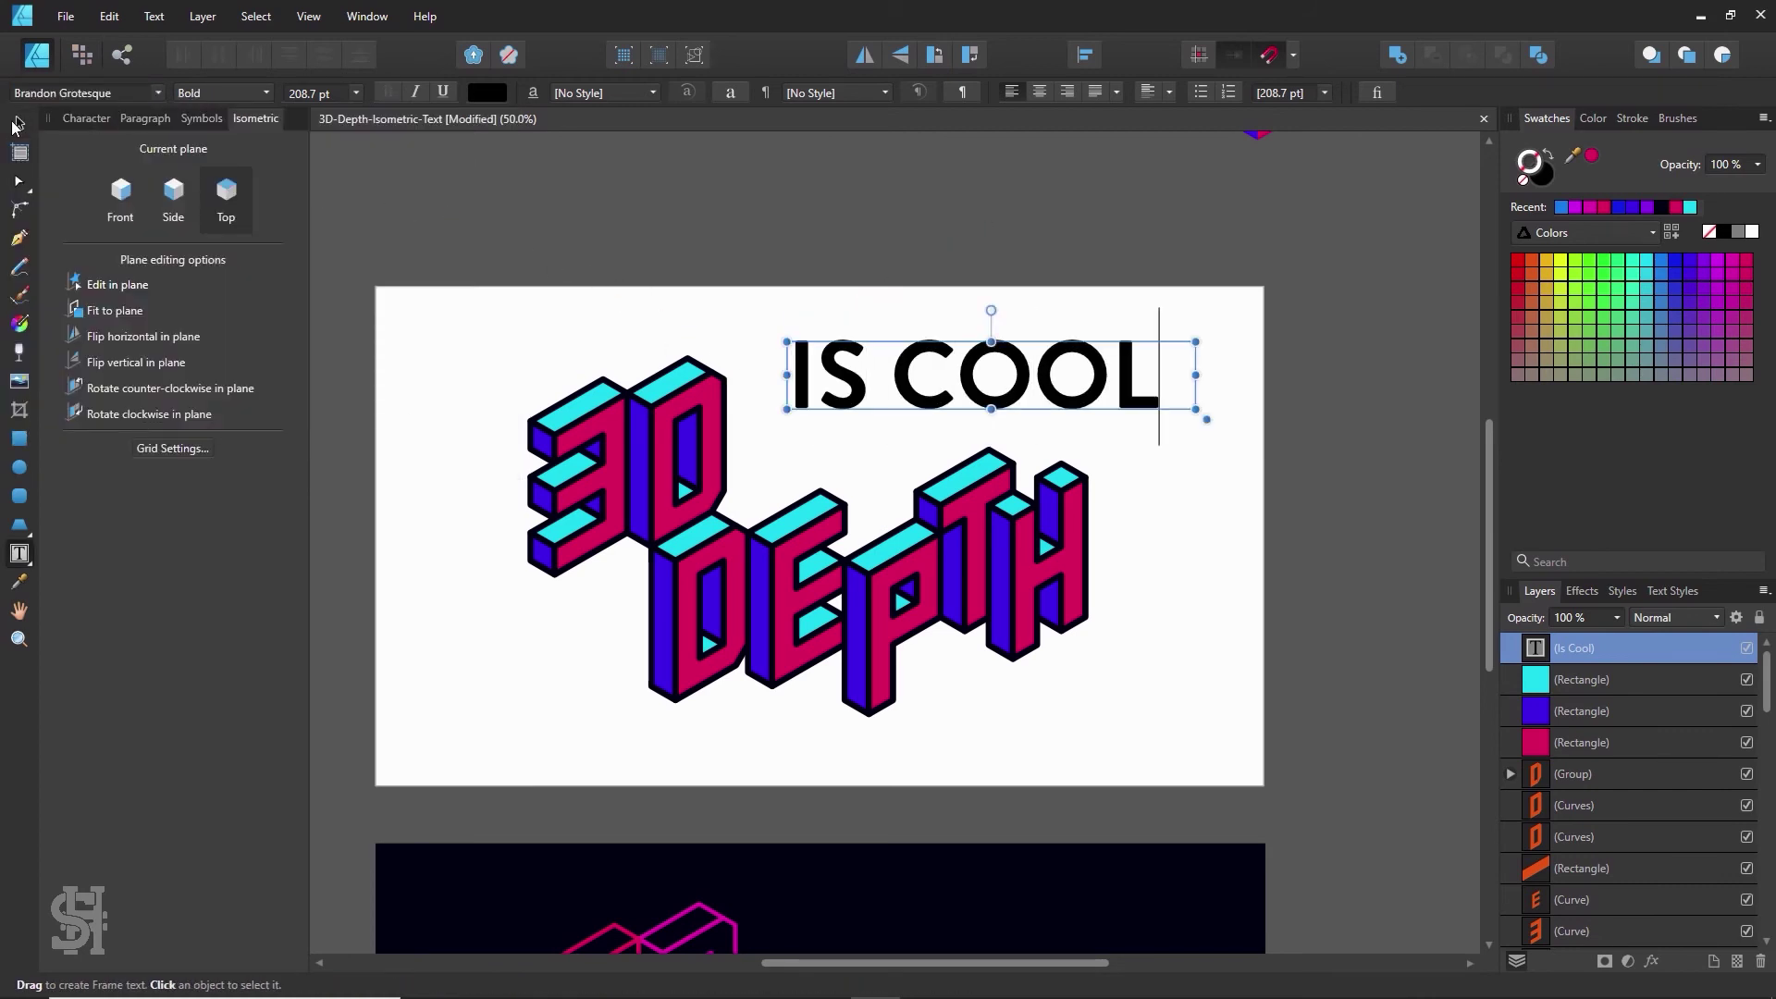
- Scale the "IS COOL" text down to 85.3 pt
{"action": "key", "text": "Escape"}
{"action": "left_click_drag", "start_coordinate": [1210, 418], "coordinate": [911, 424]}
{"action": "left_click", "coordinate": [948, 422]}
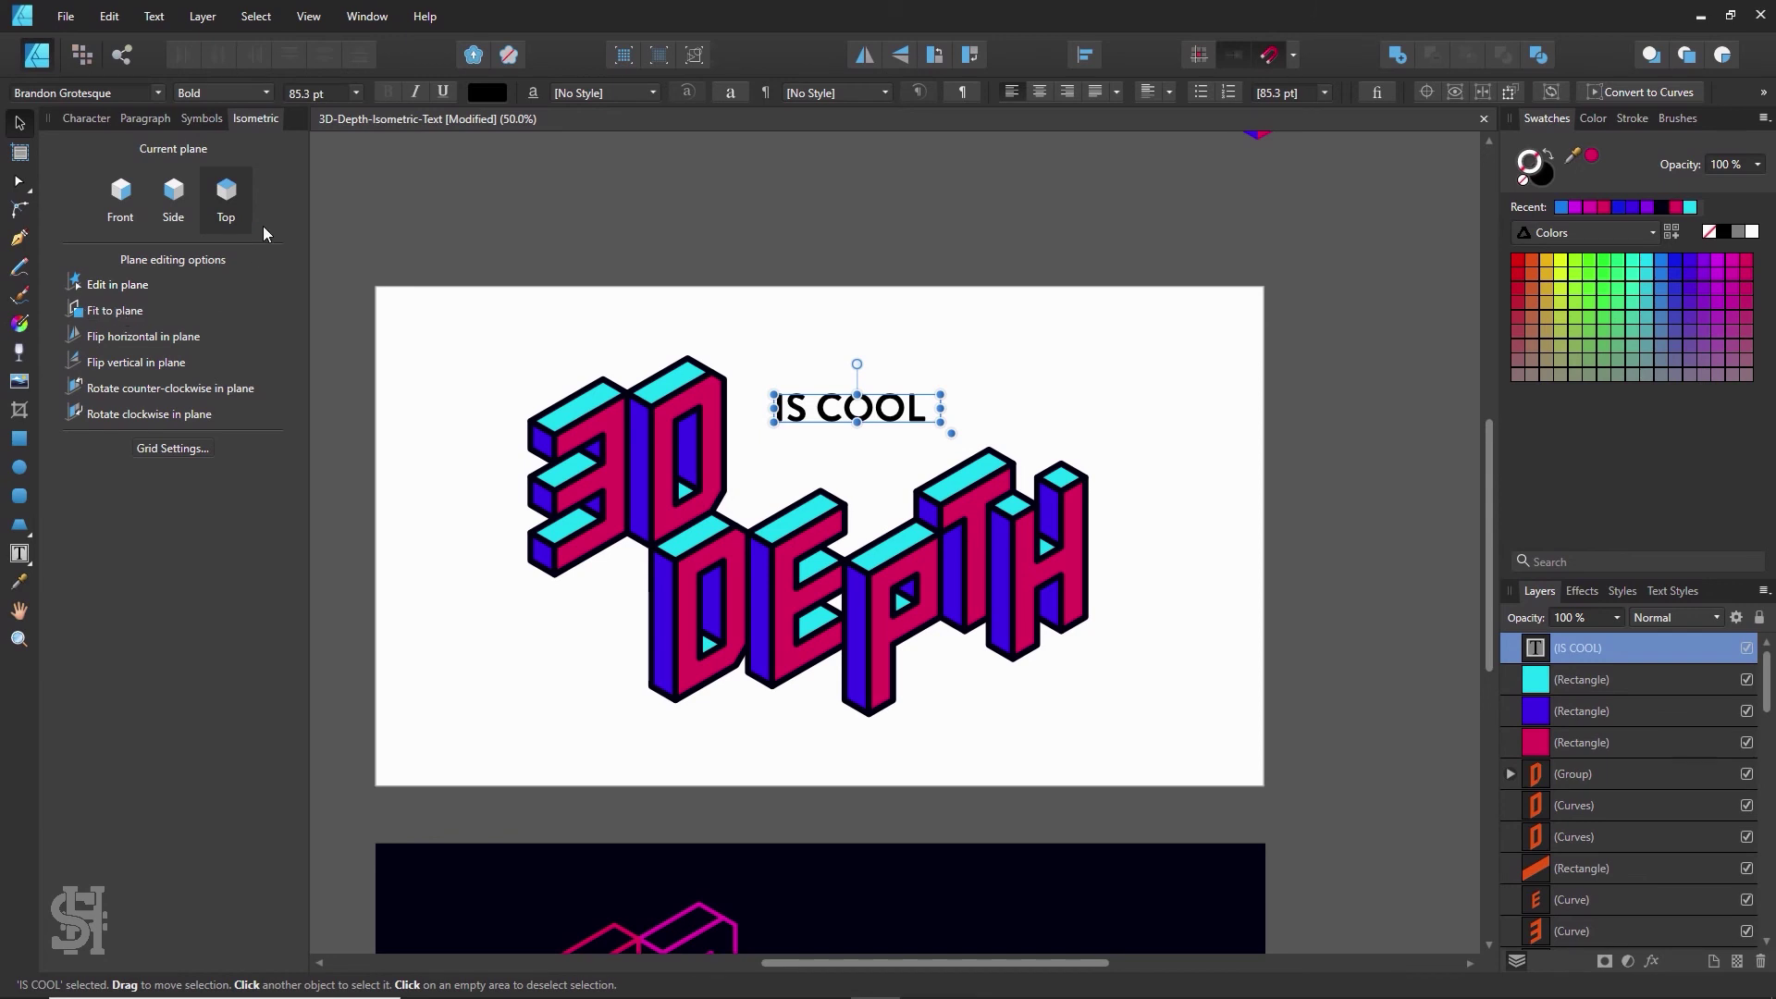
- Fit the "IS COOL" text to the Front isometric plane and place it just below the H of DEPTH
{"action": "left_click", "coordinate": [129, 200]}
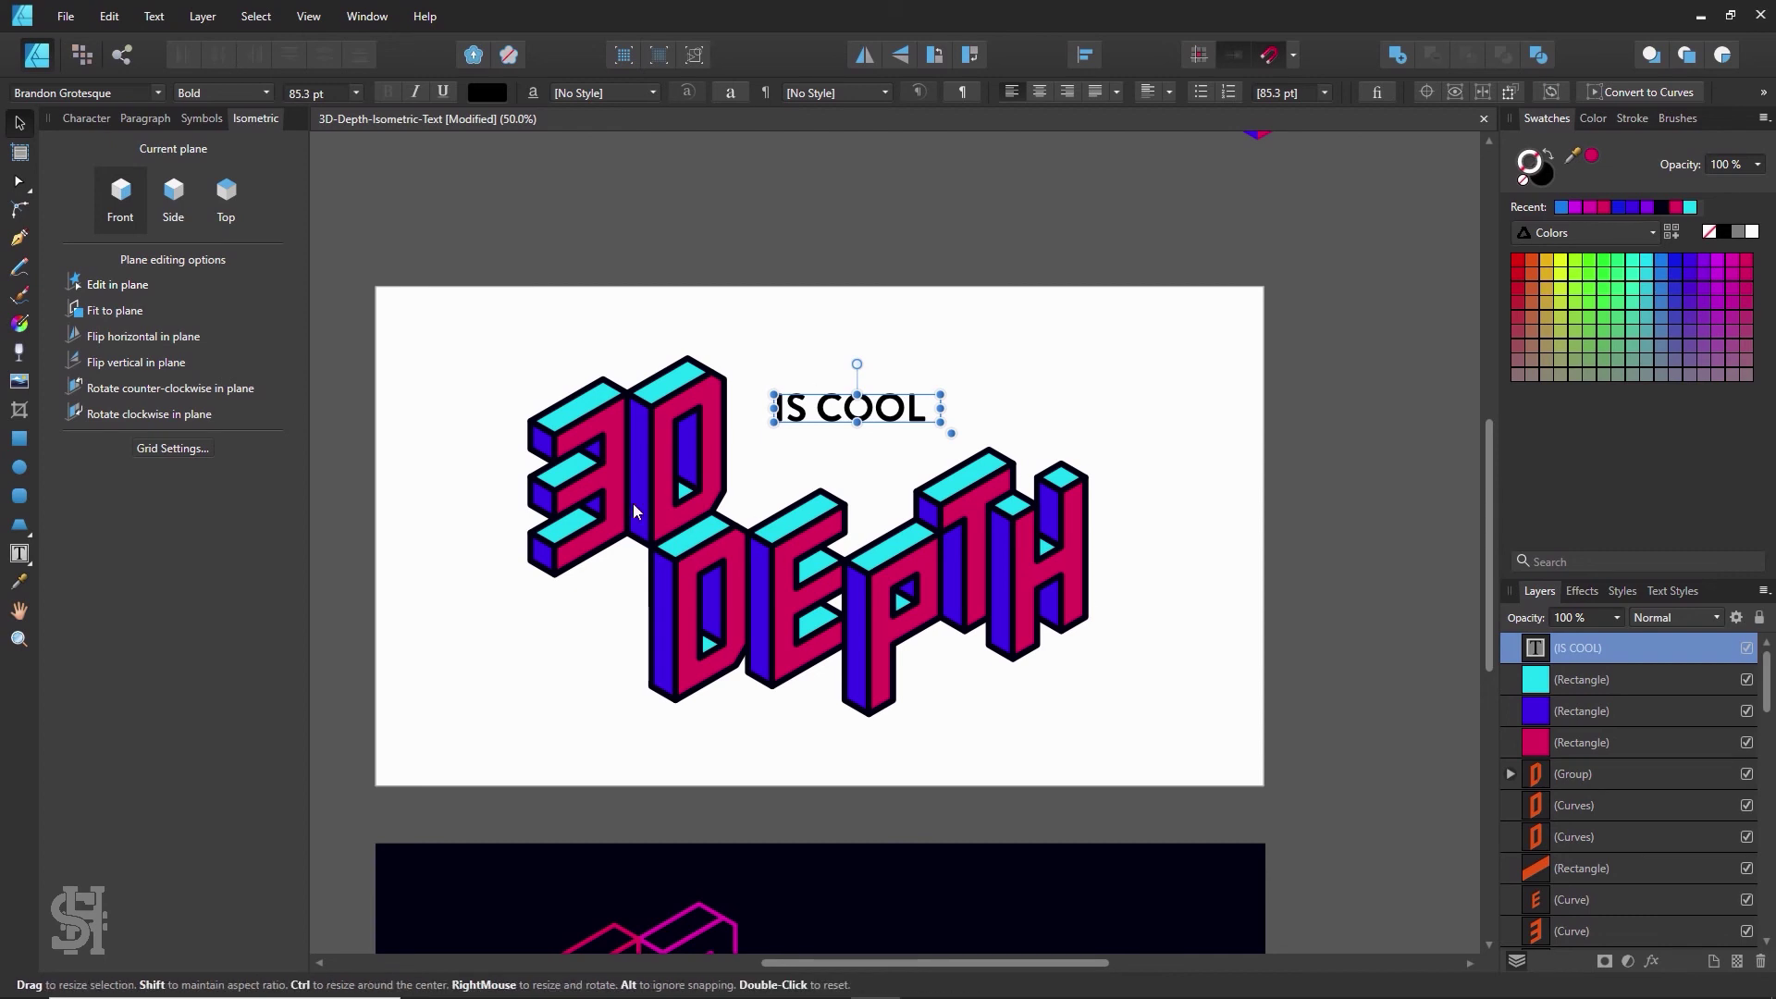
{"action": "left_click", "coordinate": [117, 311]}
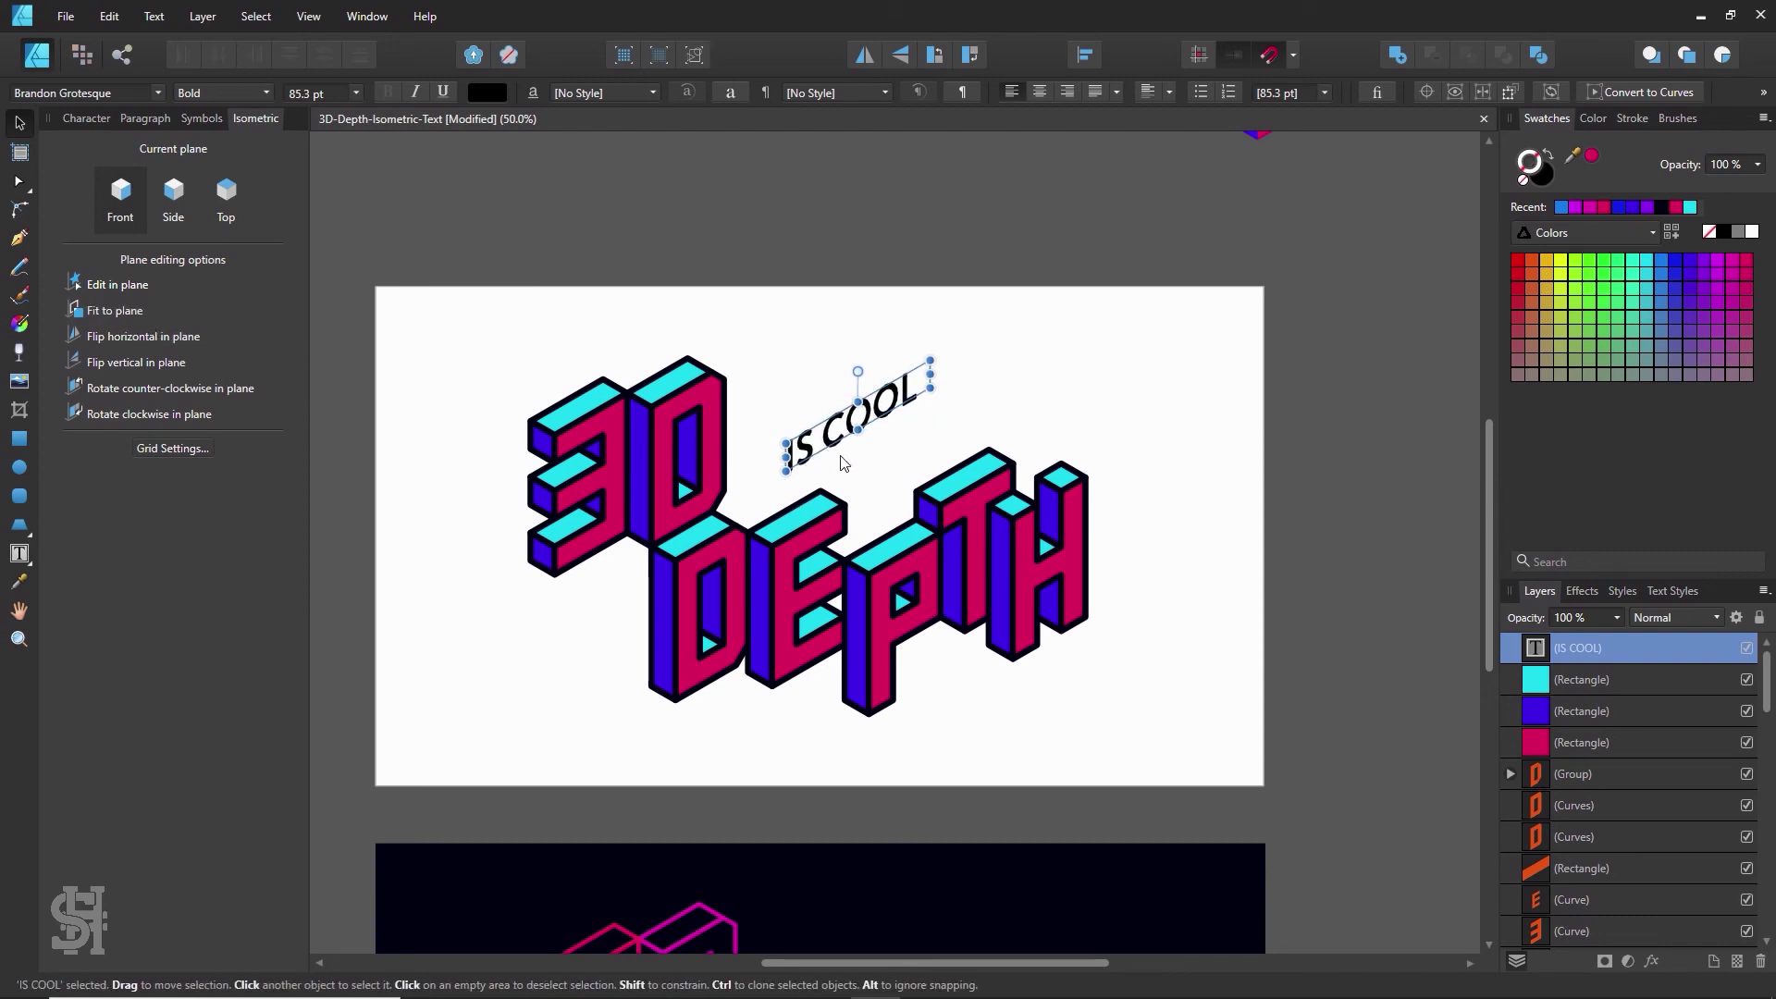
{"action": "left_click_drag", "start_coordinate": [823, 459], "coordinate": [1044, 671]}
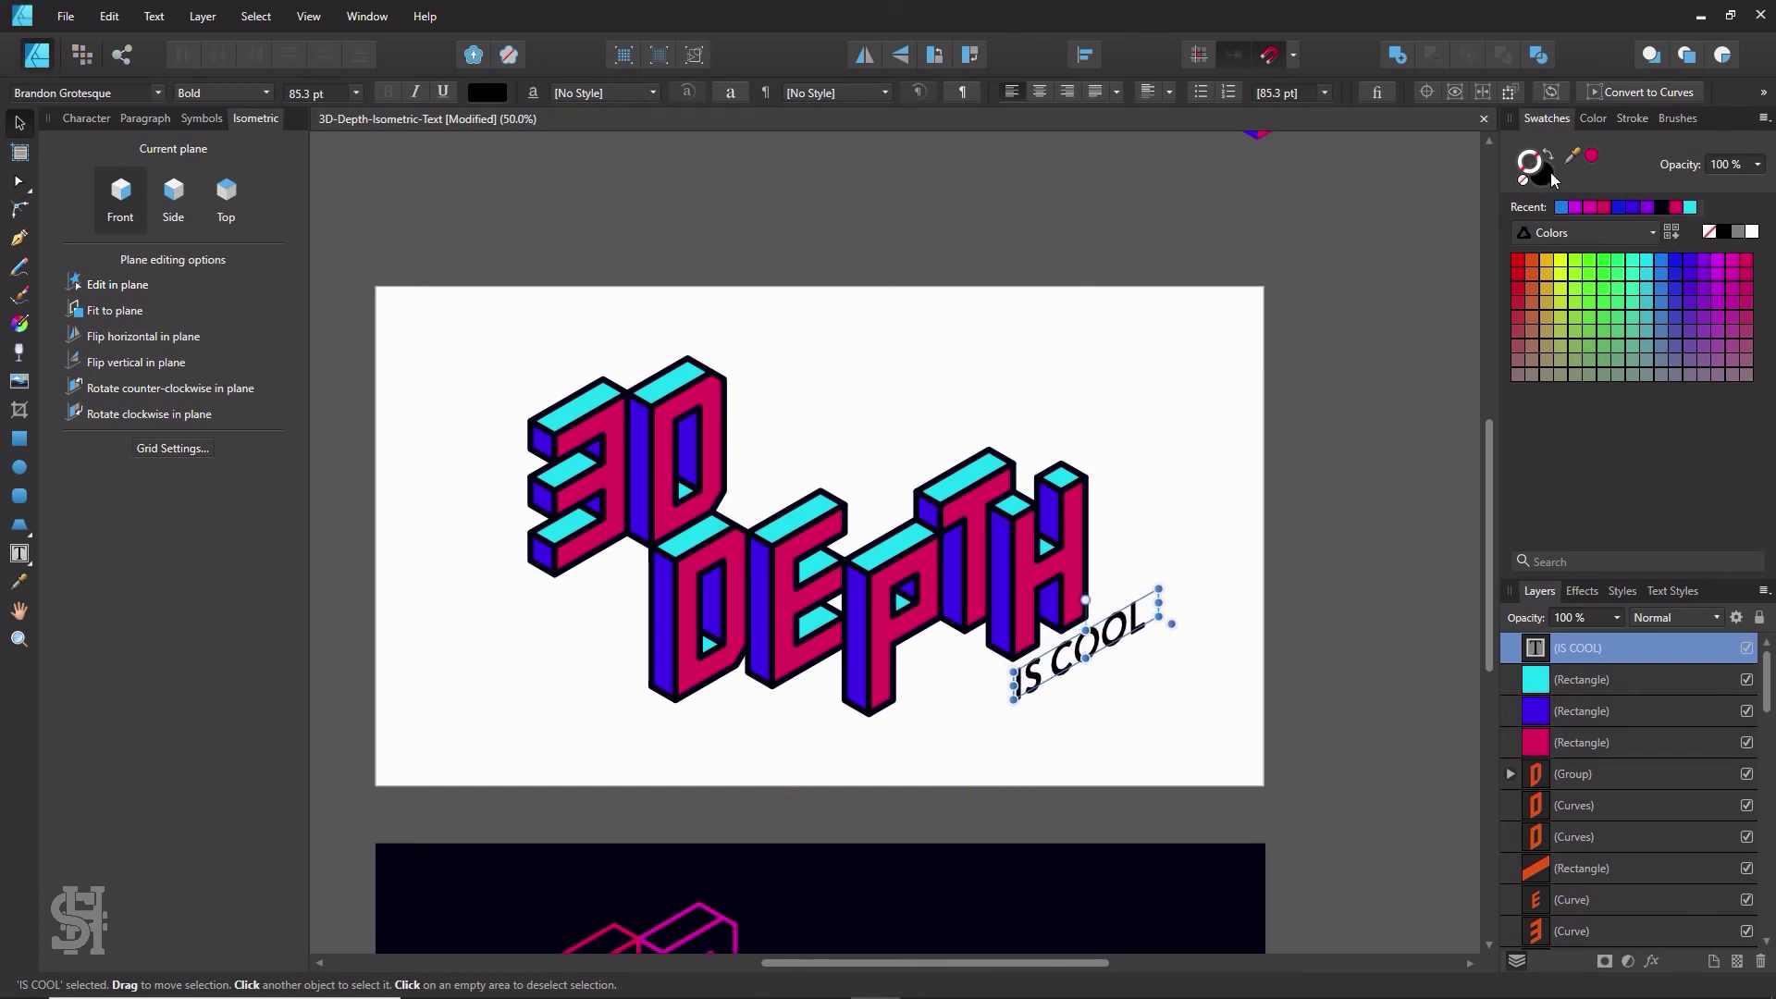
- Try a blue fill on the "IS COOL" text
{"action": "left_click", "coordinate": [1629, 211]}
{"action": "left_click", "coordinate": [1372, 523]}
{"action": "key", "text": "ctrl+z"}
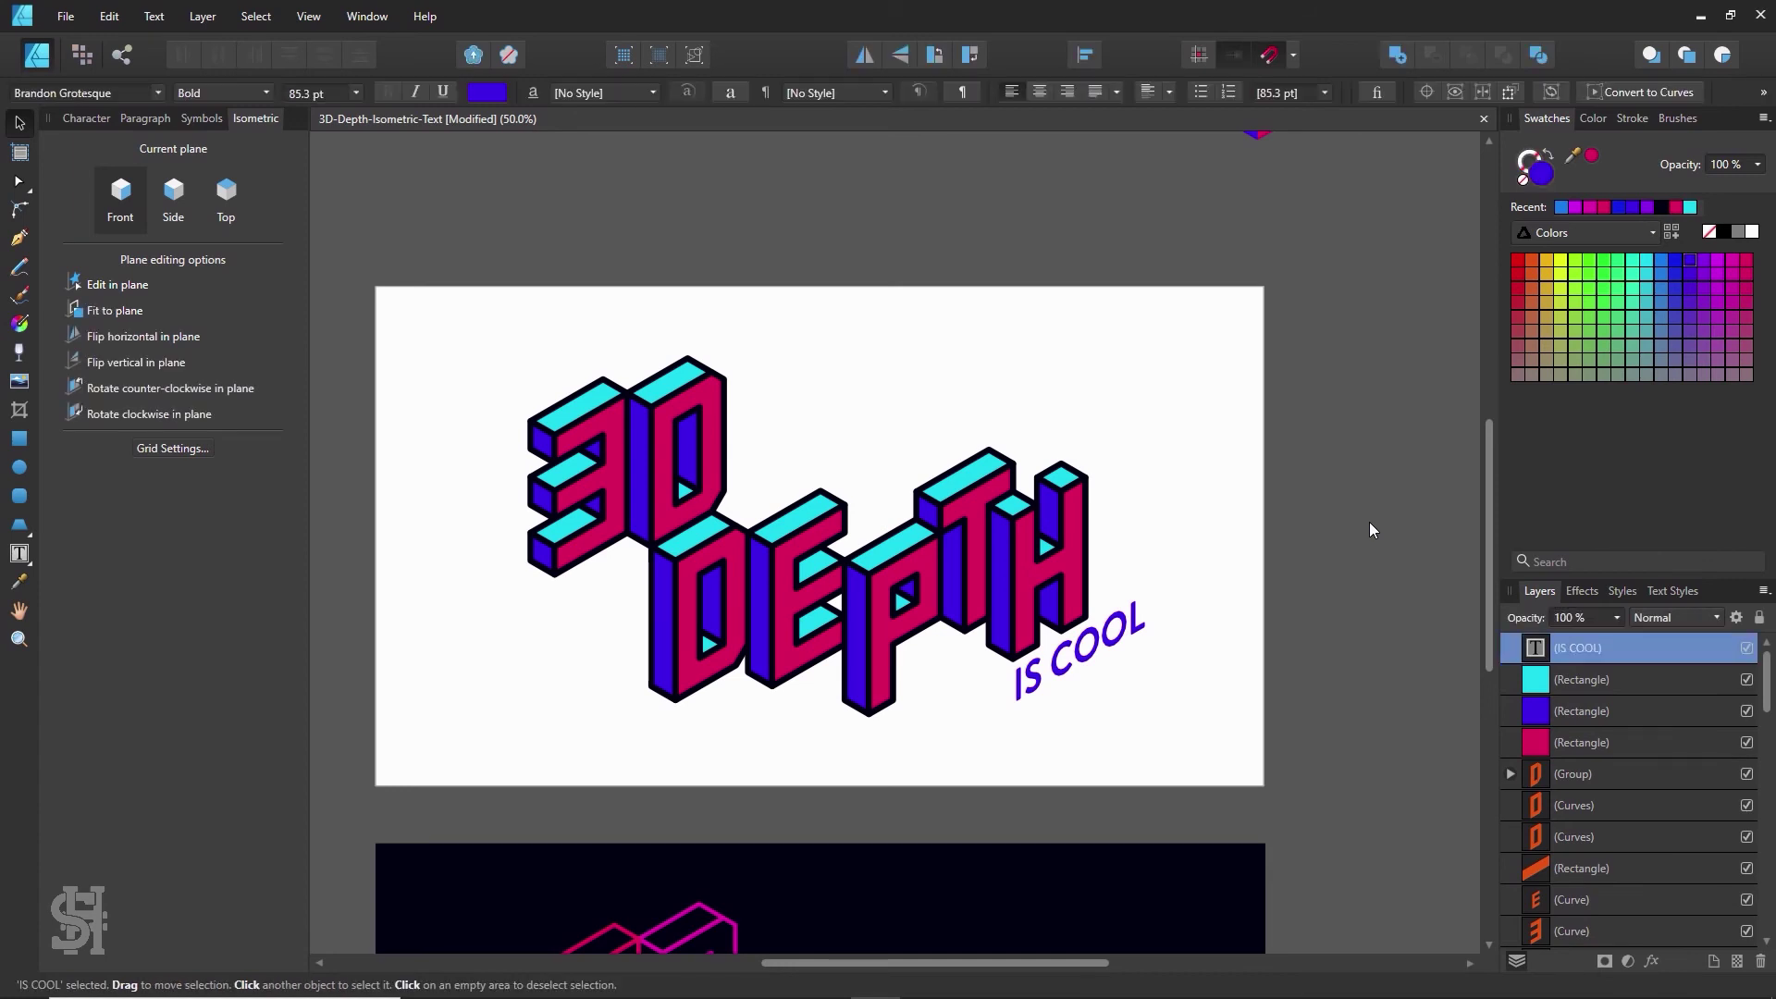
{"action": "key", "text": "ctrl+z"}
{"action": "key", "text": "ctrl+d"}
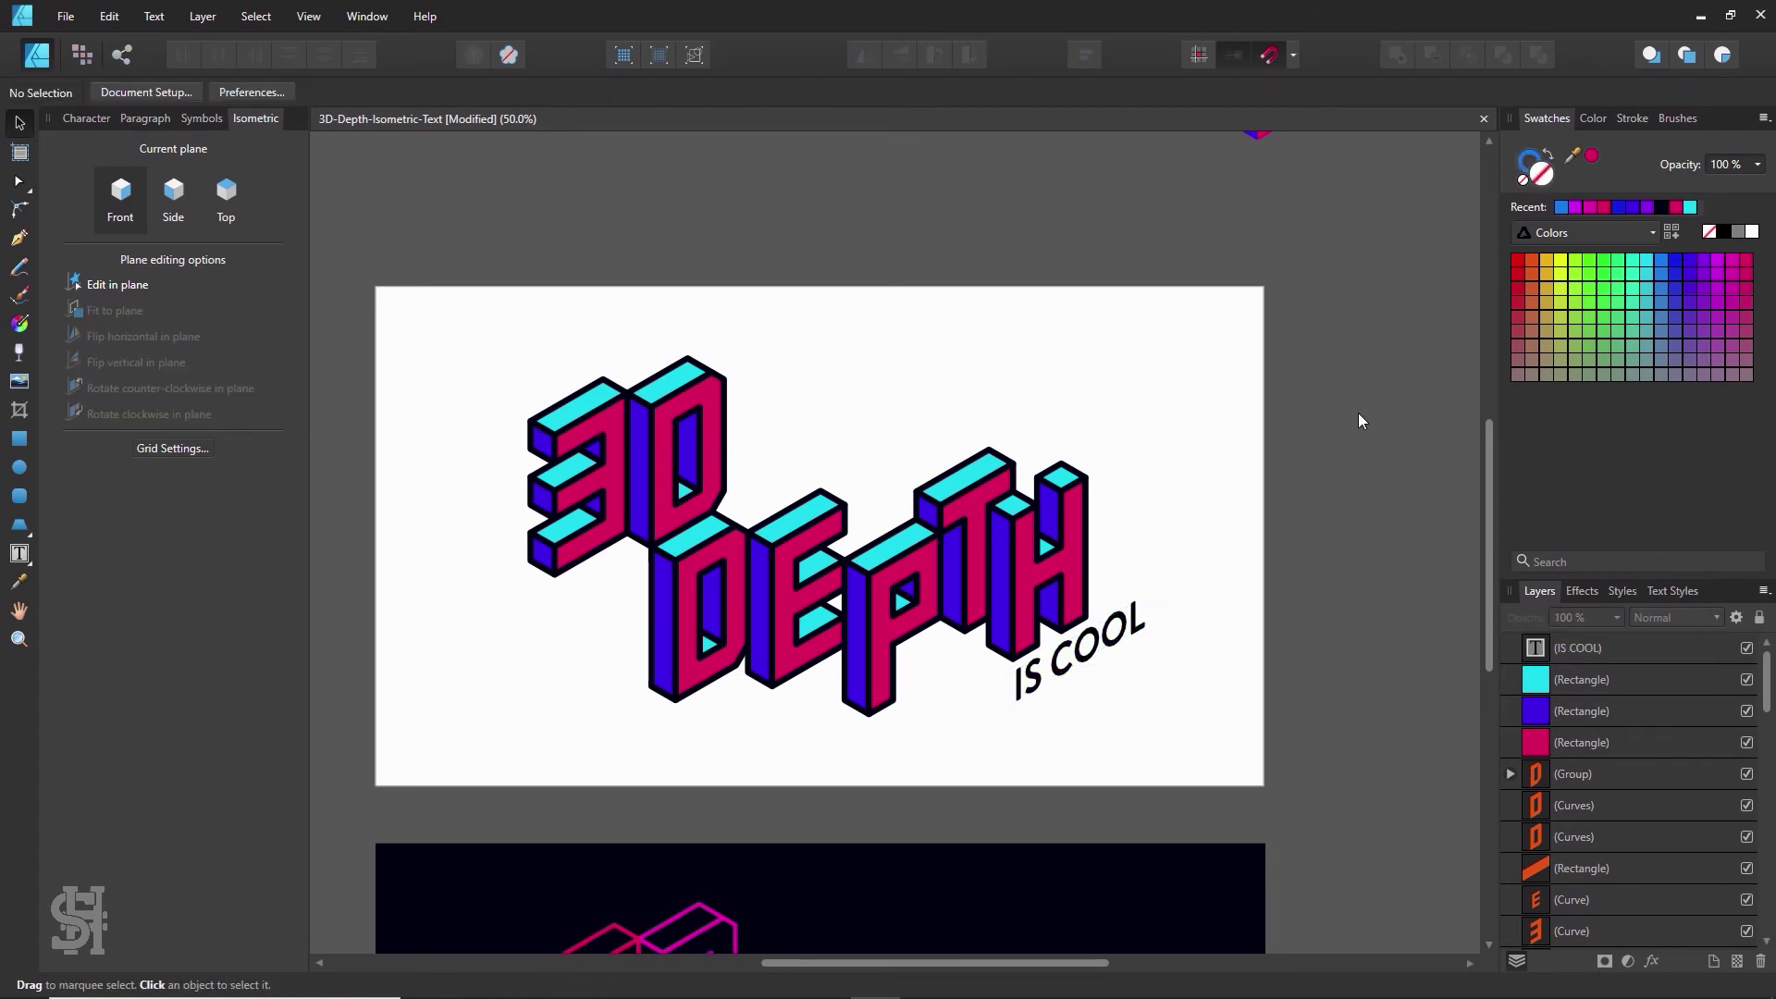
- Set the "IS COOL" text to the Black weight and scale it down to 50.2 pt beneath the H
{"action": "left_click", "coordinate": [1104, 650]}
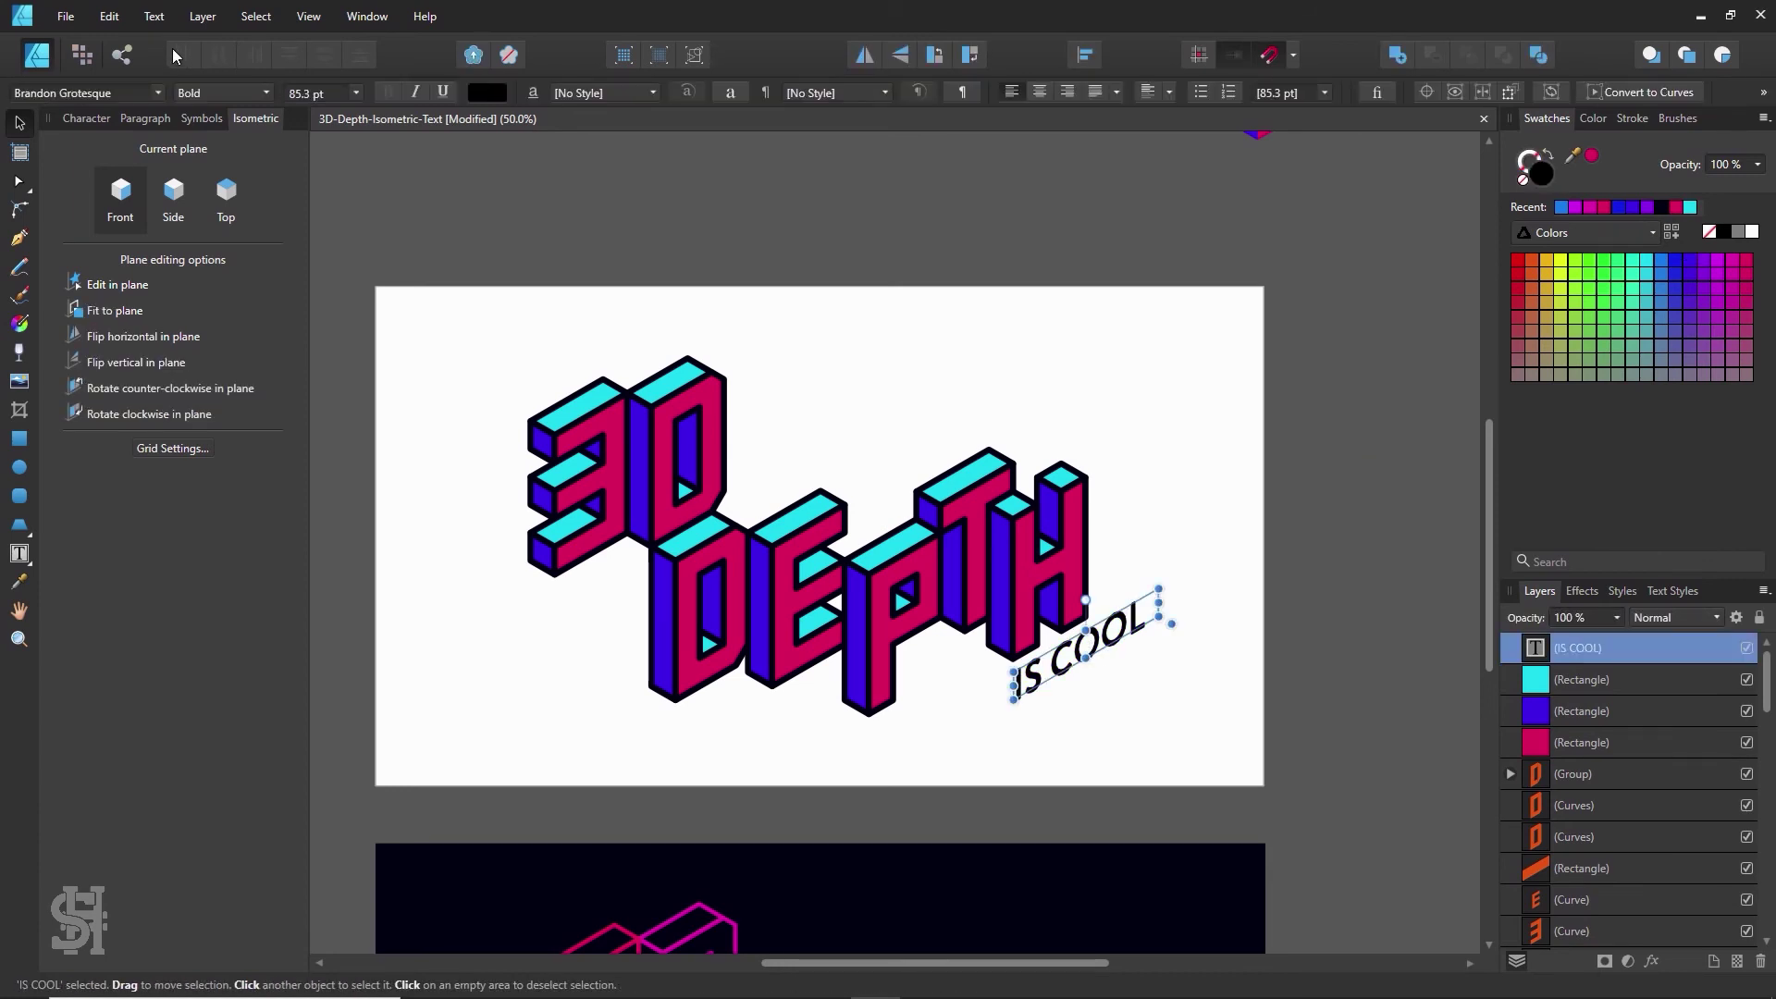
{"action": "left_click", "coordinate": [257, 93]}
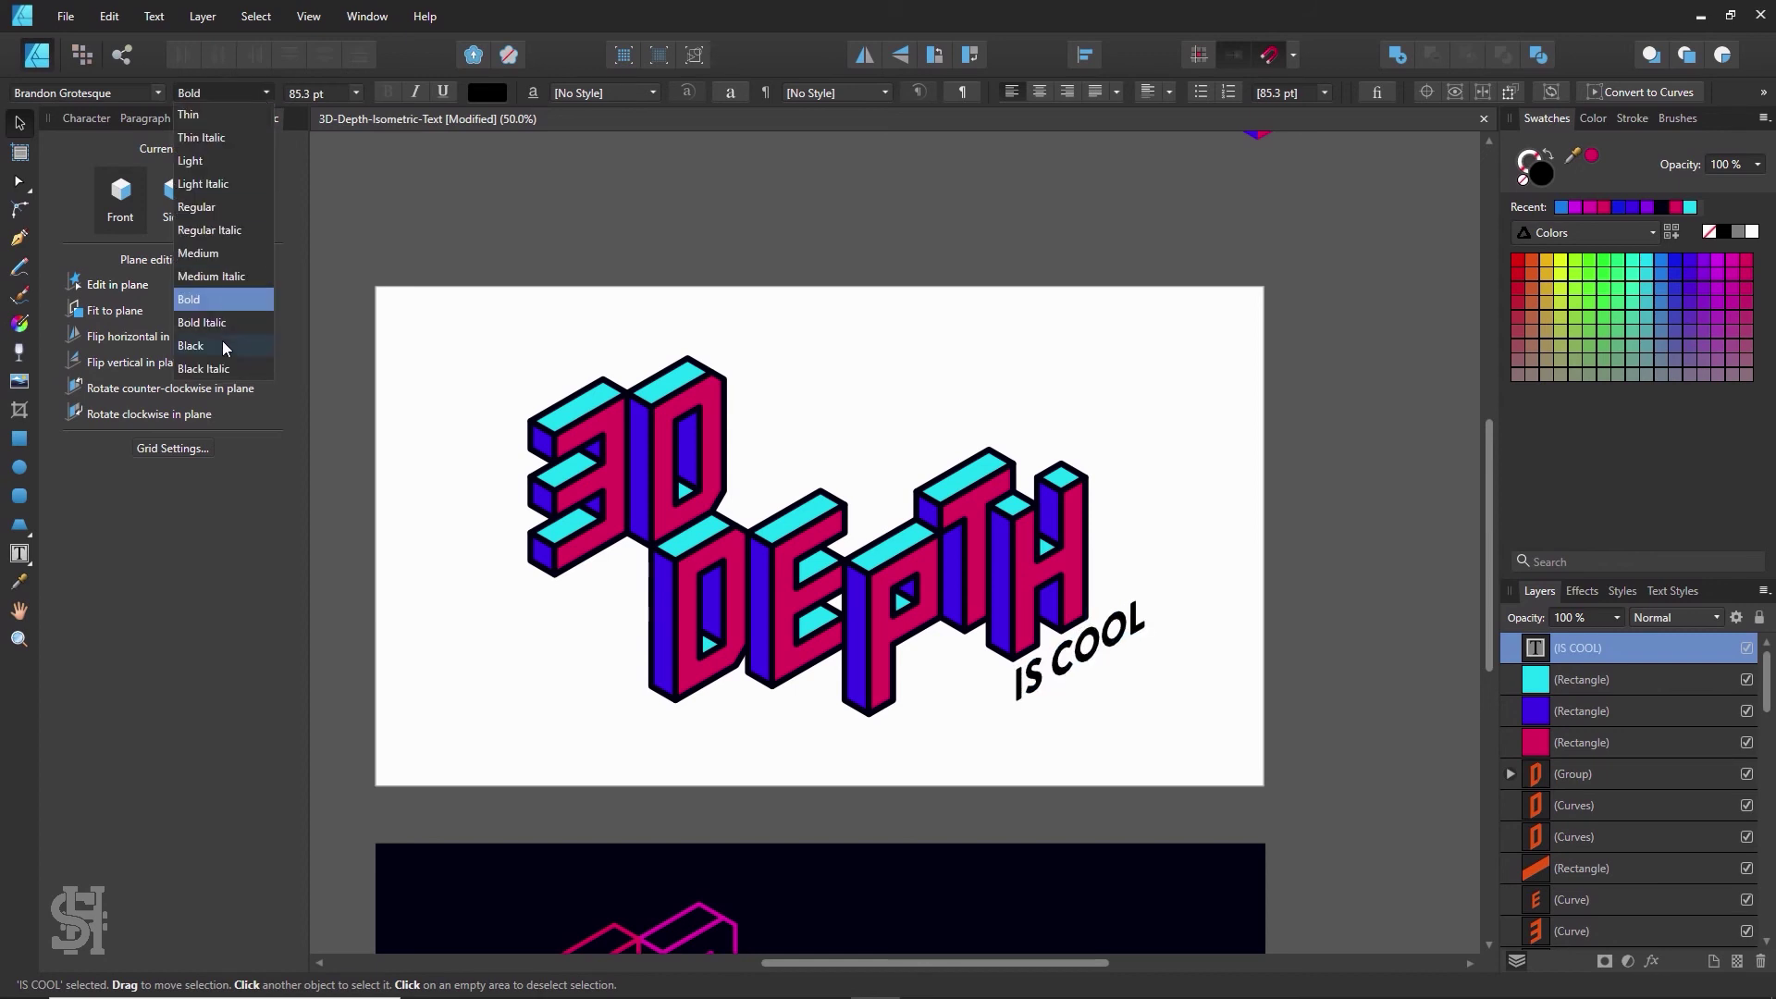
{"action": "left_click", "coordinate": [222, 340]}
{"action": "left_click", "coordinate": [1187, 528]}
{"action": "left_click", "coordinate": [1144, 612]}
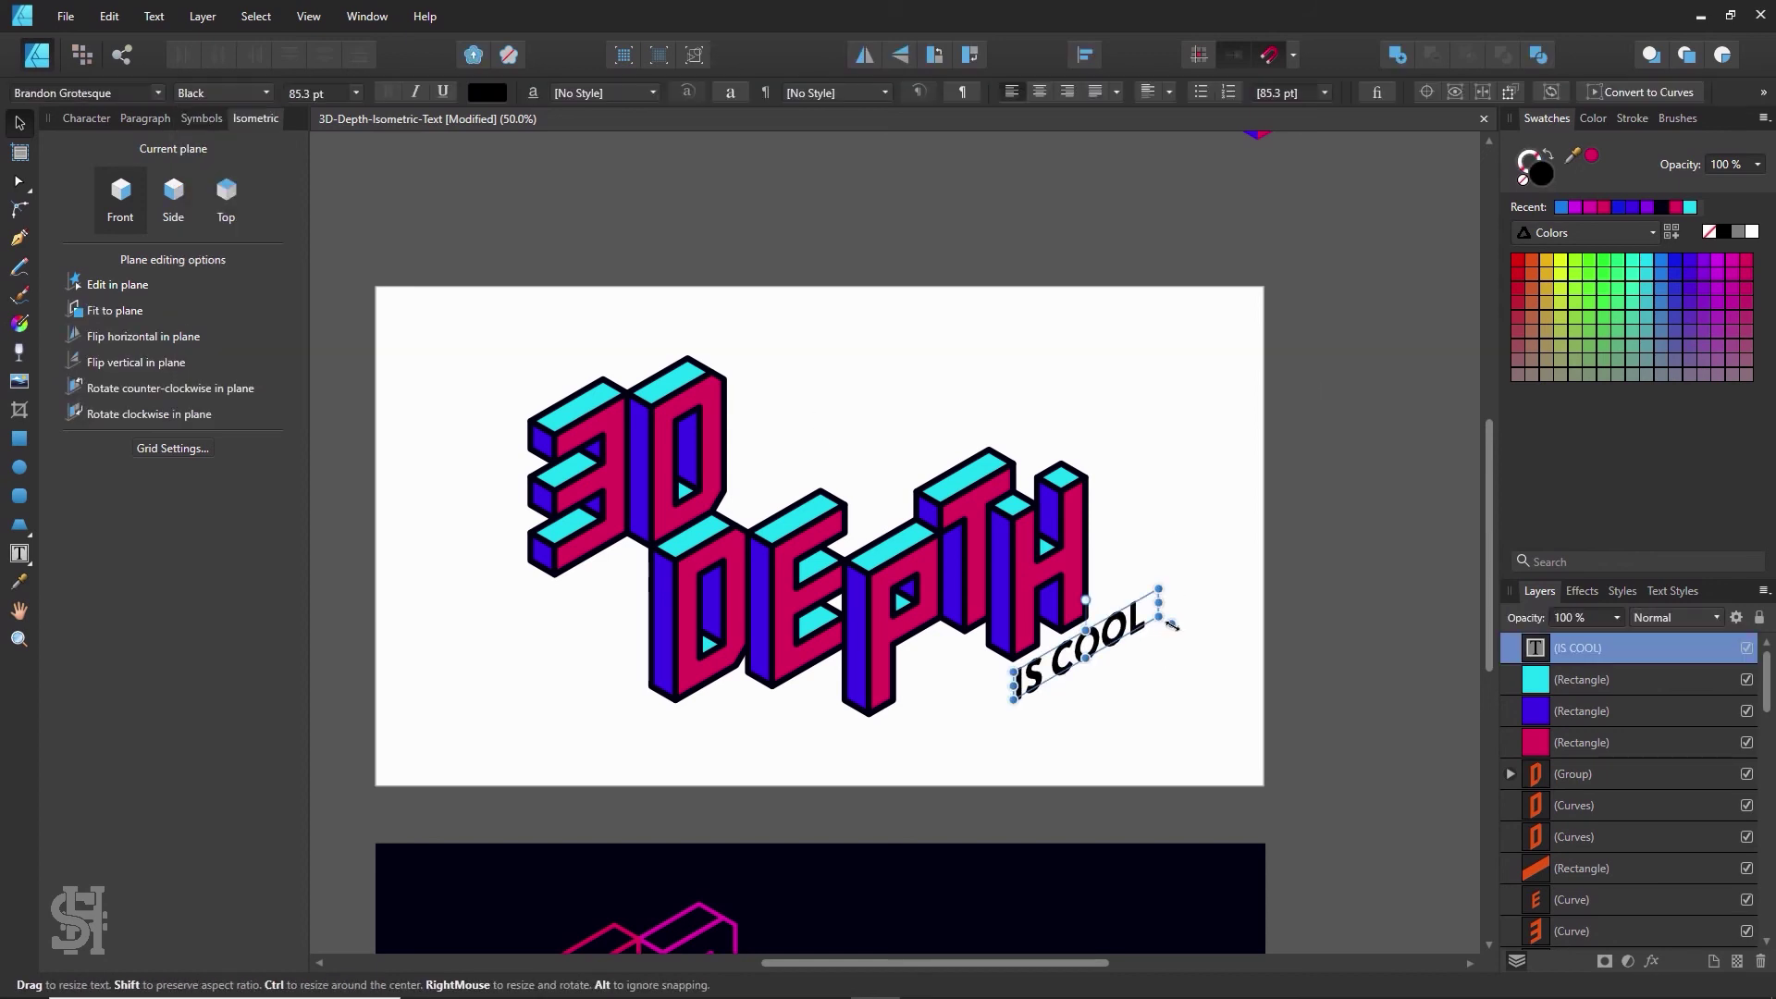
{"action": "left_click_drag", "start_coordinate": [1151, 627], "coordinate": [1128, 638]}
{"action": "left_click", "coordinate": [1158, 661]}
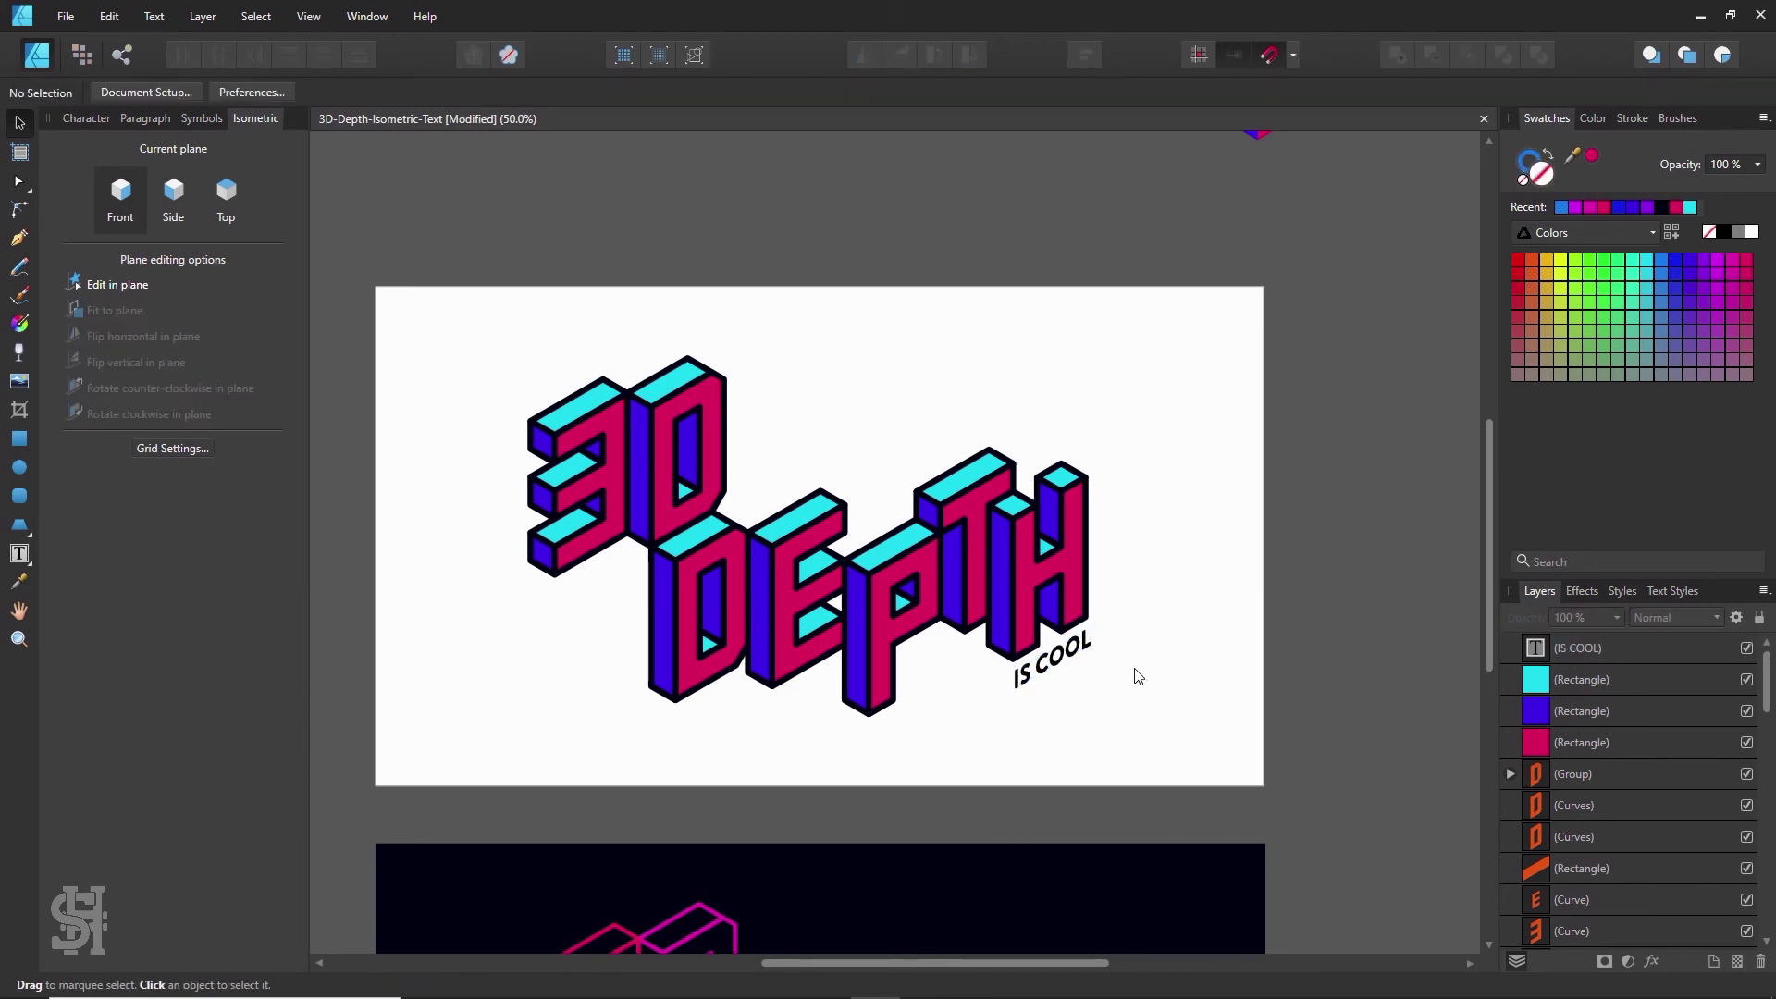
{"action": "left_click", "coordinate": [1081, 652]}
{"action": "left_click", "coordinate": [1273, 606]}
- Replace the "IS COOL" wording below the H with "YEAH"
{"action": "key", "text": "z"}
{"action": "left_click", "coordinate": [1032, 612], "text": "alt"}
{"action": "left_click", "coordinate": [1032, 611]}
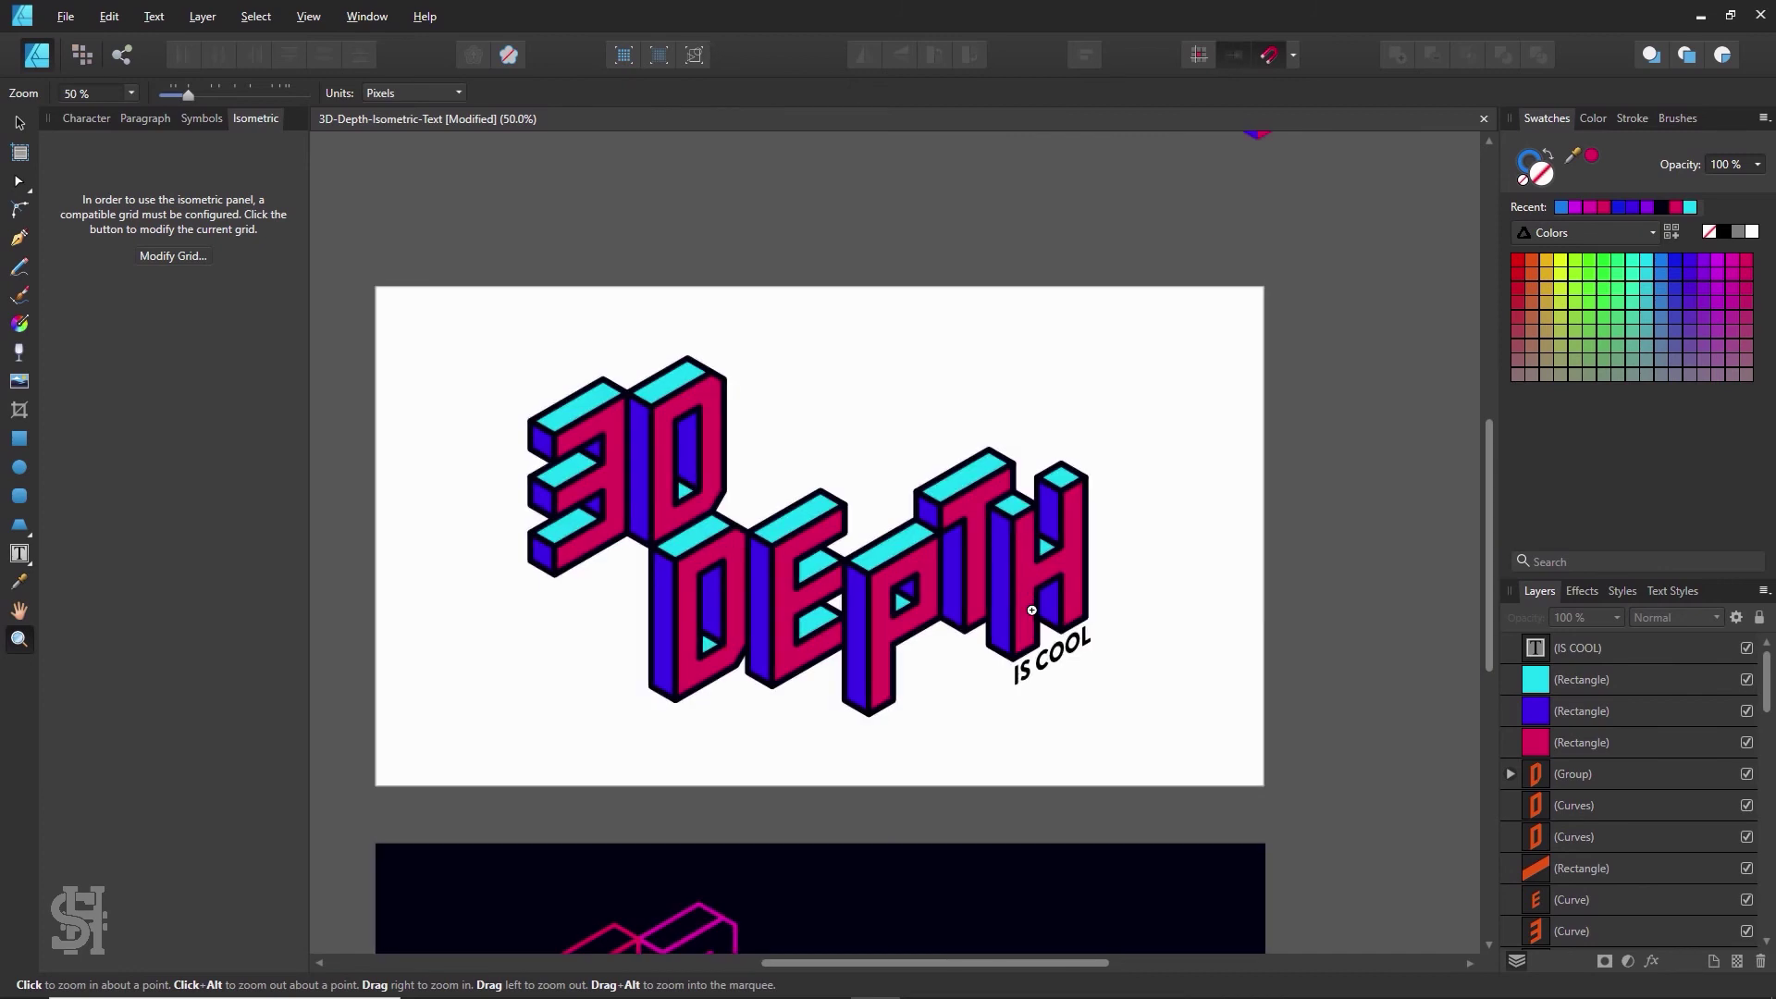
{"action": "scroll", "coordinate": [740, 435], "scroll_direction": "down", "scroll_amount": 2}
{"action": "key", "text": "t"}
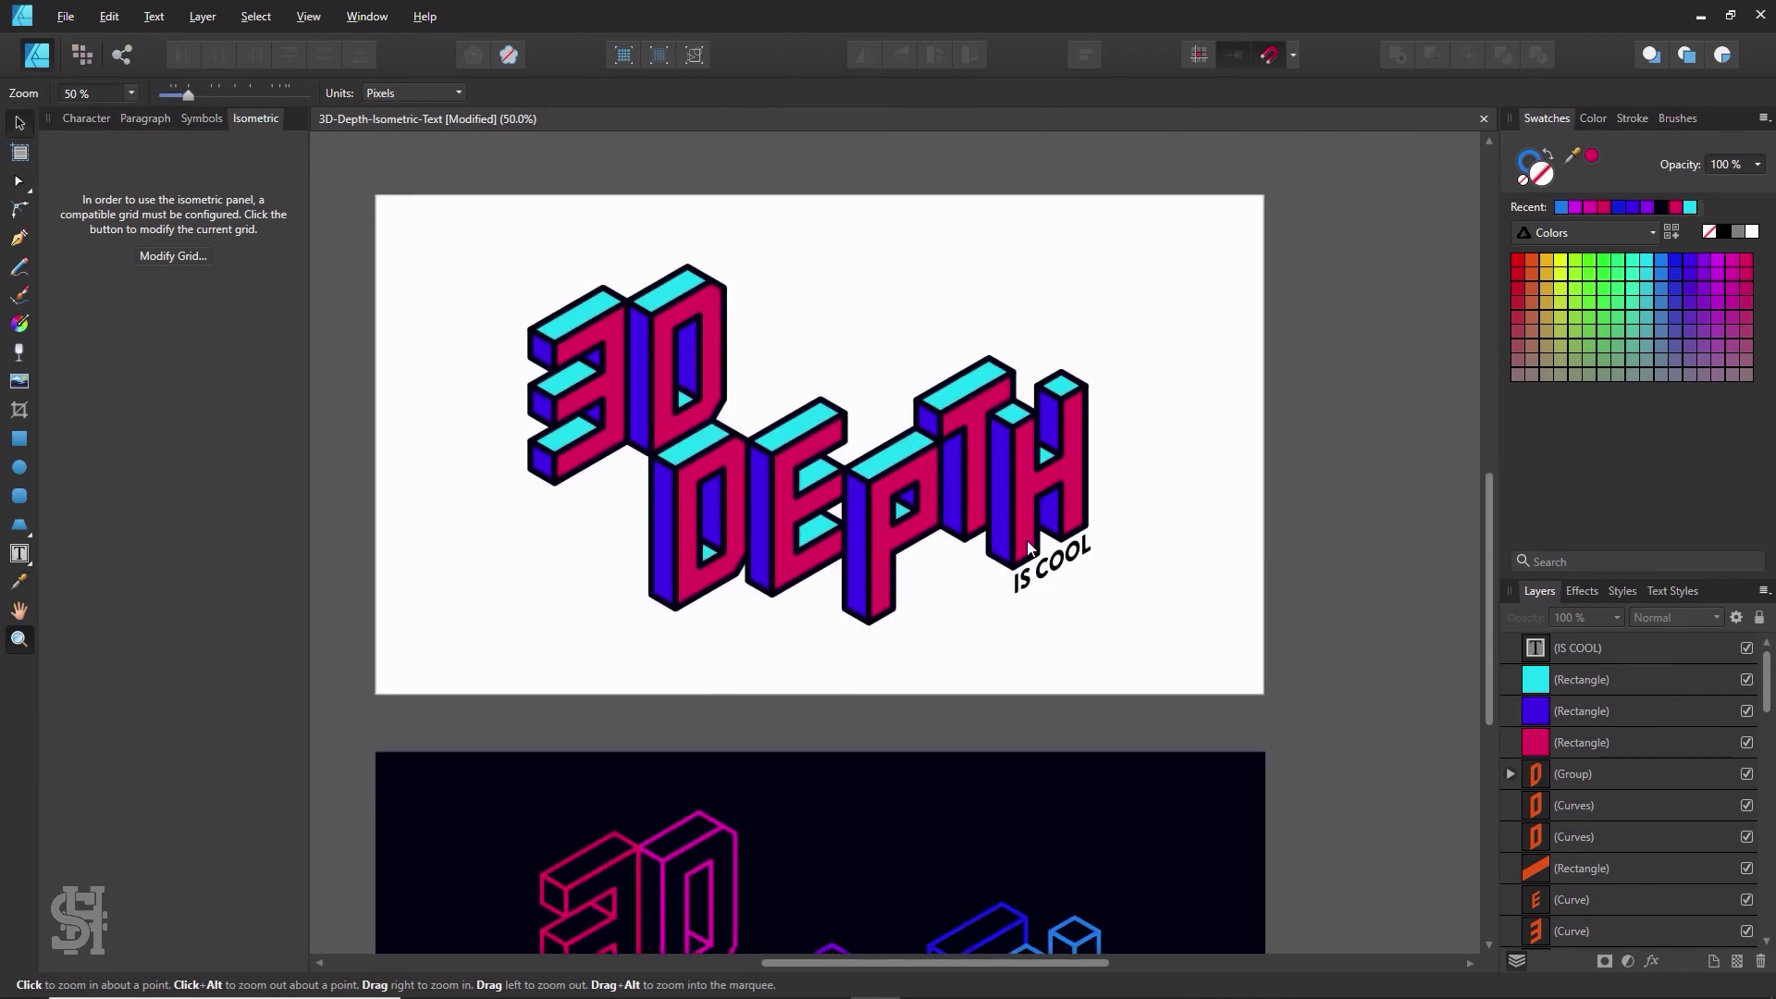
{"action": "left_click", "coordinate": [1045, 569]}
{"action": "type", "text": "YEAH"}
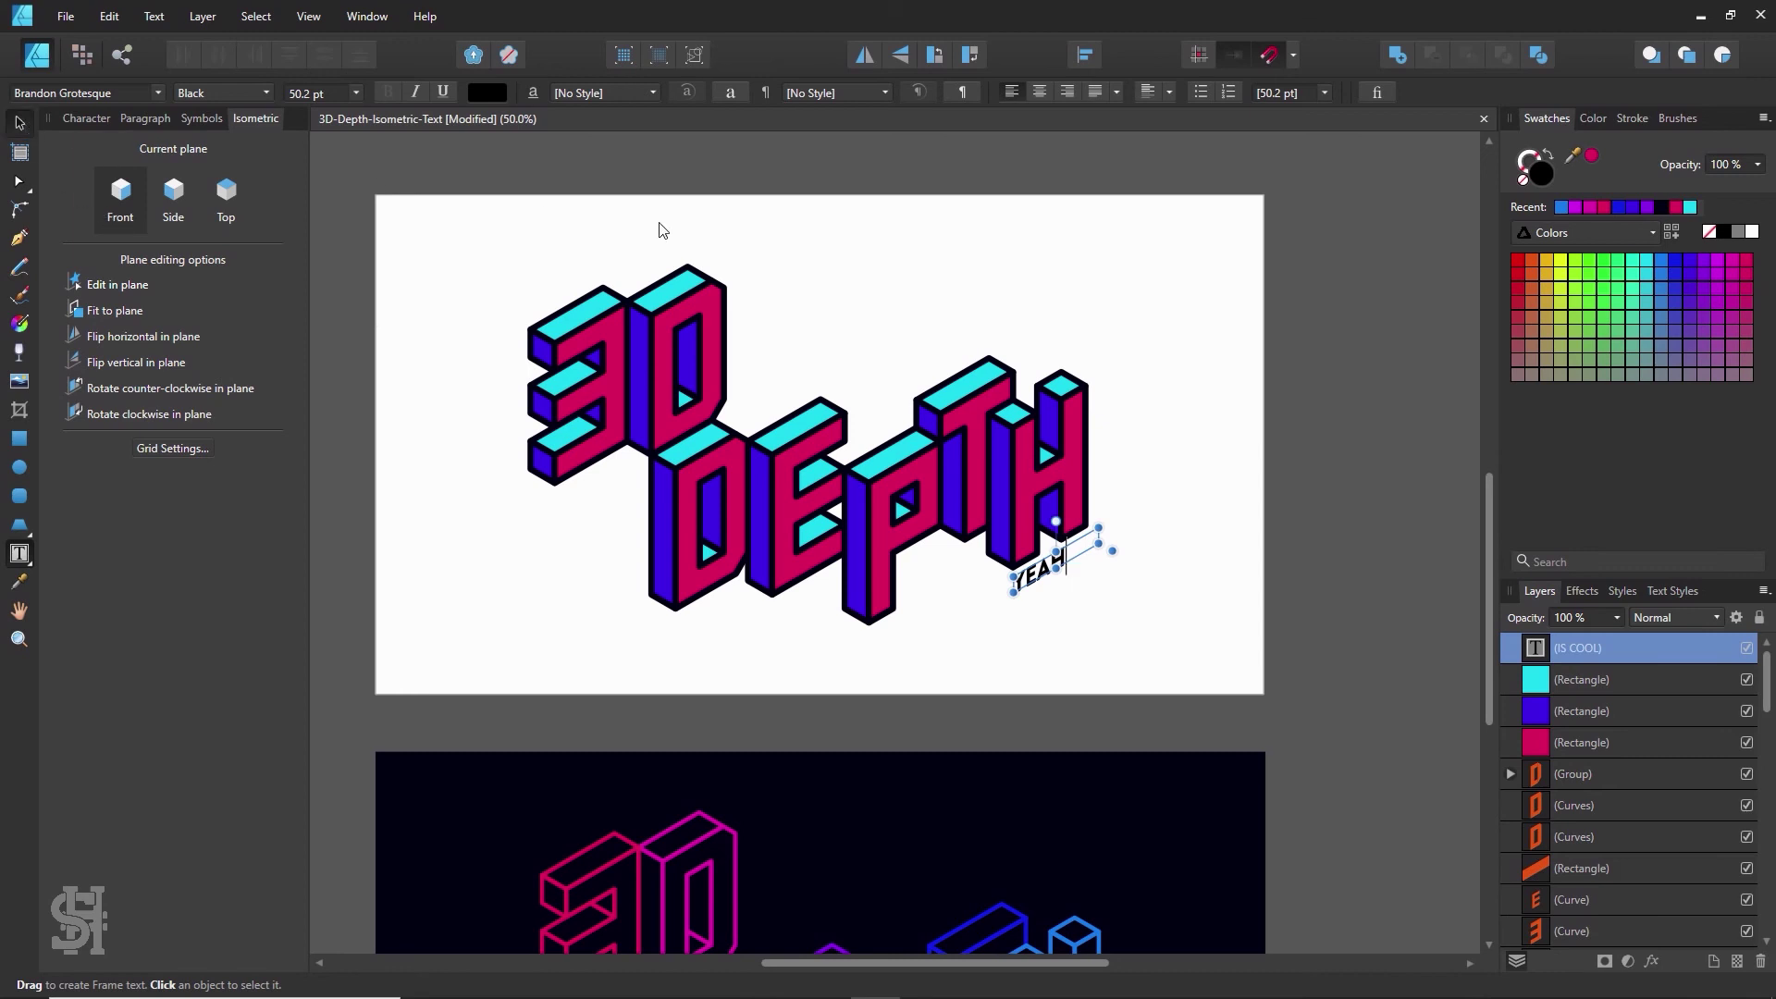
{"action": "key", "text": "Escape"}
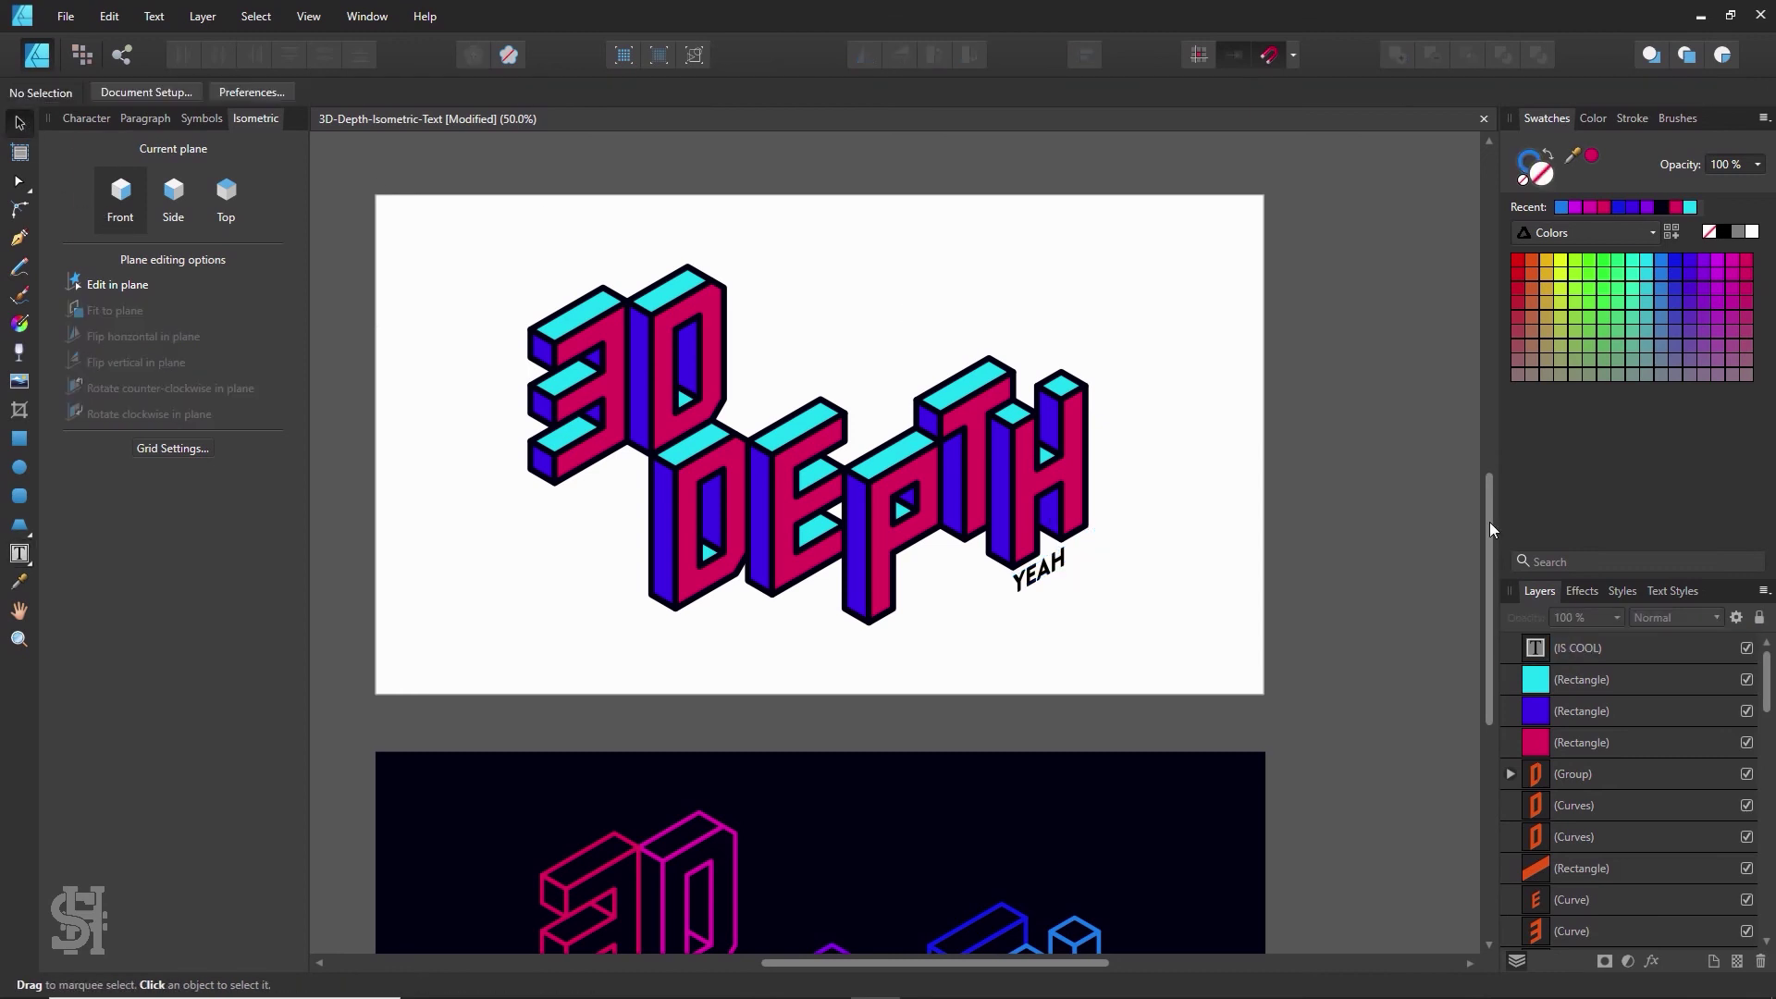
- Try the "YEAH" text above DEPTH and a copy above 3D, keeping only the one below the H and deleting the copy
{"action": "left_click_drag", "start_coordinate": [1045, 577], "coordinate": [886, 416]}
{"action": "left_click", "coordinate": [990, 306]}
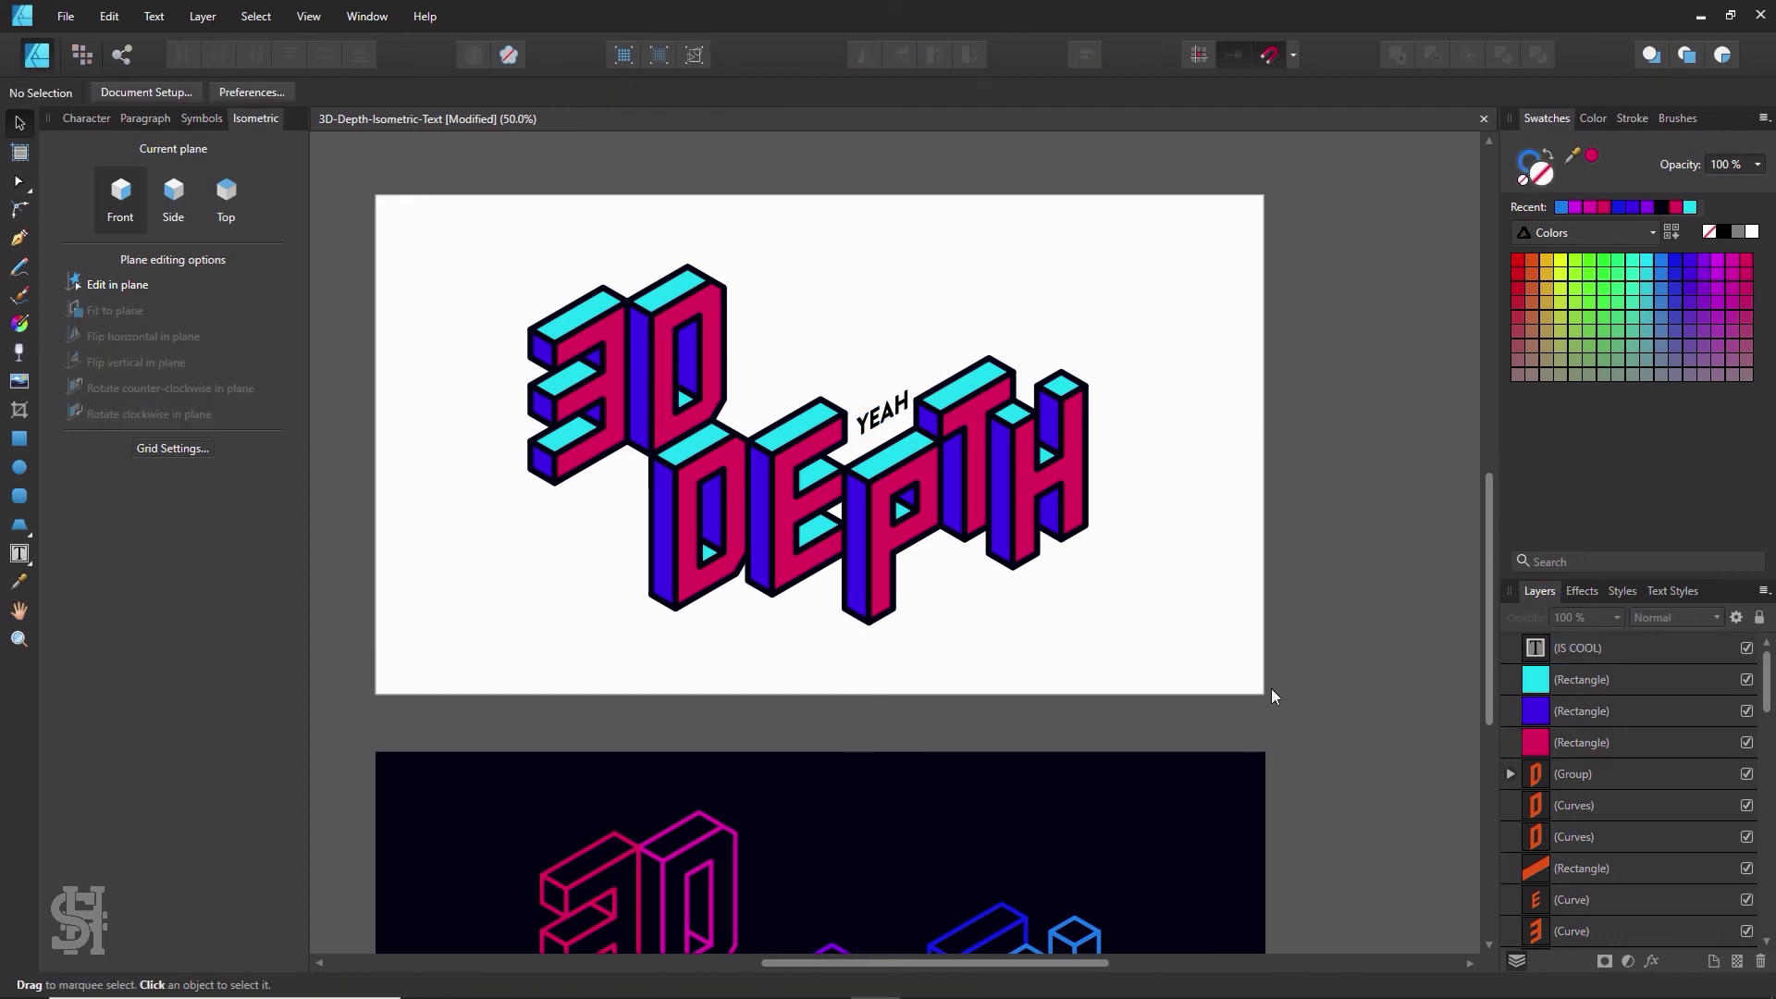
{"action": "left_click_drag", "start_coordinate": [877, 423], "coordinate": [959, 371]}
{"action": "left_click", "coordinate": [1068, 568]}
{"action": "left_click", "coordinate": [731, 289]}
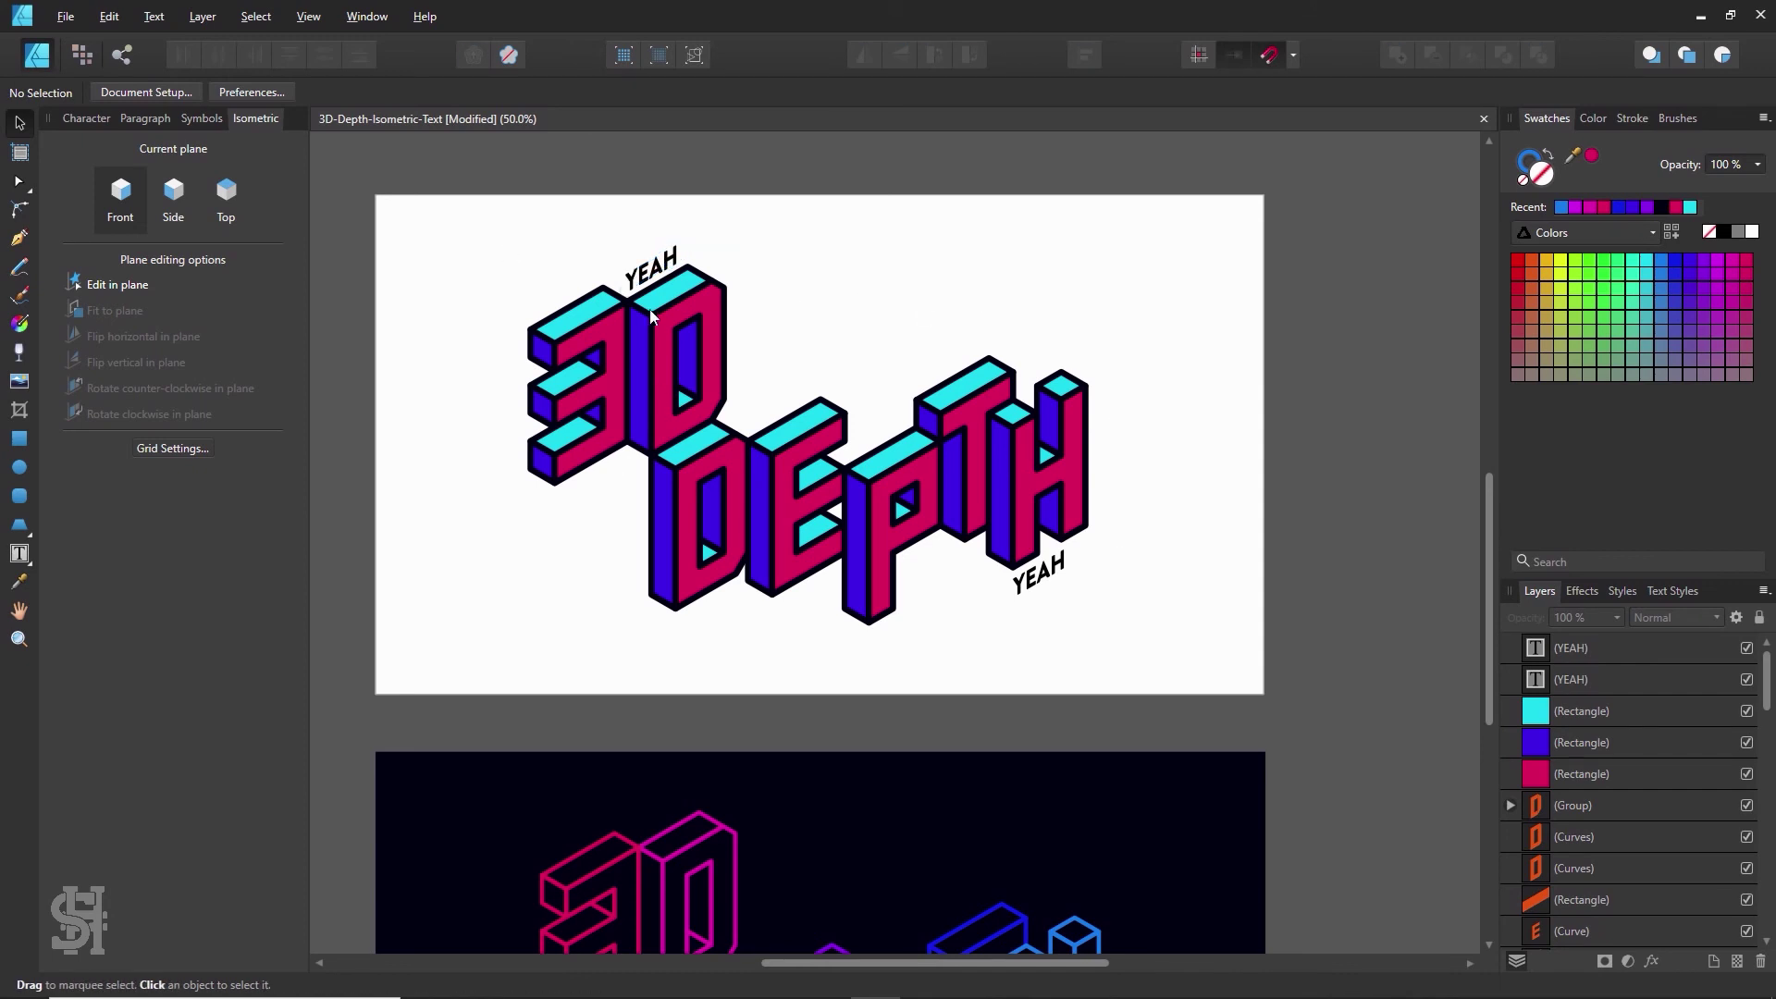
{"action": "left_click_drag", "start_coordinate": [659, 269], "coordinate": [1056, 627]}
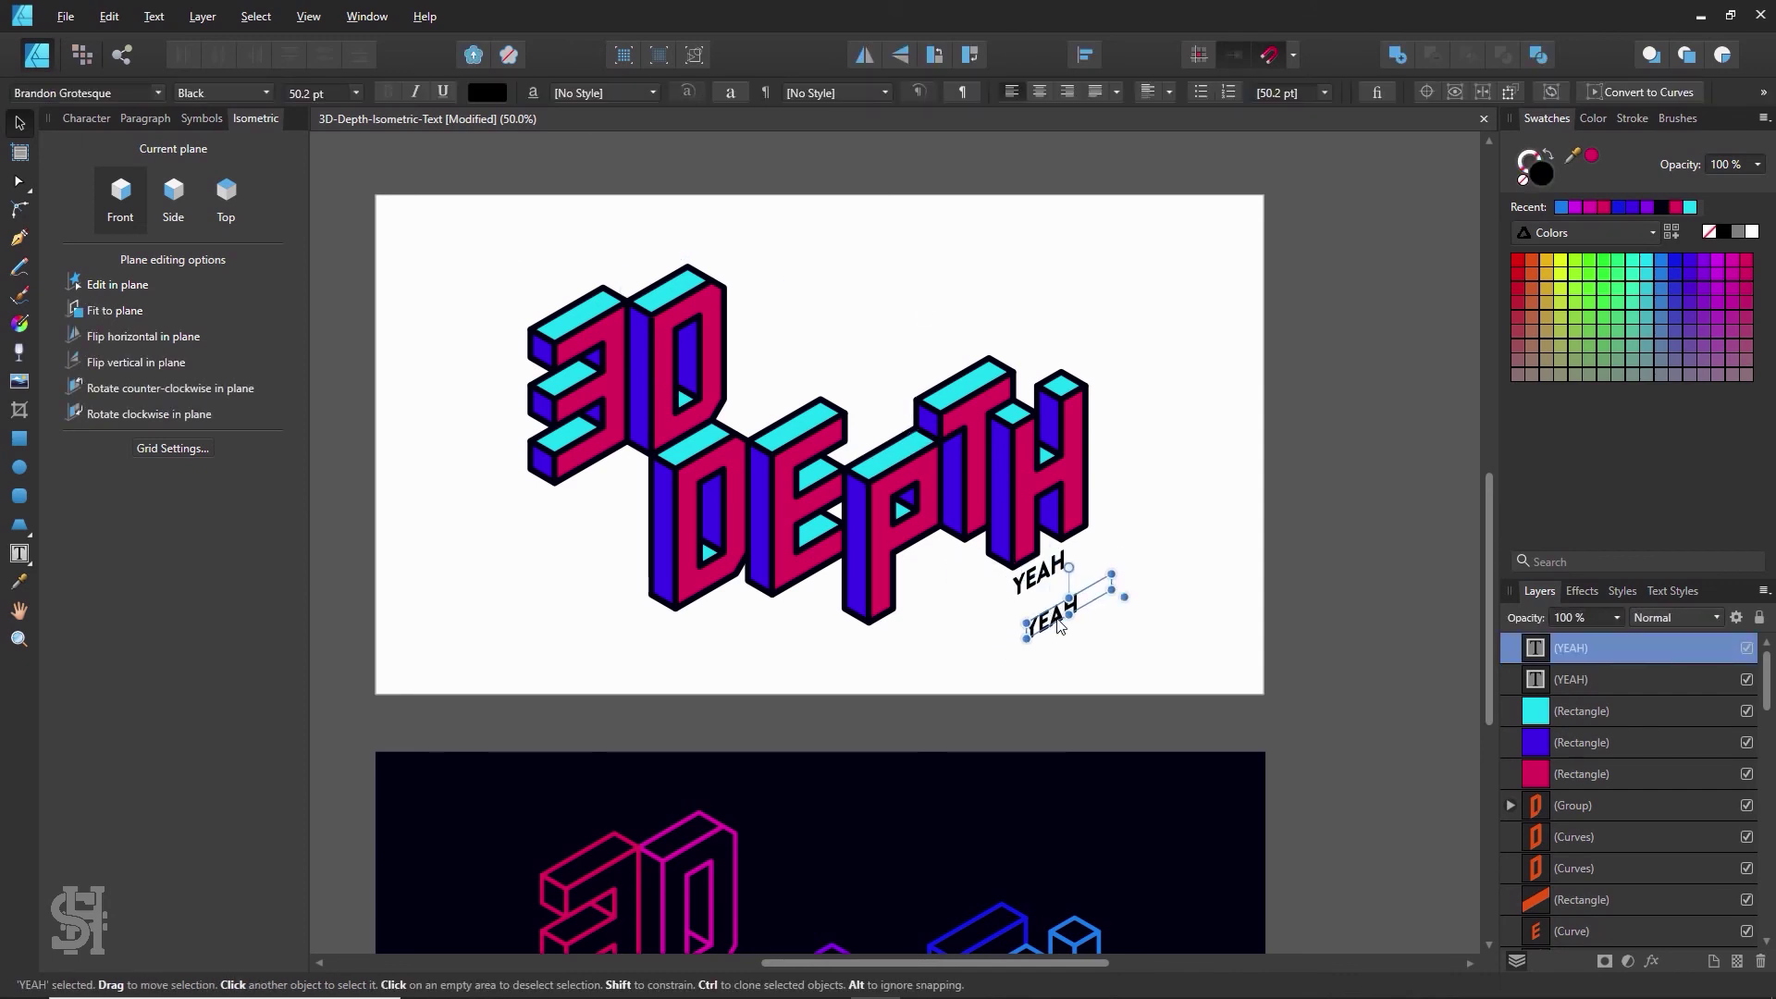
{"action": "key", "text": "Delete"}
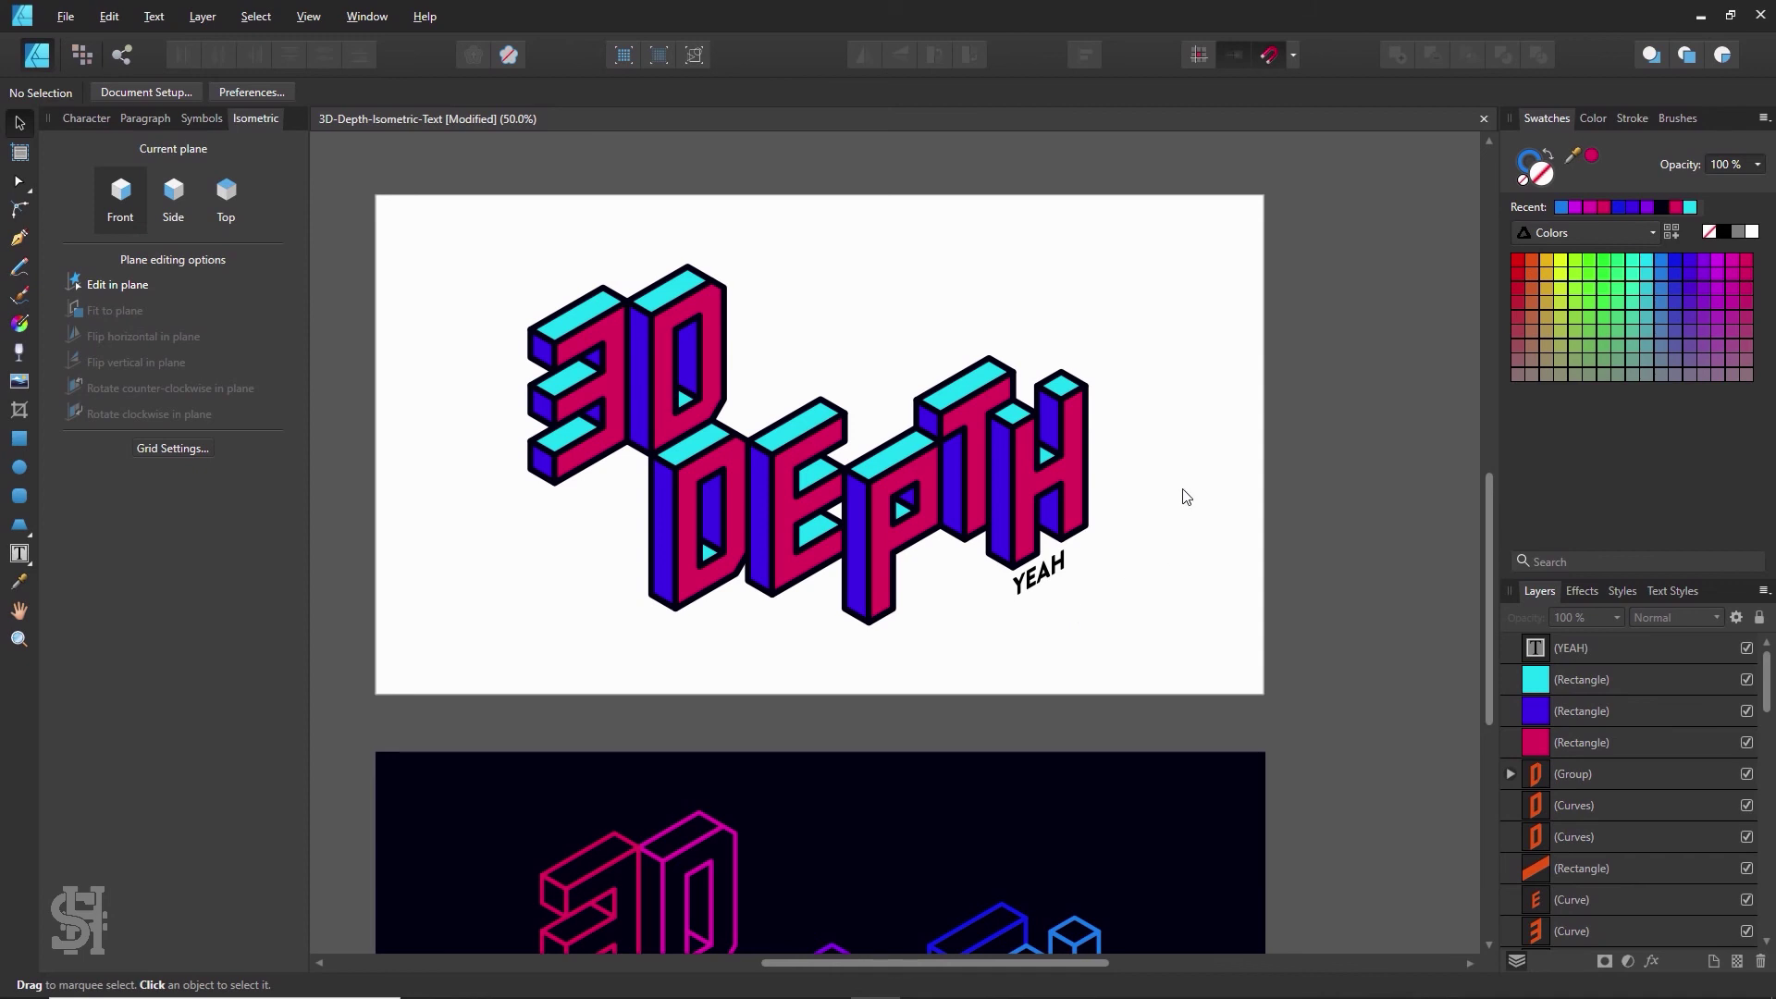
- Copy the dark background rectangle of the outline-only version onto the white page, behind the dark-outlined lettering
{"action": "scroll", "coordinate": [1184, 493], "scroll_direction": "down", "scroll_amount": 2}
{"action": "scroll", "coordinate": [1182, 491], "scroll_direction": "up", "scroll_amount": 1}
{"action": "key", "text": "z"}
{"action": "left_click", "coordinate": [1130, 491], "text": "alt"}
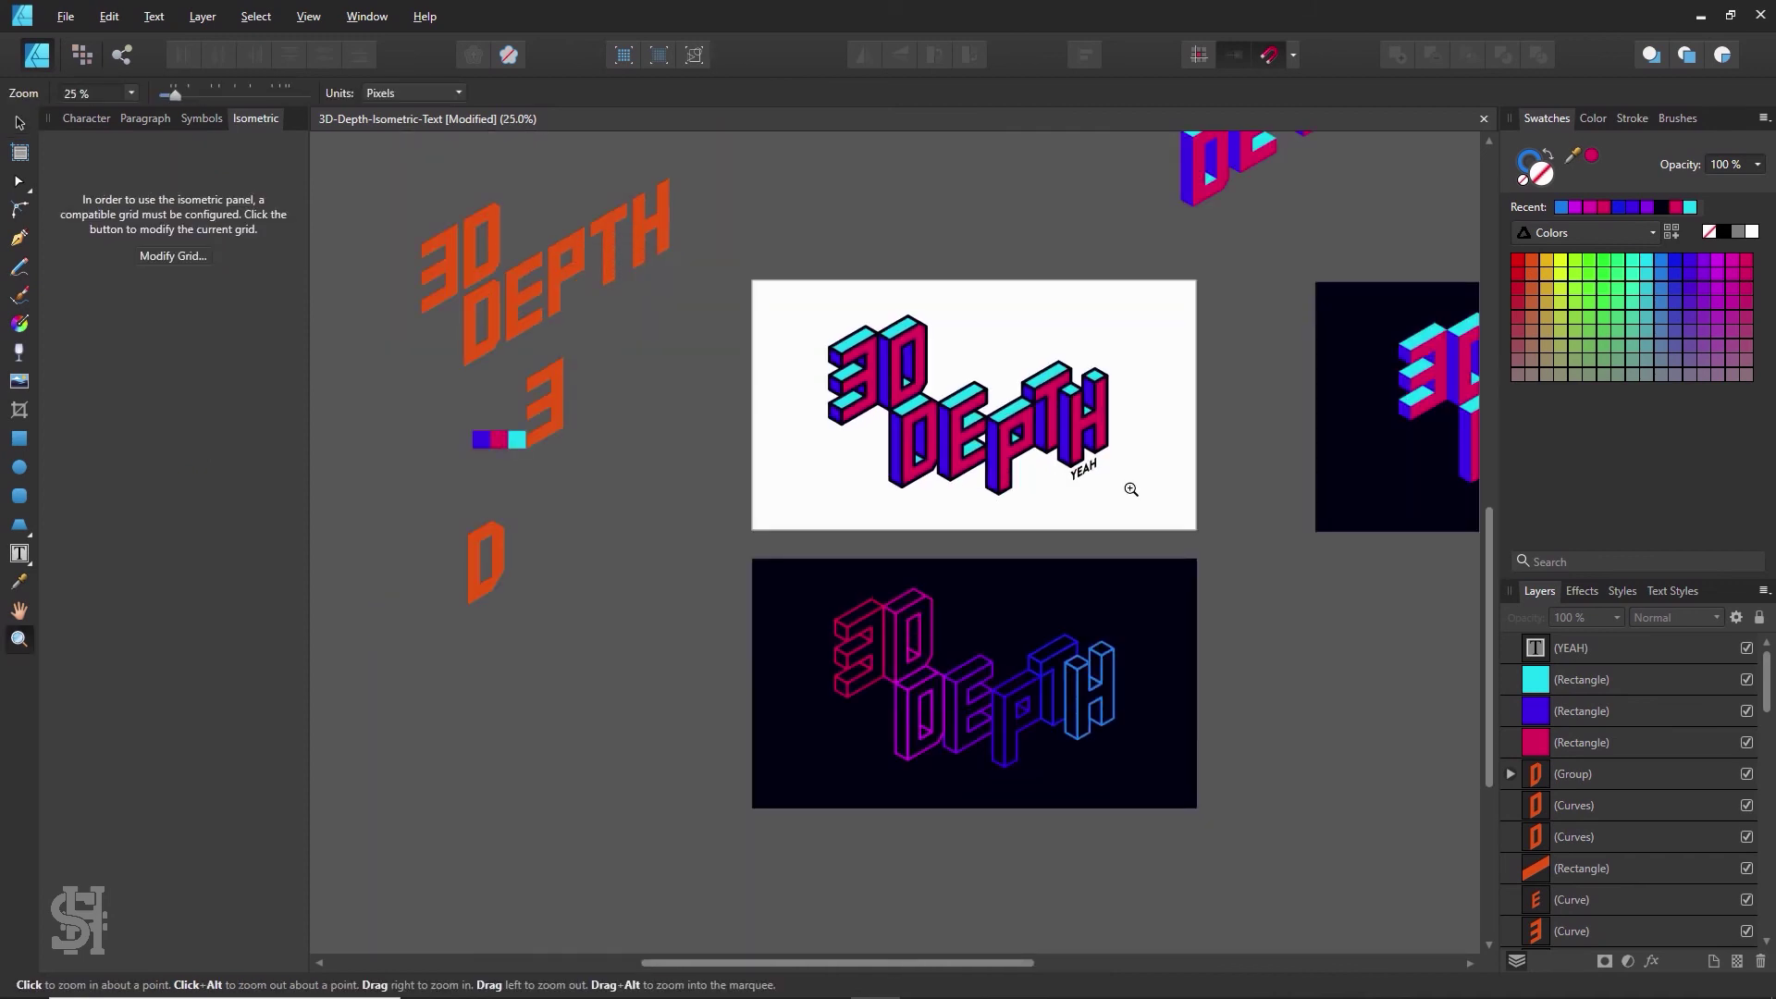
{"action": "key", "text": "h"}
{"action": "left_click_drag", "start_coordinate": [1097, 503], "coordinate": [869, 555]}
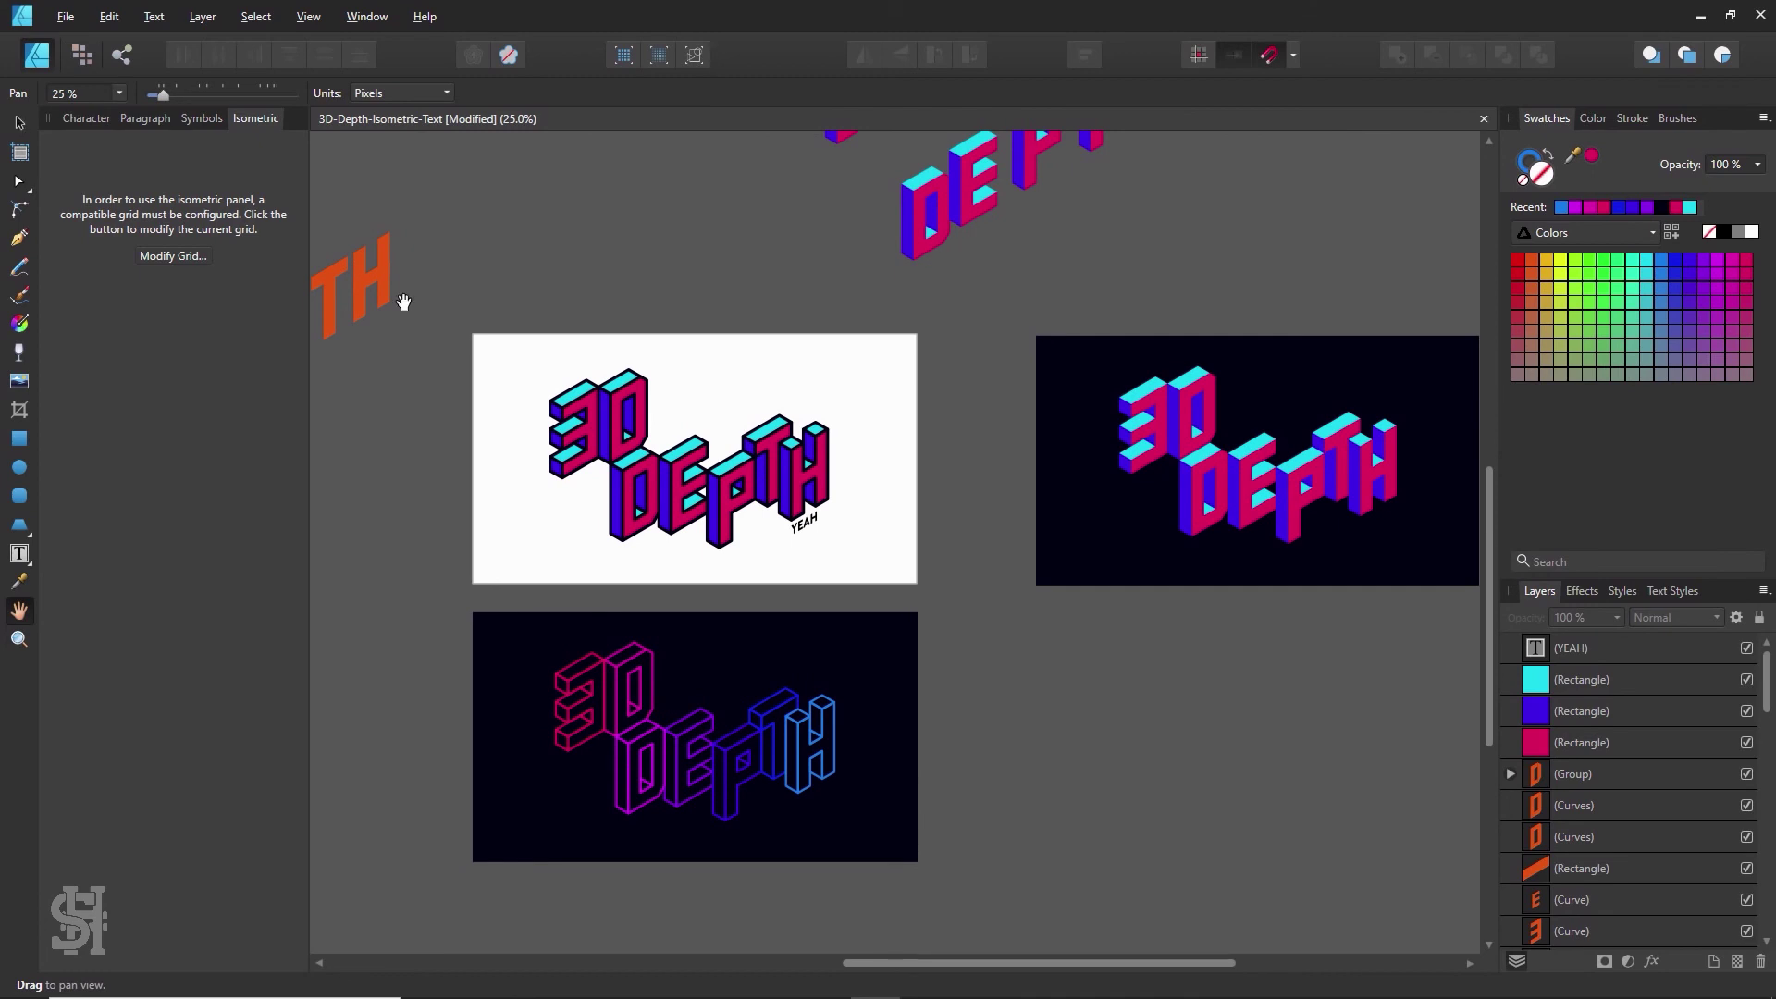
{"action": "left_click", "coordinate": [612, 424]}
{"action": "left_click", "coordinate": [17, 121]}
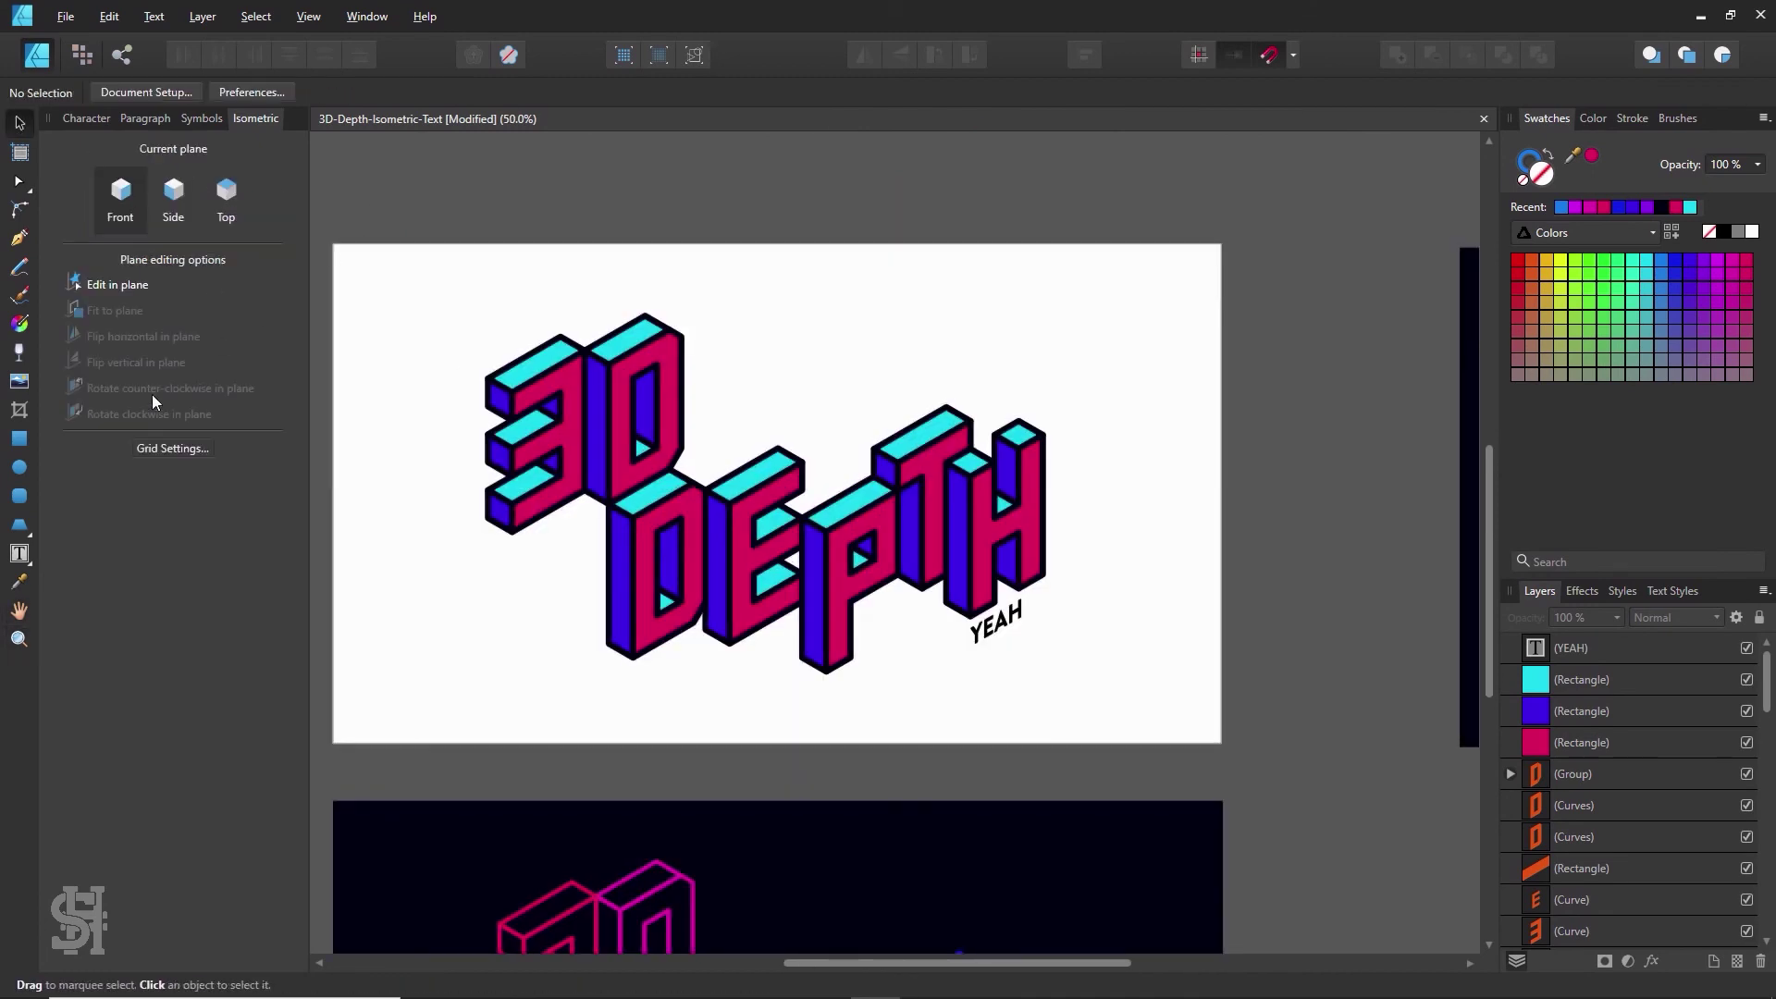
{"action": "left_click", "coordinate": [26, 438]}
{"action": "left_click", "coordinate": [21, 123]}
{"action": "left_click_drag", "start_coordinate": [866, 811], "coordinate": [874, 325]}
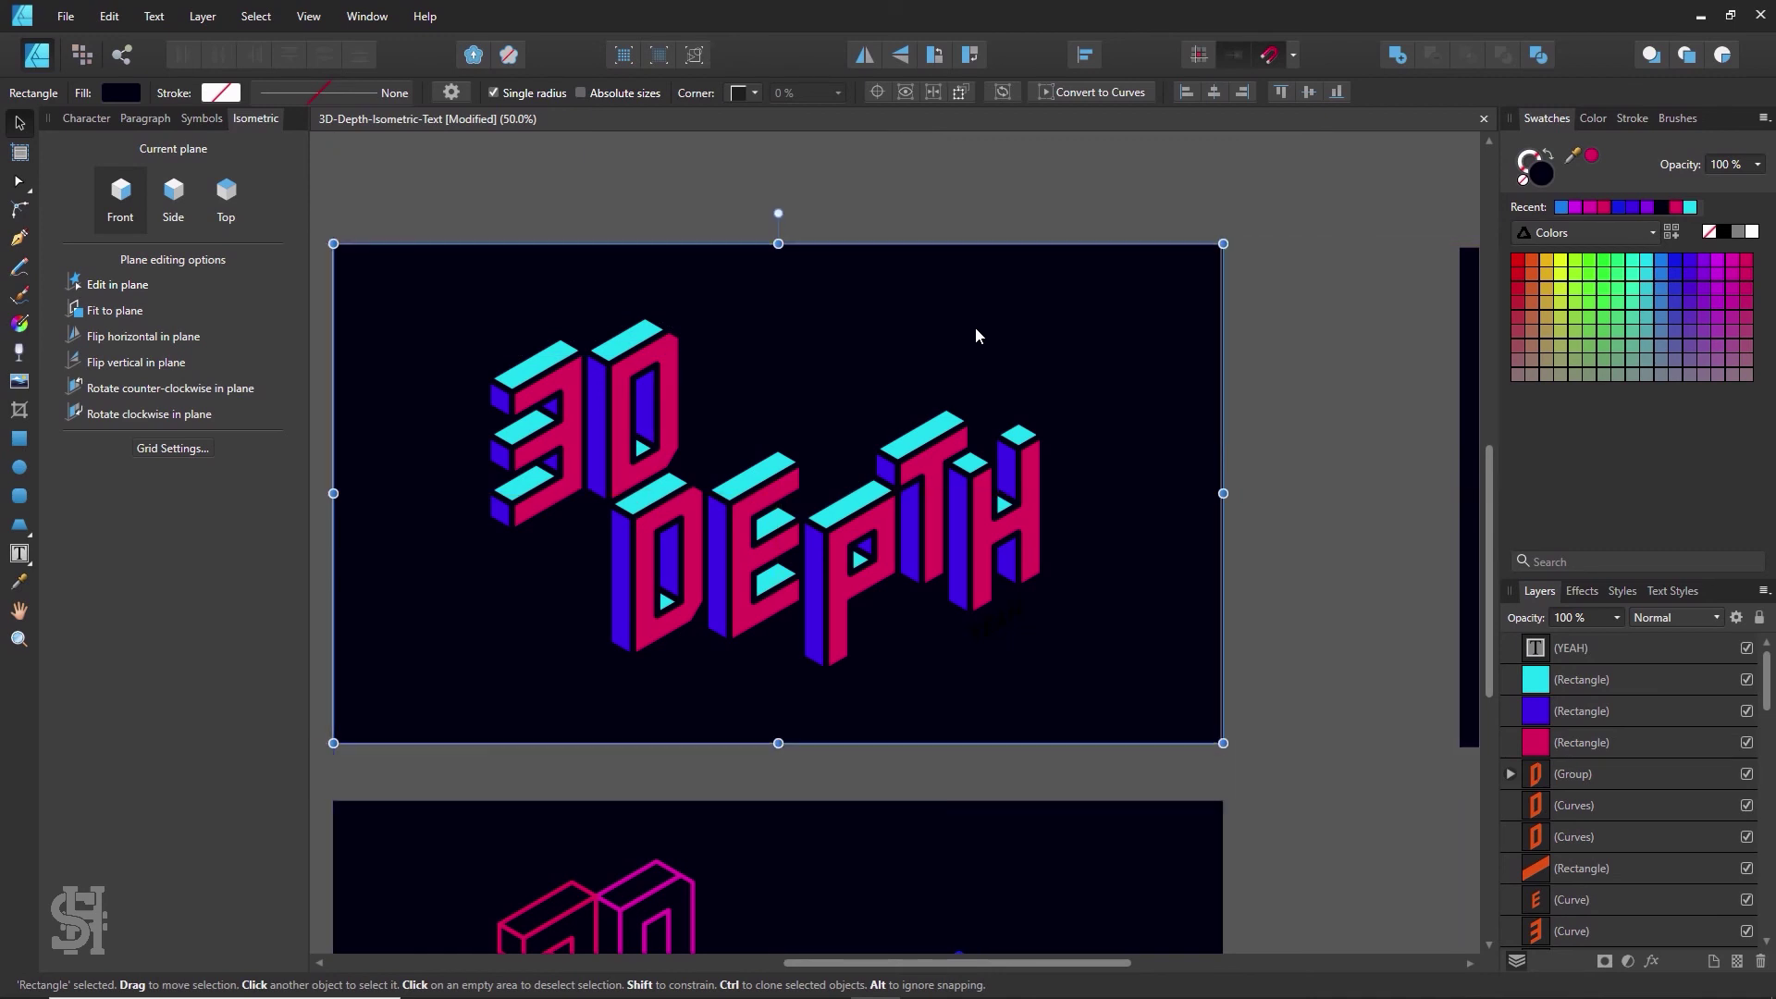
- Fill the copied background rectangle with bright yellow and align it with the edges of the page
{"action": "left_click", "coordinate": [1561, 262]}
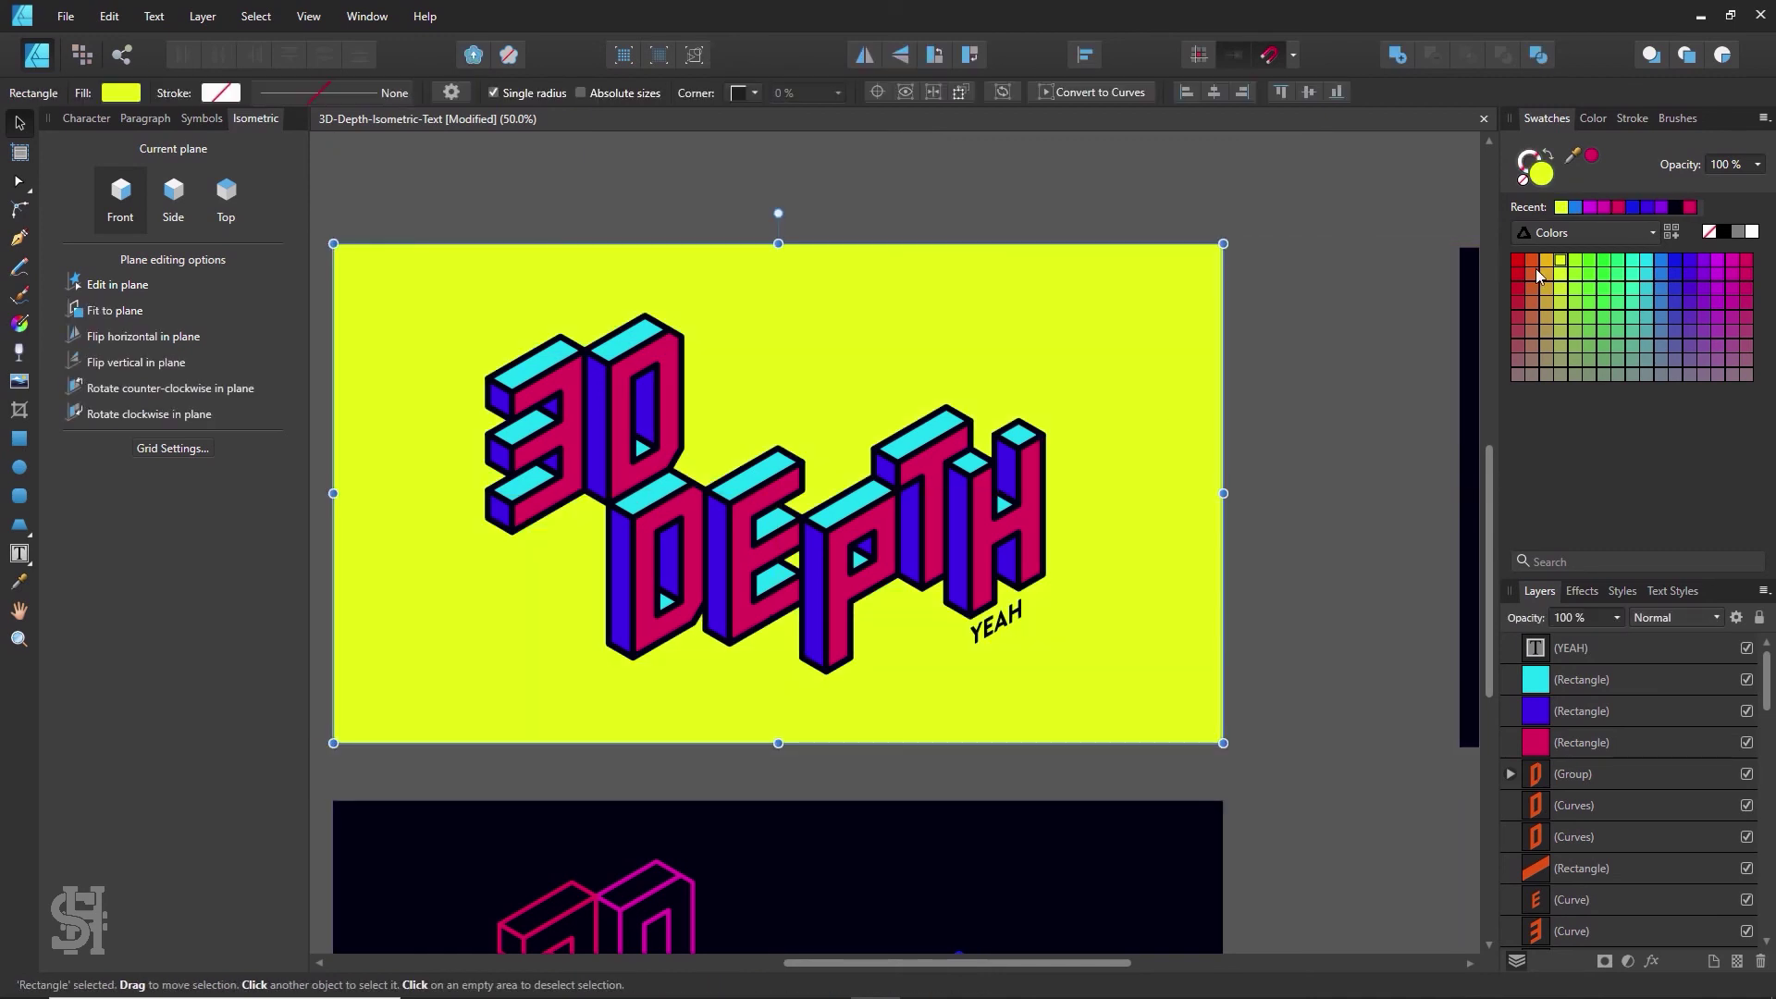
{"action": "left_click_drag", "start_coordinate": [1206, 309], "coordinate": [1204, 309]}
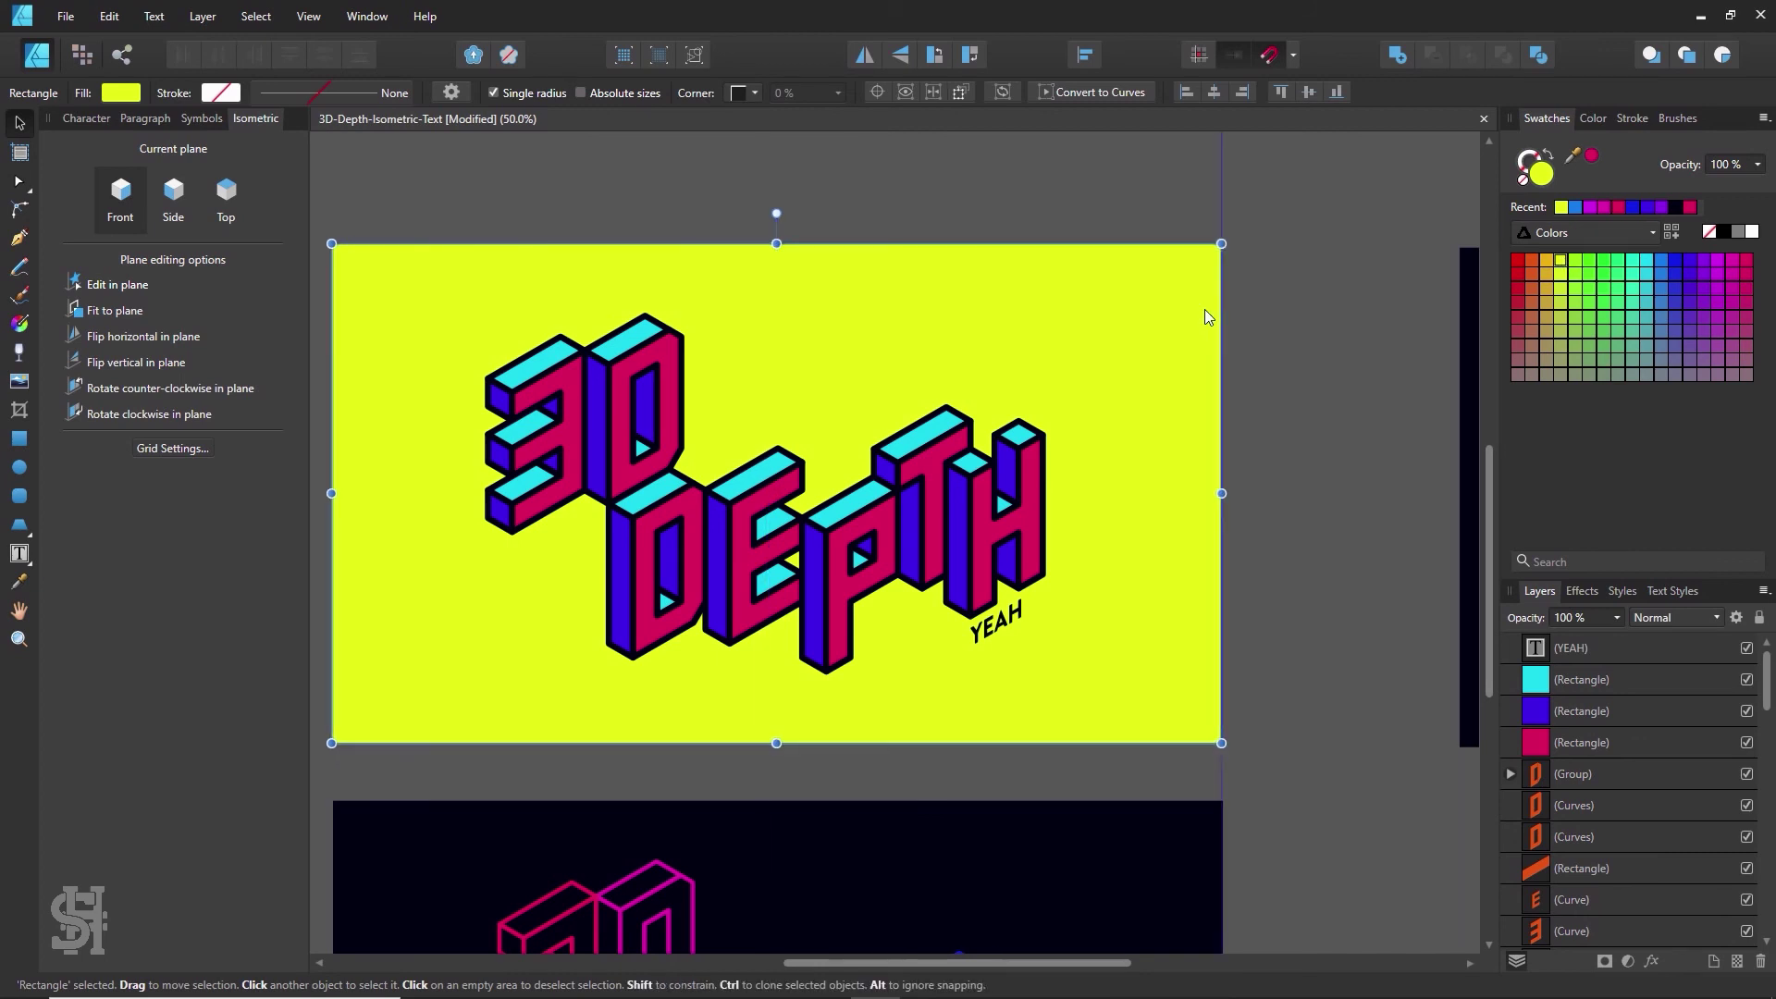
{"action": "left_click", "coordinate": [1338, 347]}
{"action": "left_click", "coordinate": [1111, 396]}
- Set the background rectangle's fill to the pale yellow #FDE46C
{"action": "double_click", "coordinate": [1539, 172]}
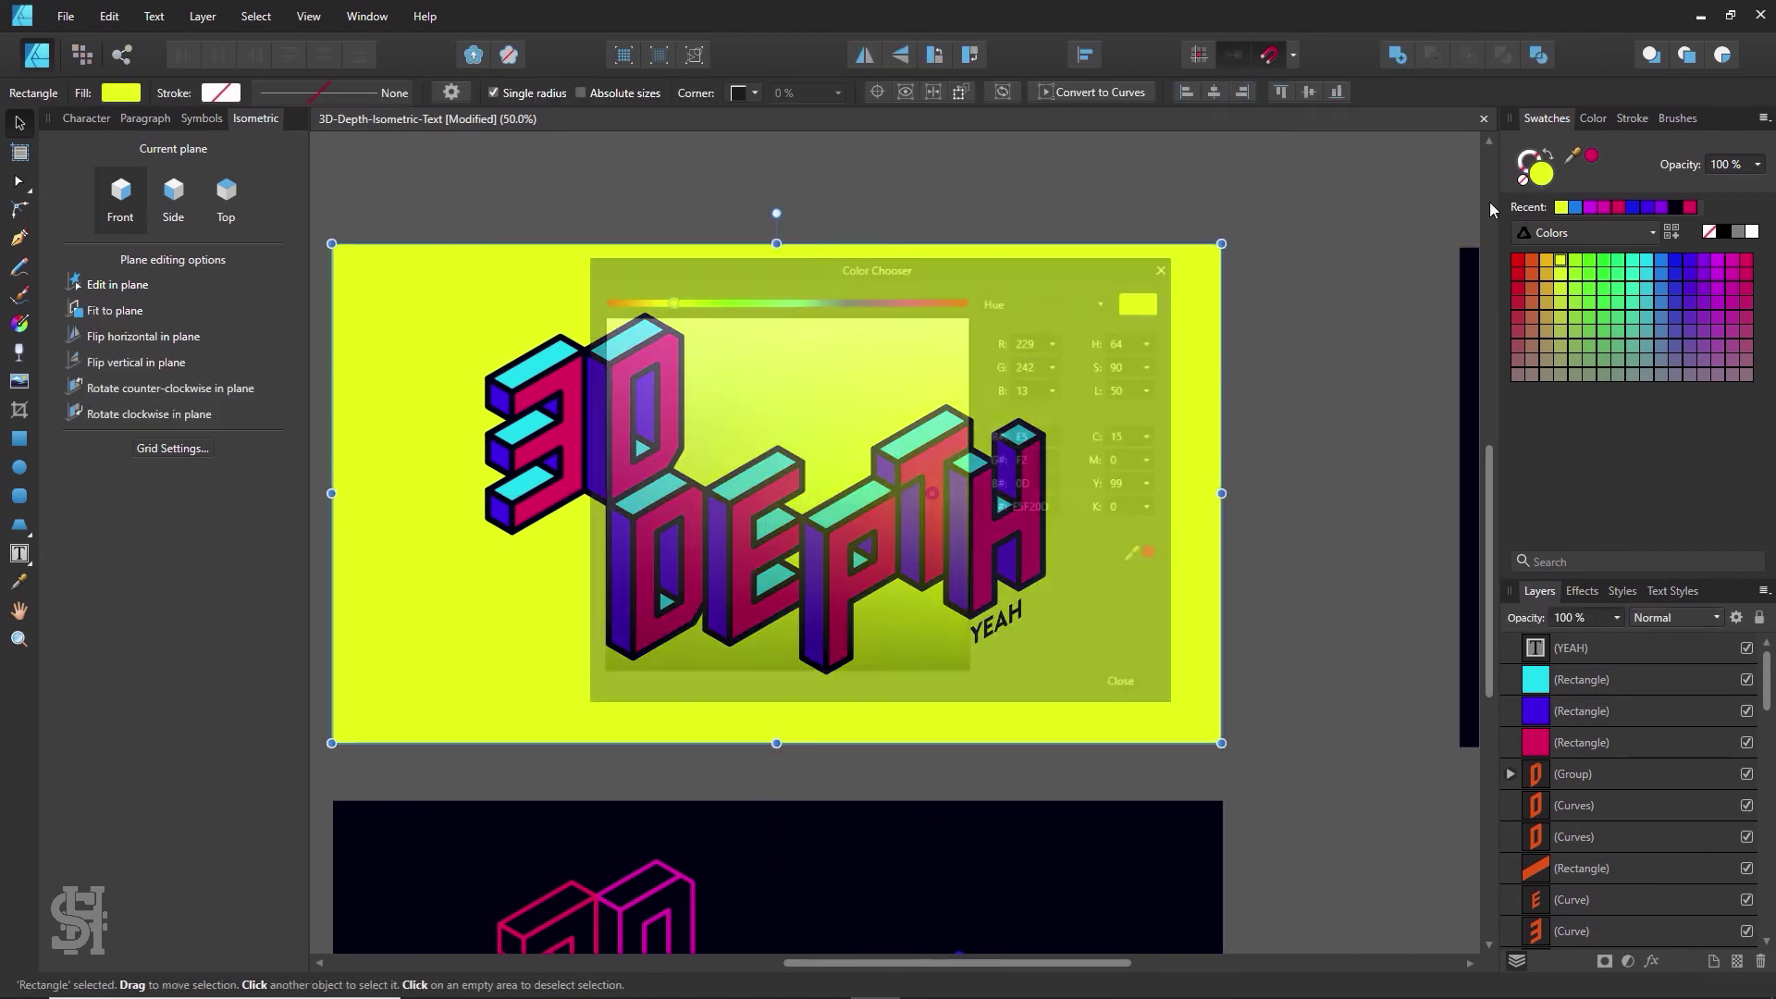
{"action": "left_click_drag", "start_coordinate": [1045, 274], "coordinate": [1572, 267]}
{"action": "mouse_move", "coordinate": [1468, 466]}
{"action": "left_mouse_down"}
{"action": "mouse_move", "coordinate": [1501, 414]}
{"action": "mouse_move", "coordinate": [1502, 497]}
{"action": "left_mouse_up"}
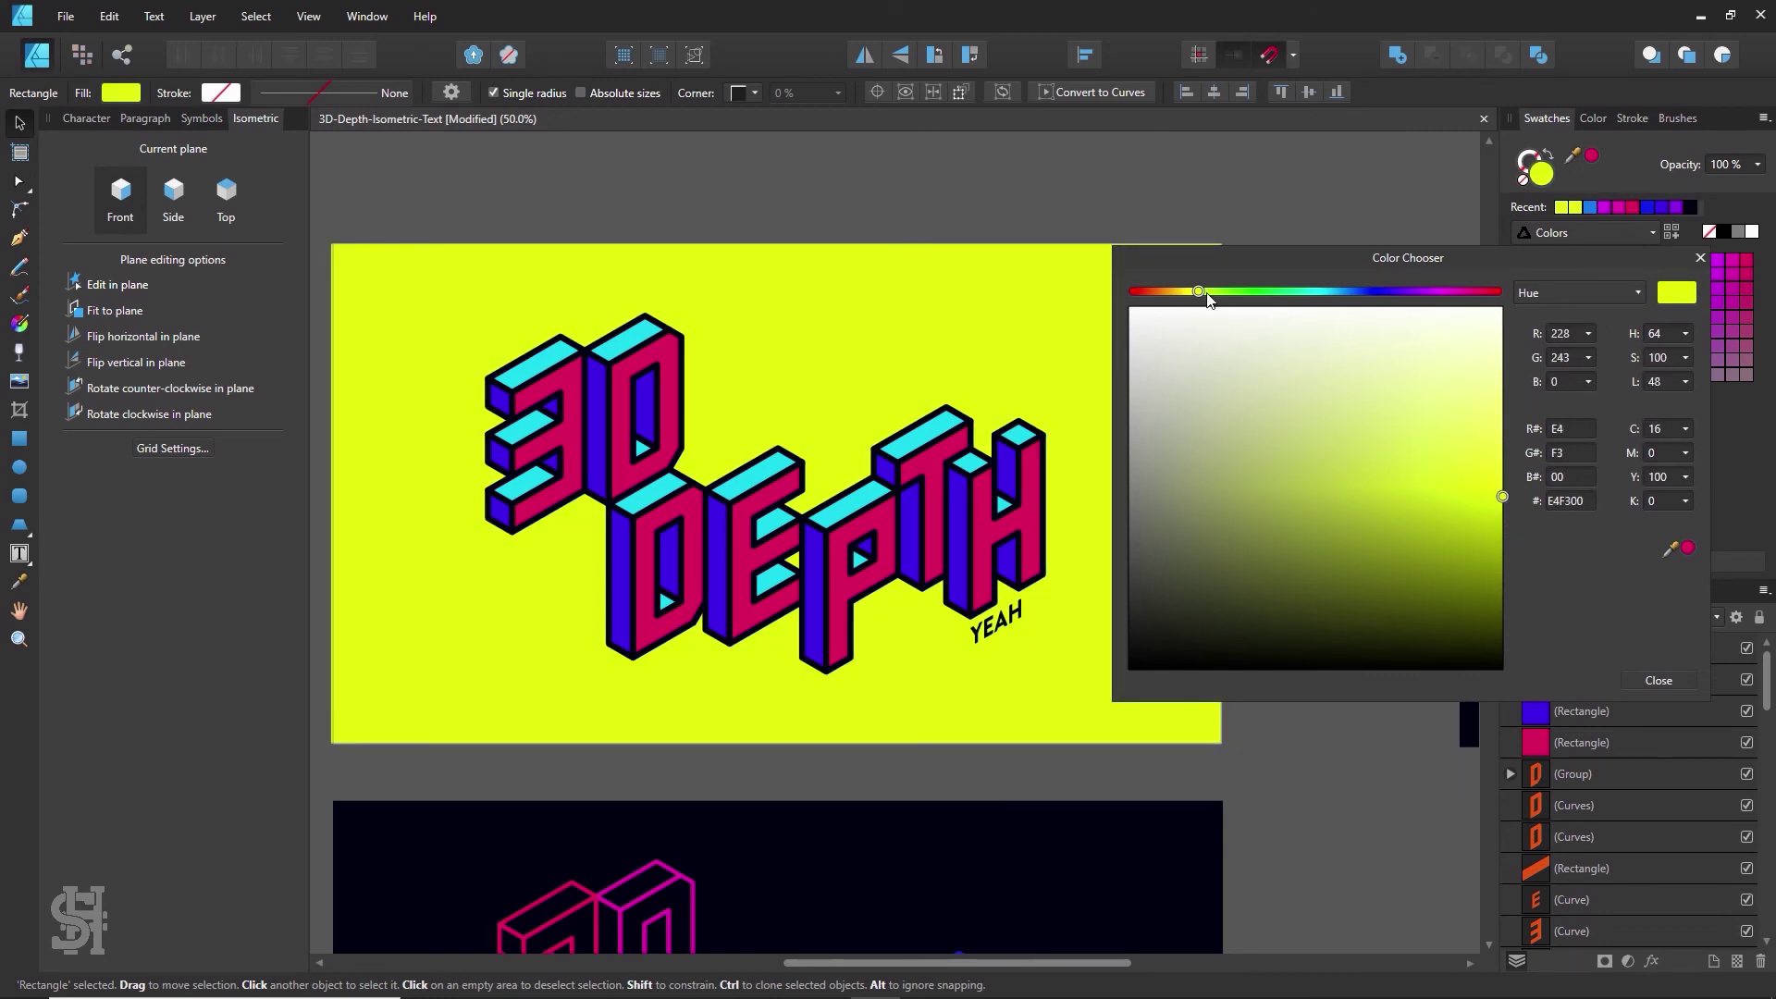
{"action": "mouse_move", "coordinate": [1198, 292]}
{"action": "left_mouse_down"}
{"action": "mouse_move", "coordinate": [1221, 292]}
{"action": "mouse_move", "coordinate": [1188, 296]}
{"action": "left_mouse_up"}
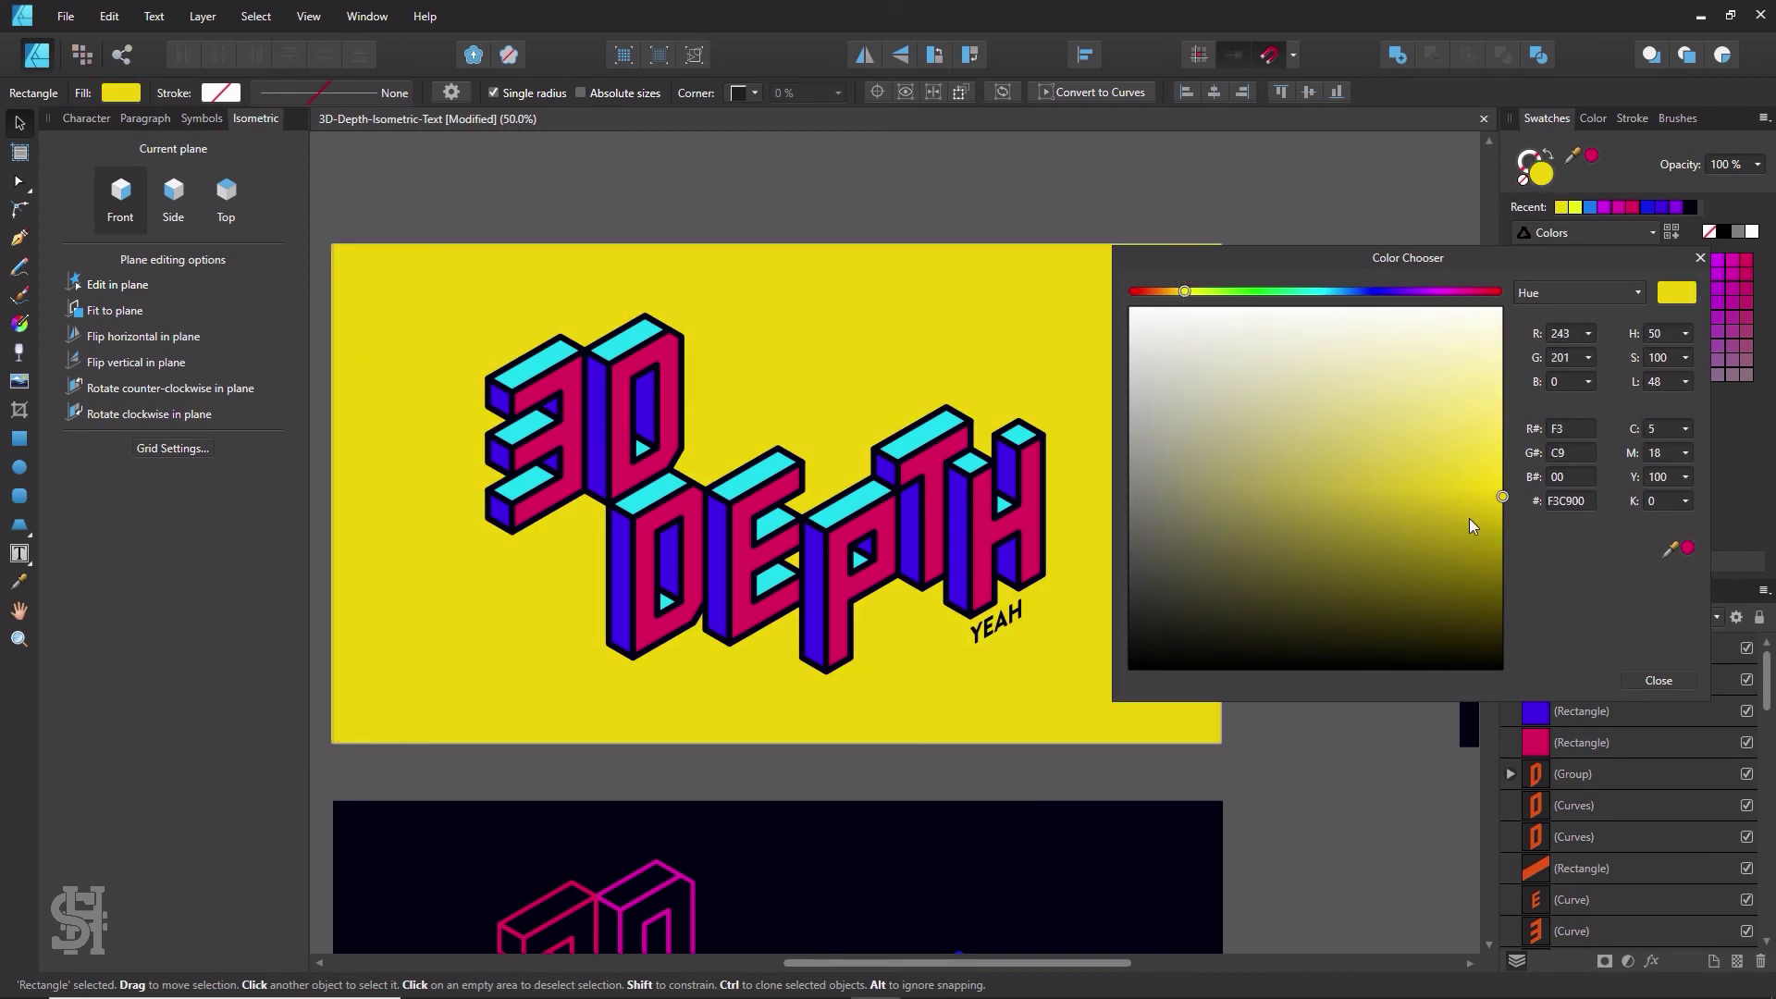
{"action": "left_click_drag", "start_coordinate": [1470, 519], "coordinate": [1492, 418]}
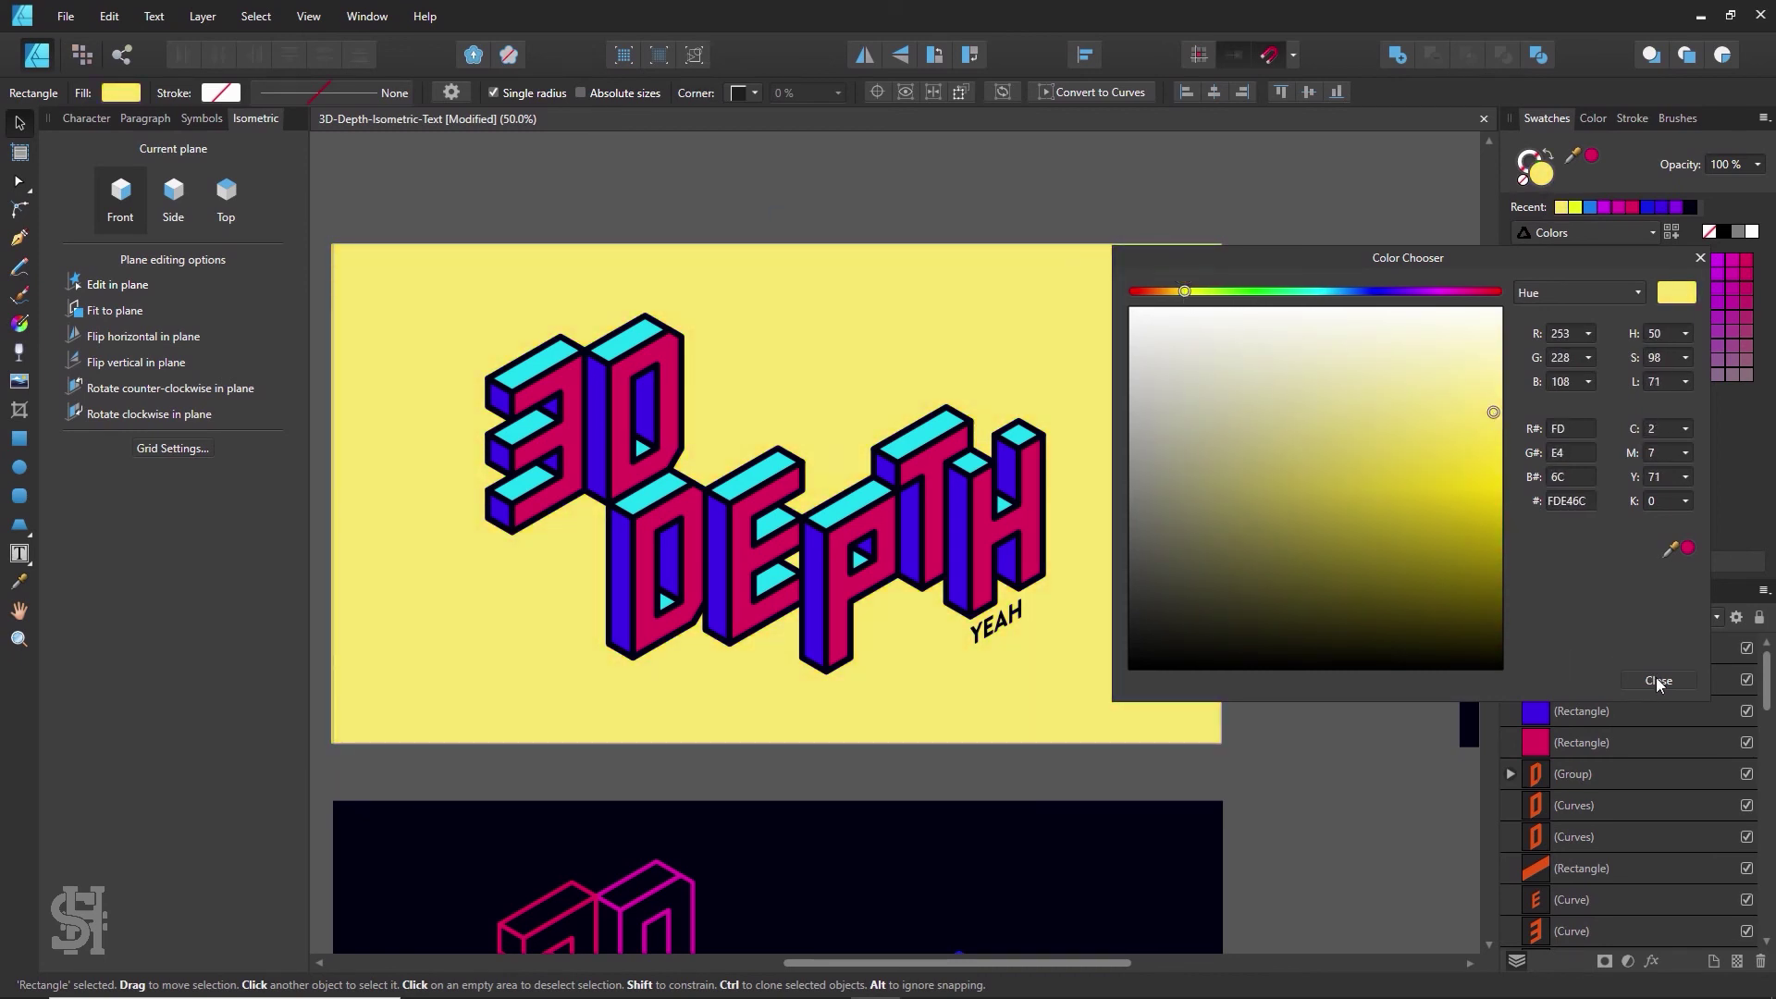
{"action": "left_click", "coordinate": [1657, 679]}
{"action": "left_click", "coordinate": [1310, 618]}
- Delete the "YEAH" text below the H
{"action": "left_click", "coordinate": [1011, 629]}
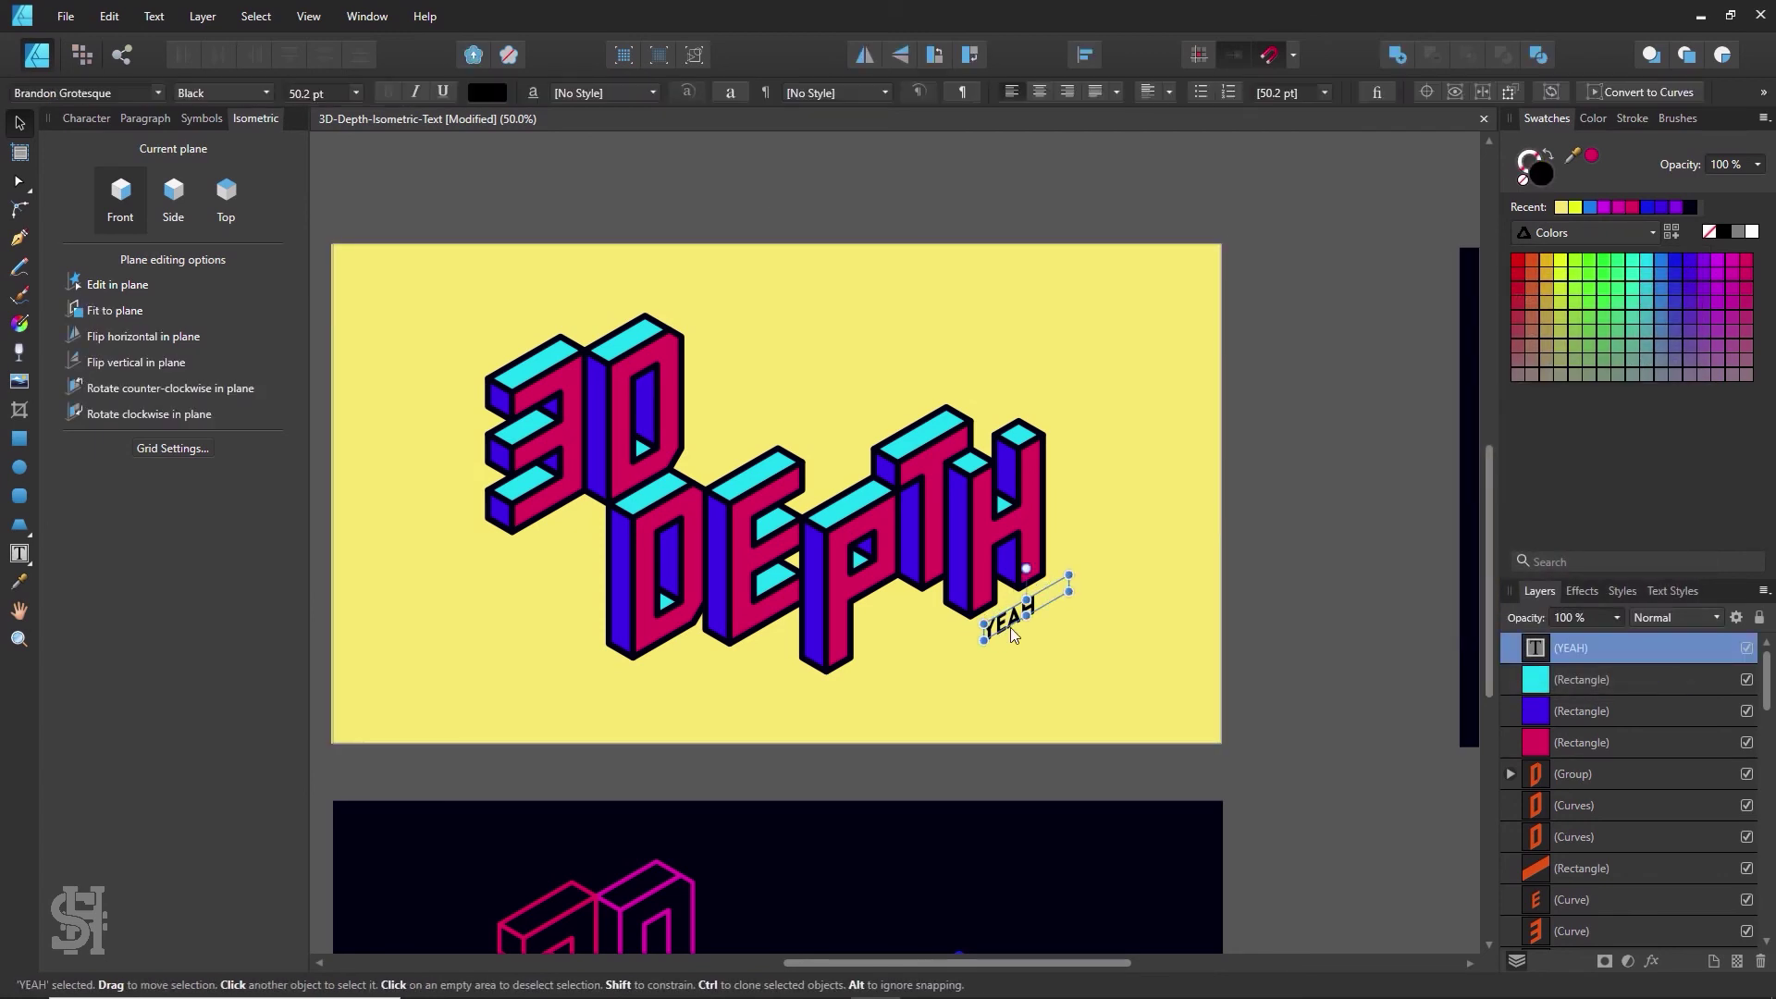
{"action": "key", "text": "Delete"}
{"action": "key", "text": "h"}
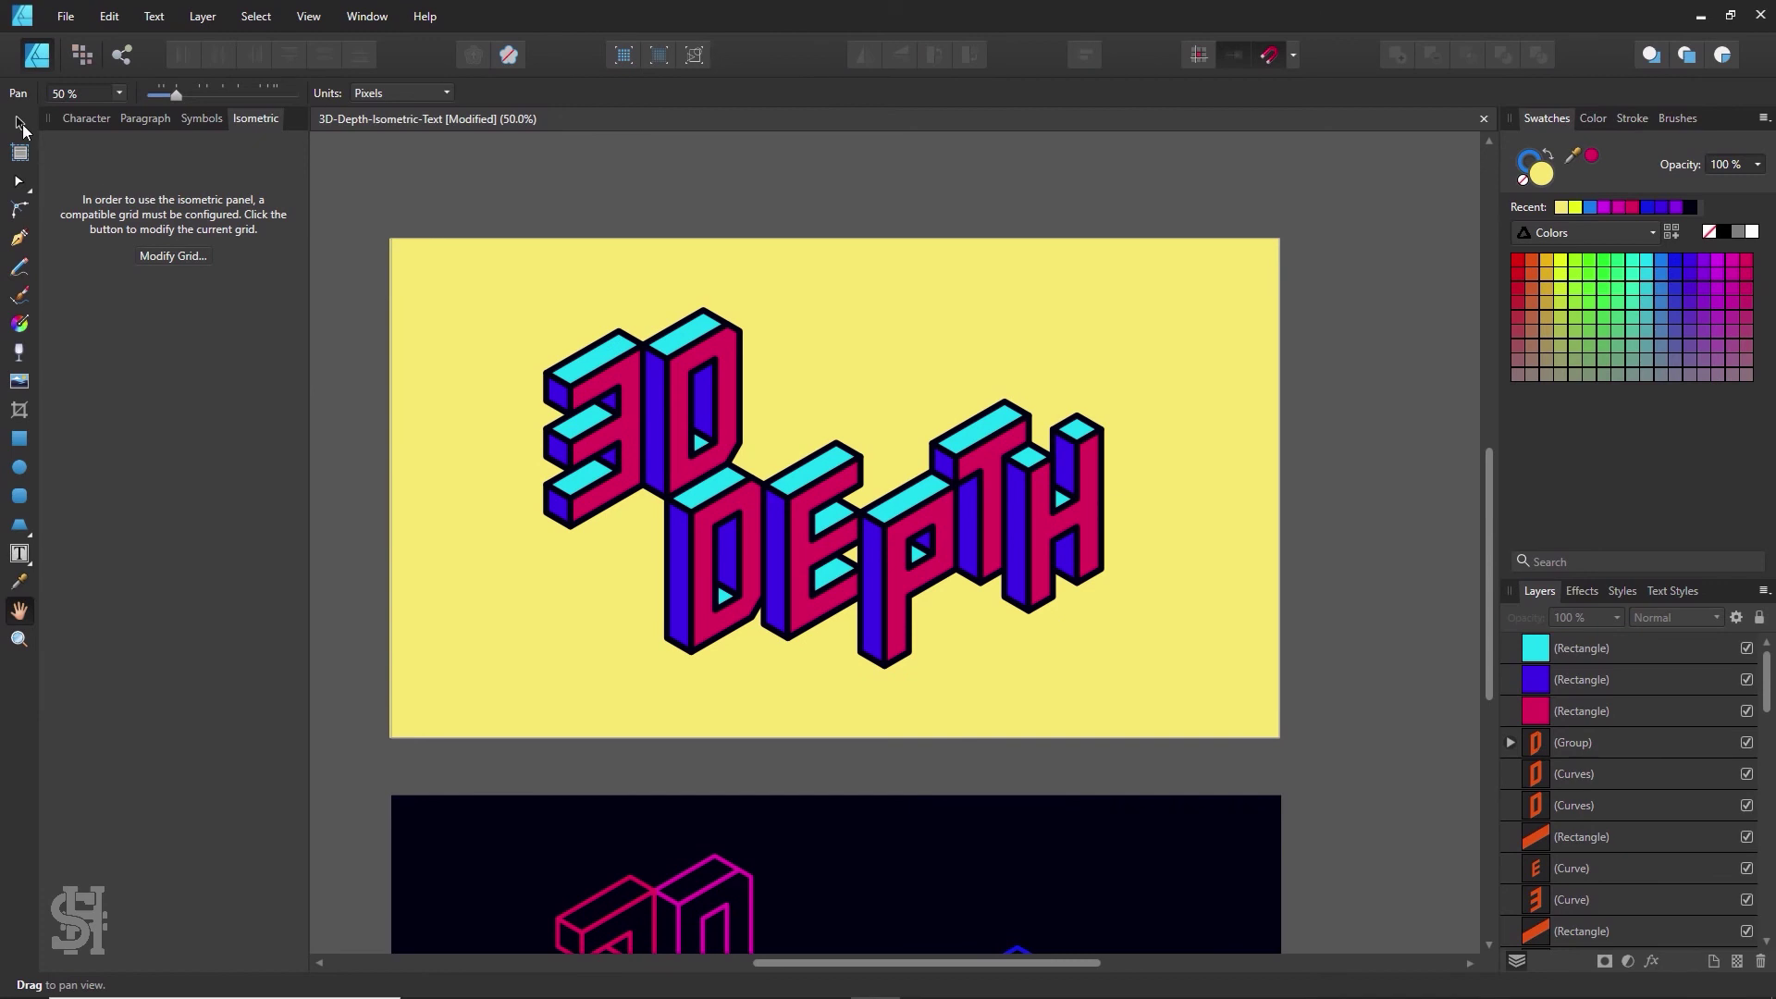
{"action": "left_click", "coordinate": [20, 124]}
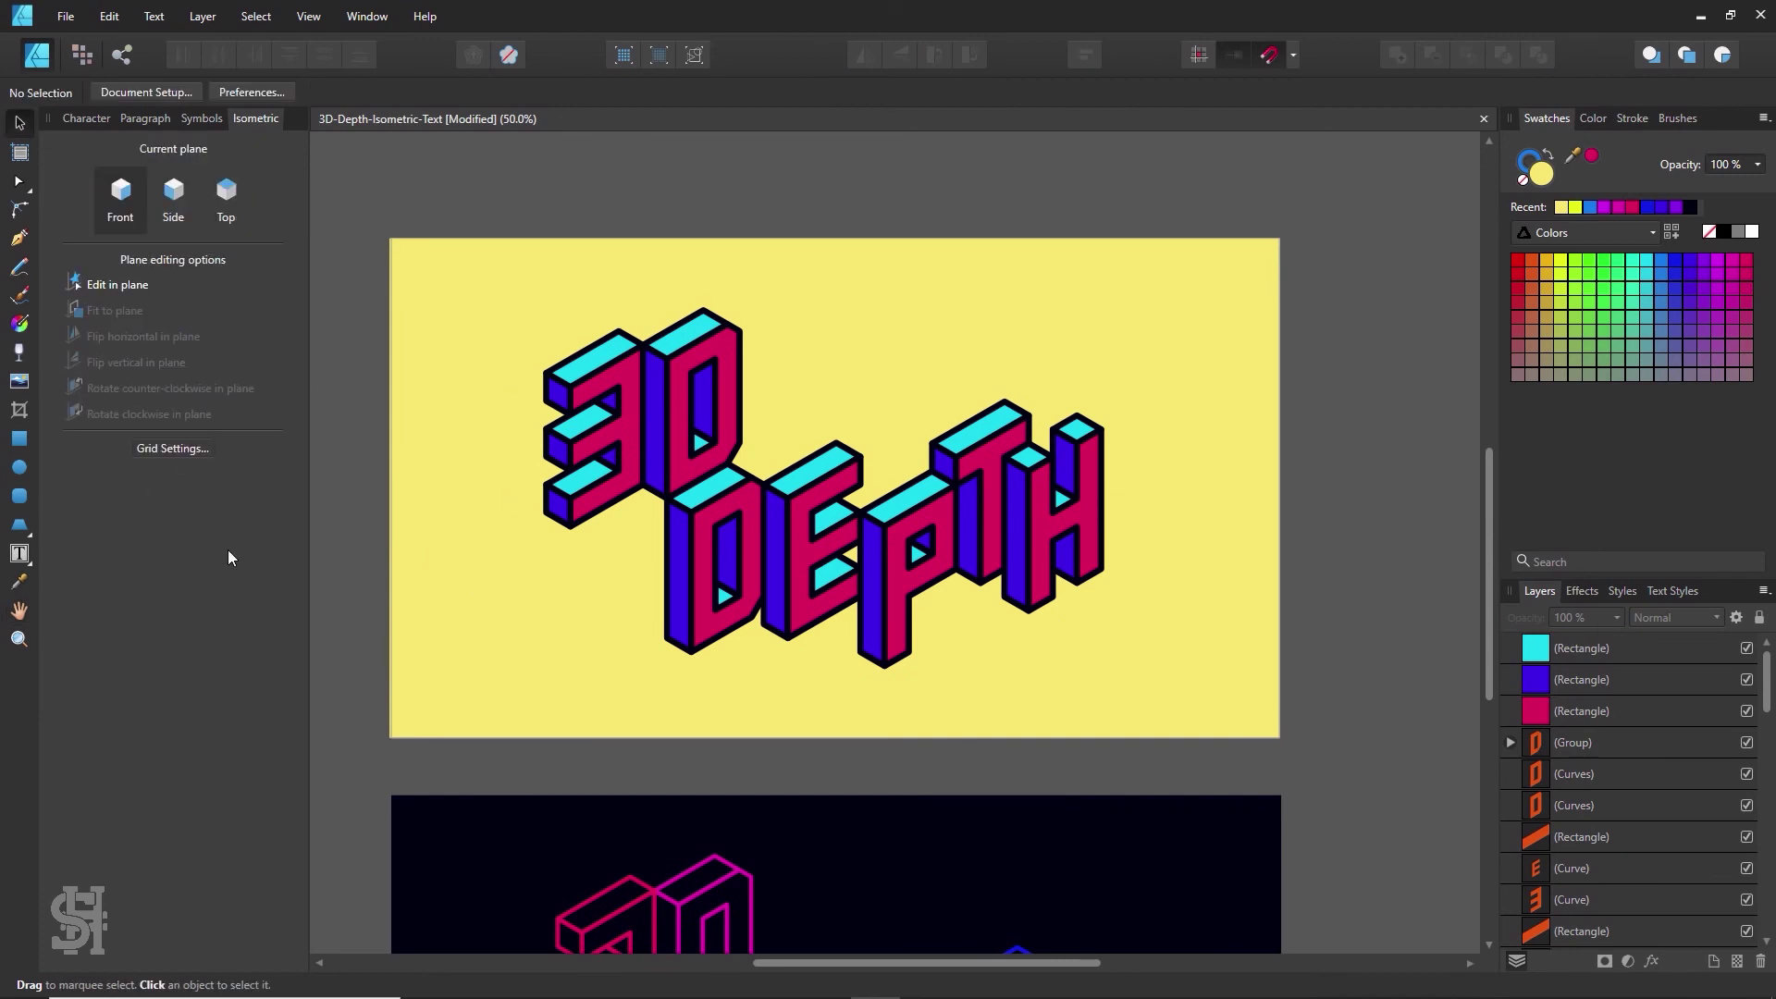
- Draw a large rectangle in the Front isometric plane over the DEPTH lettering, filled blue and without an outline
{"action": "left_click", "coordinate": [18, 439]}
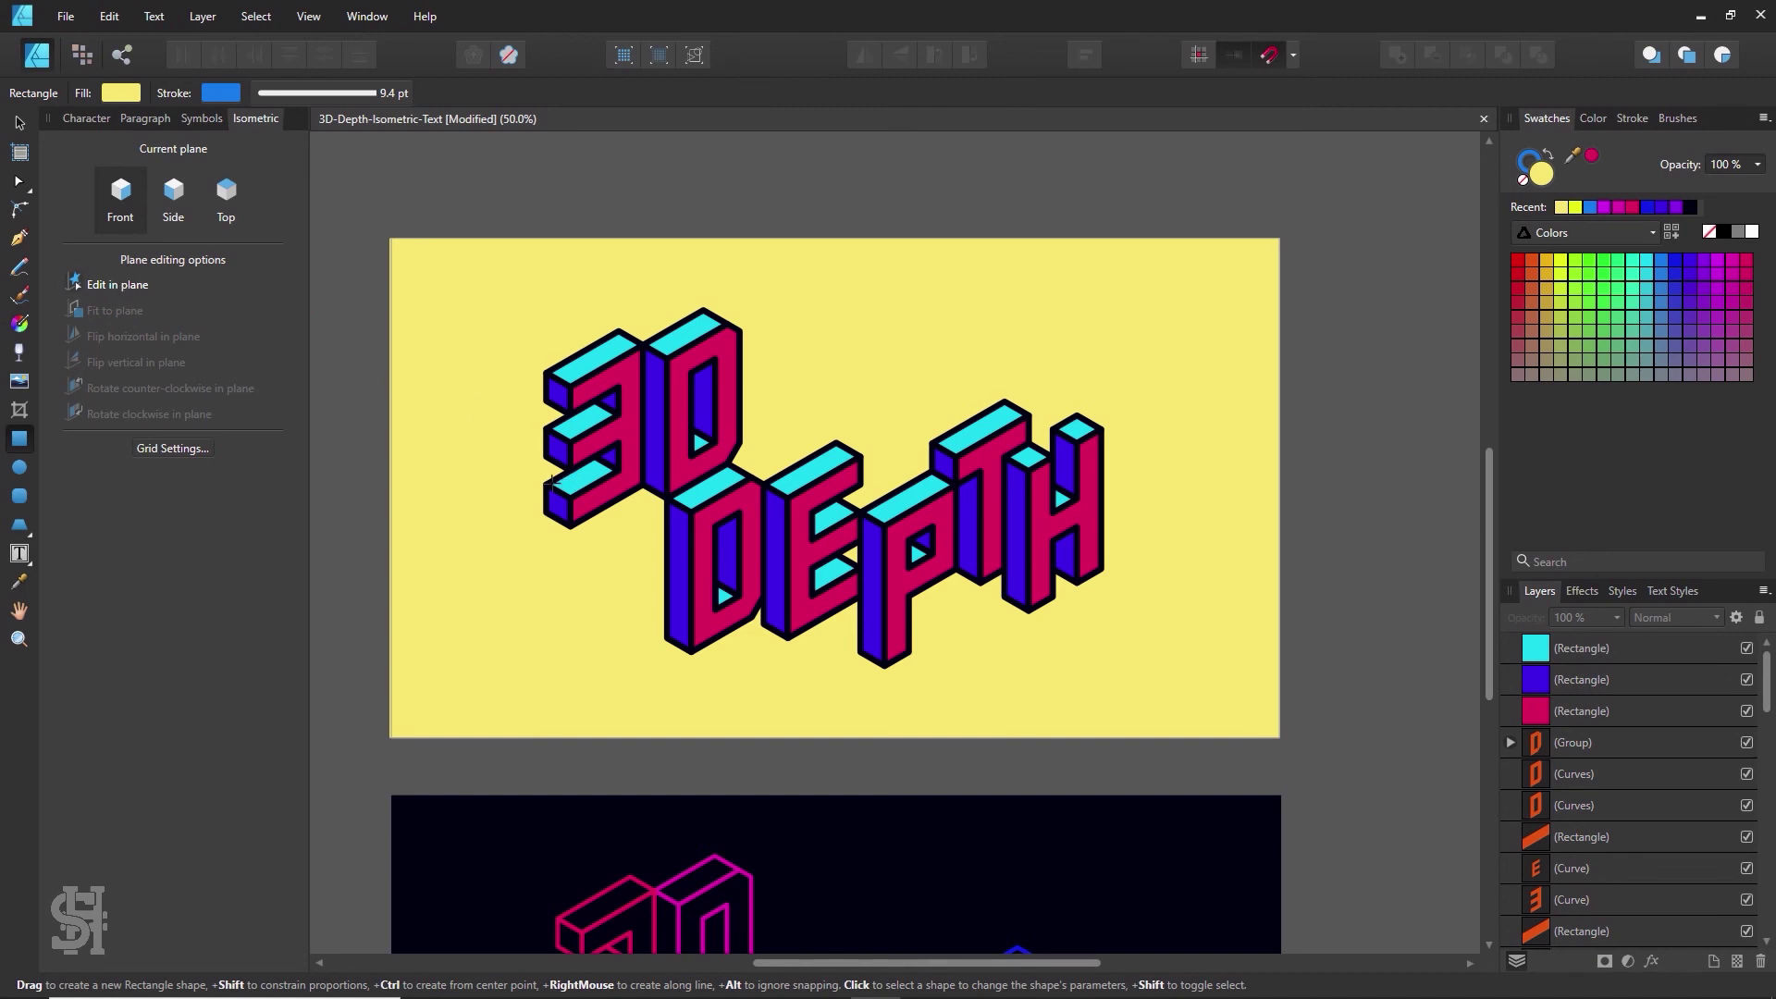
{"action": "left_click_drag", "start_coordinate": [460, 422], "coordinate": [834, 411]}
{"action": "left_click", "coordinate": [20, 123]}
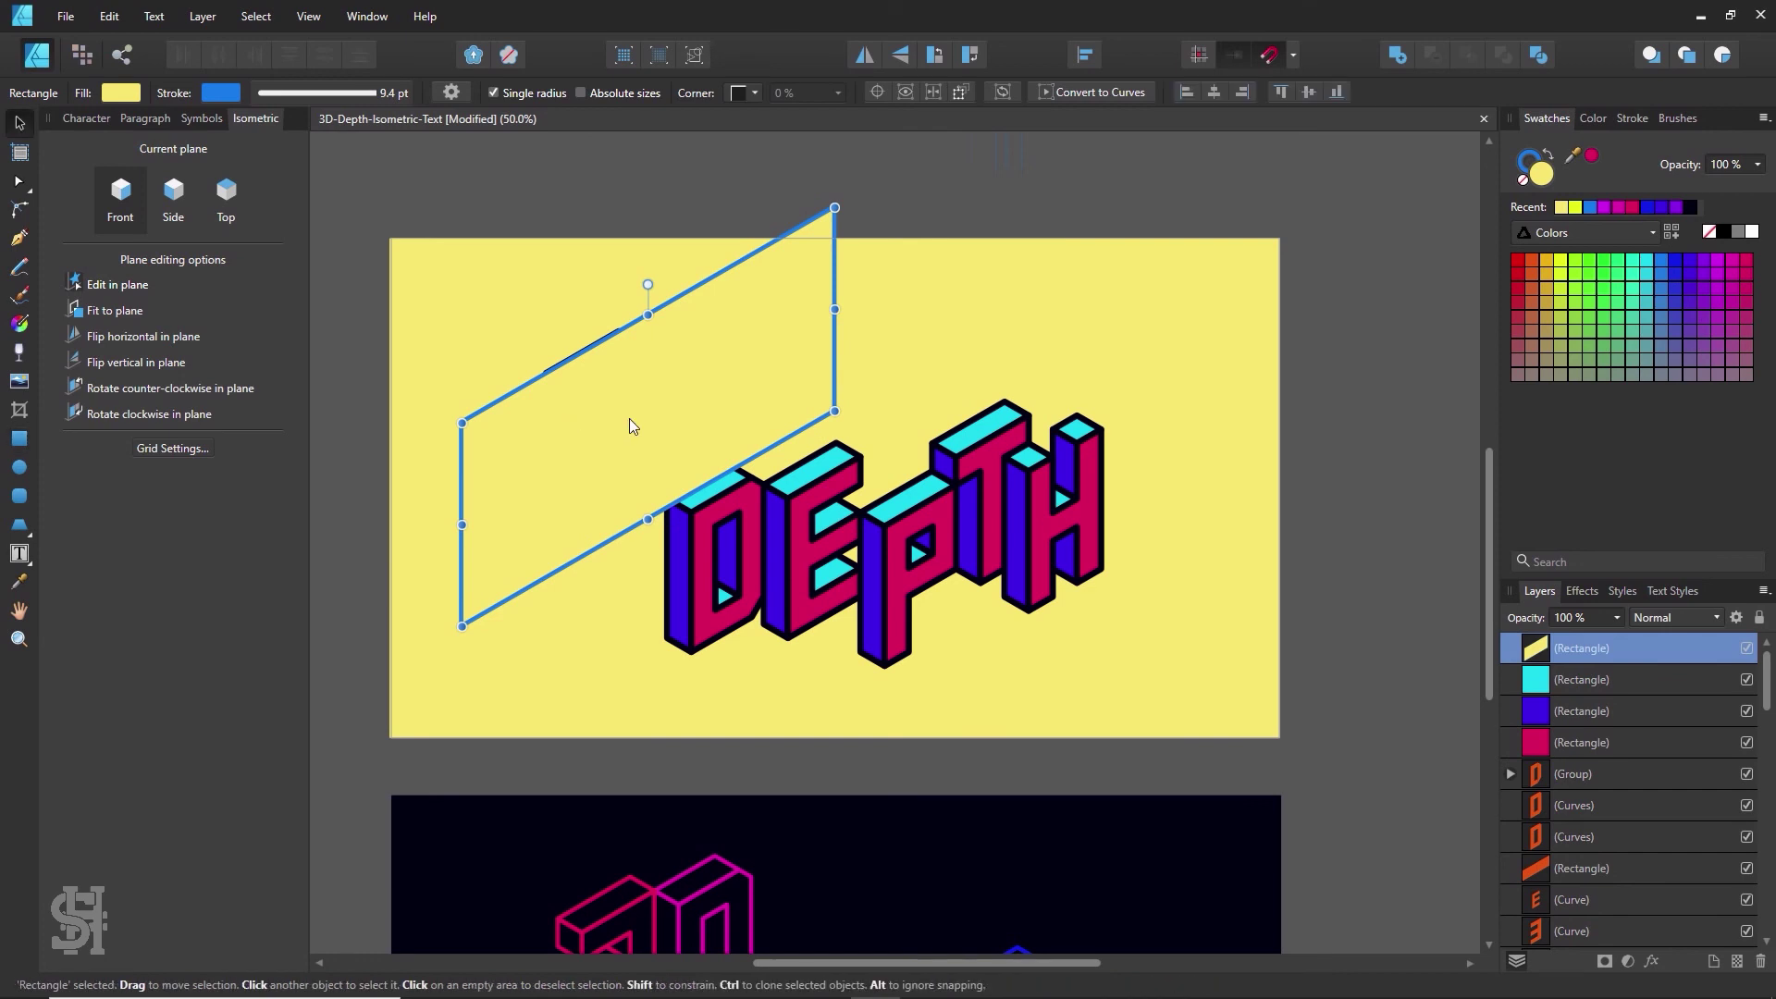
{"action": "left_click_drag", "start_coordinate": [594, 401], "coordinate": [751, 466]}
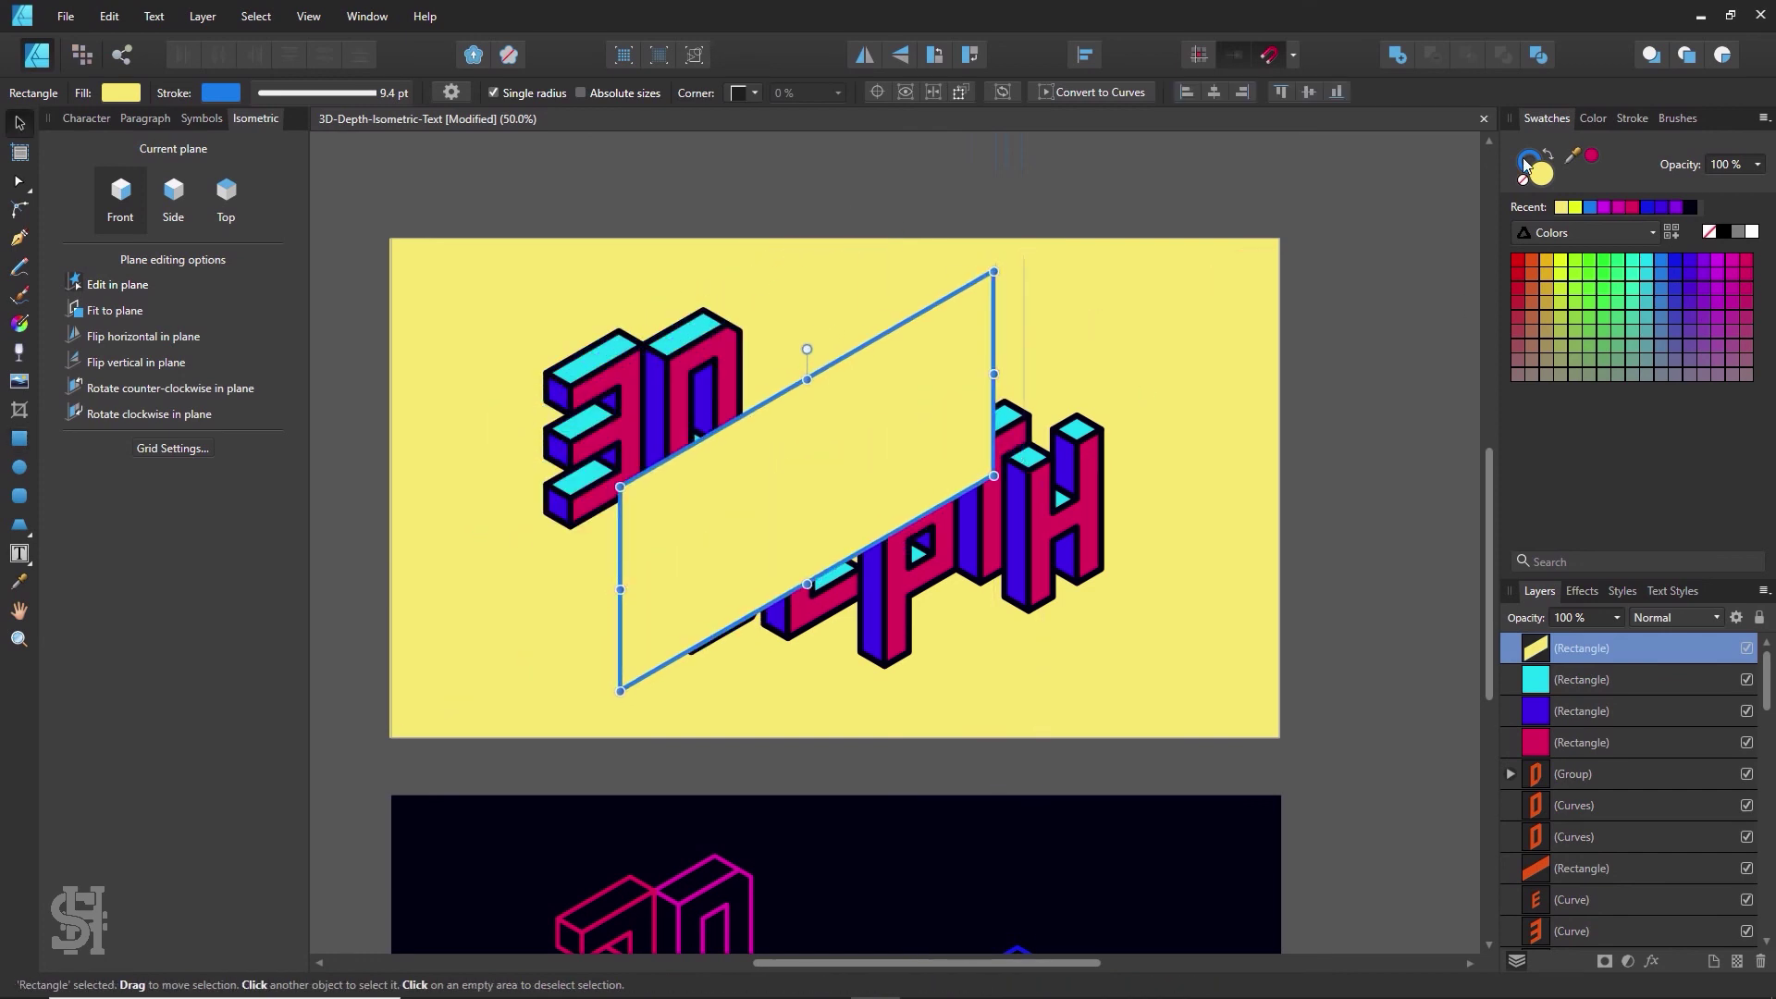
{"action": "left_click", "coordinate": [1522, 179]}
{"action": "left_click", "coordinate": [1665, 207]}
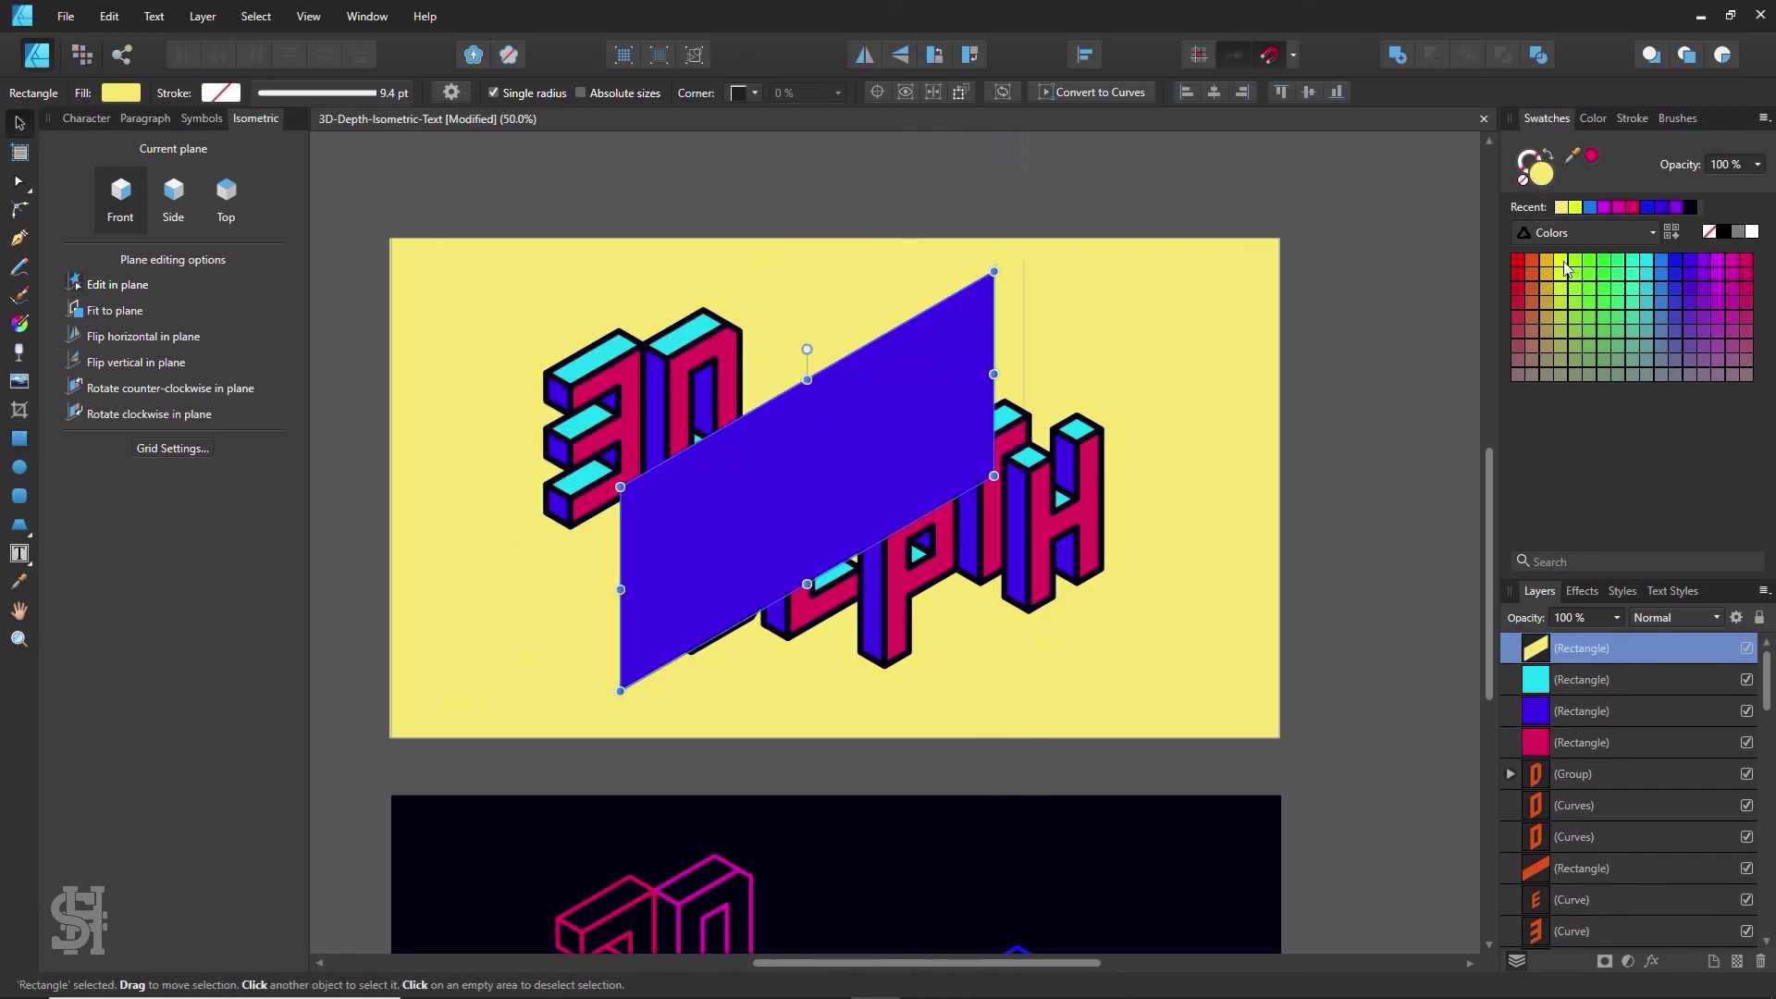
- Duplicate the blue isometric rectangle, offset the two shapes across the lettering, and fill the one nearer the 3 with crimson
{"action": "mouse_move", "coordinate": [958, 438]}
{"action": "left_mouse_down"}
{"action": "mouse_move", "coordinate": [794, 440]}
{"action": "mouse_move", "coordinate": [786, 423]}
{"action": "mouse_move", "coordinate": [892, 458]}
{"action": "mouse_move", "coordinate": [1060, 455]}
{"action": "mouse_move", "coordinate": [941, 442]}
{"action": "mouse_move", "coordinate": [940, 470]}
{"action": "mouse_move", "coordinate": [962, 468]}
{"action": "left_mouse_up"}
{"action": "left_click", "coordinate": [806, 393], "text": "shift"}
{"action": "key", "text": "ctrl+d"}
{"action": "left_click", "coordinate": [866, 400]}
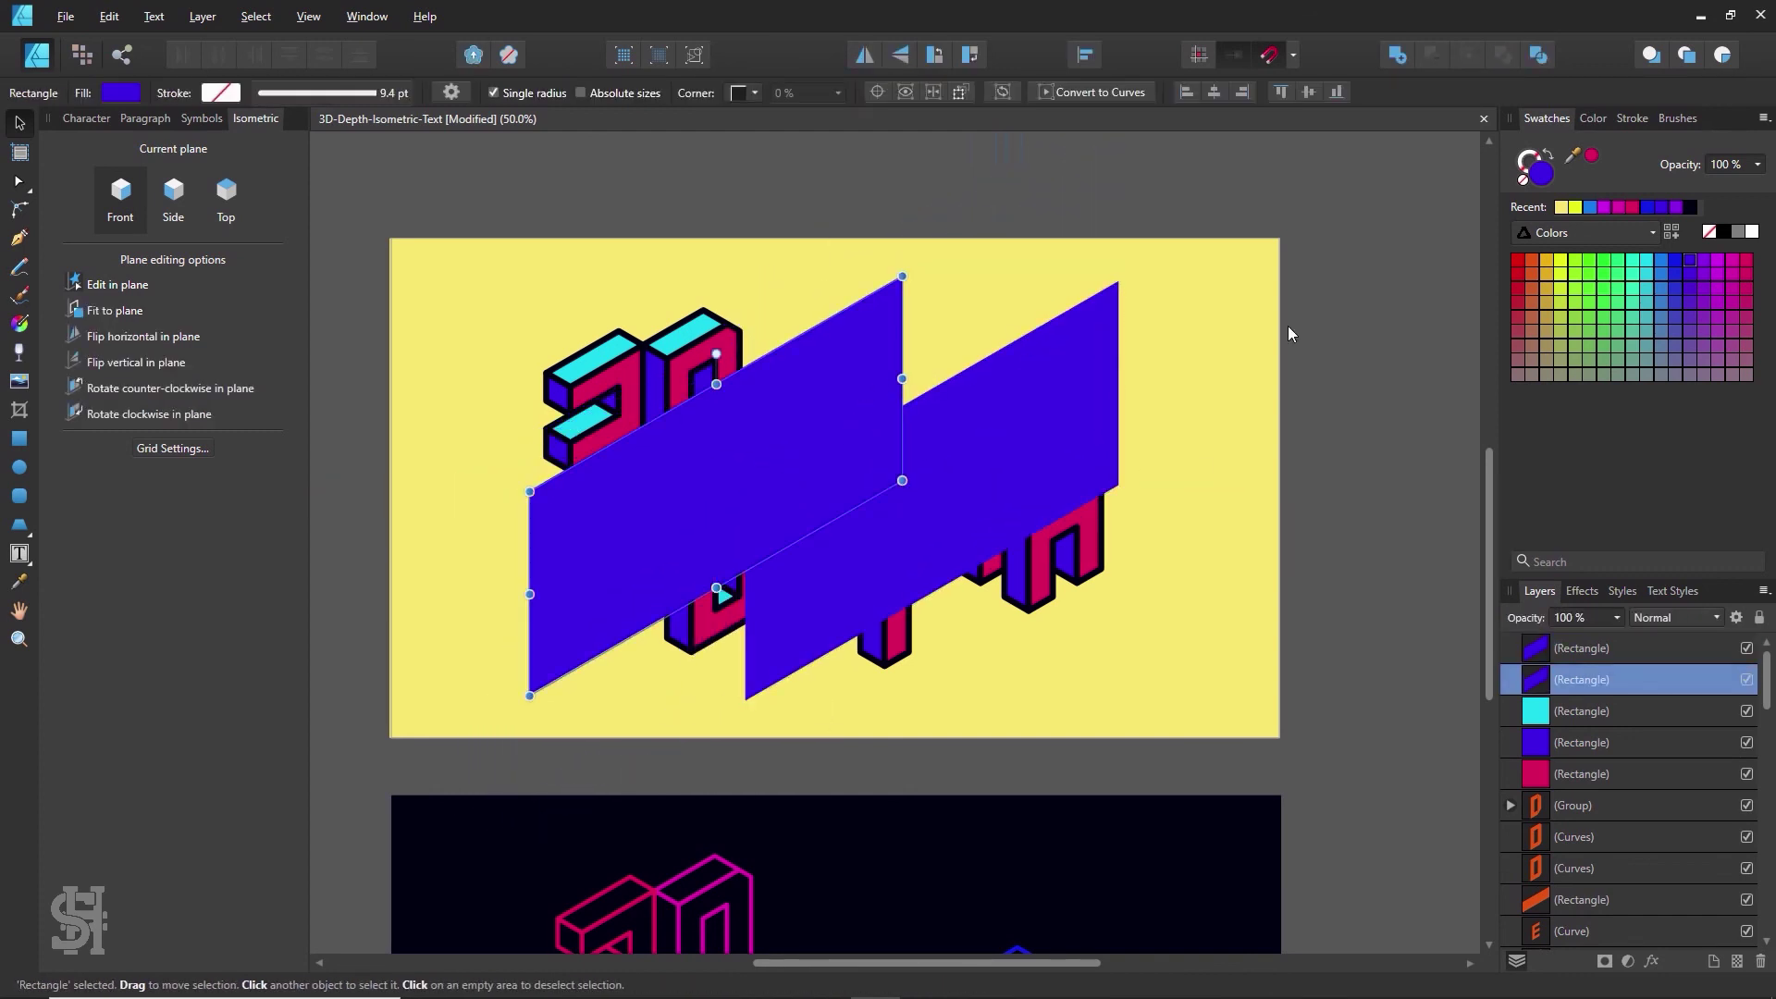
{"action": "left_click", "coordinate": [1630, 208]}
{"action": "key", "text": "ctrl+d"}
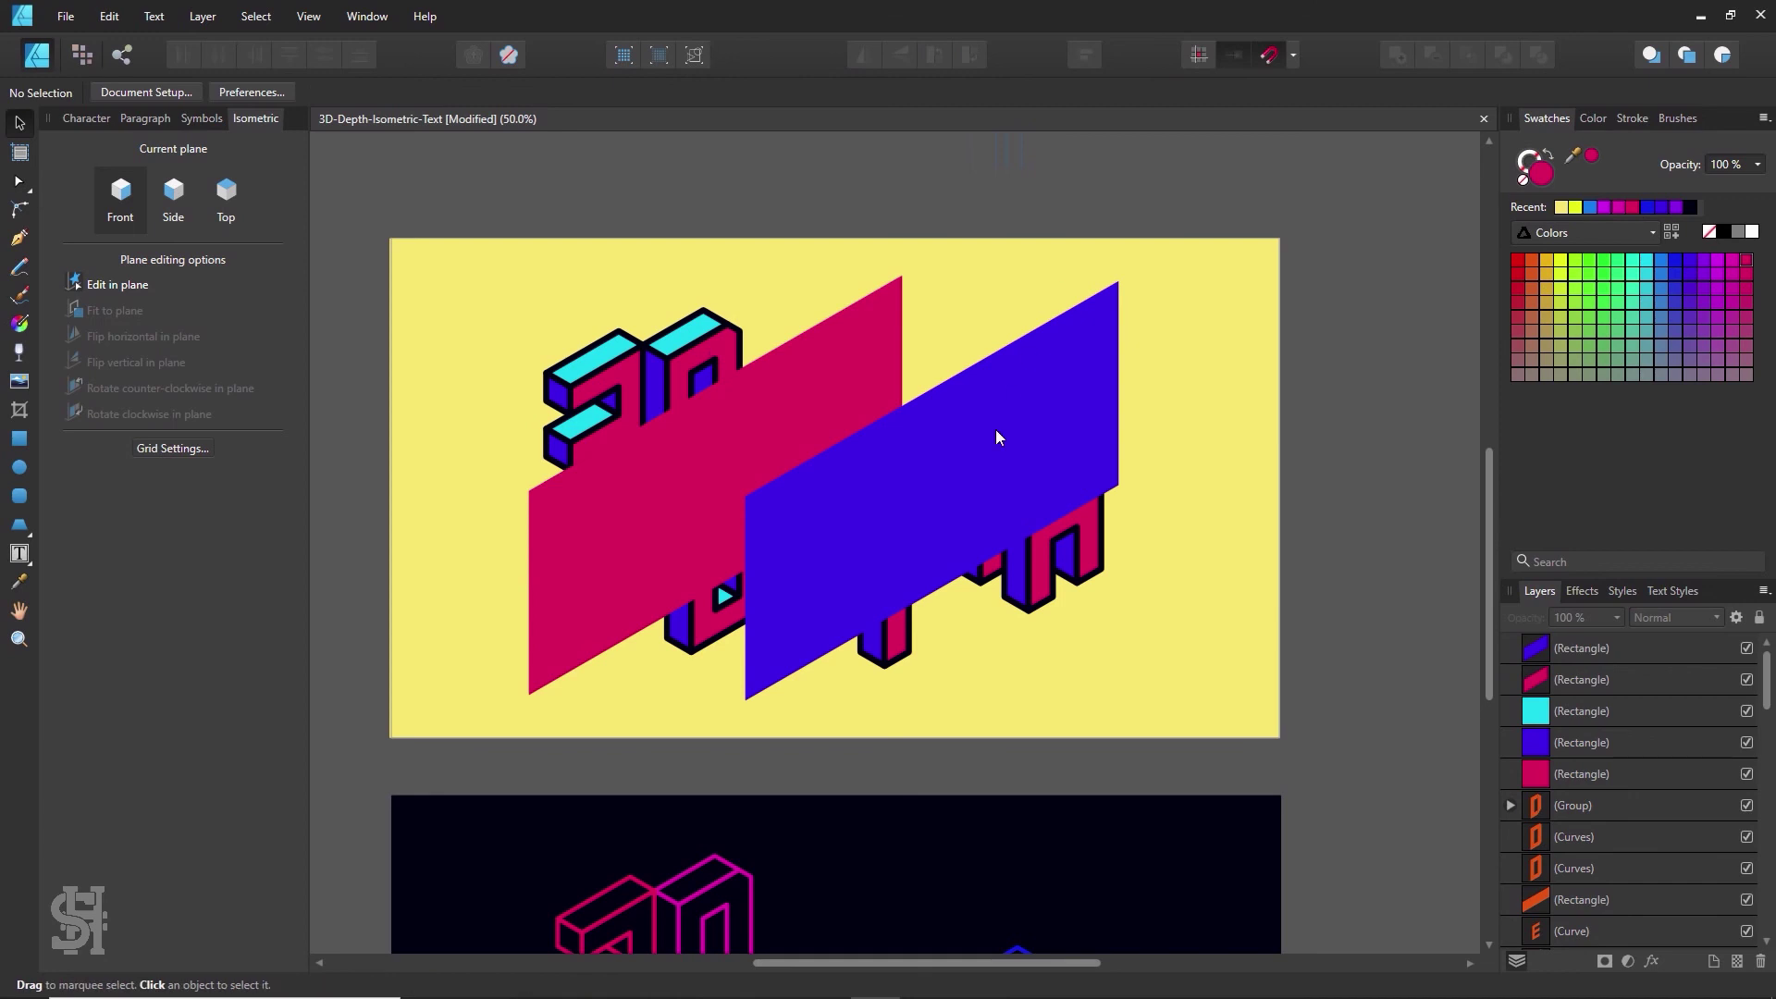
- Group the crimson and blue rectangles and send them behind the lettering, keeping the yellow background rearmost
{"action": "left_click", "coordinate": [881, 413]}
{"action": "left_click", "coordinate": [997, 470], "text": "shift"}
{"action": "key", "text": "ctrl+g"}
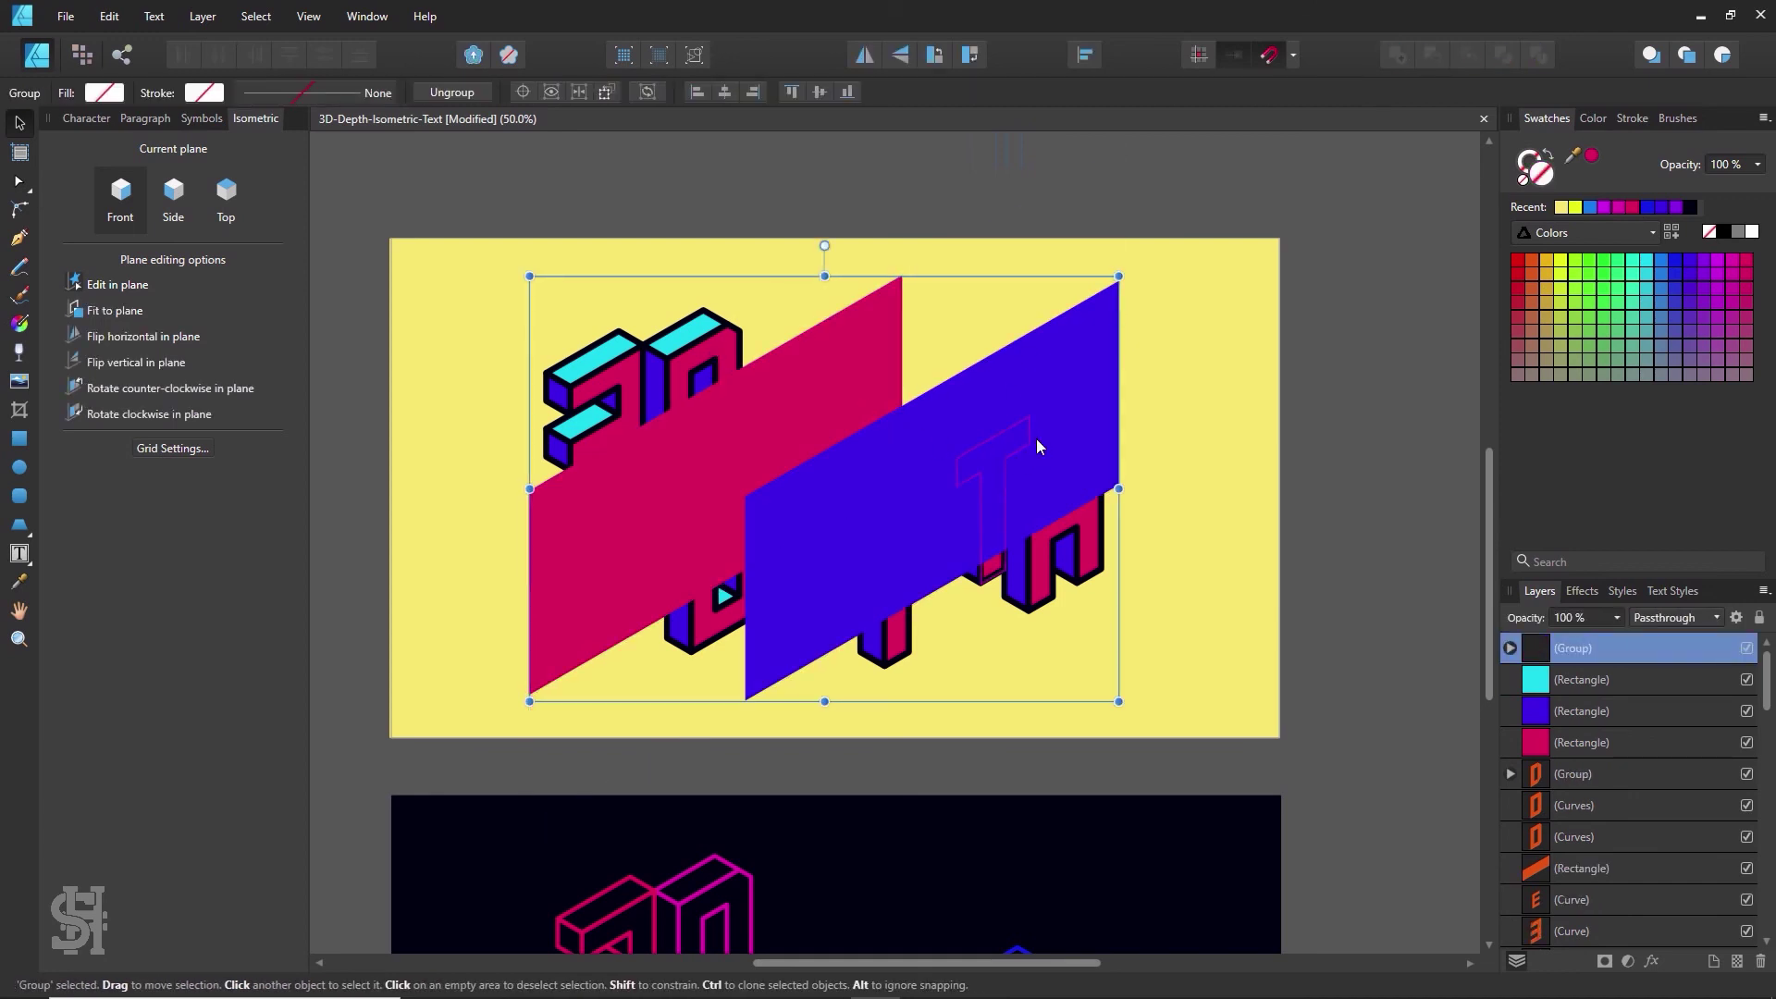
{"action": "right_click", "coordinate": [1060, 413]}
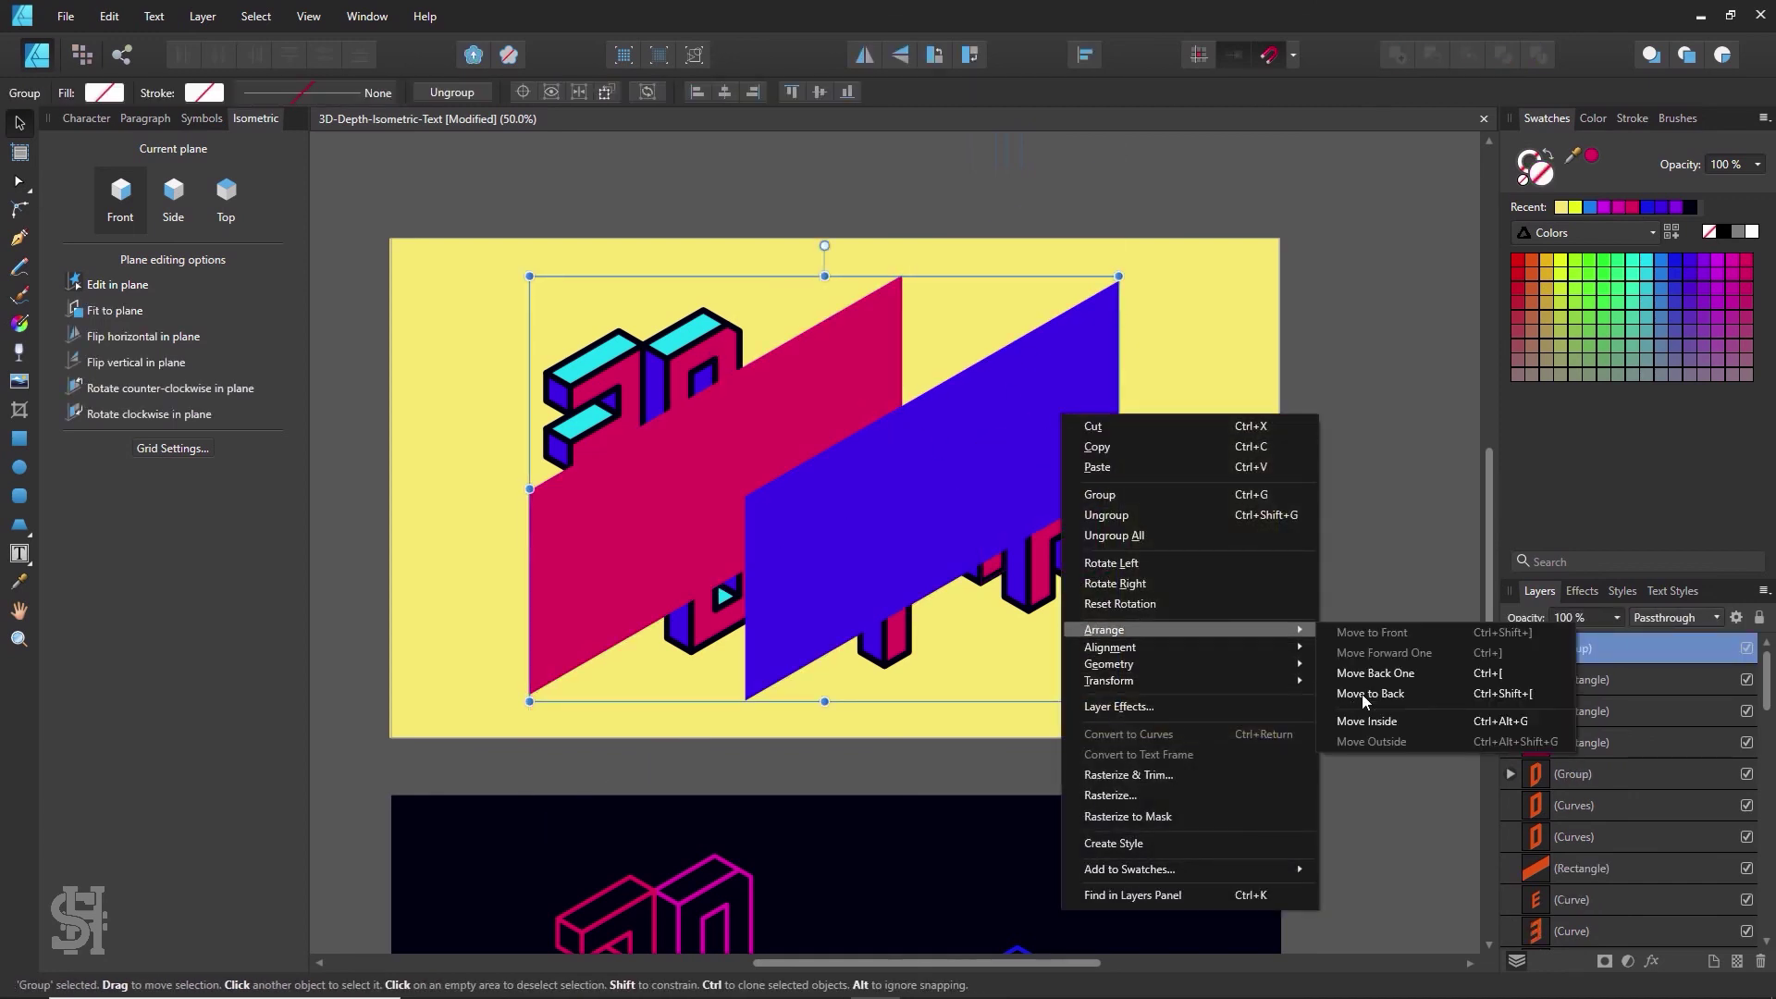
{"action": "left_click", "coordinate": [1361, 694]}
{"action": "right_click", "coordinate": [1186, 455]}
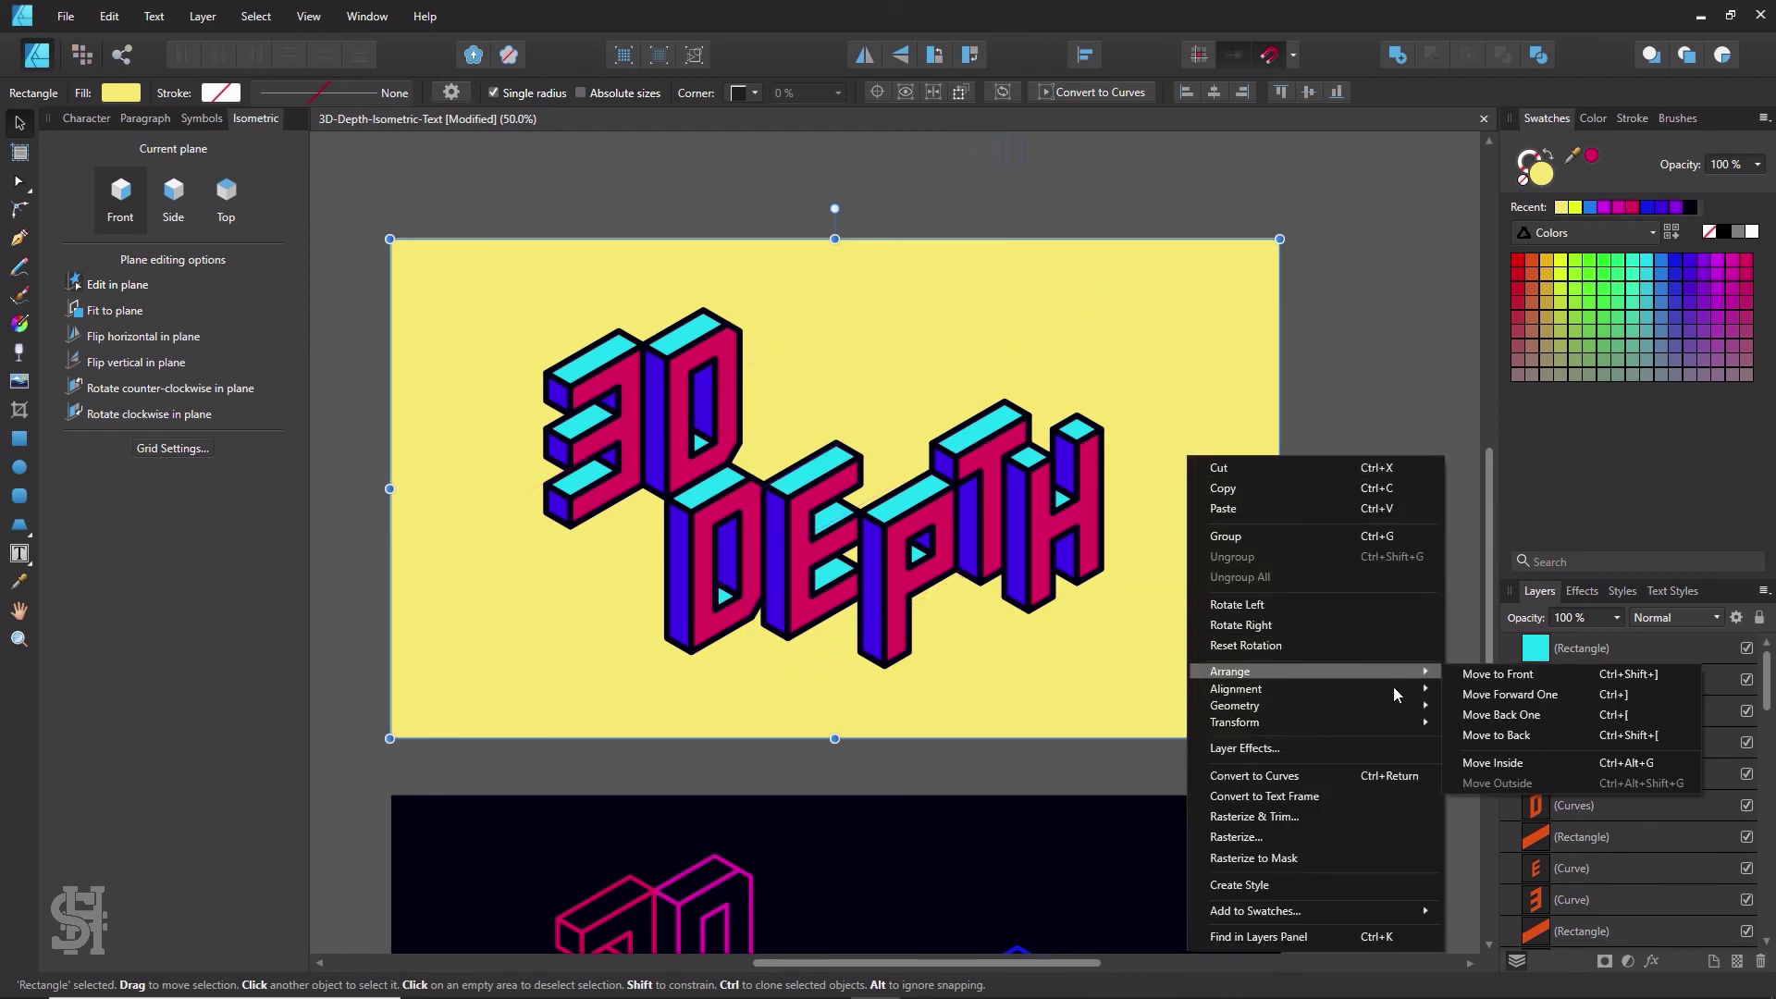
{"action": "left_click", "coordinate": [1554, 731]}
{"action": "left_click", "coordinate": [1369, 457]}
- Give the grouped crimson and blue rectangles a dark outline 13.2 pt wide, matching the letters
{"action": "left_click", "coordinate": [1050, 430]}
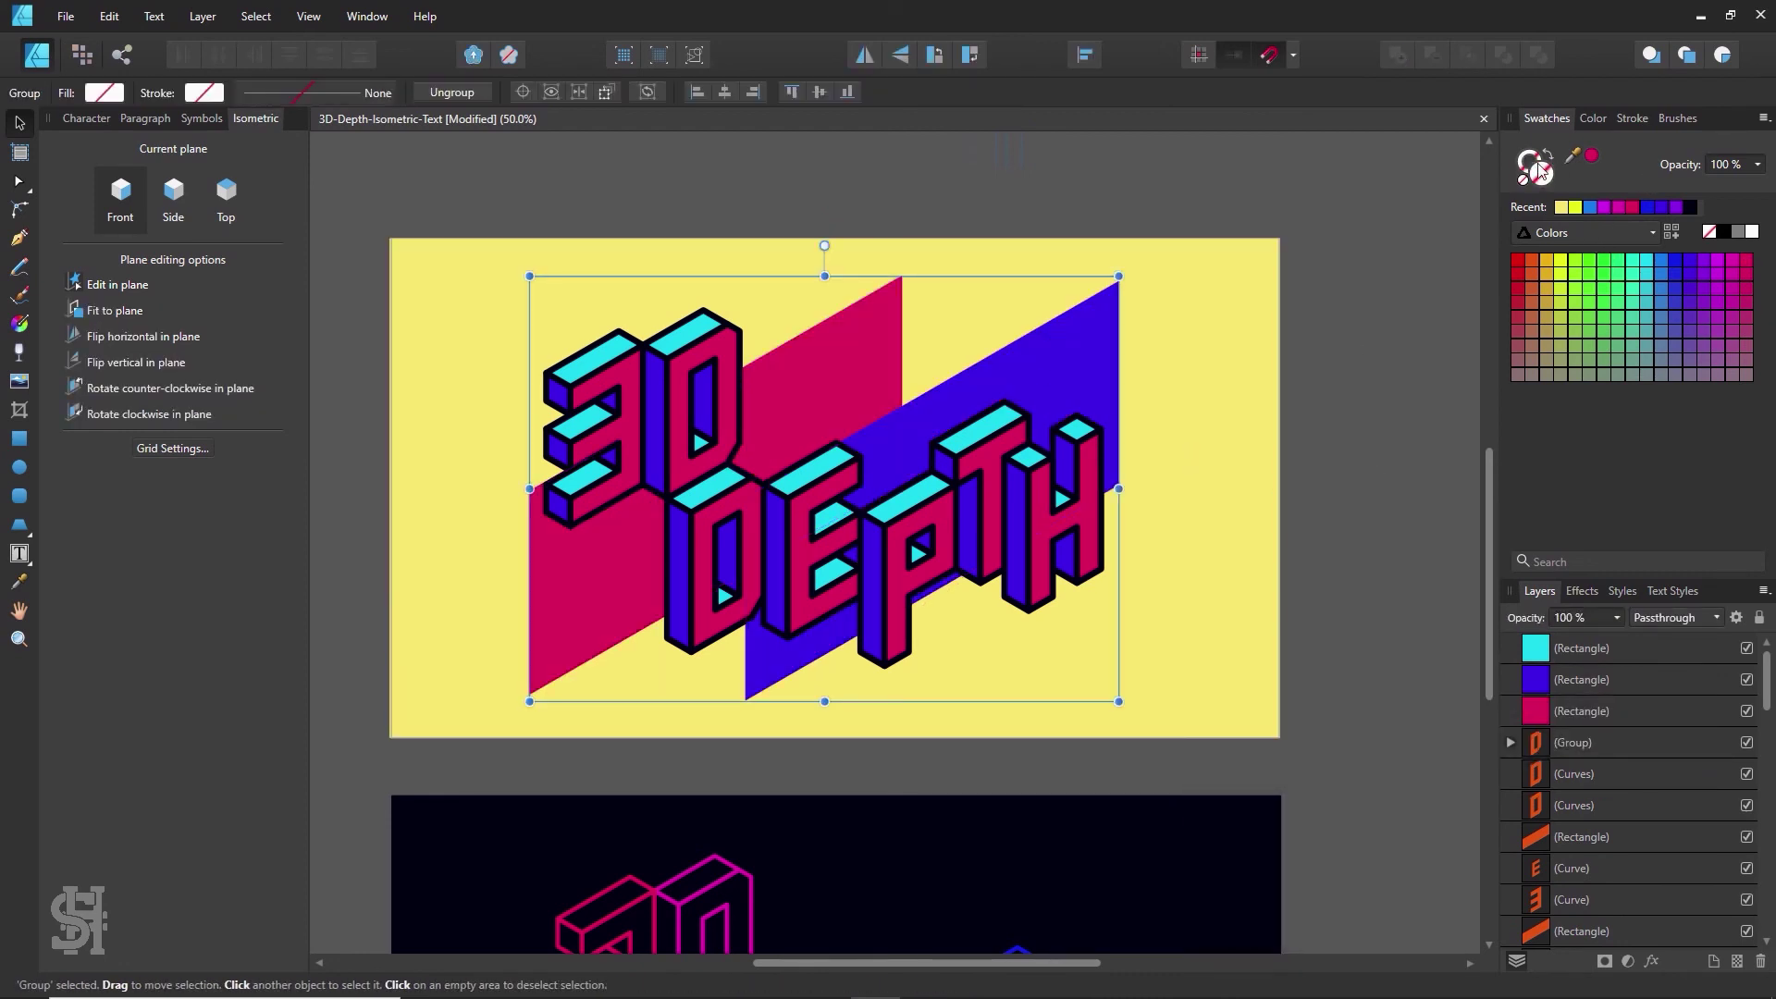
{"action": "left_click", "coordinate": [1093, 498]}
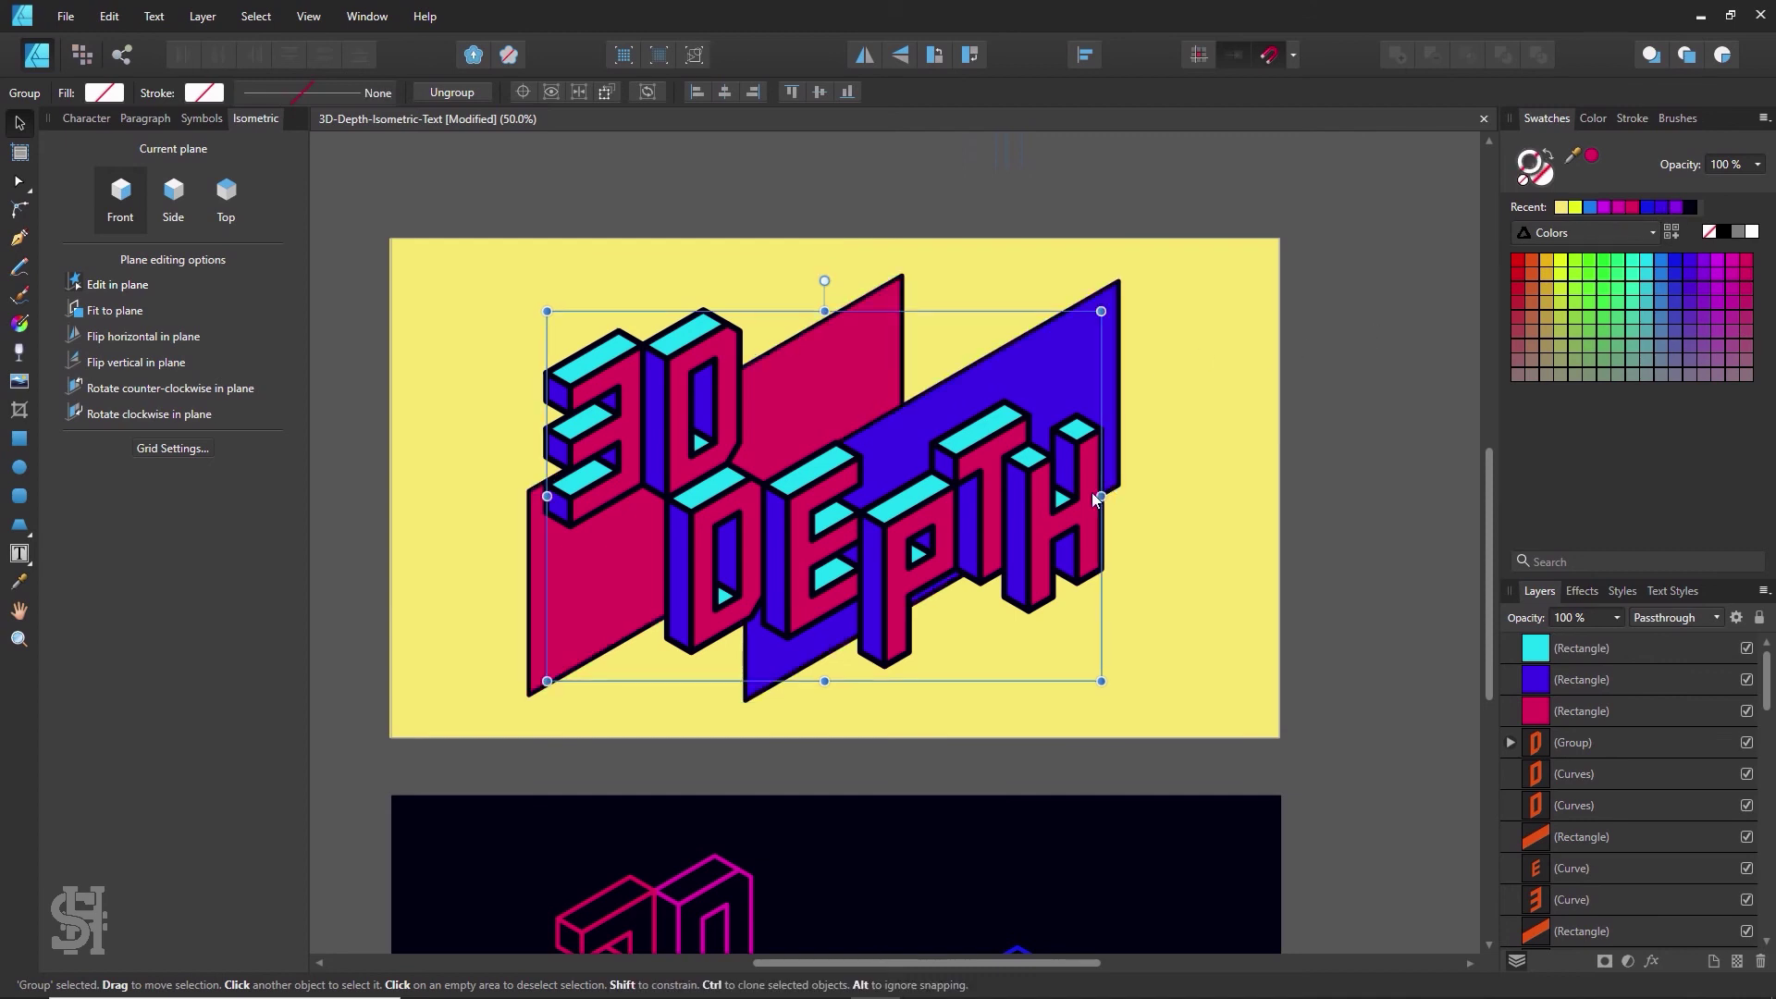
{"action": "left_click", "coordinate": [1633, 118]}
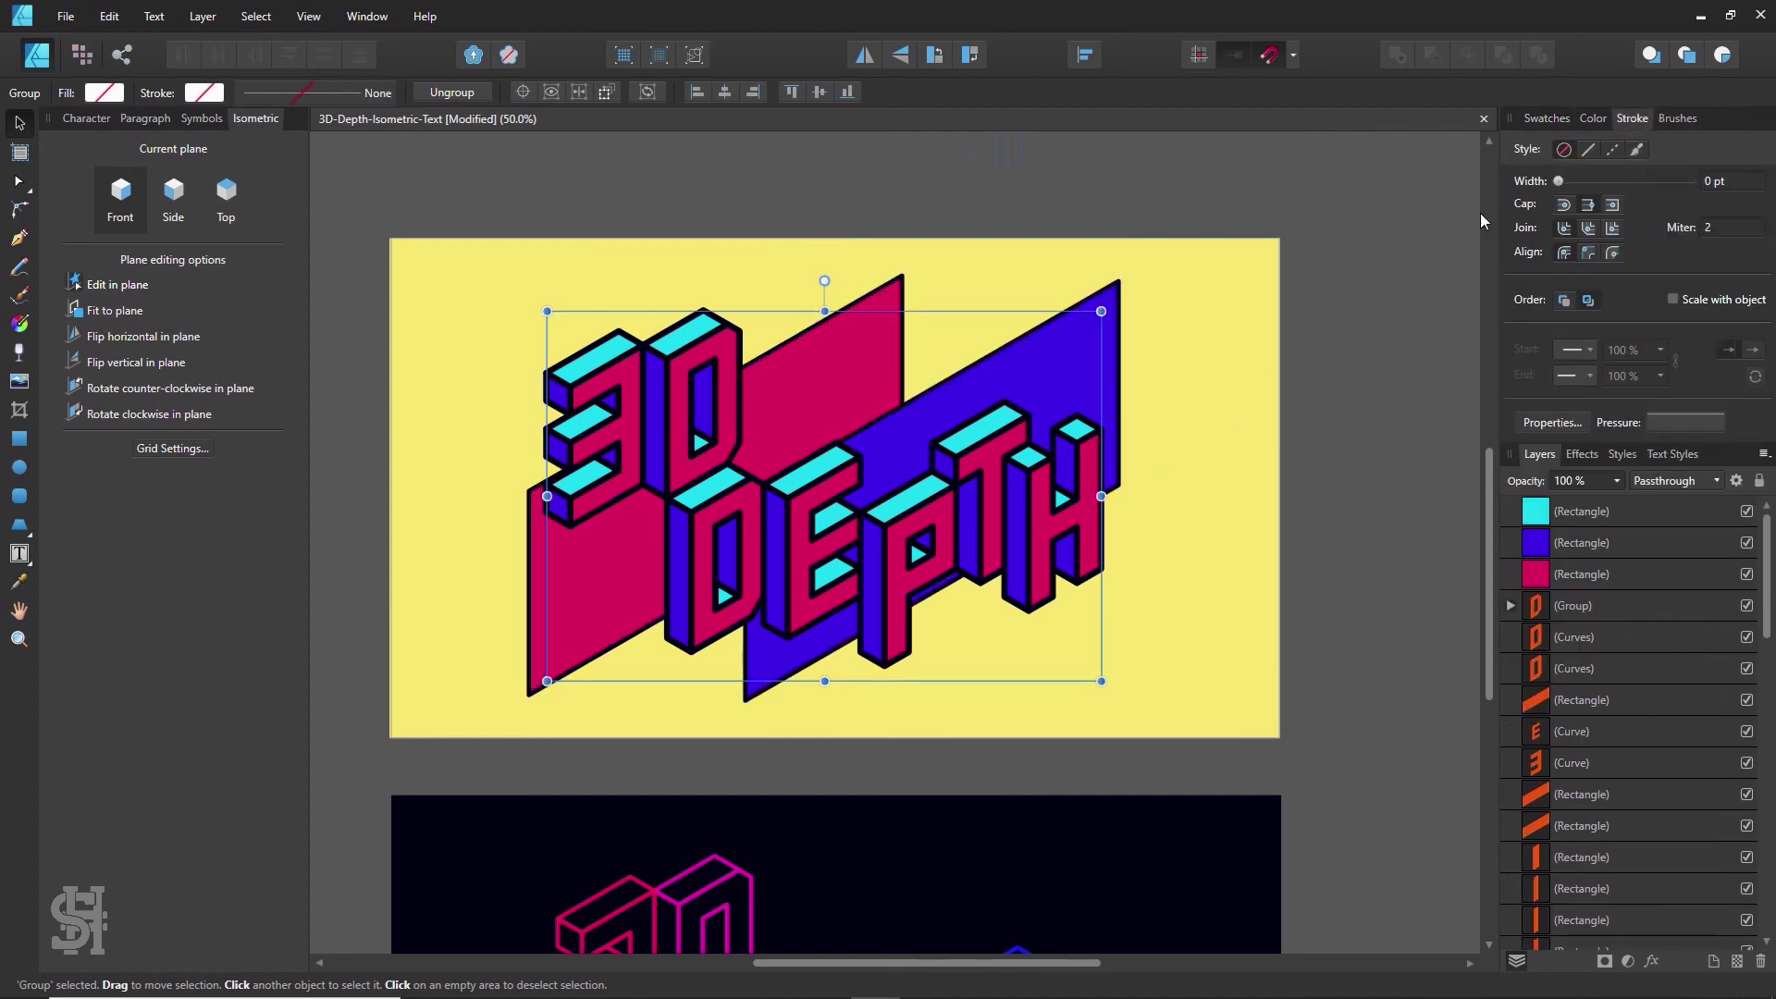
{"action": "double_click", "coordinate": [1028, 421]}
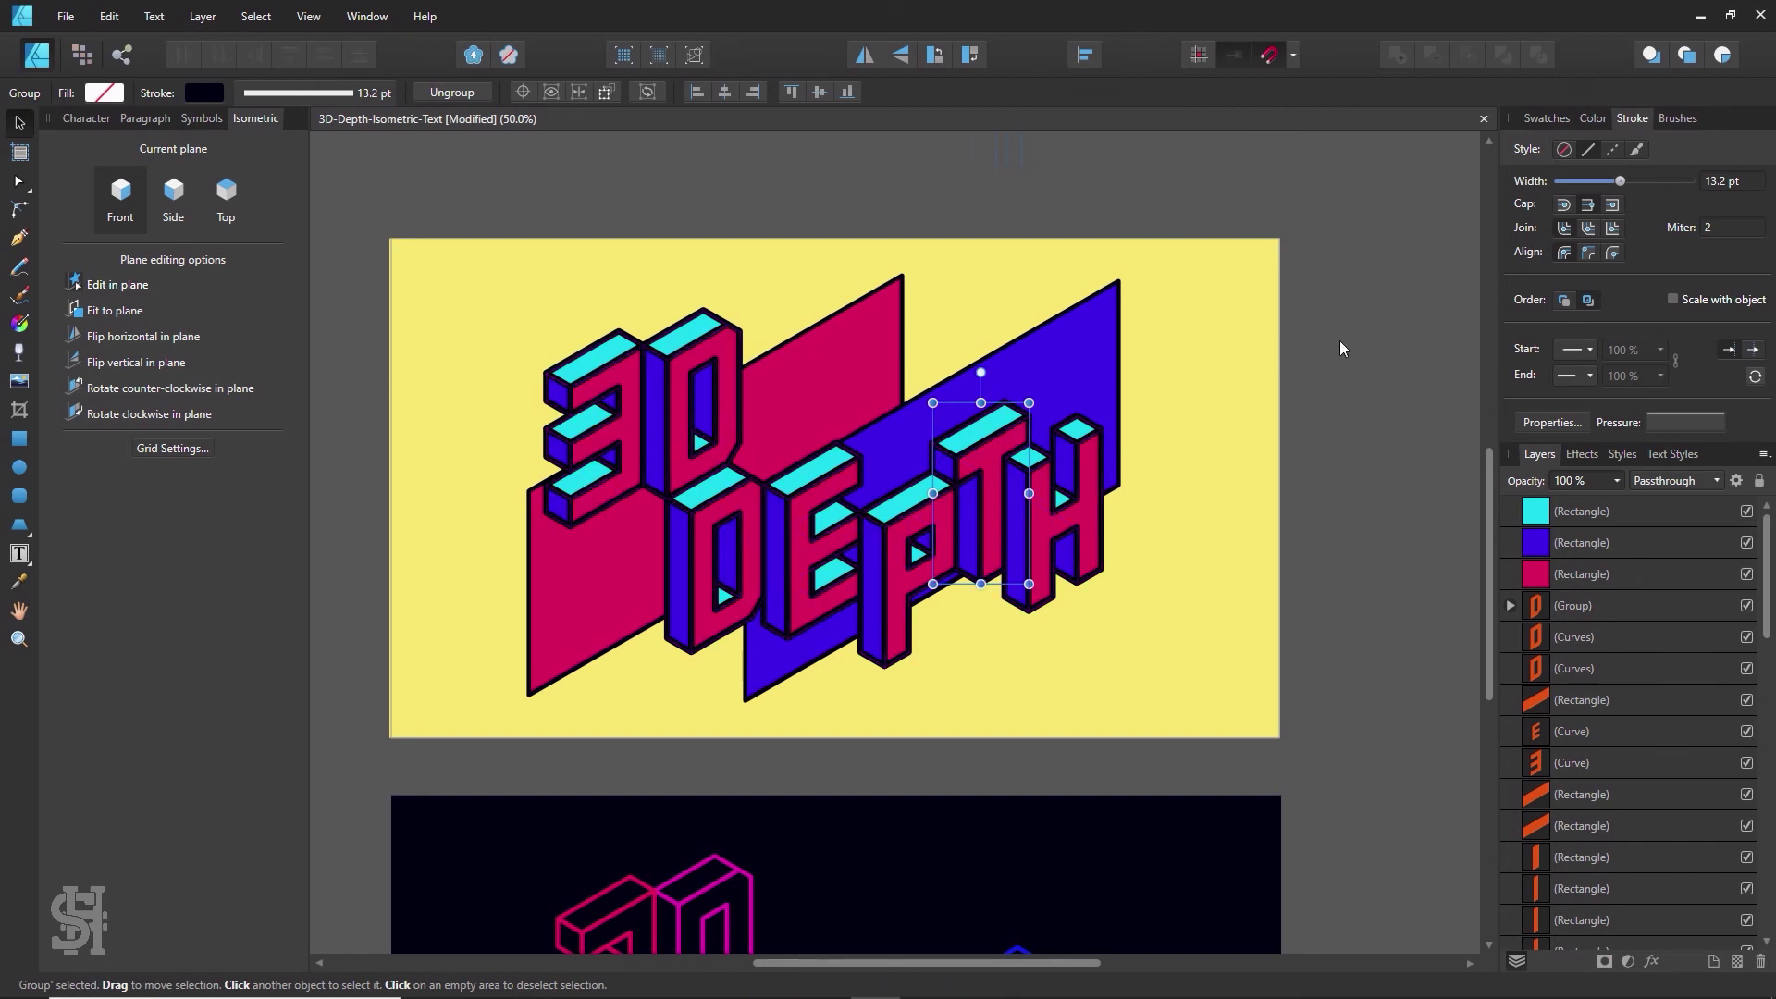
{"action": "left_click", "coordinate": [1039, 348]}
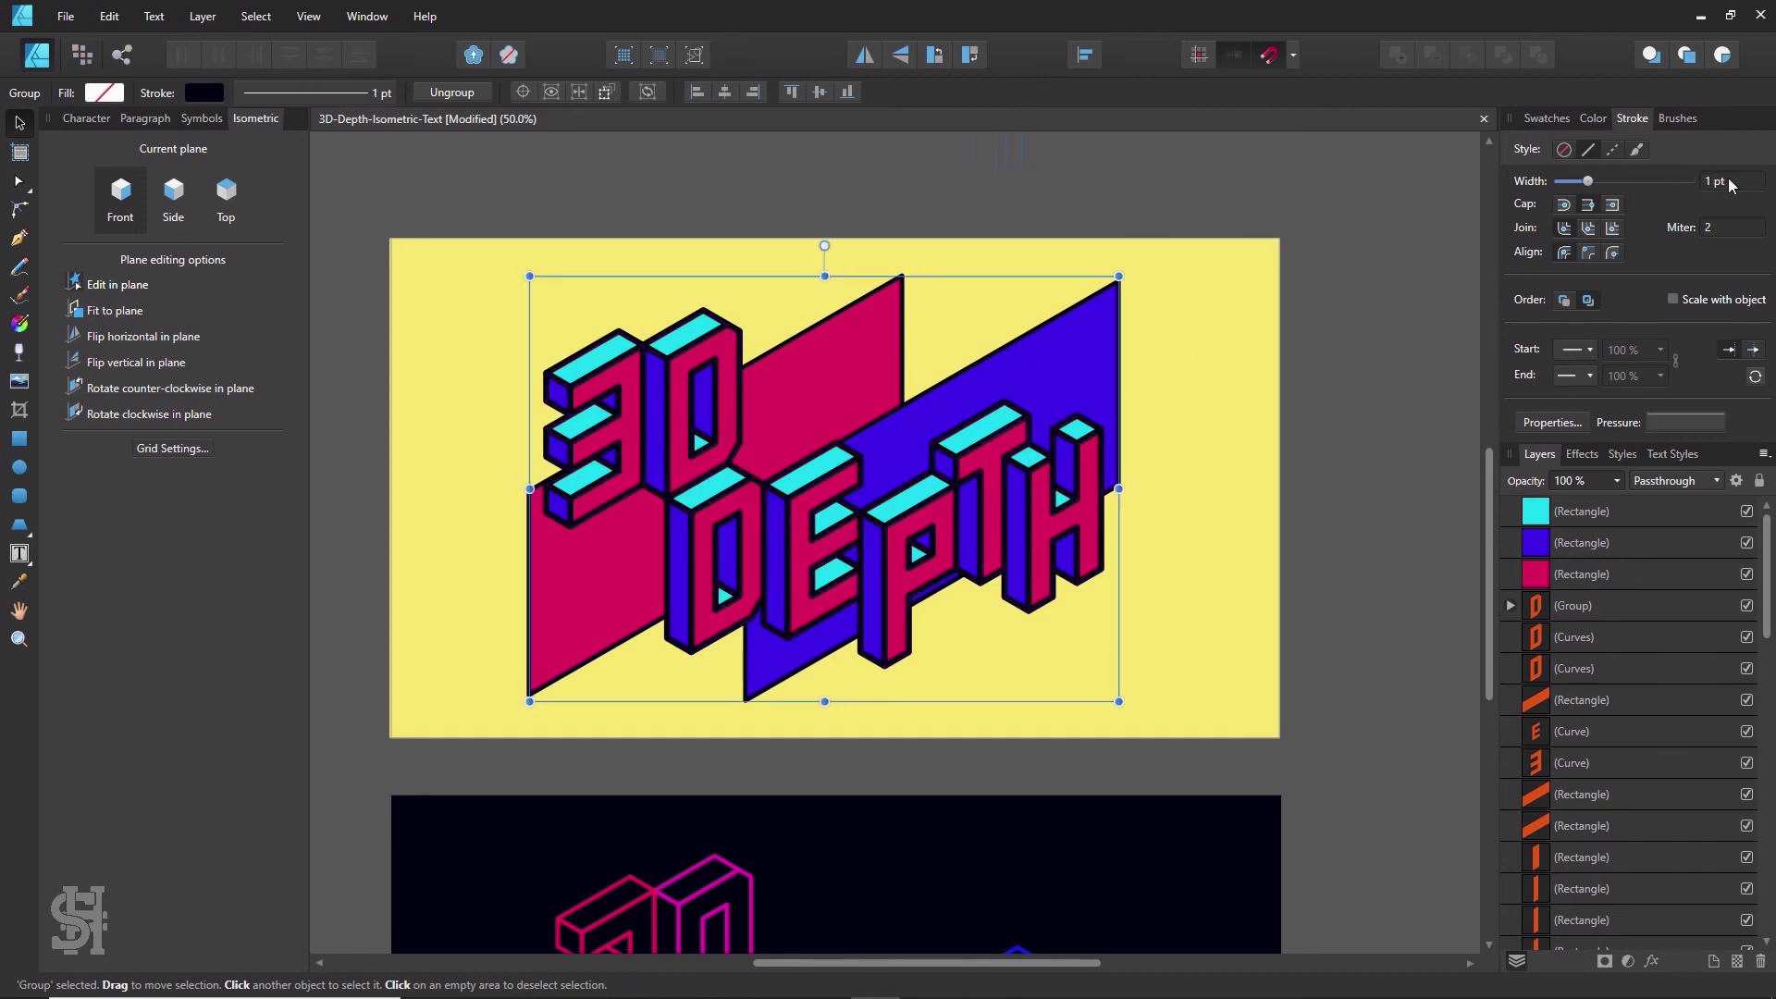
{"action": "left_click_drag", "start_coordinate": [1587, 181], "coordinate": [1620, 188]}
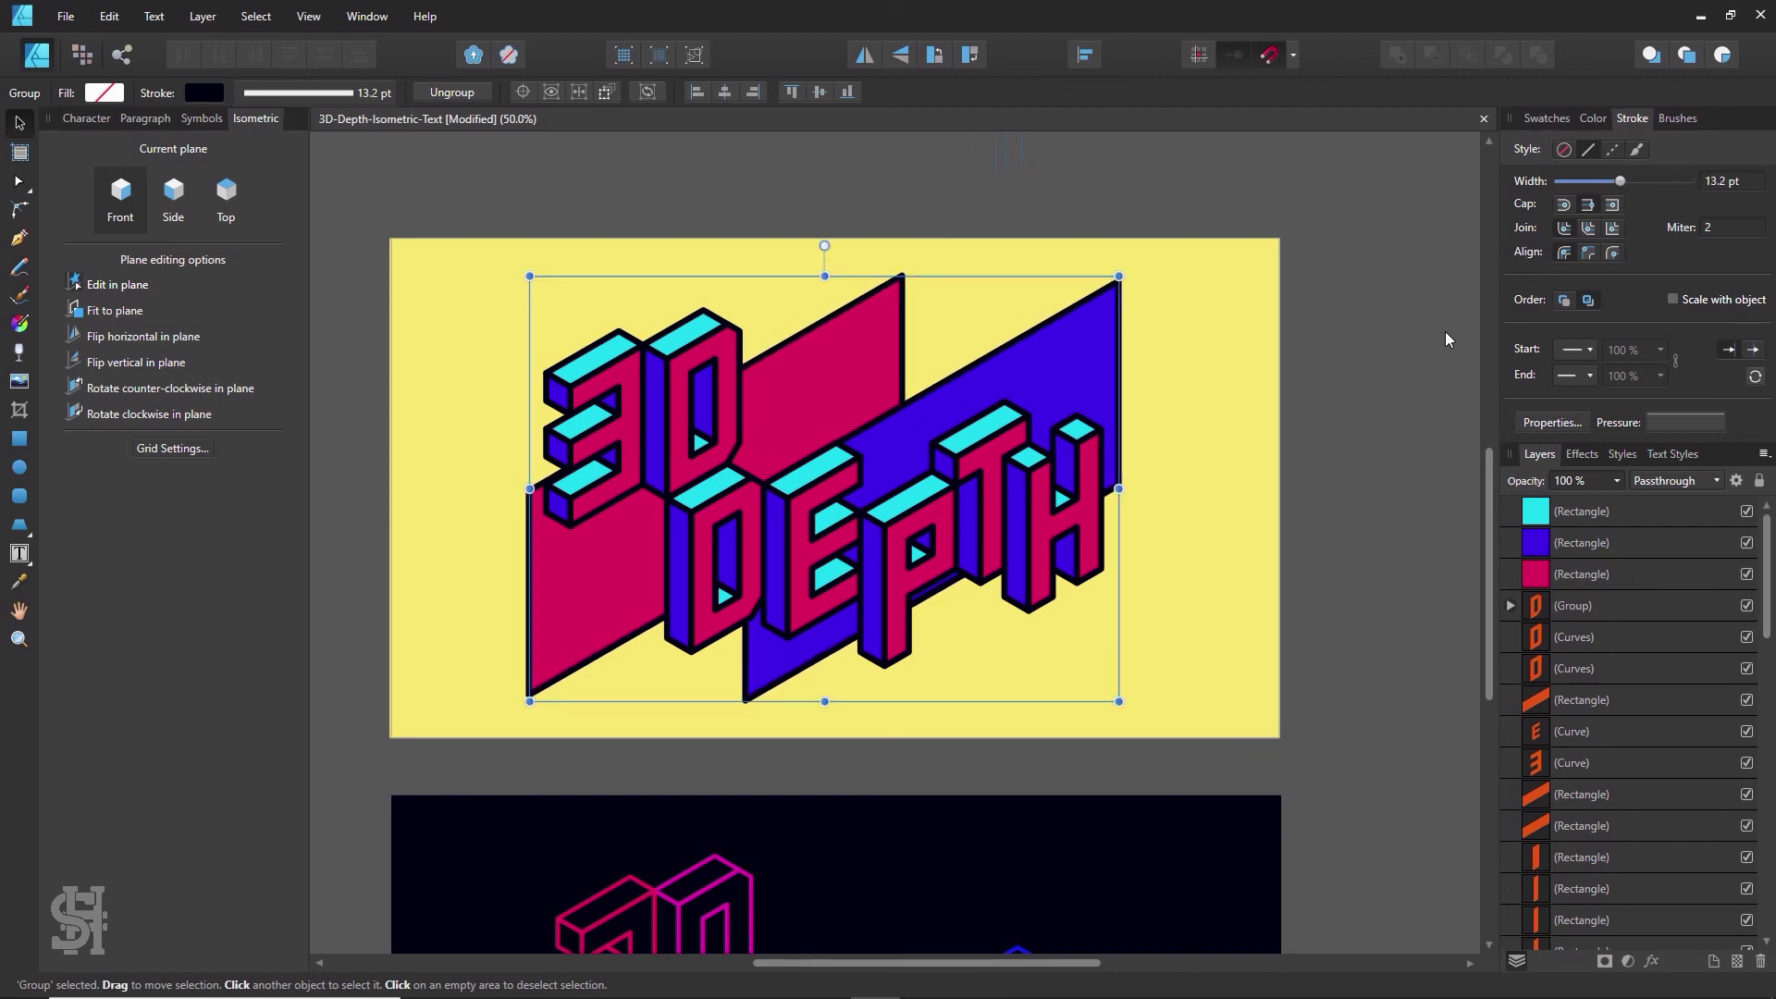
{"action": "left_click", "coordinate": [1448, 339]}
{"action": "left_click", "coordinate": [1093, 379]}
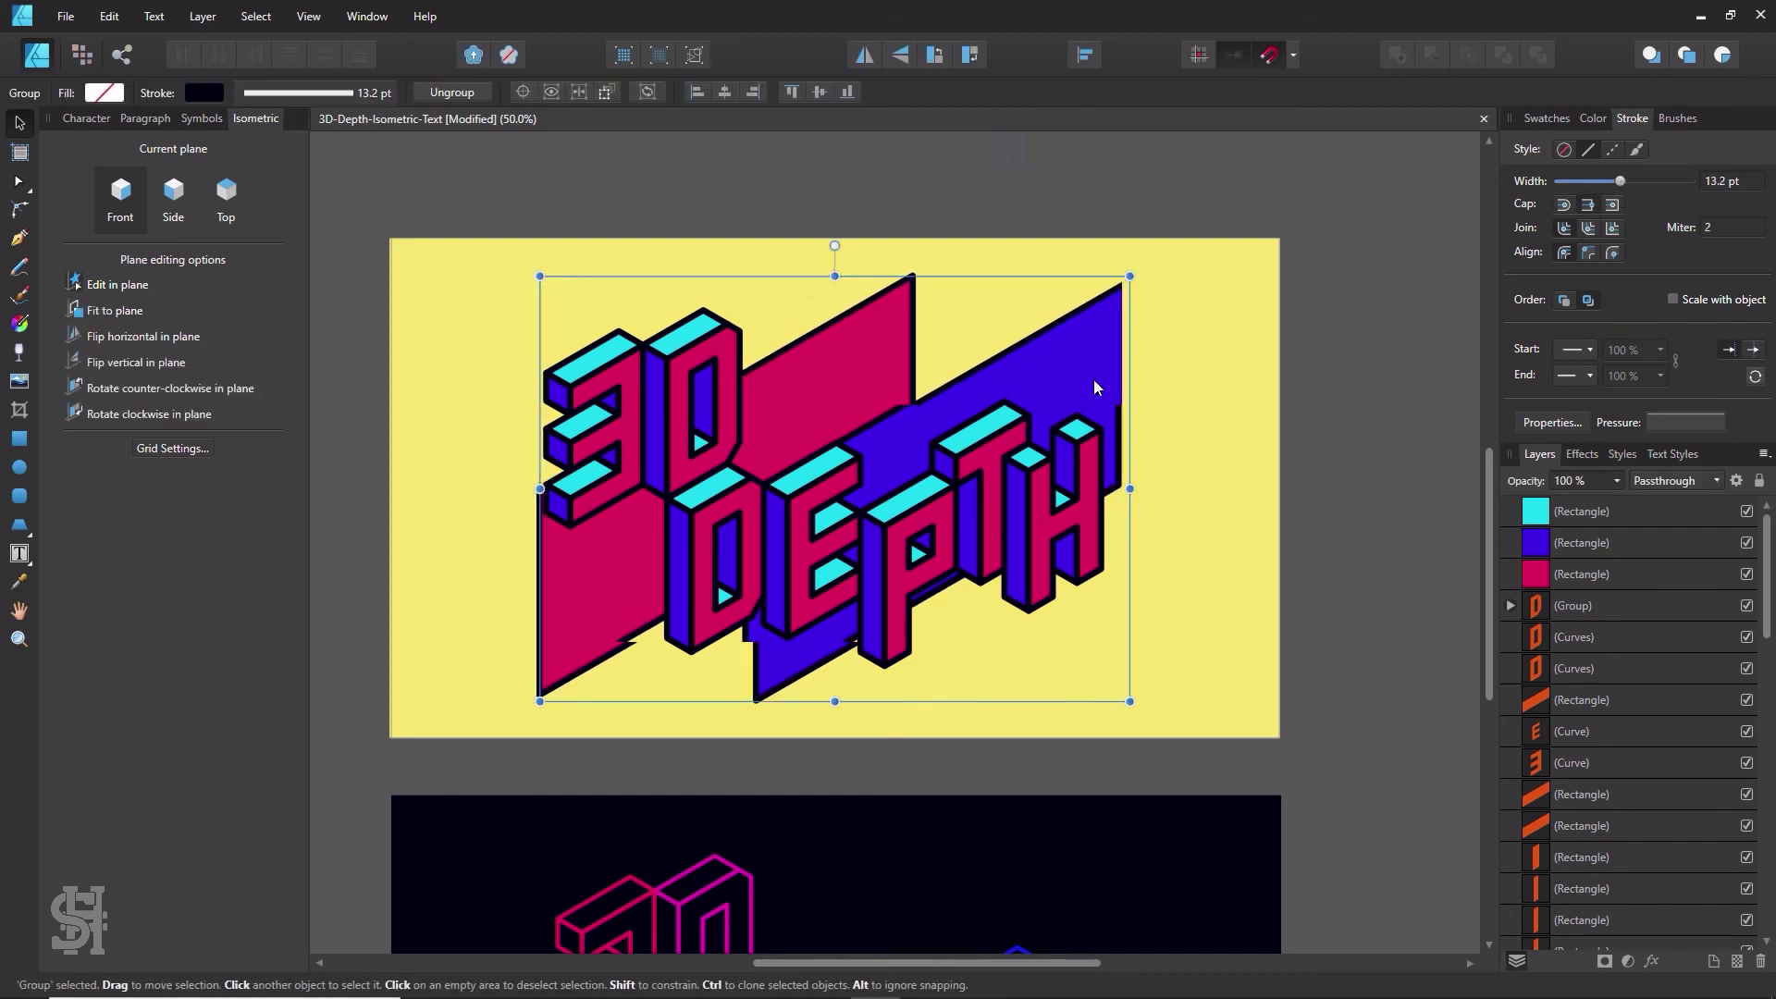
{"action": "left_click_drag", "start_coordinate": [552, 493], "coordinate": [448, 489]}
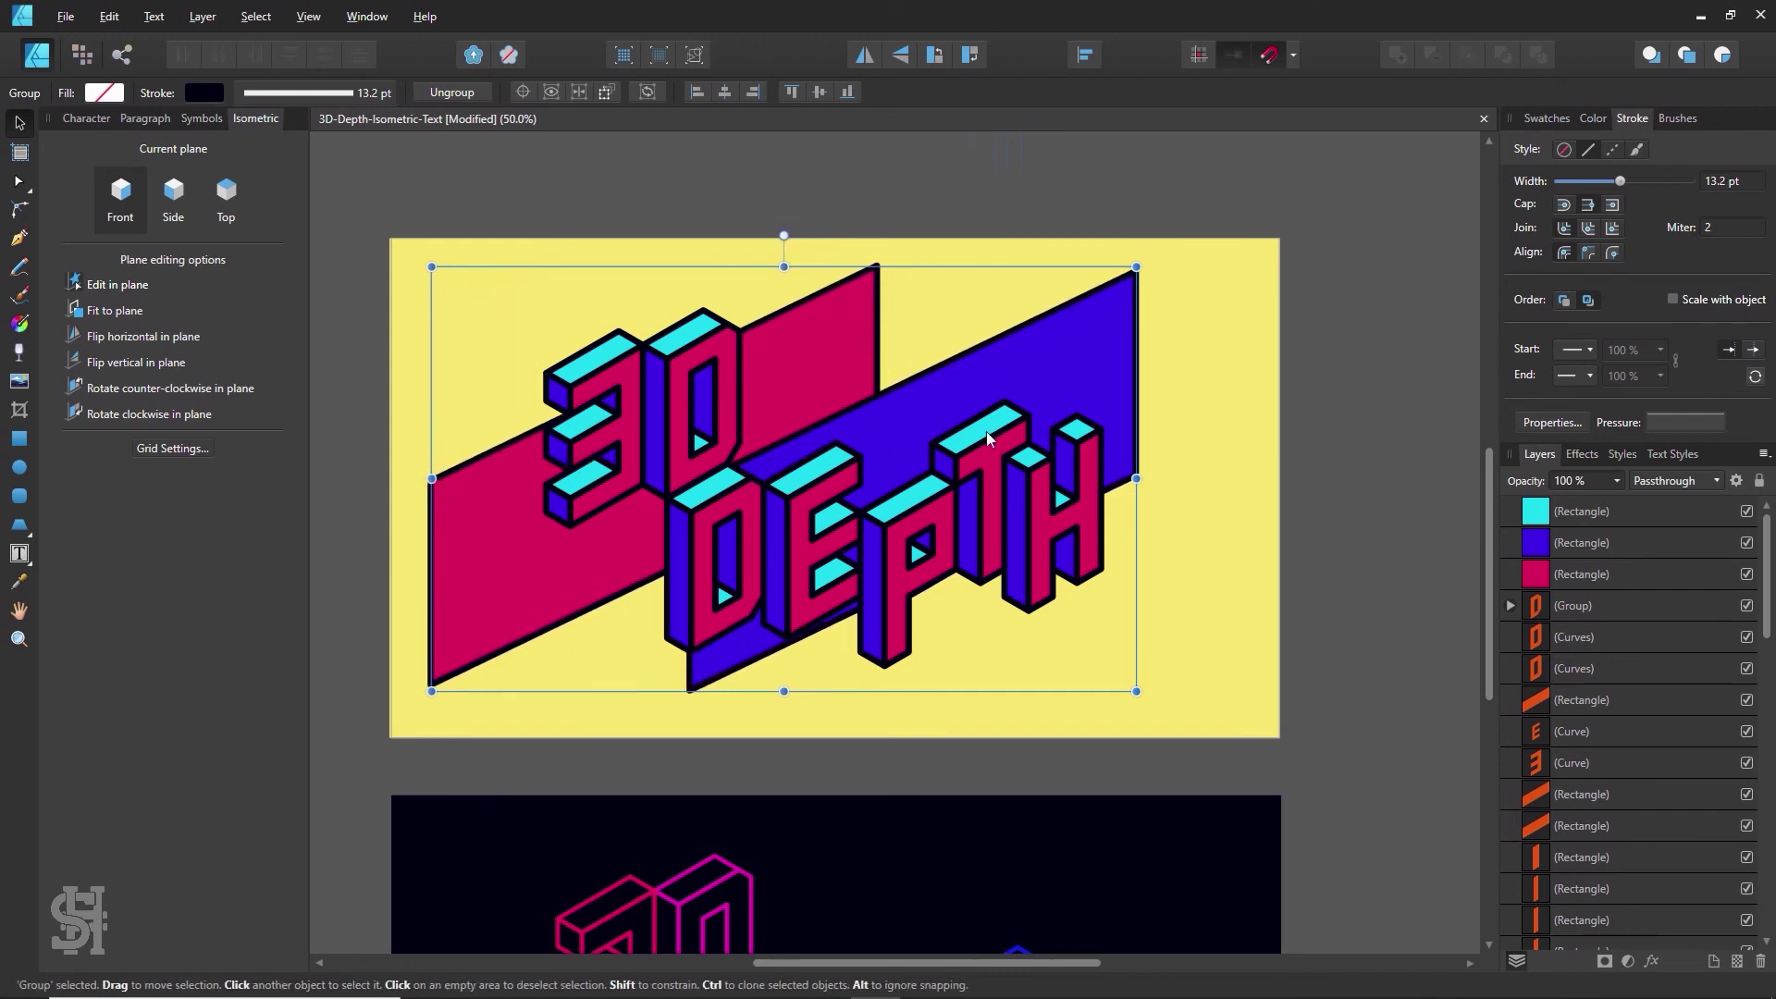
{"action": "key", "text": "ctrl+z"}
- Shift the grouped rectangles slightly down behind the lettering and nudge them up to fine-tune their position
{"action": "left_click", "coordinate": [1042, 224]}
{"action": "left_click_drag", "start_coordinate": [1051, 383], "coordinate": [1034, 383]}
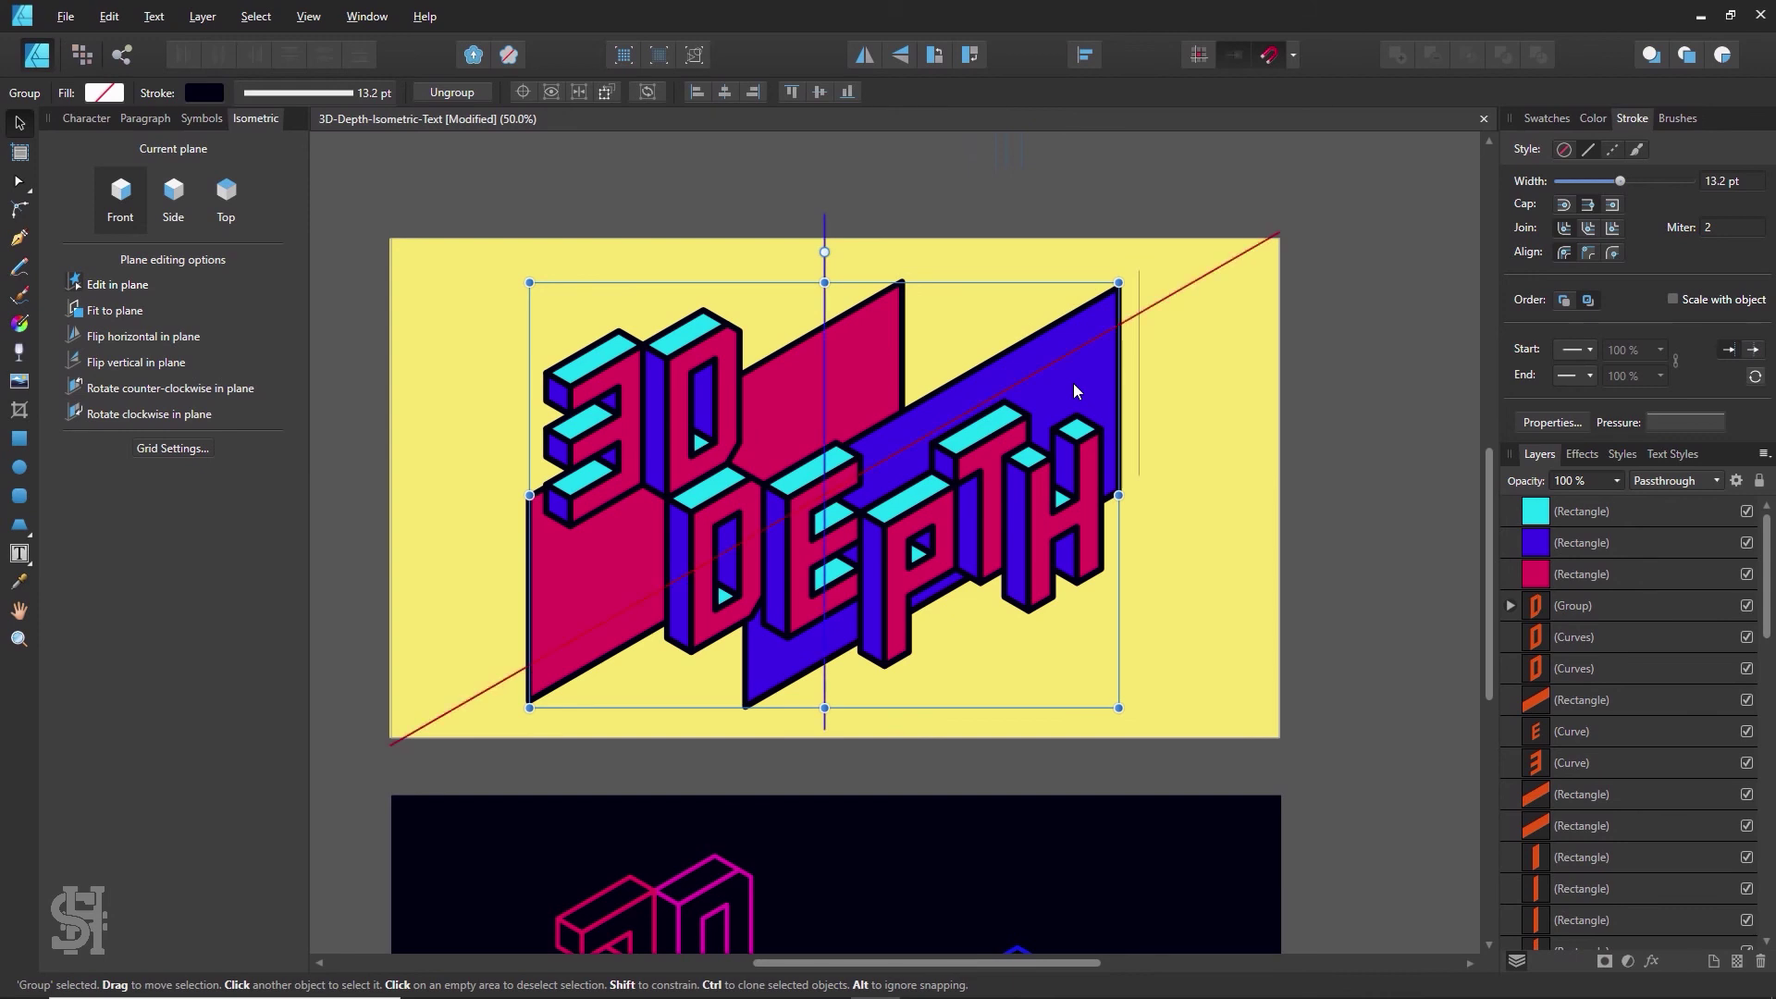
{"action": "key", "text": "Up"}
{"action": "key", "text": "Up"}
{"action": "key", "text": "Up"}
{"action": "key", "text": "Up"}
{"action": "key", "text": "Up"}
{"action": "key", "text": "Up"}
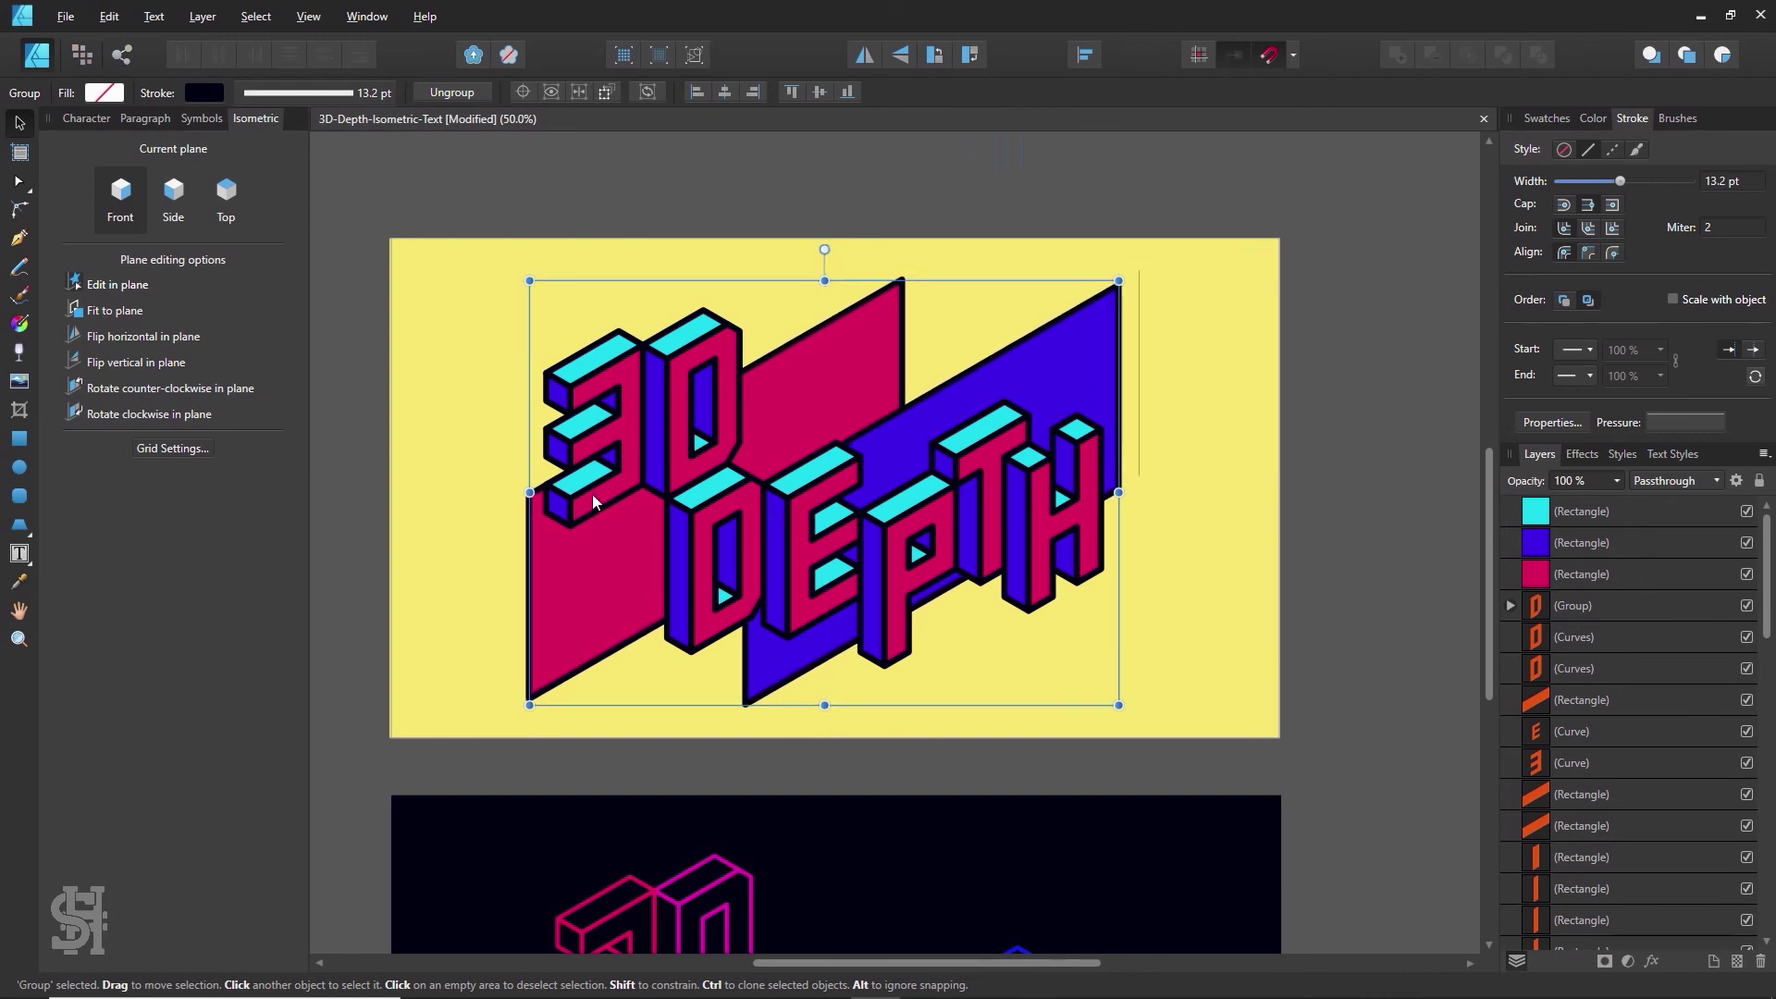
{"action": "left_click", "coordinate": [1334, 474]}
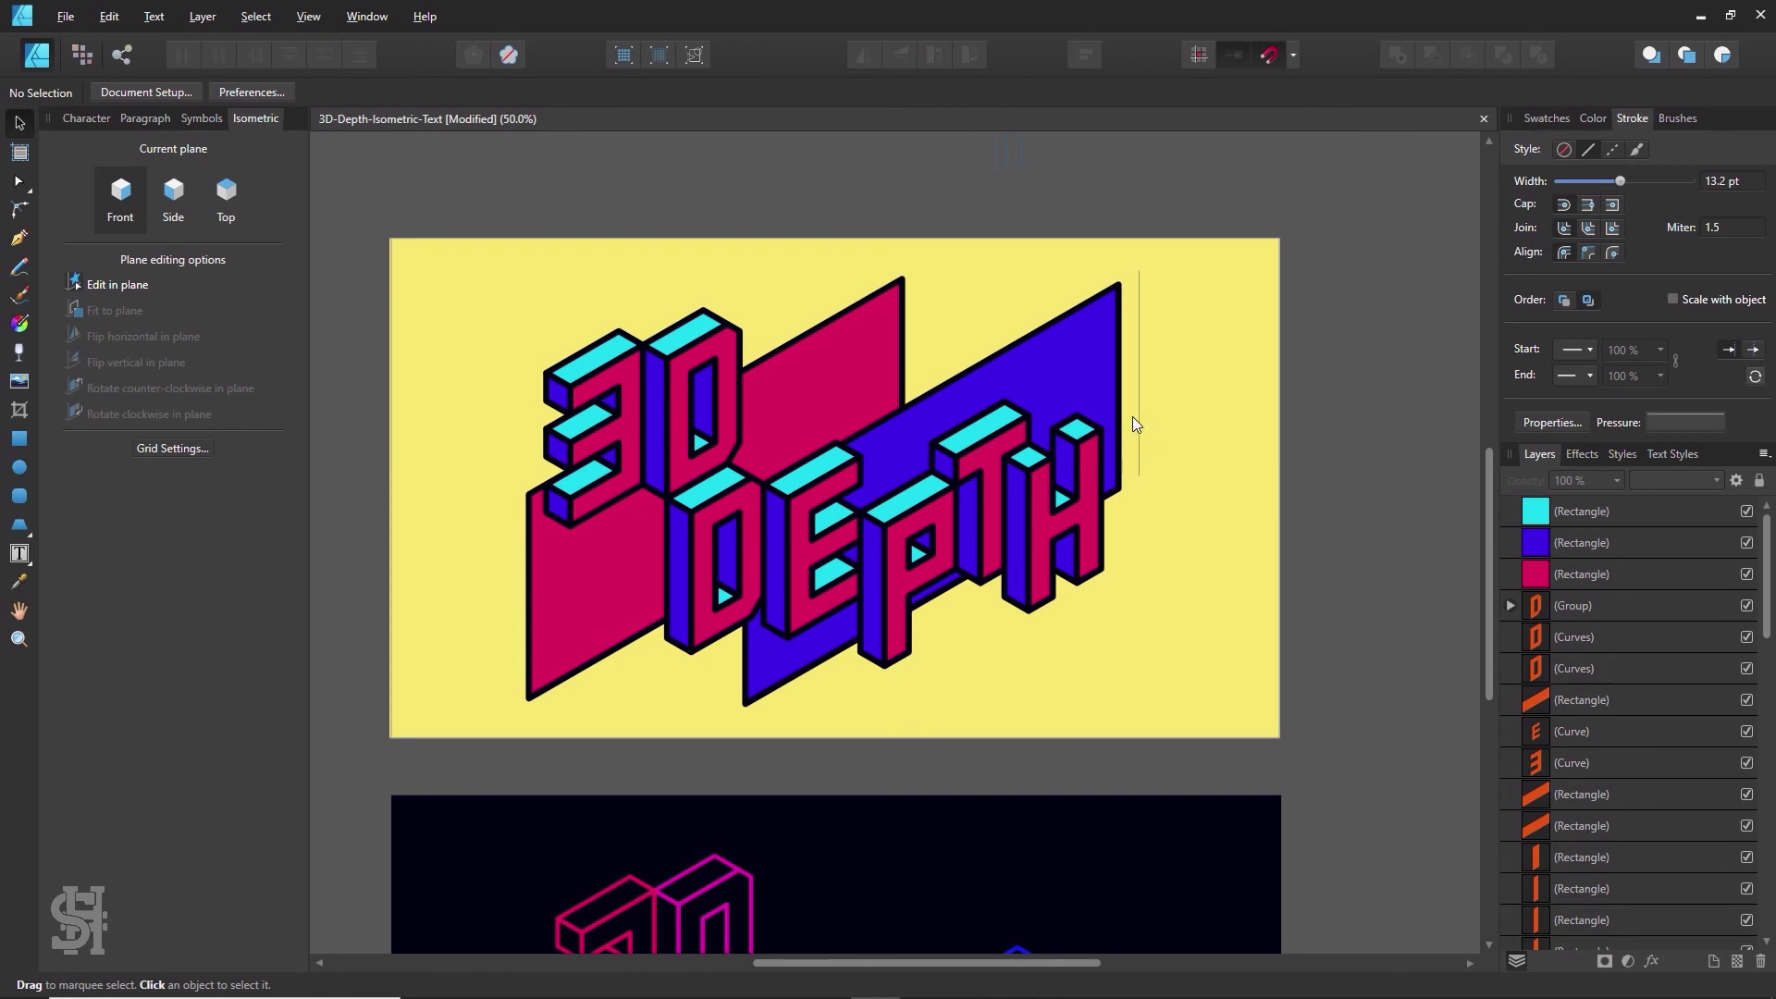
- Scale the lettering and rectangle group down together on the page while keeping the yellow background at full page size
{"action": "key", "text": "z"}
{"action": "left_click", "coordinate": [769, 324]}
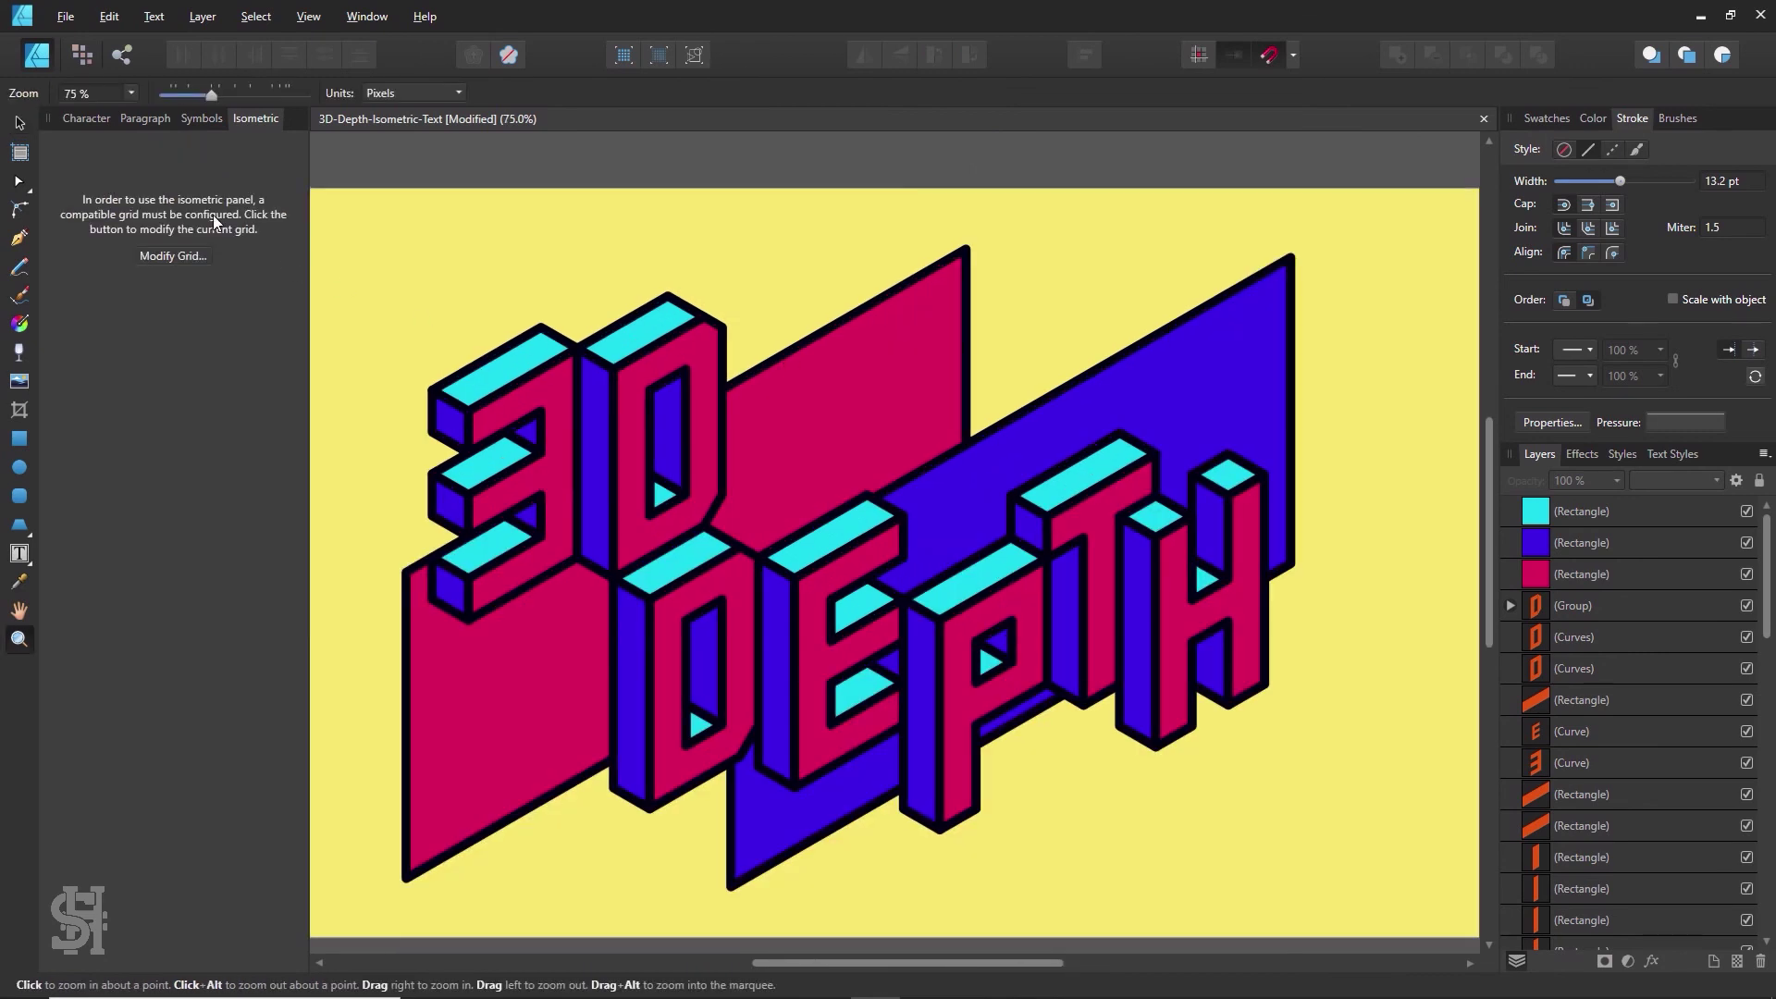
{"action": "left_click", "coordinate": [966, 538], "text": "alt"}
{"action": "left_click_drag", "start_coordinate": [837, 459], "coordinate": [797, 445]}
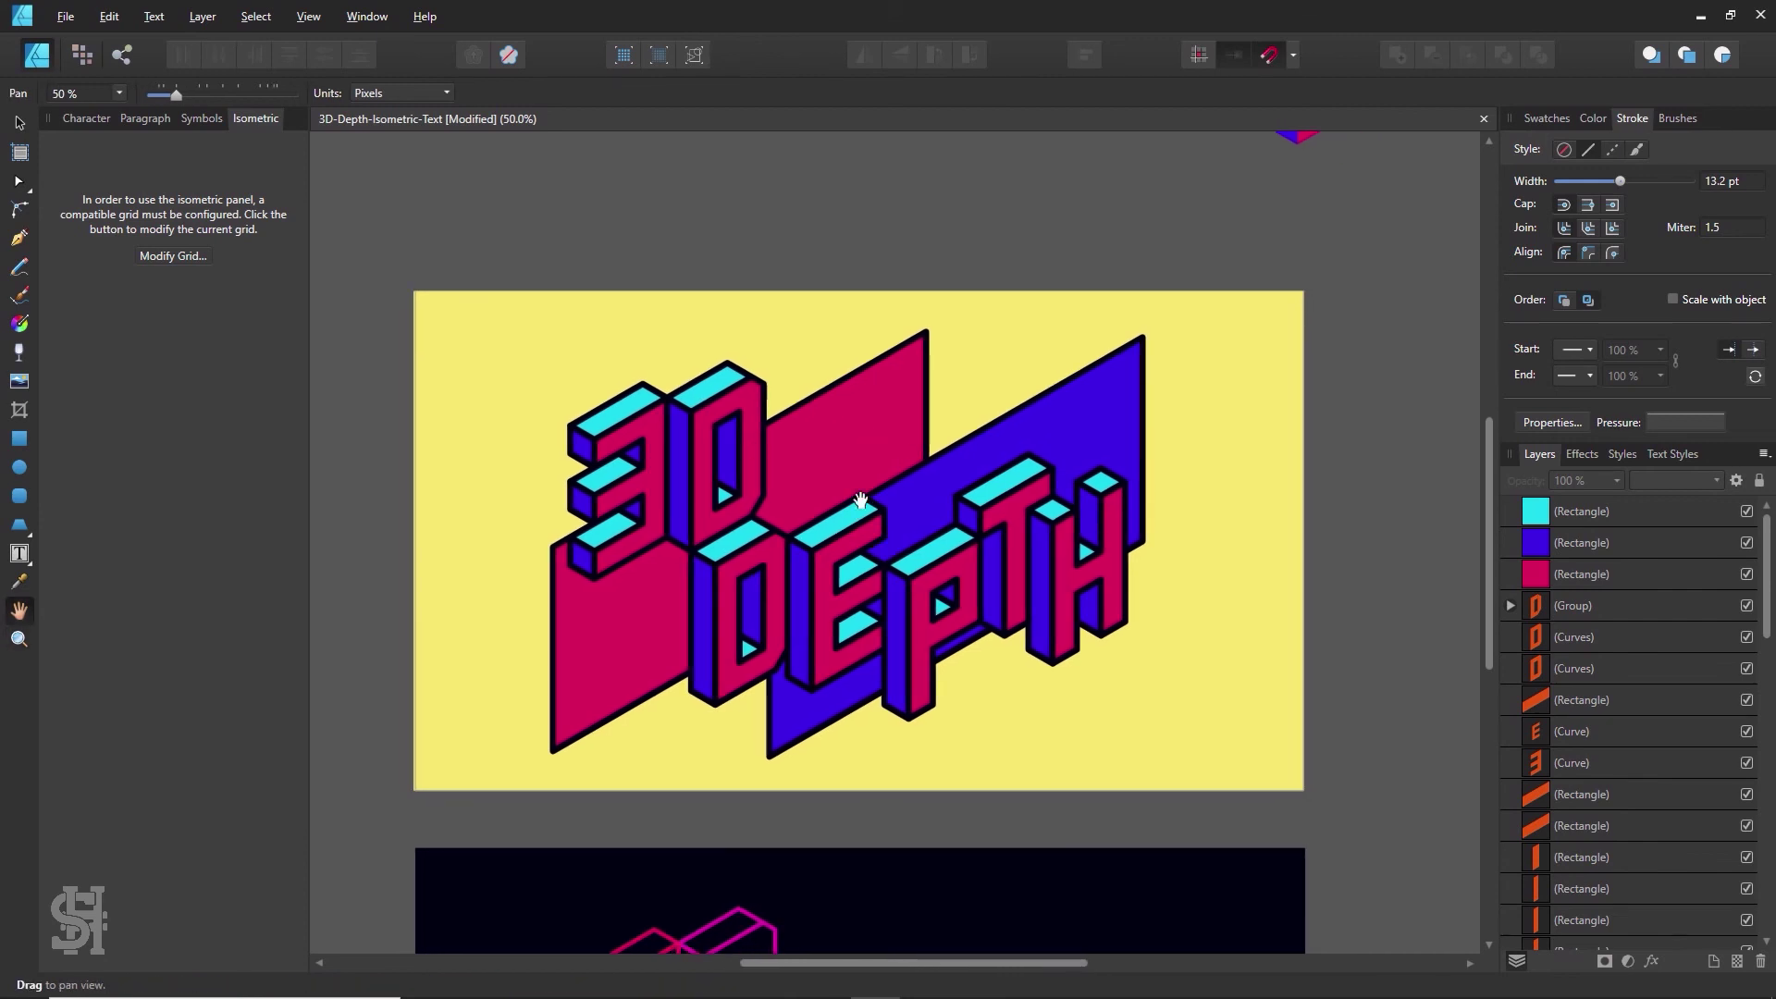
{"action": "scroll", "coordinate": [666, 238], "scroll_direction": "down", "scroll_amount": 2}
{"action": "key", "text": "v"}
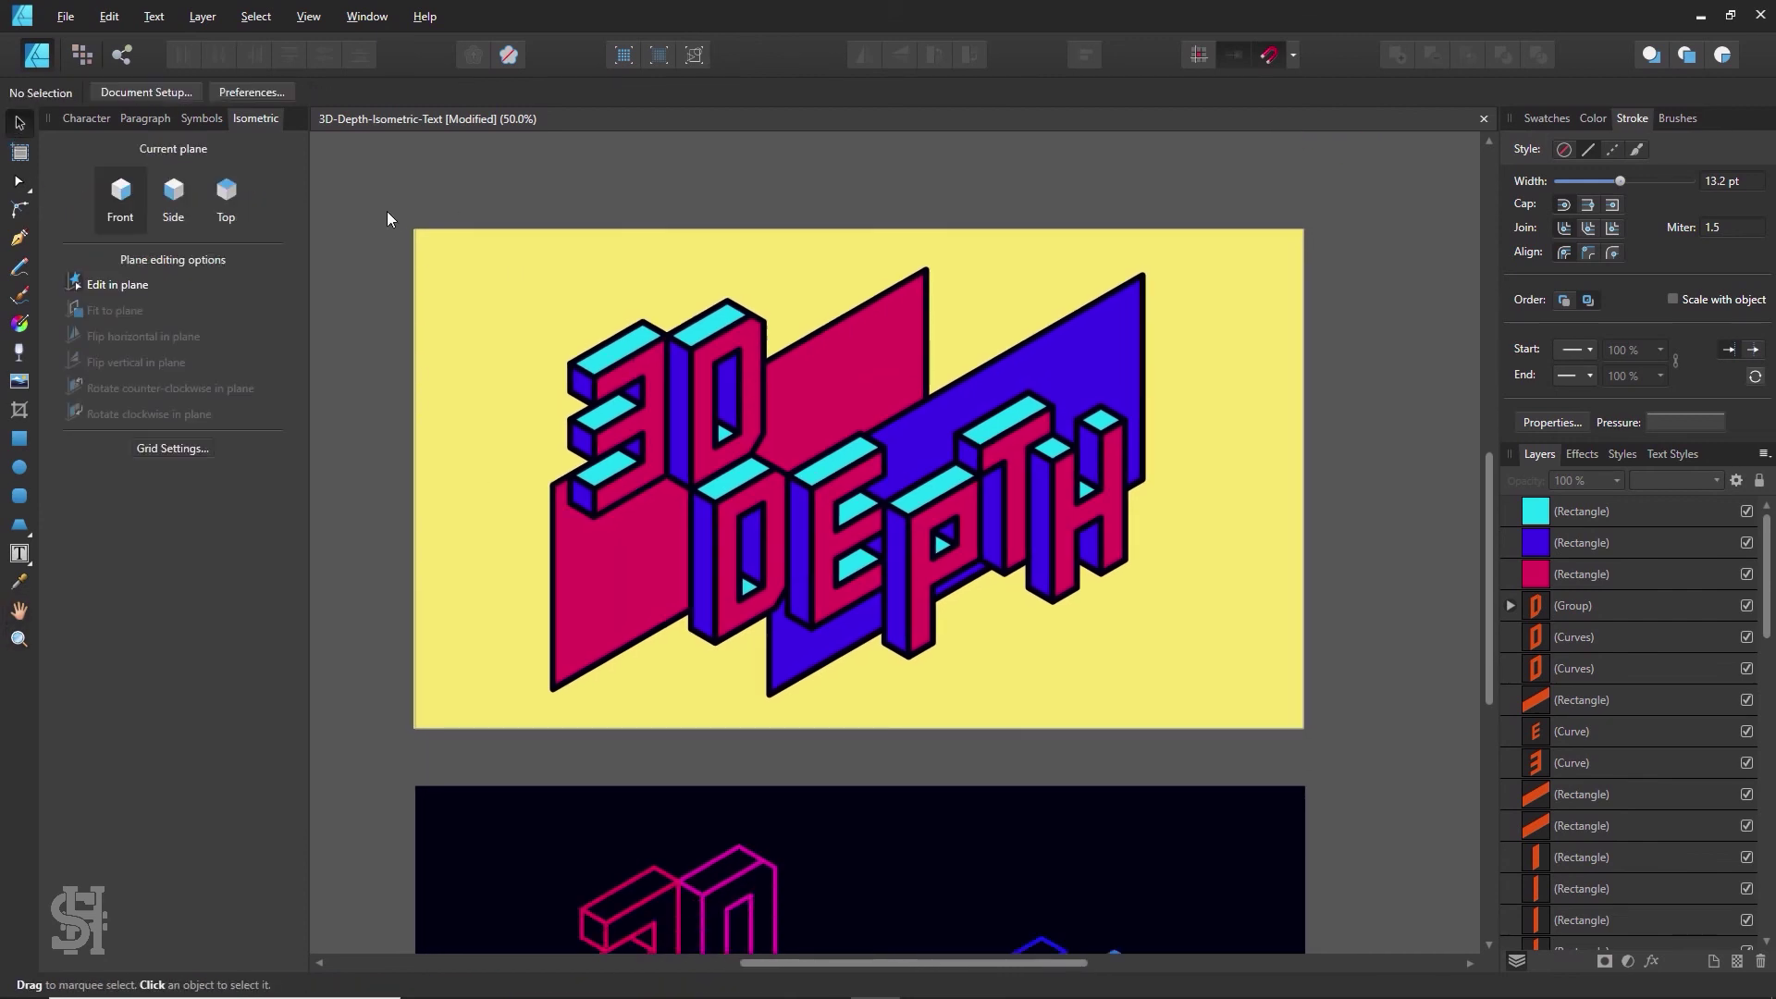
{"action": "left_click_drag", "start_coordinate": [386, 218], "coordinate": [969, 788]}
{"action": "key", "text": "ctrl+z"}
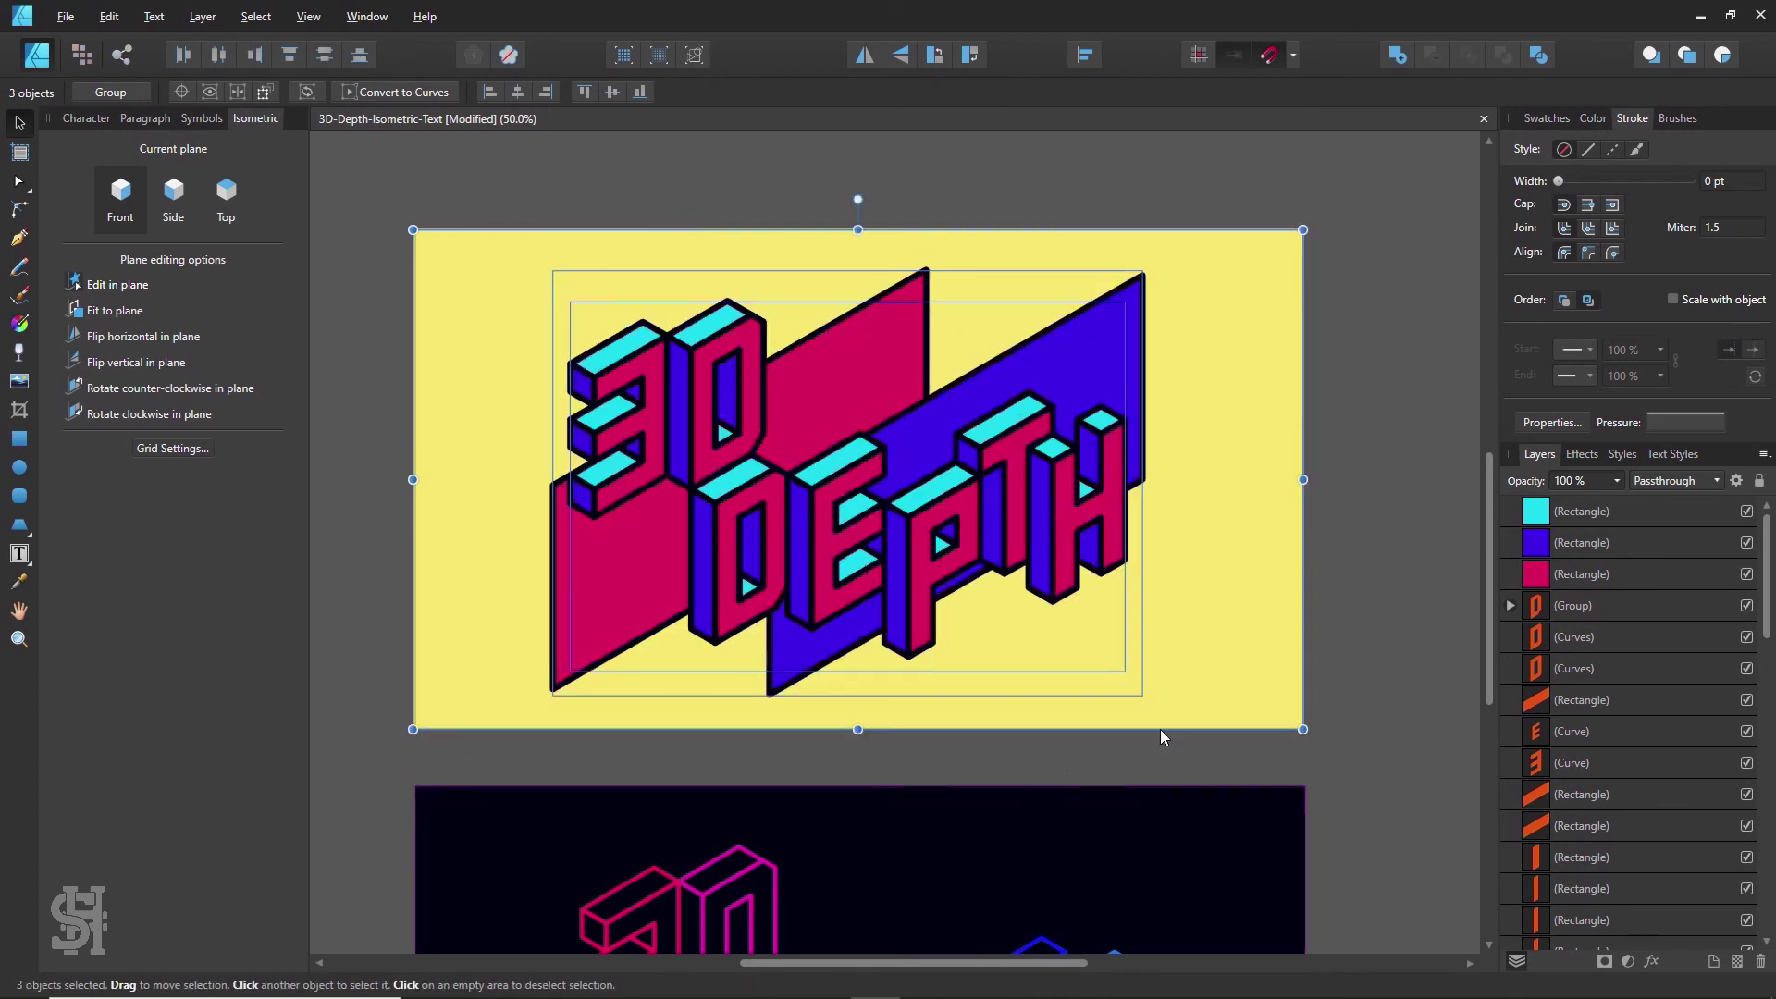
{"action": "left_click_drag", "start_coordinate": [1301, 728], "coordinate": [1116, 621]}
{"action": "left_click_drag", "start_coordinate": [1084, 552], "coordinate": [1143, 589]}
{"action": "key", "text": "ctrl+d"}
{"action": "left_click_drag", "start_coordinate": [1145, 597], "coordinate": [1073, 550]}
{"action": "left_click_drag", "start_coordinate": [1110, 637], "coordinate": [1303, 728]}
- Set the outline width of both the lettering and the rectangle group to 12 pt
{"action": "left_click", "coordinate": [1380, 355]}
{"action": "left_click_drag", "start_coordinate": [1374, 261], "coordinate": [523, 703]}
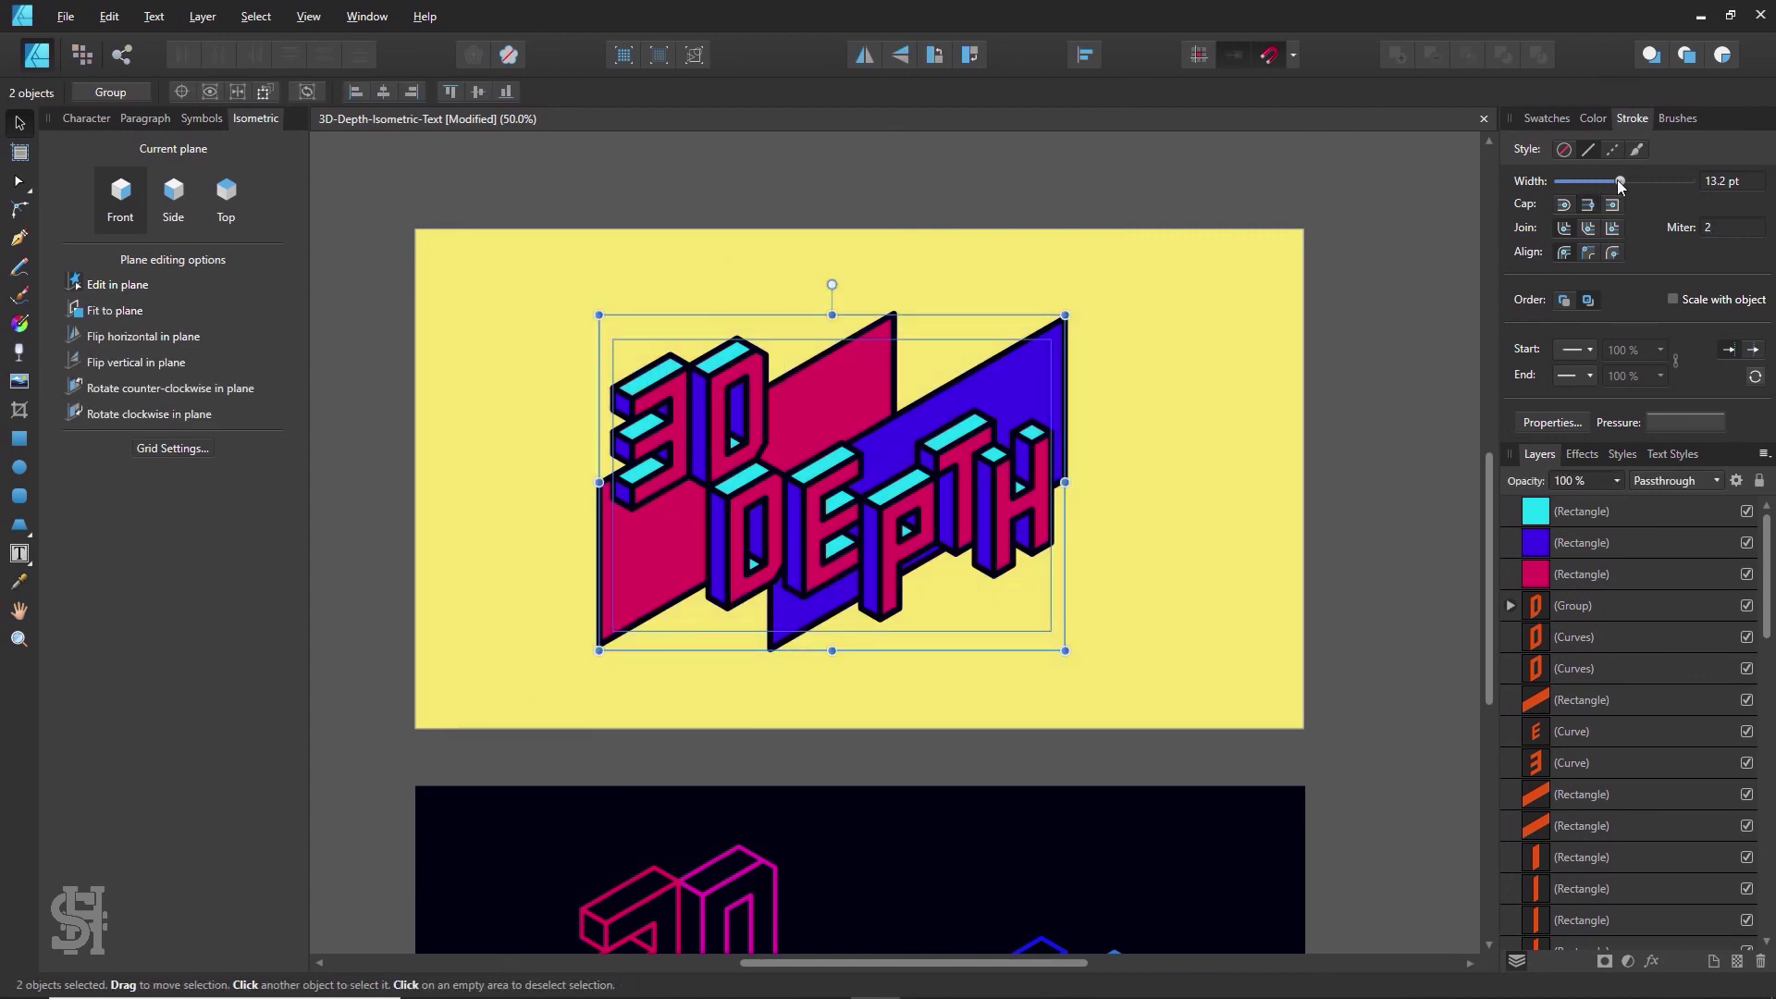
{"action": "left_click_drag", "start_coordinate": [1617, 181], "coordinate": [1617, 185]}
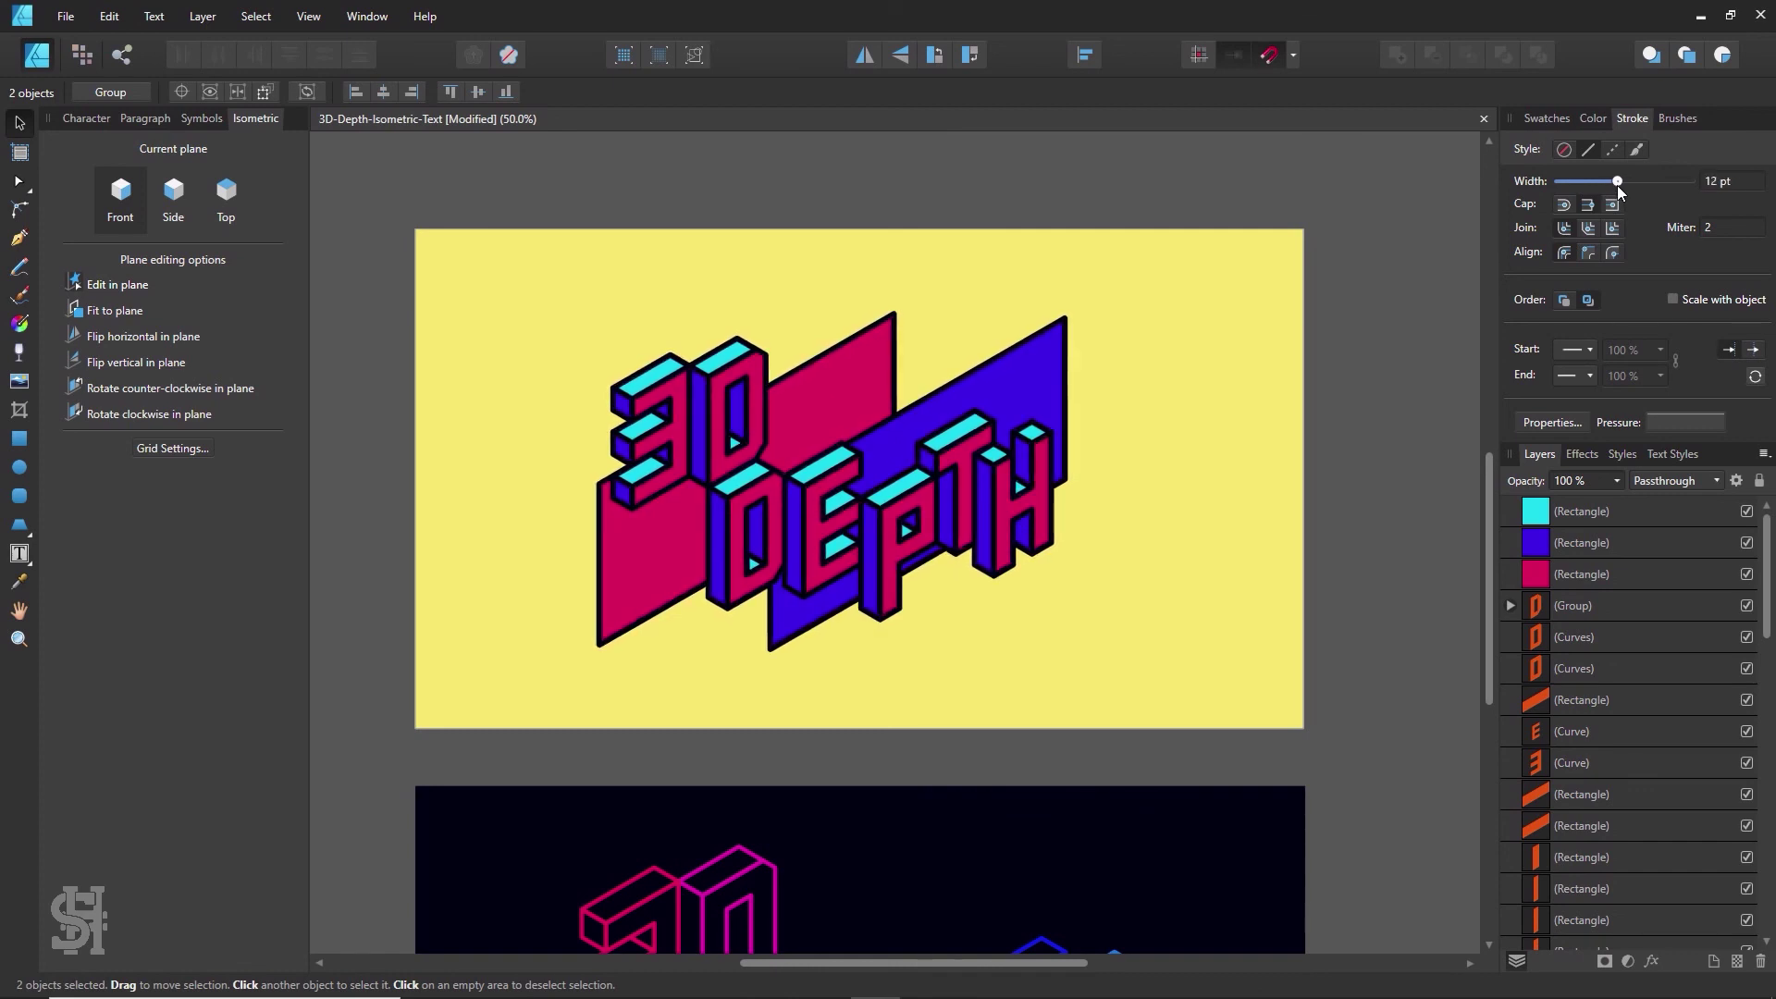
{"action": "left_click", "coordinate": [1303, 476]}
- Nudge the blue rectangle up slightly within its group so it sits better behind DEPTH
{"action": "left_click", "coordinate": [1021, 355]}
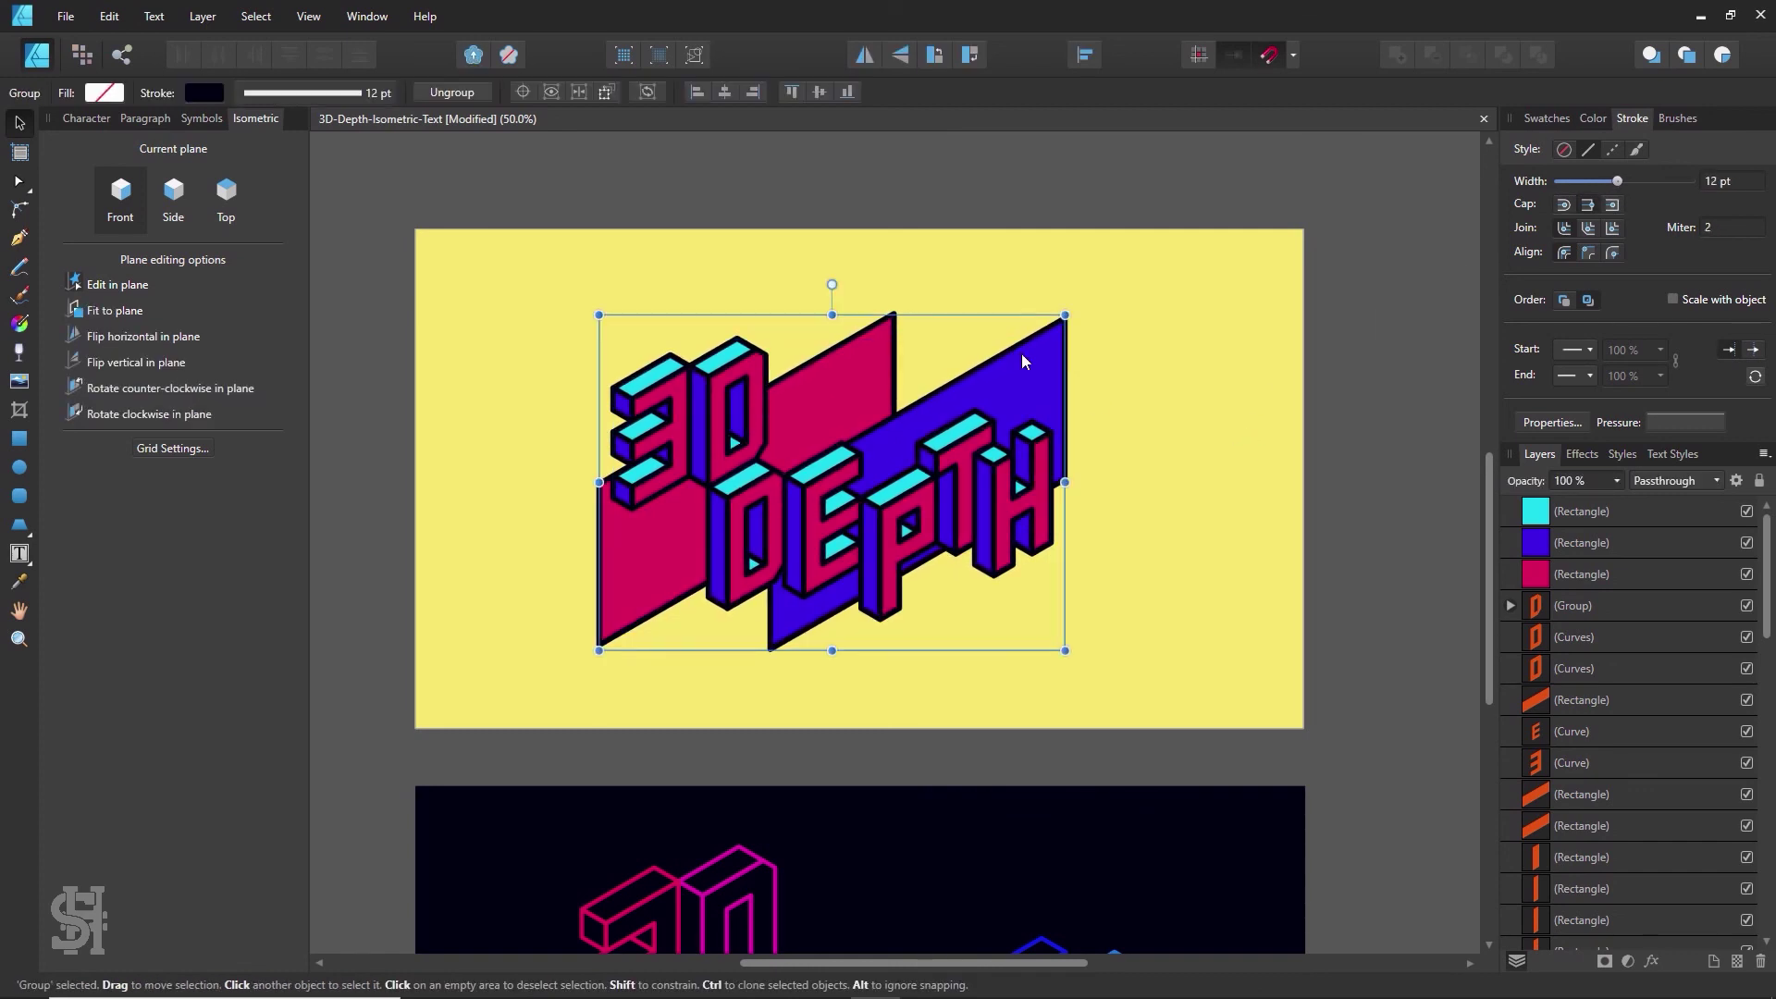
{"action": "key", "text": "z"}
{"action": "double_click", "coordinate": [894, 448]}
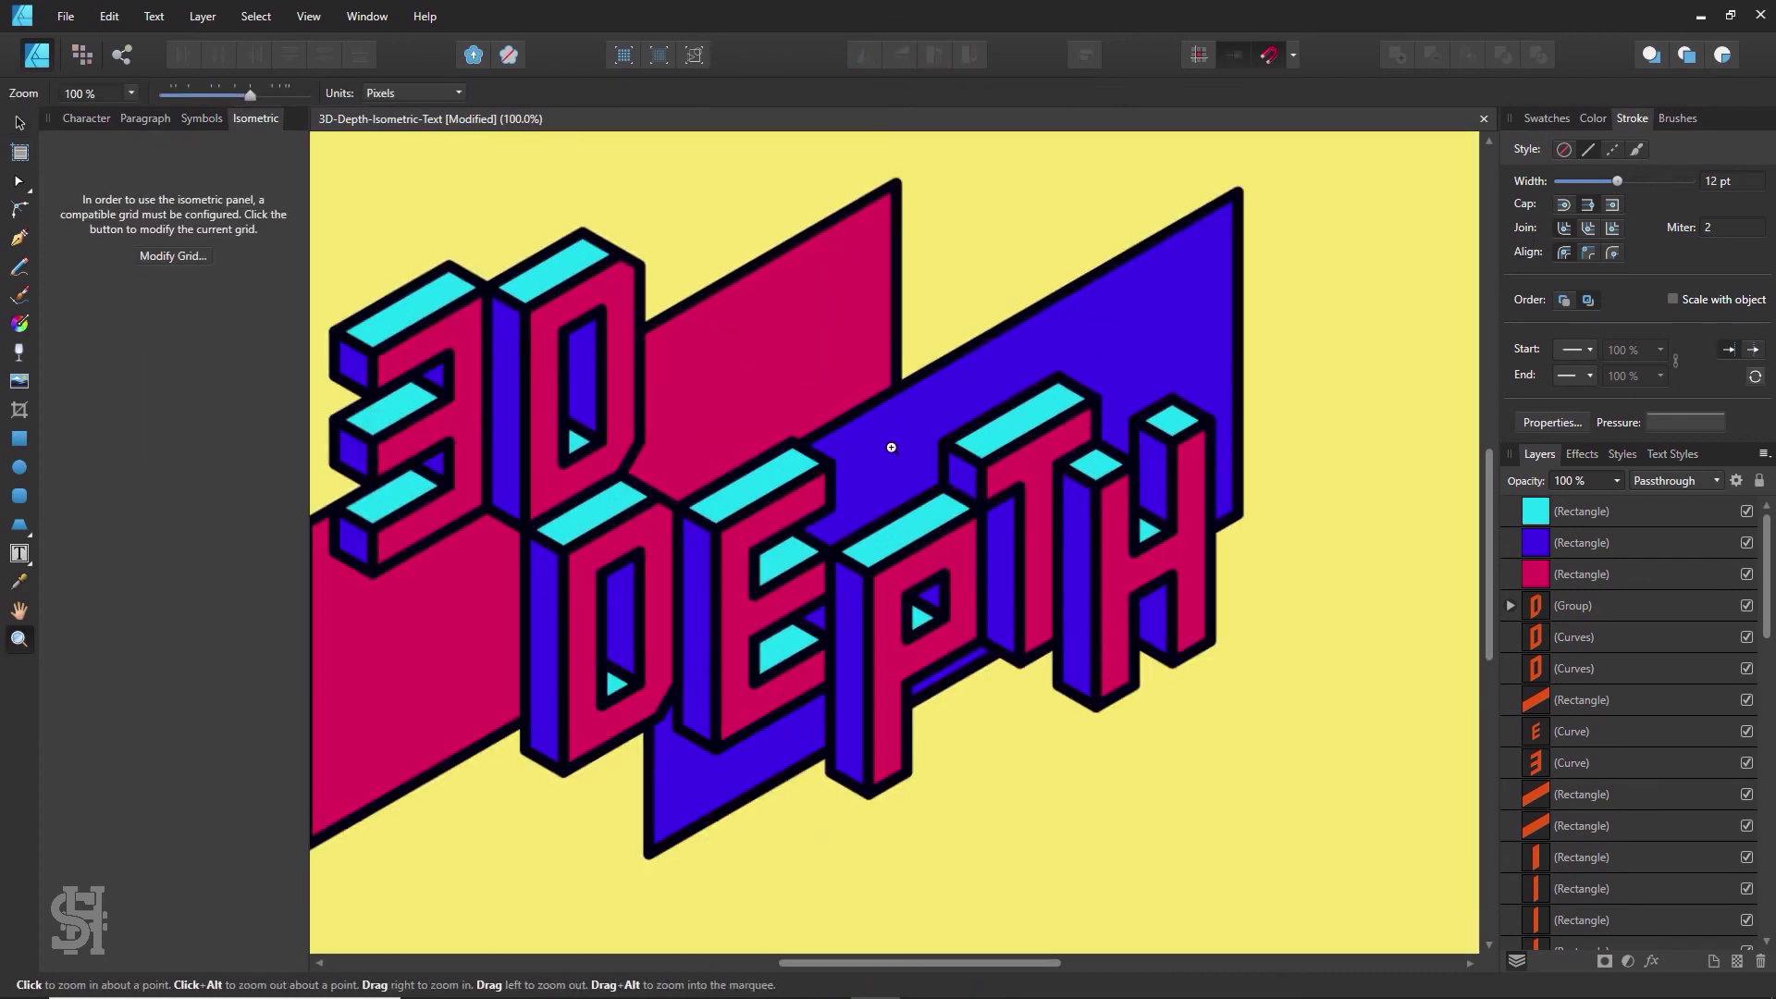
{"action": "left_click", "coordinate": [865, 521], "text": "alt"}
{"action": "key", "text": "v"}
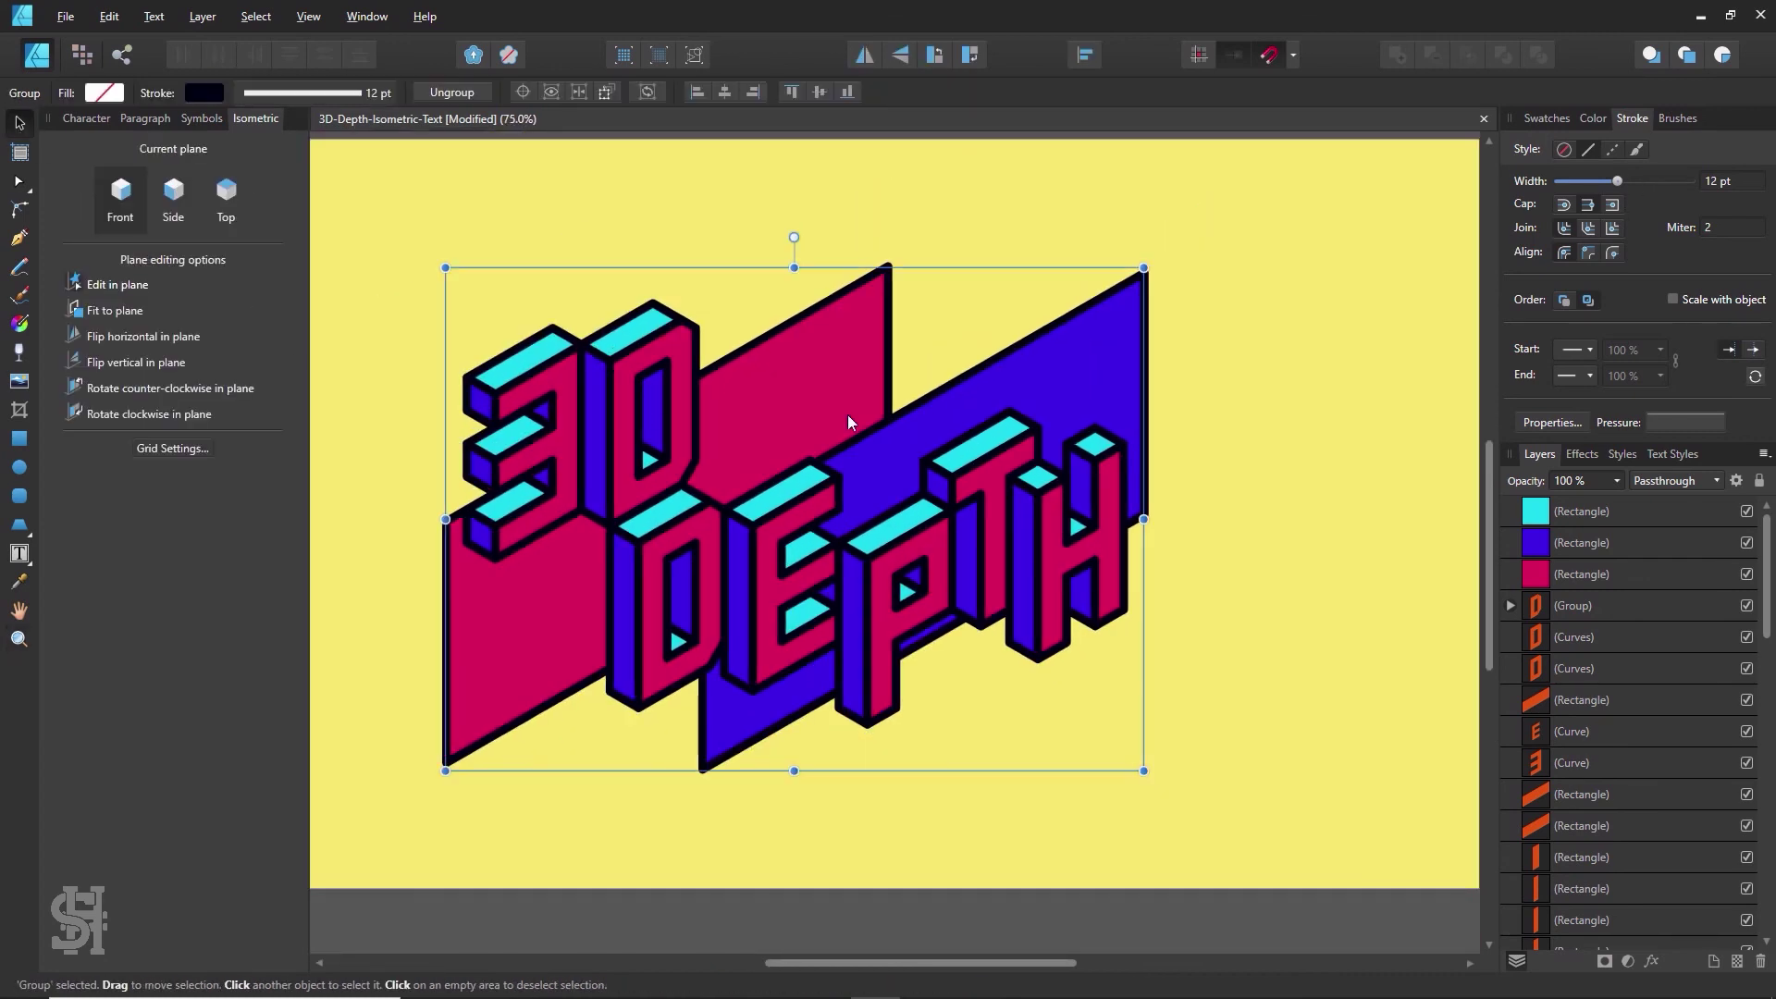
{"action": "left_click", "coordinate": [889, 437]}
{"action": "key", "text": "Up"}
{"action": "key", "text": "Up"}
{"action": "key", "text": "Up"}
{"action": "key", "text": "Up"}
{"action": "key", "text": "Up"}
{"action": "key", "text": "Up"}
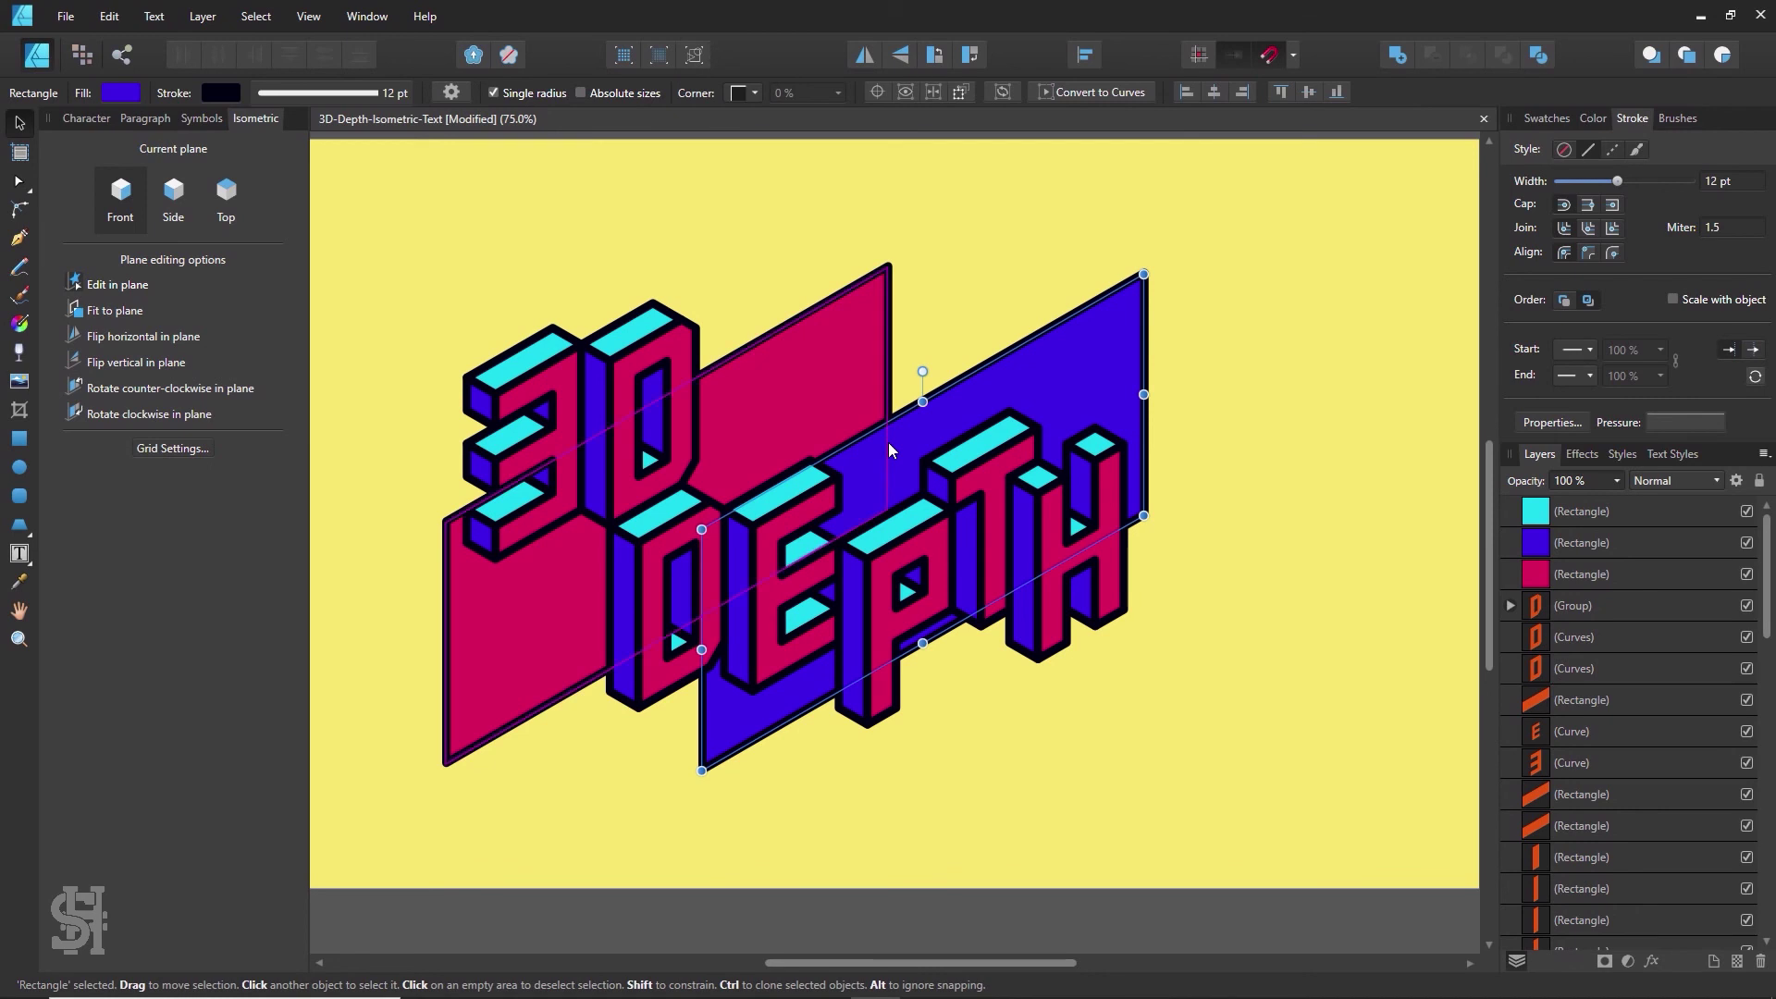
{"action": "key", "text": "Up"}
{"action": "key", "text": "Up"}
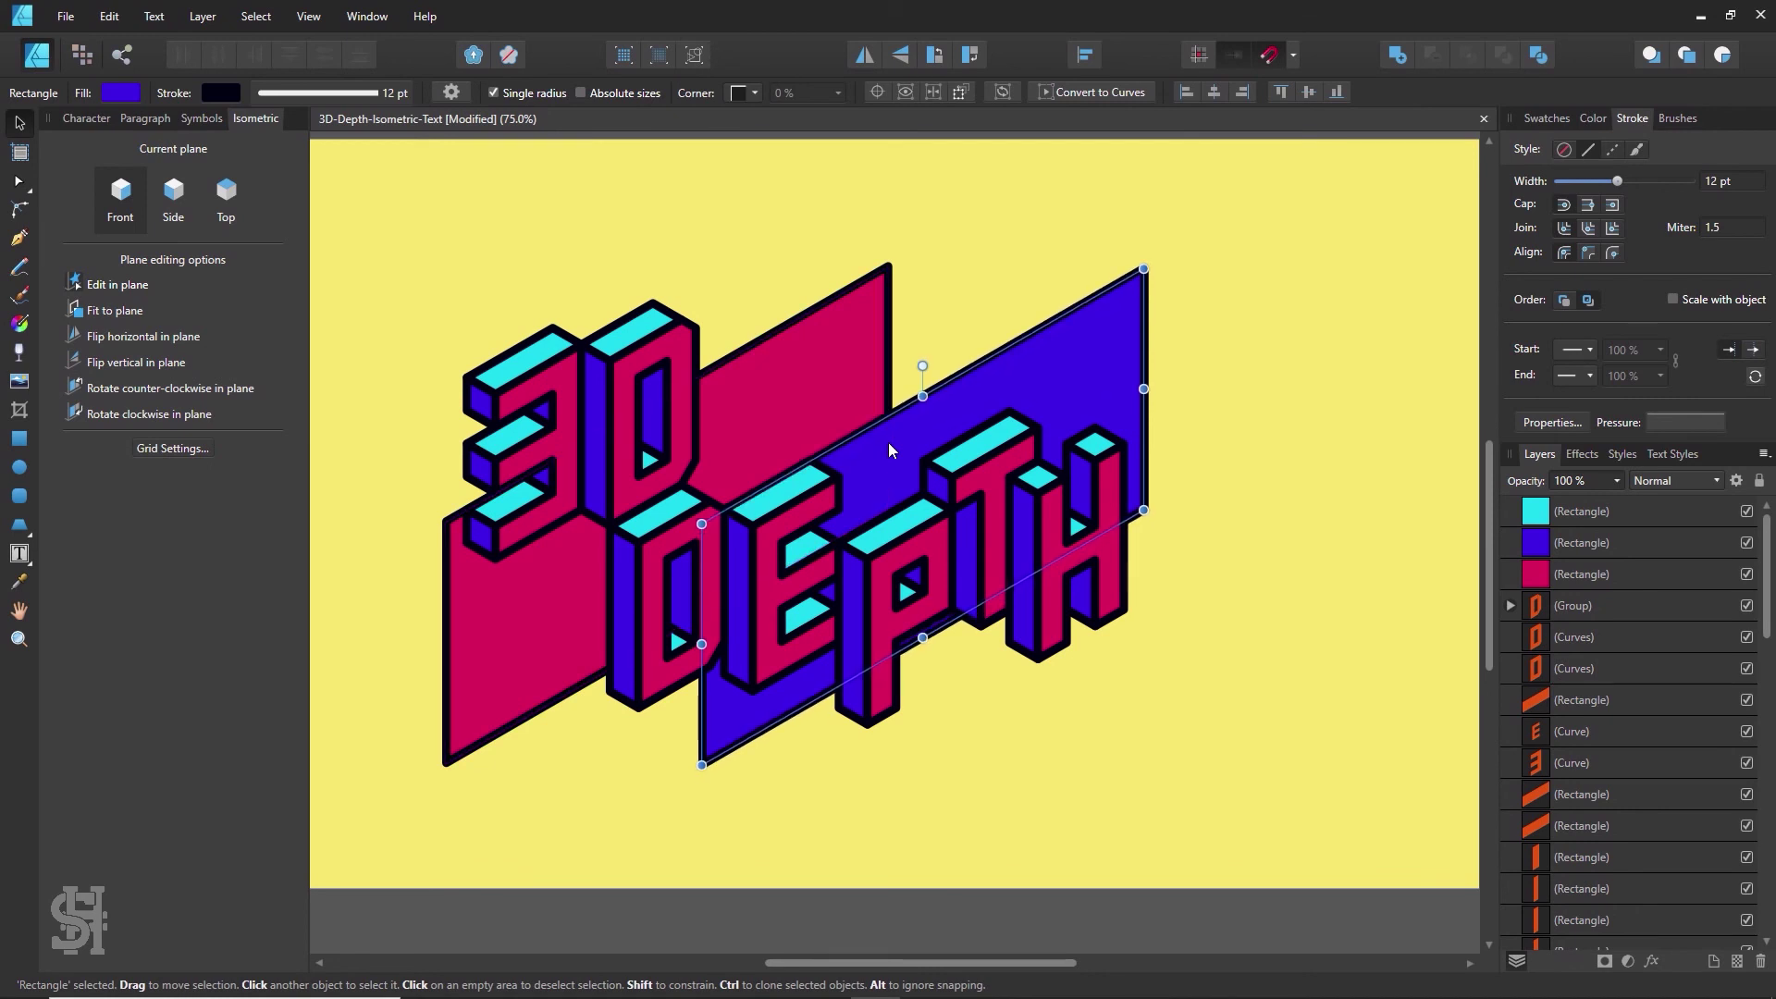
{"action": "left_click", "coordinate": [1050, 929]}
- Move the crimson rectangle slightly down and left along its isometric direction, away from the blue one
{"action": "key", "text": "z"}
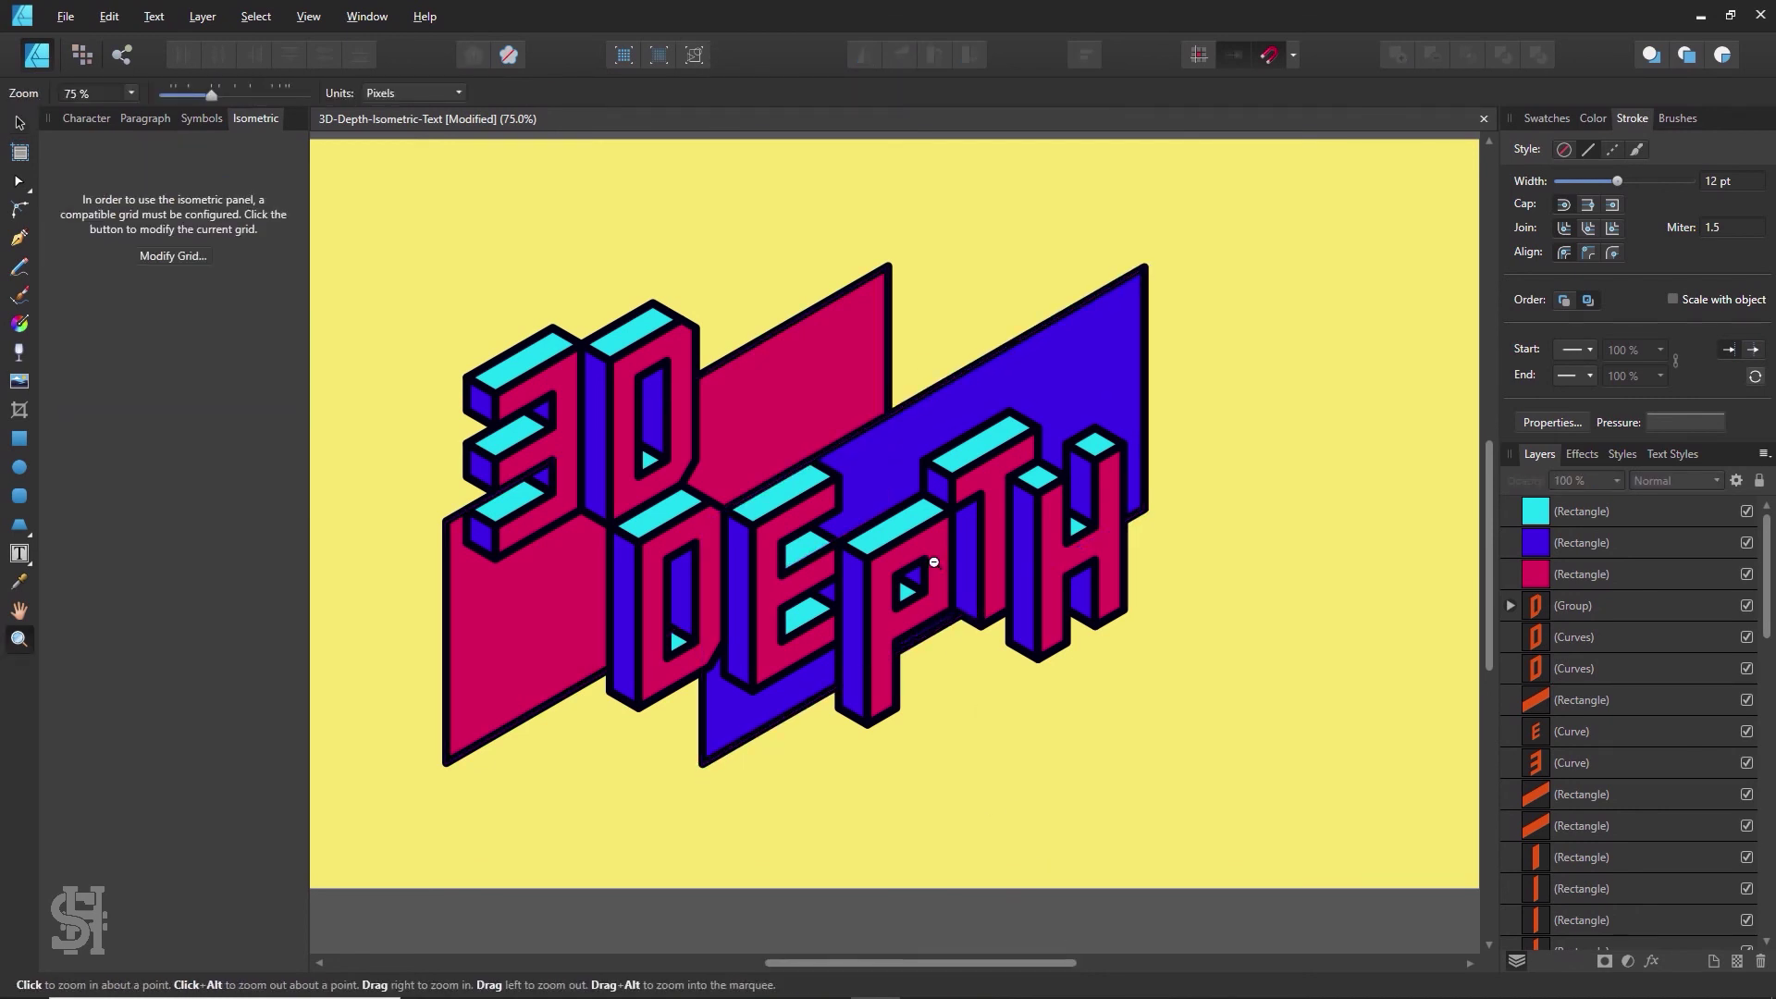
{"action": "left_click", "coordinate": [934, 561], "text": "alt"}
{"action": "left_click_drag", "start_coordinate": [871, 469], "coordinate": [1154, 709]}
{"action": "left_click_drag", "start_coordinate": [906, 496], "coordinate": [860, 537]}
{"action": "left_click_drag", "start_coordinate": [1021, 604], "coordinate": [849, 523]}
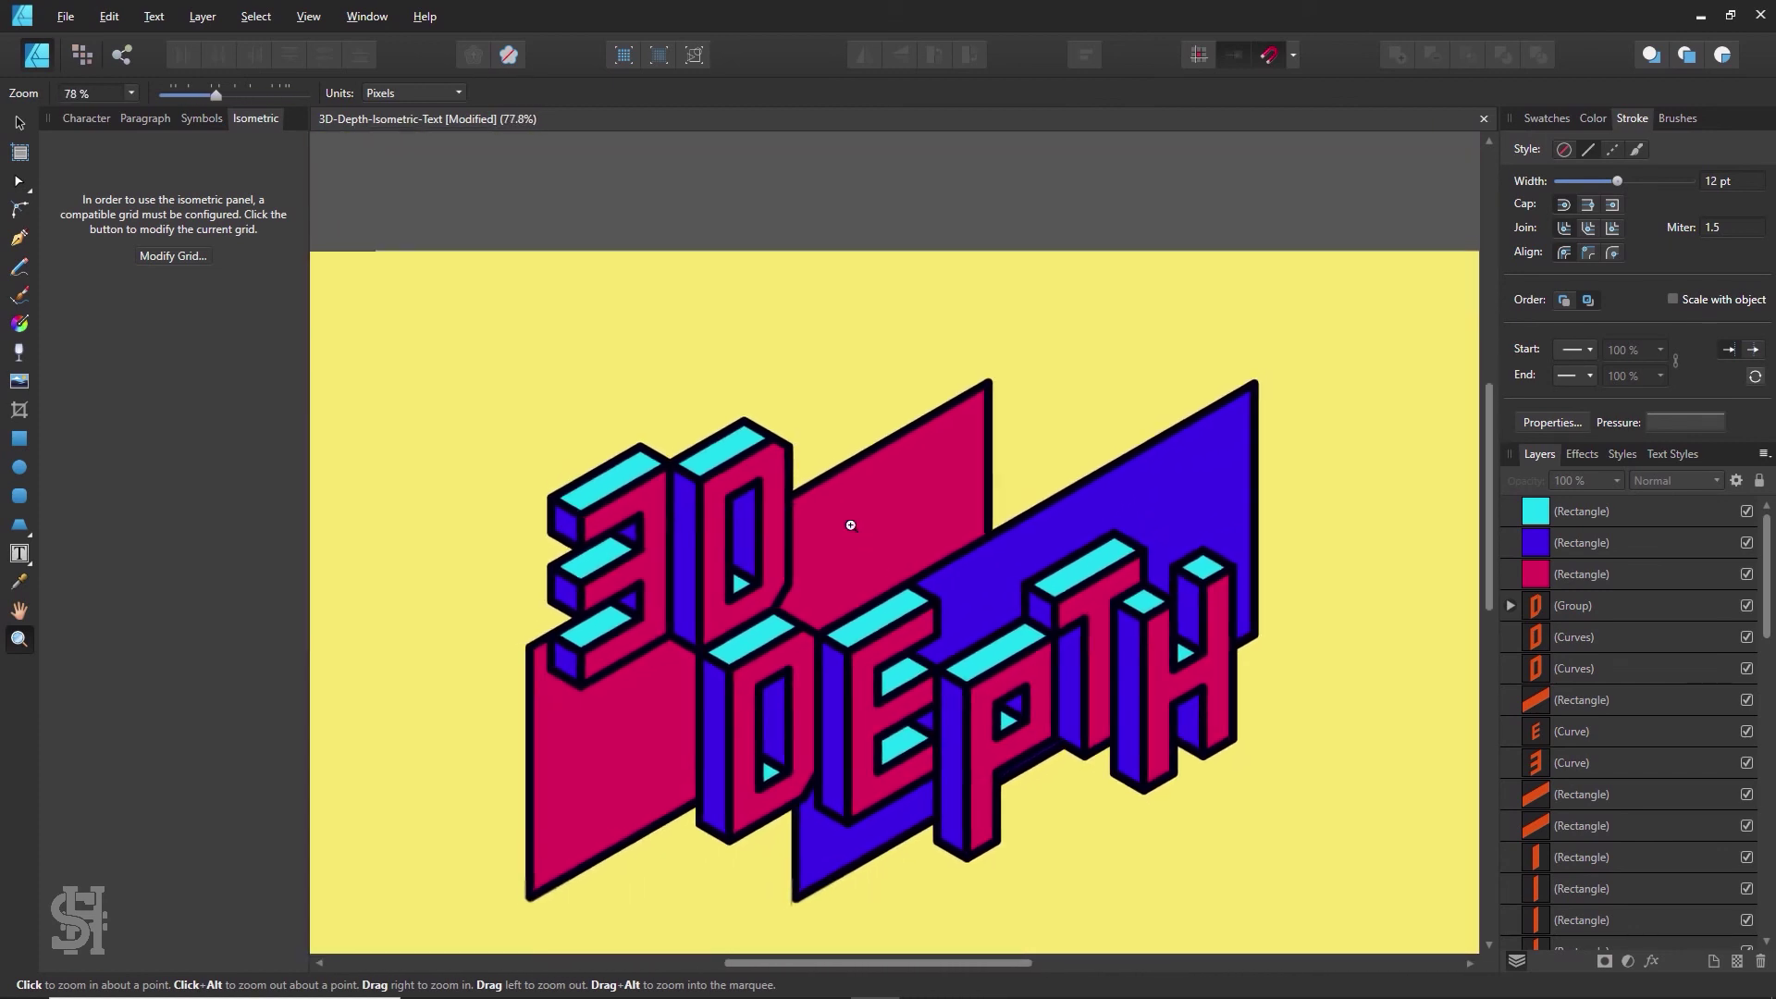
{"action": "left_click_drag", "start_coordinate": [1077, 672], "coordinate": [925, 601]}
{"action": "key", "text": "space"}
{"action": "left_click_drag", "start_coordinate": [1005, 614], "coordinate": [929, 454]}
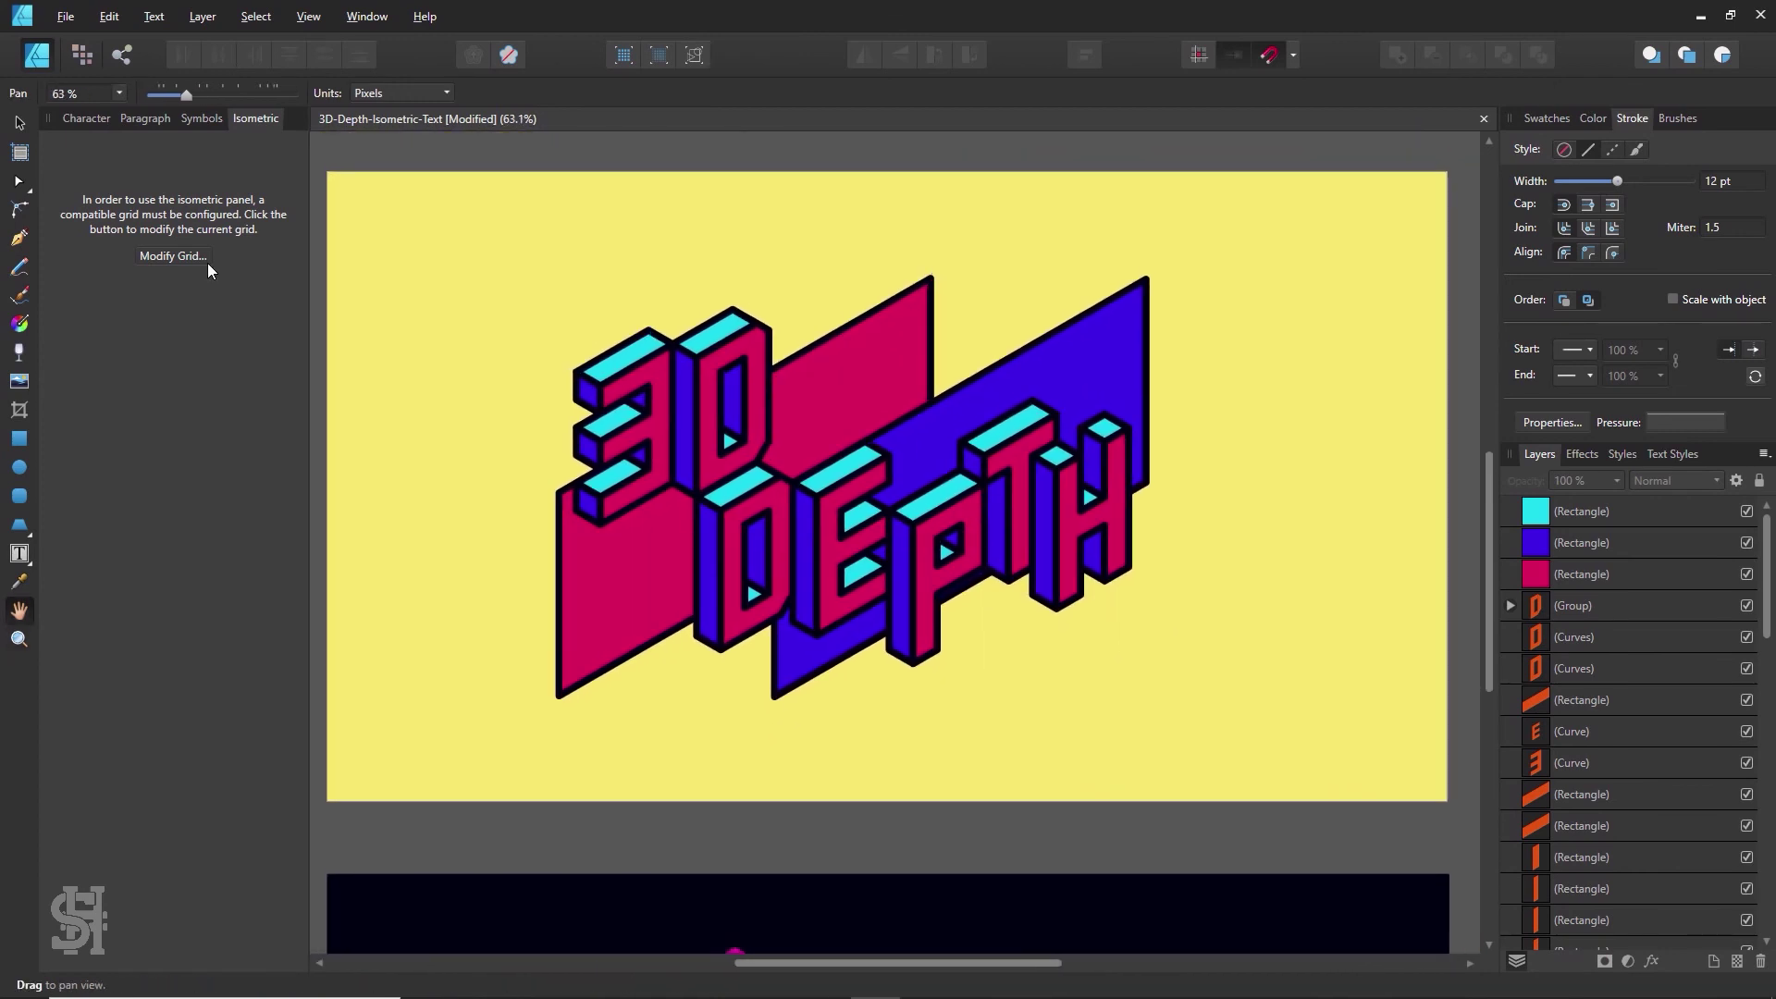
{"action": "key", "text": "v"}
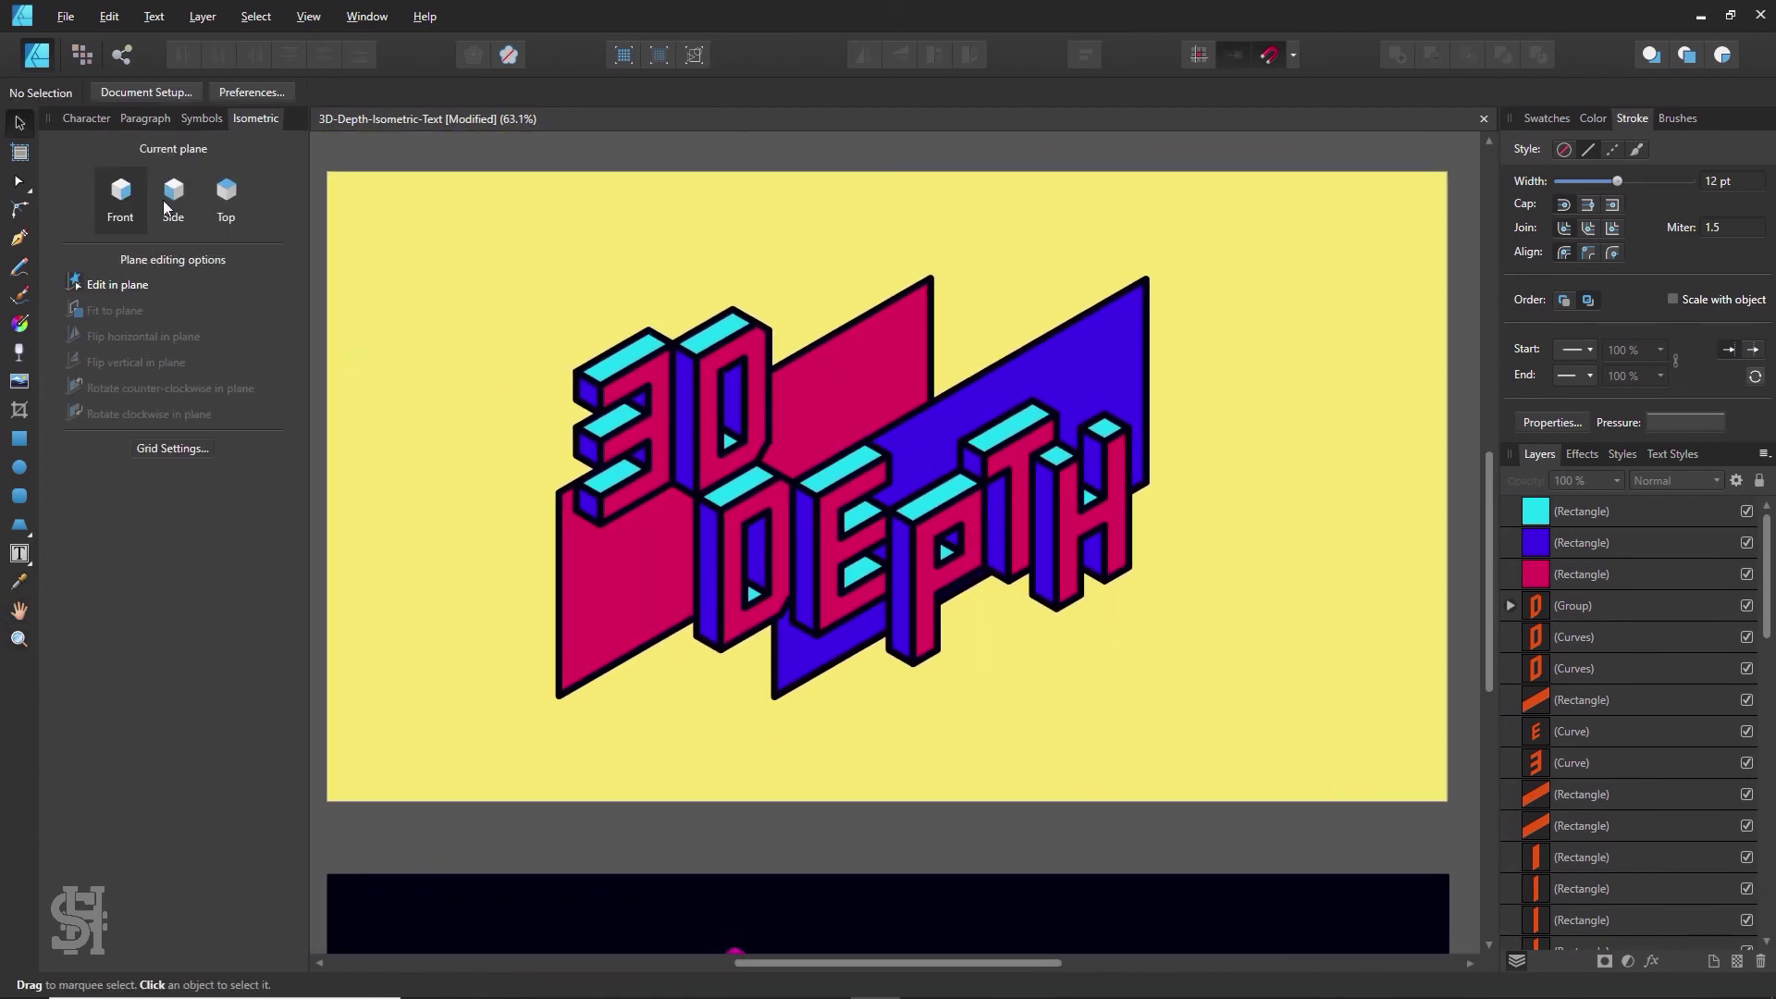
{"action": "left_click", "coordinate": [638, 605]}
{"action": "left_click", "coordinate": [638, 605]}
{"action": "left_click_drag", "start_coordinate": [636, 572], "coordinate": [616, 581]}
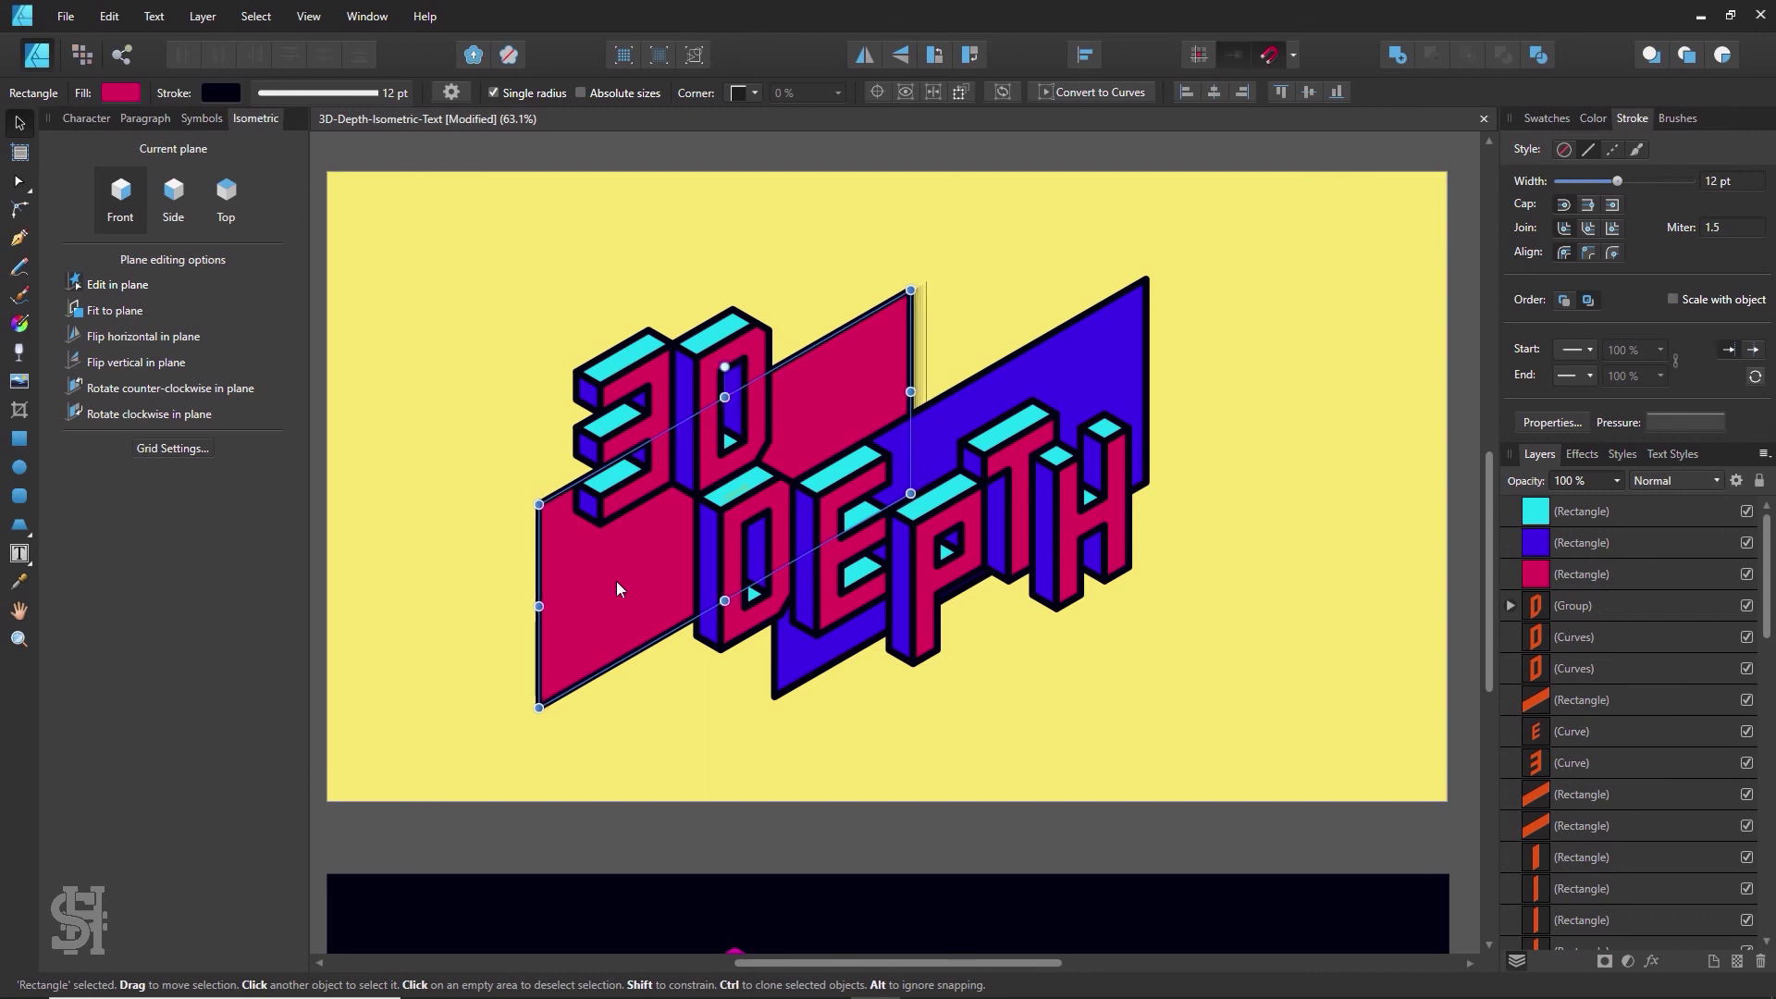
{"action": "left_click", "coordinate": [1023, 877]}
- Move the blue rectangle slightly up and right along its isometric direction, with its lower corner below the E
{"action": "left_click", "coordinate": [1113, 367]}
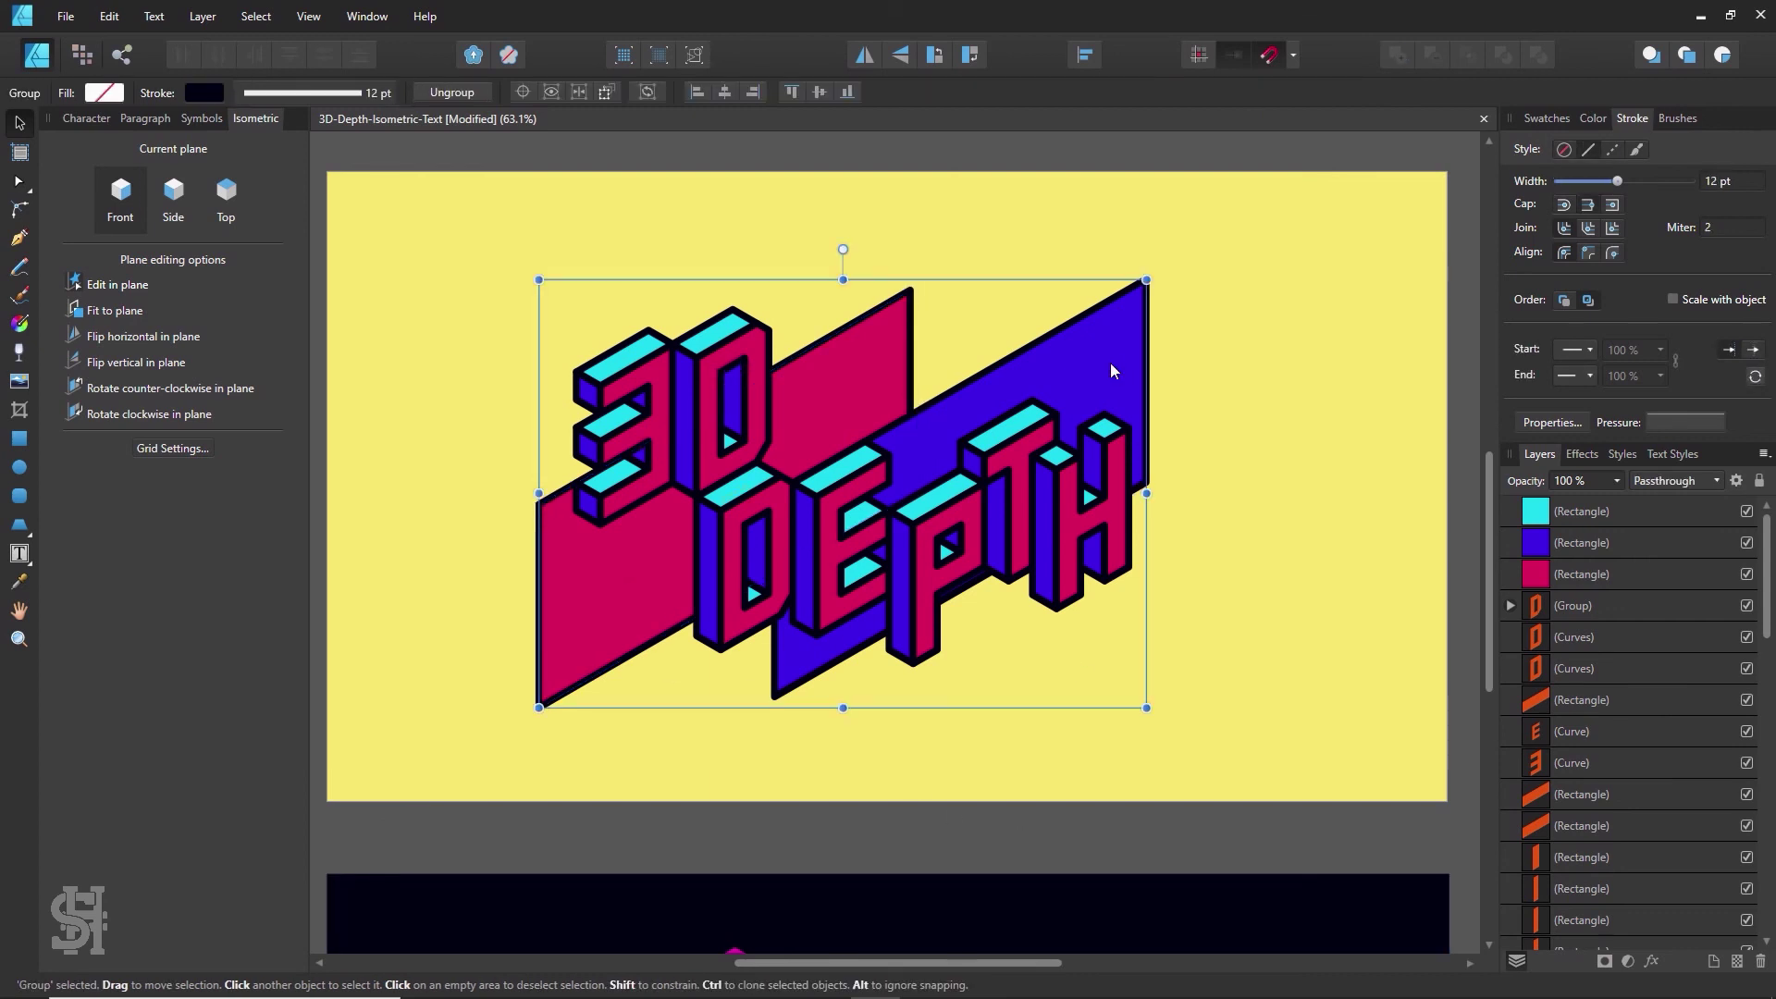
{"action": "double_click", "coordinate": [1064, 387]}
{"action": "mouse_move", "coordinate": [1065, 387]}
{"action": "left_mouse_down"}
{"action": "mouse_move", "coordinate": [1097, 368]}
{"action": "mouse_move", "coordinate": [1082, 371]}
{"action": "left_mouse_up"}
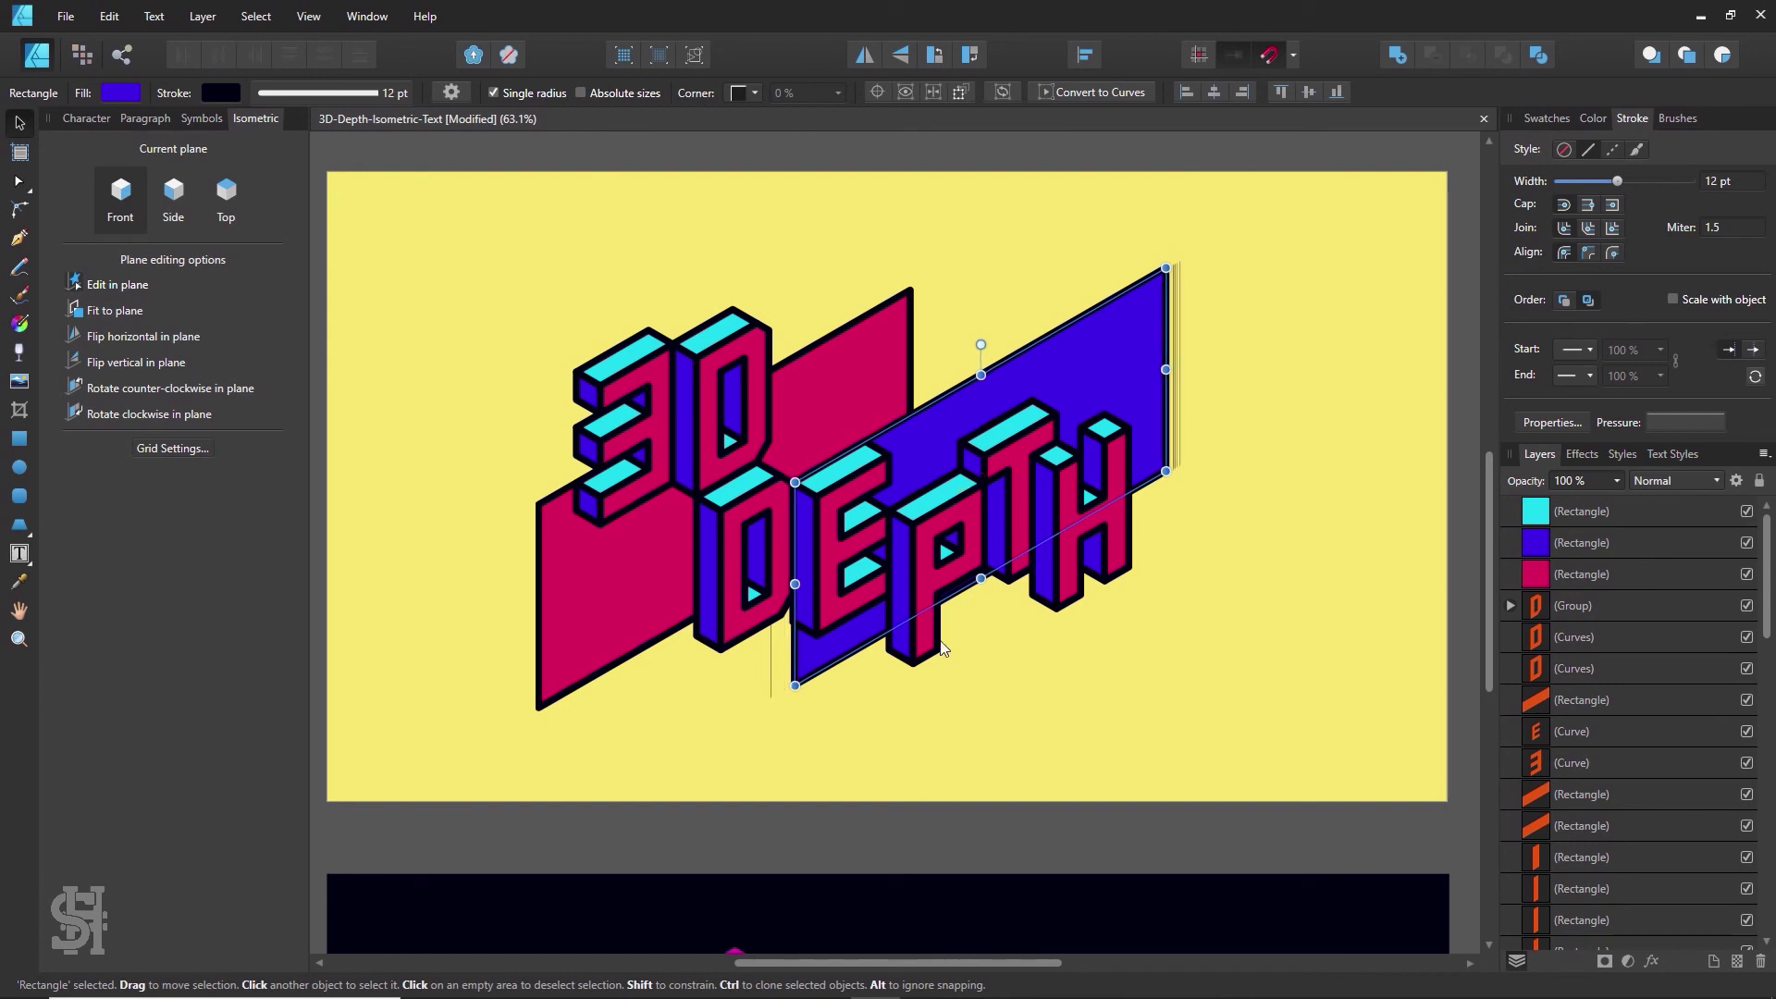
{"action": "key", "text": "z"}
{"action": "left_click_drag", "start_coordinate": [789, 598], "coordinate": [1142, 703]}
{"action": "key", "text": "v"}
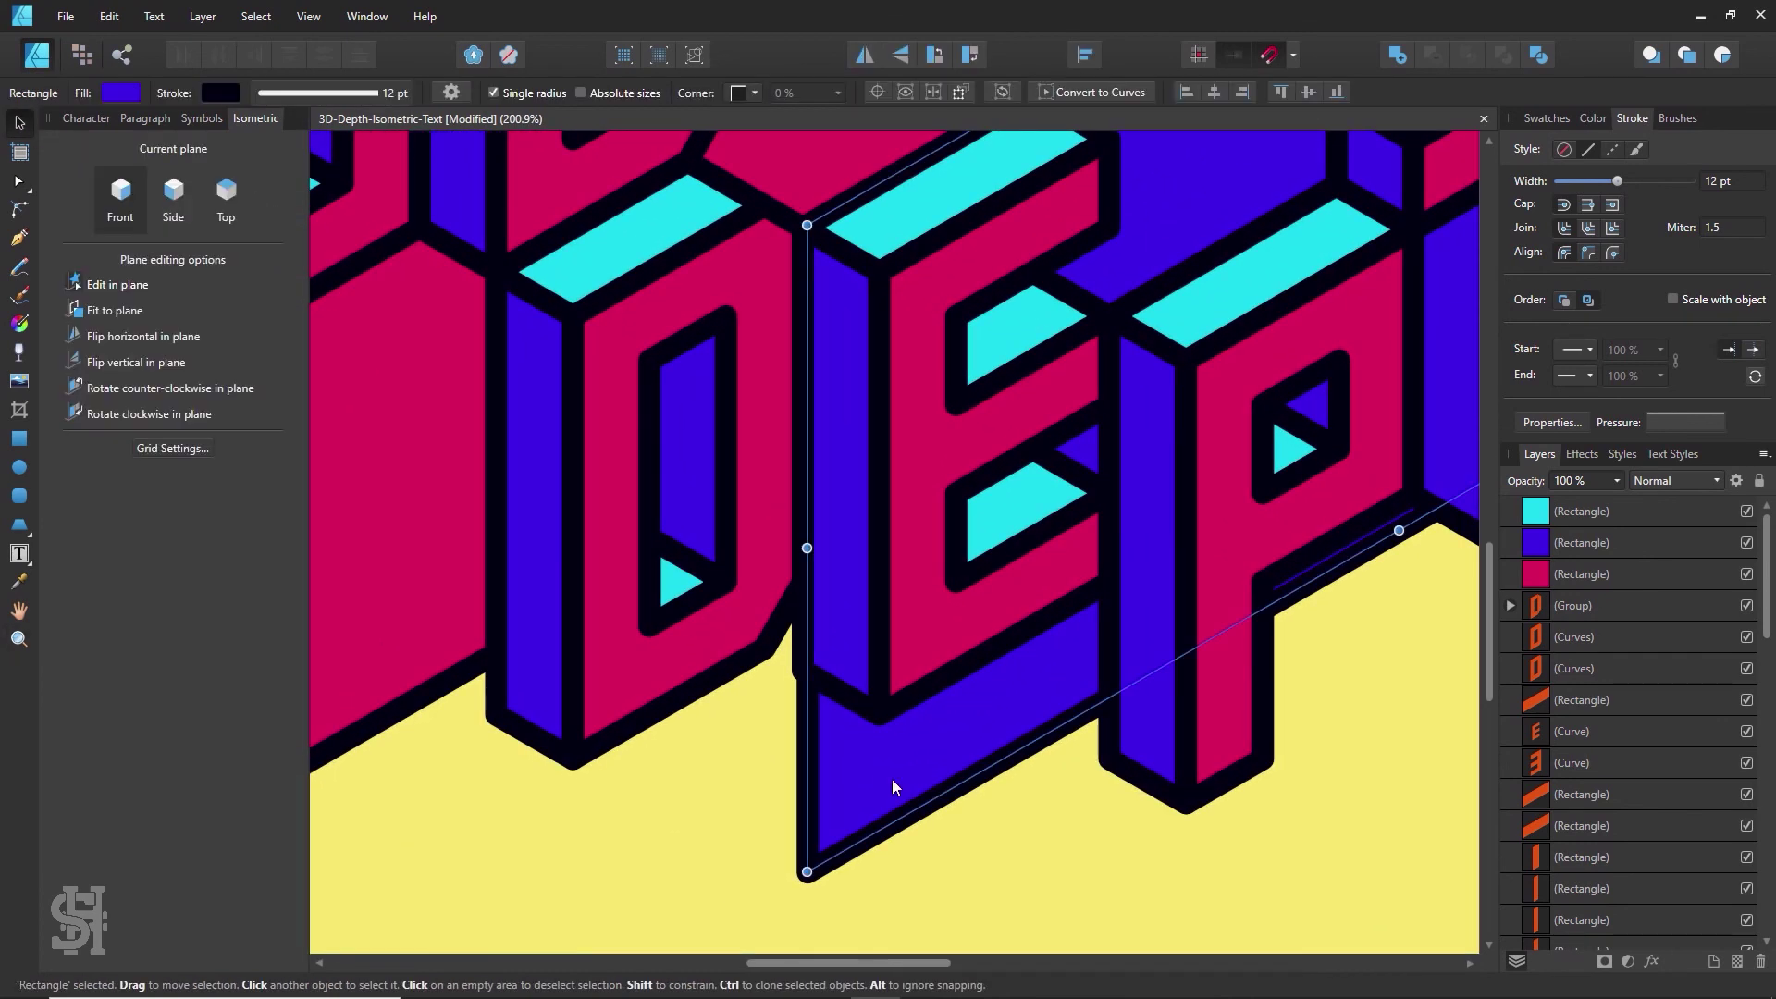
- Nudge the blue rectangle slightly to finish its placement behind the E and P of DEPTH
{"action": "mouse_move", "coordinate": [883, 780]}
{"action": "left_mouse_down"}
{"action": "mouse_move", "coordinate": [867, 789]}
{"action": "mouse_move", "coordinate": [886, 783]}
{"action": "left_mouse_up"}
{"action": "key", "text": "z"}
{"action": "left_click", "coordinate": [1106, 468], "text": "alt"}
{"action": "left_click", "coordinate": [1107, 468], "text": "alt"}
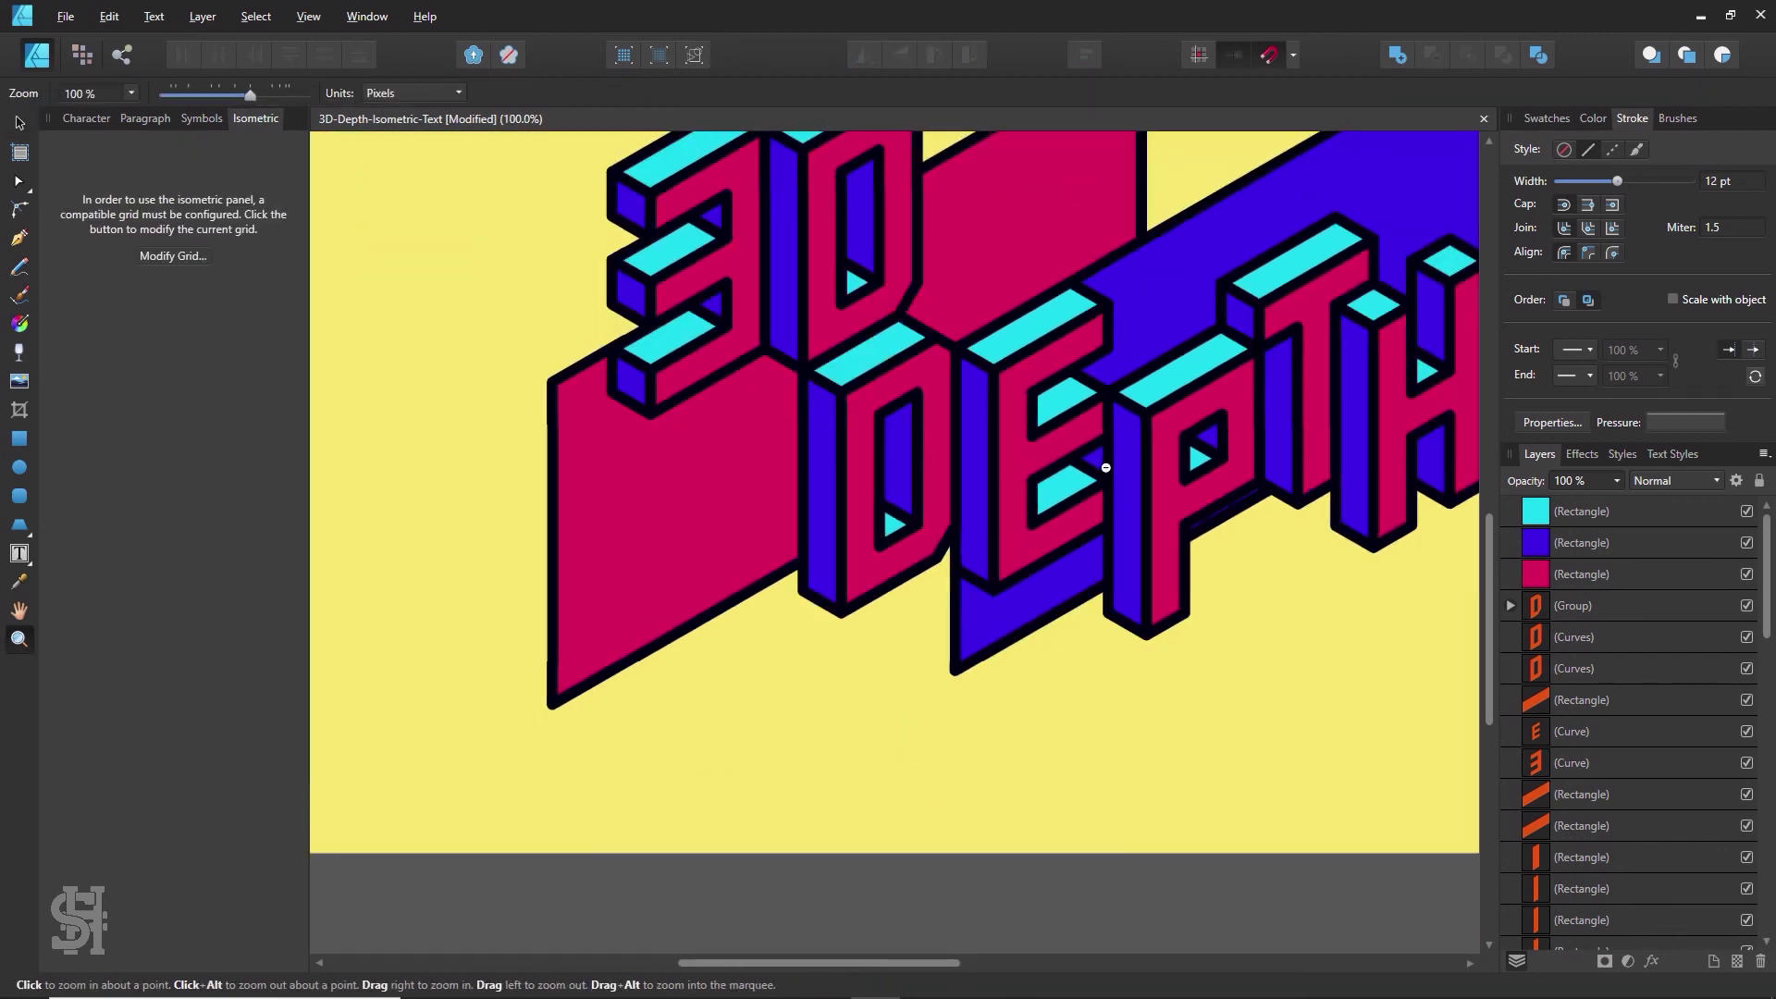
{"action": "left_click", "coordinate": [1107, 468], "text": "alt"}
{"action": "key", "text": "space"}
{"action": "left_click_drag", "start_coordinate": [1078, 479], "coordinate": [888, 618]}
{"action": "left_click", "coordinate": [1030, 530], "text": "alt"}
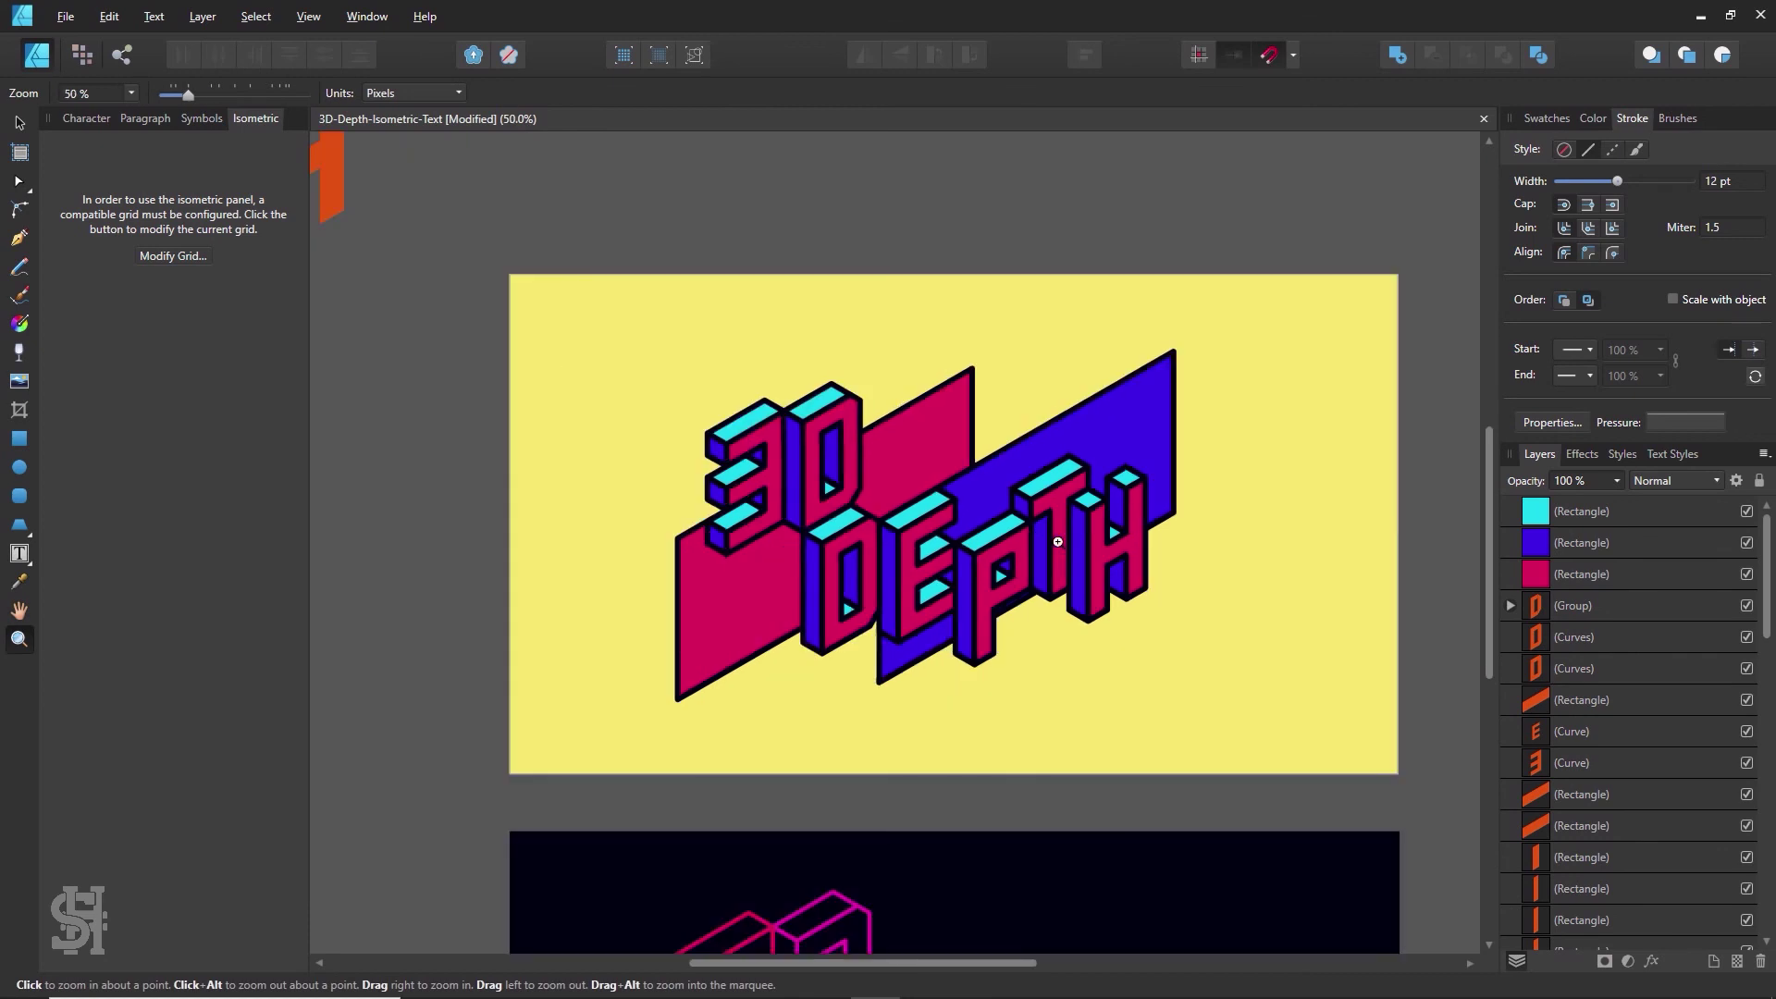
{"action": "key", "text": "space"}
{"action": "left_click_drag", "start_coordinate": [1008, 568], "coordinate": [940, 530]}
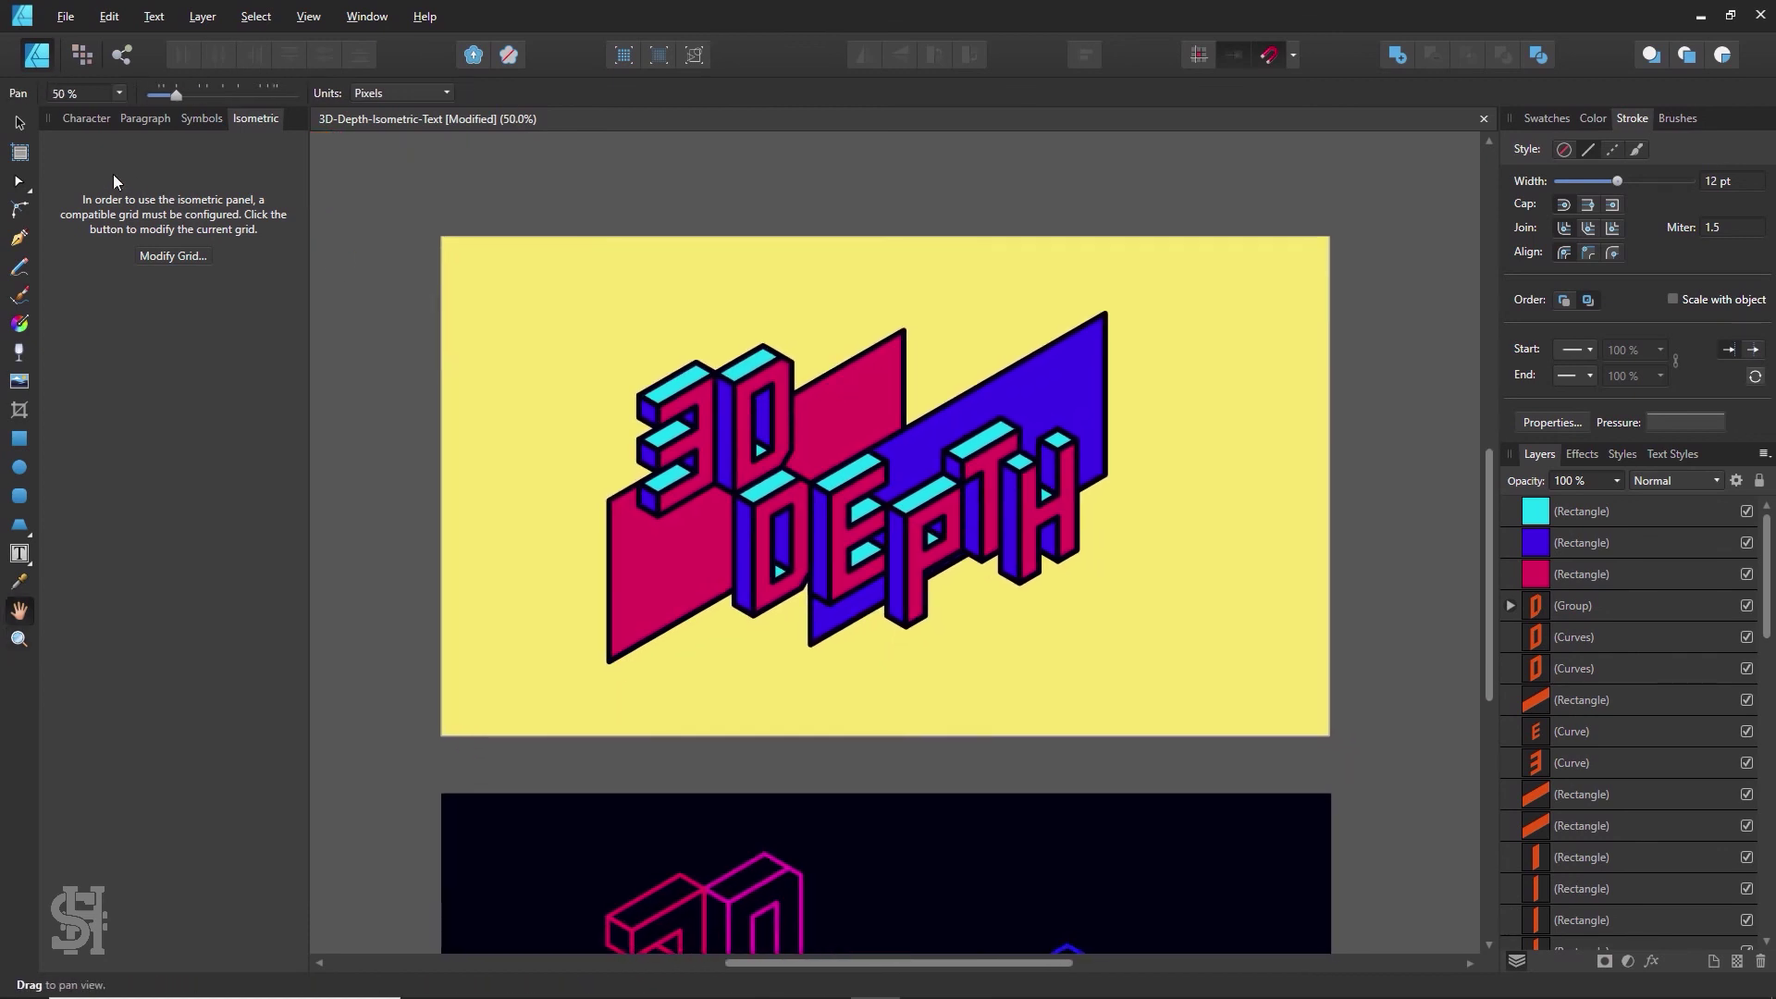
- Centre the lettering and the rectangle group together on the yellow artboard
{"action": "left_click", "coordinate": [31, 123]}
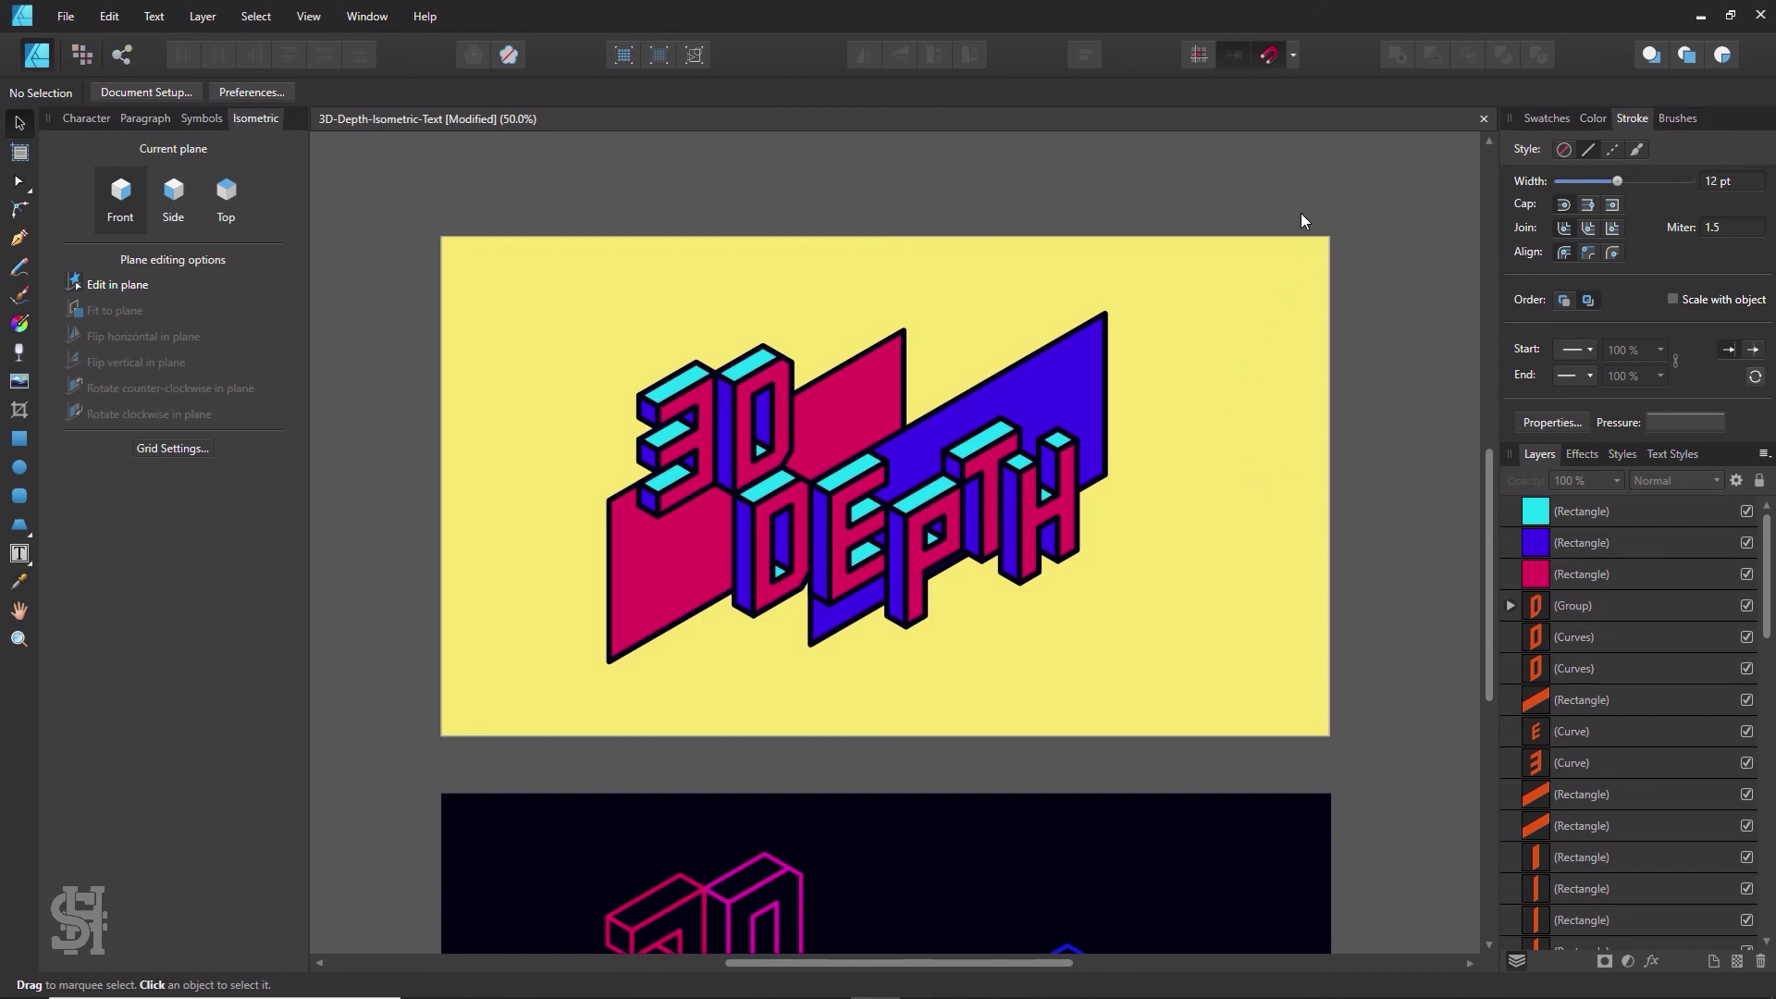
{"action": "left_click_drag", "start_coordinate": [1300, 213], "coordinate": [733, 658]}
{"action": "left_click_drag", "start_coordinate": [882, 533], "coordinate": [897, 535]}
{"action": "left_click", "coordinate": [953, 224]}
{"action": "left_click_drag", "start_coordinate": [1184, 222], "coordinate": [533, 748]}
{"action": "left_click_drag", "start_coordinate": [925, 526], "coordinate": [928, 501]}
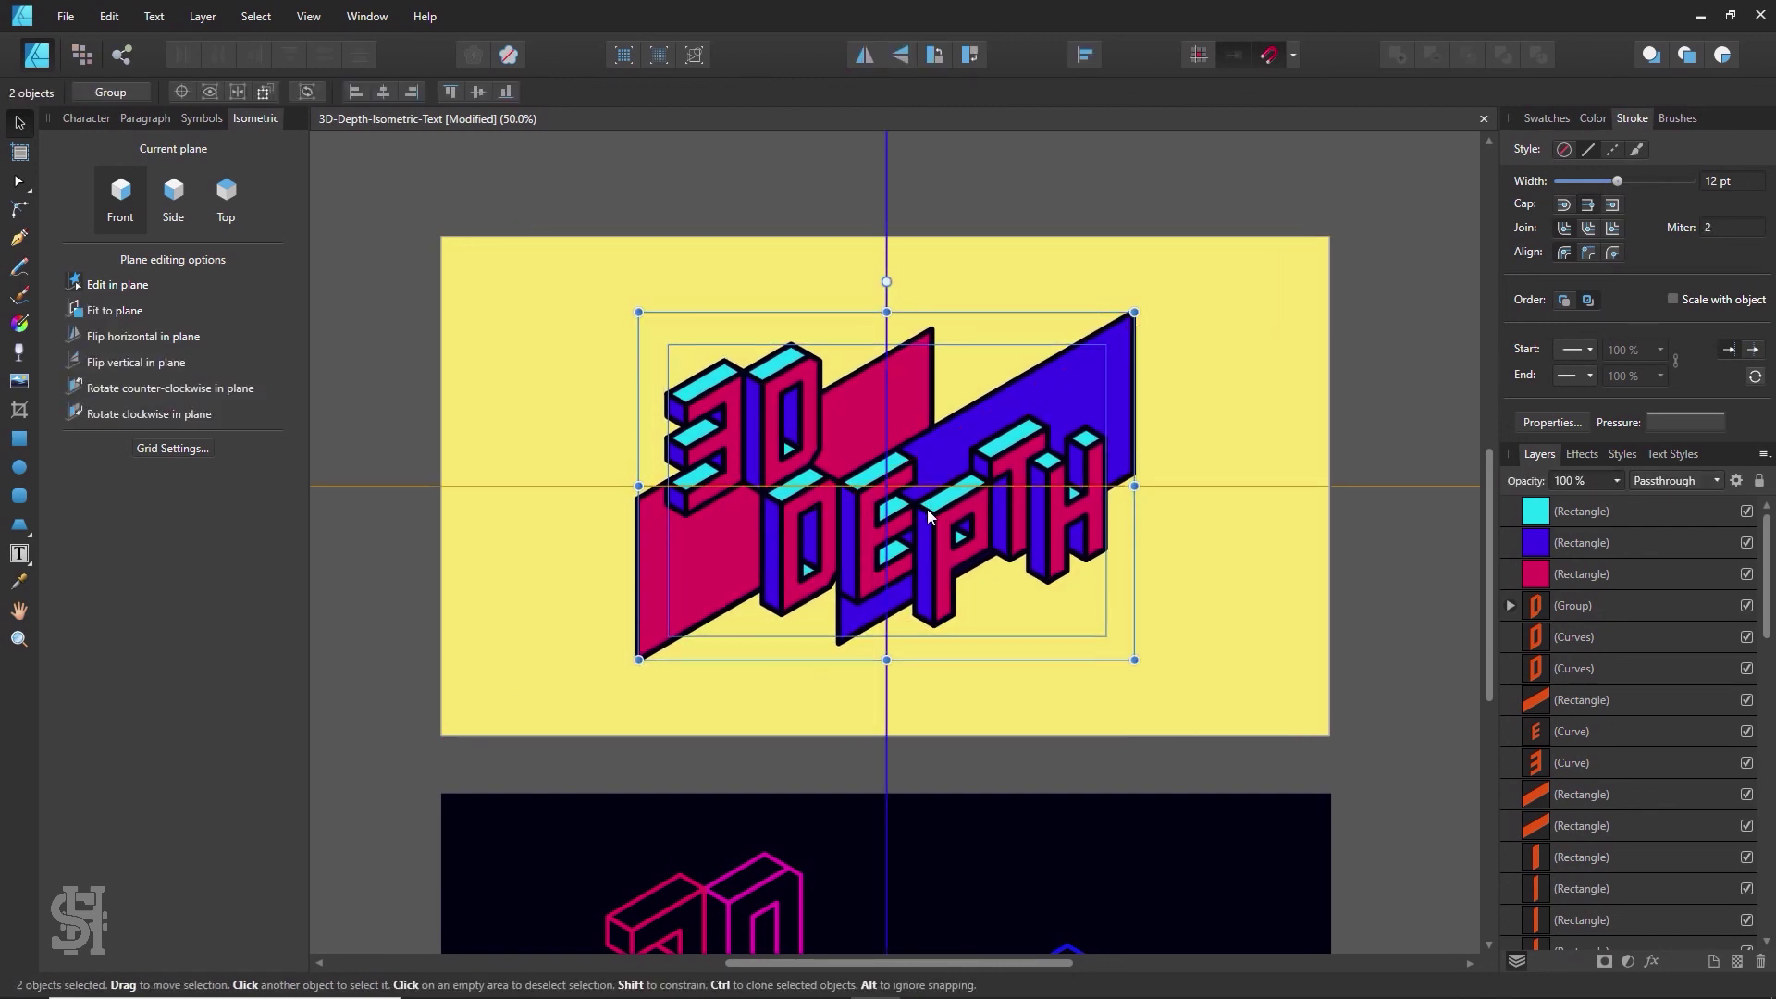
{"action": "left_click", "coordinate": [1060, 215]}
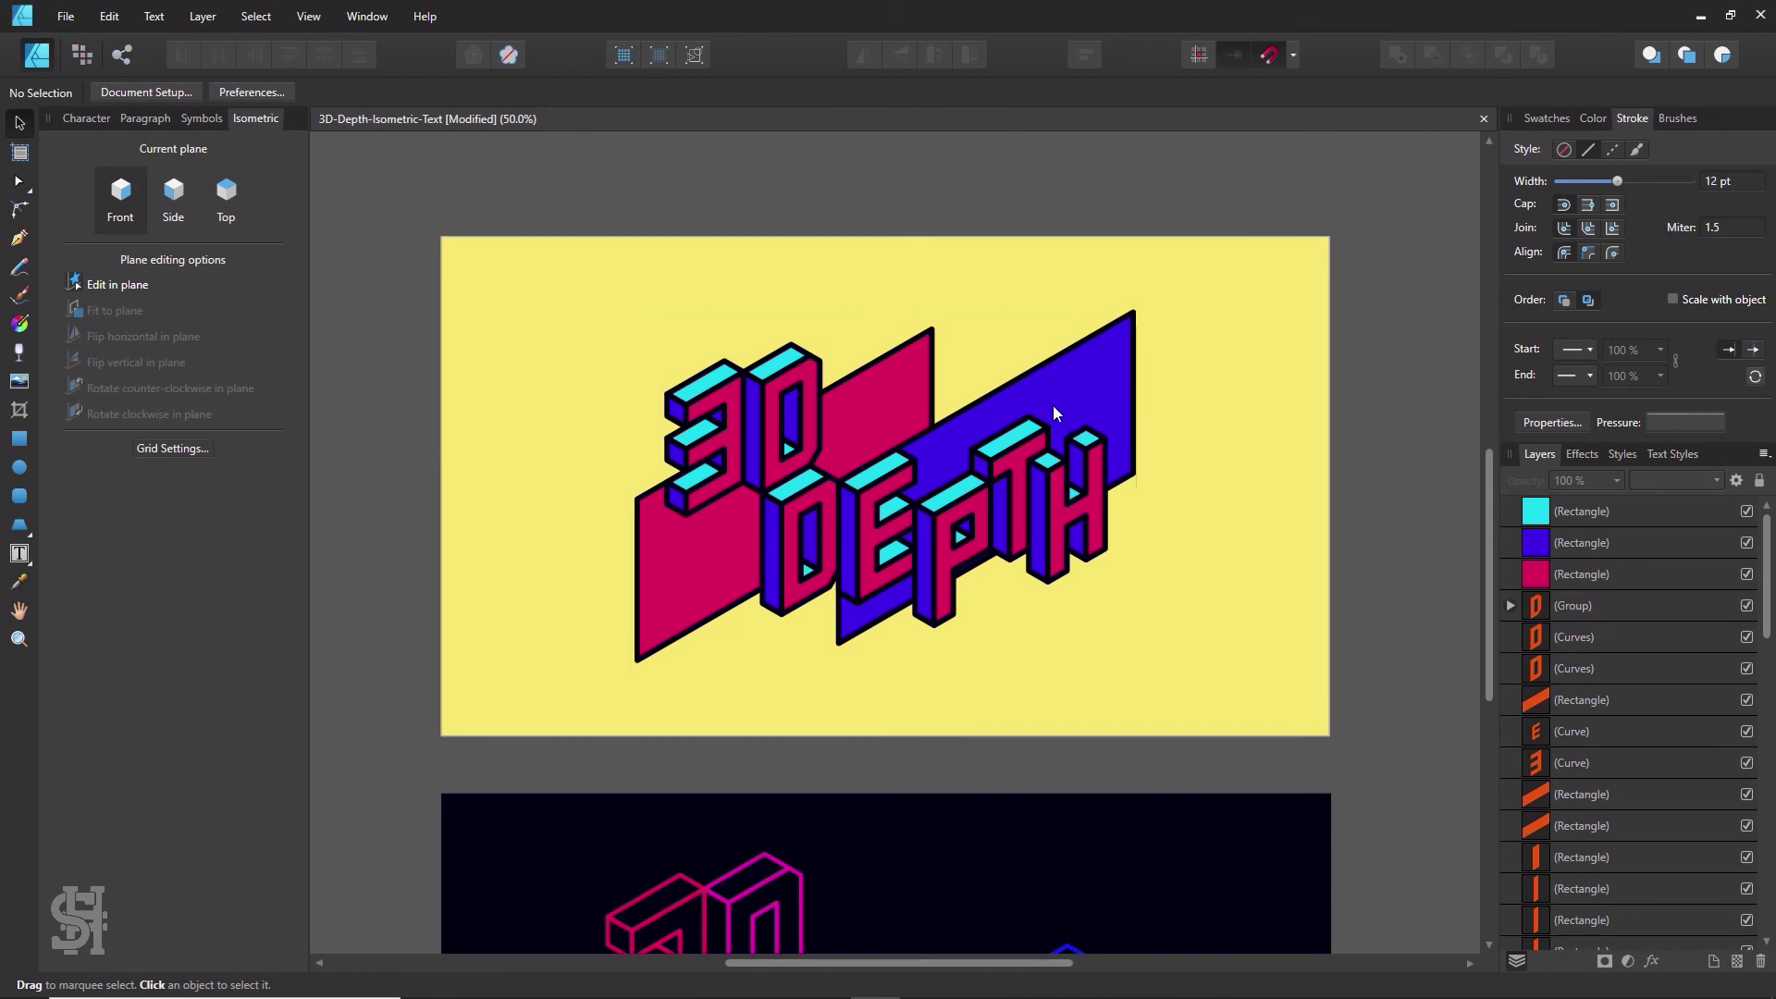
- Ungroup the crimson and blue background rectangles so each can be edited separately
{"action": "key", "text": "z"}
{"action": "left_click", "coordinate": [1102, 657], "text": "alt"}
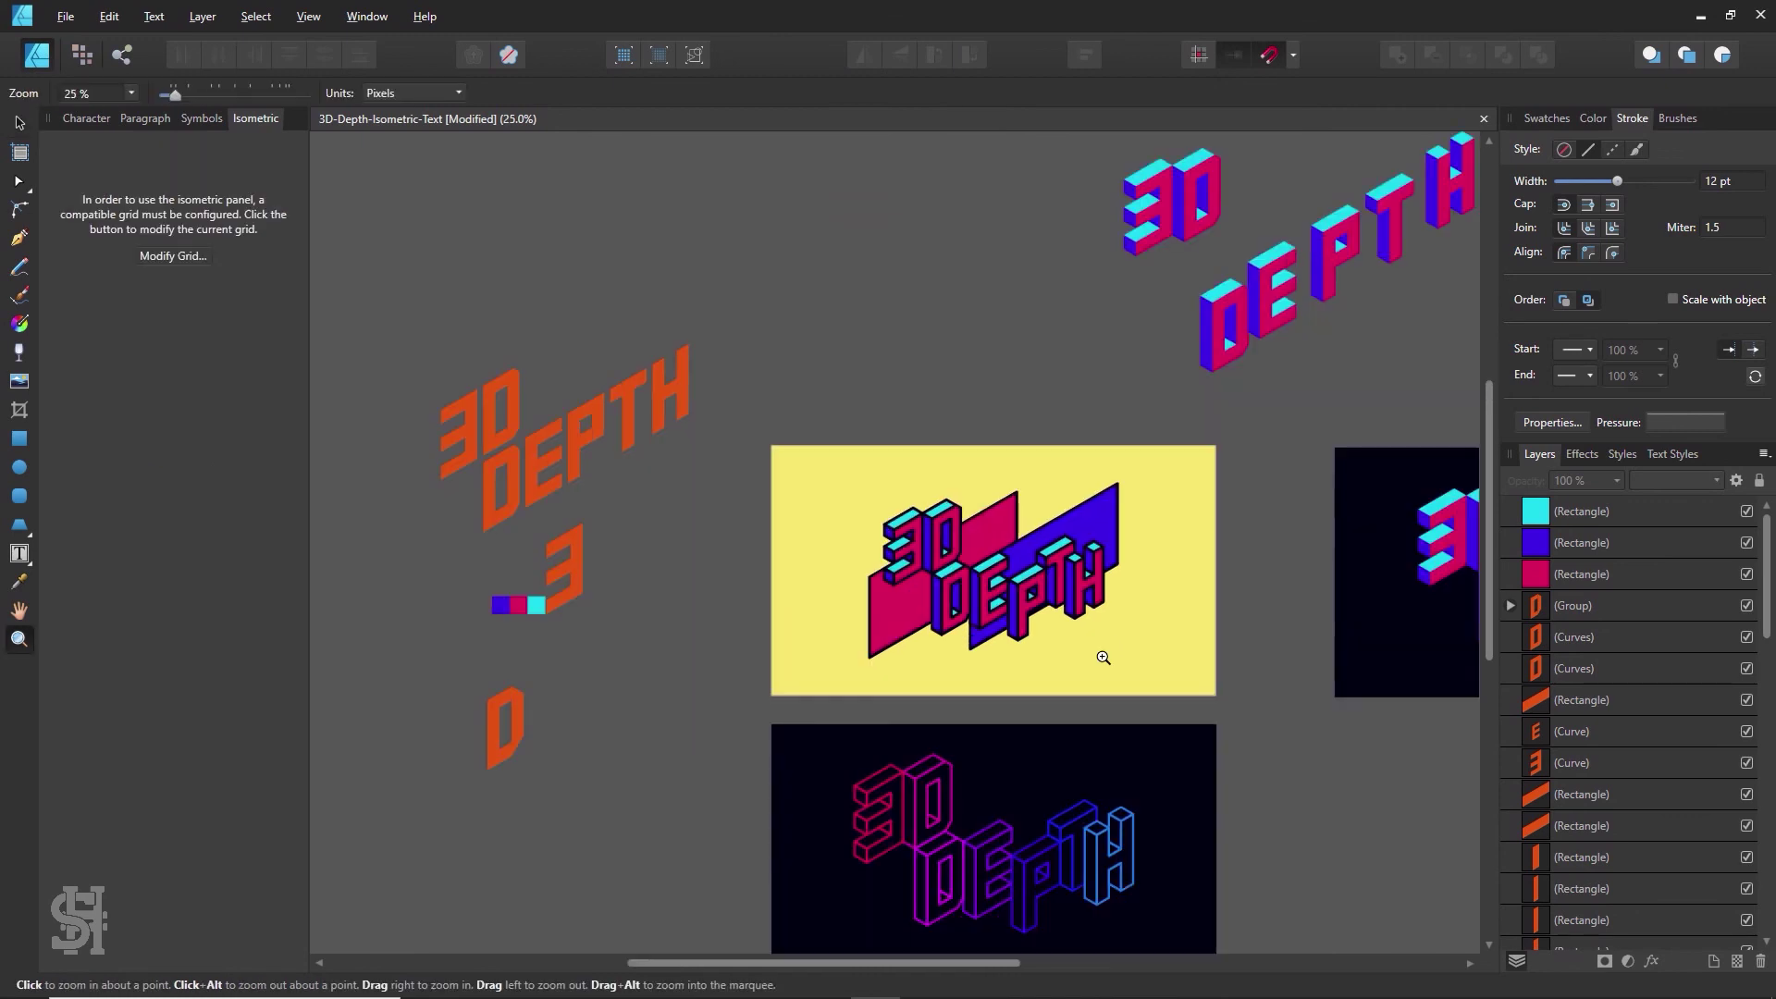
{"action": "left_click_drag", "start_coordinate": [1138, 662], "coordinate": [1002, 555]}
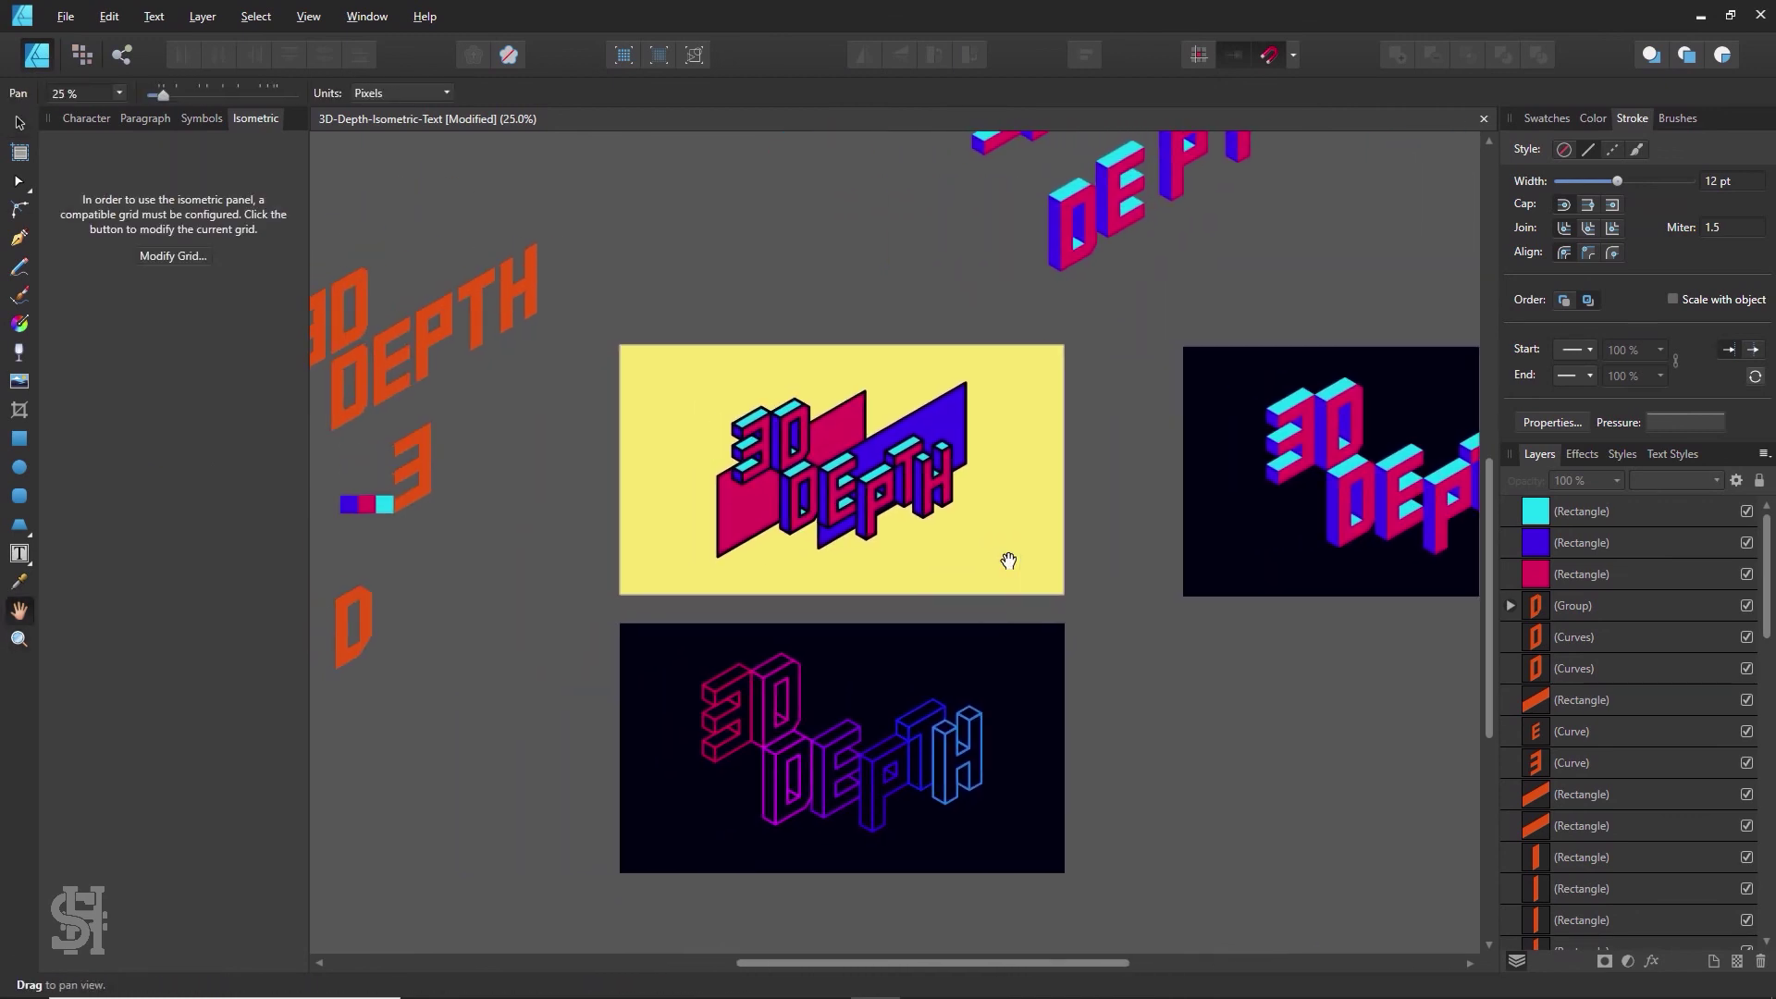
{"action": "left_click", "coordinate": [851, 460]}
{"action": "left_click", "coordinate": [854, 460]}
{"action": "left_click_drag", "start_coordinate": [914, 491], "coordinate": [1023, 544]}
{"action": "left_click", "coordinate": [15, 123]}
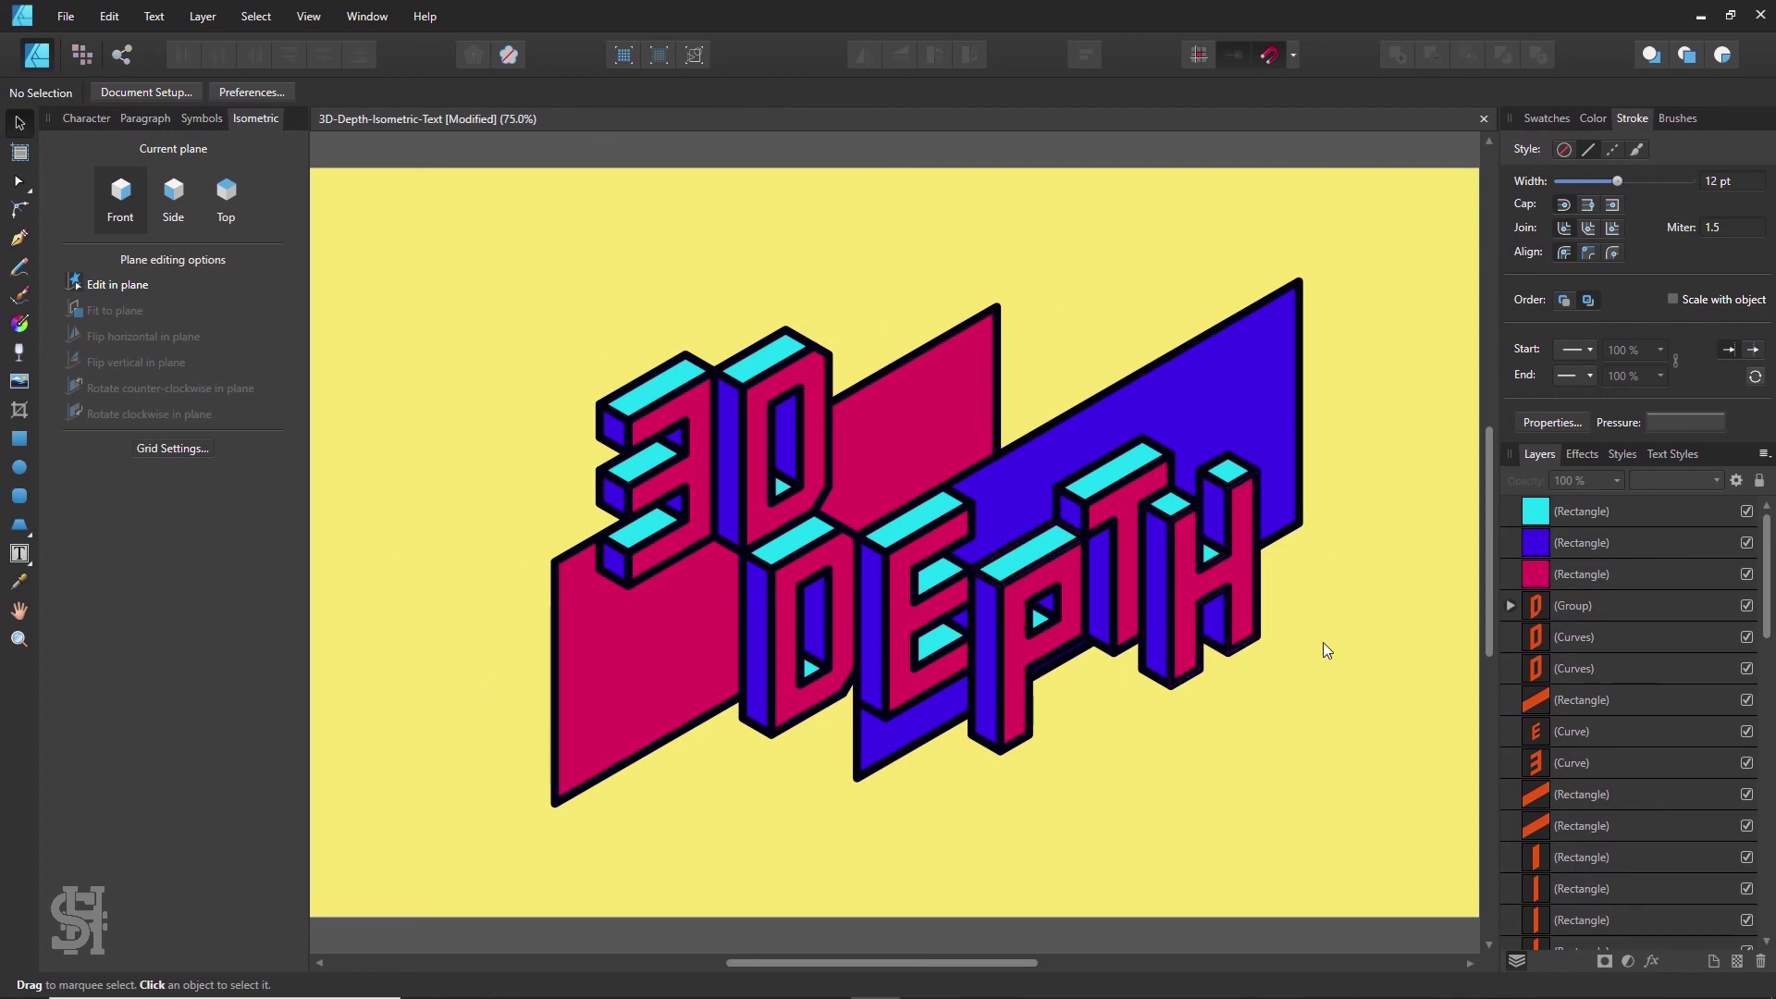
{"action": "left_click", "coordinate": [903, 397]}
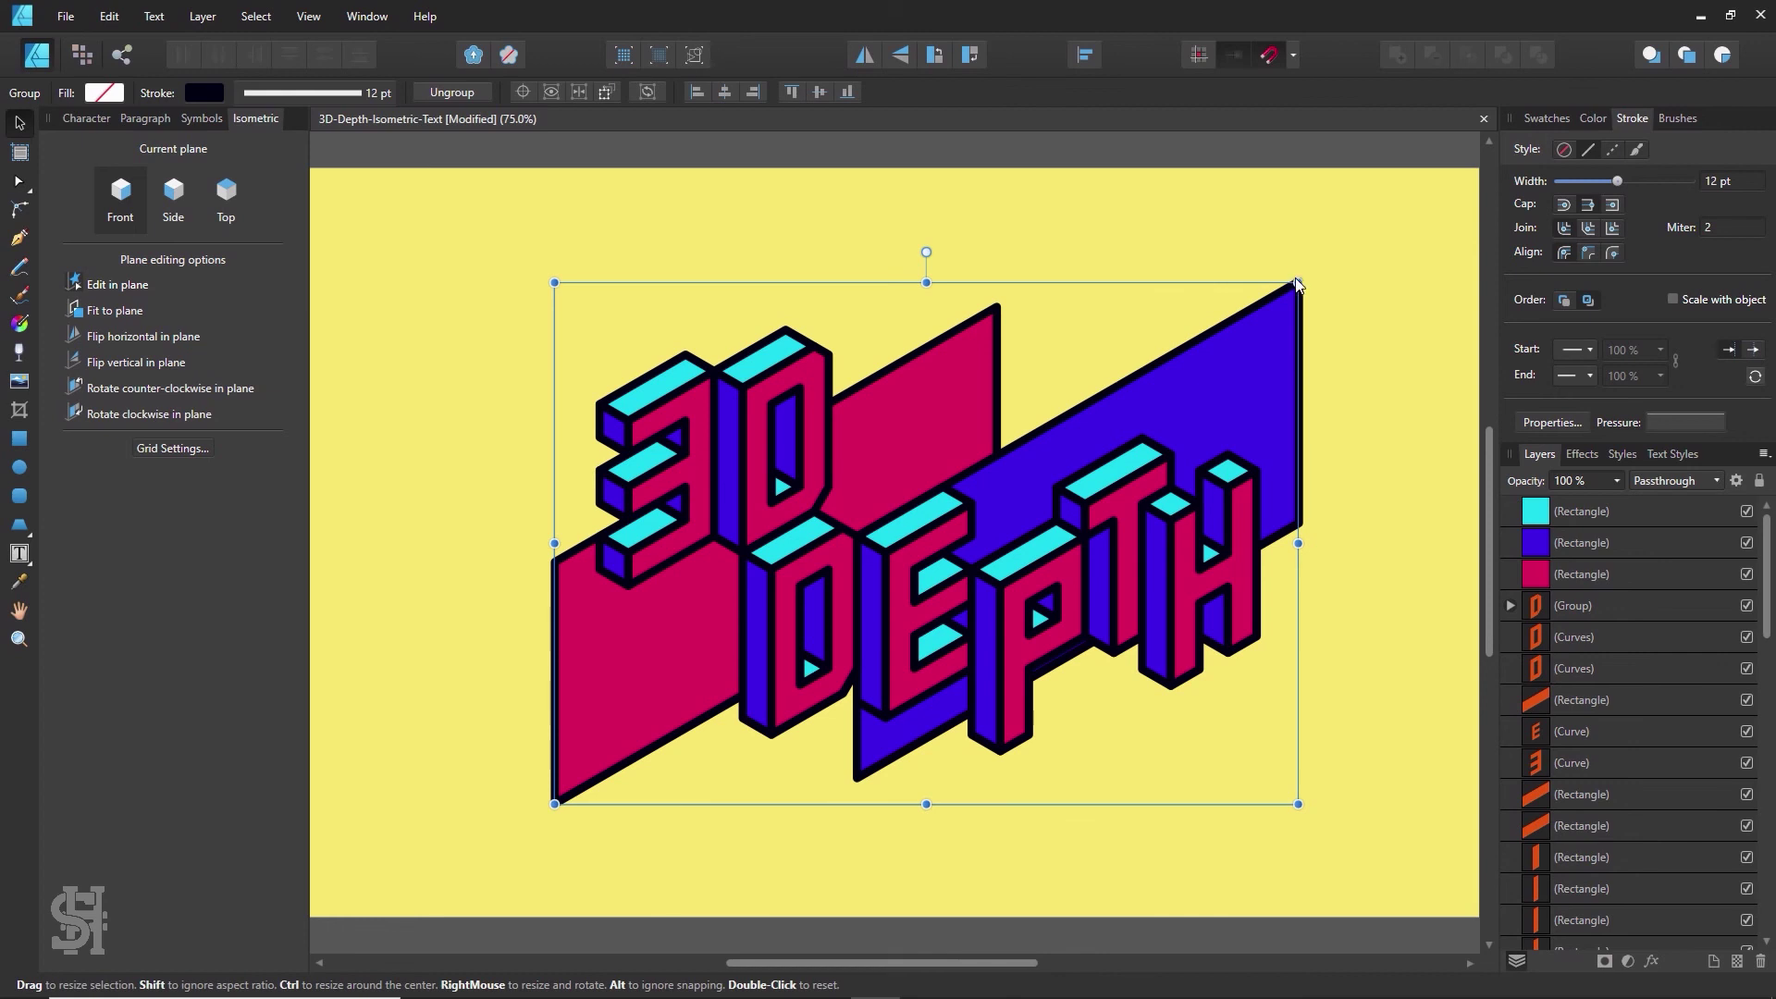
{"action": "key", "text": "ctrl+shift+g"}
{"action": "left_click", "coordinate": [921, 155]}
{"action": "left_click", "coordinate": [962, 384]}
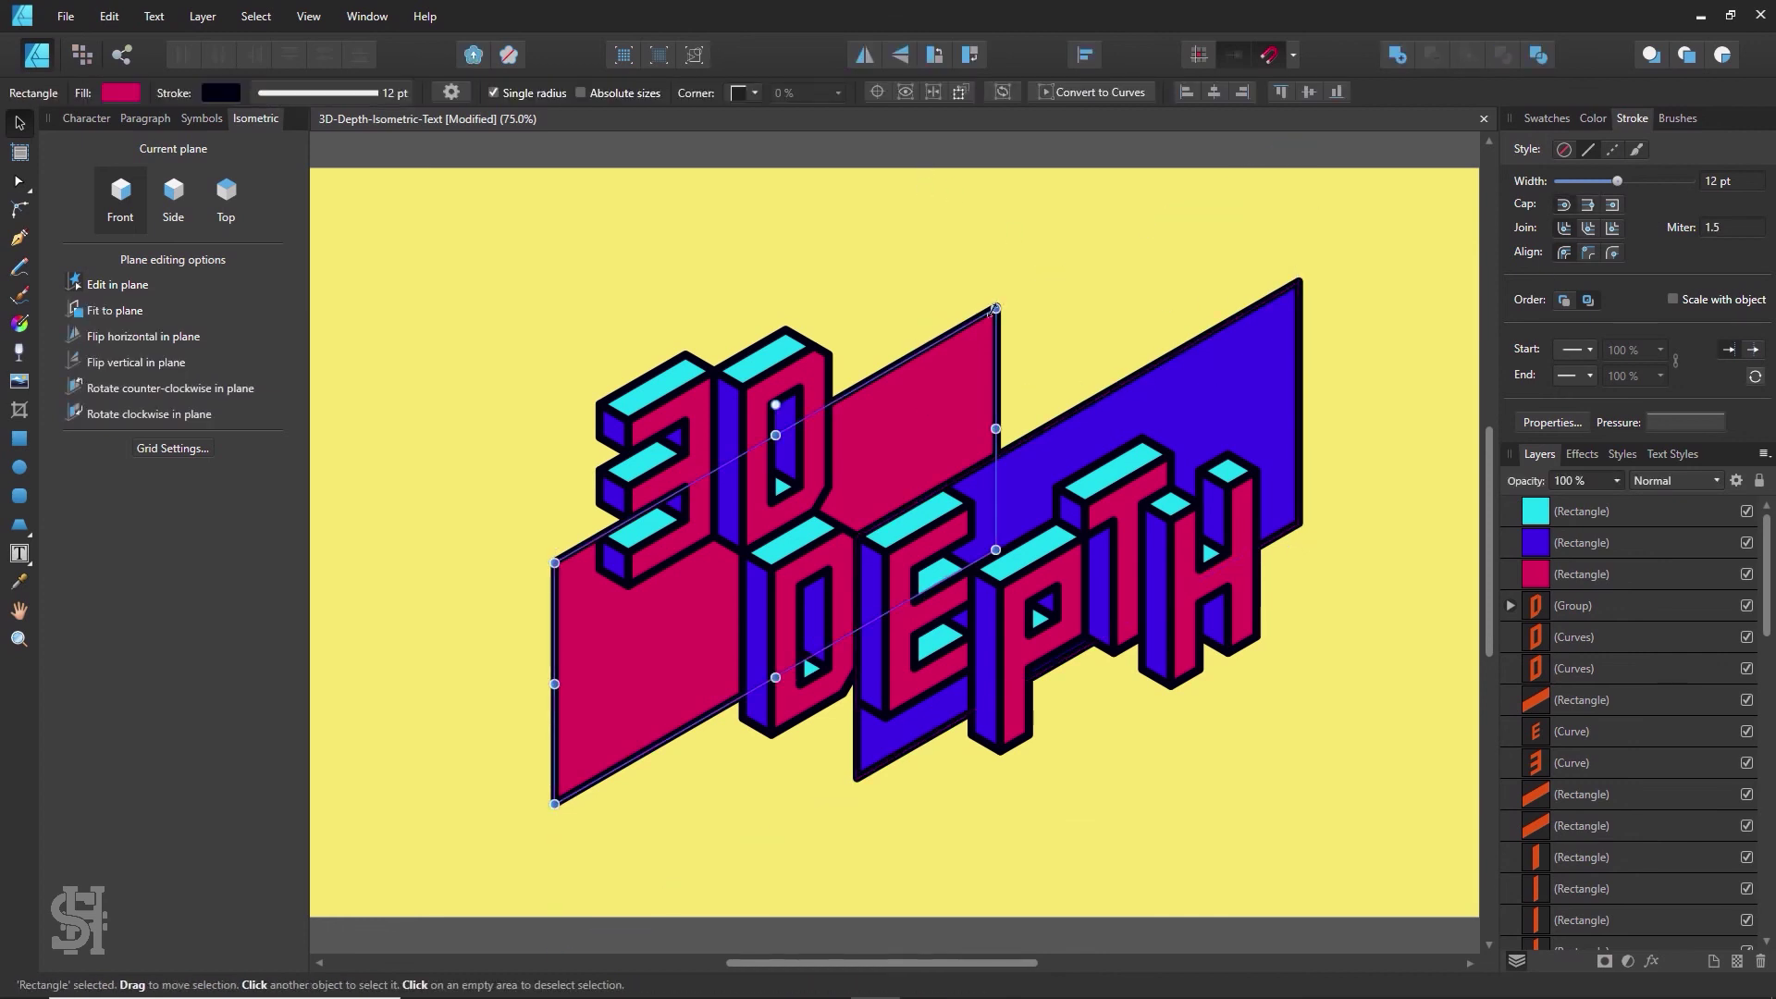
- Try a turquoise-green fill on the uppermost top face of the 3, and undo it
{"action": "left_click", "coordinate": [755, 366]}
{"action": "left_click", "coordinate": [761, 364]}
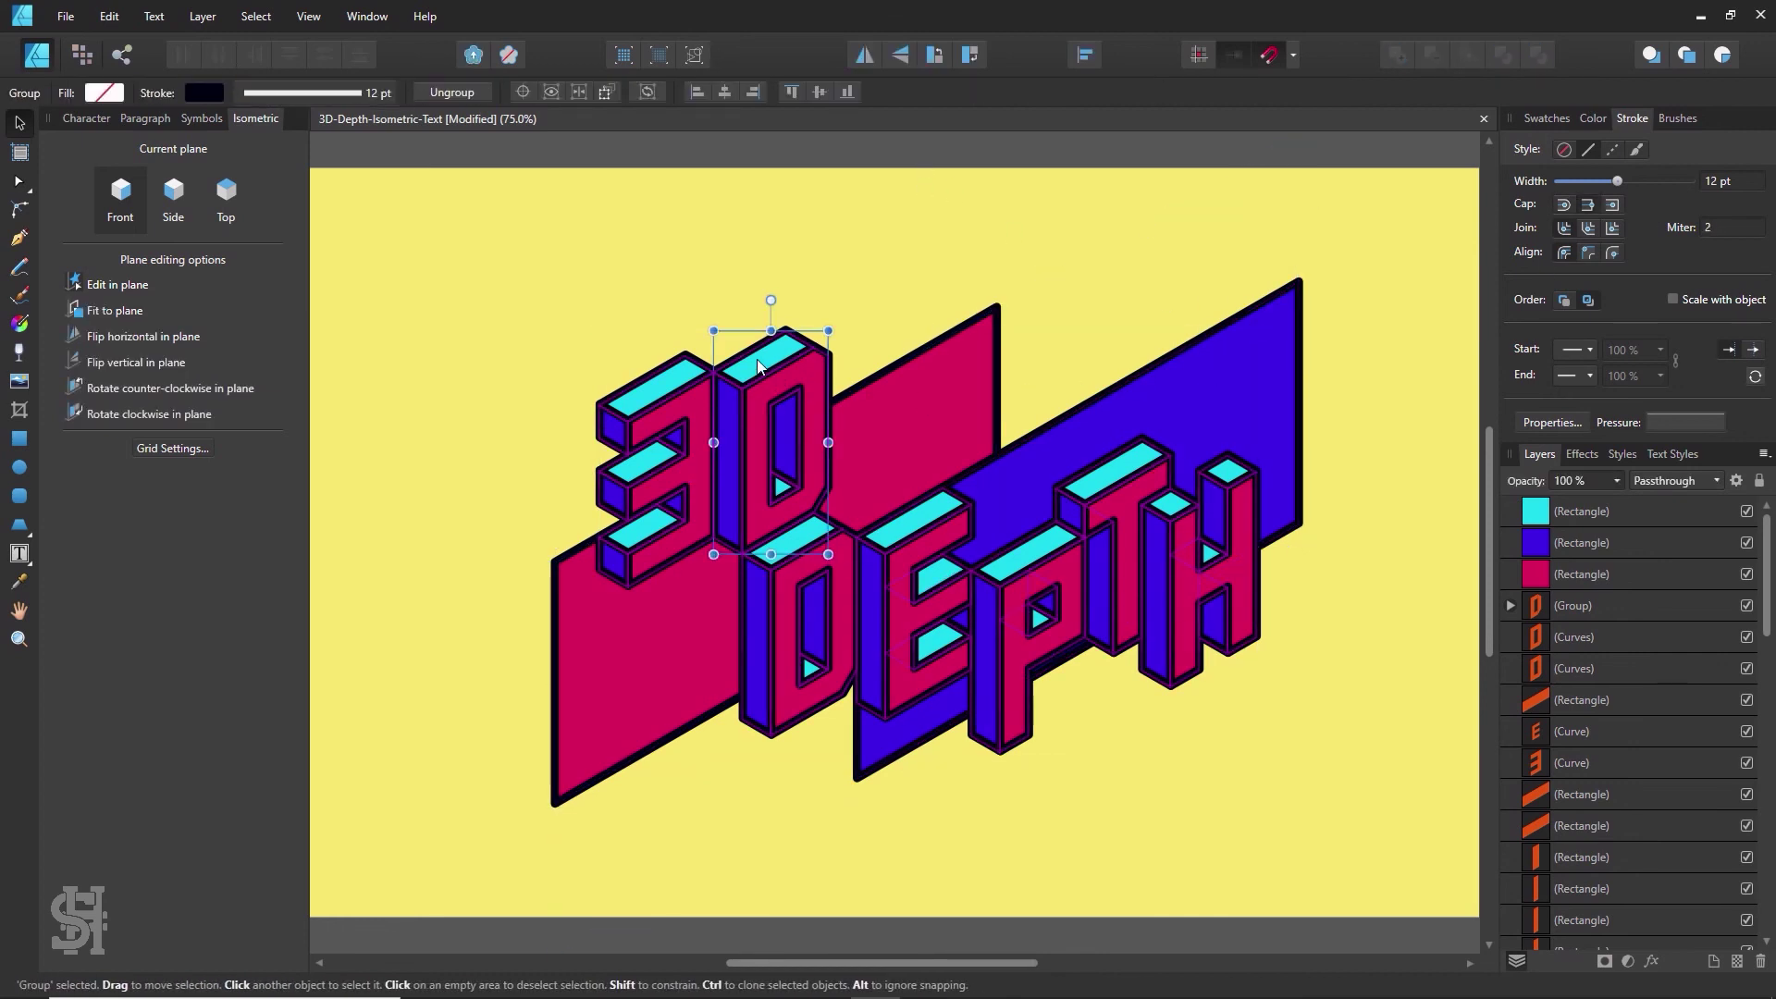
{"action": "left_click", "coordinate": [634, 400]}
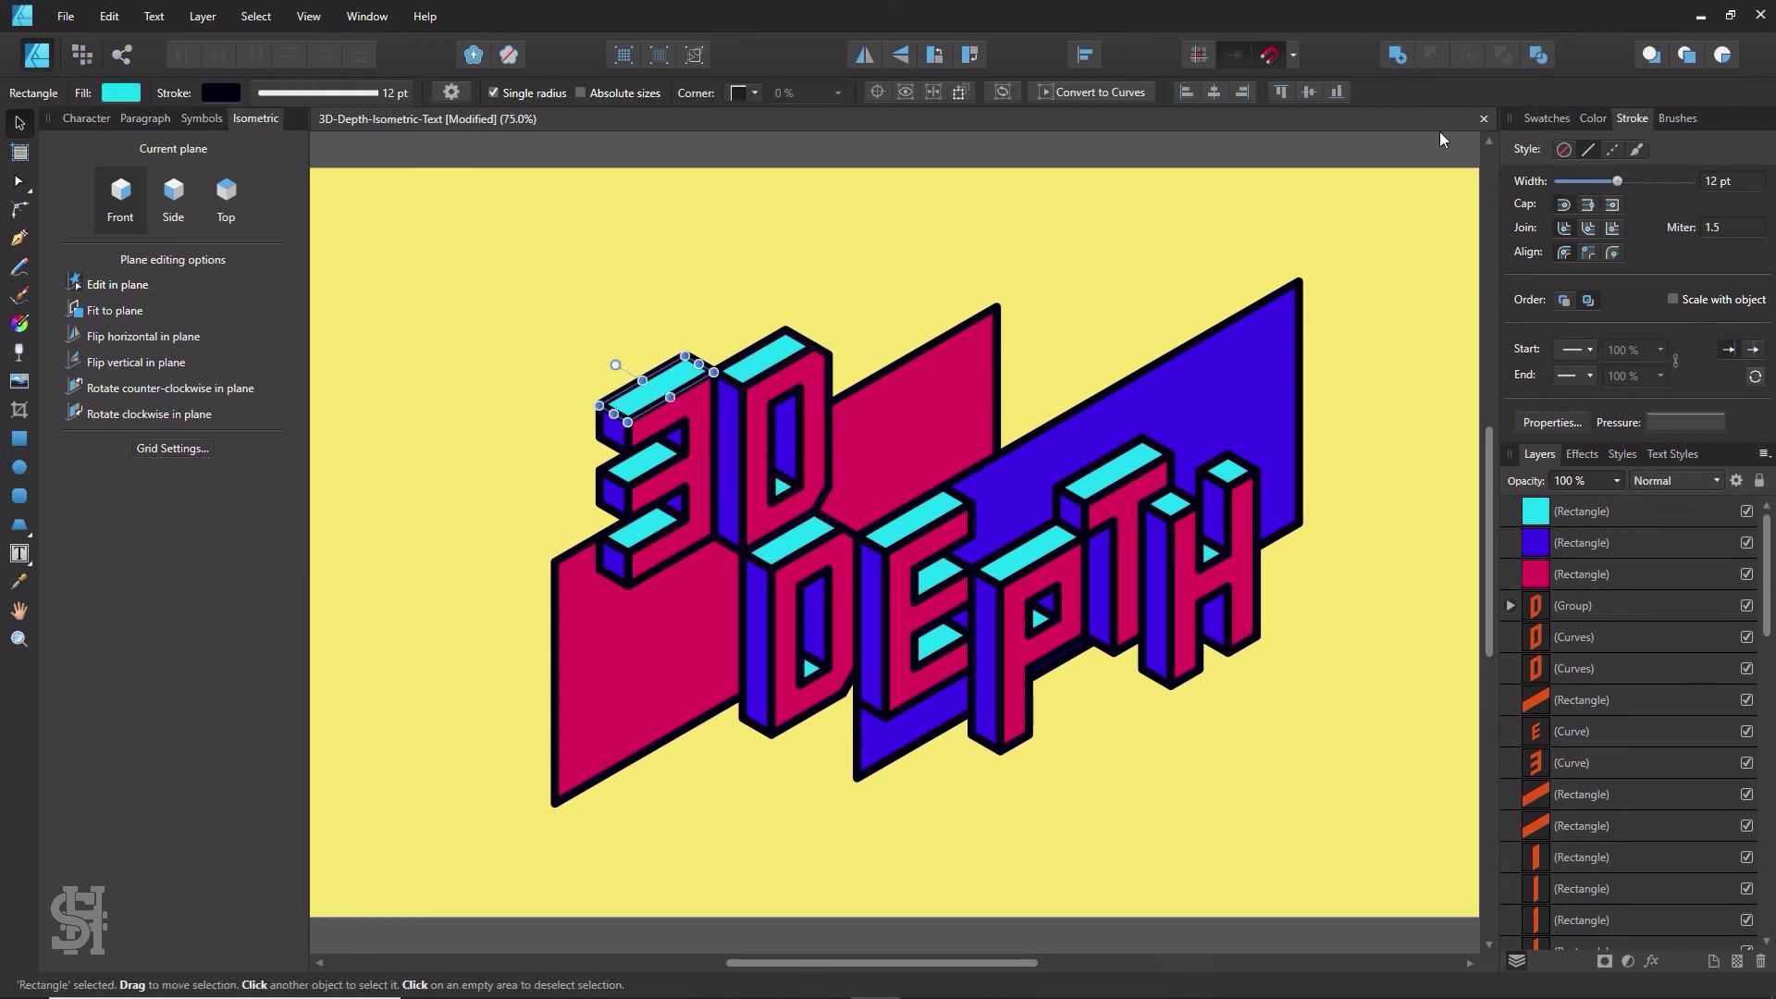
{"action": "left_click", "coordinate": [1546, 118]}
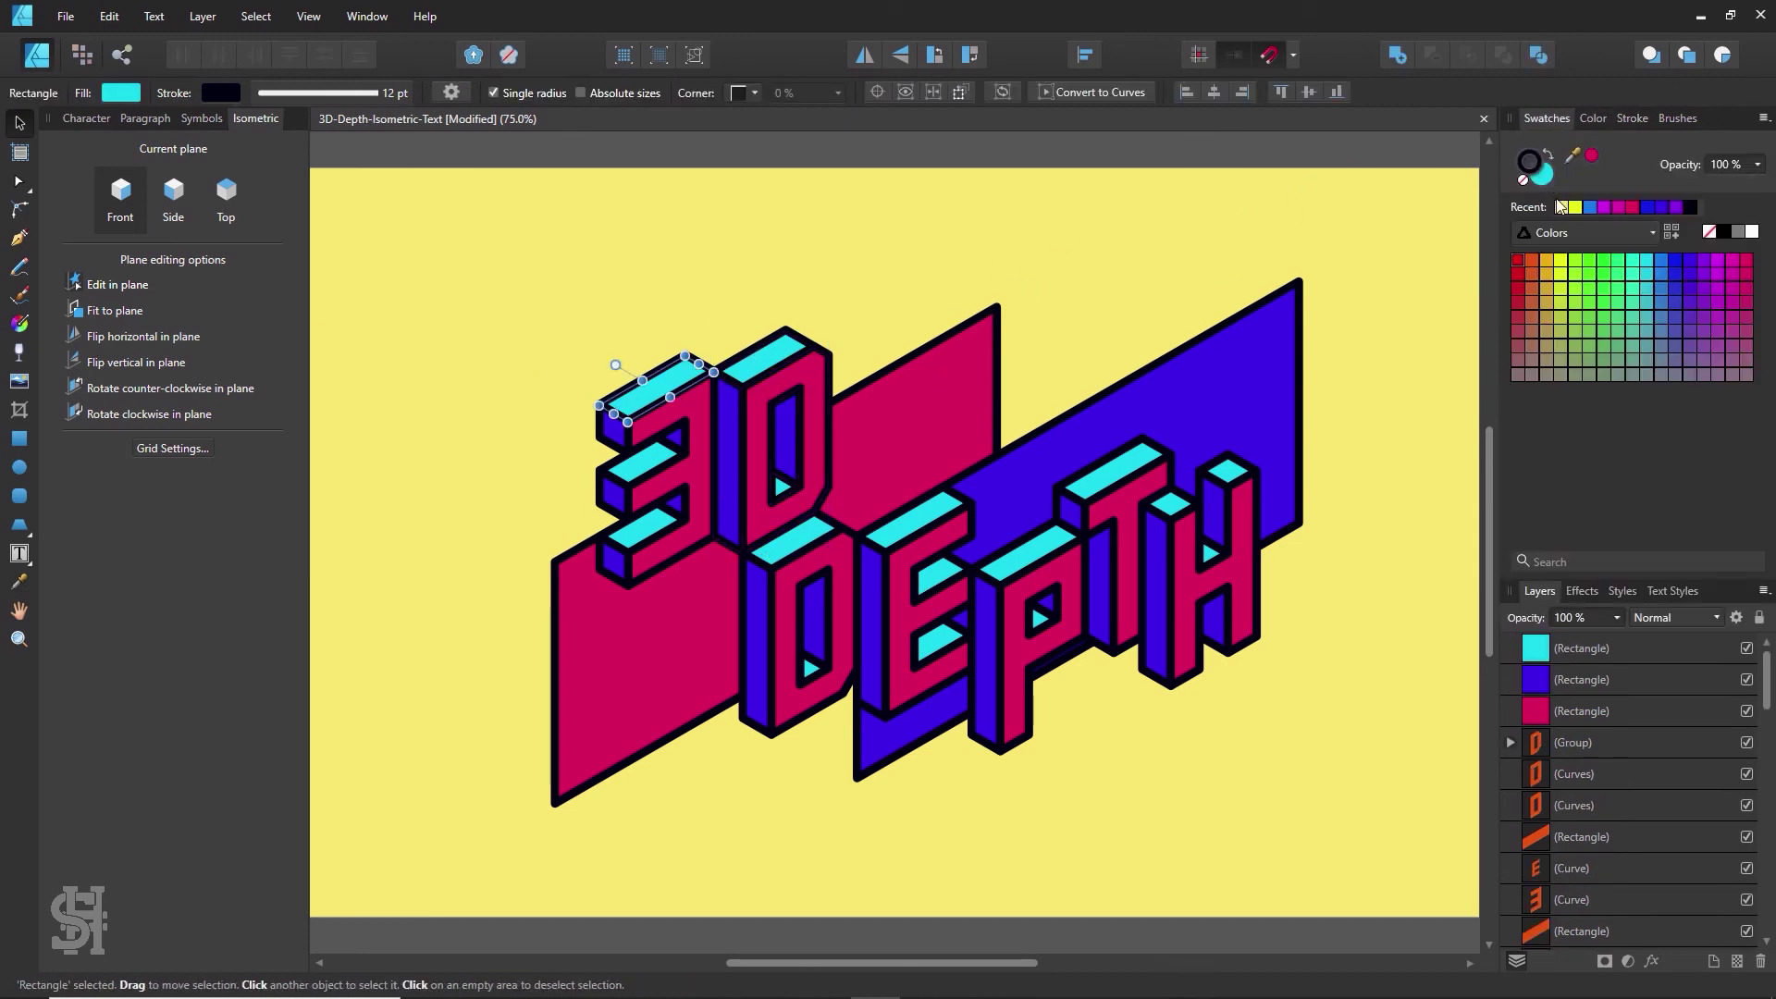
{"action": "left_click", "coordinate": [1632, 261]}
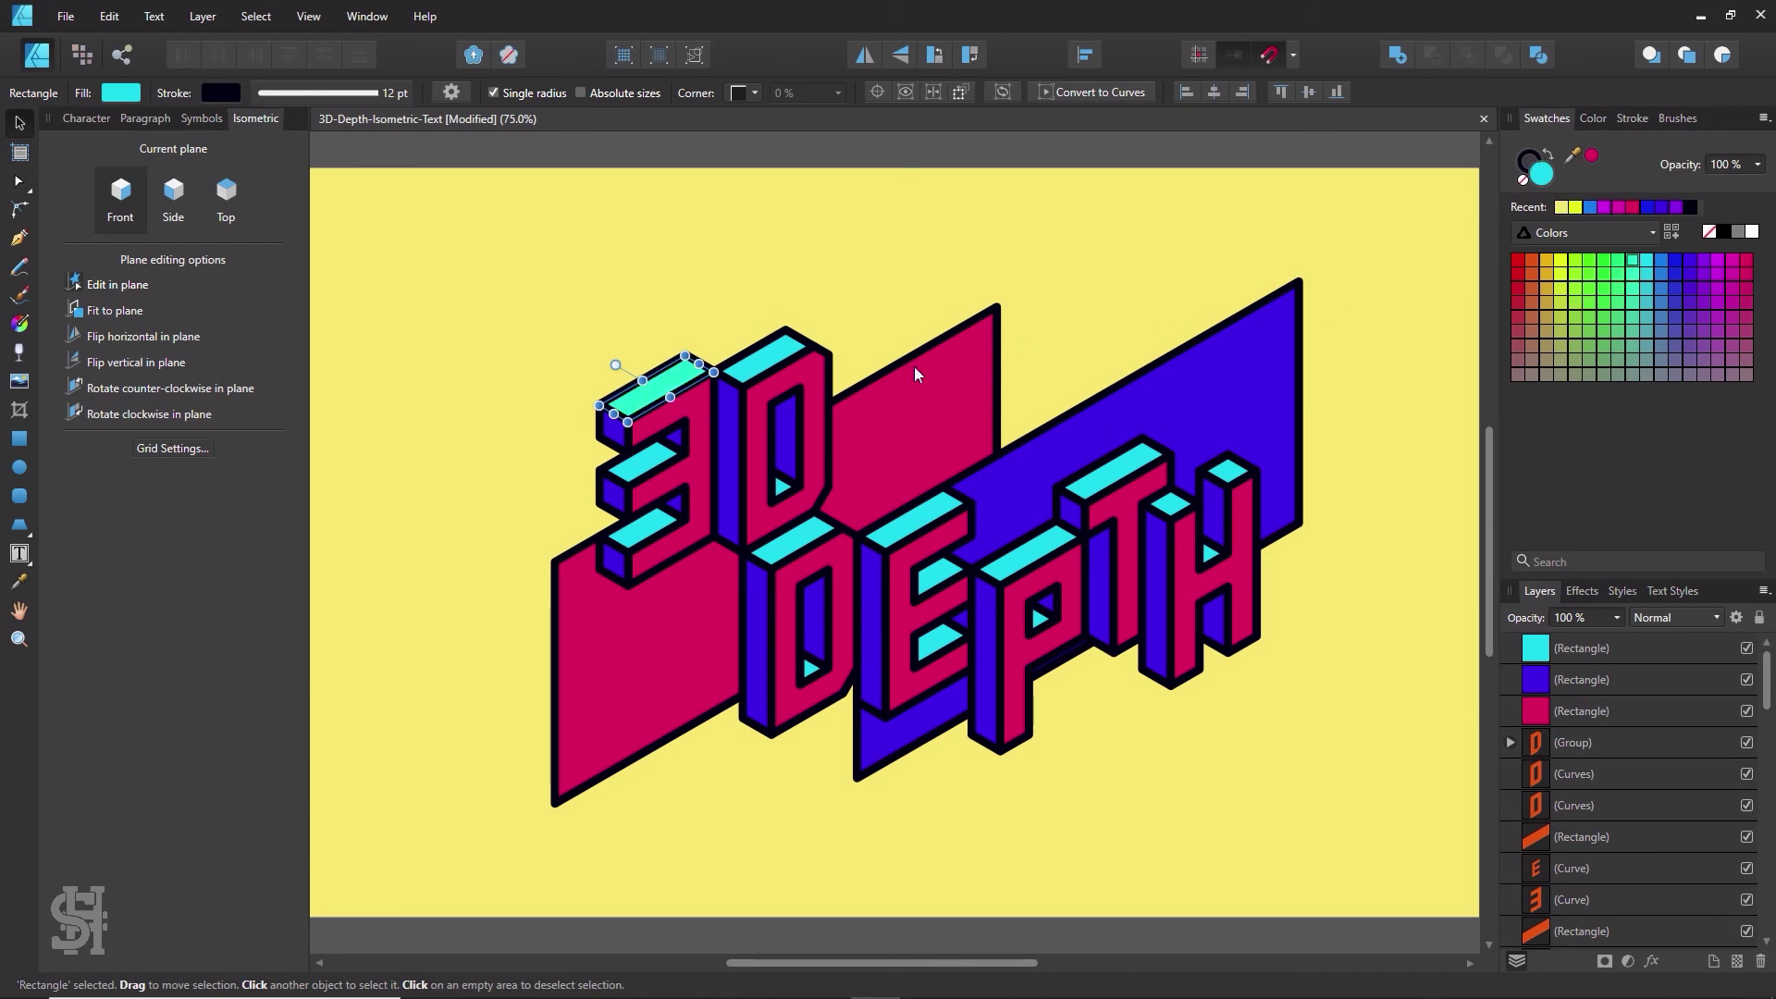
{"action": "key", "text": "ctrl+z"}
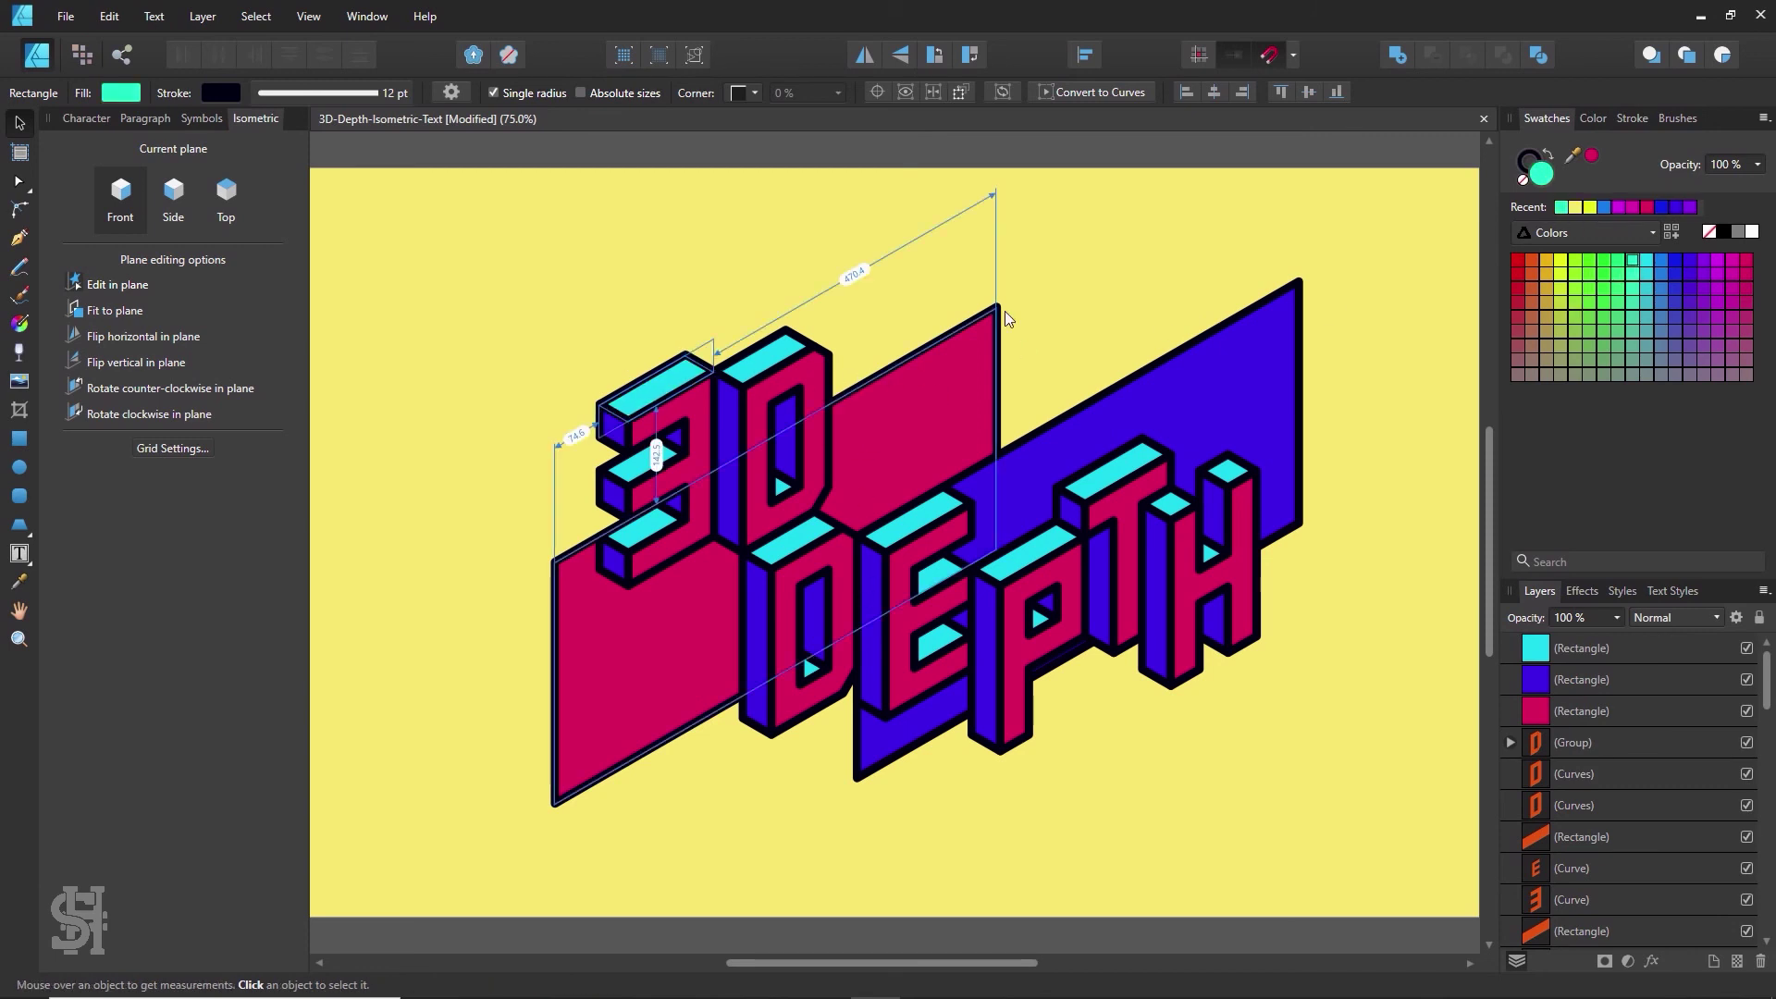
{"action": "left_click", "coordinate": [1031, 151]}
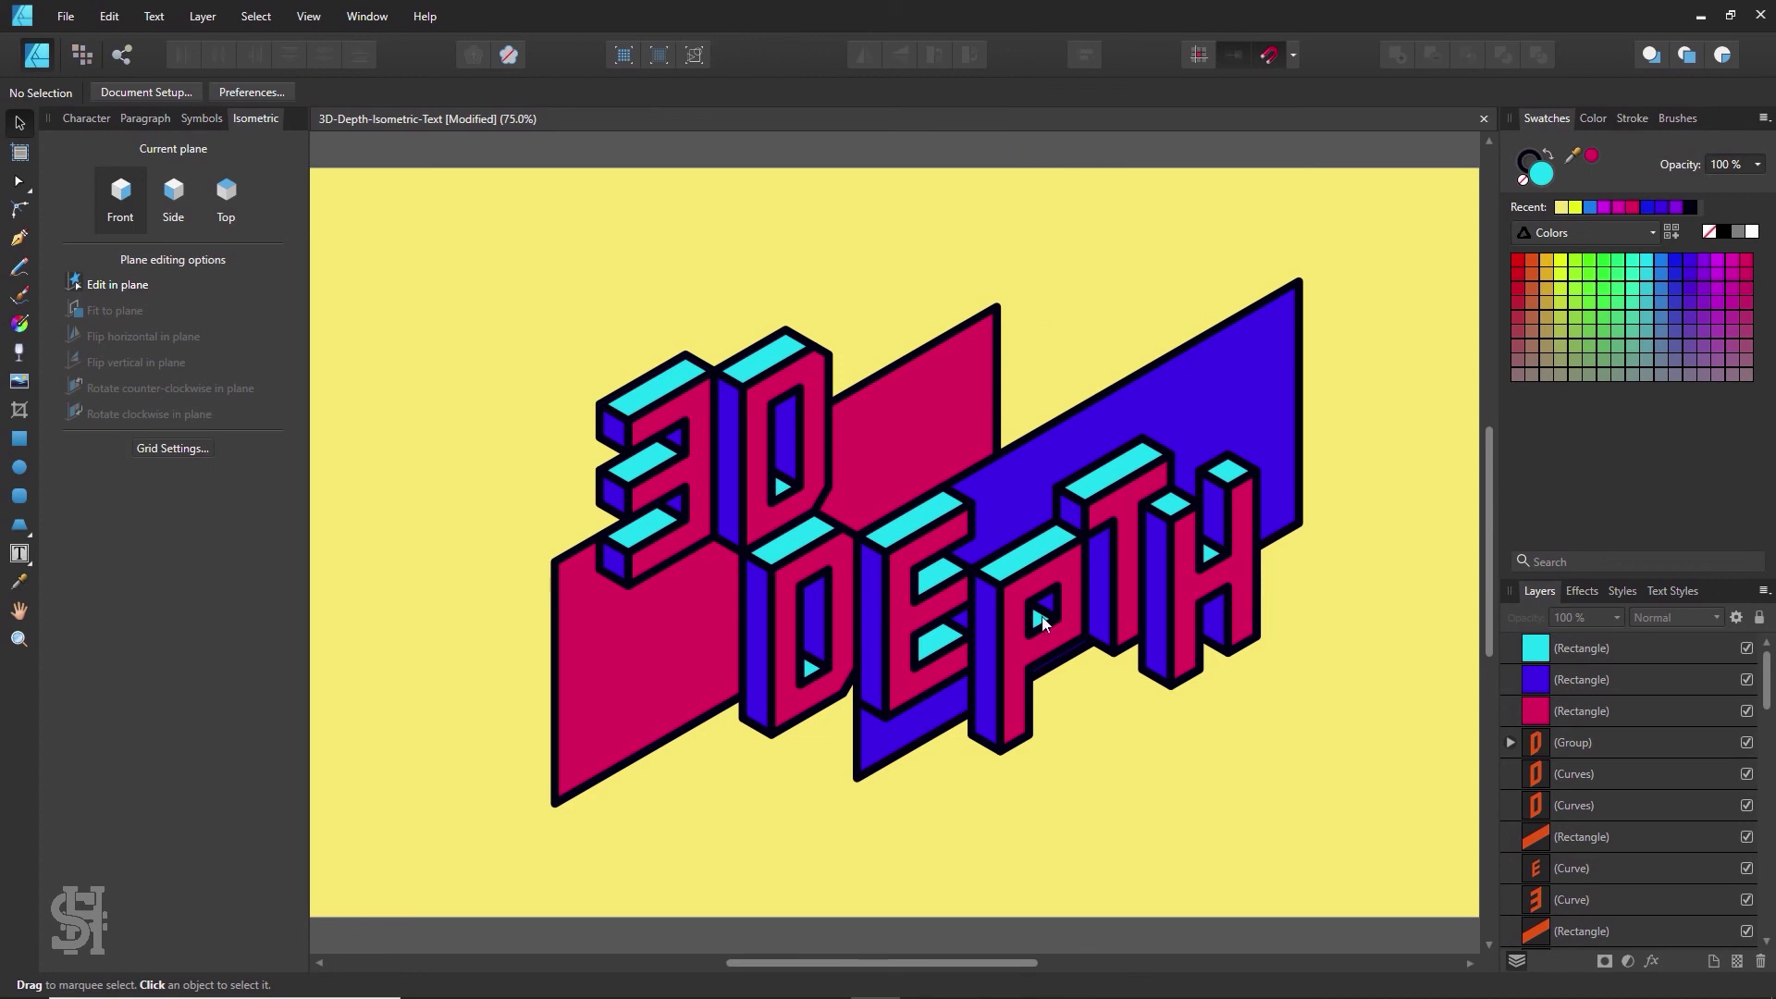
- Stretch the blue rectangle slightly downwards from its lower edge to fill the gap between the P and T
{"action": "left_click", "coordinate": [1240, 432]}
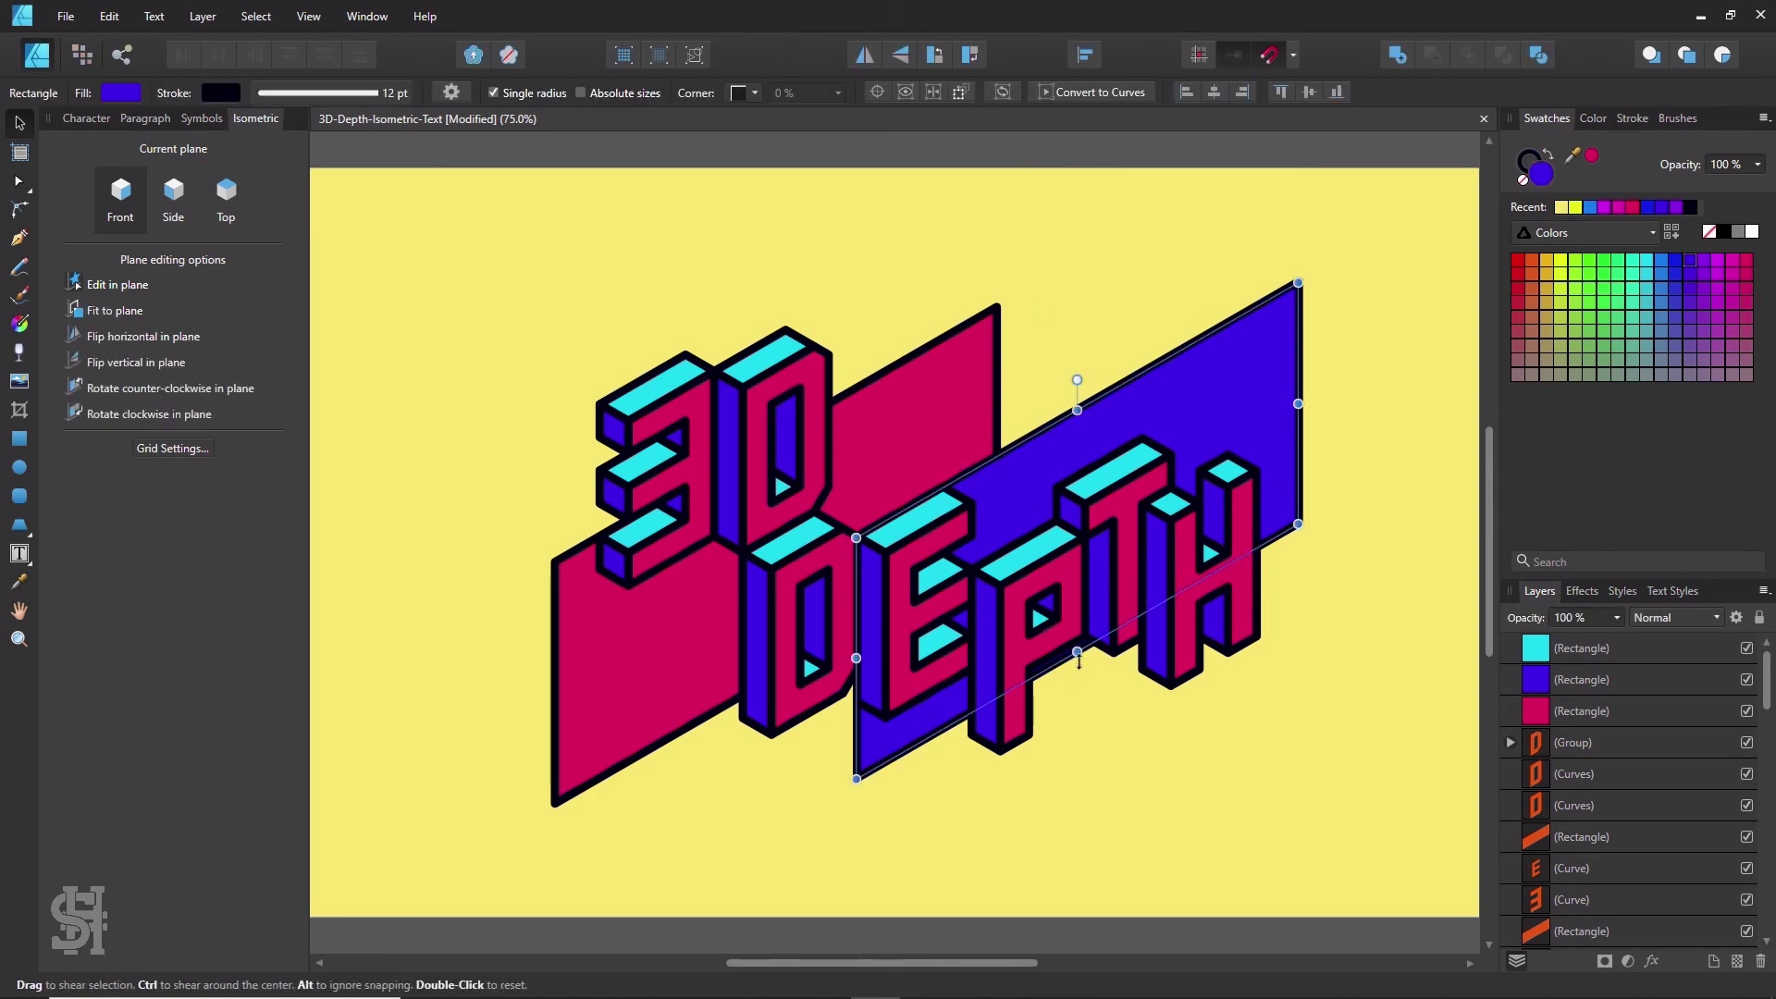
{"action": "left_click_drag", "start_coordinate": [1078, 658], "coordinate": [1088, 654]}
{"action": "left_click", "coordinate": [1053, 201]}
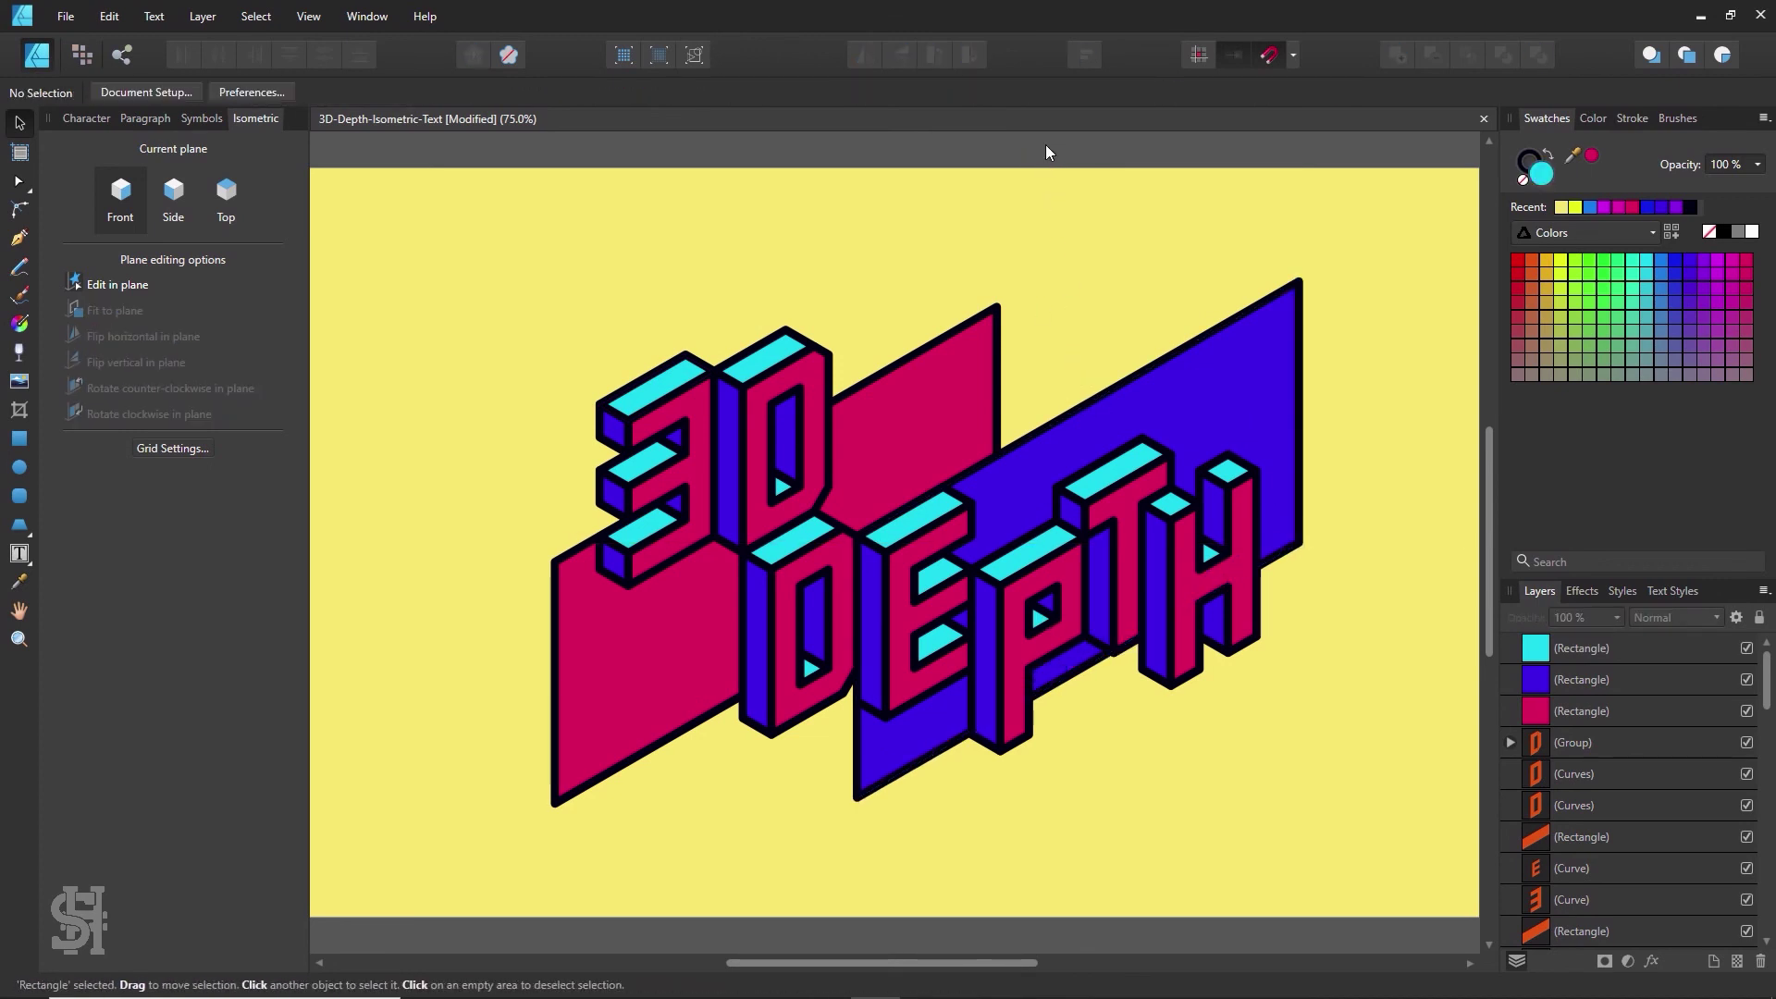
- Ungroup the outlined 3D DEPTH lettering into its separate letter groups
{"action": "left_click", "coordinate": [772, 530]}
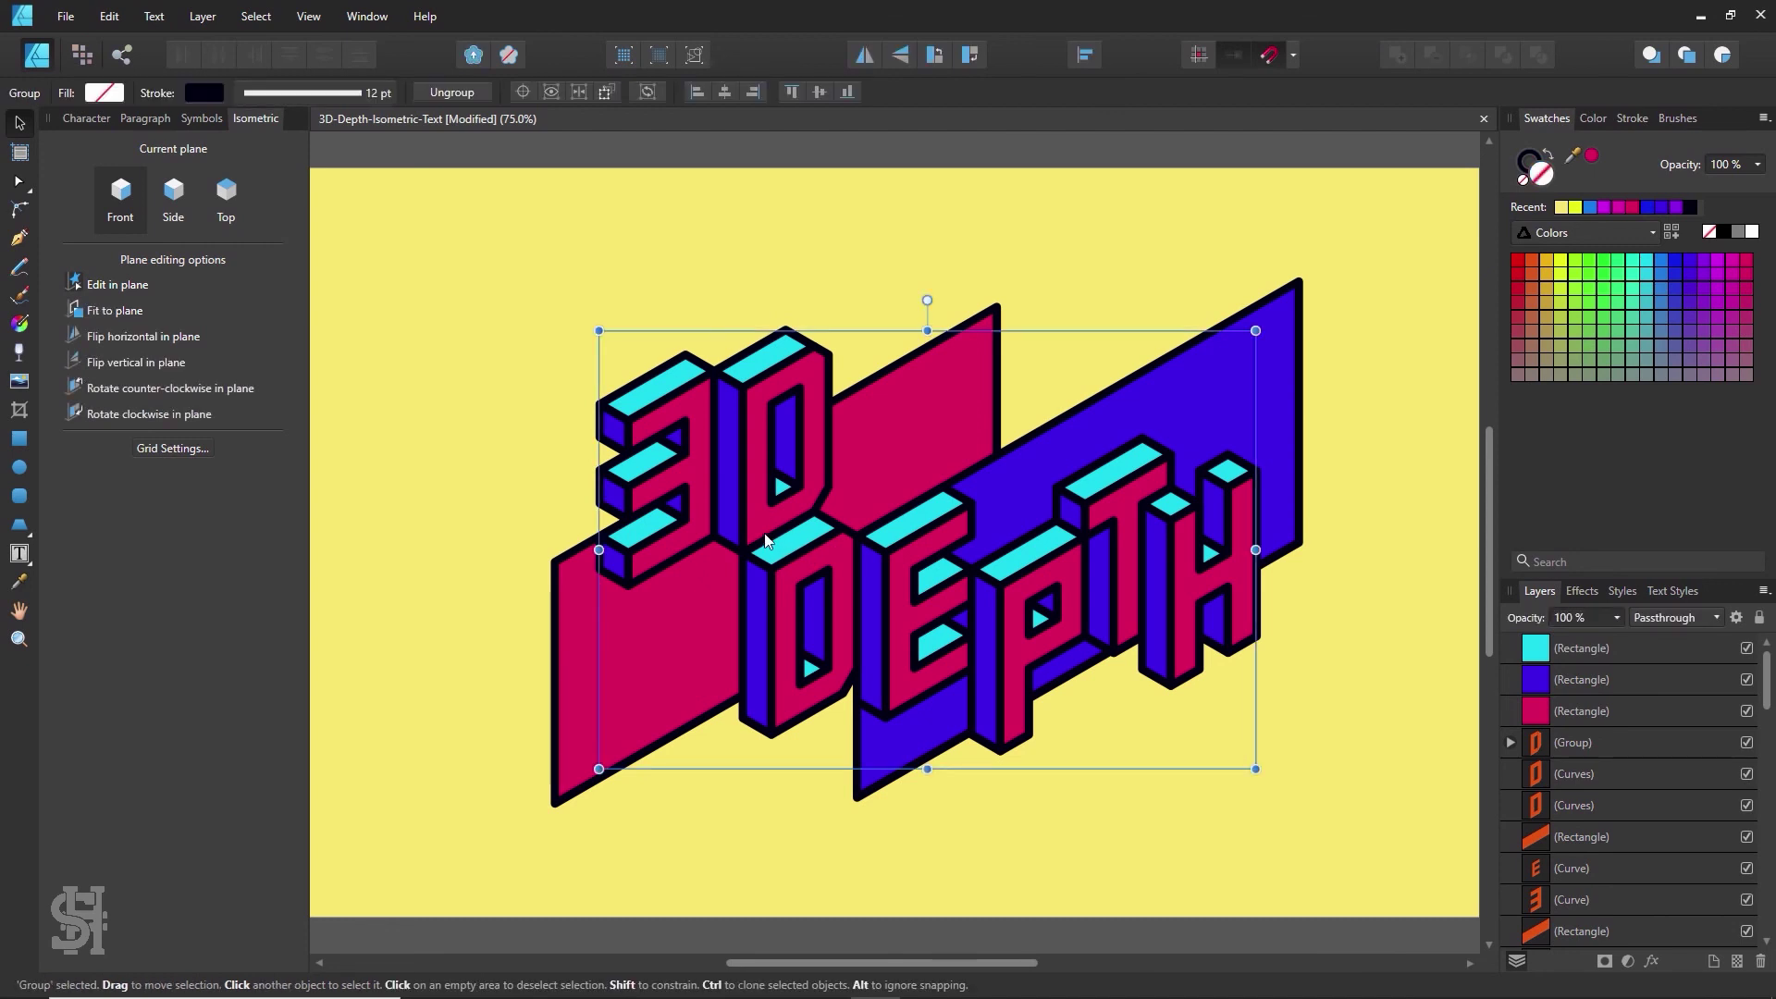
{"action": "key", "text": "ctrl+shift+g"}
{"action": "left_click", "coordinate": [805, 151]}
- Try moving the D of 3D and the P of DEPTH individually, and undo the moves
{"action": "left_click", "coordinate": [779, 505]}
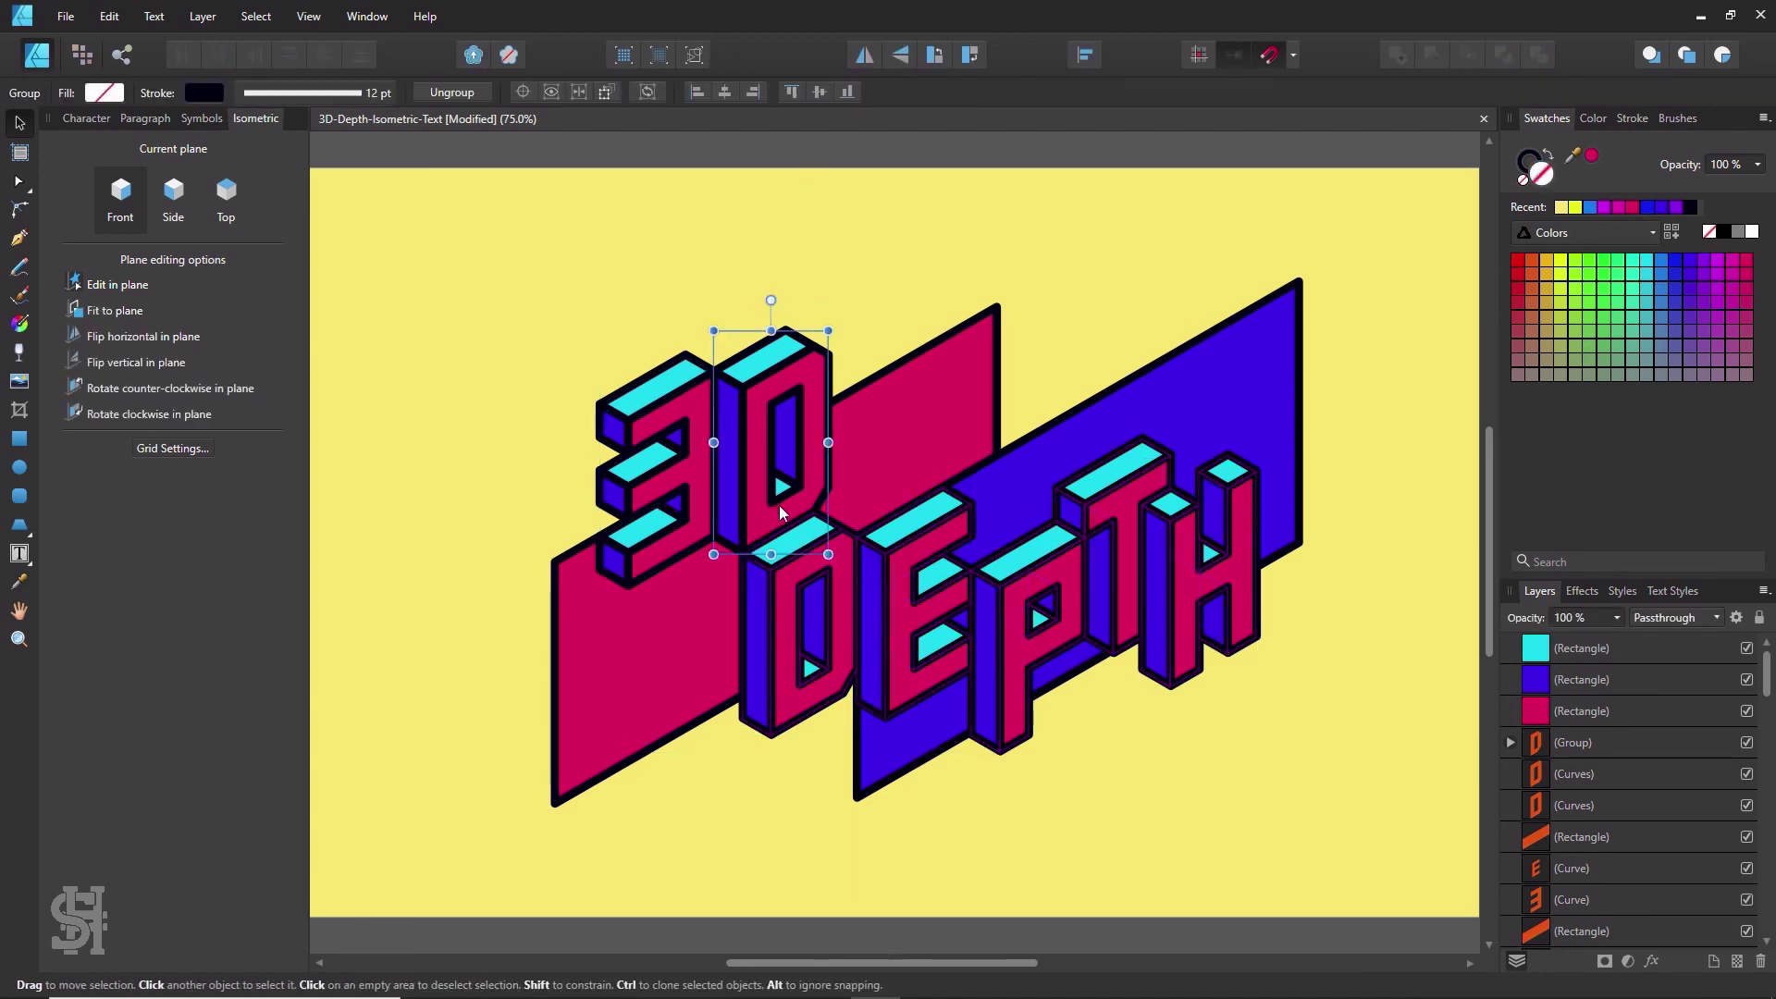
{"action": "mouse_move", "coordinate": [801, 515]}
{"action": "left_mouse_down"}
{"action": "mouse_move", "coordinate": [784, 566]}
{"action": "mouse_move", "coordinate": [811, 444]}
{"action": "mouse_move", "coordinate": [563, 573]}
{"action": "mouse_move", "coordinate": [671, 519]}
{"action": "mouse_move", "coordinate": [746, 433]}
{"action": "mouse_move", "coordinate": [789, 734]}
{"action": "mouse_move", "coordinate": [771, 503]}
{"action": "left_mouse_up"}
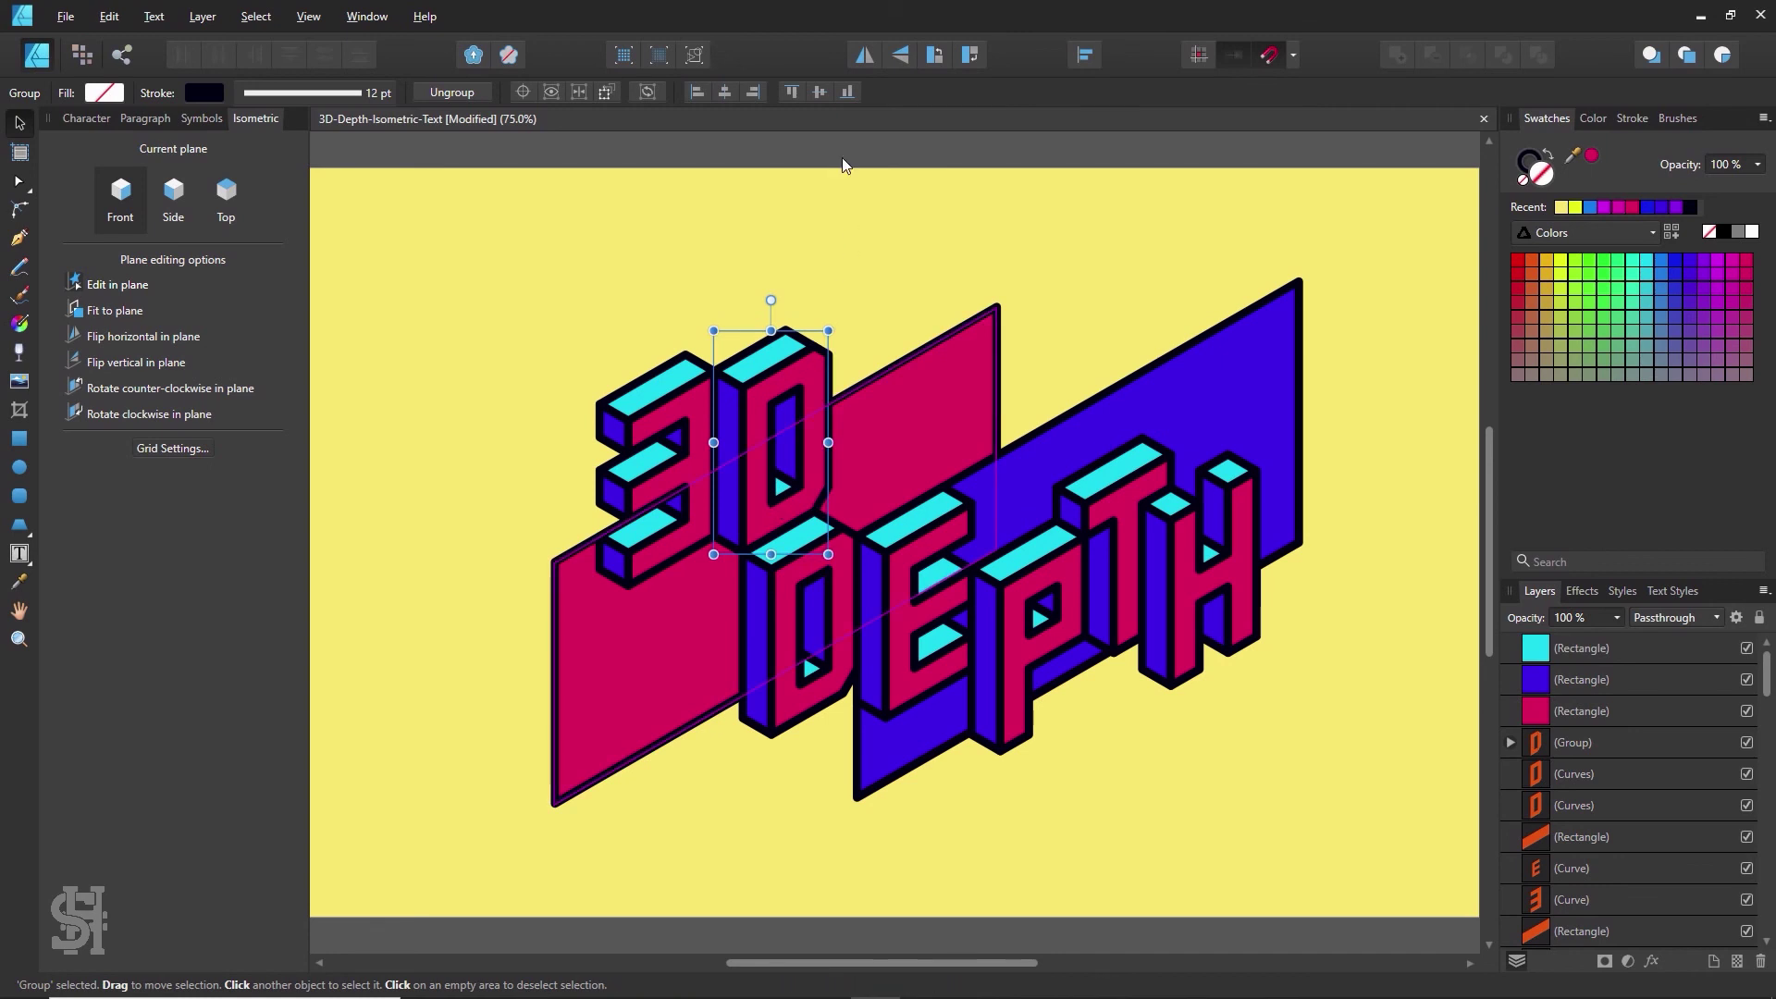
{"action": "left_click", "coordinate": [1128, 366]}
{"action": "left_click", "coordinate": [1009, 607]}
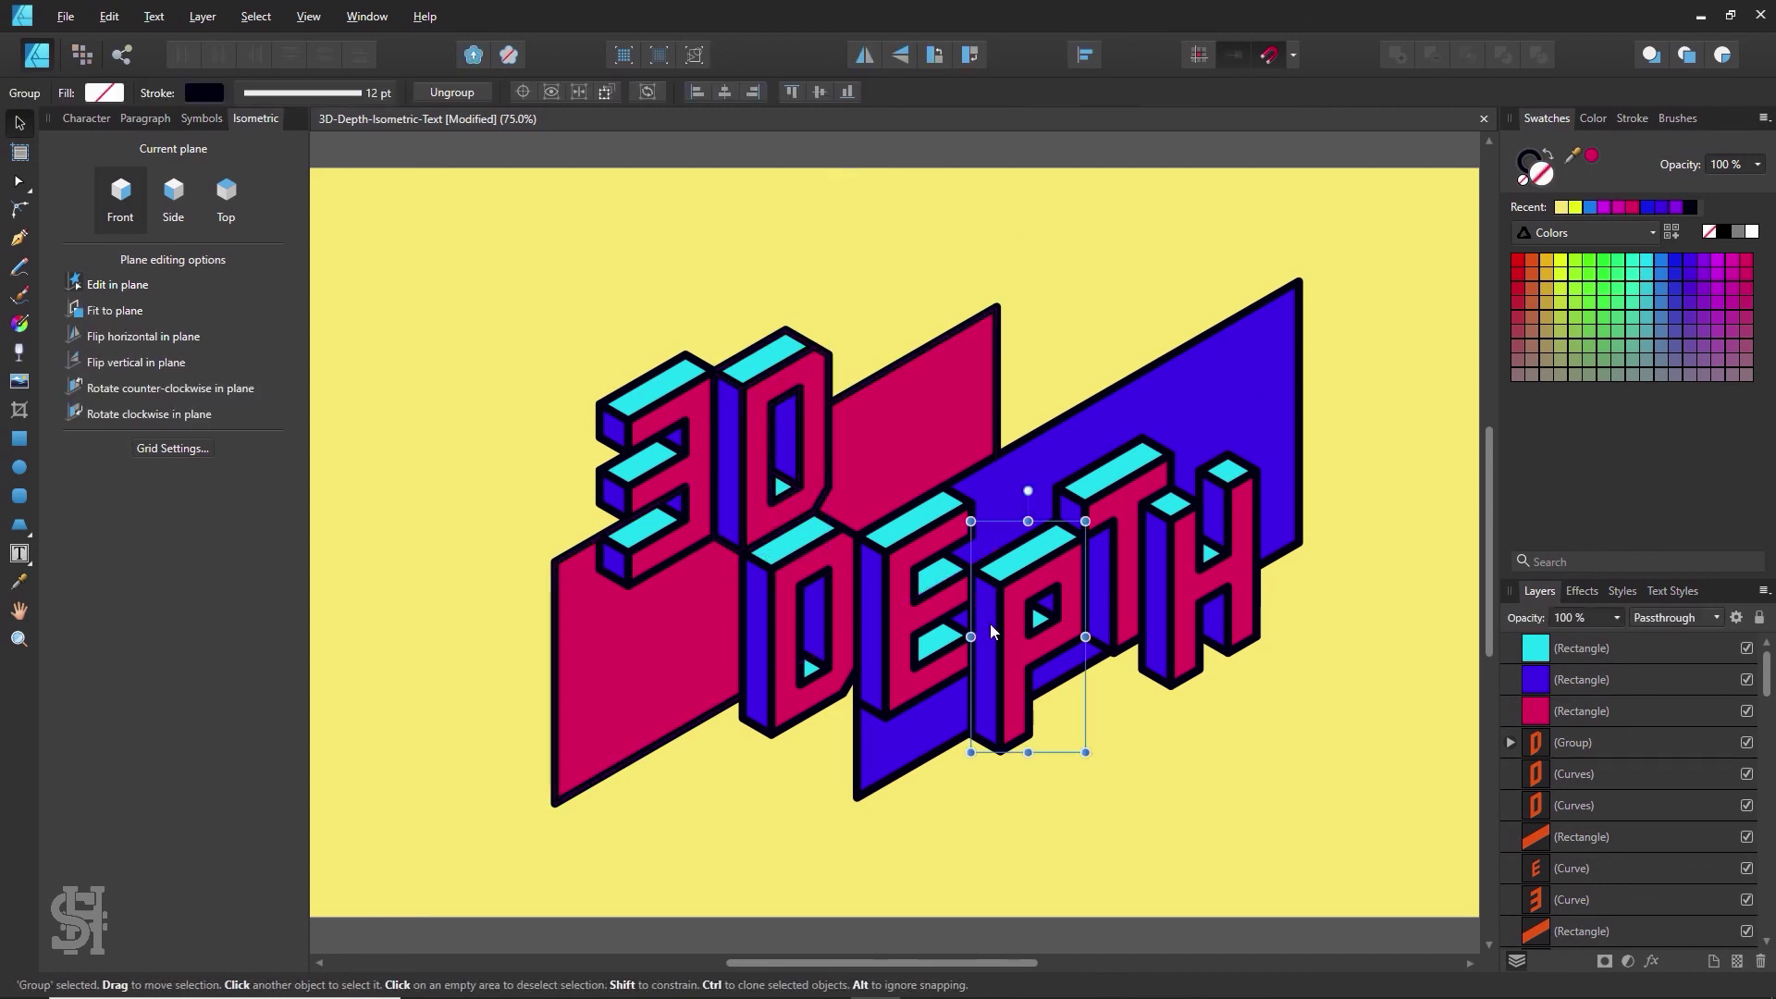
{"action": "left_click", "coordinate": [983, 577]}
{"action": "left_click_drag", "start_coordinate": [982, 566], "coordinate": [982, 633]}
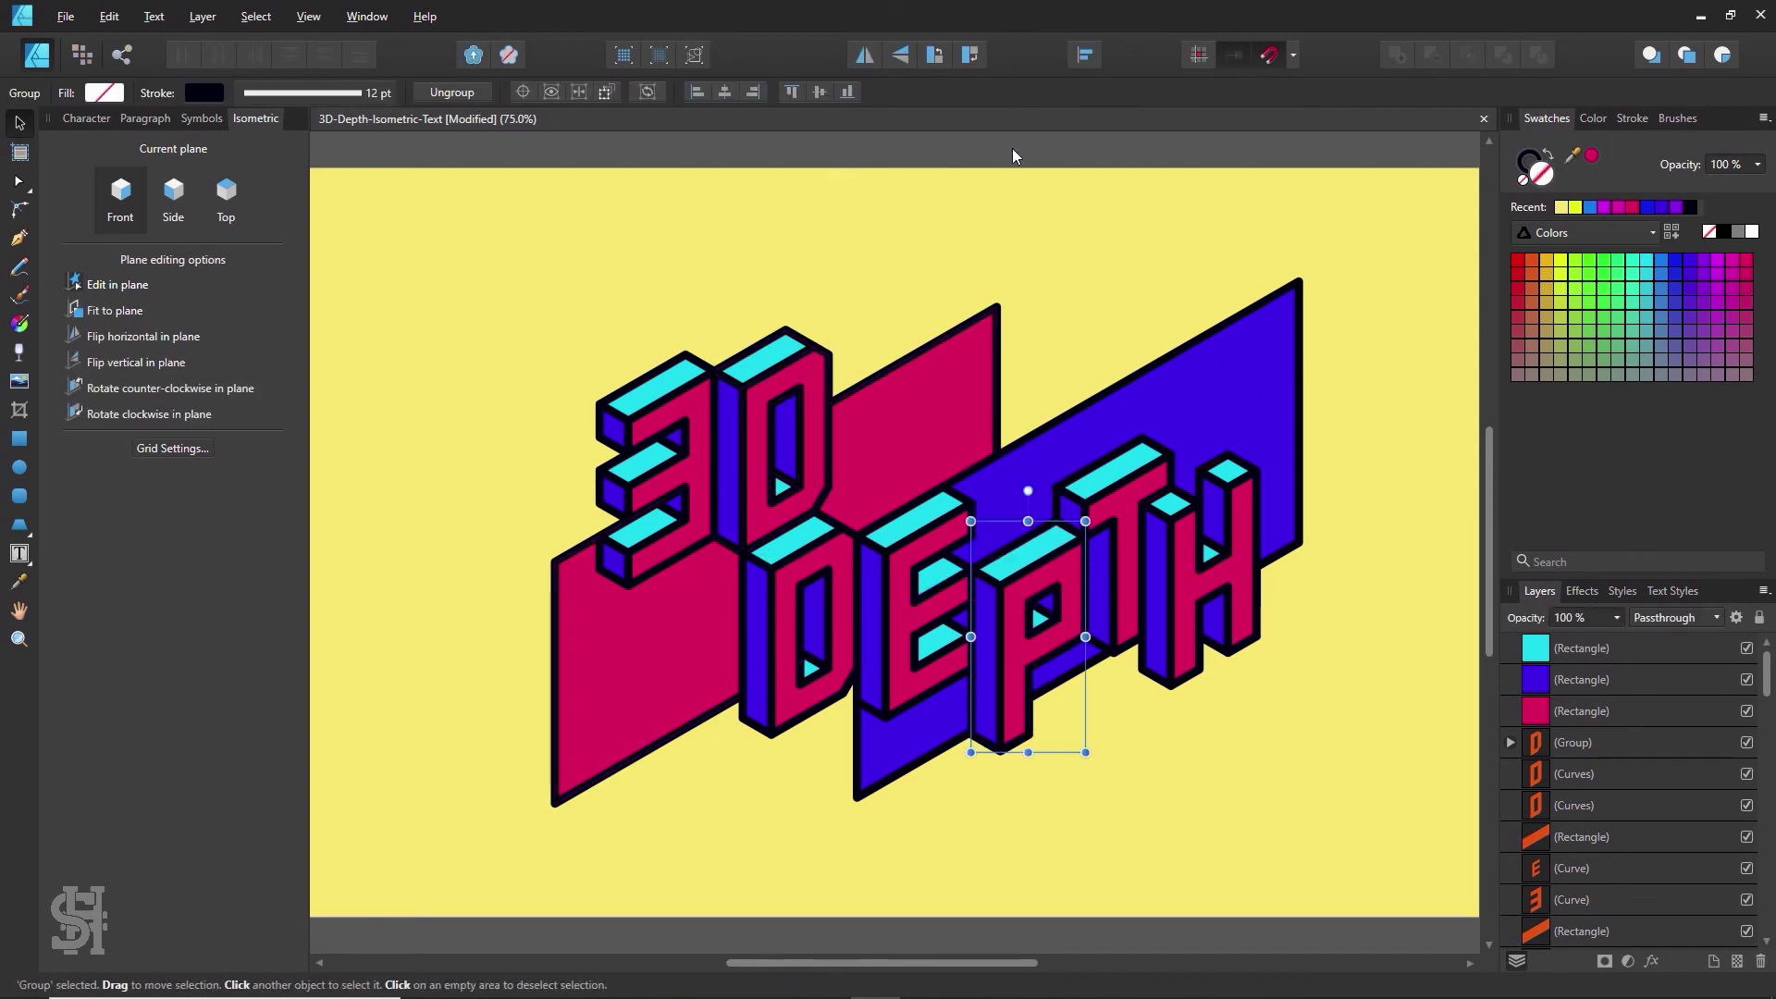
- Try raising the T of DEPTH straight up over the blue rectangle, and undo the move
{"action": "left_click", "coordinate": [1036, 209]}
{"action": "left_click_drag", "start_coordinate": [1090, 525], "coordinate": [1088, 476]}
{"action": "left_click", "coordinate": [1131, 143]}
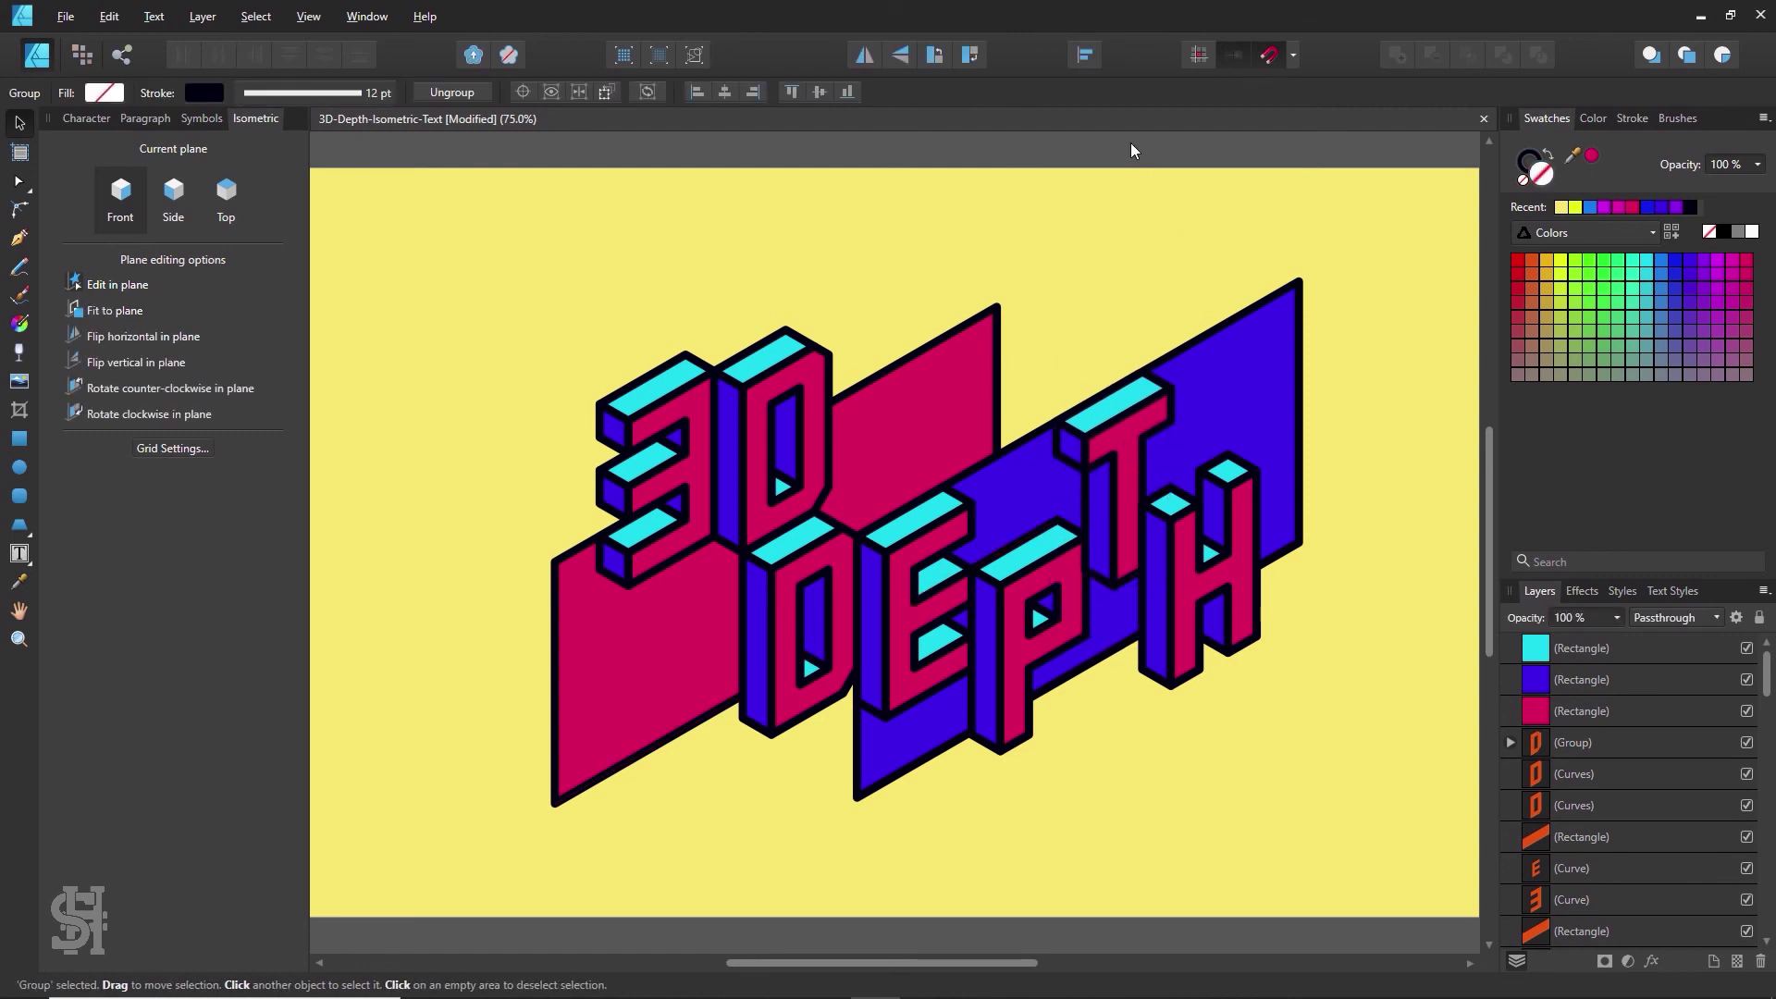
{"action": "left_click", "coordinate": [1075, 485]}
{"action": "key", "text": "ctrl+z"}
{"action": "left_click", "coordinate": [1069, 152]}
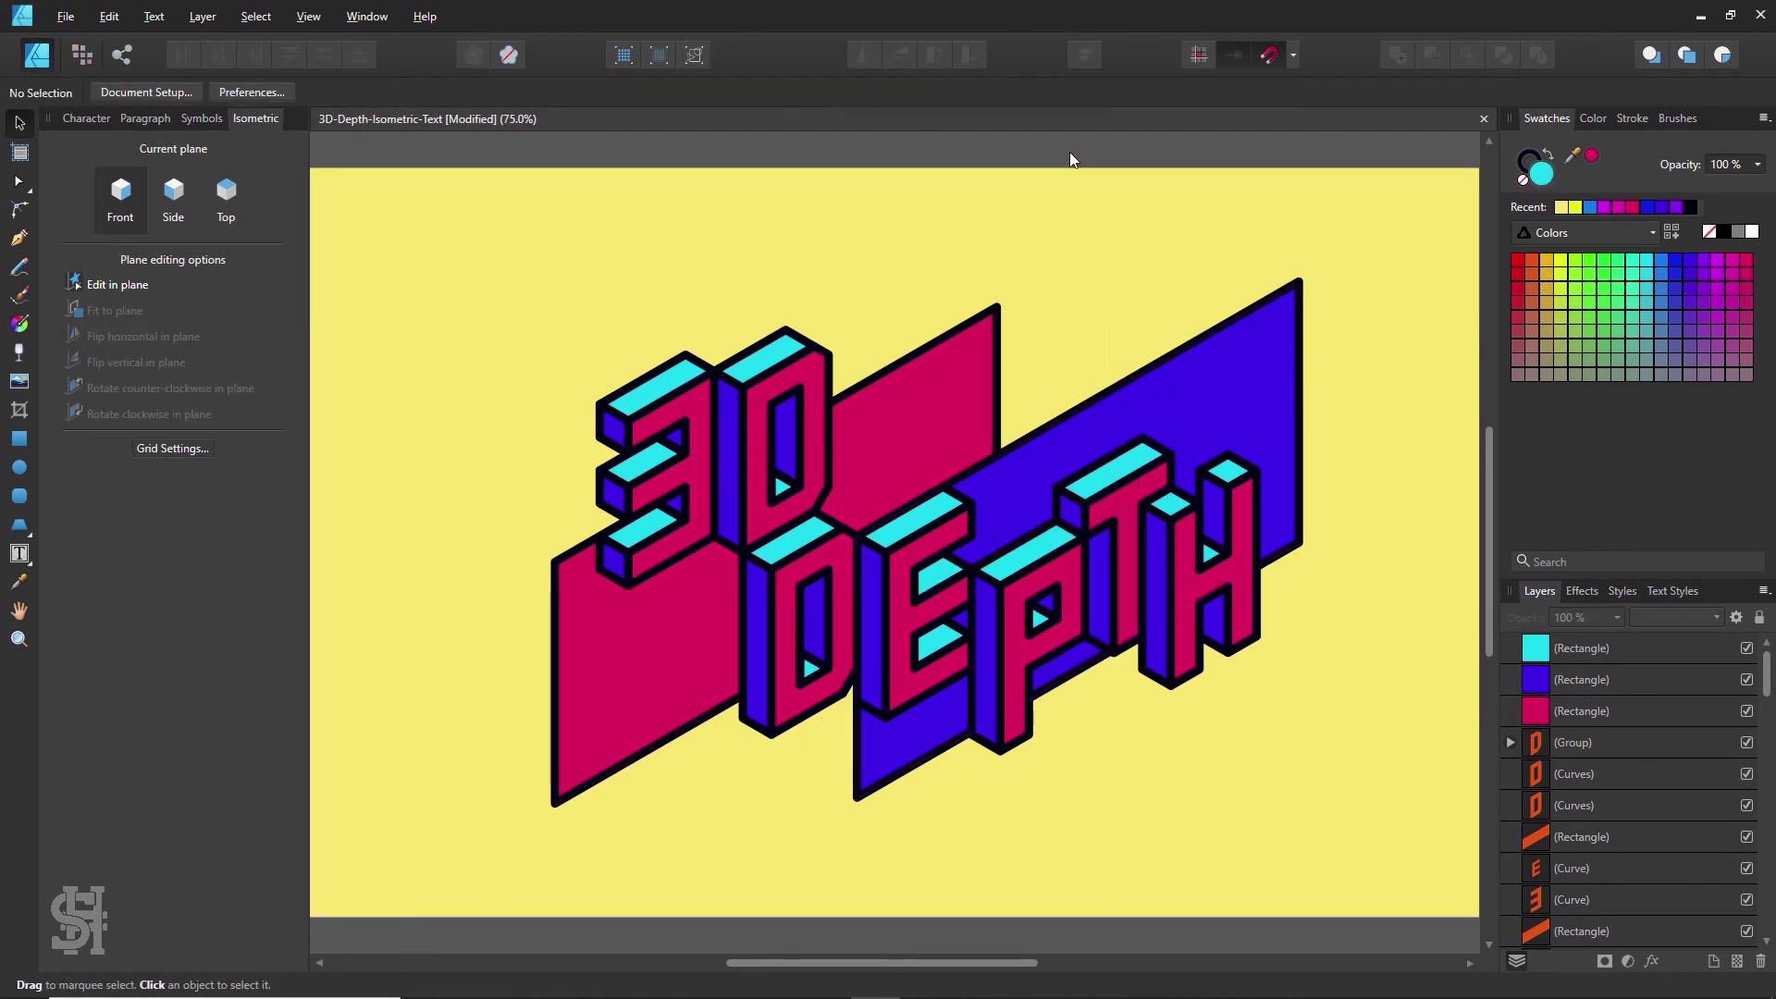